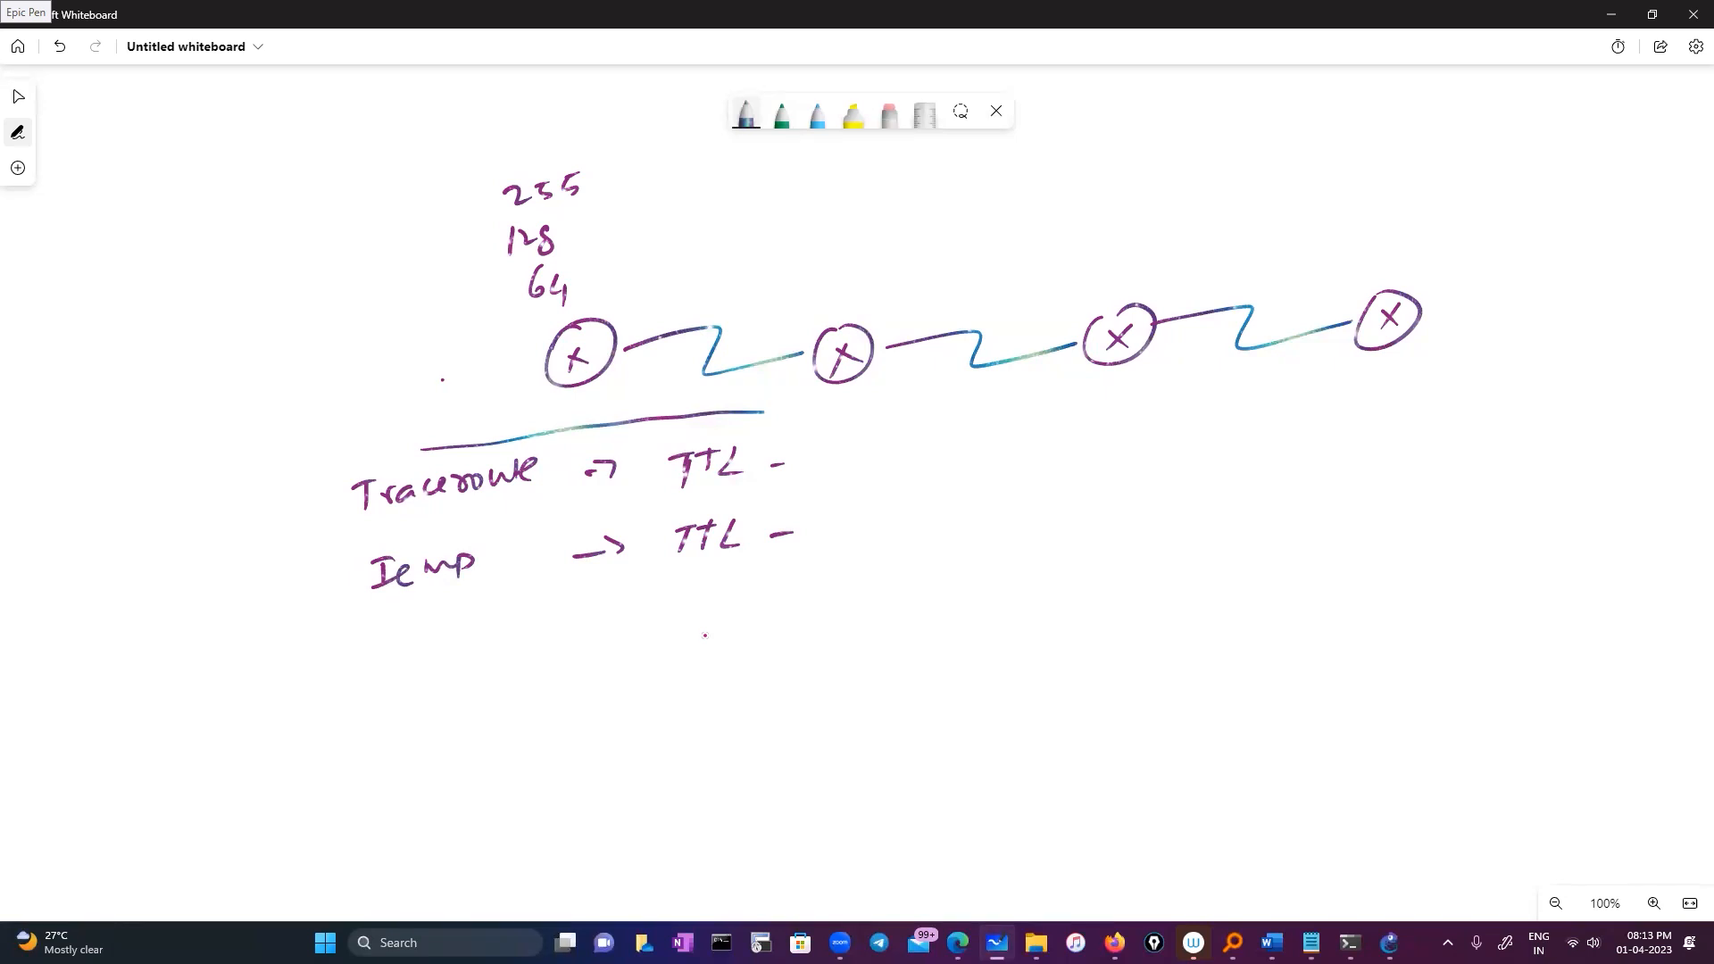
Write 'Source - 128' under the Icmp line and draw a box around it
{"action": "mouse_move", "coordinate": [618, 647]}
{"action": "left_mouse_down"}
{"action": "mouse_move", "coordinate": [632, 671]}
{"action": "mouse_move", "coordinate": [774, 673]}
{"action": "left_mouse_up"}
{"action": "left_click_drag", "start_coordinate": [783, 651], "coordinate": [815, 652]}
{"action": "mouse_move", "coordinate": [597, 622]}
{"action": "left_mouse_down"}
{"action": "mouse_move", "coordinate": [848, 694]}
{"action": "mouse_move", "coordinate": [578, 624]}
{"action": "left_mouse_up"}
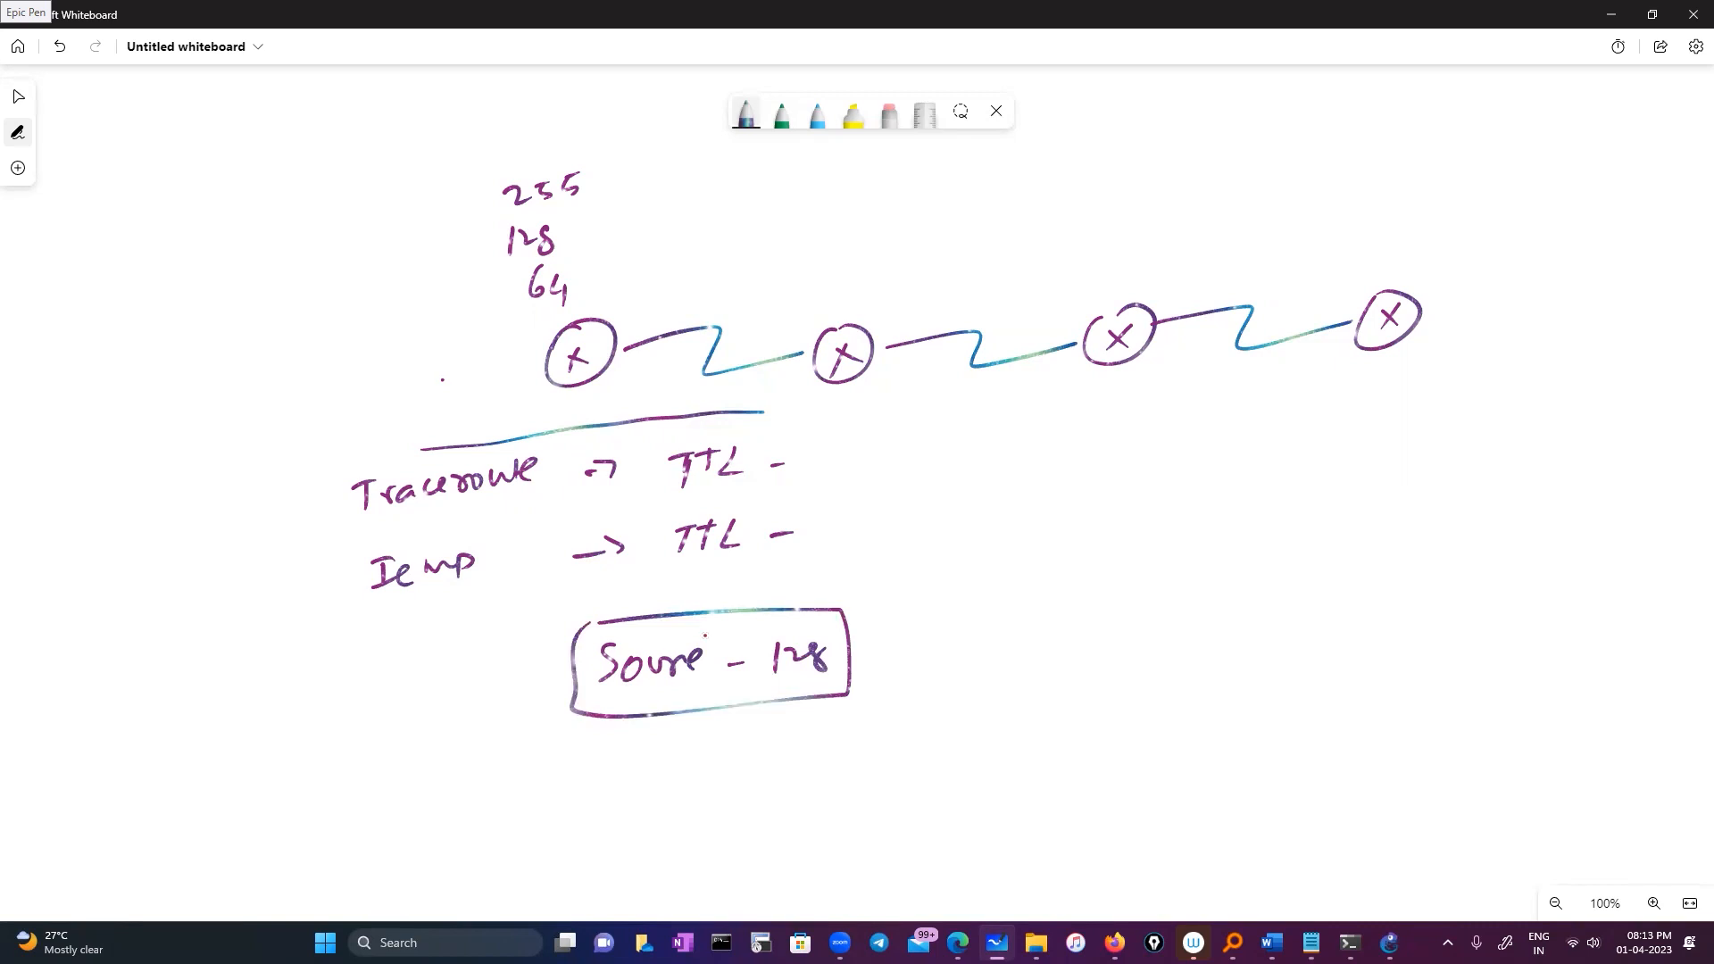
Draw arrowed hop arcs above each of the three links between nodes
{"action": "mouse_move", "coordinate": [644, 335]}
{"action": "left_mouse_down"}
{"action": "mouse_move", "coordinate": [683, 295]}
{"action": "mouse_move", "coordinate": [801, 298]}
{"action": "left_mouse_up"}
{"action": "mouse_move", "coordinate": [806, 272]}
{"action": "left_mouse_down"}
{"action": "mouse_move", "coordinate": [825, 304]}
{"action": "mouse_move", "coordinate": [806, 314]}
{"action": "mouse_move", "coordinate": [1035, 287]}
{"action": "left_mouse_up"}
{"action": "mouse_move", "coordinate": [1046, 262]}
{"action": "left_mouse_down"}
{"action": "mouse_move", "coordinate": [1070, 285]}
{"action": "mouse_move", "coordinate": [1055, 302]}
{"action": "mouse_move", "coordinate": [1308, 276]}
{"action": "left_mouse_up"}
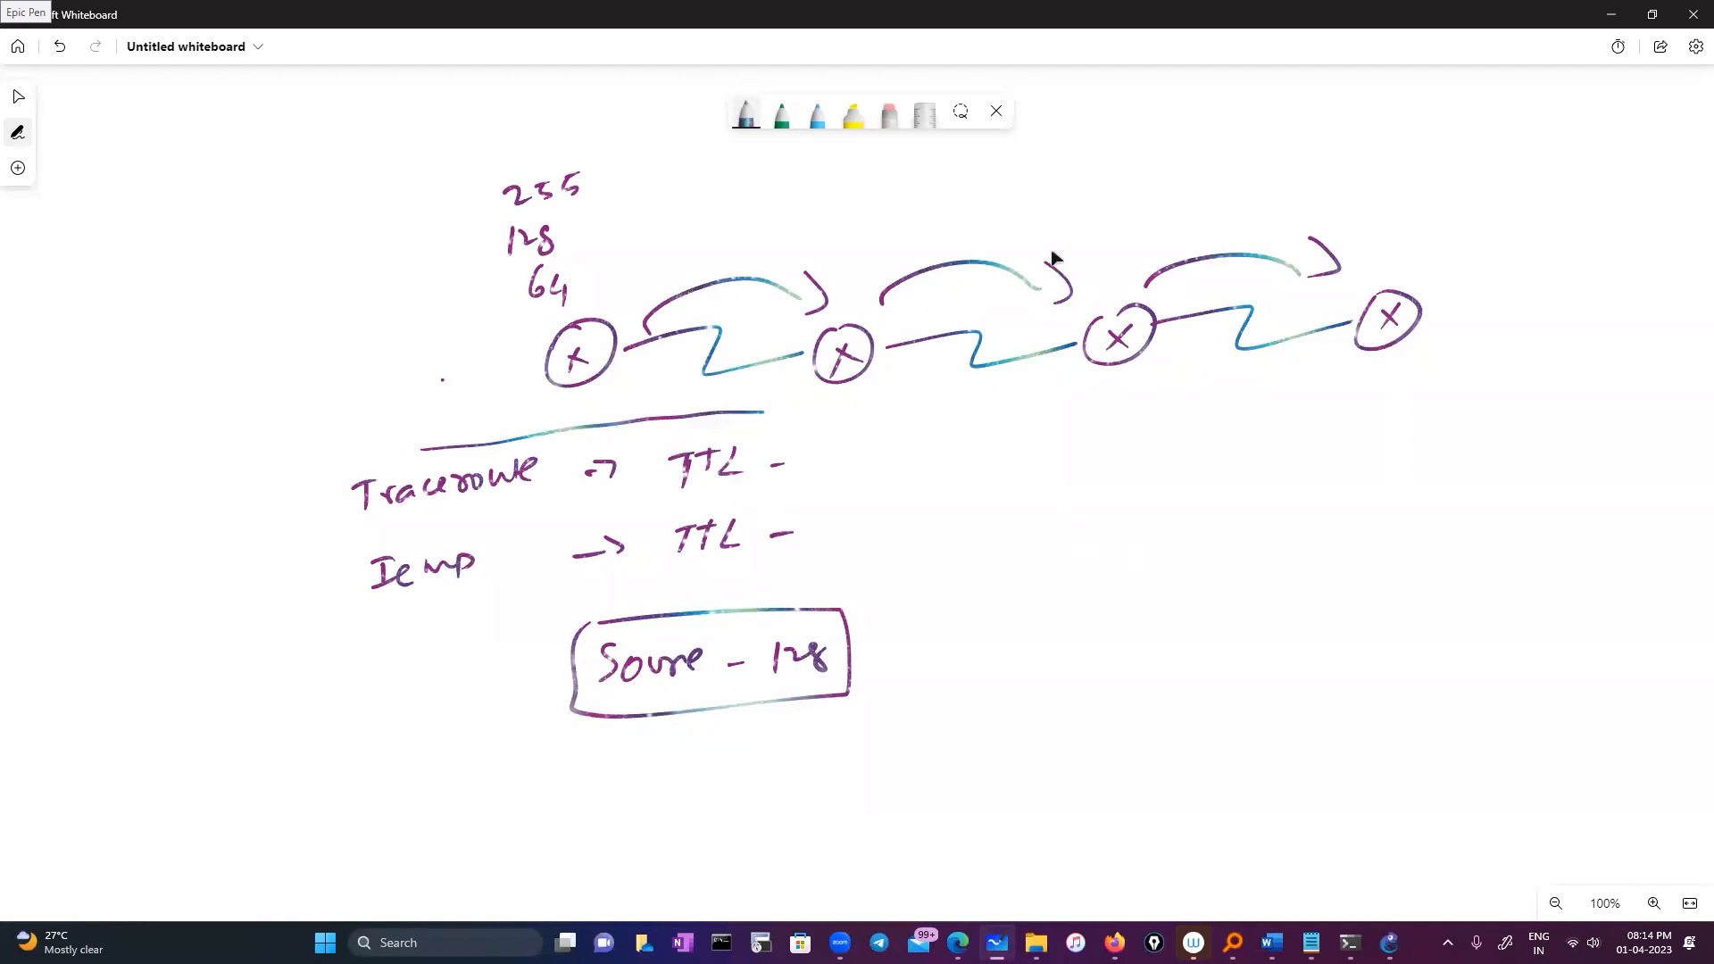
{"action": "left_click", "coordinate": [993, 367]}
Start and confirm all devices in the ESW1–R2–PC1 lab, then open ESW1's console
{"action": "left_click", "coordinate": [1390, 943]}
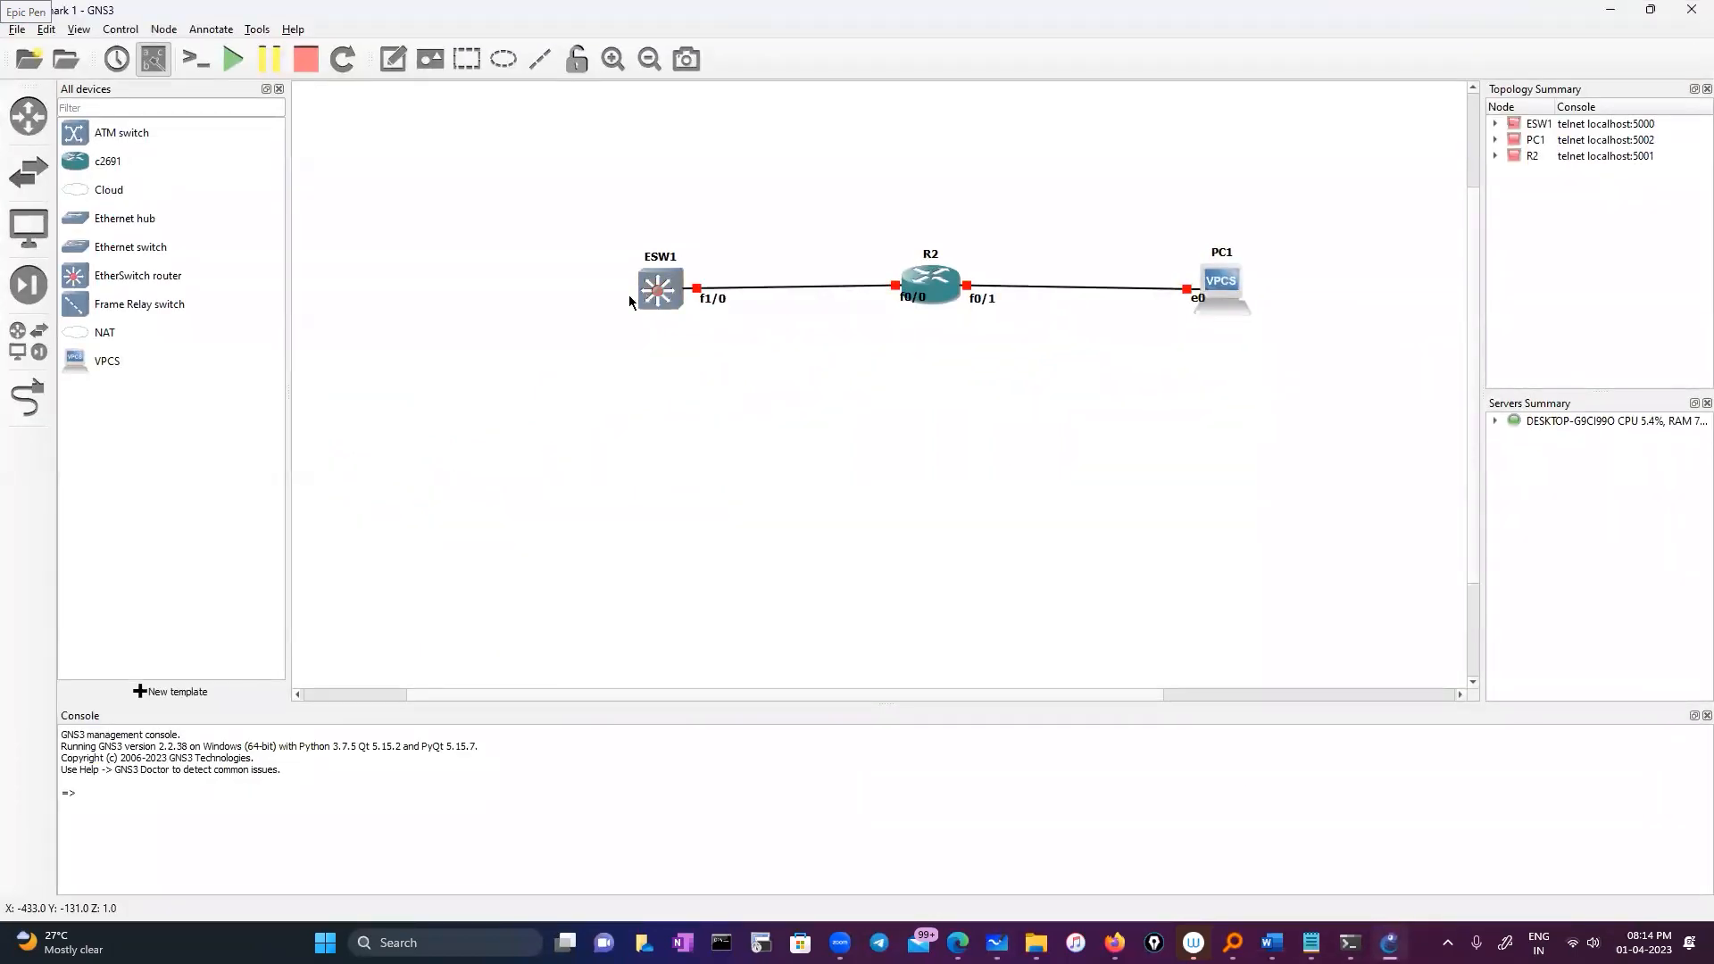
{"action": "left_click", "coordinate": [924, 359]}
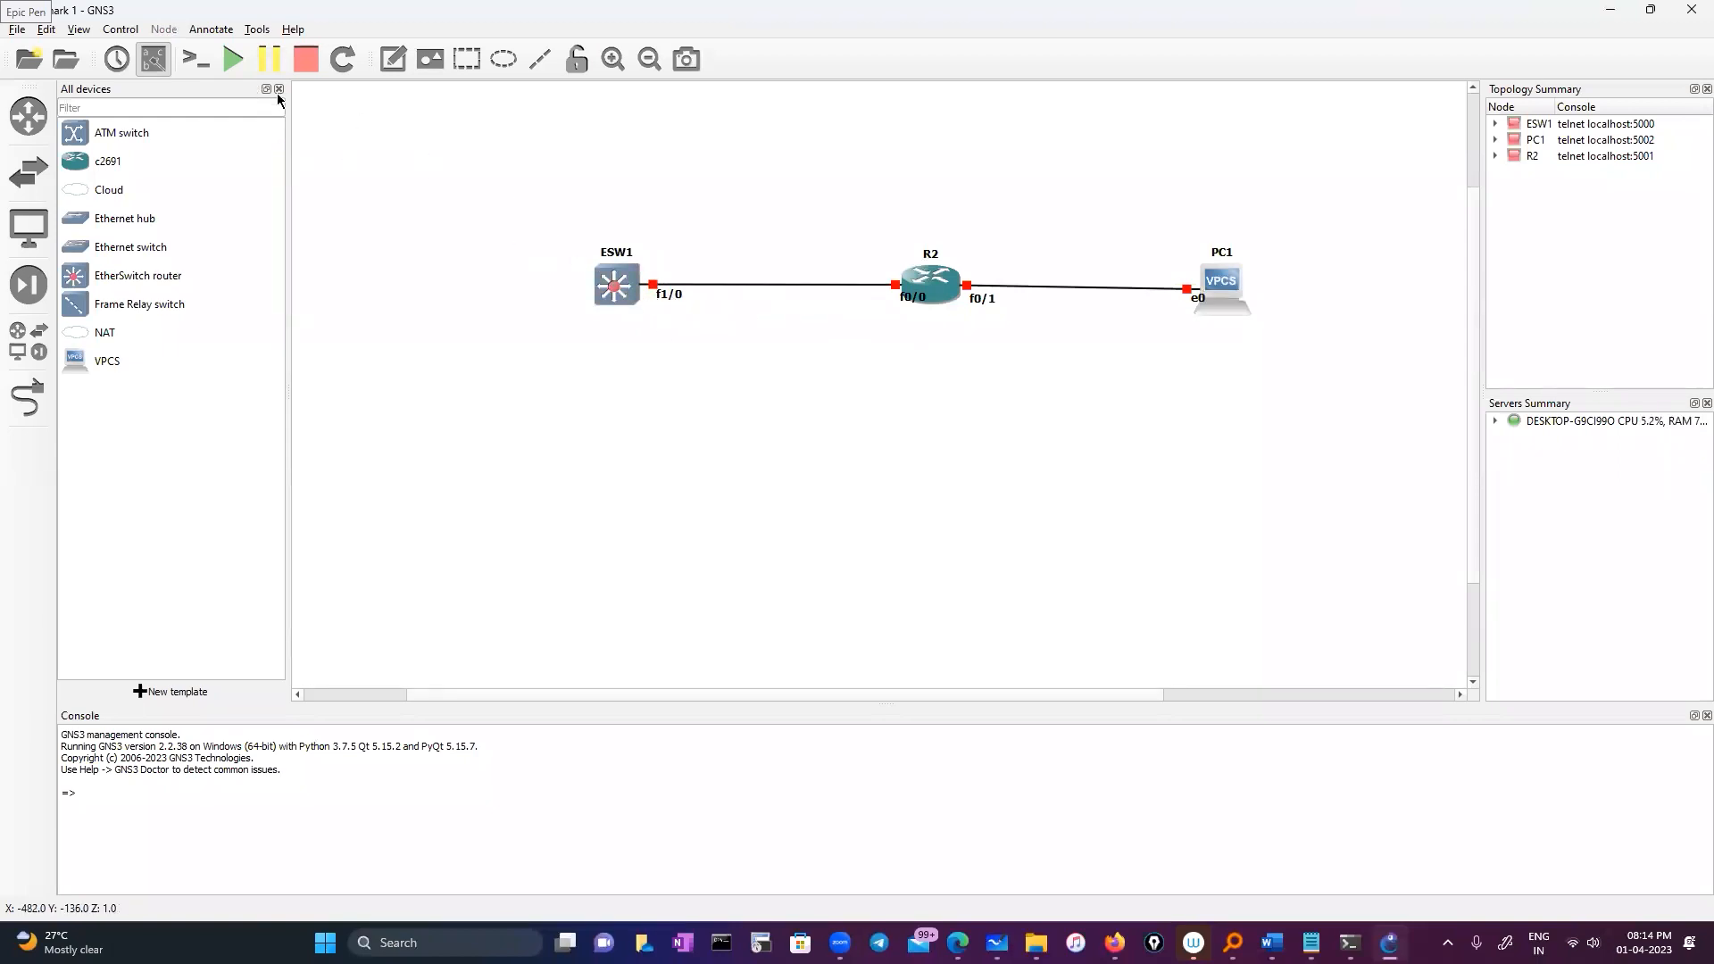
{"action": "left_click", "coordinate": [233, 59]}
{"action": "left_click", "coordinate": [866, 489]}
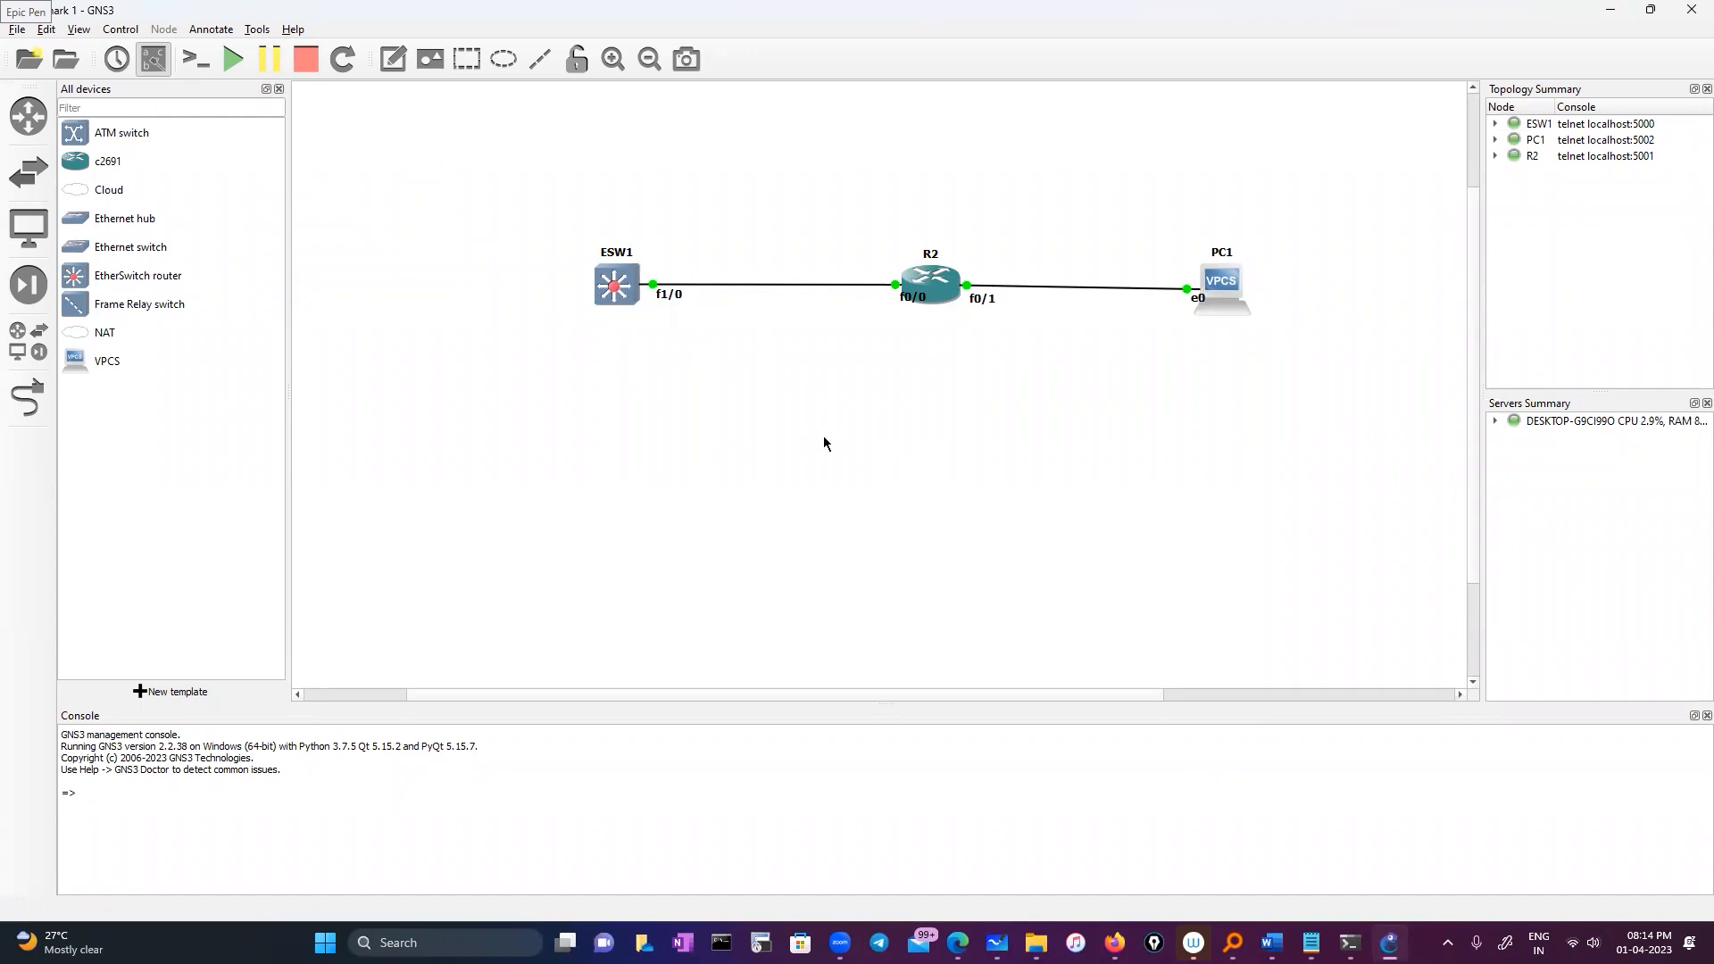
{"action": "right_click", "coordinate": [619, 286]}
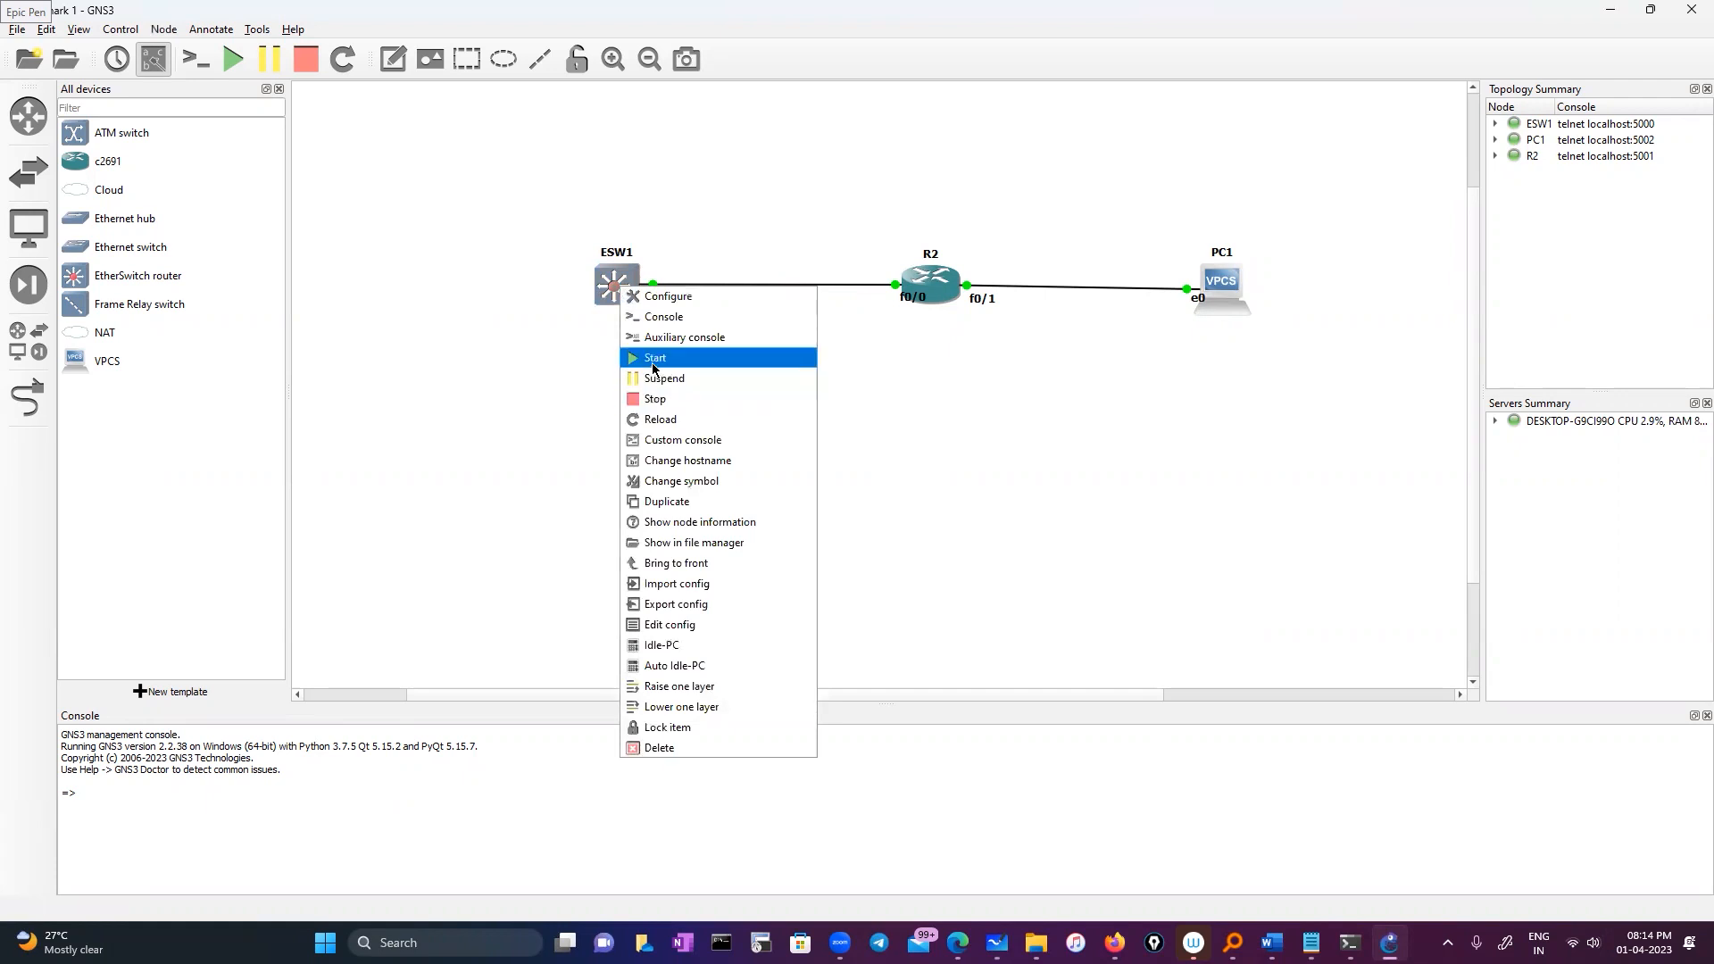
{"action": "left_click", "coordinate": [945, 431]}
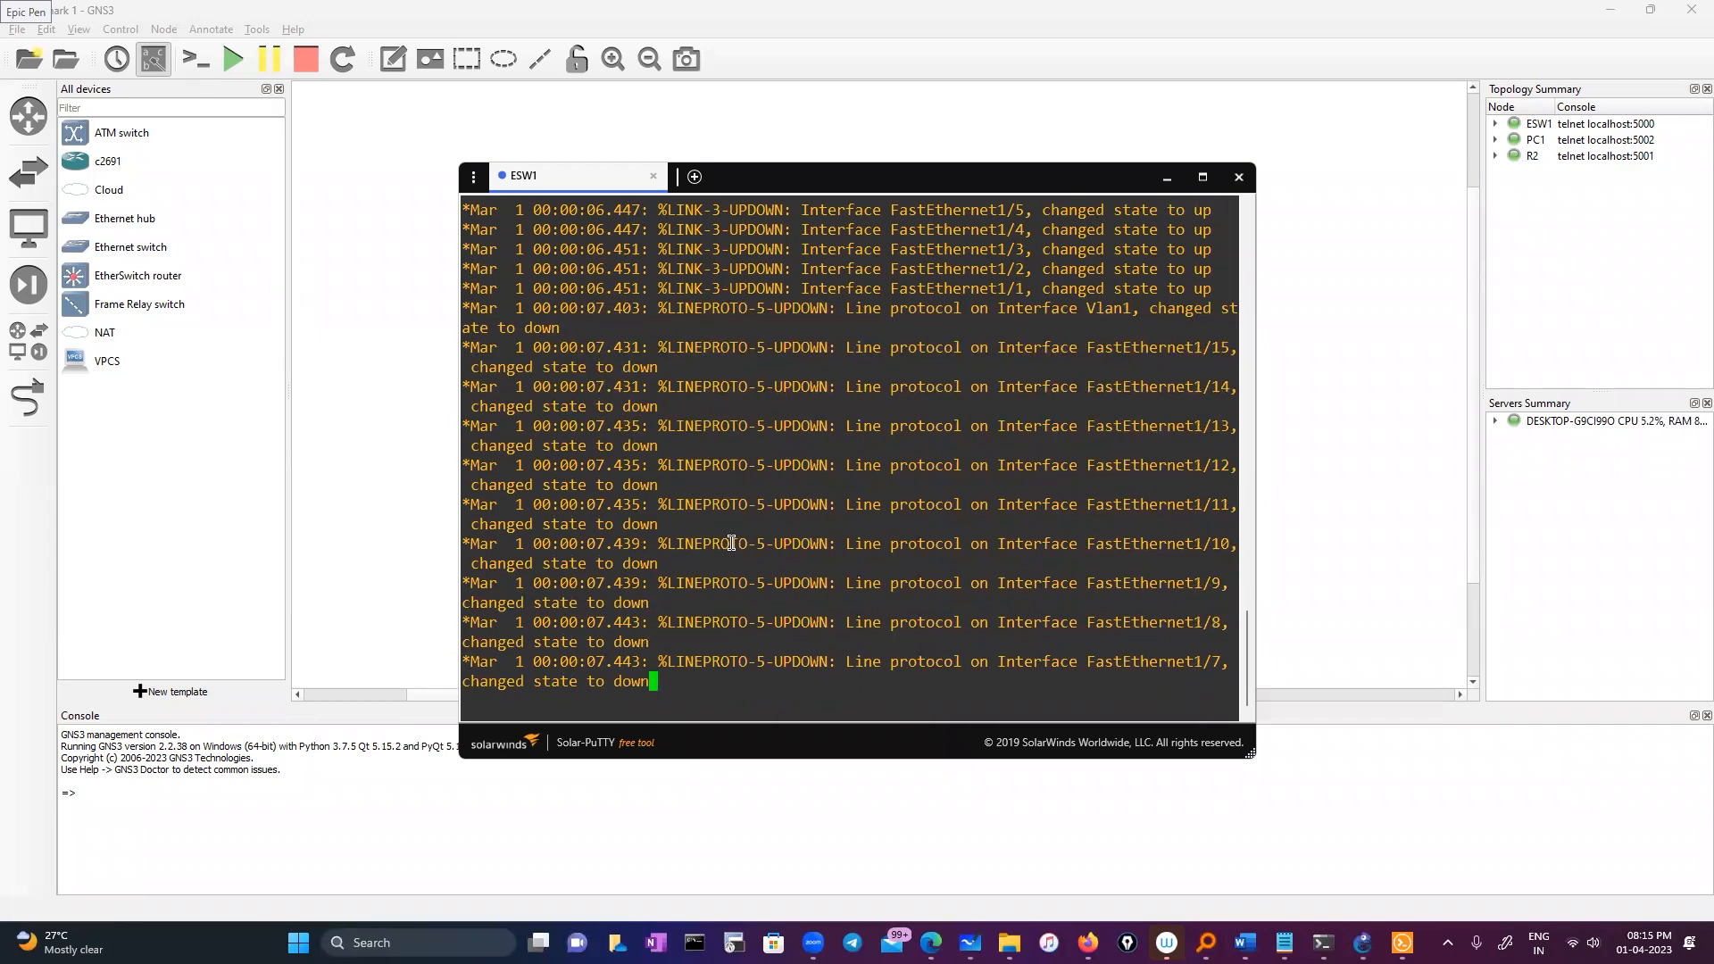
Enter ESW1's global configuration mode with 'configure', then move its console window right
{"action": "key", "text": "Return"}
{"action": "key", "text": "Return"}
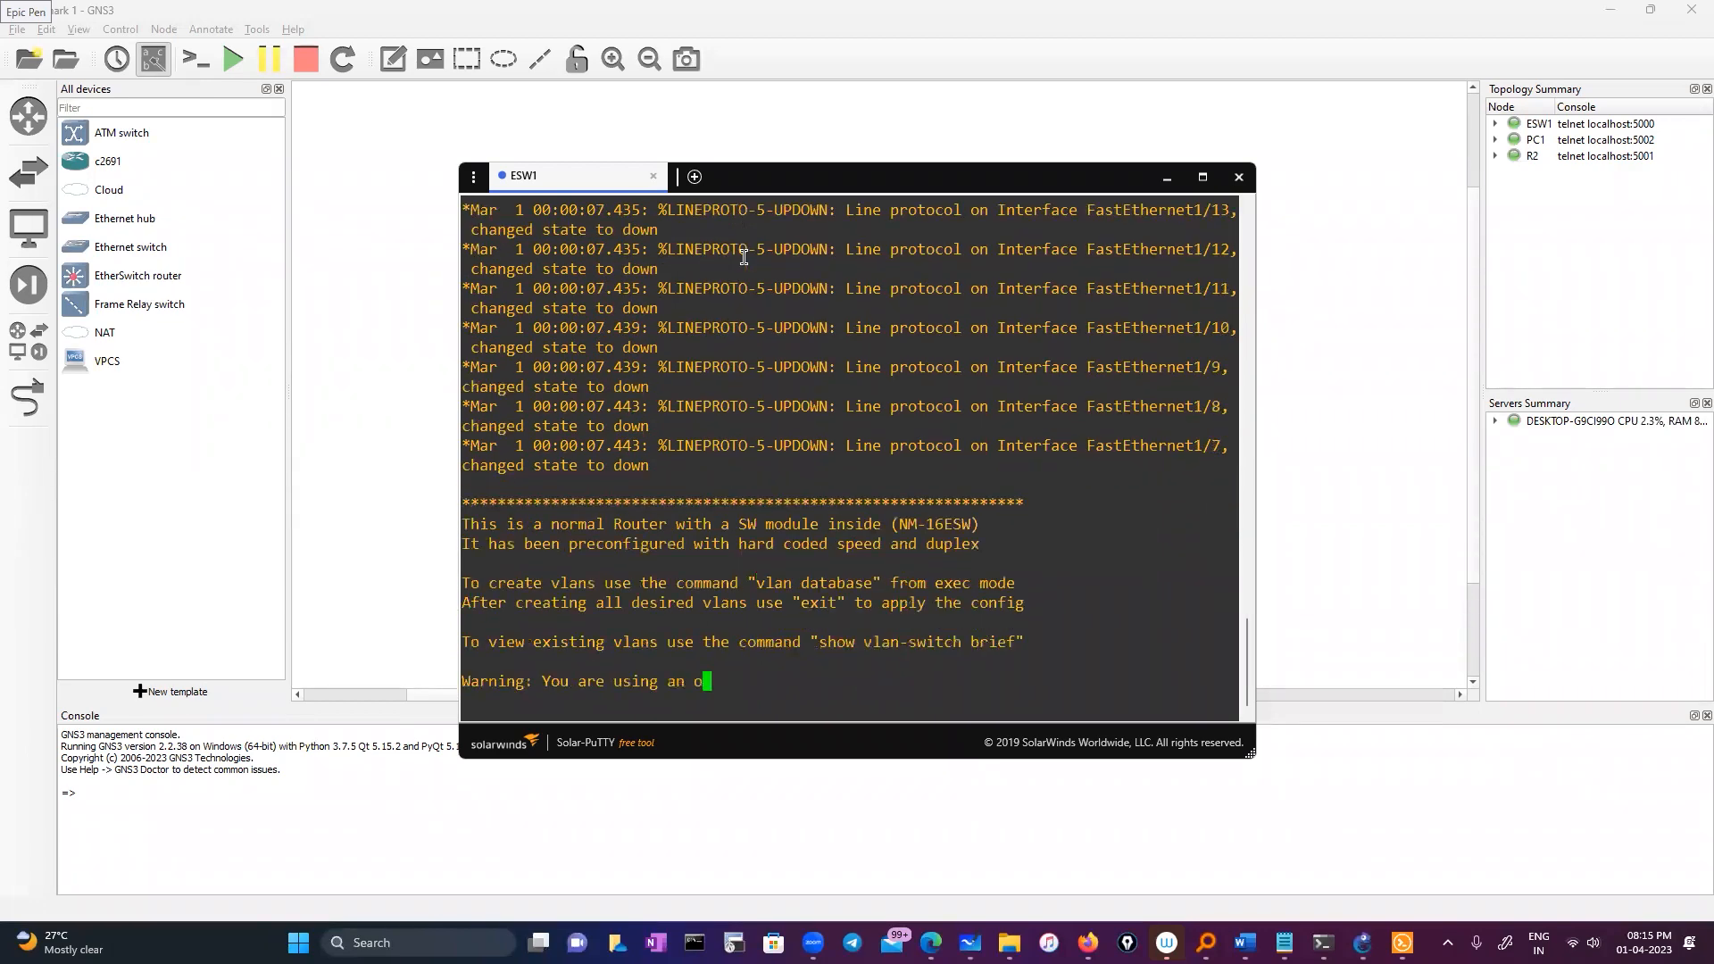
{"action": "type", "text": "conf"}
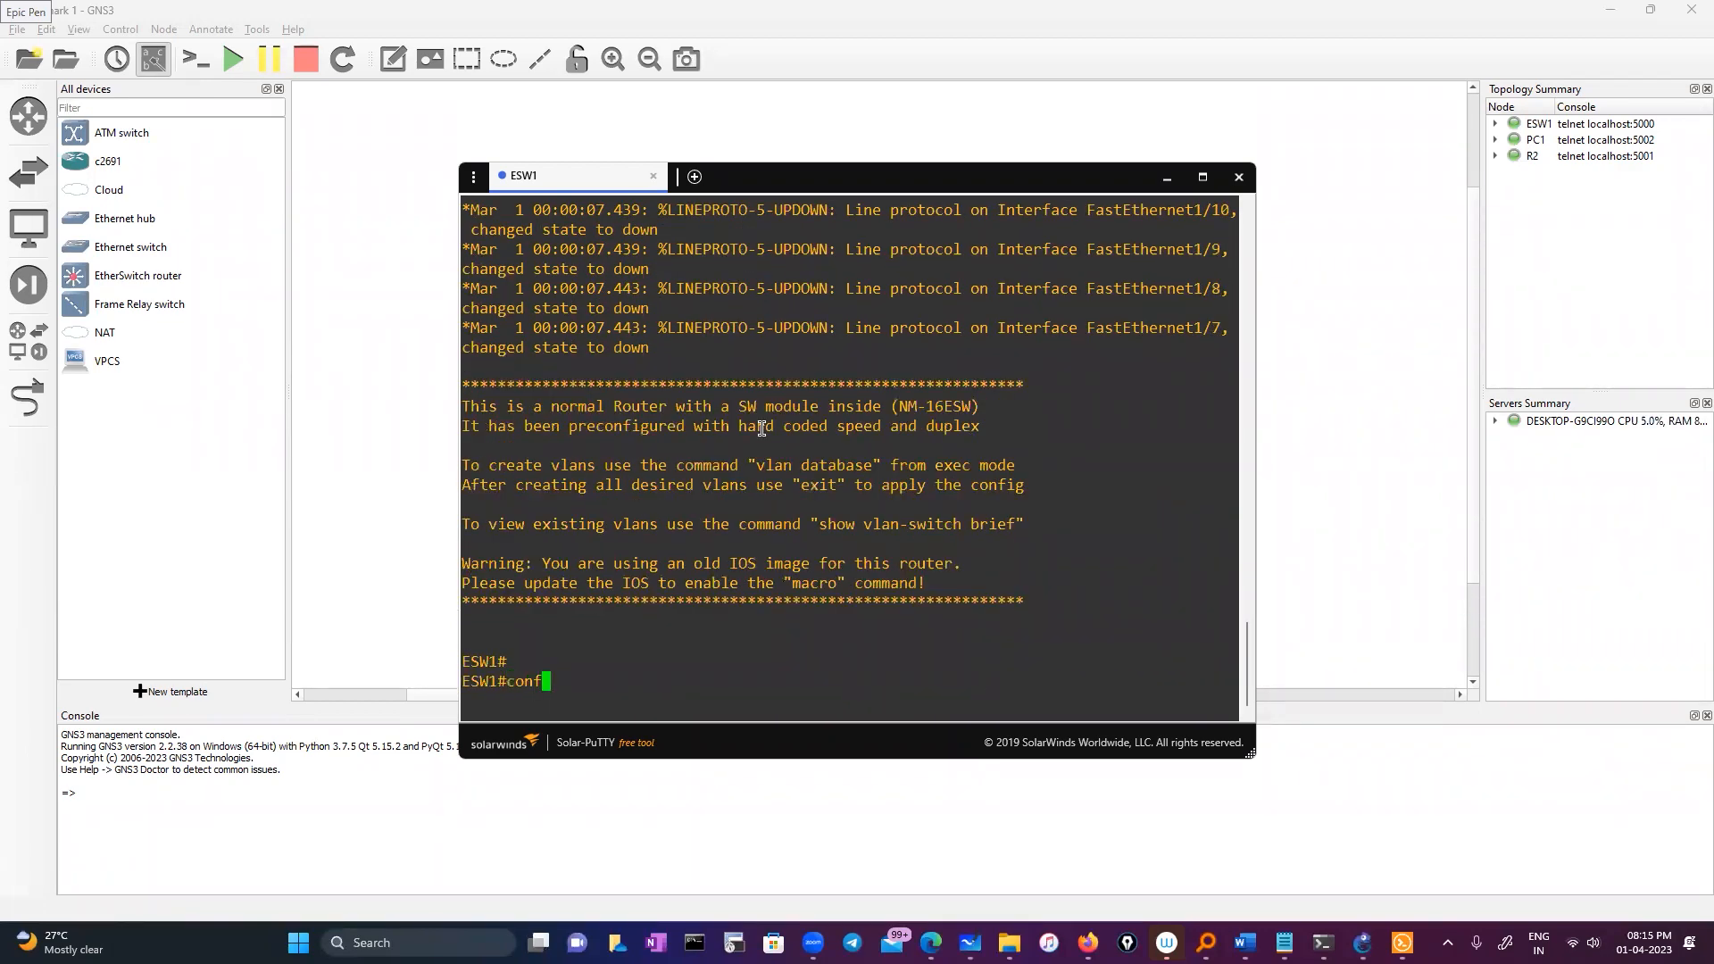
{"action": "key", "text": "Tab"}
{"action": "key", "text": "Return"}
{"action": "key", "text": "Return"}
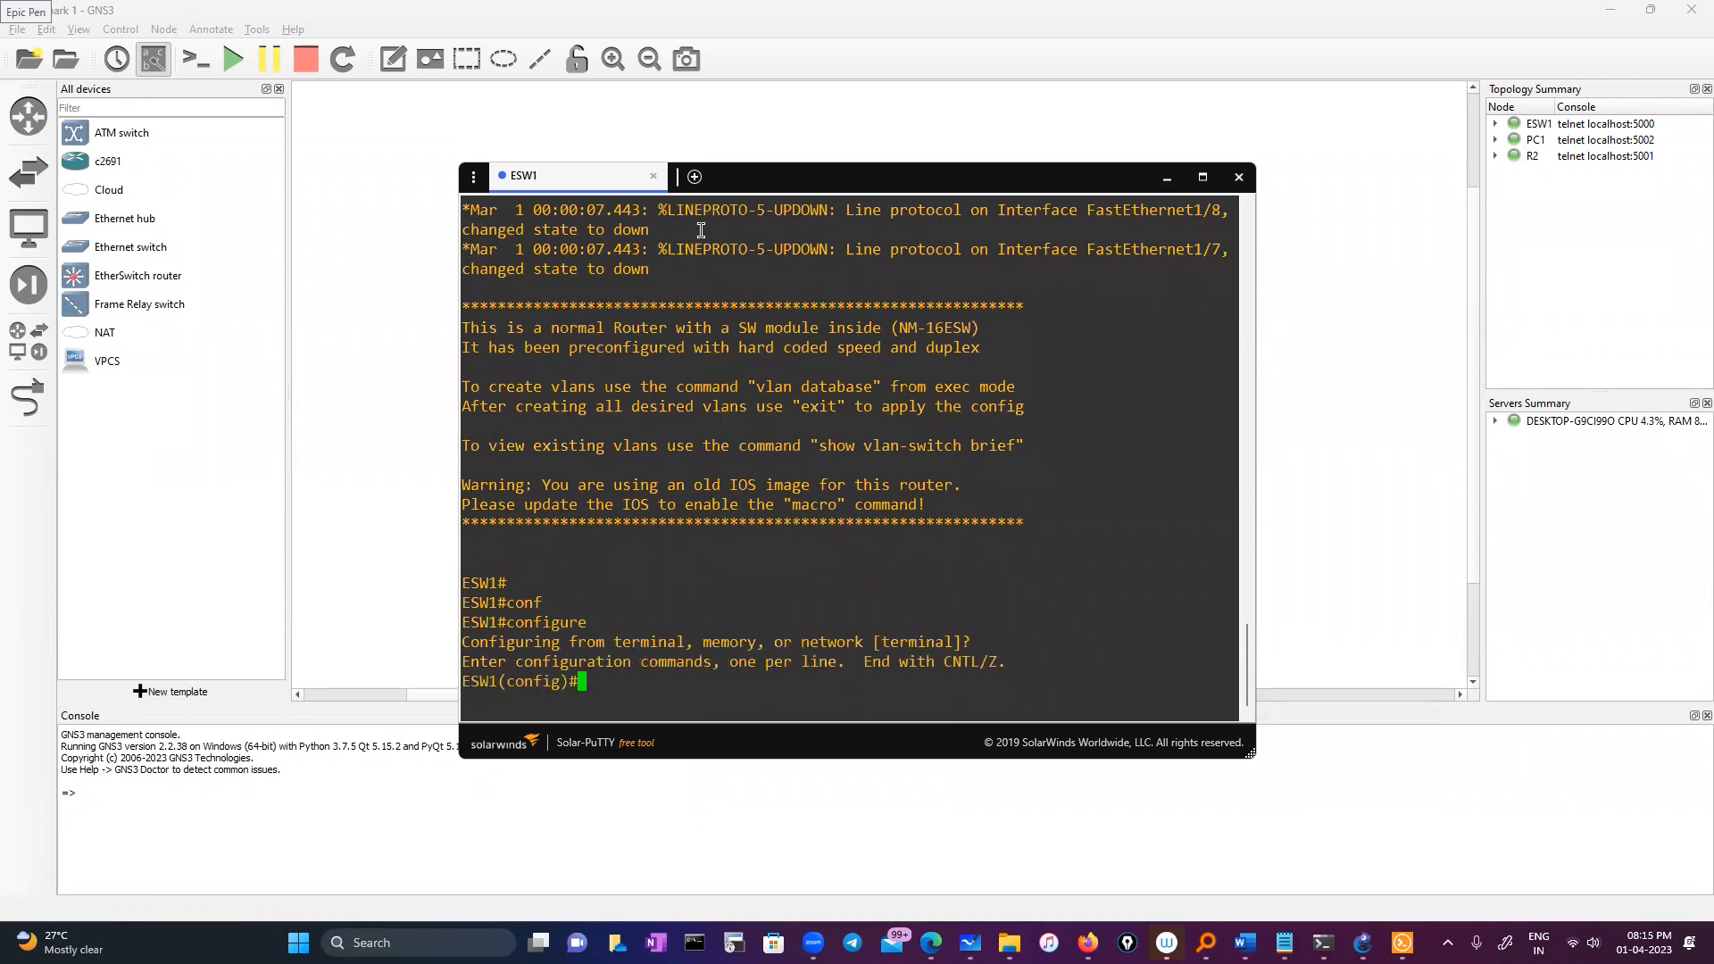
{"action": "left_click", "coordinate": [789, 186]}
{"action": "left_click_drag", "start_coordinate": [794, 185], "coordinate": [1050, 149]}
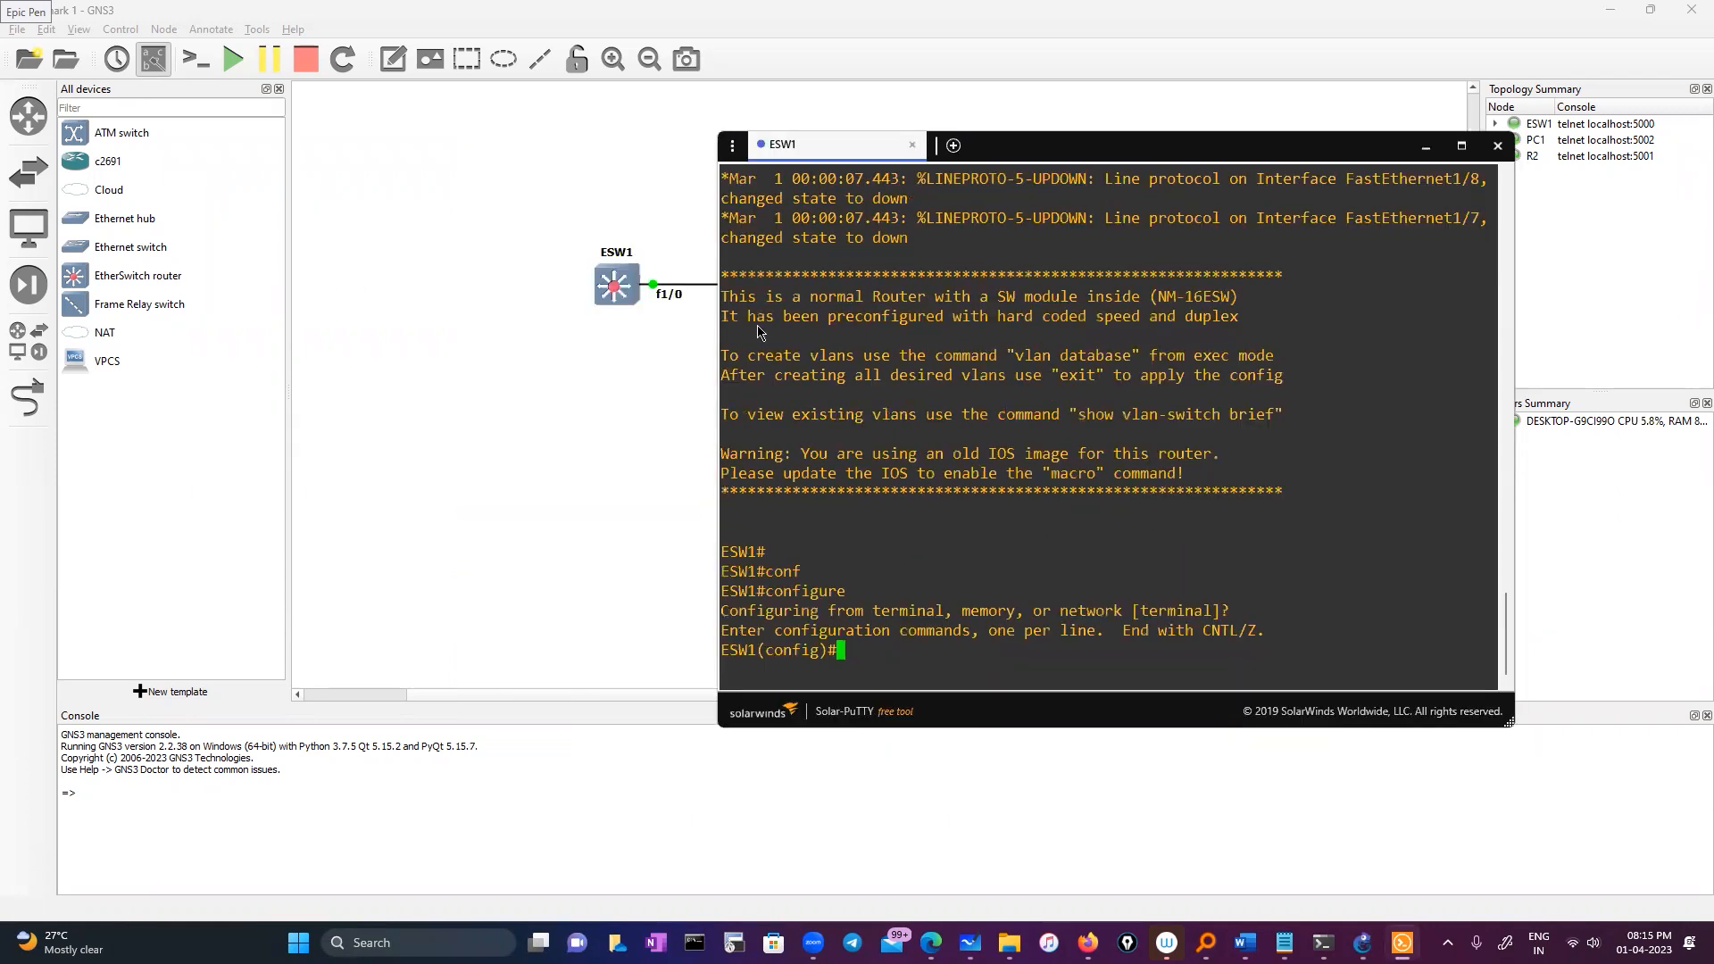
Delete the existing ESW1–R2 link that used ESW1's f1/0 port
{"action": "right_click", "coordinate": [616, 285]}
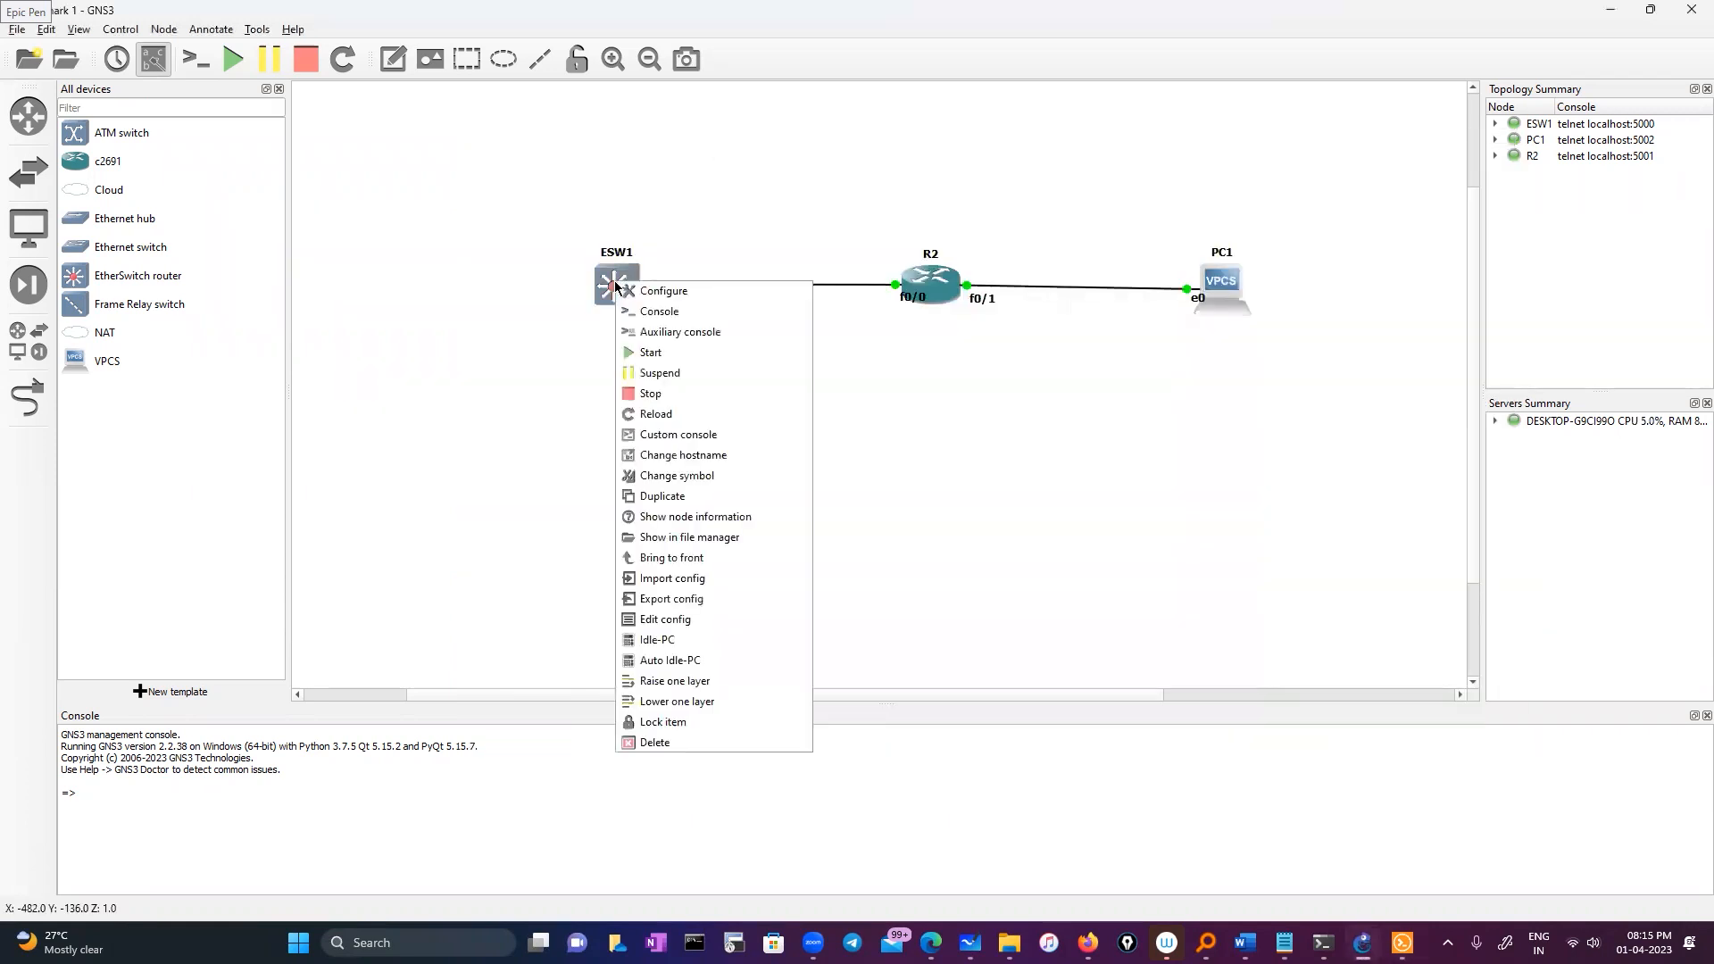
{"action": "left_click", "coordinate": [871, 359]}
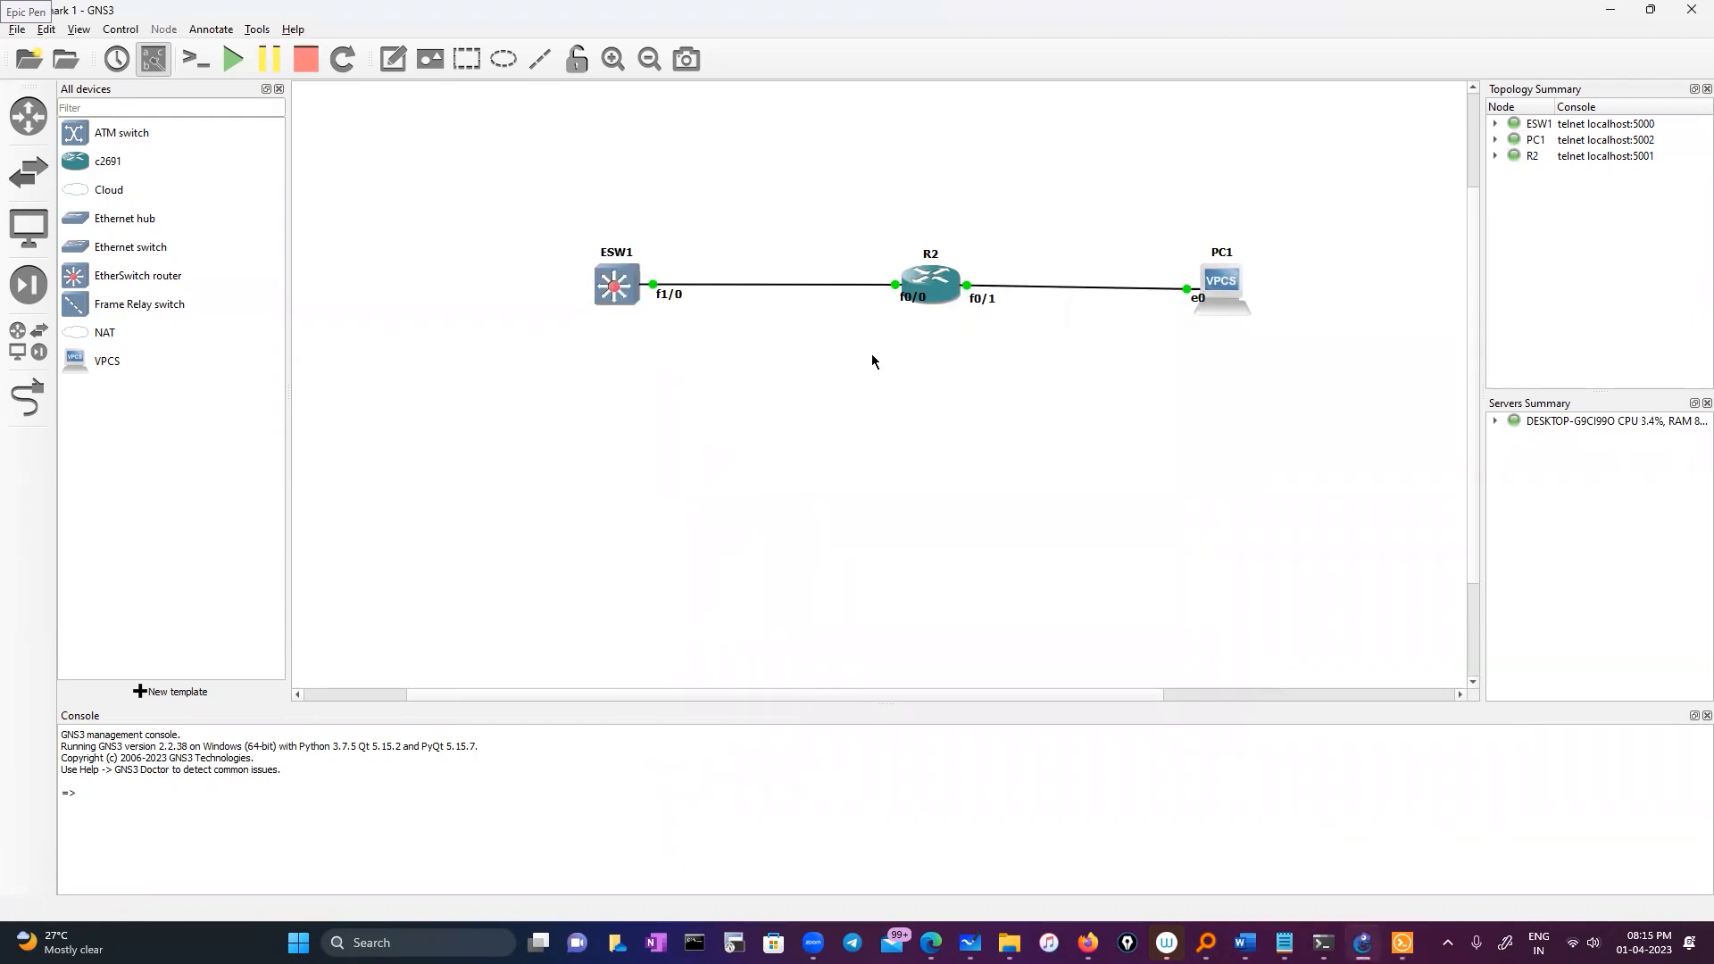
{"action": "left_click", "coordinate": [30, 401]}
{"action": "left_click", "coordinate": [612, 293]}
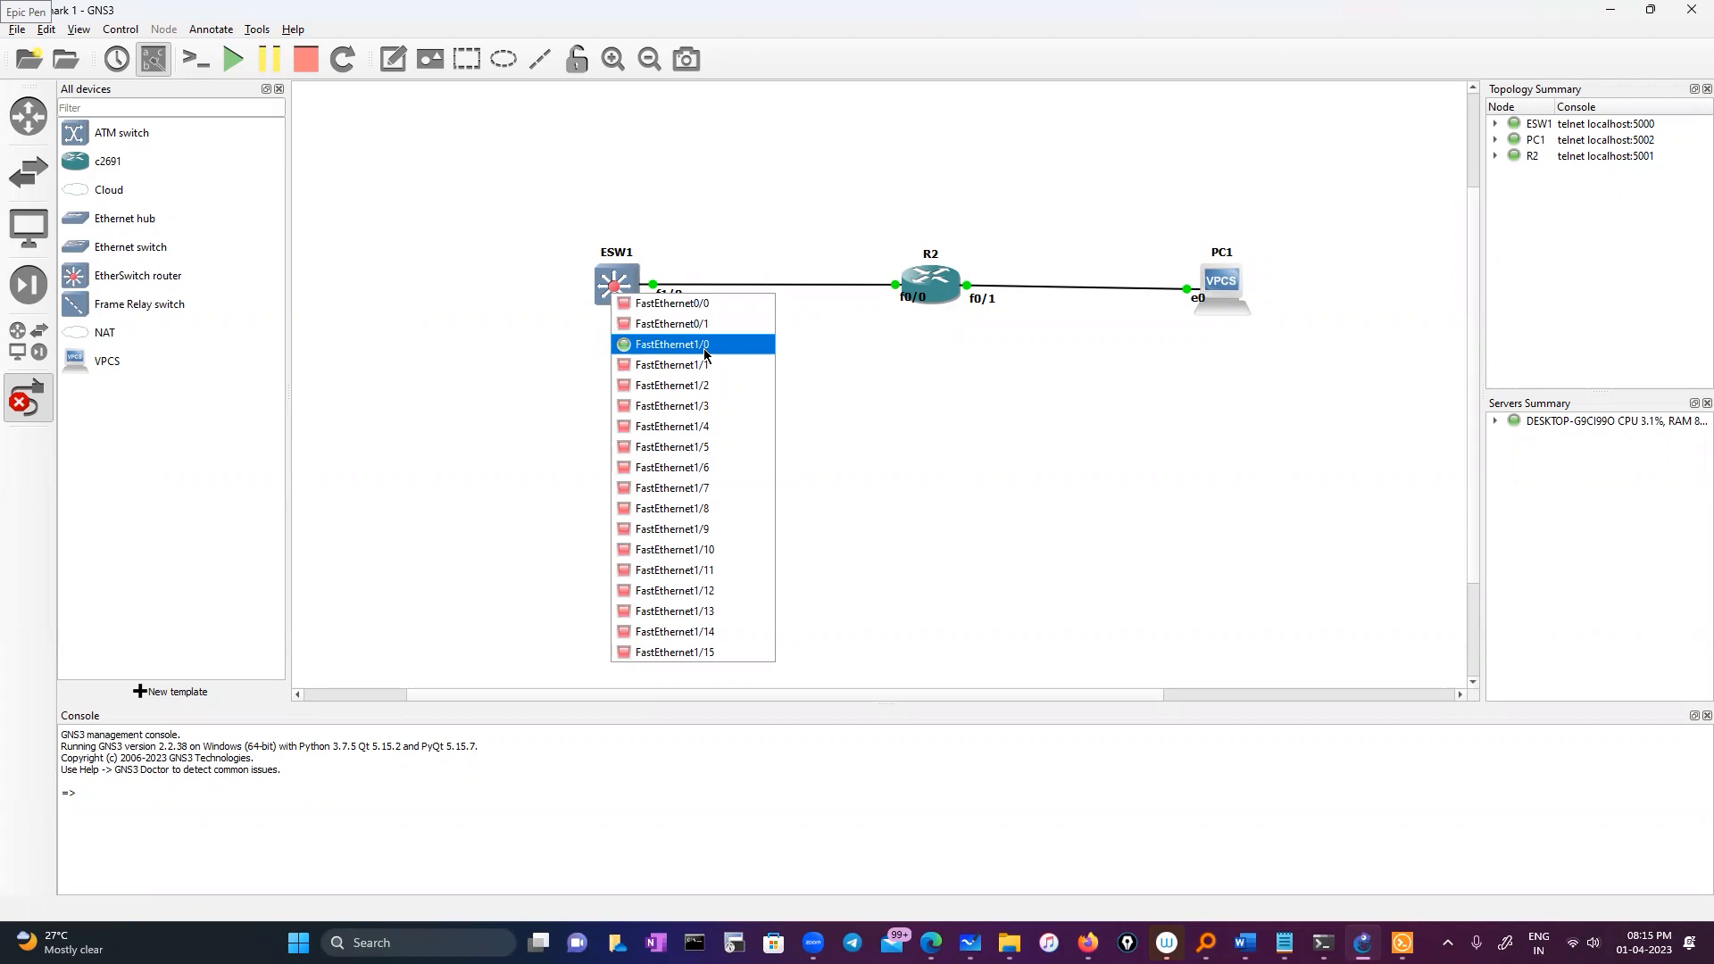
{"action": "left_click", "coordinate": [21, 406]}
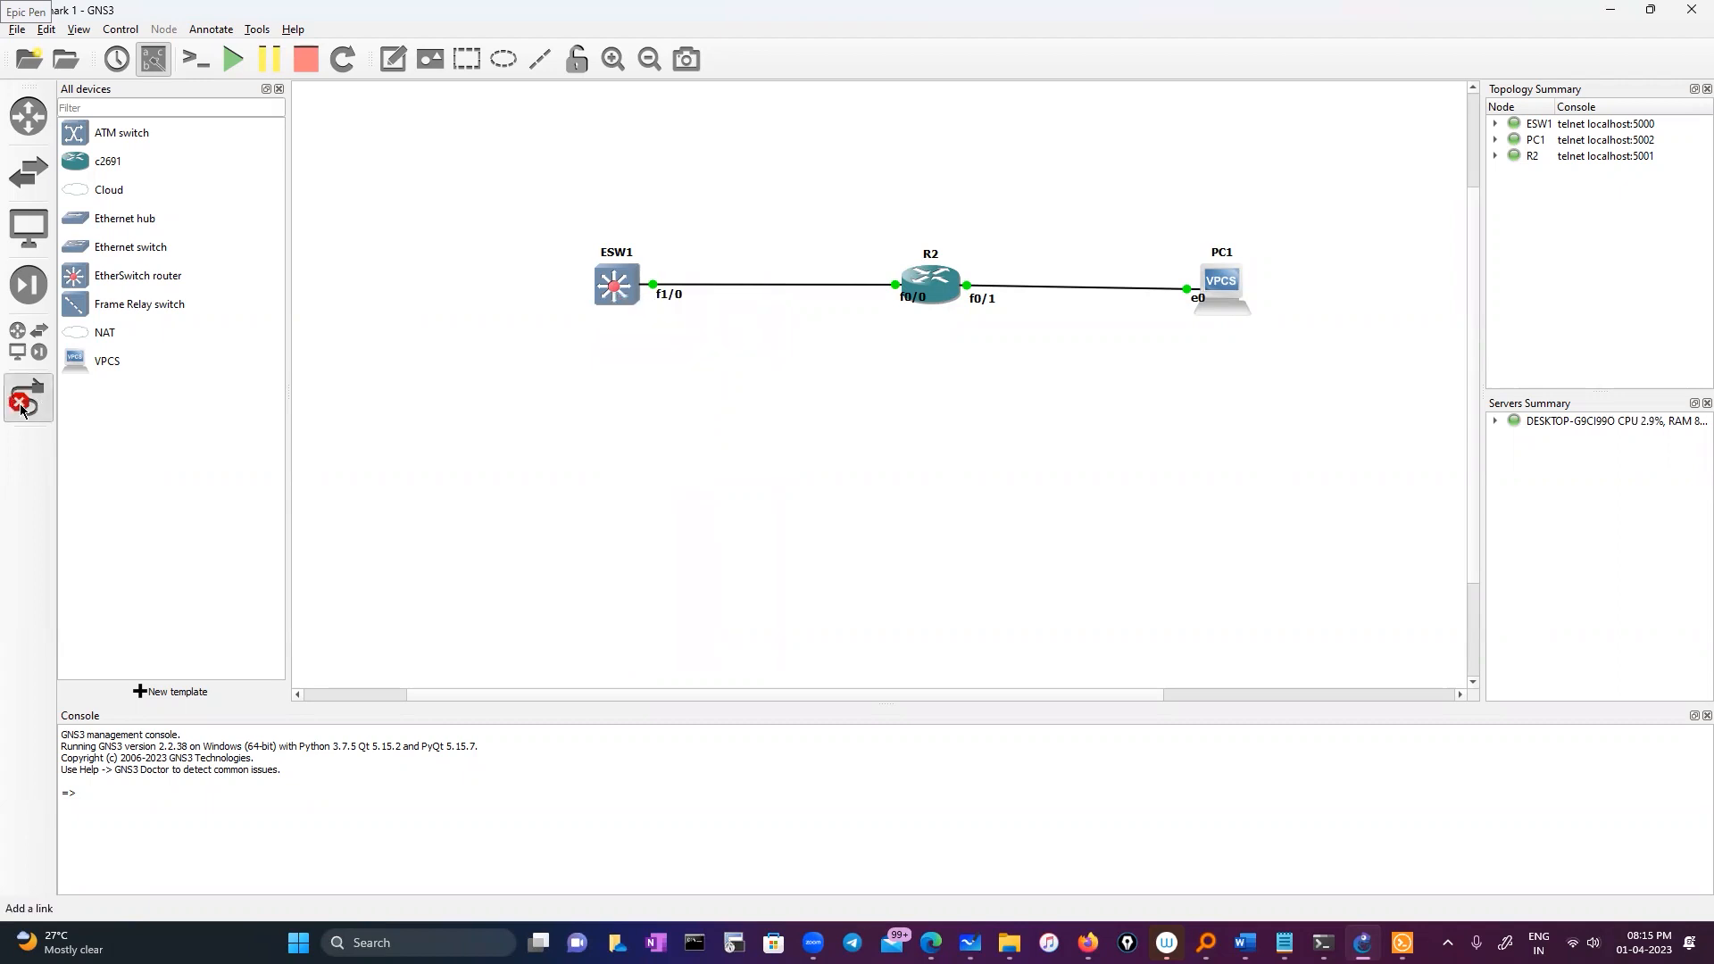
{"action": "key", "text": "Escape"}
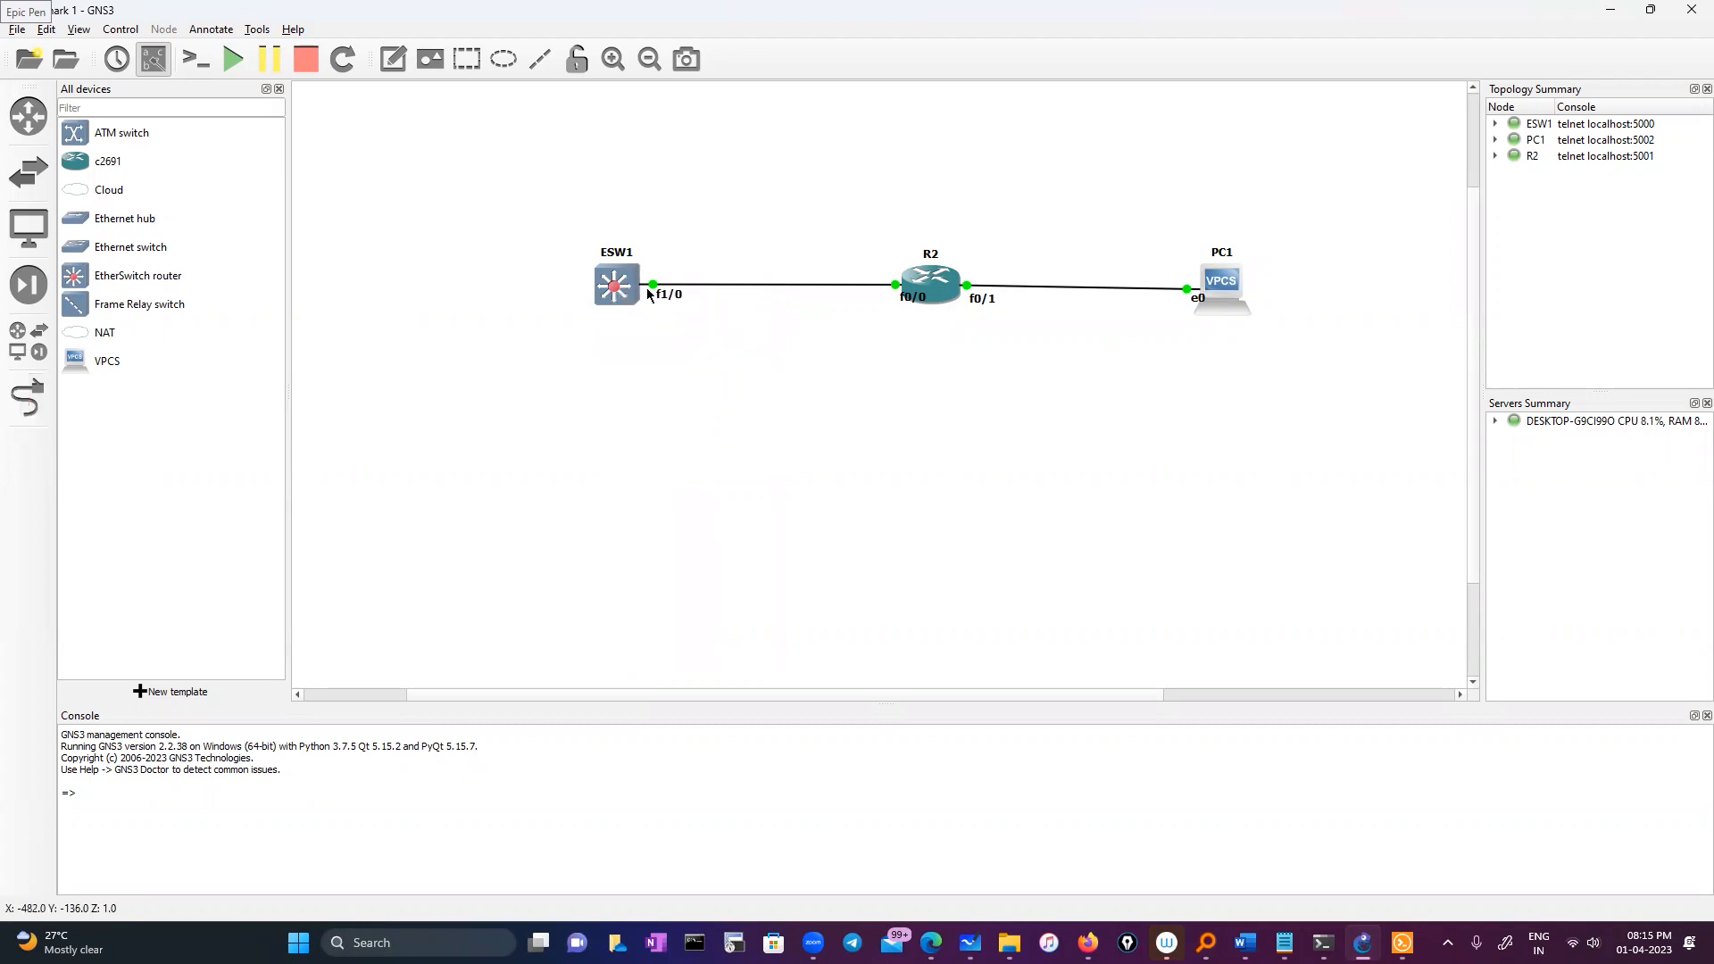
{"action": "right_click", "coordinate": [653, 283]}
{"action": "left_click", "coordinate": [702, 376]}
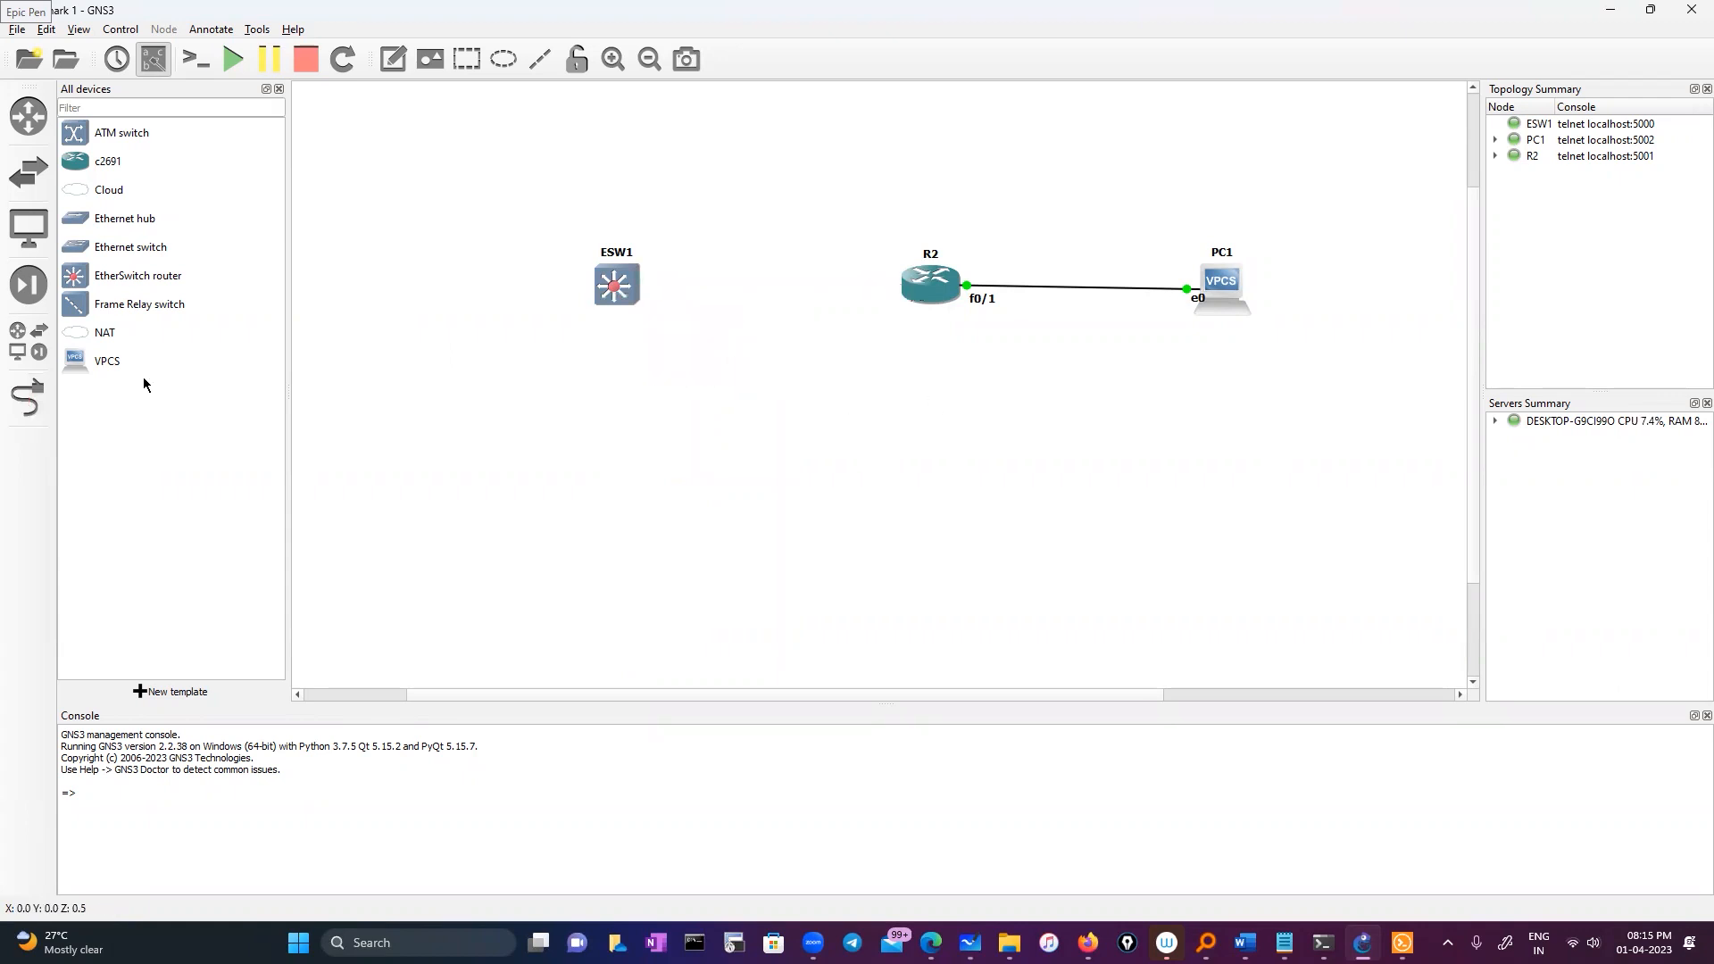
Link ESW1 FastEthernet0/0 to R2 FastEthernet0/0
{"action": "left_click", "coordinate": [20, 397]}
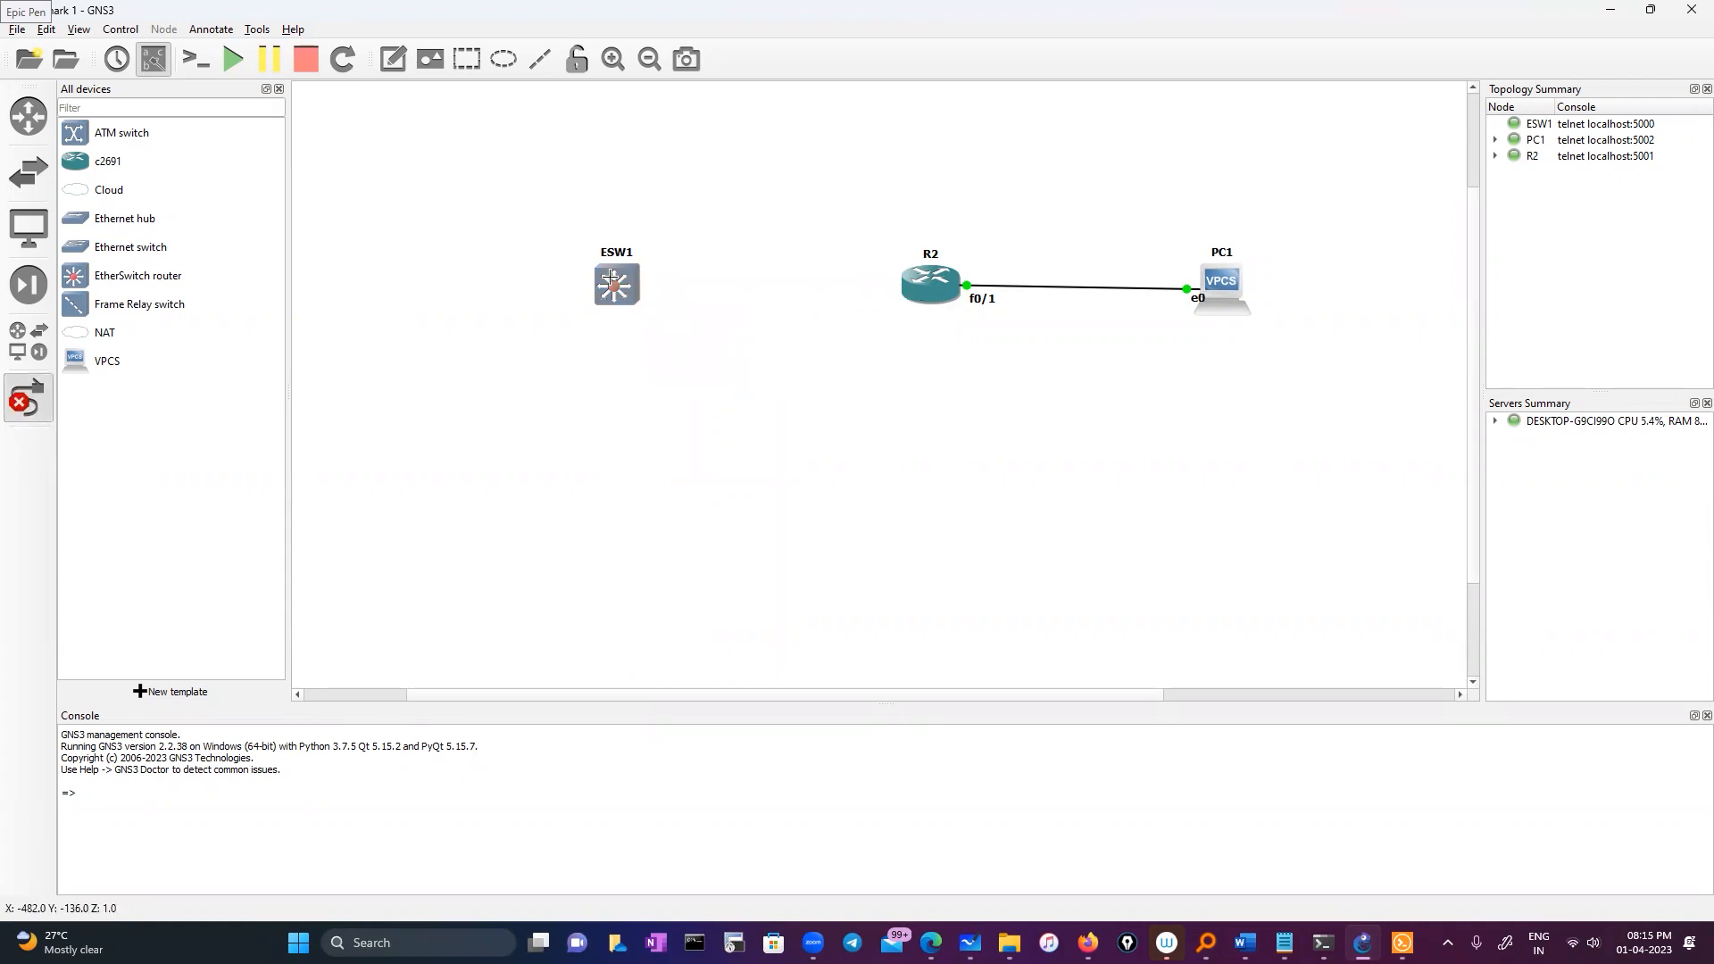
{"action": "left_click", "coordinate": [612, 280]}
{"action": "left_click", "coordinate": [651, 287]}
{"action": "left_click", "coordinate": [909, 280]}
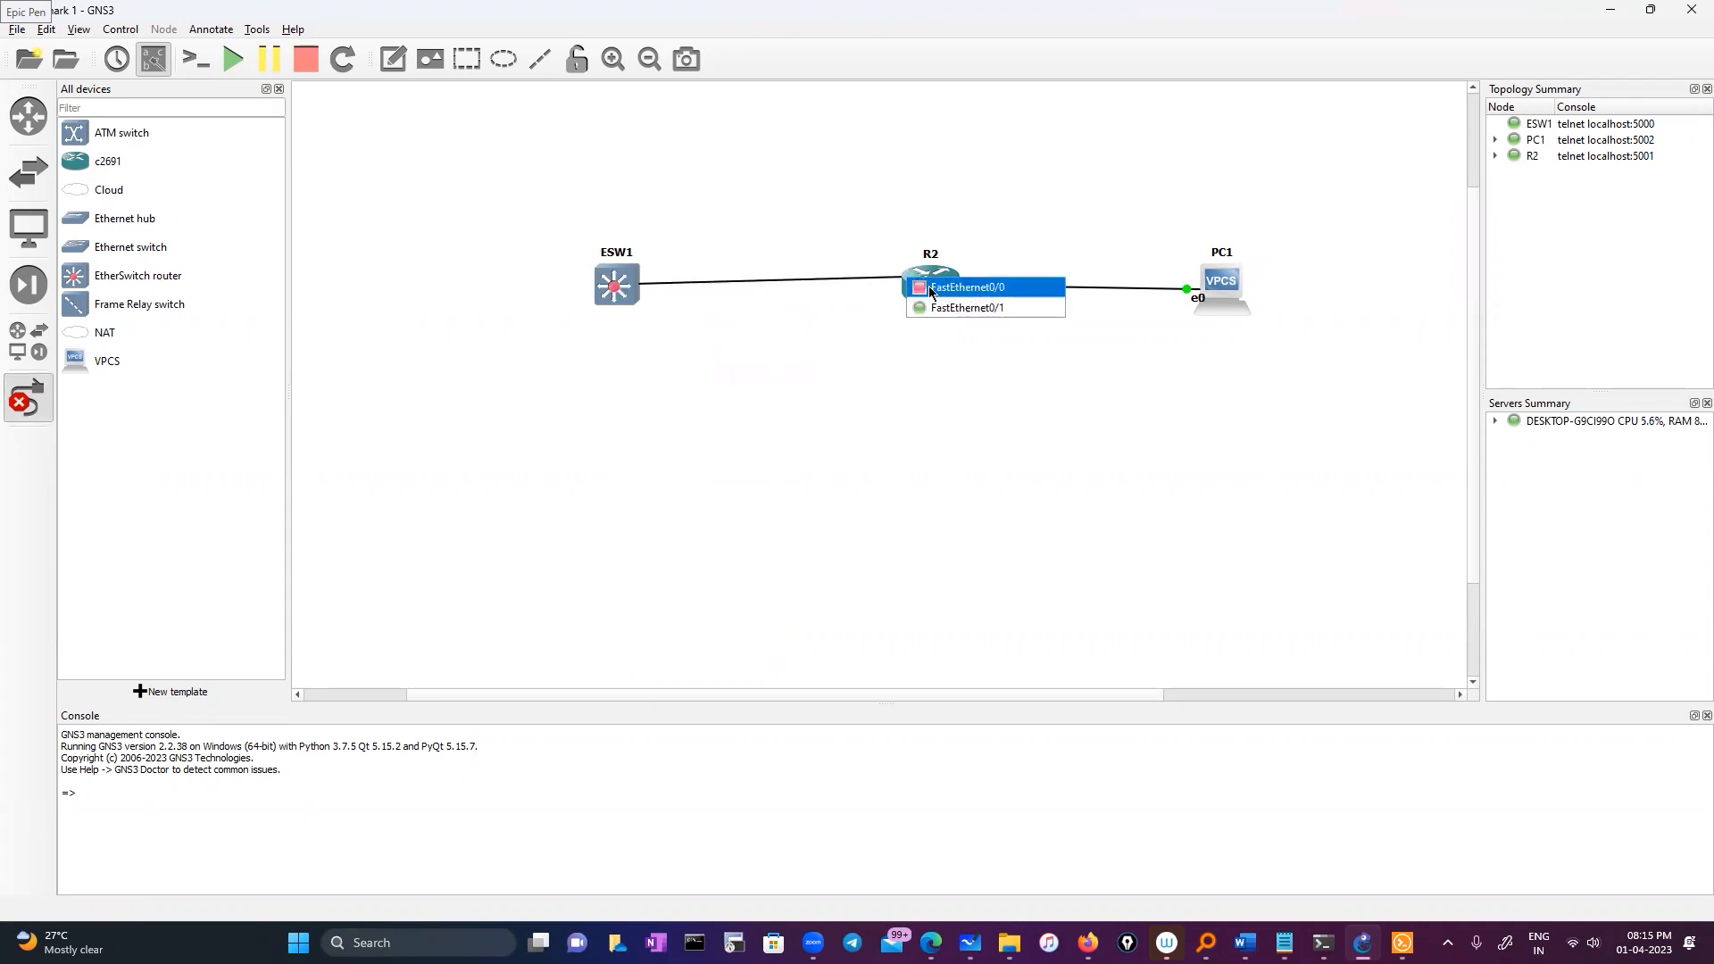
{"action": "left_click", "coordinate": [929, 287]}
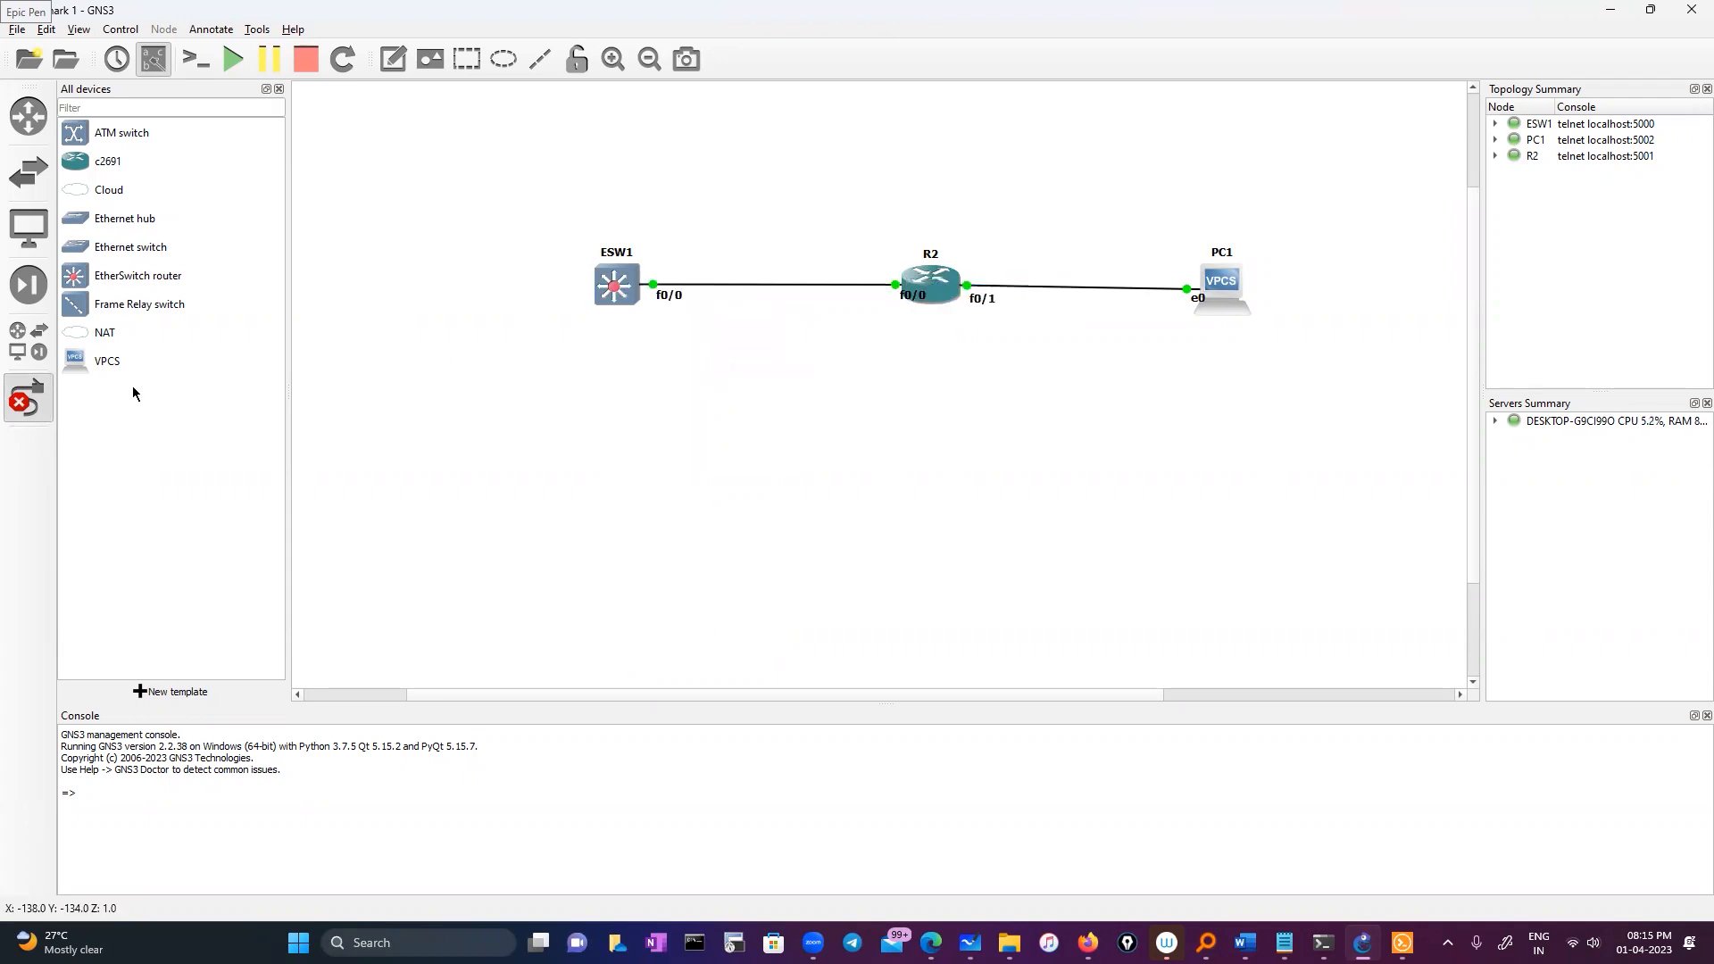
{"action": "left_click", "coordinate": [26, 397]}
Shift ESW1 and R2 slightly left on the canvas
{"action": "left_click_drag", "start_coordinate": [622, 294], "coordinate": [579, 293]}
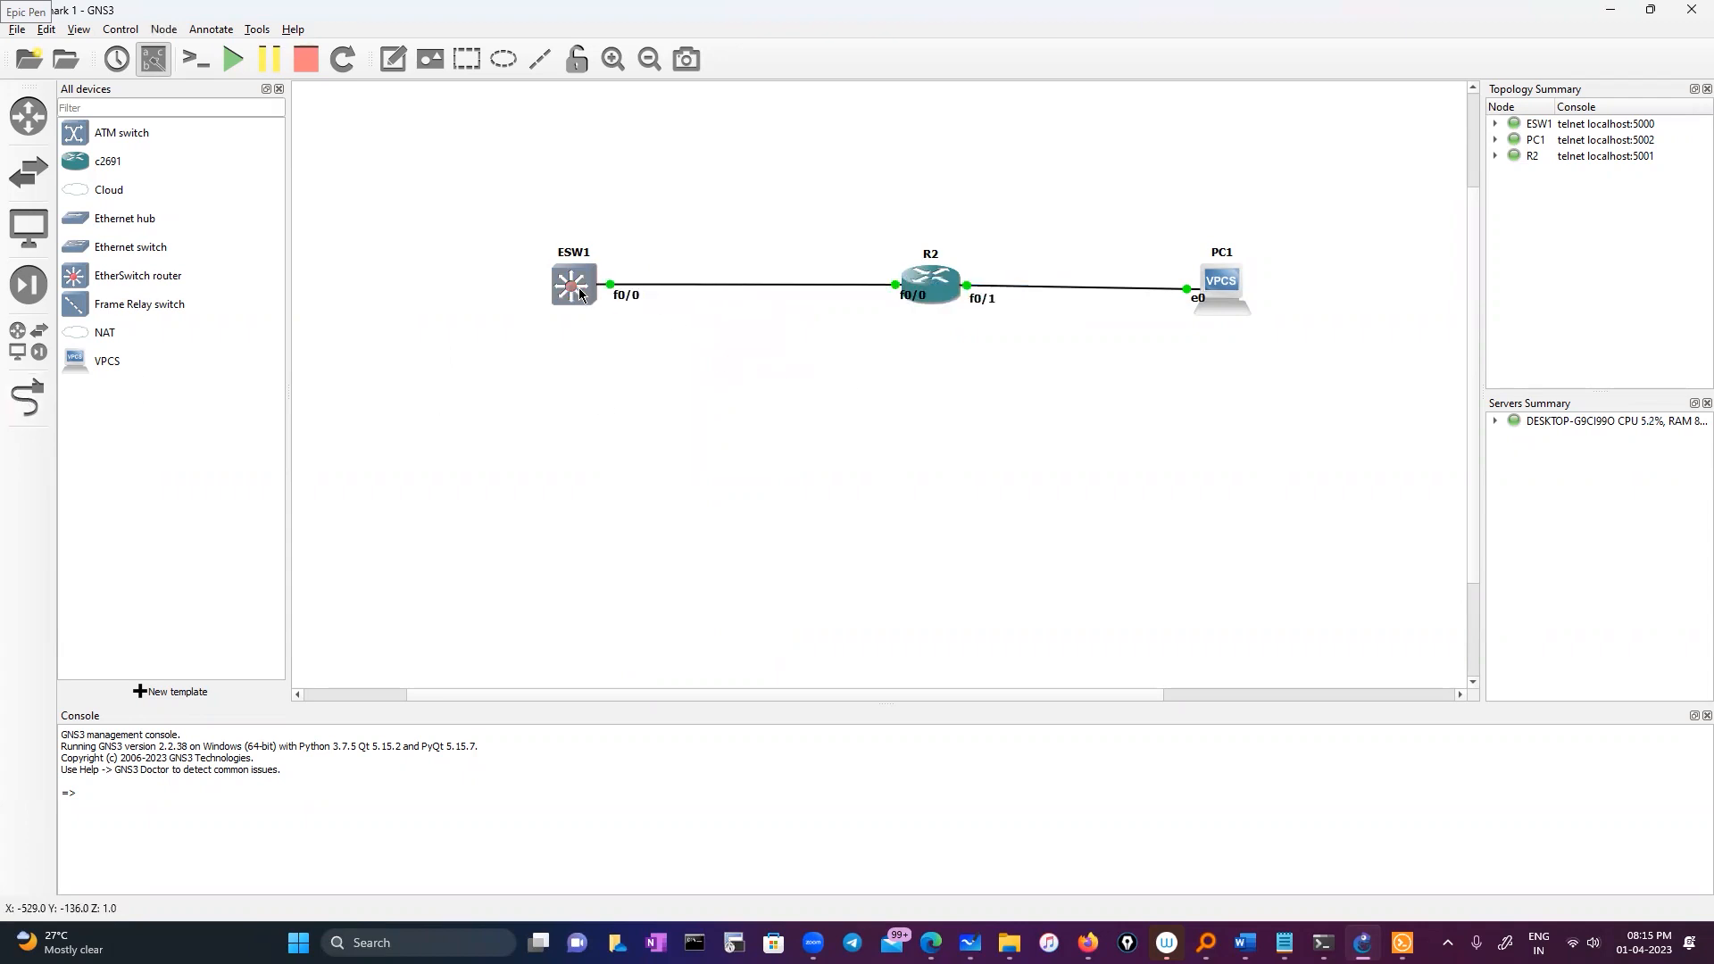
{"action": "mouse_move", "coordinate": [912, 295]}
{"action": "left_mouse_down"}
{"action": "mouse_move", "coordinate": [874, 296]}
{"action": "mouse_move", "coordinate": [906, 288]}
{"action": "left_mouse_up"}
{"action": "left_click", "coordinate": [527, 277]}
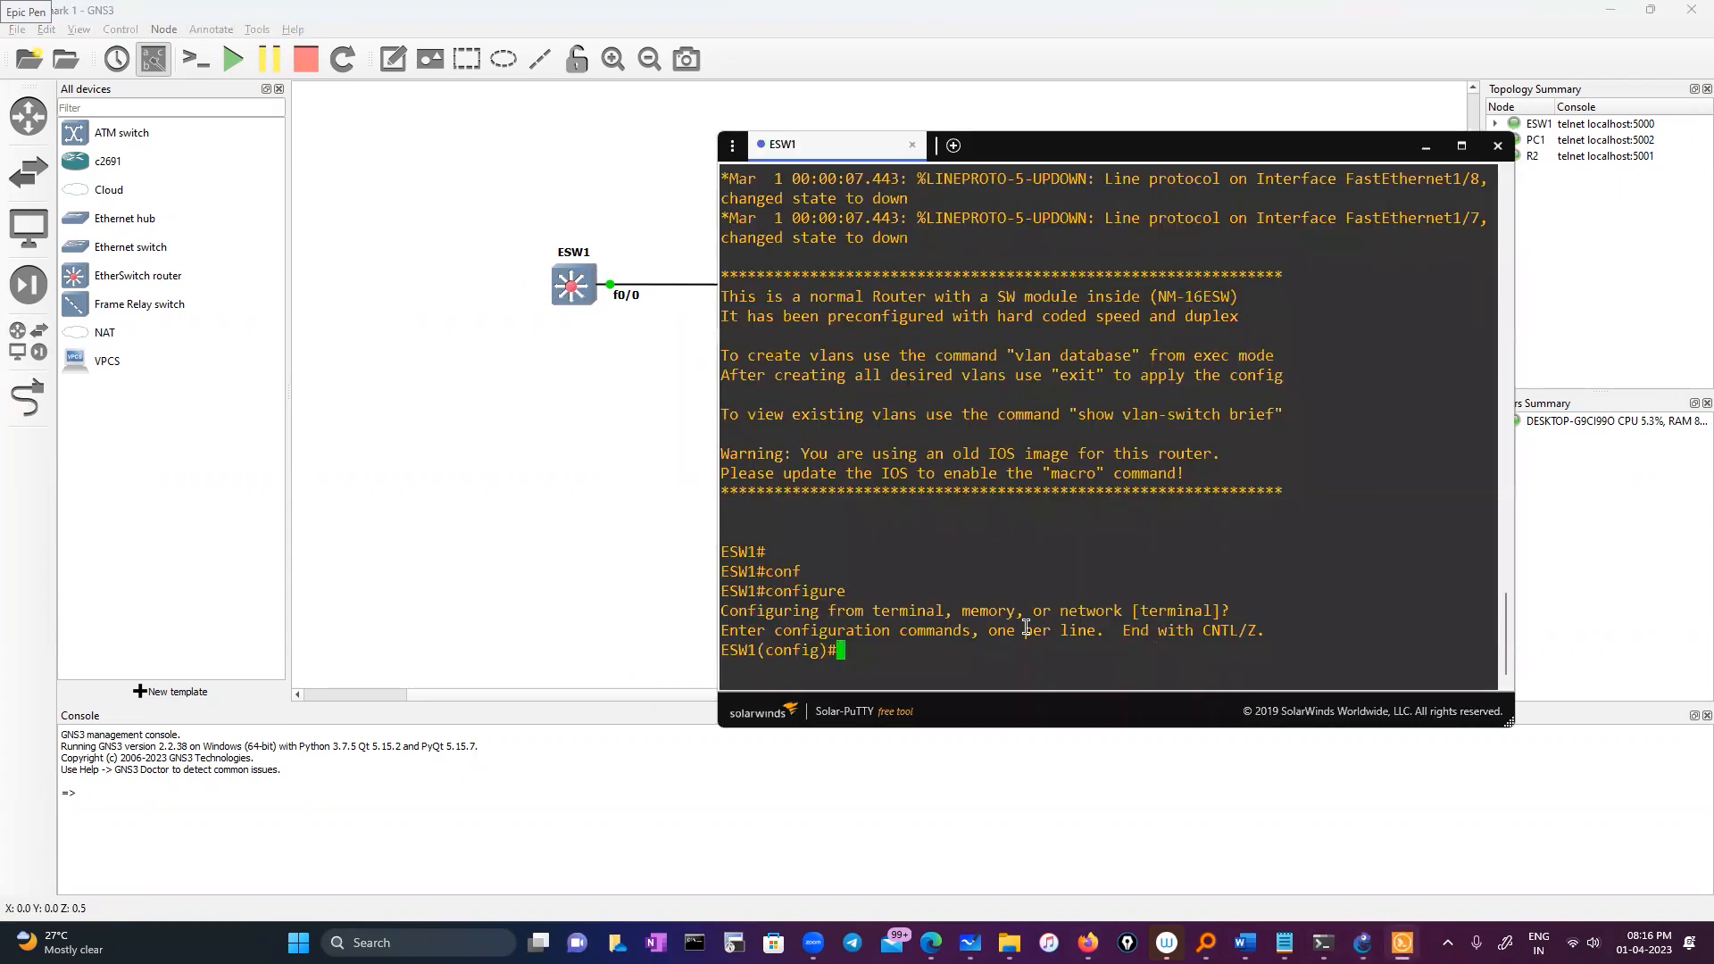
On ESW1 FastEthernet0/0, set IP address 10.0.0.1 255.0.0.0
{"action": "type", "text": "int"}
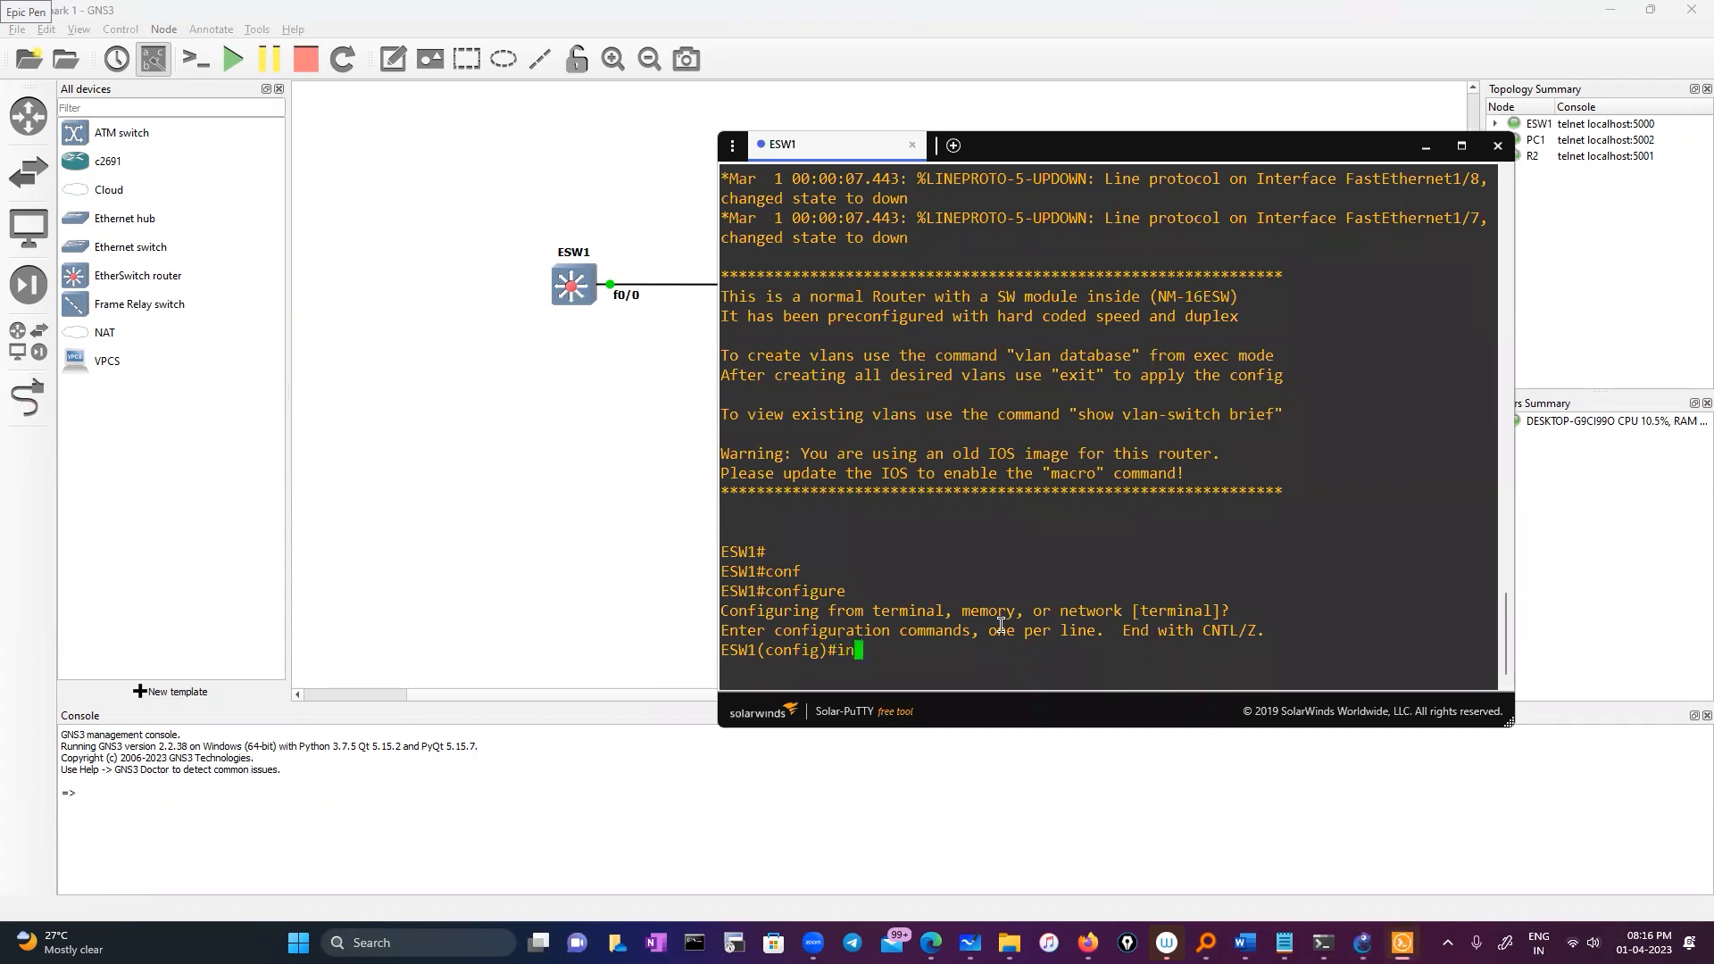
{"action": "key", "text": "Tab"}
{"action": "type", "text": "fa"}
{"action": "key", "text": "Tab"}
{"action": "type", "text": "0/0"}
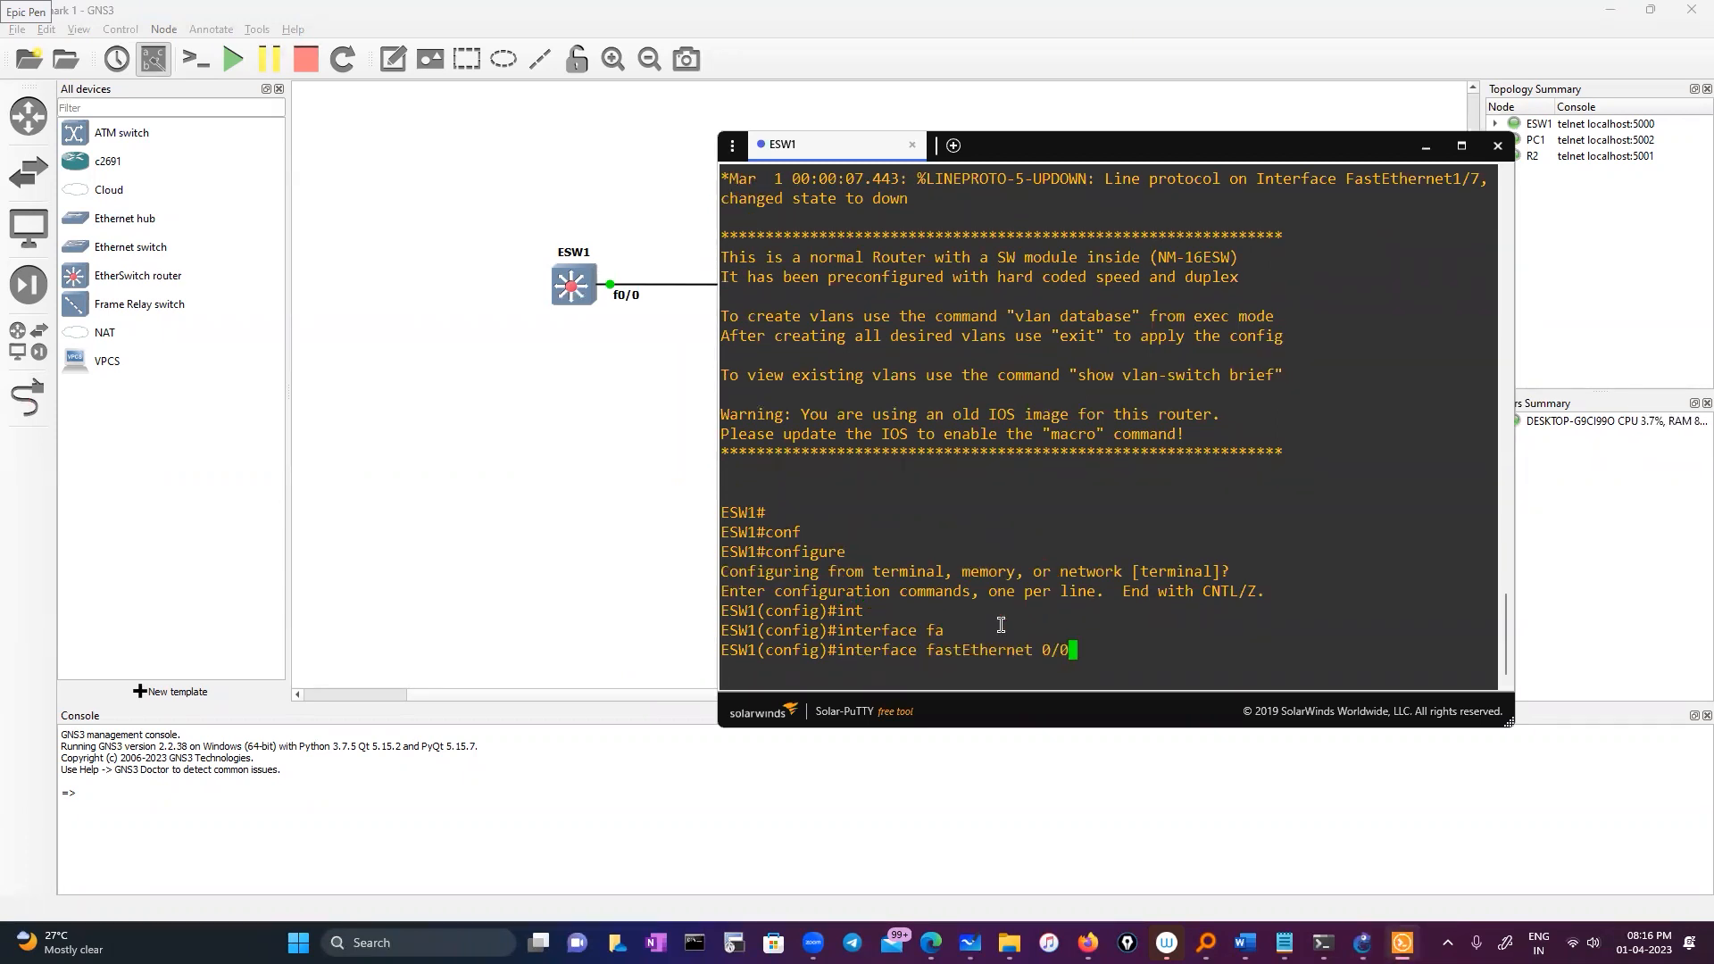
{"action": "key", "text": "Return"}
{"action": "type", "text": "ip ad"}
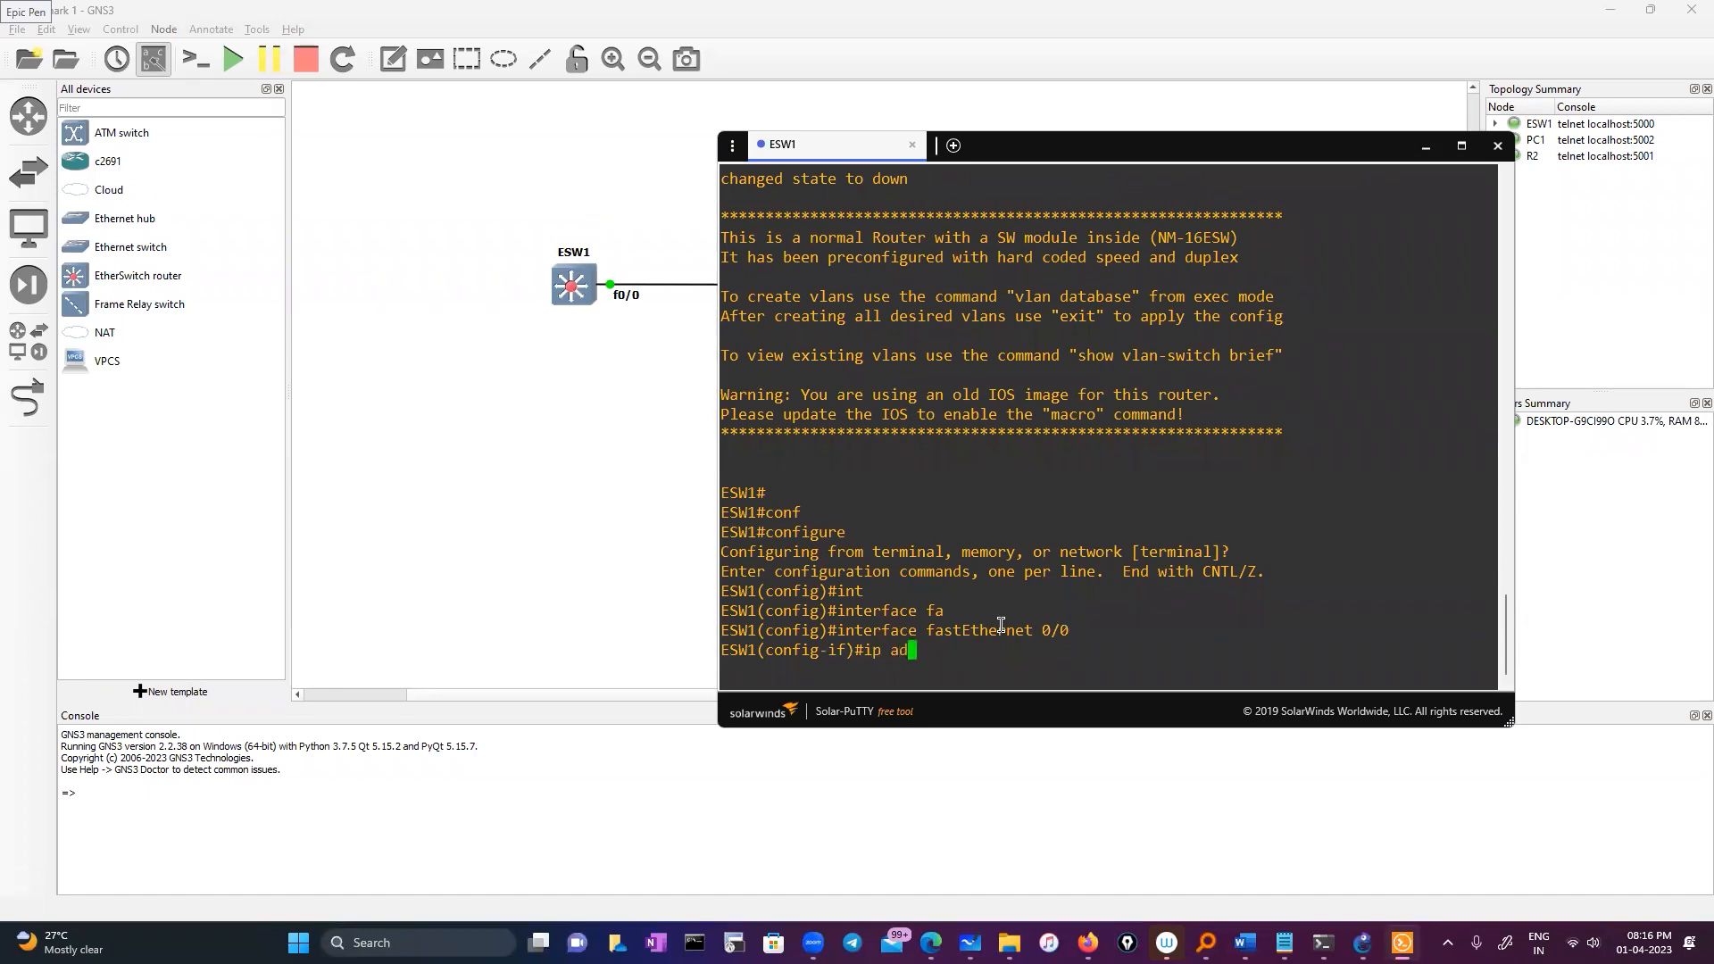
{"action": "key", "text": "Tab"}
{"action": "type", "text": "d"}
{"action": "key", "text": "Tab"}
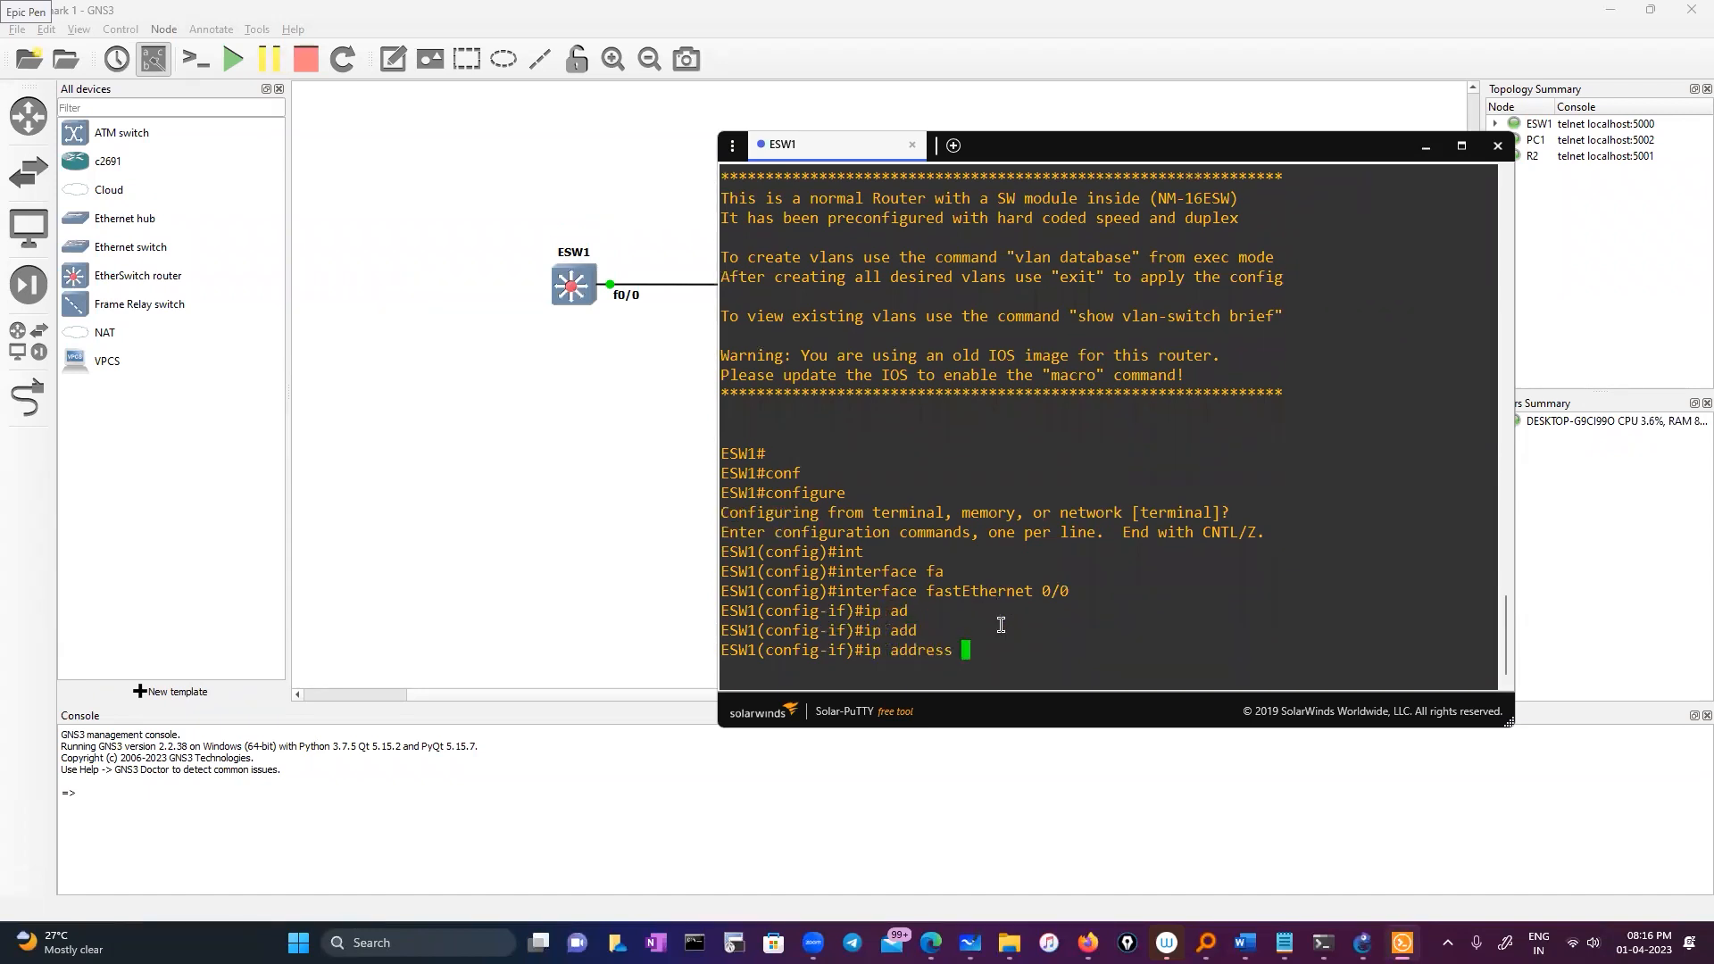
{"action": "type", "text": "10.0.0.1 255.0.0.0"}
{"action": "key", "text": "Return"}
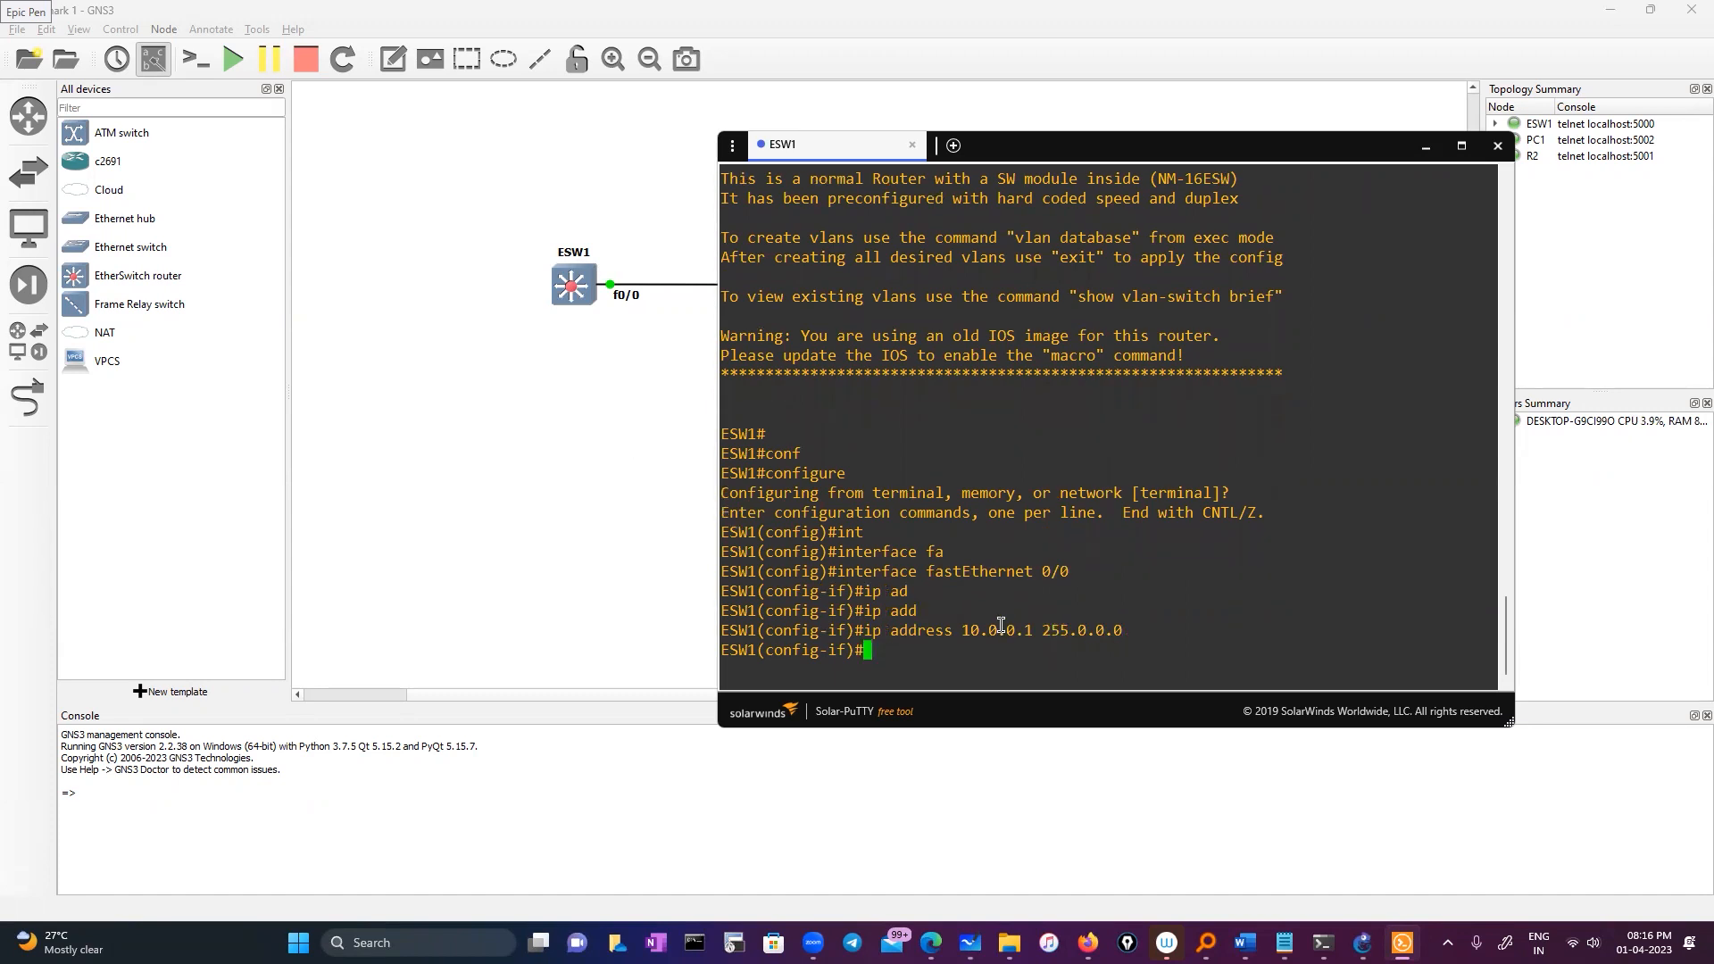
Enable the interface with 'no shutdown', exit, and return to the topology
{"action": "type", "text": "no sh"}
{"action": "key", "text": "Return"}
{"action": "key", "text": "Return"}
{"action": "key", "text": "Return"}
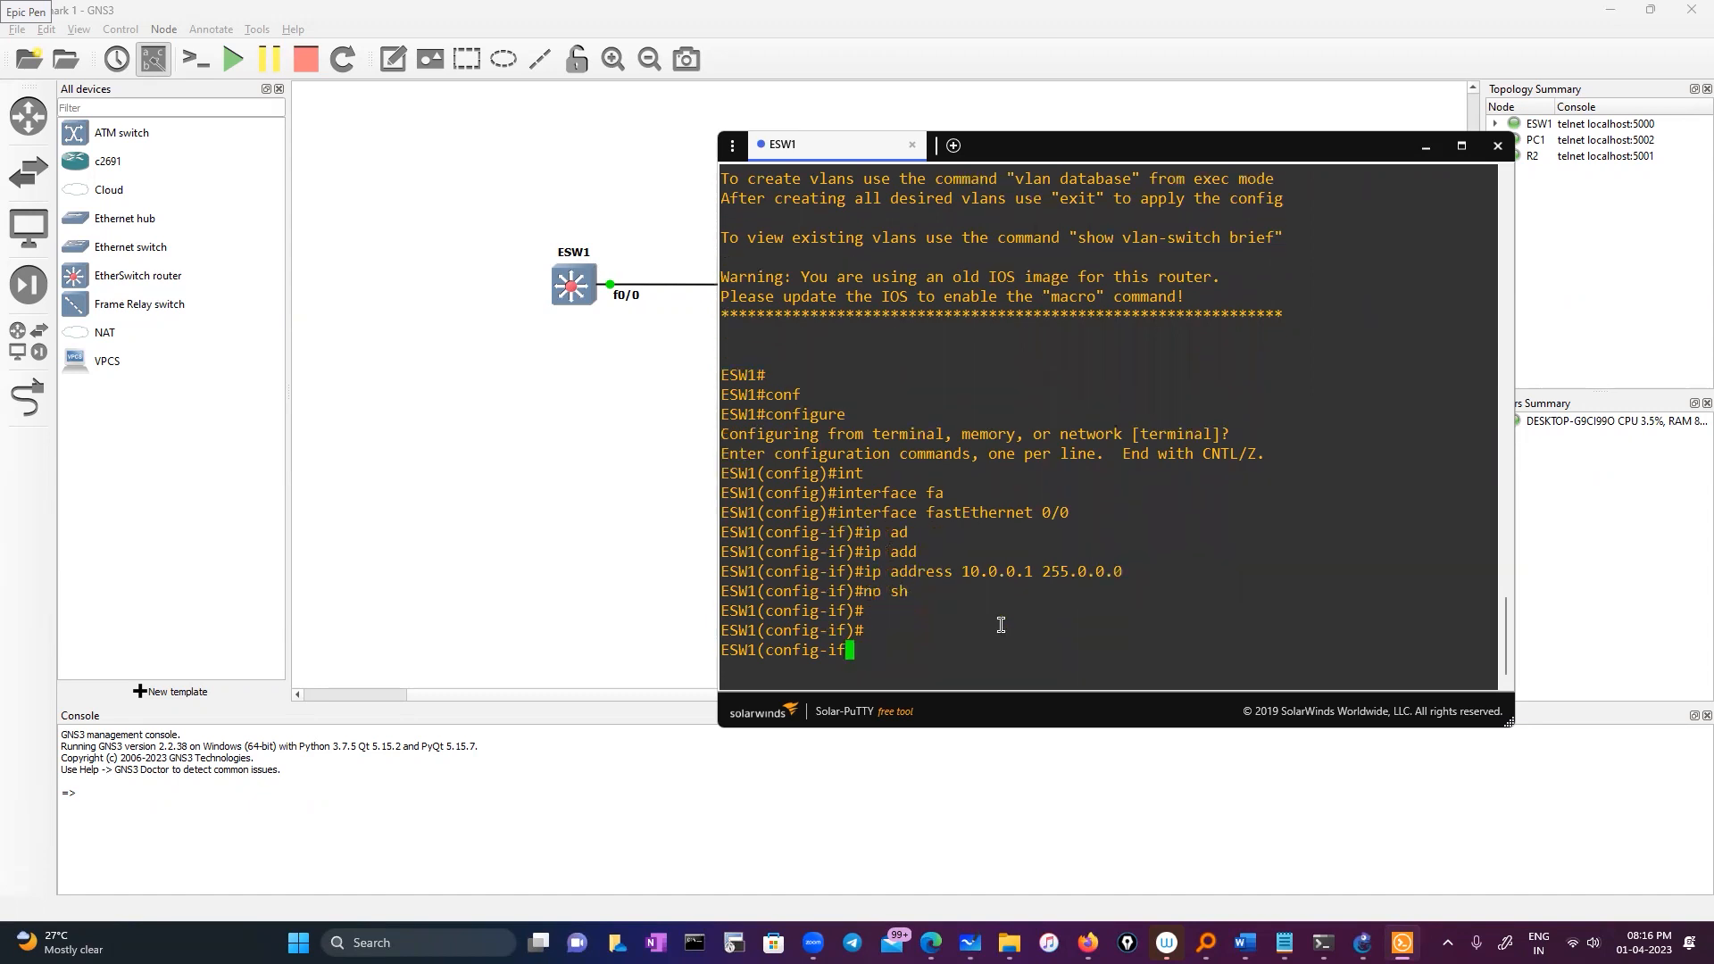
{"action": "type", "text": "exit"}
{"action": "key", "text": "Return"}
{"action": "key", "text": "Return"}
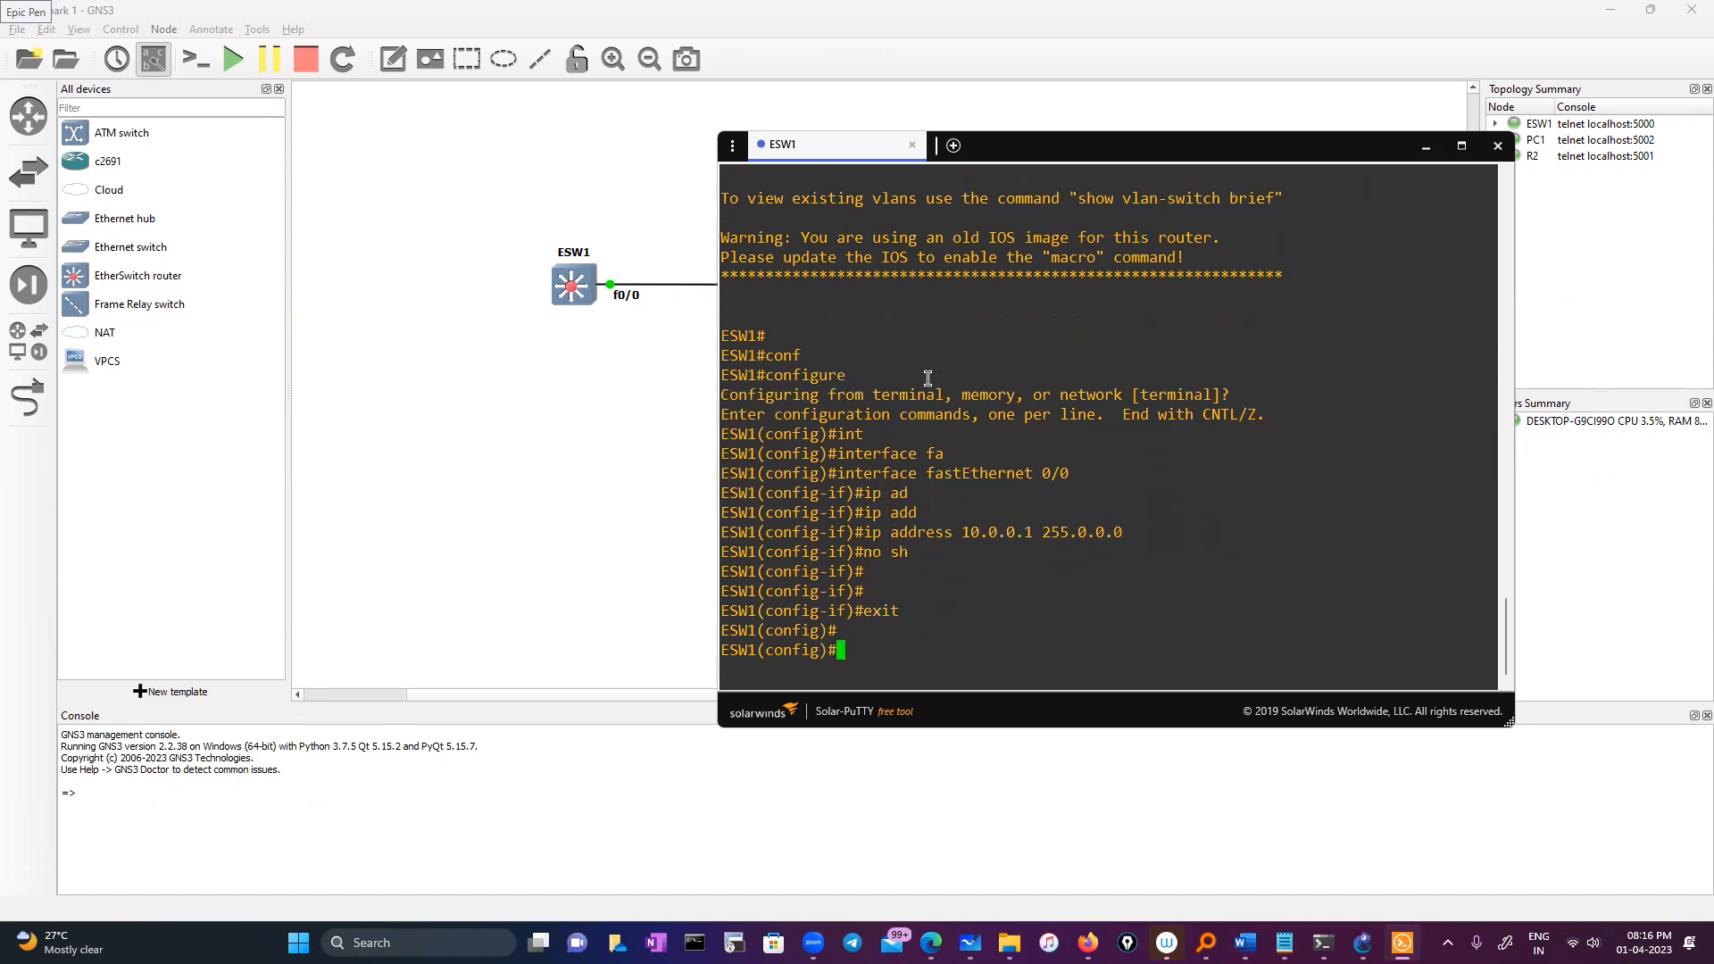
{"action": "left_click", "coordinate": [674, 234]}
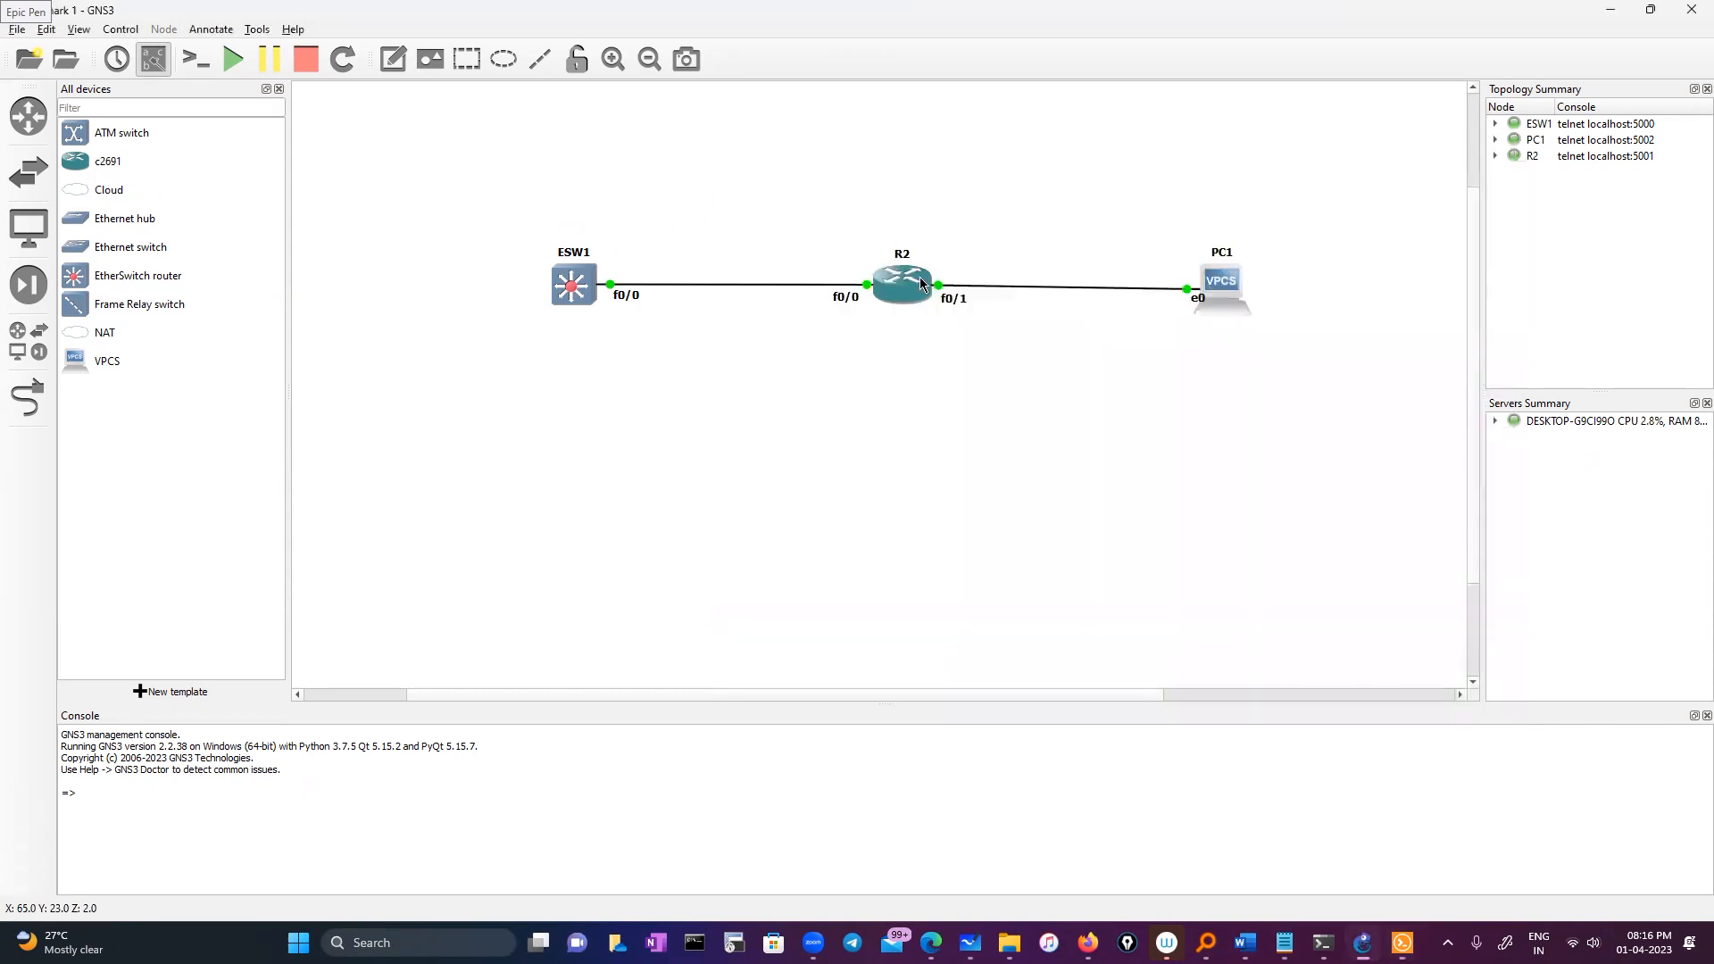
Open R2's console and list its CDP neighbors with 'show cdp neighbors'
{"action": "right_click", "coordinate": [921, 275]}
{"action": "left_click", "coordinate": [971, 306]}
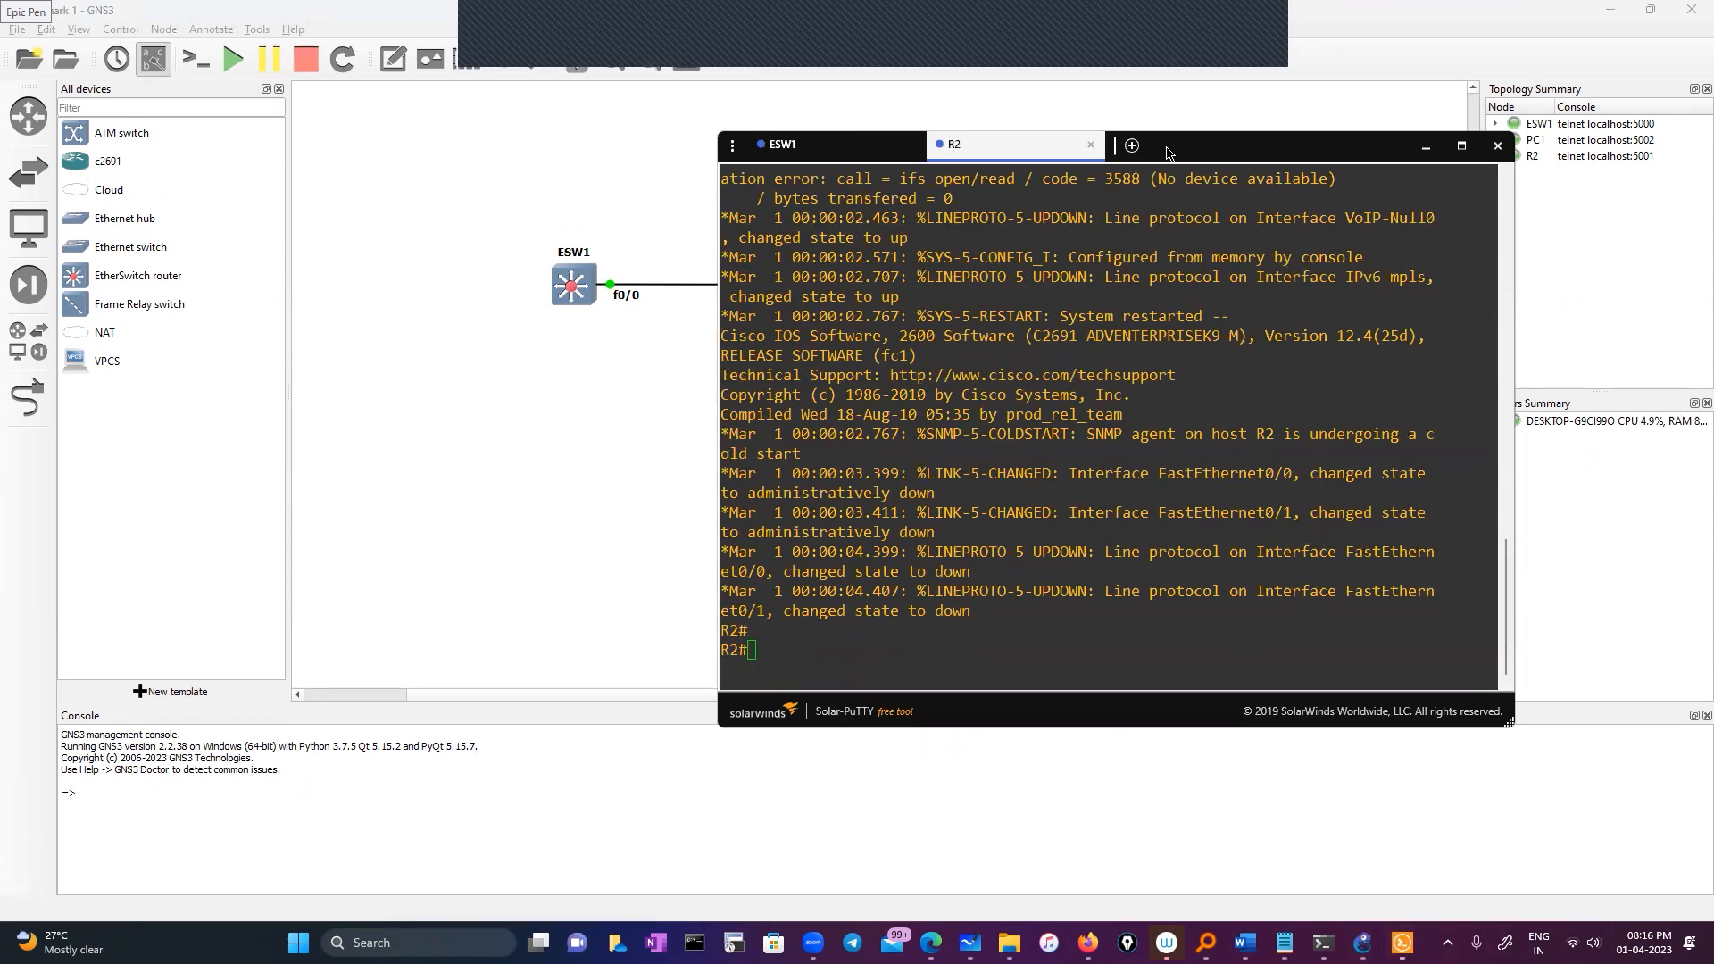
{"action": "left_click", "coordinate": [1226, 551]}
{"action": "type", "text": "sho"}
{"action": "key", "text": "Tab"}
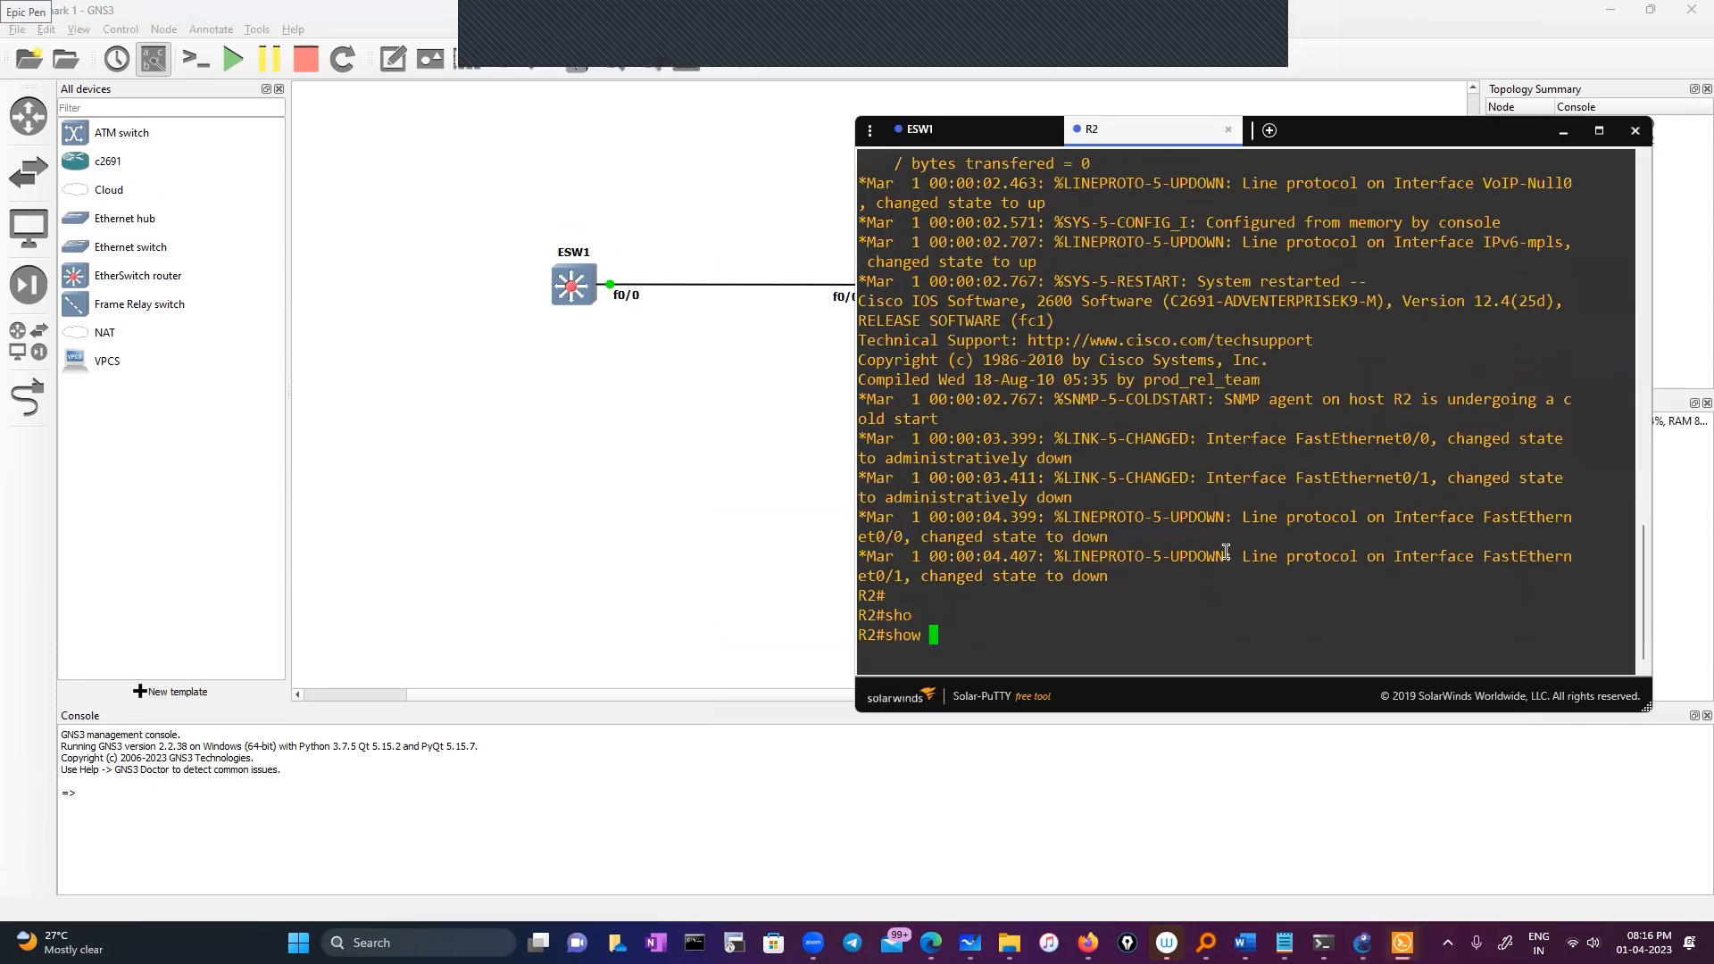
{"action": "type", "text": "cd"}
{"action": "key", "text": "Tab"}
{"action": "type", "text": "p"}
{"action": "key", "text": "Tab"}
{"action": "type", "text": "ne"}
{"action": "key", "text": "Tab"}
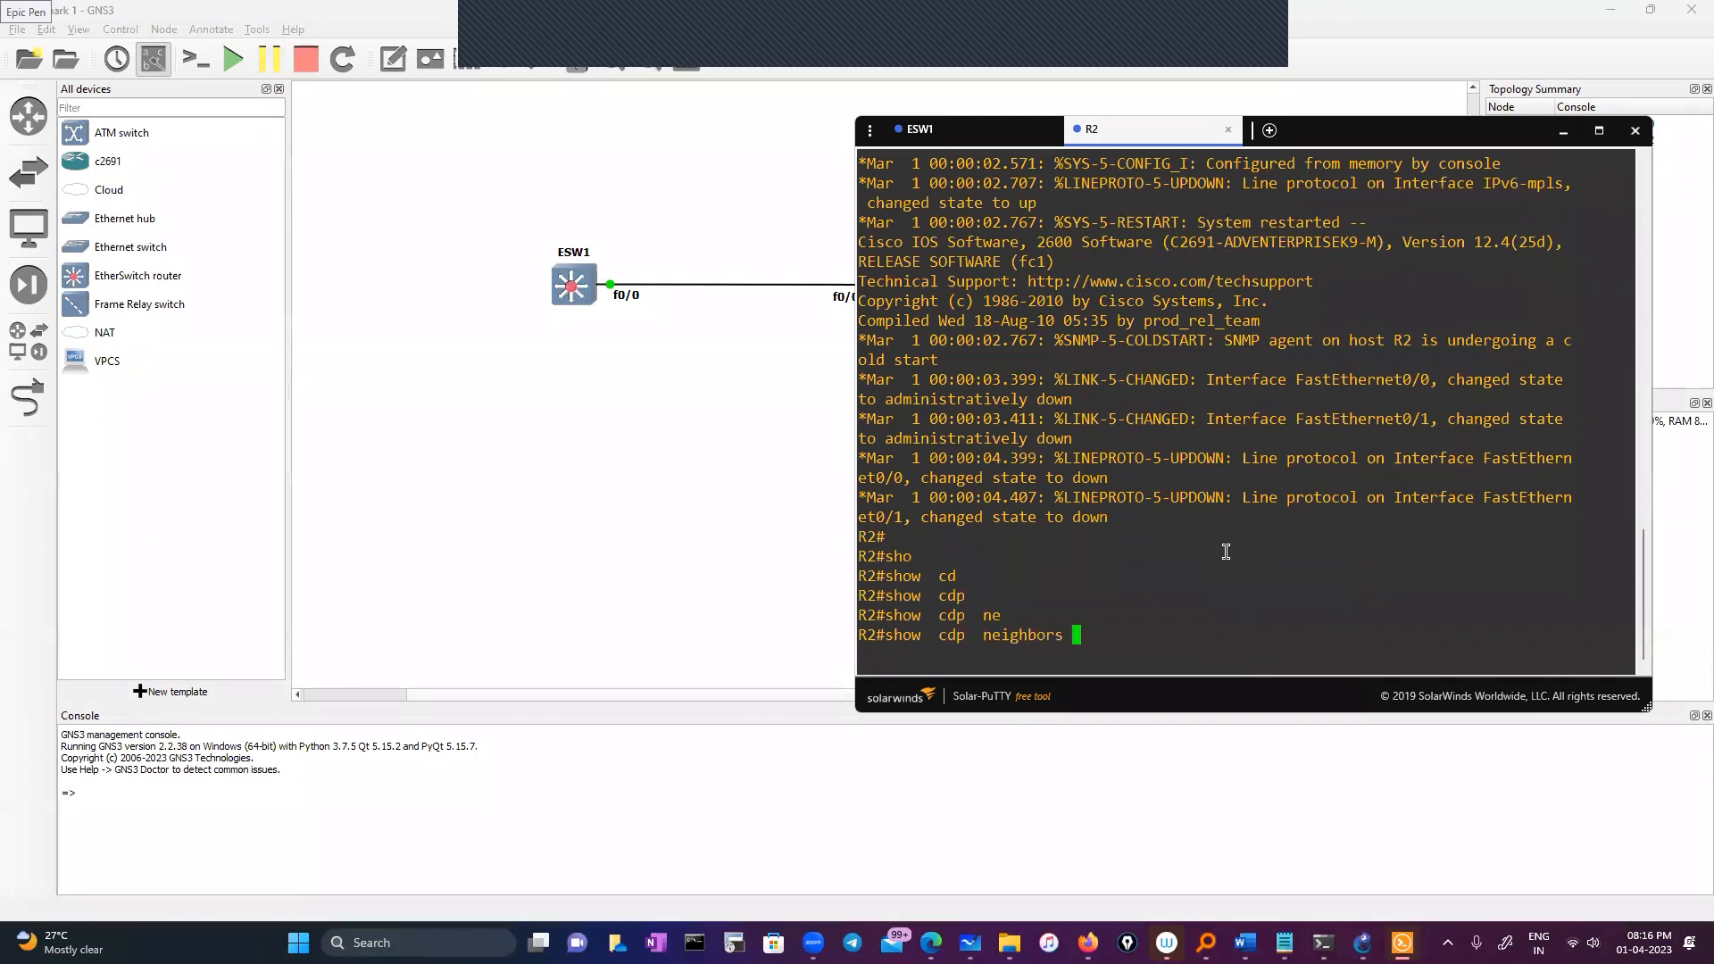
{"action": "key", "text": "Return"}
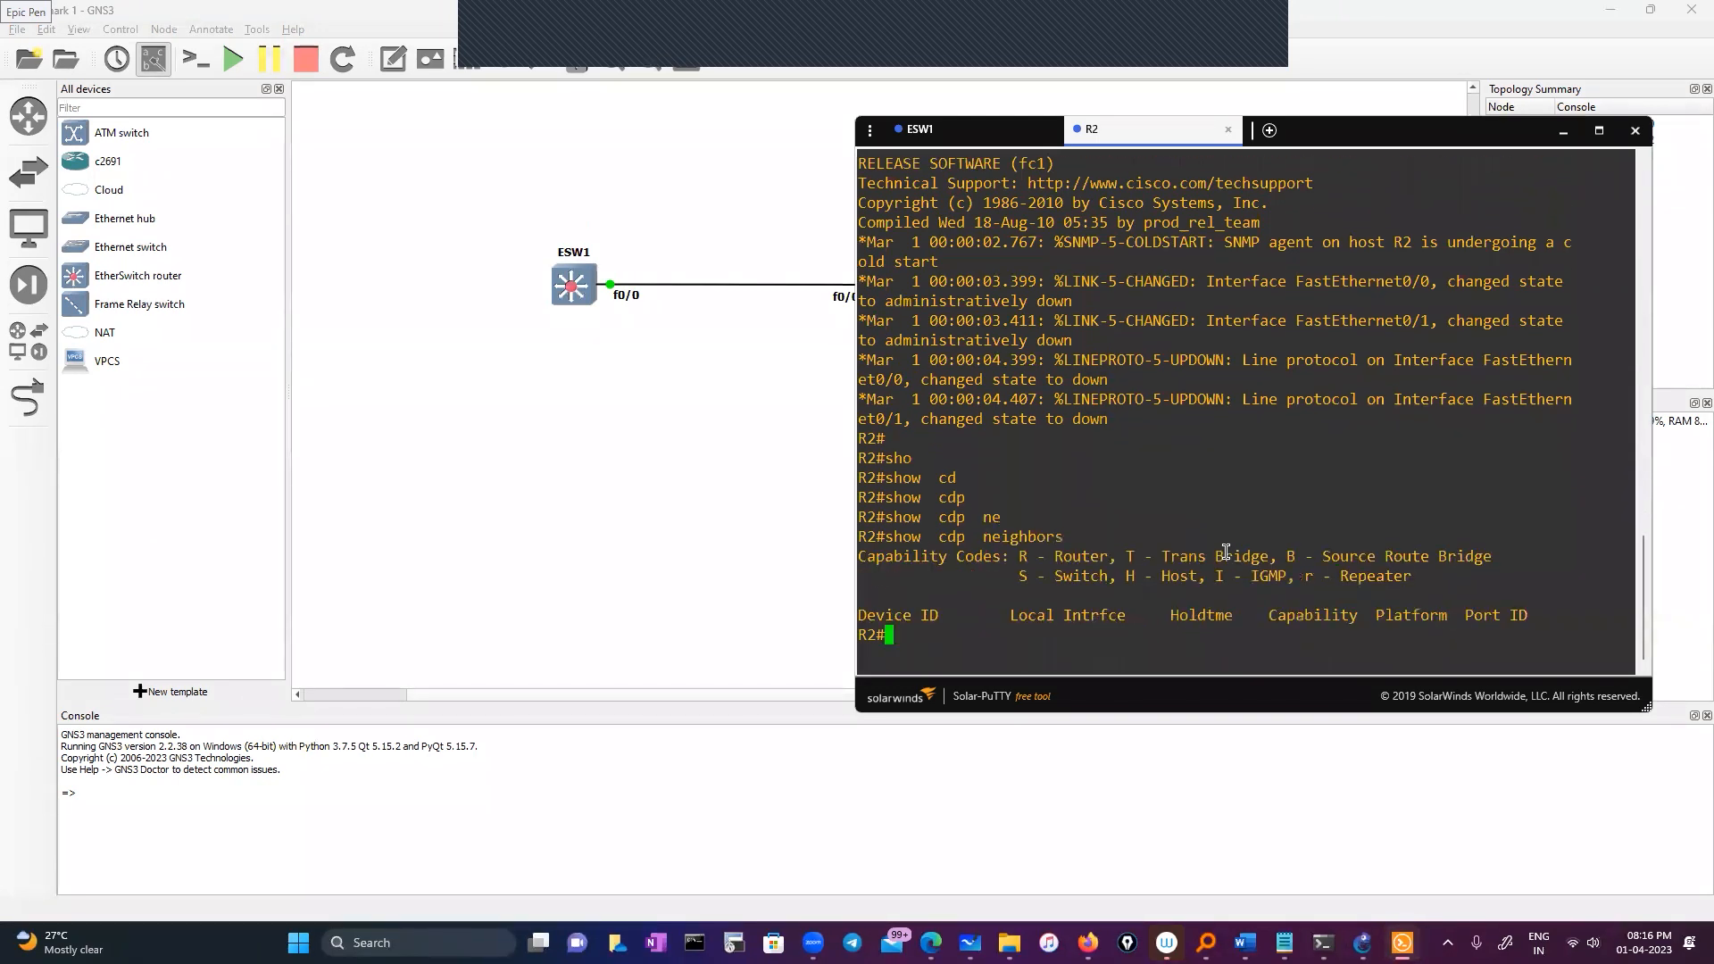
Enable R2's FastEthernet0/0 with 'no shutdown', then recheck CDP neighbors
{"action": "left_click", "coordinate": [1326, 238]}
{"action": "type", "text": "conf"}
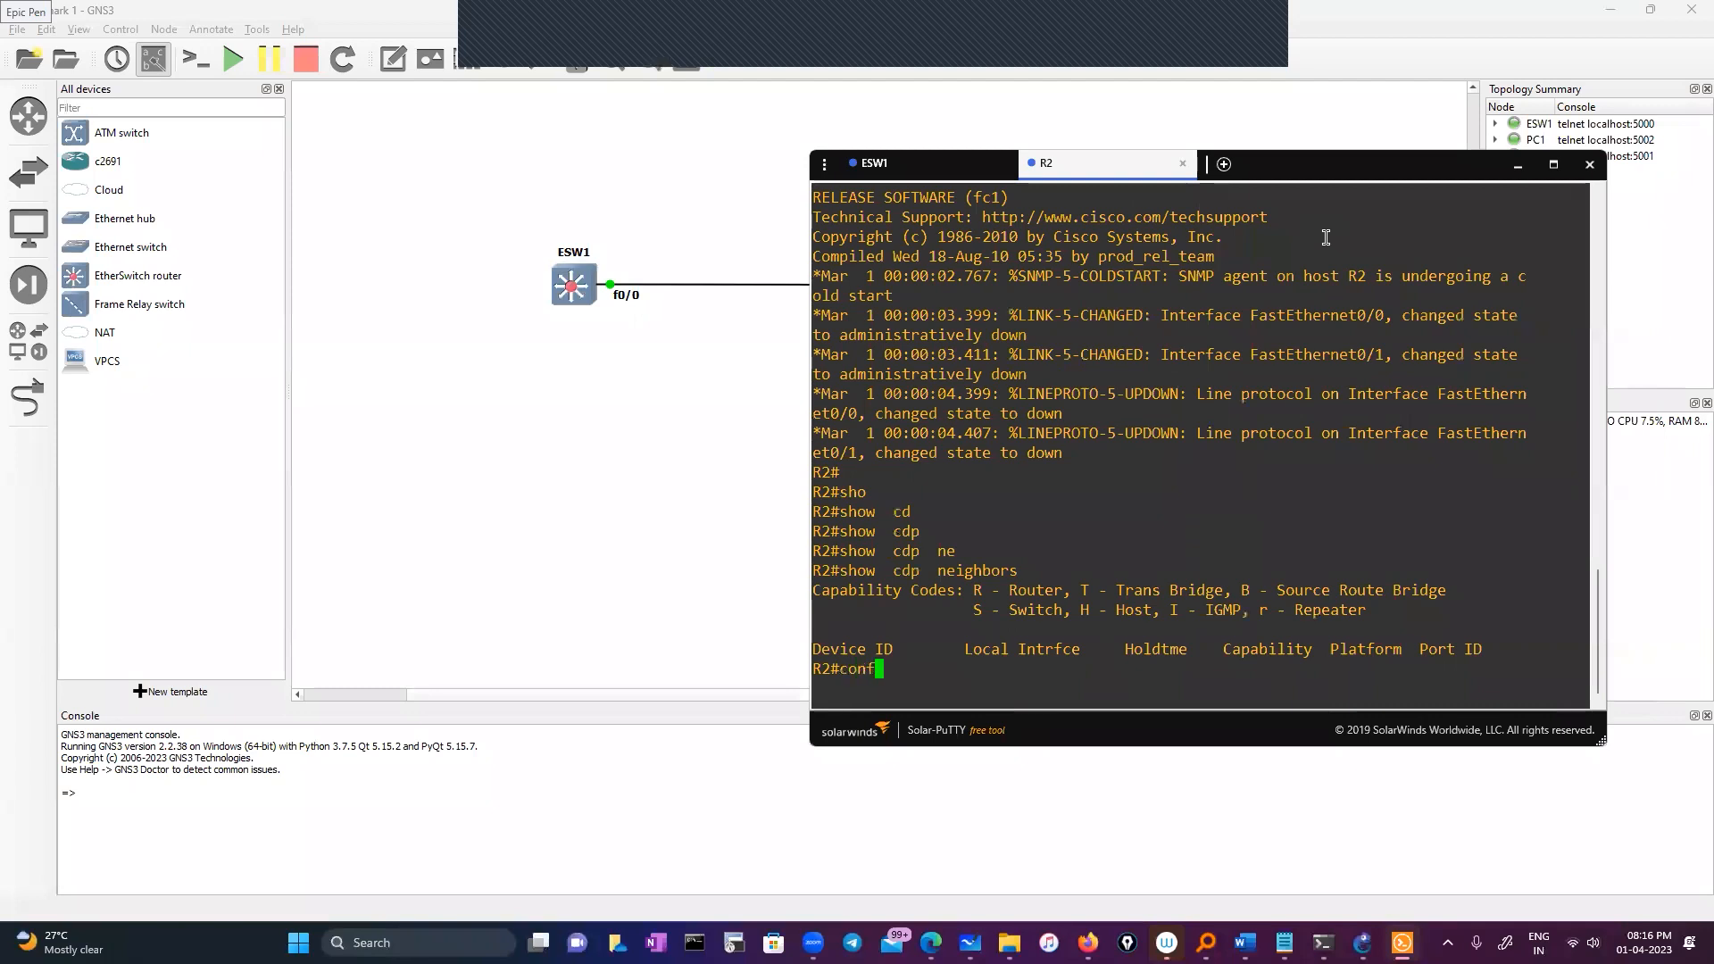
{"action": "key", "text": "Tab"}
{"action": "key", "text": "Return"}
{"action": "key", "text": "Return"}
{"action": "key", "text": "Return"}
{"action": "type", "text": "int"}
{"action": "key", "text": "Tab"}
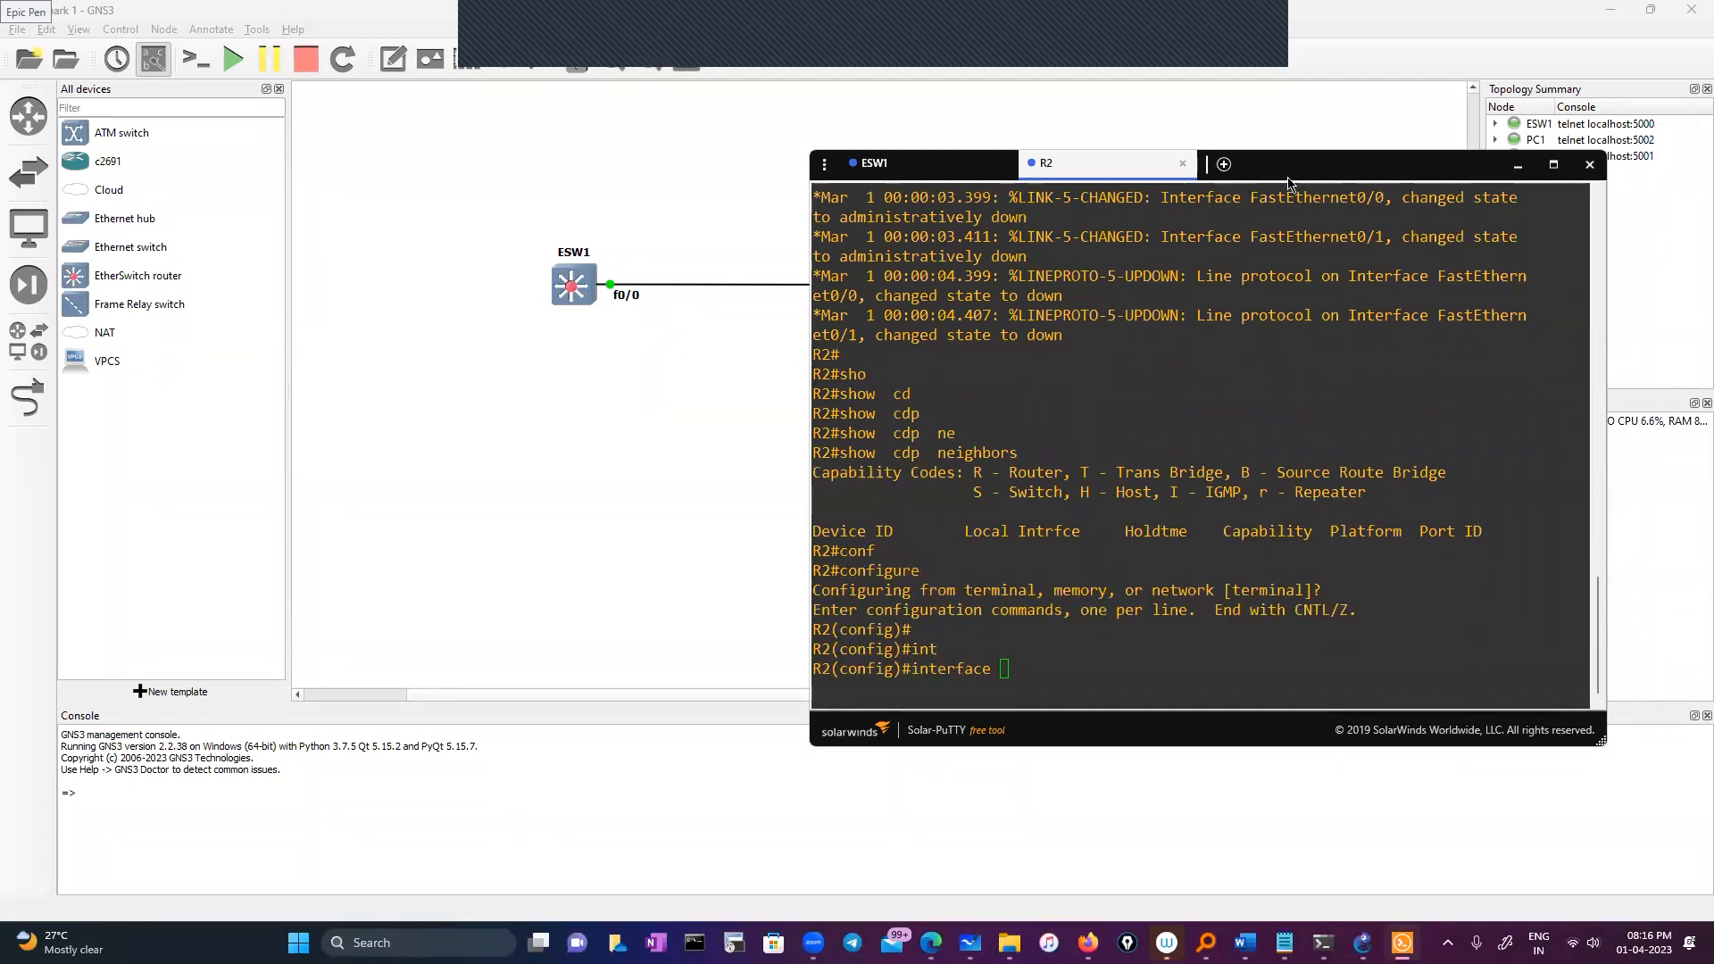
{"action": "left_click_drag", "start_coordinate": [1288, 183], "coordinate": [1114, 223]}
{"action": "type", "text": "fa"}
{"action": "key", "text": "Tab"}
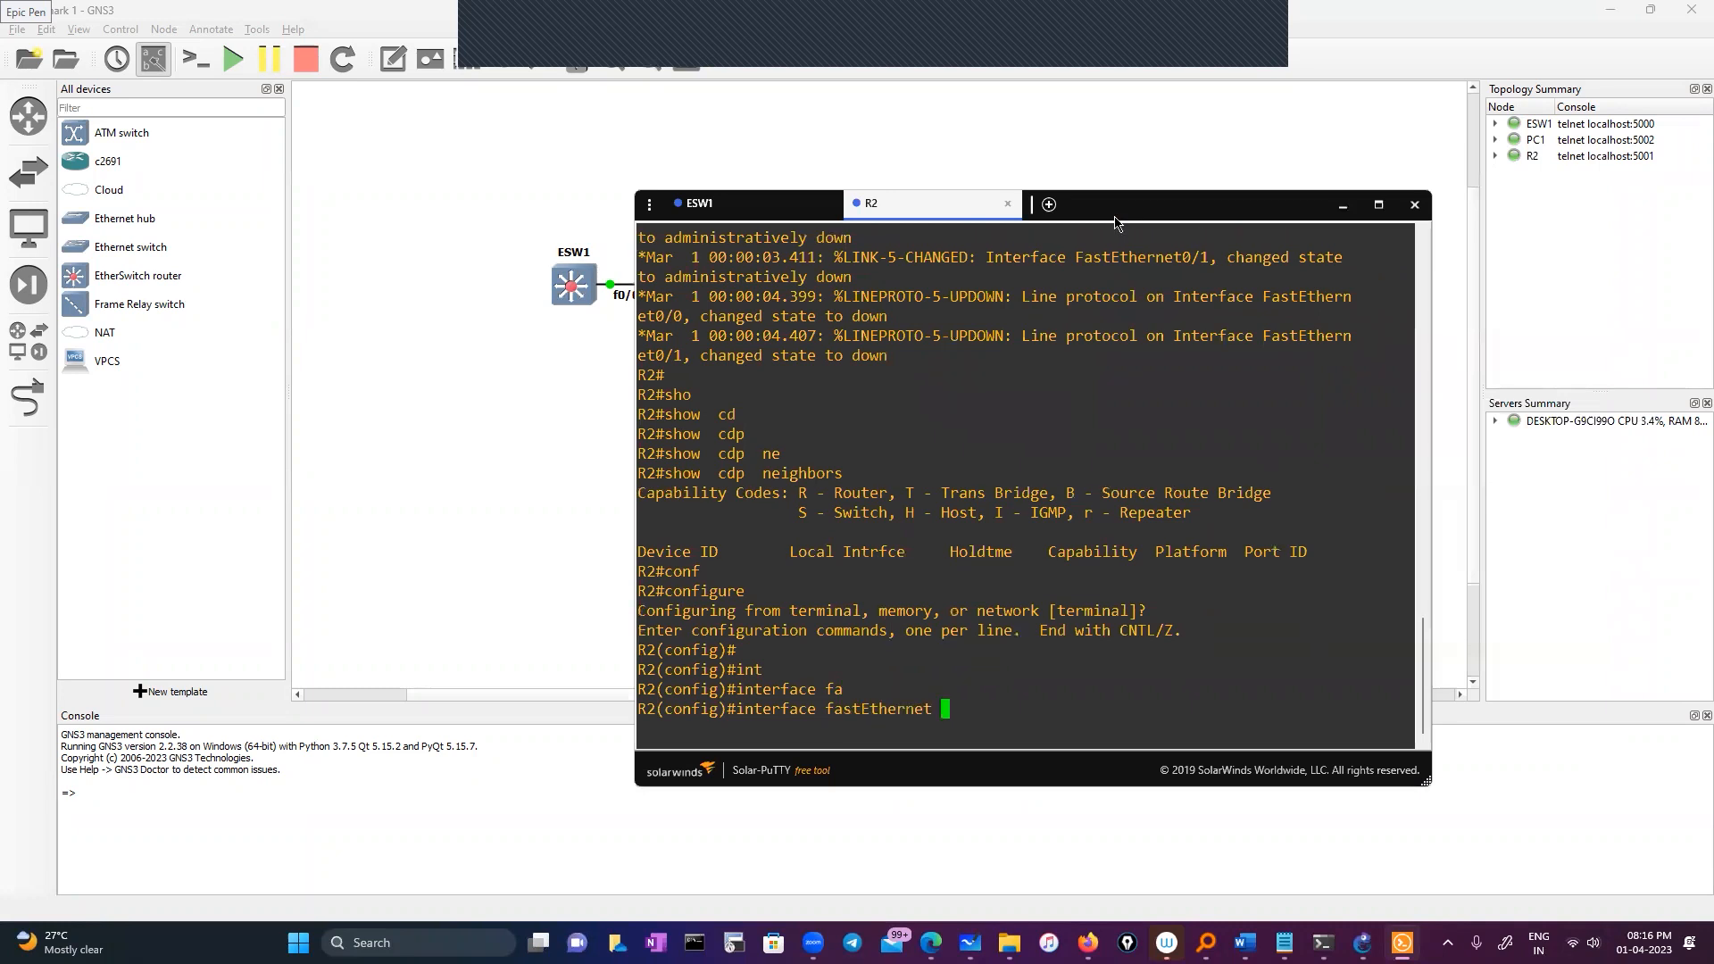
{"action": "type", "text": "0/0"}
{"action": "key", "text": "Return"}
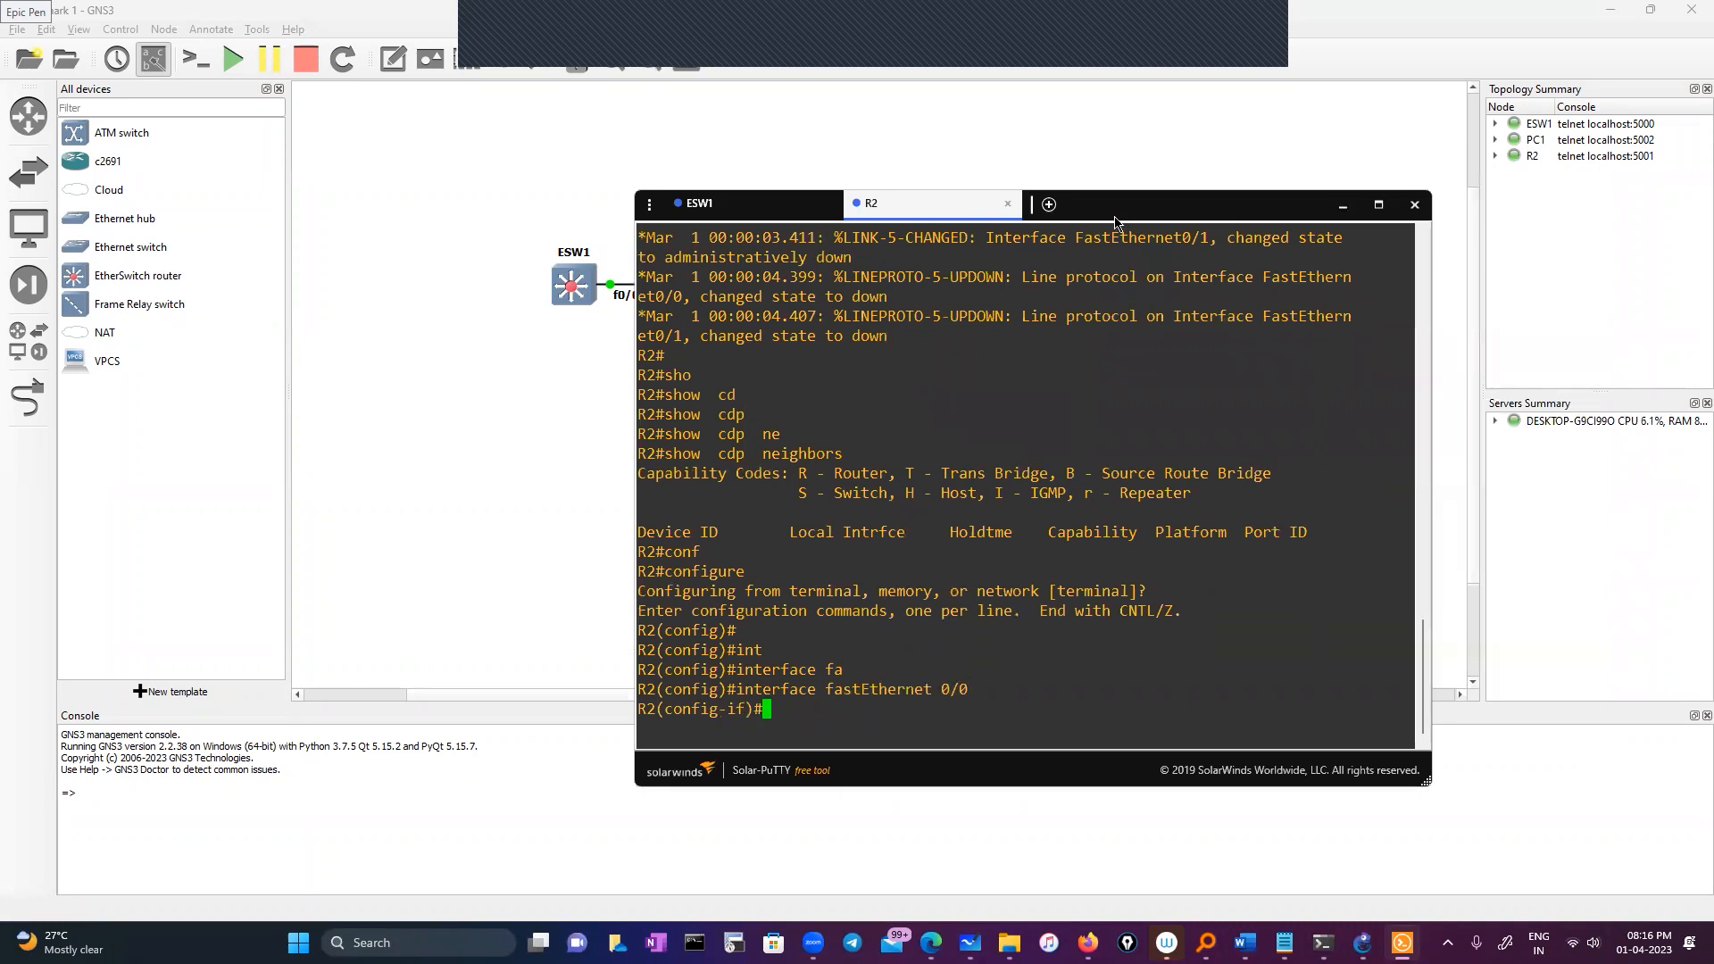
{"action": "type", "text": "no sh"}
{"action": "key", "text": "Return"}
{"action": "key", "text": "Return"}
{"action": "key", "text": "Return"}
{"action": "type", "text": "exit"}
{"action": "key", "text": "Return"}
{"action": "key", "text": "Return"}
{"action": "key", "text": "Return"}
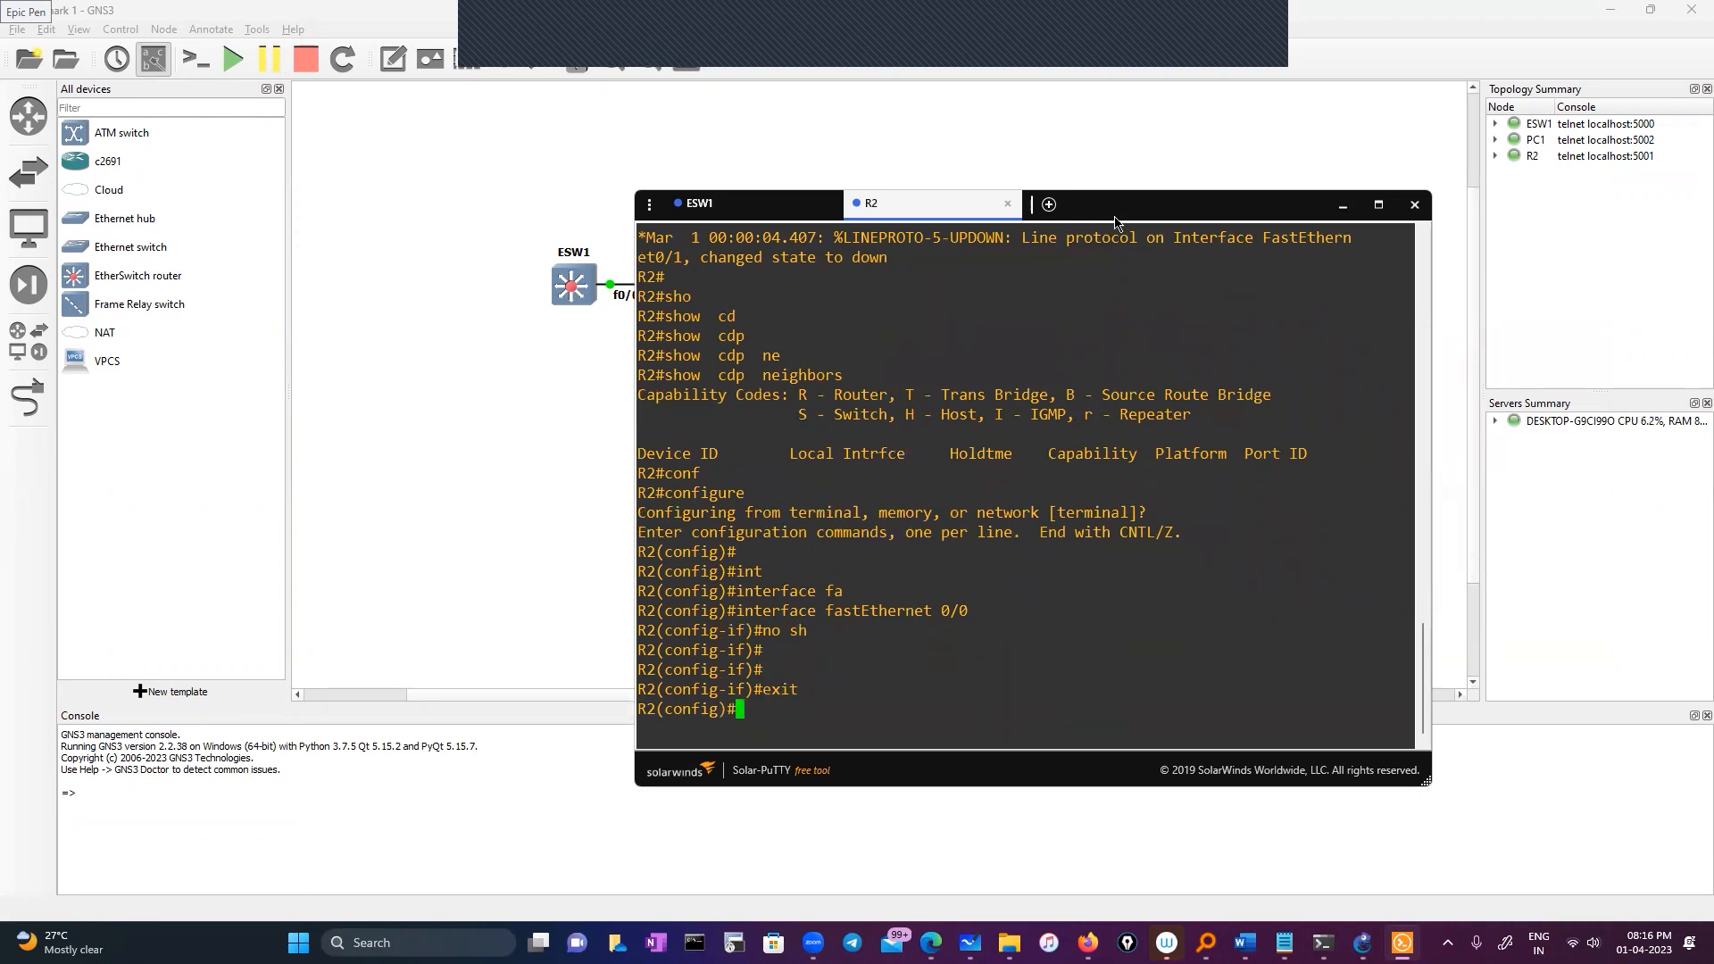
{"action": "type", "text": "exit"}
{"action": "key", "text": "Return"}
{"action": "key", "text": "Return"}
{"action": "type", "text": "s"}
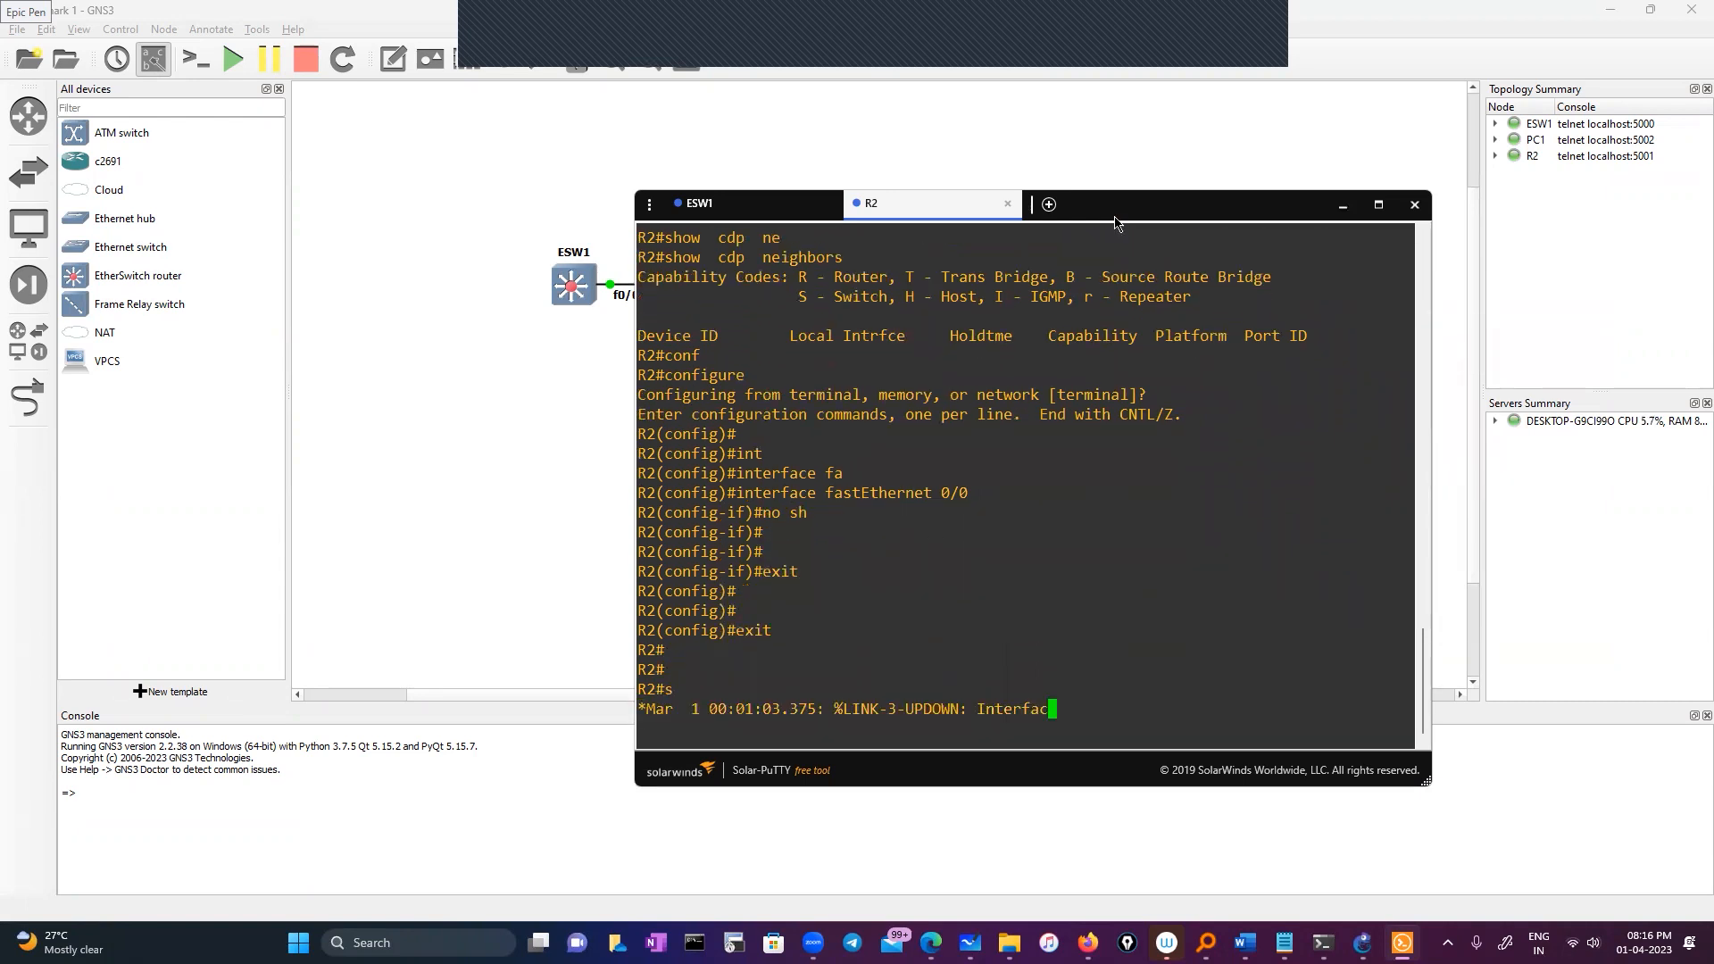
{"action": "type", "text": "how cd"}
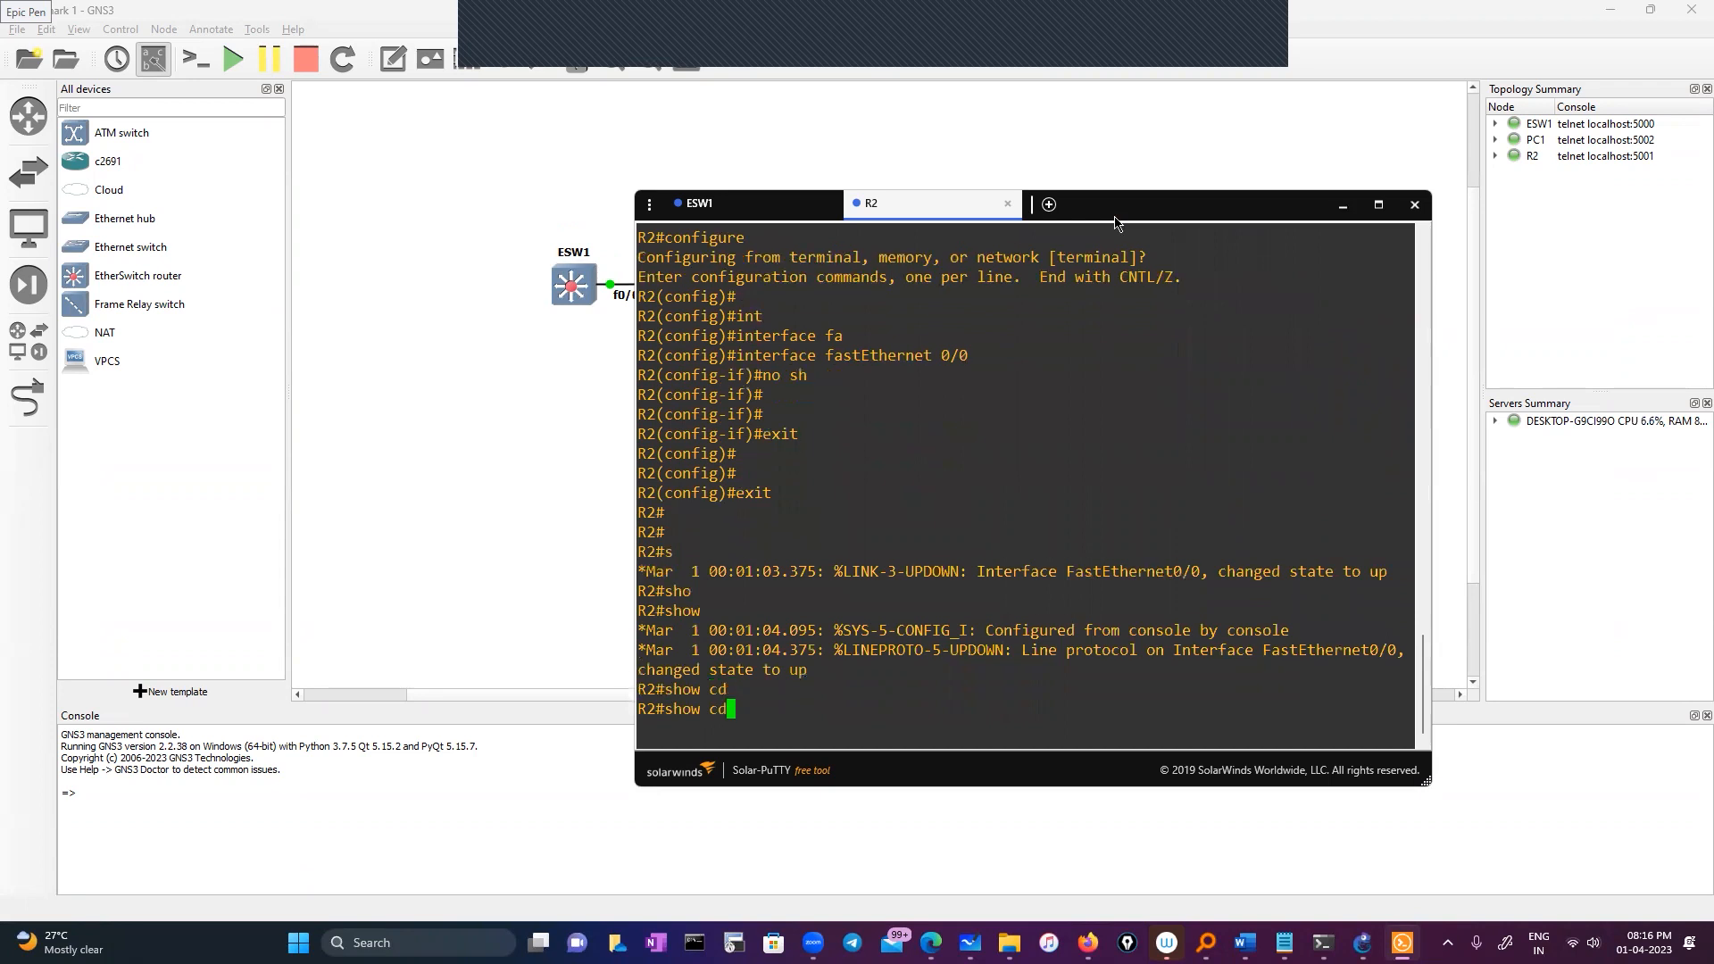
{"action": "type", "text": "p  neighbors"}
{"action": "key", "text": "Return"}
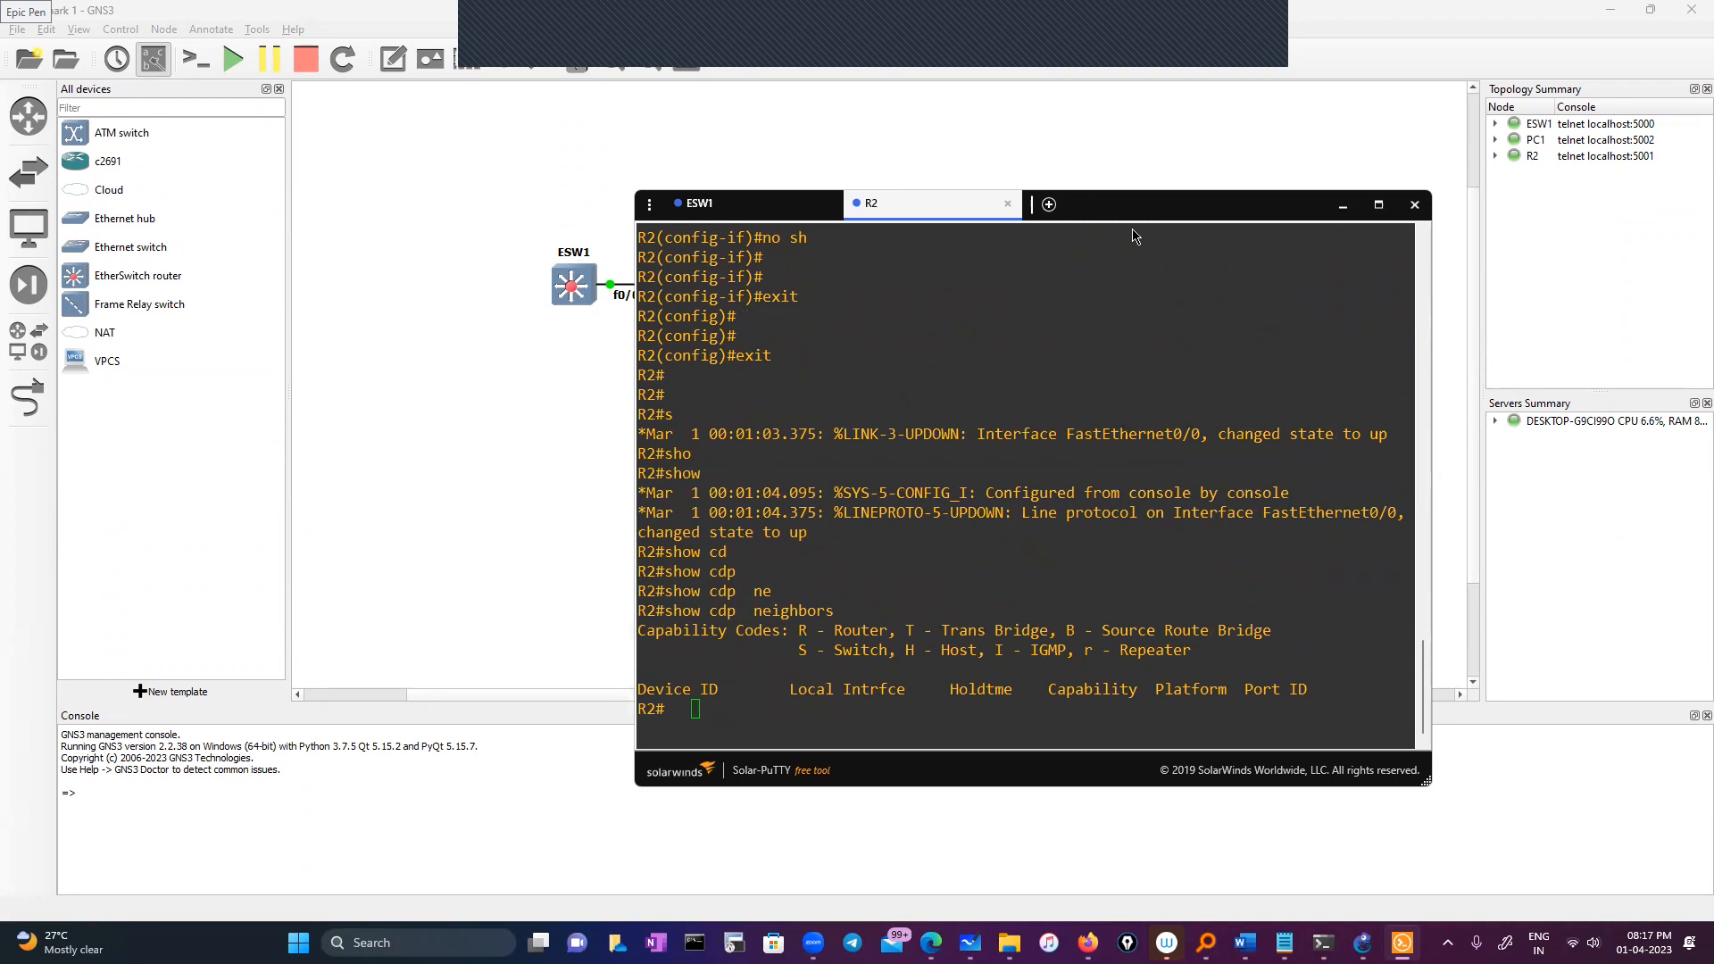
Enable R2's FastEthernet0/1 with 'no shutdown' and return to privileged mode
{"action": "left_click", "coordinate": [1243, 502]}
{"action": "type", "text": "co"}
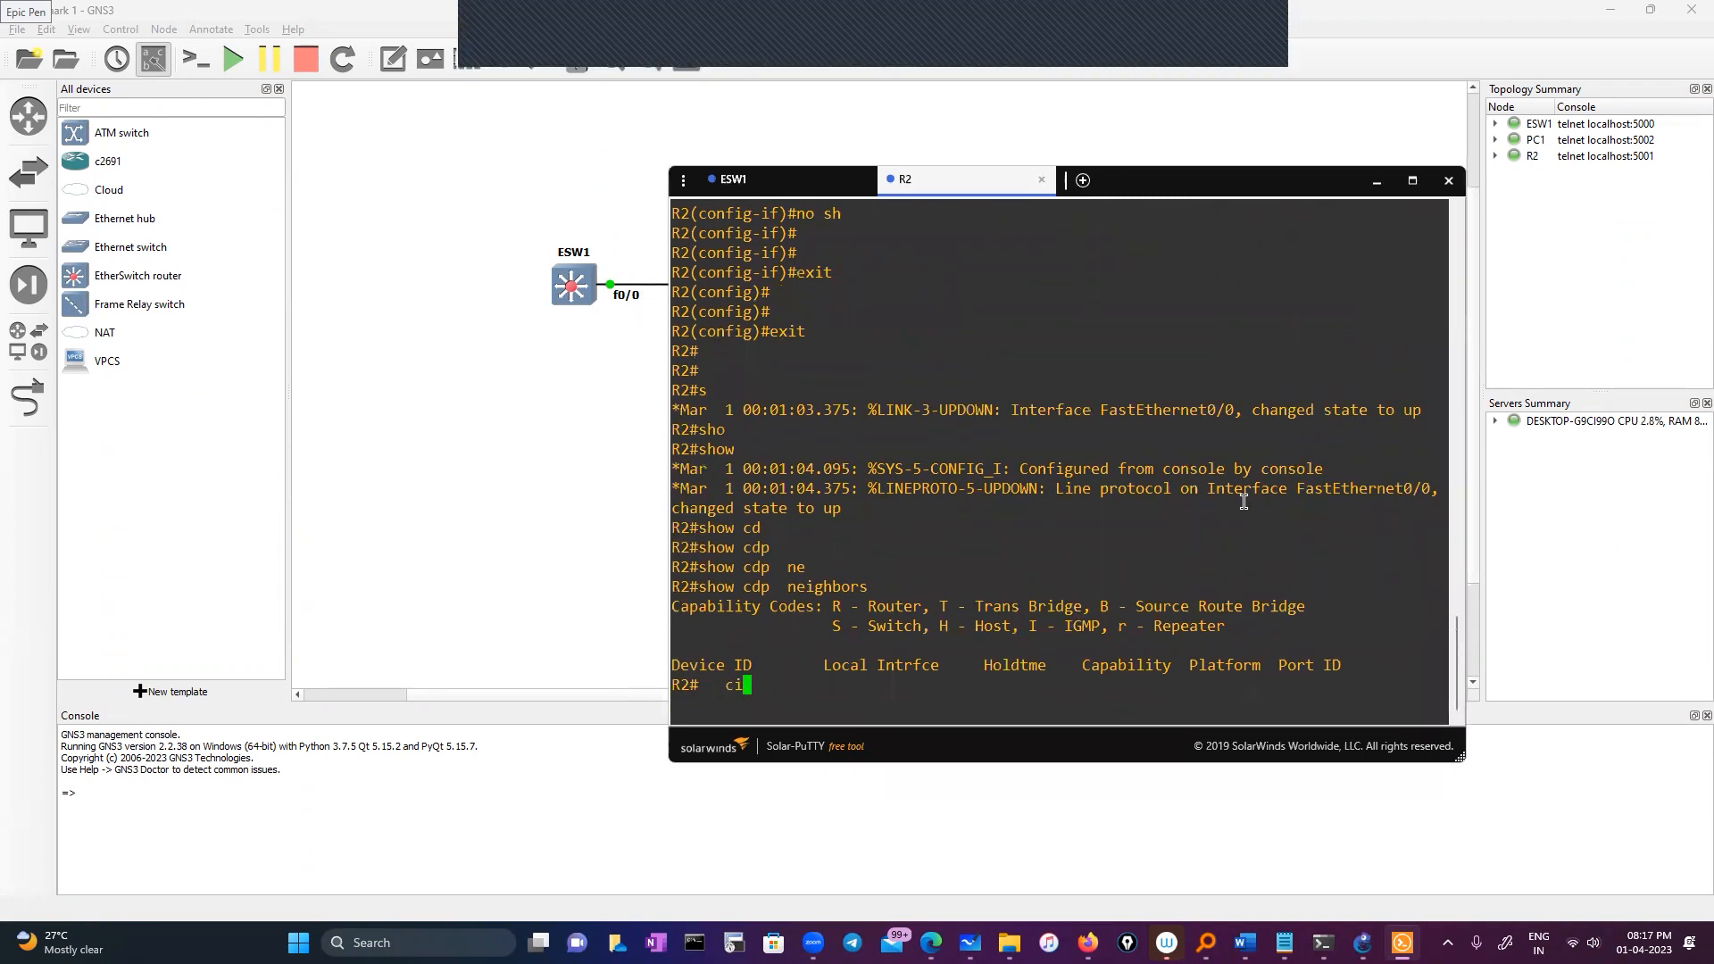
{"action": "key", "text": "BackSpace"}
{"action": "type", "text": "onfi"}
{"action": "key", "text": "BackSpace"}
{"action": "key", "text": "BackSpace"}
{"action": "key", "text": "BackSpace"}
{"action": "key", "text": "BackSpace"}
{"action": "type", "text": "ofn"}
{"action": "key", "text": "Return"}
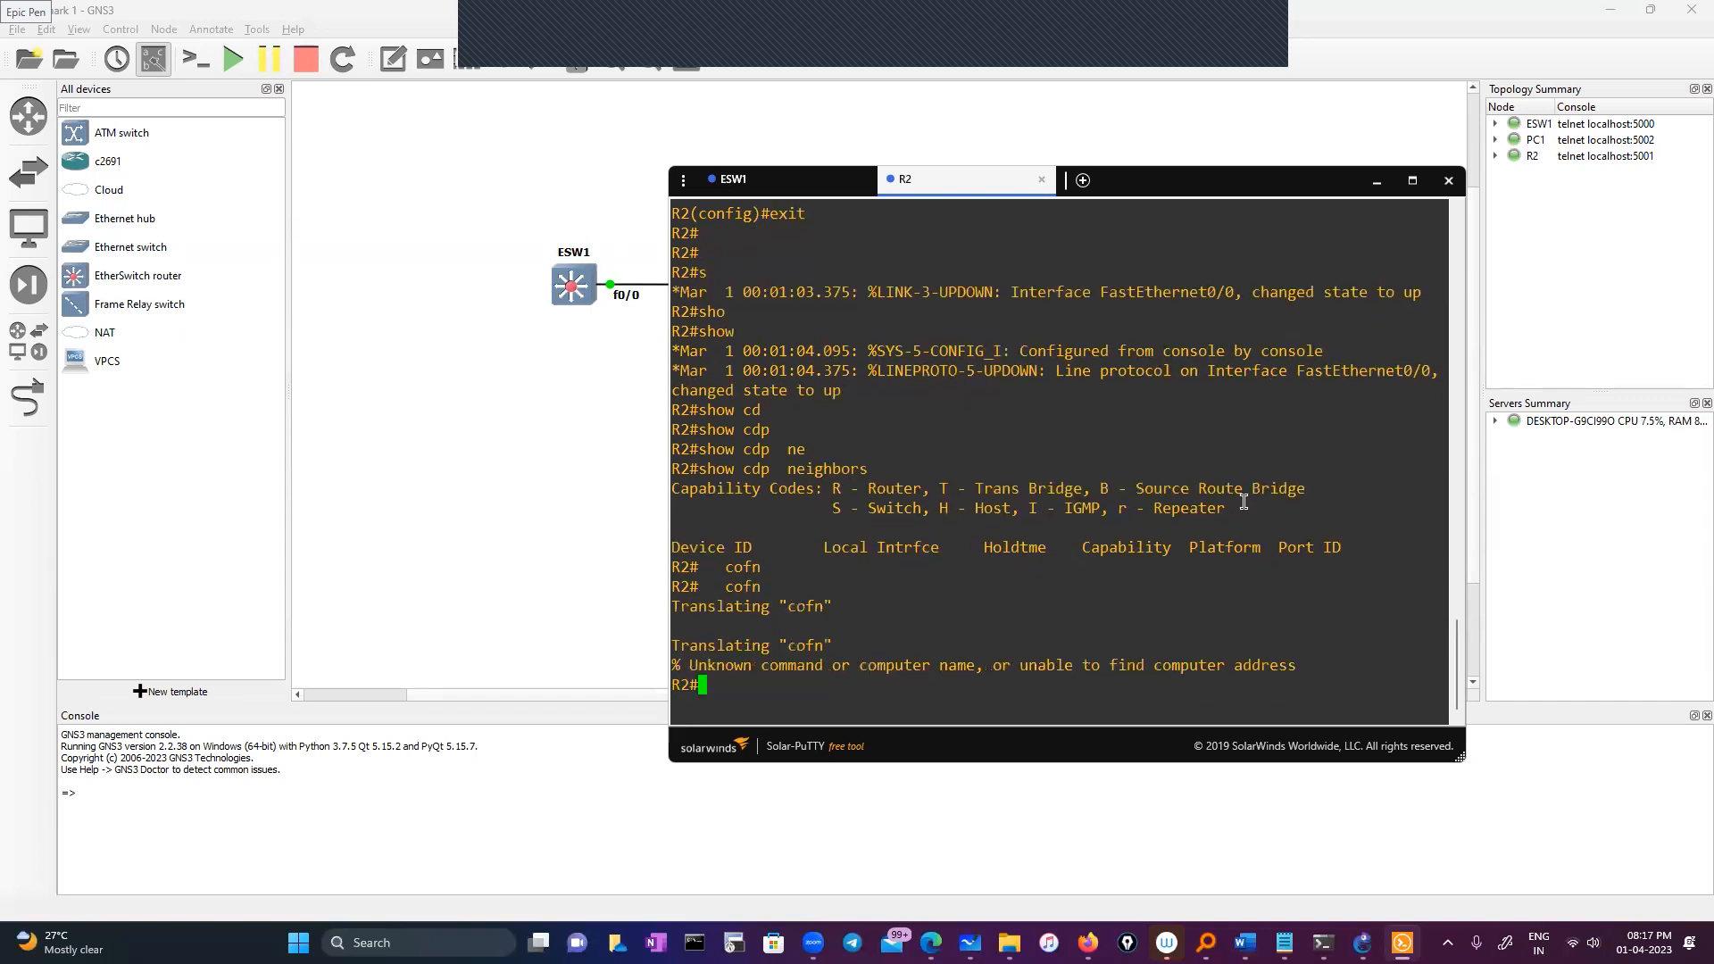
{"action": "type", "text": "conf"}
{"action": "key", "text": "Tab"}
{"action": "key", "text": "Return"}
{"action": "key", "text": "Return"}
{"action": "type", "text": "ig)#i"}
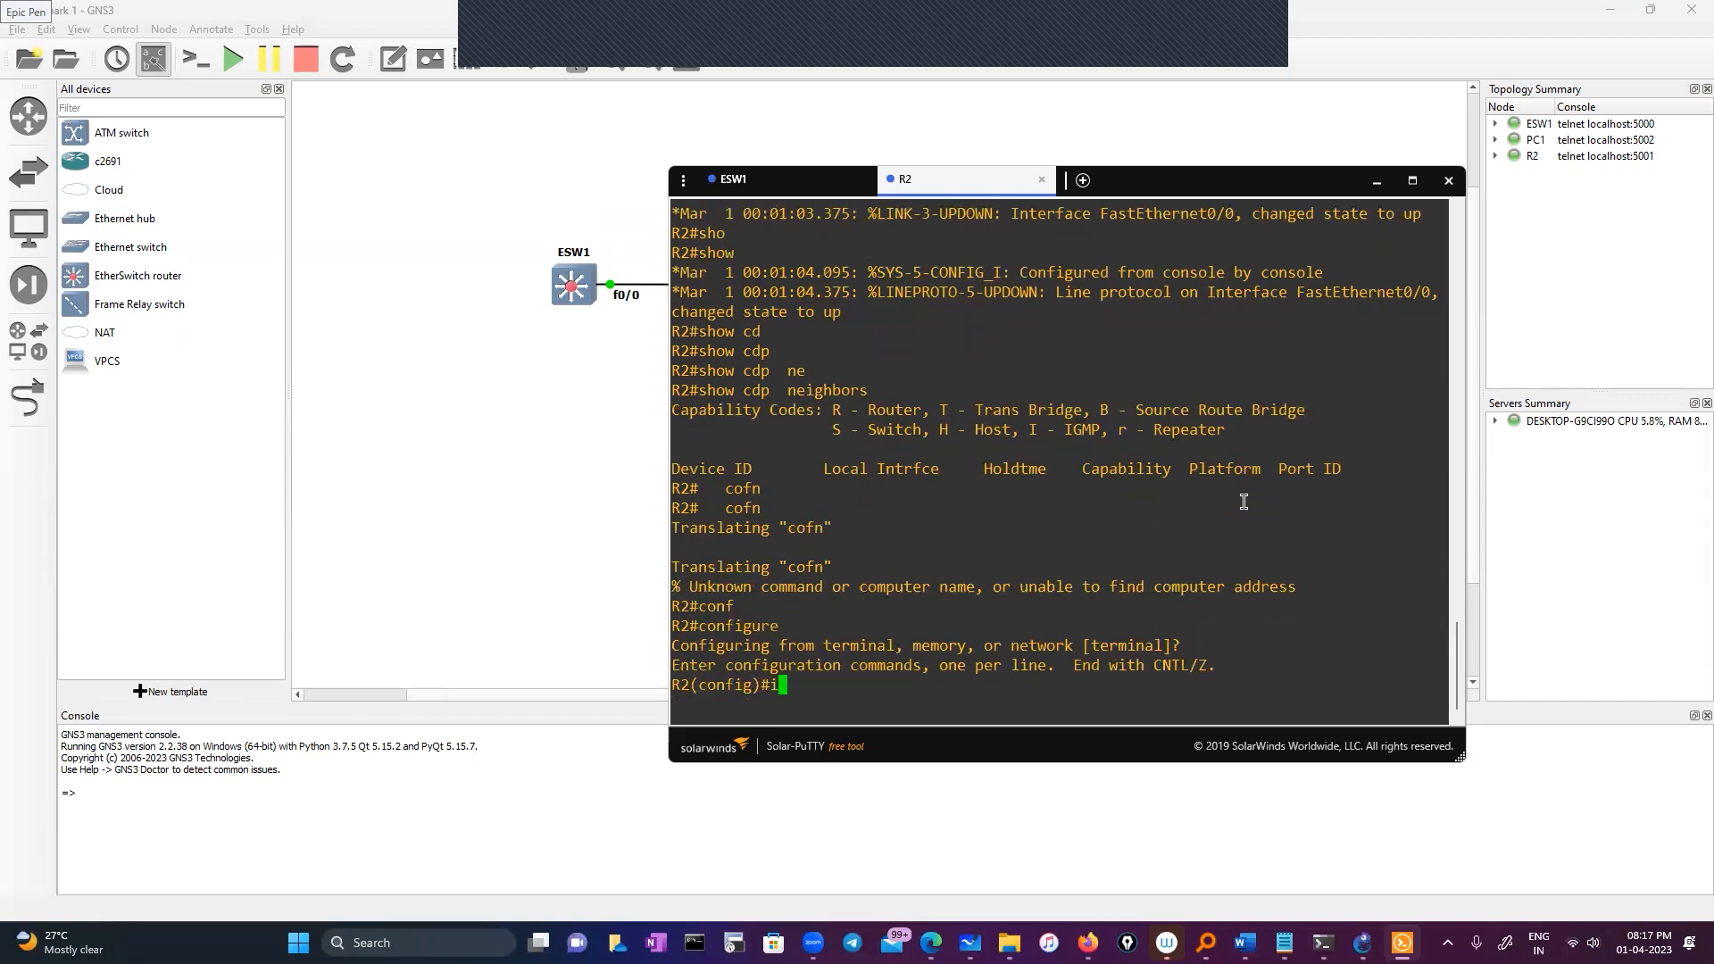
{"action": "type", "text": "nt"}
{"action": "key", "text": "Tab"}
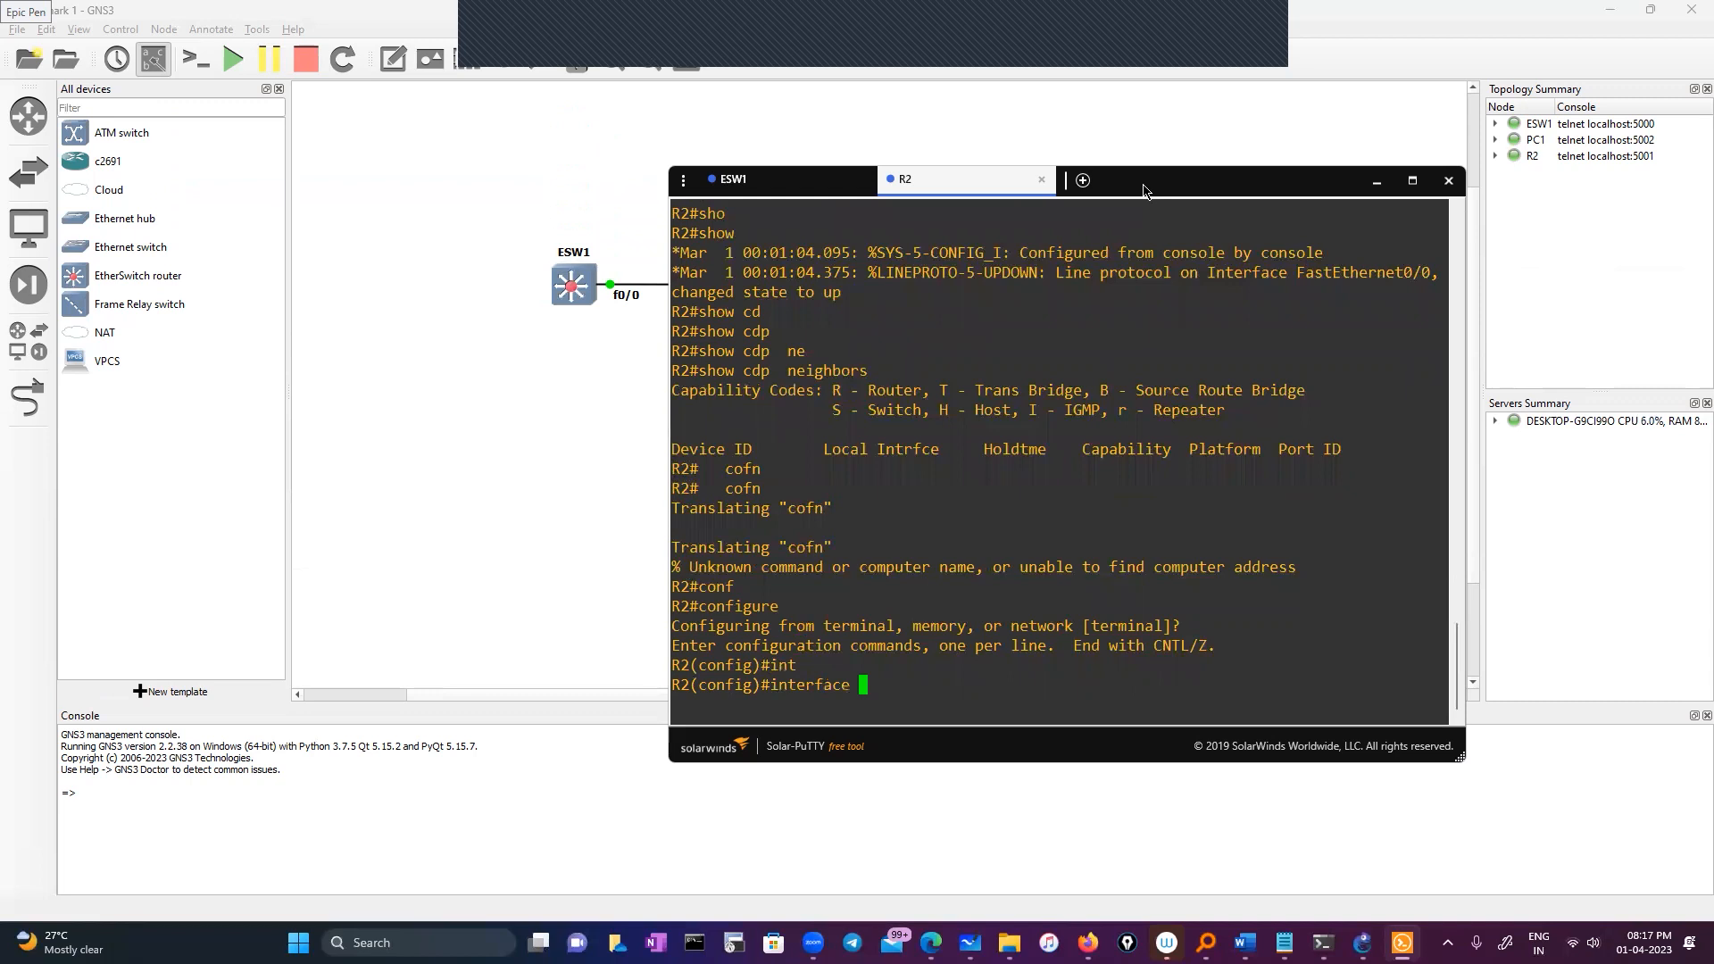
{"action": "left_click_drag", "start_coordinate": [1144, 190], "coordinate": [1026, 220]}
{"action": "type", "text": "fa"}
{"action": "key", "text": "Tab"}
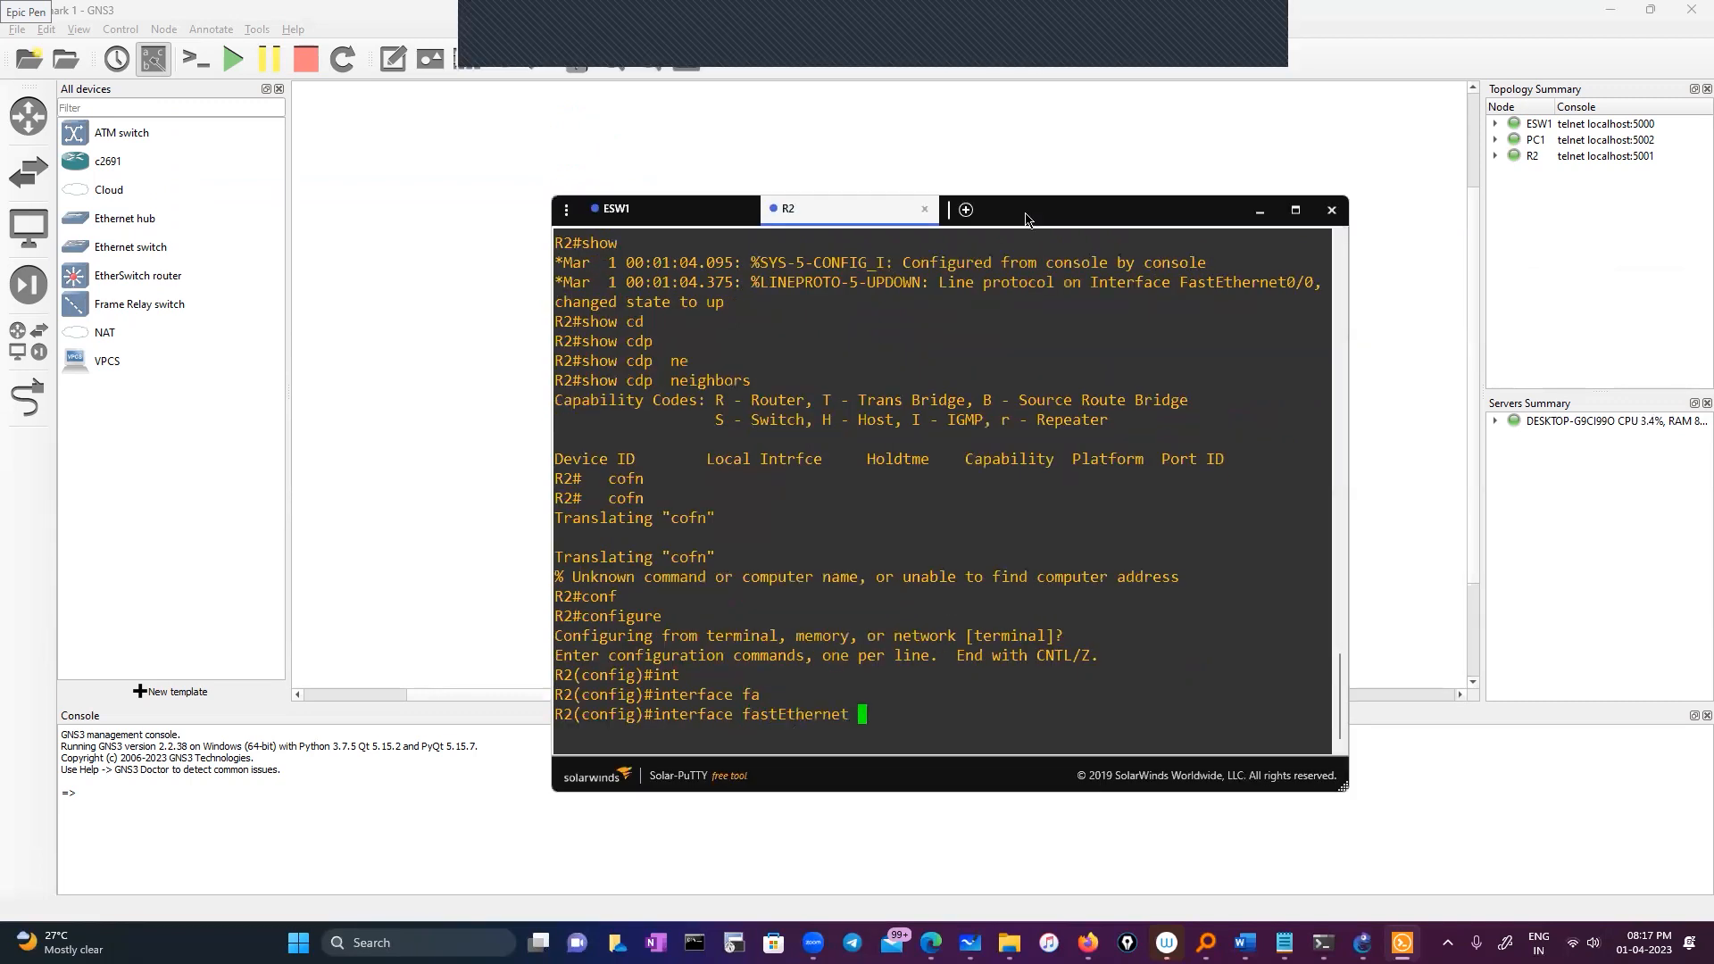
{"action": "type", "text": "0/1"}
{"action": "key", "text": "Return"}
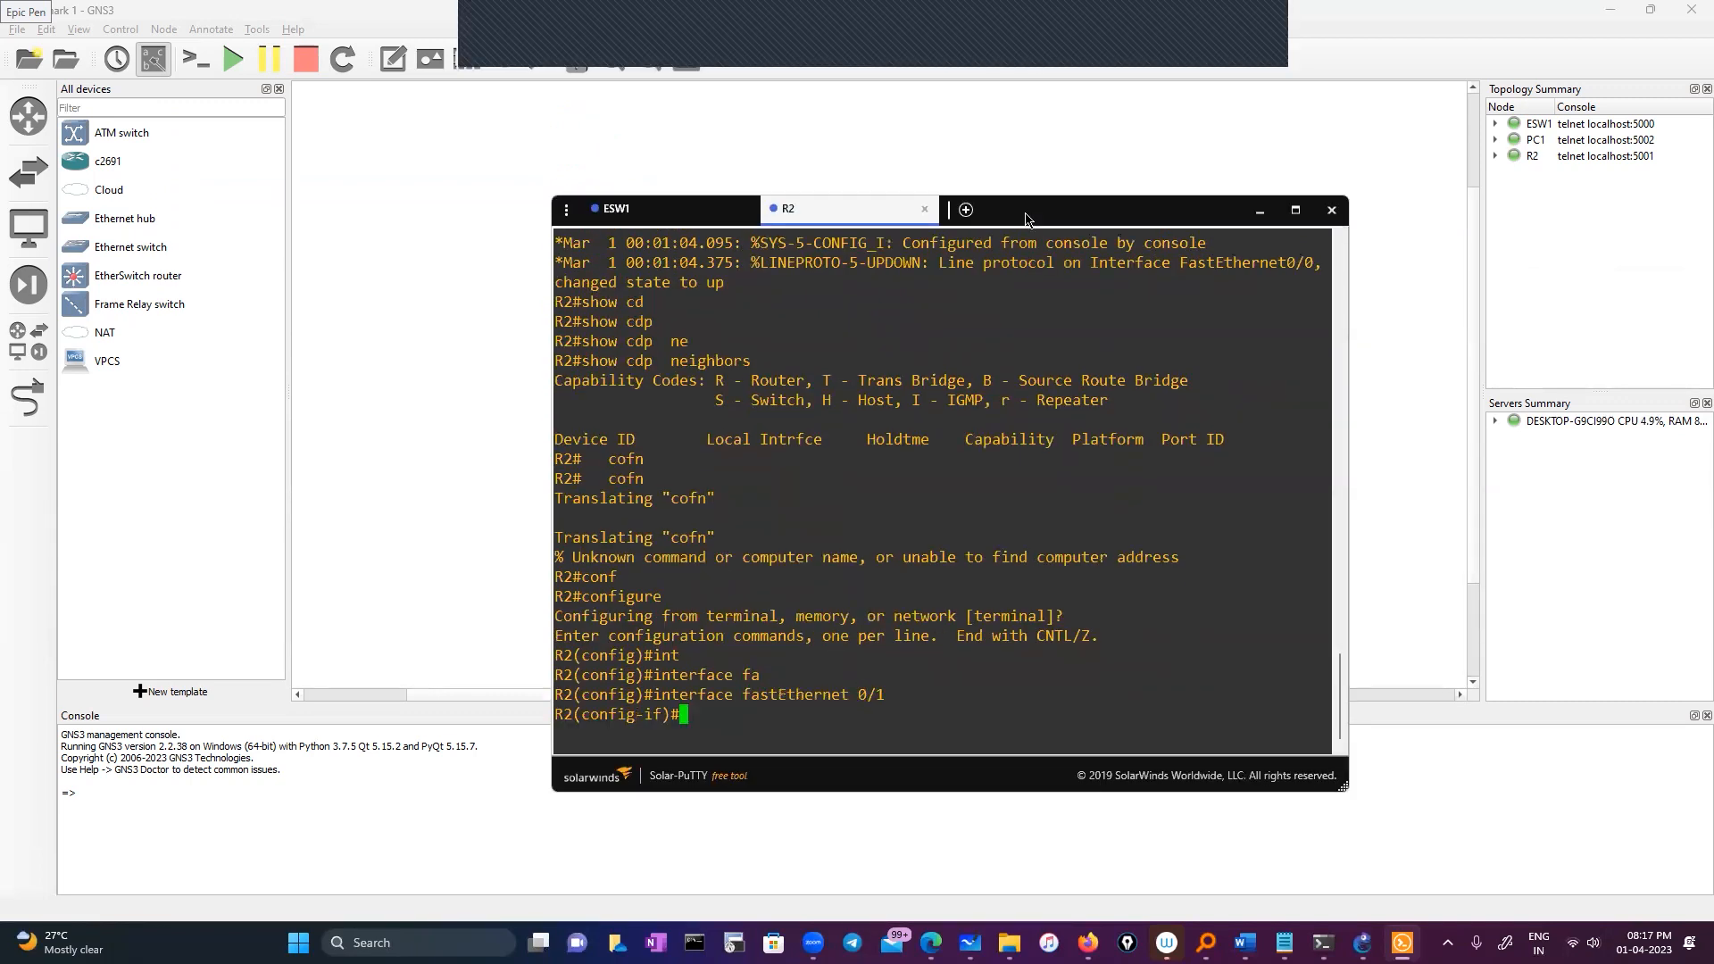
{"action": "type", "text": "no sh"}
{"action": "key", "text": "Return"}
{"action": "key", "text": "Return"}
{"action": "key", "text": "Return"}
{"action": "type", "text": "exit"}
{"action": "key", "text": "Return"}
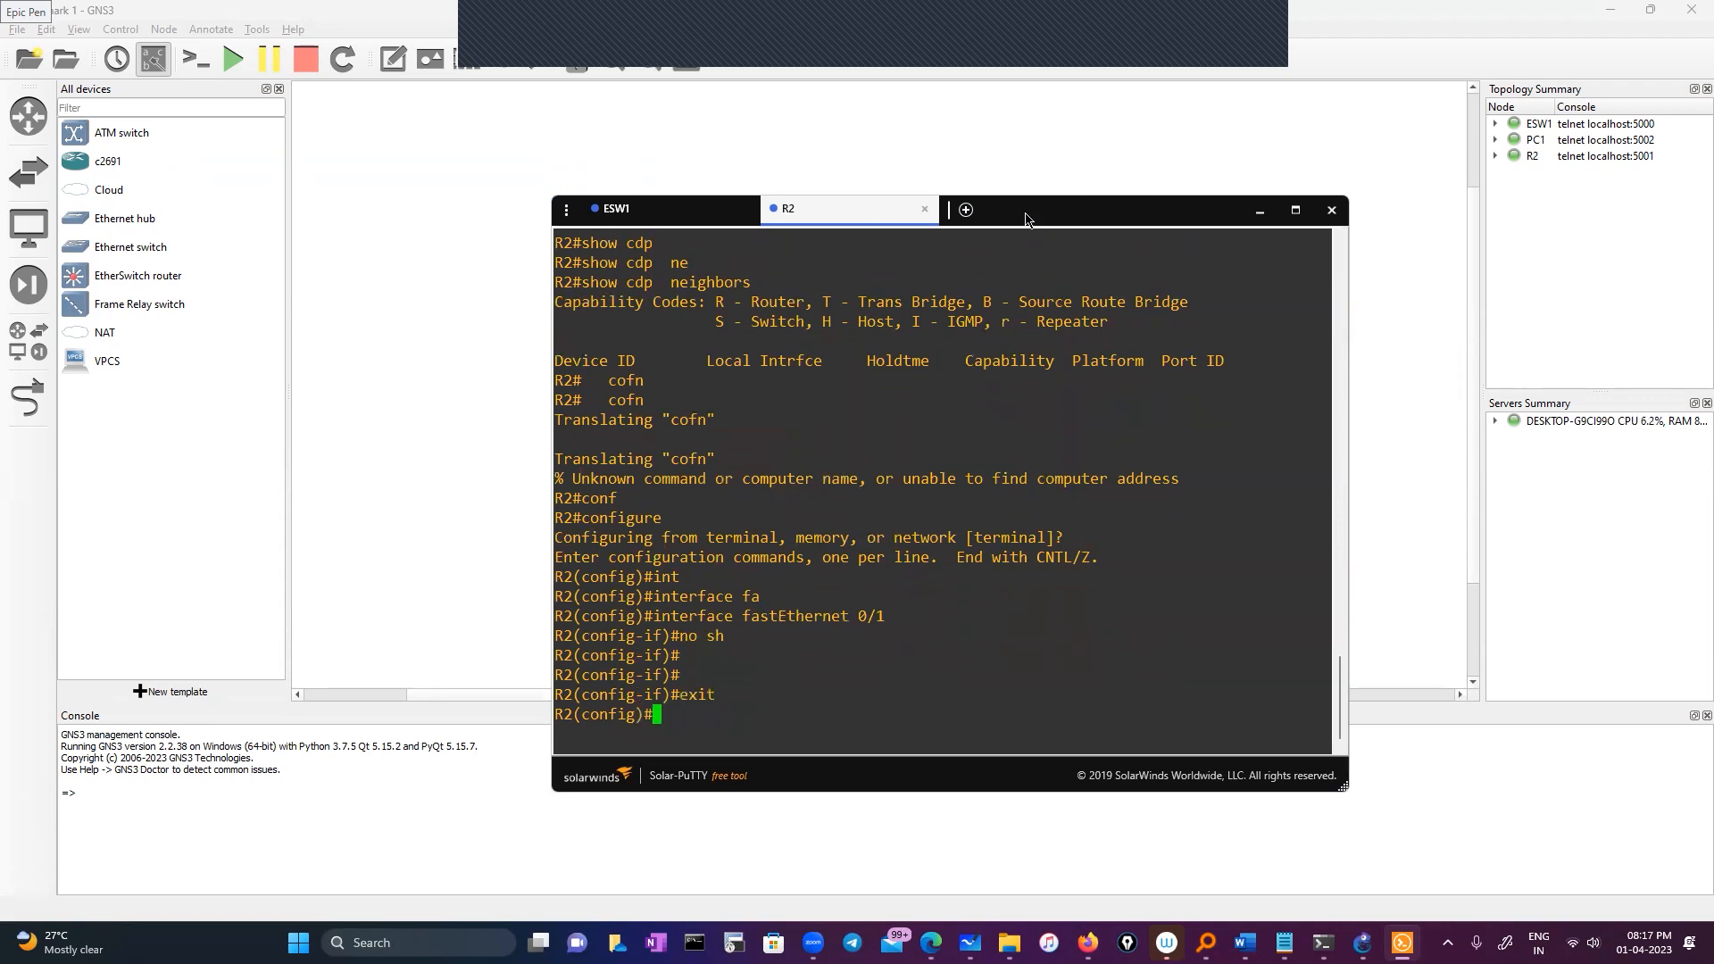
{"action": "key", "text": "Return"}
{"action": "key", "text": "Return"}
{"action": "type", "text": "exit"}
{"action": "key", "text": "Return"}
{"action": "key", "text": "Return"}
{"action": "key", "text": "Return"}
Confirm both R2 interfaces are up/up with 'show ip interface brief' and list CDP neighbors
{"action": "type", "text": "s"}
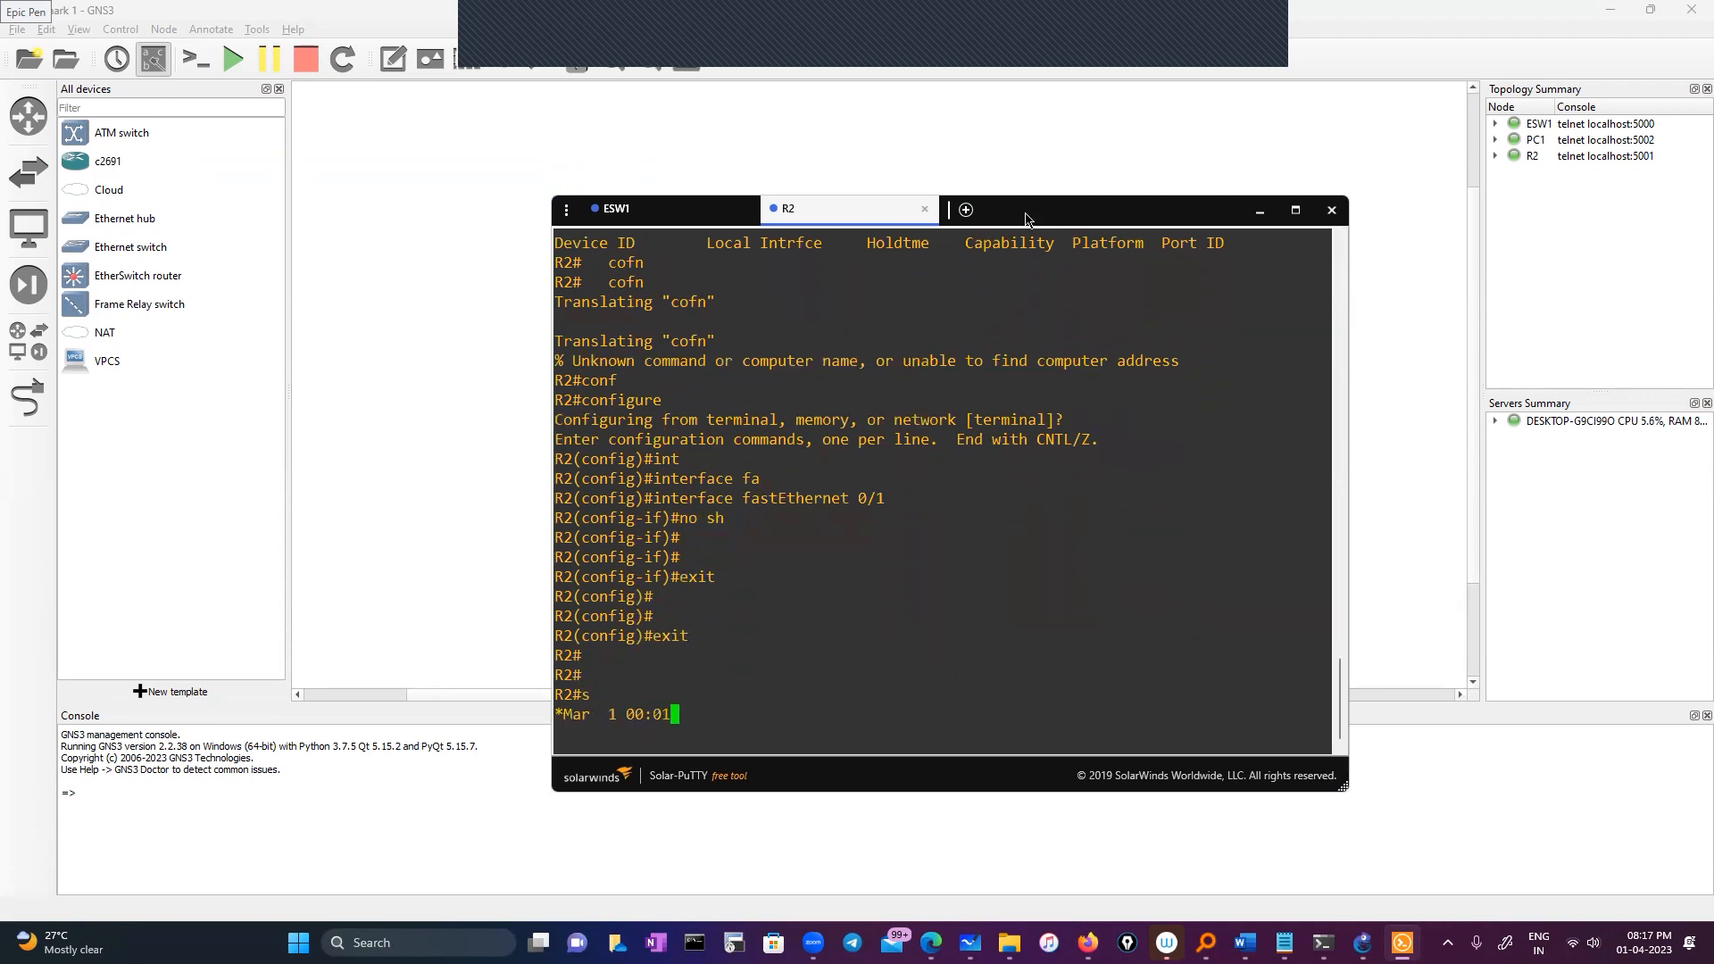
{"action": "type", "text": "h ip"}
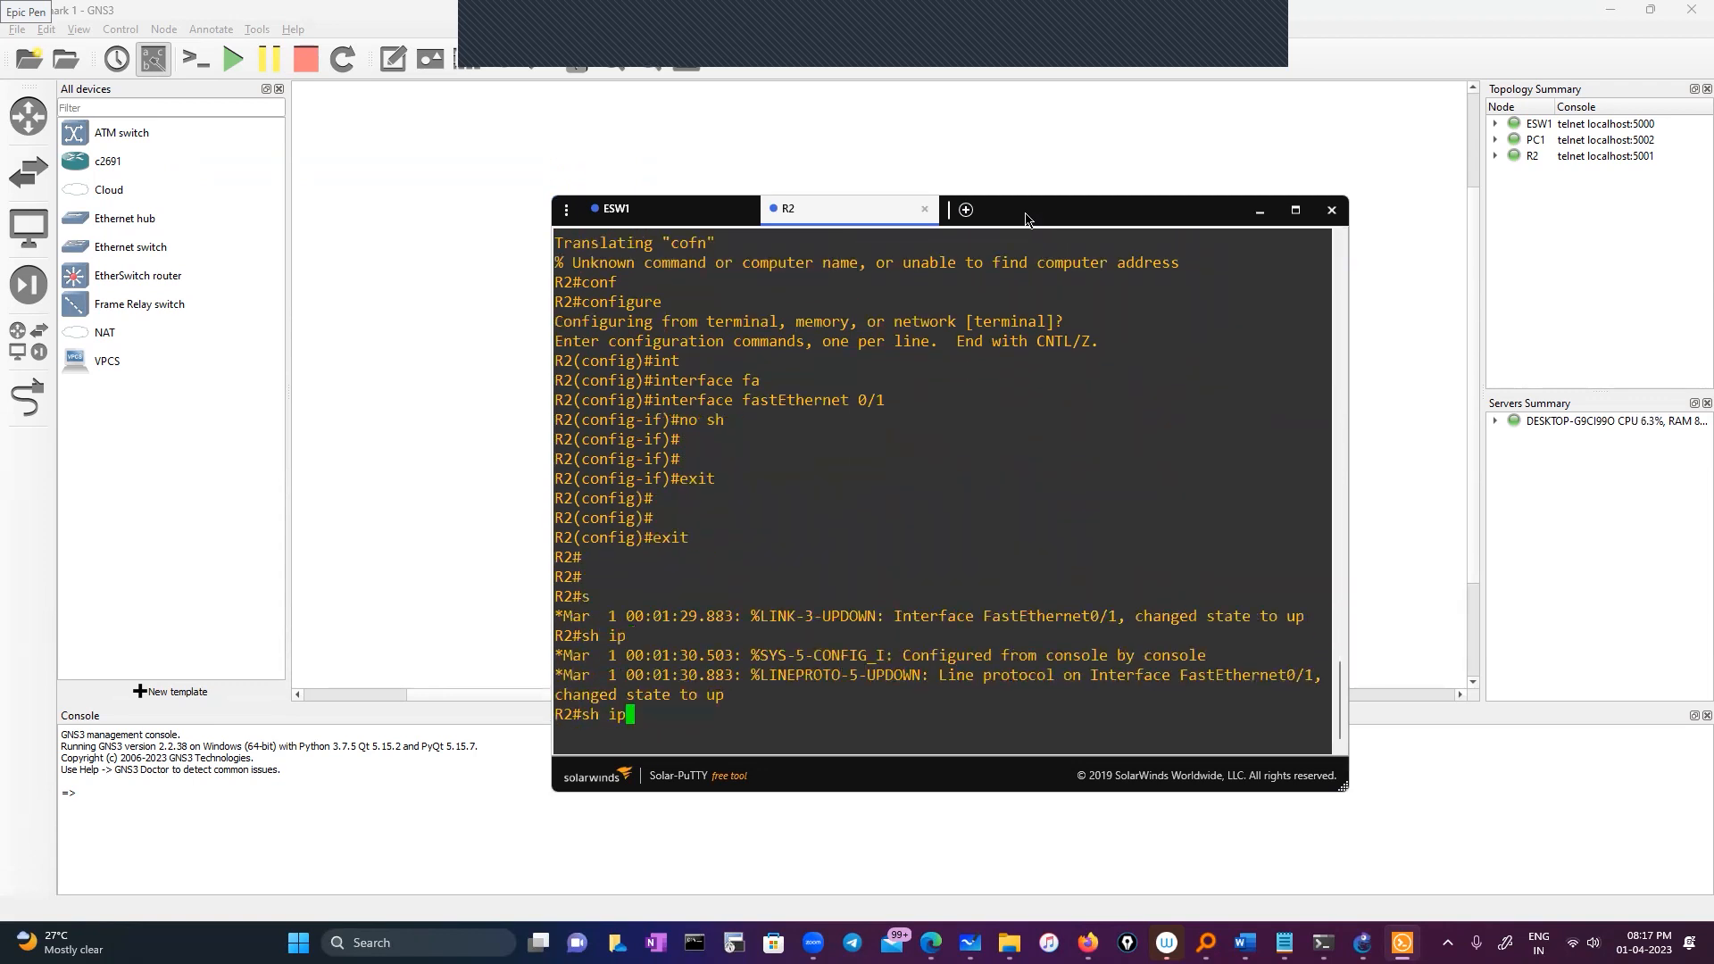
{"action": "type", "text": " int"}
{"action": "key", "text": "Tab"}
{"action": "type", "text": "br"}
{"action": "key", "text": "Tab"}
{"action": "key", "text": "Return"}
{"action": "key", "text": "Return"}
{"action": "key", "text": "Return"}
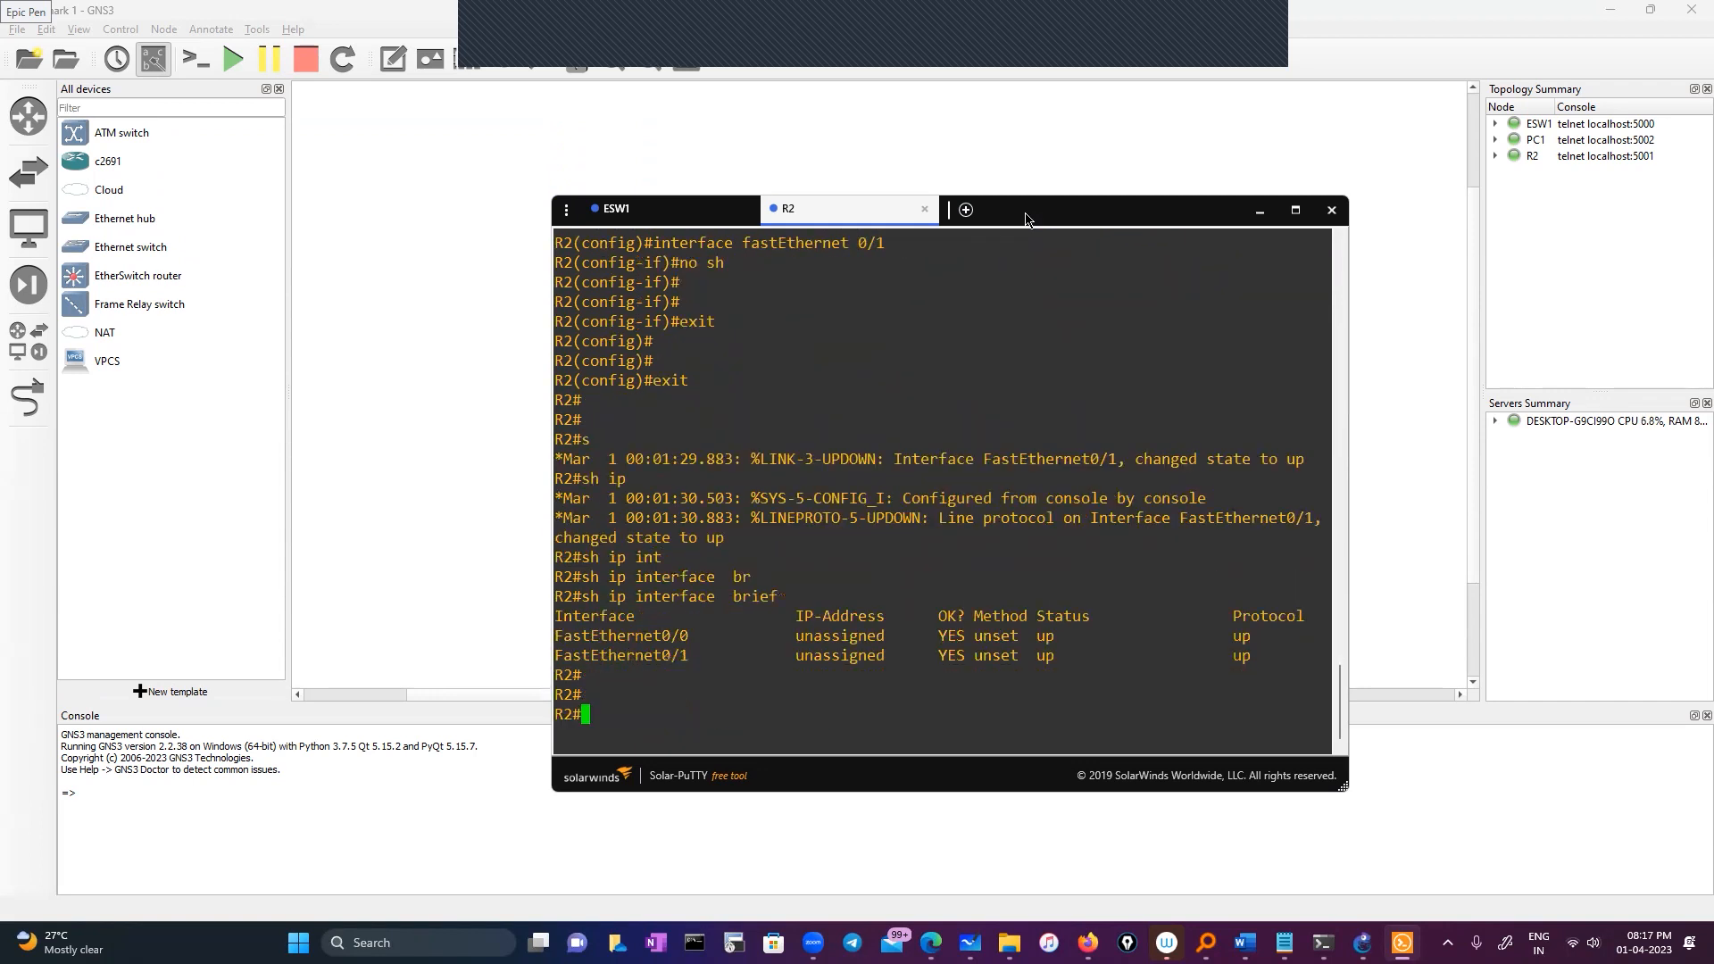
{"action": "type", "text": "sho"}
{"action": "key", "text": "Tab"}
{"action": "type", "text": "cd"}
{"action": "key", "text": "Tab"}
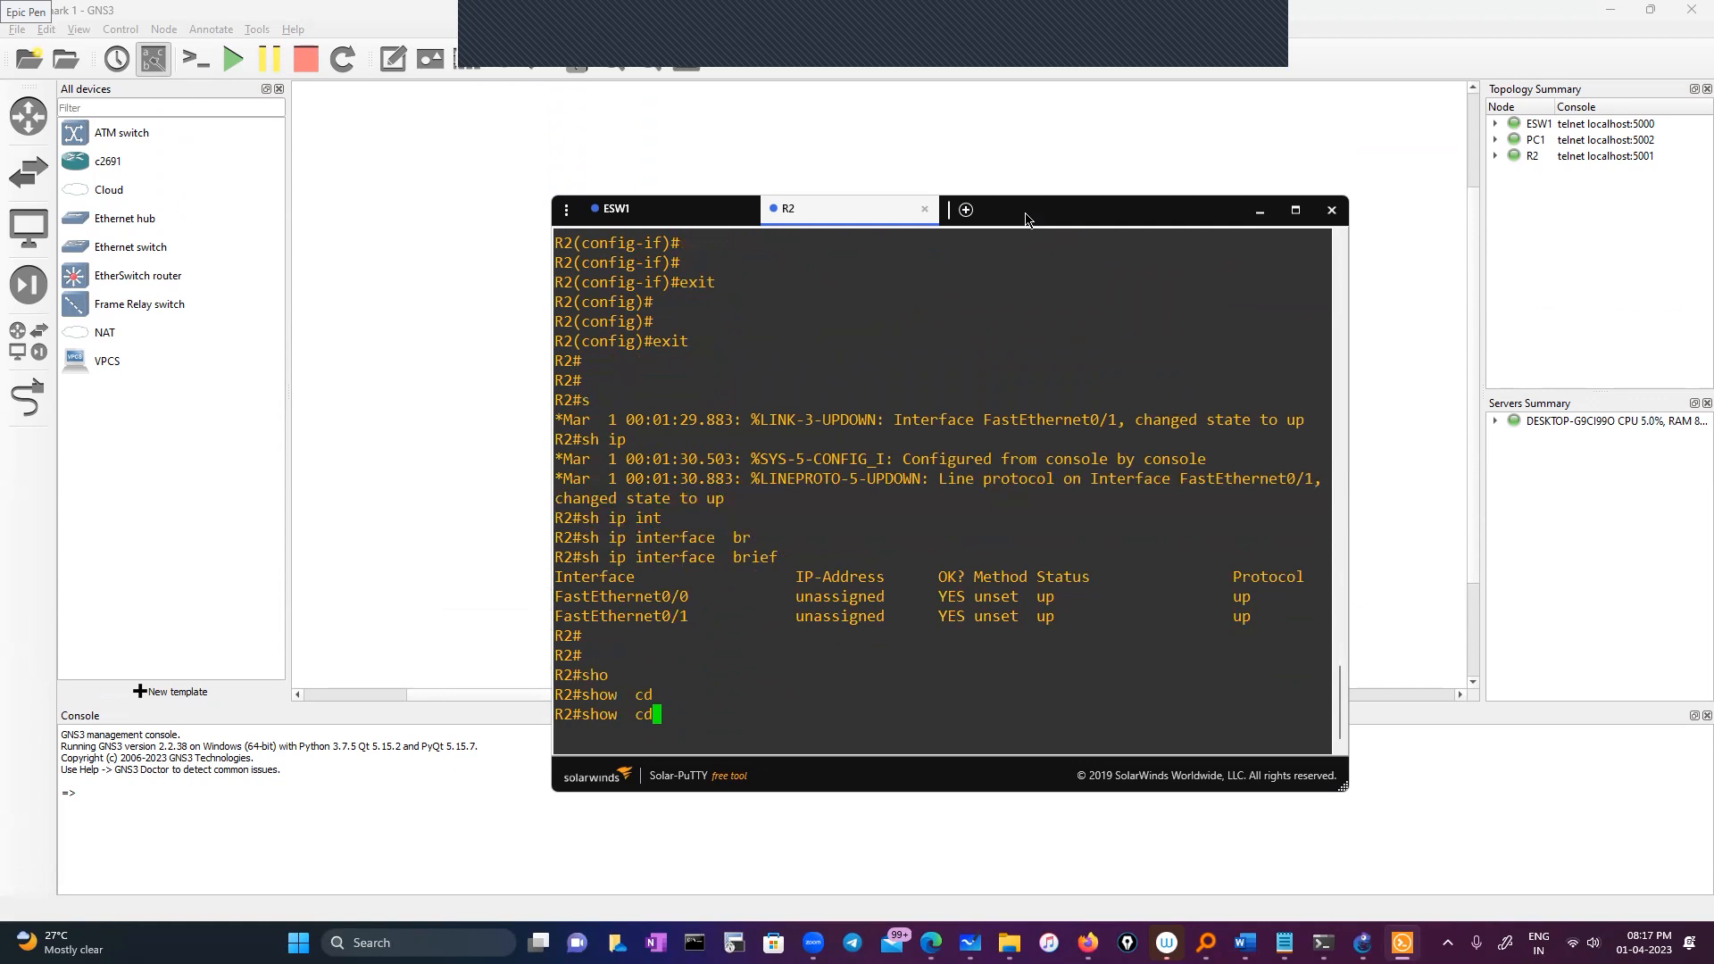
{"action": "type", "text": "p"}
{"action": "key", "text": "Tab"}
{"action": "type", "text": "ne"}
{"action": "key", "text": "Tab"}
{"action": "key", "text": "Return"}
{"action": "key", "text": "Return"}
{"action": "key", "text": "Return"}
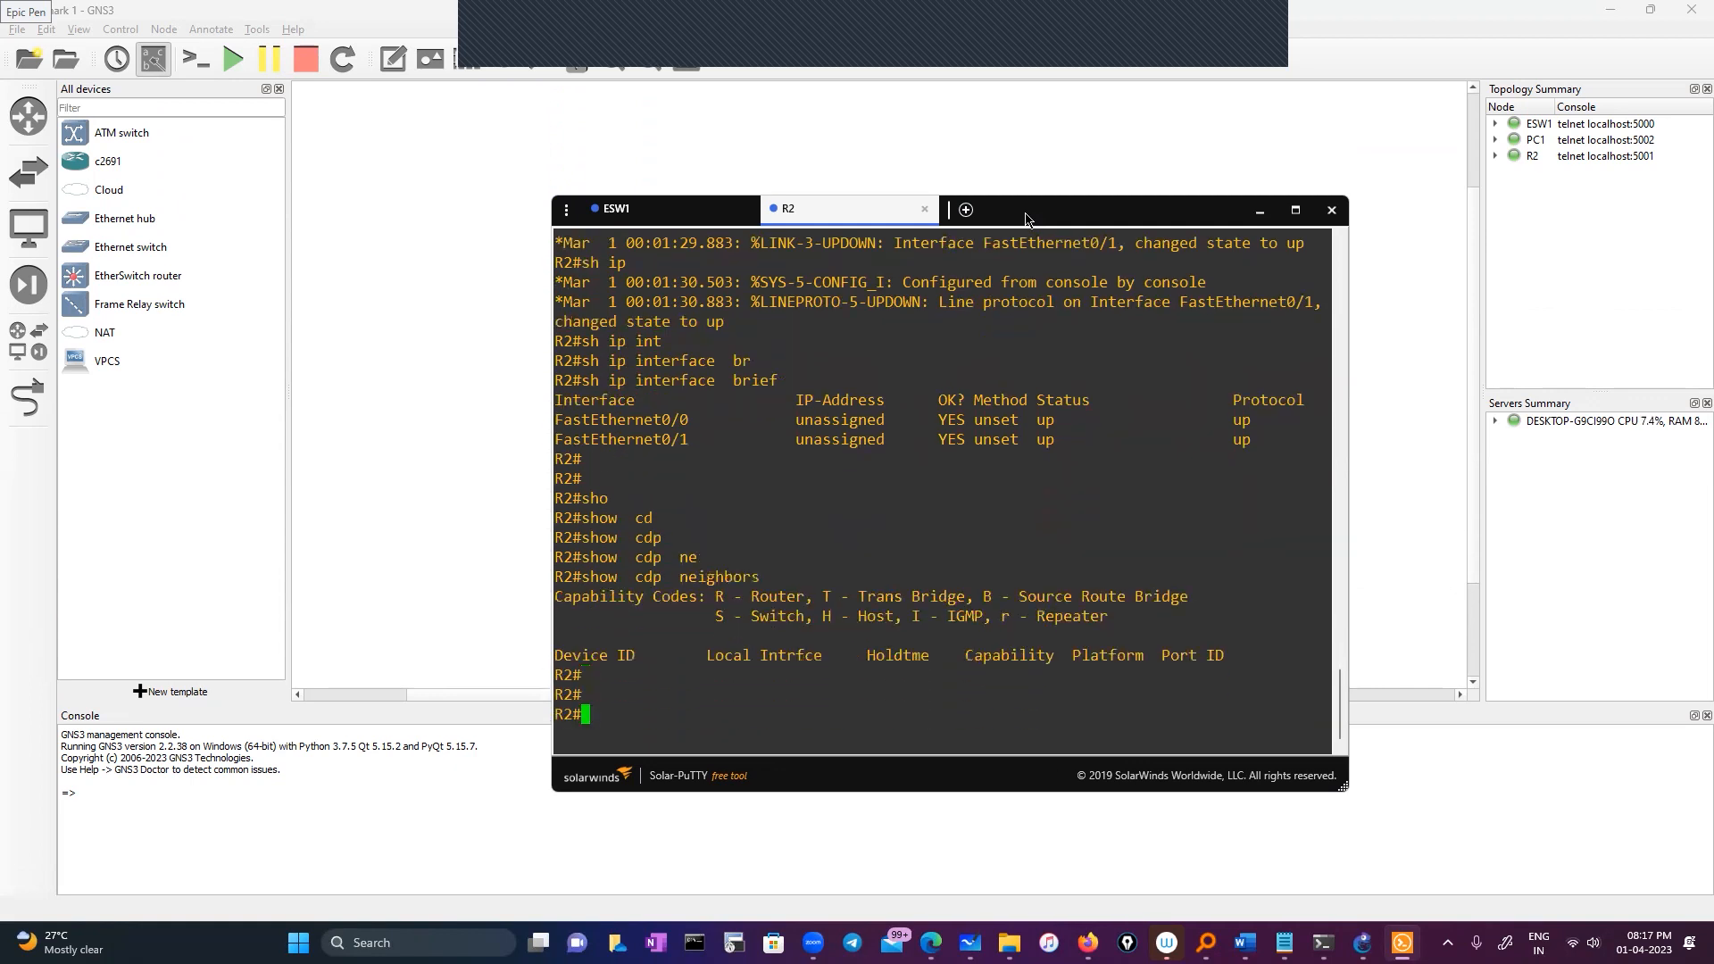
{"action": "key", "text": "Return"}
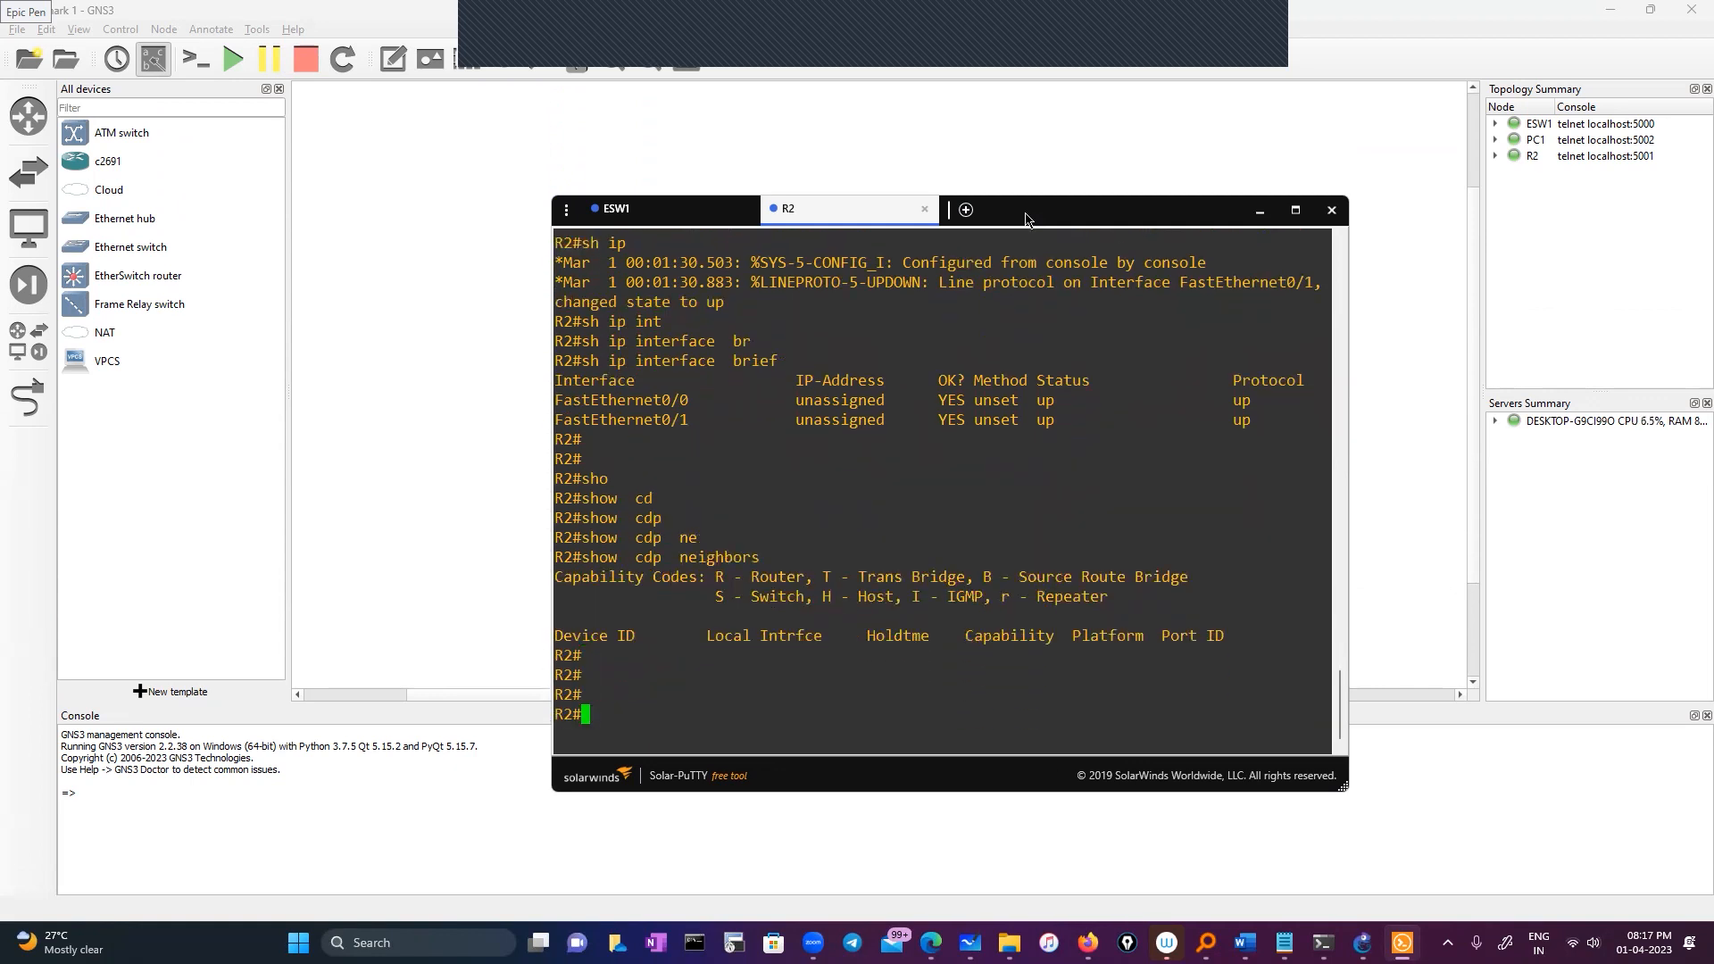
{"action": "left_click_drag", "start_coordinate": [1049, 216], "coordinate": [1063, 244]}
Leave global configuration mode on ESW1's console
{"action": "left_click_drag", "start_coordinate": [1063, 249], "coordinate": [1087, 221]}
{"action": "left_click", "coordinate": [679, 216]}
{"action": "type", "text": "ex"}
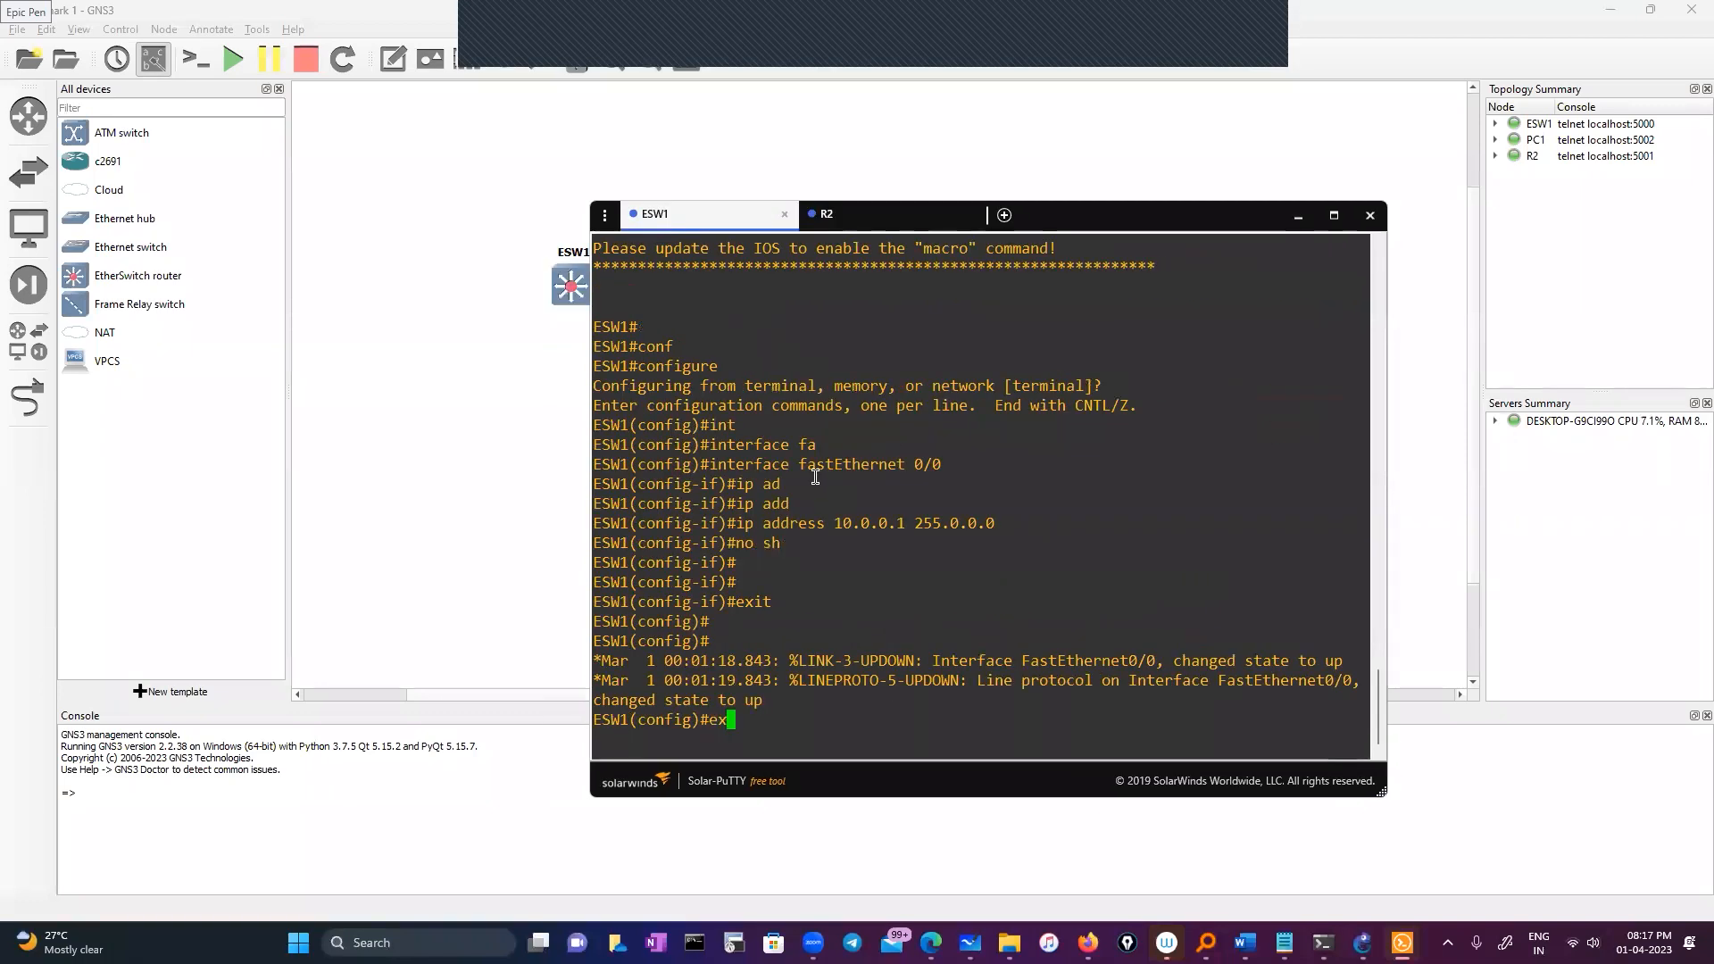
{"action": "type", "text": "it"}
{"action": "key", "text": "Return"}
{"action": "key", "text": "Return"}
{"action": "key", "text": "Return"}
Attempt a show cdp neighbors command on ESW1, which comes out mistyped
{"action": "type", "text": "sho"}
{"action": "key", "text": "Tab"}
{"action": "type", "text": "cd"}
{"action": "key", "text": "Tab"}
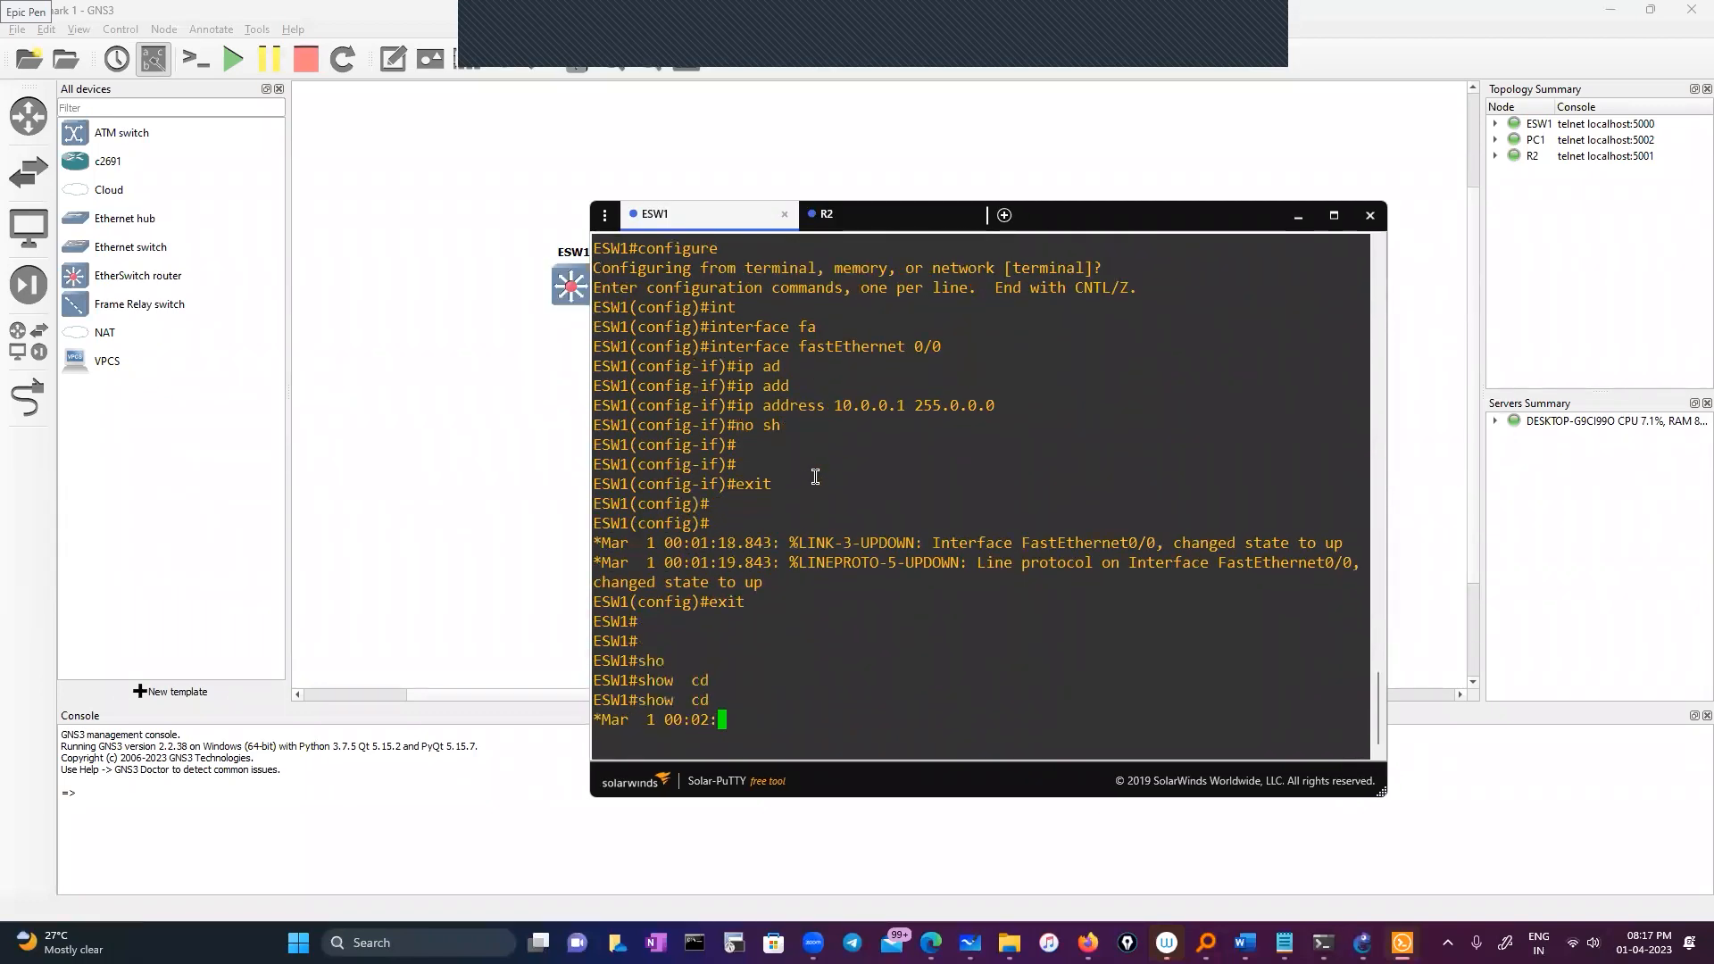
{"action": "type", "text": "ne"}
{"action": "key", "text": "Tab"}
{"action": "key", "text": "Return"}
Run show cdp neighbors on ESW1 to list its CDP neighbours
{"action": "type", "text": "s"}
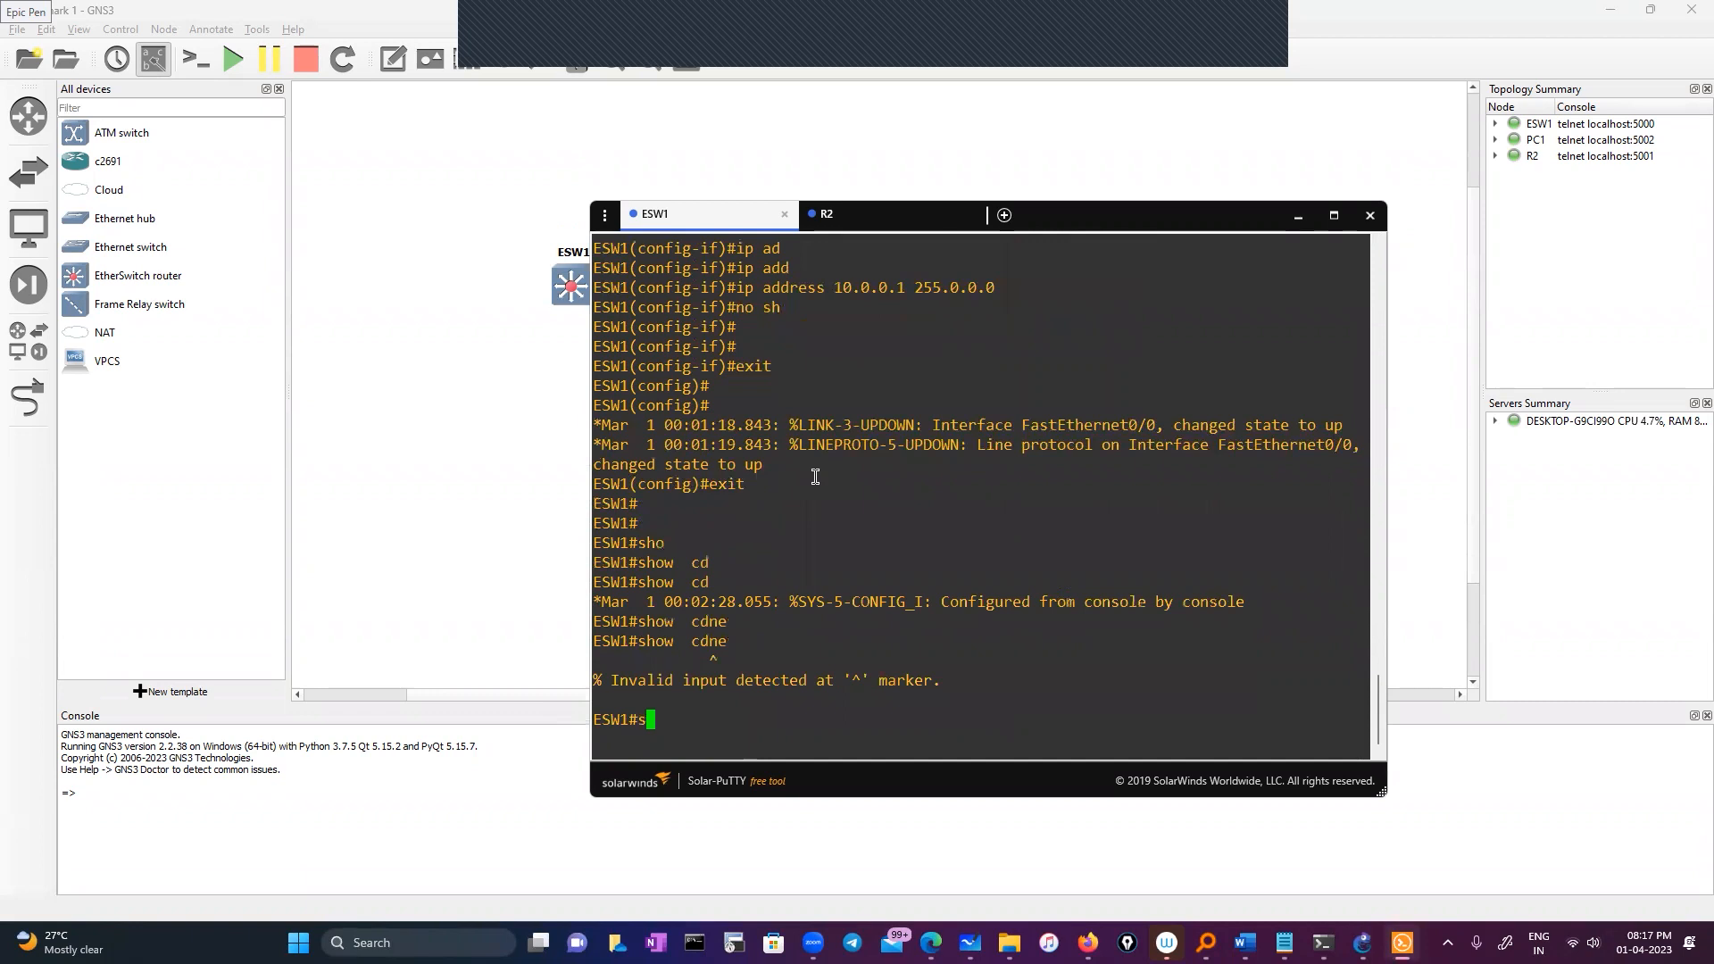
{"action": "type", "text": "ho"}
{"action": "key", "text": "Tab"}
{"action": "type", "text": "cd"}
{"action": "key", "text": "Tab"}
{"action": "type", "text": "p"}
{"action": "key", "text": "Tab"}
{"action": "type", "text": "n"}
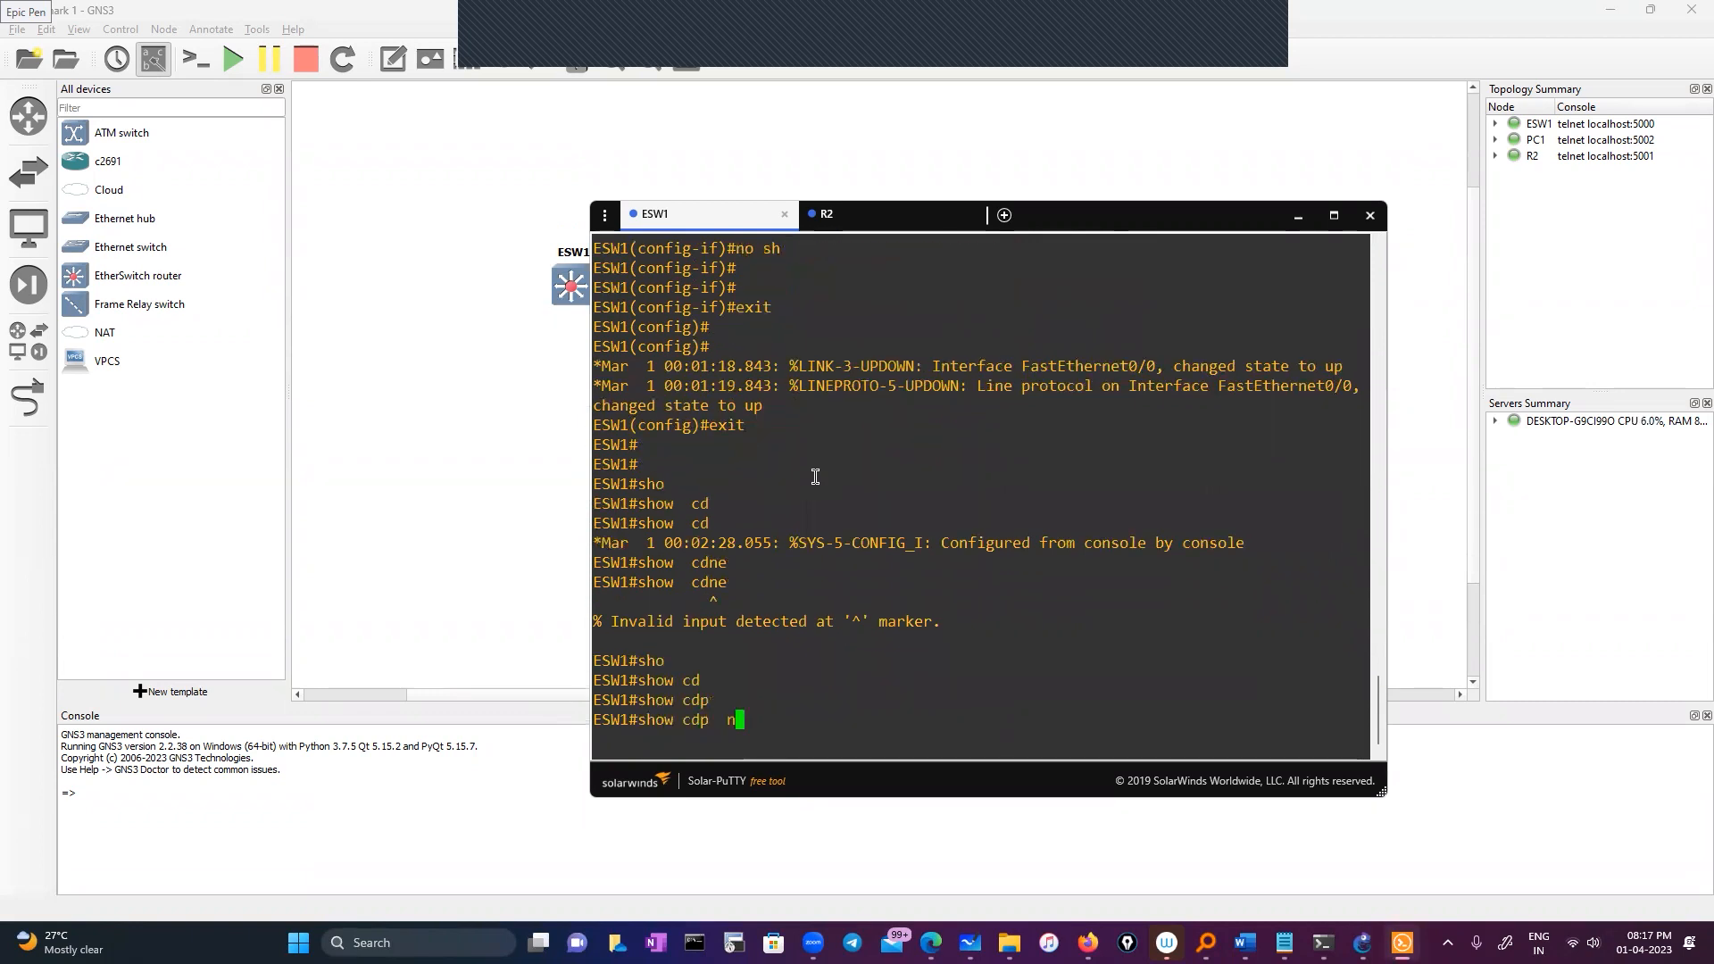
{"action": "key", "text": "Tab"}
{"action": "key", "text": "Return"}
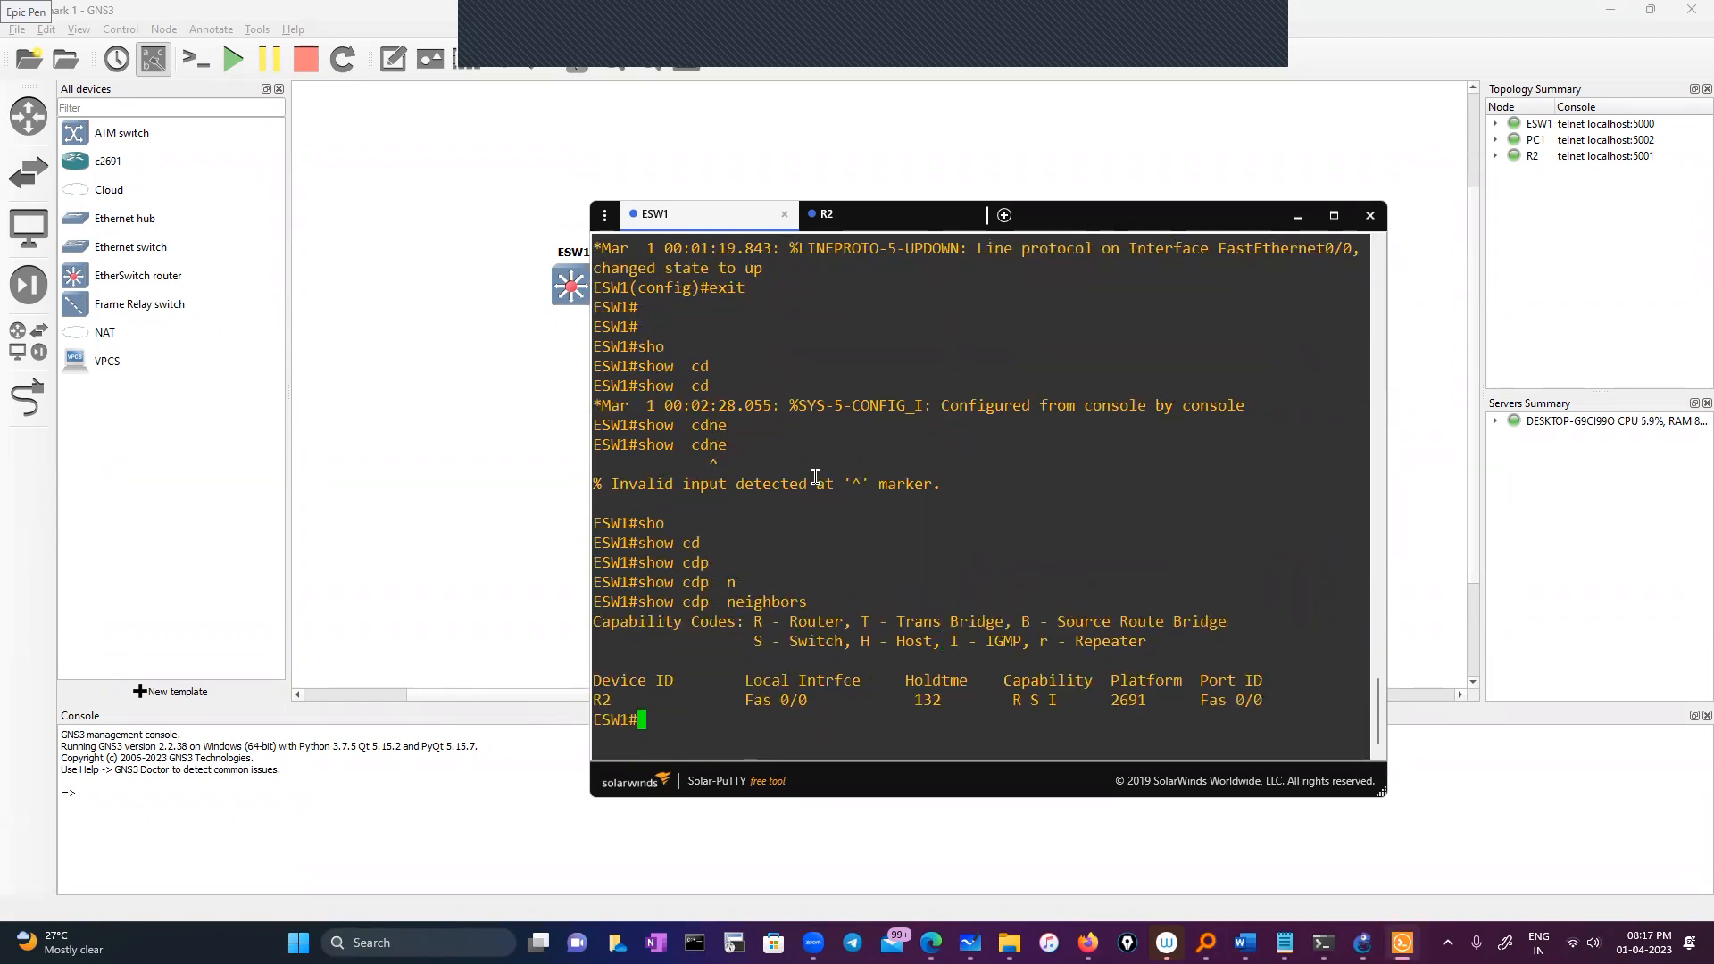
Highlight the R2 (2691) neighbour entry on Fas 0/0, then go to R2's console
{"action": "double_click", "coordinate": [603, 703]}
{"action": "left_click_drag", "start_coordinate": [728, 701], "coordinate": [828, 712]}
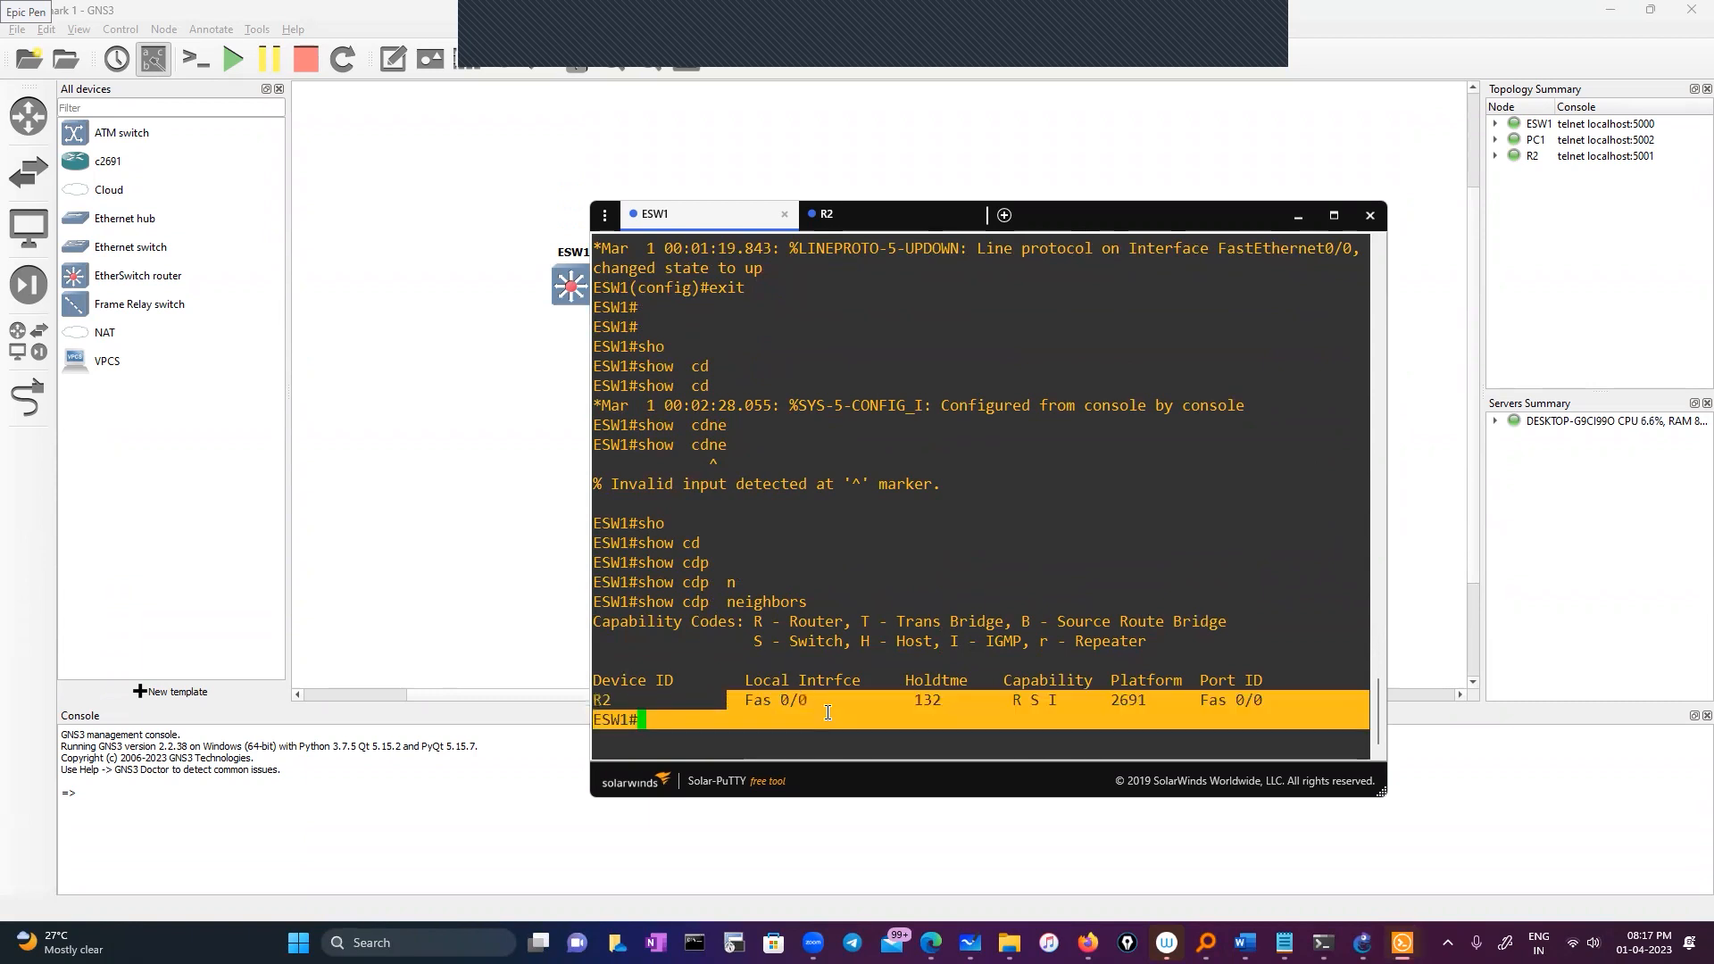
{"action": "left_click", "coordinate": [1176, 705]}
{"action": "left_click", "coordinate": [881, 218]}
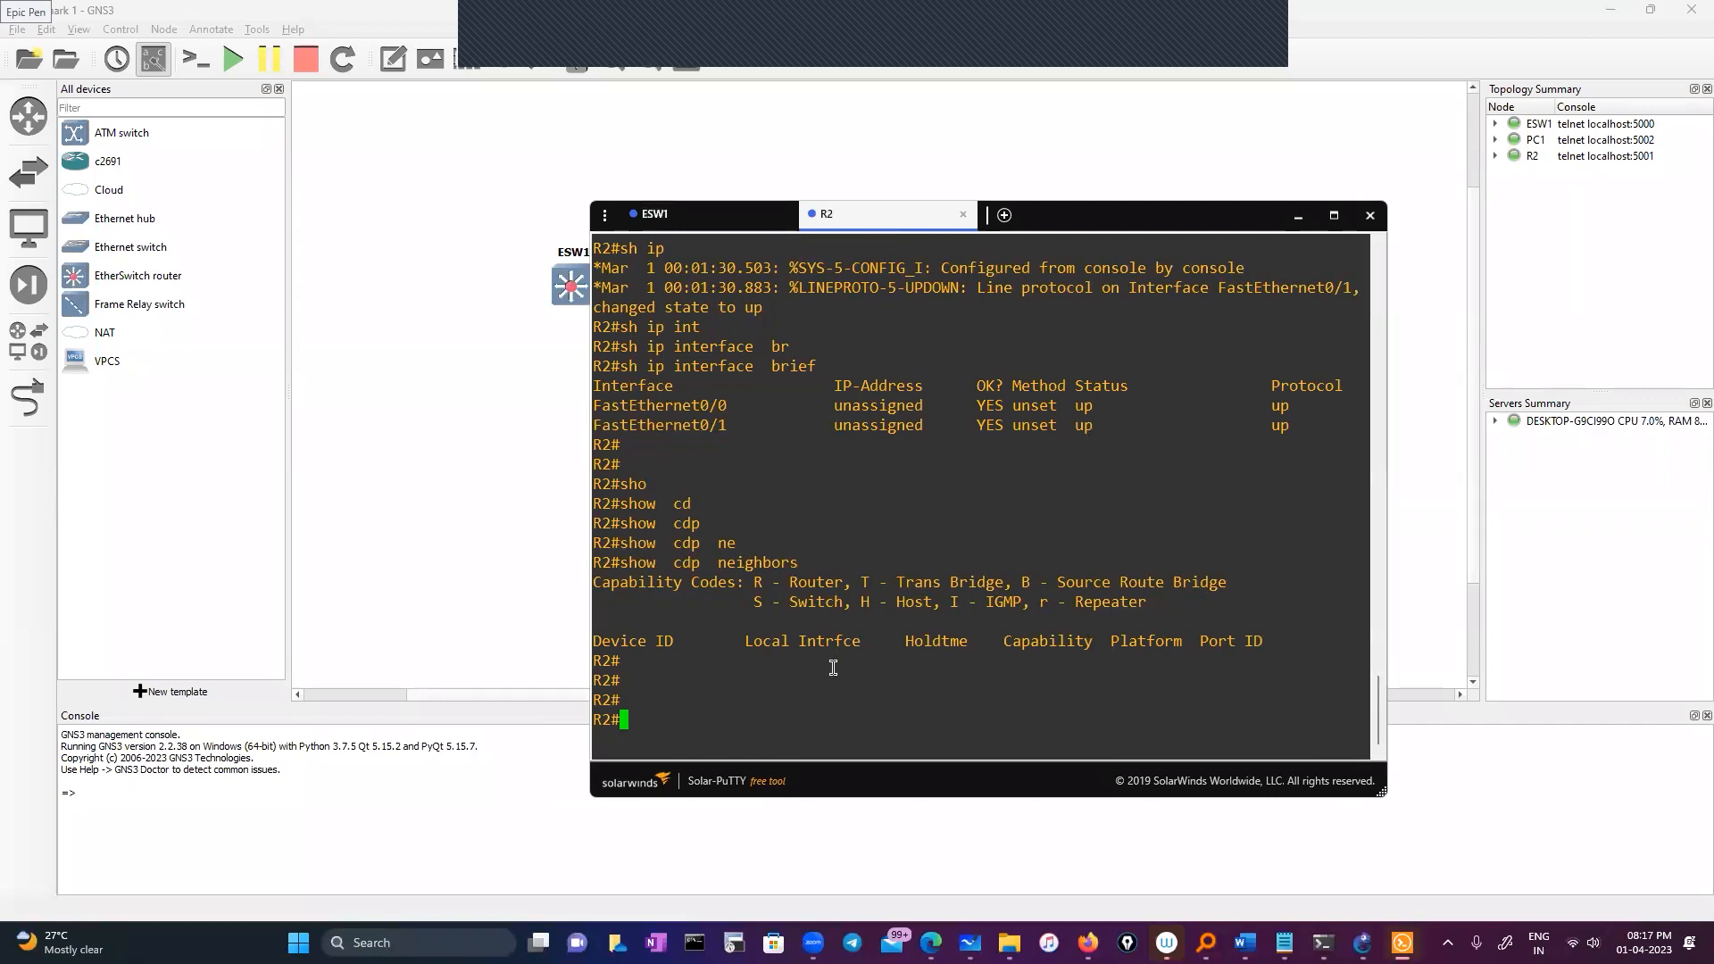
Enter interface configuration for R2's FastEthernet0/0
{"action": "type", "text": "conf"}
{"action": "key", "text": "Tab"}
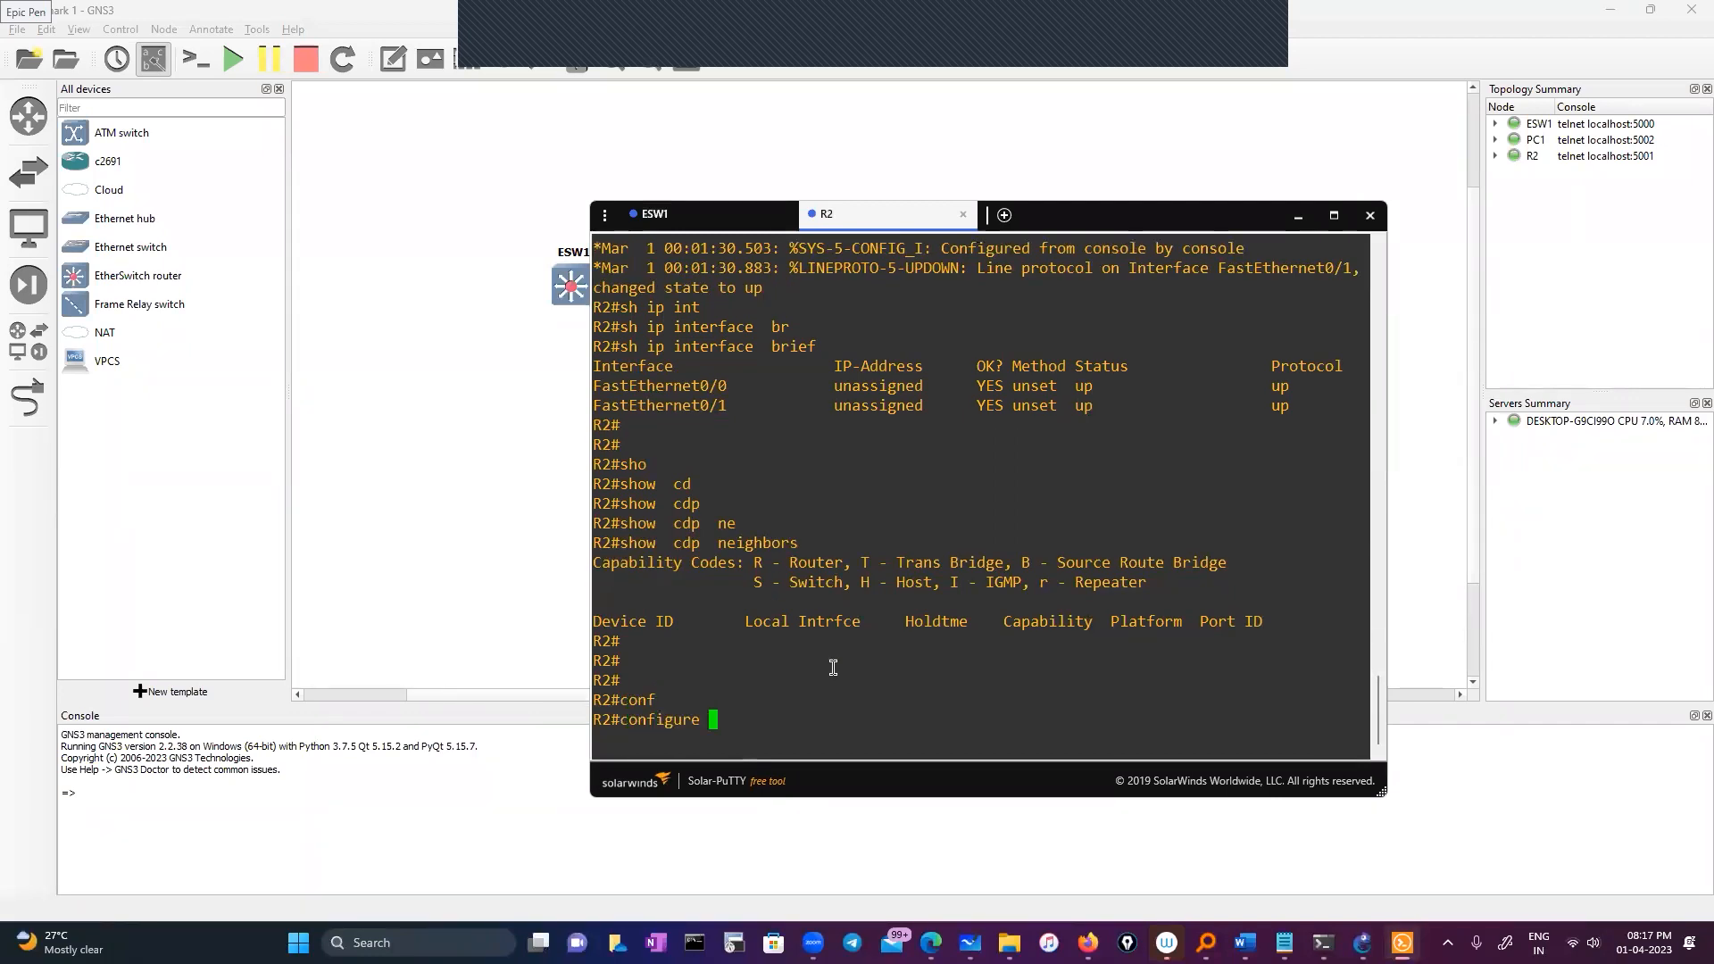
{"action": "key", "text": "Return"}
{"action": "key", "text": "Return"}
{"action": "key", "text": "Return"}
{"action": "type", "text": "int"}
{"action": "key", "text": "Tab"}
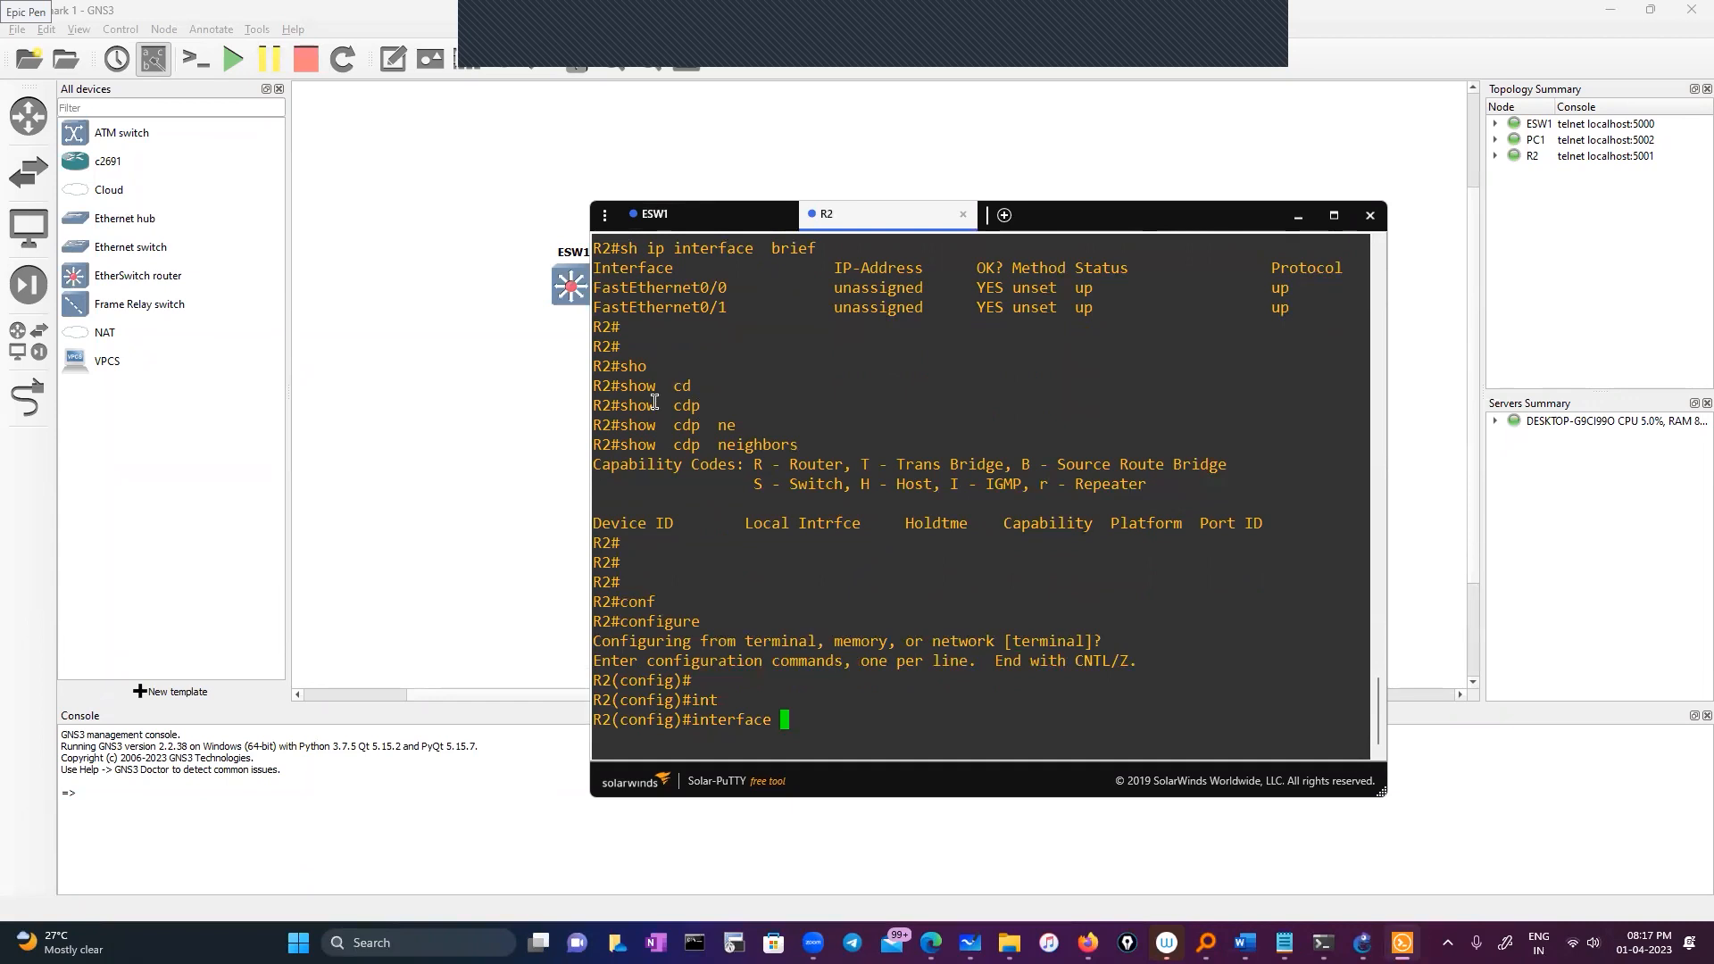
{"action": "double_click", "coordinate": [661, 273]}
{"action": "double_click", "coordinate": [674, 289]}
{"action": "right_click", "coordinate": [843, 390]}
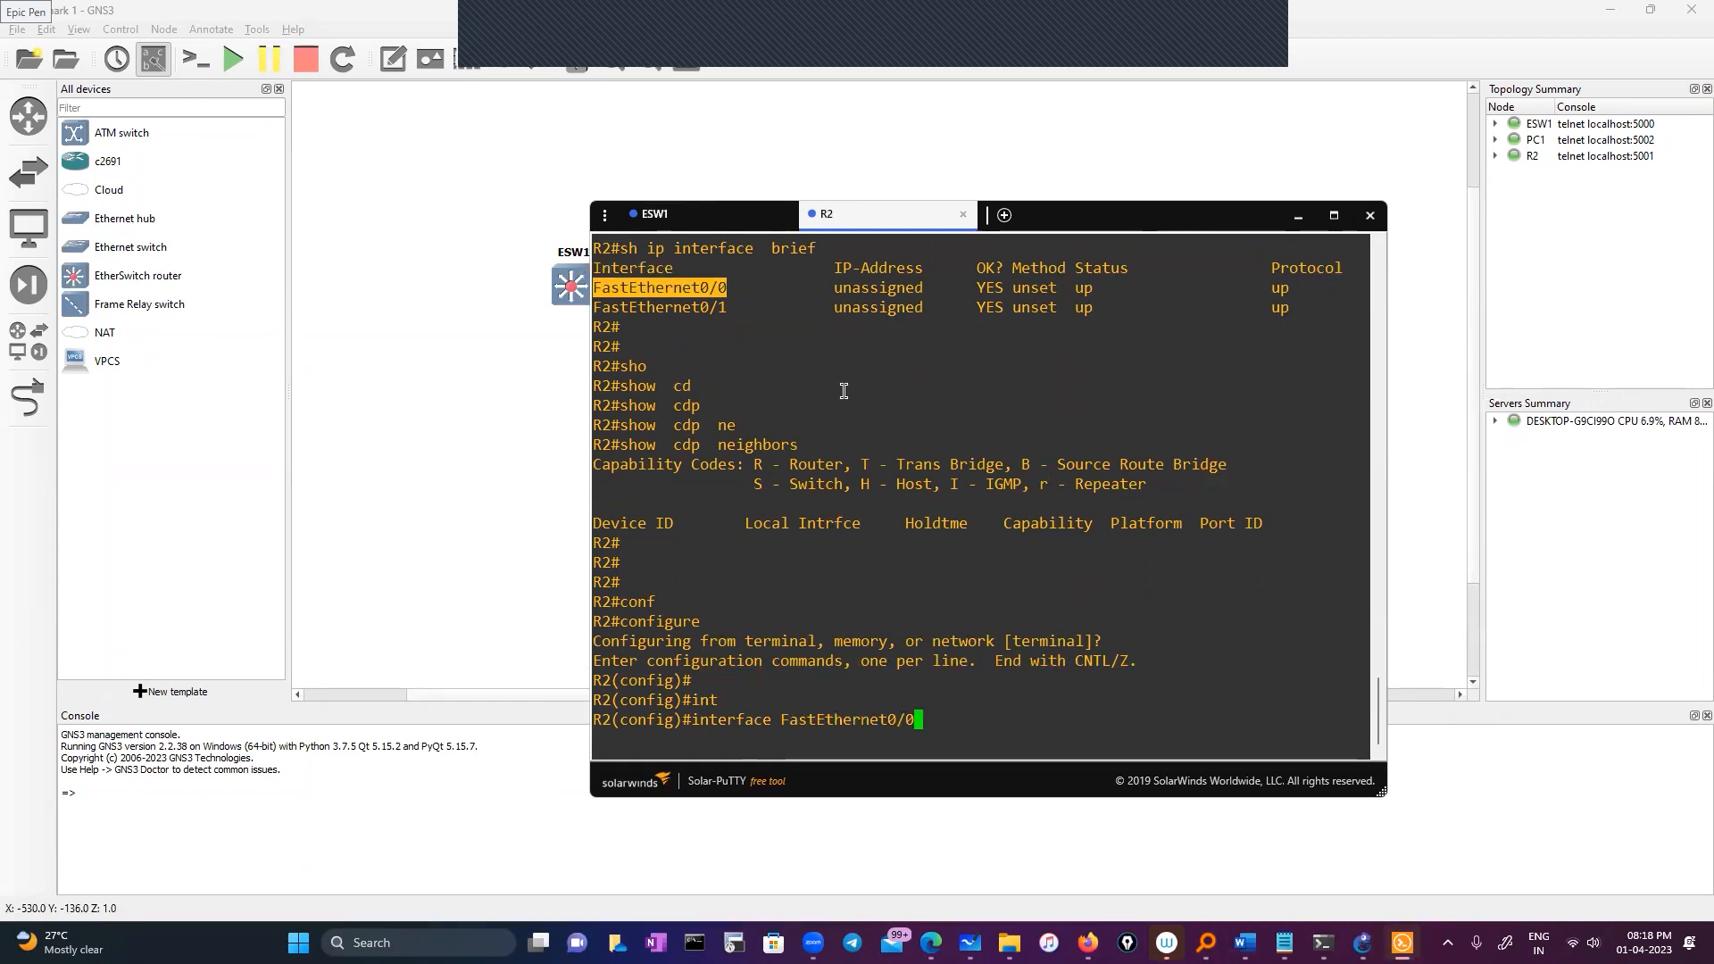
{"action": "key", "text": "Return"}
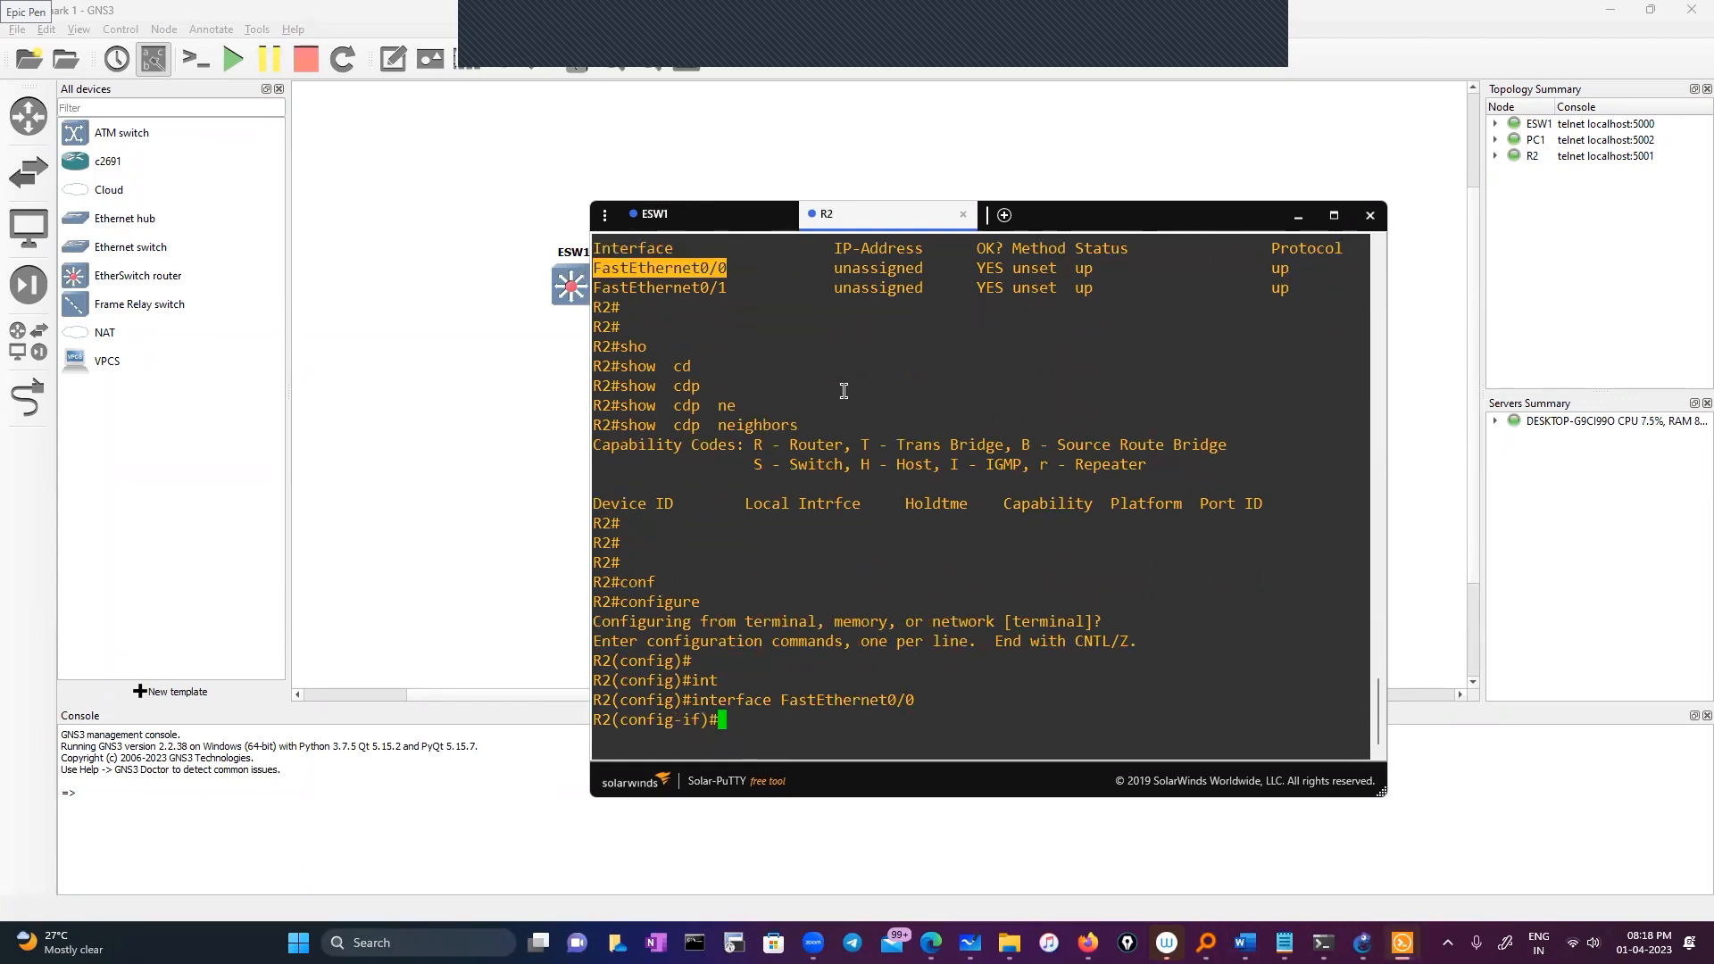
Give FastEthernet0/0 10.0.0.2 255.0.0.0, enable it with no shutdown, and exit configuration
{"action": "type", "text": "ip add"}
{"action": "key", "text": "Tab"}
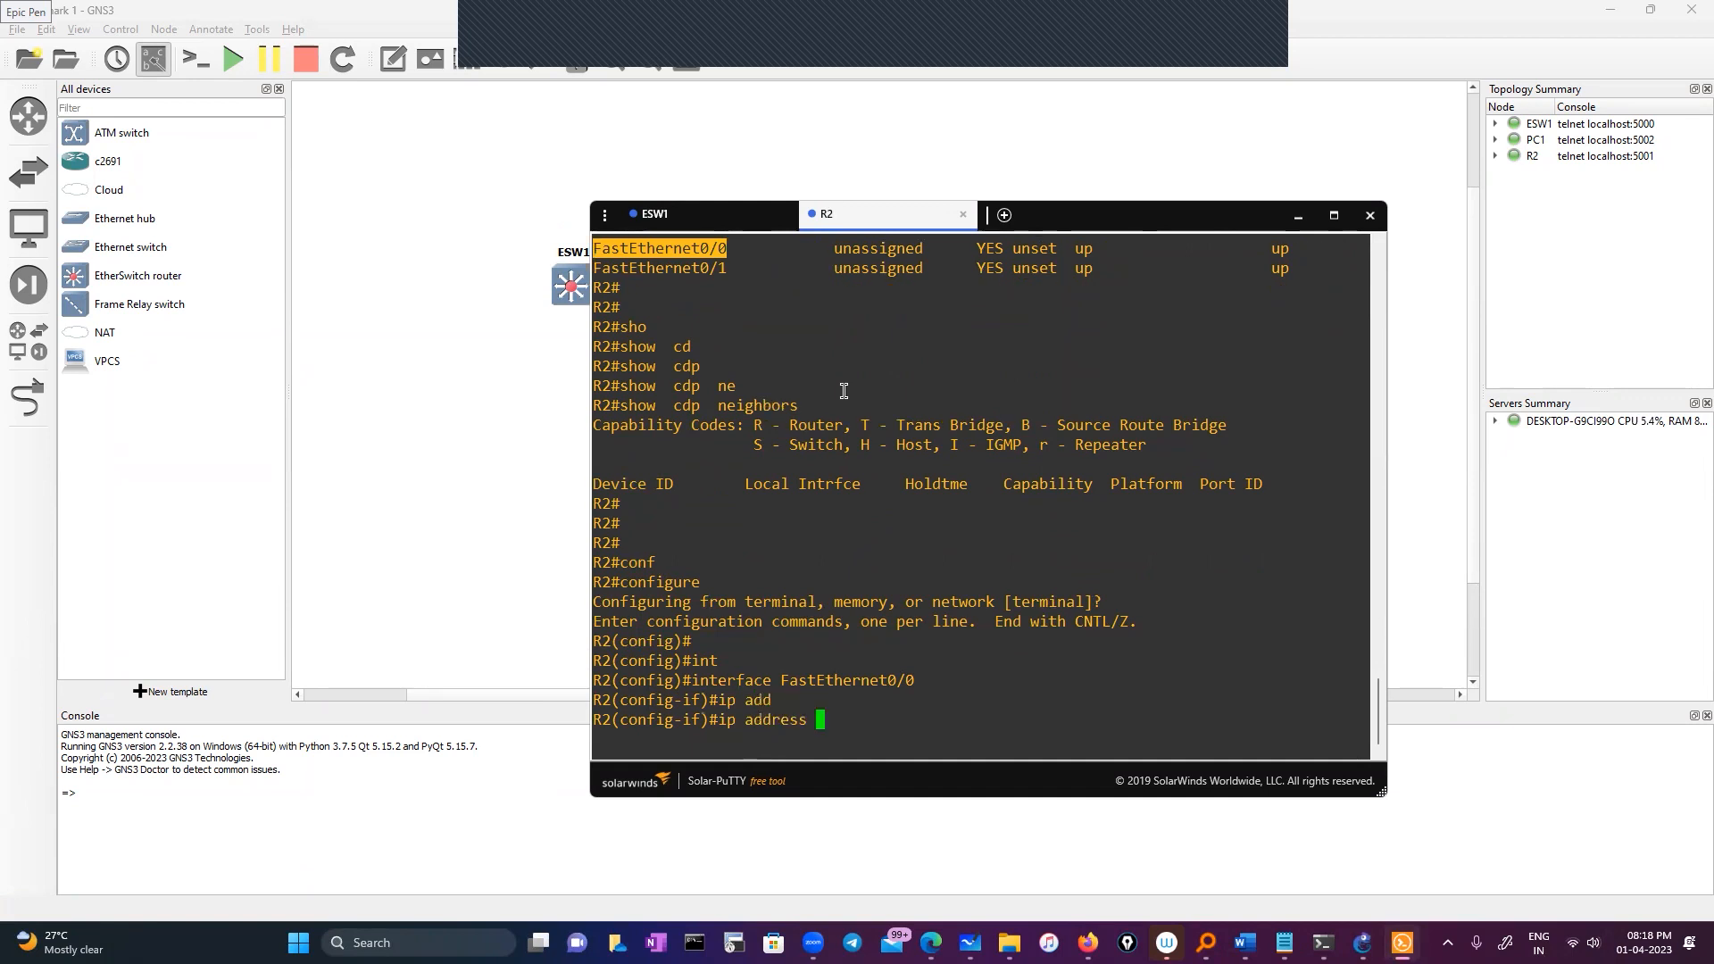
{"action": "type", "text": "10.0.0.2 "}
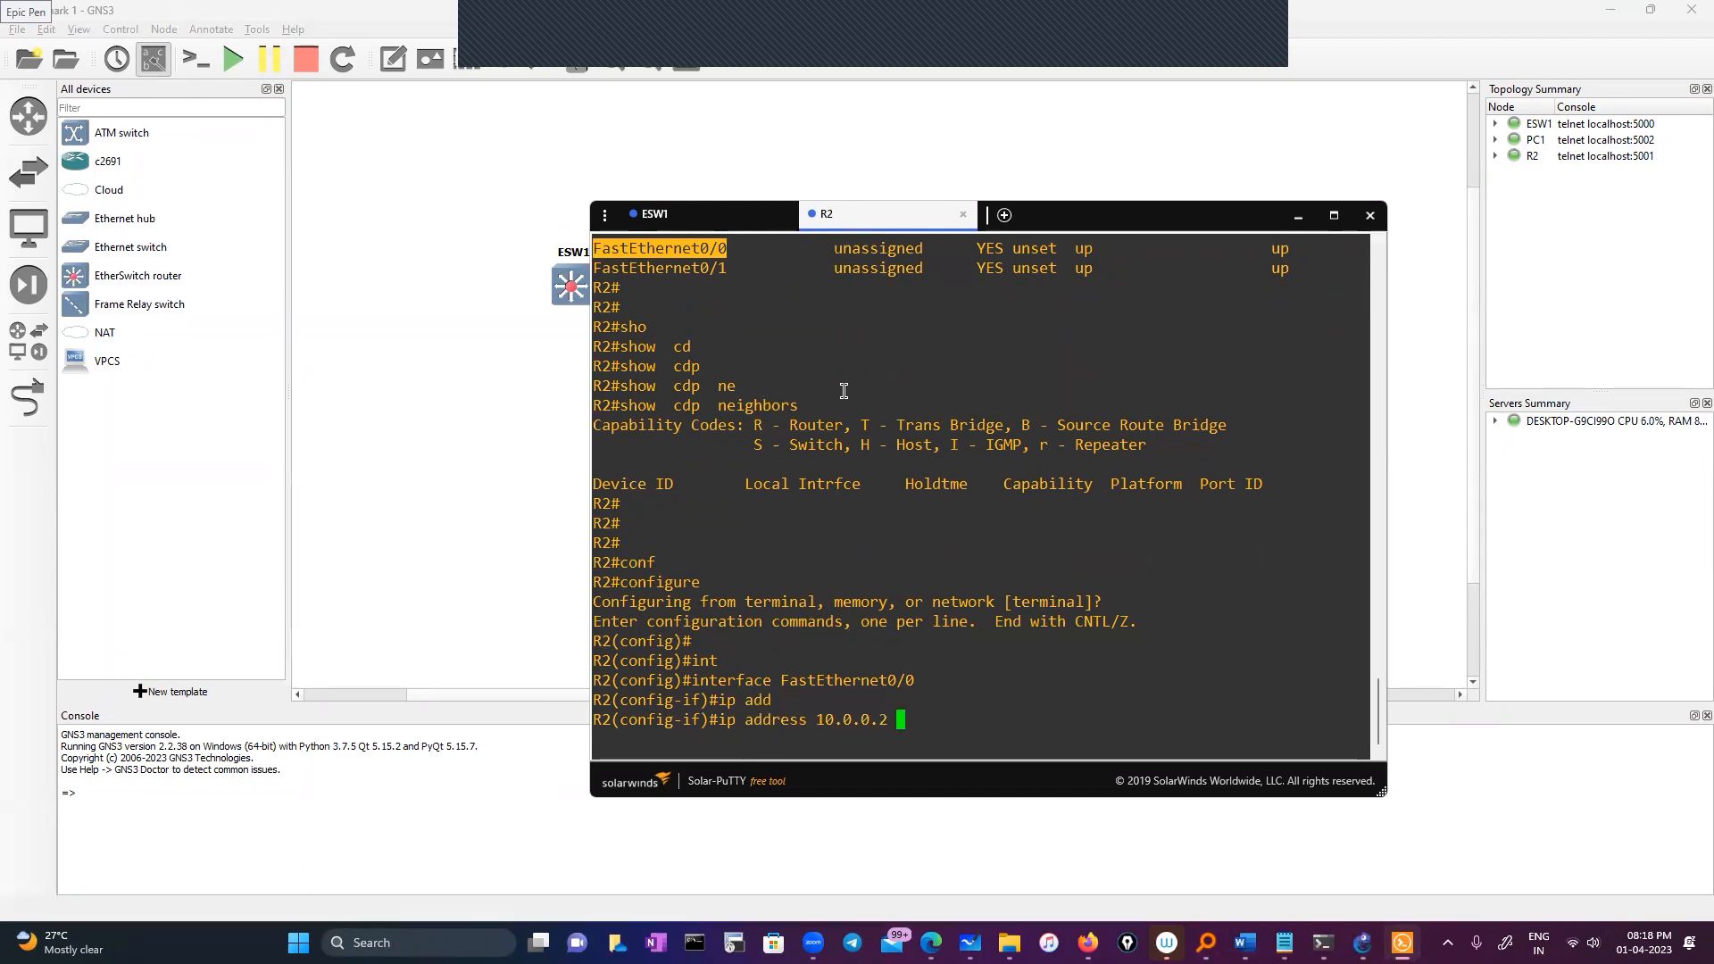
{"action": "type", "text": "255.0.0.0"}
{"action": "key", "text": "Return"}
{"action": "type", "text": "no sh"}
{"action": "key", "text": "Return"}
{"action": "key", "text": "Return"}
{"action": "key", "text": "Return"}
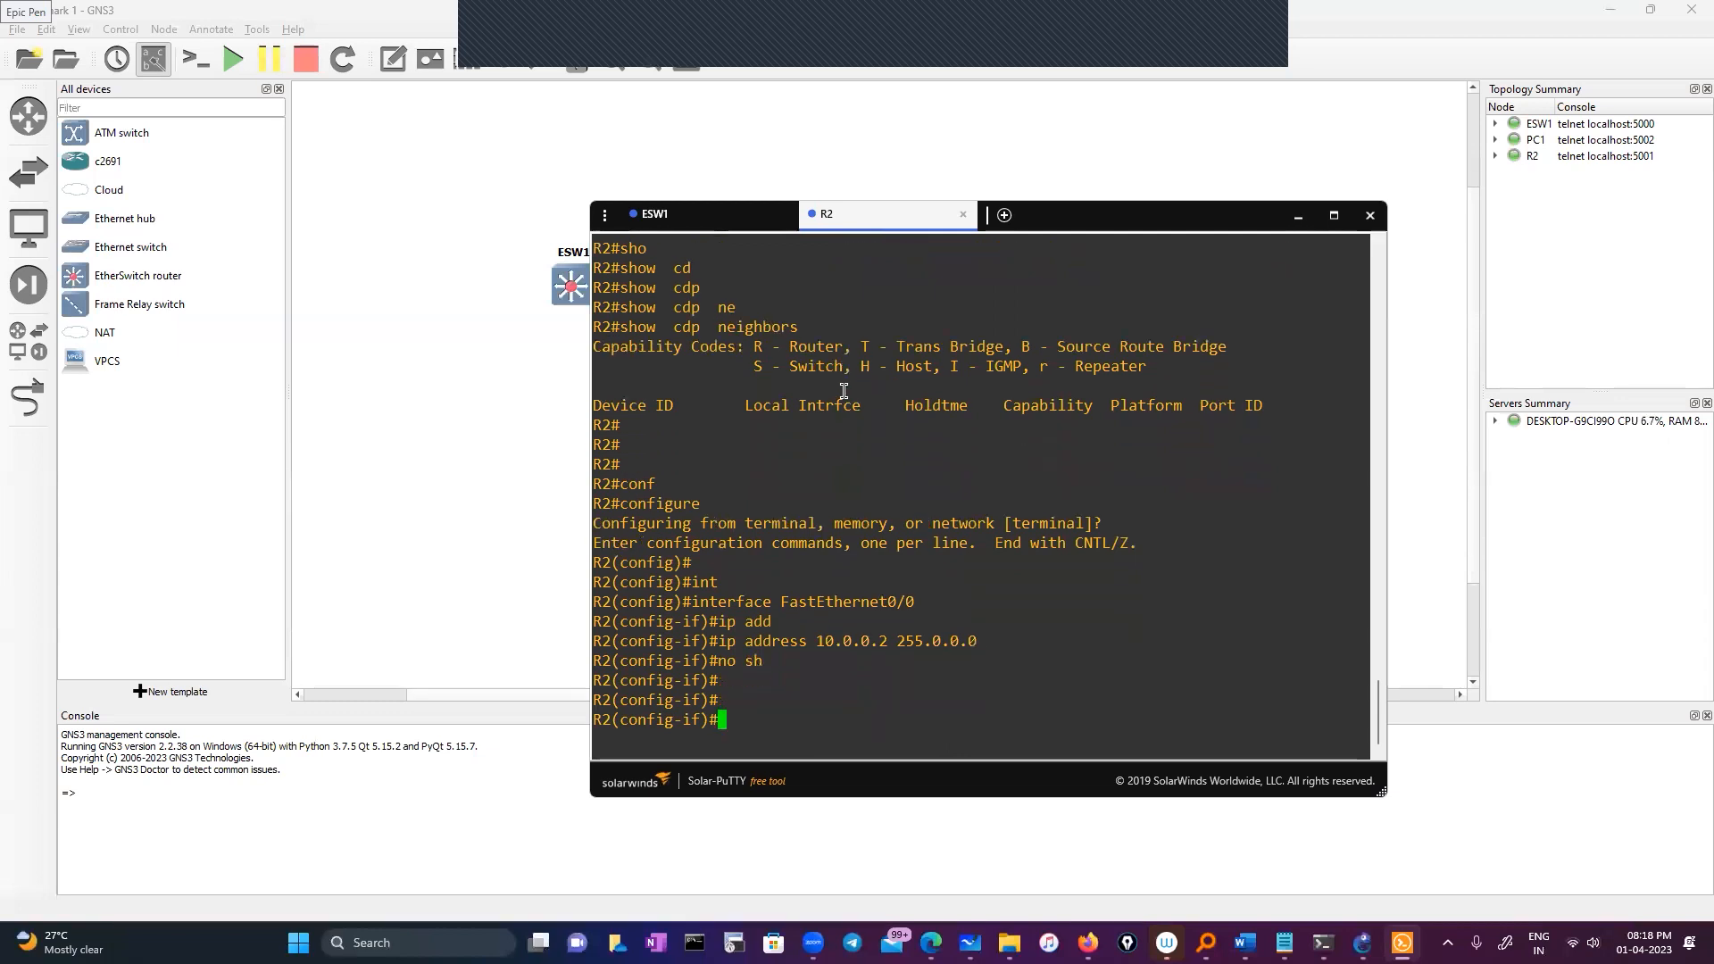
{"action": "type", "text": "exit"}
{"action": "key", "text": "Return"}
{"action": "key", "text": "Return"}
{"action": "key", "text": "Return"}
{"action": "type", "text": "exit"}
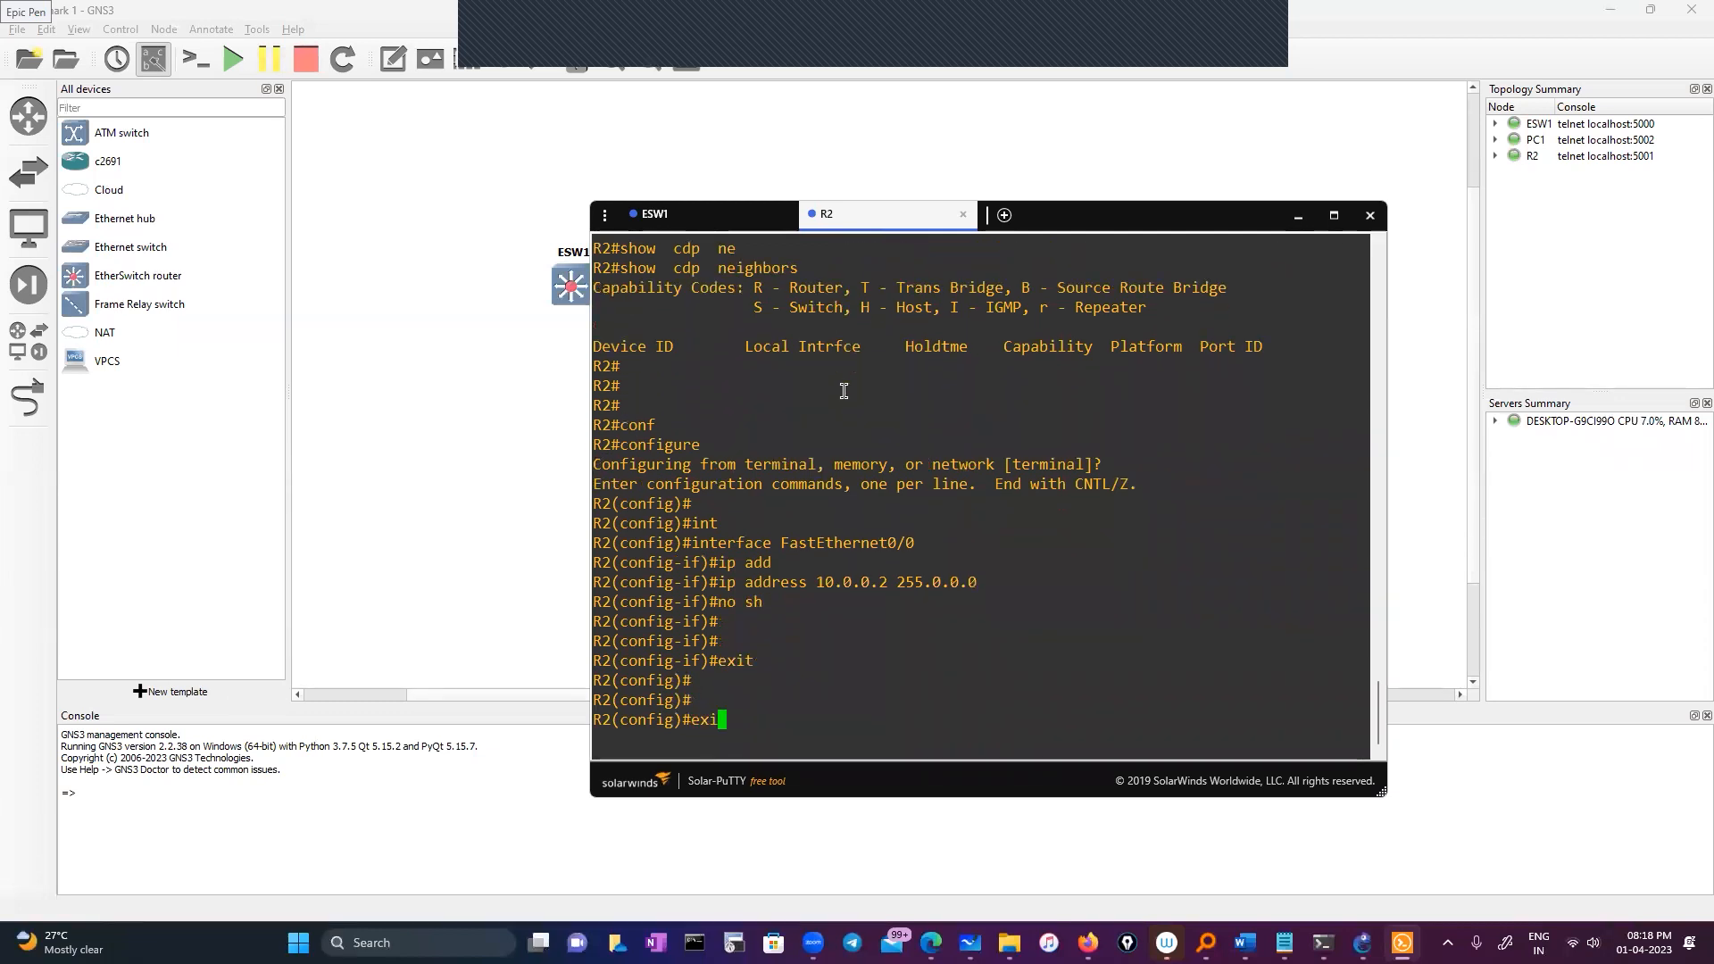
{"action": "key", "text": "Return"}
{"action": "key", "text": "Return"}
Ping 10.0.0.2 and then ESW1 at 10.0.0.1, which succeeds 3 of 5
{"action": "type", "text": "ping"}
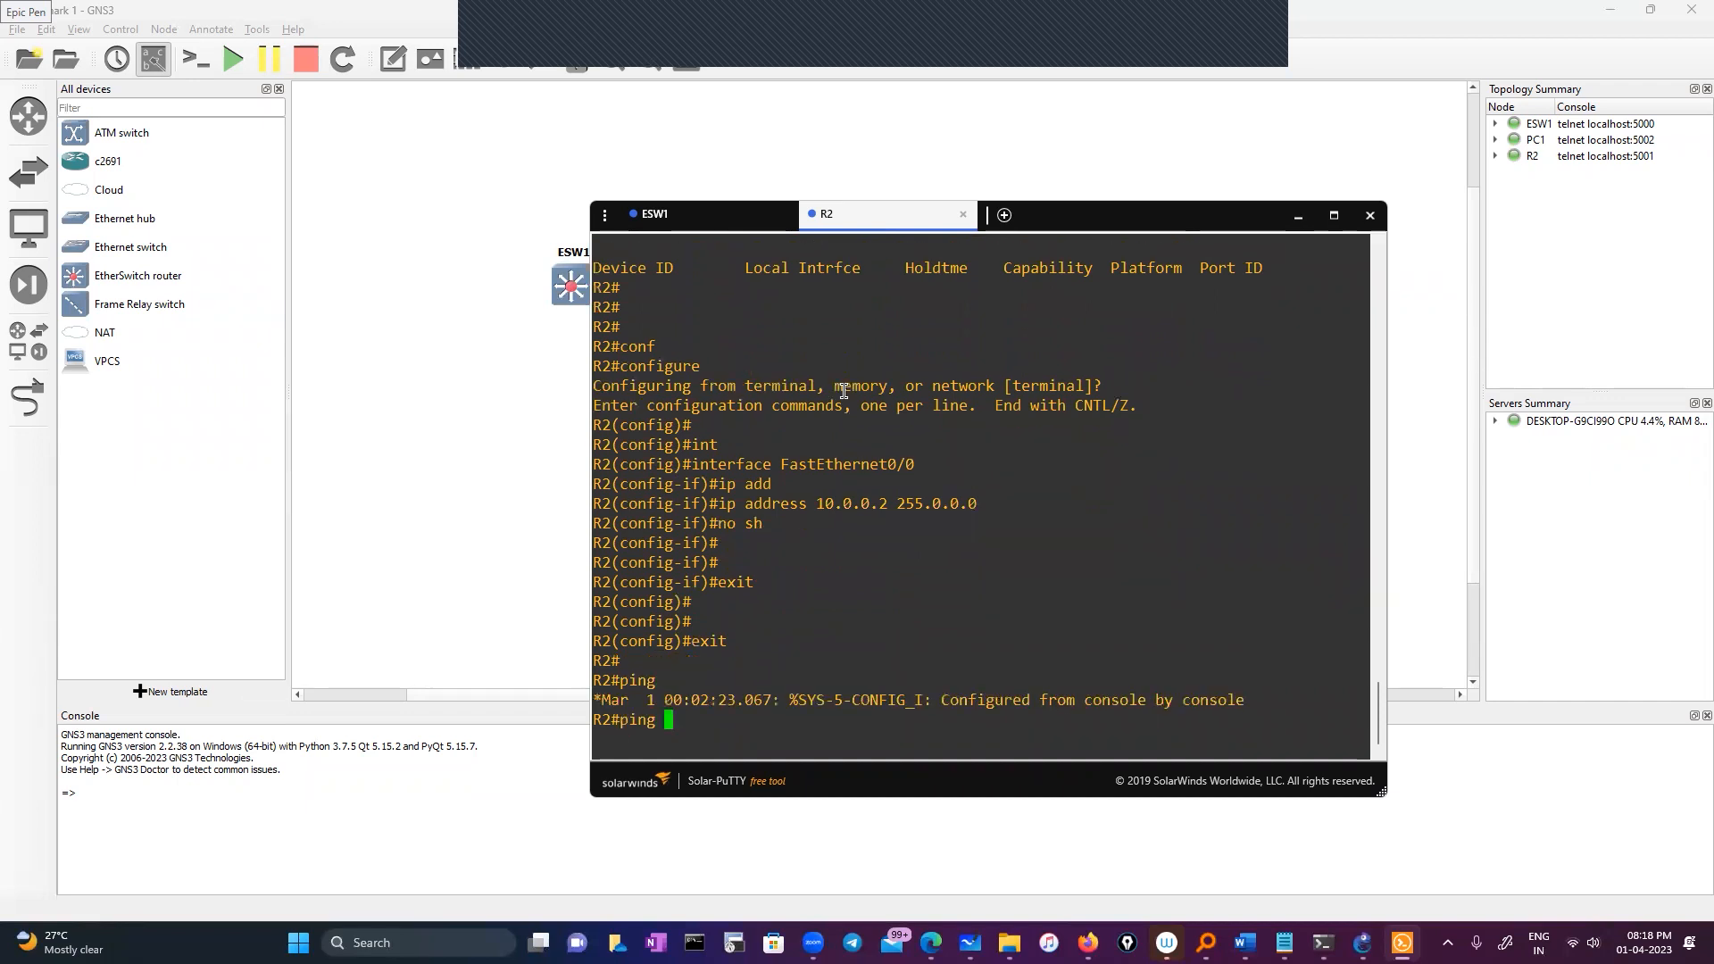
{"action": "double_click", "coordinate": [829, 502]}
{"action": "right_click", "coordinate": [895, 543]}
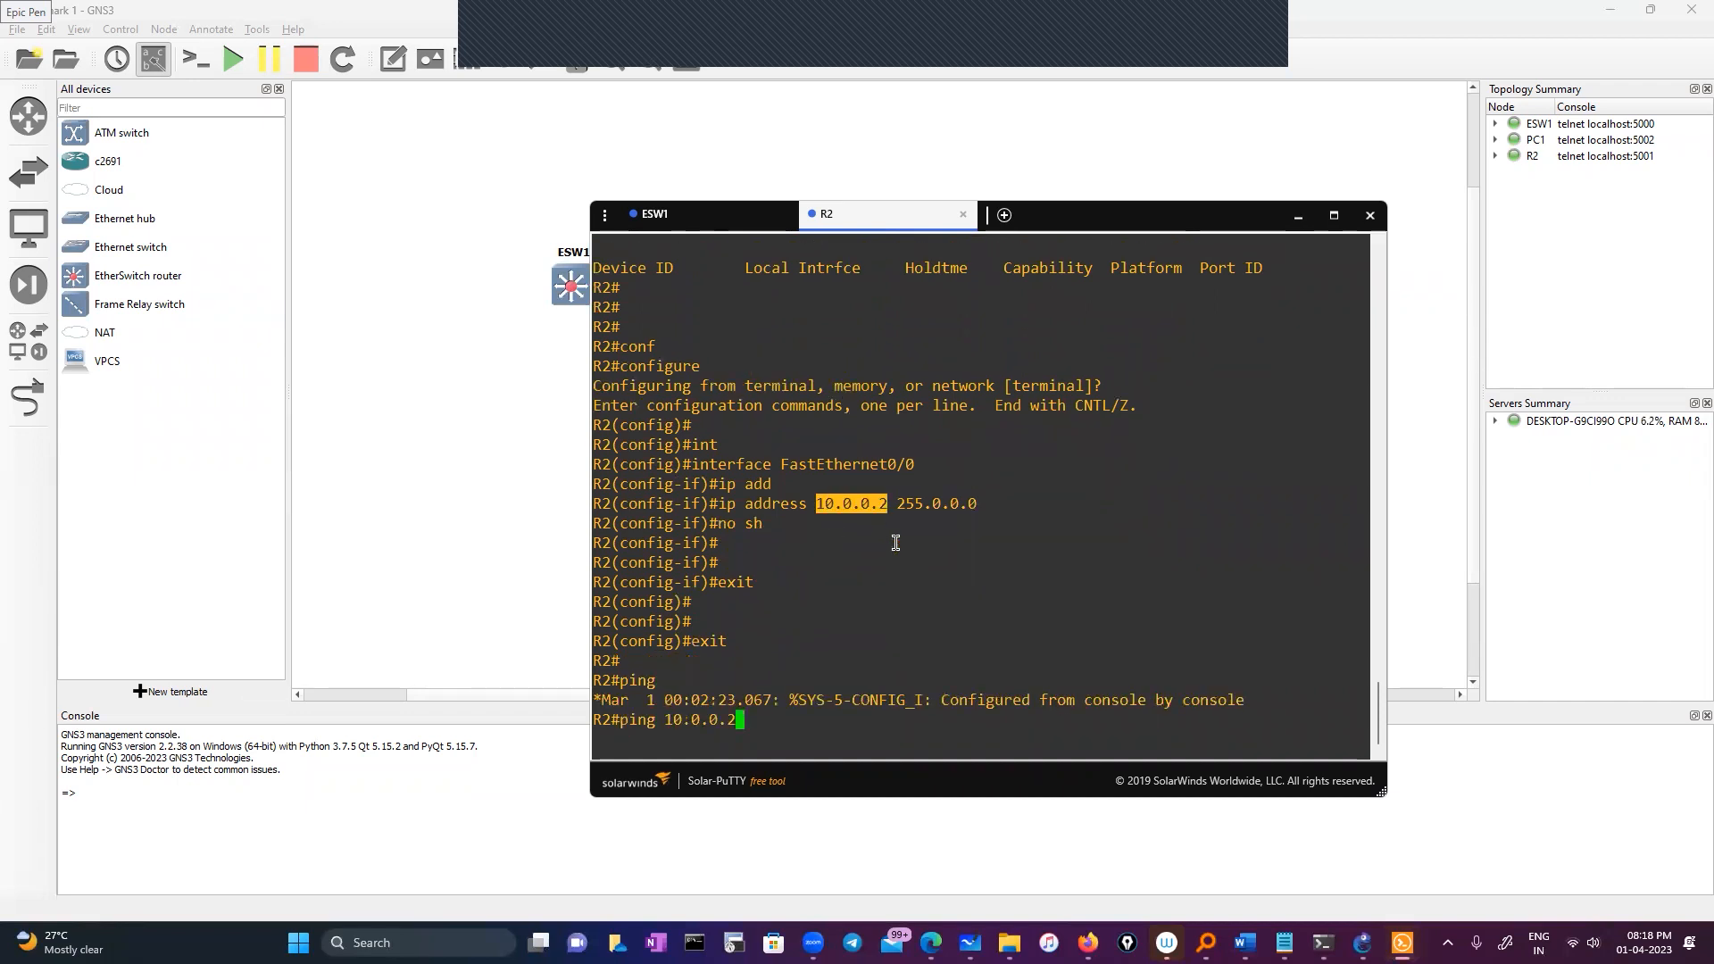
{"action": "key", "text": "Return"}
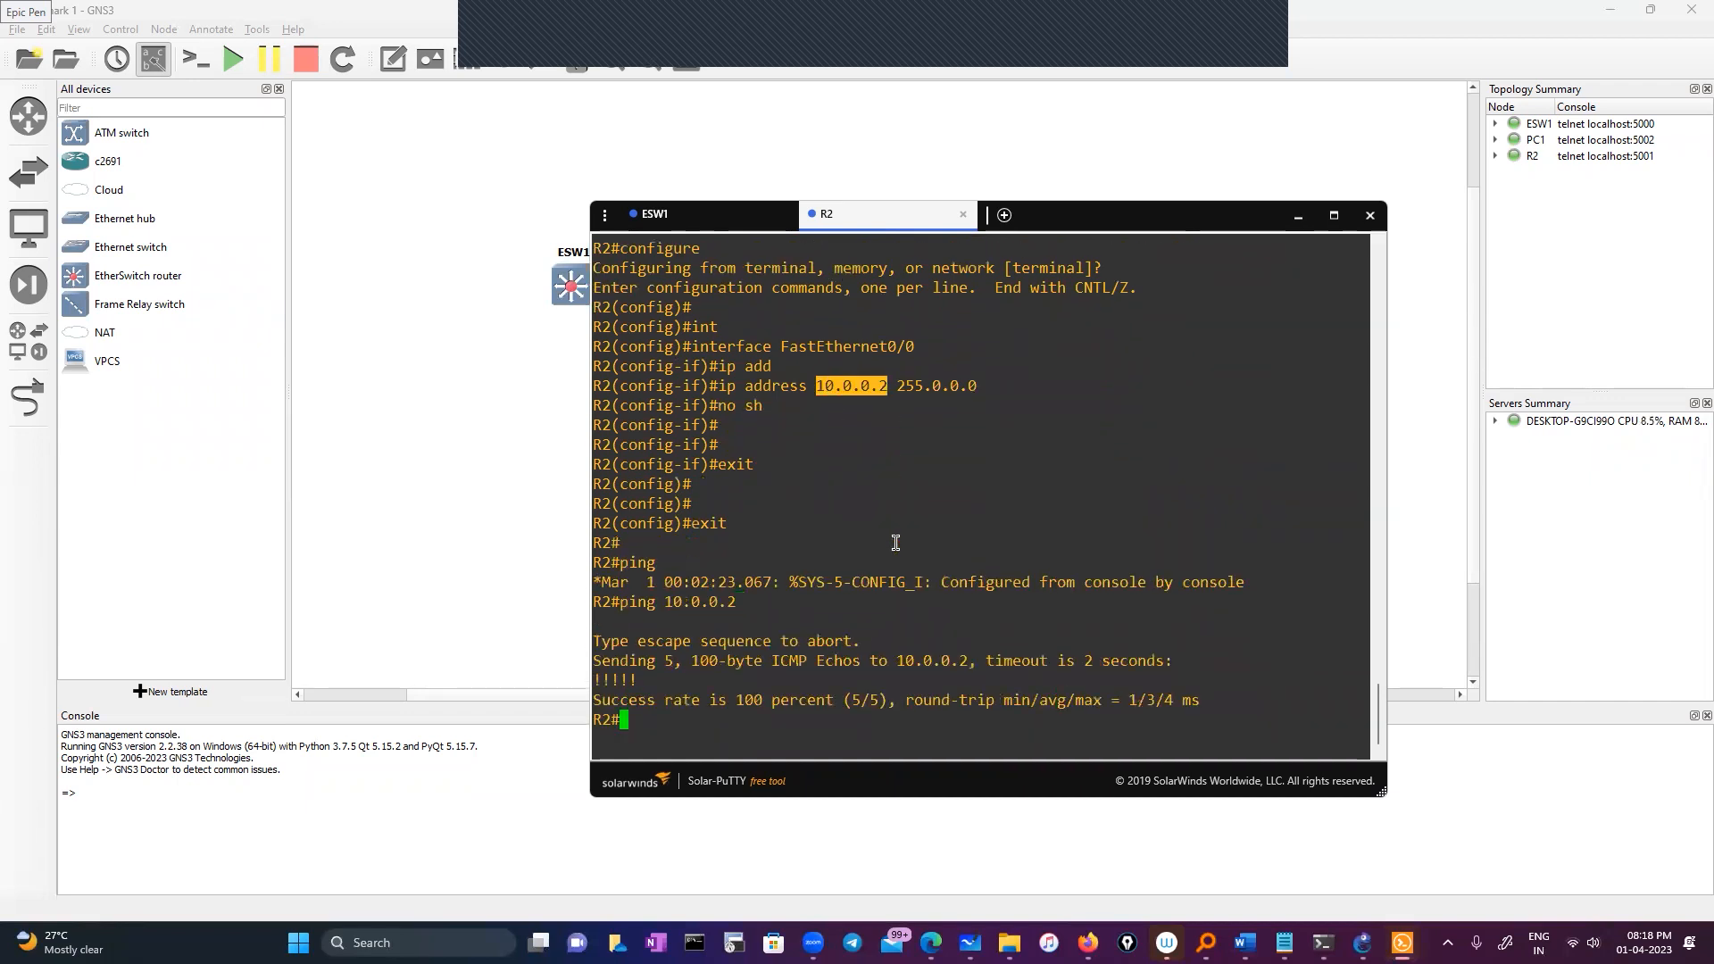
{"action": "key", "text": "Up"}
{"action": "key", "text": "BackSpace"}
{"action": "type", "text": "10.0.0."}
{"action": "key", "text": "Return"}
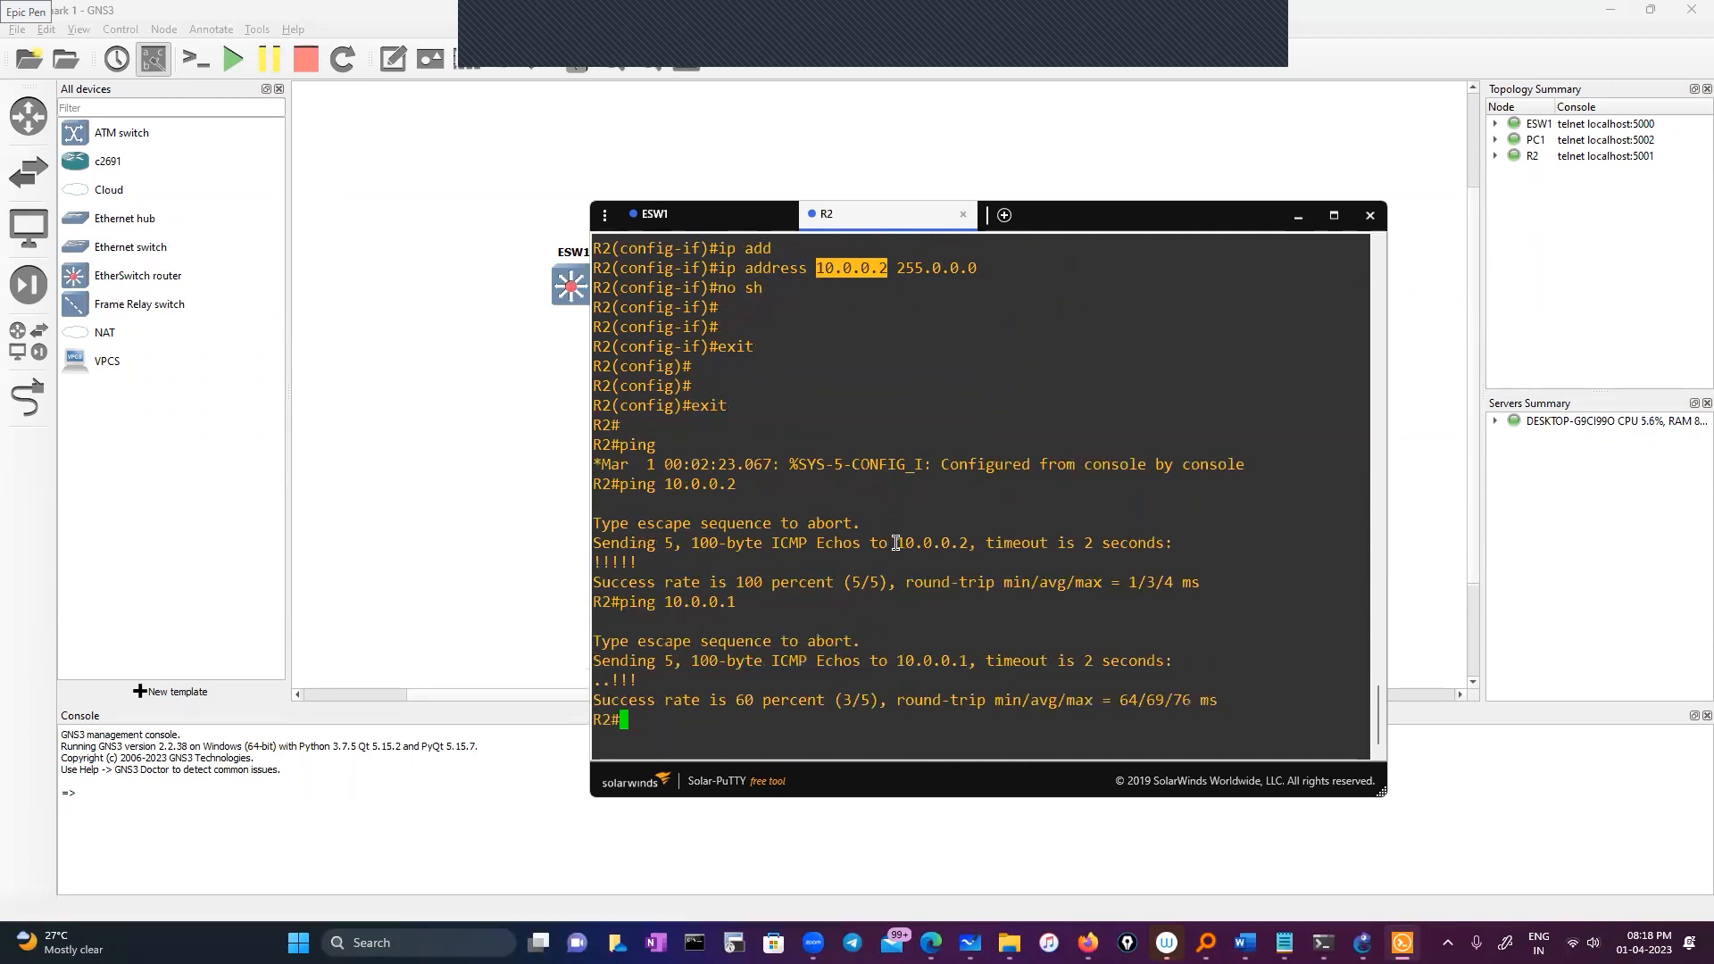
{"action": "left_click", "coordinate": [1045, 222]}
{"action": "left_click_drag", "start_coordinate": [1045, 221], "coordinate": [1038, 240]}
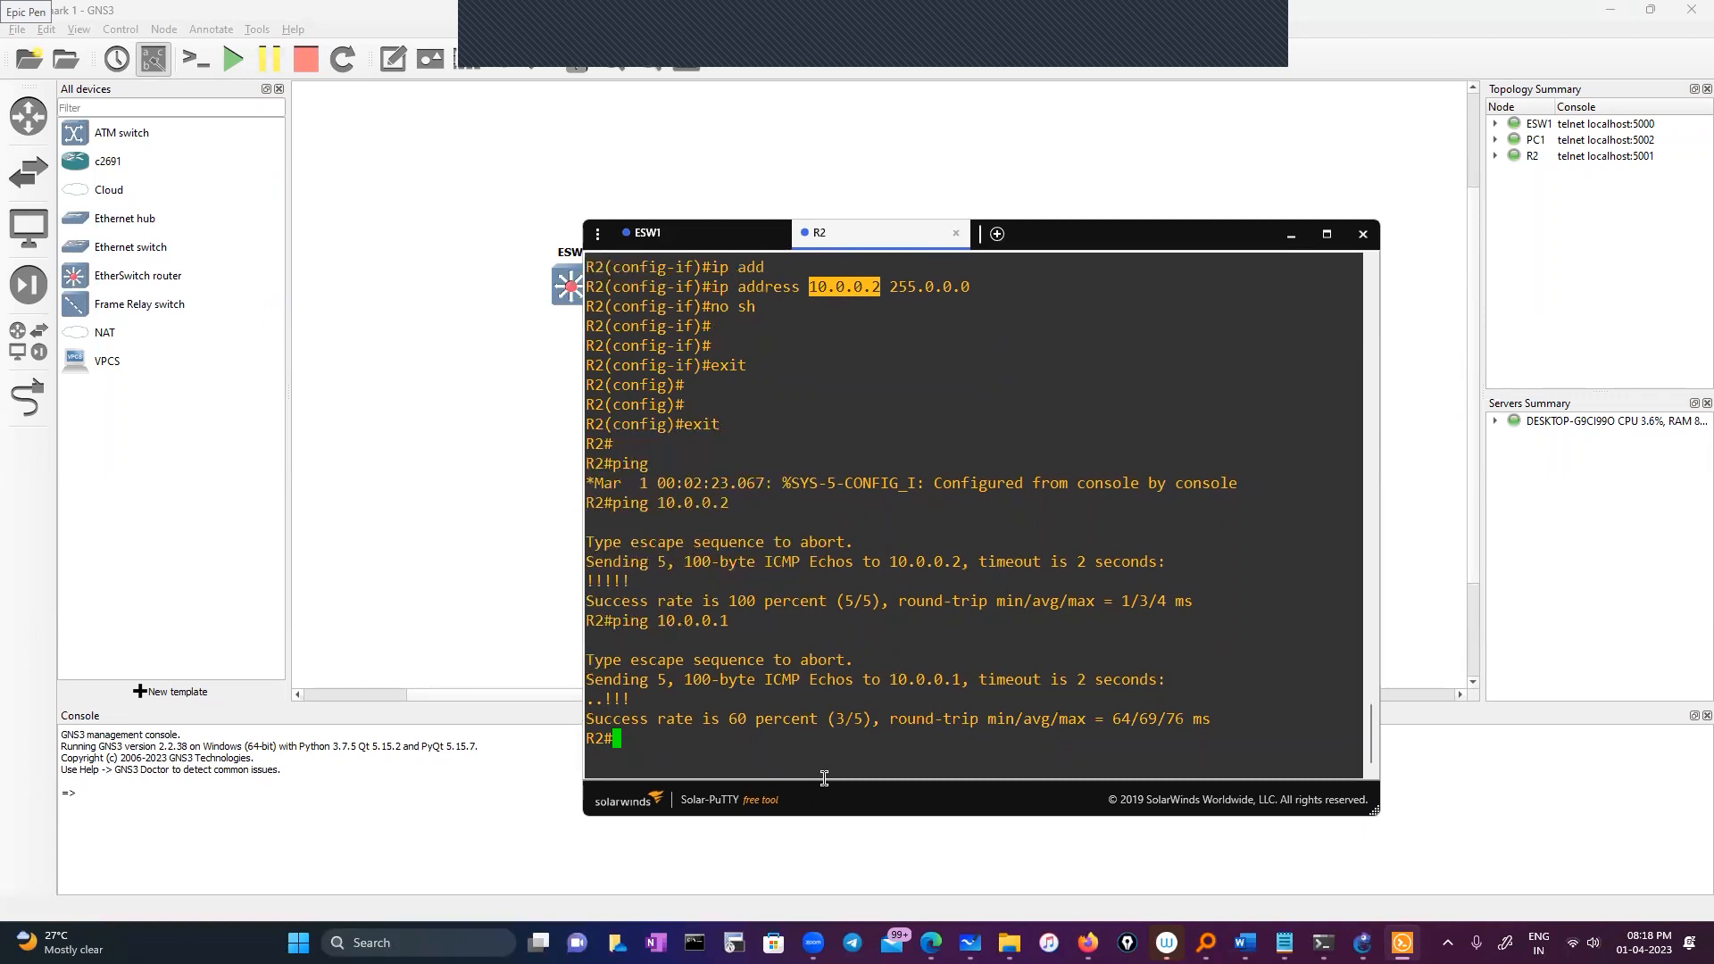
Enter interface configuration for R2's fastEthernet 0/1
{"action": "type", "text": "conf"}
{"action": "key", "text": "Tab"}
{"action": "key", "text": "Return"}
{"action": "key", "text": "Return"}
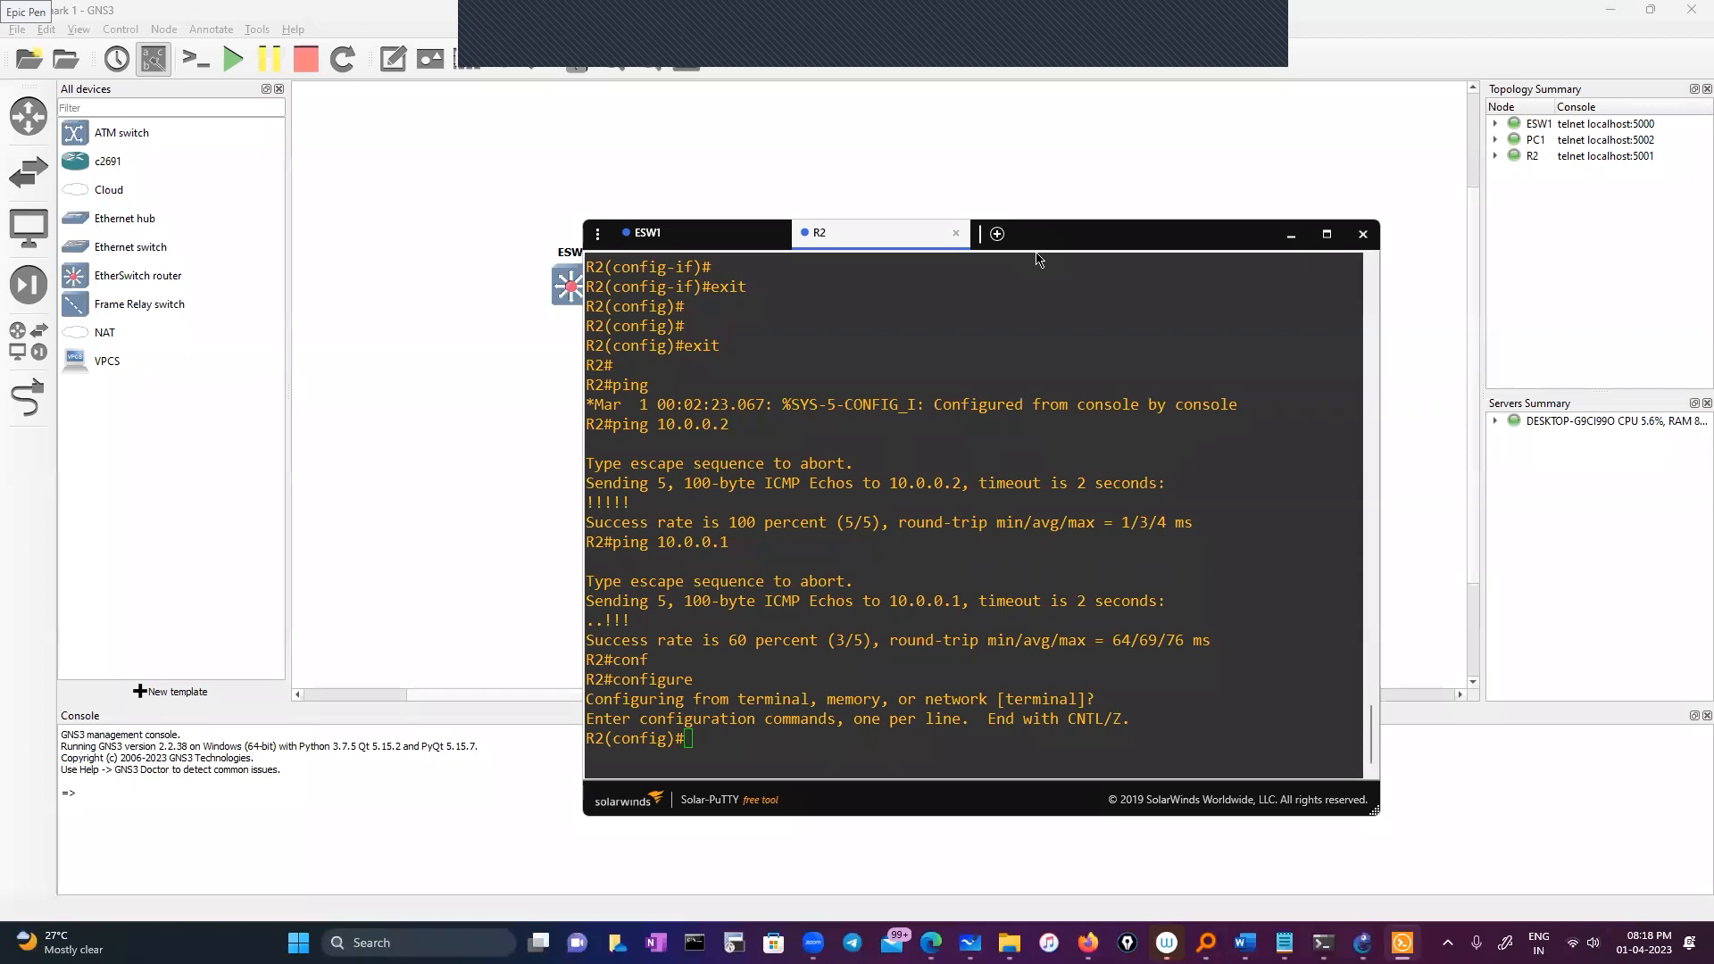
{"action": "left_click_drag", "start_coordinate": [1036, 239], "coordinate": [1037, 186]}
{"action": "type", "text": "int"}
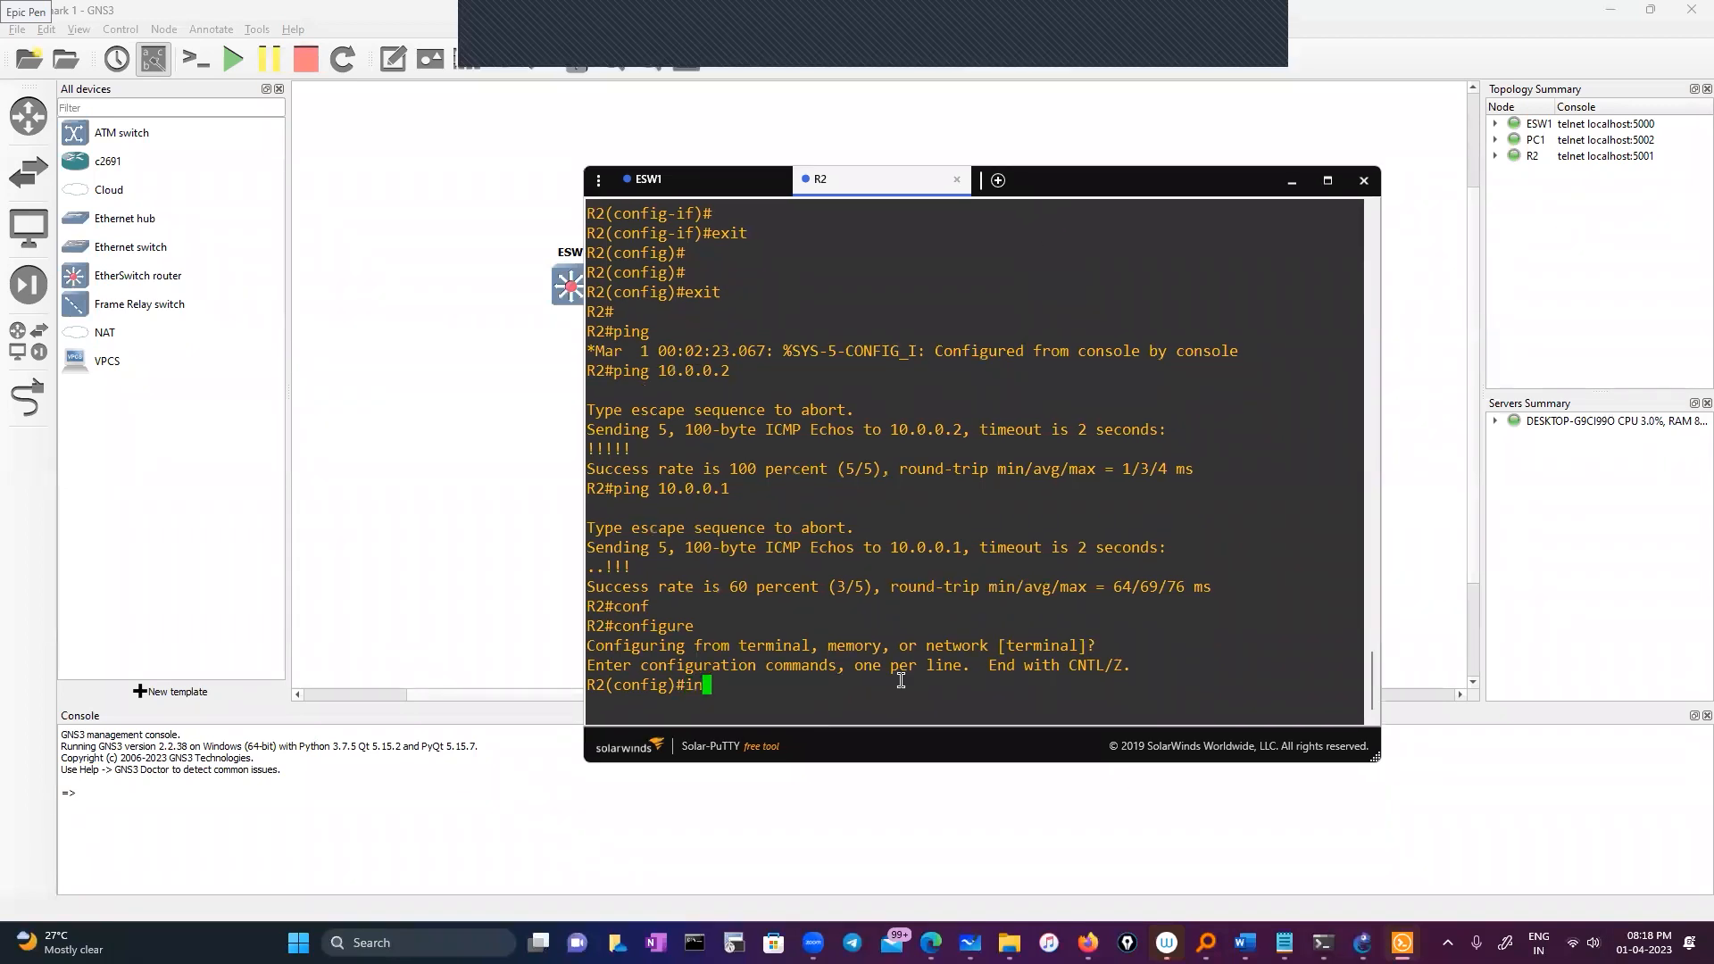
{"action": "key", "text": "Tab"}
{"action": "type", "text": "fa"}
{"action": "key", "text": "Tab"}
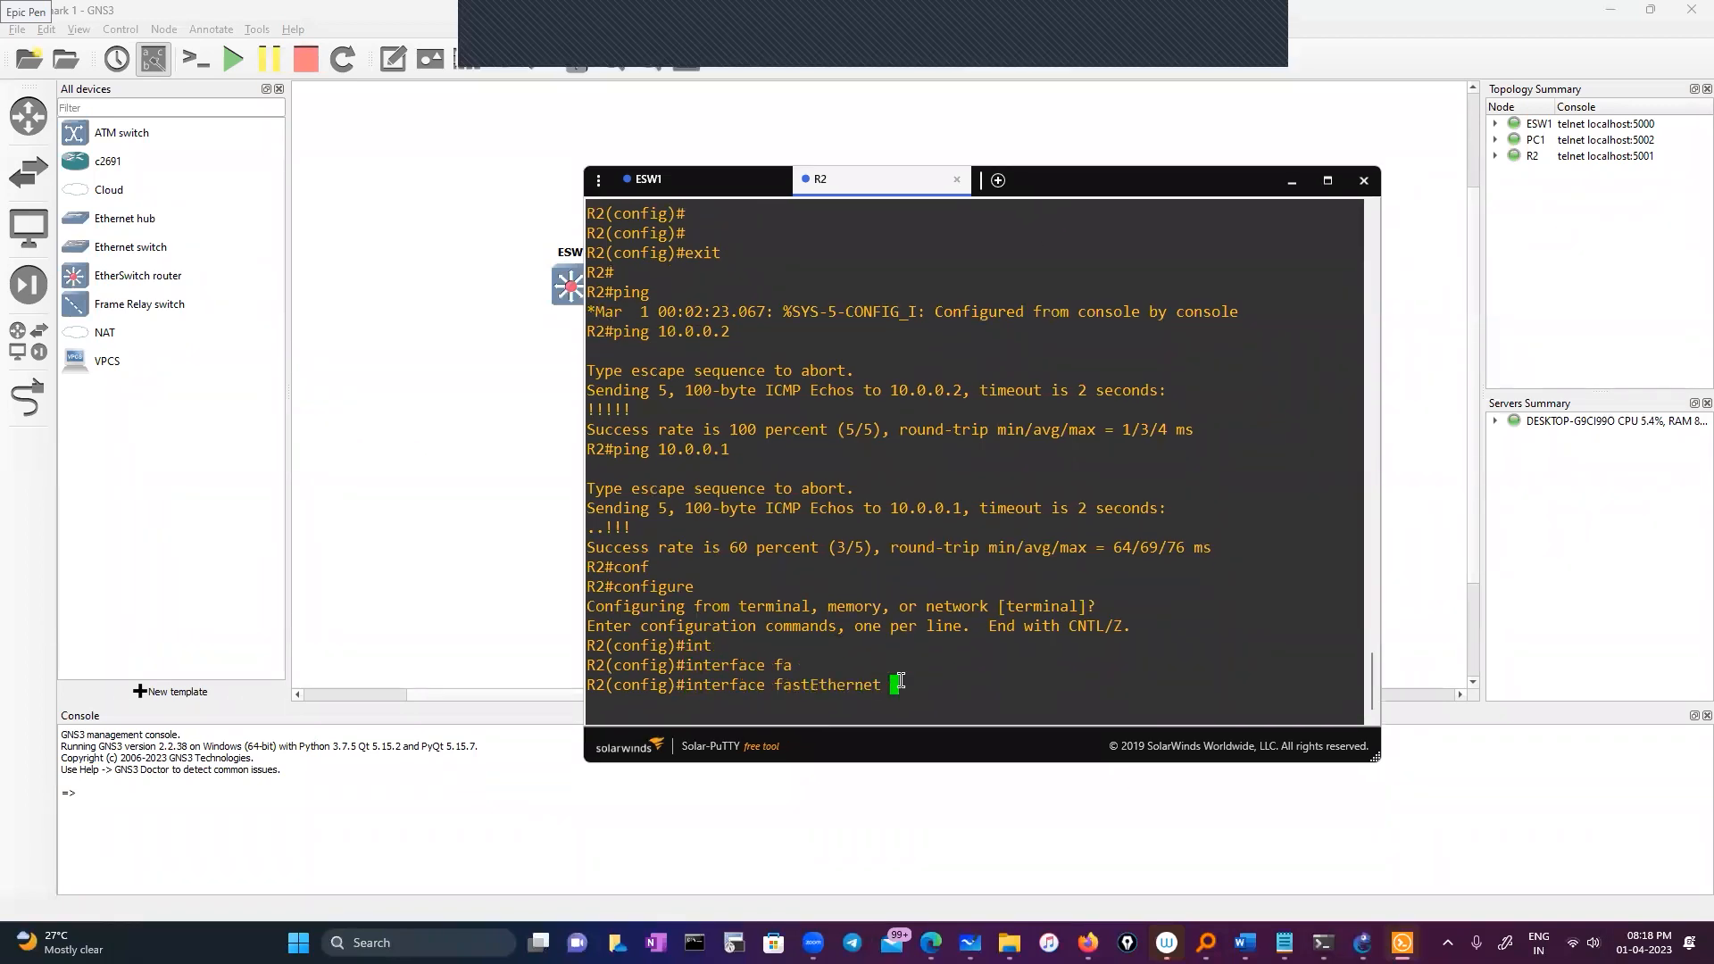
{"action": "type", "text": "0/1"}
{"action": "key", "text": "Return"}
Assign fastEthernet 0/1 the address 11.0.0.1 255.0.0.0 and exit back to privileged mode
{"action": "type", "text": "ig-if)#i"}
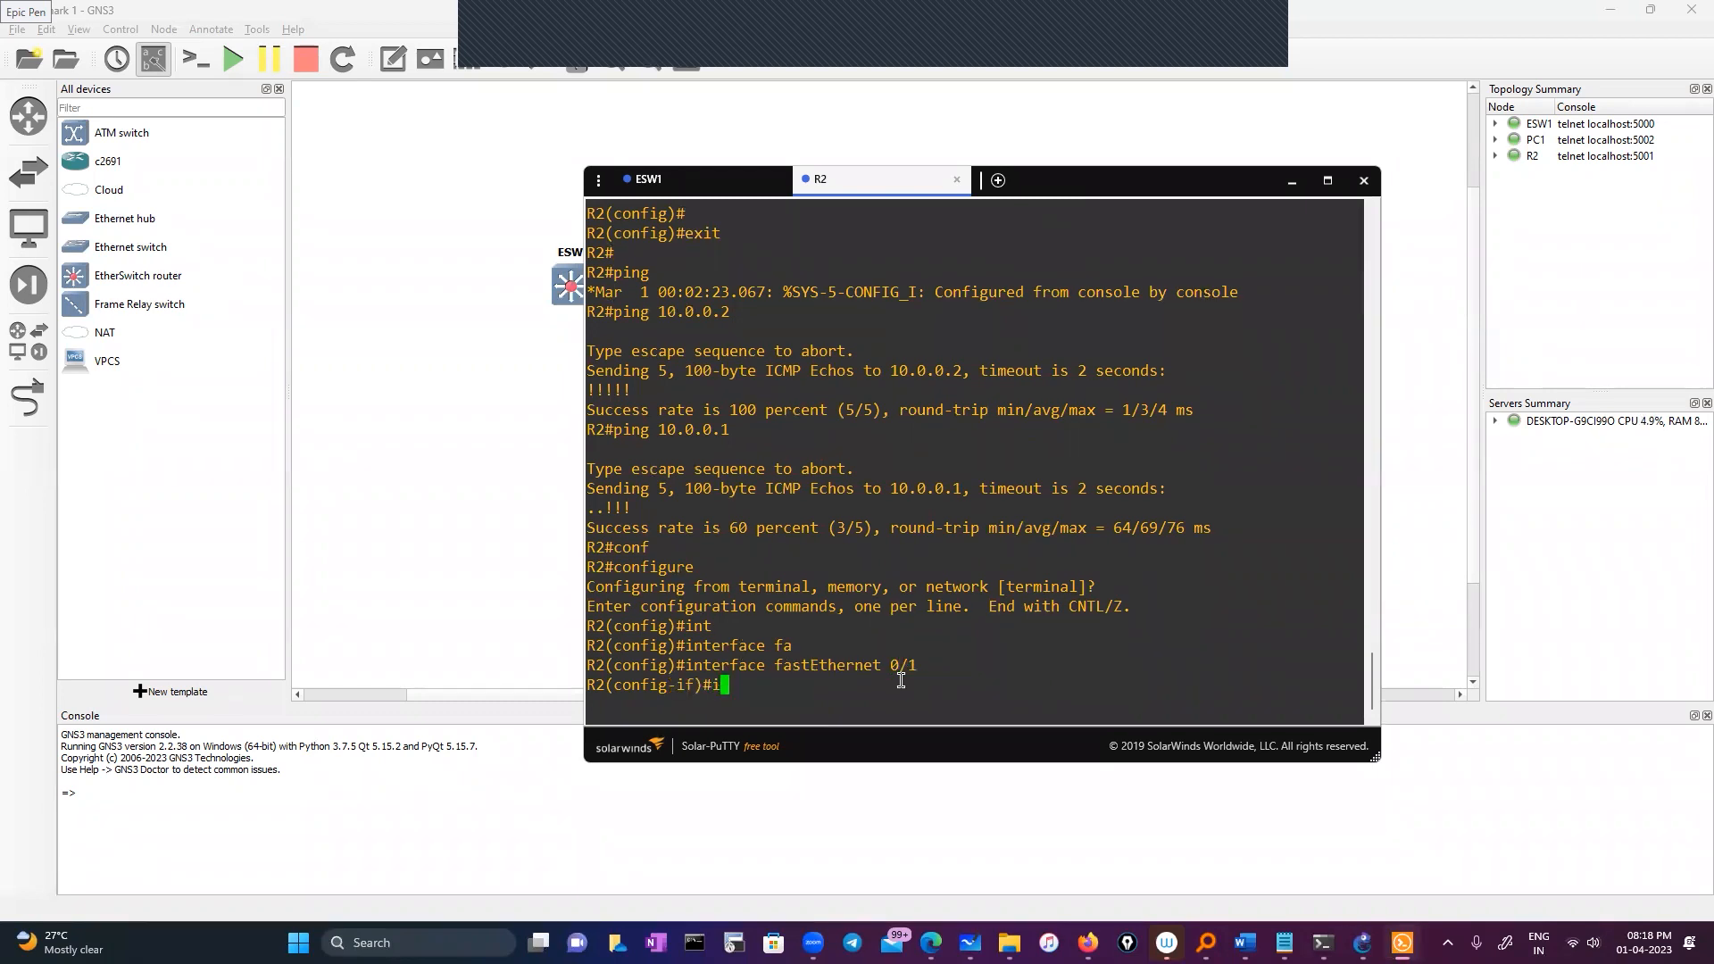
{"action": "type", "text": "p add"}
{"action": "key", "text": "Tab"}
{"action": "type", "text": "11"}
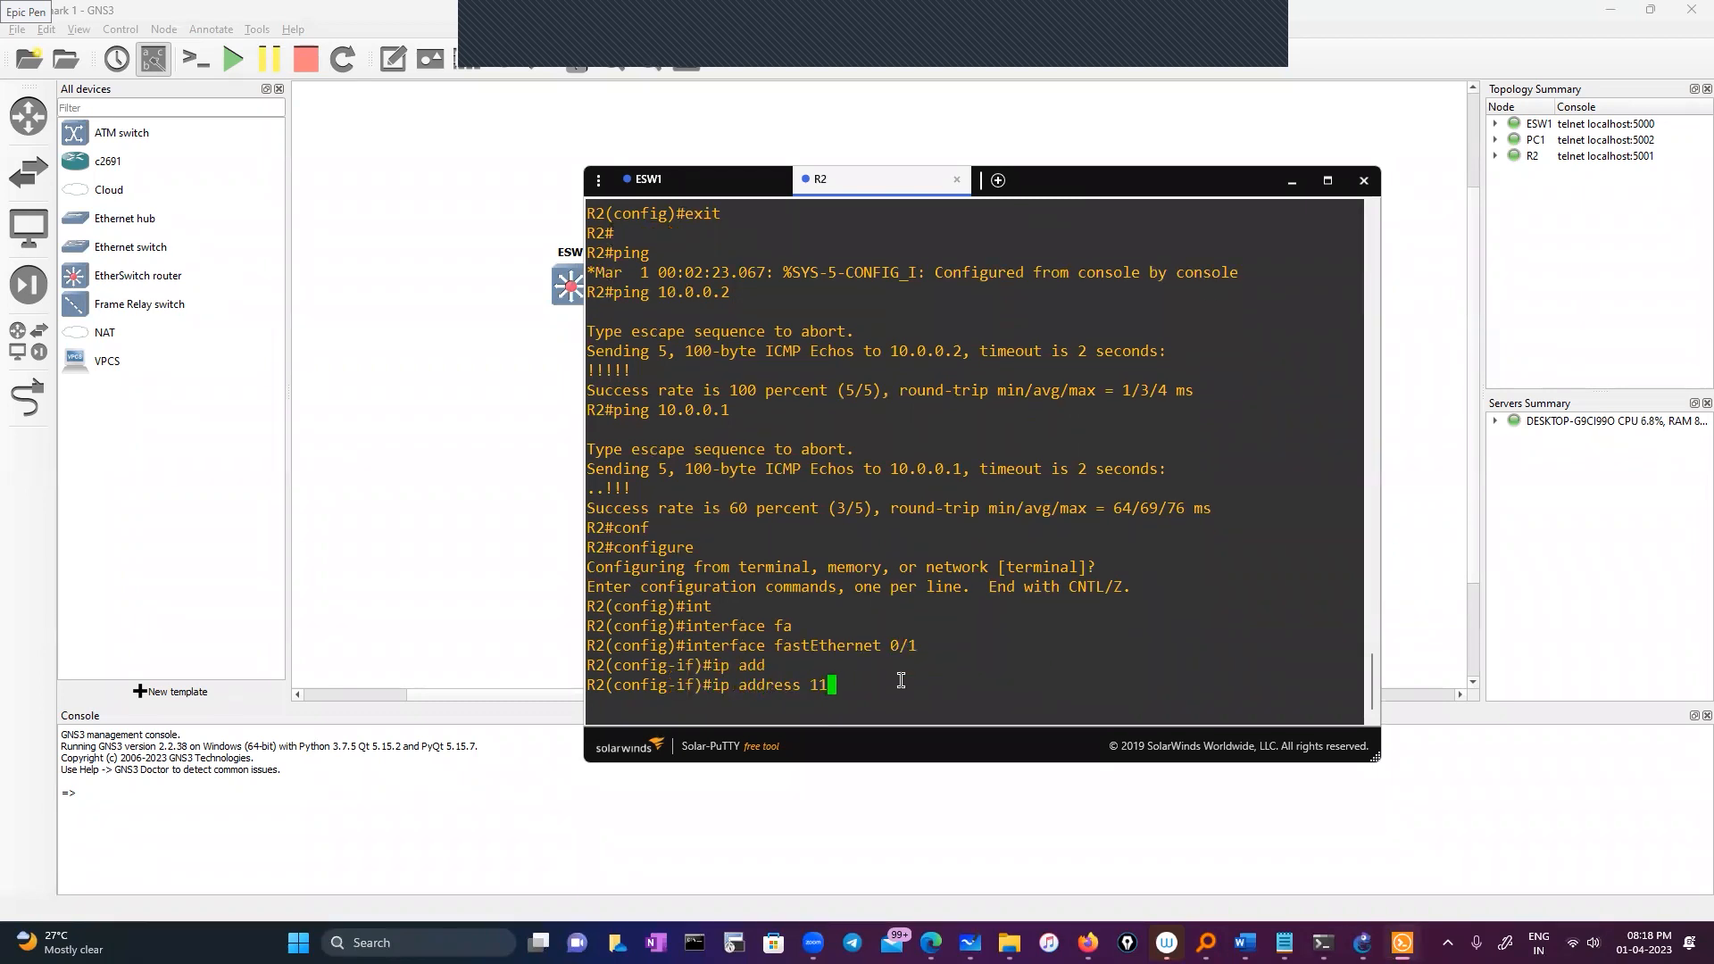
{"action": "type", "text": ".0.0.1 255.0.0.0"}
{"action": "key", "text": "Return"}
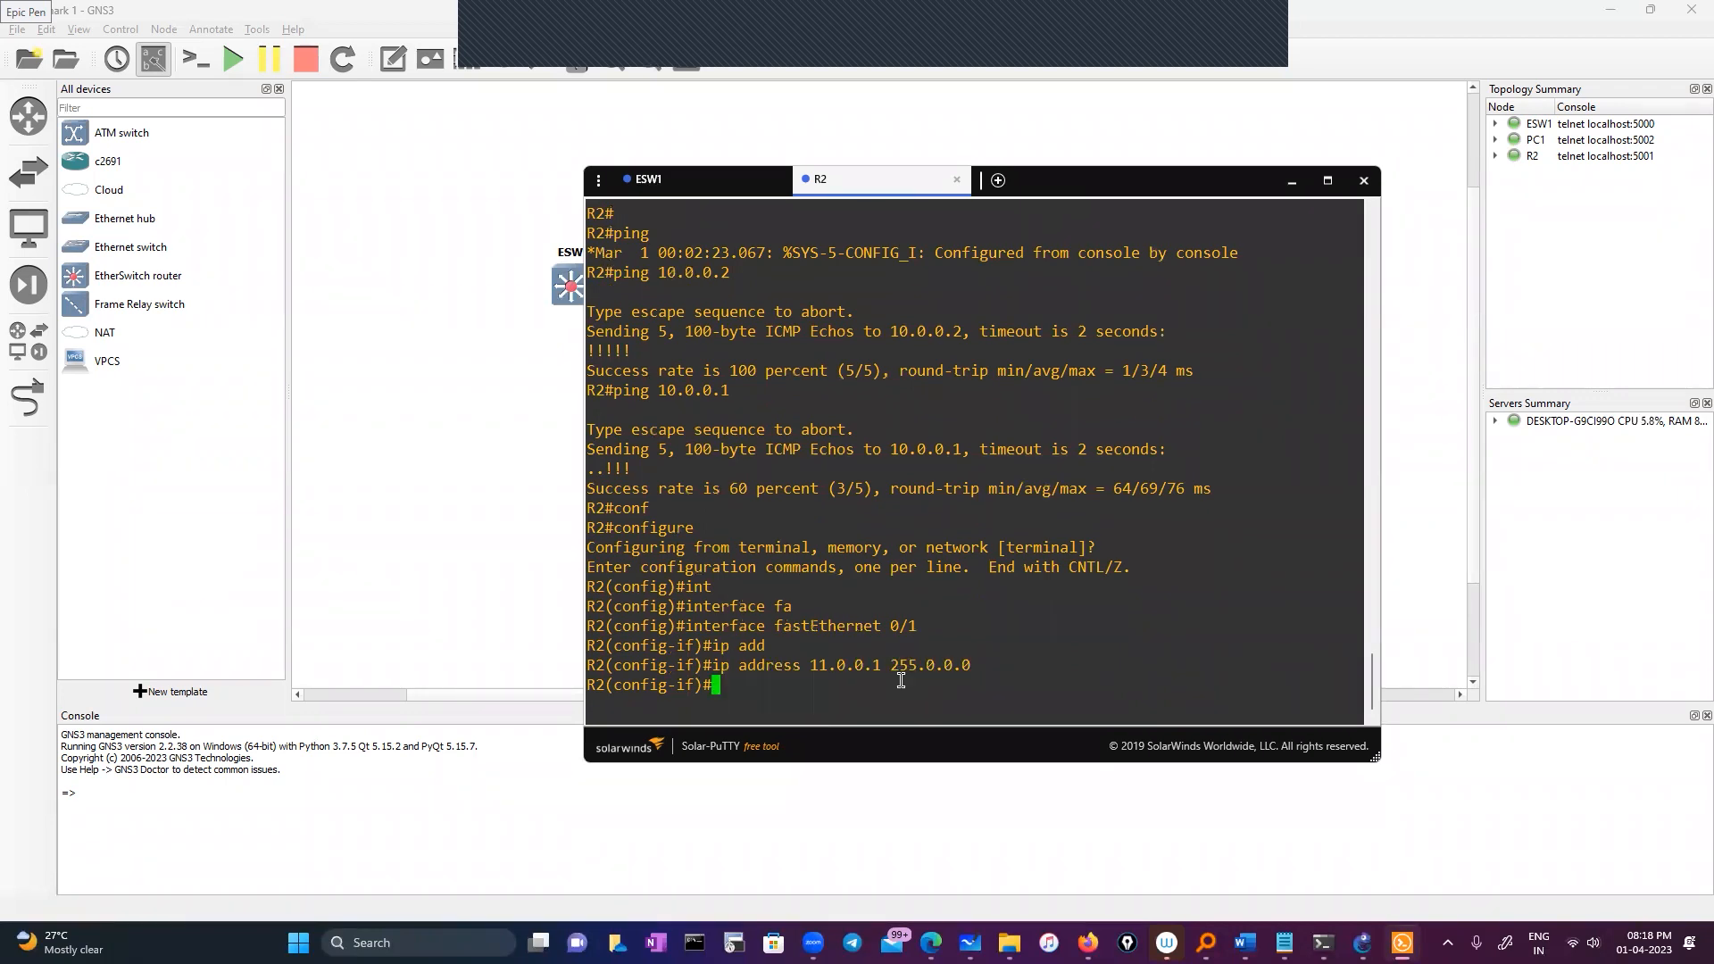
{"action": "left_click_drag", "start_coordinate": [1046, 189], "coordinate": [1069, 256]}
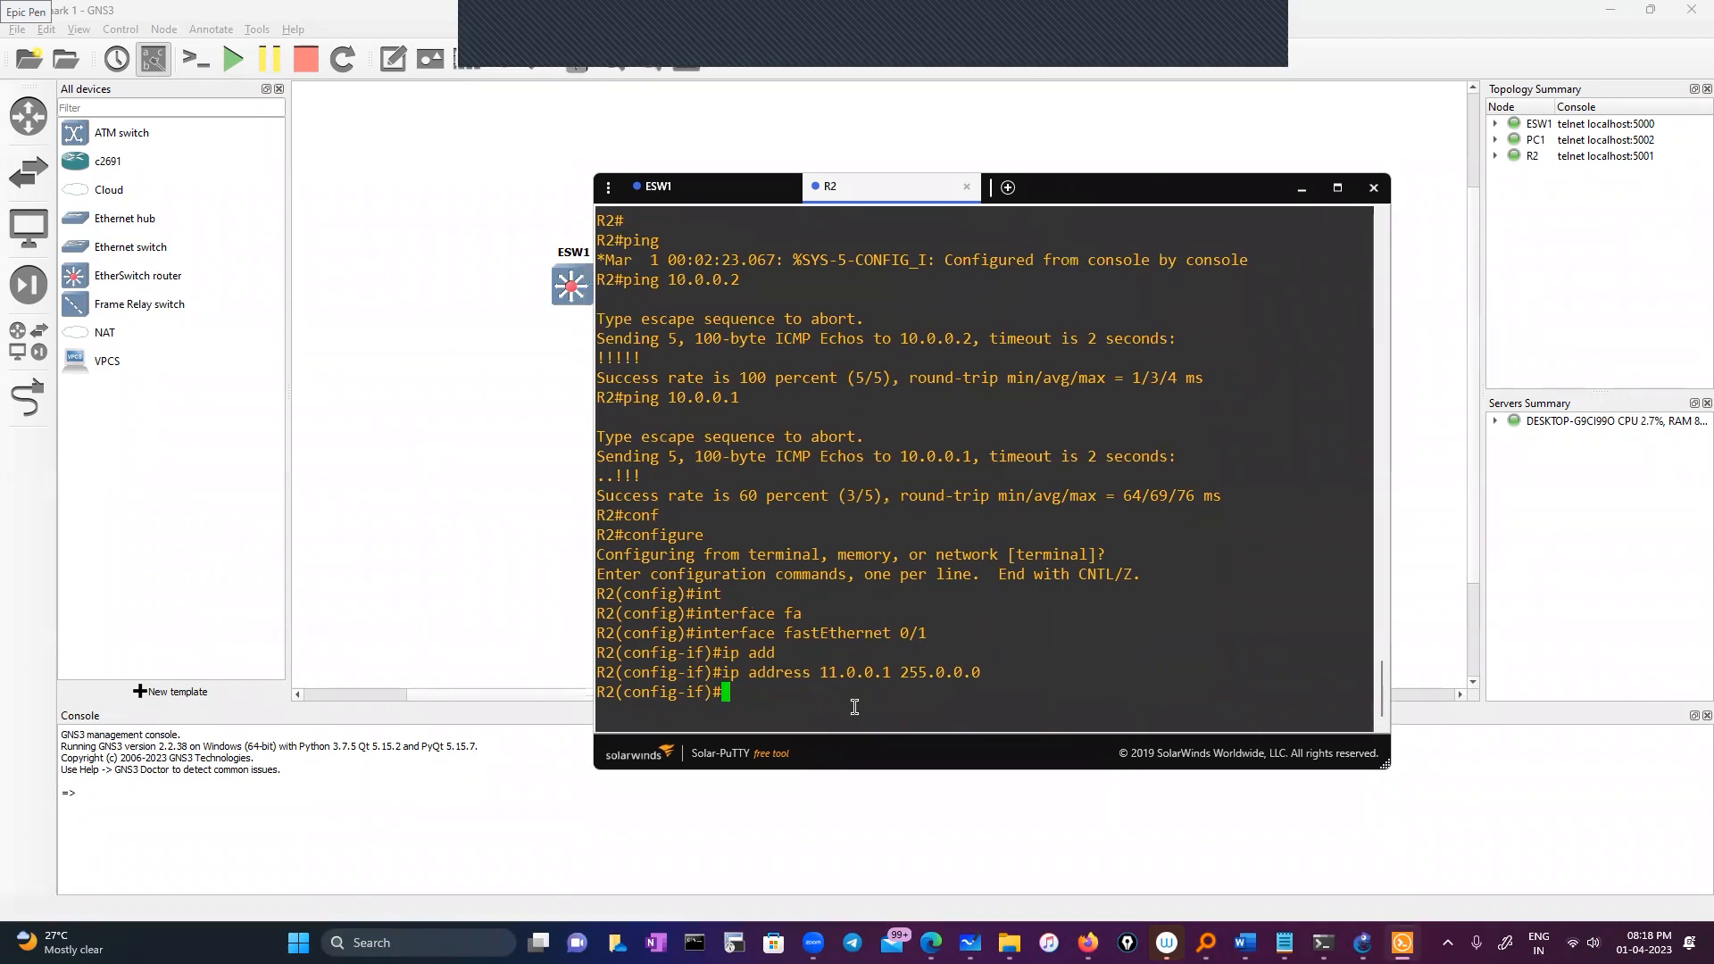
{"action": "type", "text": "exit"}
{"action": "key", "text": "Return"}
{"action": "key", "text": "Return"}
{"action": "type", "text": "exit"}
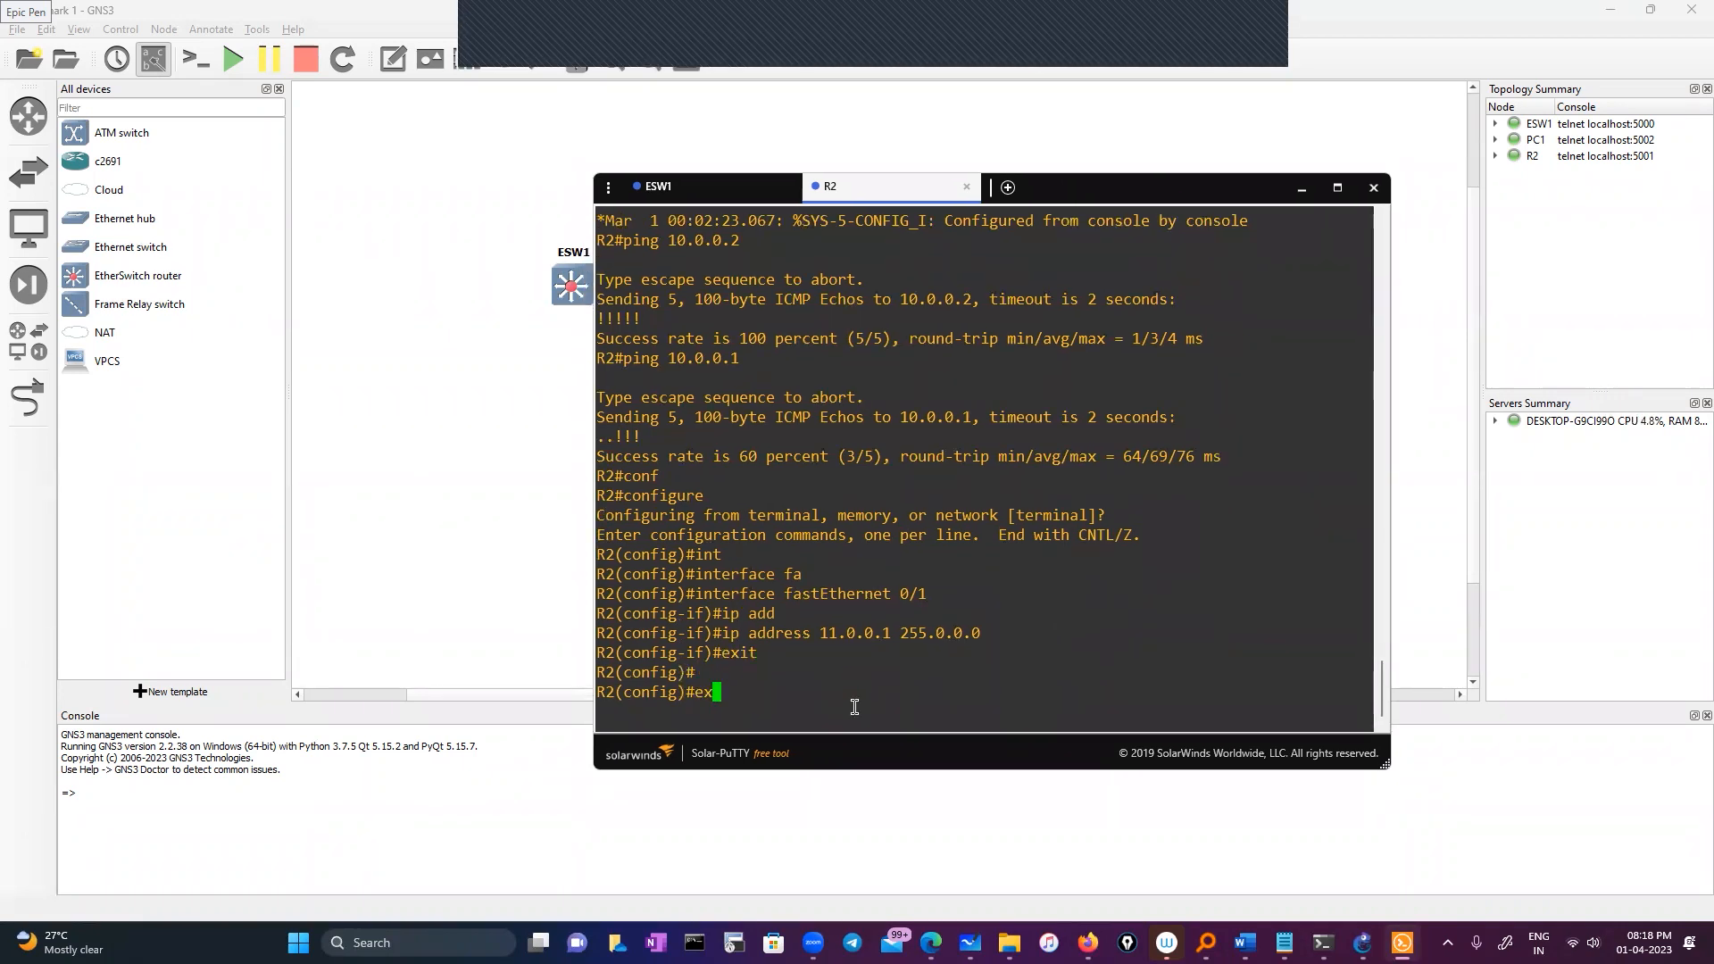
{"action": "key", "text": "Return"}
{"action": "key", "text": "Return"}
{"action": "key", "text": "Return"}
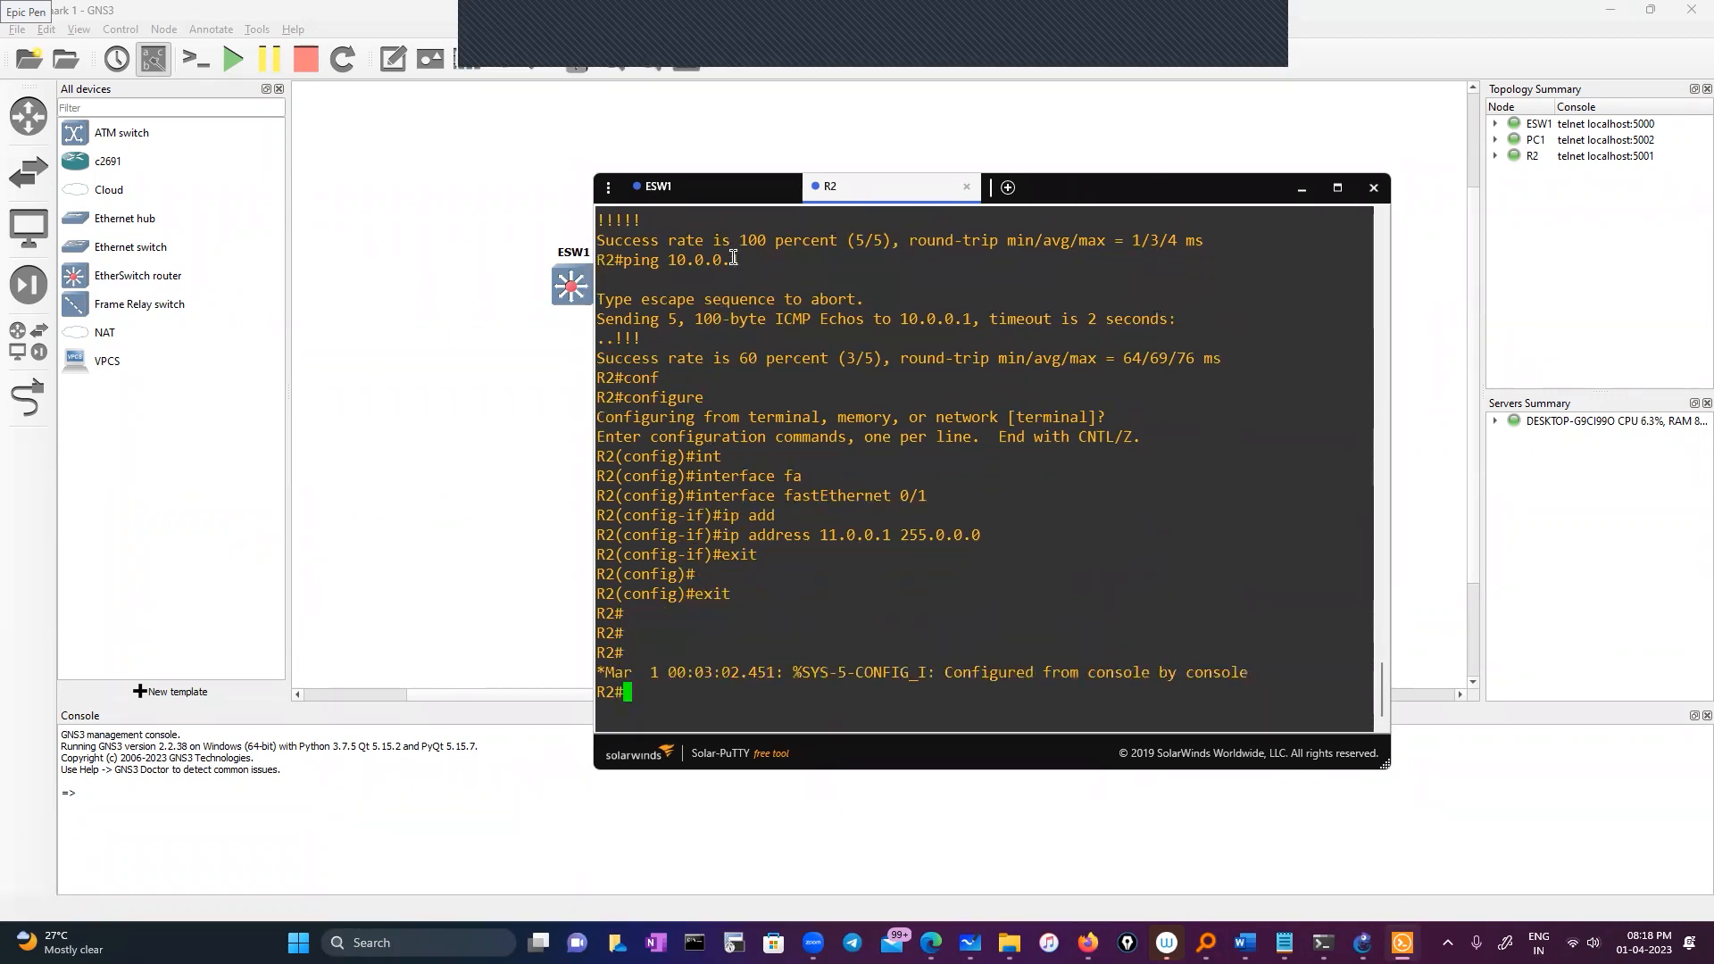
{"action": "left_click", "coordinate": [708, 186]}
Enter the ip routing command in ESW1's global configuration, then exit to the privileged prompt
{"action": "type", "text": "conf"}
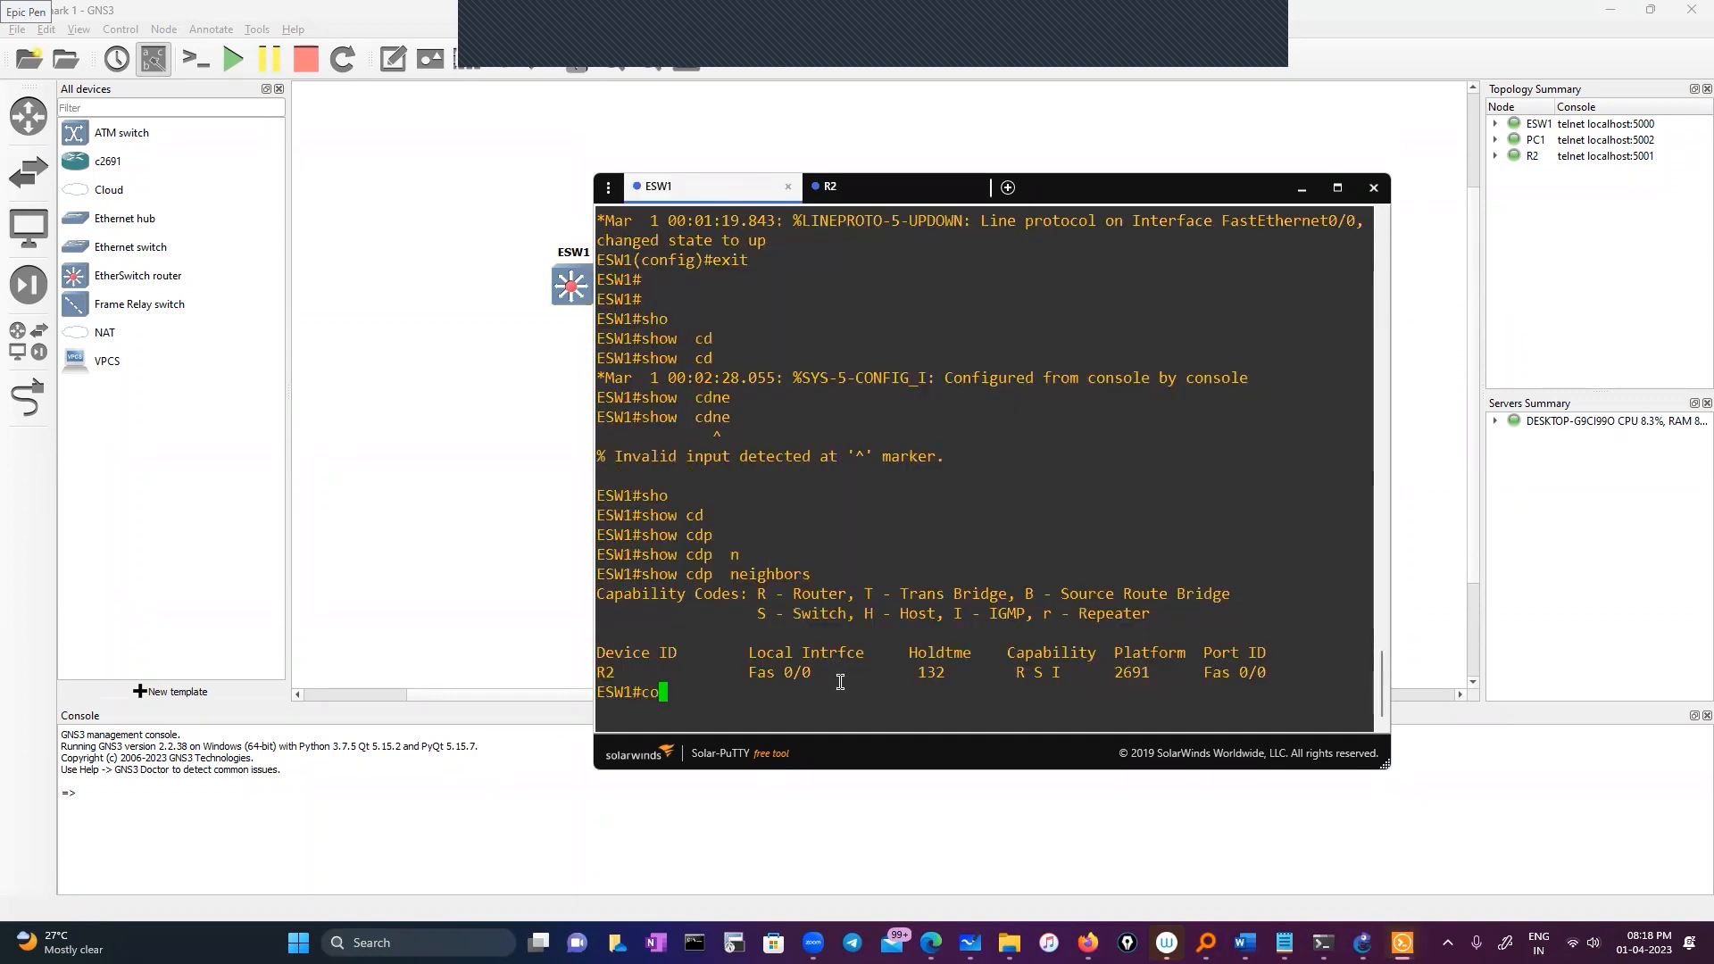
{"action": "key", "text": "Tab"}
{"action": "key", "text": "Return"}
{"action": "key", "text": "Return"}
{"action": "key", "text": "Return"}
{"action": "type", "text": "ip "}
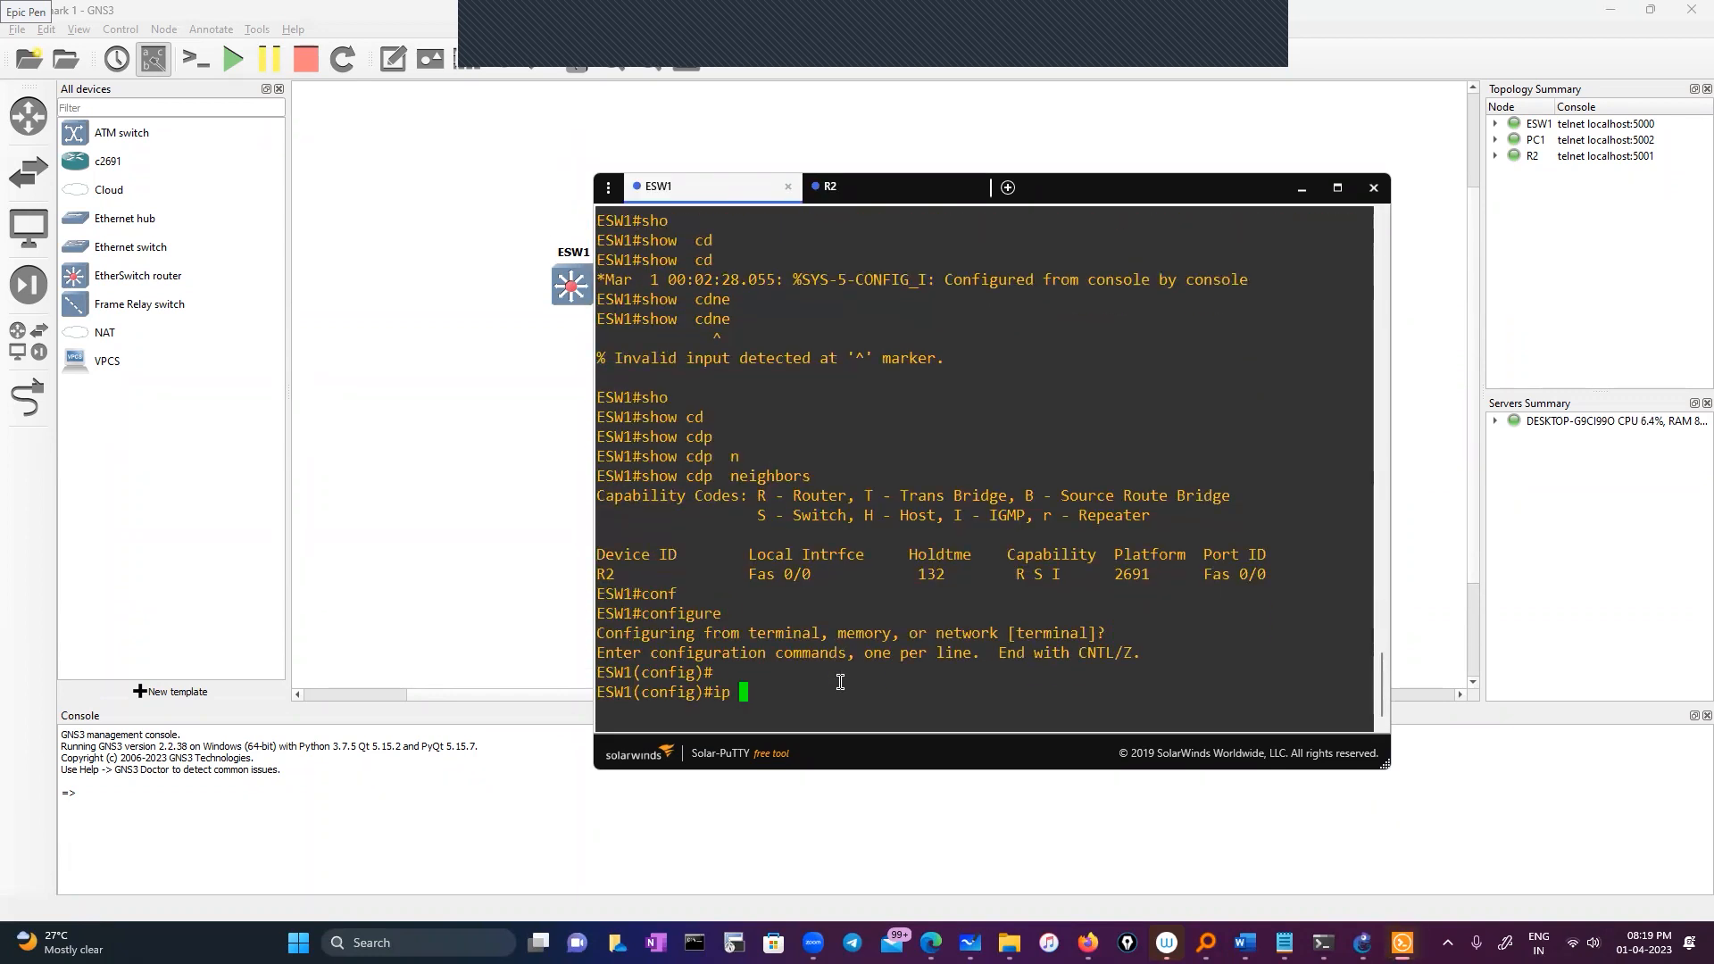
{"action": "type", "text": "rou"}
{"action": "key", "text": "Tab"}
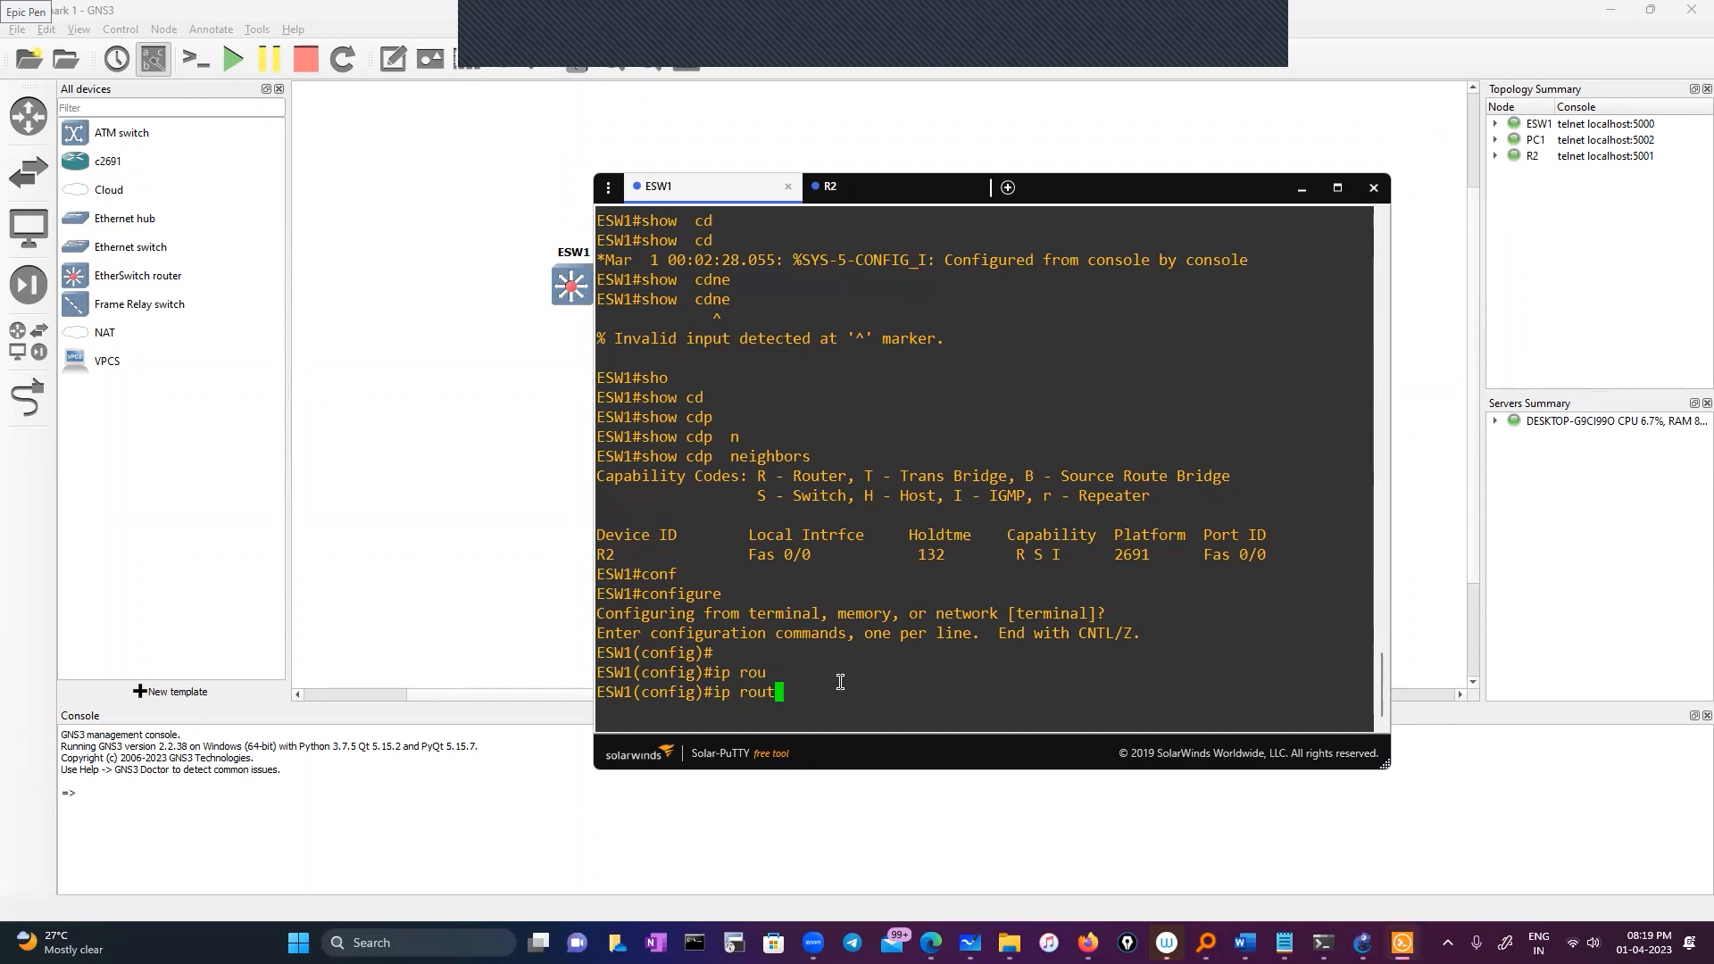
{"action": "type", "text": "tinm"}
{"action": "key", "text": "Tab"}
{"action": "key", "text": "BackSpace"}
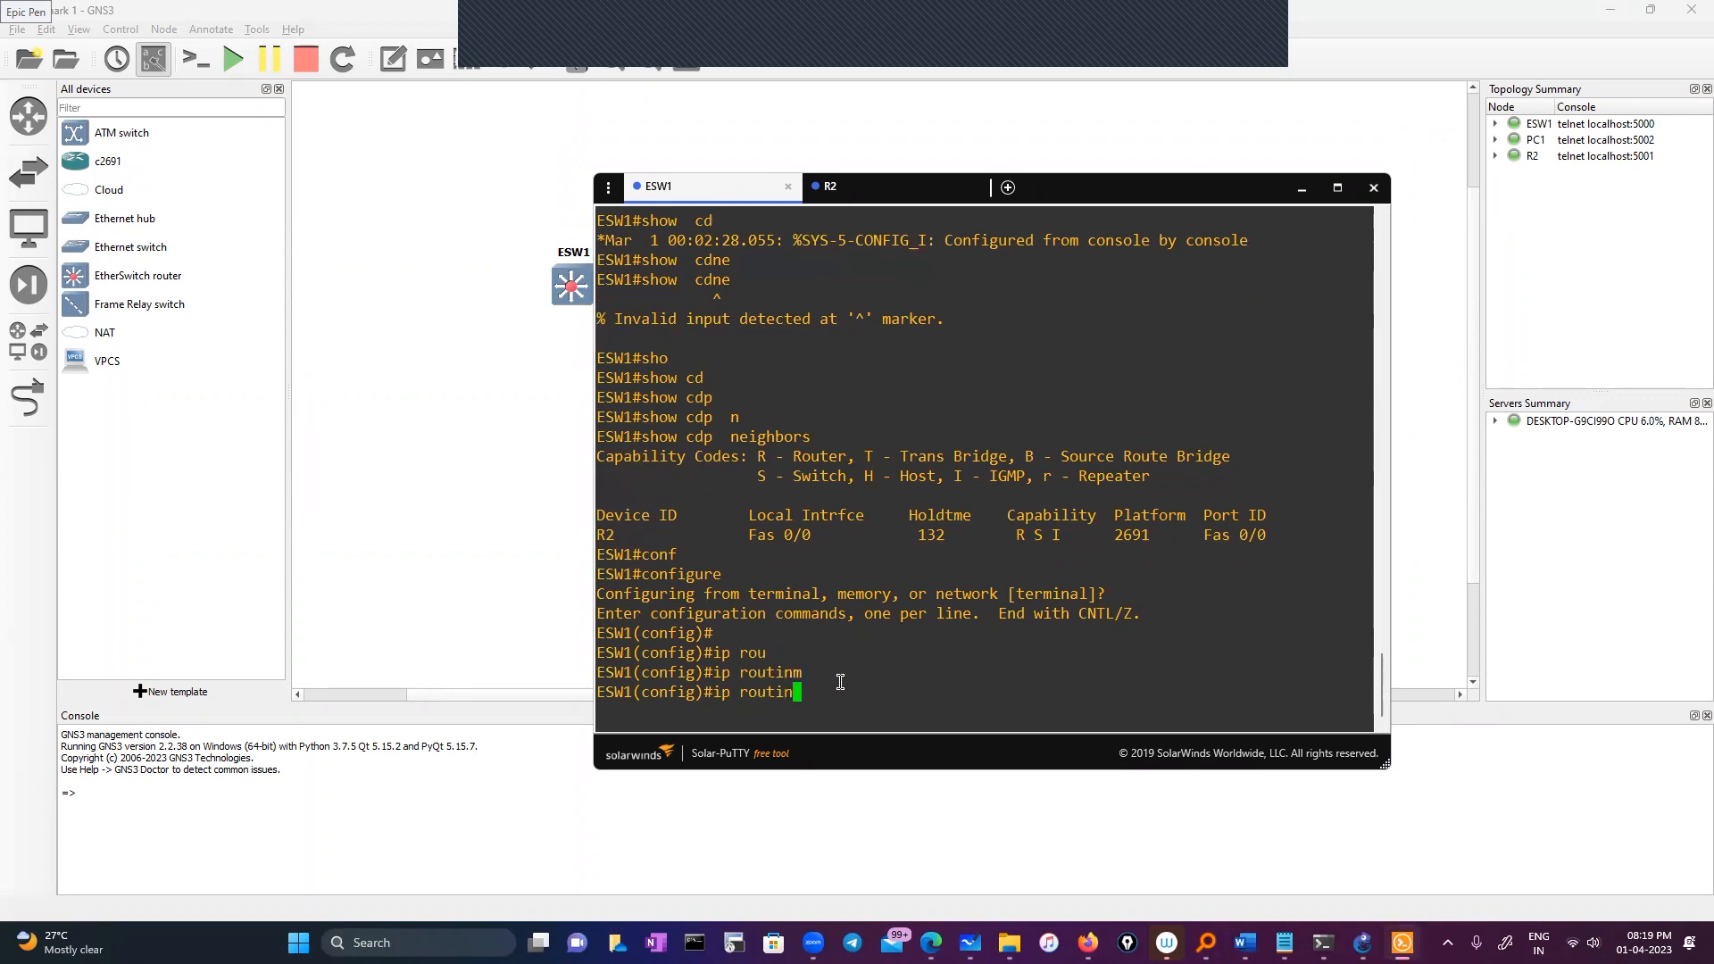
{"action": "type", "text": "g"}
{"action": "key", "text": "Tab"}
{"action": "key", "text": "Return"}
{"action": "key", "text": "Return"}
{"action": "key", "text": "Return"}
{"action": "type", "text": "exit"}
{"action": "key", "text": "Return"}
{"action": "key", "text": "Return"}
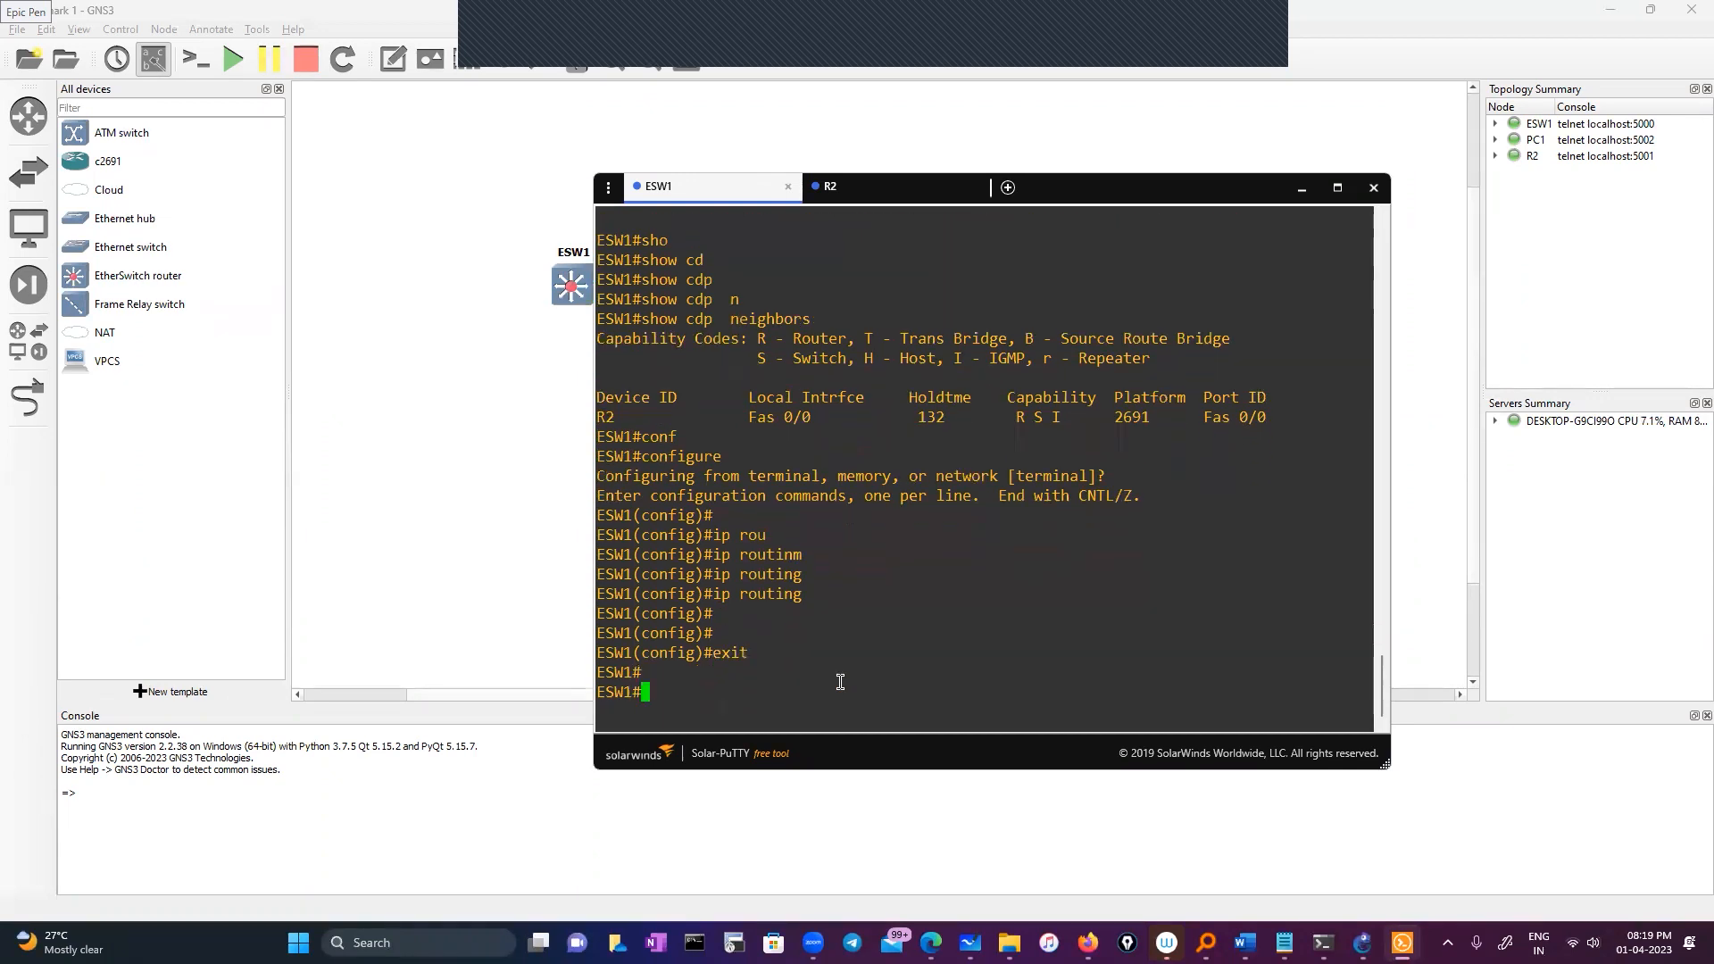
Check ESW1's routes: no route to 11.0.0.1, only 10.0.0.0/8 connected in the full table
{"action": "type", "text": "sh ip rou"}
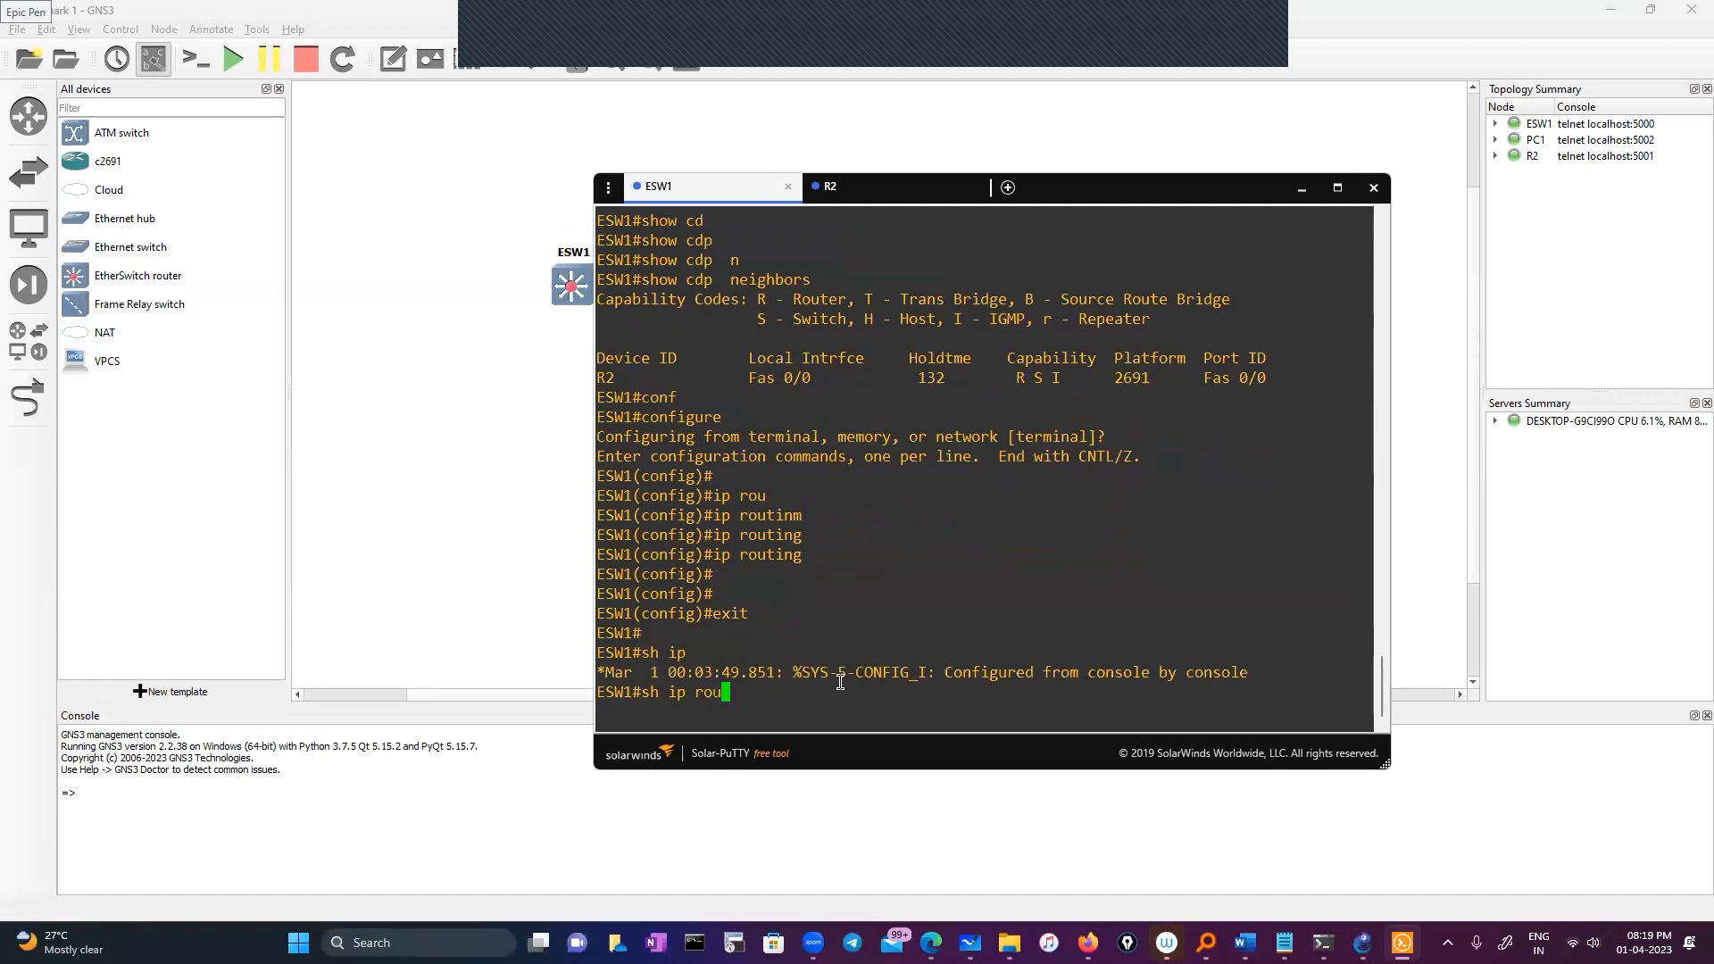
{"action": "key", "text": "Tab"}
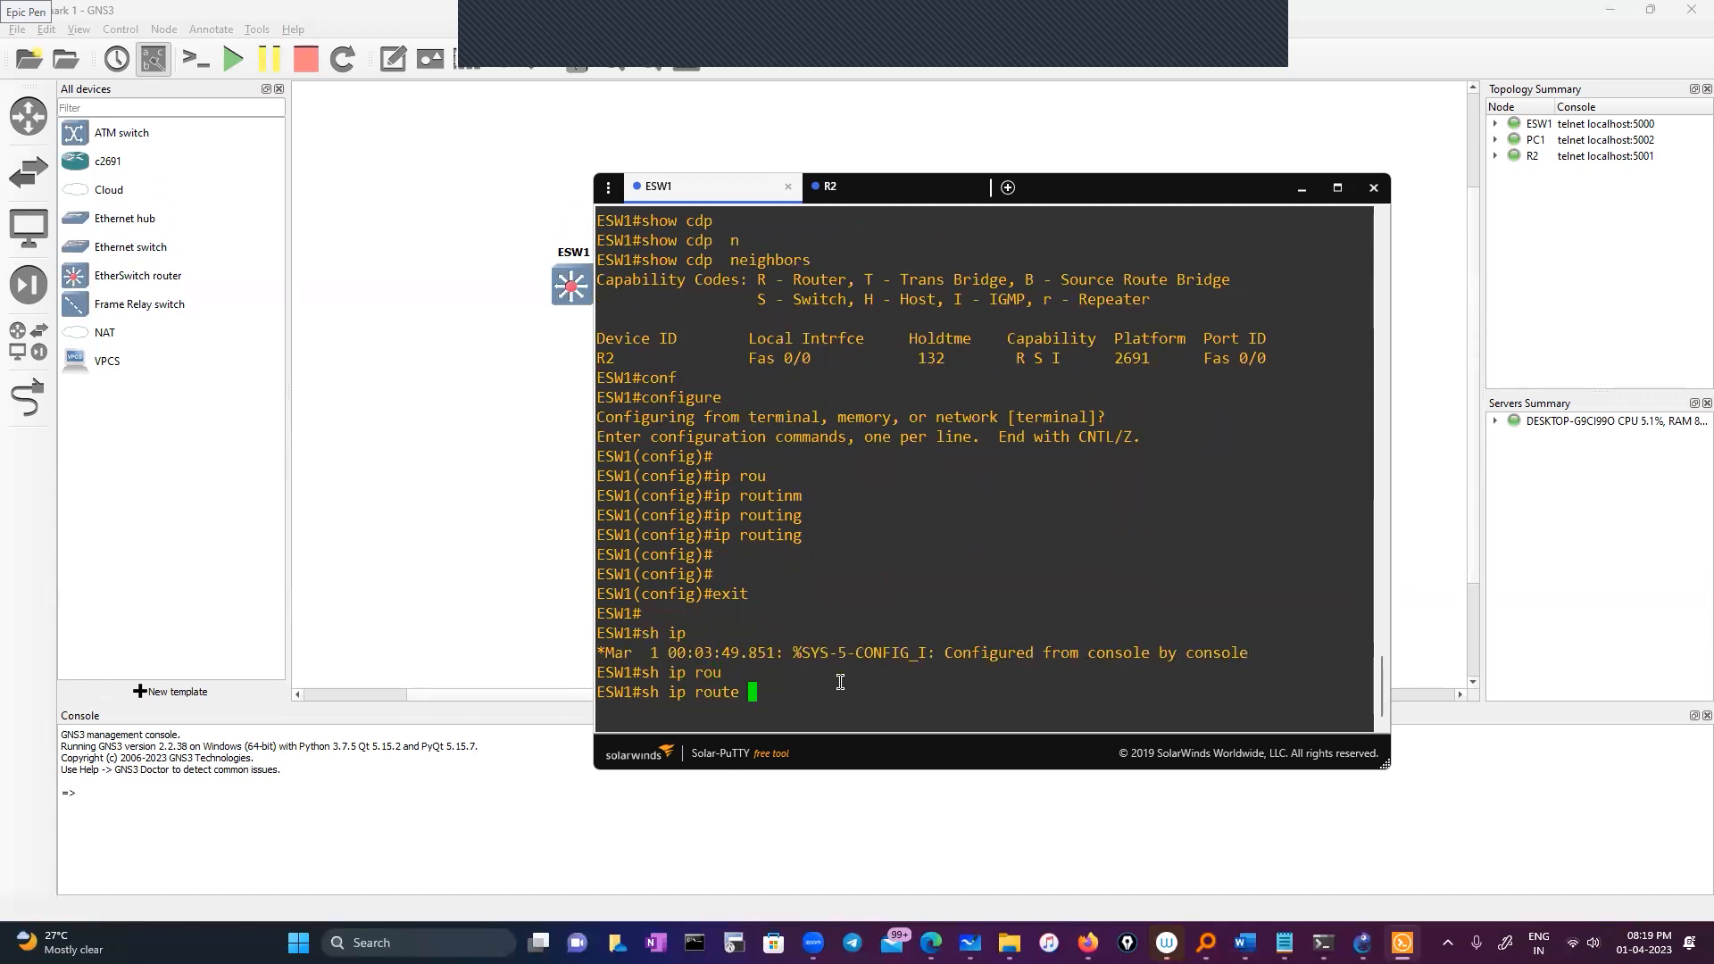
{"action": "type", "text": "11.0.0.1"}
{"action": "key", "text": "Return"}
{"action": "type", "text": "sh ip"}
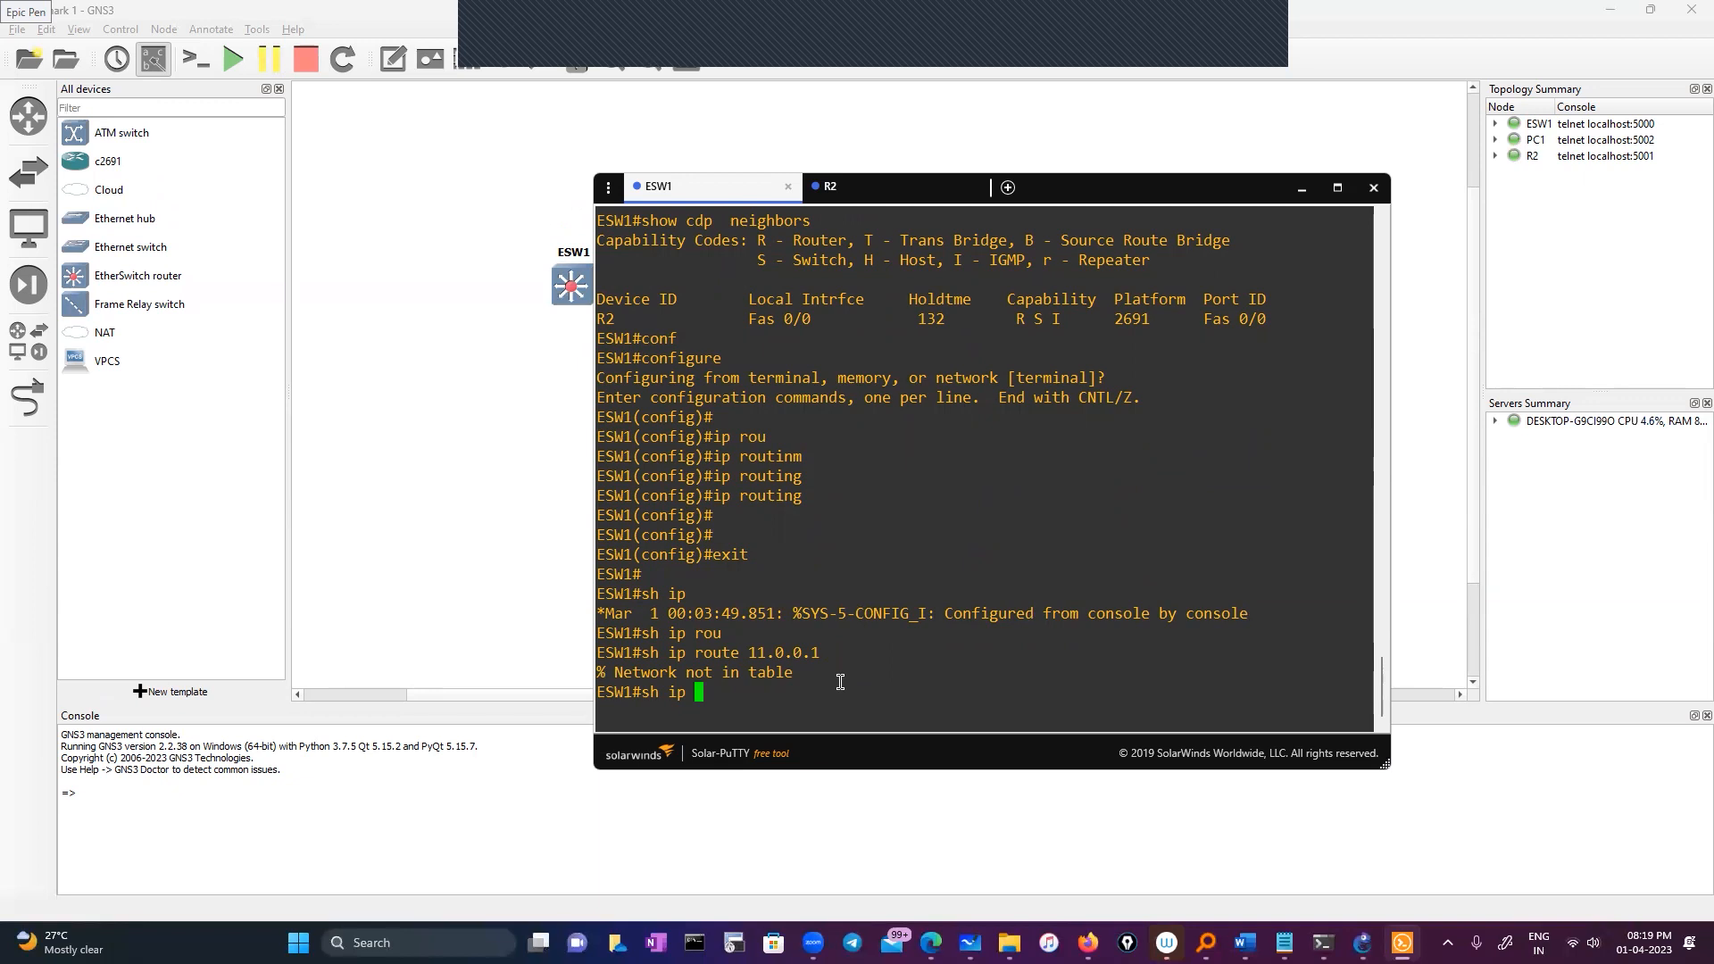
{"action": "key", "text": "BackSpace"}
{"action": "key", "text": "BackSpace"}
{"action": "key", "text": "BackSpace"}
{"action": "key", "text": "BackSpace"}
{"action": "key", "text": "BackSpace"}
{"action": "key", "text": "BackSpace"}
{"action": "type", "text": "sh iop"}
{"action": "key", "text": "BackSpace"}
{"action": "key", "text": "BackSpace"}
{"action": "type", "text": "p route"}
{"action": "key", "text": "Return"}
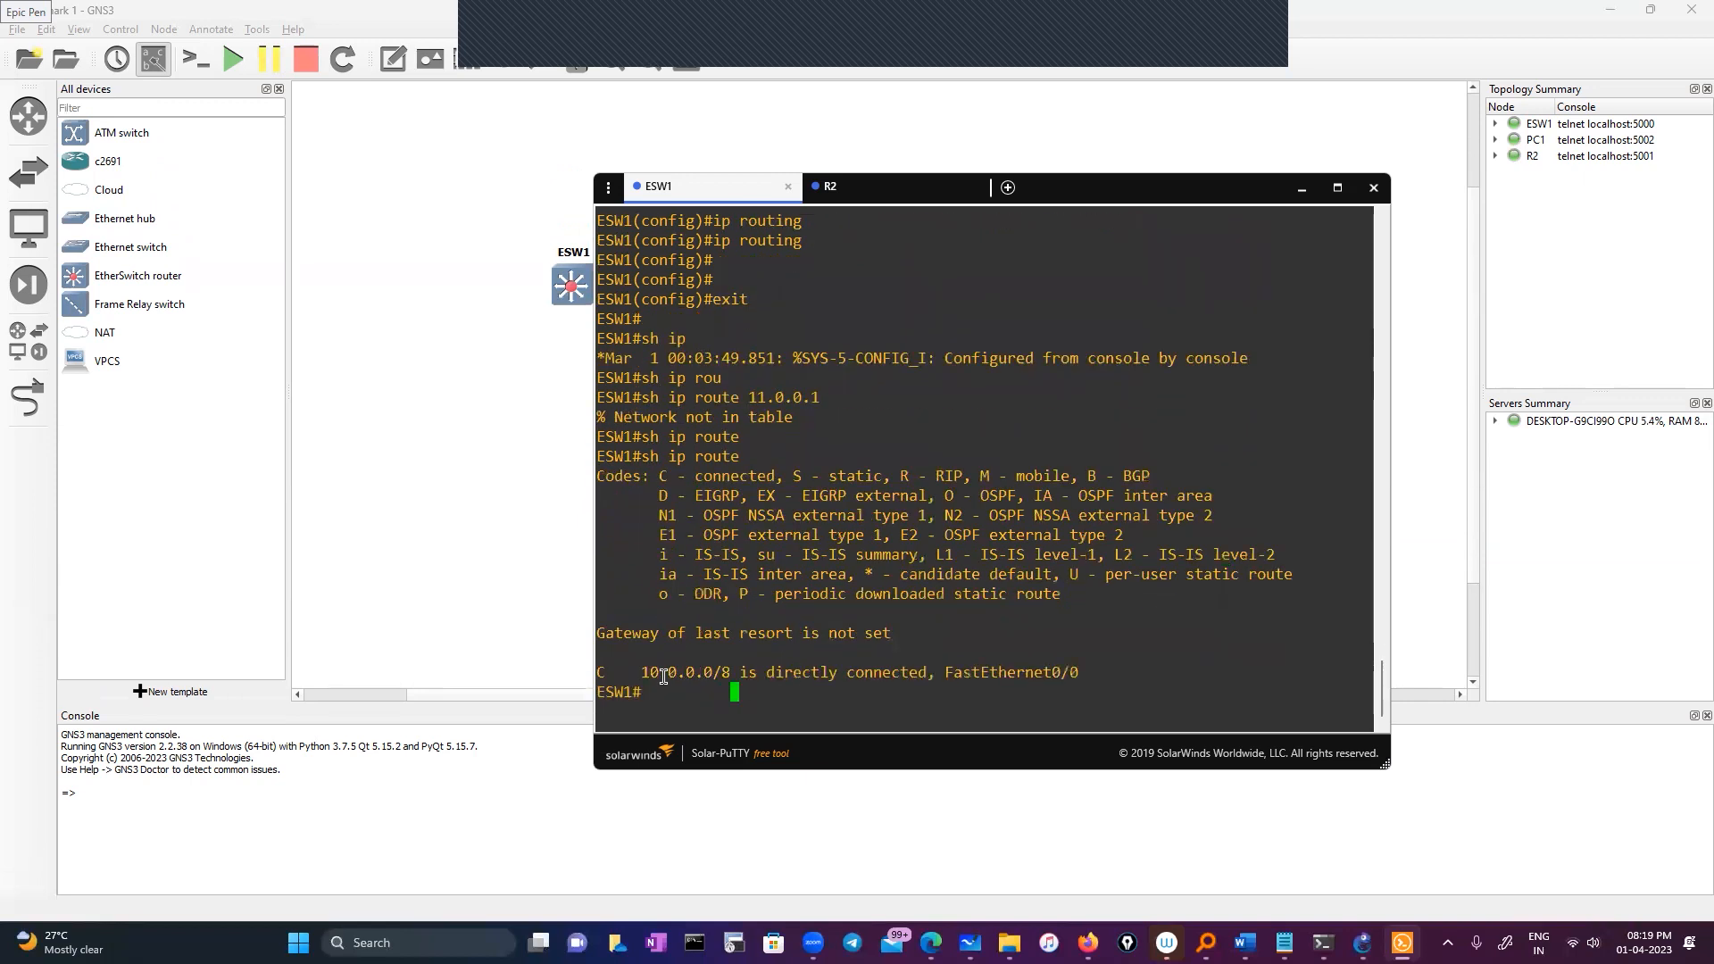
{"action": "left_click_drag", "start_coordinate": [631, 675], "coordinate": [1366, 674]}
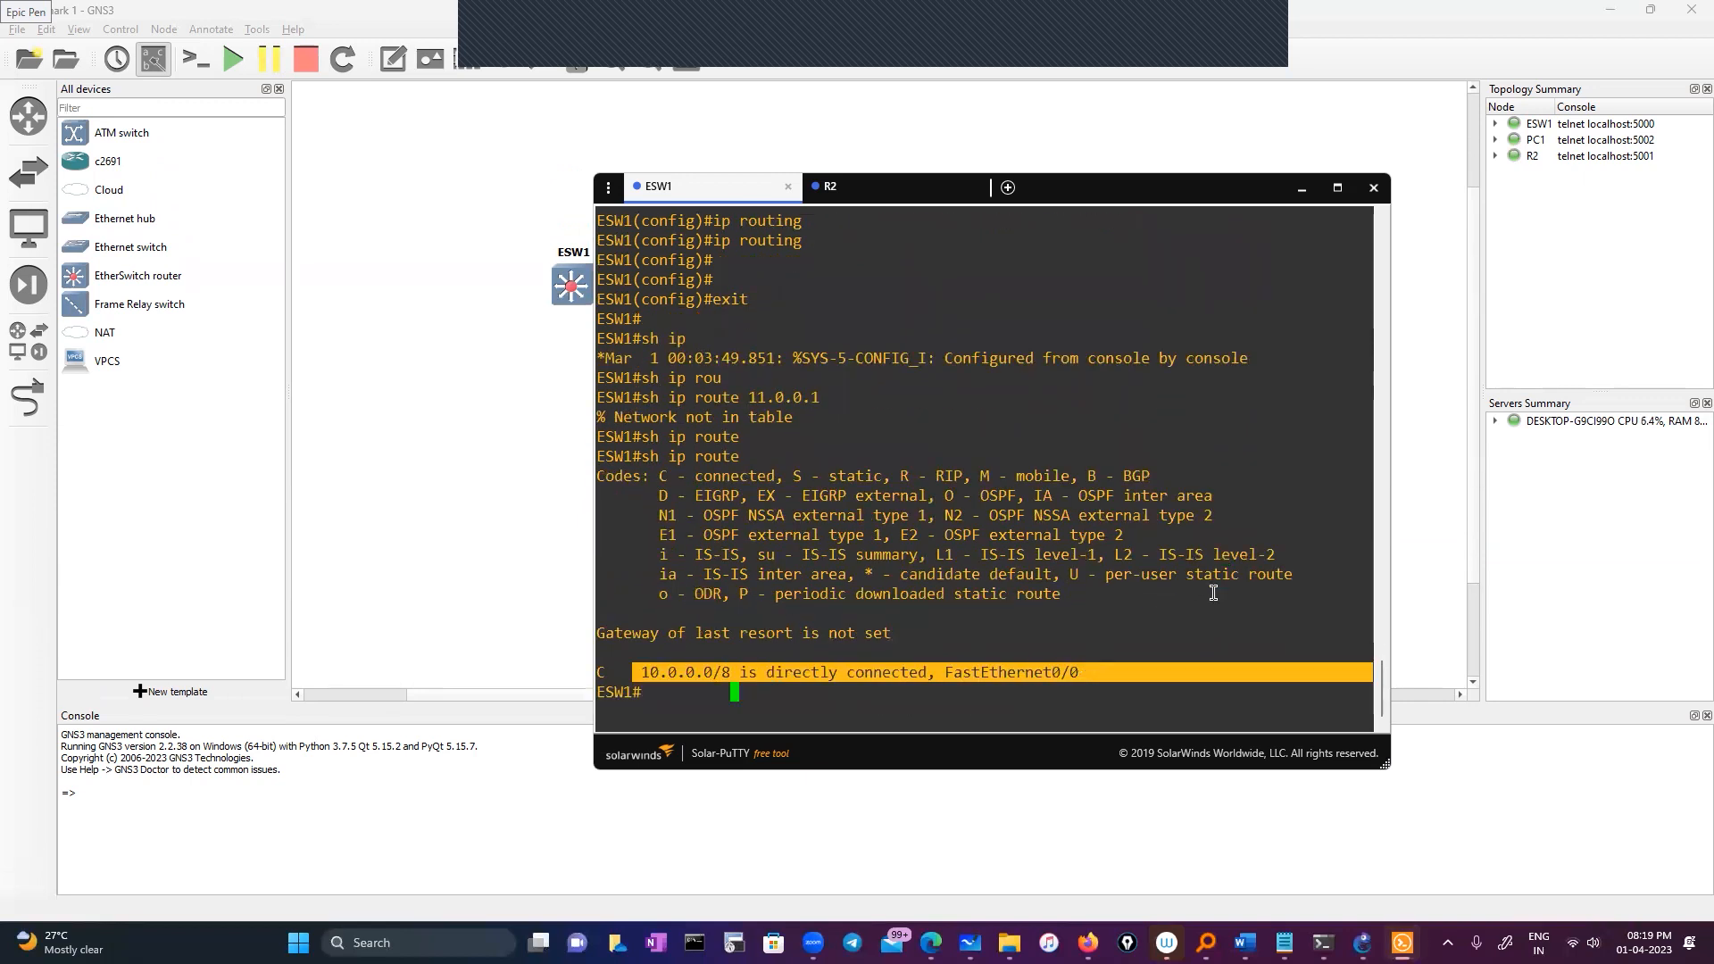
Run sh ip int brief on R2 and copy its 11.0.0.1 address
{"action": "left_click", "coordinate": [1091, 189]}
{"action": "left_click_drag", "start_coordinate": [1090, 189], "coordinate": [1058, 173]}
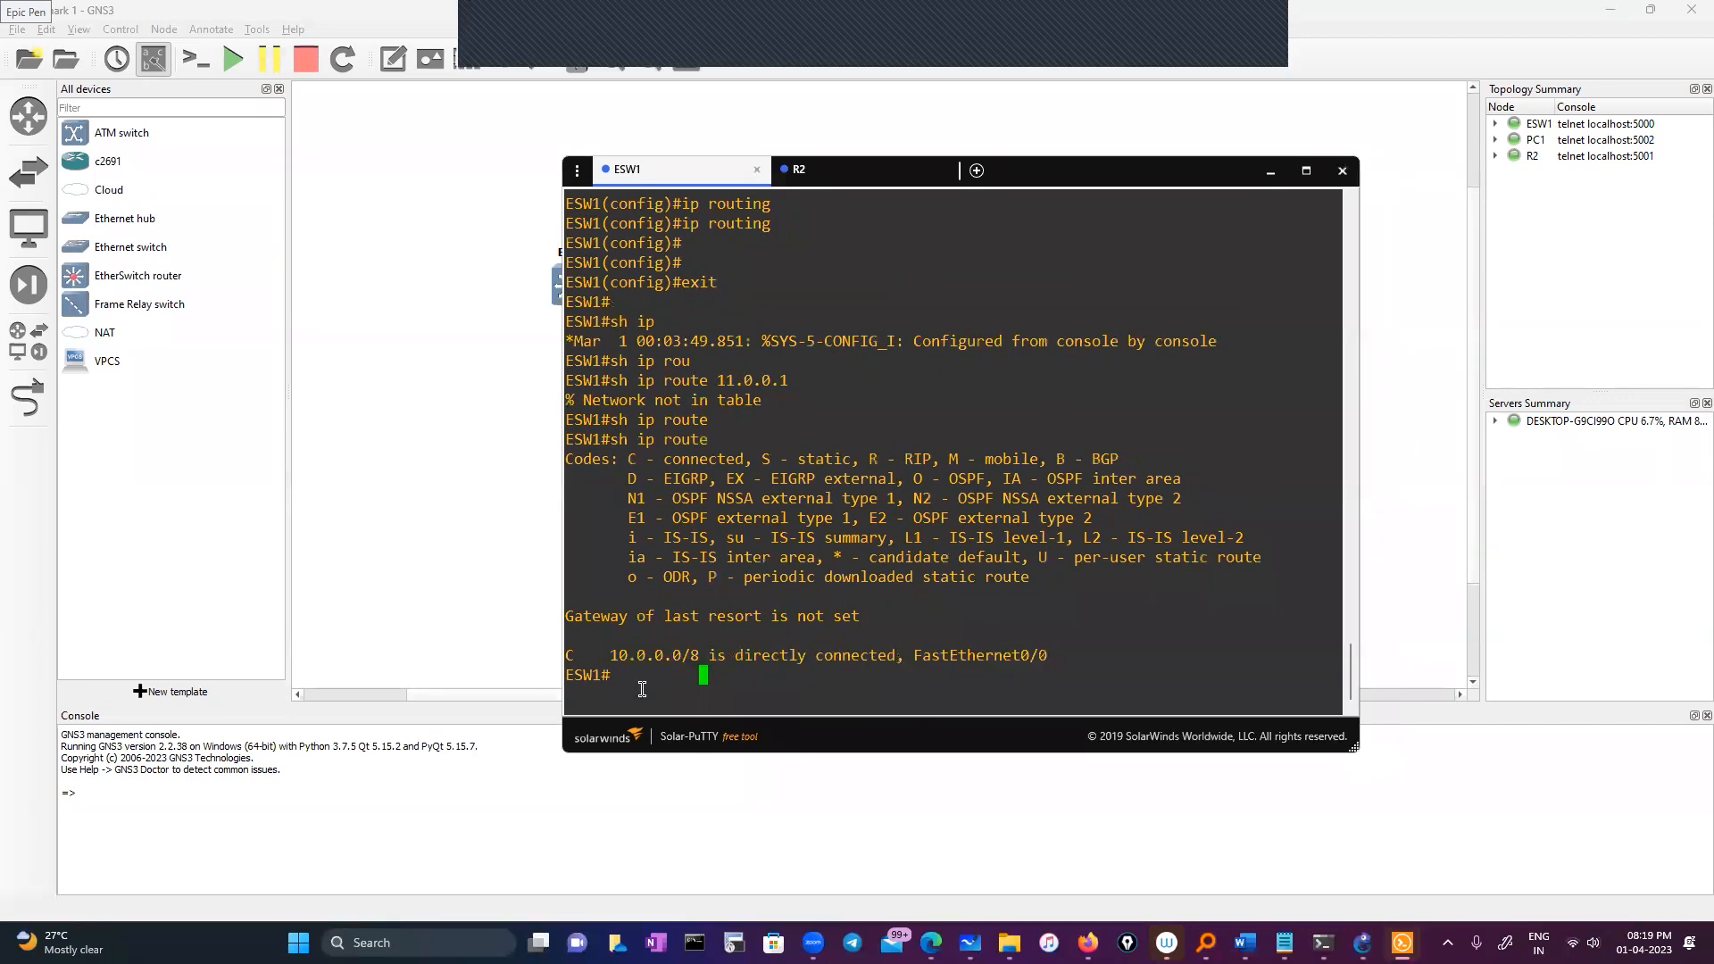
{"action": "left_click", "coordinate": [804, 170]}
{"action": "type", "text": "sh ip int br"}
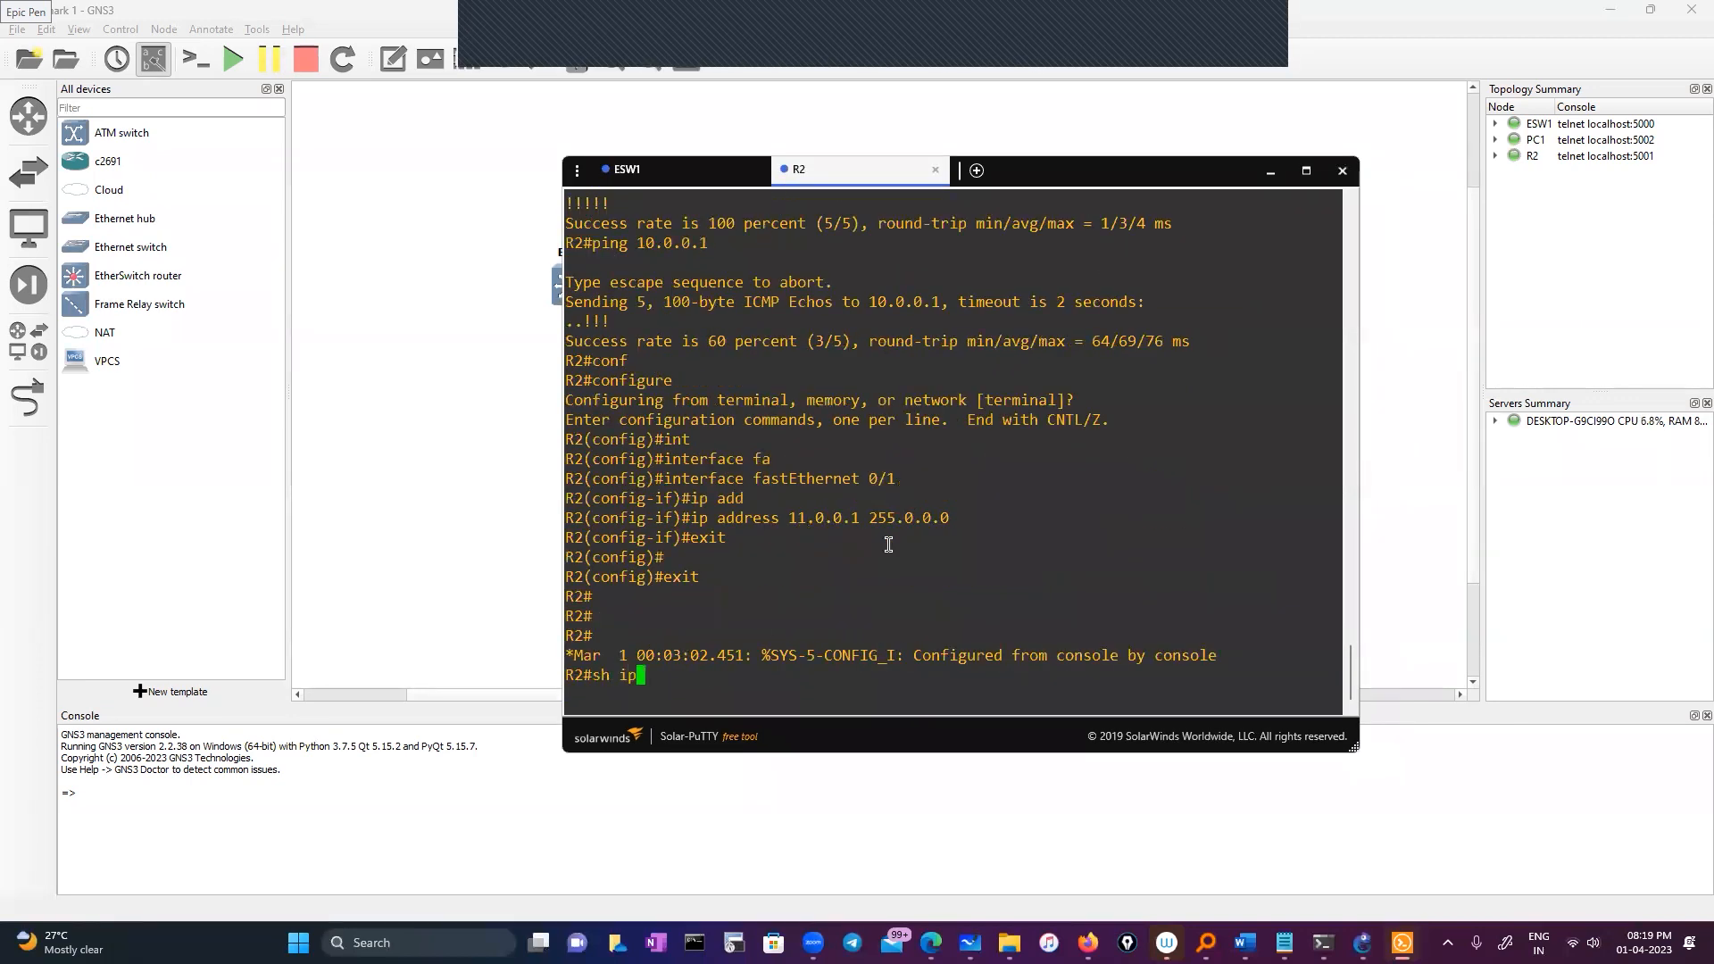
{"action": "key", "text": "Tab"}
{"action": "key", "text": "Return"}
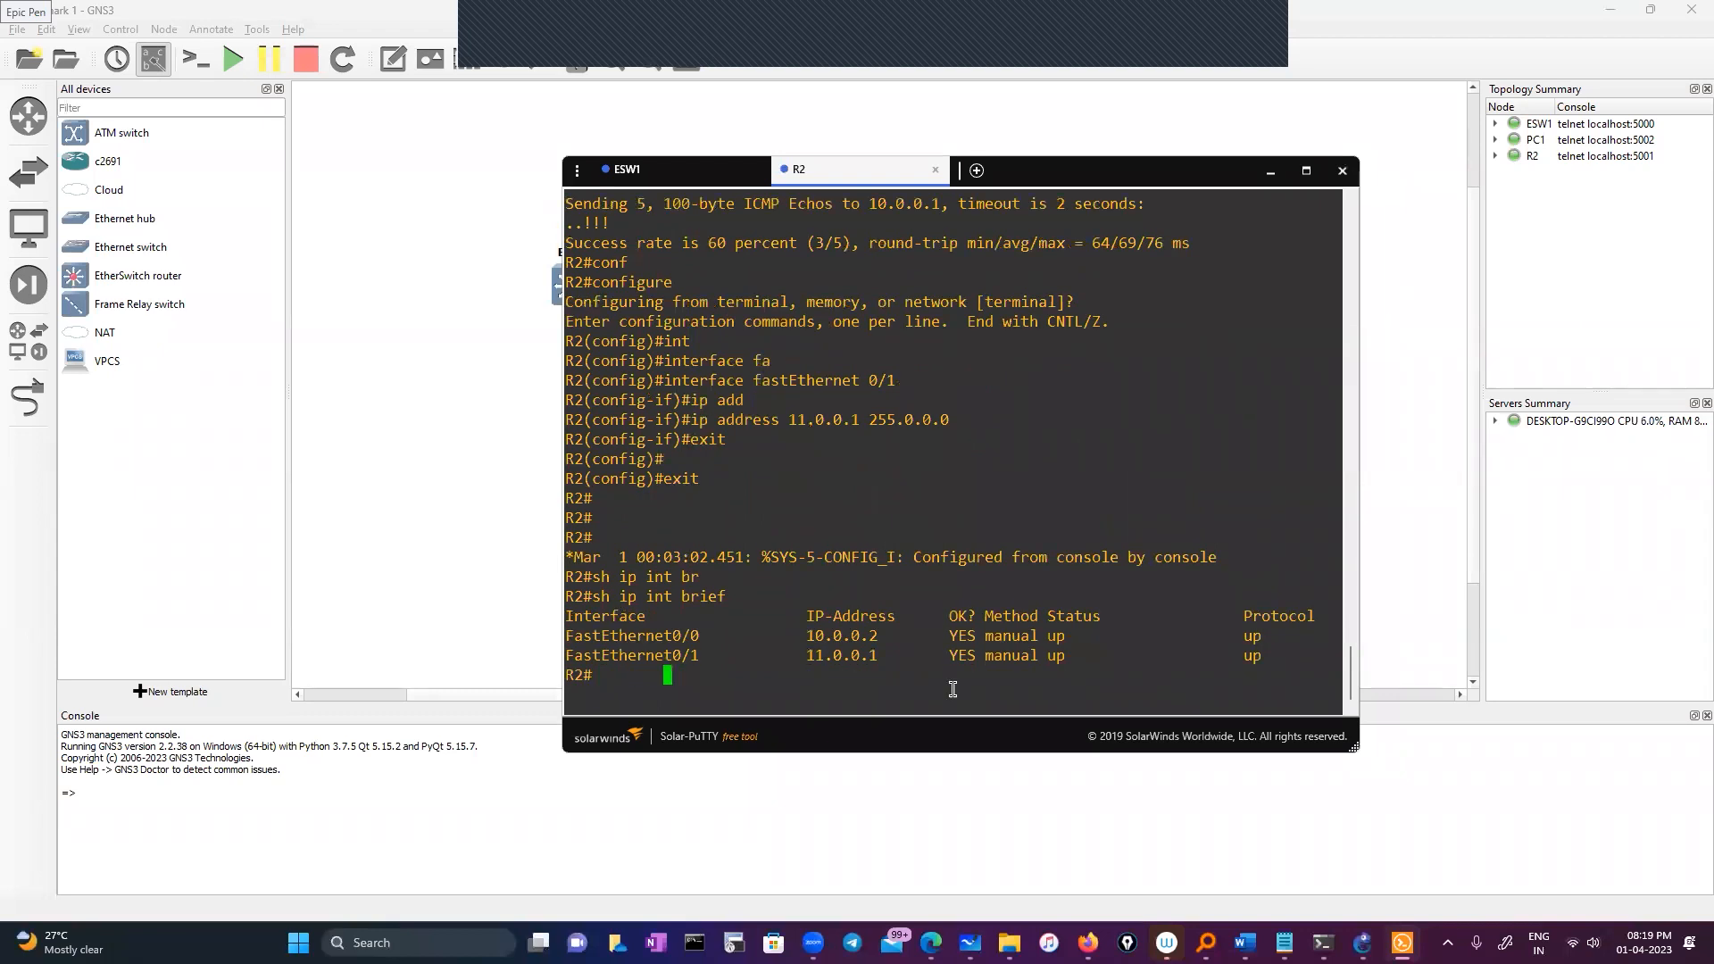
{"action": "double_click", "coordinate": [846, 657]}
{"action": "key", "text": "ctrl+c"}
Ping 11.0.0.1 from ESW1, which times out
{"action": "left_click", "coordinate": [628, 168]}
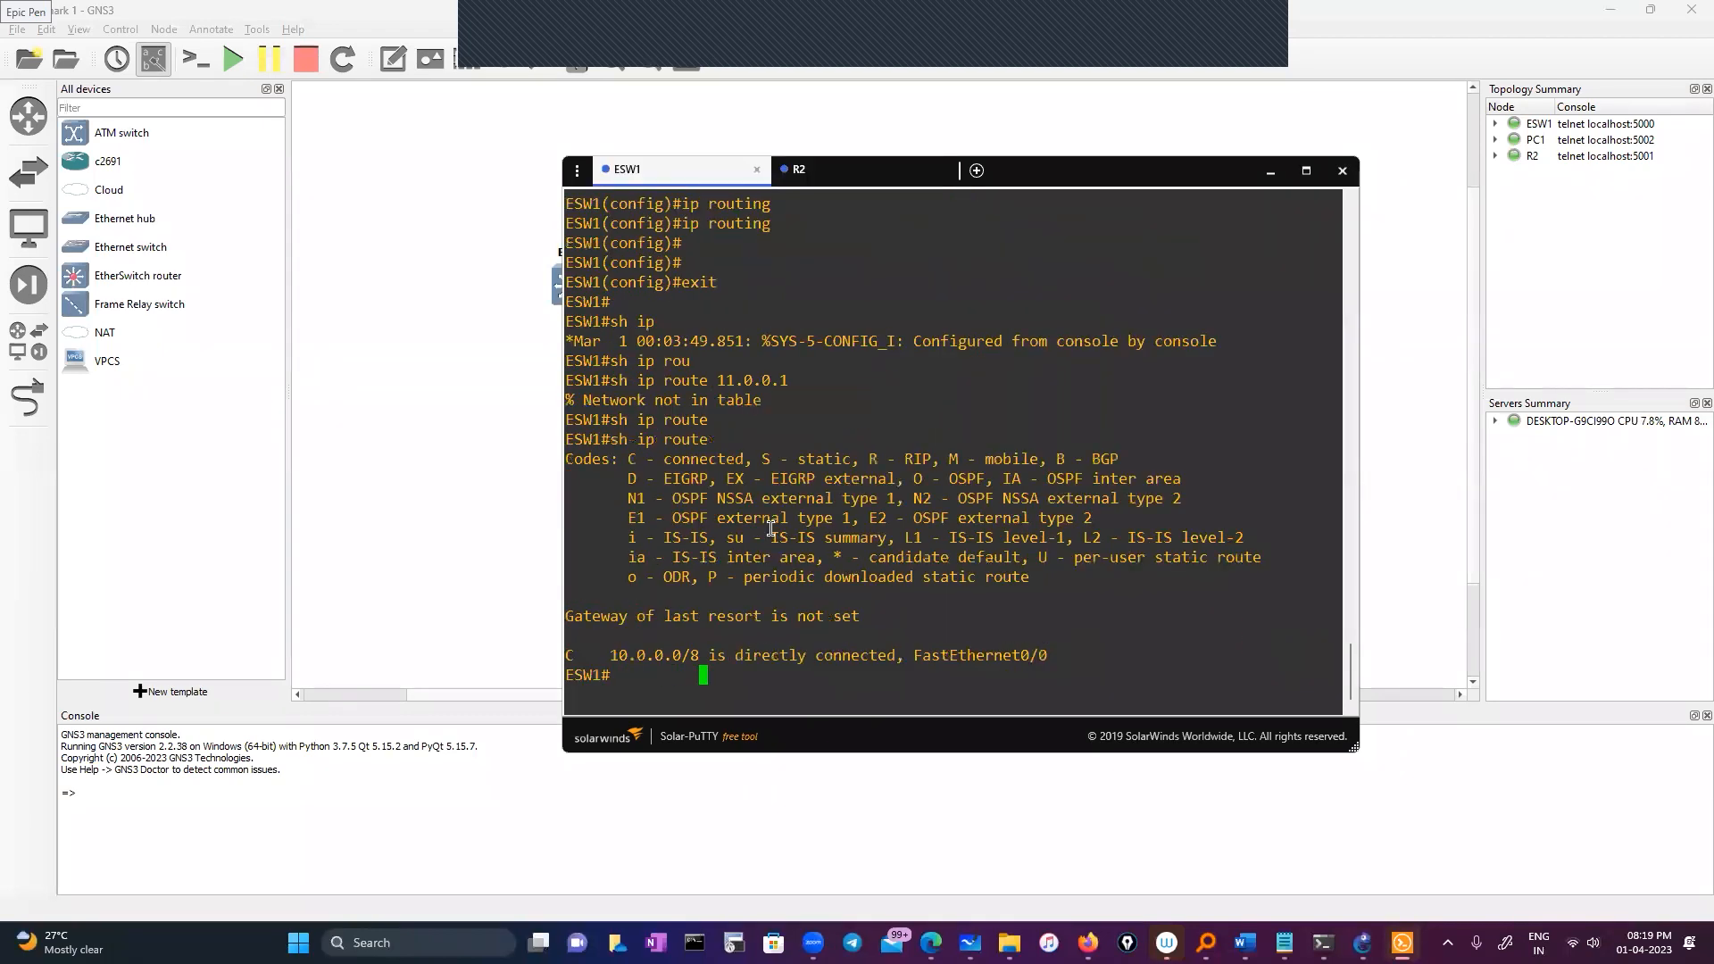
{"action": "type", "text": "ping"}
{"action": "right_click", "coordinate": [875, 555]}
{"action": "key", "text": "Return"}
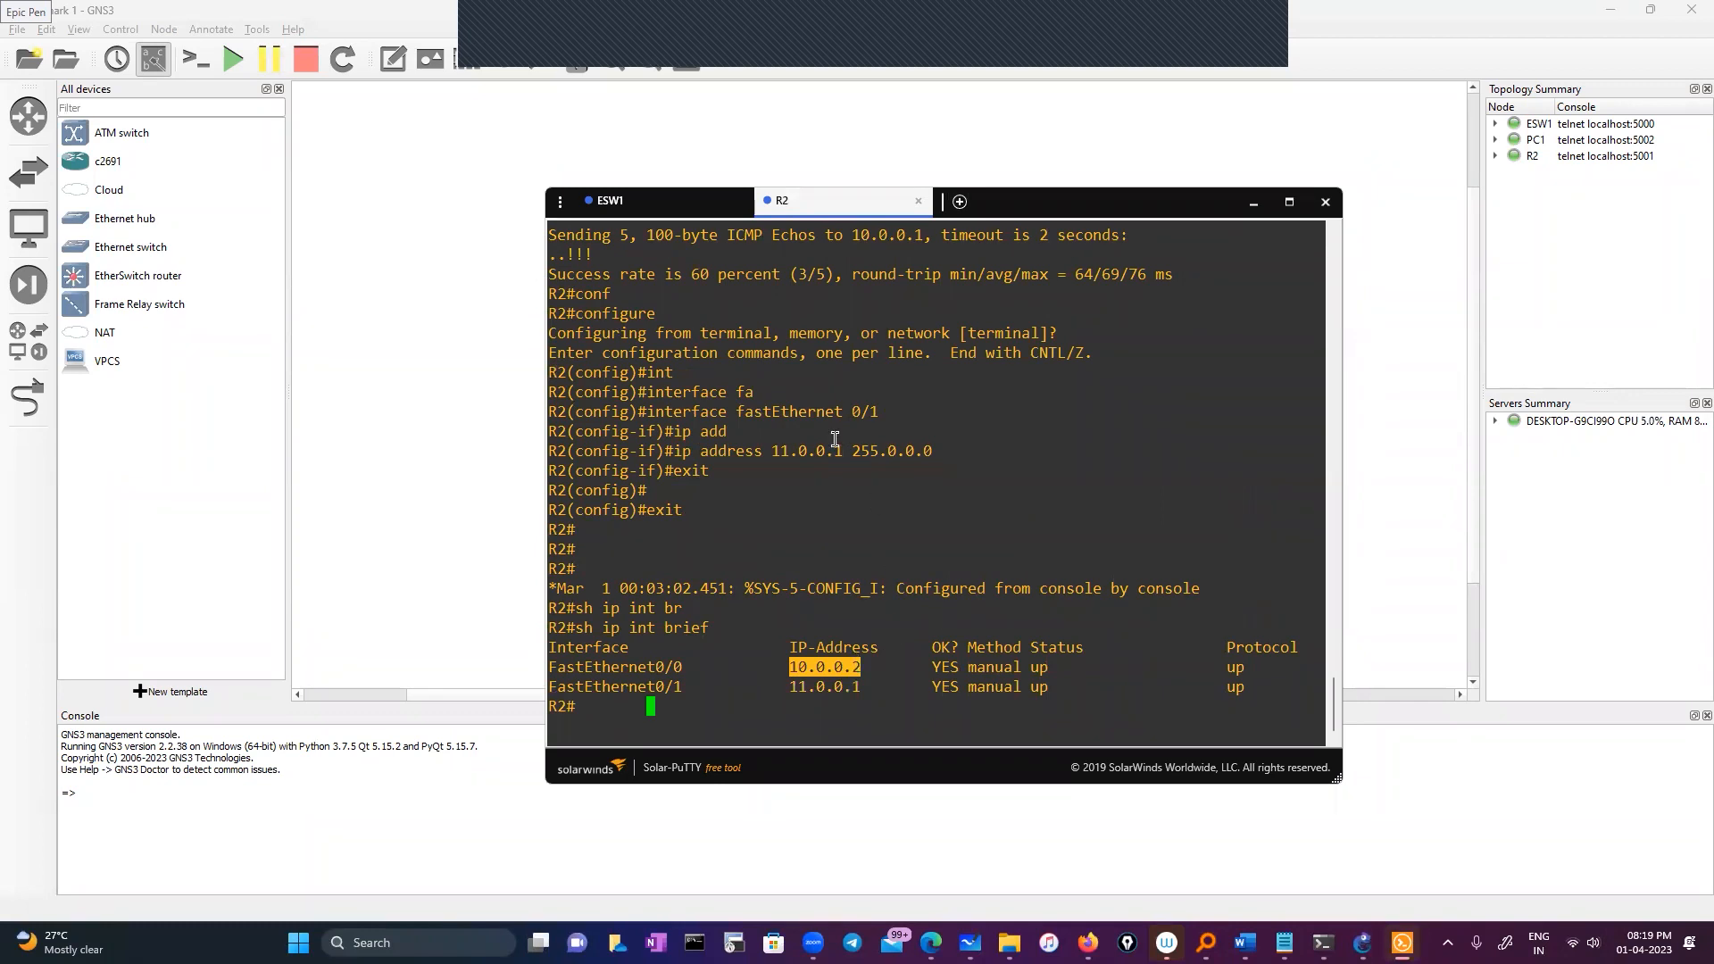
Put ESW1 into global configuration mode
{"action": "left_click", "coordinate": [624, 200]}
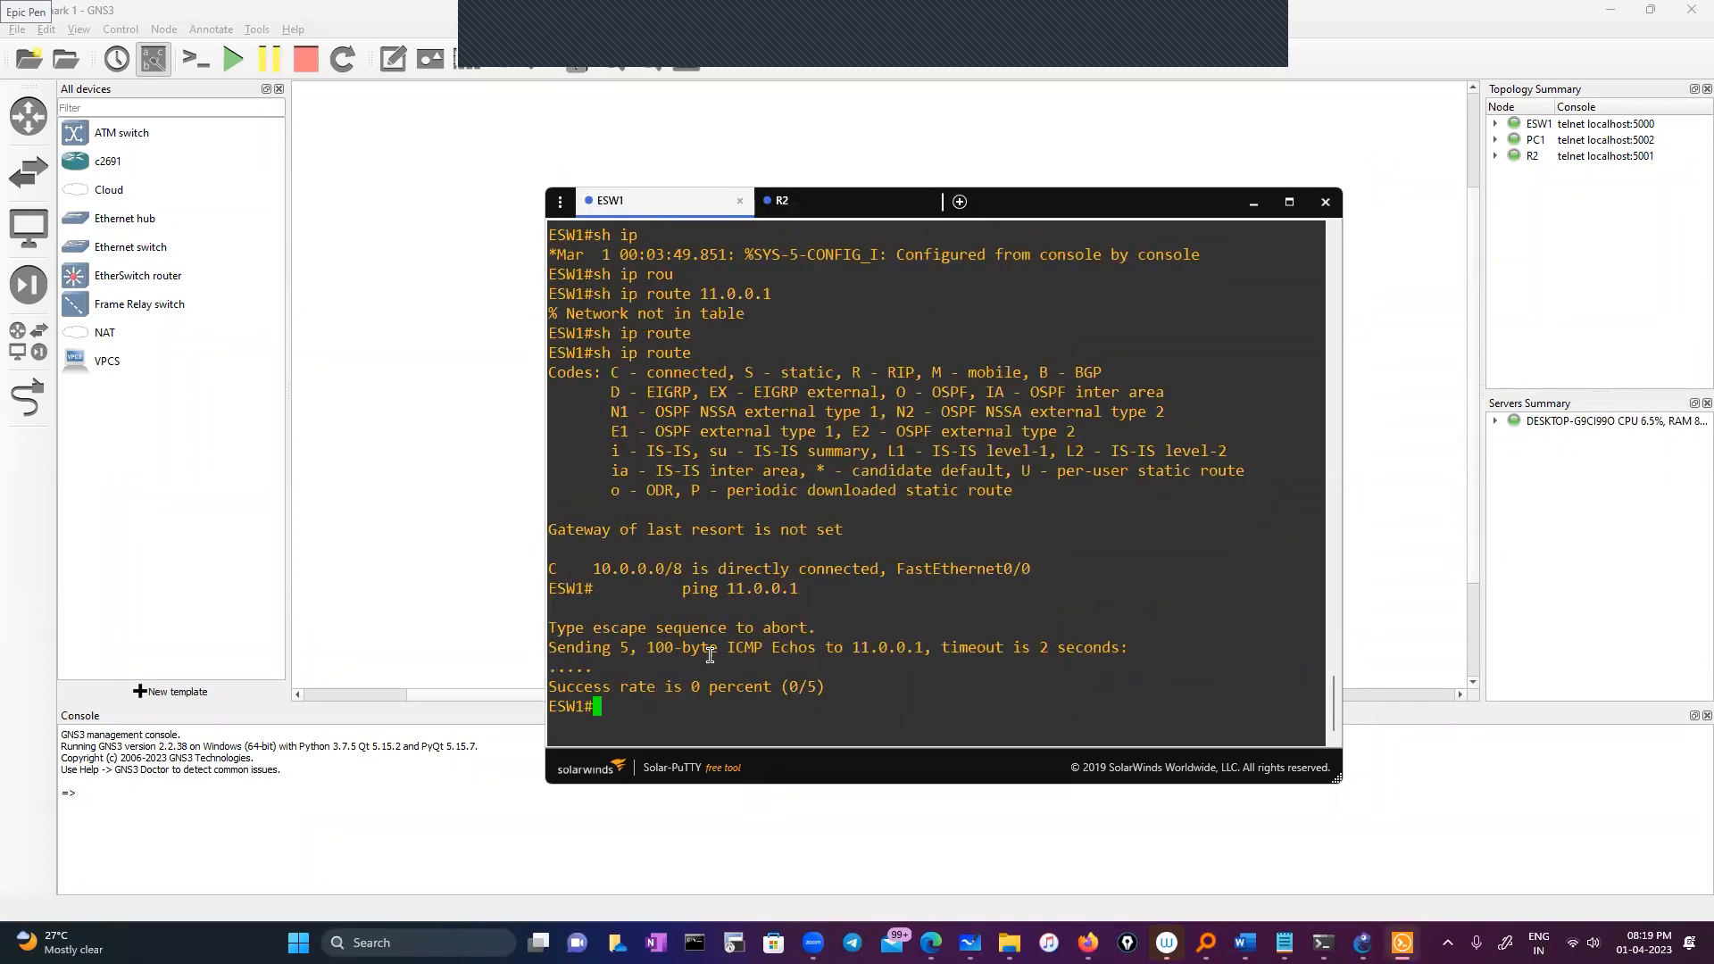
{"action": "type", "text": "conf"}
{"action": "key", "text": "Tab"}
{"action": "key", "text": "Return"}
{"action": "key", "text": "Return"}
Start an ip route entry on ESW1, trying 10.0.0.2 255.255.255.255 then revising toward 11.0.0.2
{"action": "type", "text": "ip rout"}
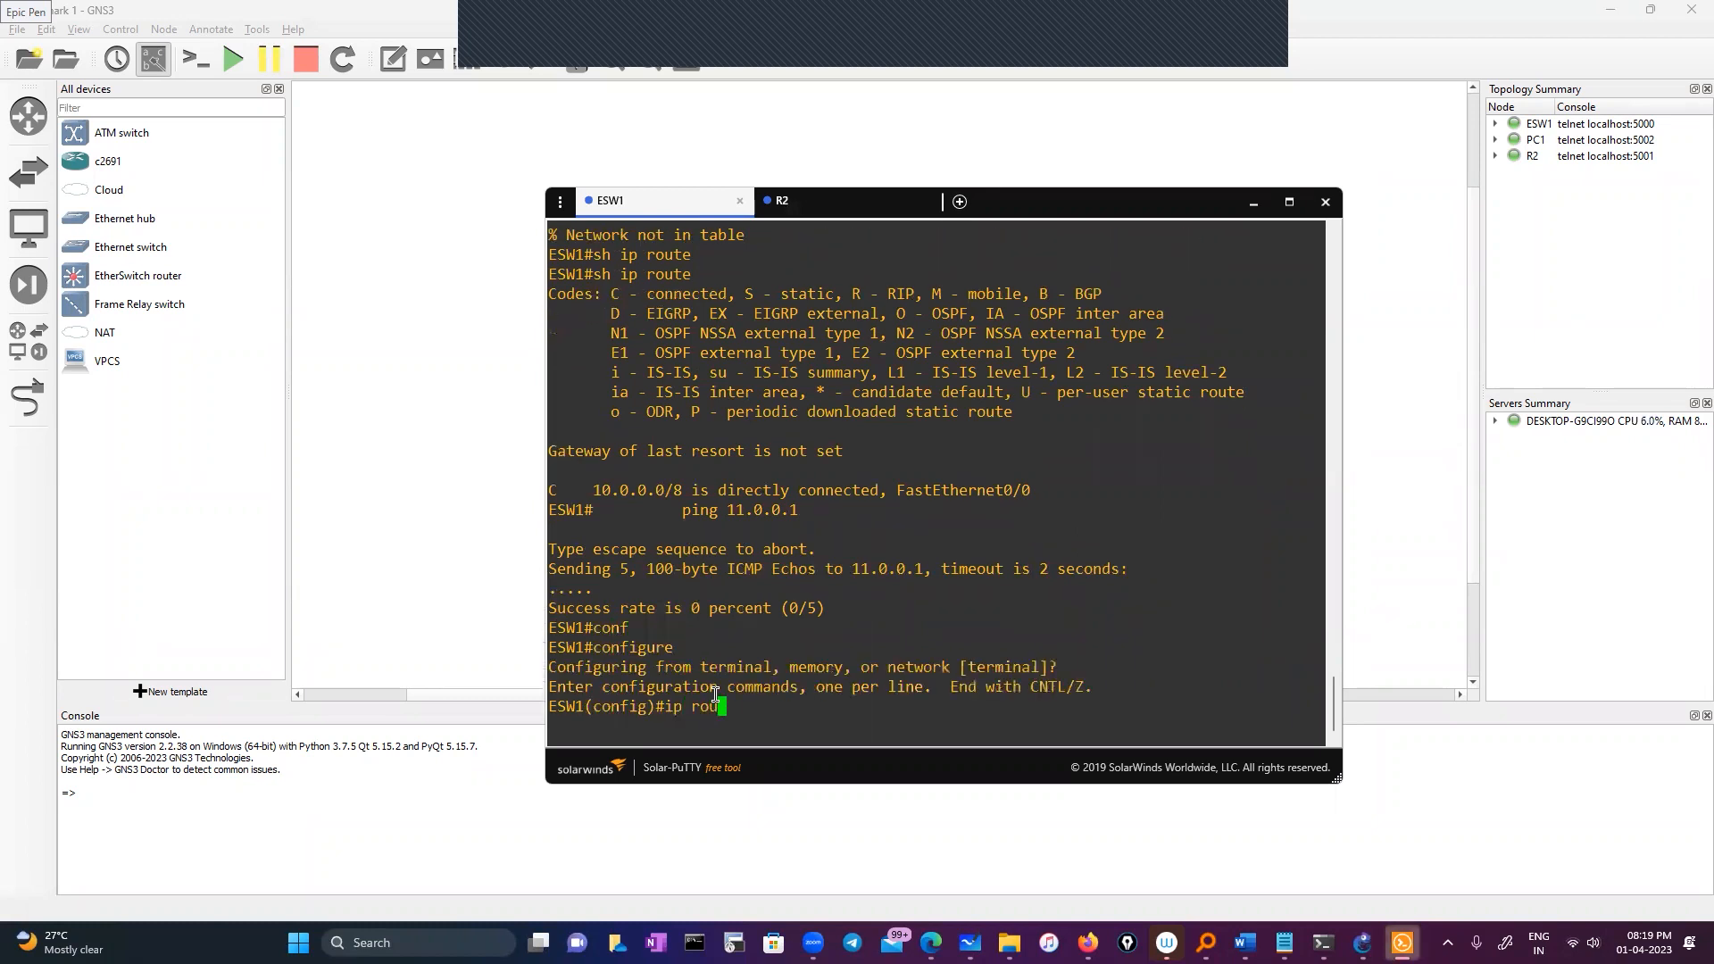
{"action": "key", "text": "Tab"}
{"action": "type", "text": "e"}
{"action": "key", "text": "Tab"}
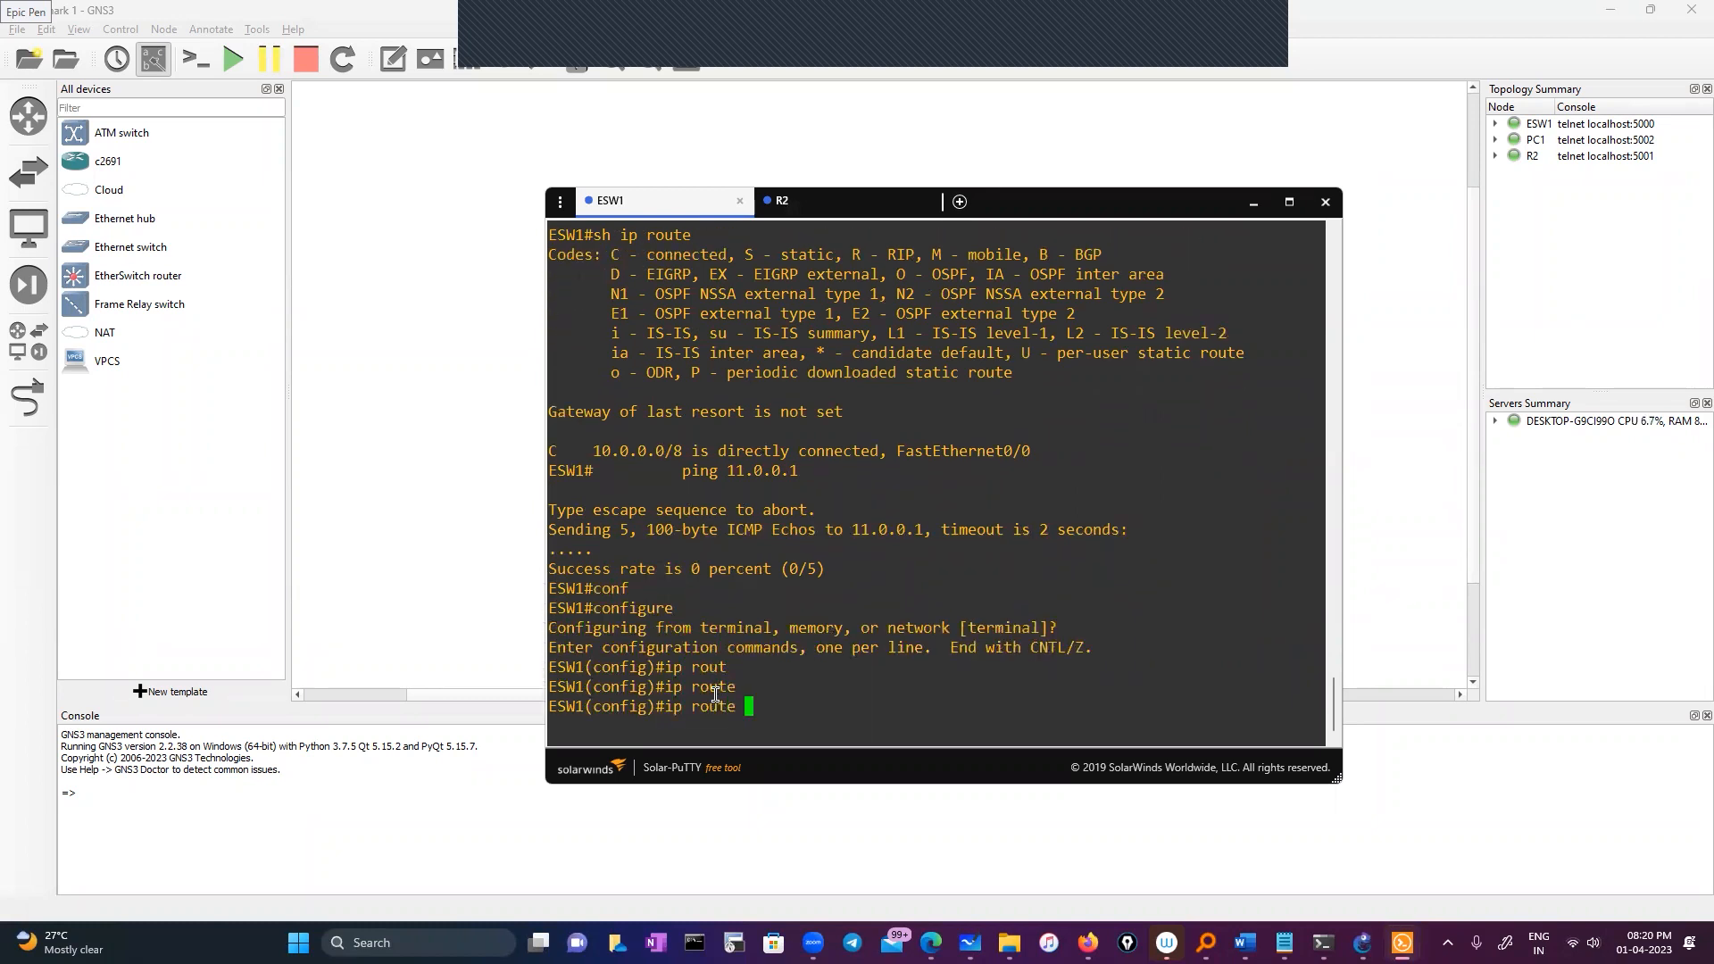
{"action": "type", "text": "10.0.0.2 255.255.255.255"}
{"action": "left_click_drag", "start_coordinate": [825, 706], "coordinate": [1016, 704]}
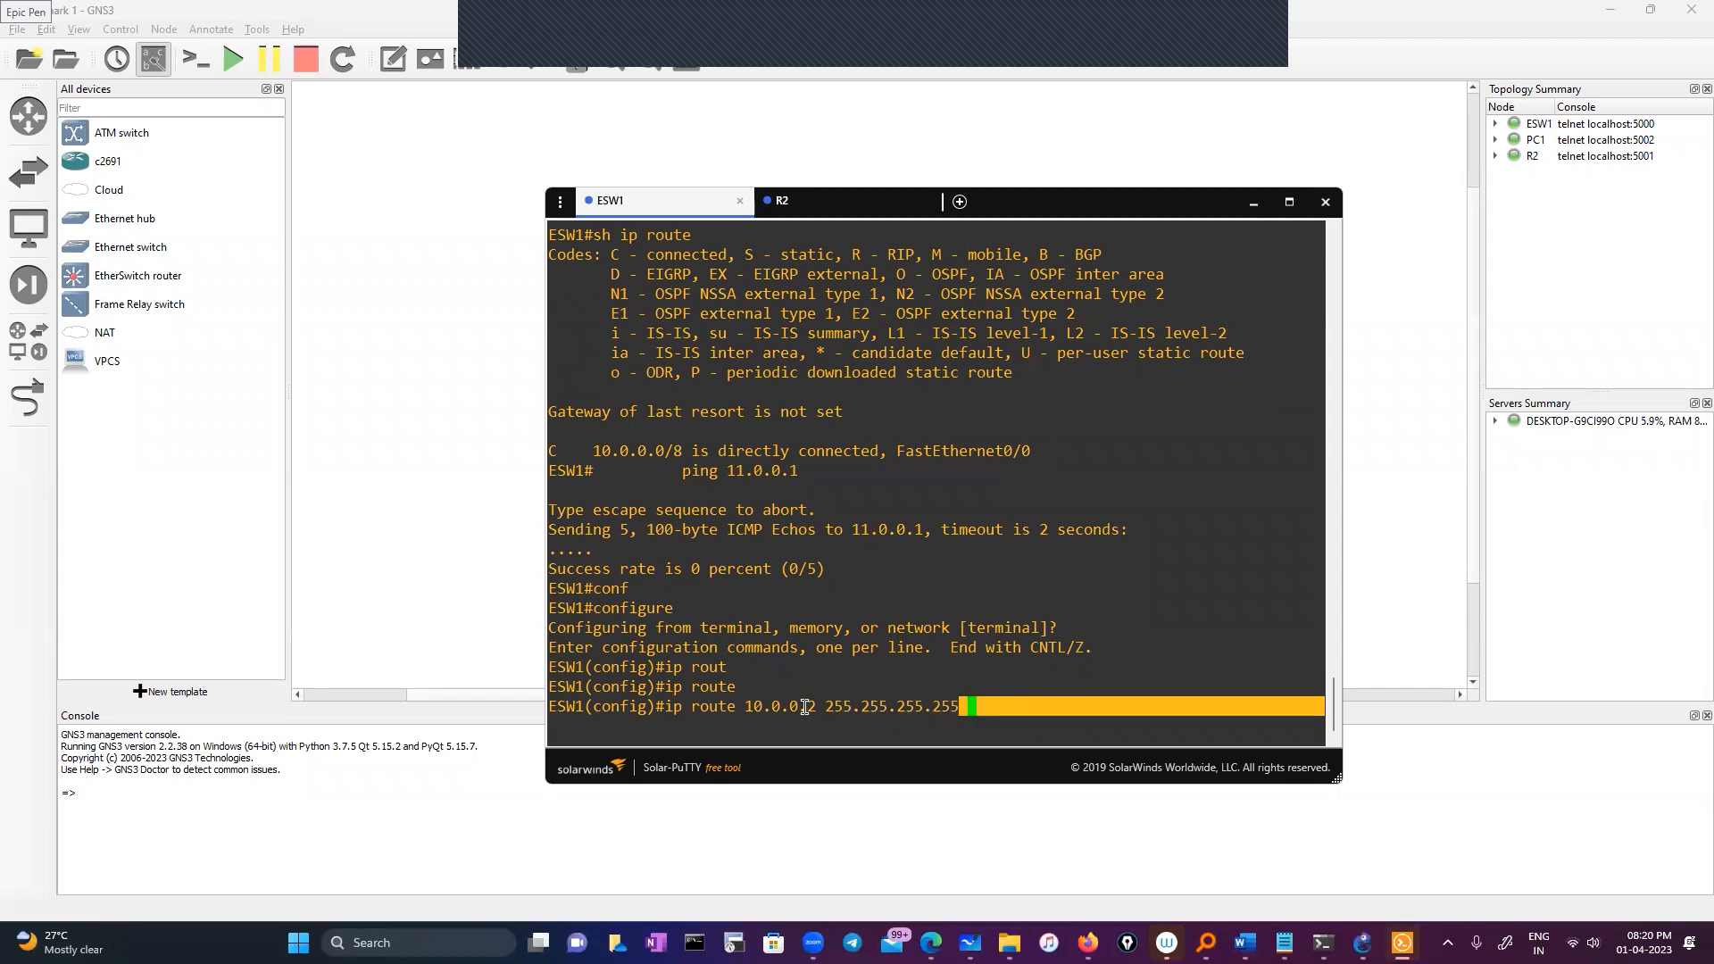
{"action": "left_click", "coordinate": [1021, 707]}
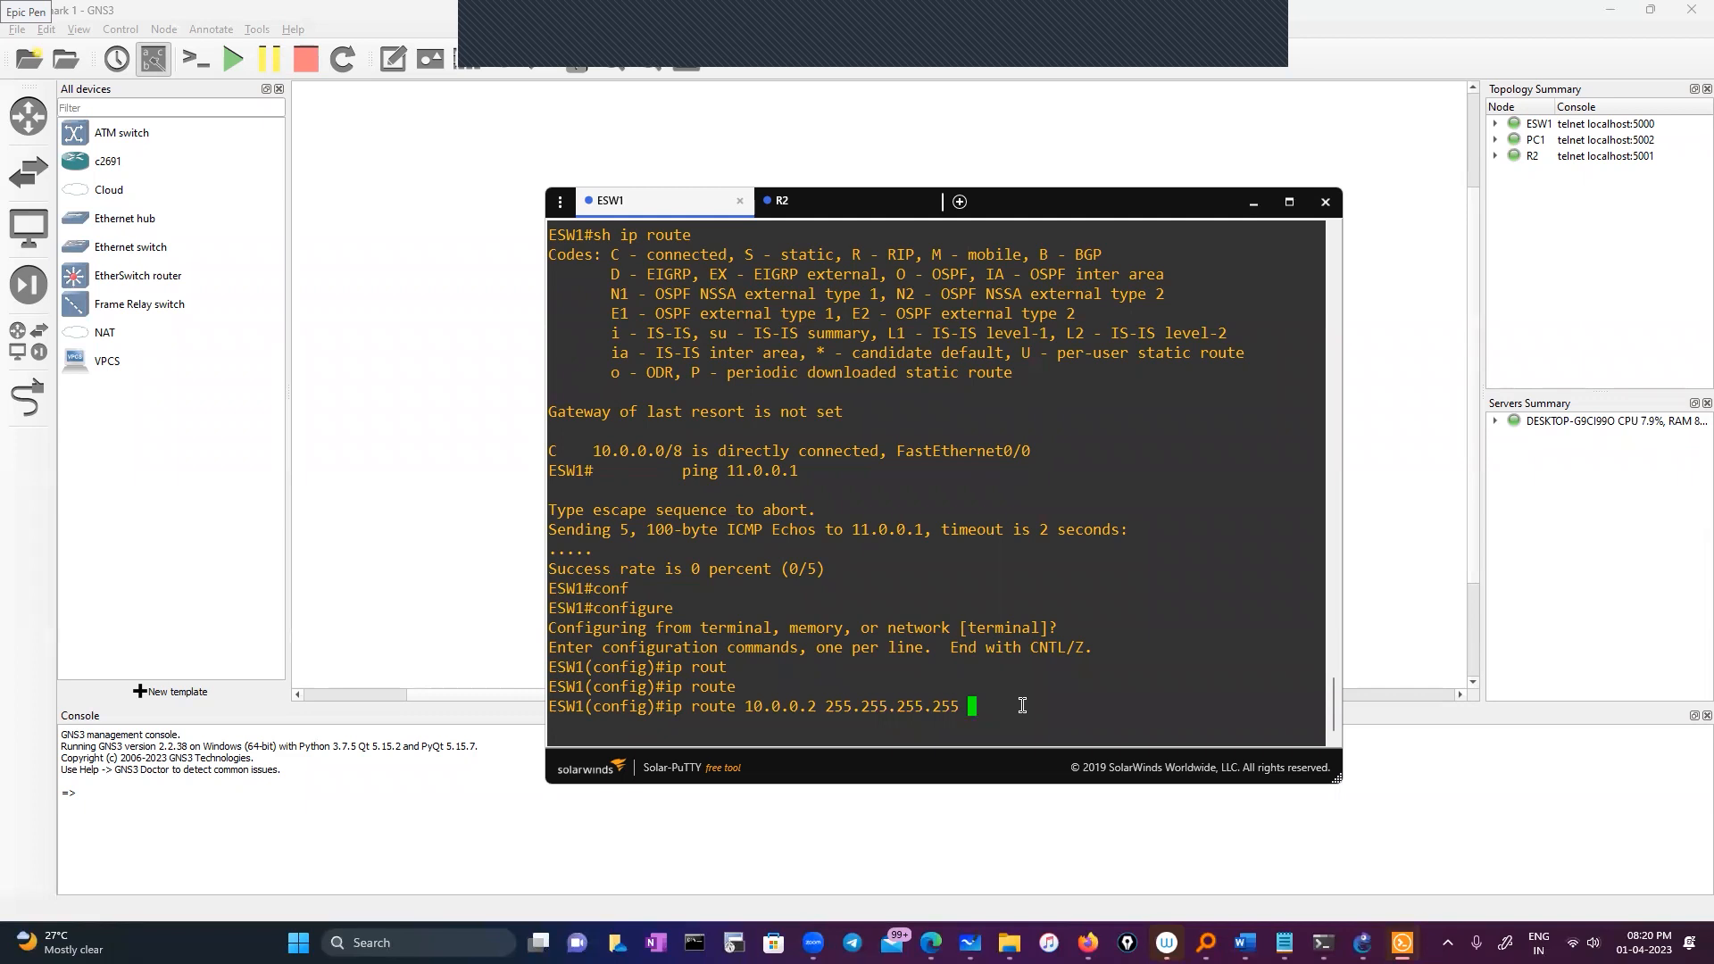
{"action": "type", "text": "10.0.0."}
{"action": "key", "text": "BackSpace"}
{"action": "key", "text": "BackSpace"}
{"action": "key", "text": "BackSpace"}
{"action": "key", "text": "BackSpace"}
{"action": "key", "text": "BackSpace"}
{"action": "key", "text": "BackSpace"}
{"action": "key", "text": "BackSpace"}
{"action": "key", "text": "BackSpace"}
{"action": "key", "text": "BackSpace"}
{"action": "key", "text": "BackSpace"}
{"action": "key", "text": "BackSpace"}
{"action": "key", "text": "BackSpace"}
{"action": "key", "text": "BackSpace"}
{"action": "key", "text": "BackSpace"}
{"action": "key", "text": "BackSpace"}
{"action": "key", "text": "BackSpace"}
{"action": "key", "text": "BackSpace"}
{"action": "key", "text": "BackSpace"}
{"action": "key", "text": "BackSpace"}
{"action": "key", "text": "BackSpace"}
{"action": "key", "text": "BackSpace"}
{"action": "key", "text": "BackSpace"}
{"action": "key", "text": "BackSpace"}
{"action": "key", "text": "BackSpace"}
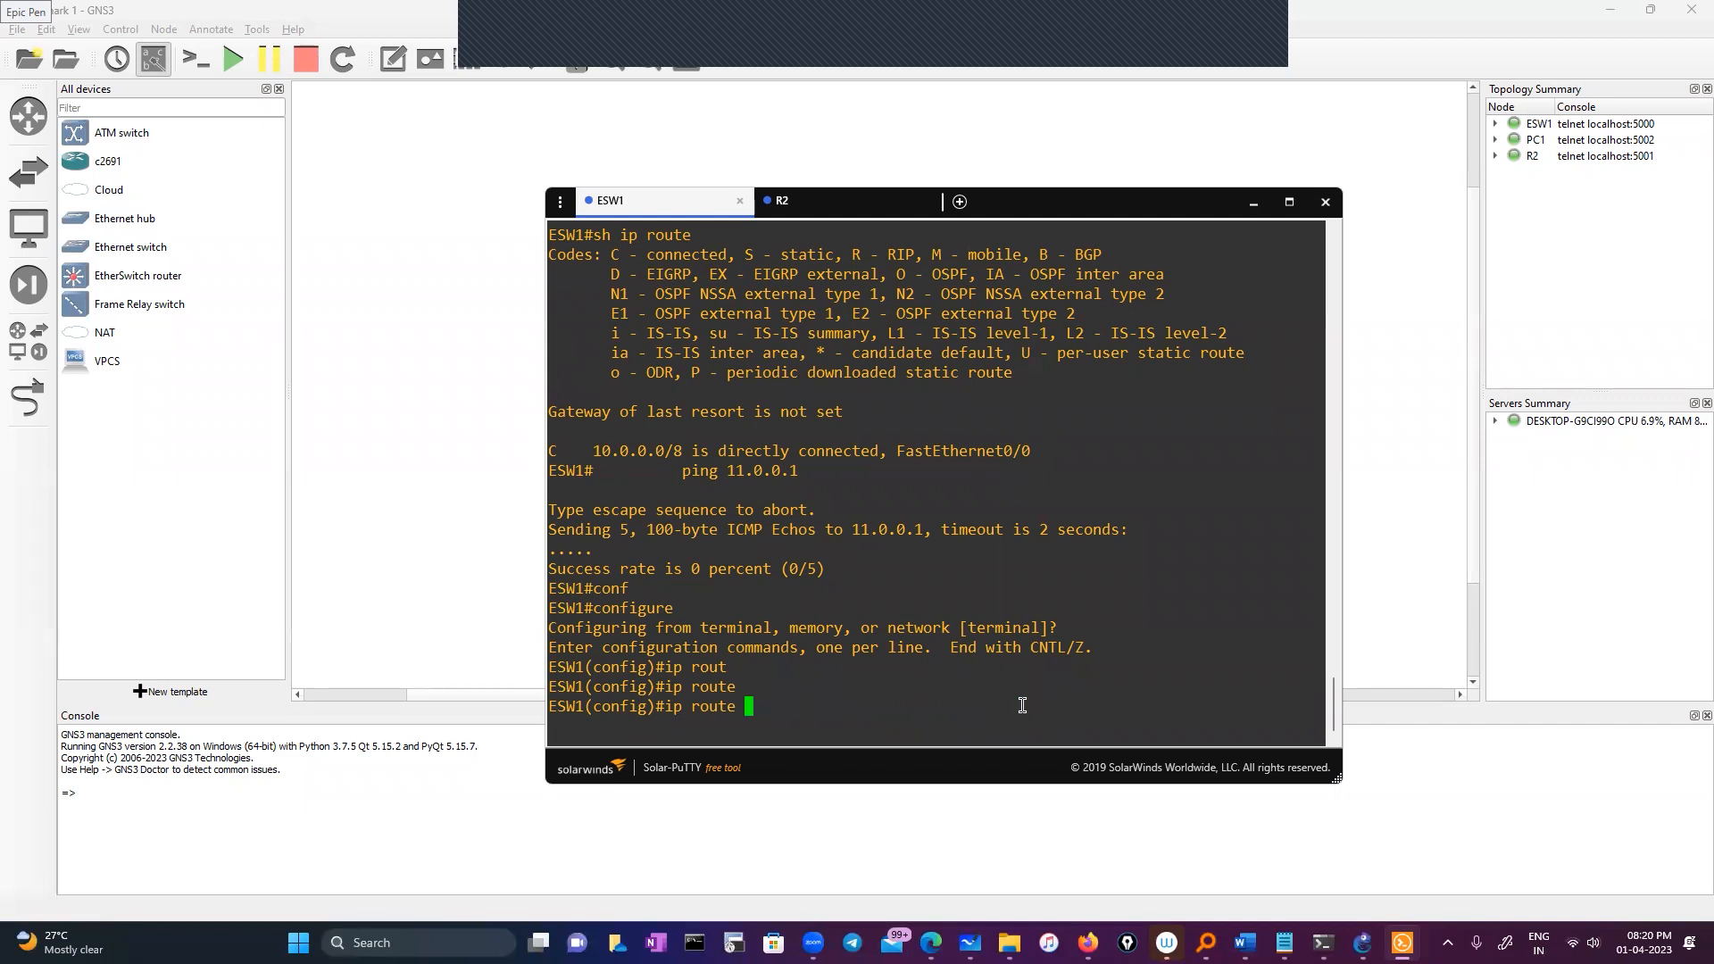
{"action": "type", "text": "11.0.0."}
{"action": "type", "text": "2"}
{"action": "left_click", "coordinate": [884, 203]}
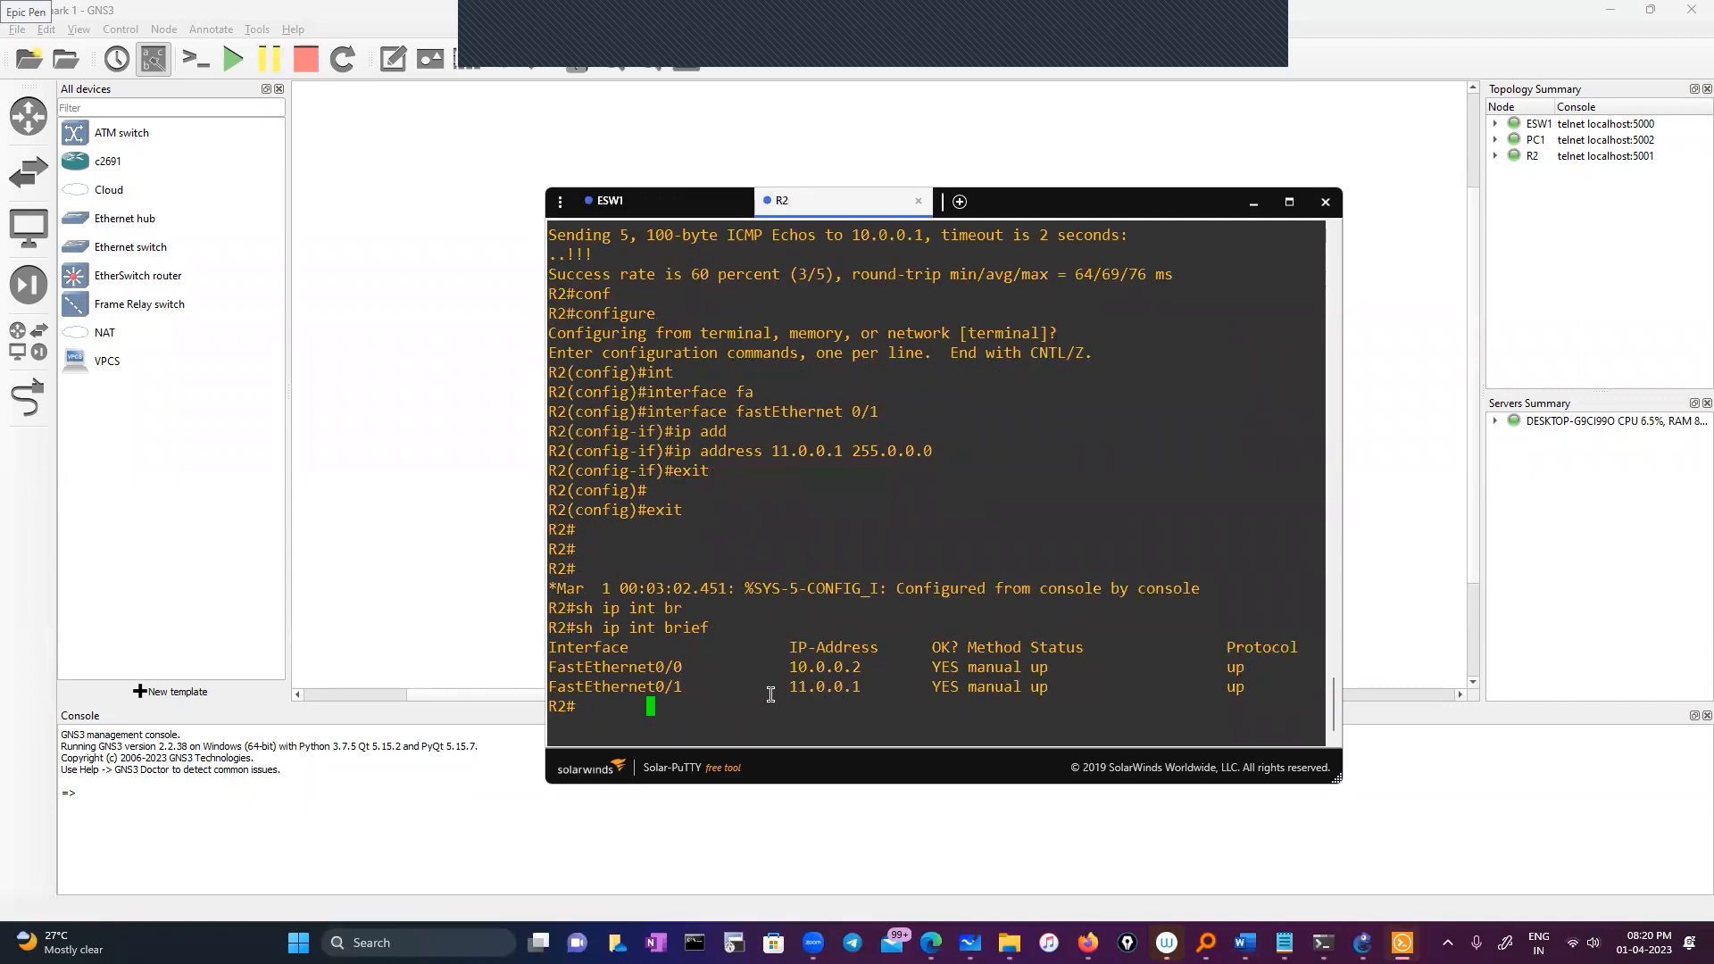
Show R2's running configuration for FastEthernet0/1, confirming its 11.0.0.1 address
{"action": "type", "text": "sh run"}
{"action": "key", "text": "Tab"}
{"action": "type", "text": "in"}
{"action": "key", "text": "Tab"}
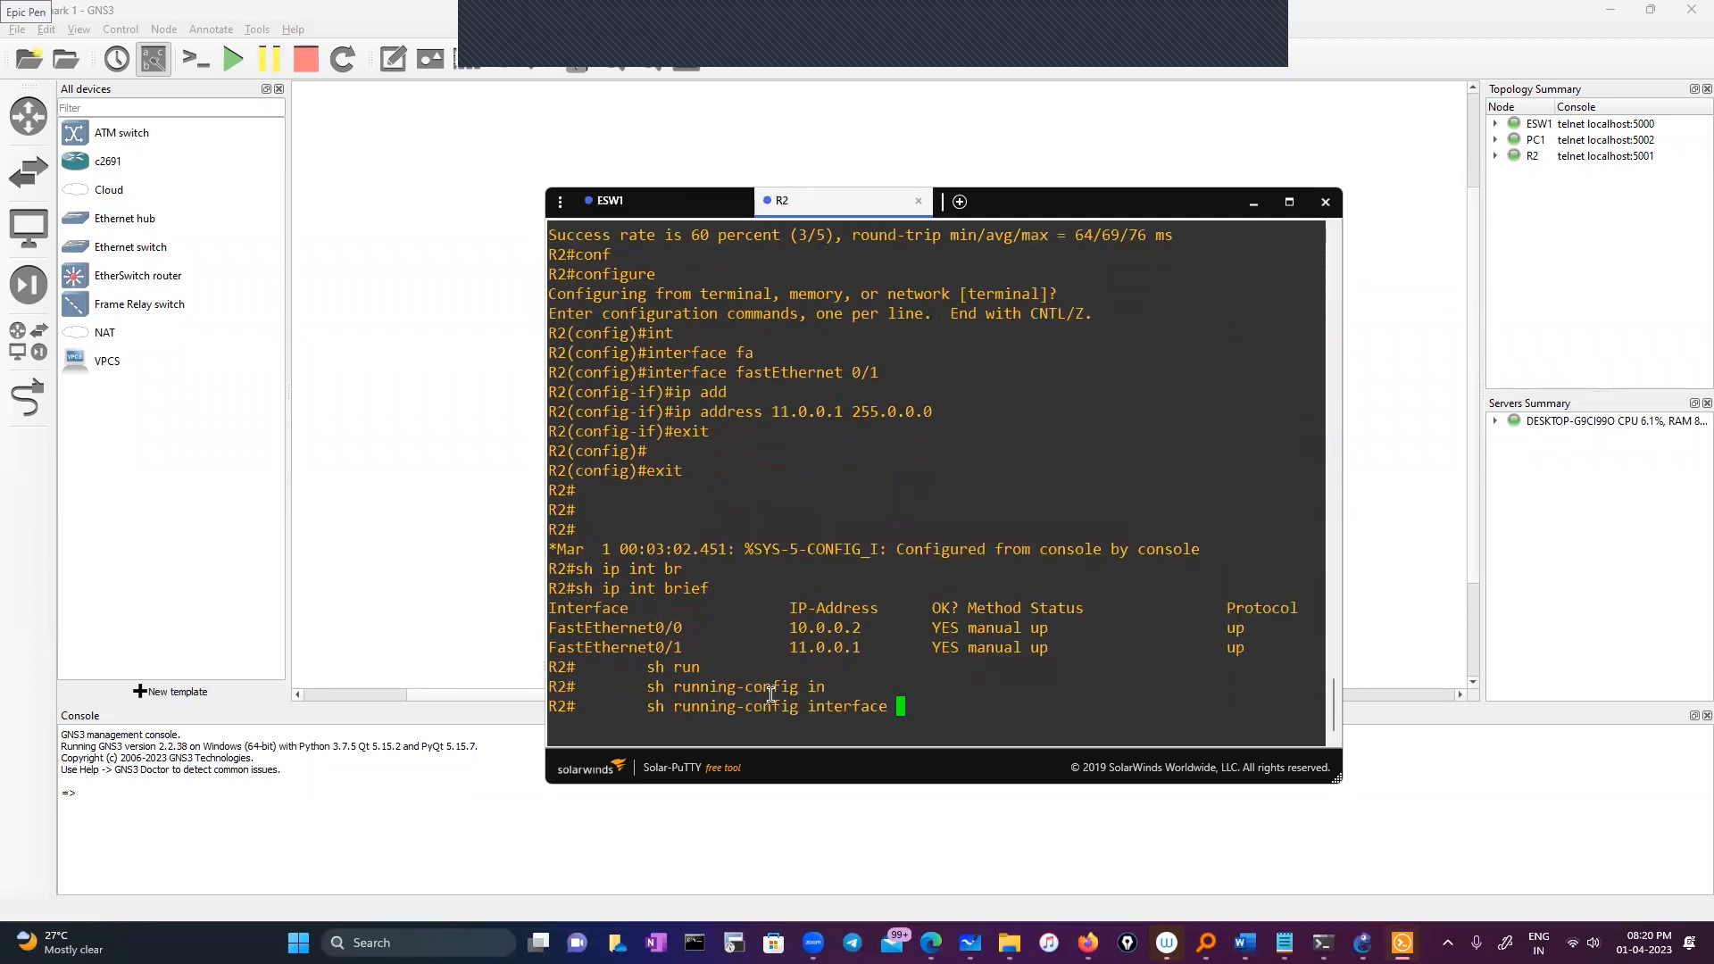
{"action": "double_click", "coordinate": [654, 647]}
{"action": "right_click", "coordinate": [654, 648]}
{"action": "key", "text": "Return"}
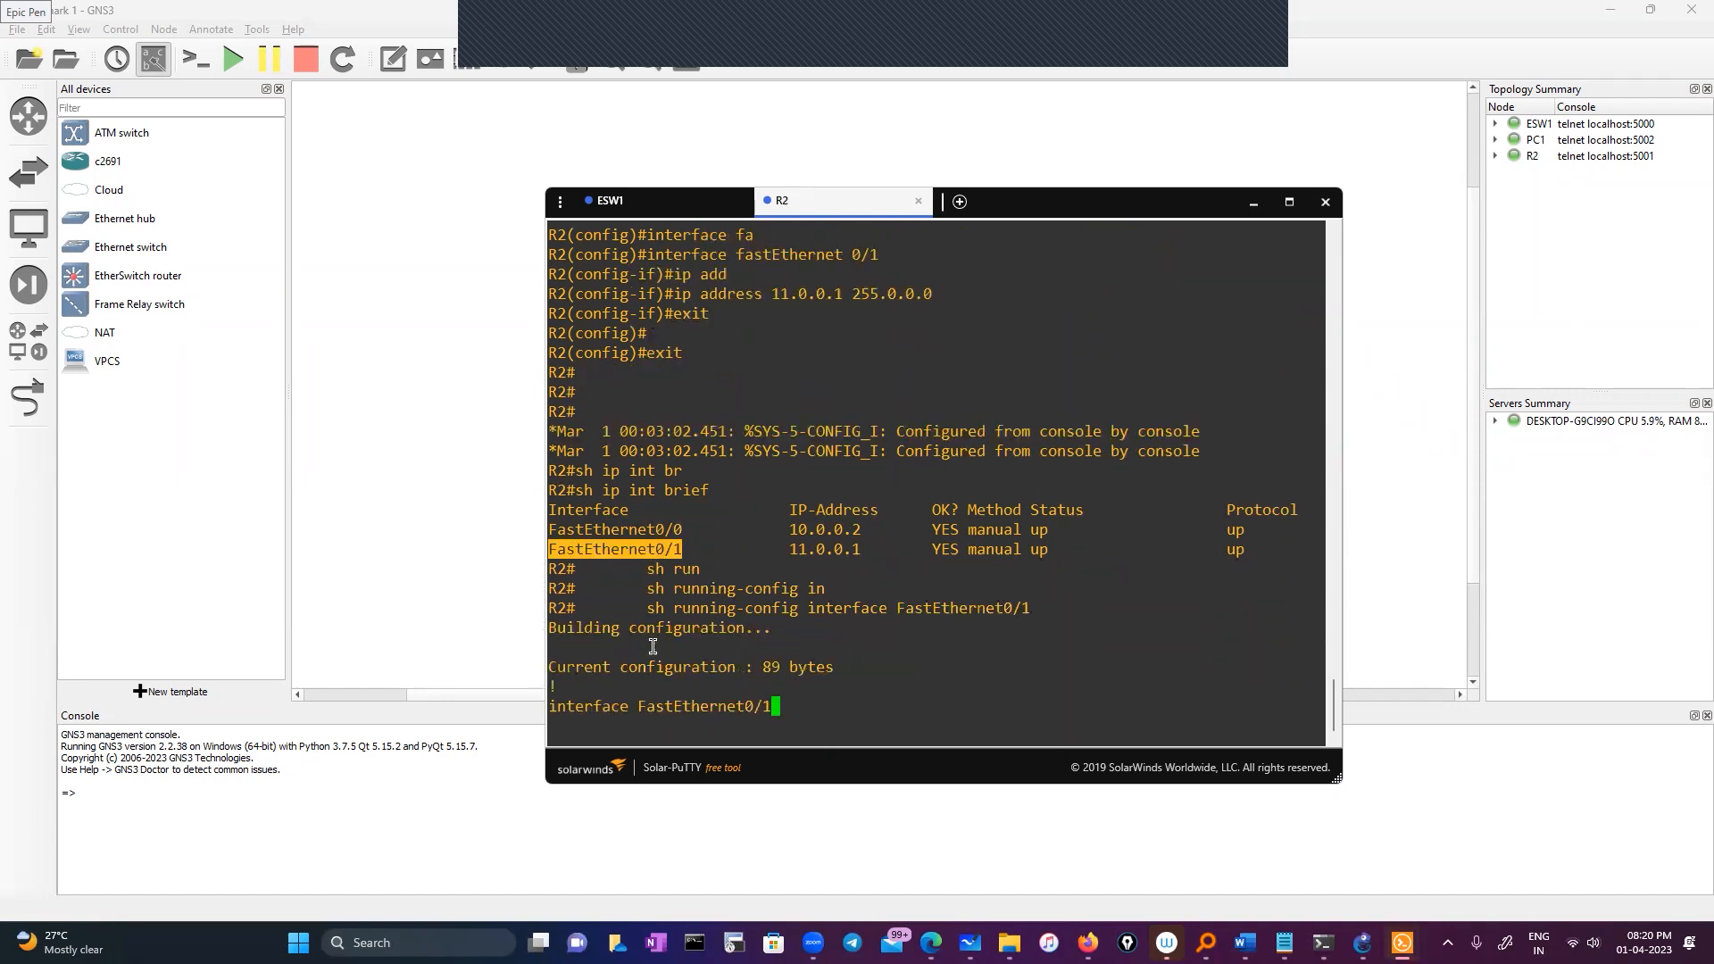
{"action": "double_click", "coordinate": [662, 608]}
{"action": "key", "text": "ctrl+c"}
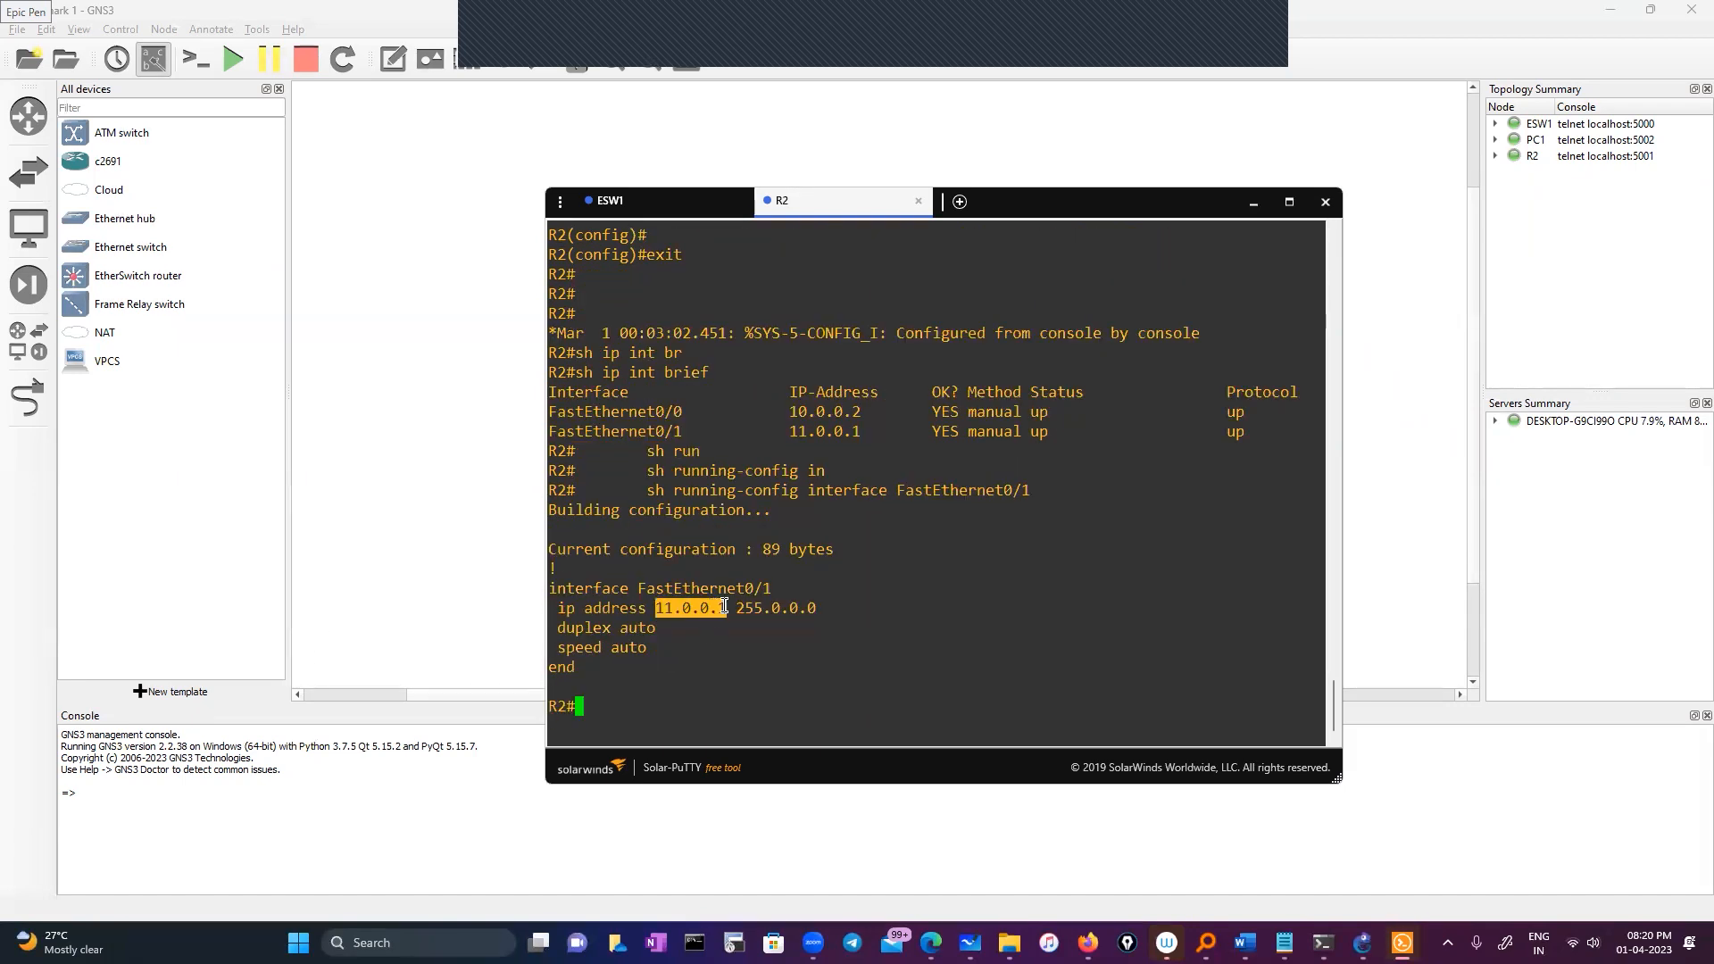
Complete the ESW1 static route 11.0.0.0 255.0.0.0 via 10.0.0.2 and exit configuration
{"action": "left_click", "coordinate": [635, 205]}
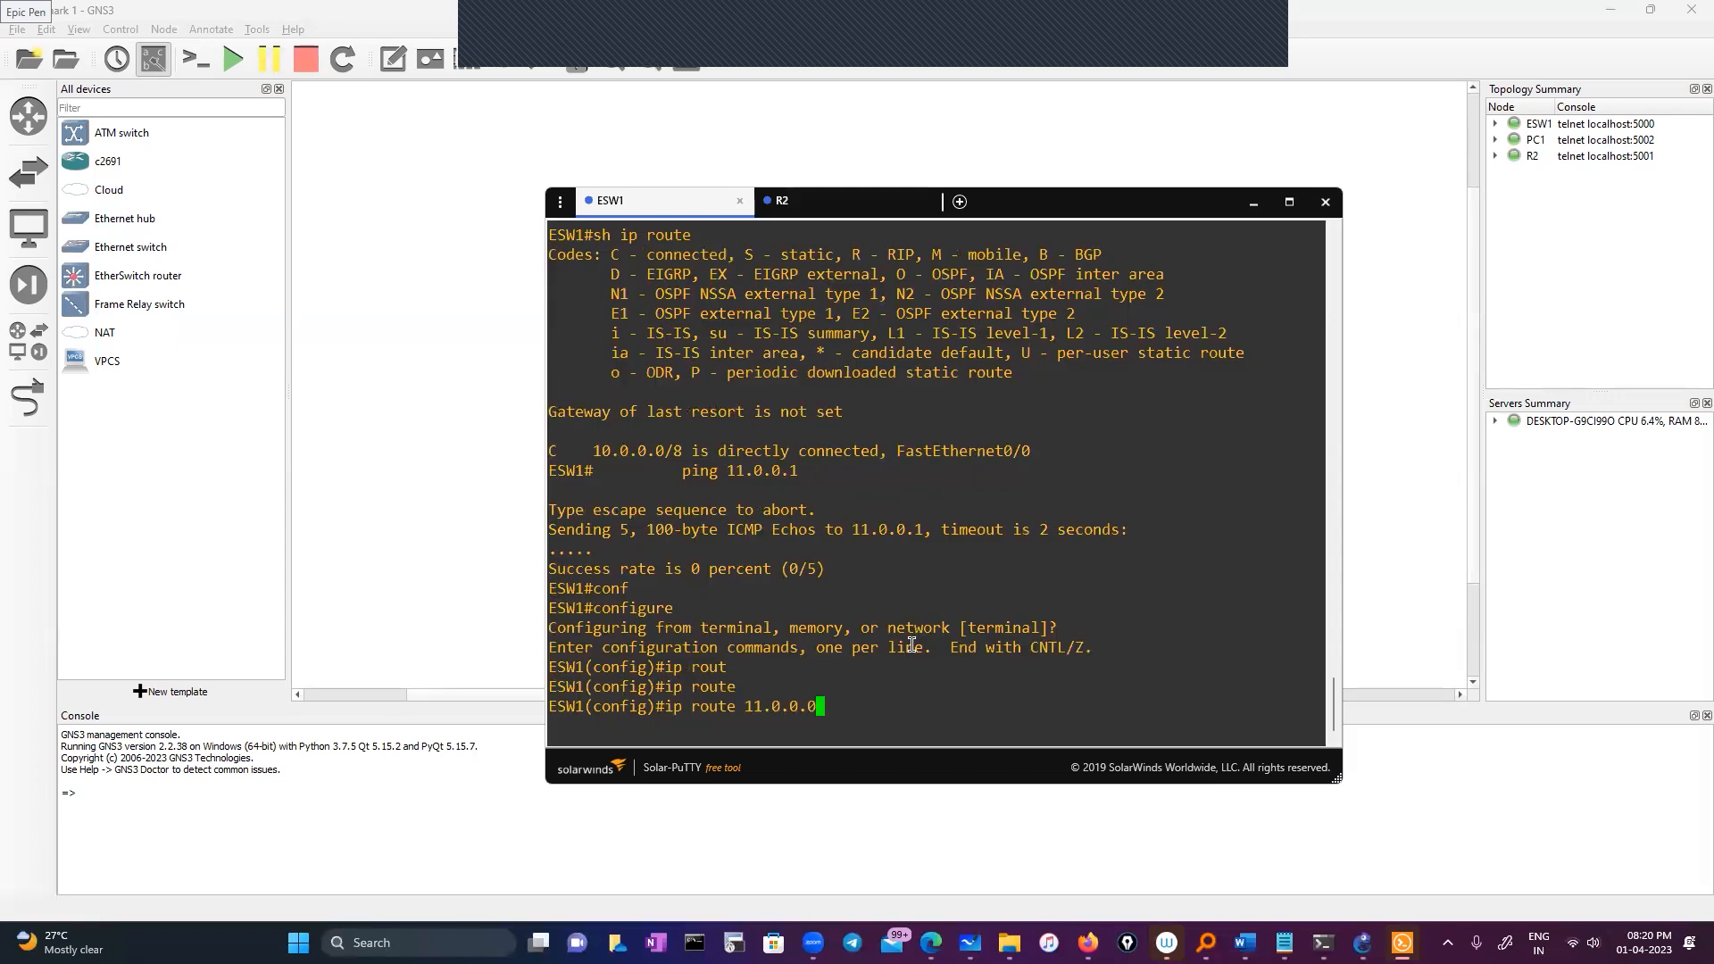
{"action": "type", "text": "255.0.0.0 ?"}
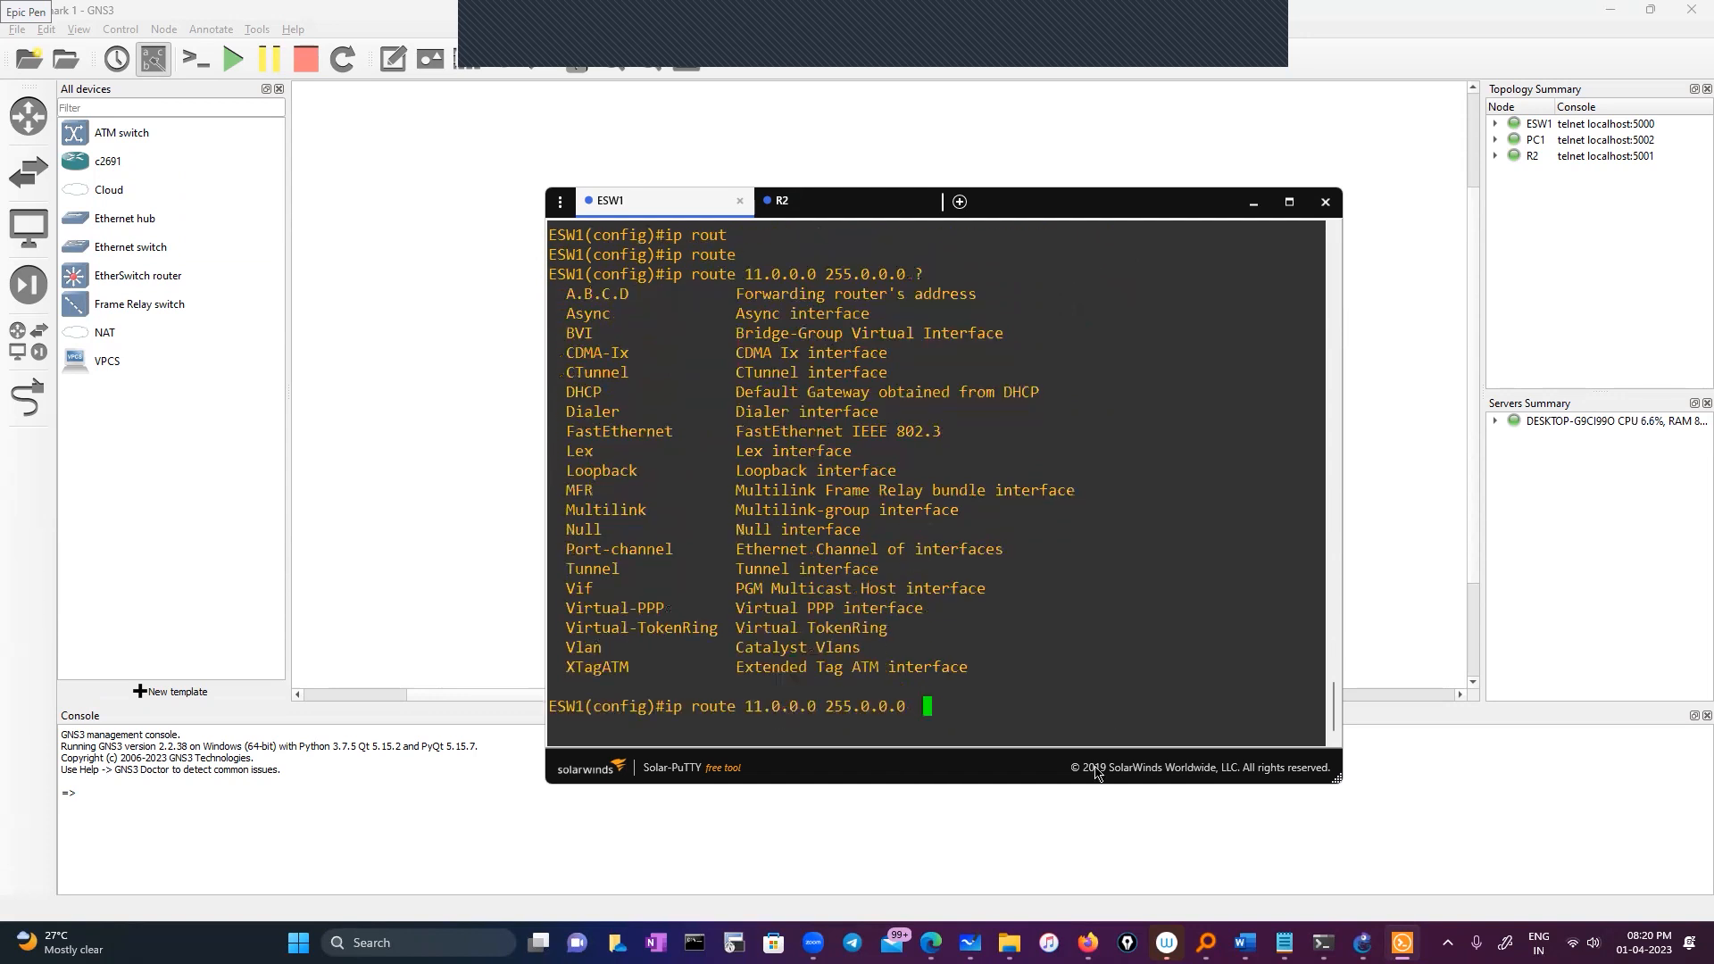
{"action": "type", "text": "10.0.0.2"}
{"action": "key", "text": "Return"}
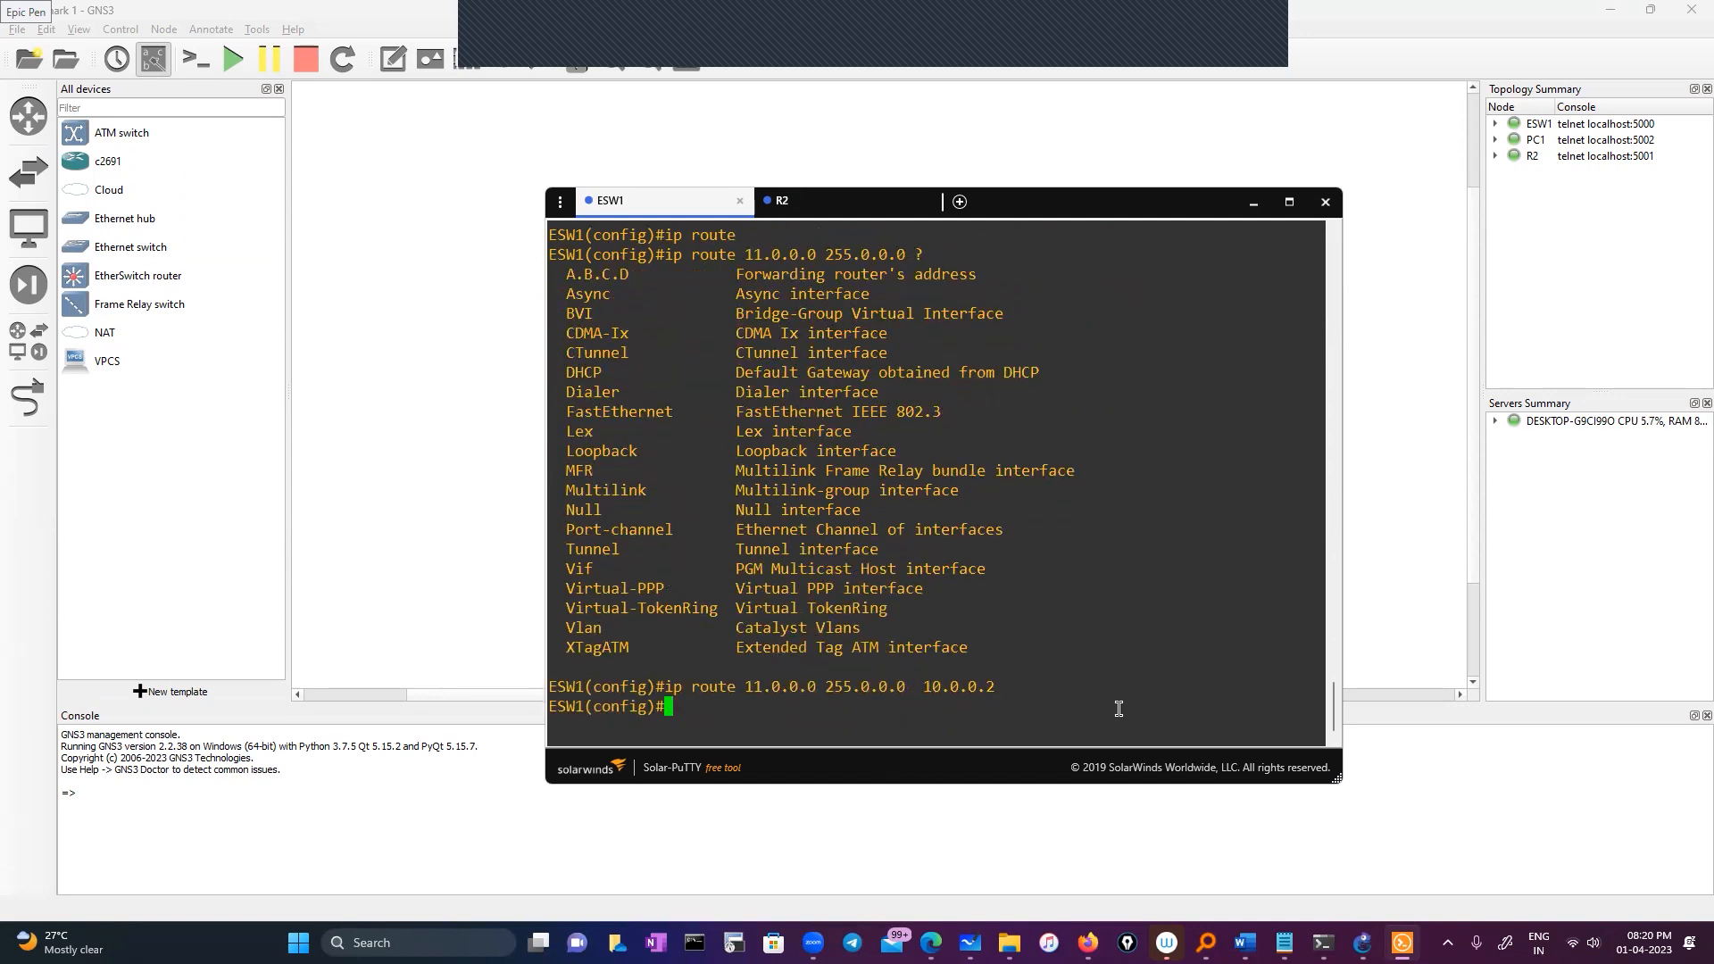
{"action": "type", "text": "exit"}
{"action": "key", "text": "Return"}
{"action": "key", "text": "Return"}
{"action": "key", "text": "Return"}
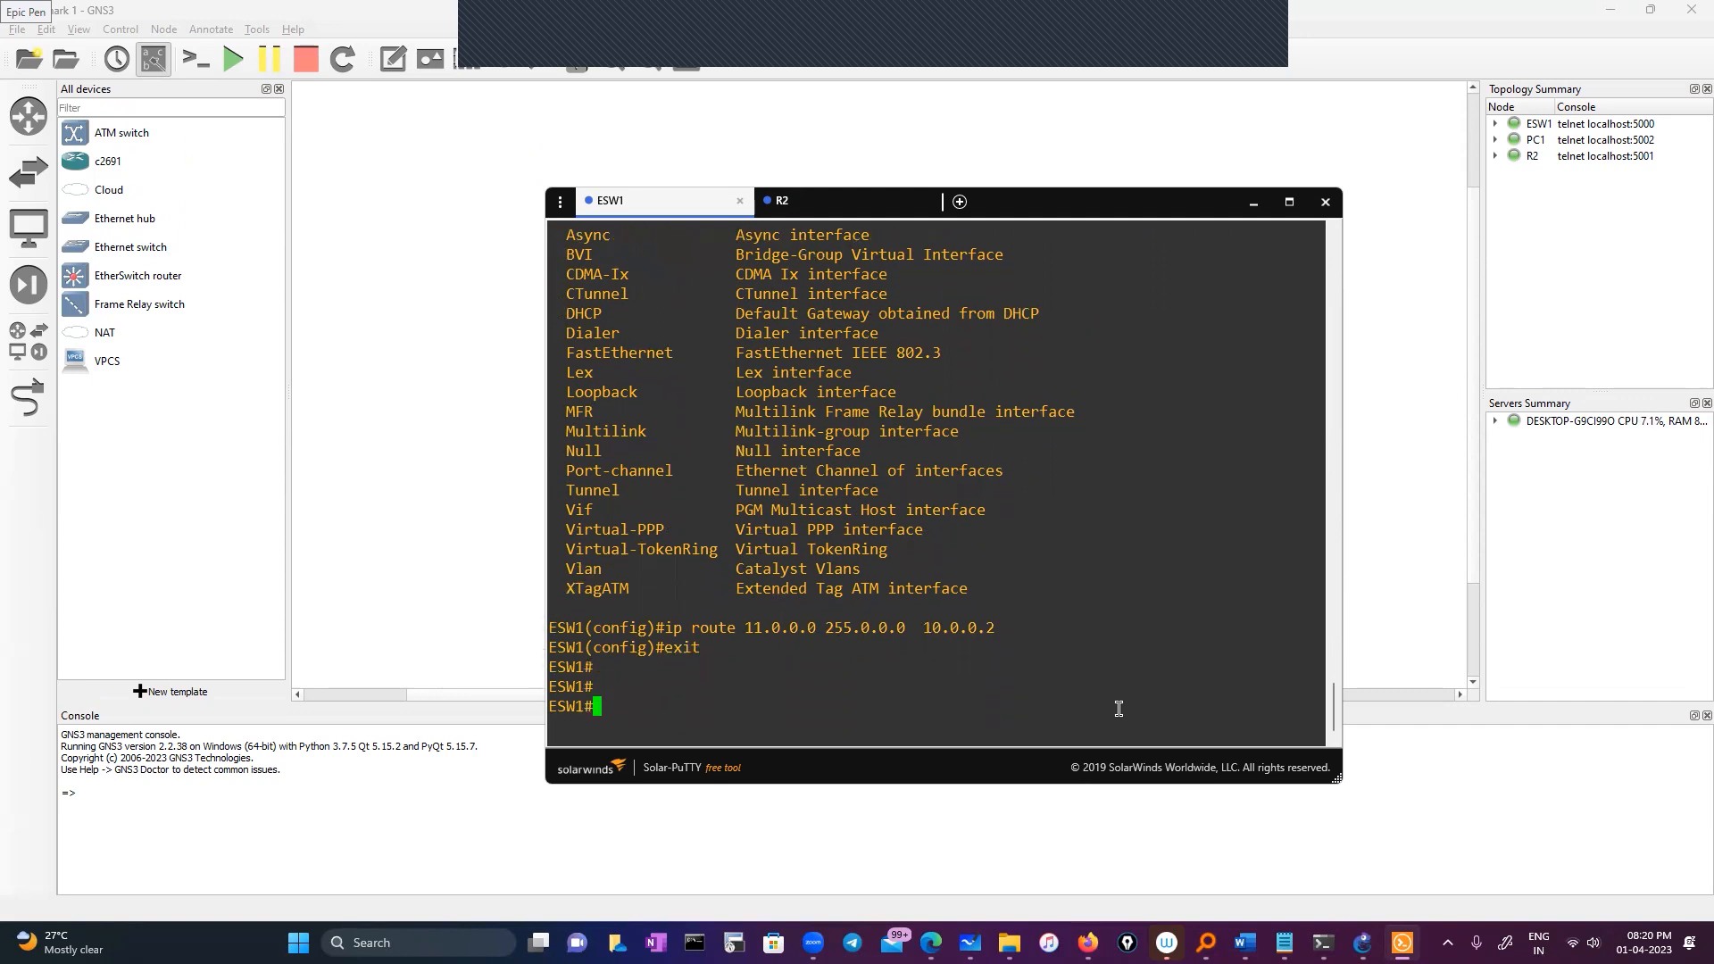
On ESW1, run 'sh ip route 11.0.0.1' to confirm the static route via 10.0.0.2
{"action": "type", "text": "sh ip rou"}
{"action": "key", "text": "Tab"}
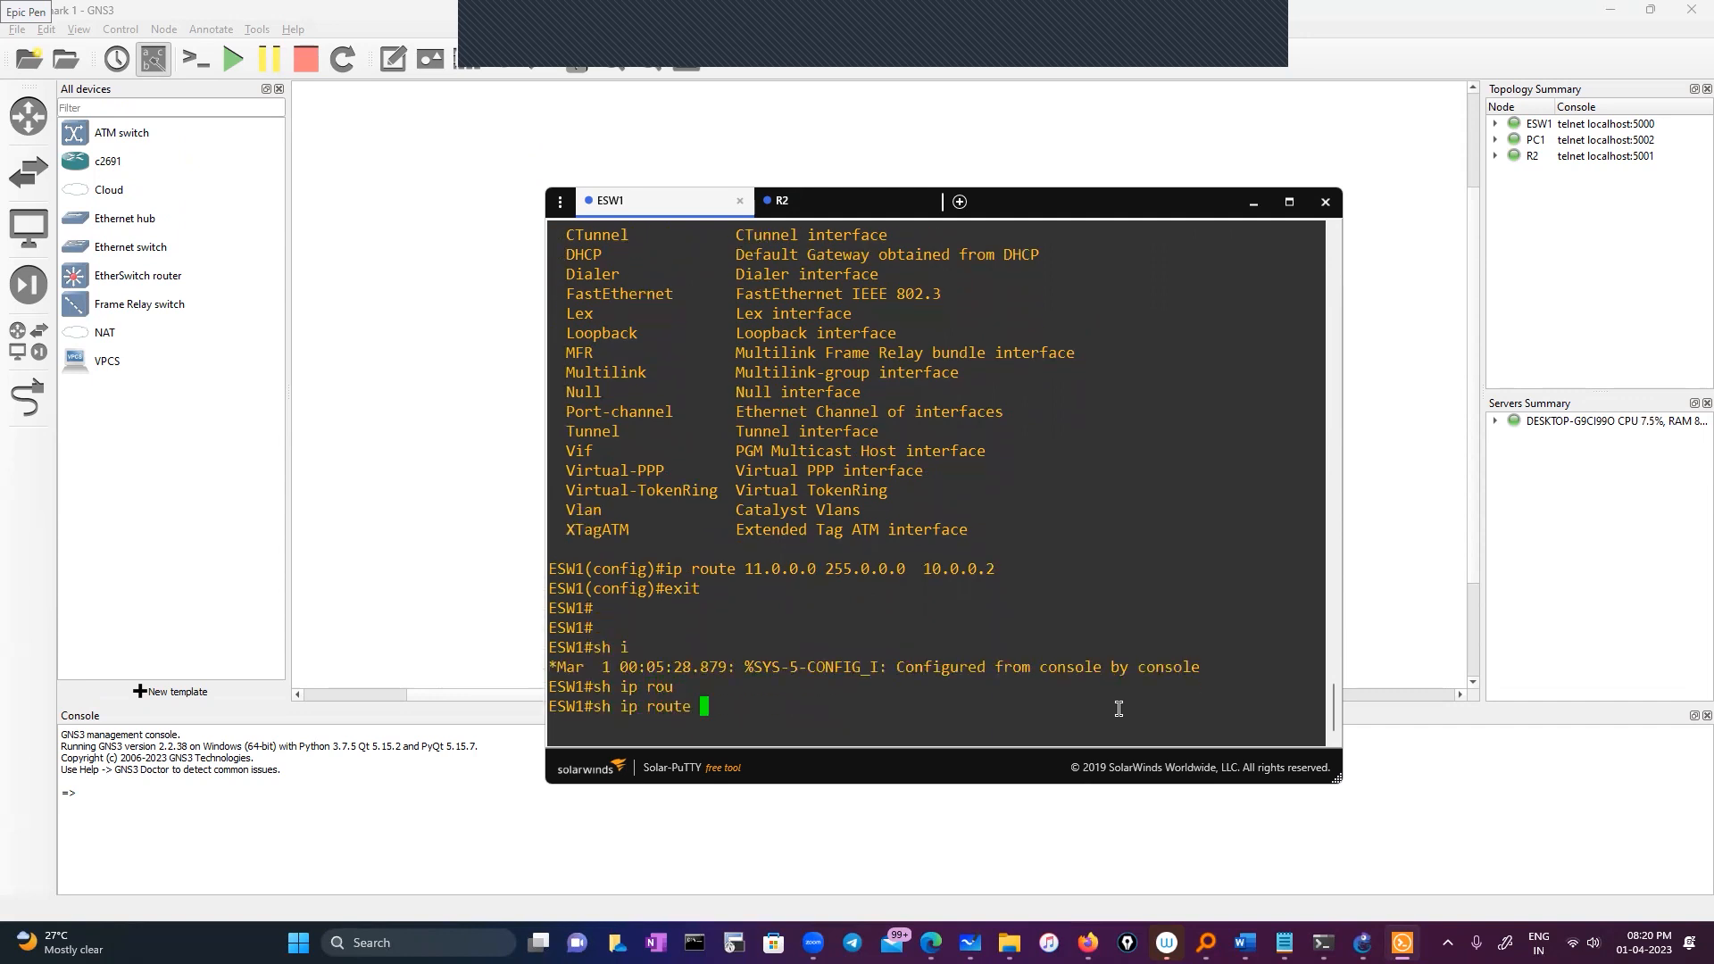
{"action": "double_click", "coordinate": [793, 571]}
{"action": "right_click", "coordinate": [936, 656]}
{"action": "key", "text": "BackSpace"}
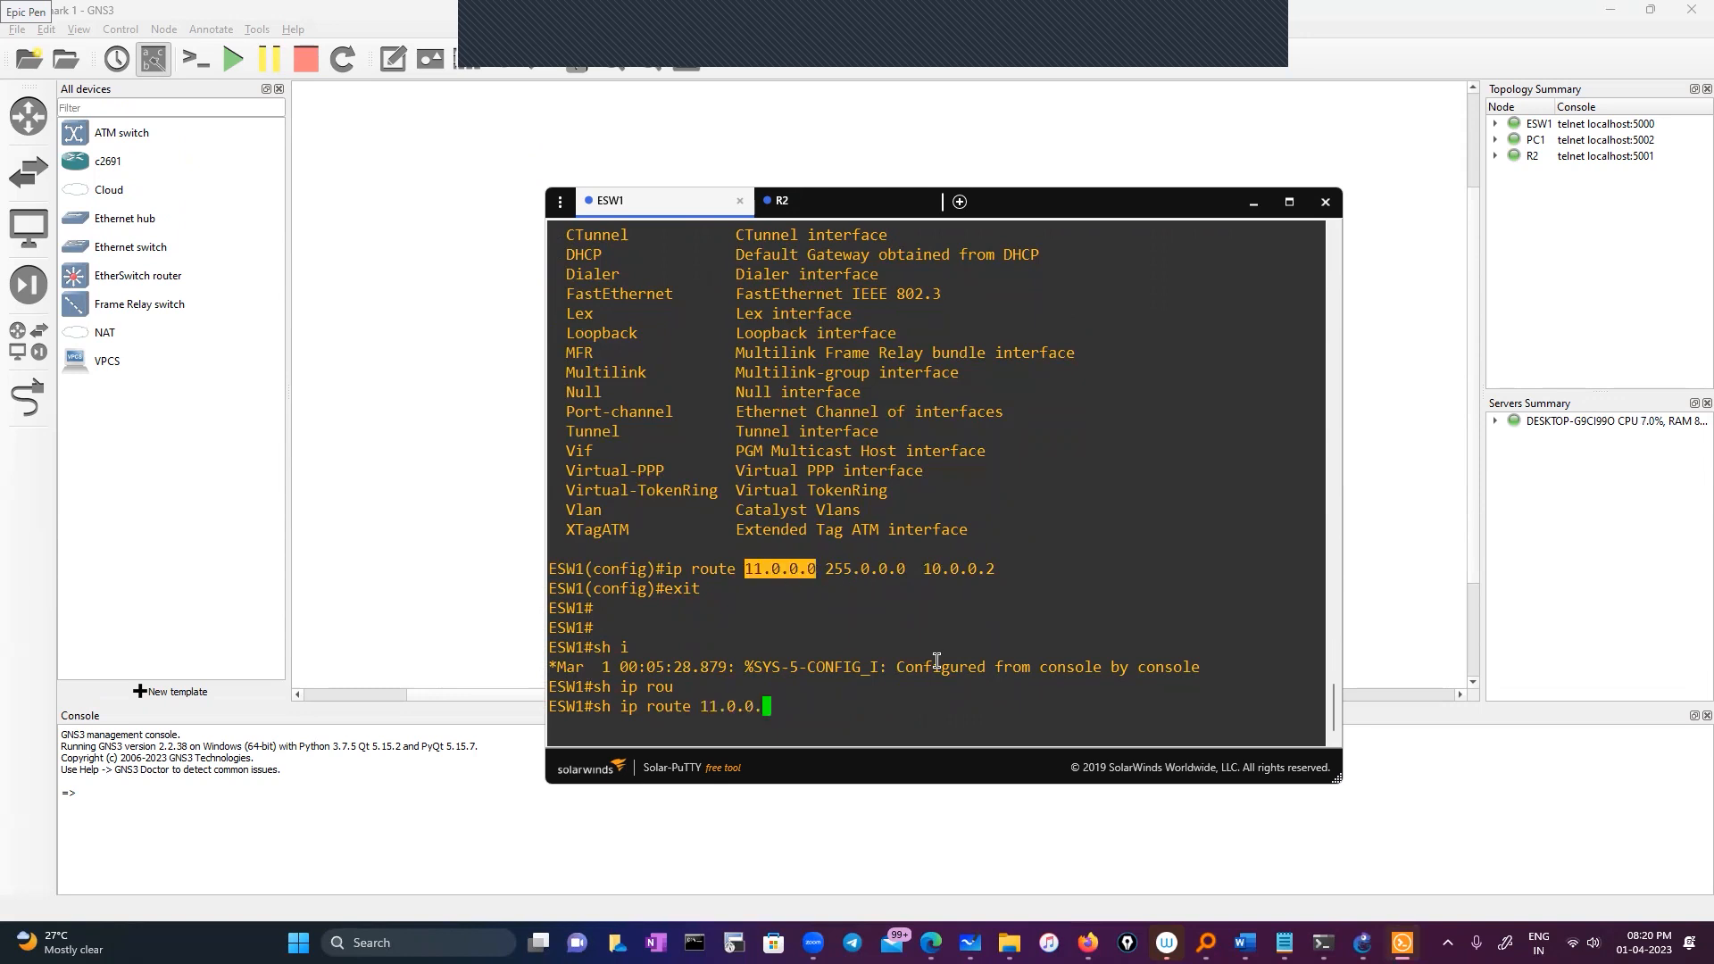
{"action": "type", "text": "1"}
{"action": "key", "text": "Return"}
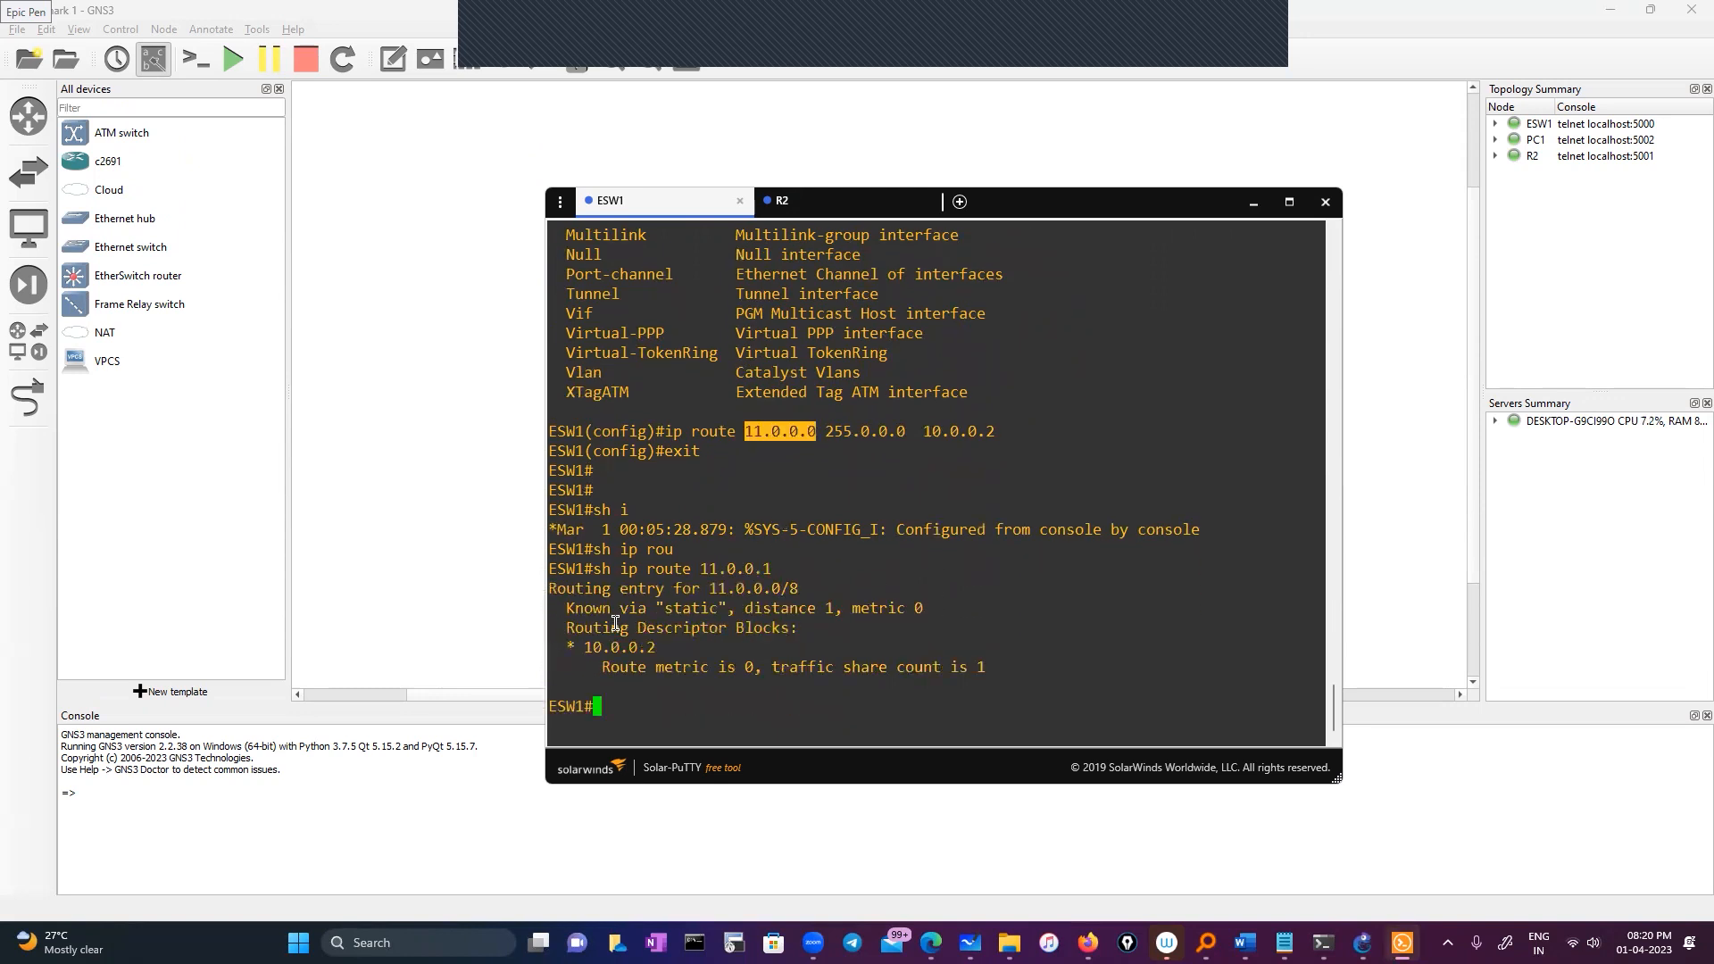
{"action": "left_click_drag", "start_coordinate": [568, 647], "coordinate": [656, 647]}
{"action": "left_click", "coordinate": [697, 706]}
Ping 11.0.0.1 from ESW1 and confirm 100 percent success (5/5)
{"action": "type", "text": "ping"}
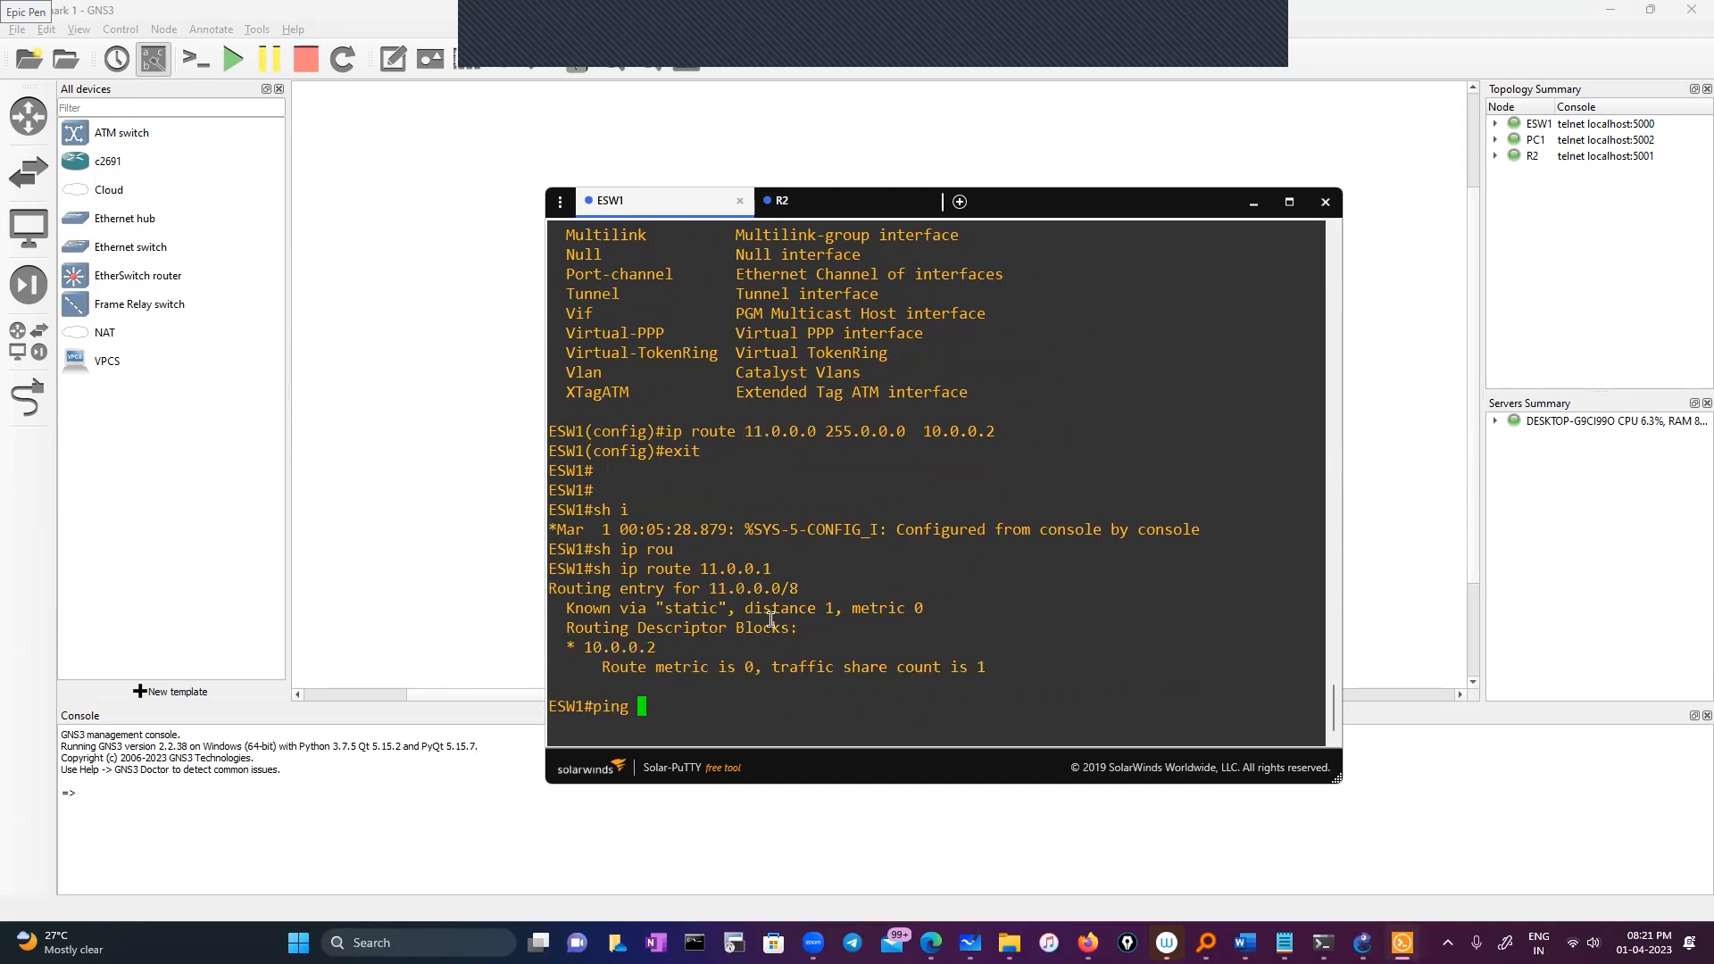
{"action": "scroll", "coordinate": [770, 619], "scroll_direction": "up", "scroll_amount": 5}
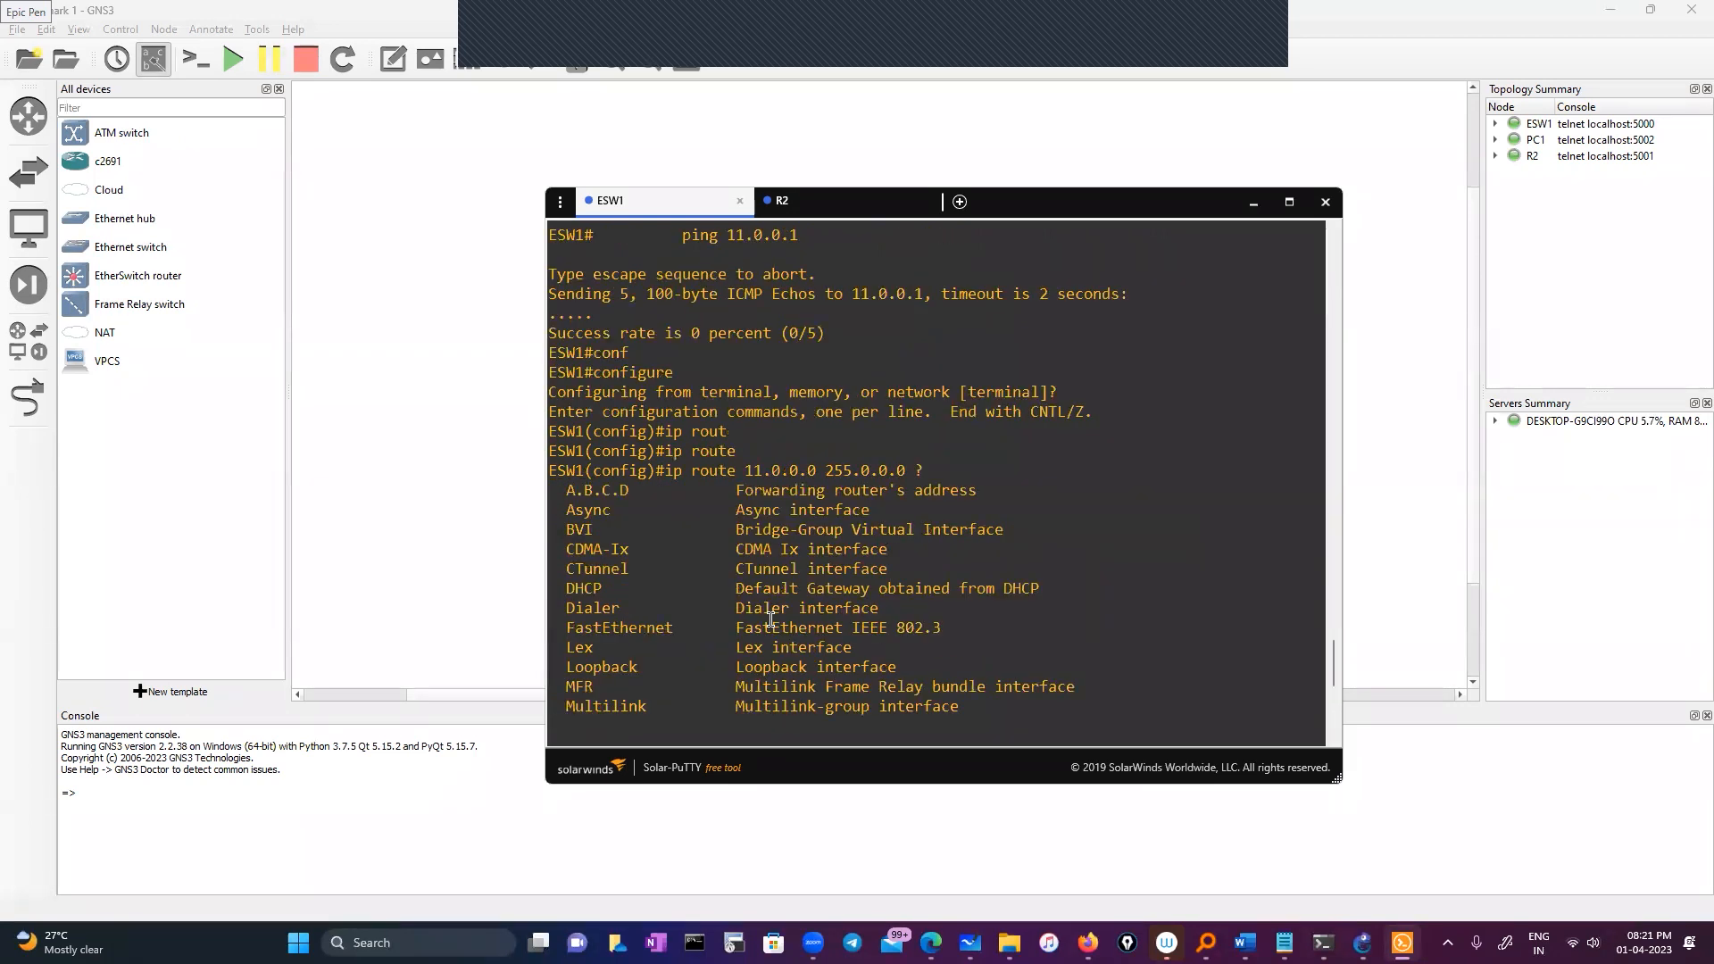
{"action": "double_click", "coordinate": [916, 295]}
{"action": "right_click", "coordinate": [884, 492]}
{"action": "key", "text": "Return"}
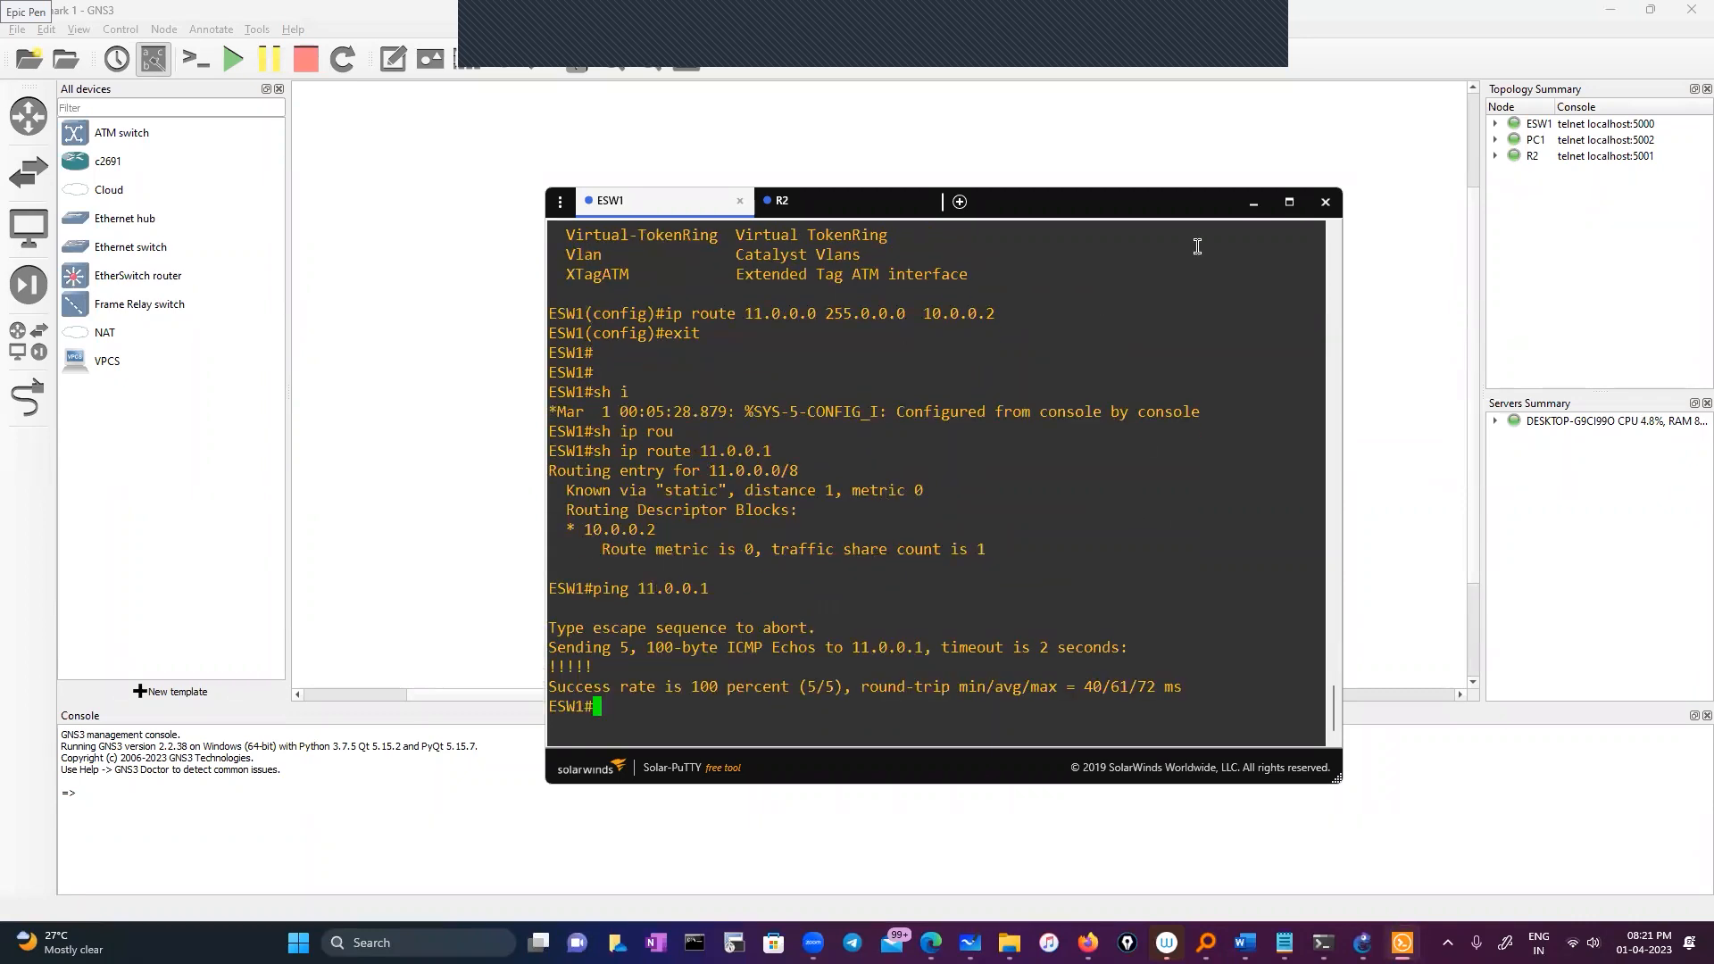
{"action": "left_click", "coordinate": [1051, 203]}
{"action": "left_click_drag", "start_coordinate": [1051, 204], "coordinate": [948, 367]}
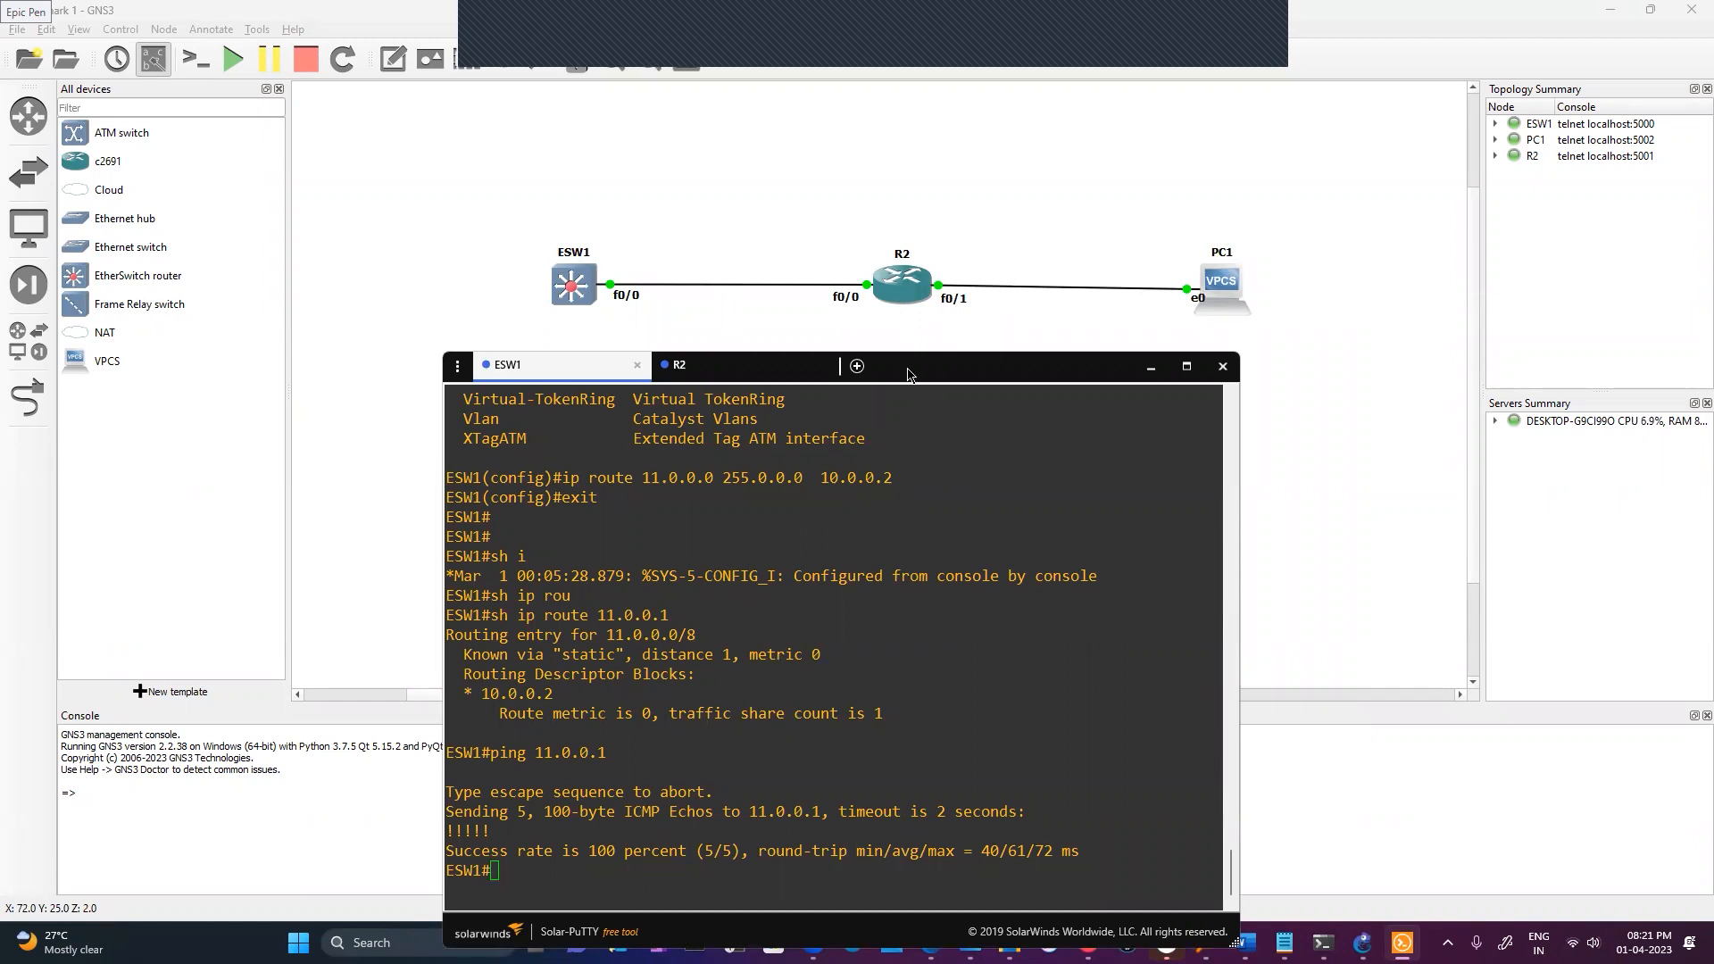
Start a packet capture on the ESW1 f0/0–R2 f0/0 link using the default file name
{"action": "mouse_move", "coordinate": [958, 375]}
{"action": "left_mouse_down"}
{"action": "mouse_move", "coordinate": [932, 217]}
{"action": "mouse_move", "coordinate": [930, 363]}
{"action": "left_mouse_up"}
{"action": "right_click", "coordinate": [614, 284]}
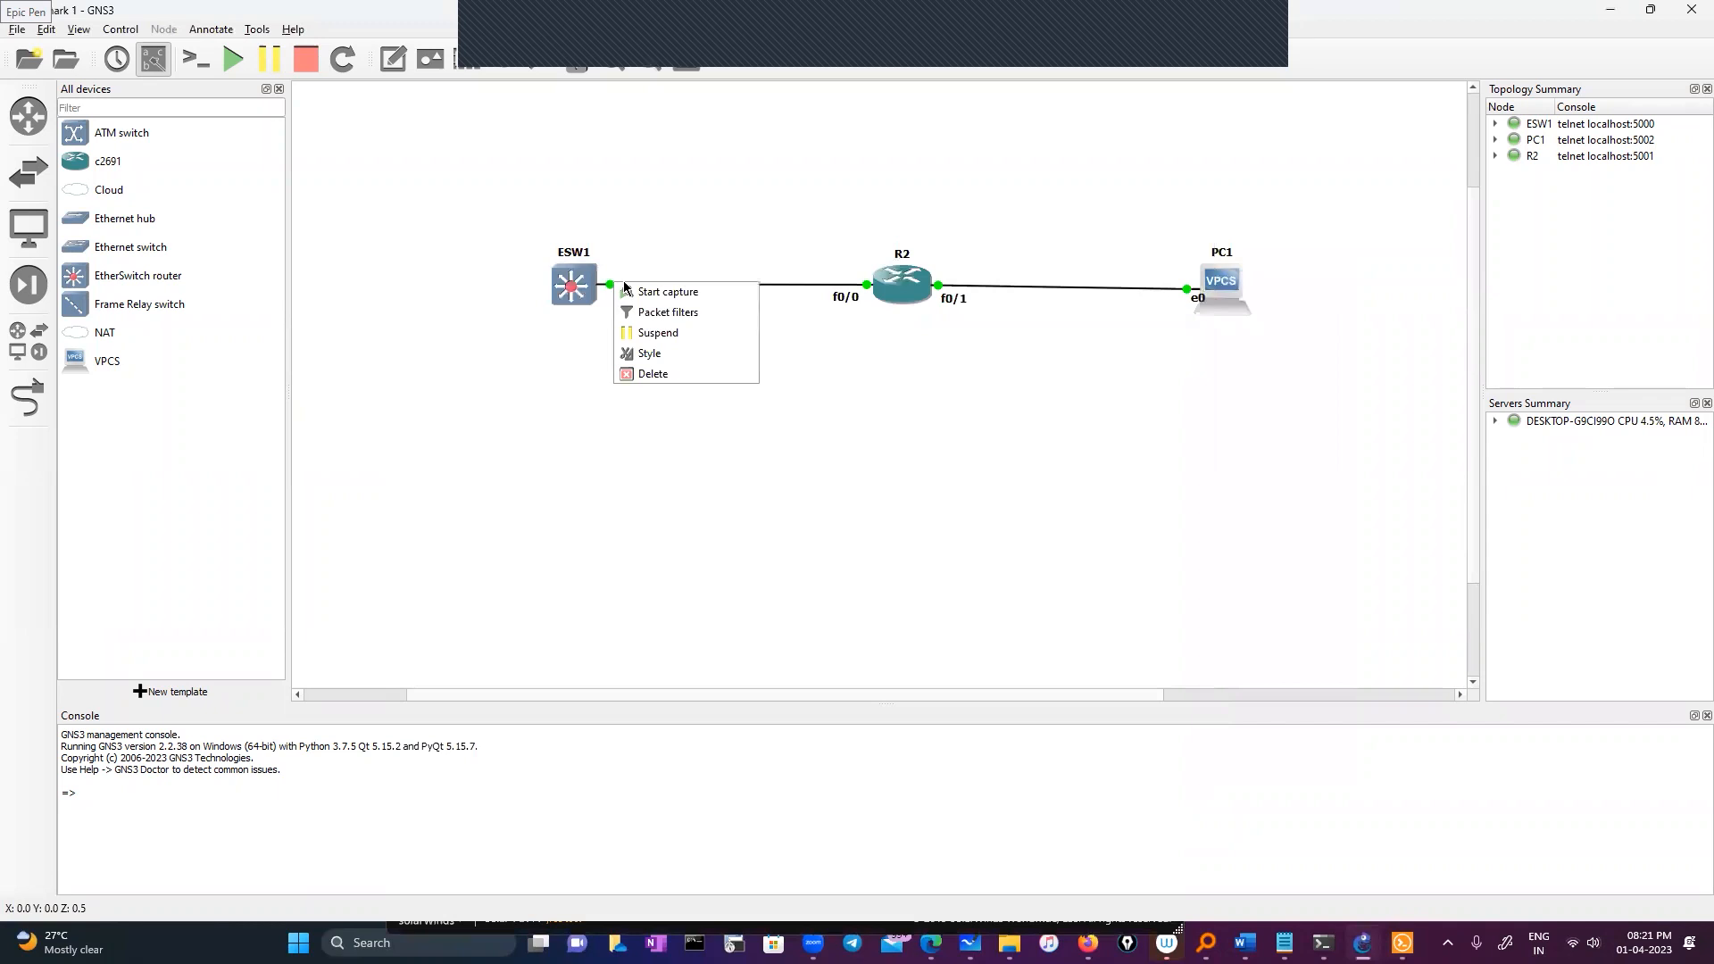
{"action": "left_click", "coordinate": [671, 294]}
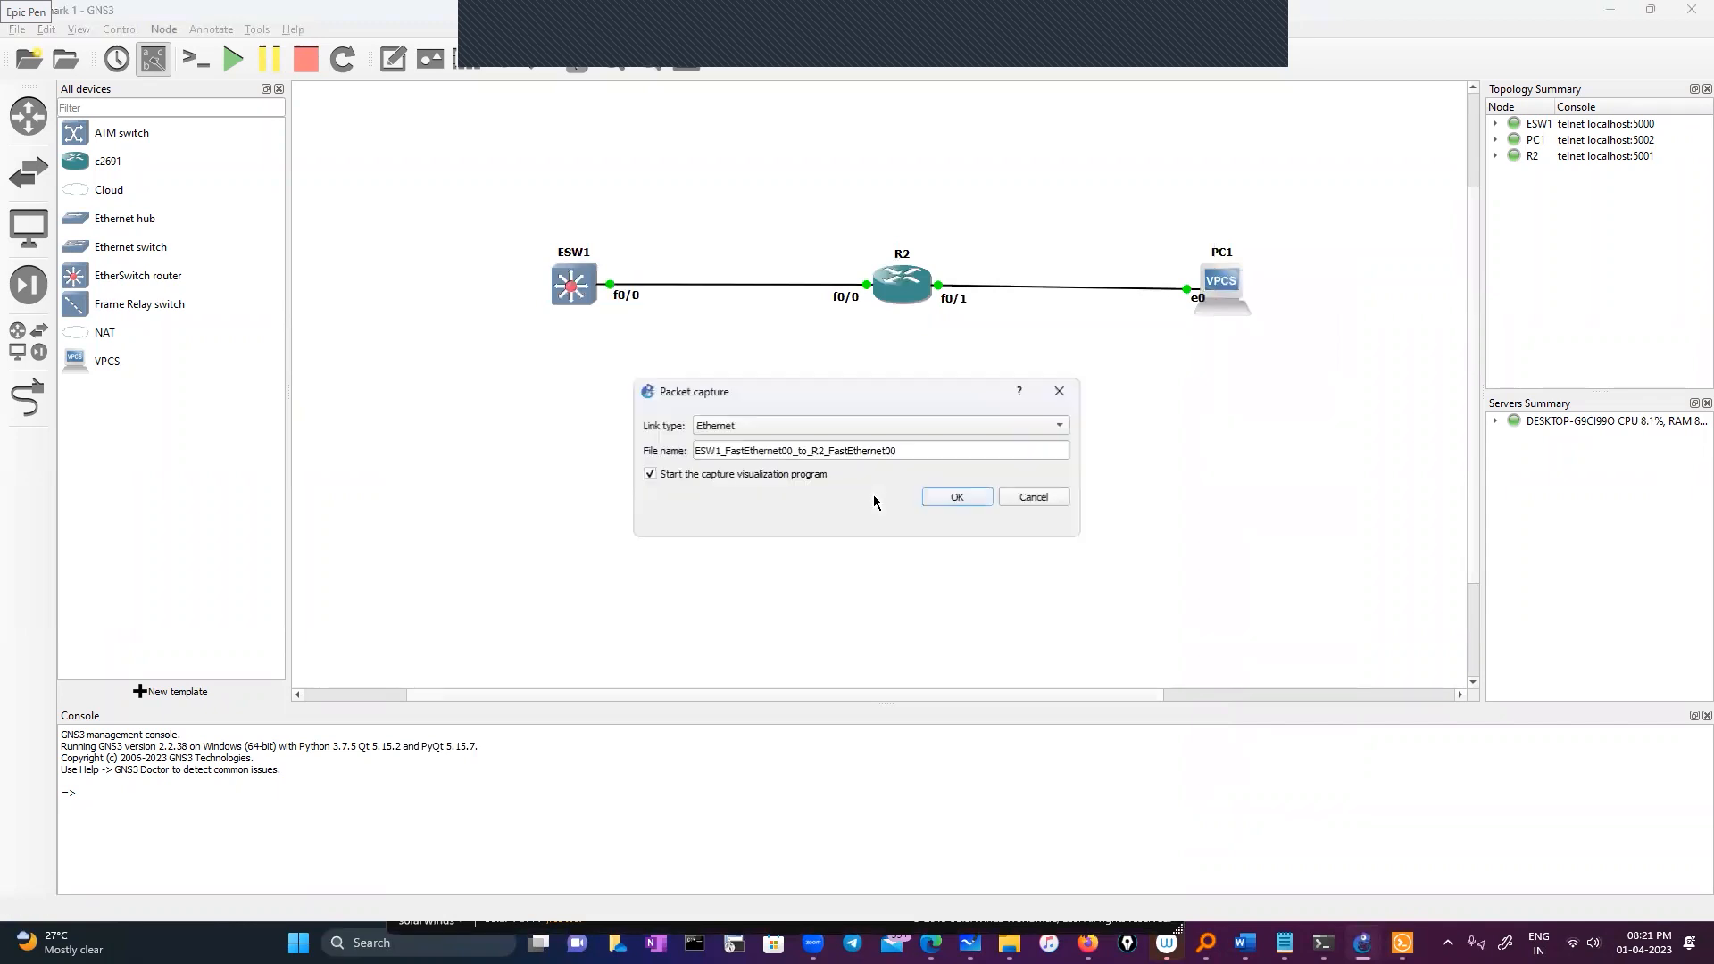
{"action": "left_click", "coordinate": [951, 500]}
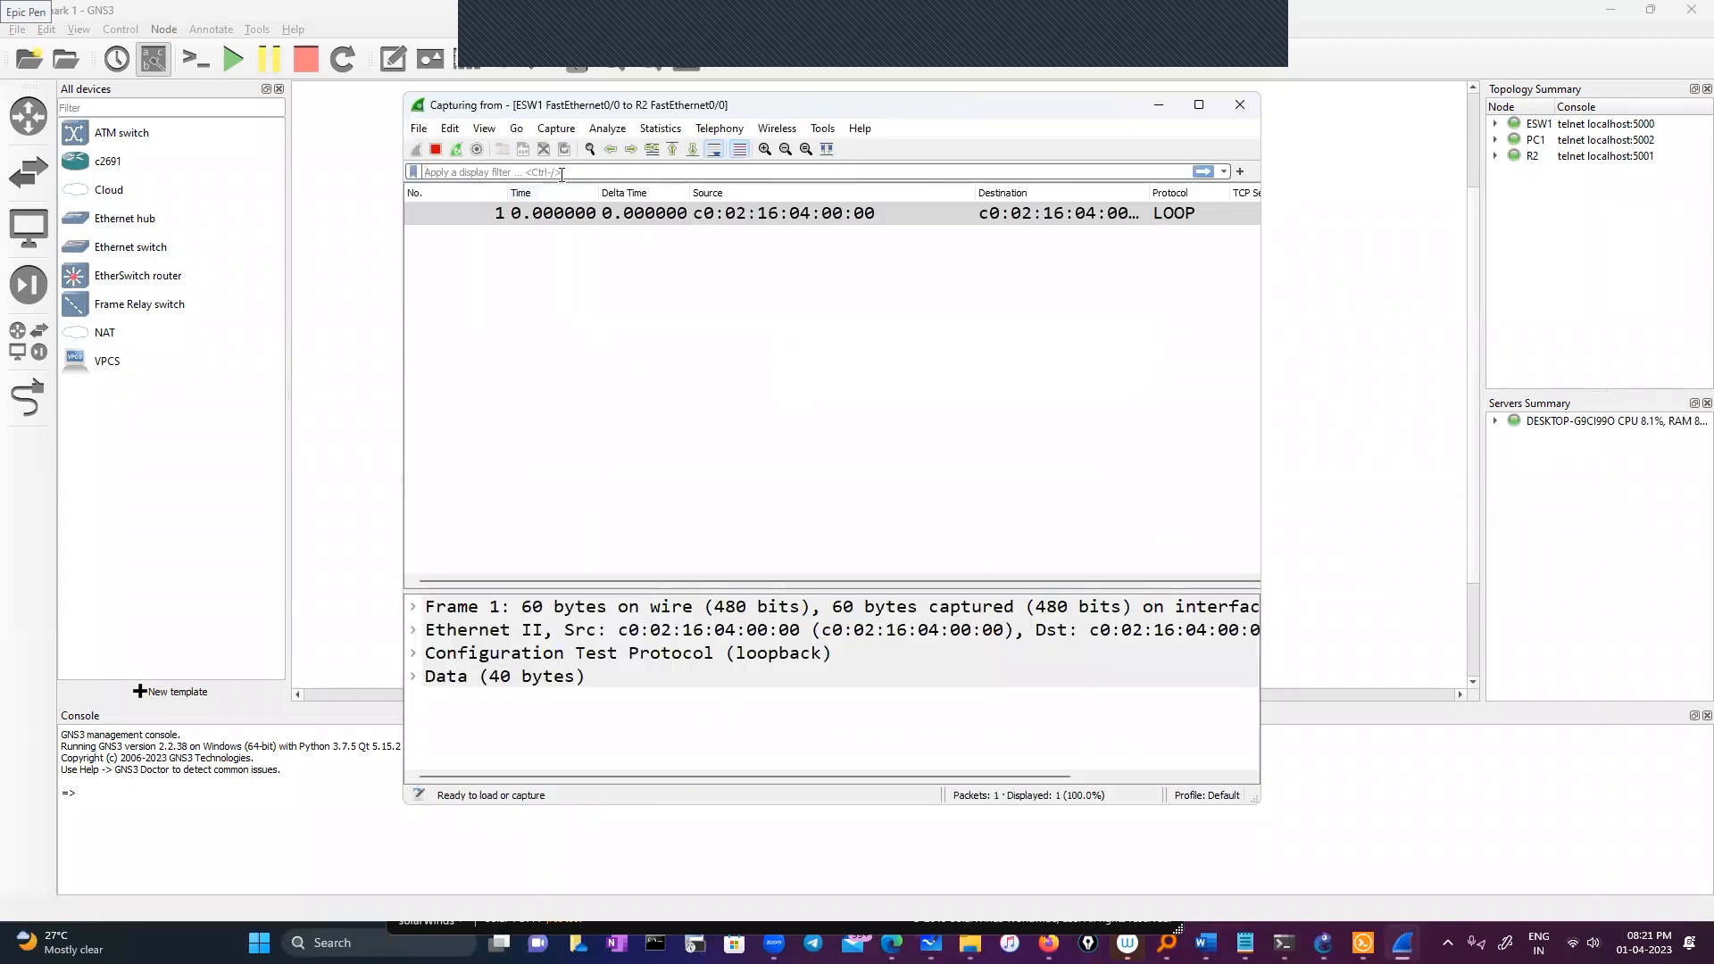
Apply the display filter ip.addr==11.0.0.1 in Wireshark
{"action": "left_click", "coordinate": [562, 173]}
{"action": "type", "text": "ip"}
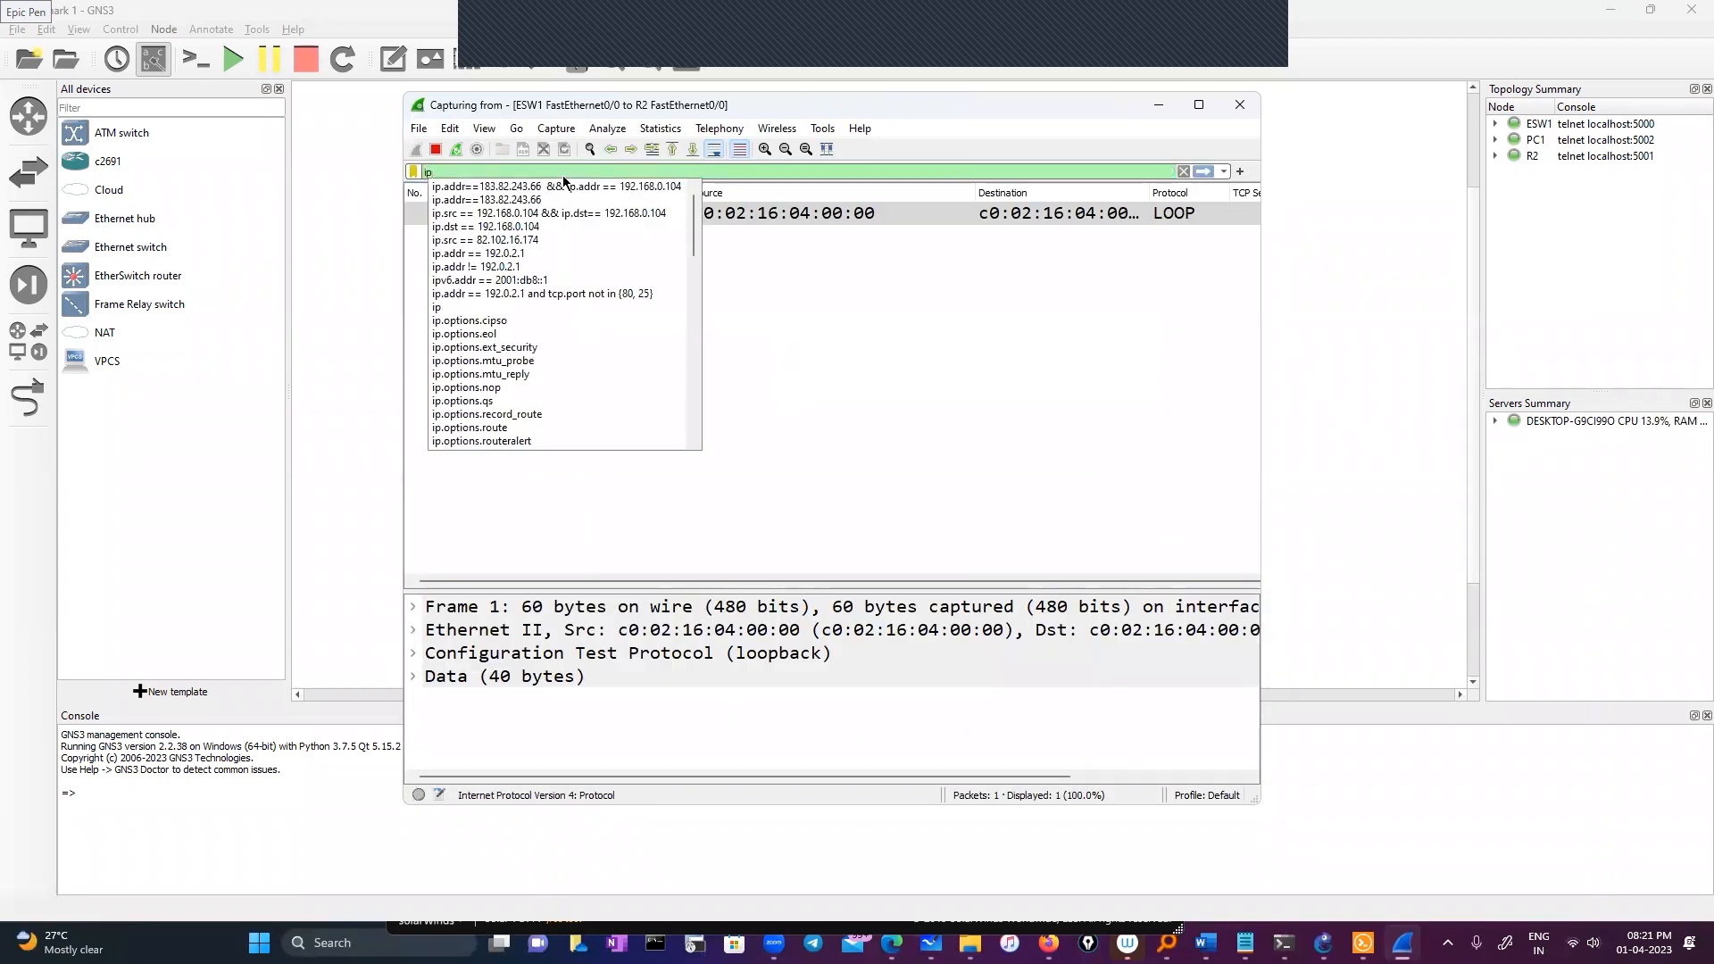
{"action": "type", "text": ".add"}
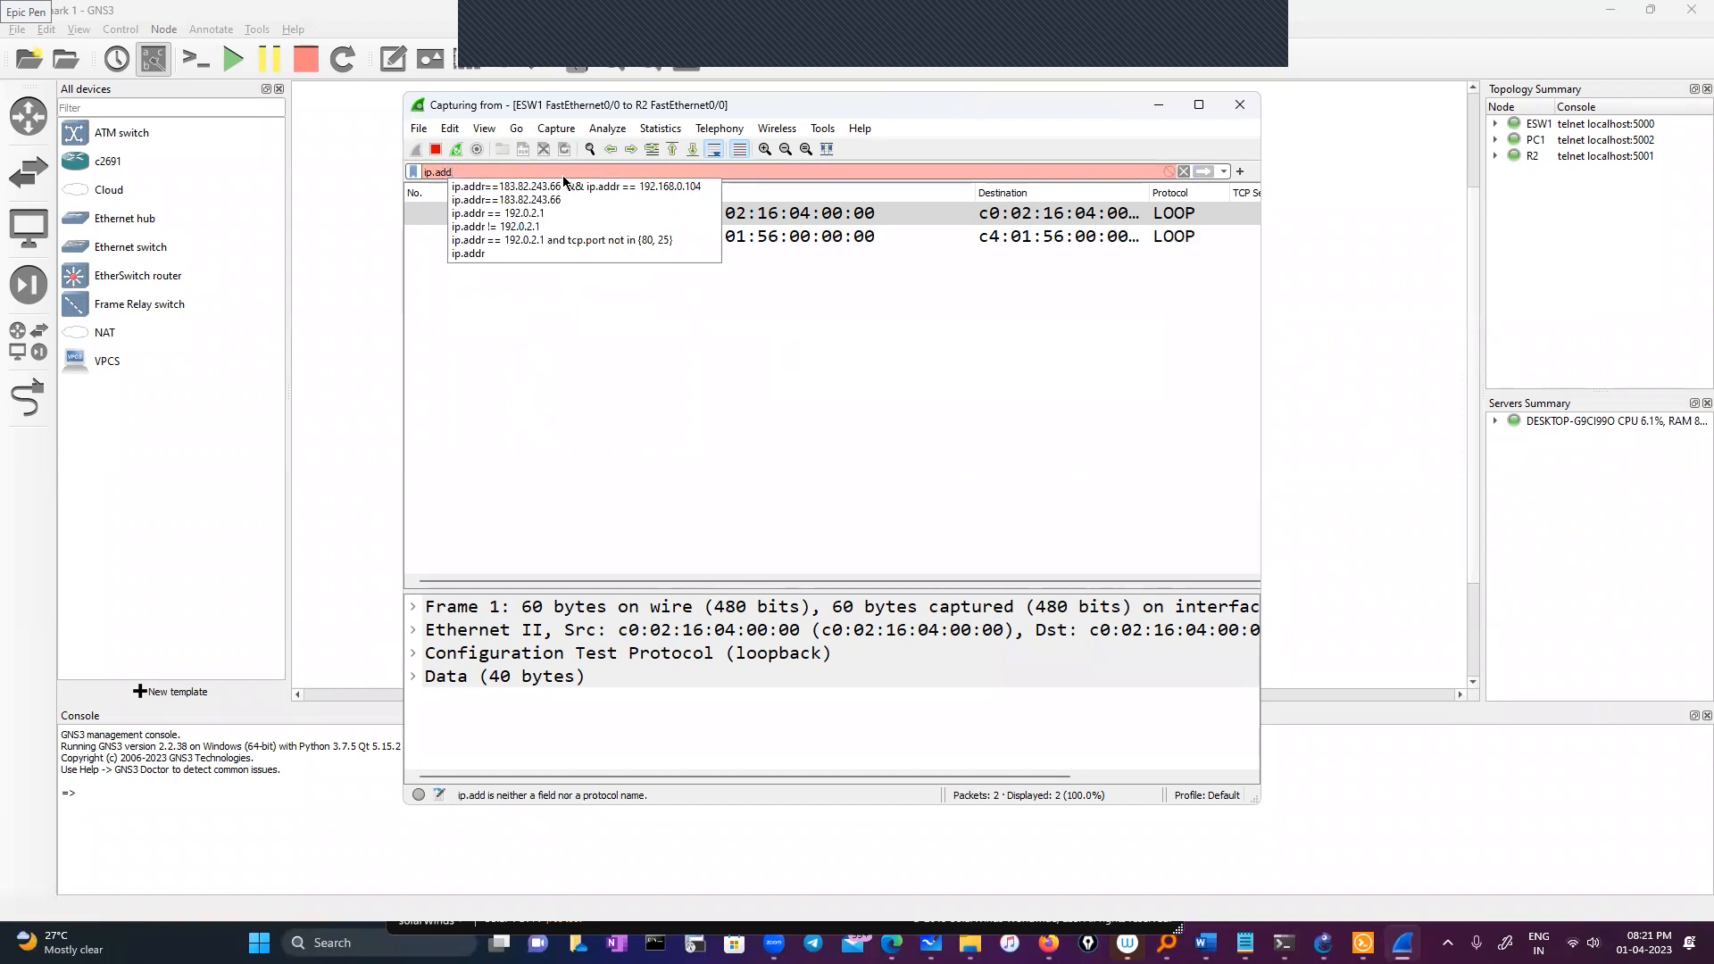
{"action": "type", "text": "r=="}
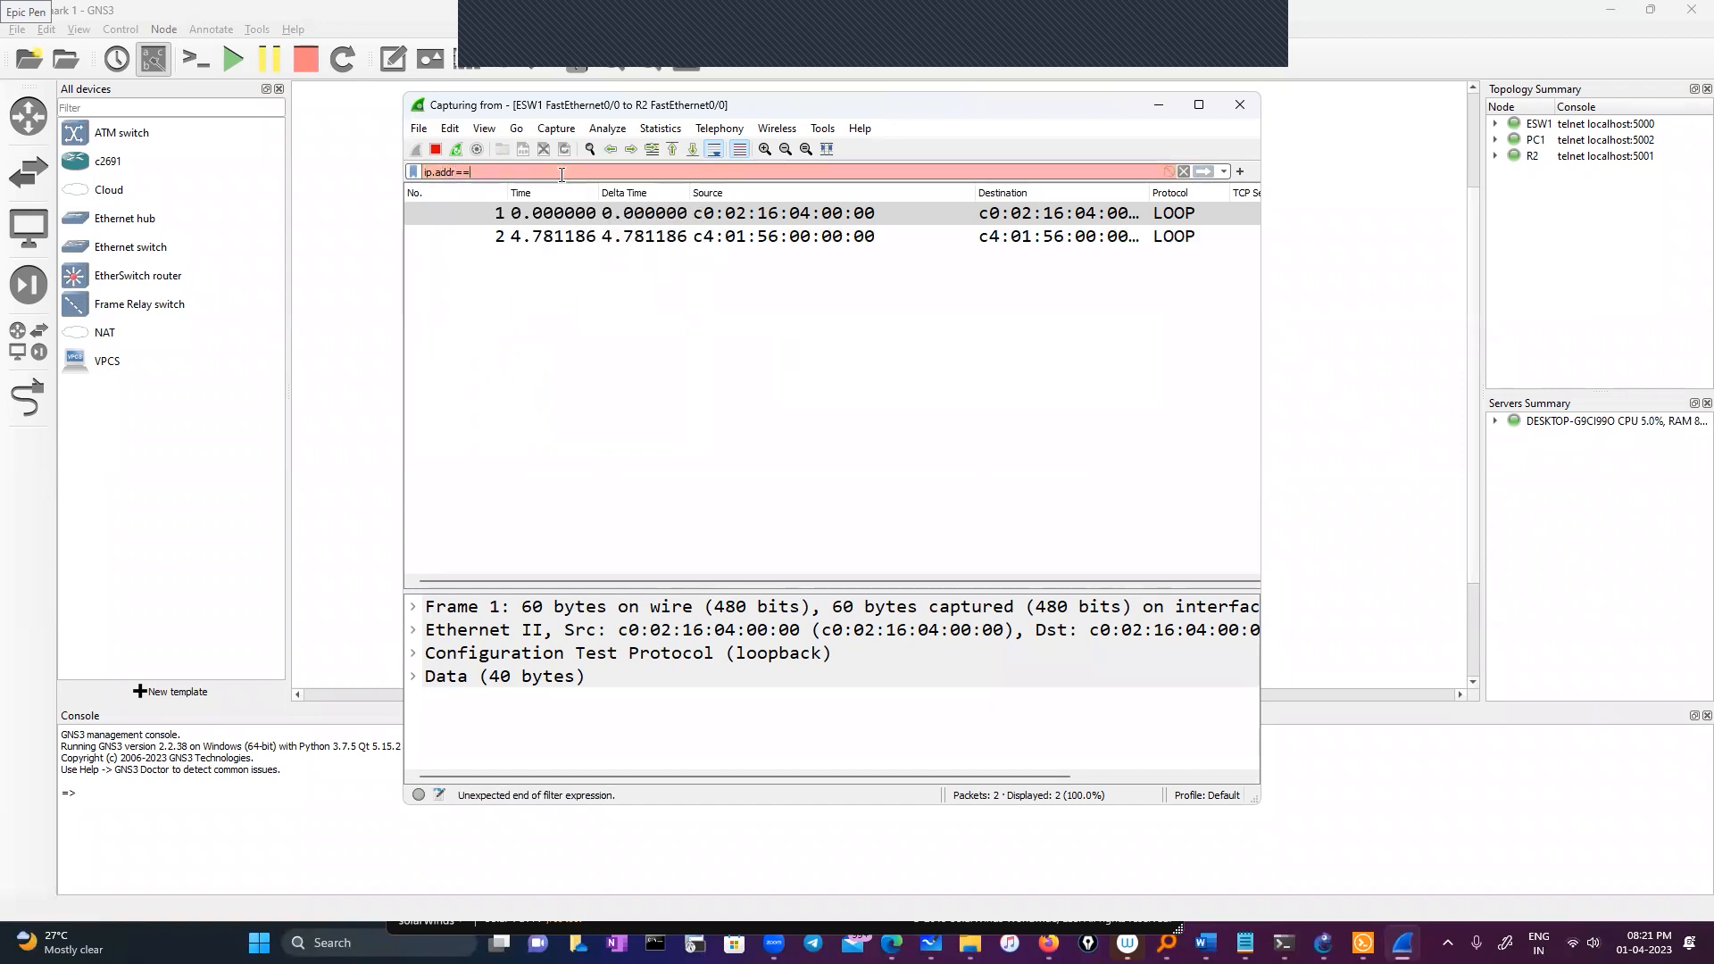
{"action": "type", "text": "11.0.0.1"}
{"action": "key", "text": "Return"}
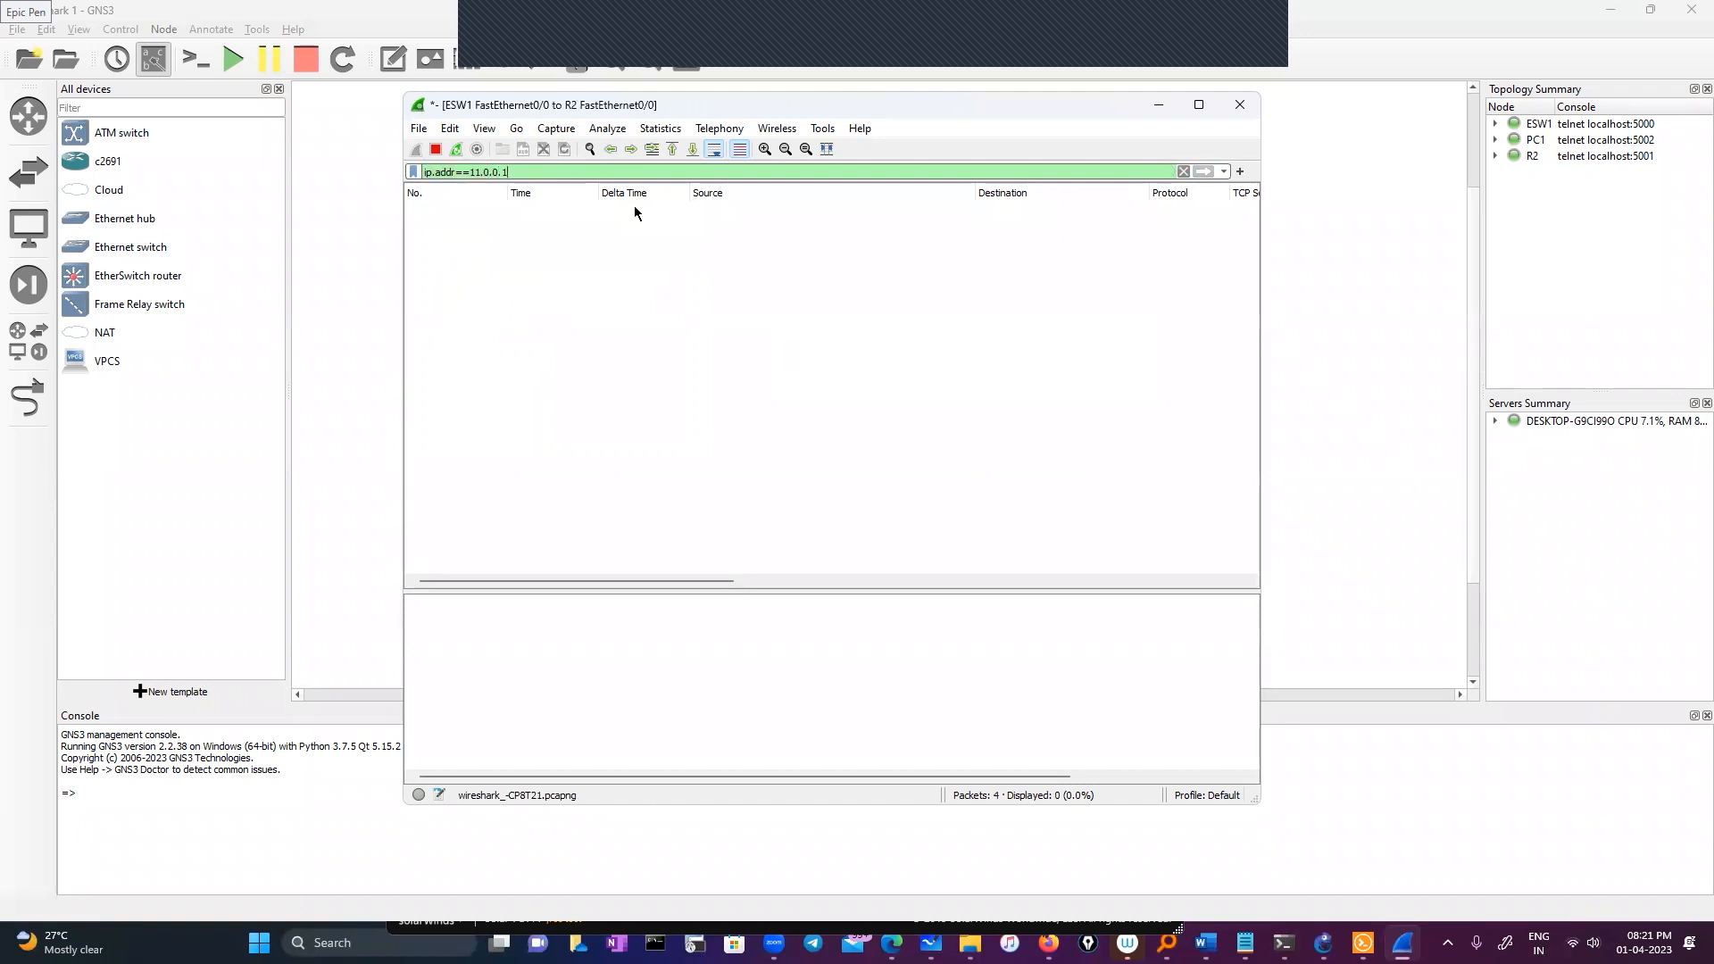
Re-run the ping to 11.0.0.1 from the ESW1 console to generate fresh ICMP traffic
{"action": "left_click", "coordinate": [1156, 106]}
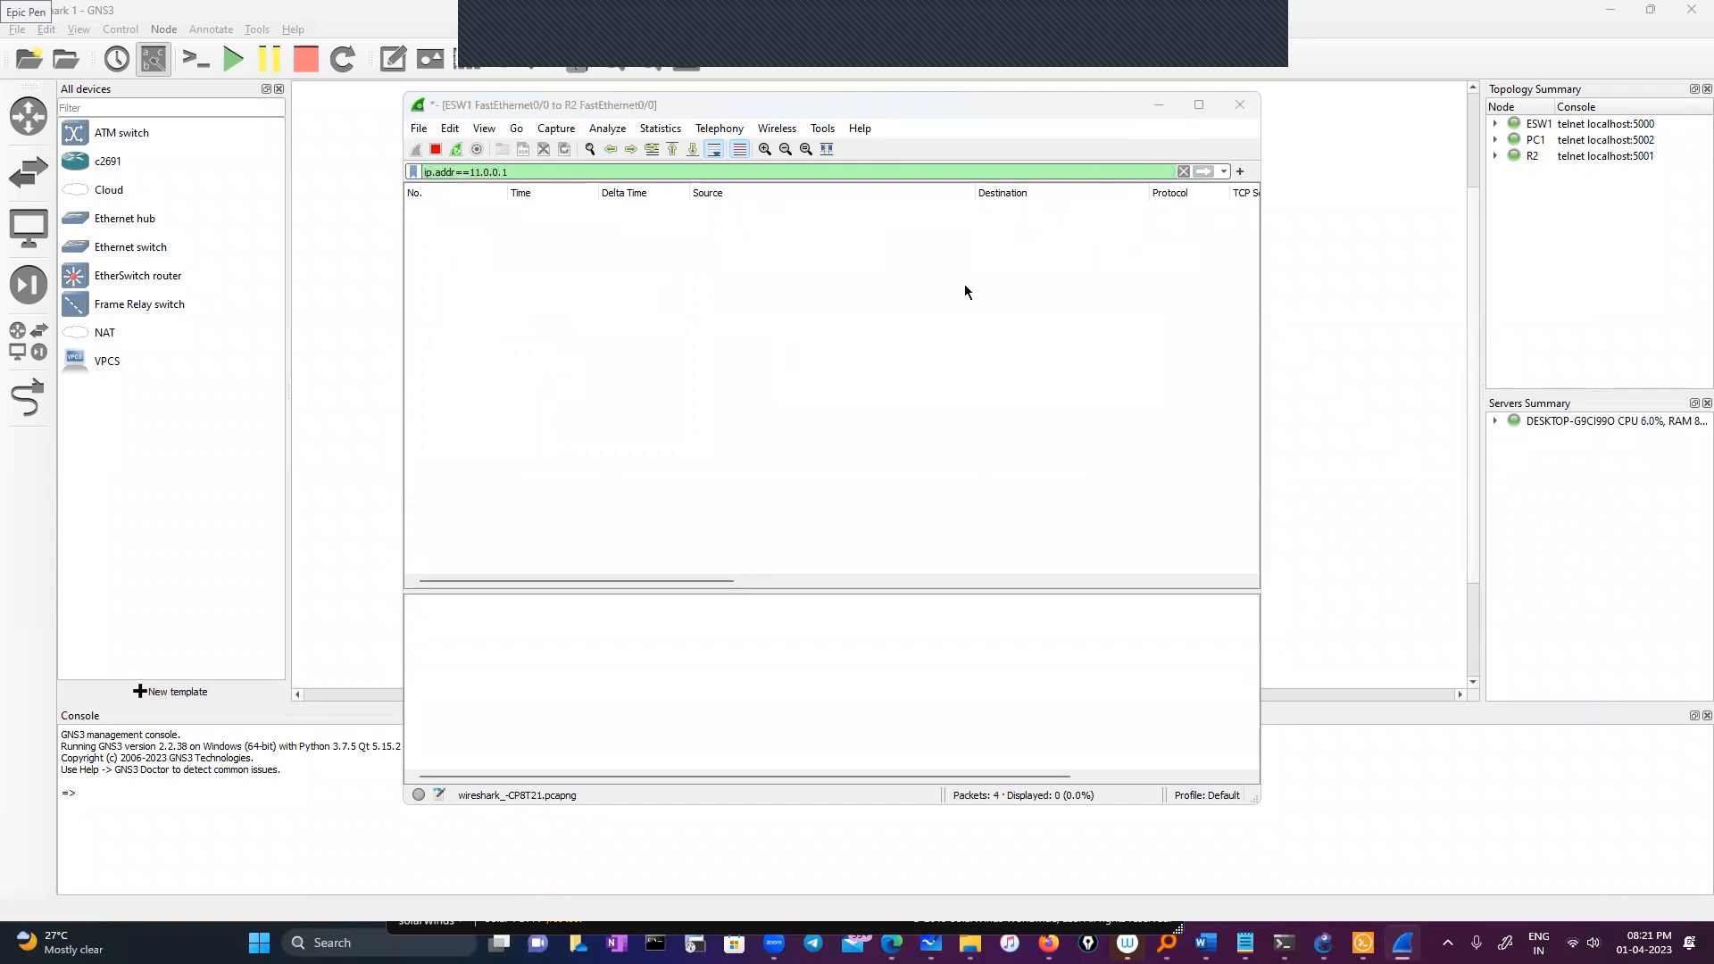
{"action": "left_click", "coordinate": [1610, 10]}
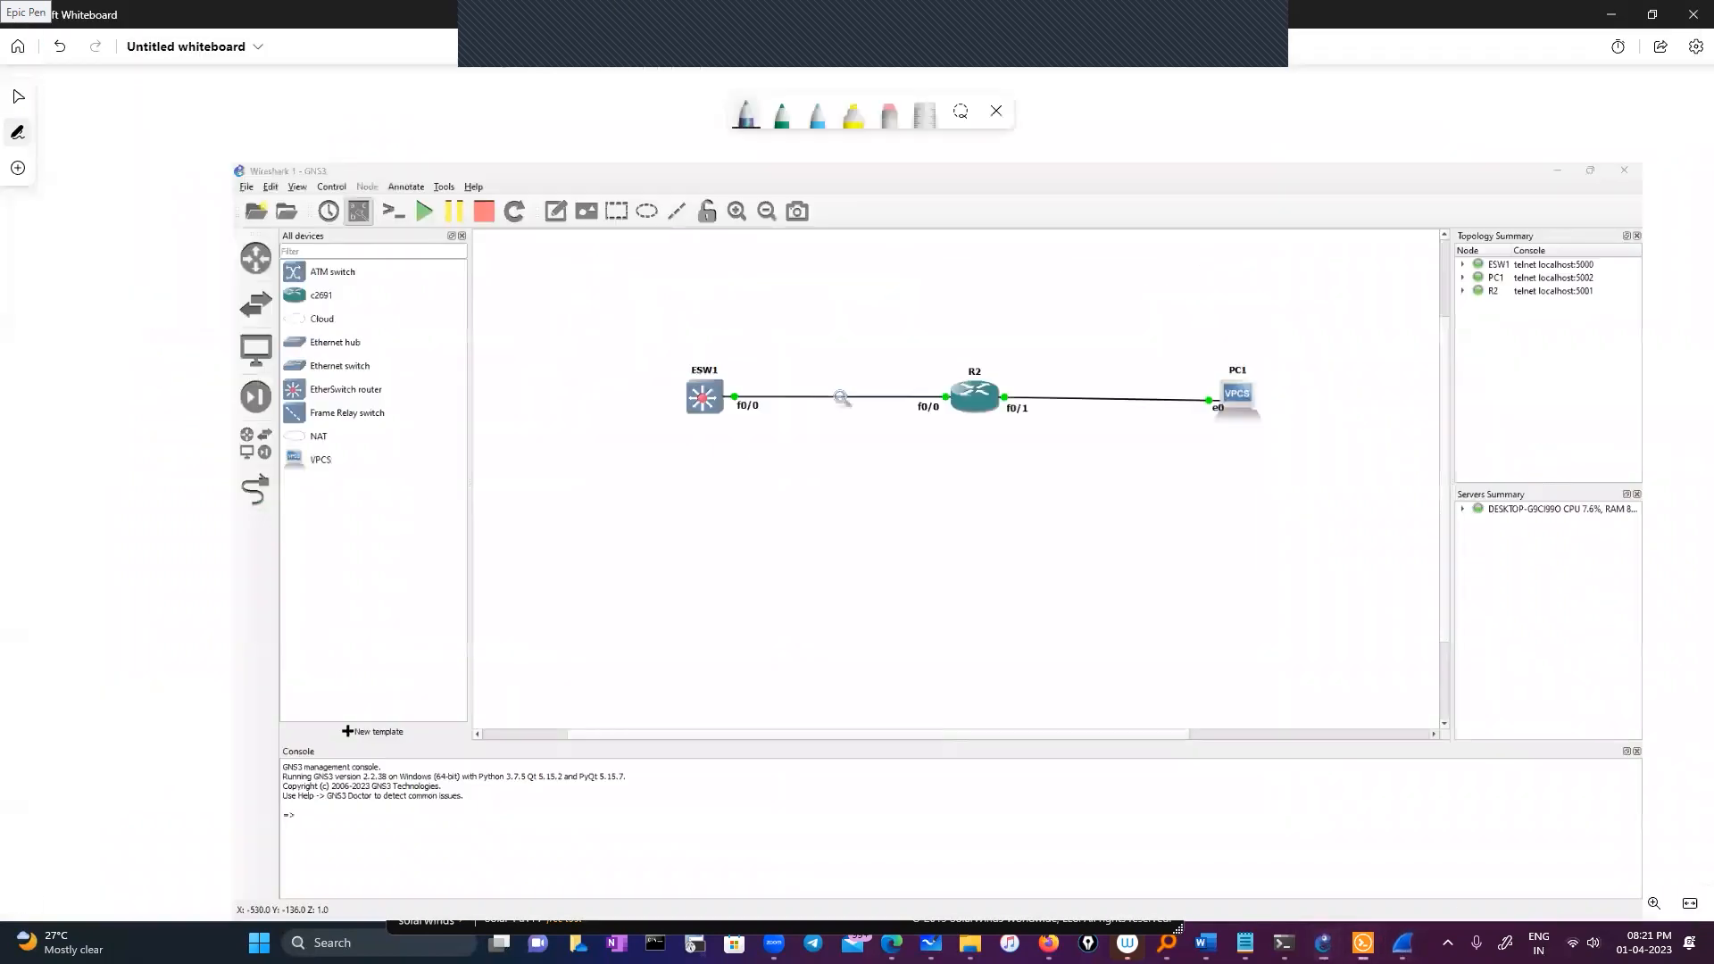
{"action": "double_click", "coordinate": [1363, 943]}
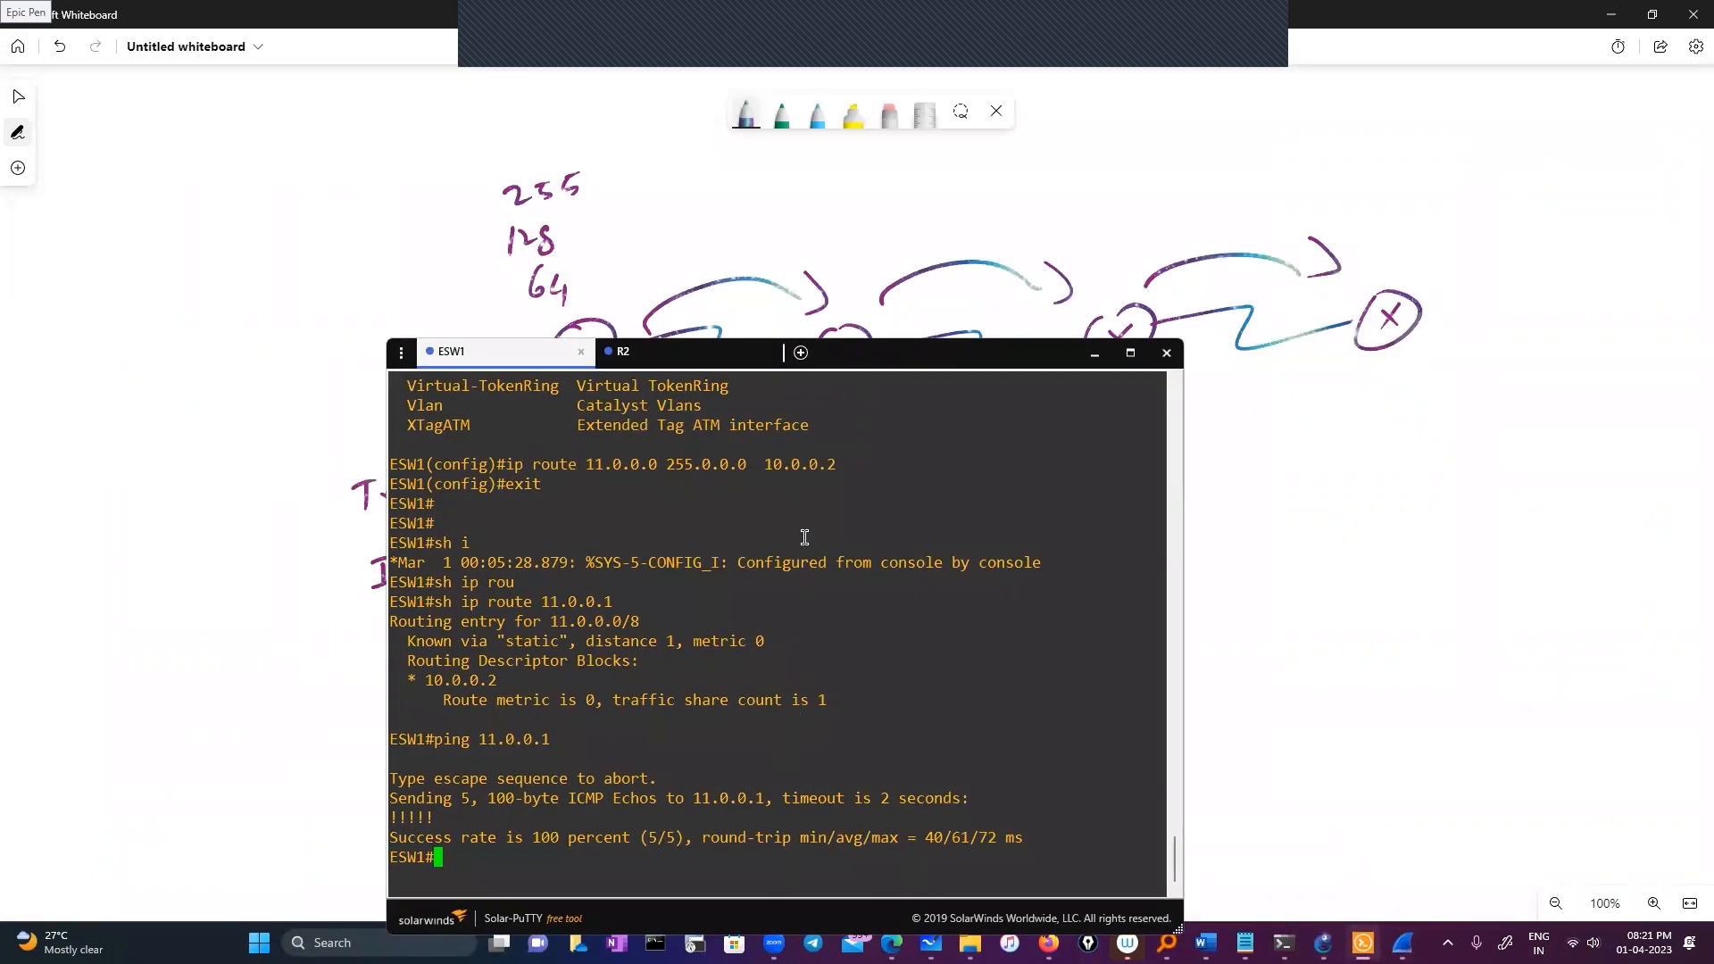
{"action": "key", "text": "Up"}
{"action": "key", "text": "Return"}
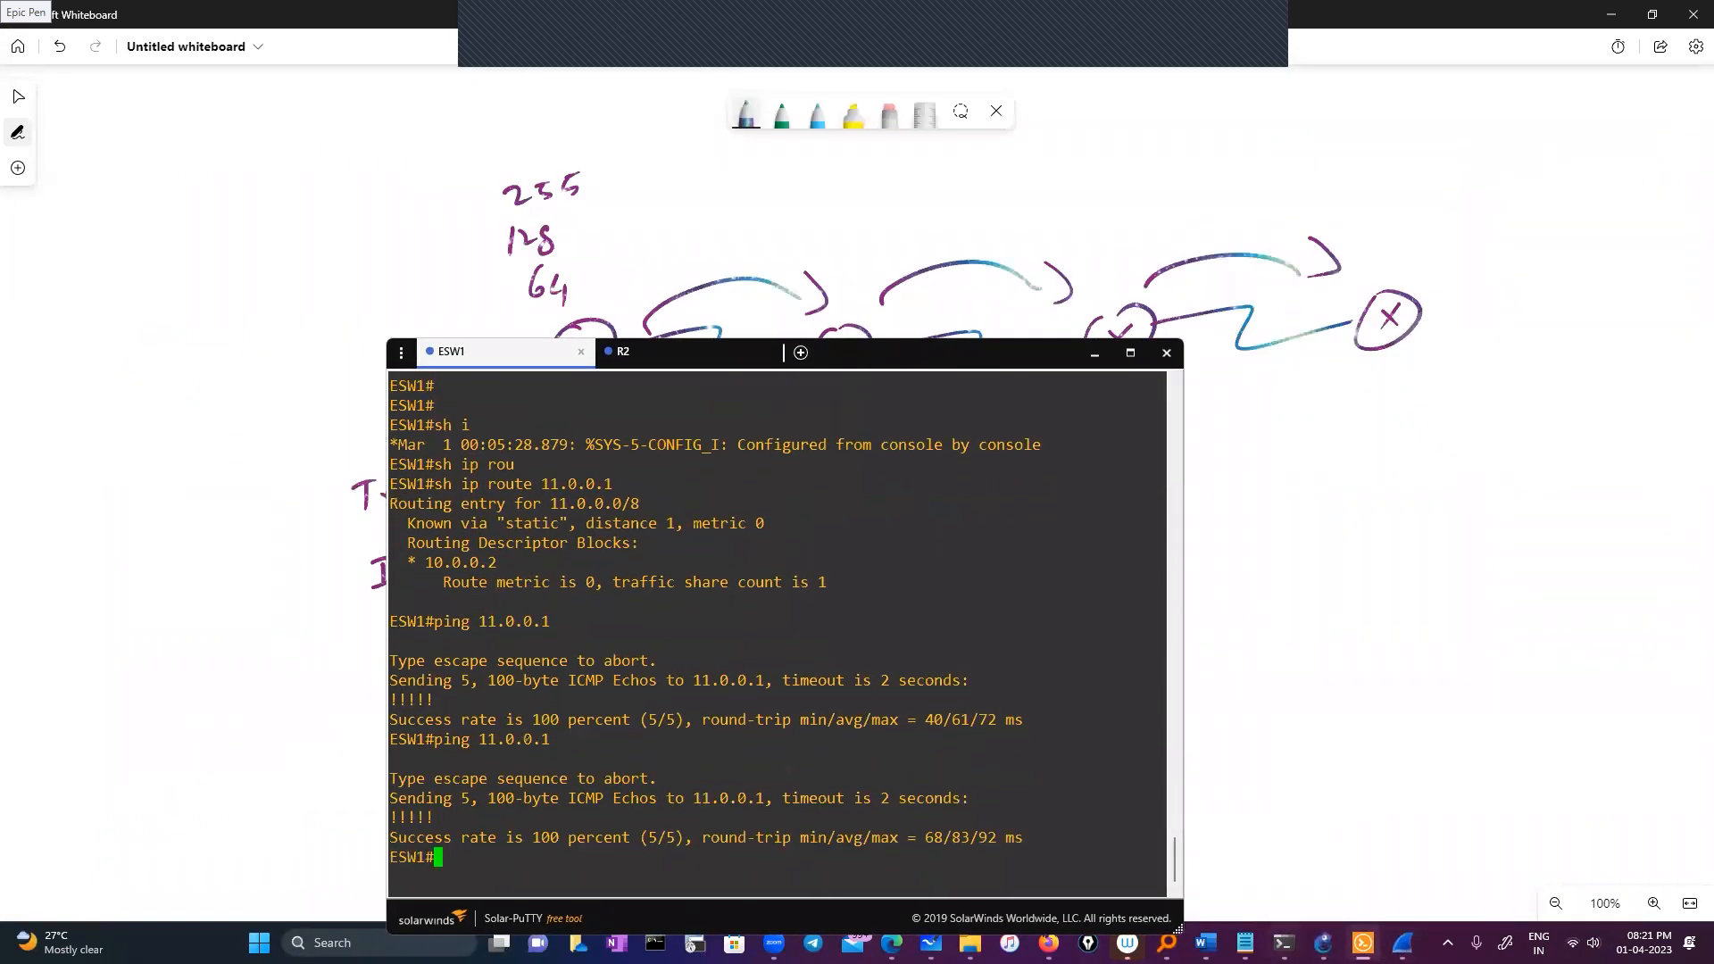
{"action": "left_click", "coordinate": [1403, 944]}
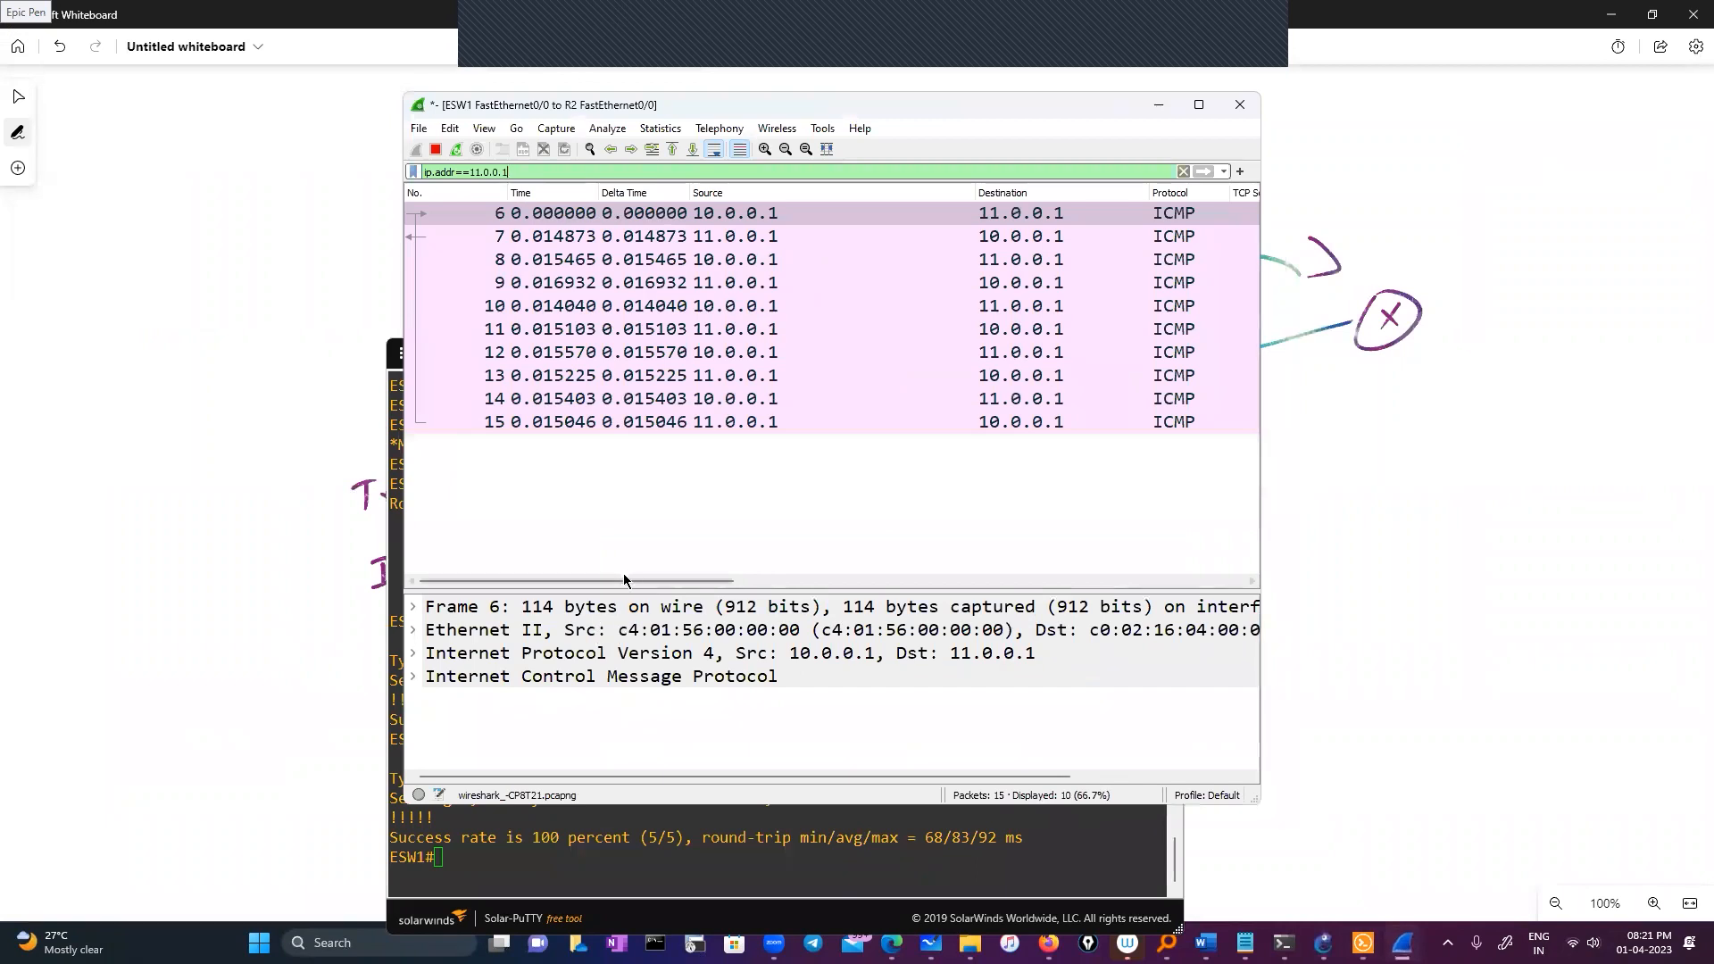
Expand the IPv4 and ICMP details of packet 6
{"action": "left_click_drag", "start_coordinate": [741, 582], "coordinate": [1164, 589]}
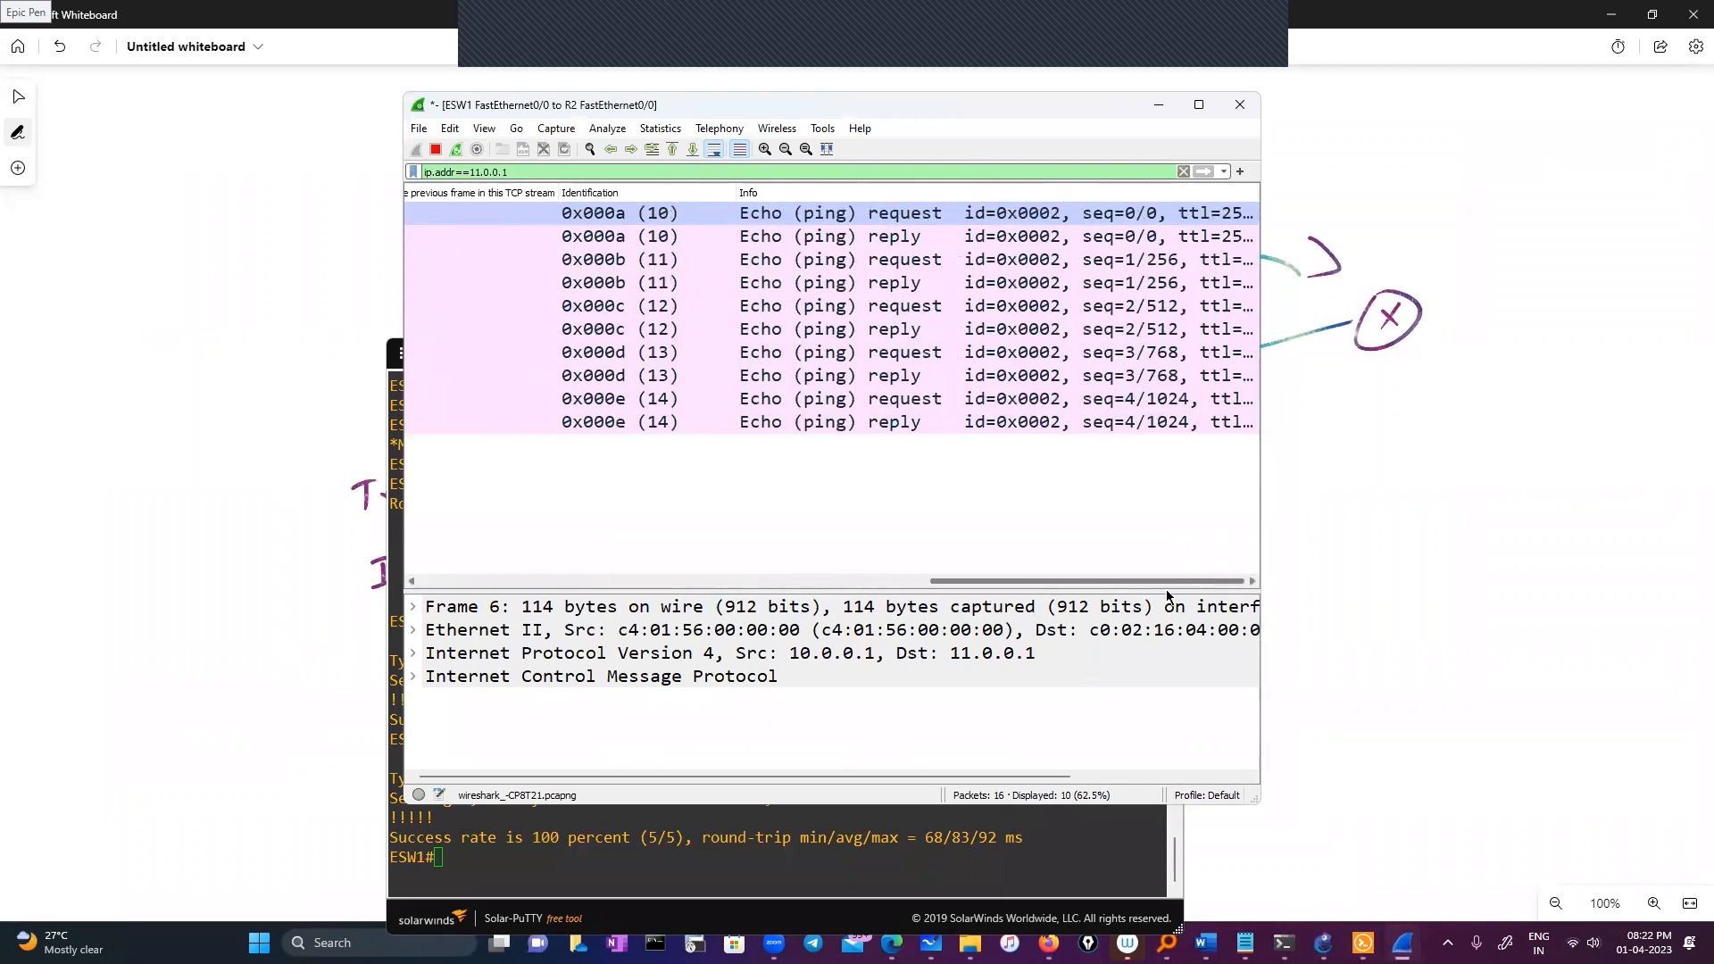
{"action": "scroll", "coordinate": [1109, 218], "scroll_direction": "left", "scroll_amount": 3}
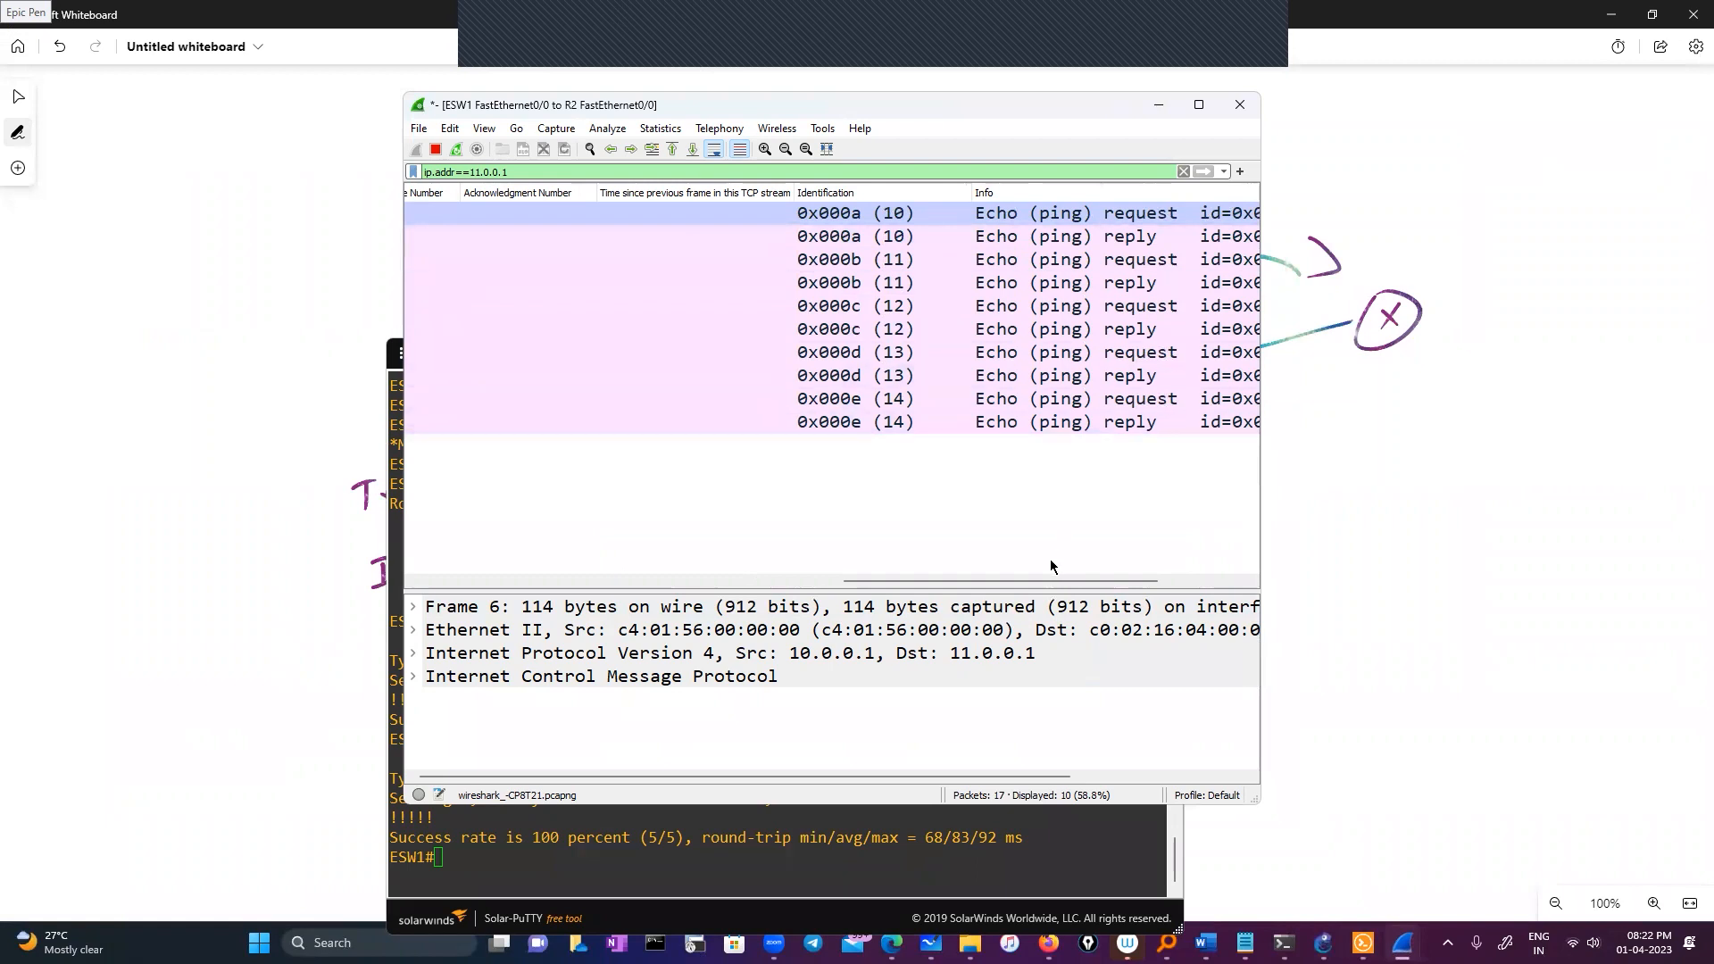
{"action": "left_click_drag", "start_coordinate": [1018, 581], "coordinate": [507, 584]}
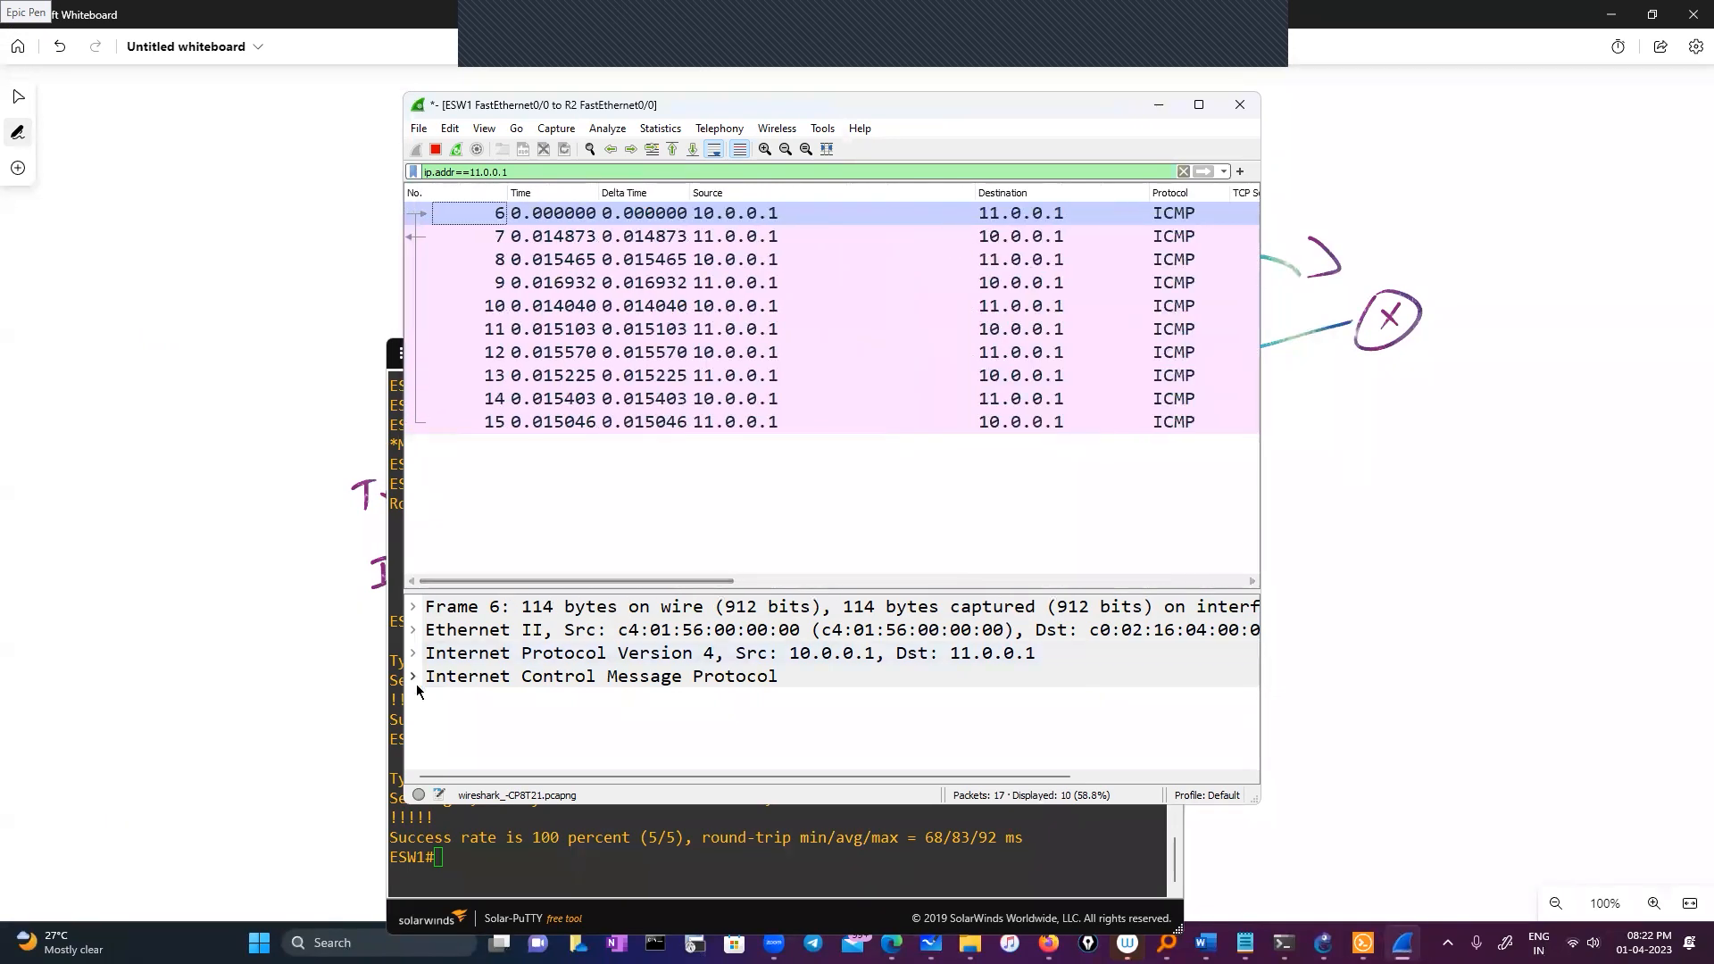
{"action": "left_click", "coordinate": [414, 654]}
{"action": "scroll", "coordinate": [580, 678], "scroll_direction": "down", "scroll_amount": 3}
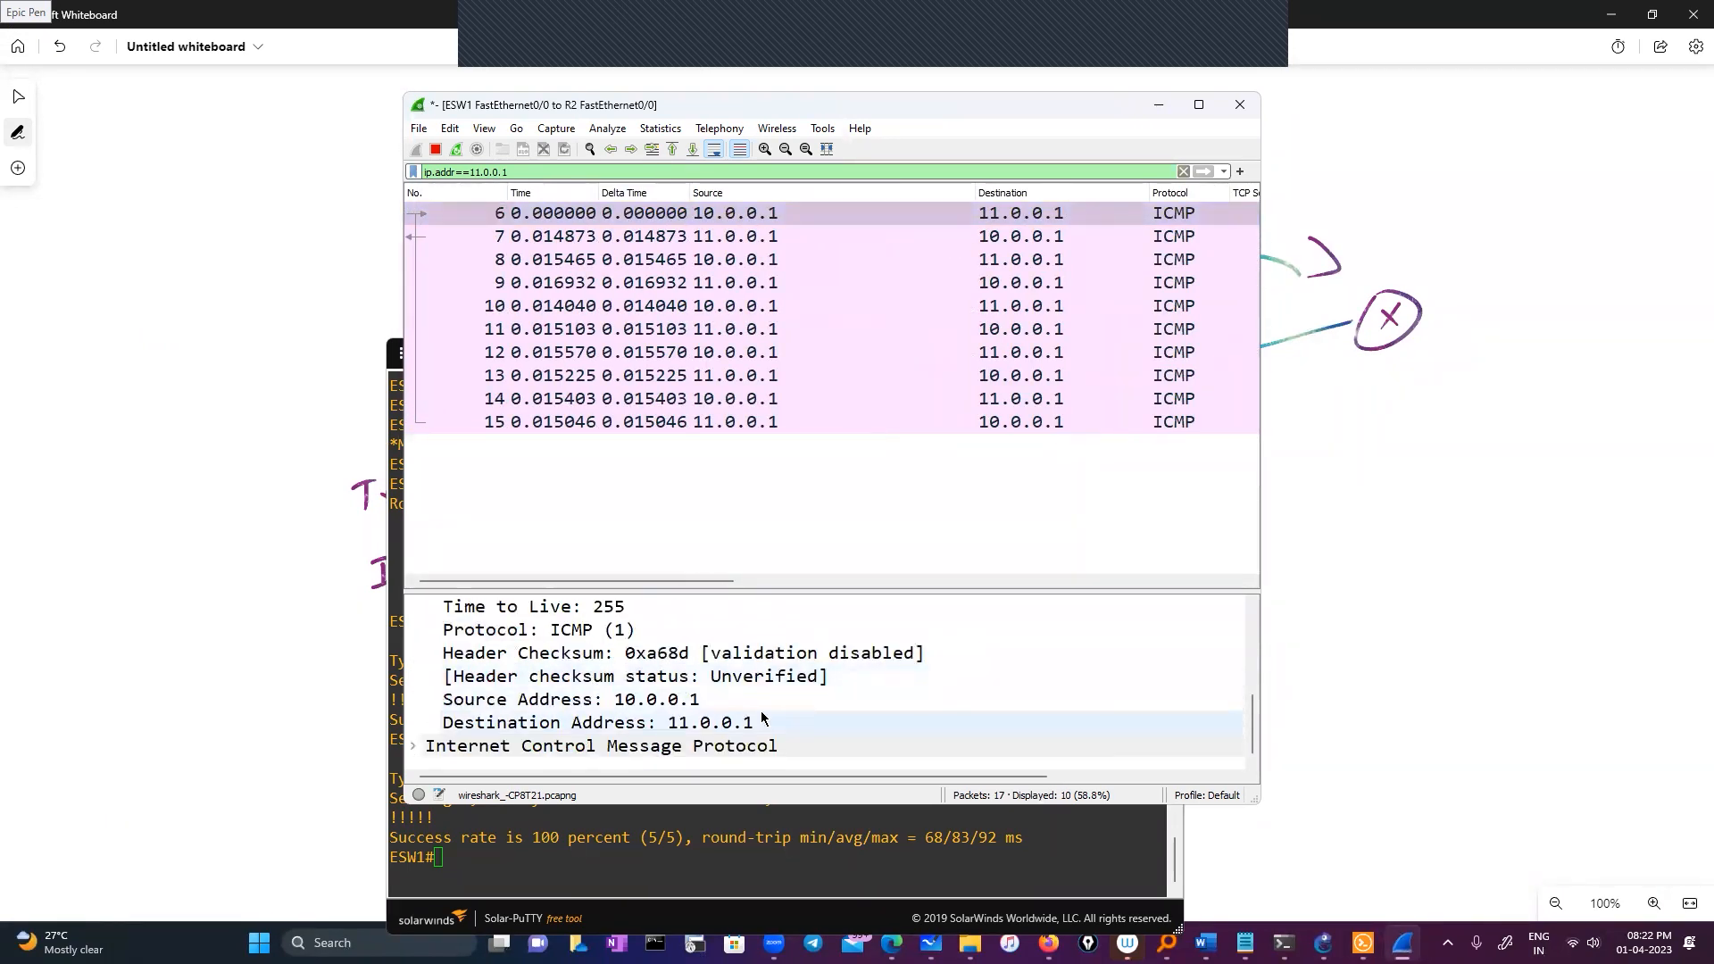
{"action": "scroll", "coordinate": [759, 715], "scroll_direction": "up", "scroll_amount": 2}
{"action": "scroll", "coordinate": [754, 714], "scroll_direction": "up", "scroll_amount": 2}
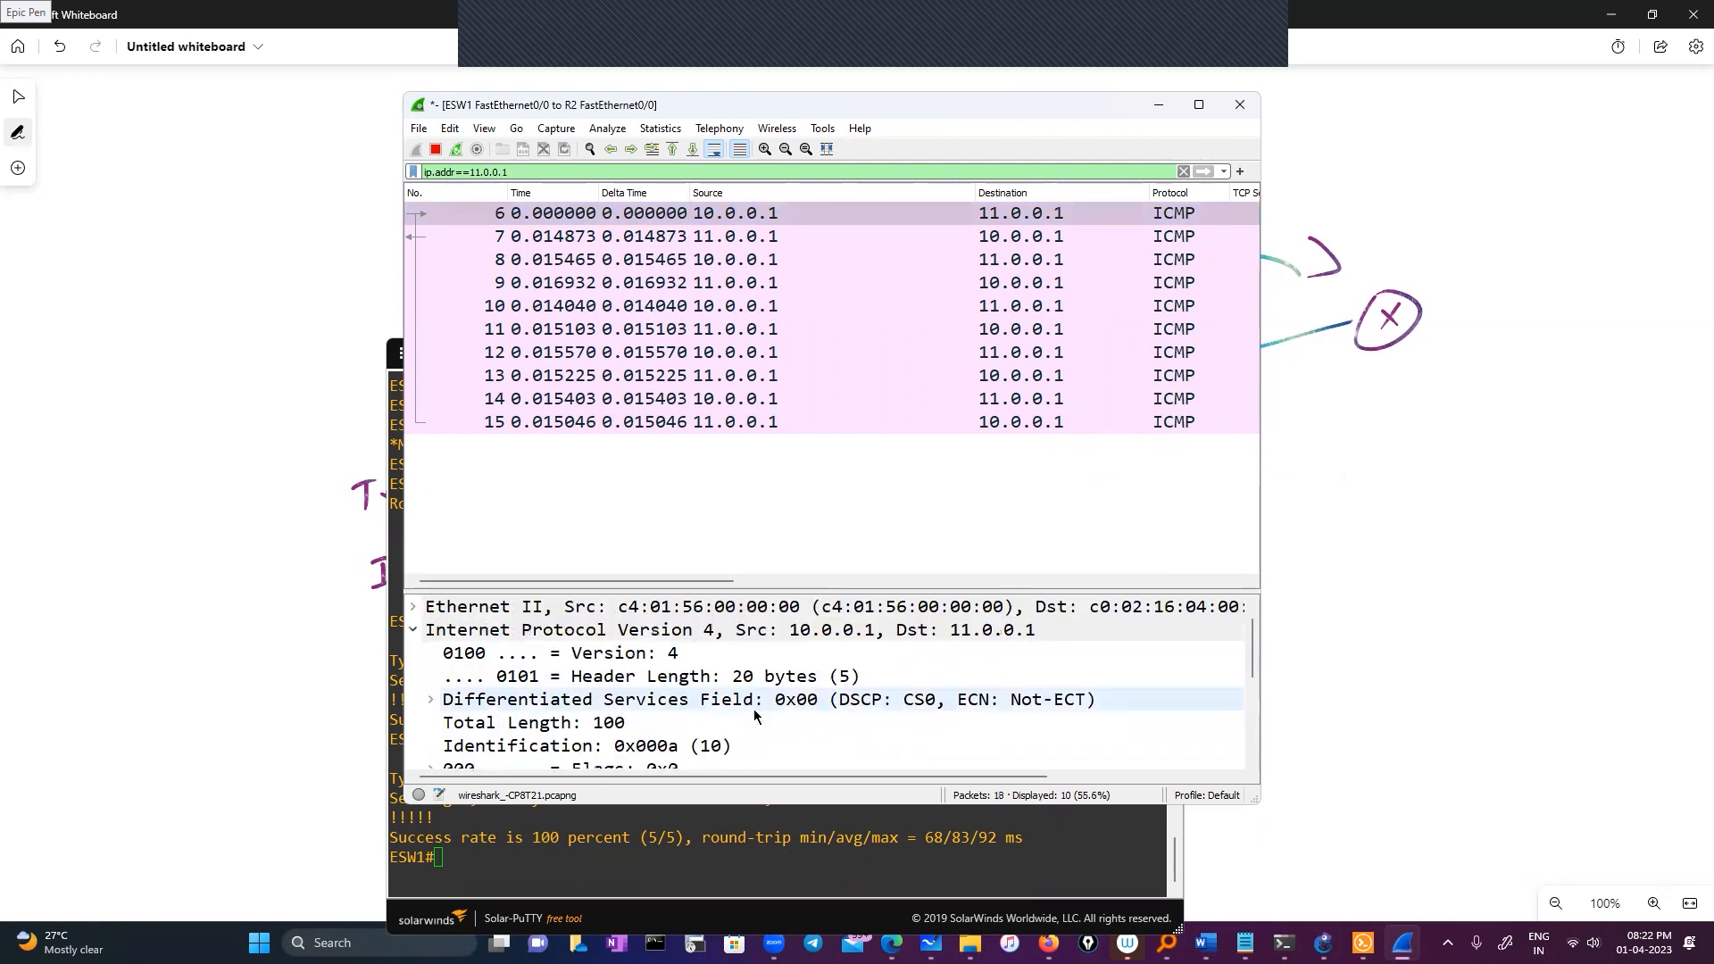
{"action": "scroll", "coordinate": [675, 702], "scroll_direction": "down", "scroll_amount": 4}
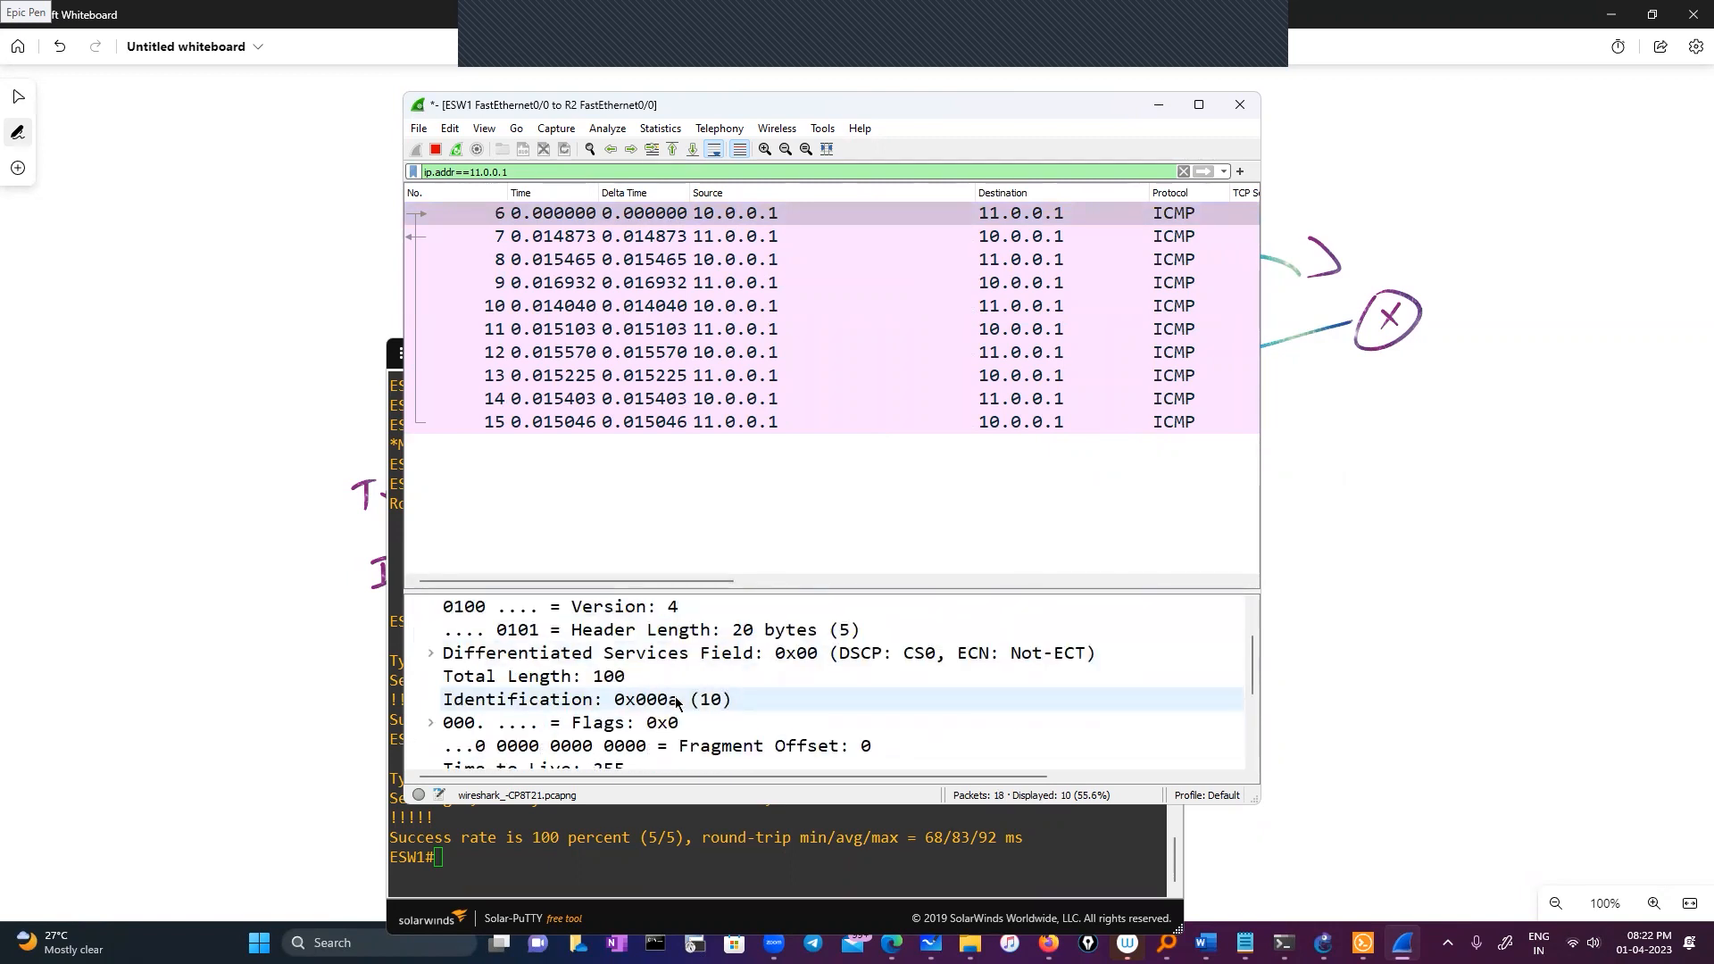
{"action": "double_click", "coordinate": [465, 748]}
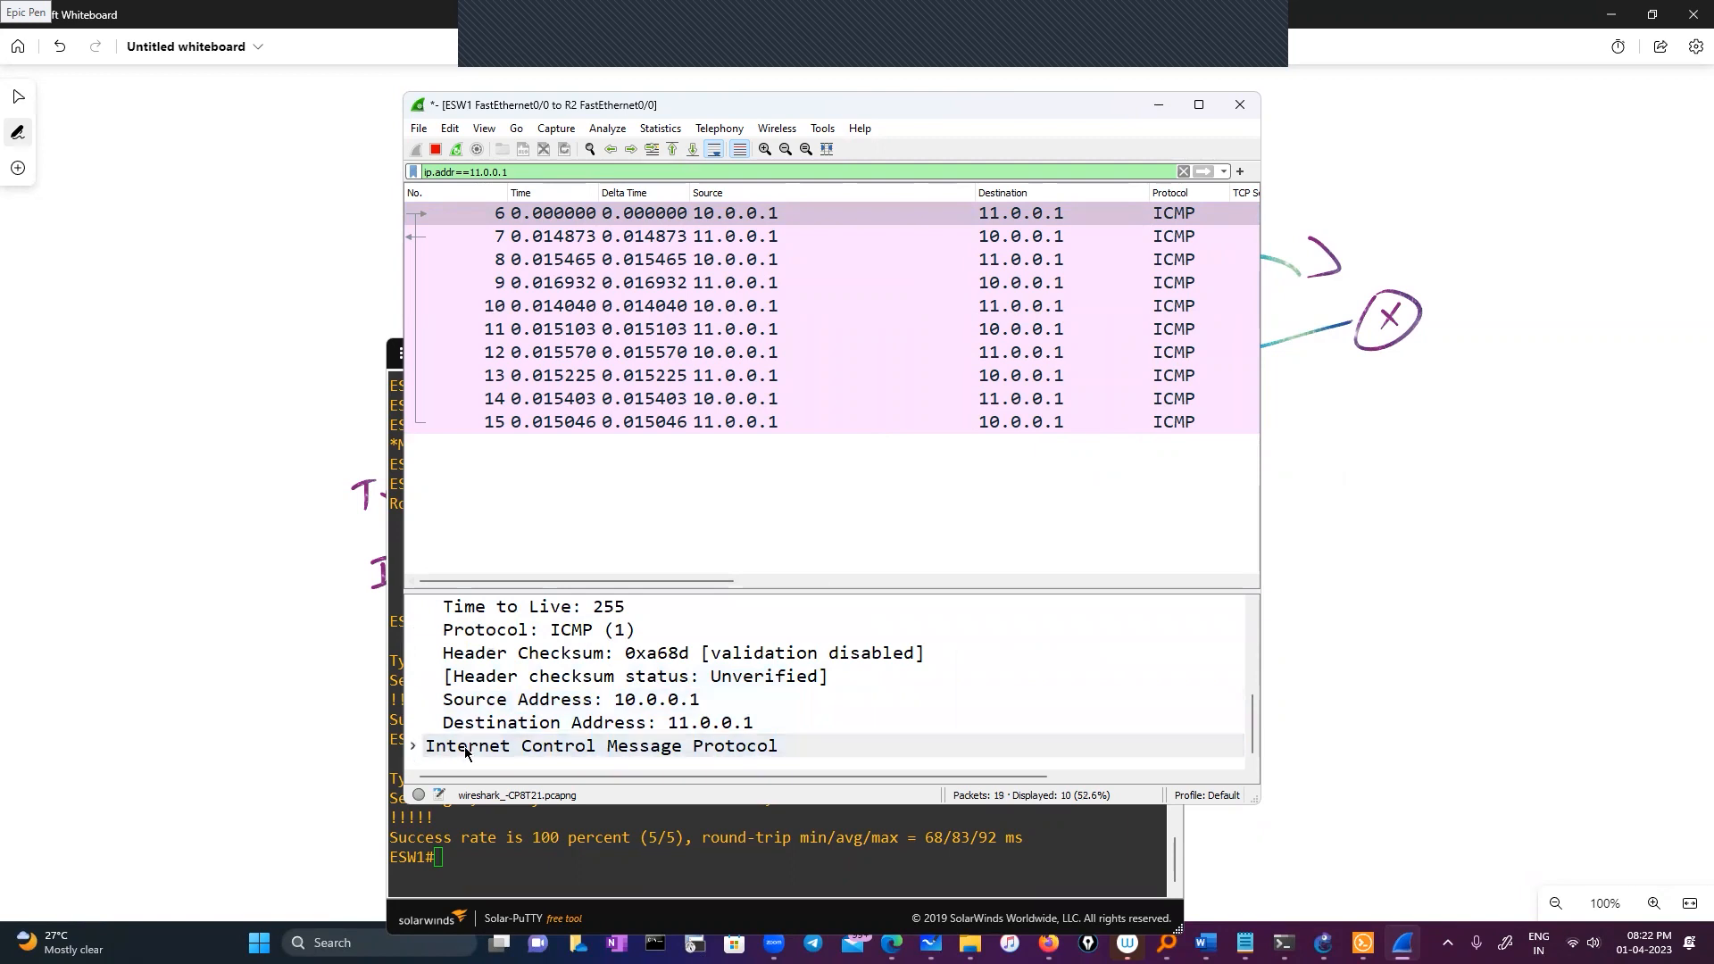
{"action": "scroll", "coordinate": [643, 719], "scroll_direction": "down", "scroll_amount": 3}
{"action": "scroll", "coordinate": [643, 720], "scroll_direction": "up", "scroll_amount": 5}
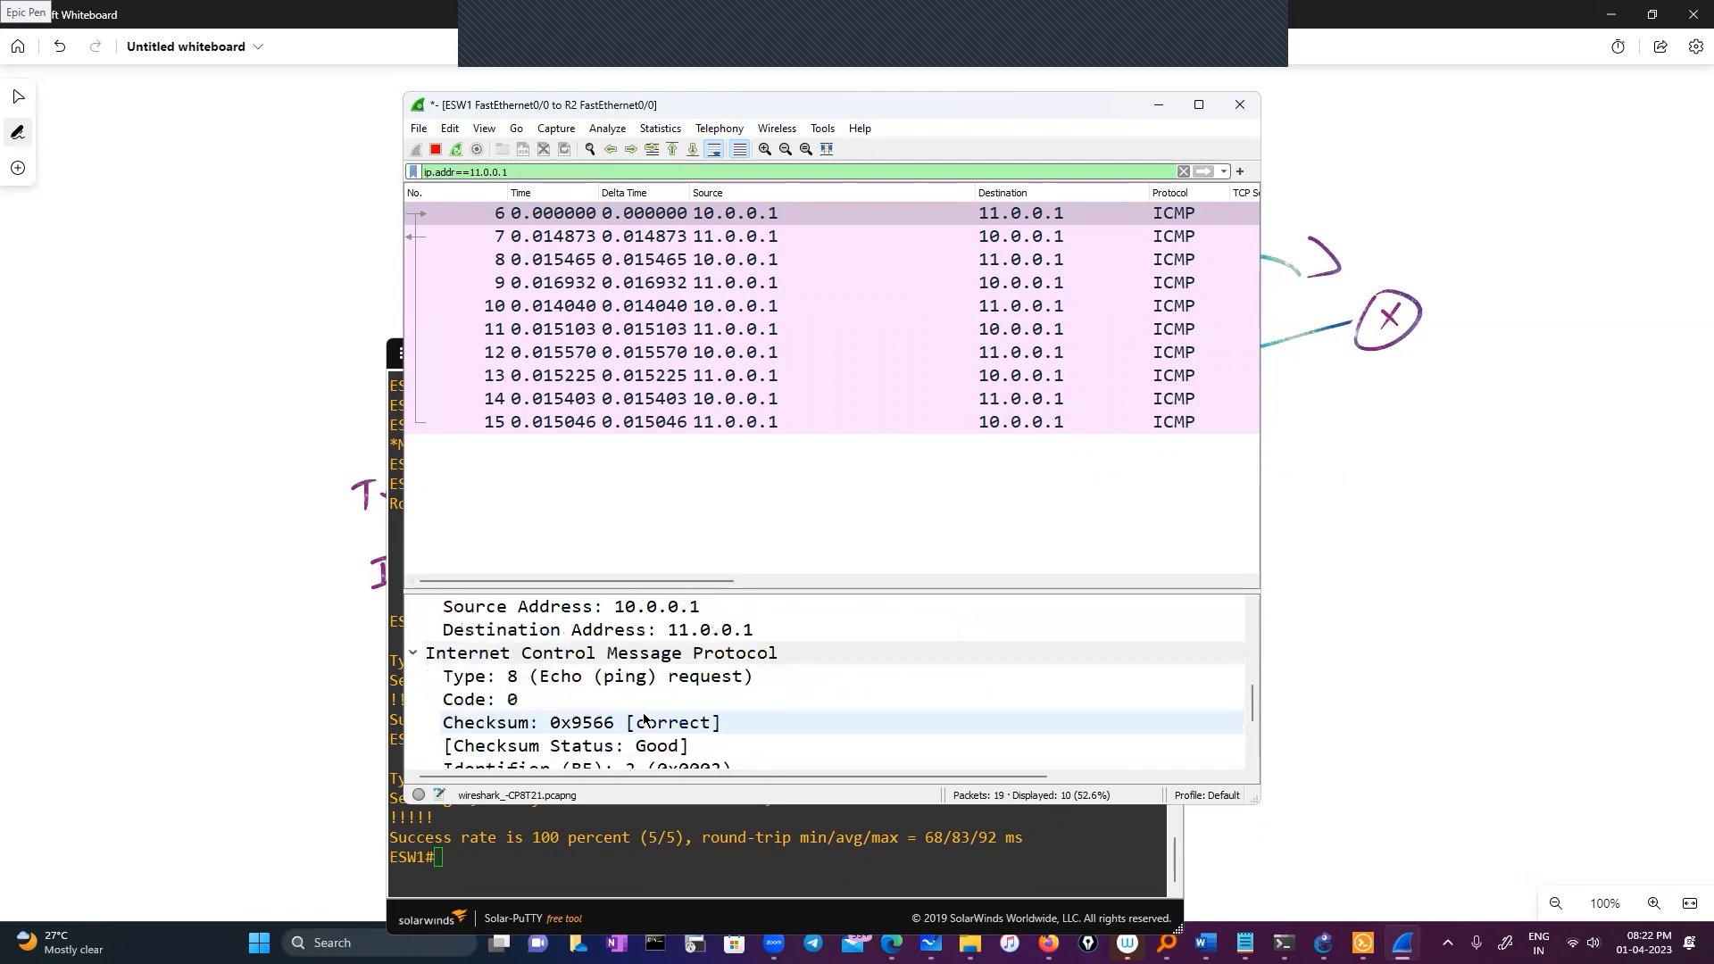
{"action": "scroll", "coordinate": [644, 720], "scroll_direction": "up", "scroll_amount": 2}
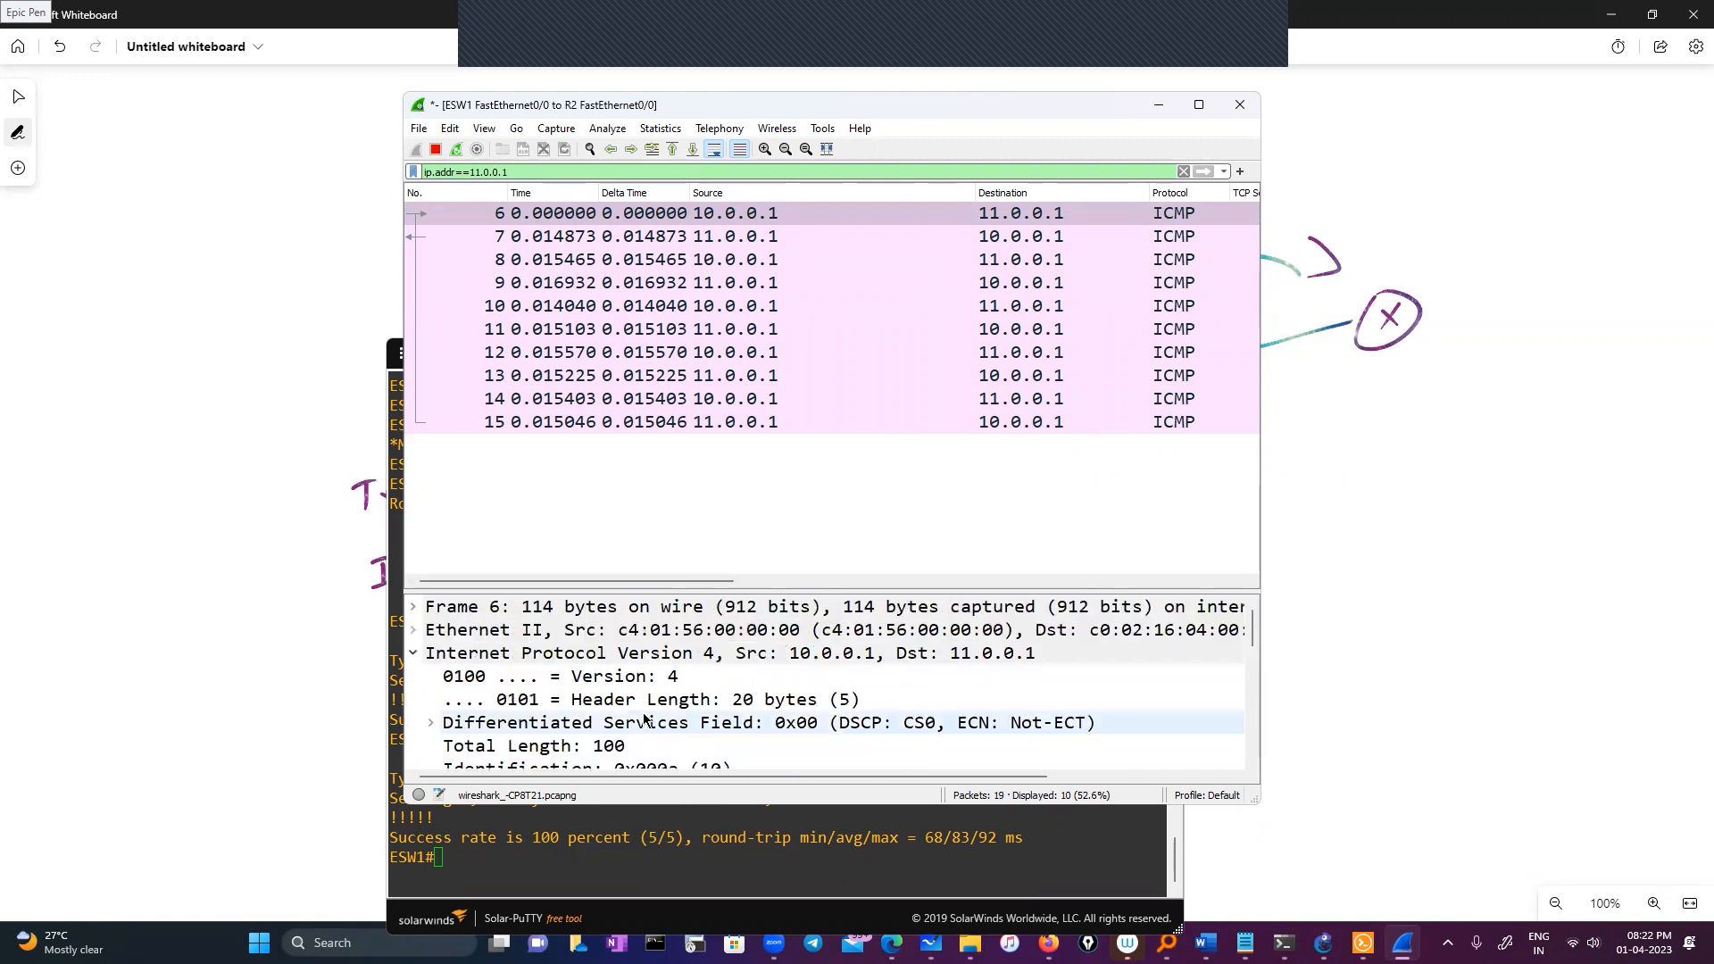
{"action": "scroll", "coordinate": [645, 720], "scroll_direction": "down", "scroll_amount": 2}
{"action": "scroll", "coordinate": [644, 720], "scroll_direction": "up", "scroll_amount": 1}
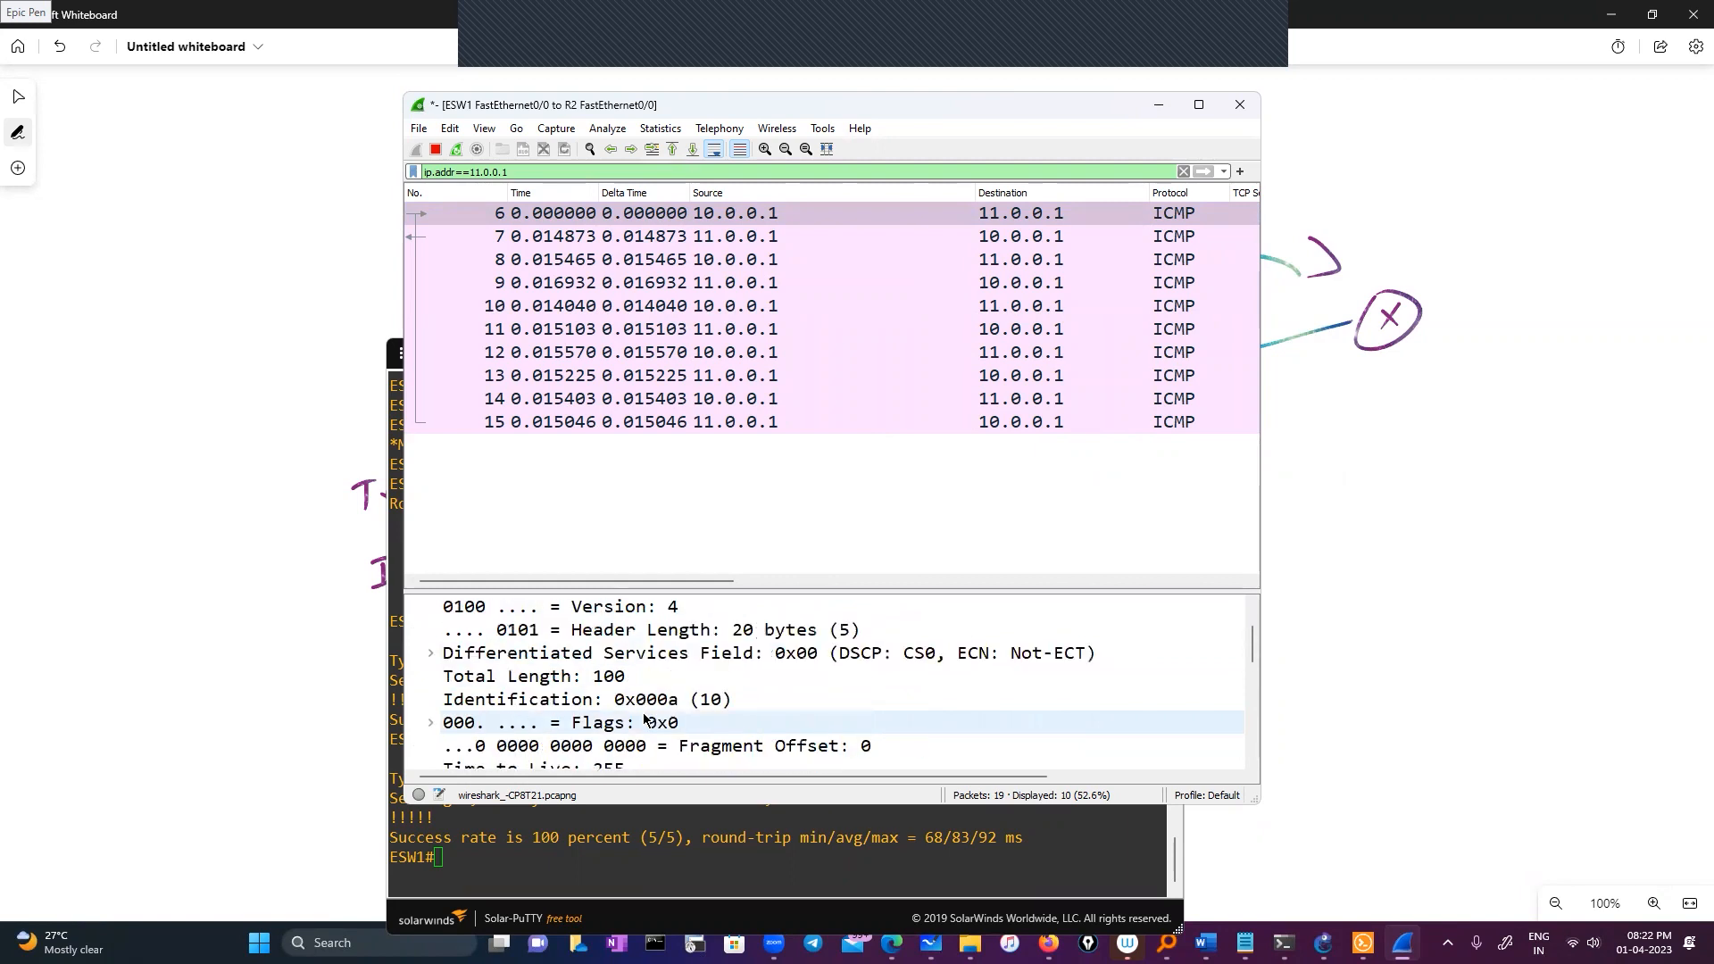
Examine packet 6's source address and the filtered ICMP packets between 10.0.0.1 and 11.0.0.1
{"action": "left_click_drag", "start_coordinate": [612, 581], "coordinate": [934, 588]}
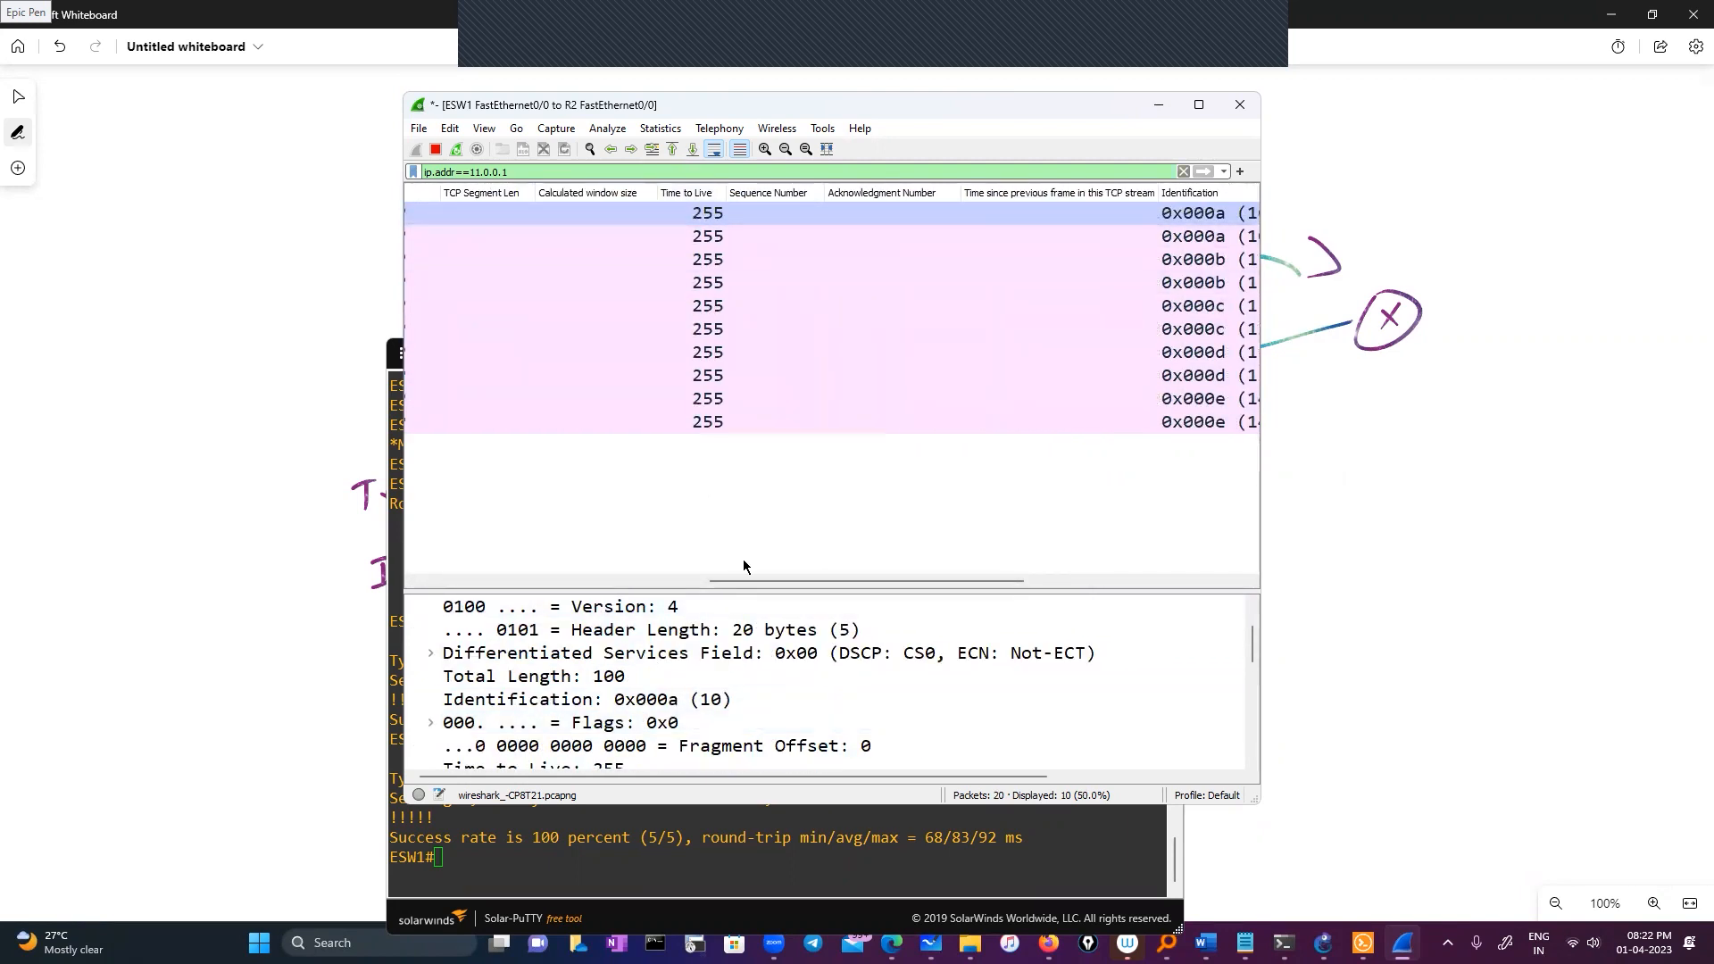
{"action": "left_click_drag", "start_coordinate": [752, 586], "coordinate": [543, 577]}
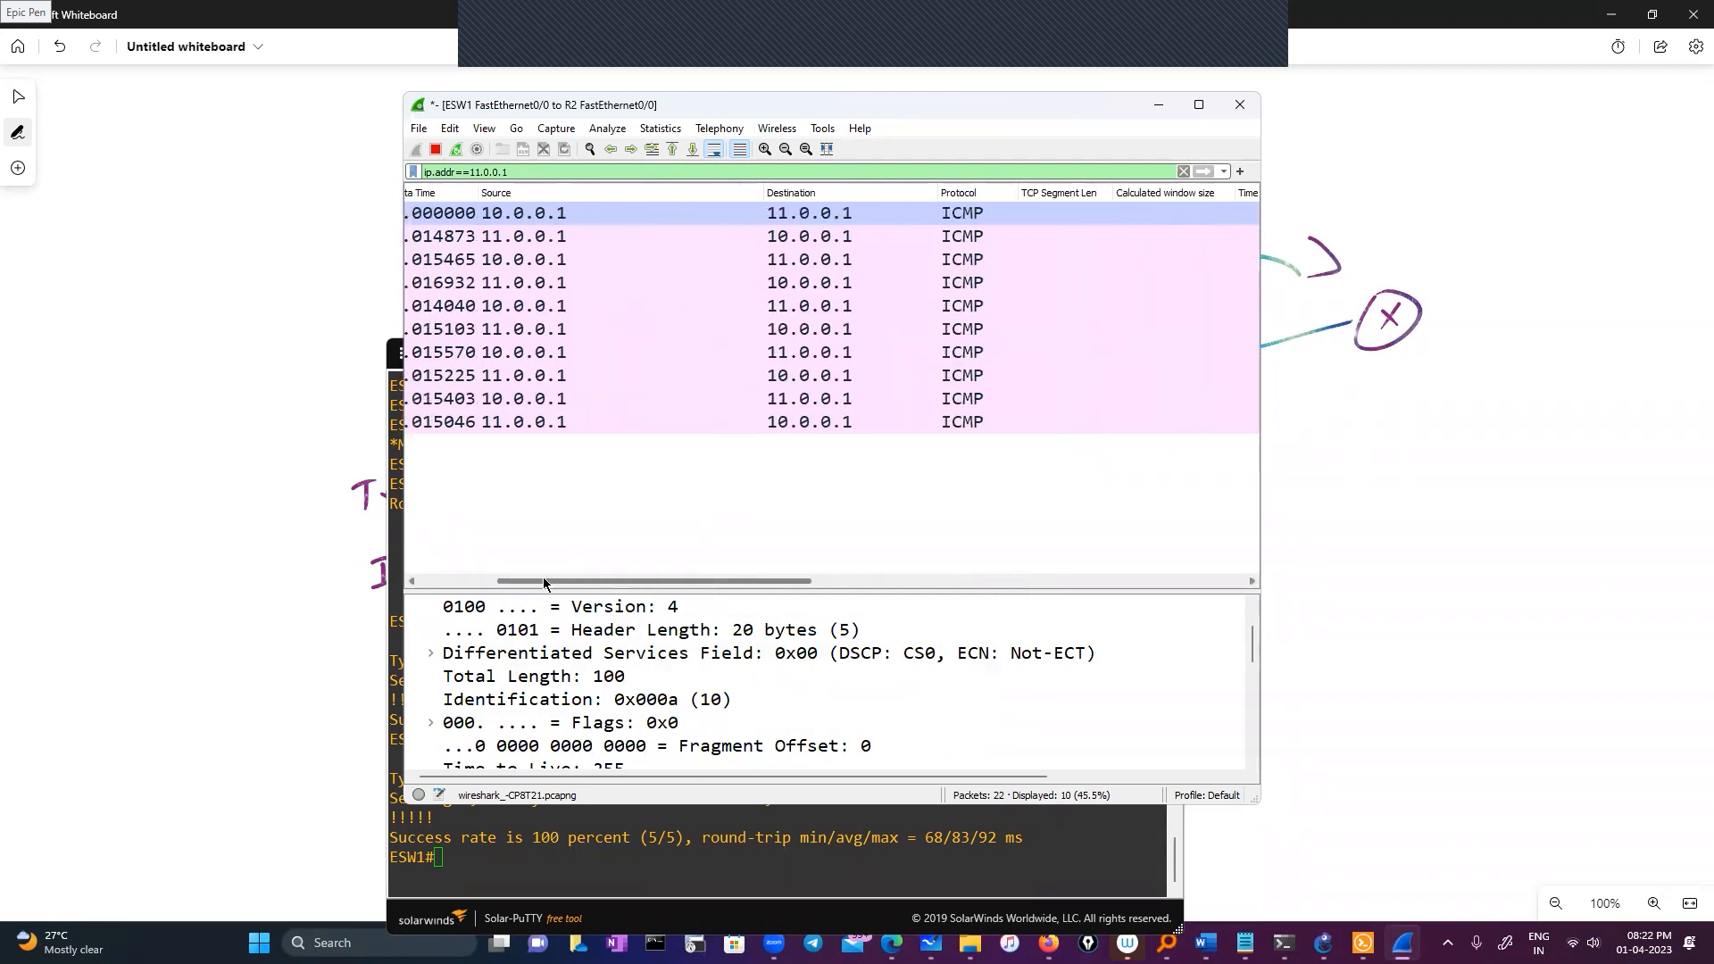
{"action": "left_click", "coordinate": [502, 214]}
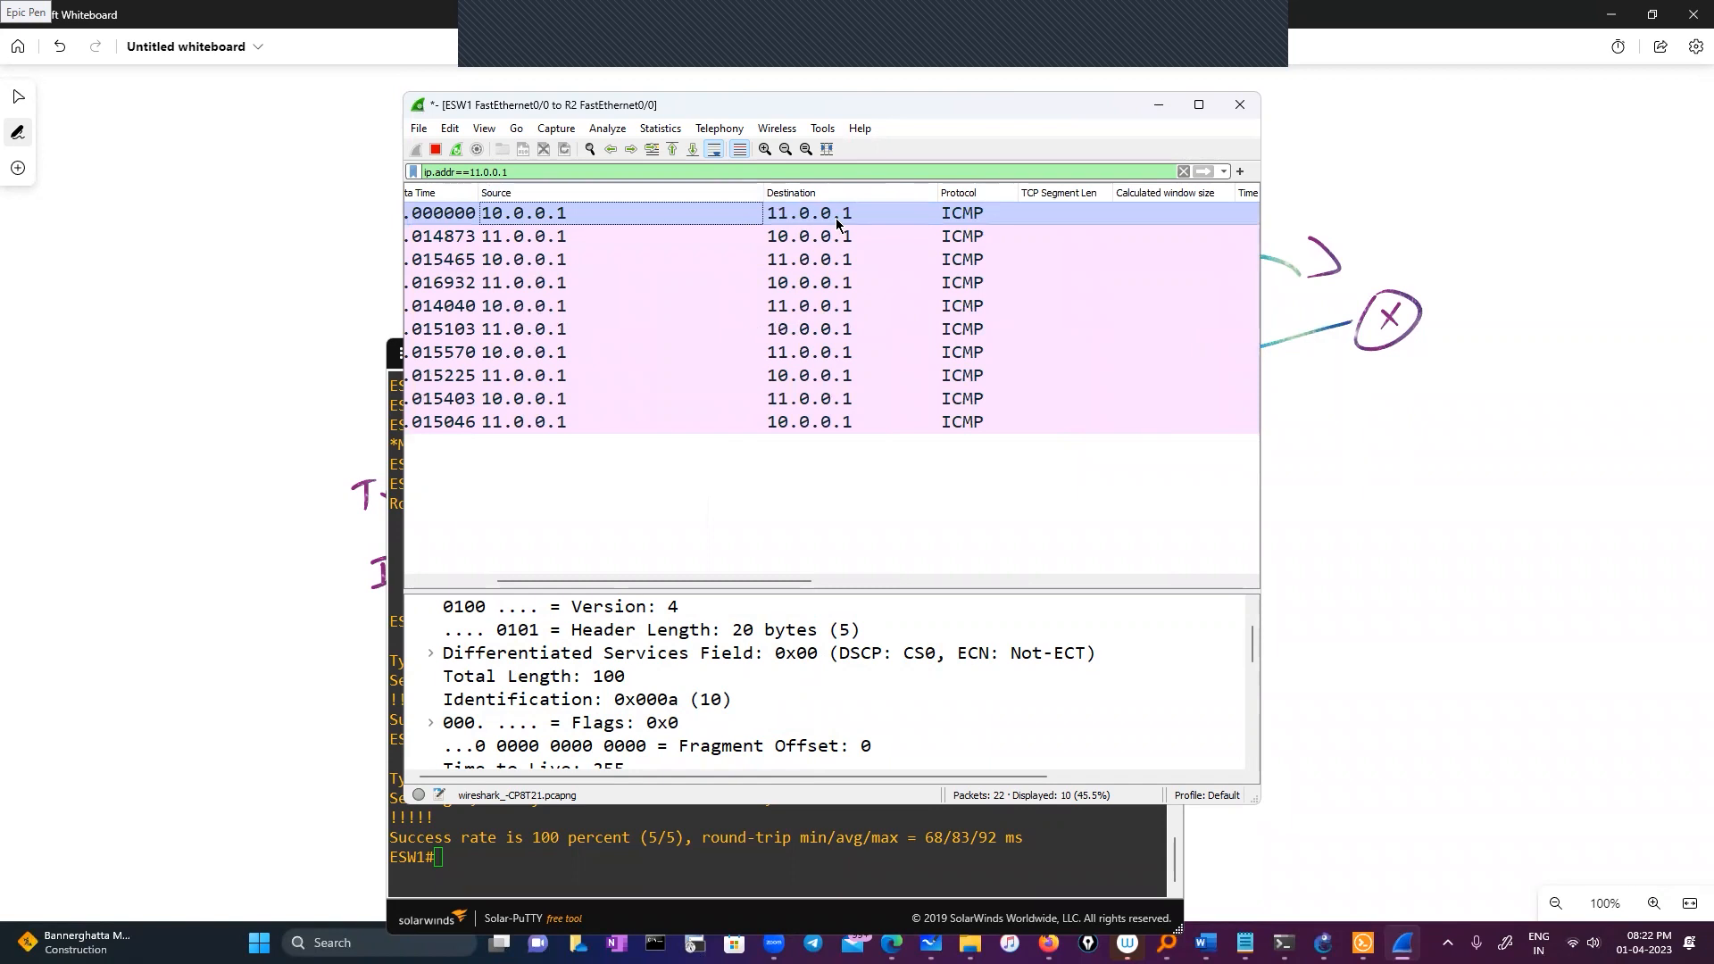
{"action": "left_click_drag", "start_coordinate": [695, 581], "coordinate": [989, 582]}
{"action": "left_click_drag", "start_coordinate": [863, 591], "coordinate": [857, 585]}
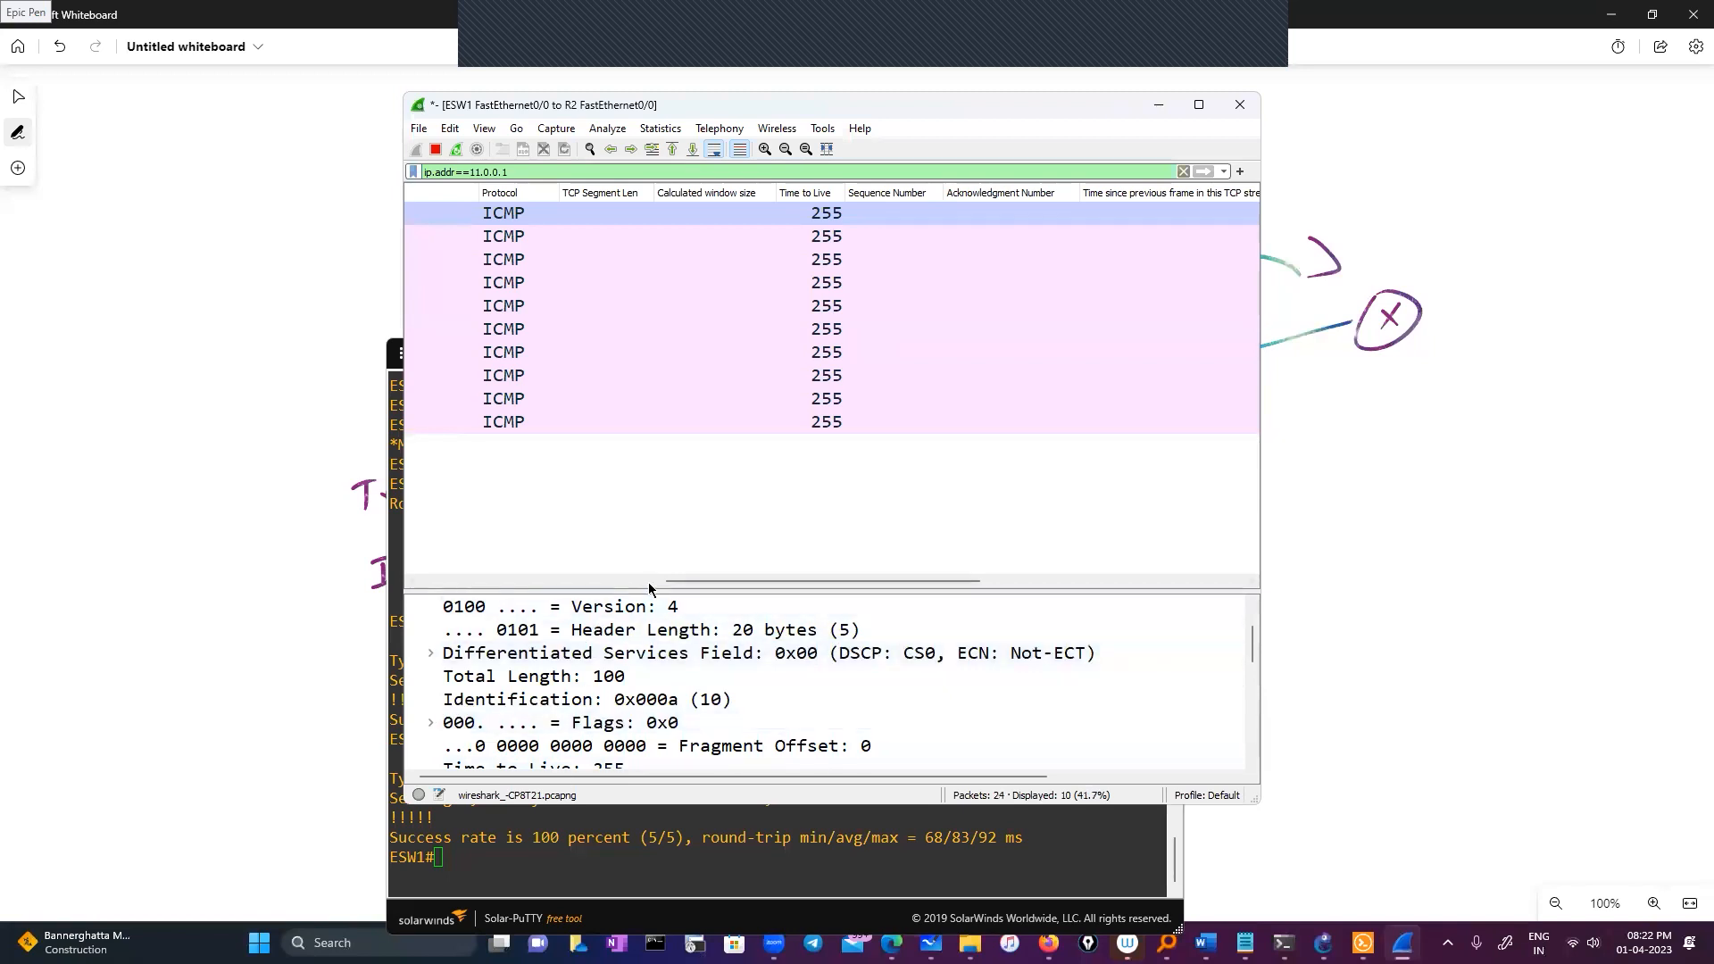
{"action": "left_click_drag", "start_coordinate": [677, 581], "coordinate": [451, 581]}
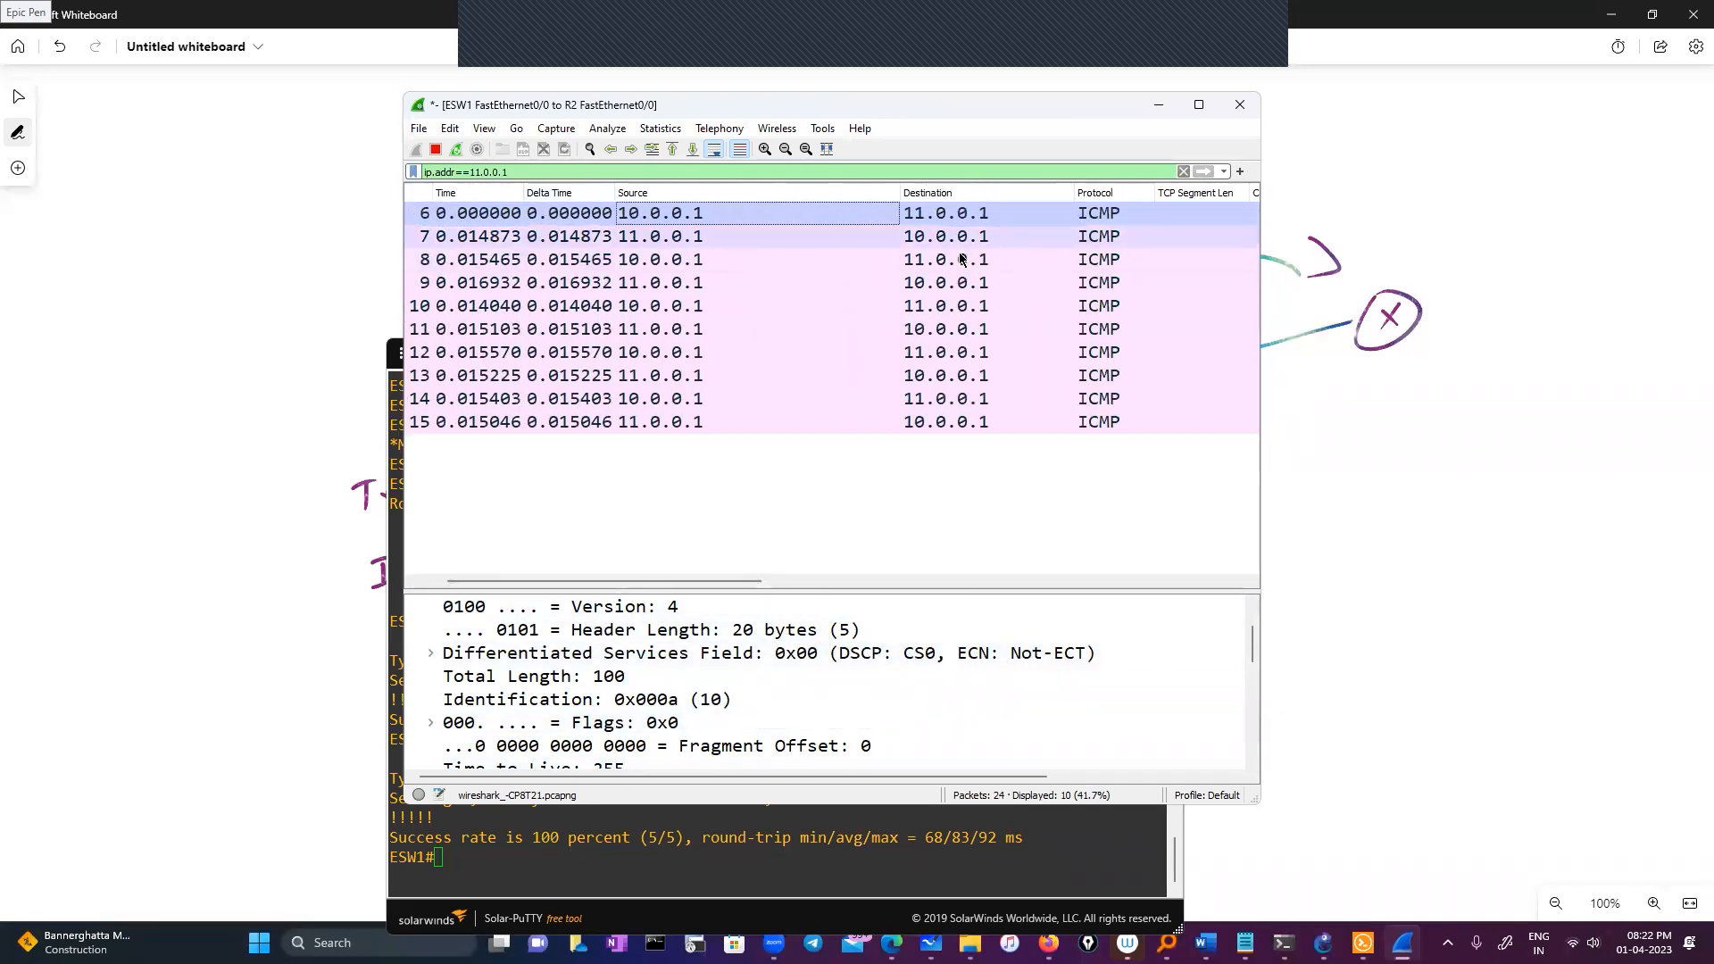
{"action": "left_click_drag", "start_coordinate": [743, 581], "coordinate": [826, 587]}
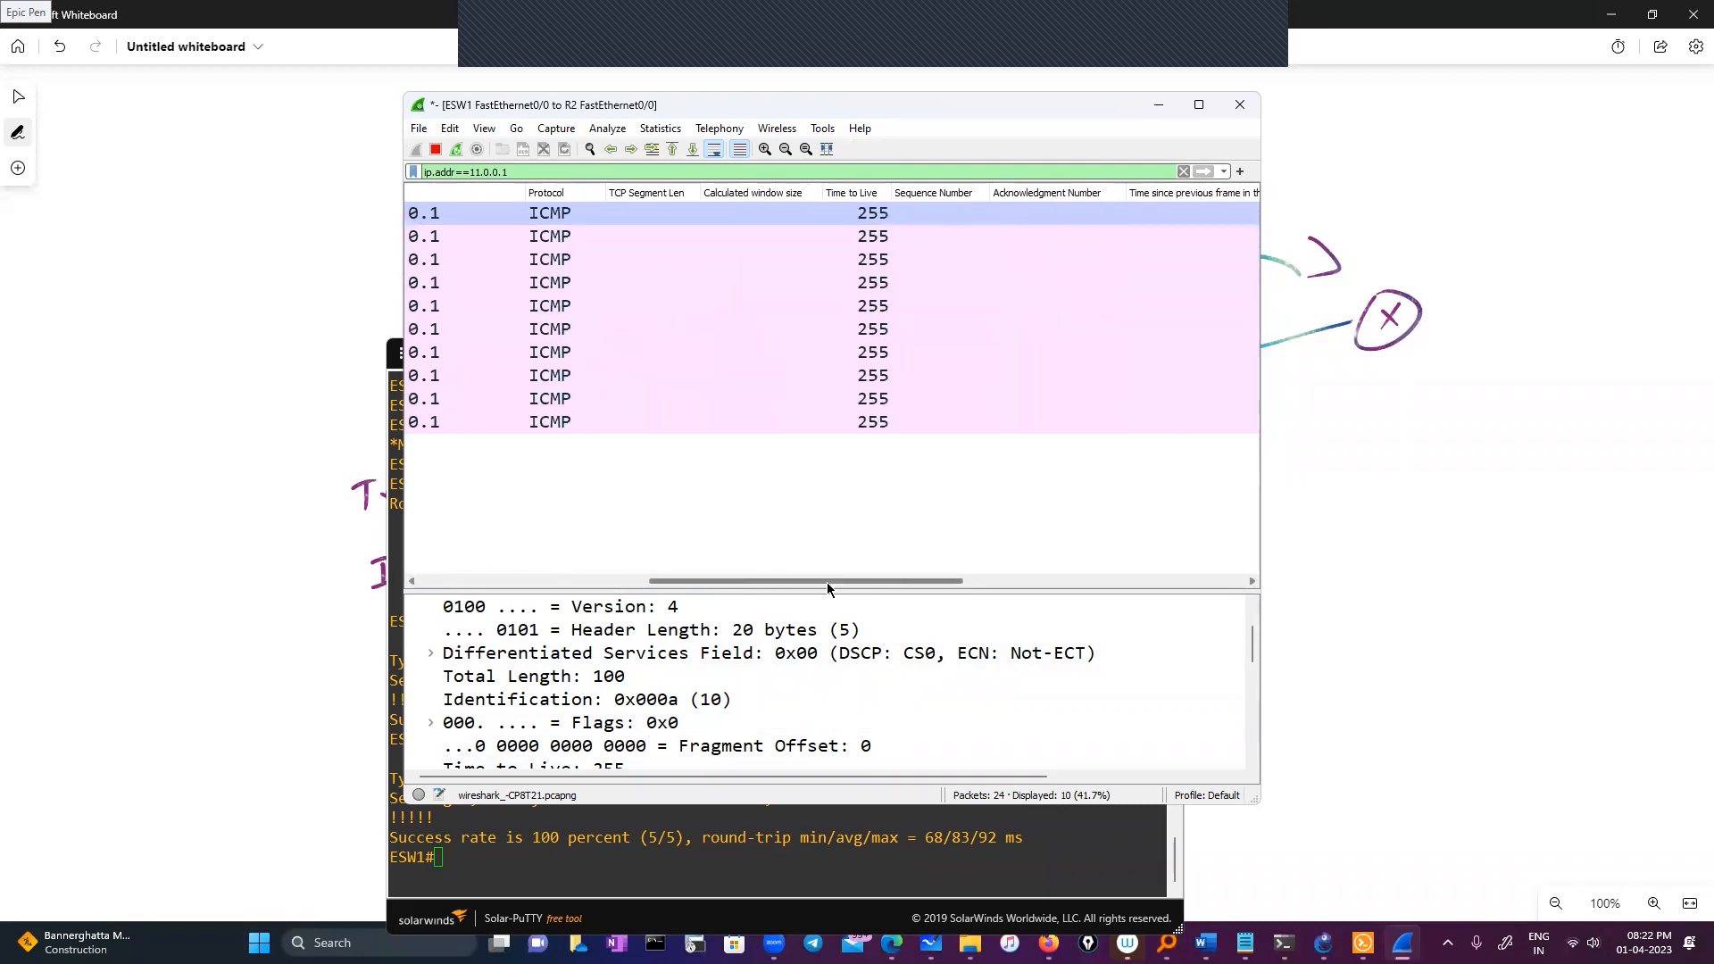
{"action": "left_click", "coordinate": [1157, 111]}
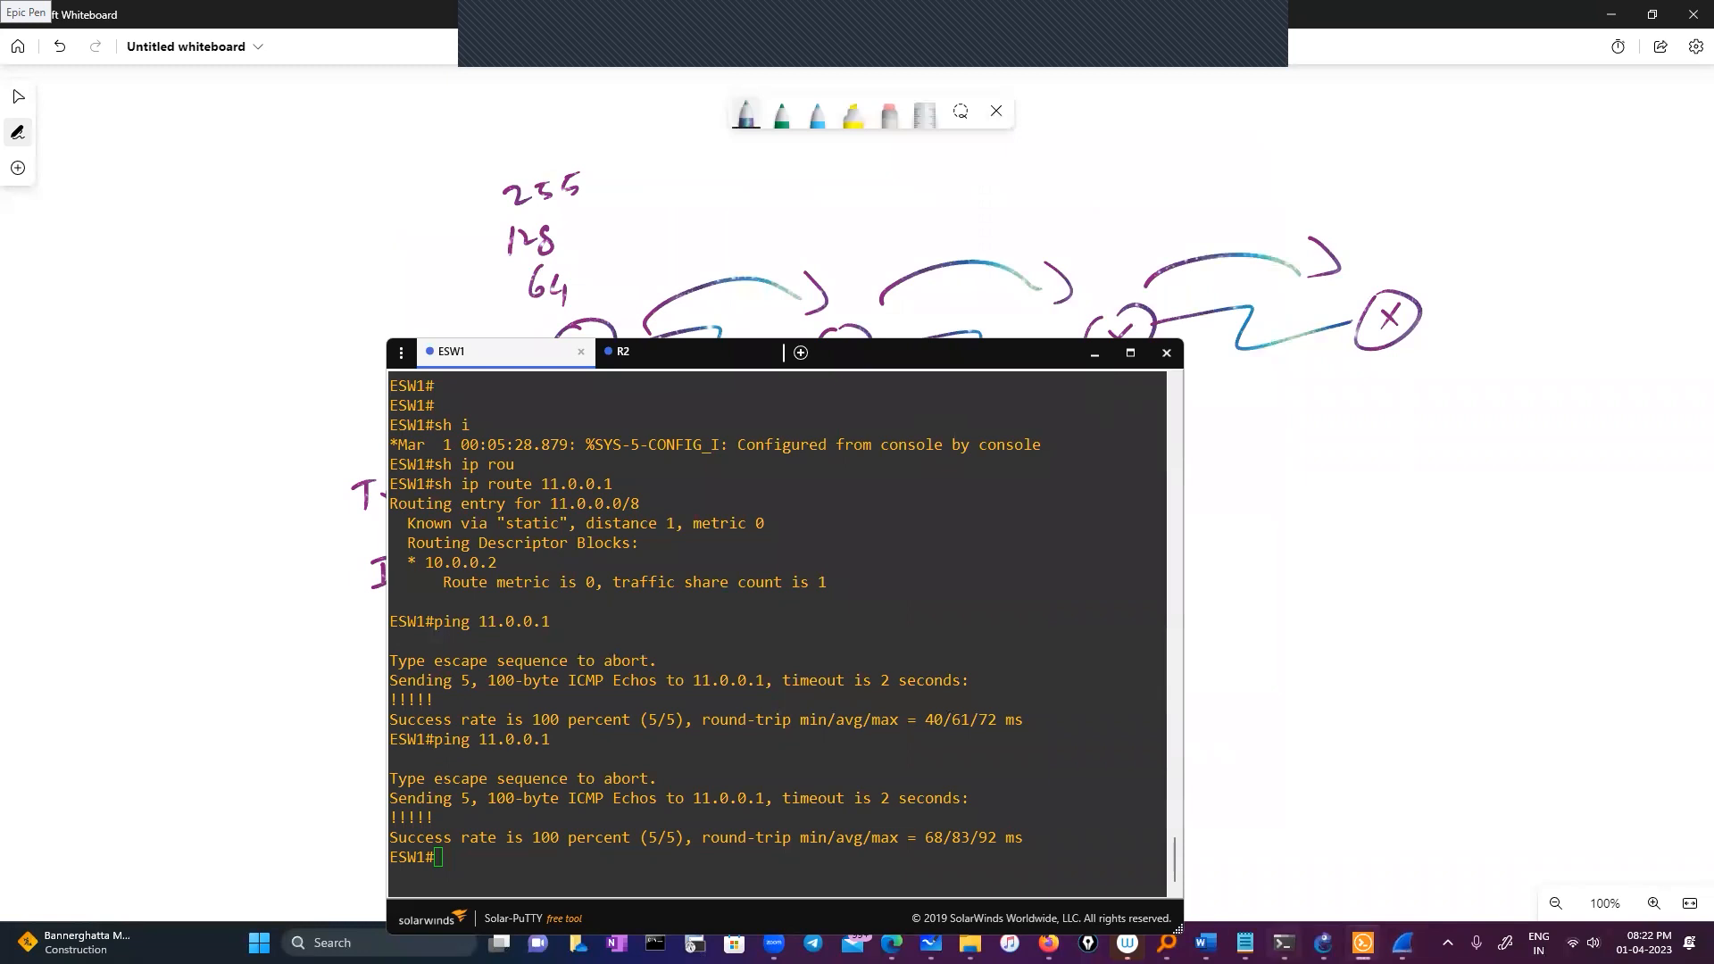
{"action": "left_click", "coordinate": [1323, 943]}
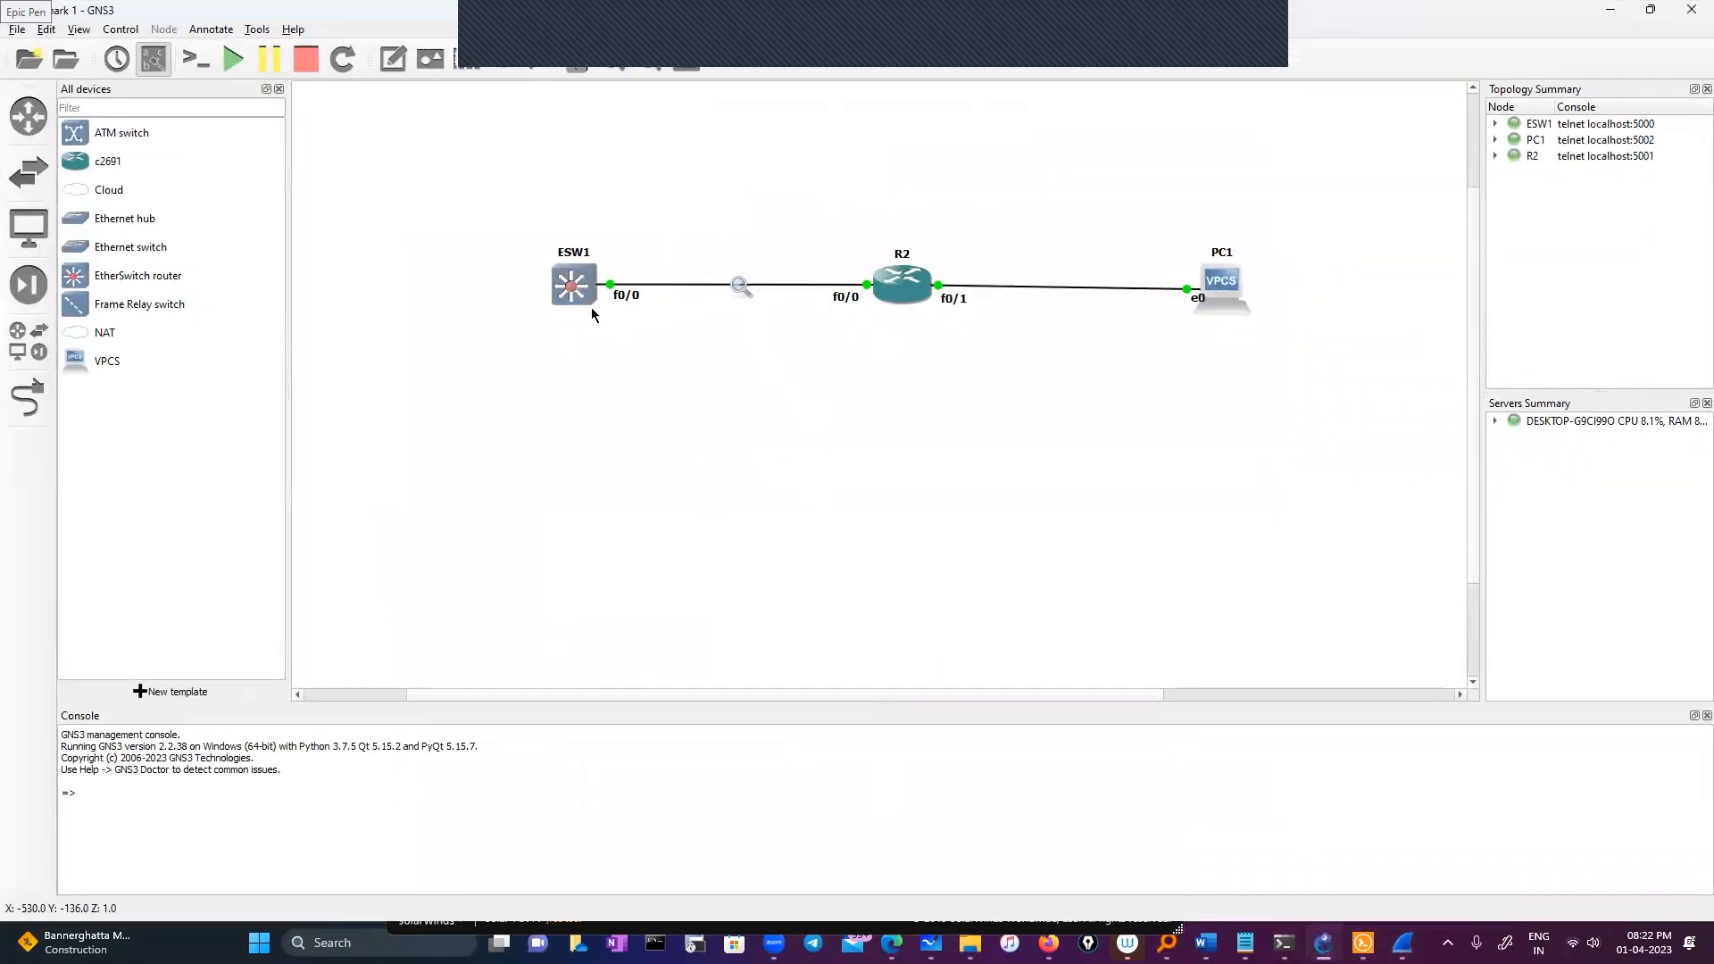
{"action": "left_click", "coordinate": [1363, 943]}
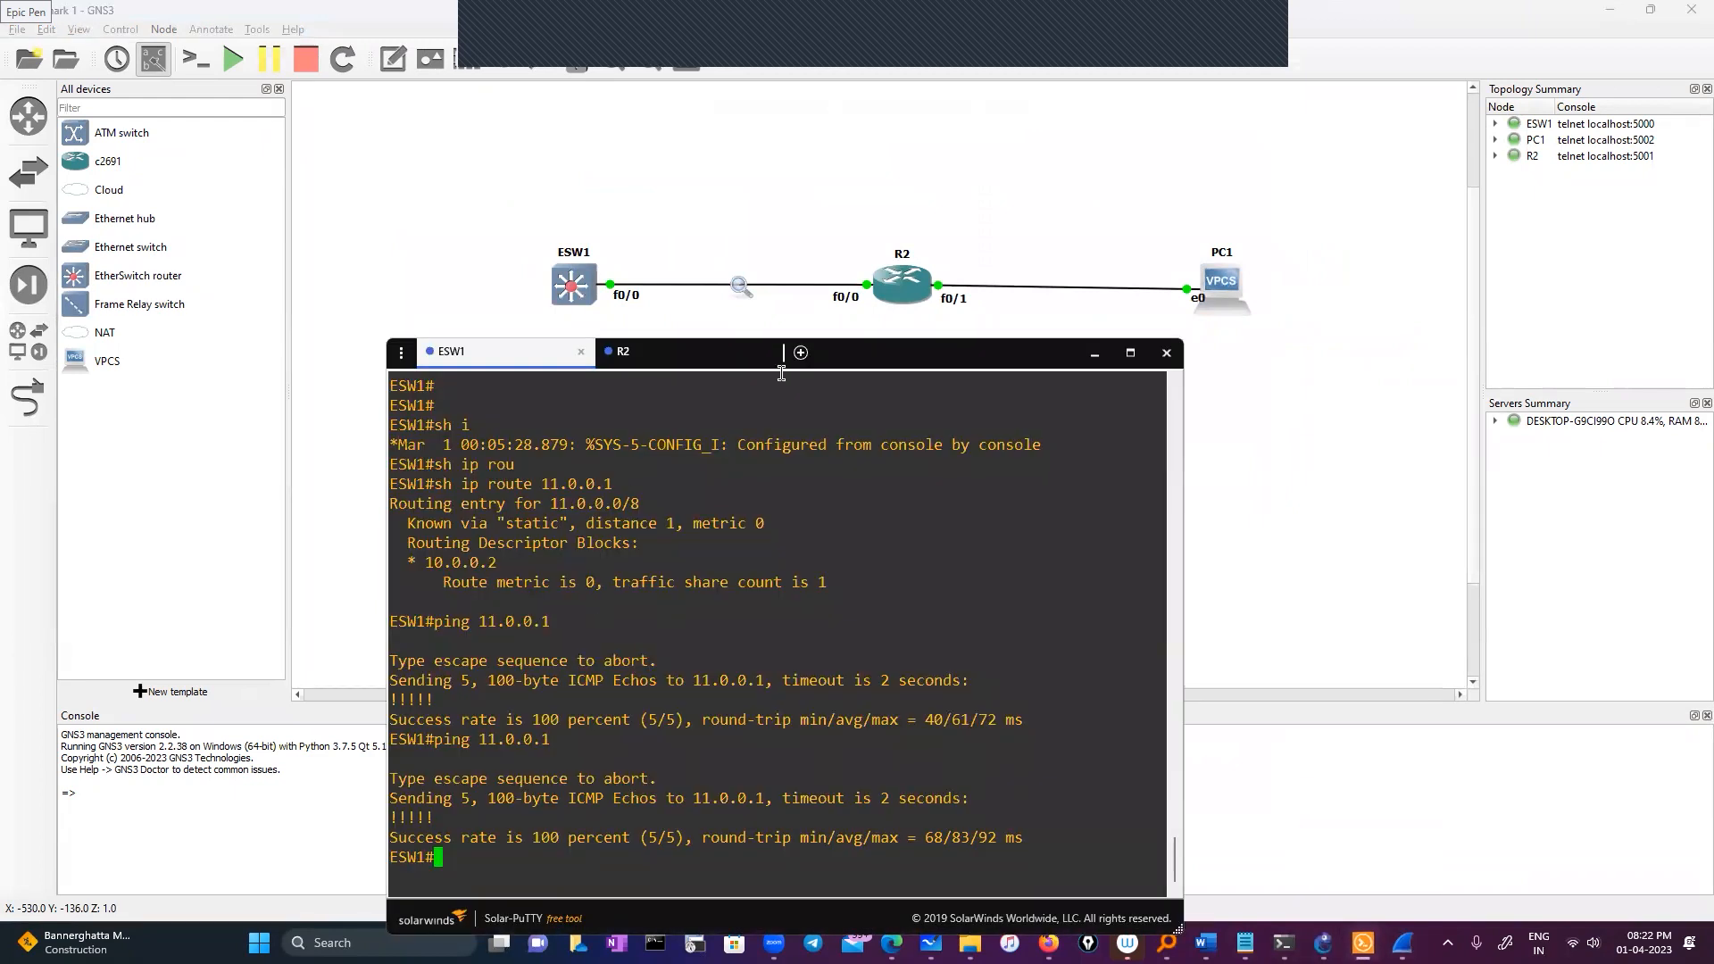
{"action": "left_click_drag", "start_coordinate": [831, 348], "coordinate": [806, 152]}
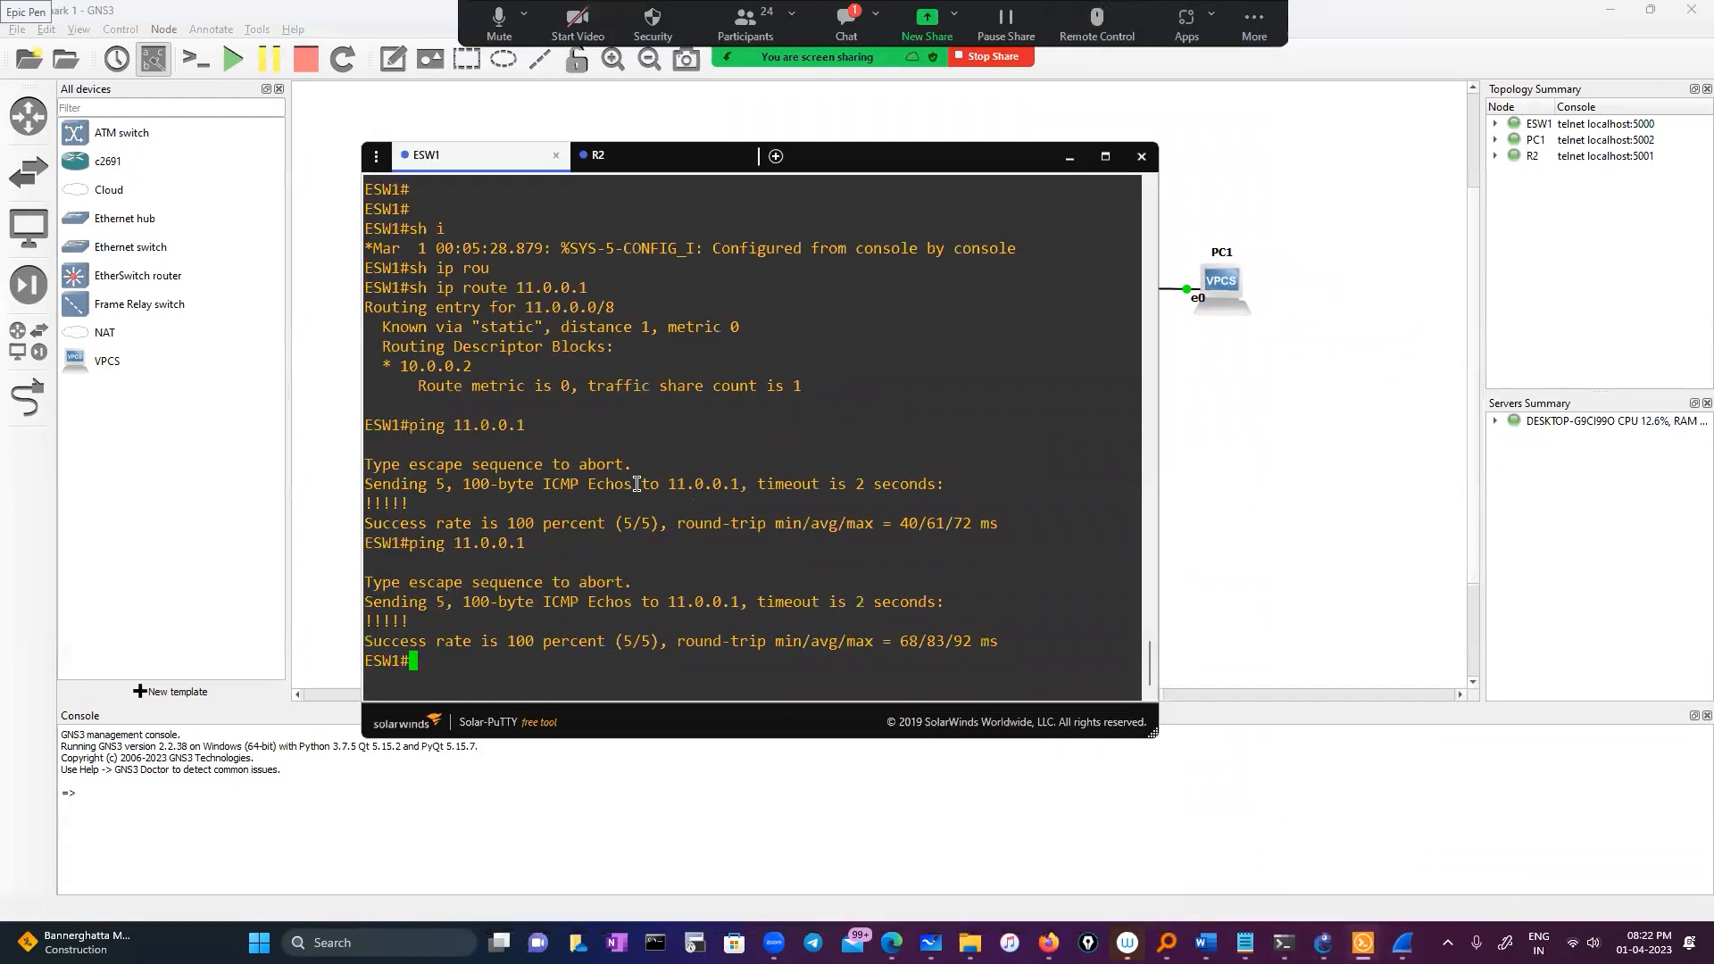
{"action": "key", "text": "Return"}
{"action": "key", "text": "Return"}
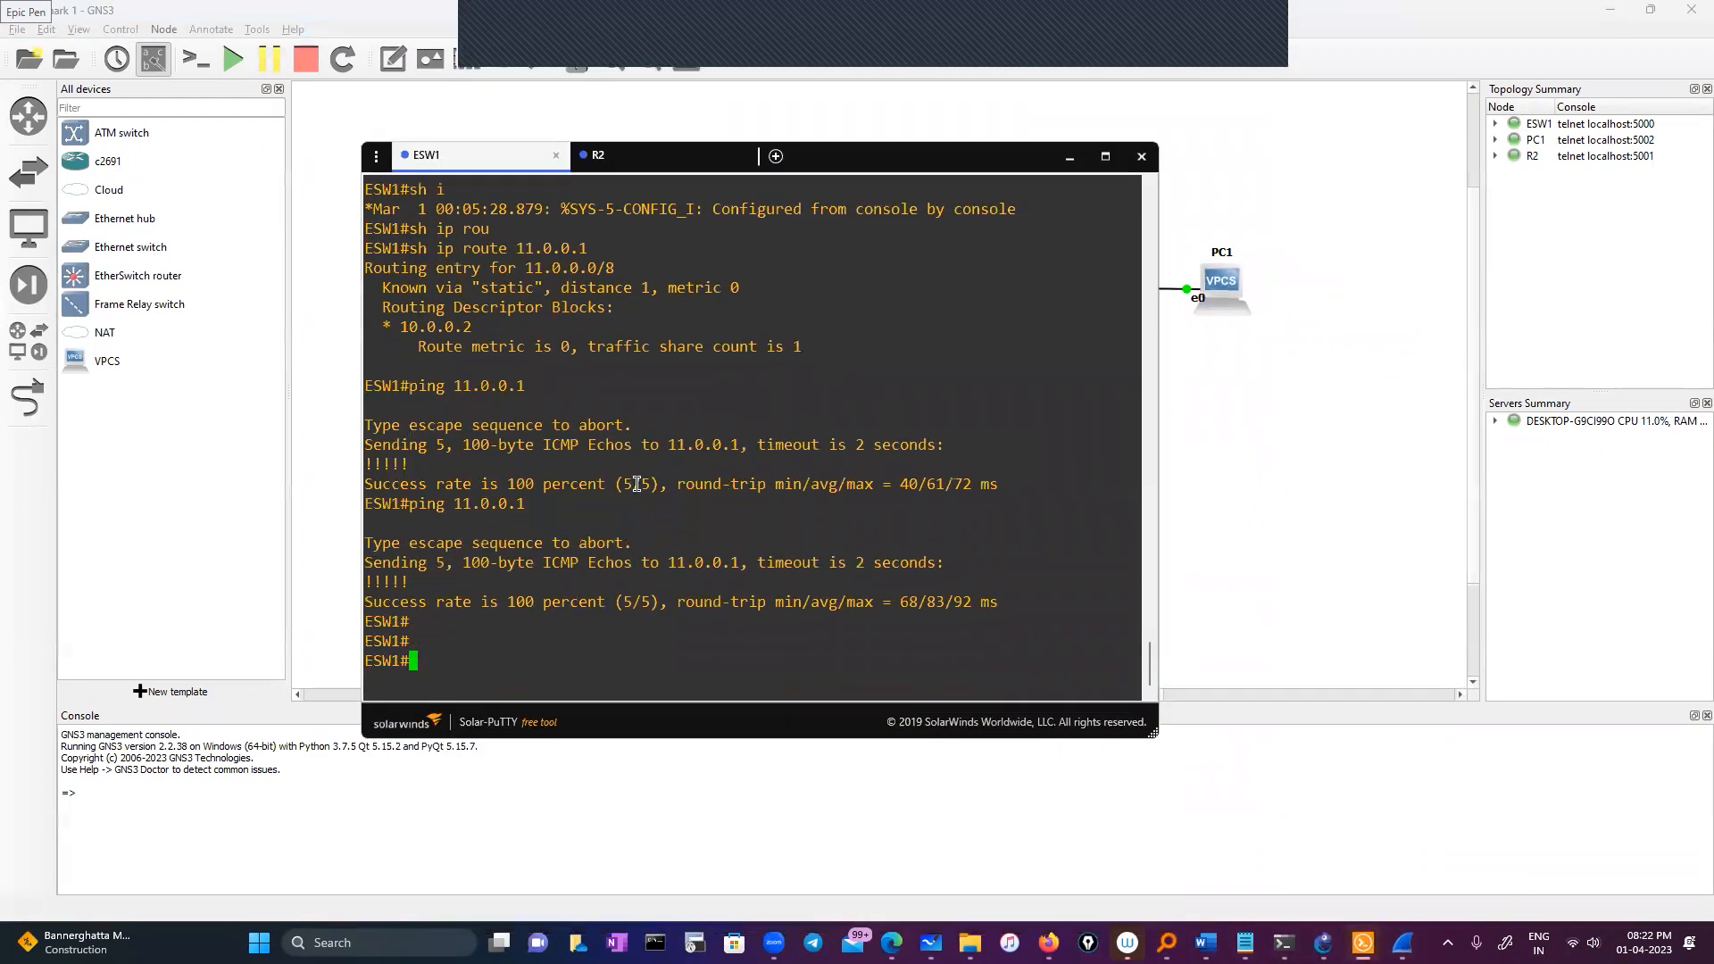
{"action": "key", "text": "Up"}
{"action": "key", "text": "BackSpace"}
{"action": "key", "text": "BackSpace"}
{"action": "key", "text": "BackSpace"}
{"action": "key", "text": "BackSpace"}
{"action": "key", "text": "BackSpace"}
{"action": "key", "text": "BackSpace"}
{"action": "key", "text": "BackSpace"}
{"action": "key", "text": "BackSpace"}
{"action": "left_click", "coordinate": [1194, 386]}
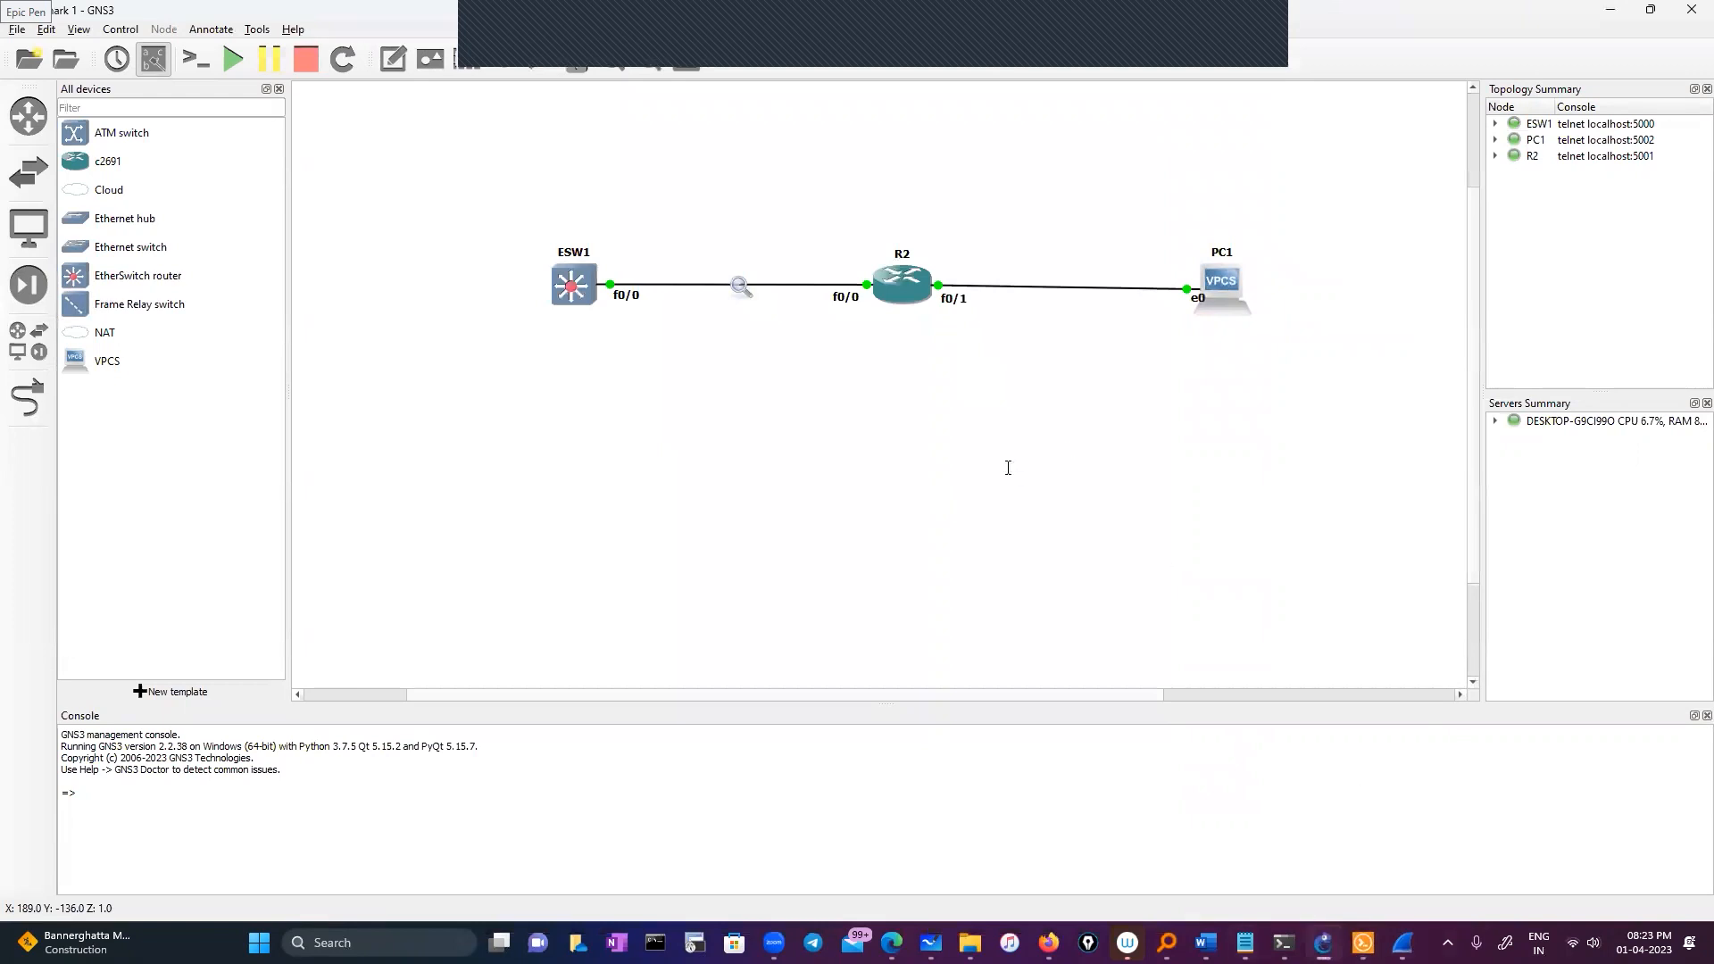
{"action": "key", "text": "alt+Tab"}
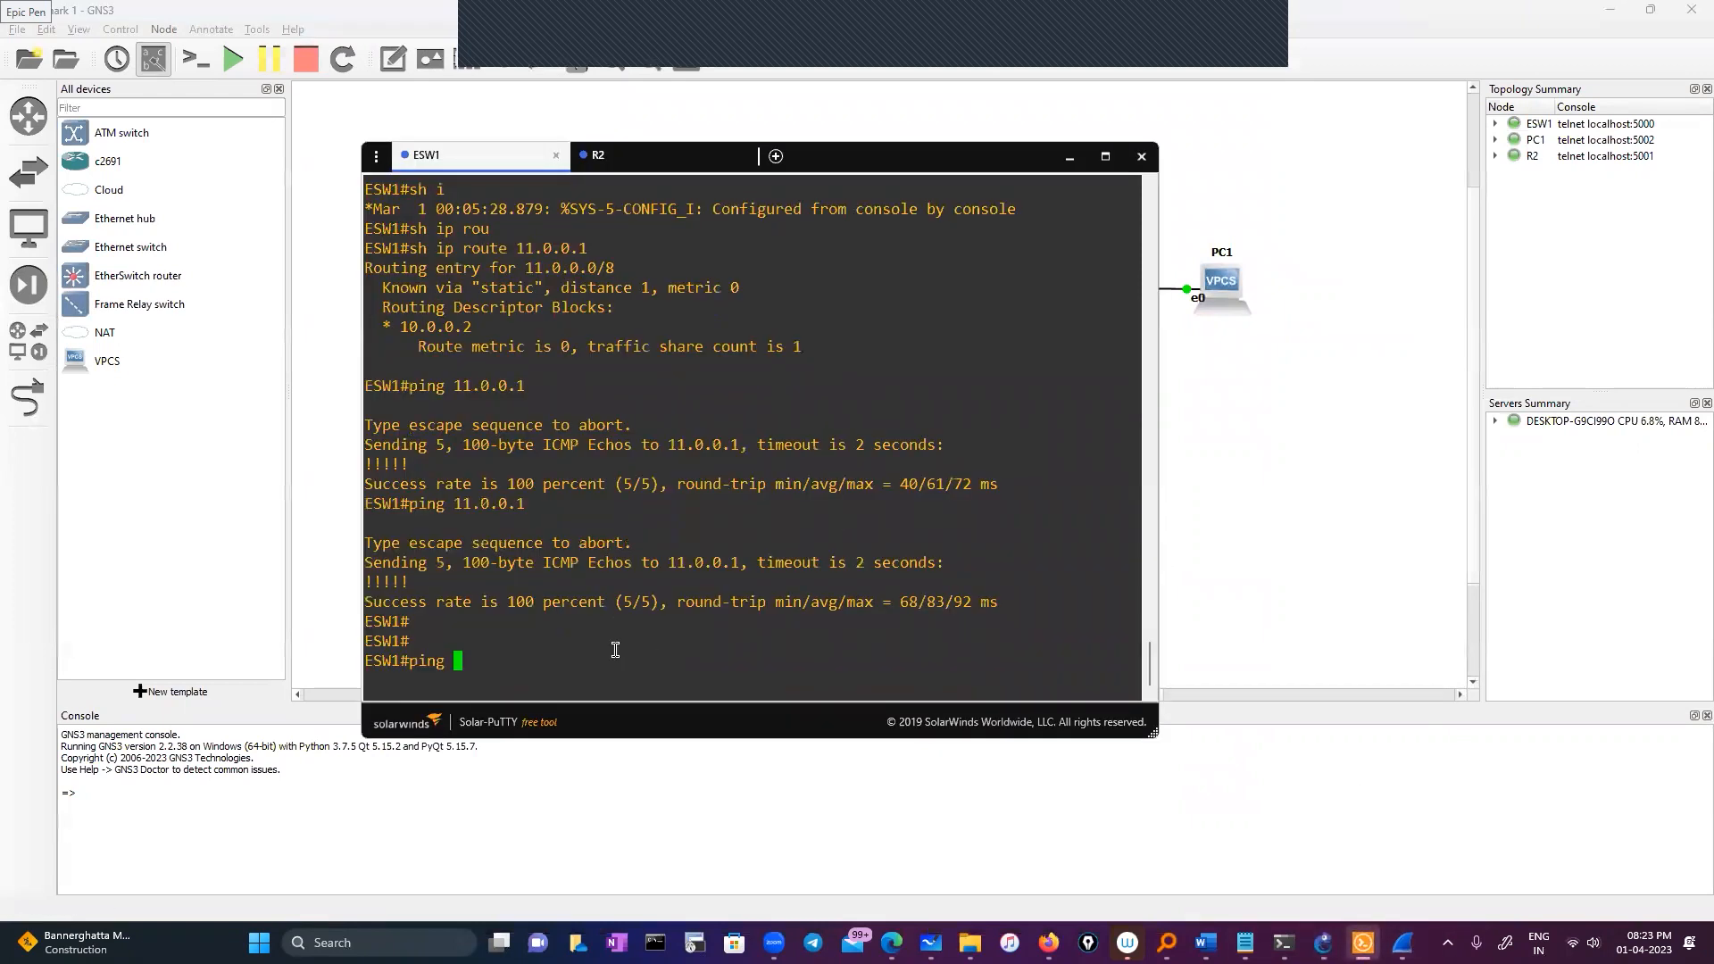
{"action": "key", "text": "BackSpace"}
{"action": "key", "text": "BackSpace"}
{"action": "key", "text": "BackSpace"}
{"action": "key", "text": "BackSpace"}
{"action": "key", "text": "BackSpace"}
{"action": "left_click", "coordinate": [615, 163]}
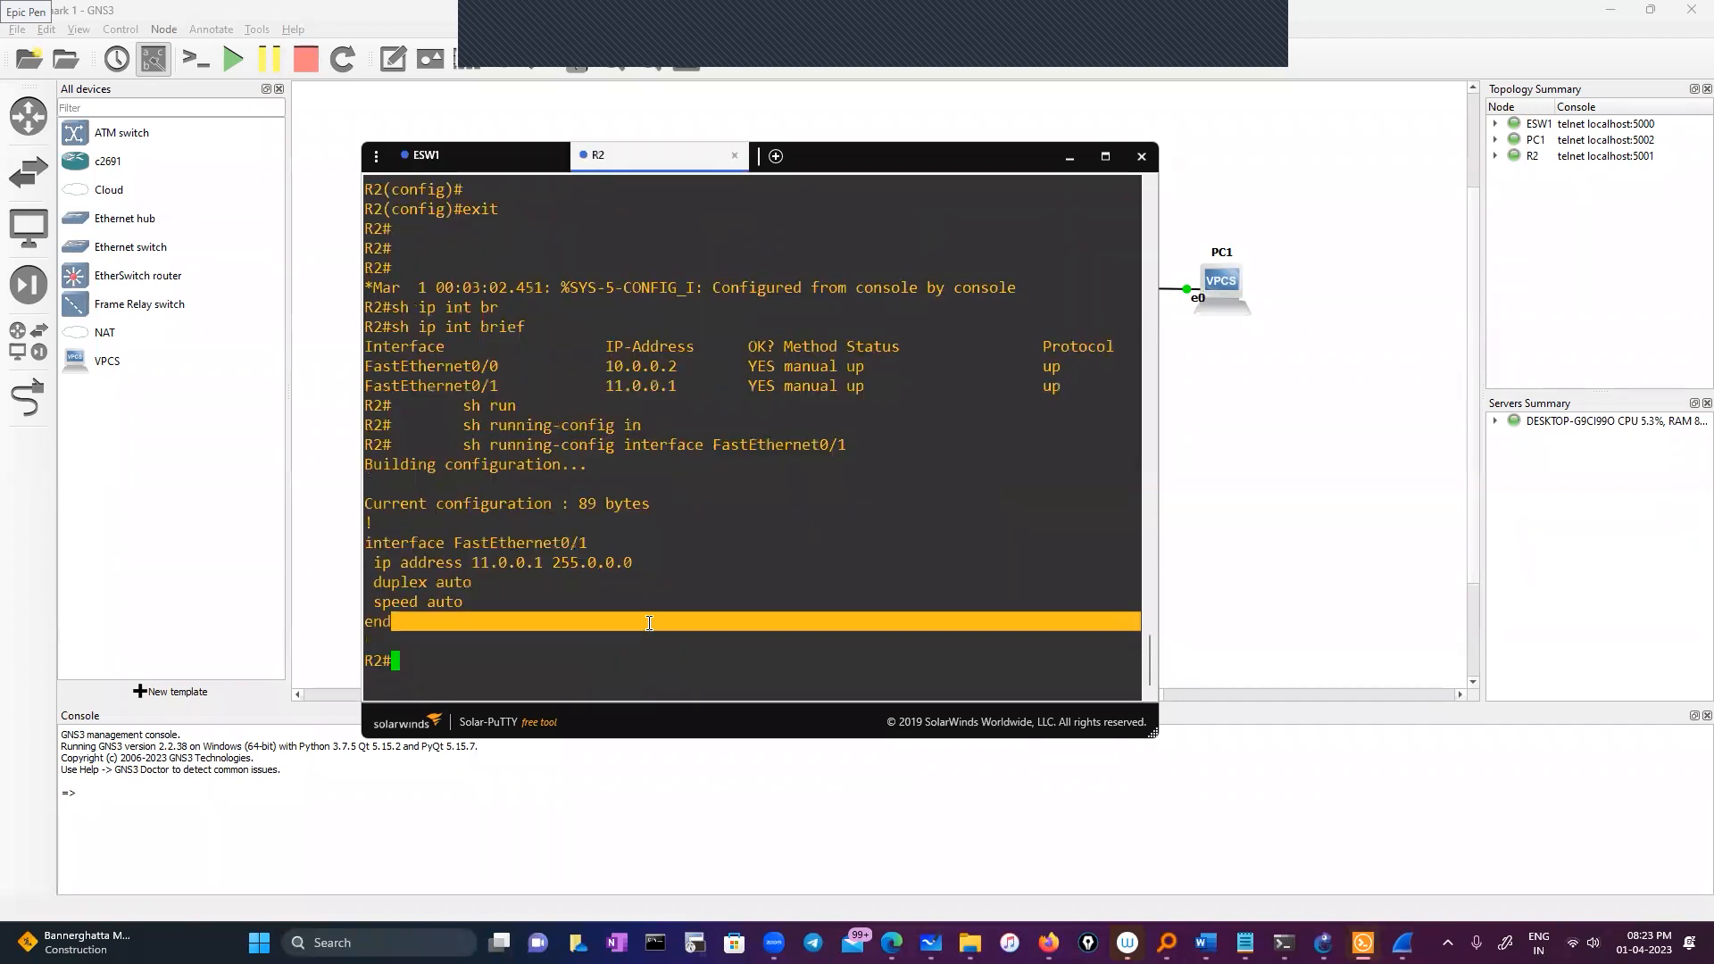
{"action": "type", "text": "h"}
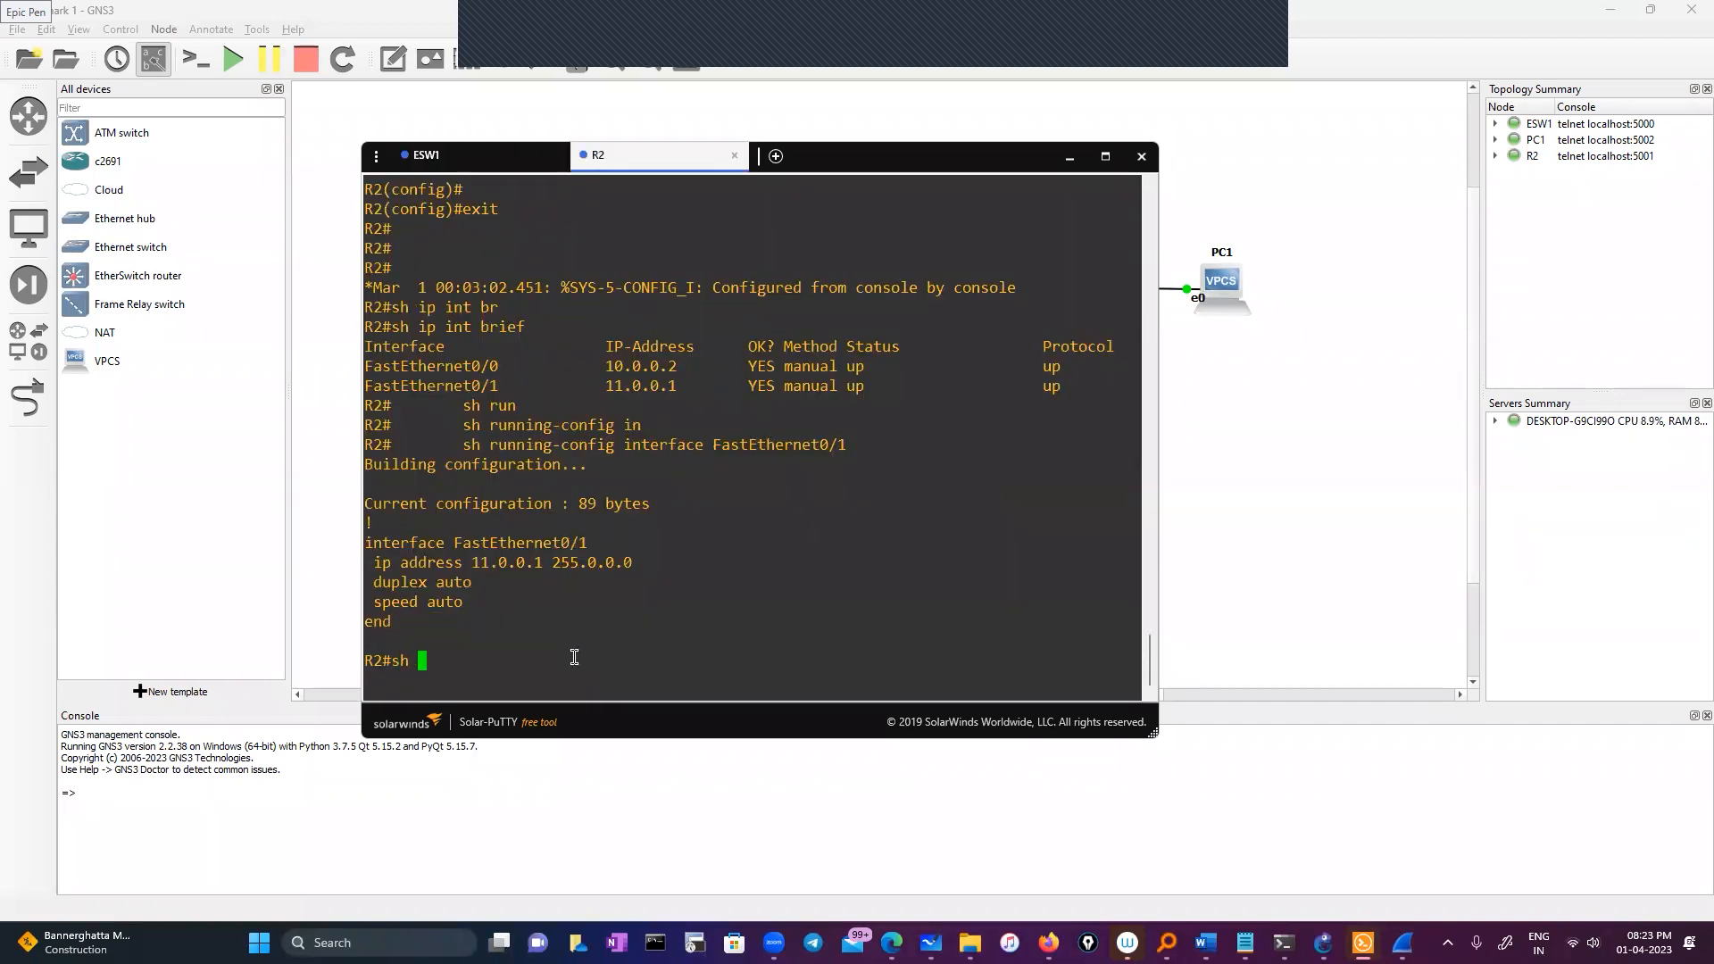
{"action": "key", "text": "BackSpace"}
{"action": "key", "text": "BackSpace"}
{"action": "left_click", "coordinate": [1069, 158]}
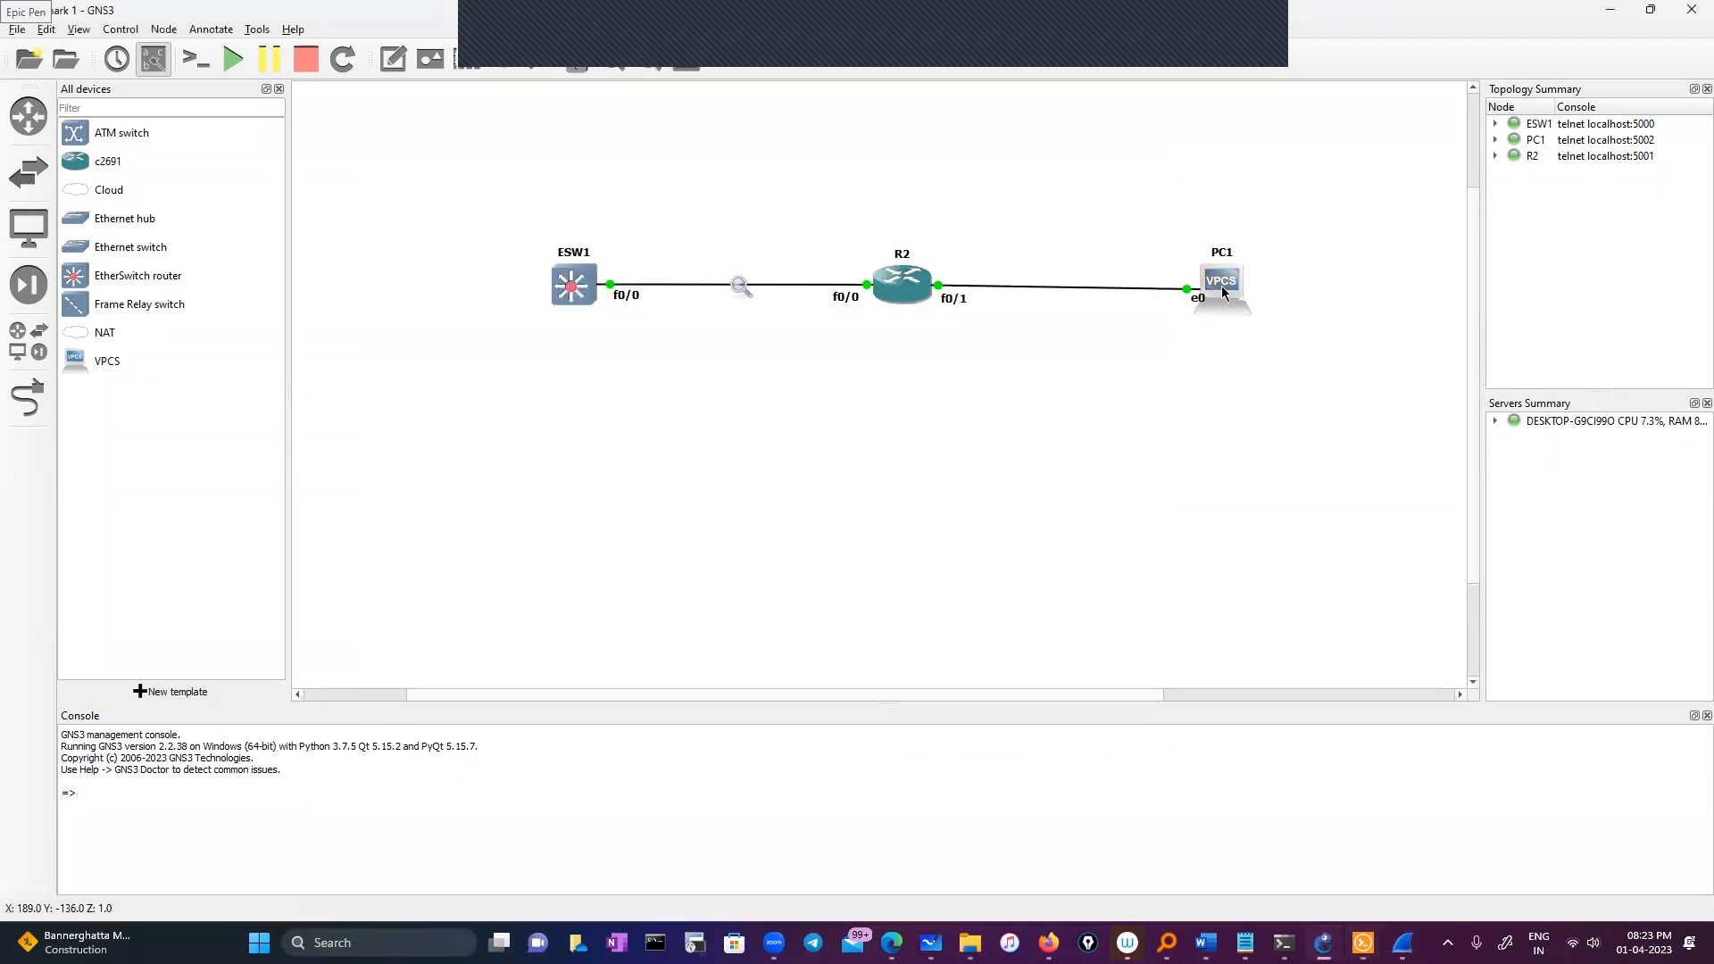
Open PC1's VPCS console and list the available commands with '?'
{"action": "right_click", "coordinate": [1222, 288]}
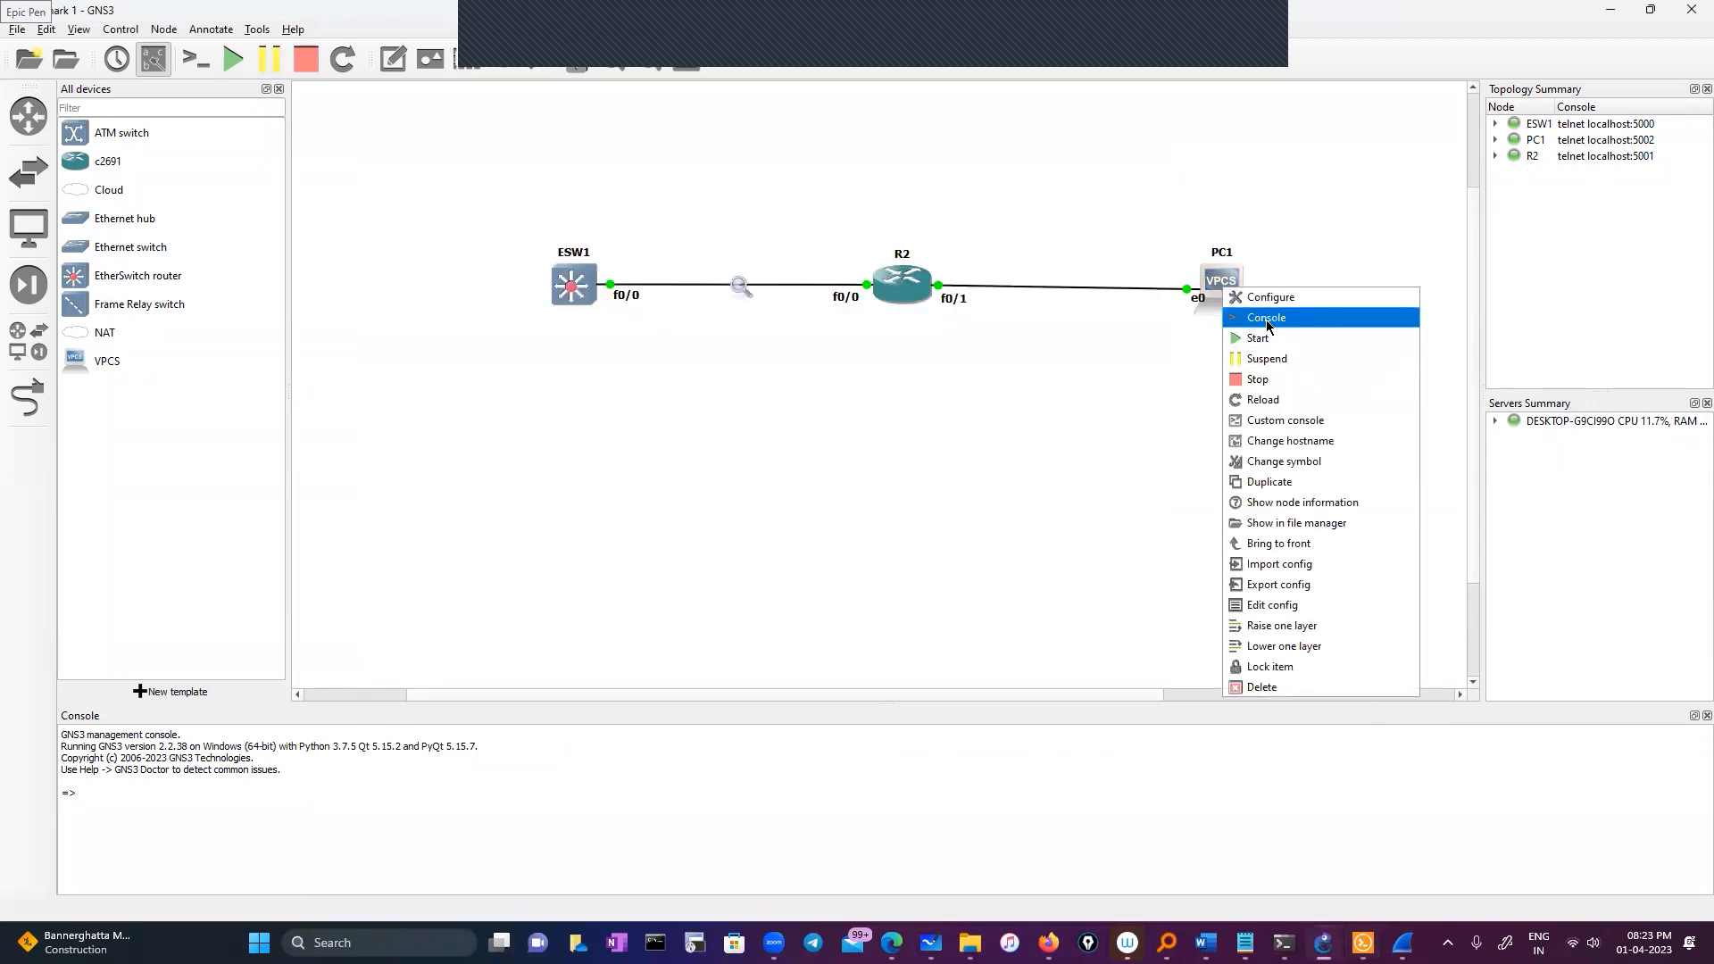
{"action": "left_click", "coordinate": [996, 449]}
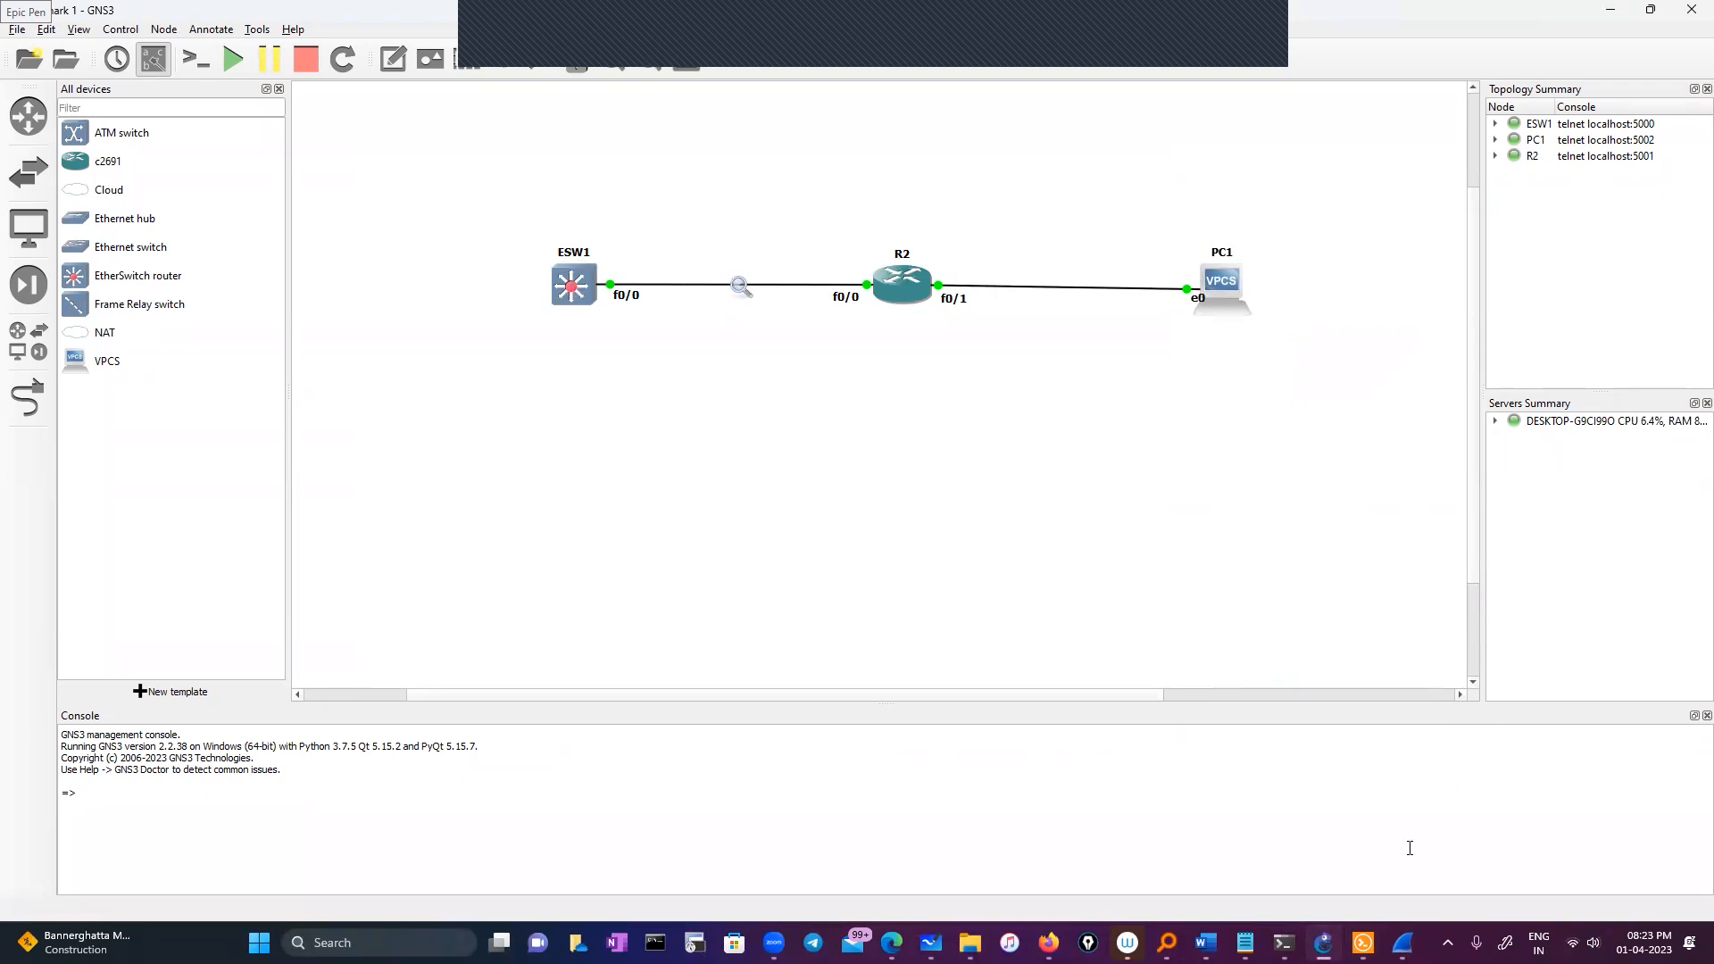
{"action": "double_click", "coordinate": [1362, 941]}
{"action": "left_click", "coordinate": [1362, 942]}
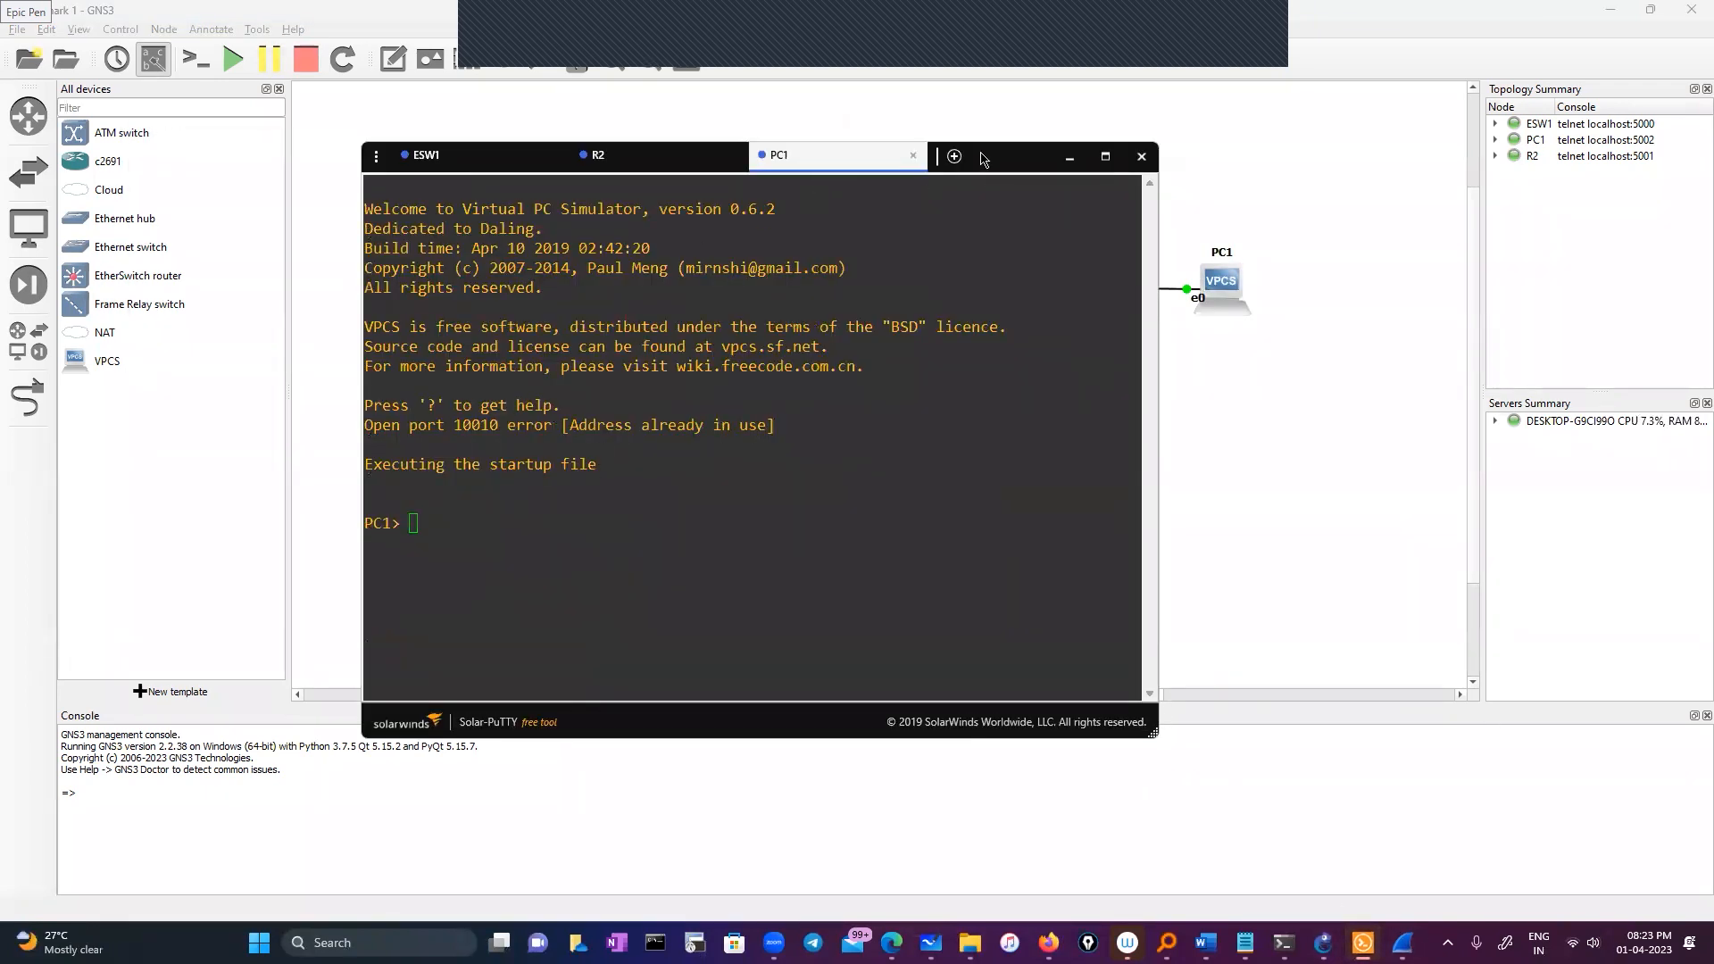
{"action": "type", "text": "en"}
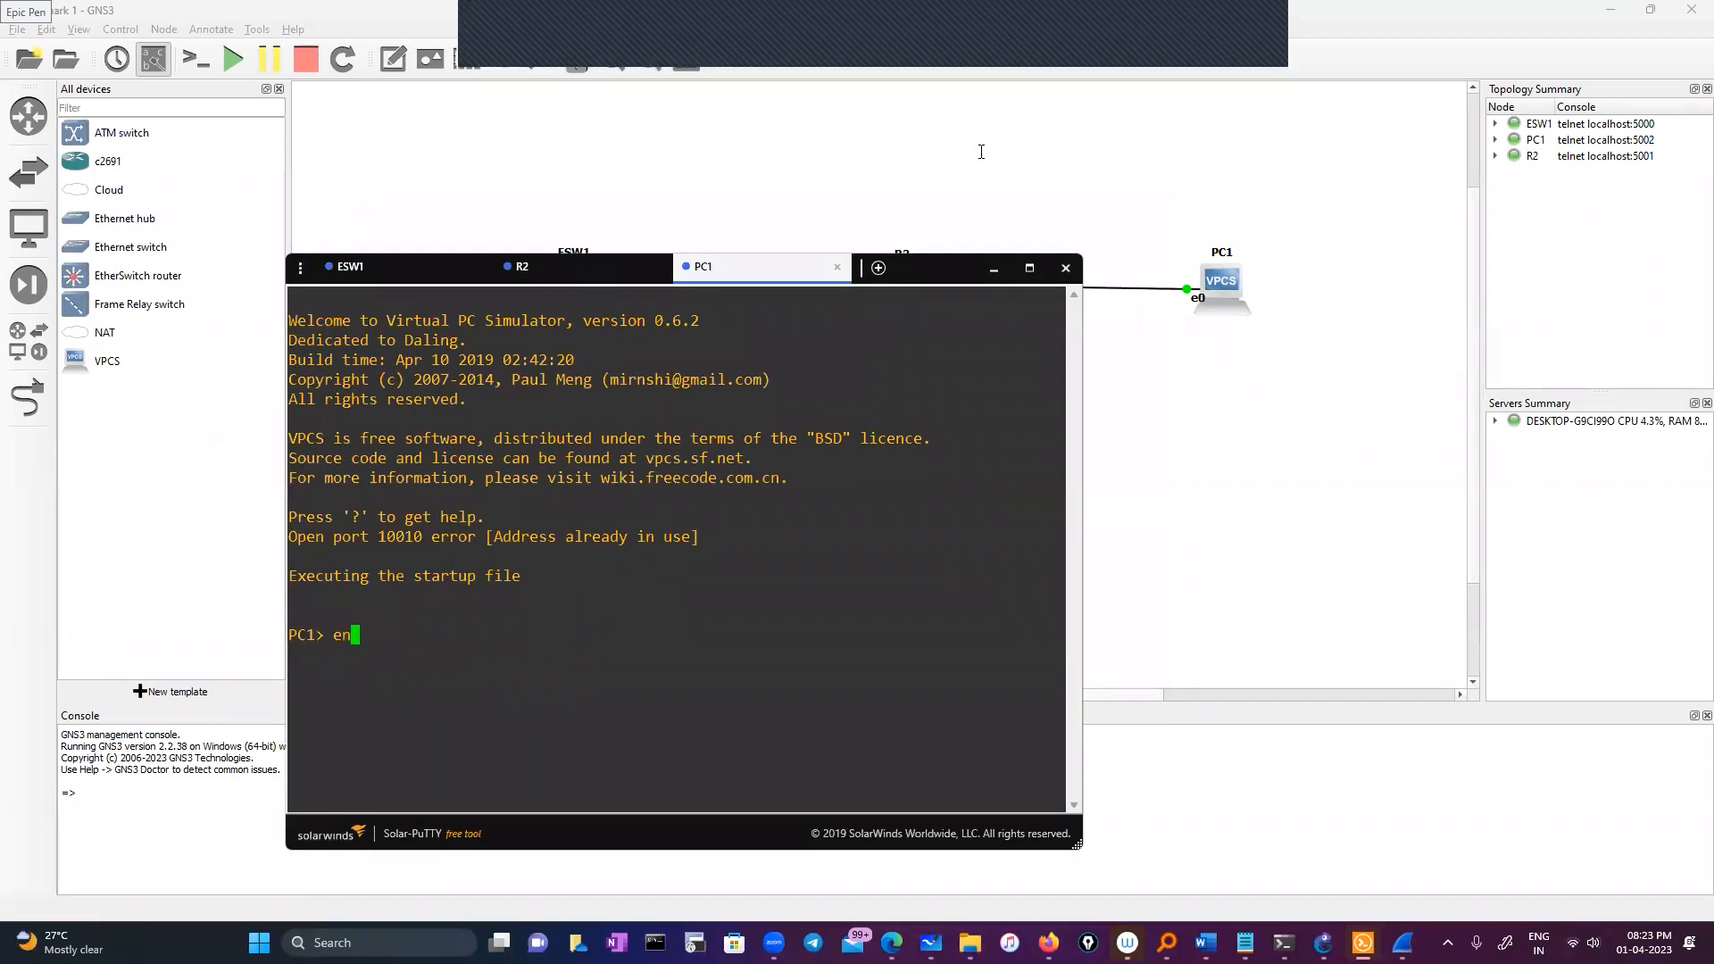
{"action": "key", "text": "BackSpace"}
{"action": "key", "text": "BackSpace"}
{"action": "type", "text": "?"}
{"action": "key", "text": "Return"}
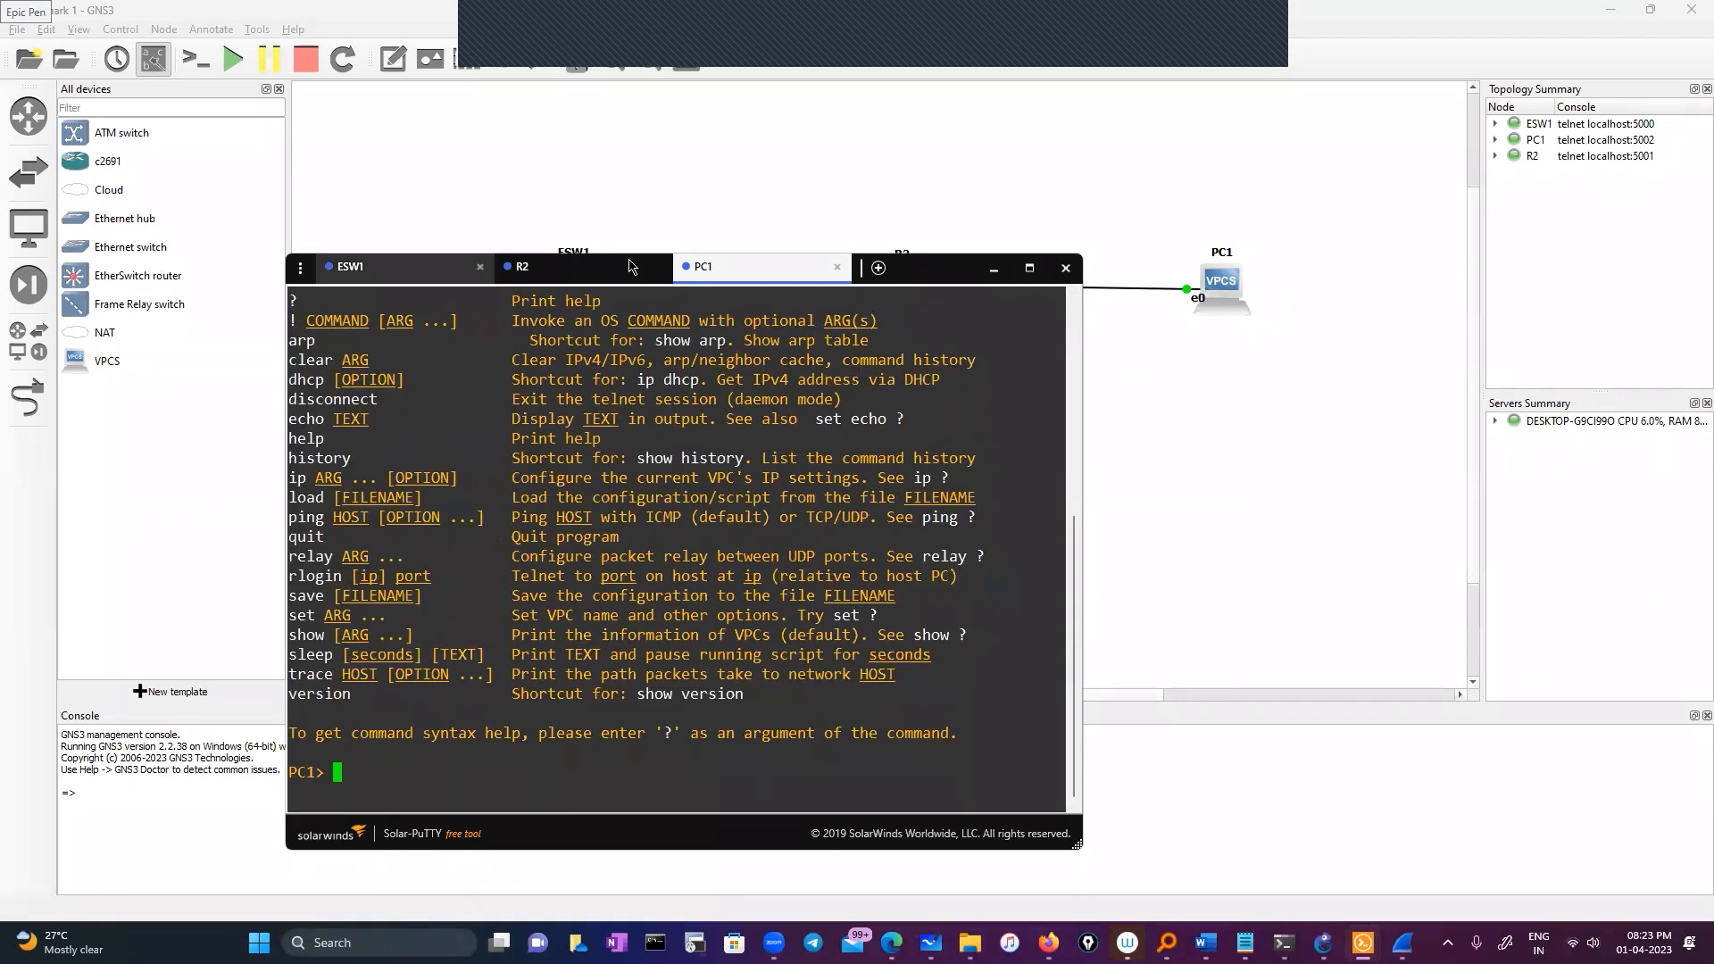
Show the help text for the 'ip ?' command at the PC1 prompt
{"action": "left_click_drag", "start_coordinate": [925, 266], "coordinate": [923, 190]}
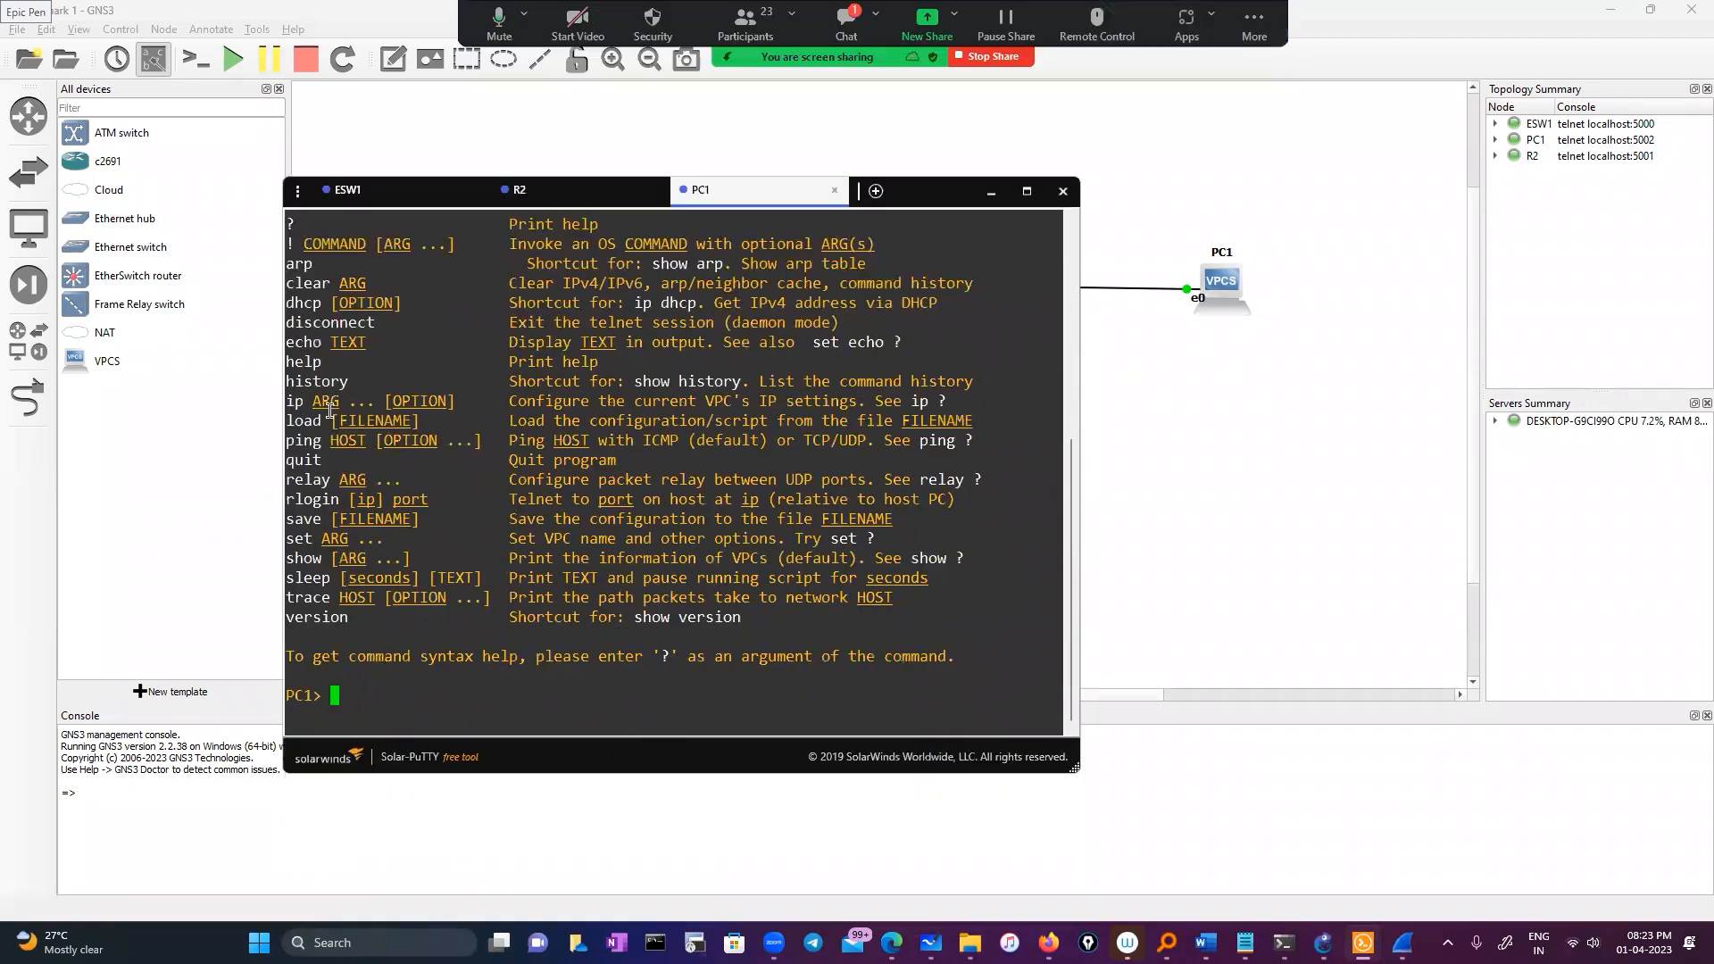
{"action": "double_click", "coordinate": [293, 401]}
{"action": "right_click", "coordinate": [452, 682]}
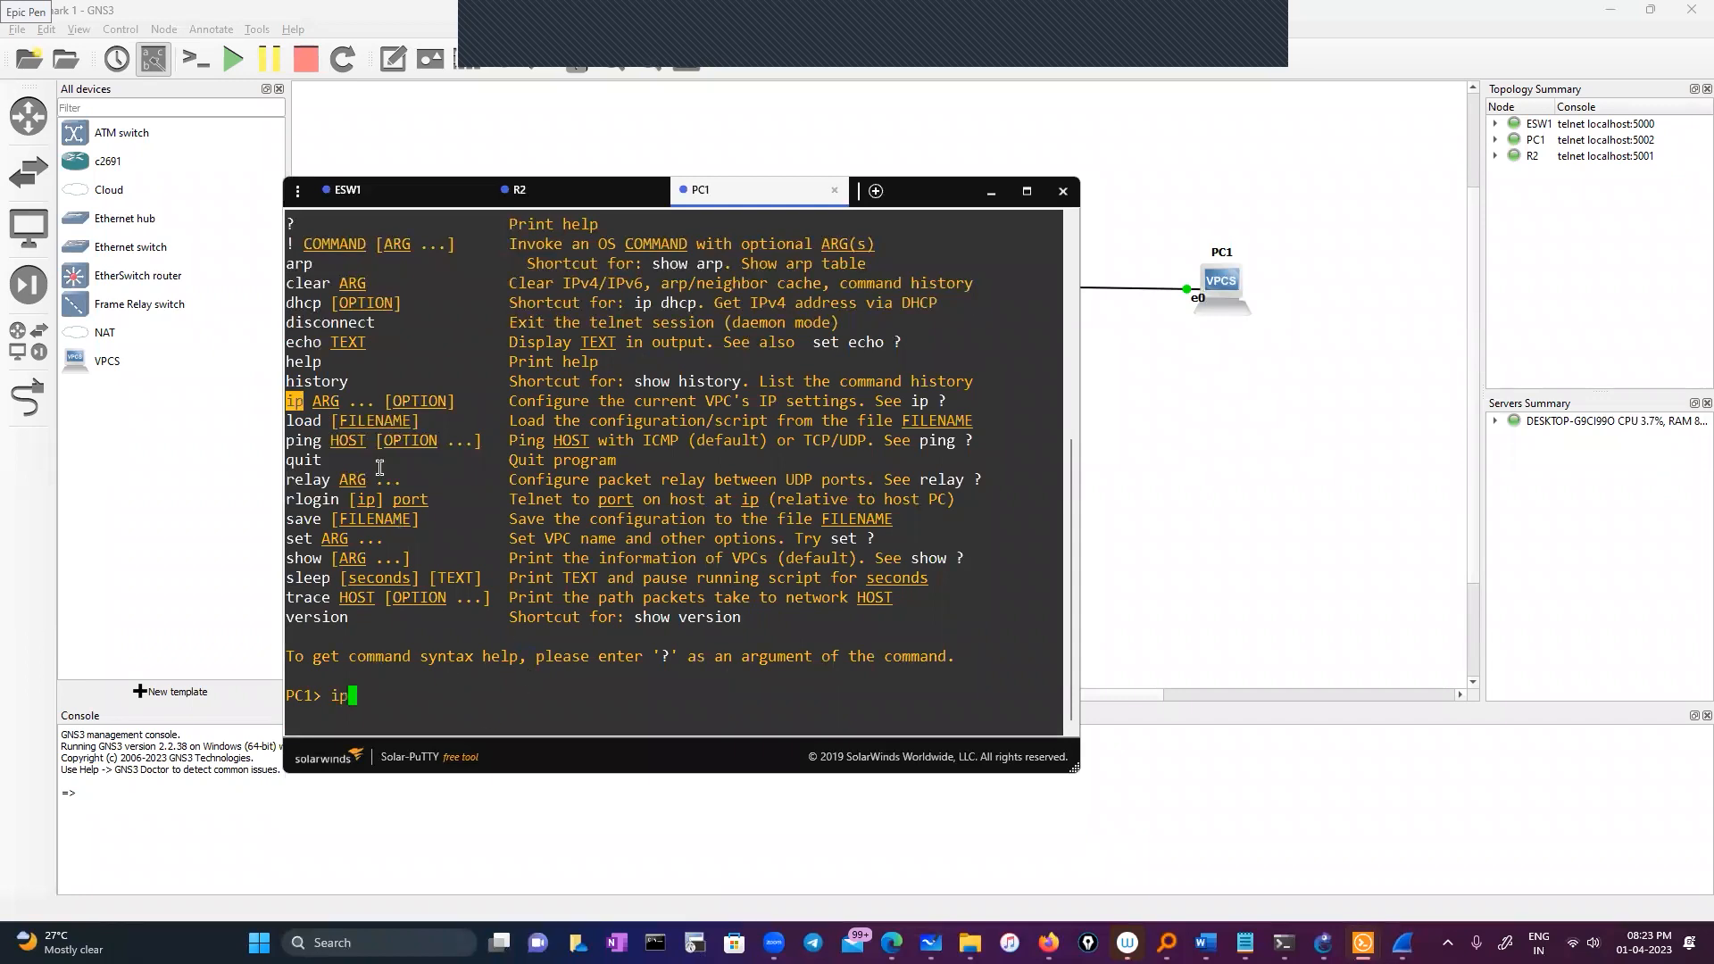
{"action": "left_click_drag", "start_coordinate": [287, 241], "coordinate": [424, 559]}
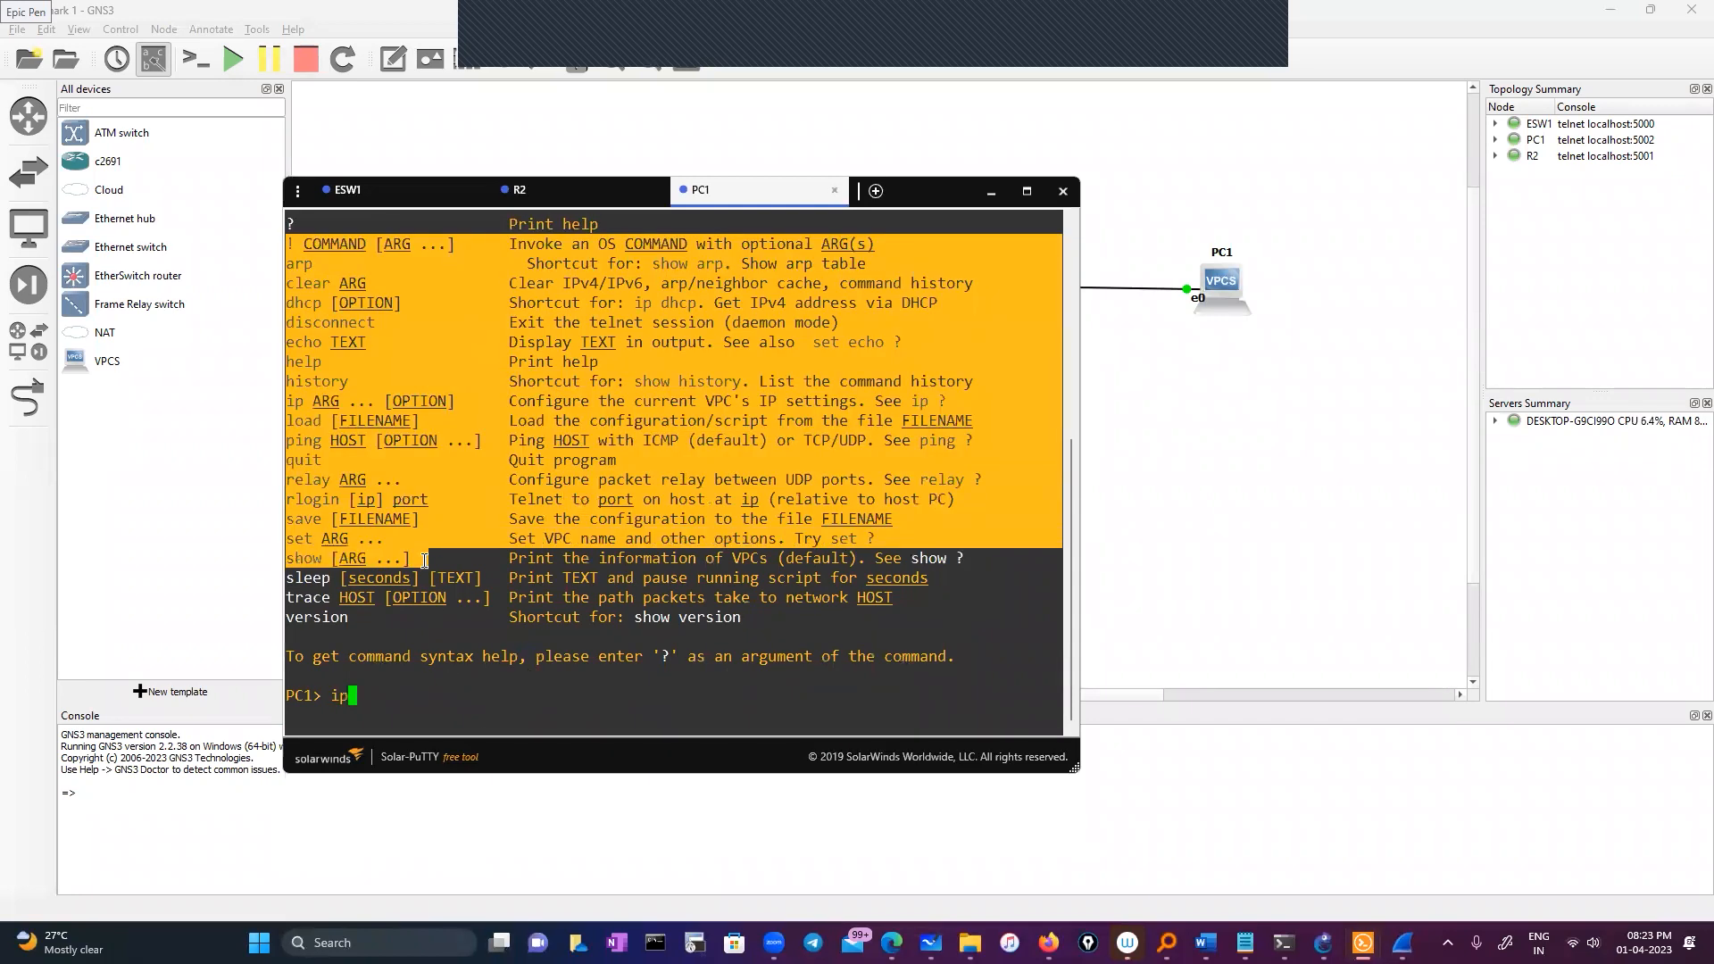
{"action": "left_click", "coordinate": [446, 703]}
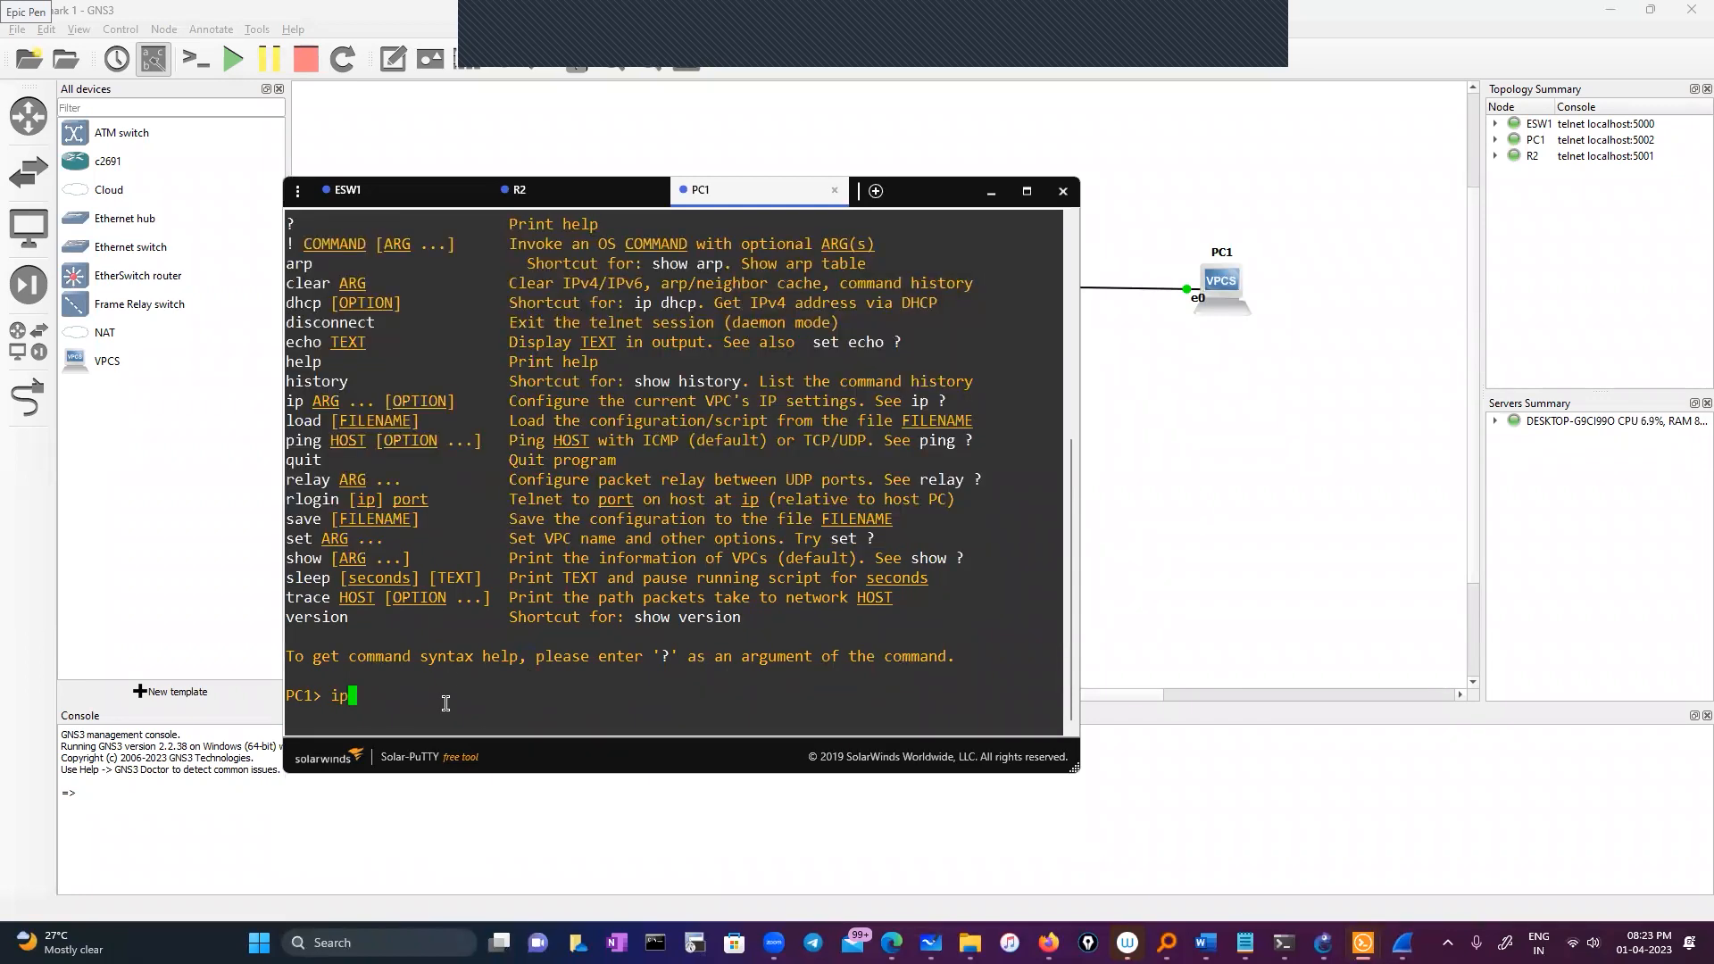
{"action": "type", "text": "?"}
{"action": "key", "text": "Return"}
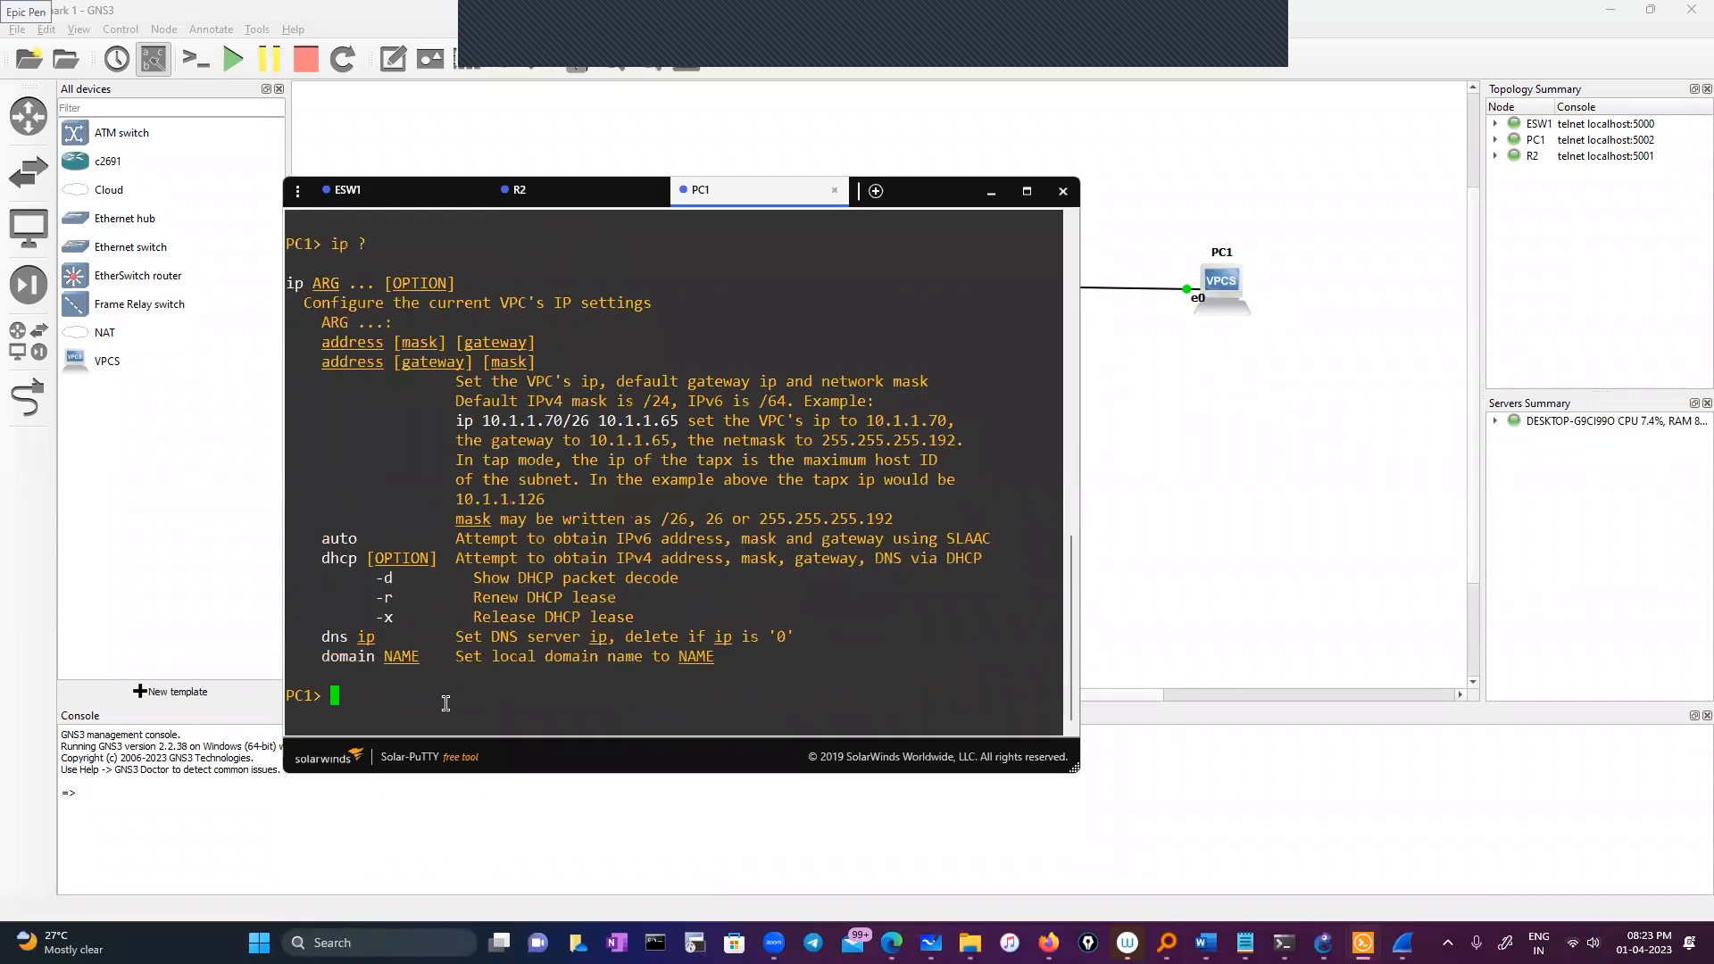
Assign PC1 the address 11.0.0.5/8 with gateway 11.0.0.1
{"action": "type", "text": "ip  "}
{"action": "type", "text": "11.0.0."}
{"action": "type", "text": "3 255.0.0.0"}
{"action": "key", "text": "Left"}
{"action": "key", "text": "BackSpace"}
{"action": "key", "text": "BackSpace"}
{"action": "key", "text": "BackSpace"}
{"action": "key", "text": "BackSpace"}
{"action": "key", "text": "BackSpace"}
{"action": "key", "text": "BackSpace"}
{"action": "key", "text": "BackSpace"}
{"action": "key", "text": "BackSpace"}
{"action": "key", "text": "BackSpace"}
{"action": "key", "text": "BackSpace"}
{"action": "key", "text": "Delete"}
{"action": "type", "text": "5/8 11.0.0.1"}
{"action": "key", "text": "Return"}
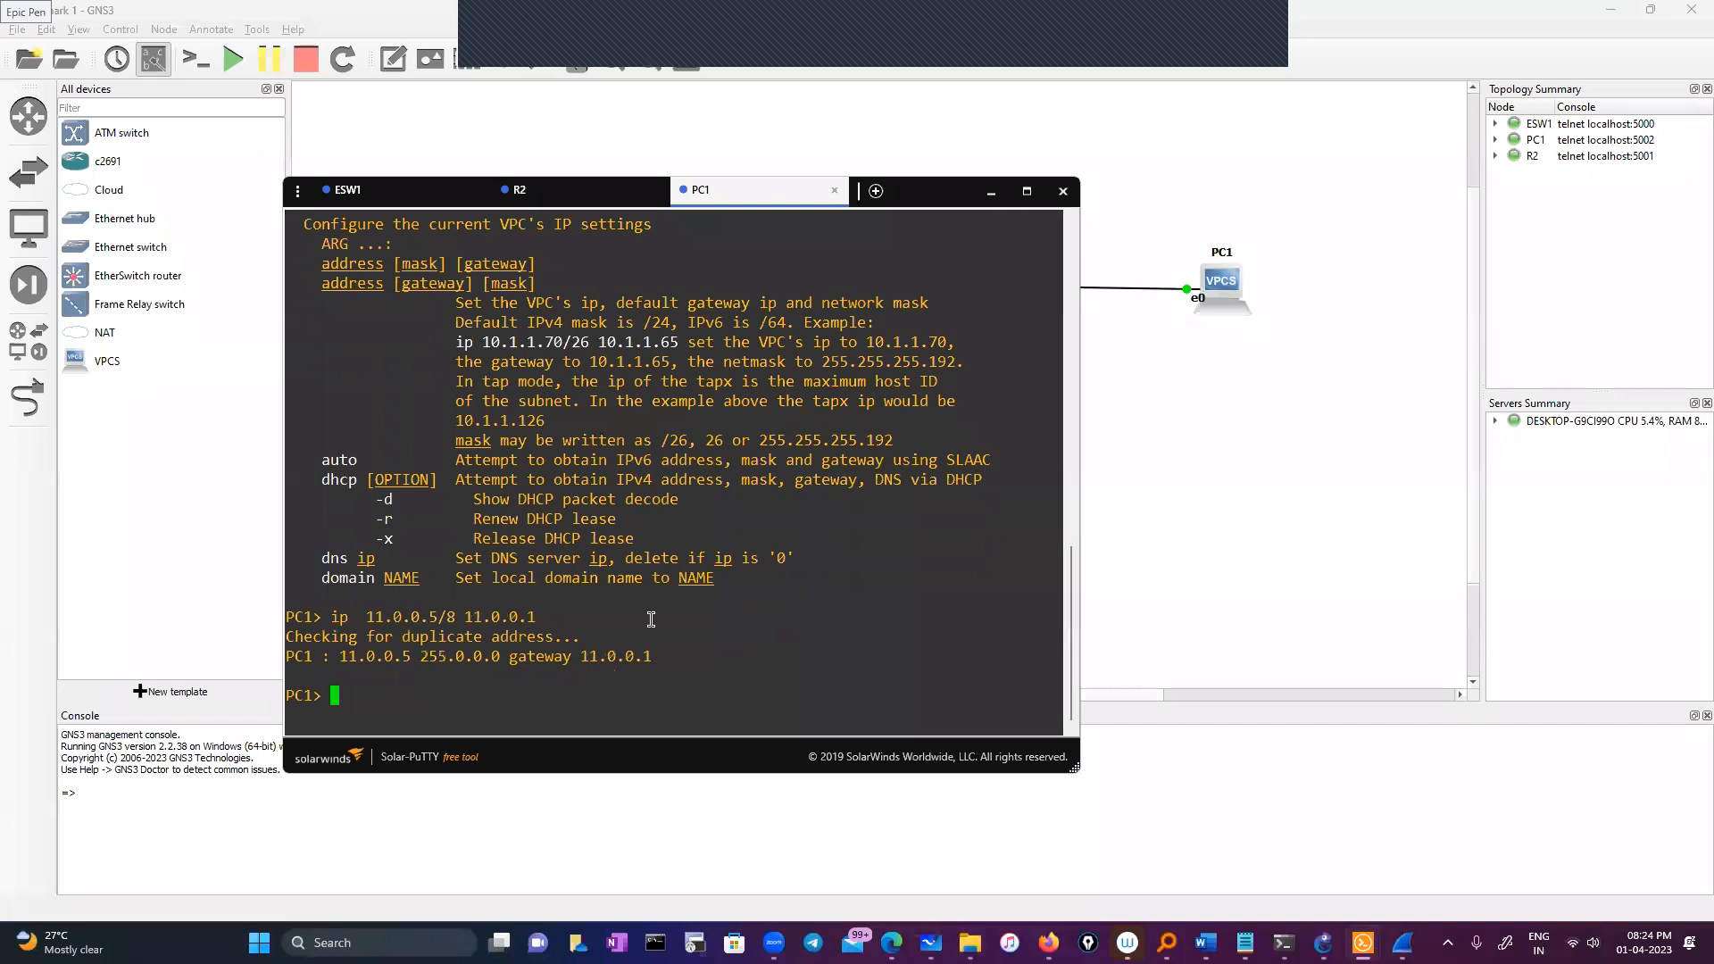
Ping PC1's own address 11.0.0.5, then the gateway 11.0.0.1
{"action": "type", "text": "ping"}
{"action": "left_click_drag", "start_coordinate": [365, 621], "coordinate": [438, 618]}
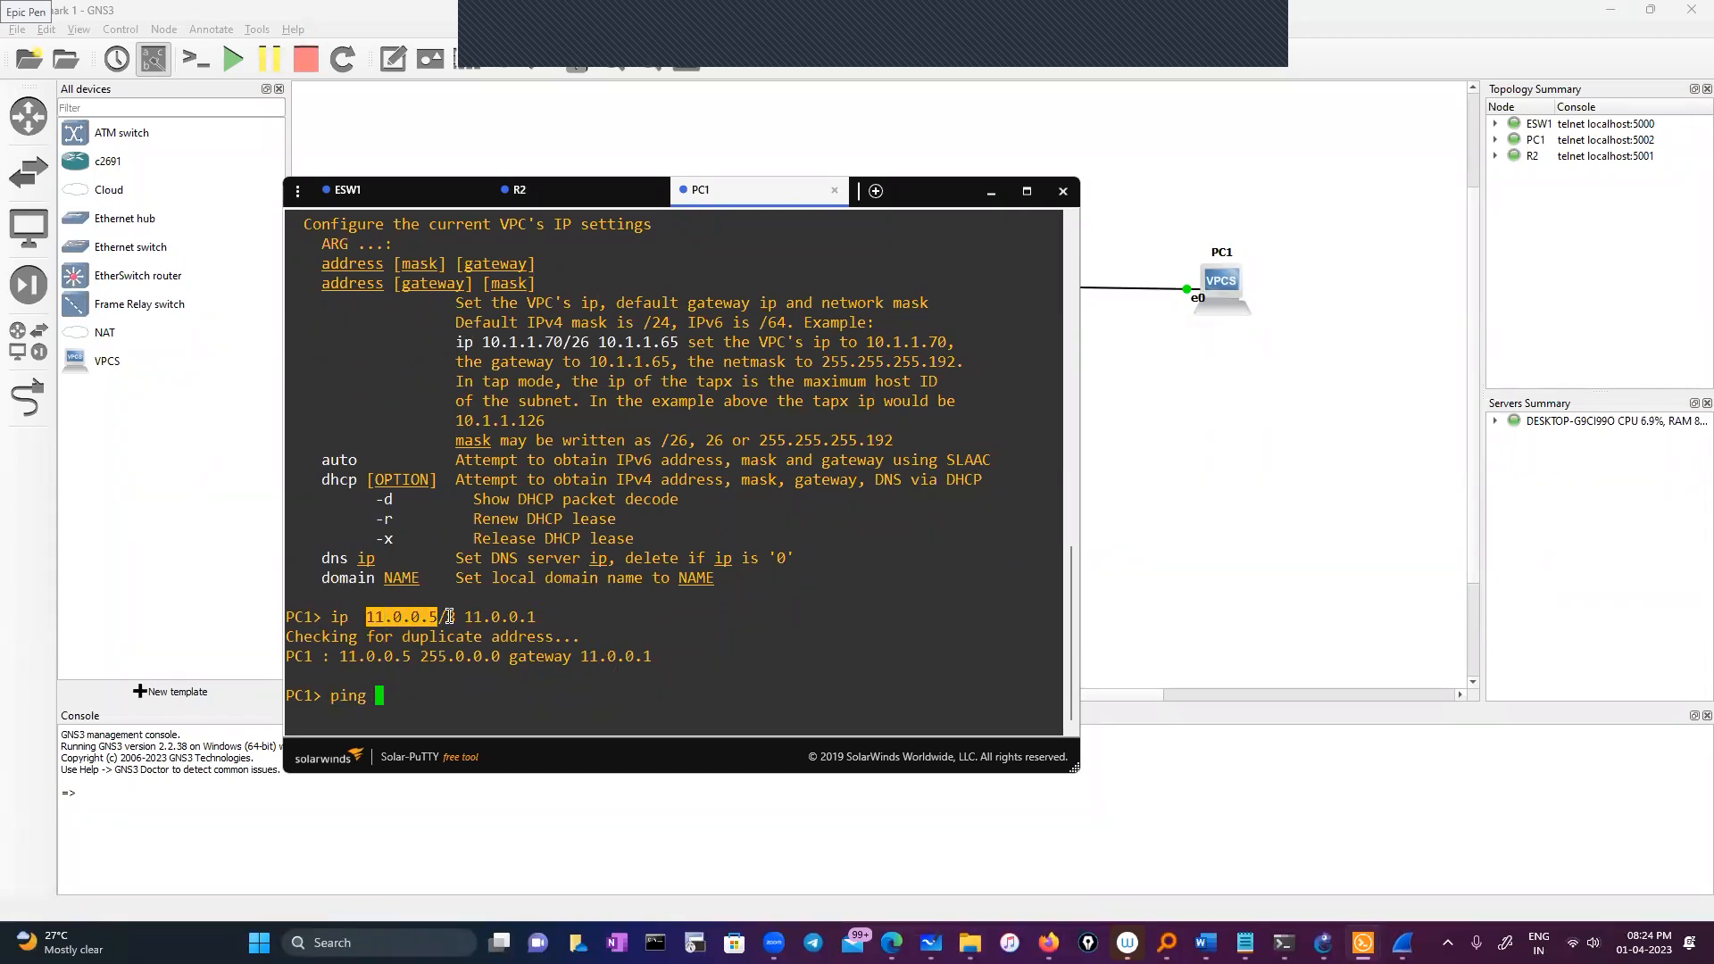
{"action": "right_click", "coordinate": [649, 636]}
{"action": "key", "text": "Return"}
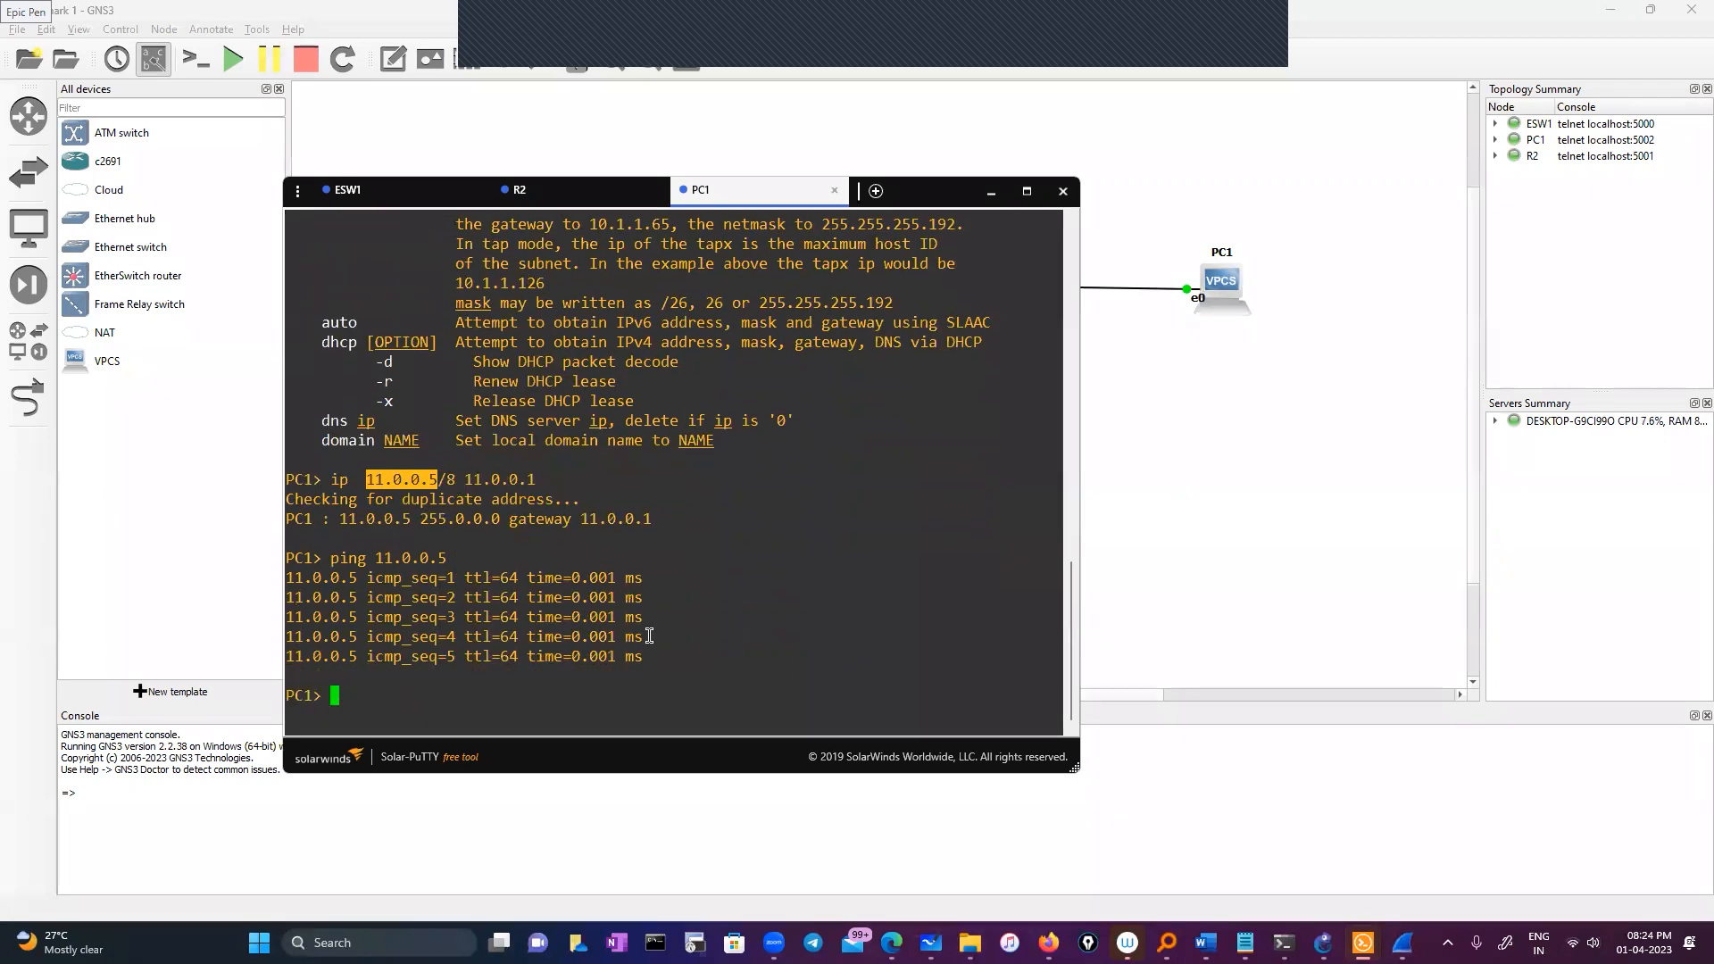
{"action": "type", "text": "ping"}
{"action": "left_click_drag", "start_coordinate": [463, 479], "coordinate": [528, 481]}
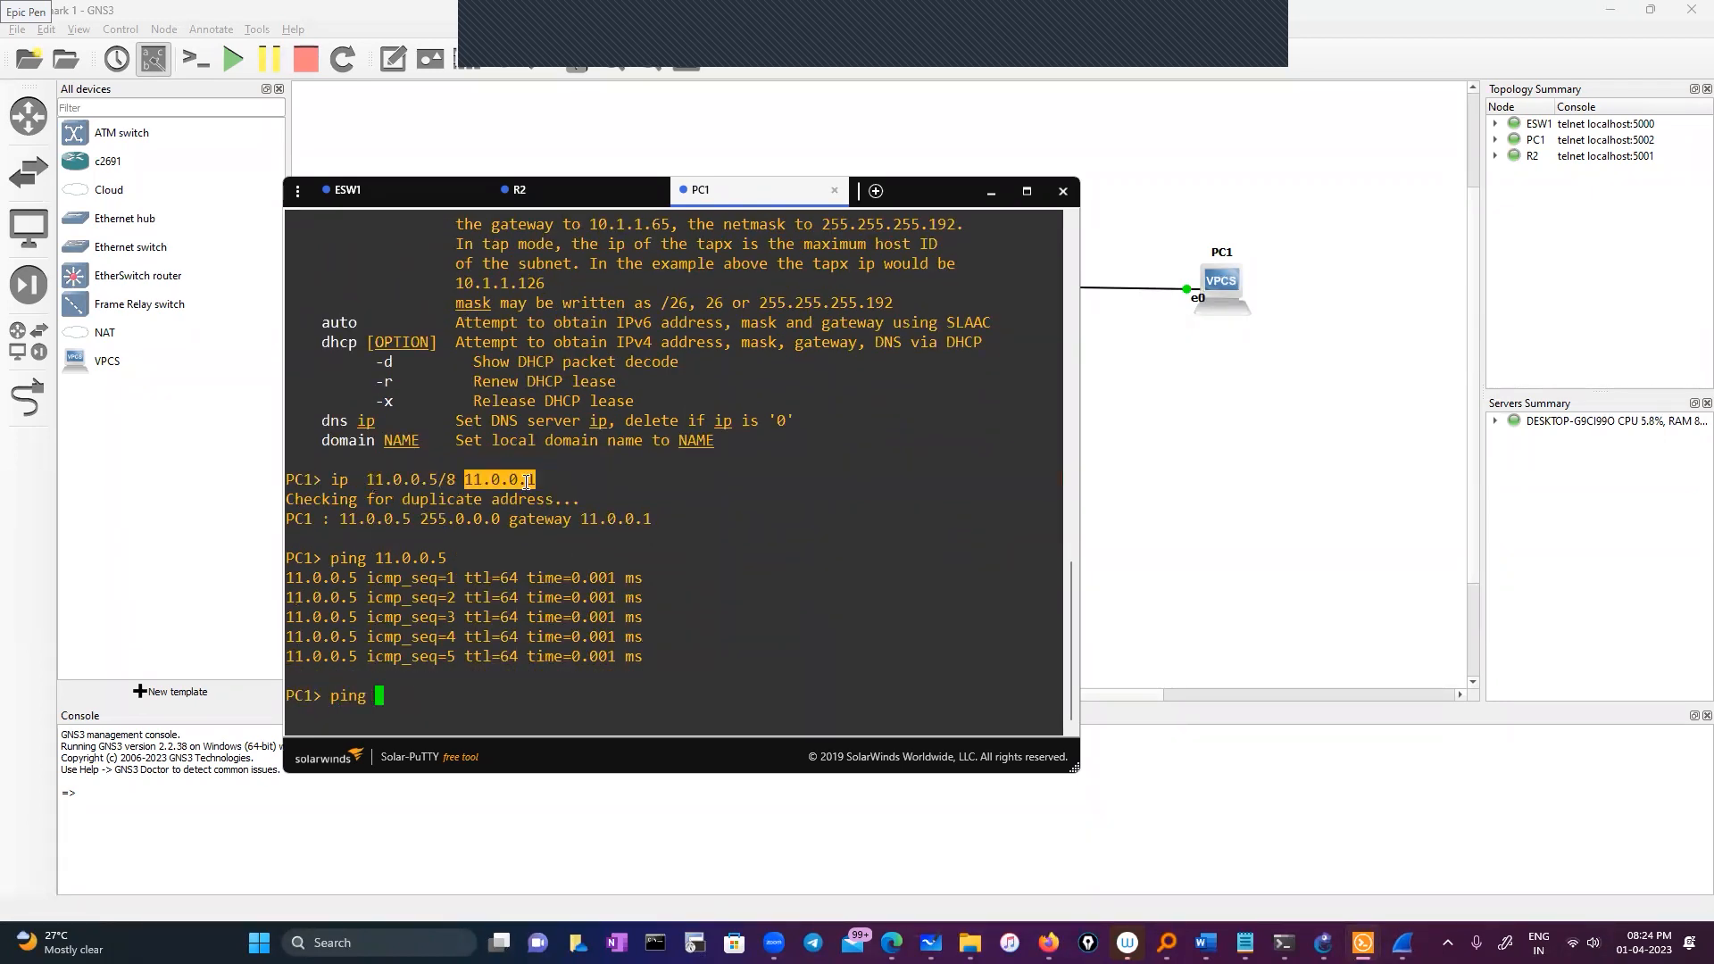
{"action": "right_click", "coordinate": [718, 532]}
{"action": "key", "text": "Return"}
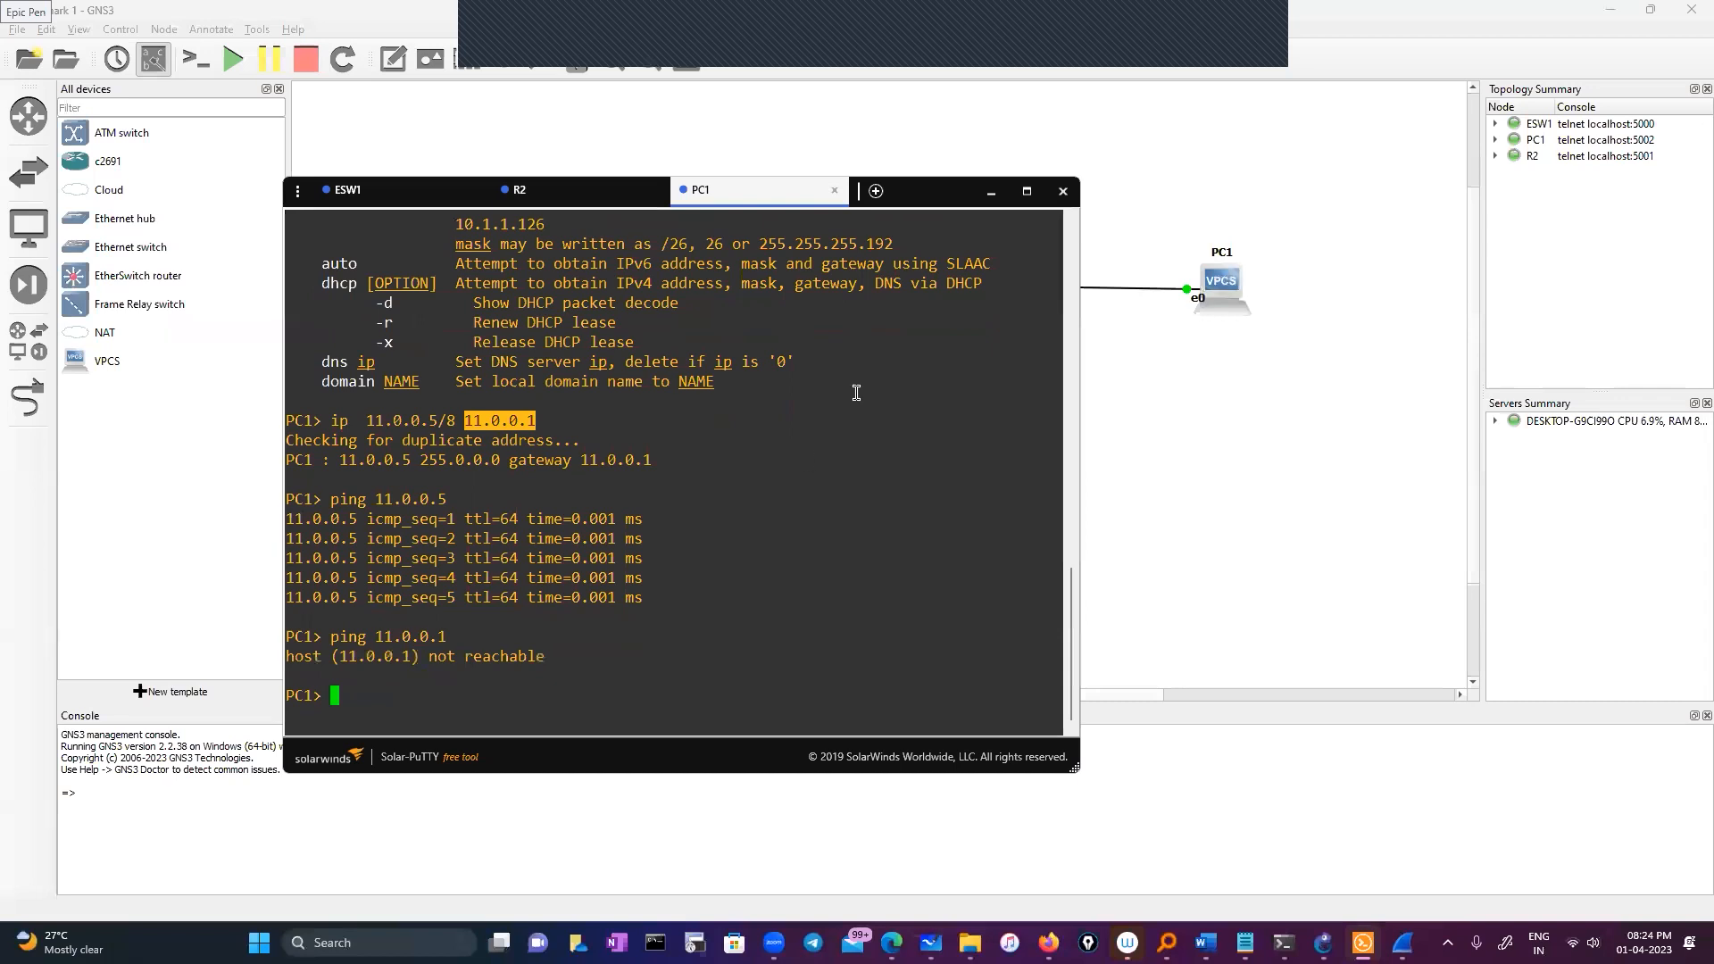
On R2, display the ARP table with 'sh ip arp' and ping PC1 at 11.0.0.5
{"action": "left_click", "coordinate": [574, 198]}
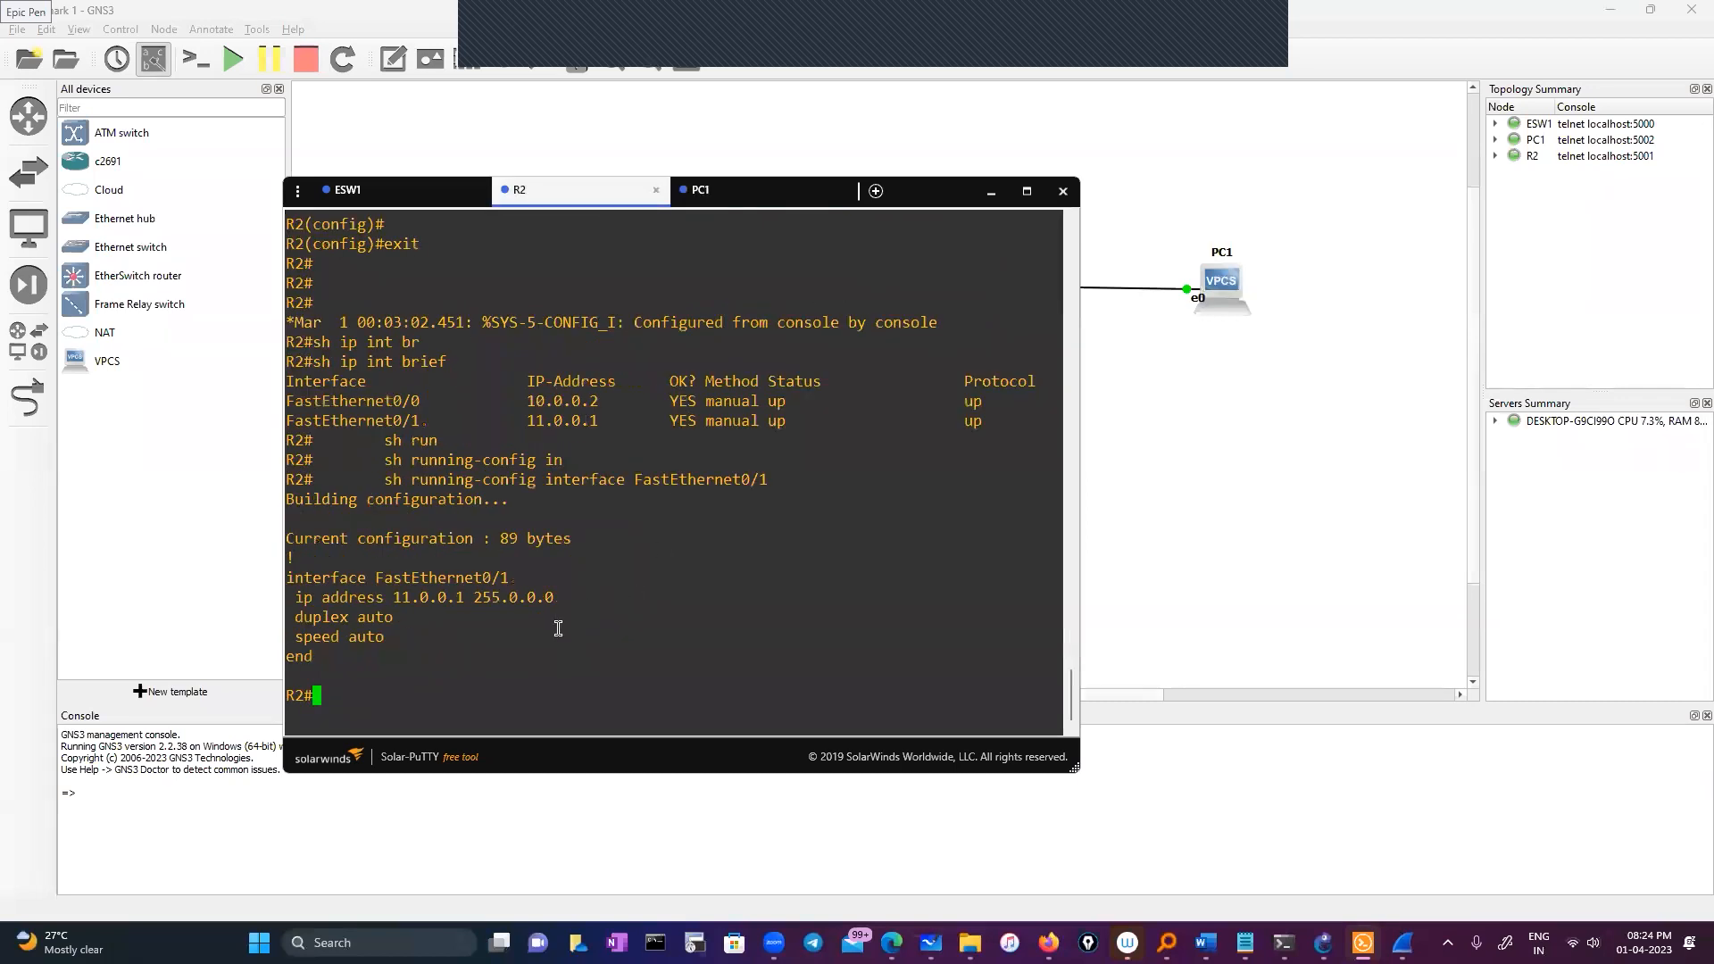
{"action": "type", "text": "sh ip ar"}
{"action": "key", "text": "Tab"}
{"action": "key", "text": "Return"}
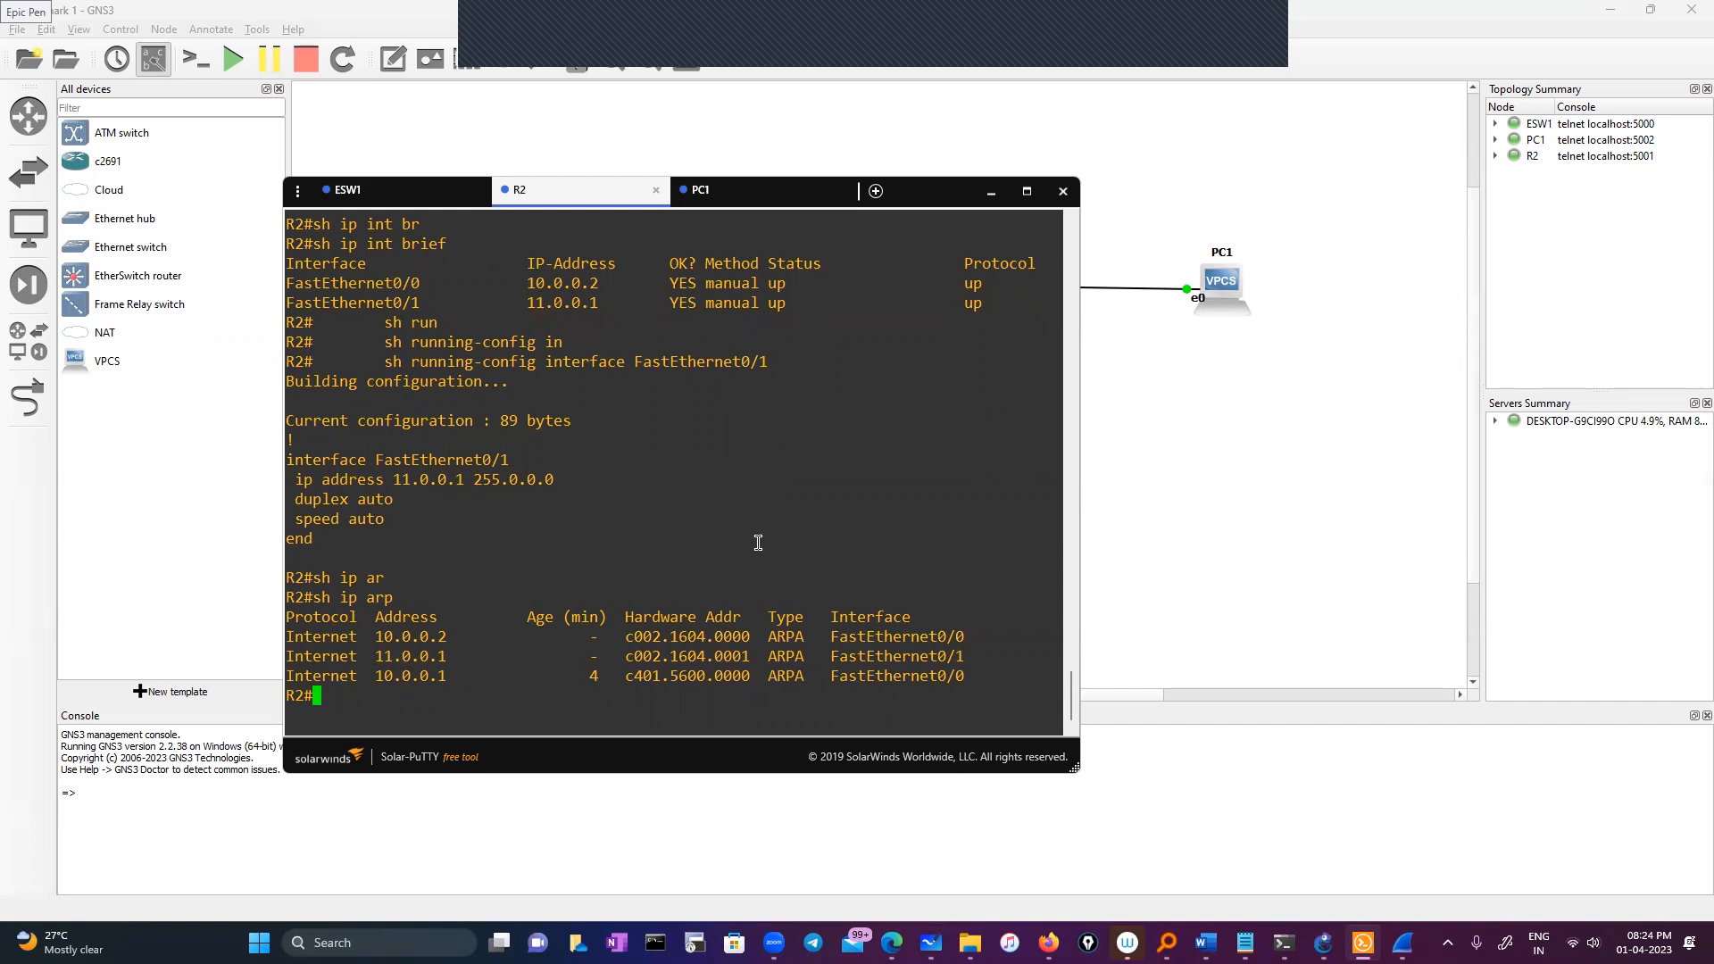
{"action": "type", "text": "ping 11.0.0.5"}
{"action": "key", "text": "Return"}
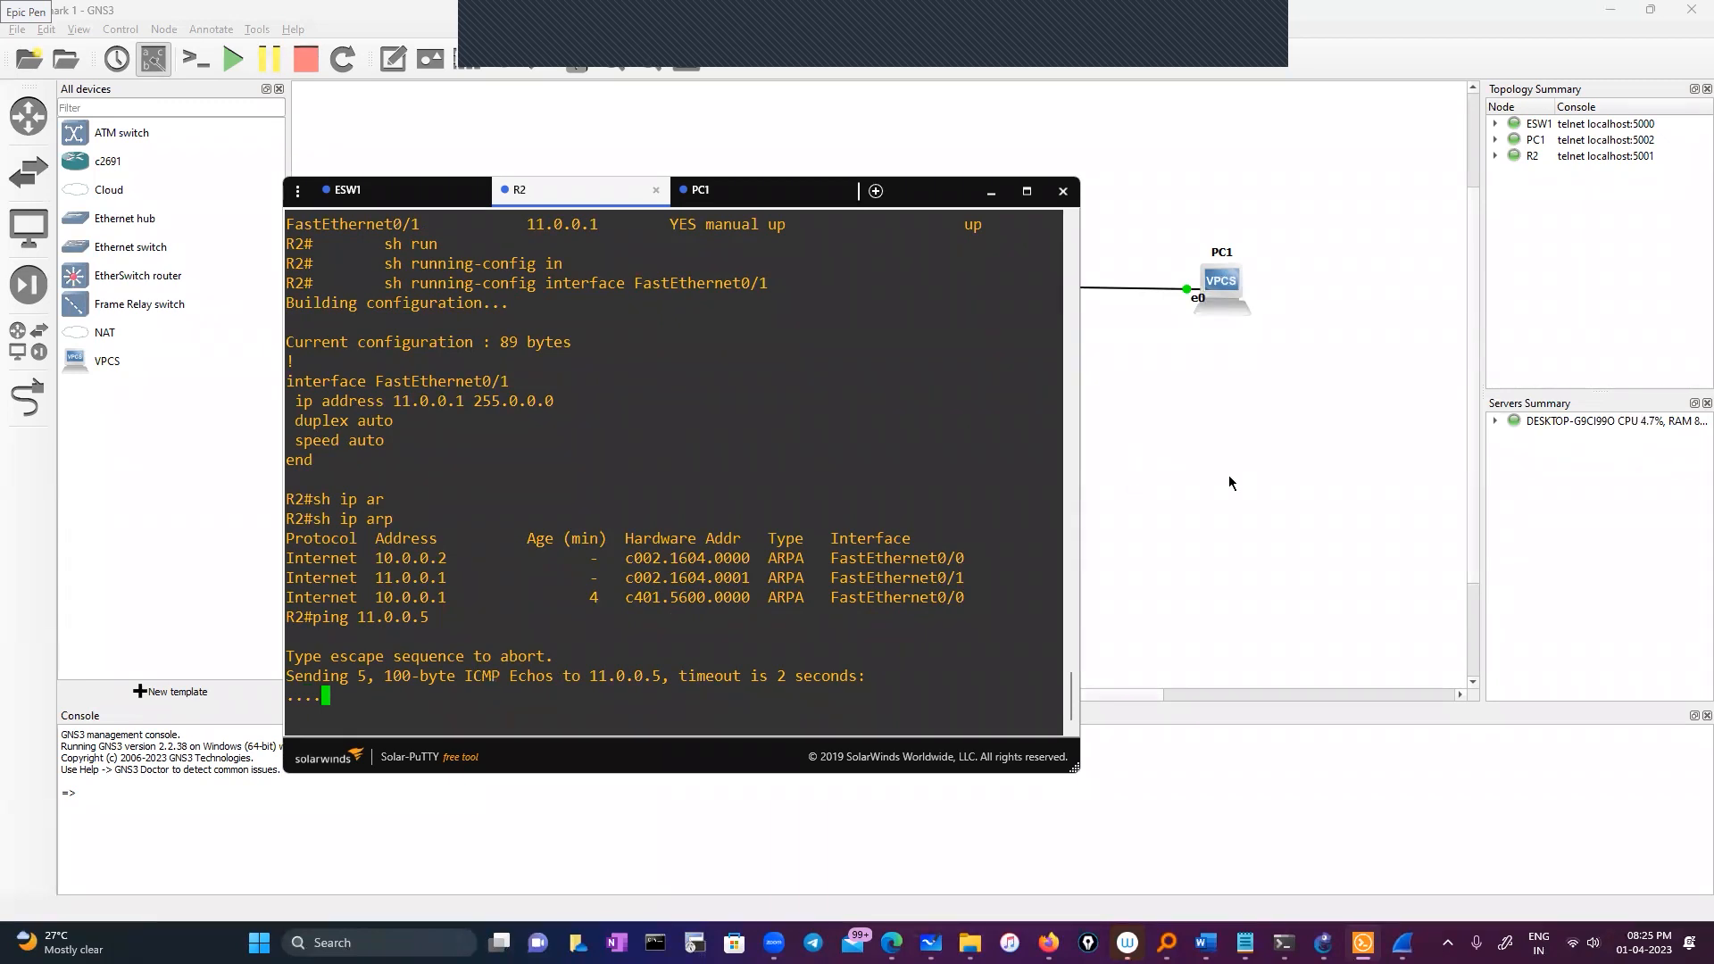
Bring the GNS3 topology canvas in front of R2's Solar-PuTTY console
{"action": "left_click", "coordinate": [1132, 479]}
Capture the R2–PC1 link in Wireshark with the display filter set to arp
{"action": "right_click", "coordinate": [948, 290]}
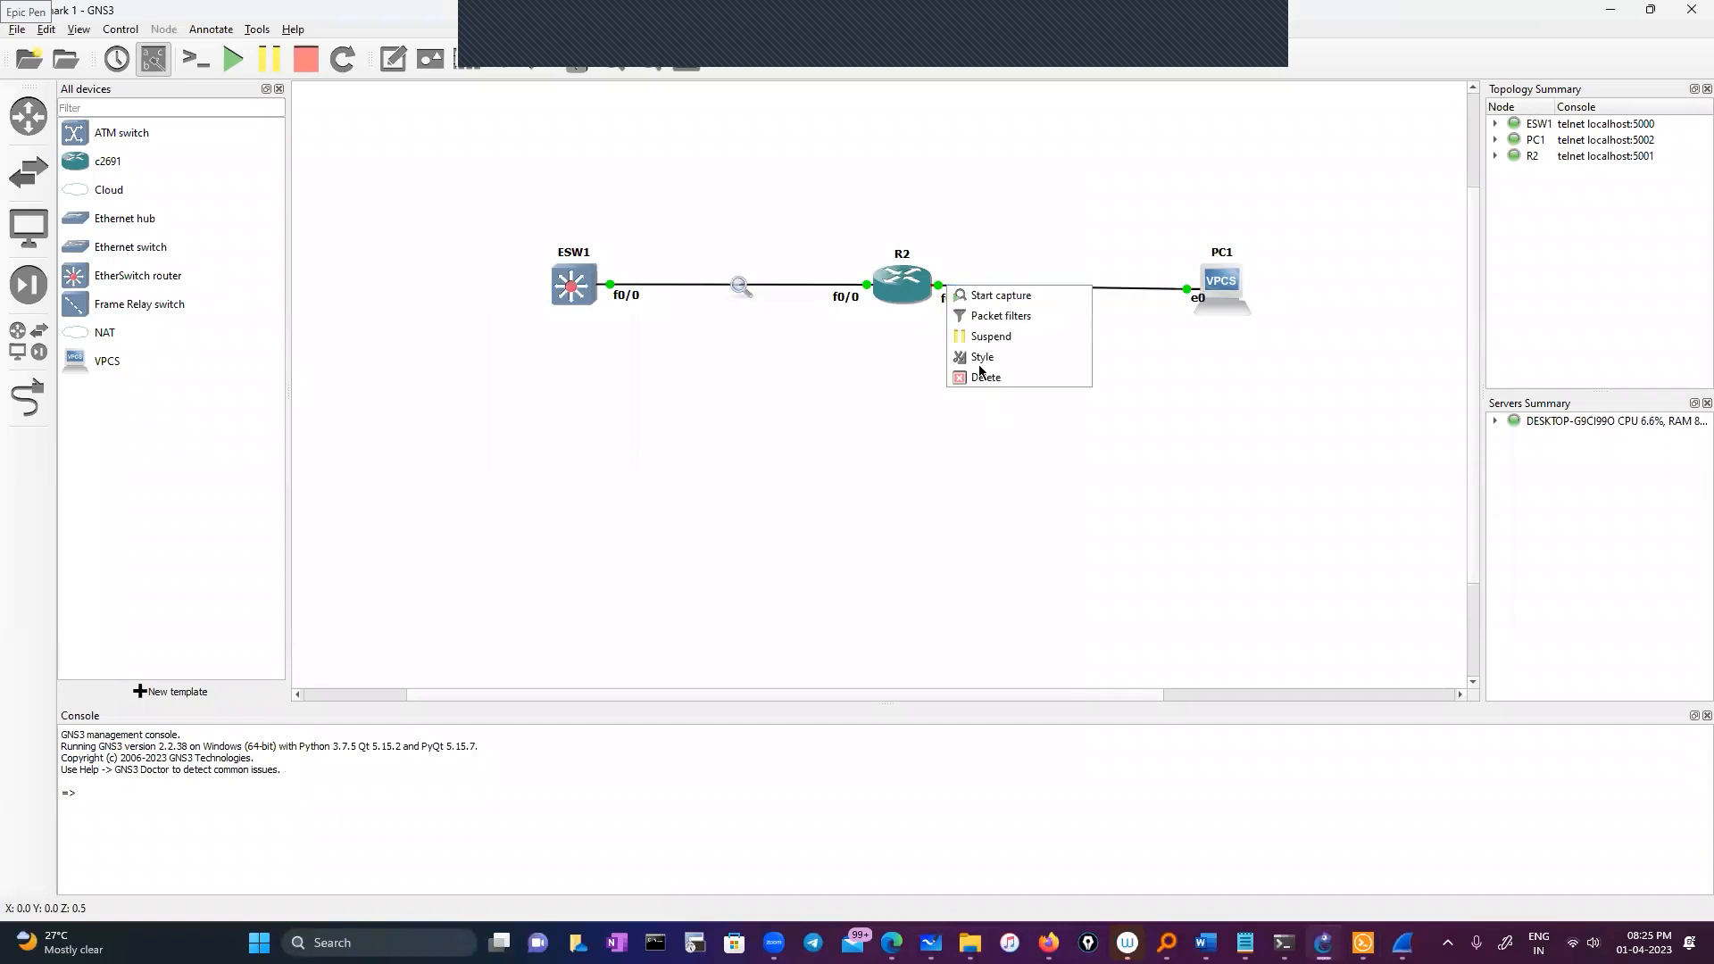
{"action": "left_click", "coordinate": [993, 294]}
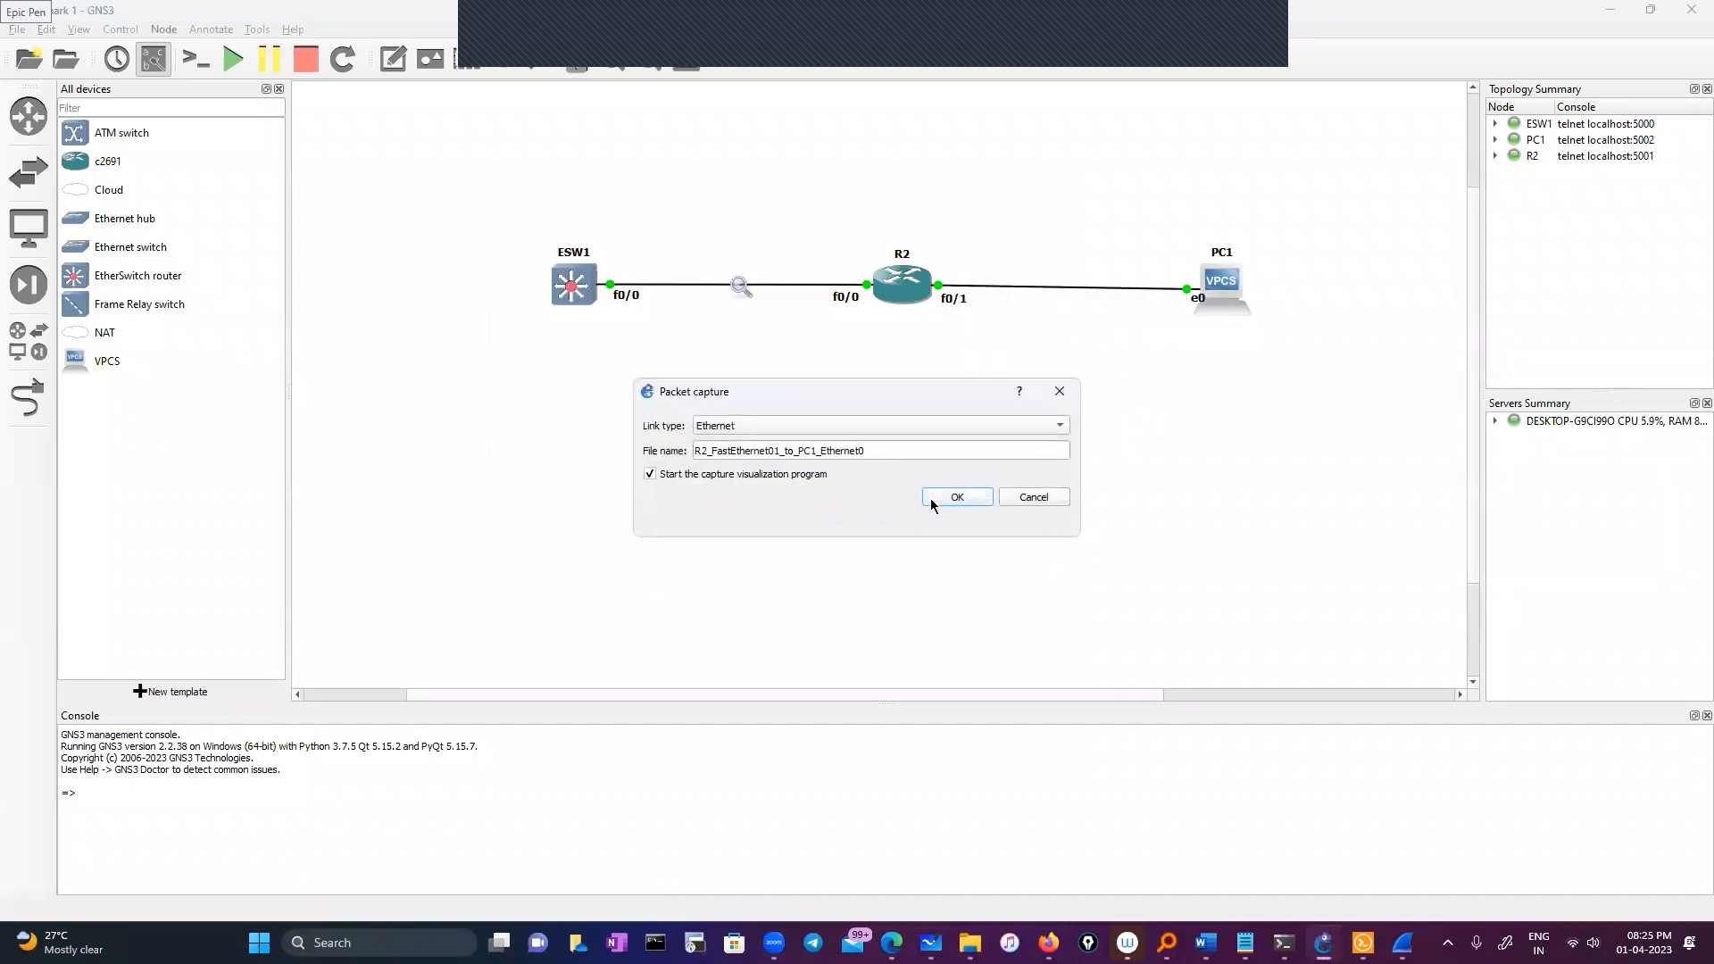
{"action": "left_click", "coordinate": [938, 496]}
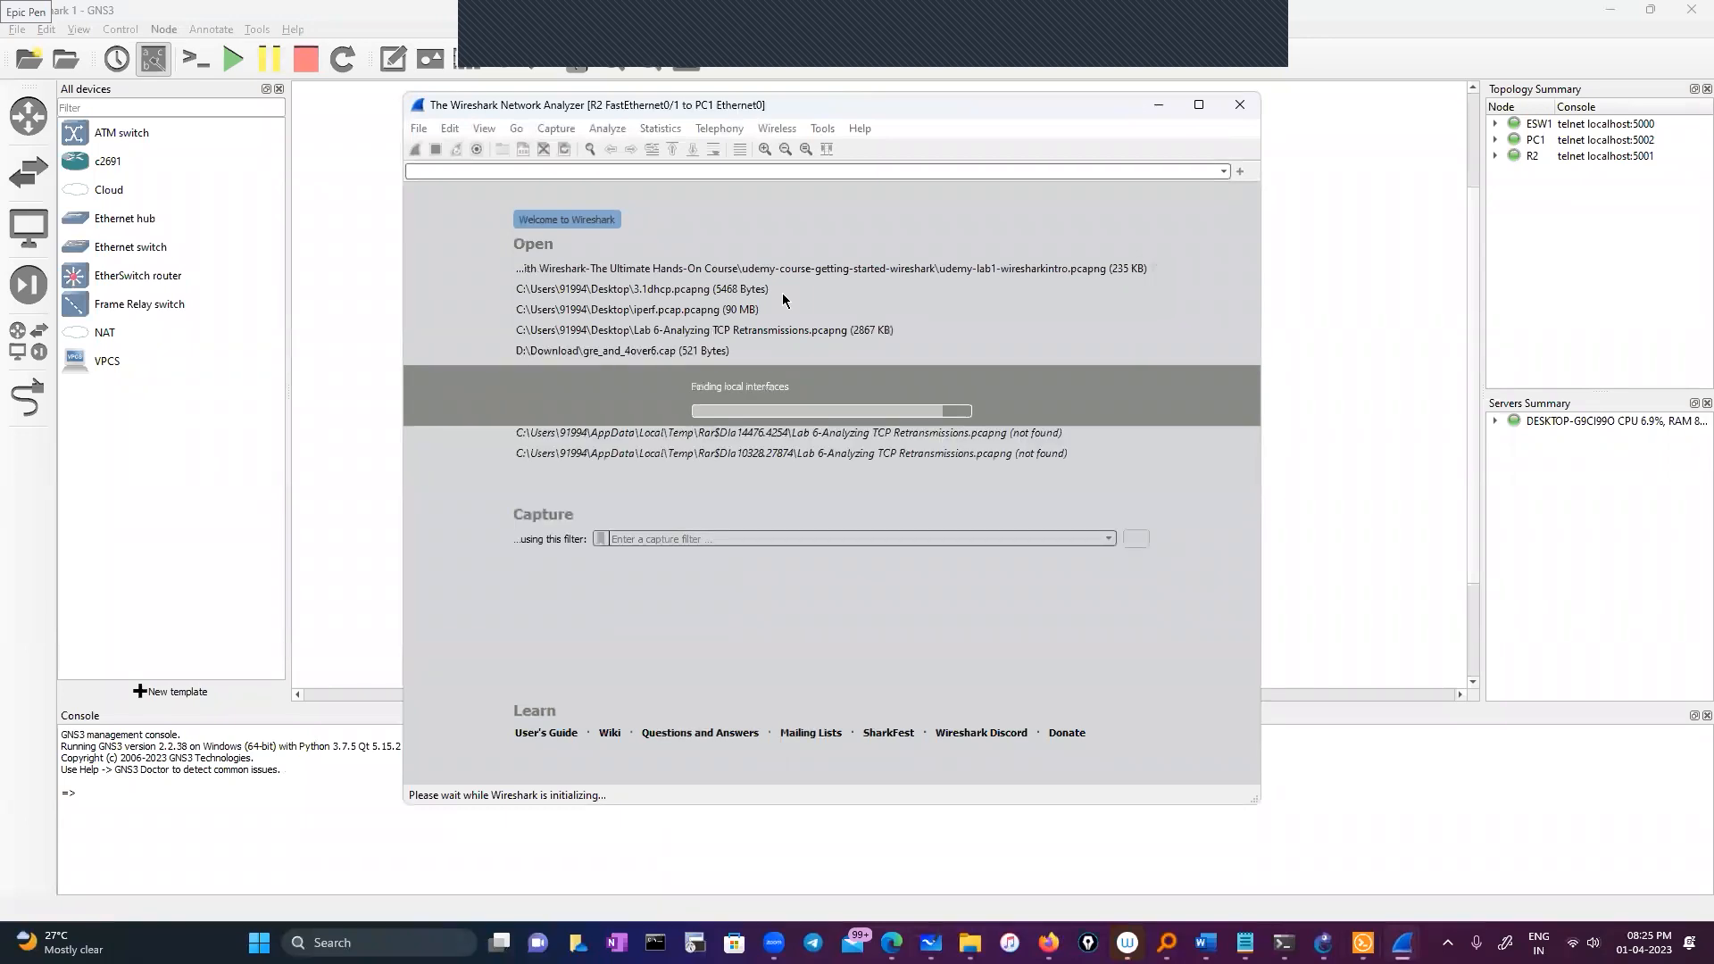
{"action": "type", "text": "arp"}
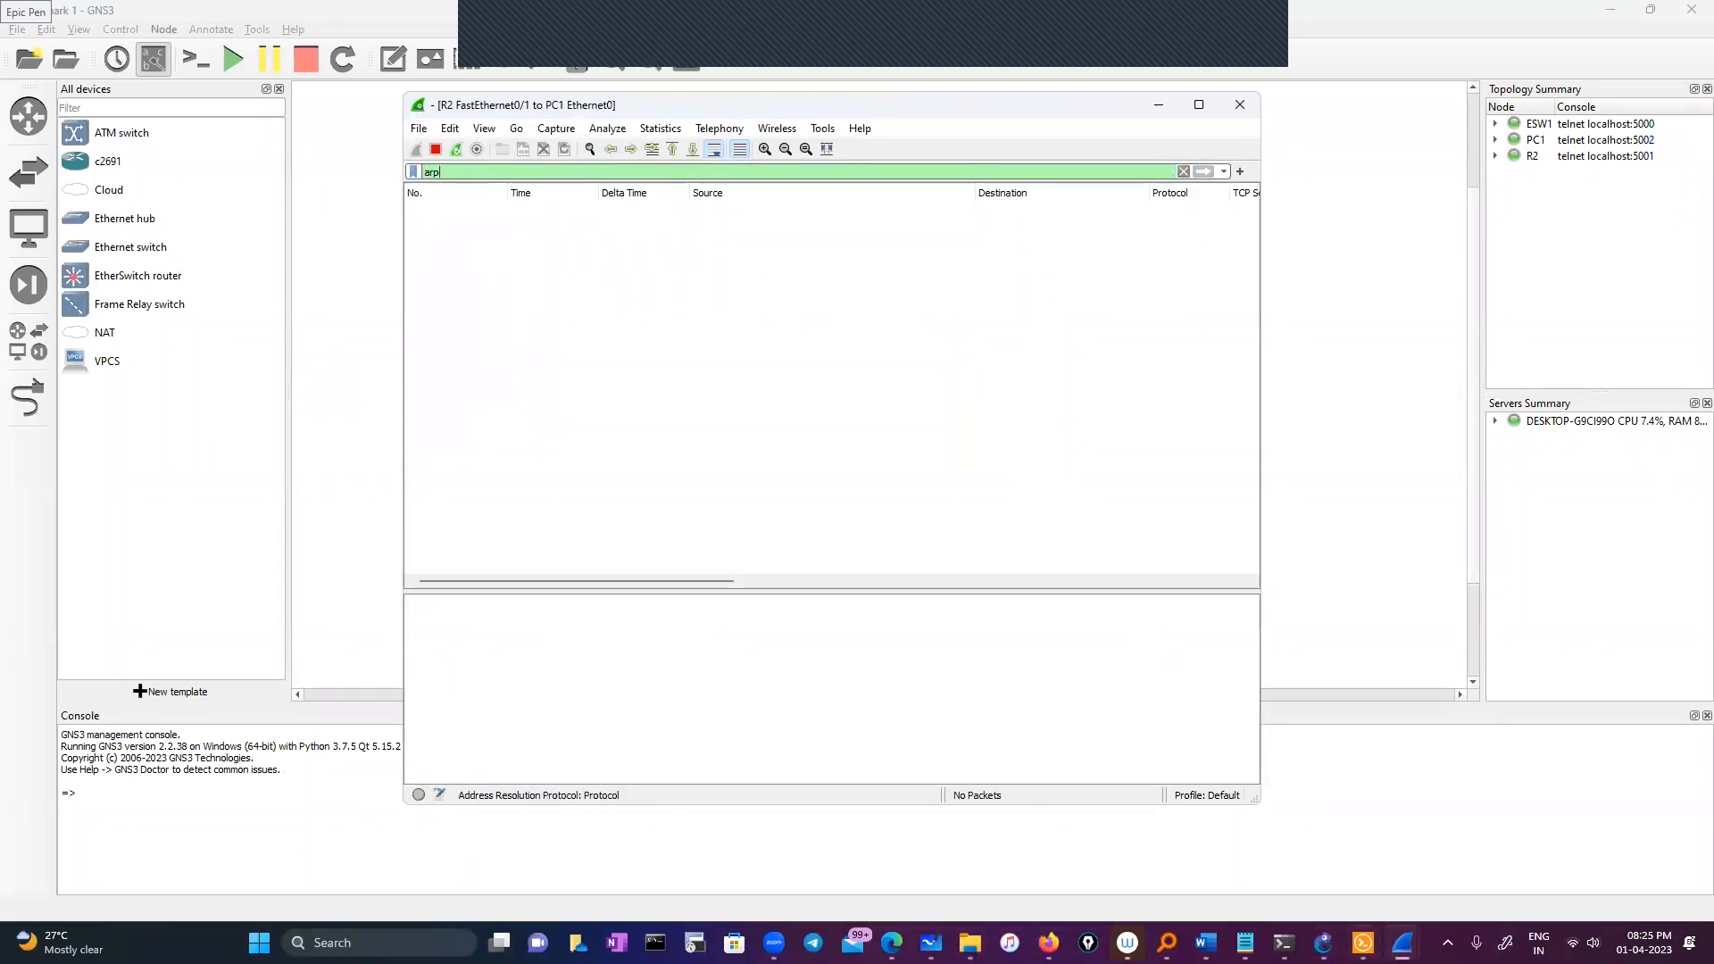
{"action": "key", "text": "alt+Tab"}
Enable ARP packet debugging on R2 with 'debug arp'
{"action": "type", "text": "de"}
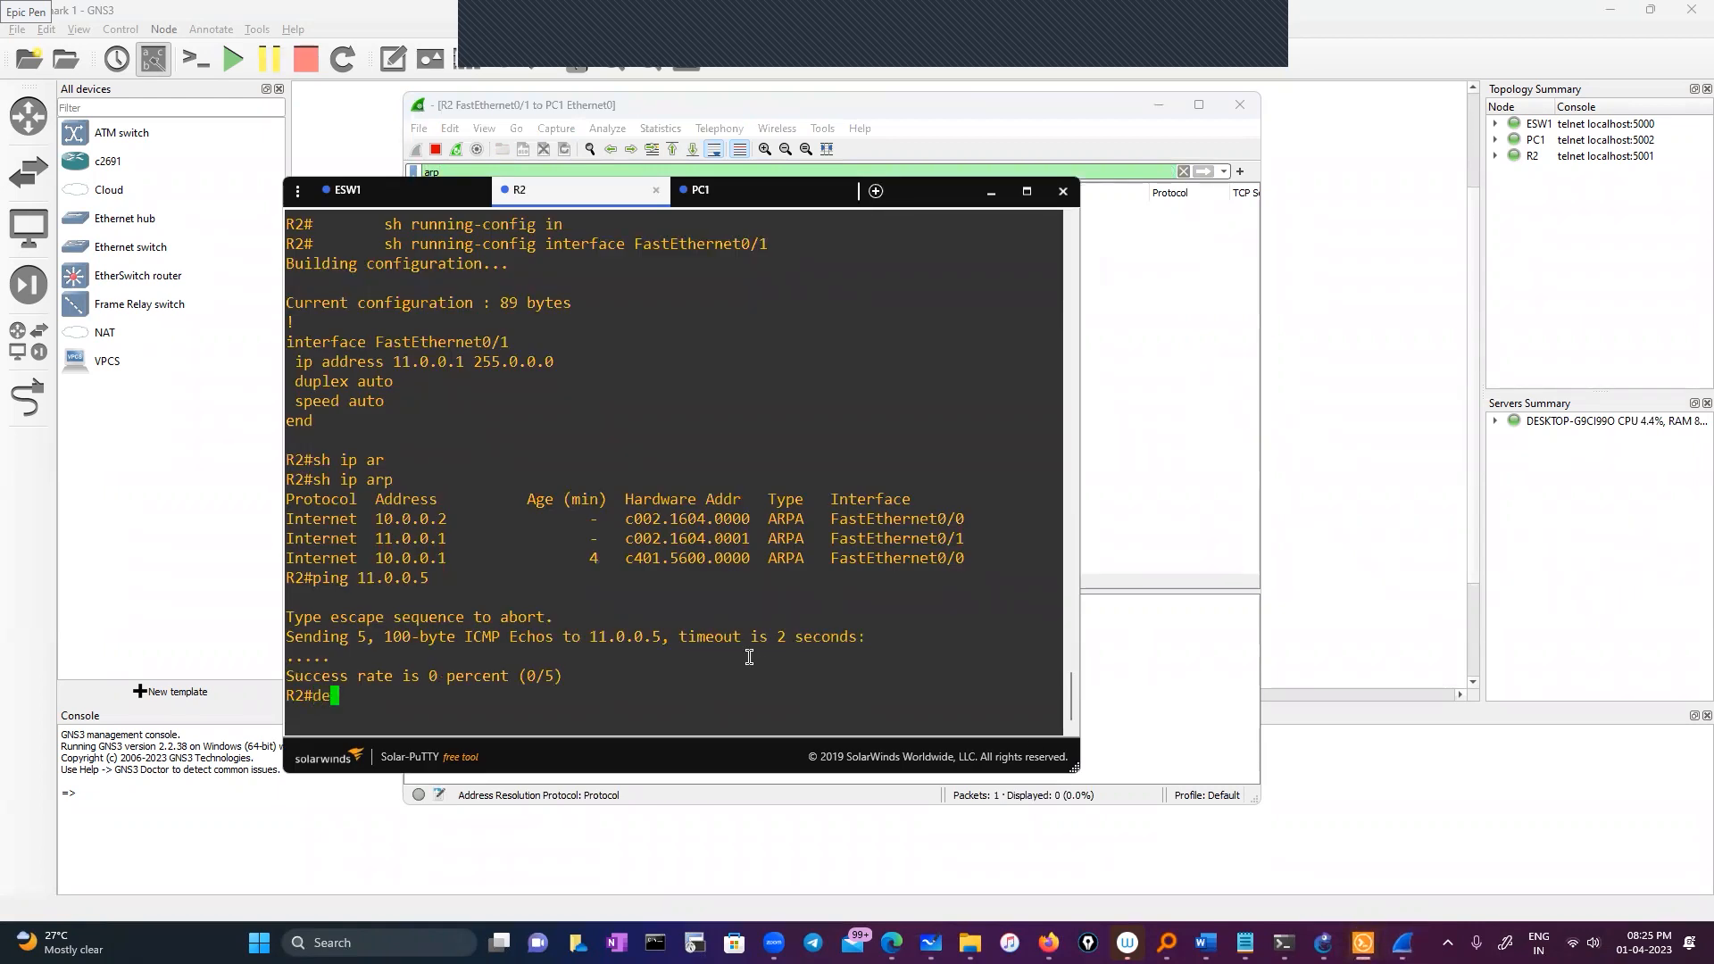
{"action": "type", "text": "b"}
{"action": "key", "text": "Tab"}
{"action": "type", "text": "ar"}
{"action": "key", "text": "Tab"}
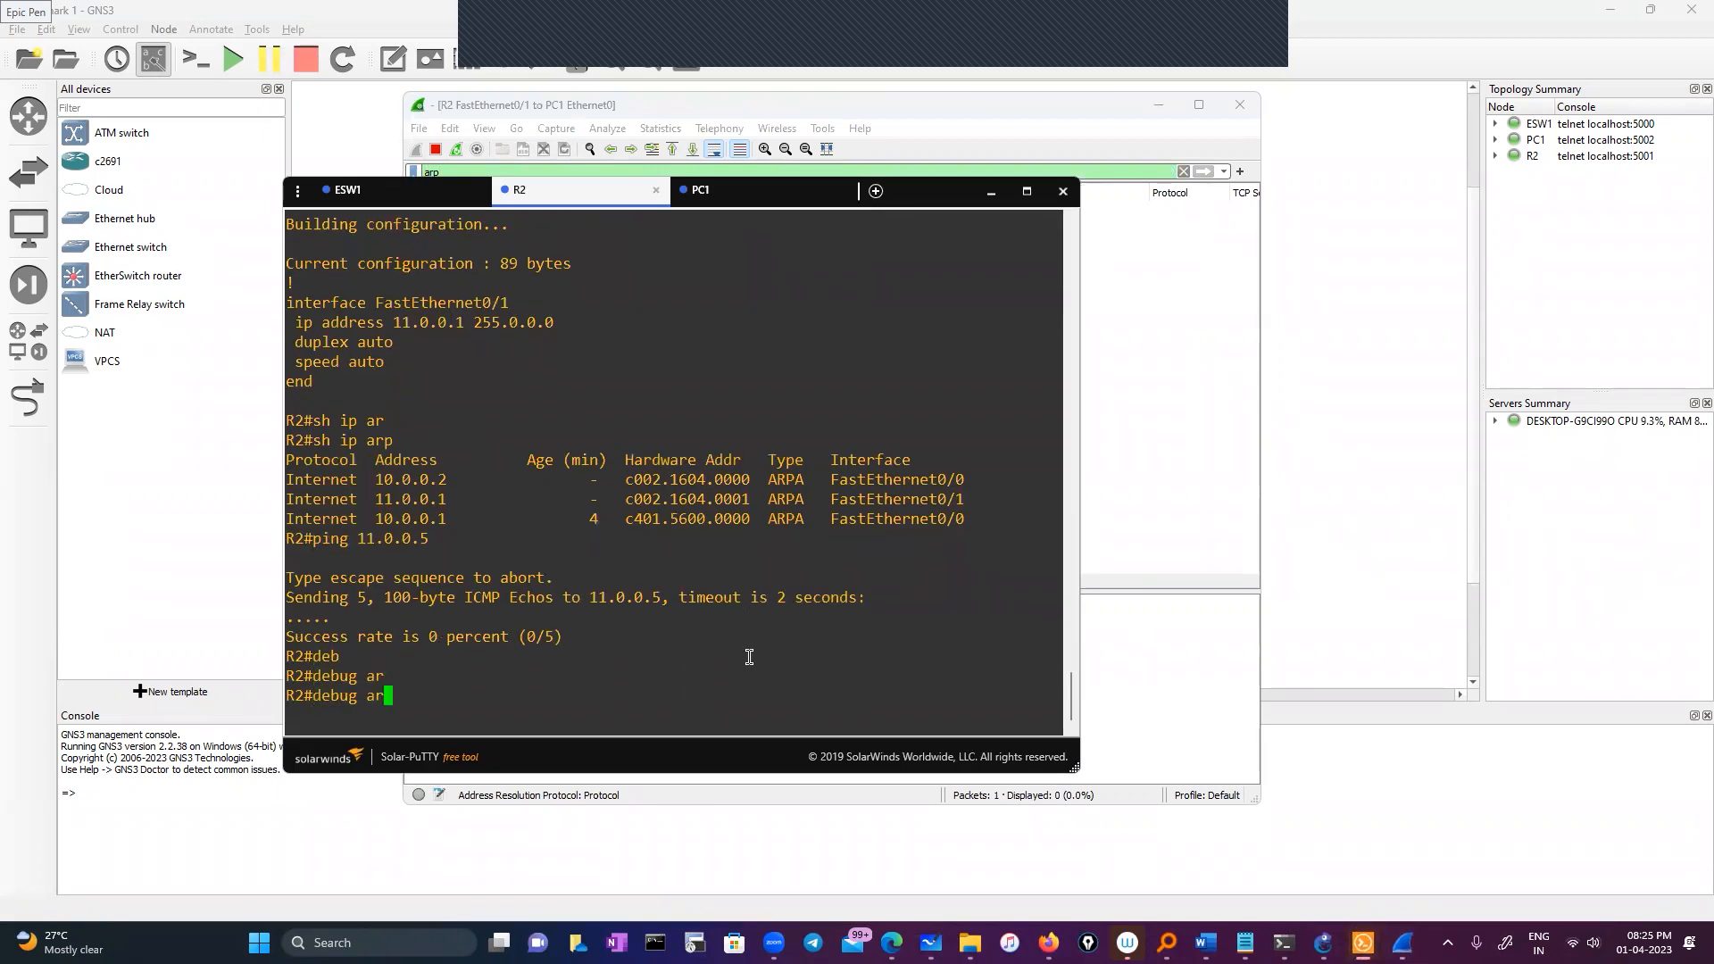
{"action": "type", "text": "p"}
{"action": "key", "text": "Tab"}
{"action": "type", "text": "?"}
{"action": "key", "text": "Return"}
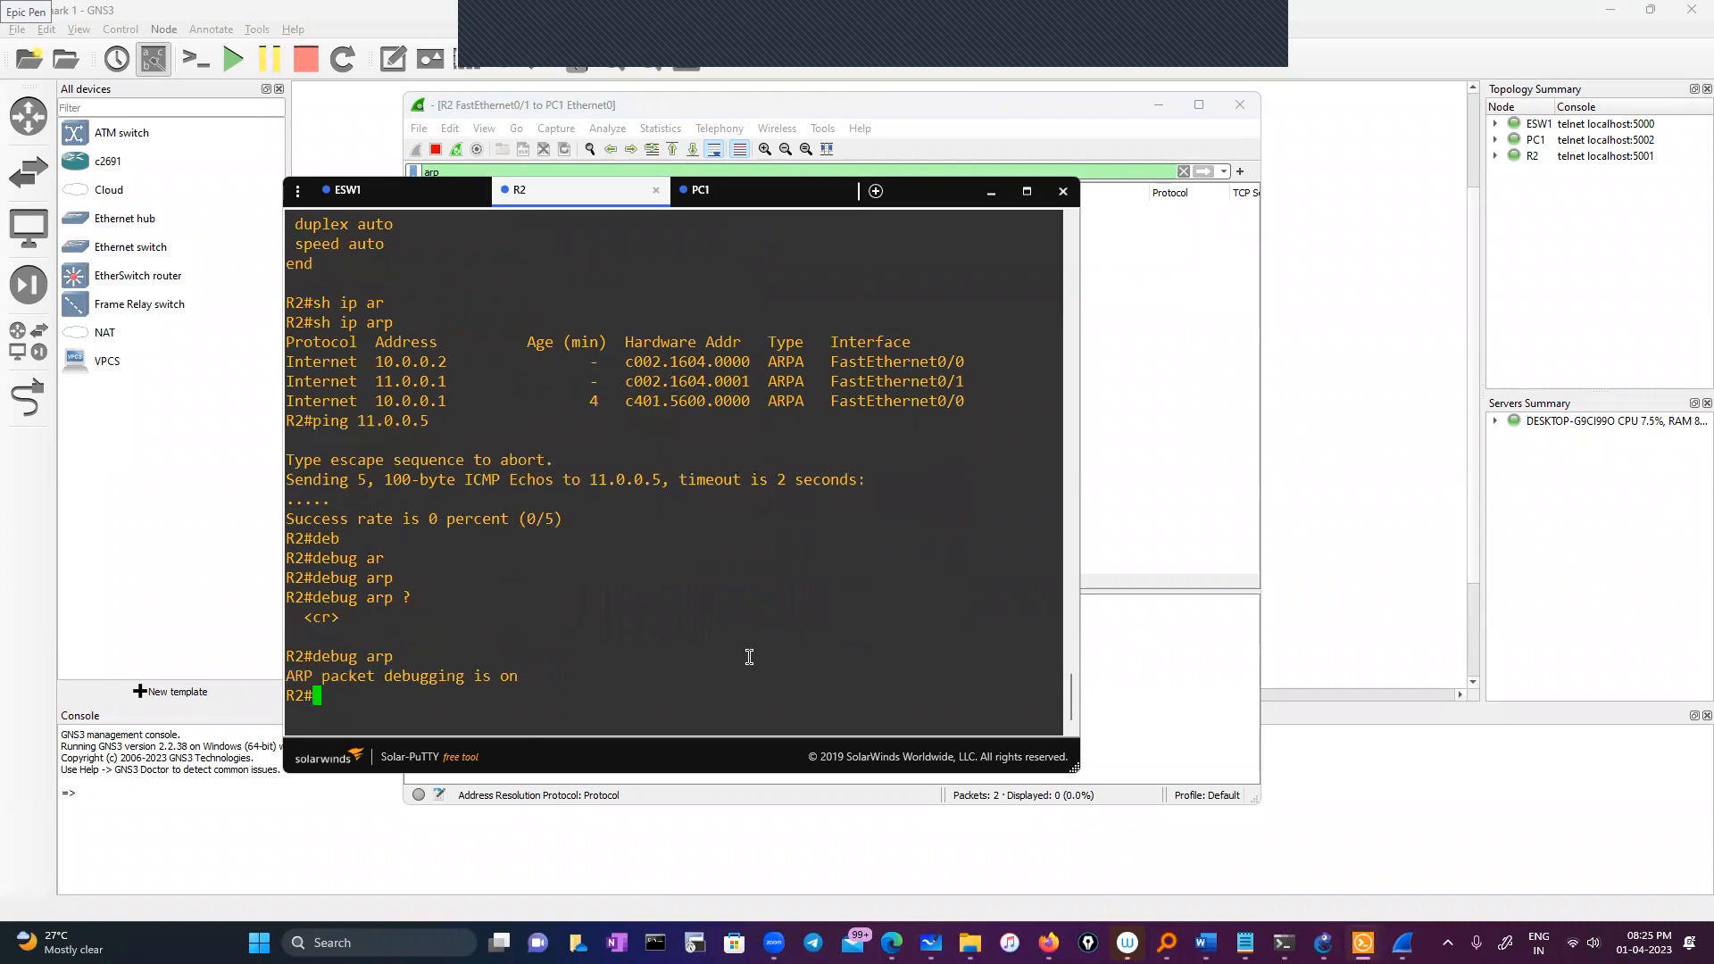
{"action": "key", "text": "Return"}
{"action": "key", "text": "Return"}
Send debug output to R2's console session with 'terminal monitor'
{"action": "type", "text": "ter"}
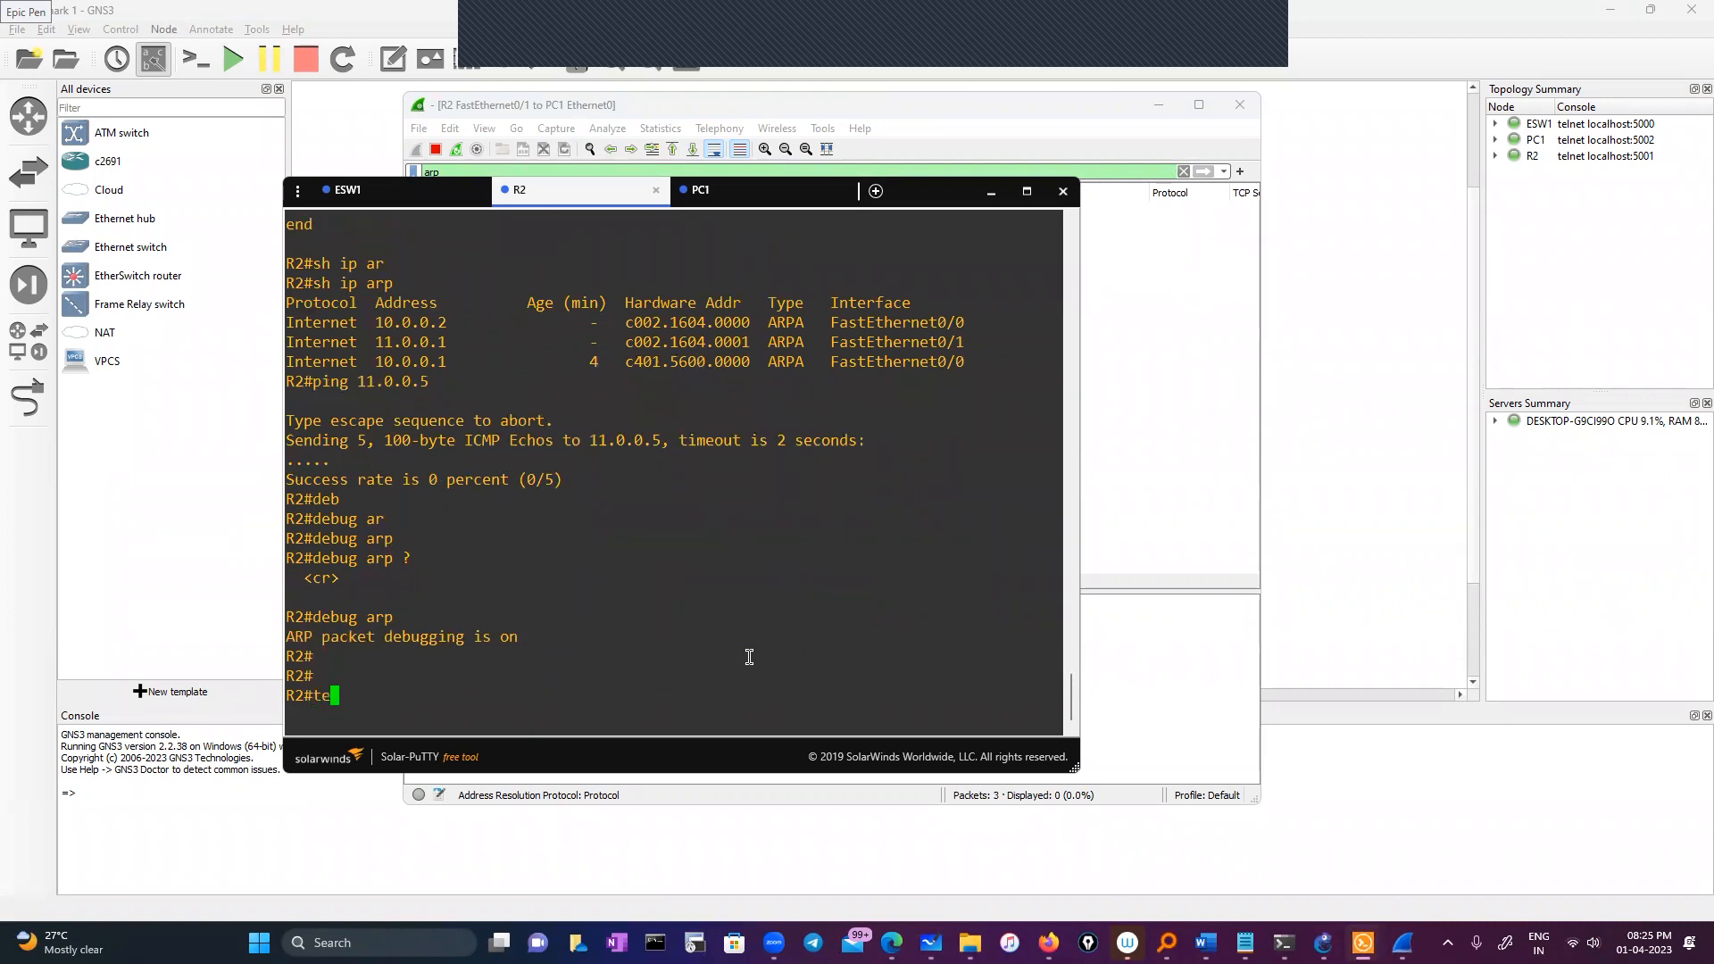
{"action": "key", "text": "Tab"}
{"action": "type", "text": "mon"}
{"action": "key", "text": "Tab"}
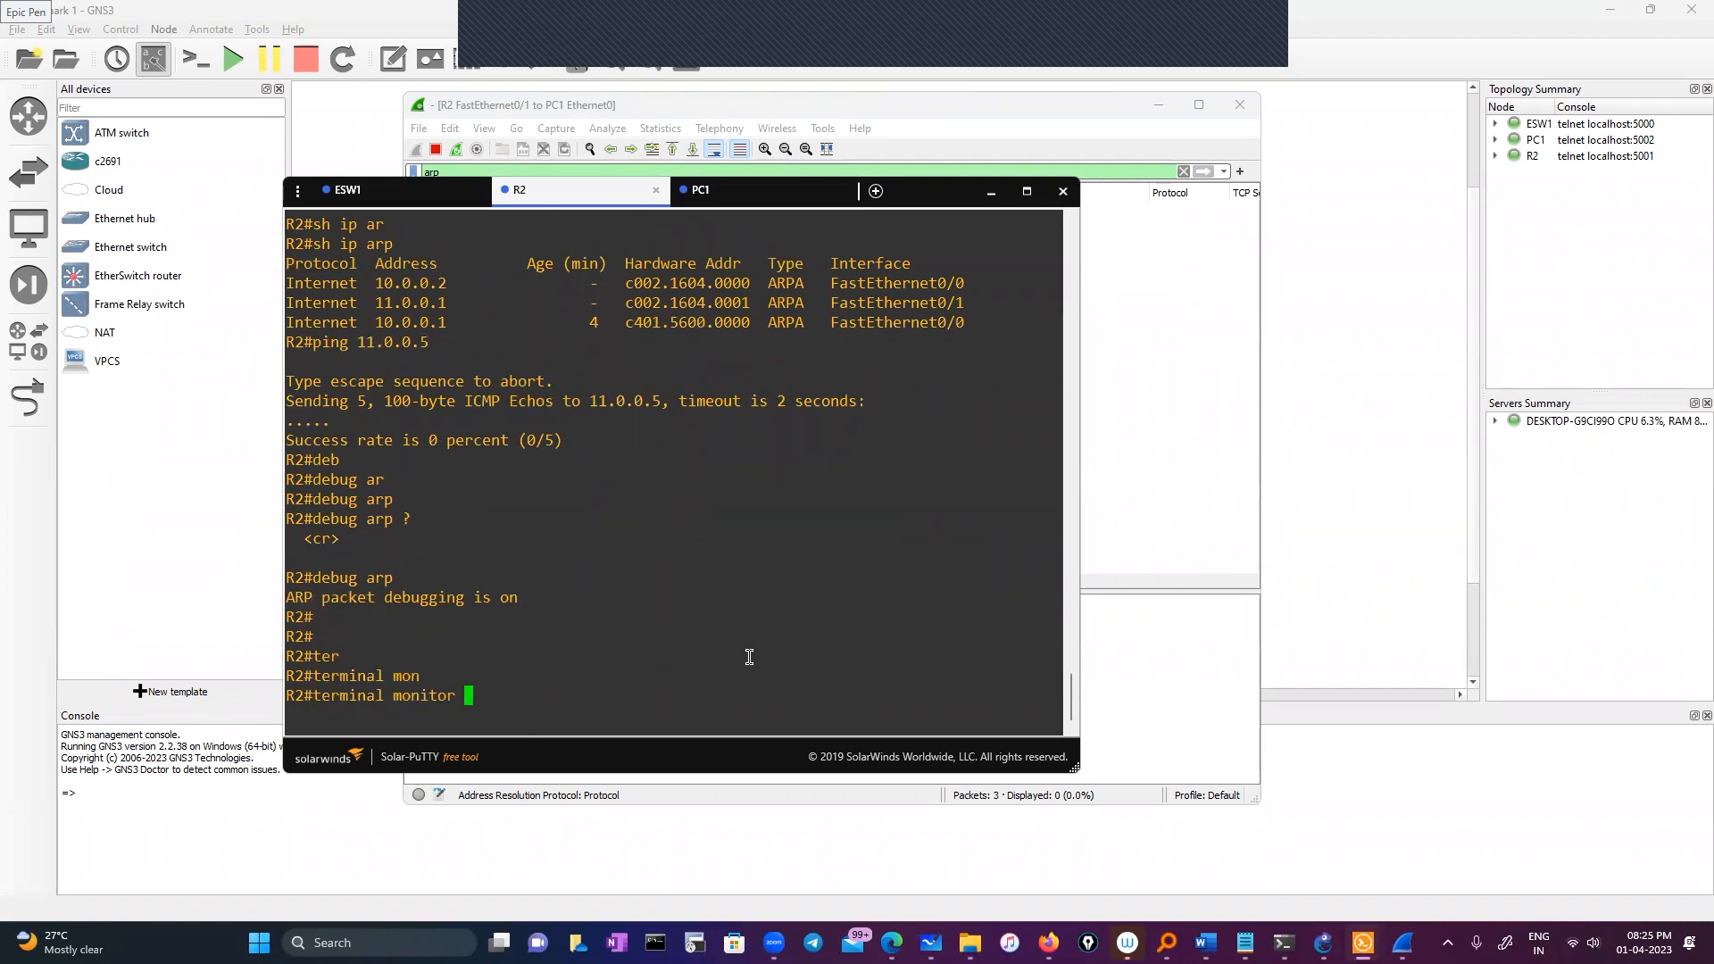
{"action": "key", "text": "Return"}
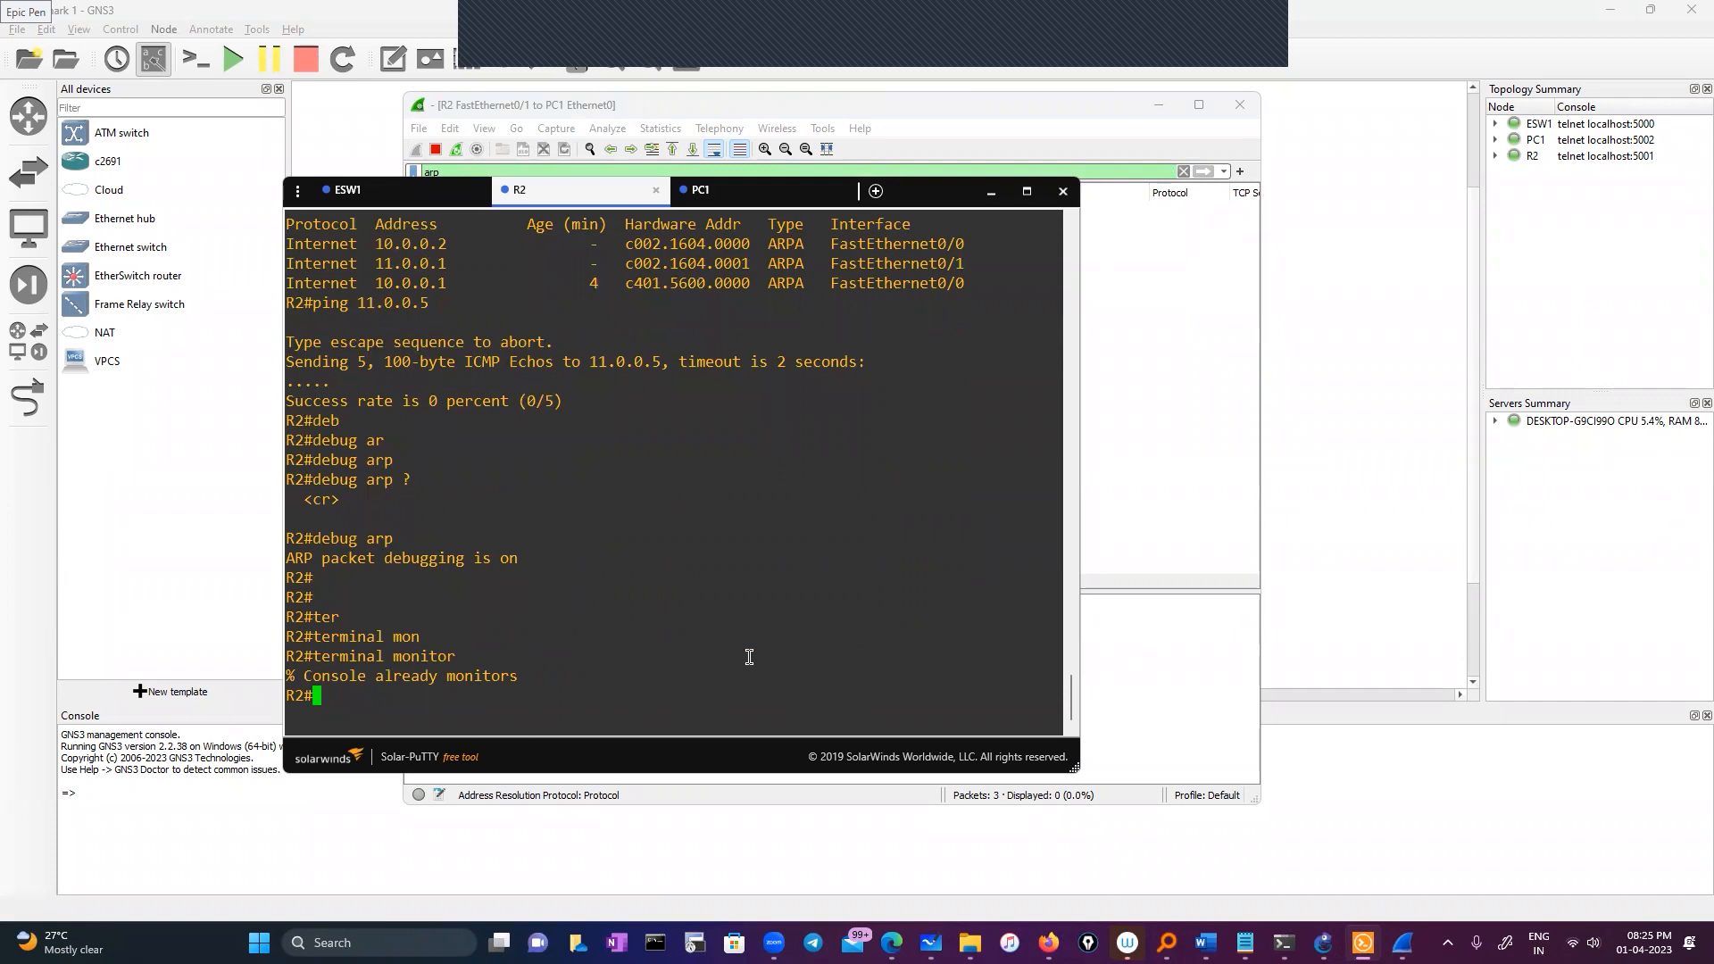
Ping 11.0.0.5 from R2 and arrange the console beside Wireshark
{"action": "left_click_drag", "start_coordinate": [912, 199], "coordinate": [952, 193]}
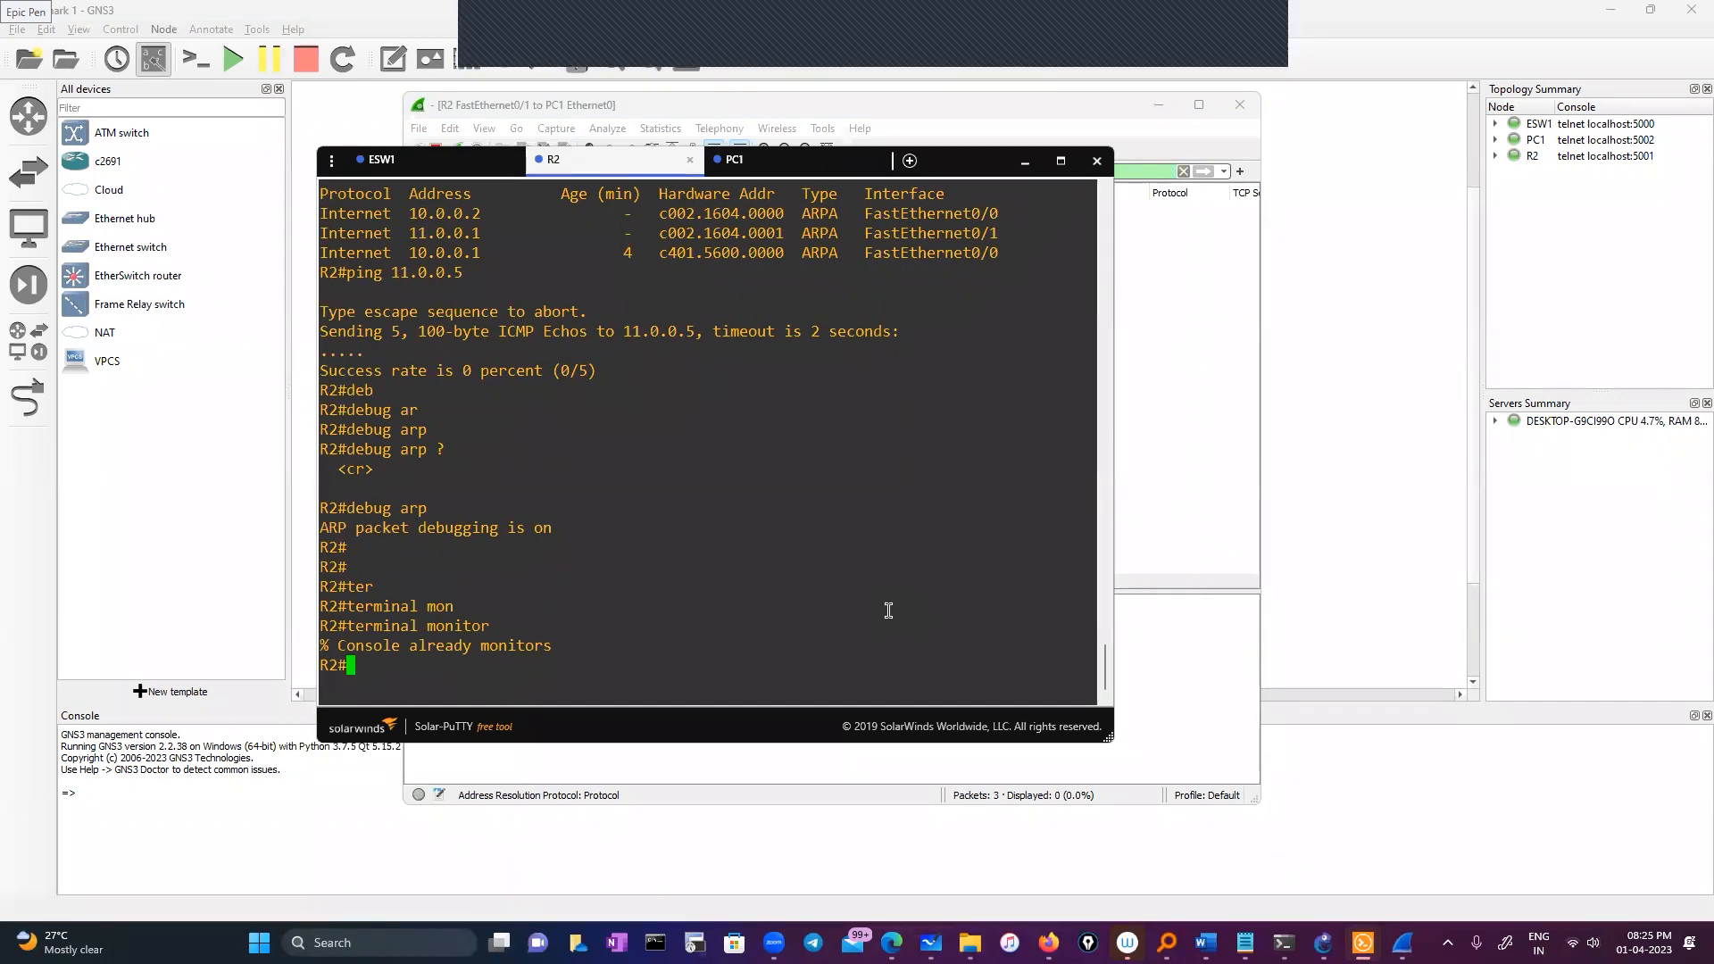
{"action": "type", "text": "ping"}
{"action": "left_click_drag", "start_coordinate": [623, 331], "coordinate": [694, 331]}
{"action": "right_click", "coordinate": [690, 485]}
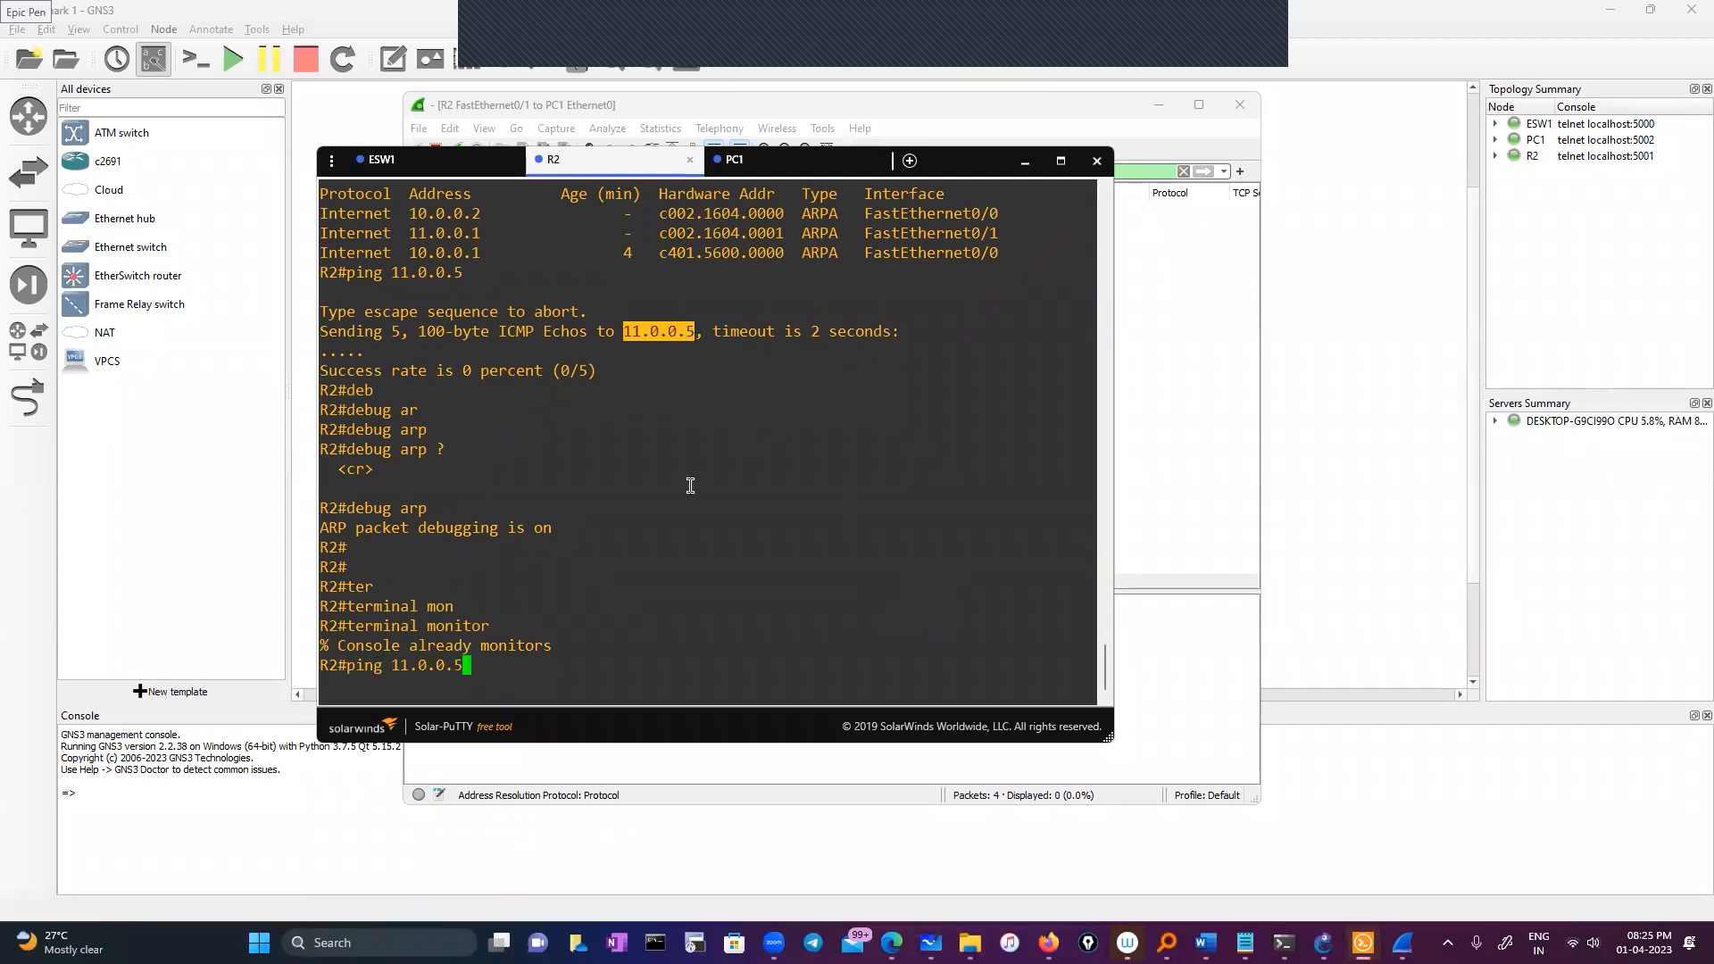
{"action": "key", "text": "Return"}
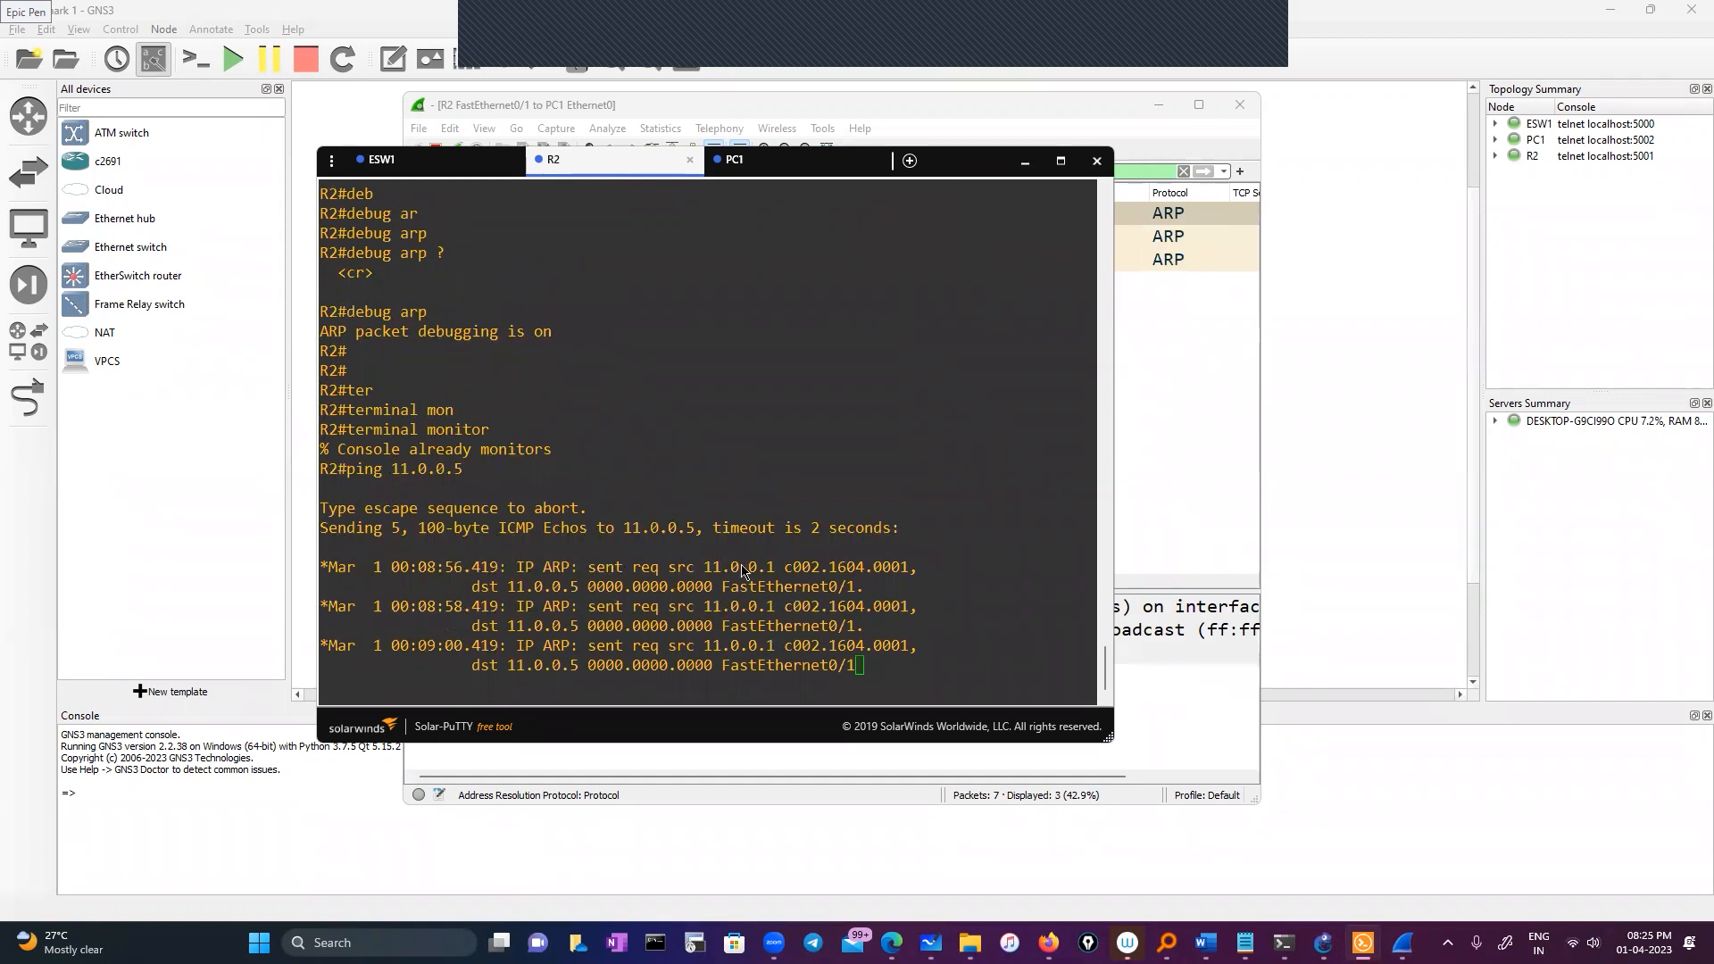
{"action": "left_click_drag", "start_coordinate": [959, 165], "coordinate": [1545, 345]}
{"action": "left_click_drag", "start_coordinate": [736, 583], "coordinate": [1198, 580]}
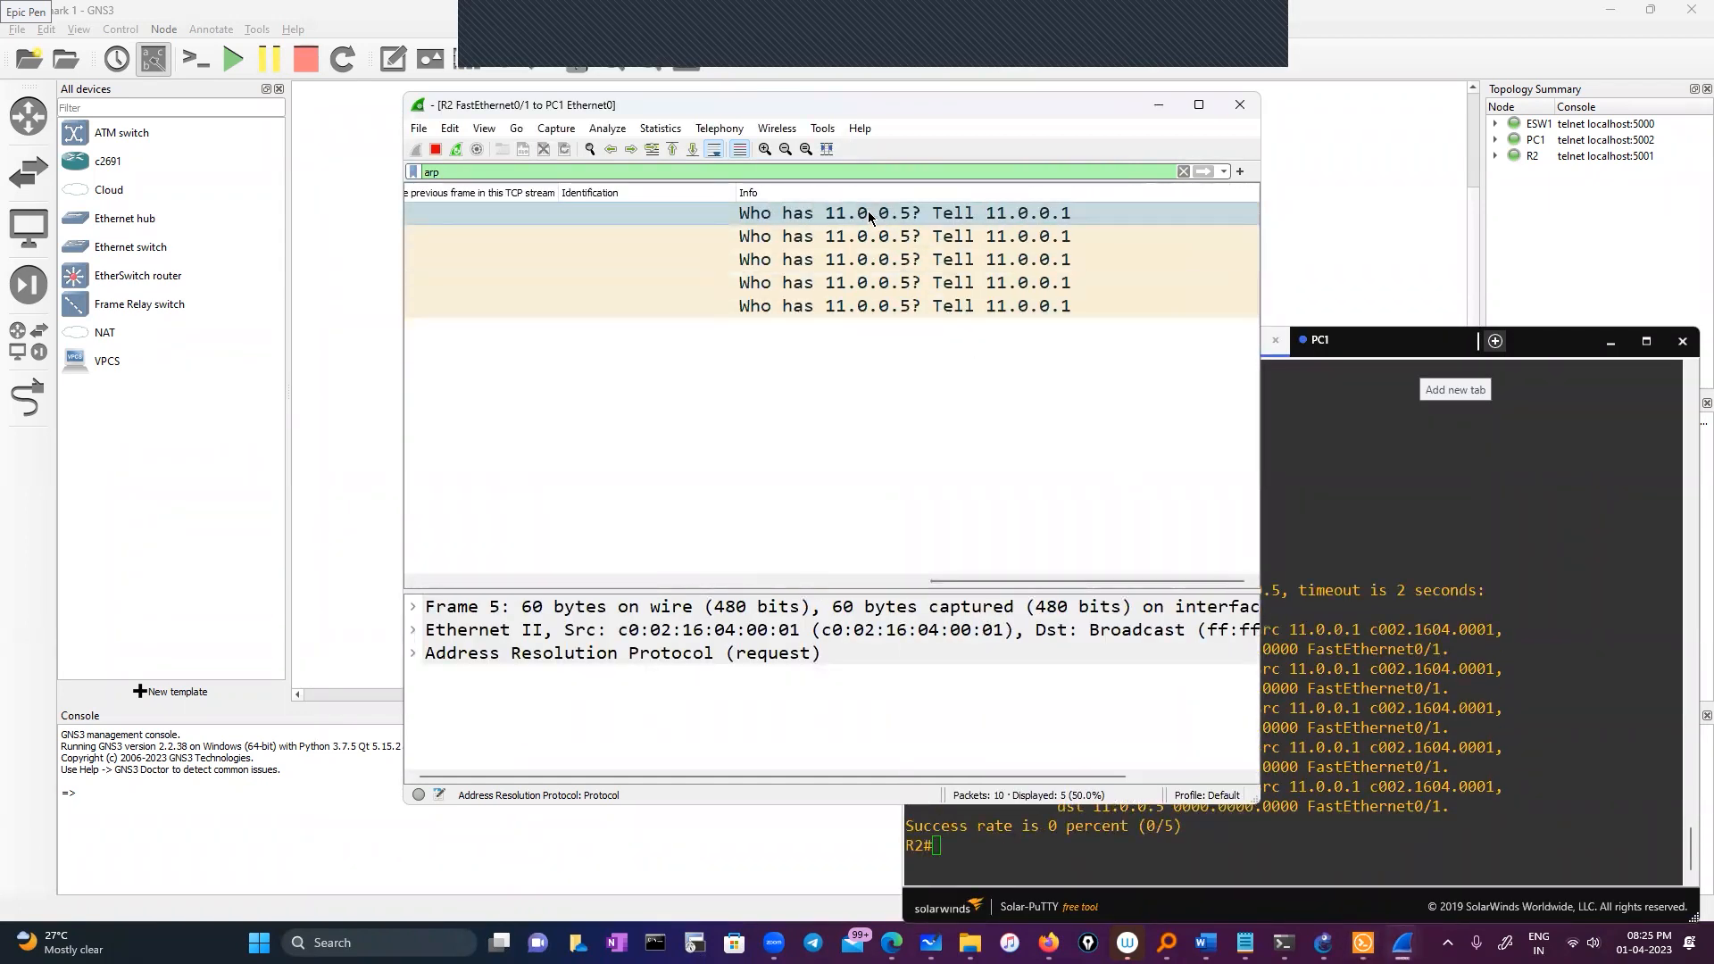
Highlight the ARP request and 0000.0000.0000 target MAC in R2's debug output
{"action": "left_click", "coordinate": [1351, 542]}
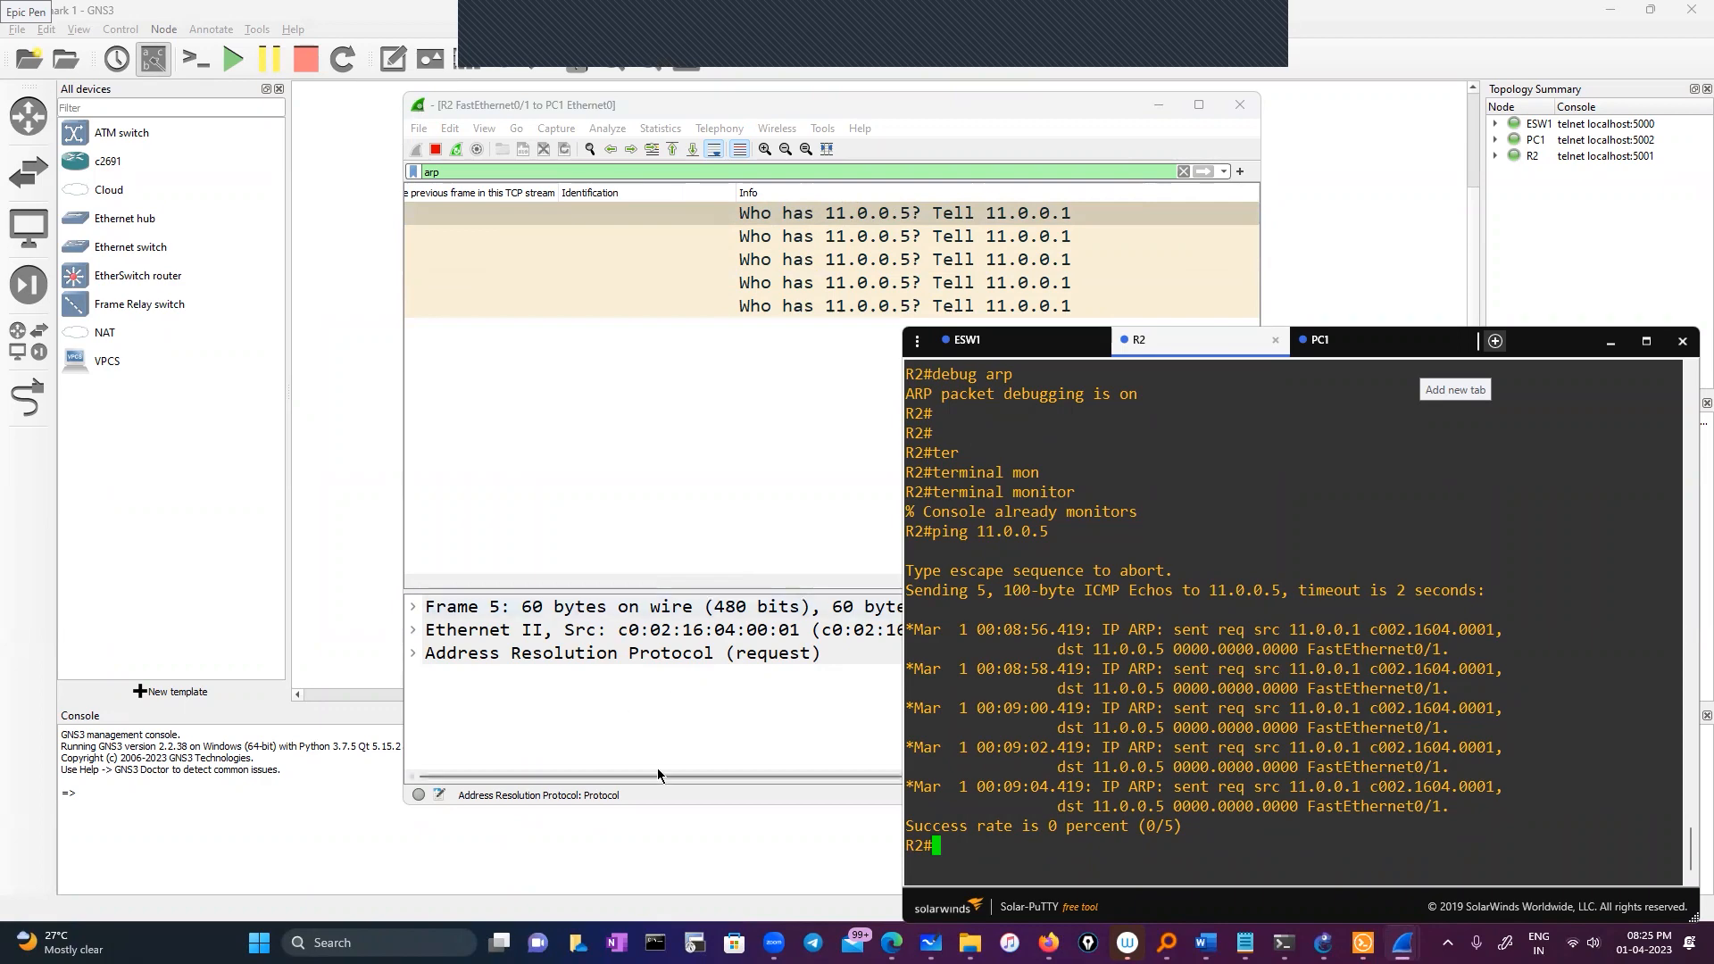
{"action": "left_click", "coordinate": [527, 753]}
{"action": "left_click", "coordinate": [1511, 388]}
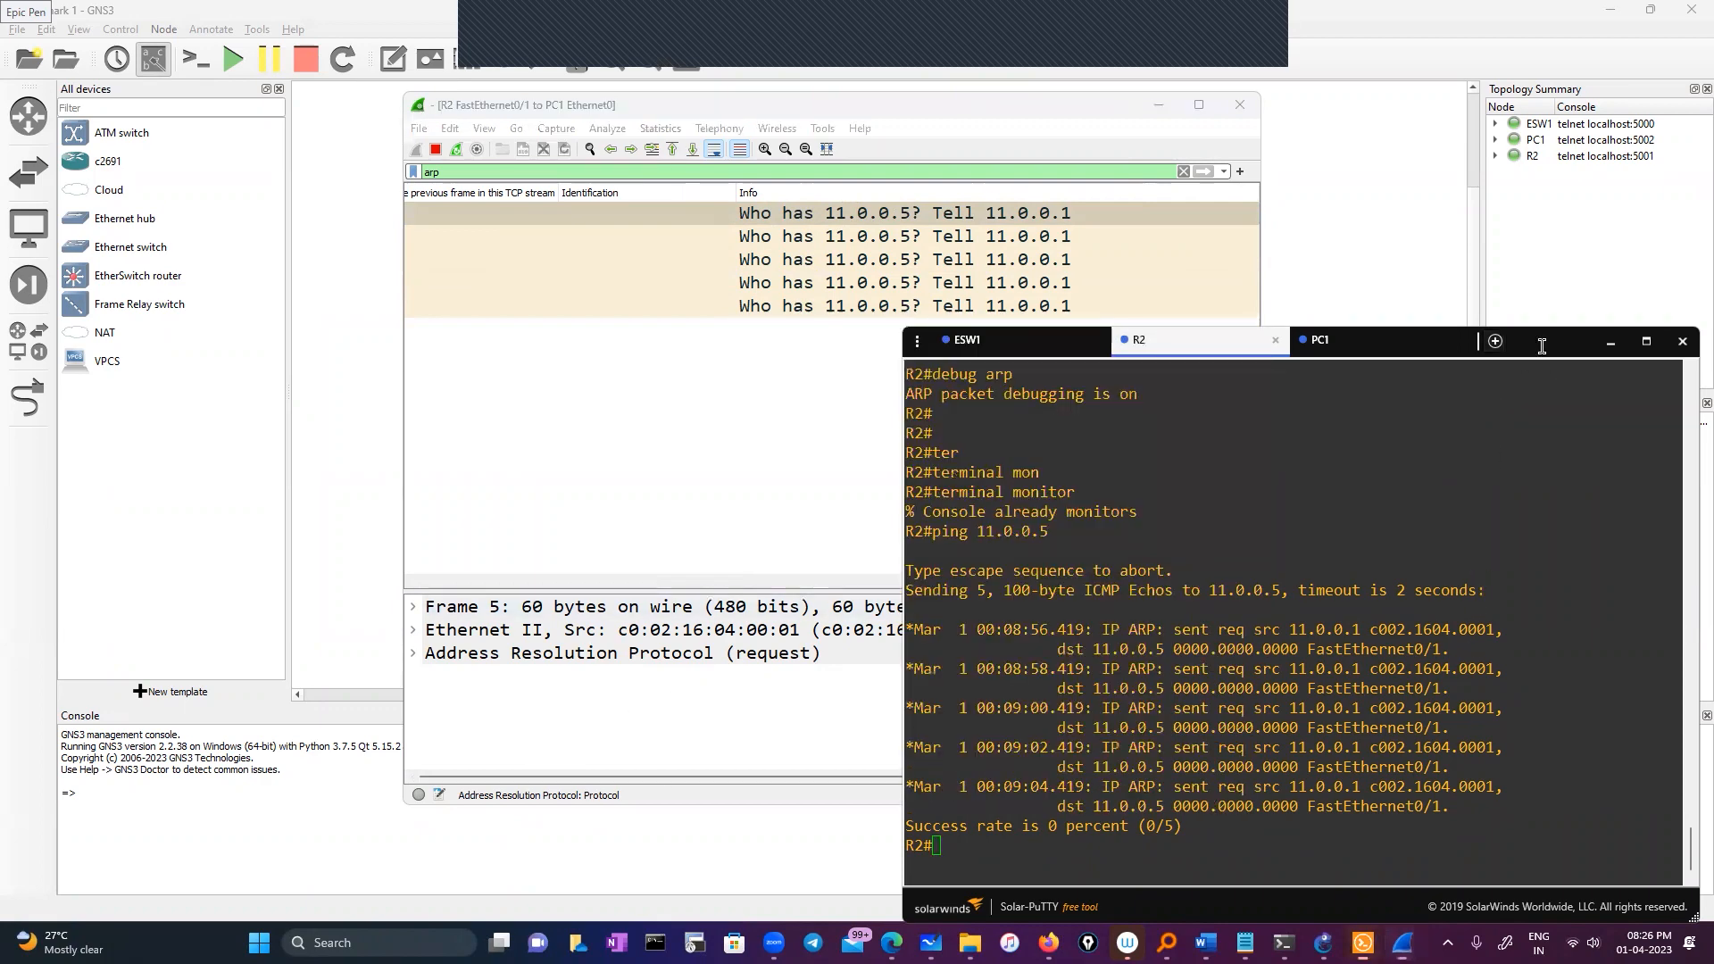
{"action": "left_click_drag", "start_coordinate": [1541, 353], "coordinate": [1231, 167]}
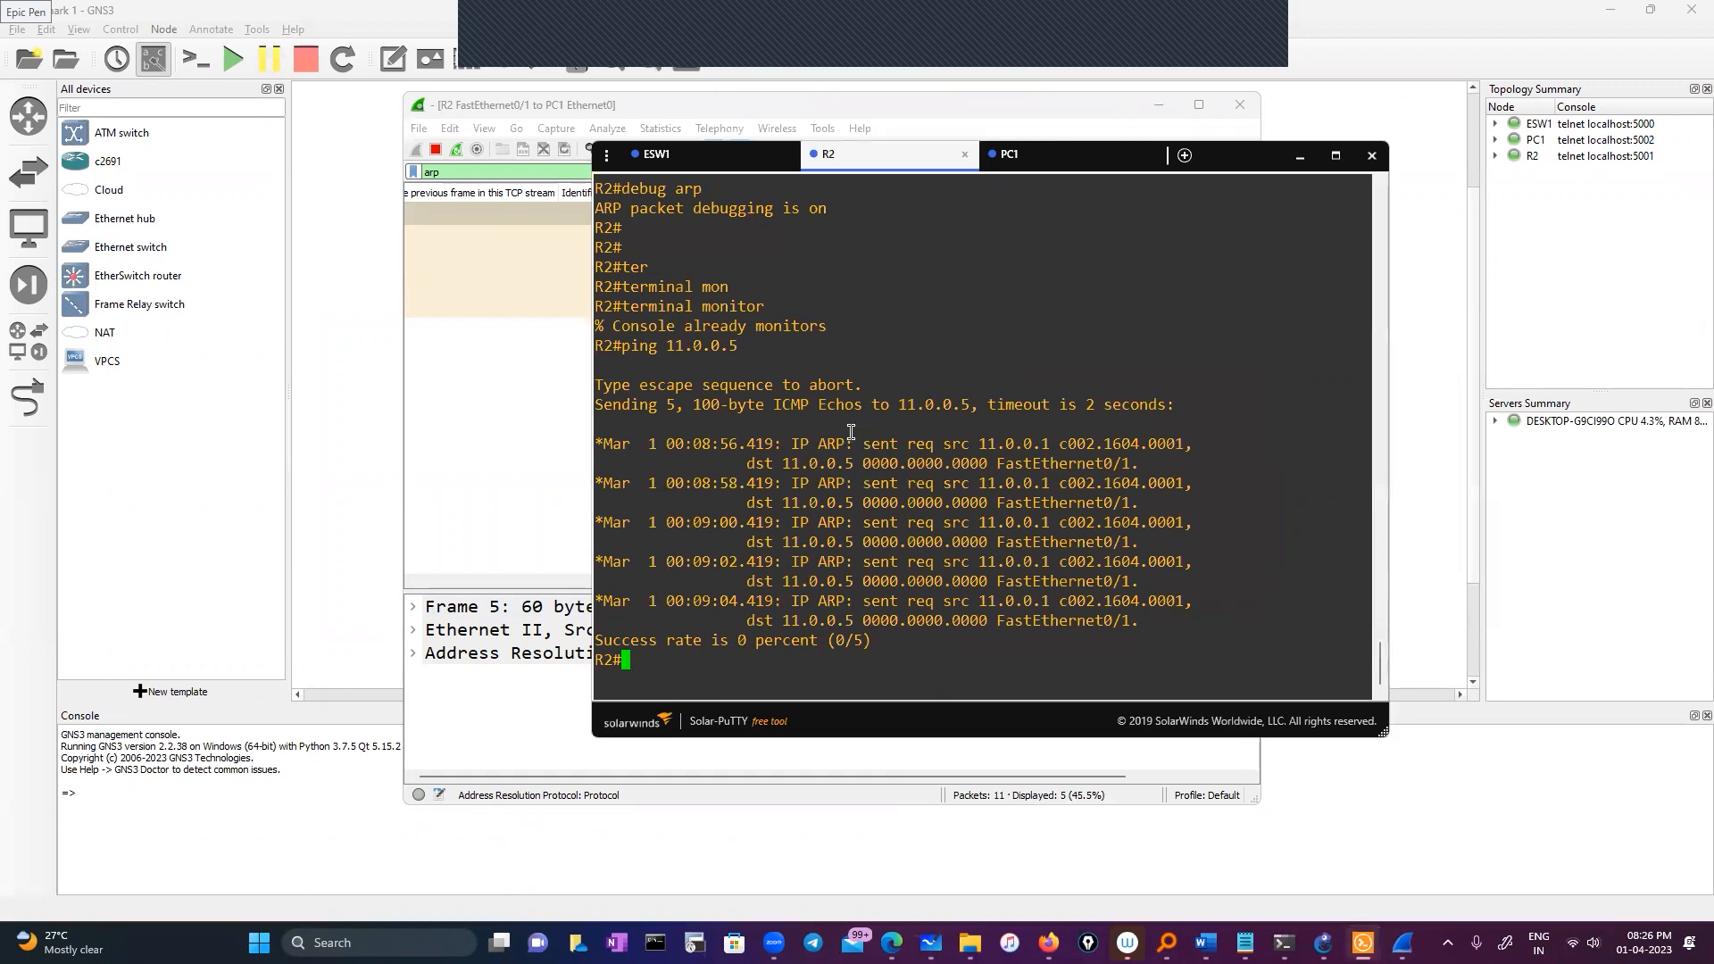
{"action": "left_click_drag", "start_coordinate": [813, 441], "coordinate": [1006, 444]}
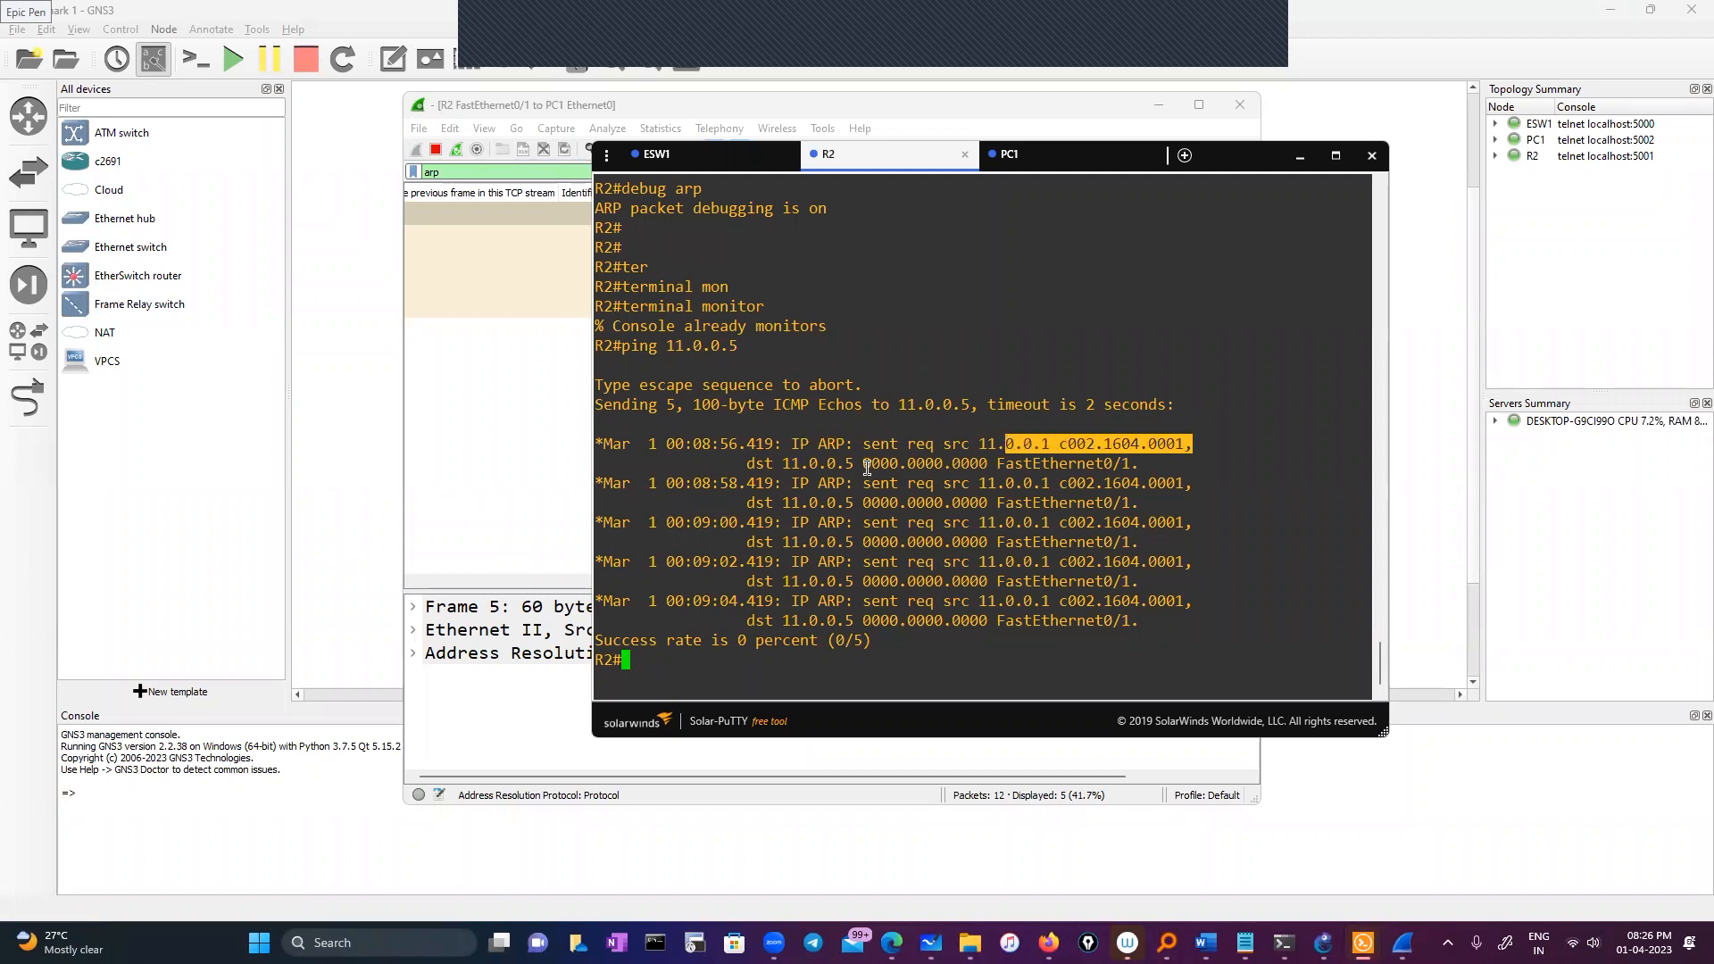
{"action": "left_click_drag", "start_coordinate": [857, 464], "coordinate": [982, 458]}
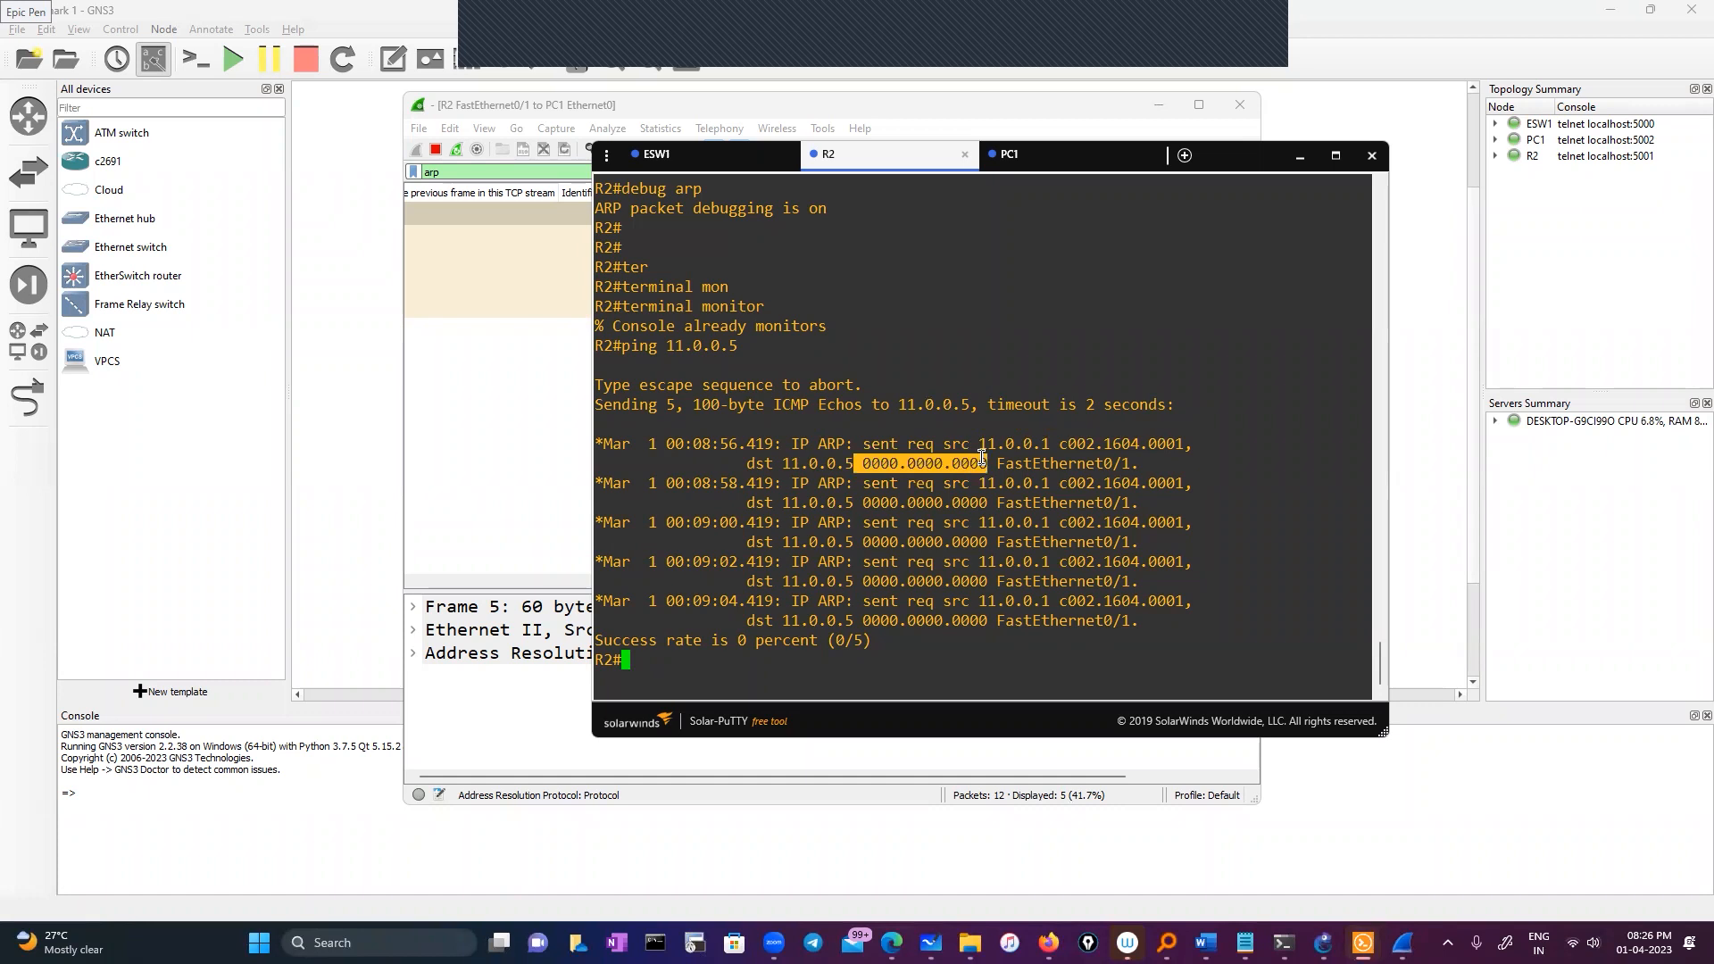
{"action": "left_click_drag", "start_coordinate": [855, 464], "coordinate": [991, 462]}
{"action": "left_click", "coordinate": [680, 658]}
List R2's interfaces with 'sh ip int brief', showing FastEthernet0/1 at 11.0.0.1
{"action": "type", "text": "sho"}
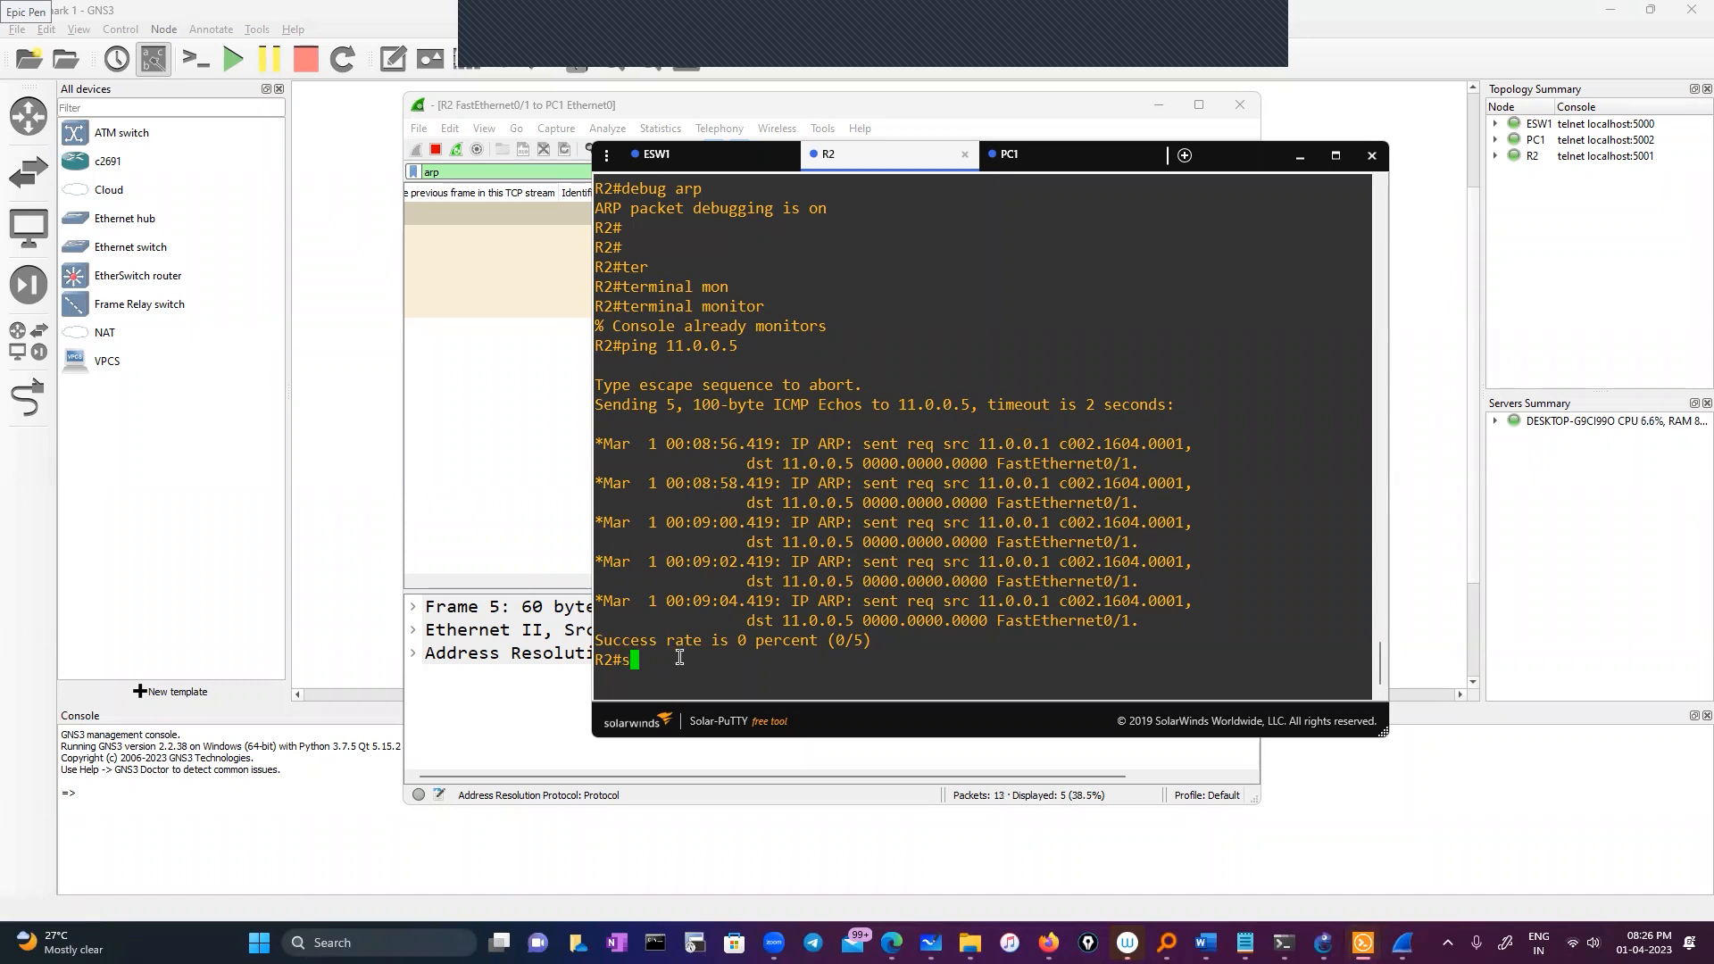
{"action": "key", "text": "Tab"}
{"action": "type", "text": "run"}
{"action": "key", "text": "Tab"}
{"action": "key", "text": "BackSpace"}
{"action": "key", "text": "BackSpace"}
{"action": "key", "text": "BackSpace"}
{"action": "key", "text": "BackSpace"}
{"action": "key", "text": "BackSpace"}
{"action": "key", "text": "BackSpace"}
{"action": "key", "text": "BackSpace"}
{"action": "key", "text": "BackSpace"}
{"action": "key", "text": "BackSpace"}
{"action": "key", "text": "BackSpace"}
{"action": "key", "text": "BackSpace"}
{"action": "key", "text": "BackSpace"}
{"action": "key", "text": "BackSpace"}
{"action": "key", "text": "BackSpace"}
{"action": "key", "text": "BackSpace"}
{"action": "key", "text": "BackSpace"}
{"action": "key", "text": "BackSpace"}
{"action": "key", "text": "BackSpace"}
{"action": "key", "text": "BackSpace"}
{"action": "key", "text": "BackSpace"}
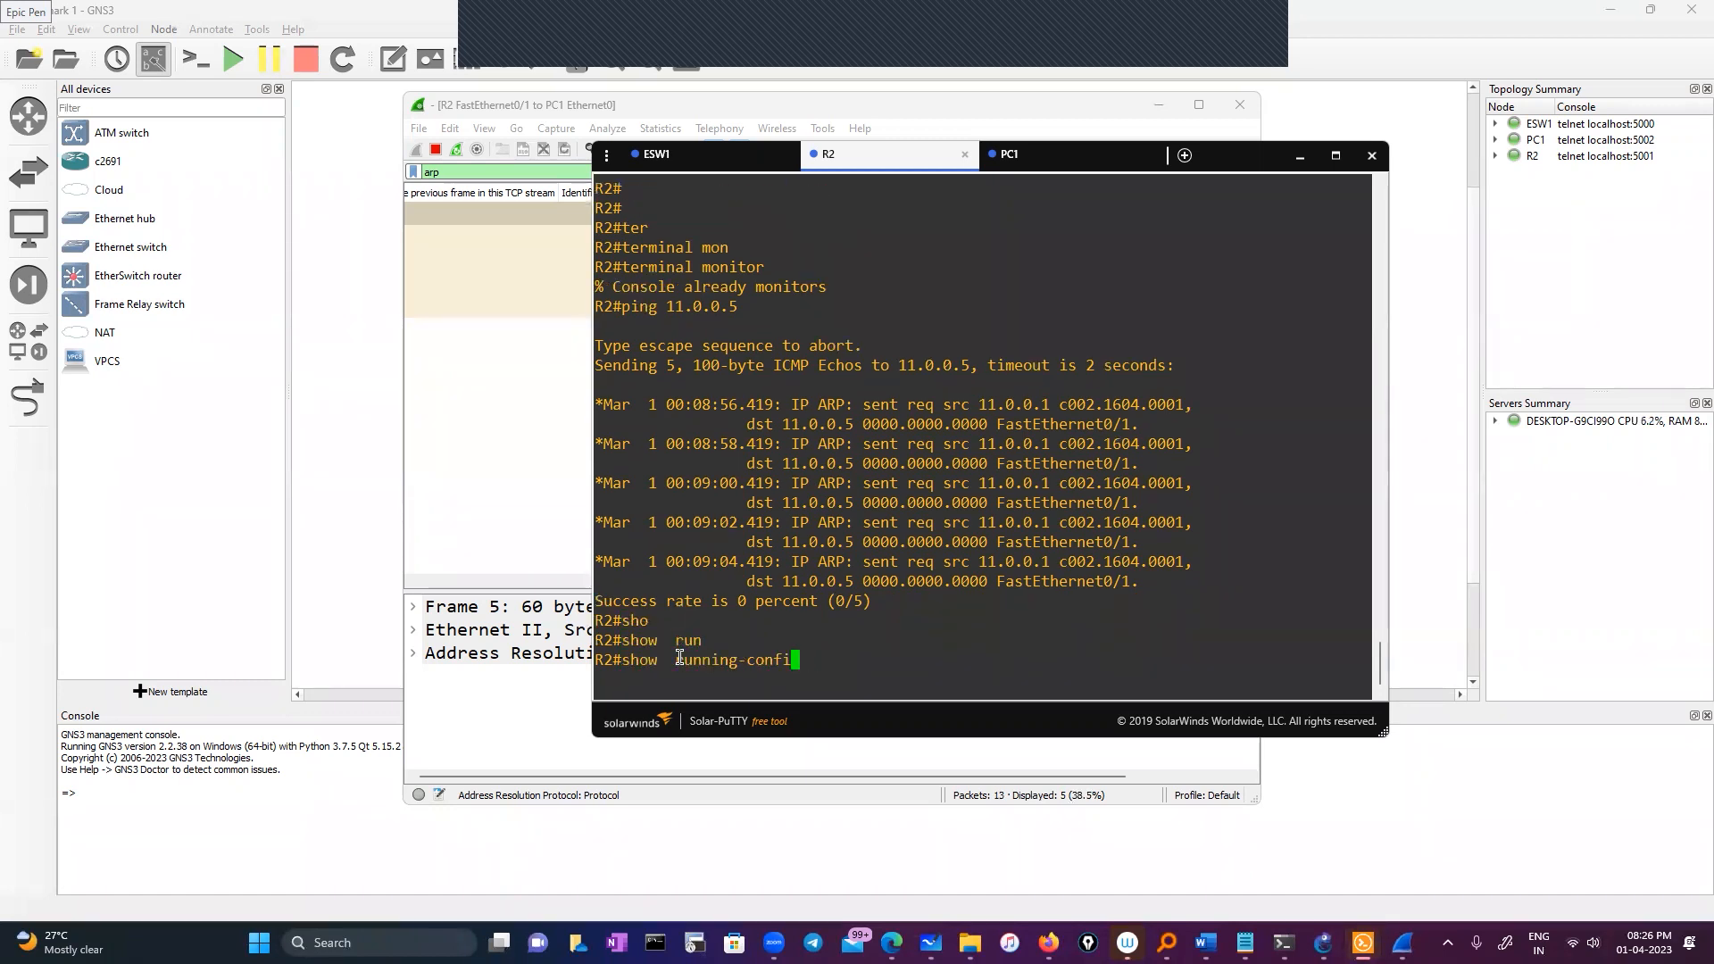
{"action": "type", "text": "sh ip int br"}
{"action": "key", "text": "Tab"}
{"action": "key", "text": "Return"}
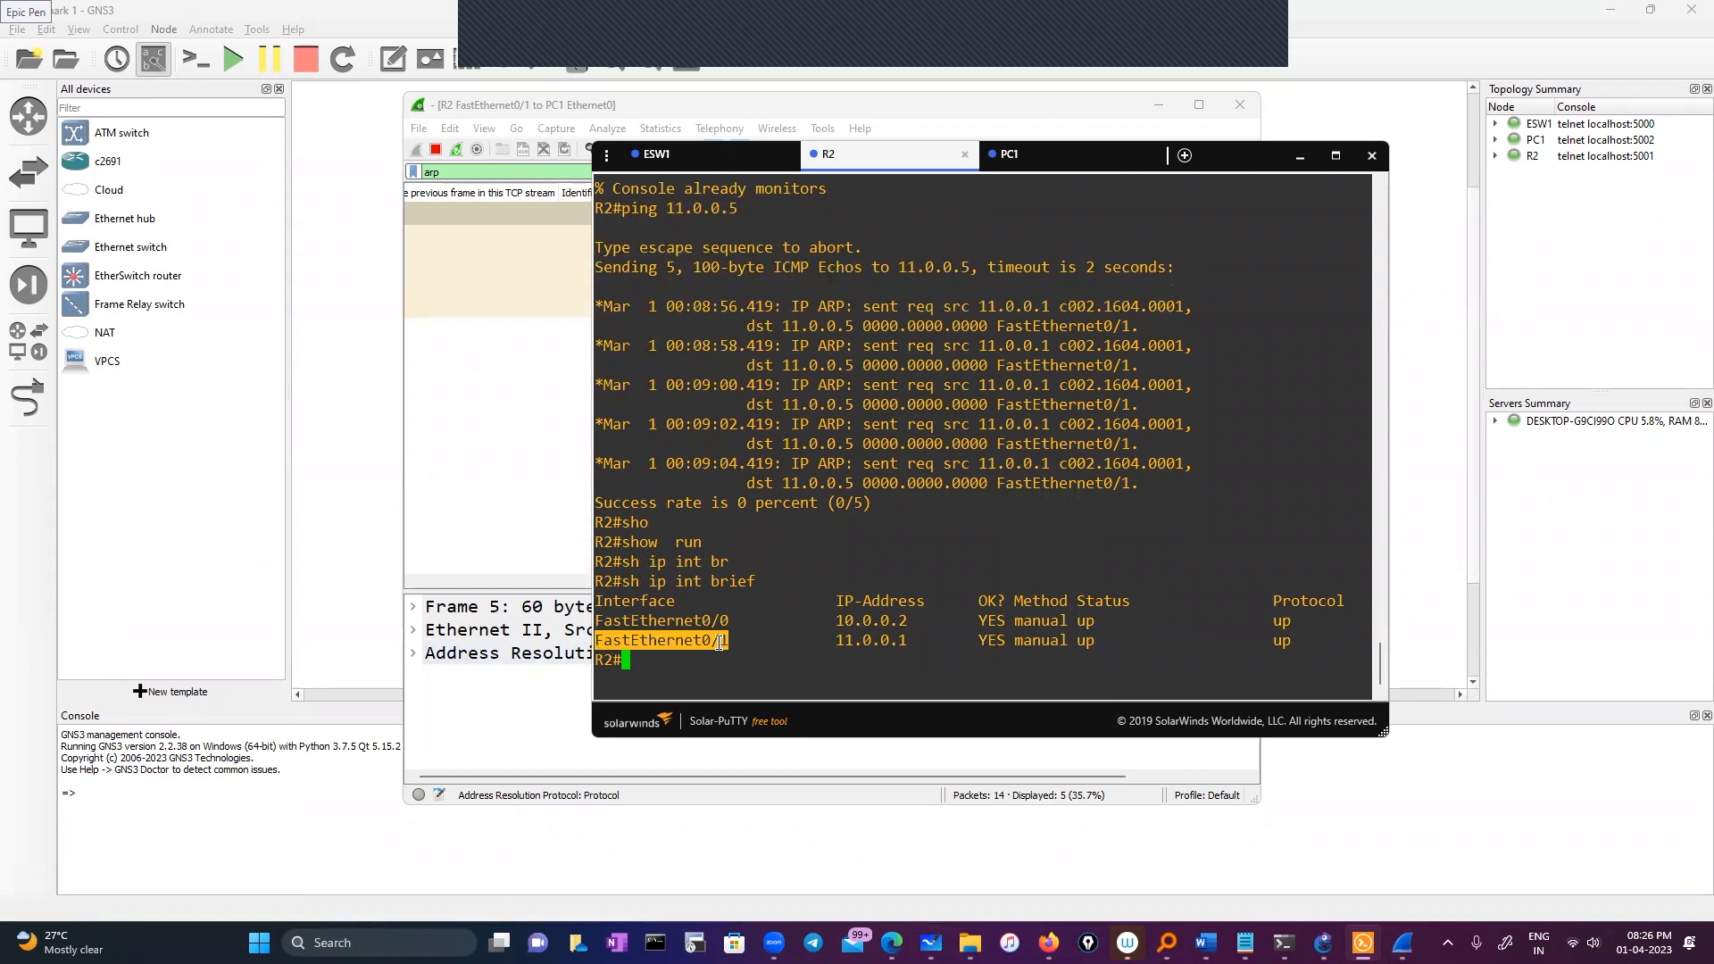
{"action": "left_click", "coordinate": [763, 584]}
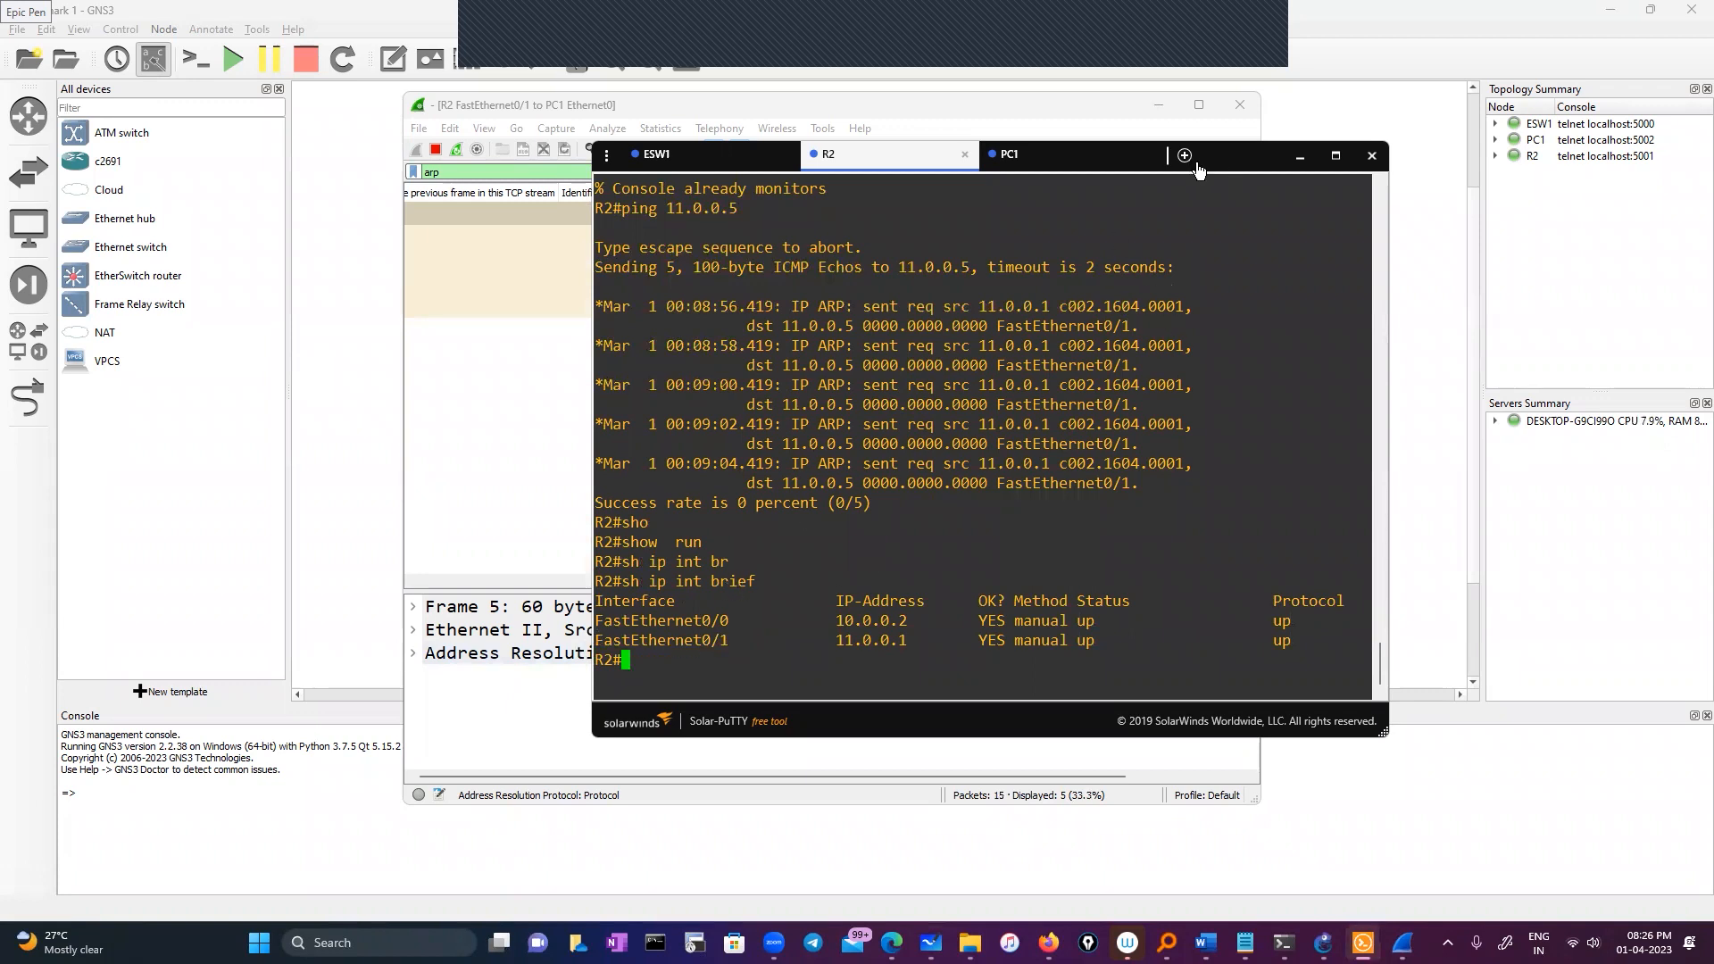
Run 'show ip' on PC1 and mark its gateway 11.0.0.1
{"action": "left_click", "coordinate": [1062, 154]}
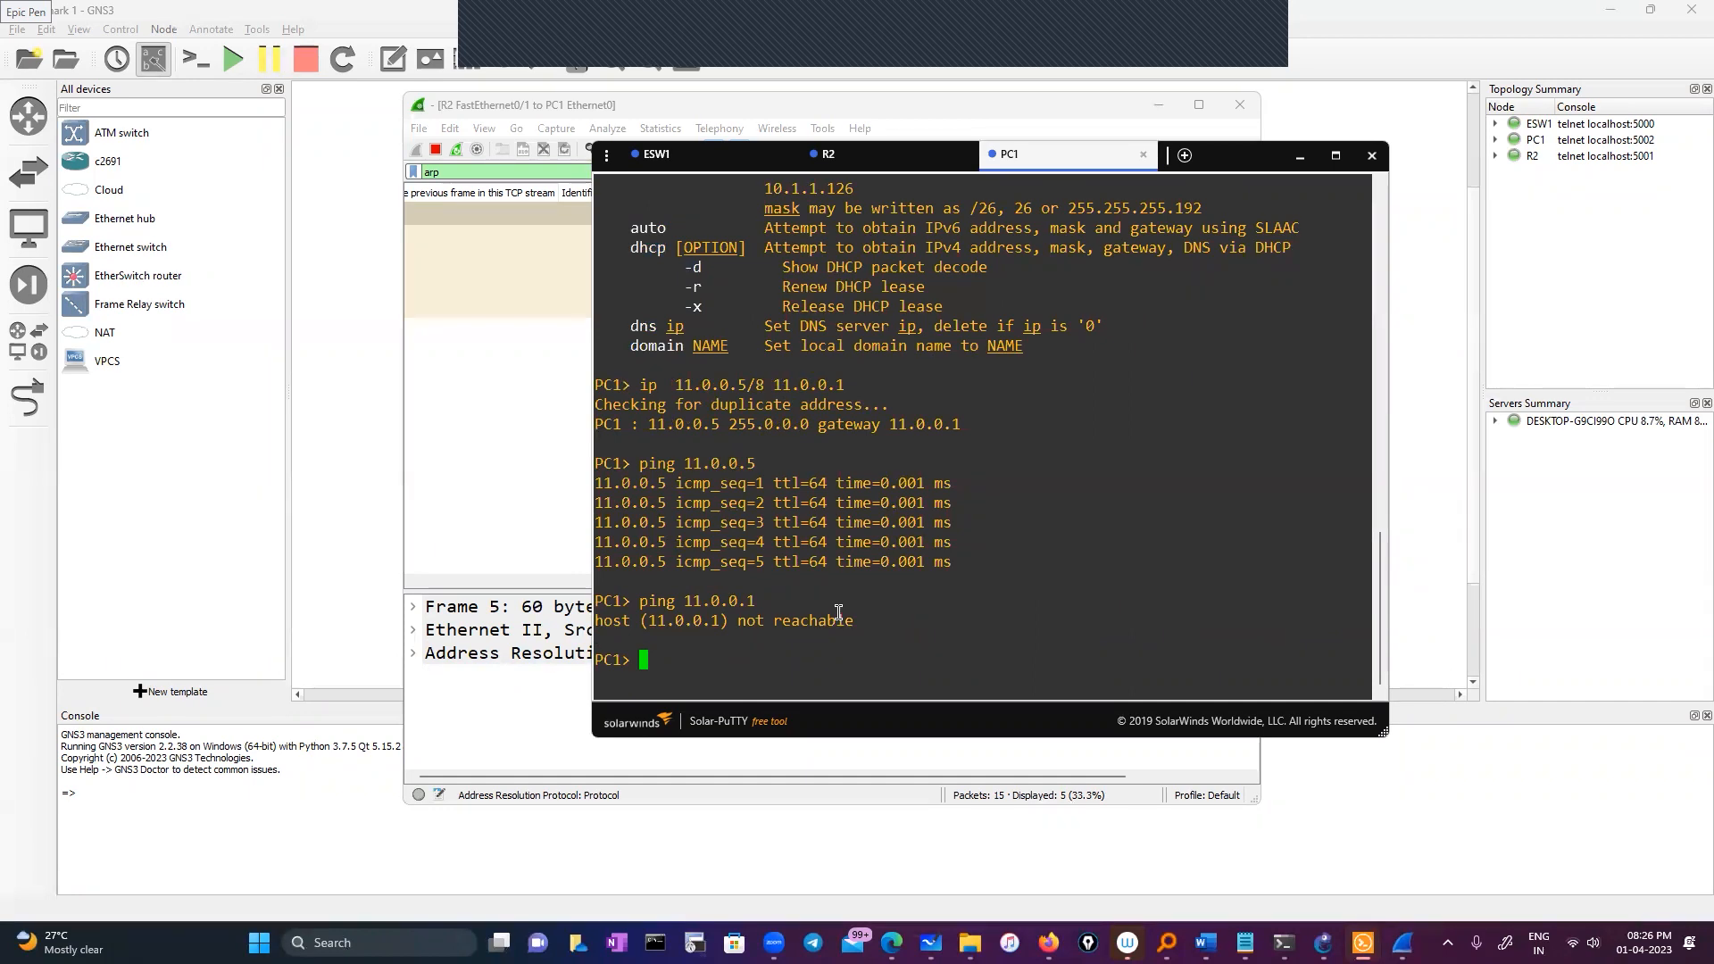
{"action": "type", "text": "show ip"}
{"action": "key", "text": "Return"}
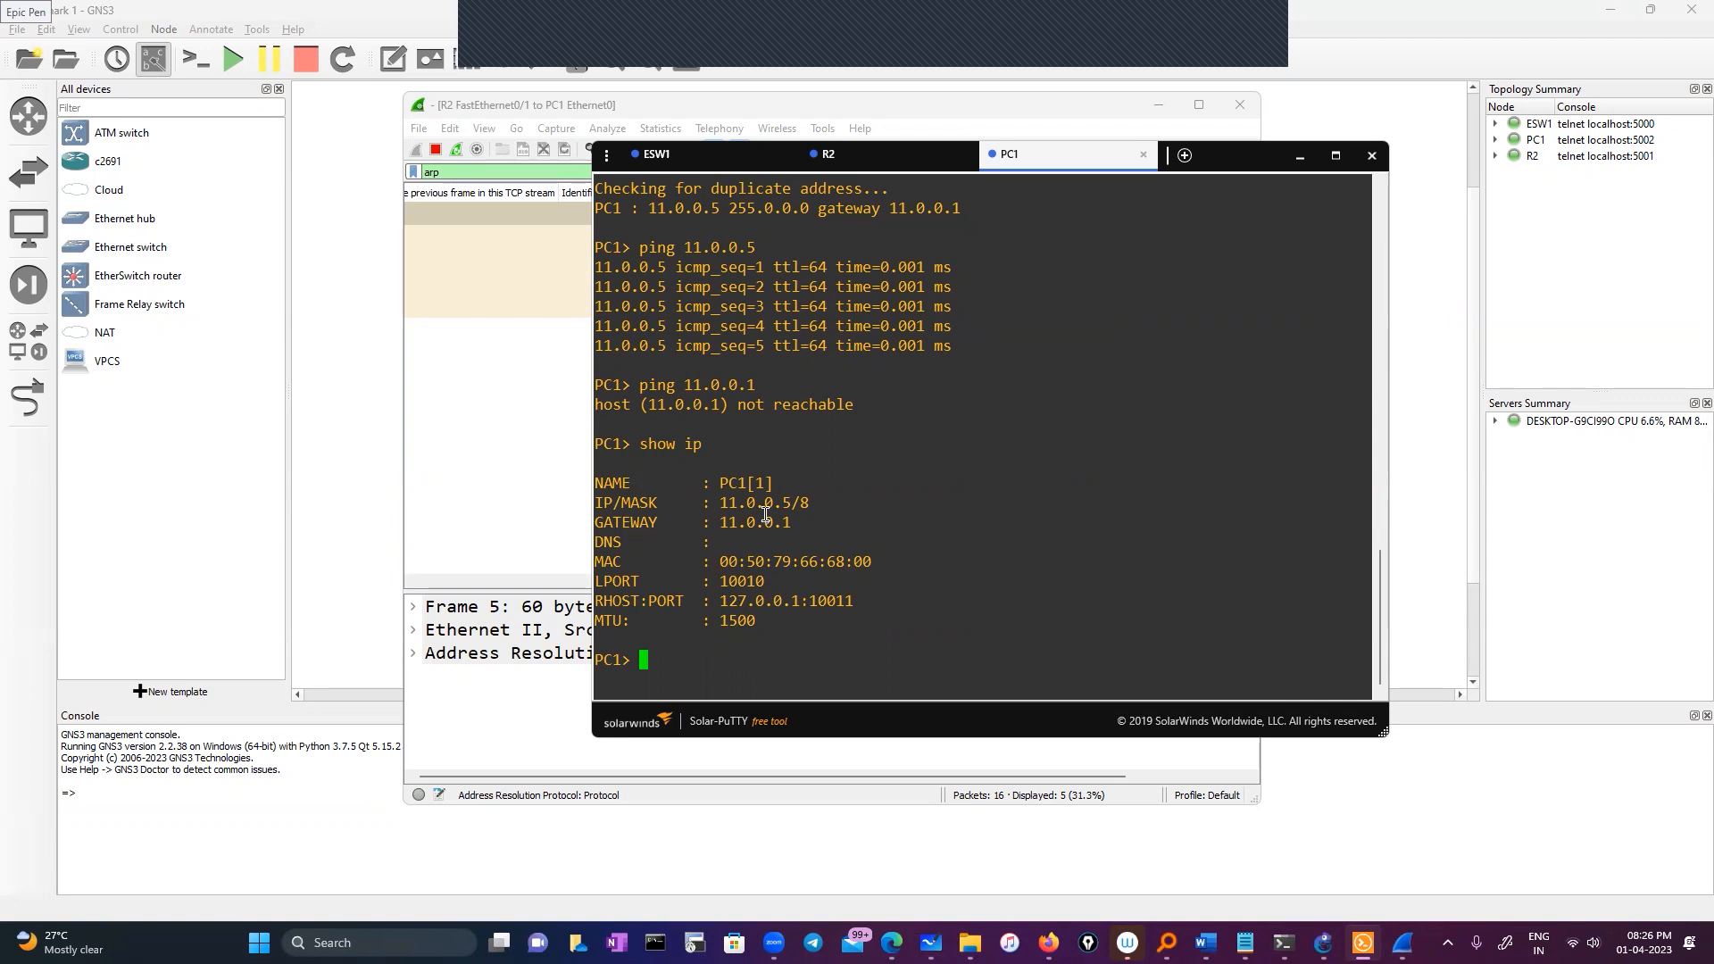
{"action": "left_click_drag", "start_coordinate": [713, 522], "coordinate": [902, 525]}
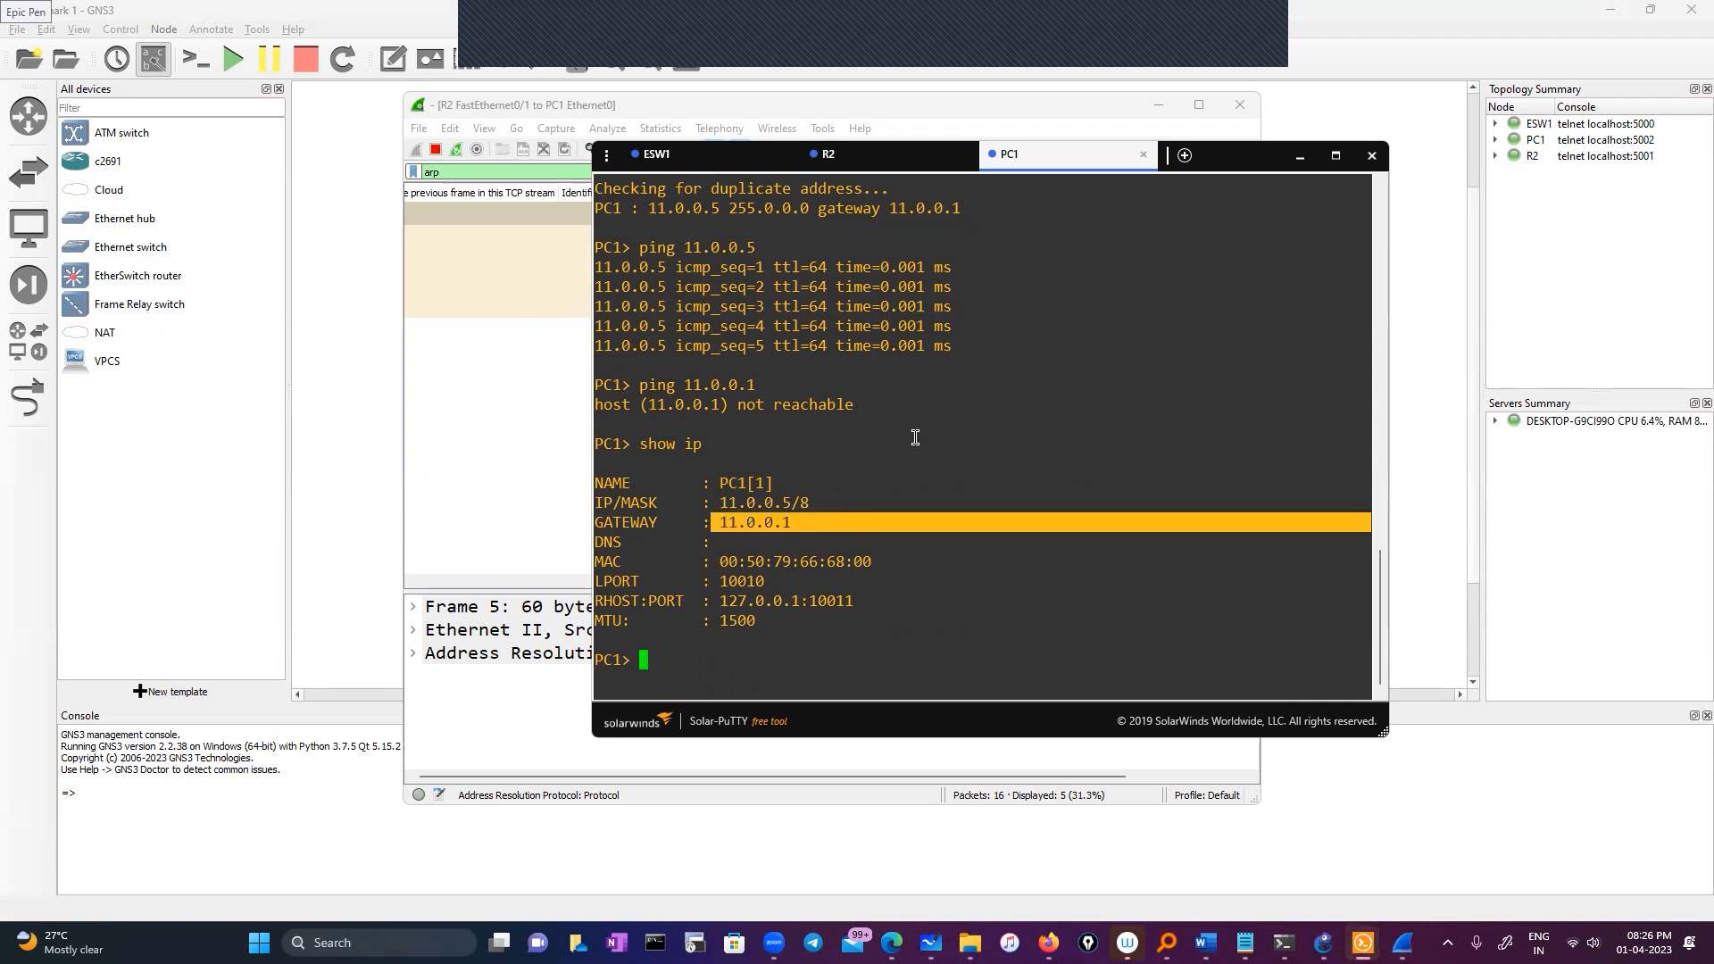
Highlight PC1's address 11.0.0.5/8, then R2's FastEthernet0/1 interface name
{"action": "left_click", "coordinate": [881, 160]}
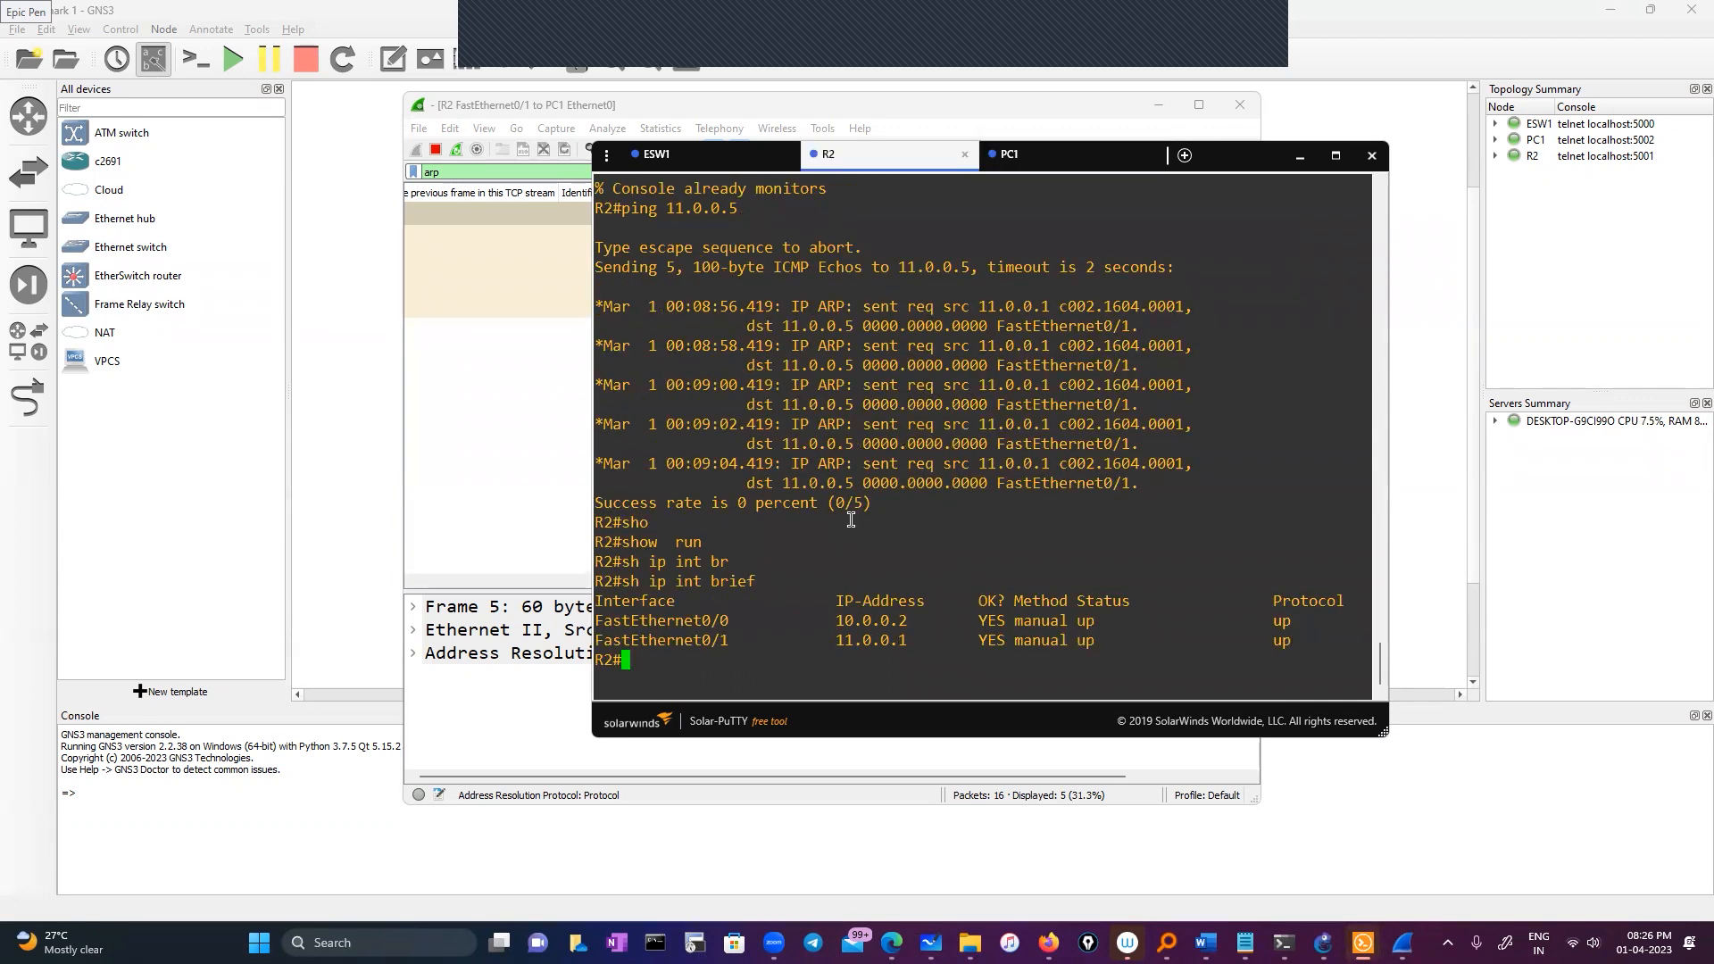
{"action": "left_click", "coordinate": [1017, 157]}
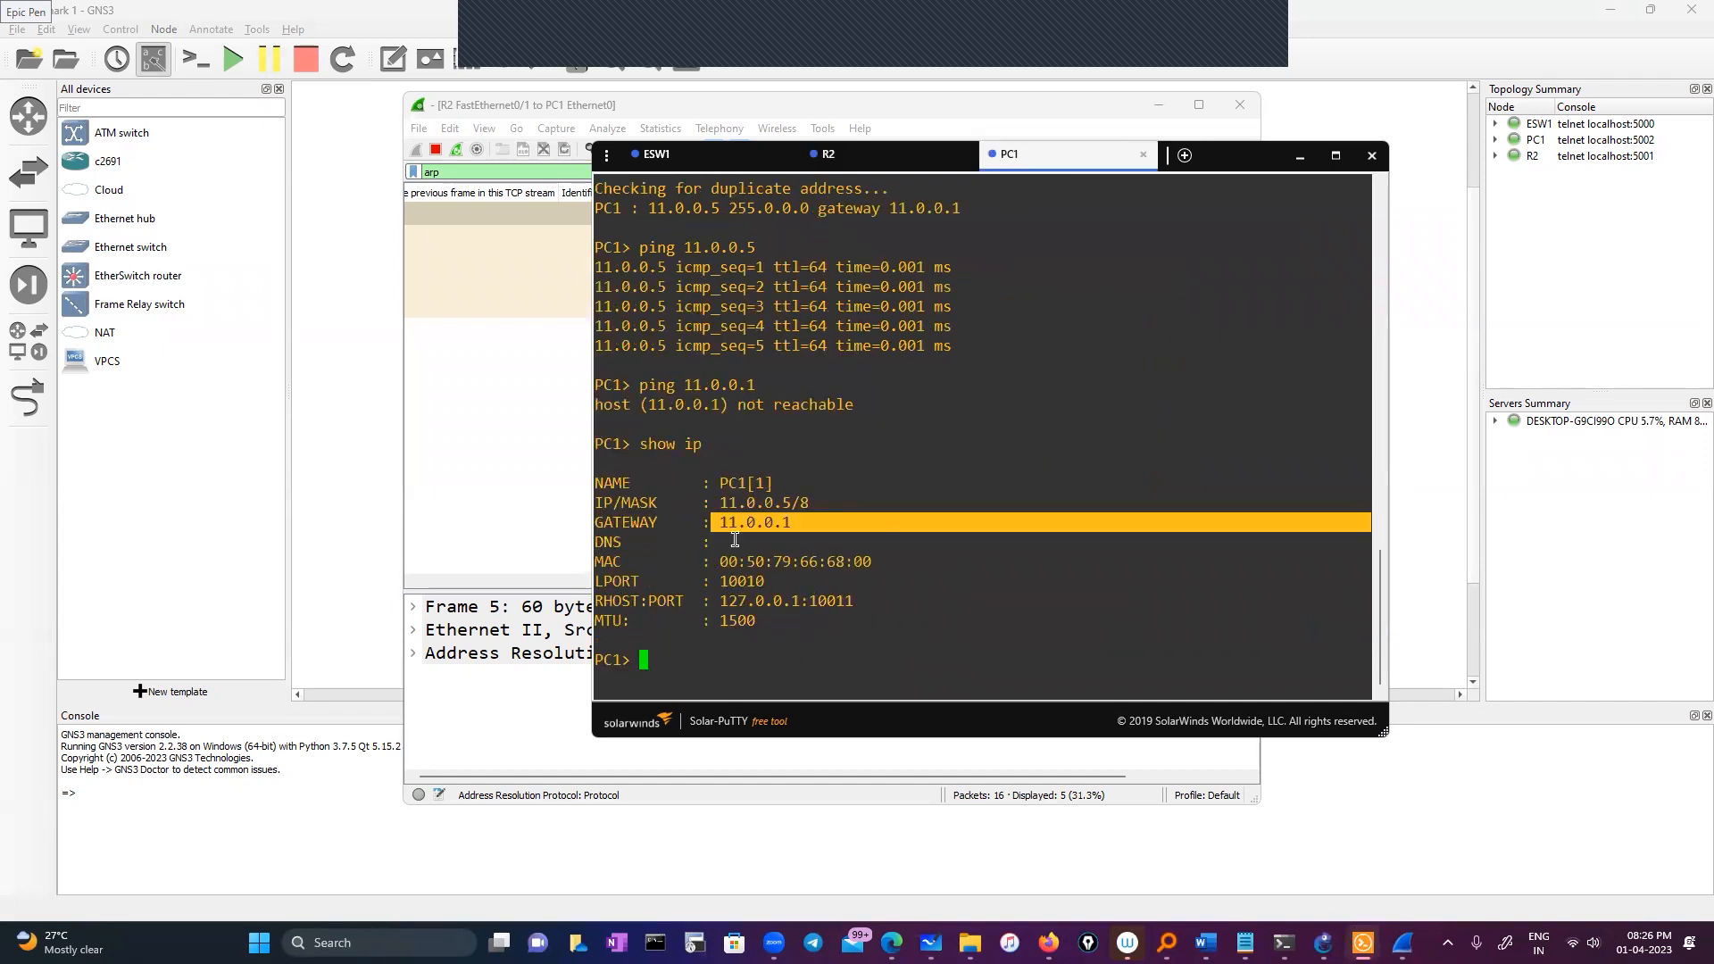
{"action": "double_click", "coordinate": [801, 506]}
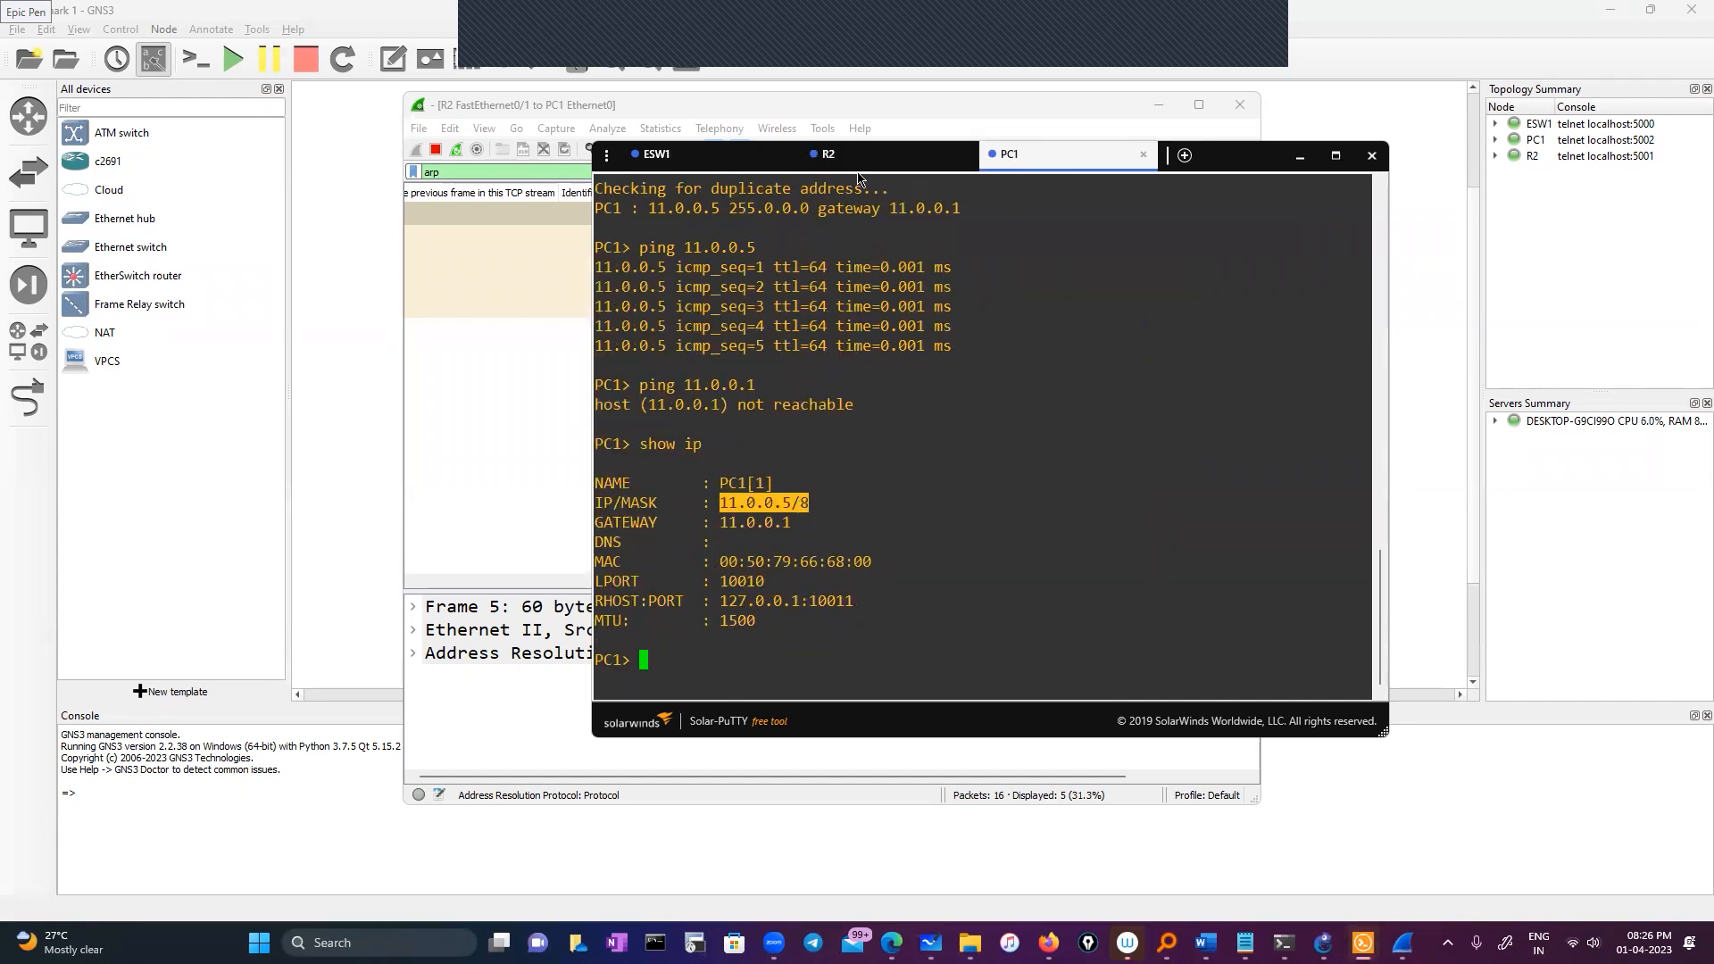
{"action": "left_click", "coordinate": [829, 155]}
{"action": "double_click", "coordinate": [632, 638]}
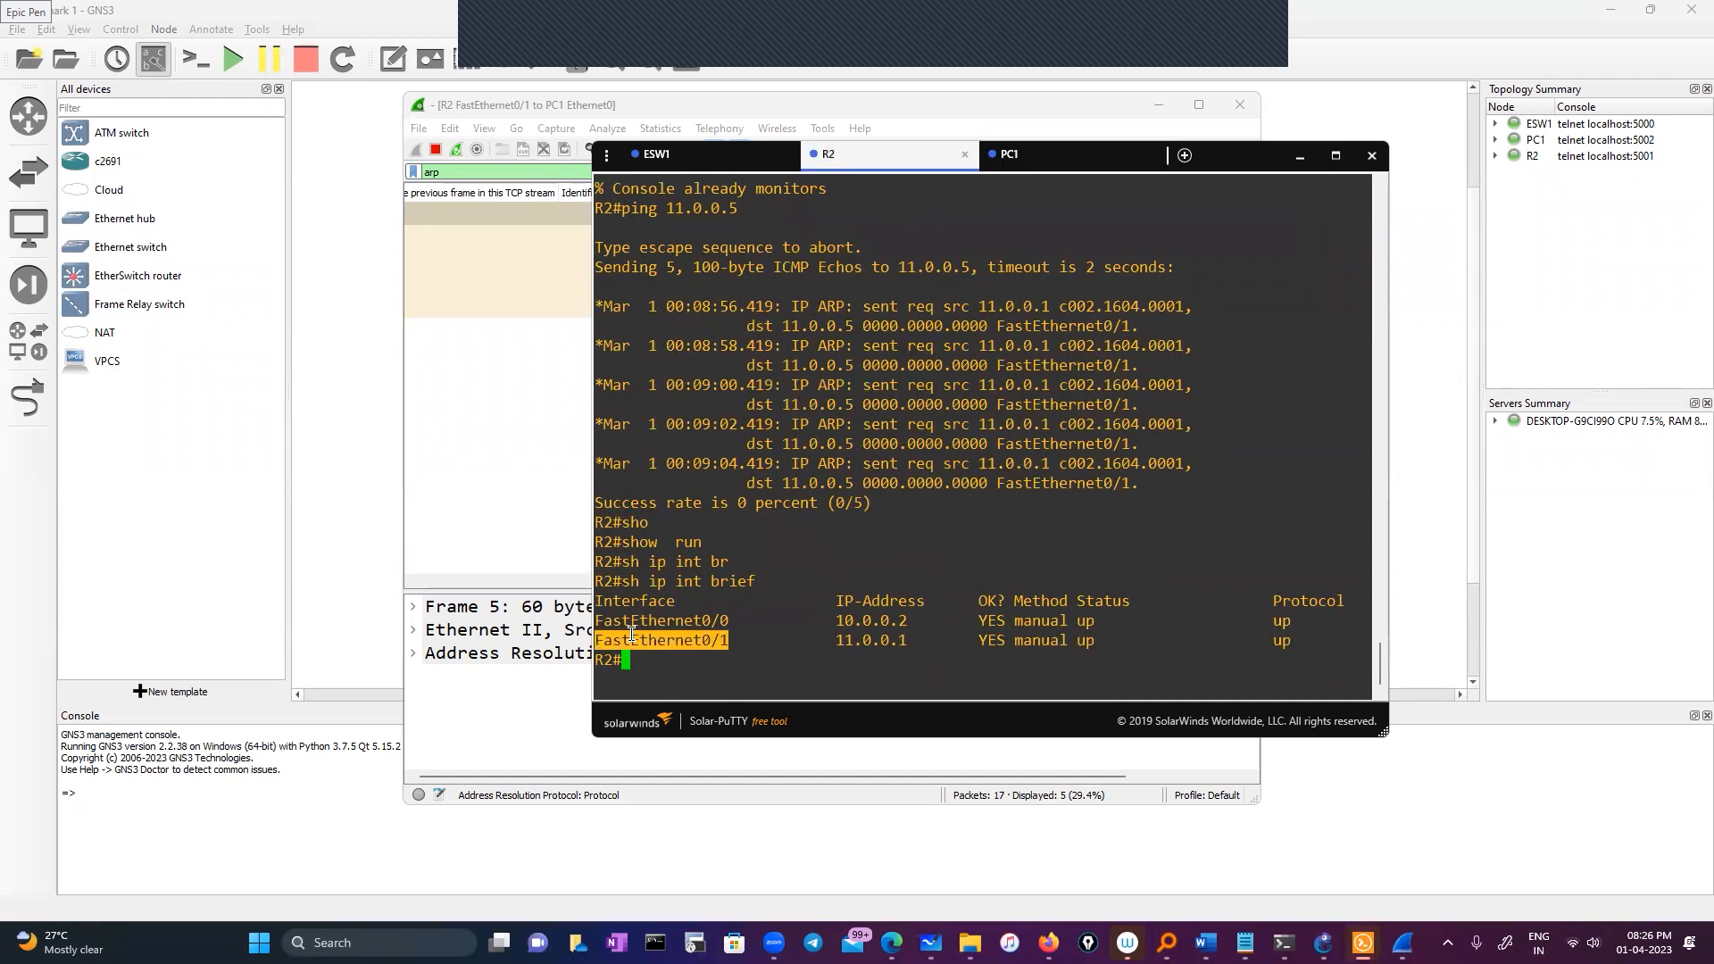
Run 'show running-config interface FastEthernet0/1' on R2
{"action": "type", "text": "sho"}
{"action": "key", "text": "Tab"}
{"action": "type", "text": "run"}
{"action": "key", "text": "Tab"}
{"action": "type", "text": "in"}
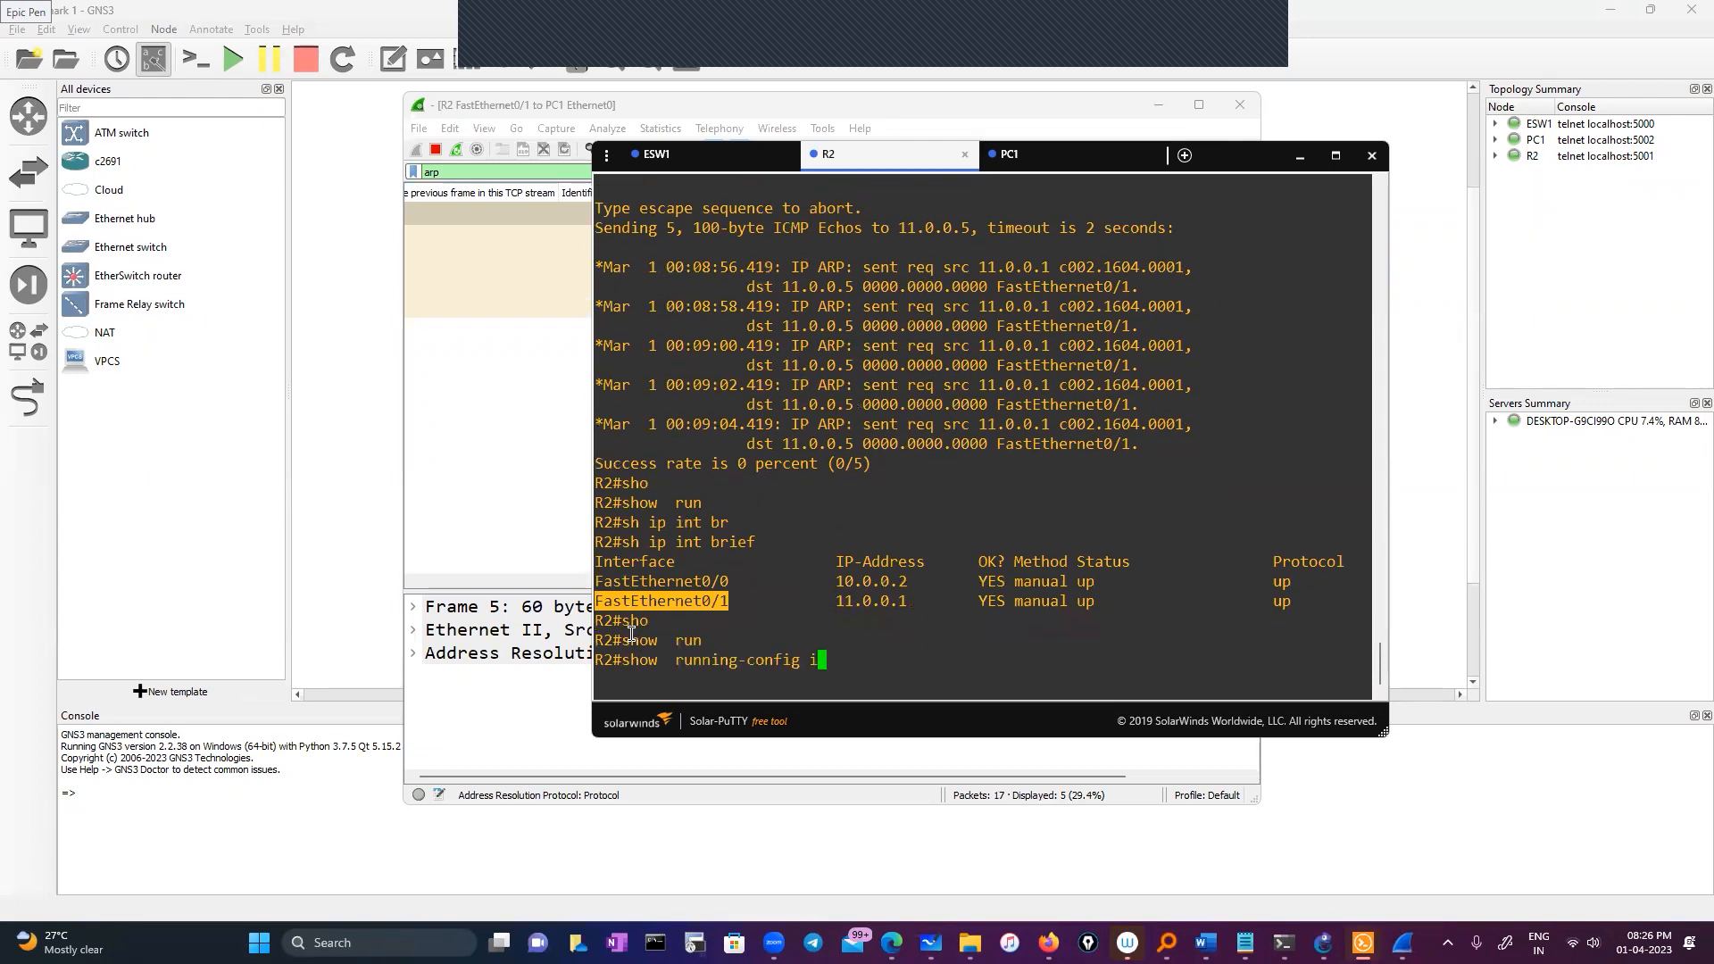
{"action": "type", "text": "tr"}
{"action": "key", "text": "Tab"}
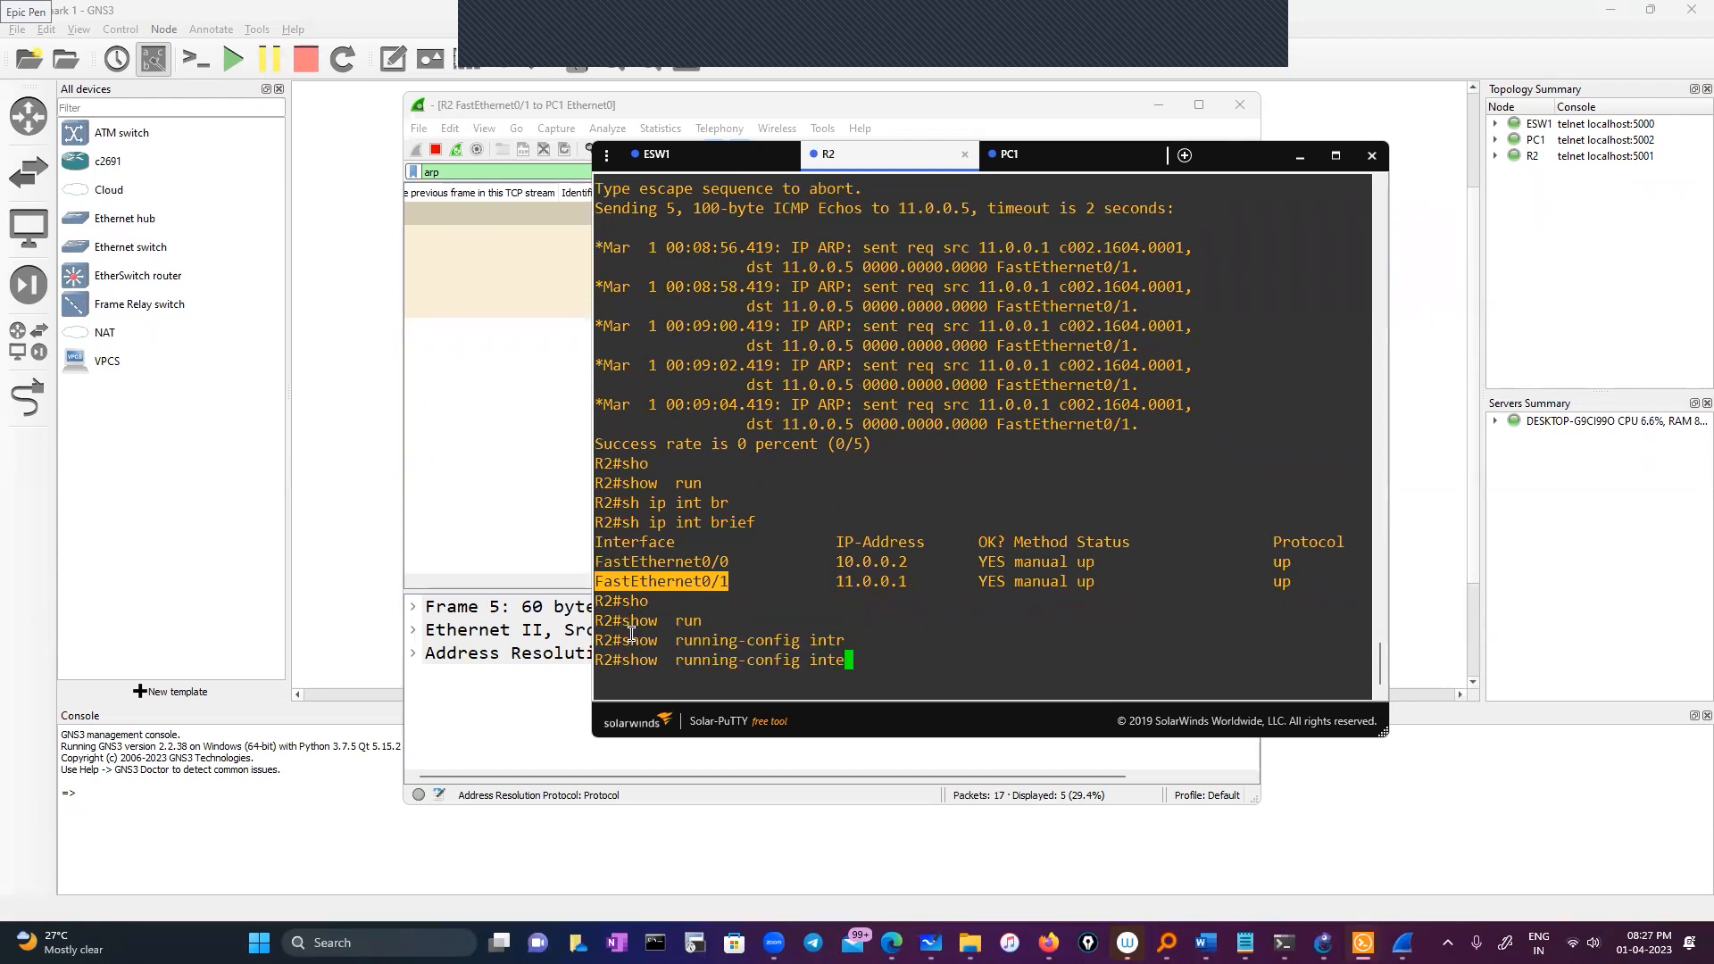
{"action": "type", "text": "r"}
{"action": "key", "text": "Tab"}
{"action": "right_click", "coordinate": [870, 583]}
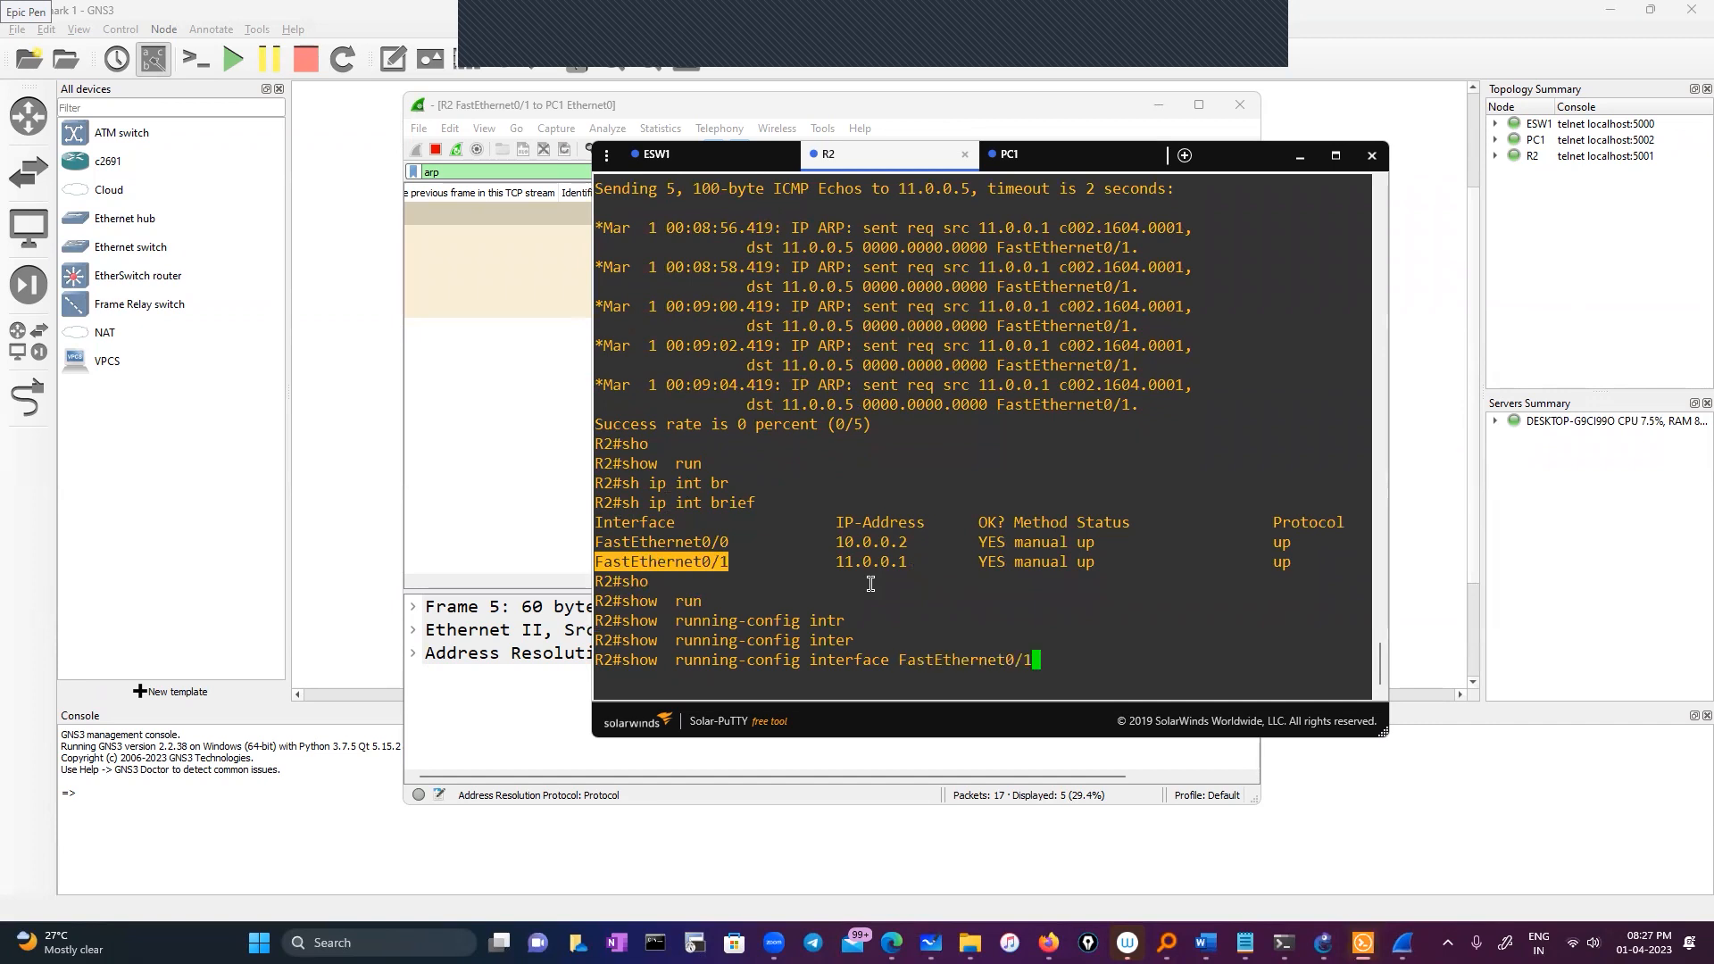
{"action": "key", "text": "Return"}
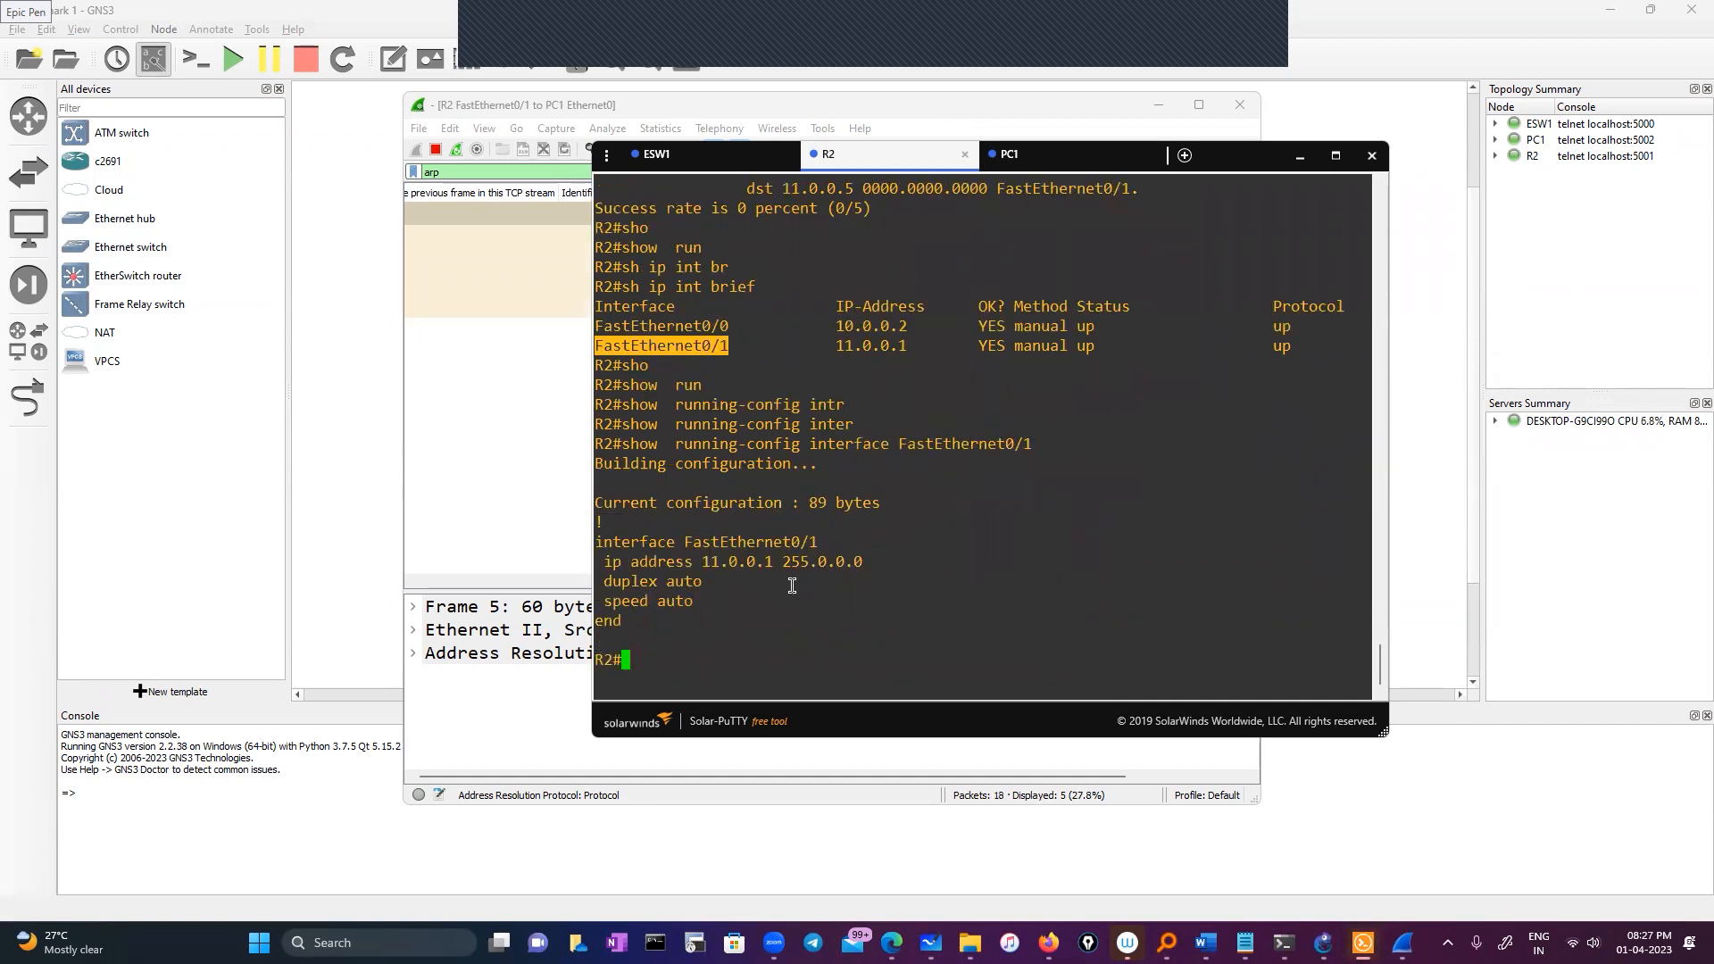
Mark the address 11.0.0.1 and mask 255.0.0.0, then return to PC1's console
{"action": "left_click_drag", "start_coordinate": [696, 567], "coordinate": [785, 568]}
{"action": "key", "text": "ctrl+c"}
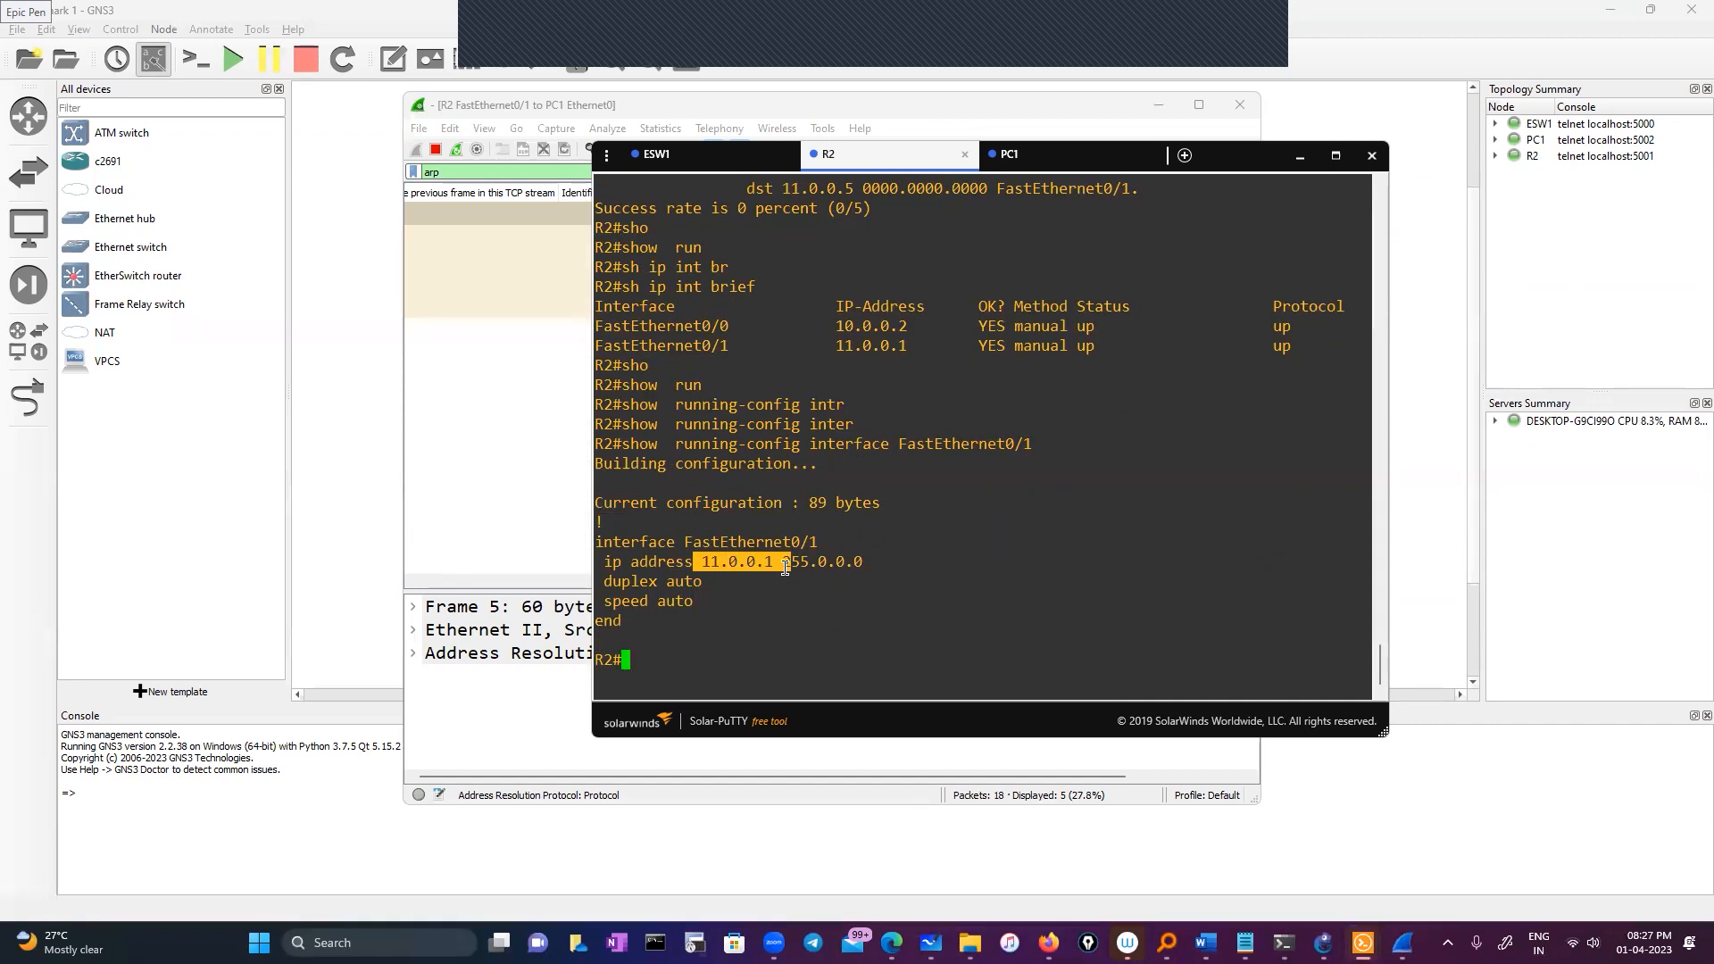
{"action": "left_click_drag", "start_coordinate": [783, 562], "coordinate": [884, 562]}
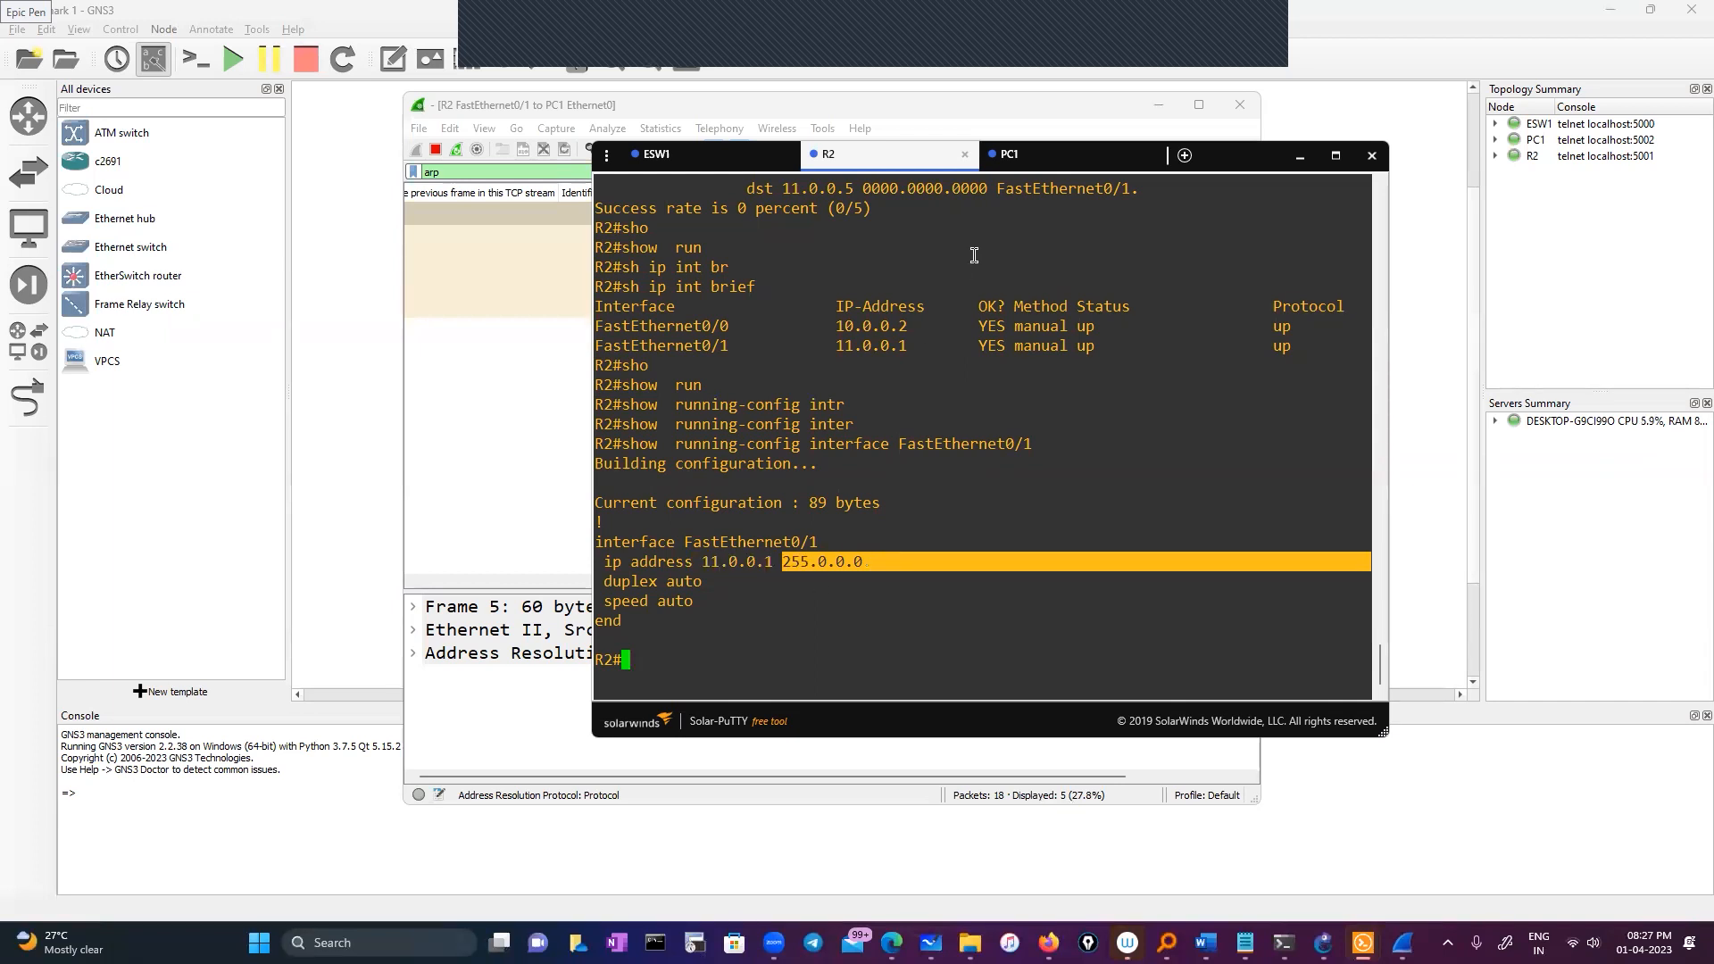
{"action": "left_click", "coordinate": [1027, 154]}
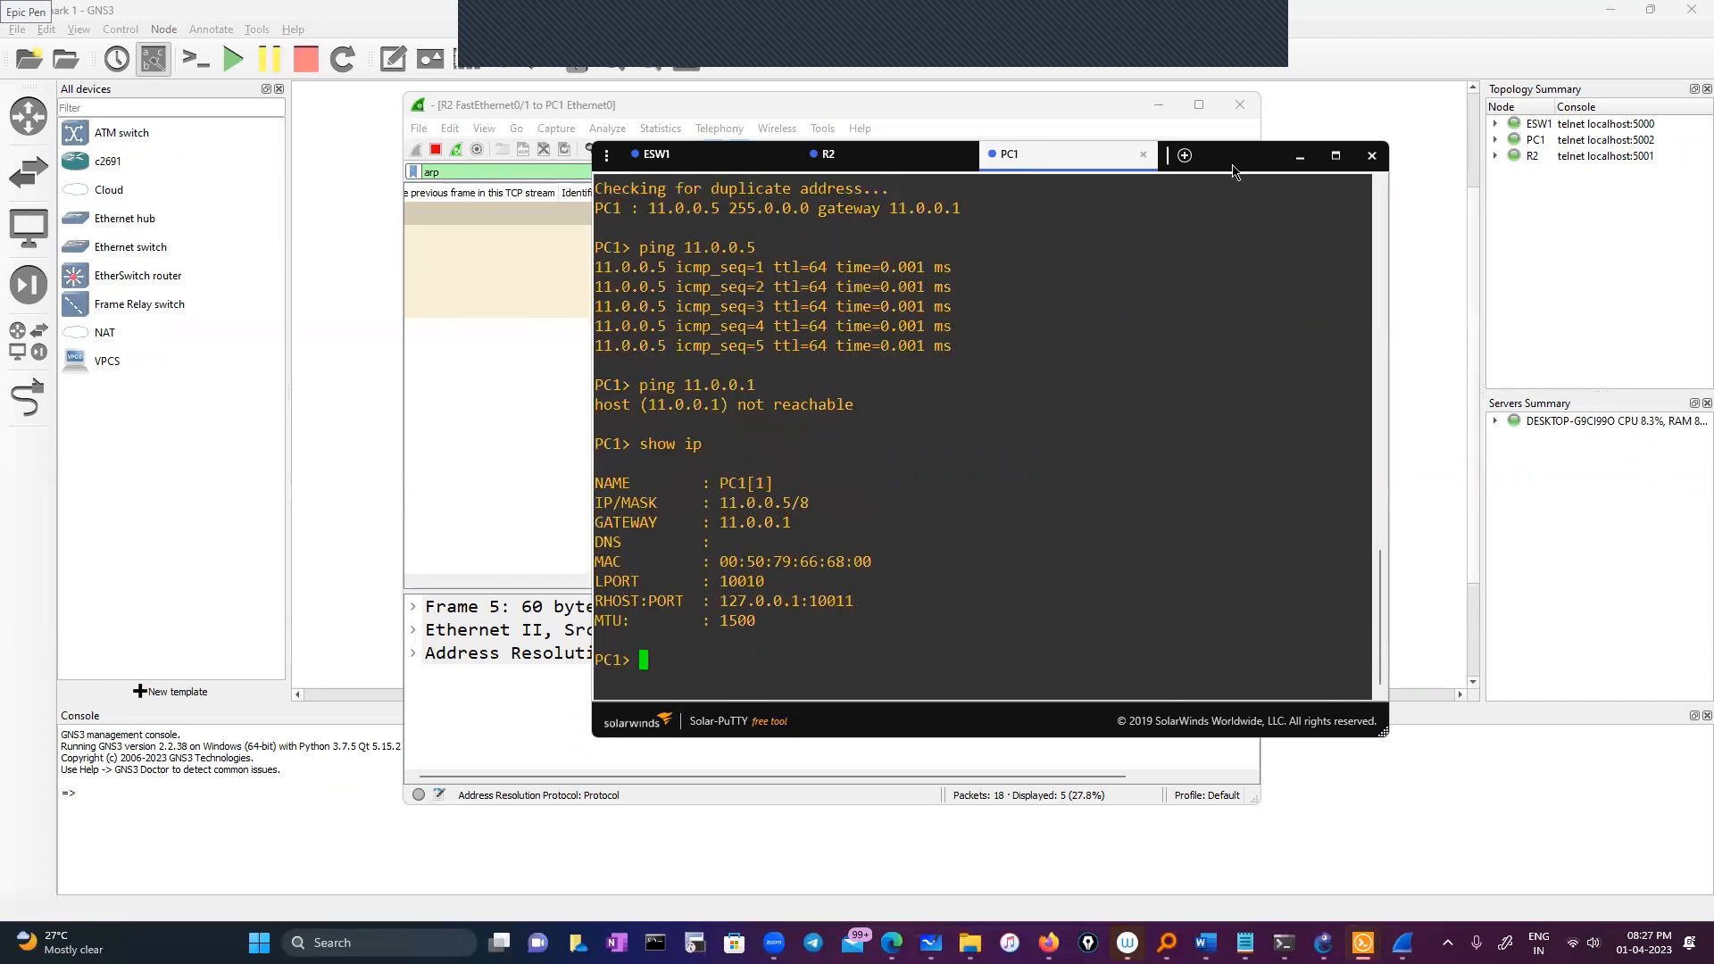
Briefly reveal the topology, then restore PC1's console
{"action": "left_click_drag", "start_coordinate": [1250, 155], "coordinate": [1153, 200]}
{"action": "left_click", "coordinate": [1158, 105]}
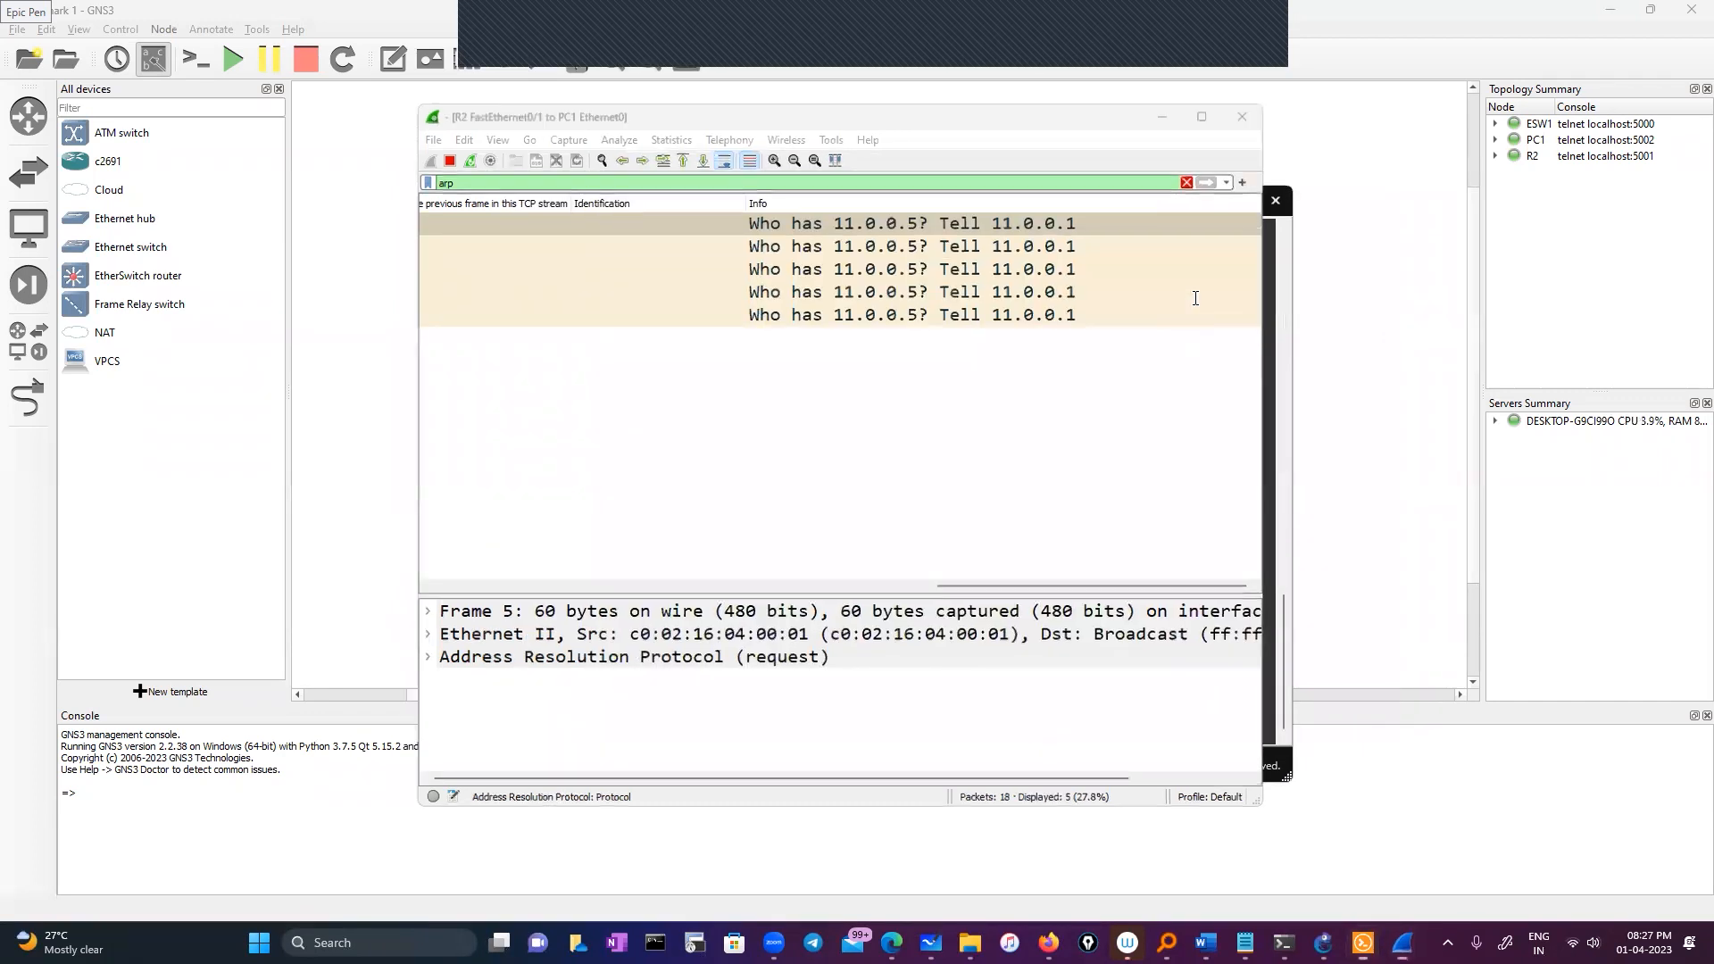
{"action": "left_click", "coordinate": [1203, 203]}
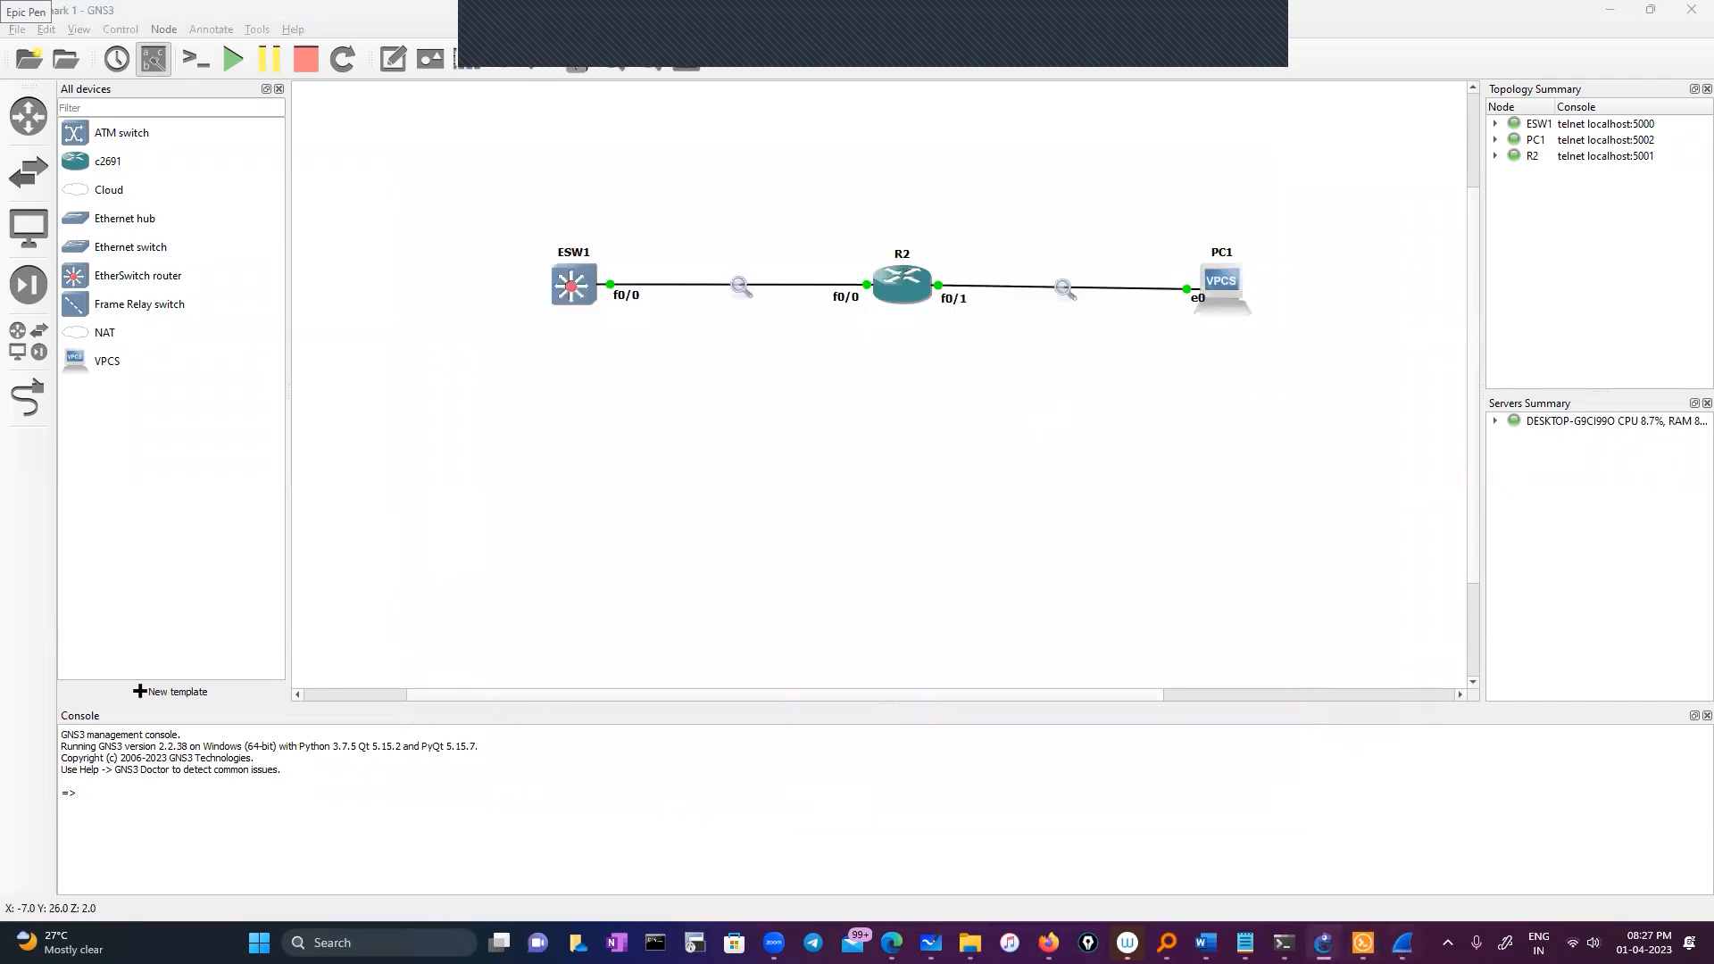
{"action": "left_click", "coordinate": [1363, 942]}
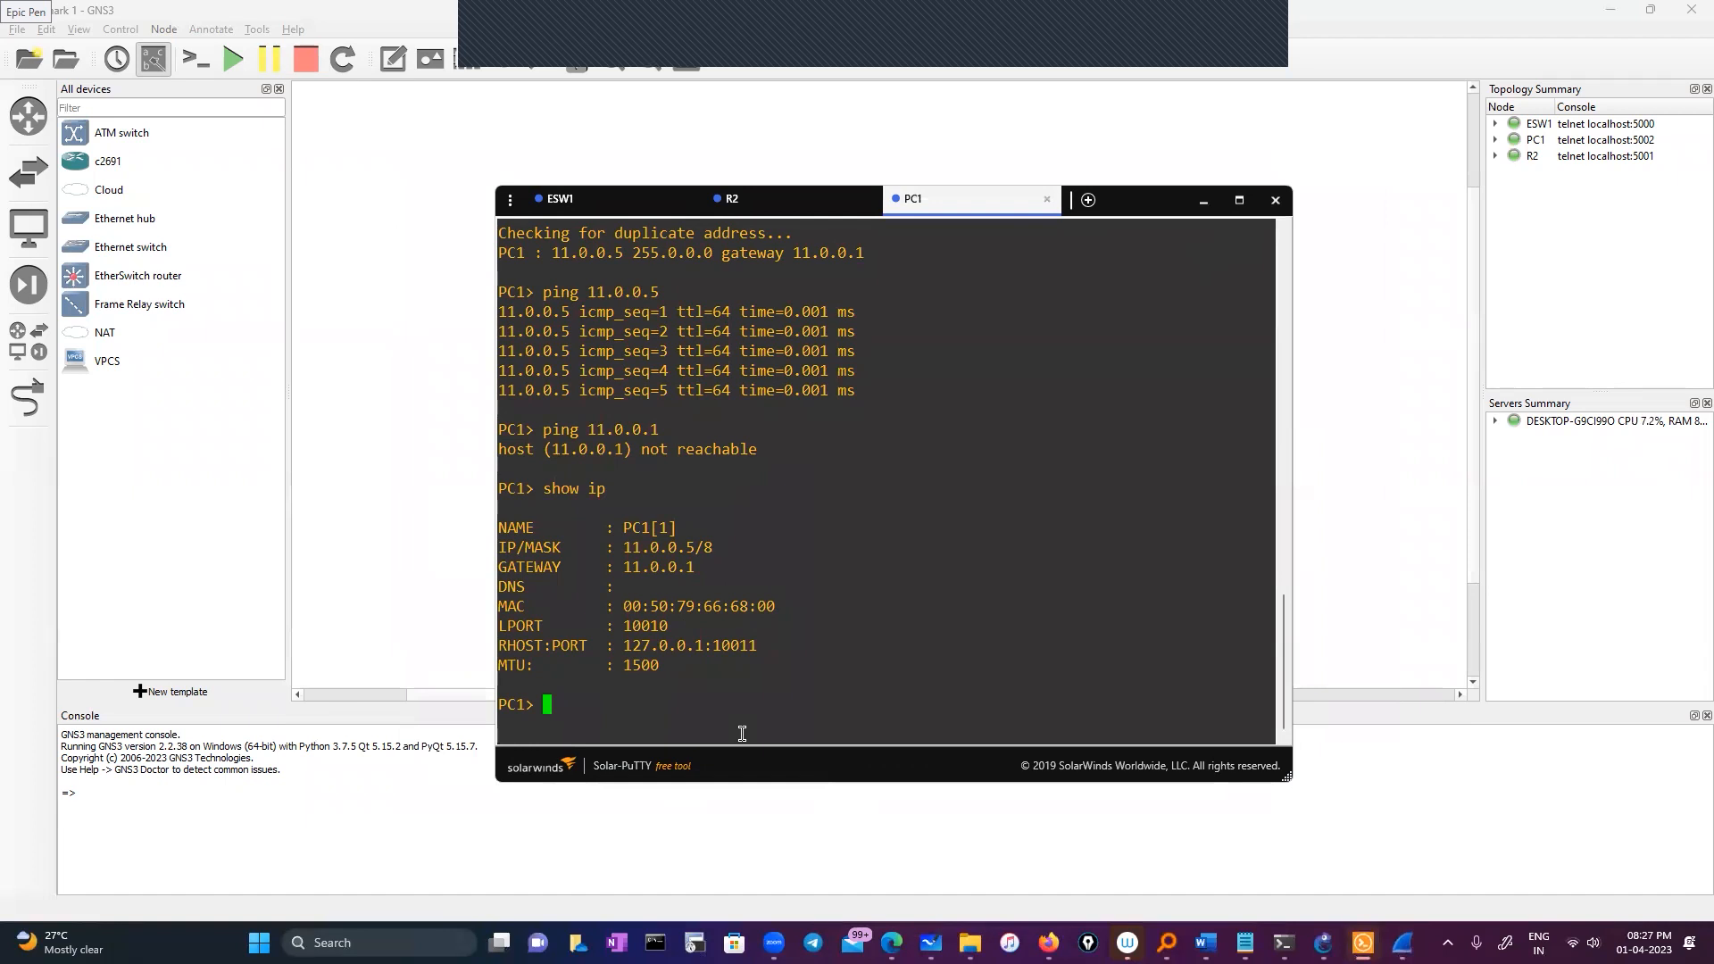
List VPCS commands with '?' and run 'trace 11.0.0.1' from PC1
{"action": "type", "text": "trace"}
{"action": "key", "text": "BackSpace"}
{"action": "key", "text": "BackSpace"}
{"action": "key", "text": "BackSpace"}
{"action": "key", "text": "BackSpace"}
{"action": "key", "text": "BackSpace"}
{"action": "type", "text": "?"}
{"action": "key", "text": "Return"}
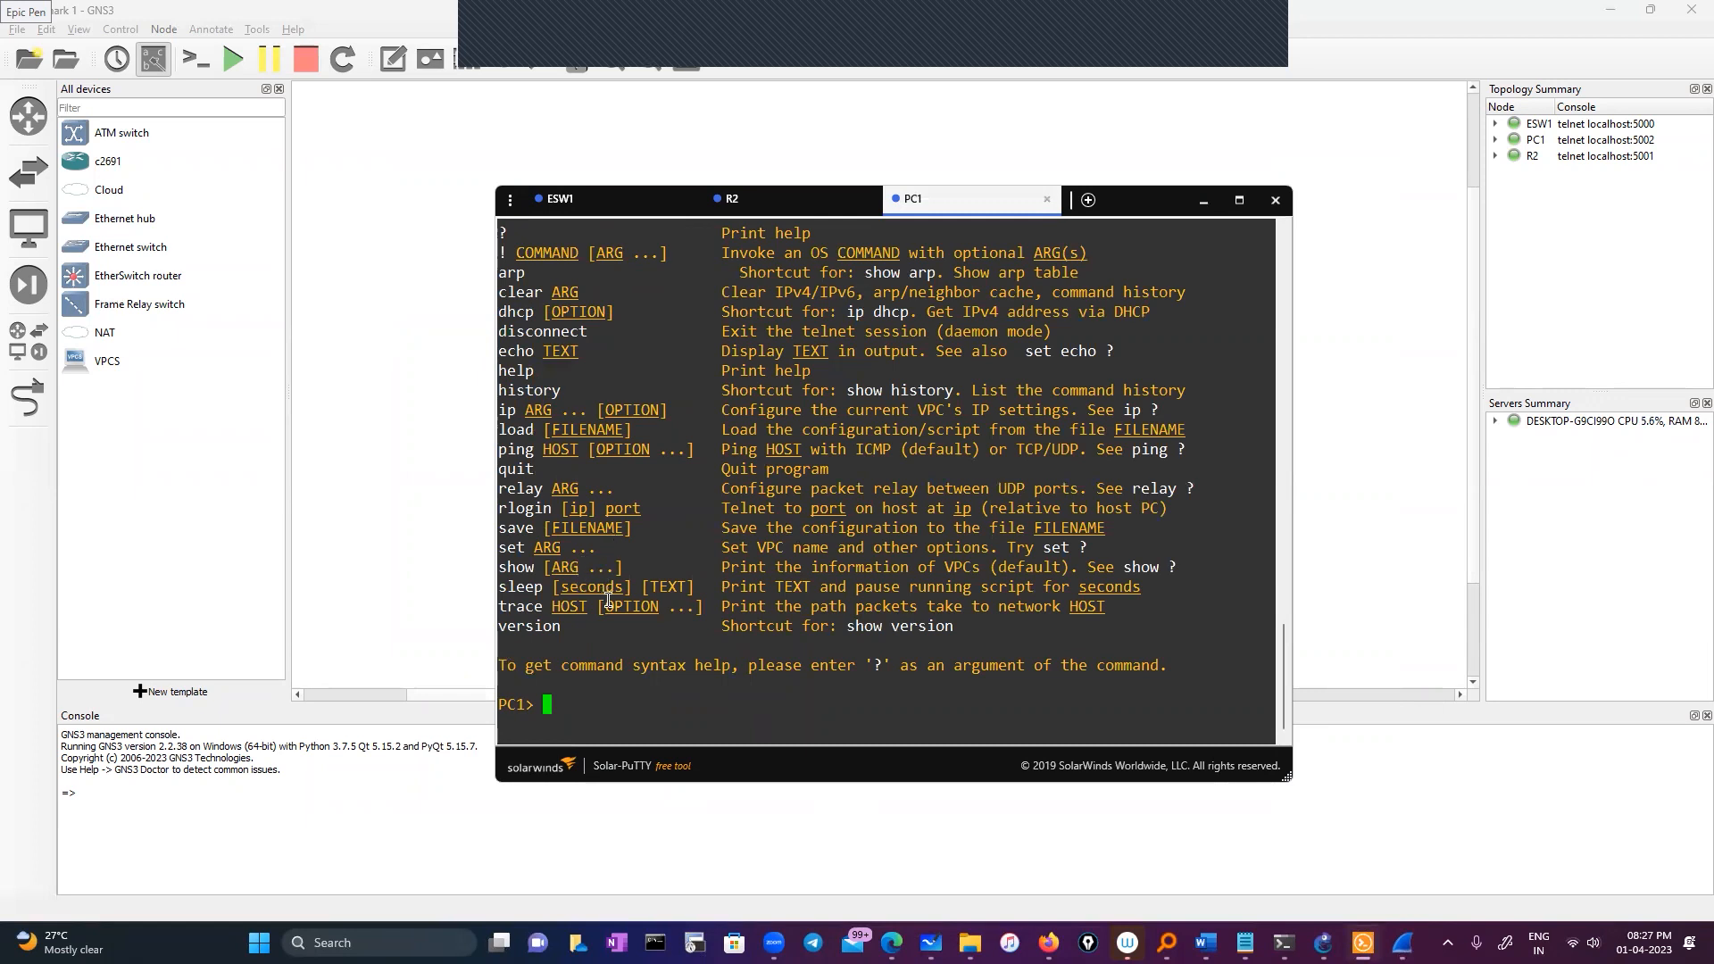
{"action": "double_click", "coordinate": [531, 610]}
{"action": "right_click", "coordinate": [648, 682]}
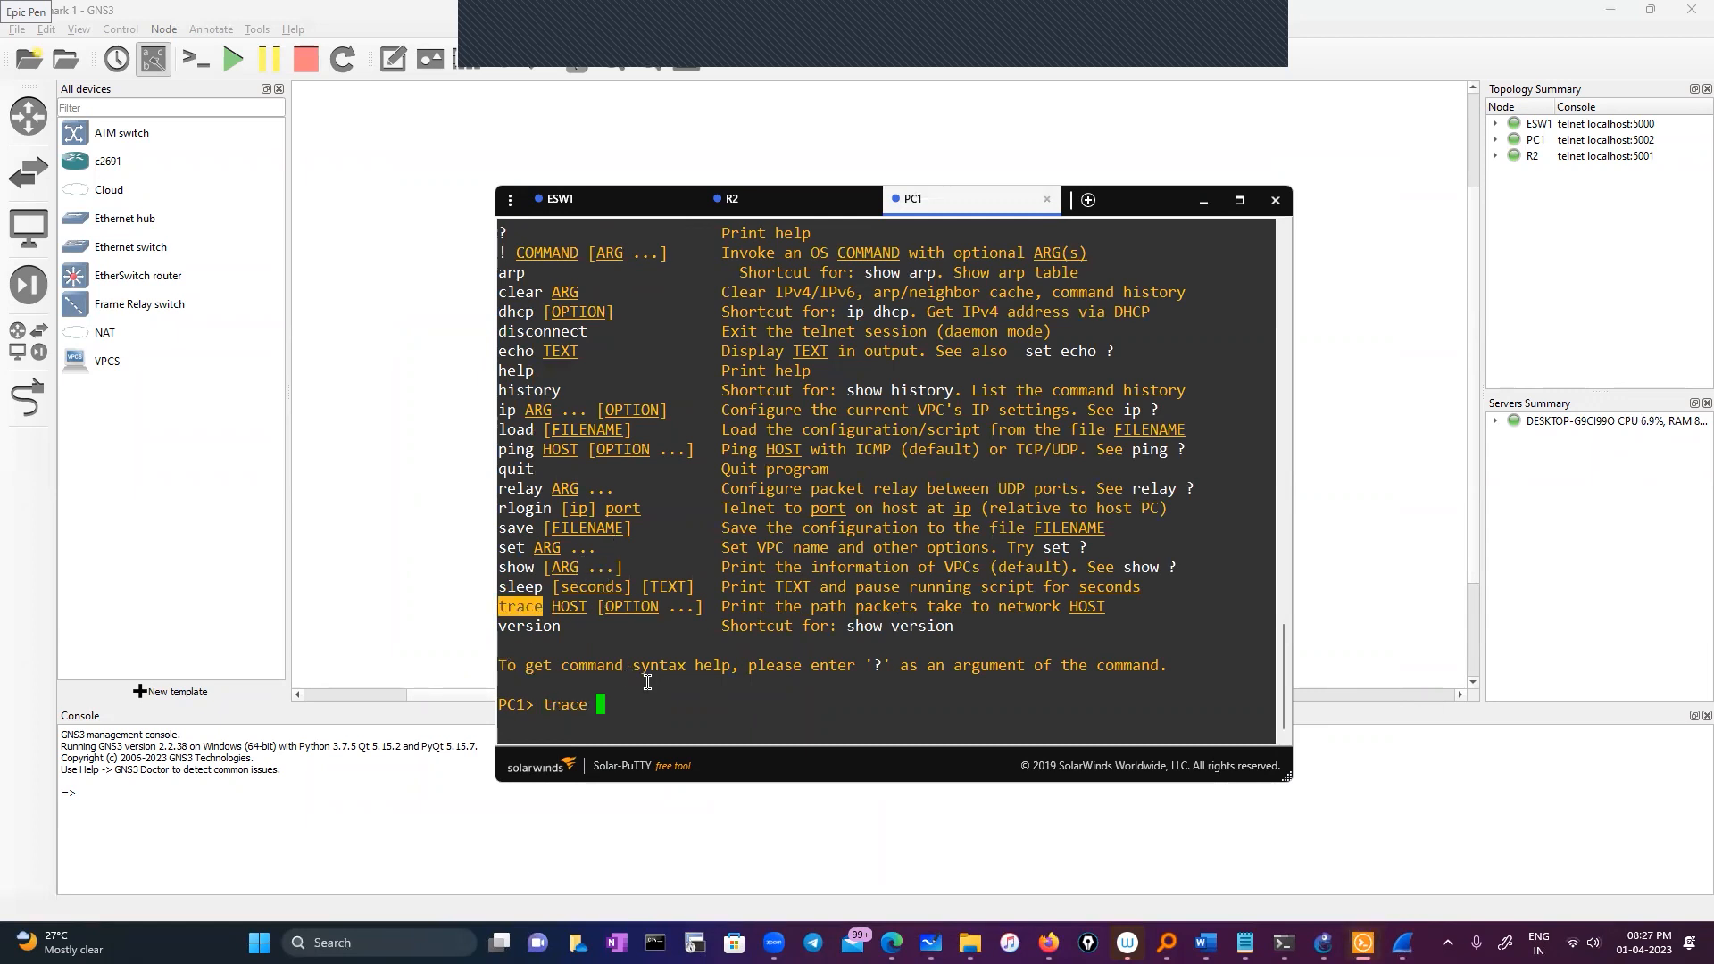
{"action": "type", "text": "11.0.0.1"}
{"action": "key", "text": "Return"}
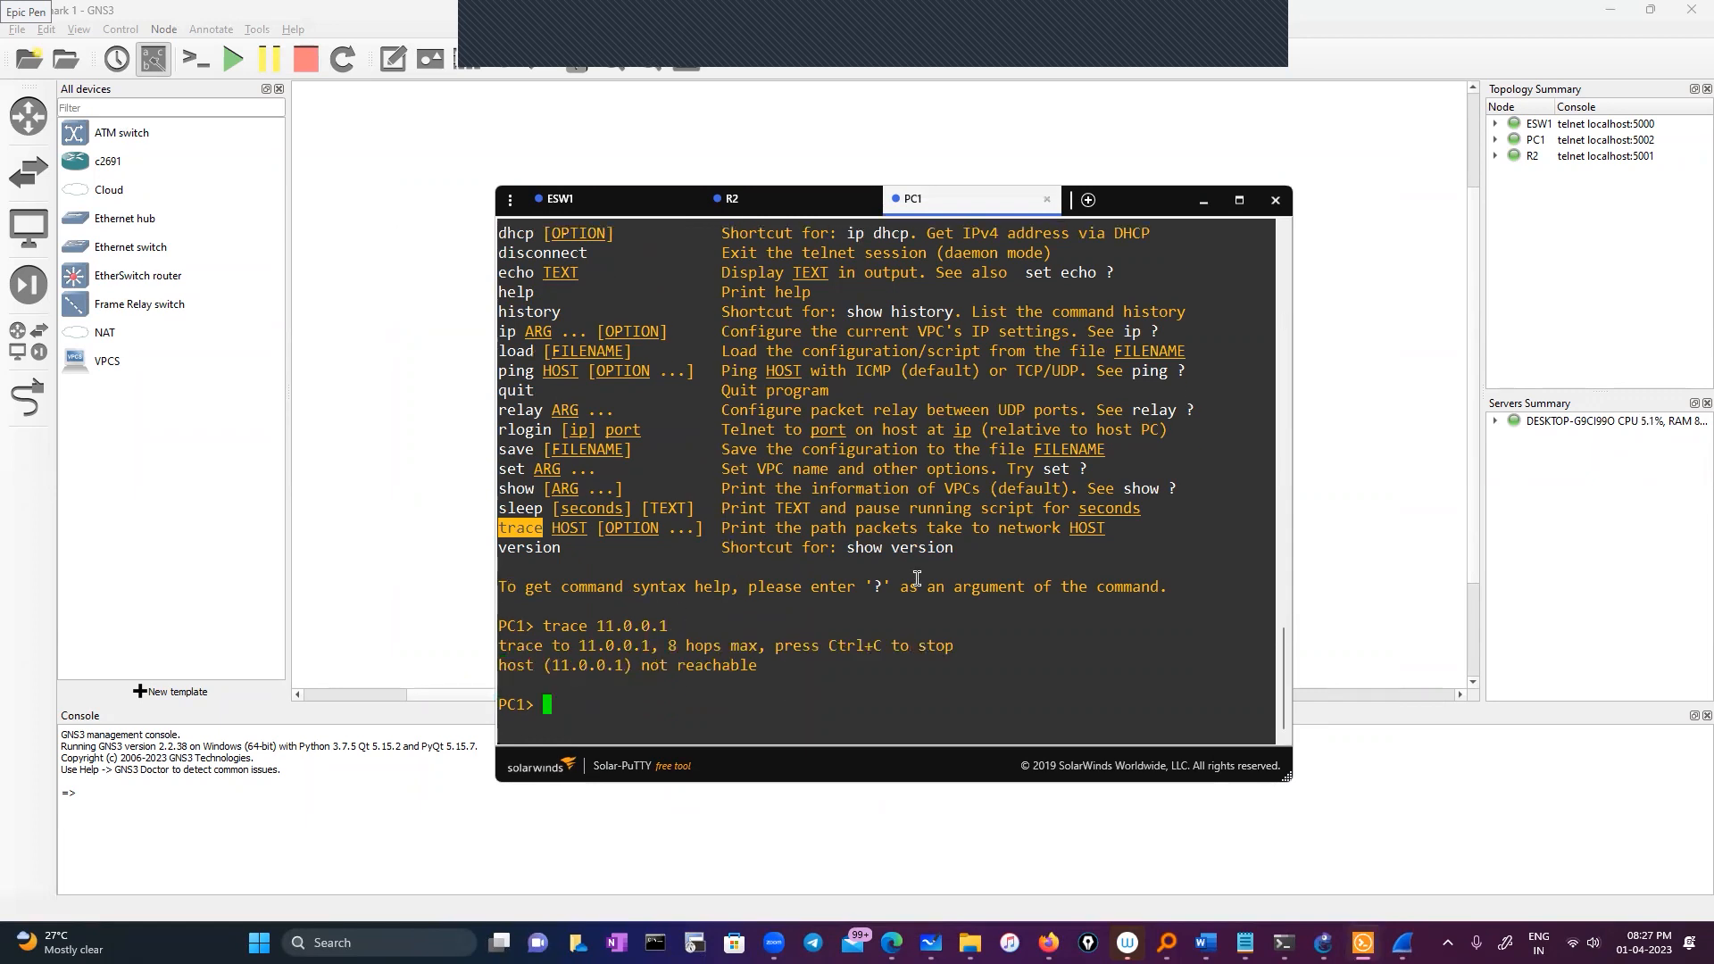
{"action": "left_click", "coordinate": [1203, 204]}
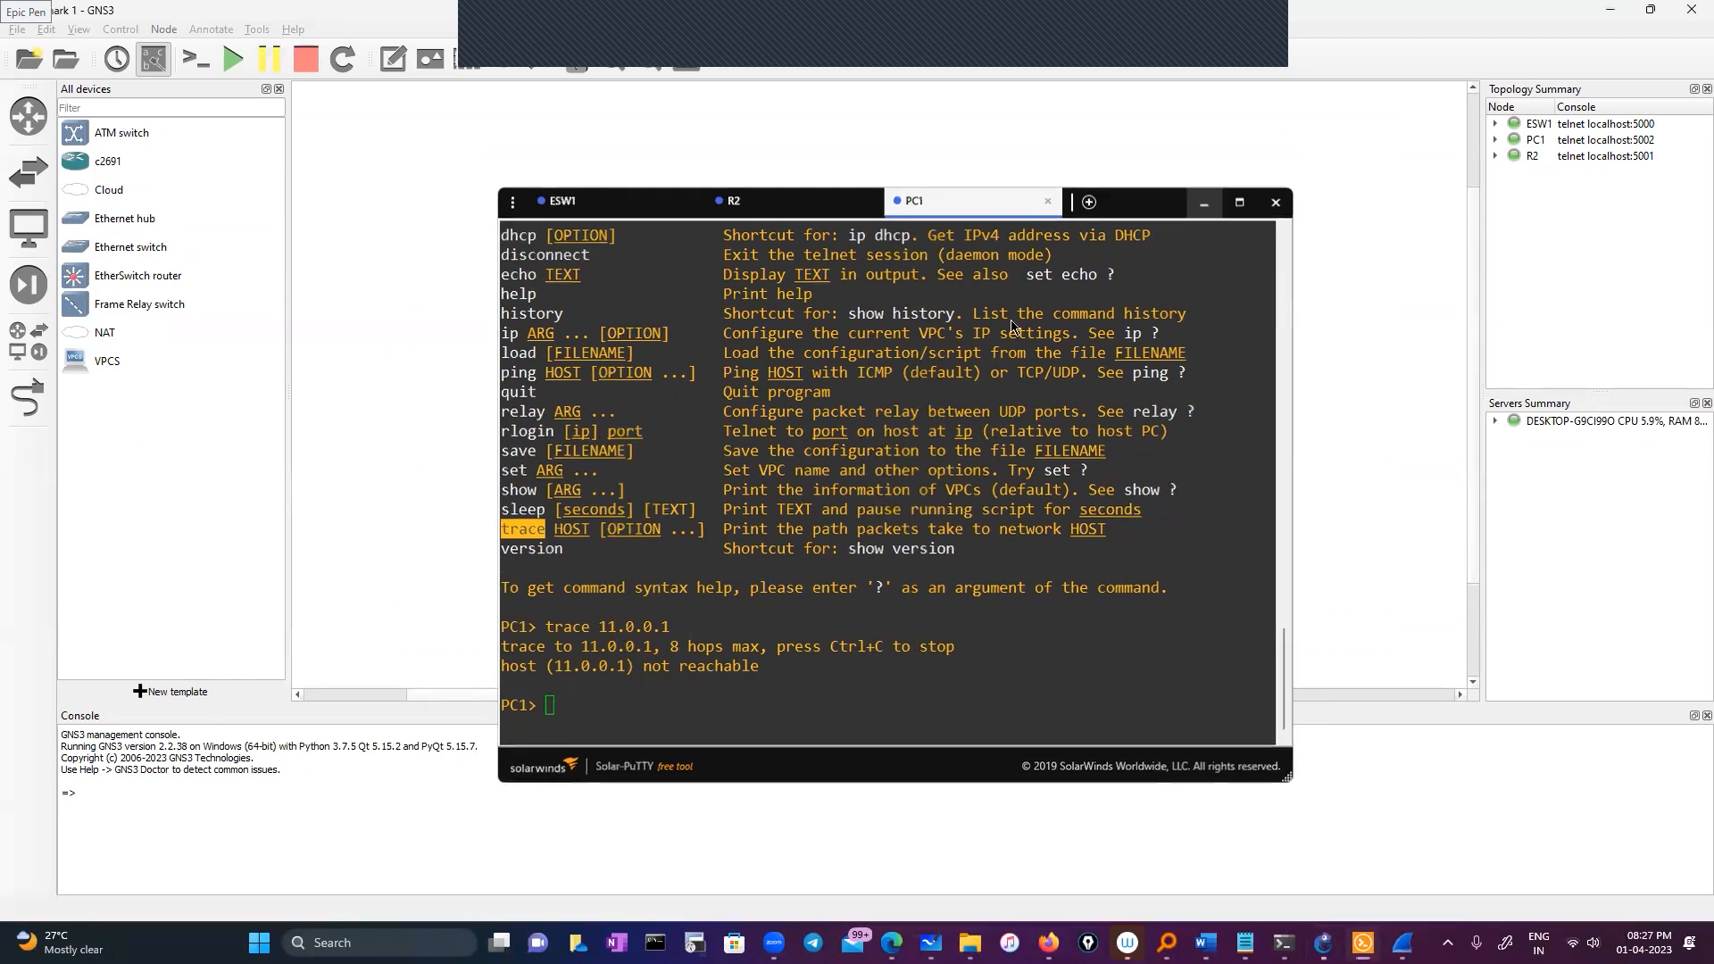
On ESW1's console, ping 11.0.0.1 successfully
{"action": "mouse_move", "coordinate": [1363, 943]}
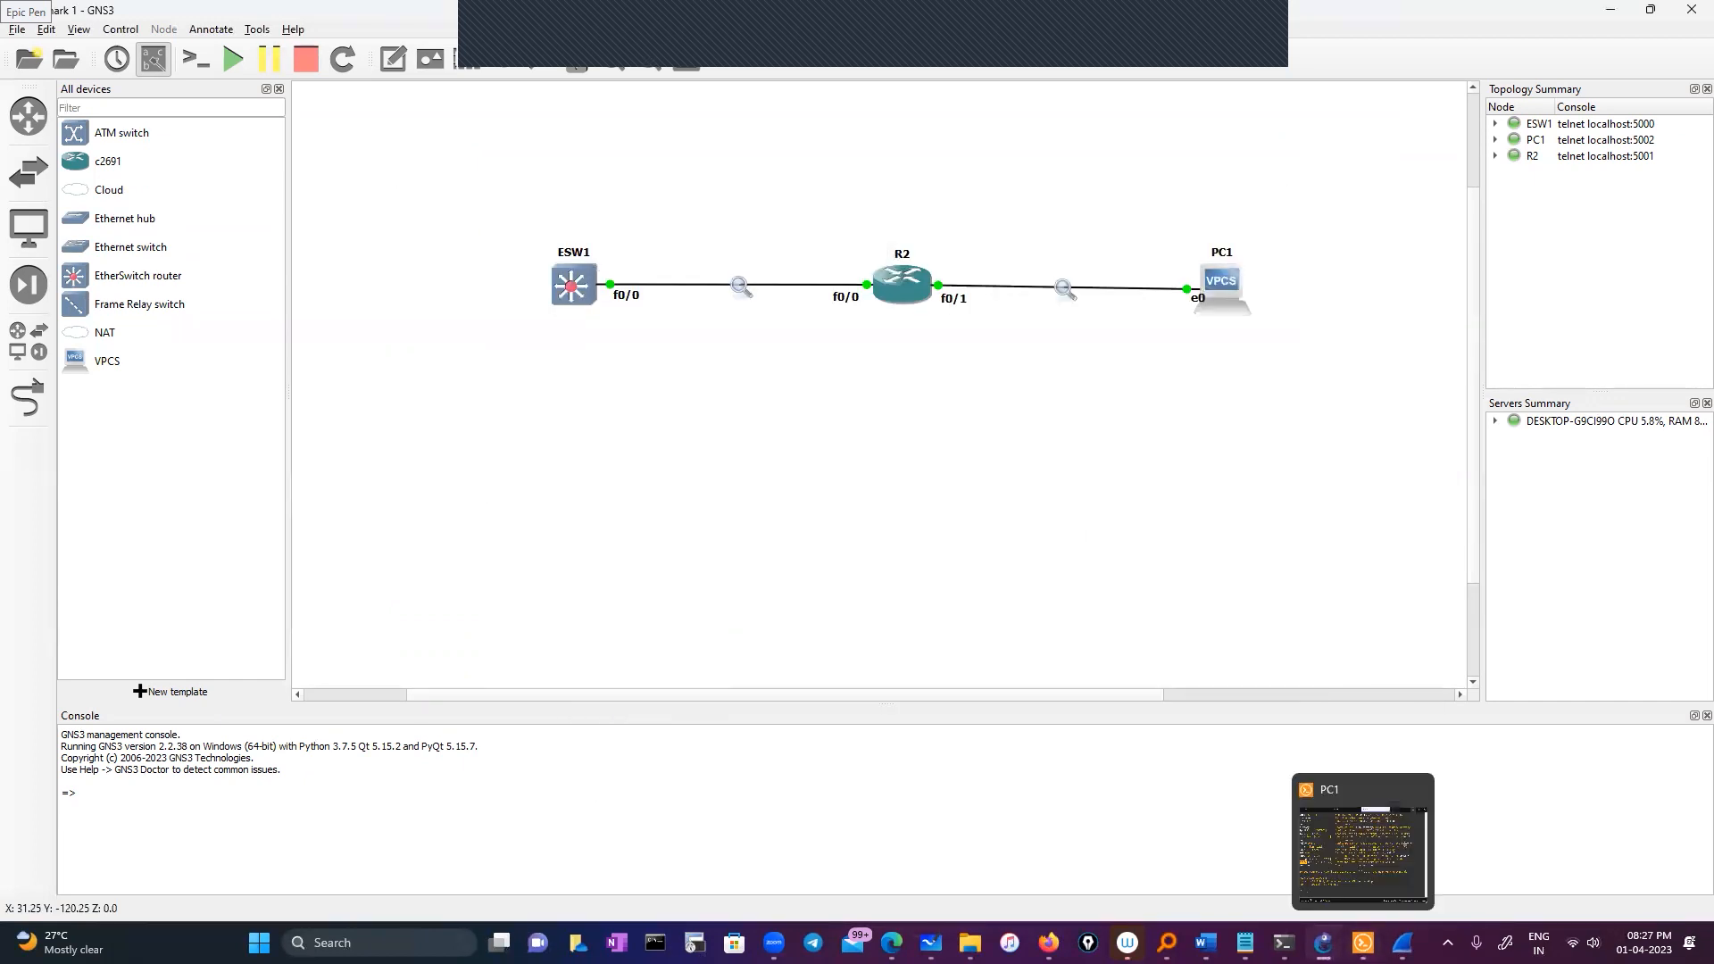
{"action": "left_click", "coordinate": [1342, 887]}
{"action": "left_click", "coordinate": [601, 203]}
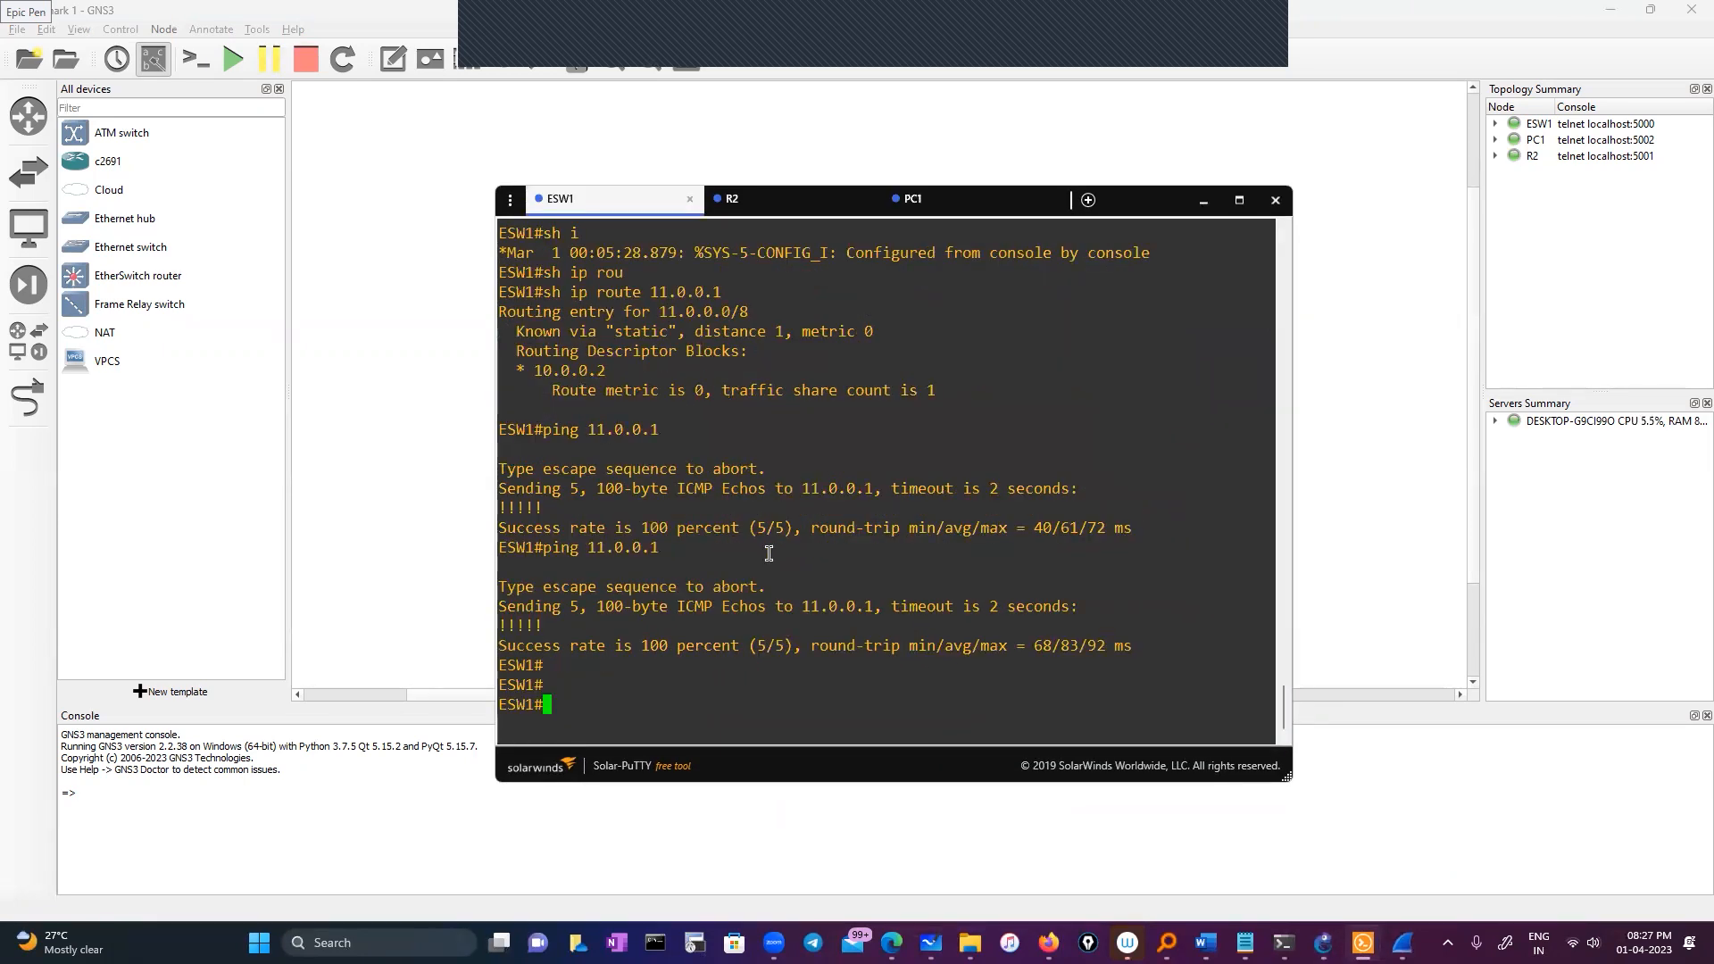
{"action": "key", "text": "Up"}
{"action": "key", "text": "Up"}
{"action": "key", "text": "Up"}
{"action": "key", "text": "BackSpace"}
{"action": "type", "text": "5"}
{"action": "key", "text": "BackSpace"}
{"action": "key", "text": "BackSpace"}
{"action": "key", "text": "BackSpace"}
{"action": "key", "text": "BackSpace"}
{"action": "key", "text": "BackSpace"}
{"action": "key", "text": "BackSpace"}
{"action": "key", "text": "BackSpace"}
{"action": "key", "text": "BackSpace"}
{"action": "key", "text": "BackSpace"}
{"action": "key", "text": "BackSpace"}
{"action": "key", "text": "BackSpace"}
{"action": "key", "text": "BackSpace"}
{"action": "key", "text": "BackSpace"}
{"action": "key", "text": "BackSpace"}
{"action": "key", "text": "BackSpace"}
{"action": "key", "text": "BackSpace"}
{"action": "key", "text": "BackSpace"}
{"action": "key", "text": "BackSpace"}
{"action": "key", "text": "BackSpace"}
{"action": "key", "text": "BackSpace"}
{"action": "type", "text": "ping"}
{"action": "left_click_drag", "start_coordinate": [591, 550], "coordinate": [767, 552]}
{"action": "right_click", "coordinate": [776, 600]}
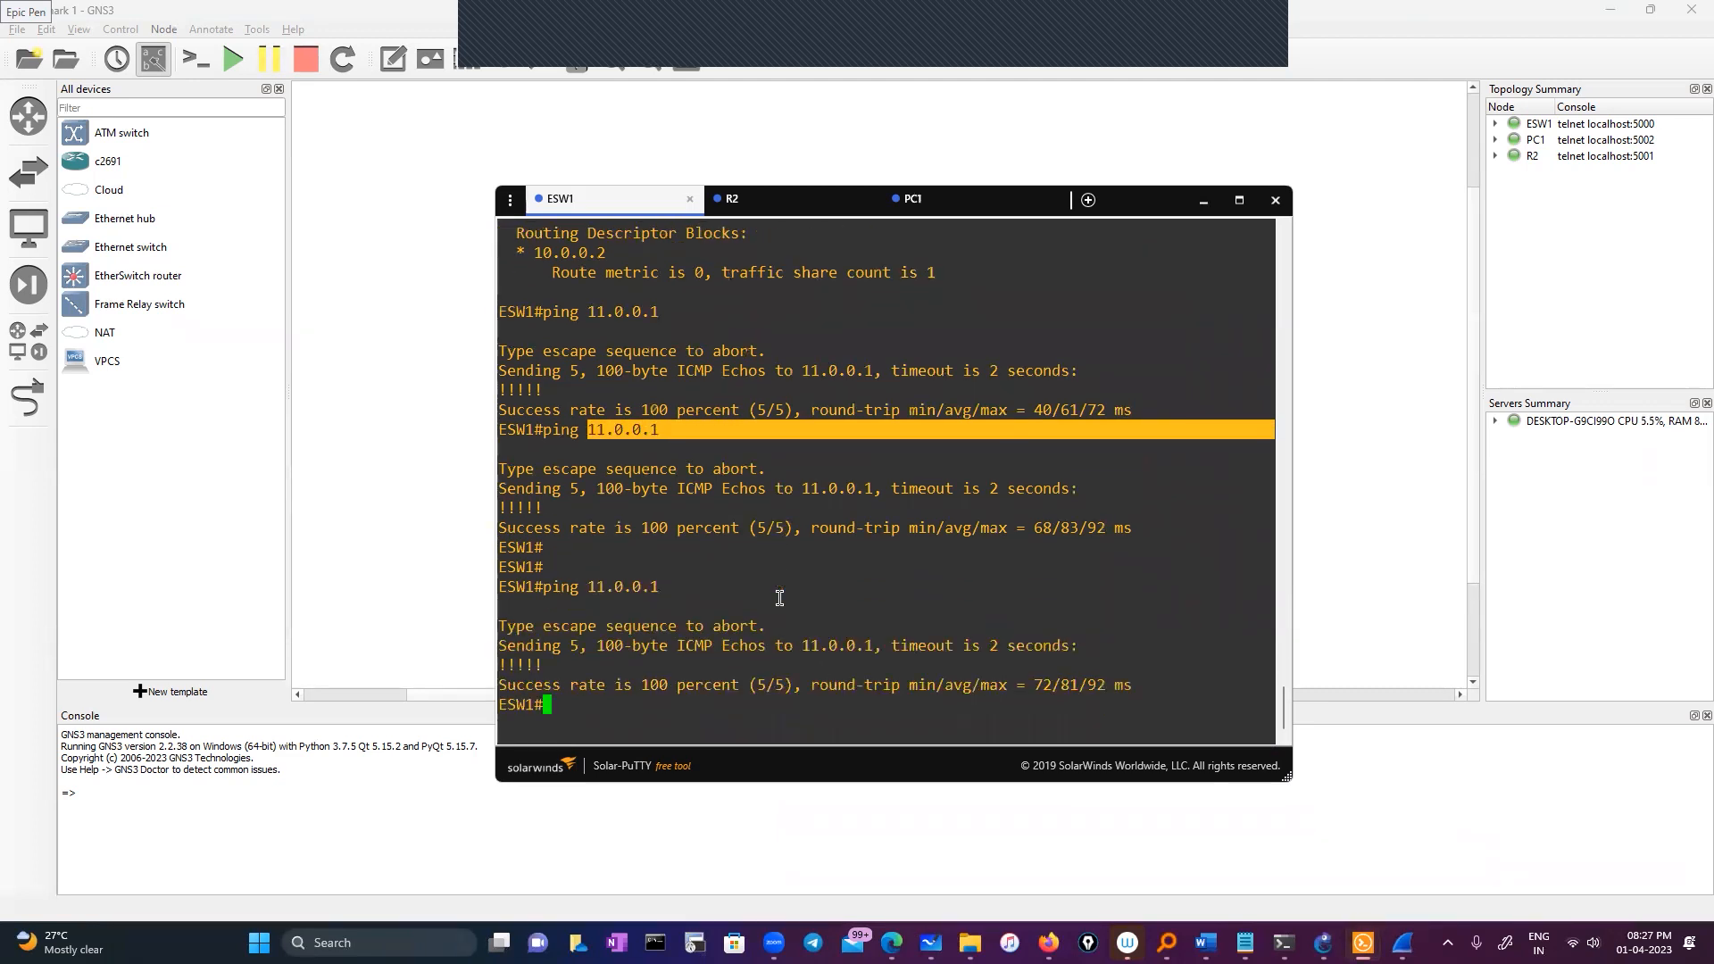
Ping 11.0.0.5 from ESW1, then bring up the ESW1–R2 link capture options
{"action": "type", "text": "ping 11.0.0.5"}
{"action": "key", "text": "Return"}
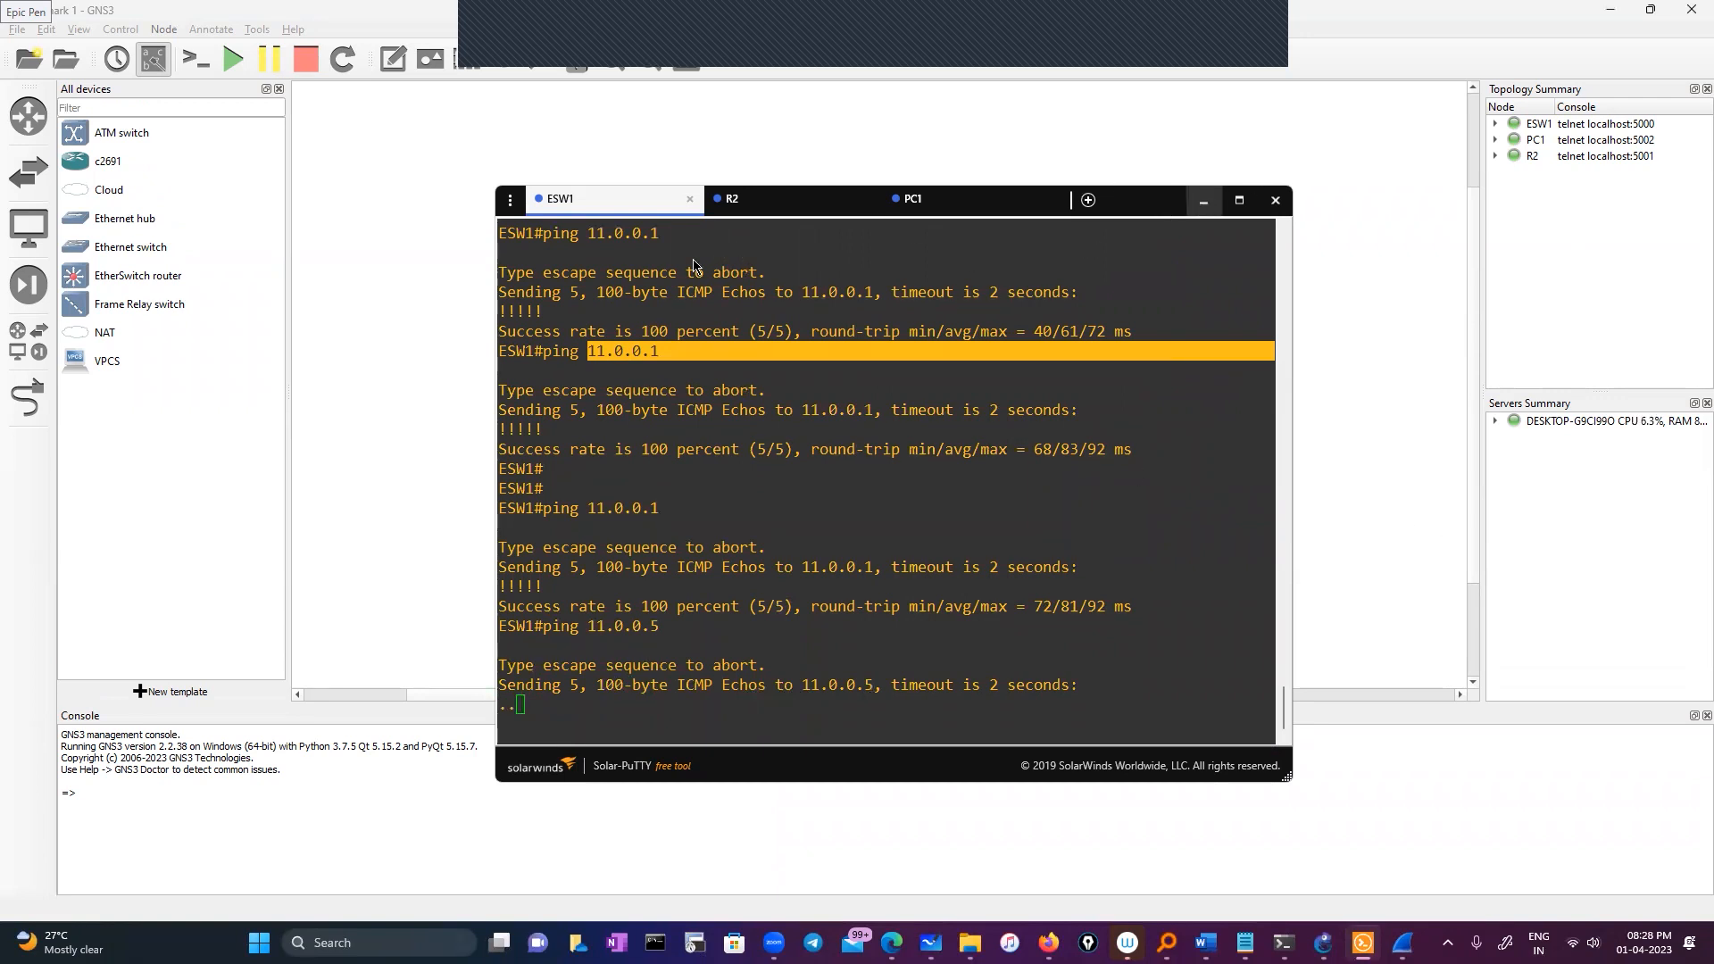
{"action": "left_click", "coordinate": [1203, 200]}
{"action": "right_click", "coordinate": [740, 285]}
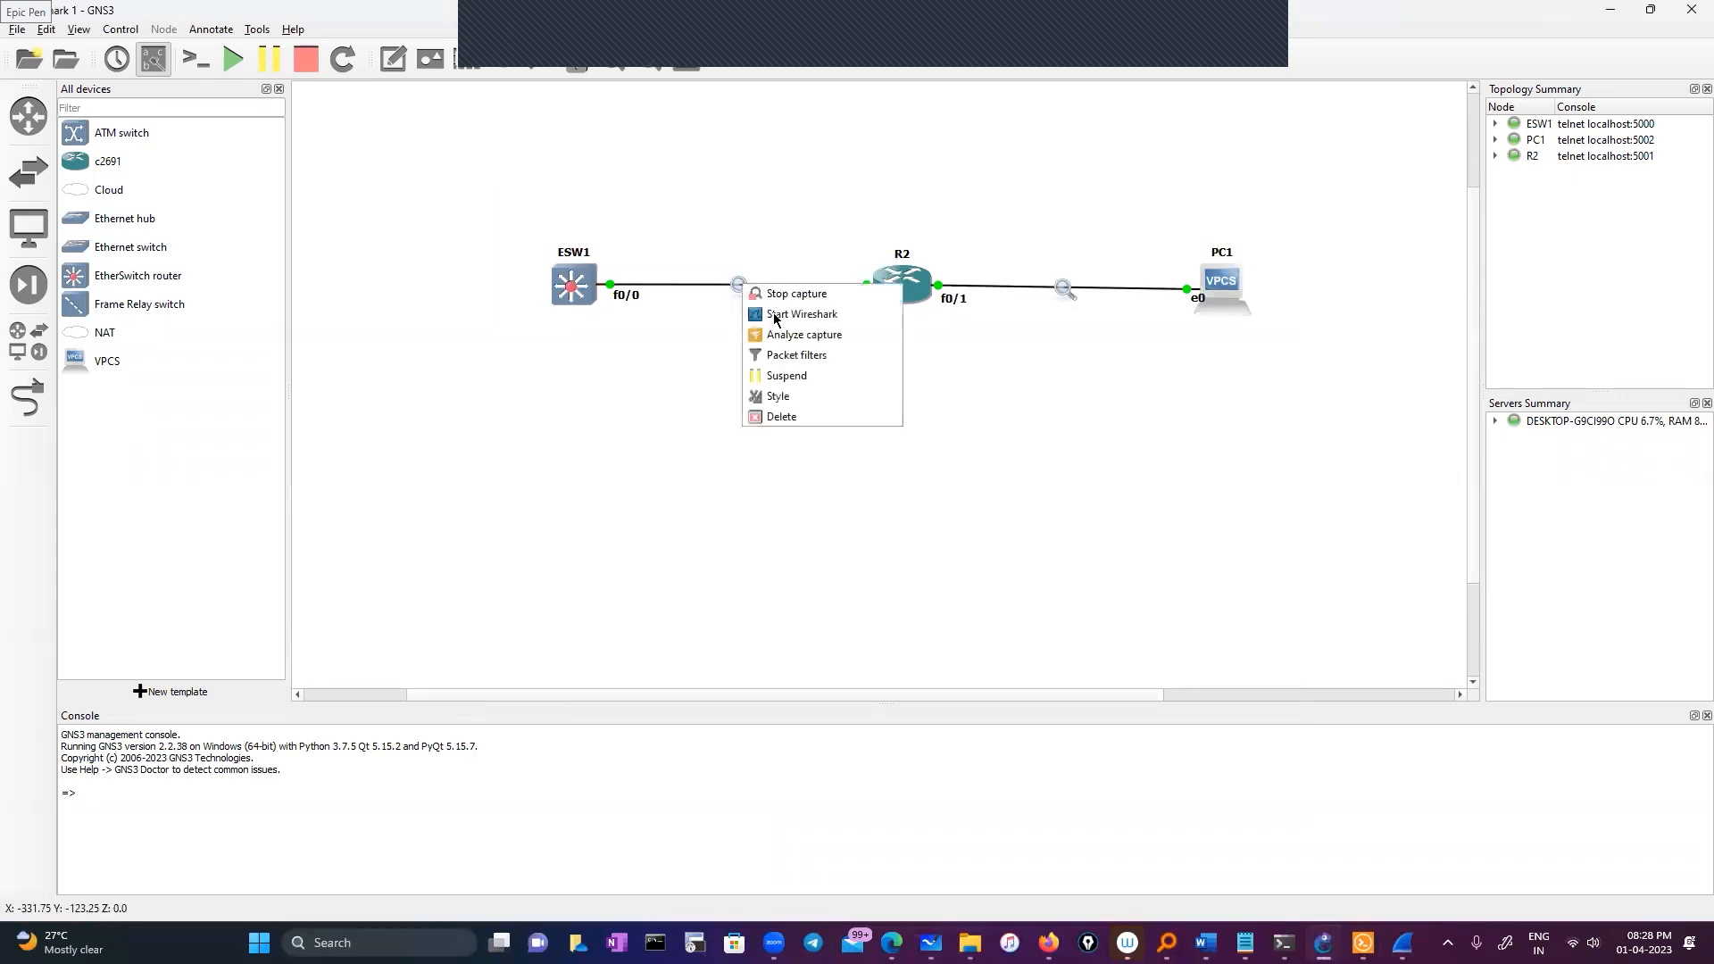
Change the ESW1–R2 capture's display filter to ip.addr==11.0.0.5
{"action": "mouse_move", "coordinate": [1402, 943]}
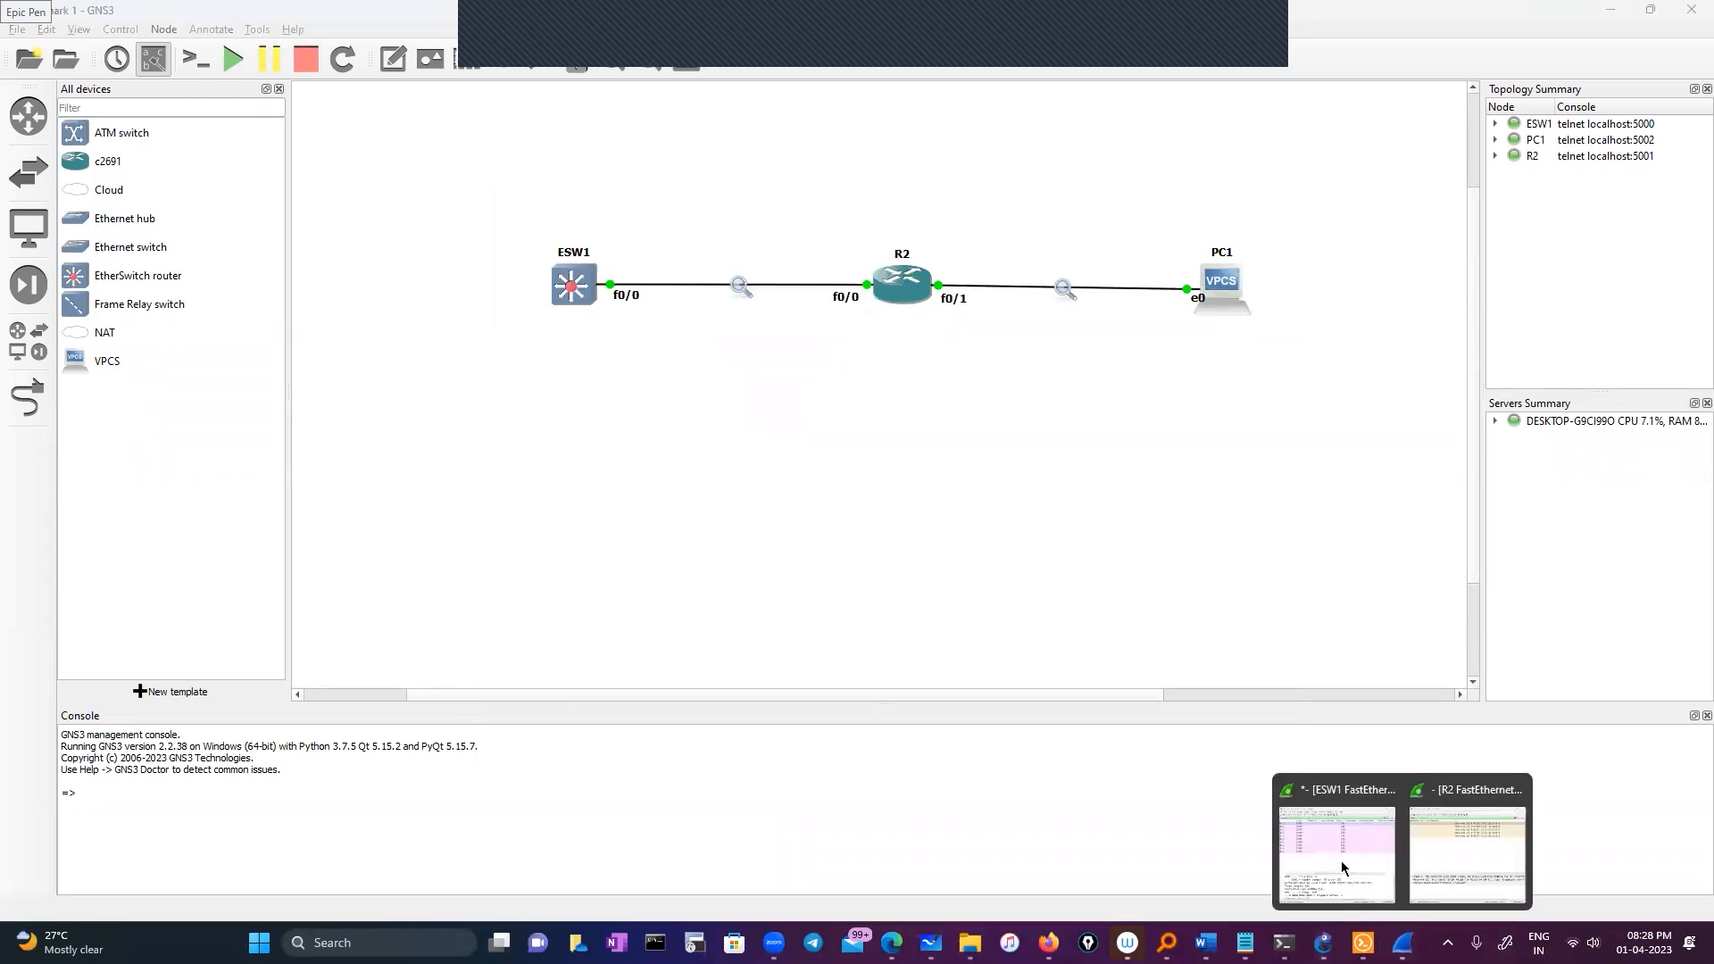
{"action": "left_click", "coordinate": [1321, 857]}
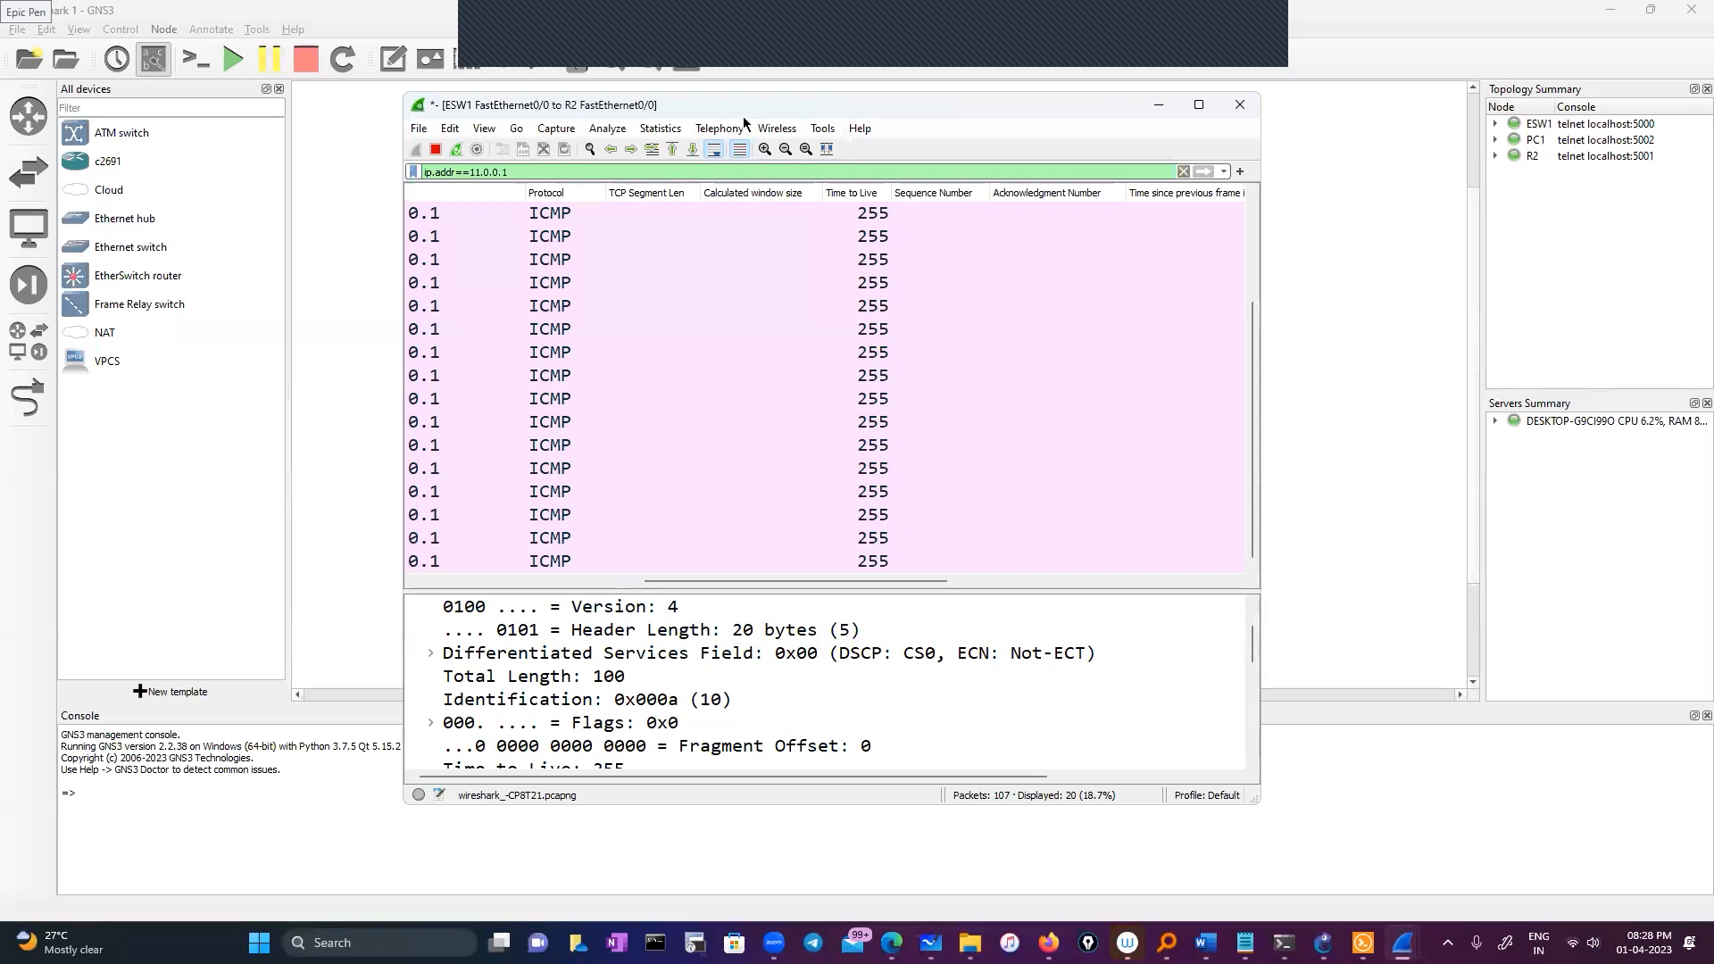
{"action": "left_click_drag", "start_coordinate": [742, 116], "coordinate": [764, 340]}
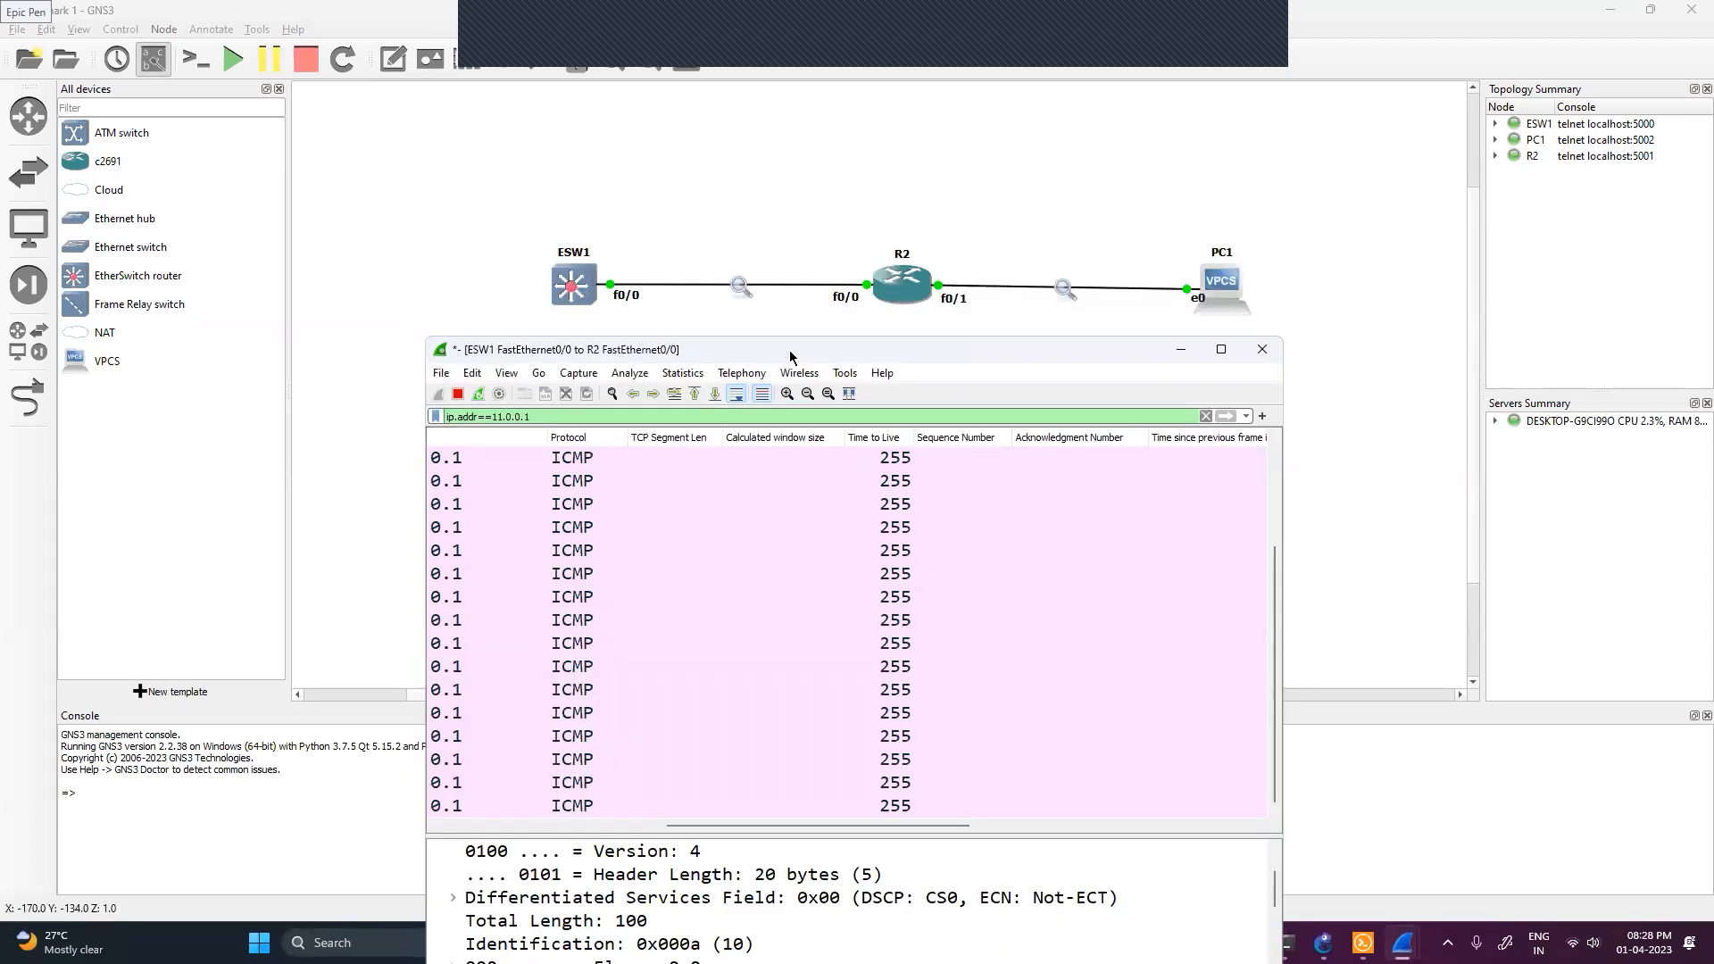
{"action": "left_click_drag", "start_coordinate": [830, 349], "coordinate": [779, 101]}
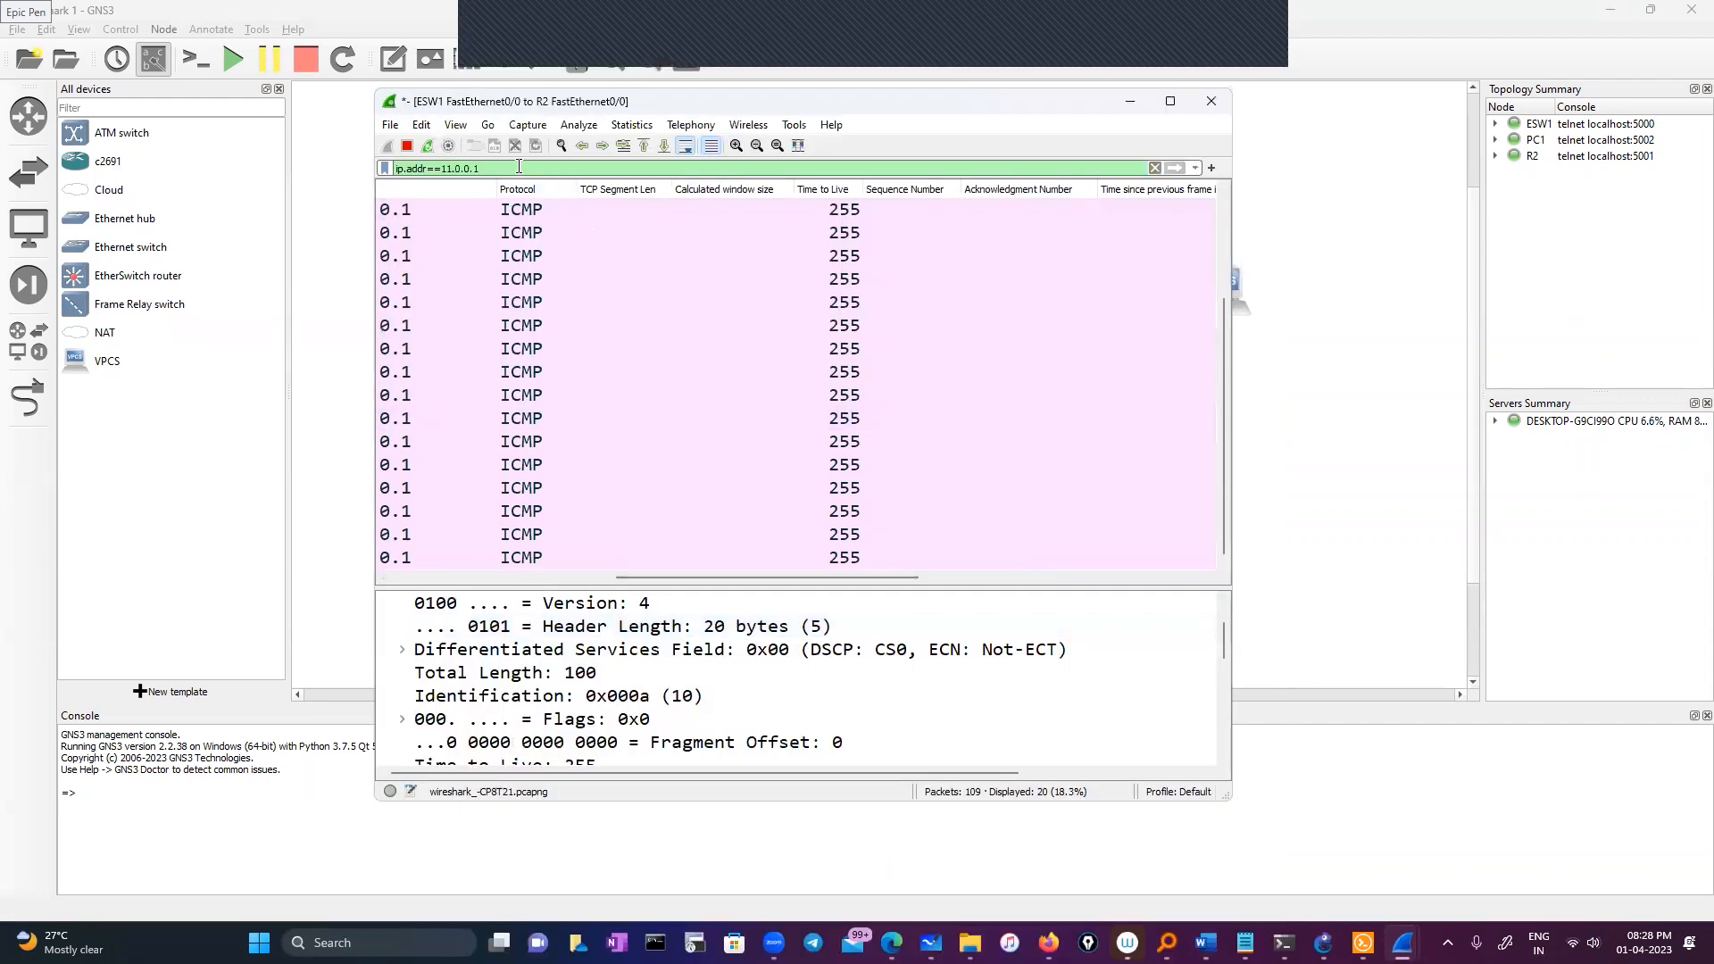
{"action": "key", "text": "BackSpace"}
{"action": "type", "text": "5"}
{"action": "key", "text": "Return"}
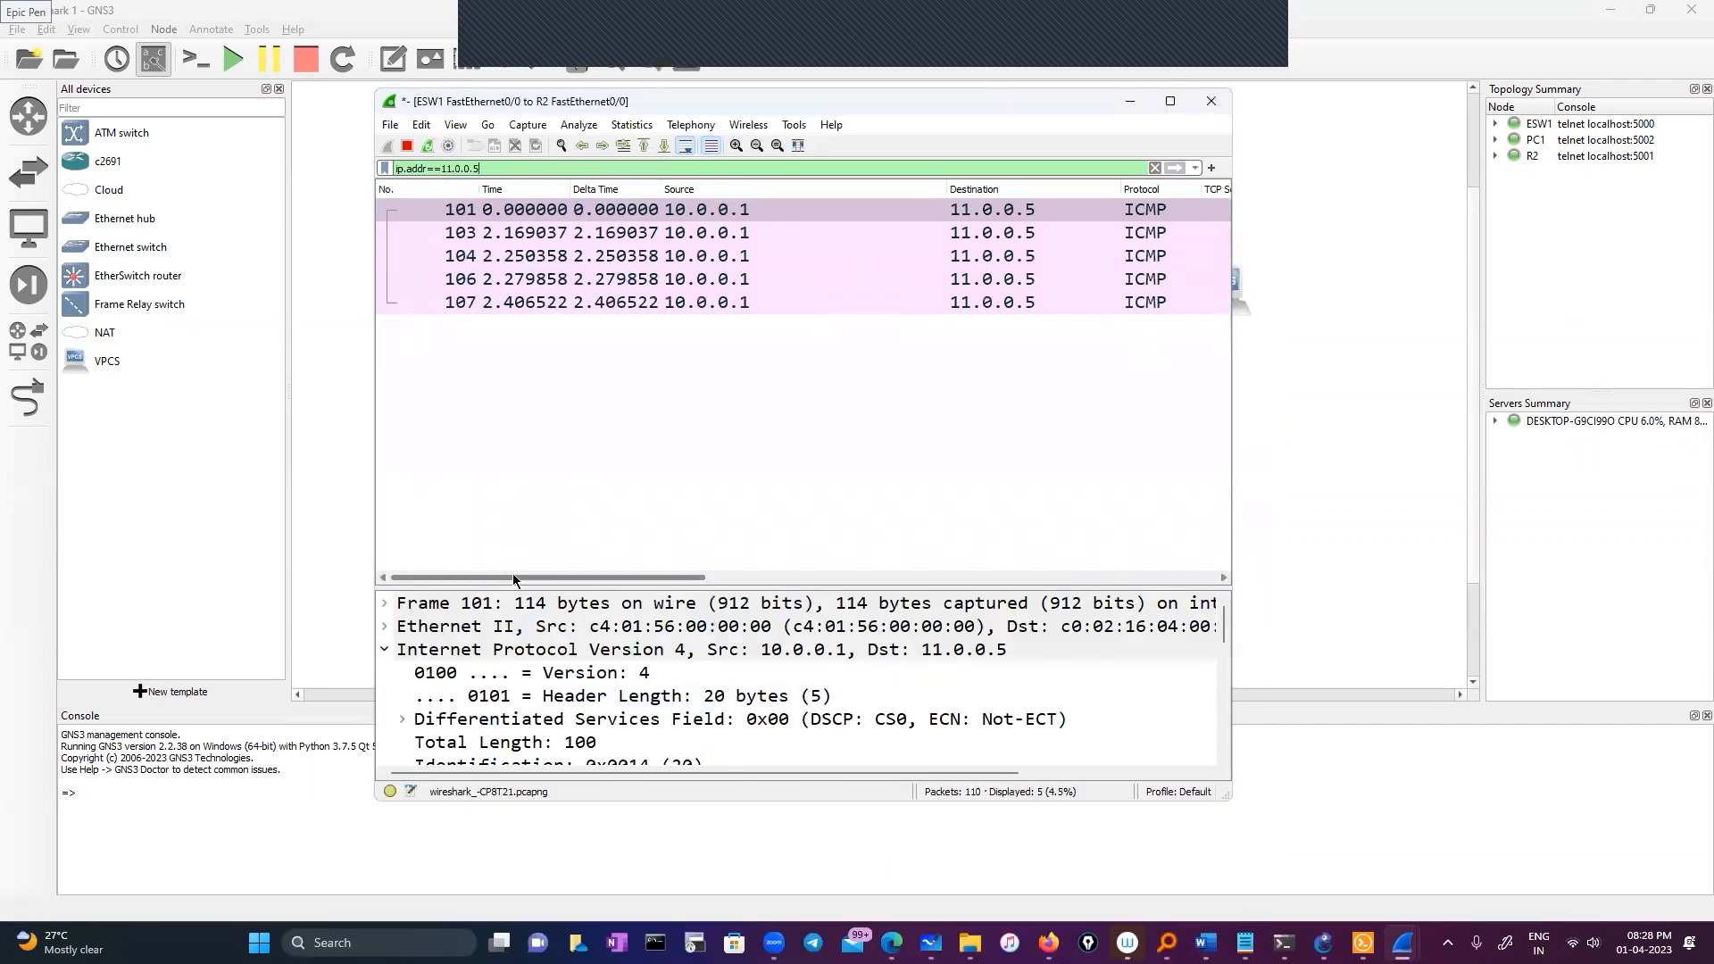
Inspect the unanswered ICMP requests, expanding '[No response seen]', then restore ESW1's console
{"action": "left_click_drag", "start_coordinate": [513, 576], "coordinate": [843, 580]}
{"action": "left_click_drag", "start_coordinate": [588, 584], "coordinate": [416, 582]}
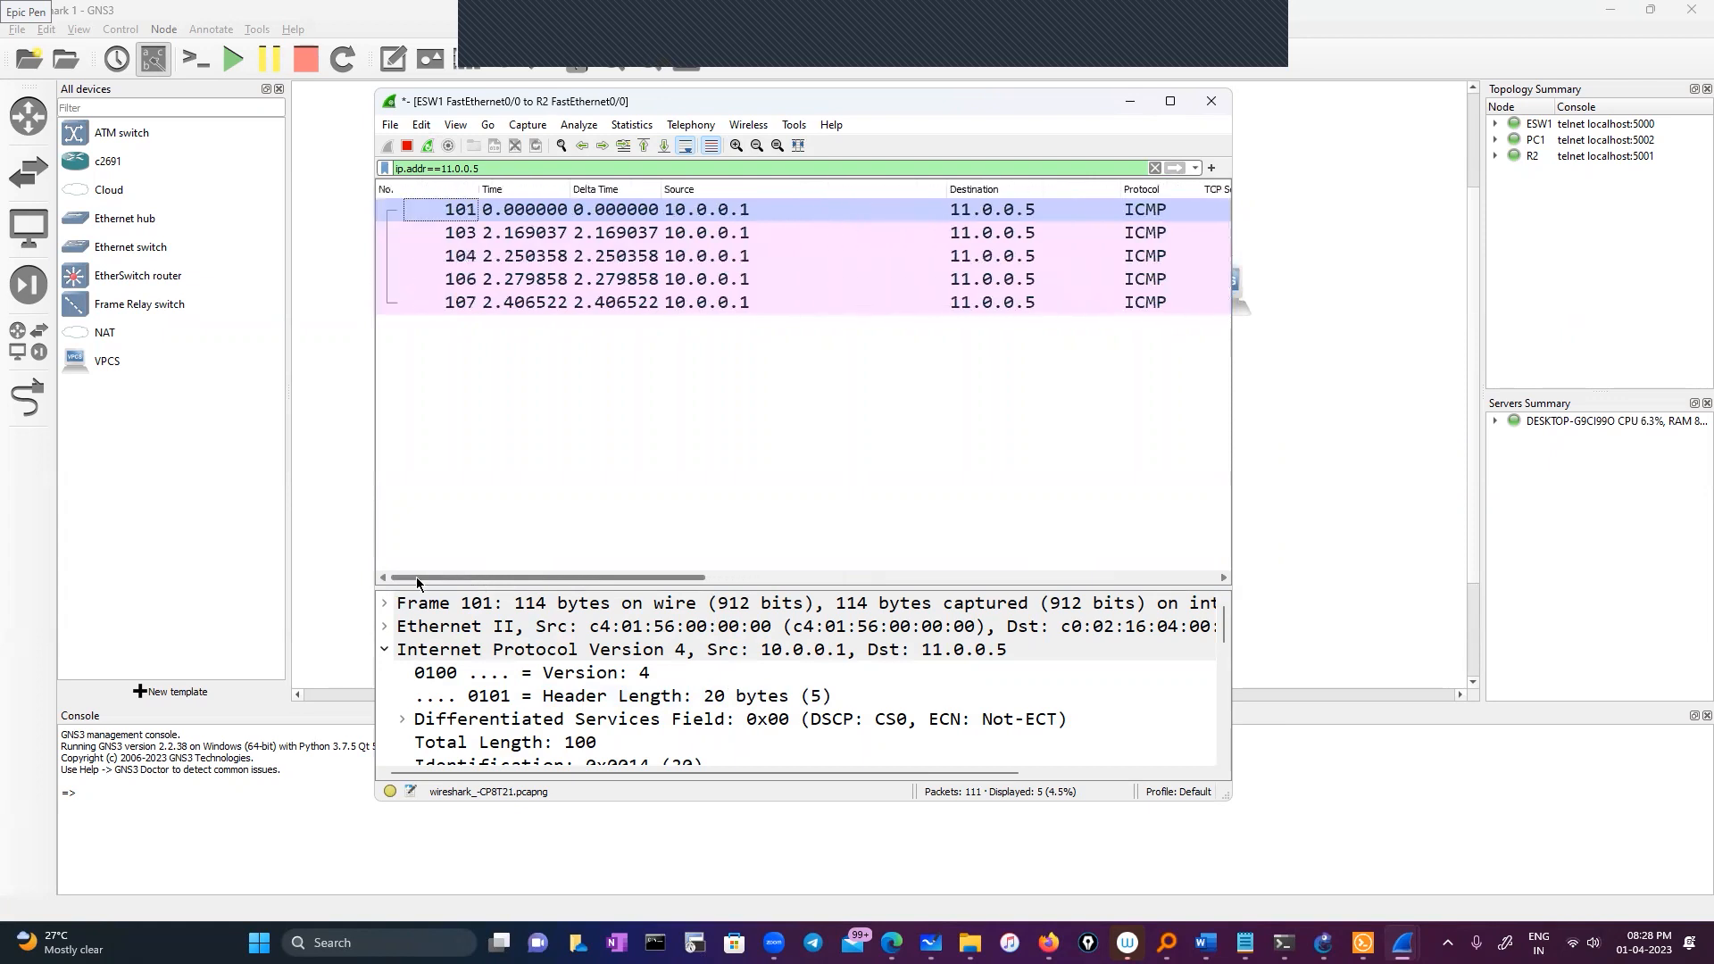
{"action": "scroll", "coordinate": [494, 685], "scroll_direction": "down", "scroll_amount": 3}
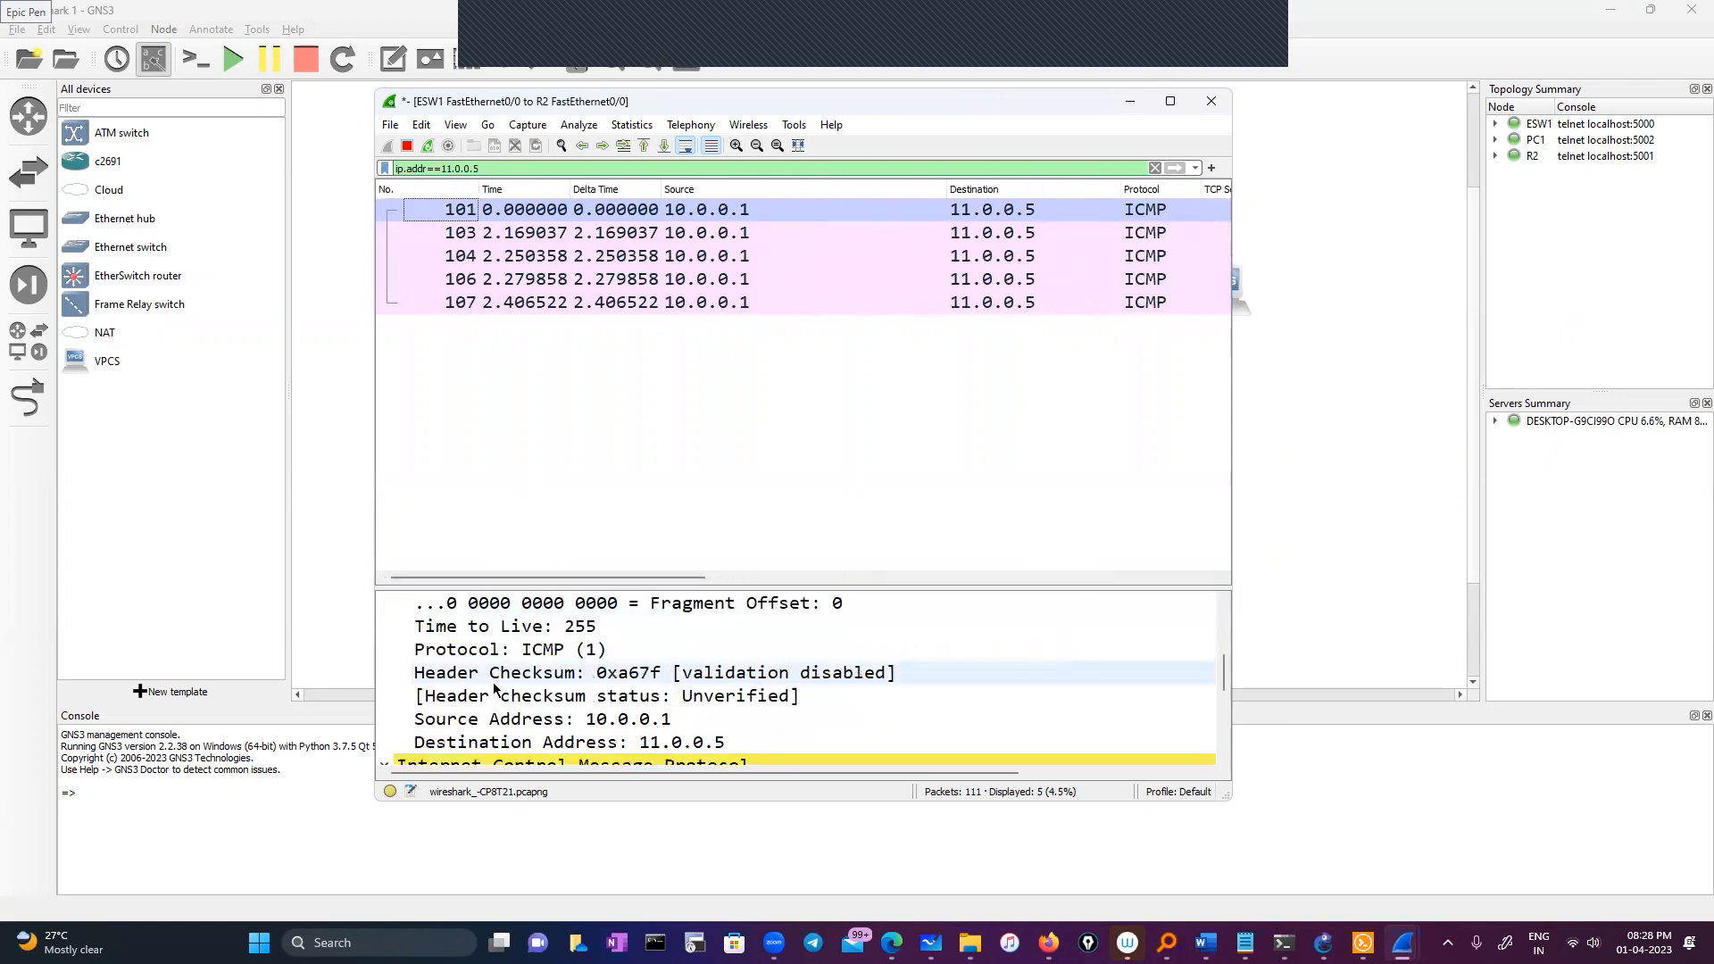
{"action": "scroll", "coordinate": [493, 682], "scroll_direction": "down", "scroll_amount": 4}
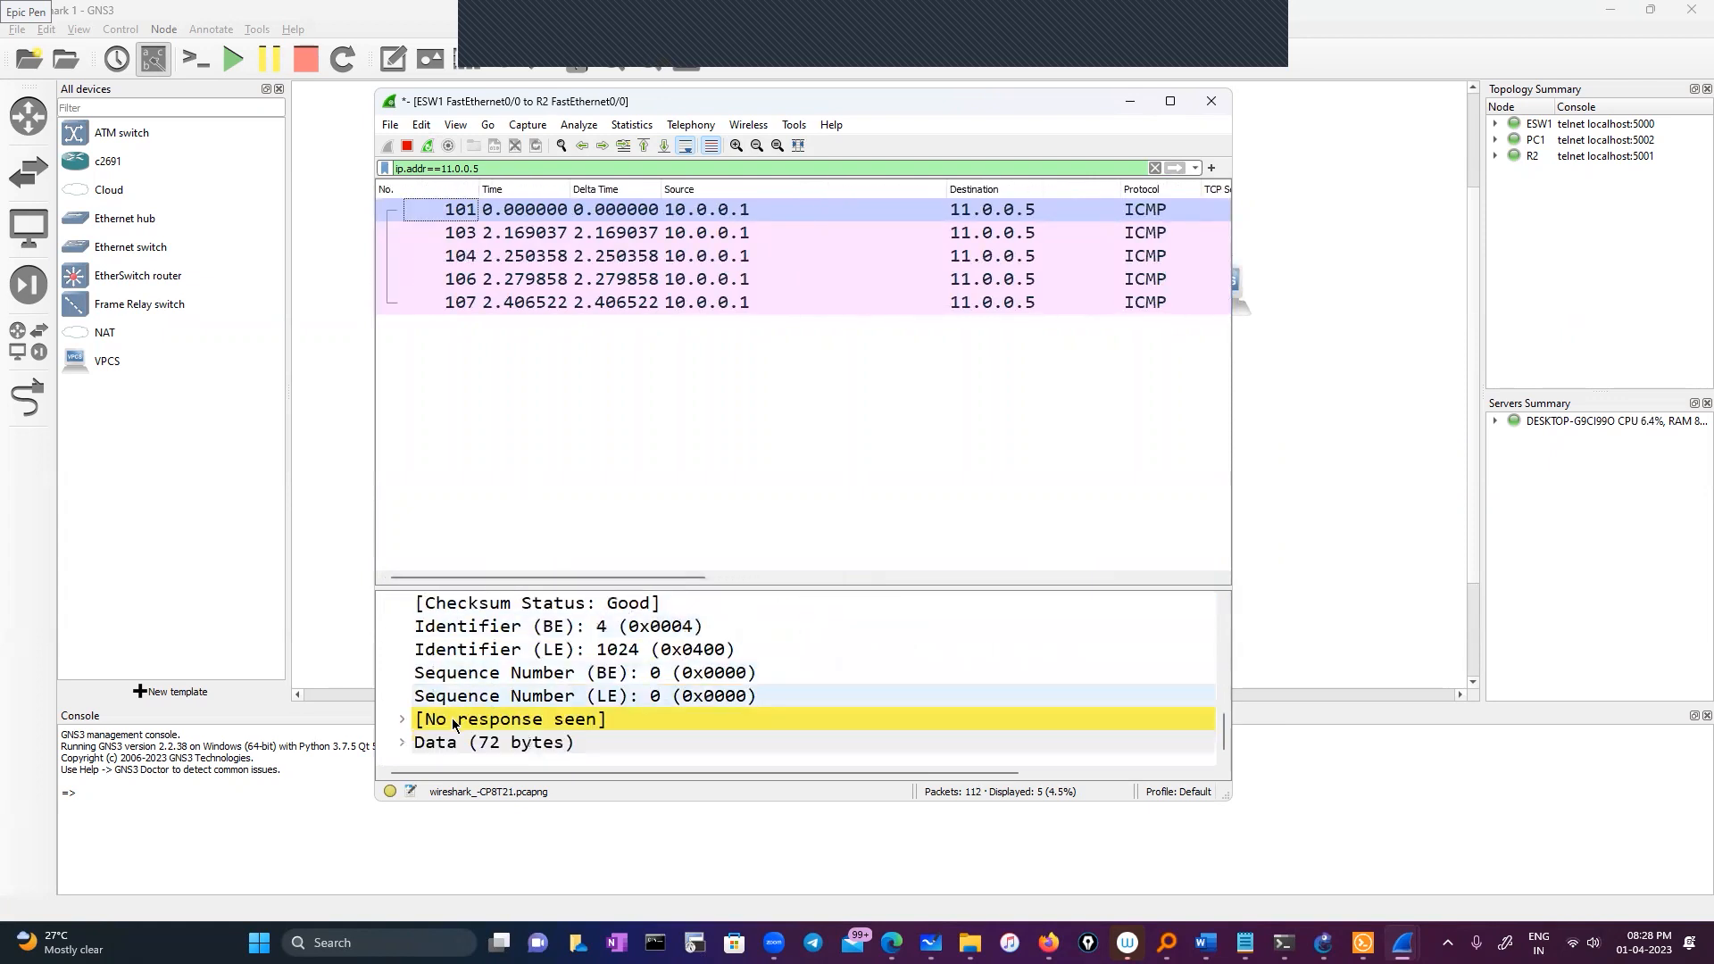
{"action": "left_click", "coordinate": [406, 720]}
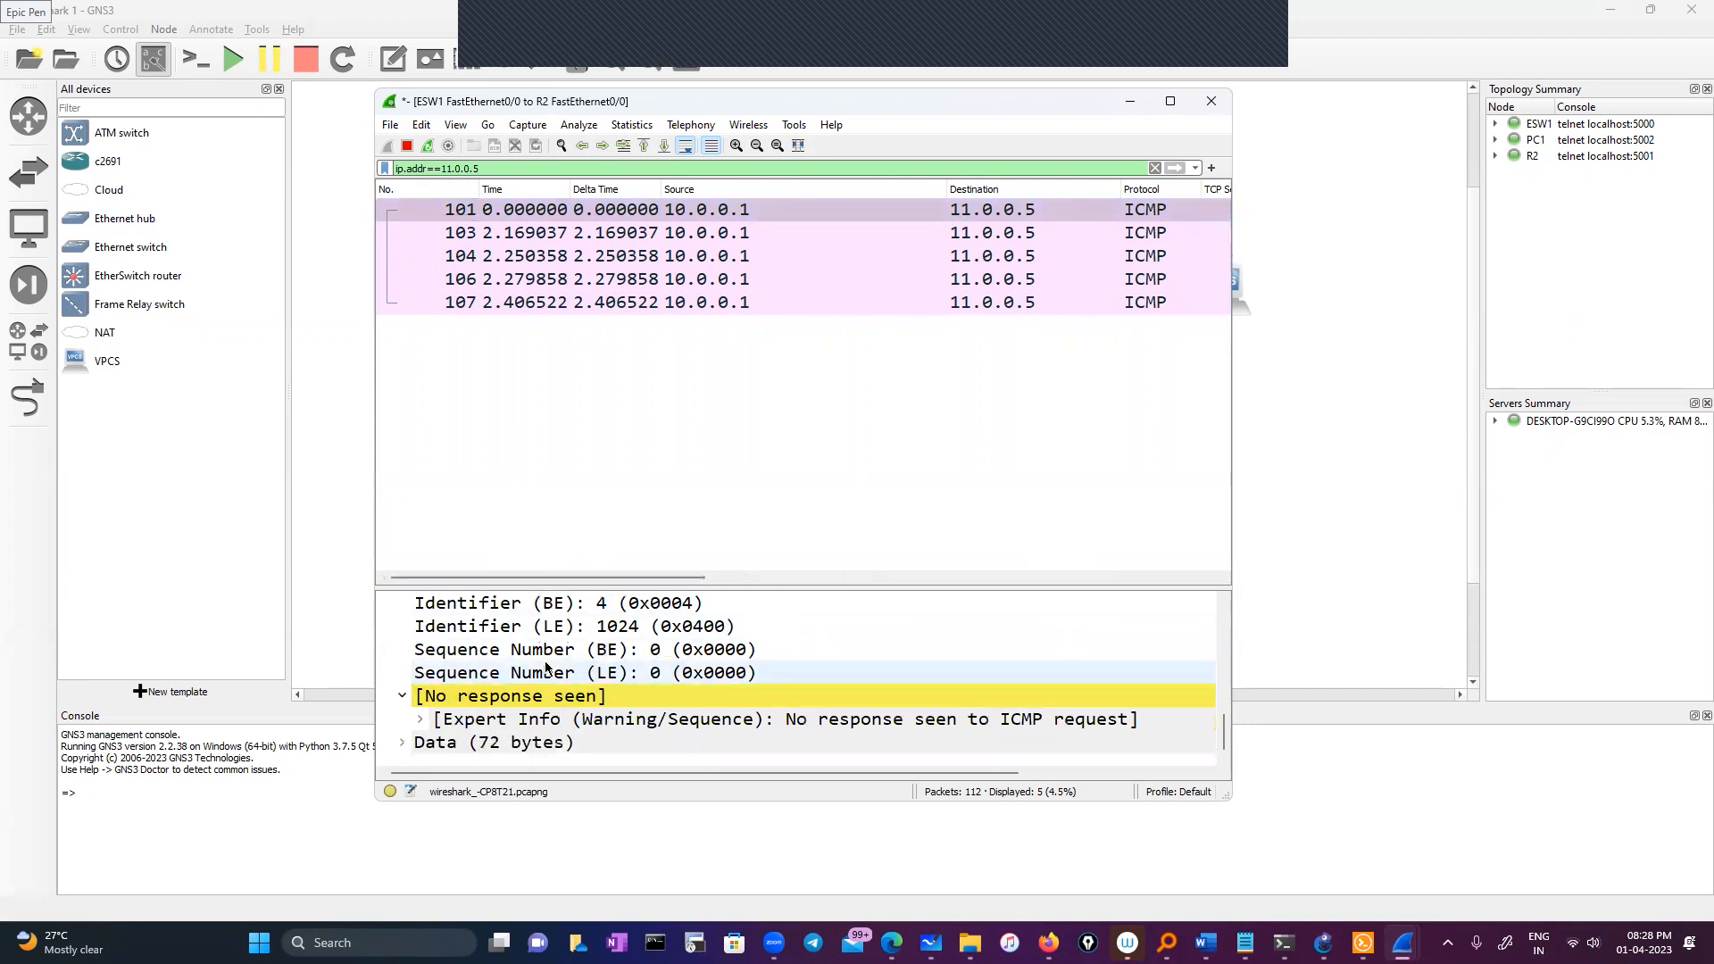
{"action": "scroll", "coordinate": [571, 607], "scroll_direction": "down", "scroll_amount": 1}
{"action": "left_click_drag", "start_coordinate": [571, 578], "coordinate": [841, 578]}
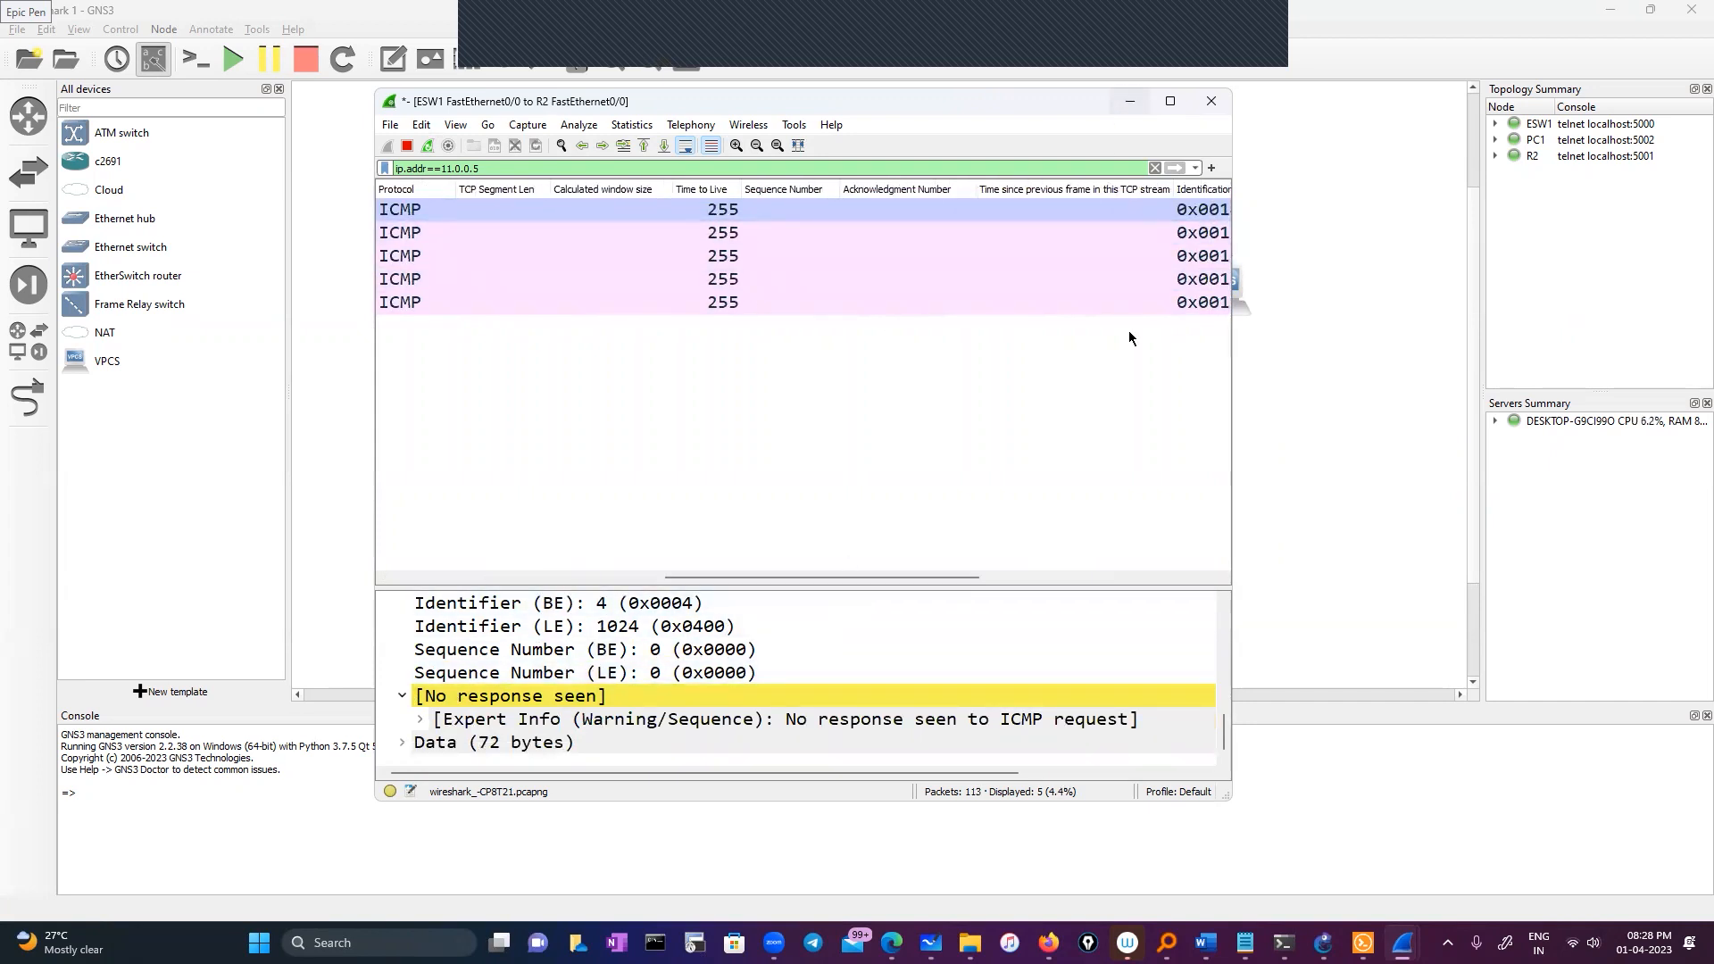
{"action": "mouse_move", "coordinate": [1363, 943]}
{"action": "left_click", "coordinate": [1339, 839]}
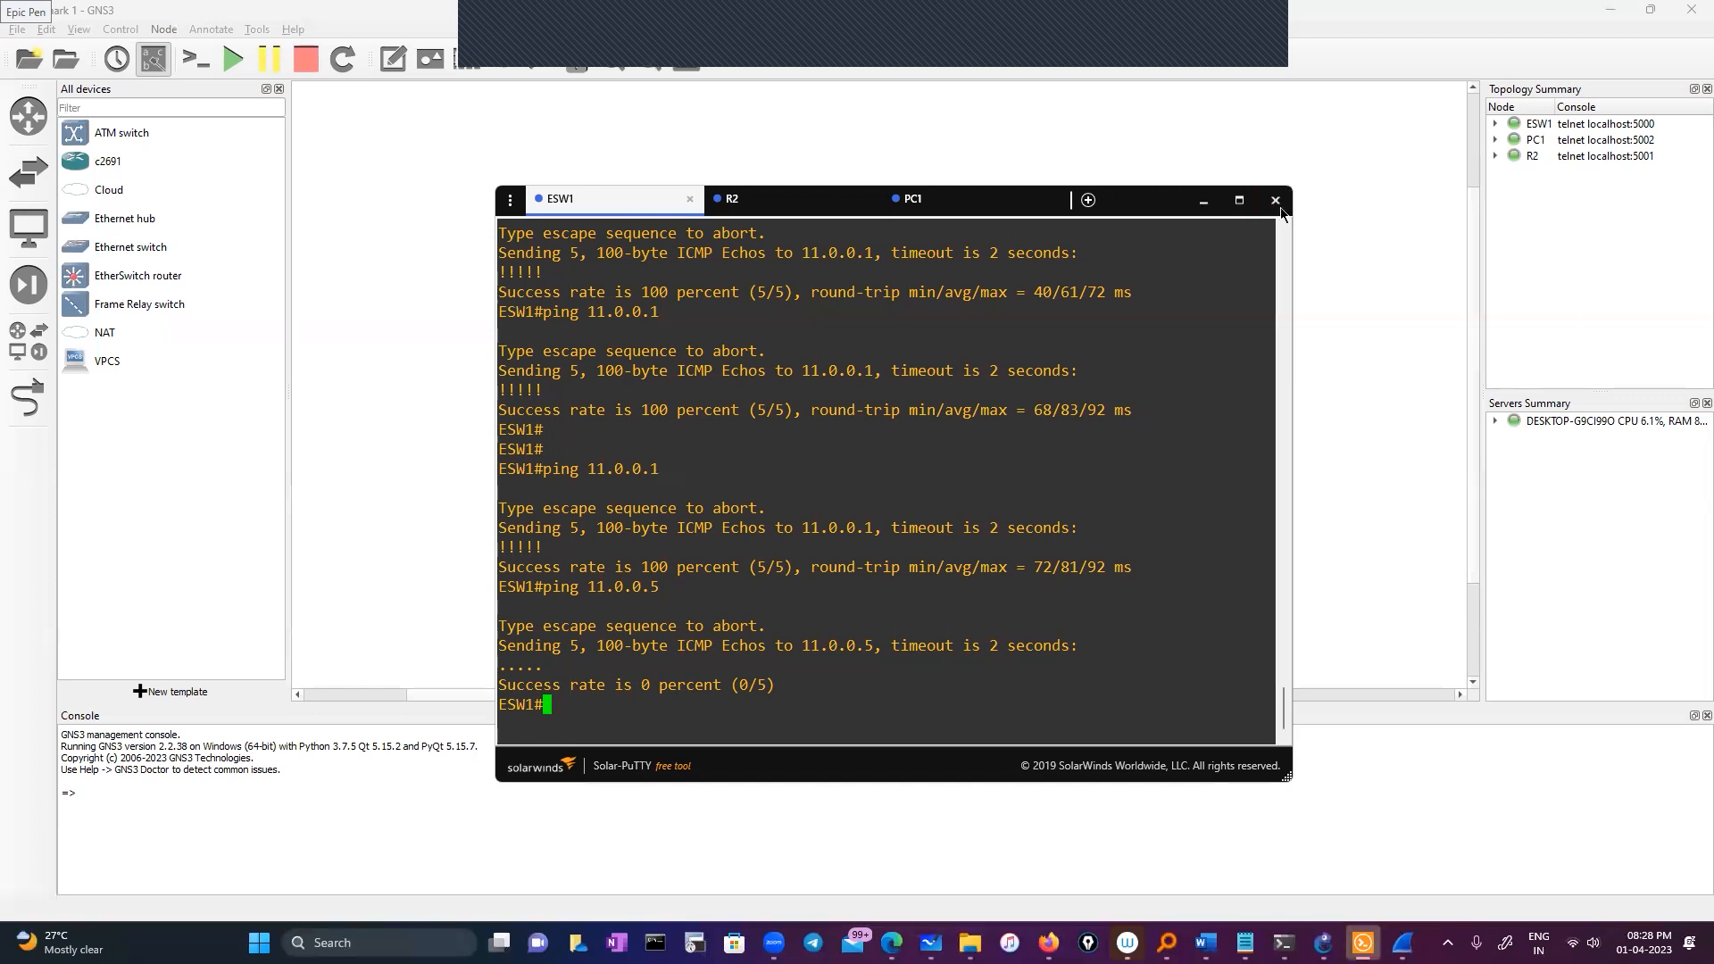
Delete PC1 and place a new c2691 router R1 right of R2
{"action": "left_click", "coordinate": [1203, 201]}
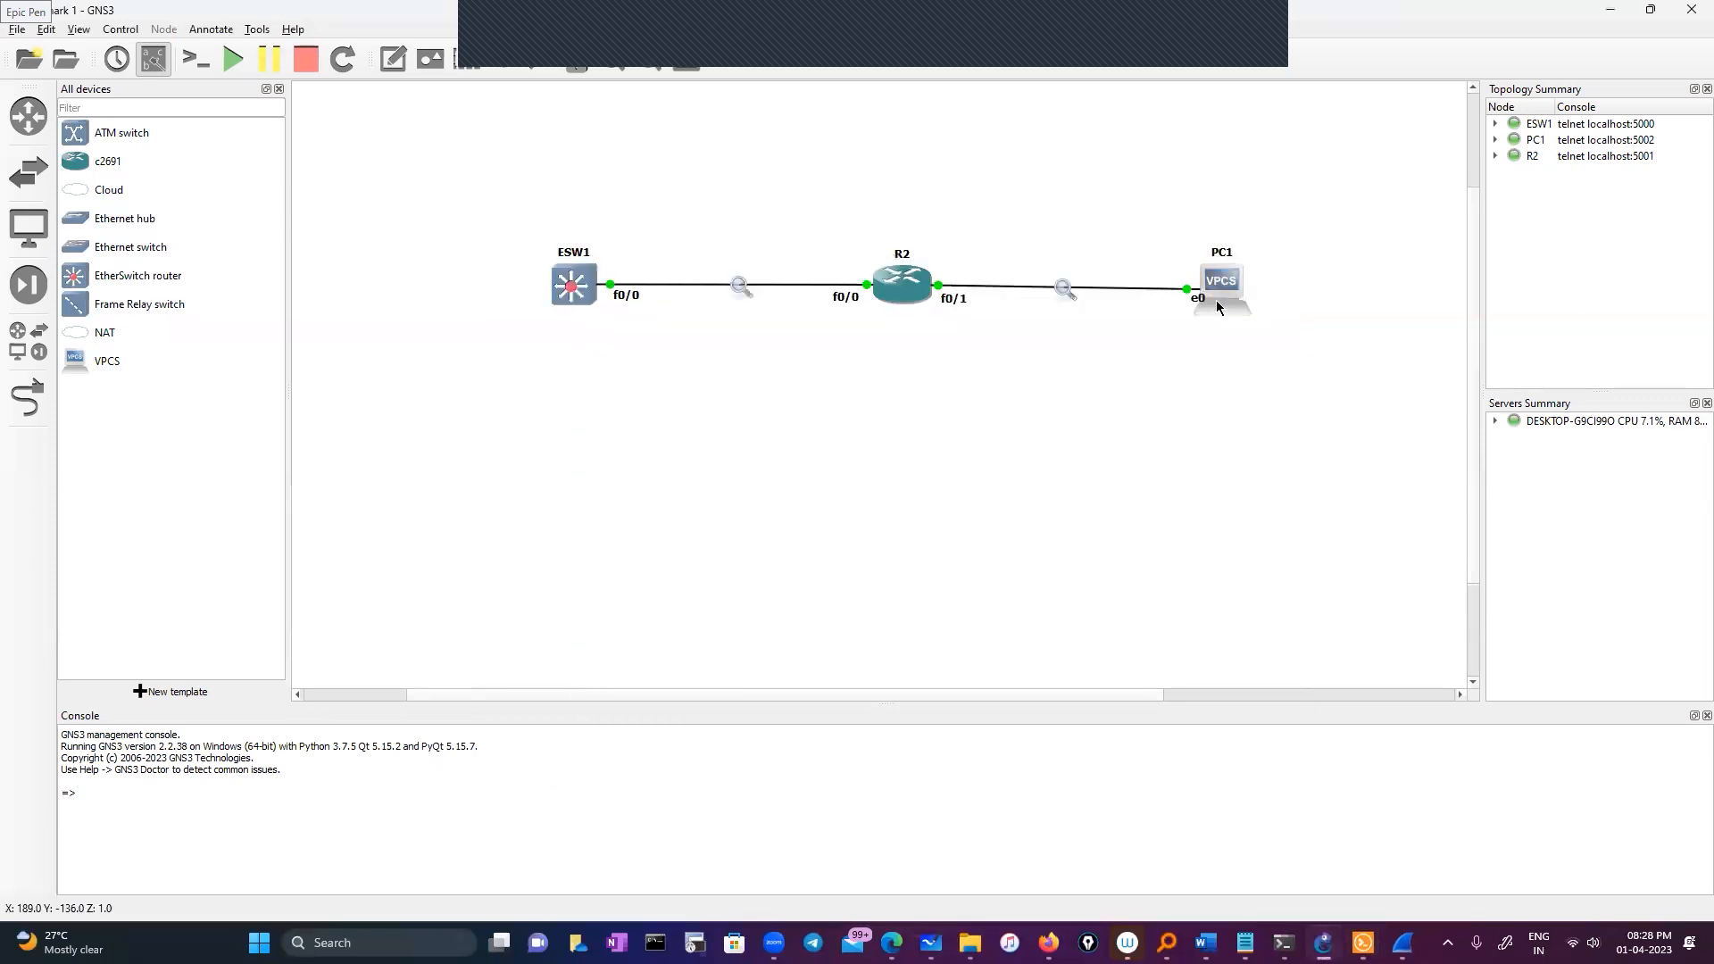
{"action": "right_click", "coordinate": [1217, 279]}
{"action": "left_click", "coordinate": [1256, 673]}
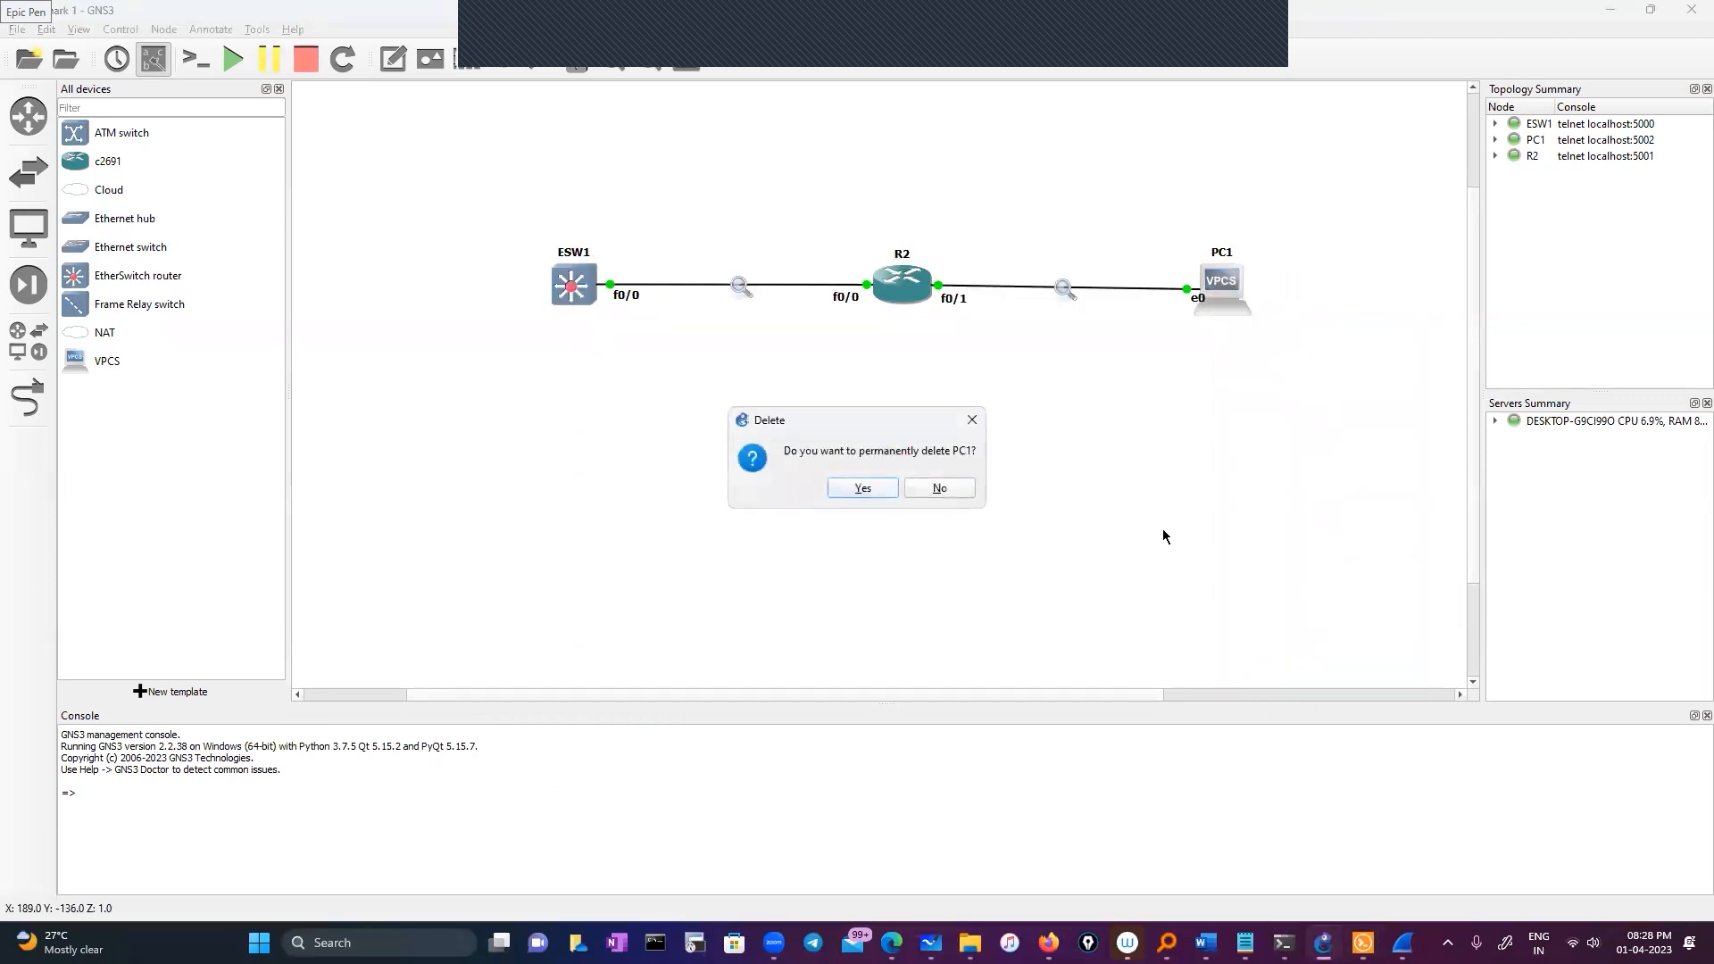
{"action": "left_click", "coordinate": [862, 488]}
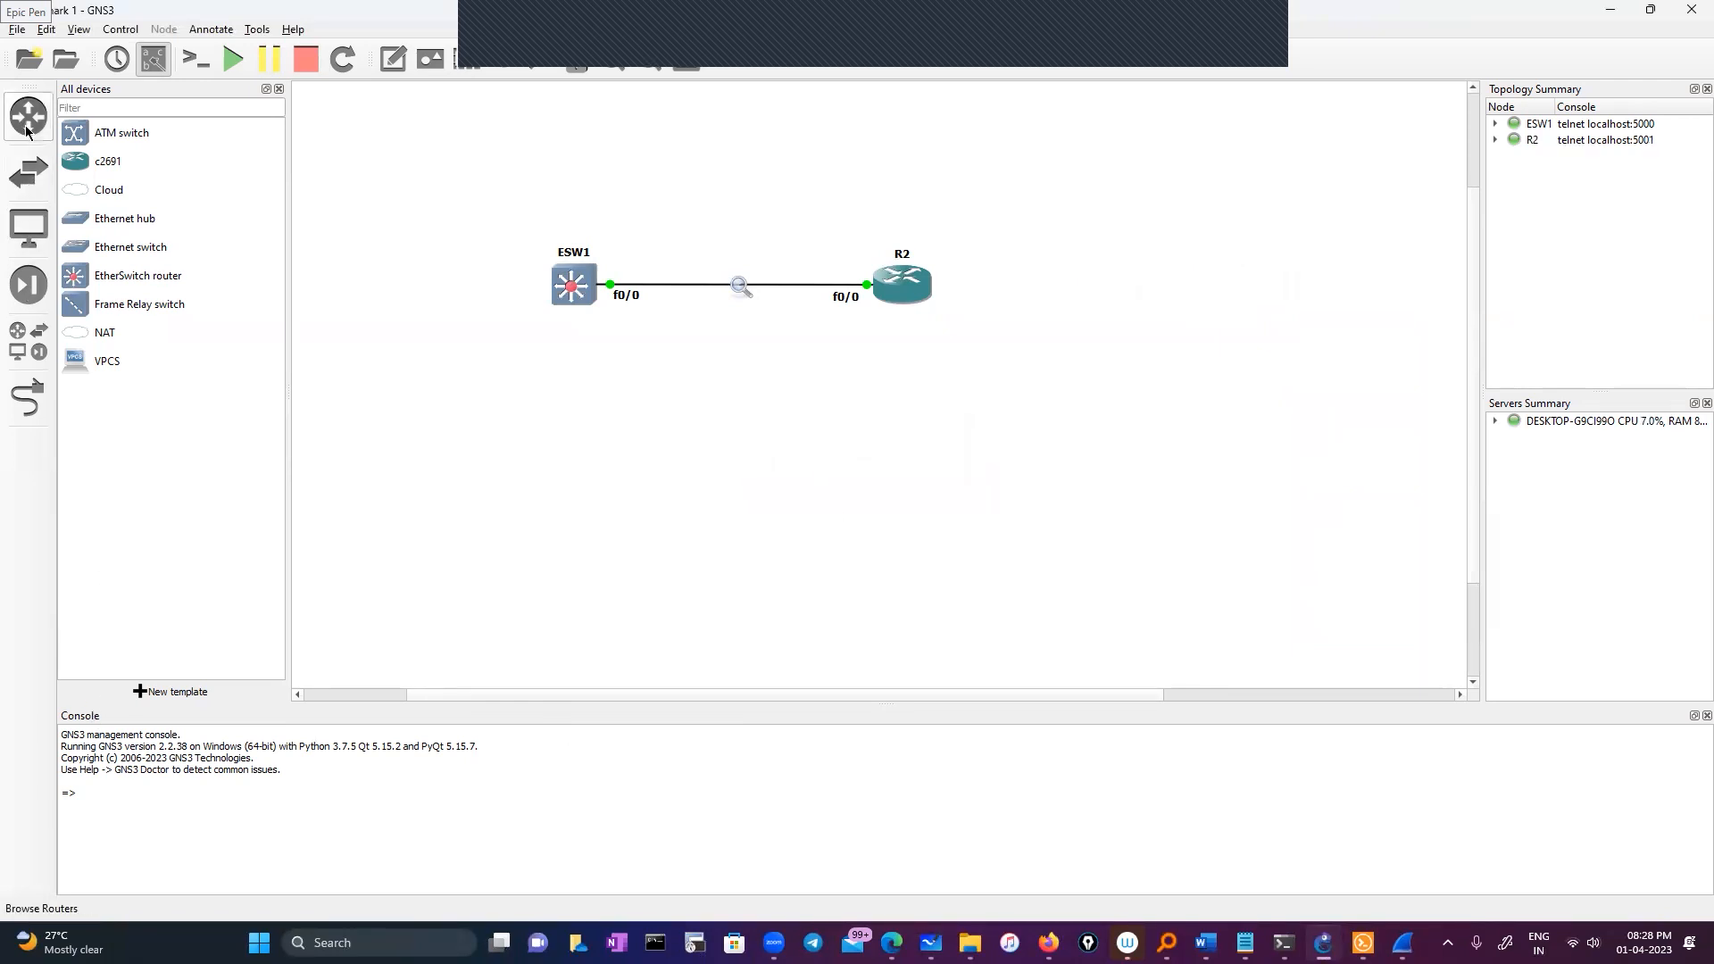
{"action": "left_click_drag", "start_coordinate": [80, 162], "coordinate": [1220, 303]}
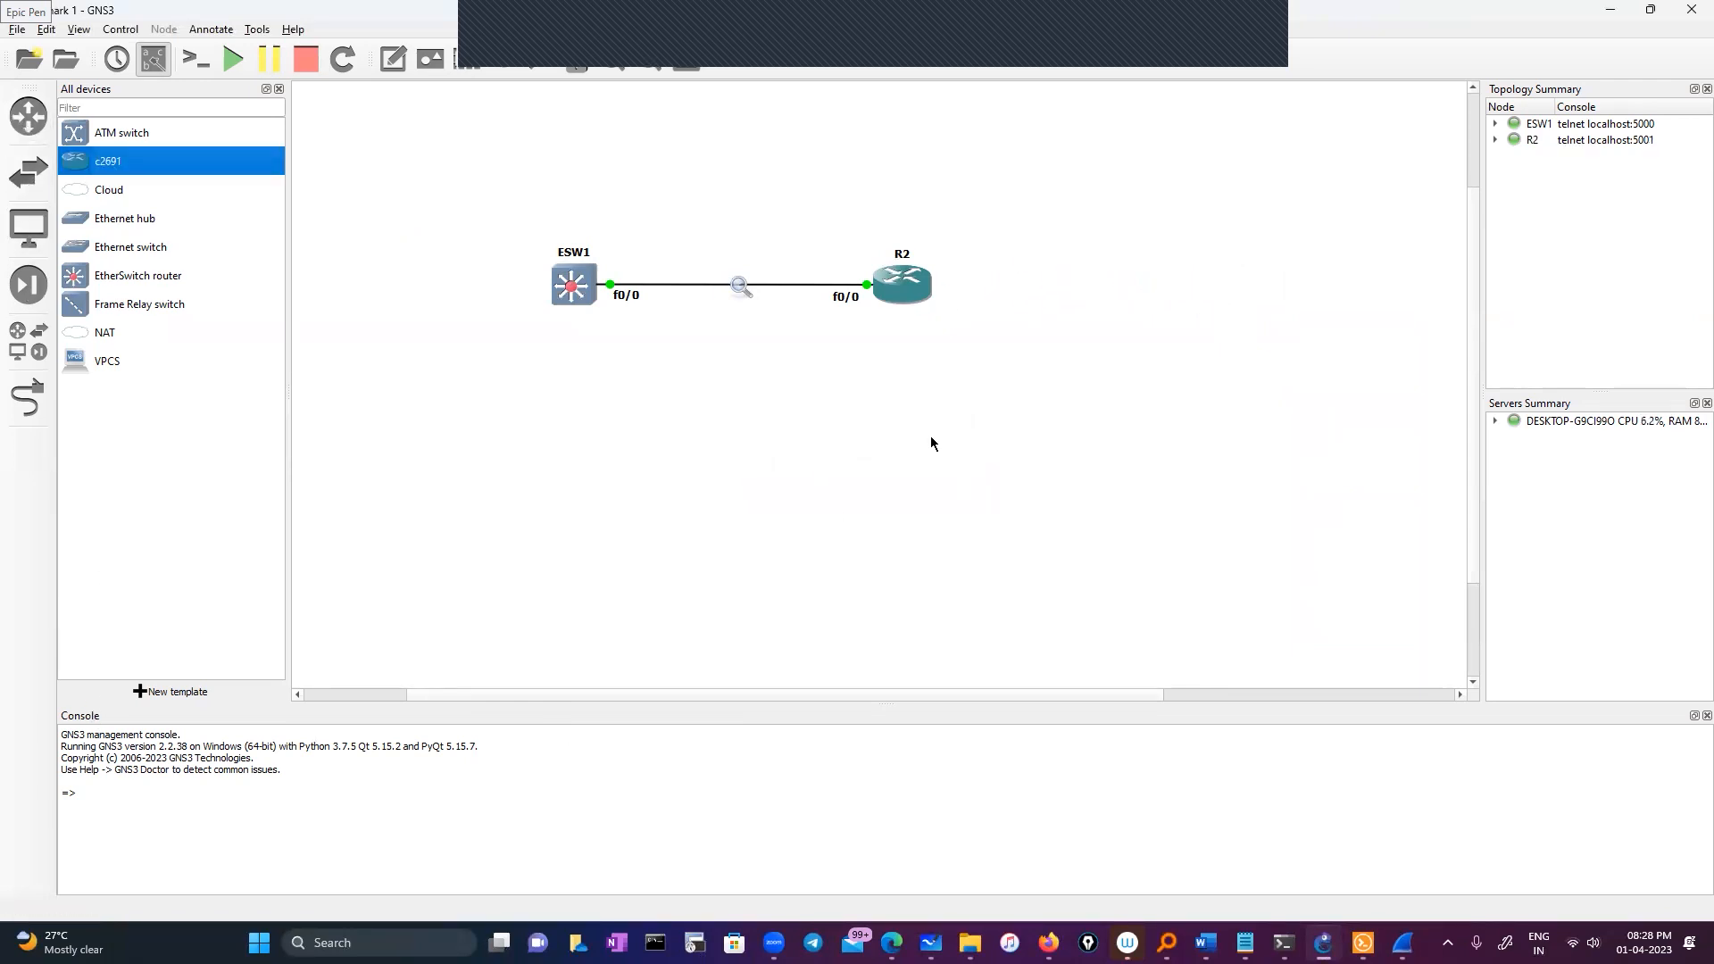
Link R2's FastEthernet0/1 to R1's FastEthernet0/0
{"action": "left_click", "coordinate": [28, 399]}
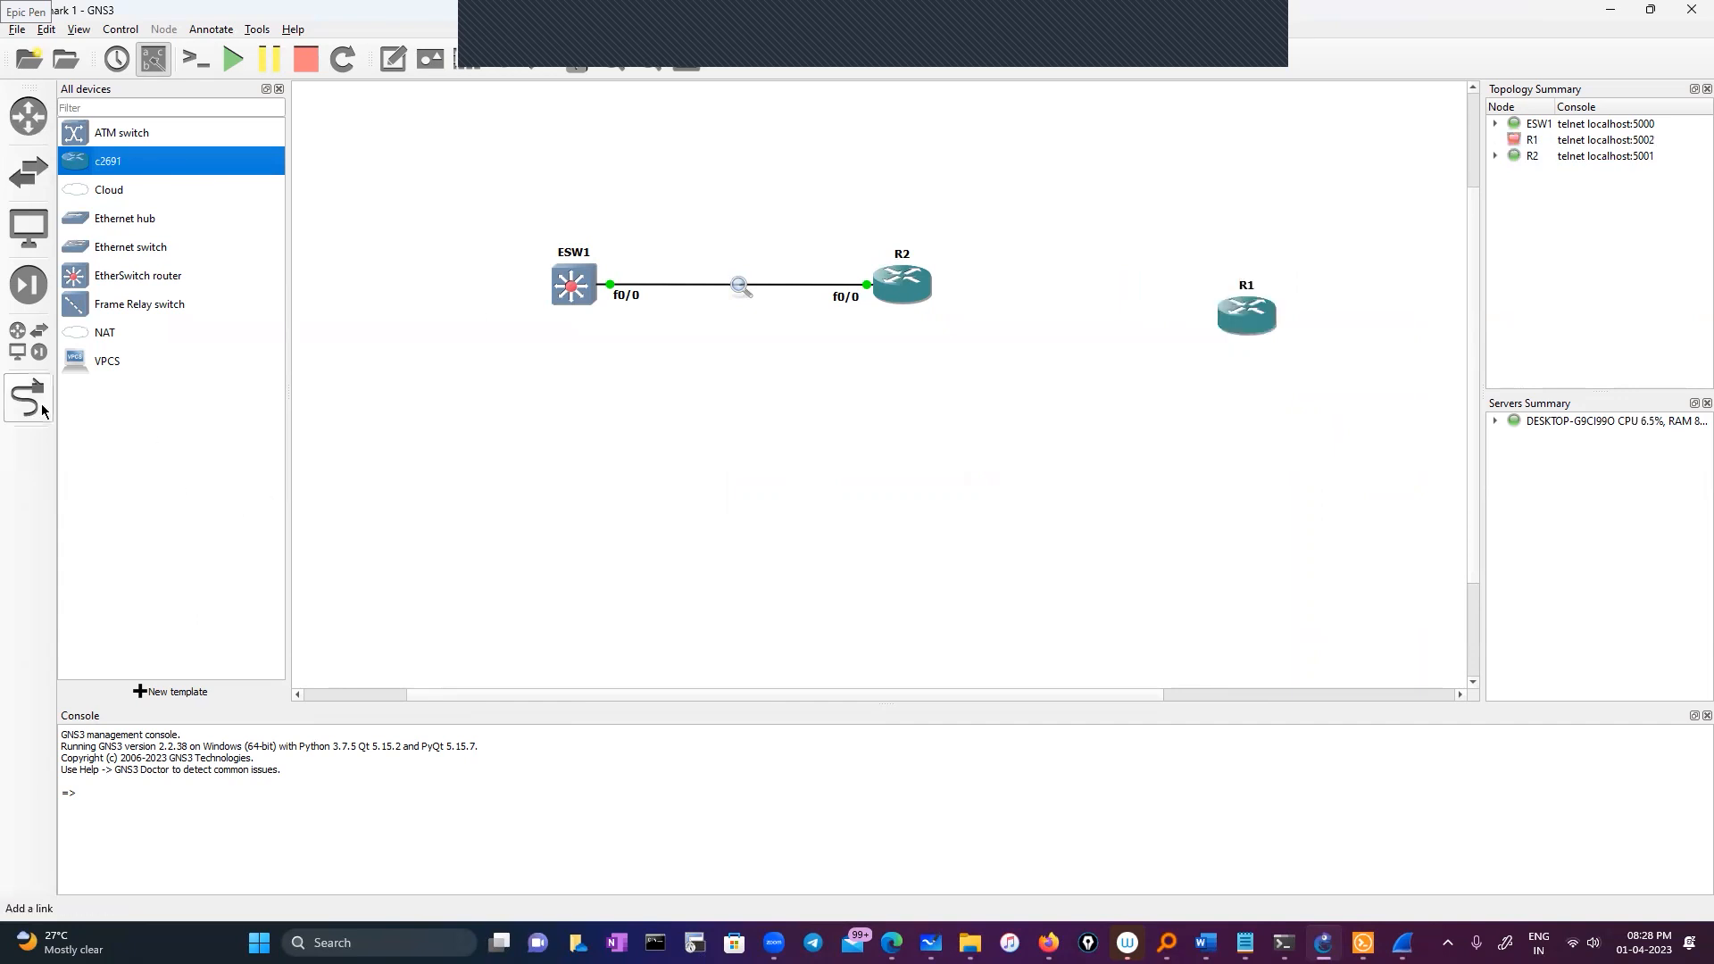
{"action": "left_click", "coordinate": [933, 294]}
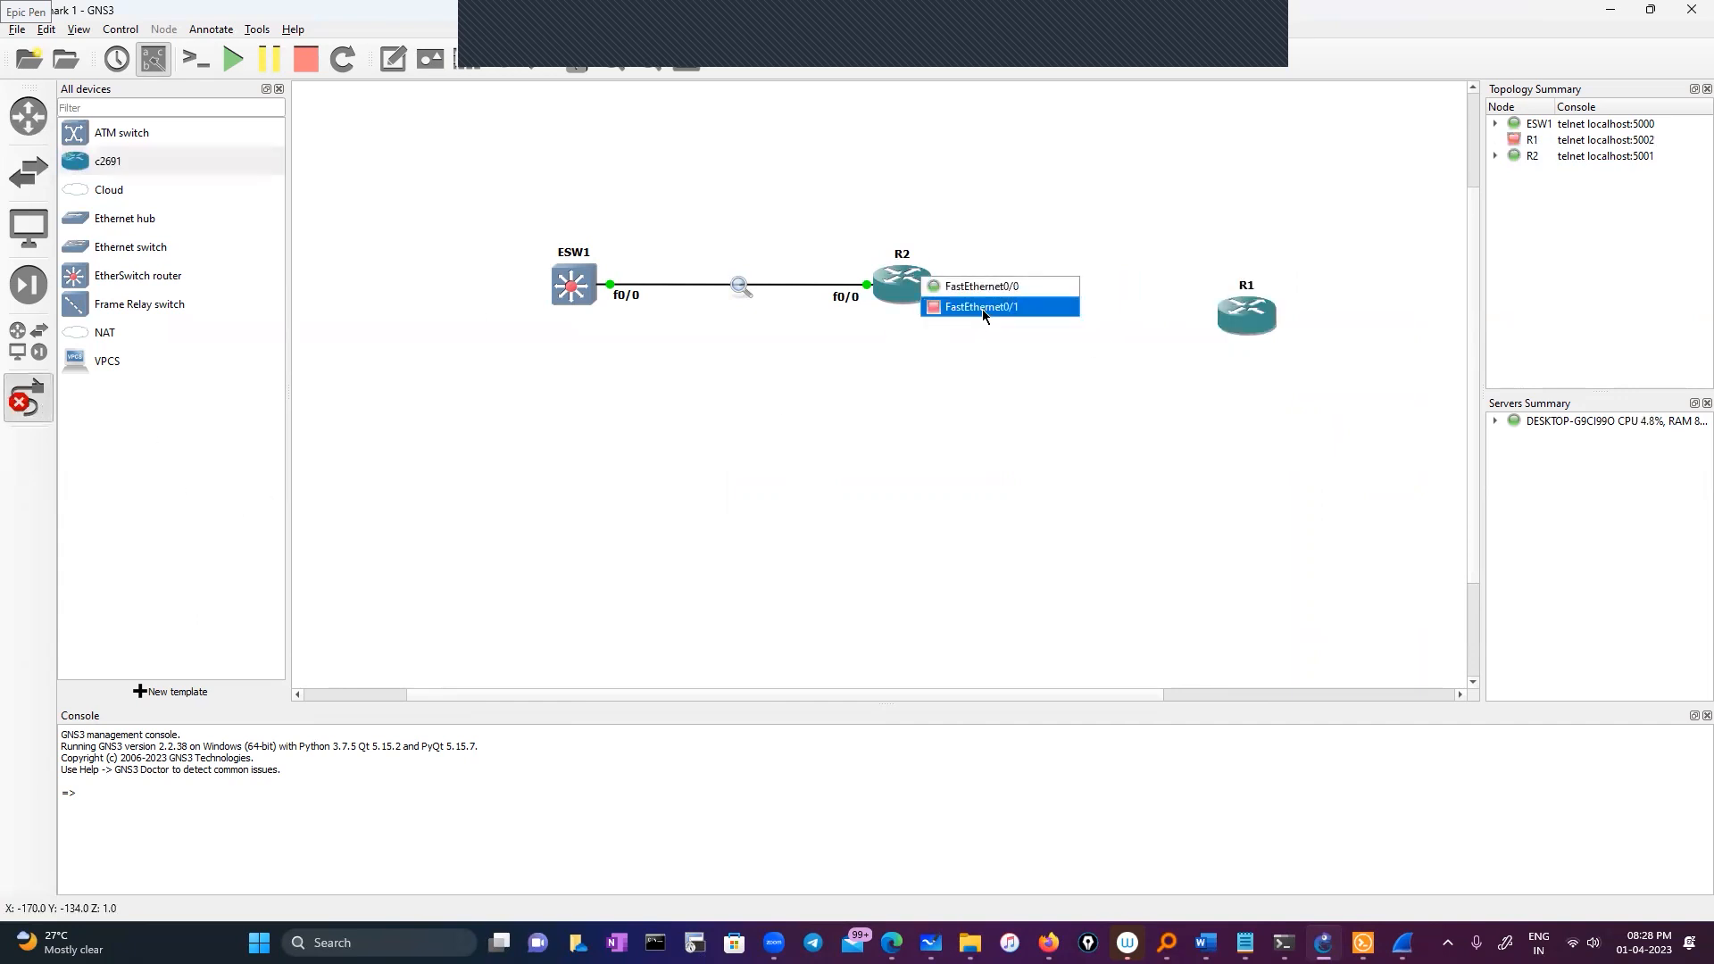
{"action": "left_click", "coordinate": [982, 311]}
{"action": "left_click", "coordinate": [1244, 320]}
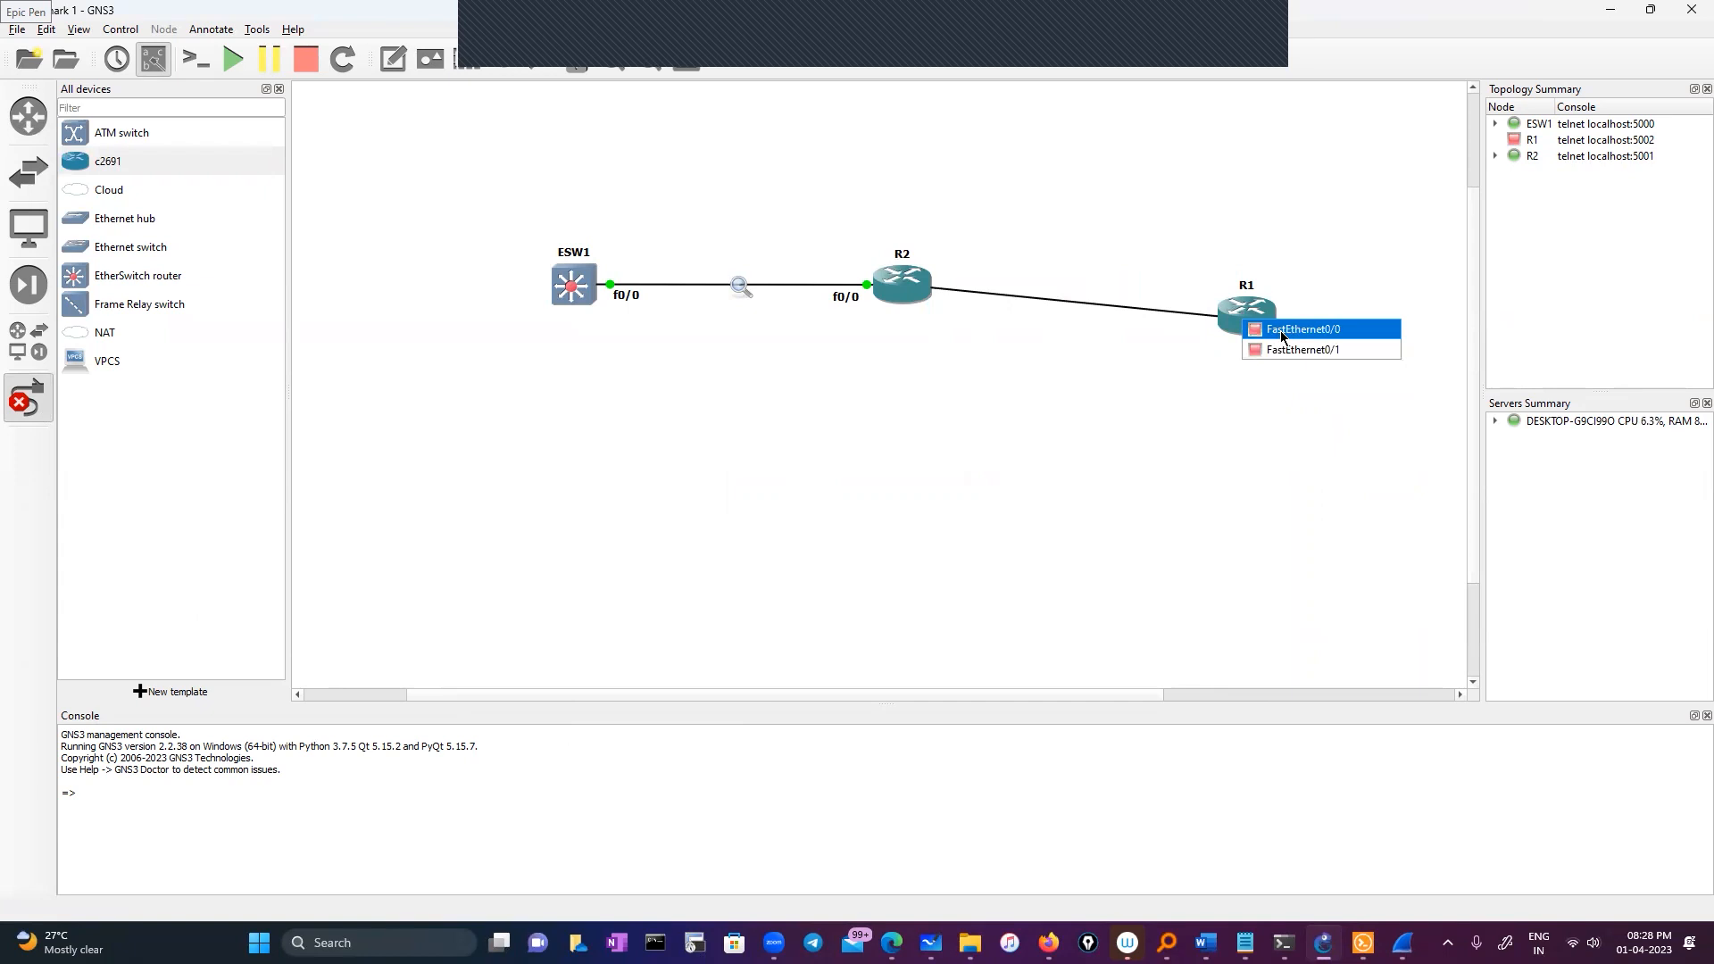
{"action": "left_click", "coordinate": [1278, 329]}
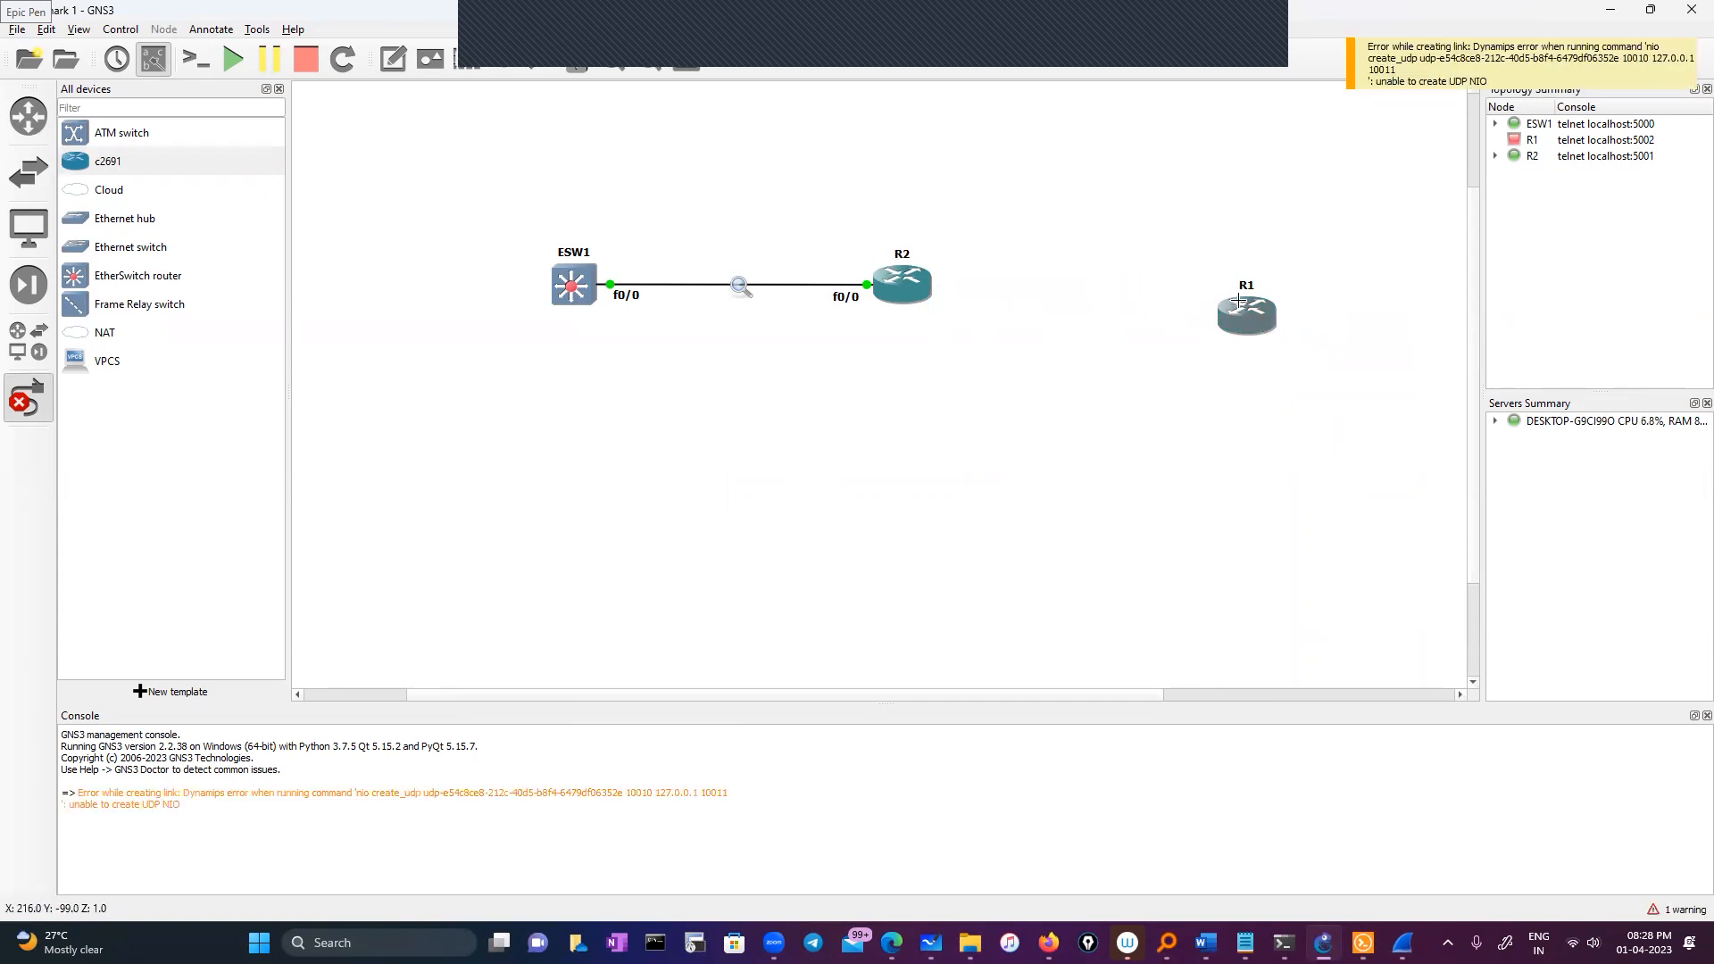
{"action": "left_click", "coordinate": [913, 289]}
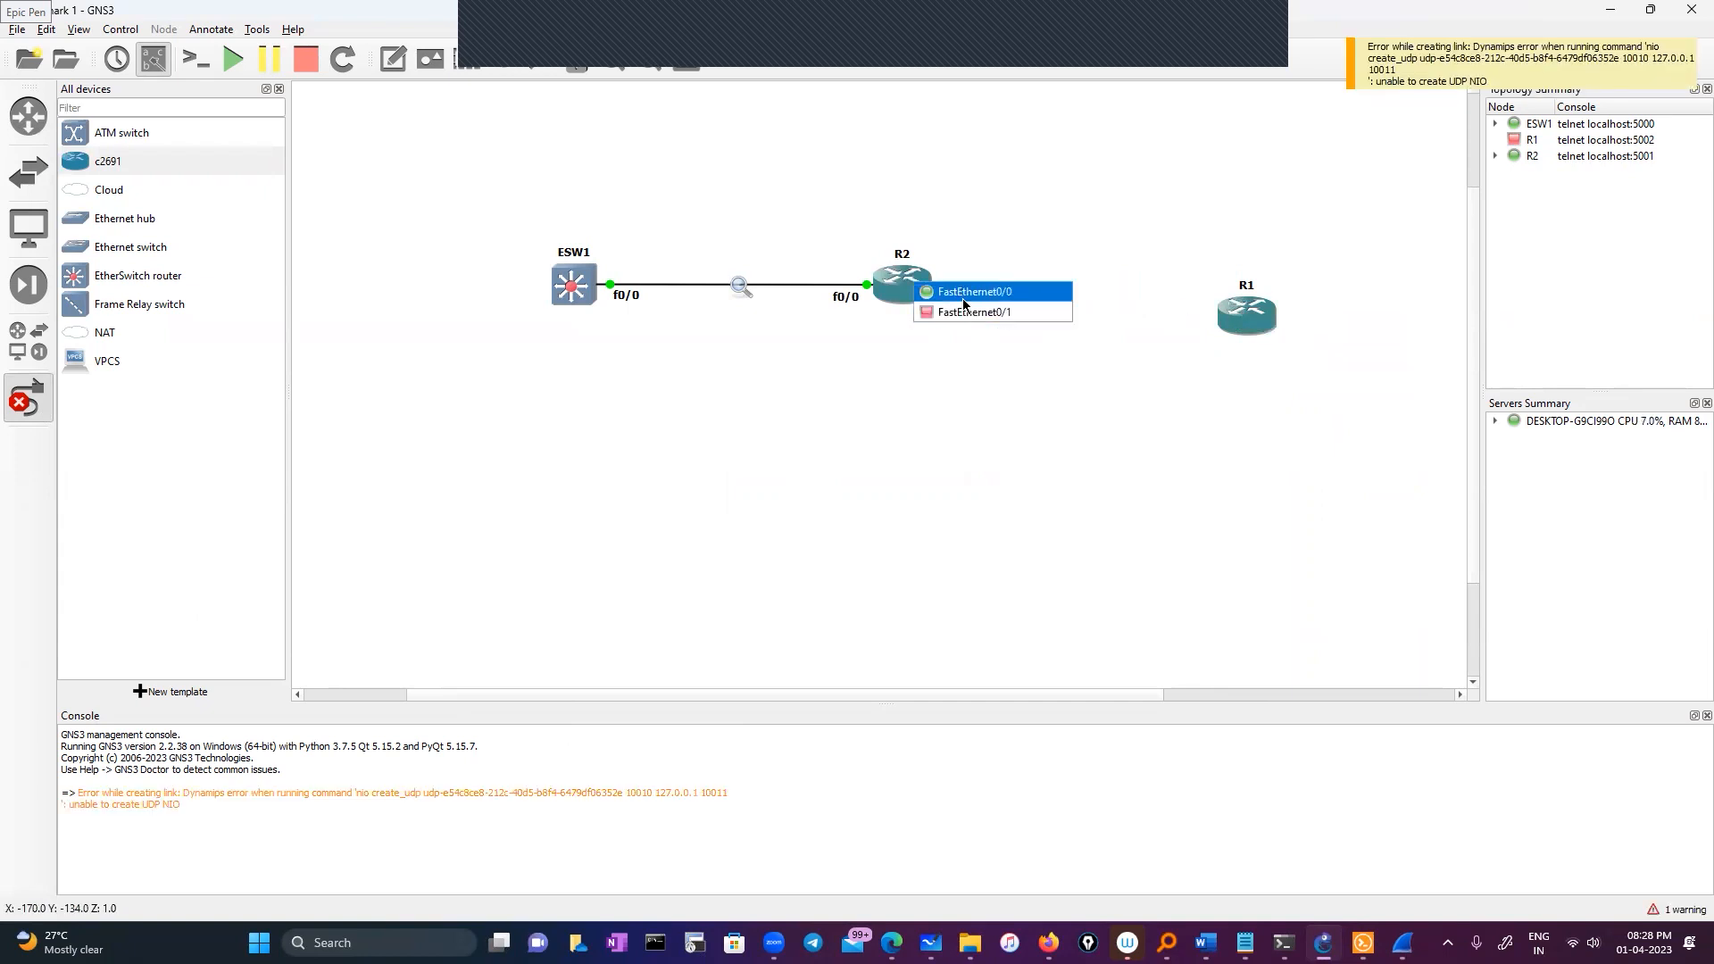
{"action": "left_click", "coordinate": [1044, 312]}
{"action": "left_click", "coordinate": [1245, 312]}
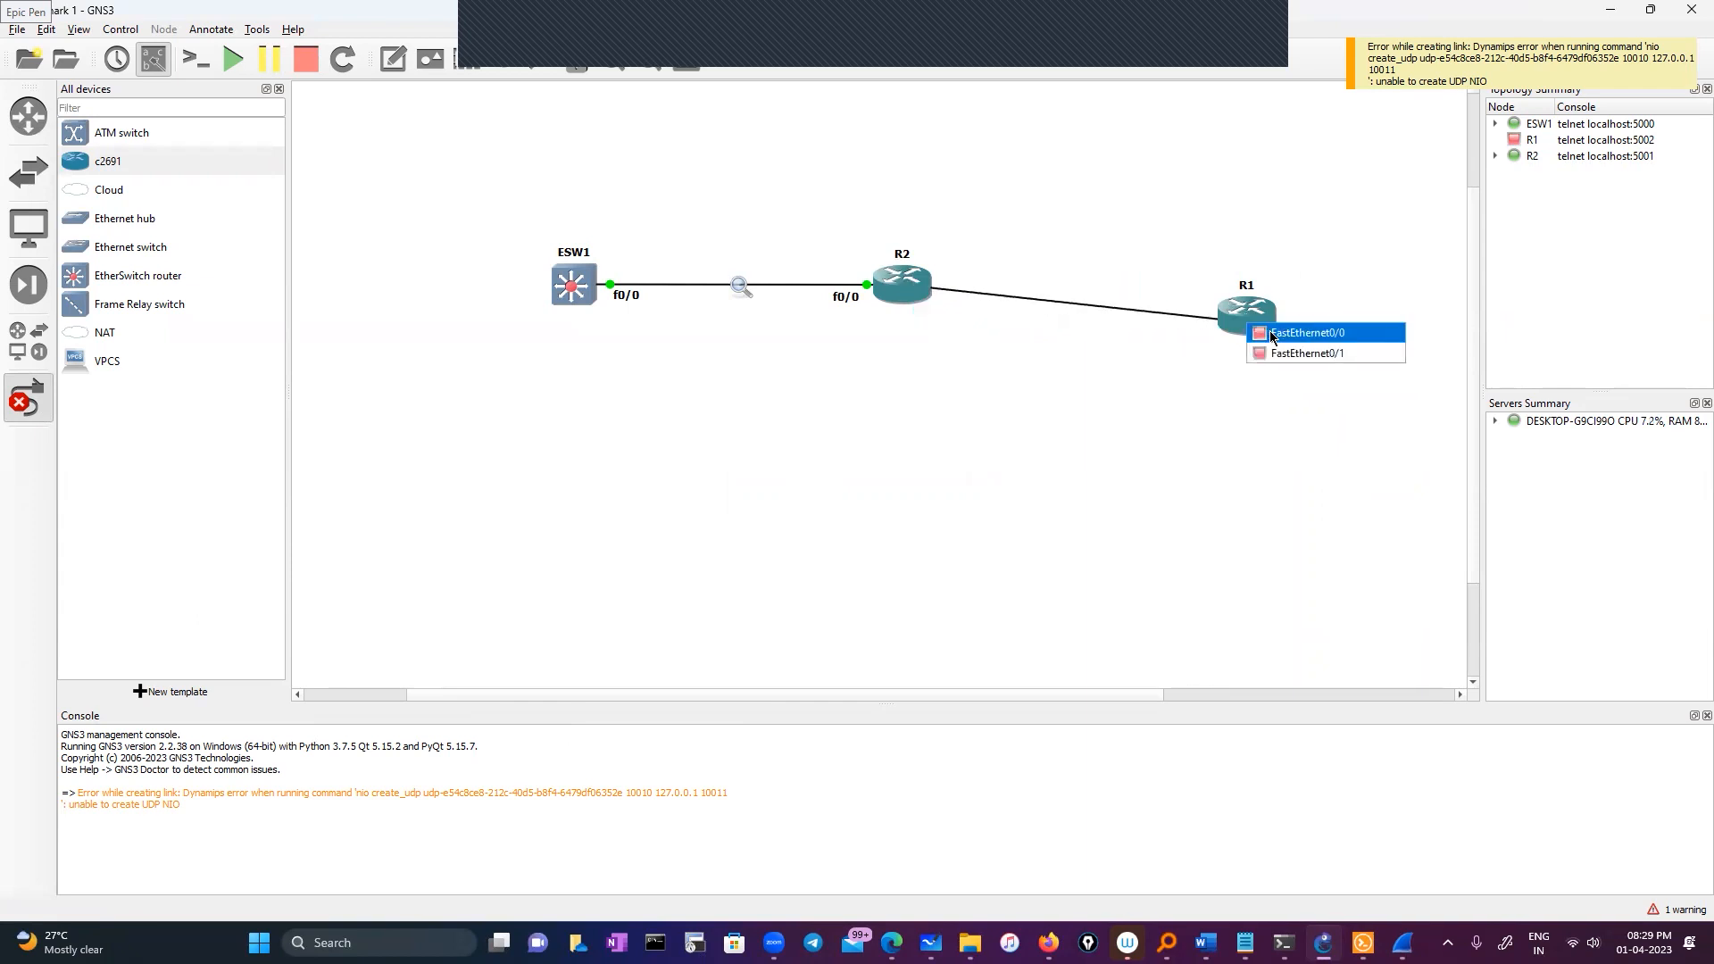
{"action": "left_click", "coordinate": [1119, 357]}
{"action": "left_click", "coordinate": [27, 398]}
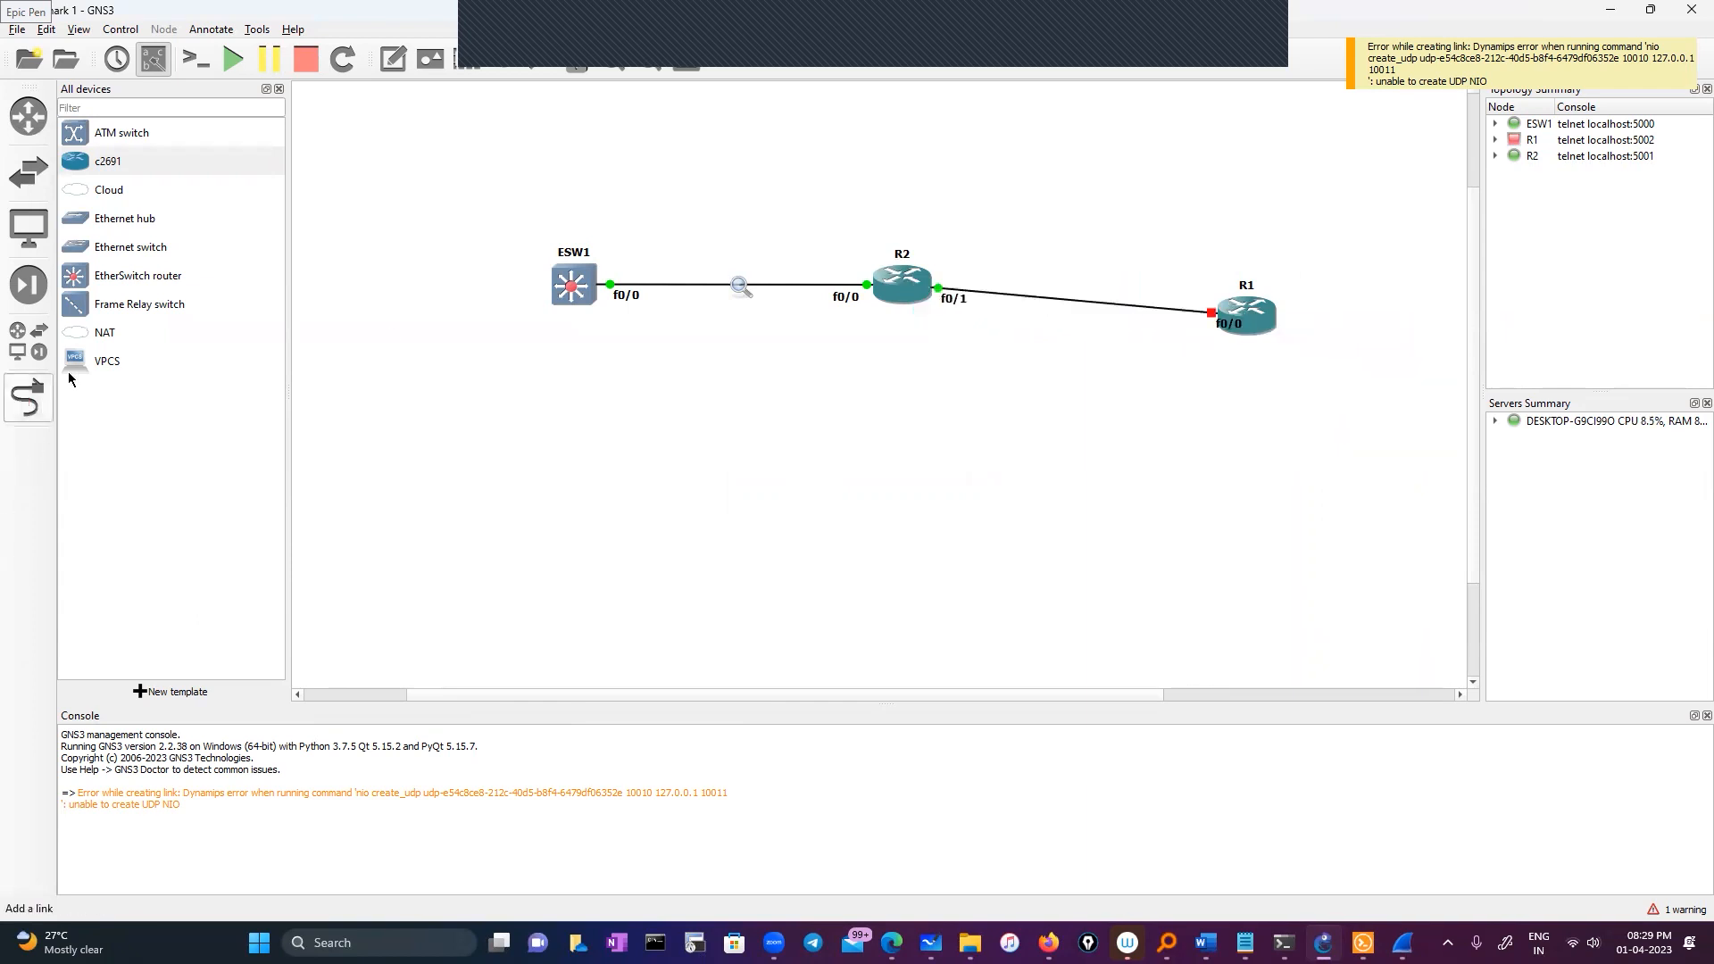
Start router R1 and move it level with R2
{"action": "left_click", "coordinate": [233, 59]}
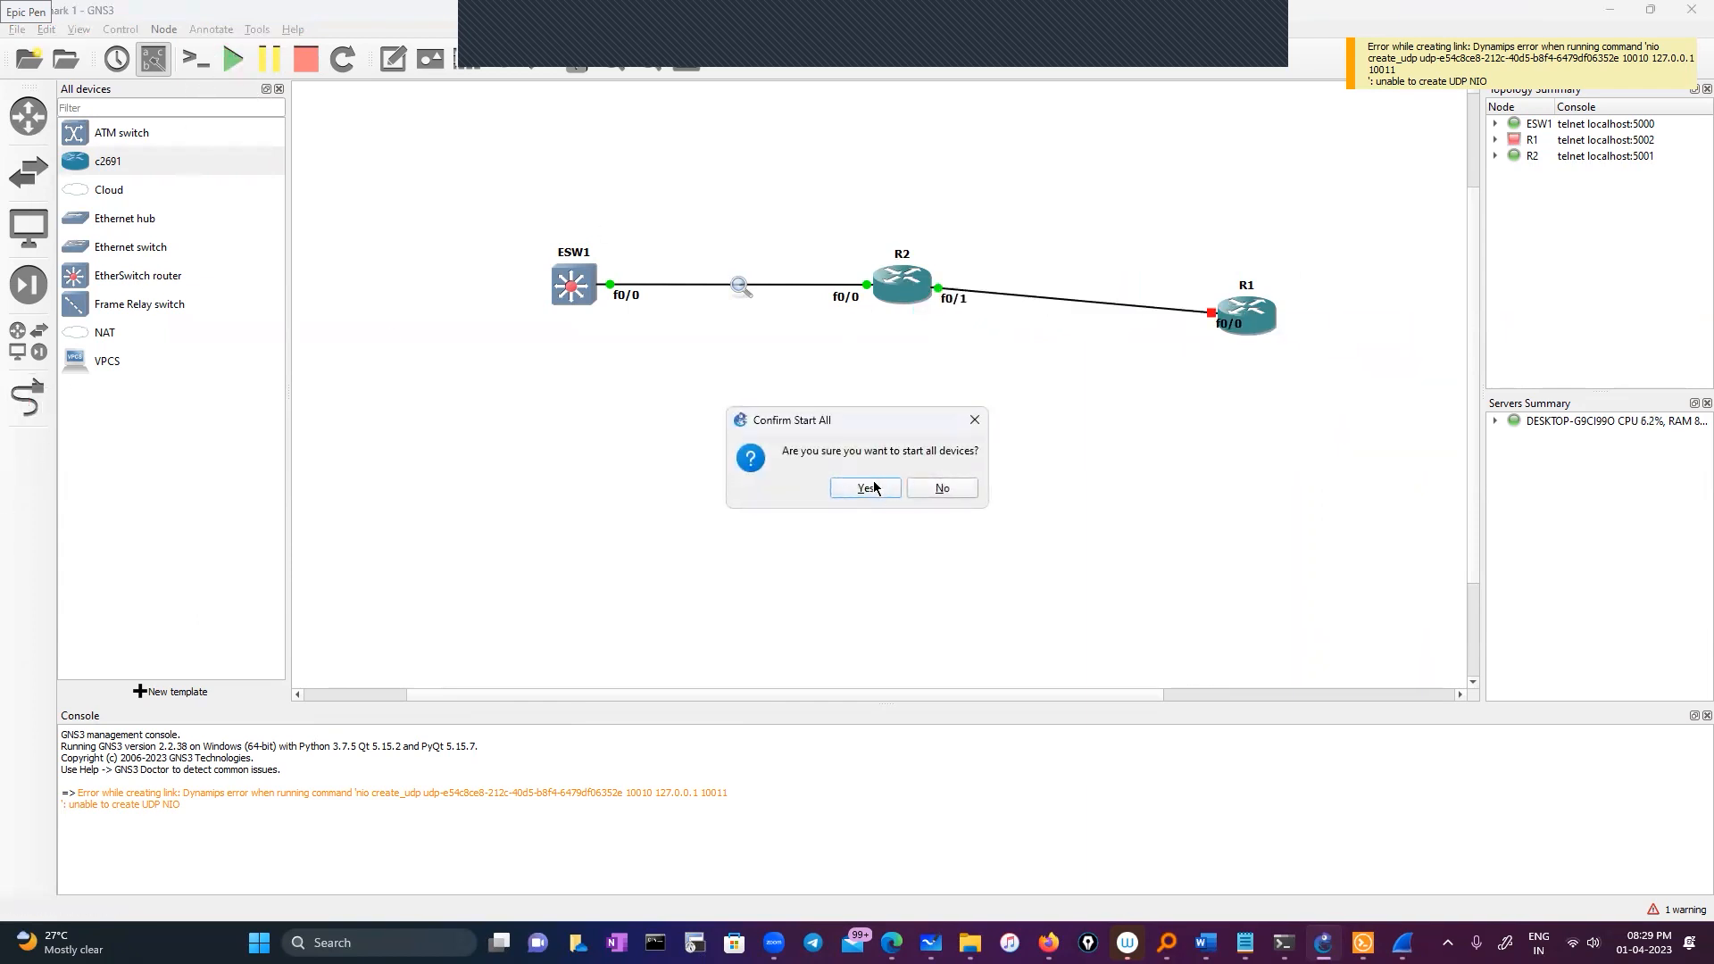
{"action": "left_click", "coordinate": [942, 488]}
{"action": "right_click", "coordinate": [1259, 308]}
{"action": "left_click", "coordinate": [1294, 384]}
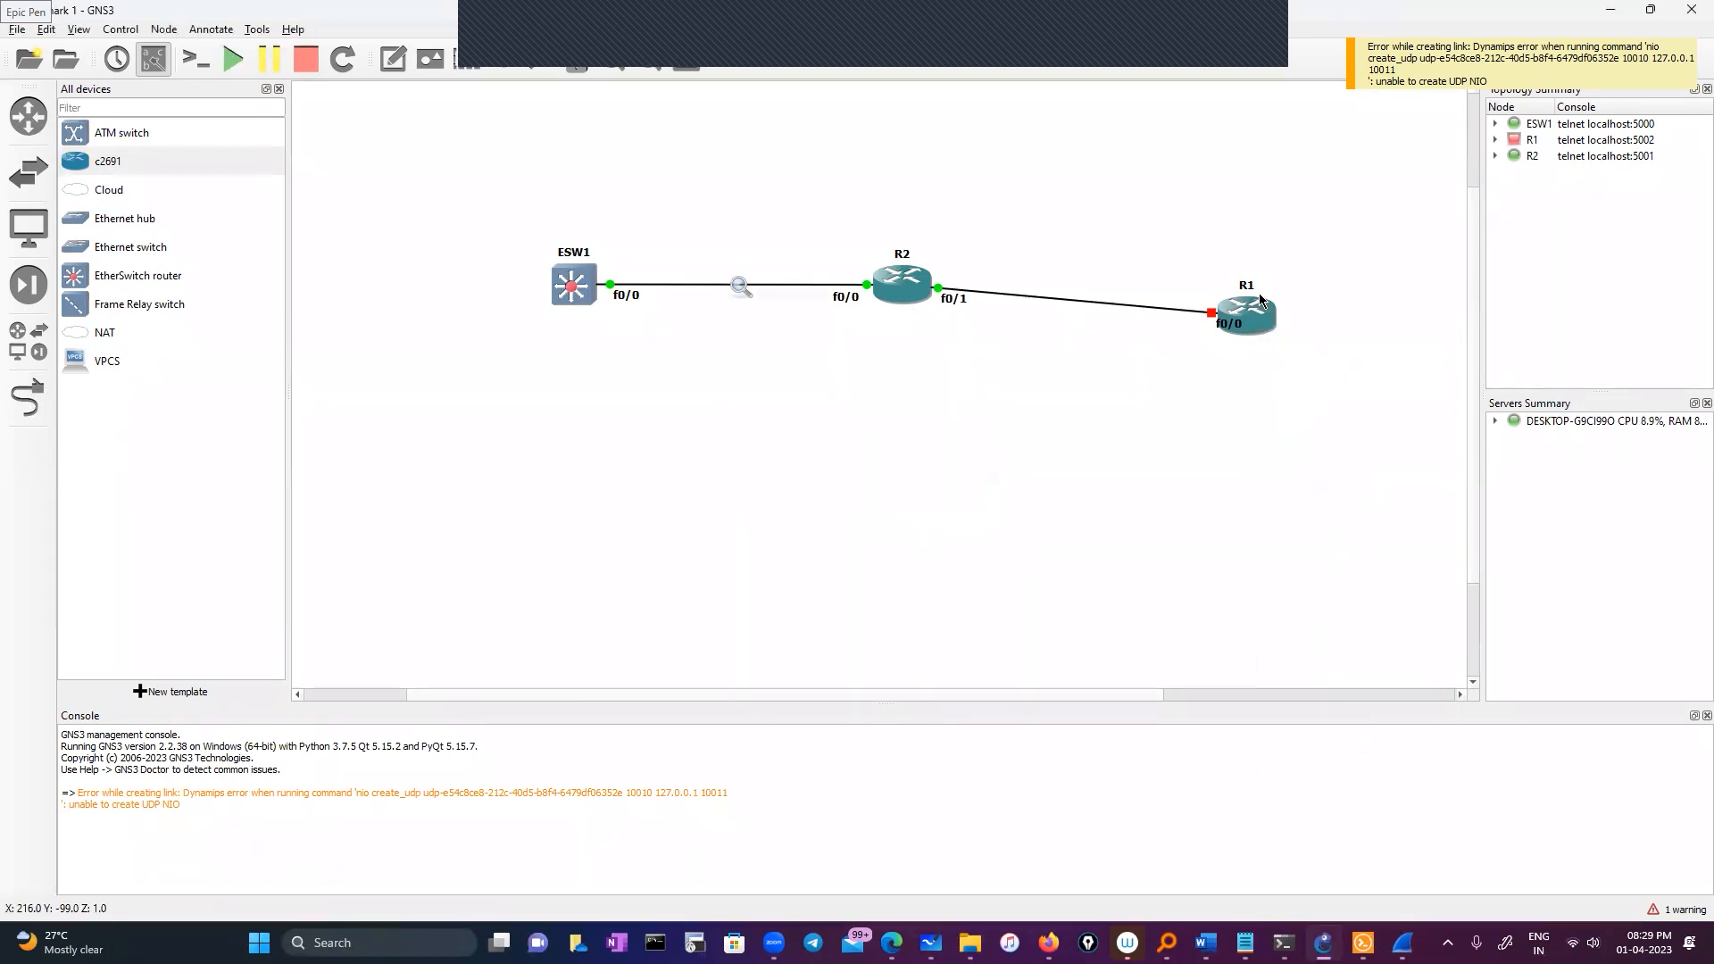
{"action": "left_click_drag", "start_coordinate": [1262, 301], "coordinate": [1238, 275]}
{"action": "left_click", "coordinate": [1001, 344]}
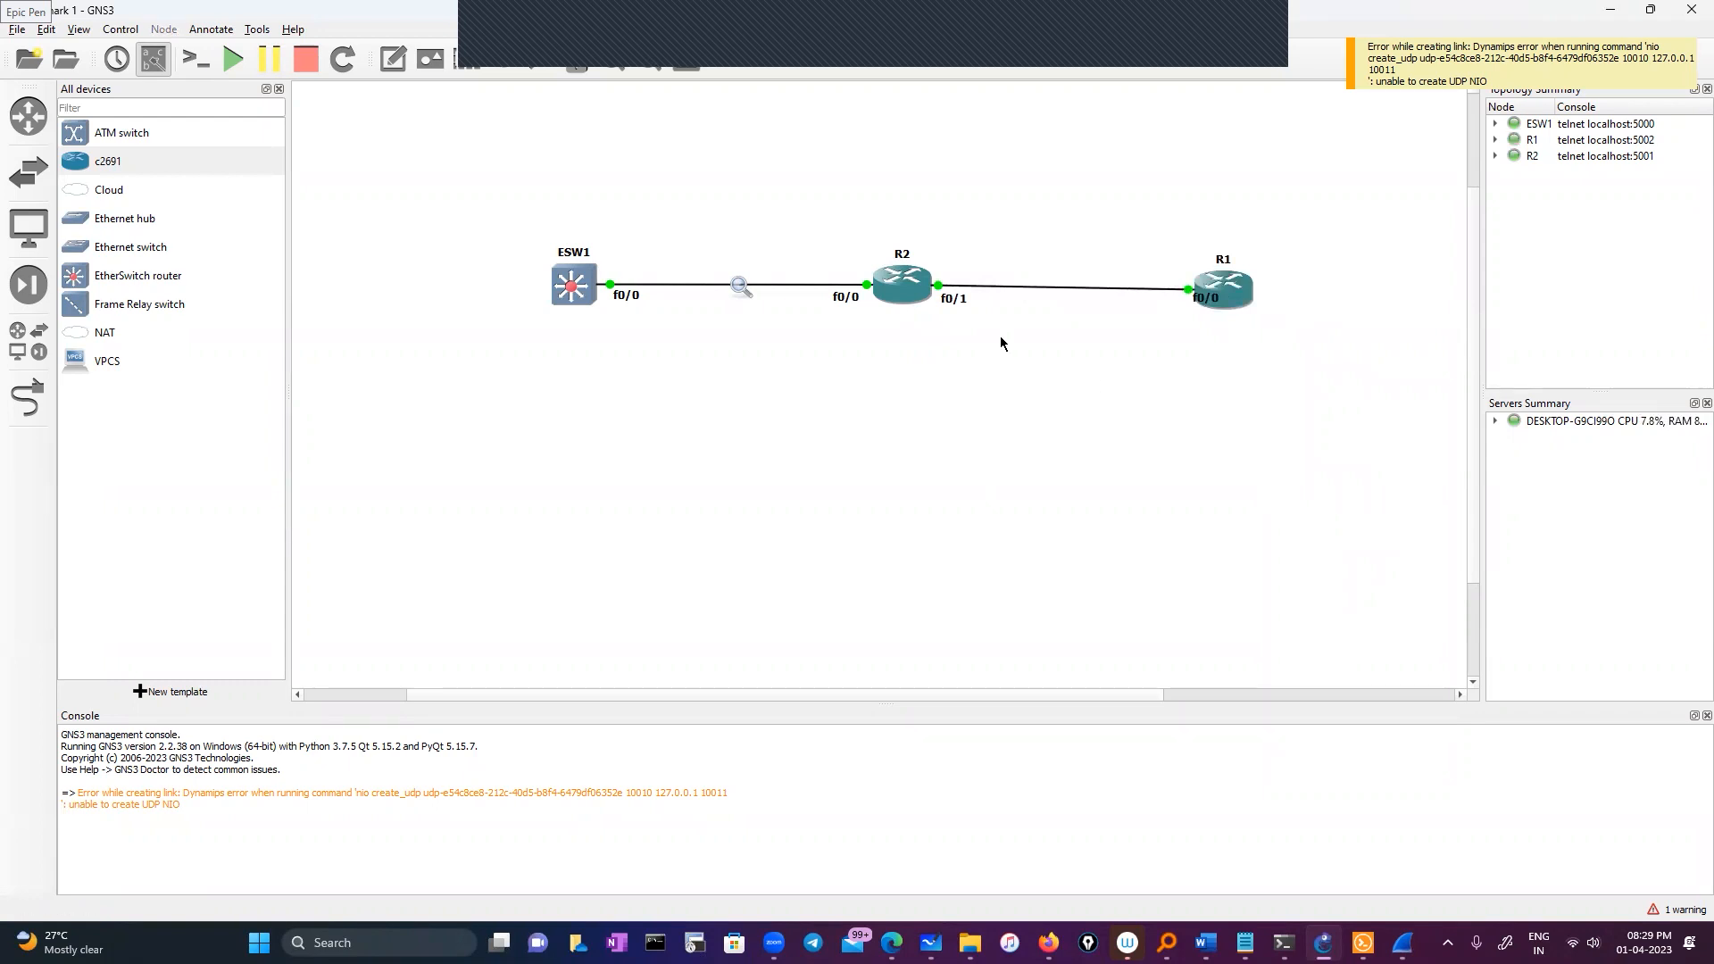
{"action": "right_click", "coordinate": [1221, 285]}
{"action": "left_click", "coordinate": [1205, 309]}
{"action": "right_click", "coordinate": [1241, 280]}
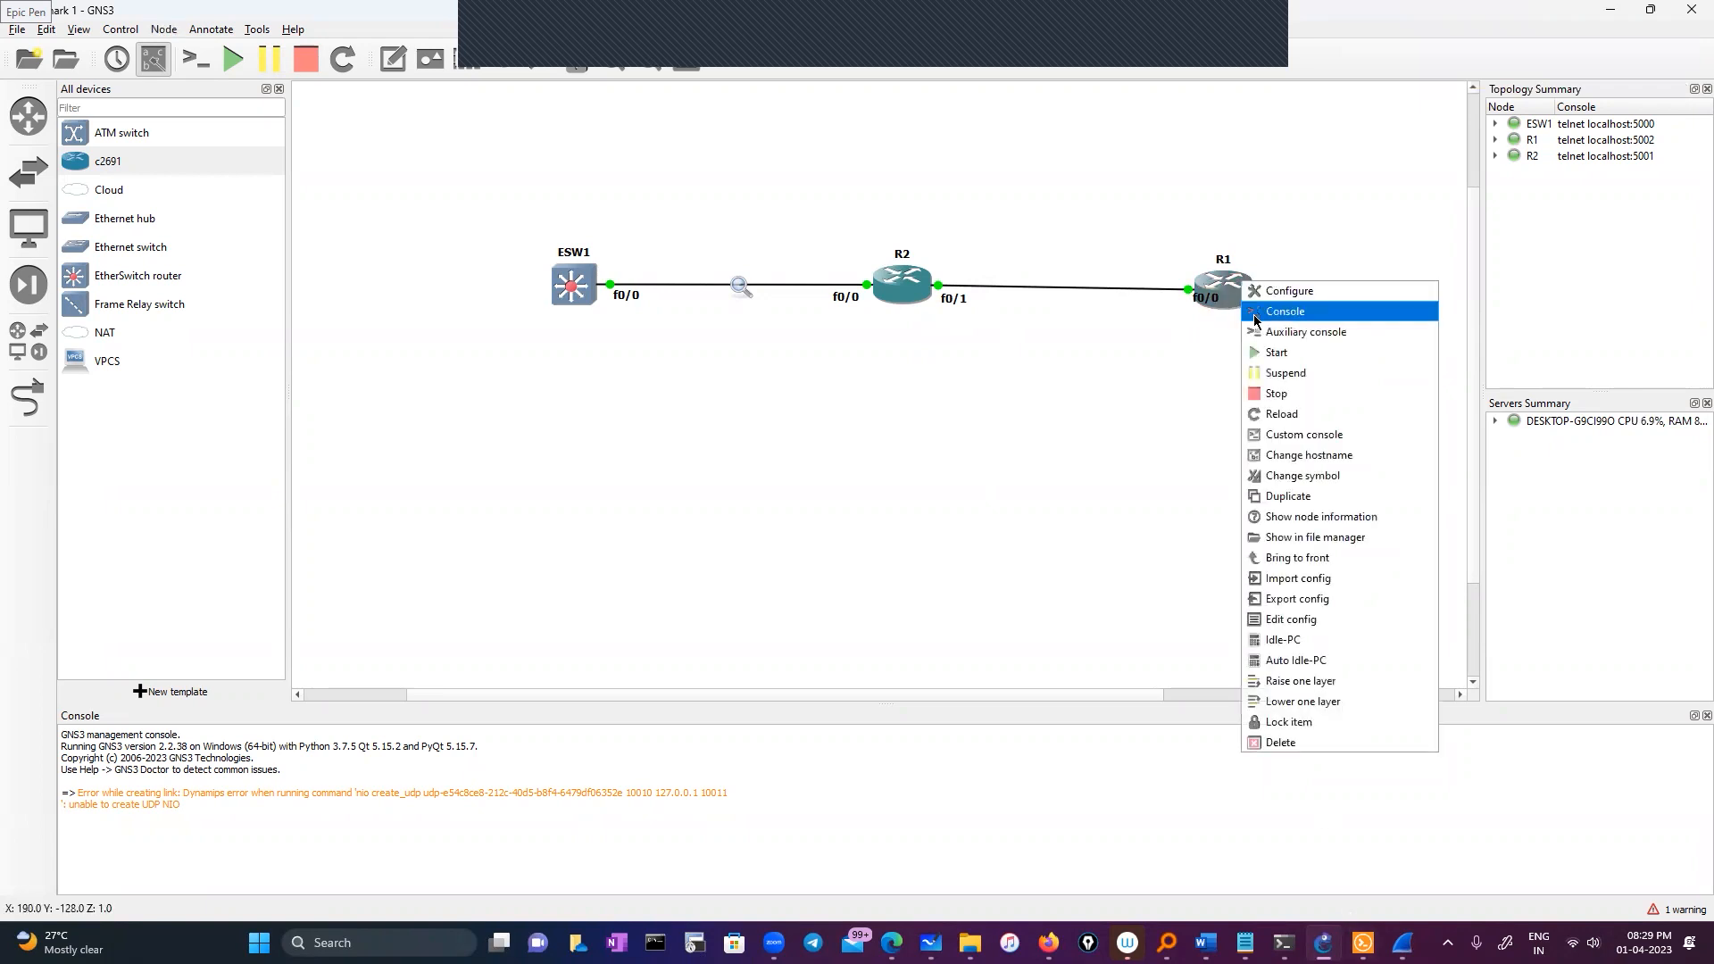
Open R1's console, enter global configuration and rename the router to test
{"action": "left_click", "coordinate": [929, 480]}
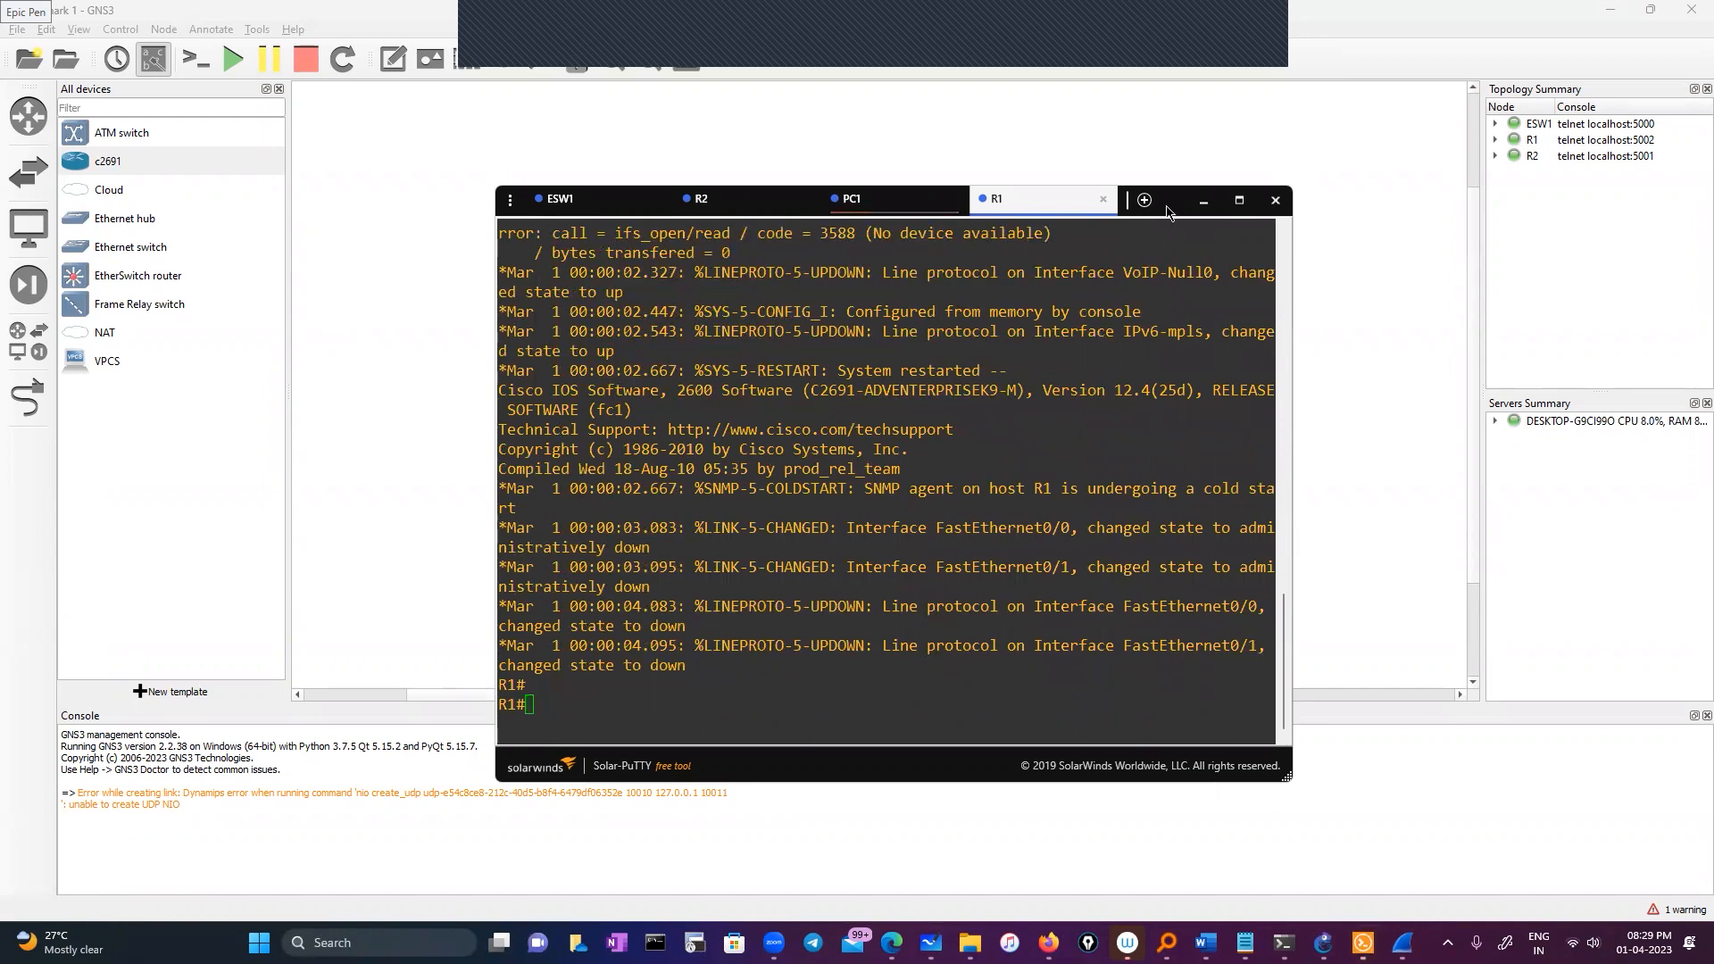
{"action": "left_click", "coordinate": [665, 665]}
{"action": "type", "text": "conf"}
{"action": "key", "text": "Tab"}
{"action": "key", "text": "Return"}
{"action": "key", "text": "Return"}
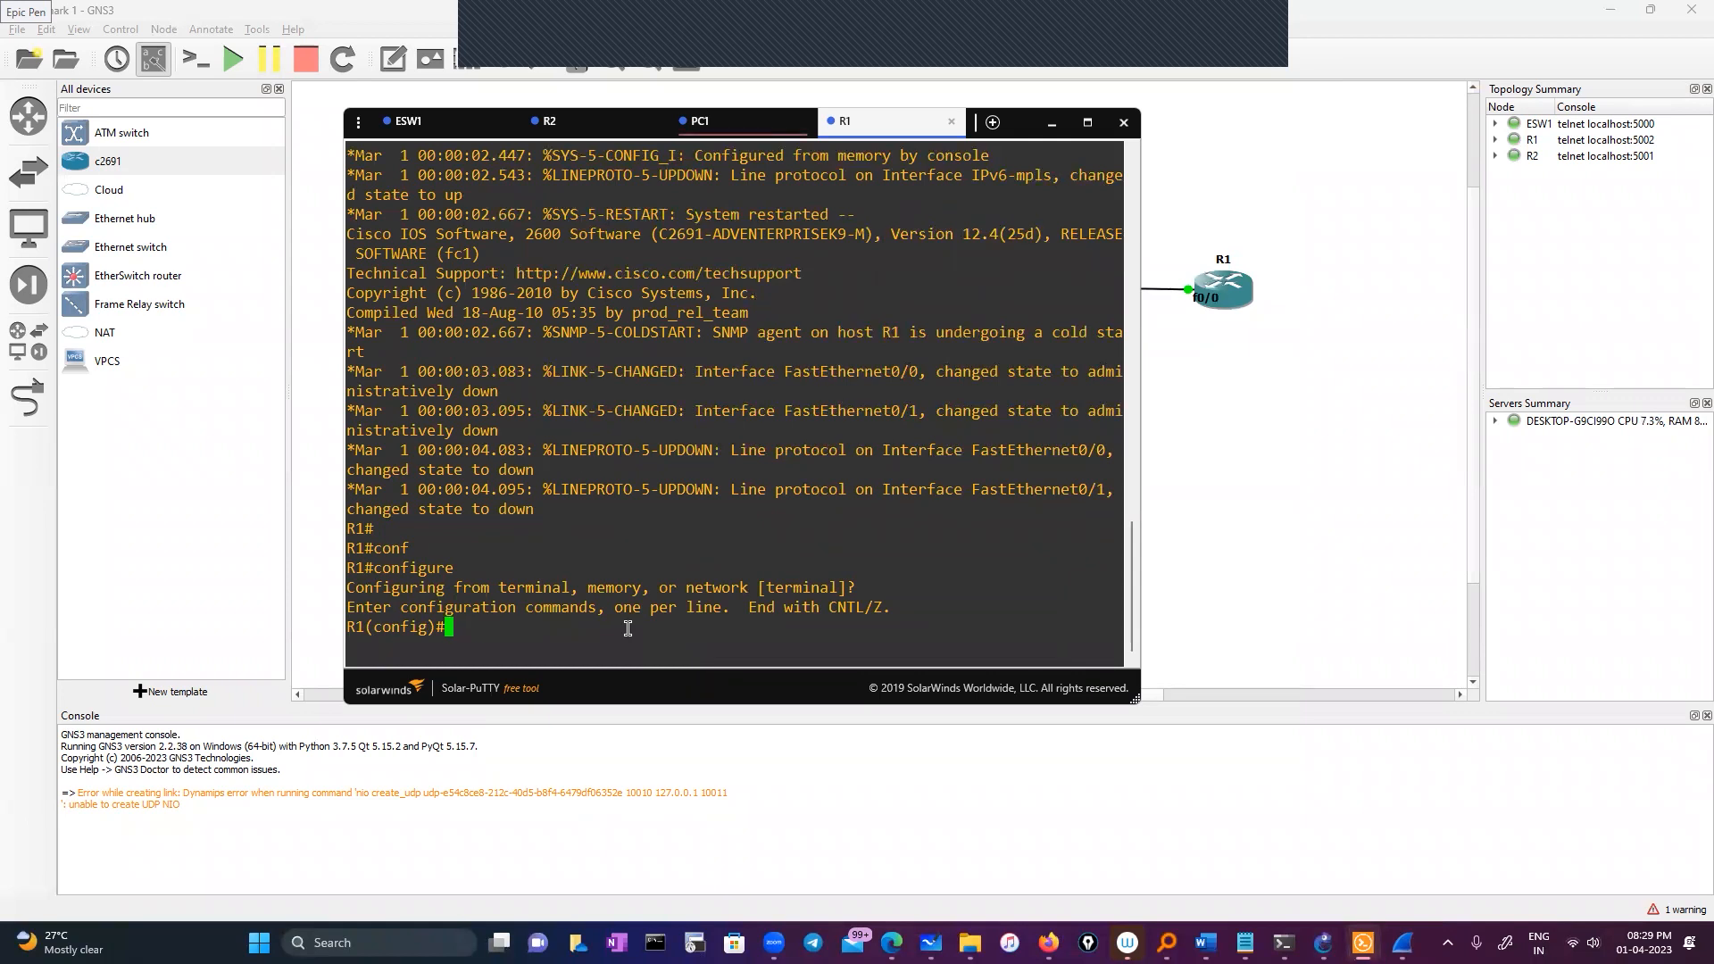
{"action": "type", "text": "hos"}
{"action": "key", "text": "Tab"}
{"action": "type", "text": "test"}
{"action": "key", "text": "Return"}
{"action": "key", "text": "Return"}
{"action": "key", "text": "Return"}
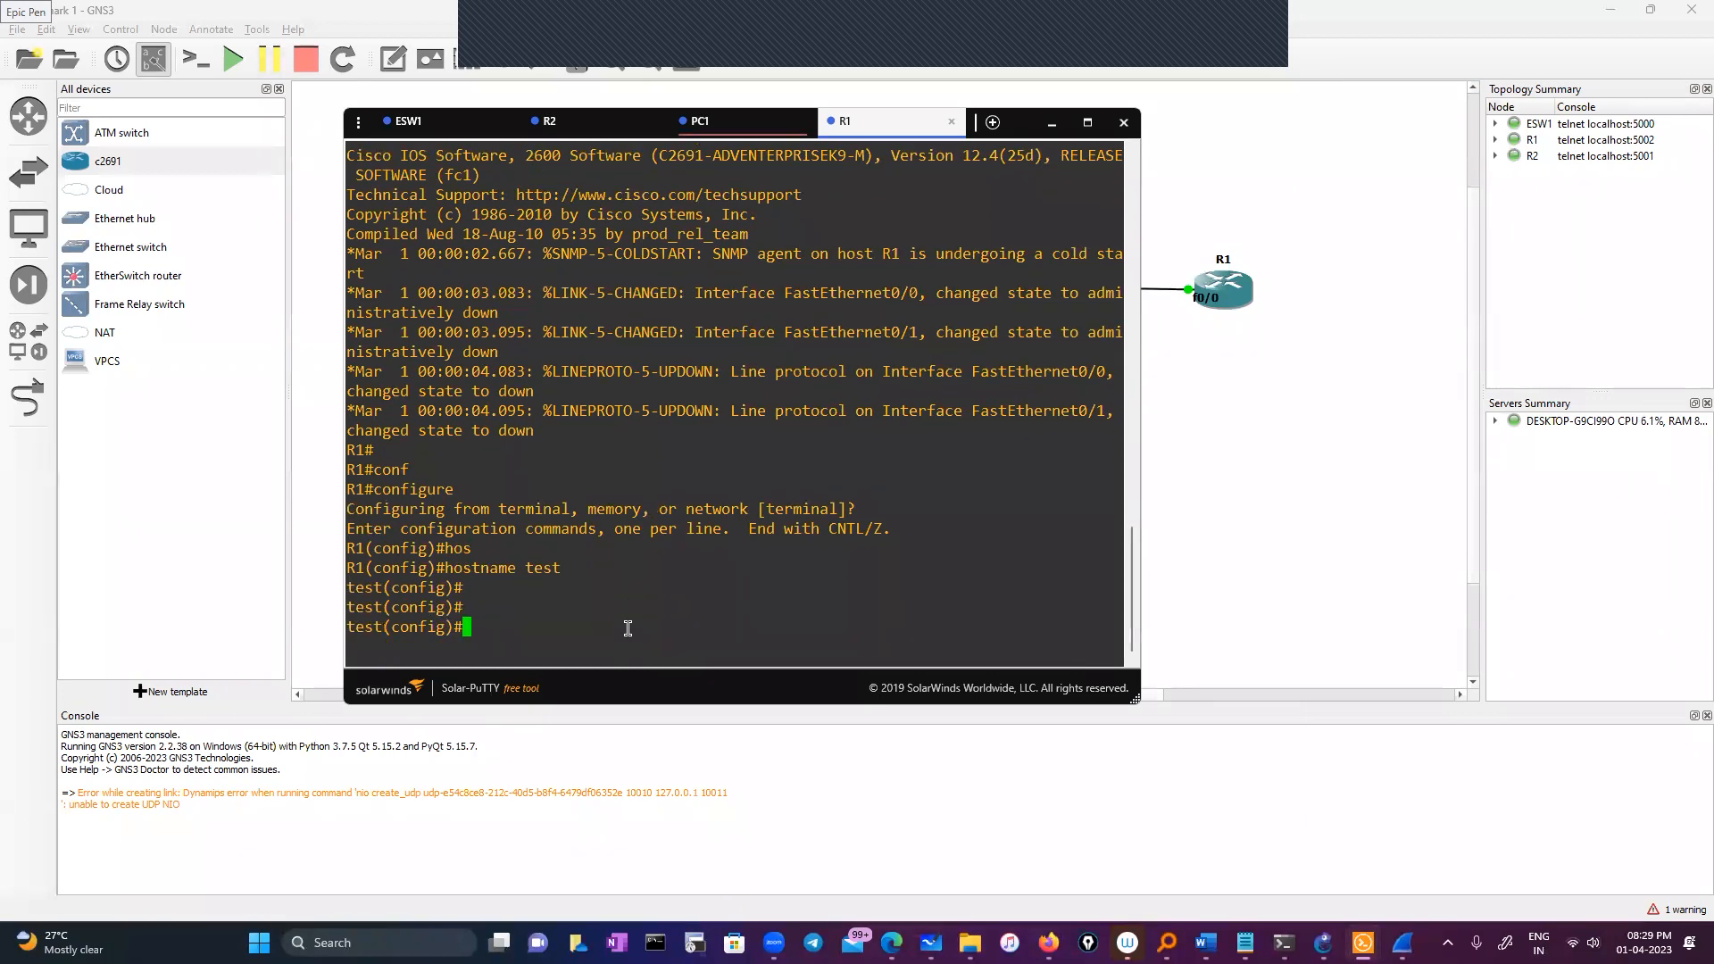
Enter interface configuration for FastEthernet0/0
{"action": "type", "text": "e"}
{"action": "key", "text": "BackSpace"}
{"action": "type", "text": "int"}
{"action": "key", "text": "Tab"}
{"action": "type", "text": "fa"}
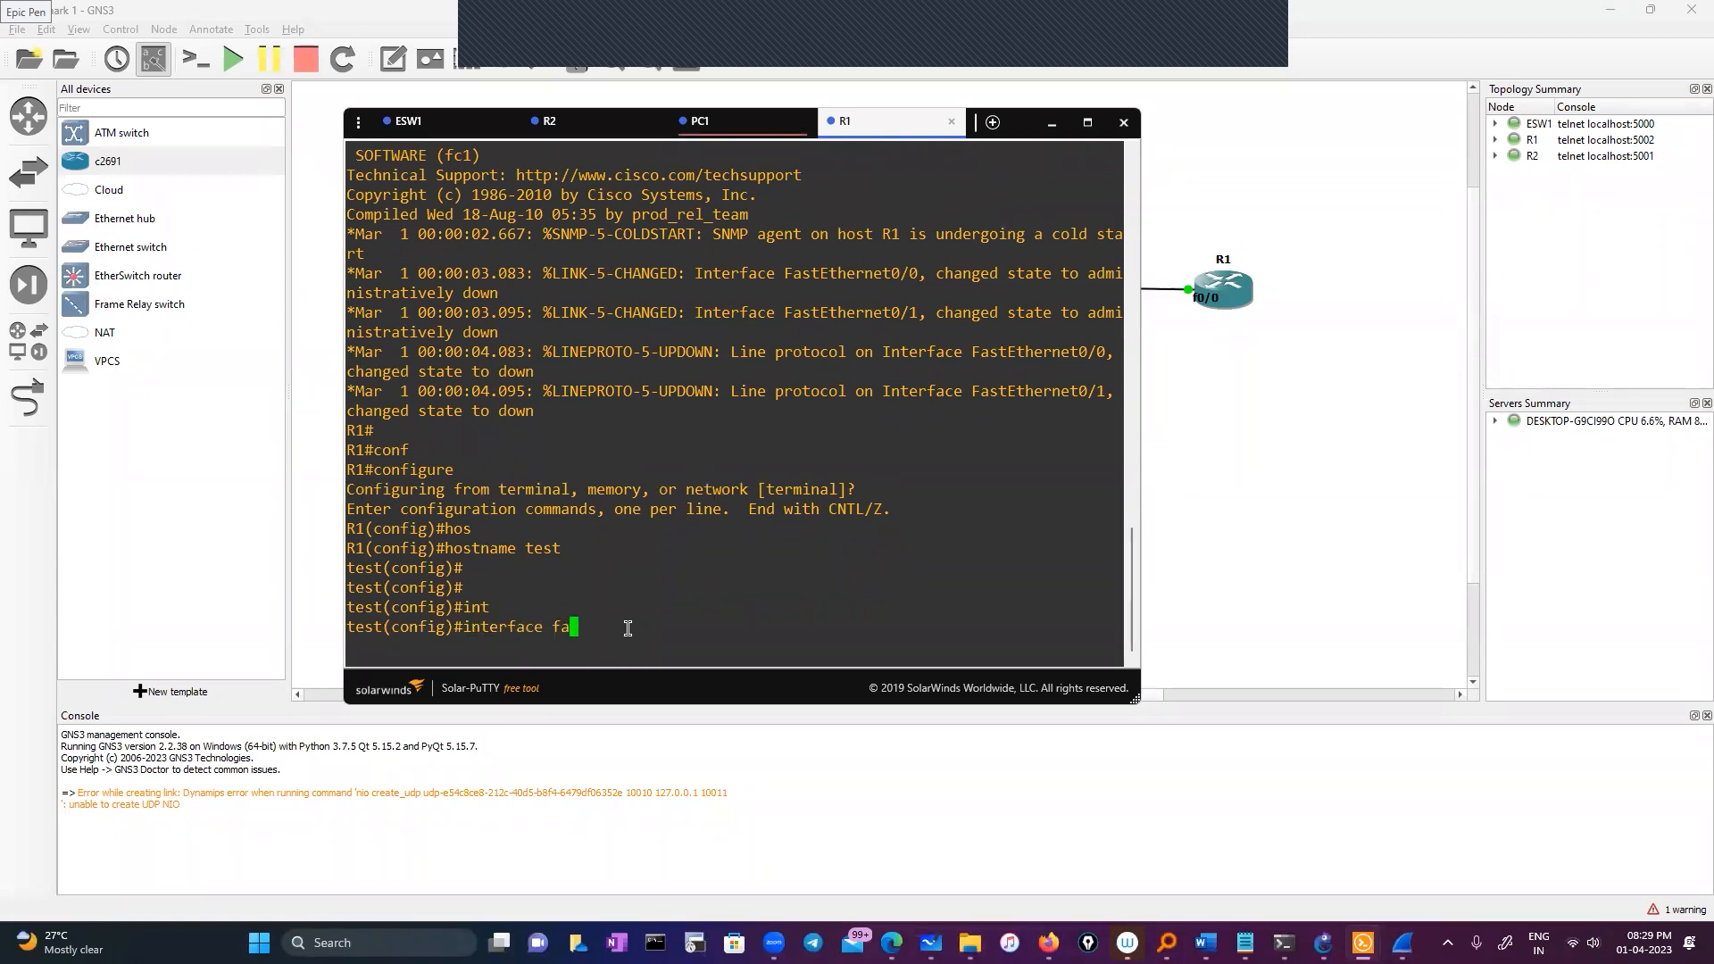
{"action": "key", "text": "Tab"}
{"action": "type", "text": "0/-0"}
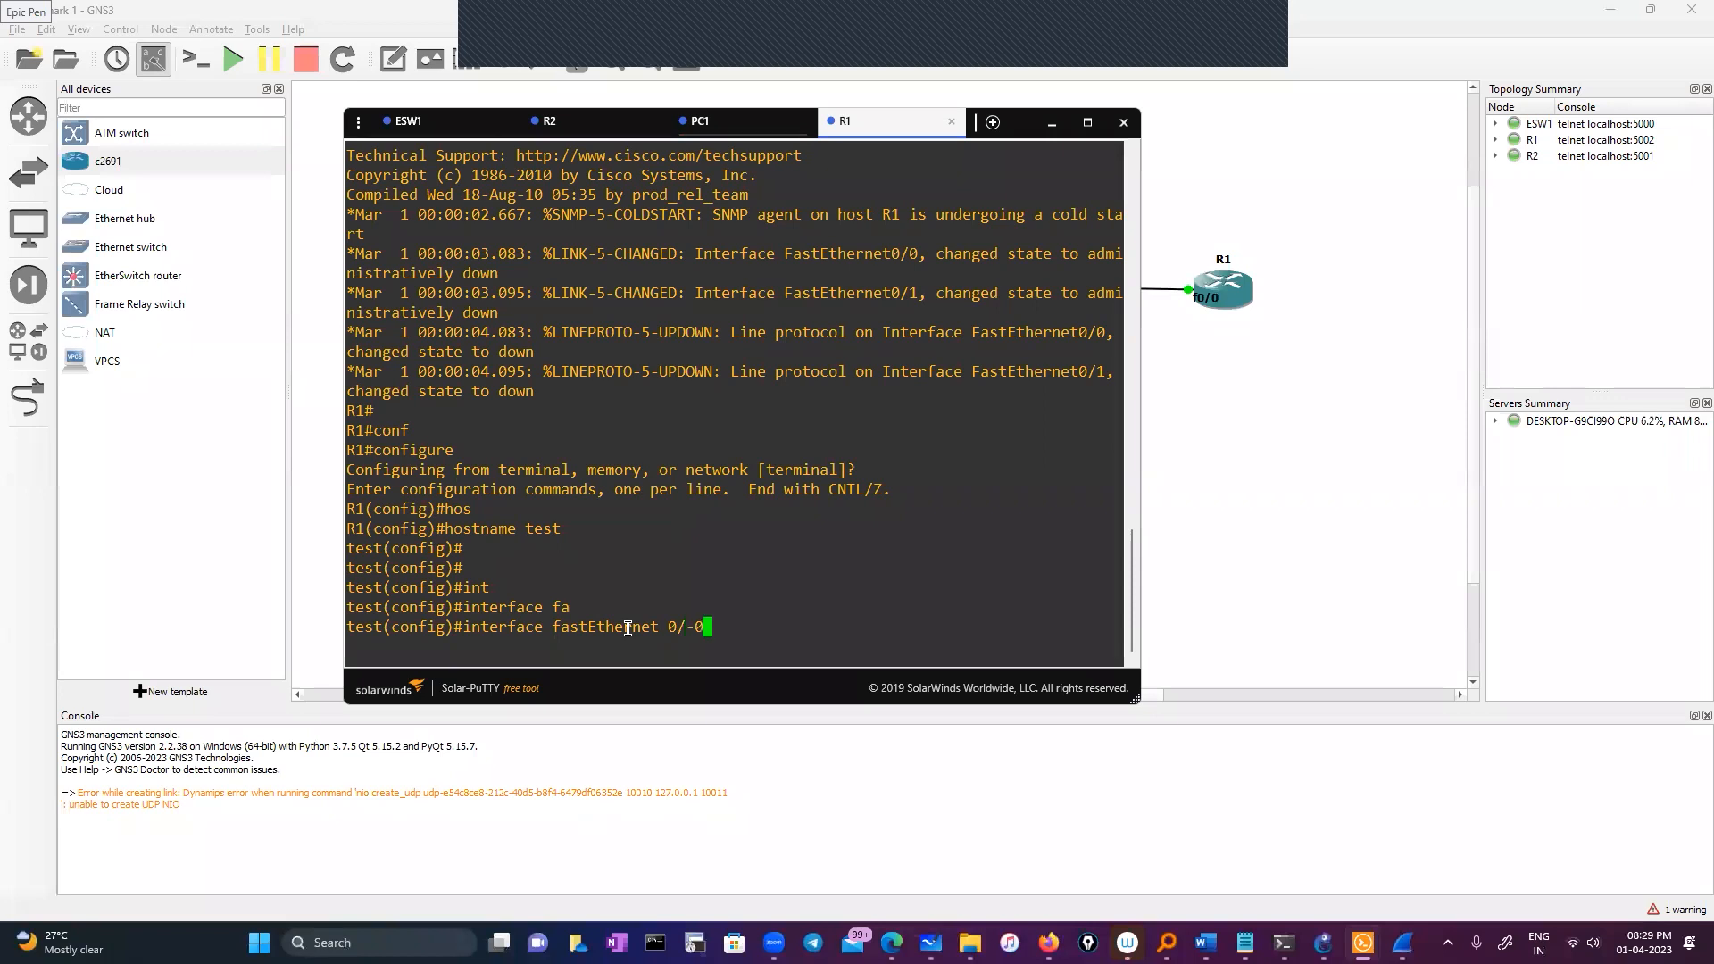
{"action": "key", "text": "BackSpace"}
{"action": "key", "text": "BackSpace"}
{"action": "type", "text": "0"}
{"action": "key", "text": "Return"}
Assign 11.0.0.5 255.0.0.0 to FastEthernet0/0, enable it with no shutdown, and exit configuration
{"action": "type", "text": "i"}
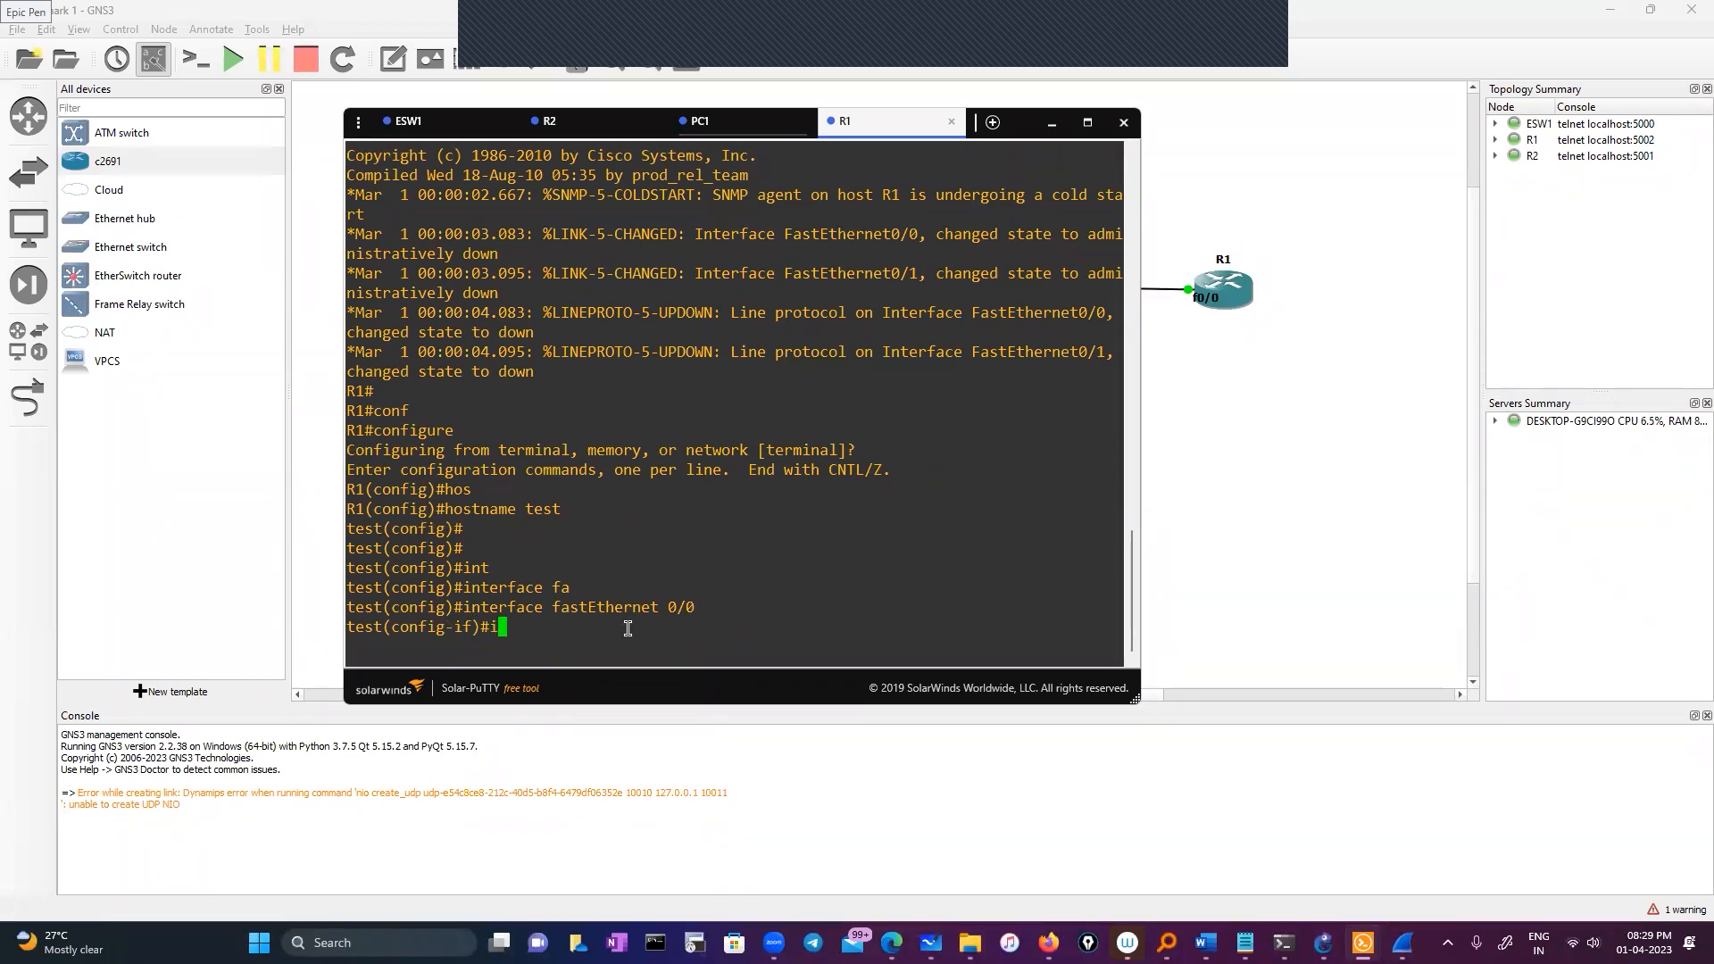
{"action": "type", "text": "p add"}
{"action": "key", "text": "Tab"}
{"action": "type", "text": "11.0.0."}
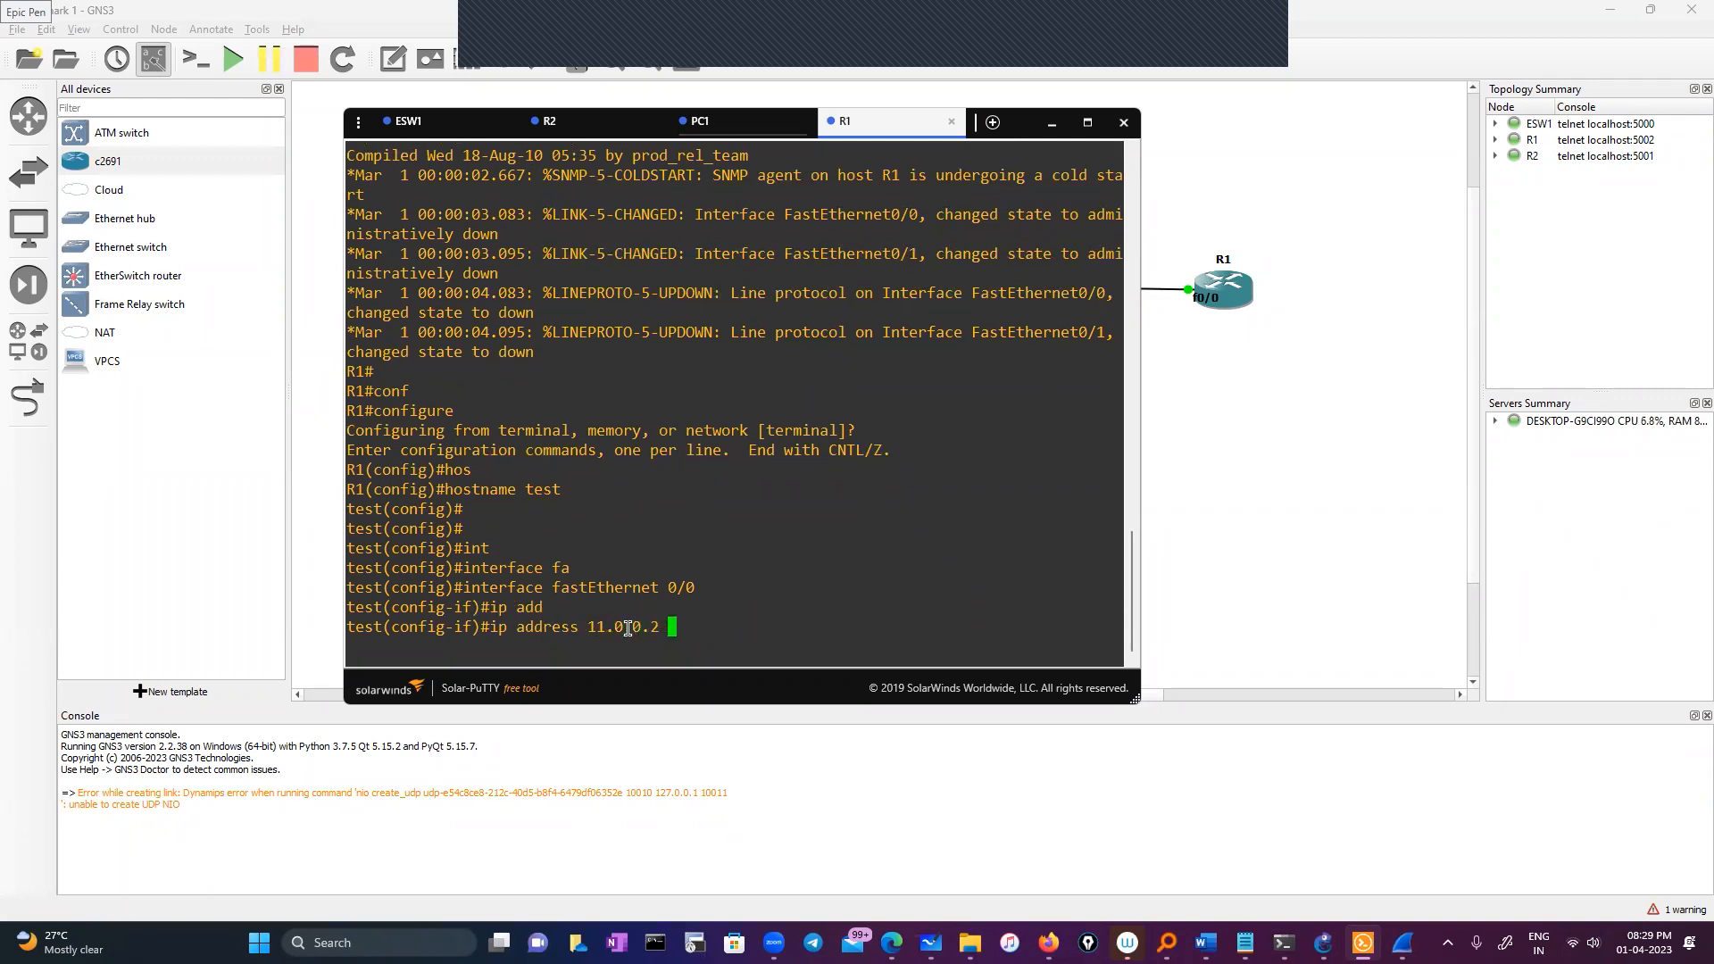
{"action": "key", "text": "BackSpace"}
{"action": "type", "text": "5 "}
{"action": "type", "text": "225."}
{"action": "key", "text": "BackSpace"}
{"action": "key", "text": "BackSpace"}
{"action": "key", "text": "BackSpace"}
{"action": "type", "text": "5."}
{"action": "key", "text": "BackSpace"}
{"action": "type", "text": "5.0.0.0"}
{"action": "key", "text": "Return"}
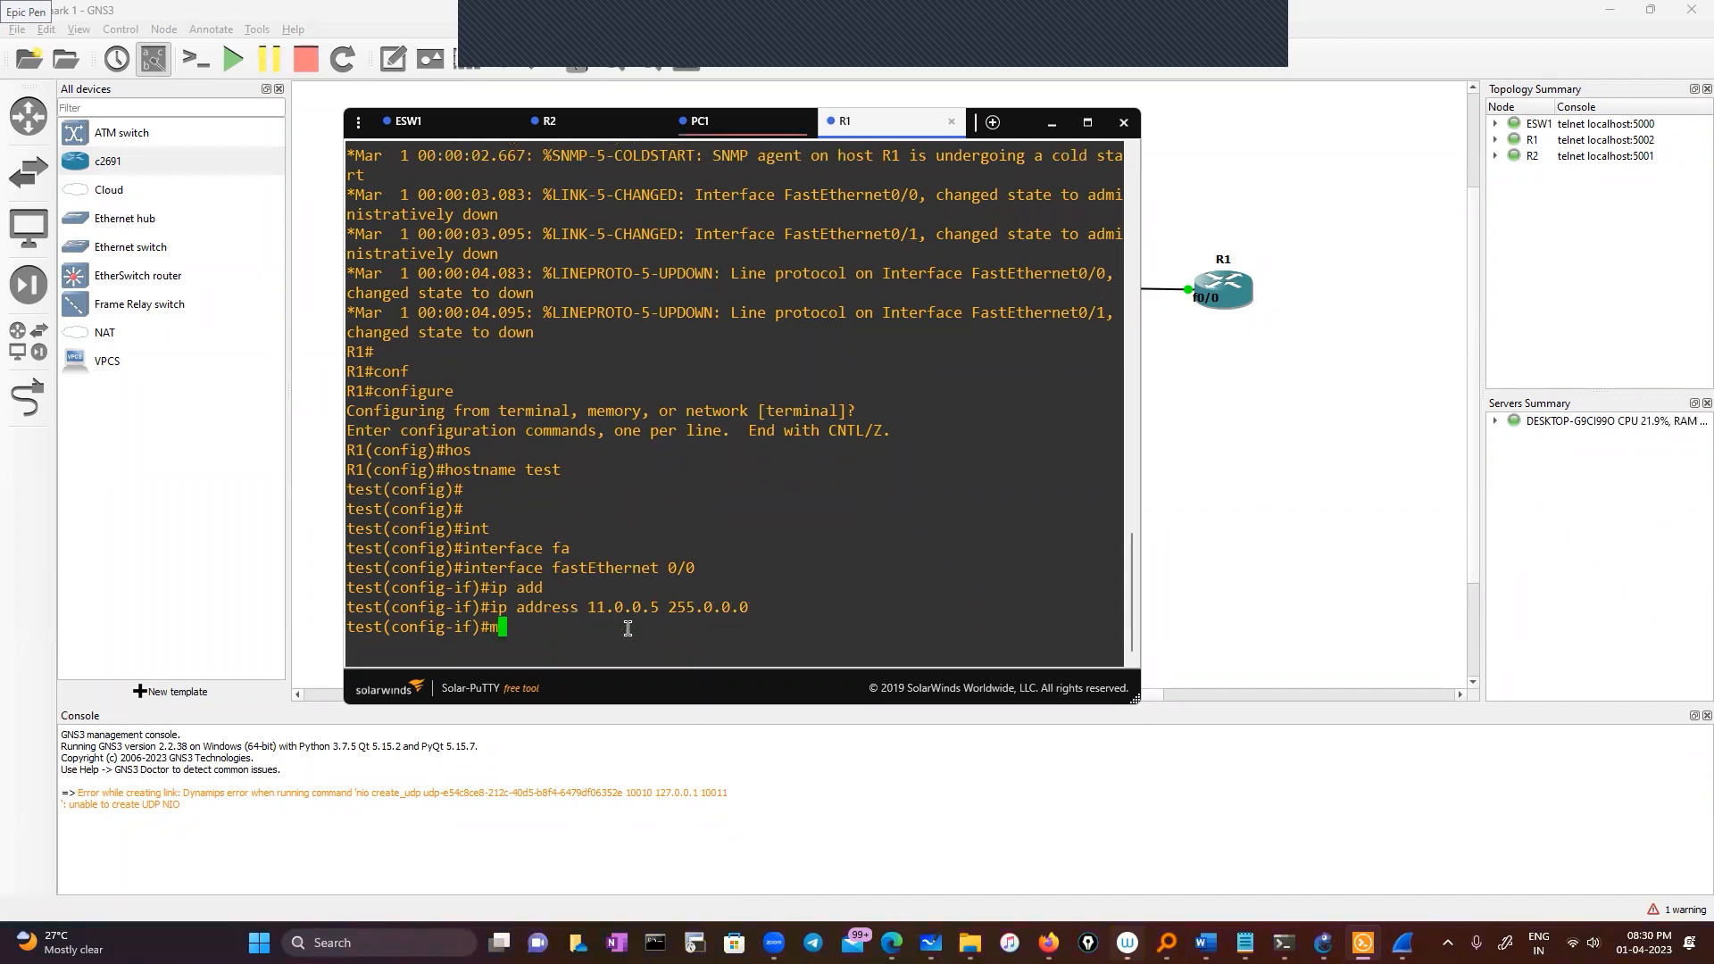
{"action": "type", "text": "no sh"}
{"action": "key", "text": "Return"}
{"action": "key", "text": "Return"}
{"action": "key", "text": "Return"}
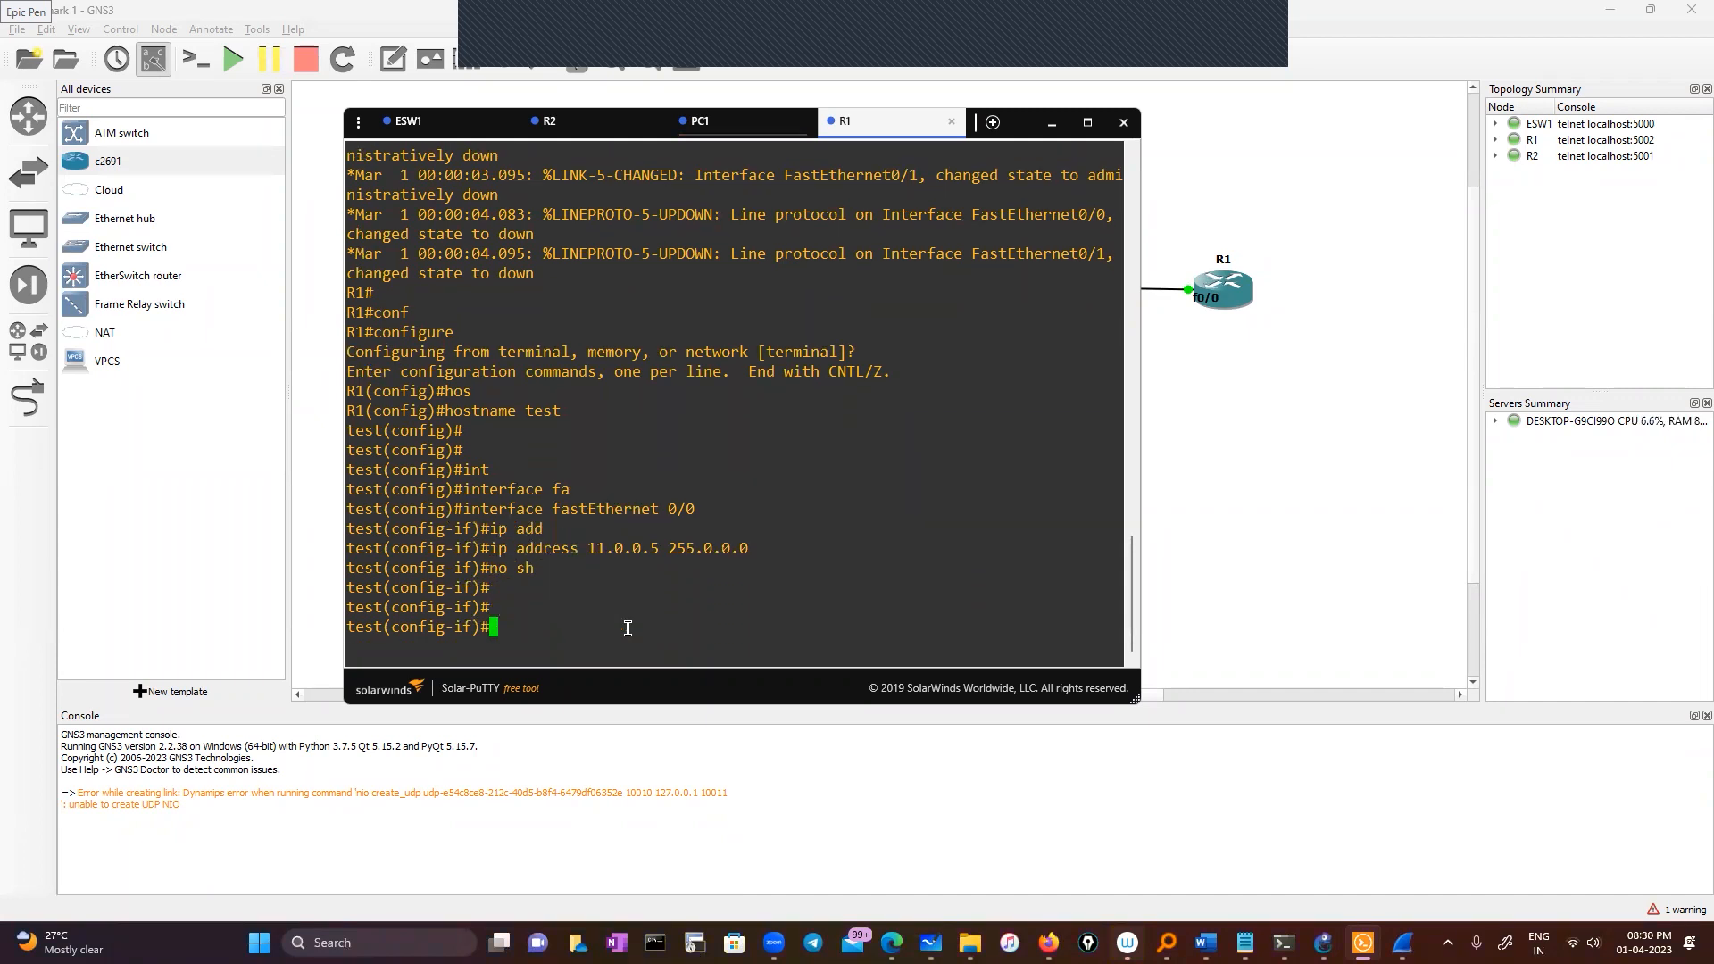
{"action": "type", "text": "exit"}
{"action": "key", "text": "Return"}
{"action": "key", "text": "Return"}
{"action": "key", "text": "Return"}
{"action": "type", "text": "exit"}
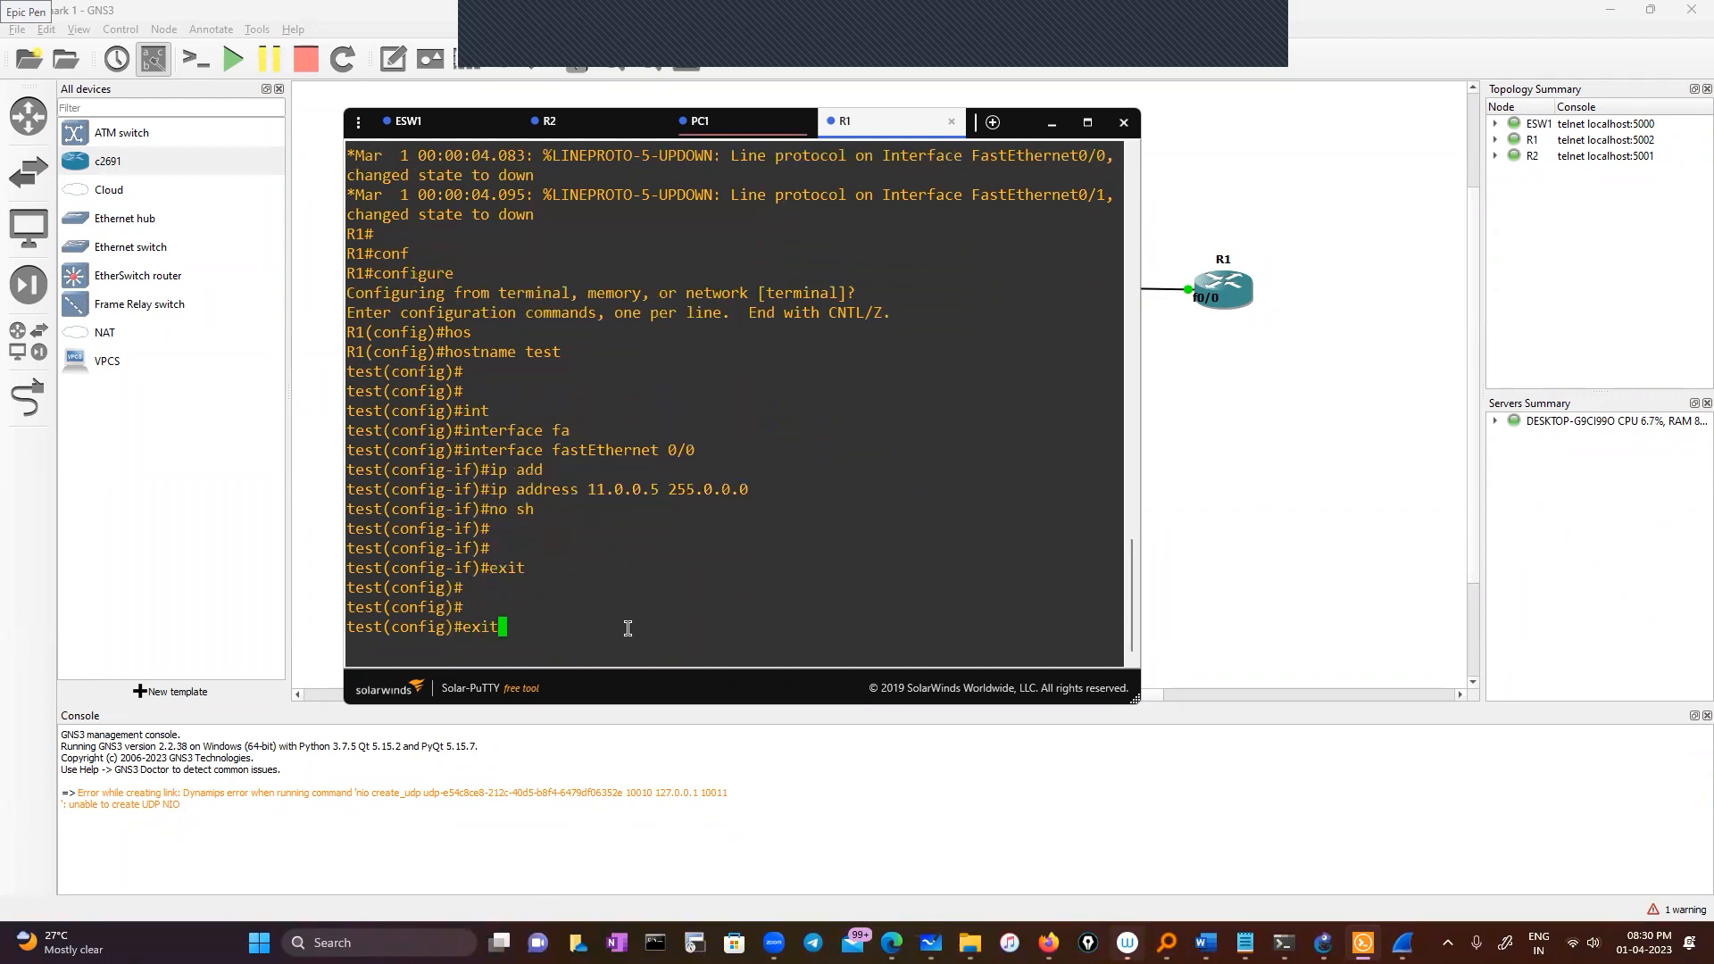
{"action": "key", "text": "Return"}
{"action": "key", "text": "Return"}
{"action": "key", "text": "Return"}
List the router's interfaces with show ip interface brief
{"action": "type", "text": "sh "}
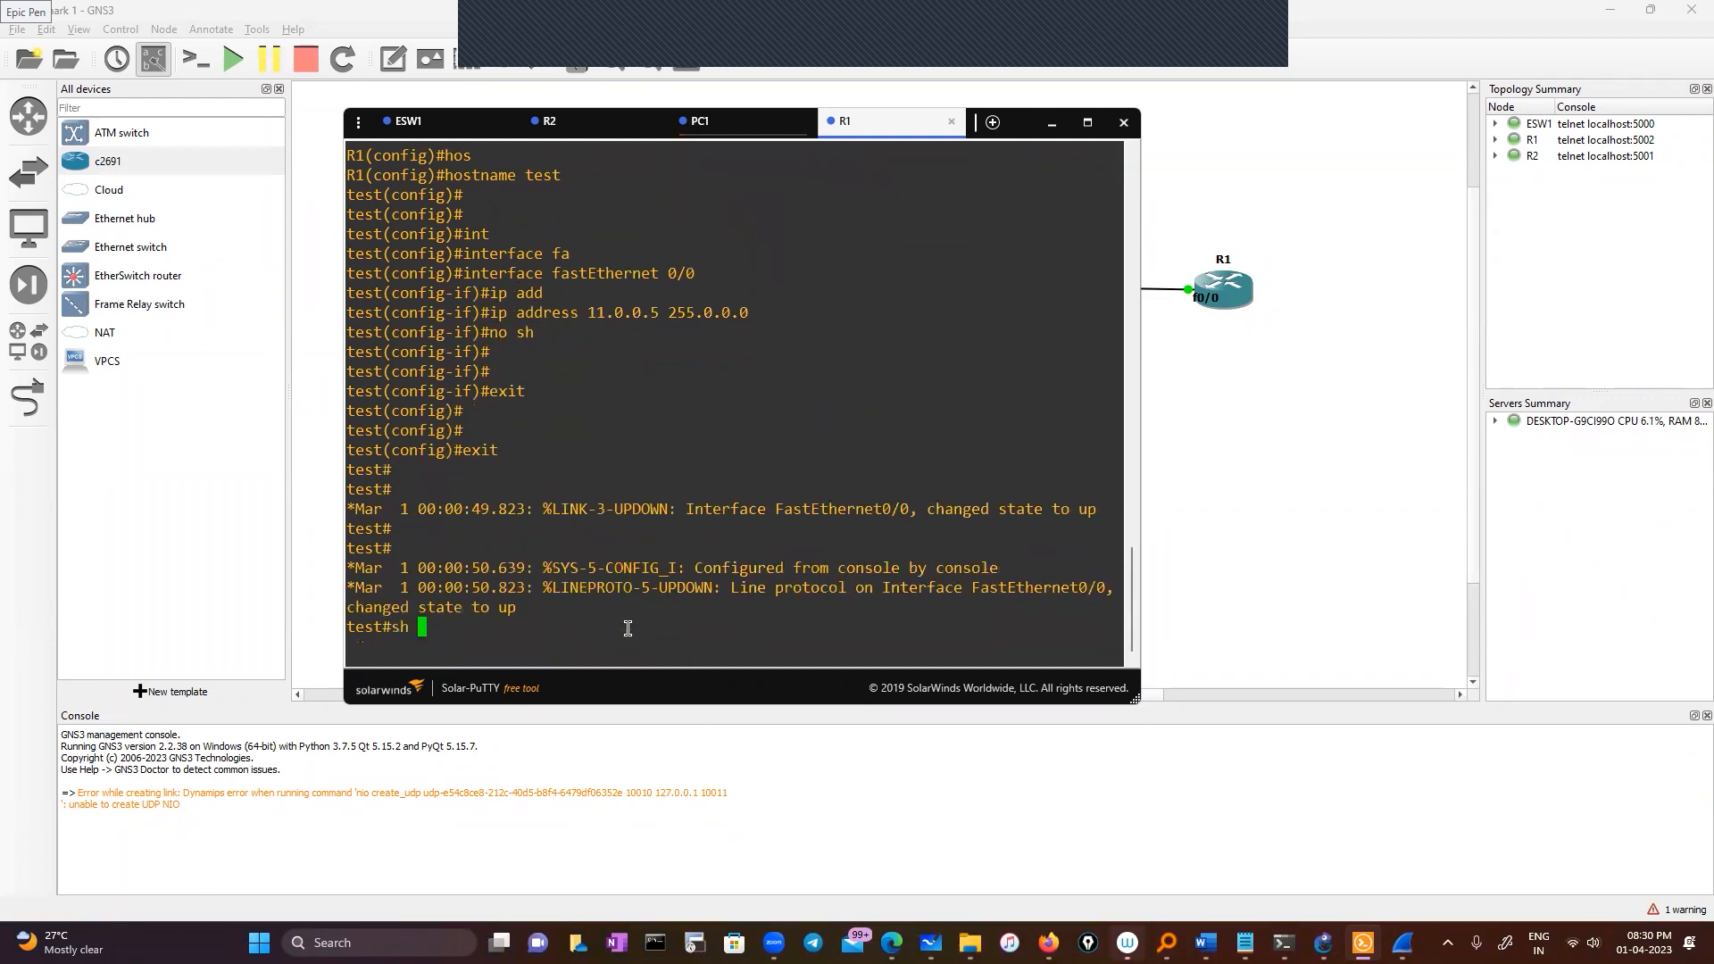
{"action": "type", "text": "ip int"}
{"action": "key", "text": "Tab"}
{"action": "type", "text": "br"}
{"action": "key", "text": "Tab"}
{"action": "key", "text": "Return"}
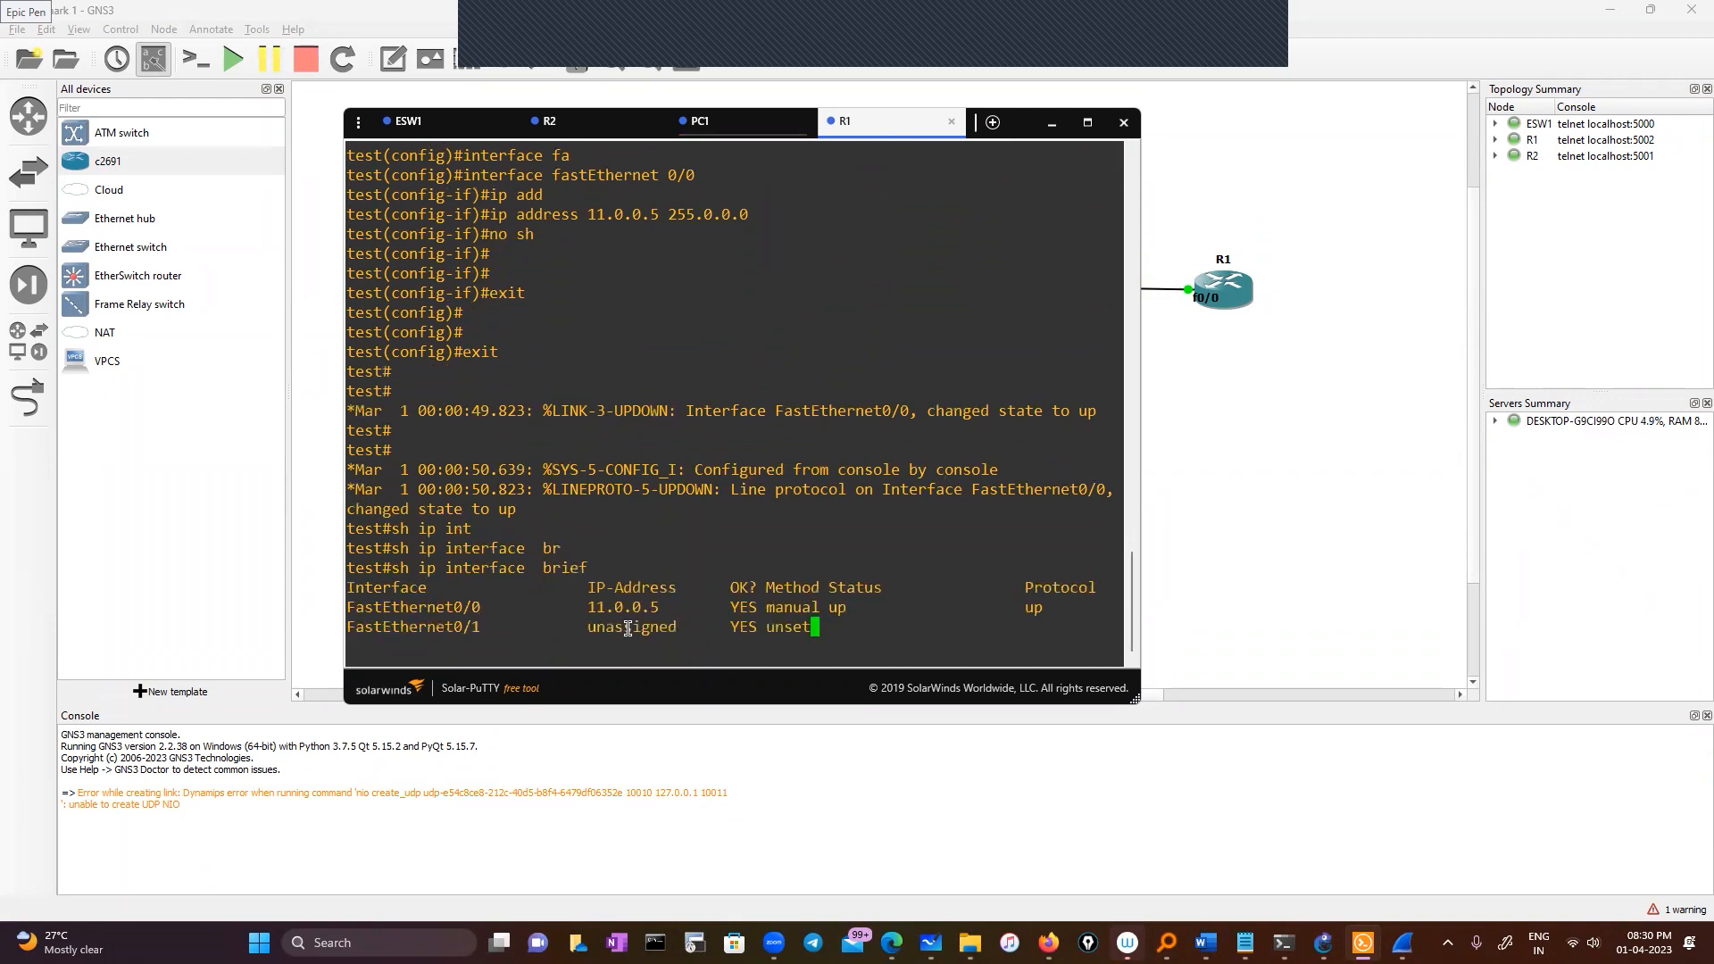
{"action": "key", "text": "Return"}
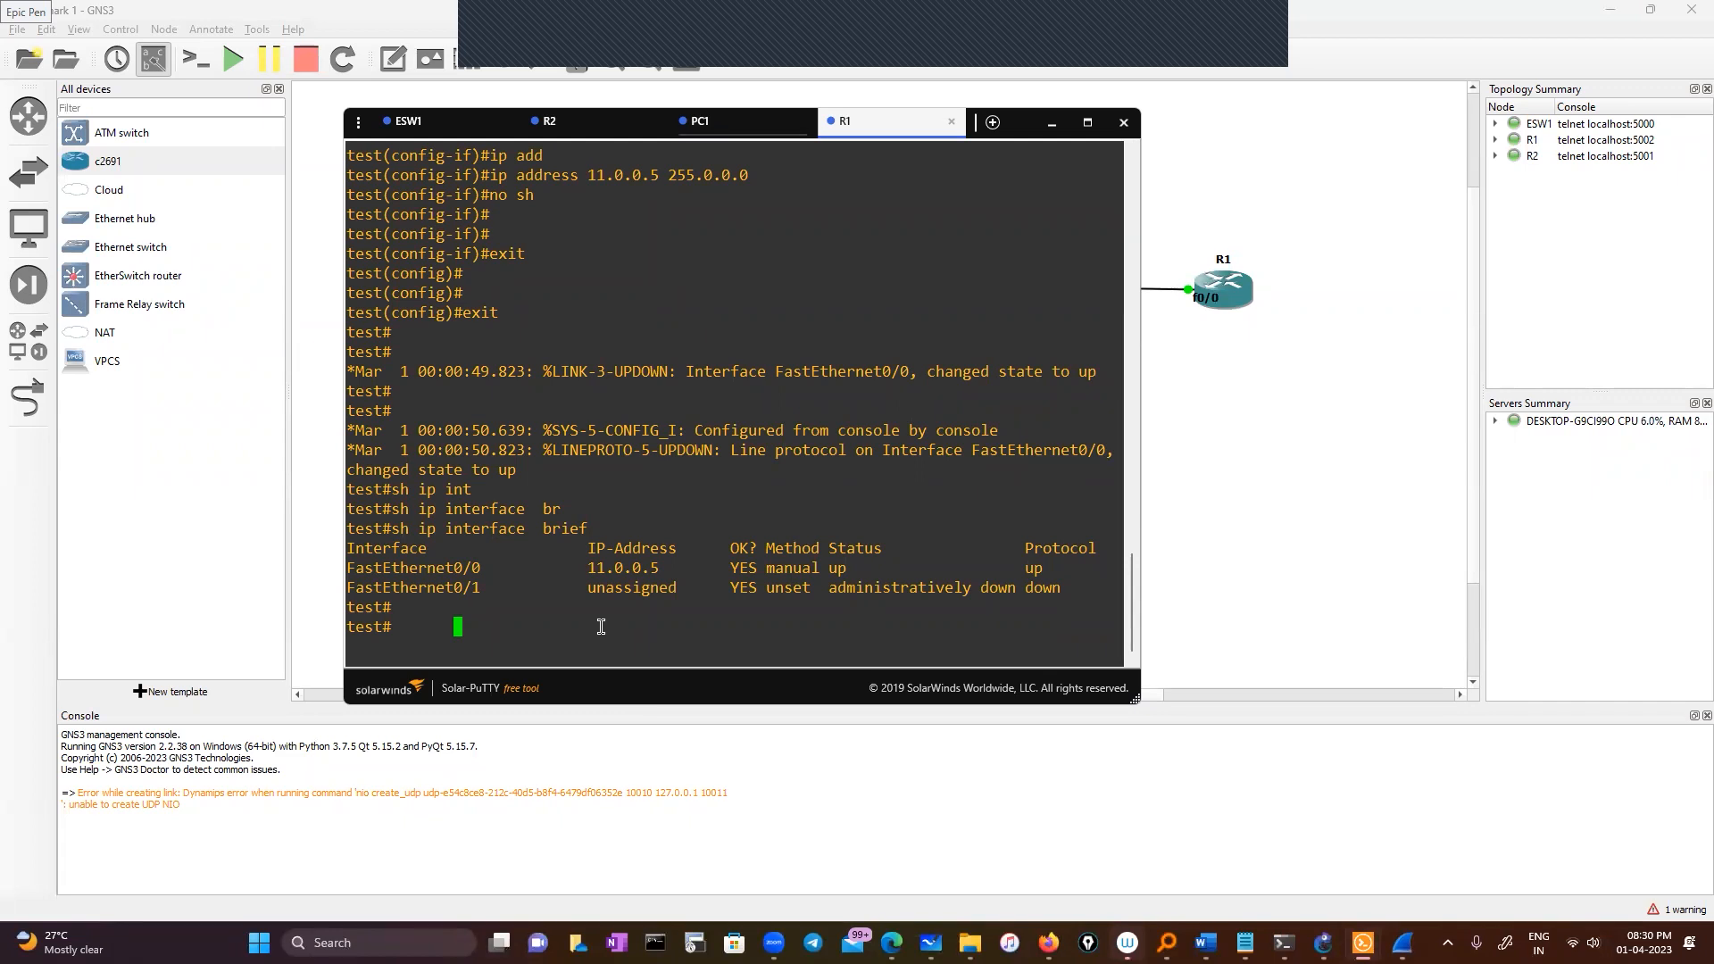
Ping 11.0.0.5 from the router, getting 5/5 replies
{"action": "type", "text": "ping"}
{"action": "left_click_drag", "start_coordinate": [586, 567], "coordinate": [651, 567]}
{"action": "right_click", "coordinate": [684, 521]}
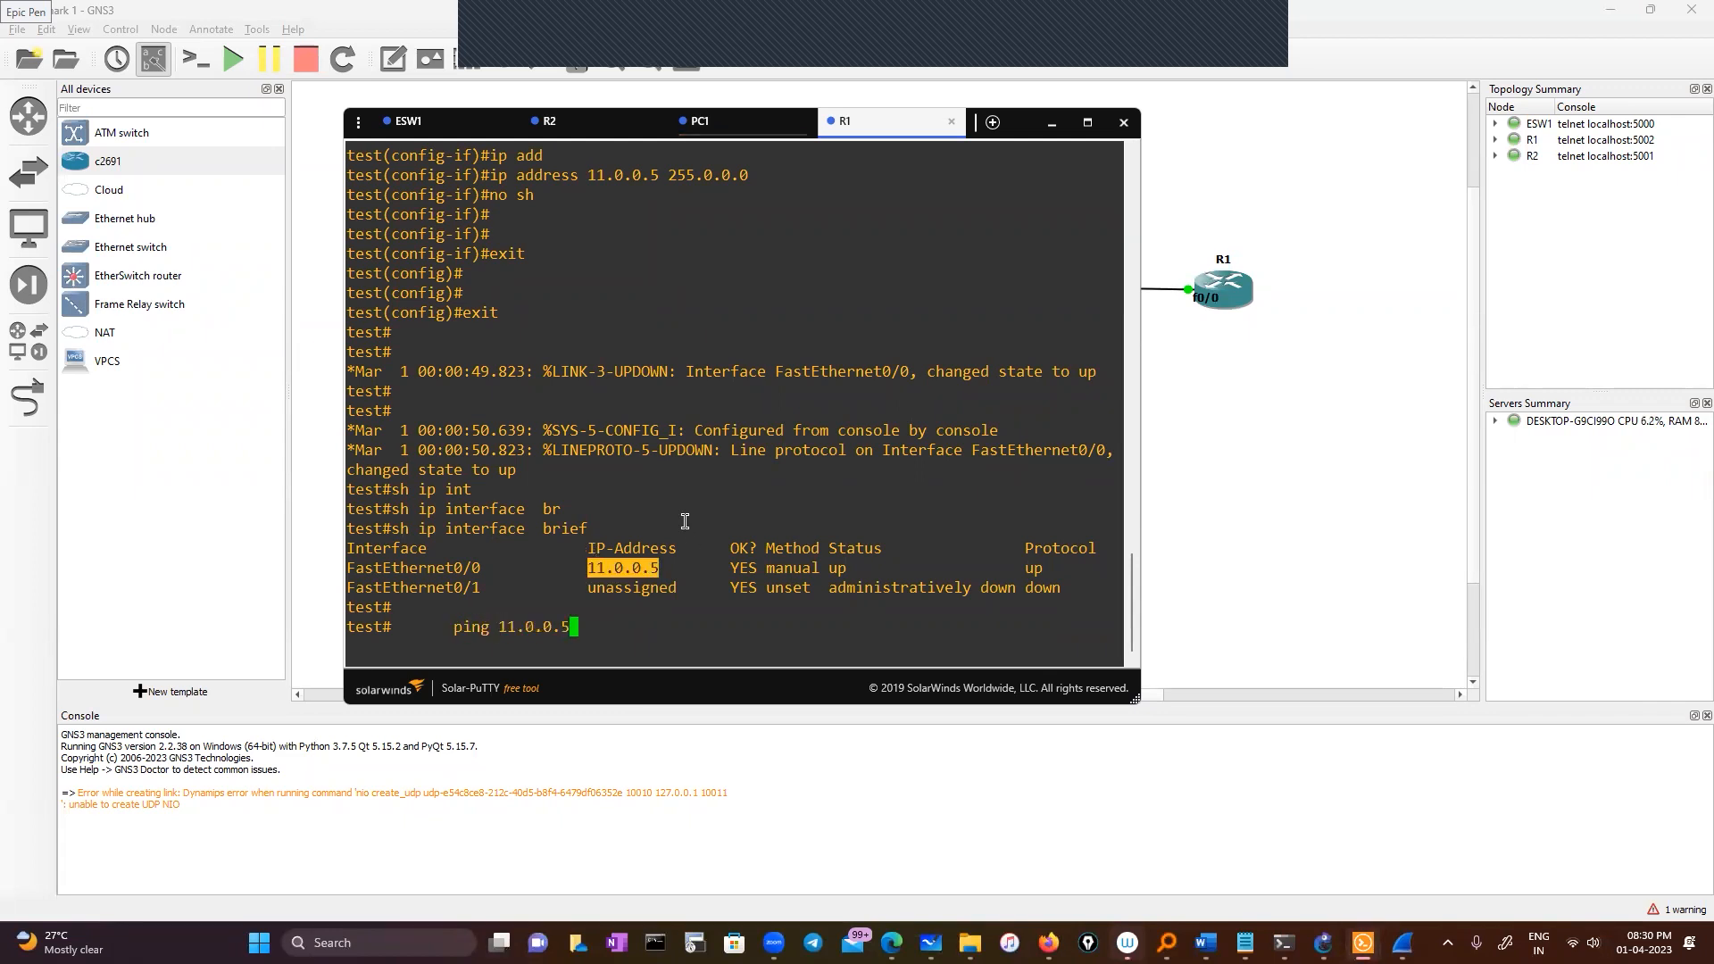
{"action": "key", "text": "Return"}
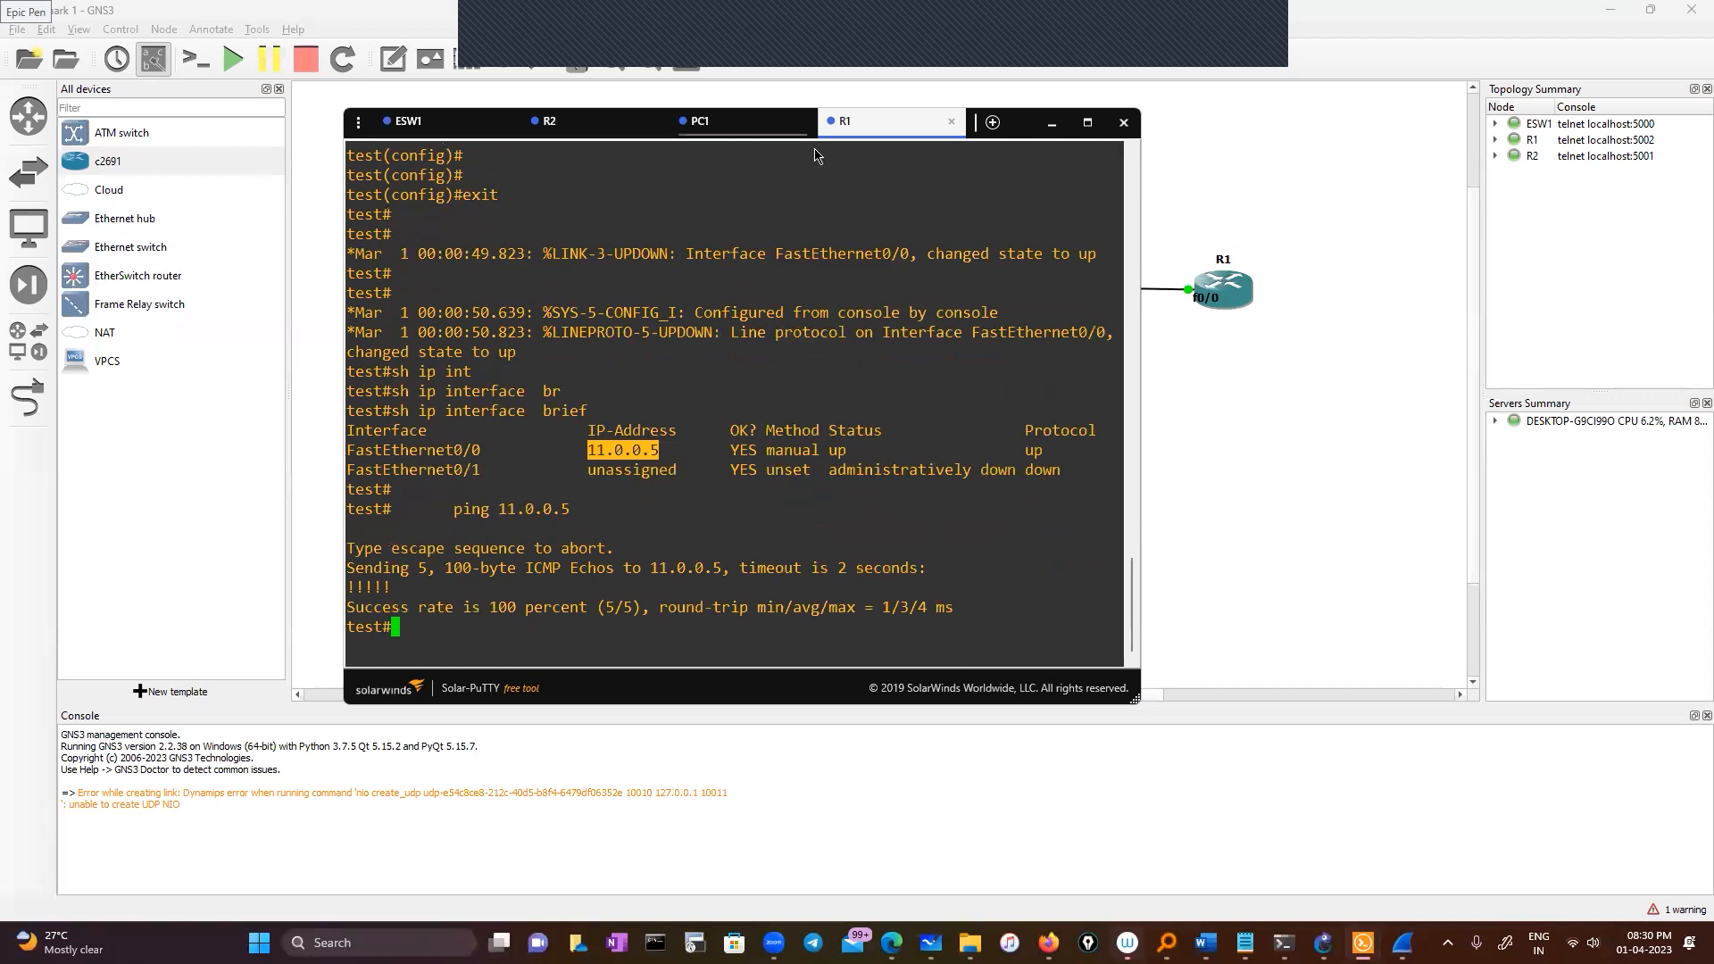
{"action": "left_click", "coordinate": [515, 126]}
Rerun ping 11.0.0.5 from ESW1 (fails 0/5) and return to R1's console
{"action": "key", "text": "Up"}
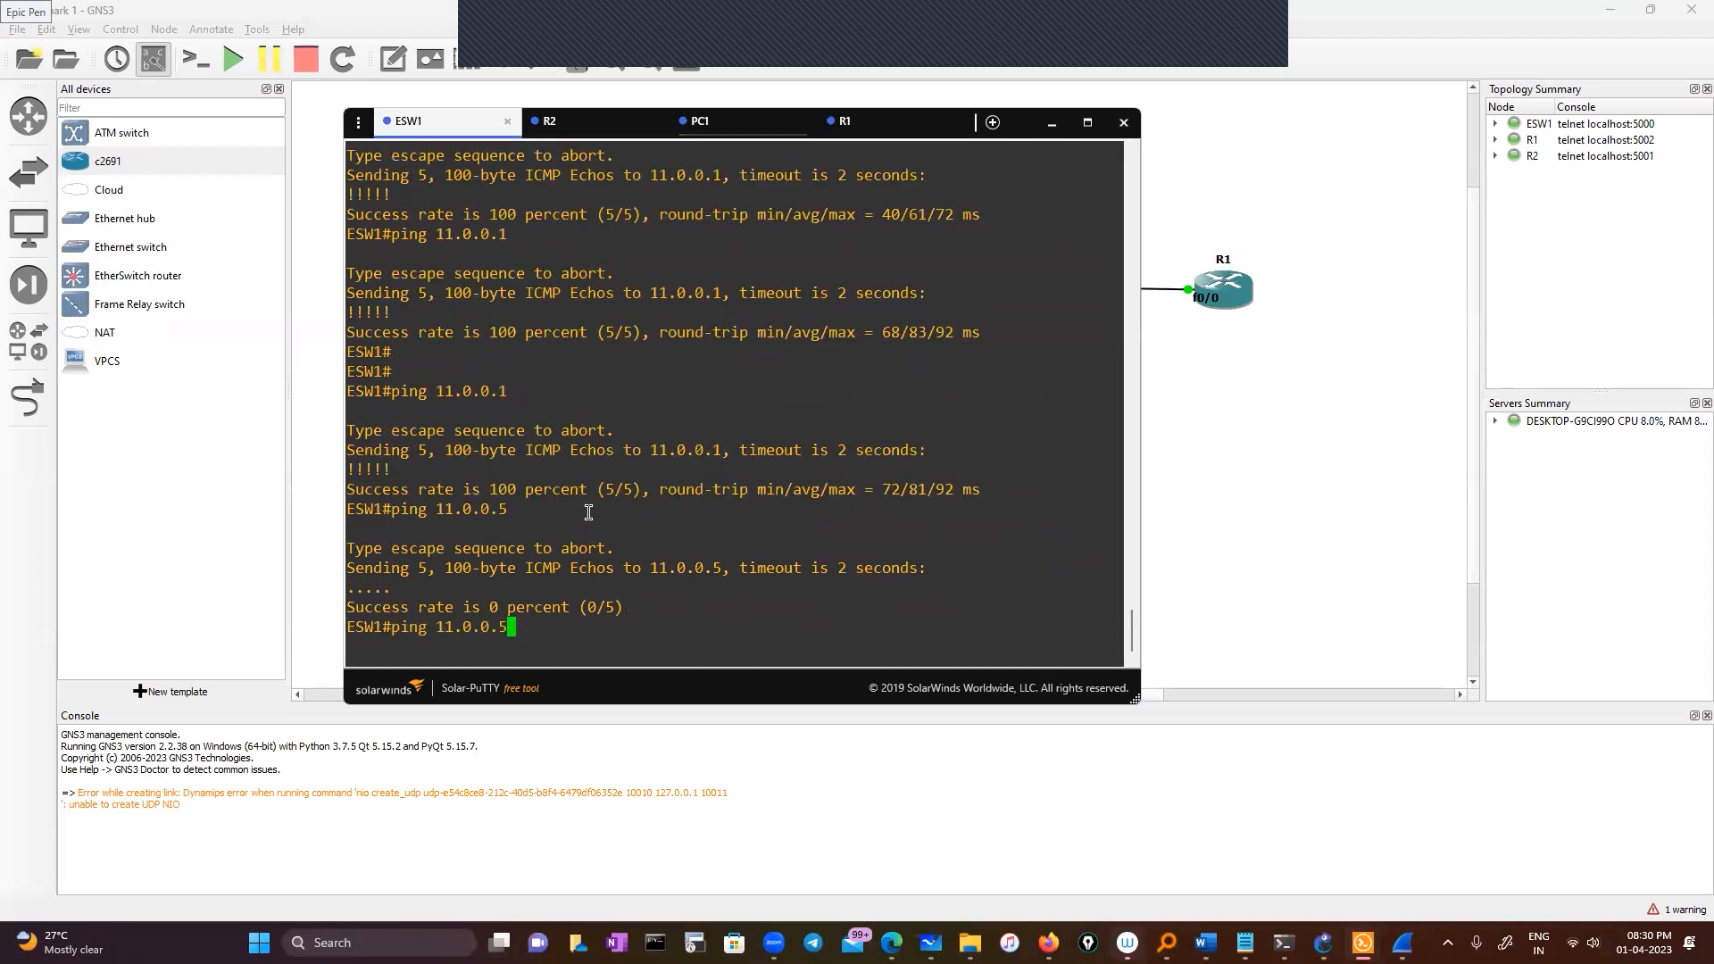
{"action": "key", "text": "Return"}
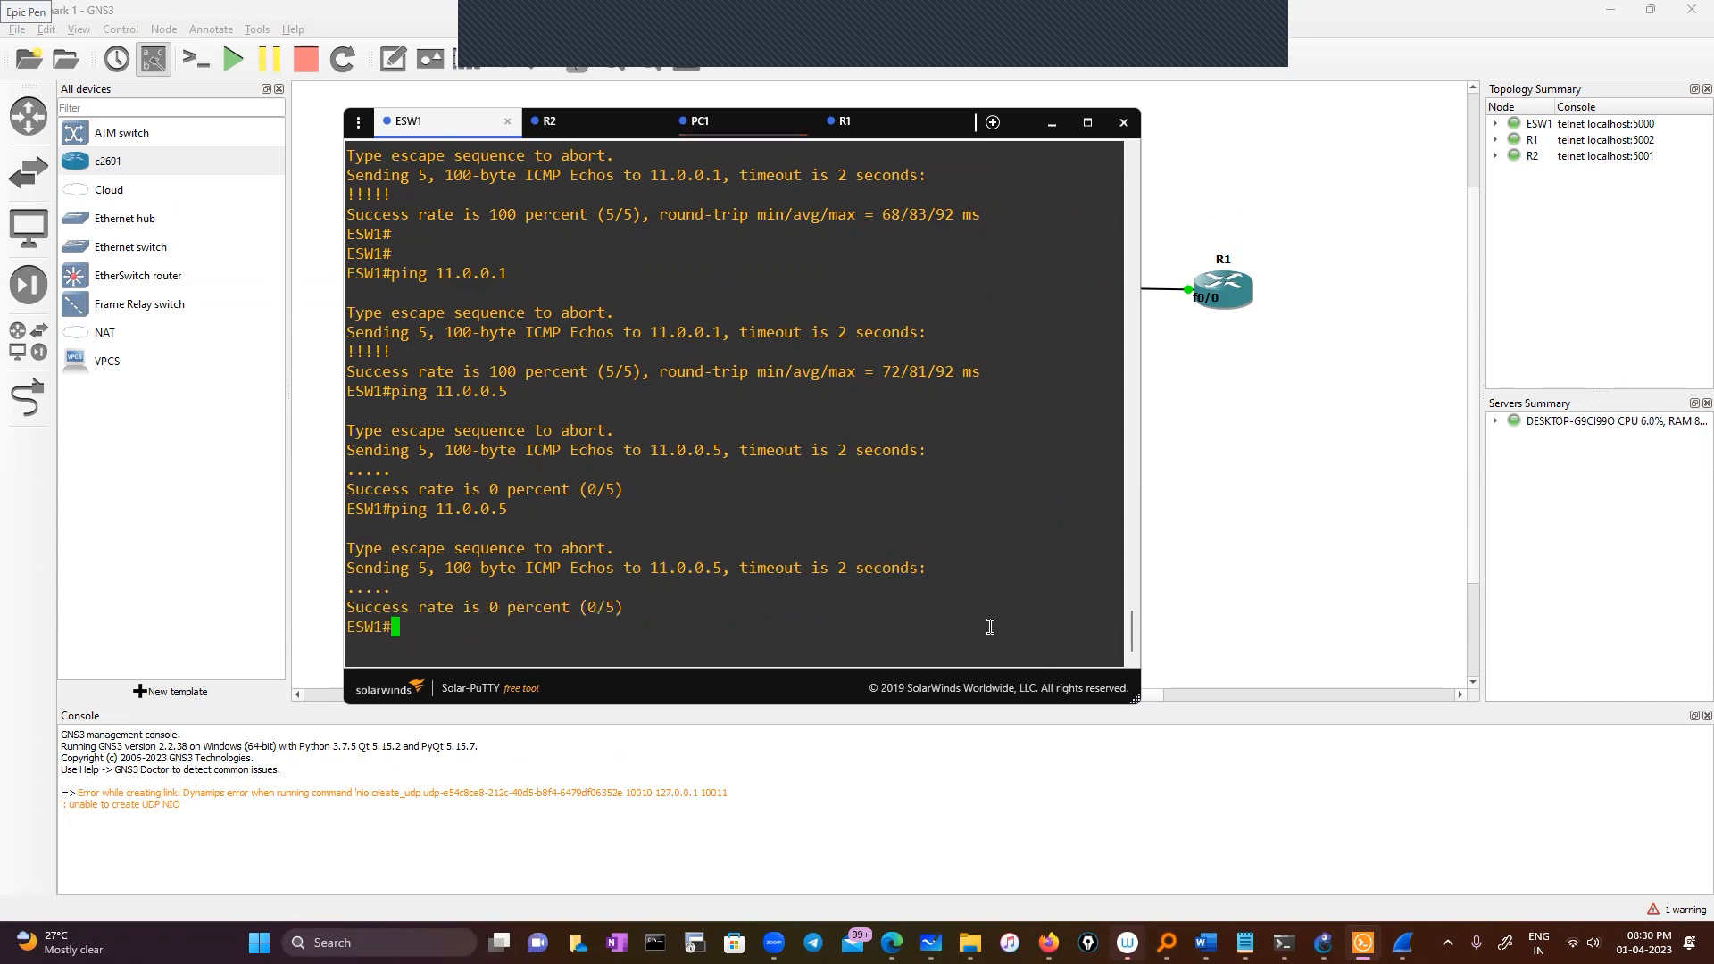
{"action": "left_click", "coordinate": [873, 139]}
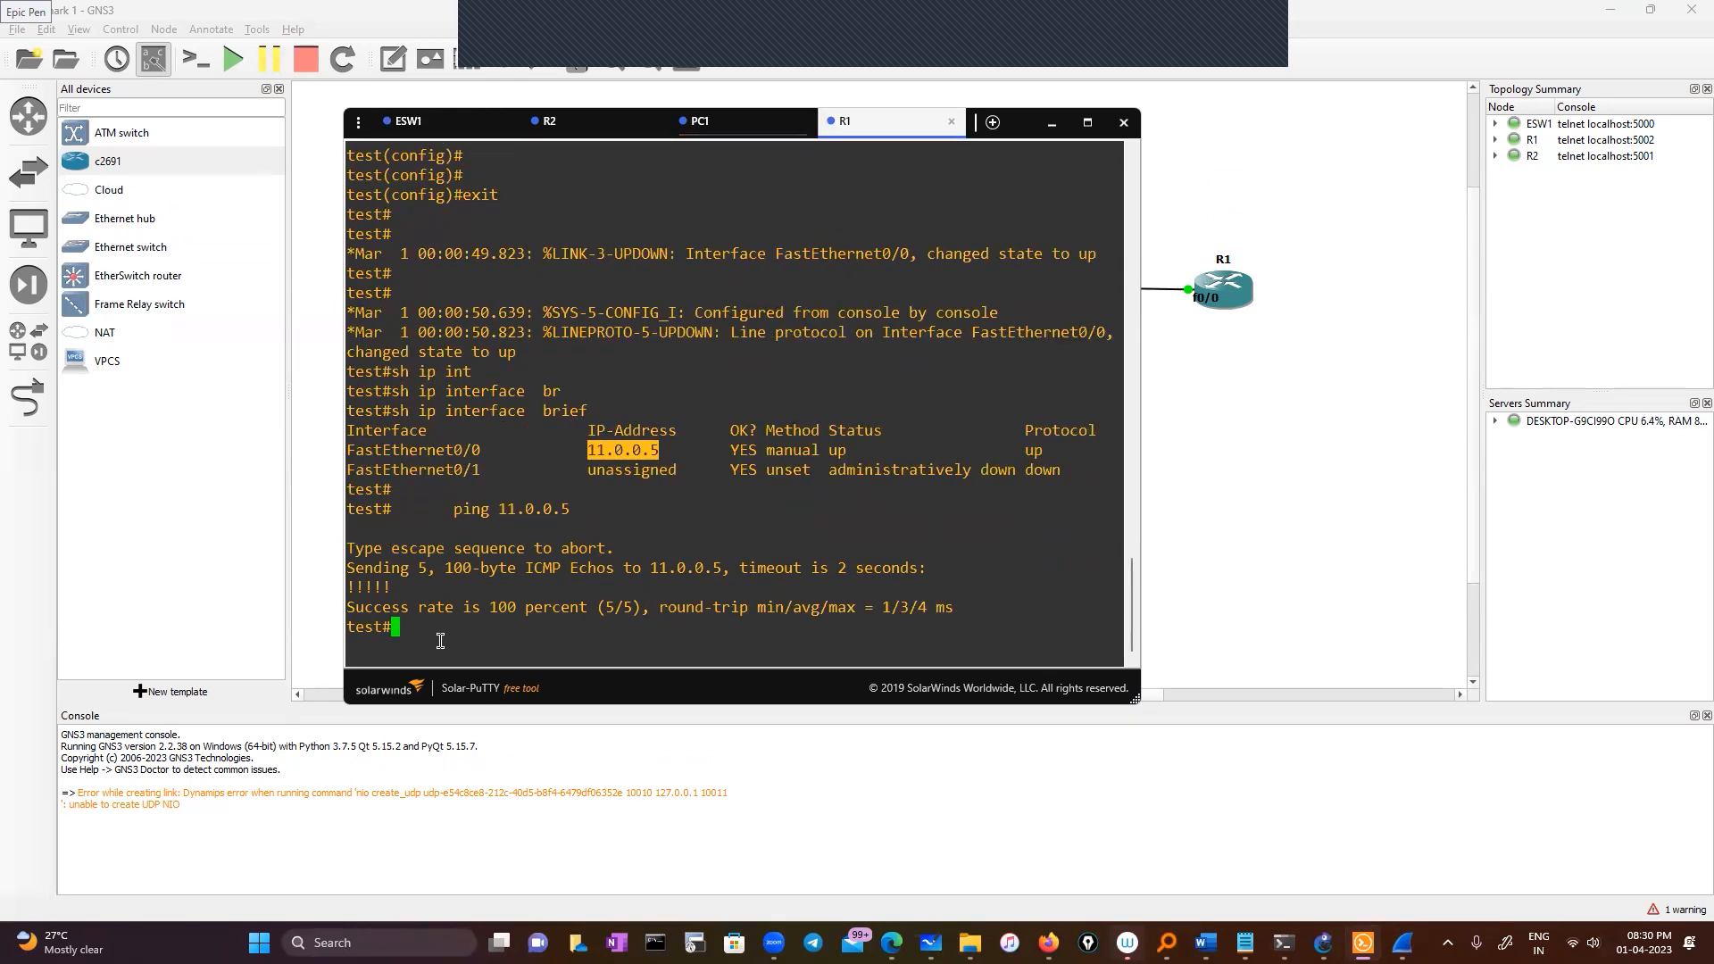
Start a show ip route lookup in R1's console
{"action": "left_click", "coordinate": [455, 632]}
{"action": "type", "text": "sh ip r"}
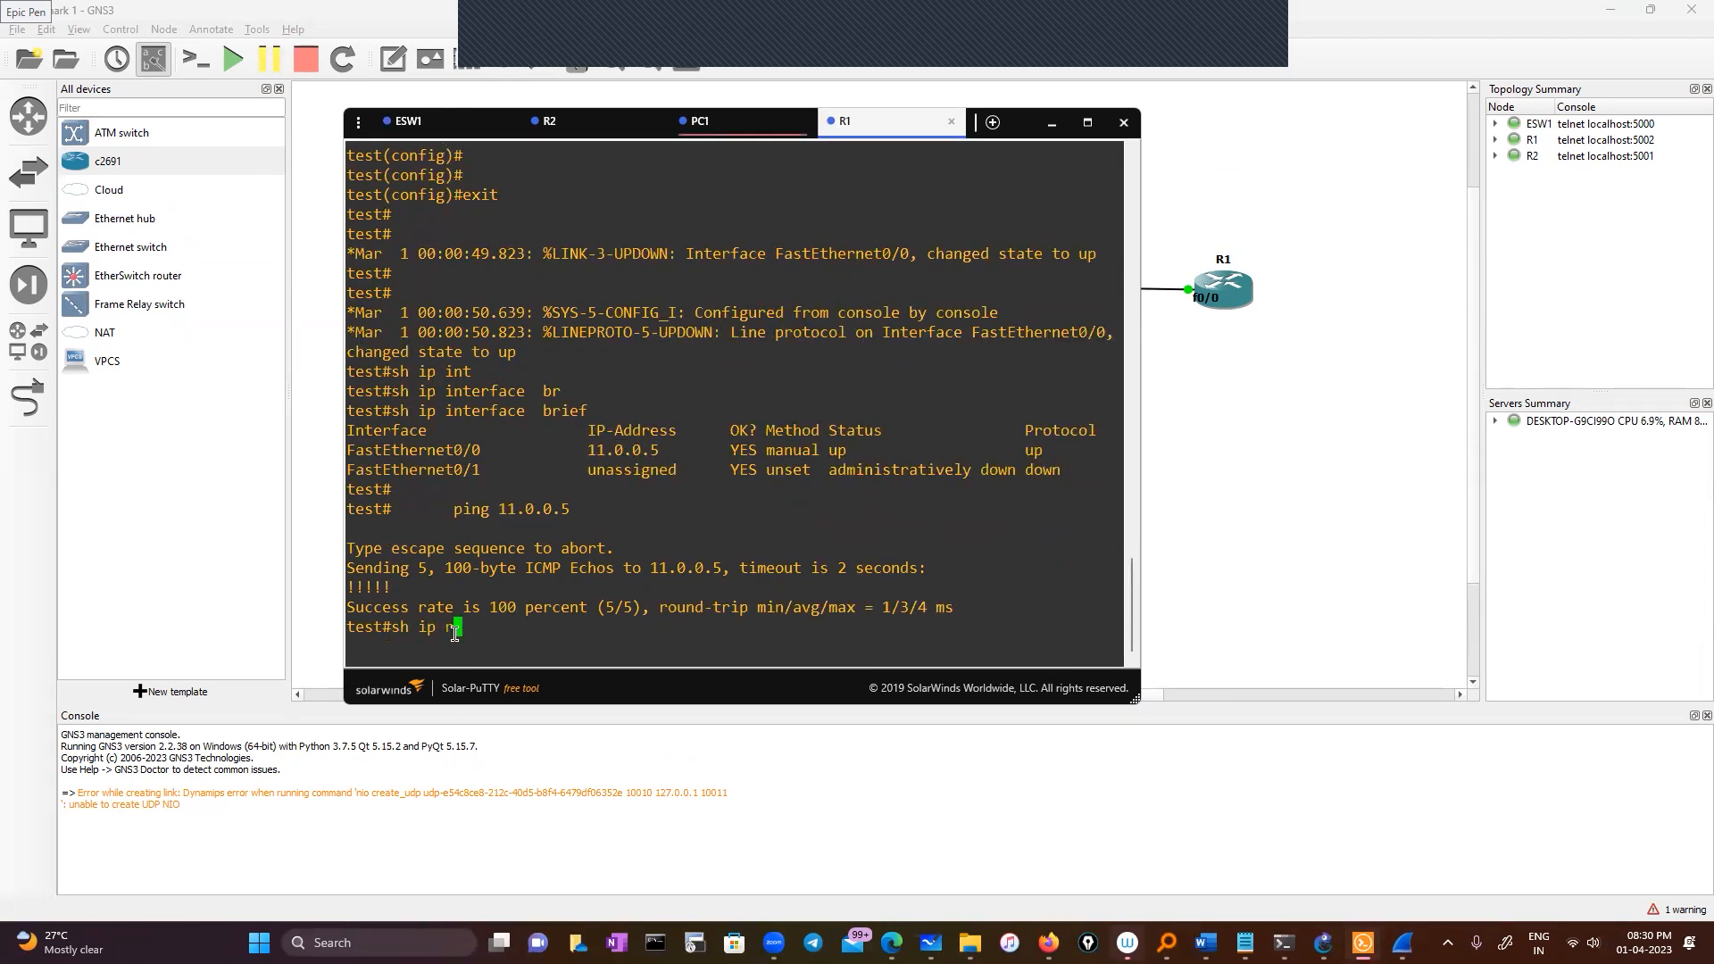
{"action": "type", "text": "our"}
{"action": "key", "text": "Tab"}
{"action": "key", "text": "BackSpace"}
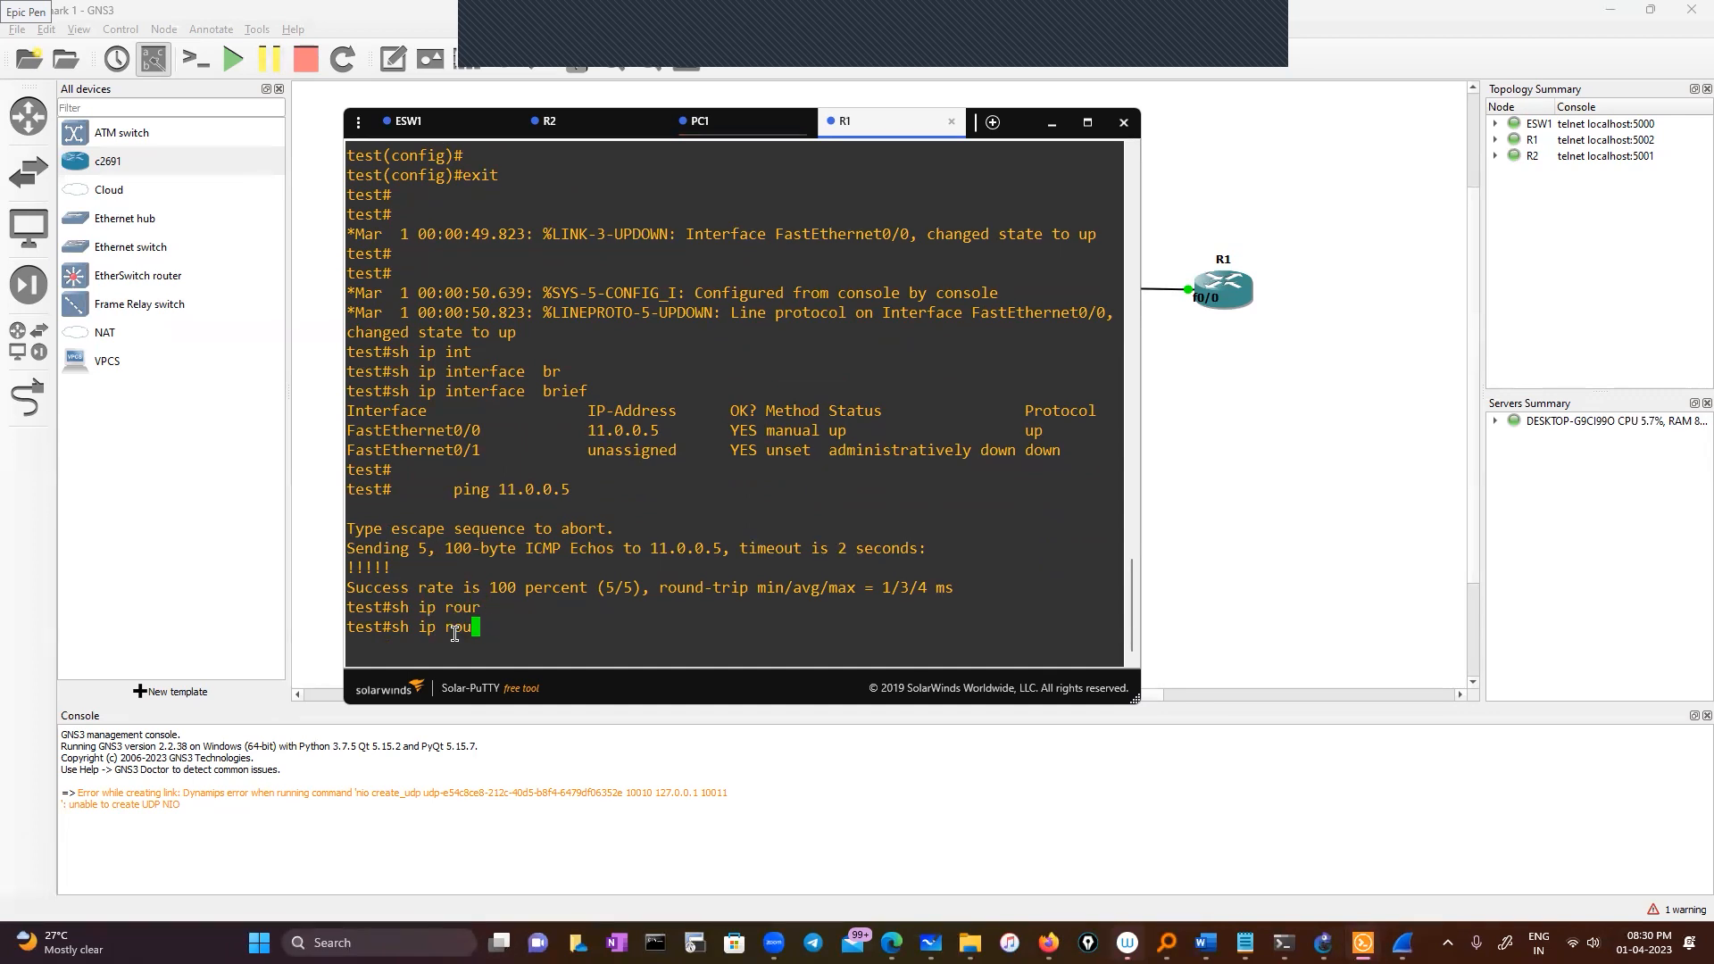
{"action": "type", "text": "r"}
{"action": "key", "text": "BackSpace"}
{"action": "type", "text": "e"}
{"action": "key", "text": "Tab"}
{"action": "key", "text": "BackSpace"}
{"action": "key", "text": "BackSpace"}
{"action": "key", "text": "BackSpace"}
{"action": "key", "text": "BackSpace"}
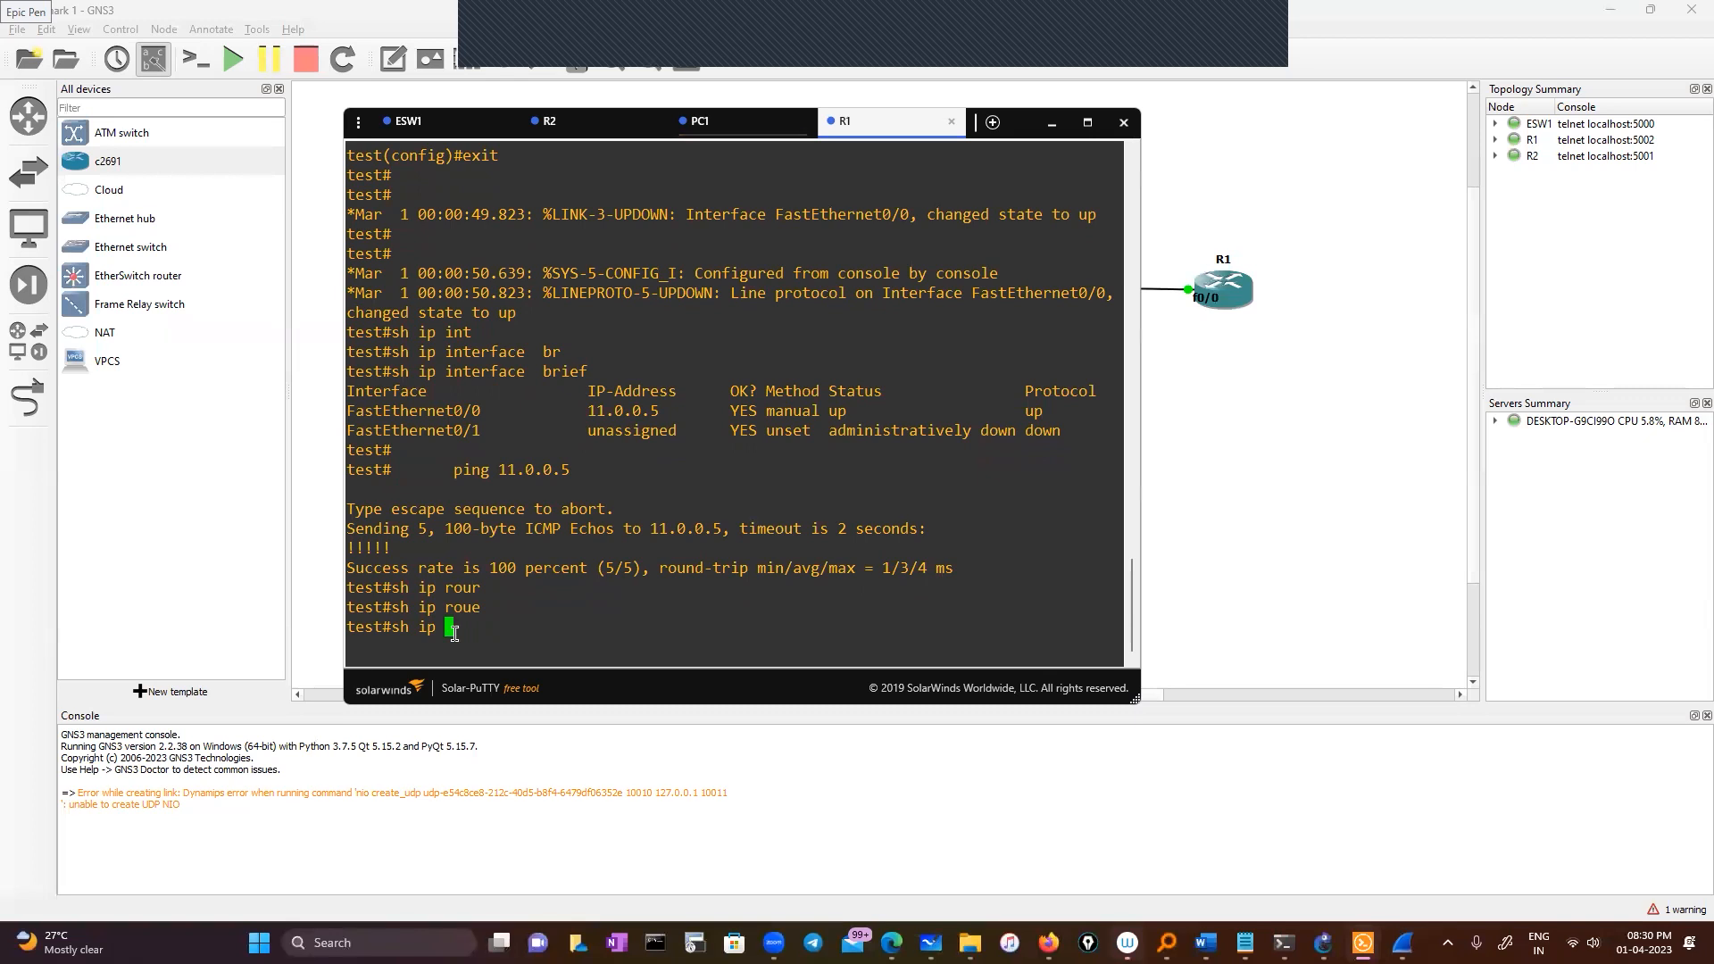
{"action": "type", "text": "route"}
{"action": "key", "text": "Tab"}
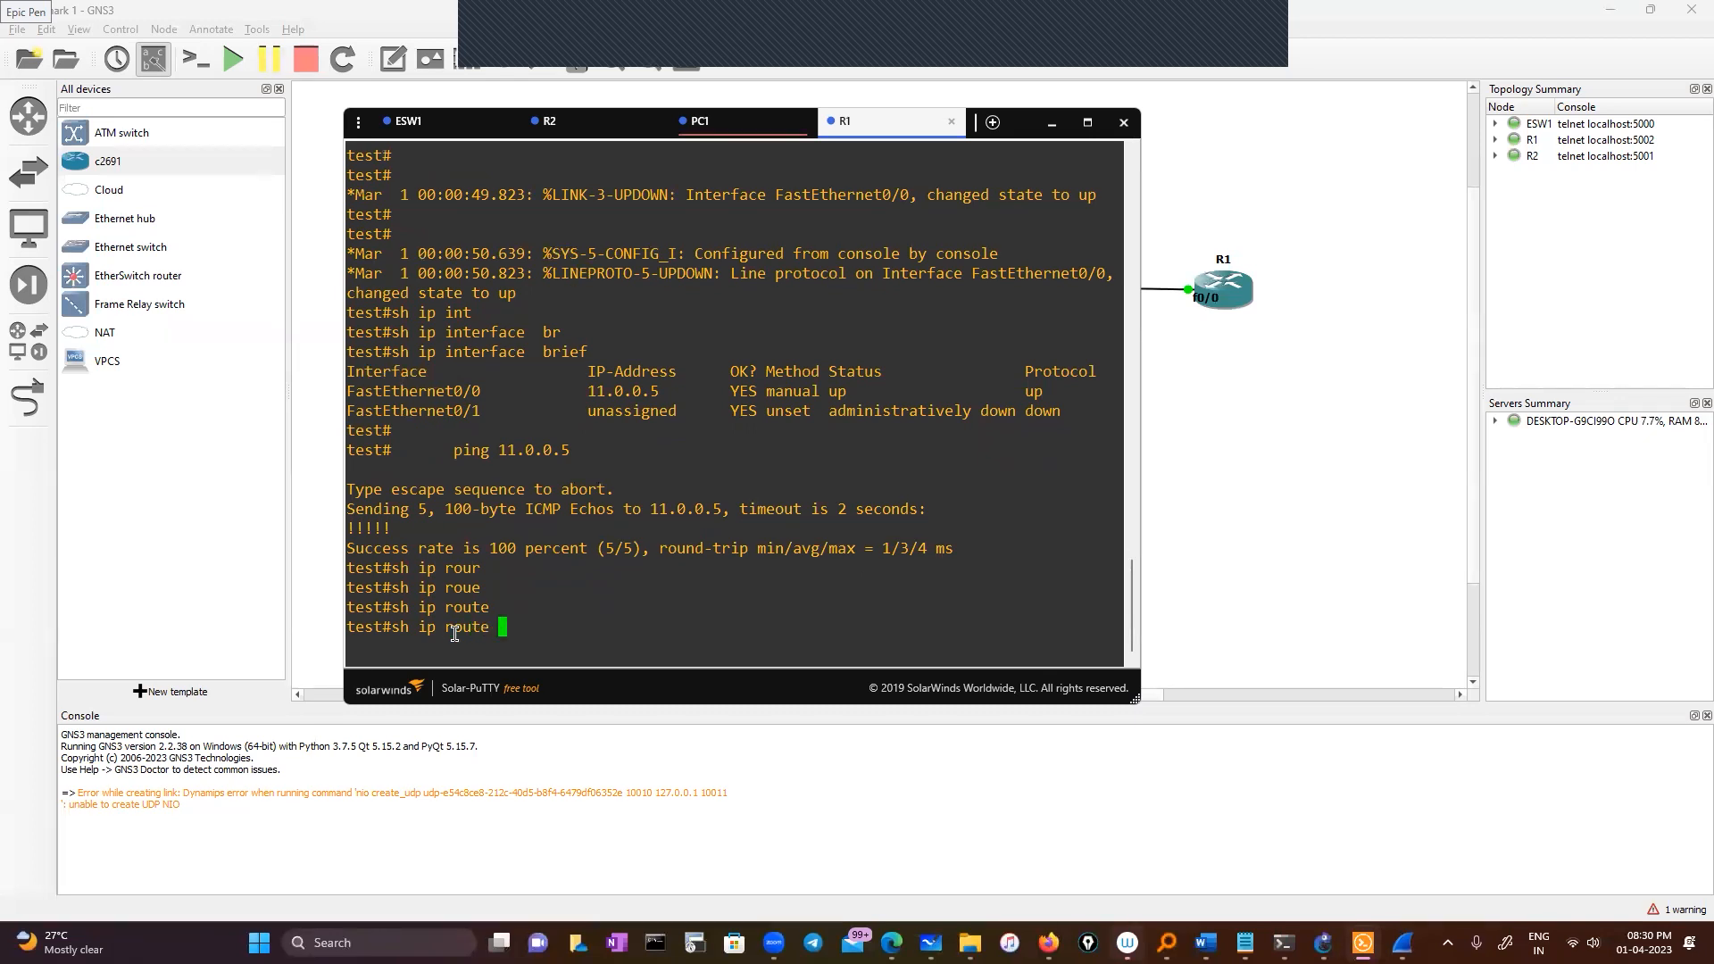
Copy R2's 10.0.0.2 address and look it up in R1's routing table: not in table
{"action": "left_click", "coordinate": [607, 125]}
{"action": "type", "text": "sh i"}
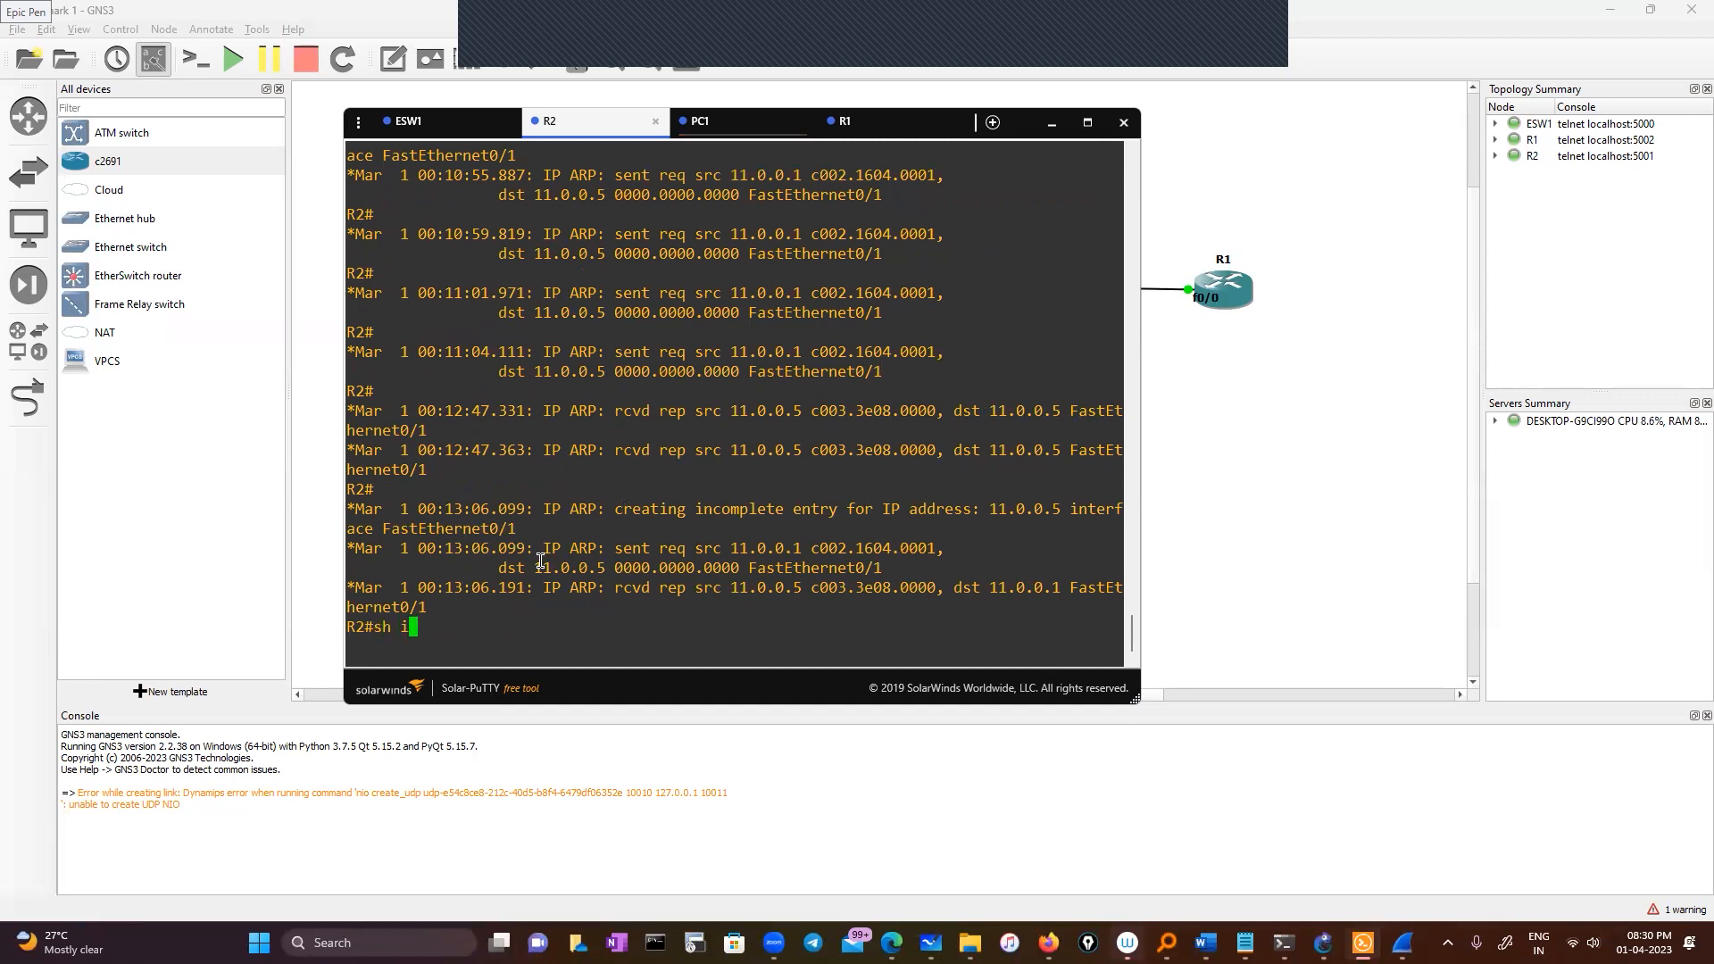
{"action": "type", "text": "p int br"}
{"action": "key", "text": "Tab"}
{"action": "key", "text": "Return"}
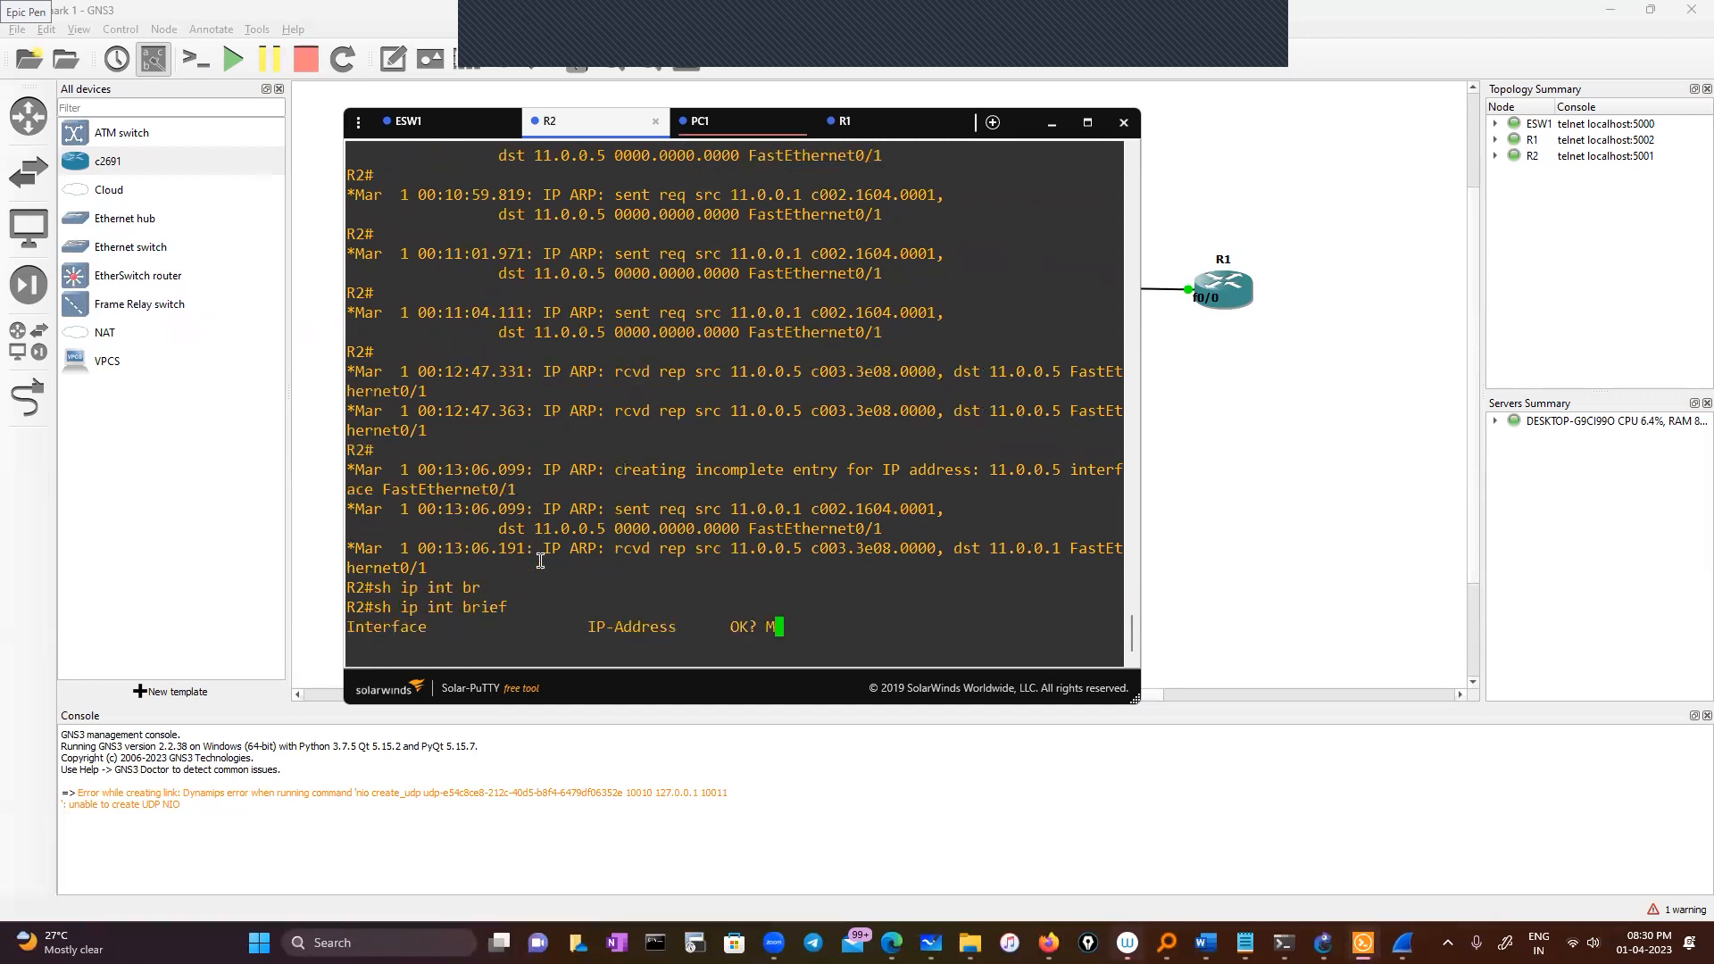
{"action": "left_click_drag", "start_coordinate": [584, 587], "coordinate": [662, 589]}
{"action": "left_click", "coordinate": [892, 131]}
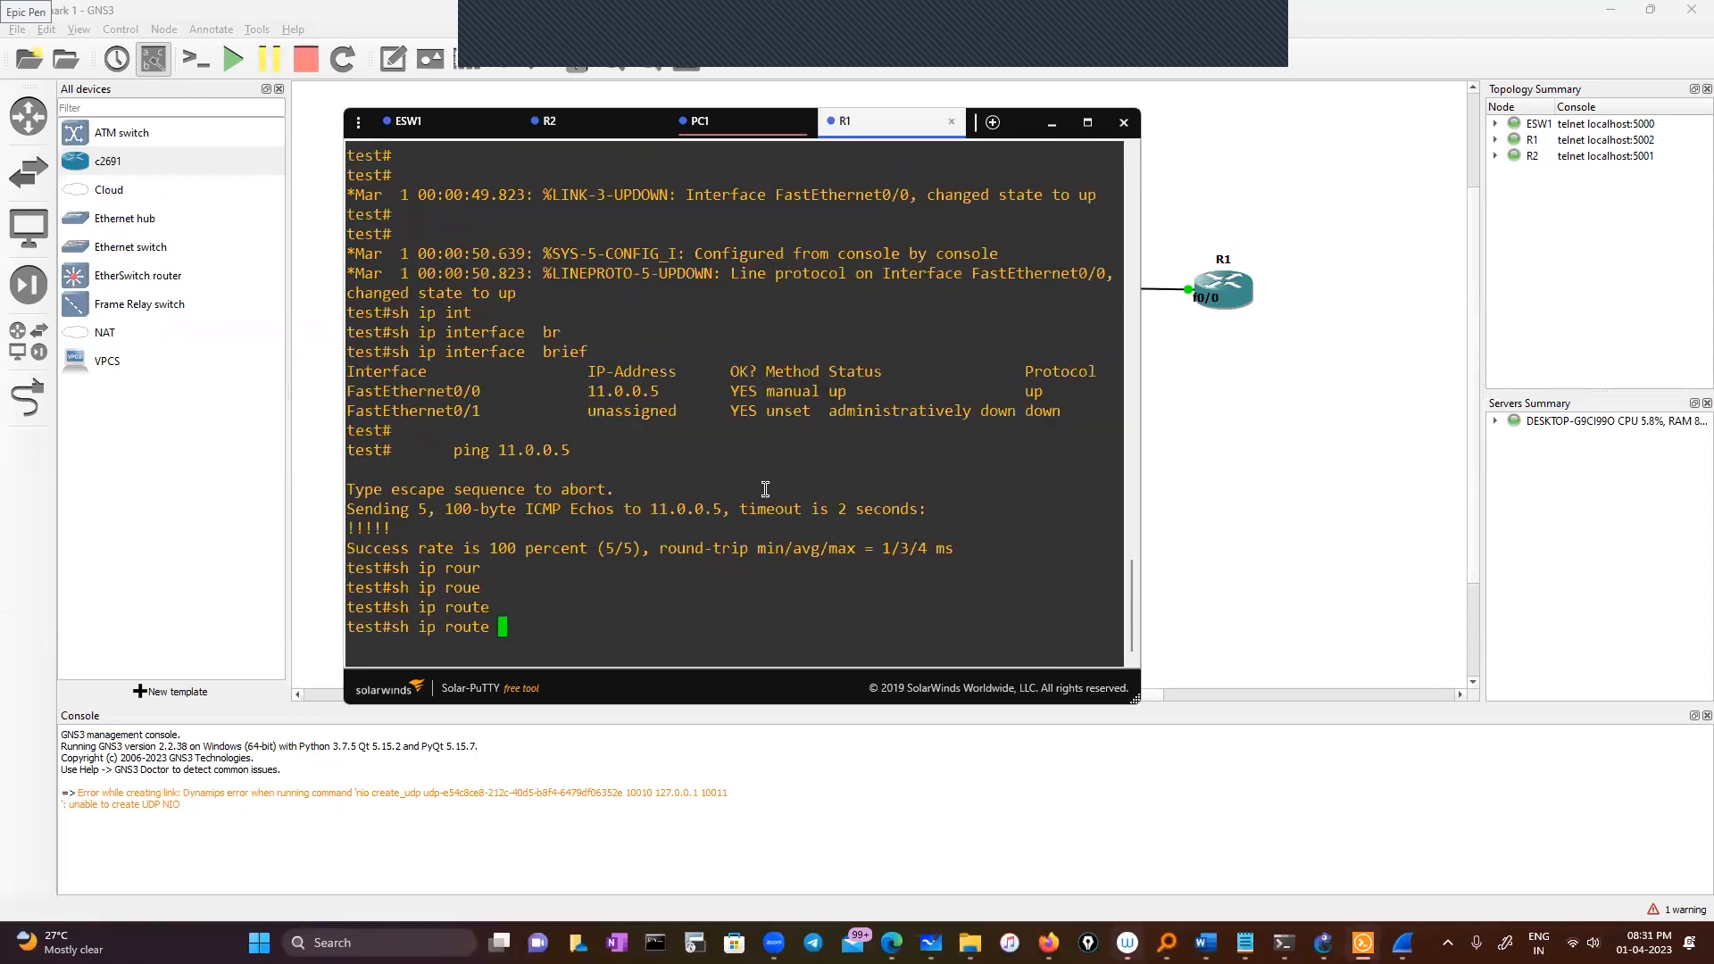
{"action": "right_click", "coordinate": [633, 605]}
{"action": "key", "text": "Return"}
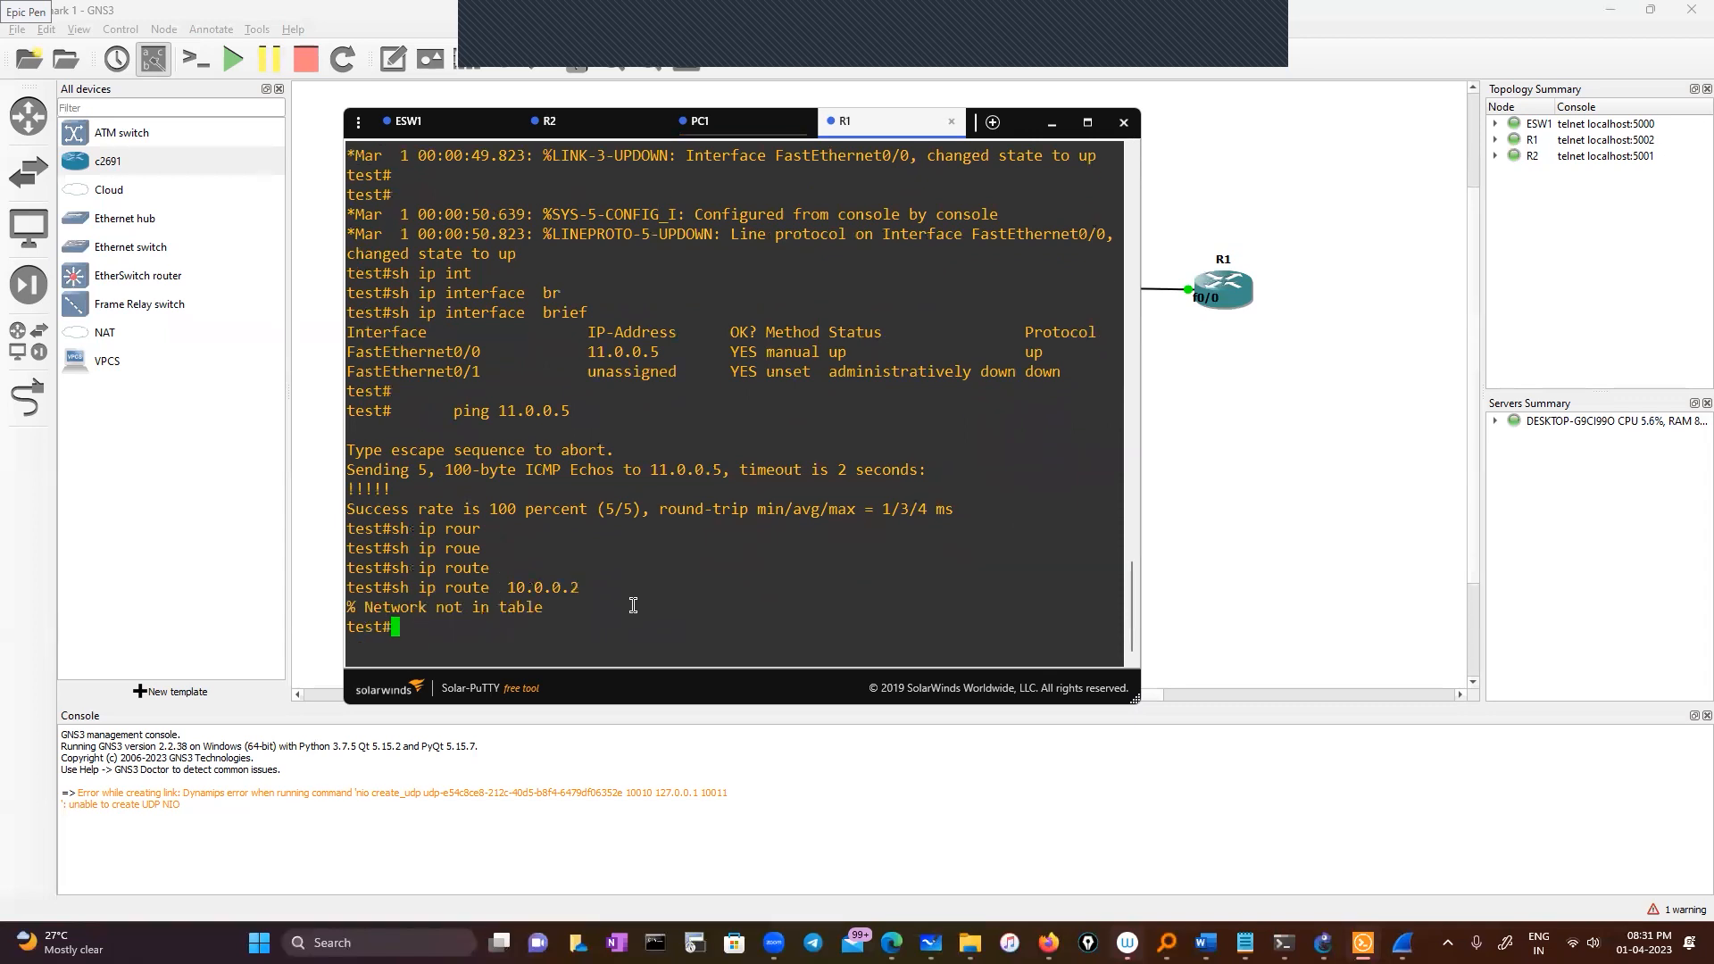
Enter configure terminal and begin typing ip route 10.0.0.0 255.0.0.0
{"action": "type", "text": "conf"}
{"action": "key", "text": "Tab"}
{"action": "key", "text": "Return"}
{"action": "key", "text": "Return"}
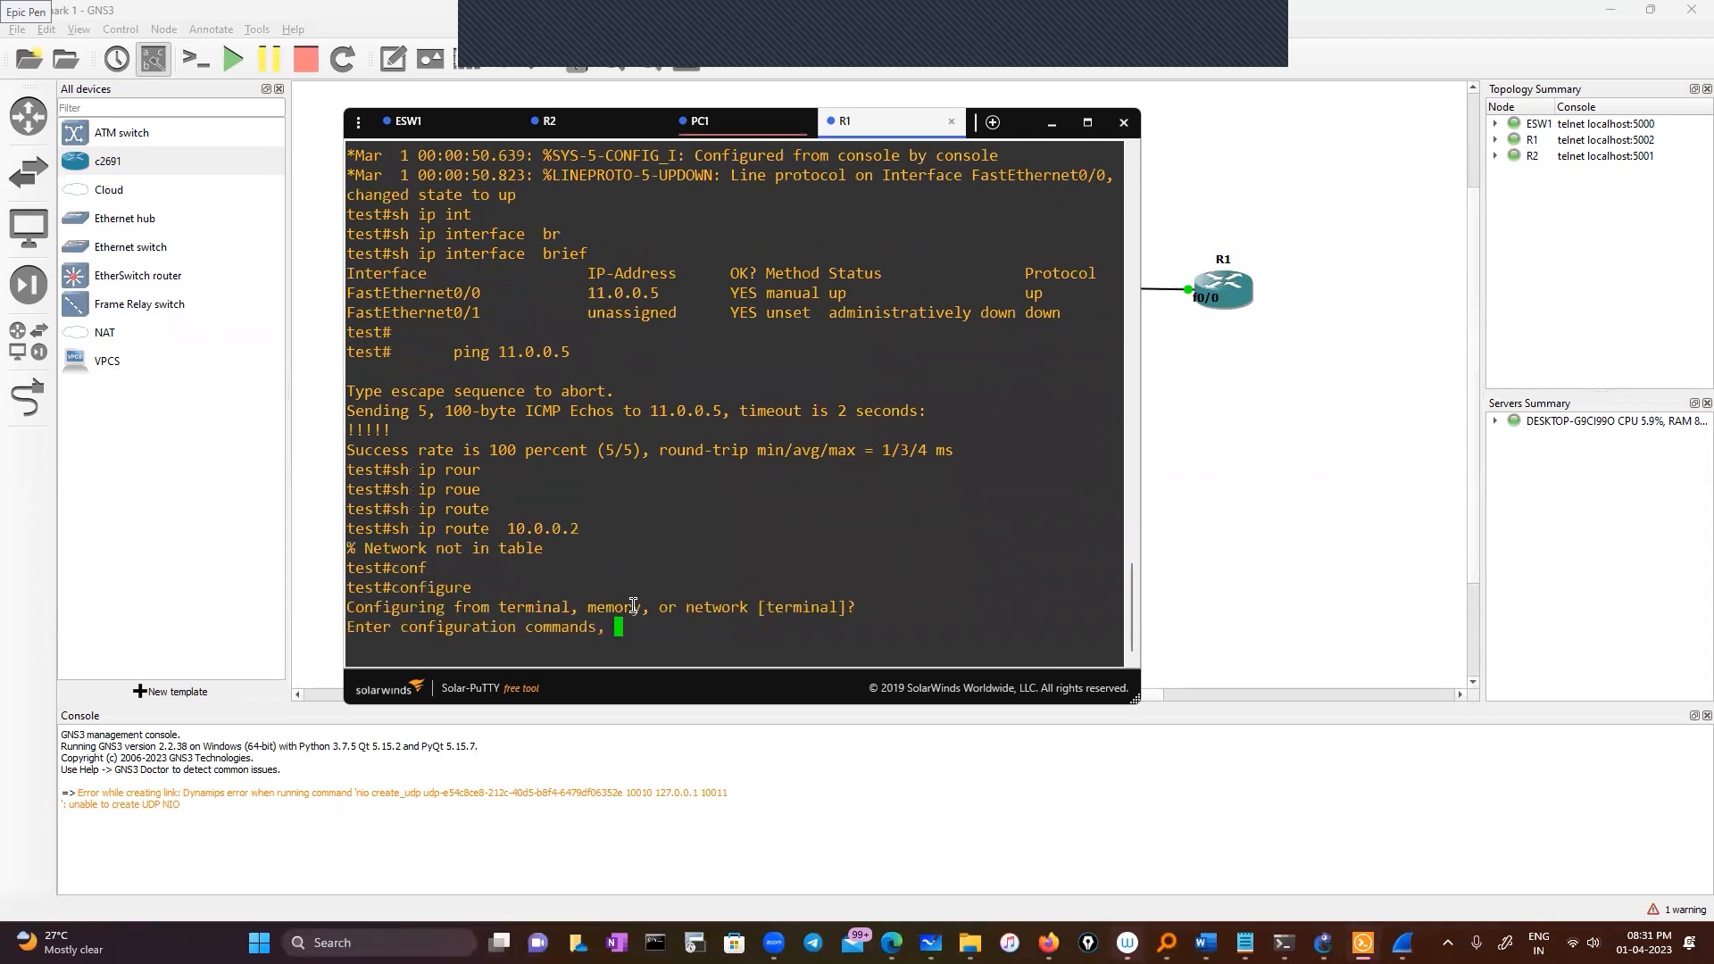
{"action": "key", "text": "Return"}
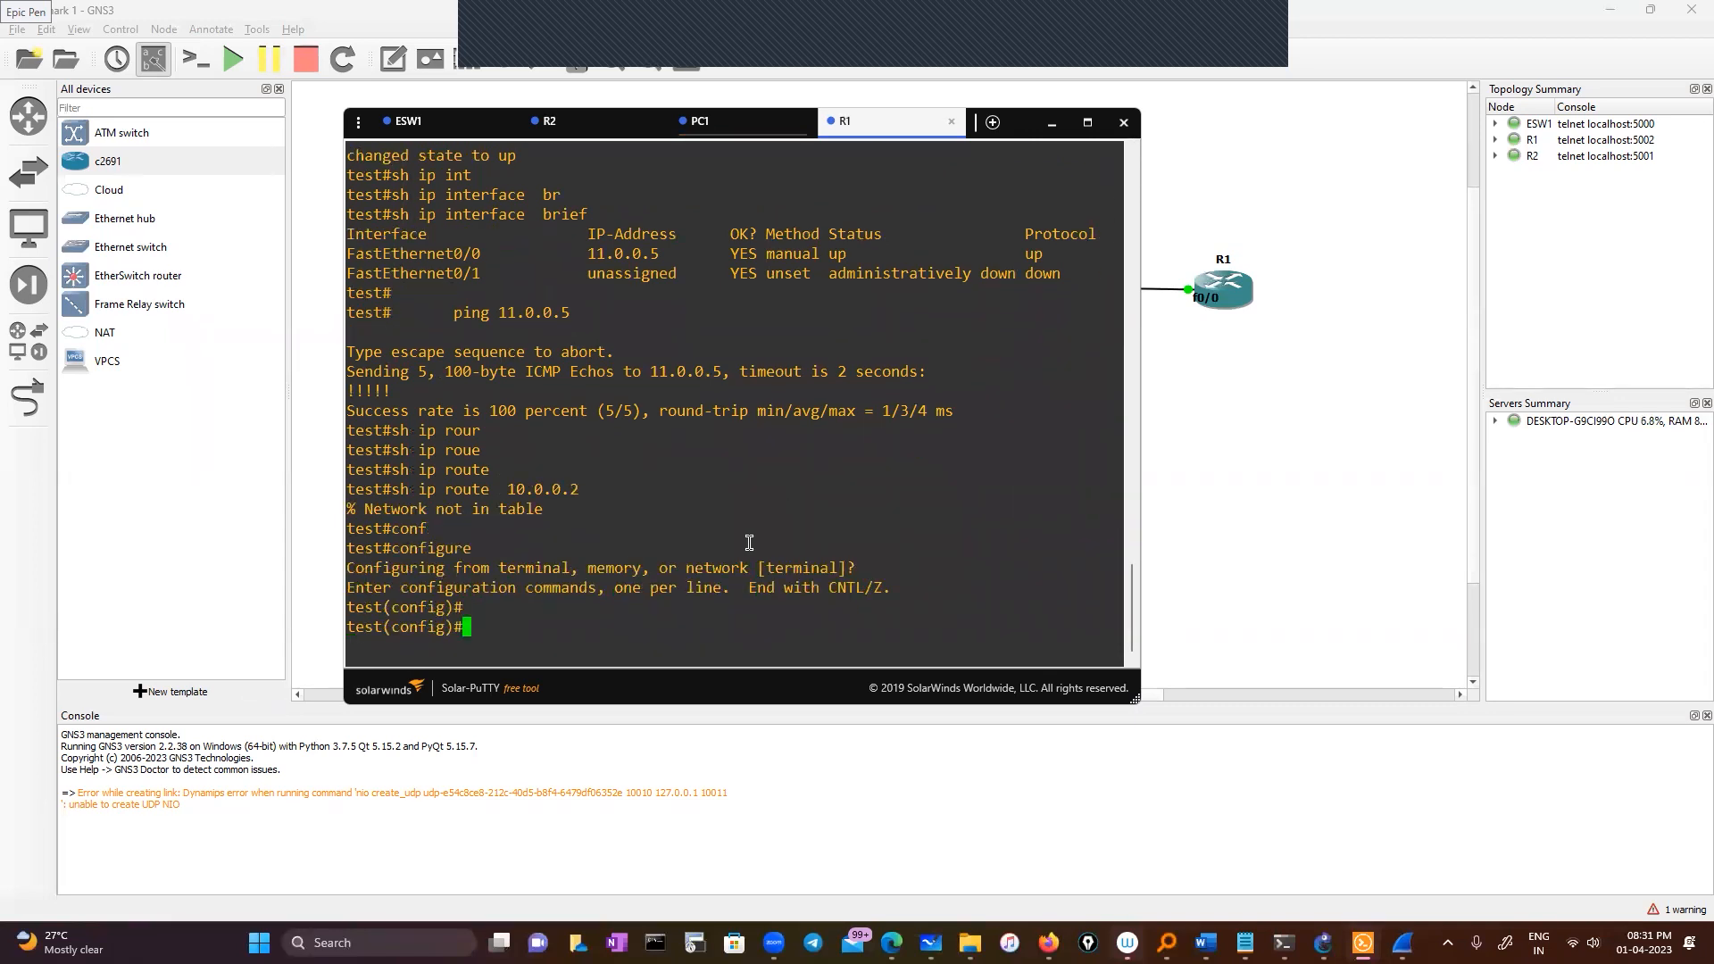
{"action": "type", "text": "ip rou"}
{"action": "key", "text": "Tab"}
{"action": "type", "text": "t"}
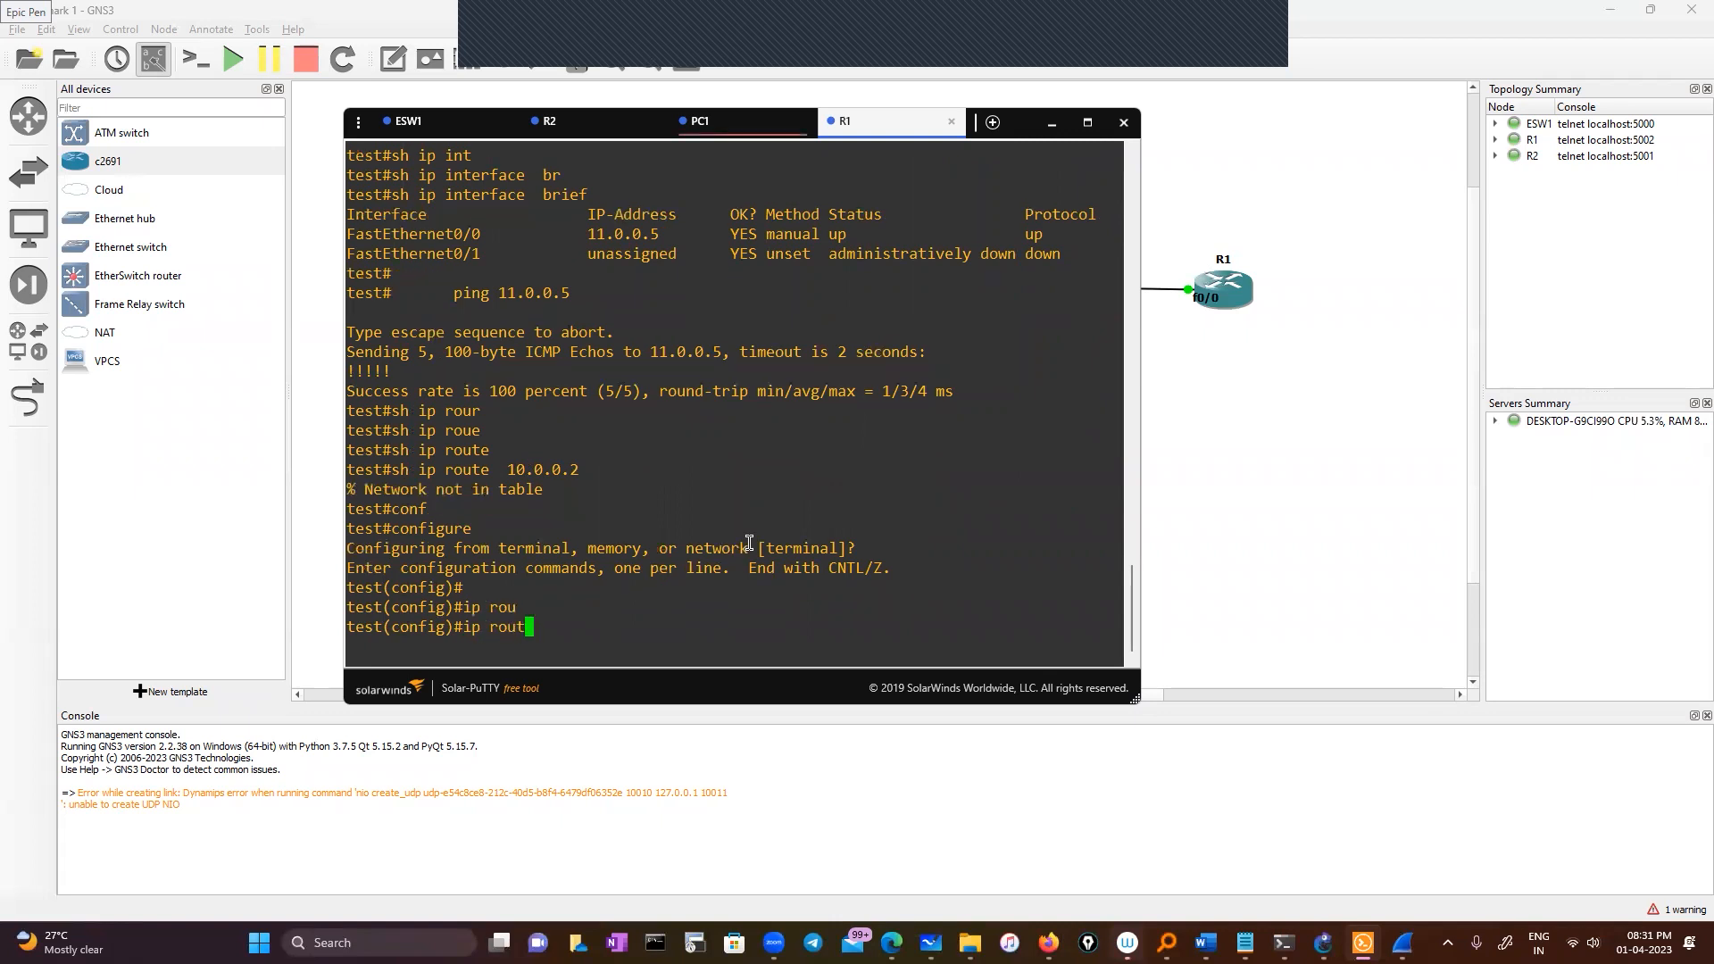
{"action": "type", "text": "e"}
{"action": "key", "text": "Tab"}
{"action": "type", "text": "10"}
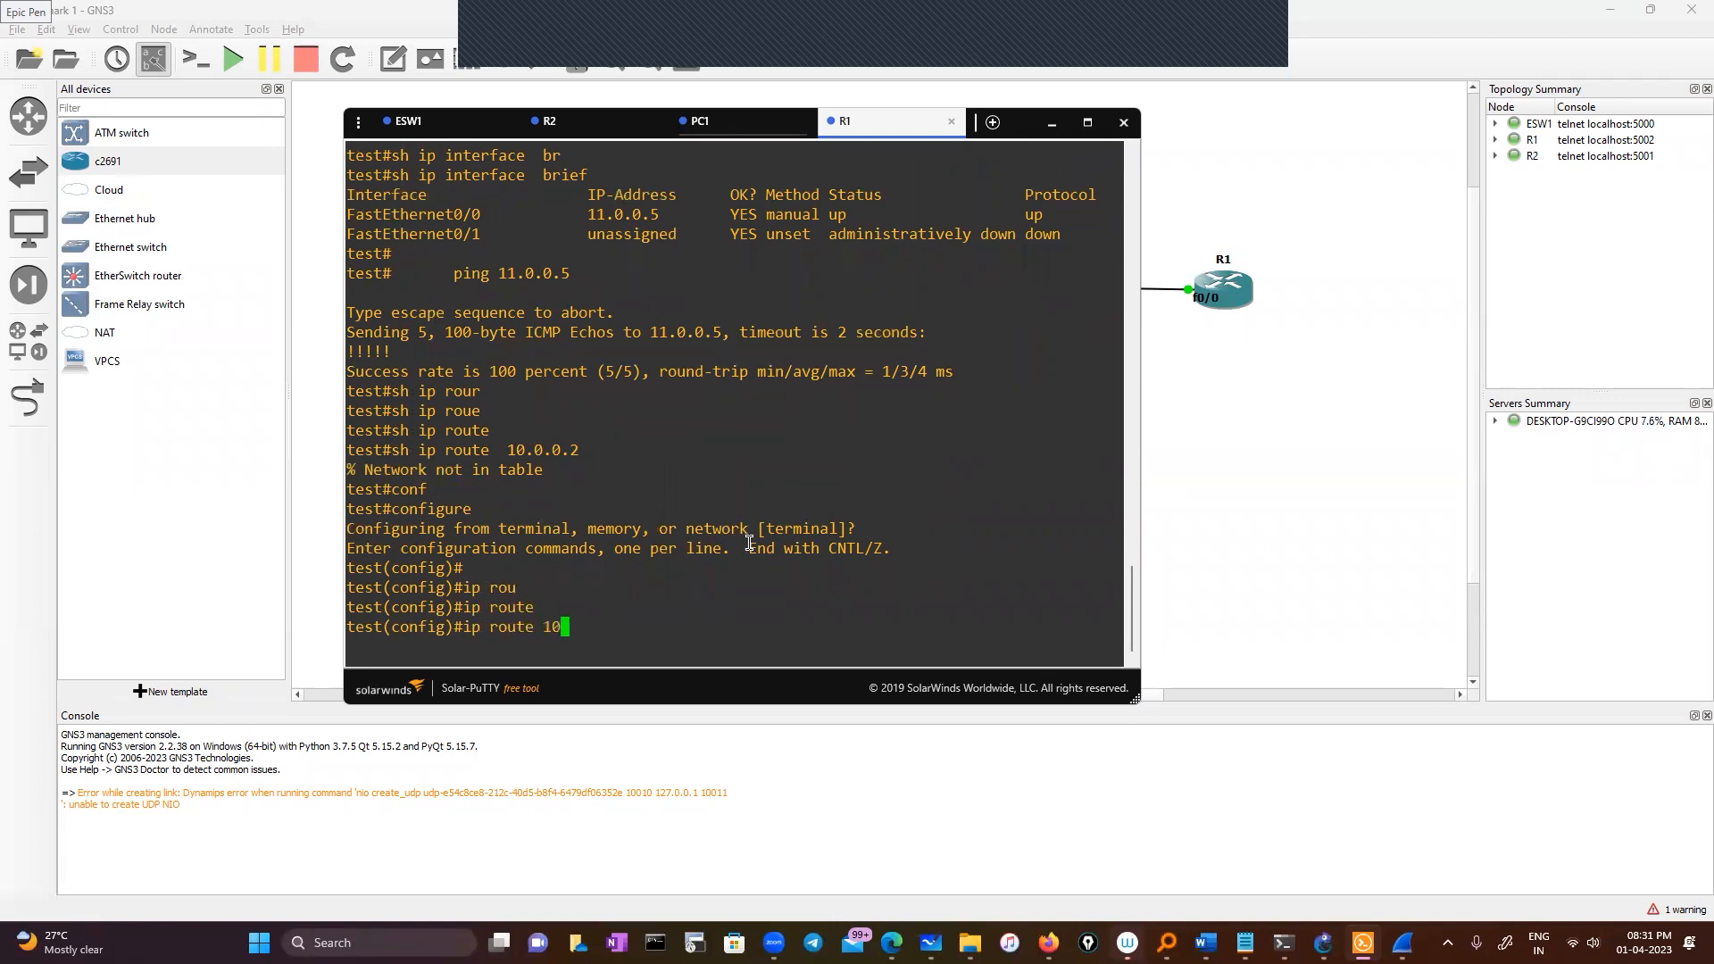
{"action": "type", "text": ".0.0.0 255.0.0.0"}
Look through R2's console output for the next-hop address
{"action": "left_click", "coordinate": [612, 131]}
{"action": "left_click", "coordinate": [853, 123]}
{"action": "left_click_drag", "start_coordinate": [893, 123], "coordinate": [870, 204]}
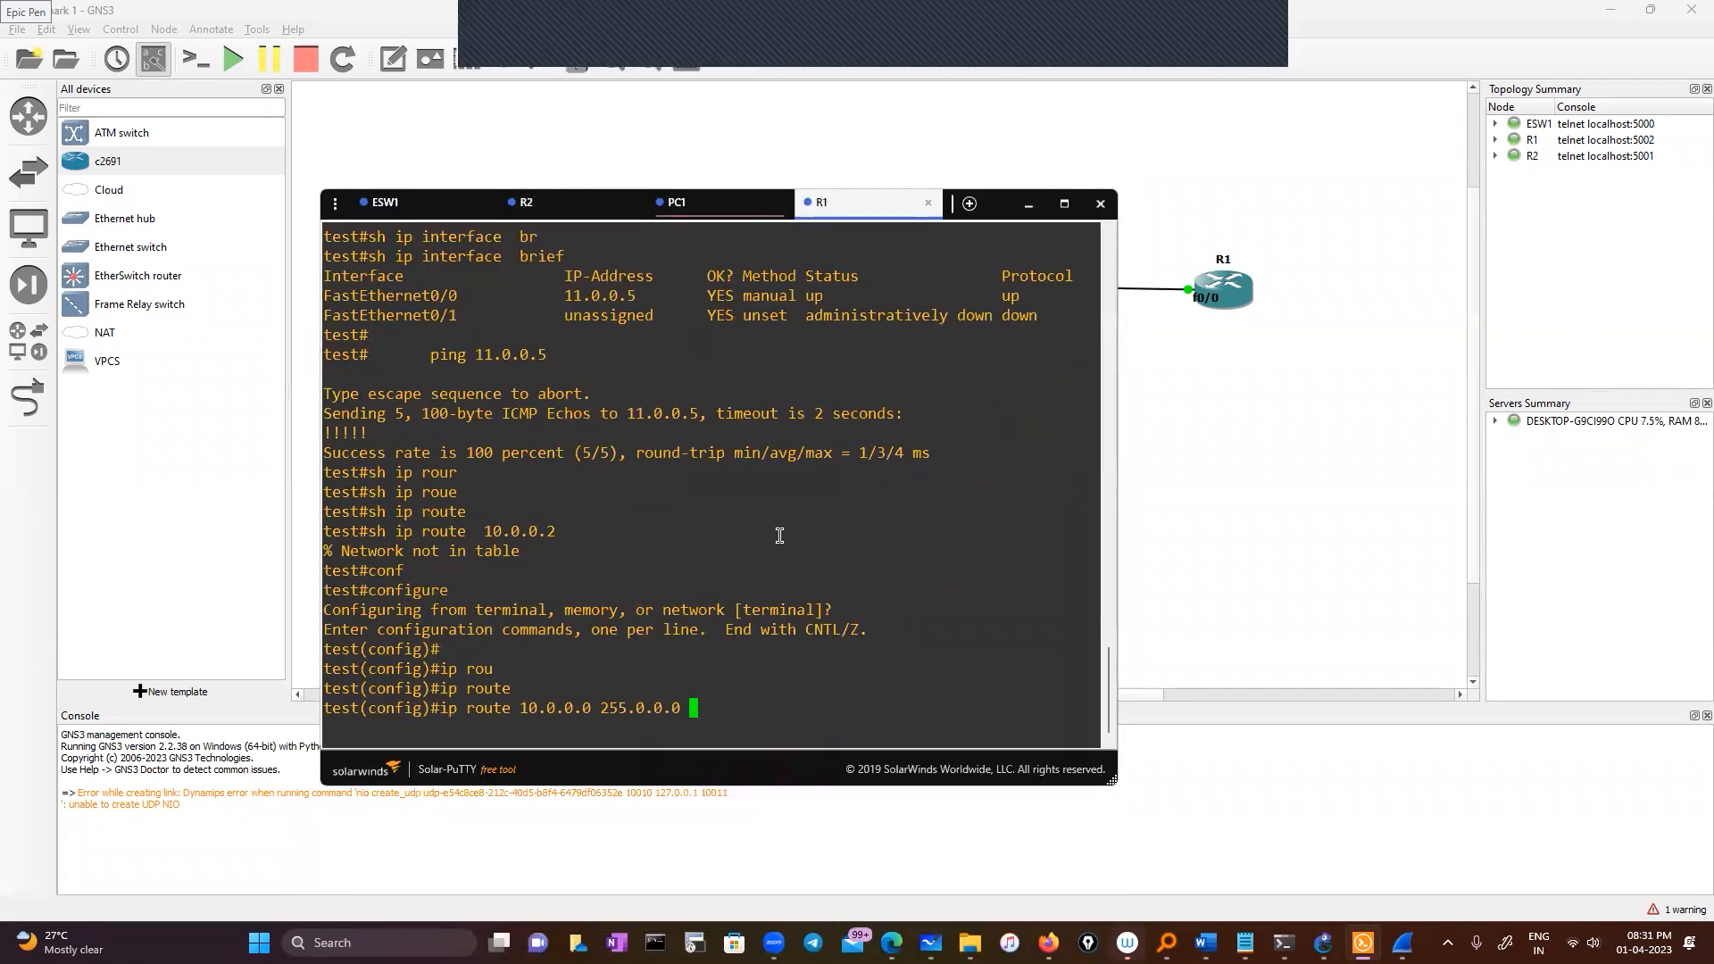
{"action": "scroll", "coordinate": [725, 475], "scroll_direction": "up", "scroll_amount": 4}
{"action": "scroll", "coordinate": [724, 475], "scroll_direction": "down", "scroll_amount": 4}
{"action": "left_click", "coordinate": [526, 202]}
{"action": "double_click", "coordinate": [600, 669]}
{"action": "left_click", "coordinate": [612, 695]}
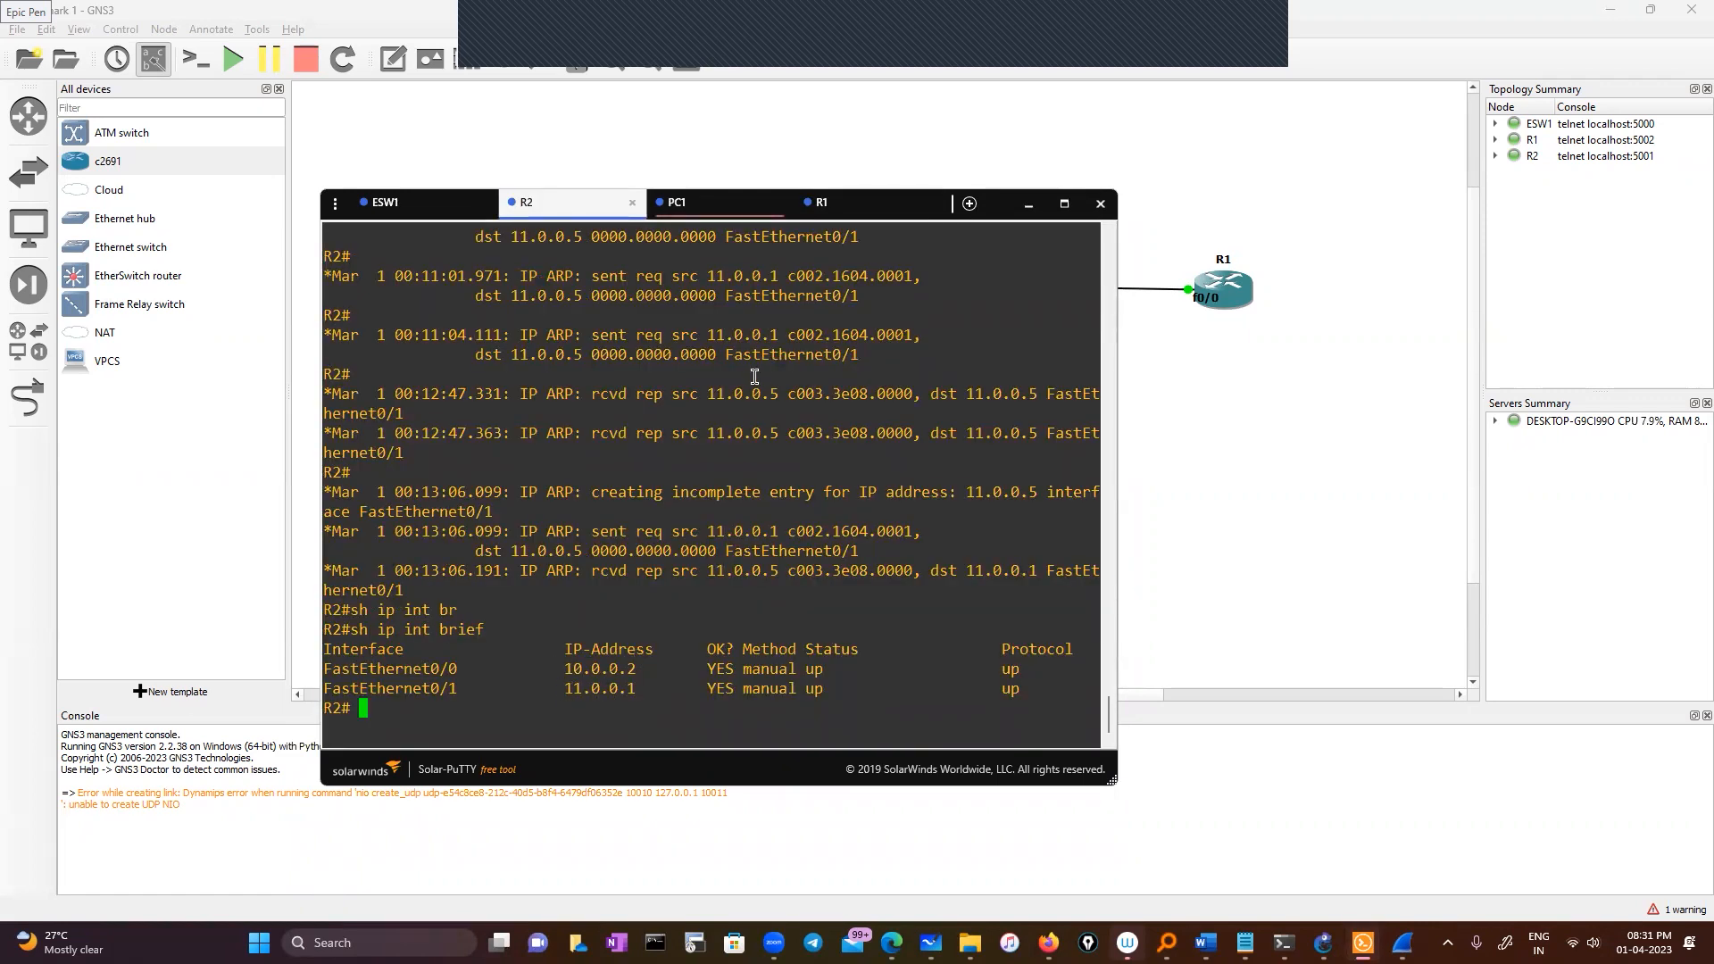
{"action": "left_click", "coordinate": [843, 212]}
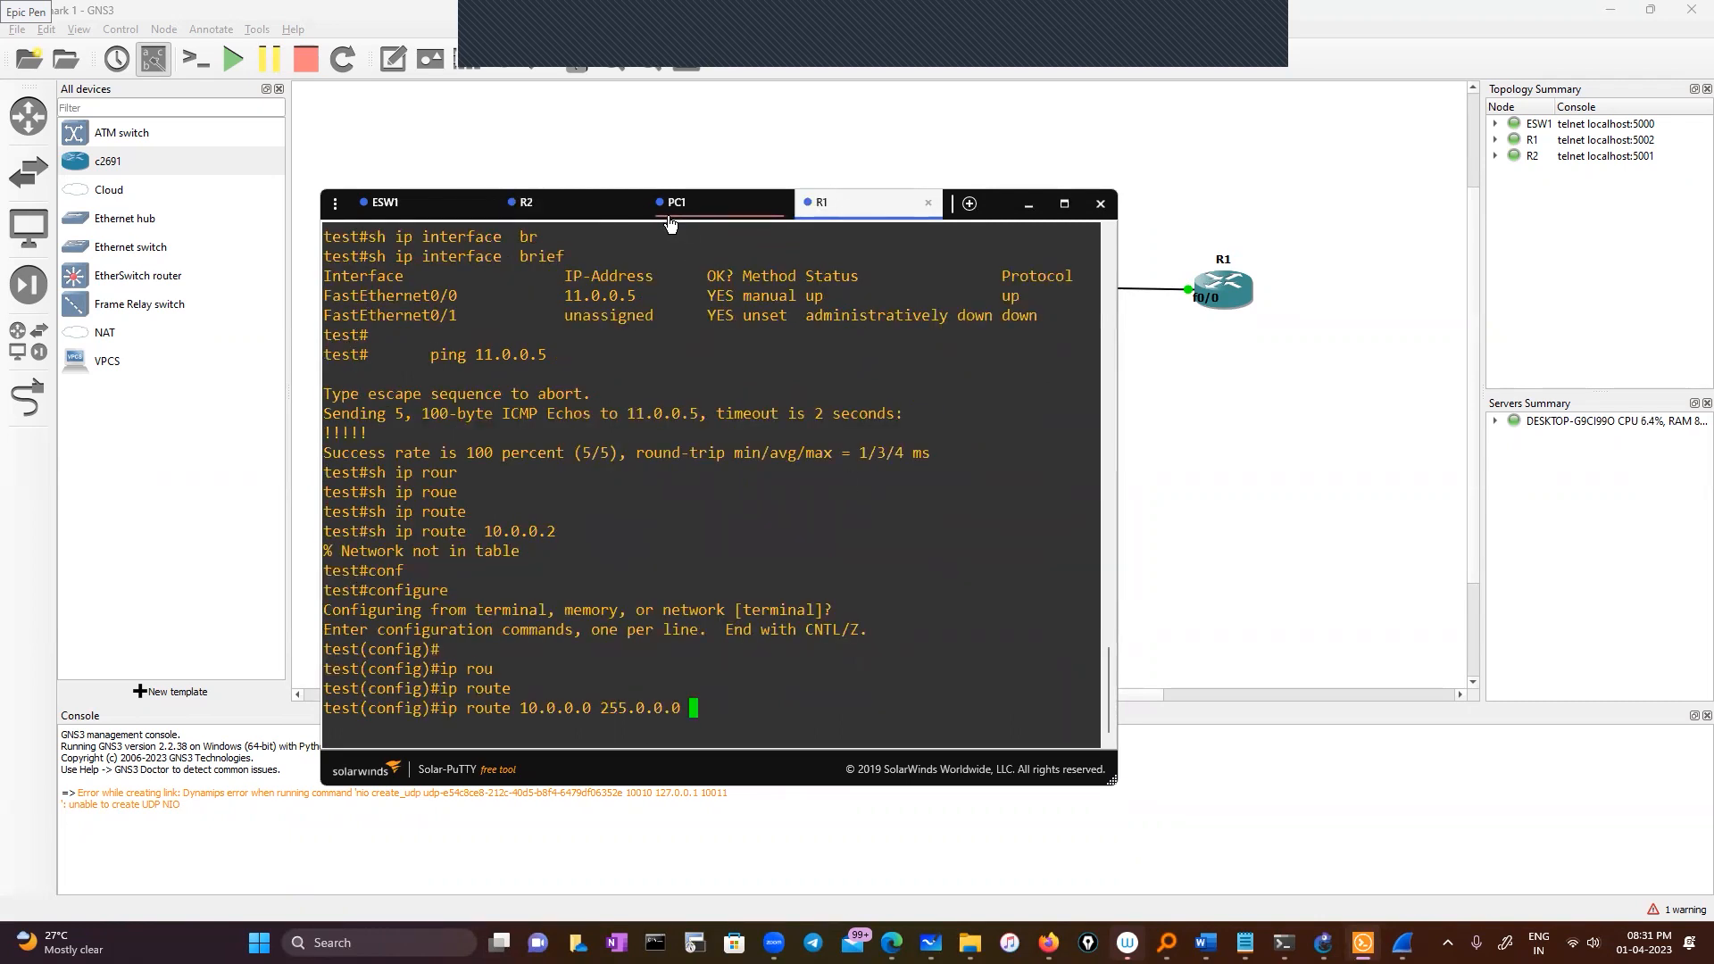
Complete R1's static route to 10.0.0.0 255.0.0.0 with R2's 11.0.0.1 as next hop
{"action": "left_click", "coordinate": [550, 215]}
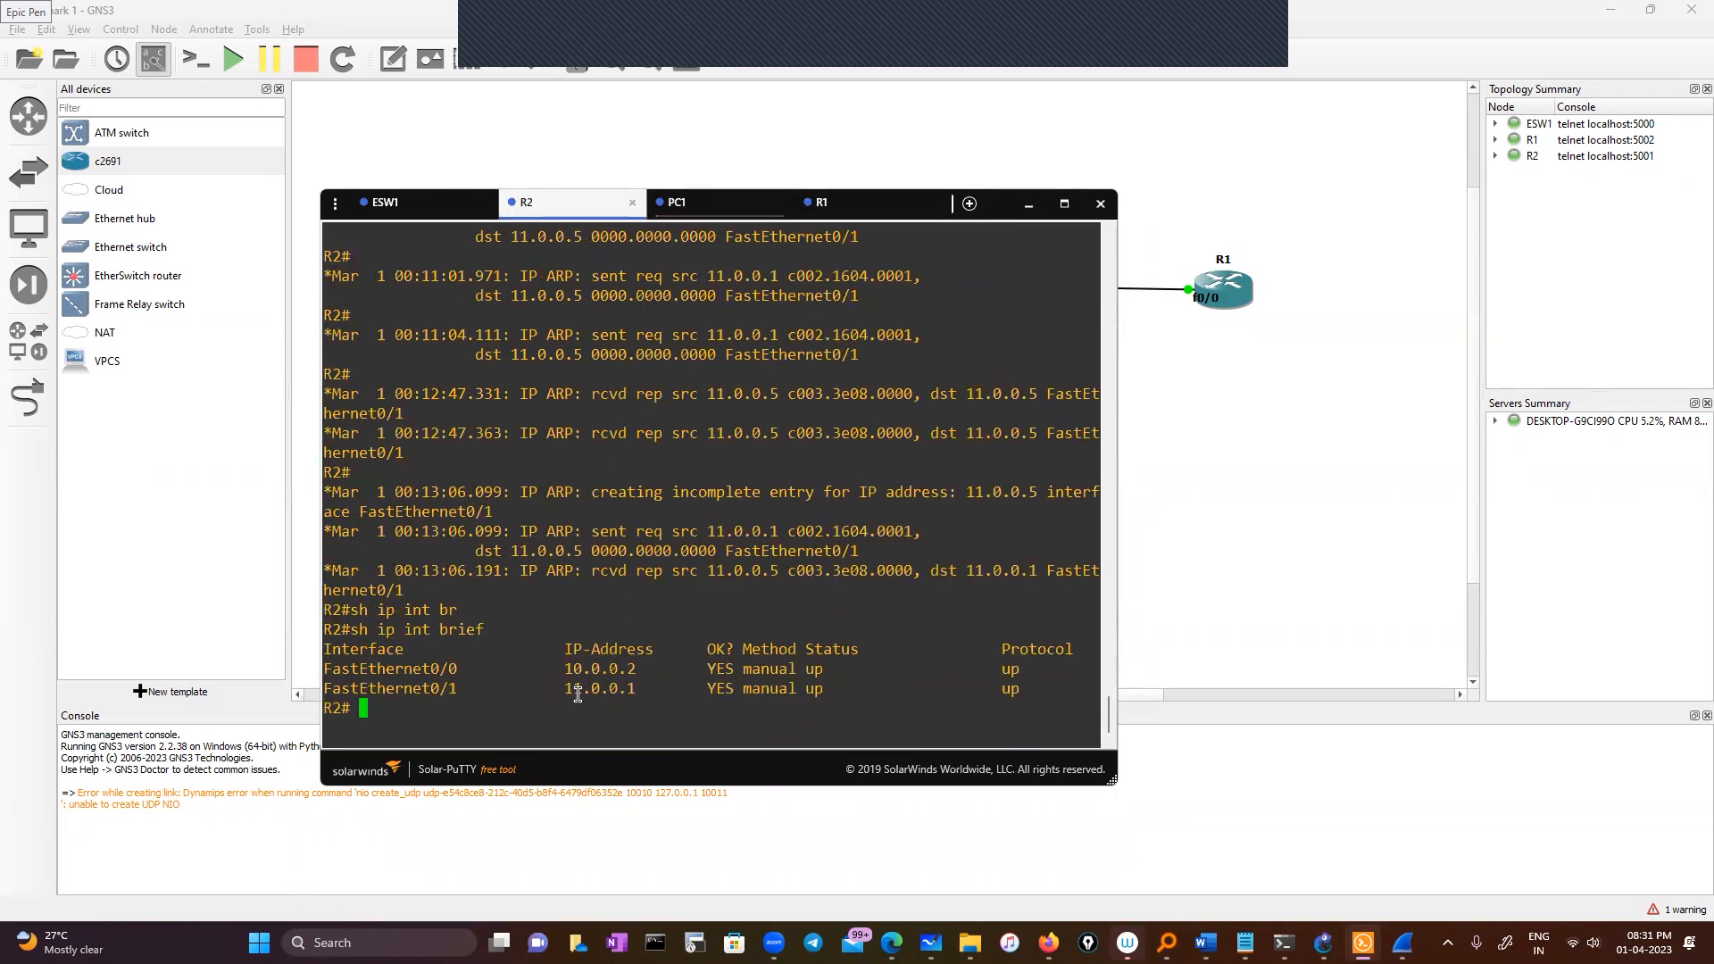
{"action": "double_click", "coordinate": [617, 689]}
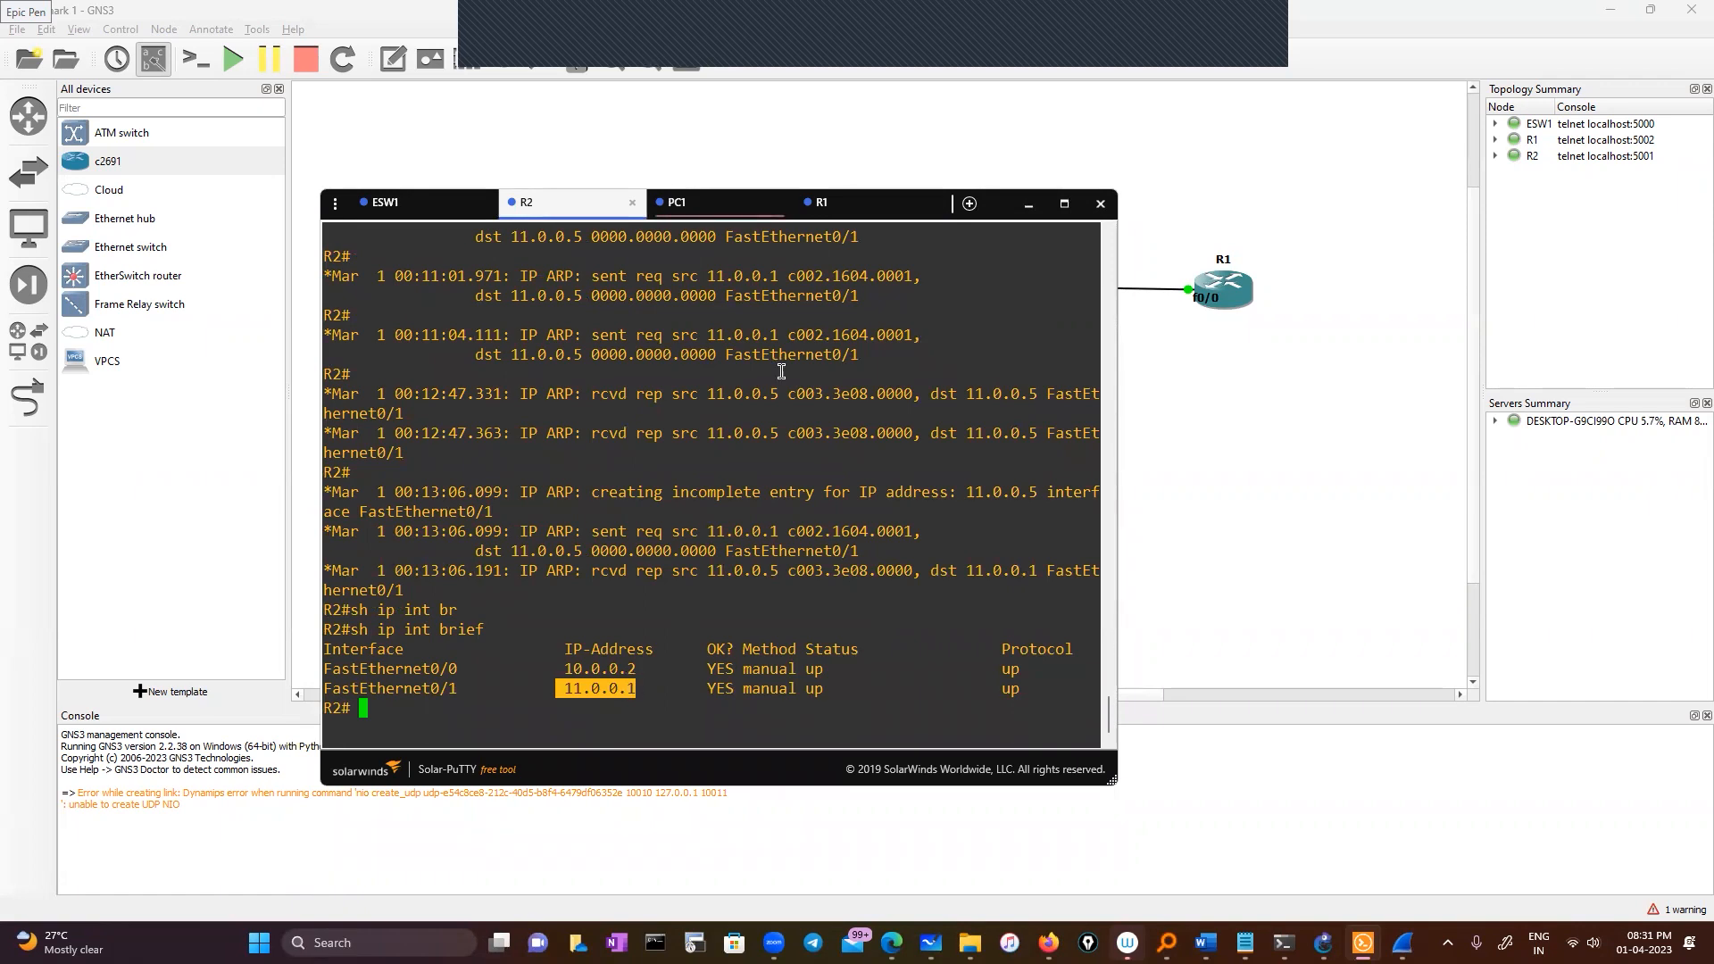
{"action": "left_click", "coordinate": [860, 211]}
{"action": "right_click", "coordinate": [809, 675]}
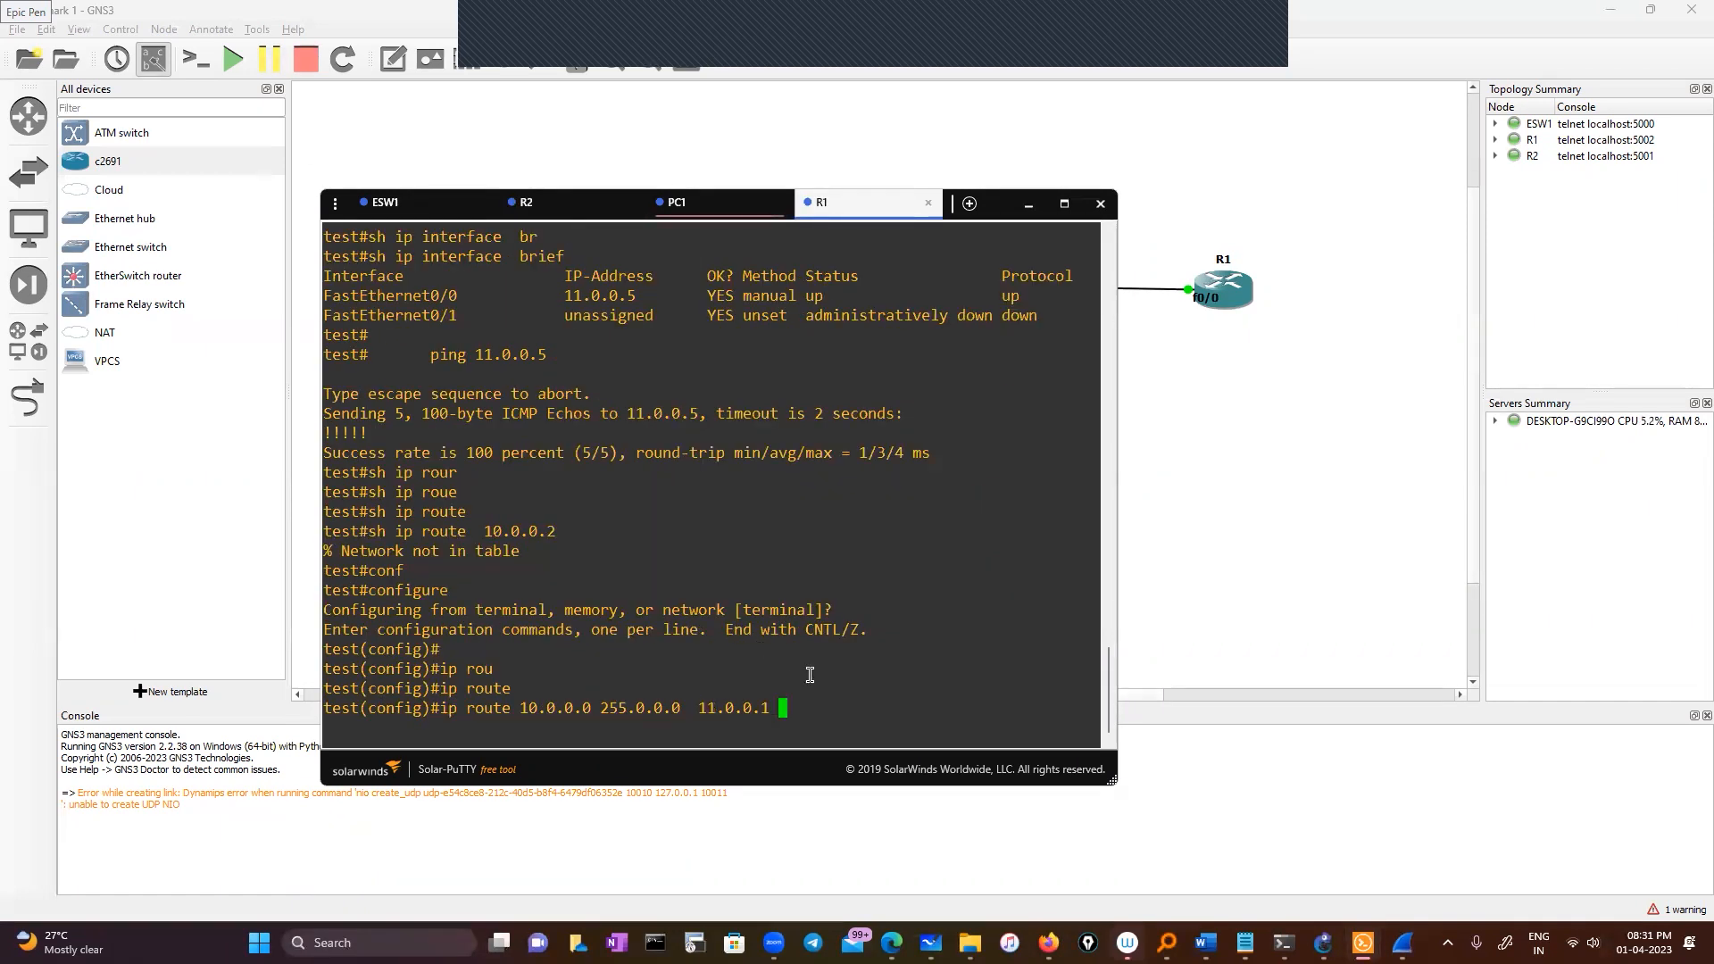
{"action": "key", "text": "Return"}
Exit configuration and look up R1's route to 11.0.0.5
{"action": "type", "text": "exit"}
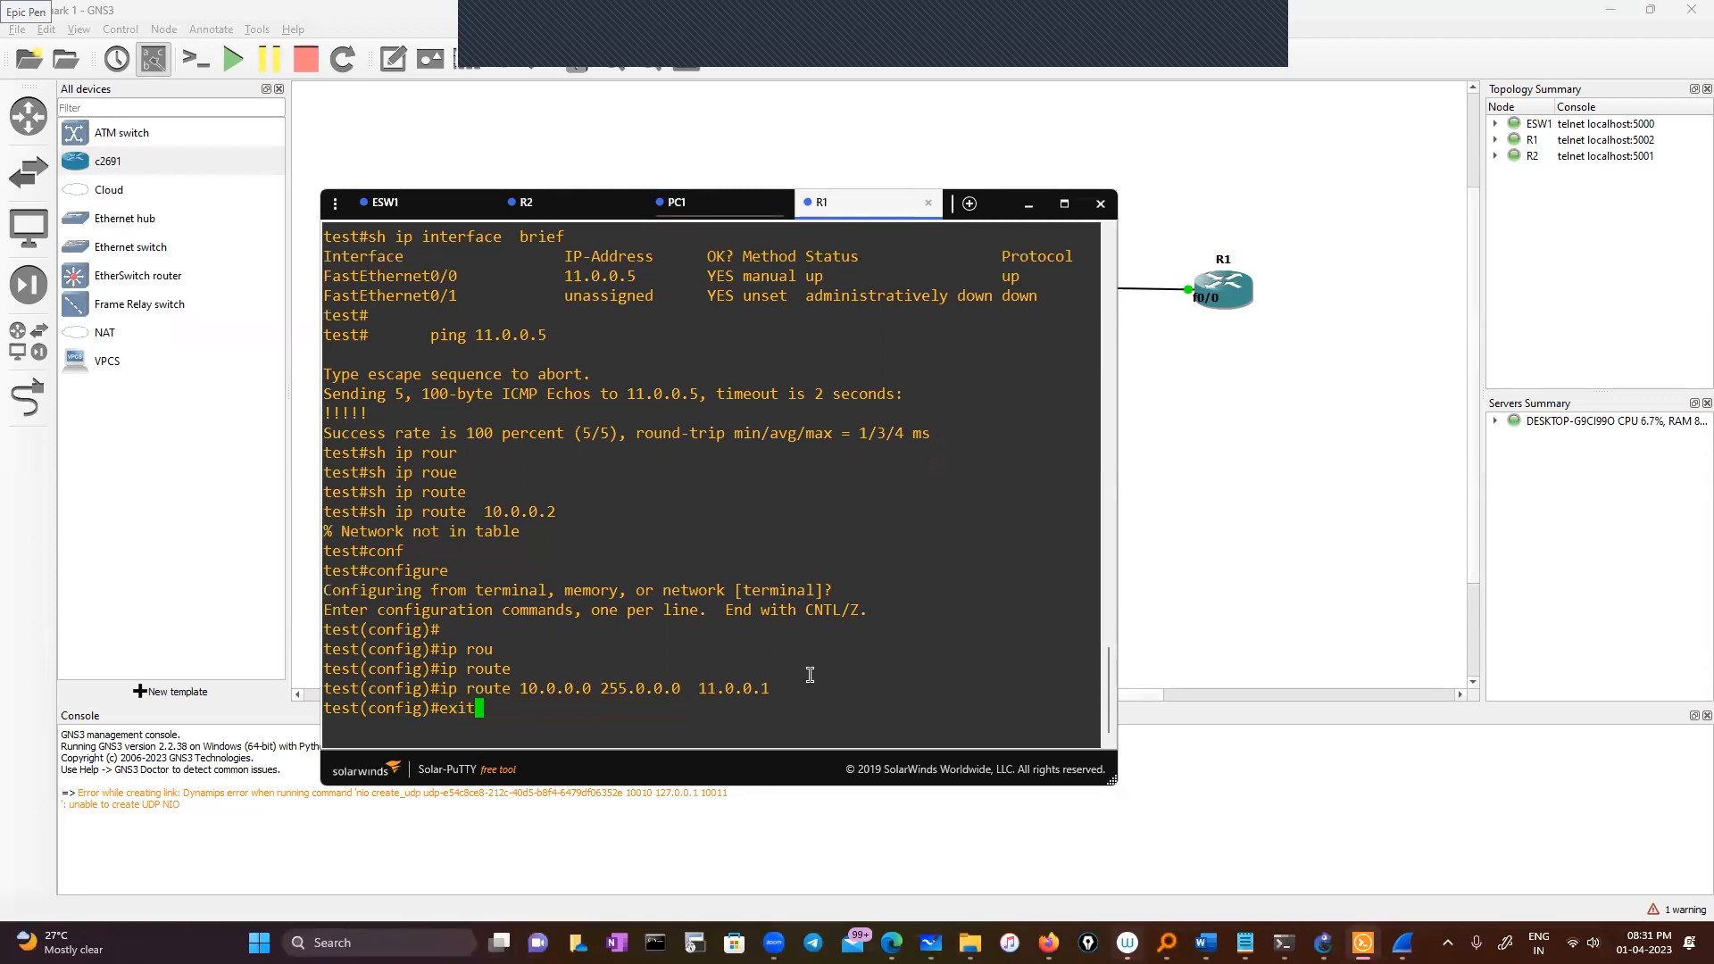
{"action": "key", "text": "Return"}
{"action": "type", "text": "sh ip rou"}
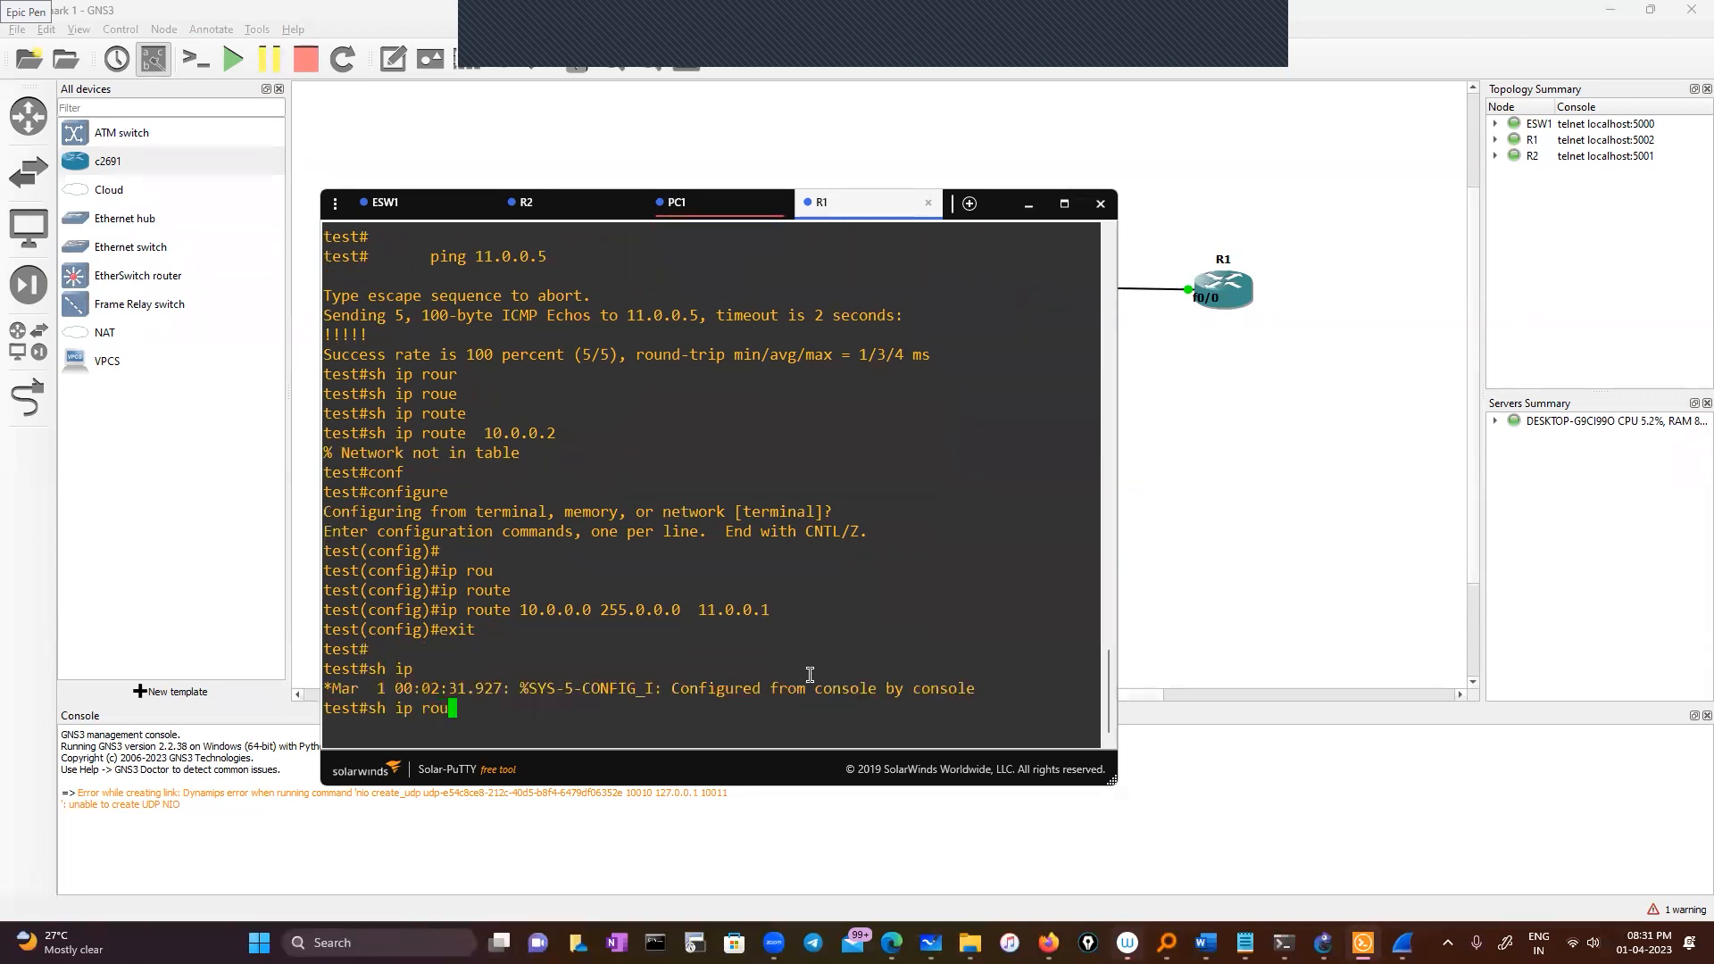
{"action": "key", "text": "Tab"}
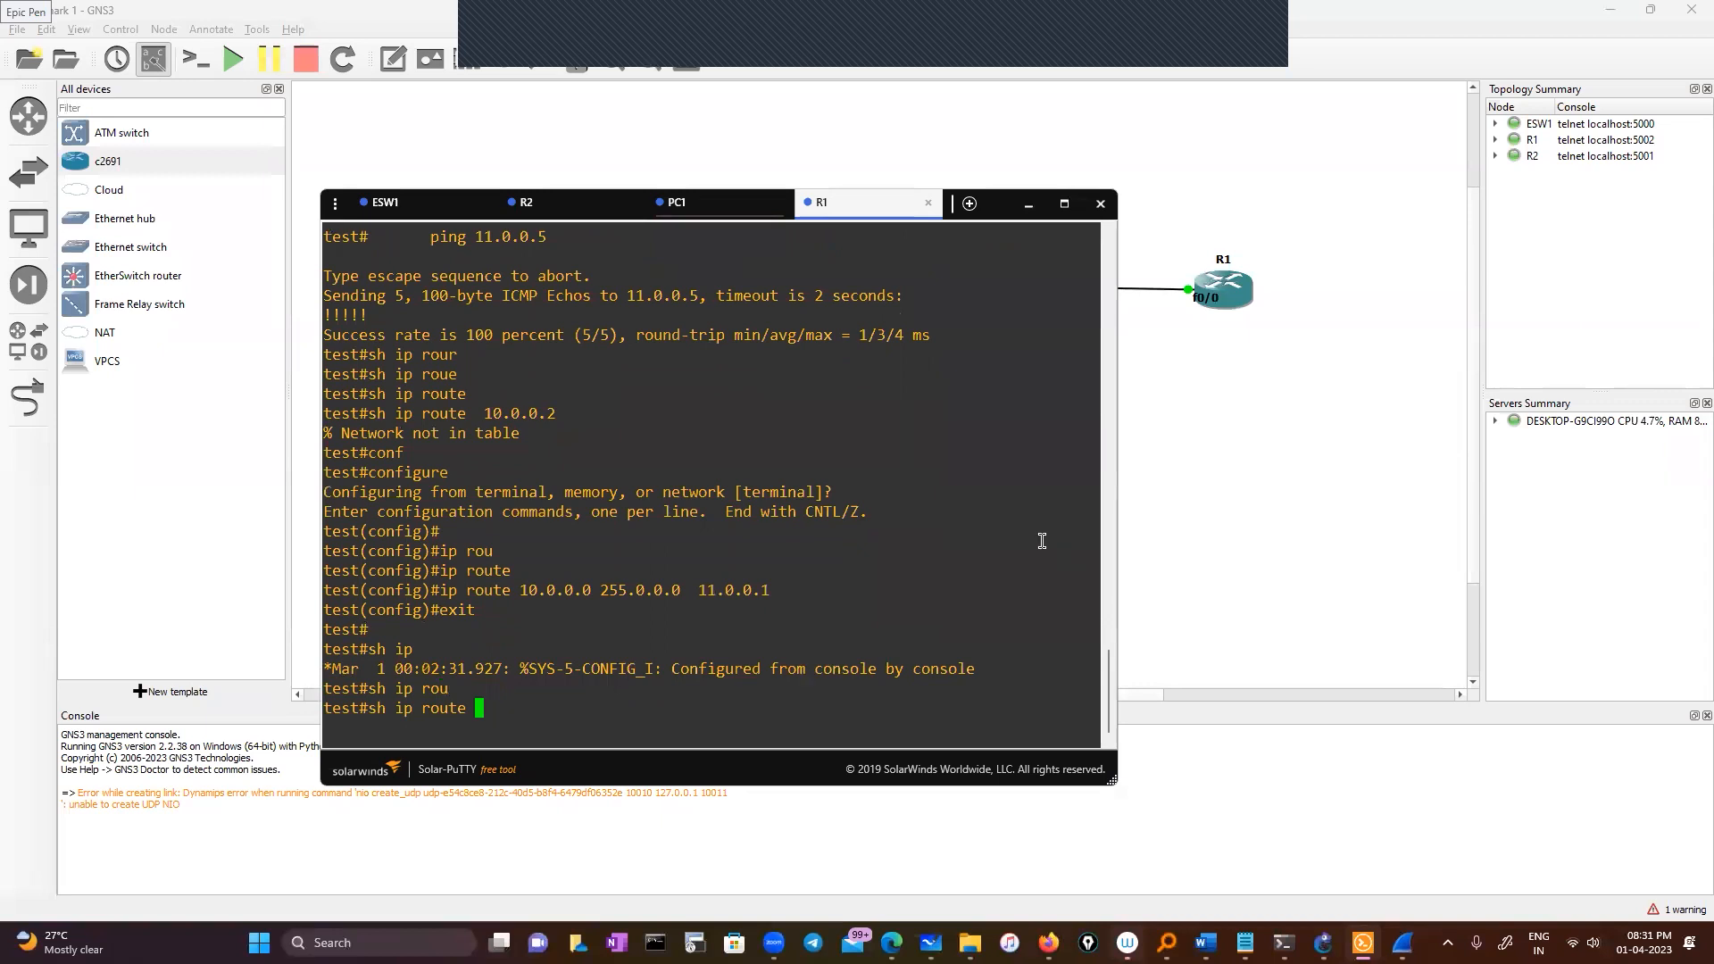
{"action": "double_click", "coordinate": [662, 296]}
{"action": "right_click", "coordinate": [775, 403]}
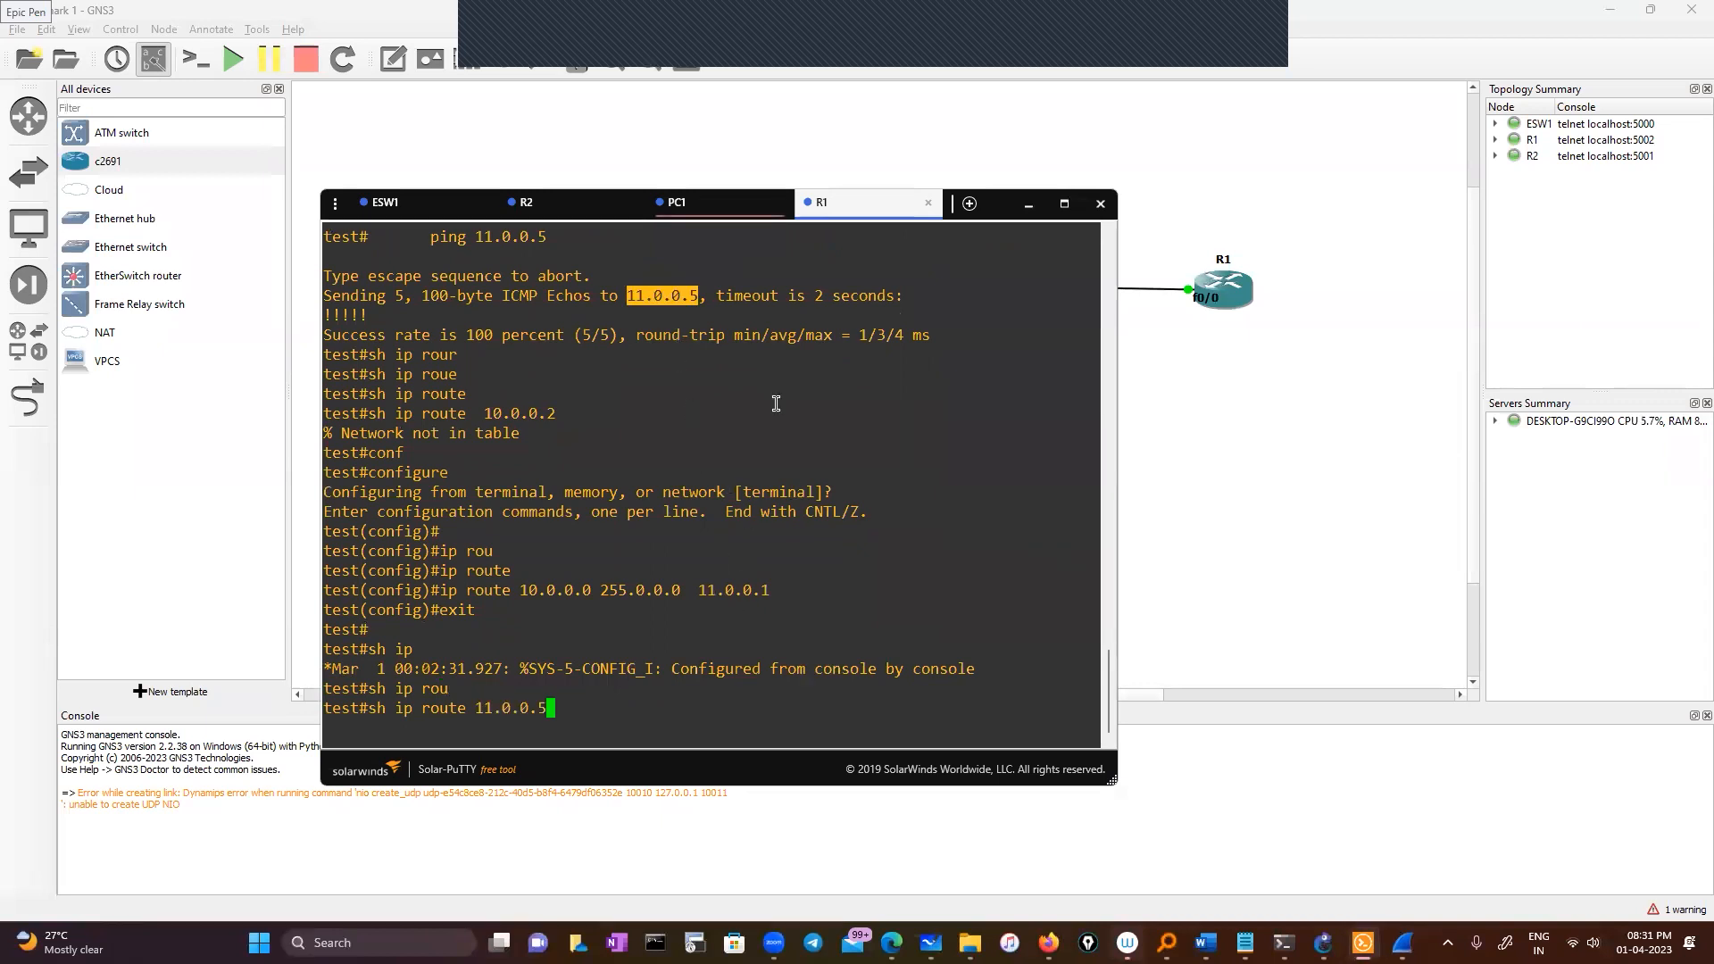
{"action": "key", "text": "Return"}
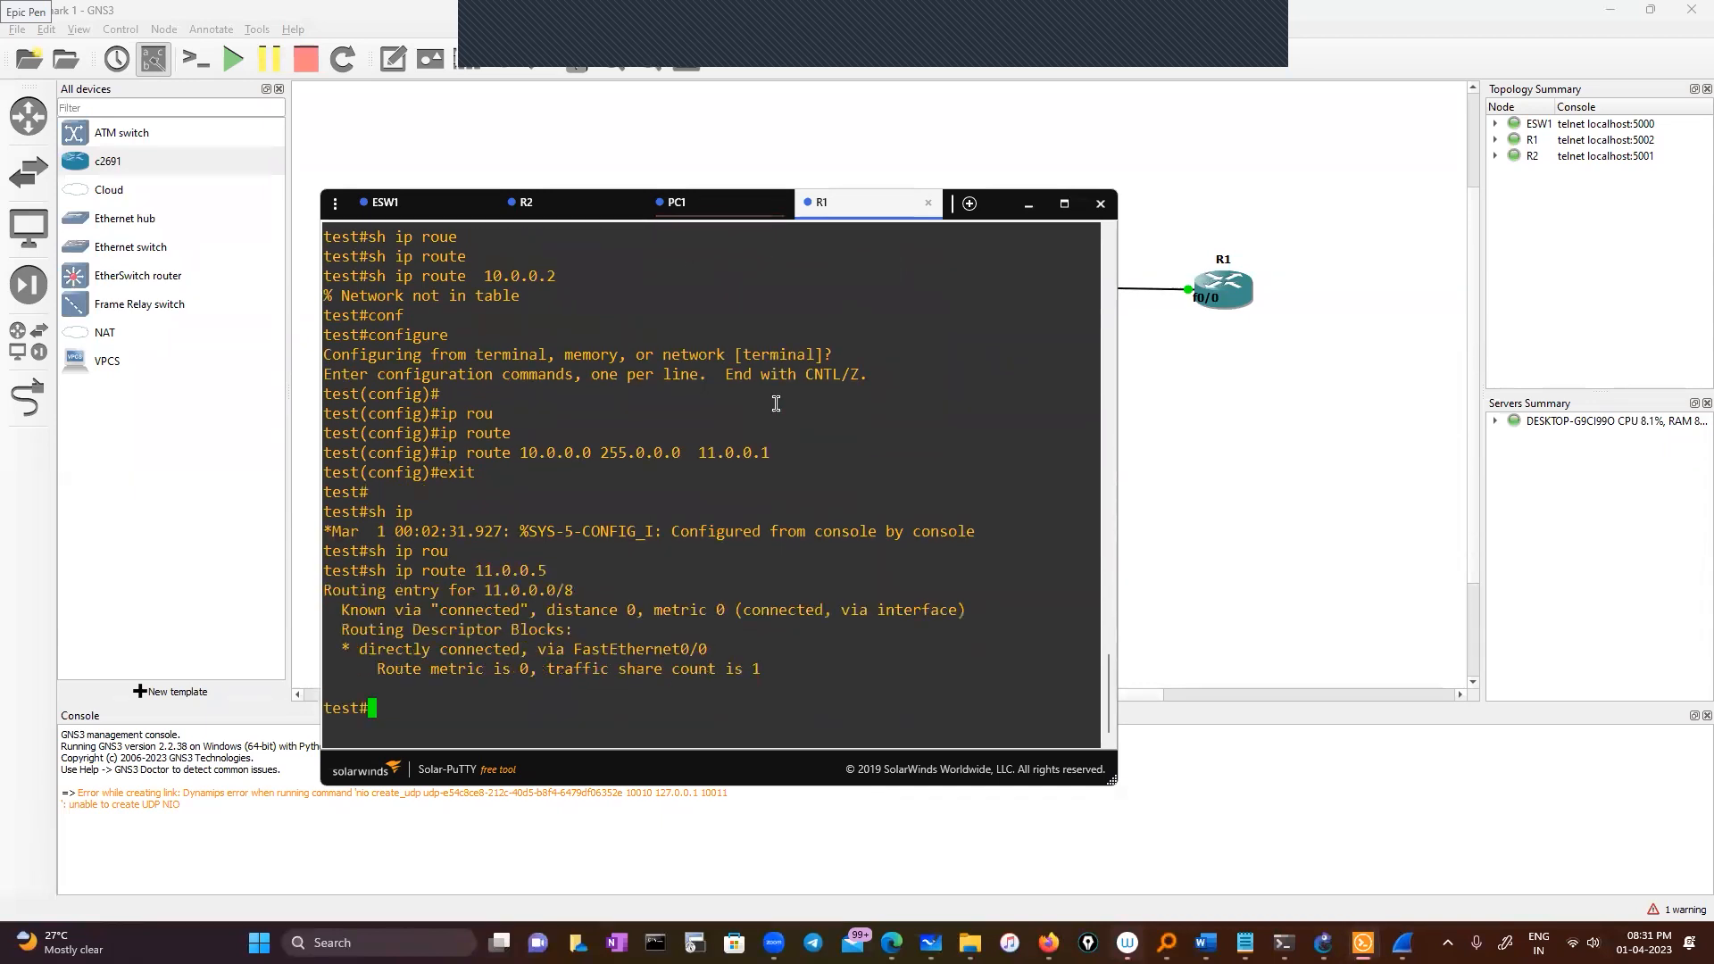
Ping 11.0.0.5 from R1, succeeding 5/5
{"action": "type", "text": "ping"}
{"action": "scroll", "coordinate": [658, 463], "scroll_direction": "up", "scroll_amount": 4}
{"action": "right_click", "coordinate": [724, 444]}
{"action": "key", "text": "Return"}
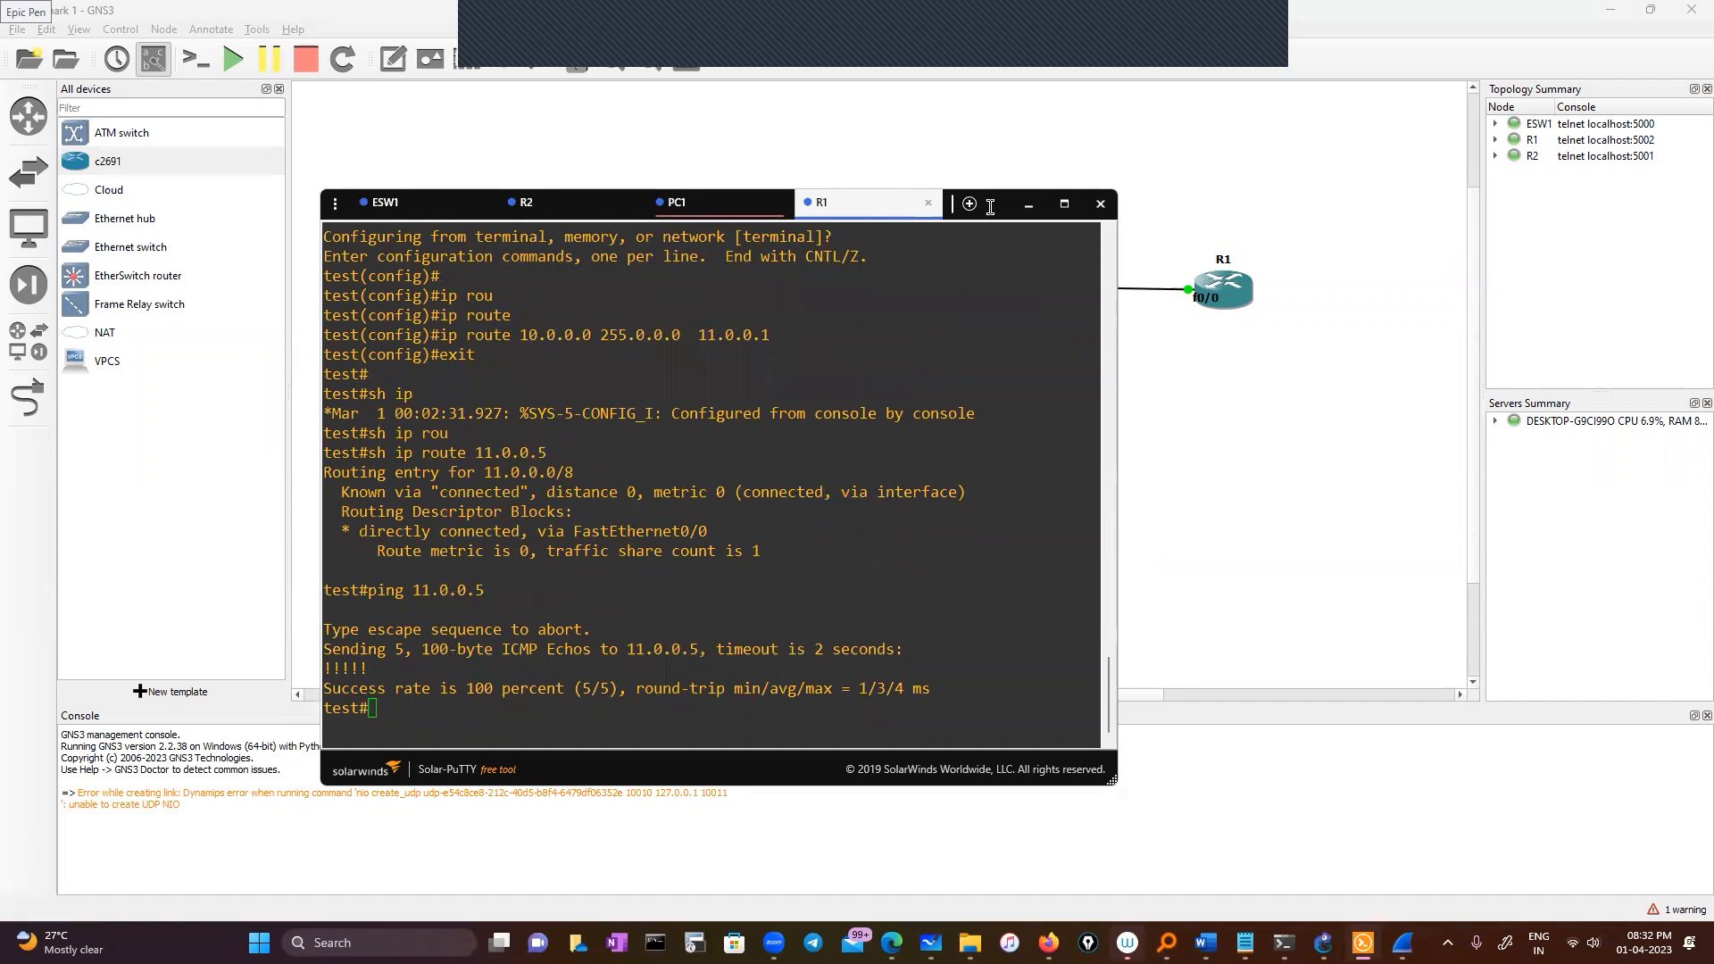
Recall ESW1's ping and bring up the ARP and 11.0.0.5-filtered capture windows
{"action": "left_click_drag", "start_coordinate": [990, 207], "coordinate": [1090, 315]}
{"action": "left_click", "coordinate": [485, 310]}
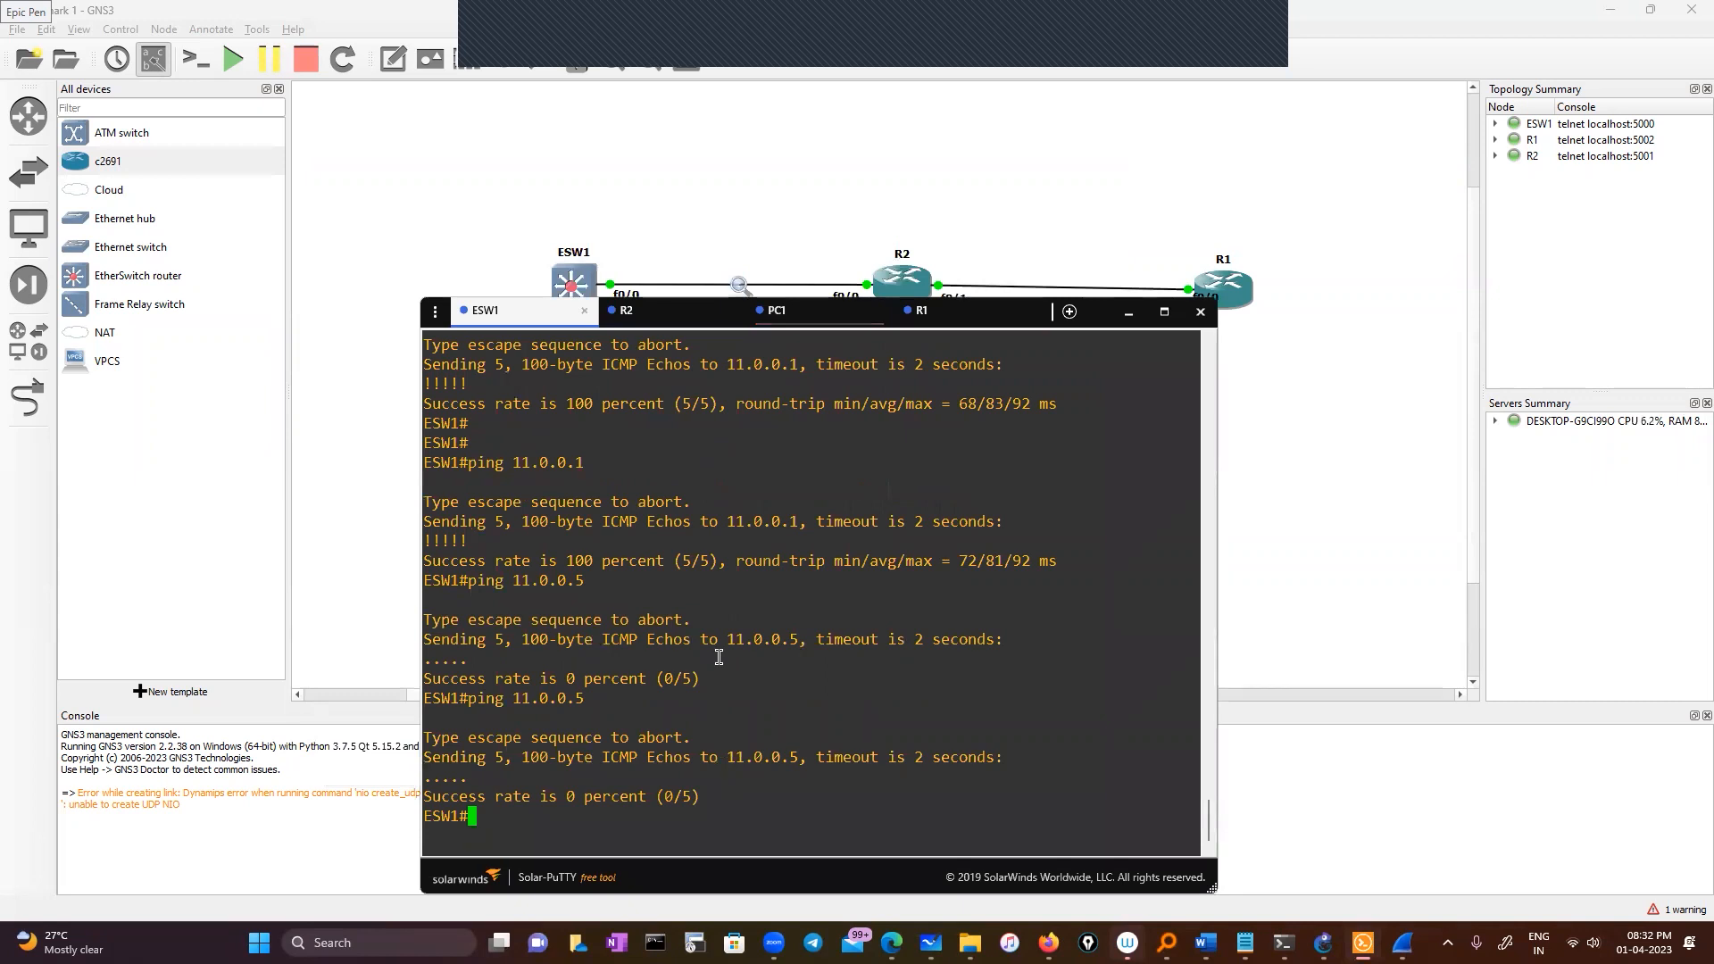
{"action": "key", "text": "Up"}
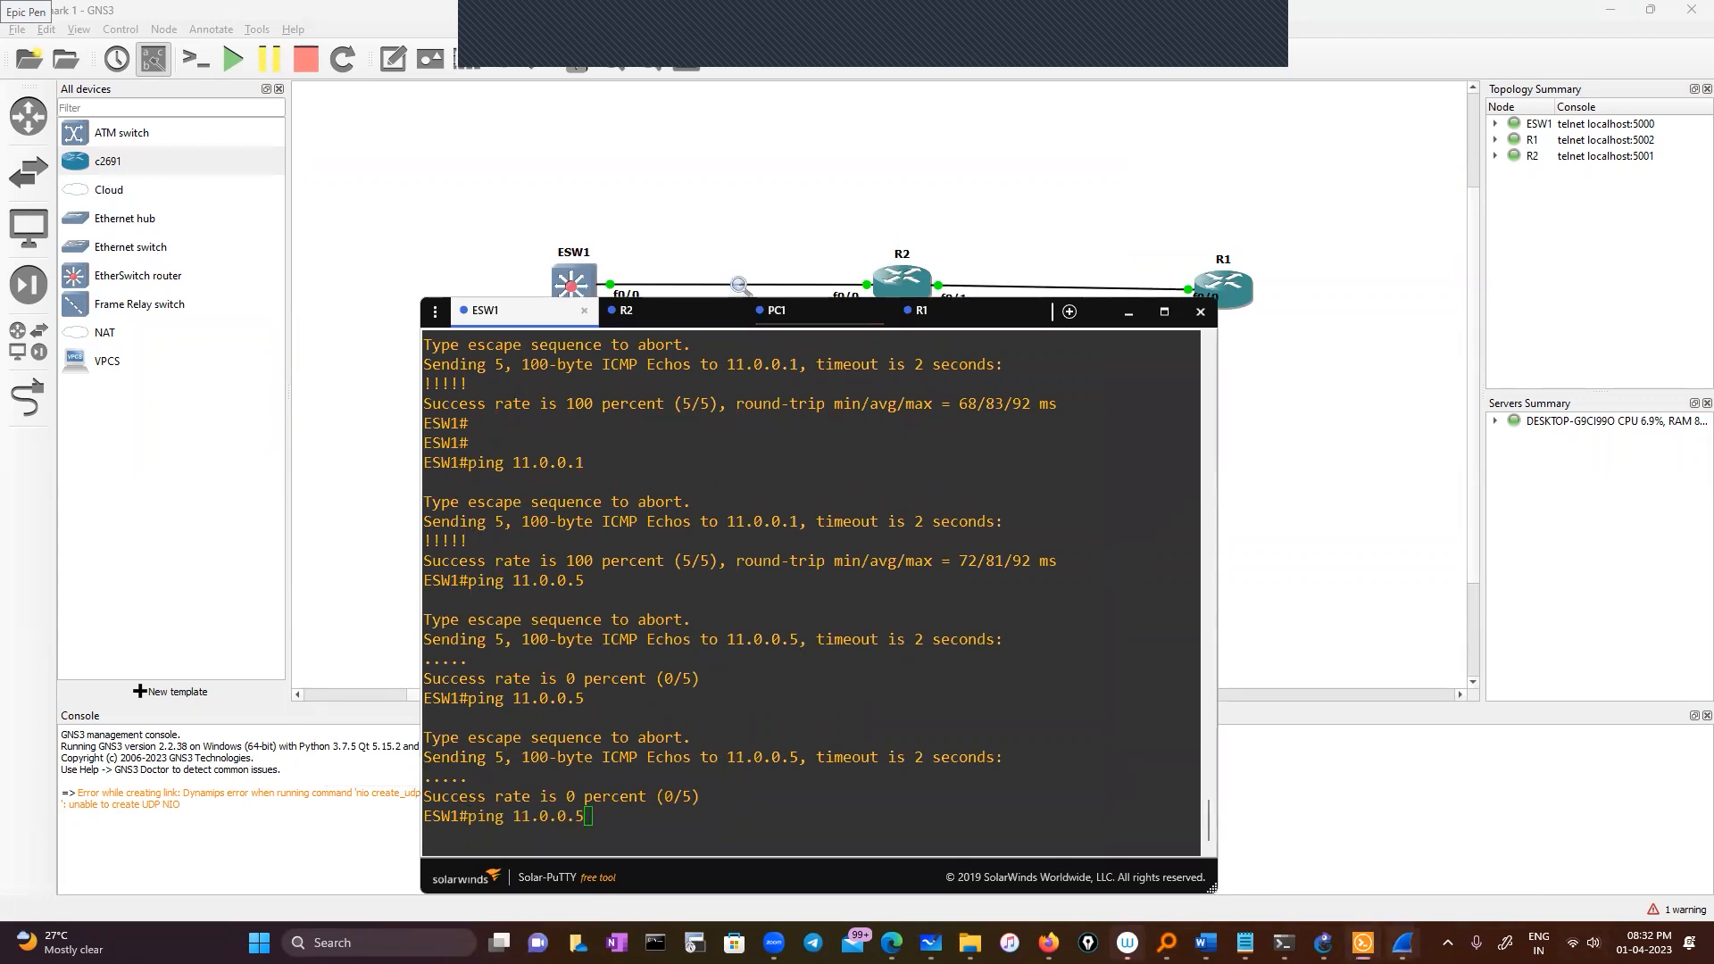
{"action": "mouse_move", "coordinate": [1402, 942]}
{"action": "left_click", "coordinate": [1479, 844]}
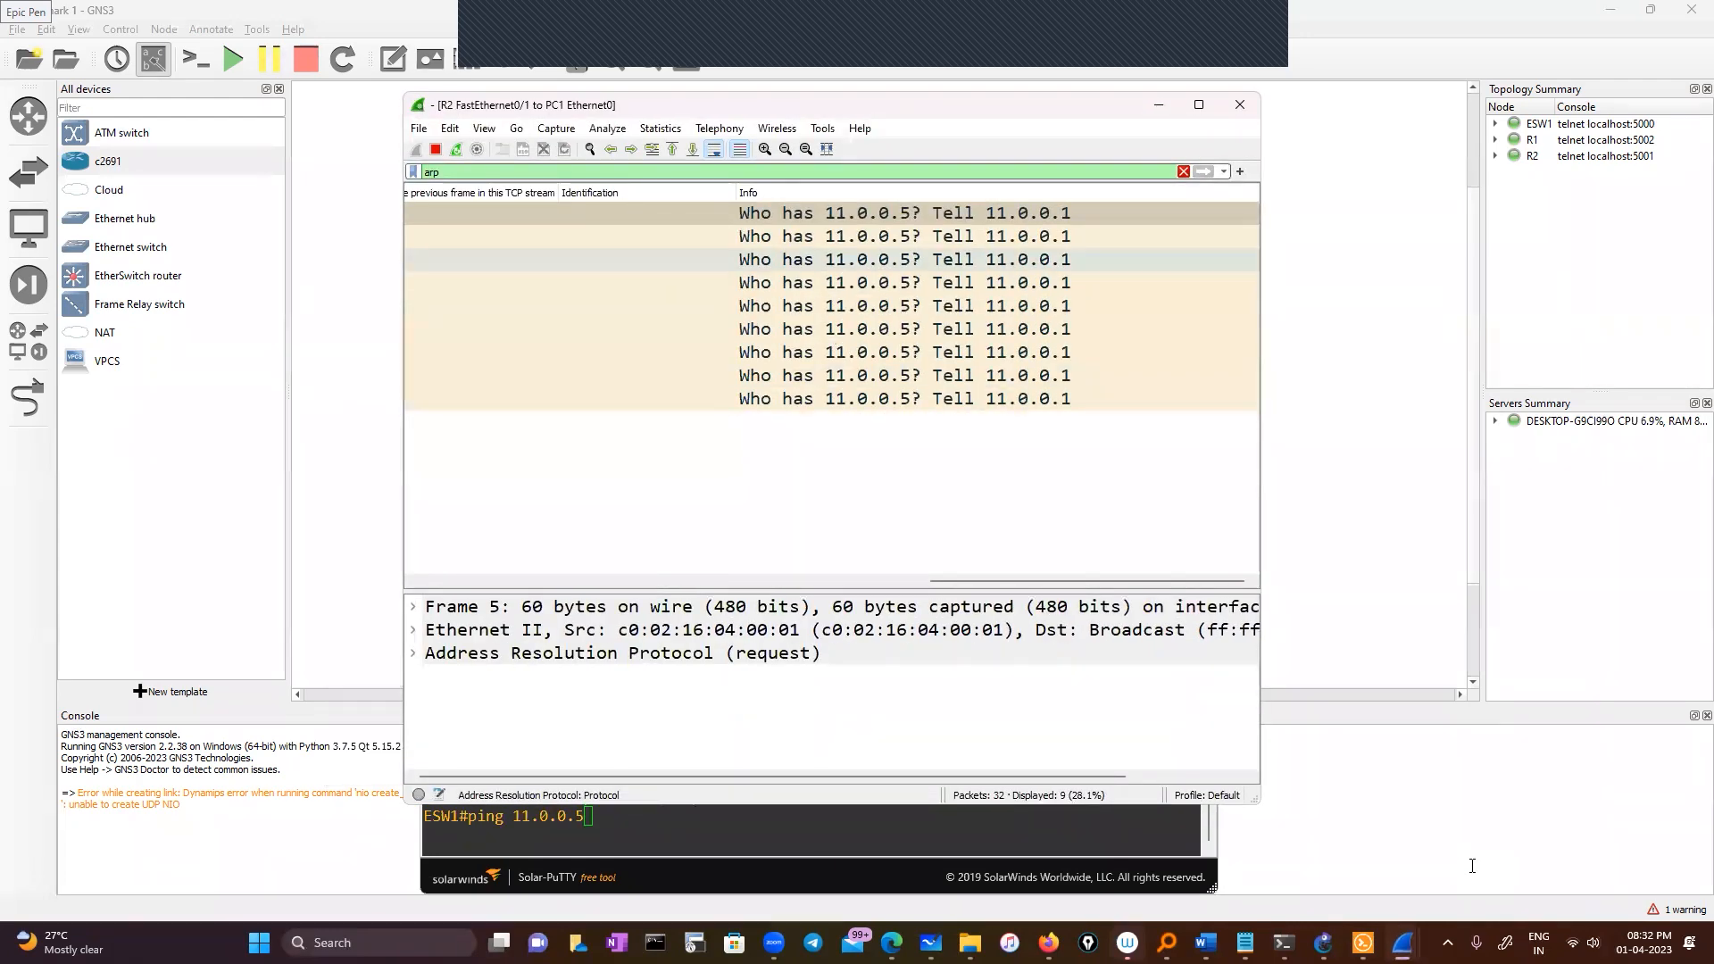
{"action": "left_click", "coordinate": [1348, 844]}
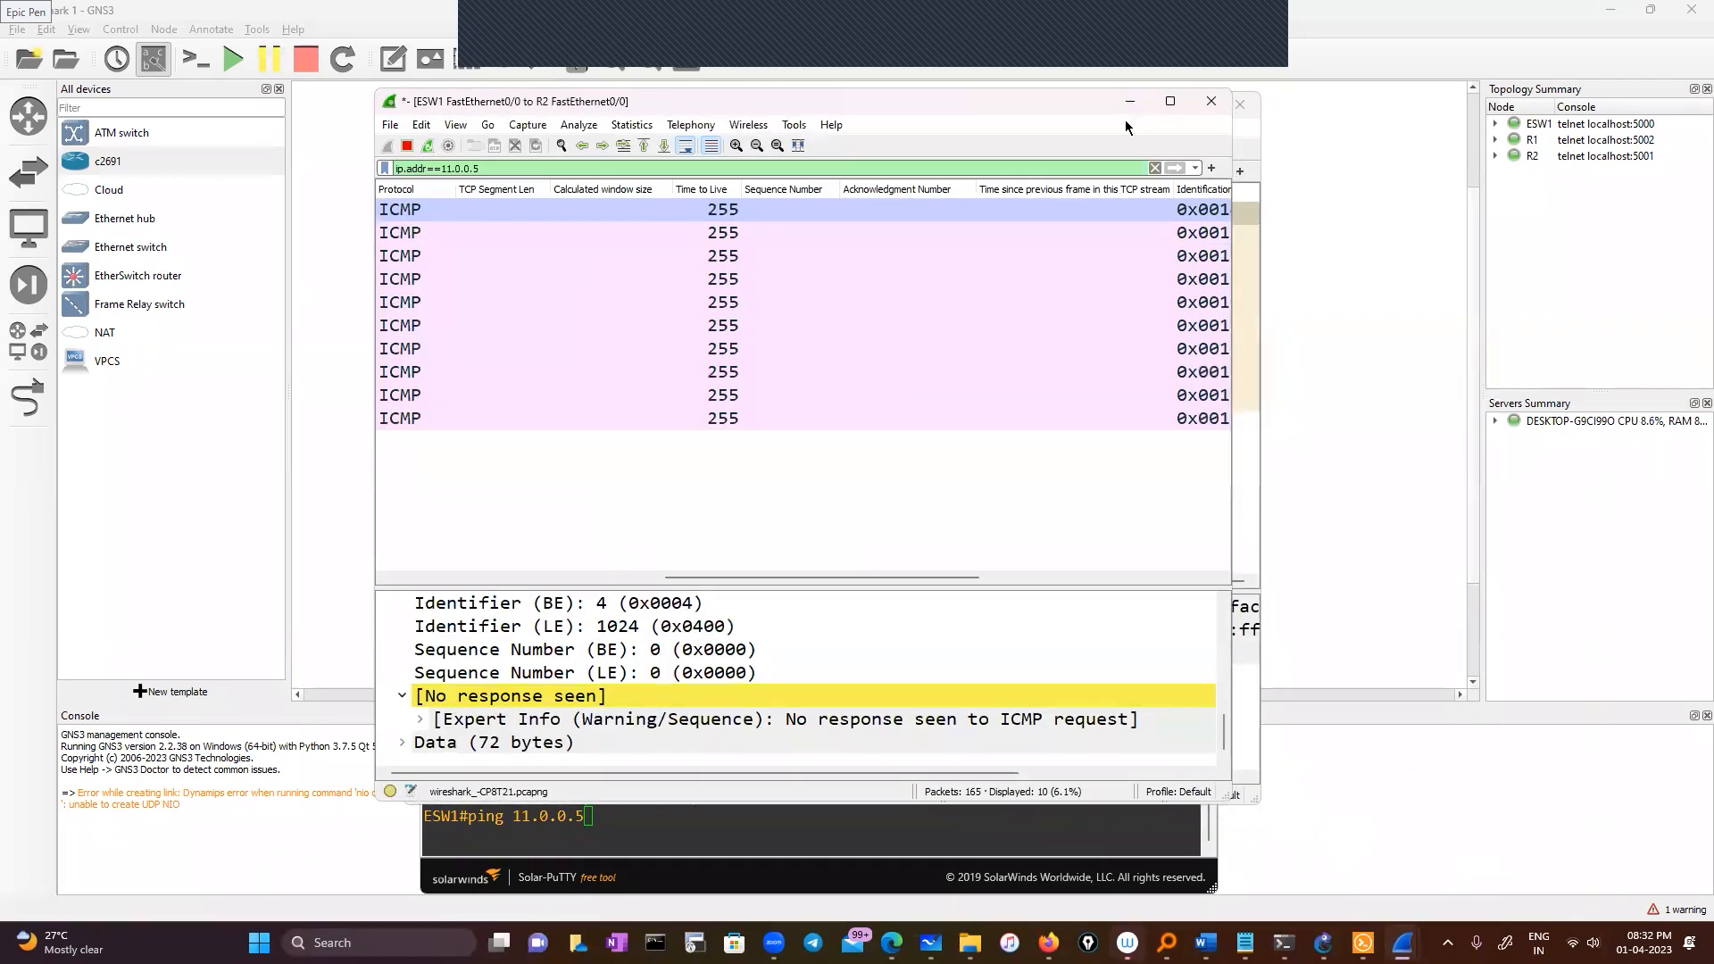
{"action": "left_click_drag", "start_coordinate": [1072, 102], "coordinate": [1653, 144]}
{"action": "left_click", "coordinate": [1158, 105]}
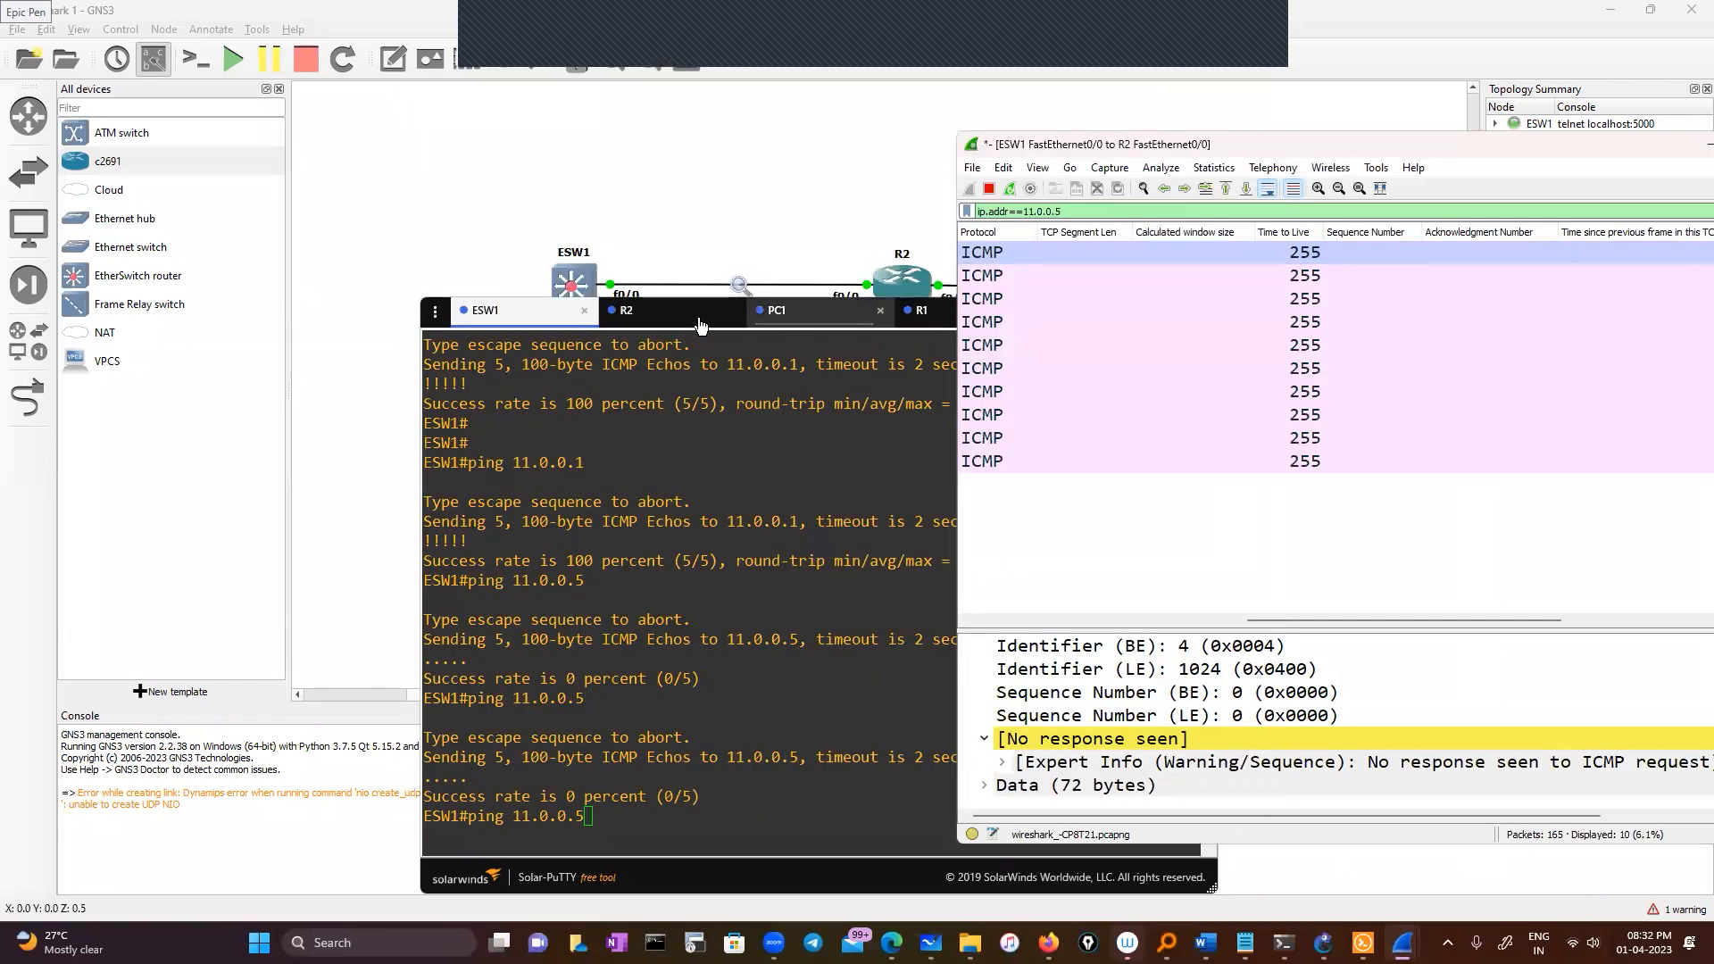
Reconnect the ended console session and rerun ping 11.0.0.5 from ESW1, succeeding 5/5
{"action": "left_click_drag", "start_coordinate": [653, 322], "coordinate": [468, 373]}
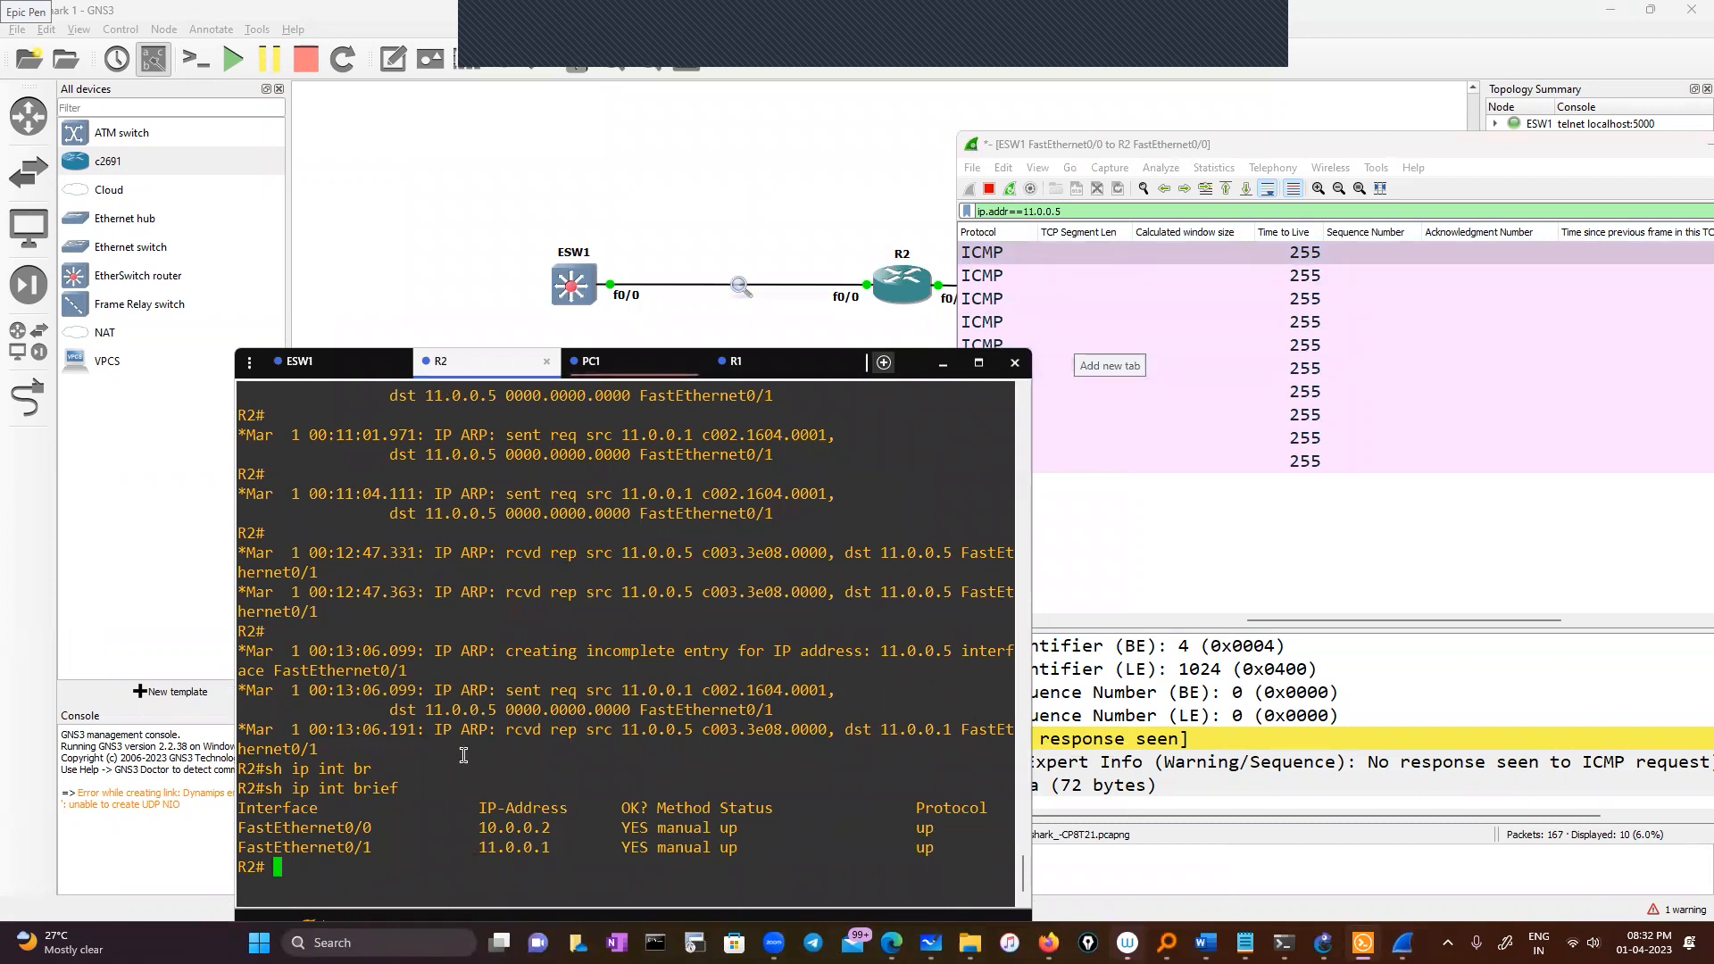
{"action": "left_click", "coordinate": [623, 360]}
{"action": "left_click_drag", "start_coordinate": [623, 361], "coordinate": [604, 307]}
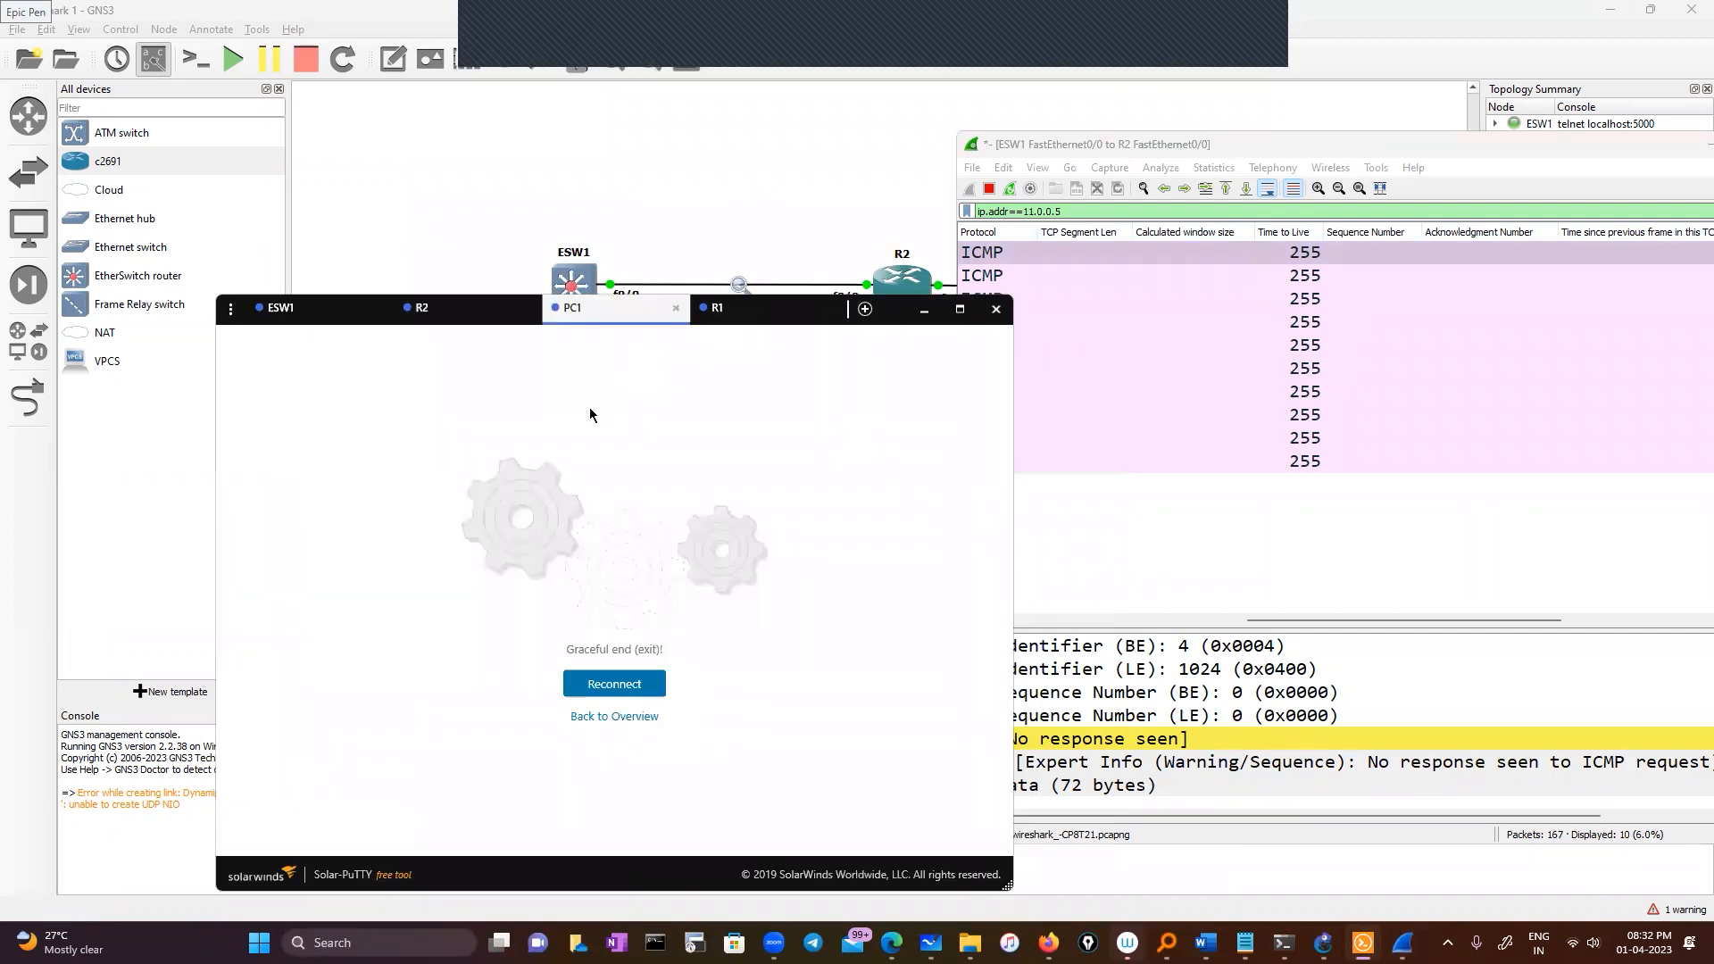
{"action": "left_click", "coordinate": [614, 683]}
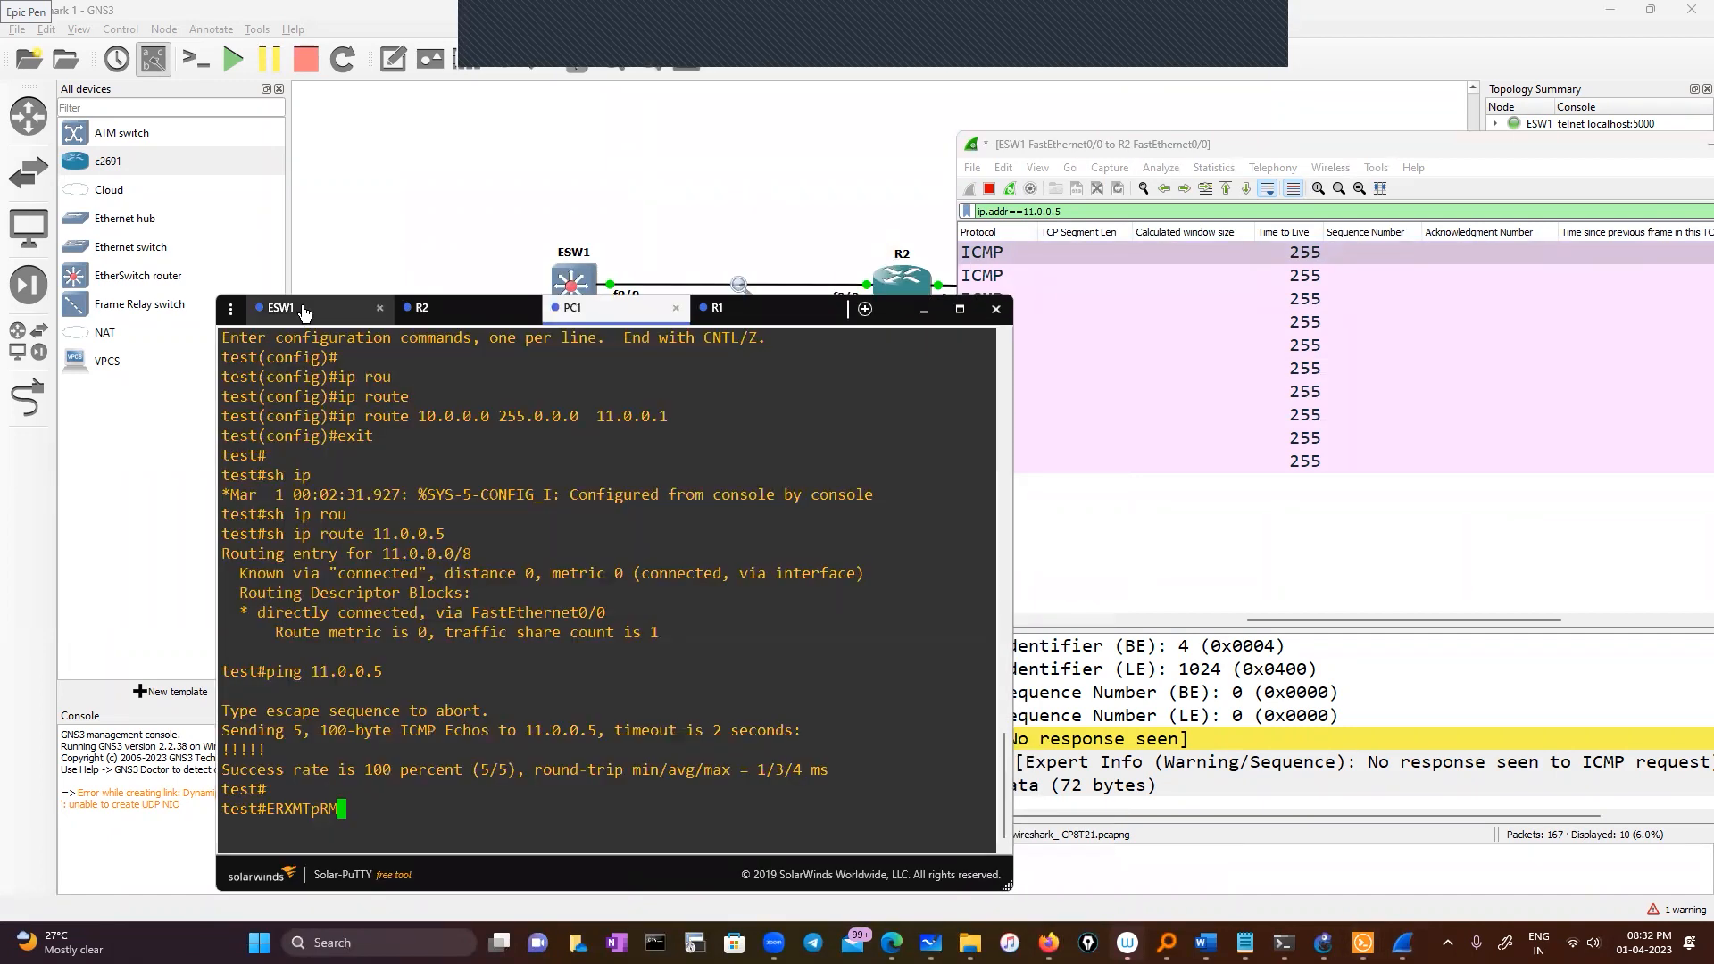
{"action": "key", "text": "Return"}
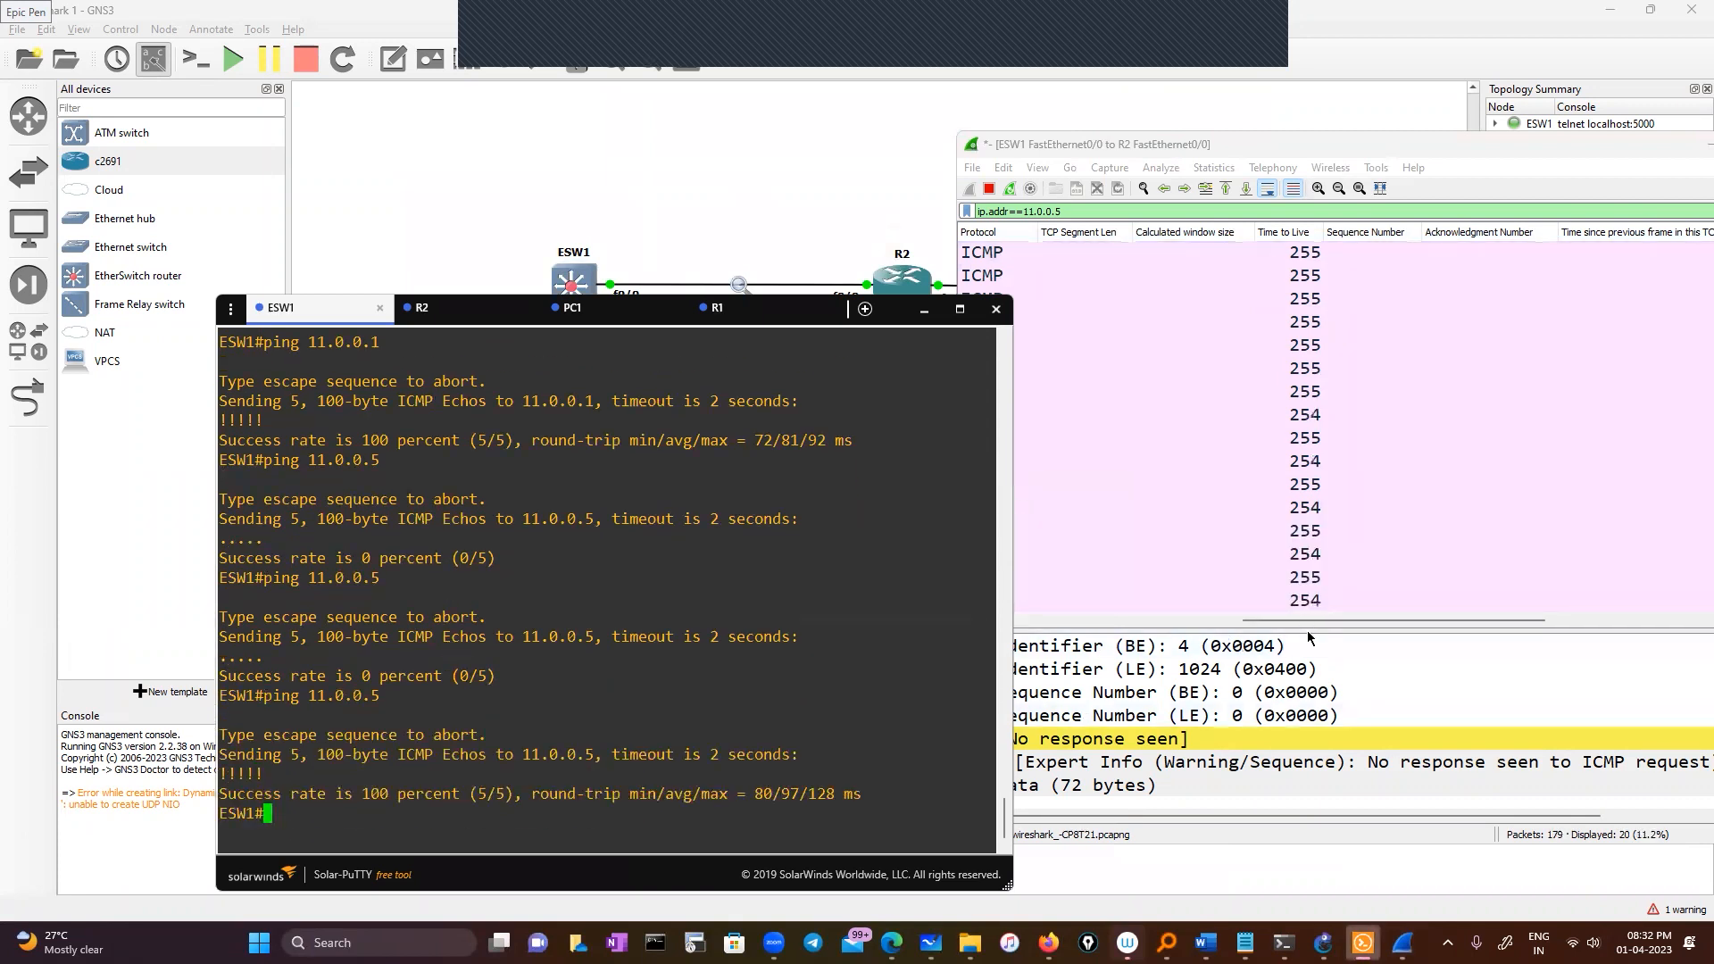
Bring up the Windows Start menu
{"action": "mouse_move", "coordinate": [1312, 623]}
{"action": "left_mouse_down"}
{"action": "mouse_move", "coordinate": [1114, 622]}
{"action": "mouse_move", "coordinate": [1287, 623]}
{"action": "left_mouse_up"}
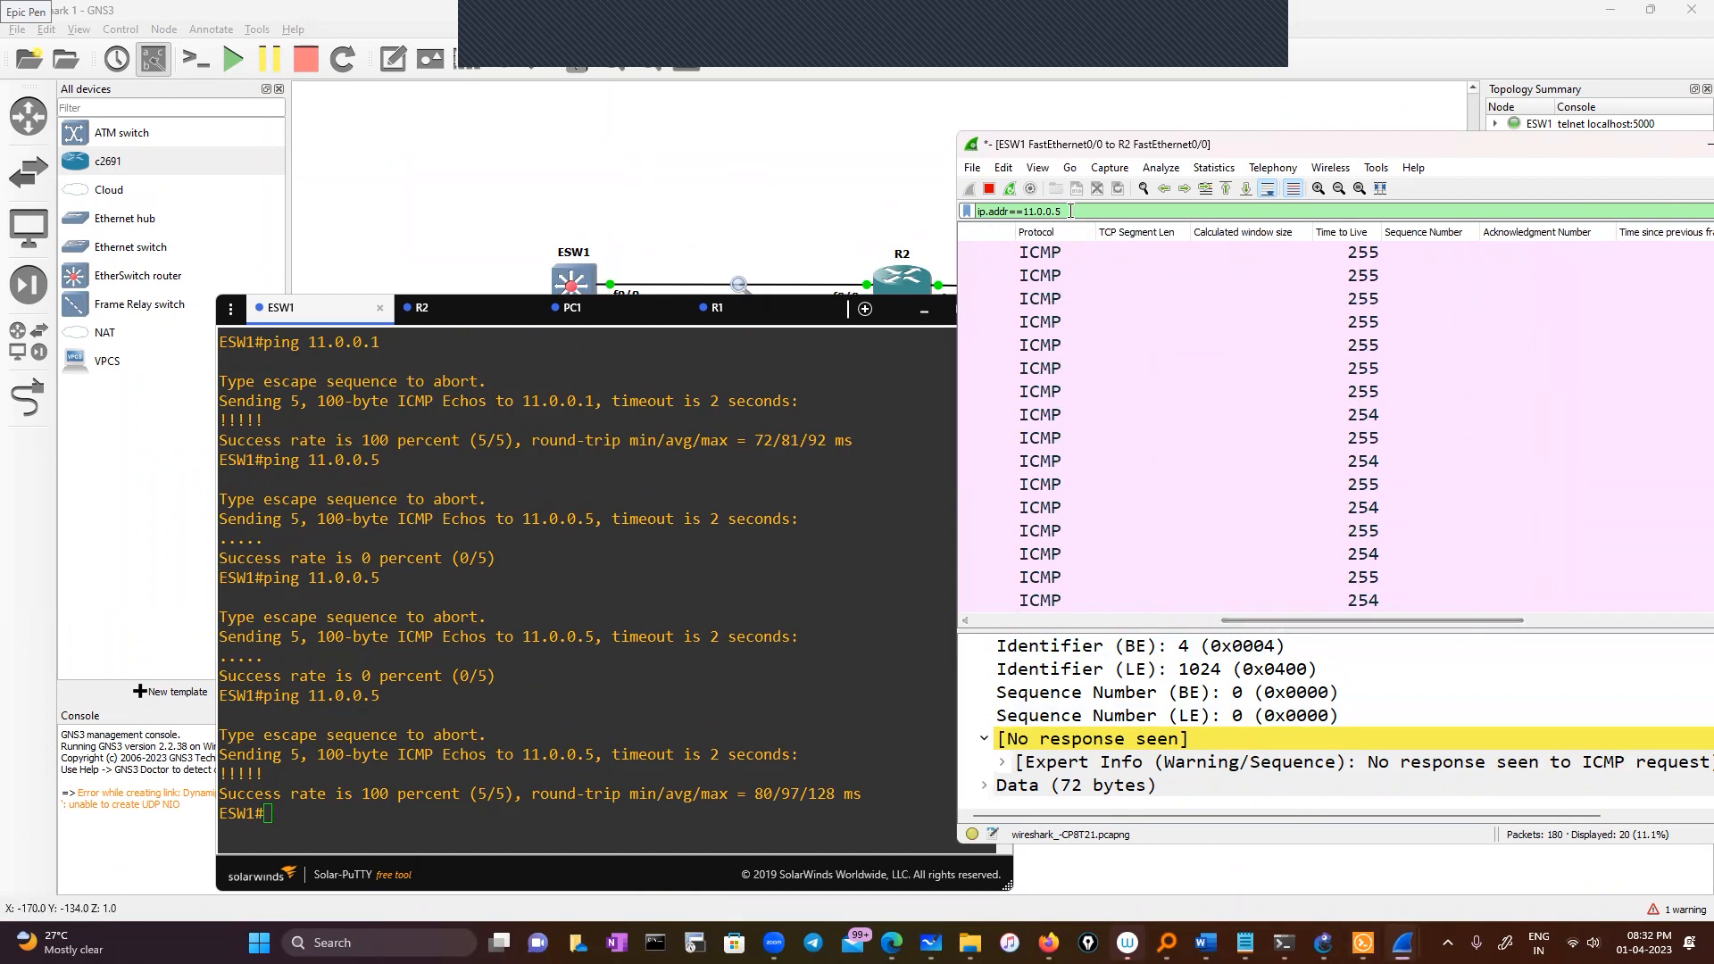
{"action": "mouse_move", "coordinate": [1167, 928]}
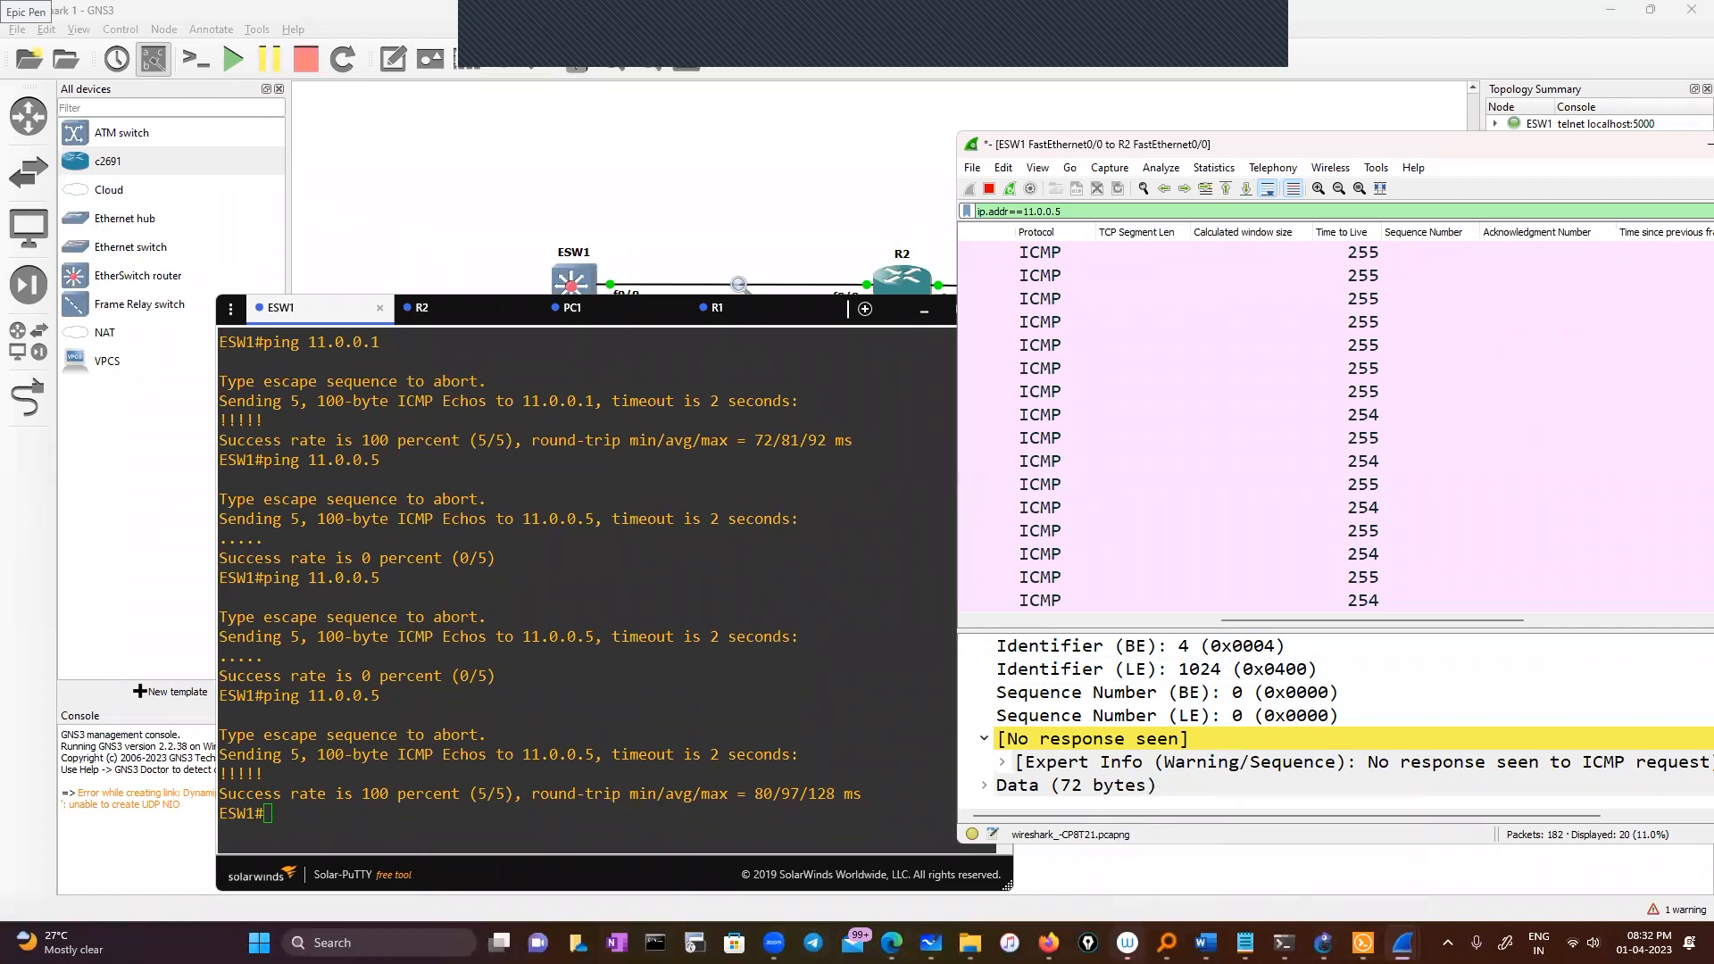
{"action": "key", "text": "super"}
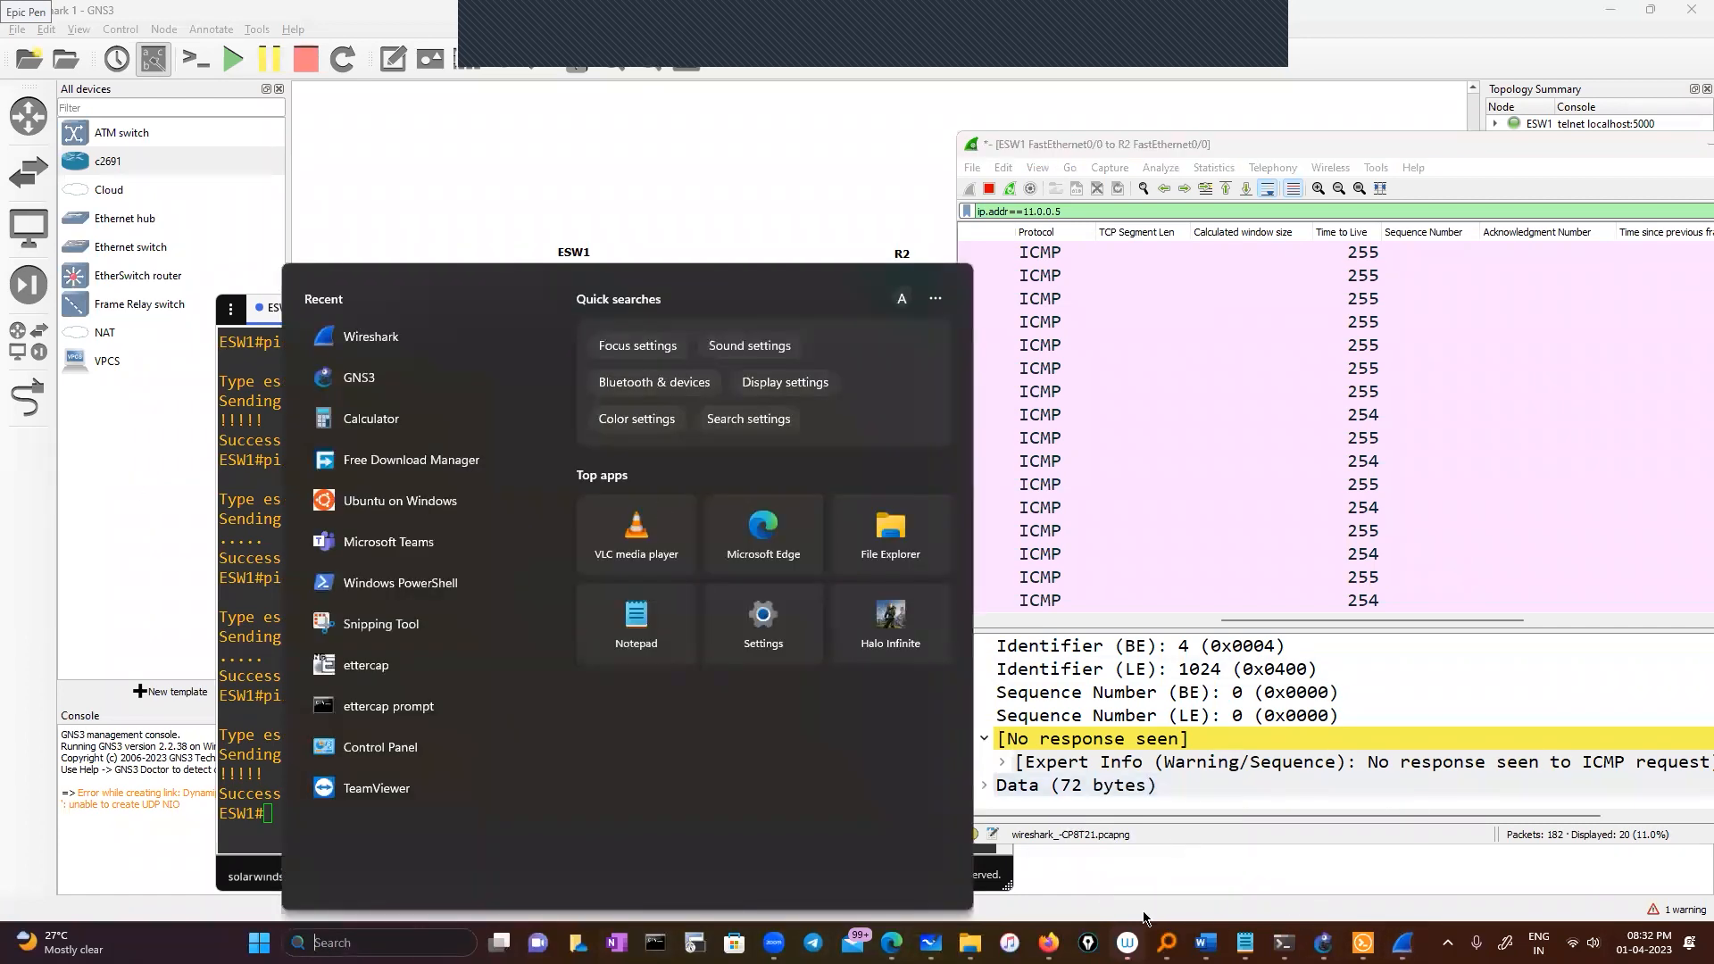
Turn on Epic Pen and circle a TTL 254 value in the ICMP packet list
{"action": "left_click", "coordinate": [1087, 944]}
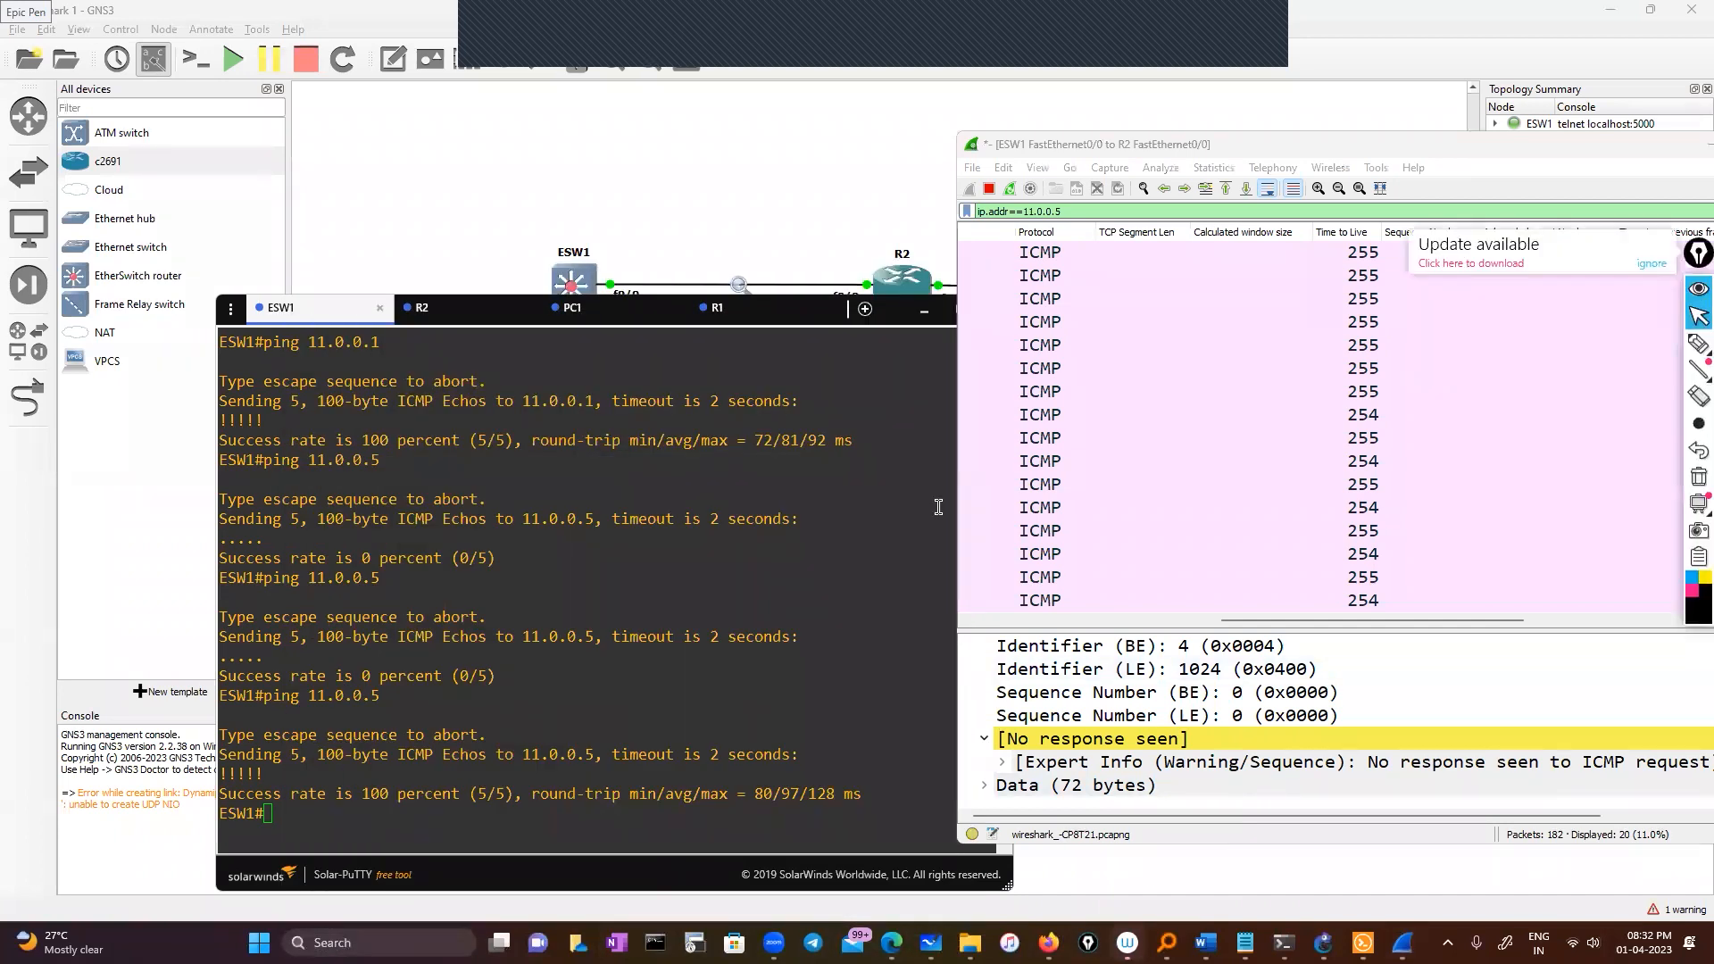
{"action": "left_click", "coordinate": [1697, 348]}
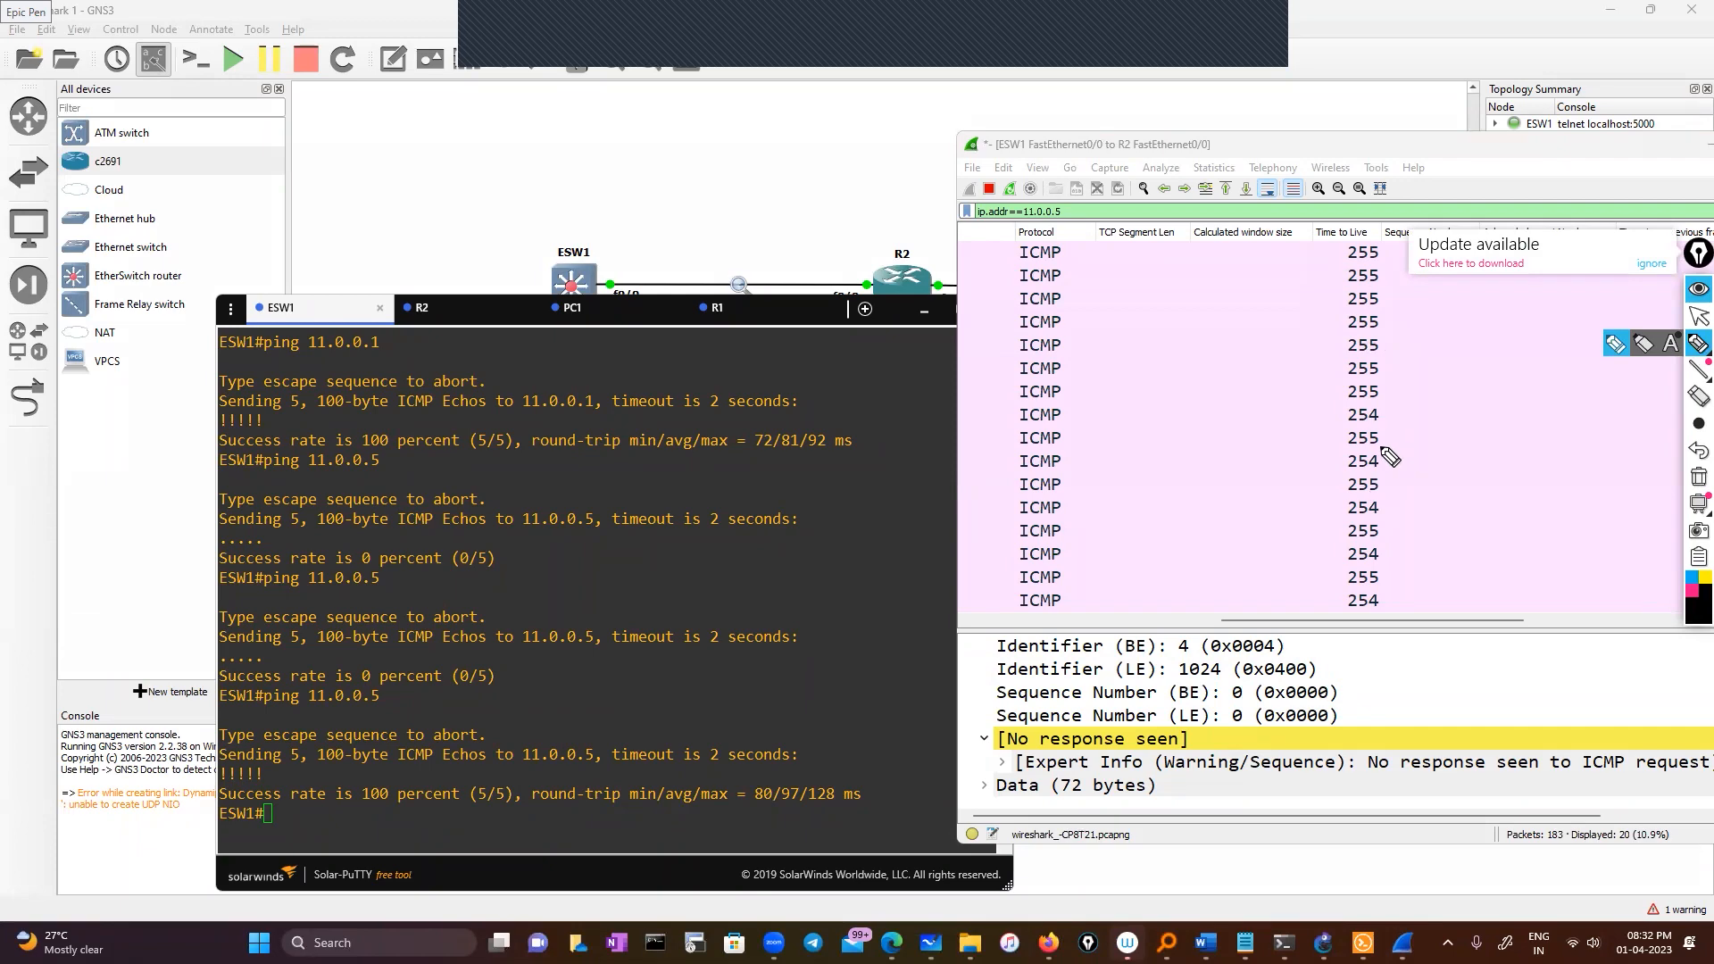
{"action": "left_click_drag", "start_coordinate": [1365, 452], "coordinate": [1375, 447]}
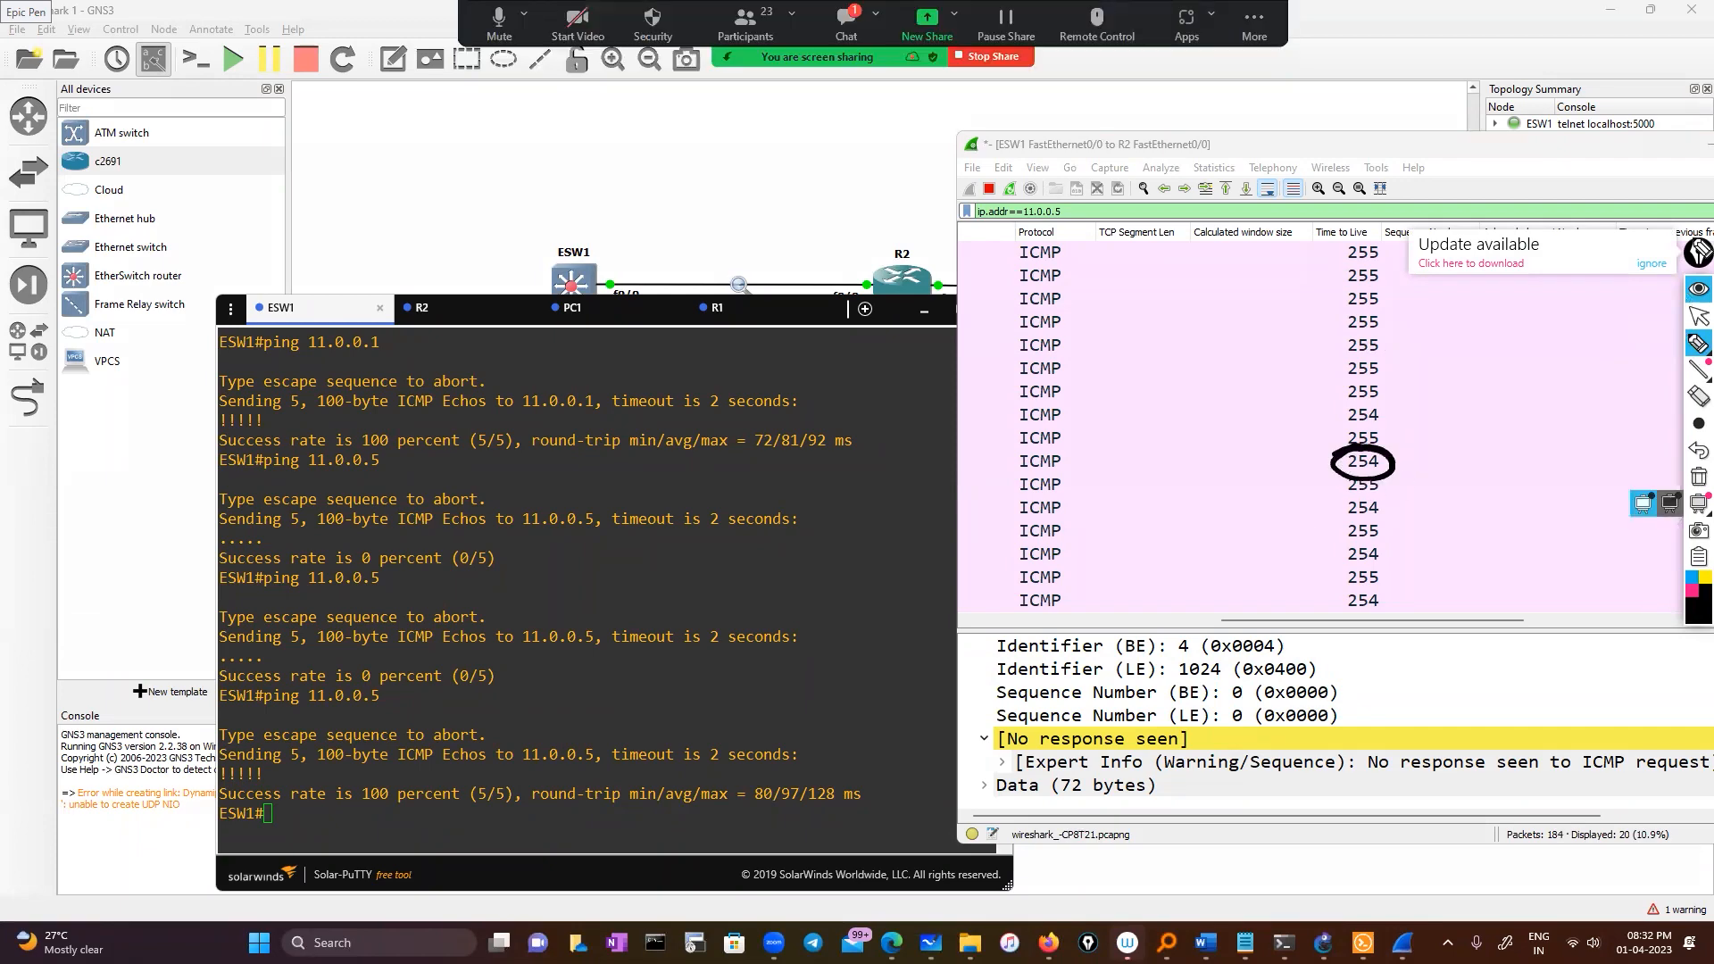
{"action": "left_click", "coordinate": [1699, 316]}
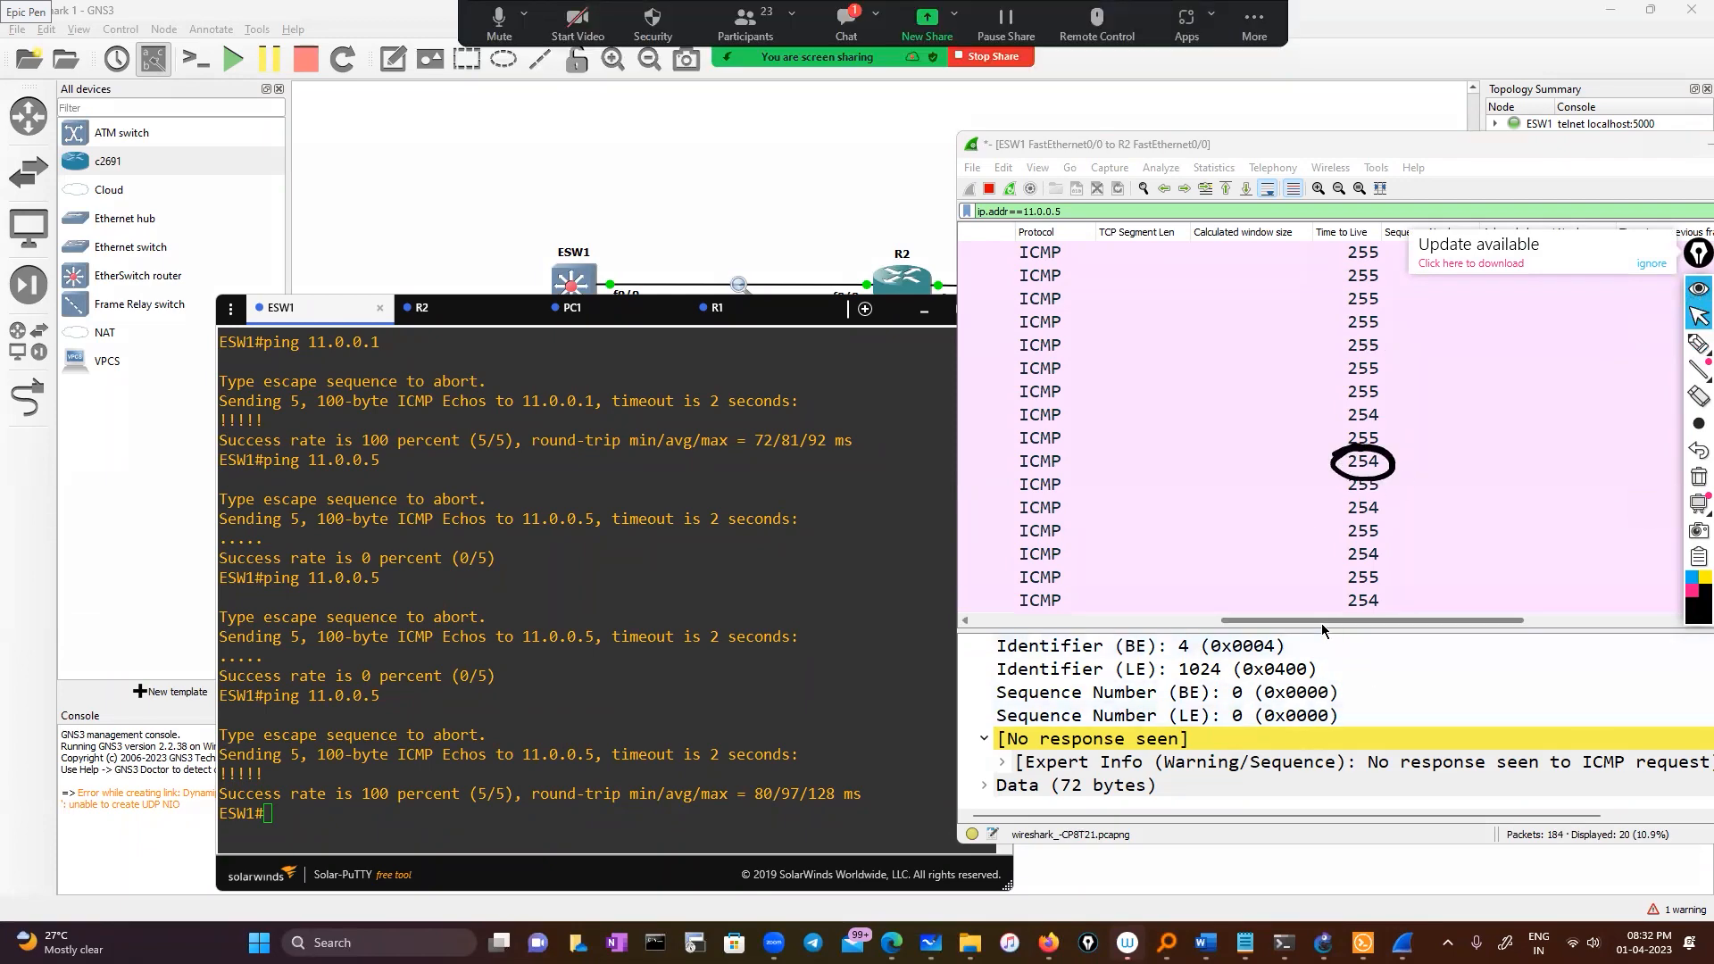
Select reply packet 172 and dismiss the promo and update notices
{"action": "left_click_drag", "start_coordinate": [1289, 620], "coordinate": [1041, 626]}
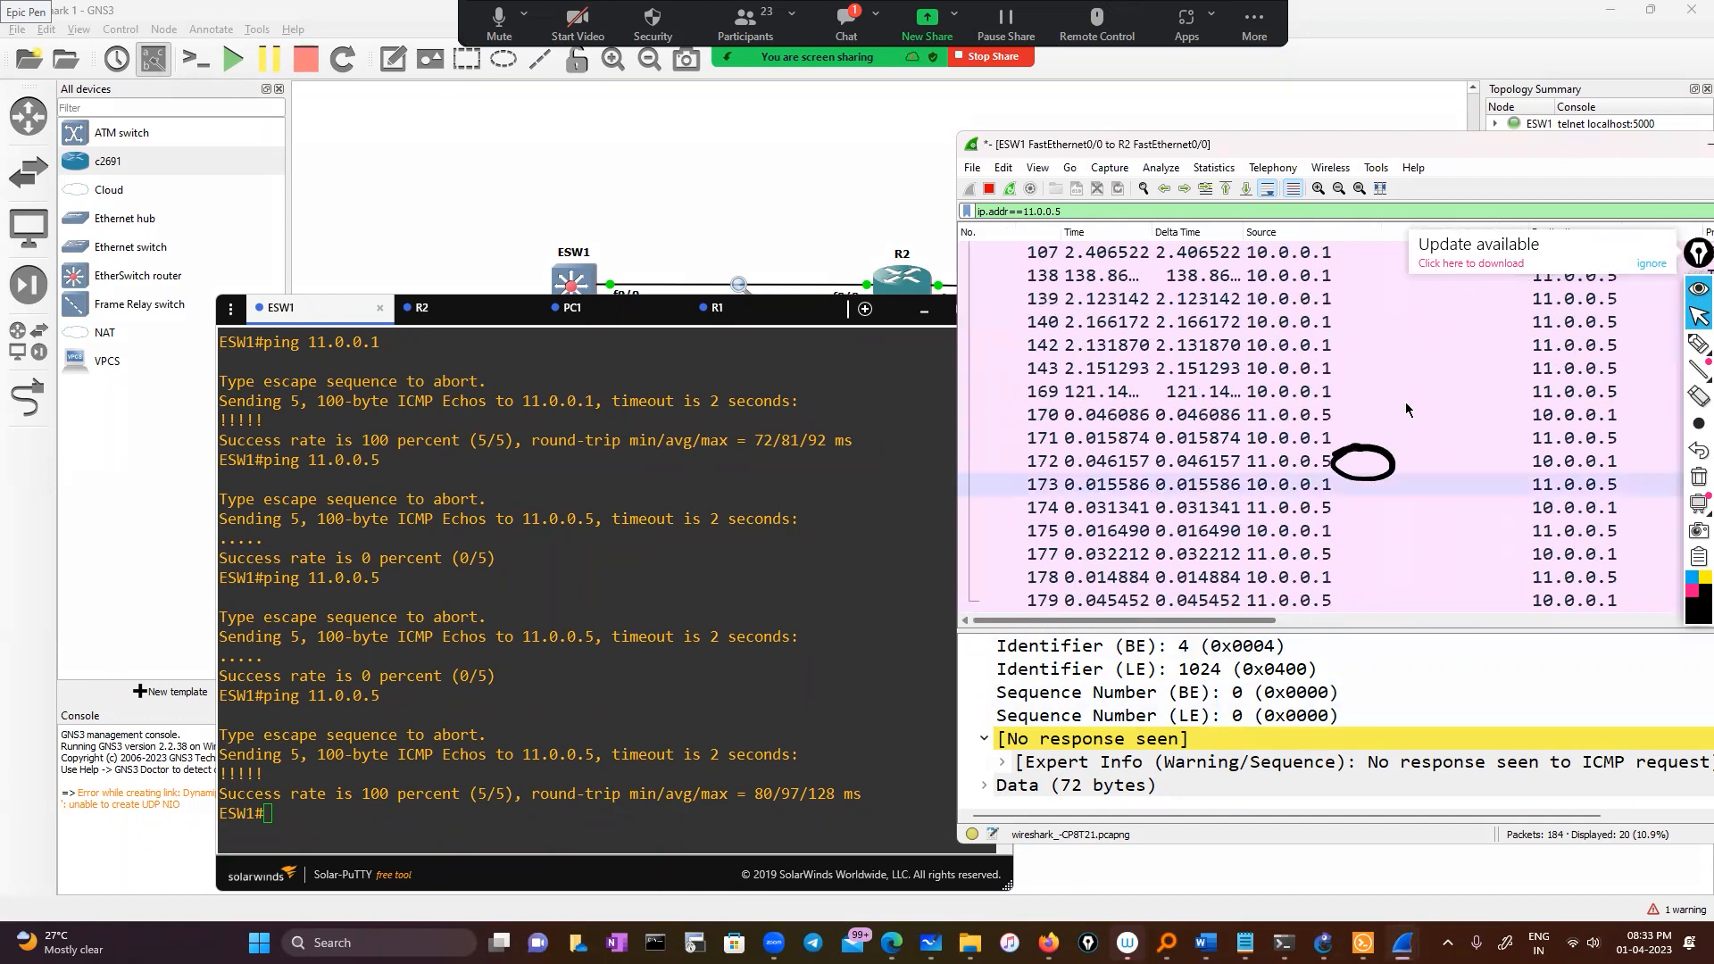
{"action": "left_click", "coordinate": [1276, 463]}
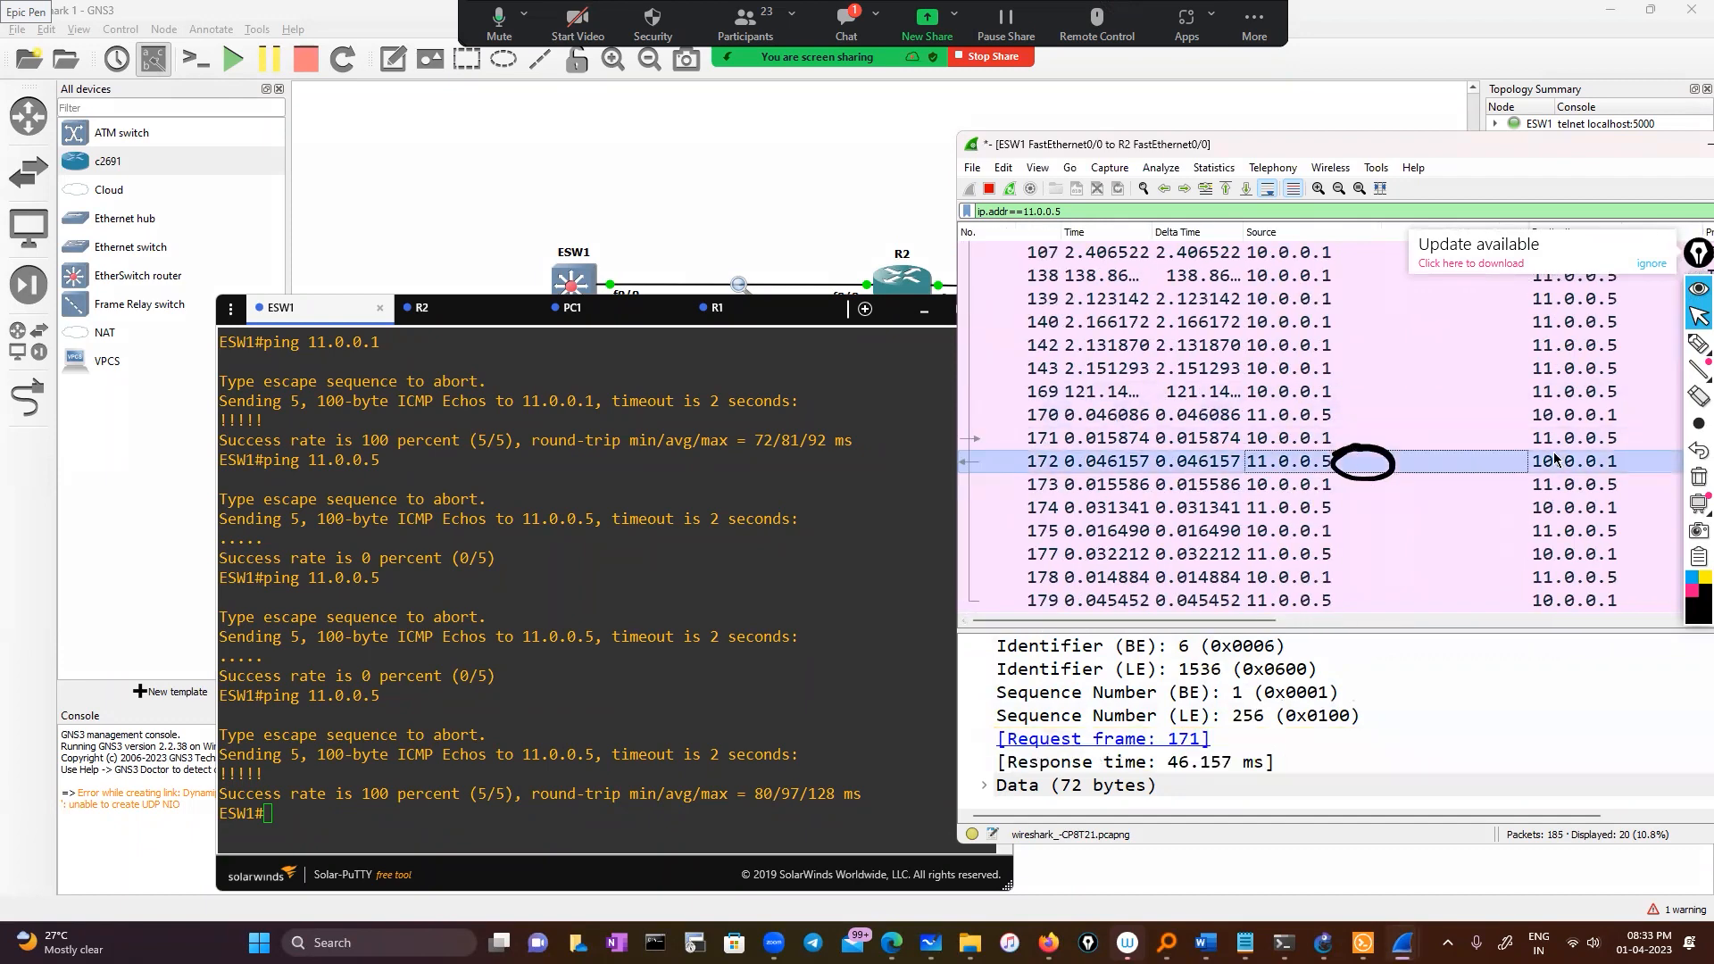
{"action": "left_click_drag", "start_coordinate": [1249, 621], "coordinate": [1429, 625]}
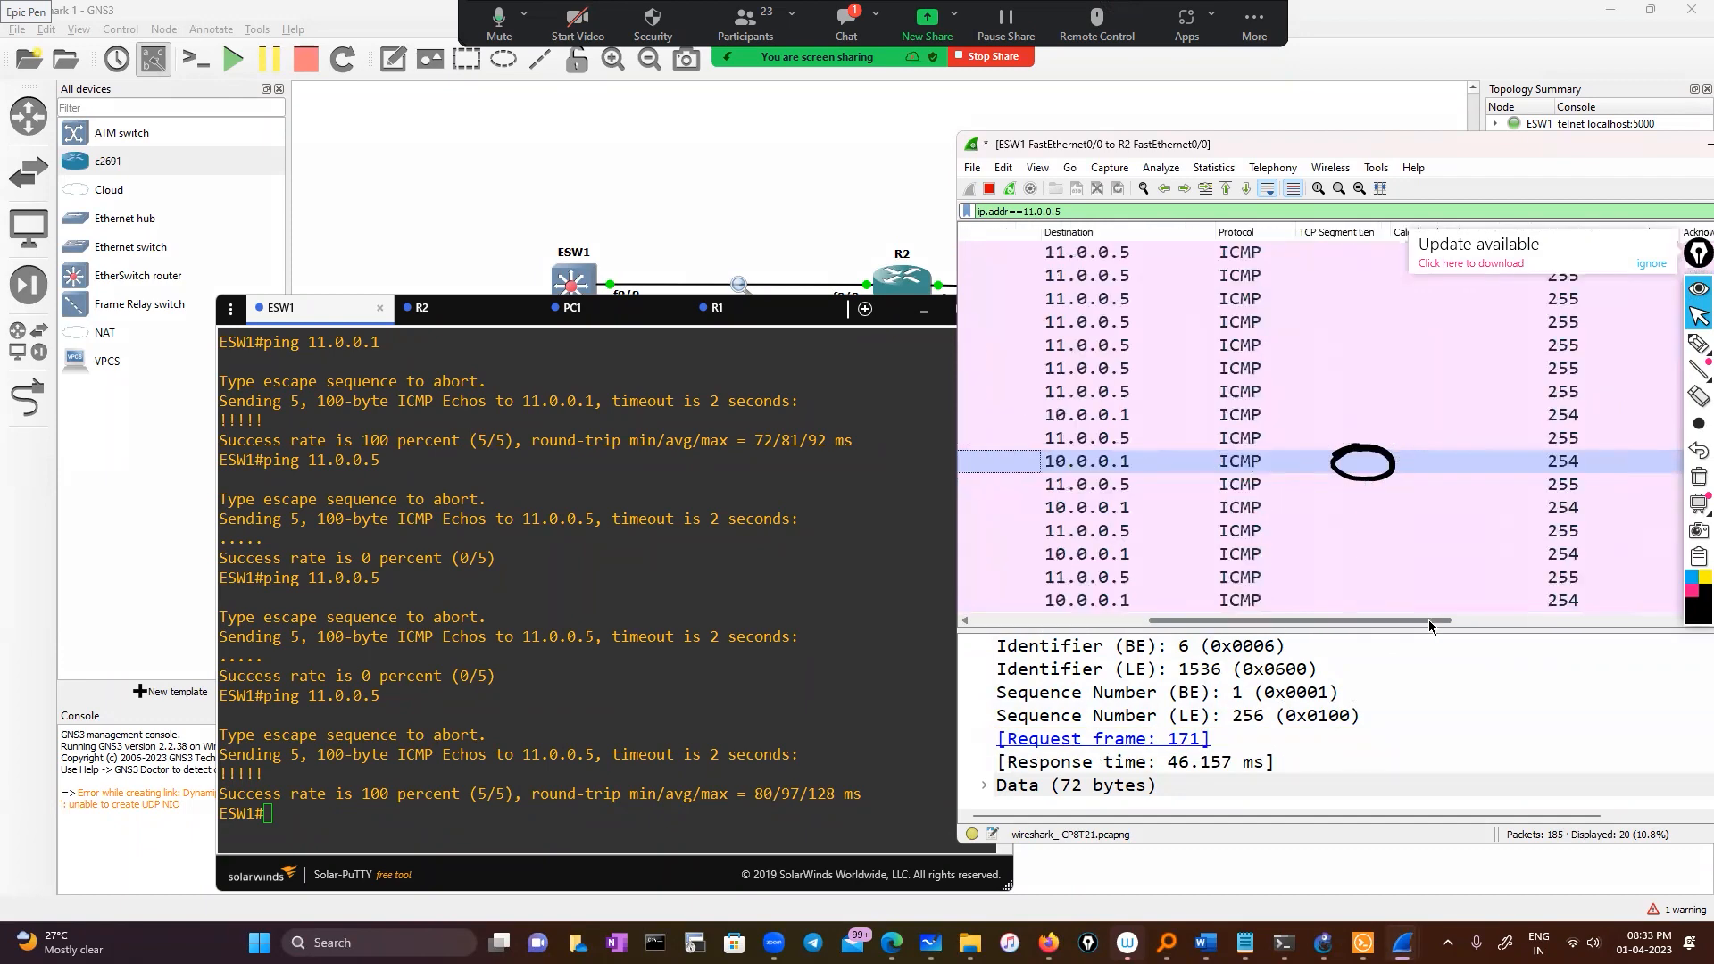
{"action": "left_click", "coordinate": [1661, 289]}
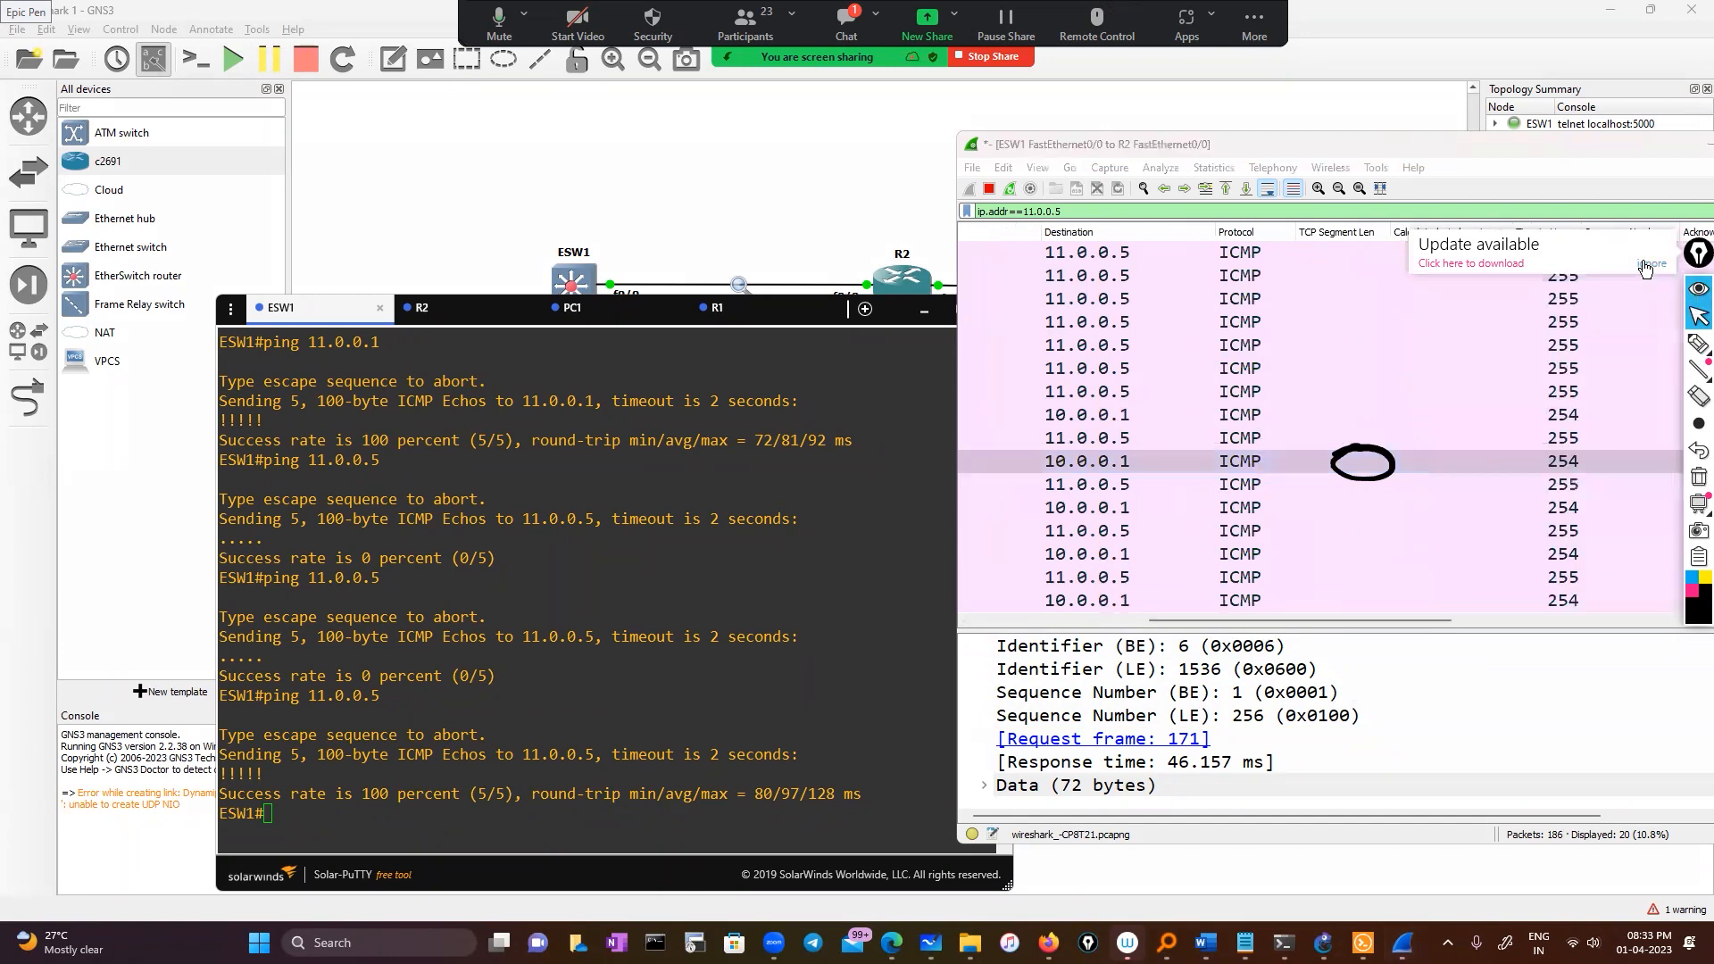
{"action": "left_click", "coordinate": [1651, 263]}
Circle another TTL 254 value, then minimise Wireshark and the console
{"action": "left_click", "coordinate": [1699, 344]}
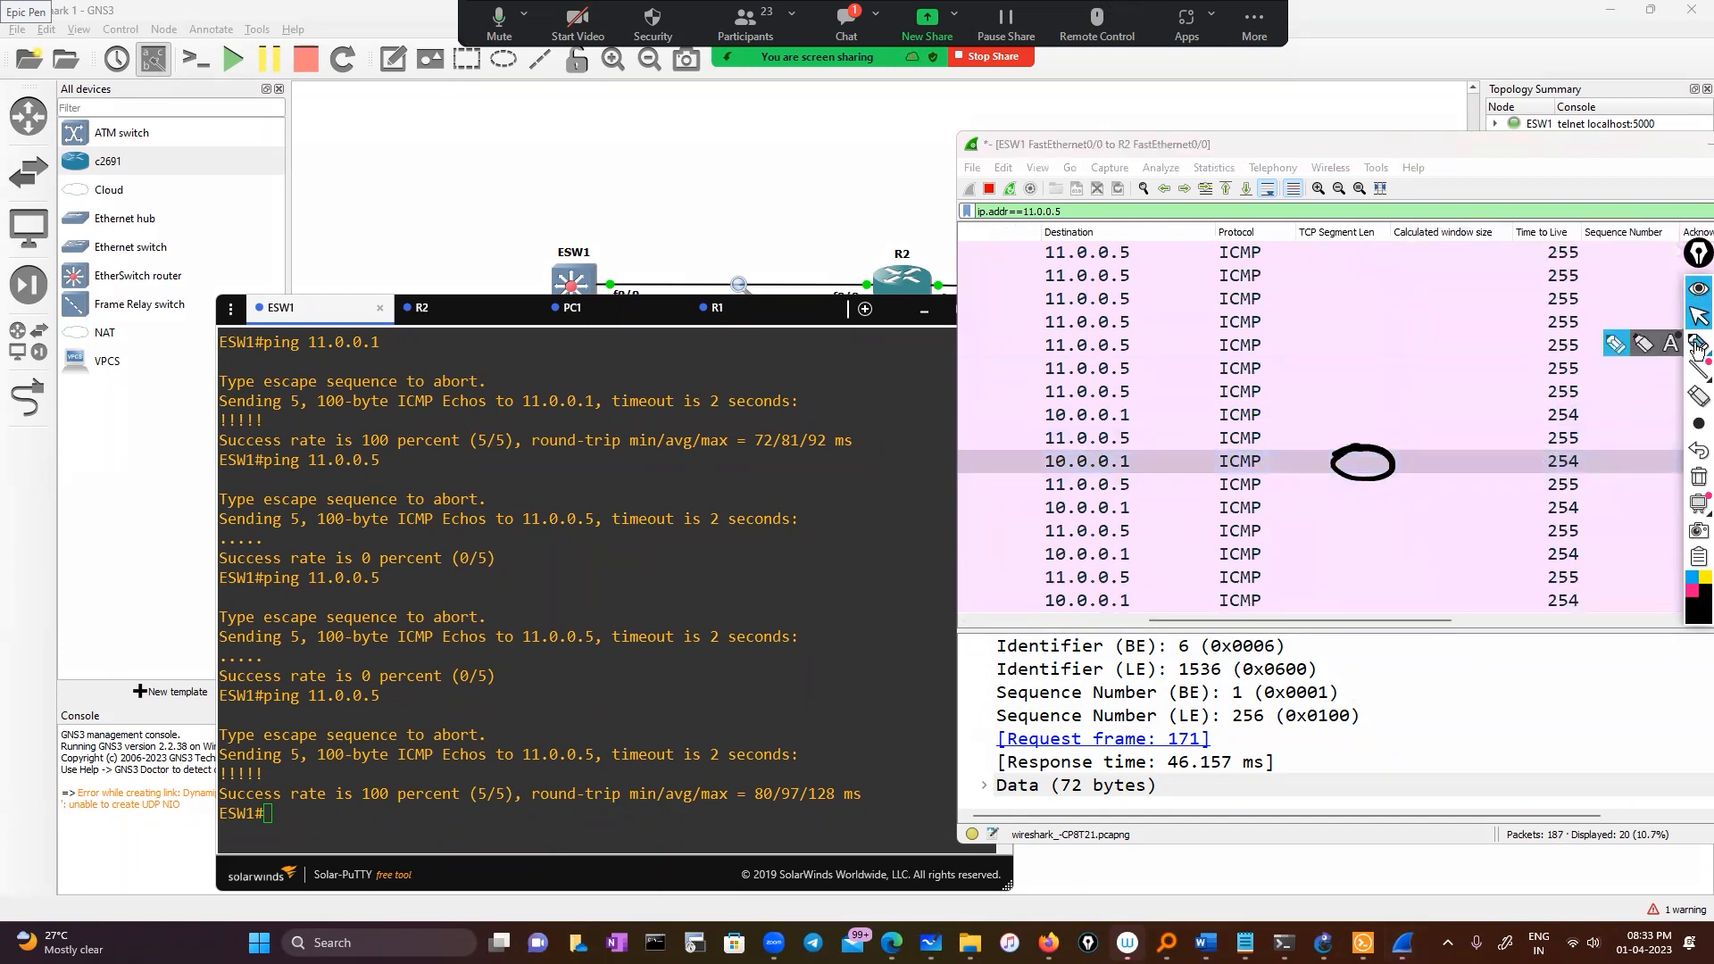
{"action": "left_click_drag", "start_coordinate": [1581, 440], "coordinate": [1537, 464]}
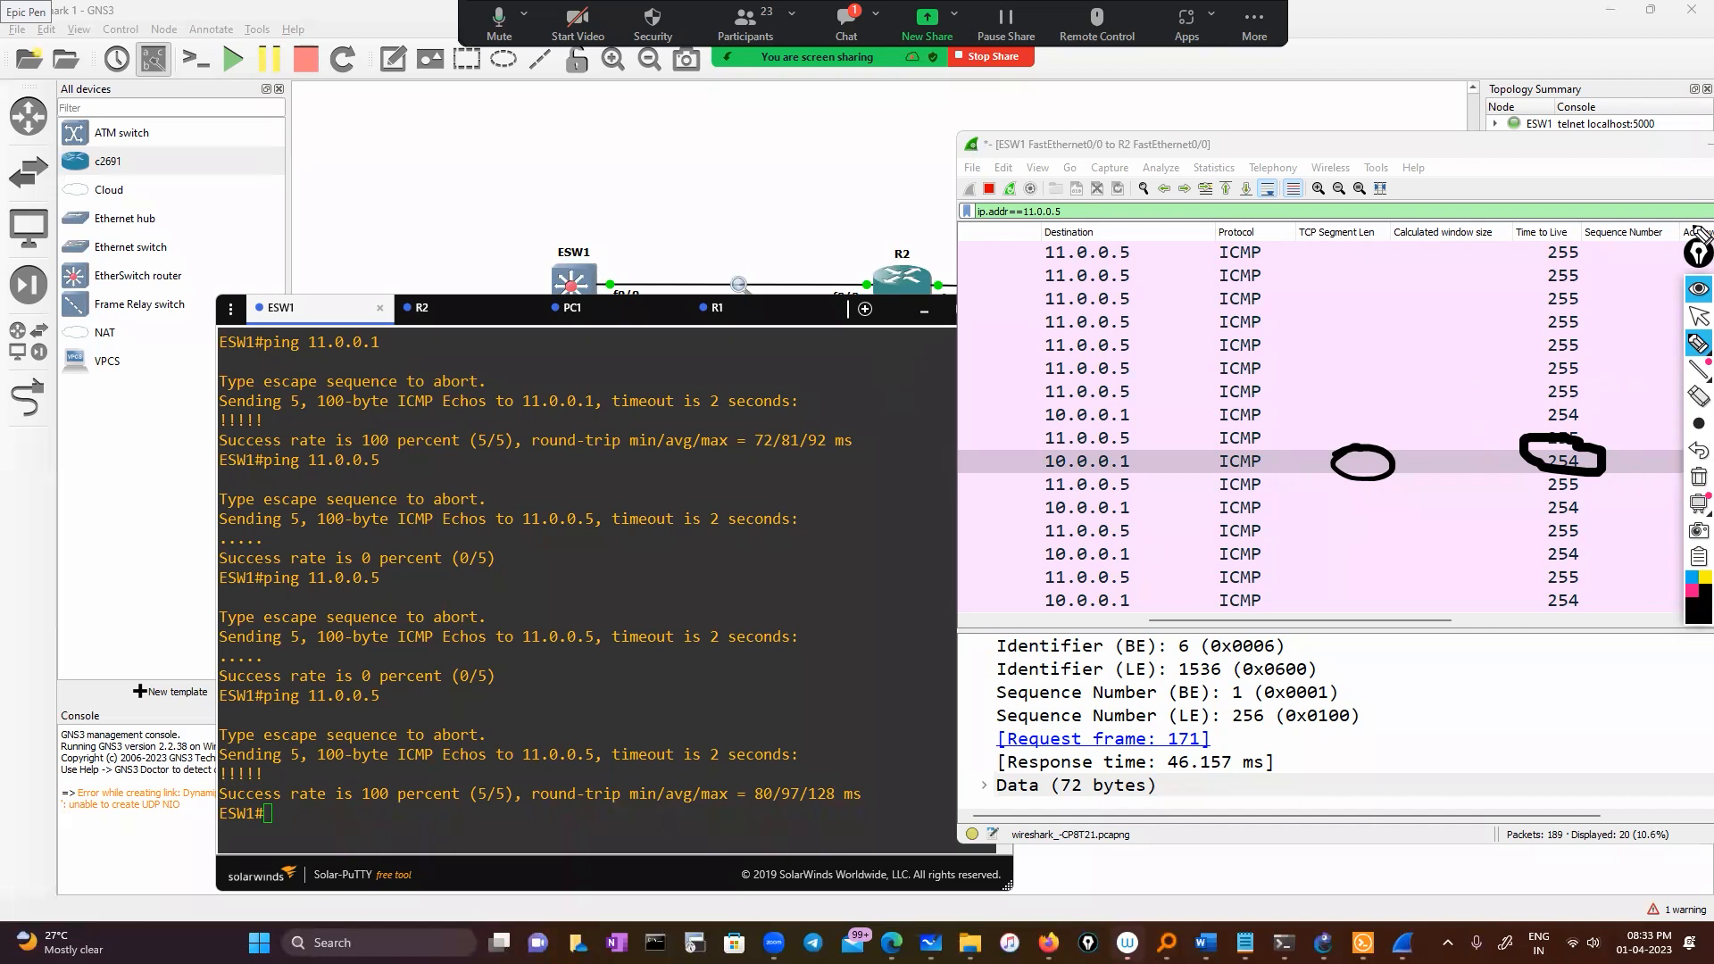
{"action": "left_click", "coordinate": [1696, 318]}
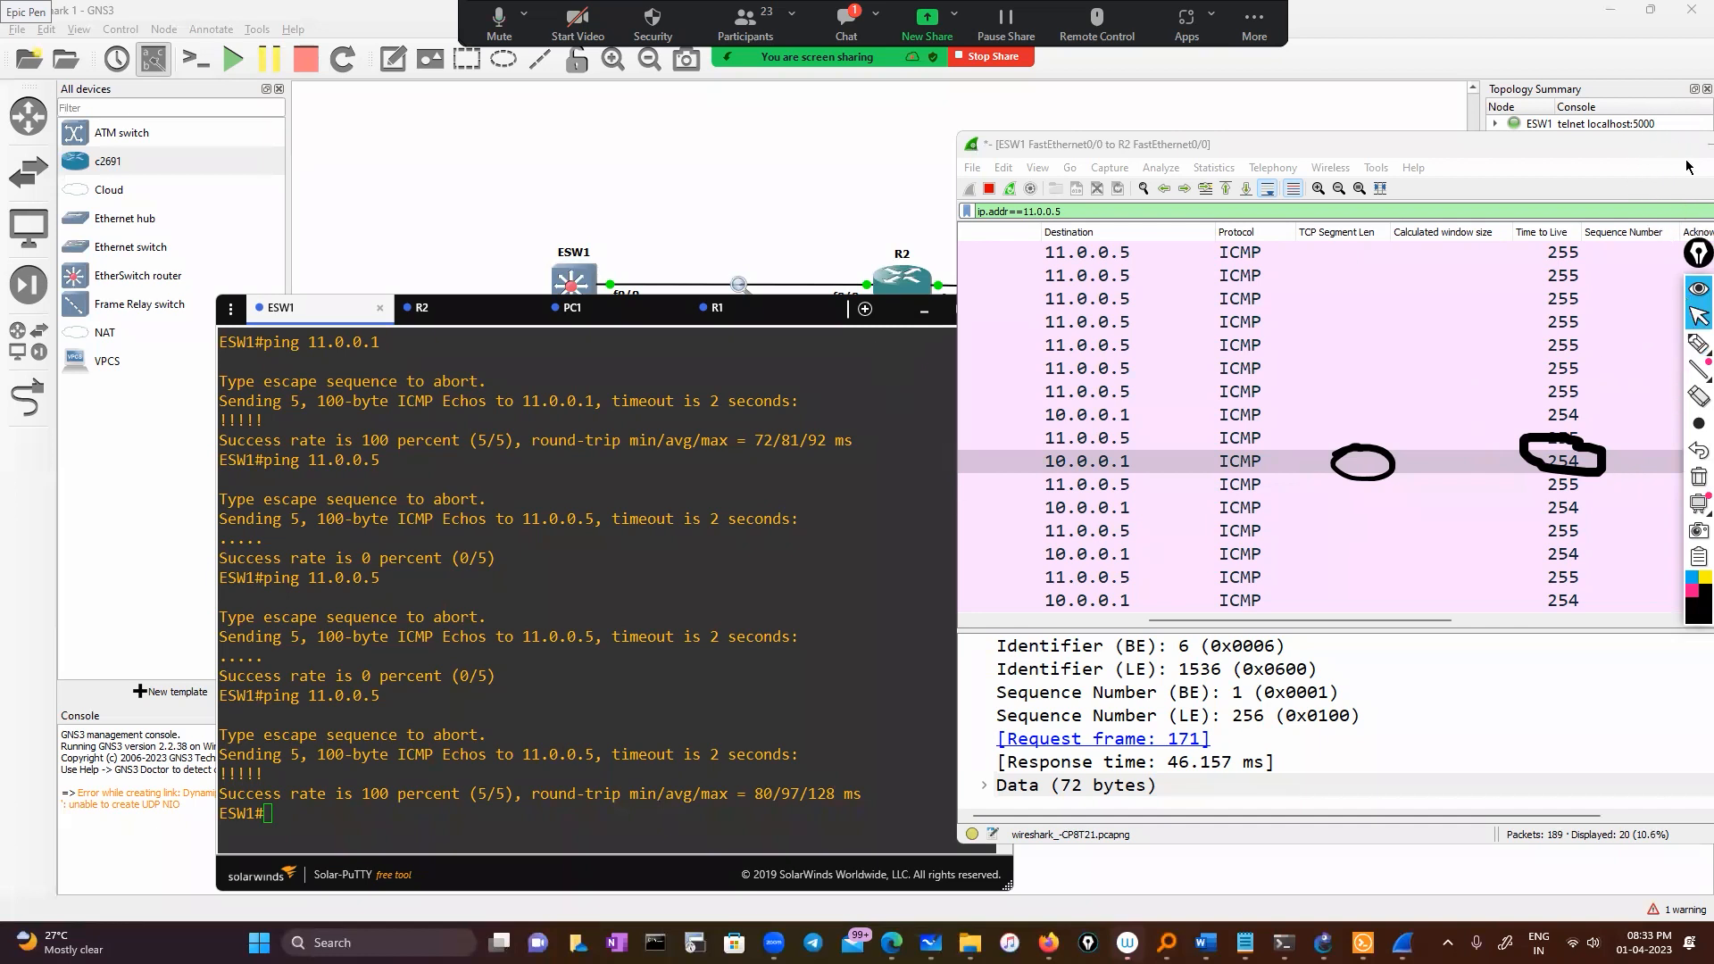
{"action": "left_click", "coordinate": [1689, 145]}
{"action": "left_click", "coordinate": [924, 309]}
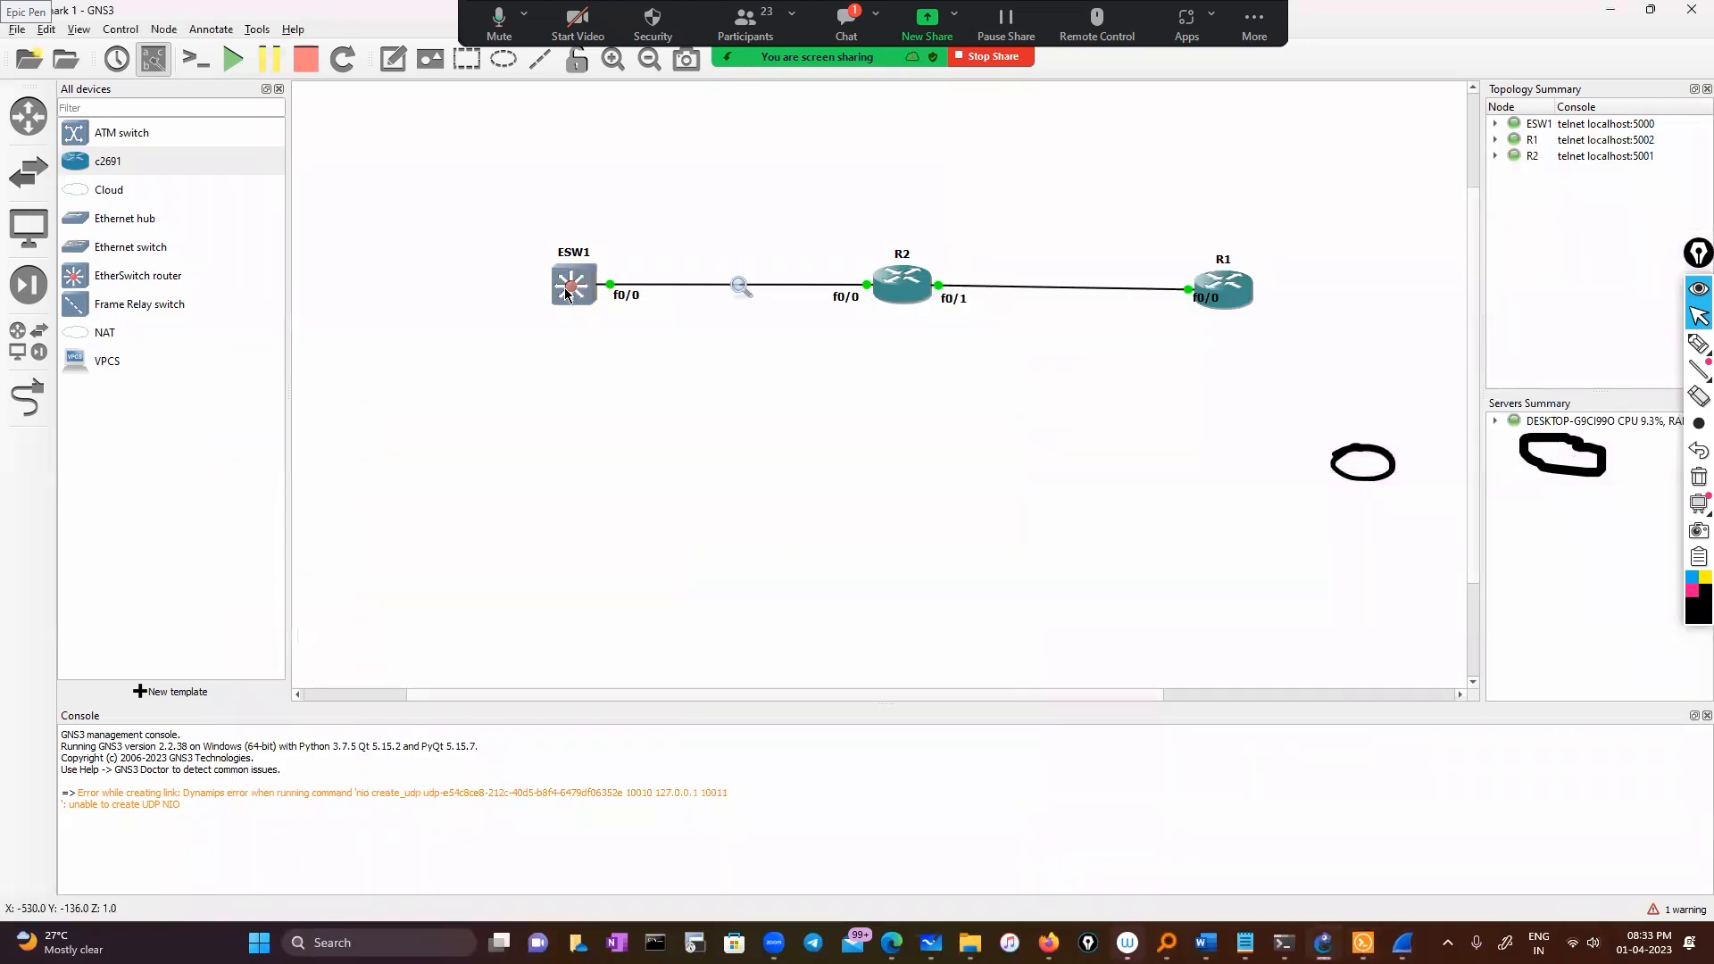
Clear all Epic Pen ink annotations from the screen
{"action": "mouse_move", "coordinate": [881, 285]}
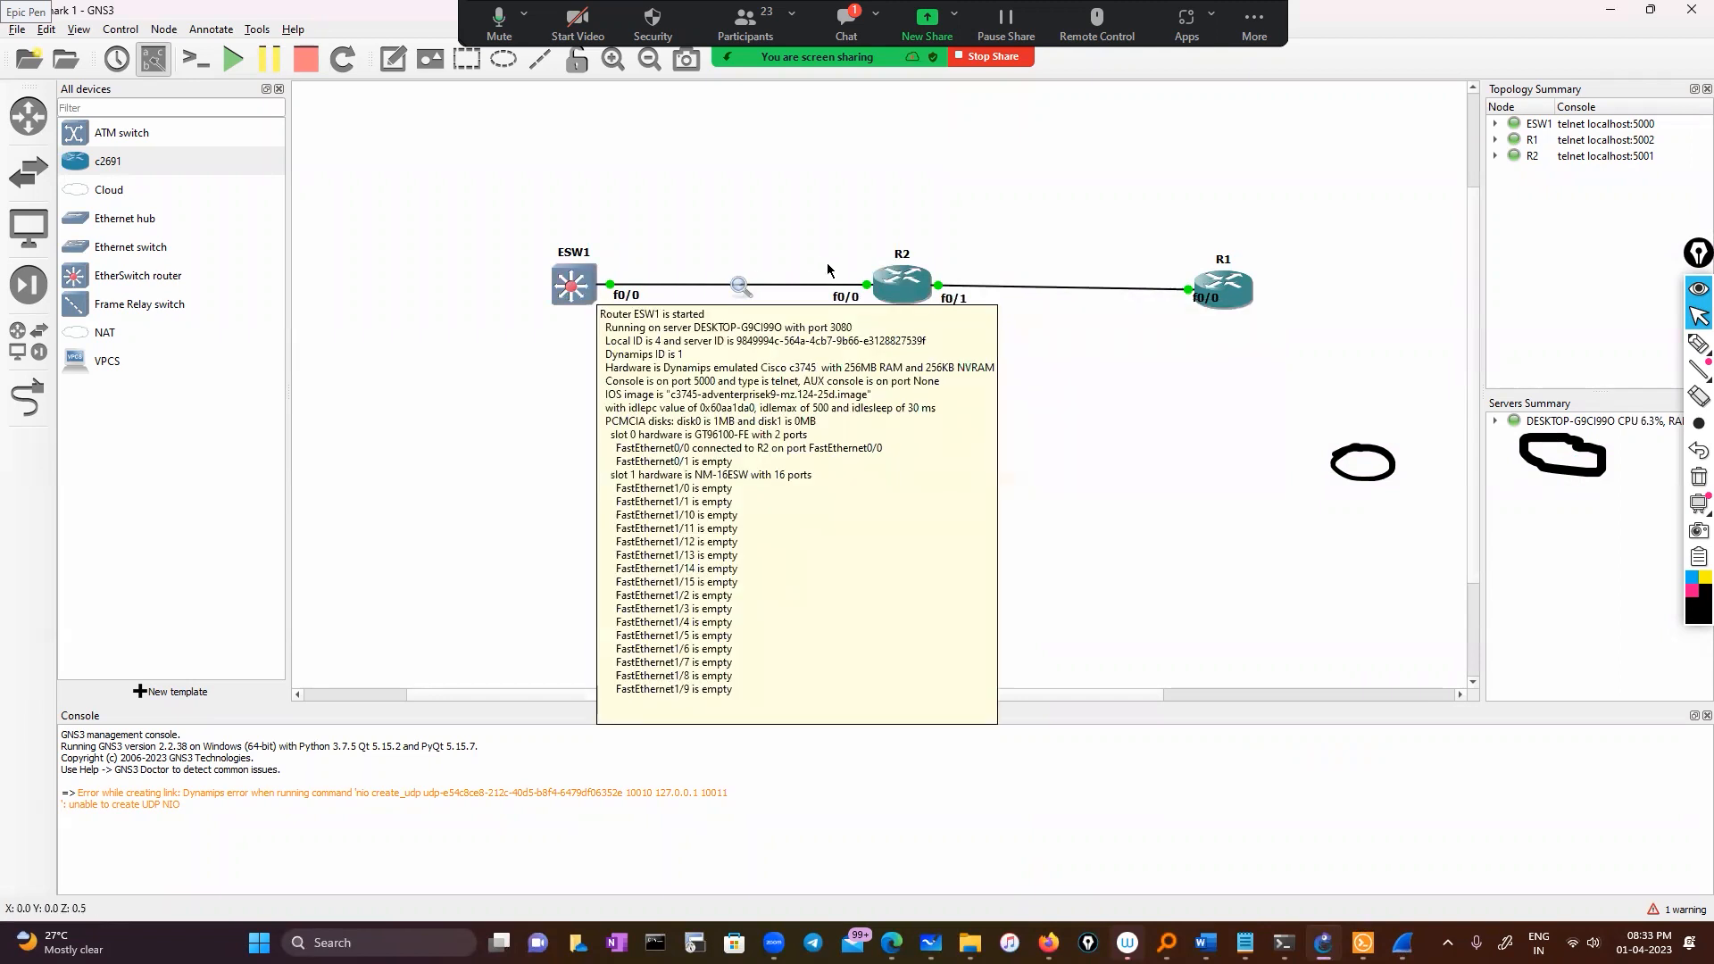
{"action": "mouse_move", "coordinate": [1250, 283]}
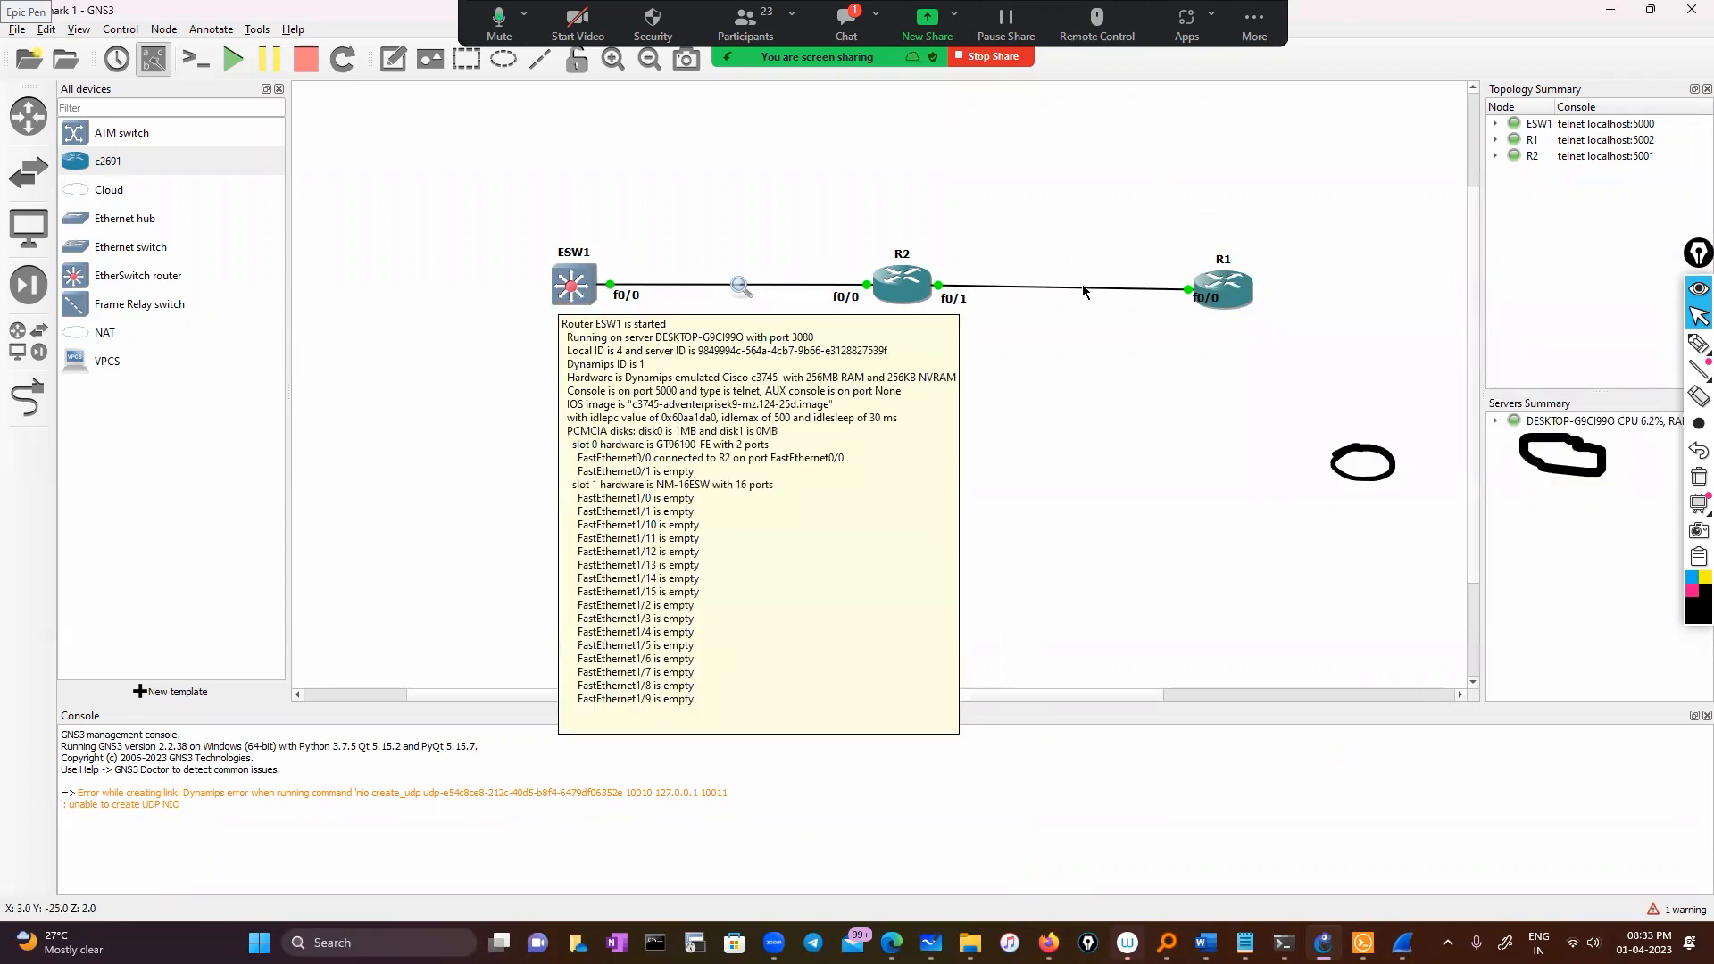
{"action": "left_click", "coordinate": [1699, 476]}
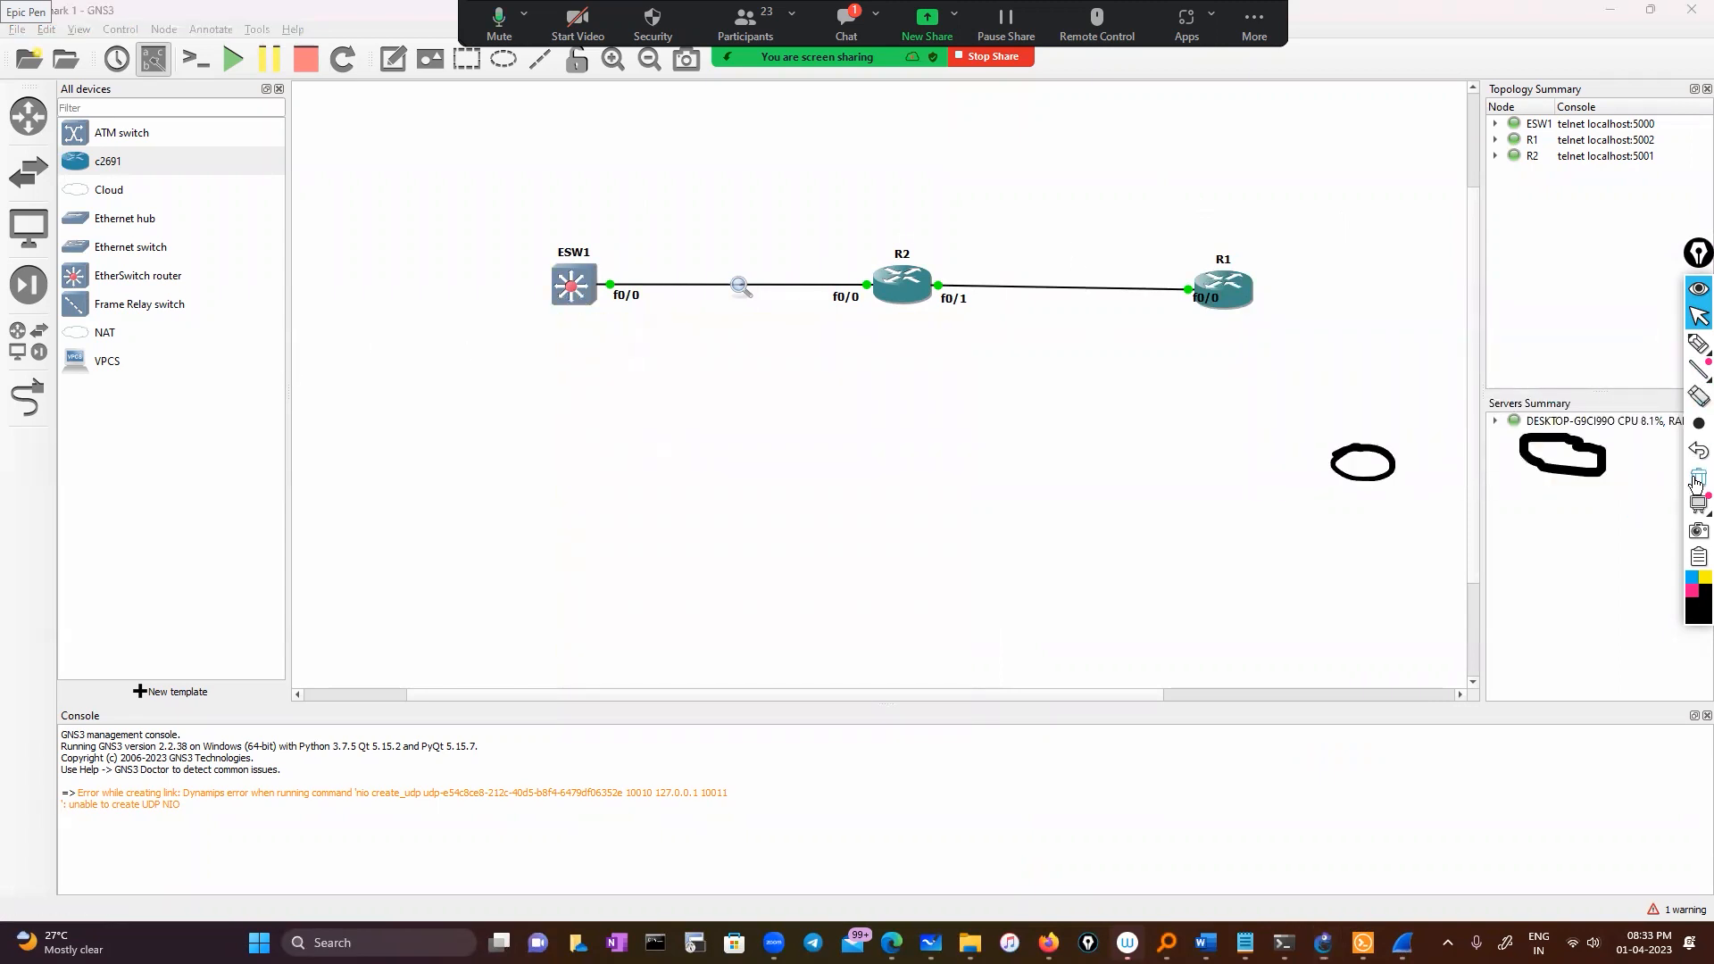
Switch between the R2 and ESW1 captures, minimise both, and open the Wireshark today notes
{"action": "mouse_move", "coordinate": [1402, 942]}
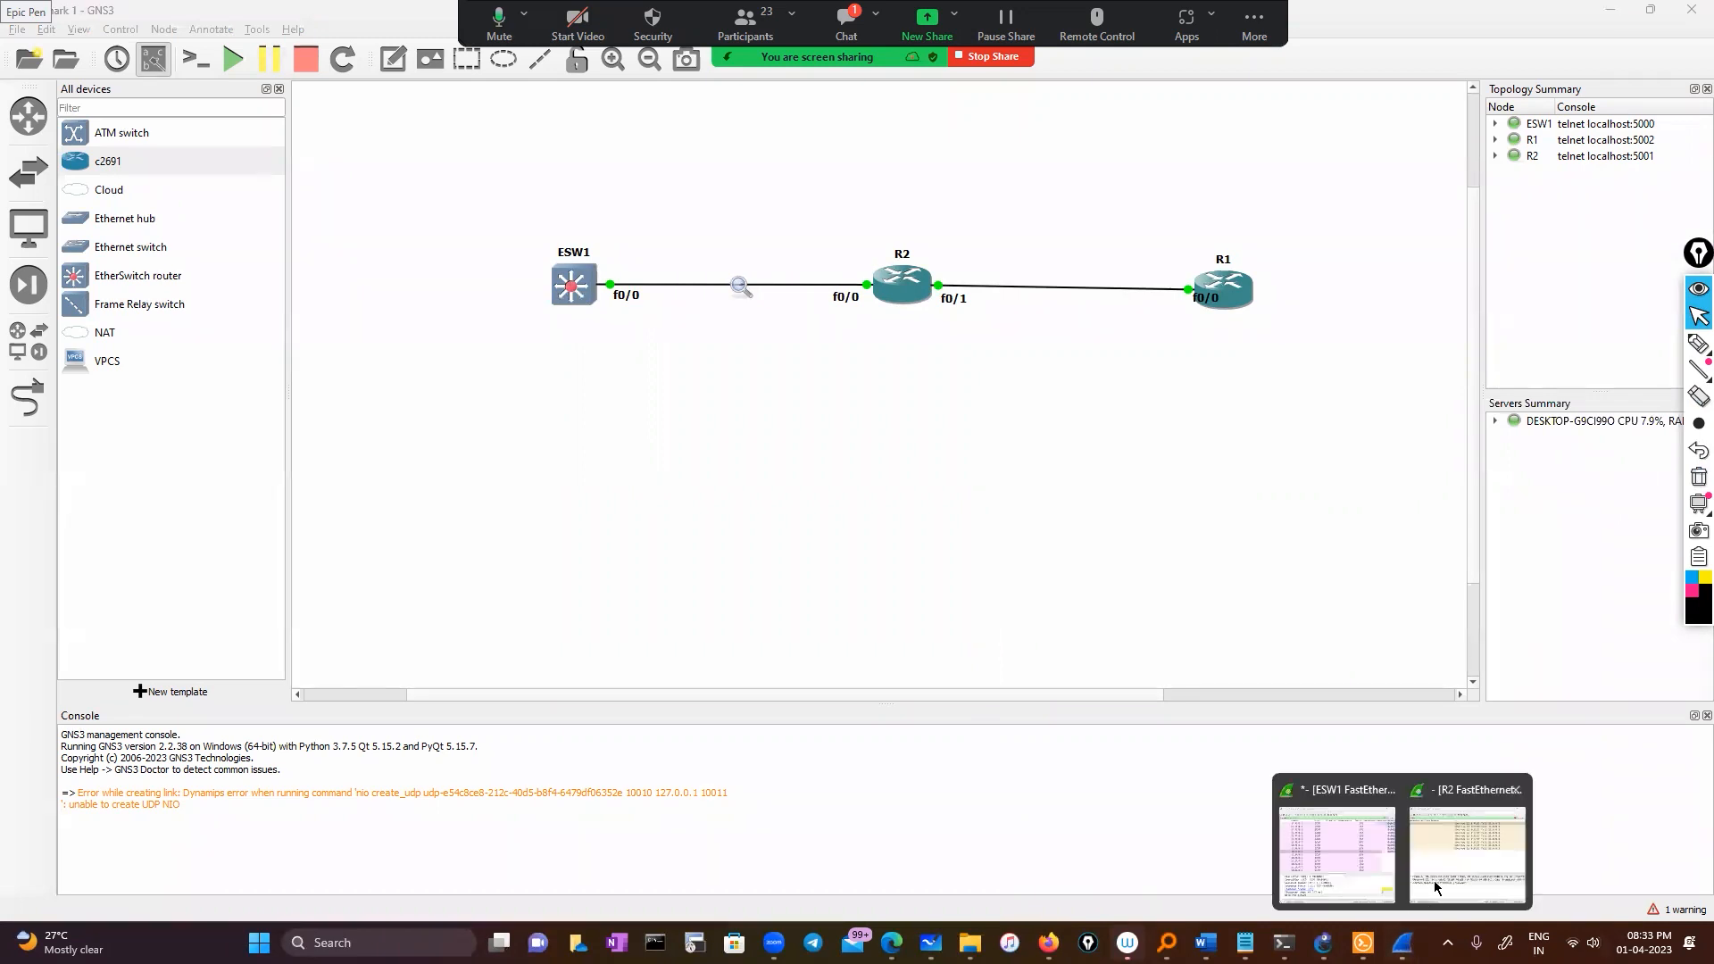
{"action": "left_click", "coordinate": [1440, 864]}
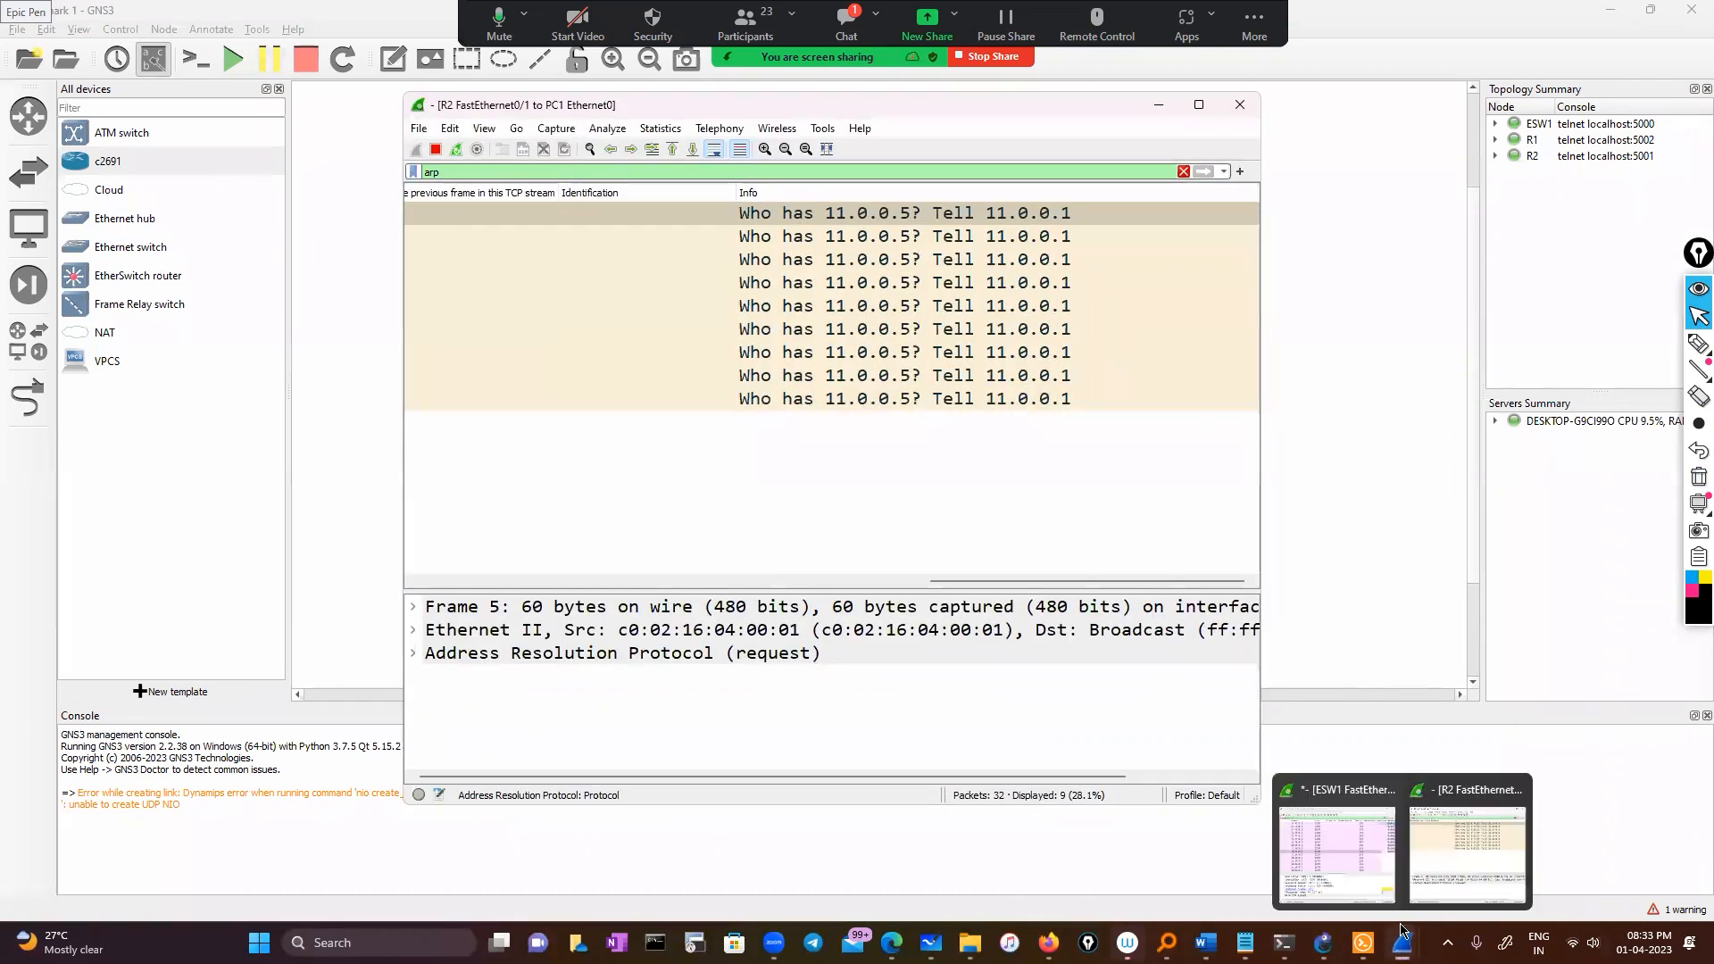
{"action": "left_click", "coordinate": [1341, 858]}
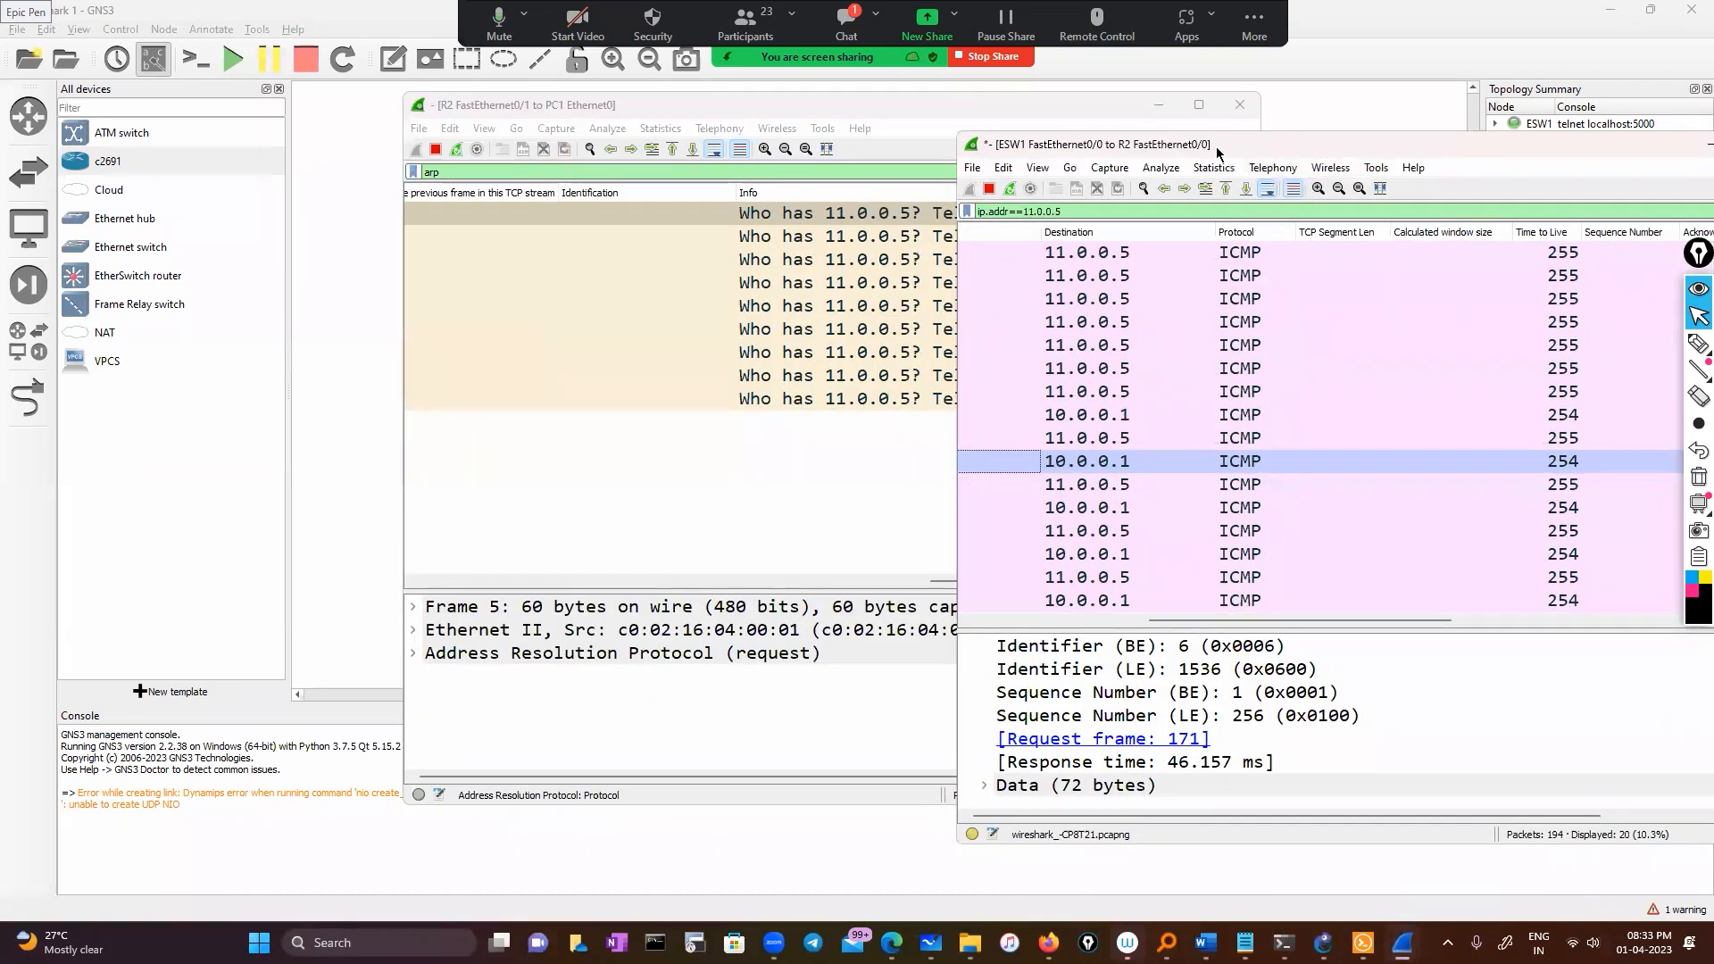
{"action": "left_click_drag", "start_coordinate": [880, 614], "coordinate": [723, 613]}
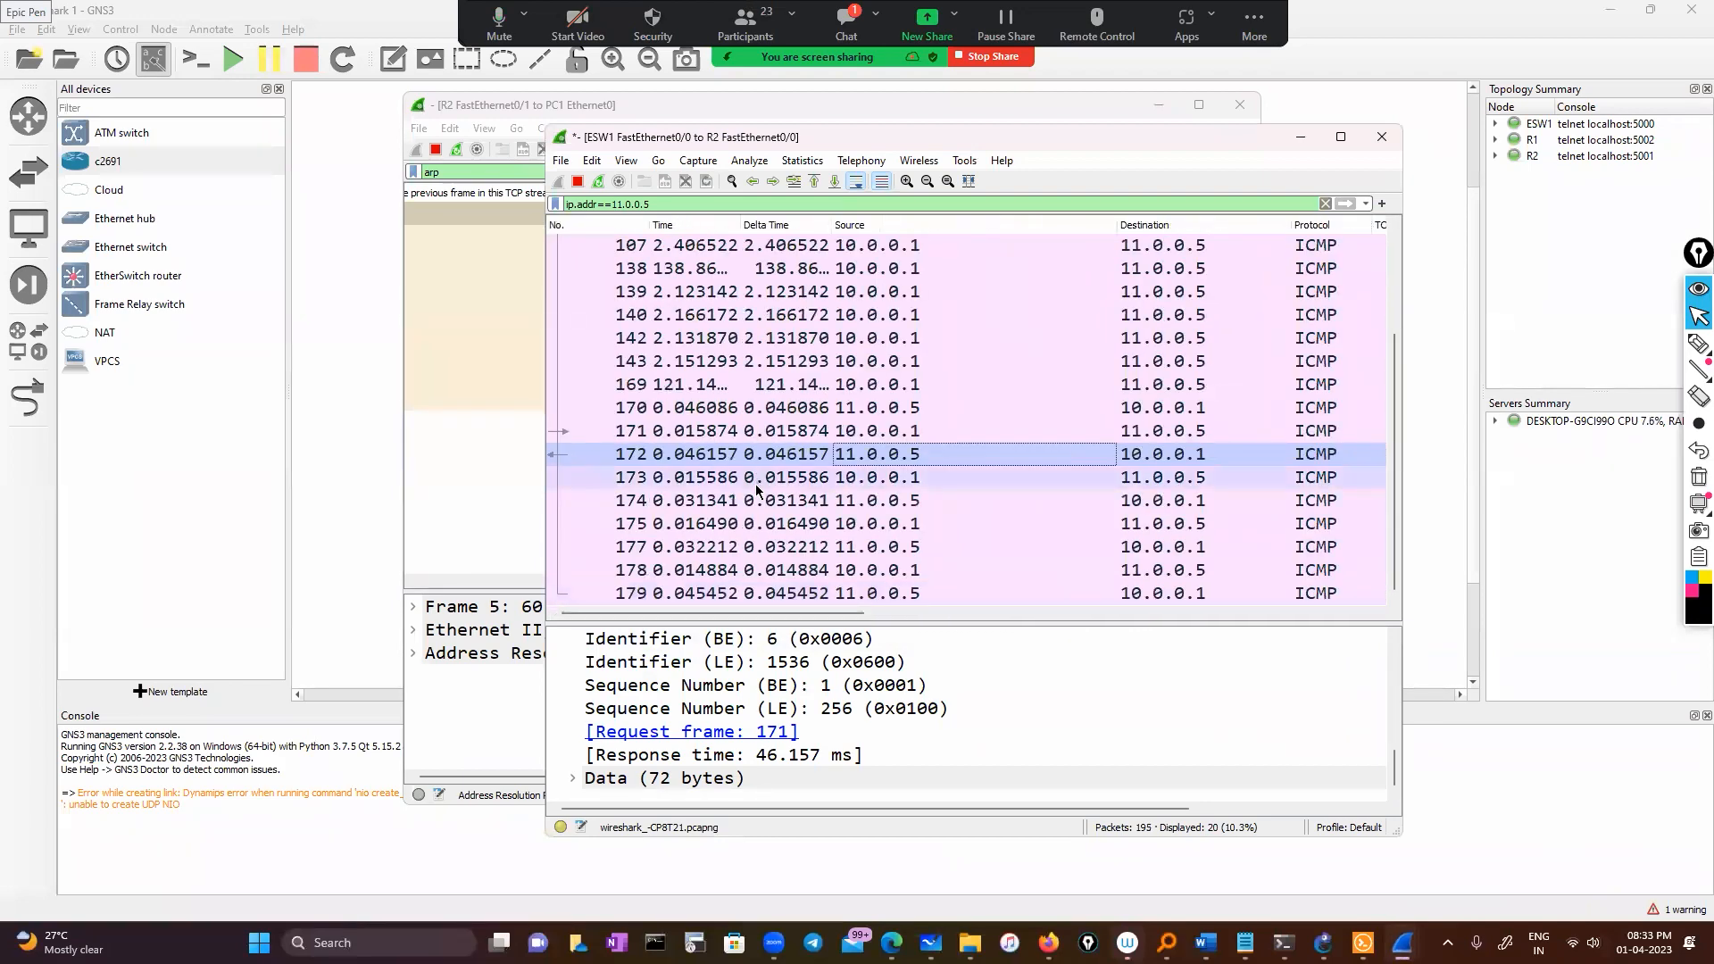
{"action": "scroll", "coordinate": [779, 483], "scroll_direction": "up", "scroll_amount": 2}
{"action": "left_click", "coordinate": [1301, 136]}
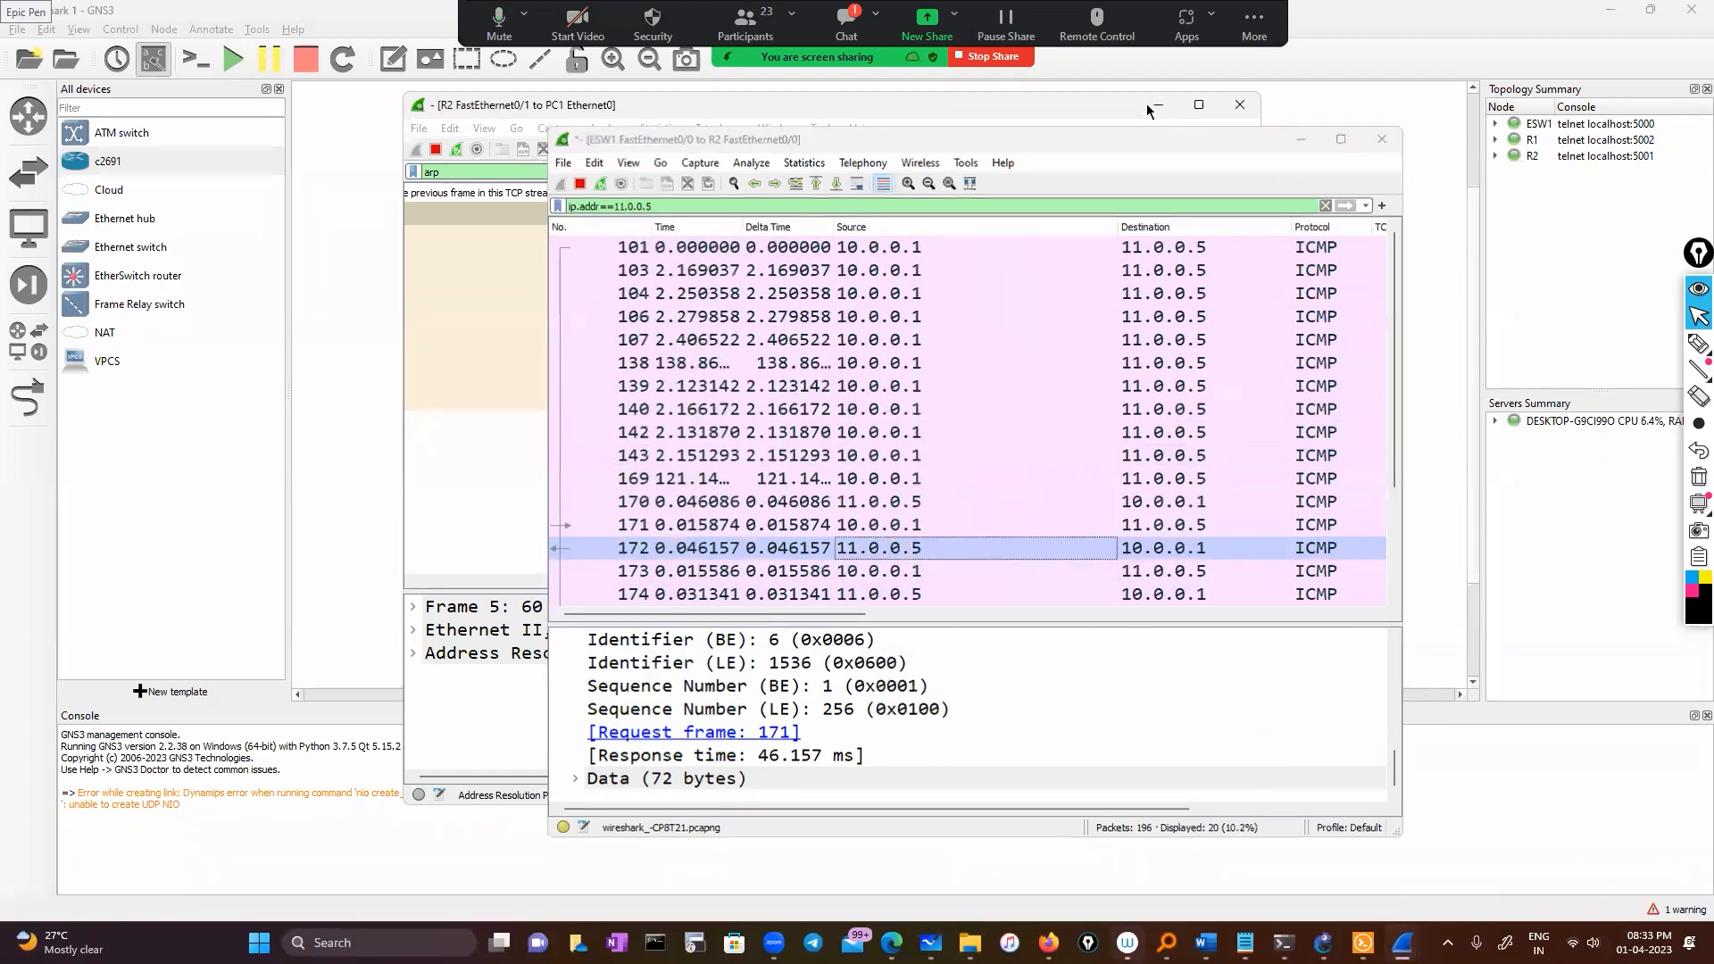
{"action": "left_click", "coordinate": [1159, 105]}
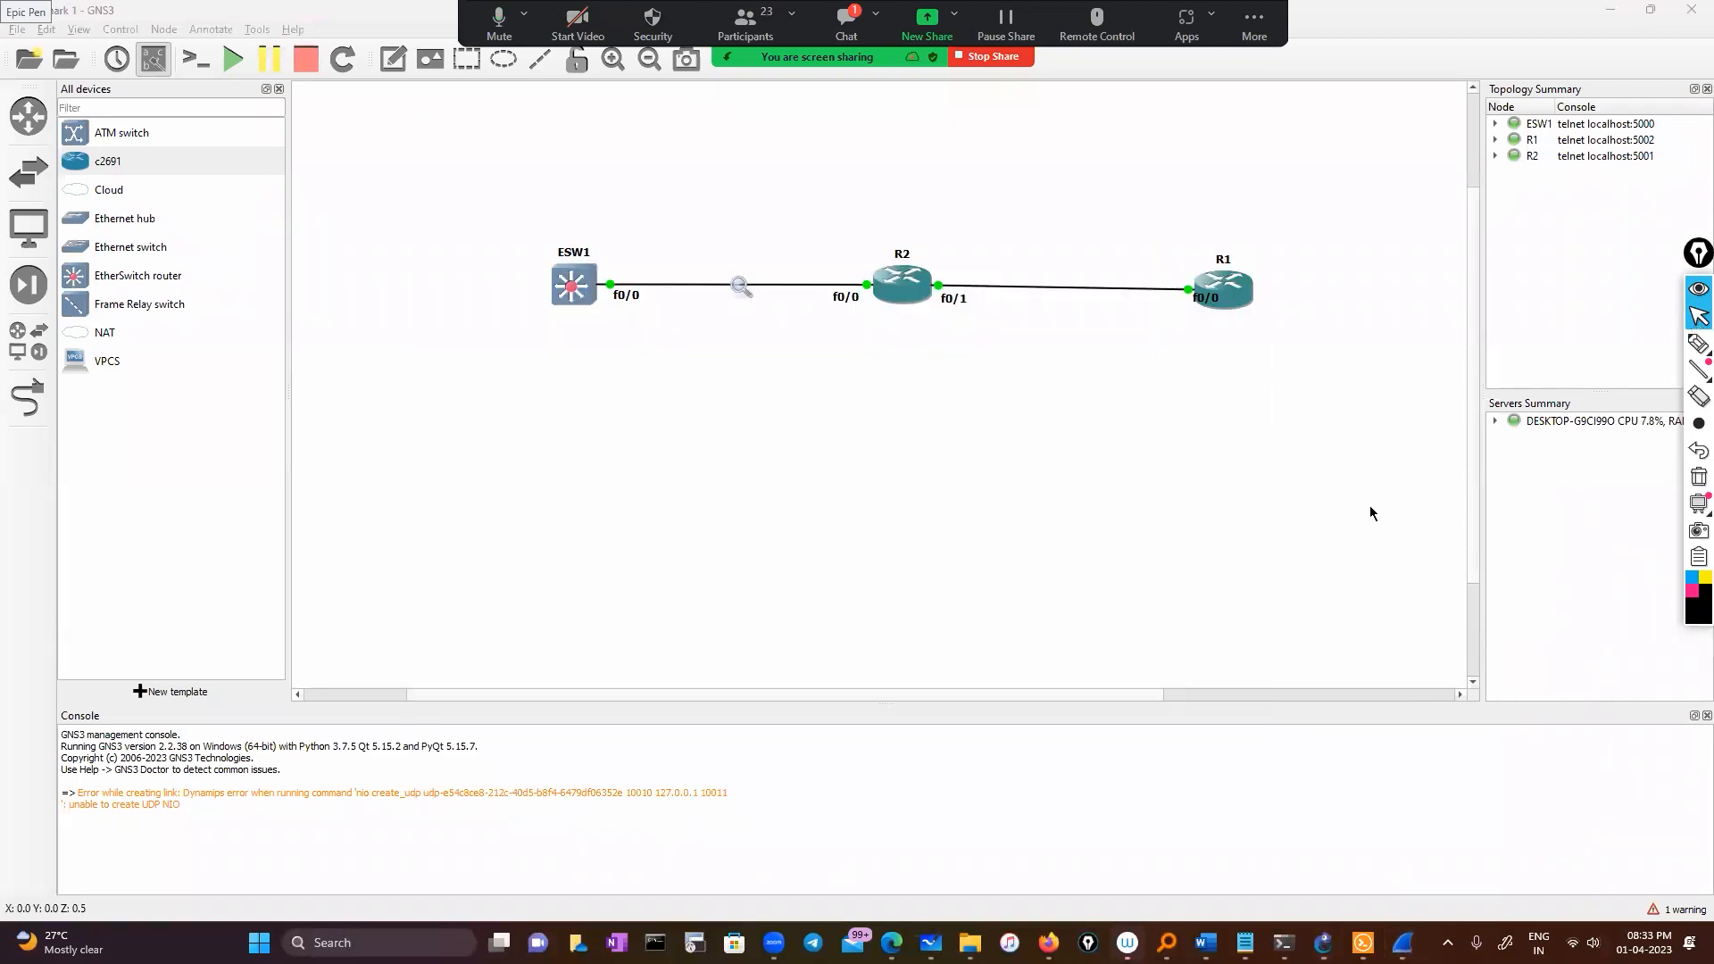
{"action": "left_click", "coordinate": [1245, 942]}
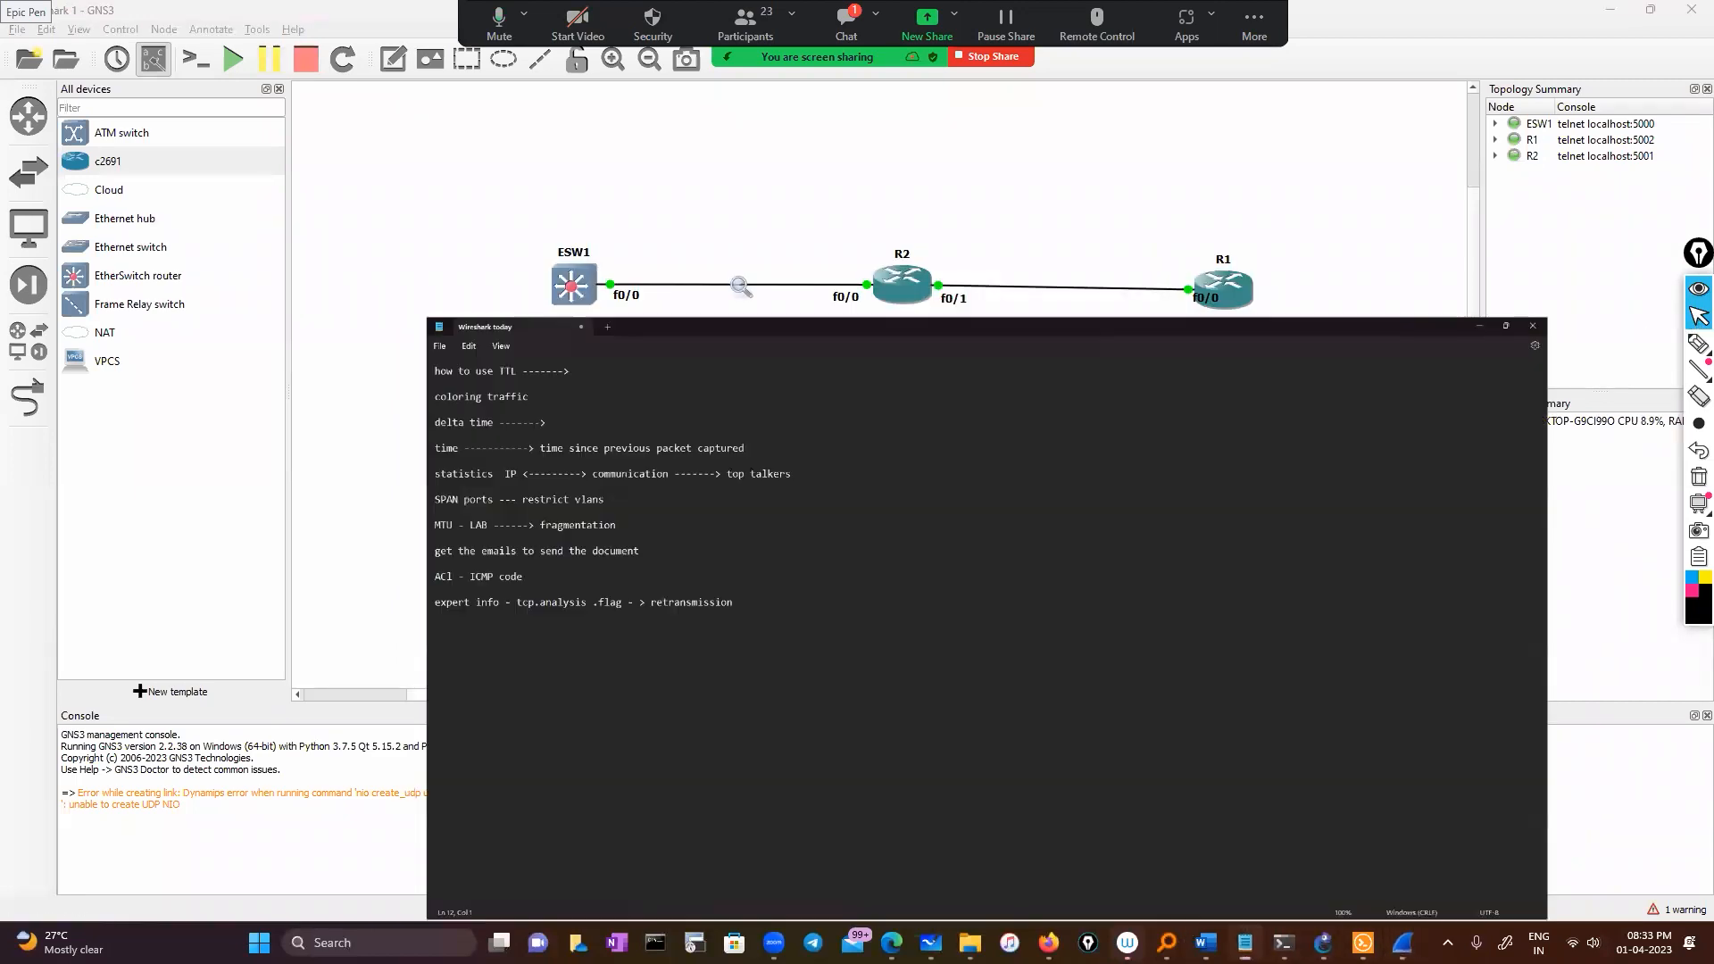
Highlight the 'coloring traffic' note line, then minimise Notepad to reveal the GNS3 topology
{"action": "left_click", "coordinate": [856, 41]}
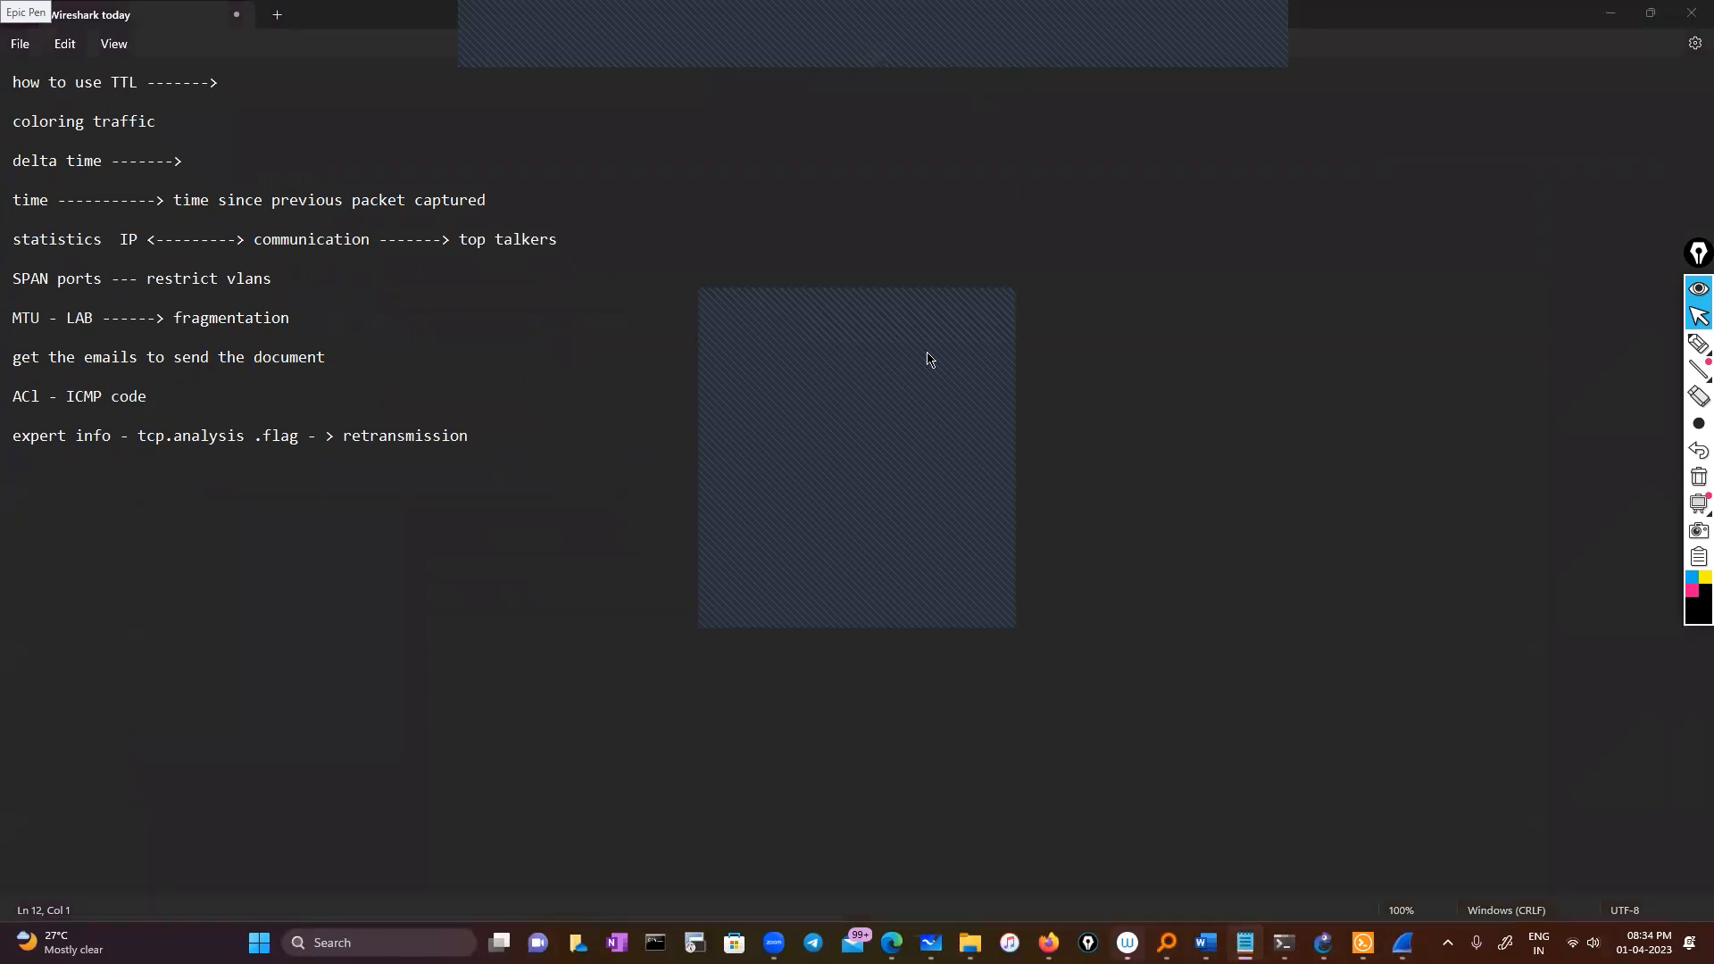
{"action": "left_click", "coordinate": [920, 304]}
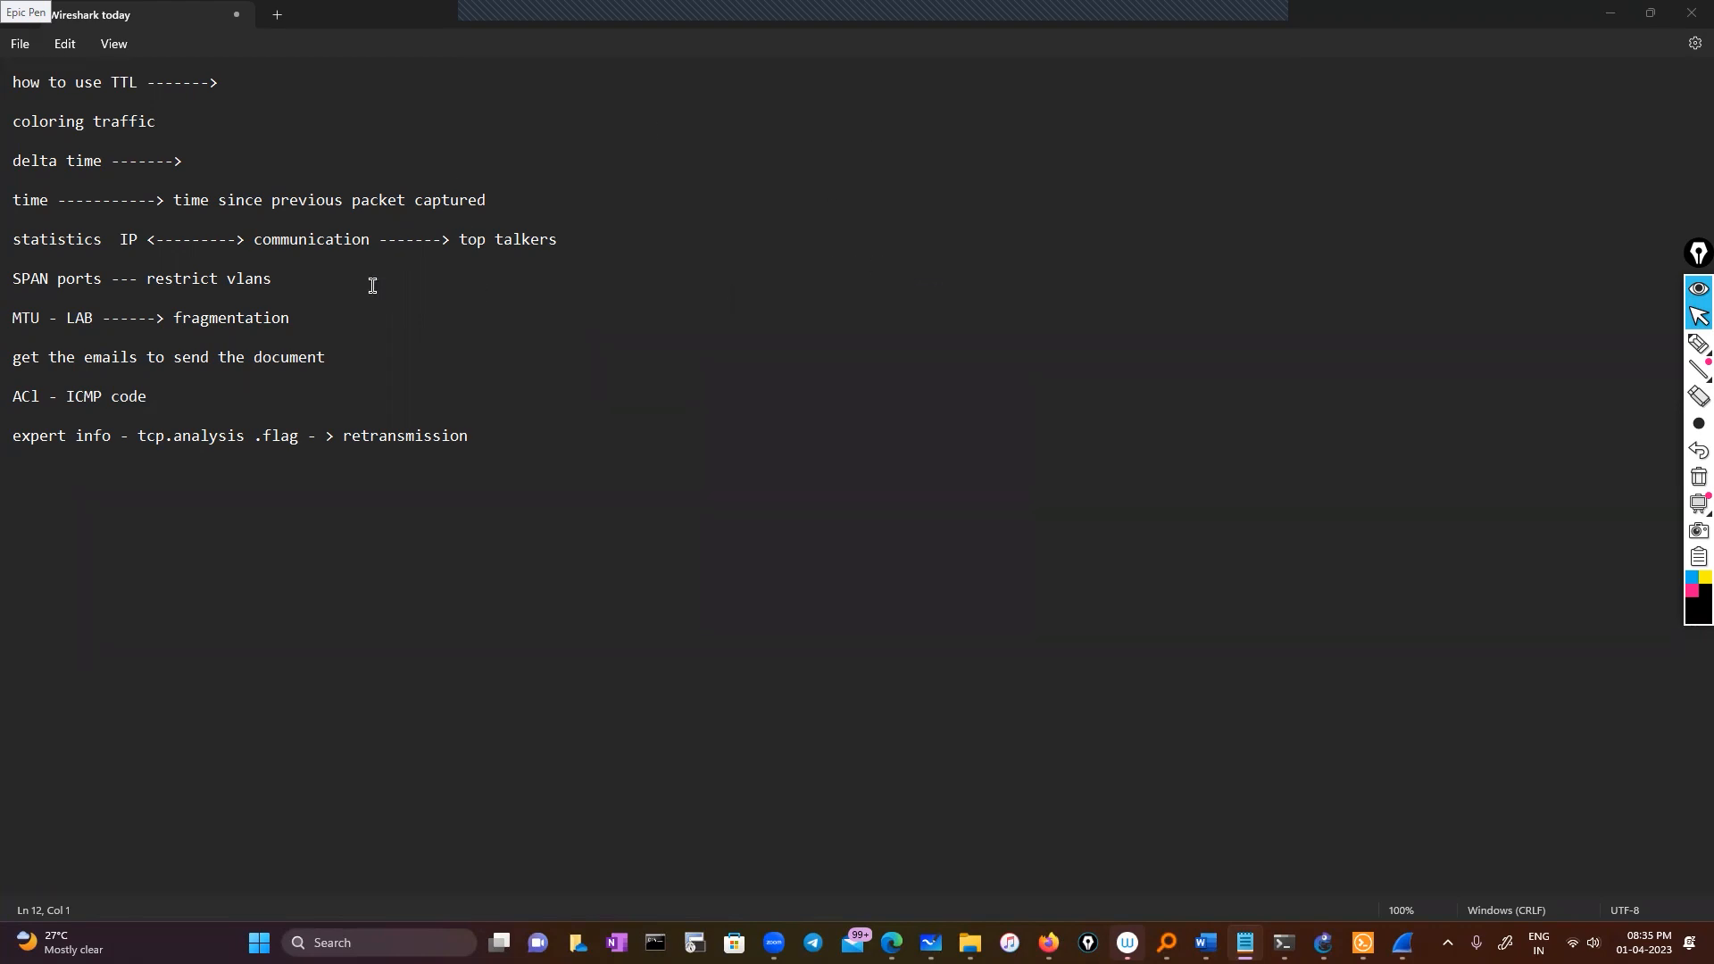
{"action": "mouse_move", "coordinate": [19, 118]}
{"action": "left_mouse_down"}
{"action": "mouse_move", "coordinate": [211, 114]}
{"action": "mouse_move", "coordinate": [18, 127]}
{"action": "left_mouse_up"}
{"action": "left_click", "coordinate": [1611, 260]}
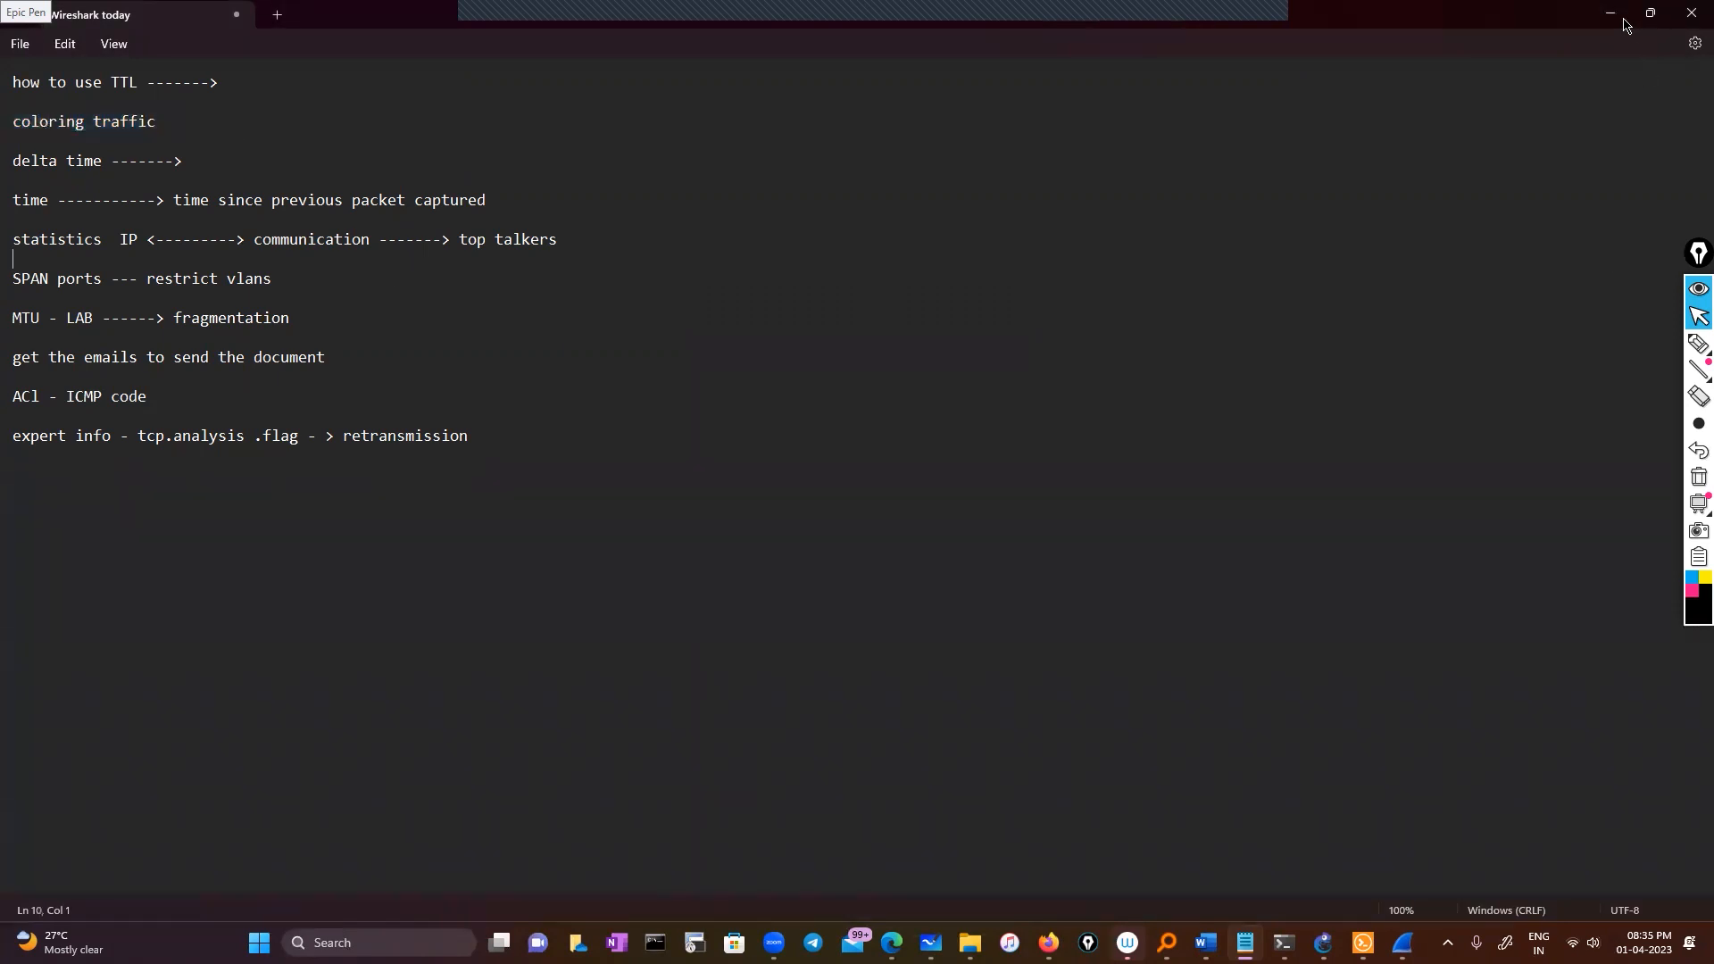
{"action": "left_click", "coordinate": [1610, 12]}
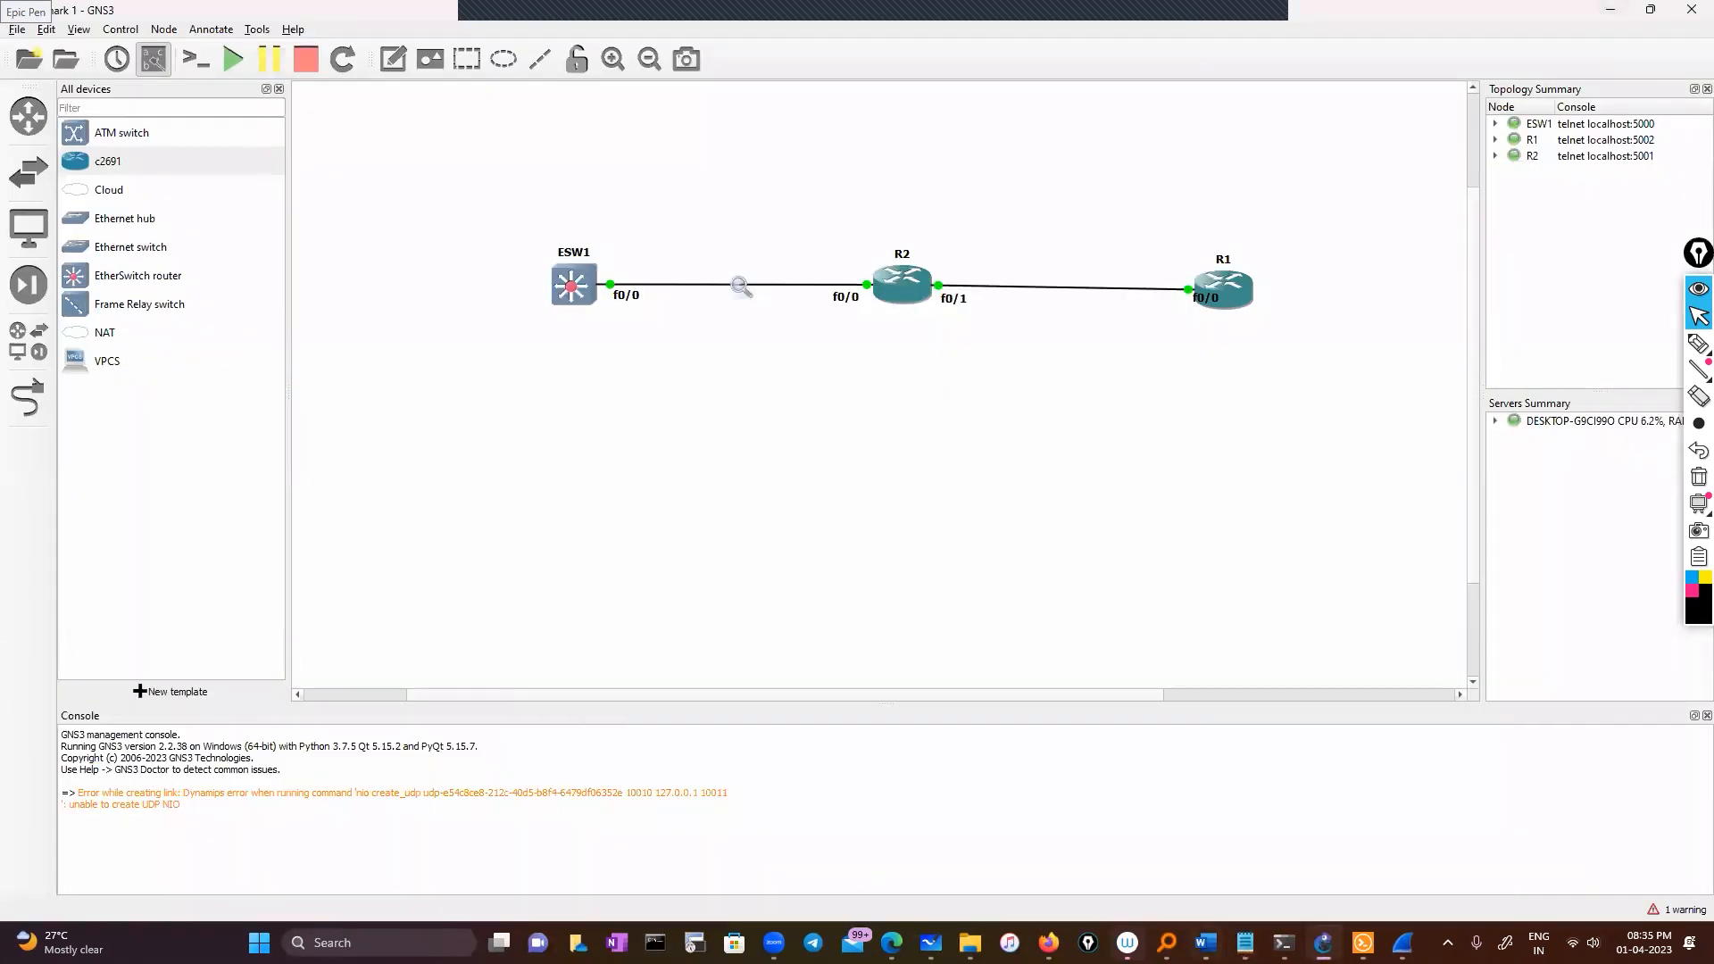
Bring the ESW1 capture window to the front and maximise it
{"action": "left_click", "coordinate": [1403, 943]}
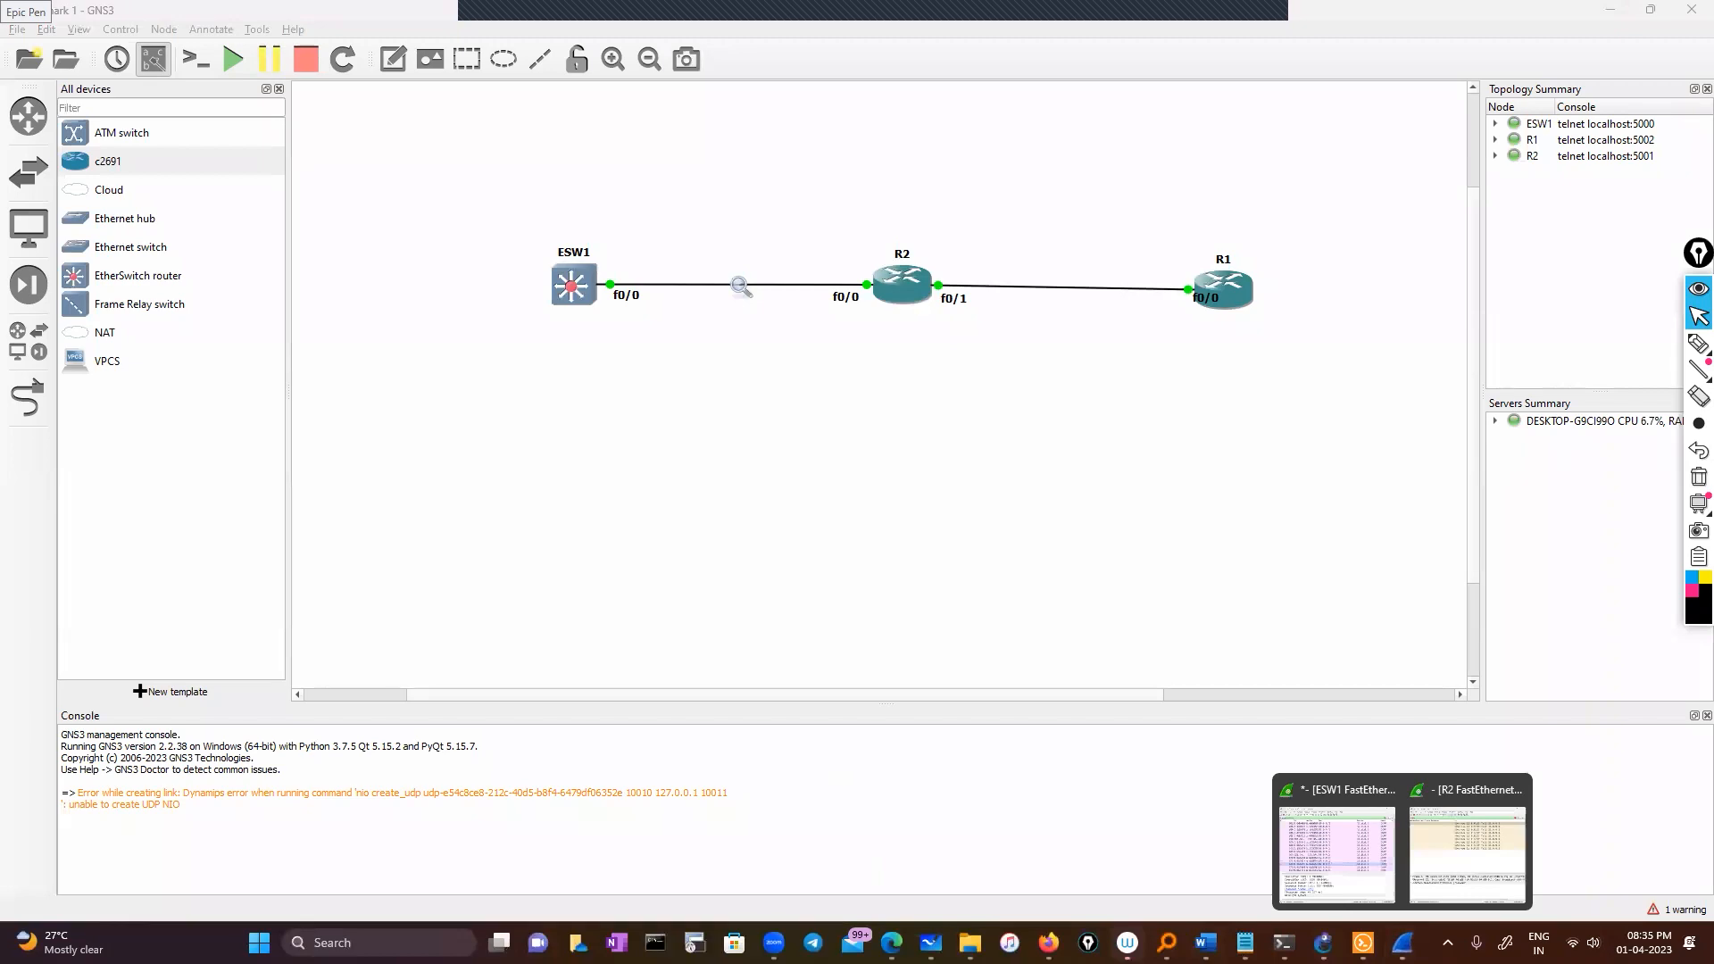
{"action": "left_click", "coordinate": [1337, 855]}
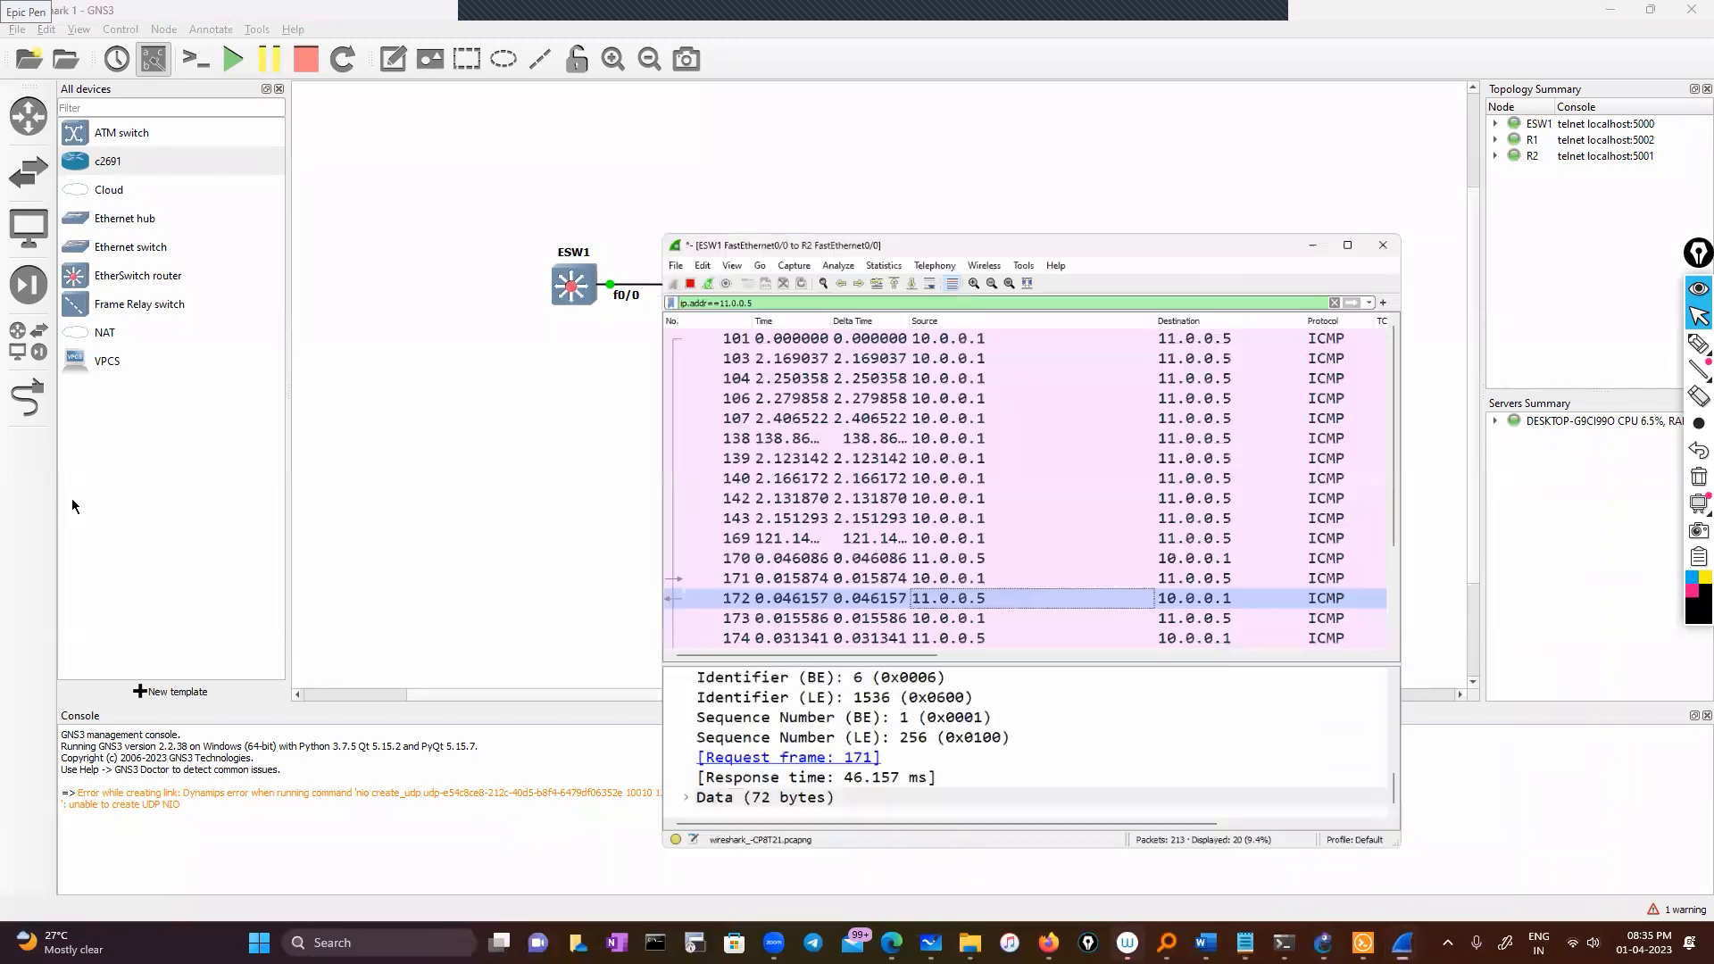
{"action": "left_click", "coordinate": [1342, 155]}
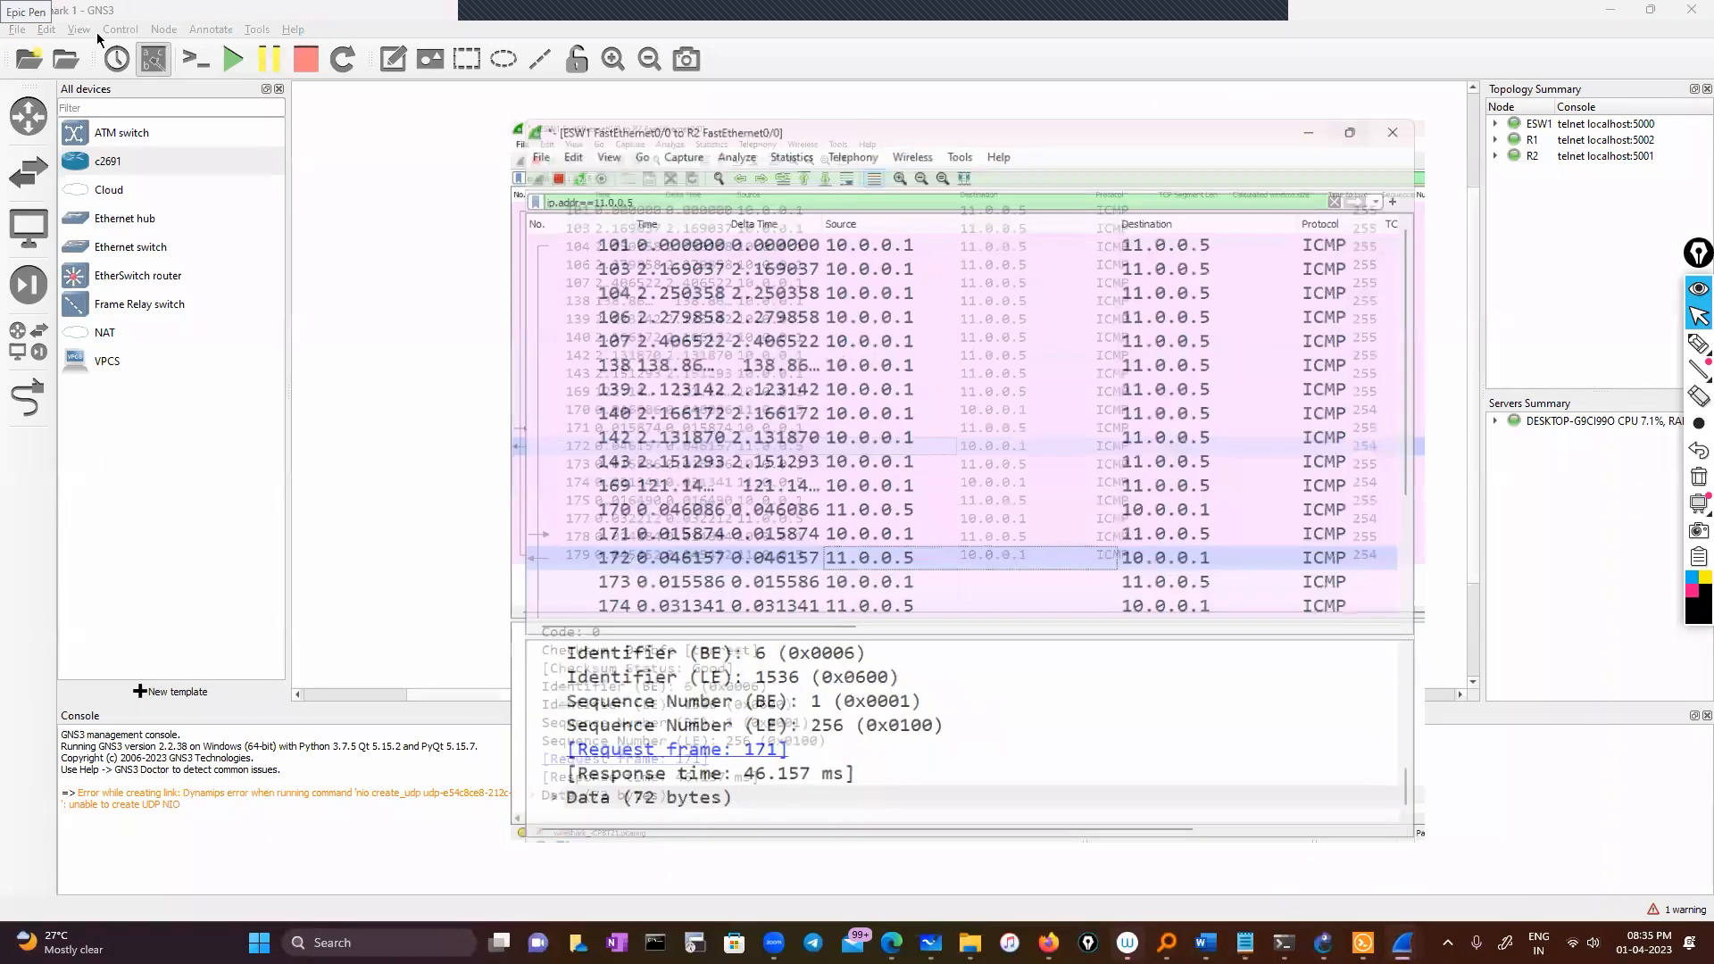
Review the default coloring rules, close them unchanged, and select packet 170 from 11.0.0.5
{"action": "left_click", "coordinate": [107, 38]}
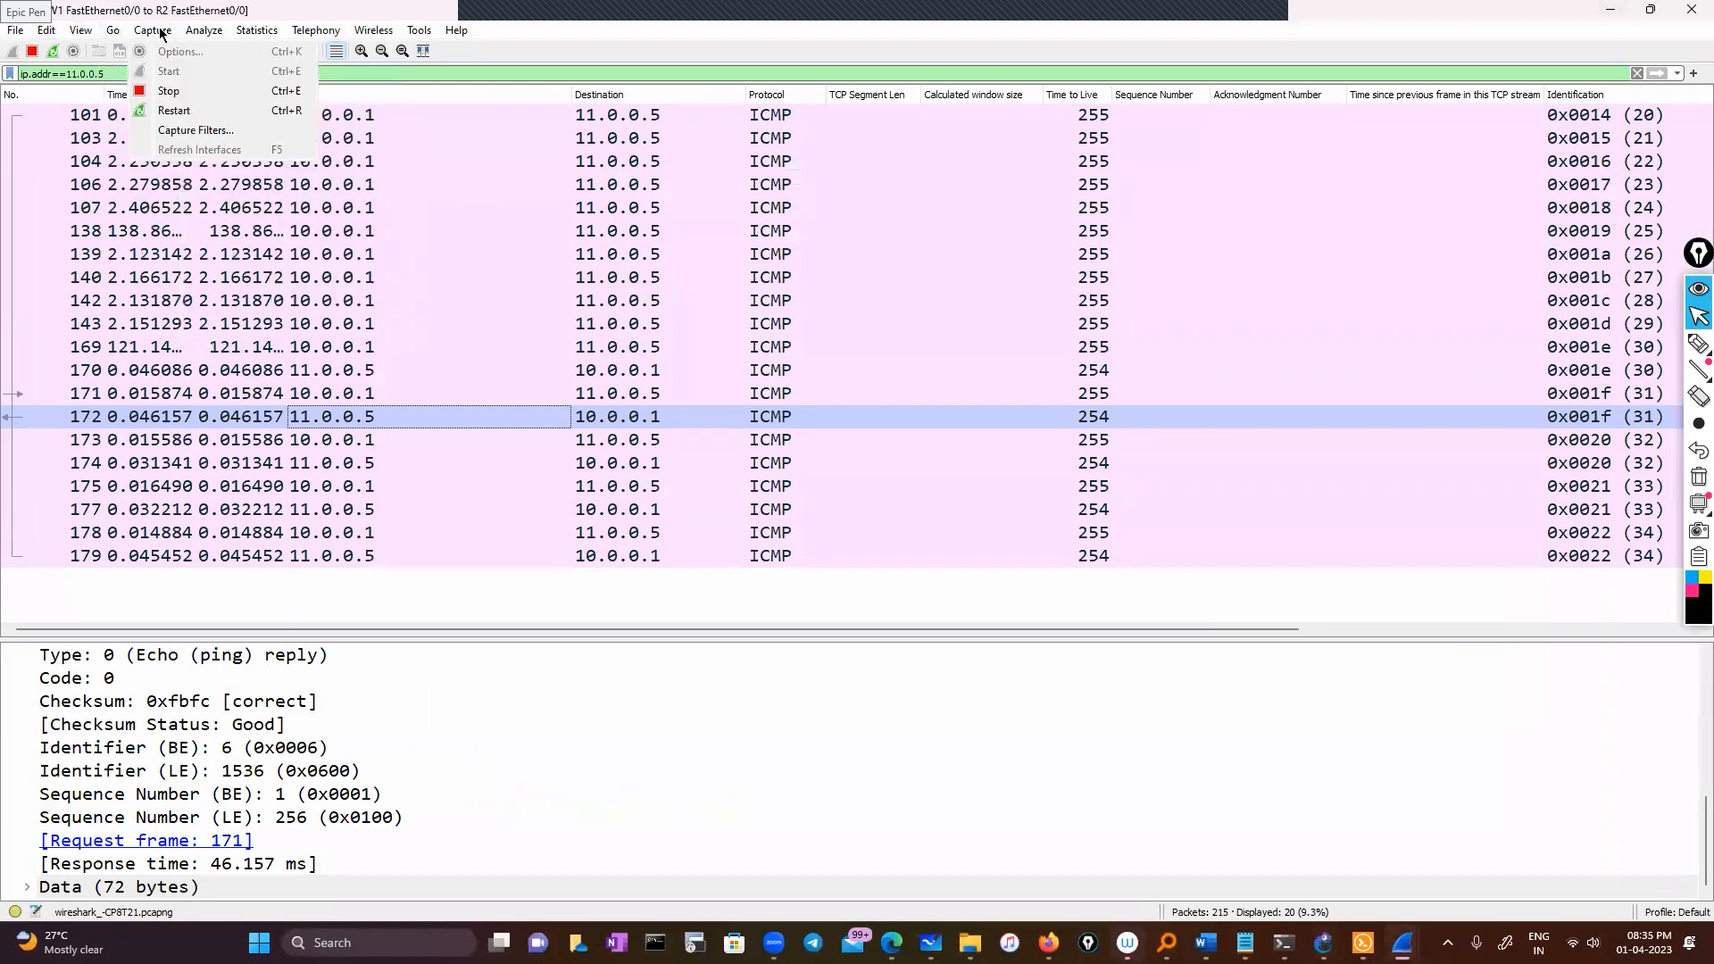
{"action": "mouse_move", "coordinate": [89, 36]}
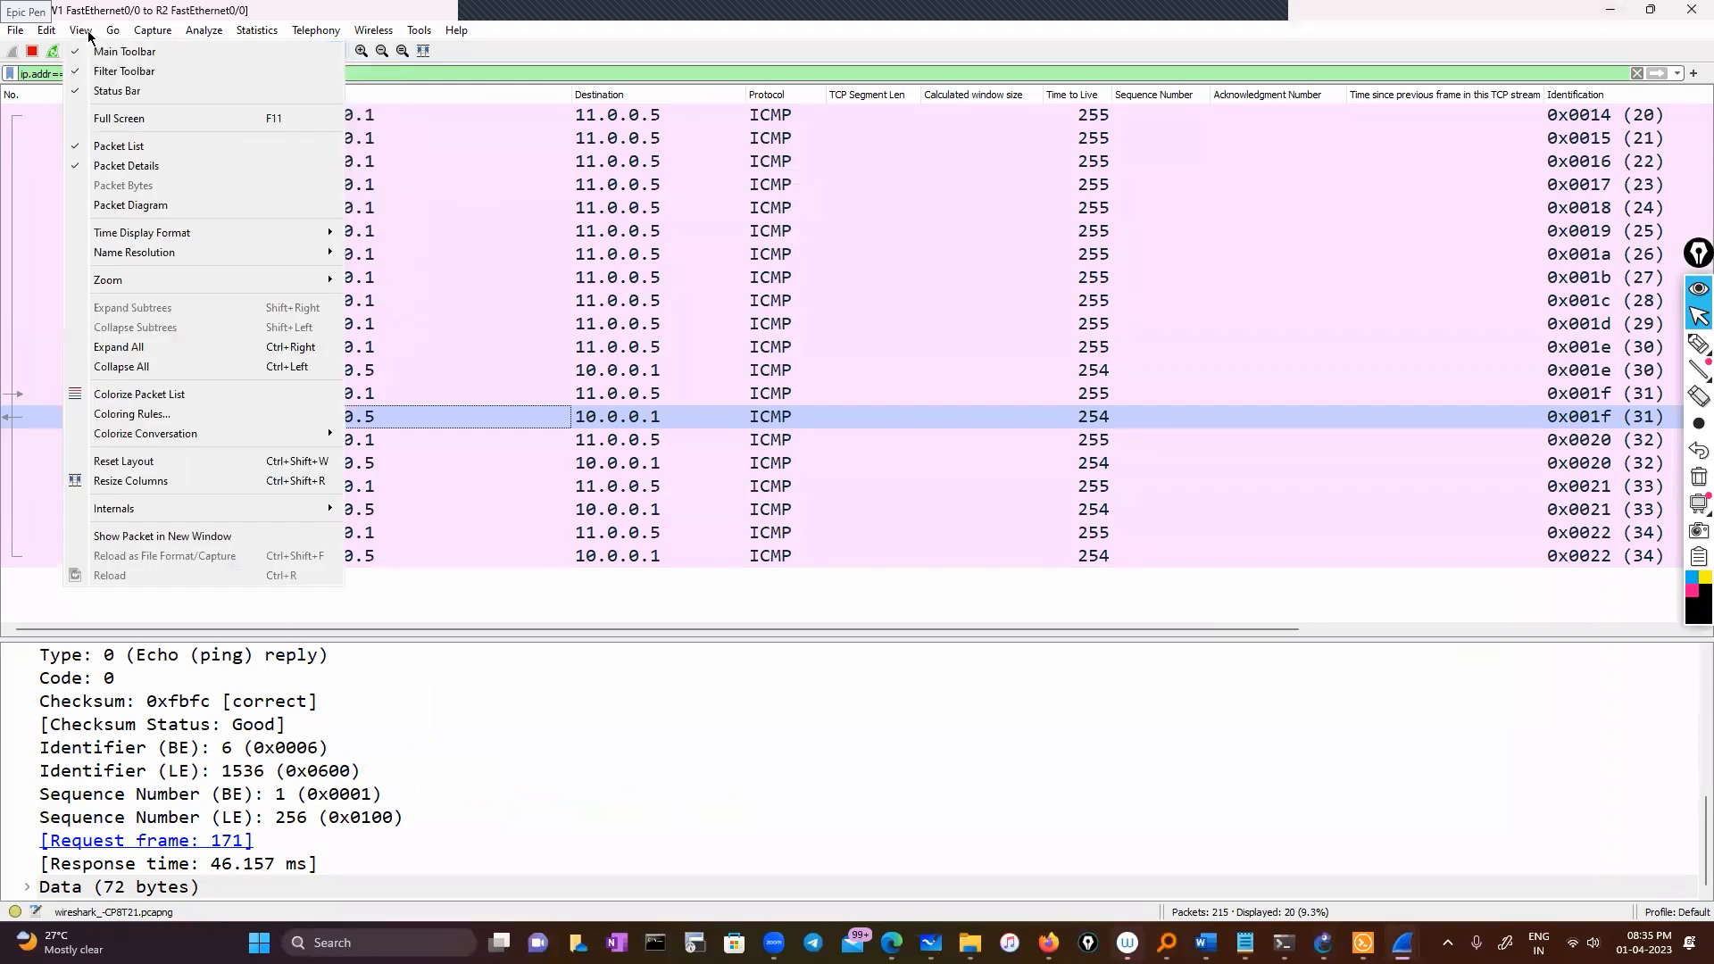
{"action": "left_click", "coordinate": [647, 430]}
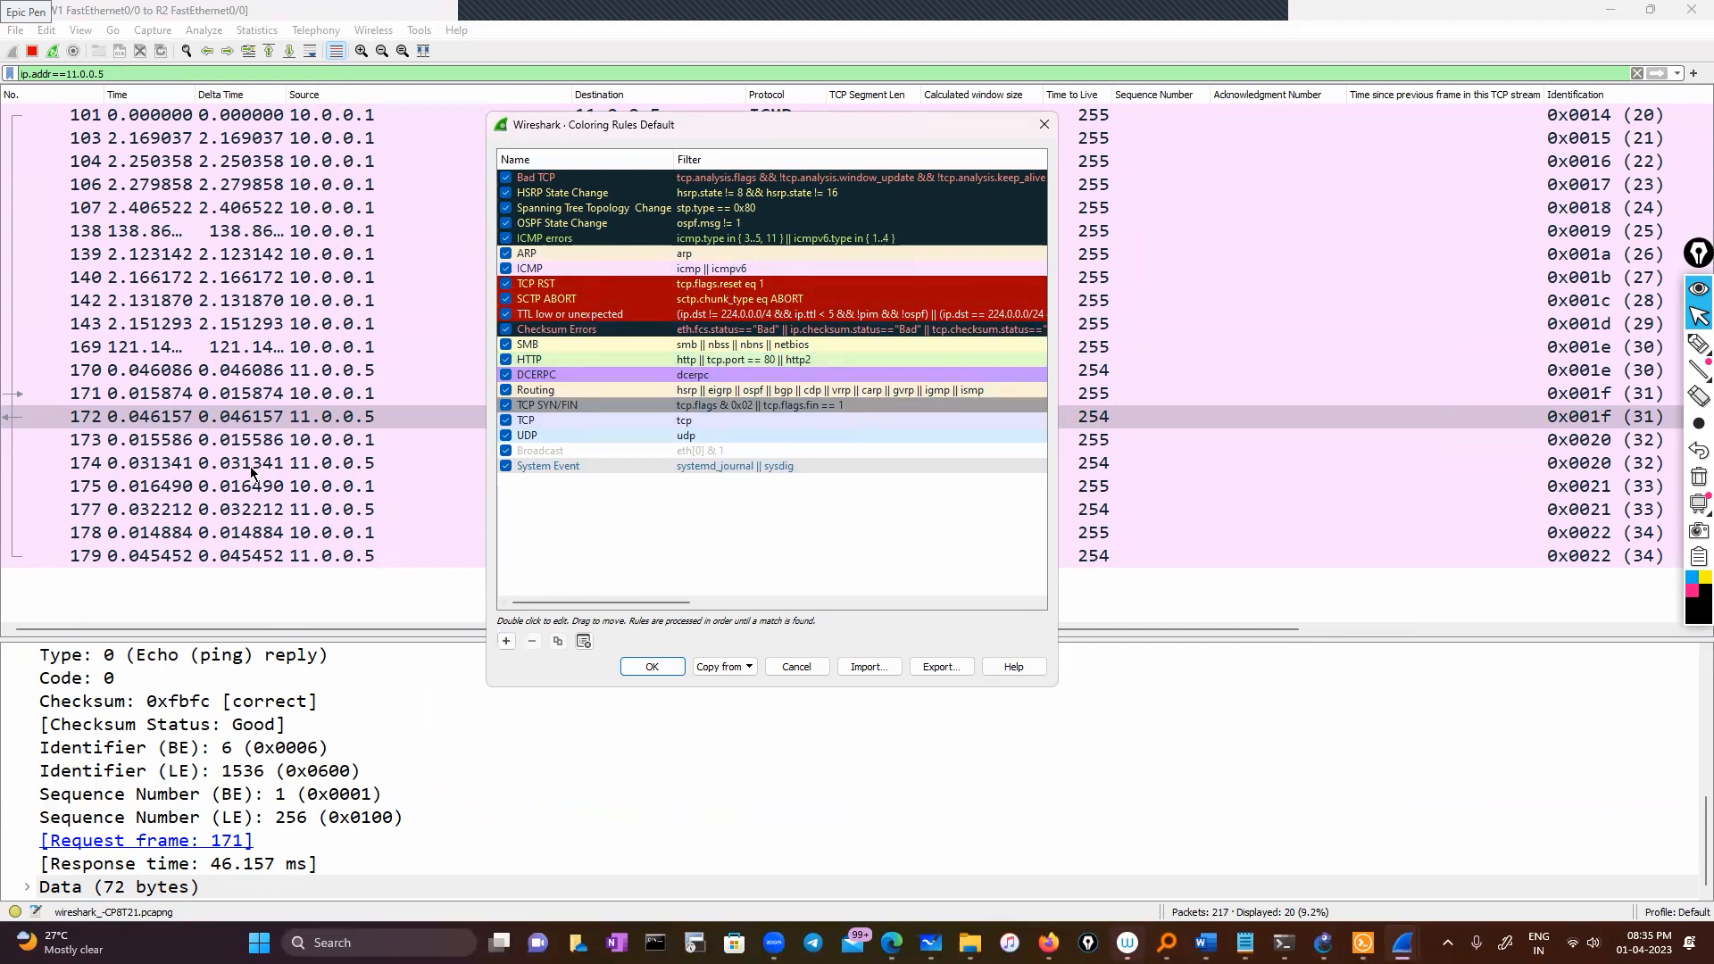
{"action": "left_click", "coordinate": [1043, 124]}
{"action": "left_click", "coordinate": [327, 370]}
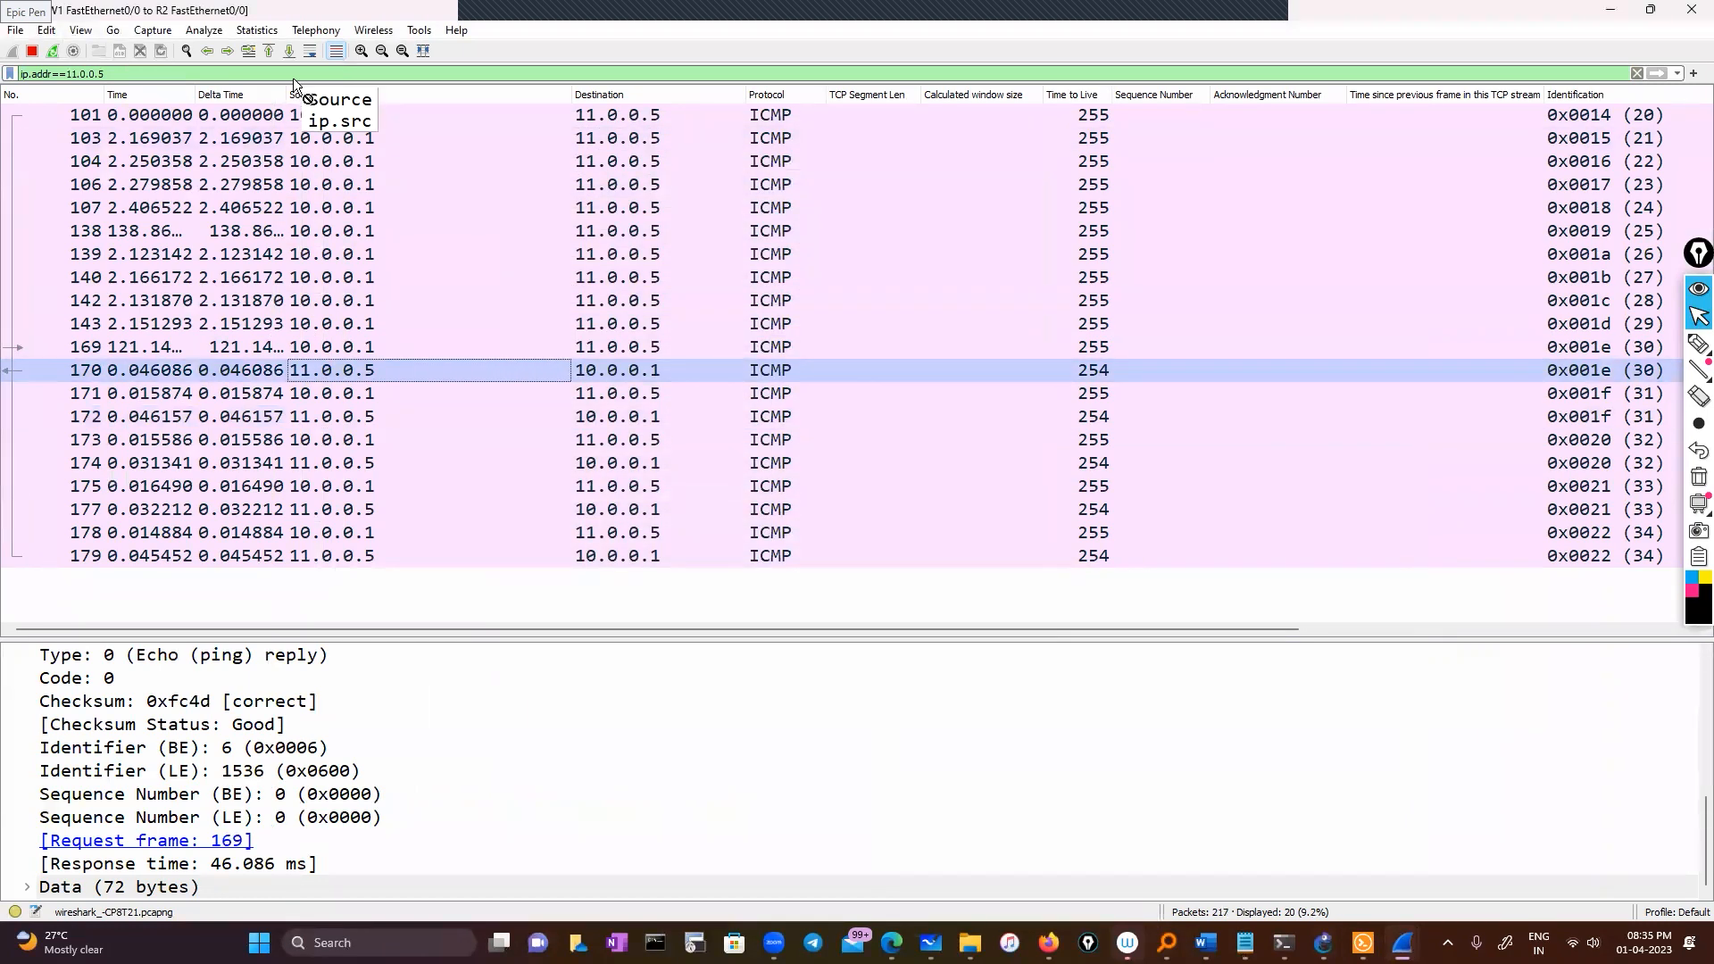
Apply the display filter ip.src == 11.0.0.5 and copy the filter expression
{"action": "left_click_drag", "start_coordinate": [292, 76], "coordinate": [182, 72]}
{"action": "left_click", "coordinate": [241, 113]}
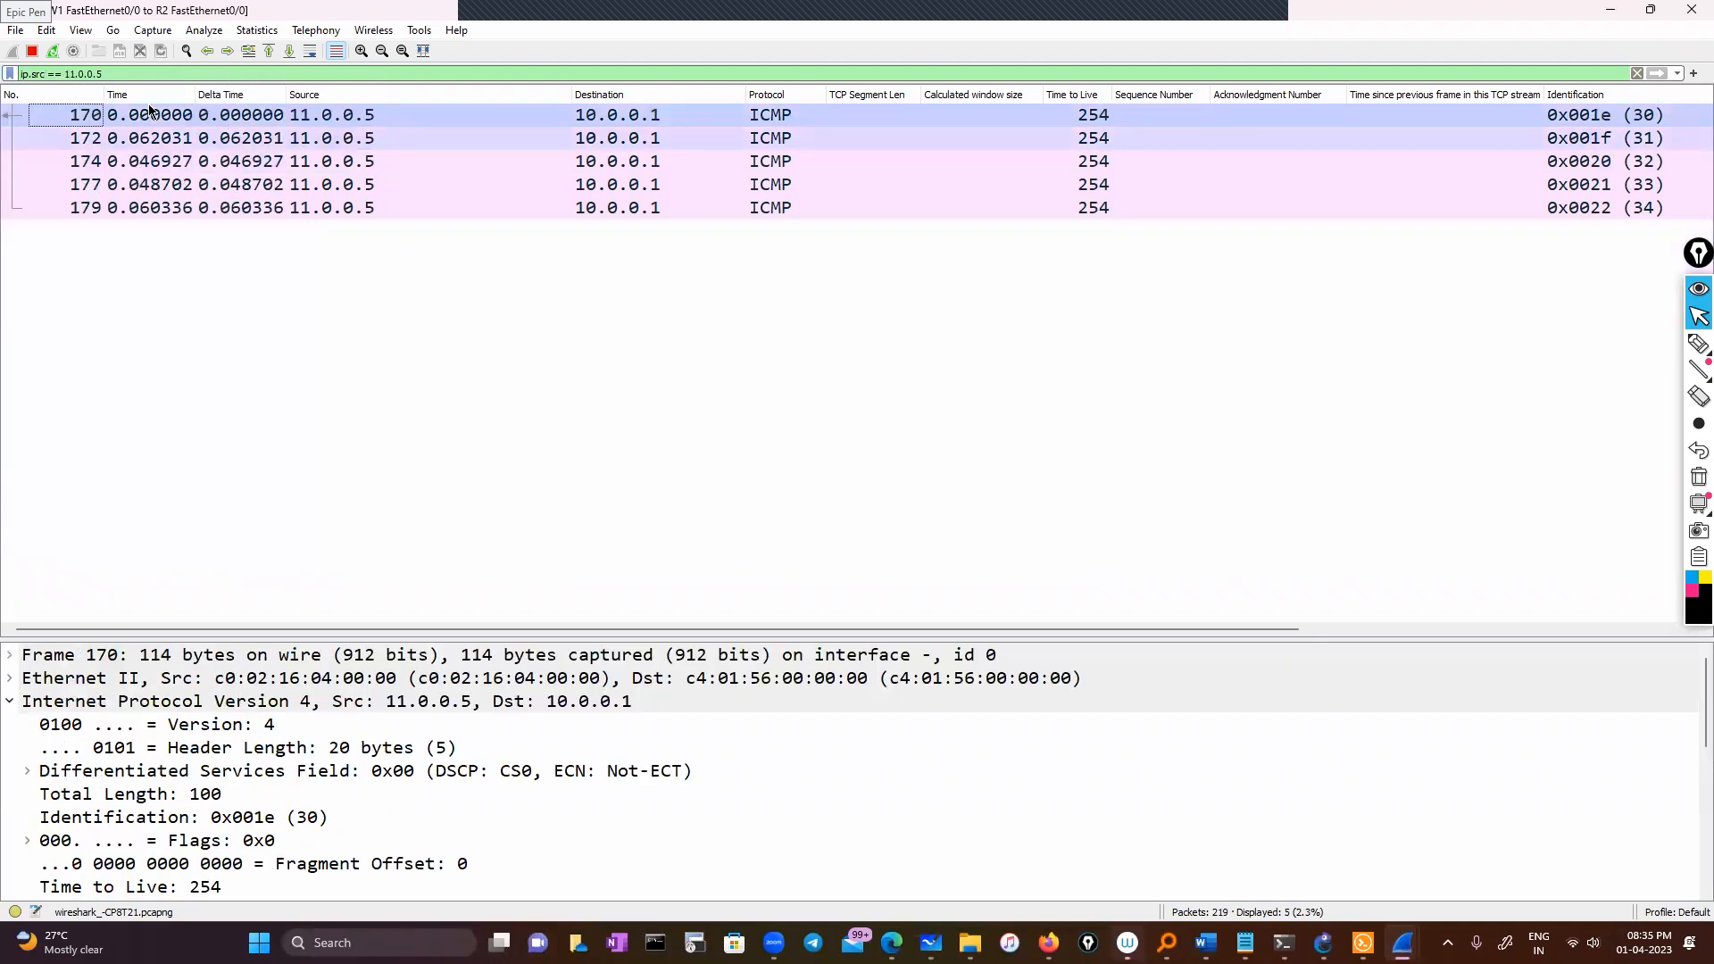
{"action": "right_click", "coordinate": [51, 73]}
{"action": "left_click", "coordinate": [153, 183]}
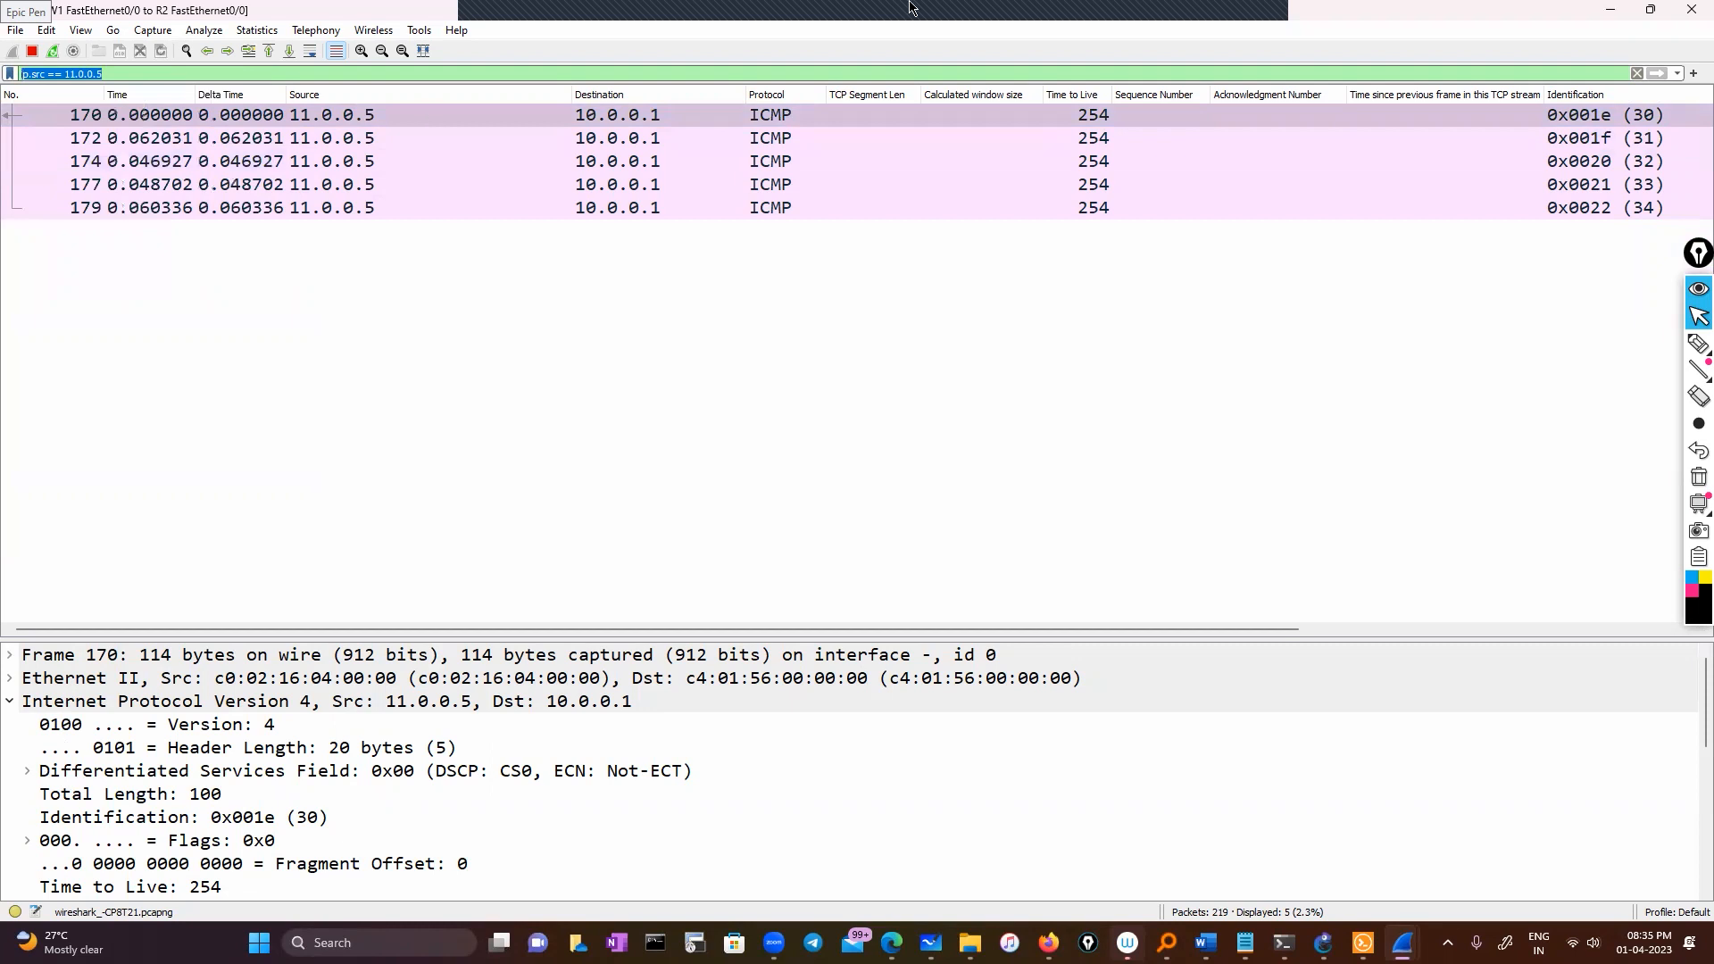
Add a coloring rule named 'Source' with filter ip.src == 11.0.0.5
{"action": "left_click", "coordinate": [80, 30]}
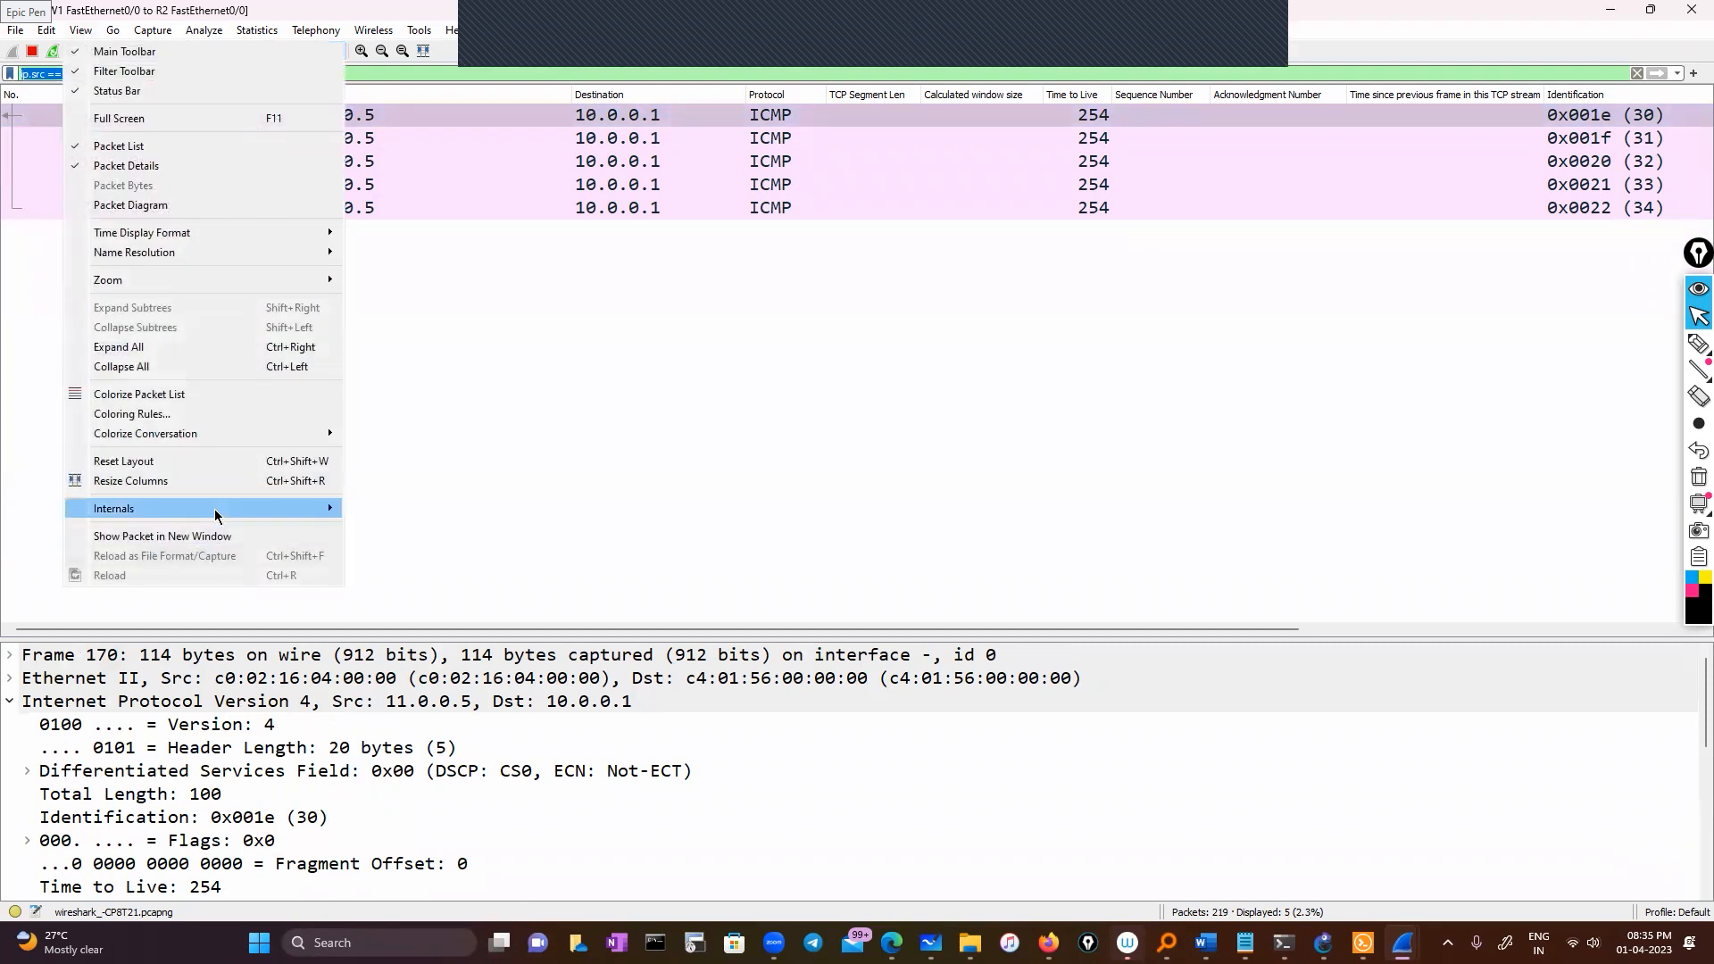
{"action": "left_click", "coordinate": [223, 416]}
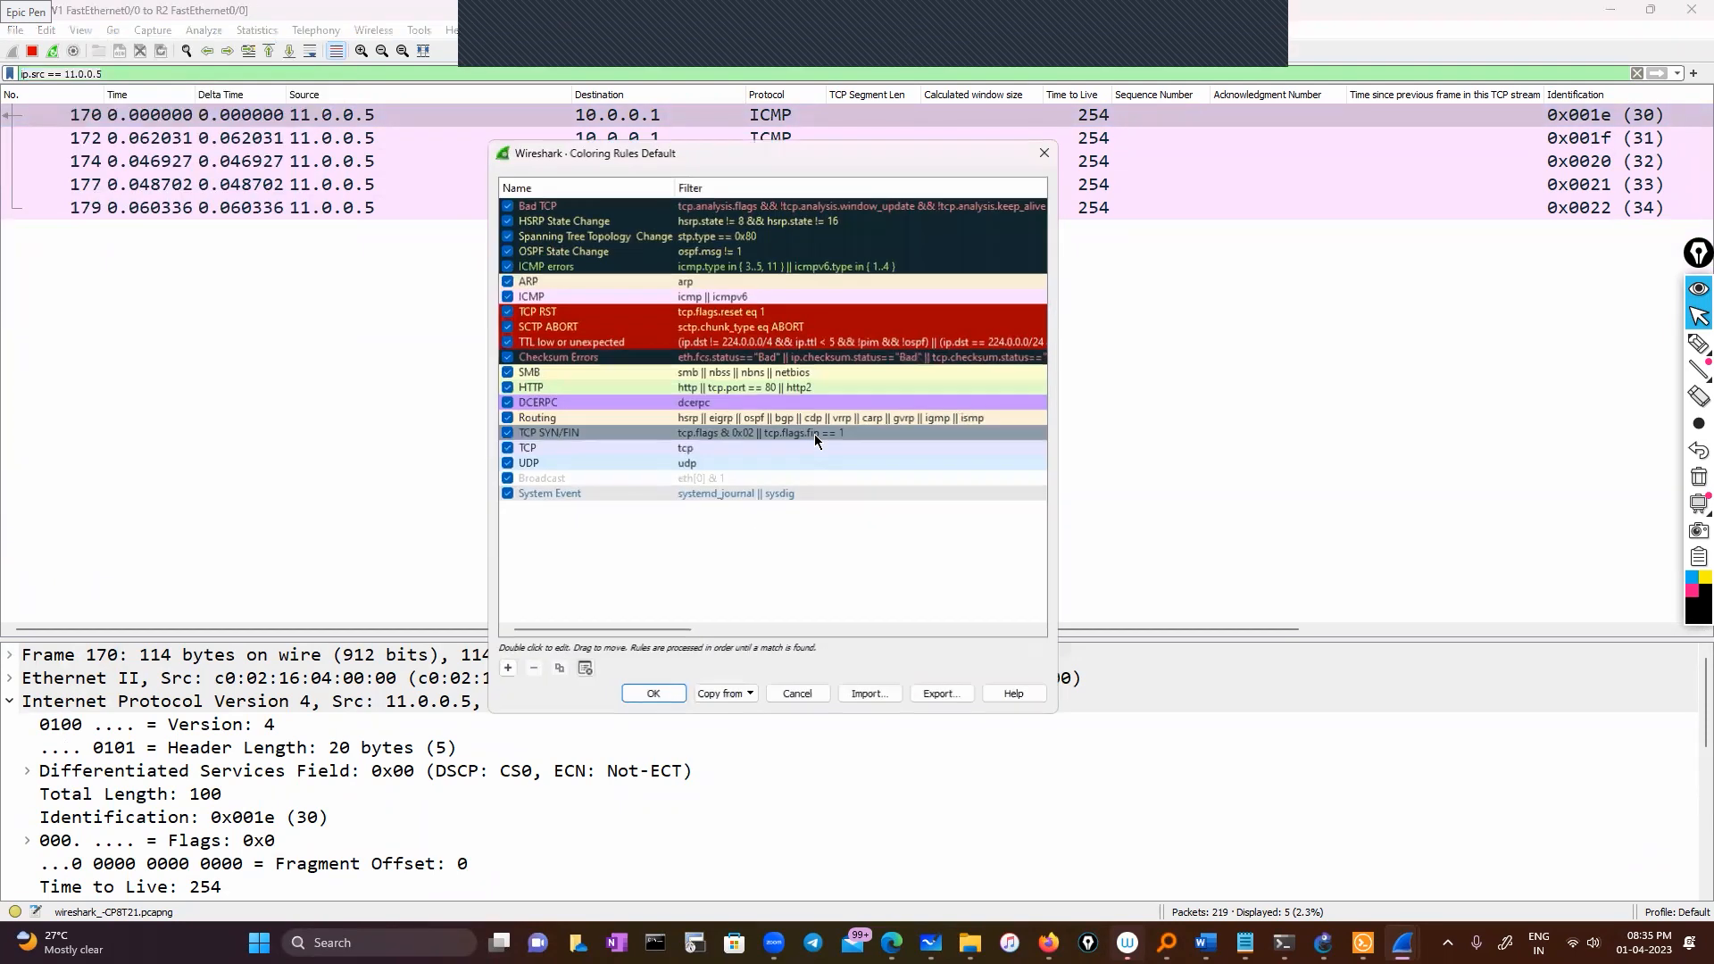
{"action": "left_click", "coordinate": [509, 671]}
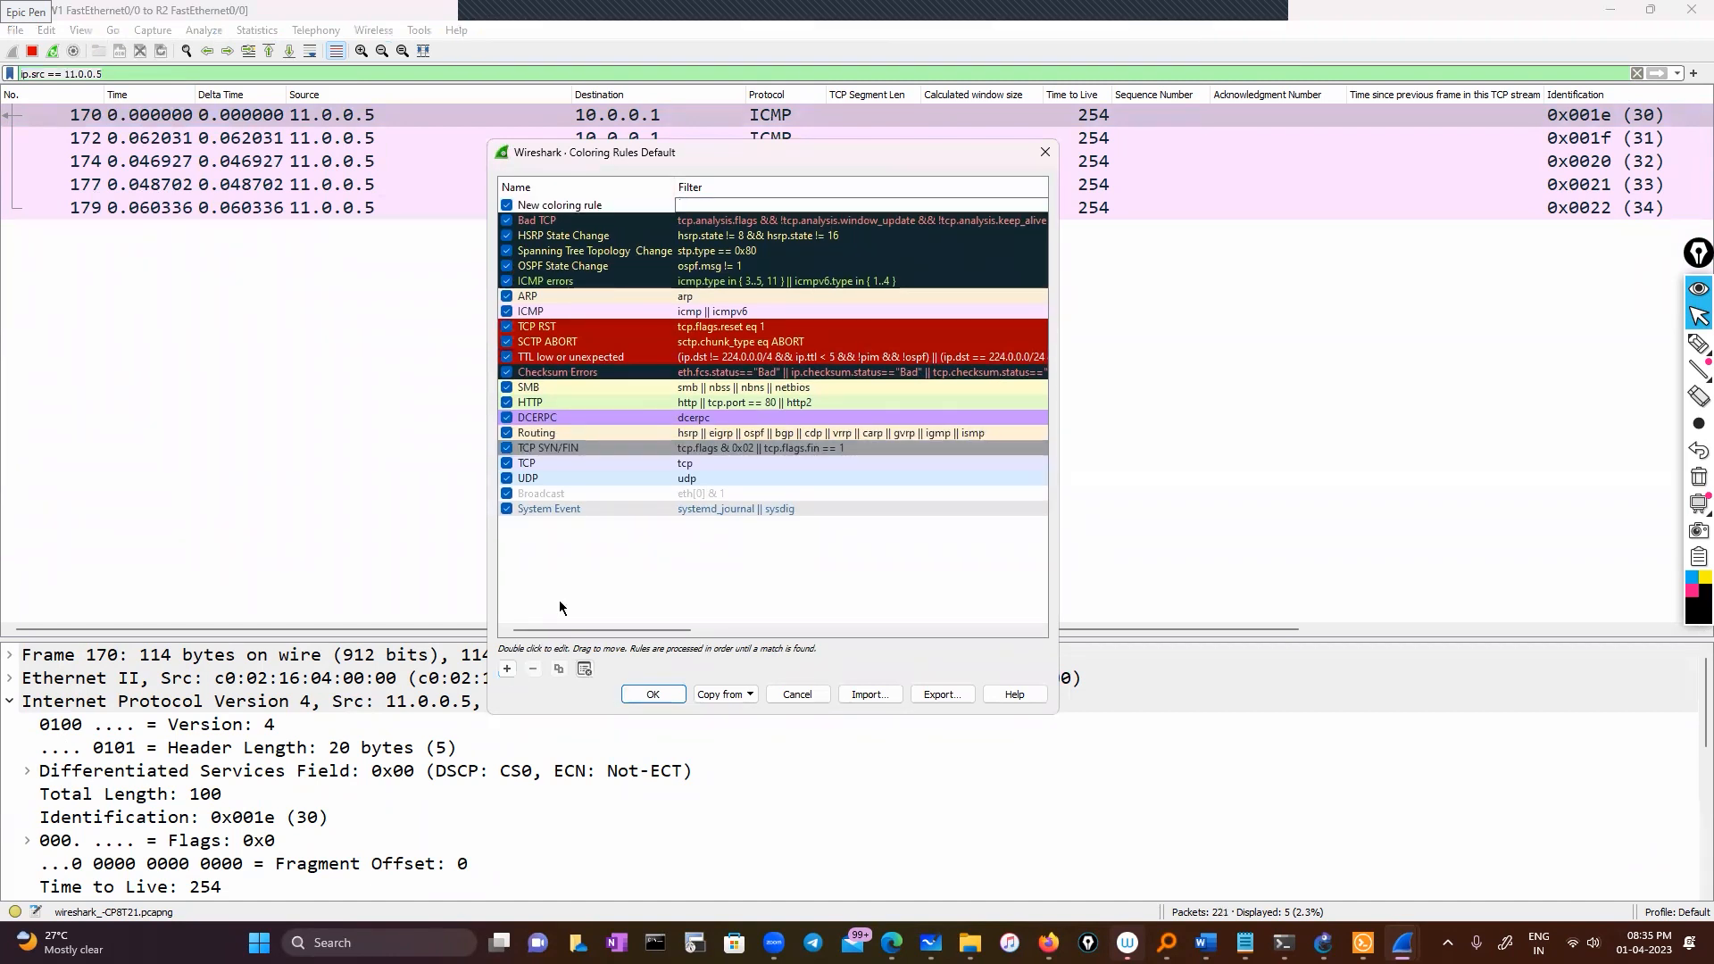
{"action": "double_click", "coordinate": [622, 206]}
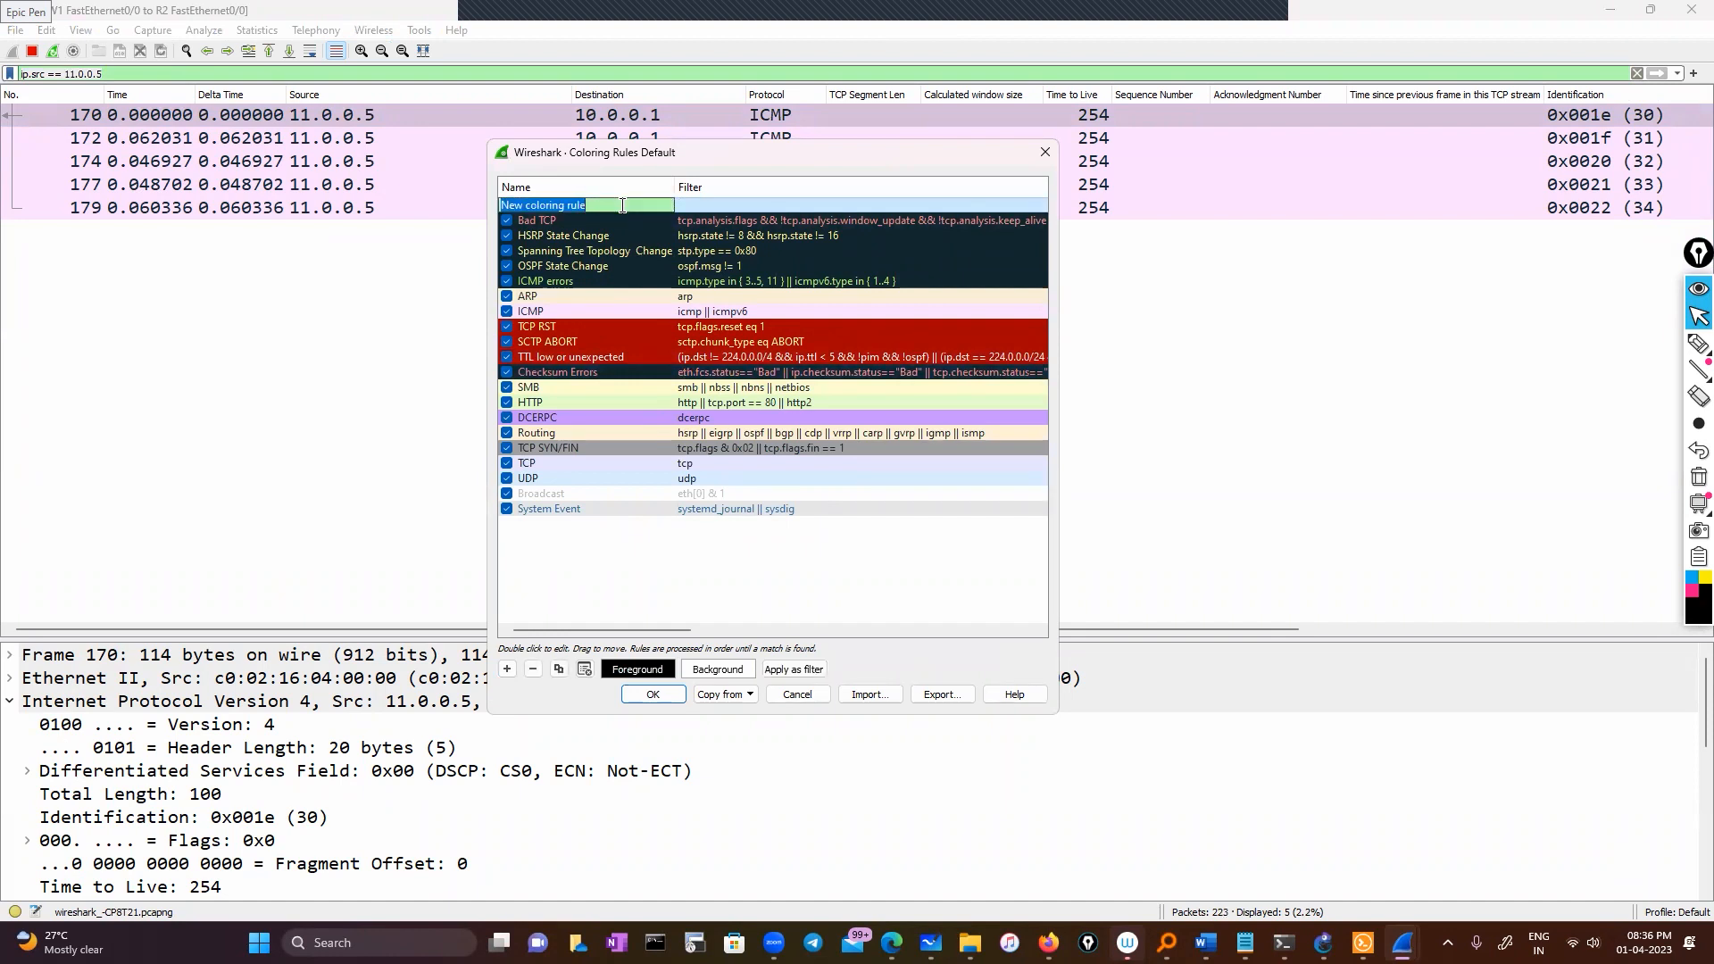
{"action": "type", "text": "Source"}
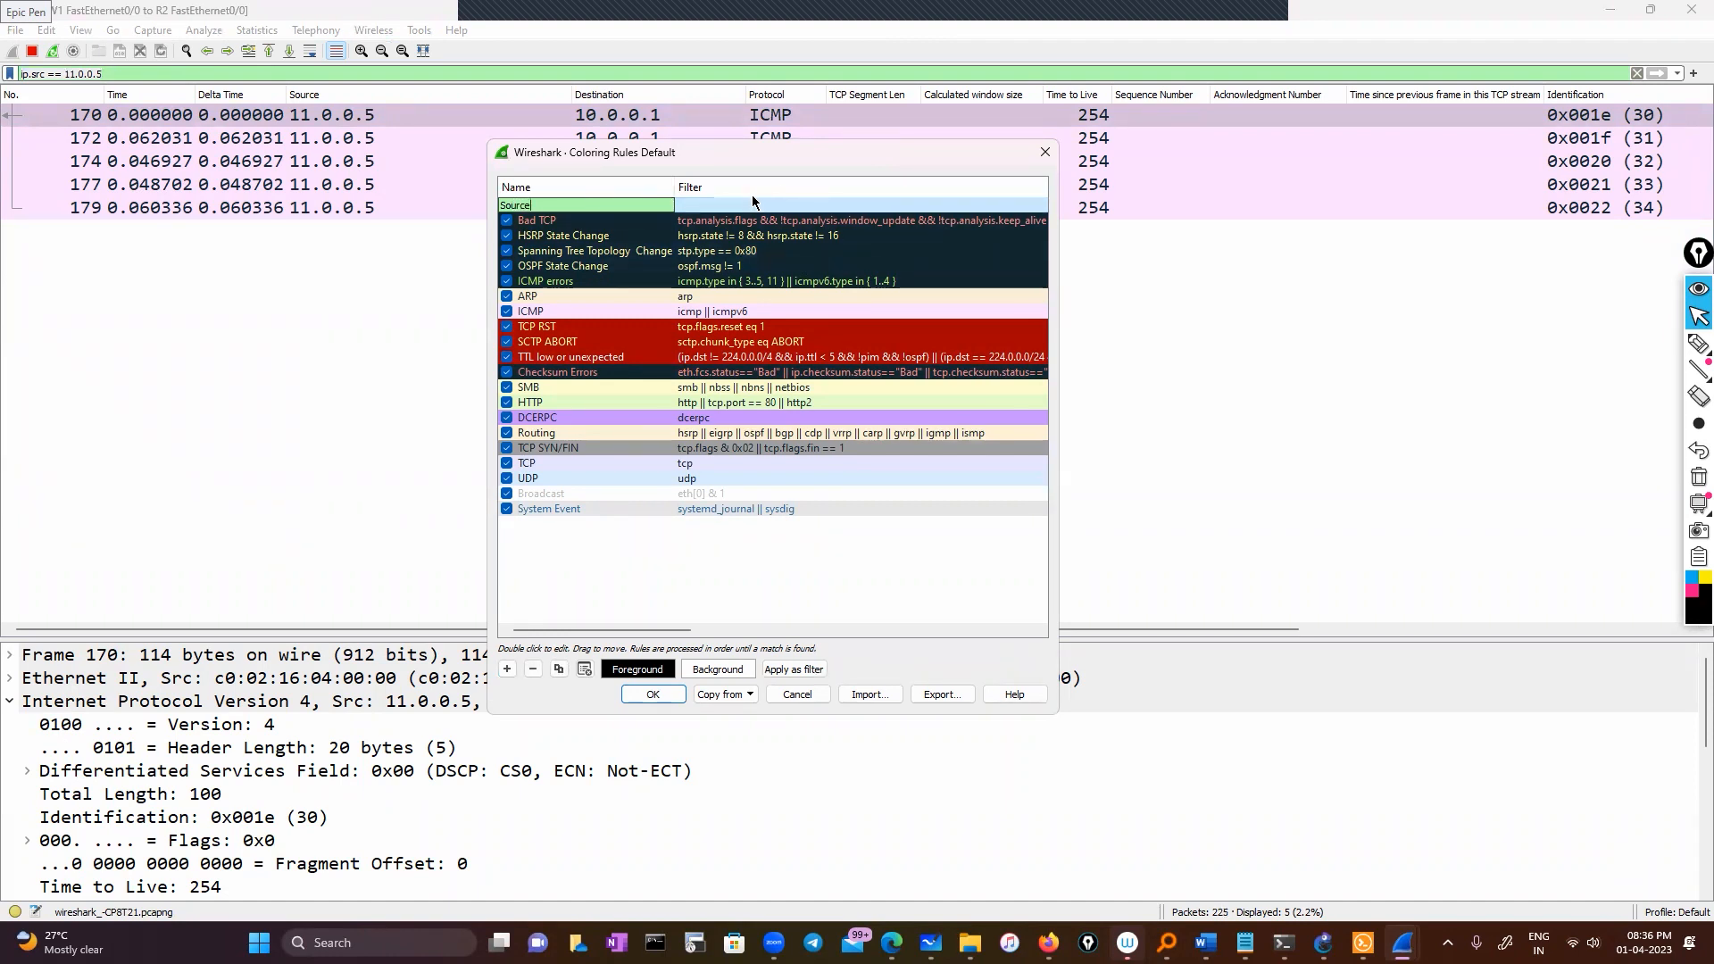
{"action": "left_click", "coordinate": [752, 206]}
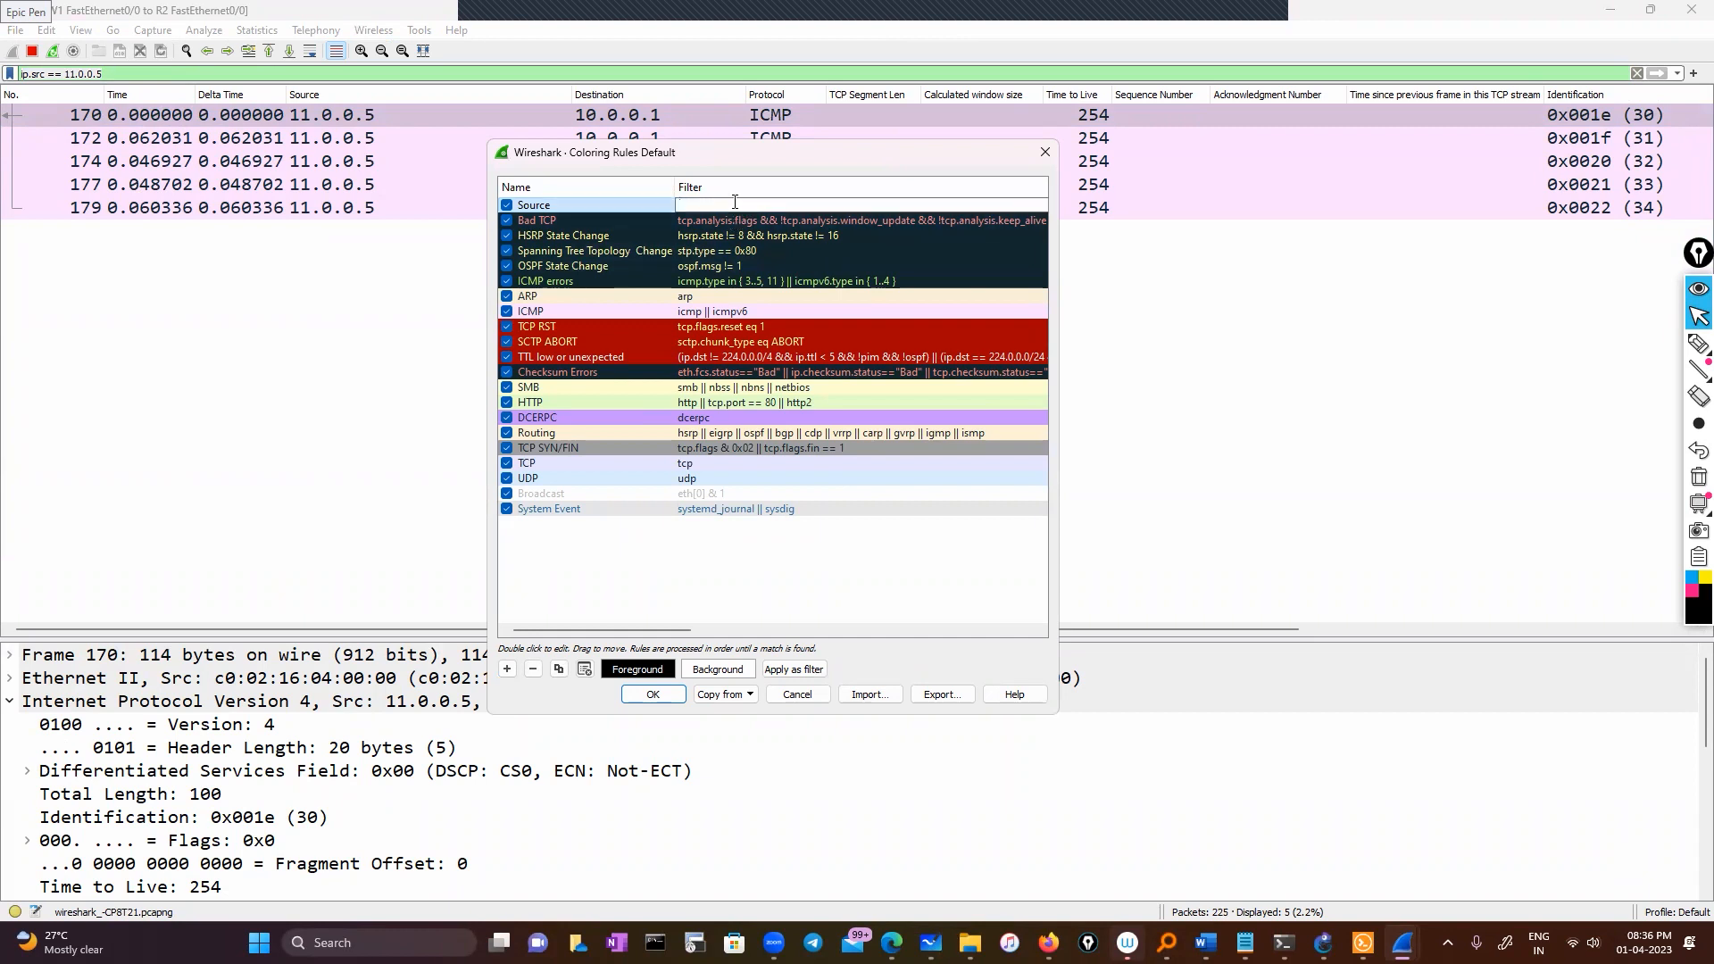
{"action": "key", "text": "ctrl+v"}
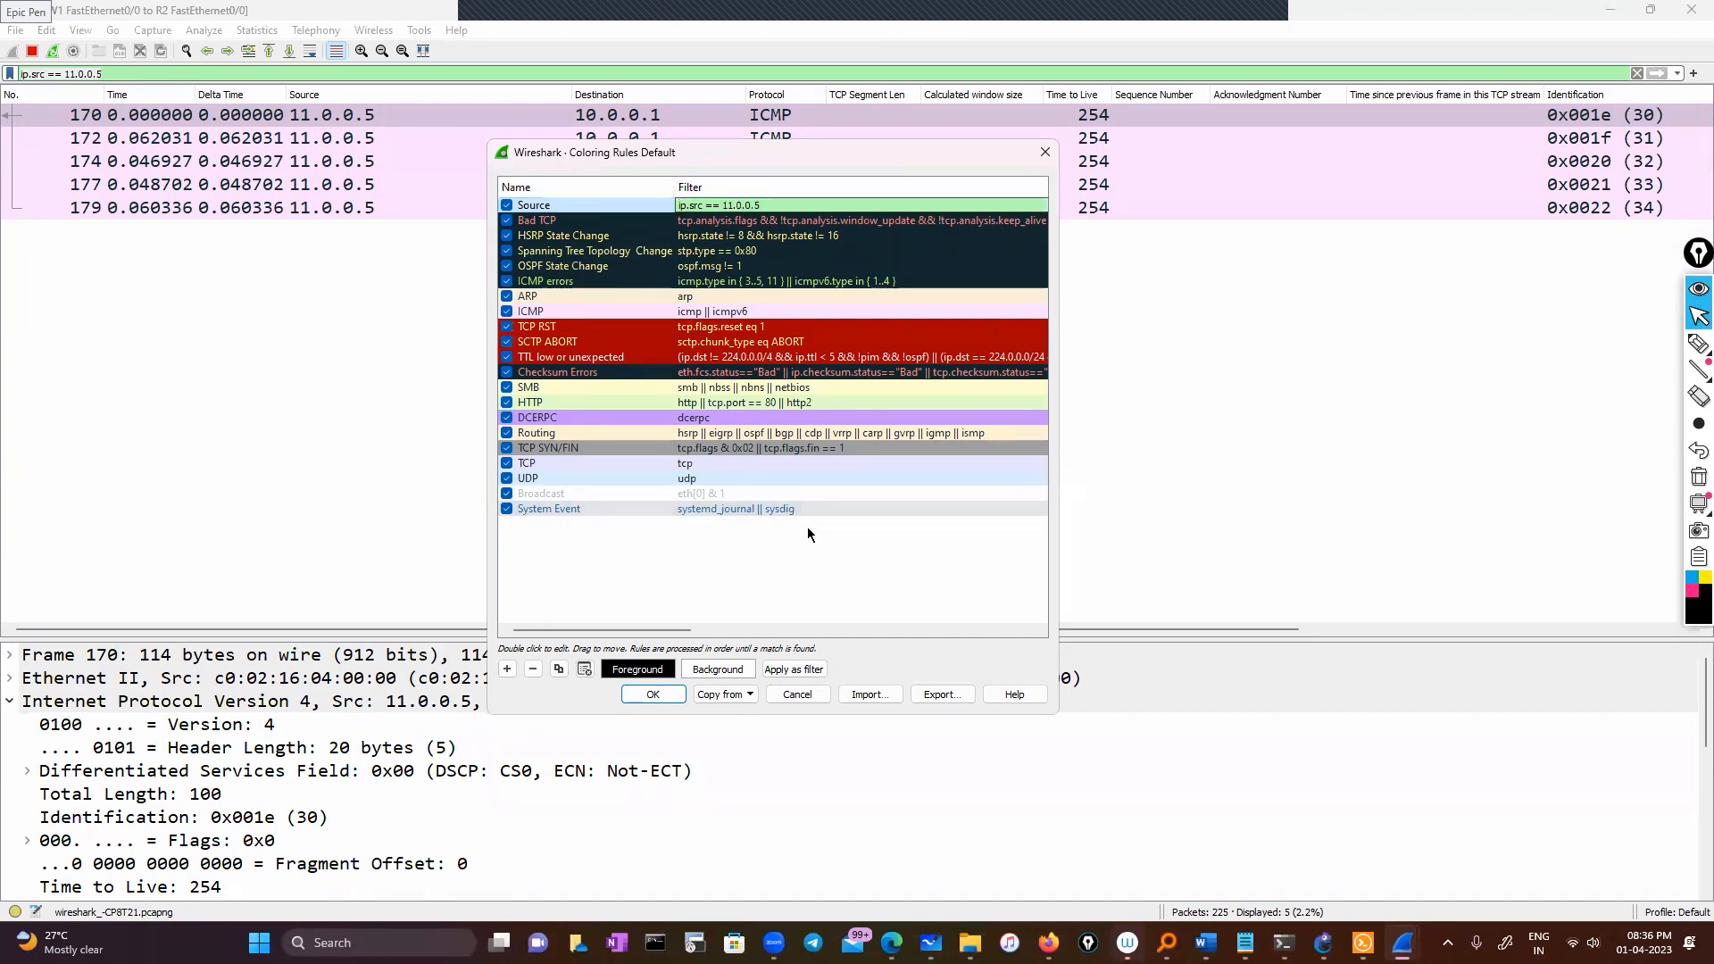
{"action": "left_click", "coordinate": [807, 527]}
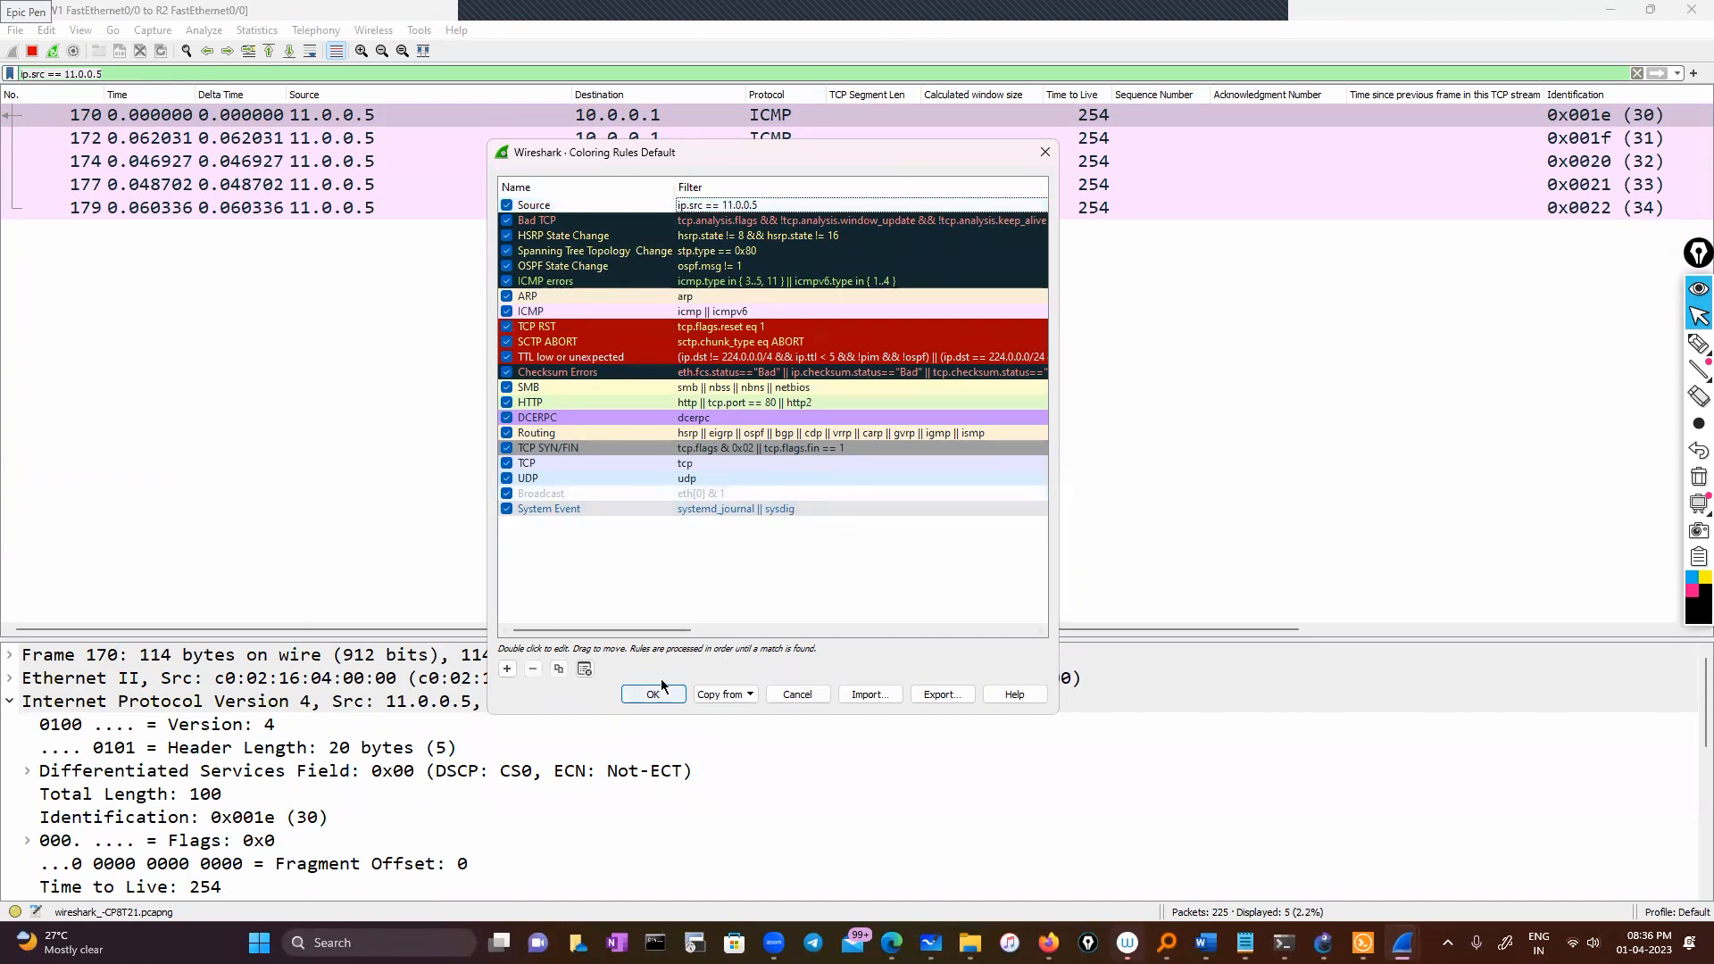
Give the Source rule a green background and save the coloring rules
{"action": "left_click", "coordinate": [599, 205]}
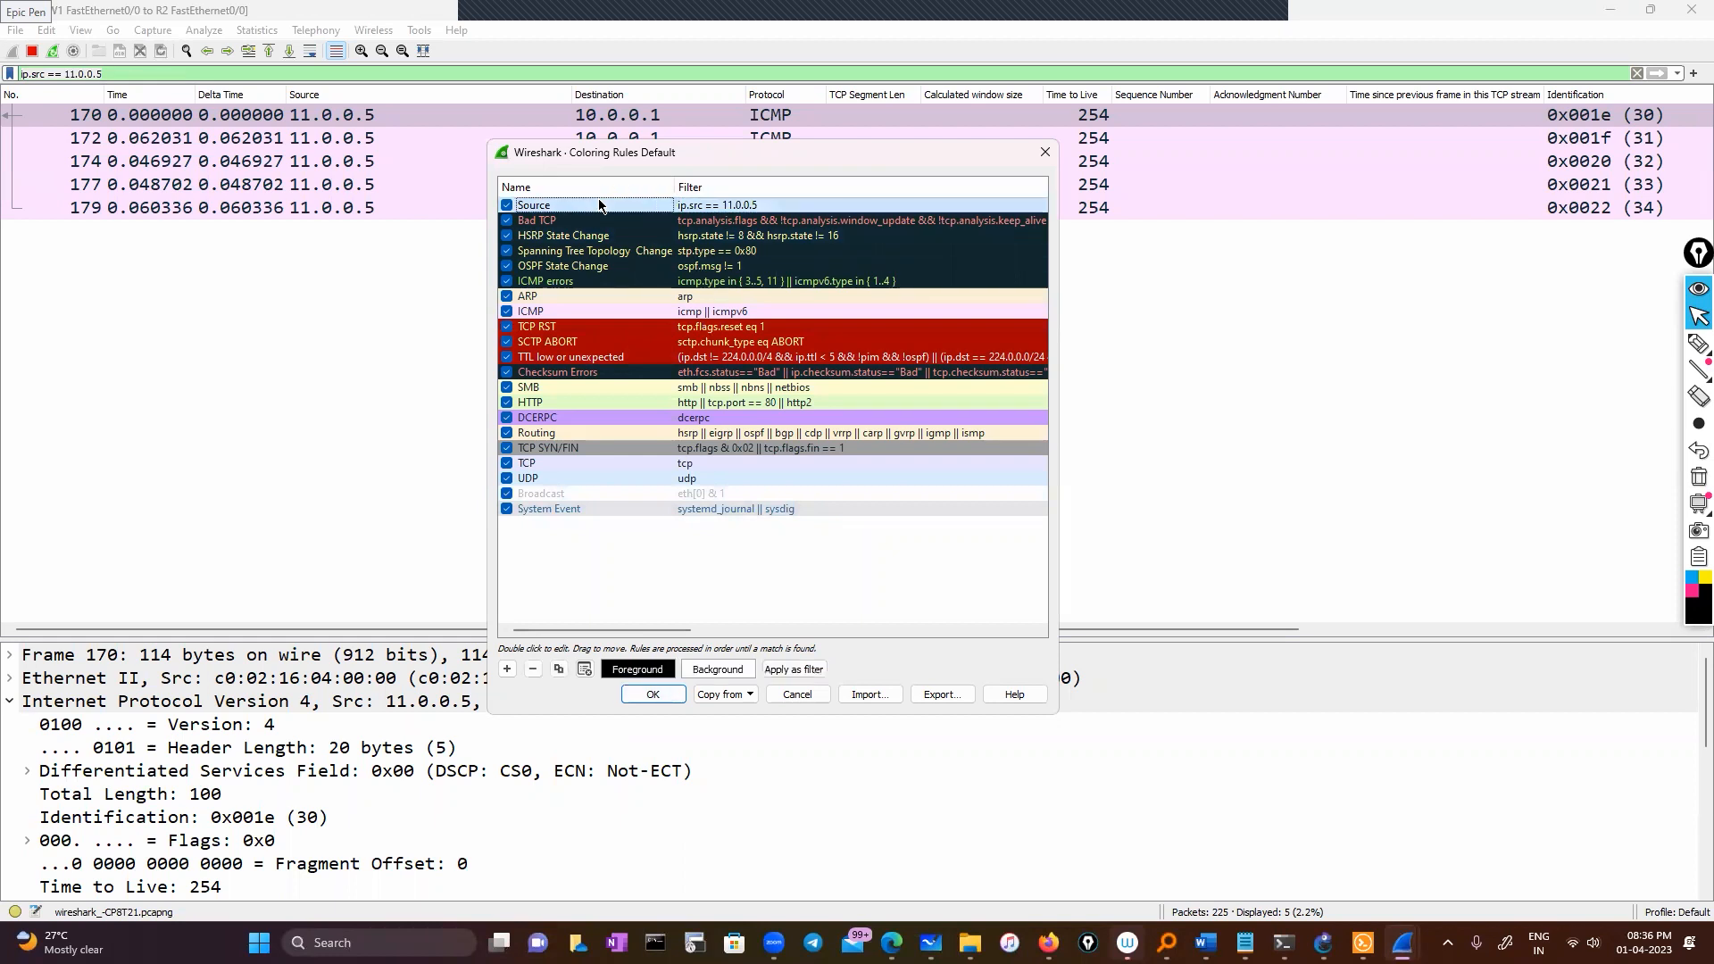
{"action": "left_click", "coordinate": [717, 670]}
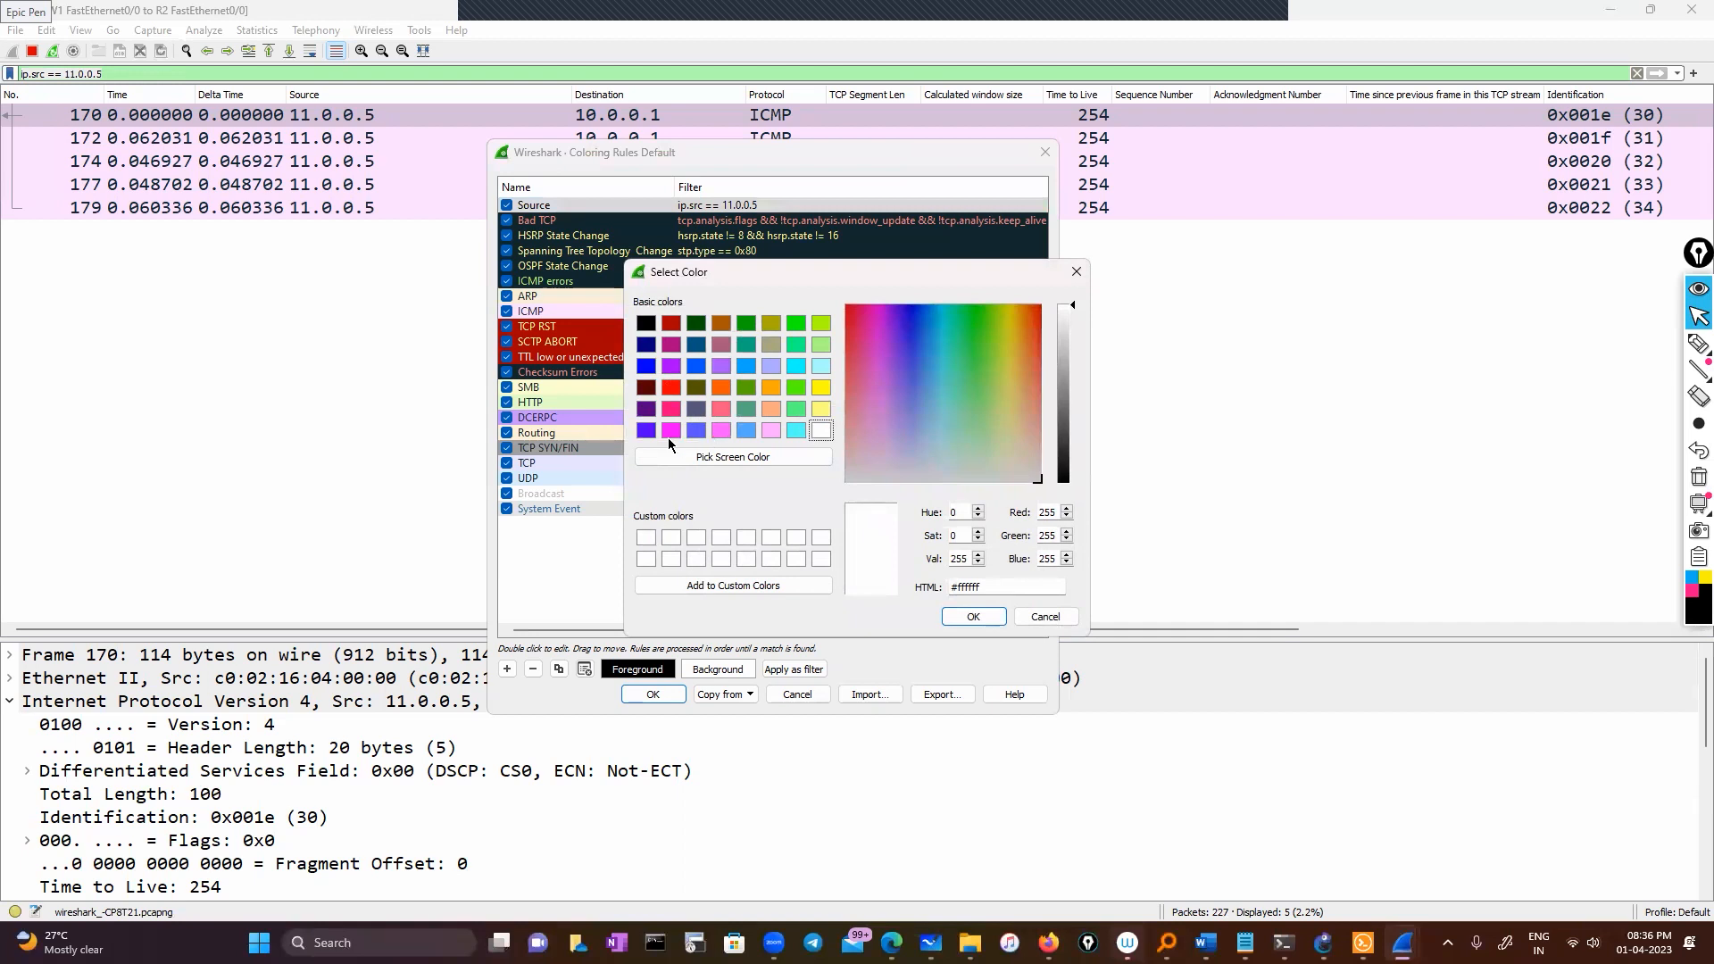
{"action": "left_click", "coordinate": [819, 321]}
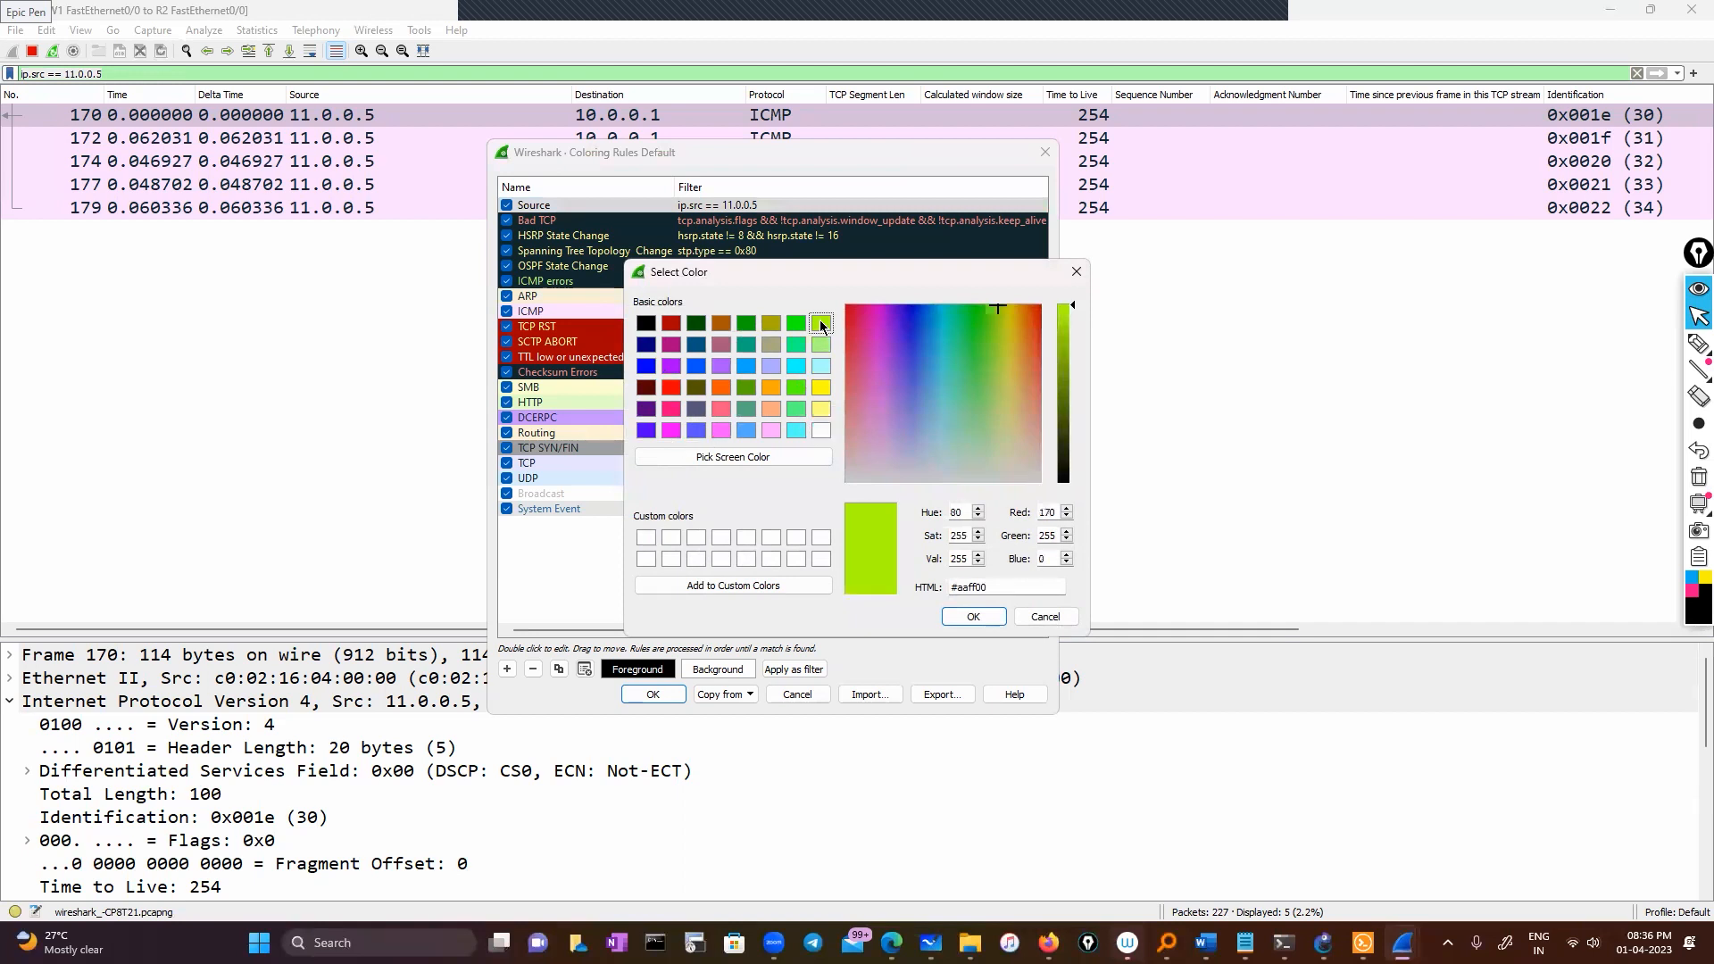
{"action": "left_click", "coordinate": [798, 390]}
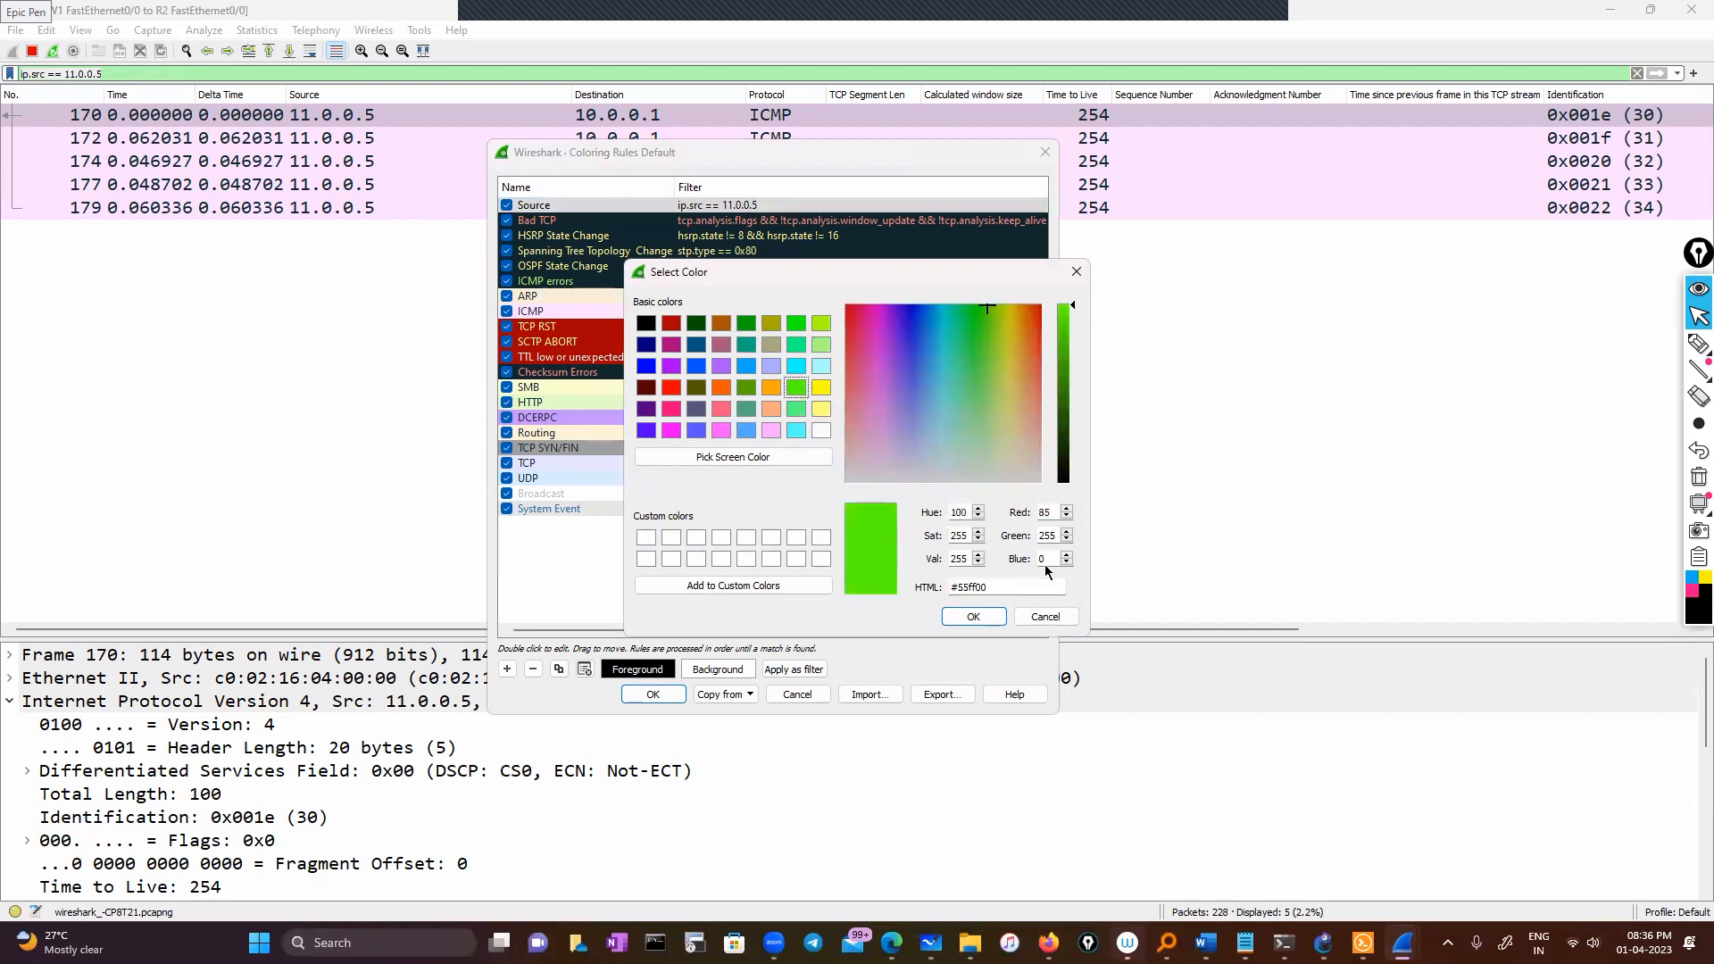
{"action": "left_click", "coordinate": [973, 616]}
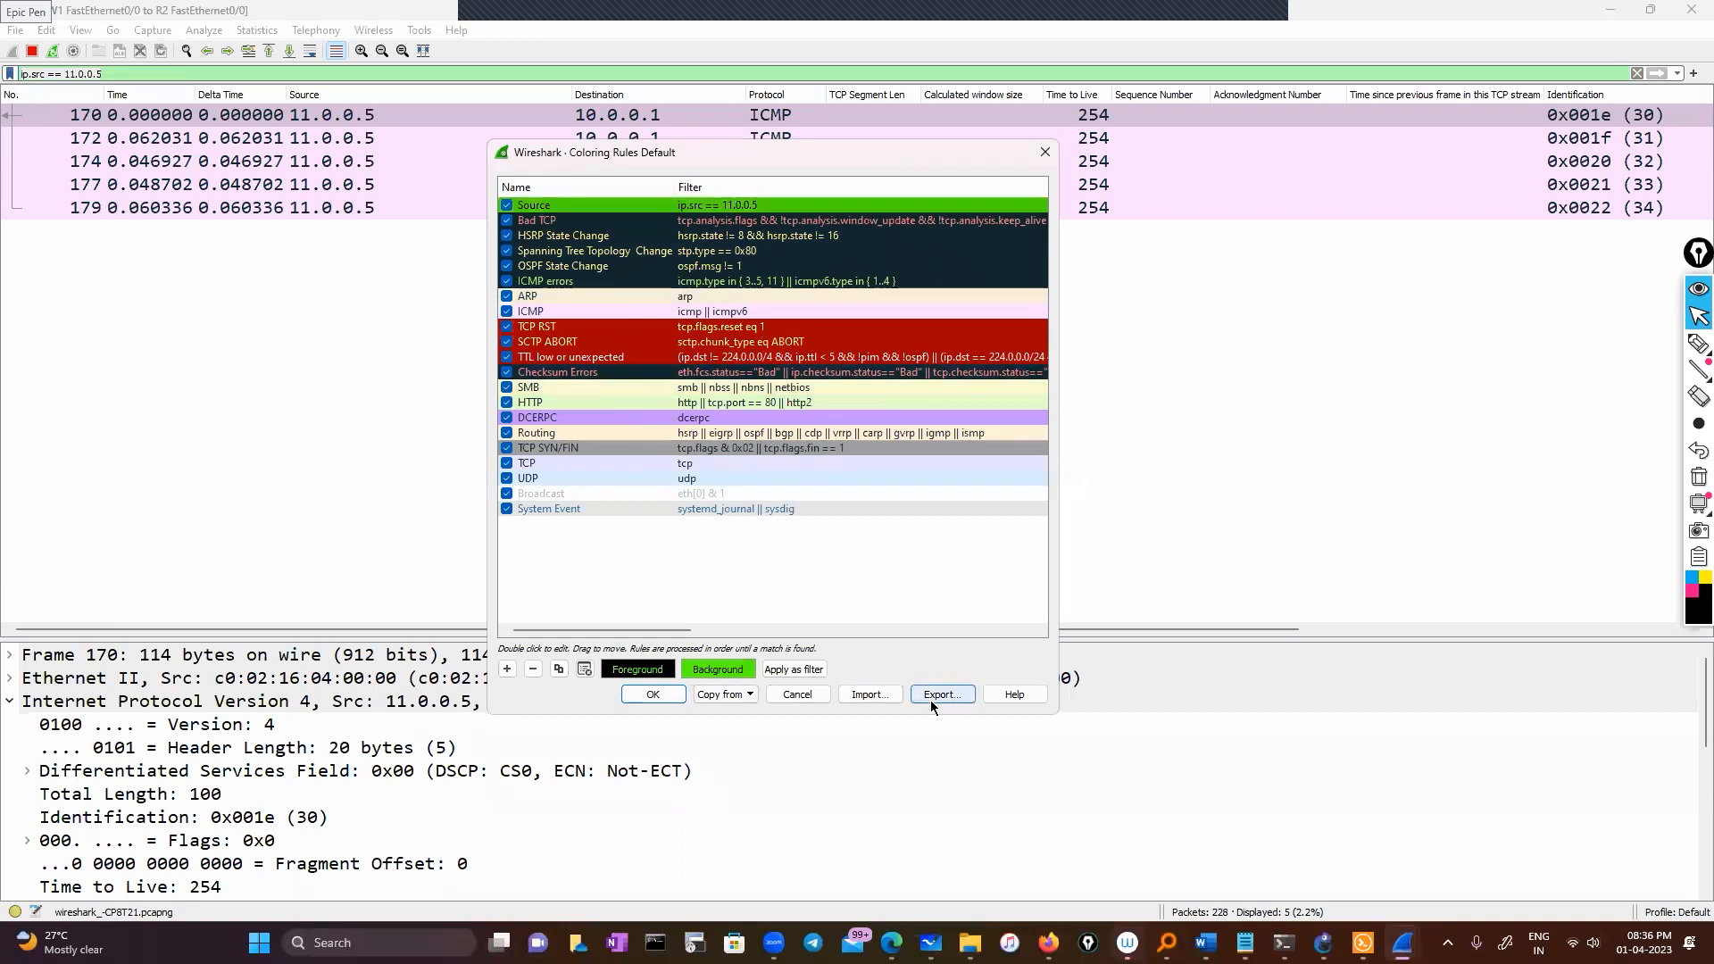
{"action": "left_click", "coordinate": [674, 696]}
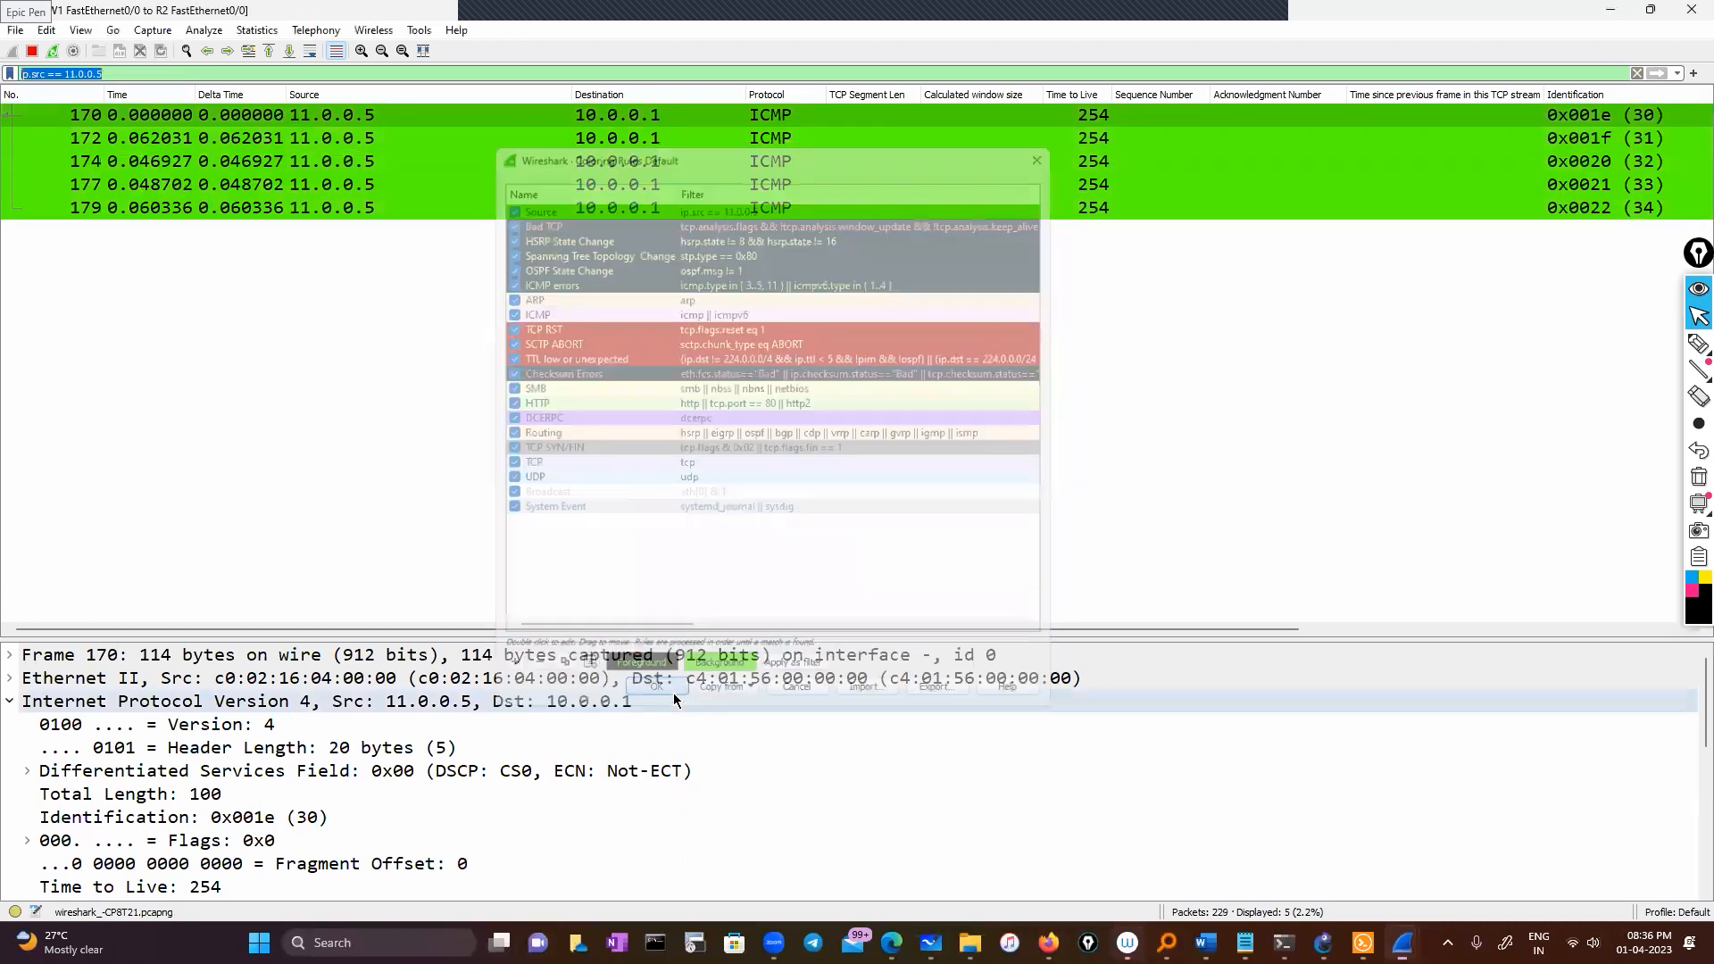
{"action": "left_click", "coordinate": [310, 296]}
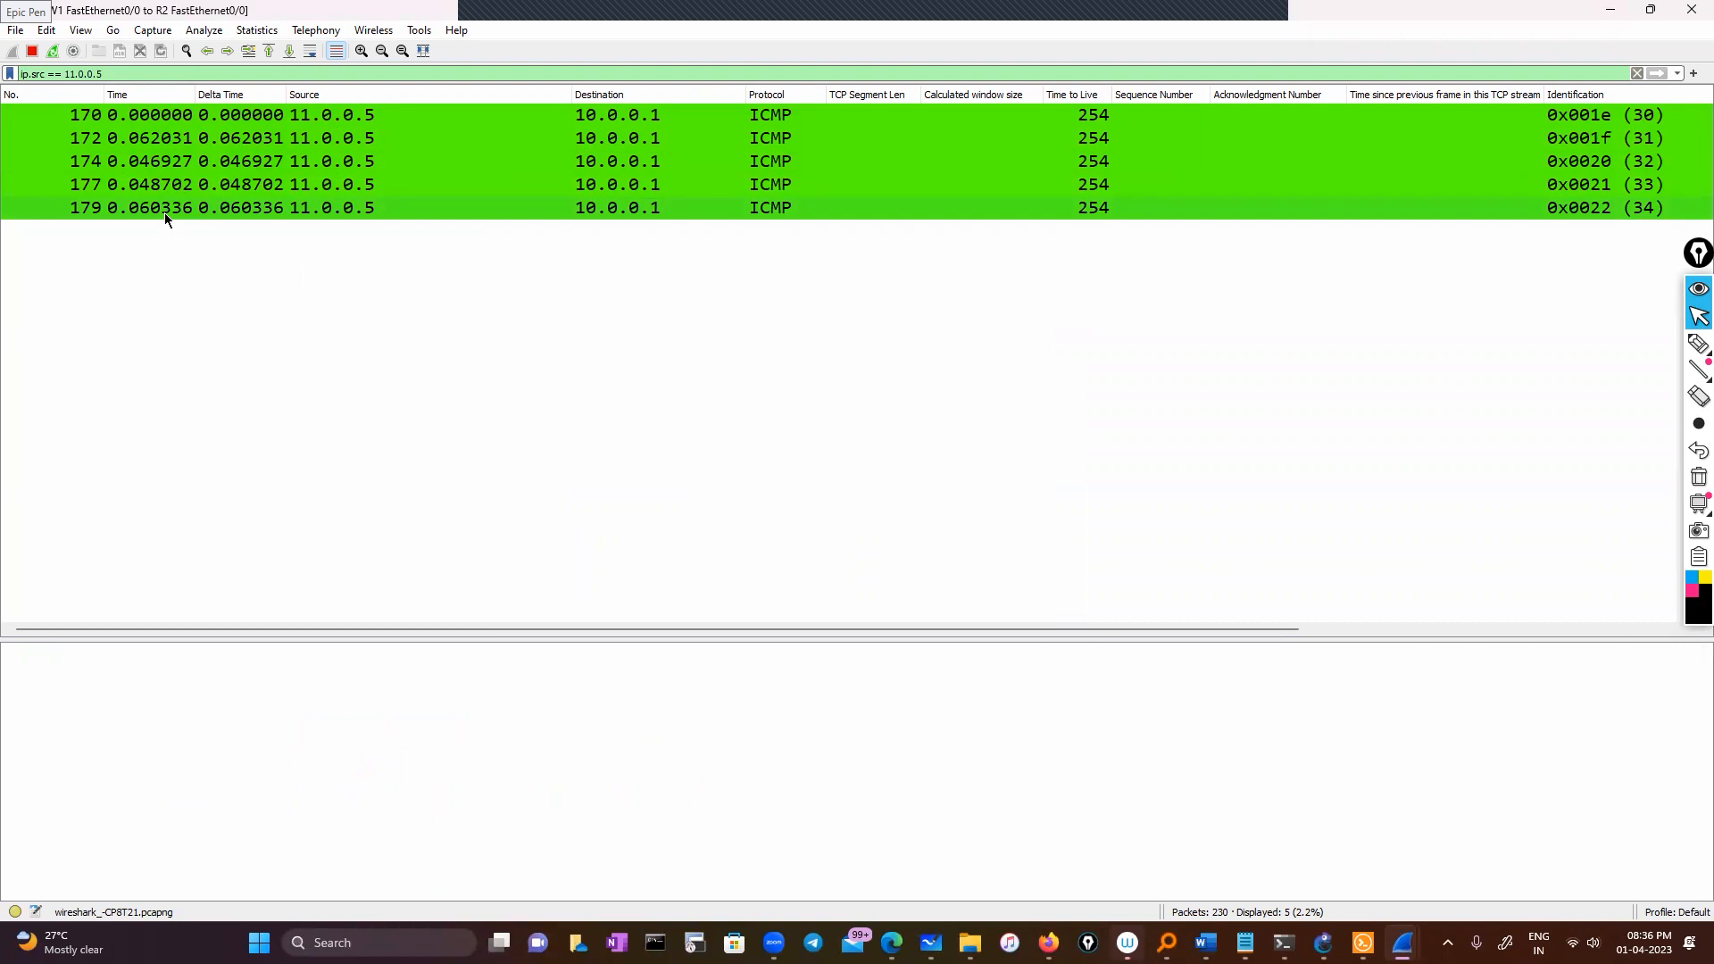
{"action": "left_click", "coordinate": [99, 111]}
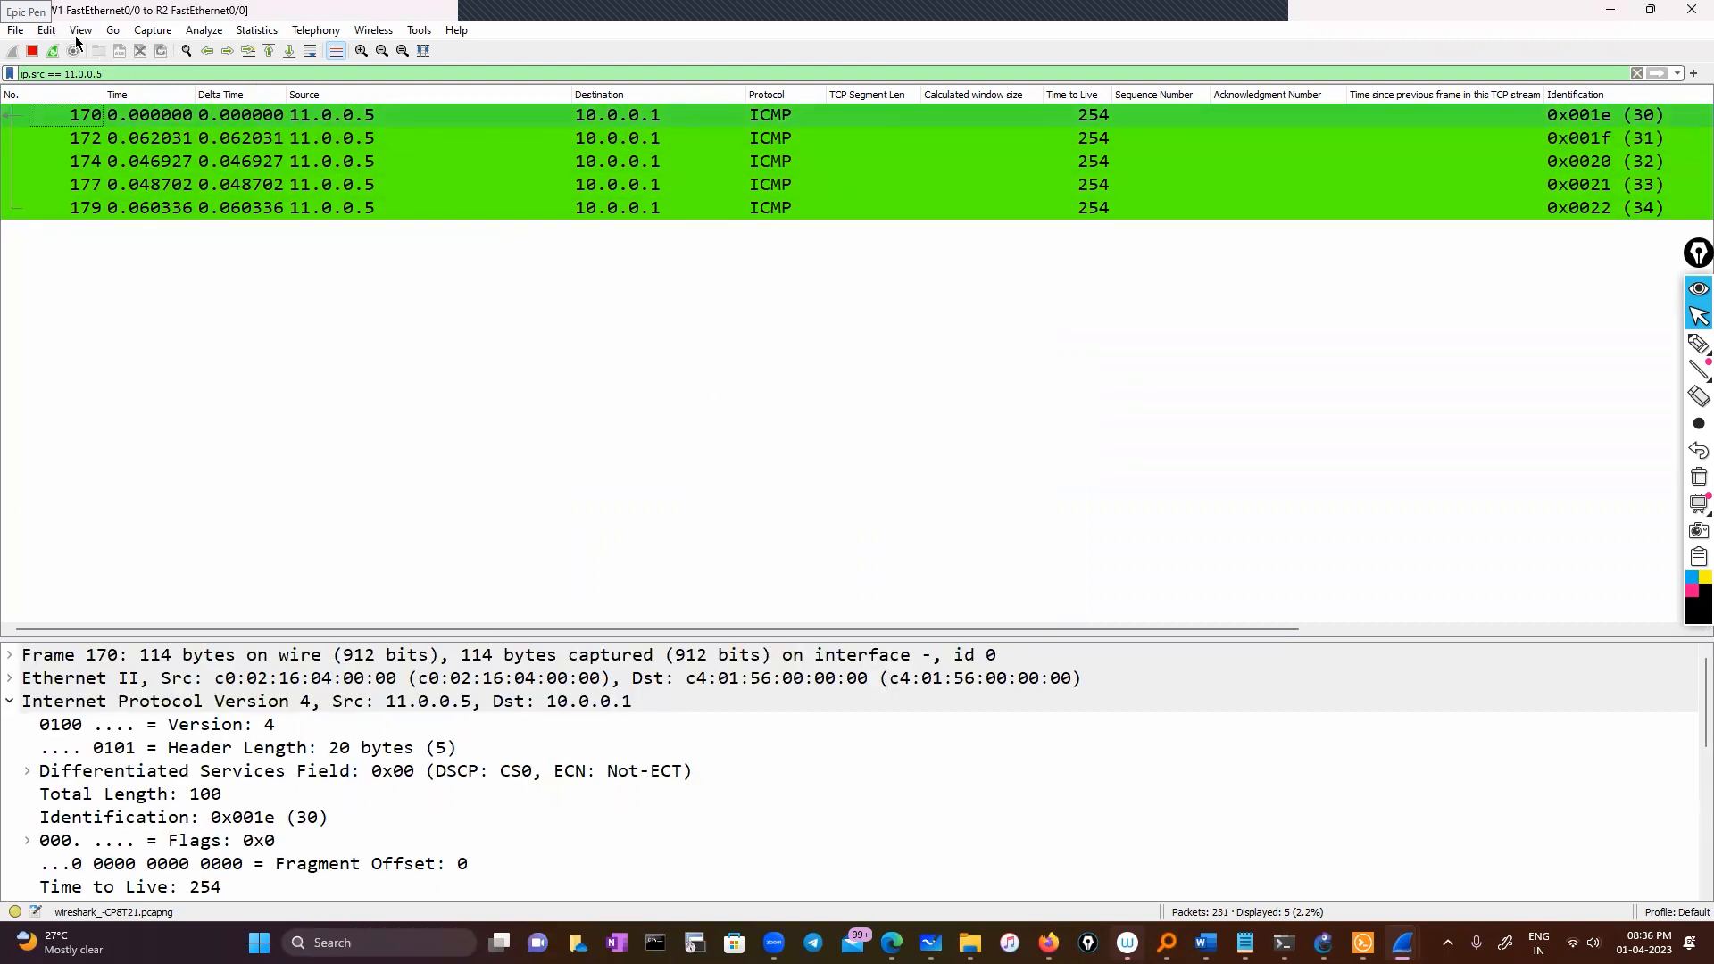
{"action": "left_click", "coordinate": [81, 31]}
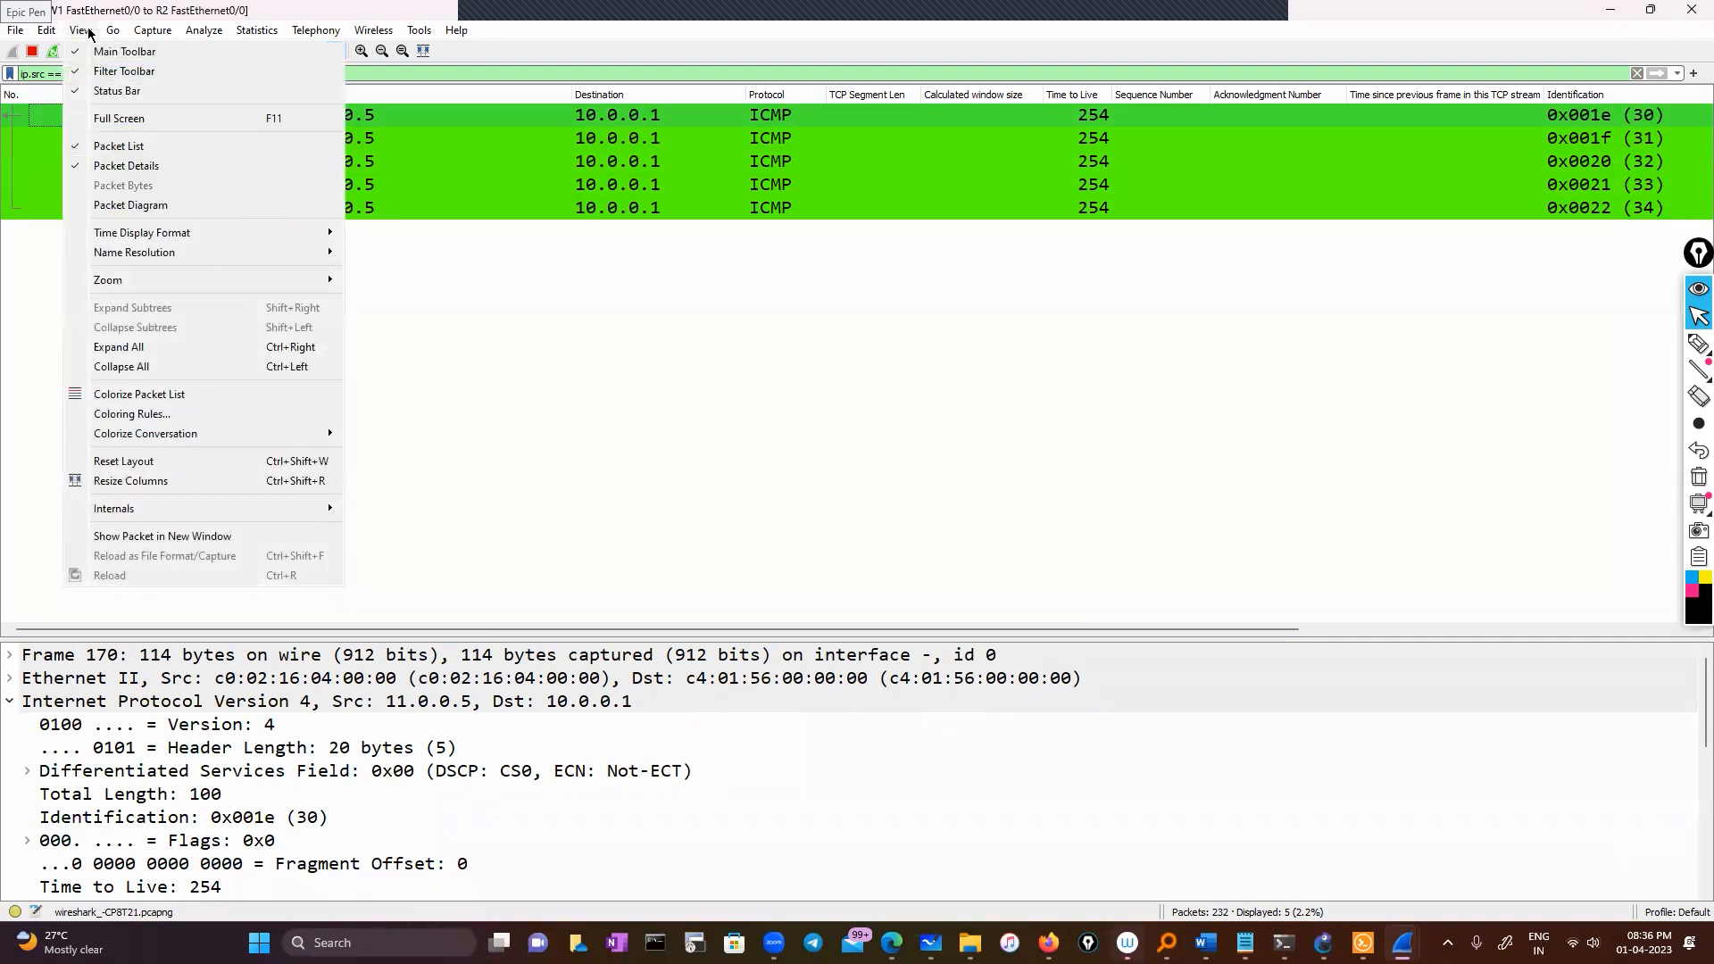
{"action": "left_click", "coordinate": [210, 415]}
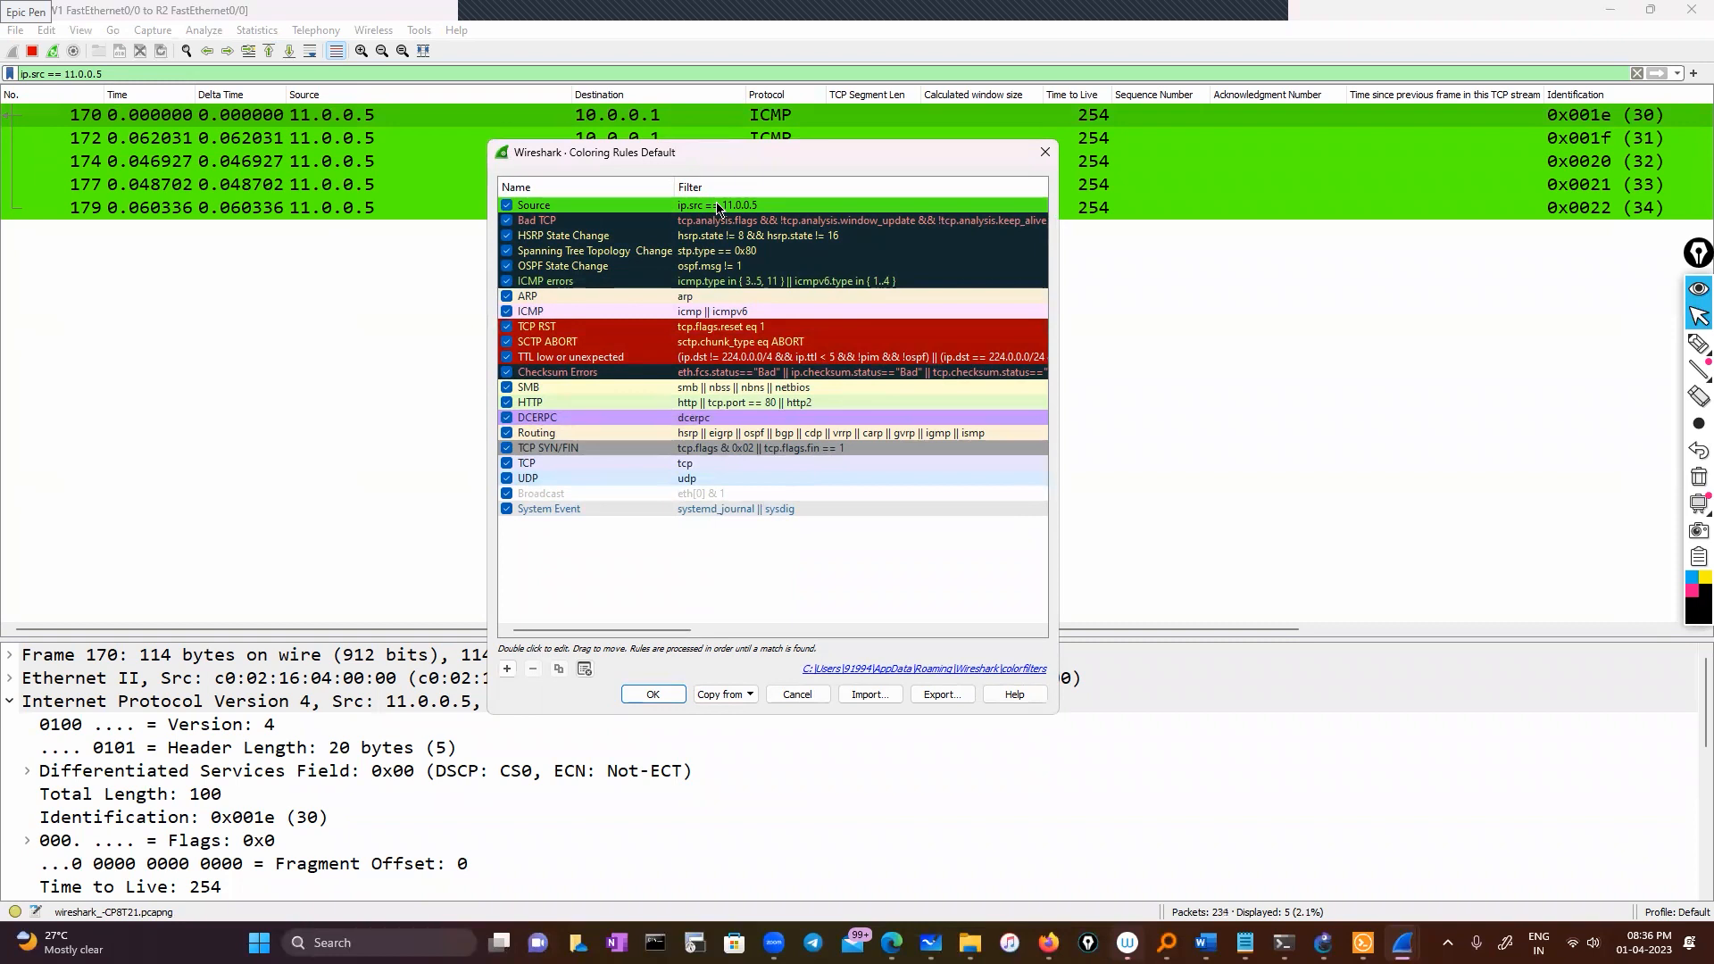
{"action": "left_click", "coordinate": [650, 220]}
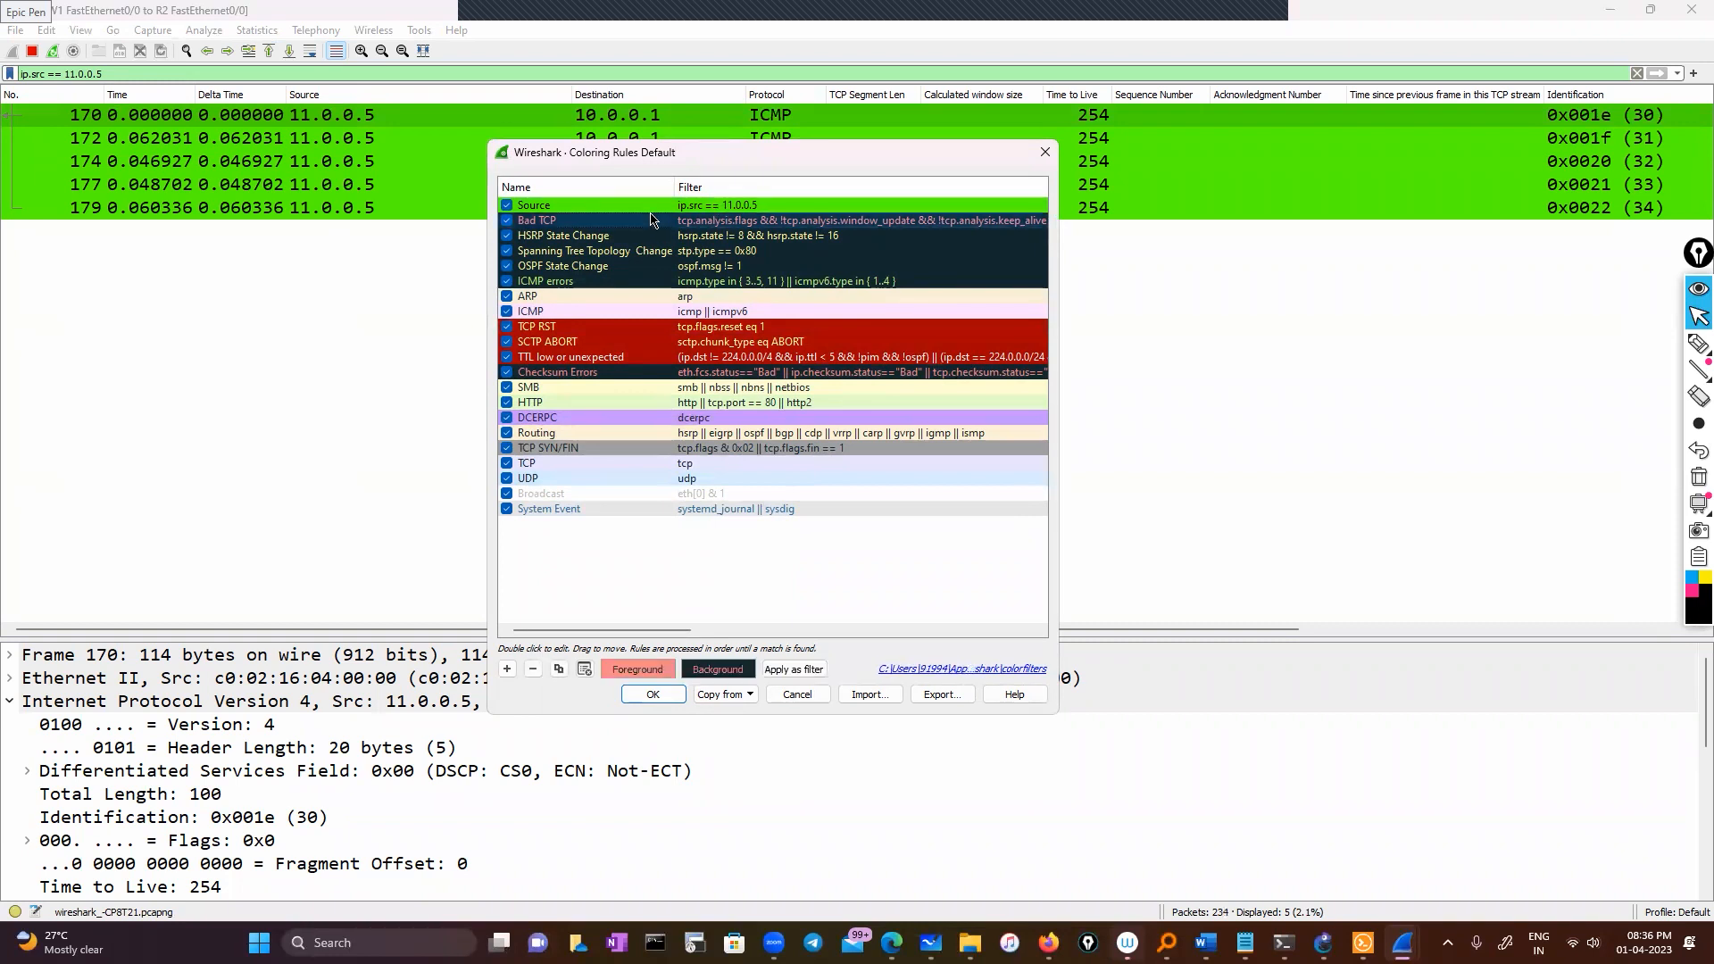
{"action": "left_click", "coordinate": [596, 207]}
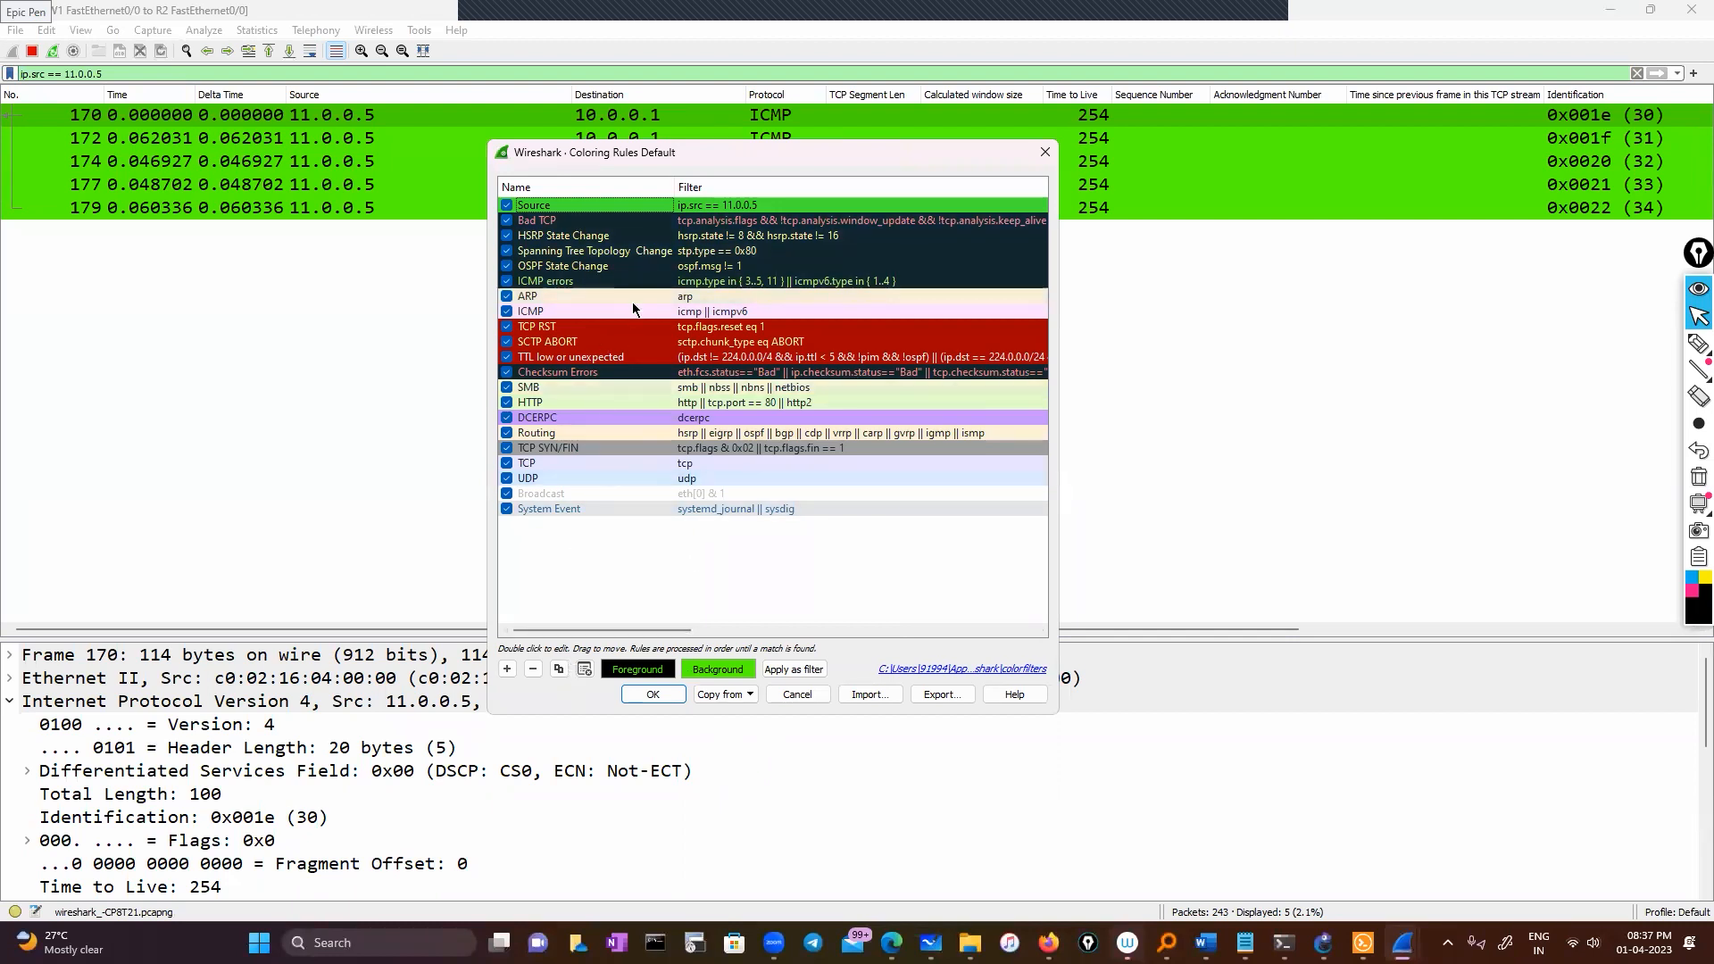
{"action": "left_click", "coordinate": [615, 249]}
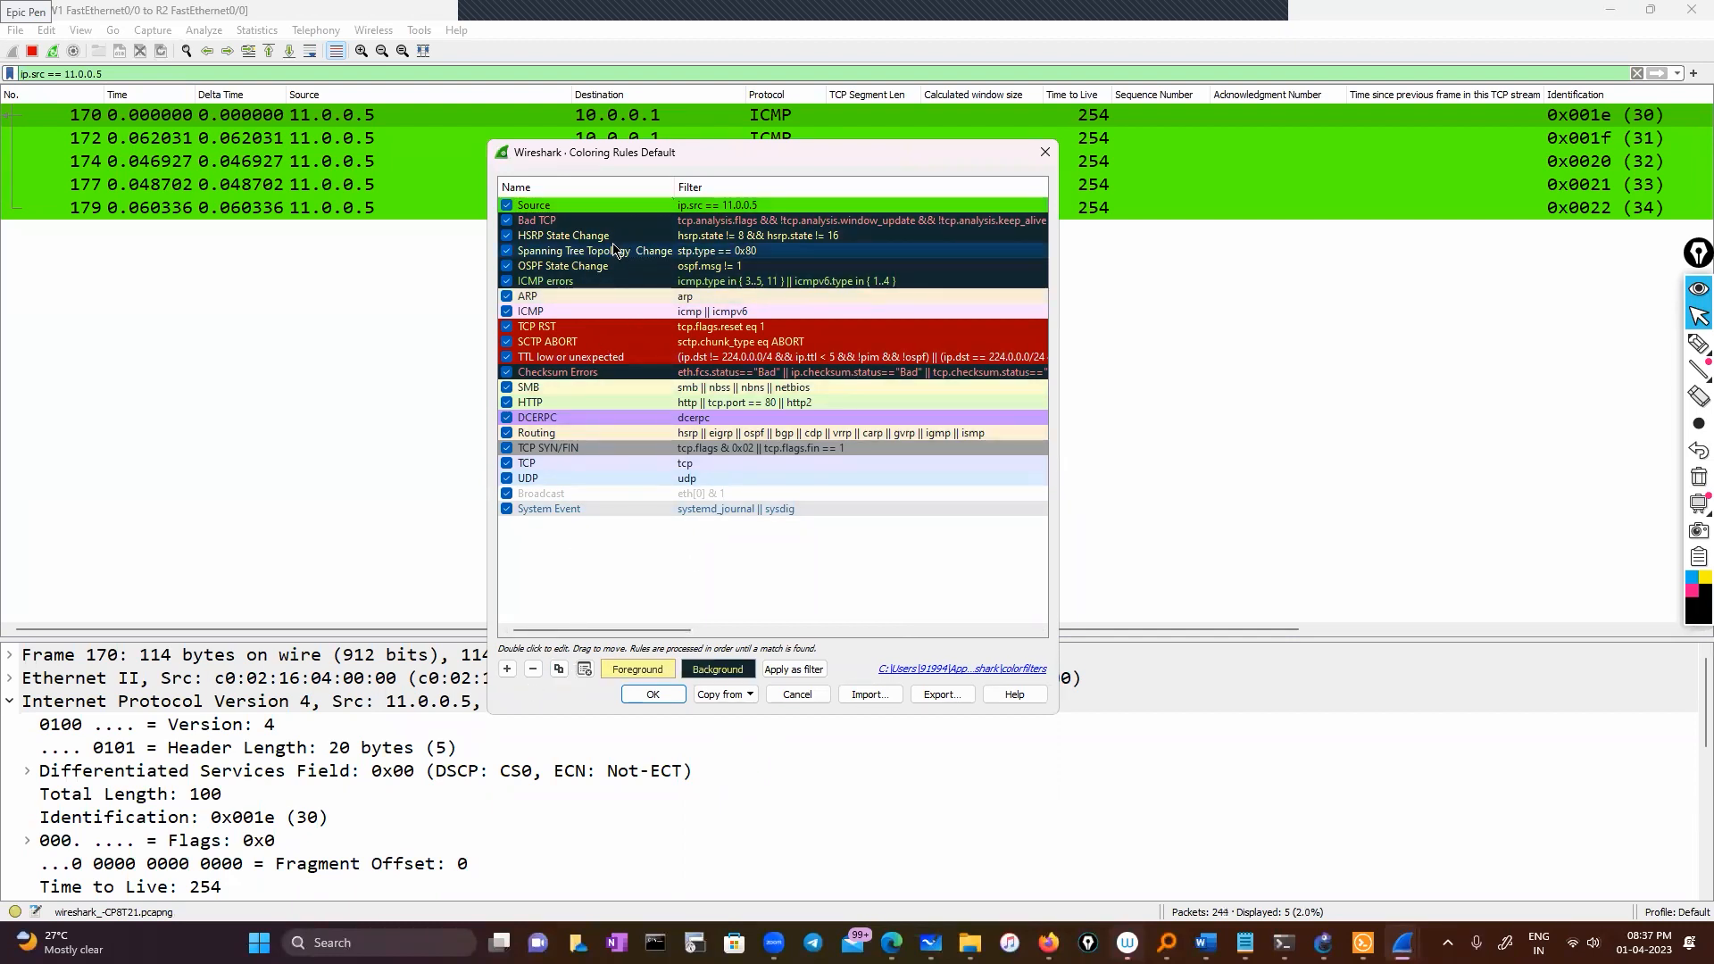
{"action": "left_click", "coordinate": [576, 207]}
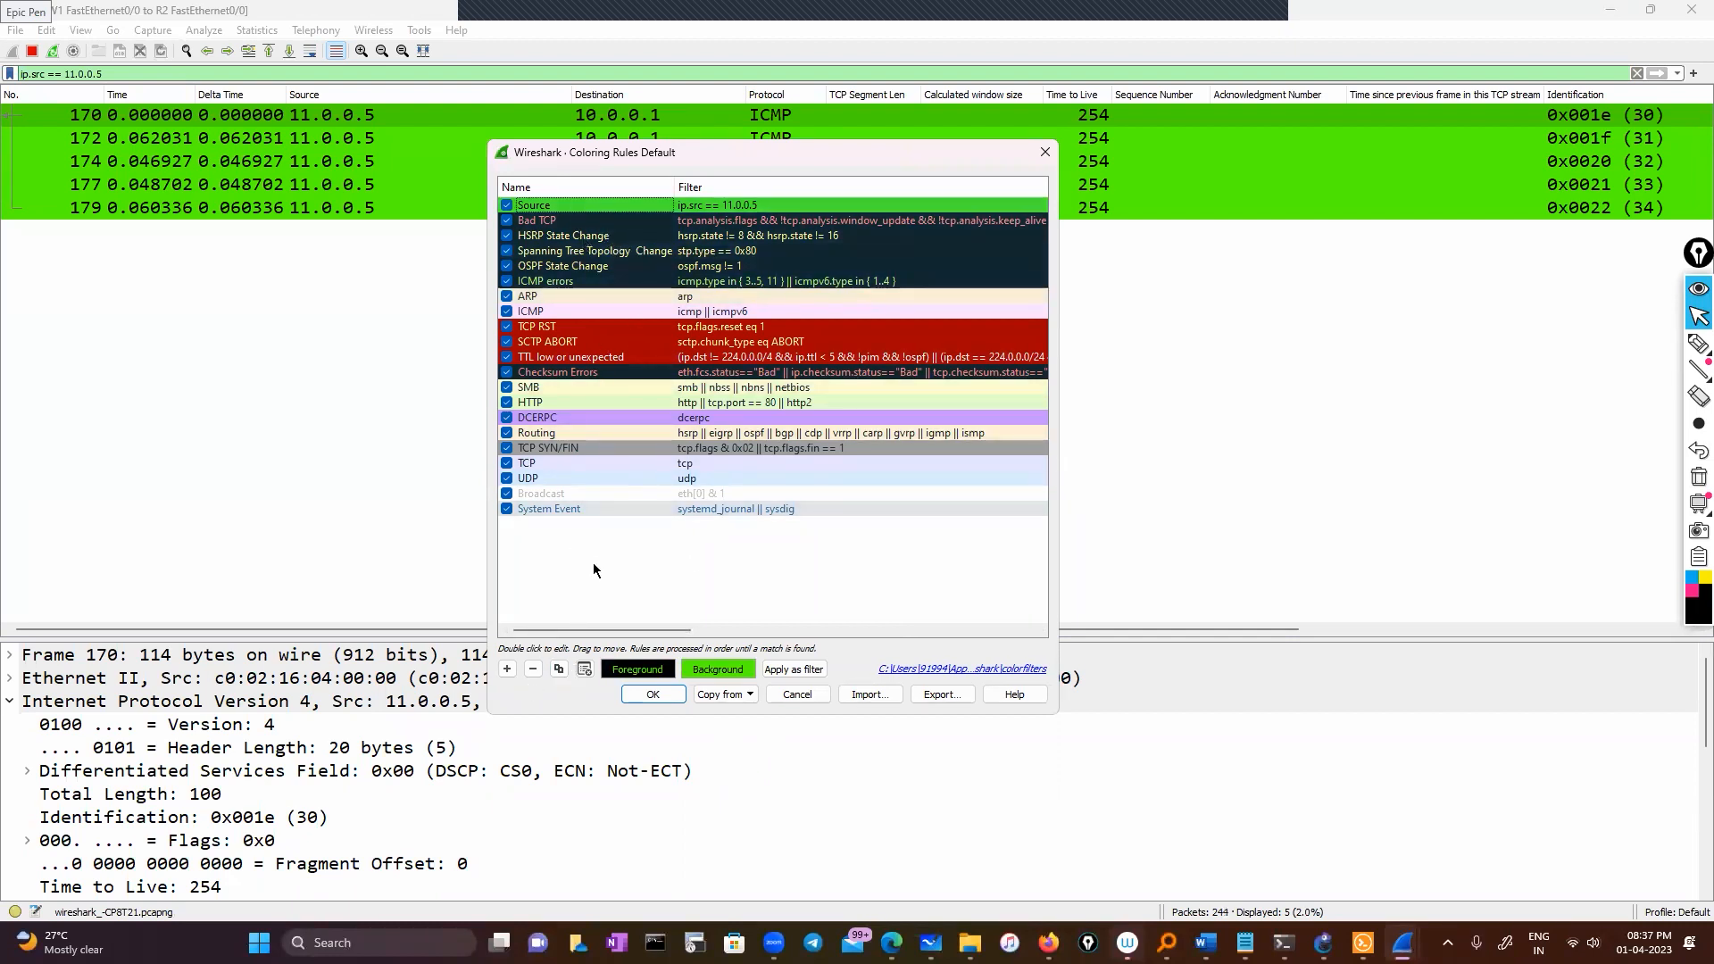
{"action": "left_click", "coordinate": [533, 669]}
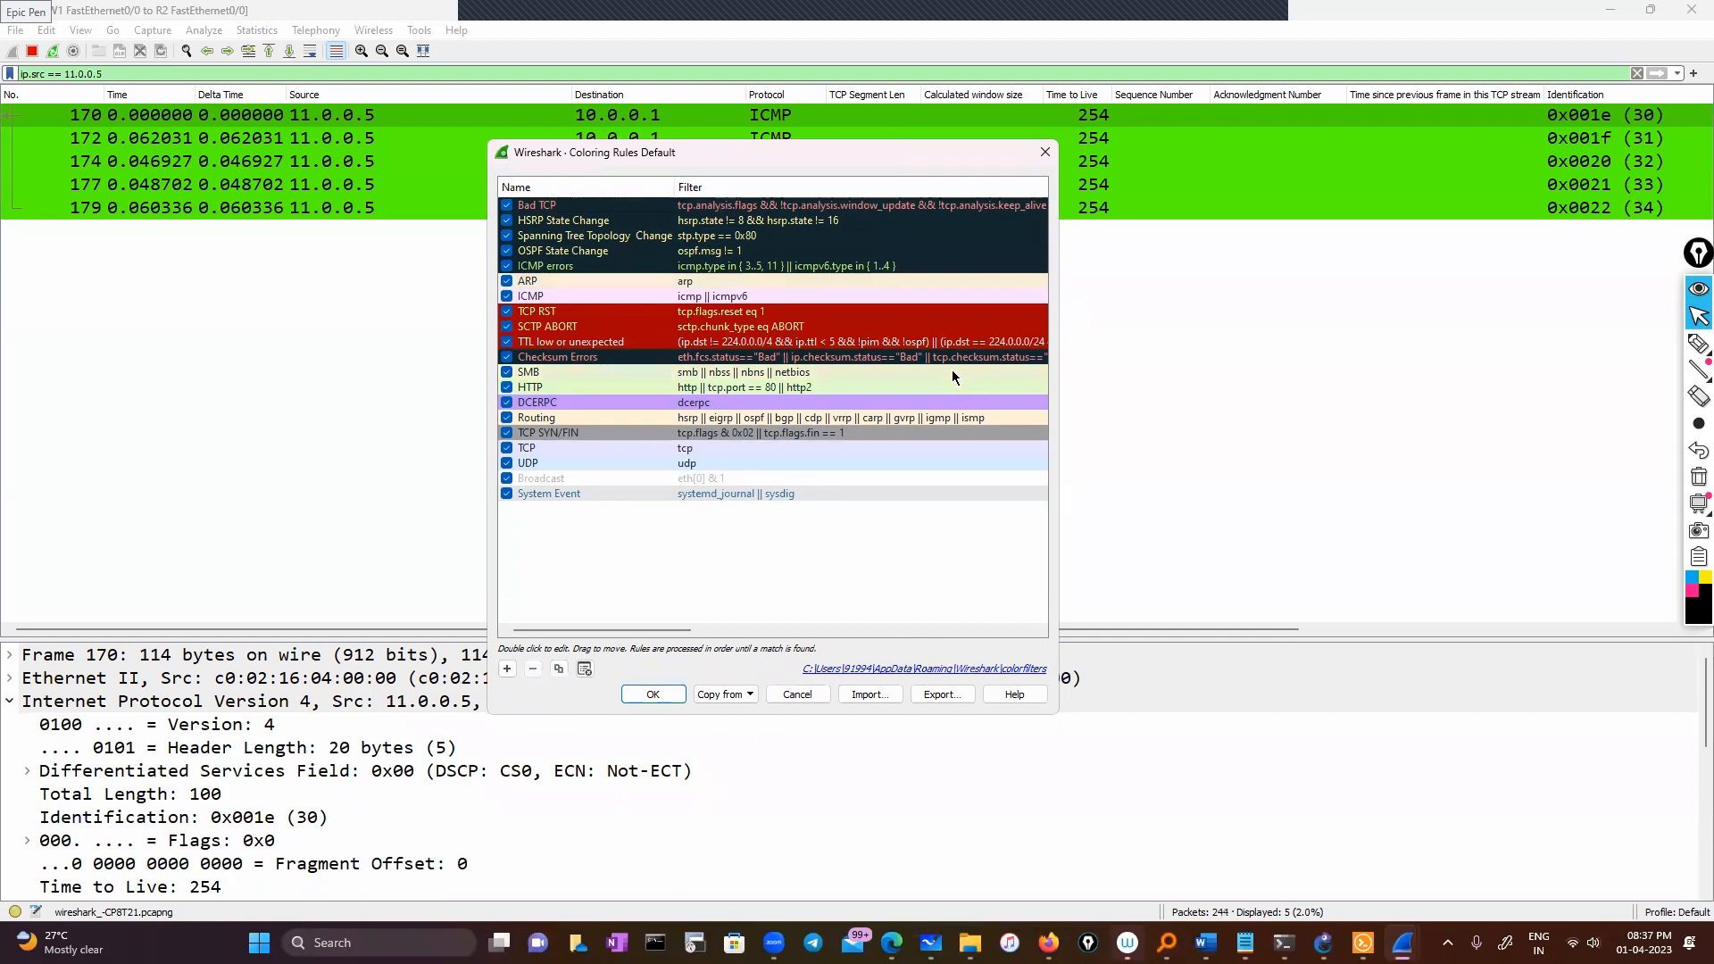
{"action": "left_click", "coordinate": [1044, 152]}
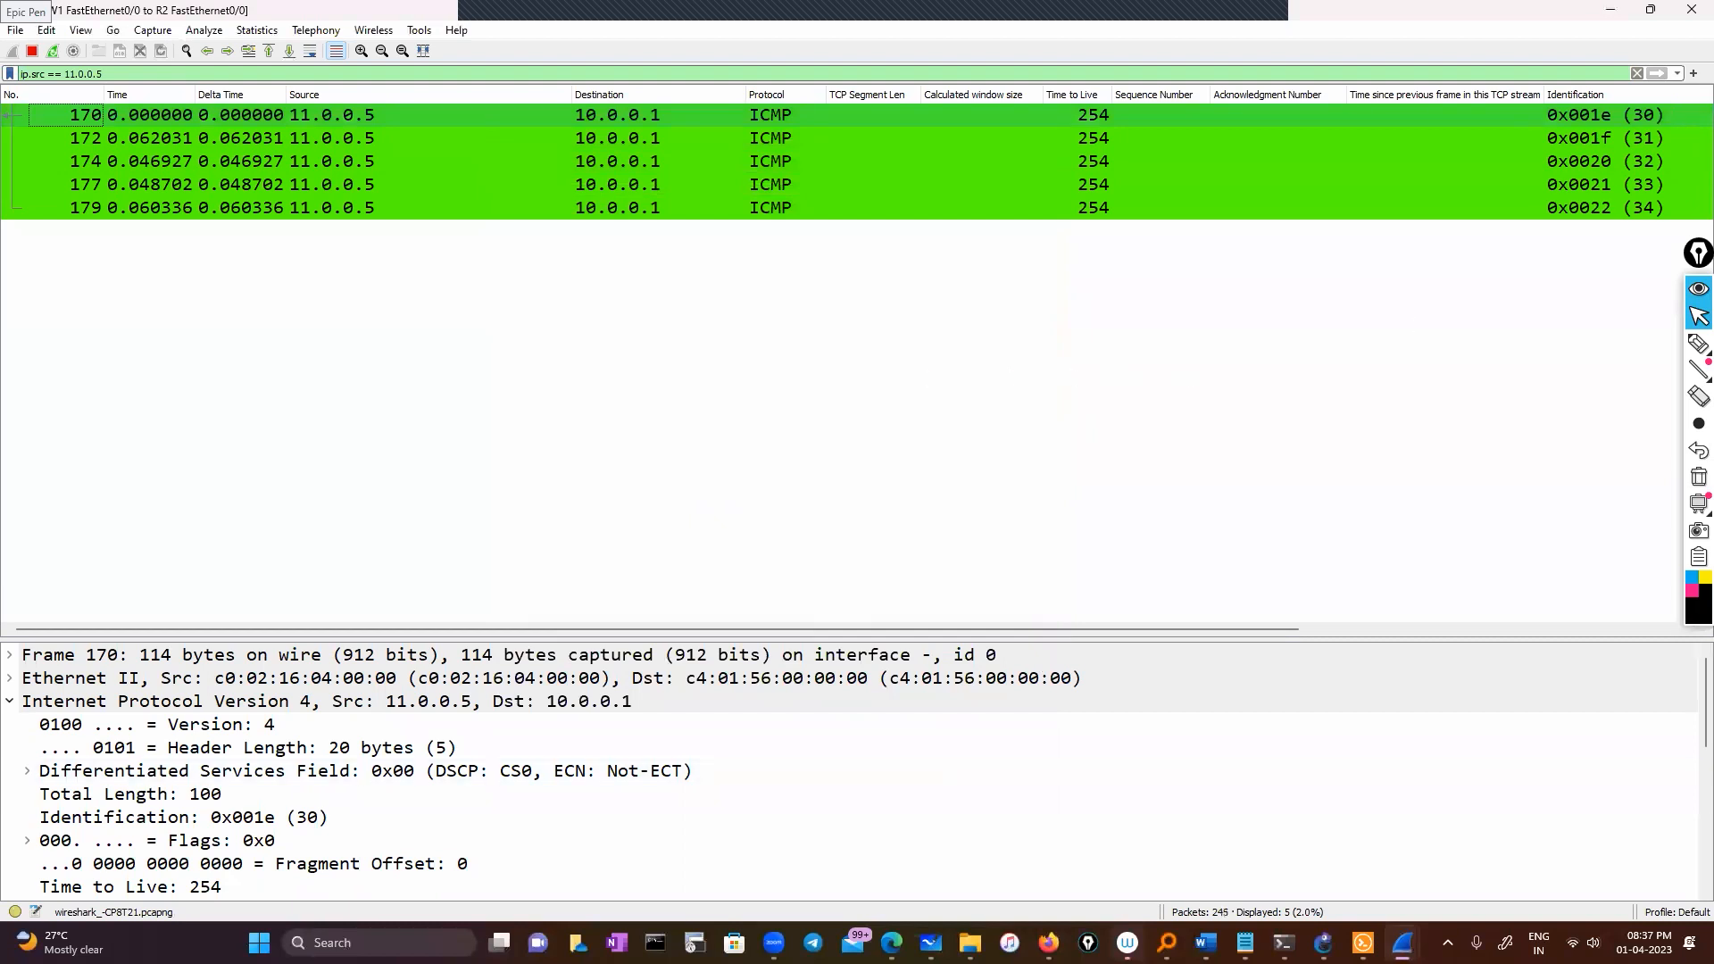
{"action": "left_click", "coordinate": [1246, 942]}
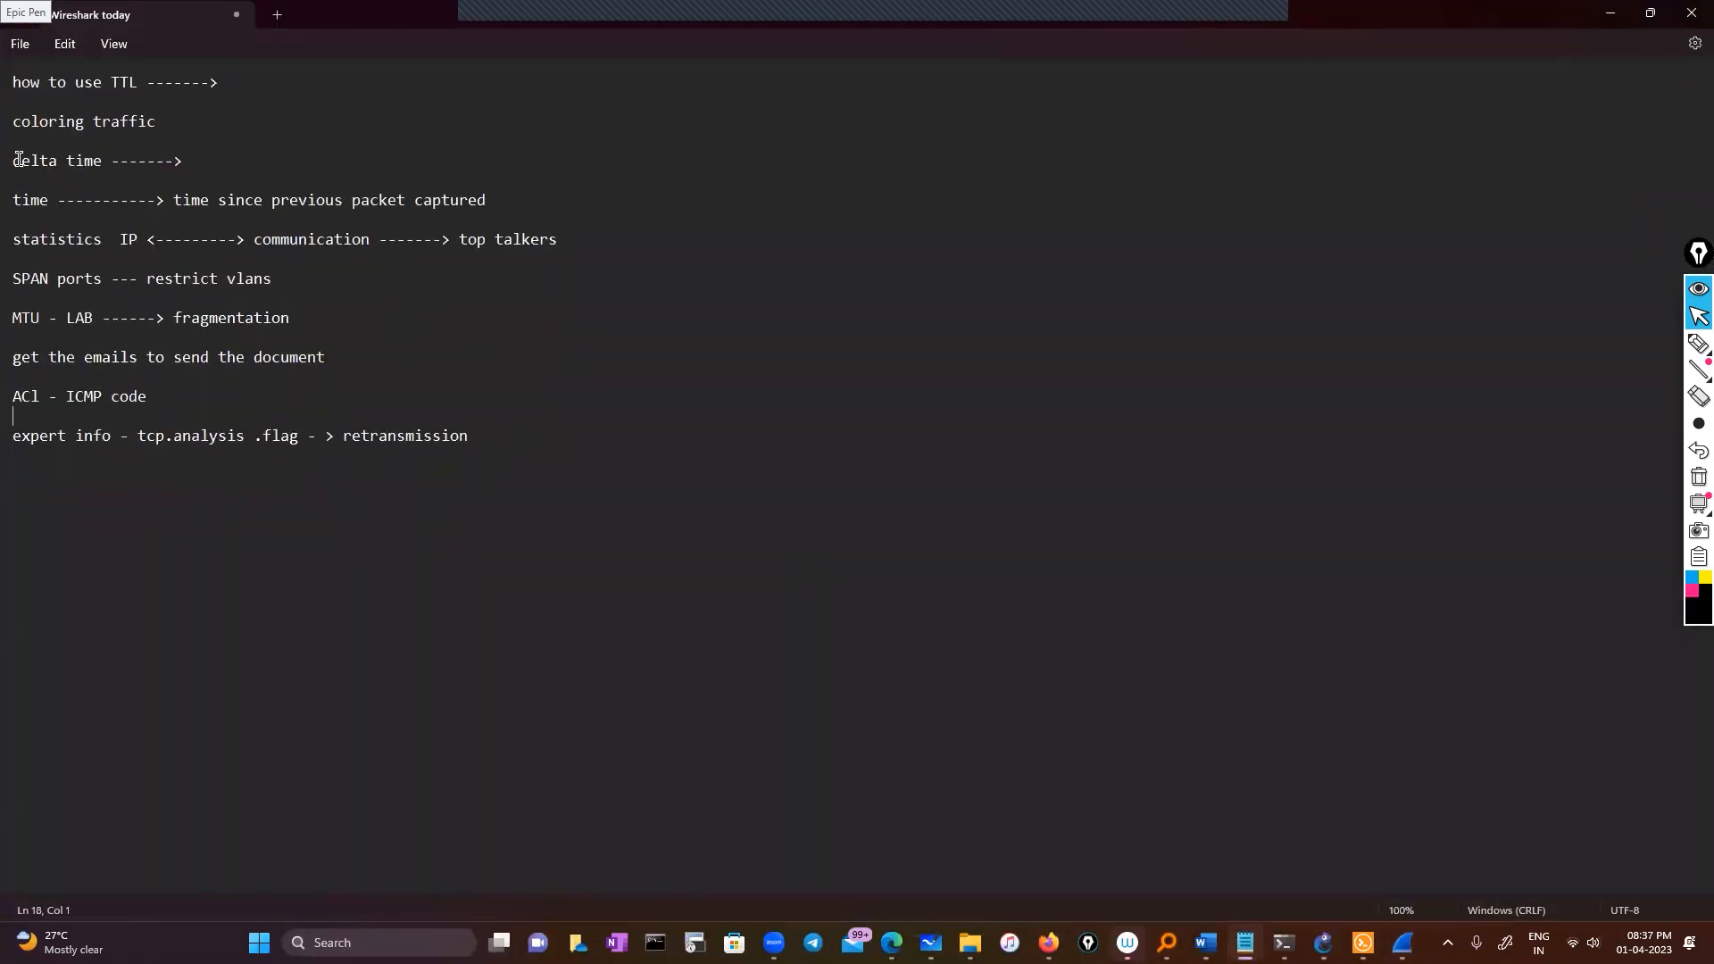
Highlight the 'delta time' note line, then minimise Notepad to return to the capture
{"action": "left_click_drag", "start_coordinate": [183, 159], "coordinate": [10, 160]}
{"action": "left_click", "coordinate": [433, 157]}
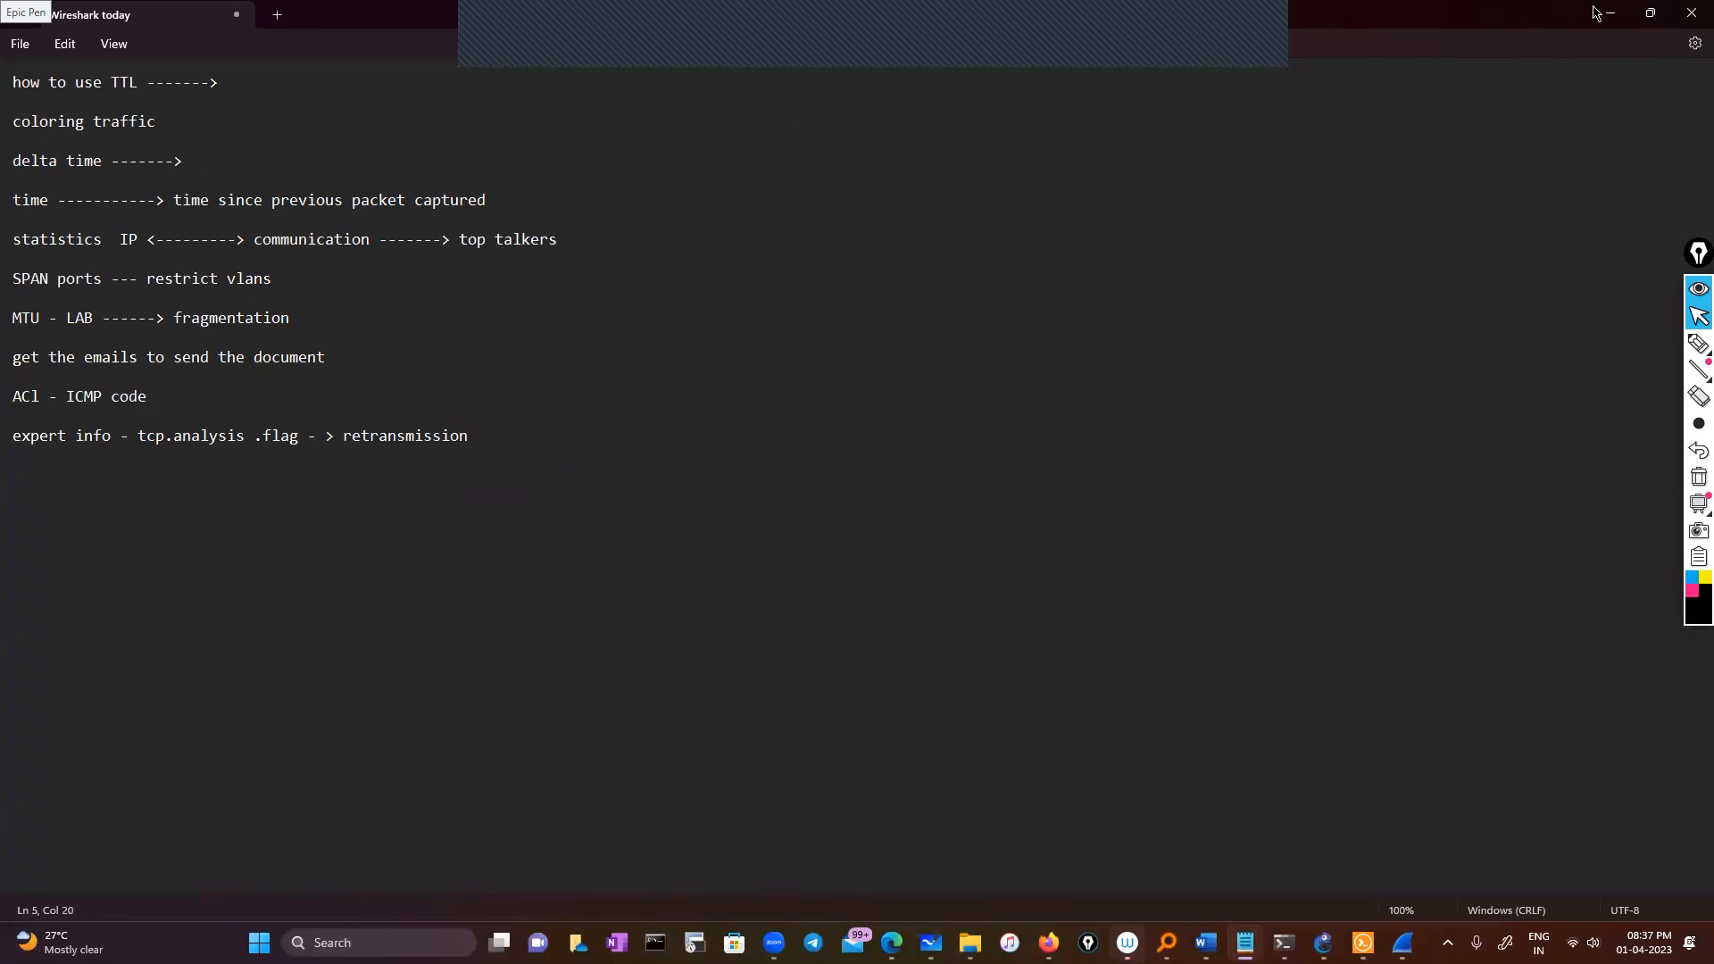
{"action": "left_click", "coordinate": [1607, 12]}
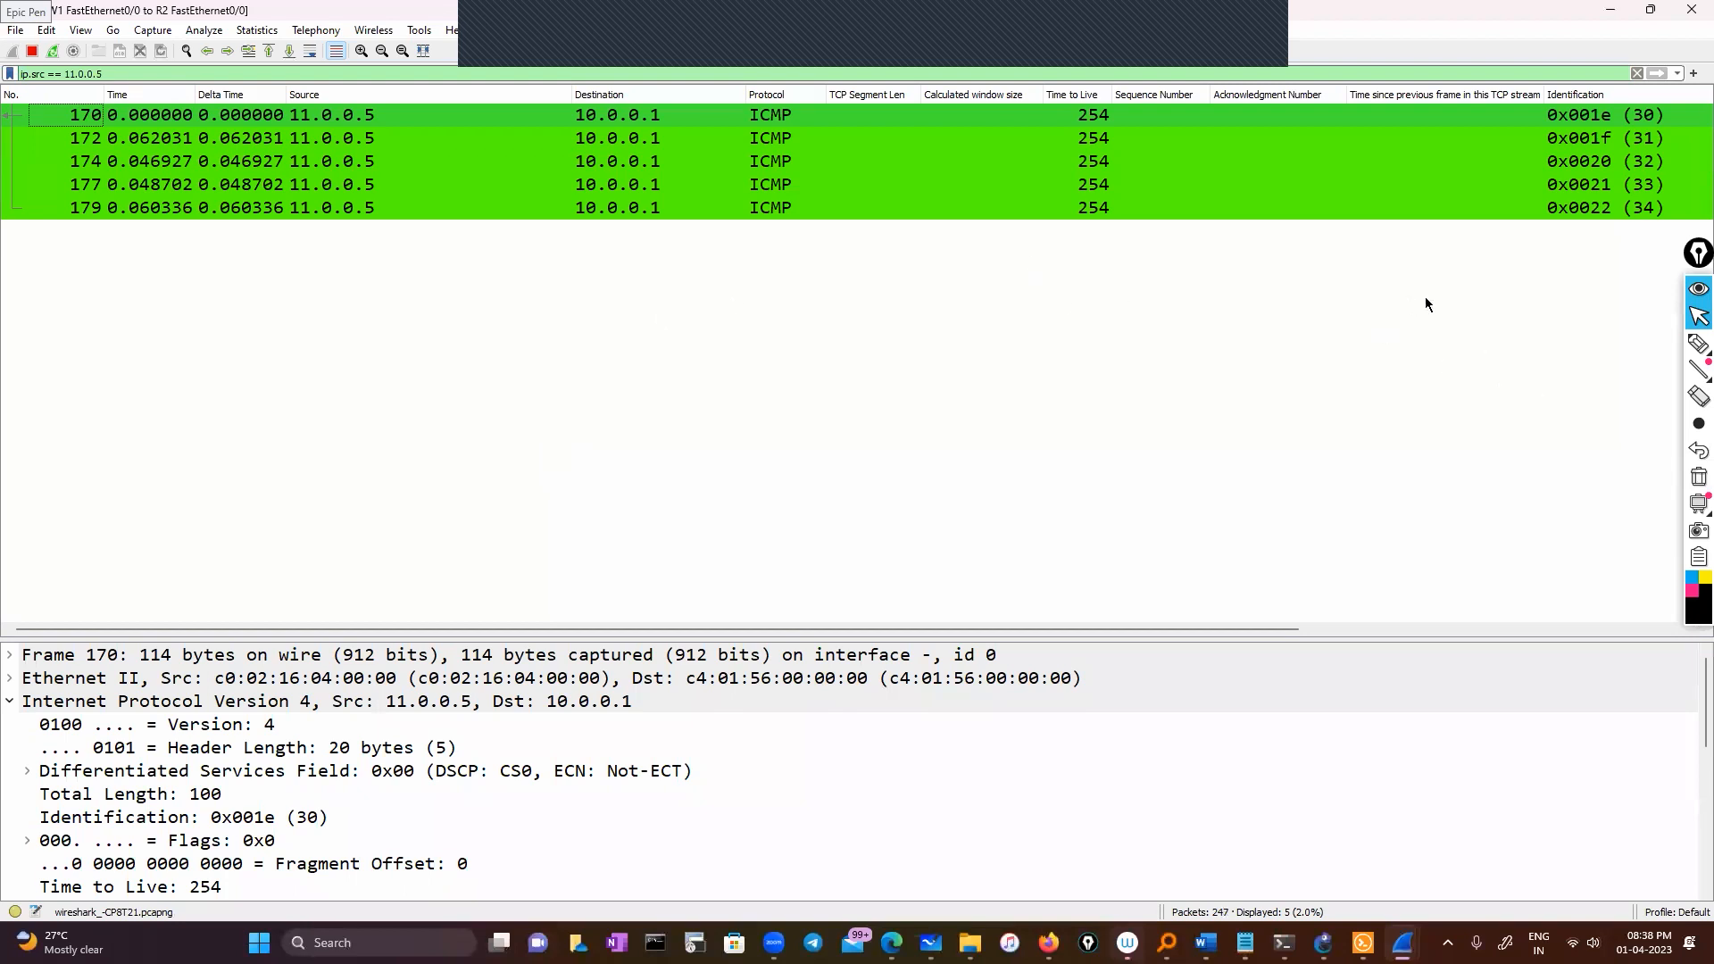
{"action": "left_click", "coordinate": [1698, 344]}
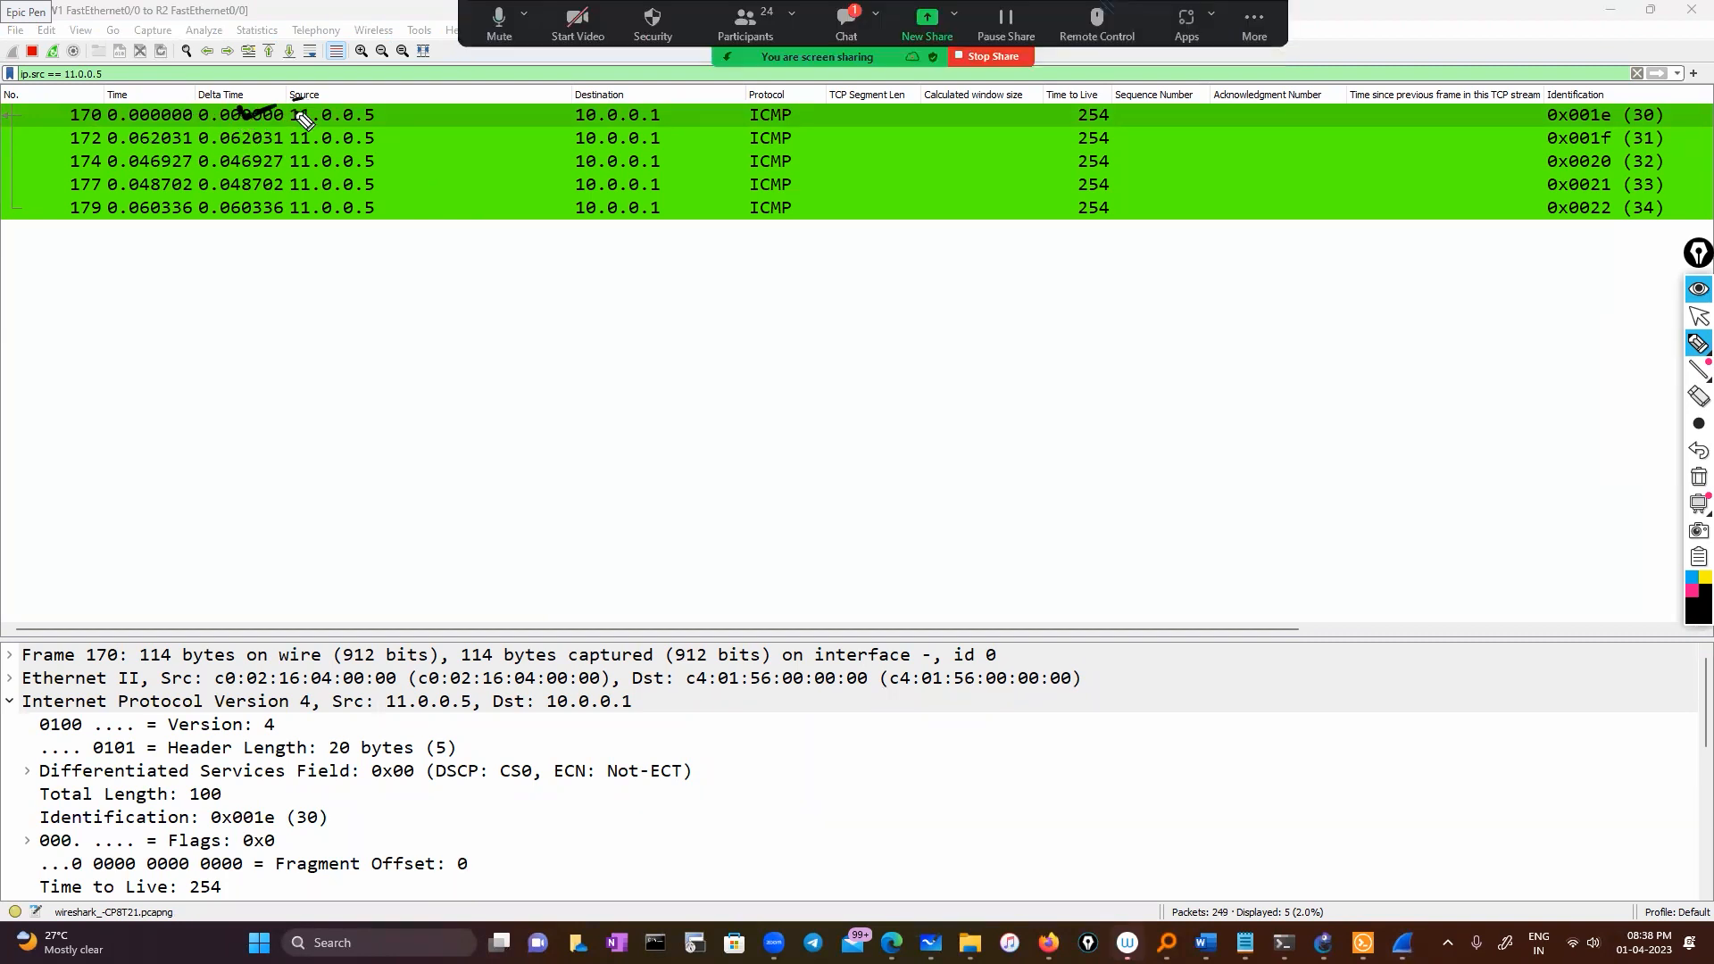
{"action": "left_click_drag", "start_coordinate": [238, 108], "coordinate": [307, 99]}
{"action": "left_click_drag", "start_coordinate": [515, 314], "coordinate": [488, 341]}
{"action": "mouse_move", "coordinate": [480, 304]}
{"action": "left_mouse_down"}
{"action": "mouse_move", "coordinate": [512, 301]}
{"action": "mouse_move", "coordinate": [487, 308]}
{"action": "left_mouse_up"}
{"action": "left_click_drag", "start_coordinate": [910, 316], "coordinate": [909, 343]}
{"action": "left_click_drag", "start_coordinate": [903, 314], "coordinate": [893, 334]}
{"action": "left_click_drag", "start_coordinate": [864, 303], "coordinate": [892, 299]}
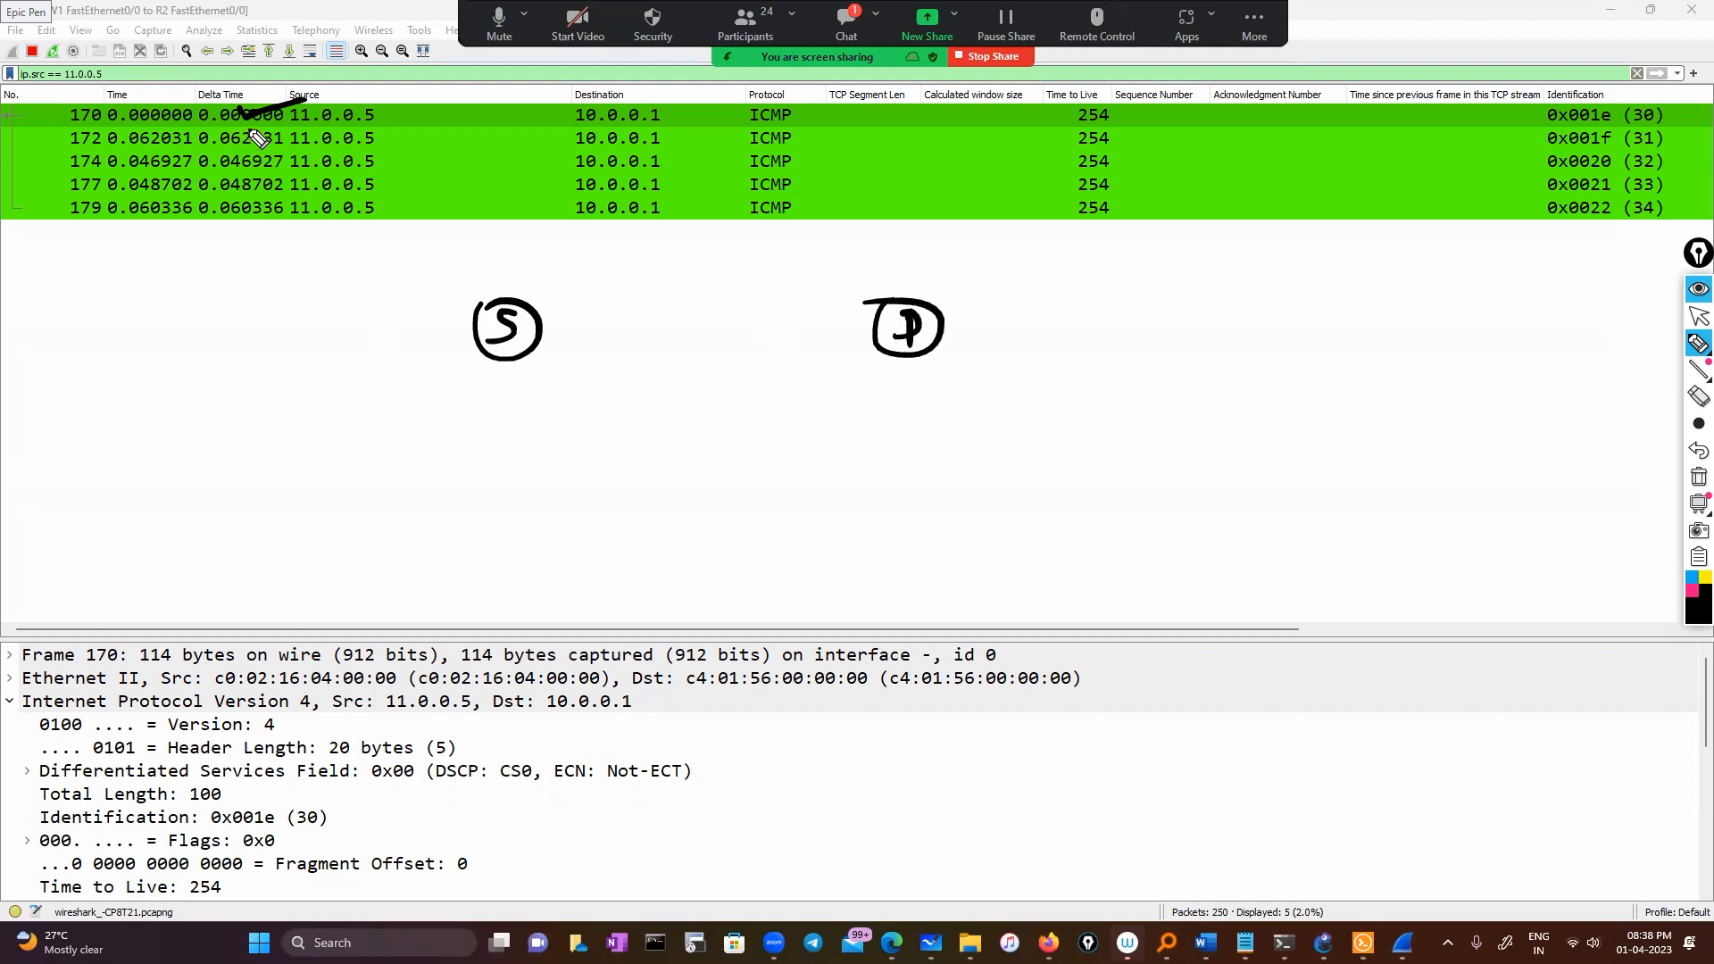
{"action": "left_click_drag", "start_coordinate": [256, 127], "coordinate": [260, 154]}
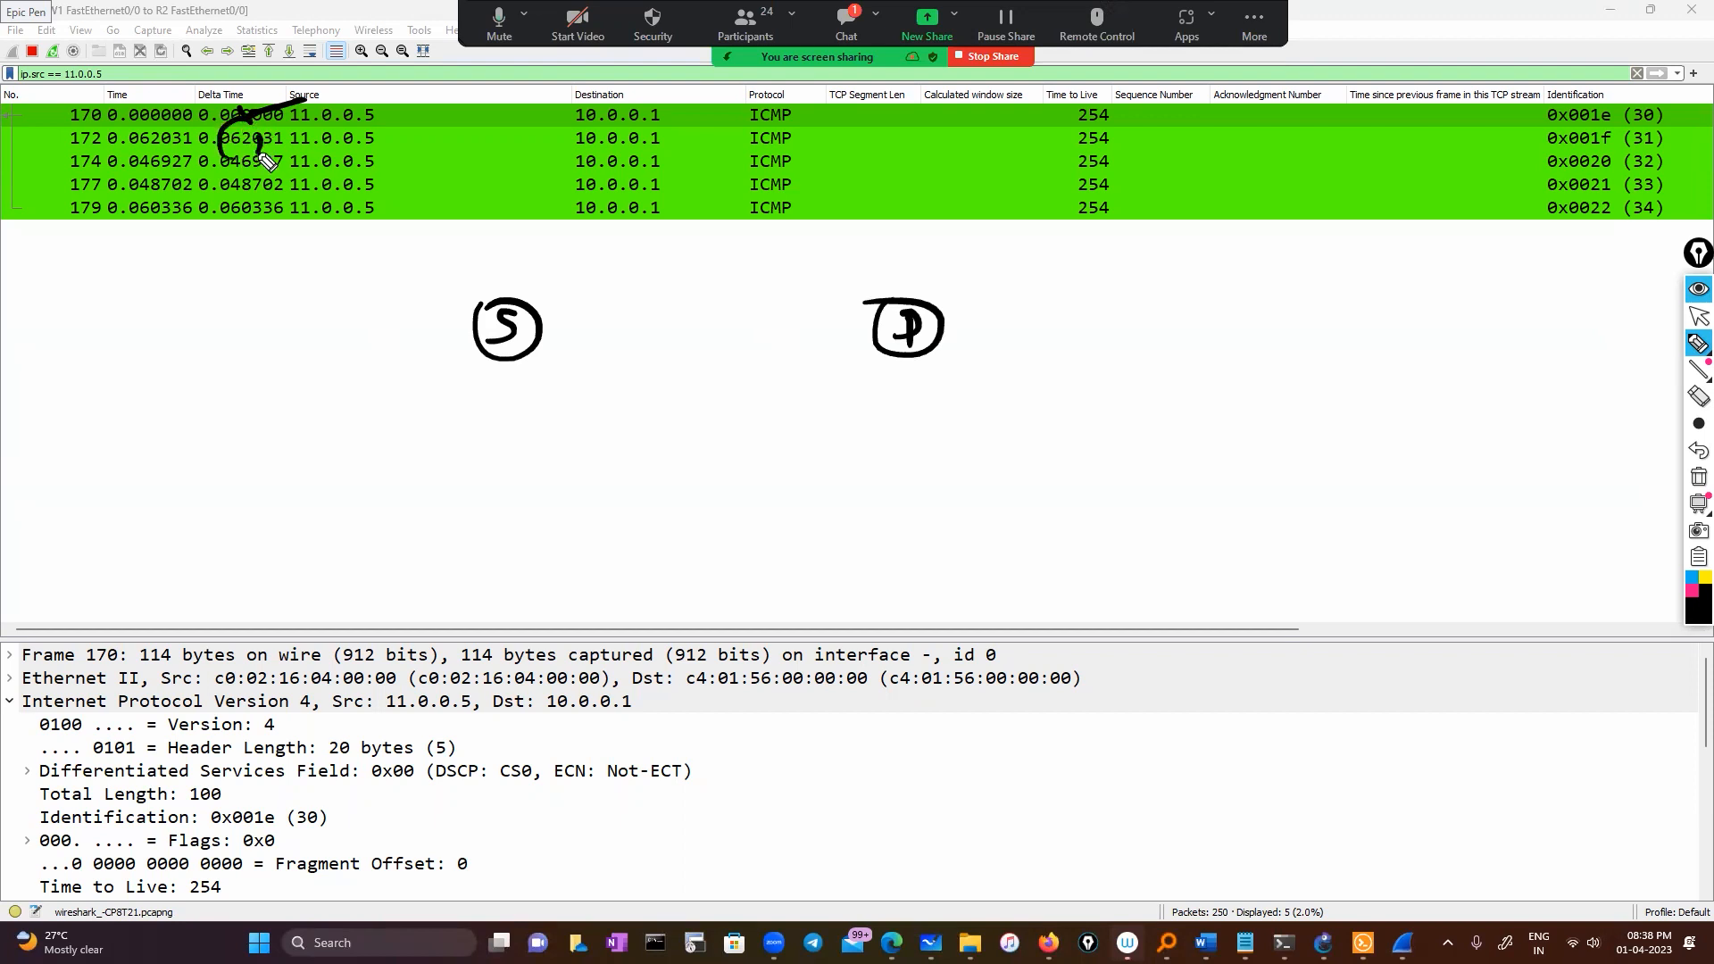
{"action": "left_click", "coordinate": [482, 426]}
{"action": "mouse_move", "coordinate": [459, 408]}
{"action": "left_mouse_down"}
{"action": "mouse_move", "coordinate": [455, 436]}
{"action": "mouse_move", "coordinate": [498, 436]}
{"action": "mouse_move", "coordinate": [561, 406]}
{"action": "left_mouse_up"}
{"action": "mouse_move", "coordinate": [416, 420]}
{"action": "left_mouse_down"}
{"action": "mouse_move", "coordinate": [586, 444]}
{"action": "mouse_move", "coordinate": [430, 406]}
{"action": "left_mouse_up"}
{"action": "mouse_move", "coordinate": [207, 162]}
{"action": "left_mouse_down"}
{"action": "mouse_move", "coordinate": [216, 148]}
{"action": "mouse_move", "coordinate": [189, 175]}
{"action": "mouse_move", "coordinate": [206, 165]}
{"action": "mouse_move", "coordinate": [159, 292]}
{"action": "mouse_move", "coordinate": [177, 280]}
{"action": "left_mouse_up"}
{"action": "left_click_drag", "start_coordinate": [129, 319], "coordinate": [112, 348]}
{"action": "left_click_drag", "start_coordinate": [135, 332], "coordinate": [264, 314]}
{"action": "mouse_move", "coordinate": [97, 306]}
{"action": "left_mouse_down"}
{"action": "mouse_move", "coordinate": [239, 270]}
{"action": "mouse_move", "coordinate": [88, 382]}
{"action": "mouse_move", "coordinate": [93, 303]}
{"action": "left_mouse_up"}
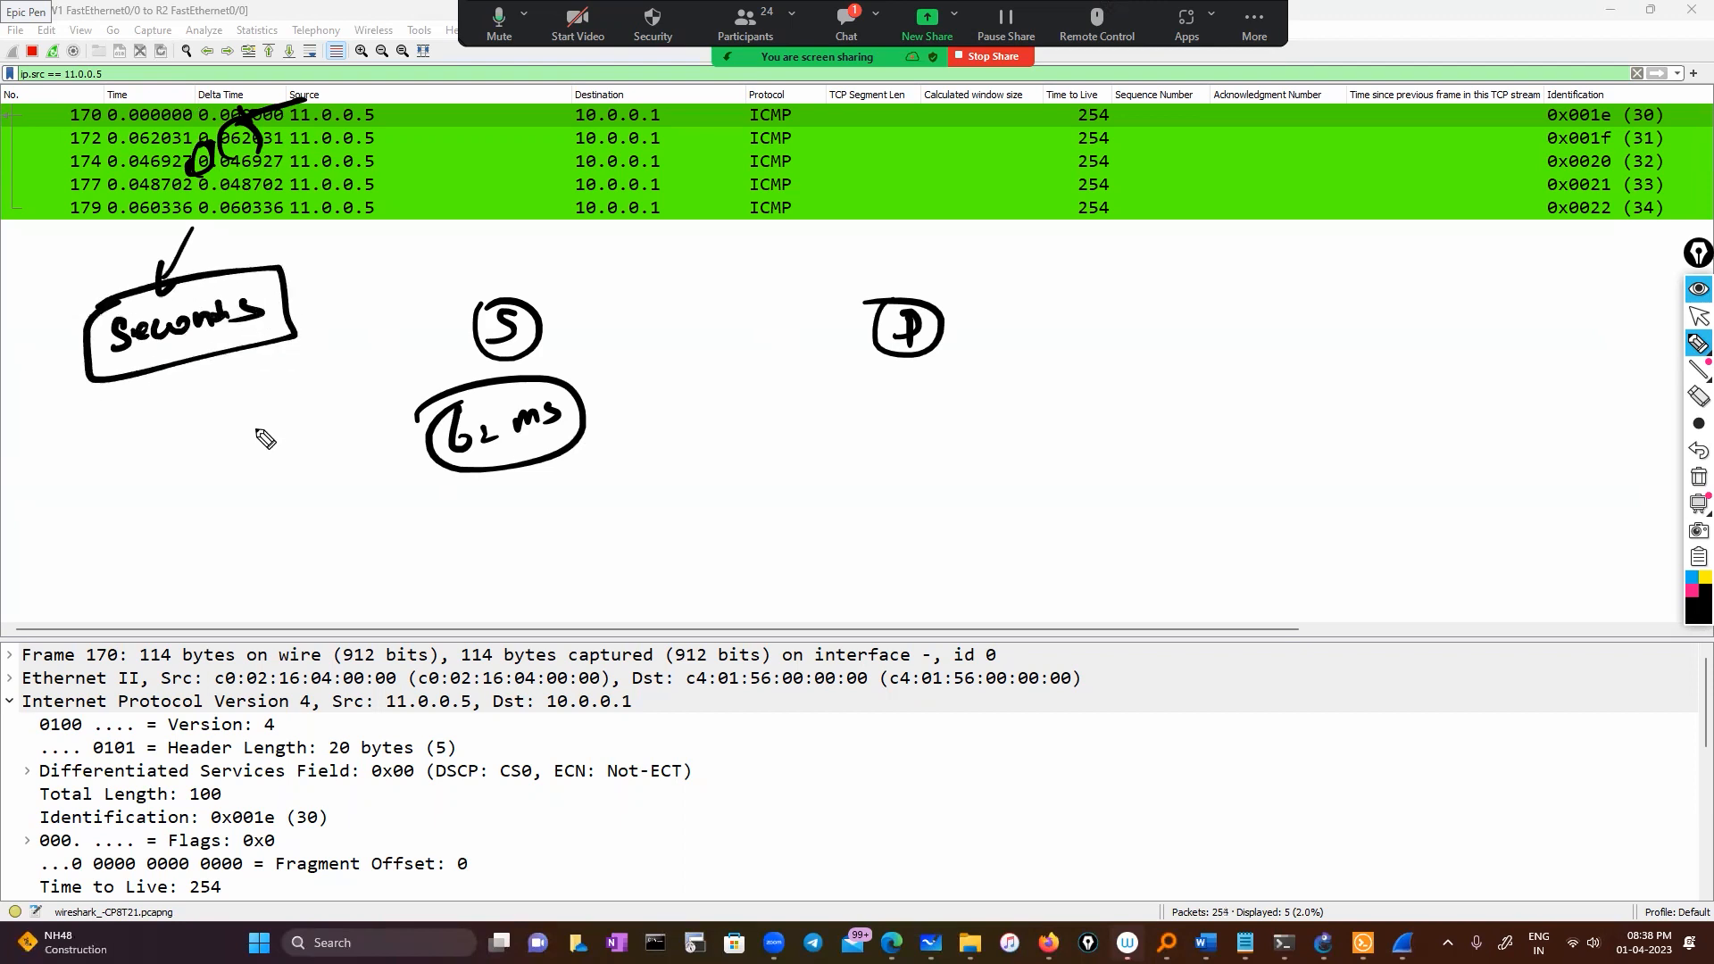
{"action": "left_click_drag", "start_coordinate": [265, 410], "coordinate": [268, 454]}
{"action": "mouse_move", "coordinate": [242, 400]}
{"action": "left_mouse_down"}
{"action": "mouse_move", "coordinate": [253, 451]}
{"action": "mouse_move", "coordinate": [222, 452]}
{"action": "left_mouse_up"}
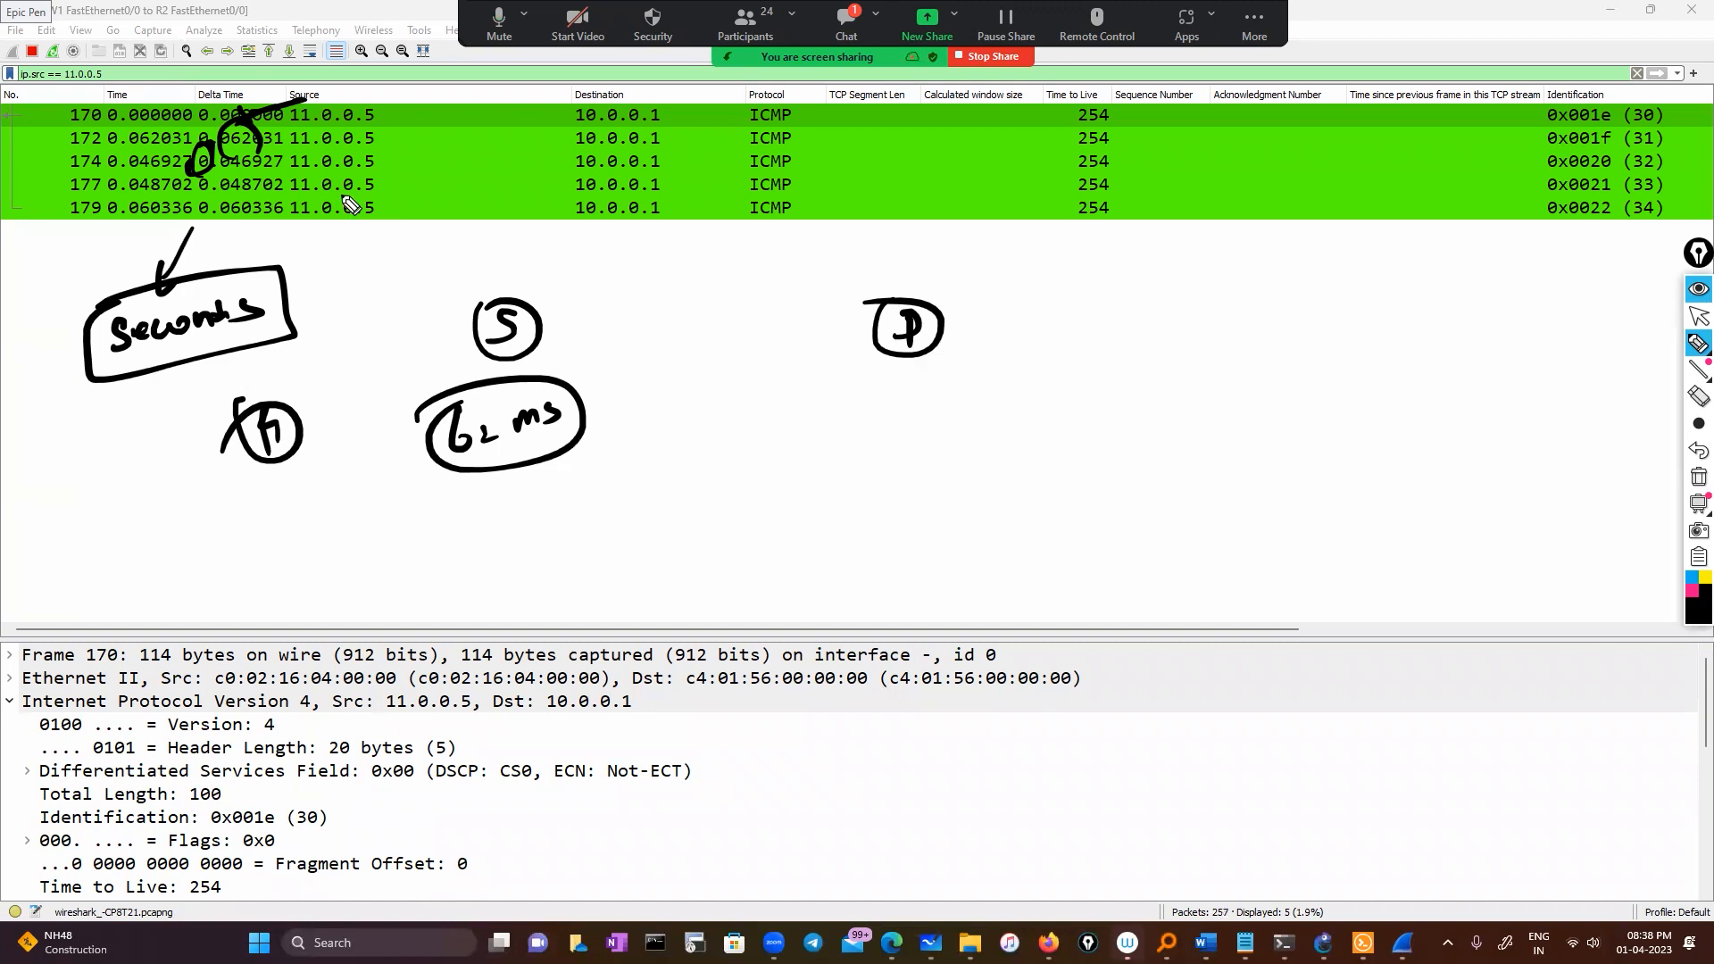
{"action": "left_click", "coordinate": [1696, 491]}
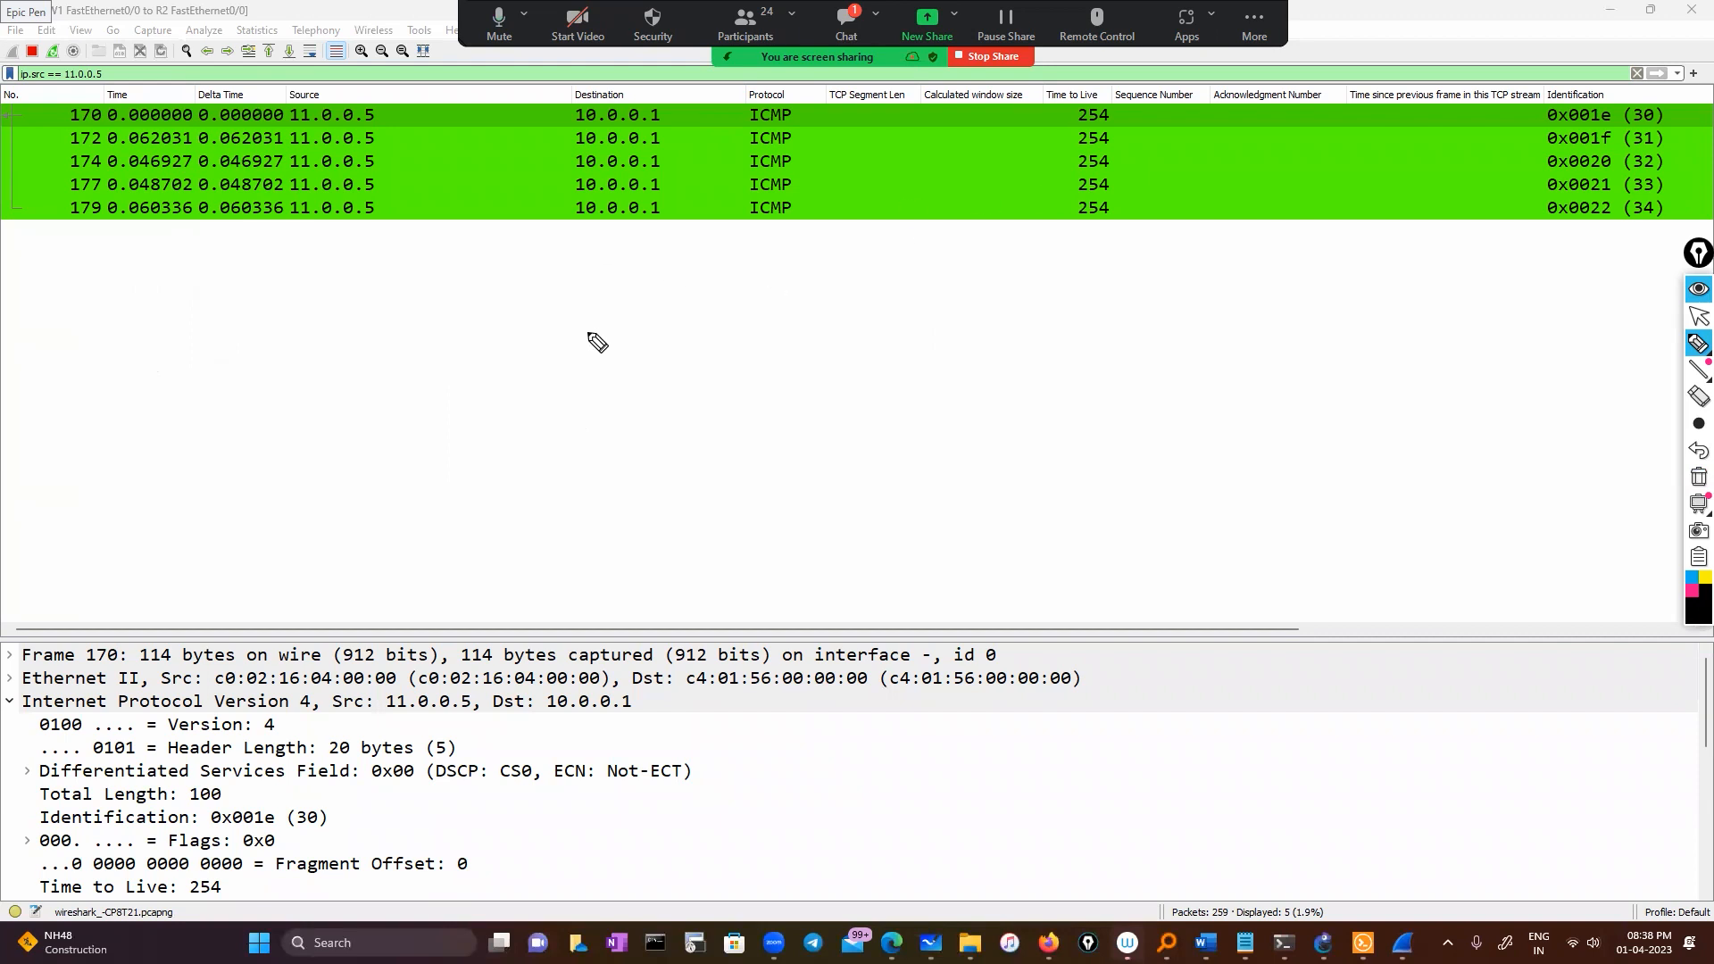
Write 'Round trip time' and sketch two linked hosts with 'ping' under the first
{"action": "mouse_move", "coordinate": [538, 325]}
{"action": "left_mouse_down"}
{"action": "mouse_move", "coordinate": [591, 334]}
{"action": "mouse_move", "coordinate": [728, 295]}
{"action": "mouse_move", "coordinate": [936, 284]}
{"action": "left_mouse_up"}
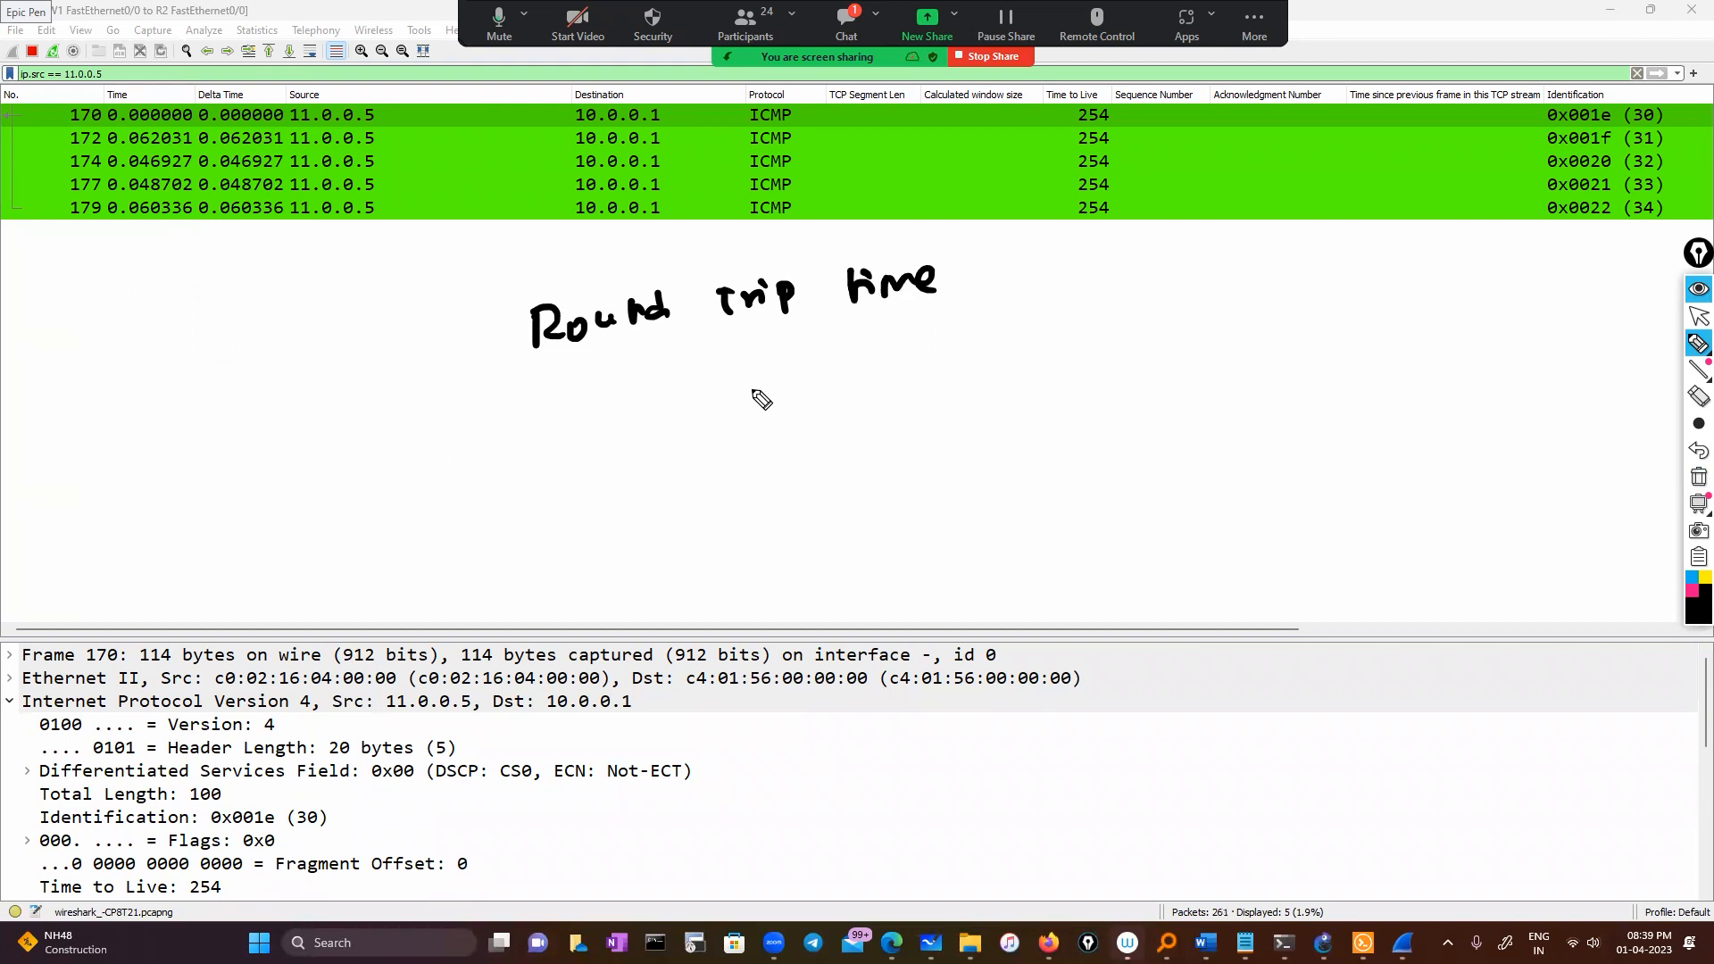
{"action": "left_click_drag", "start_coordinate": [761, 393], "coordinate": [755, 390]}
{"action": "left_click_drag", "start_coordinate": [770, 417], "coordinate": [794, 438]}
{"action": "mouse_move", "coordinate": [1303, 353]}
{"action": "left_mouse_down"}
{"action": "mouse_move", "coordinate": [1366, 367]}
{"action": "mouse_move", "coordinate": [1299, 357]}
{"action": "left_mouse_up"}
{"action": "left_click_drag", "start_coordinate": [1319, 375], "coordinate": [1307, 399]}
{"action": "left_click_drag", "start_coordinate": [1303, 382], "coordinate": [1326, 394]}
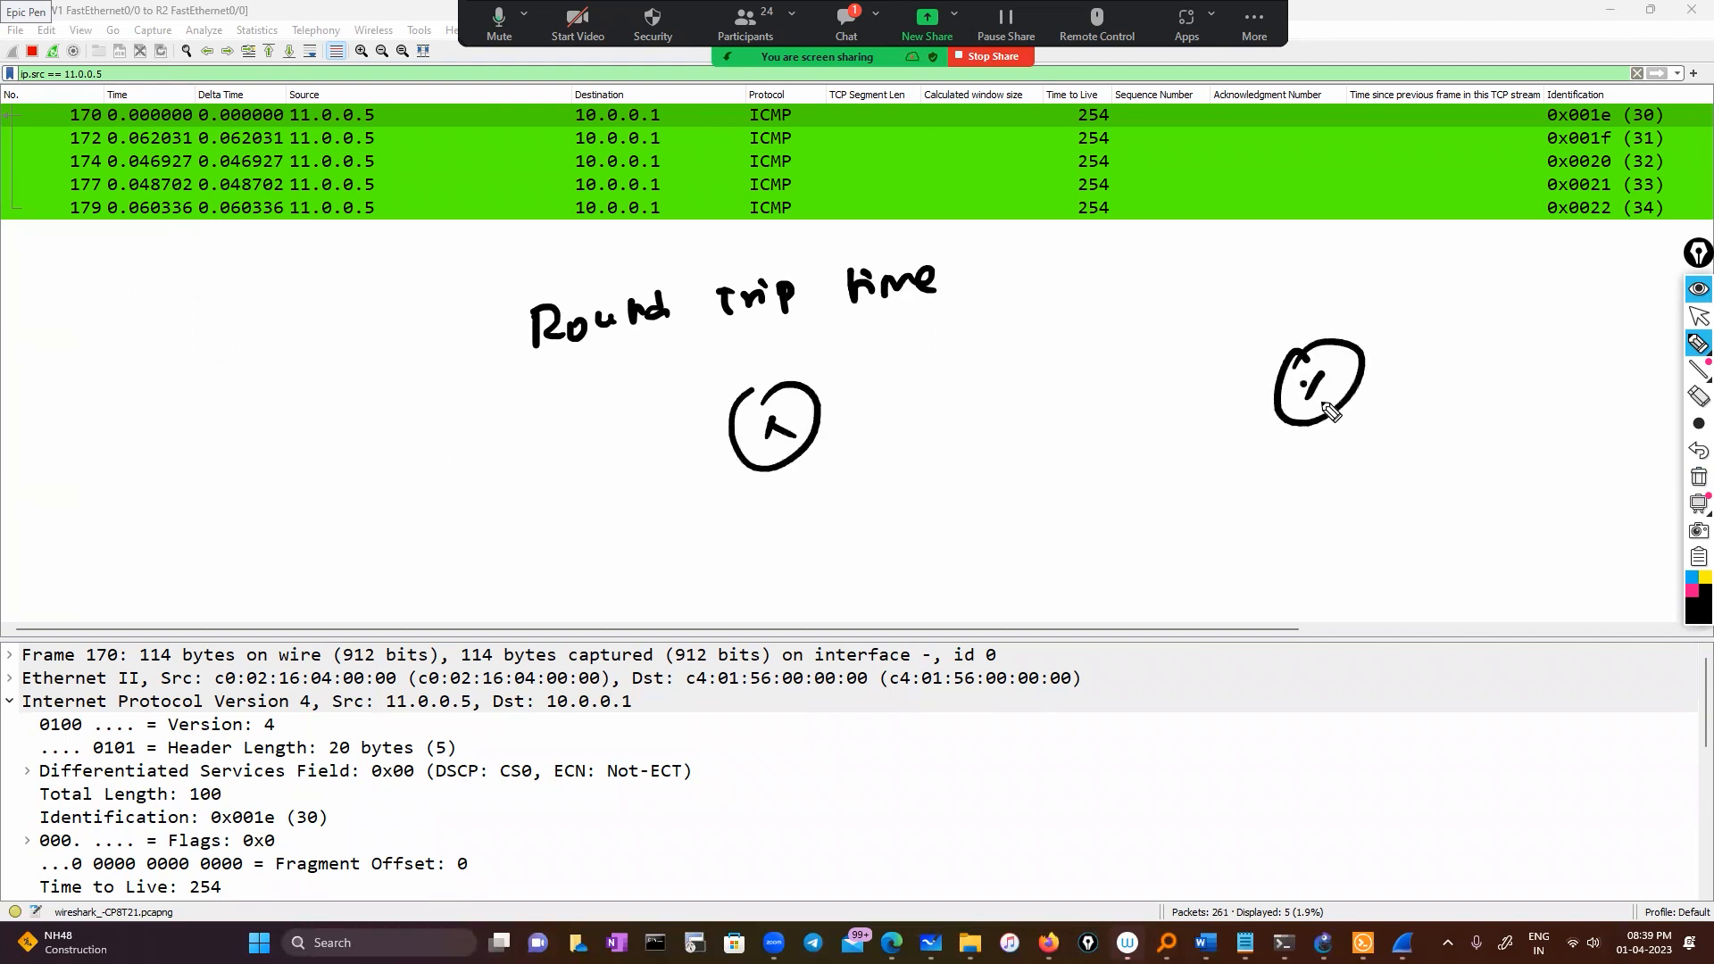
{"action": "mouse_move", "coordinate": [826, 410]}
{"action": "left_mouse_down"}
{"action": "mouse_move", "coordinate": [1143, 414]}
{"action": "mouse_move", "coordinate": [1265, 386]}
{"action": "left_mouse_up"}
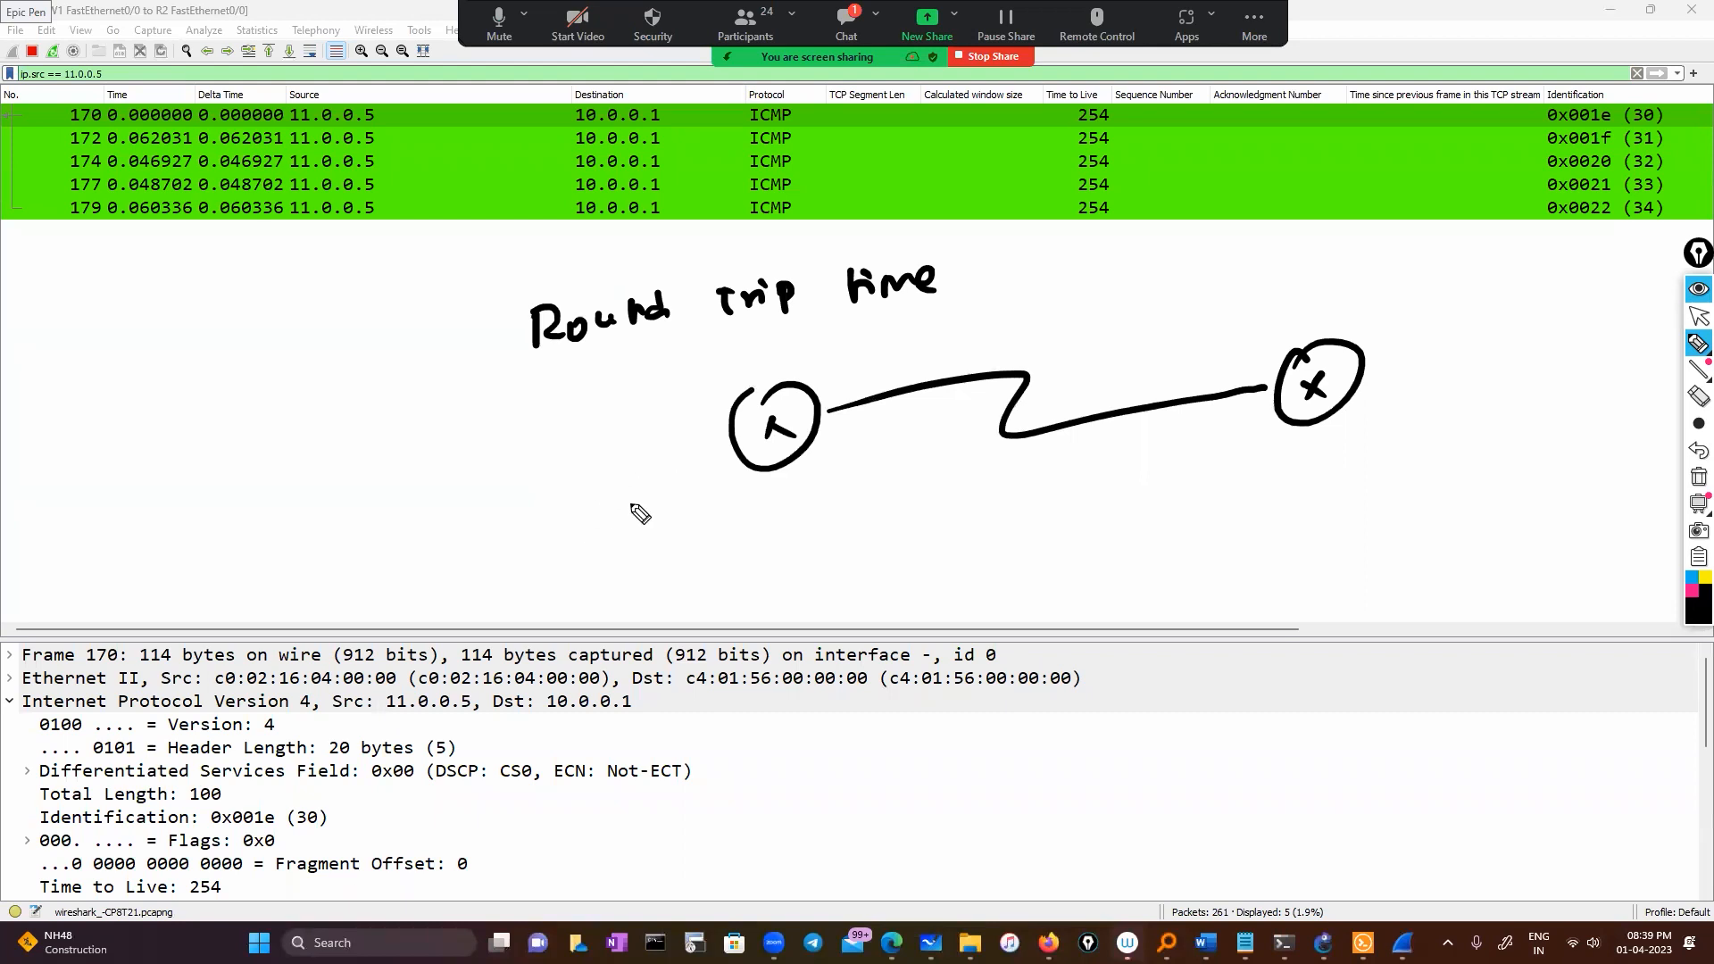
{"action": "mouse_move", "coordinate": [641, 524]}
{"action": "left_mouse_down"}
{"action": "mouse_move", "coordinate": [642, 562]}
{"action": "mouse_move", "coordinate": [688, 536]}
{"action": "mouse_move", "coordinate": [729, 561]}
{"action": "left_mouse_up"}
Circle source 11.0.0.5, destination 10.0.0.1 and the 062031 delay, adding request/reply arrows
{"action": "mouse_move", "coordinate": [301, 96]}
{"action": "left_mouse_down"}
{"action": "mouse_move", "coordinate": [342, 95]}
{"action": "mouse_move", "coordinate": [393, 132]}
{"action": "mouse_move", "coordinate": [290, 96]}
{"action": "left_mouse_up"}
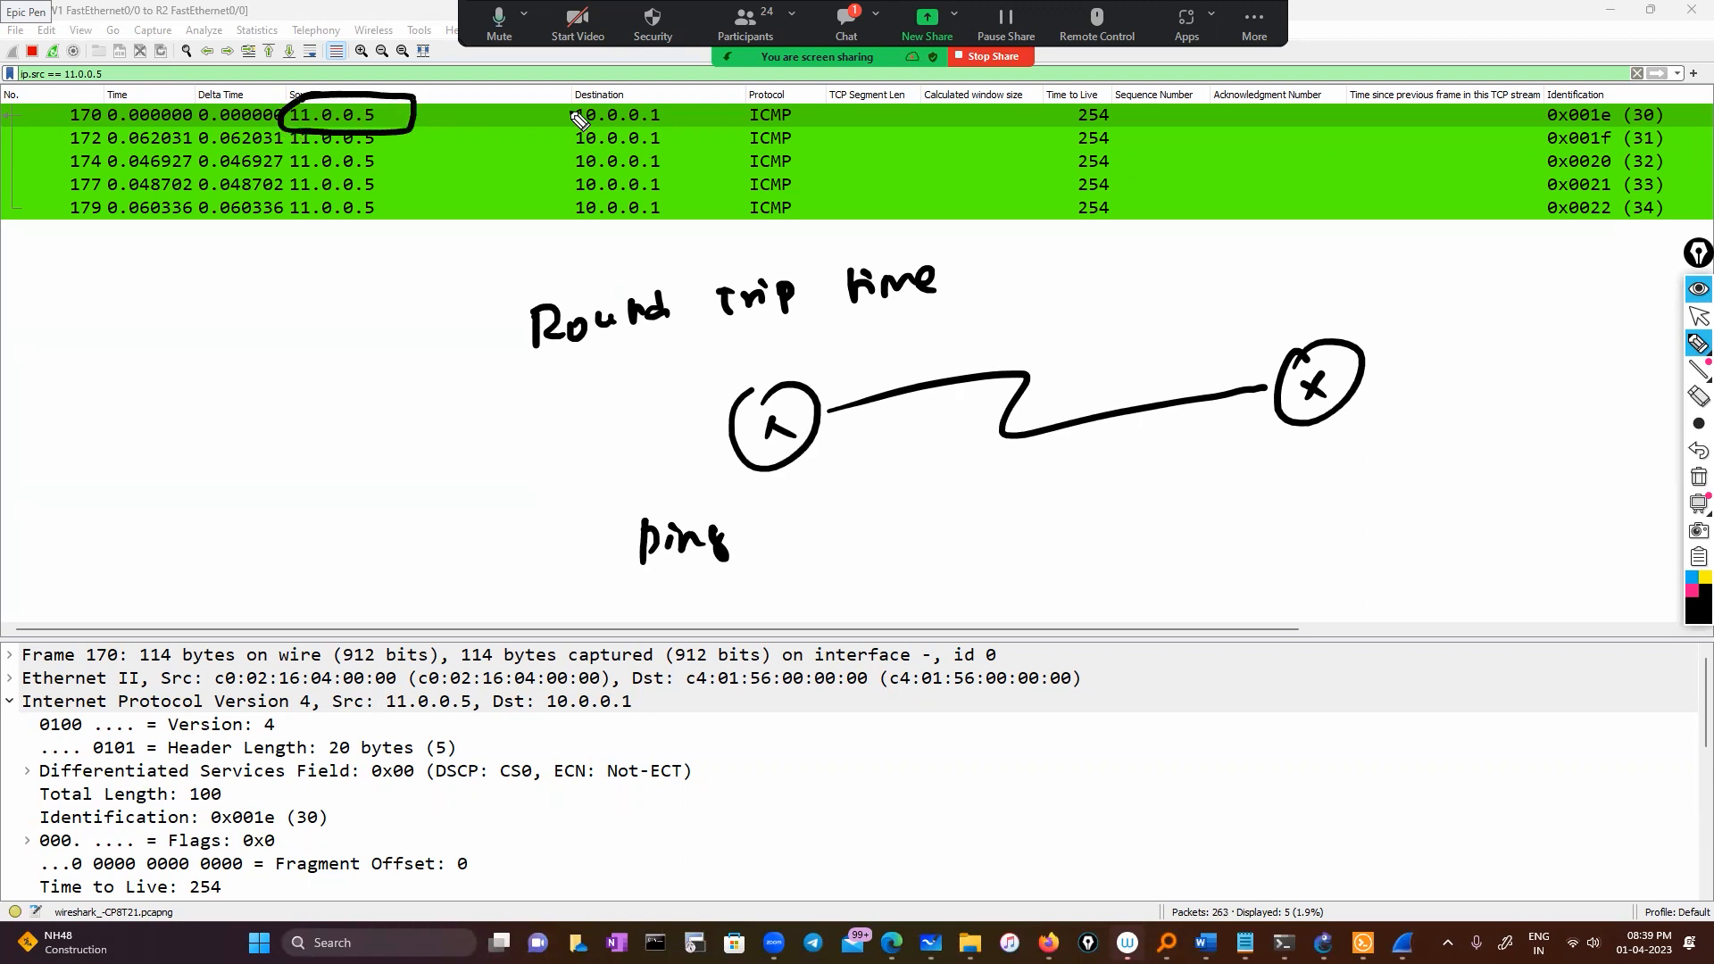
{"action": "mouse_move", "coordinate": [569, 95]}
{"action": "left_mouse_down"}
{"action": "mouse_move", "coordinate": [675, 138]}
{"action": "mouse_move", "coordinate": [571, 108]}
{"action": "left_mouse_up"}
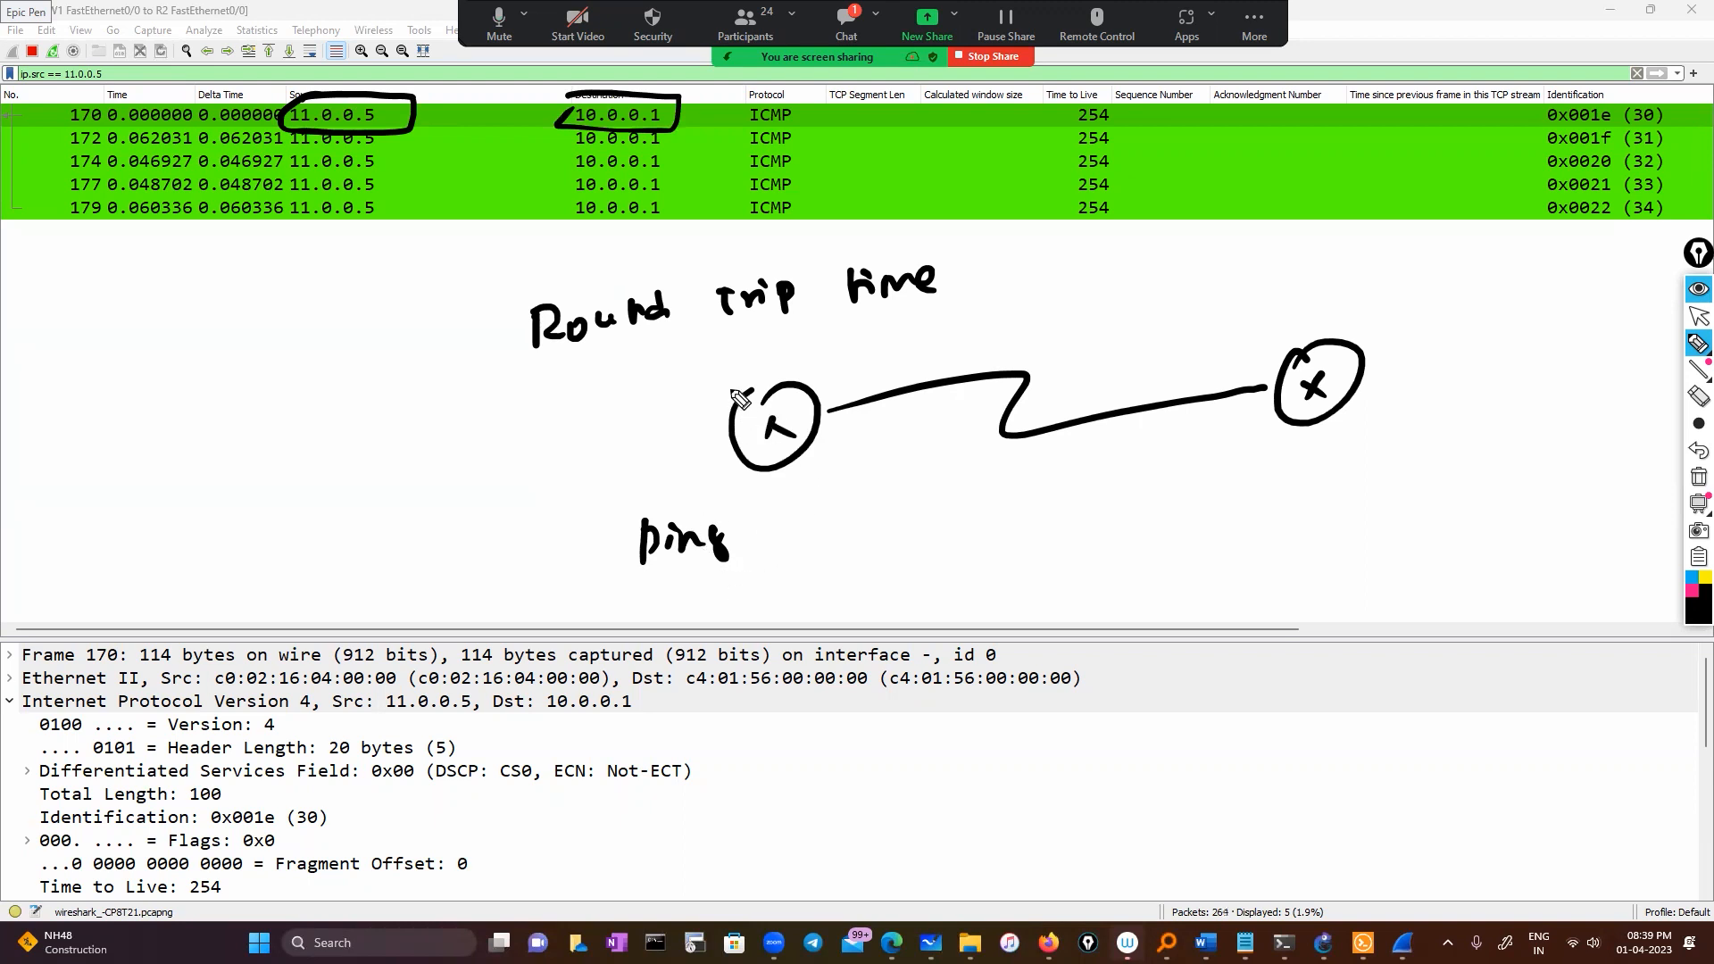
{"action": "mouse_move", "coordinate": [692, 401]}
{"action": "left_mouse_down"}
{"action": "mouse_move", "coordinate": [711, 379]}
{"action": "mouse_move", "coordinate": [966, 302]}
{"action": "mouse_move", "coordinate": [1237, 337]}
{"action": "left_mouse_up"}
{"action": "mouse_move", "coordinate": [1271, 419]}
{"action": "left_mouse_down"}
{"action": "mouse_move", "coordinate": [1156, 473]}
{"action": "mouse_move", "coordinate": [807, 458]}
{"action": "mouse_move", "coordinate": [825, 486]}
{"action": "left_mouse_up"}
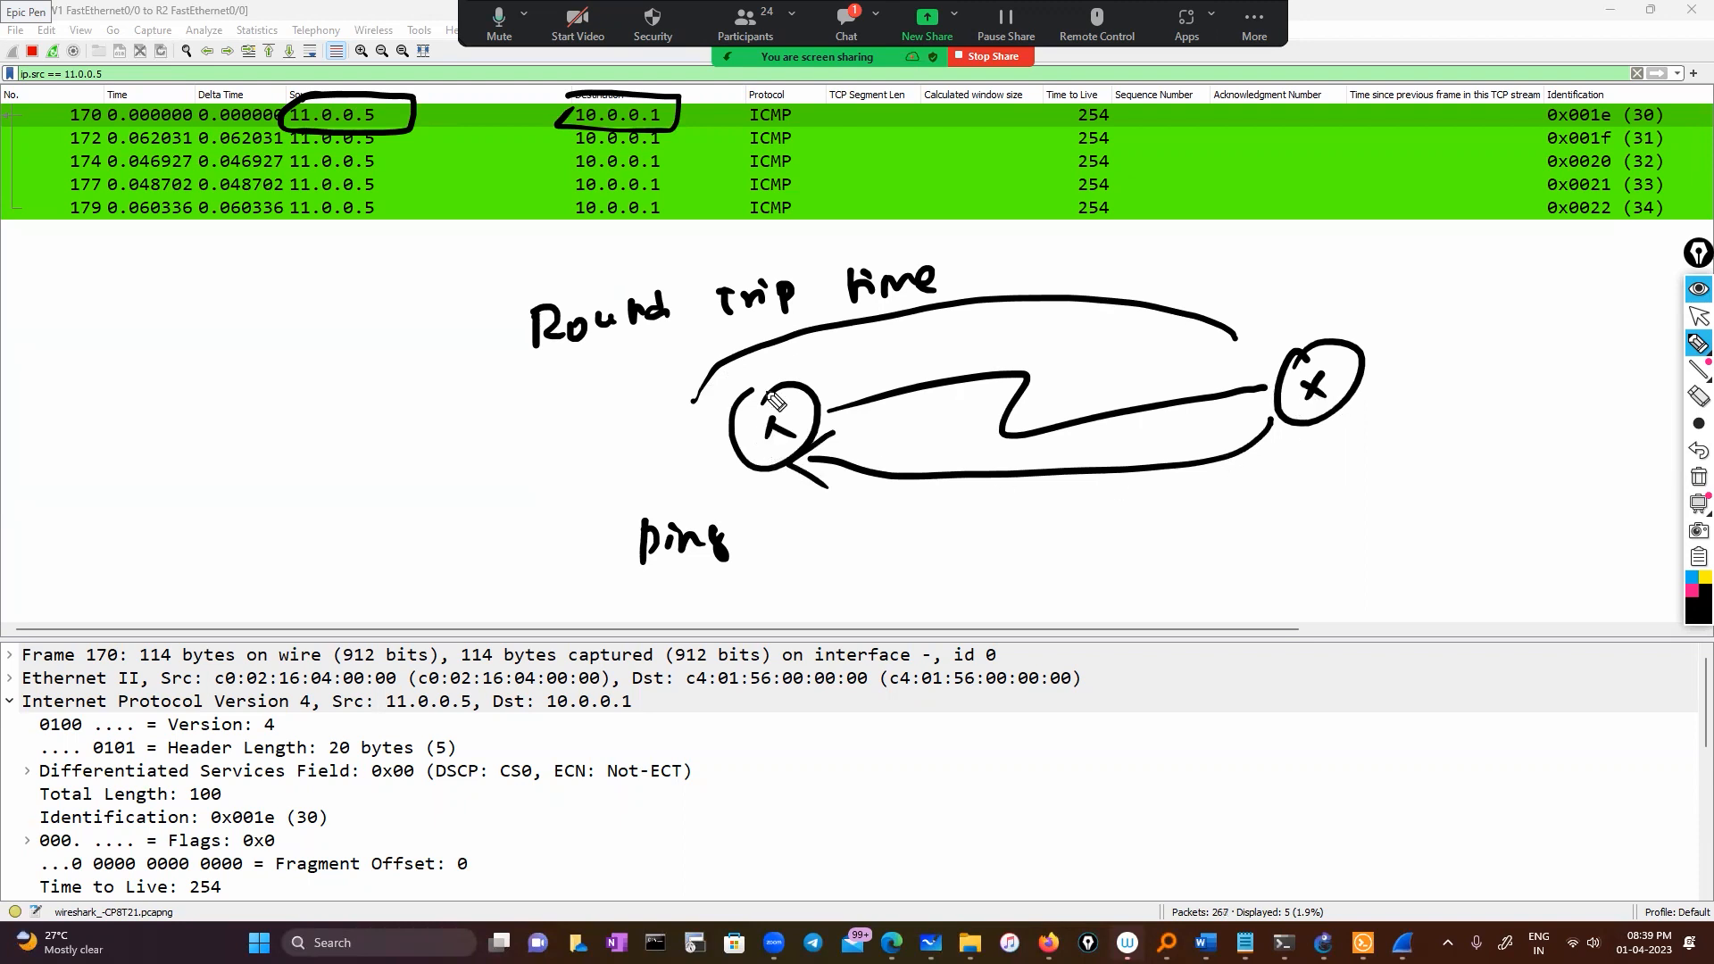
{"action": "left_click_drag", "start_coordinate": [971, 491], "coordinate": [1042, 487]}
{"action": "left_click_drag", "start_coordinate": [253, 127], "coordinate": [260, 125]}
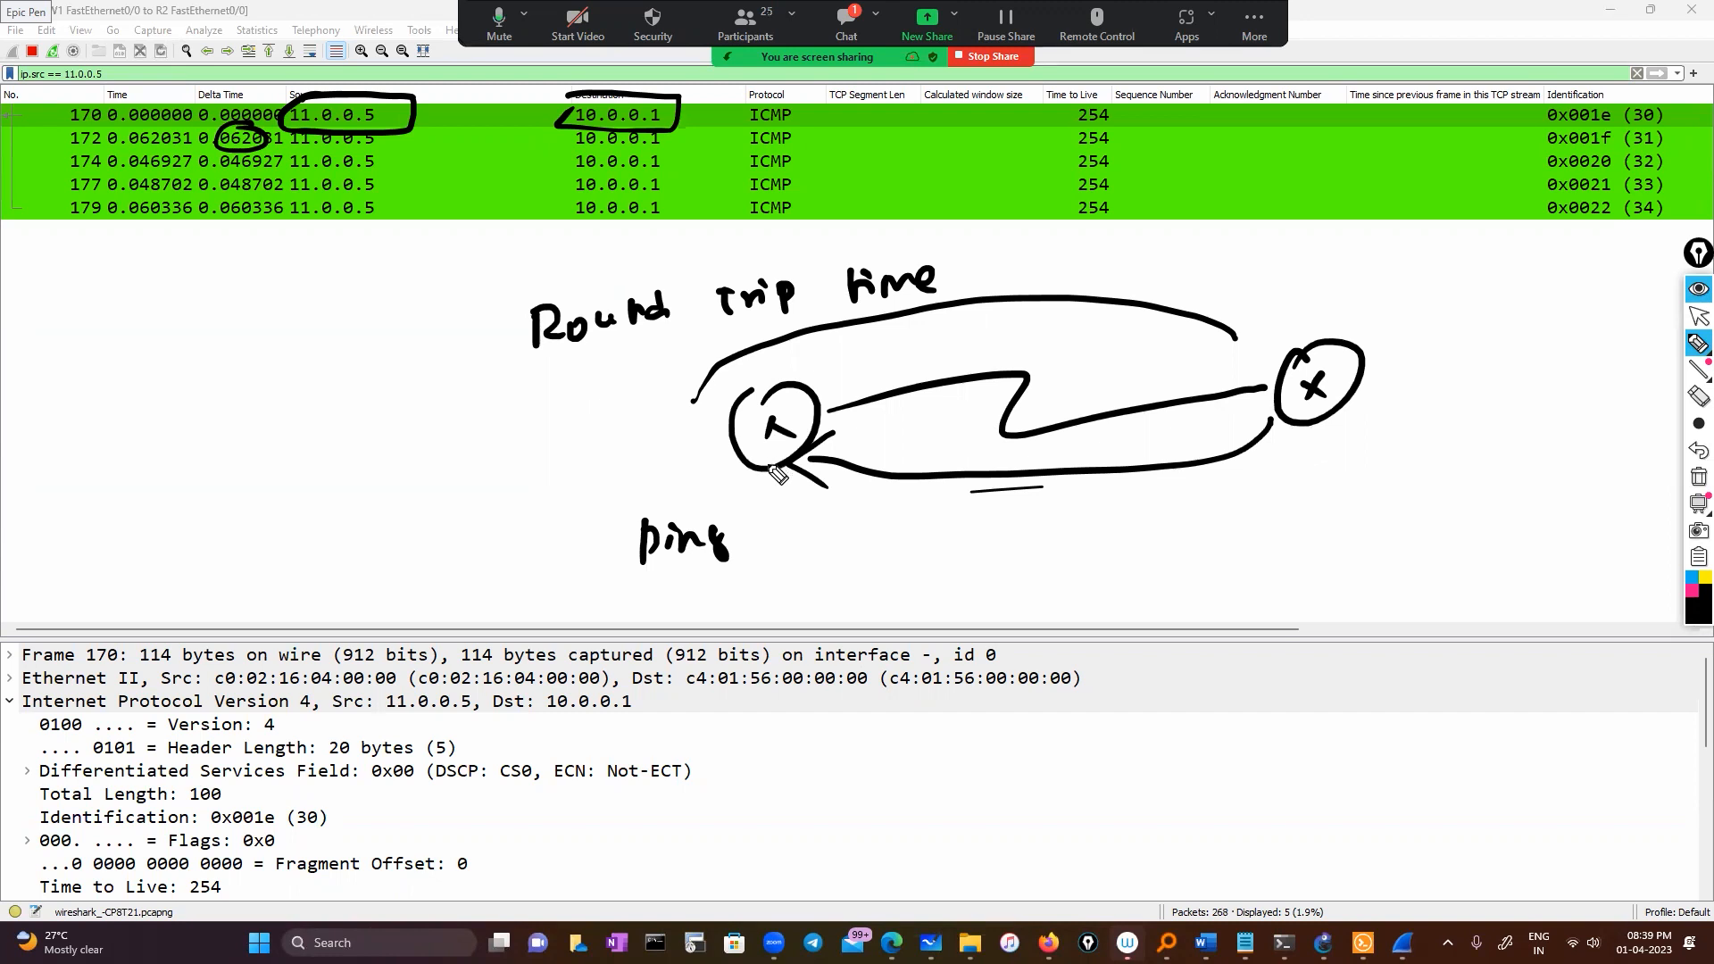
{"action": "left_click_drag", "start_coordinate": [355, 141], "coordinate": [503, 91]}
{"action": "left_click_drag", "start_coordinate": [257, 166], "coordinate": [328, 135]}
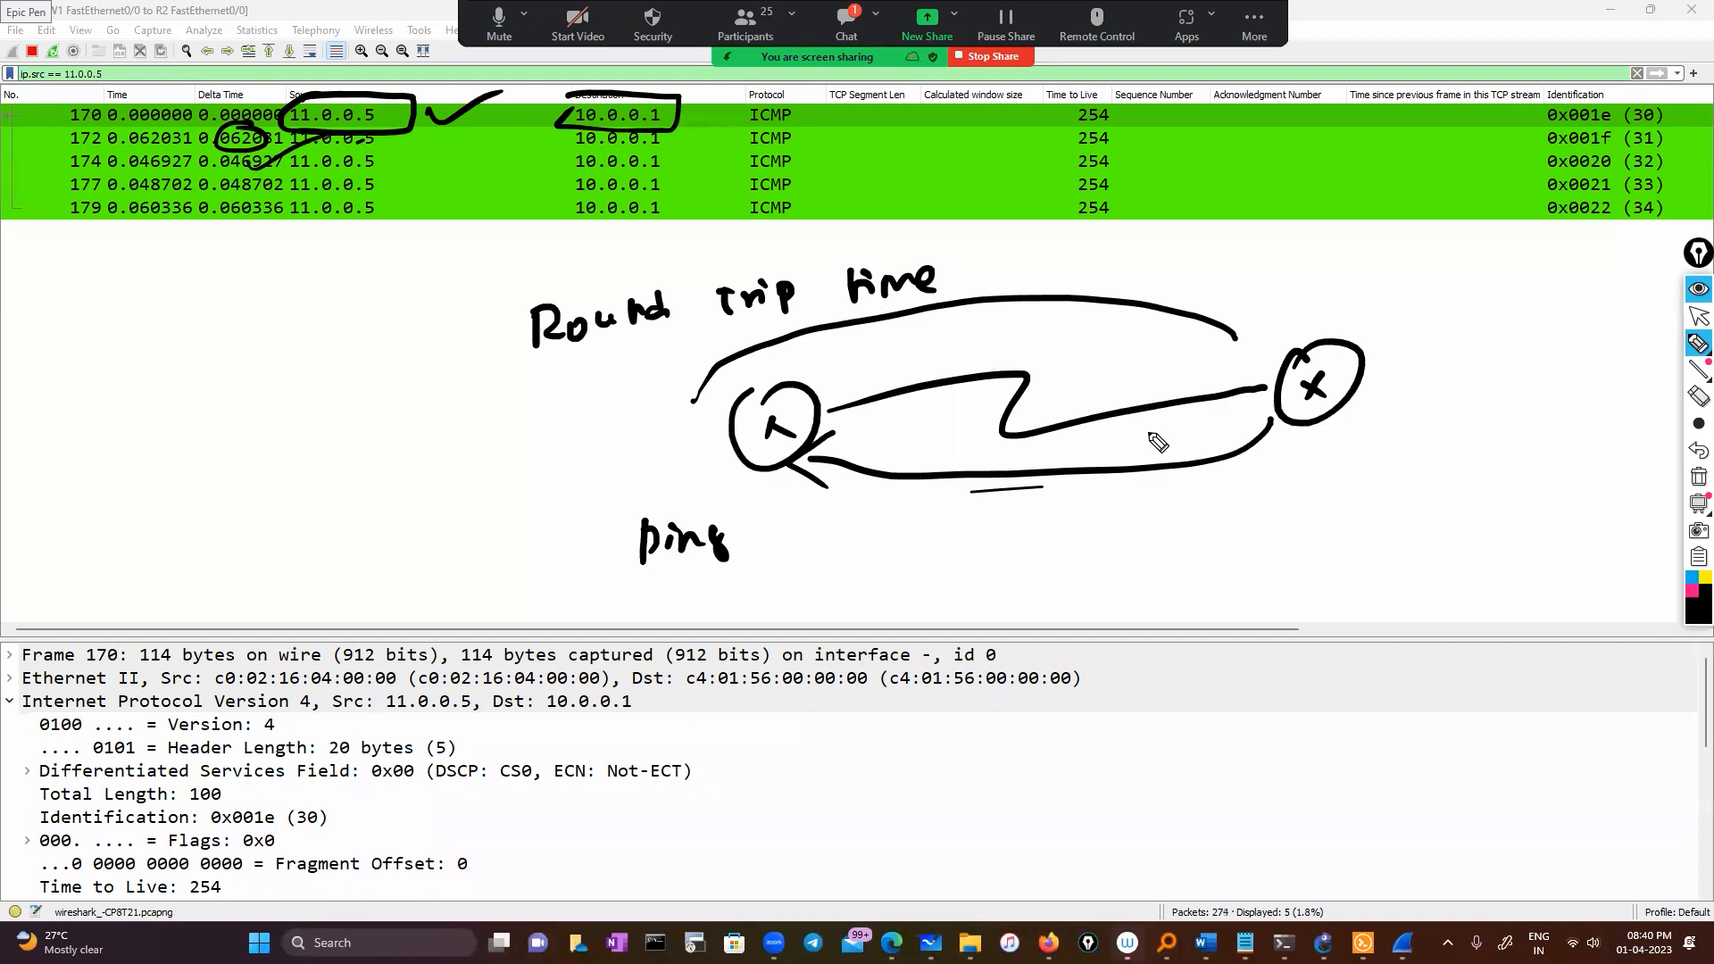
Write ARP with 'D-MAC ?' and 'D-IP ✓' notes and an arrow toward the unknown MAC
{"action": "left_click_drag", "start_coordinate": [872, 519], "coordinate": [862, 557]}
{"action": "left_click_drag", "start_coordinate": [873, 524], "coordinate": [884, 541]}
{"action": "left_click_drag", "start_coordinate": [901, 527], "coordinate": [912, 547]}
{"action": "left_click_drag", "start_coordinate": [923, 524], "coordinate": [922, 538]}
{"action": "mouse_move", "coordinate": [988, 507]}
{"action": "left_mouse_down"}
{"action": "mouse_move", "coordinate": [996, 530]}
{"action": "mouse_move", "coordinate": [1107, 483]}
{"action": "mouse_move", "coordinate": [1187, 546]}
{"action": "mouse_move", "coordinate": [1196, 535]}
{"action": "left_mouse_up"}
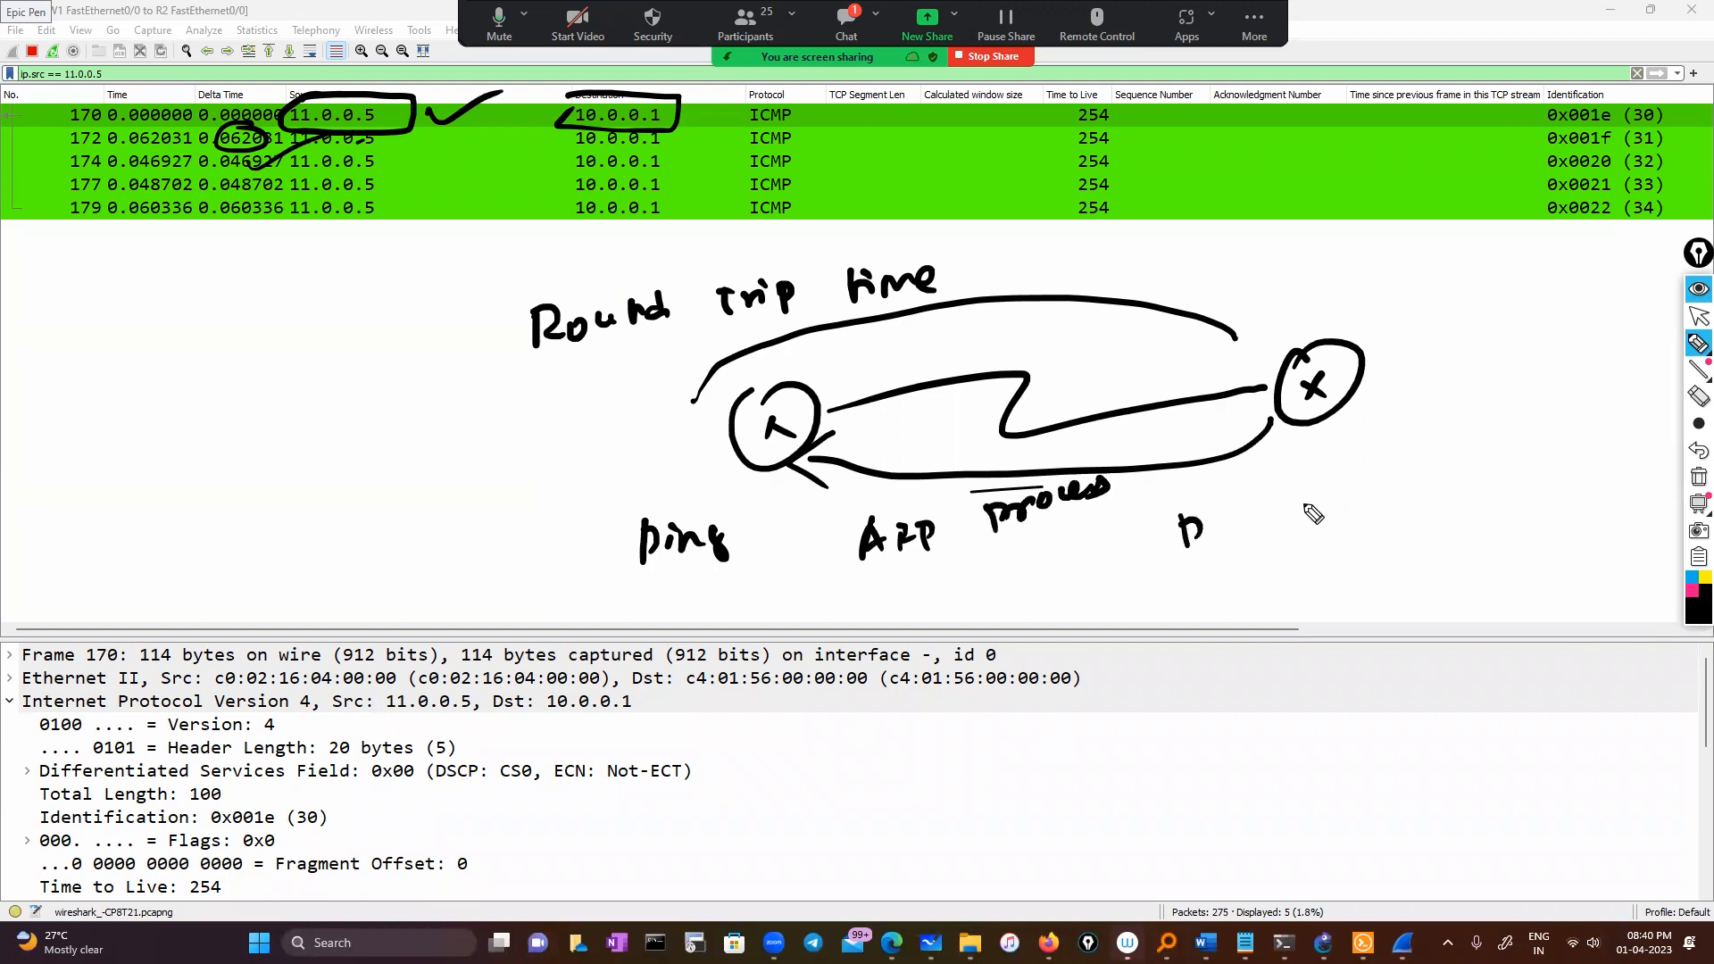
{"action": "left_click_drag", "start_coordinate": [1217, 527], "coordinate": [1343, 482]}
{"action": "left_click", "coordinate": [1346, 501]}
{"action": "left_click_drag", "start_coordinate": [1216, 565], "coordinate": [1214, 595]}
{"action": "mouse_move", "coordinate": [1216, 567]}
{"action": "left_mouse_down"}
{"action": "mouse_move", "coordinate": [1224, 591]}
{"action": "mouse_move", "coordinate": [1293, 539]}
{"action": "left_mouse_up"}
{"action": "mouse_move", "coordinate": [1282, 542]}
{"action": "left_mouse_down"}
{"action": "mouse_move", "coordinate": [1286, 571]}
{"action": "mouse_move", "coordinate": [1304, 565]}
{"action": "left_mouse_up"}
{"action": "mouse_move", "coordinate": [1310, 540]}
{"action": "left_mouse_down"}
{"action": "mouse_move", "coordinate": [1314, 555]}
{"action": "mouse_move", "coordinate": [1437, 473]}
{"action": "left_mouse_up"}
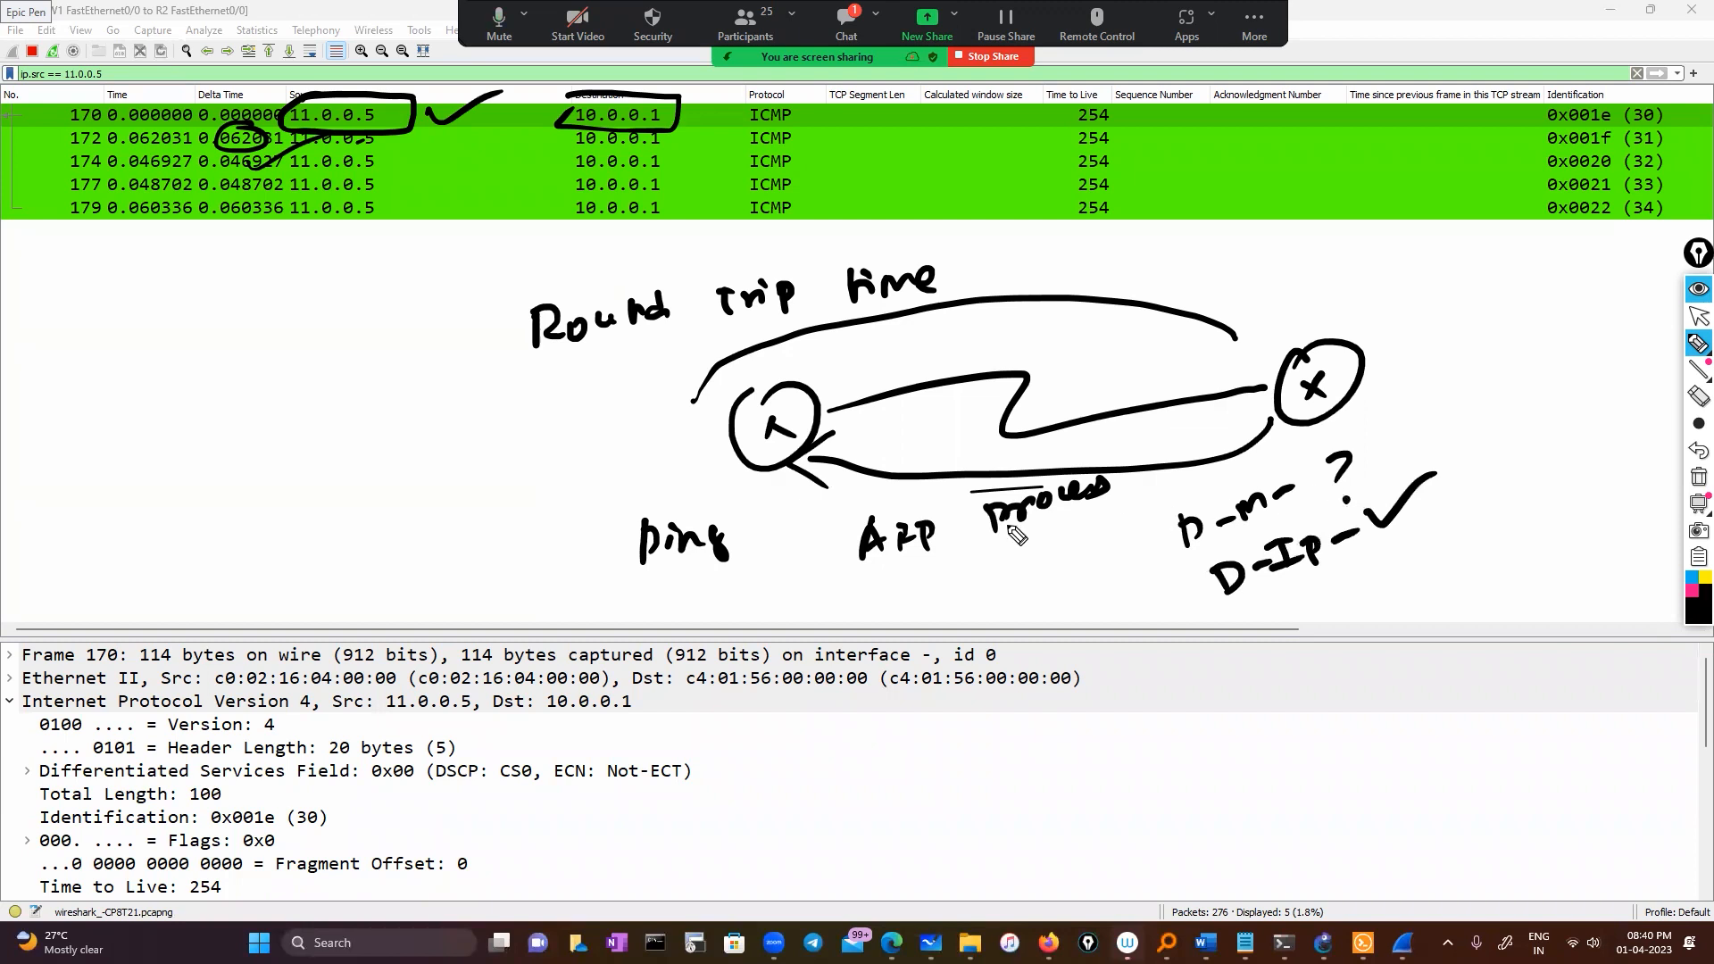
{"action": "left_click_drag", "start_coordinate": [944, 550], "coordinate": [1117, 572]}
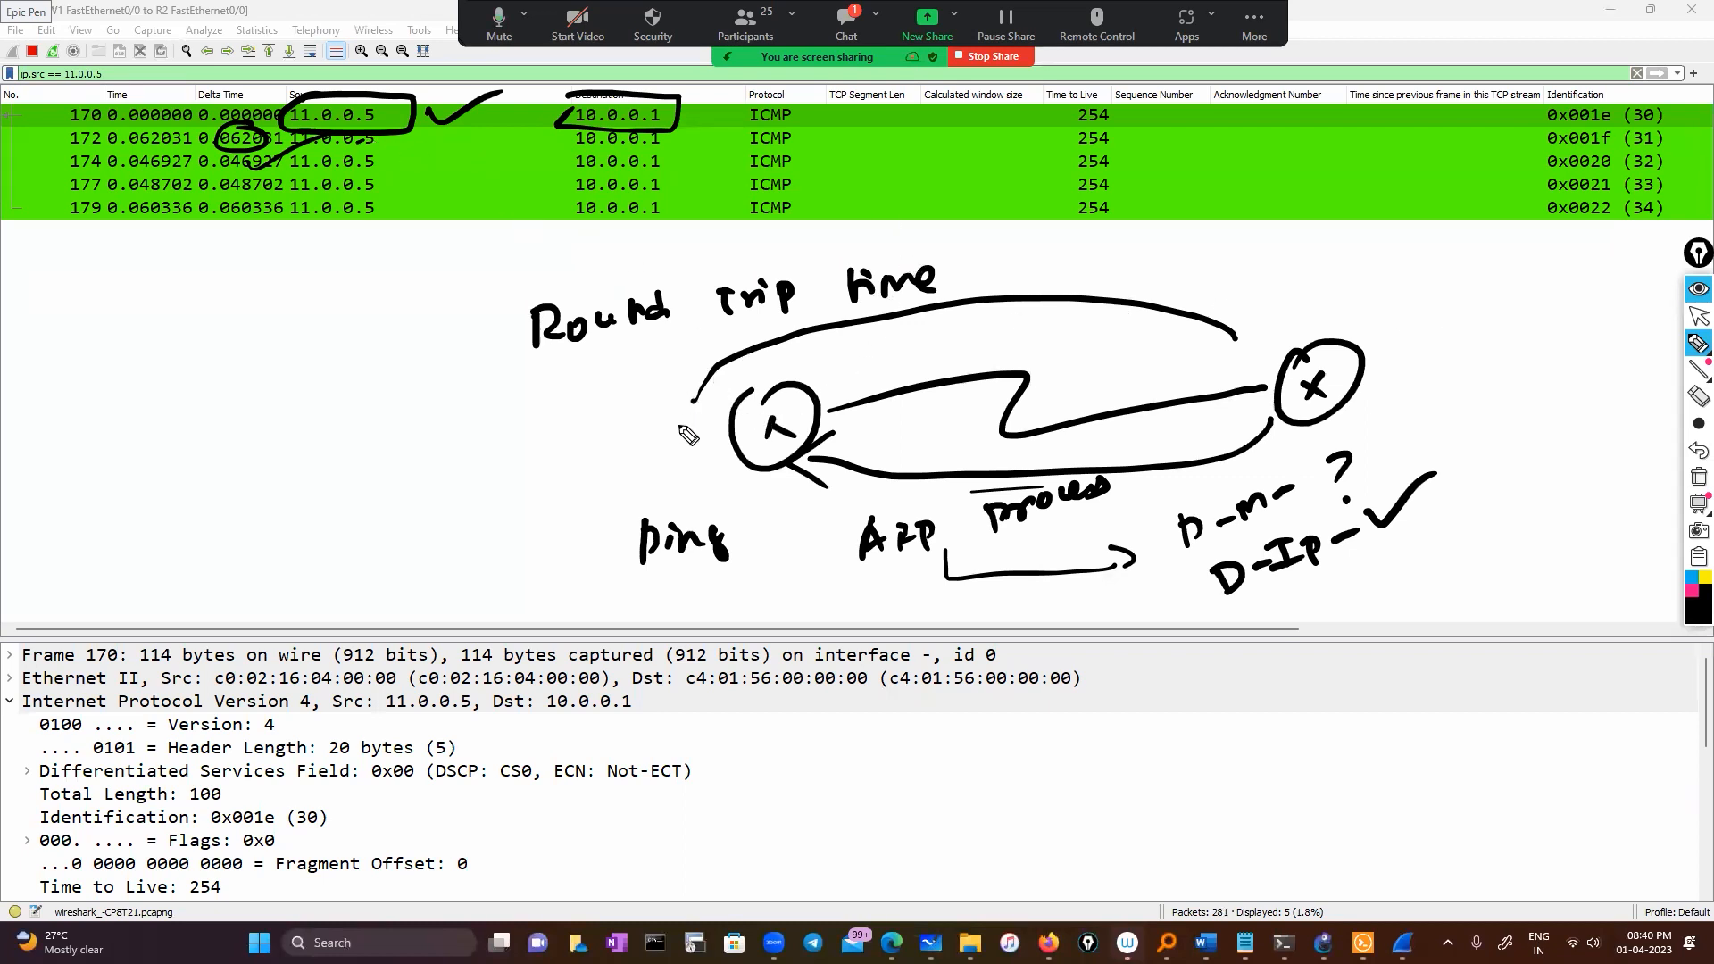
Label the ARP packet path between hosts, tick rows 174 and 177 times, then wipe all ink
{"action": "mouse_move", "coordinate": [603, 462]}
{"action": "left_mouse_down"}
{"action": "mouse_move", "coordinate": [605, 432]}
{"action": "mouse_move", "coordinate": [623, 463]}
{"action": "left_mouse_up"}
{"action": "left_click_drag", "start_coordinate": [596, 449], "coordinate": [634, 442]}
{"action": "mouse_move", "coordinate": [650, 419]}
{"action": "left_mouse_down"}
{"action": "mouse_move", "coordinate": [653, 451]}
{"action": "mouse_move", "coordinate": [773, 375]}
{"action": "mouse_move", "coordinate": [807, 385]}
{"action": "mouse_move", "coordinate": [821, 352]}
{"action": "left_mouse_up"}
{"action": "mouse_move", "coordinate": [1330, 332]}
{"action": "left_mouse_down"}
{"action": "mouse_move", "coordinate": [1039, 317]}
{"action": "mouse_move", "coordinate": [977, 335]}
{"action": "left_mouse_up"}
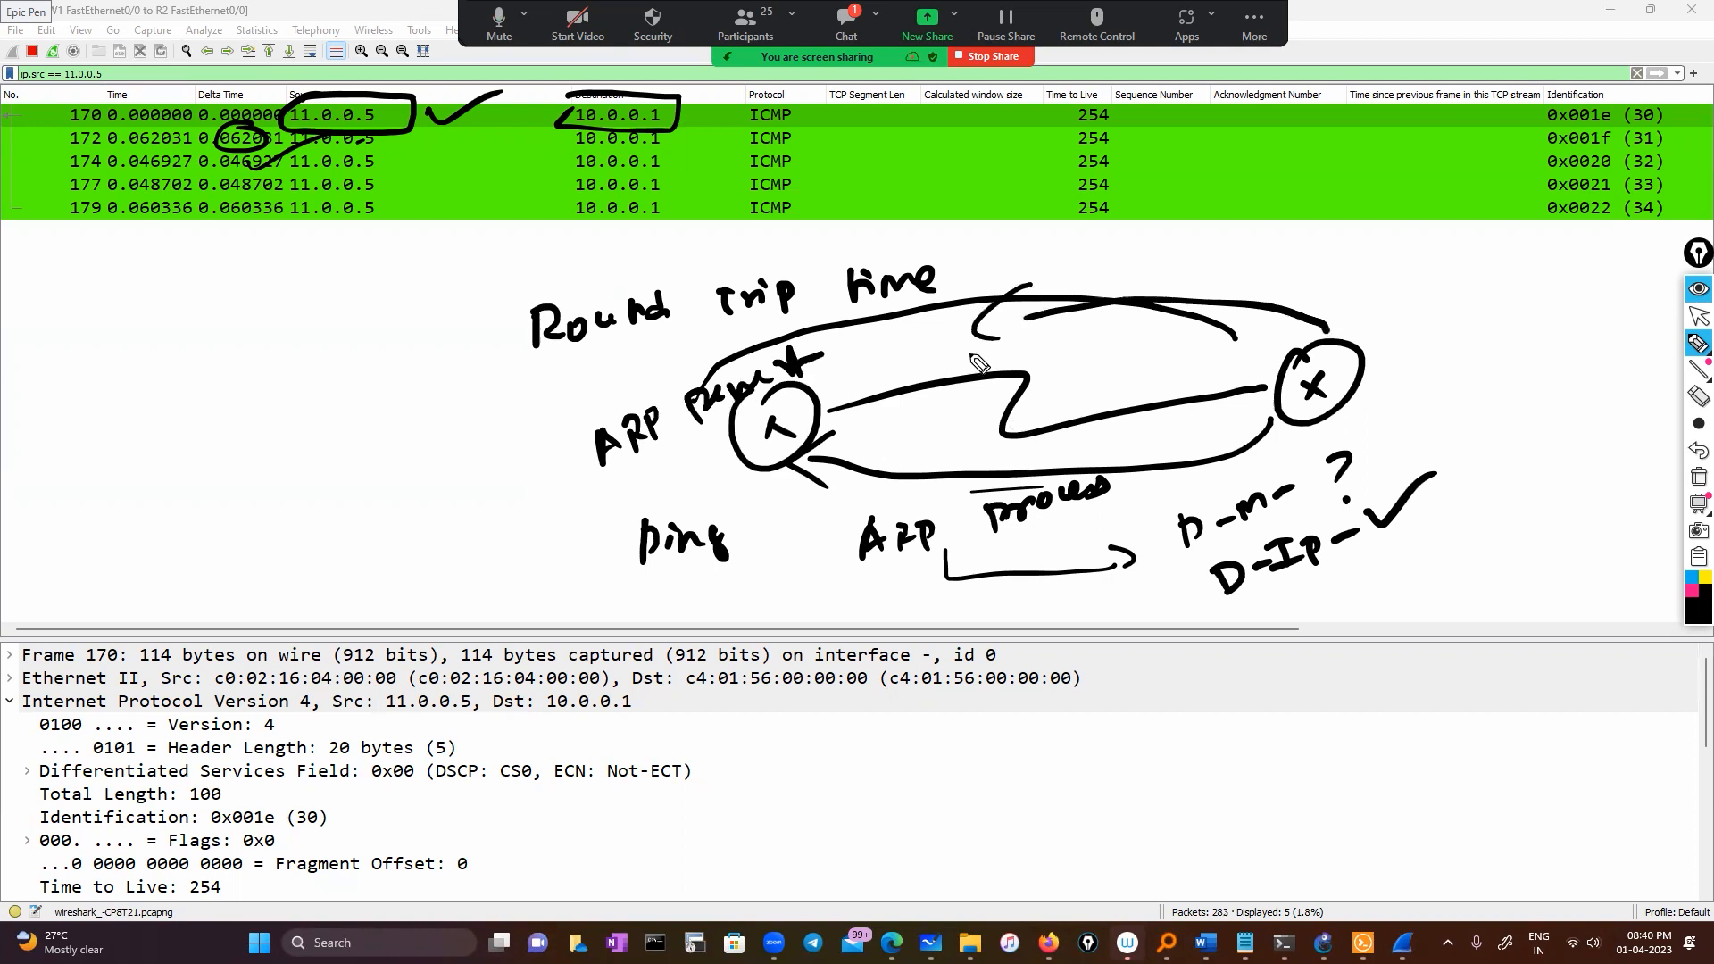
{"action": "mouse_move", "coordinate": [849, 385]}
{"action": "left_mouse_down"}
{"action": "mouse_move", "coordinate": [1214, 347]}
{"action": "mouse_move", "coordinate": [1241, 379]}
{"action": "left_mouse_up"}
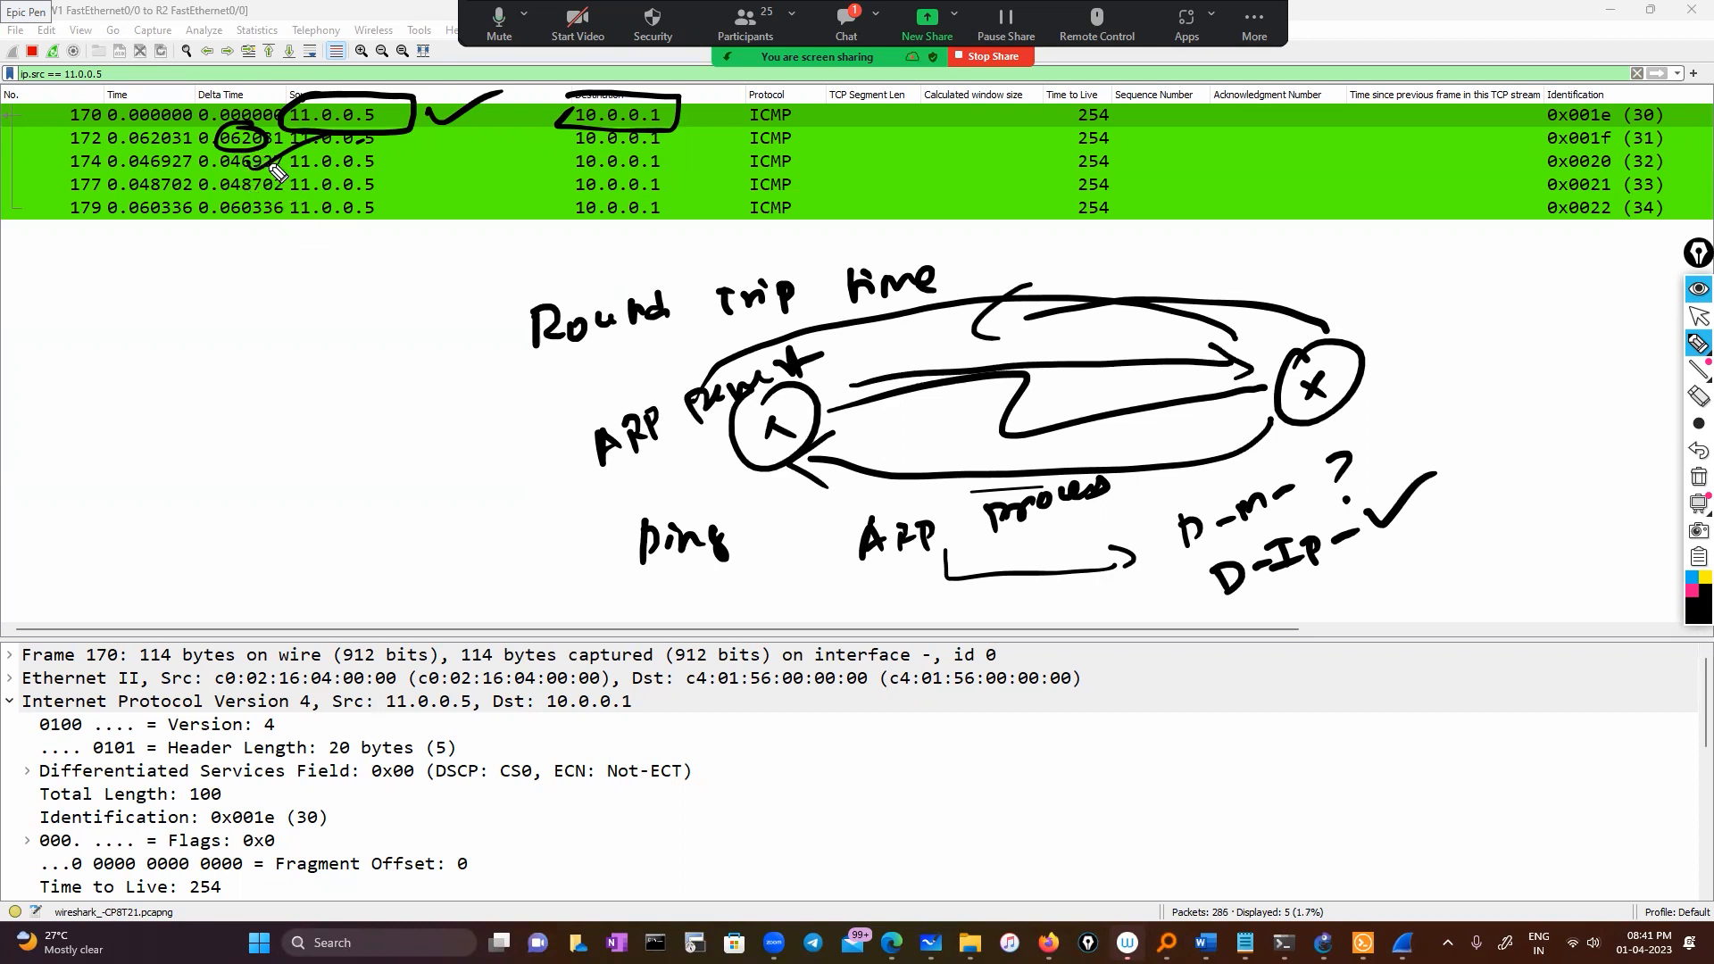
{"action": "mouse_move", "coordinate": [160, 161]}
{"action": "left_mouse_down"}
{"action": "mouse_move", "coordinate": [233, 140]}
{"action": "mouse_move", "coordinate": [212, 167]}
{"action": "left_mouse_up"}
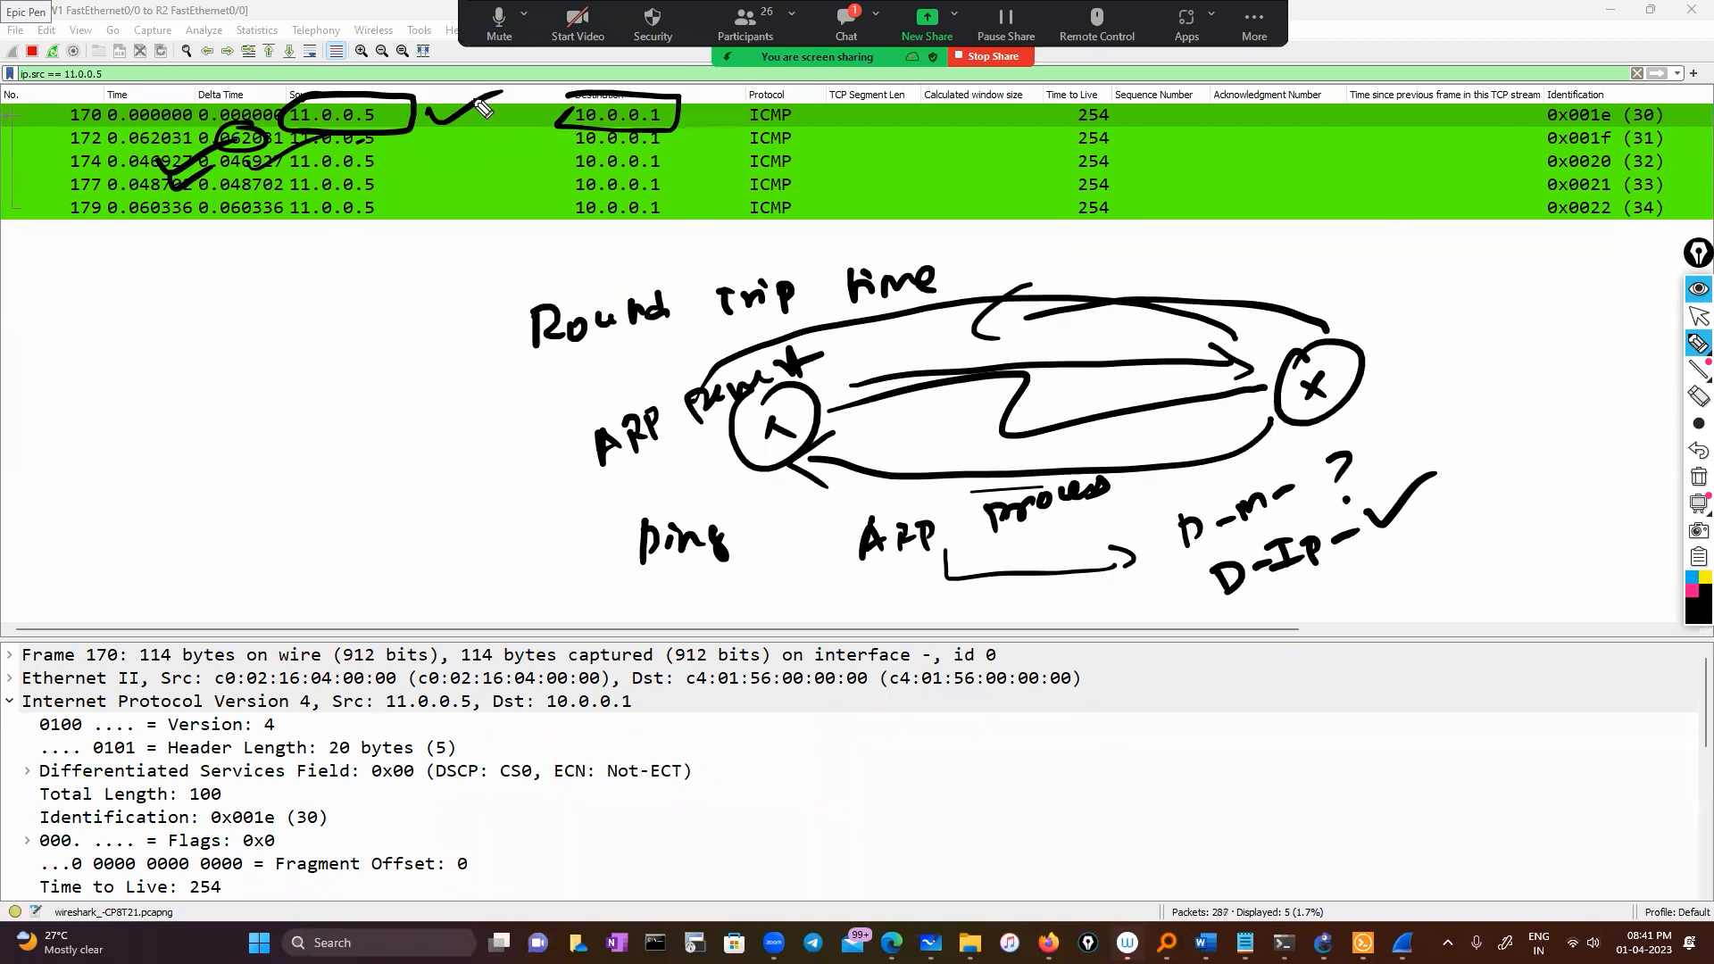
{"action": "left_click", "coordinate": [1699, 476]}
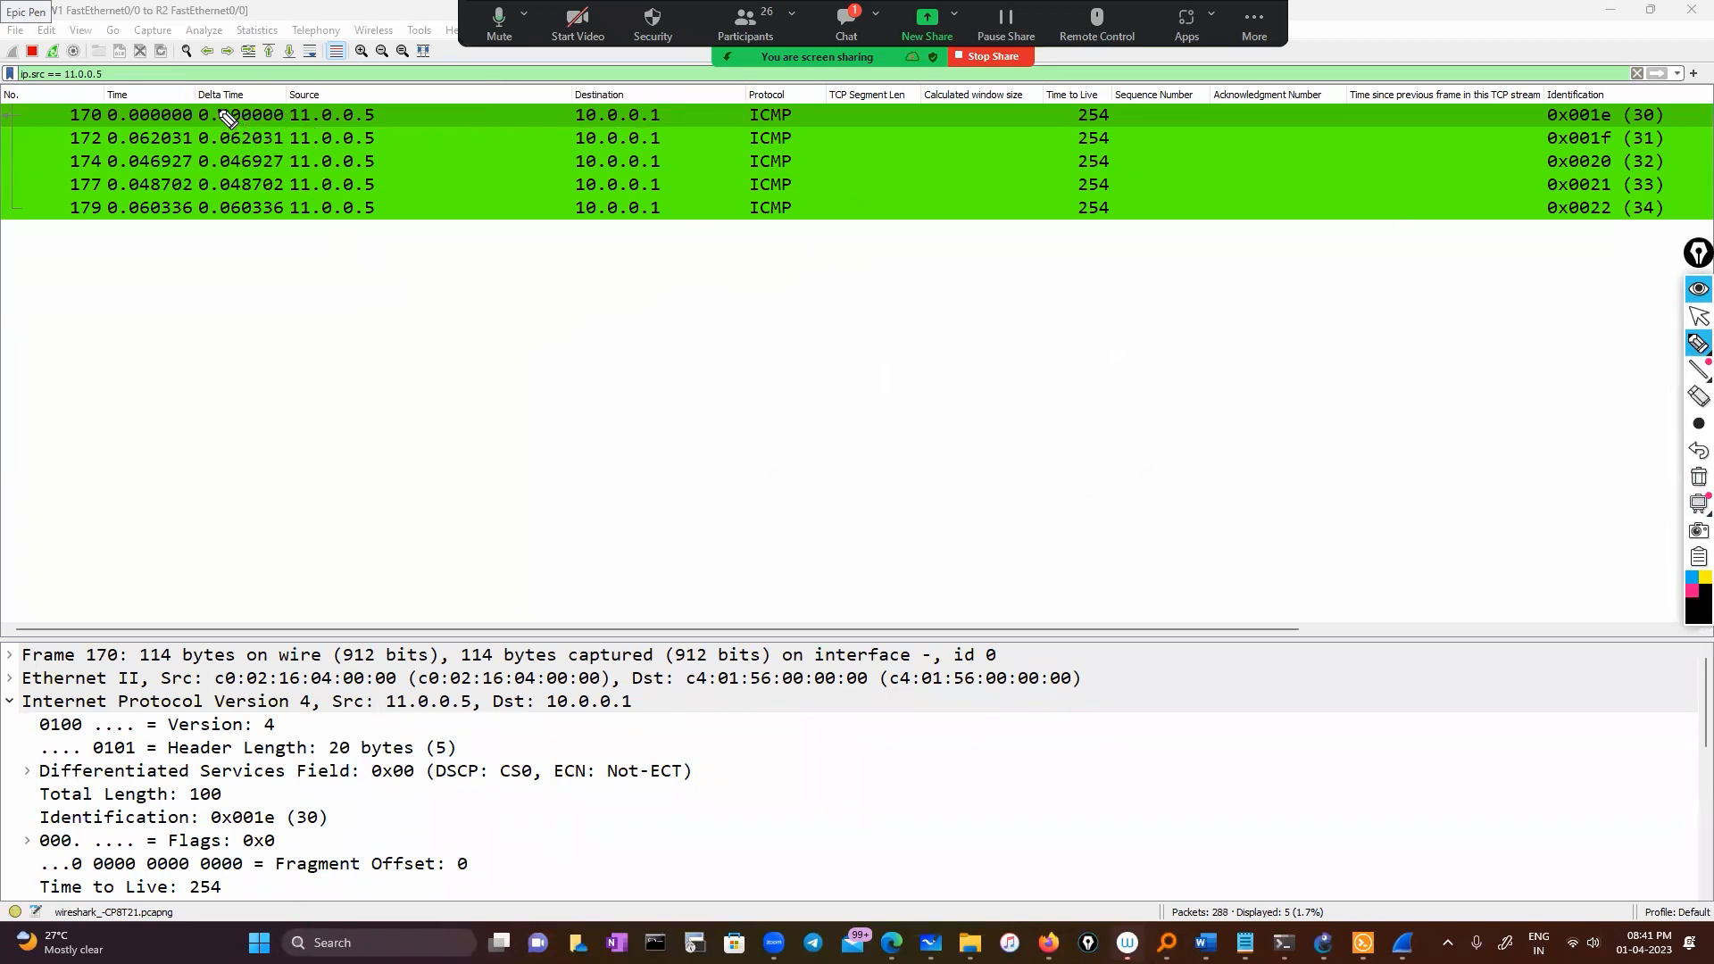
{"action": "mouse_move", "coordinate": [223, 111]}
{"action": "left_mouse_down"}
{"action": "mouse_move", "coordinate": [189, 141]}
{"action": "mouse_move", "coordinate": [185, 243]}
{"action": "mouse_move", "coordinate": [228, 118]}
{"action": "left_mouse_up"}
{"action": "left_click", "coordinate": [1699, 343]}
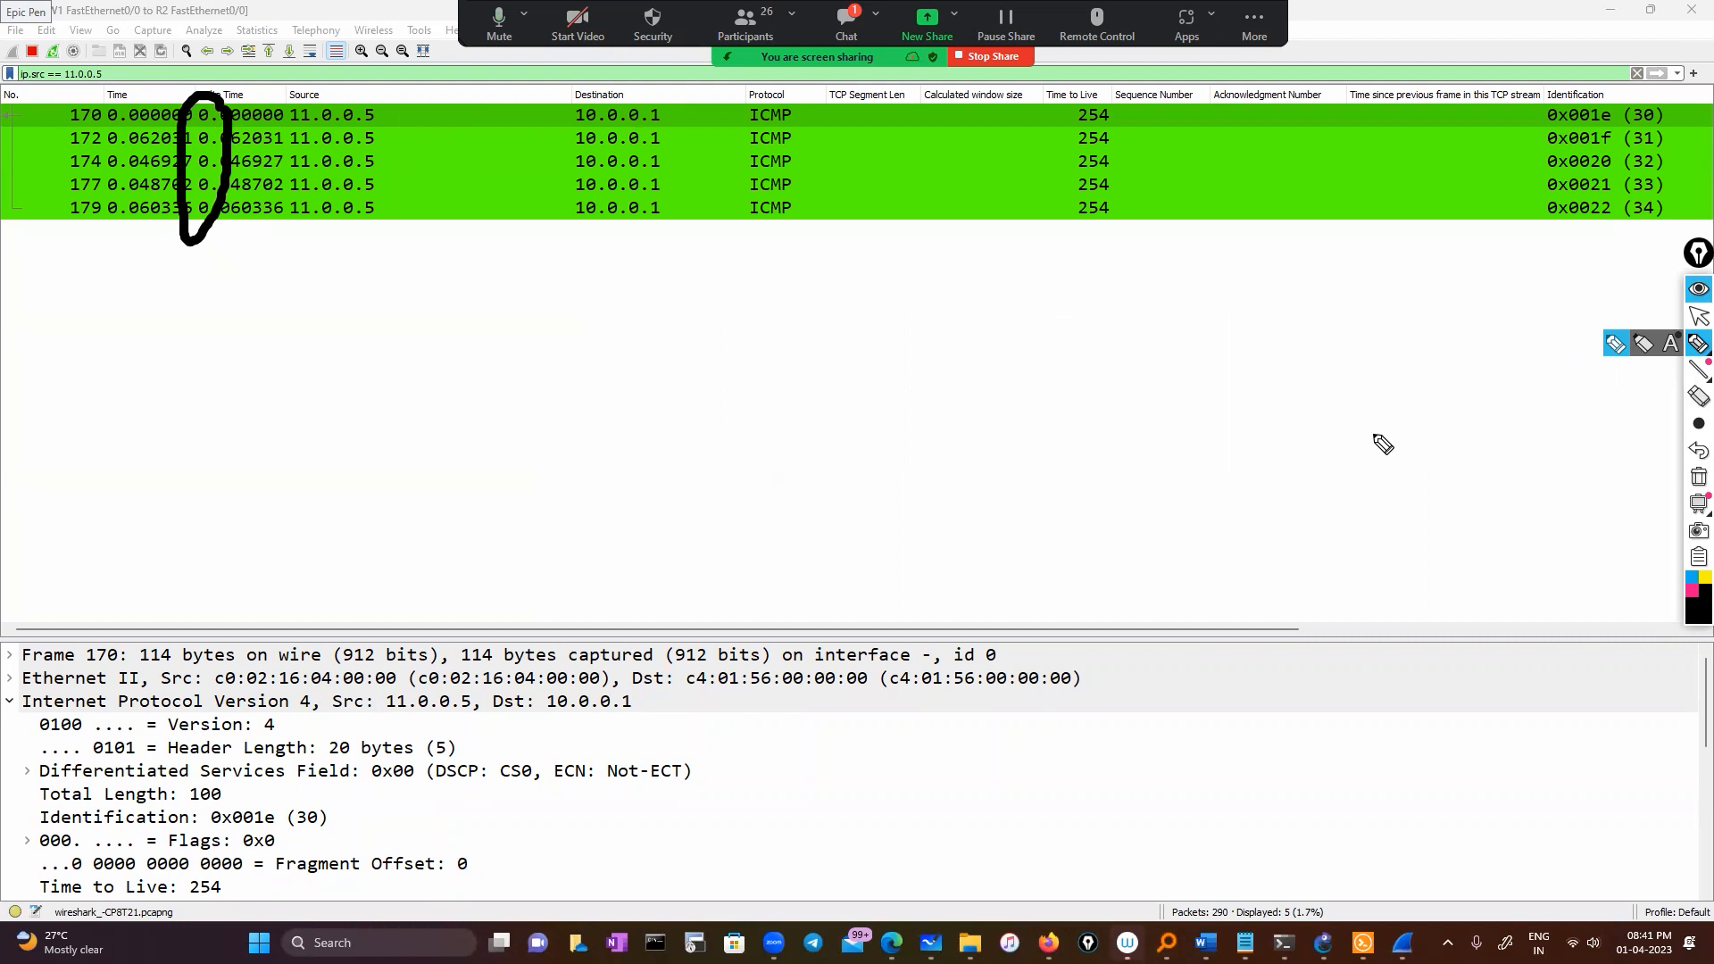
{"action": "left_click", "coordinate": [1698, 479]}
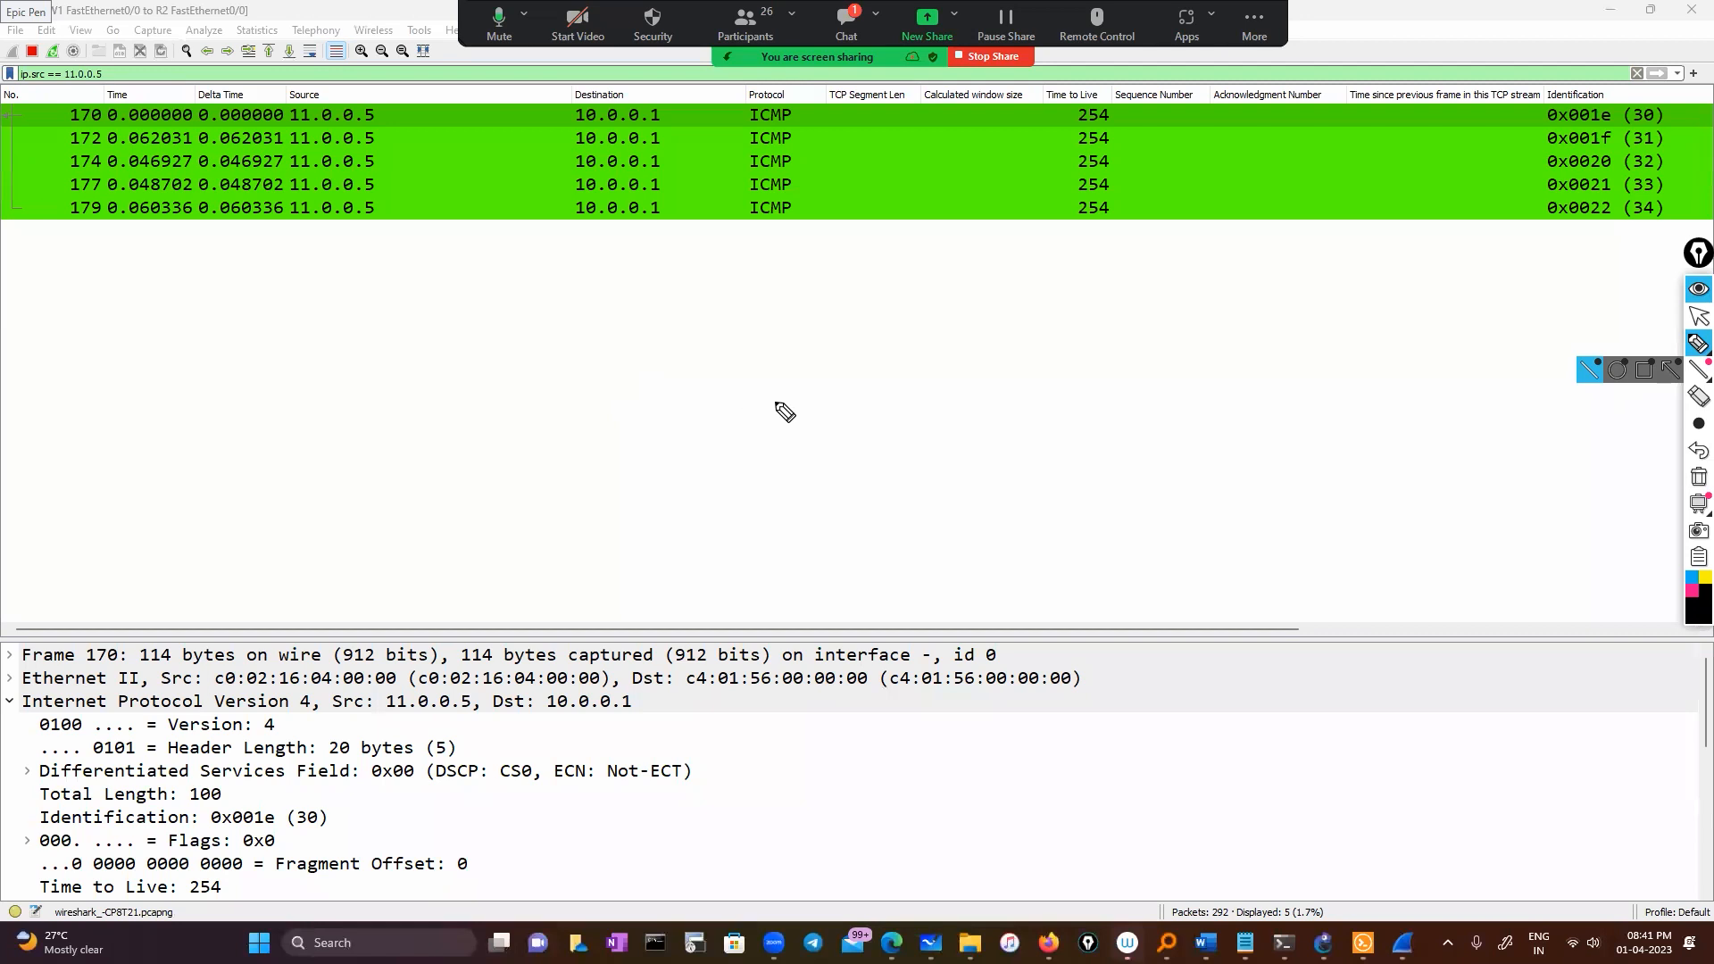
{"action": "mouse_move", "coordinate": [738, 395]}
{"action": "left_mouse_down"}
{"action": "mouse_move", "coordinate": [784, 463]}
{"action": "mouse_move", "coordinate": [789, 566]}
{"action": "mouse_move", "coordinate": [832, 555]}
{"action": "left_mouse_up"}
{"action": "left_click_drag", "start_coordinate": [782, 471], "coordinate": [752, 542]}
{"action": "left_click_drag", "start_coordinate": [916, 640], "coordinate": [823, 528]}
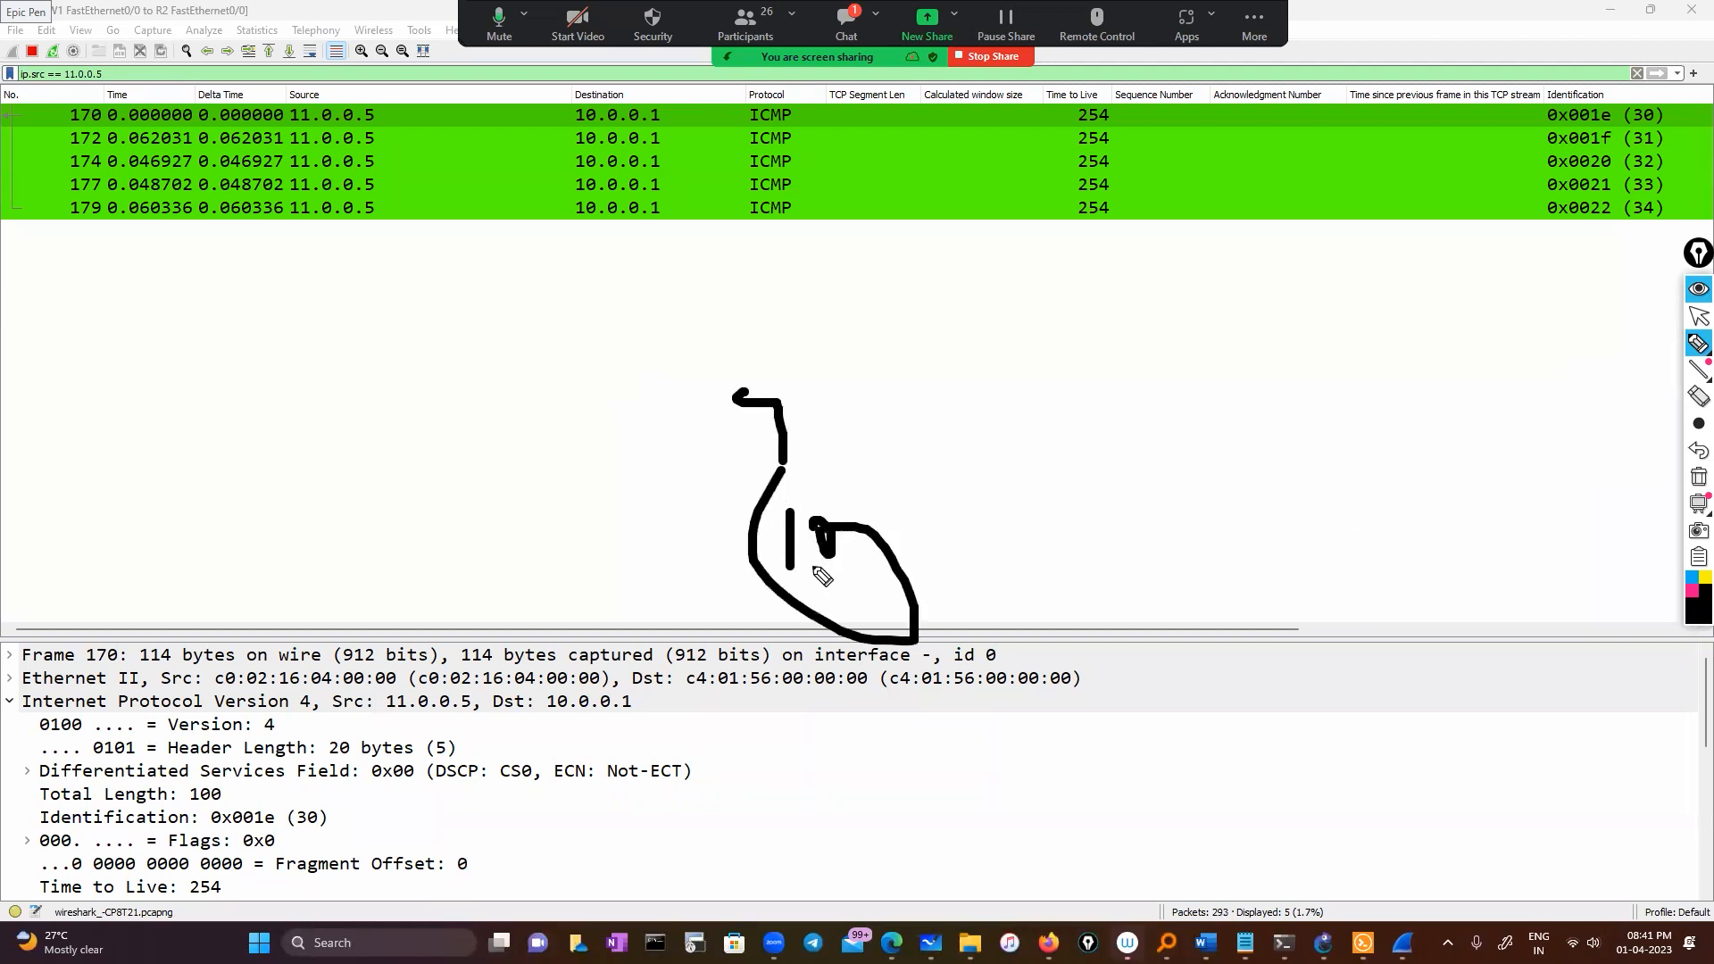
{"action": "left_click", "coordinate": [1699, 477]}
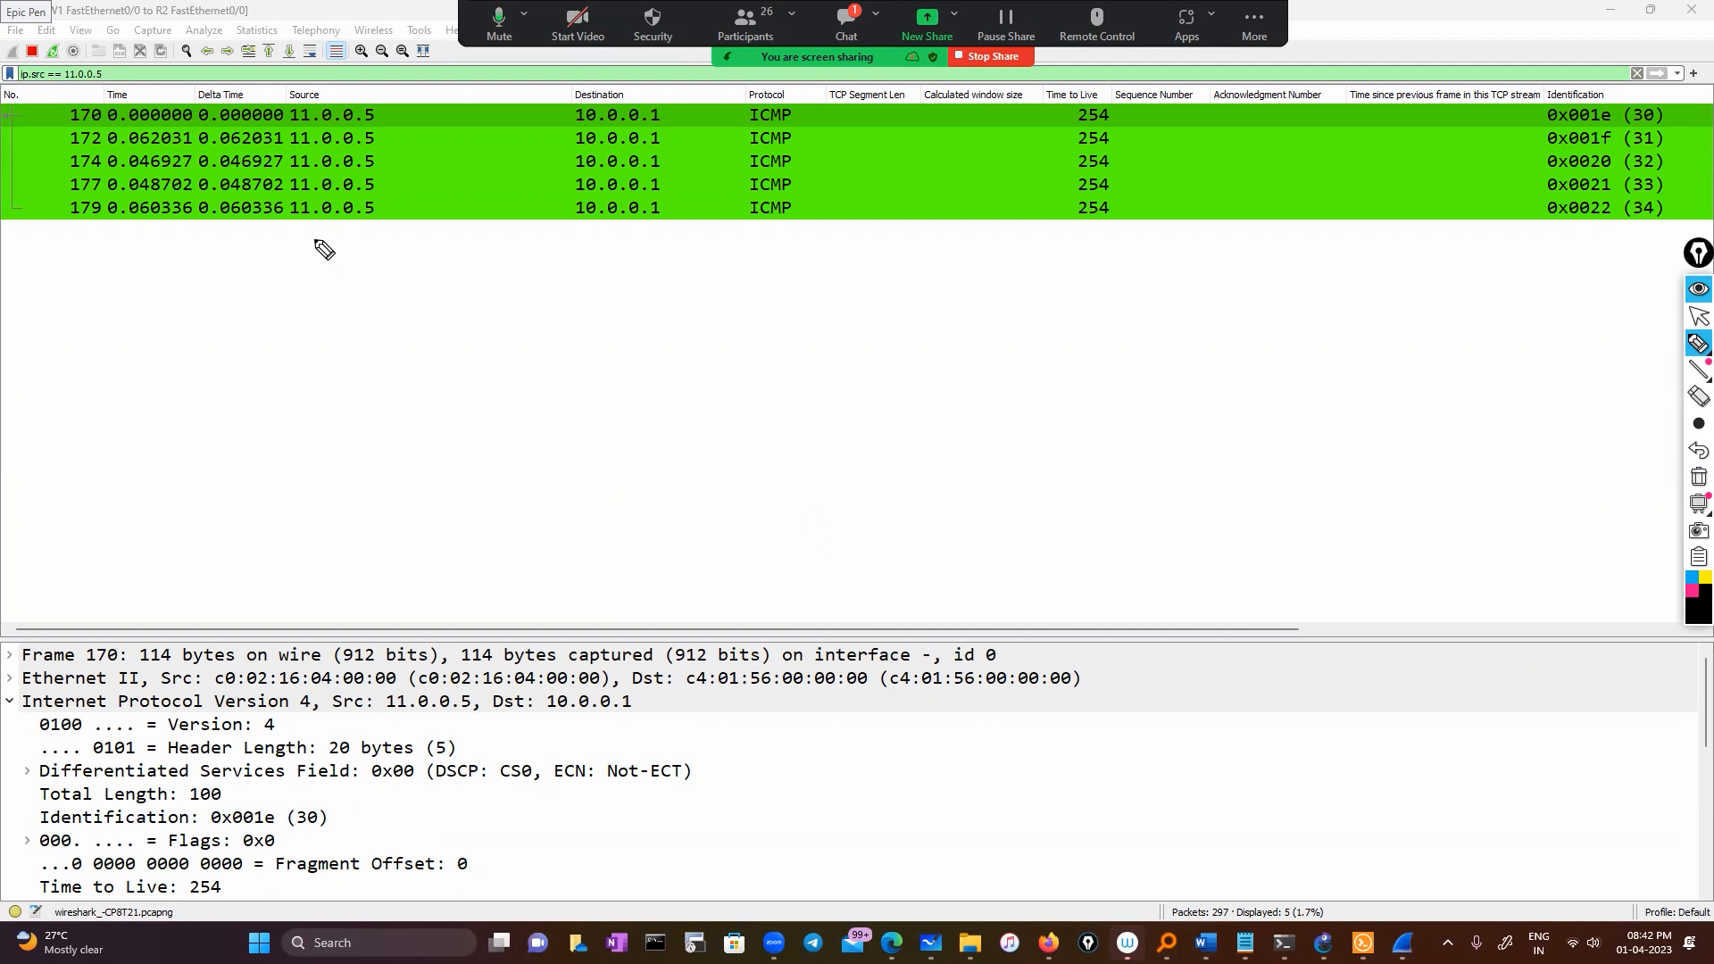
{"action": "left_click", "coordinate": [1697, 316]}
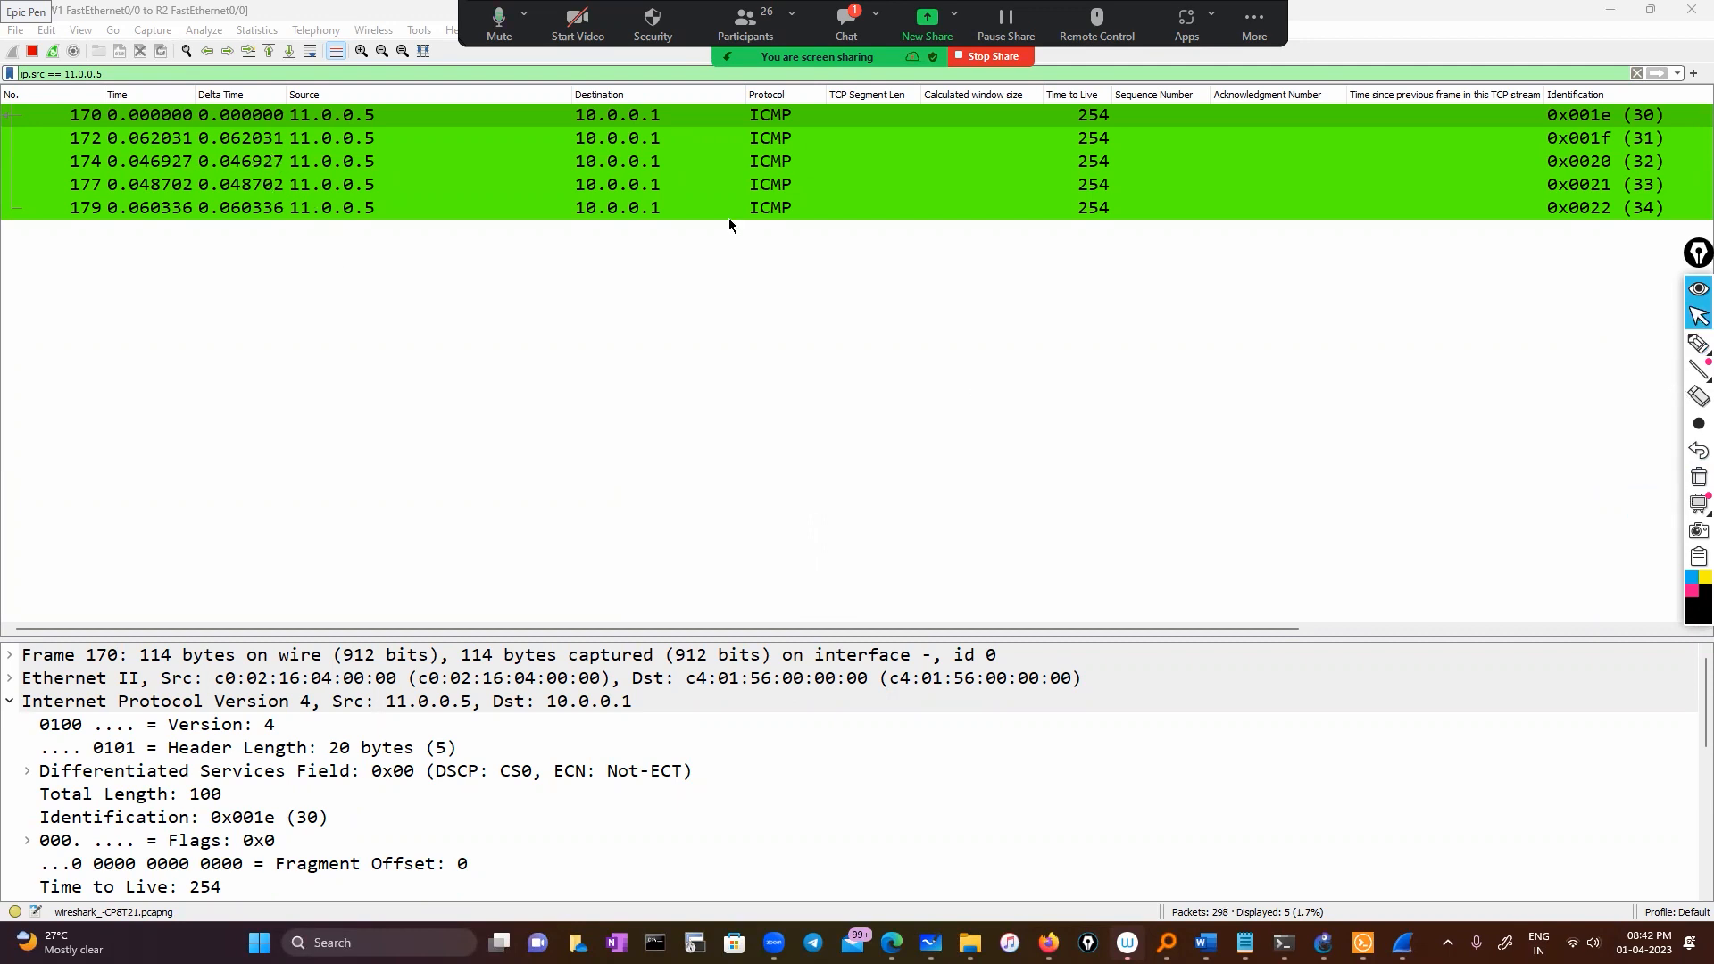
Browse the View, Go and File menus, then dismiss the open menu
{"action": "left_click", "coordinate": [86, 32]}
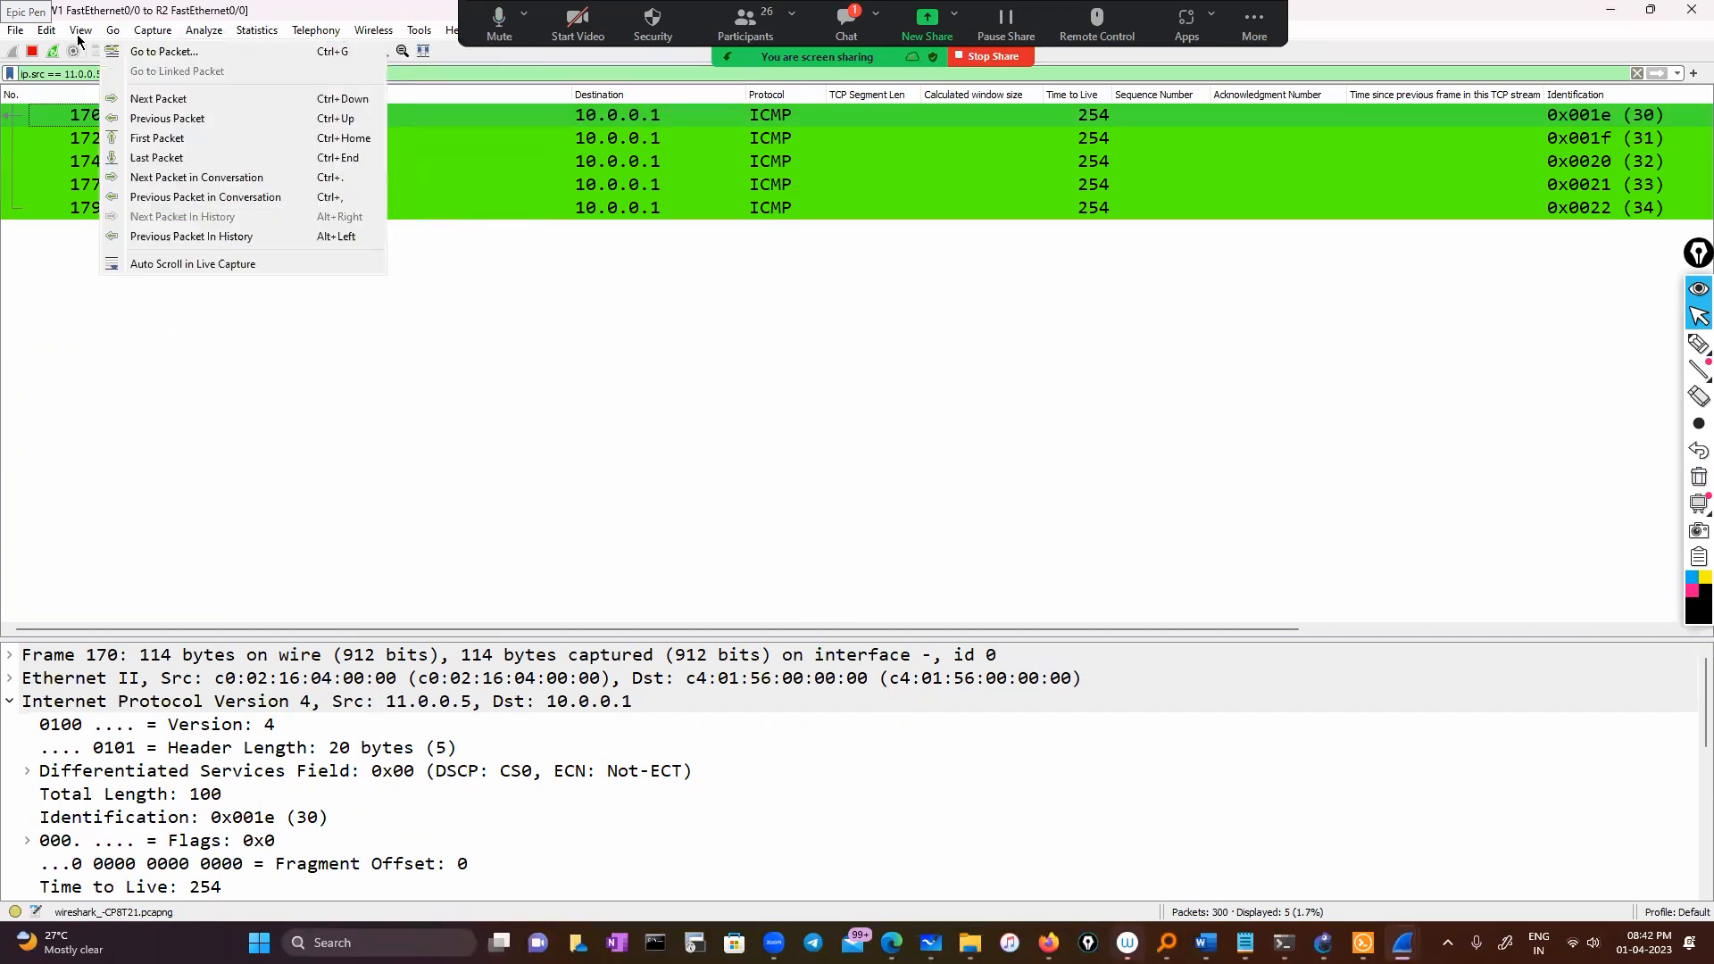
{"action": "mouse_move", "coordinate": [80, 39]}
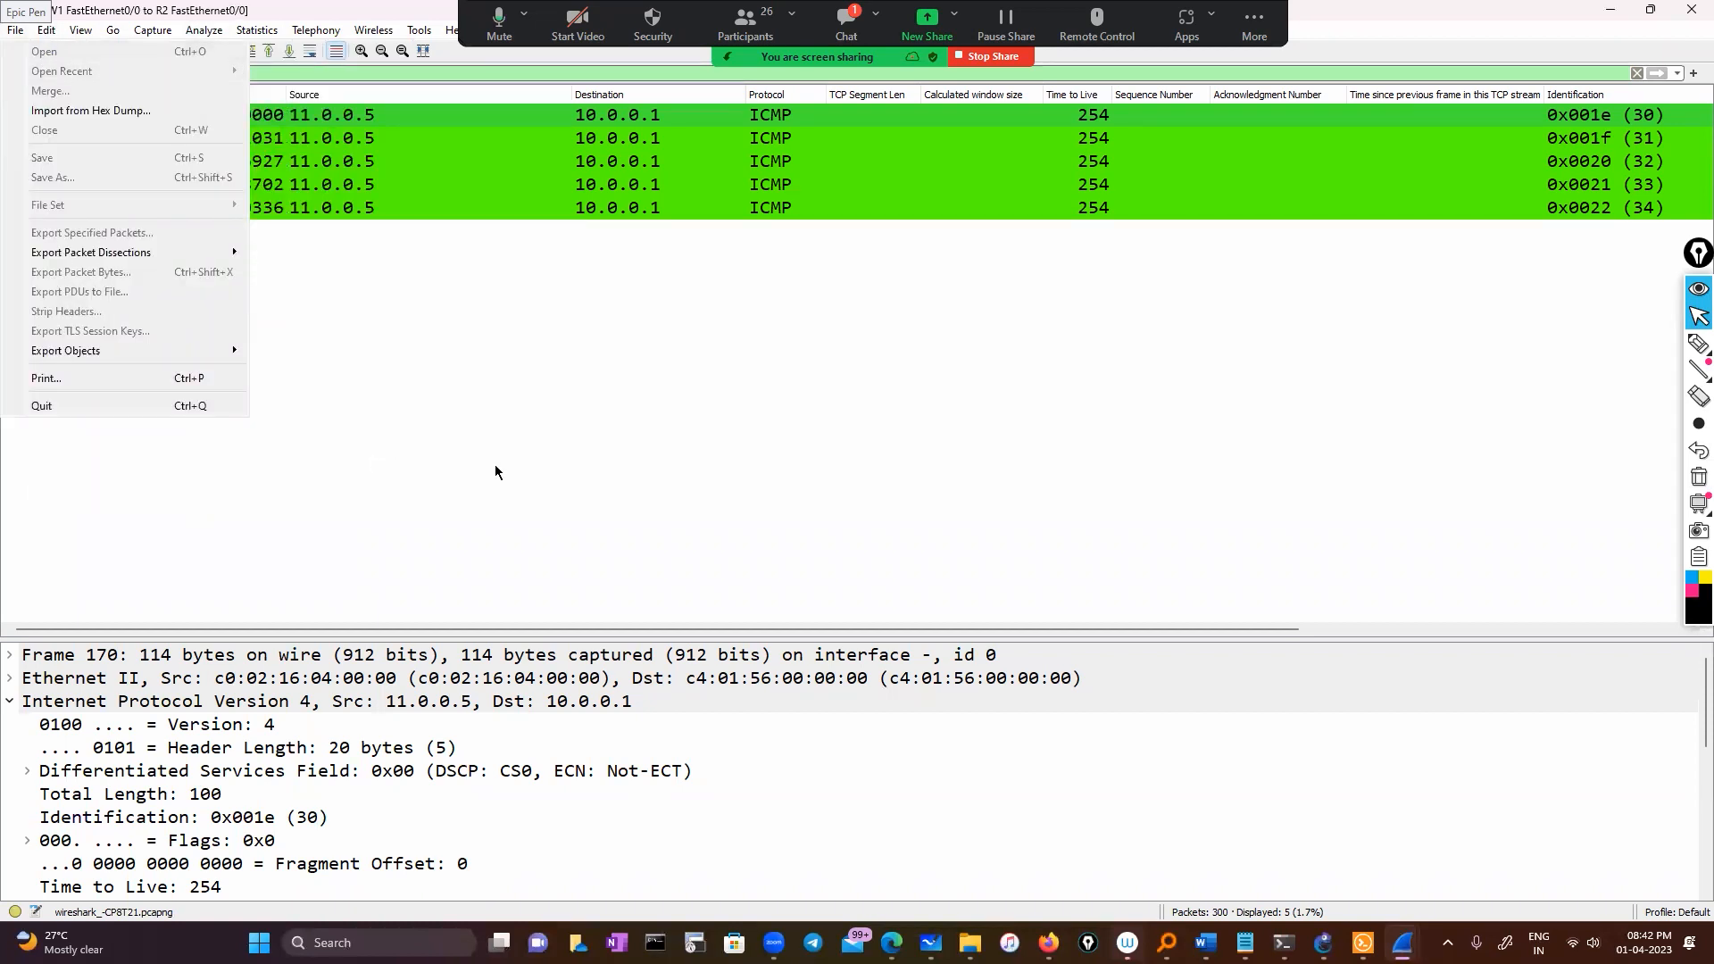
{"action": "left_click", "coordinate": [449, 398]}
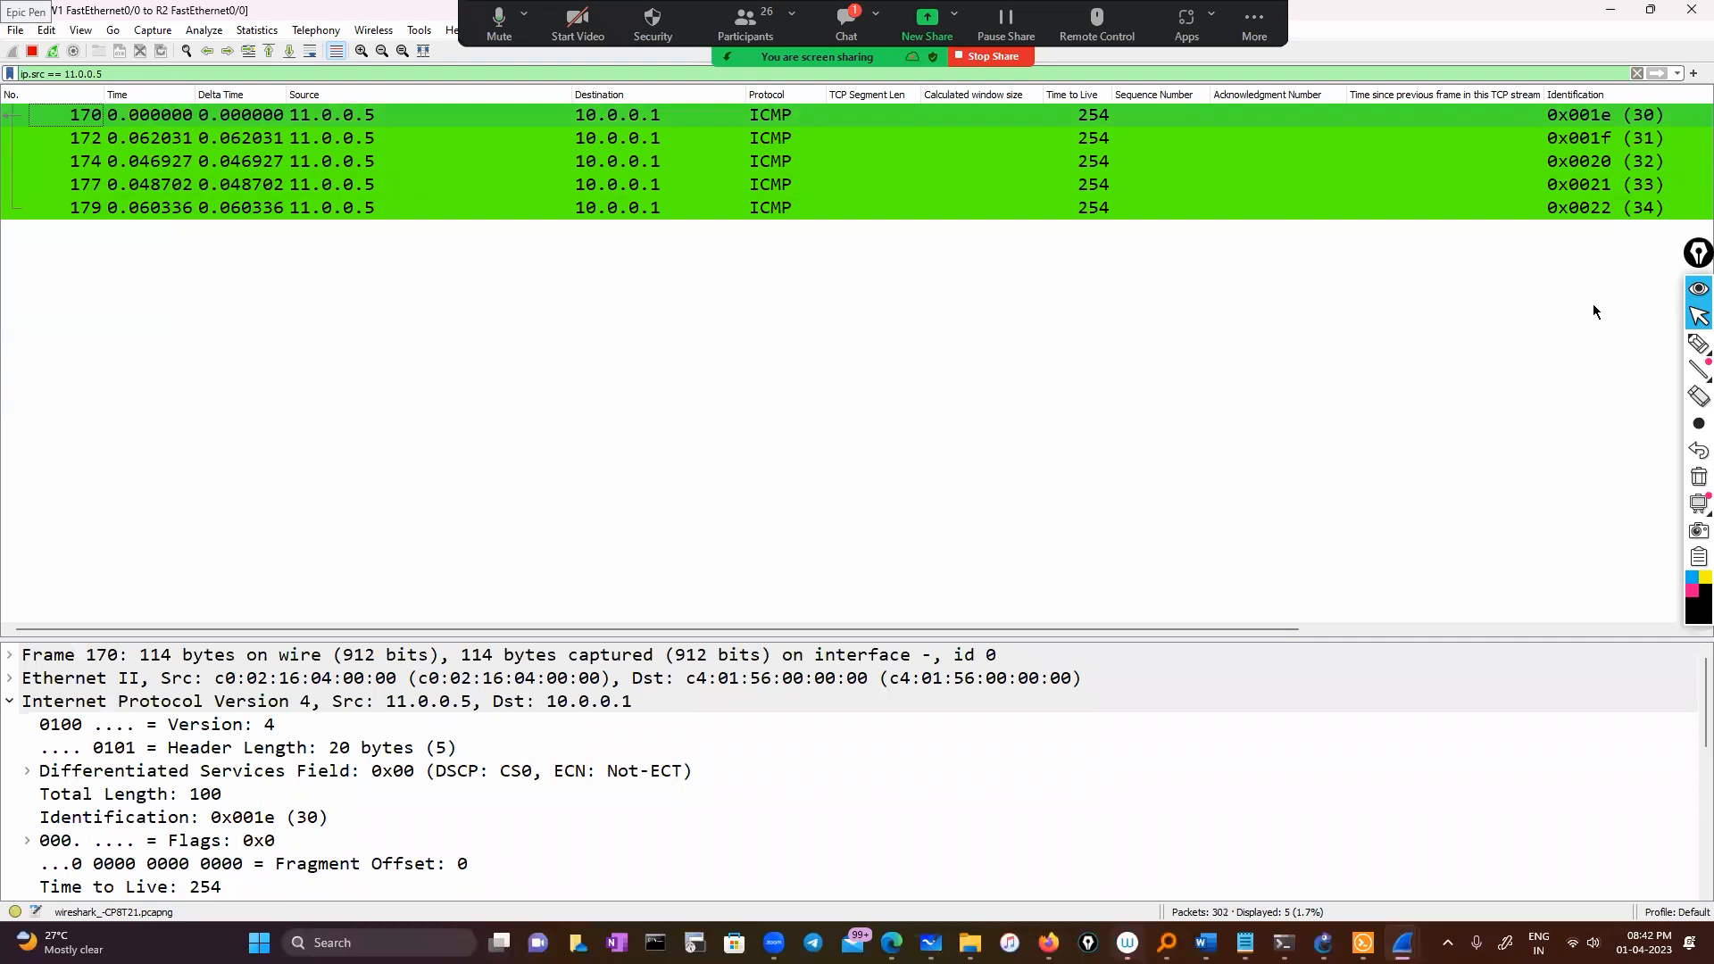
Handwrite a 'Wireshark → Preferences' note with Preferences circled, then return to cursor mode
{"action": "left_click", "coordinate": [1699, 343]}
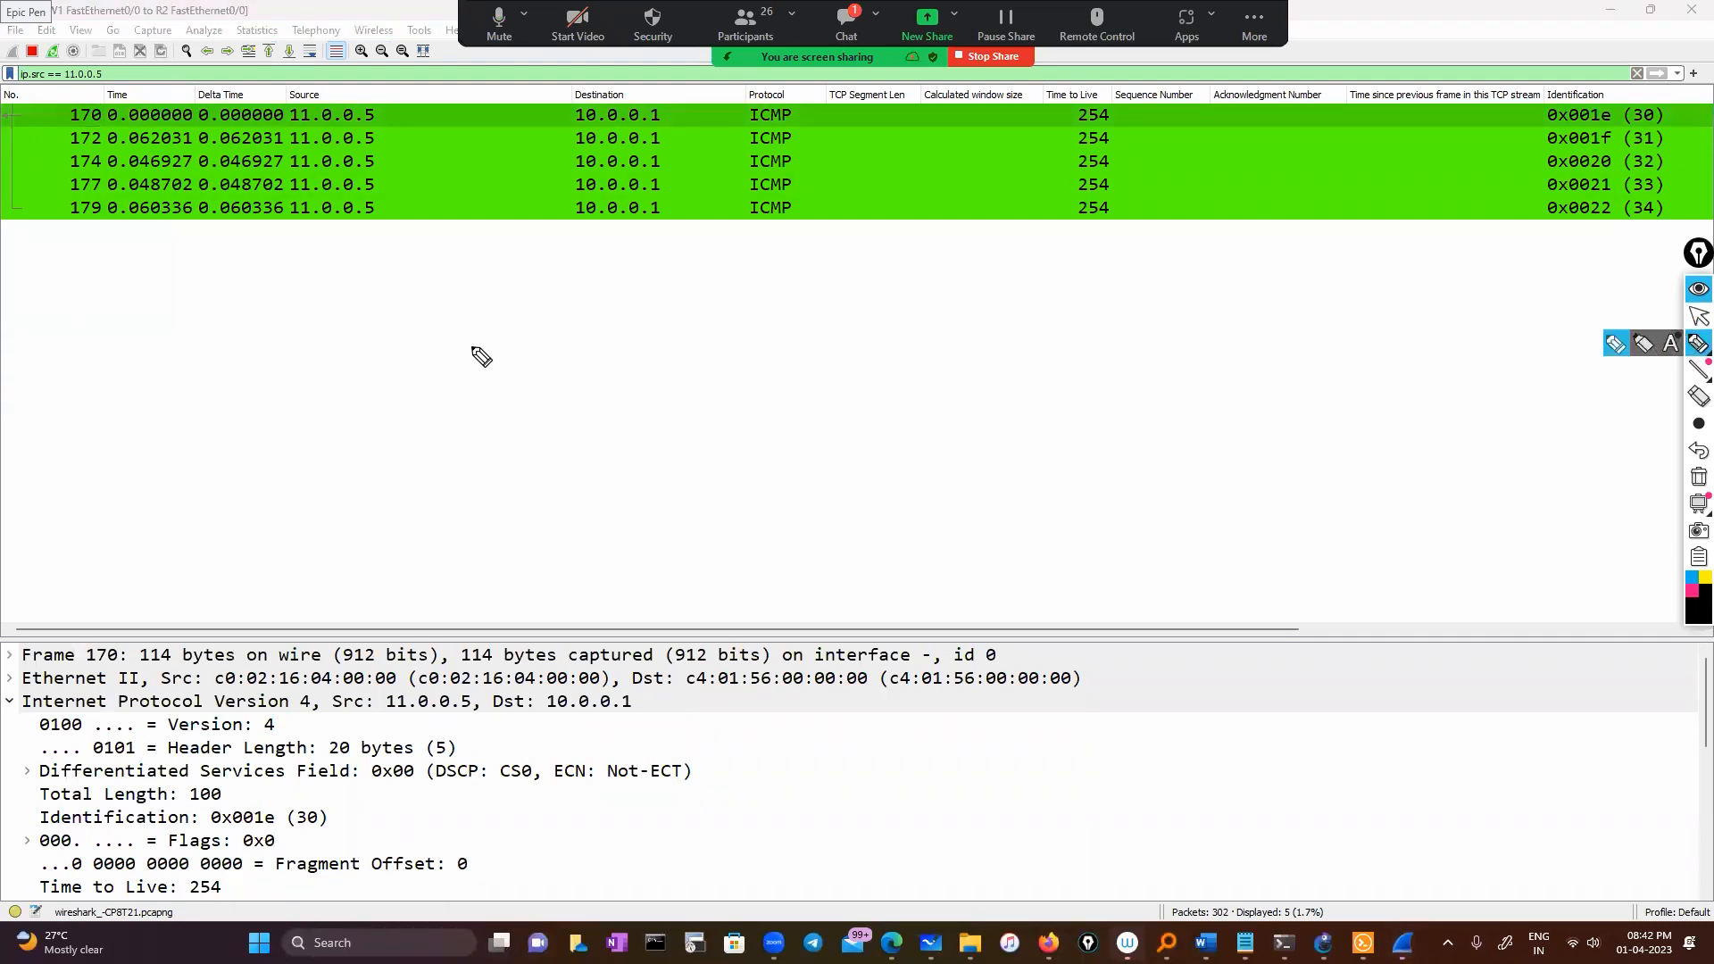
{"action": "mouse_move", "coordinate": [471, 344]}
{"action": "left_mouse_down"}
{"action": "mouse_move", "coordinate": [708, 299]}
{"action": "mouse_move", "coordinate": [834, 302]}
{"action": "mouse_move", "coordinate": [918, 253]}
{"action": "left_mouse_up"}
{"action": "mouse_move", "coordinate": [759, 268]}
{"action": "left_mouse_down"}
{"action": "mouse_move", "coordinate": [903, 237]}
{"action": "mouse_move", "coordinate": [815, 280]}
{"action": "left_mouse_up"}
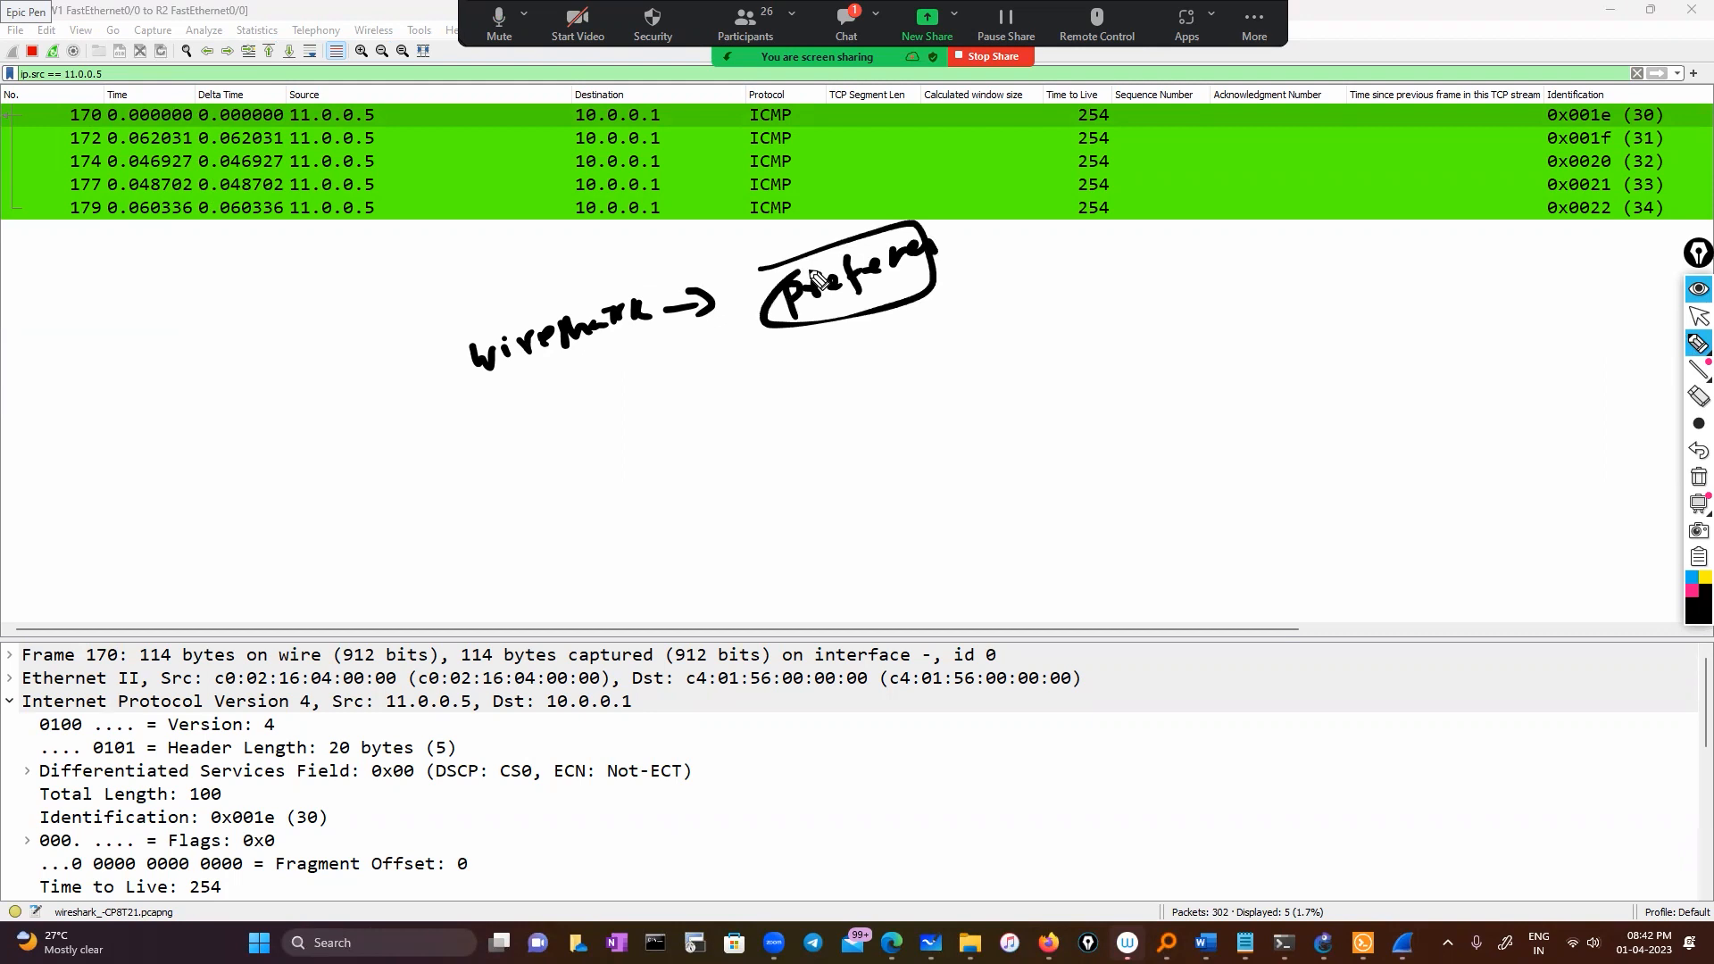
{"action": "left_click", "coordinate": [1698, 316]}
{"action": "left_click", "coordinate": [51, 33]}
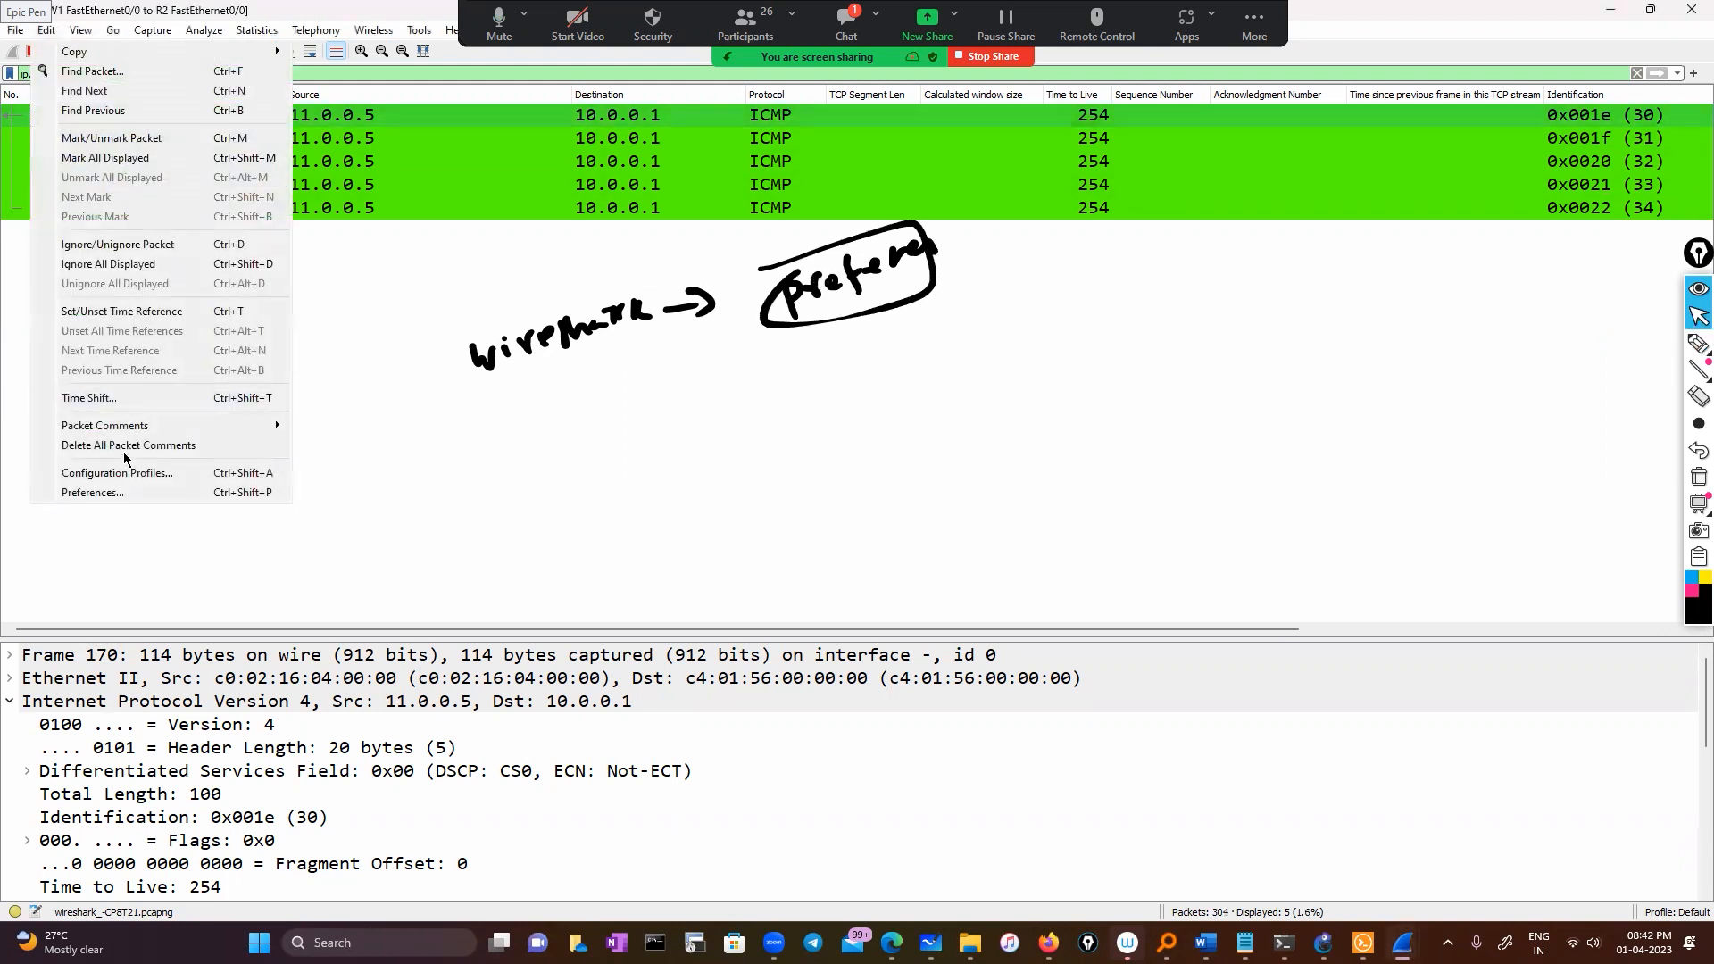
In Preferences > Columns, inspect the Delta Time title, keep type 'Delta time displayed', and press OK
{"action": "left_click", "coordinate": [125, 495]}
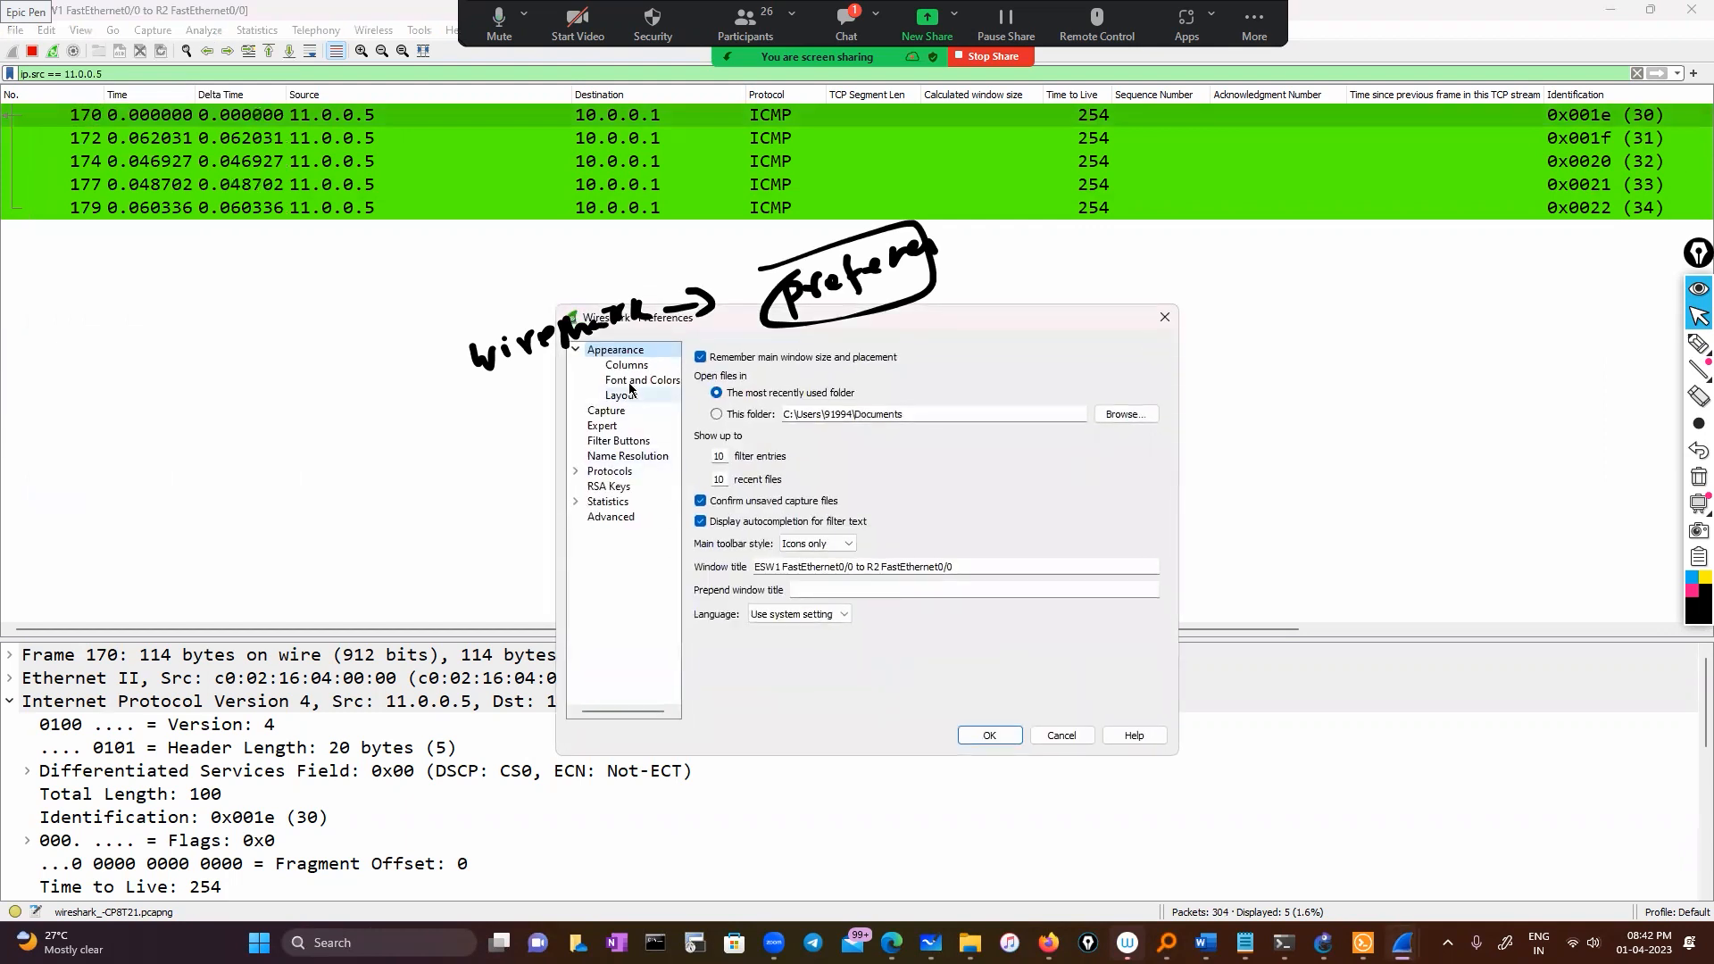
{"action": "left_click", "coordinate": [625, 366]}
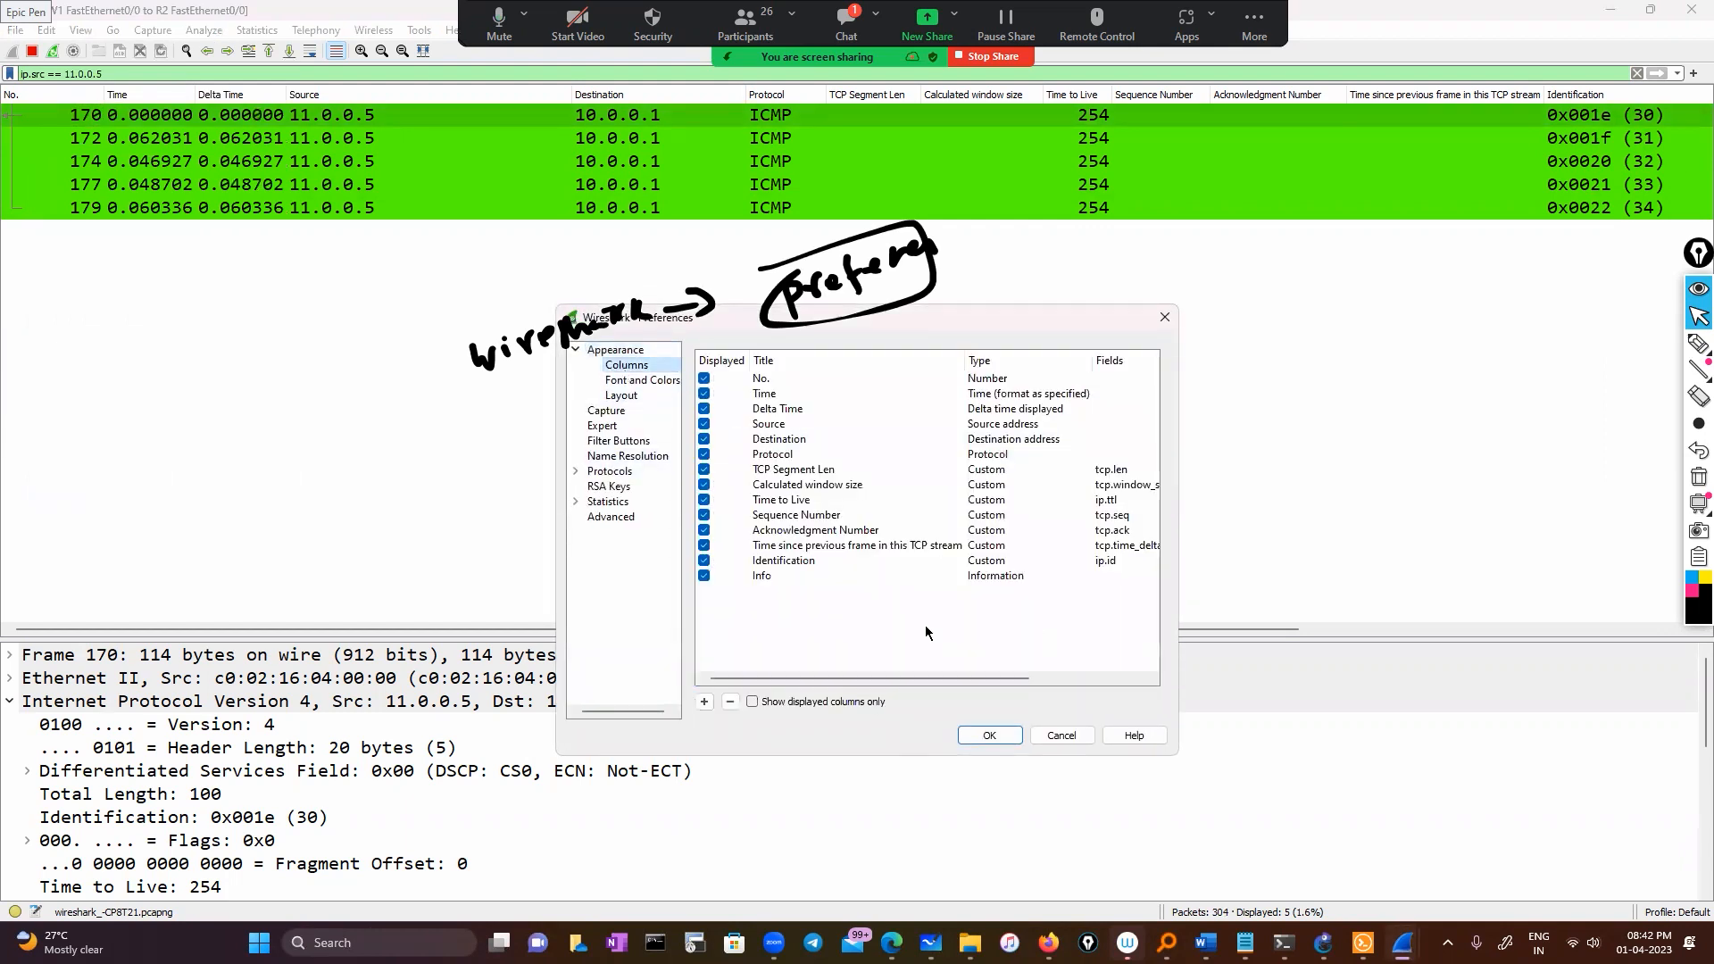
{"action": "left_click", "coordinate": [802, 412]}
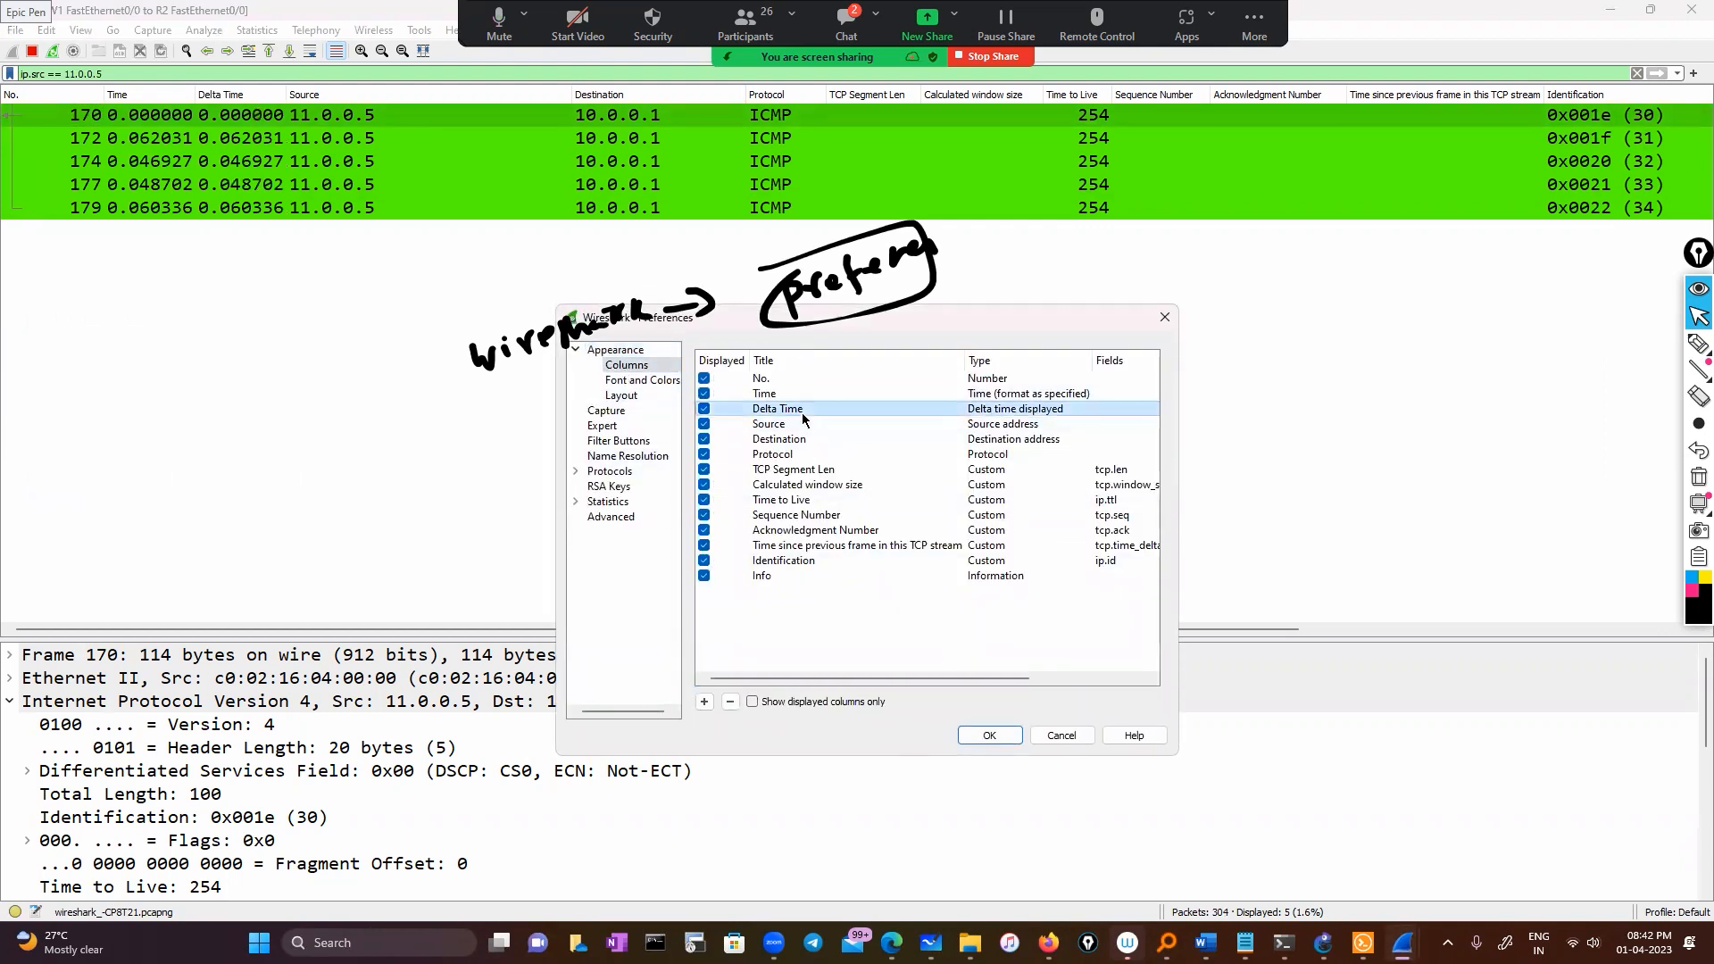
{"action": "double_click", "coordinate": [802, 413]}
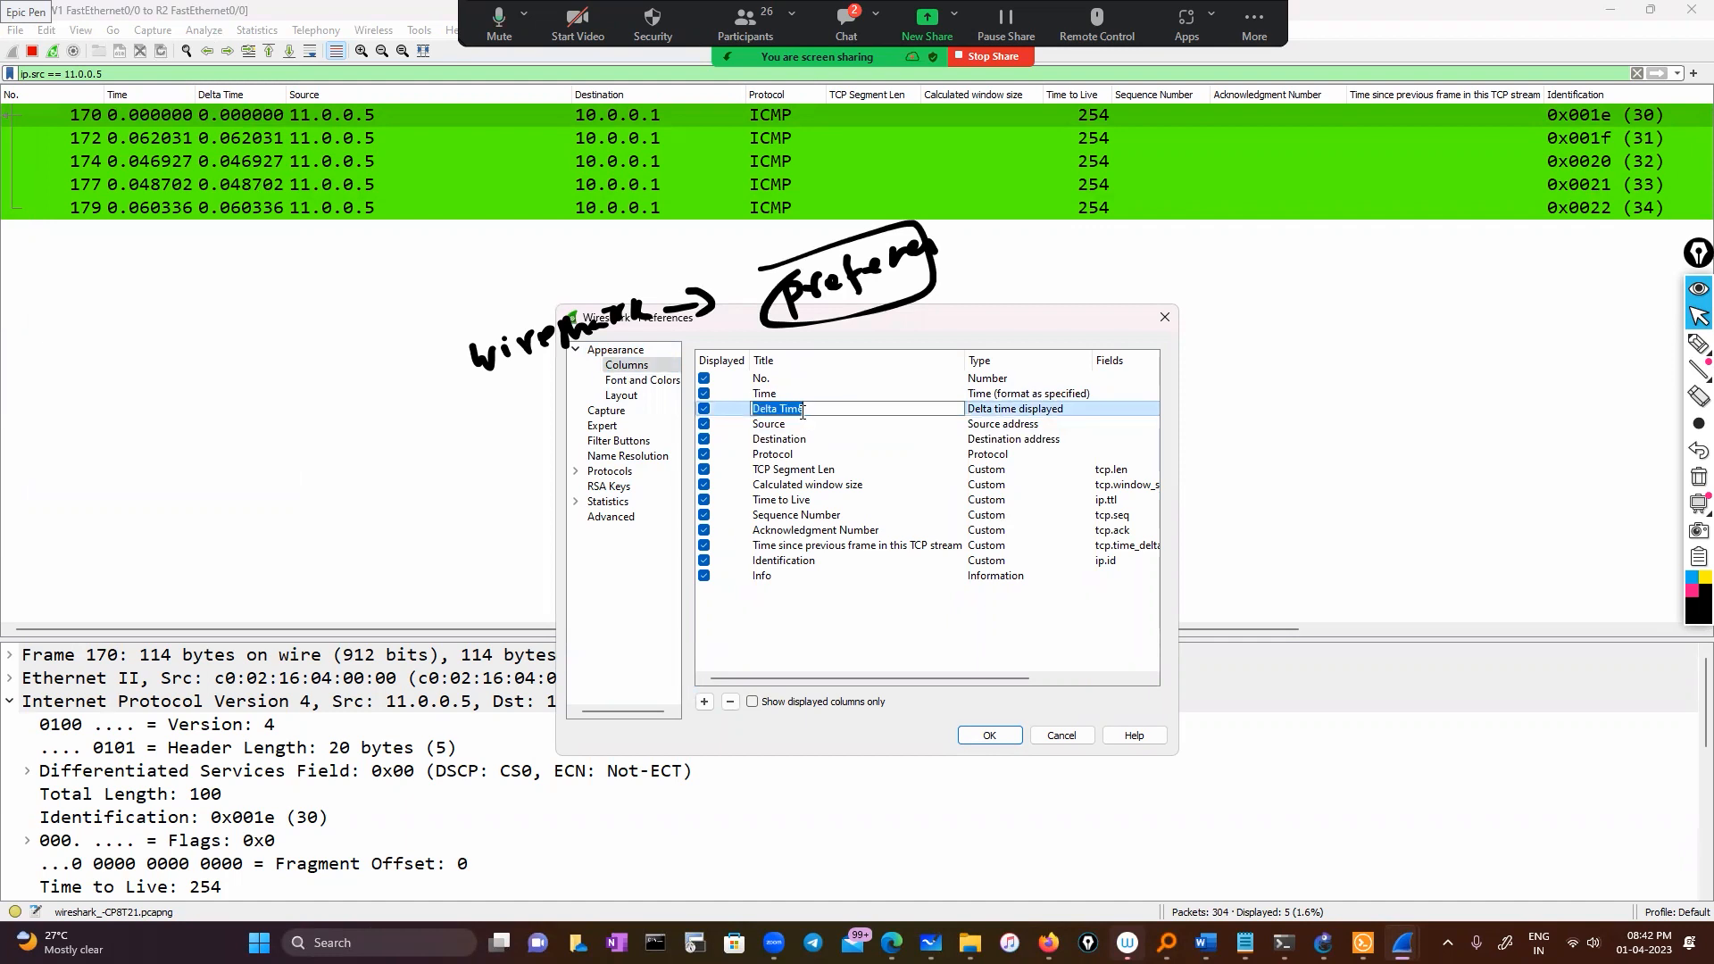
{"action": "left_click", "coordinate": [841, 439]}
{"action": "double_click", "coordinate": [820, 411]}
{"action": "key", "text": "BackSpace"}
{"action": "double_click", "coordinate": [992, 410]}
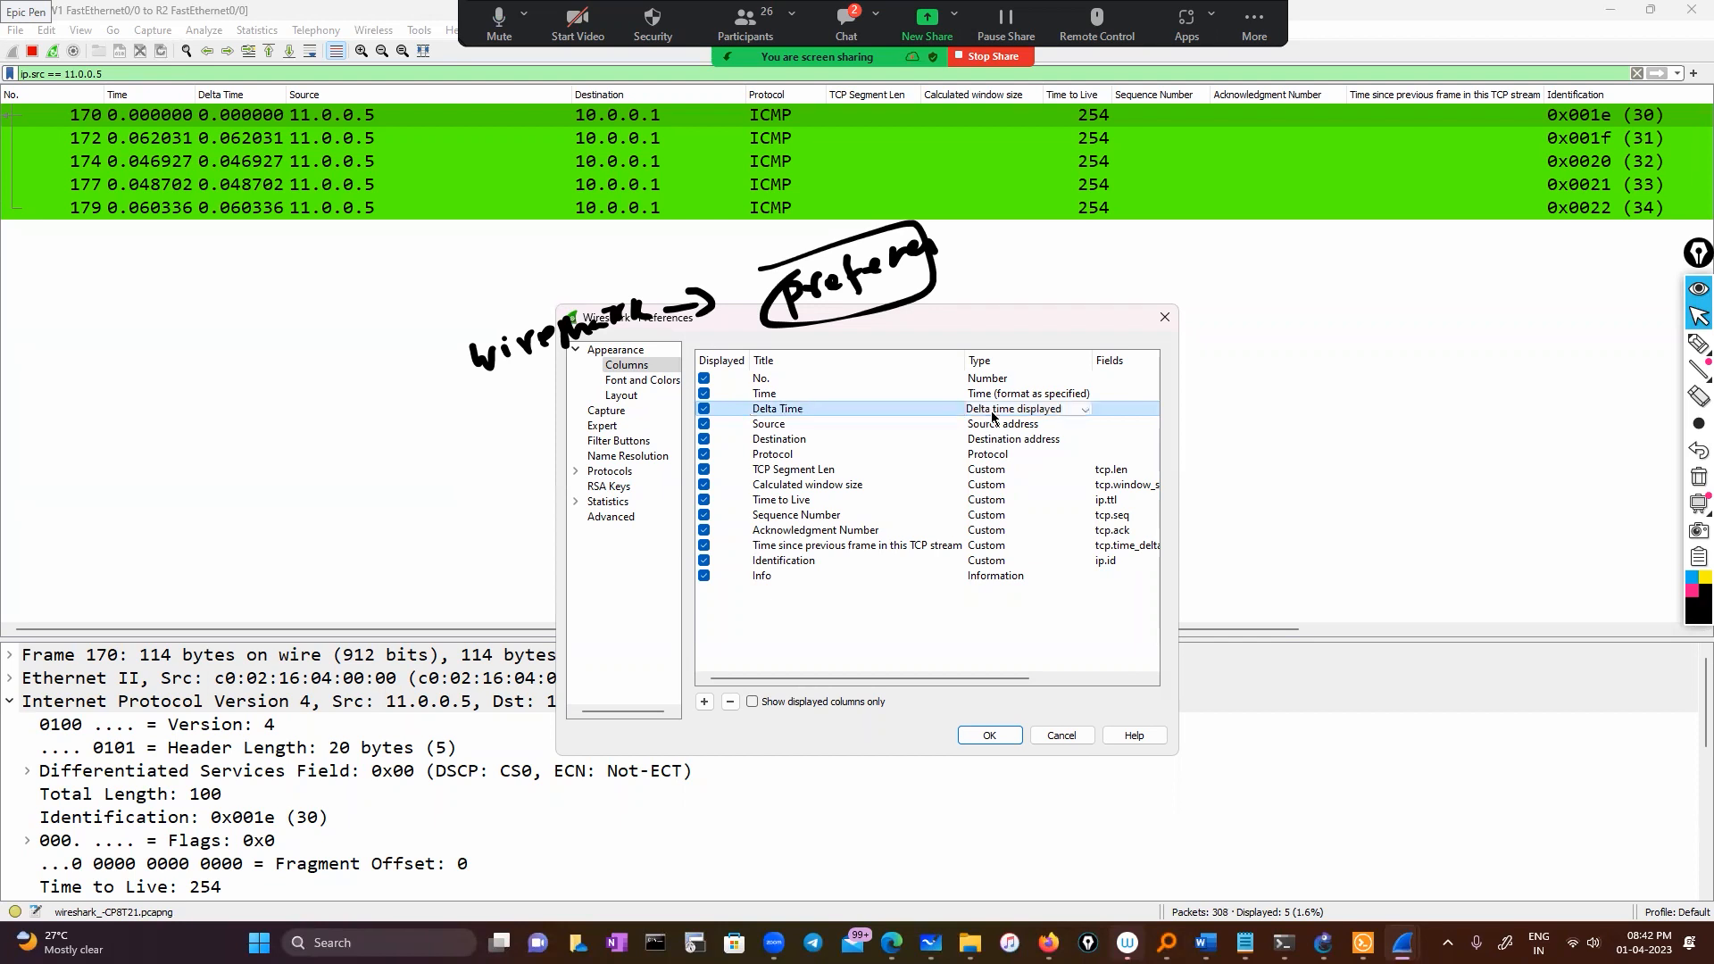
{"action": "left_click", "coordinate": [1079, 410]}
{"action": "scroll", "coordinate": [1026, 549], "scroll_direction": "down", "scroll_amount": 1}
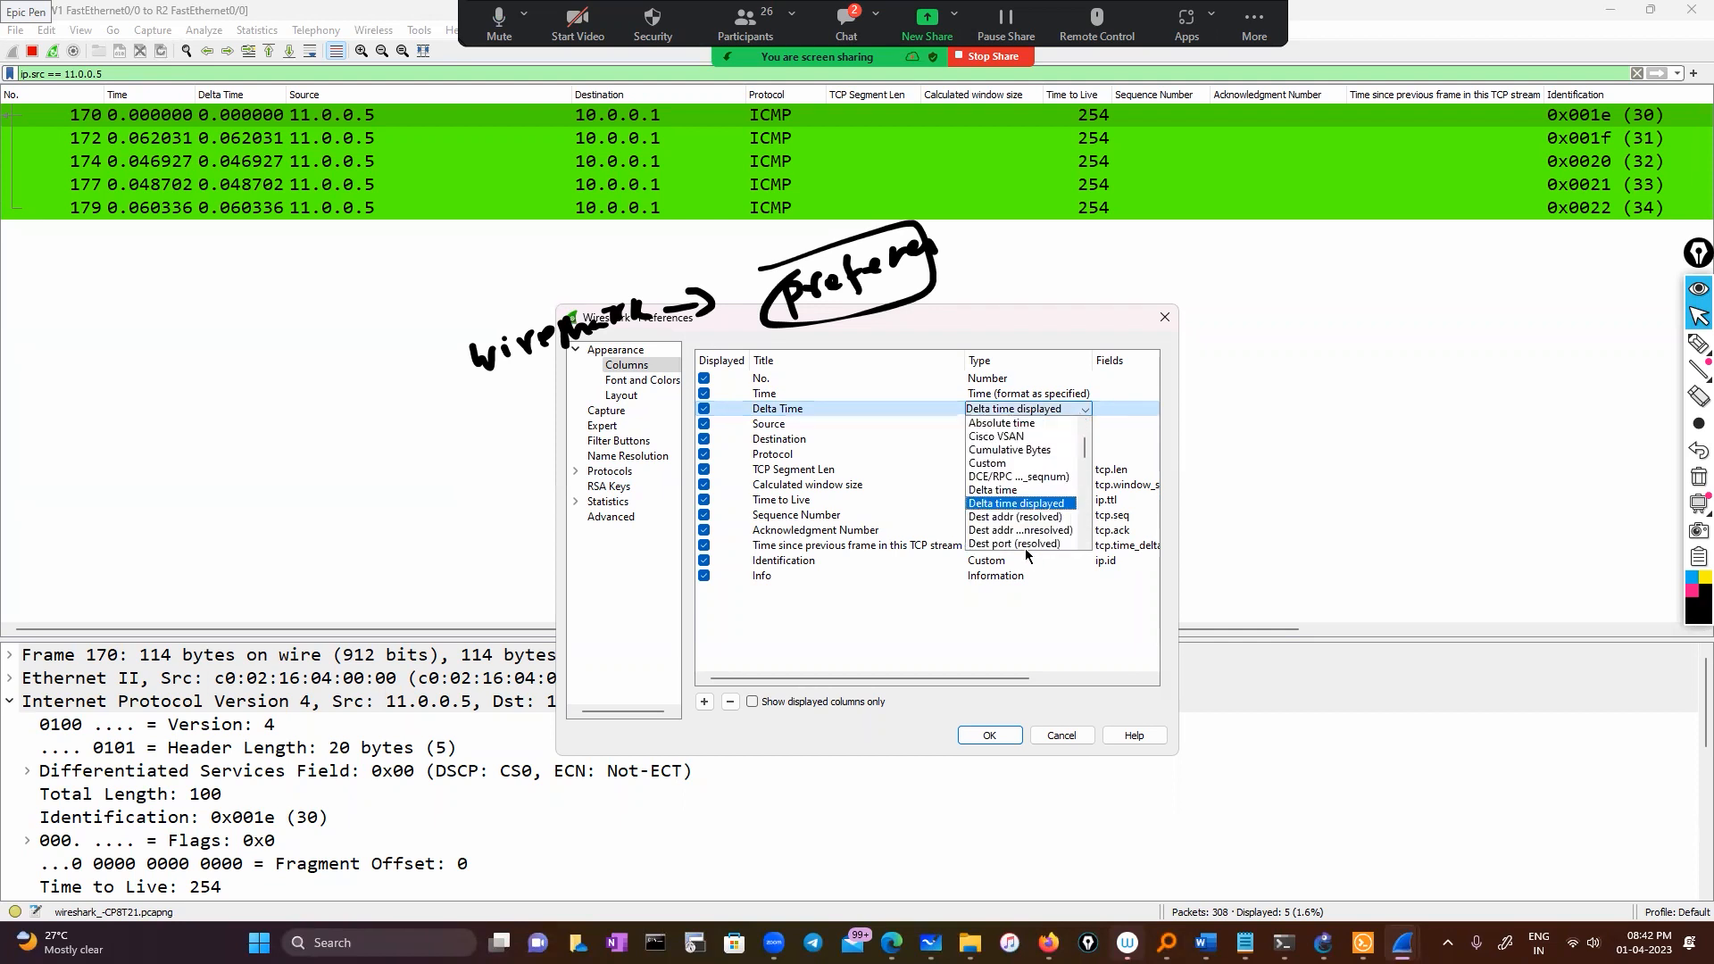
{"action": "left_click", "coordinate": [1039, 506]}
{"action": "left_click", "coordinate": [988, 736]}
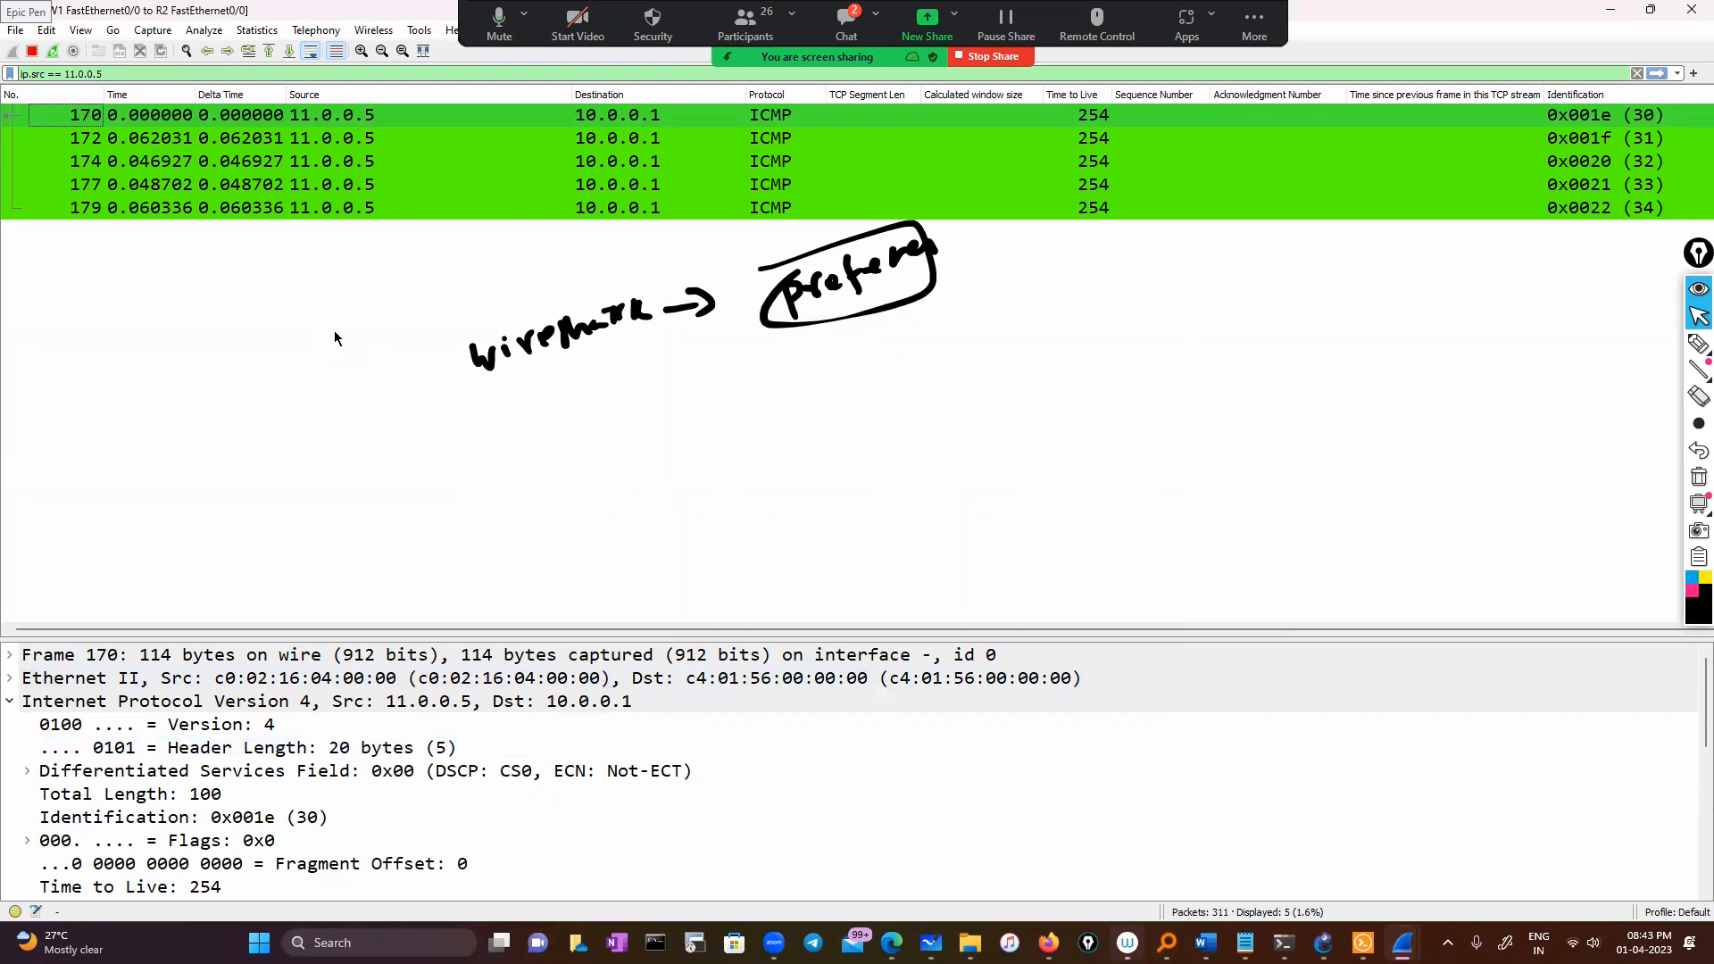
Reopen Preferences and show the packet list column settings
{"action": "left_click", "coordinate": [46, 30]}
{"action": "left_click", "coordinate": [71, 483]}
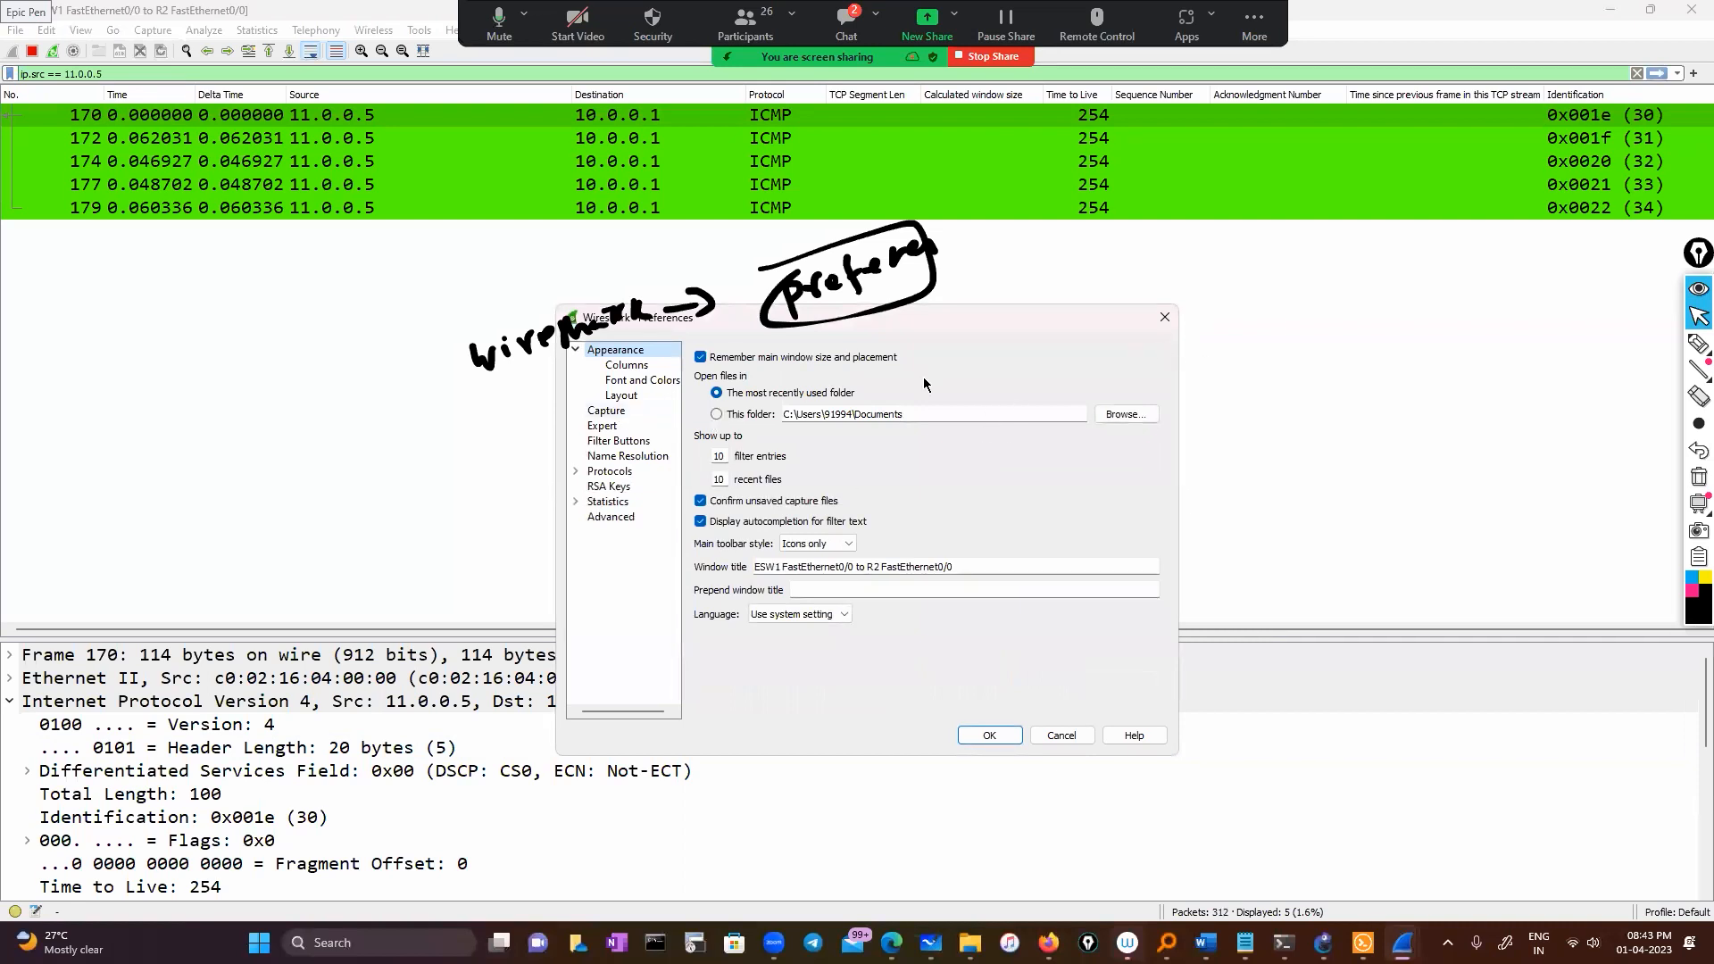
{"action": "left_click", "coordinate": [1163, 324]}
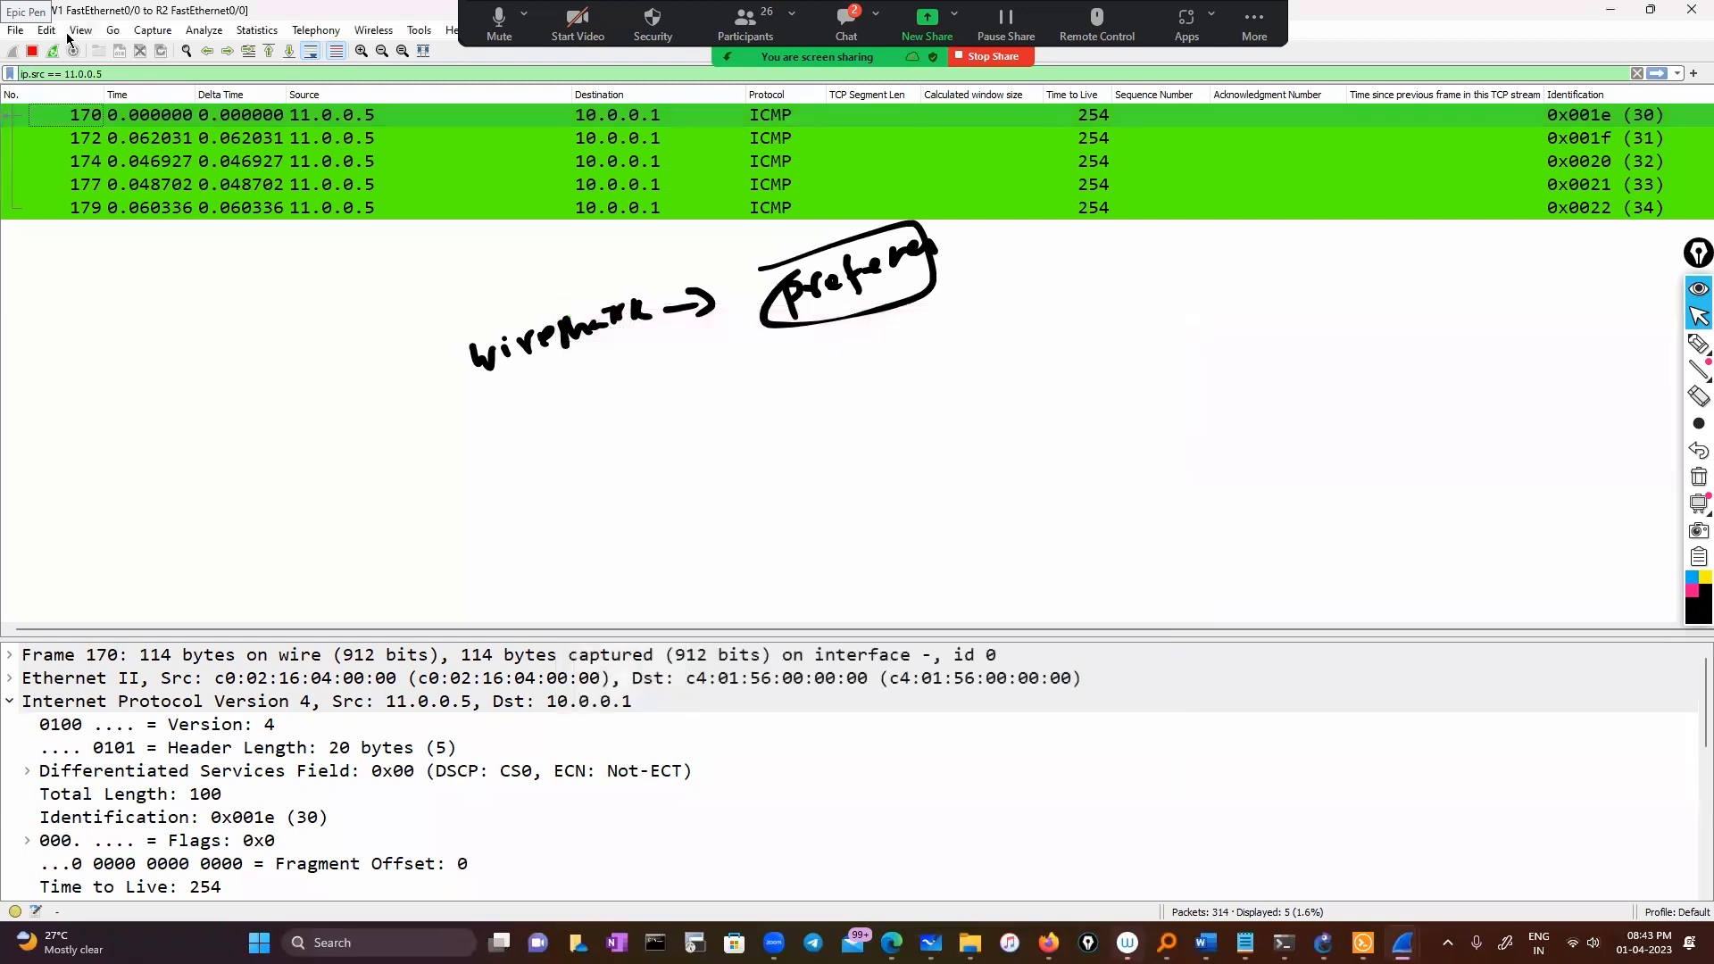
{"action": "left_click", "coordinate": [41, 32]}
{"action": "left_click", "coordinate": [83, 494]}
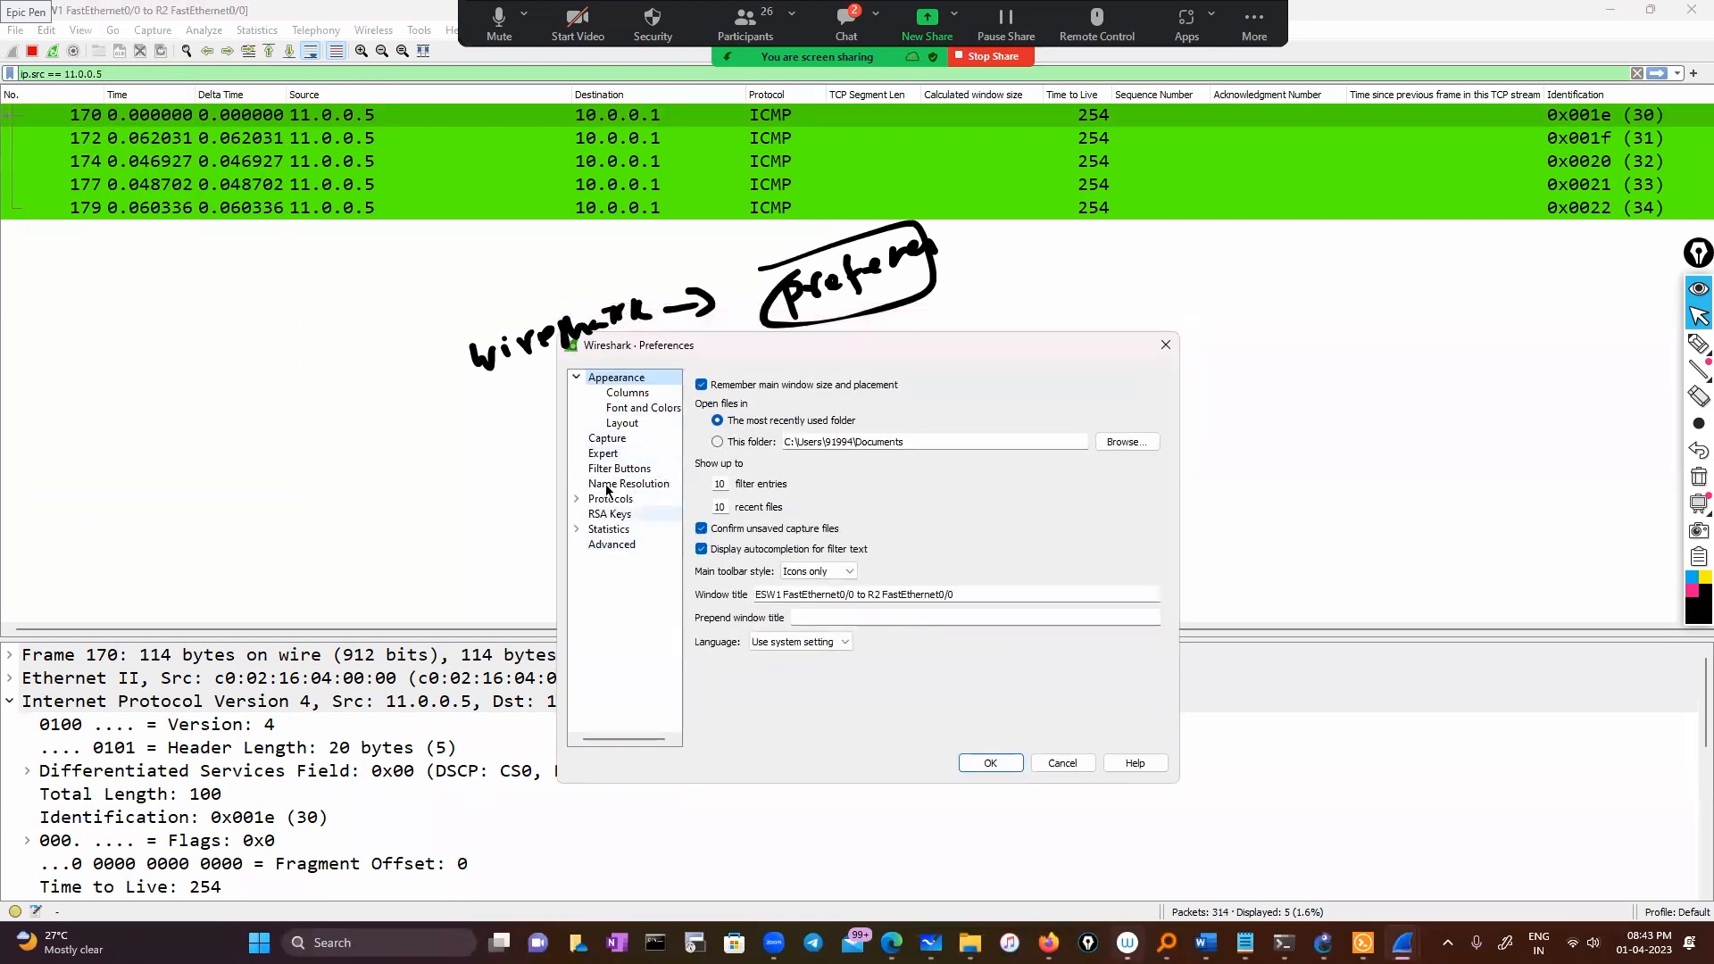
{"action": "left_click", "coordinate": [628, 394]}
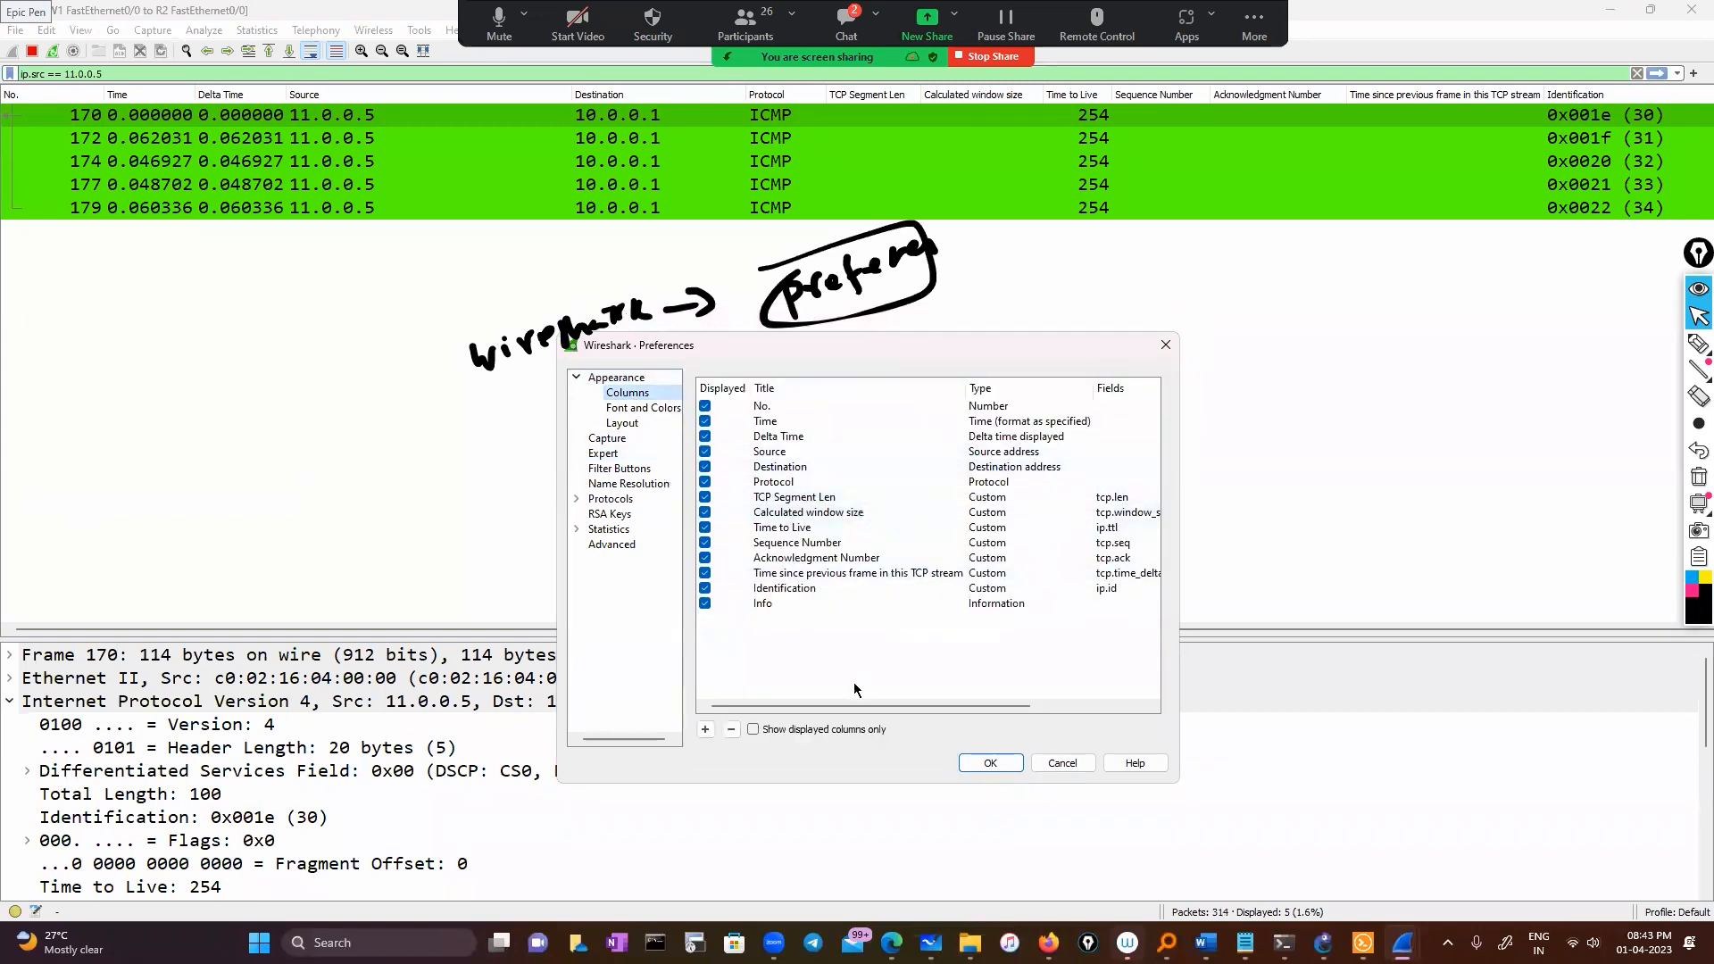
{"action": "left_click_drag", "start_coordinate": [819, 705], "coordinate": [736, 709]}
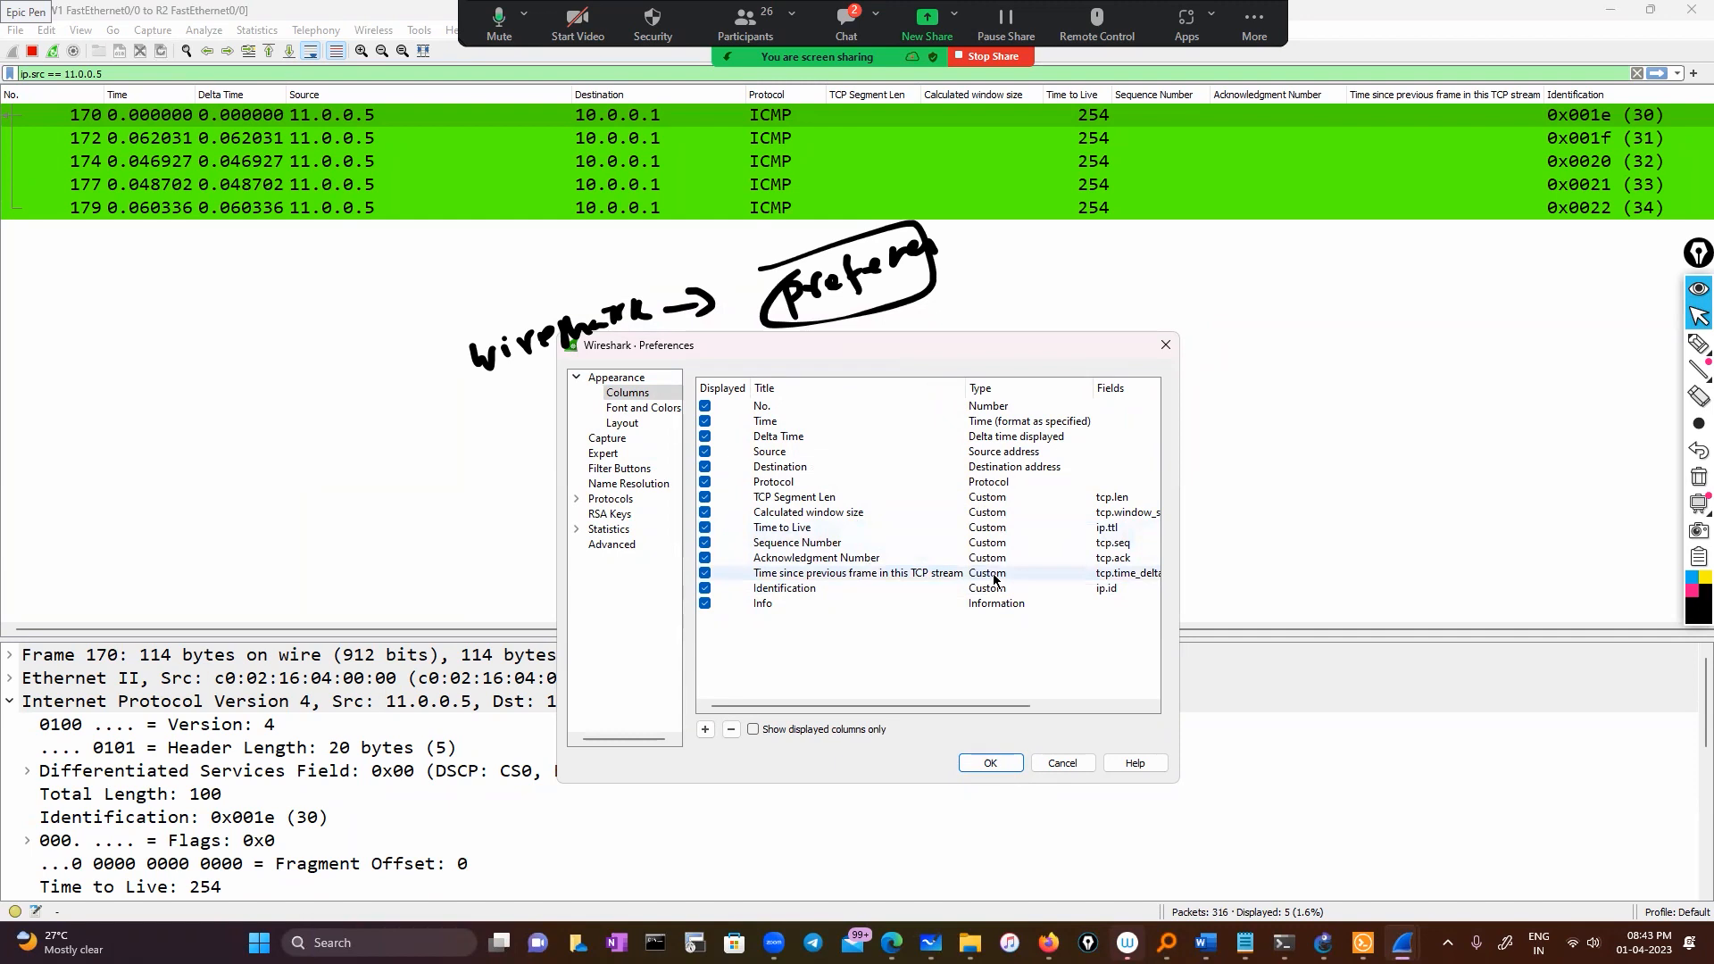
Ink-tick the TCP Segment Len, window size, TTL, sequence, acknowledgment, delta and Identification columns
{"action": "left_click", "coordinate": [1699, 344]}
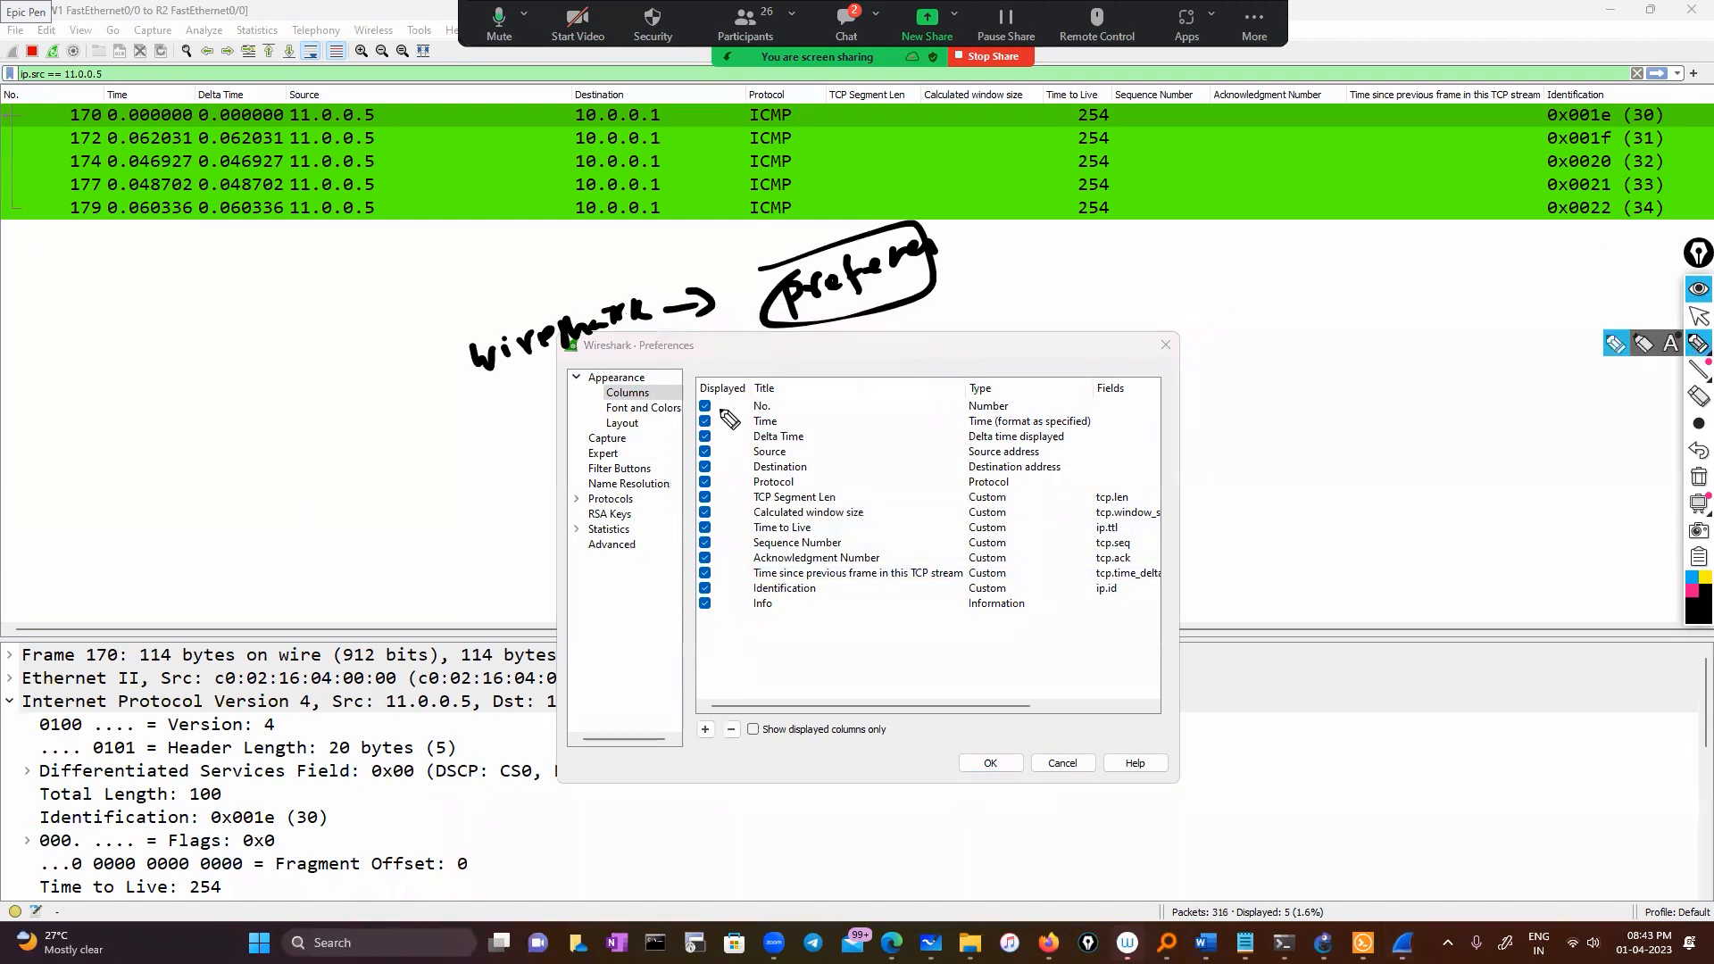
{"action": "left_click_drag", "start_coordinate": [723, 491], "coordinate": [773, 477]}
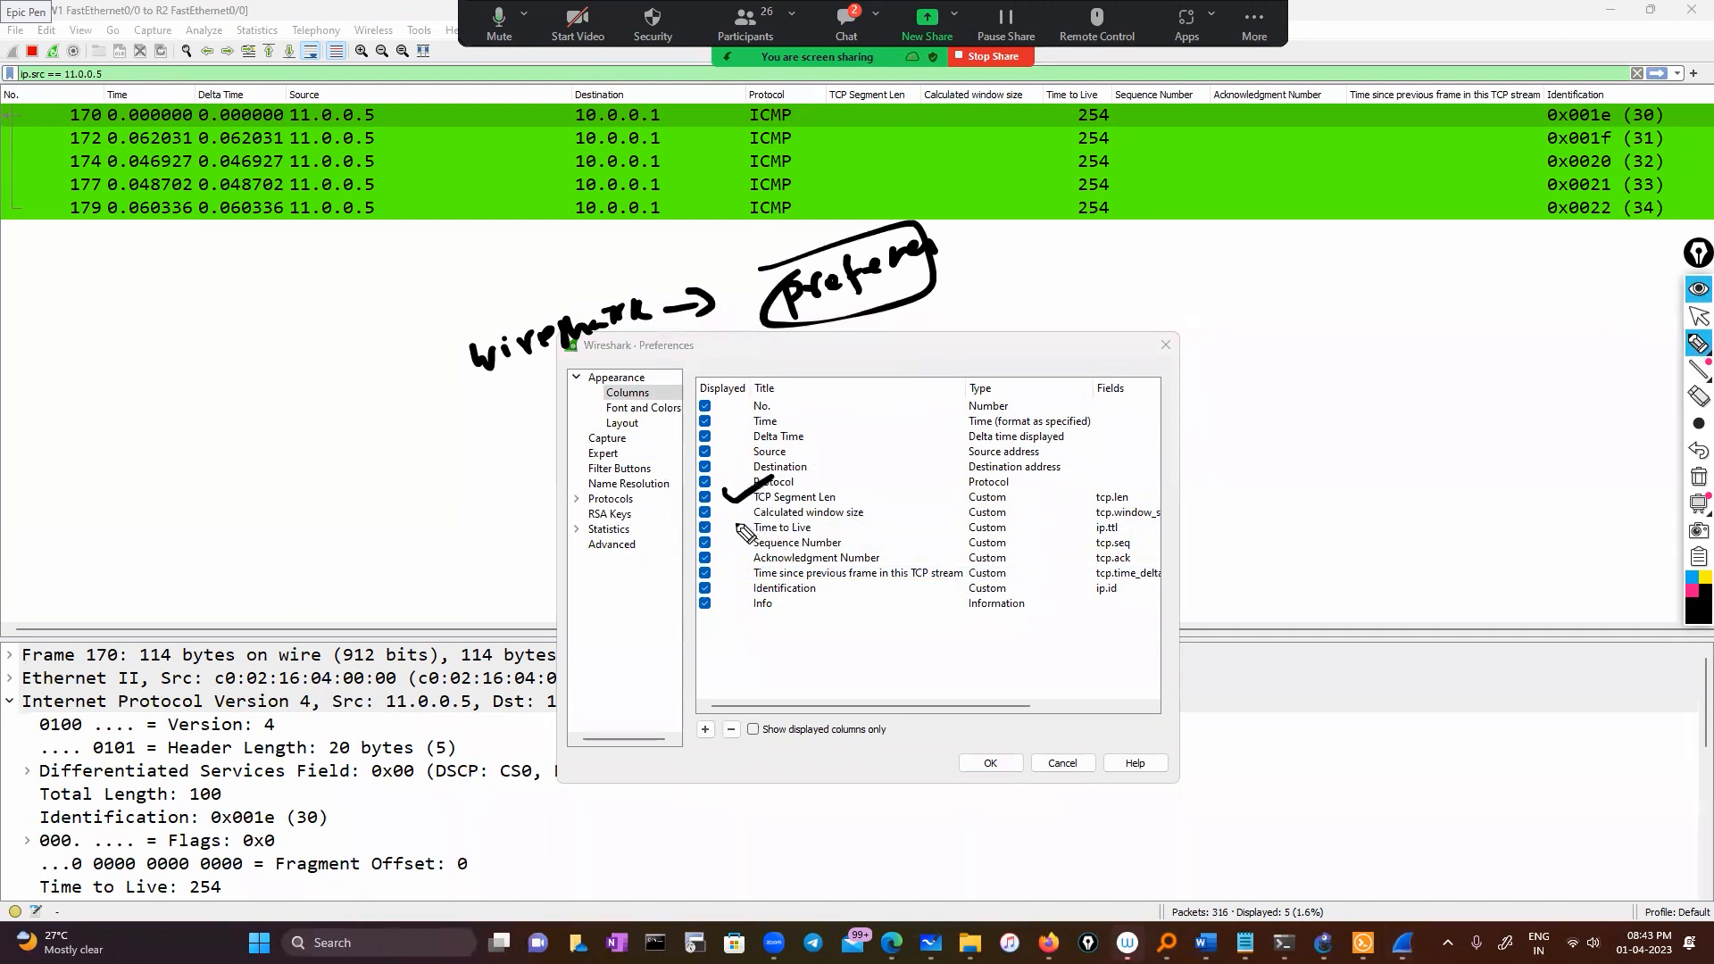
{"action": "mouse_move", "coordinate": [721, 509]}
{"action": "left_mouse_down"}
{"action": "mouse_move", "coordinate": [782, 489]}
{"action": "mouse_move", "coordinate": [816, 522]}
{"action": "left_mouse_up"}
{"action": "mouse_move", "coordinate": [730, 553]}
{"action": "left_mouse_down"}
{"action": "mouse_move", "coordinate": [748, 564]}
{"action": "mouse_move", "coordinate": [816, 536]}
{"action": "mouse_move", "coordinate": [798, 559]}
{"action": "left_mouse_up"}
{"action": "left_click_drag", "start_coordinate": [737, 586], "coordinate": [806, 581]}
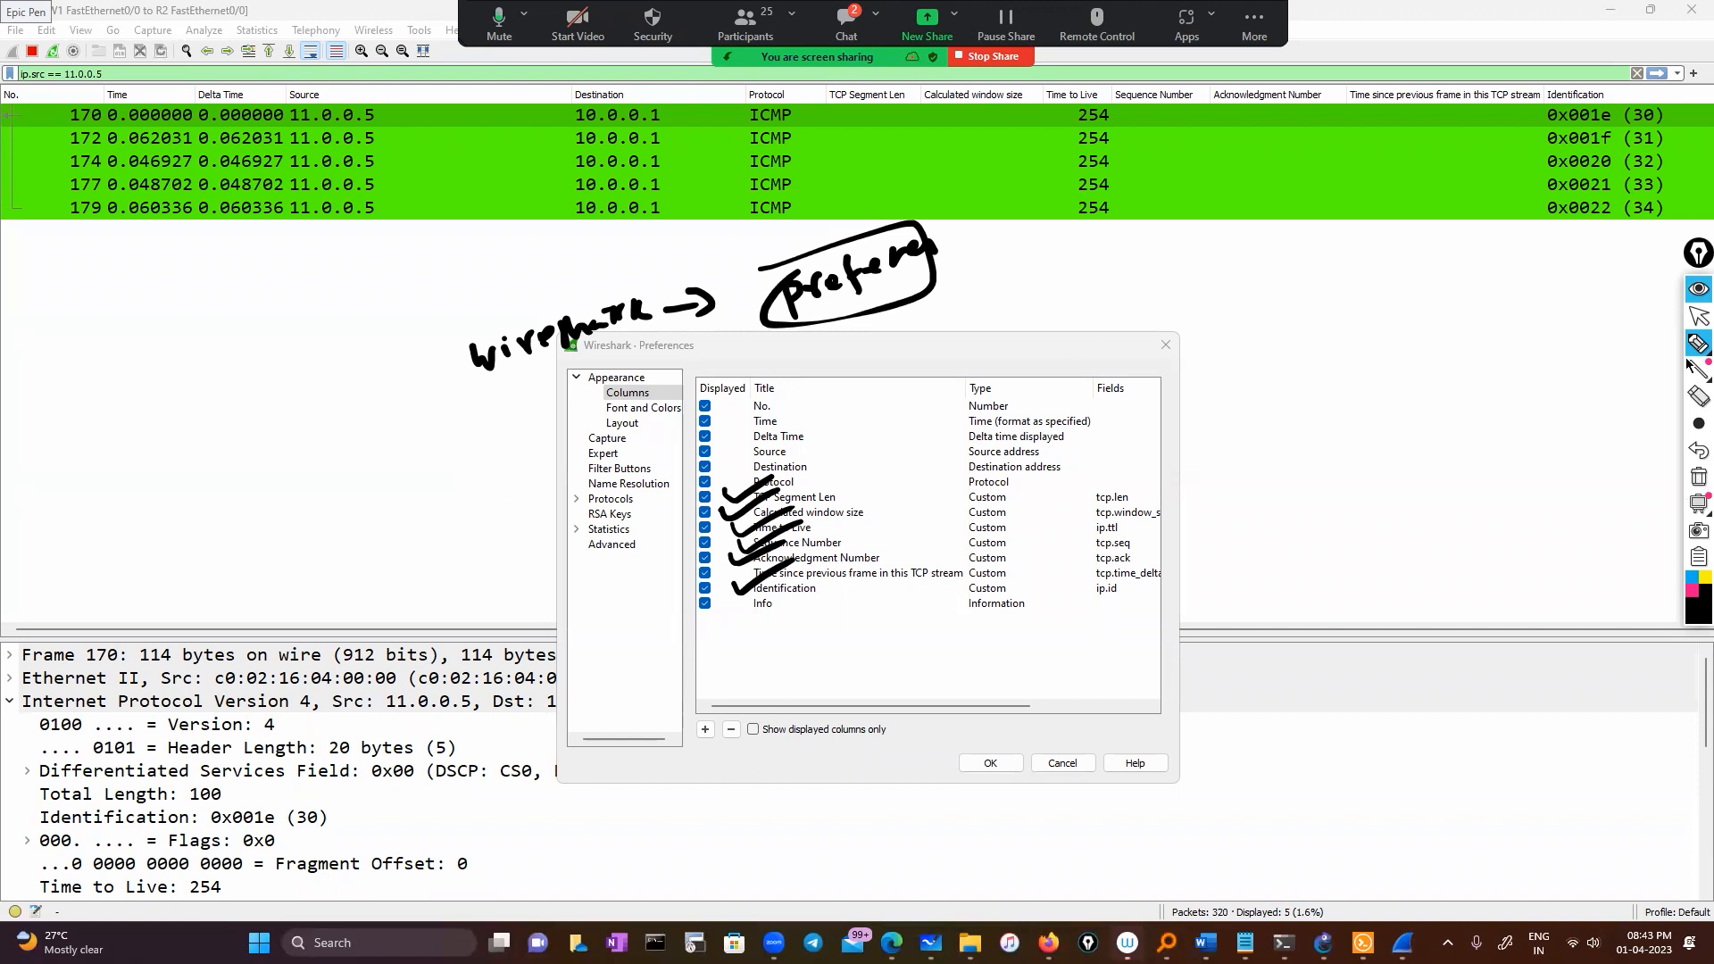
{"action": "left_click", "coordinate": [1698, 316]}
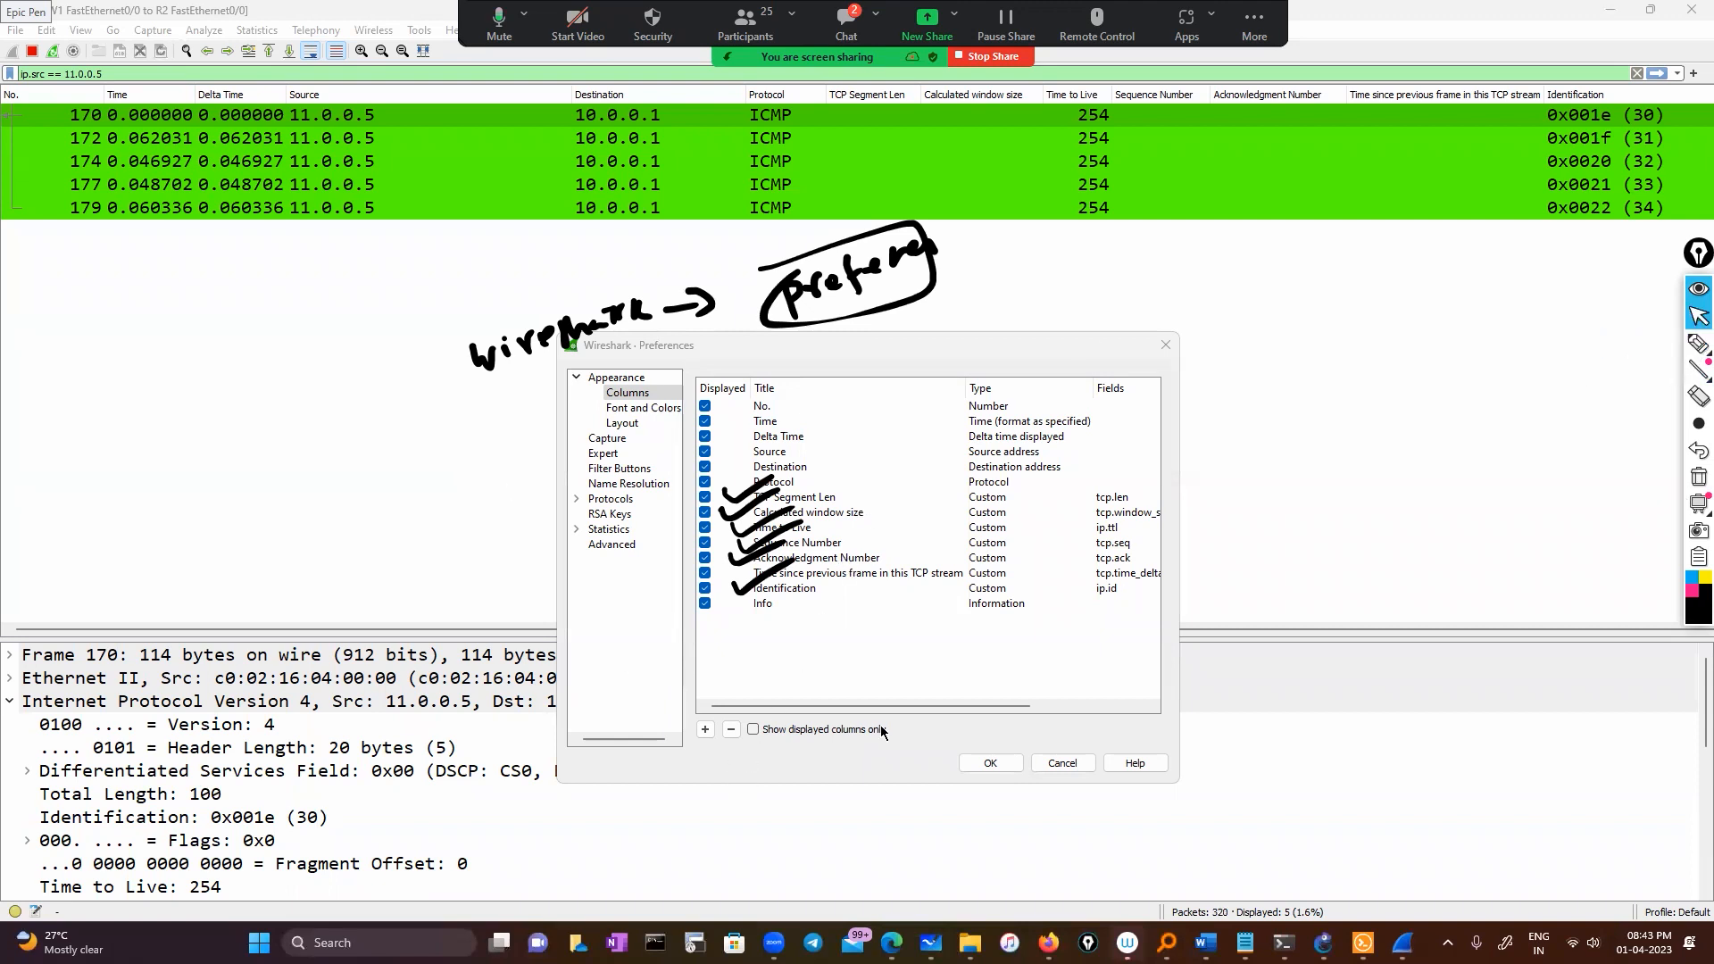
Add a trial New Column, untick it, and close Preferences without saving
{"action": "left_click", "coordinate": [704, 729]}
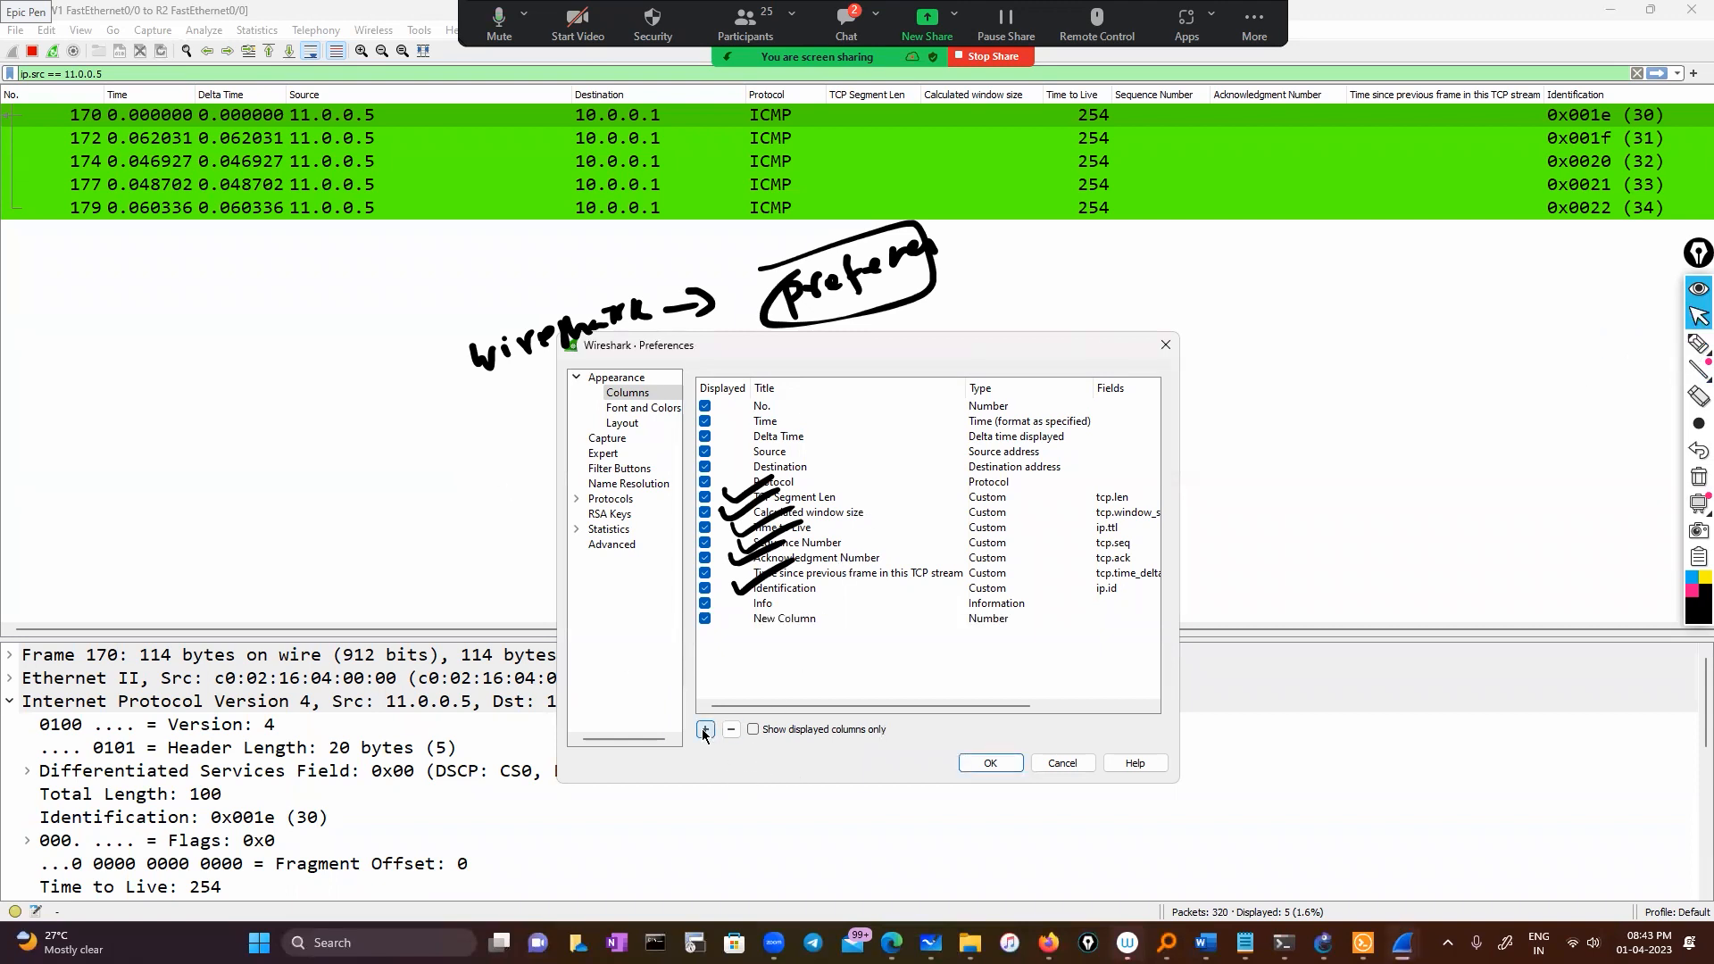
{"action": "right_click", "coordinate": [803, 614]}
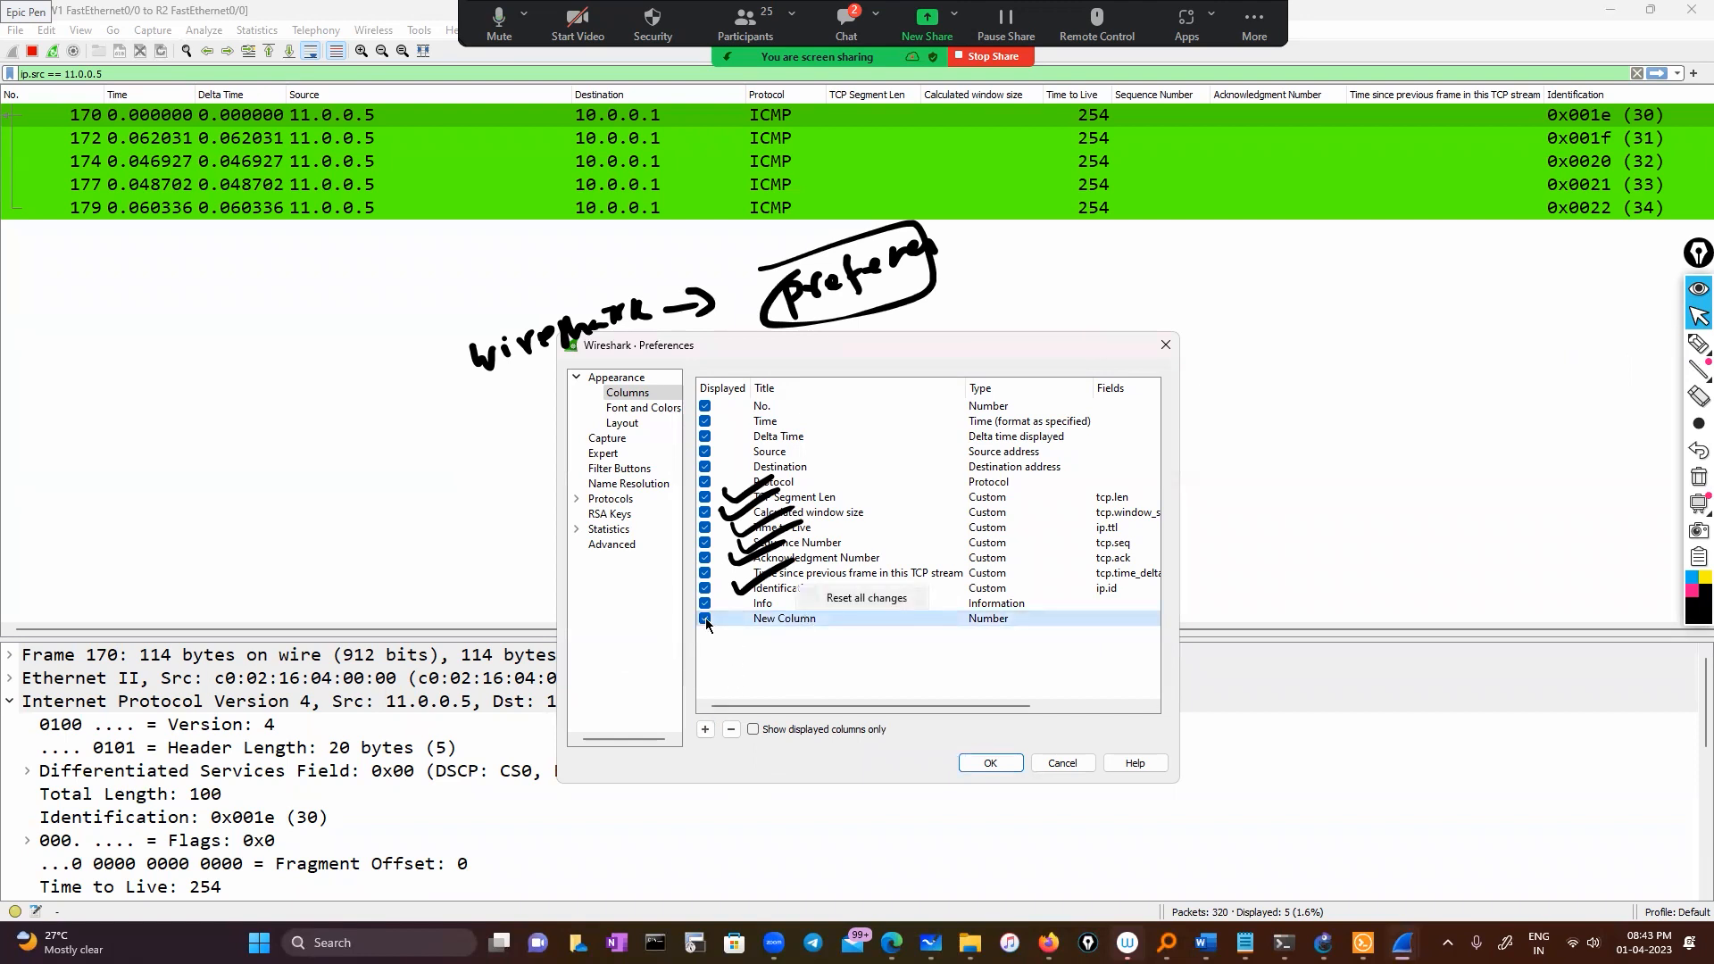
{"action": "left_click", "coordinate": [704, 617]}
{"action": "right_click", "coordinate": [778, 620]}
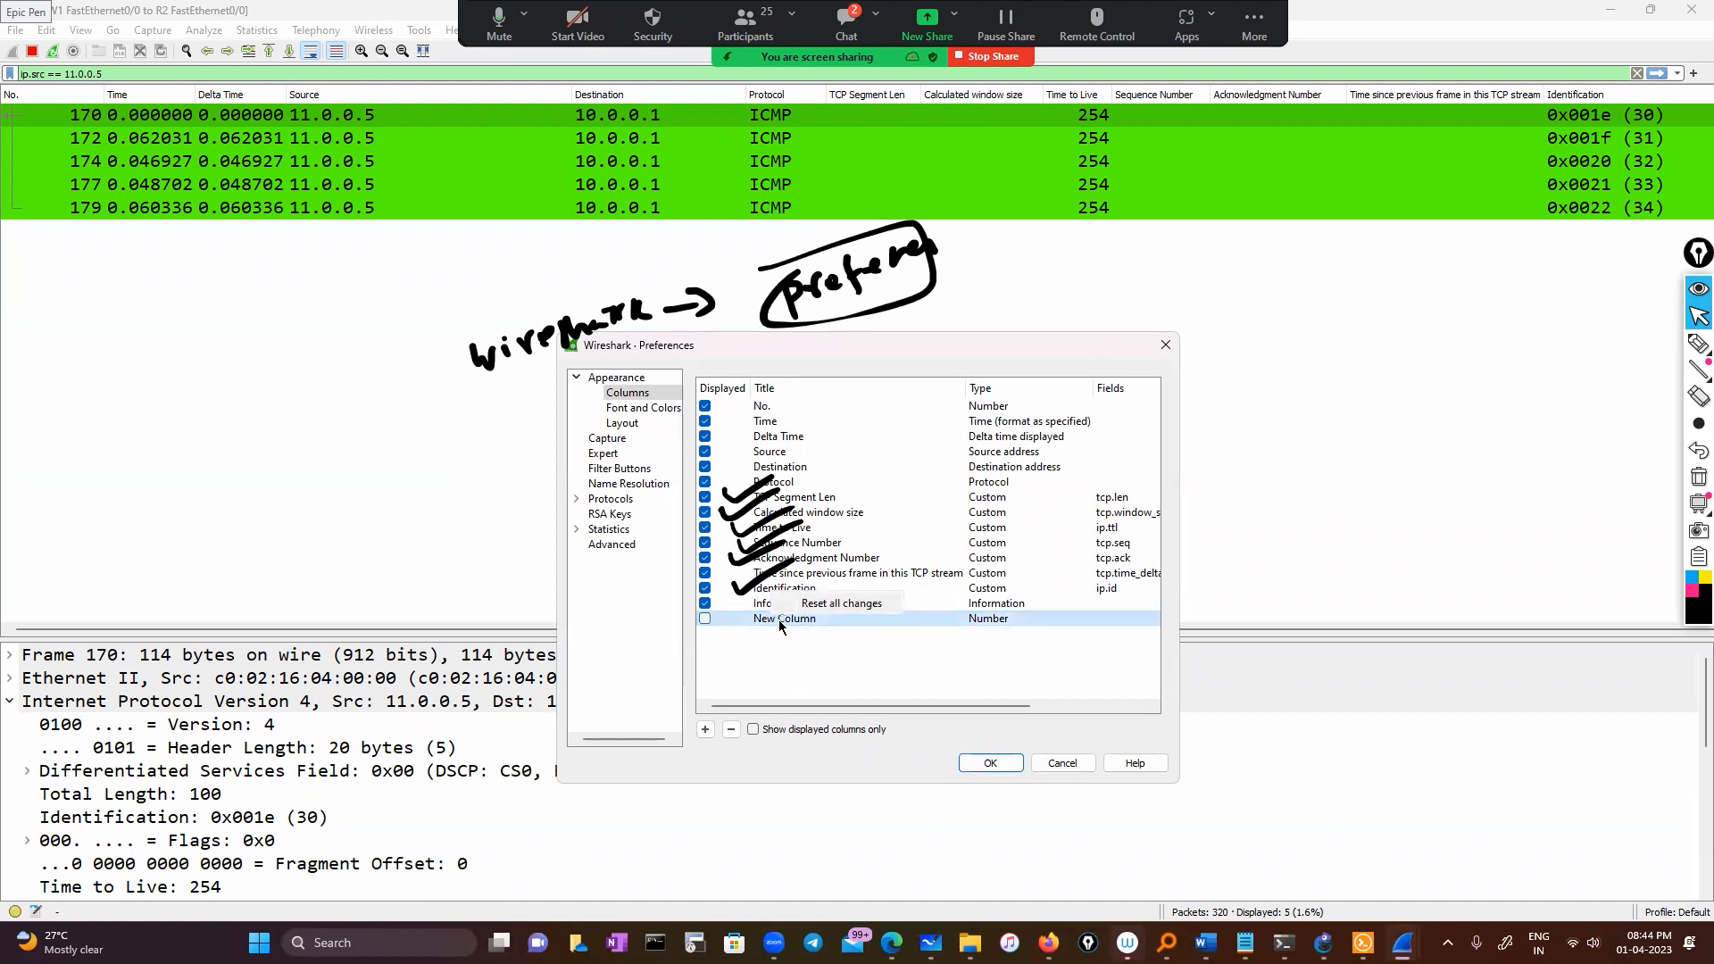
{"action": "left_click", "coordinate": [762, 670]}
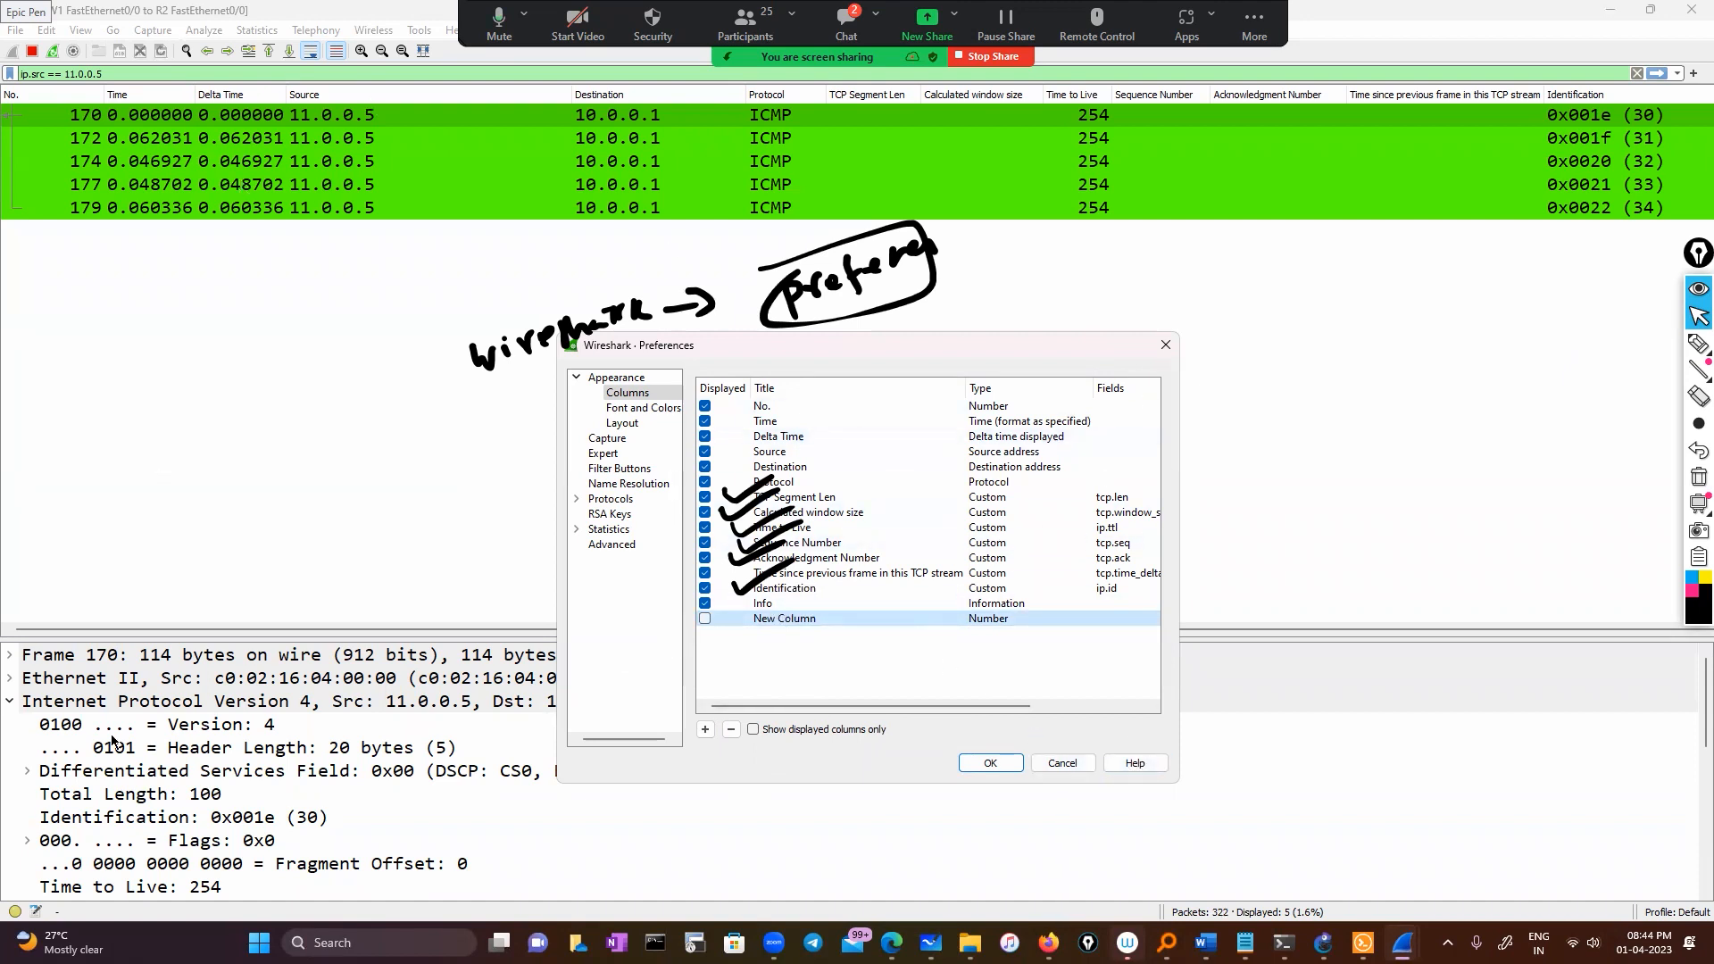
{"action": "left_click", "coordinate": [1164, 344]}
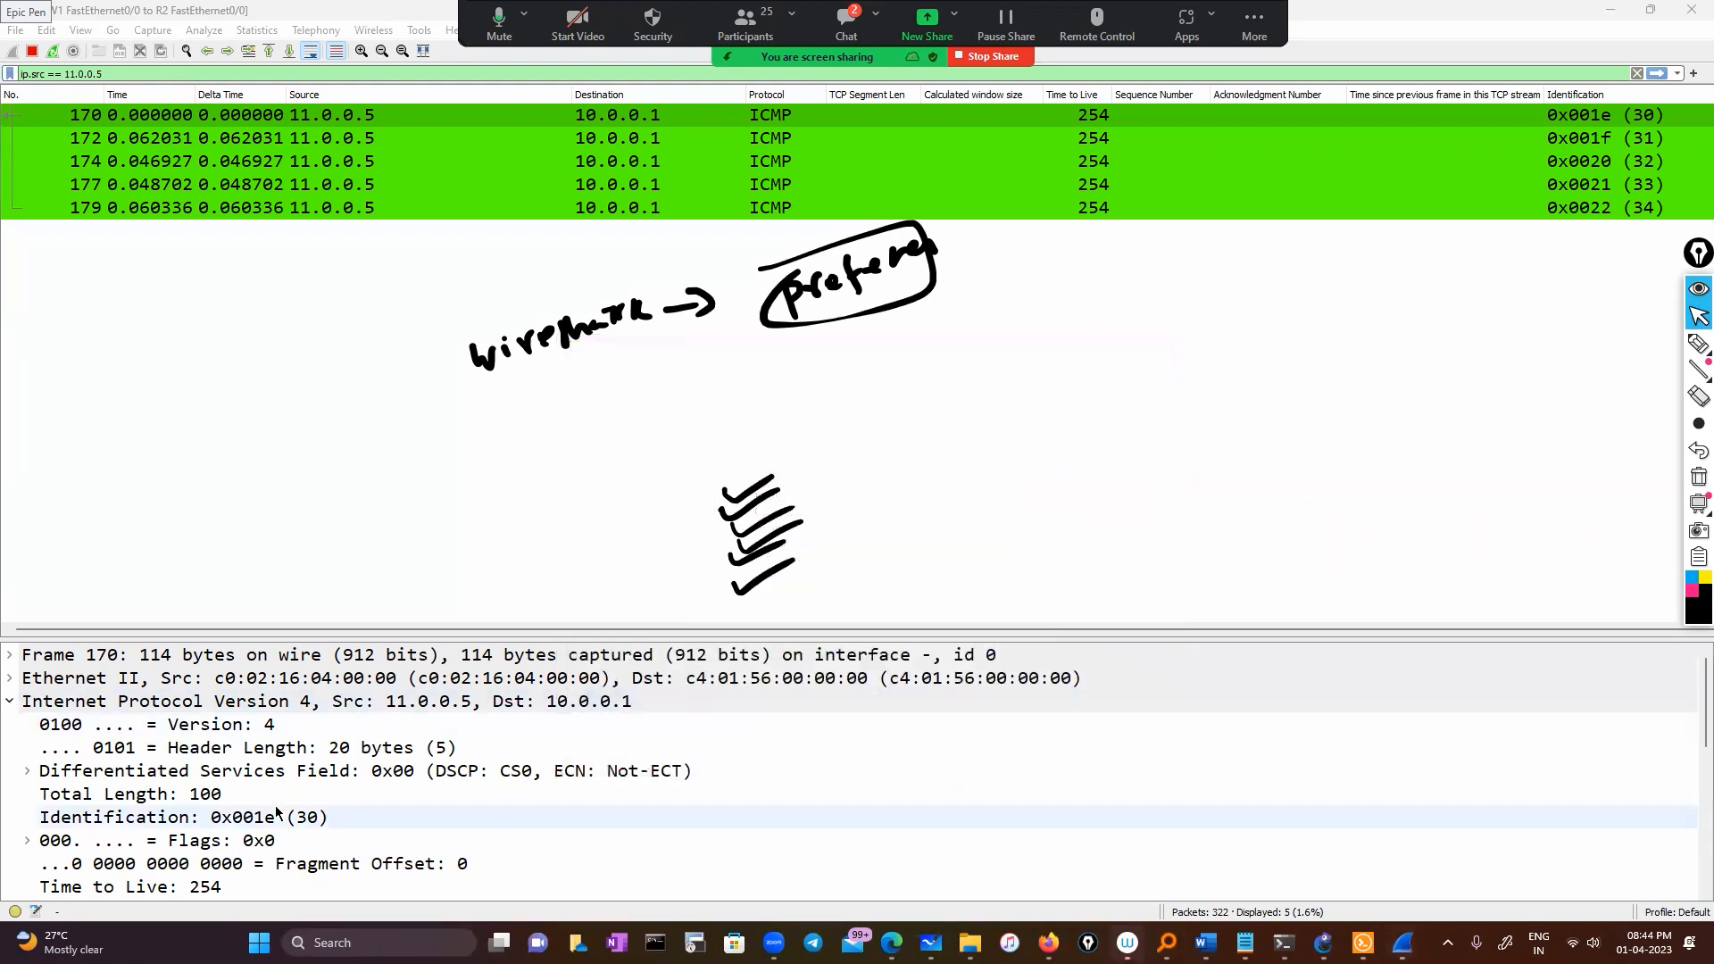
Scroll the packet details down to the ICMP section and open its context menu
{"action": "scroll", "coordinate": [190, 795], "scroll_direction": "down", "scroll_amount": 3}
{"action": "scroll", "coordinate": [190, 794], "scroll_direction": "down", "scroll_amount": 2}
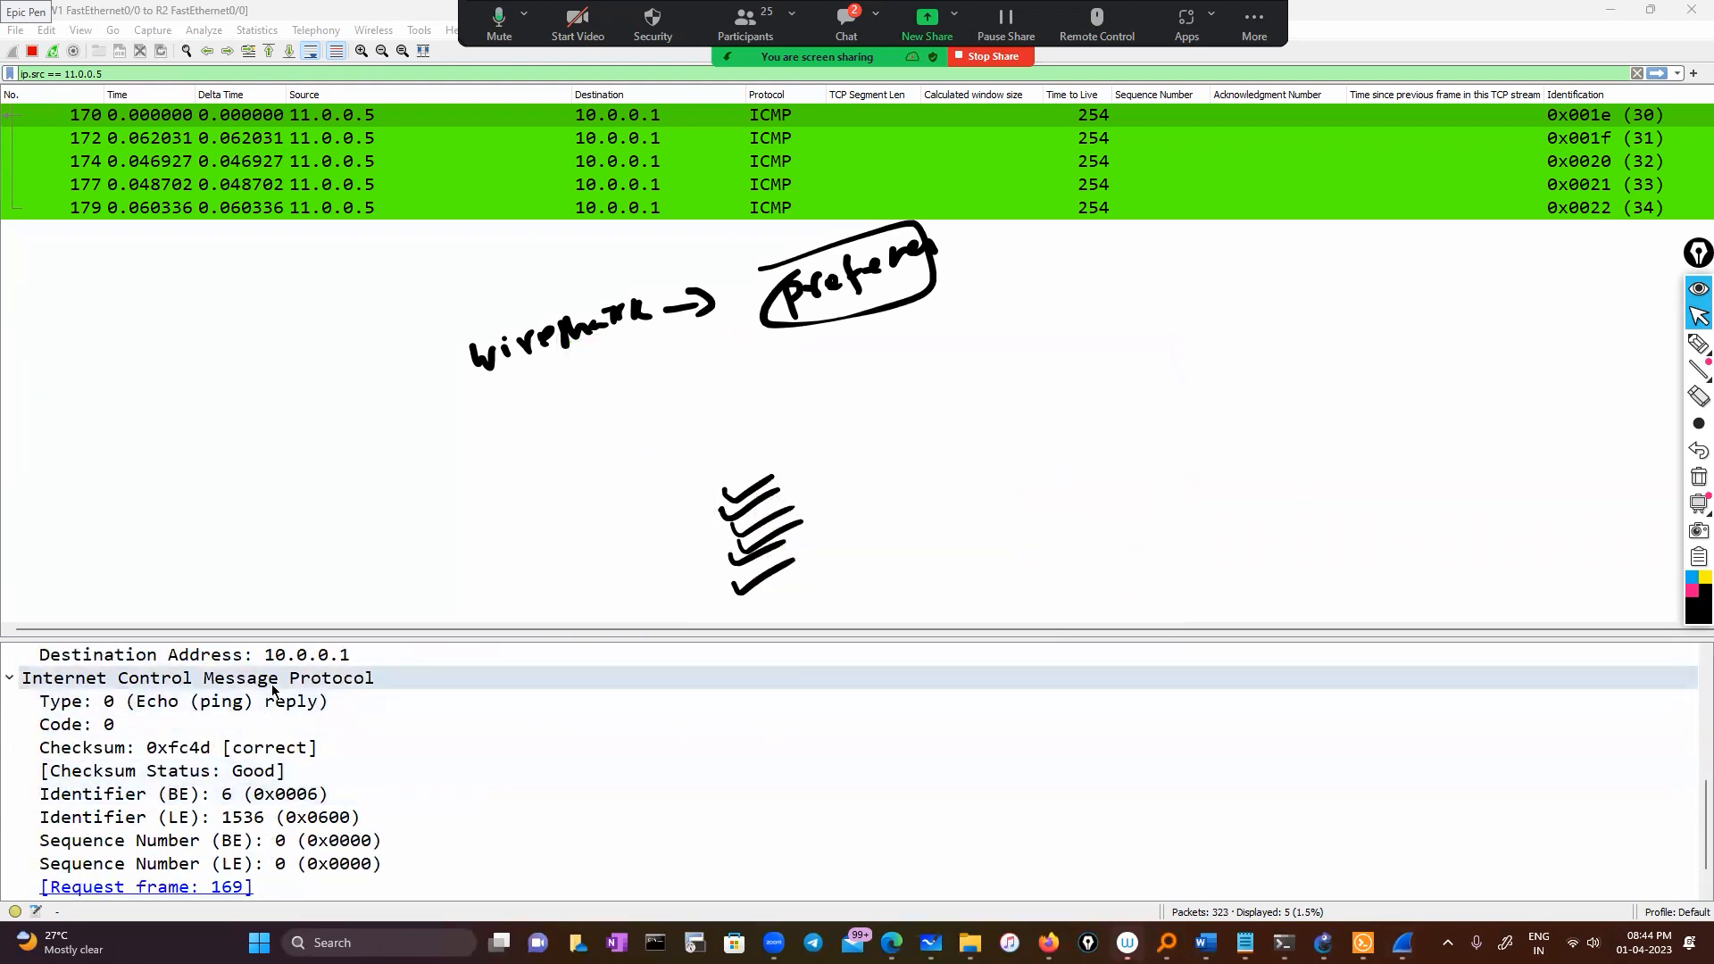
{"action": "right_click", "coordinate": [273, 684]}
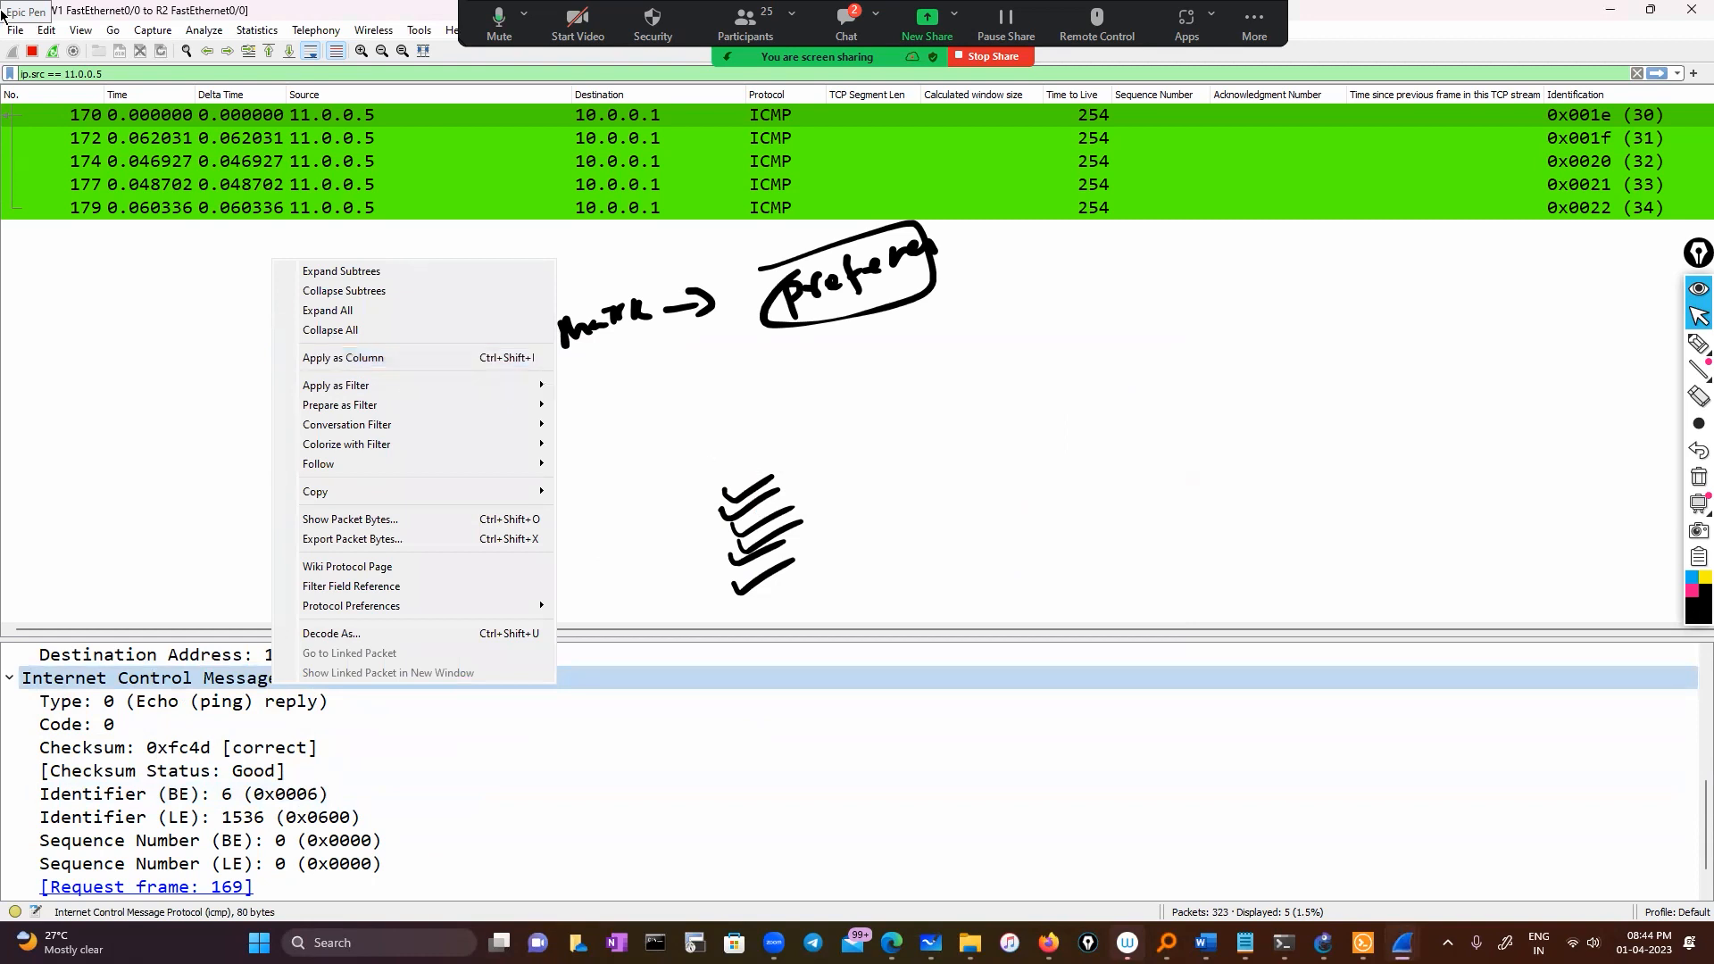
View the Columns page in Edit > Preferences, close it with OK, and clear the Epic Pen ink
{"action": "left_click", "coordinate": [55, 34]}
{"action": "left_click", "coordinate": [71, 490]}
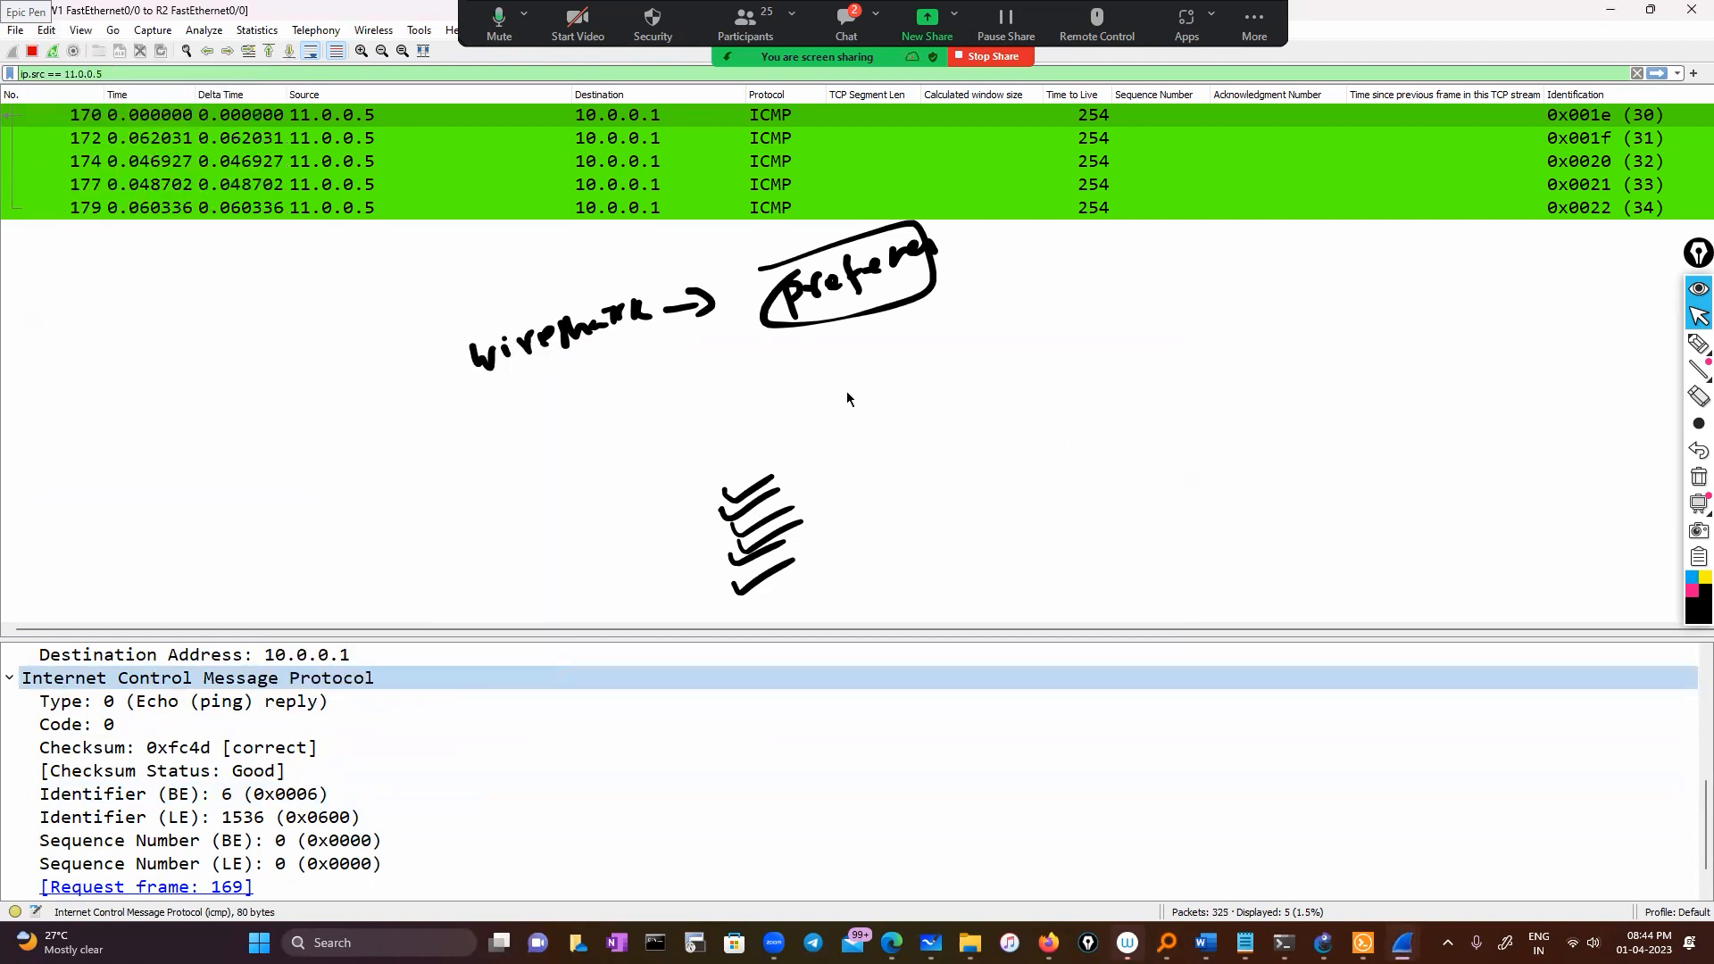
{"action": "left_click", "coordinate": [630, 421]}
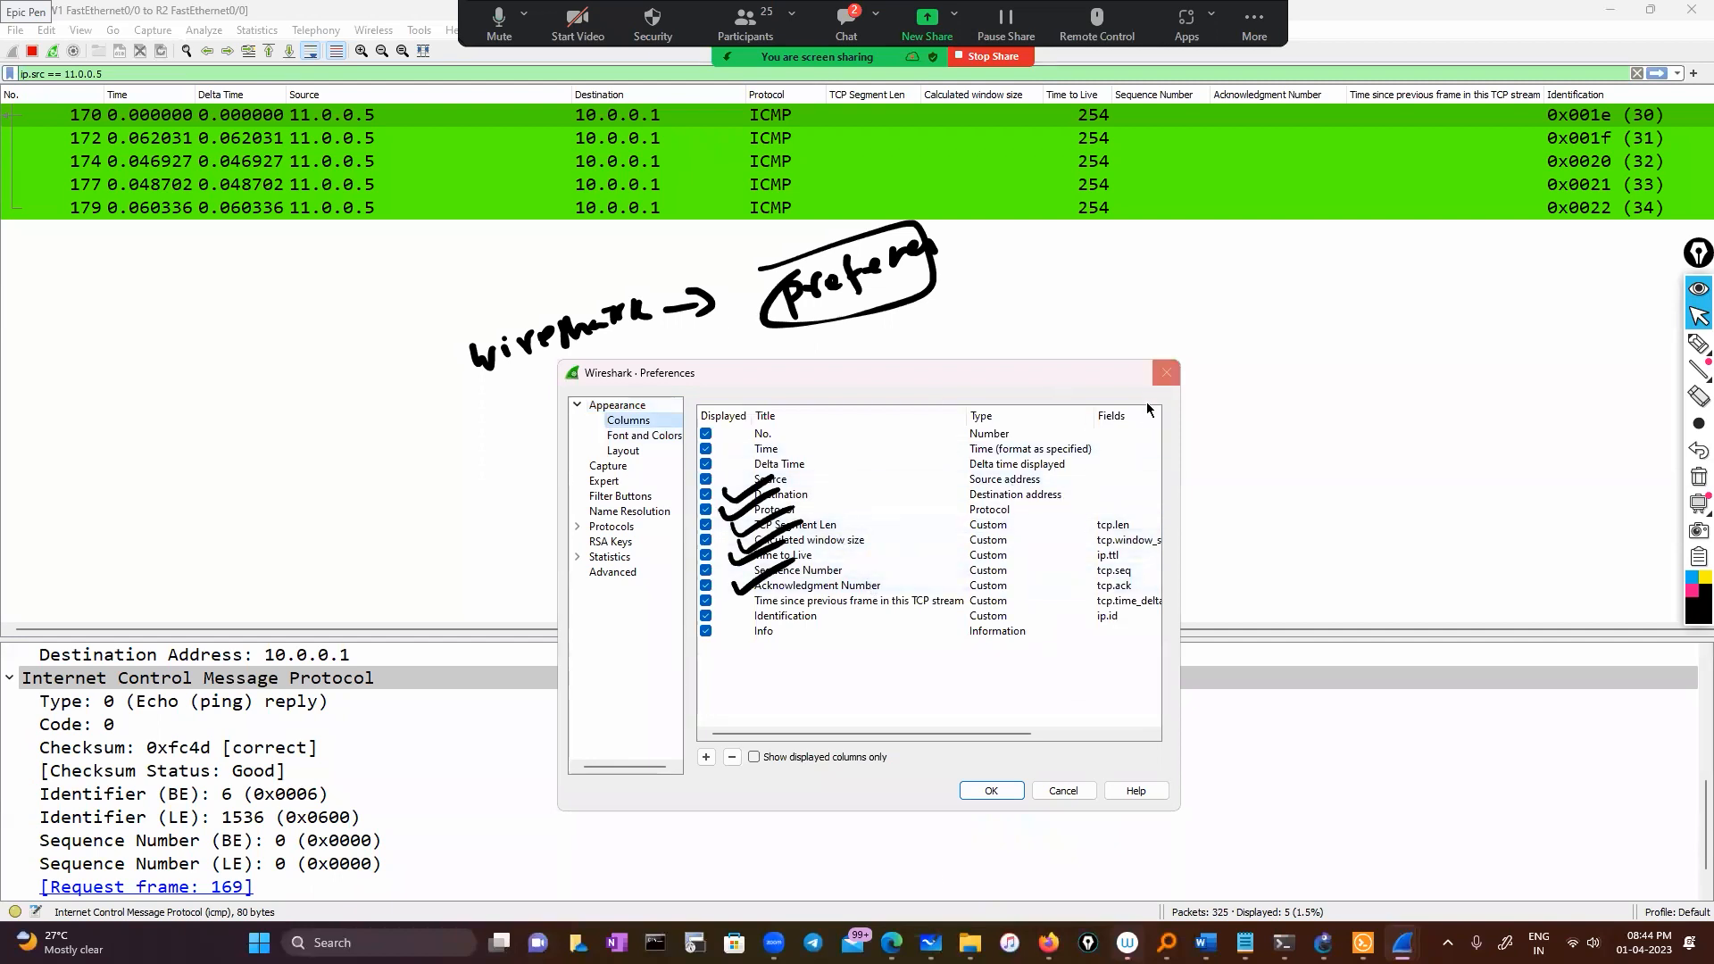
{"action": "left_click", "coordinate": [990, 791]}
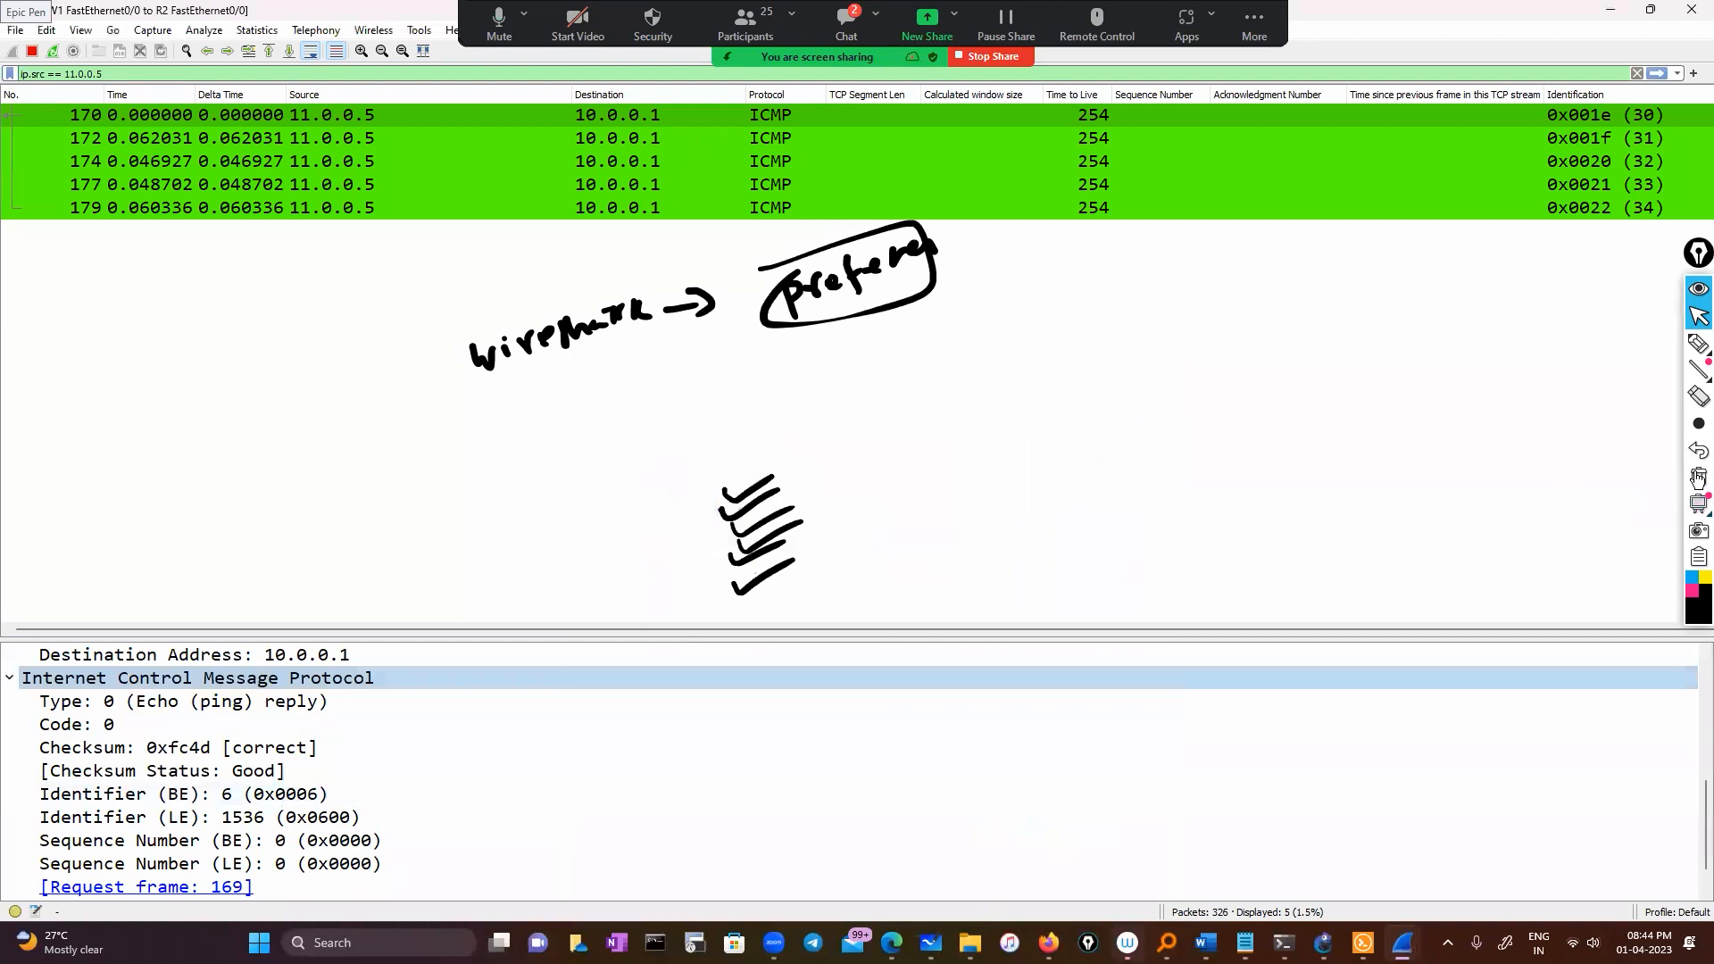
{"action": "left_click", "coordinate": [1698, 477]}
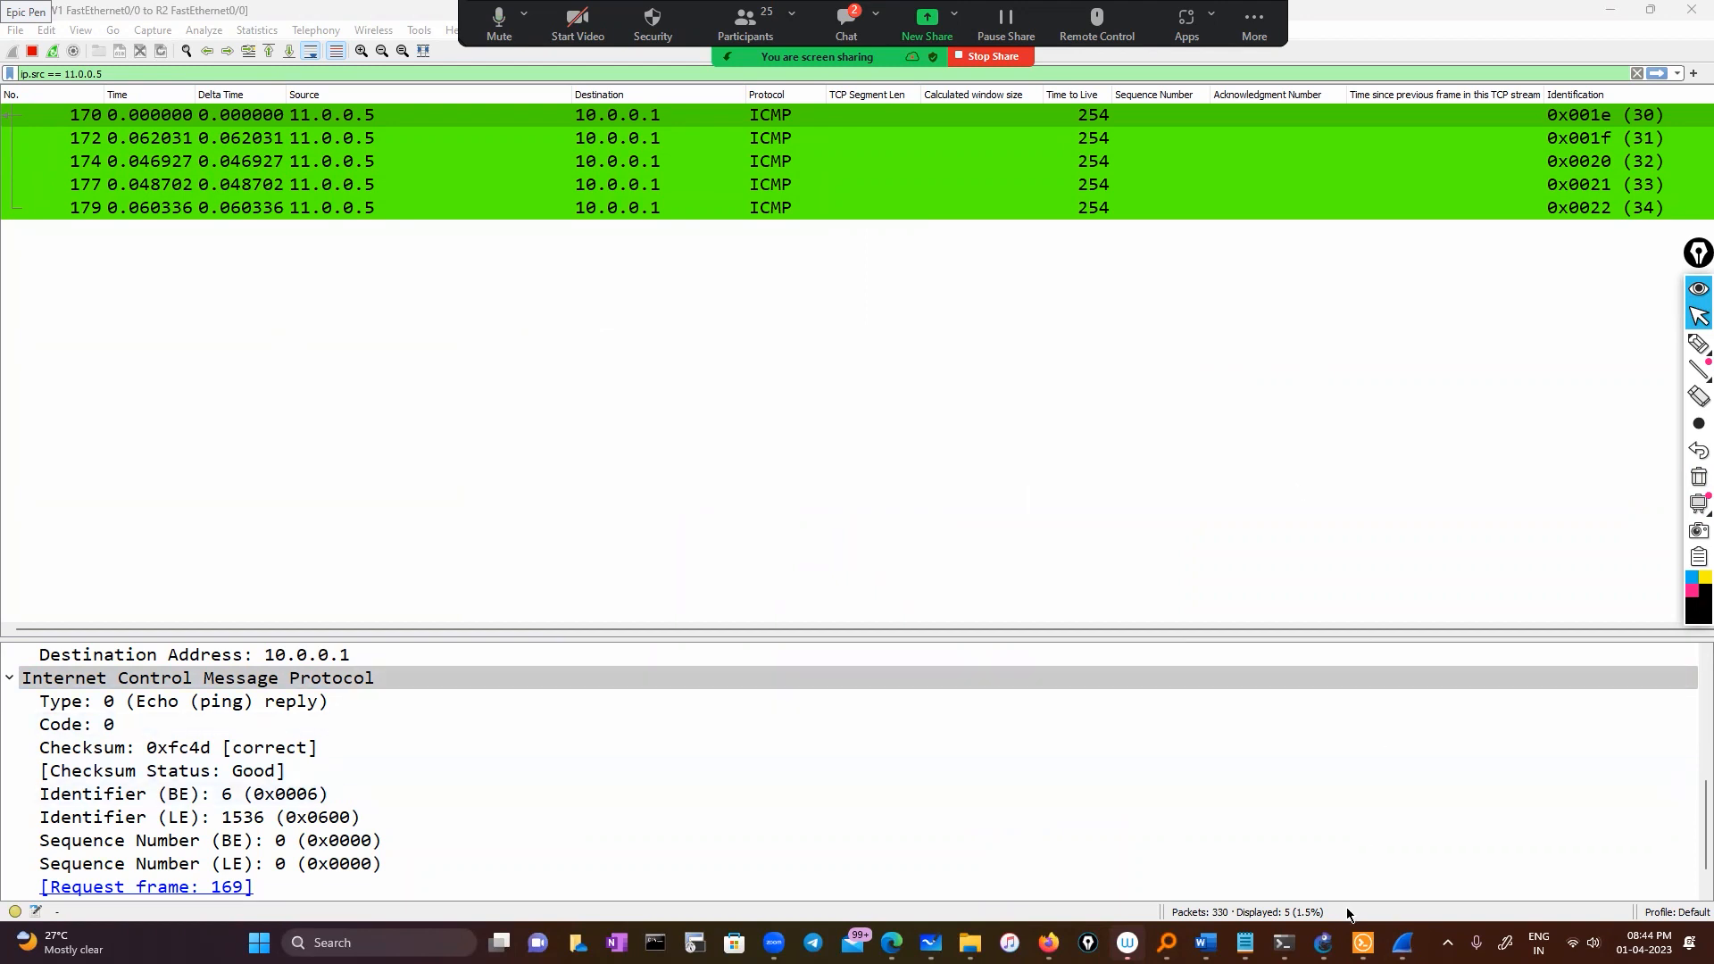
Switch from the ICMP capture to the 'Wireshark today' notes in Notepad
{"action": "left_click", "coordinate": [1246, 943]}
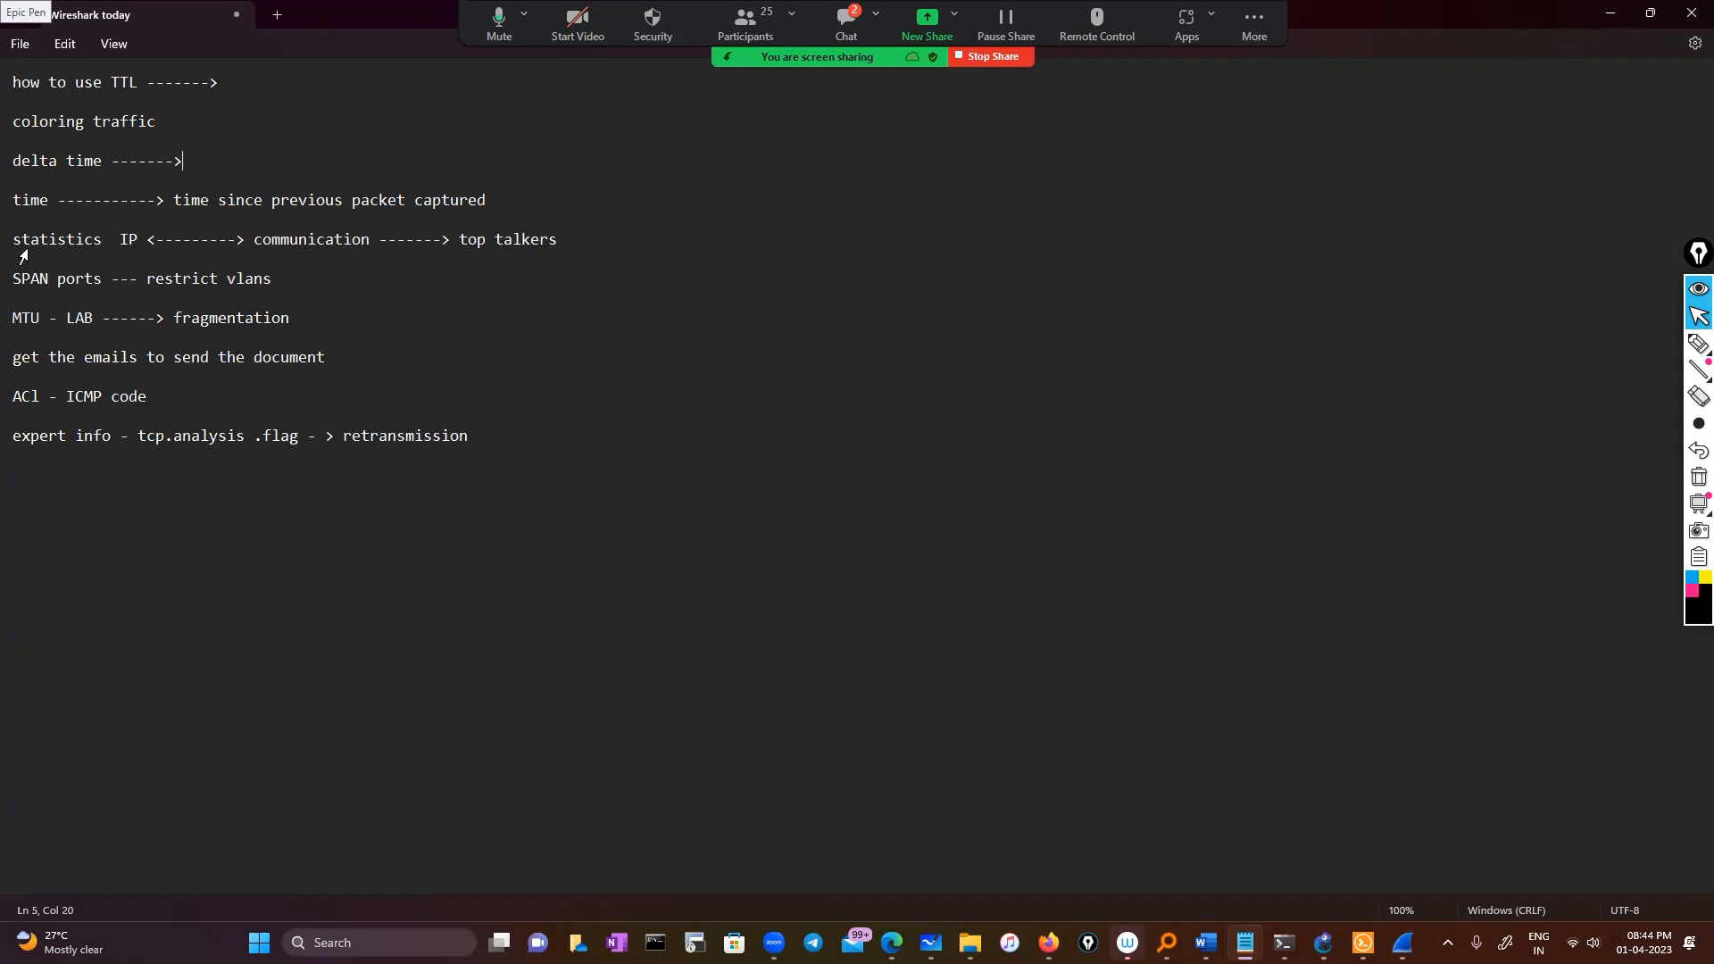
Highlight the statistics/top talkers line, handwrite 'Source', then switch ink to pink and erase it
{"action": "left_click_drag", "start_coordinate": [14, 241], "coordinate": [610, 240]}
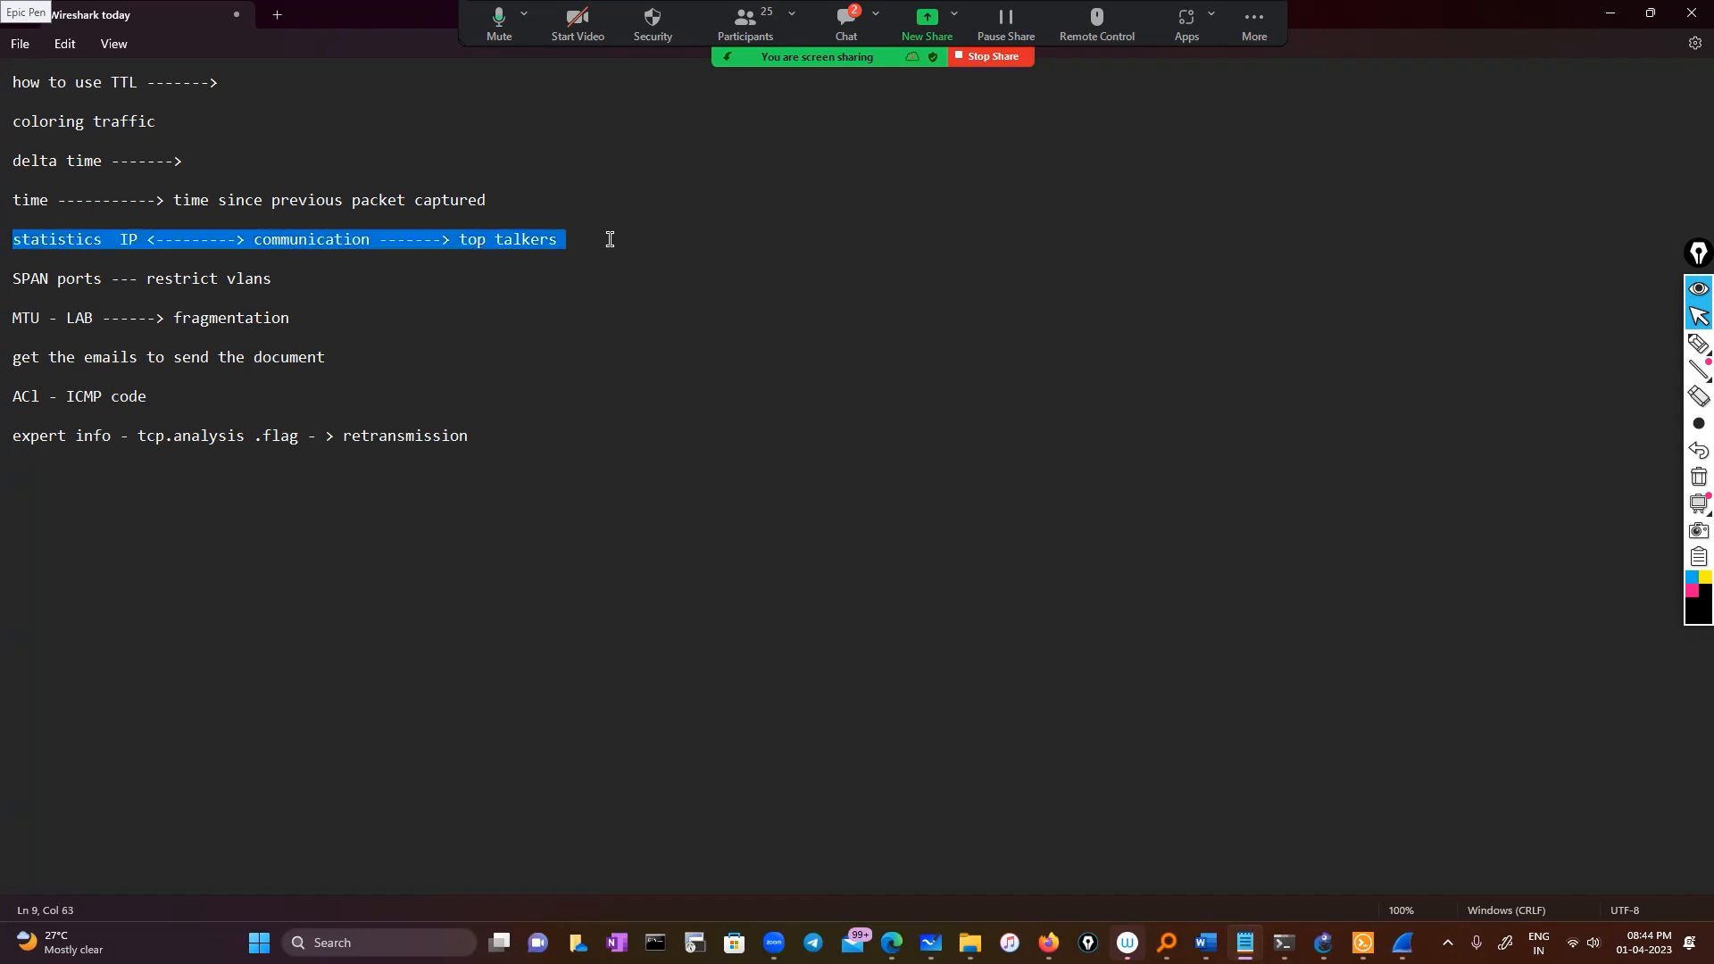
{"action": "left_click", "coordinate": [1696, 347]}
{"action": "left_click_drag", "start_coordinate": [705, 451], "coordinate": [711, 469]}
{"action": "left_click_drag", "start_coordinate": [728, 451], "coordinate": [806, 437]}
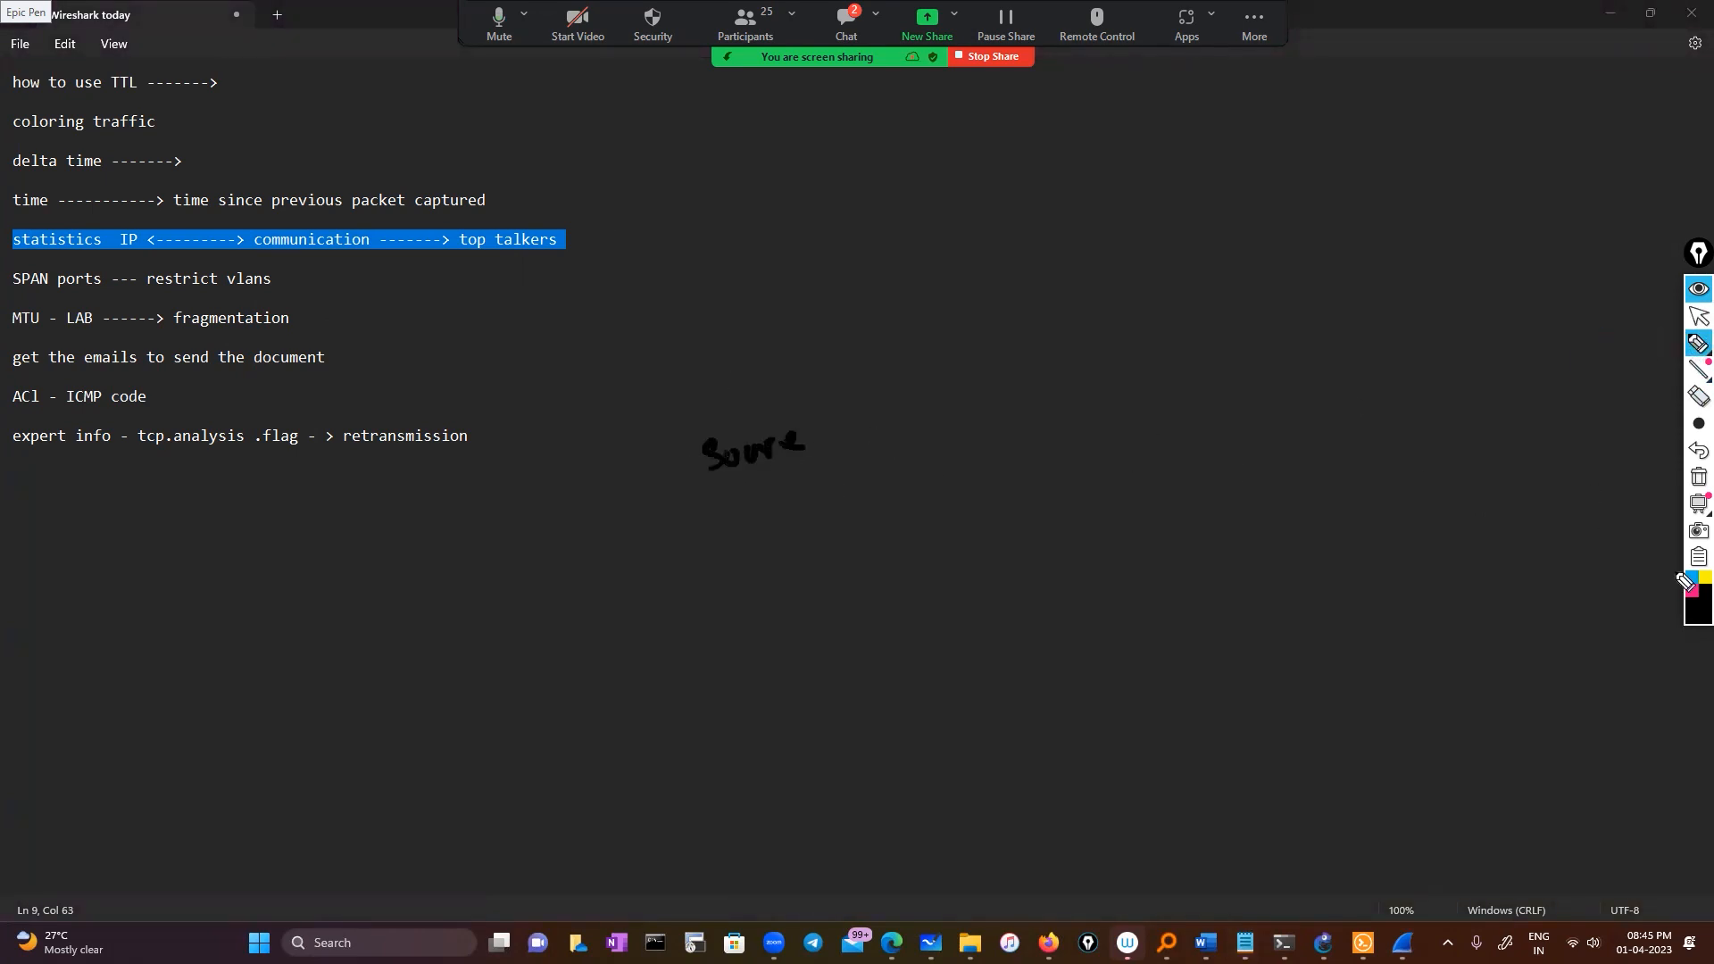
{"action": "left_click", "coordinate": [1692, 591]}
{"action": "left_click", "coordinate": [1698, 477]}
Handwrite in pink: Source → IP communication, TCP communications and UDP communication
{"action": "mouse_move", "coordinate": [676, 409]}
{"action": "left_mouse_down"}
{"action": "mouse_move", "coordinate": [657, 438]}
{"action": "mouse_move", "coordinate": [929, 391]}
{"action": "mouse_move", "coordinate": [948, 348]}
{"action": "left_mouse_up"}
{"action": "mouse_move", "coordinate": [963, 359]}
{"action": "left_mouse_down"}
{"action": "mouse_move", "coordinate": [965, 384]}
{"action": "mouse_move", "coordinate": [1244, 283]}
{"action": "mouse_move", "coordinate": [1255, 259]}
{"action": "mouse_move", "coordinate": [1314, 258]}
{"action": "left_mouse_up"}
{"action": "left_click", "coordinate": [1178, 268]}
{"action": "mouse_move", "coordinate": [731, 502]}
{"action": "left_mouse_down"}
{"action": "mouse_move", "coordinate": [725, 532]}
{"action": "mouse_move", "coordinate": [1018, 410]}
{"action": "left_mouse_up"}
{"action": "left_click_drag", "start_coordinate": [1001, 416], "coordinate": [996, 448]}
{"action": "mouse_move", "coordinate": [1046, 410]}
{"action": "left_mouse_down"}
{"action": "mouse_move", "coordinate": [1037, 435]}
{"action": "mouse_move", "coordinate": [1062, 403]}
{"action": "mouse_move", "coordinate": [1413, 295]}
{"action": "left_mouse_up"}
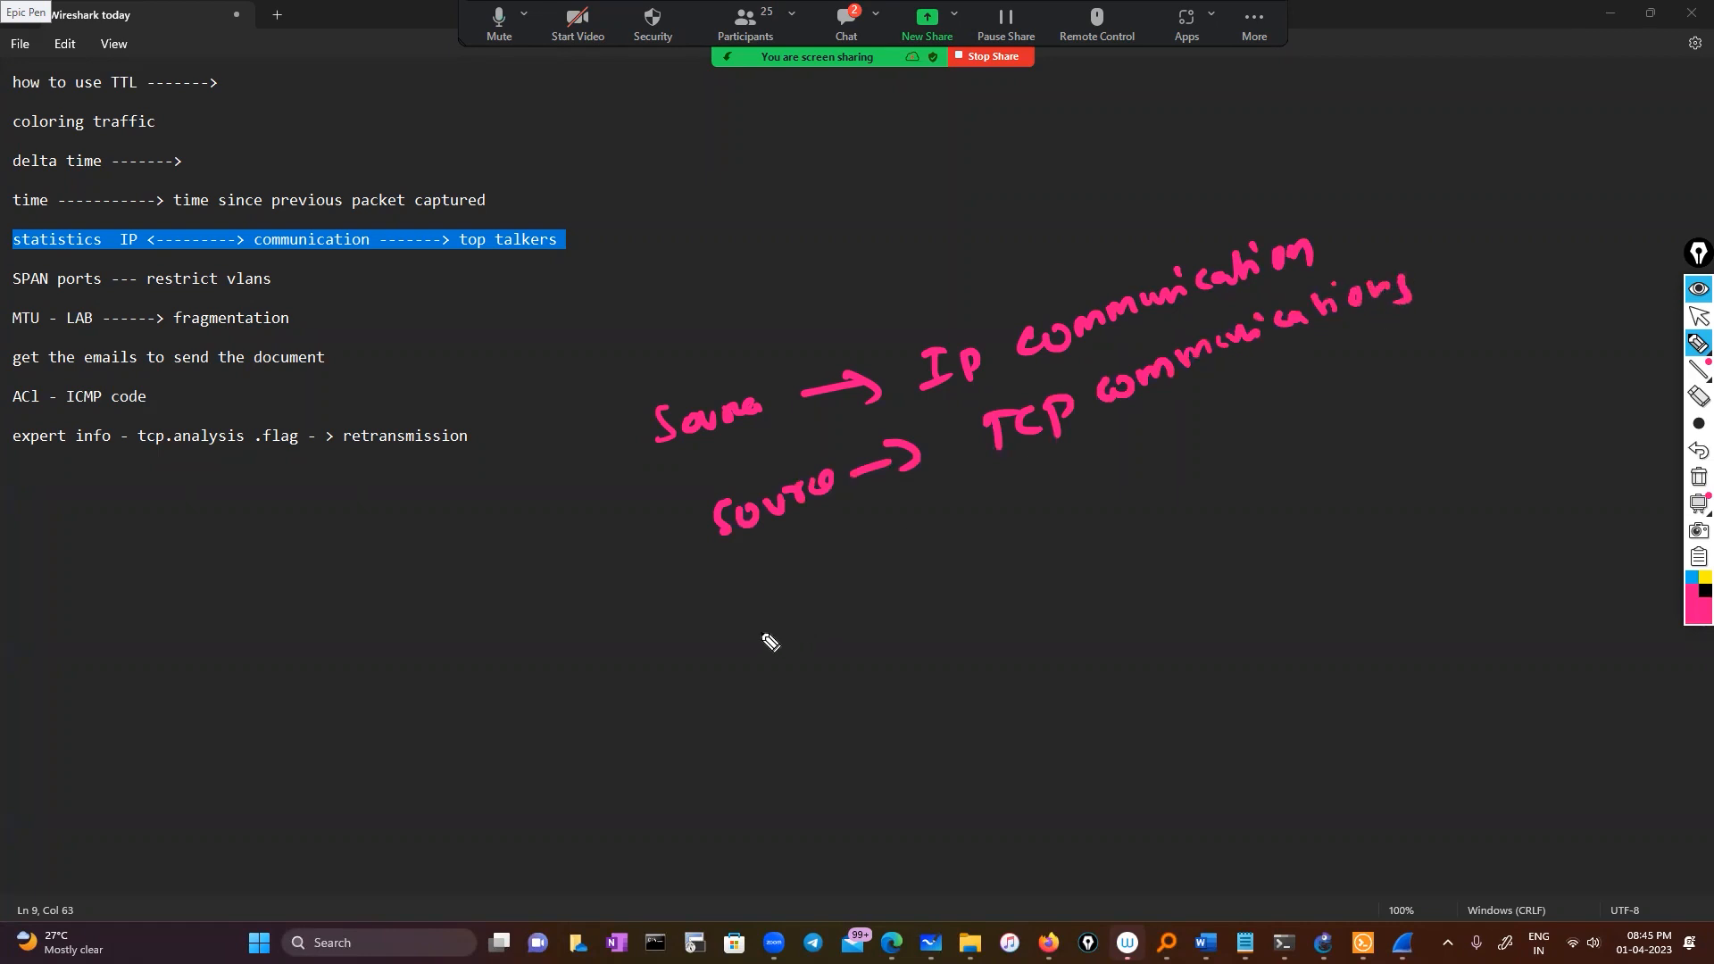
{"action": "mouse_move", "coordinate": [780, 574]}
{"action": "left_mouse_down"}
{"action": "mouse_move", "coordinate": [799, 589]}
{"action": "mouse_move", "coordinate": [964, 531]}
{"action": "left_mouse_up"}
{"action": "mouse_move", "coordinate": [1033, 487]}
{"action": "left_mouse_down"}
{"action": "mouse_move", "coordinate": [1107, 485]}
{"action": "mouse_move", "coordinate": [1383, 361]}
{"action": "mouse_move", "coordinate": [1410, 376]}
{"action": "left_mouse_up"}
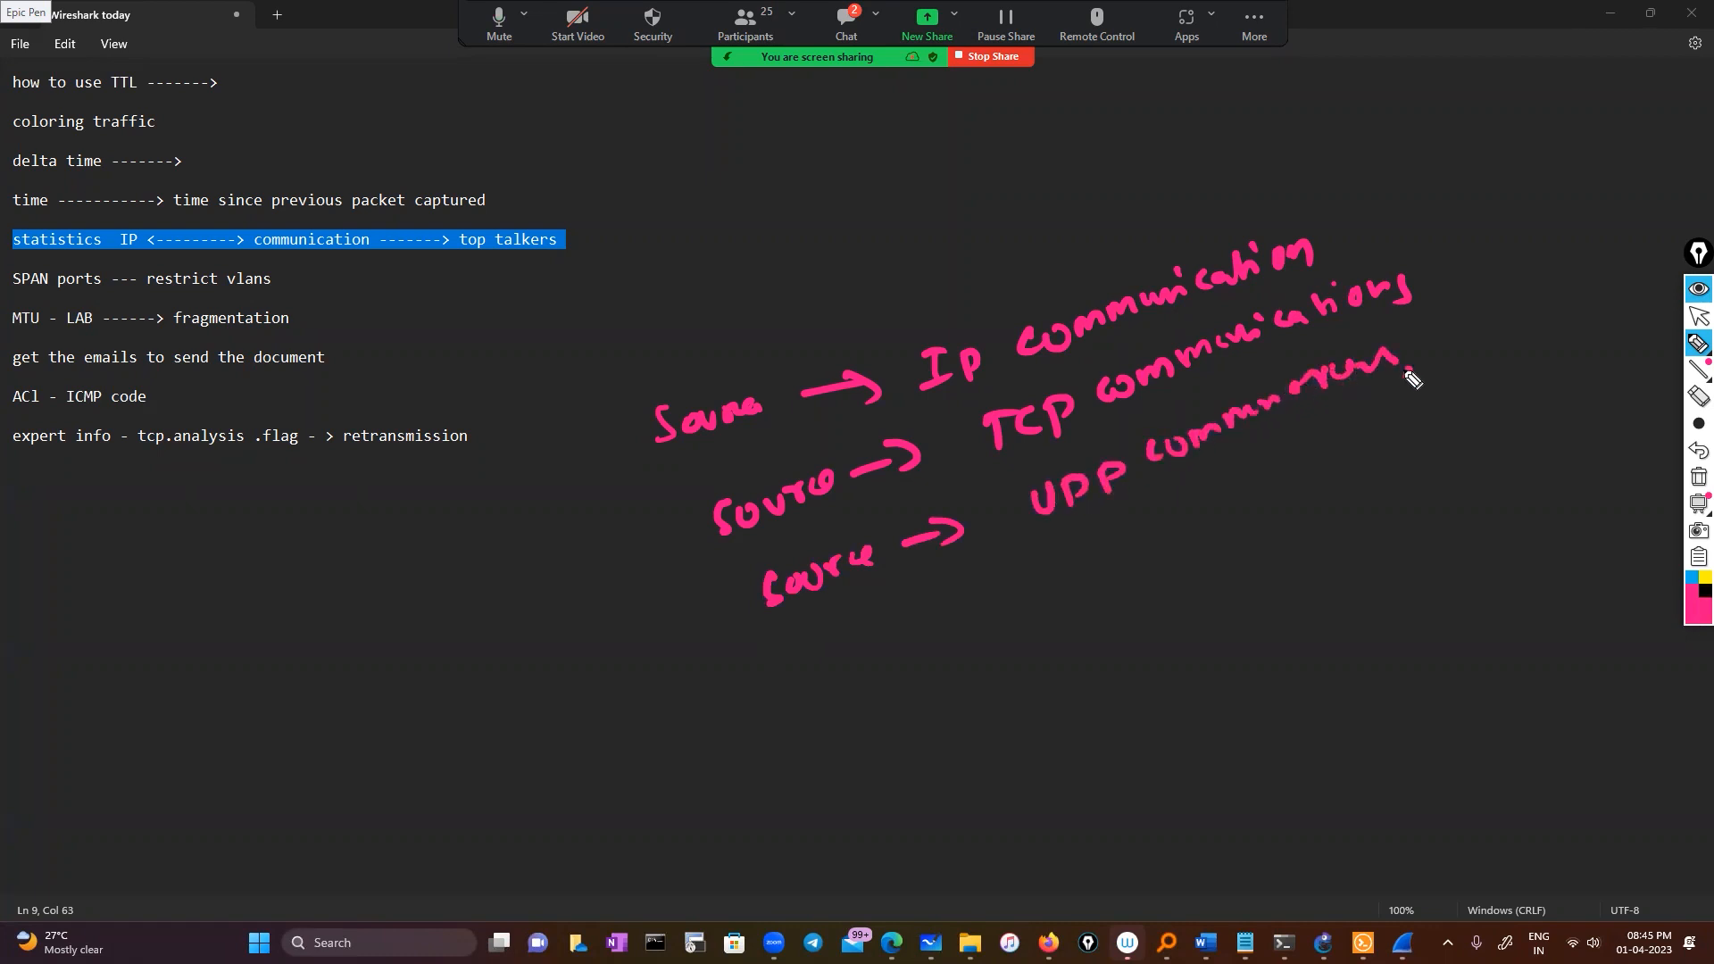
Clear the pink annotations, exit annotation mode and minimize the notes
{"action": "left_click", "coordinate": [1699, 477]}
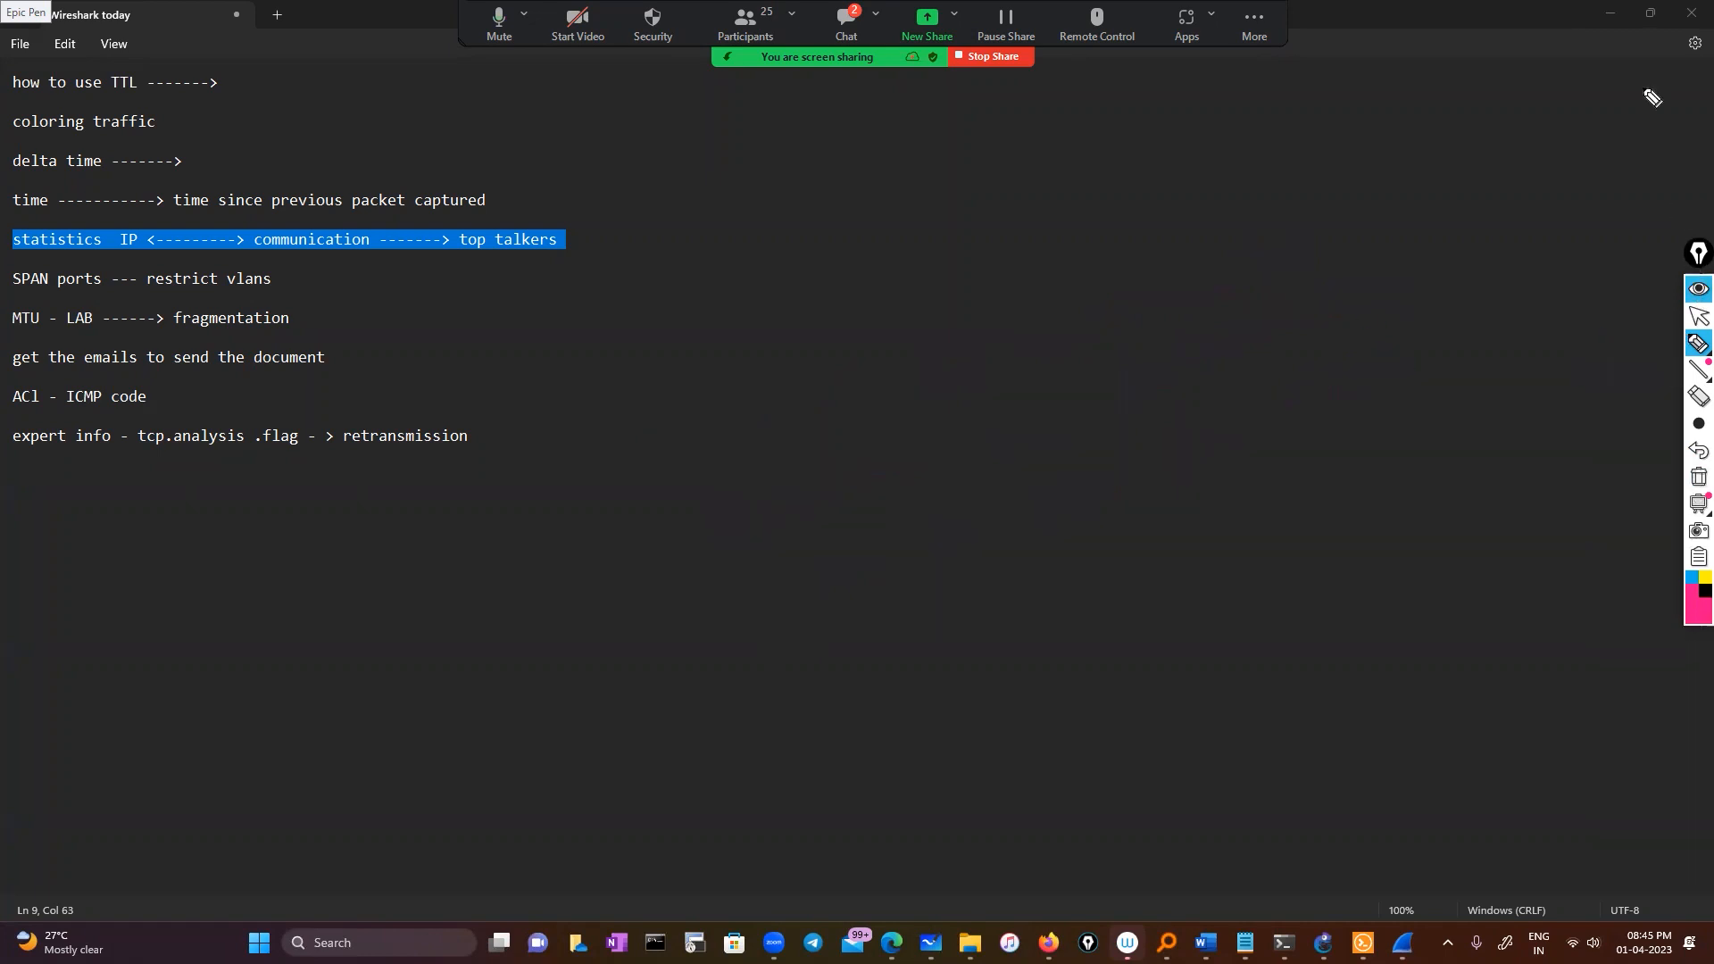
{"action": "left_click", "coordinate": [1698, 316]}
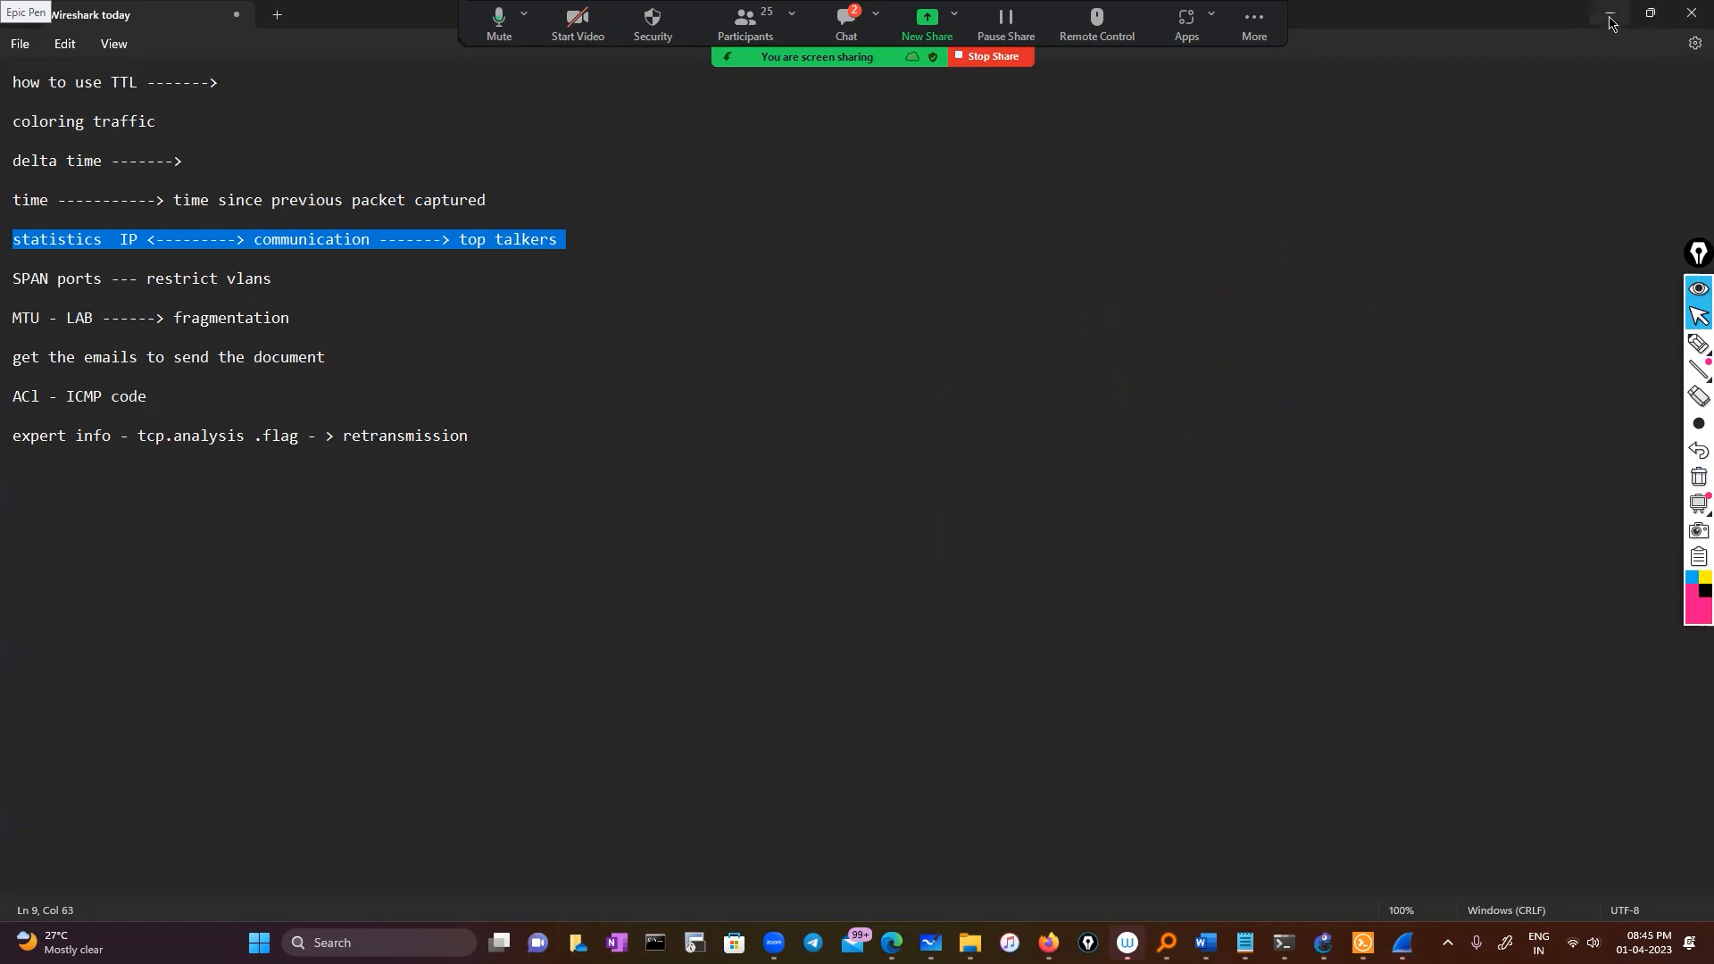
{"action": "left_click", "coordinate": [1649, 12]}
Open Statistics > Endpoints and select the 10.0.0.1 entry on the IPv4 tab
{"action": "left_click", "coordinate": [254, 33]}
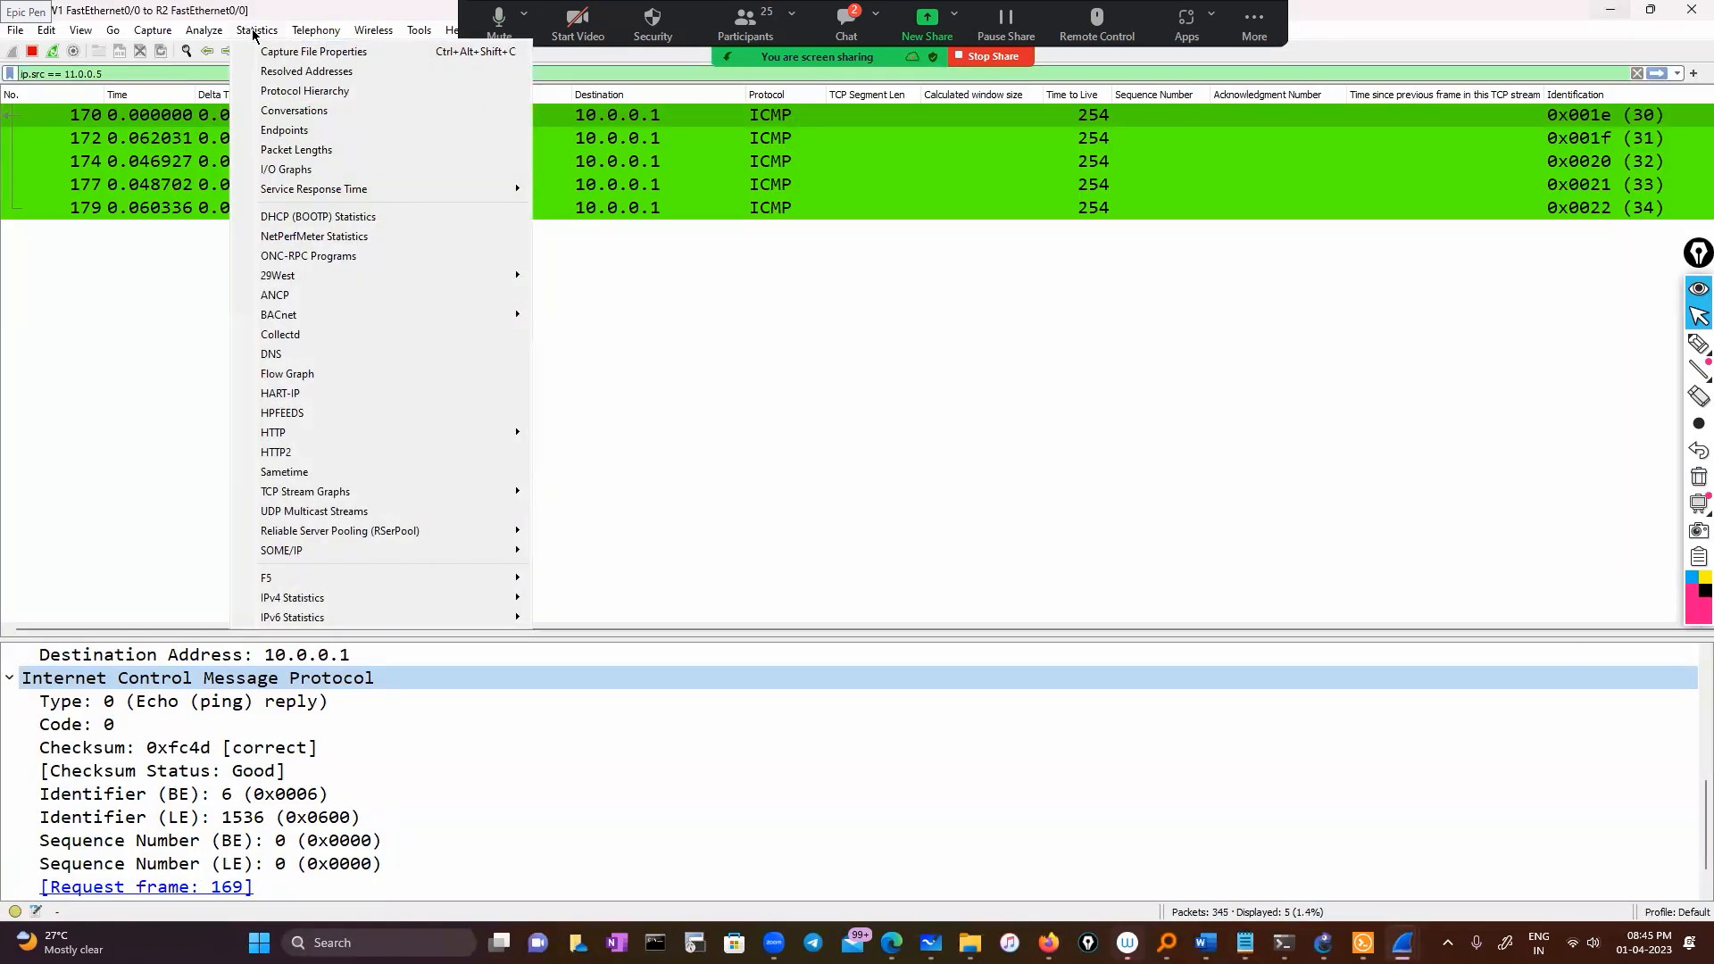
{"action": "left_click", "coordinate": [280, 136]}
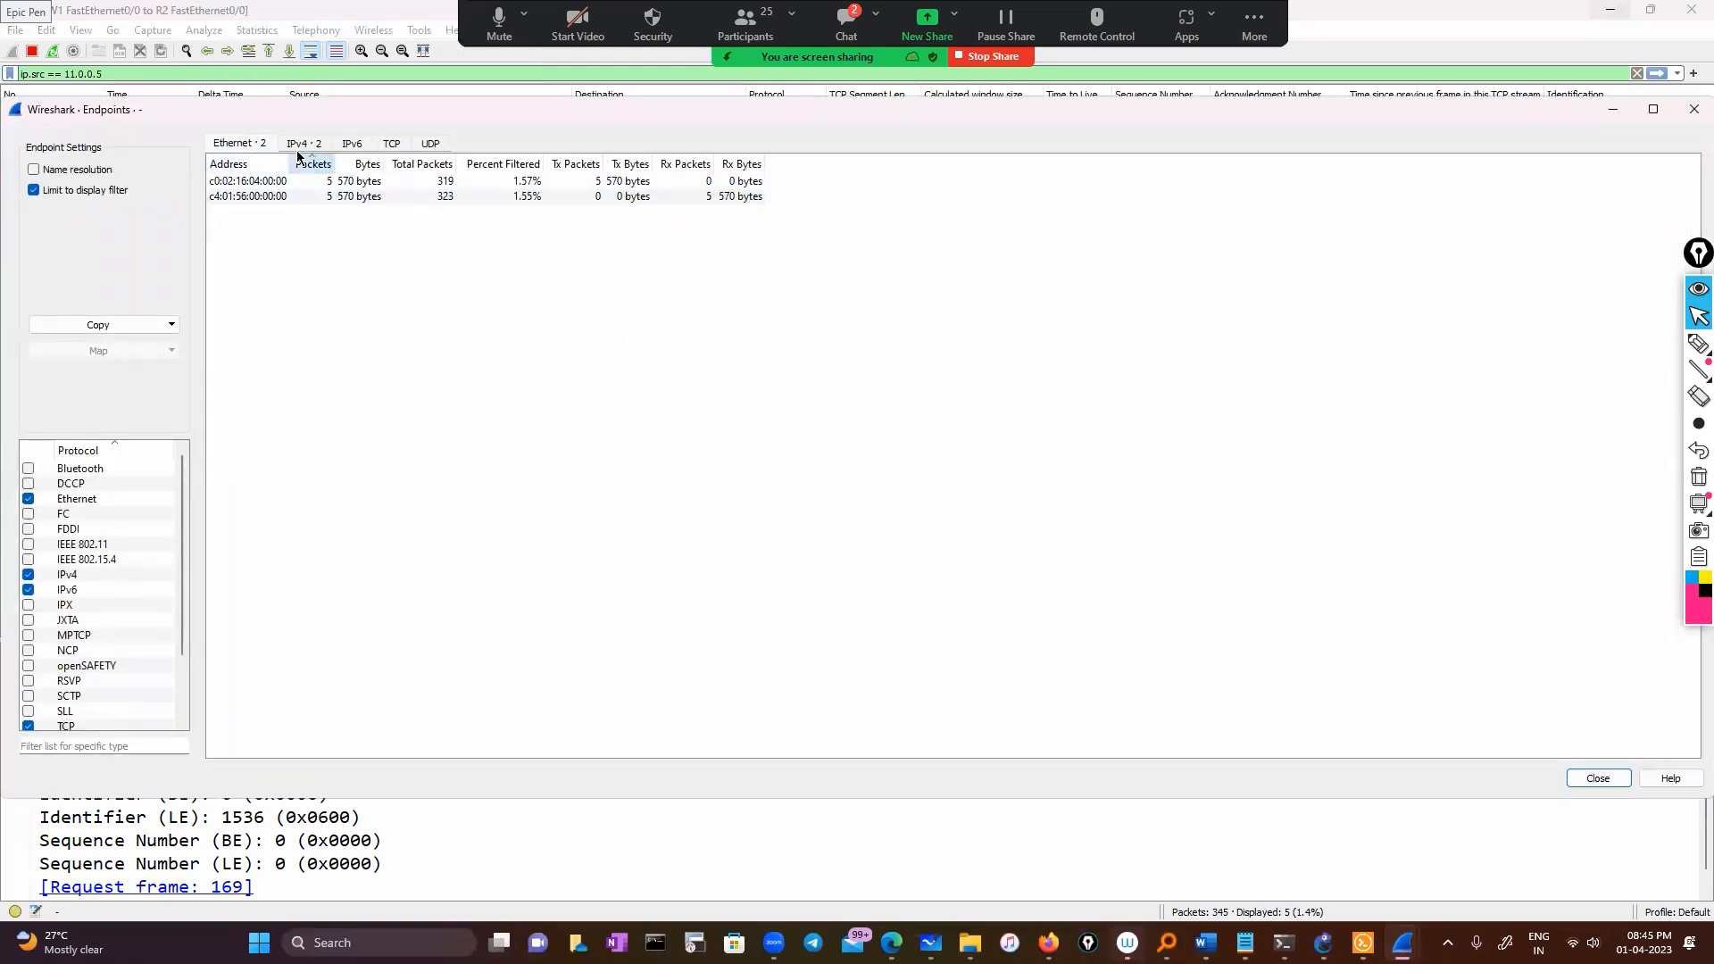
{"action": "left_click", "coordinate": [301, 146]}
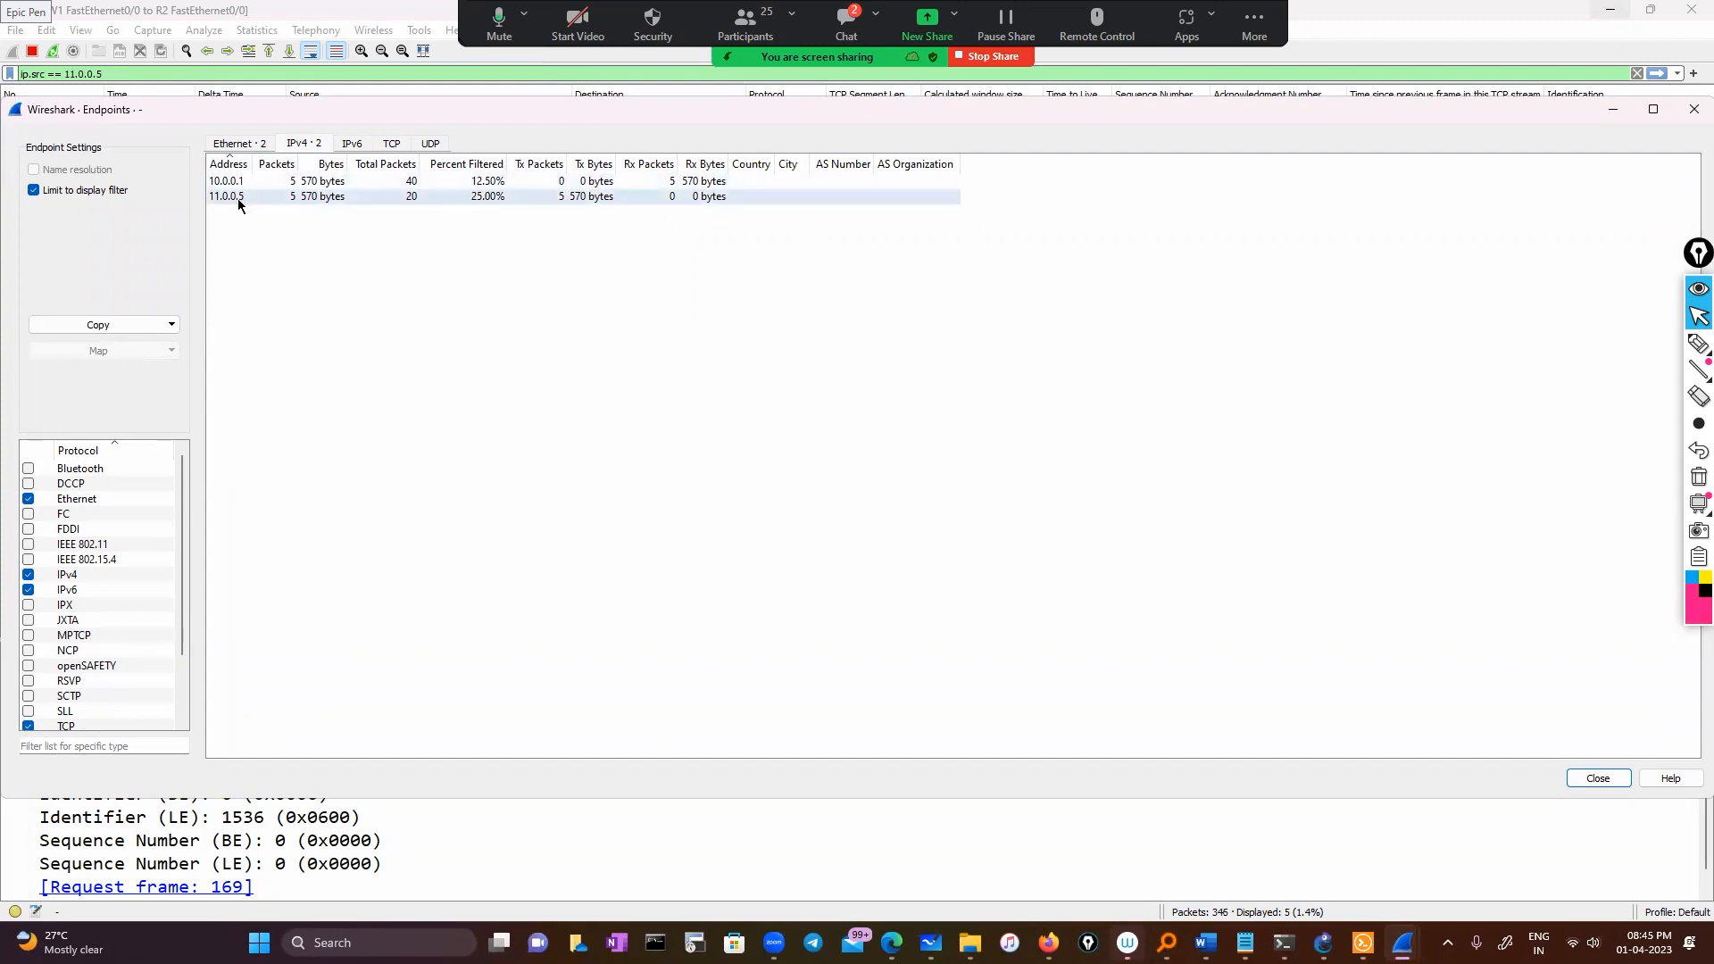
{"action": "left_click", "coordinate": [402, 180]}
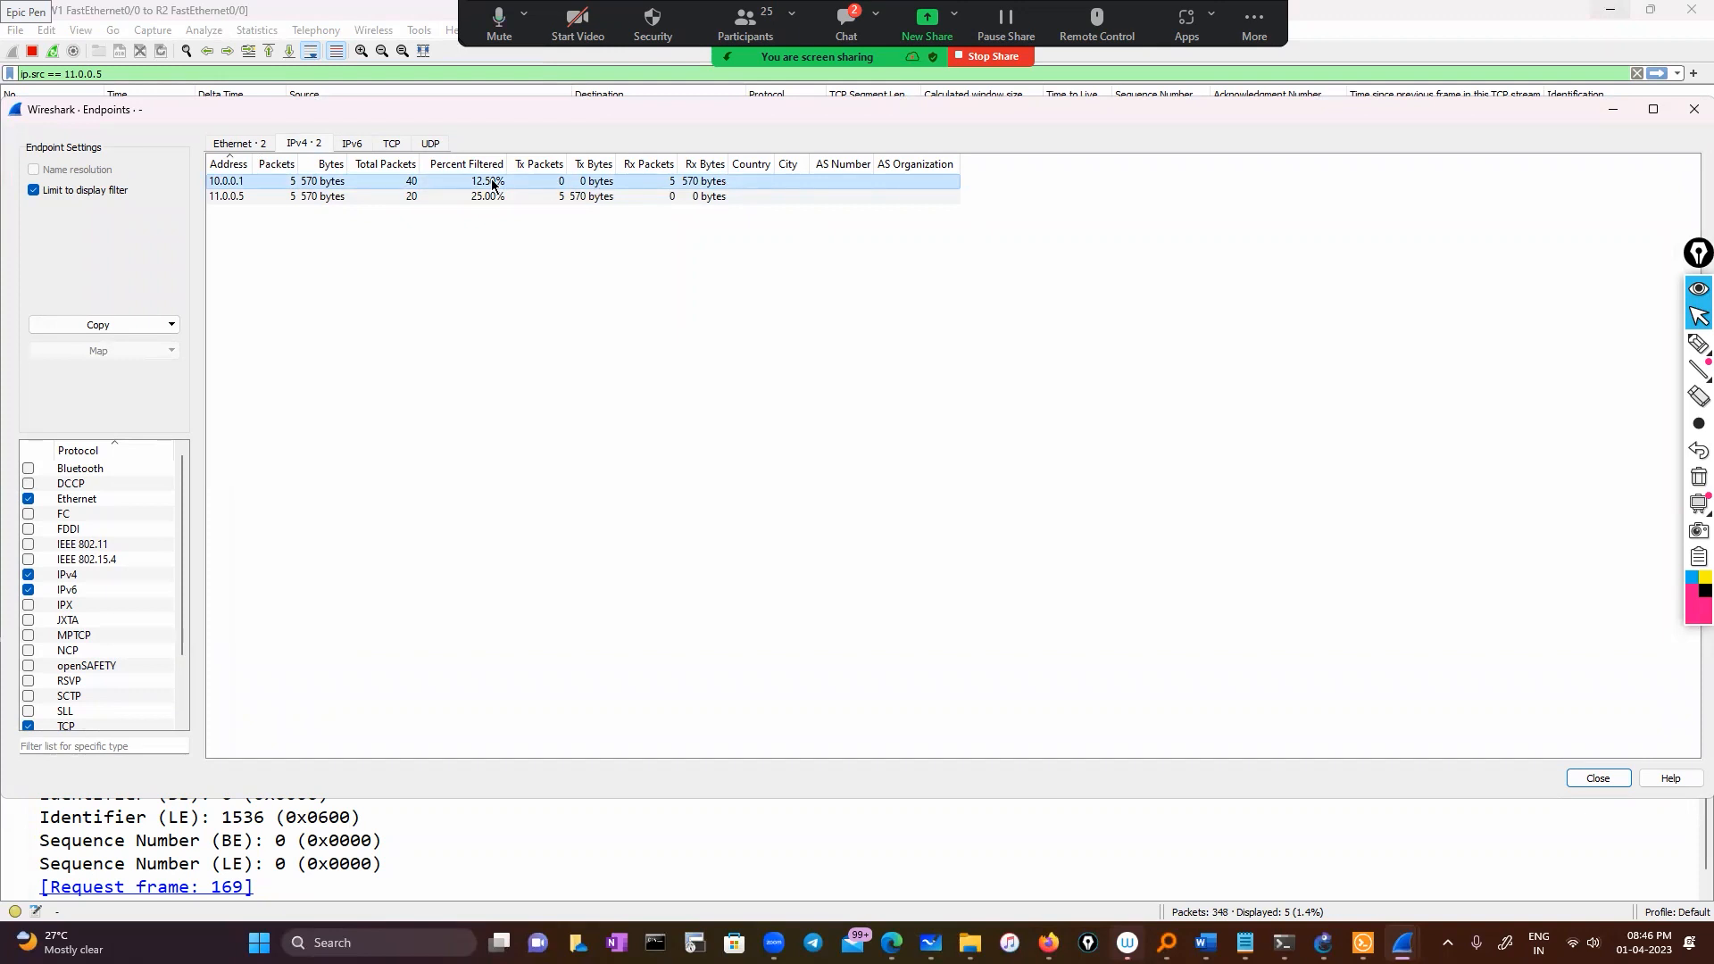
Compare the TCP, Ethernet, IPv6 and IPv4 endpoint lists, then close the Endpoints window
{"action": "left_click", "coordinate": [383, 147]}
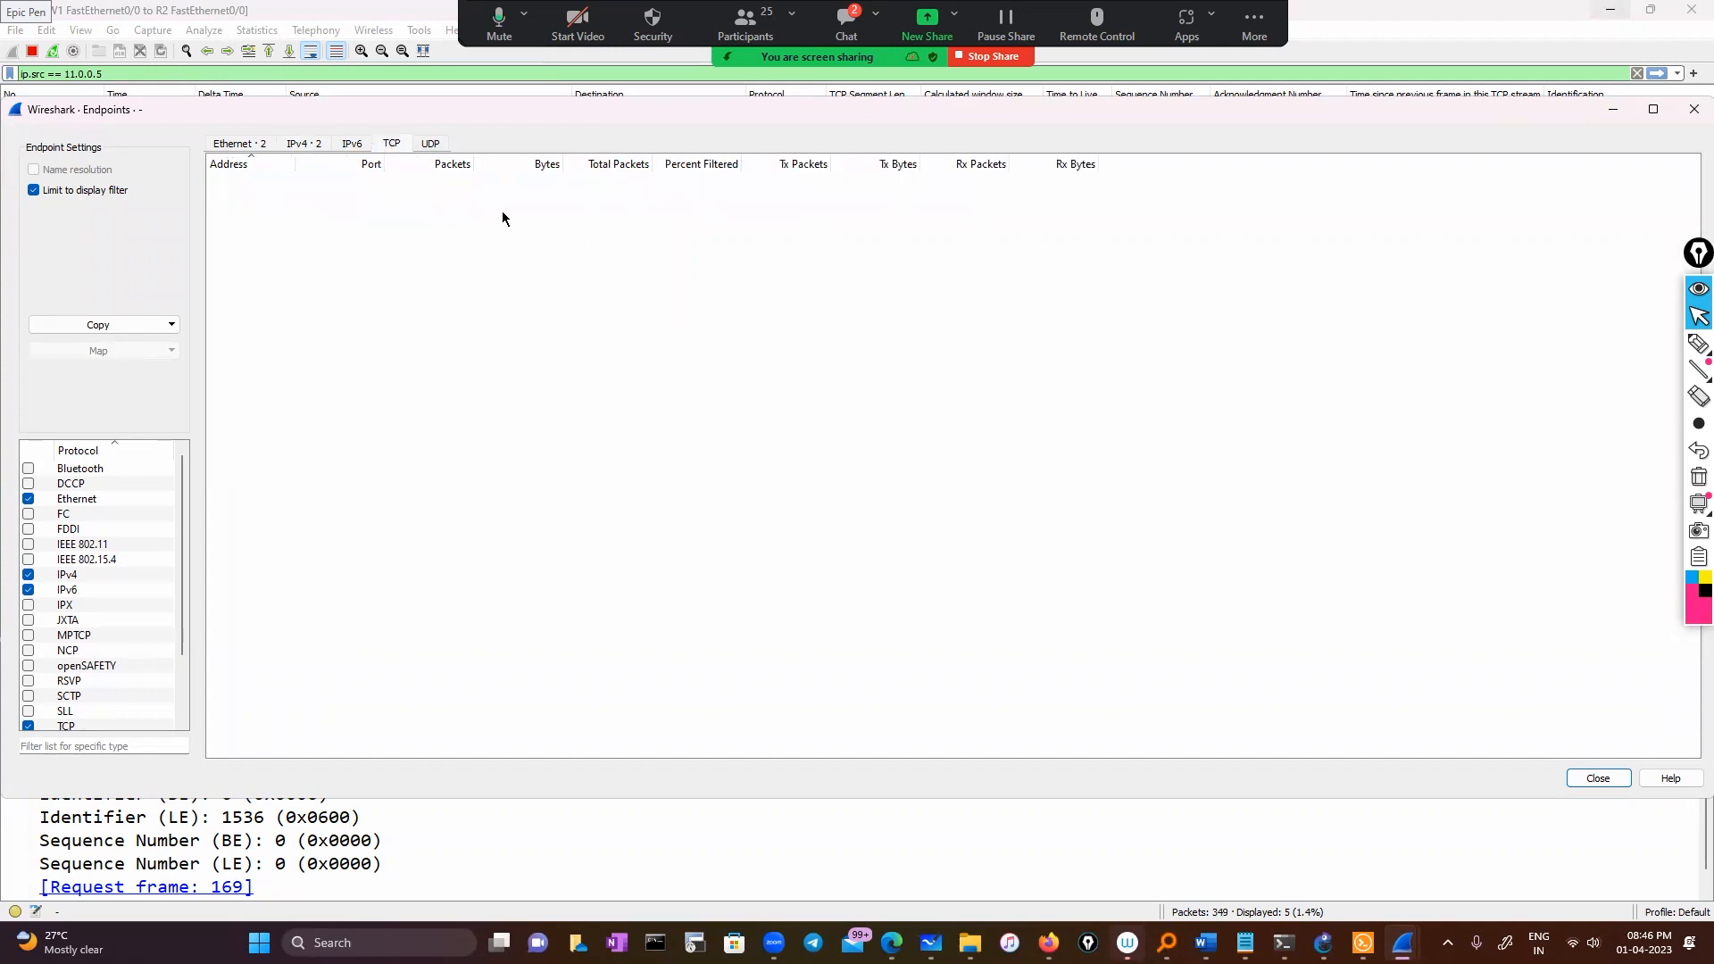
{"action": "left_click", "coordinate": [255, 144]}
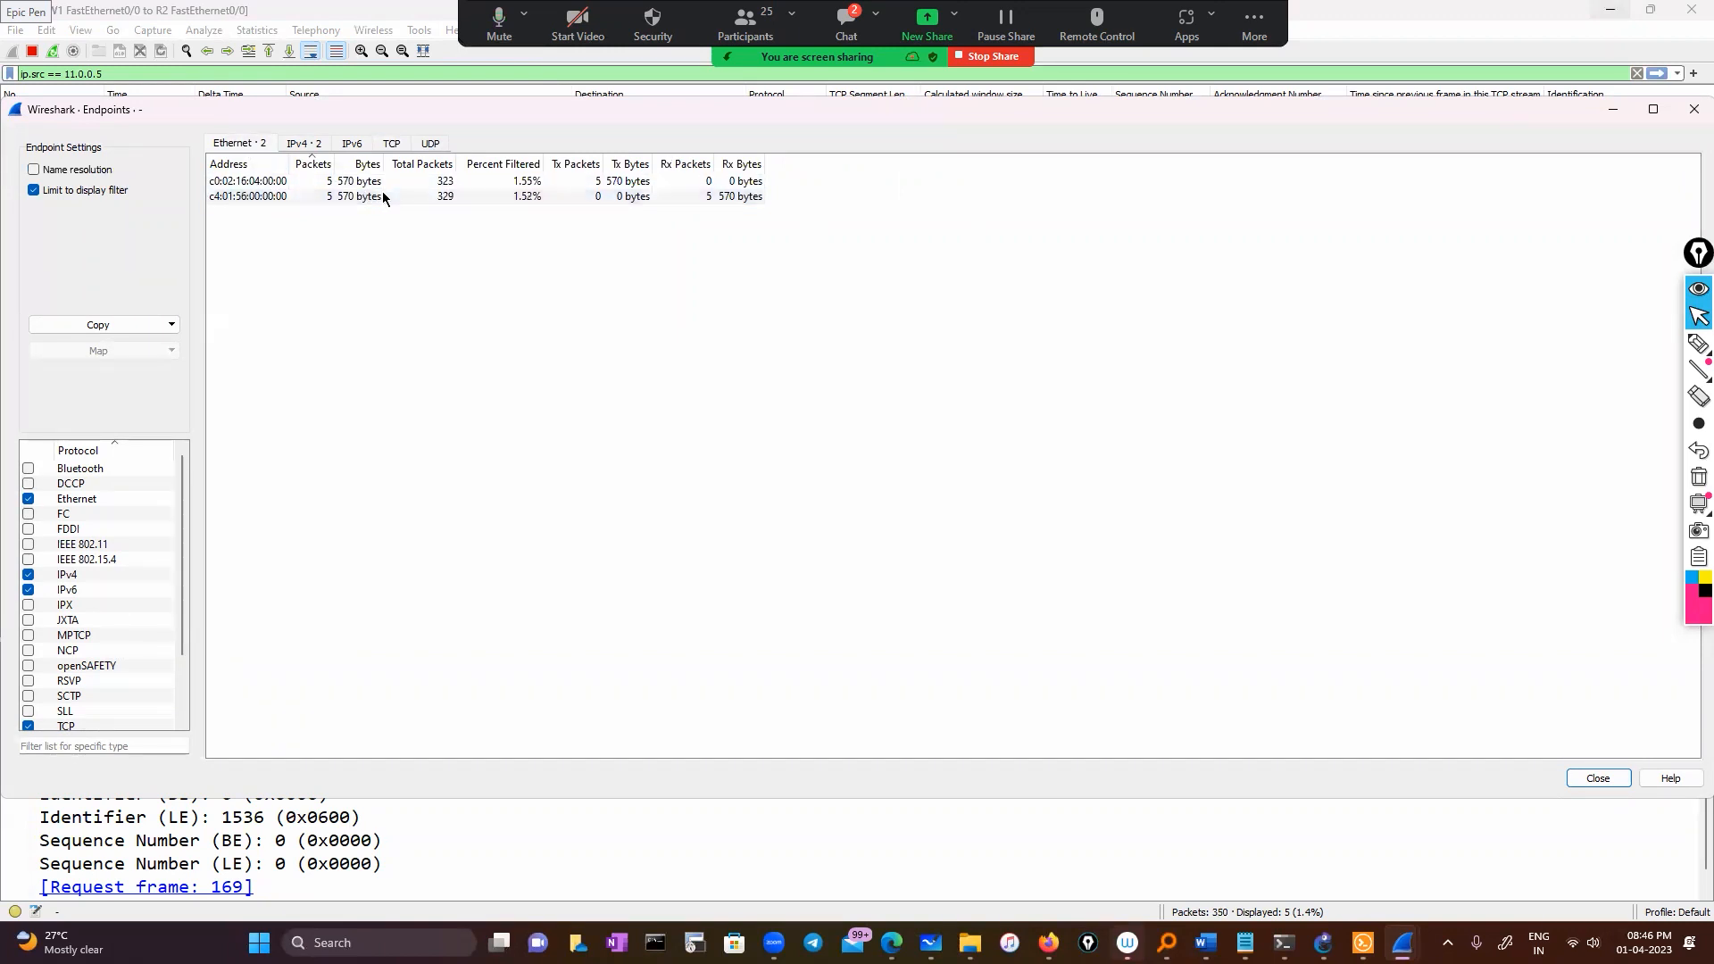
{"action": "left_click", "coordinate": [401, 145]}
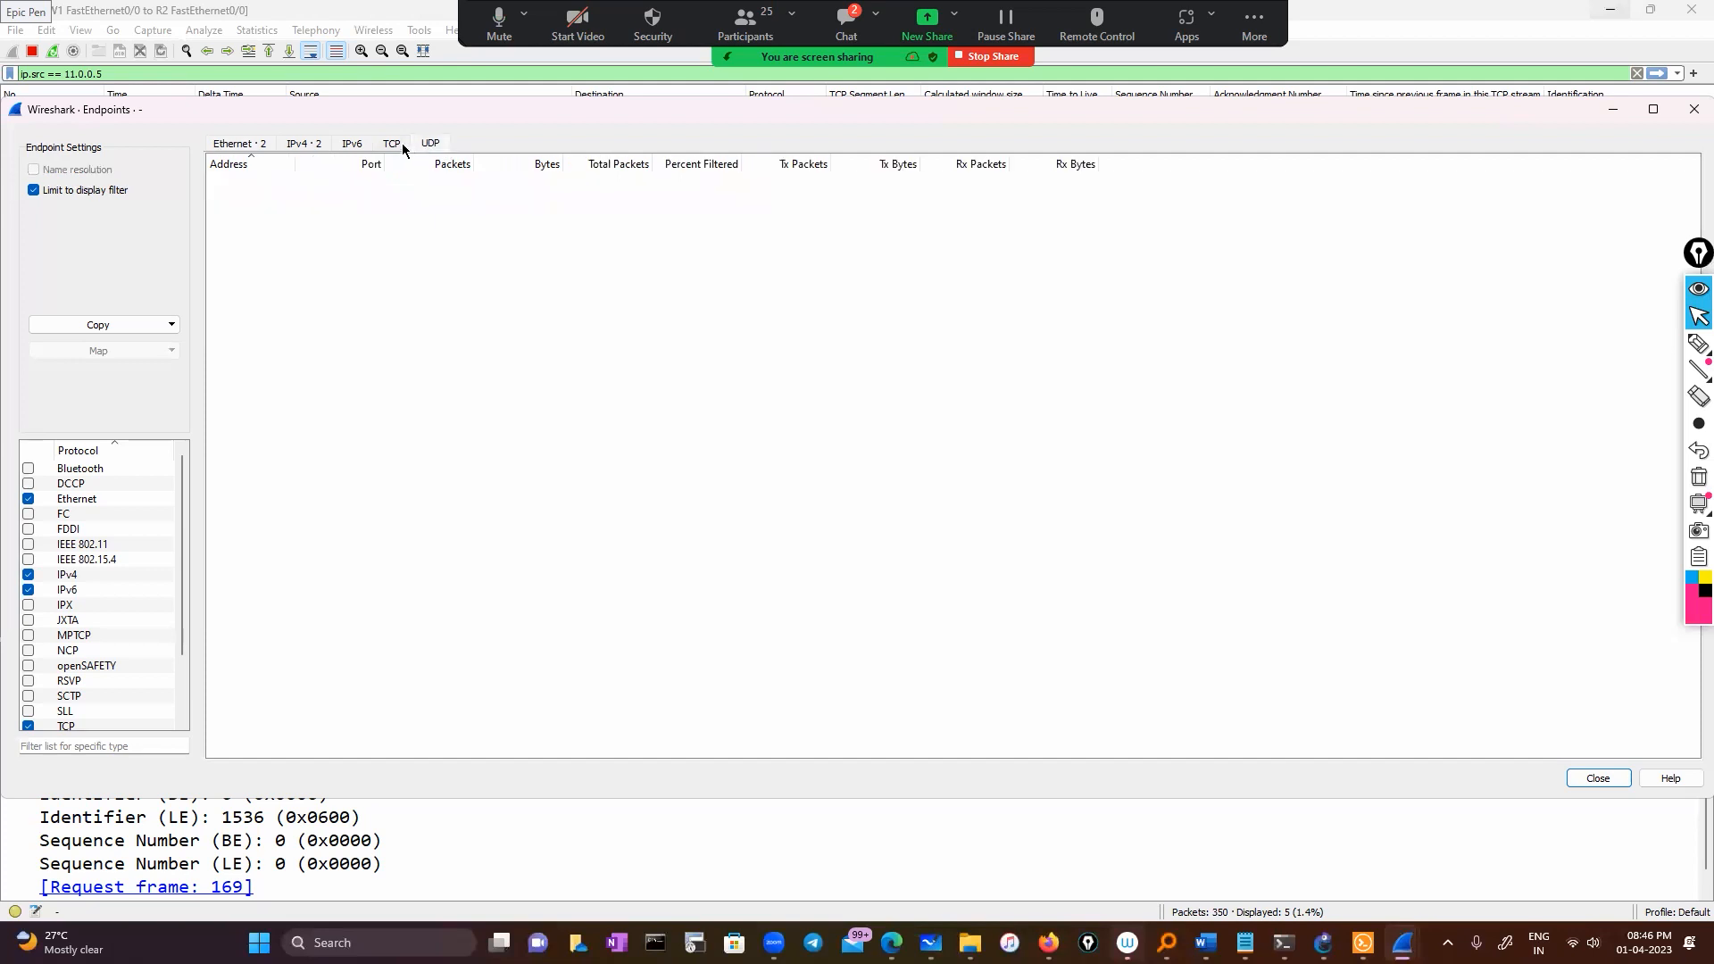
{"action": "left_click", "coordinate": [357, 146]}
{"action": "left_click", "coordinate": [219, 148]}
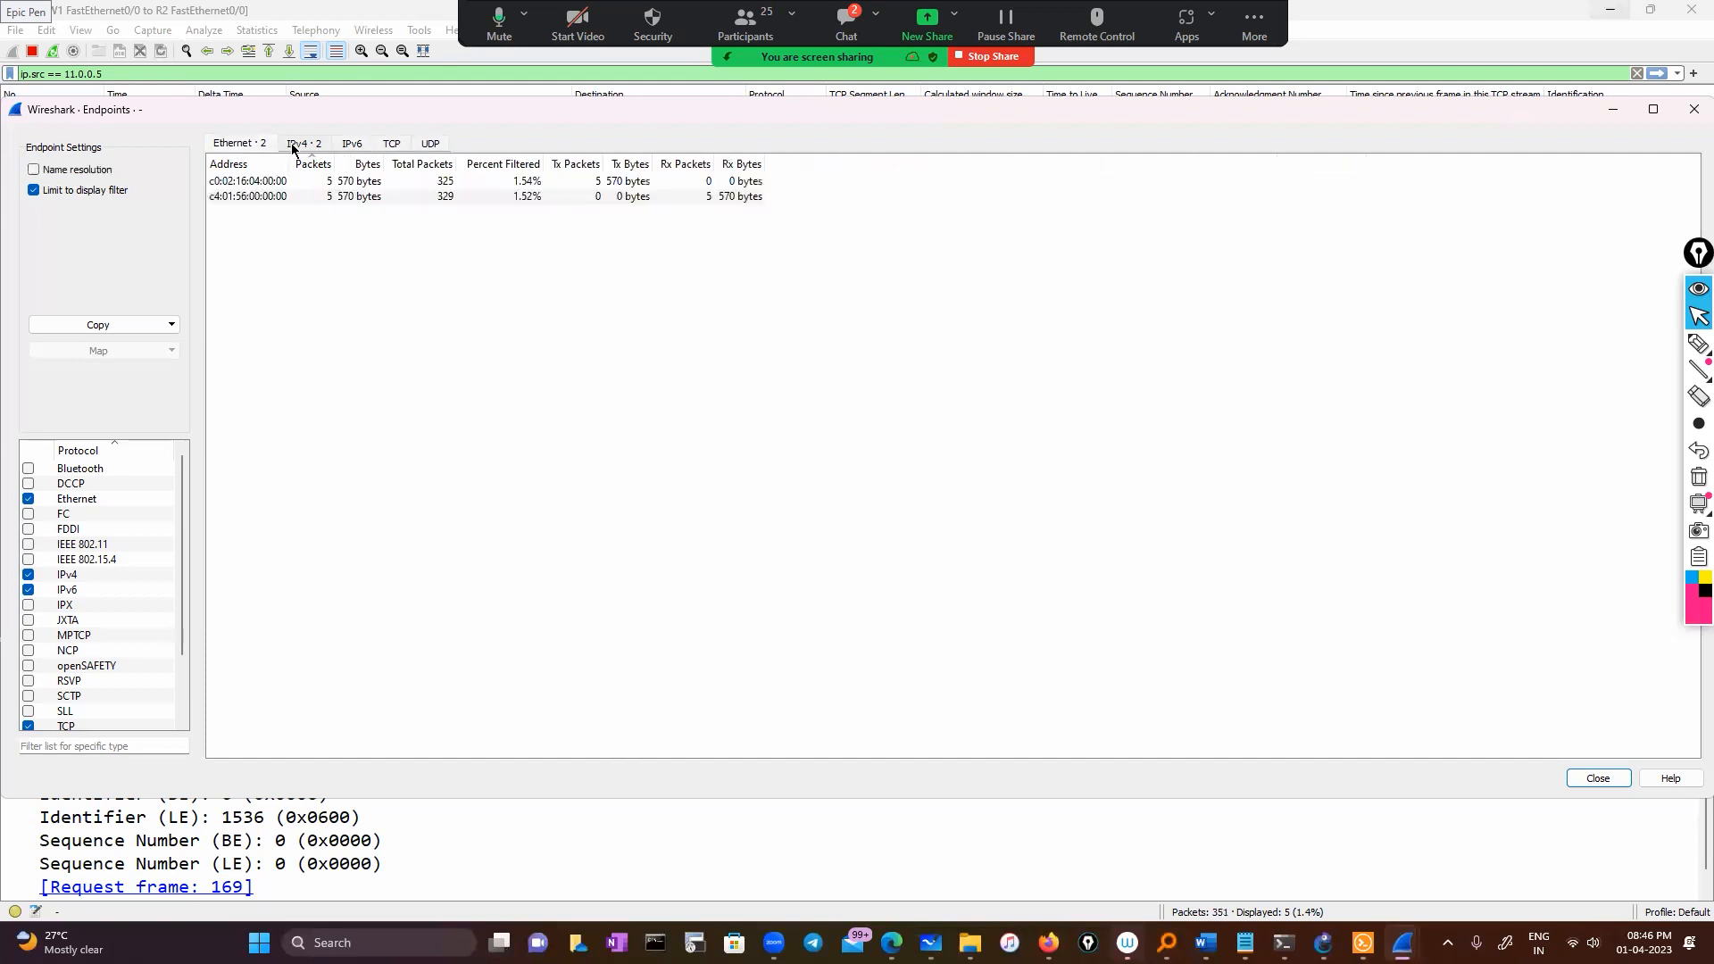
{"action": "left_click", "coordinate": [291, 146]}
{"action": "left_click", "coordinate": [249, 146]}
{"action": "scroll", "coordinate": [134, 579], "scroll_direction": "down", "scroll_amount": 2}
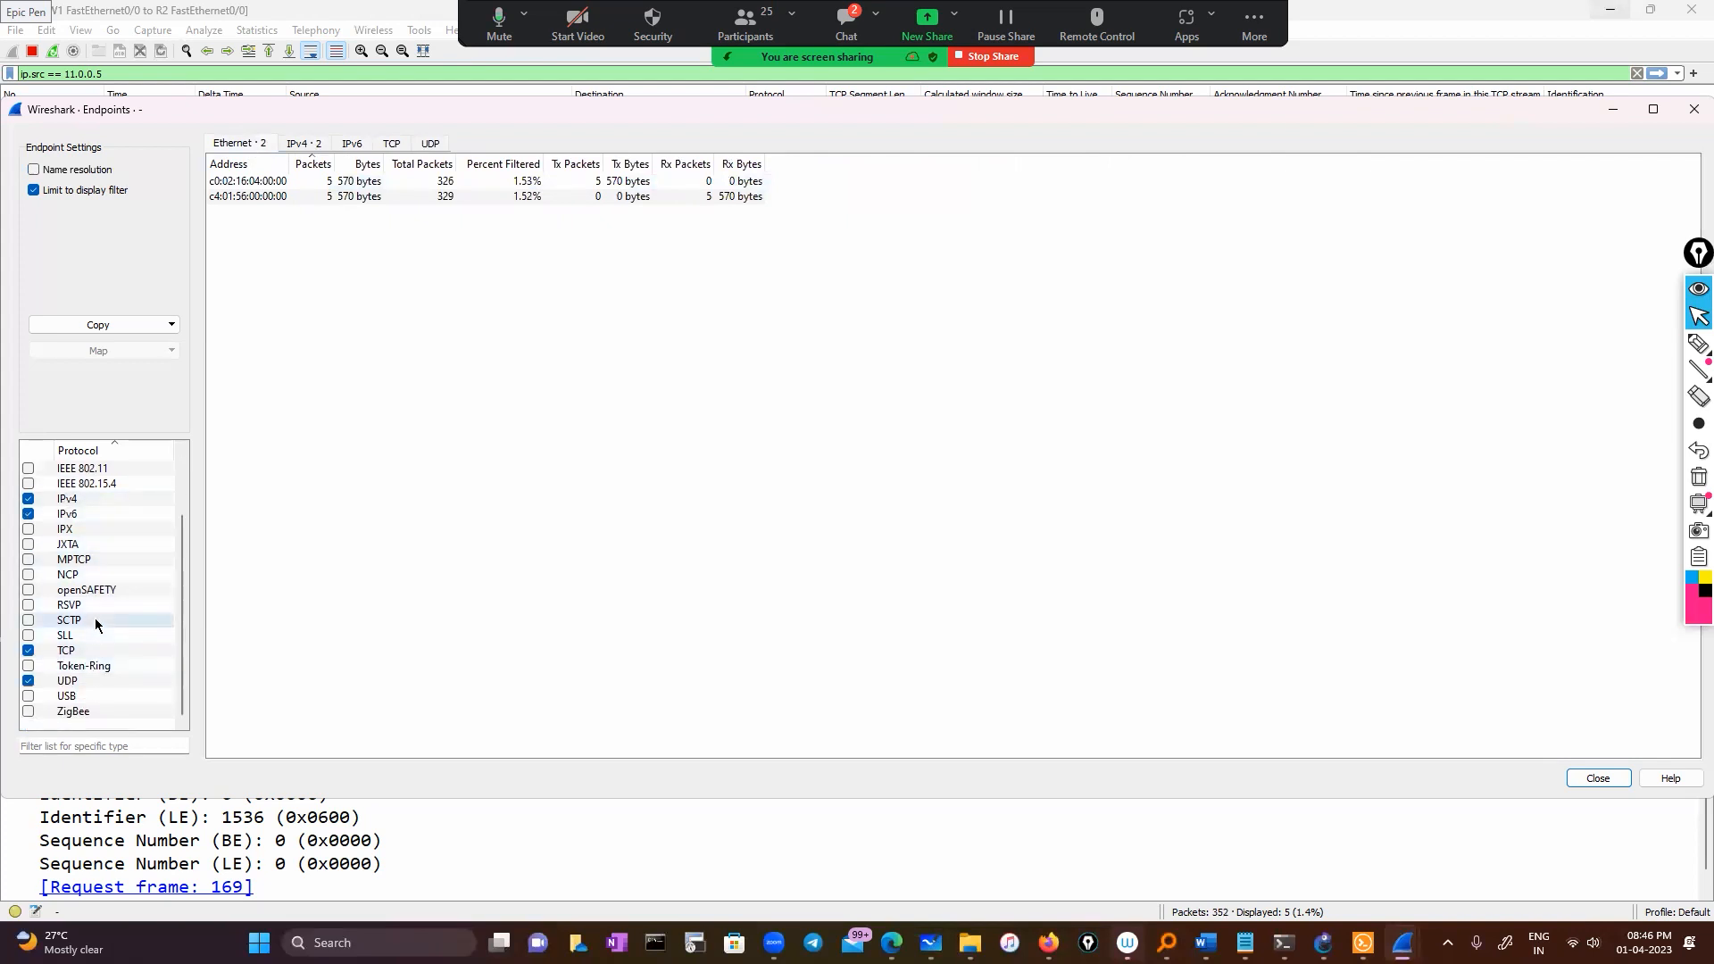
{"action": "scroll", "coordinate": [94, 618], "scroll_direction": "up", "scroll_amount": 2}
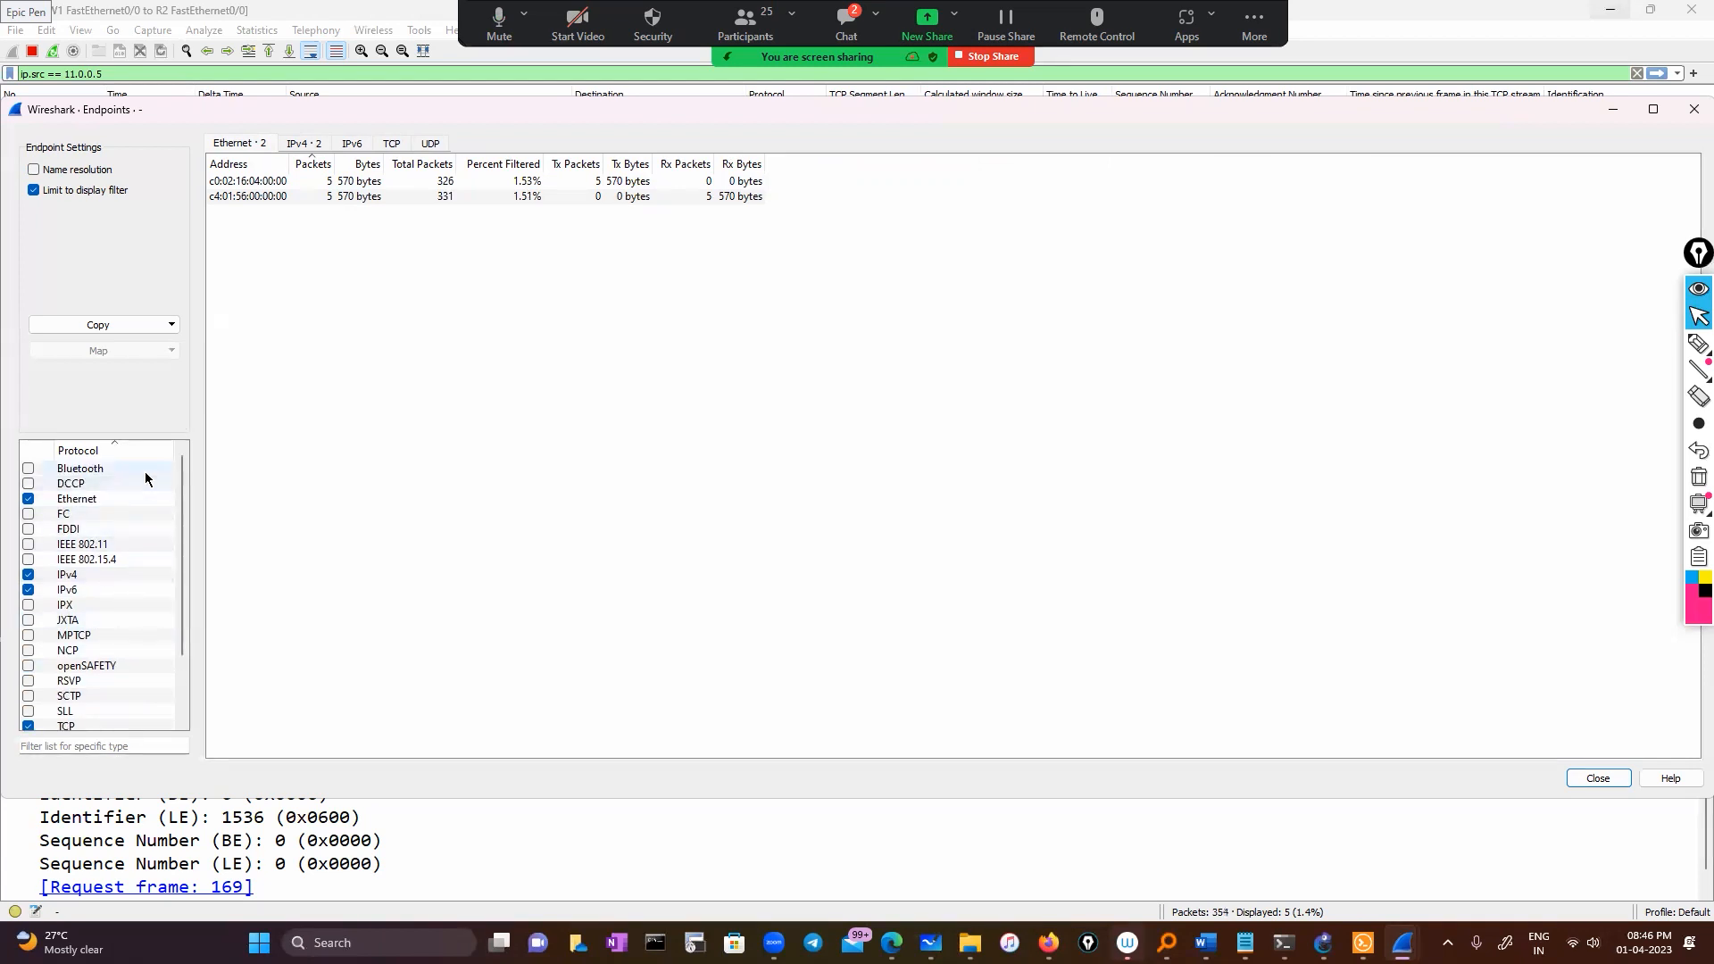
{"action": "scroll", "coordinate": [146, 478], "scroll_direction": "down", "scroll_amount": 2}
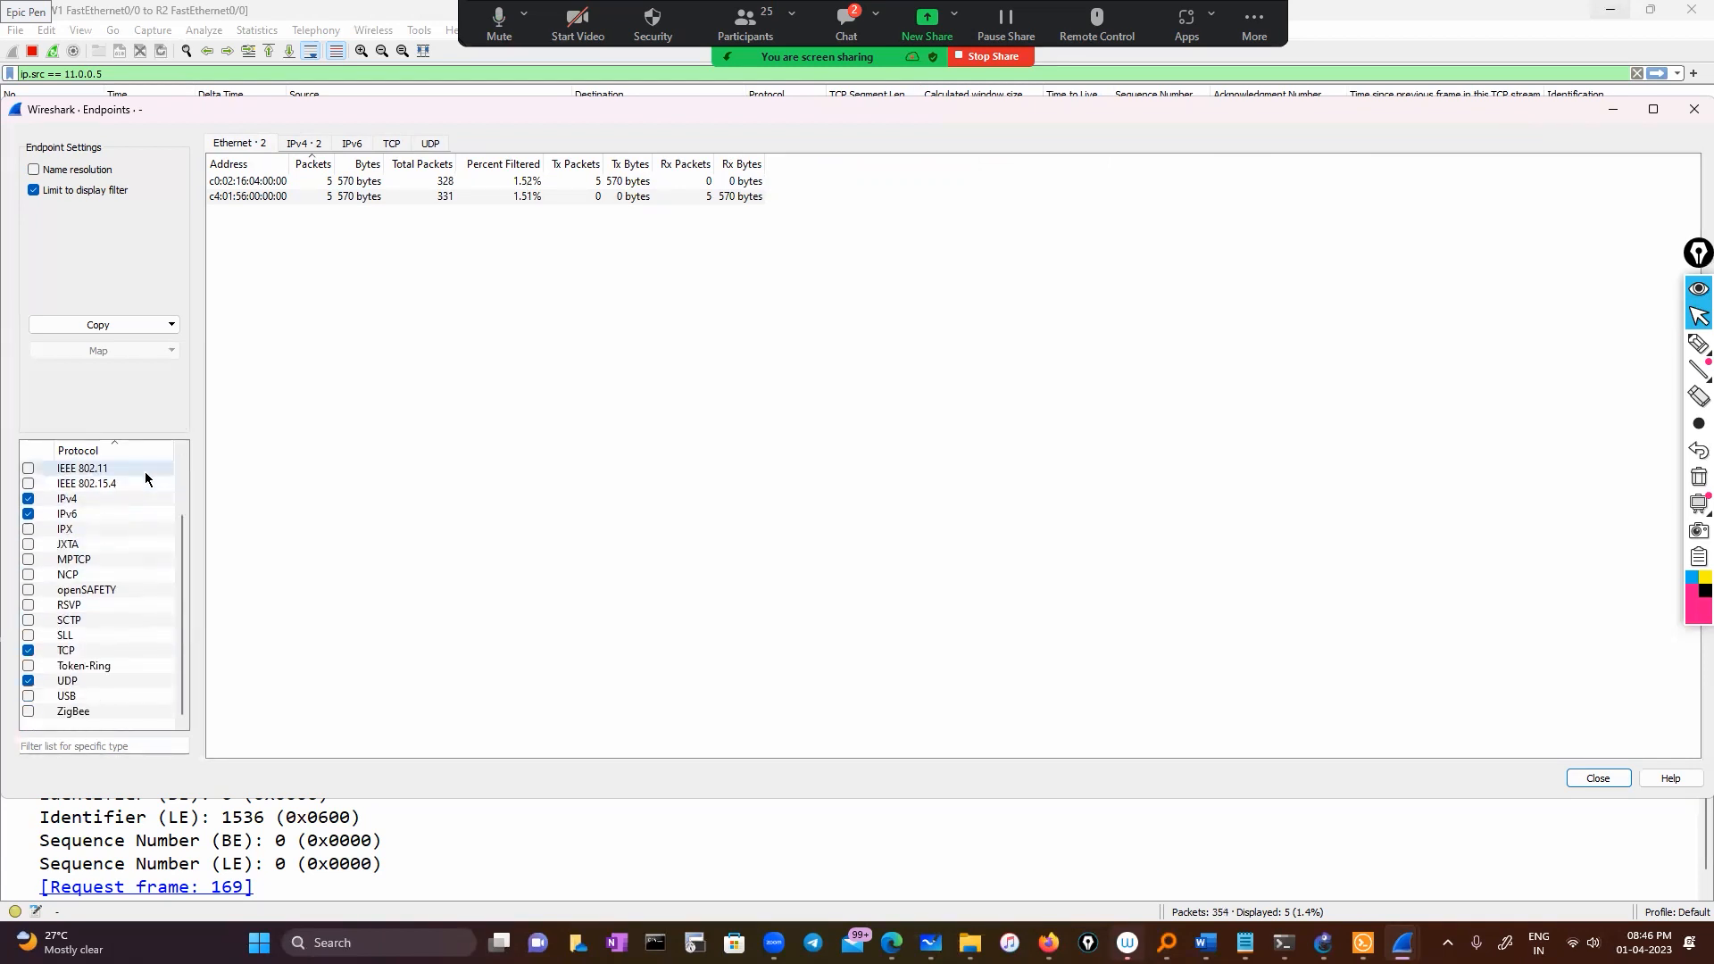
{"action": "scroll", "coordinate": [145, 471], "scroll_direction": "up", "scroll_amount": 2}
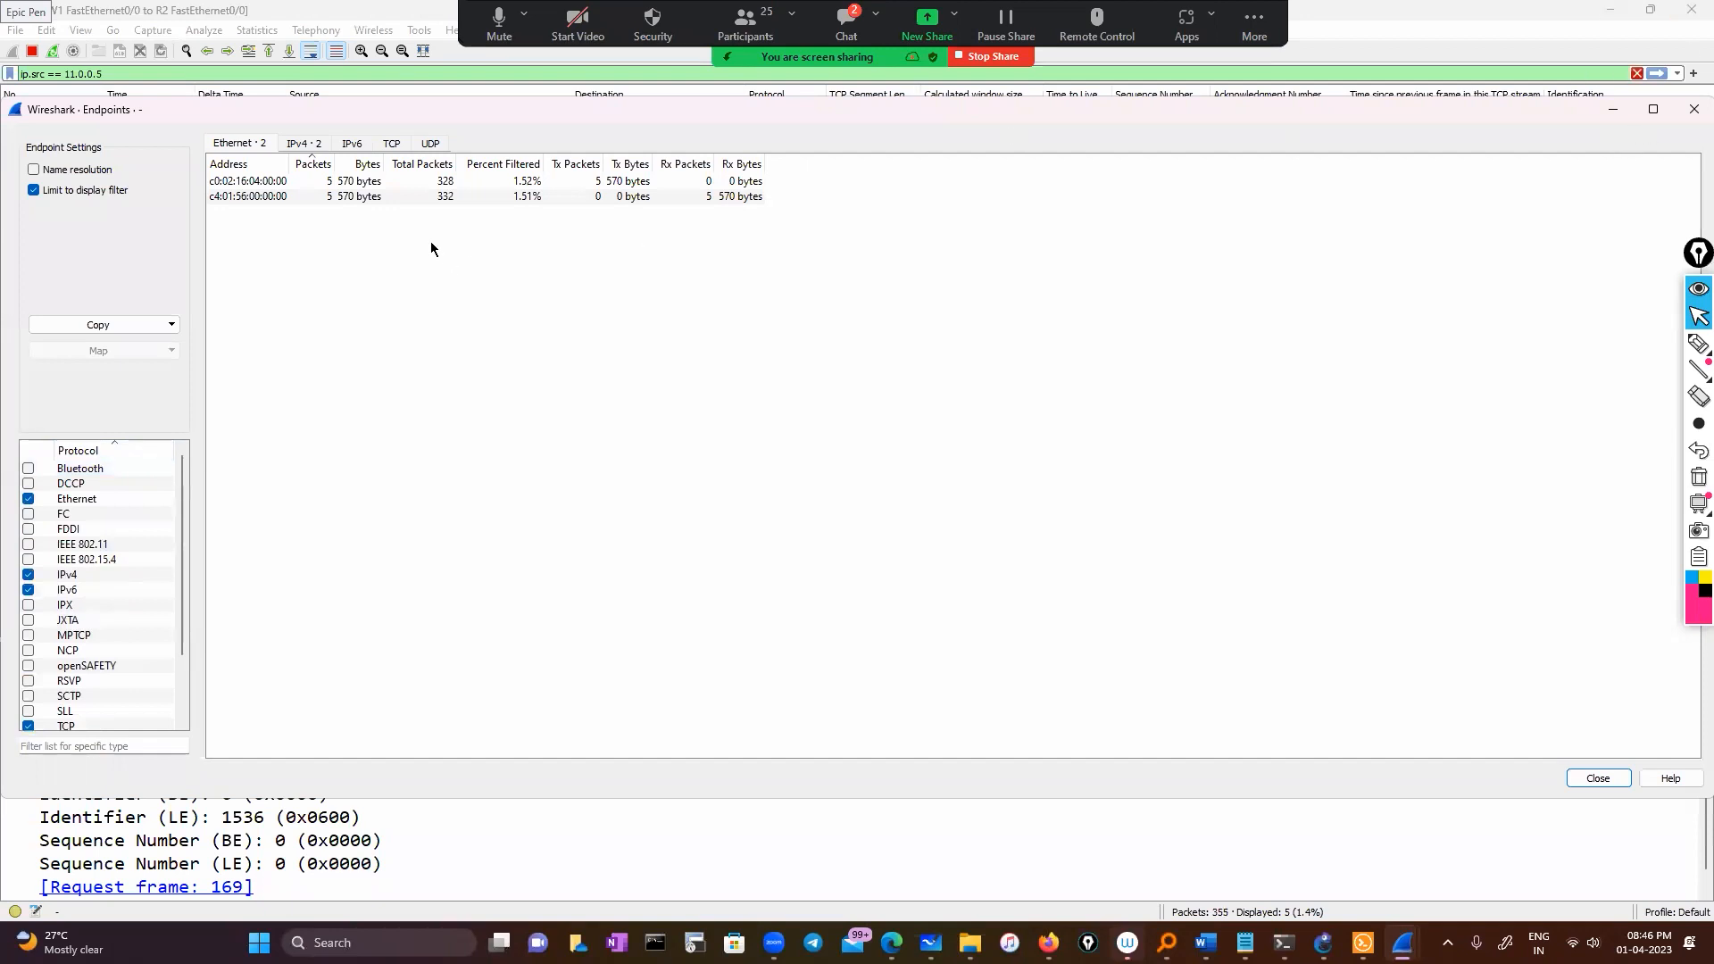
{"action": "left_click", "coordinate": [1693, 110]}
Launch a new Wireshark from Start search and run a live Wi-Fi capture in it
{"action": "left_click", "coordinate": [375, 943]}
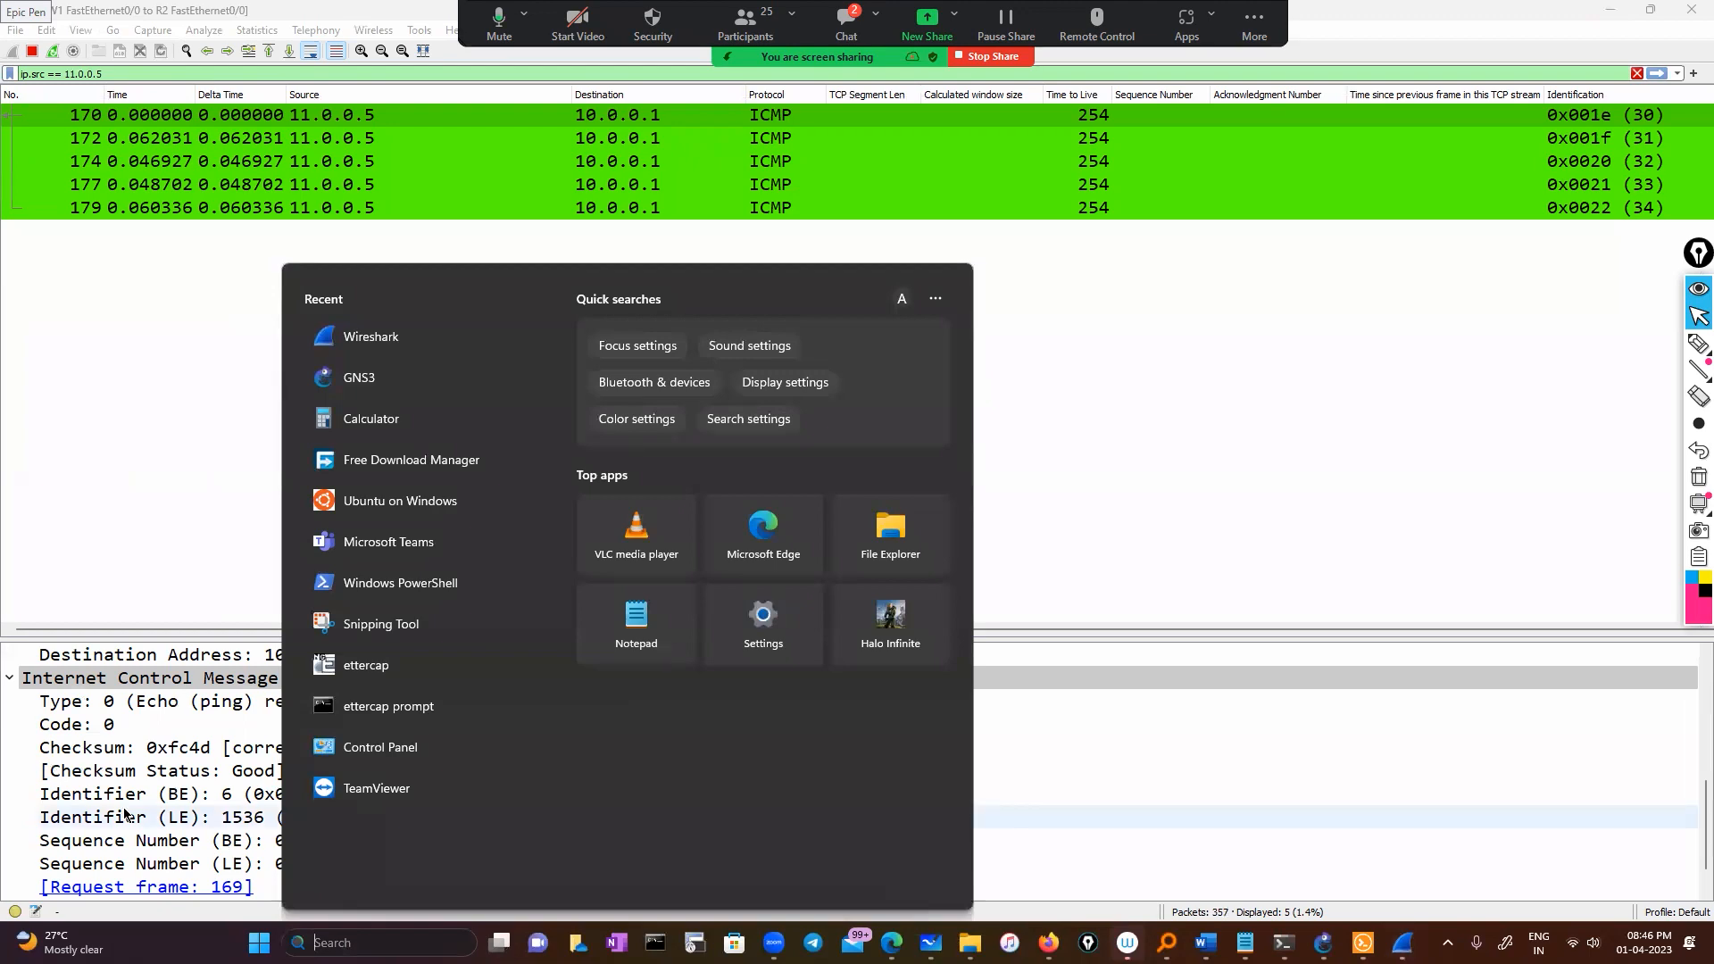
{"action": "left_click", "coordinate": [393, 337]}
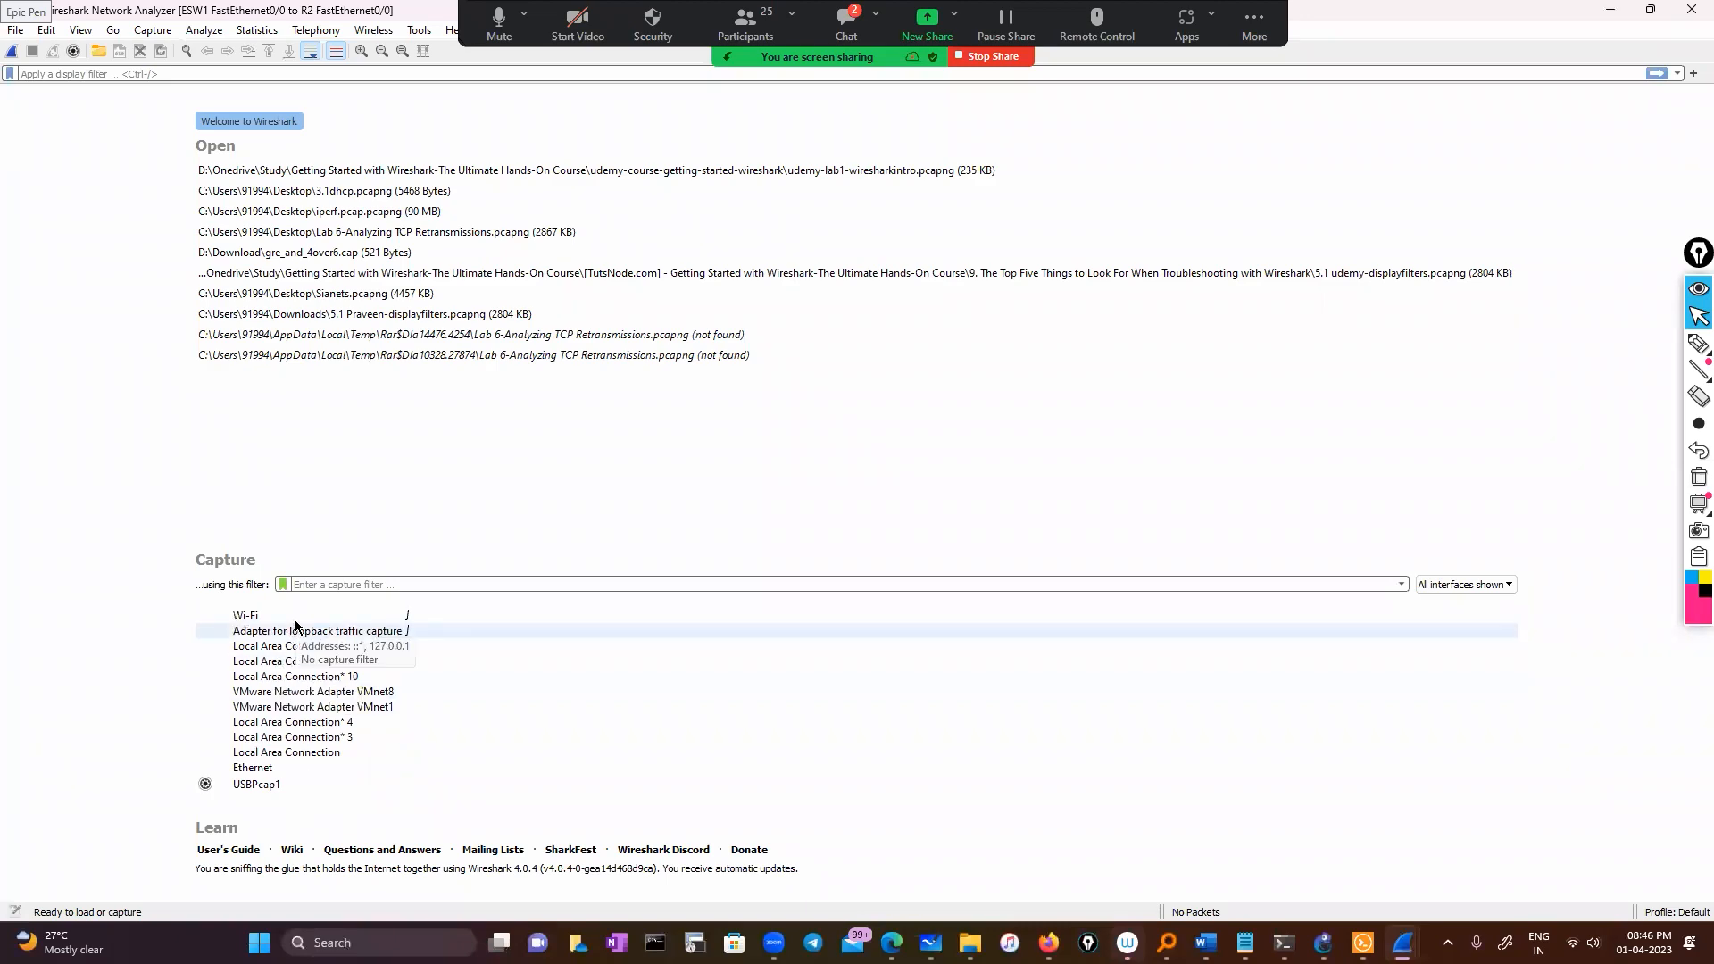
{"action": "double_click", "coordinate": [297, 612]}
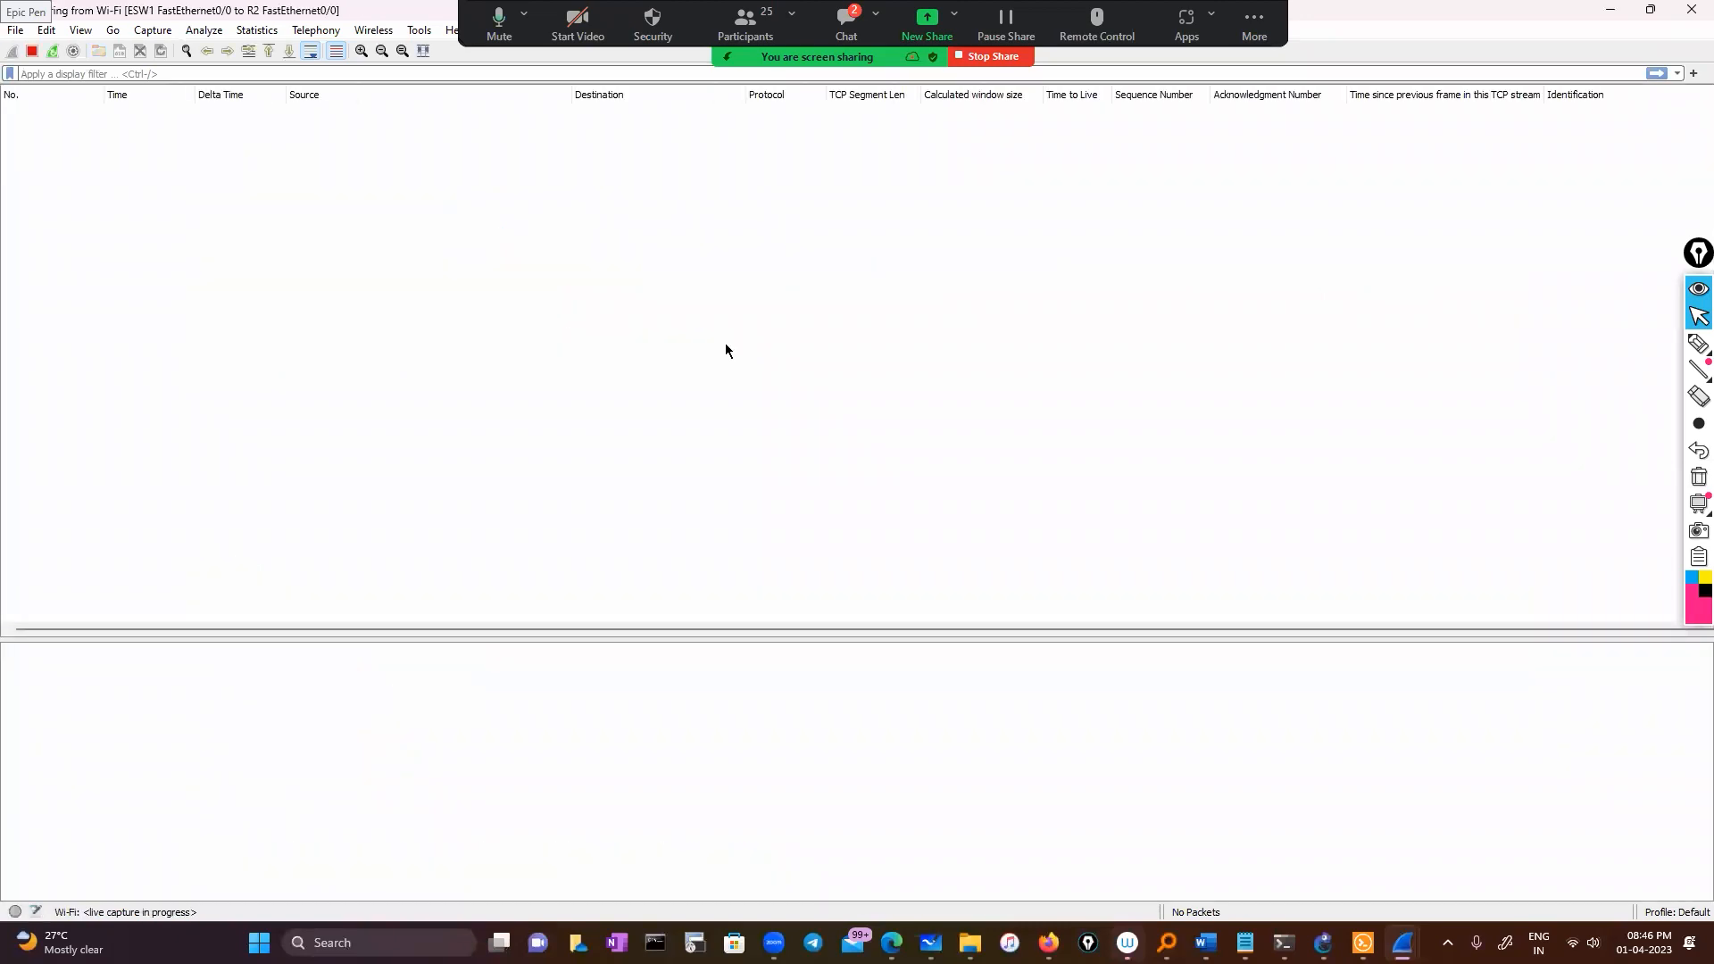
{"action": "key", "text": "alt+Tab"}
{"action": "scroll", "coordinate": [436, 142], "scroll_direction": "up", "scroll_amount": 2}
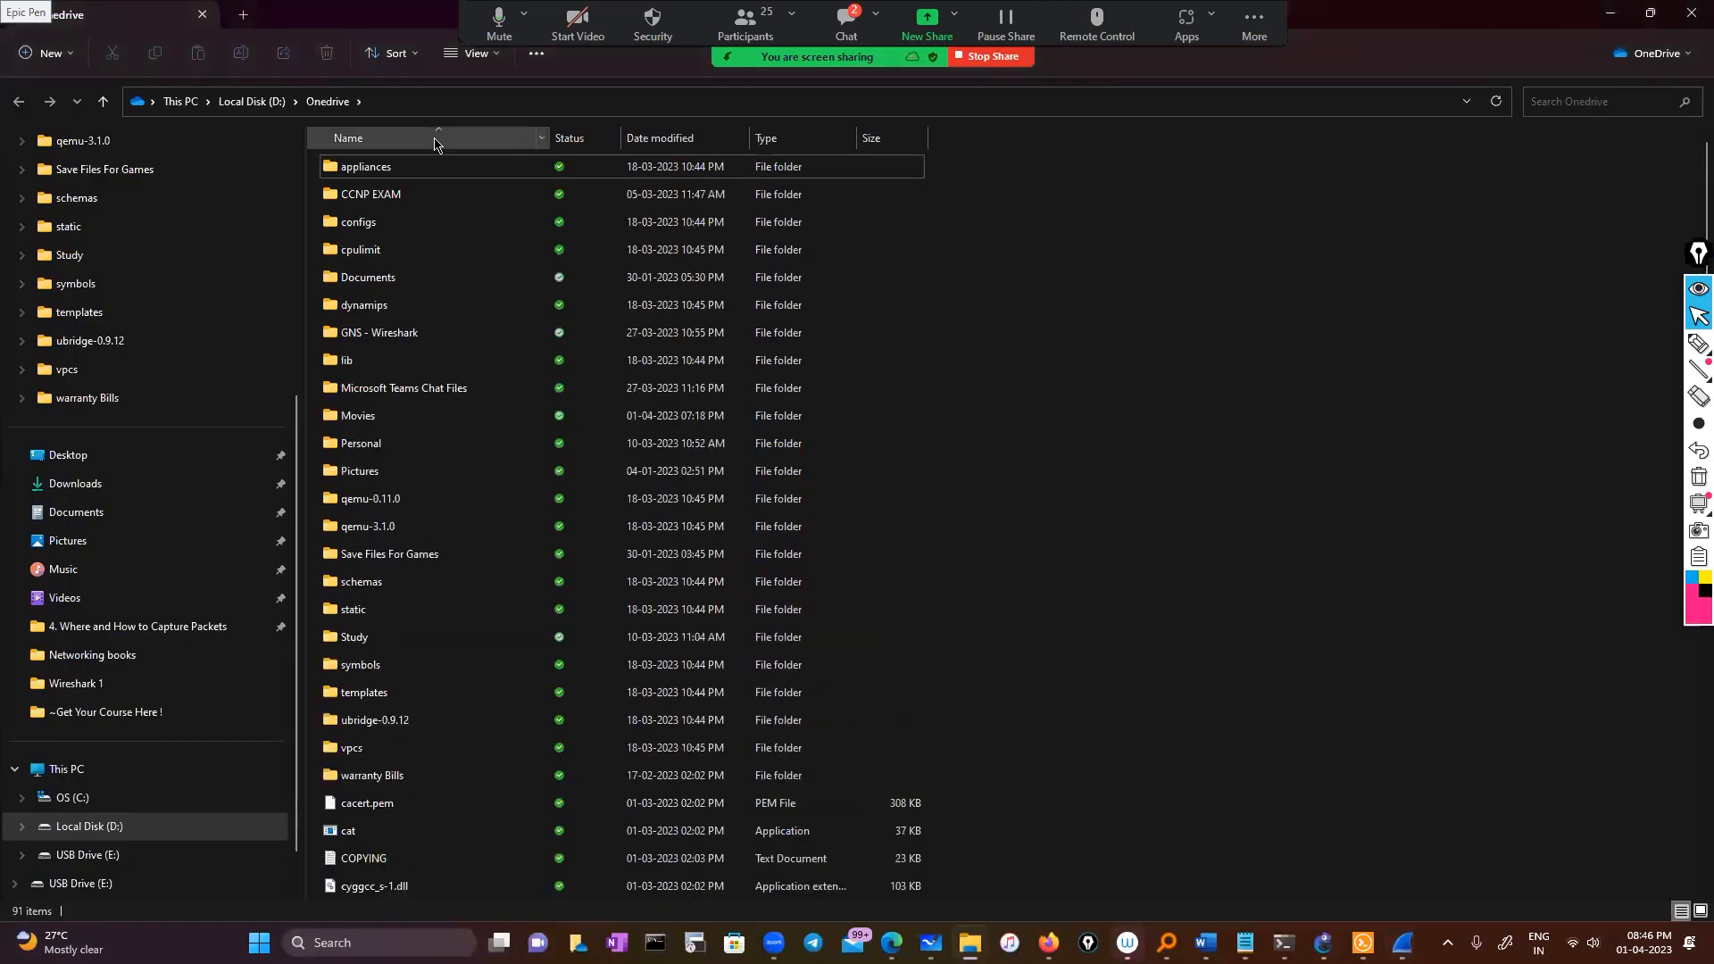
{"action": "left_click", "coordinate": [1402, 943]}
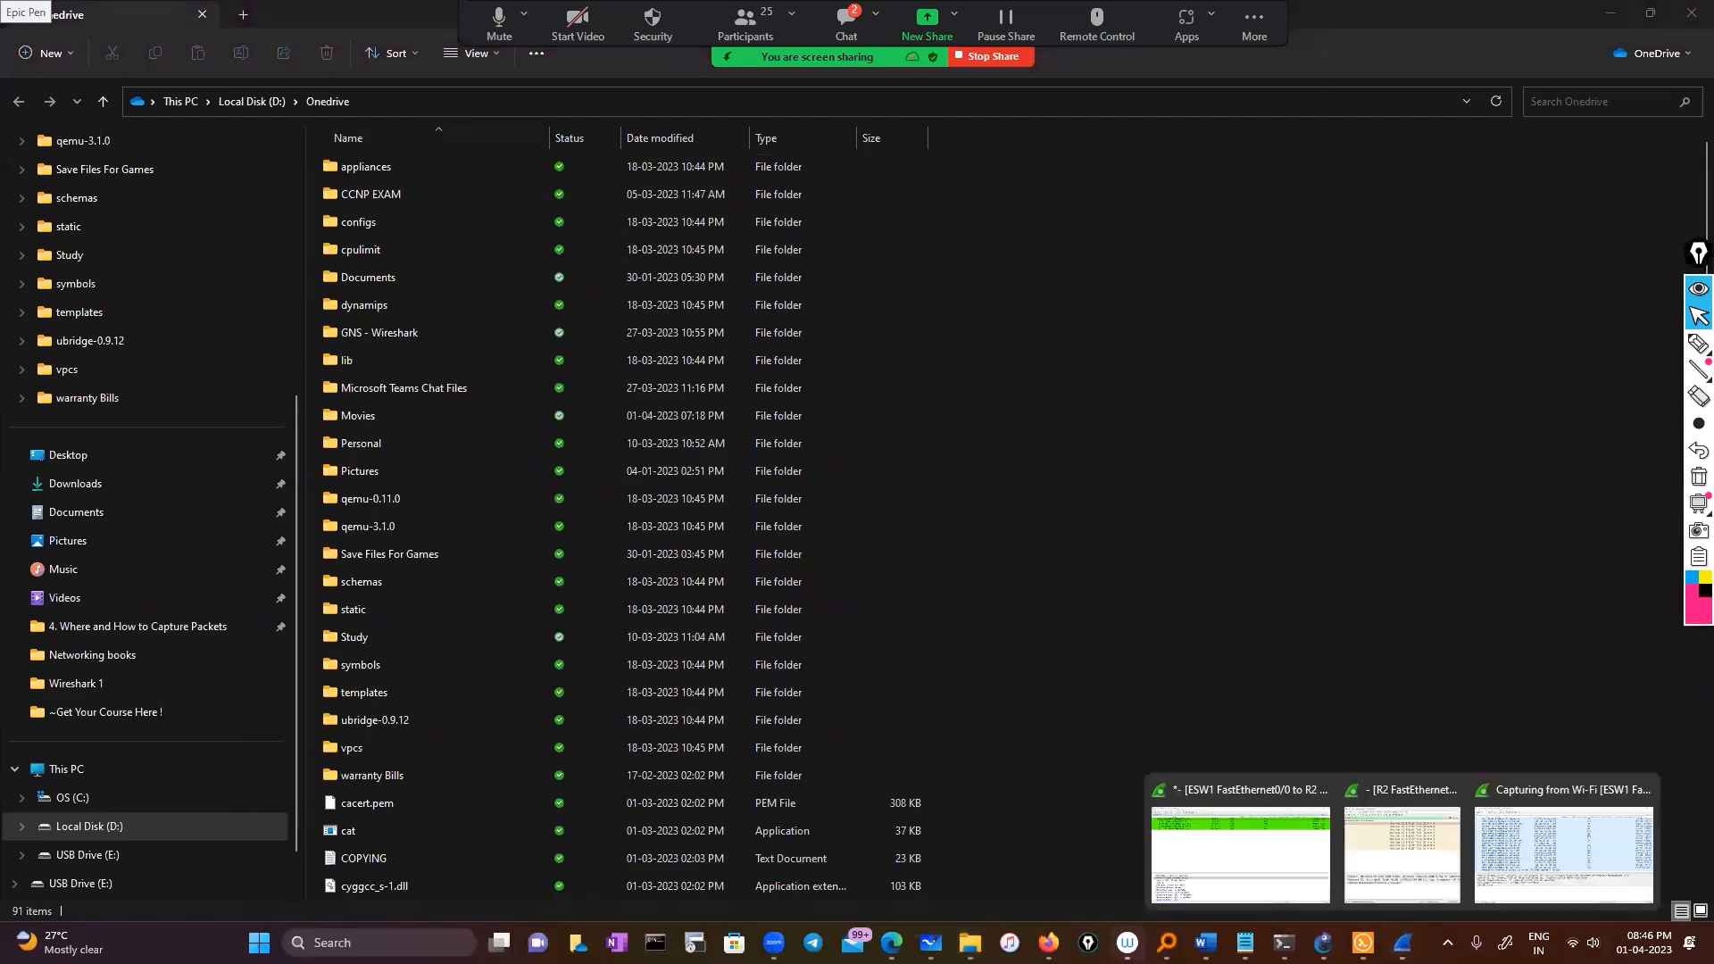
{"action": "left_click", "coordinate": [1518, 859]}
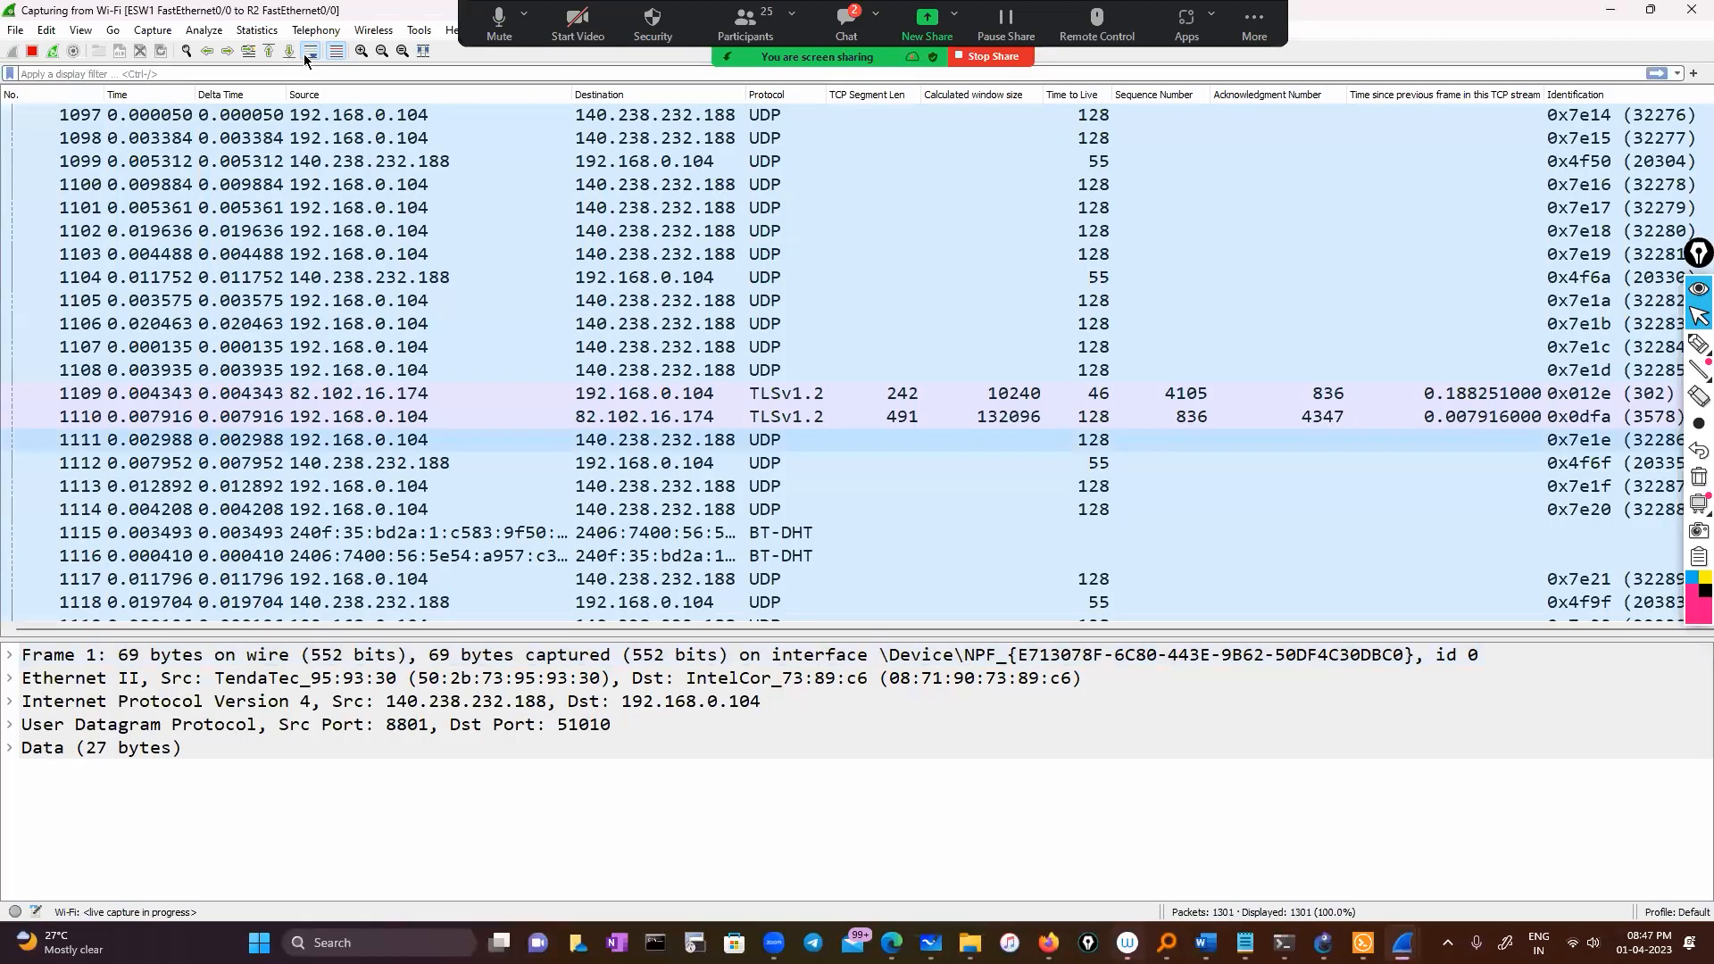
Open Endpoints for the live capture and sort the 48 TCP endpoints by Tx Bytes ascending
{"action": "left_click", "coordinate": [257, 31]}
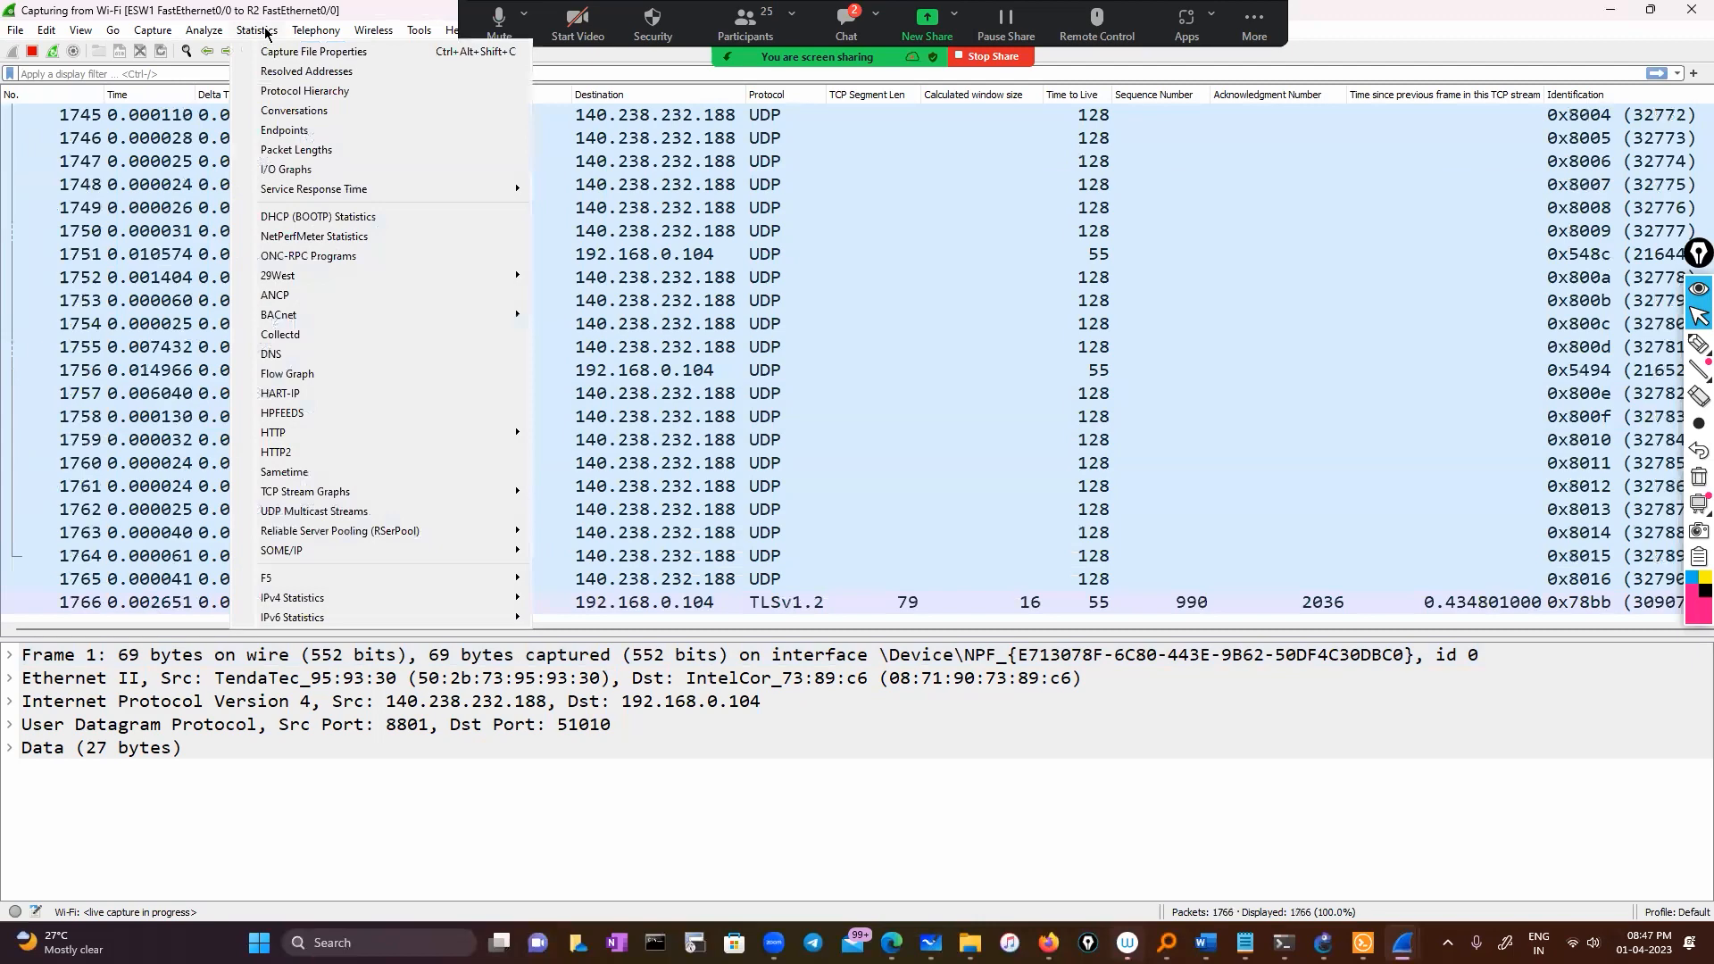
{"action": "left_click", "coordinate": [285, 131]}
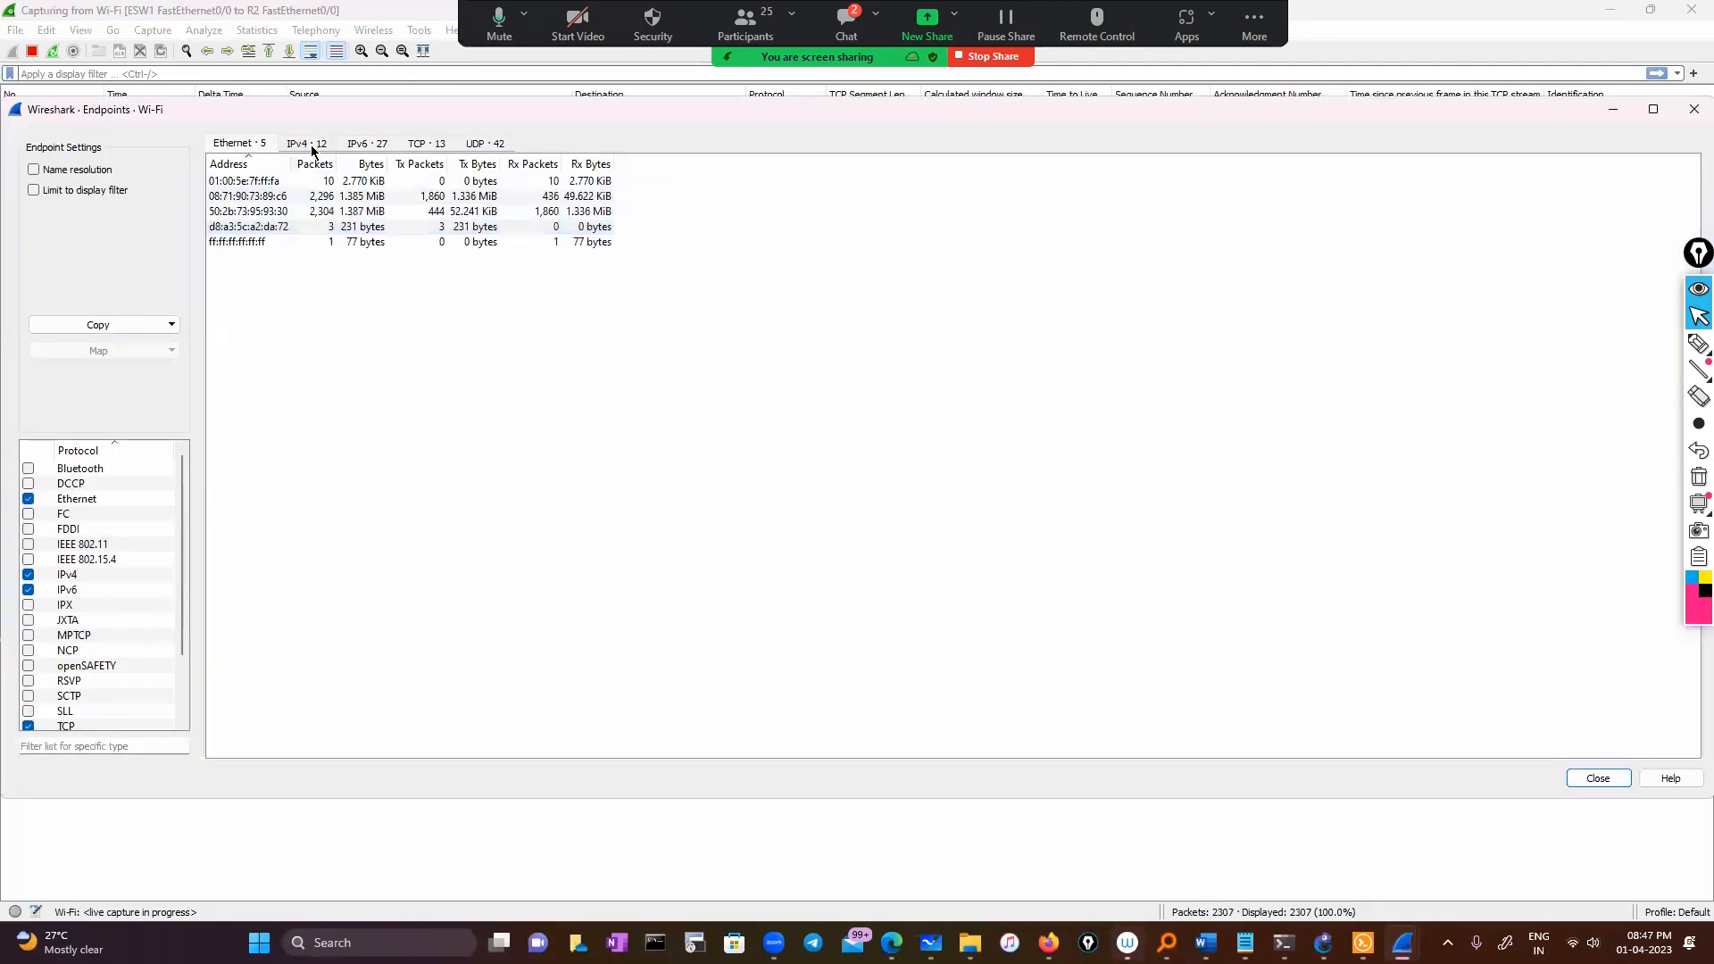
{"action": "left_click", "coordinate": [426, 145]}
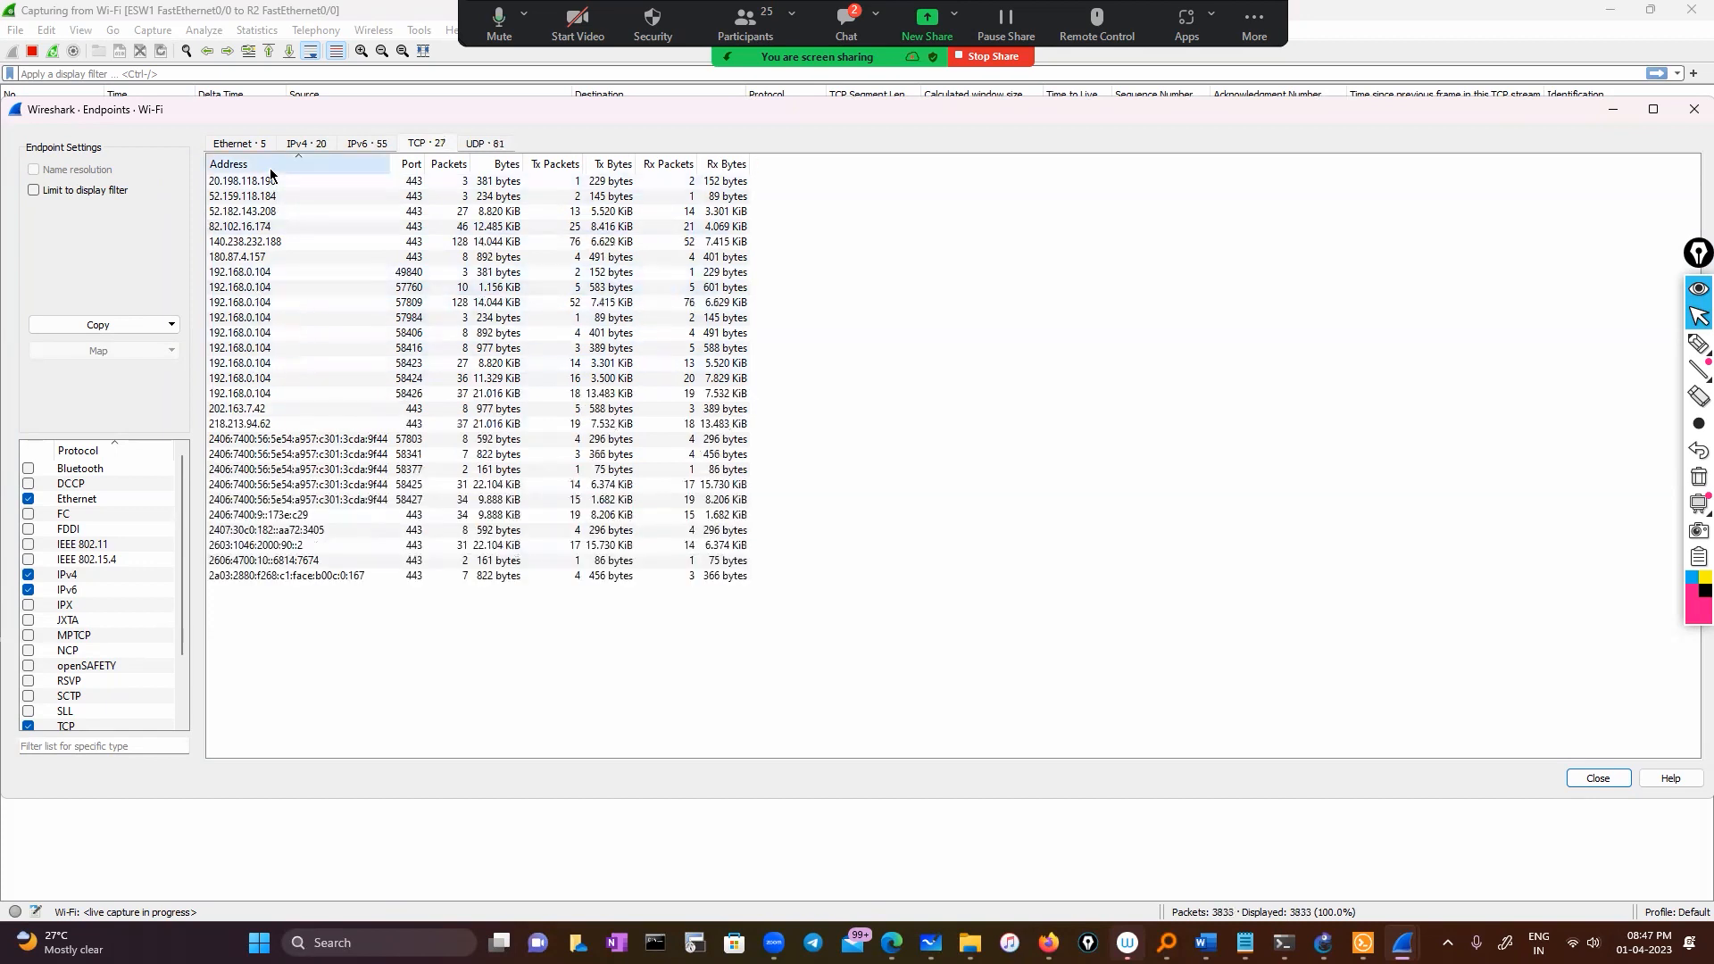
{"action": "left_click", "coordinate": [612, 166]}
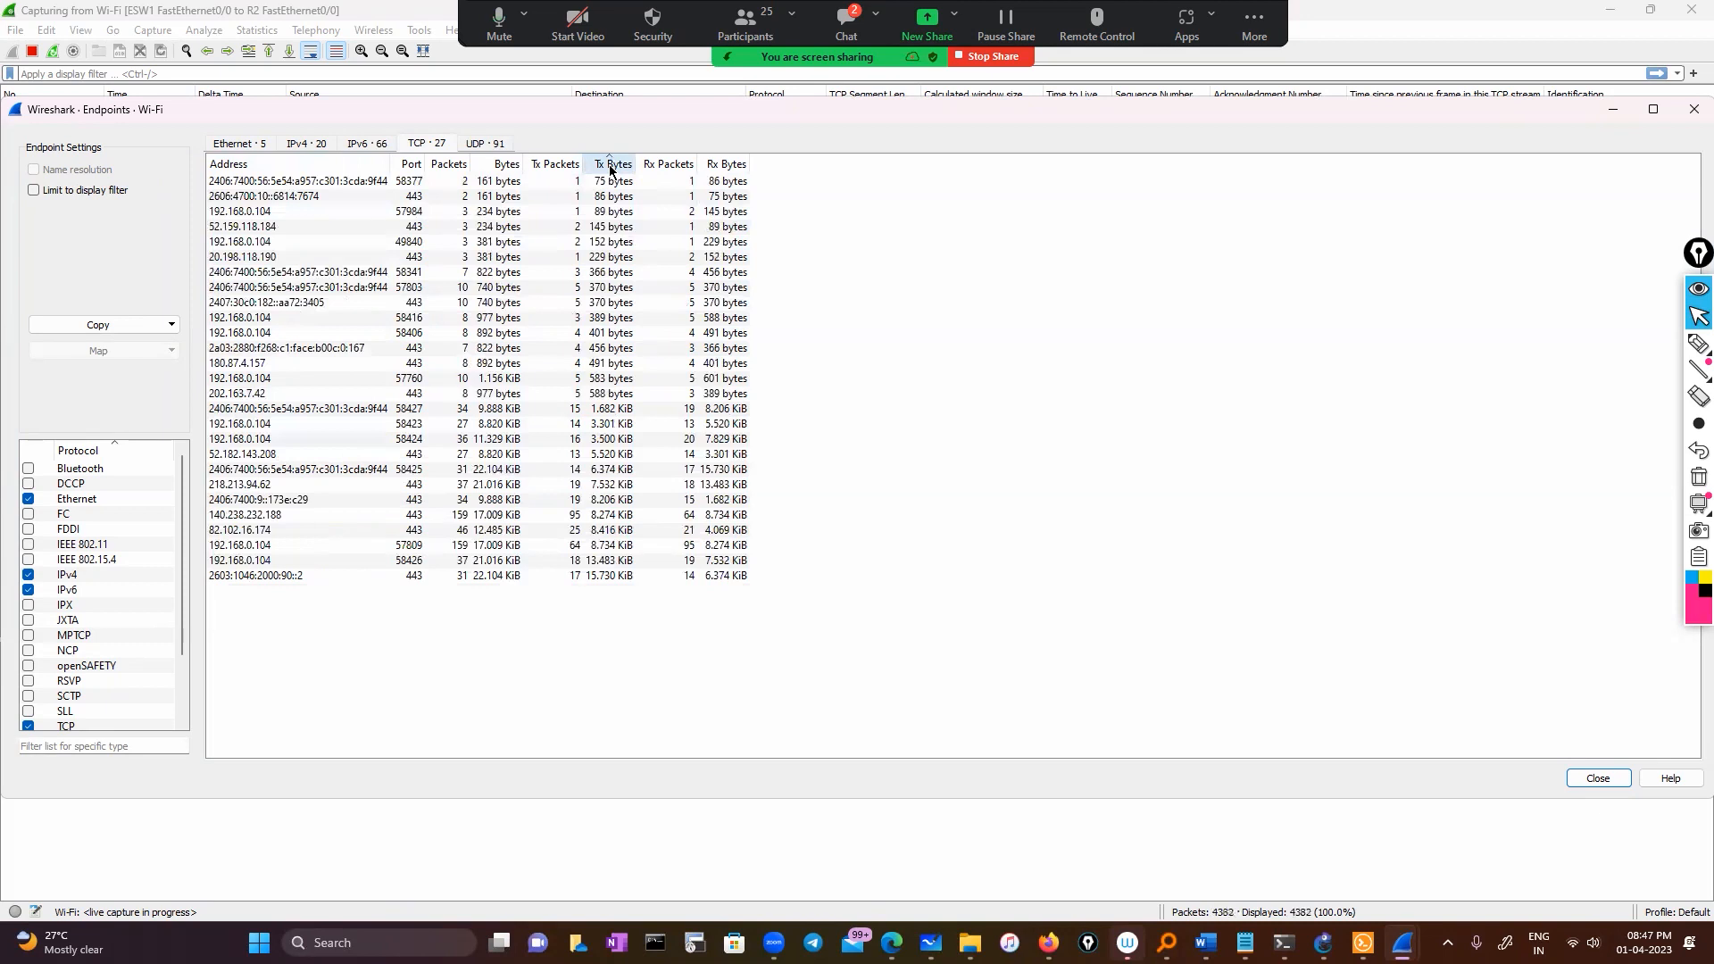
{"action": "left_click", "coordinate": [613, 166]}
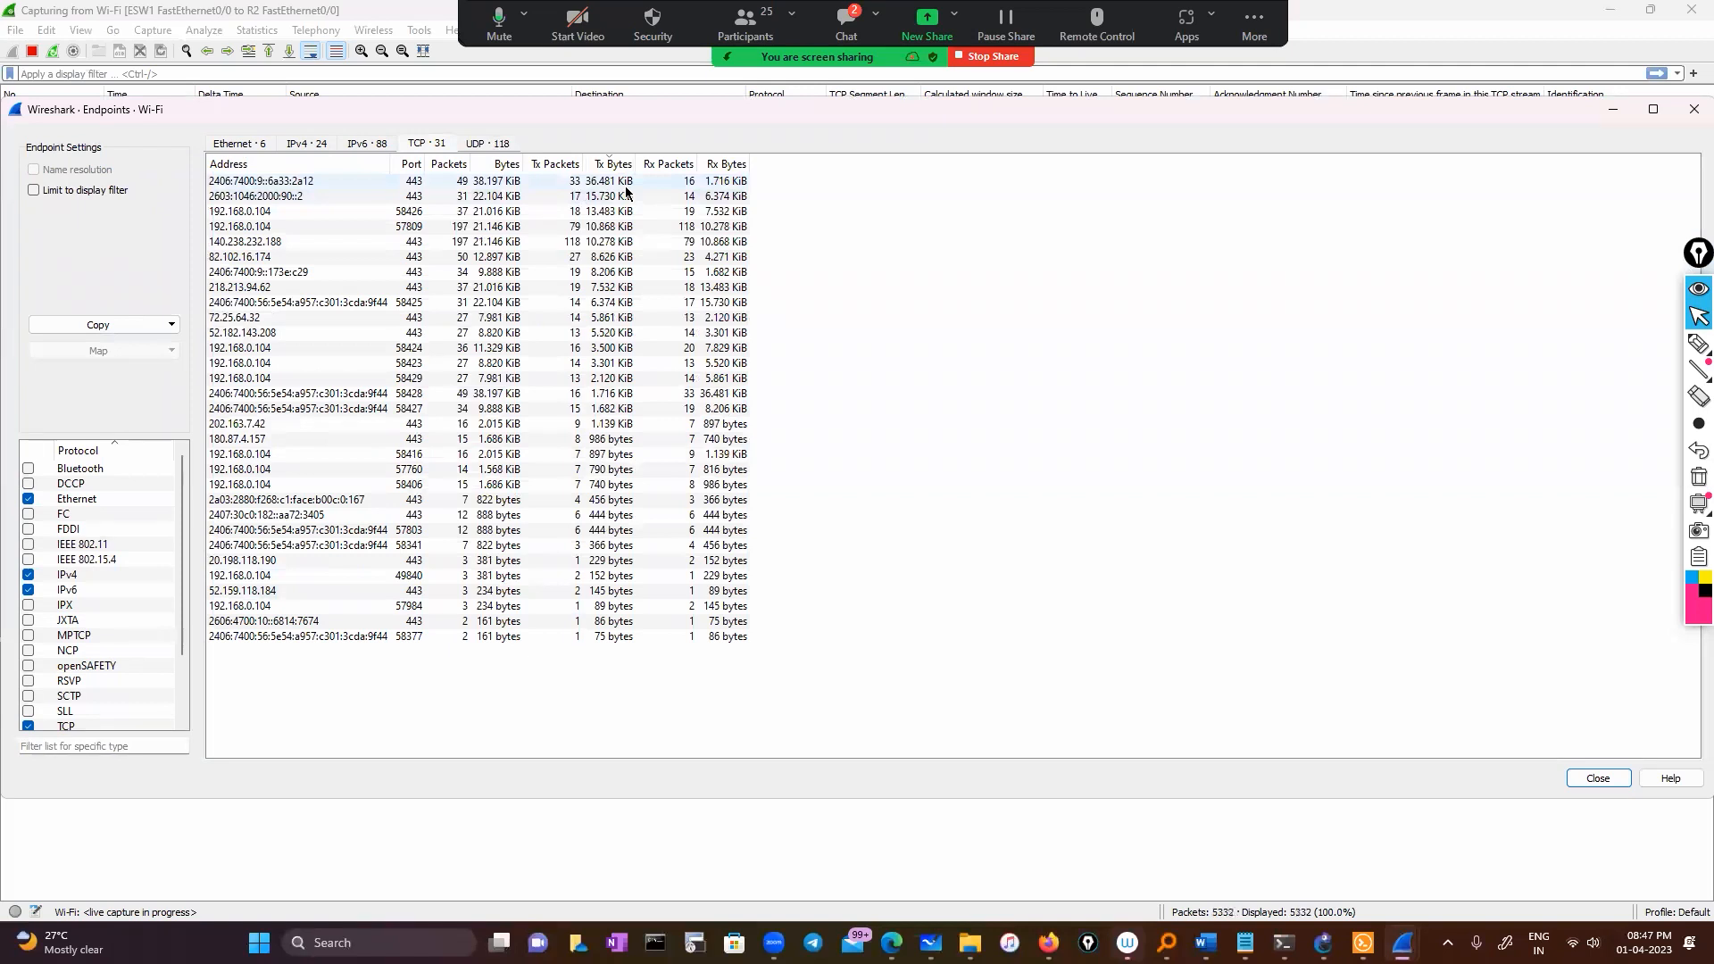
{"action": "left_click", "coordinate": [612, 164]}
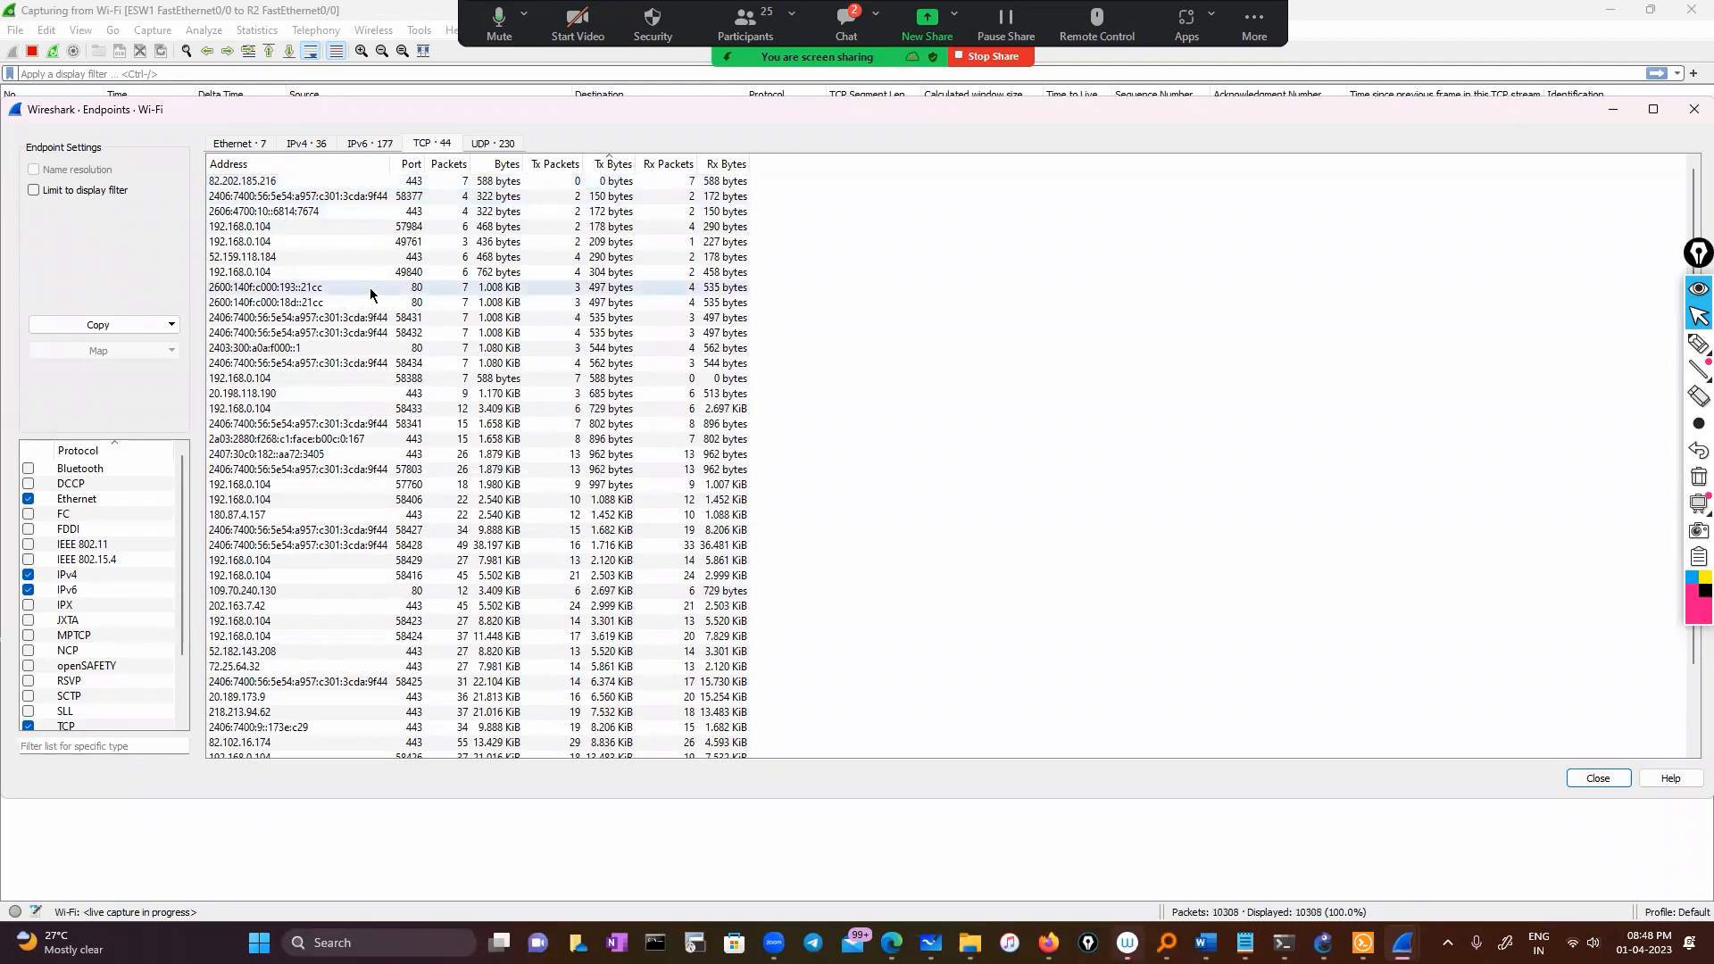
{"action": "scroll", "coordinate": [330, 537], "scroll_direction": "down", "scroll_amount": 2}
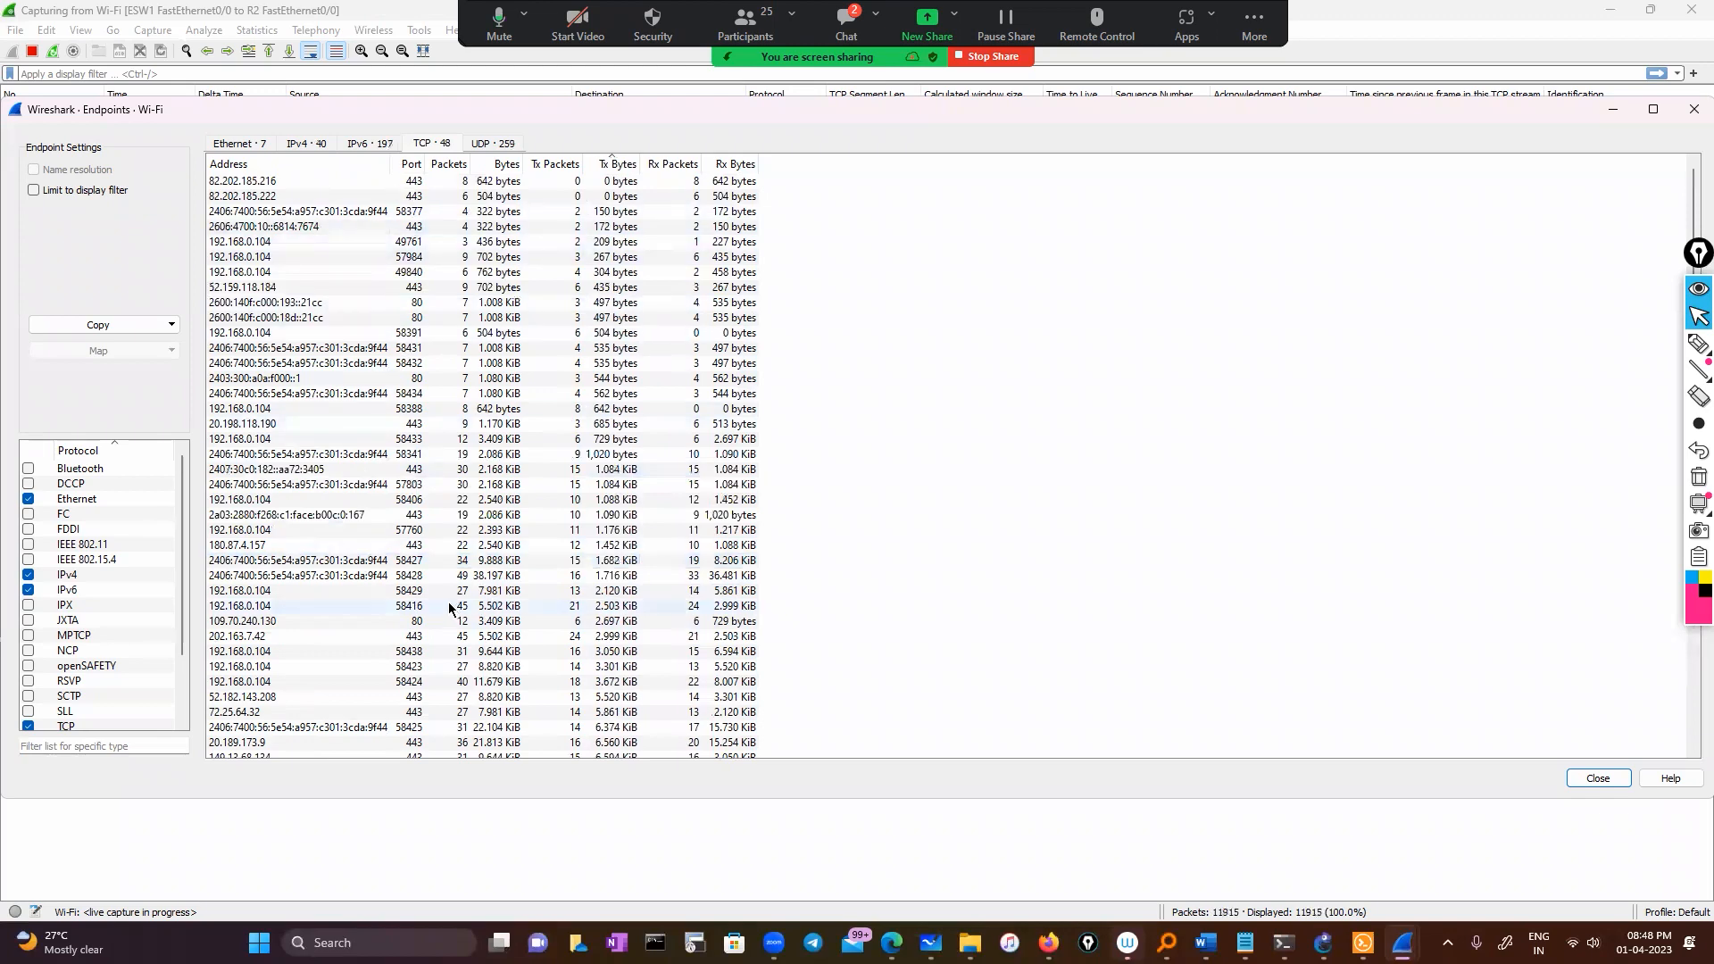
{"action": "scroll", "coordinate": [428, 536], "scroll_direction": "down", "scroll_amount": 3}
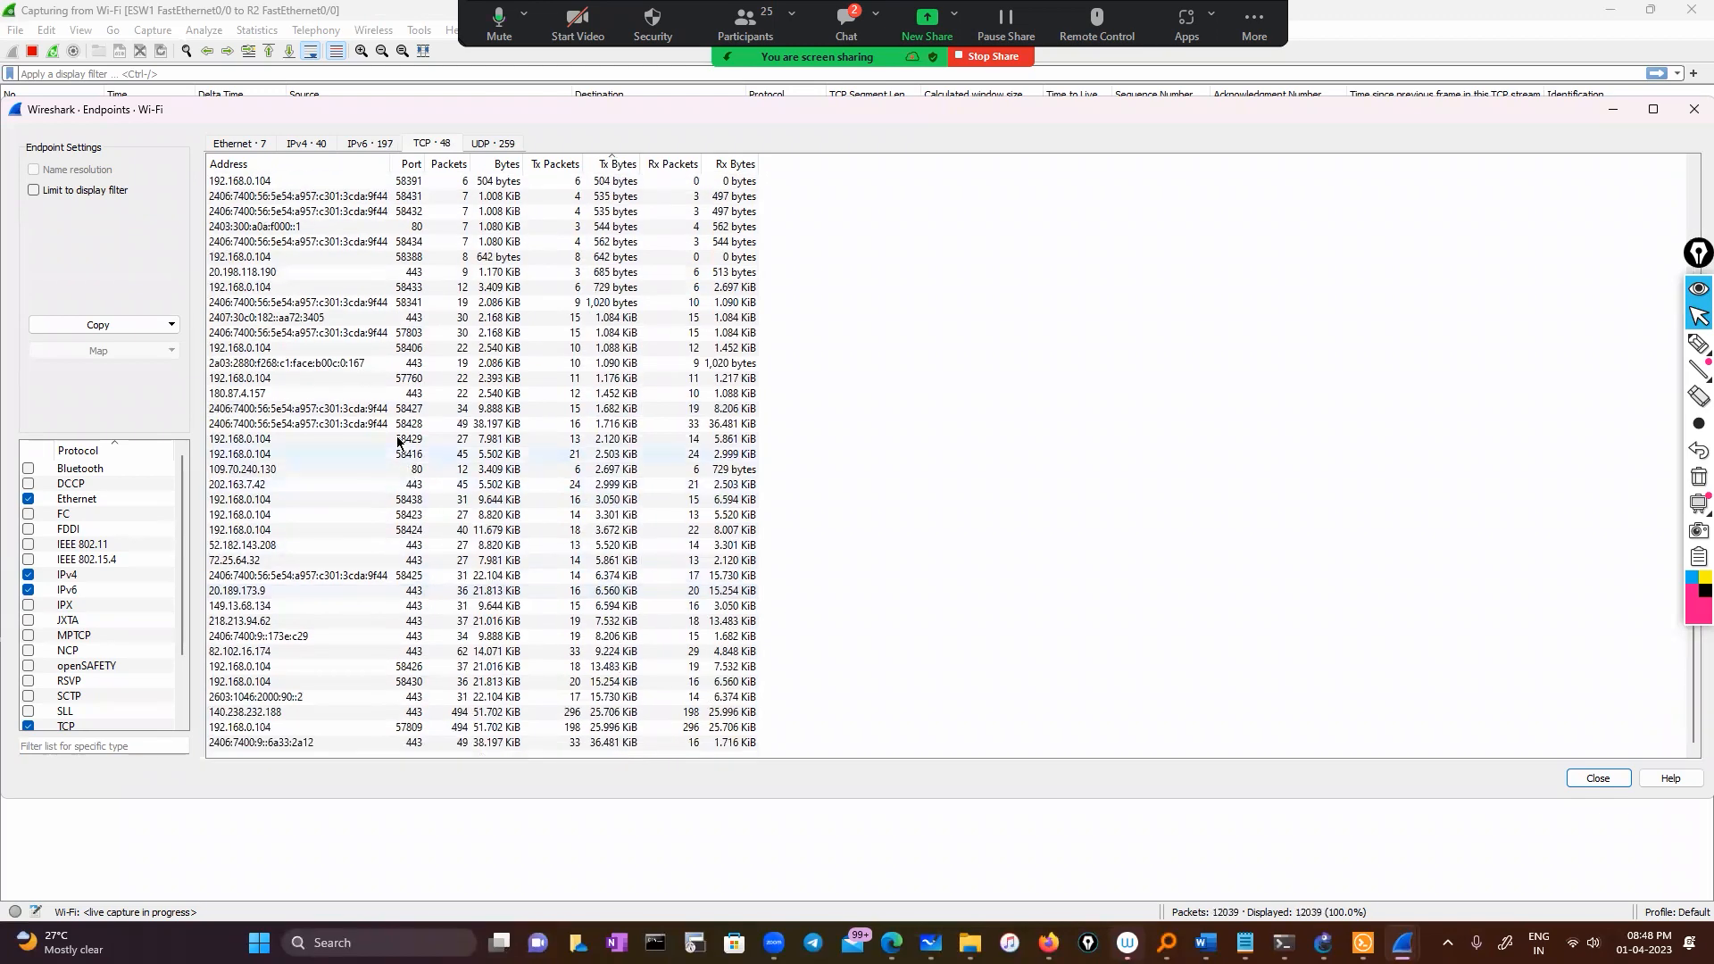
Look over the IPv4, UDP and IPv6 endpoint lists of the live capture
{"action": "left_click", "coordinate": [306, 143]}
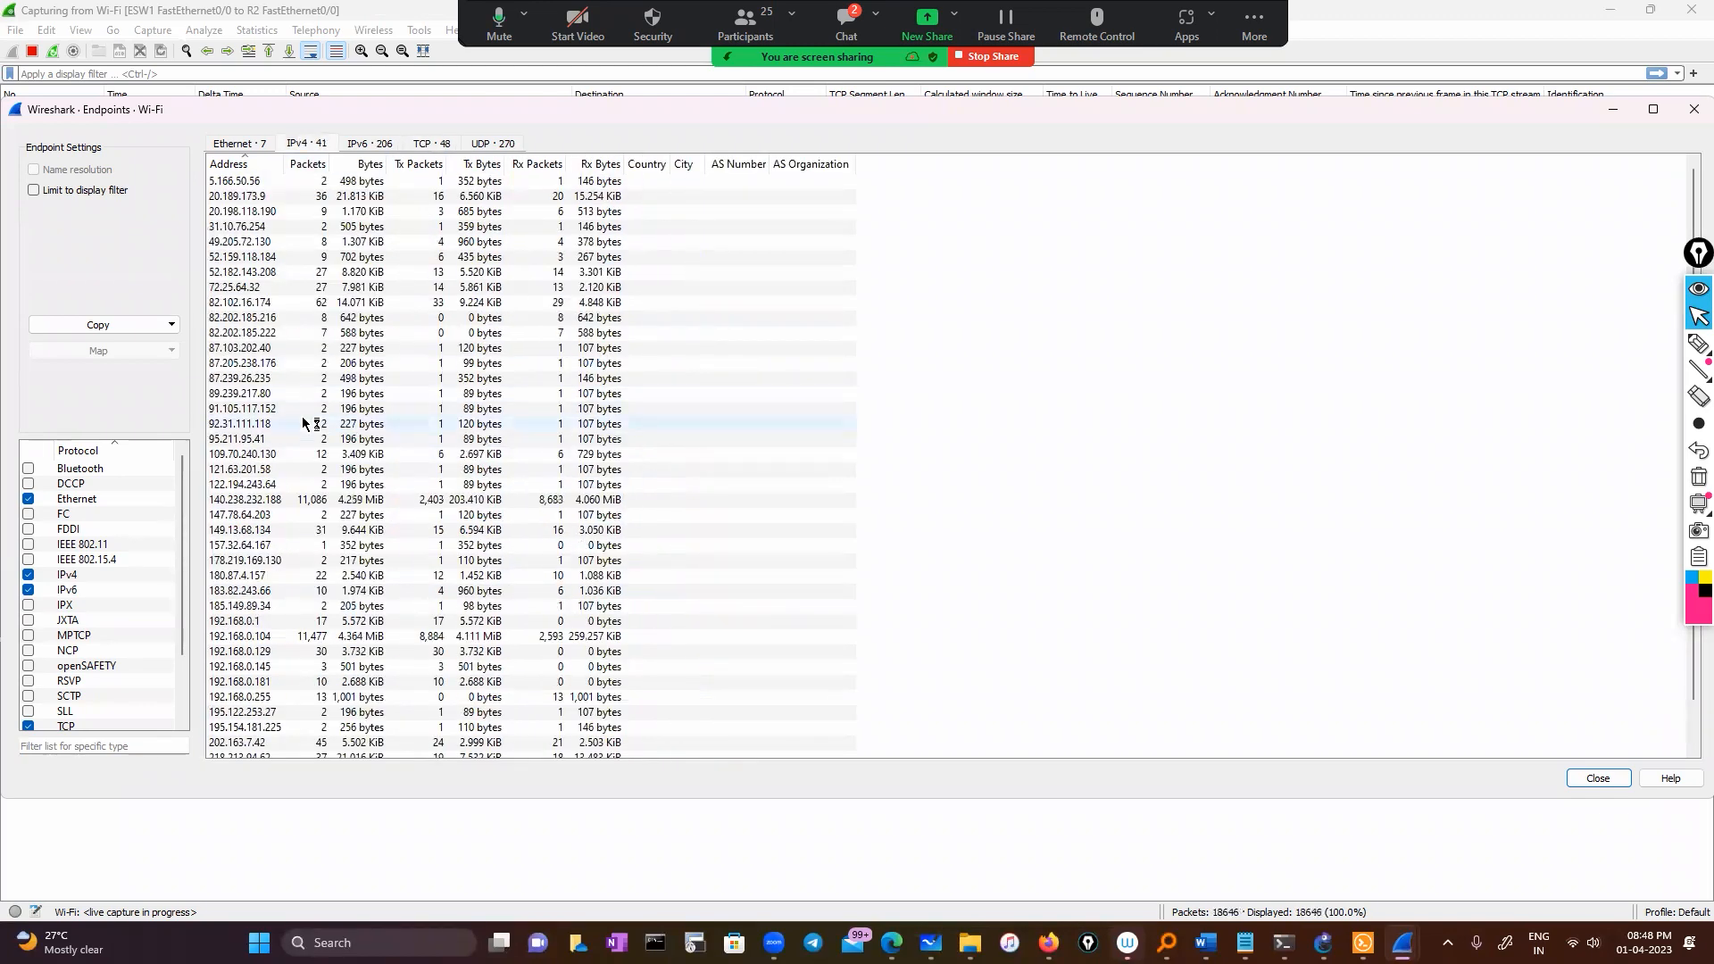
{"action": "scroll", "coordinate": [304, 423], "scroll_direction": "down", "scroll_amount": 2}
{"action": "scroll", "coordinate": [303, 423], "scroll_direction": "up", "scroll_amount": 2}
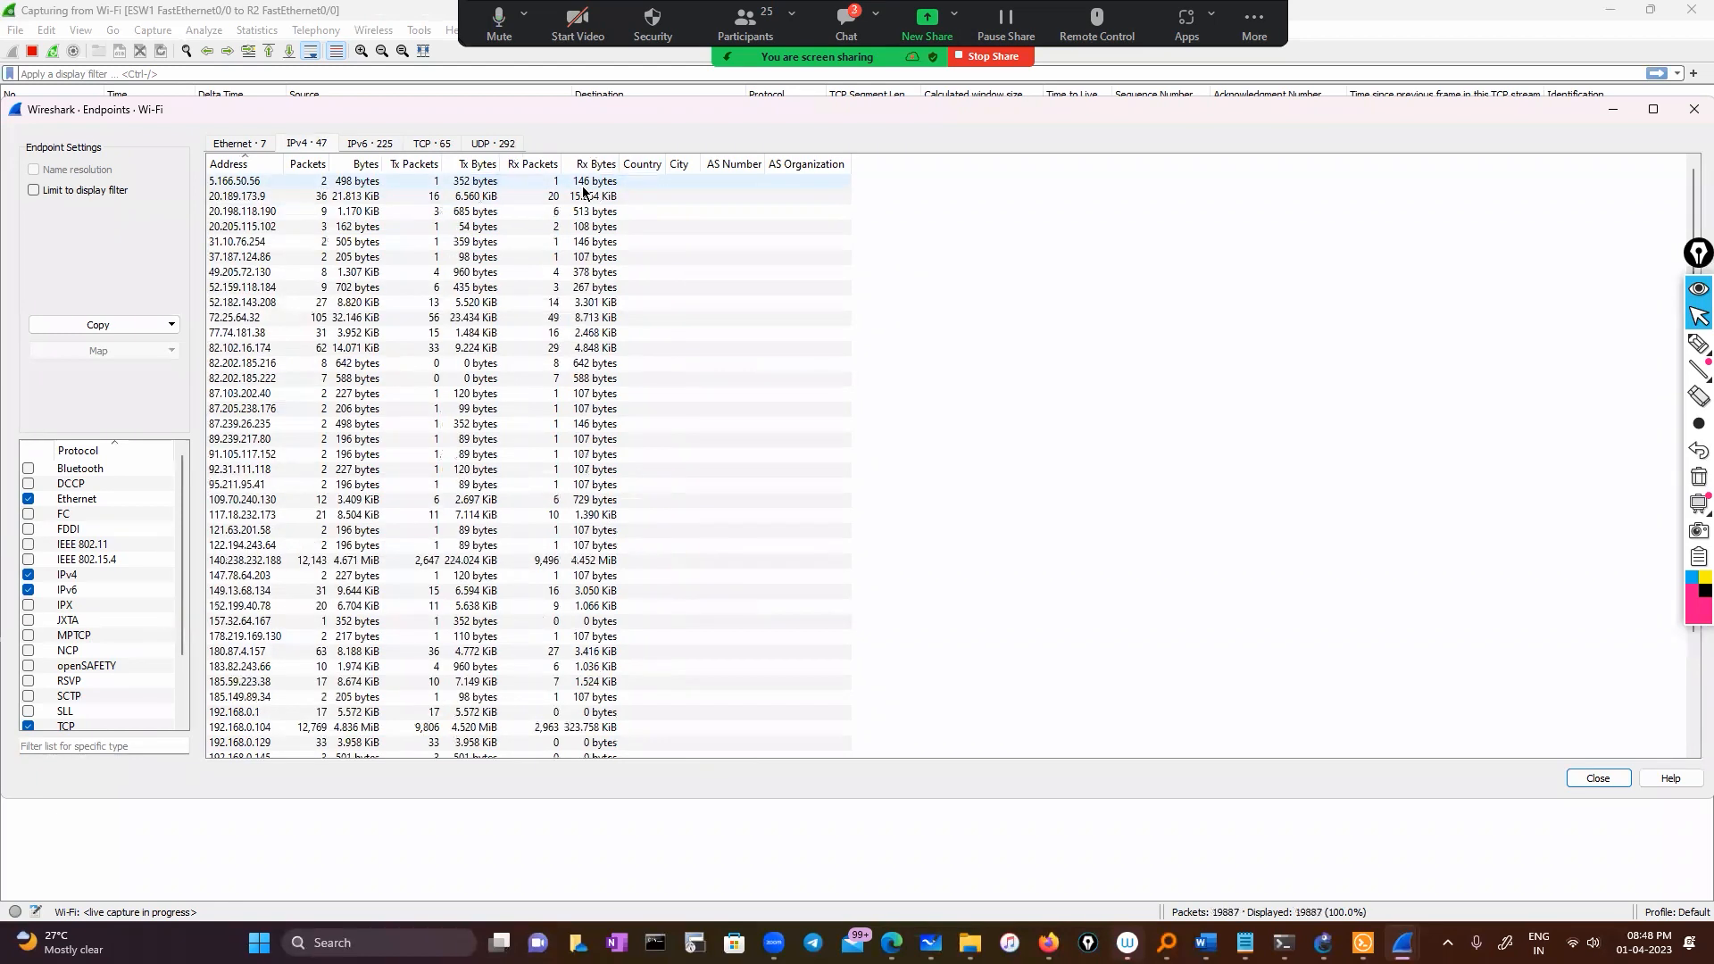
{"action": "left_click", "coordinate": [505, 145]}
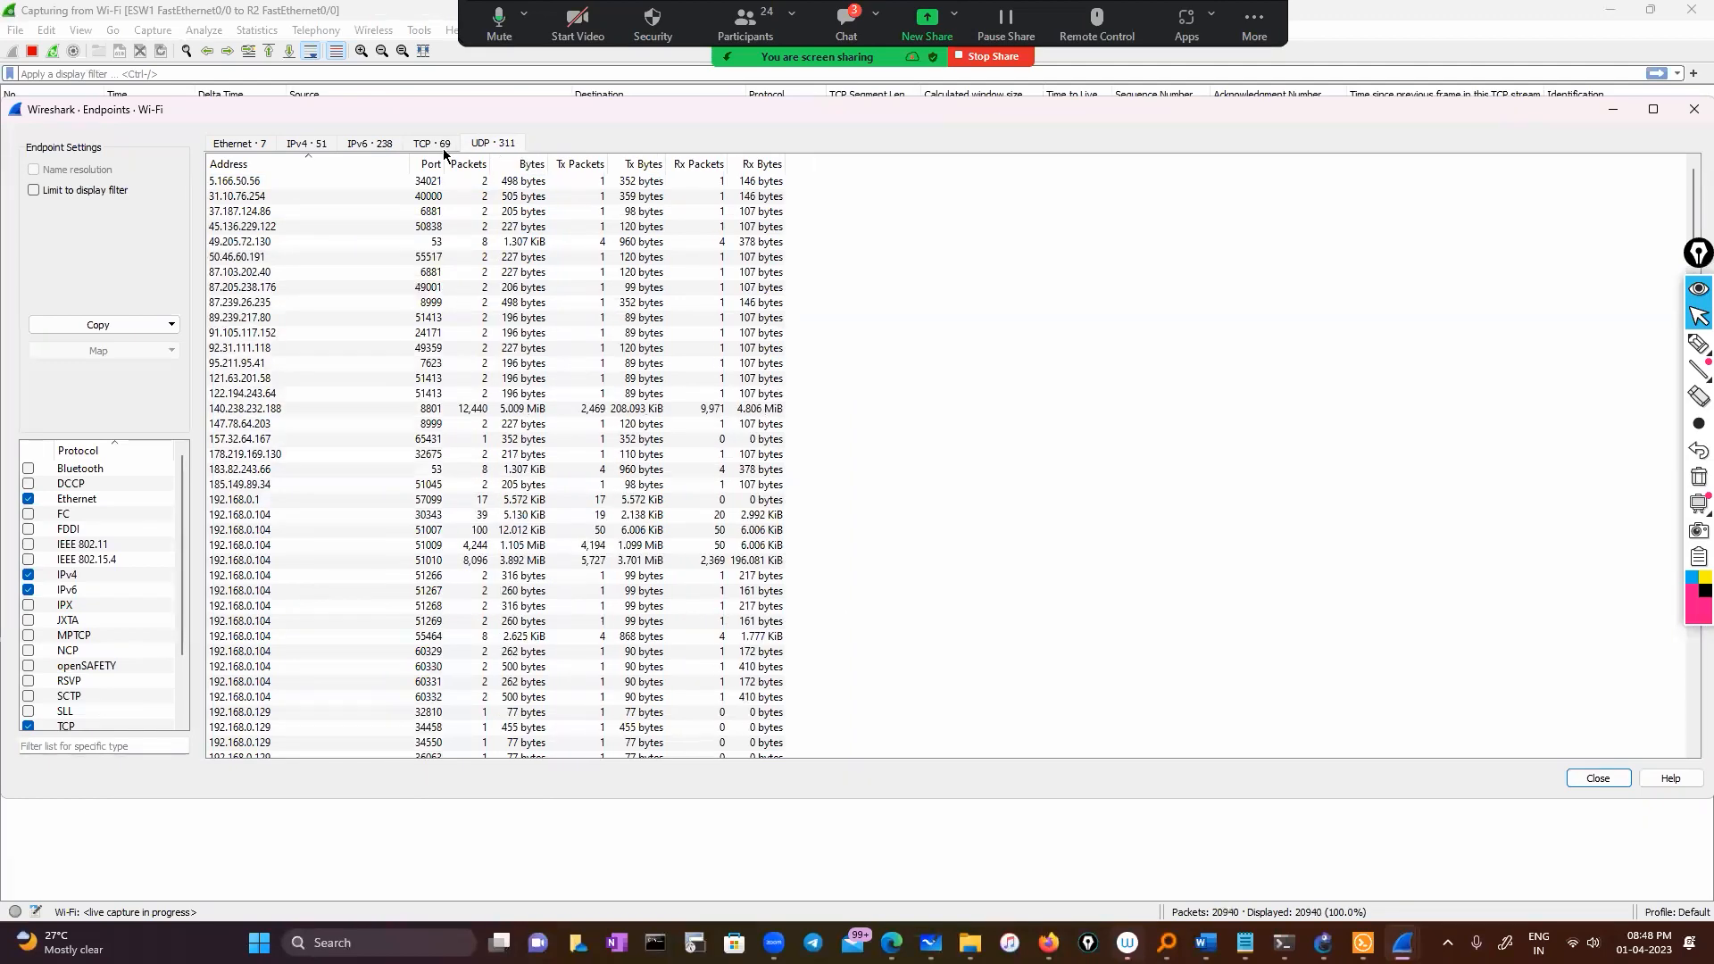
{"action": "left_click", "coordinate": [375, 144]}
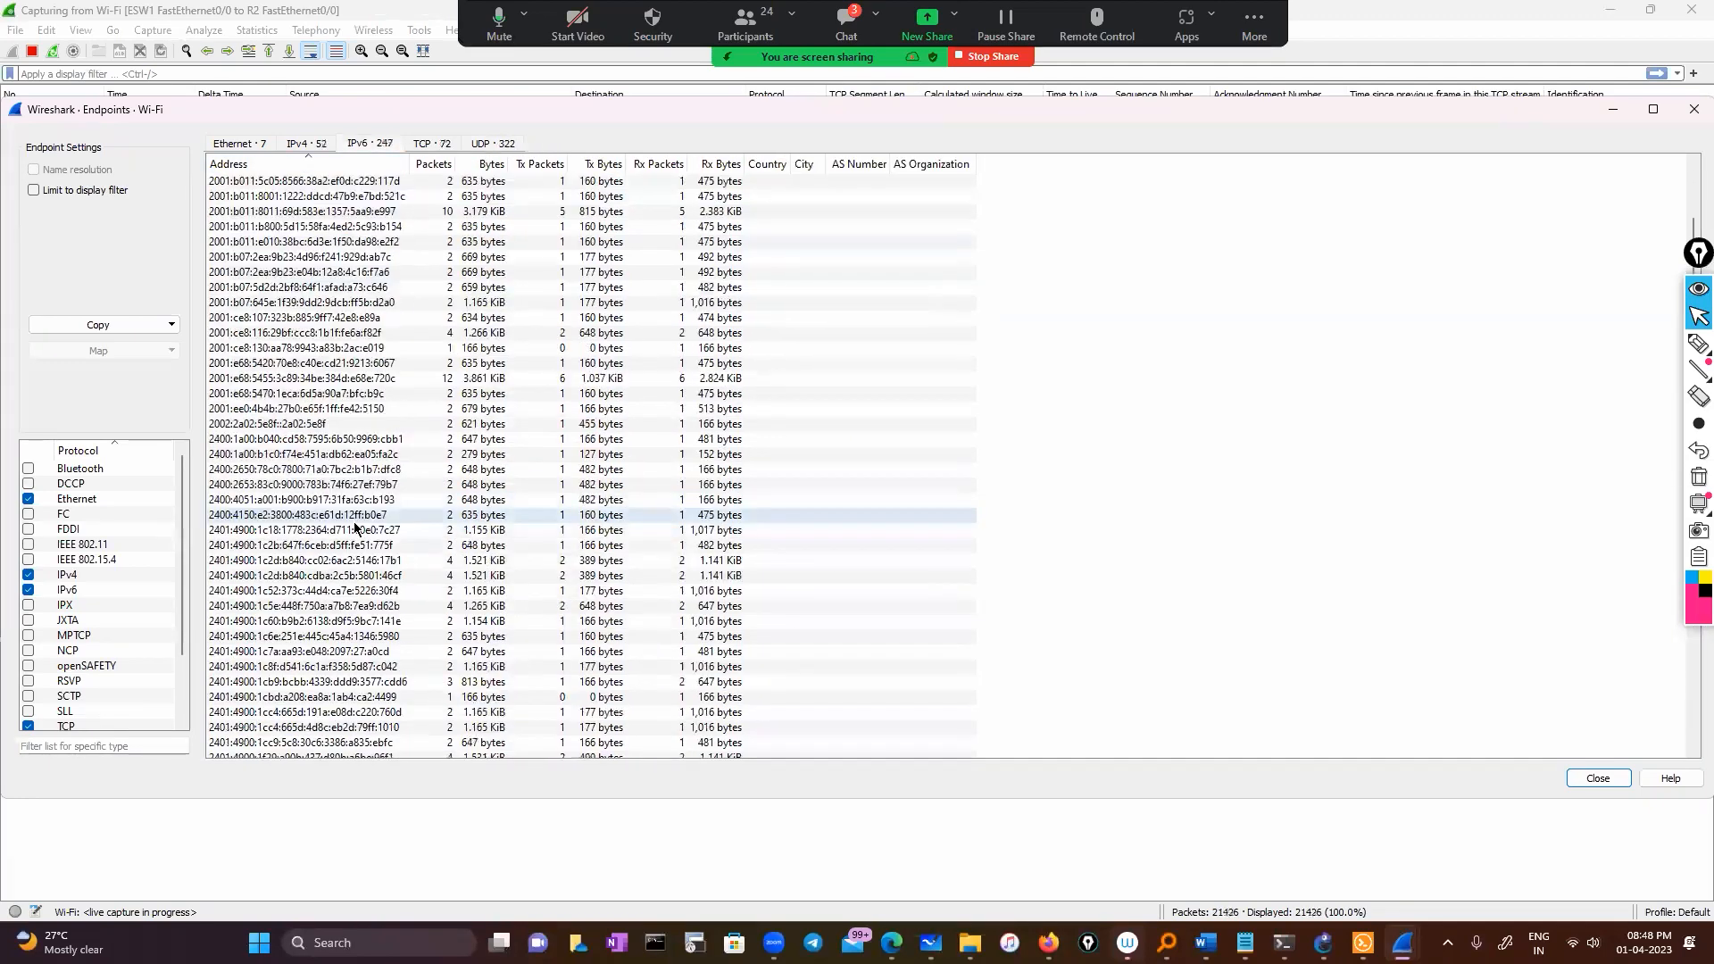
{"action": "scroll", "coordinate": [354, 526], "scroll_direction": "down", "scroll_amount": 20}
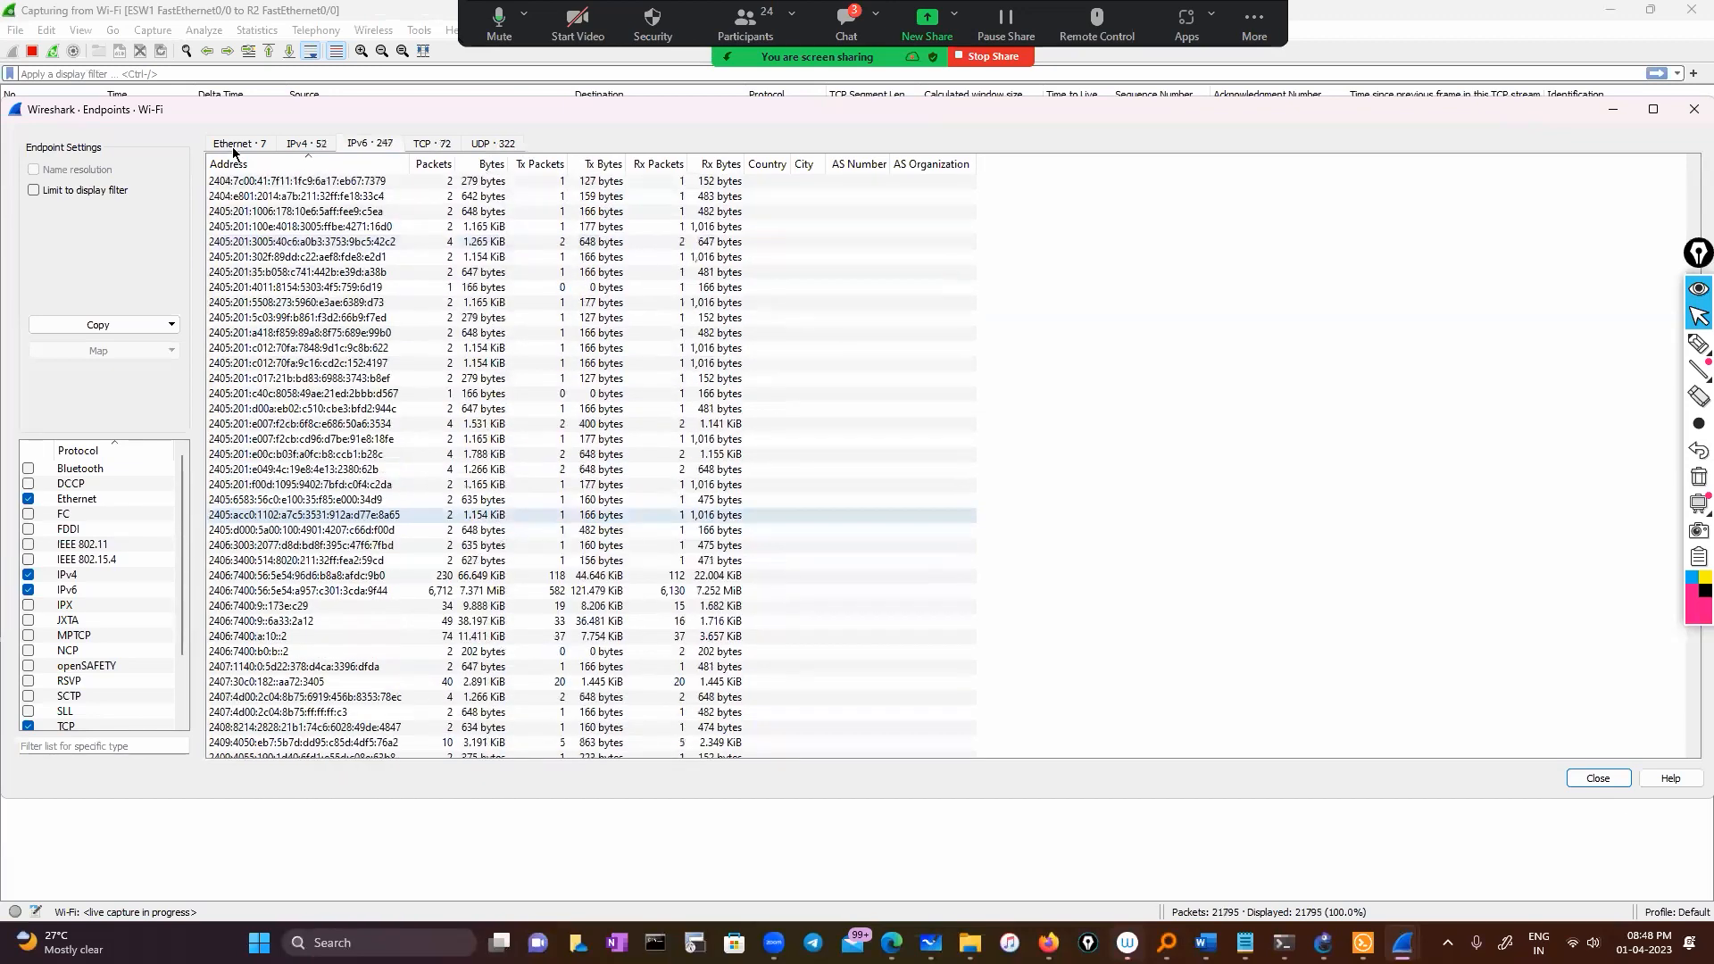
Cycle back through the tabs to the Ethernet MAC endpoints and close the Endpoints window
{"action": "left_click", "coordinate": [310, 144]}
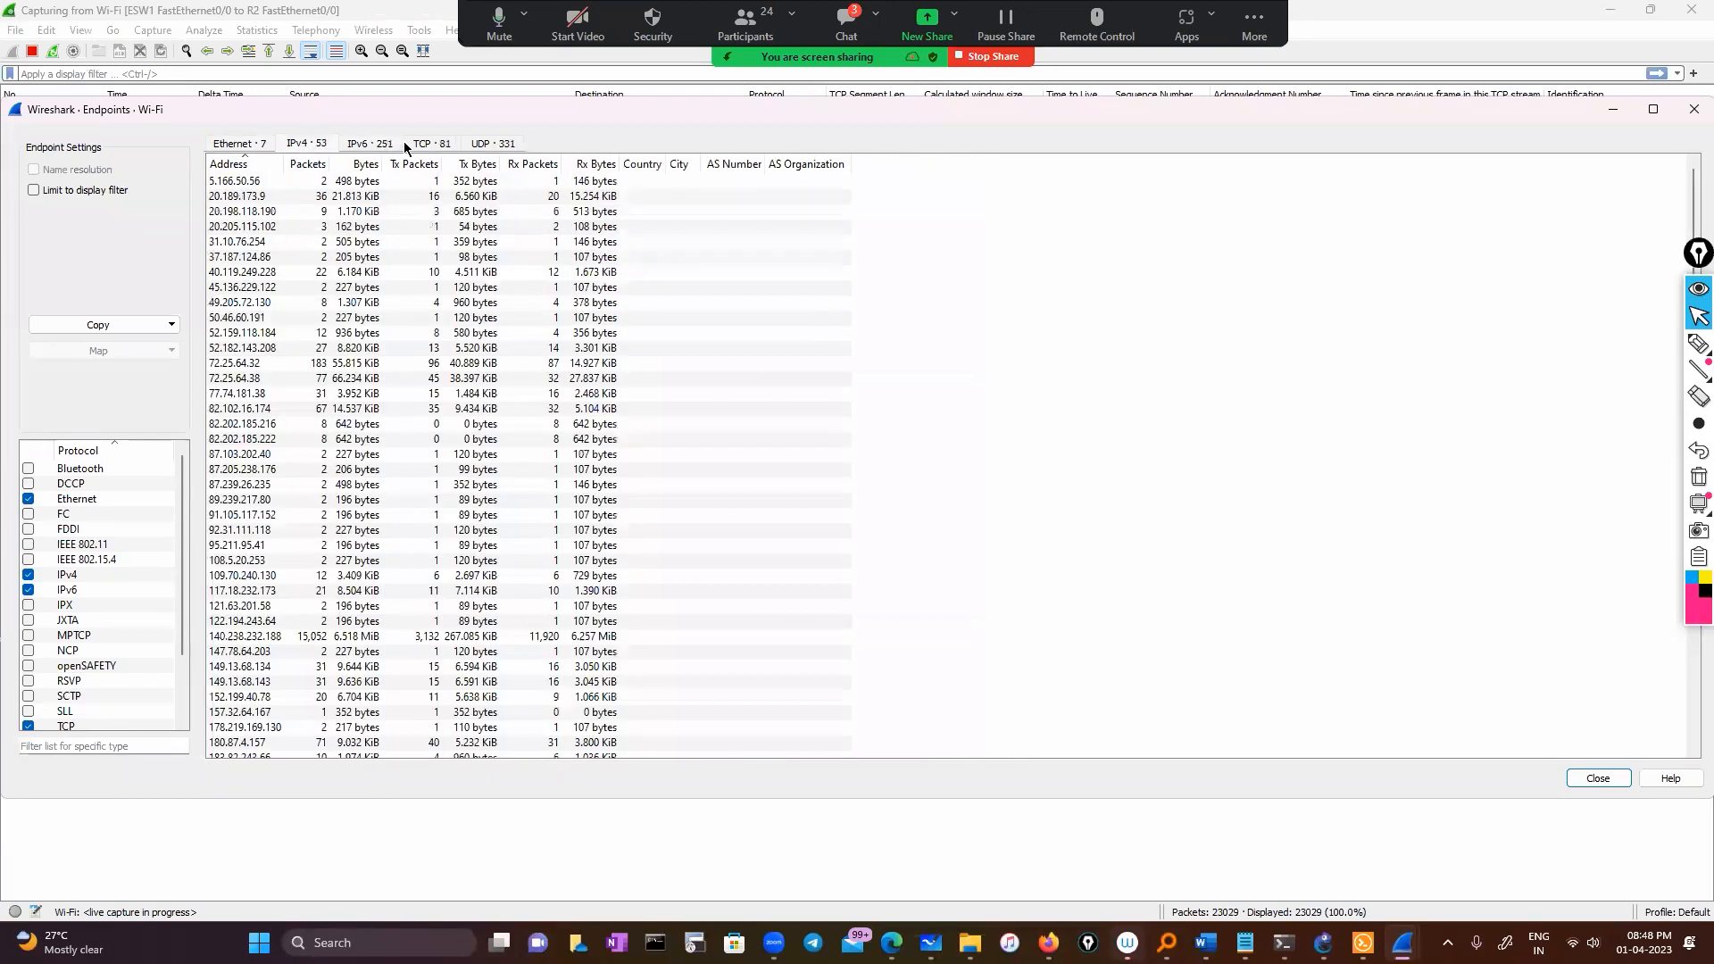
{"action": "left_click", "coordinate": [493, 144]}
{"action": "left_click", "coordinate": [432, 145]}
{"action": "left_click", "coordinate": [369, 145]}
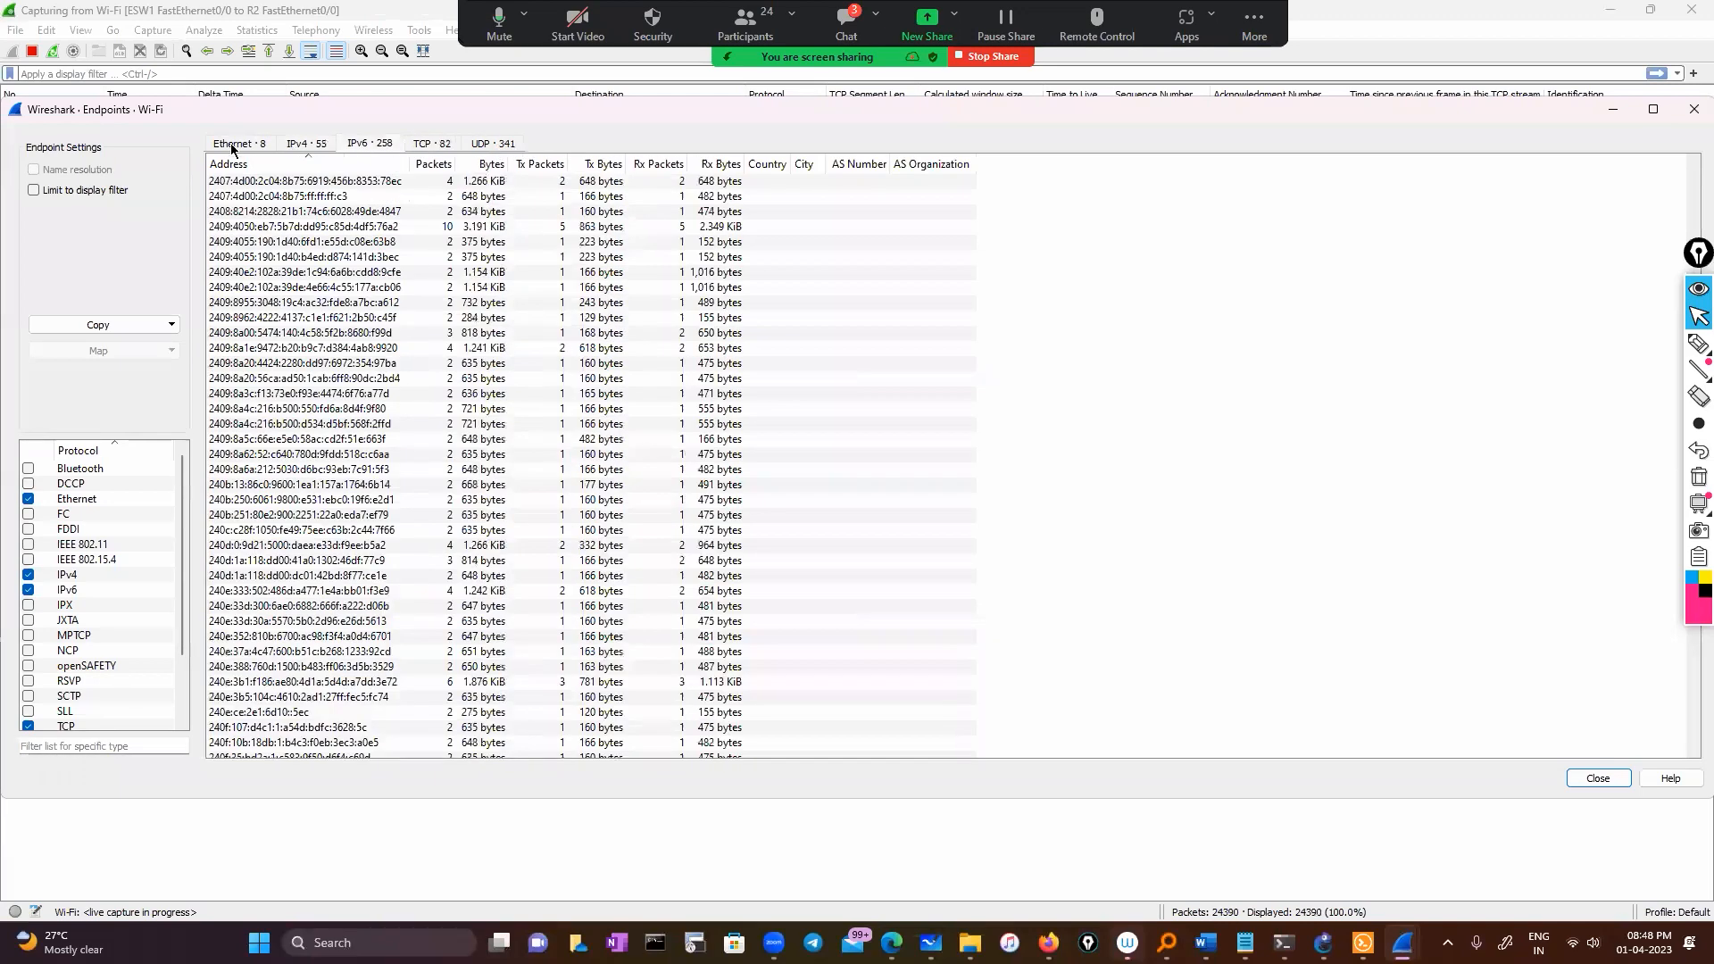
{"action": "left_click", "coordinate": [214, 147]}
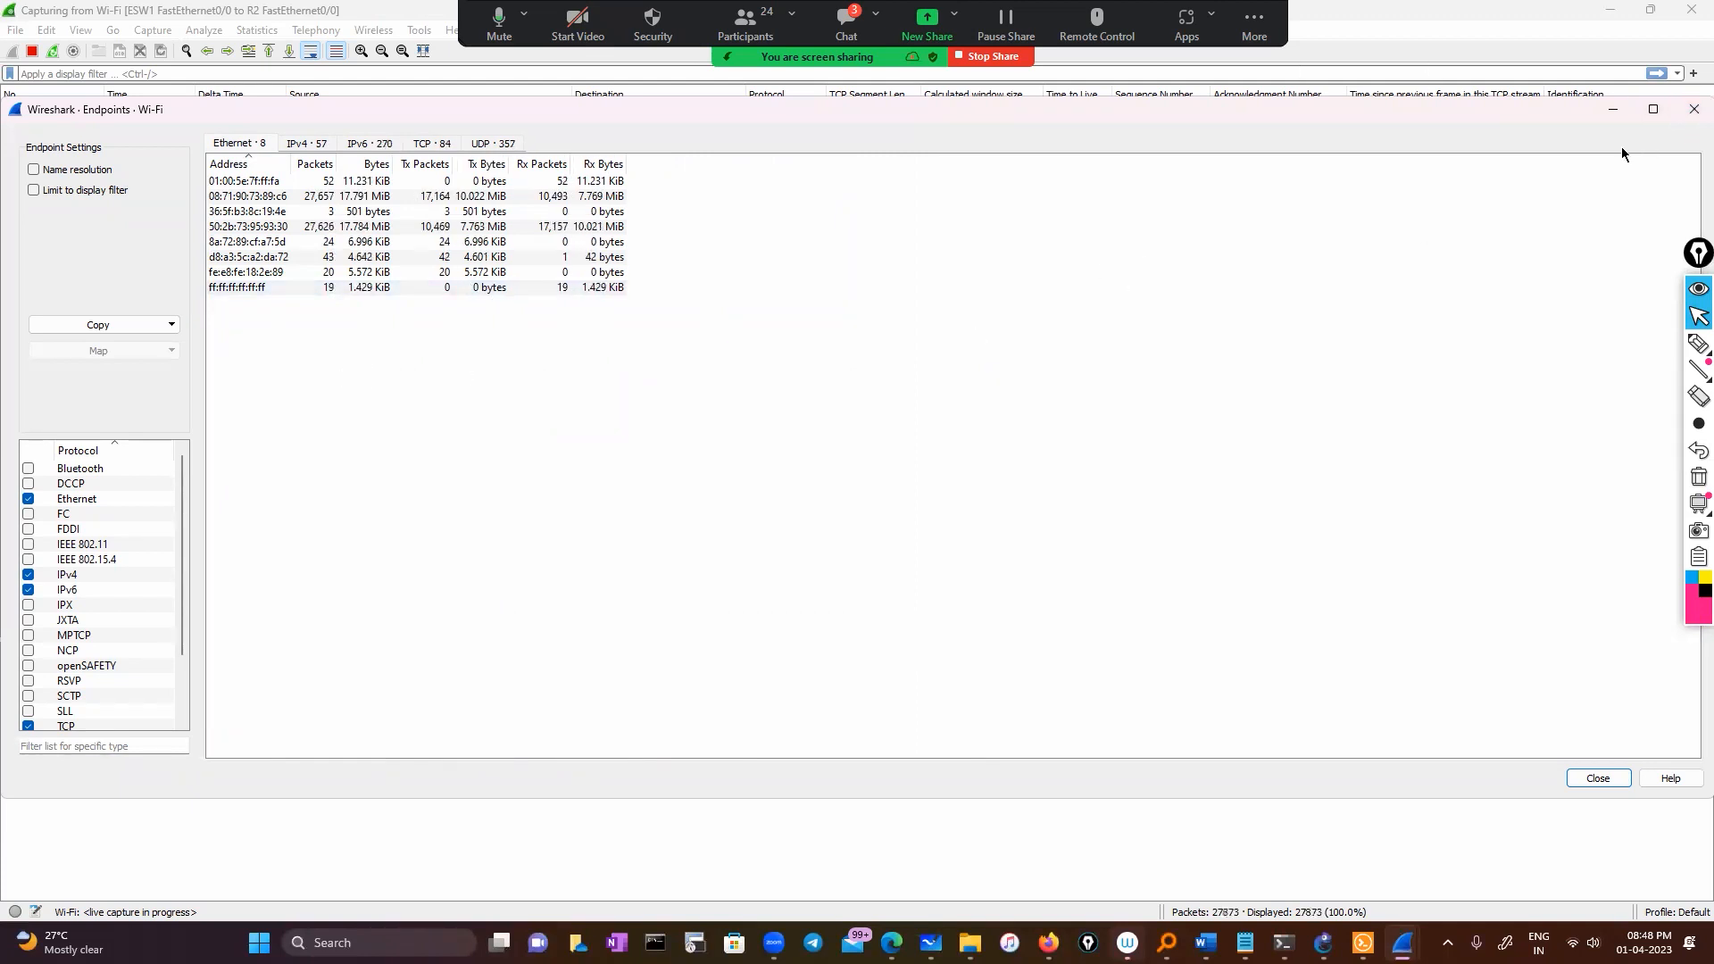
{"action": "left_click", "coordinate": [1694, 110]}
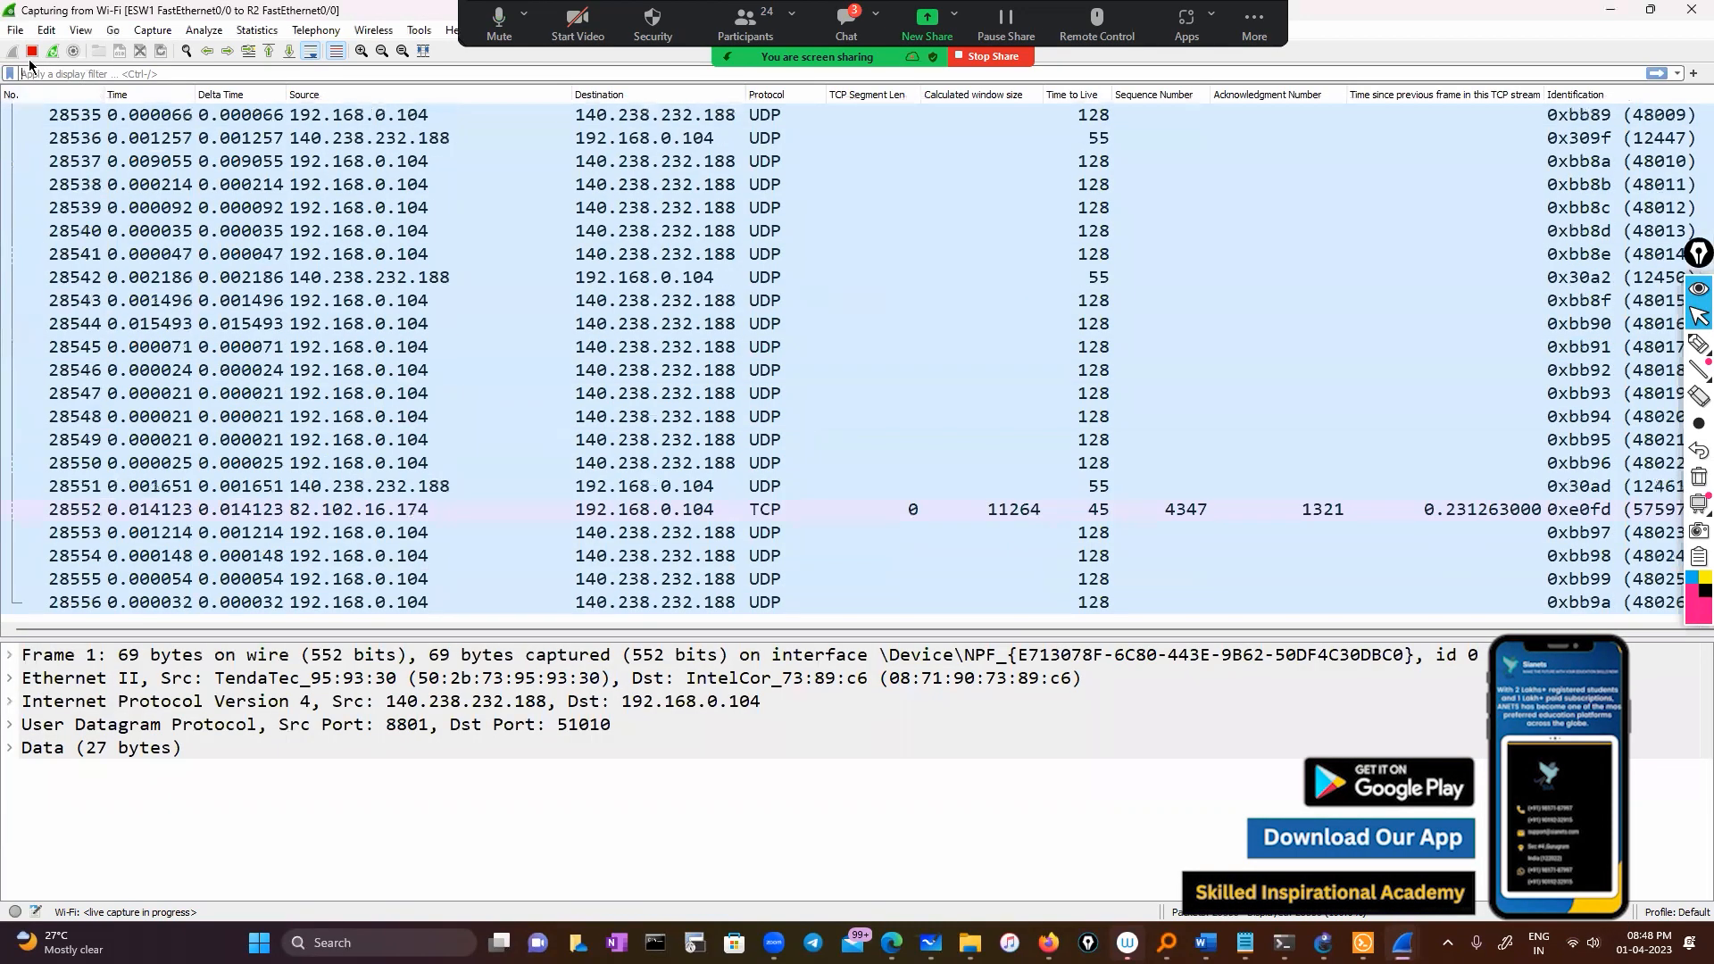
Stop the Wi-Fi capture at 28,888 packets and bring the 'Wireshark today' notes forward
{"action": "left_click", "coordinate": [31, 51]}
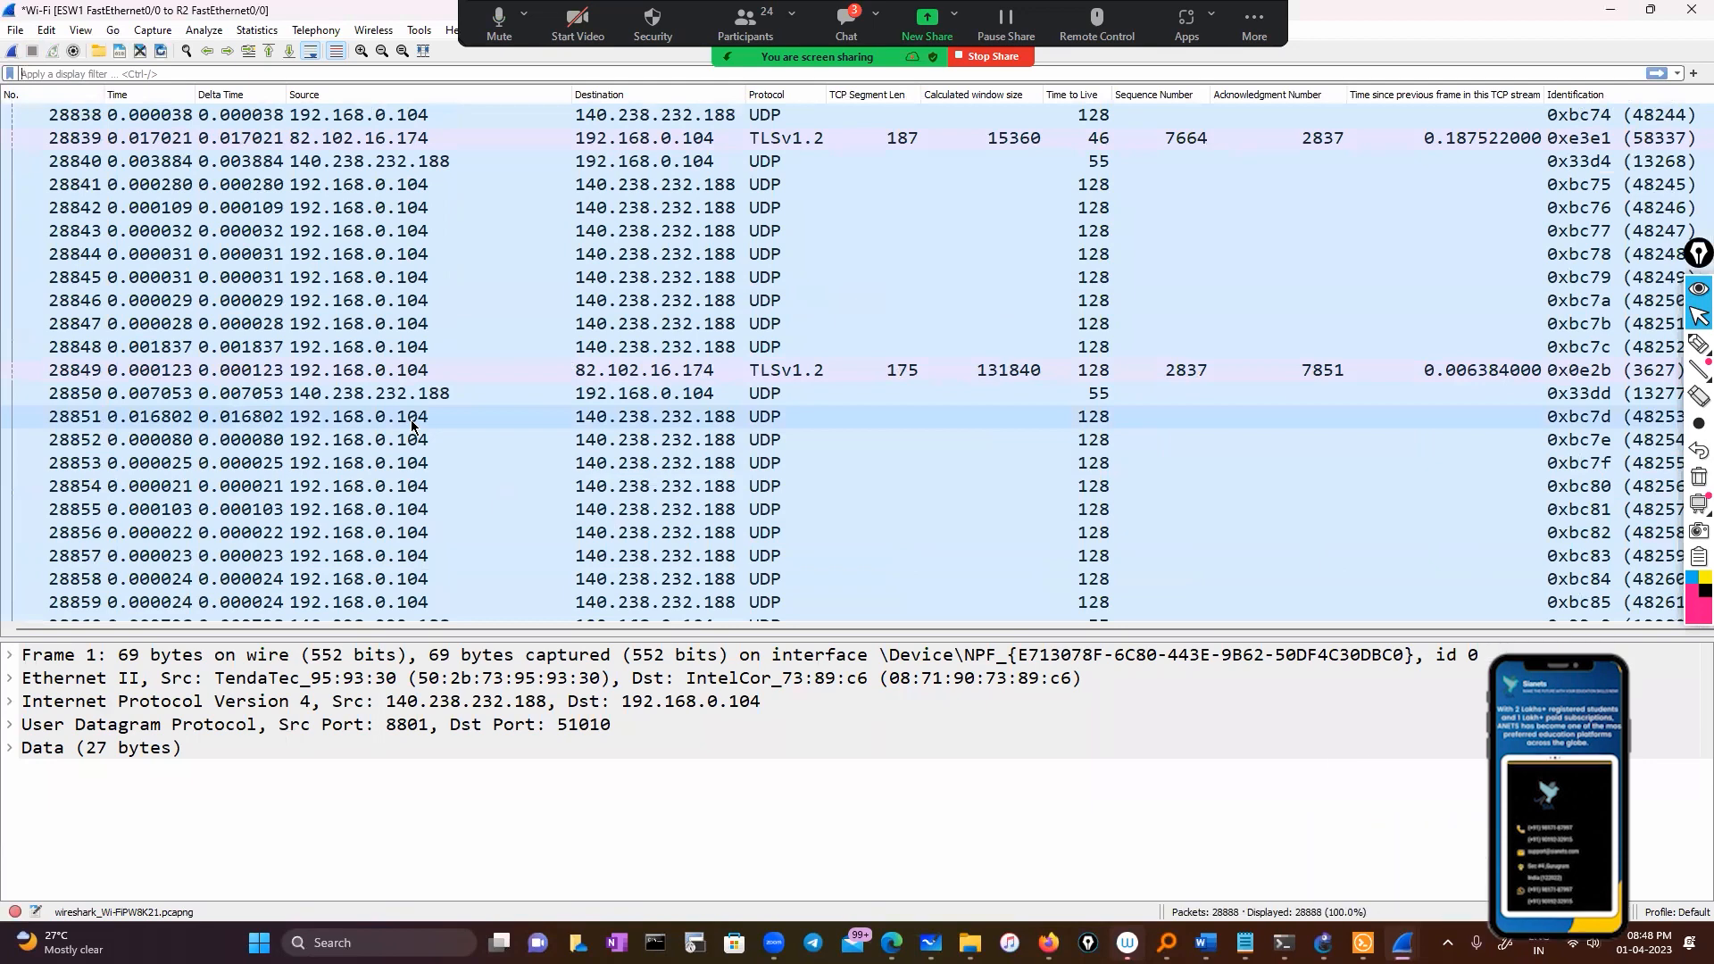
{"action": "mouse_move", "coordinate": [1363, 945]}
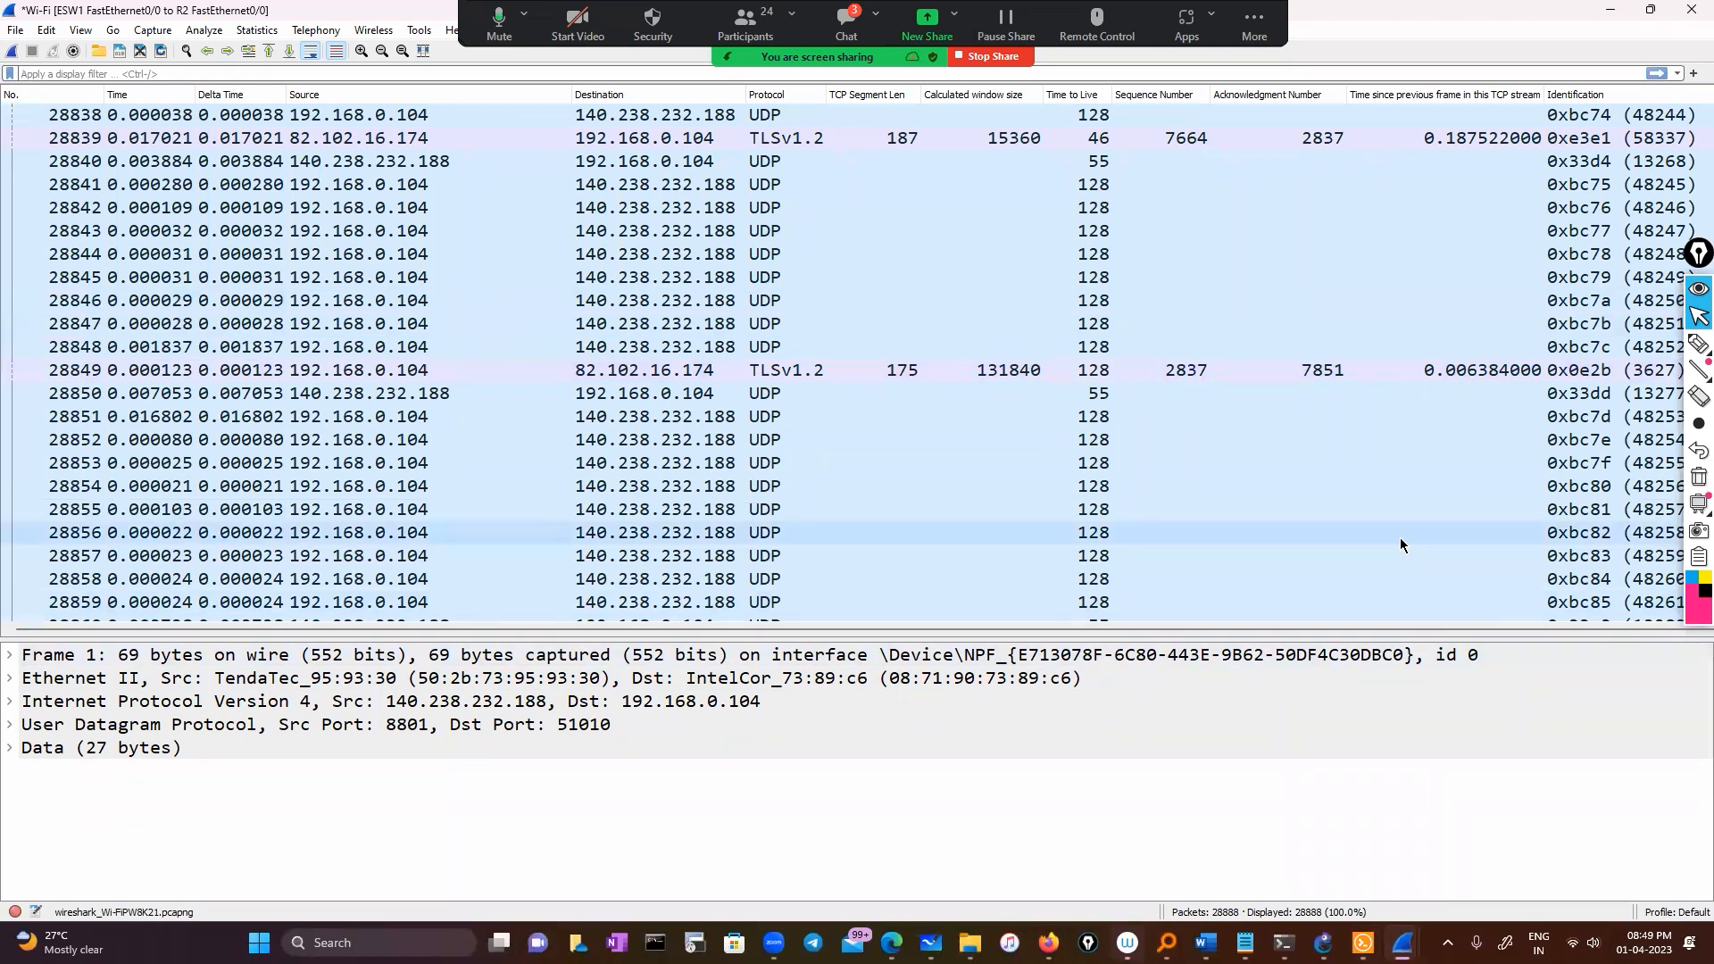
{"action": "left_click", "coordinate": [1246, 943]}
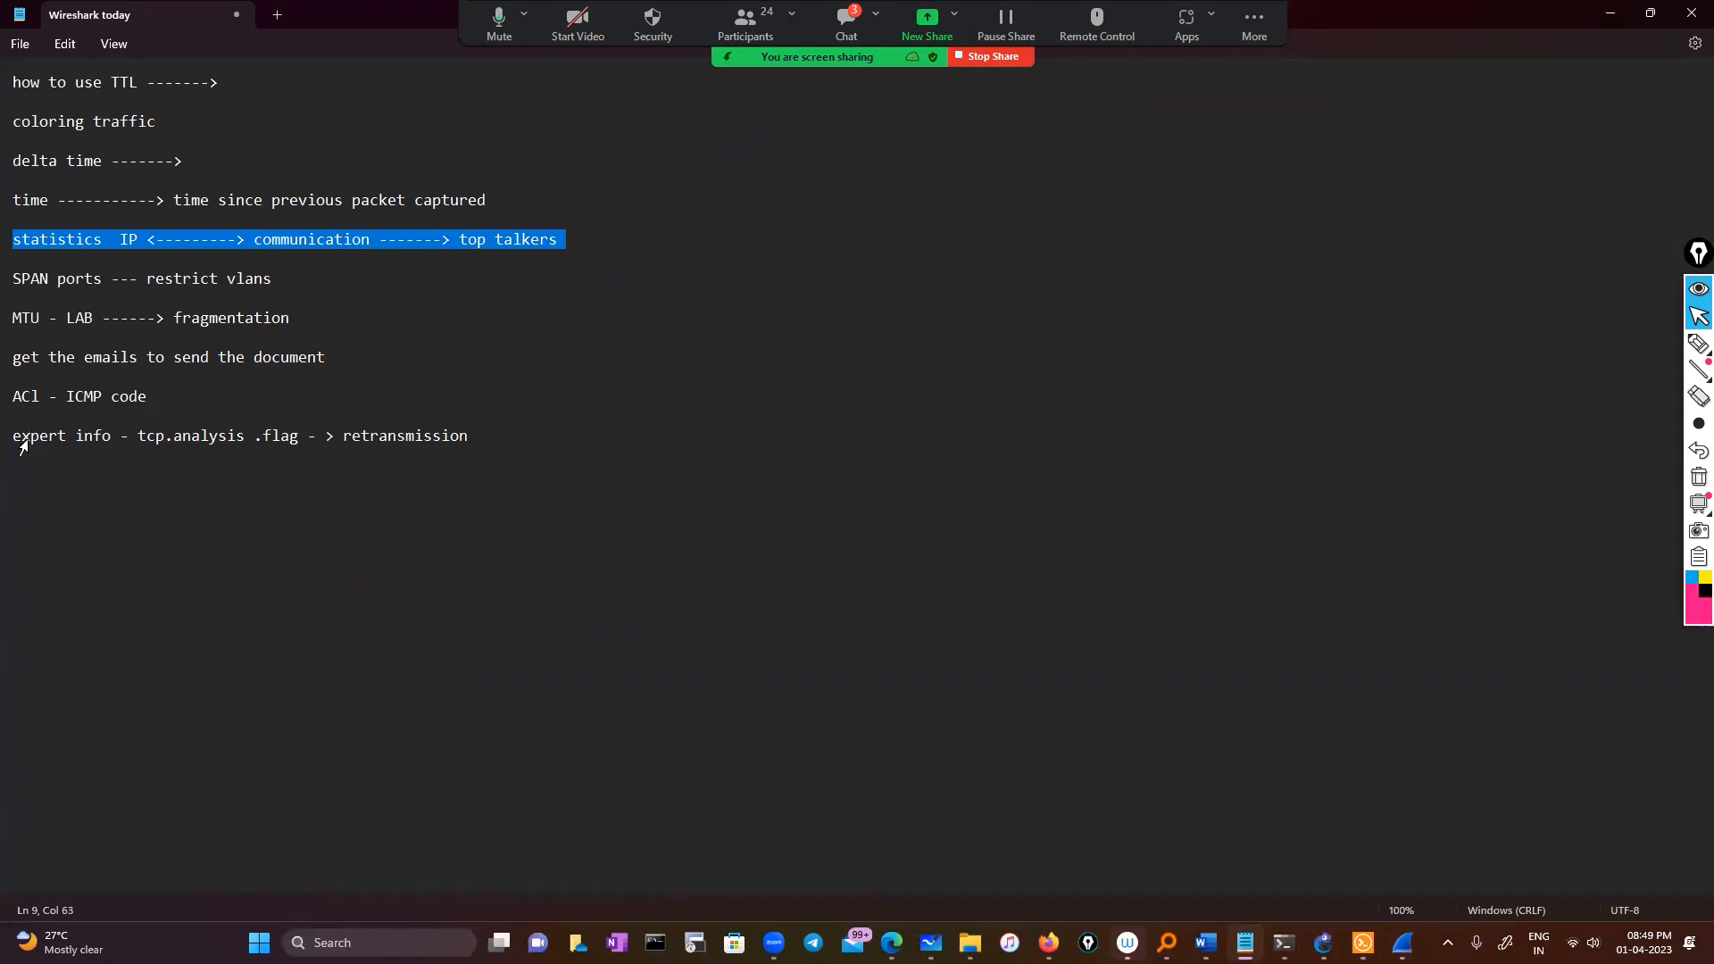
Select the 'expert info' tcp.analysis.flag retransmission line, then minimize Notepad
{"action": "left_click_drag", "start_coordinate": [14, 436], "coordinate": [529, 435]}
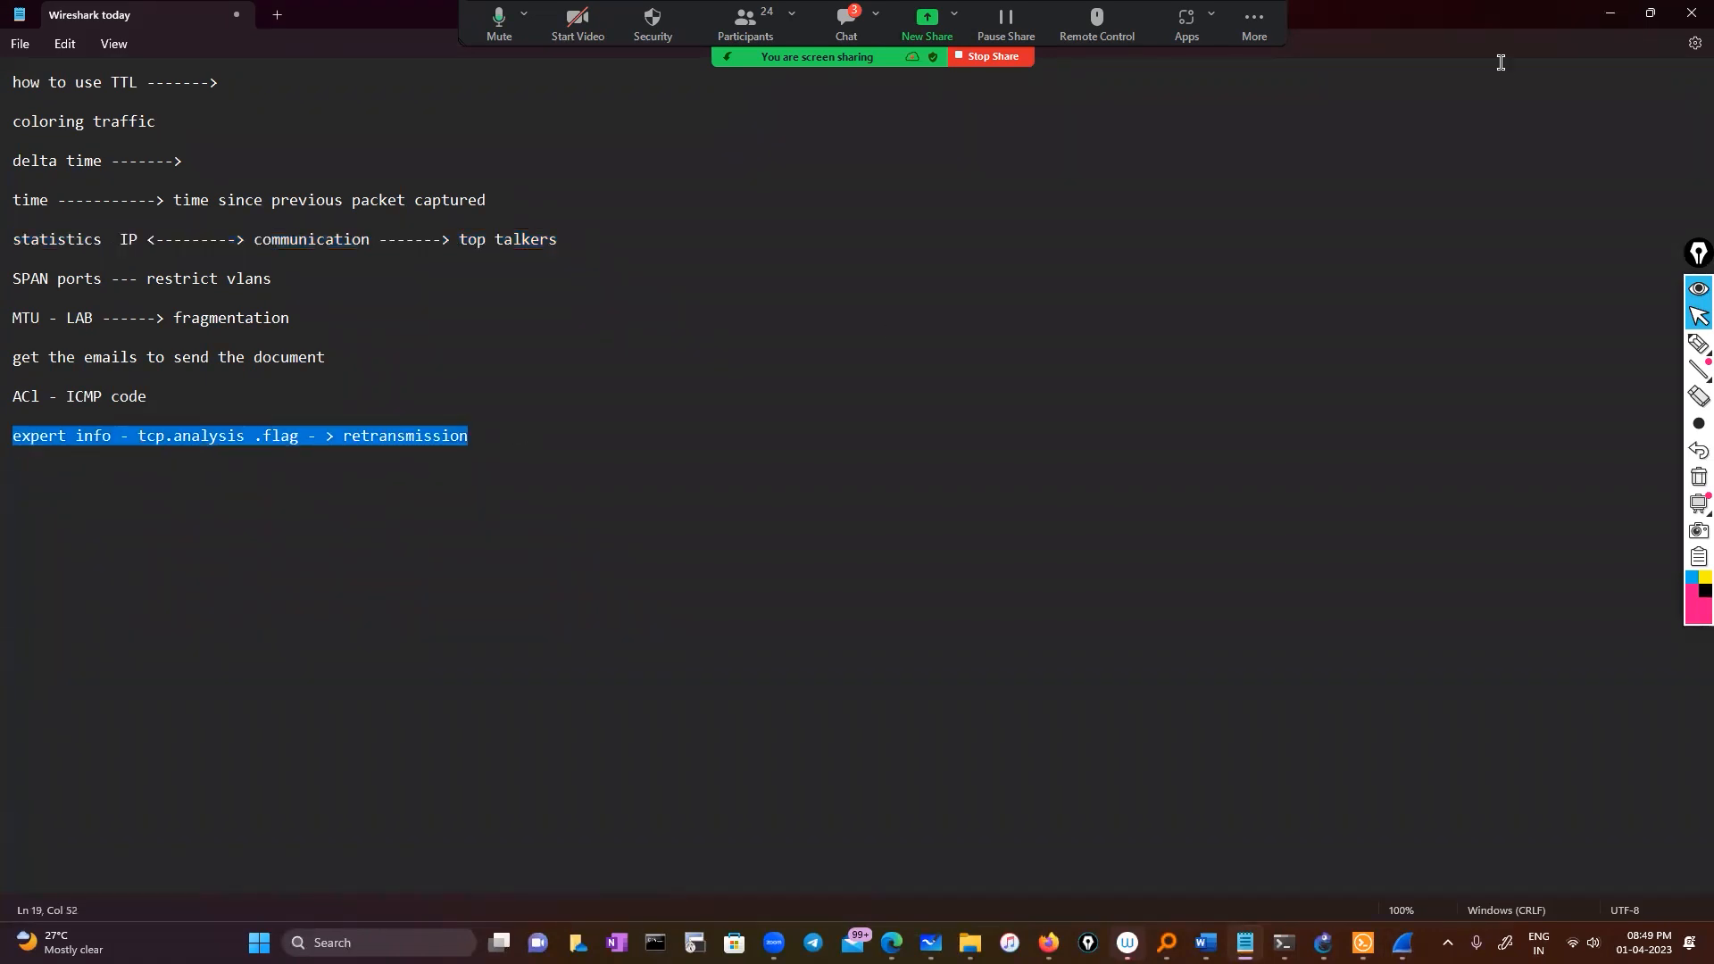
{"action": "left_click", "coordinate": [1628, 14]}
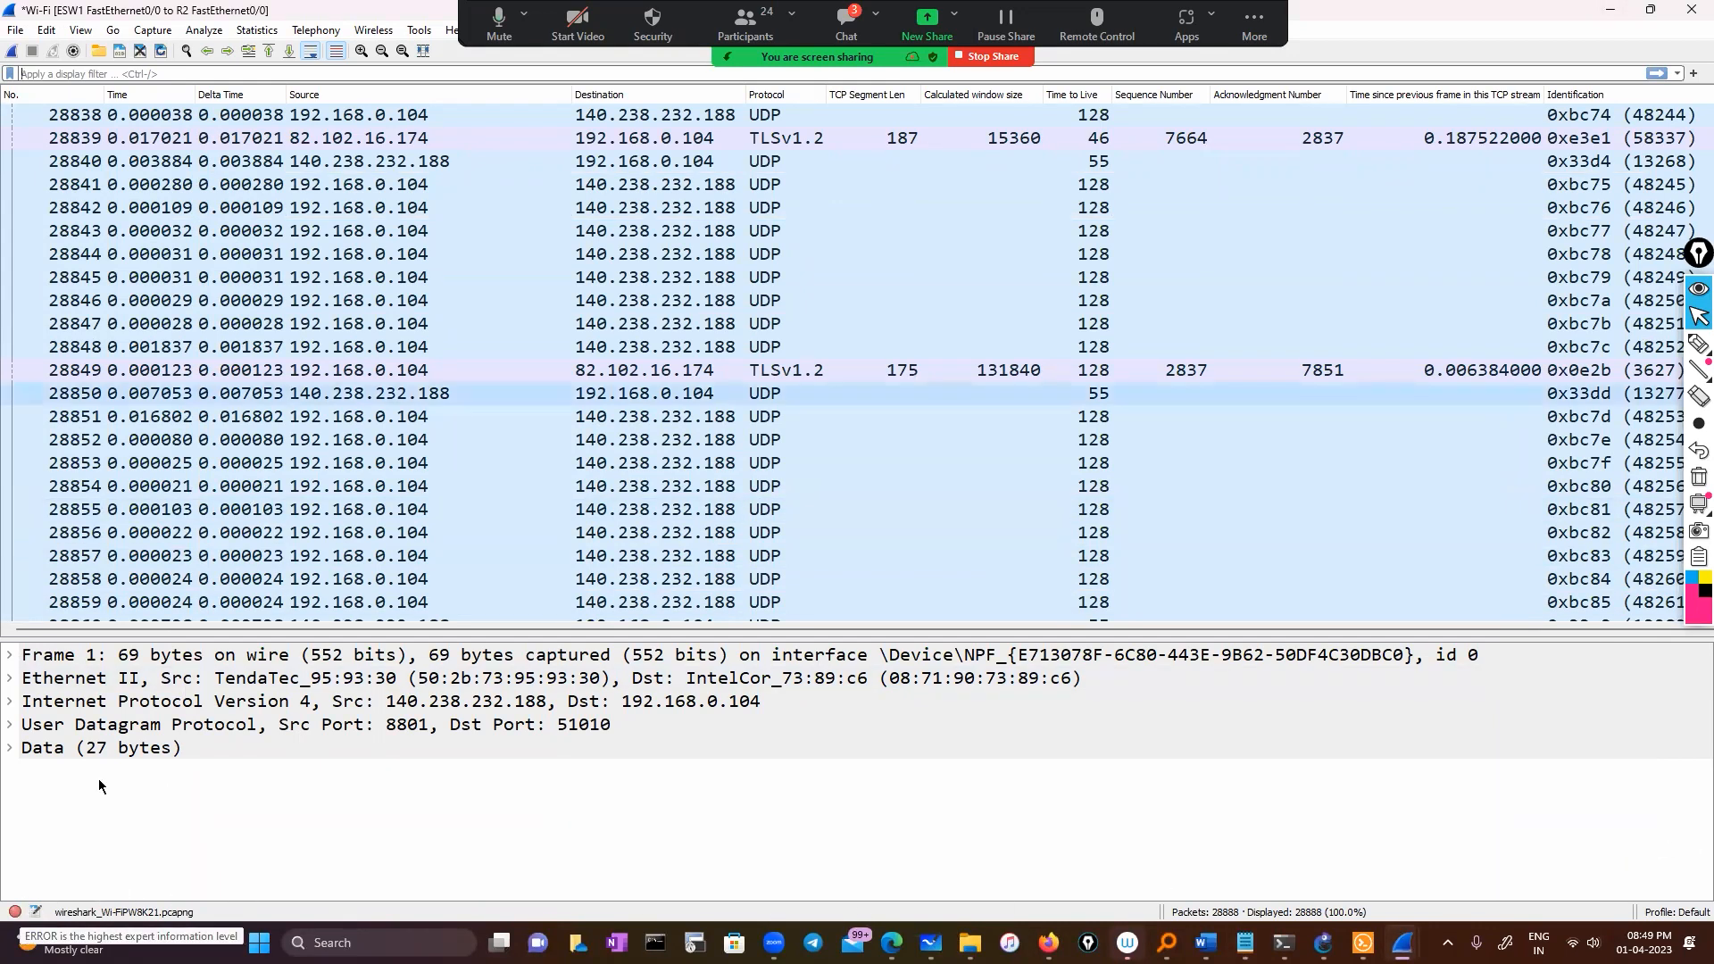
From Expert Info, filter the capture to DNS response retransmissions using packet 4871
{"action": "left_click", "coordinate": [14, 912]}
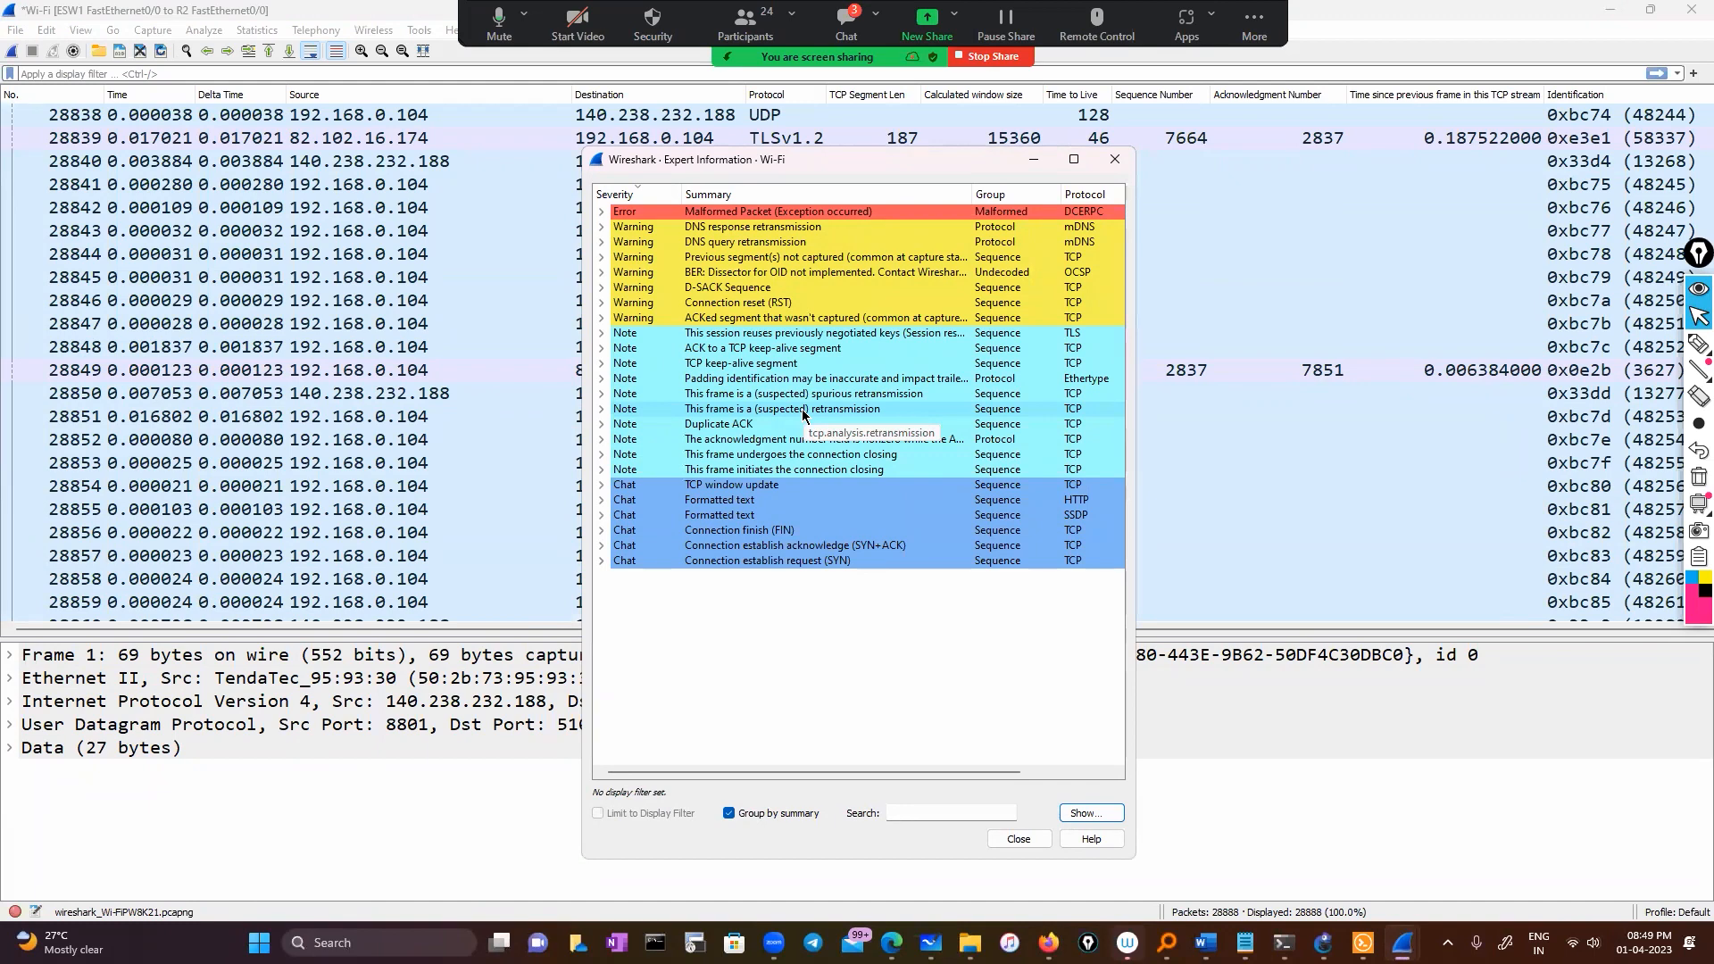
{"action": "left_click", "coordinate": [603, 230]}
{"action": "left_click", "coordinate": [855, 248]}
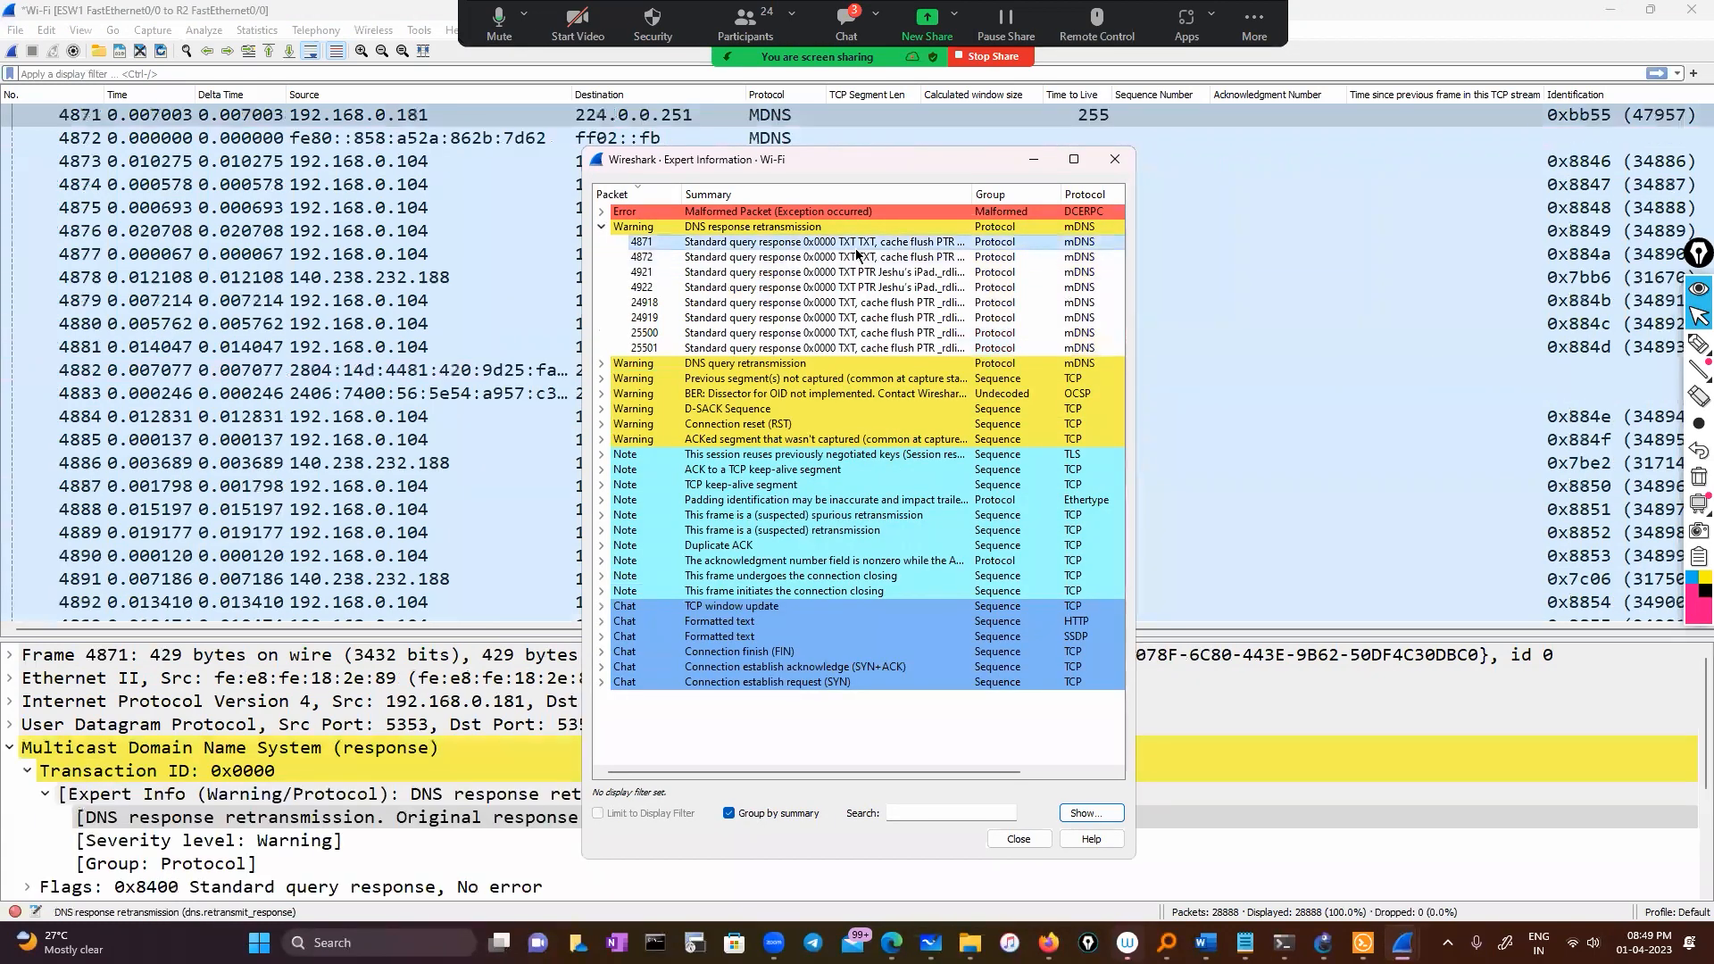
{"action": "right_click", "coordinate": [855, 248]}
{"action": "mouse_move", "coordinate": [893, 264]}
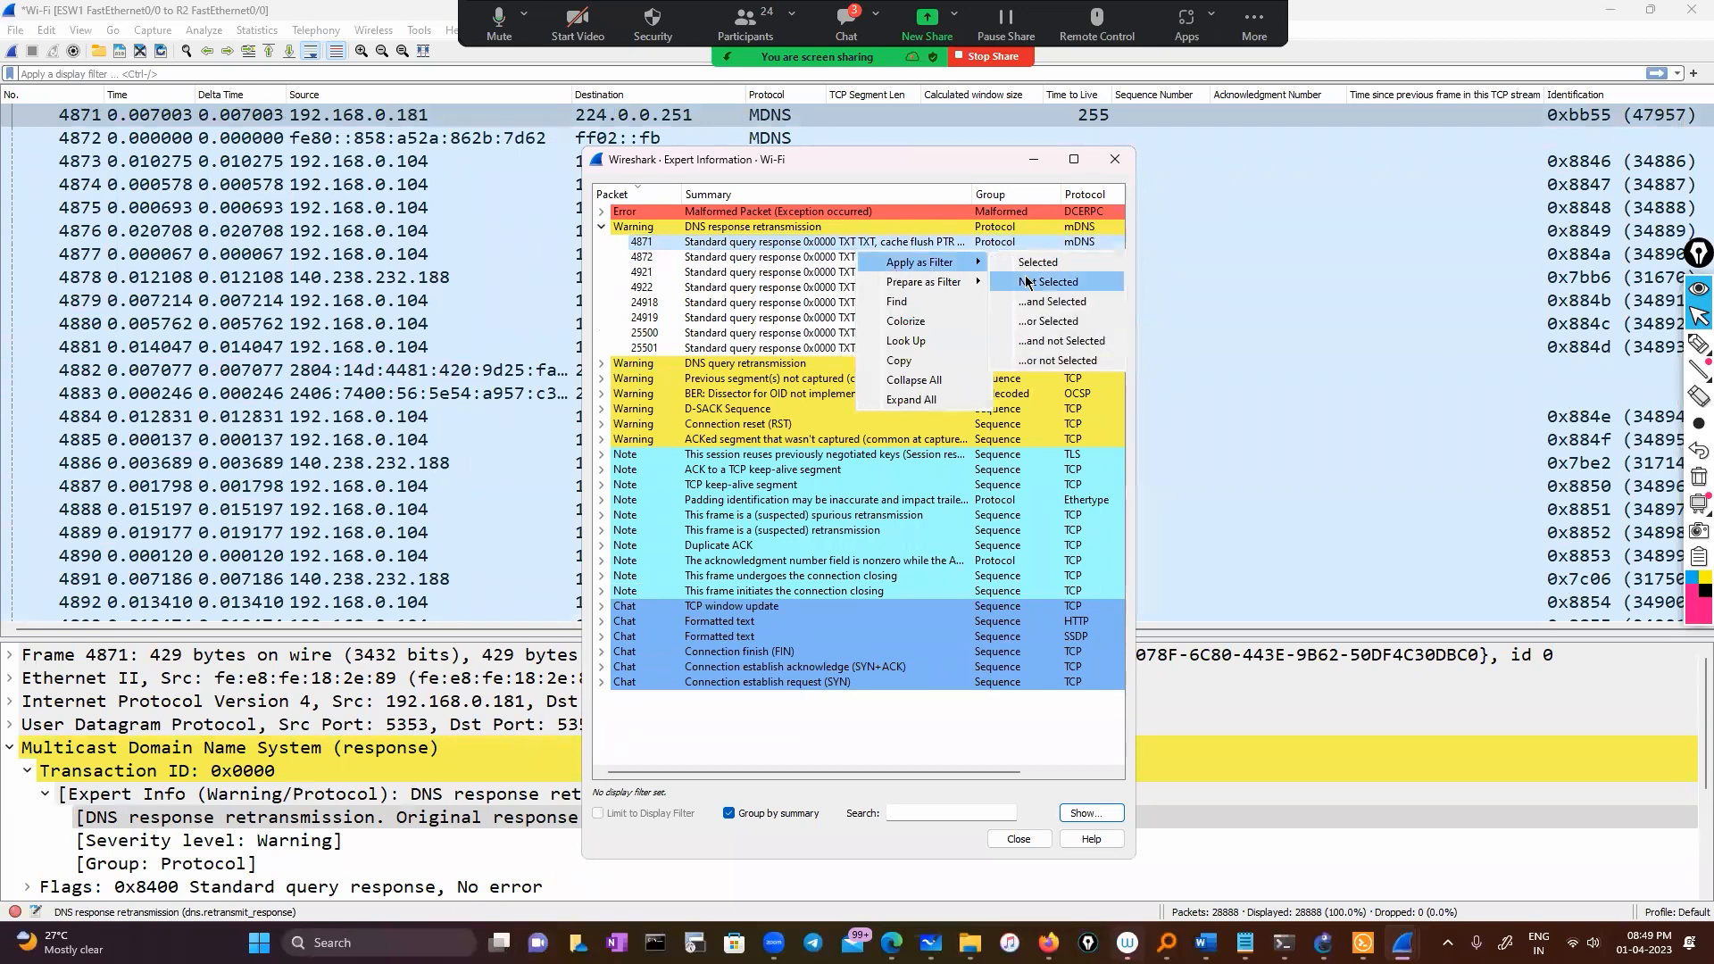
{"action": "left_click", "coordinate": [1057, 301]}
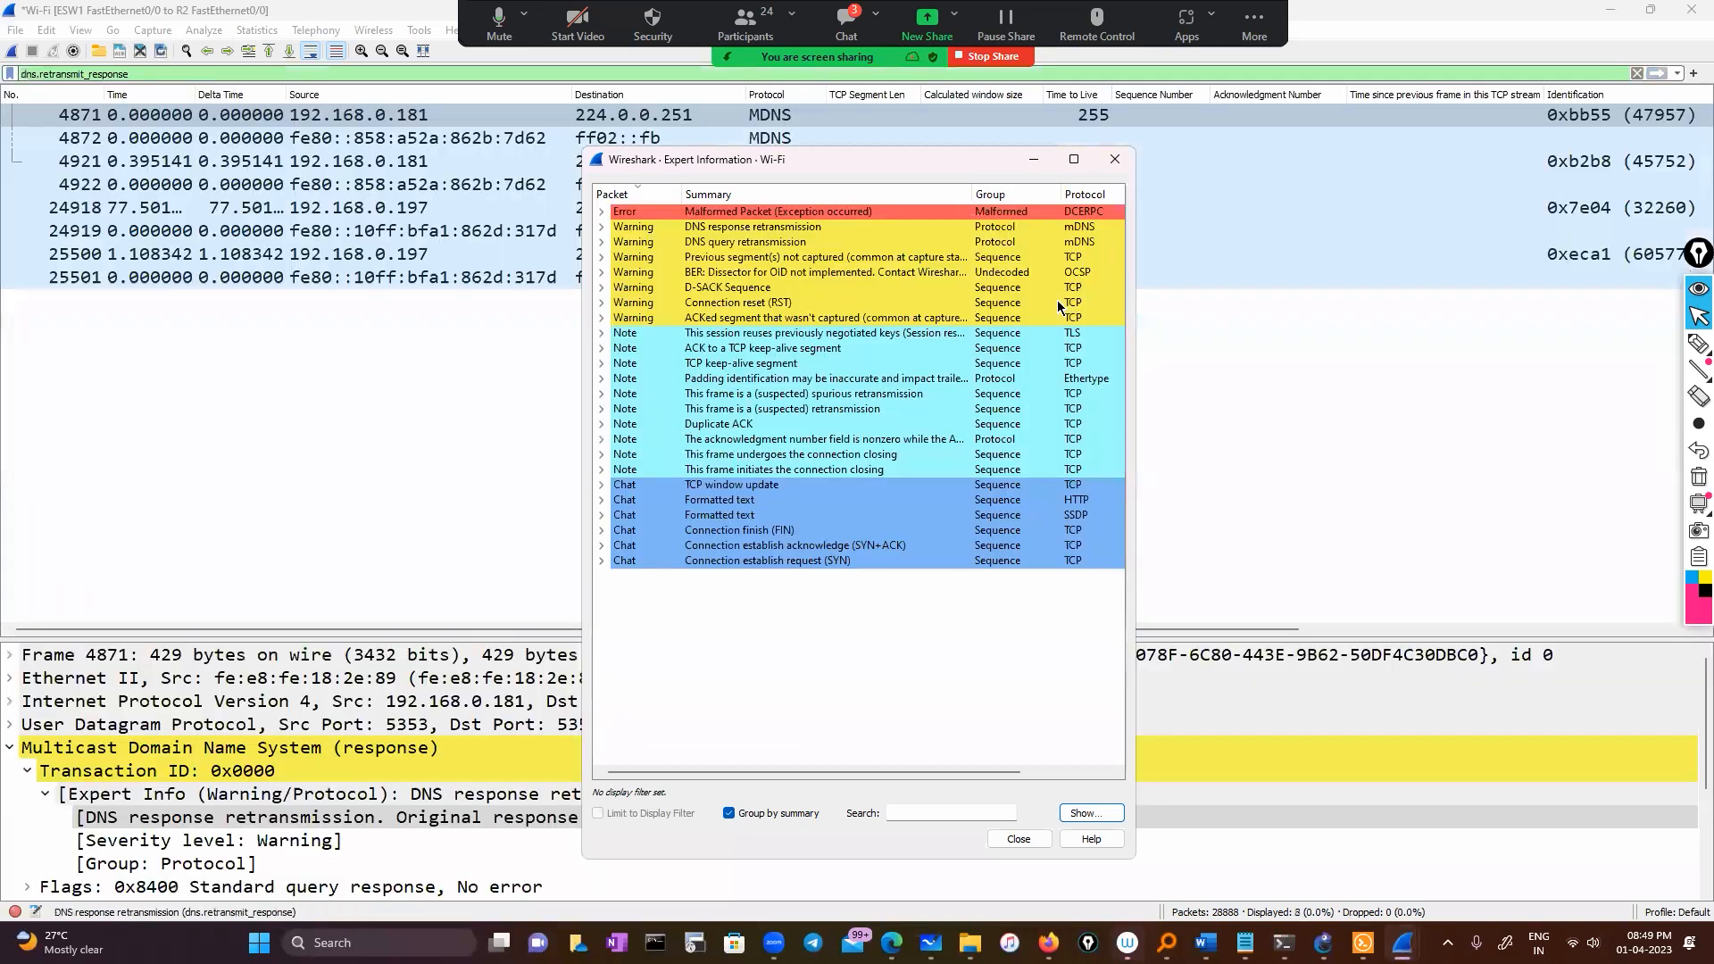
{"action": "left_click", "coordinate": [1035, 159]}
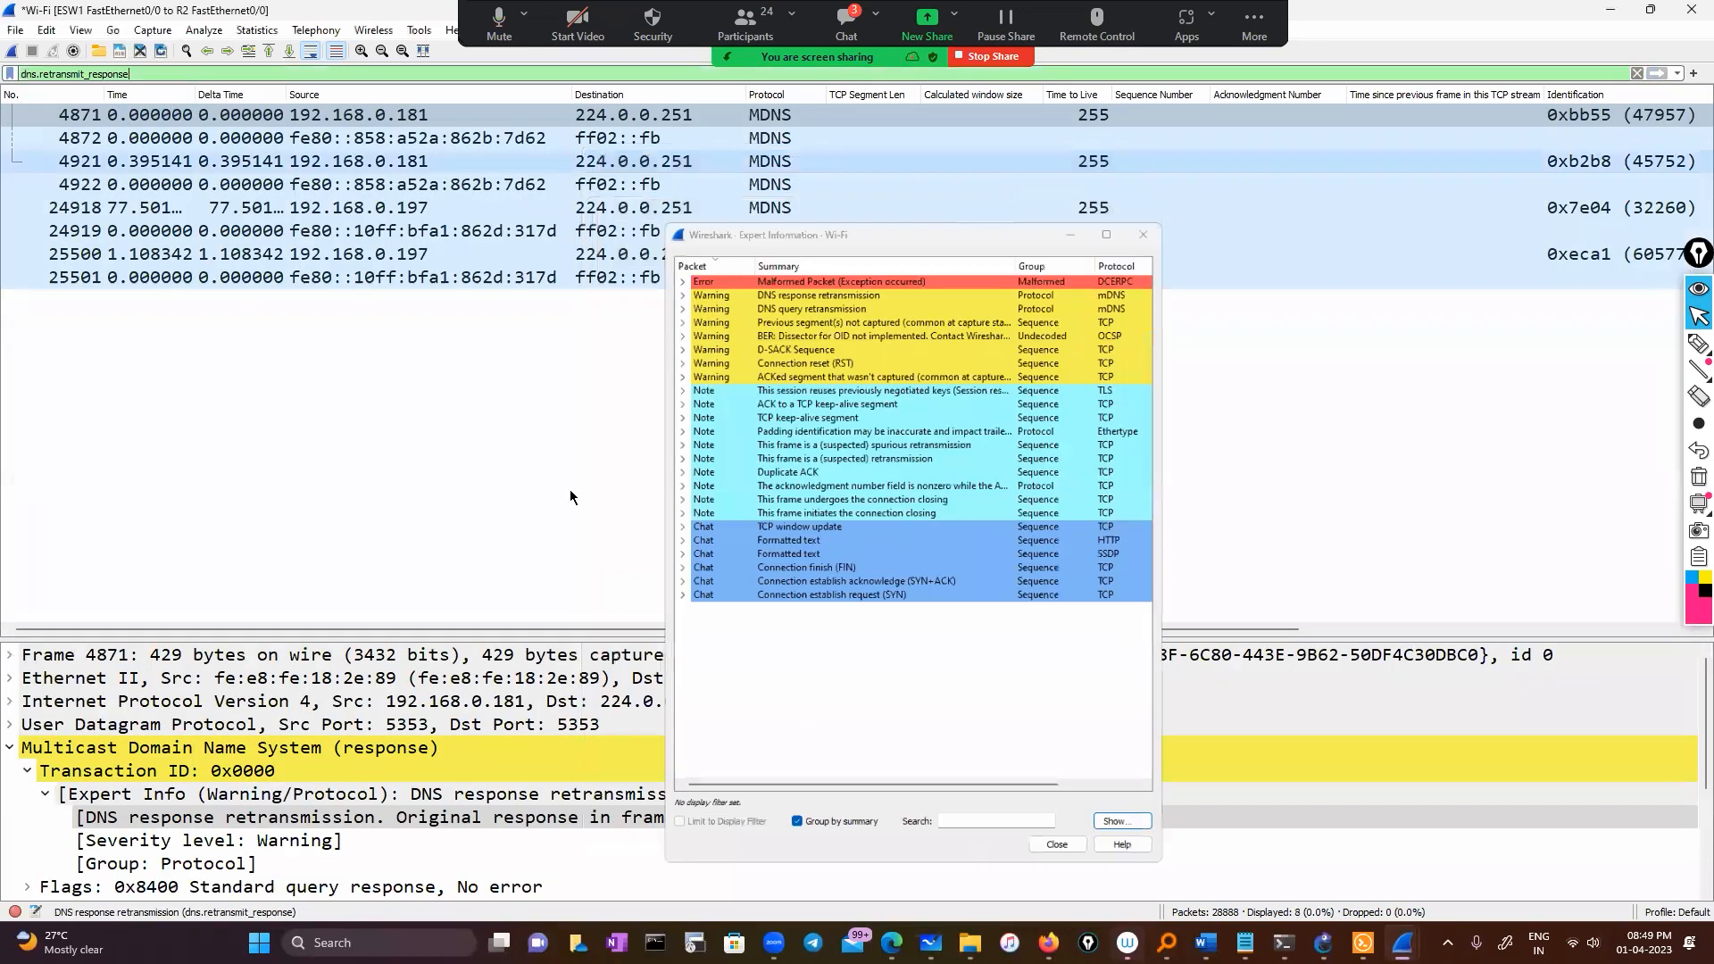
Inspect a filtered packet's details, then clear the dns.retransmit_response filter to show all packets
{"action": "left_click_drag", "start_coordinate": [417, 629], "coordinate": [1220, 641]}
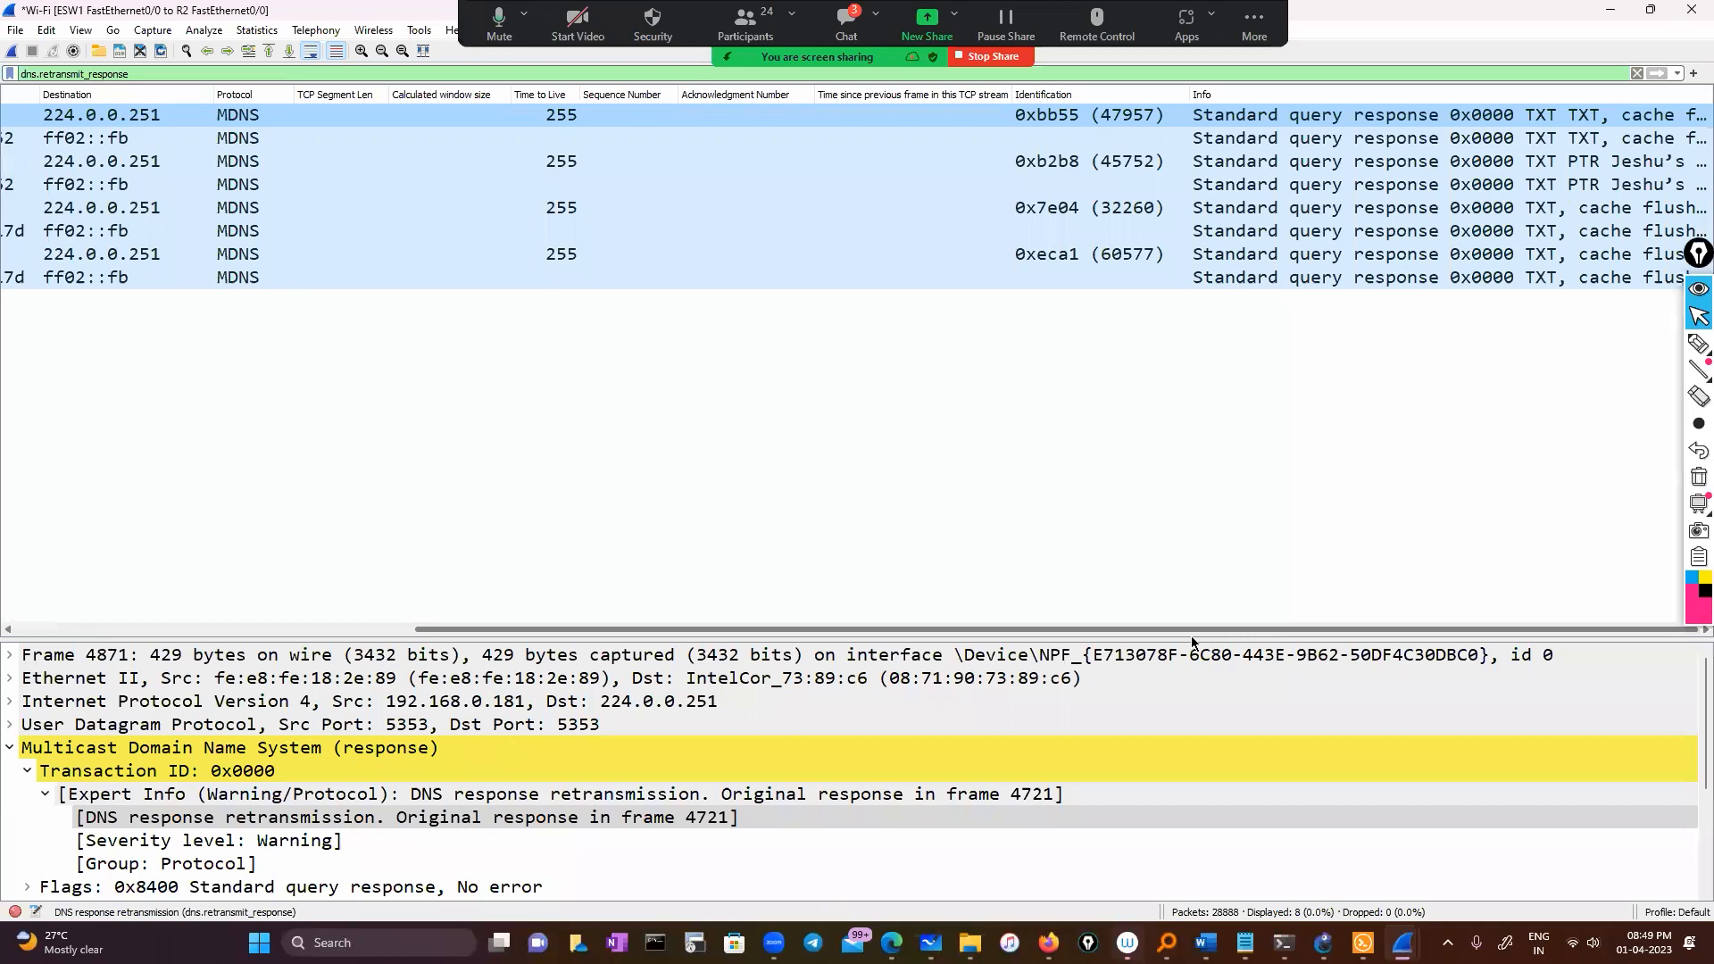
{"action": "left_click_drag", "start_coordinate": [1071, 630], "coordinate": [250, 598]}
{"action": "scroll", "coordinate": [250, 841], "scroll_direction": "down", "scroll_amount": 3}
{"action": "scroll", "coordinate": [45, 804], "scroll_direction": "up", "scroll_amount": 1}
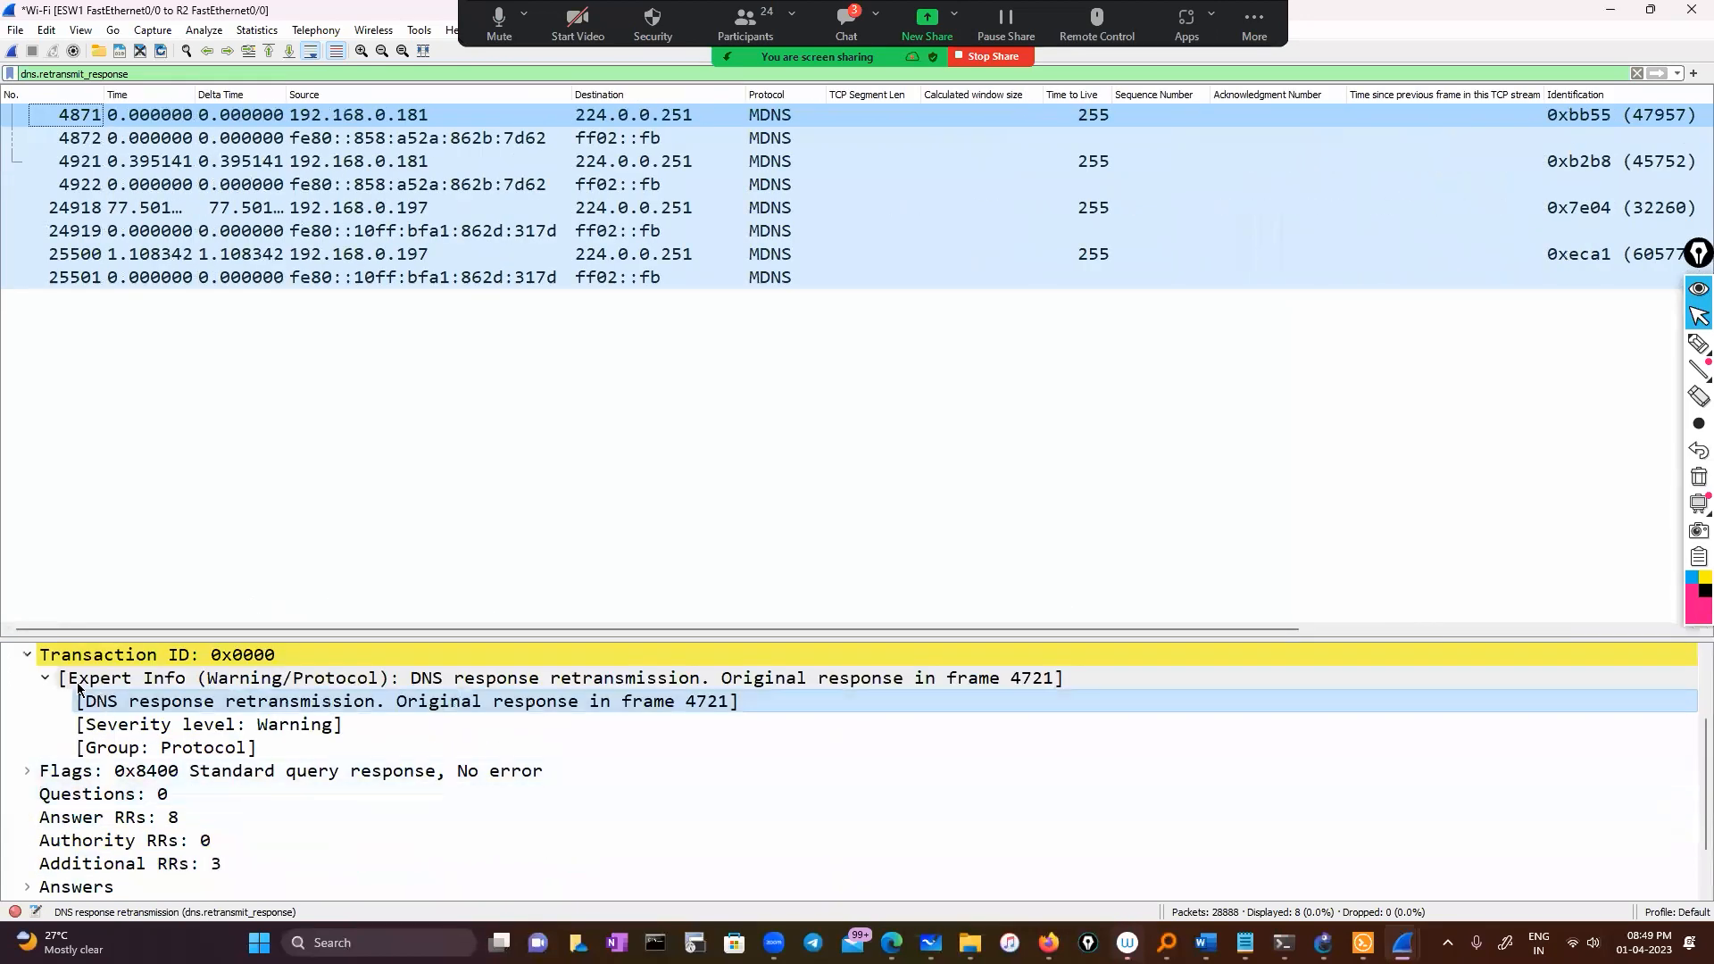
{"action": "left_click", "coordinate": [42, 680]}
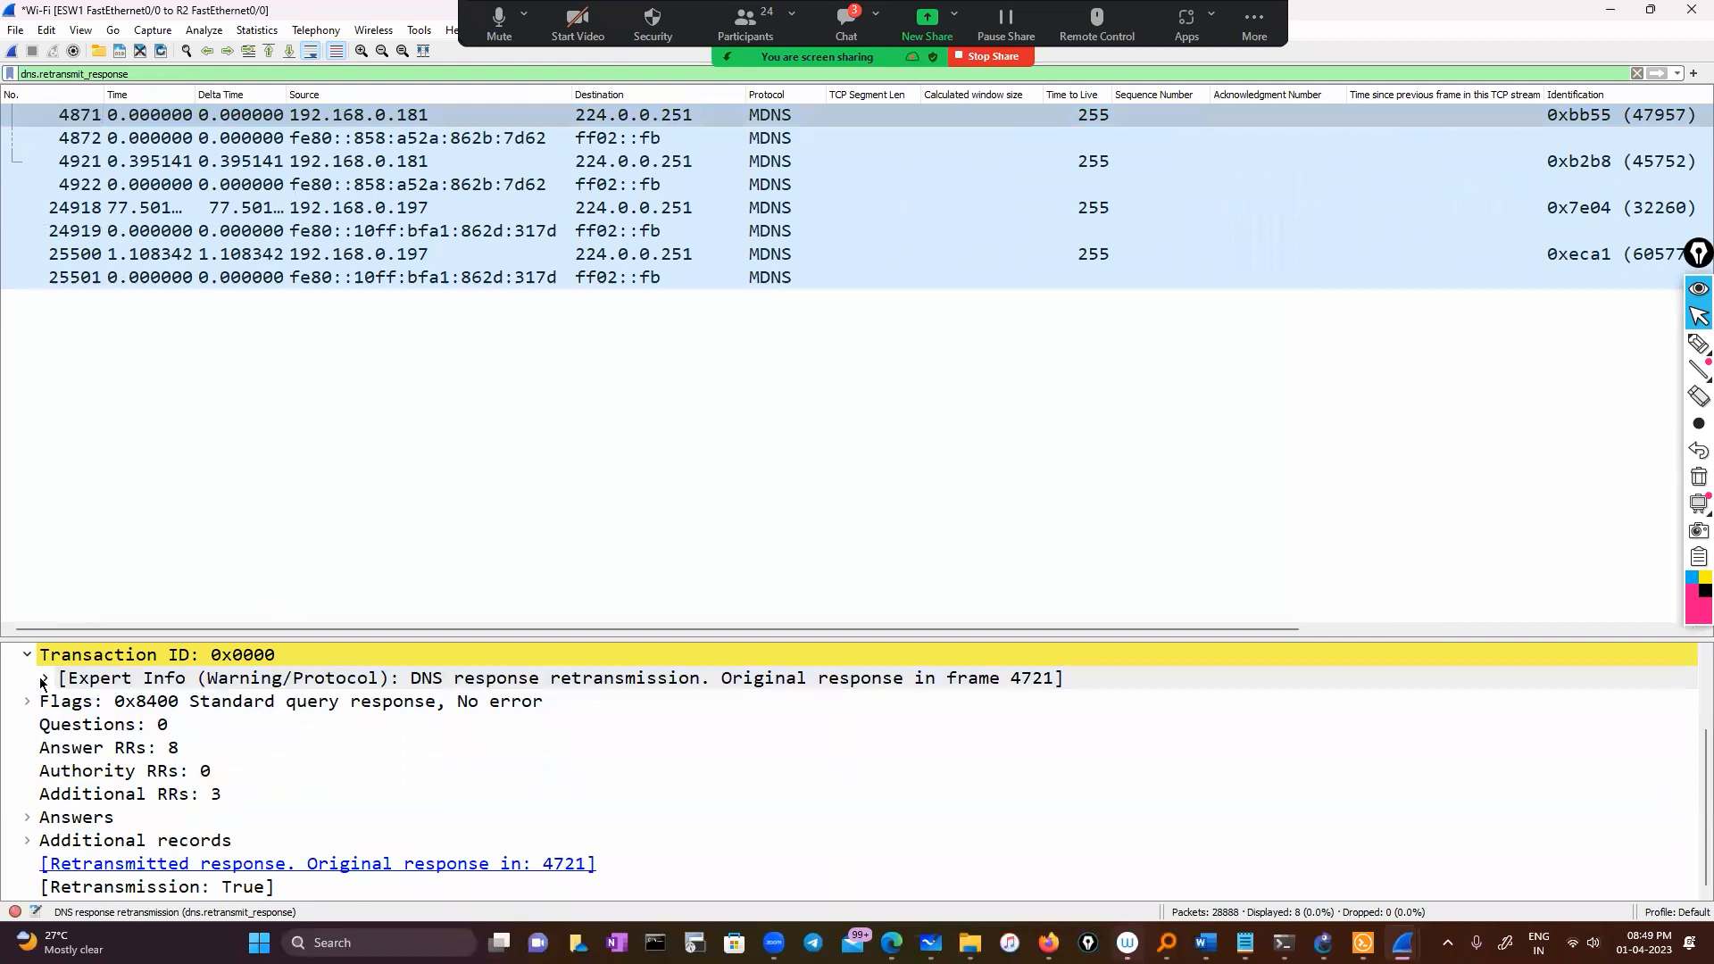
{"action": "left_click", "coordinate": [47, 30]}
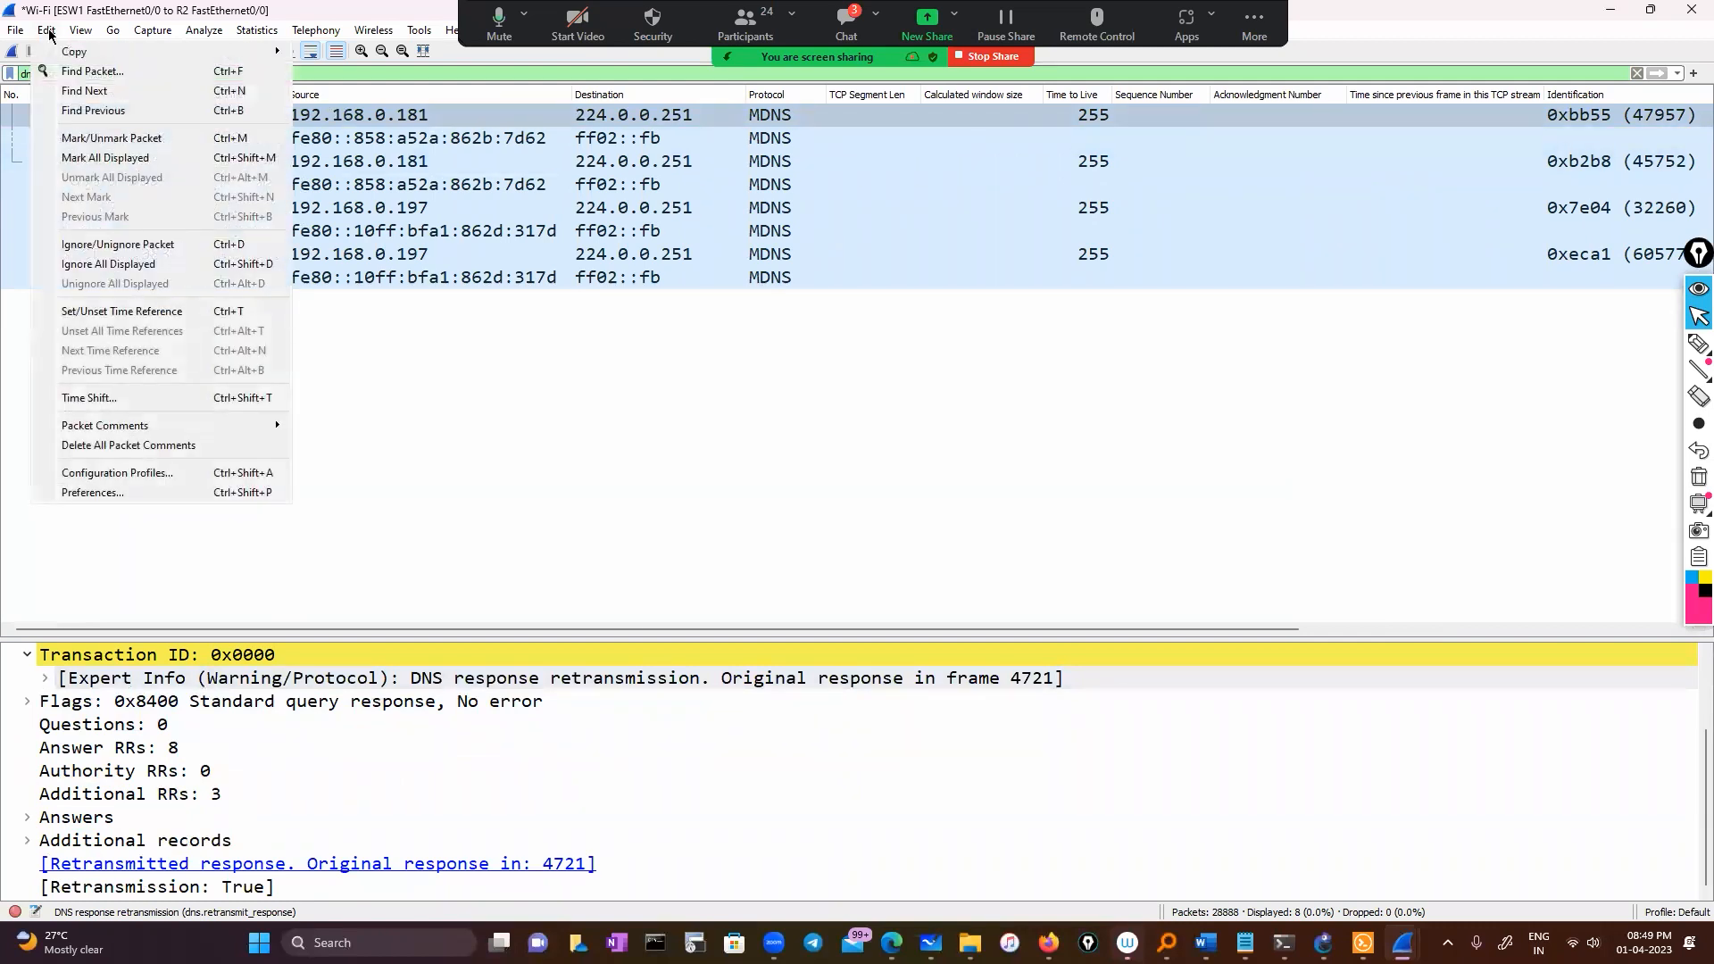
{"action": "left_click", "coordinate": [14, 912]}
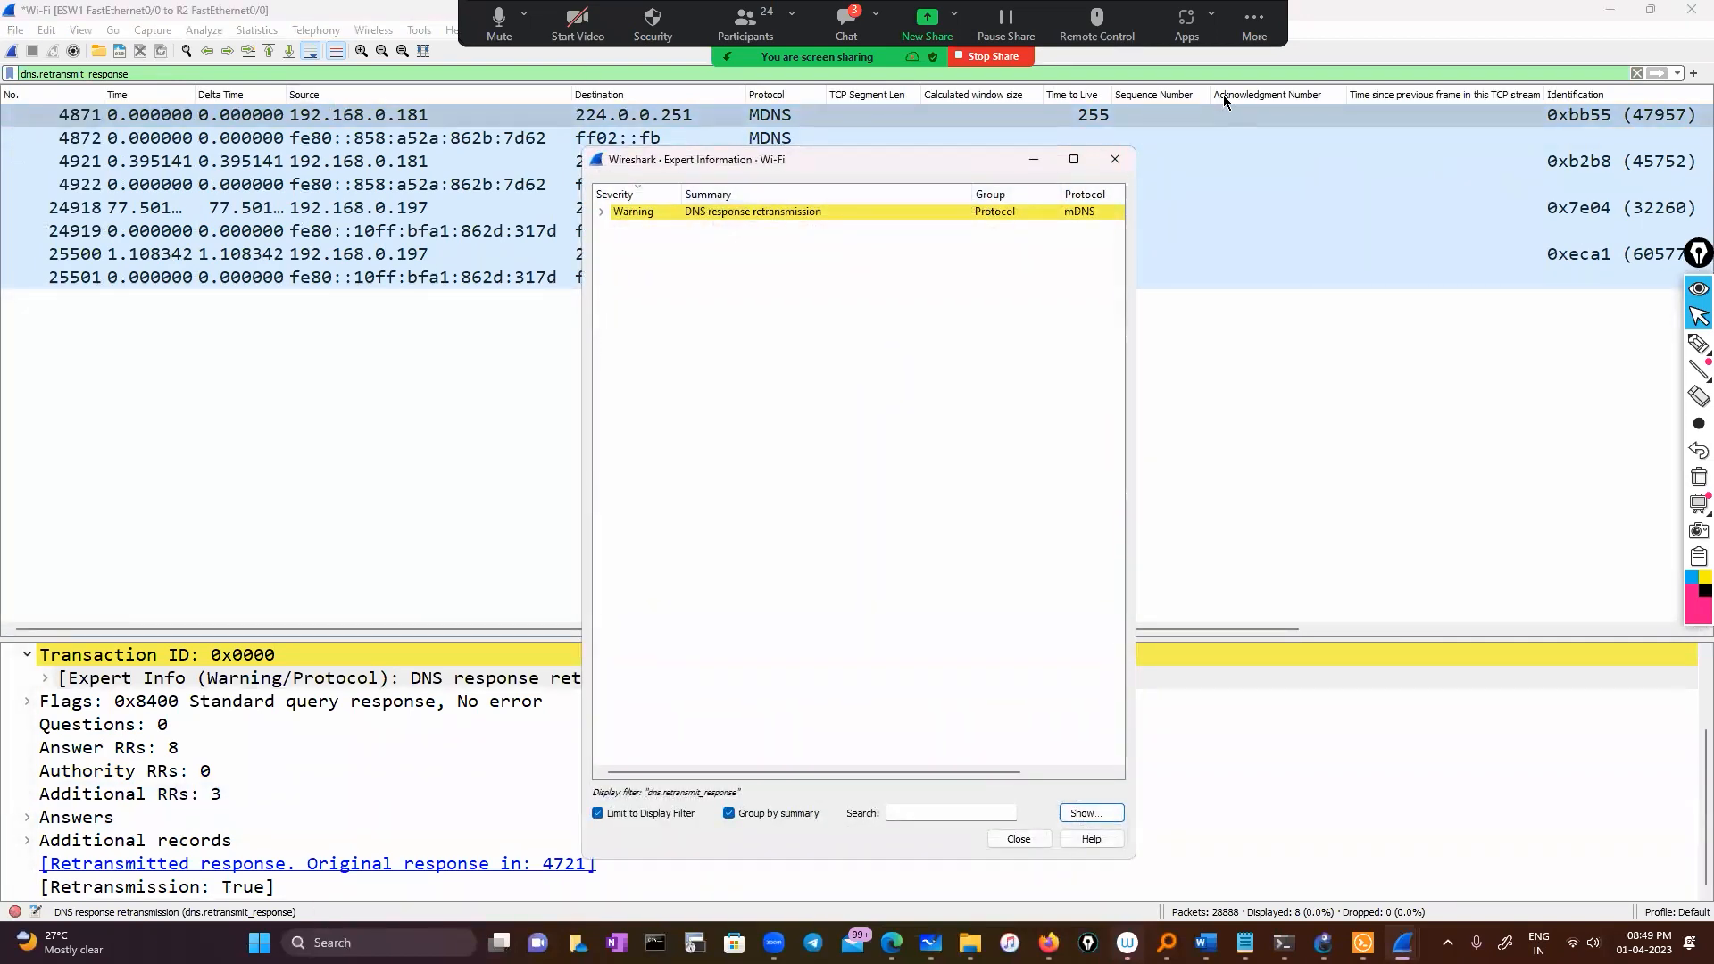
{"action": "left_click", "coordinate": [1637, 73]}
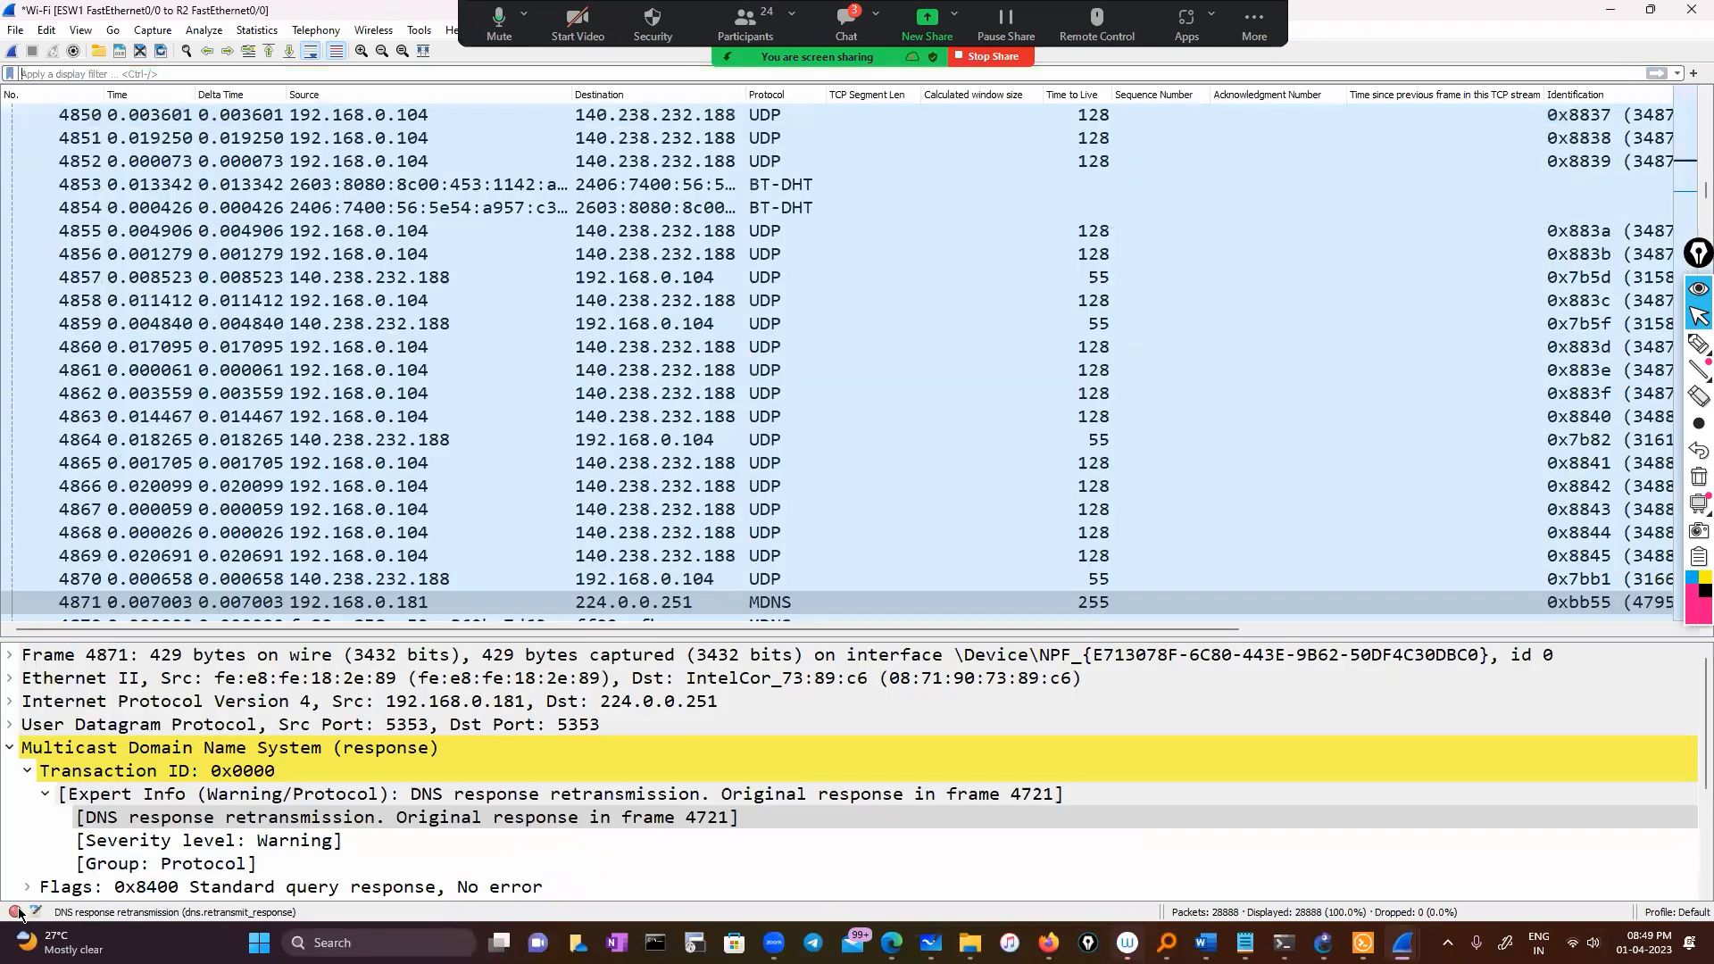
Apply suspected-retransmission packet 1854 as a filter, yielding tcp.analysis.retransmission with 20 packets
{"action": "left_click", "coordinate": [16, 911]}
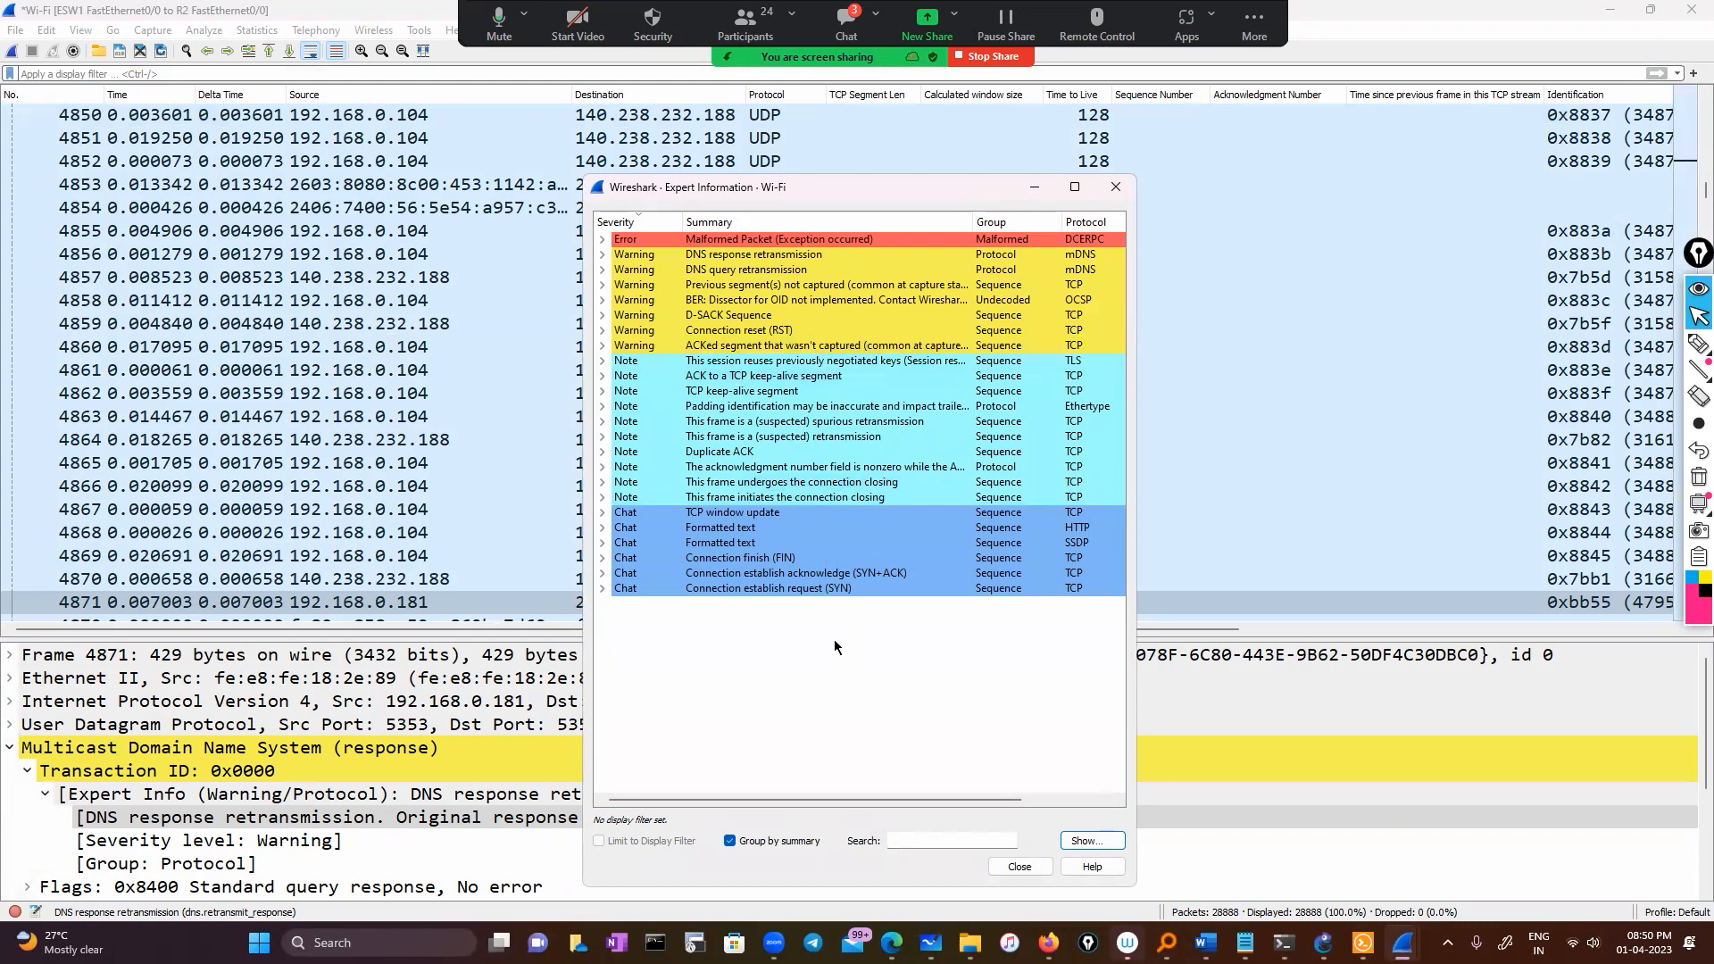
{"action": "double_click", "coordinate": [830, 437]}
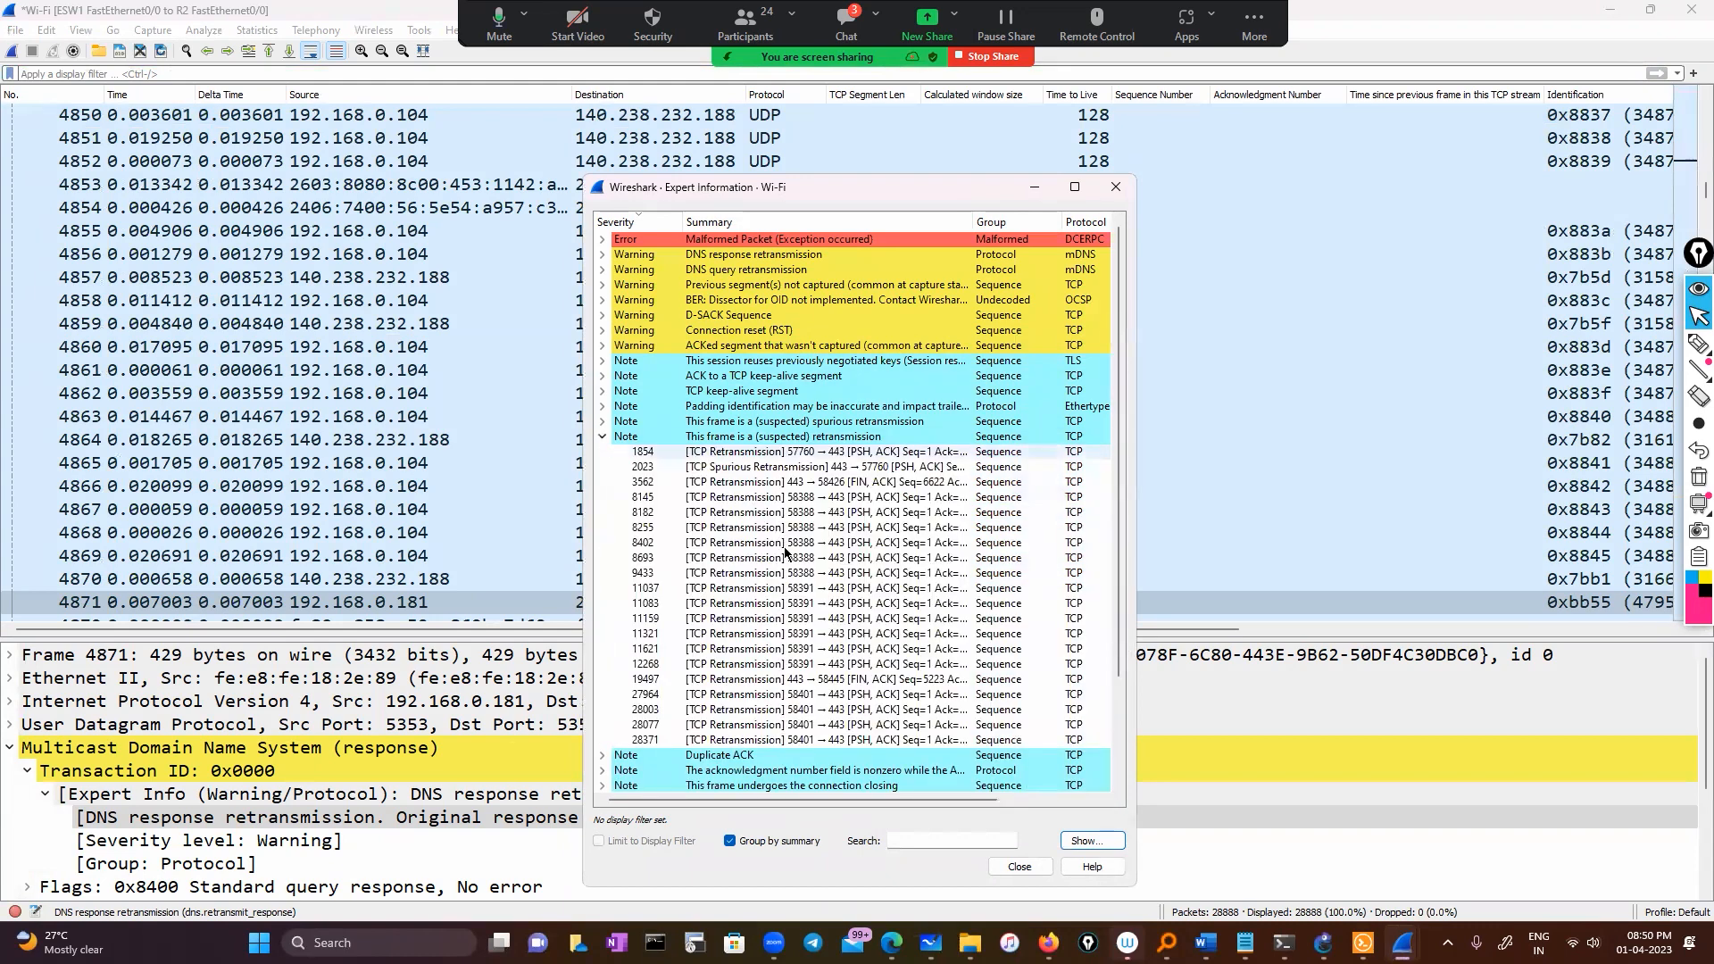
{"action": "scroll", "coordinate": [785, 553], "scroll_direction": "down", "scroll_amount": 2}
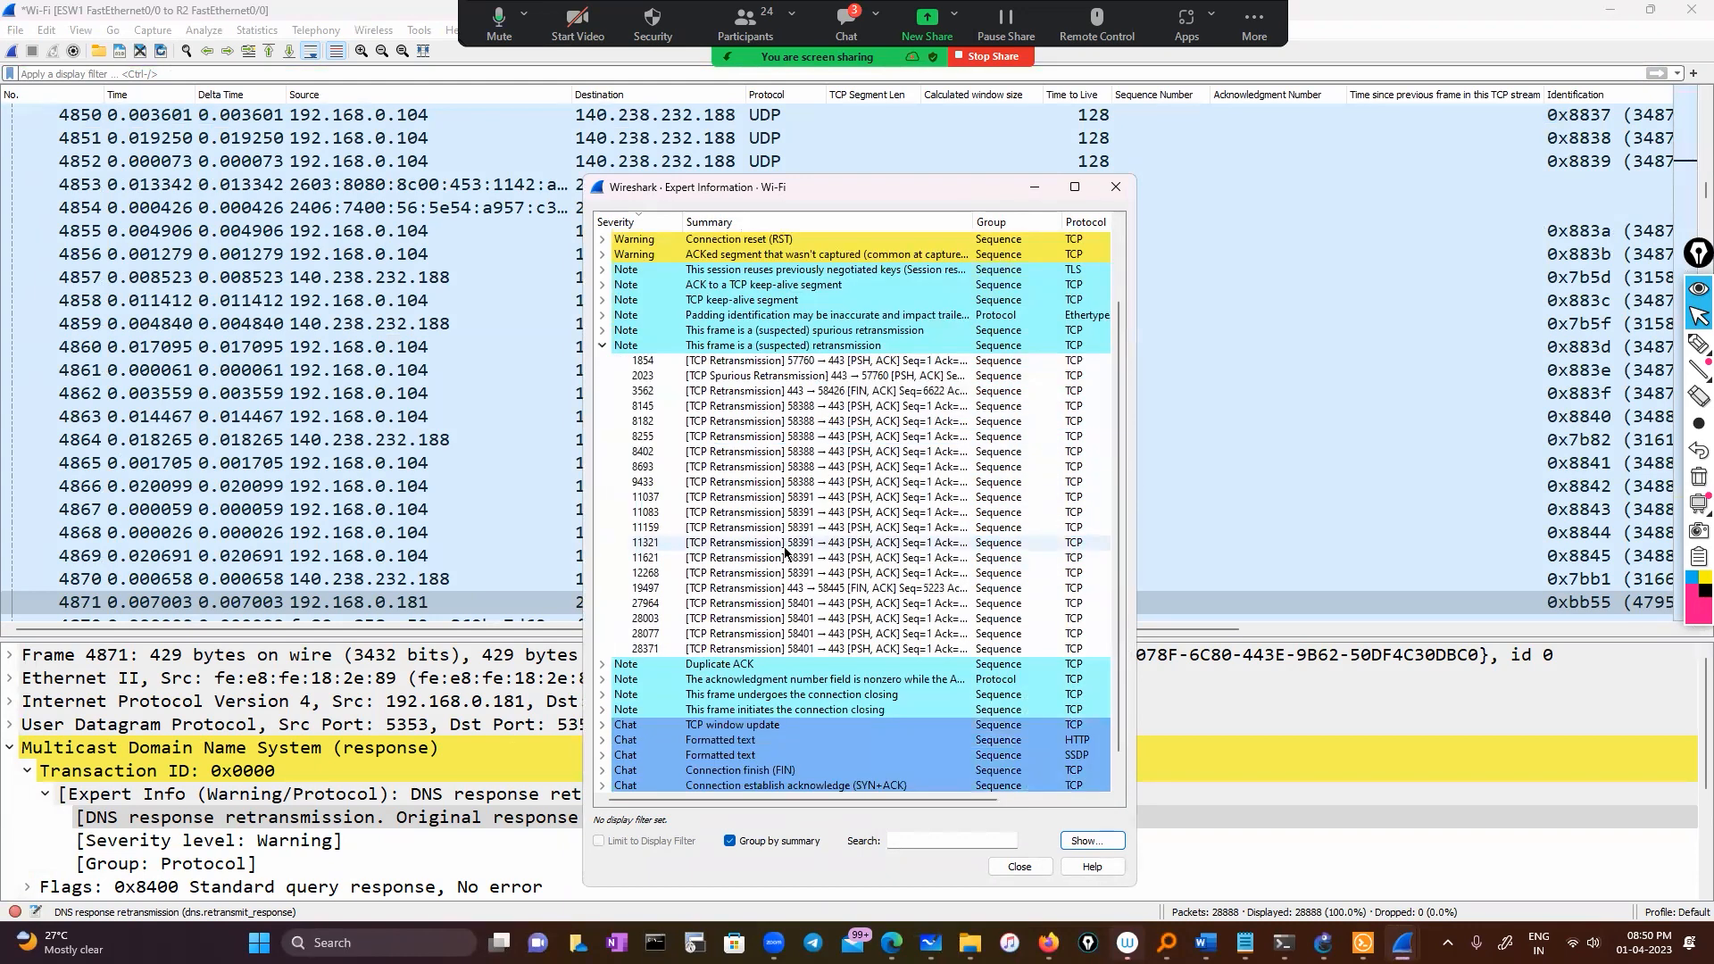
{"action": "left_click", "coordinate": [750, 362]}
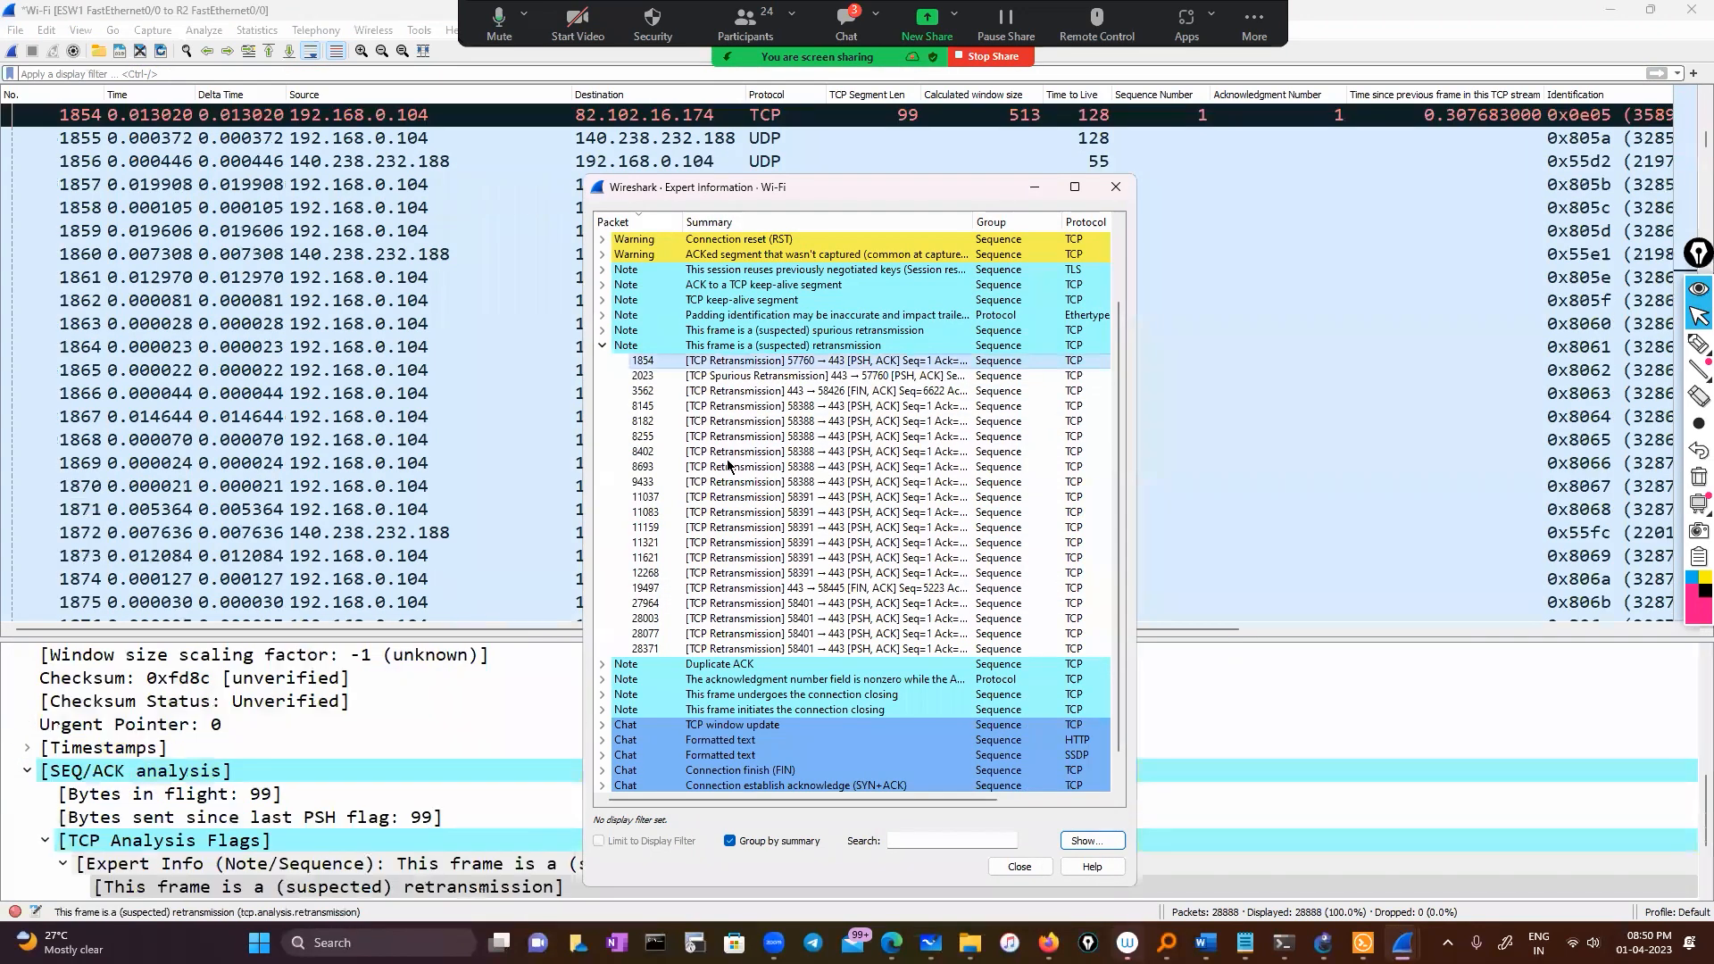
{"action": "left_click", "coordinate": [728, 376]}
{"action": "left_click", "coordinate": [727, 361]}
{"action": "right_click", "coordinate": [727, 365]}
{"action": "mouse_move", "coordinate": [776, 382]}
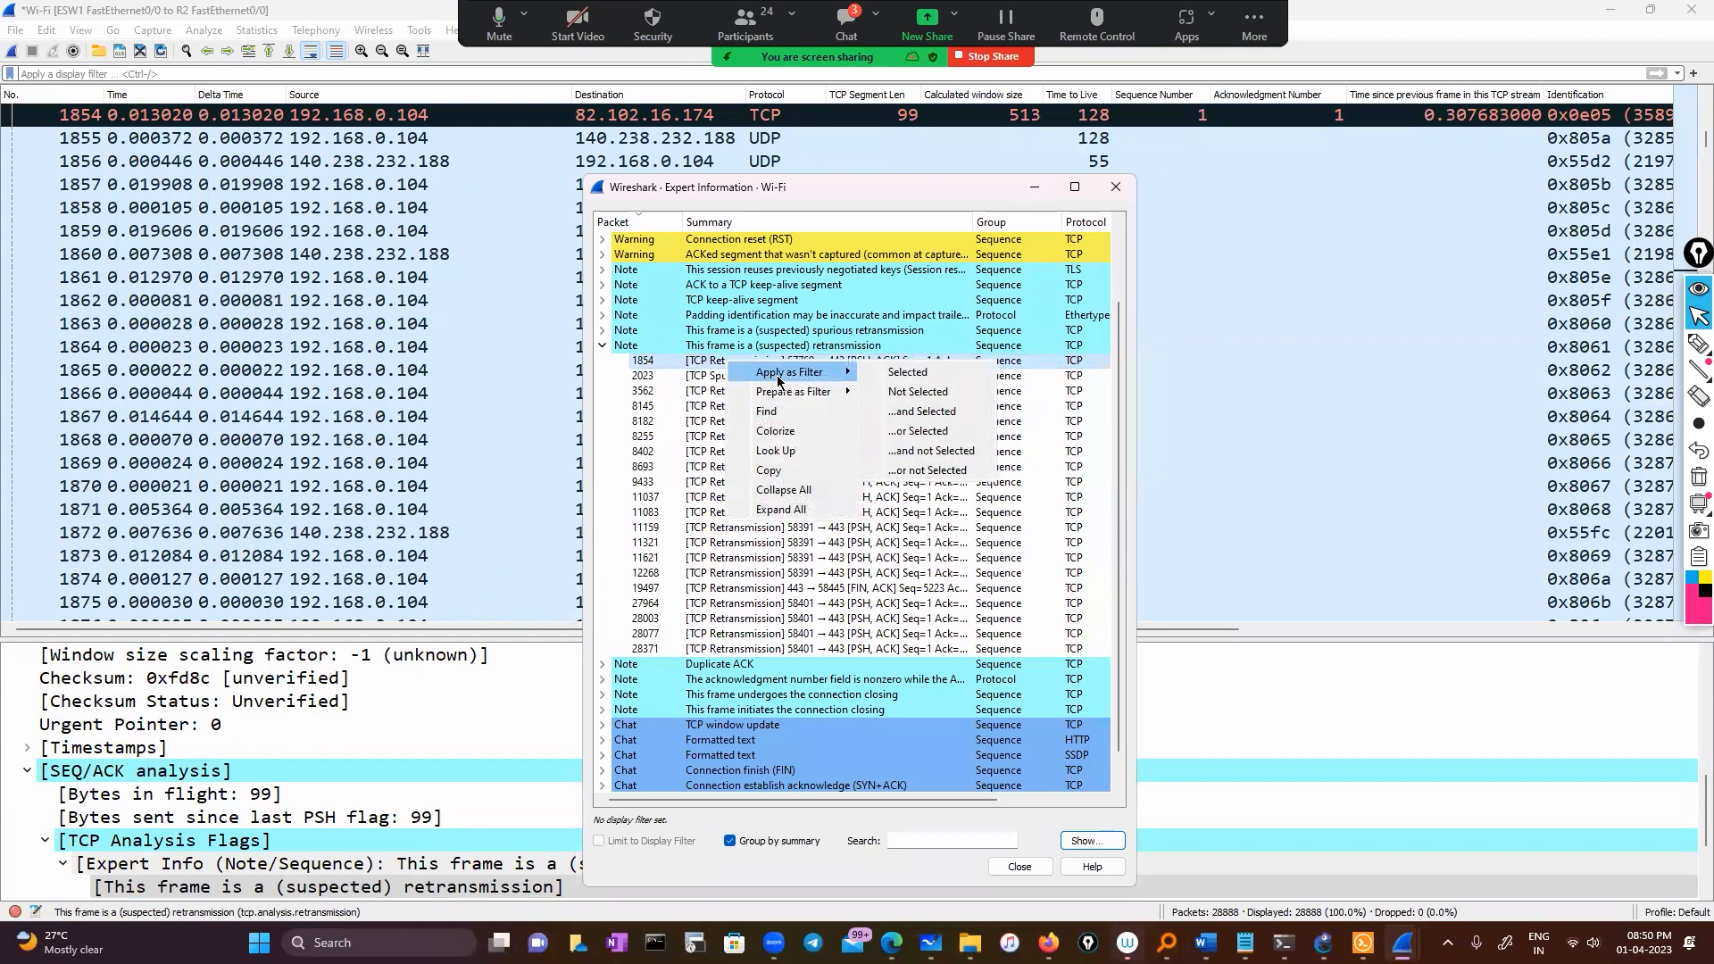
{"action": "left_click", "coordinate": [948, 419]}
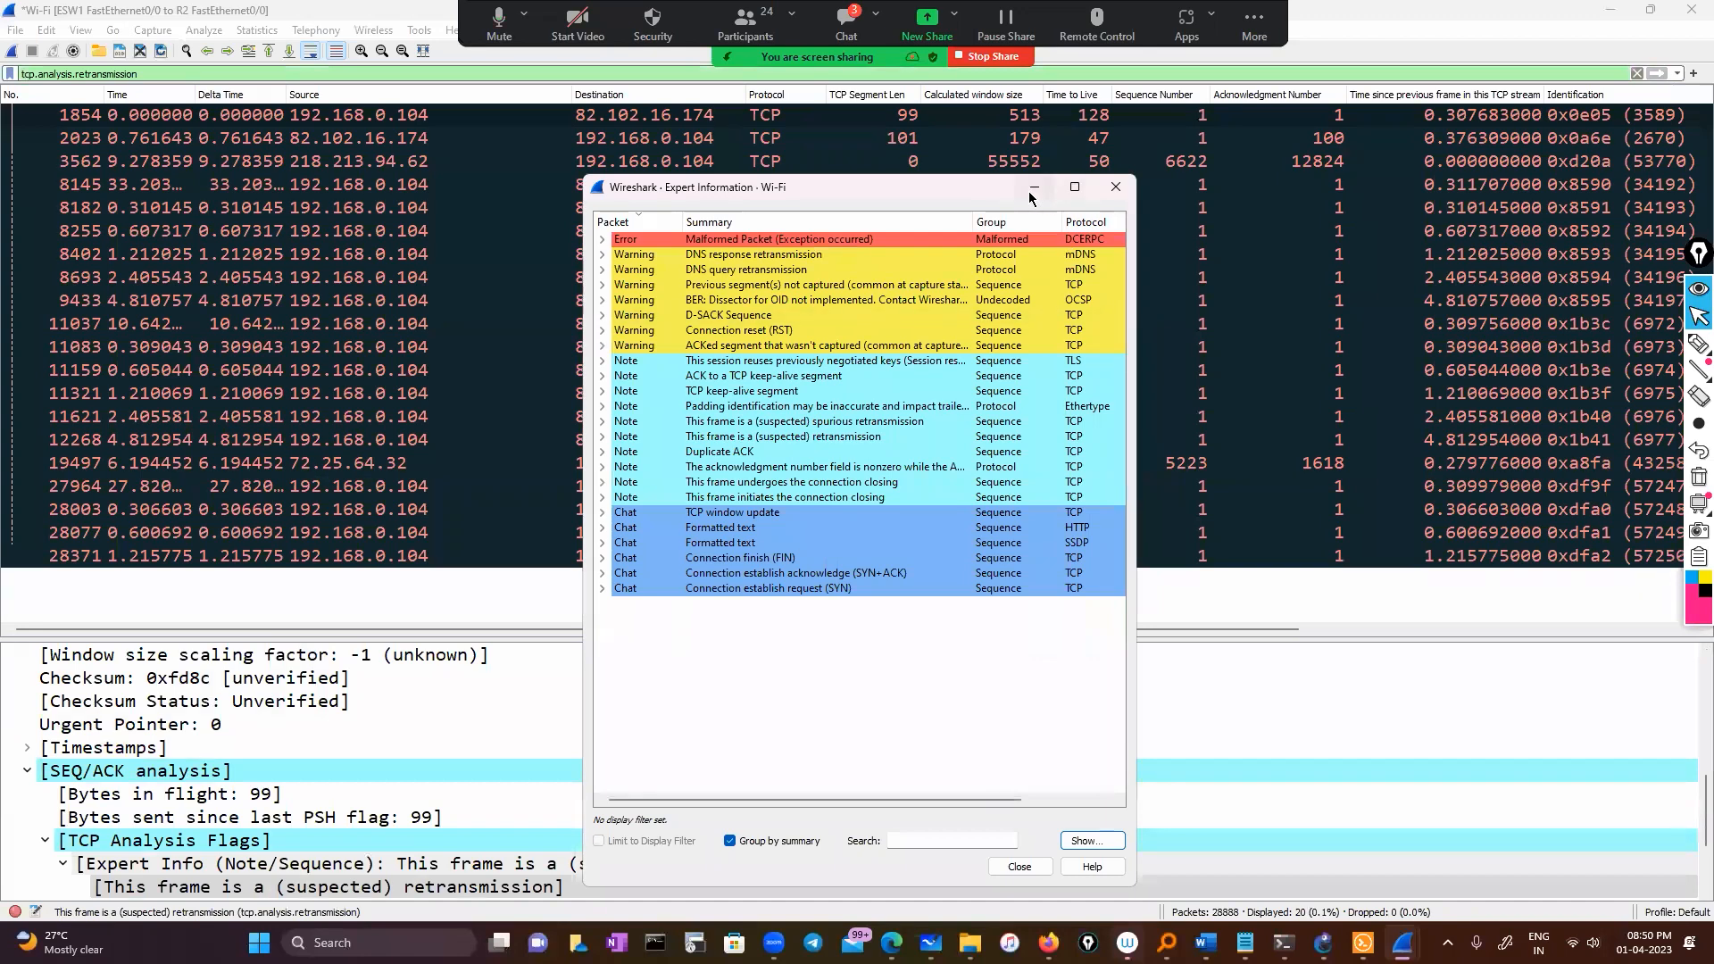
Close Expert Information and scroll across the 20 retransmission packets to read the Info column
{"action": "key", "text": "Escape"}
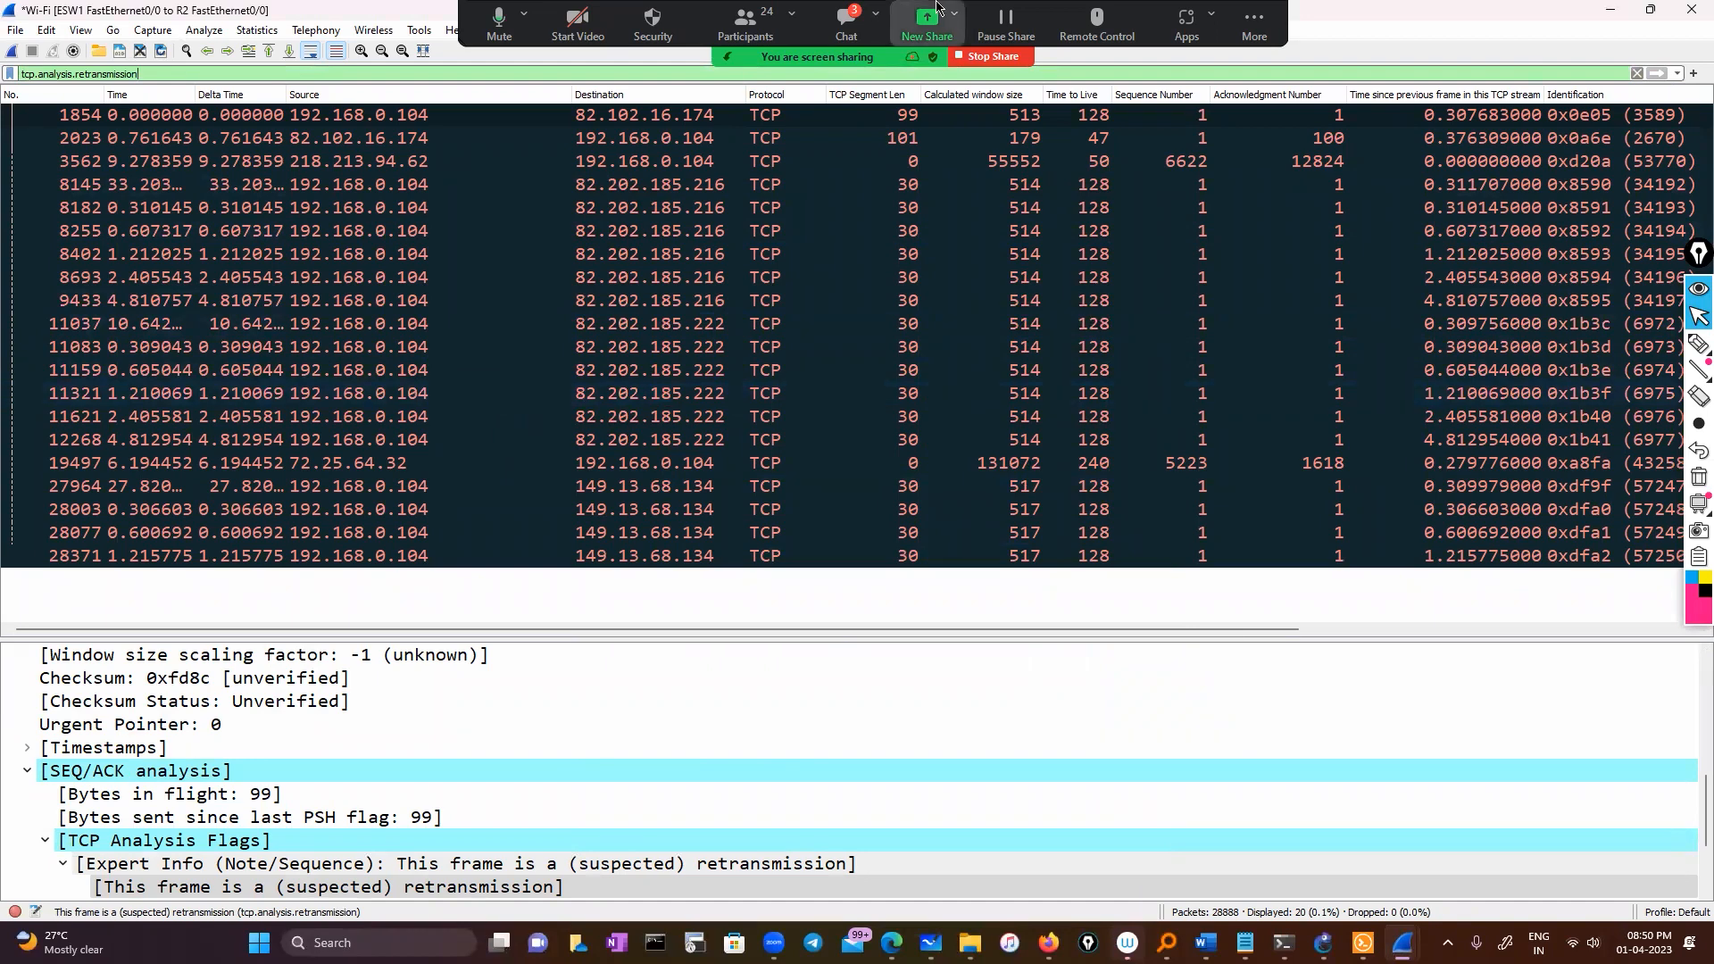
{"action": "left_click_drag", "start_coordinate": [514, 630], "coordinate": [822, 630]}
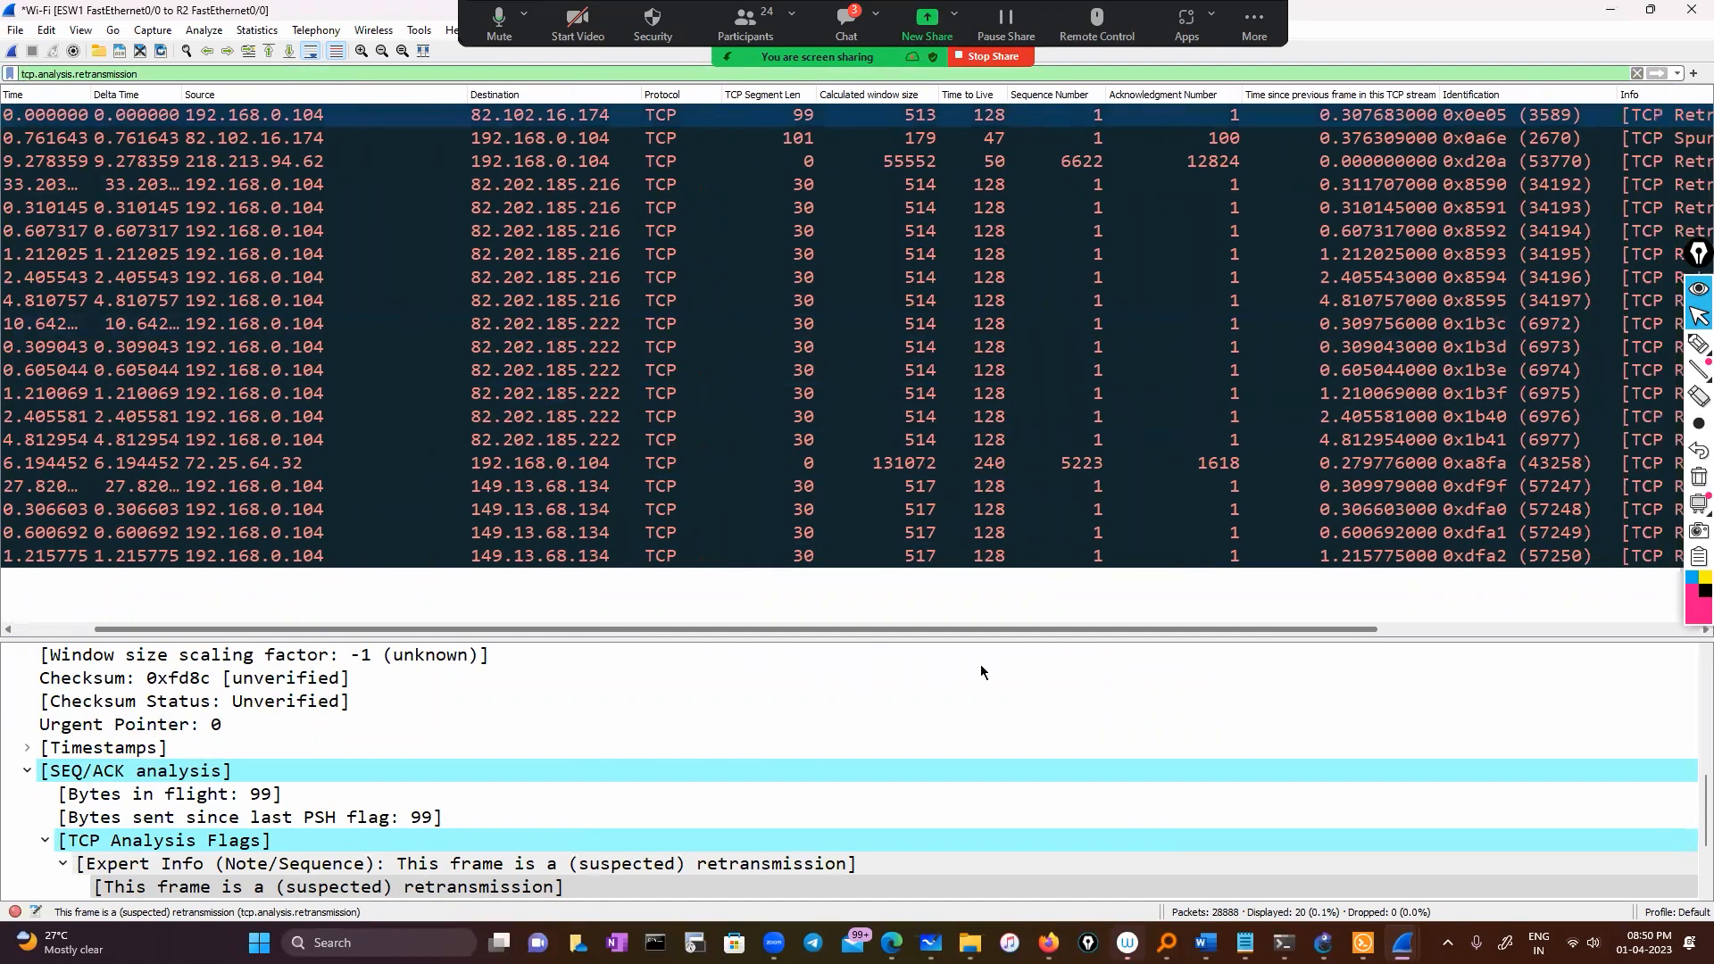
{"action": "scroll", "coordinate": [956, 384], "scroll_direction": "right", "scroll_amount": 3}
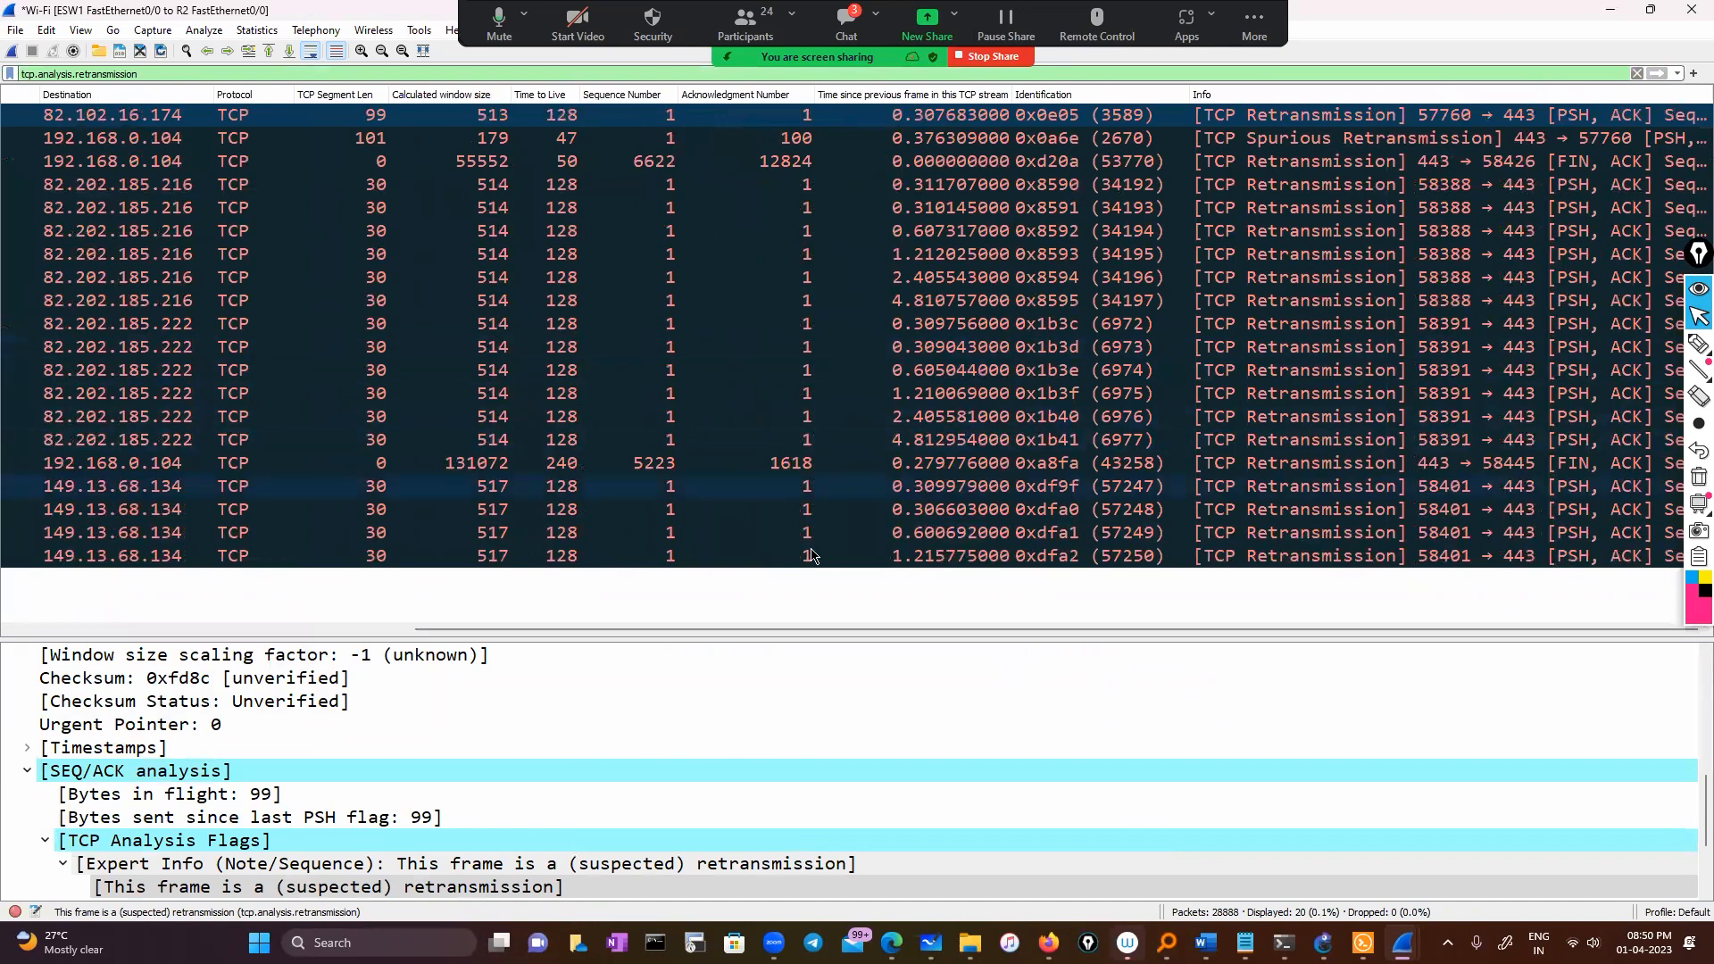
{"action": "left_click_drag", "start_coordinate": [814, 630], "coordinate": [373, 627]}
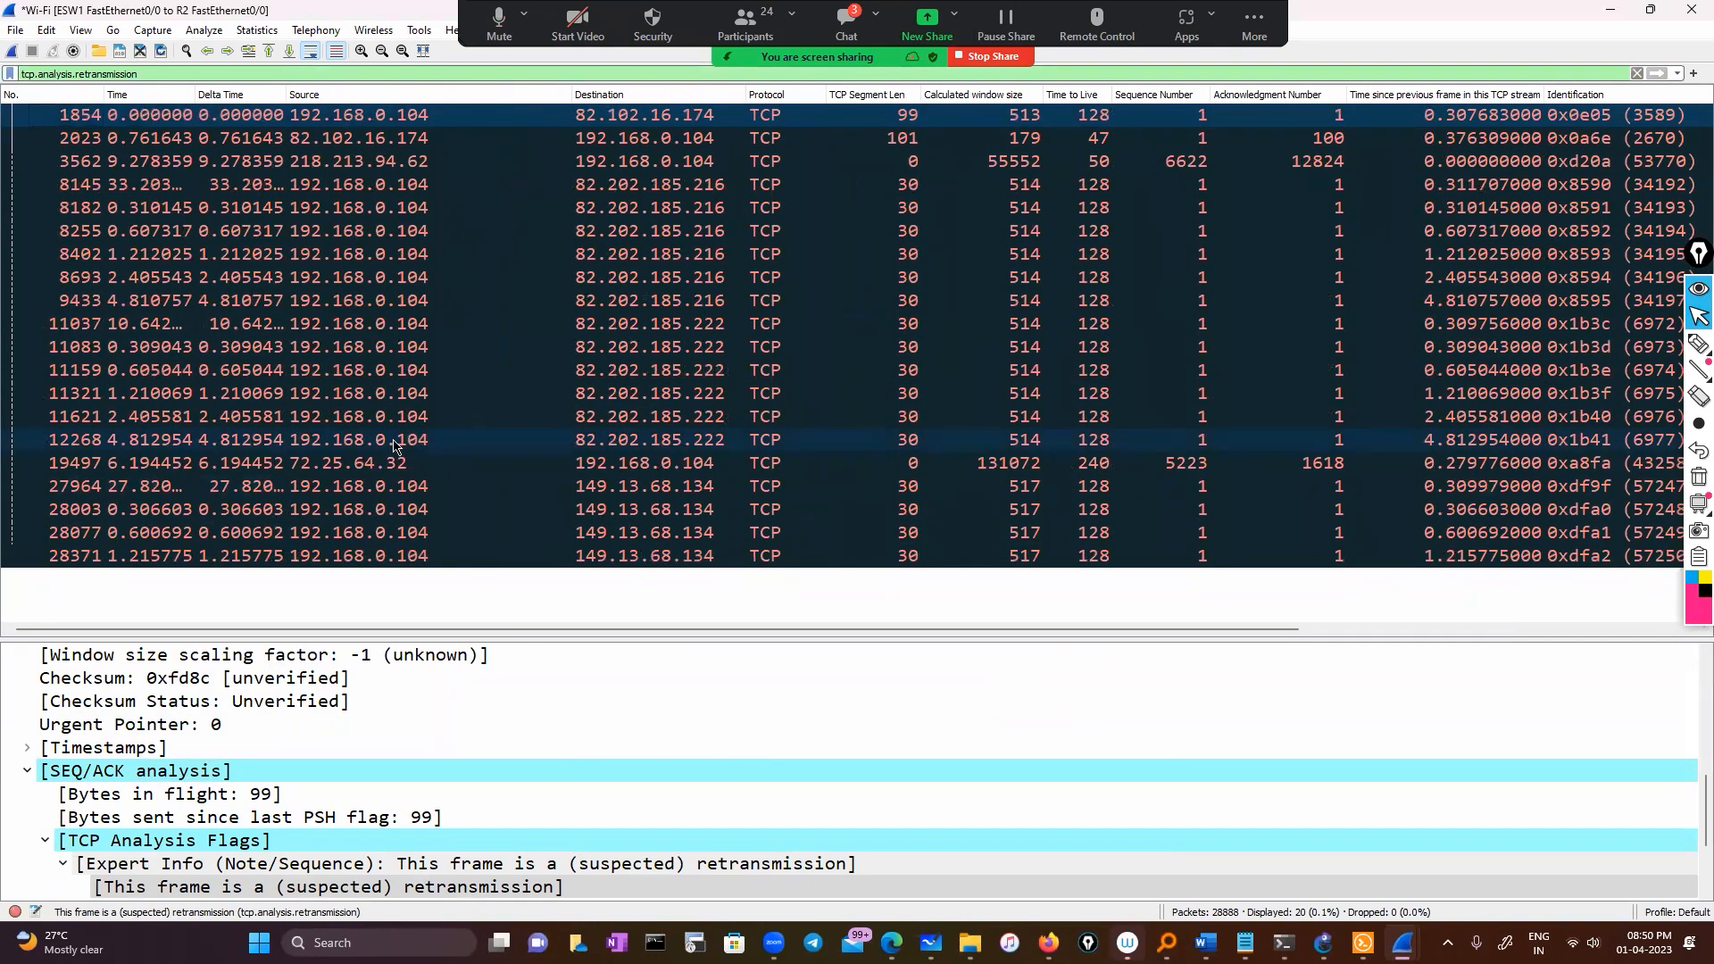
Append '&& ip.addr==192.168.0.104' to the retransmission display filter and apply it
{"action": "left_click", "coordinate": [272, 72]}
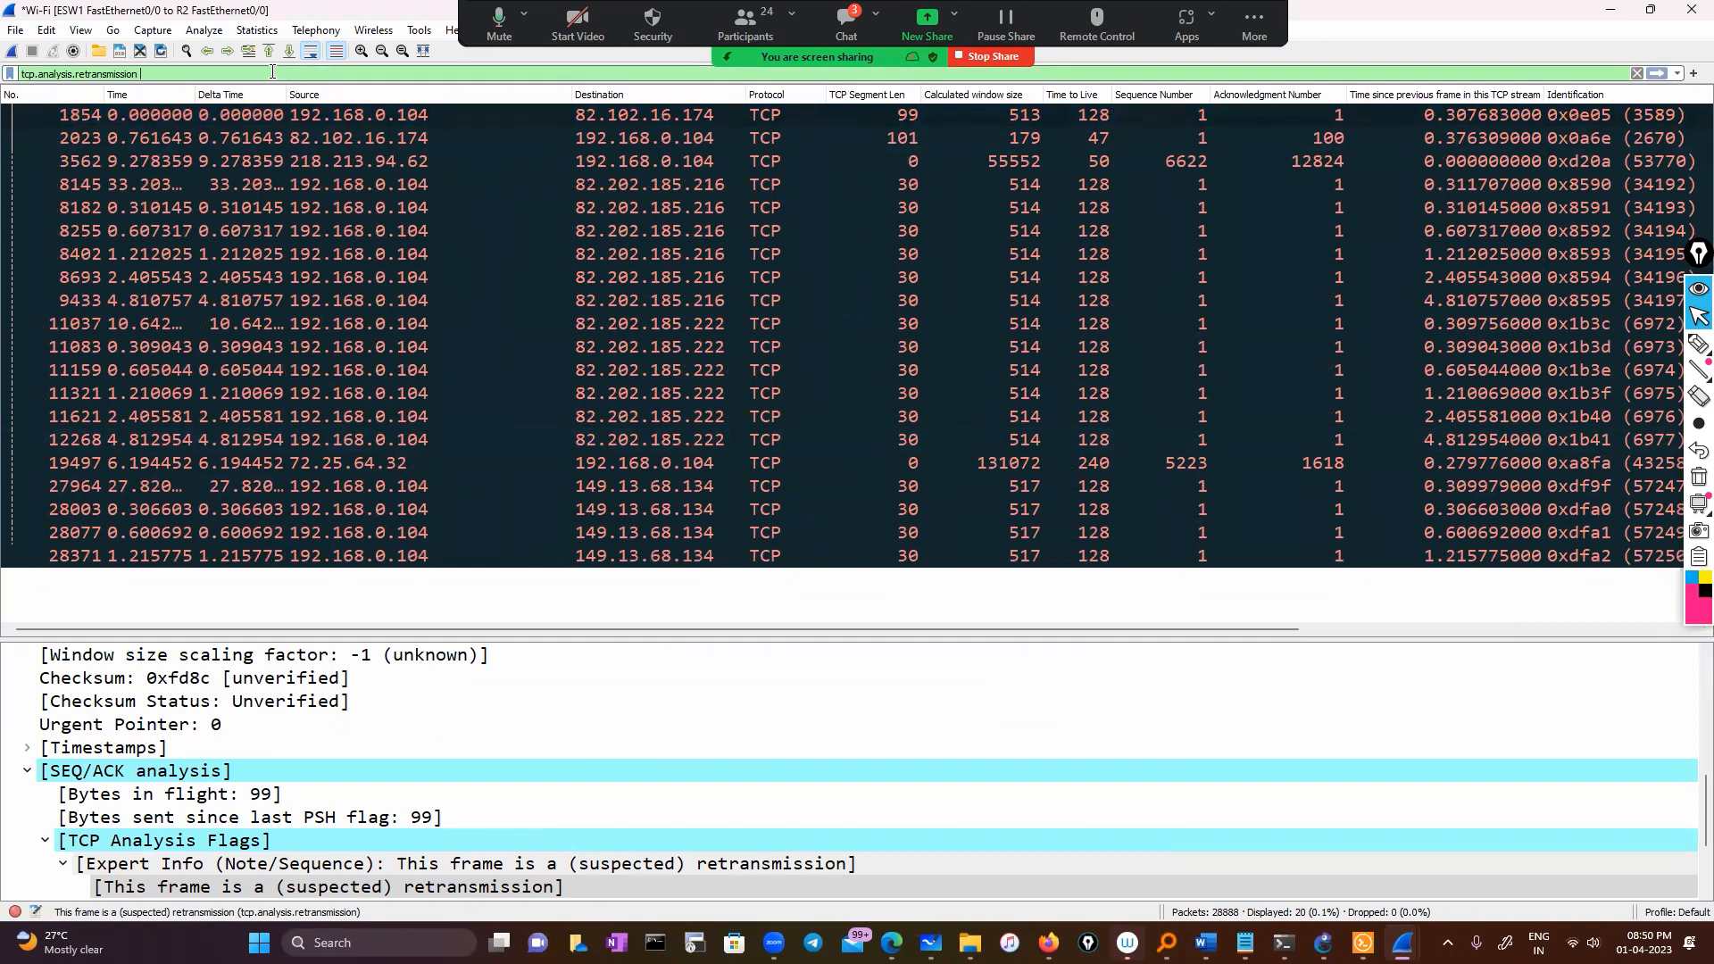
{"action": "type", "text": "&&"}
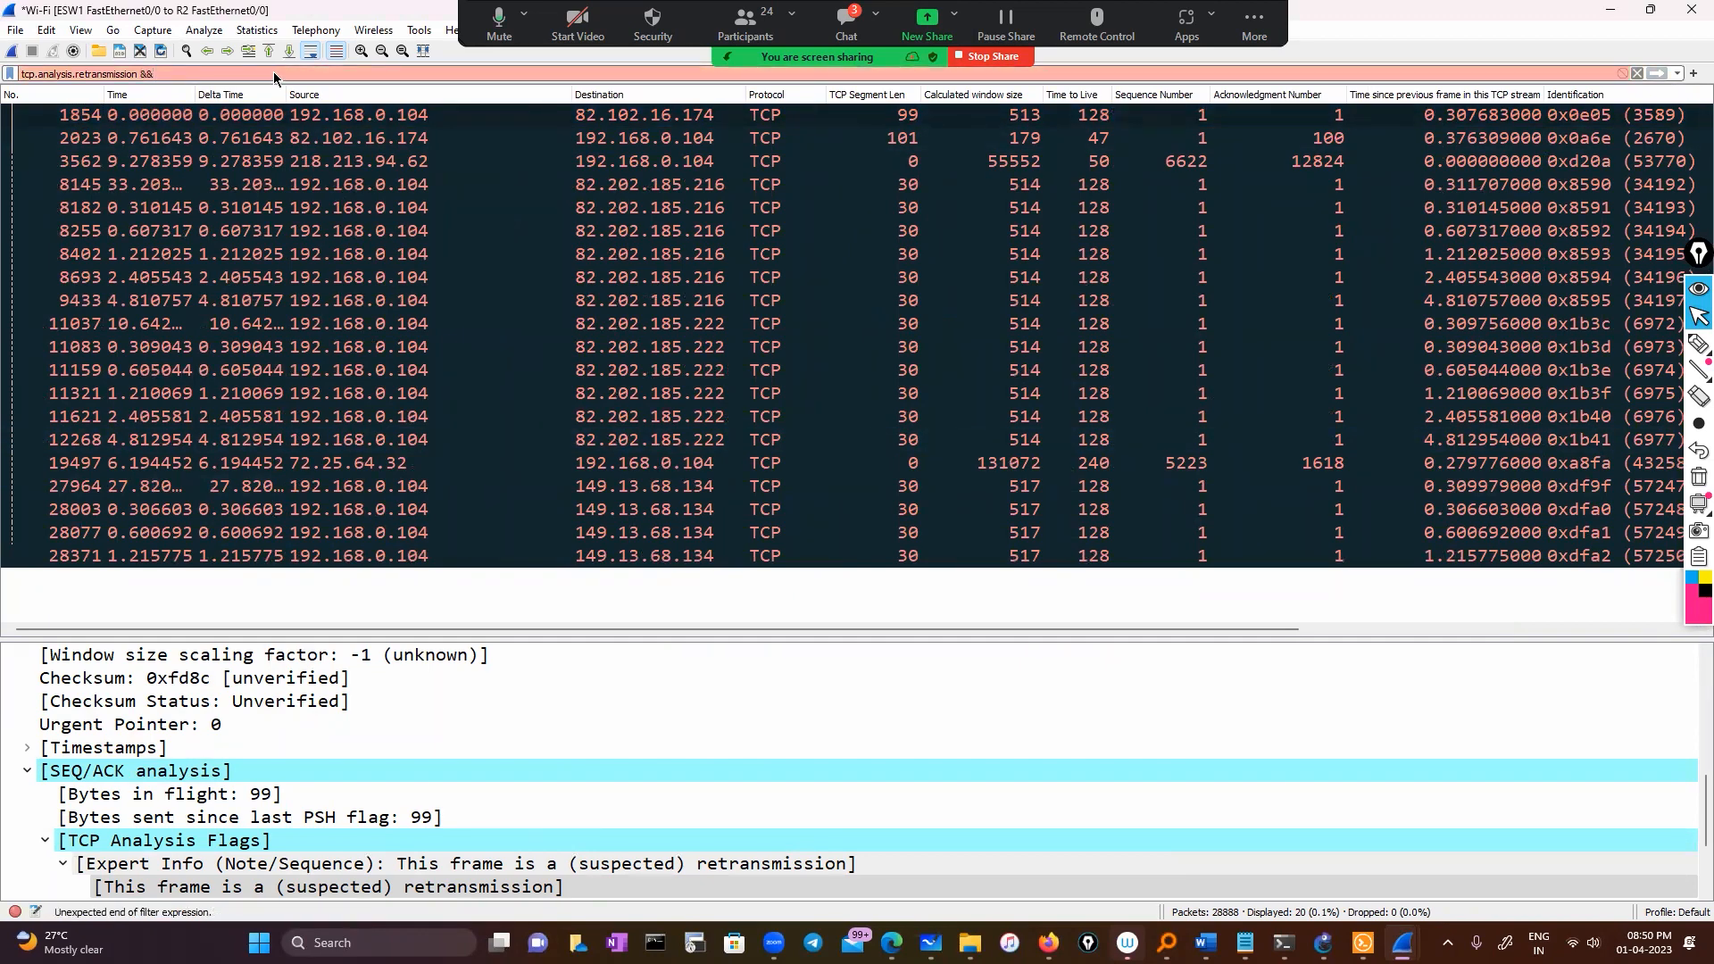
{"action": "type", "text": " ip.ad"}
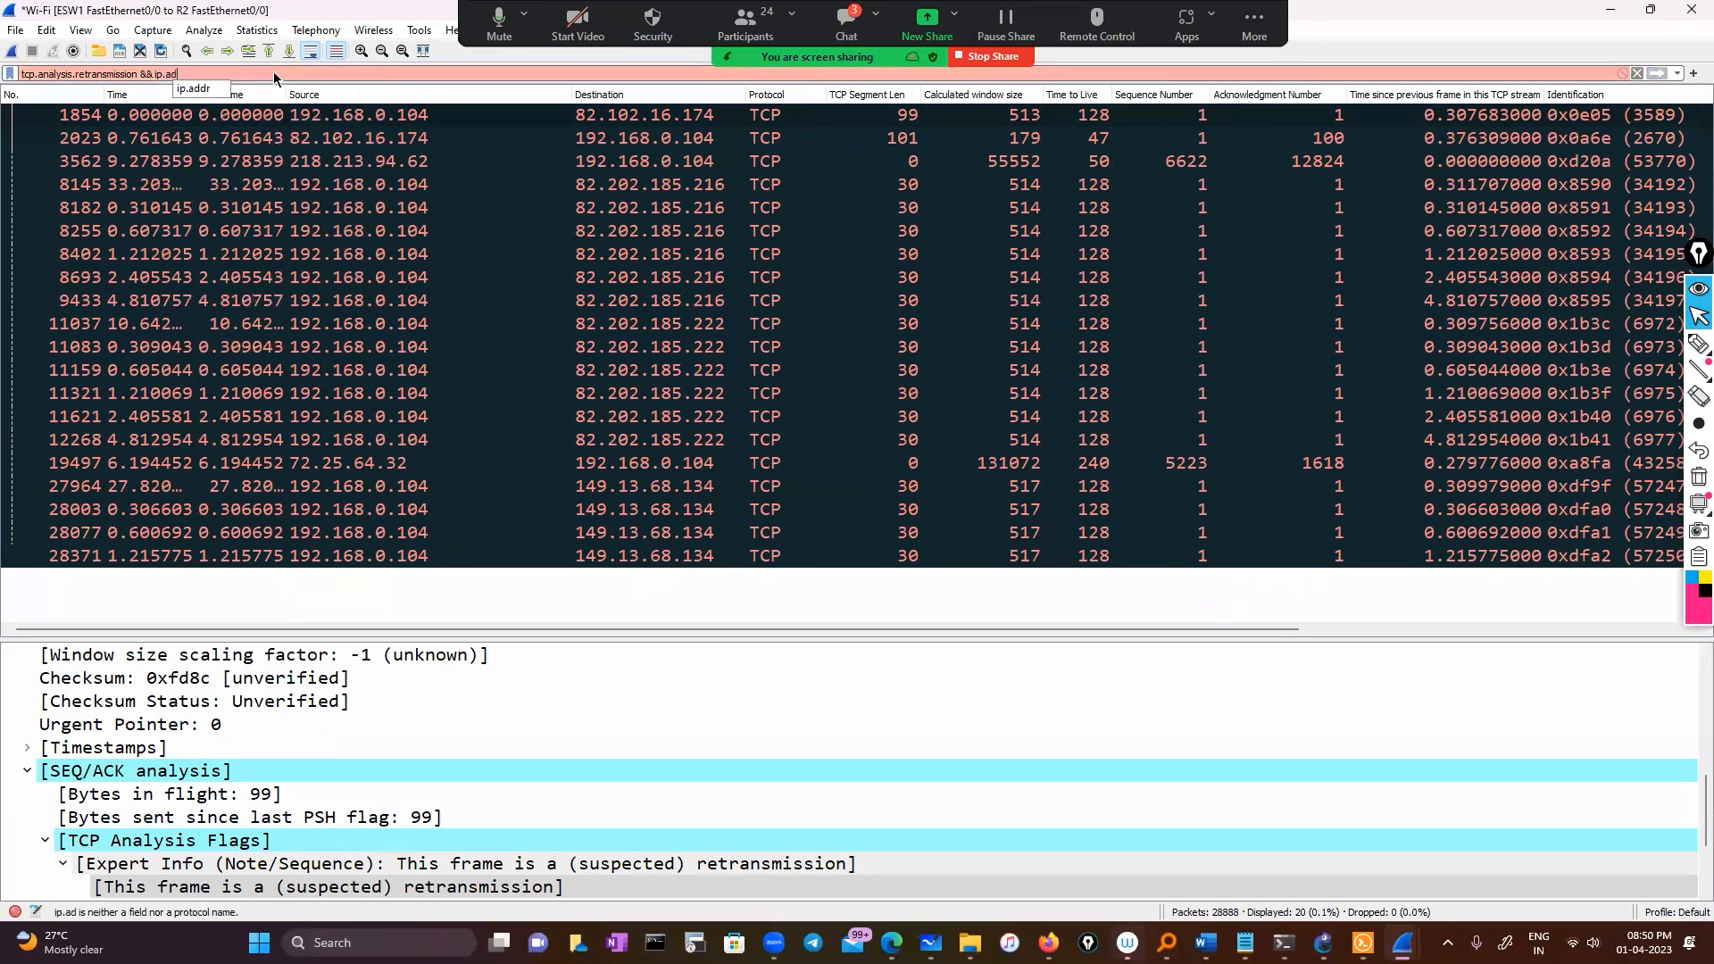
{"action": "type", "text": "dr"}
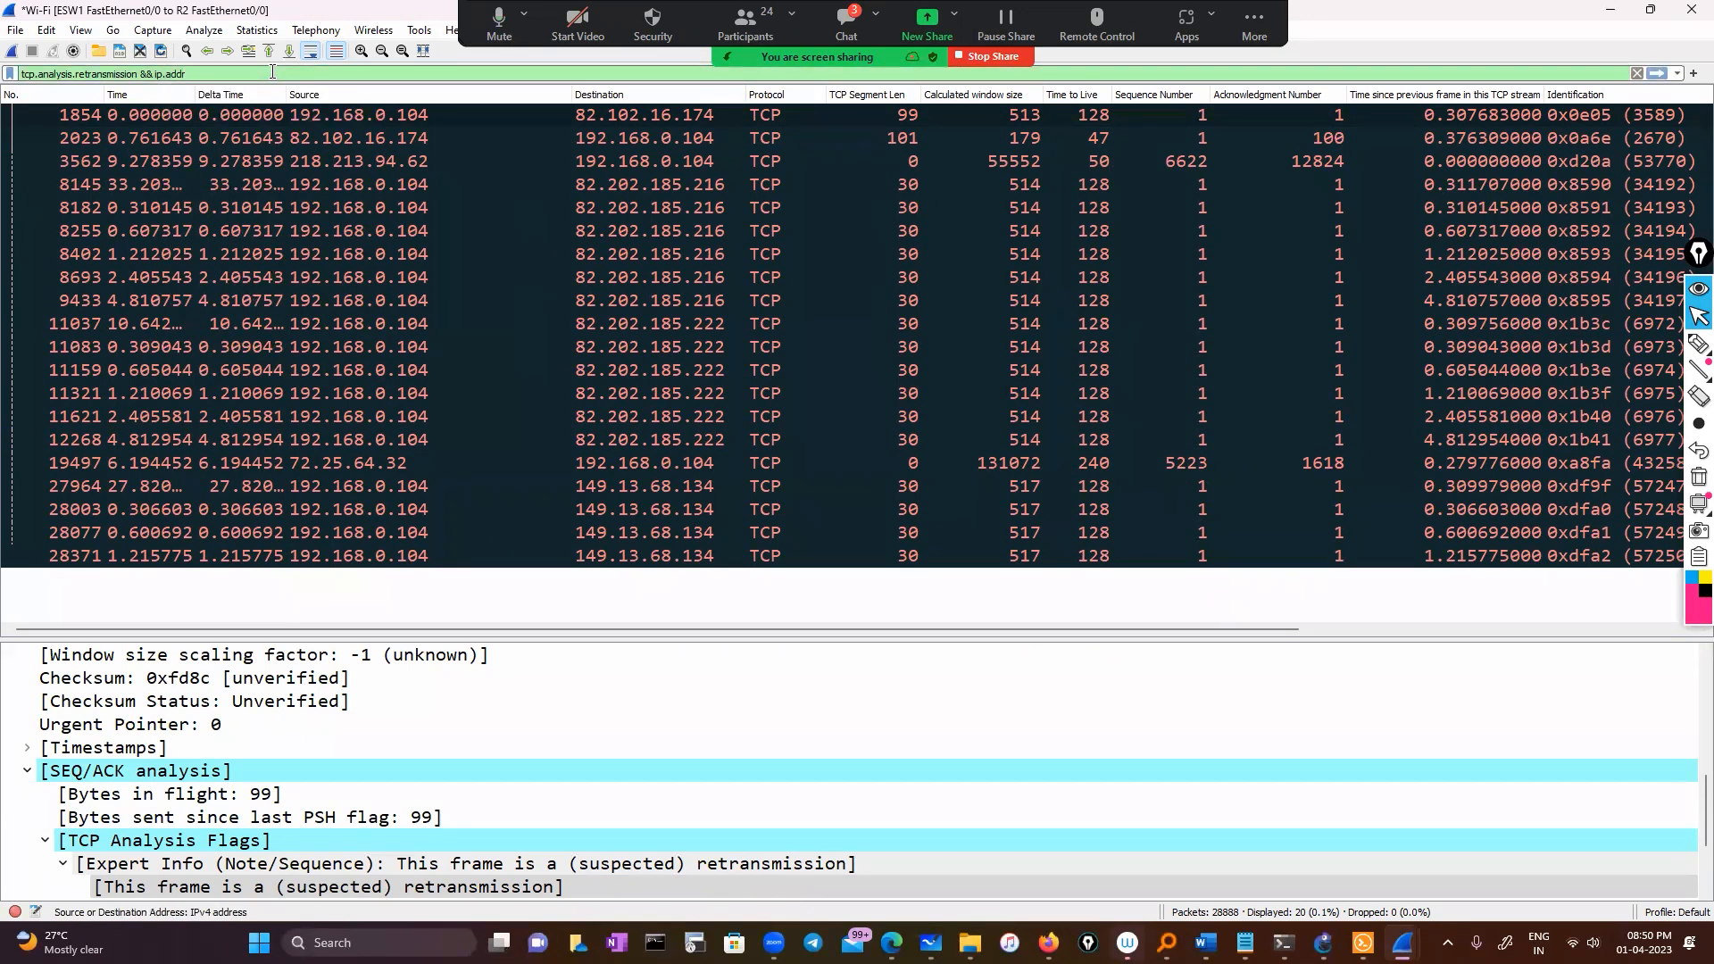
{"action": "type", "text": "==19"}
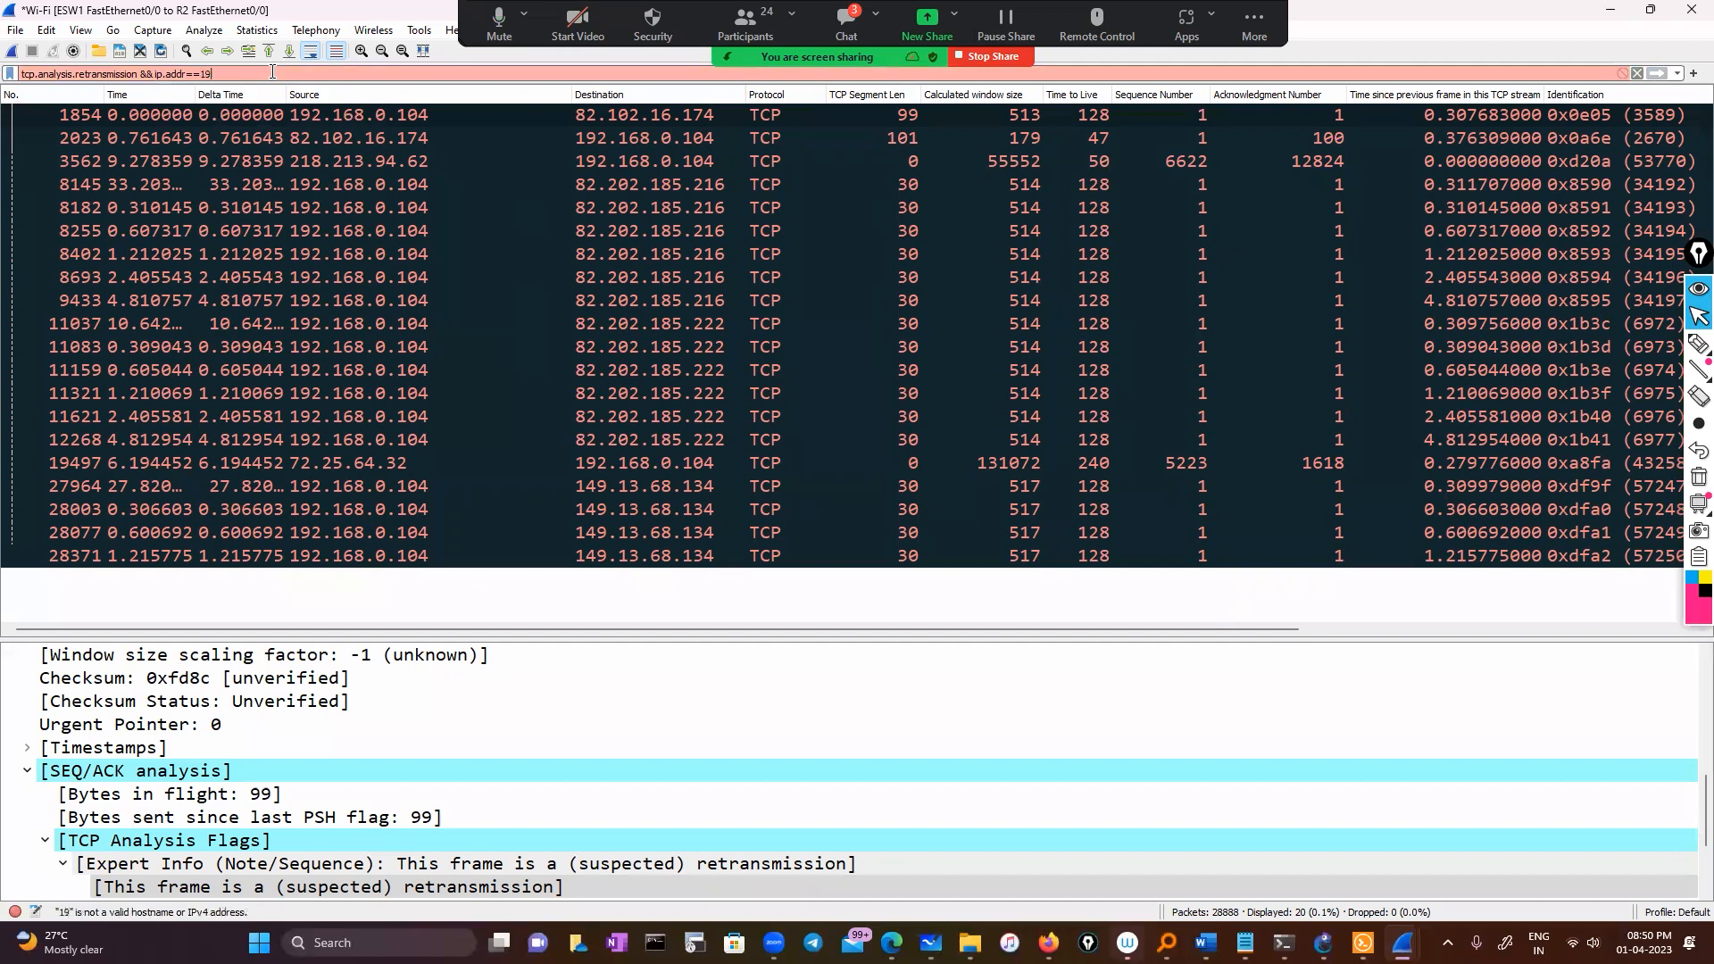
{"action": "type", "text": "2.13"}
{"action": "key", "text": "BackSpace"}
{"action": "type", "text": "68.0.104"}
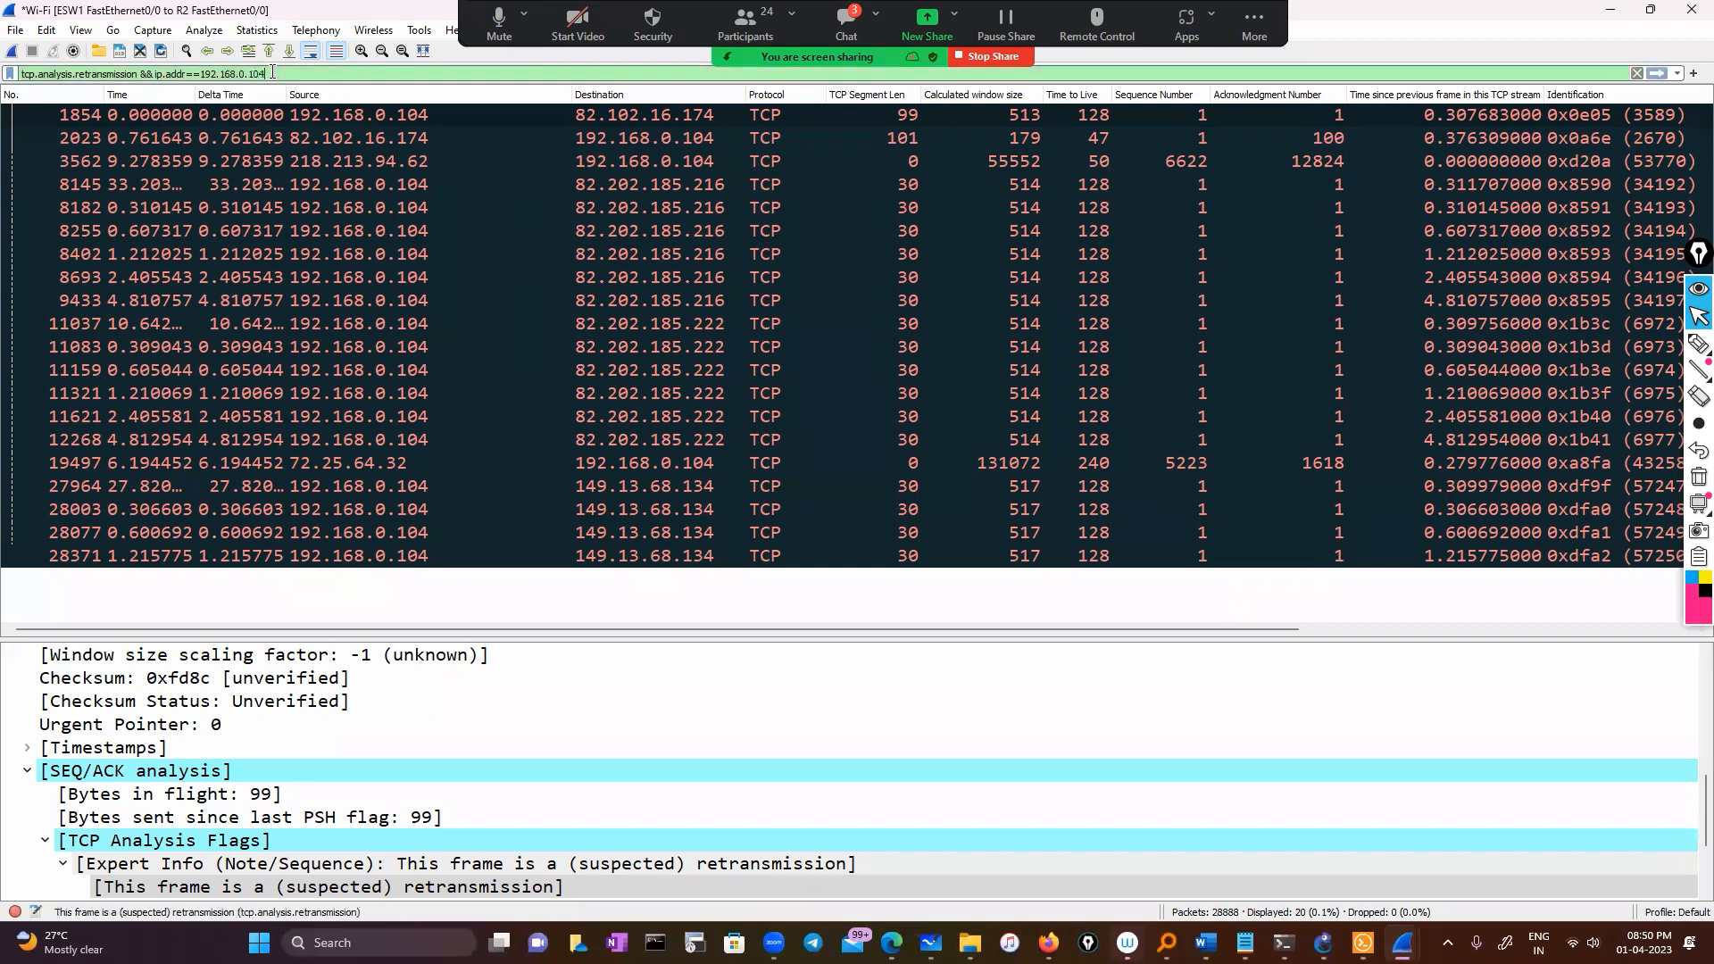
{"action": "key", "text": "Return"}
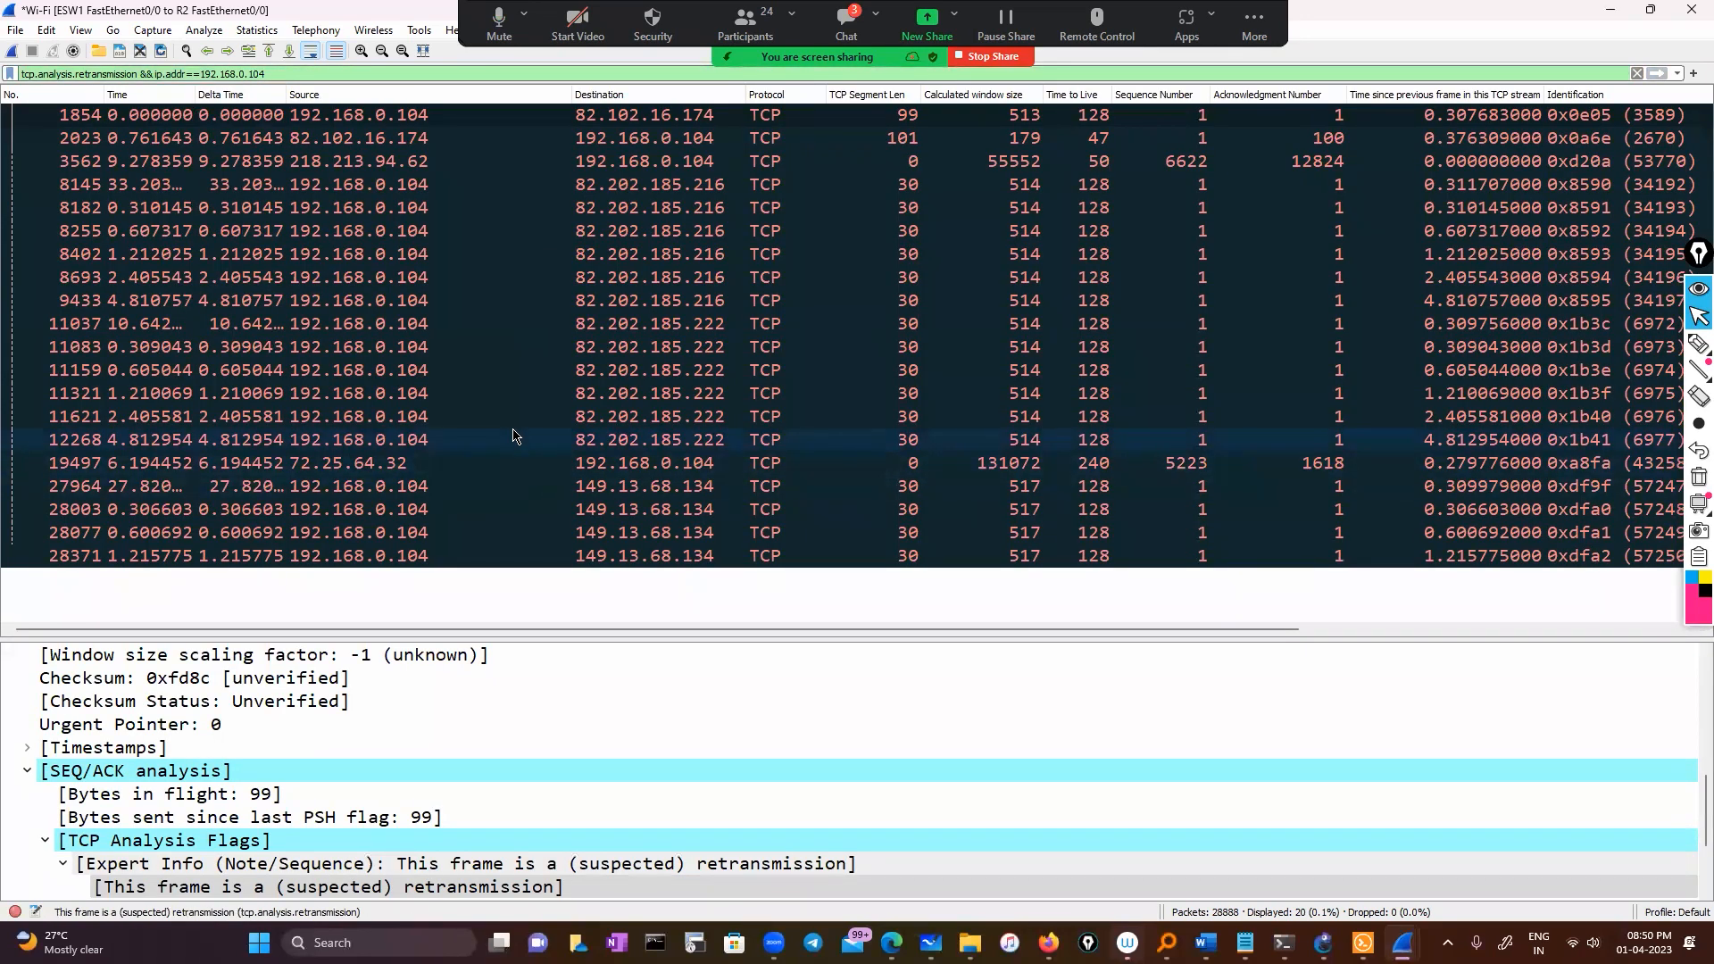
Select packet 8145 in the filtered list and scroll across its columns to inspect it
{"action": "left_click_drag", "start_coordinate": [522, 632], "coordinate": [179, 661]}
{"action": "scroll", "coordinate": [424, 240], "scroll_direction": "right", "scroll_amount": 5}
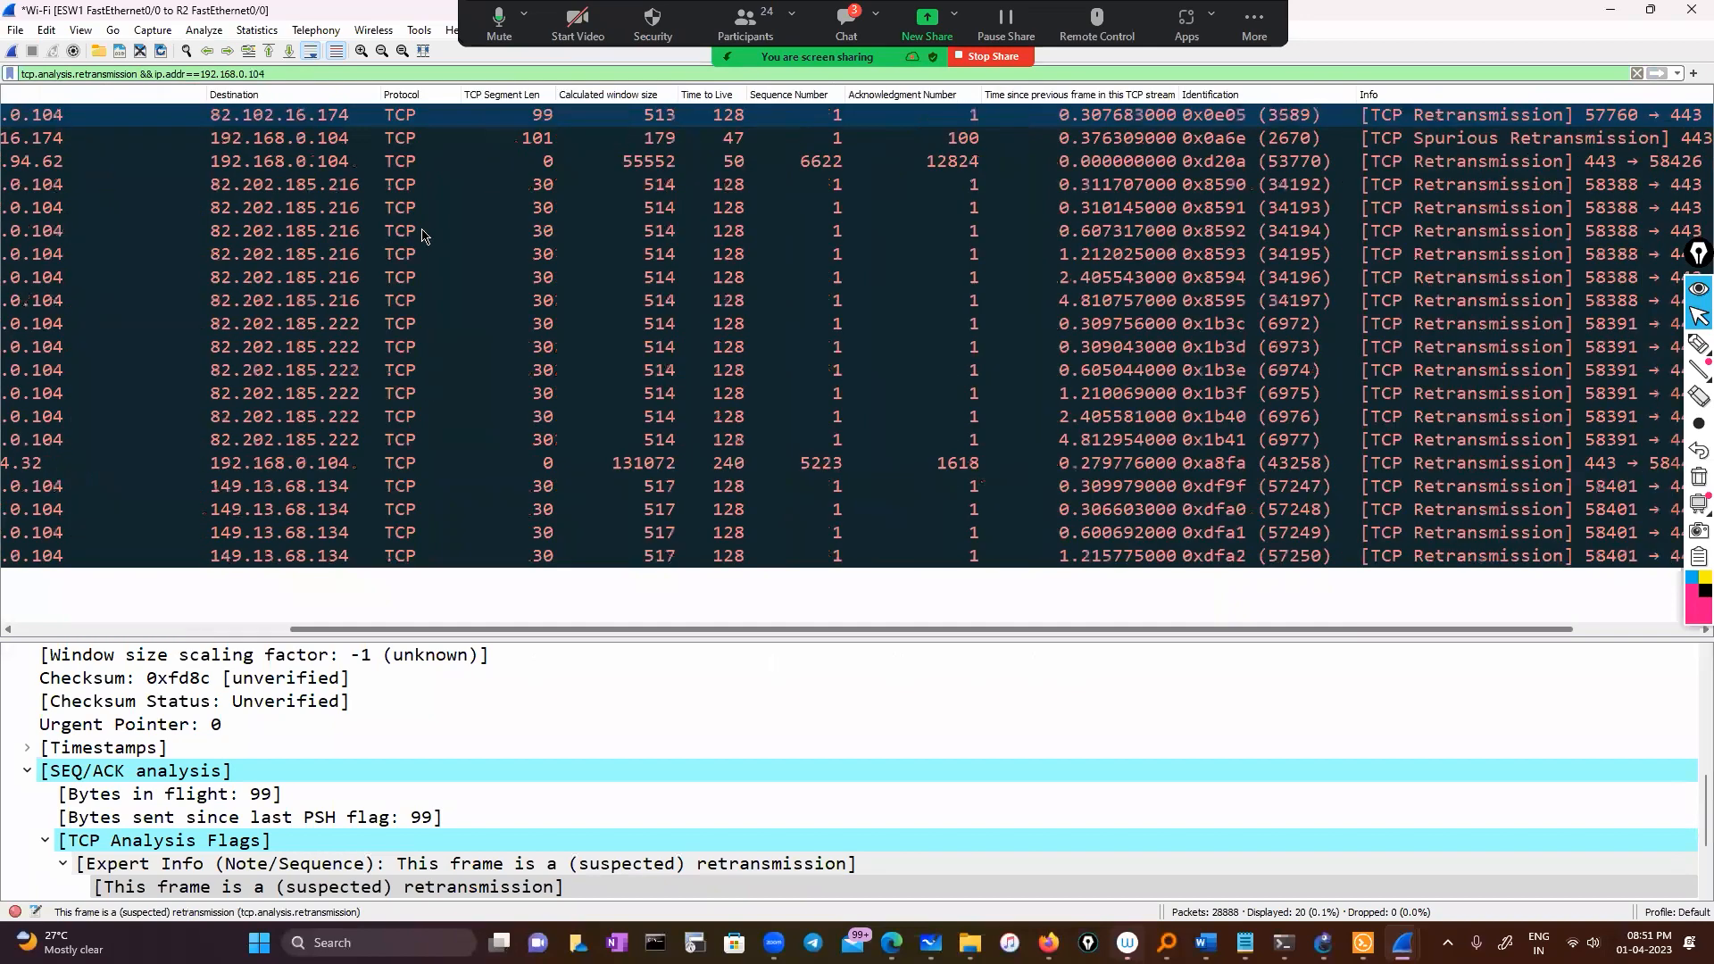
{"action": "scroll", "coordinate": [349, 191], "scroll_direction": "left", "scroll_amount": 6}
{"action": "left_click", "coordinate": [349, 191]}
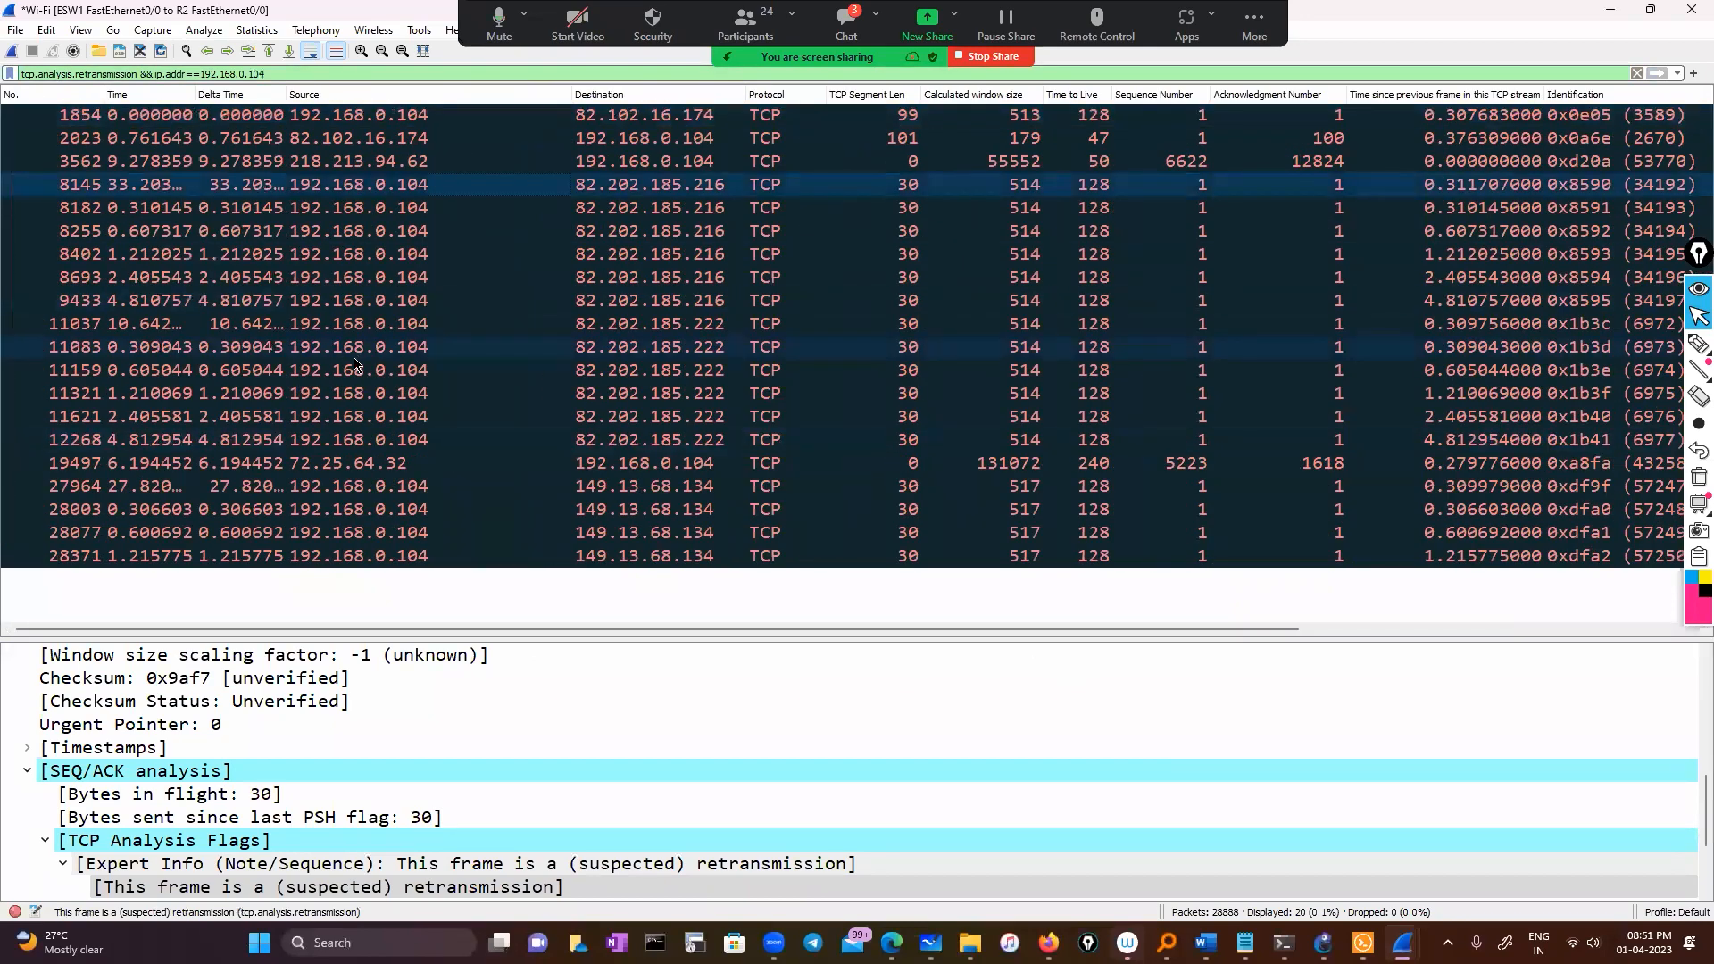
{"action": "scroll", "coordinate": [921, 641], "scroll_direction": "right", "scroll_amount": 5}
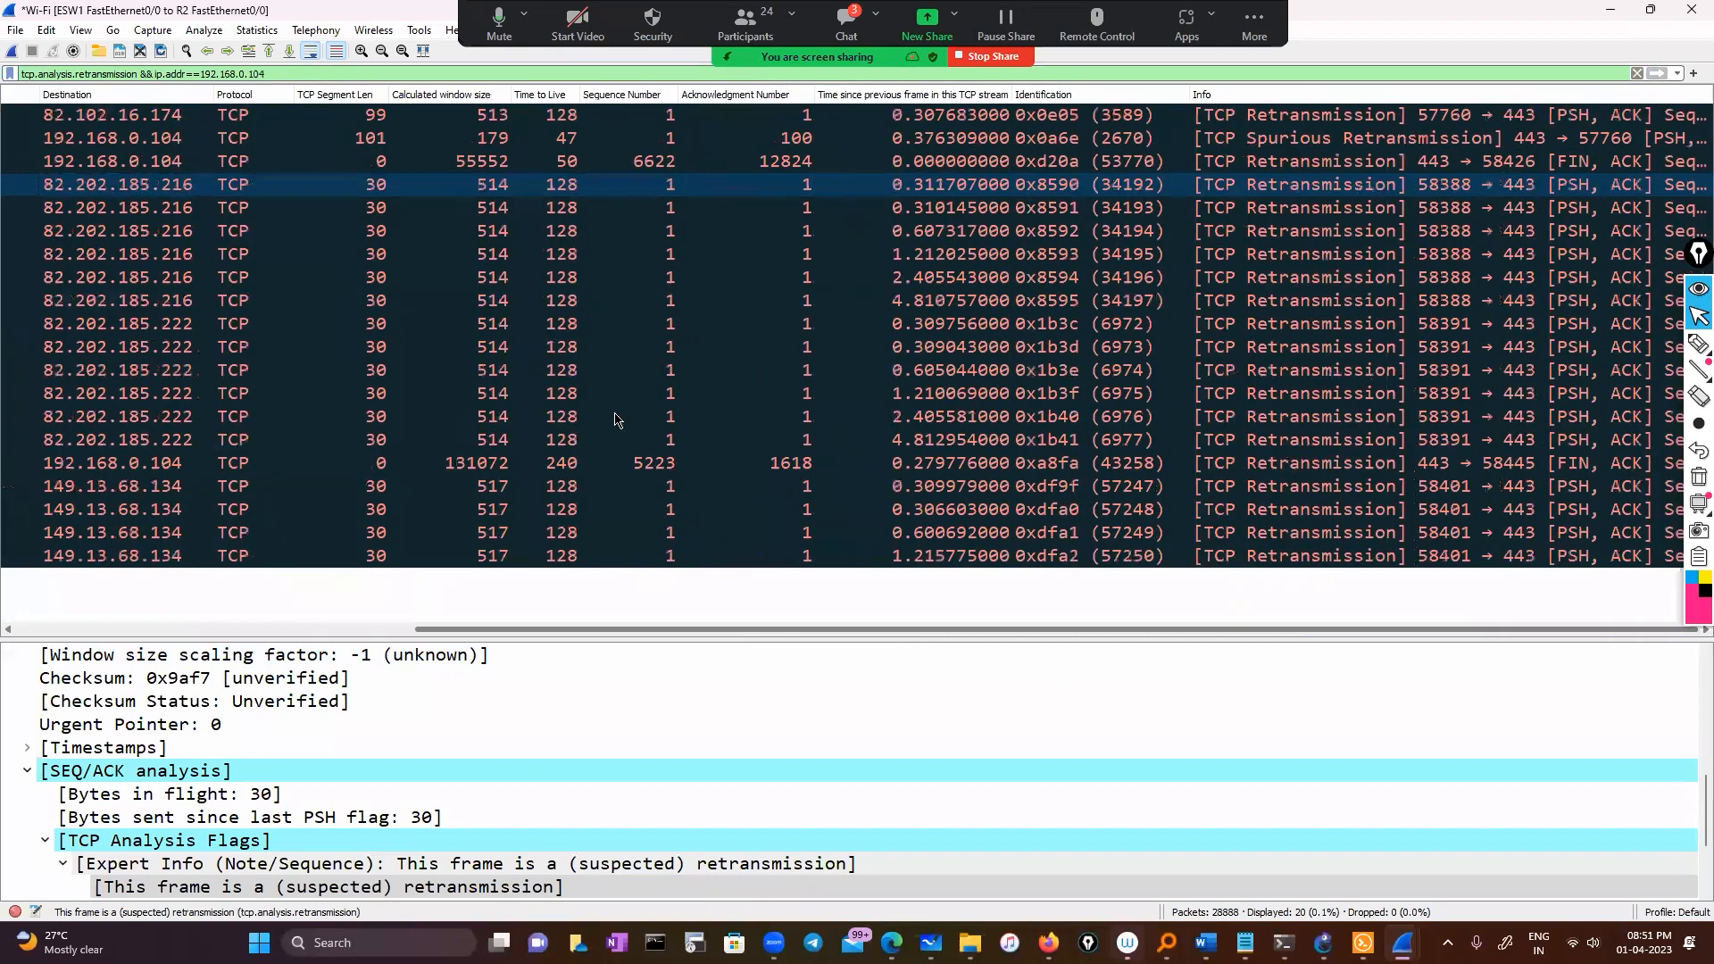
{"action": "scroll", "coordinate": [621, 392], "scroll_direction": "right", "scroll_amount": 1}
{"action": "scroll", "coordinate": [634, 350], "scroll_direction": "left", "scroll_amount": 6}
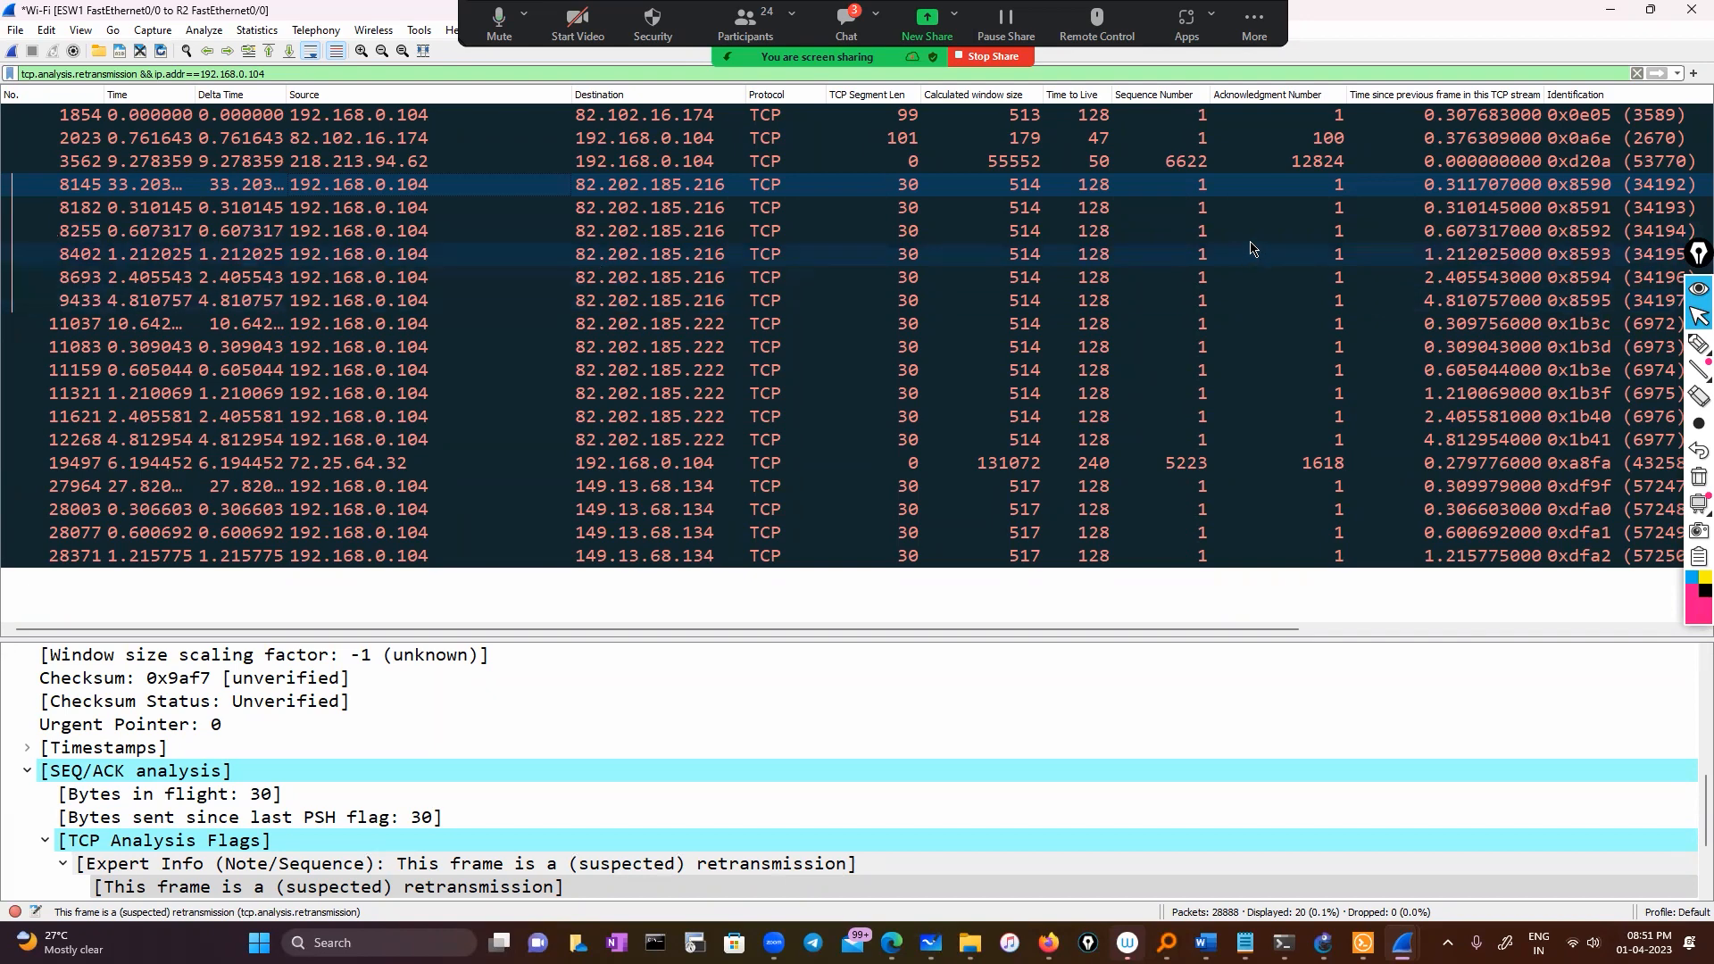
{"action": "left_click", "coordinate": [1696, 353]}
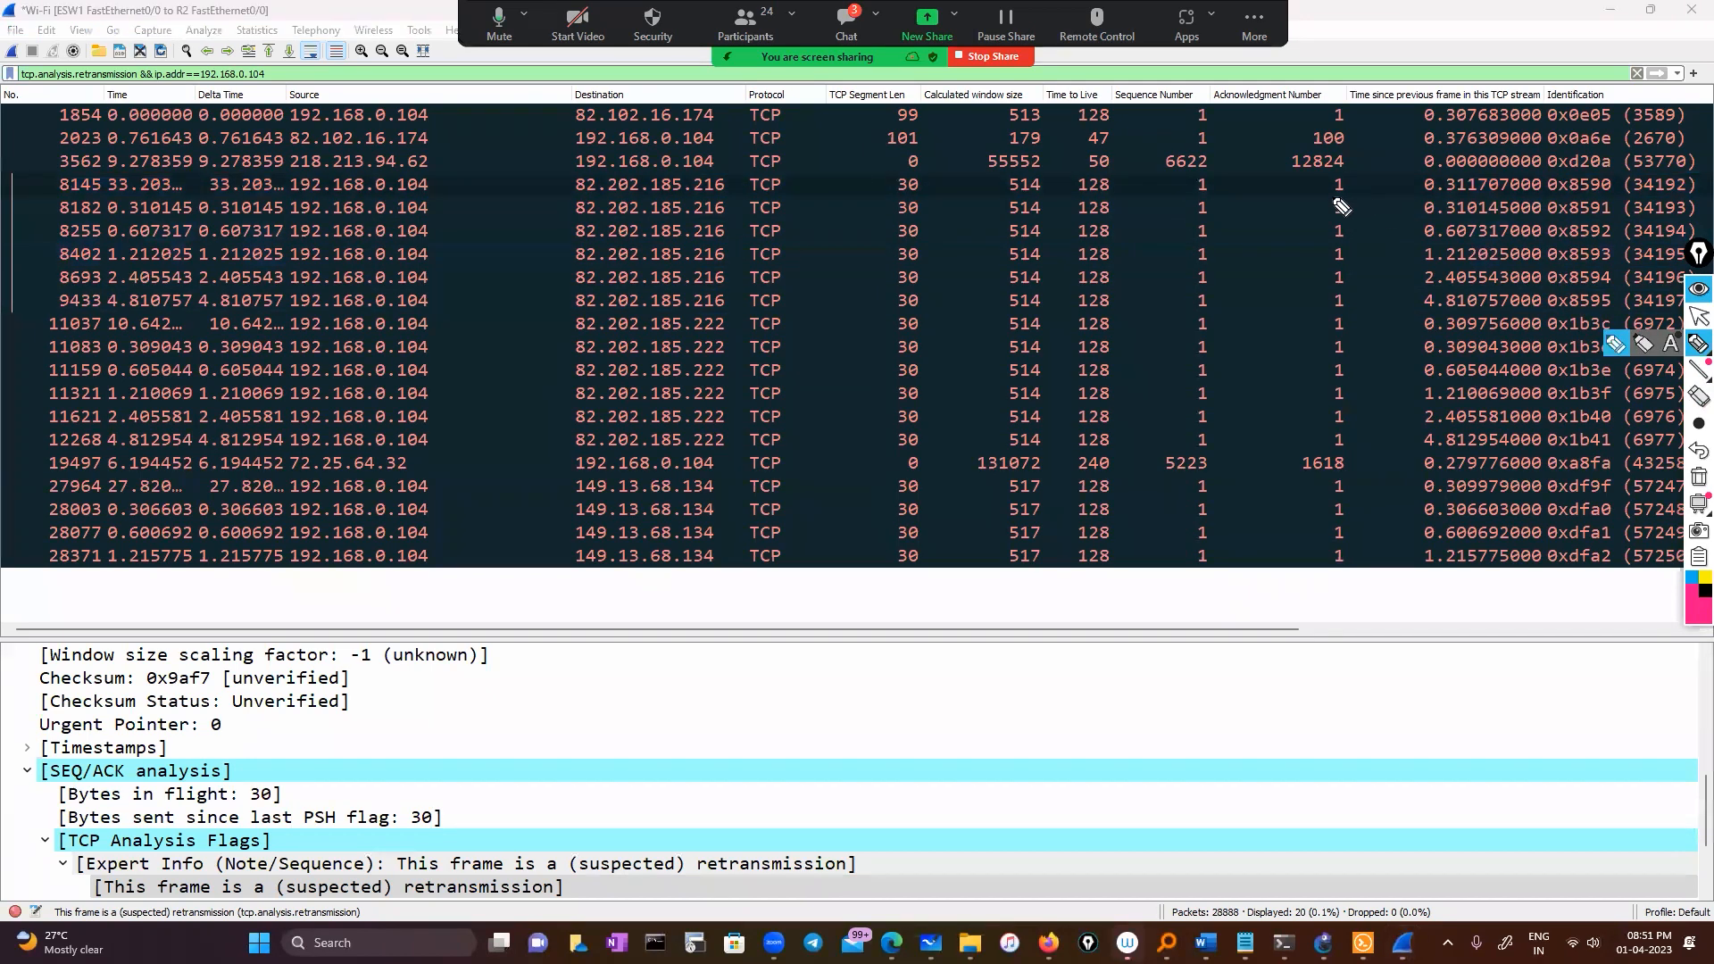
{"action": "mouse_move", "coordinate": [1143, 180]}
{"action": "left_mouse_down"}
{"action": "mouse_move", "coordinate": [1068, 192]}
{"action": "mouse_move", "coordinate": [1056, 333]}
{"action": "mouse_move", "coordinate": [1058, 442]}
{"action": "mouse_move", "coordinate": [1120, 466]}
{"action": "mouse_move", "coordinate": [1192, 326]}
{"action": "mouse_move", "coordinate": [1146, 165]}
{"action": "mouse_move", "coordinate": [1121, 178]}
{"action": "left_mouse_up"}
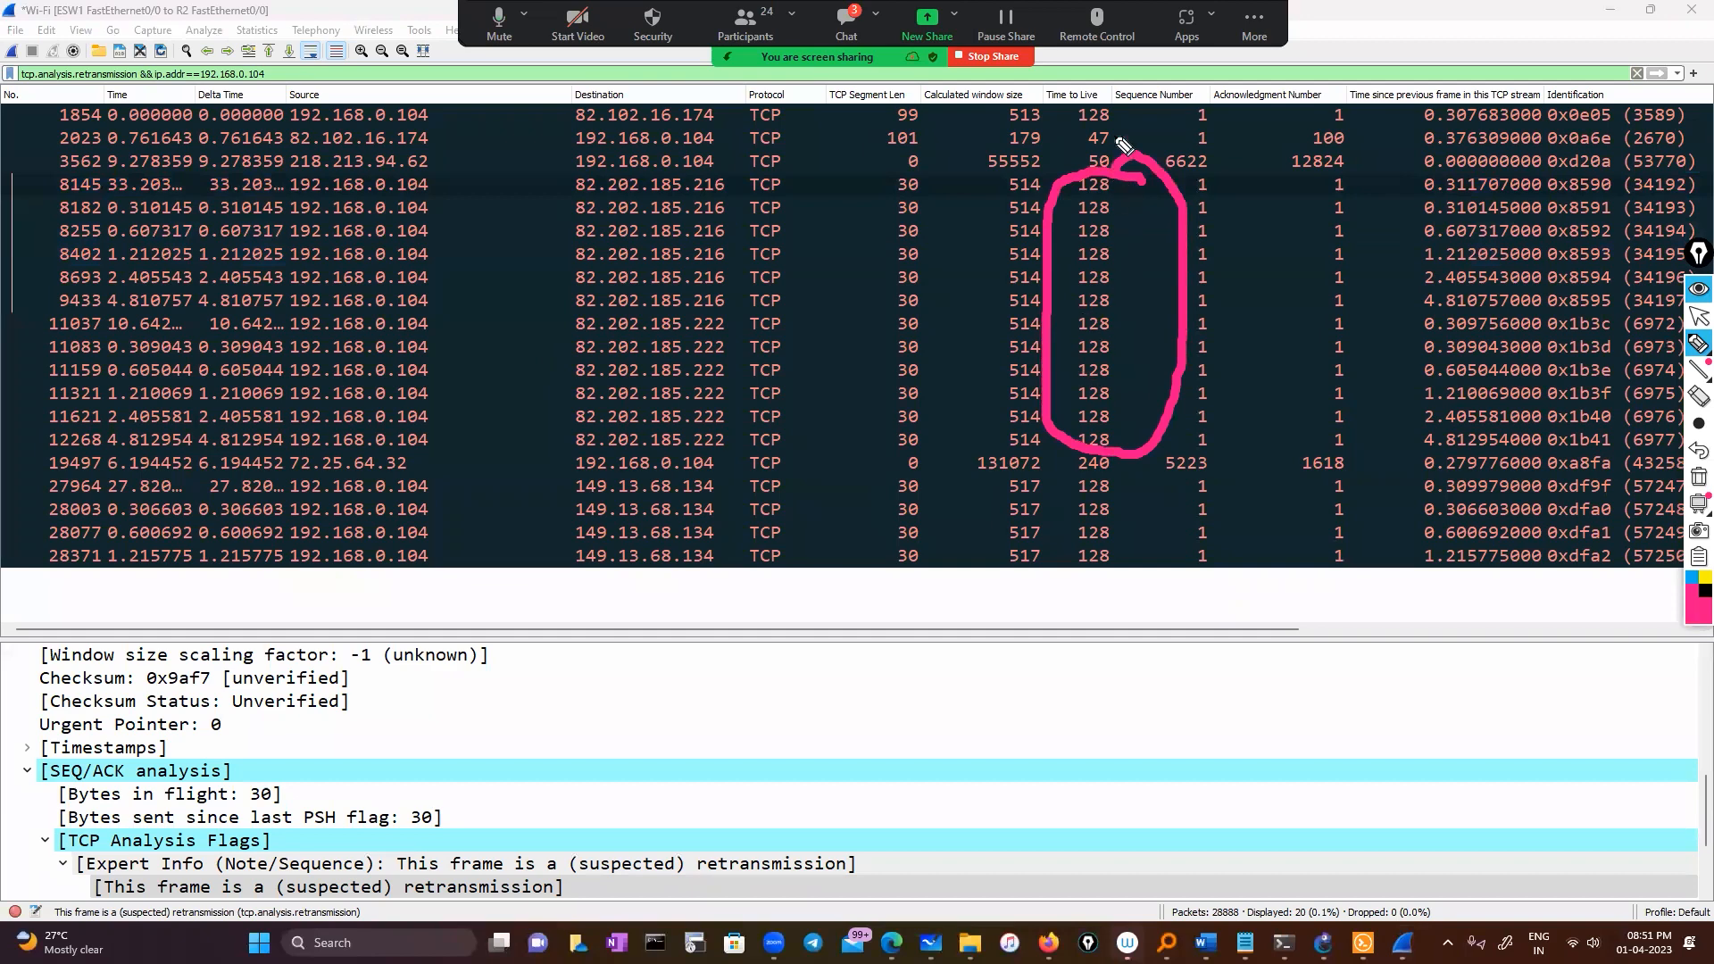
{"action": "mouse_move", "coordinate": [299, 160]}
{"action": "left_mouse_down"}
{"action": "mouse_move", "coordinate": [1096, 179]}
{"action": "mouse_move", "coordinate": [1126, 143]}
{"action": "mouse_move", "coordinate": [234, 130]}
{"action": "left_mouse_up"}
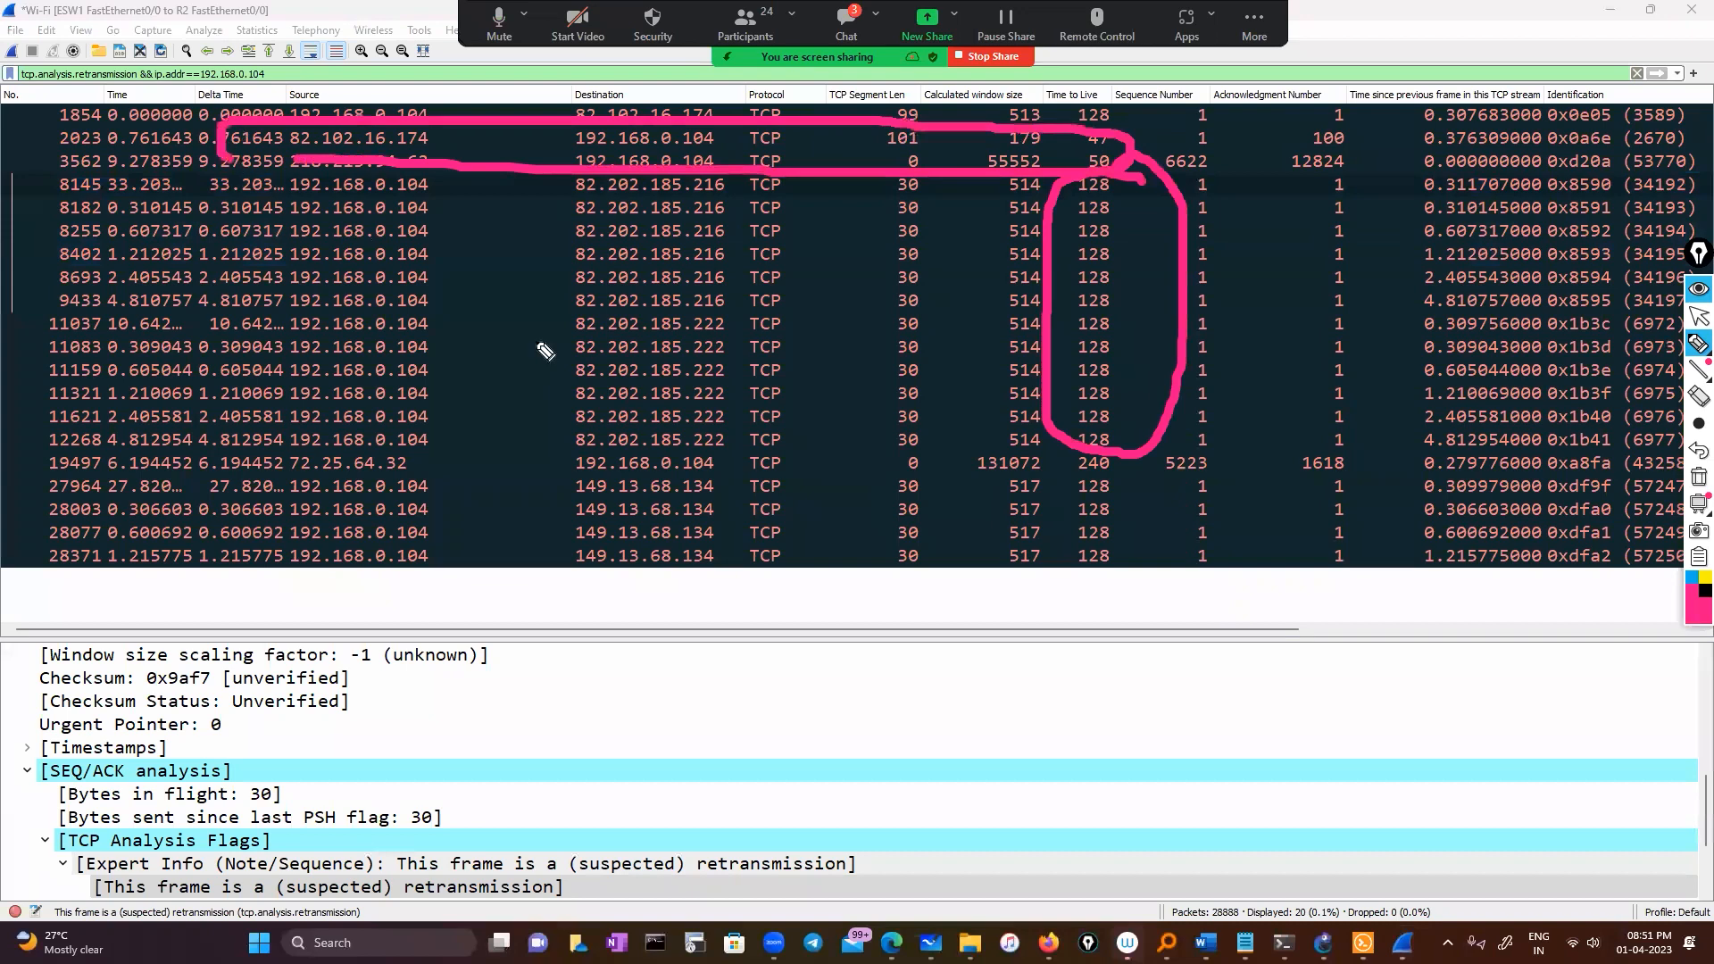
{"action": "left_click", "coordinate": [1696, 343]}
{"action": "left_click", "coordinate": [1699, 316]}
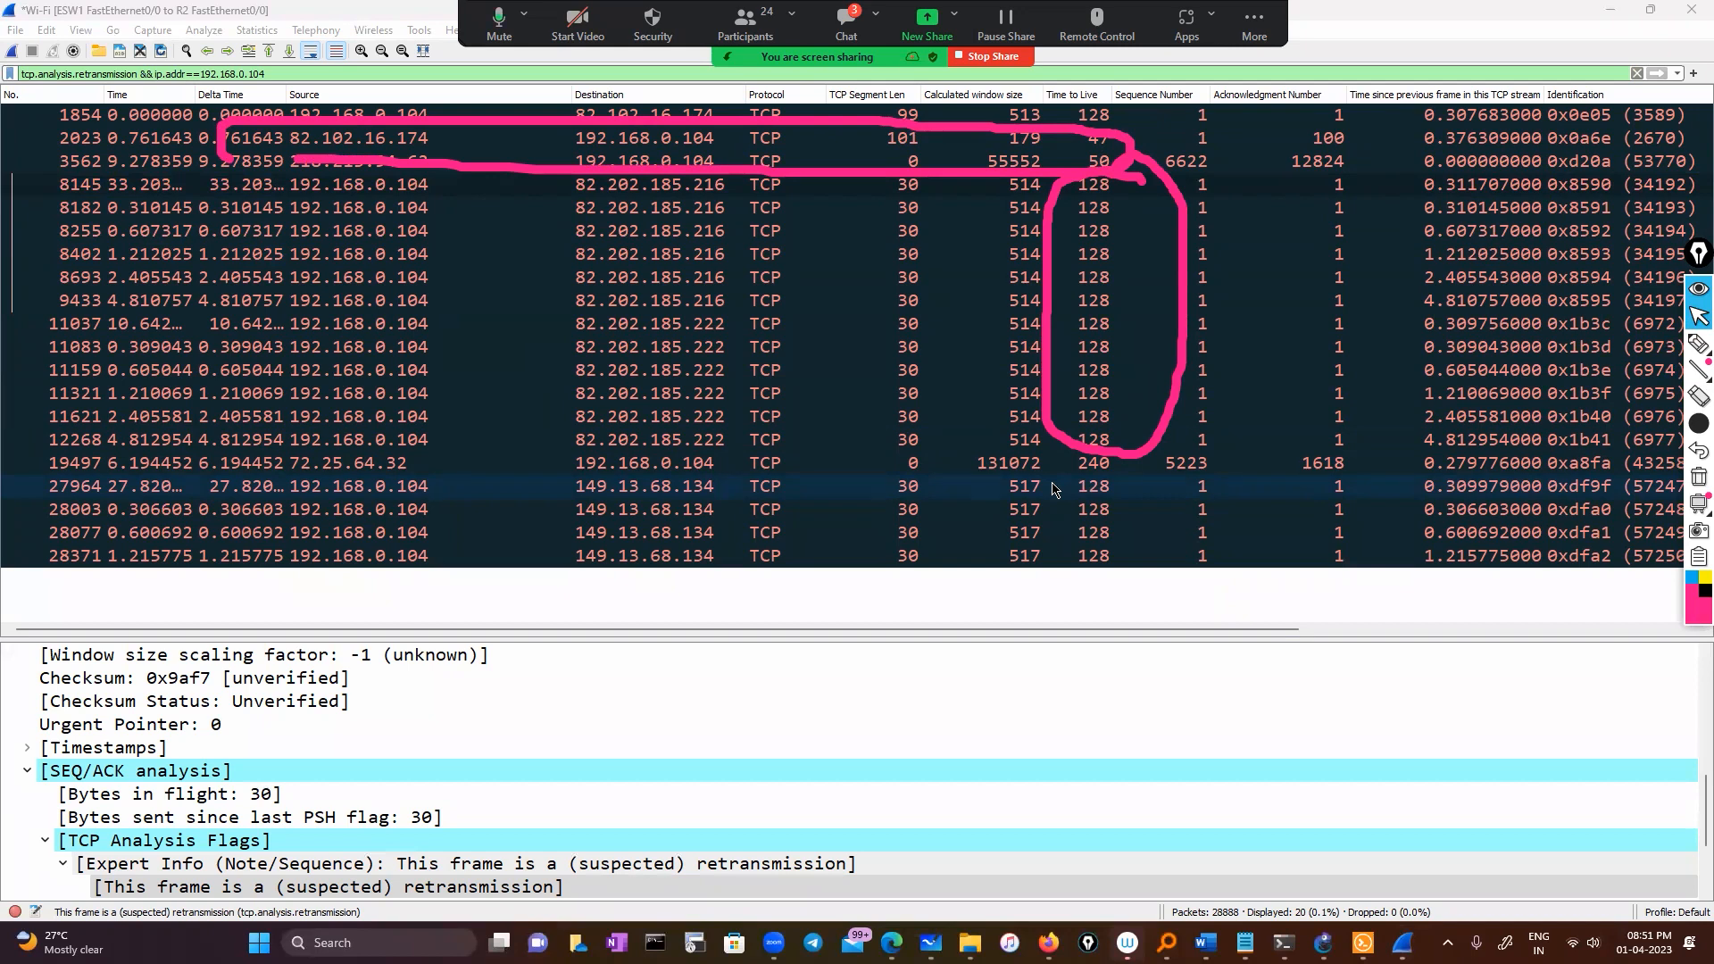
{"action": "left_click", "coordinate": [1698, 477]}
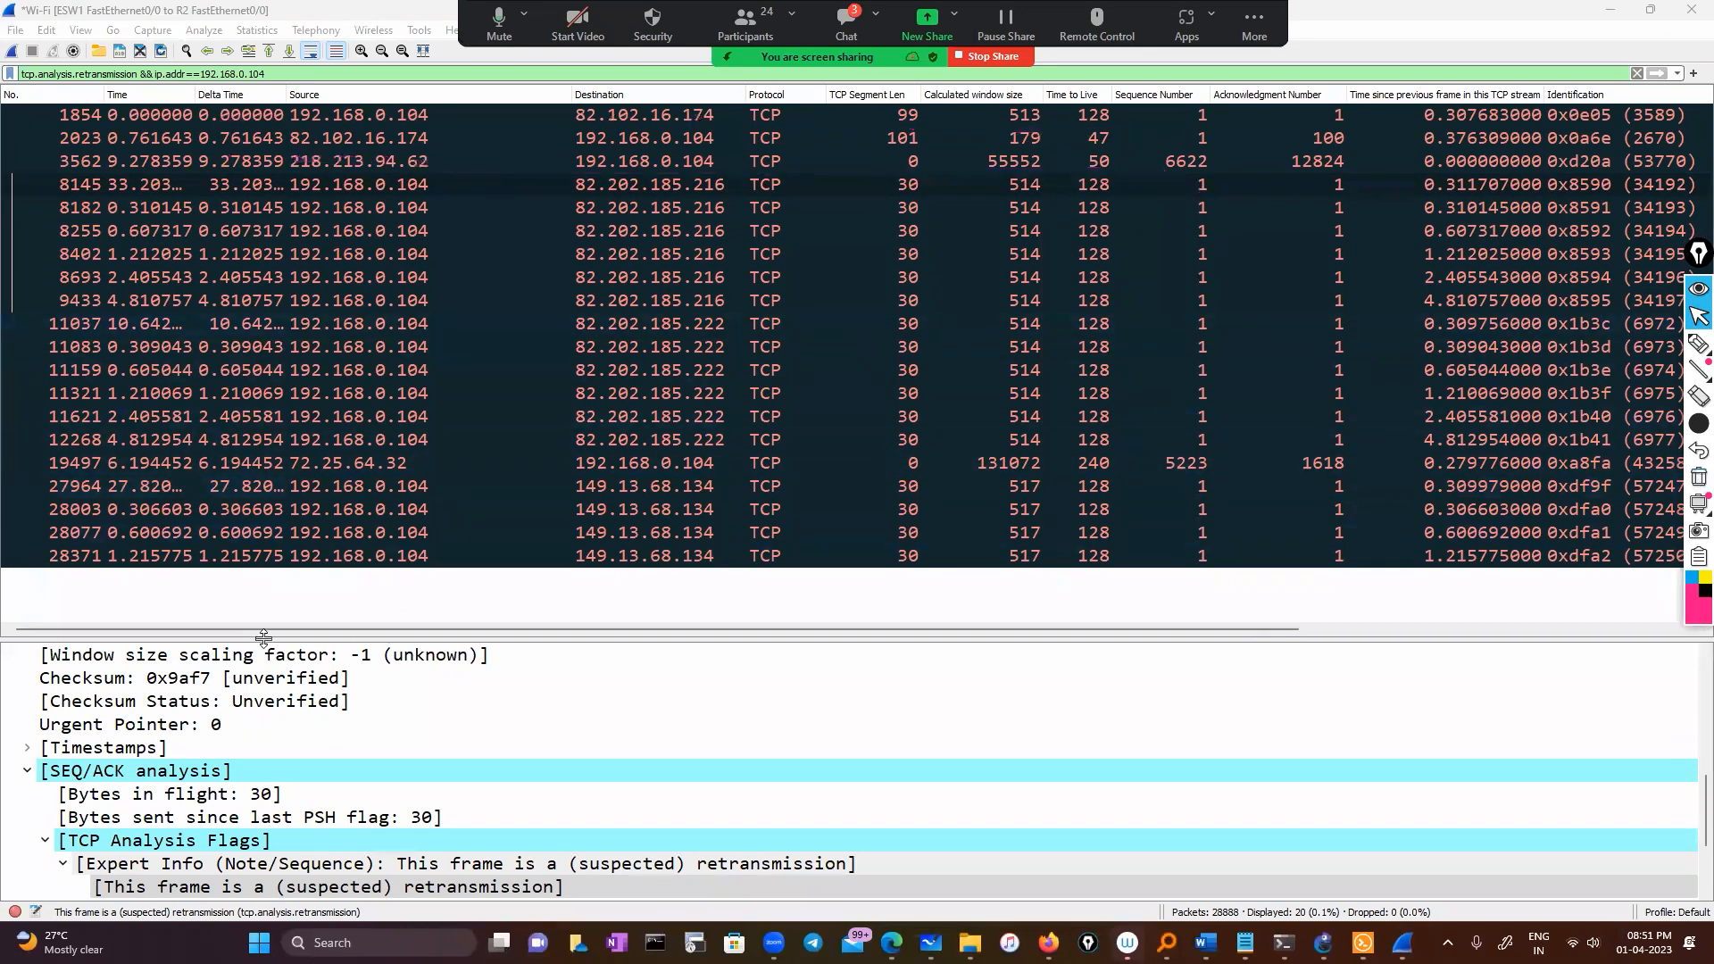
Clear the filter and apply Duplicate ACK packet 1525 as a filter from Expert Information
{"action": "left_click", "coordinate": [15, 911]}
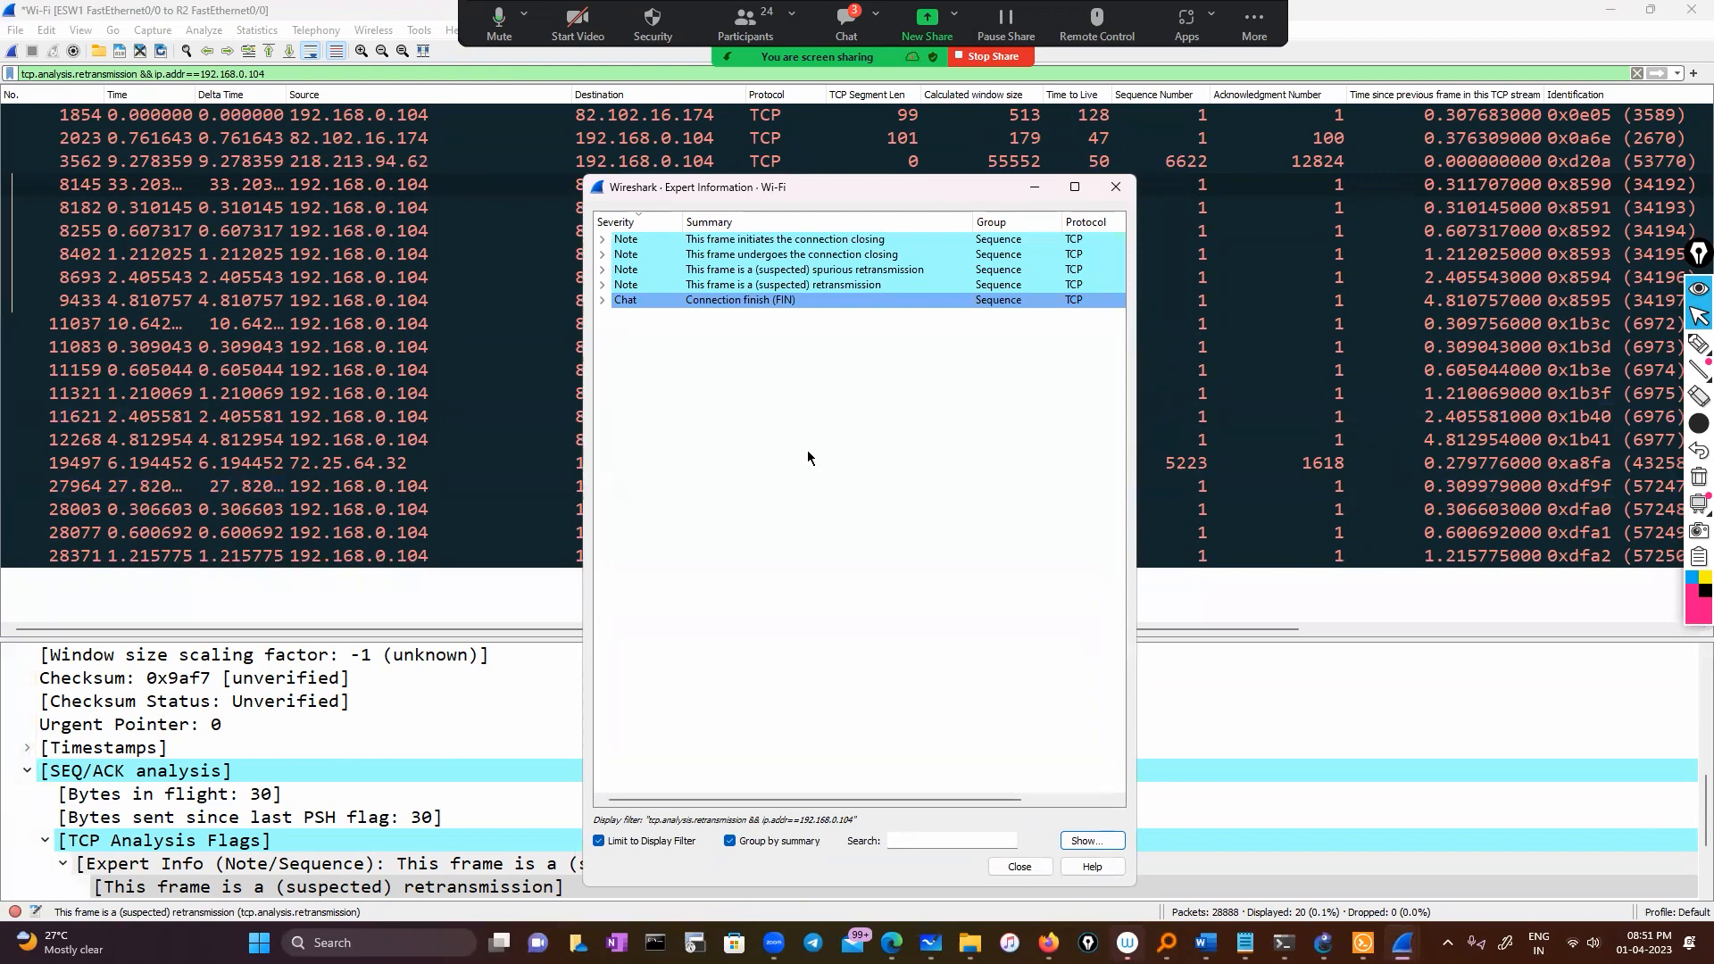
{"action": "left_click", "coordinate": [1636, 73]}
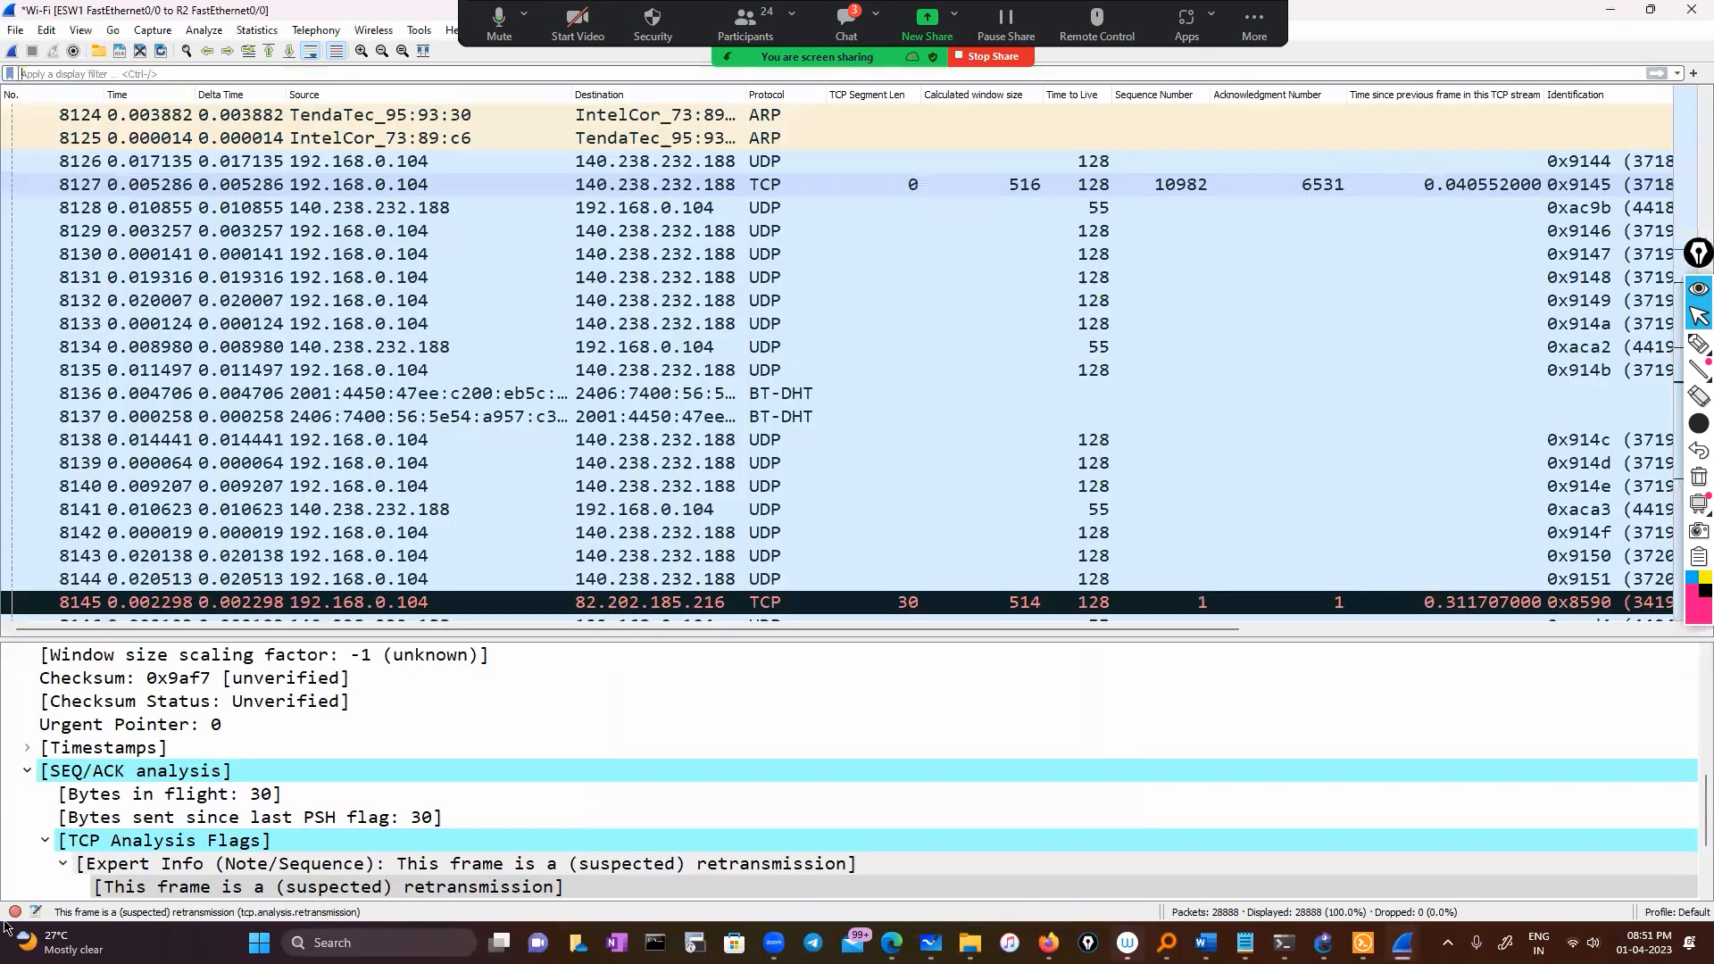
{"action": "left_click", "coordinate": [14, 911]}
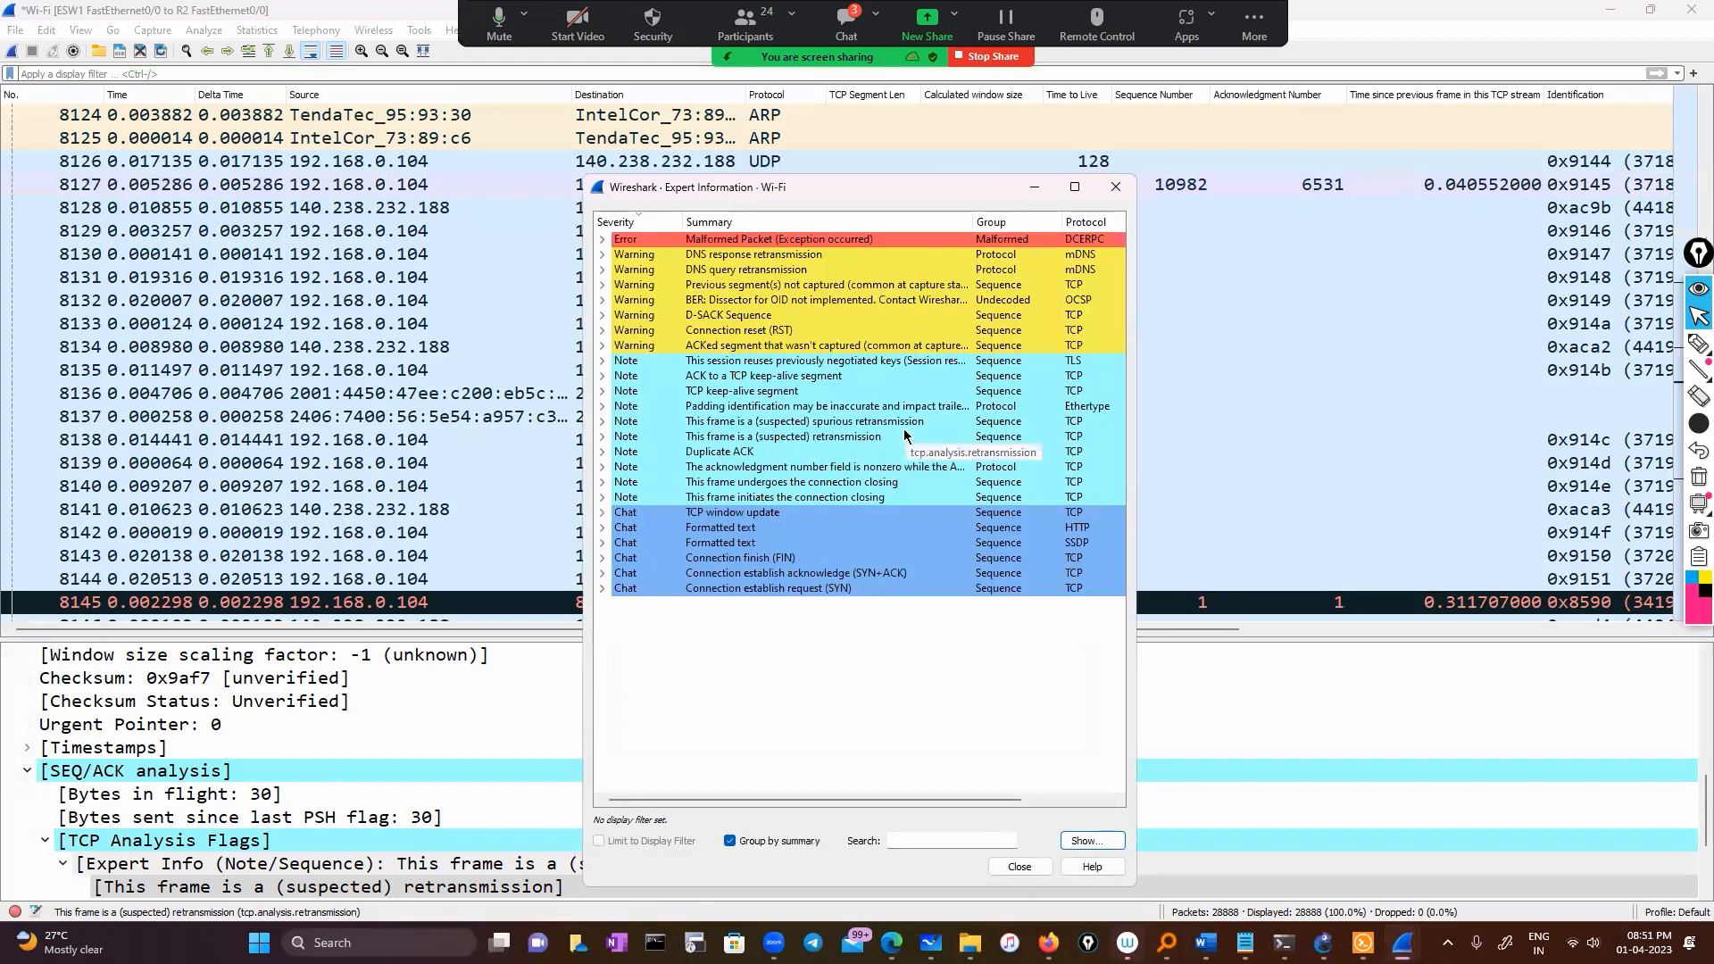
{"action": "left_click", "coordinate": [602, 451]}
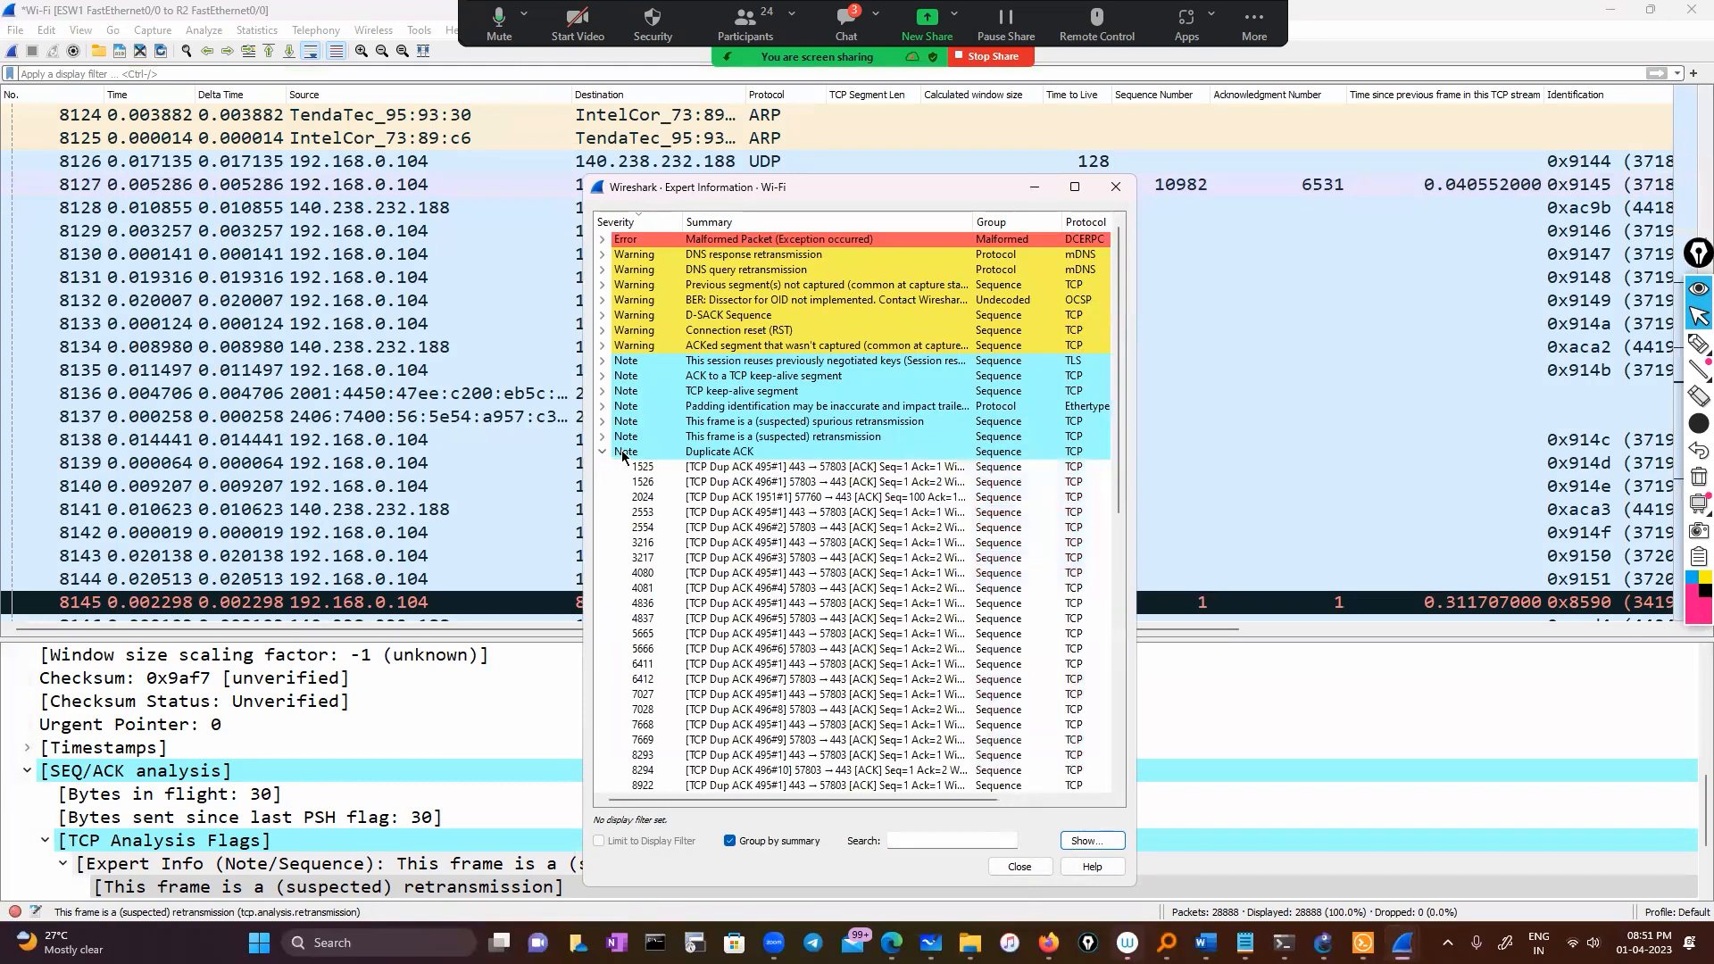
{"action": "left_click", "coordinate": [782, 472]}
{"action": "right_click", "coordinate": [782, 472]}
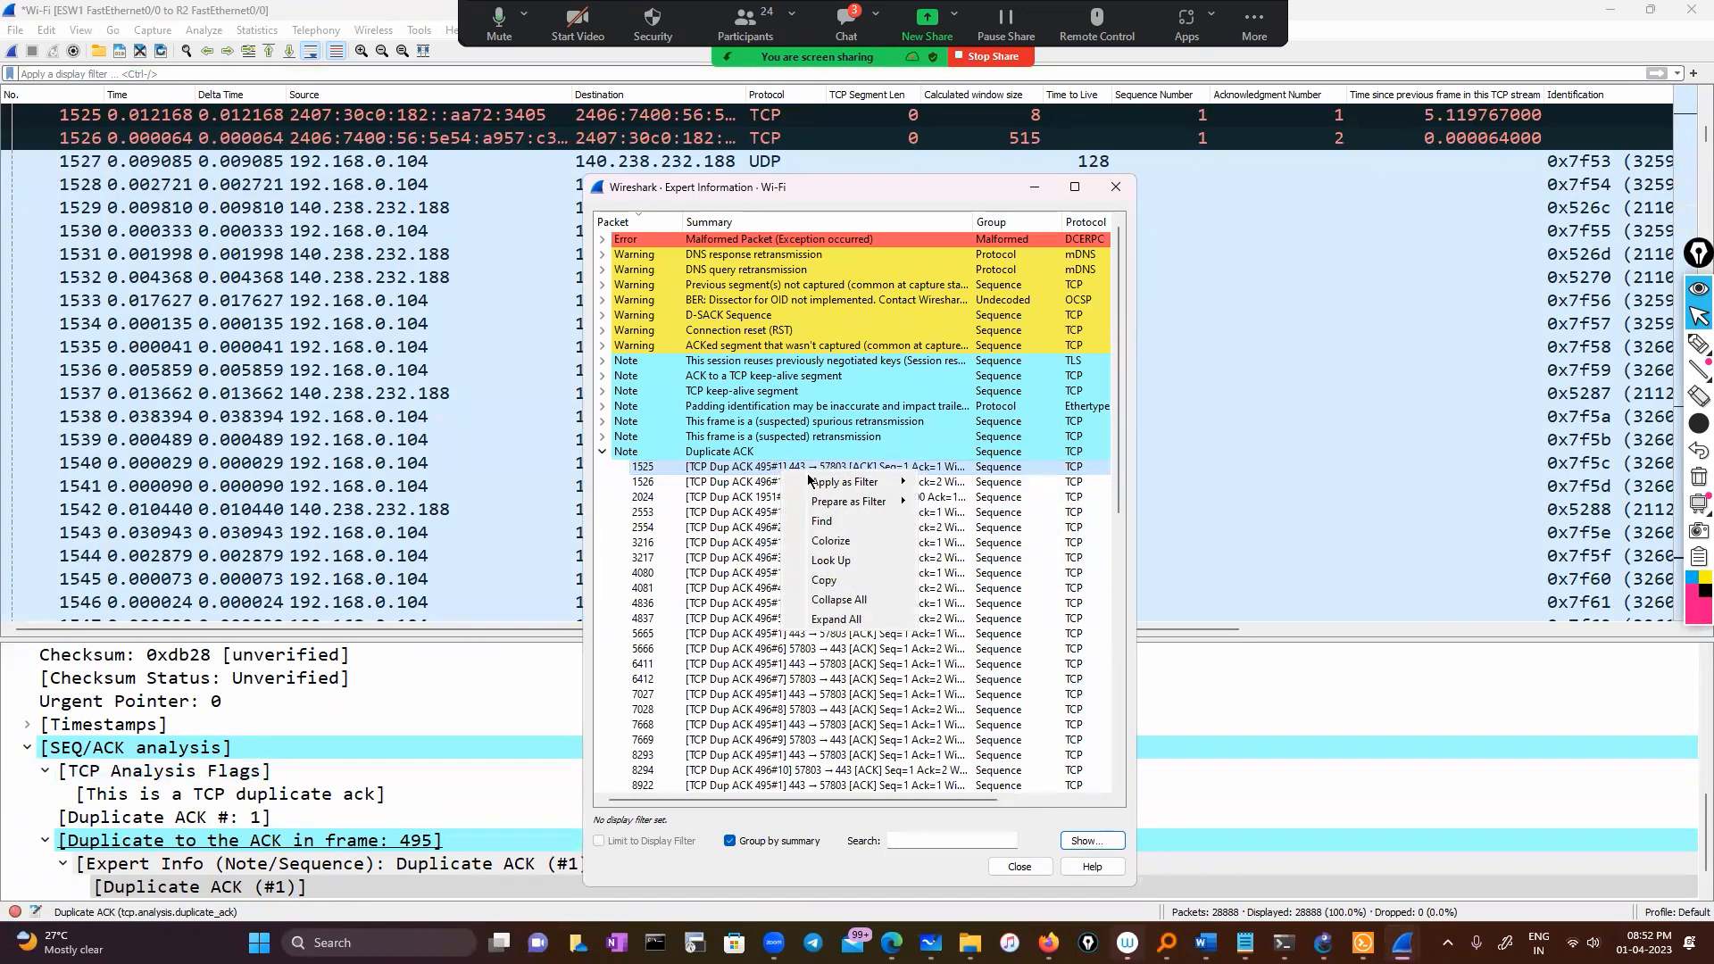
{"action": "mouse_move", "coordinate": [847, 482]}
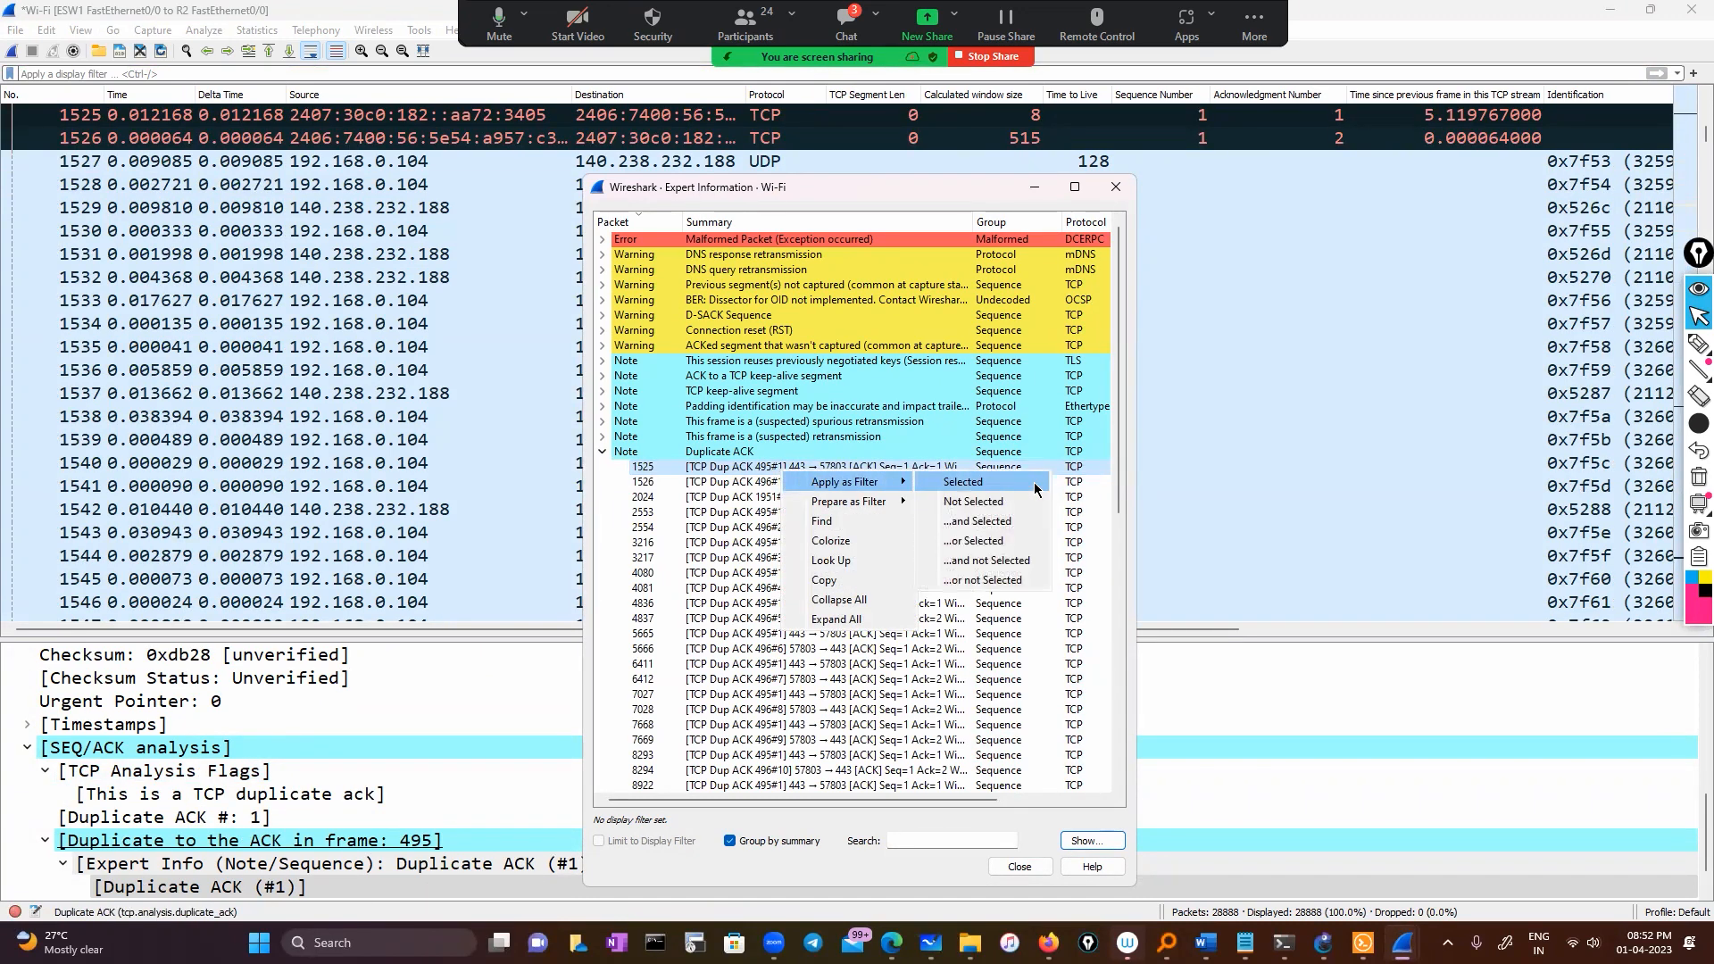
{"action": "left_click", "coordinate": [1036, 488]}
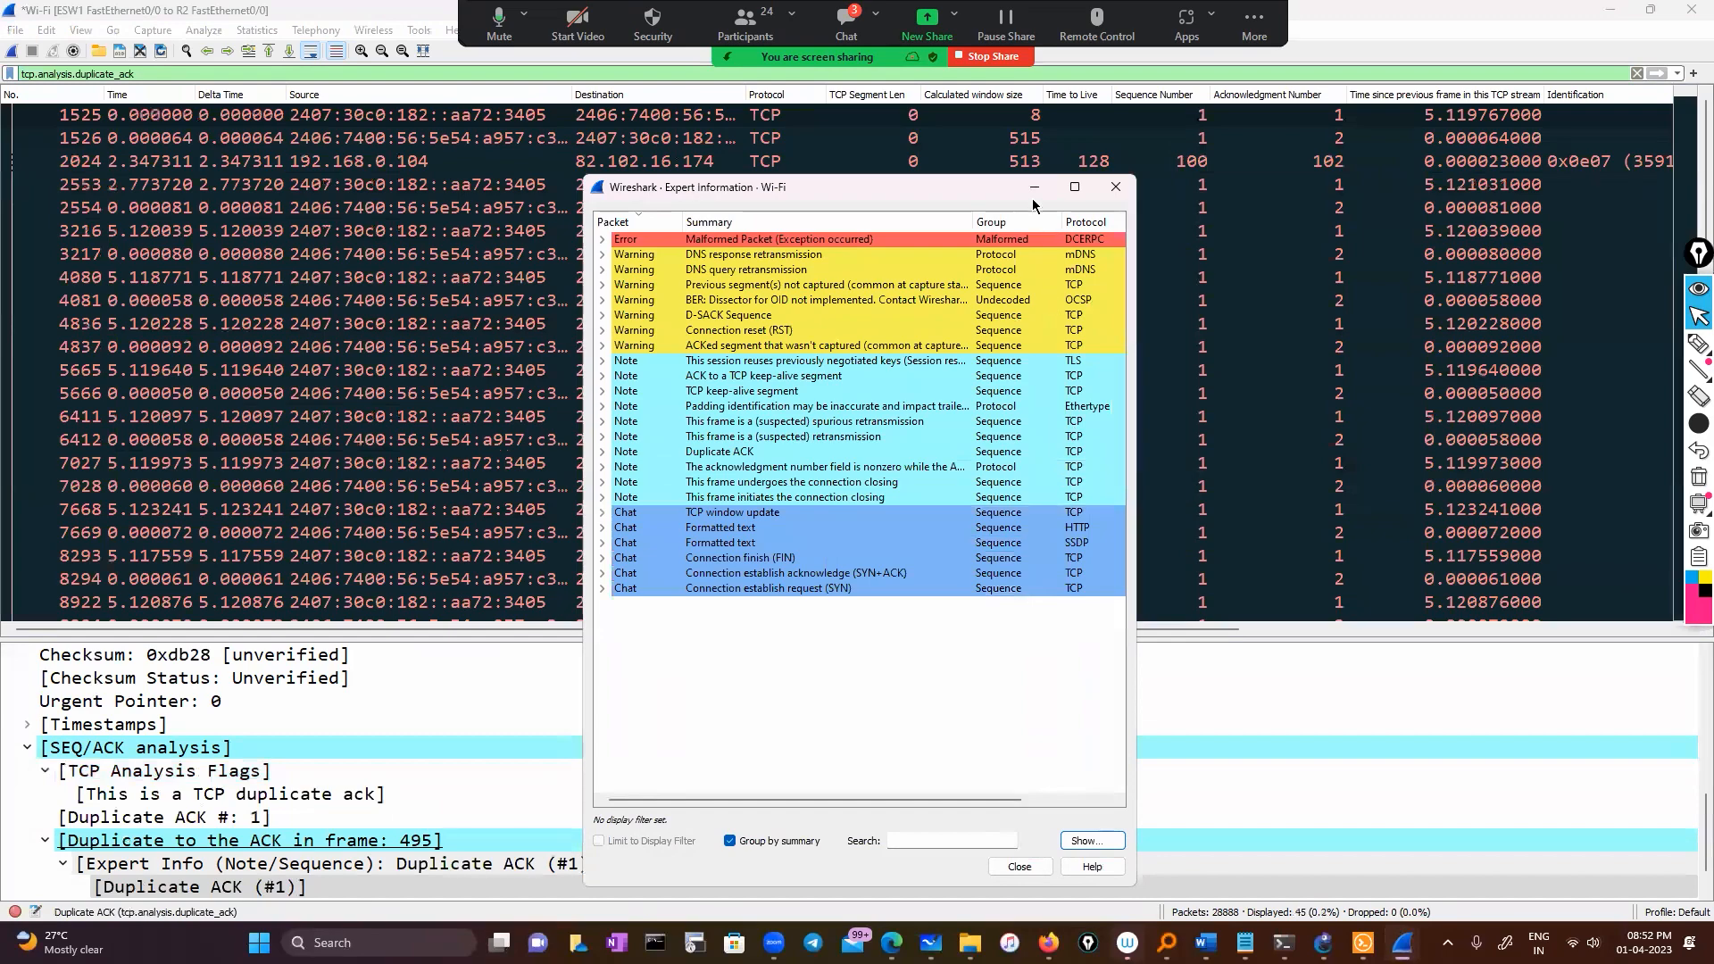
Minimize Expert Information and scroll through the 45 duplicate-ACK packets
{"action": "left_click", "coordinate": [1035, 188]}
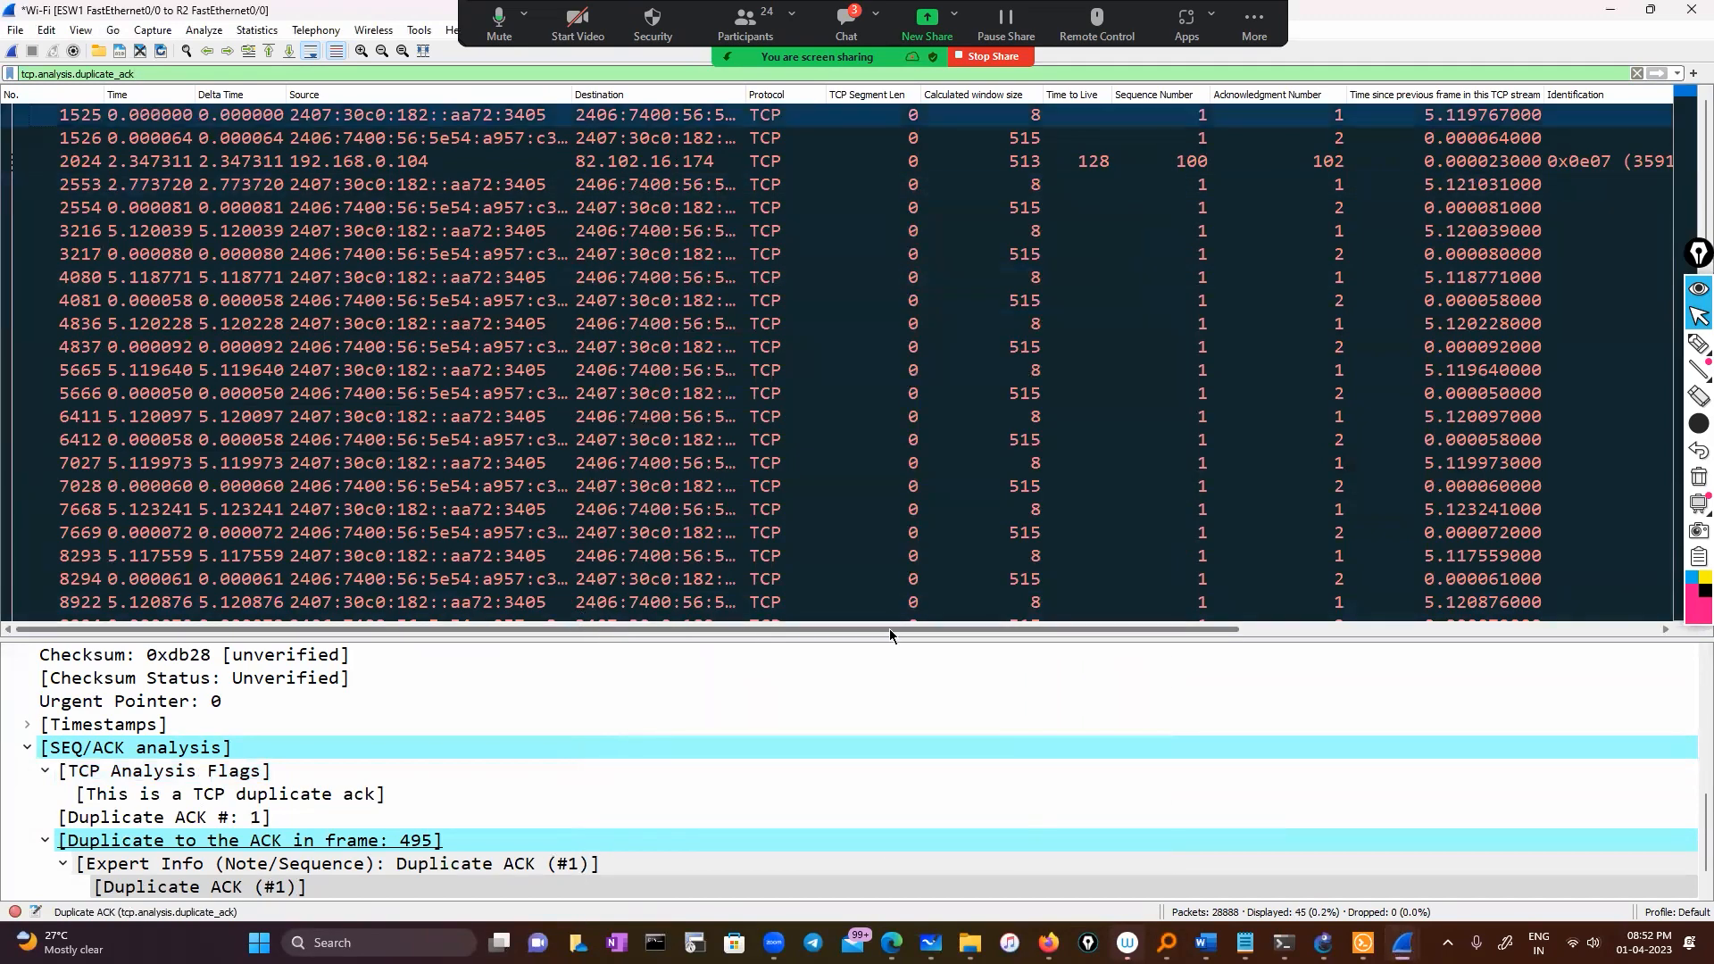
{"action": "scroll", "coordinate": [889, 629], "scroll_direction": "right", "scroll_amount": 10}
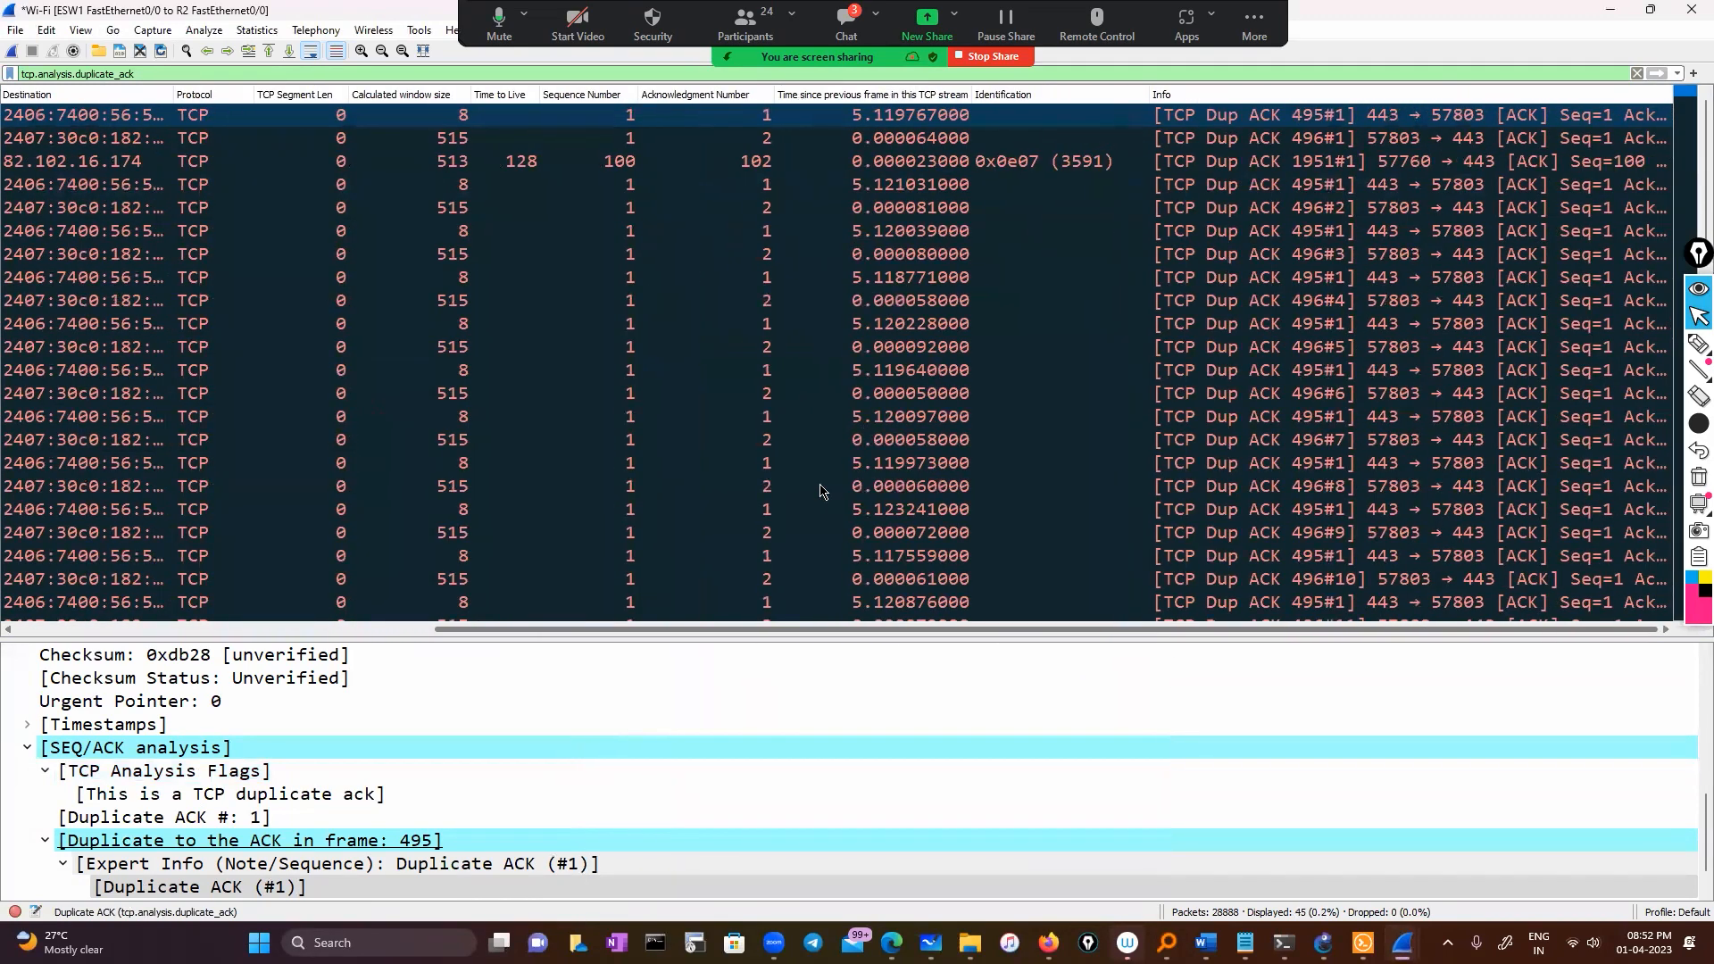
{"action": "scroll", "coordinate": [821, 491], "scroll_direction": "down", "scroll_amount": 8}
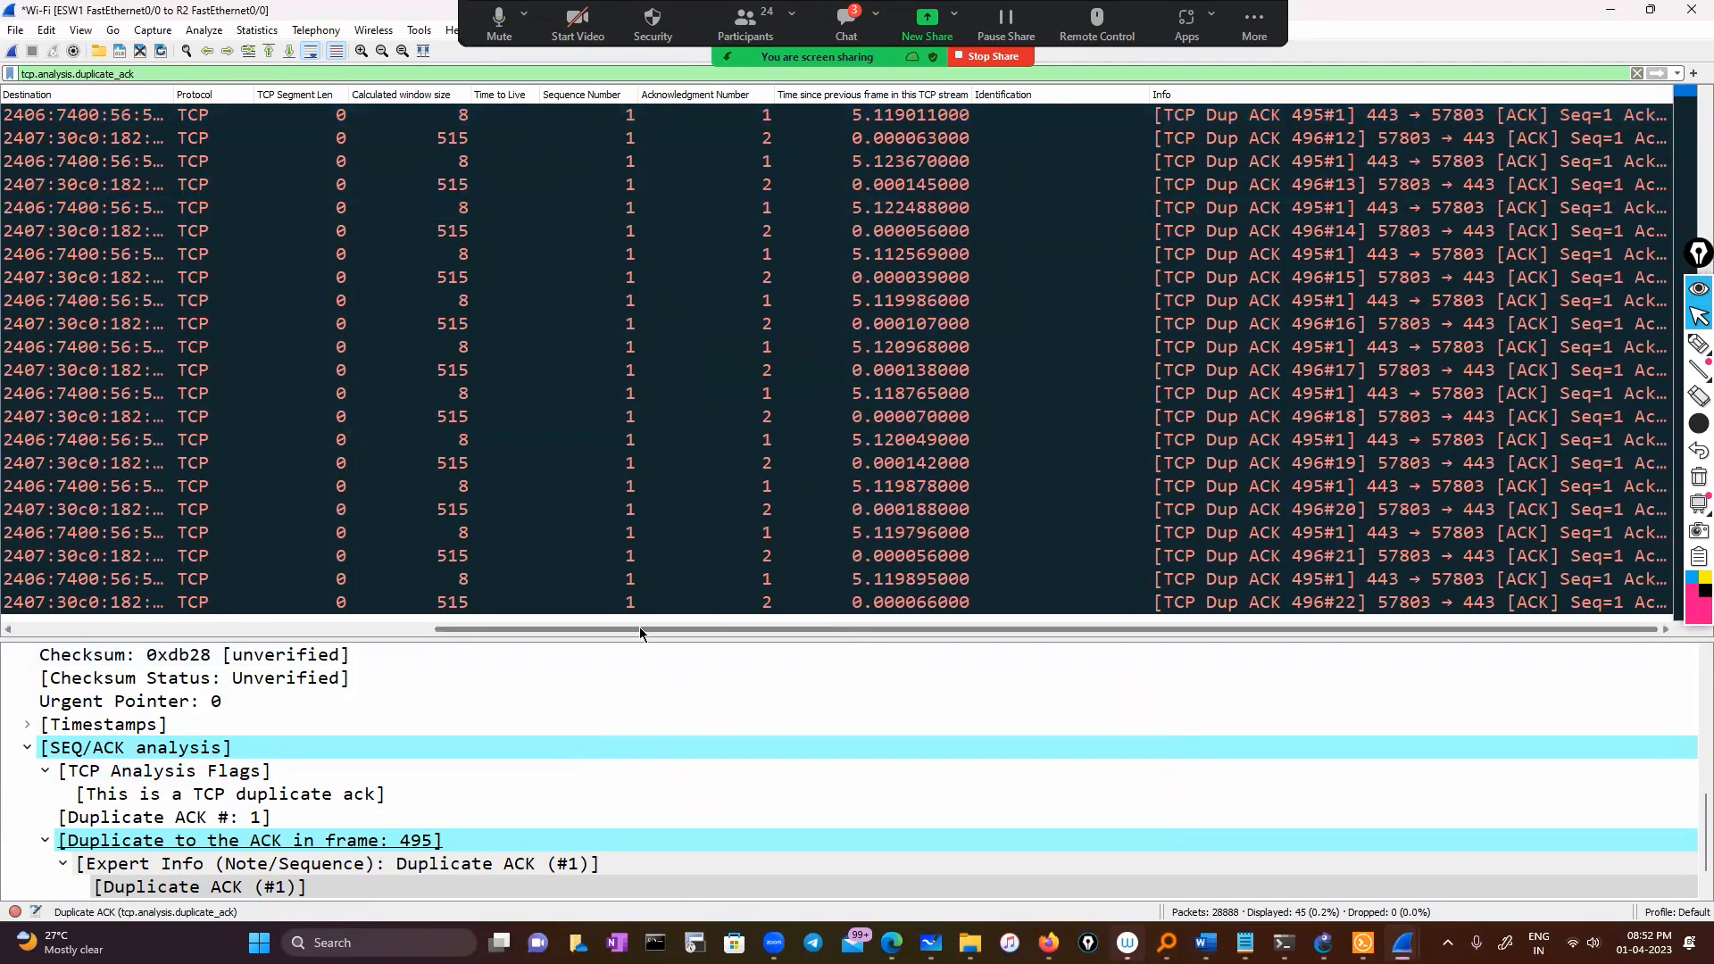
{"action": "scroll", "coordinate": [639, 626], "scroll_direction": "left", "scroll_amount": 10}
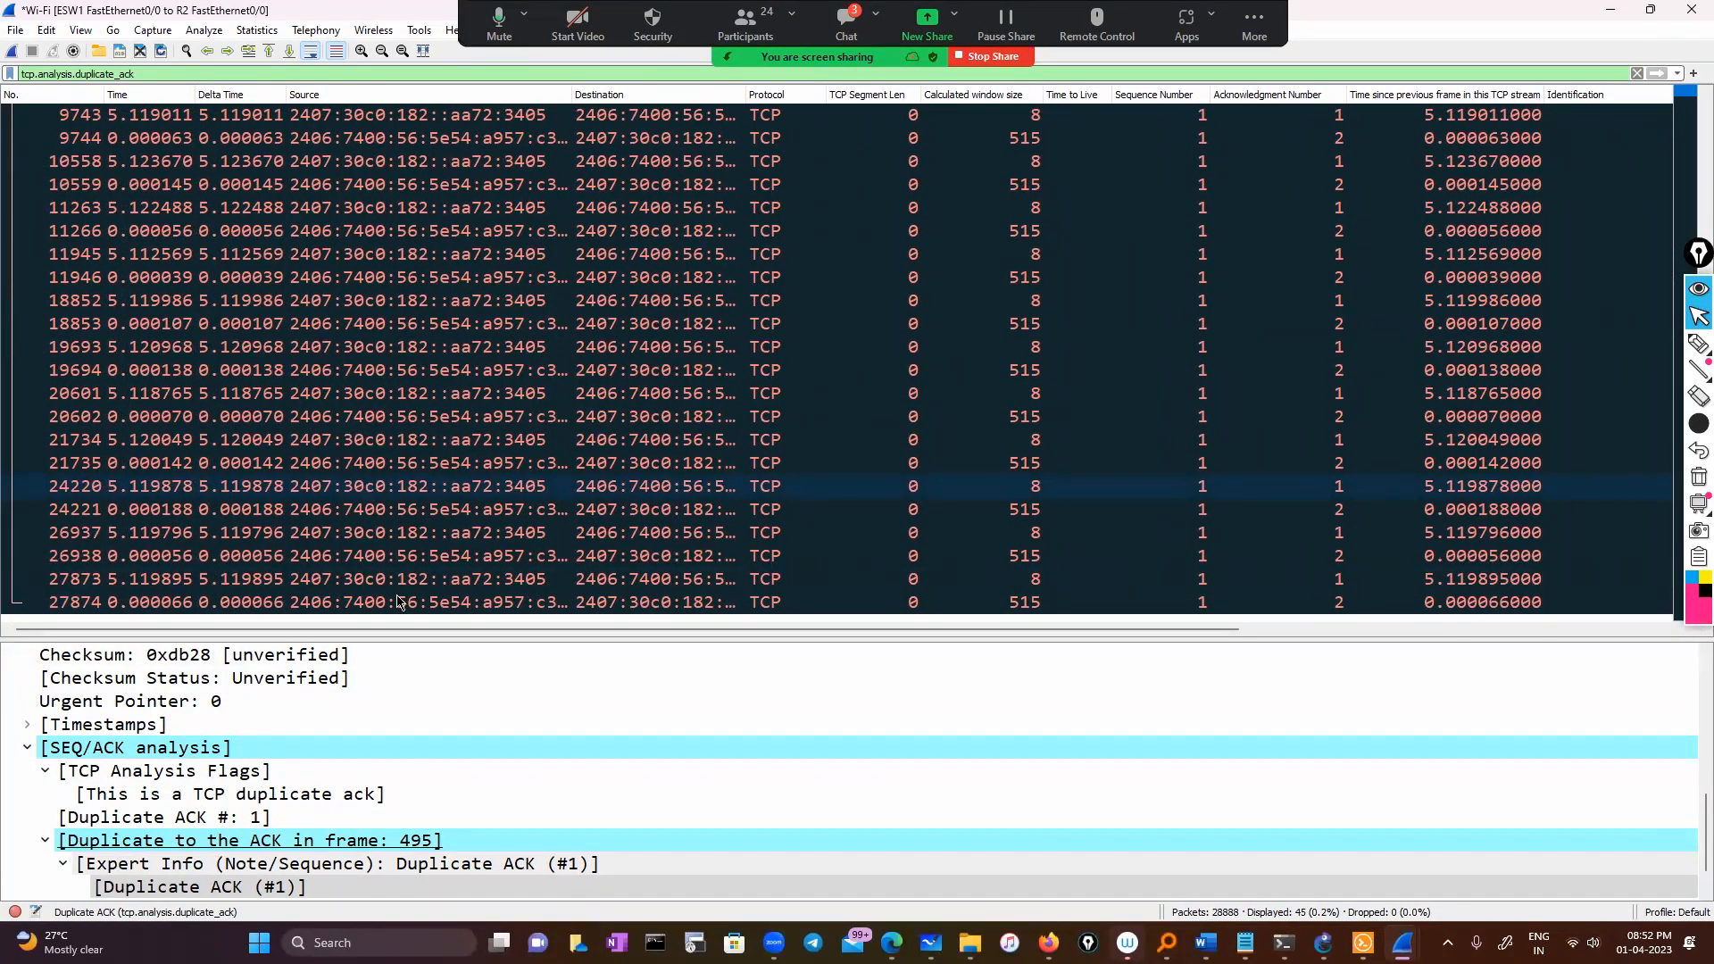
{"action": "left_click_drag", "start_coordinate": [395, 628], "coordinate": [902, 637]}
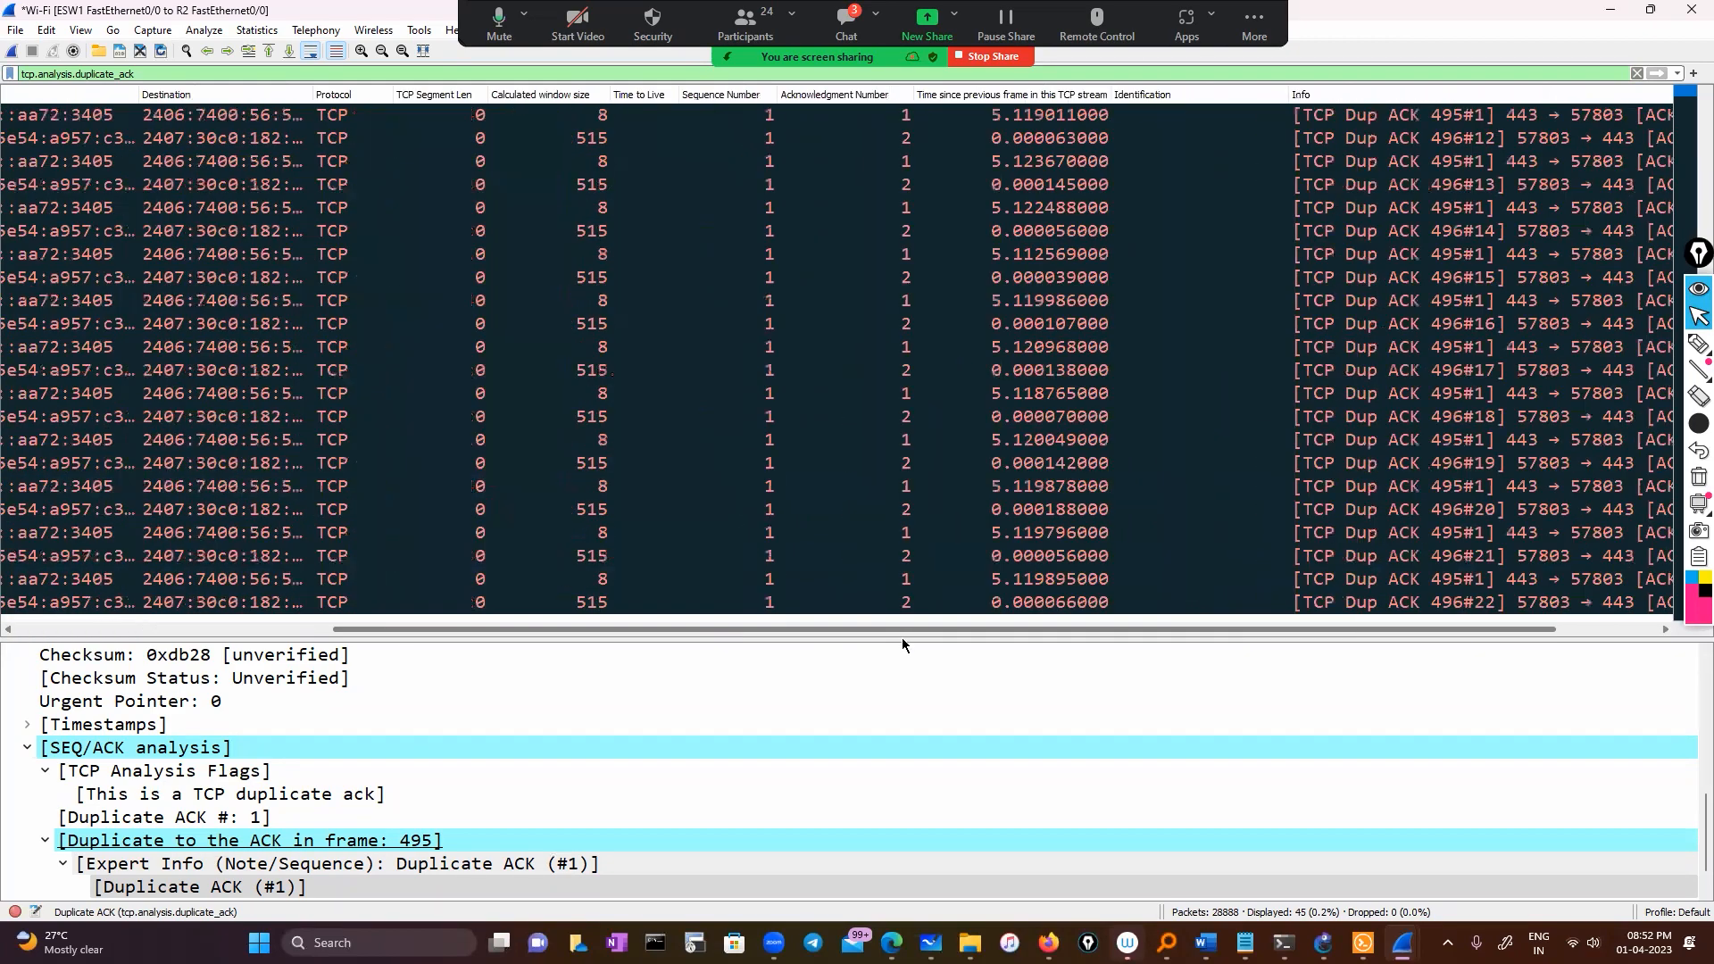
{"action": "scroll", "coordinate": [370, 596], "scroll_direction": "left", "scroll_amount": 3}
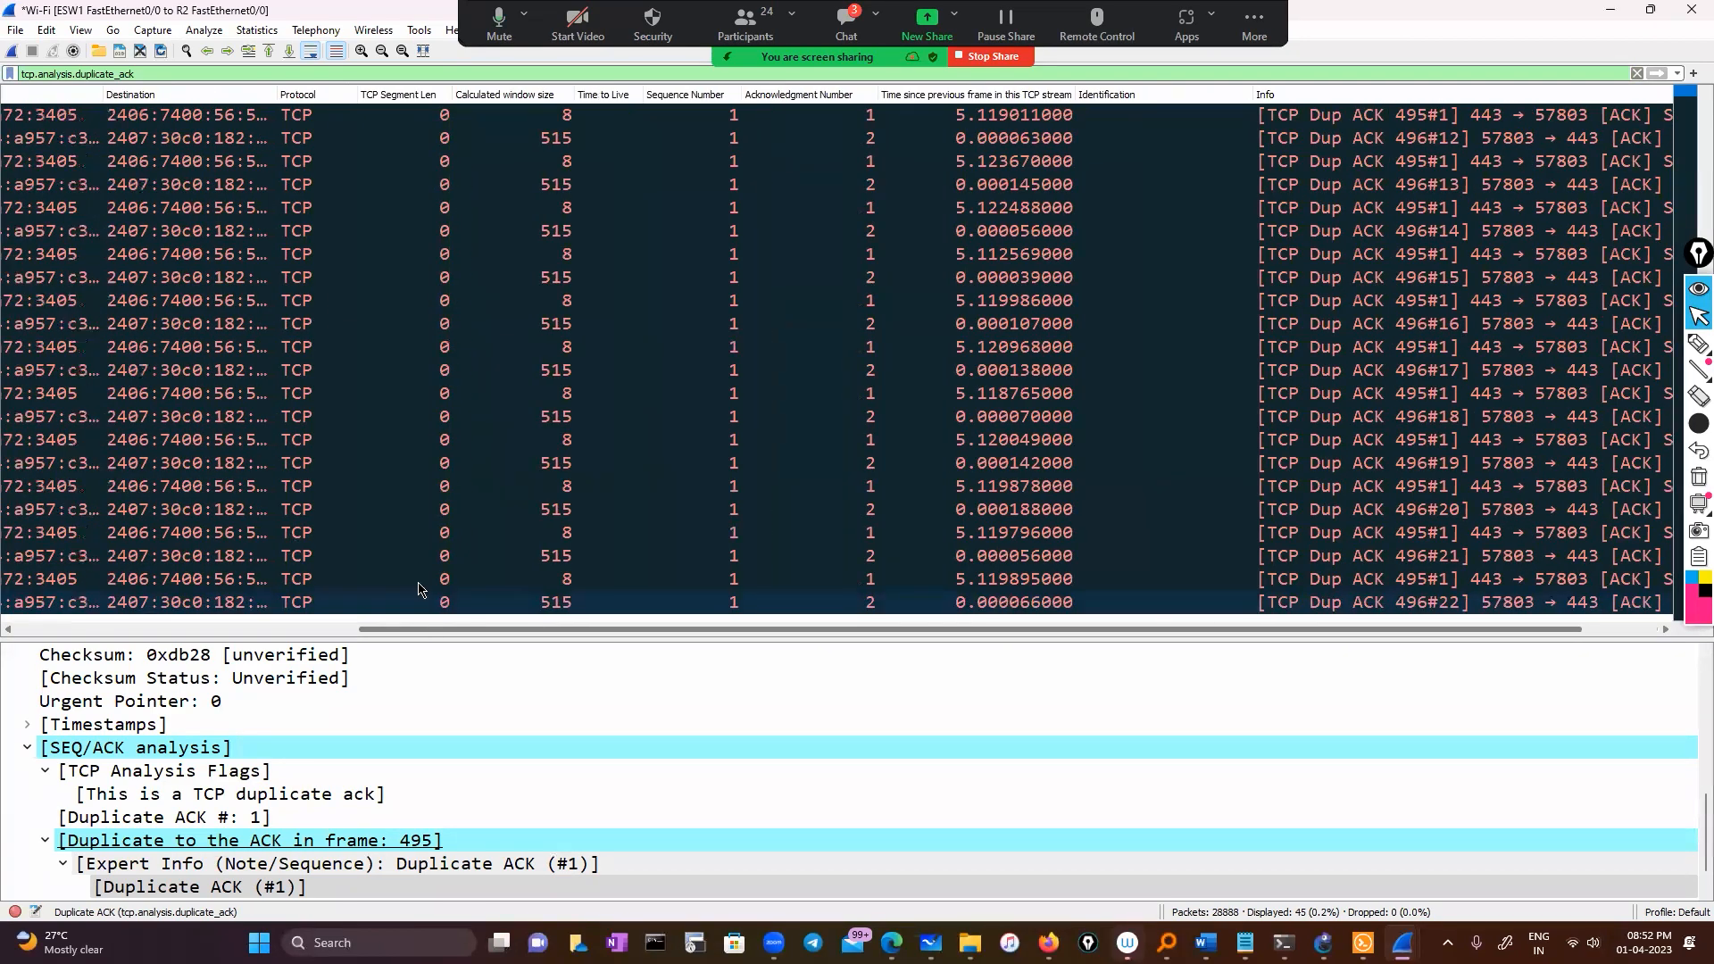
{"action": "scroll", "coordinate": [190, 237], "scroll_direction": "left", "scroll_amount": 3}
{"action": "scroll", "coordinate": [357, 599], "scroll_direction": "left", "scroll_amount": 3}
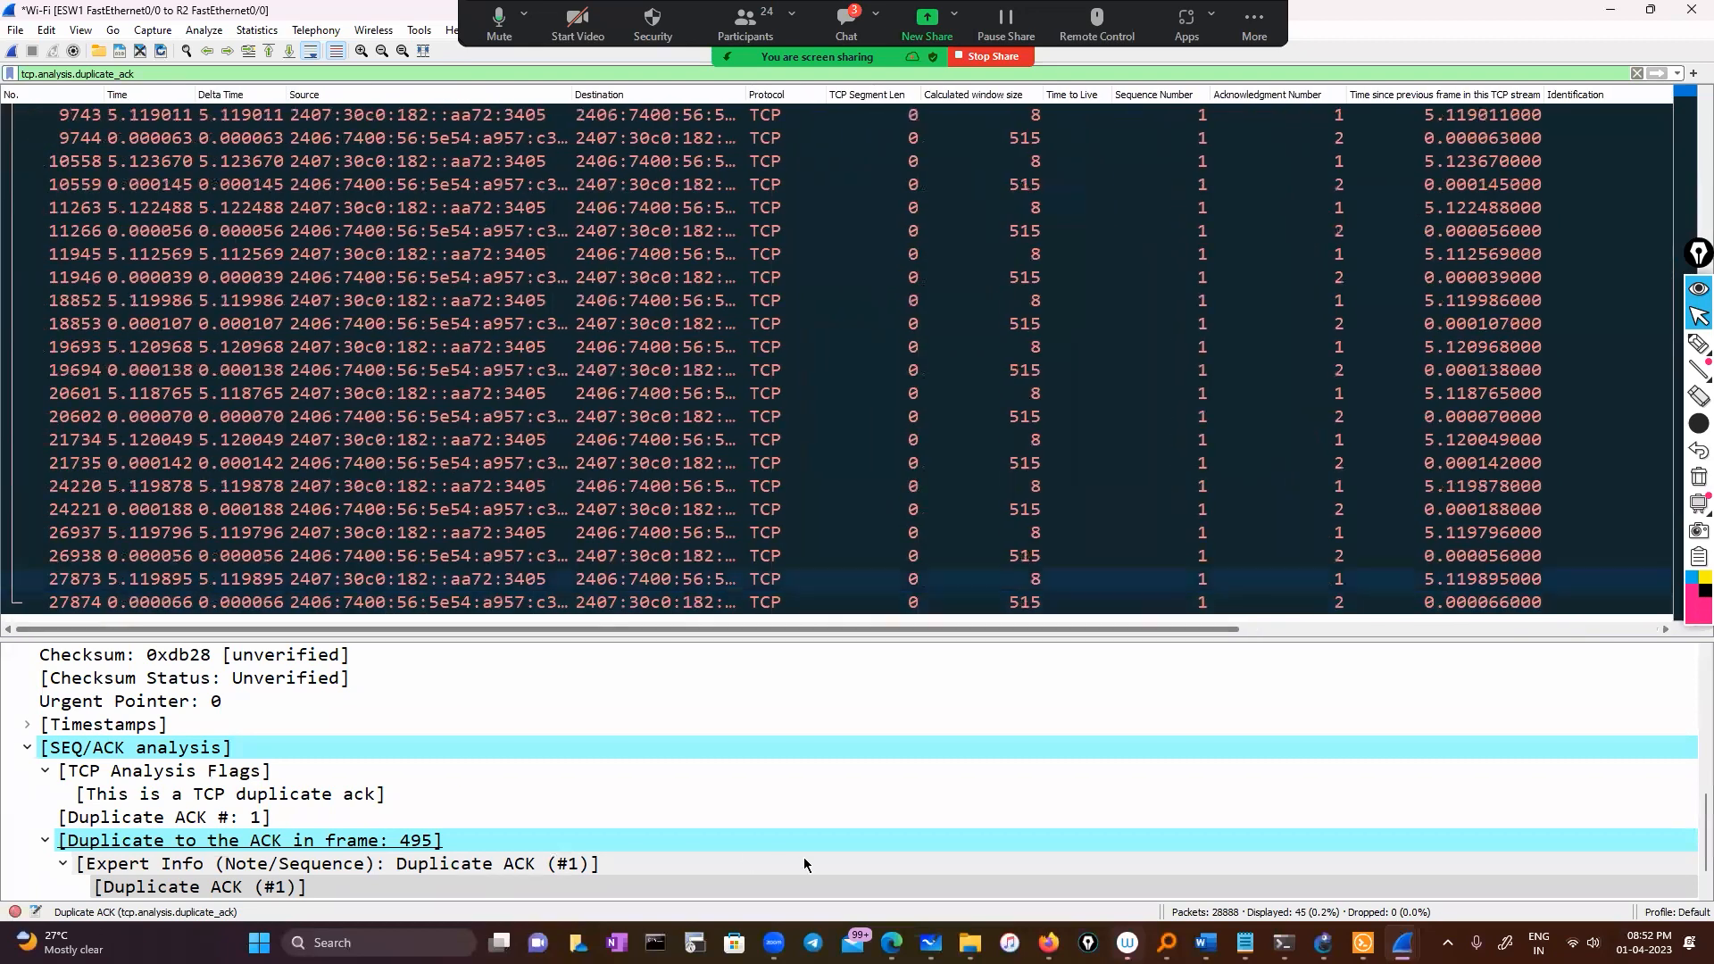
Clear the filter and apply window update packet 14809 as a filter from Expert Information
{"action": "mouse_move", "coordinate": [59, 942]}
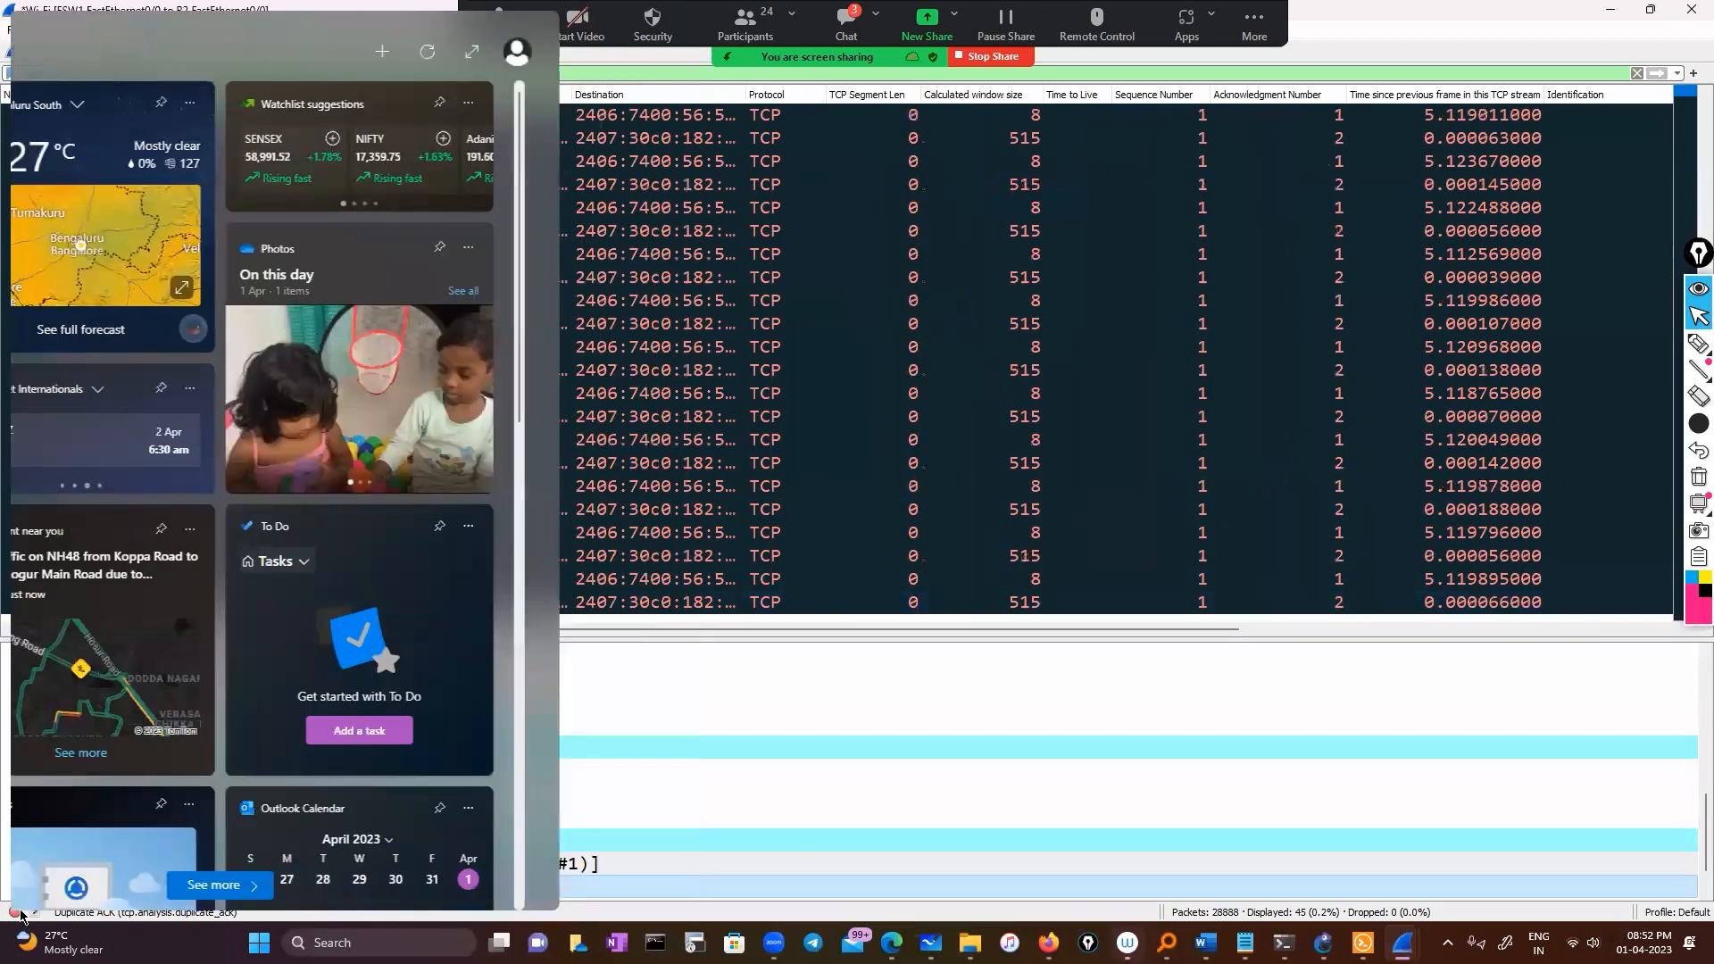
{"action": "left_click", "coordinate": [16, 912]}
{"action": "left_click", "coordinate": [16, 911]}
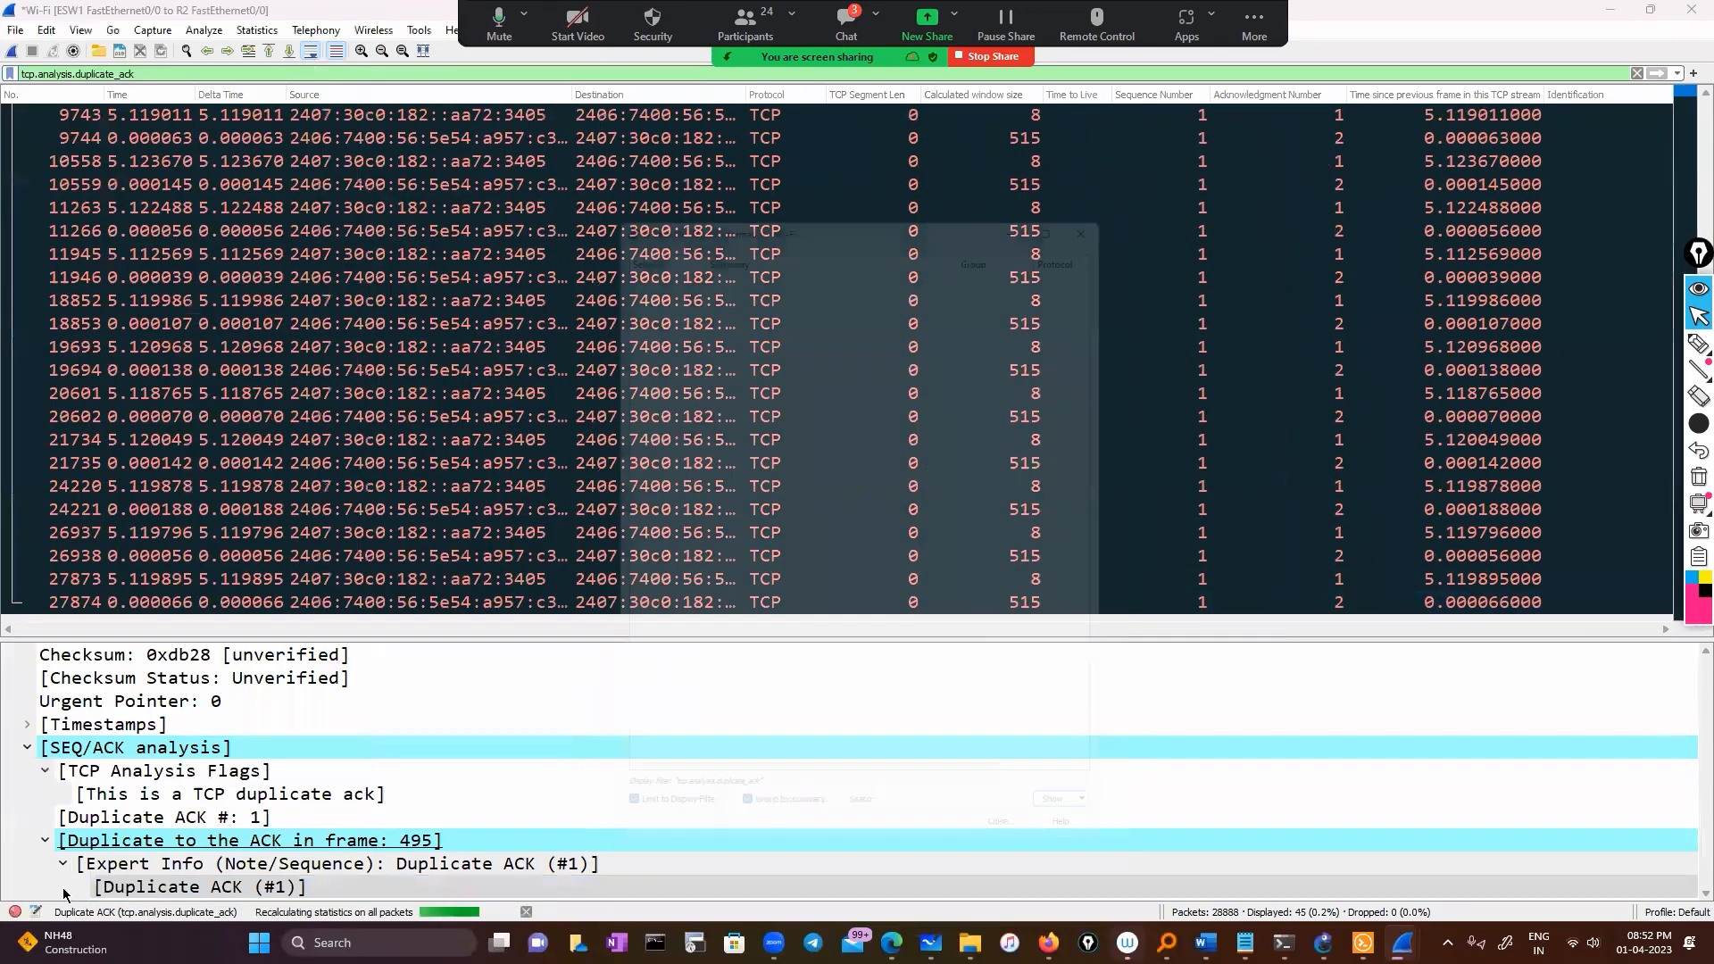
{"action": "left_click", "coordinate": [16, 911]}
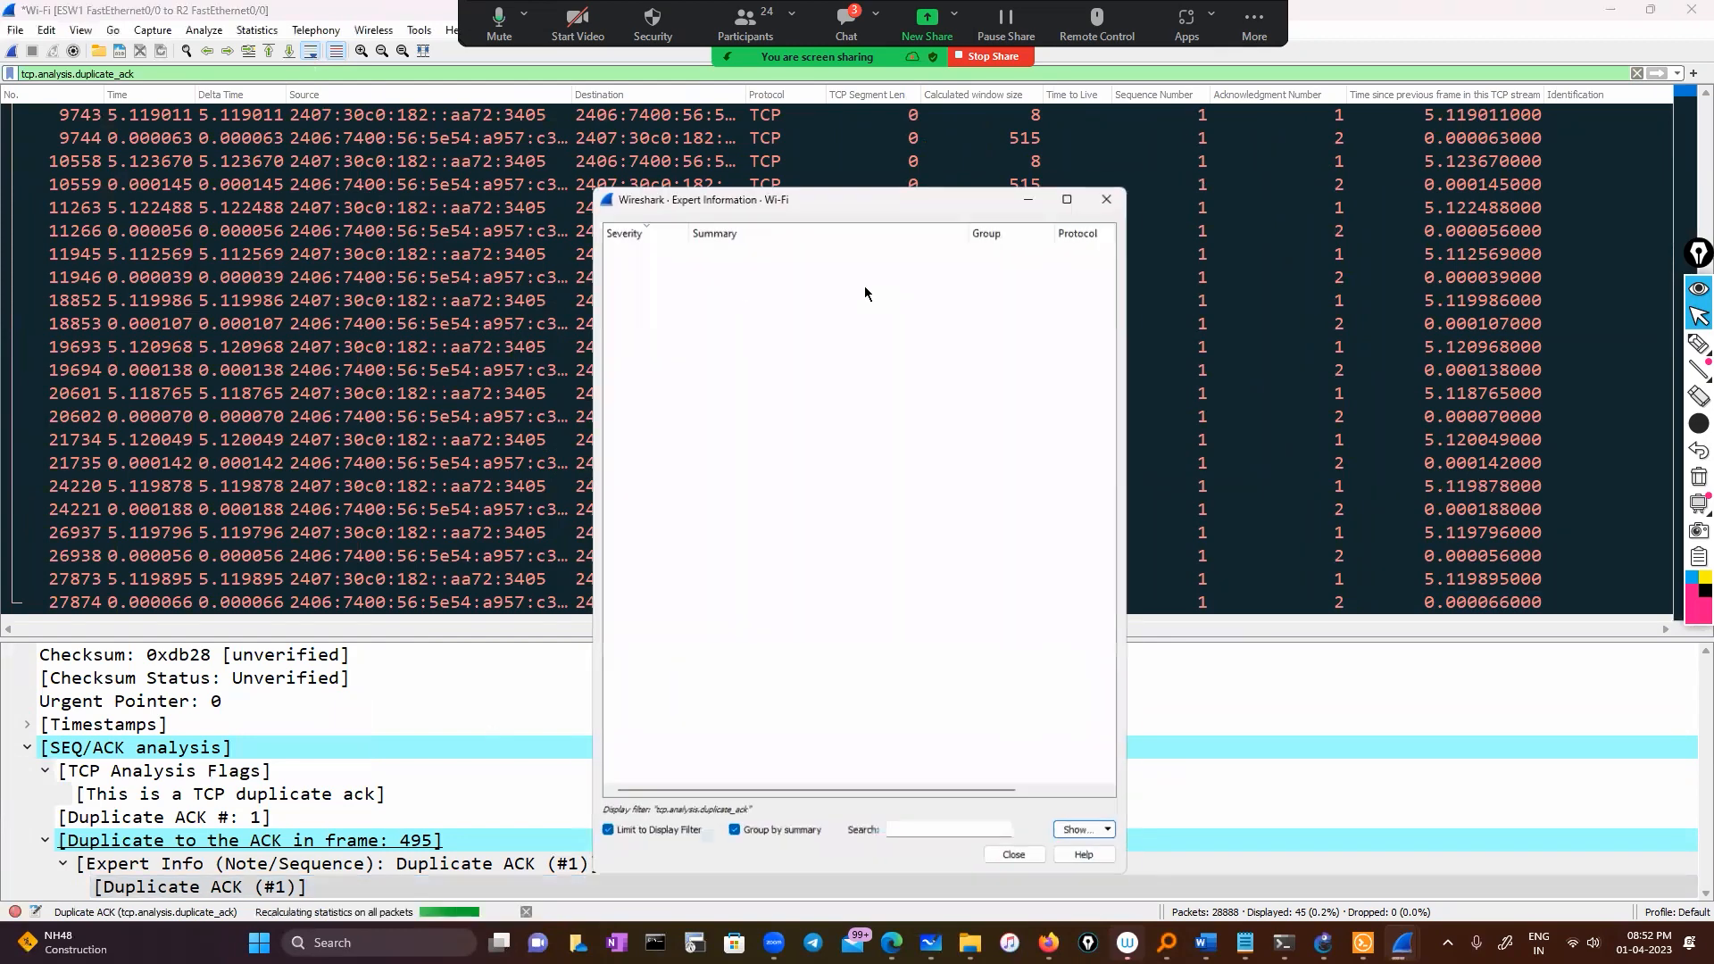
{"action": "left_click", "coordinate": [1637, 74]}
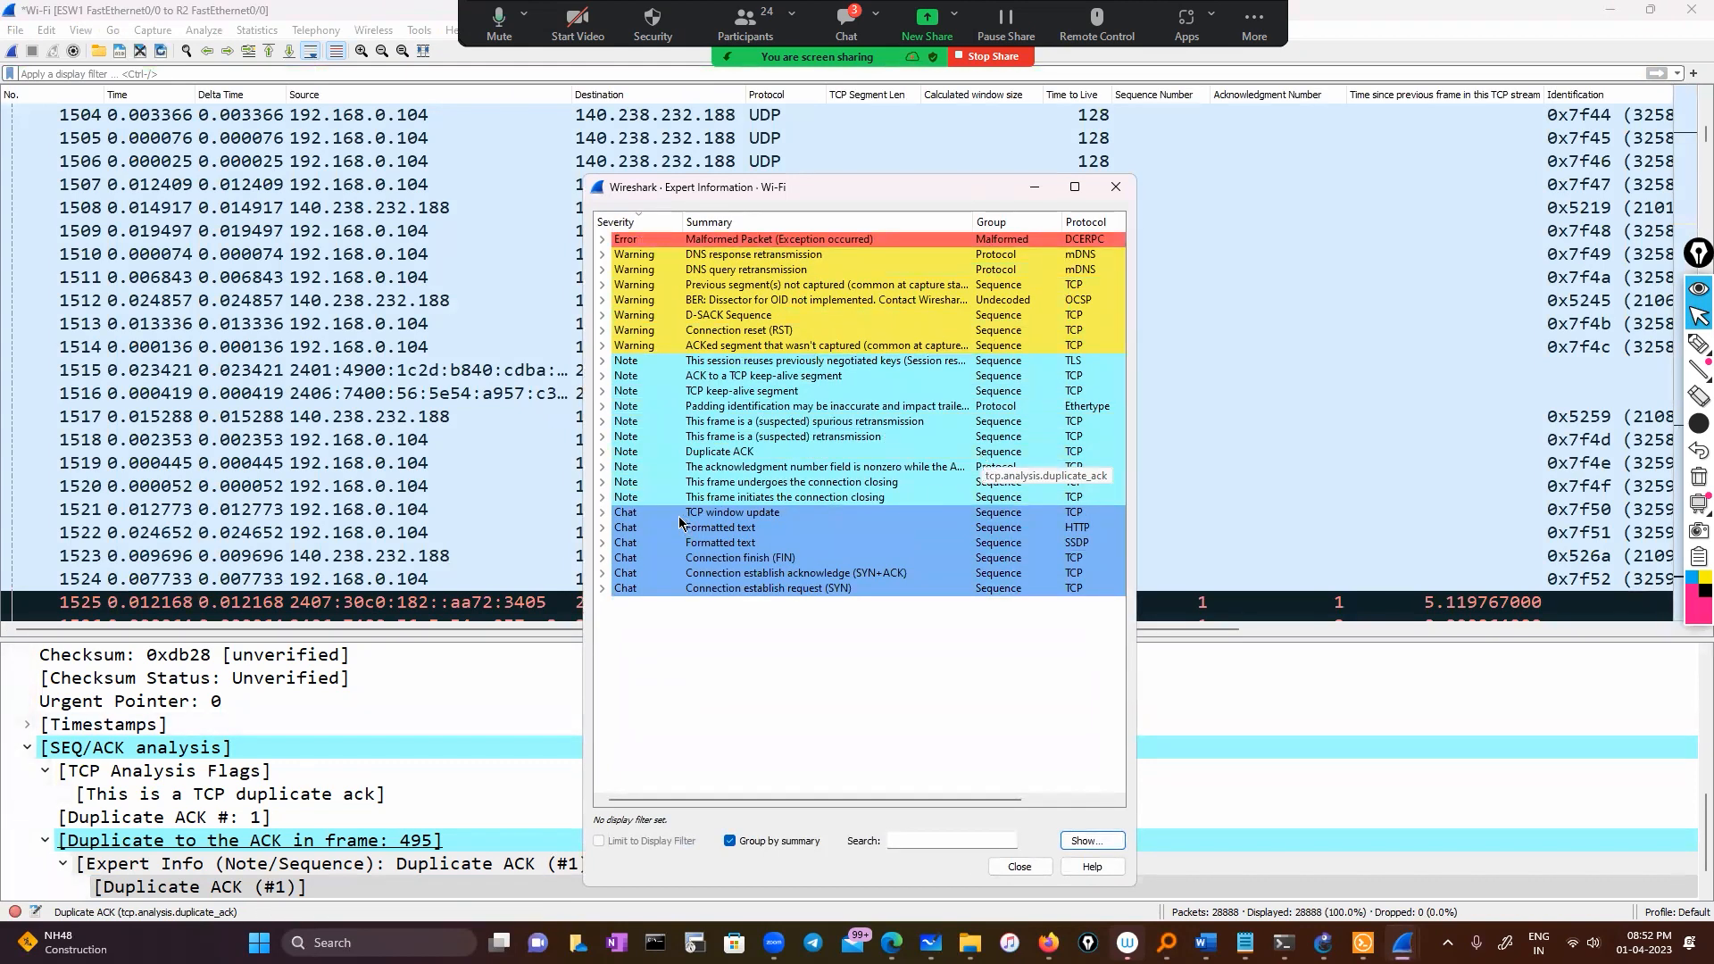
{"action": "left_click", "coordinate": [602, 513]}
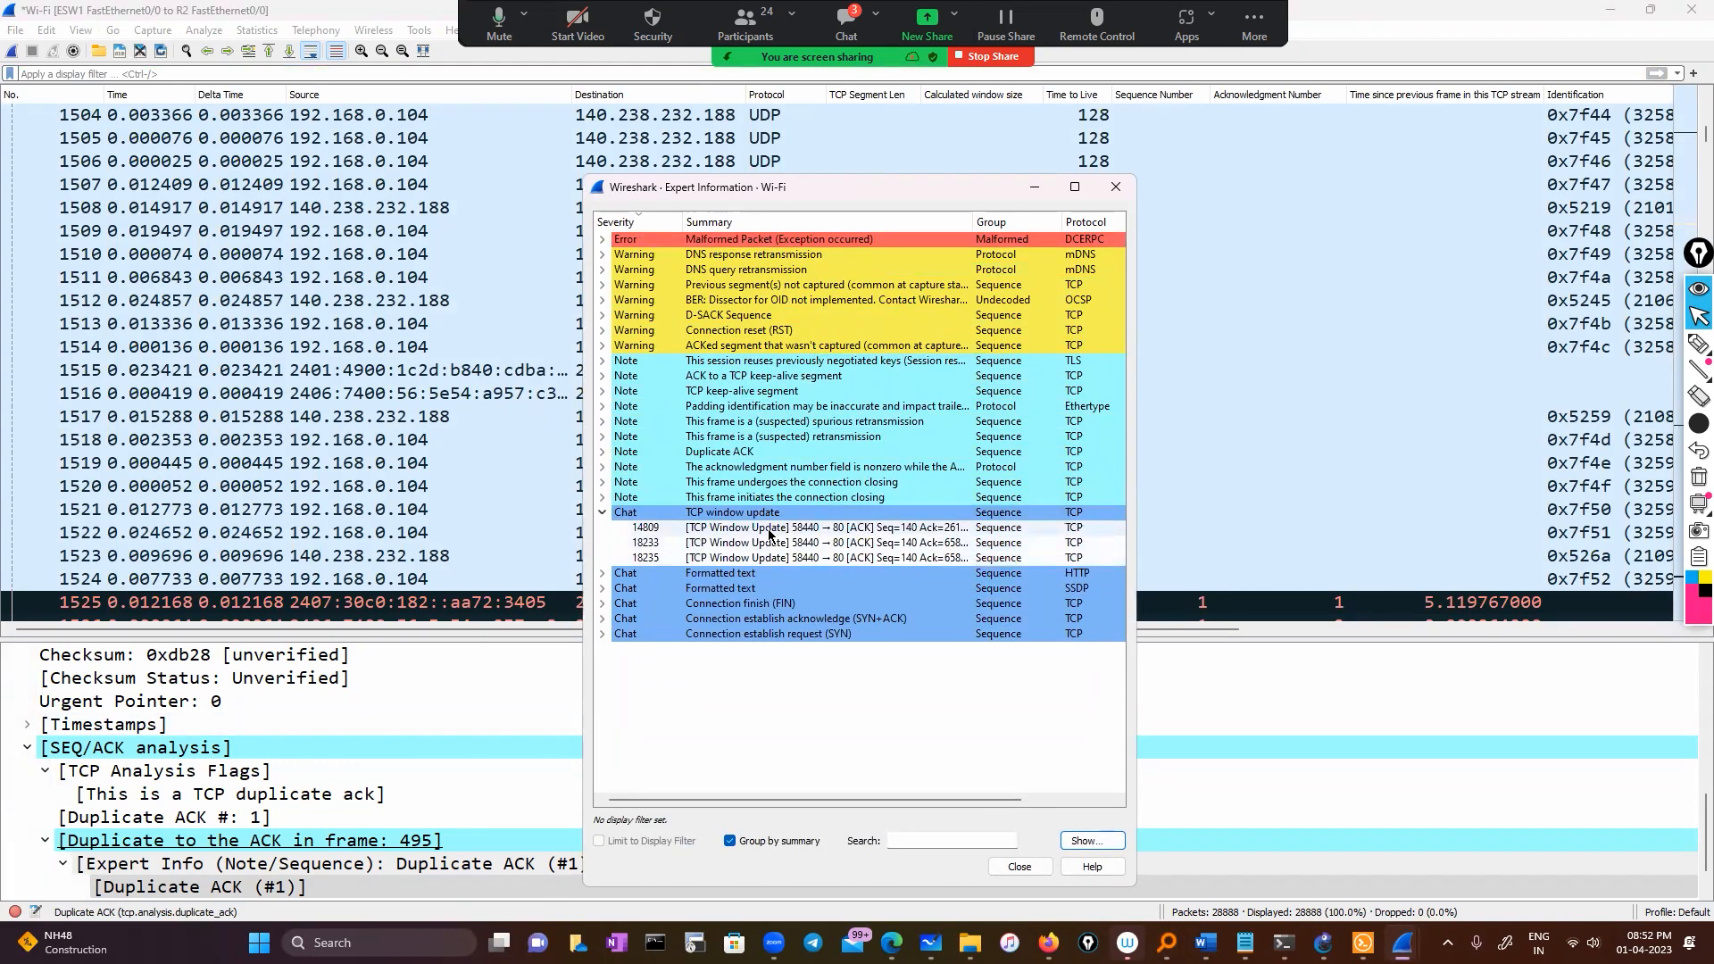
{"action": "left_click", "coordinate": [835, 530]}
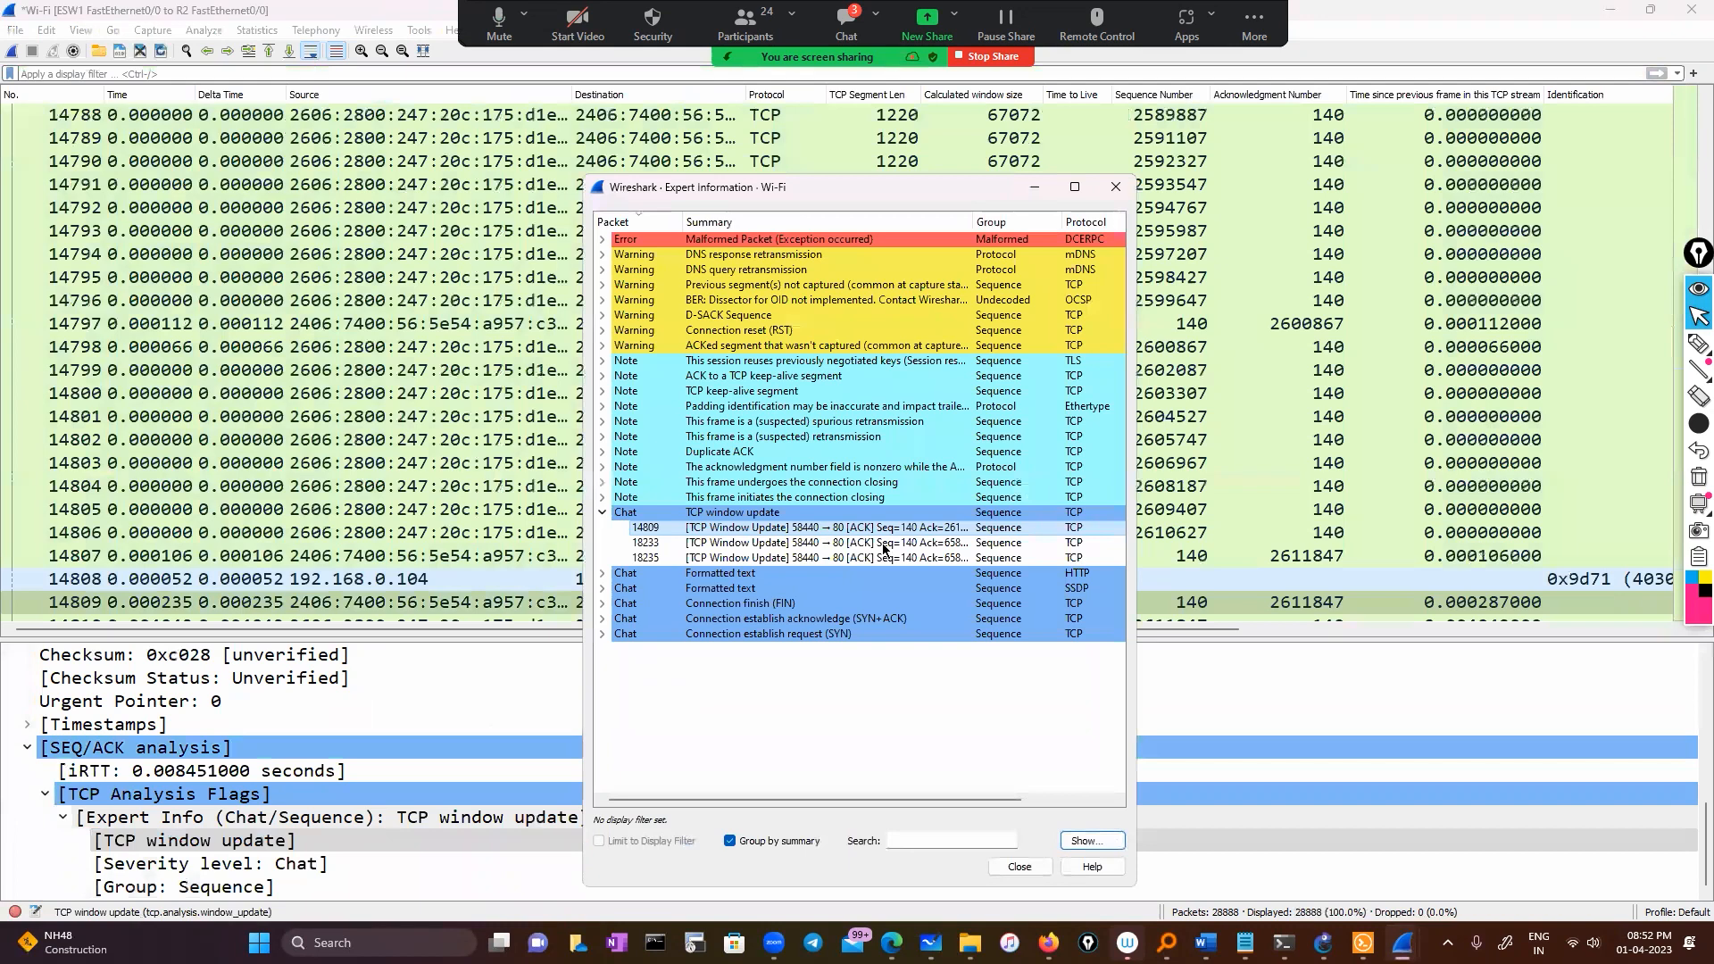
{"action": "right_click", "coordinate": [974, 576]}
{"action": "left_click", "coordinate": [982, 589]}
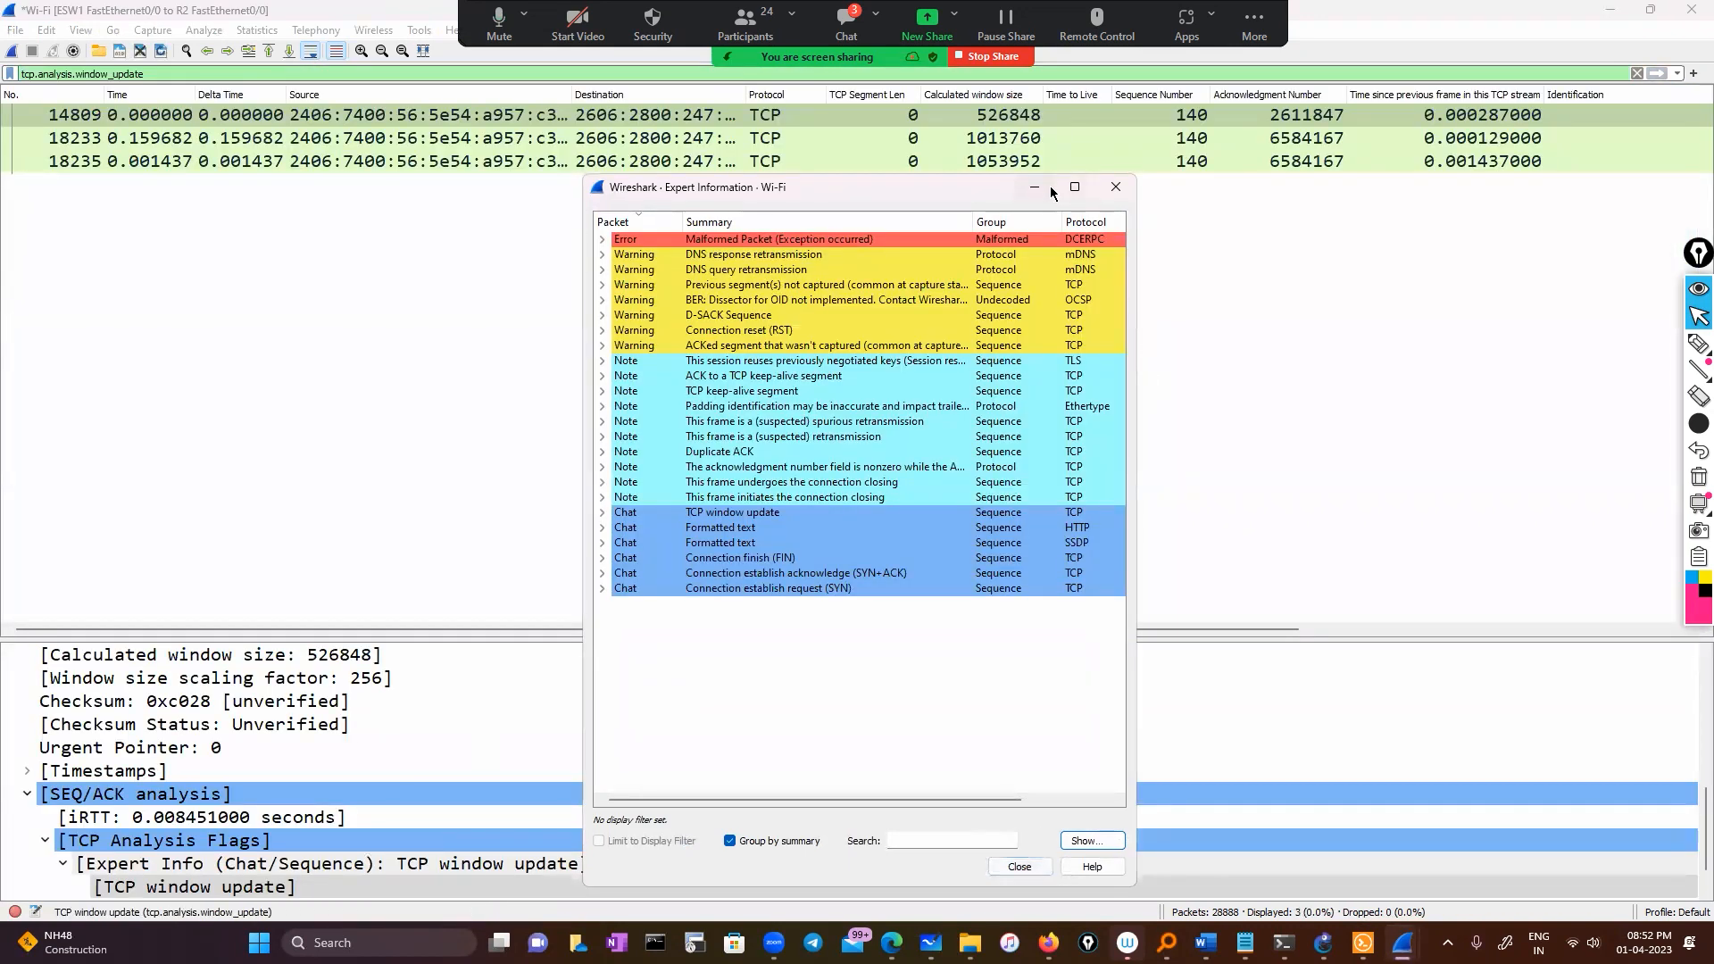
Close Expert Information, scroll across the 3 window-update packets, then reopen it
{"action": "left_click", "coordinate": [1020, 866]}
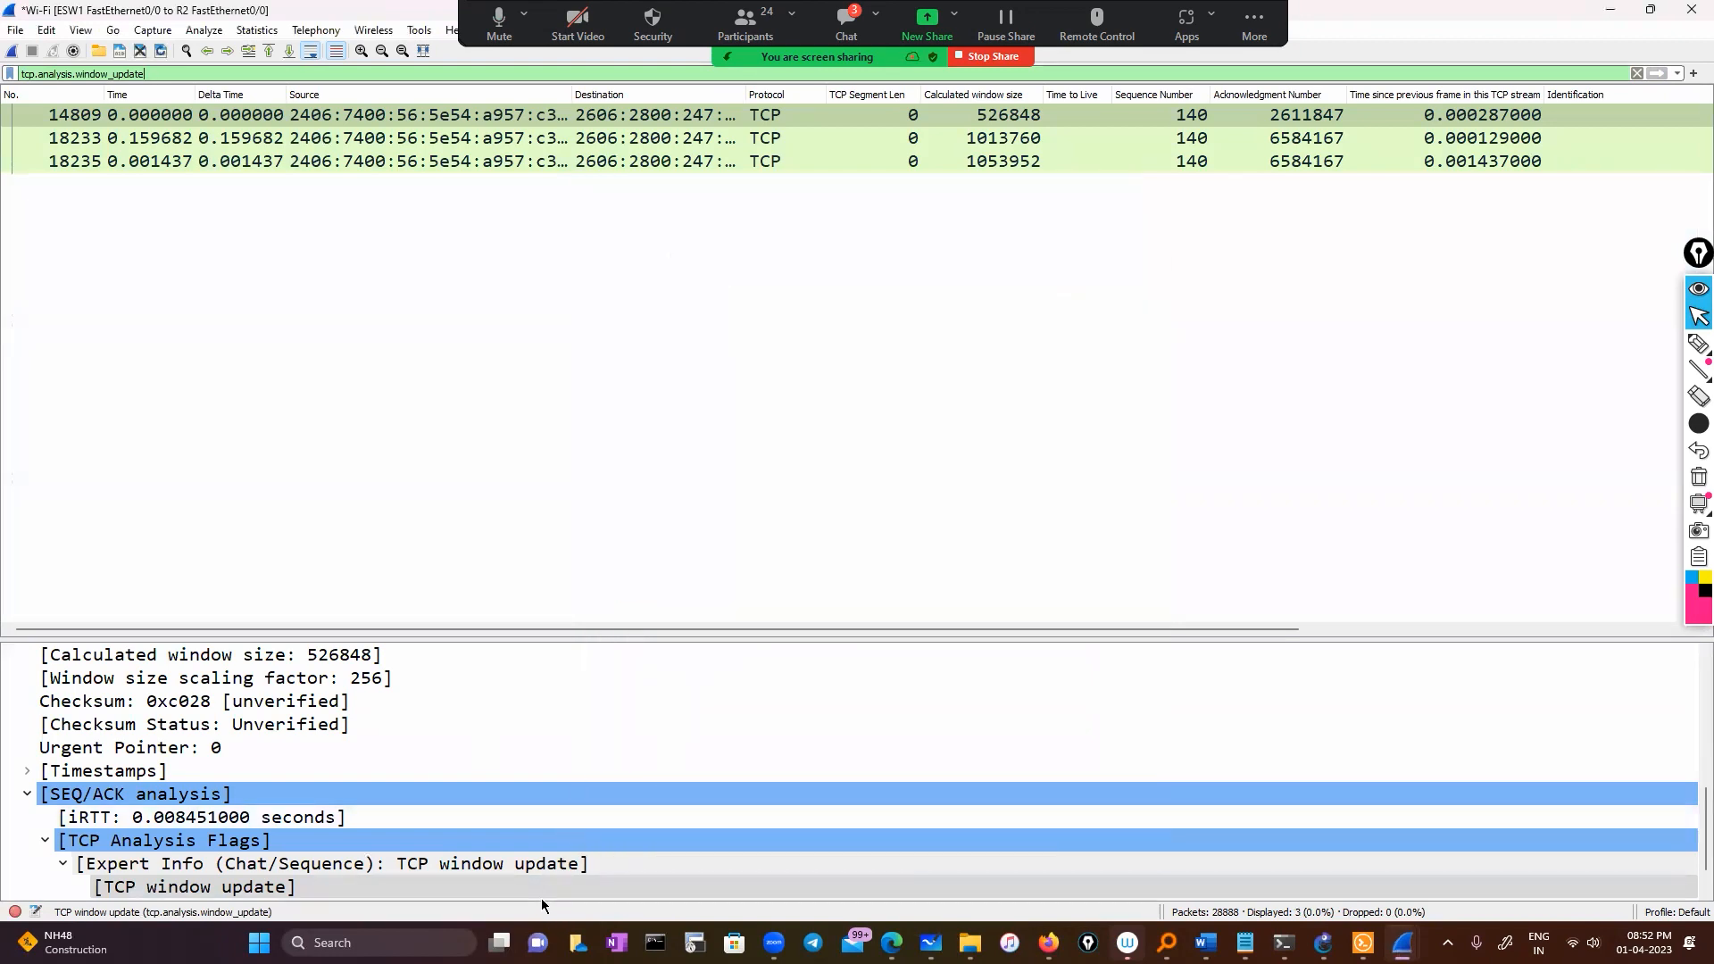
{"action": "left_click_drag", "start_coordinate": [487, 630], "coordinate": [1082, 637]}
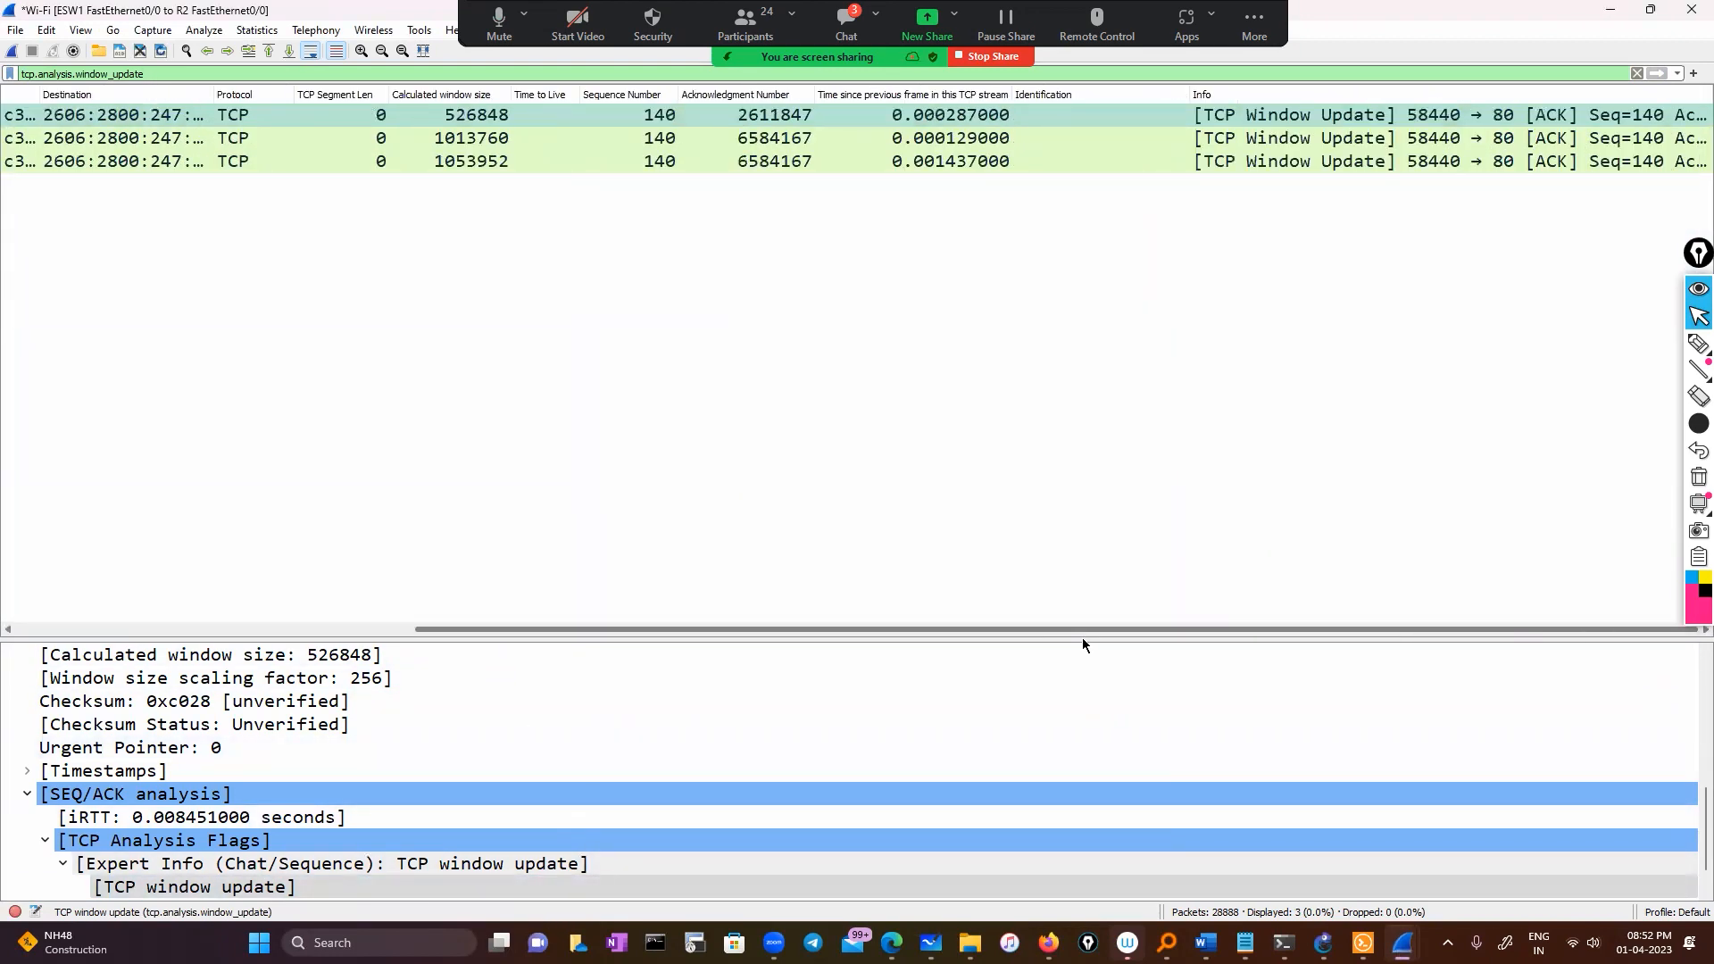
{"action": "left_click_drag", "start_coordinate": [641, 629], "coordinate": [239, 630]}
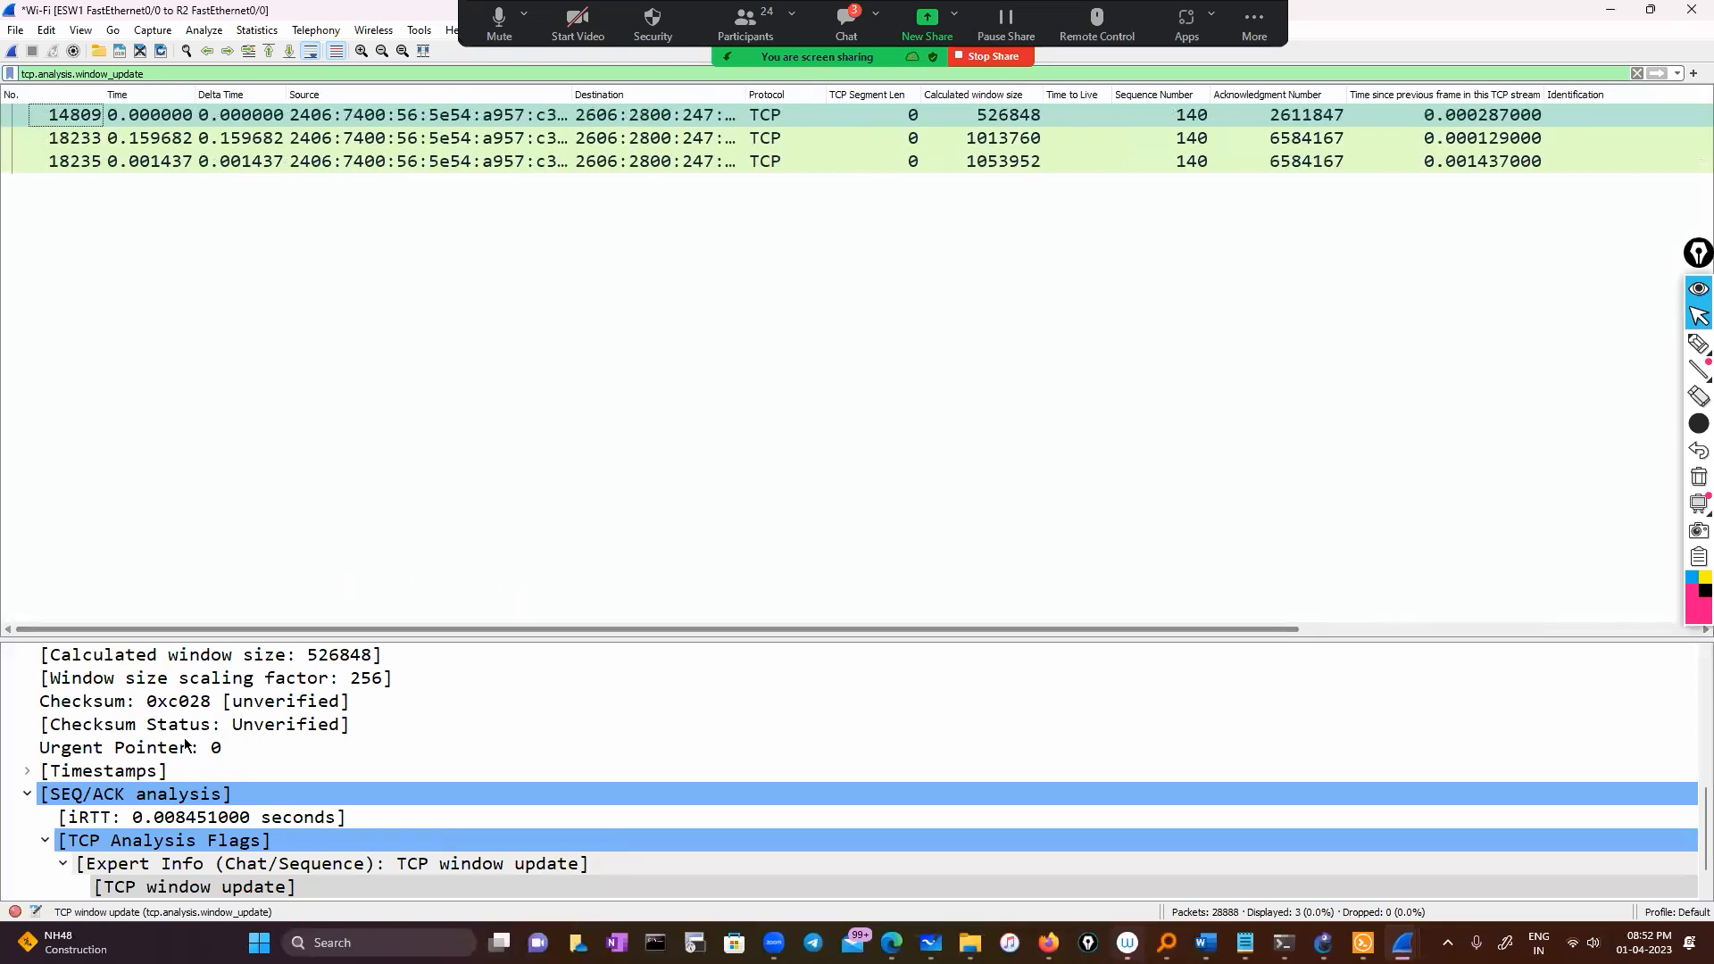
{"action": "left_click", "coordinate": [15, 911]}
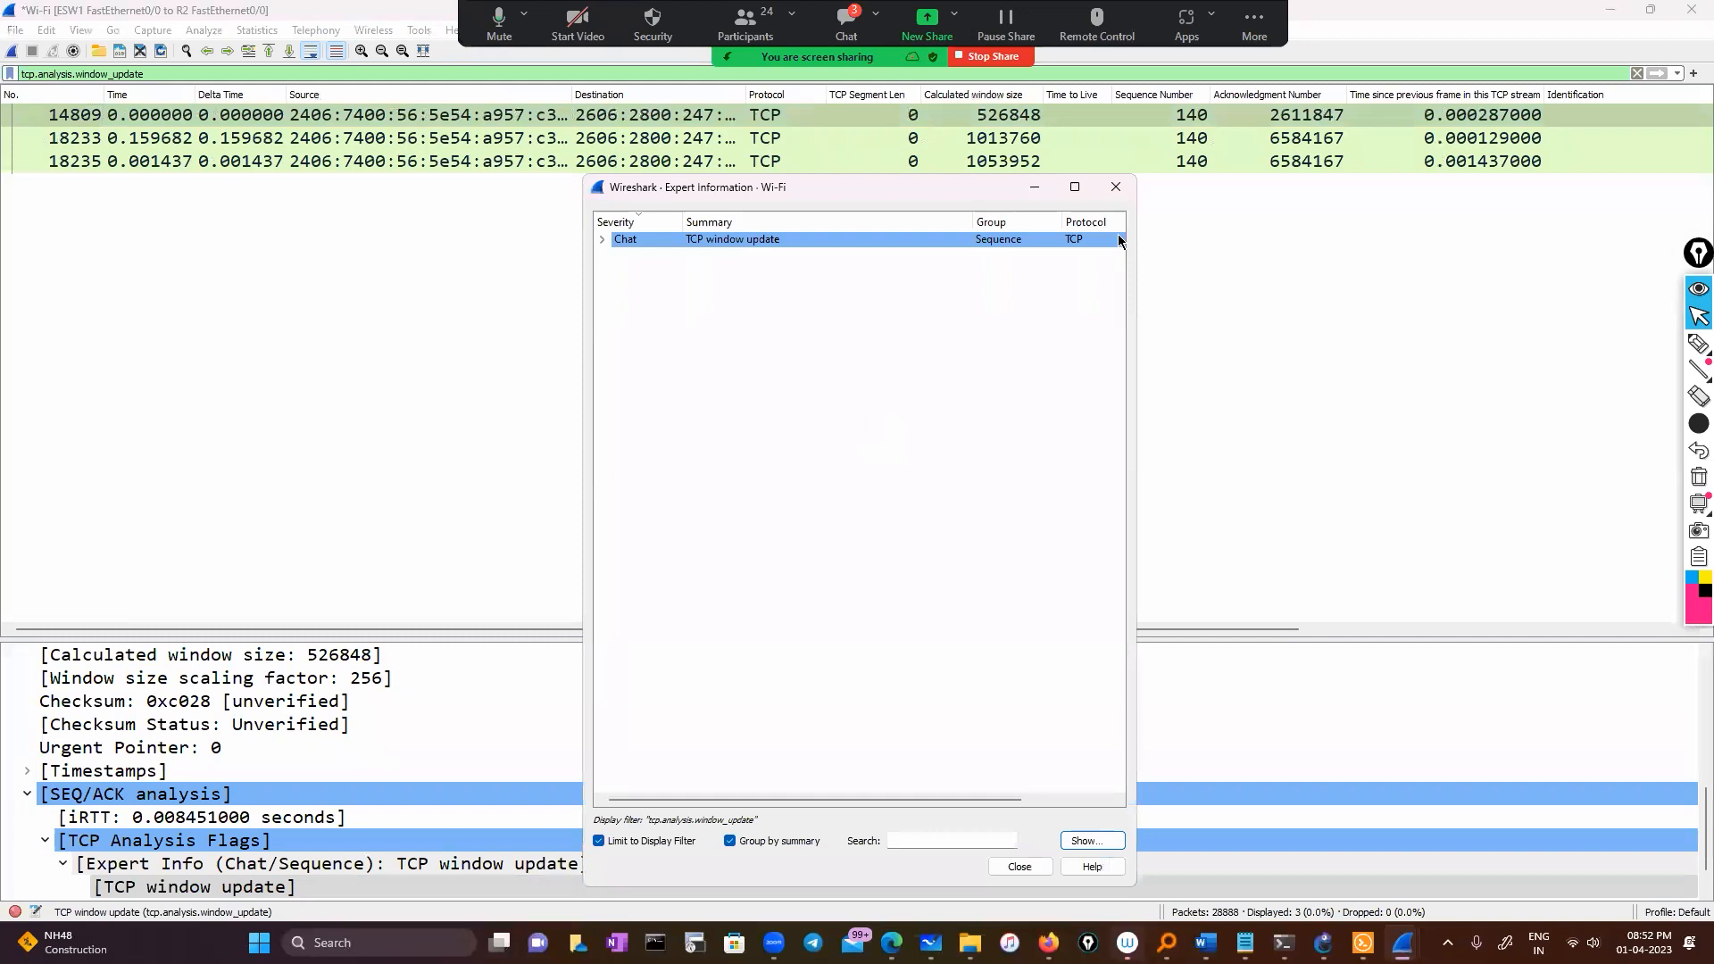
Clear the filter and bring up the filter options for FIN packet 497 in Expert Information
{"action": "left_click", "coordinate": [1637, 73]}
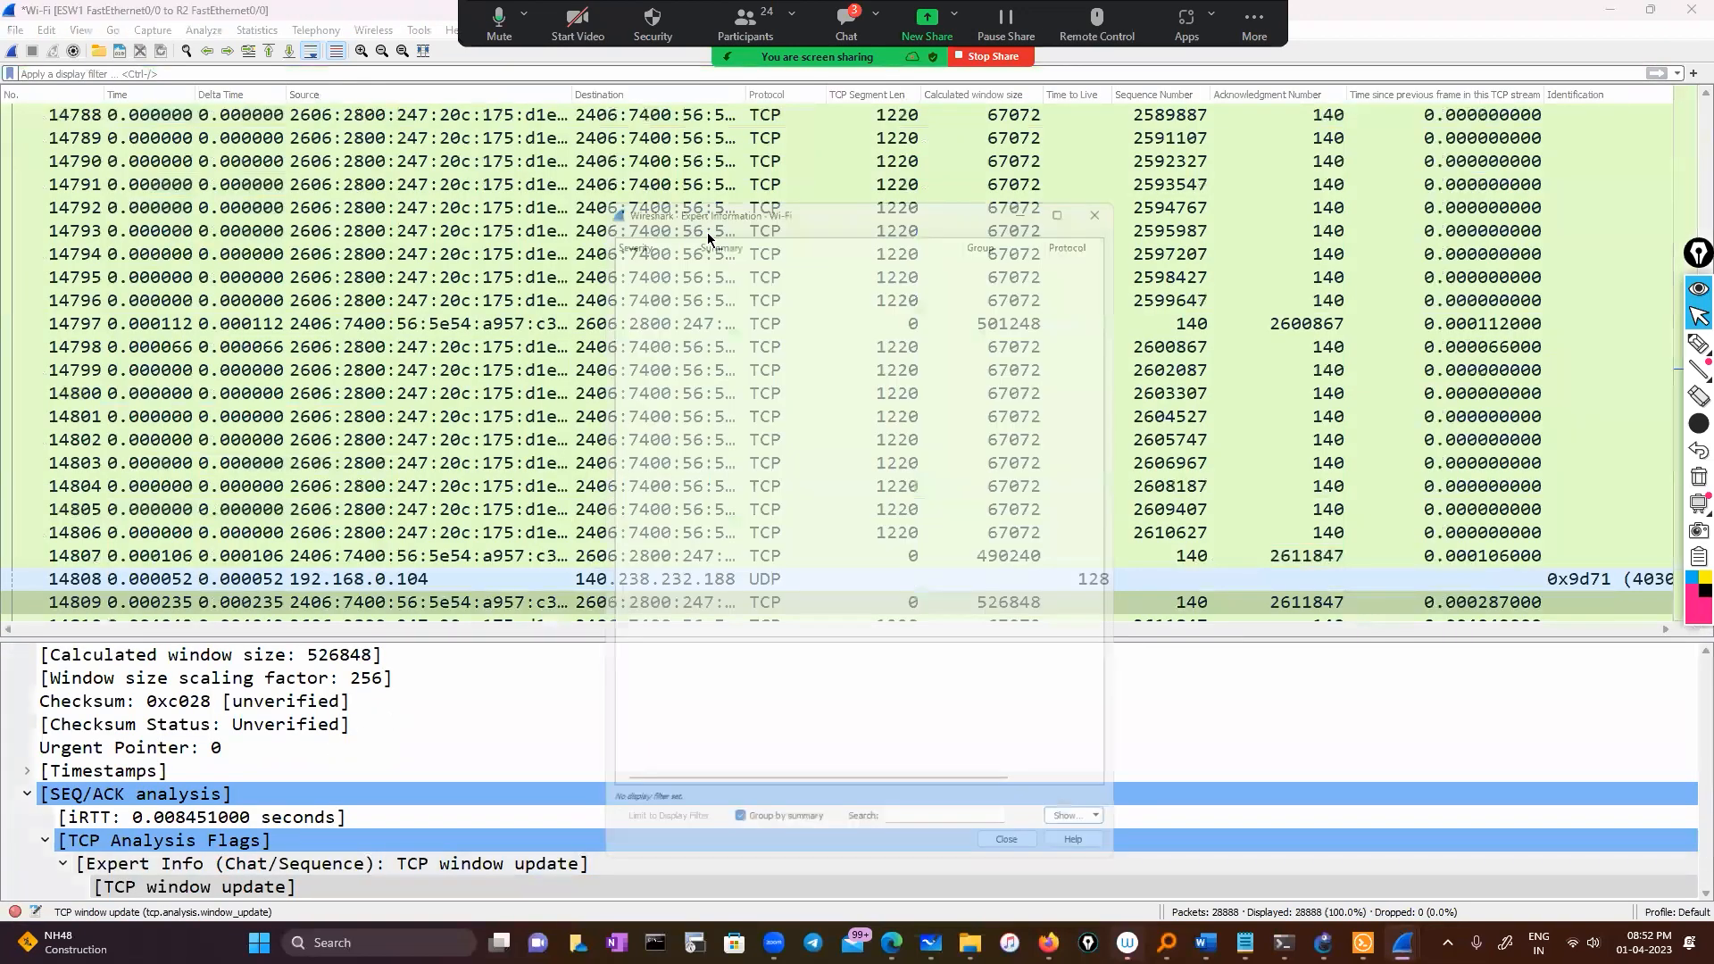
{"action": "left_click", "coordinate": [603, 240]}
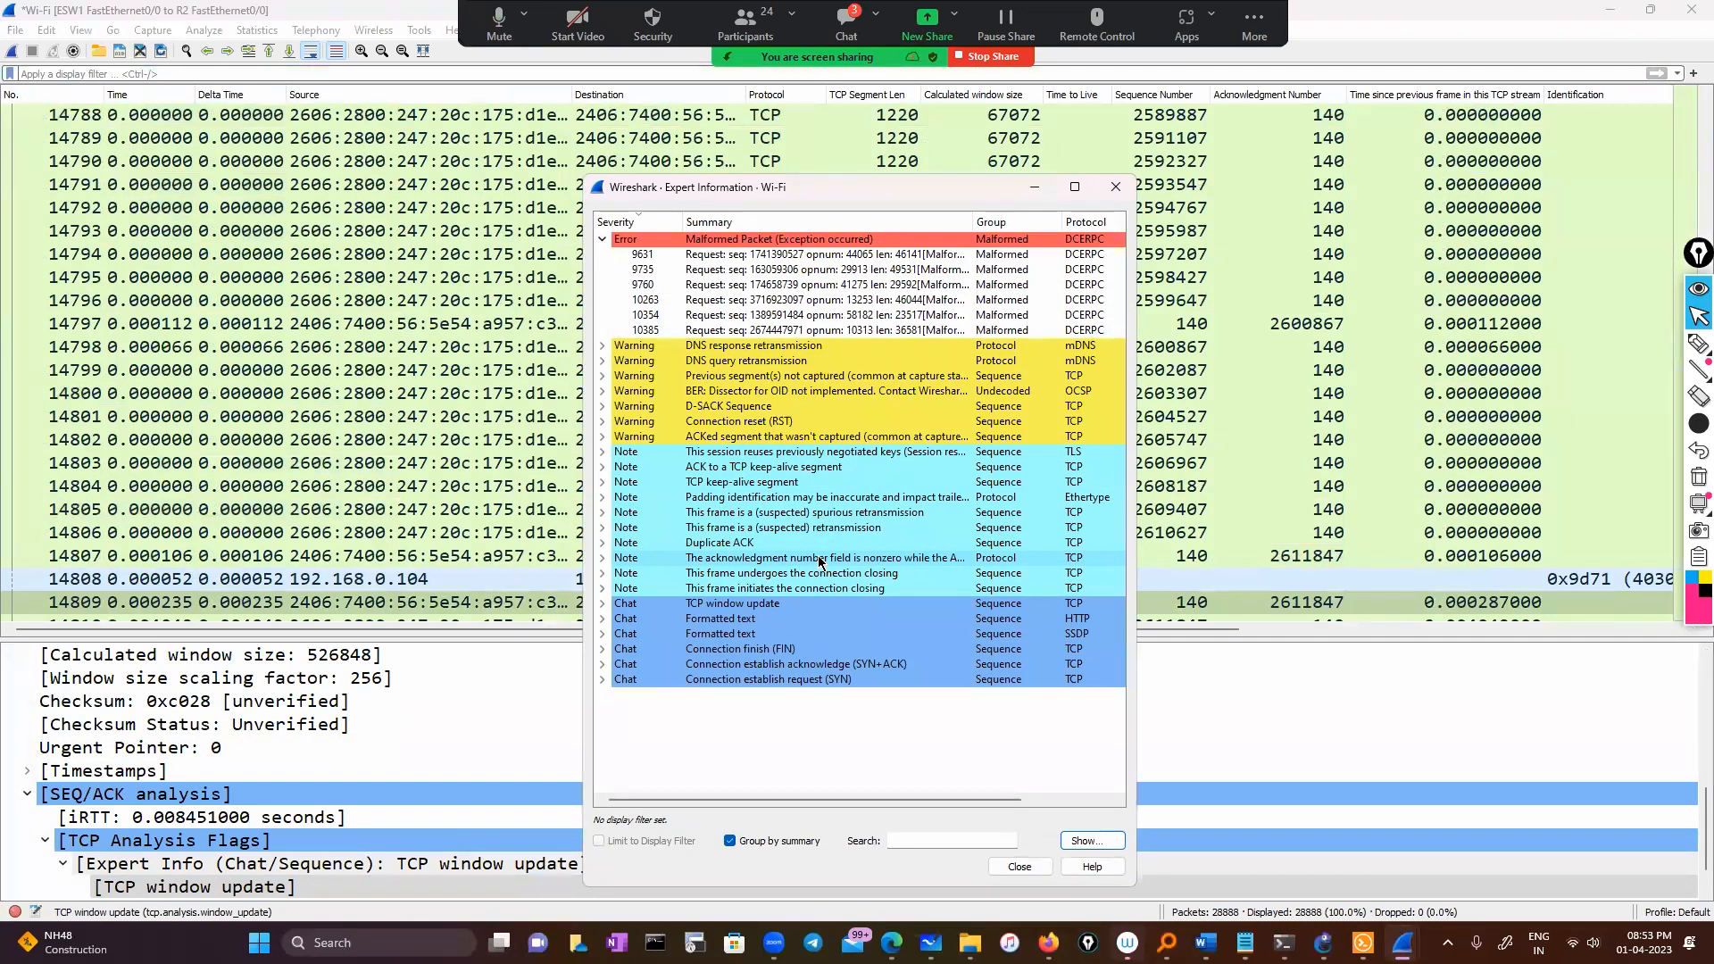
{"action": "left_click", "coordinate": [603, 650]}
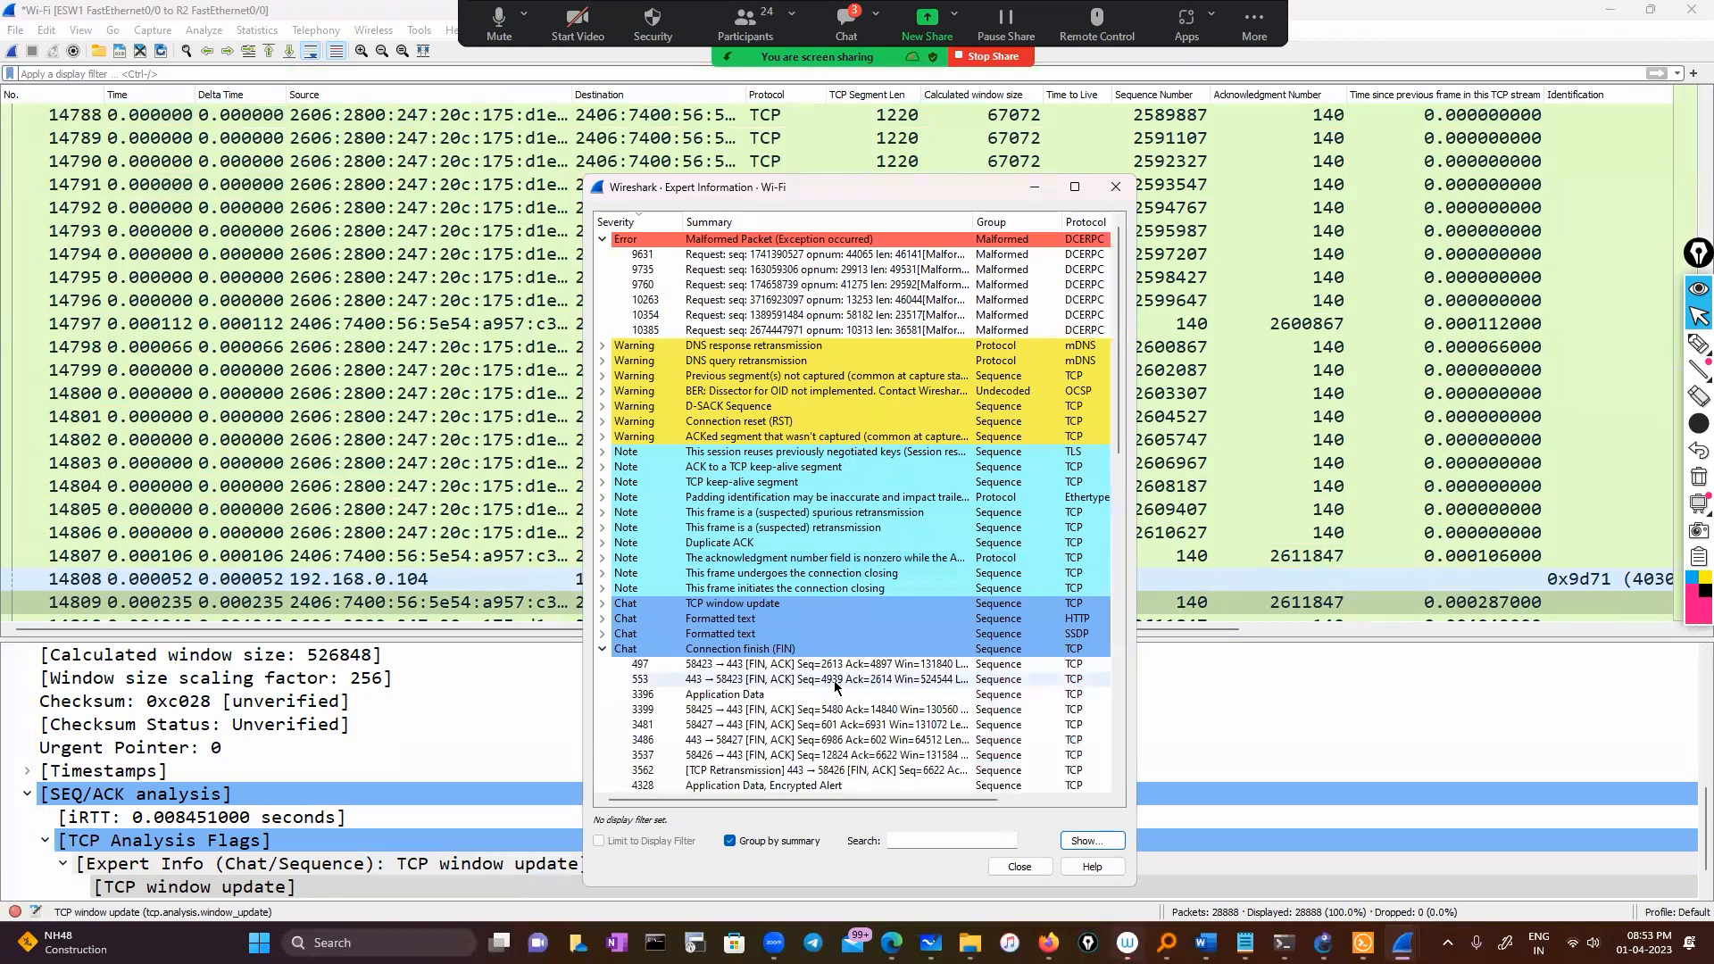
{"action": "left_click", "coordinate": [760, 666]}
{"action": "right_click", "coordinate": [760, 668]}
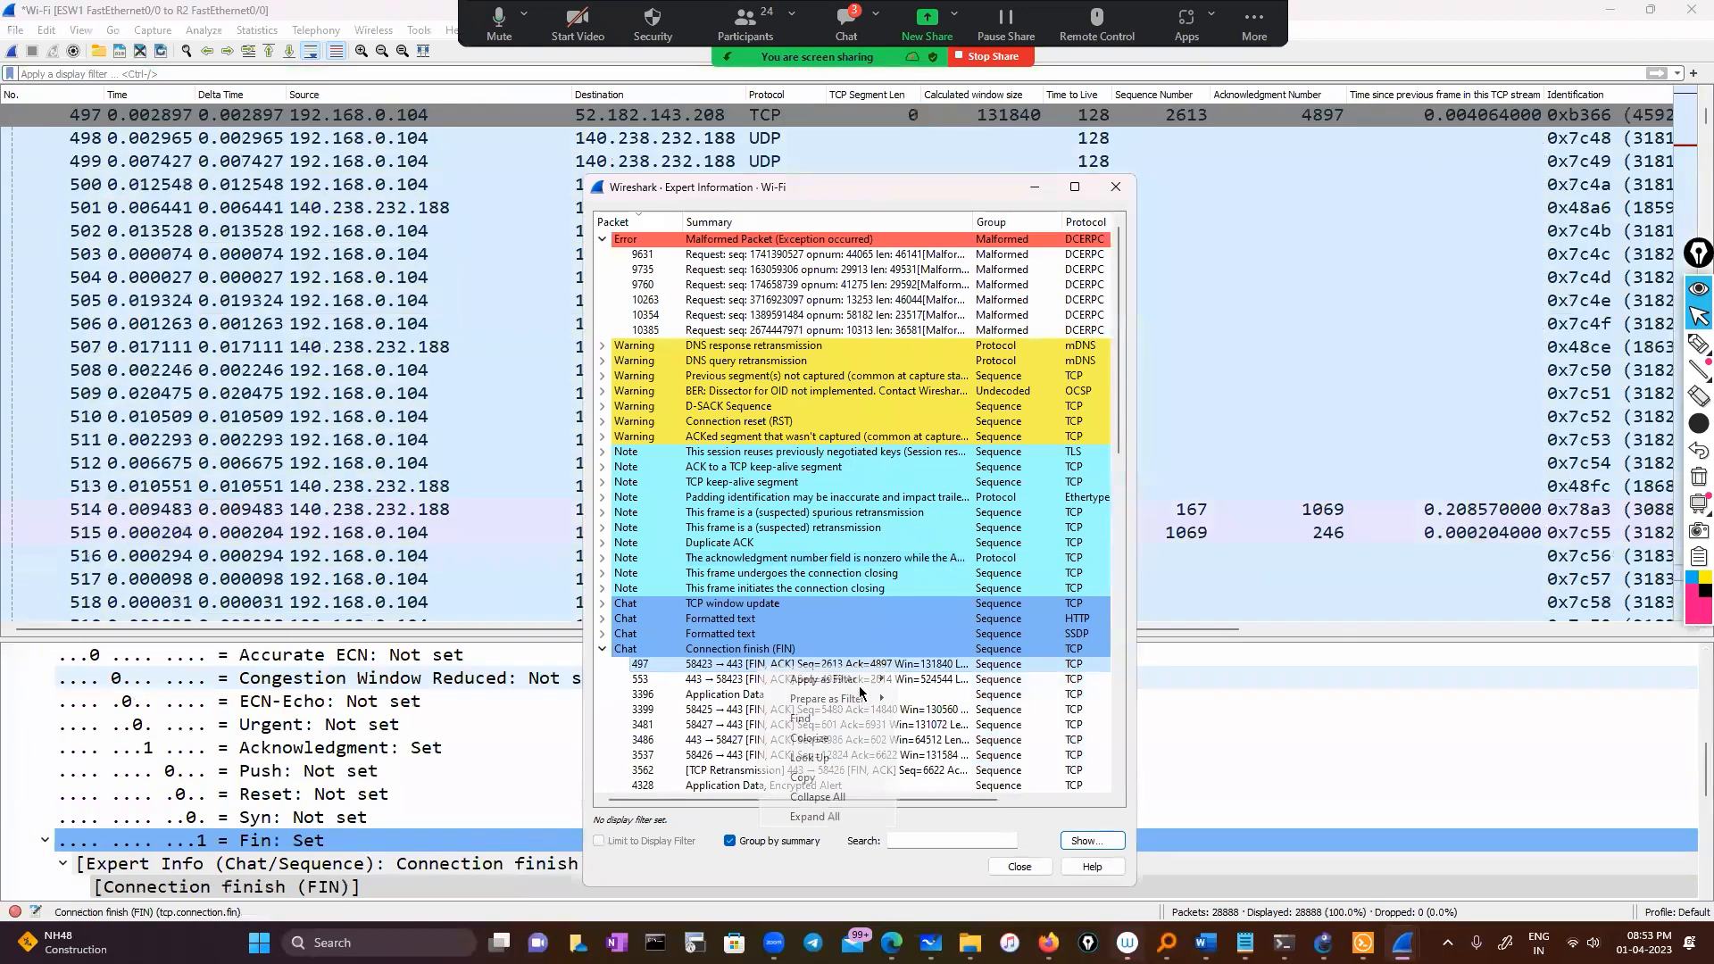
{"action": "mouse_move", "coordinate": [830, 679]}
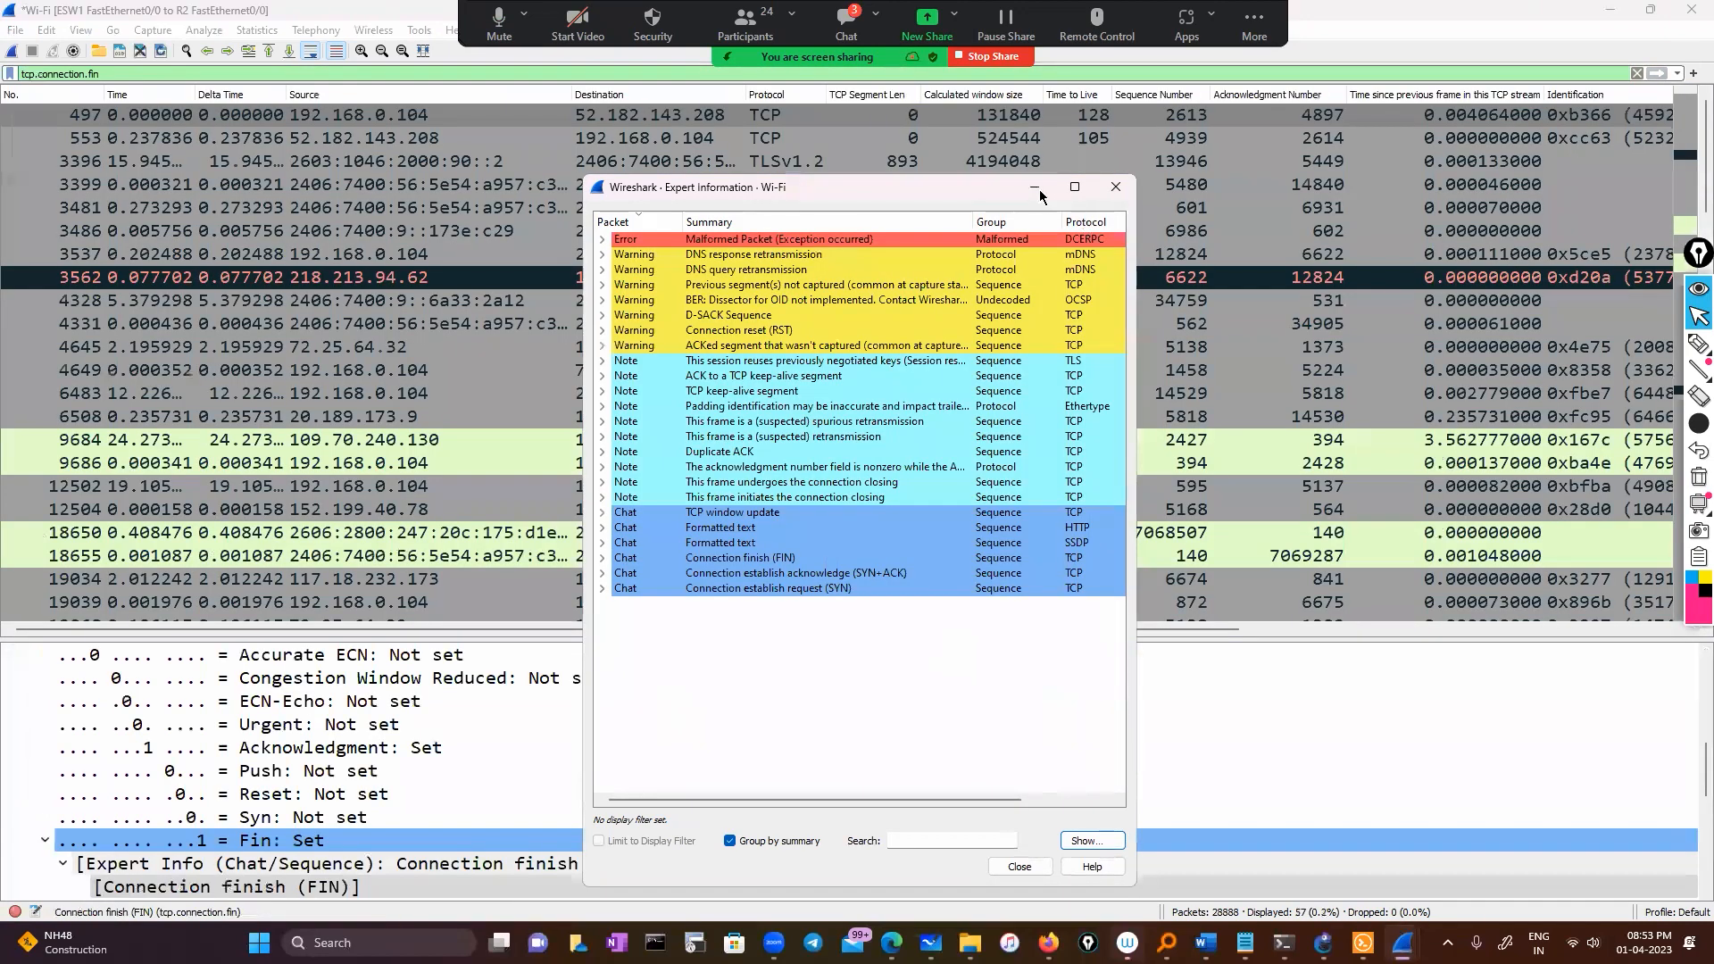
{"action": "left_click", "coordinate": [1038, 190]}
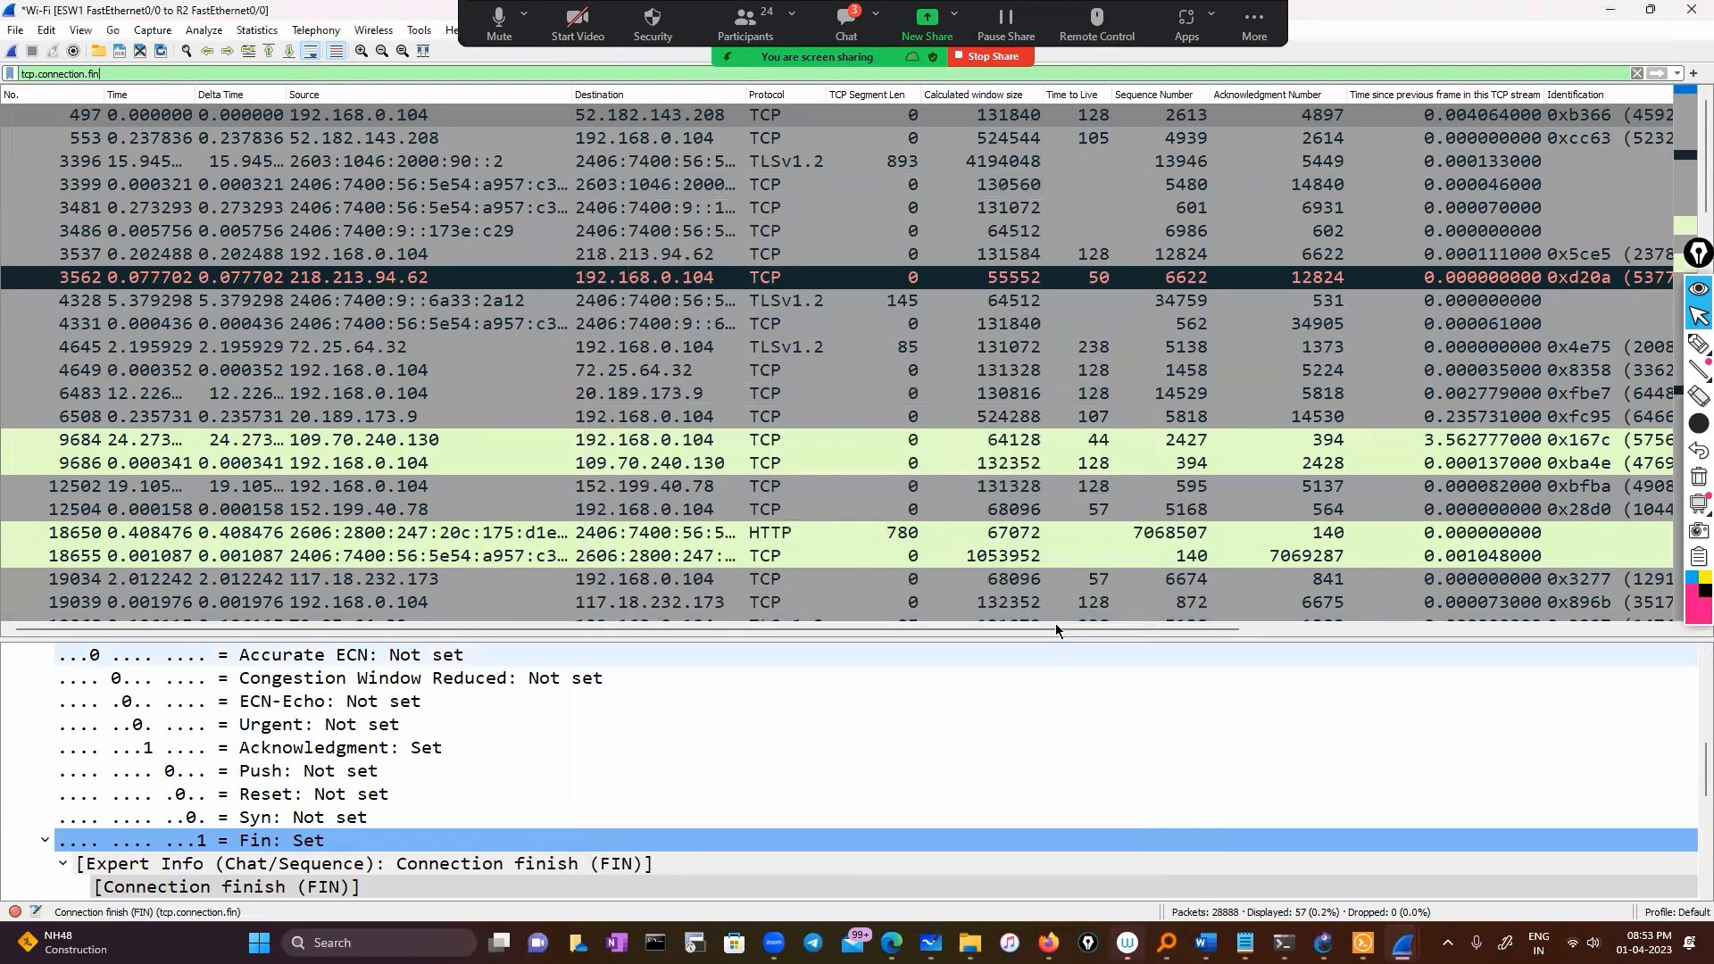
{"action": "scroll", "coordinate": [982, 407], "scroll_direction": "right", "scroll_amount": 1}
{"action": "scroll", "coordinate": [982, 413], "scroll_direction": "right", "scroll_amount": 5}
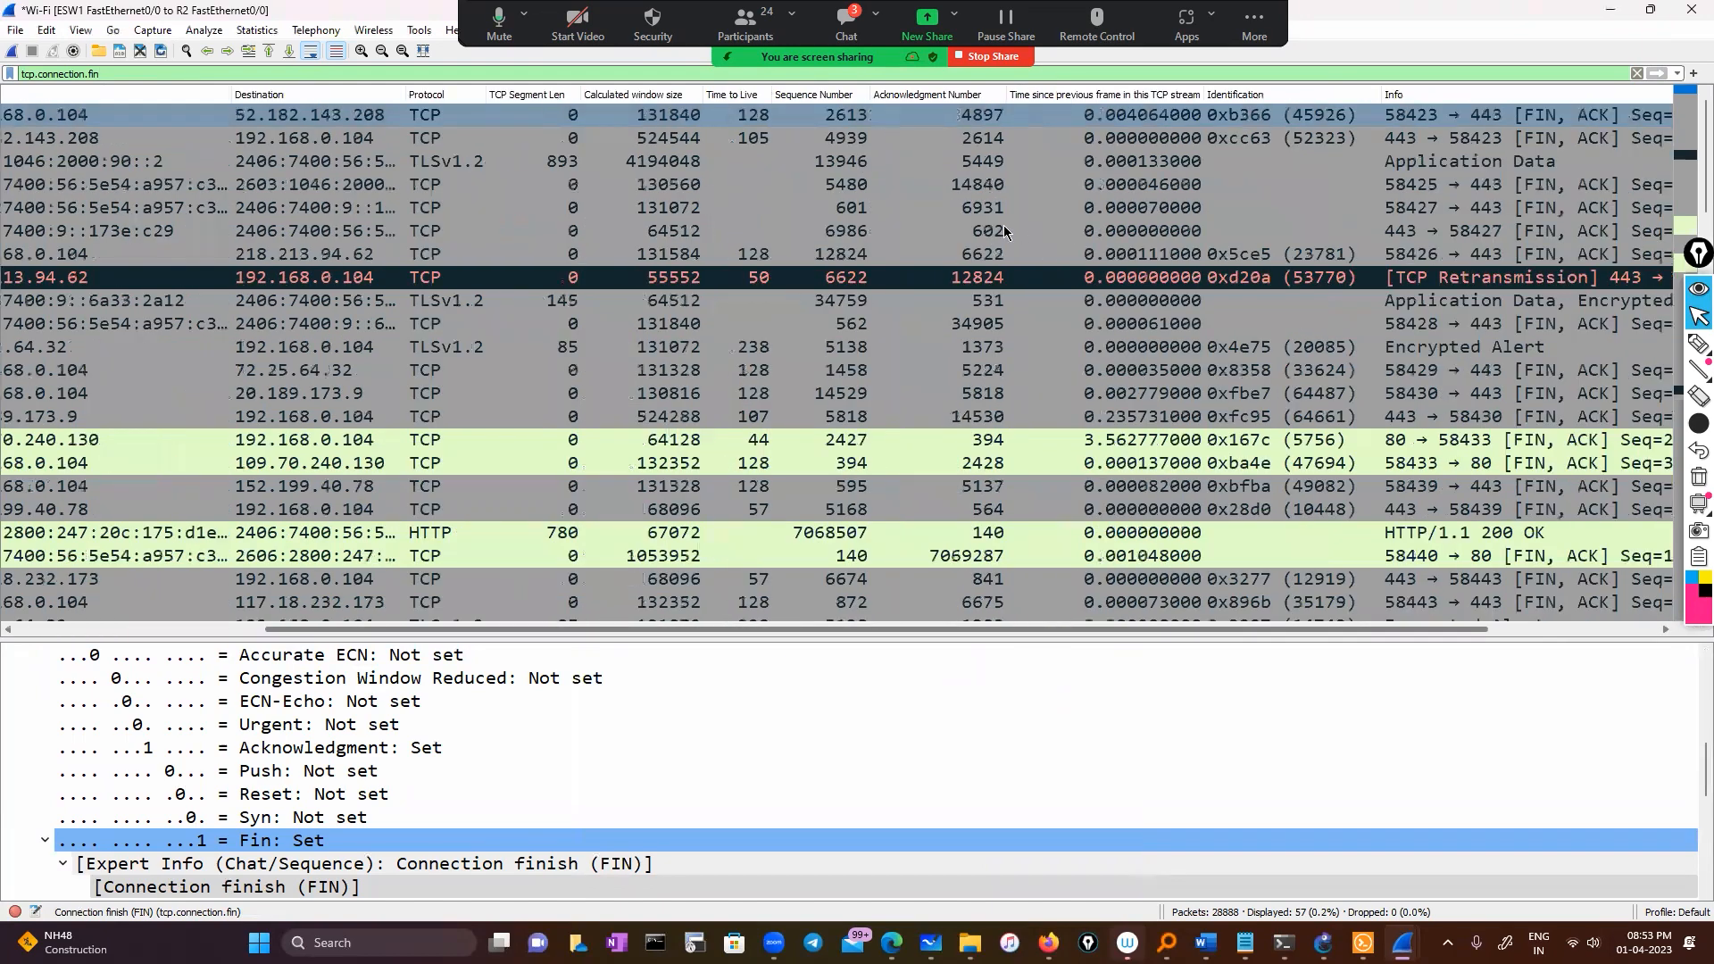
{"action": "left_click_drag", "start_coordinate": [982, 629], "coordinate": [1026, 630]}
{"action": "scroll", "coordinate": [1027, 357], "scroll_direction": "down", "scroll_amount": 3}
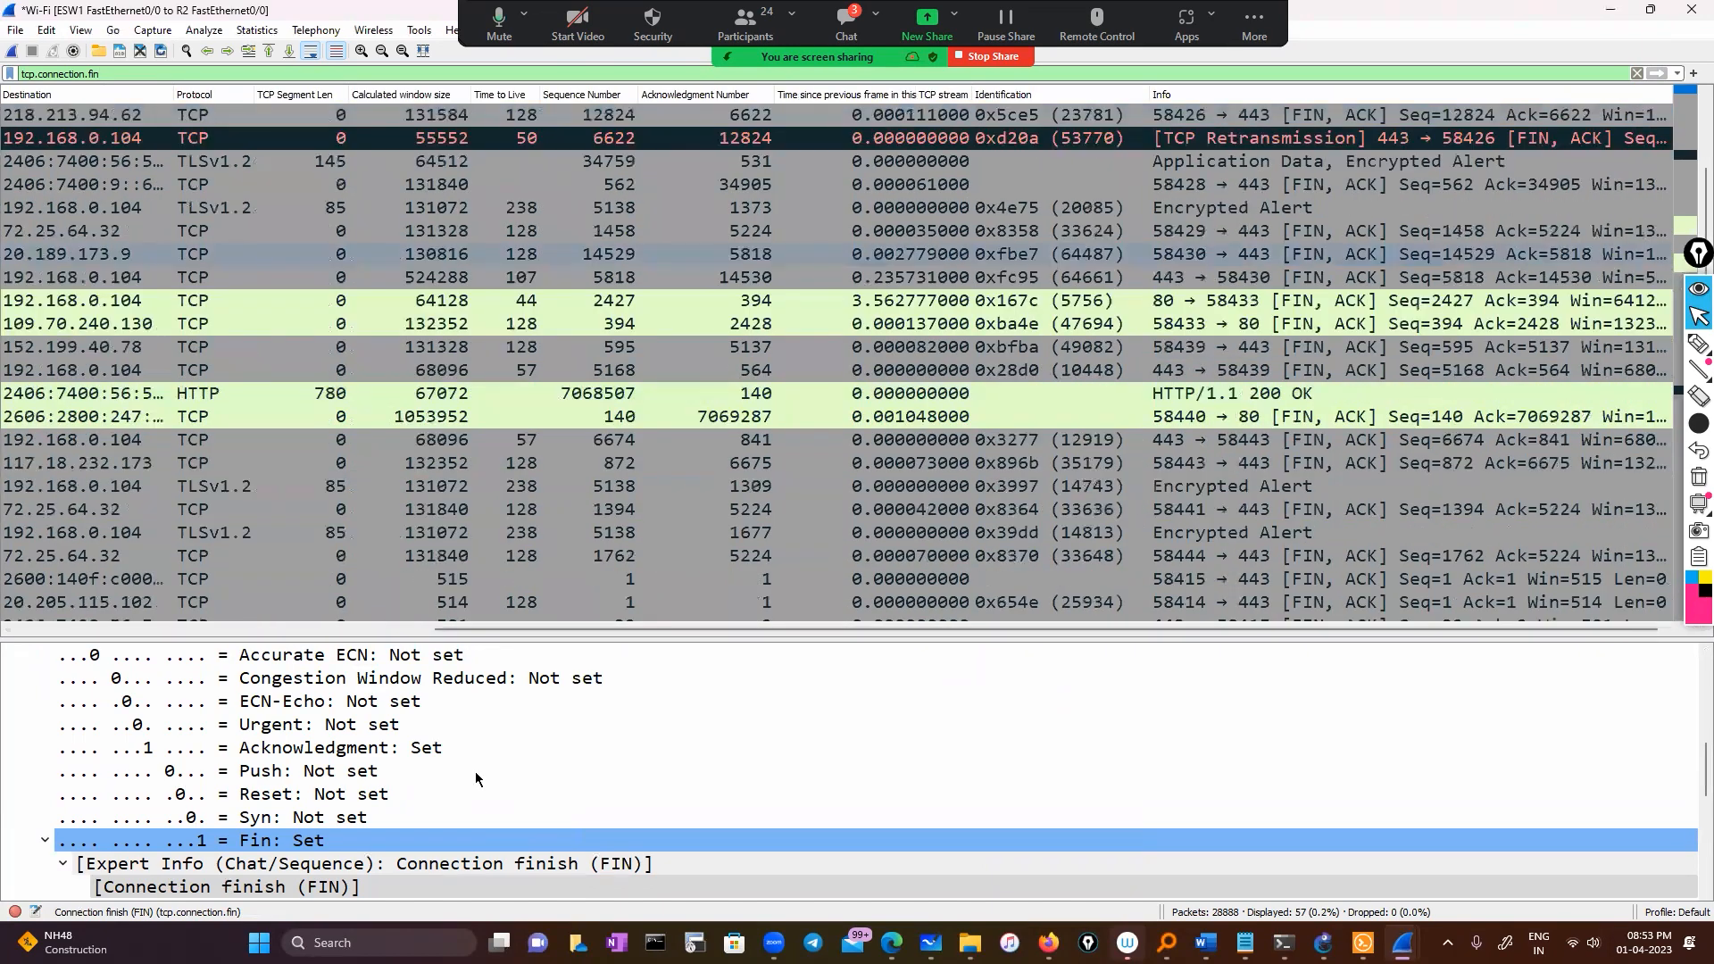
{"action": "left_click", "coordinate": [1031, 232]}
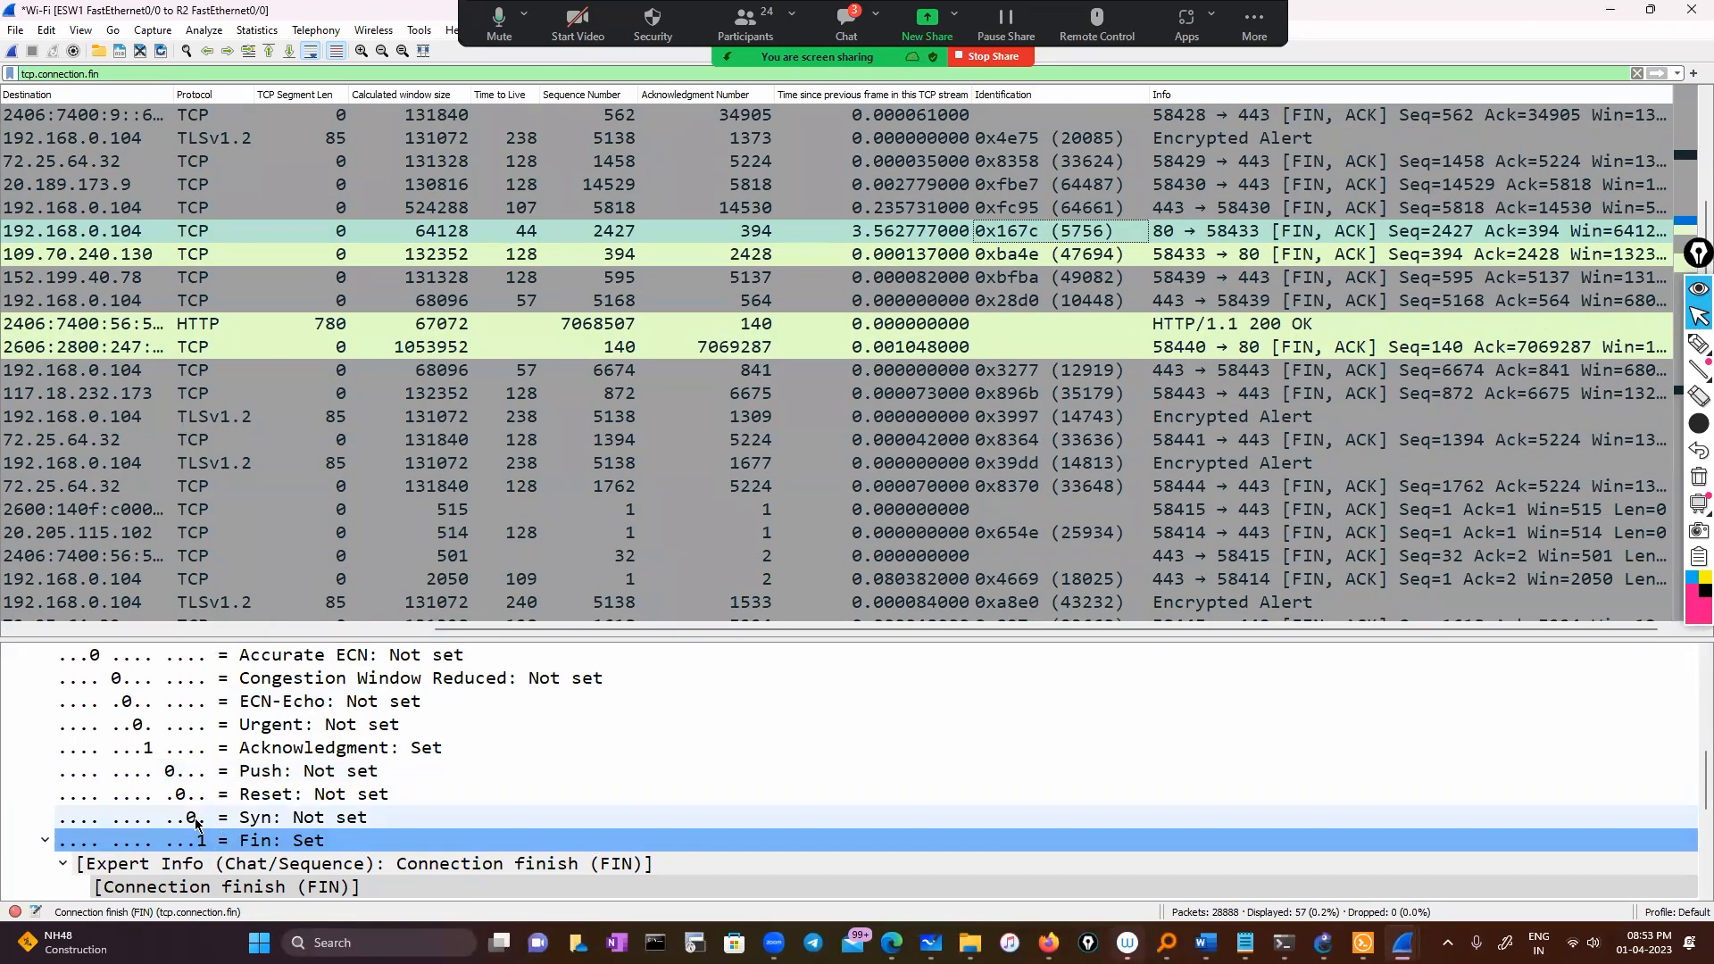
{"action": "left_click", "coordinate": [1698, 345]}
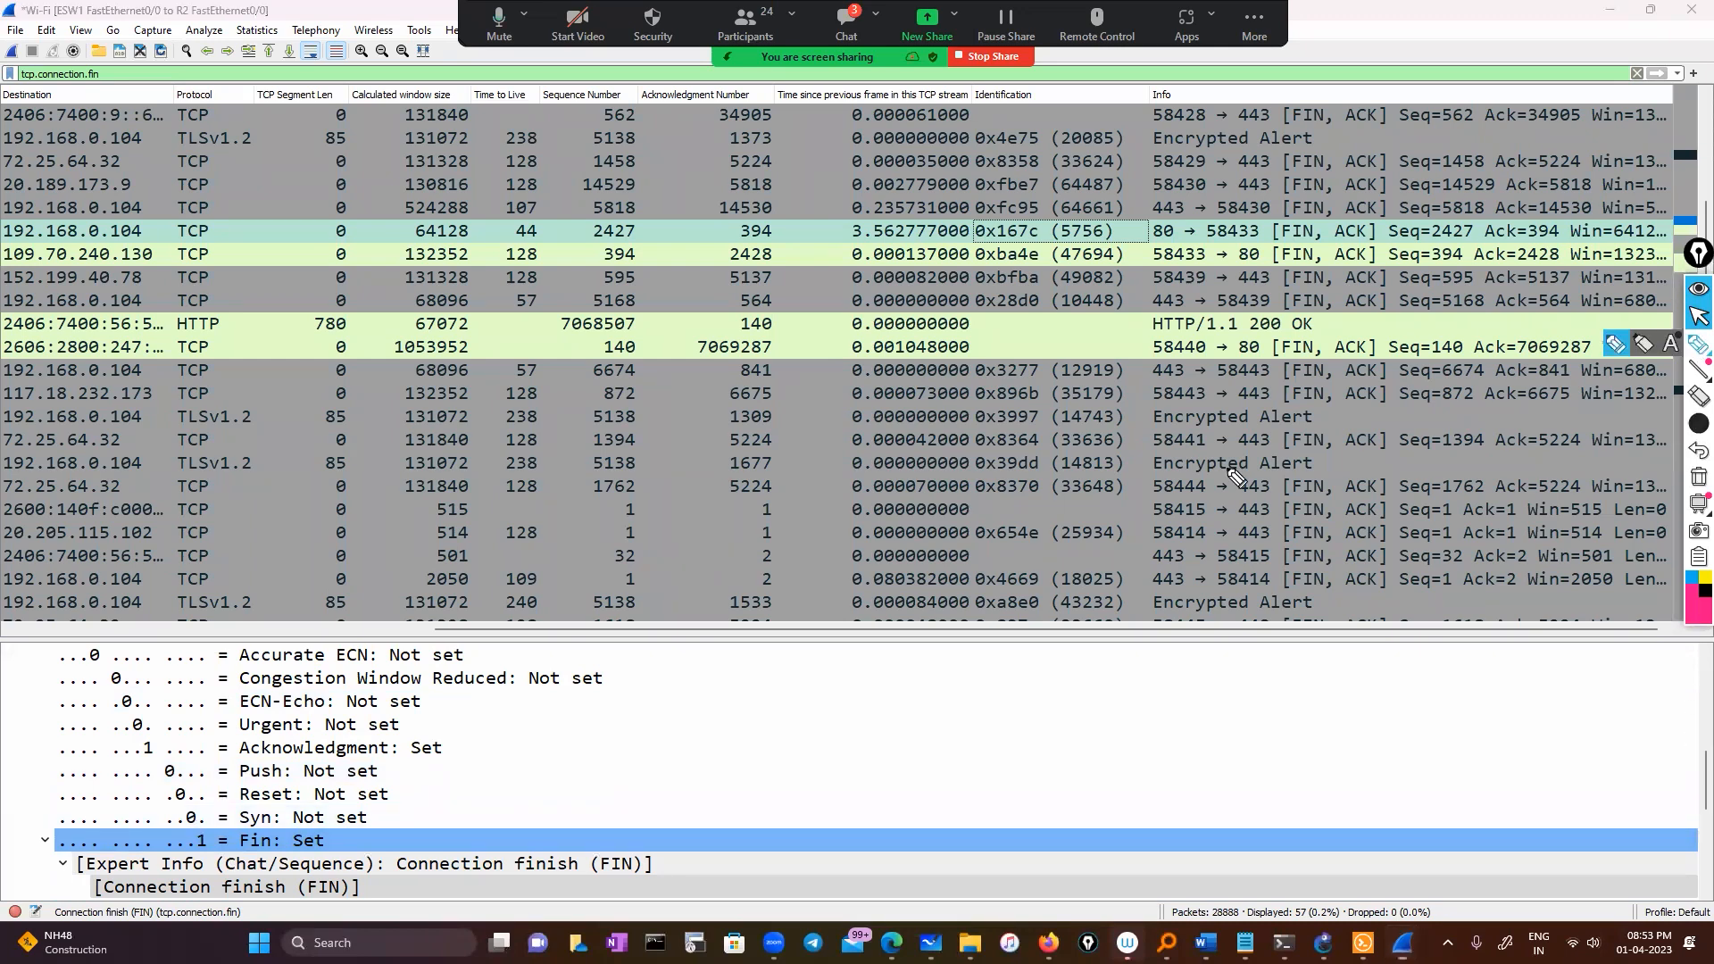
{"action": "mouse_move", "coordinate": [250, 801]}
{"action": "left_mouse_down"}
{"action": "mouse_move", "coordinate": [174, 808]}
{"action": "mouse_move", "coordinate": [234, 888]}
{"action": "left_mouse_up"}
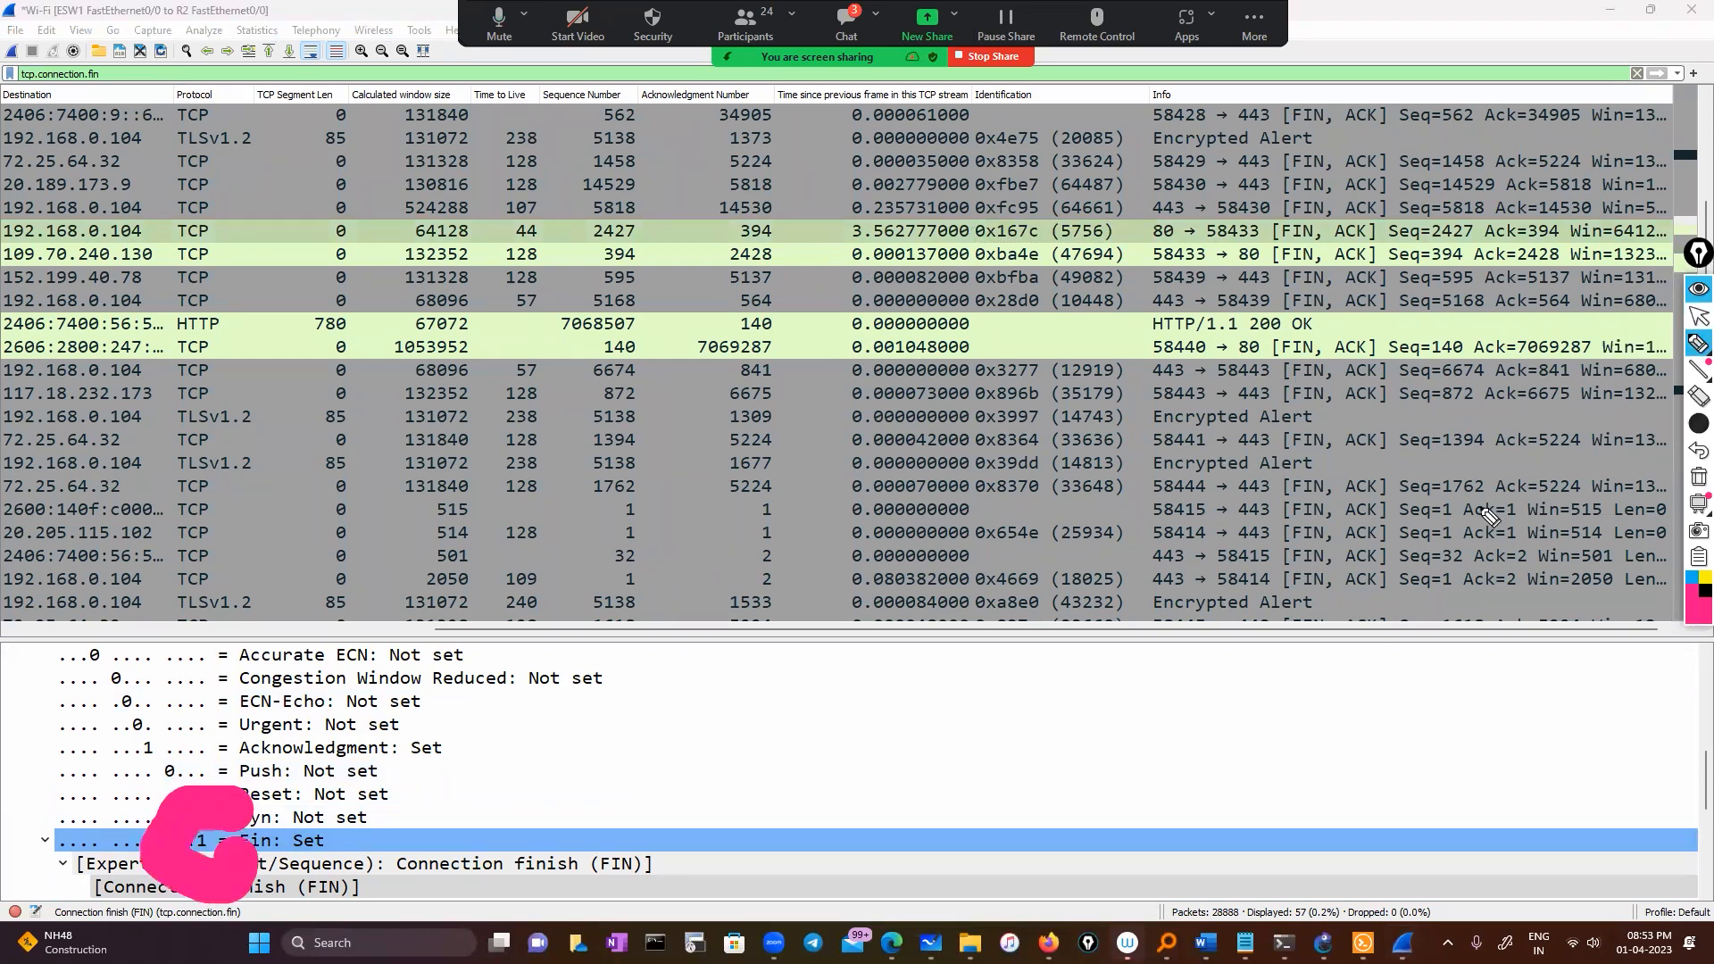
{"action": "left_click", "coordinate": [1697, 478]}
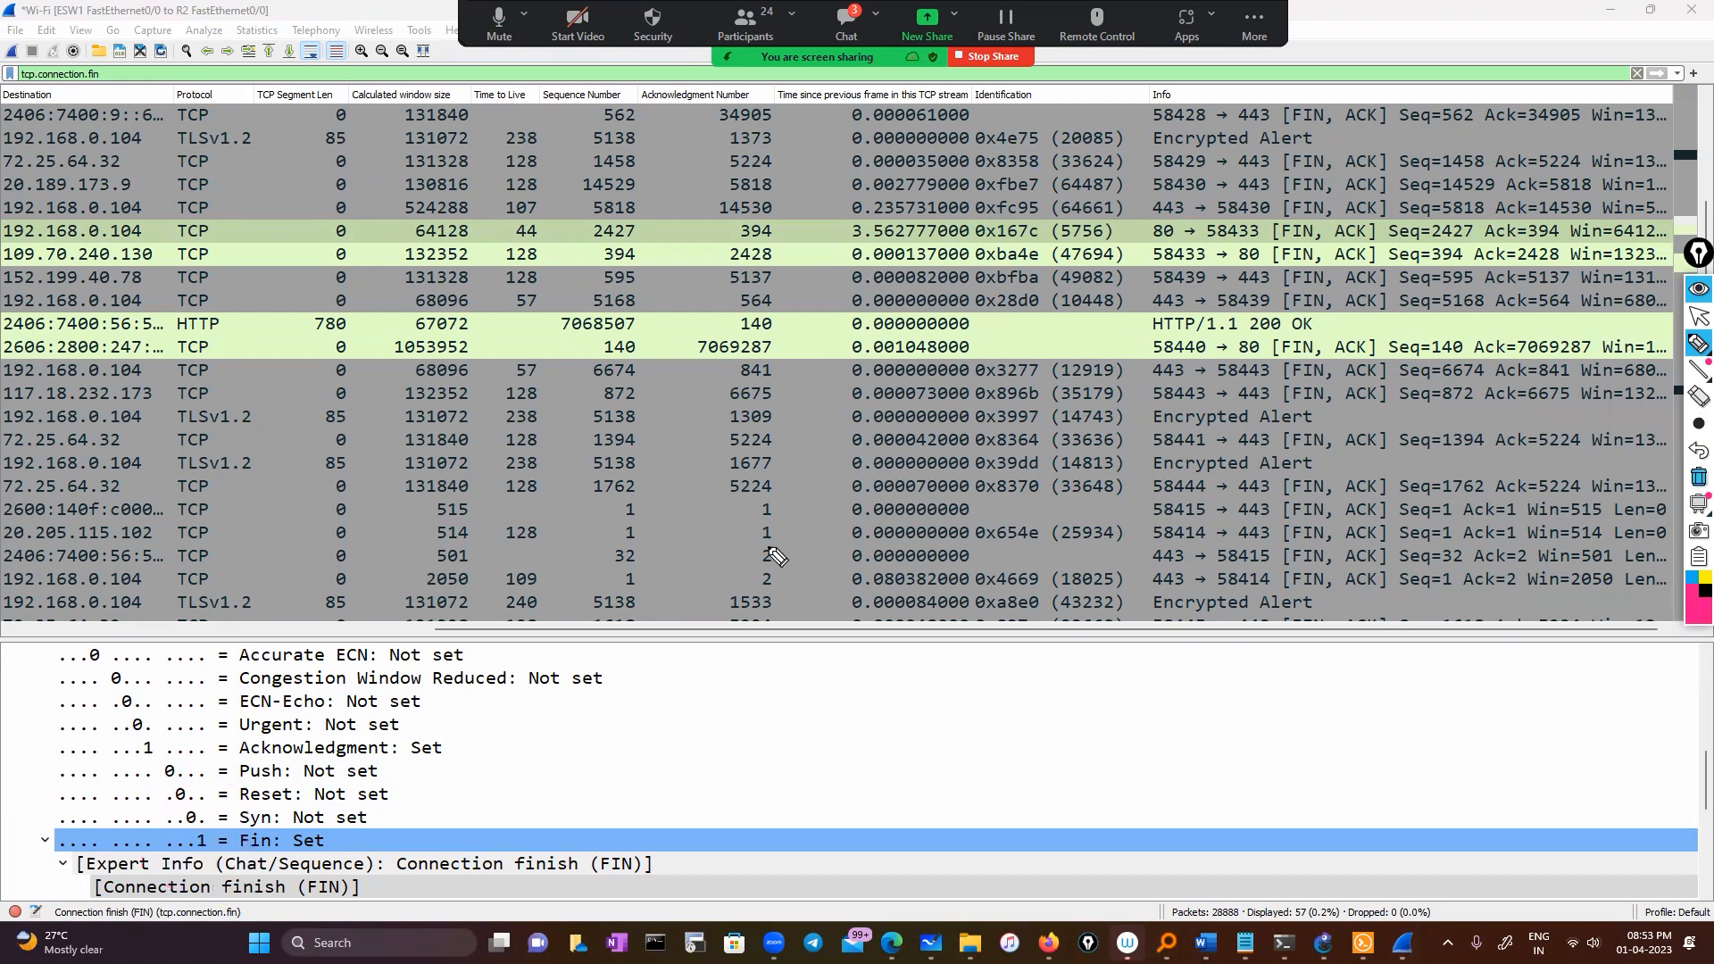
{"action": "mouse_move", "coordinate": [231, 819]}
{"action": "left_mouse_down"}
{"action": "mouse_move", "coordinate": [135, 848]}
{"action": "mouse_move", "coordinate": [239, 870]}
{"action": "left_mouse_up"}
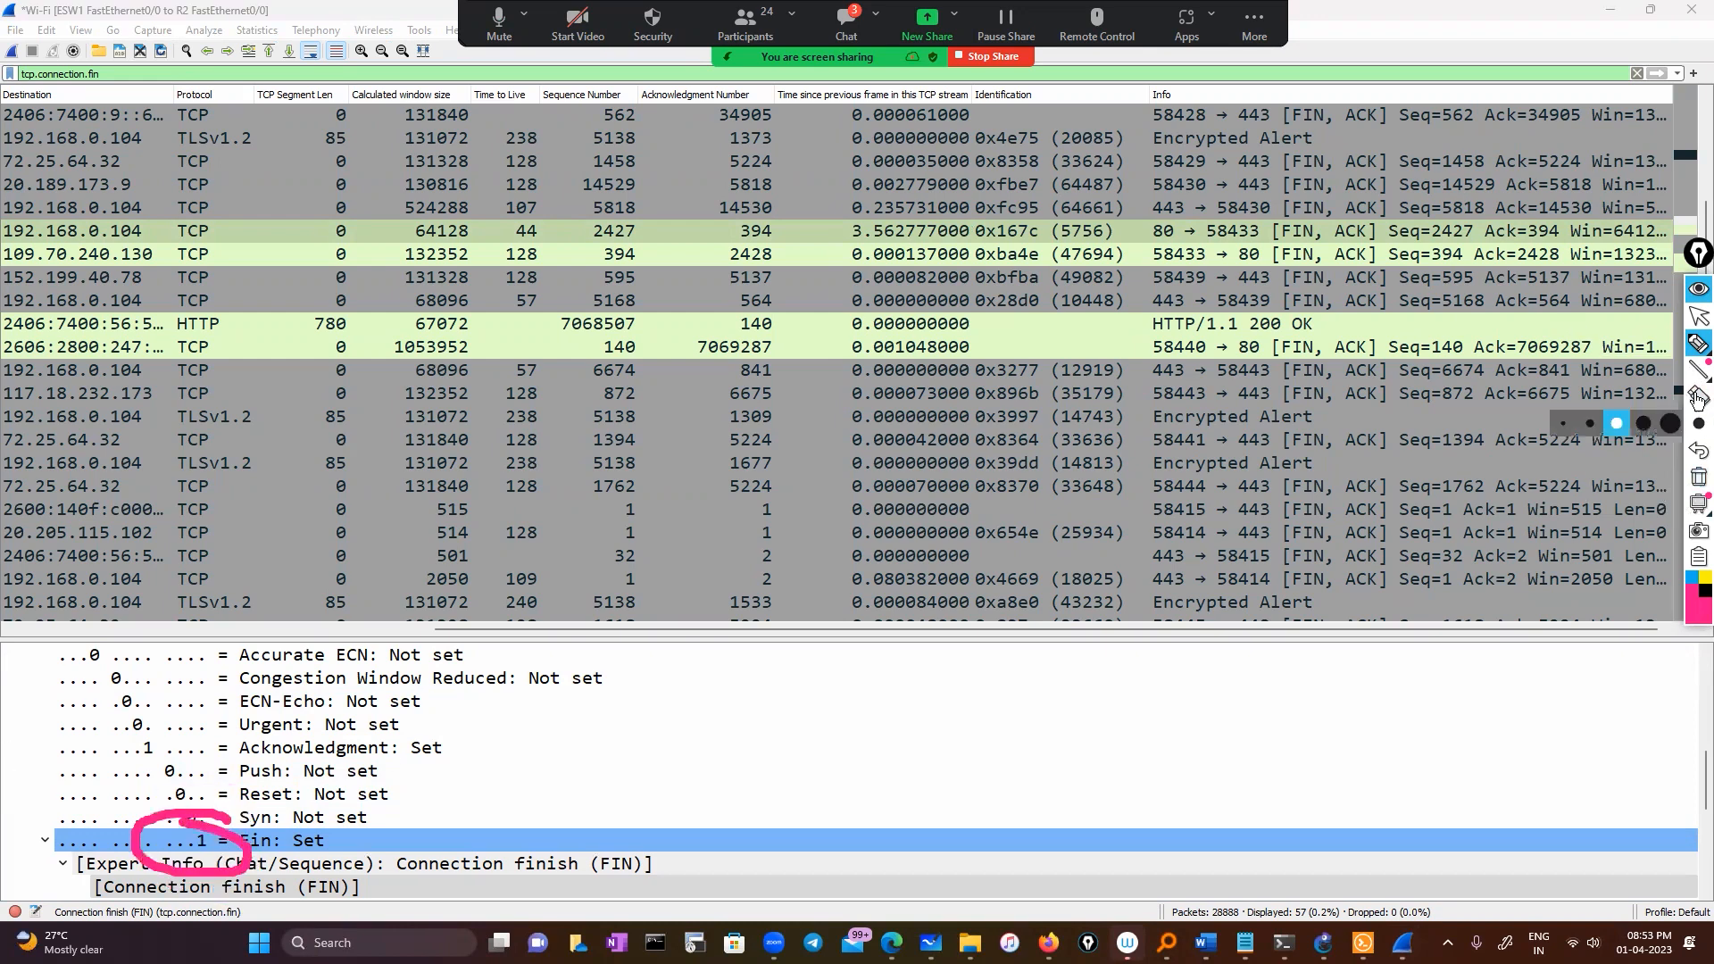
{"action": "left_click", "coordinate": [1698, 477]}
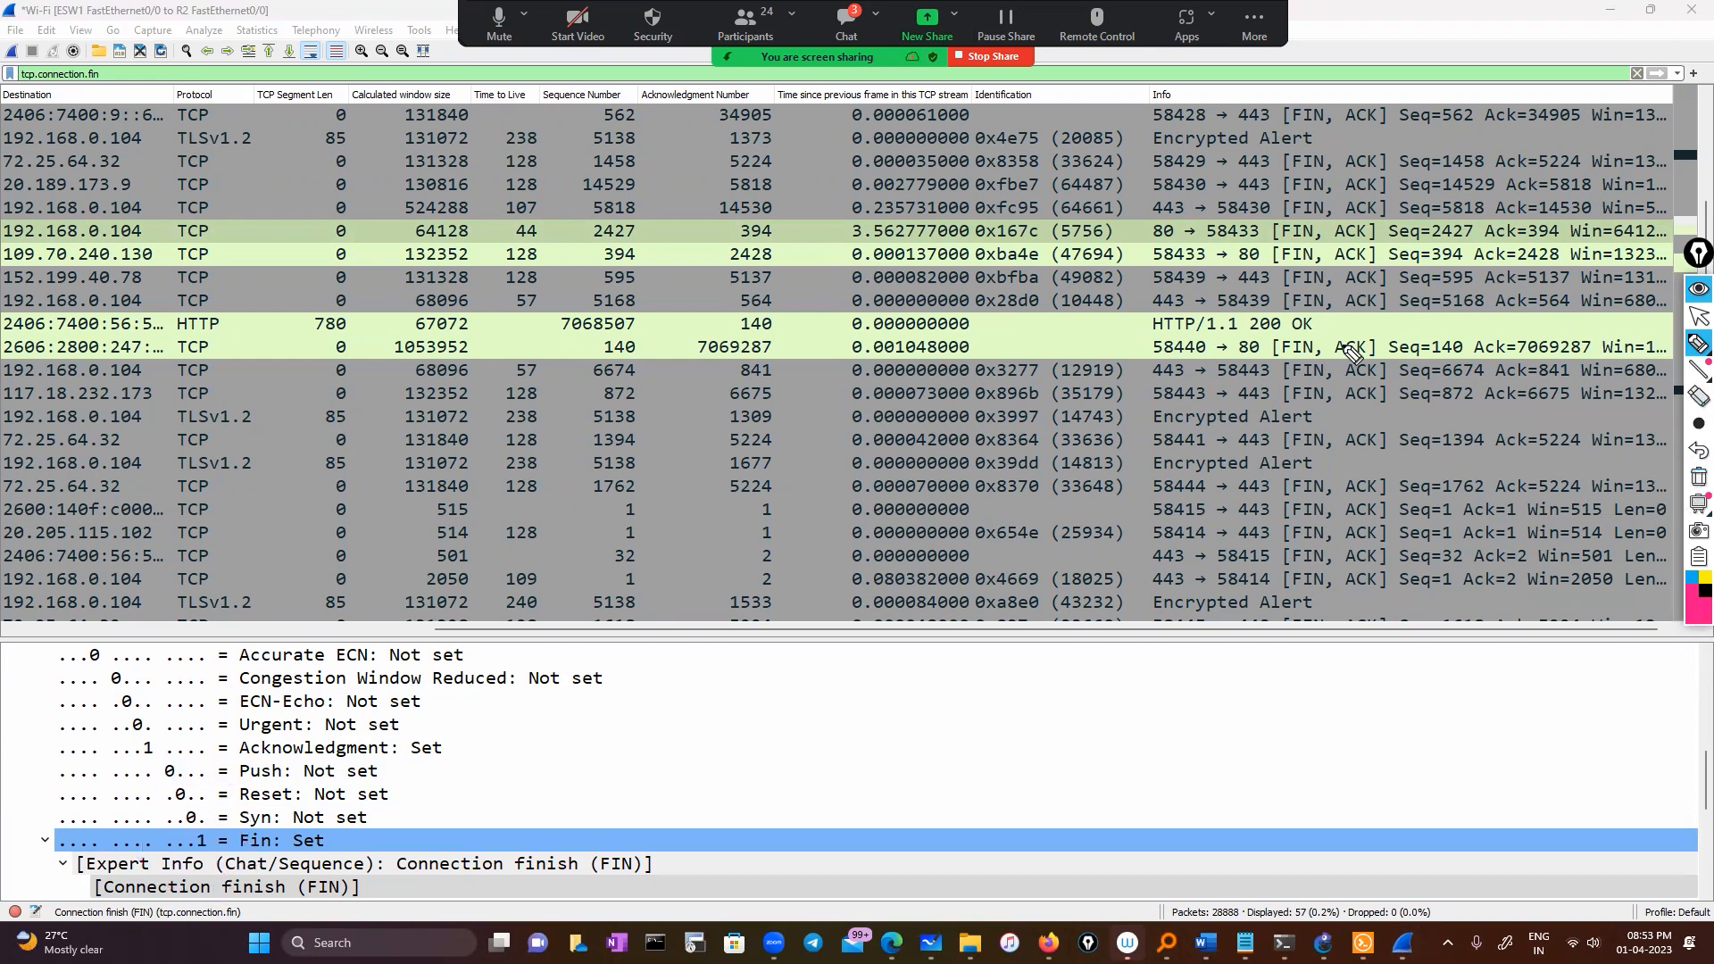
{"action": "left_click", "coordinate": [1698, 316]}
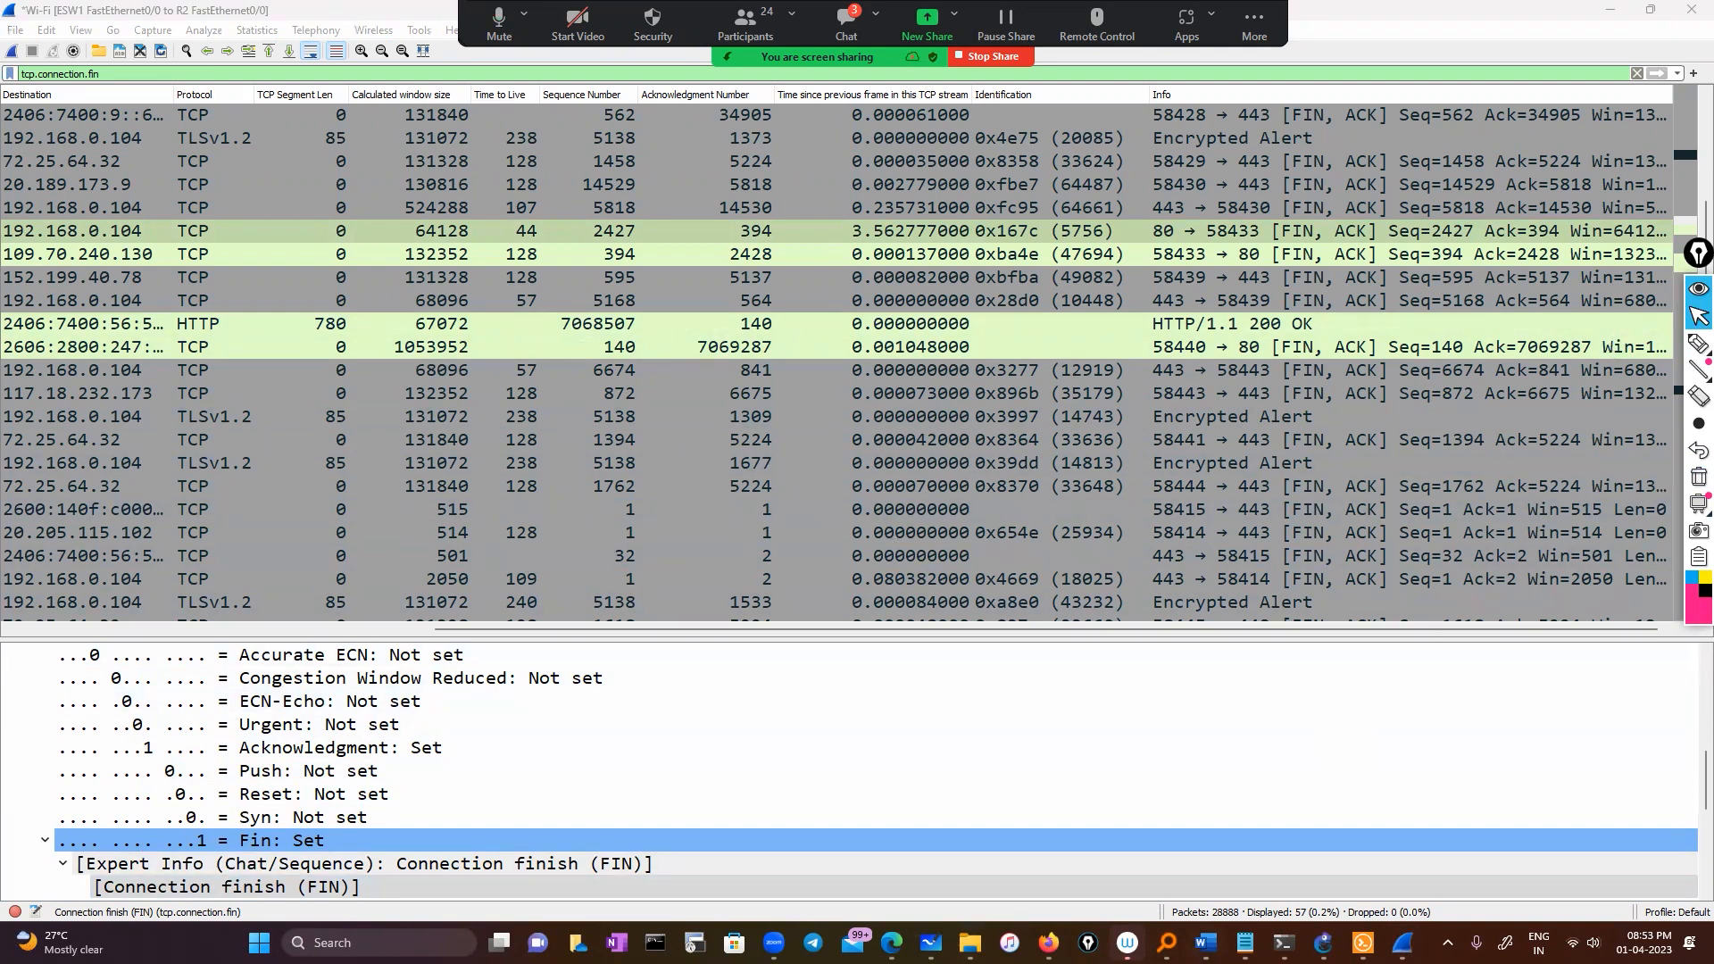
Glance at the Wireshark today notes, then minimize Notepad and the main Wireshark window
{"action": "left_click", "coordinate": [1245, 942]}
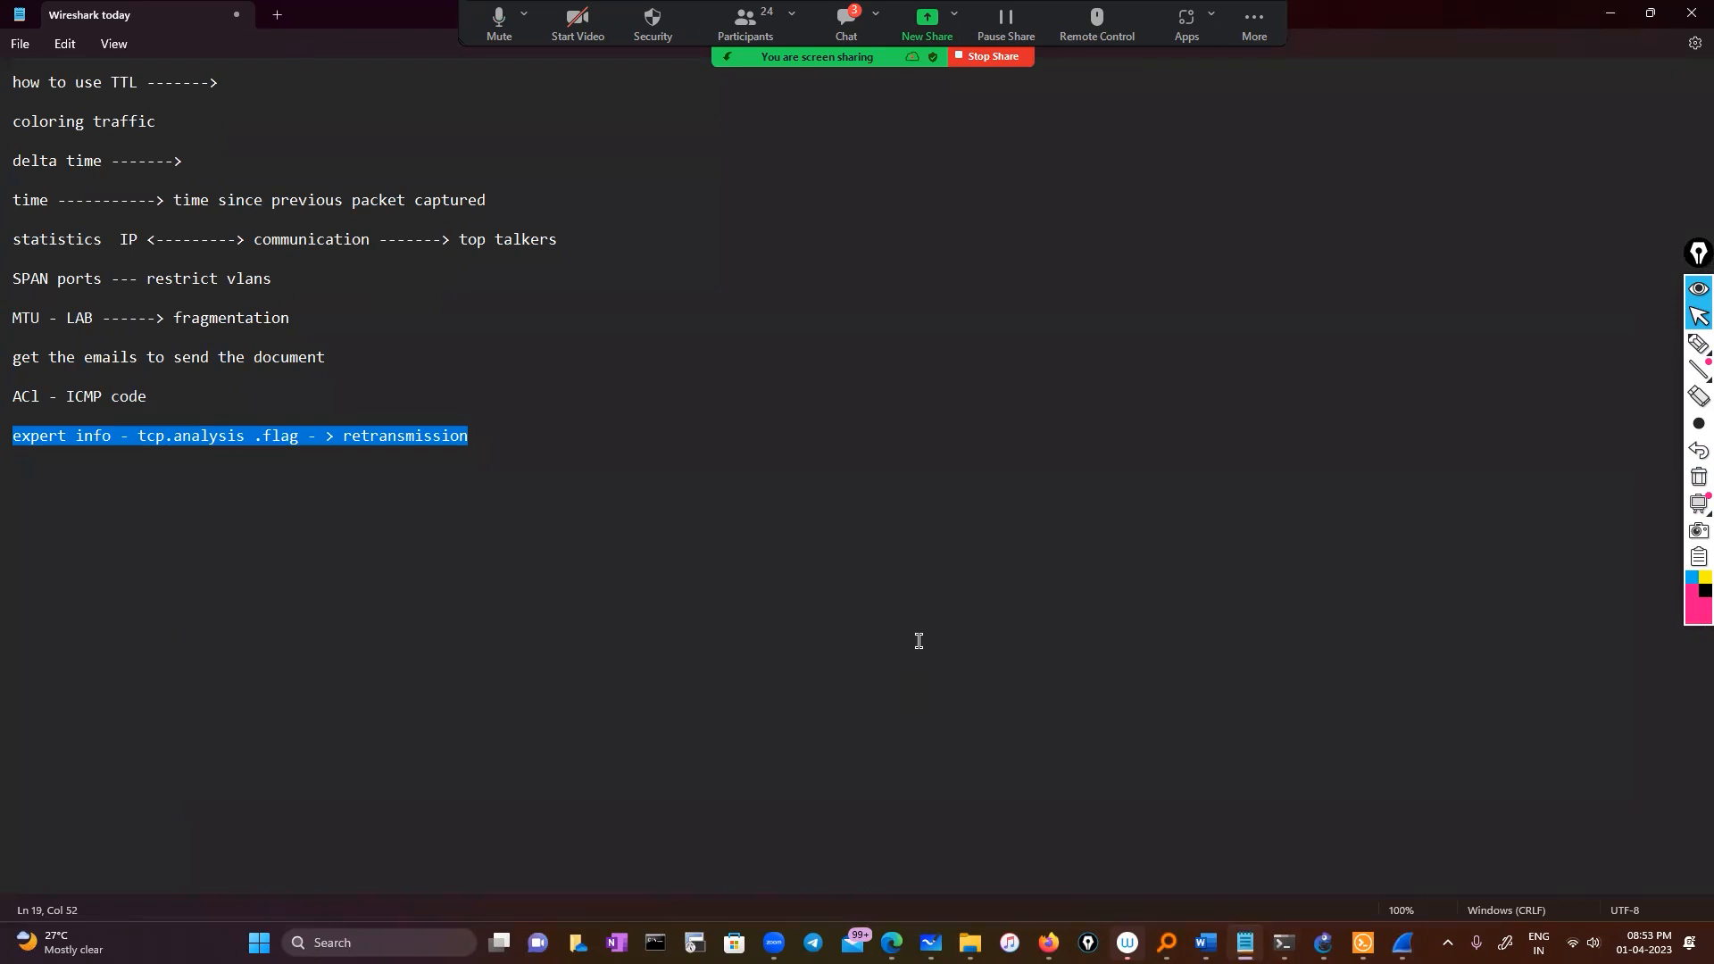
{"action": "left_click", "coordinate": [1610, 13]}
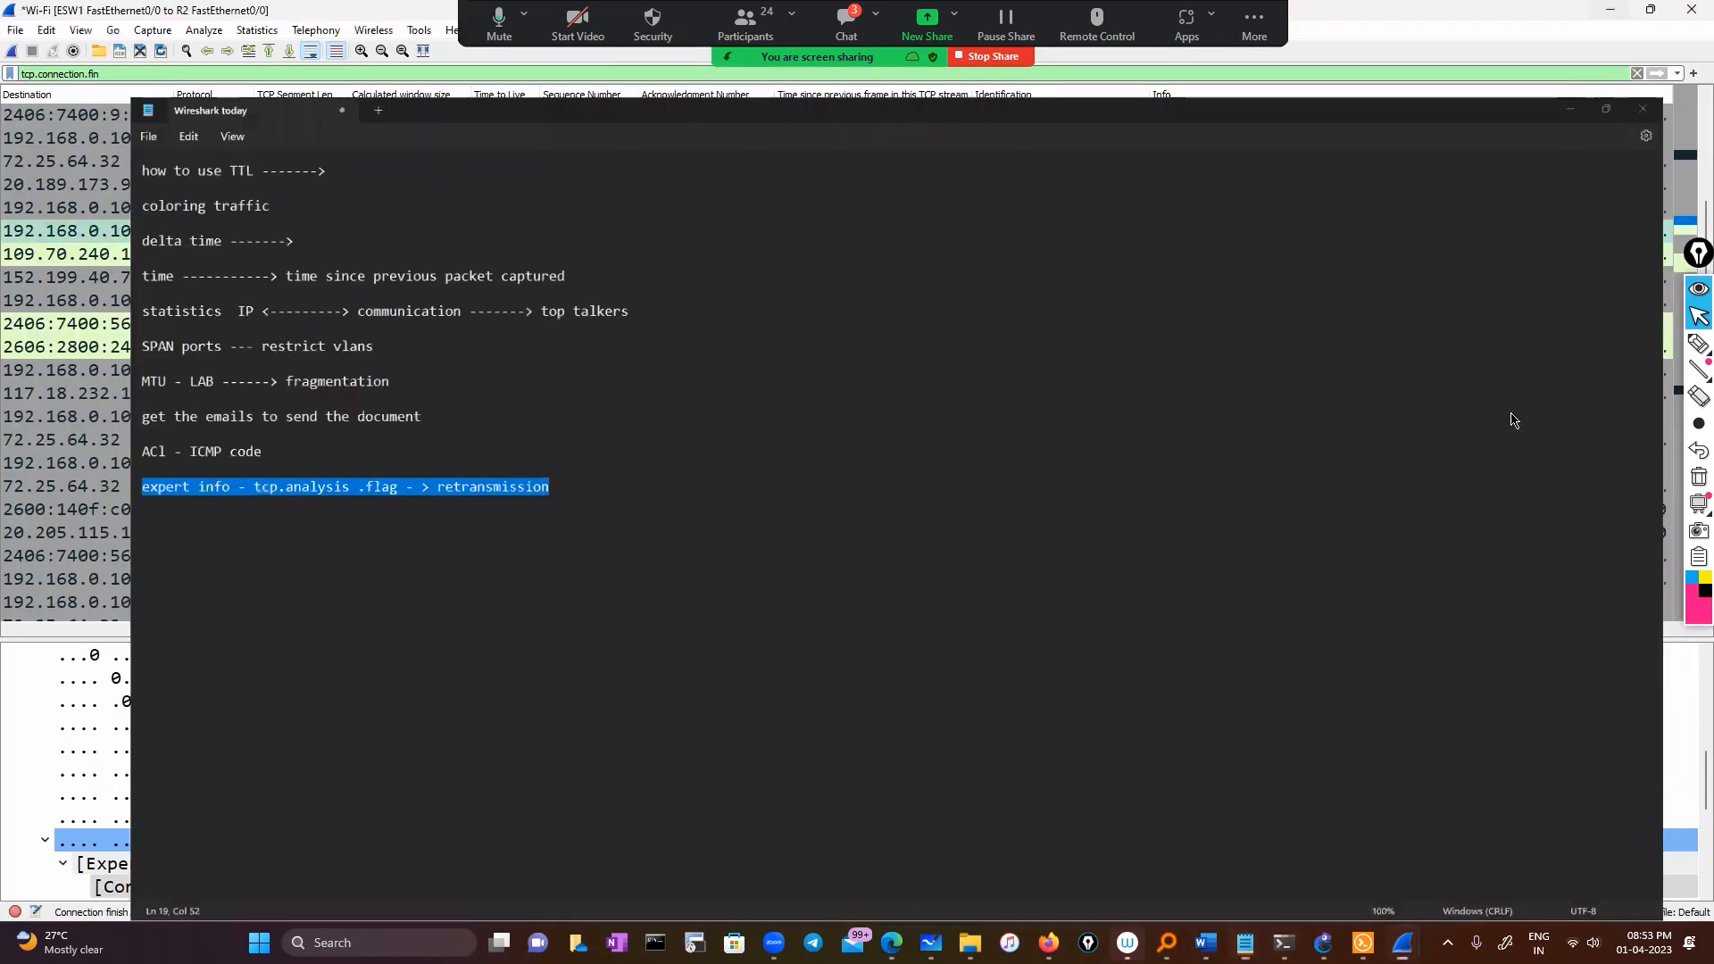
{"action": "left_click", "coordinate": [1698, 319]}
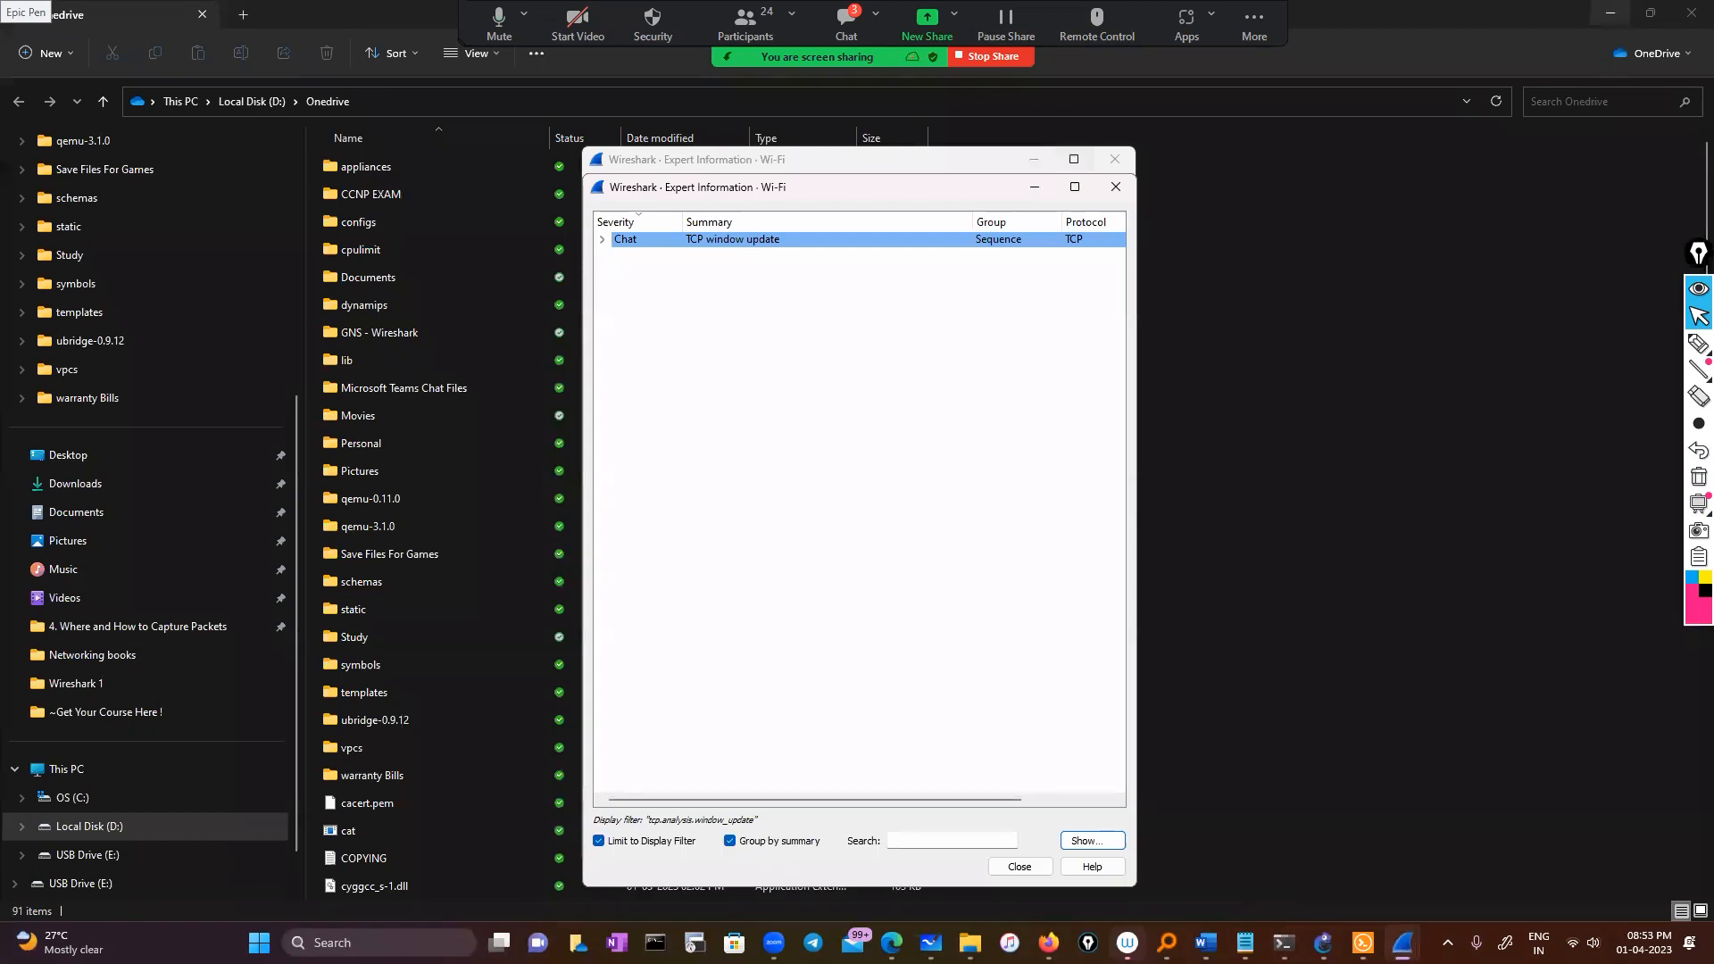
{"action": "left_click", "coordinate": [1035, 187]}
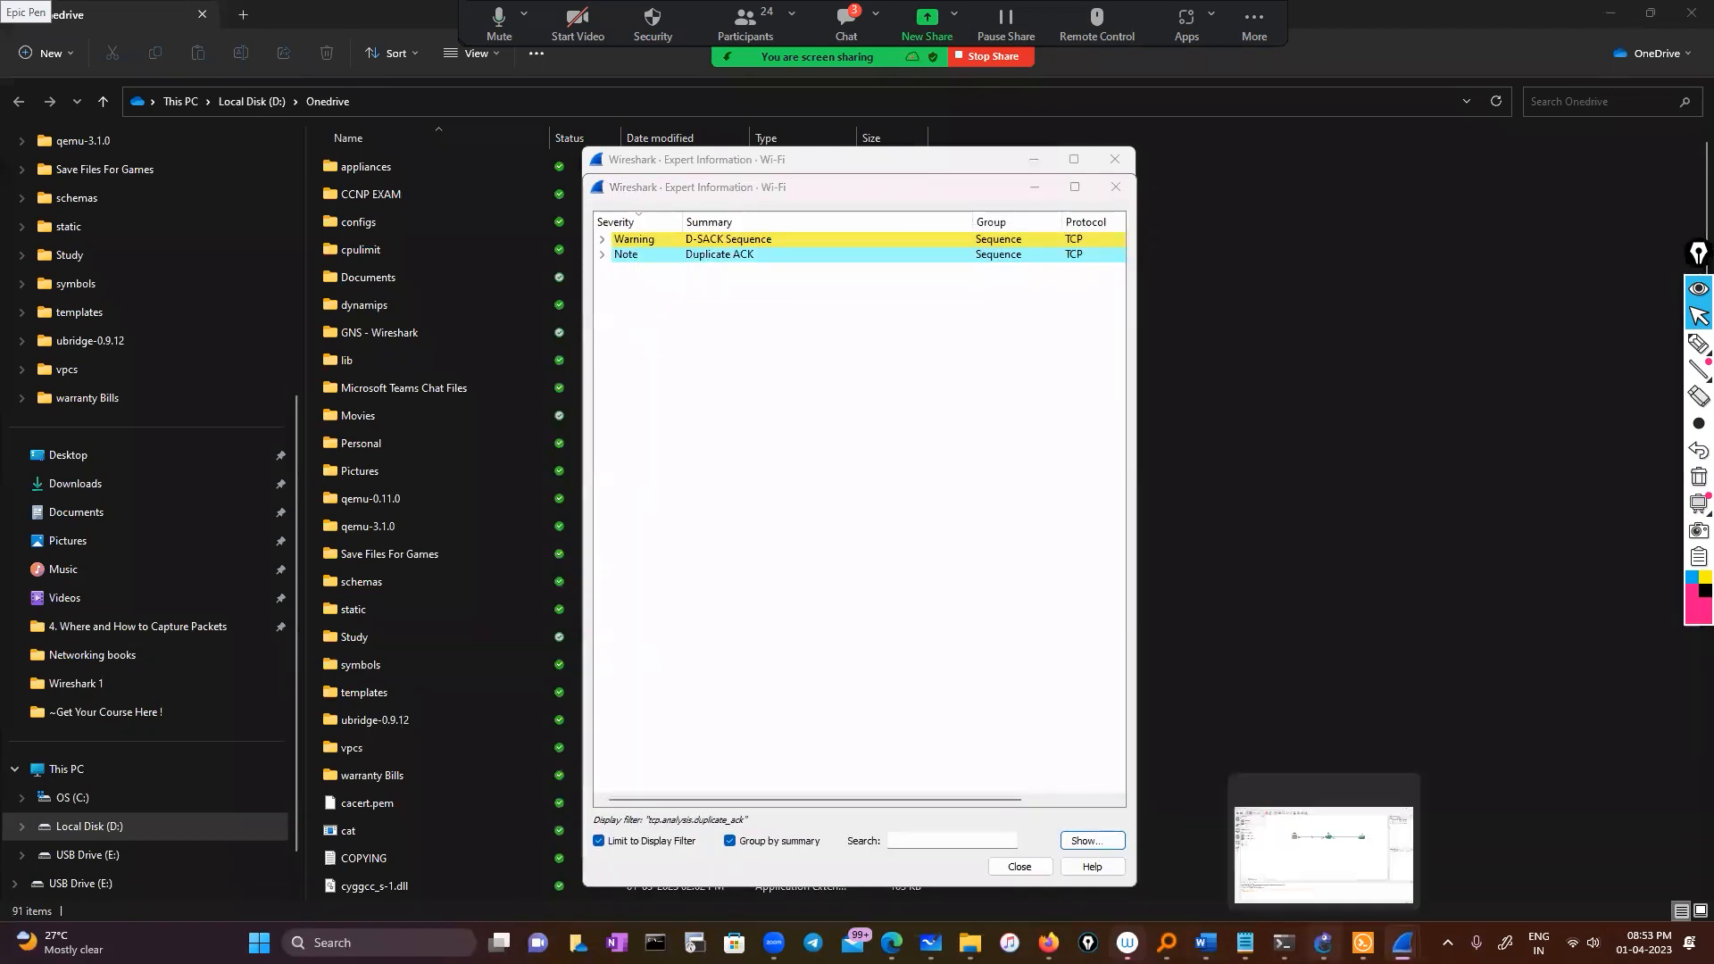
Stop the capture on the ESW1–R2 link and open a console to ESW1
{"action": "left_click", "coordinate": [1322, 939]}
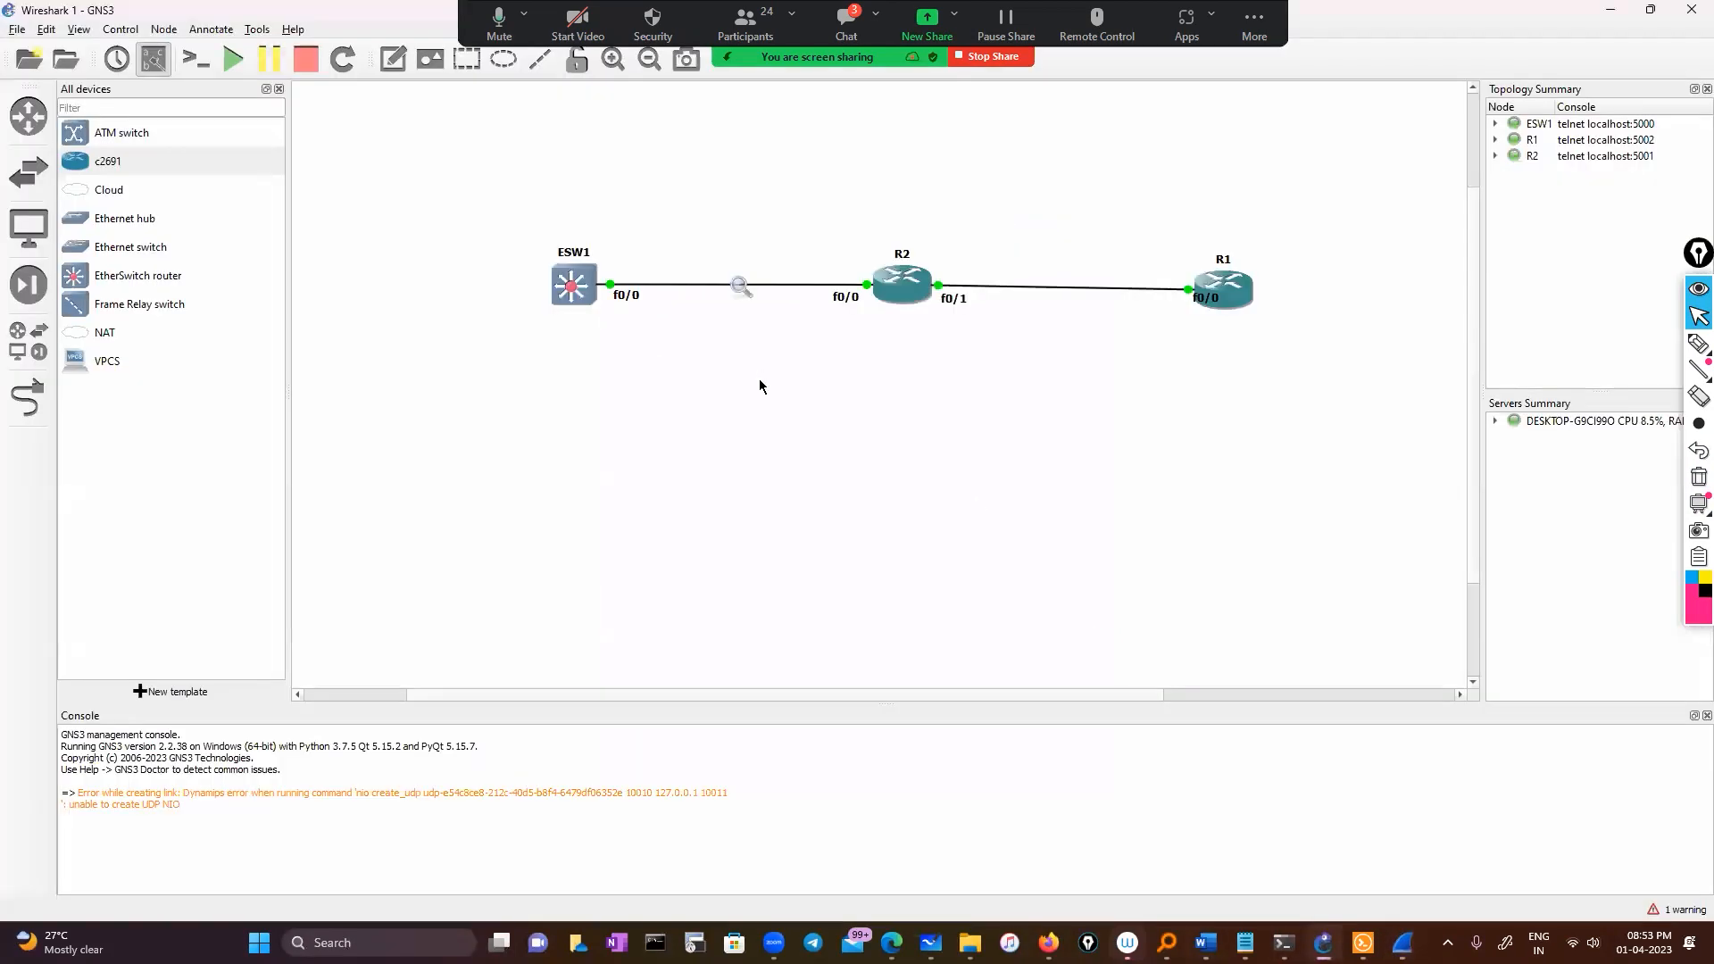
{"action": "right_click", "coordinate": [739, 287]}
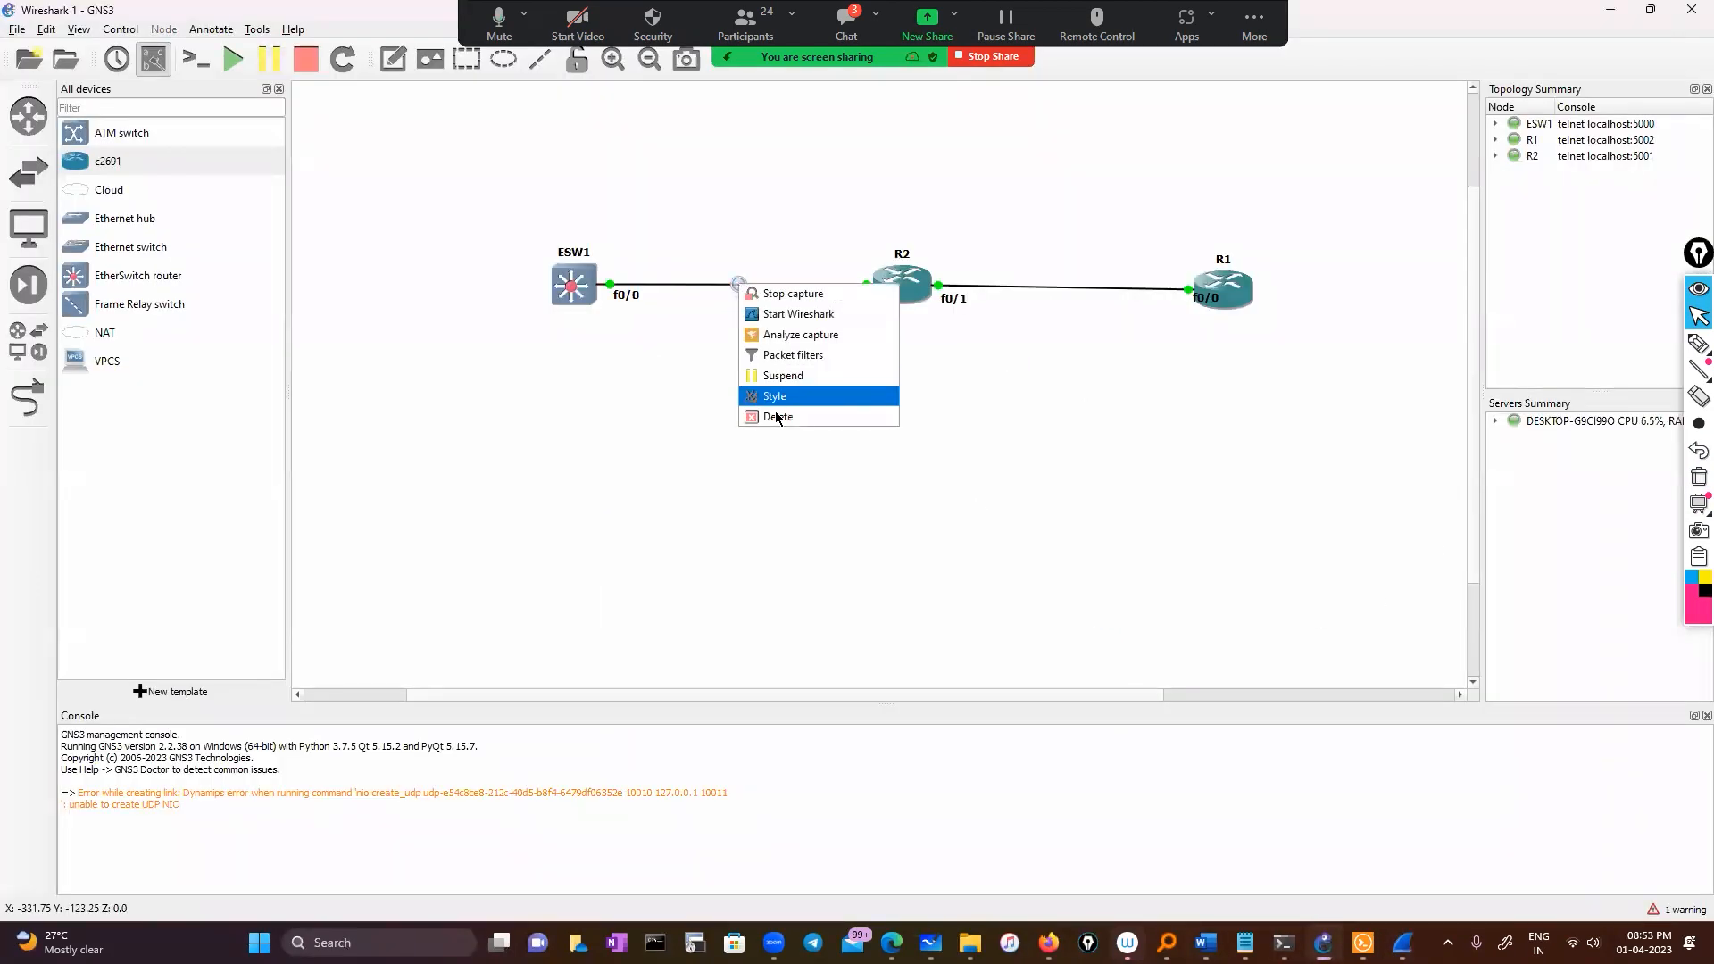
{"action": "left_click", "coordinate": [785, 294]}
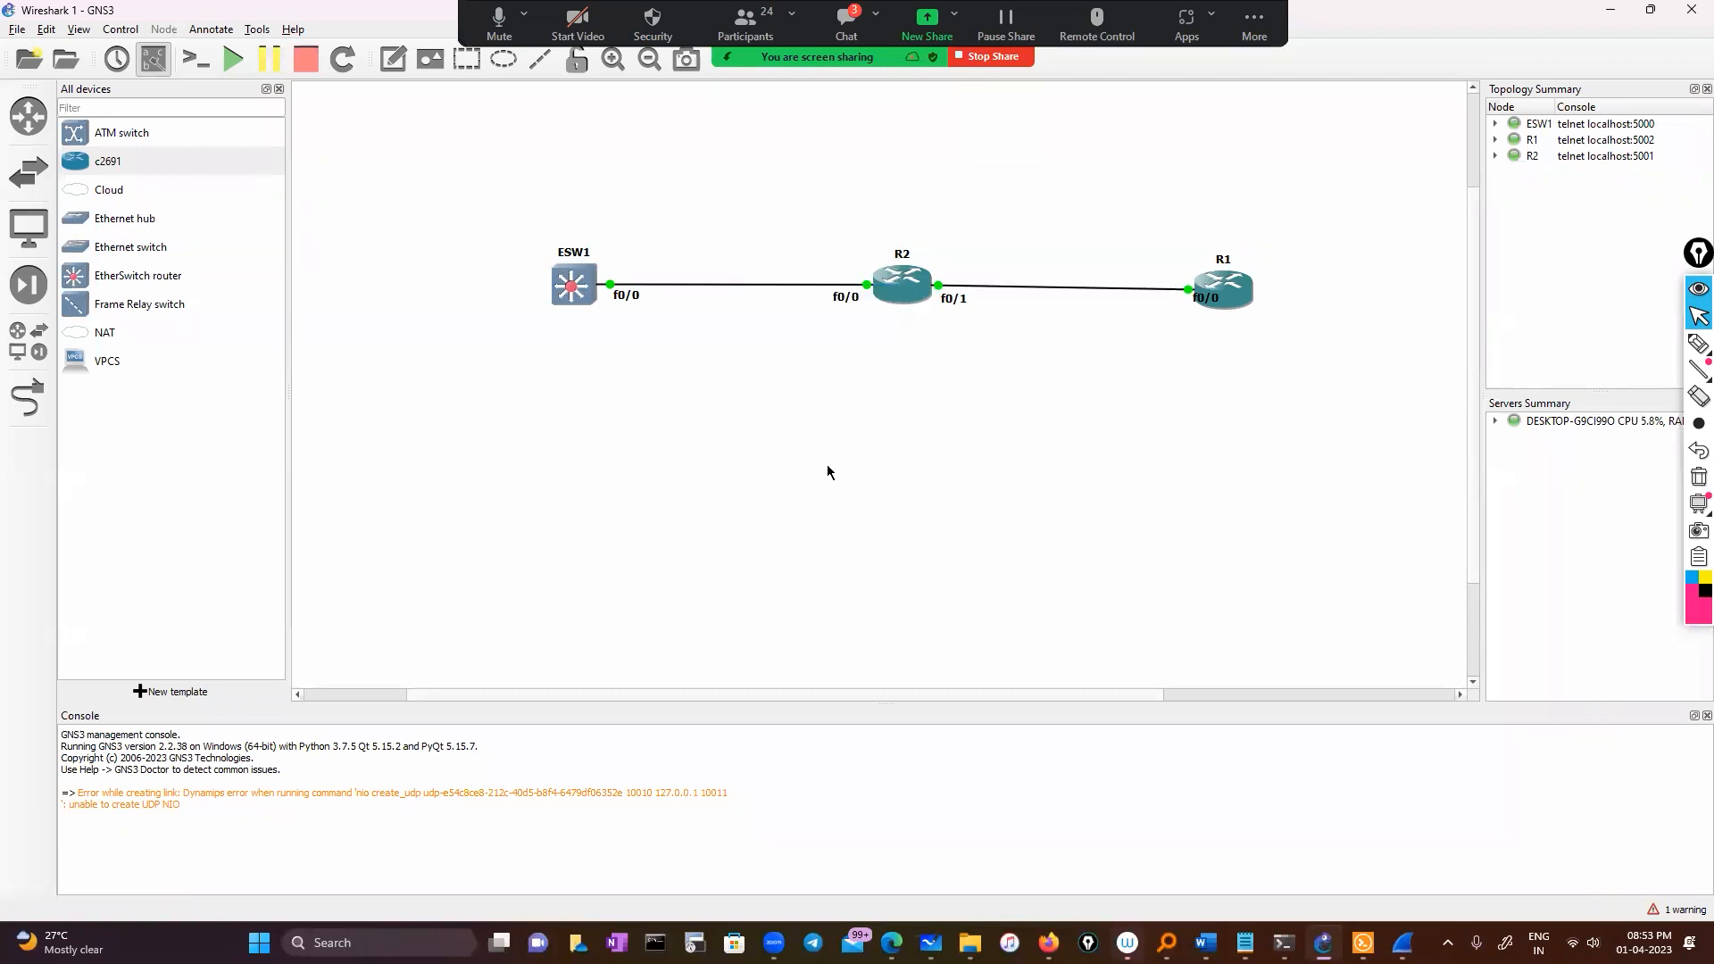
{"action": "right_click", "coordinate": [578, 286]}
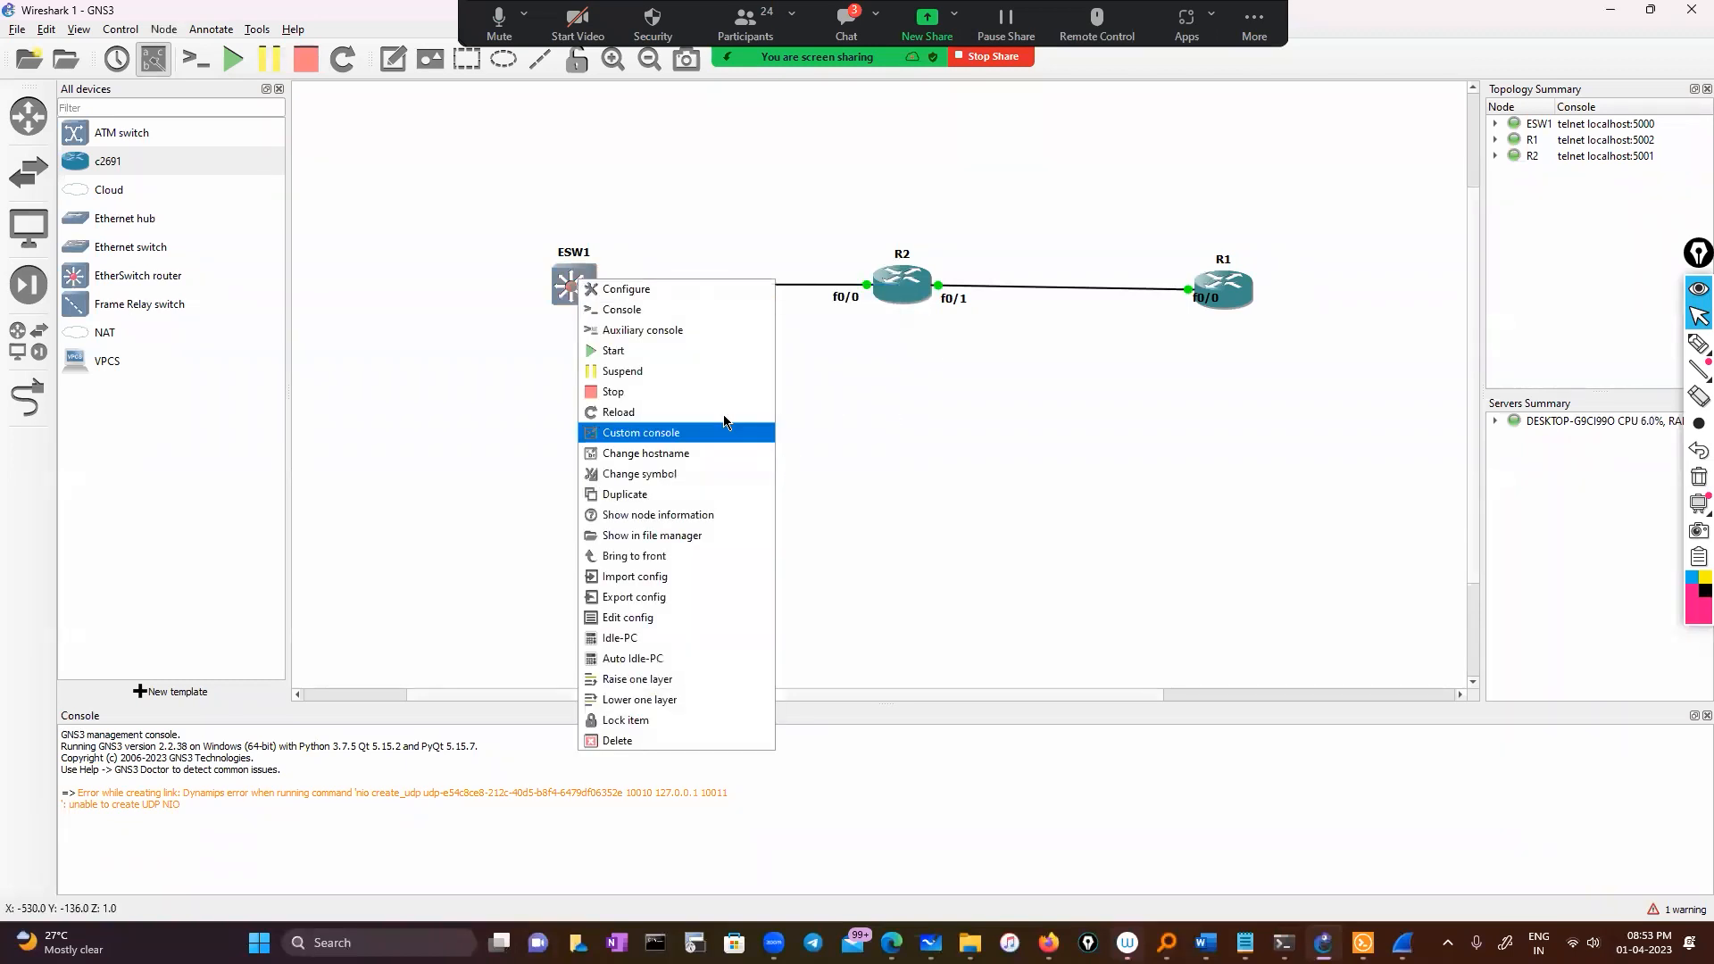
{"action": "left_click", "coordinate": [625, 309]}
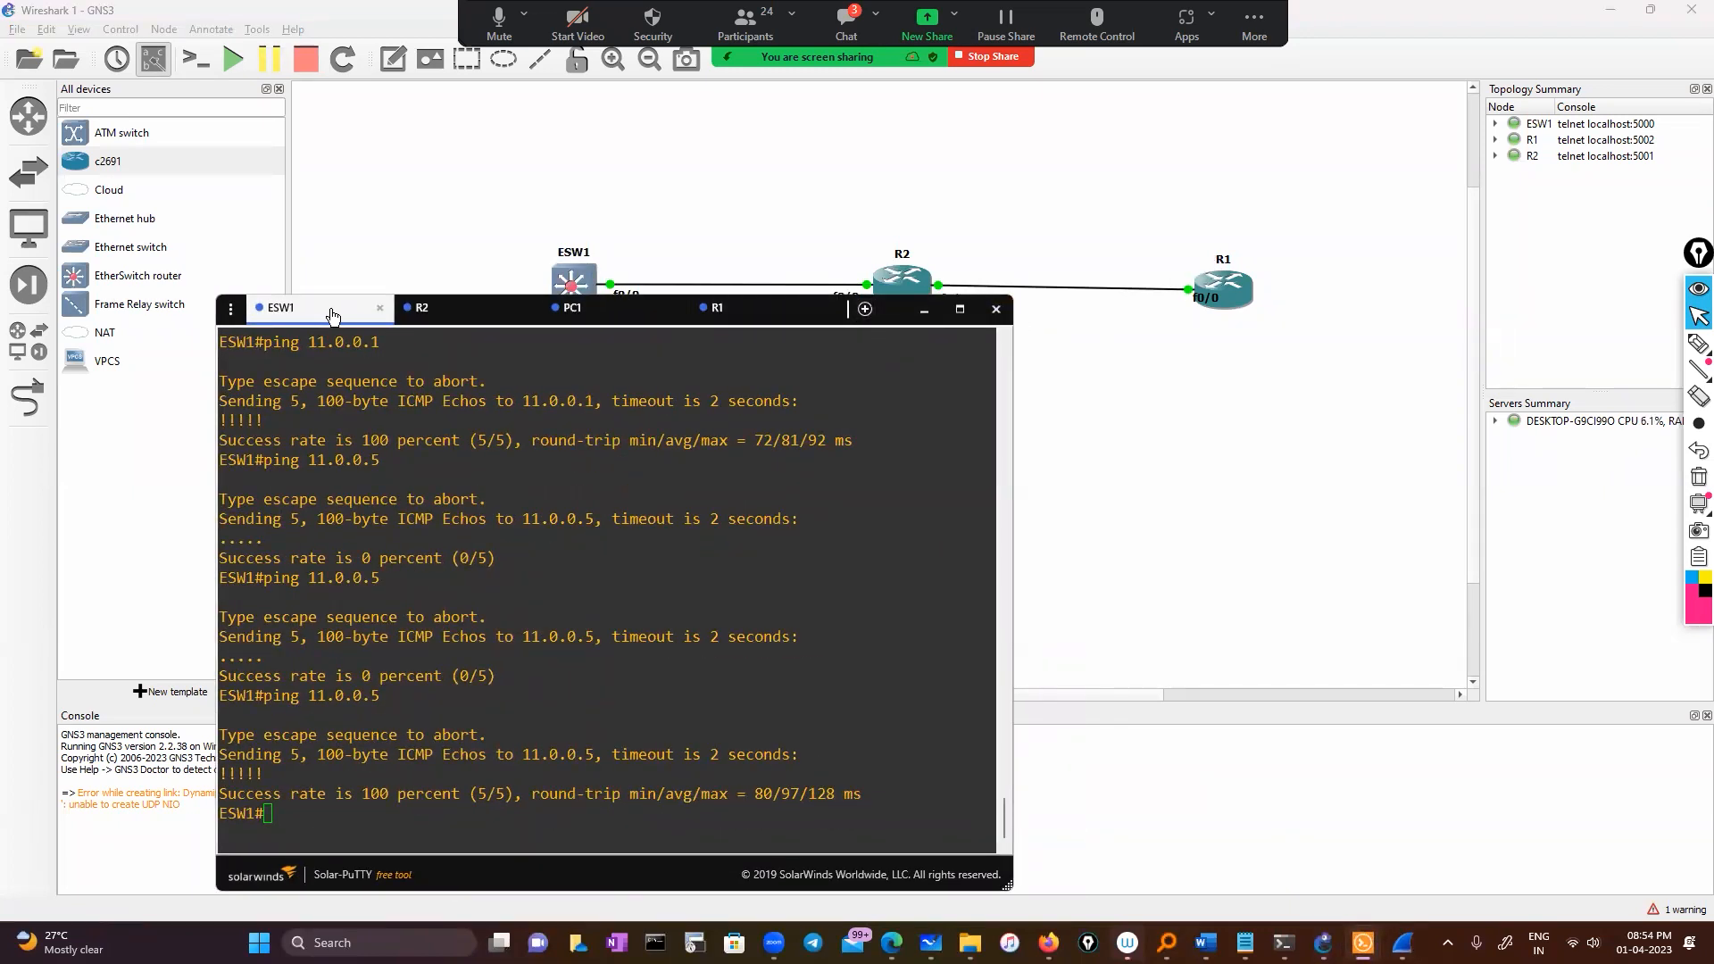
{"action": "left_click_drag", "start_coordinate": [328, 314], "coordinate": [596, 147]}
Enter global configuration mode and build 'monitor session' using ? help
{"action": "type", "text": "conf"}
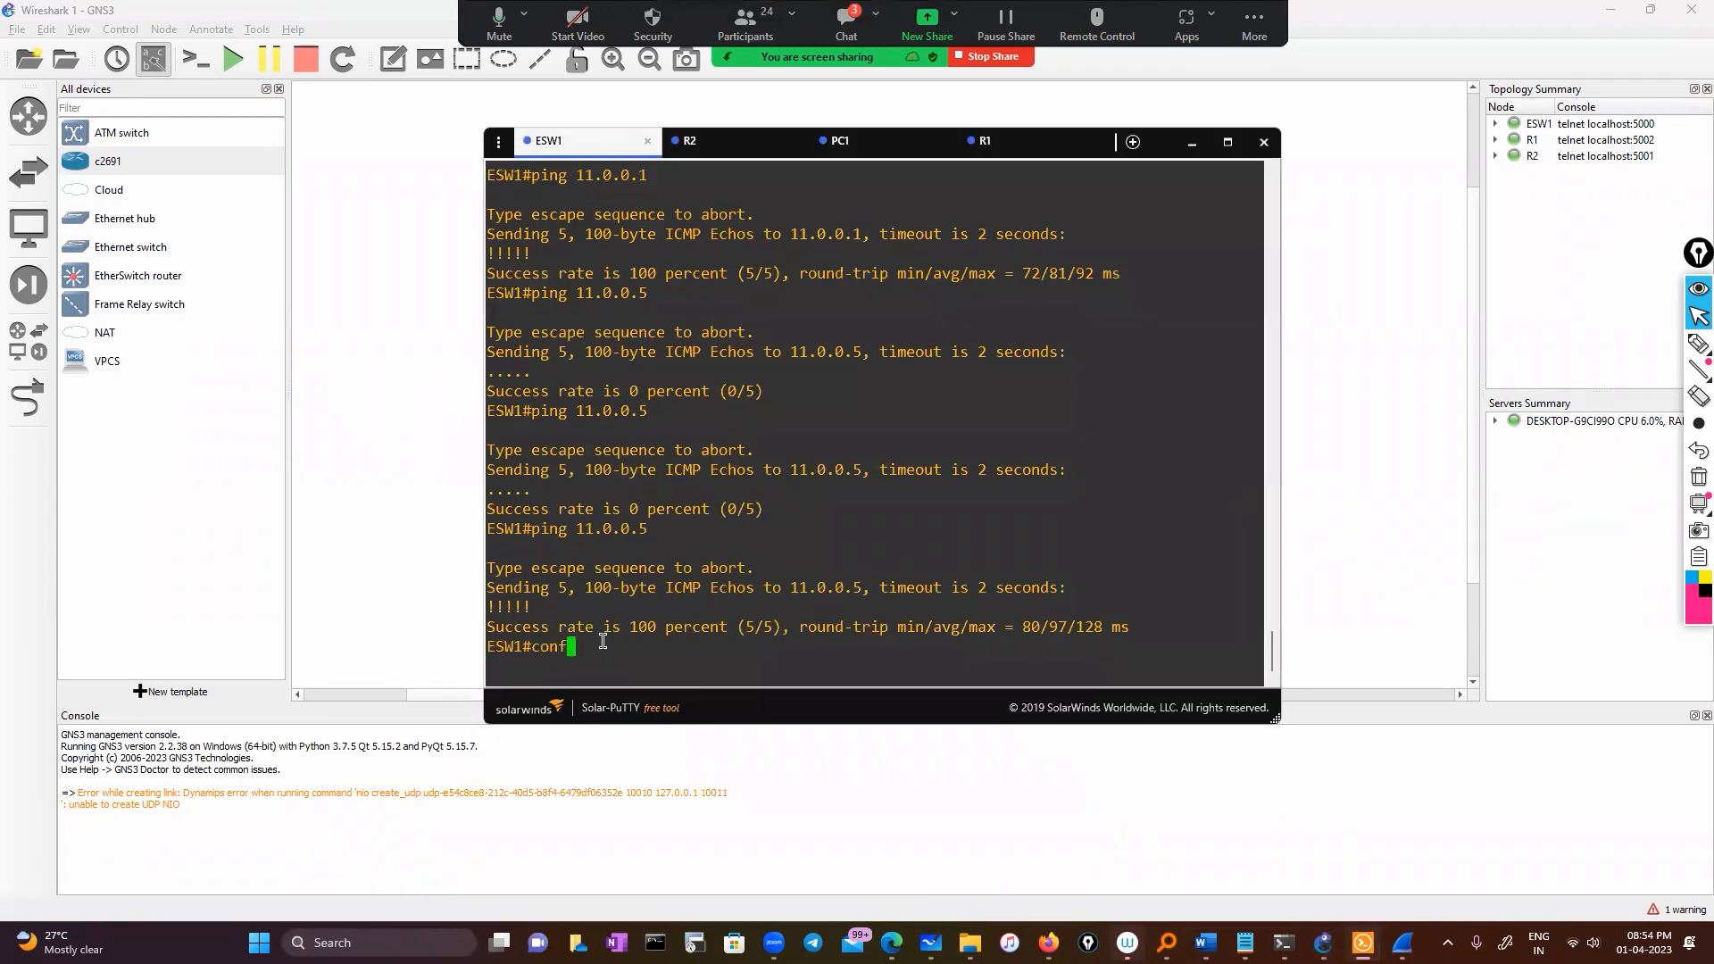
{"action": "key", "text": "Tab"}
{"action": "key", "text": "Return"}
{"action": "key", "text": "Return"}
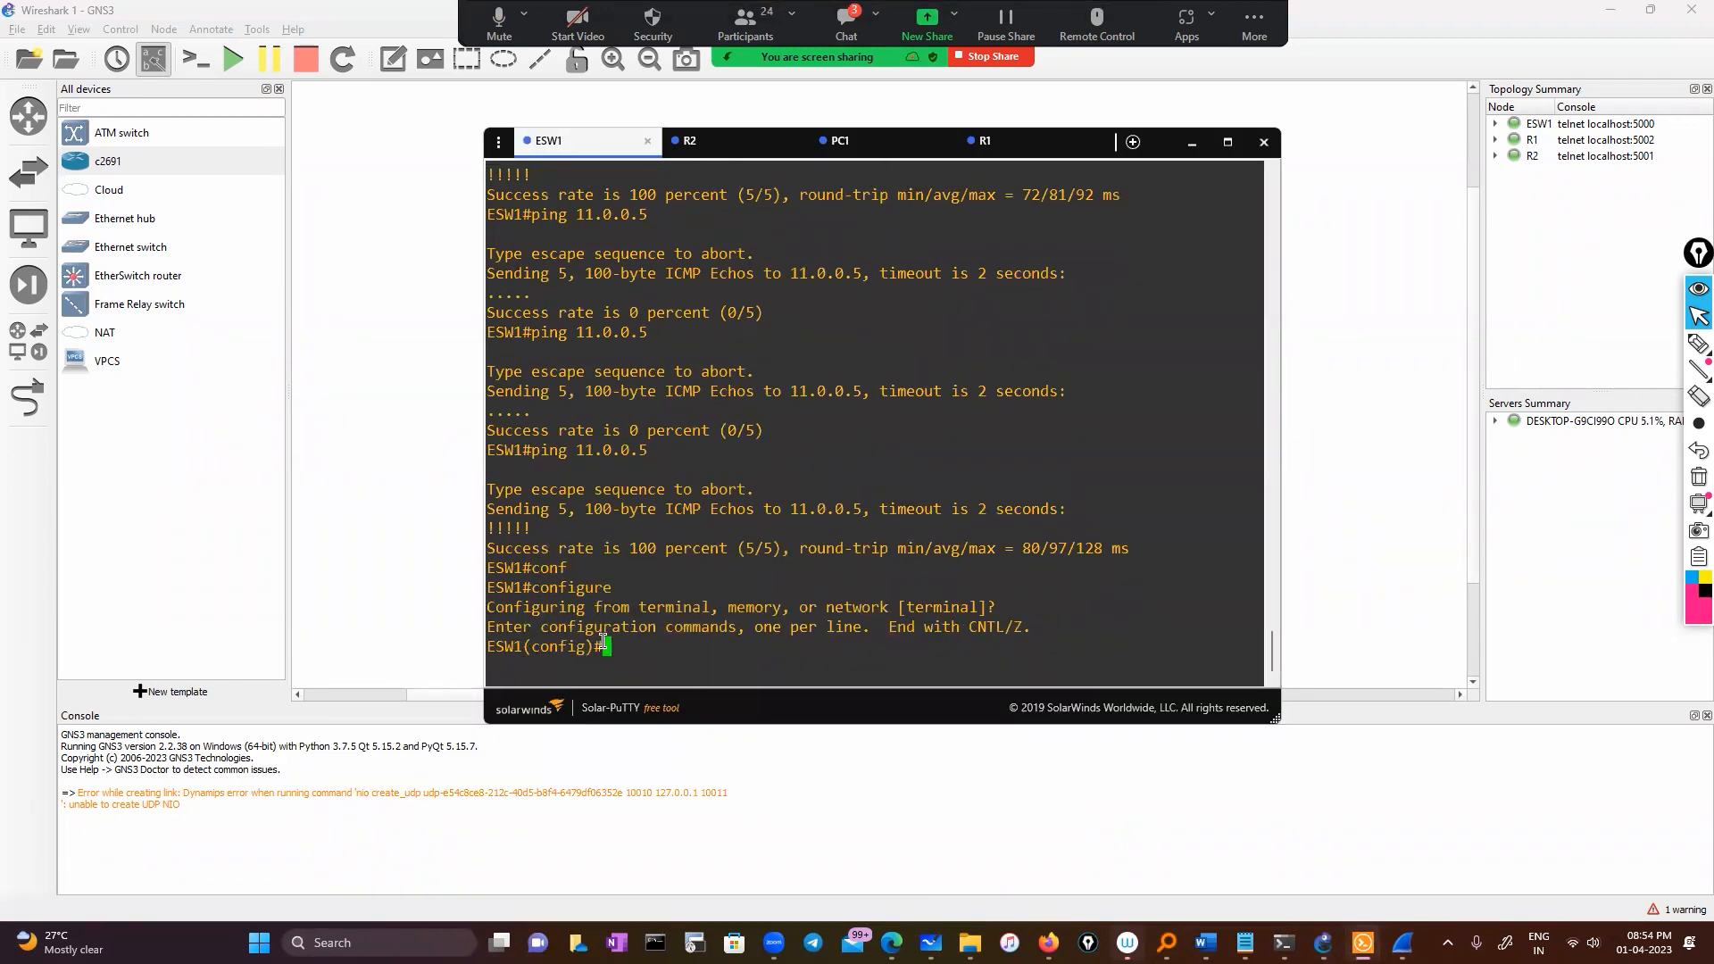
{"action": "type", "text": "mon"}
{"action": "key", "text": "Tab"}
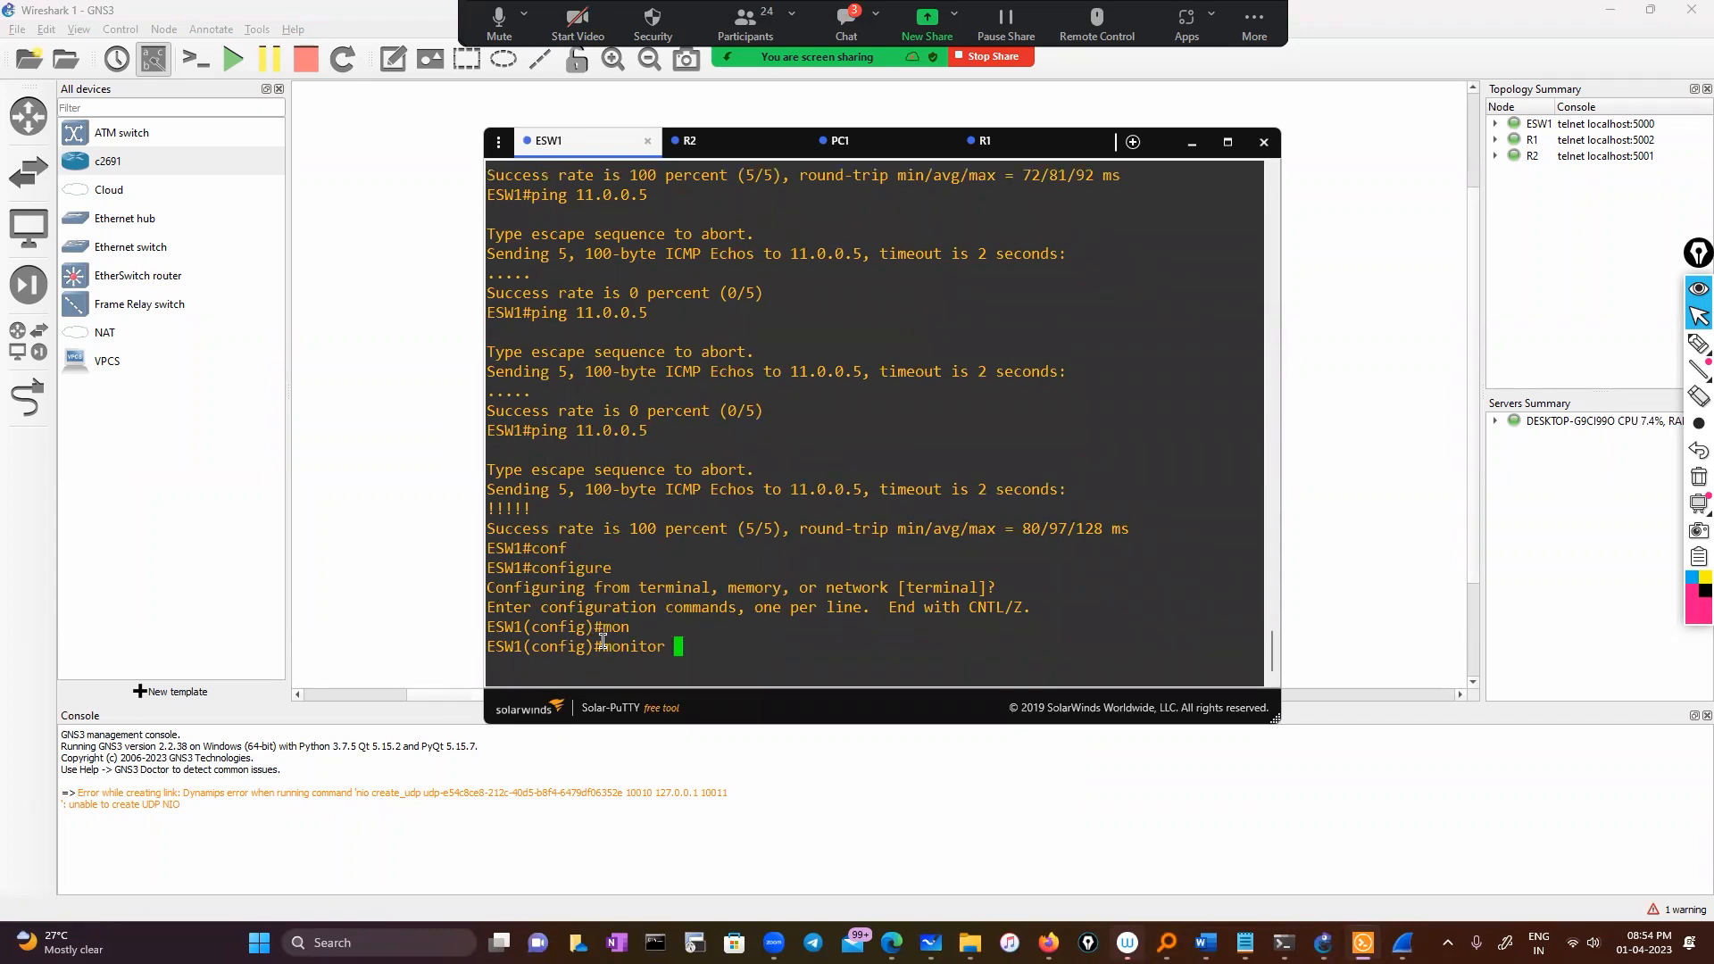
{"action": "type", "text": "1"}
{"action": "key", "text": "BackSpace"}
{"action": "key", "text": "BackSpace"}
{"action": "key", "text": "BackSpace"}
{"action": "key", "text": "BackSpace"}
{"action": "key", "text": "BackSpace"}
{"action": "key", "text": "BackSpace"}
{"action": "key", "text": "BackSpace"}
{"action": "key", "text": "BackSpace"}
{"action": "key", "text": "BackSpace"}
{"action": "key", "text": "BackSpace"}
{"action": "type", "text": "mon"}
{"action": "key", "text": "Tab"}
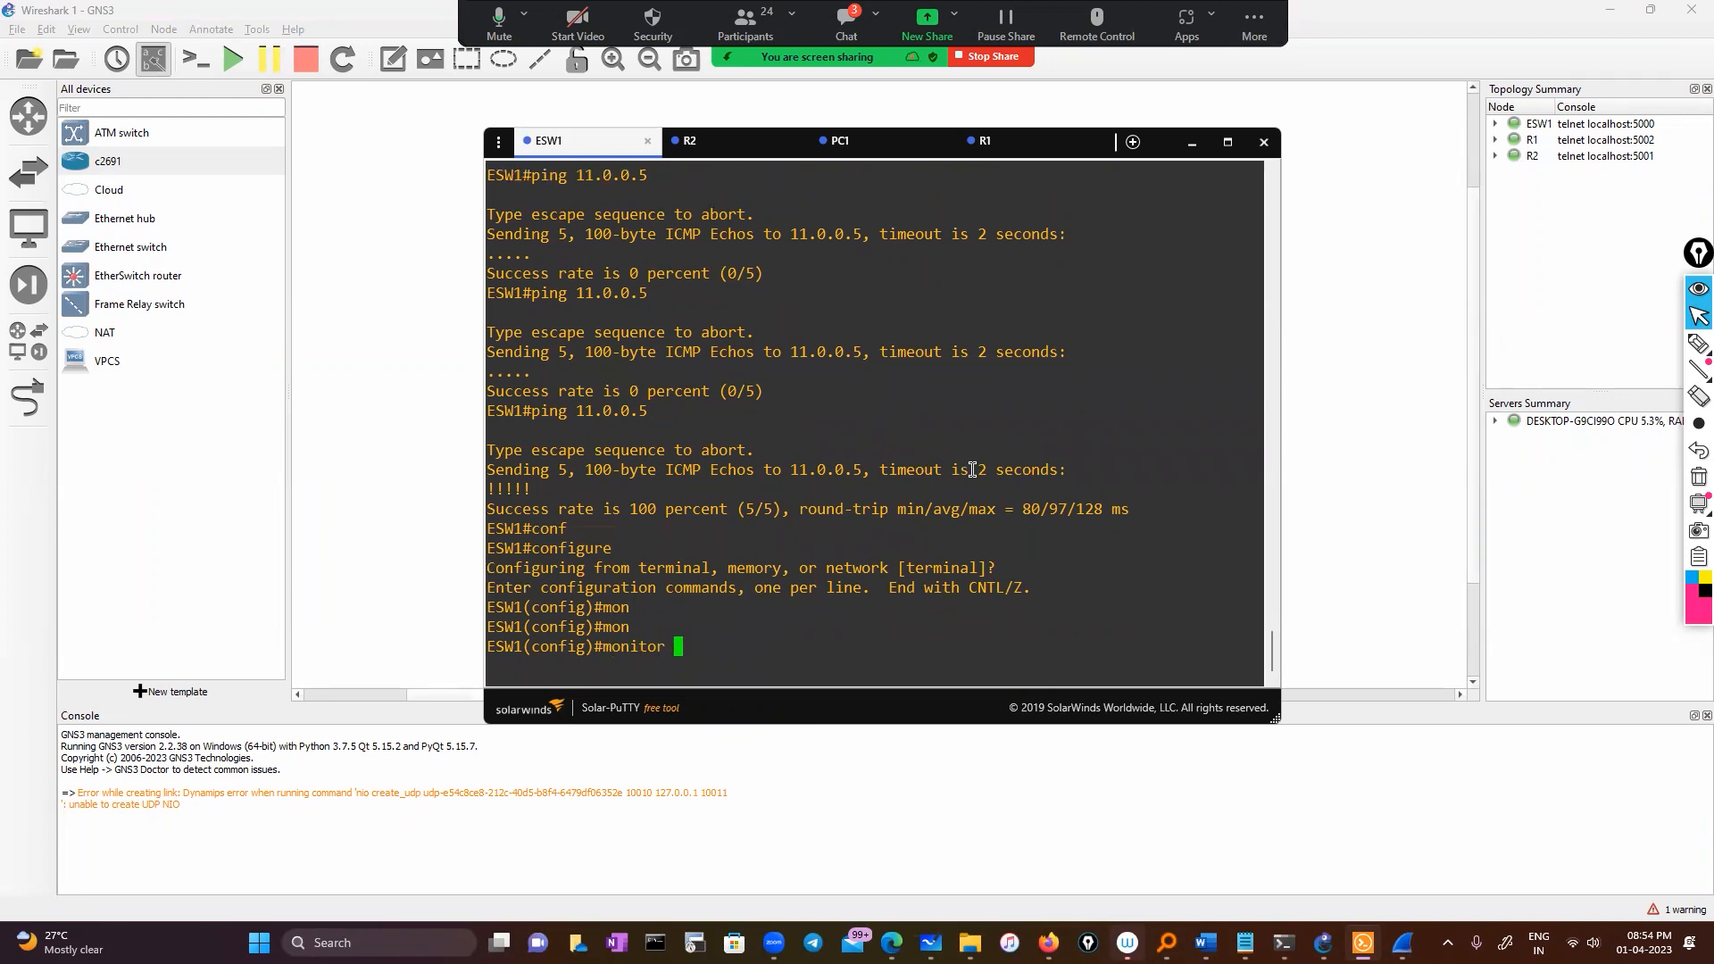
{"action": "type", "text": "1"}
{"action": "key", "text": "BackSpace"}
{"action": "key", "text": "BackSpace"}
{"action": "type", "text": "?"}
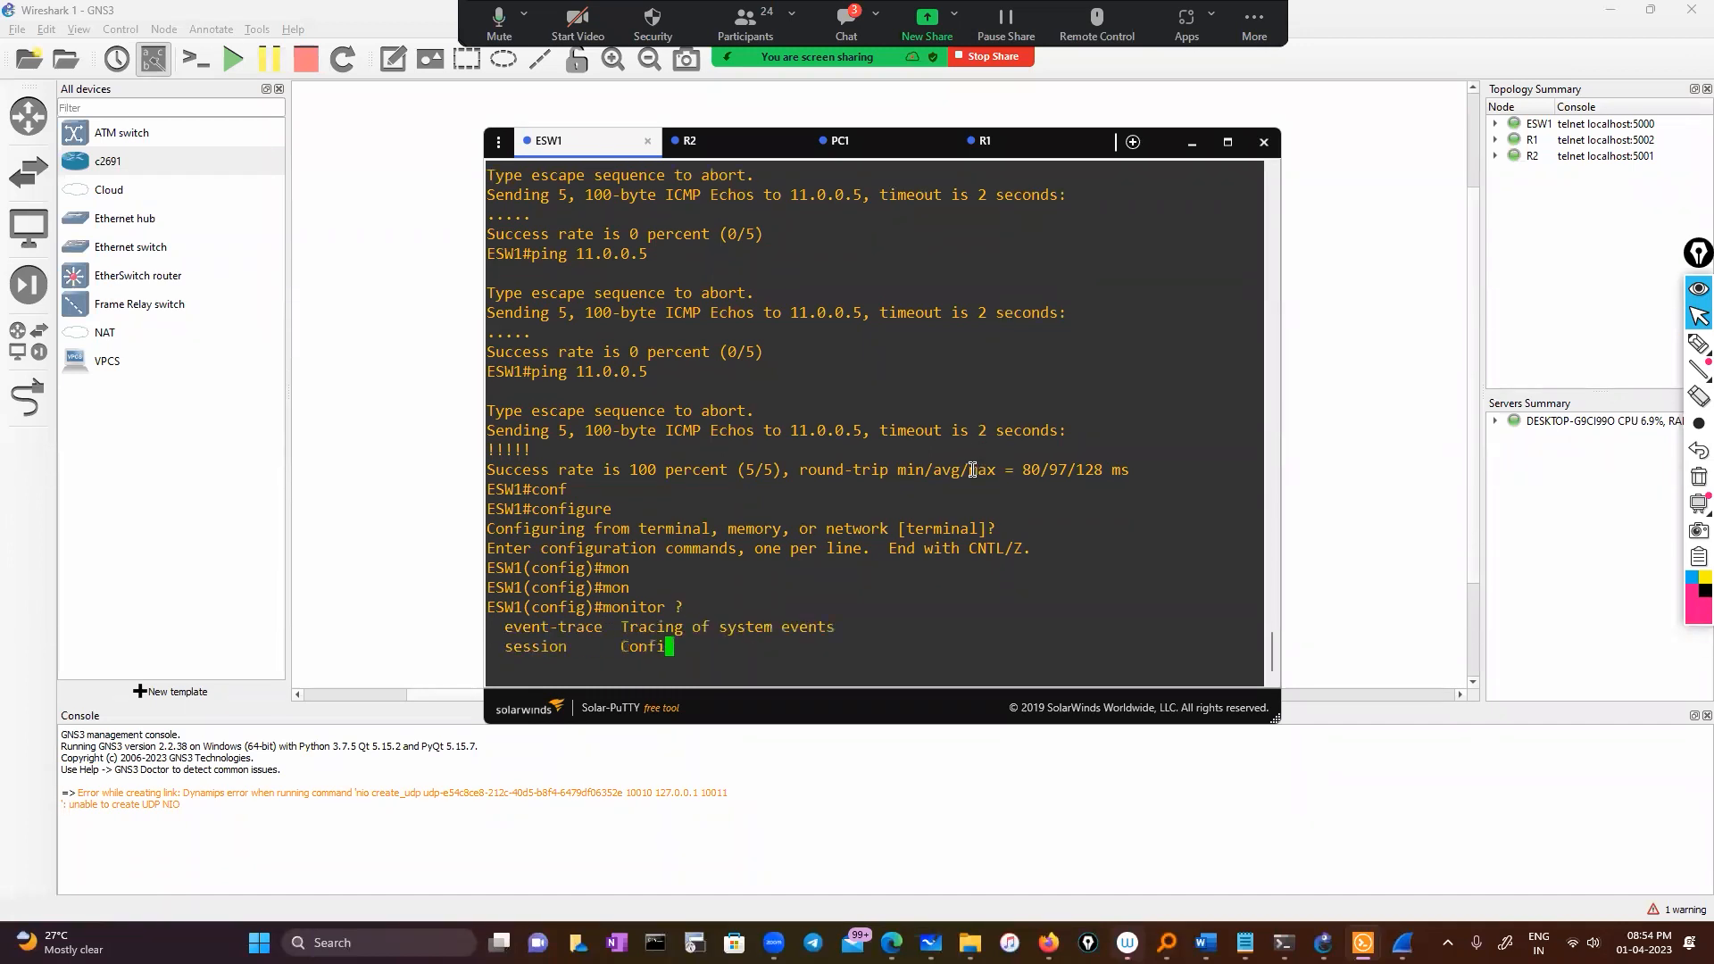
{"action": "type", "text": "se"}
{"action": "key", "text": "Tab"}
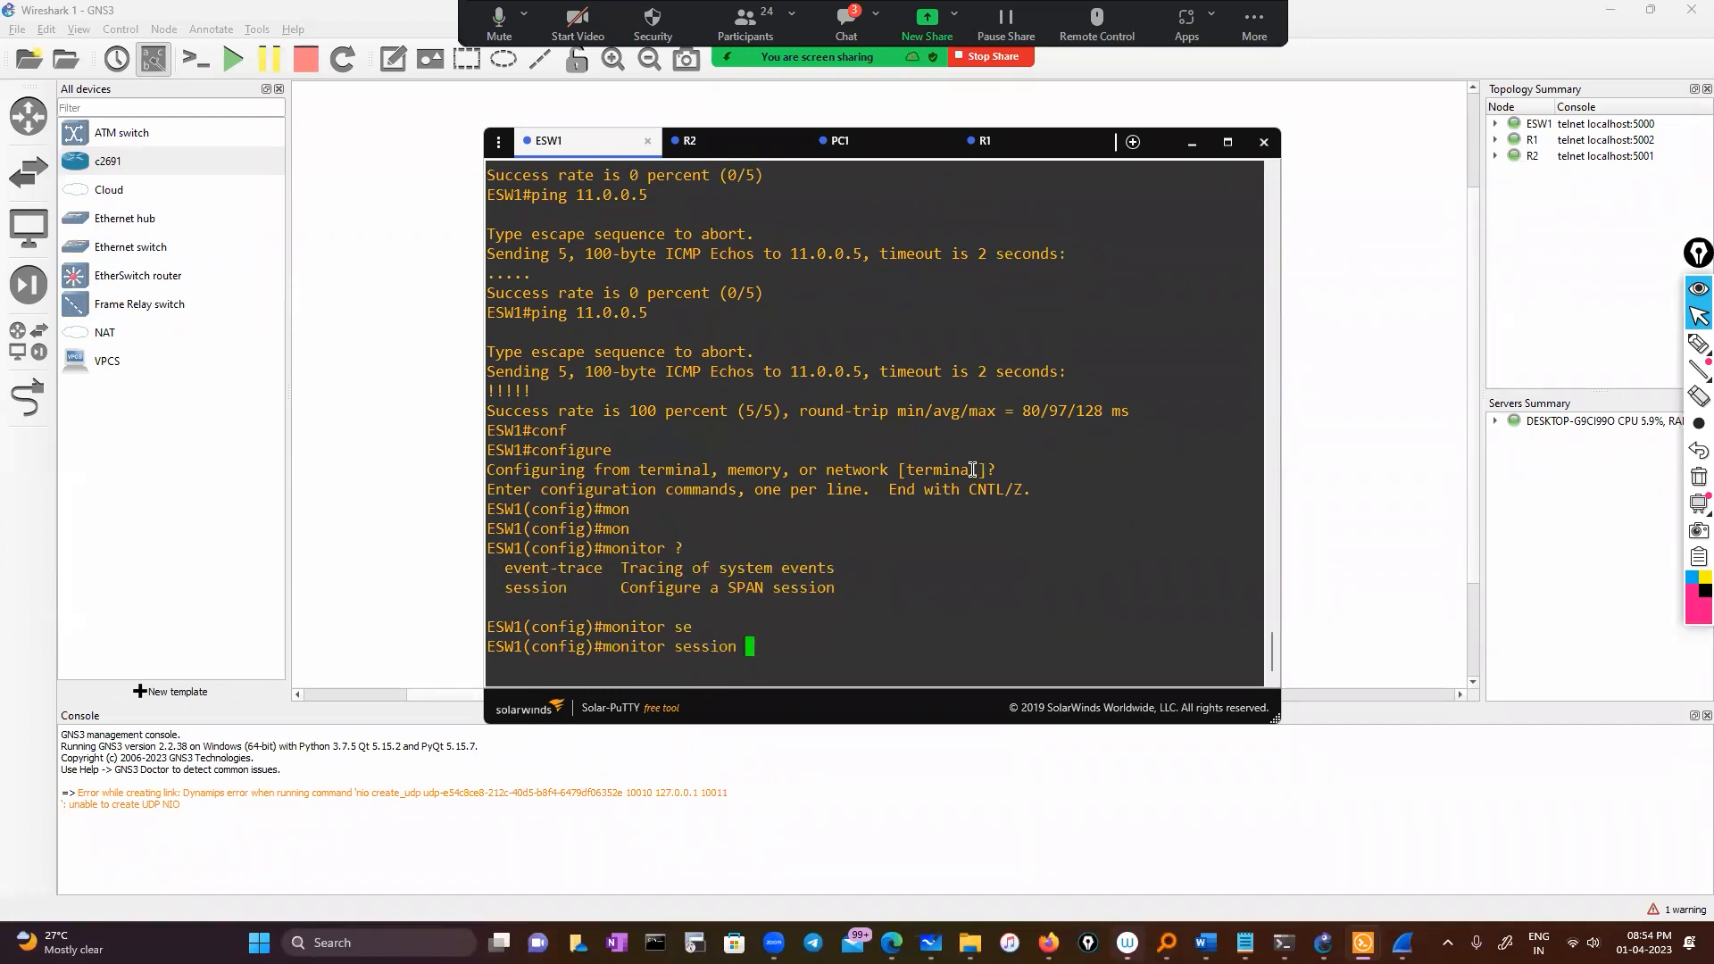
{"action": "type", "text": "?"}
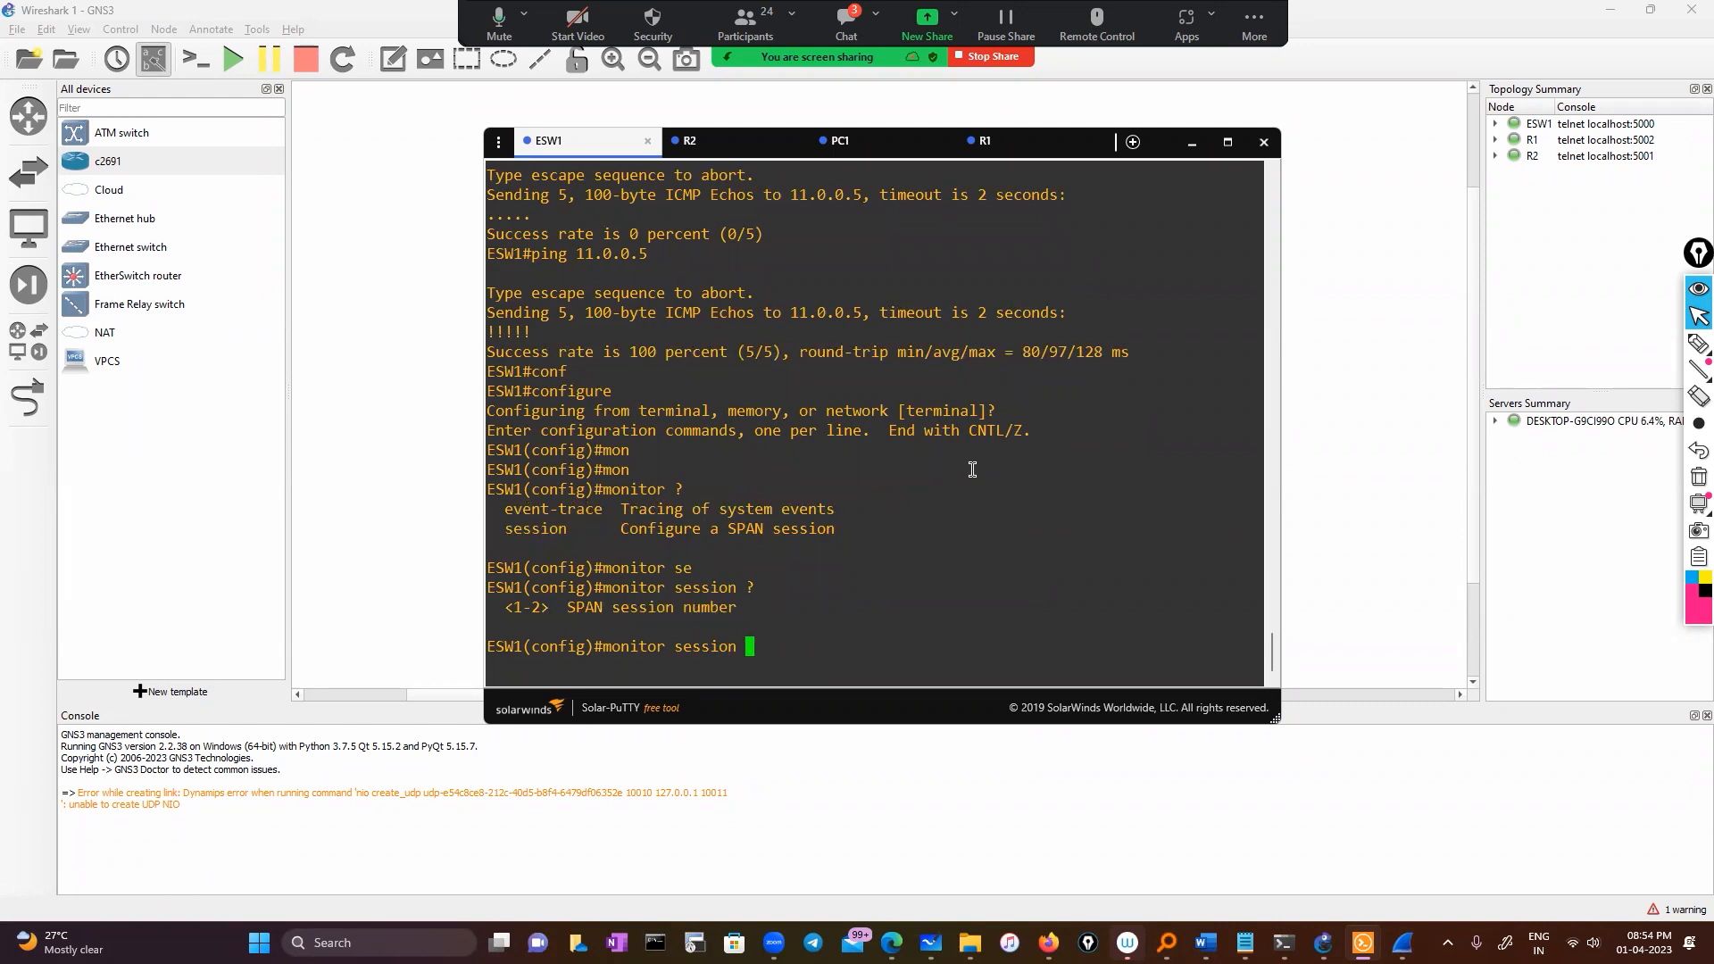
Submit 'monitor session 1 source interface fastEthernet 0/0', which ESW1 rejects as invalid
{"action": "left_click", "coordinate": [1375, 342]}
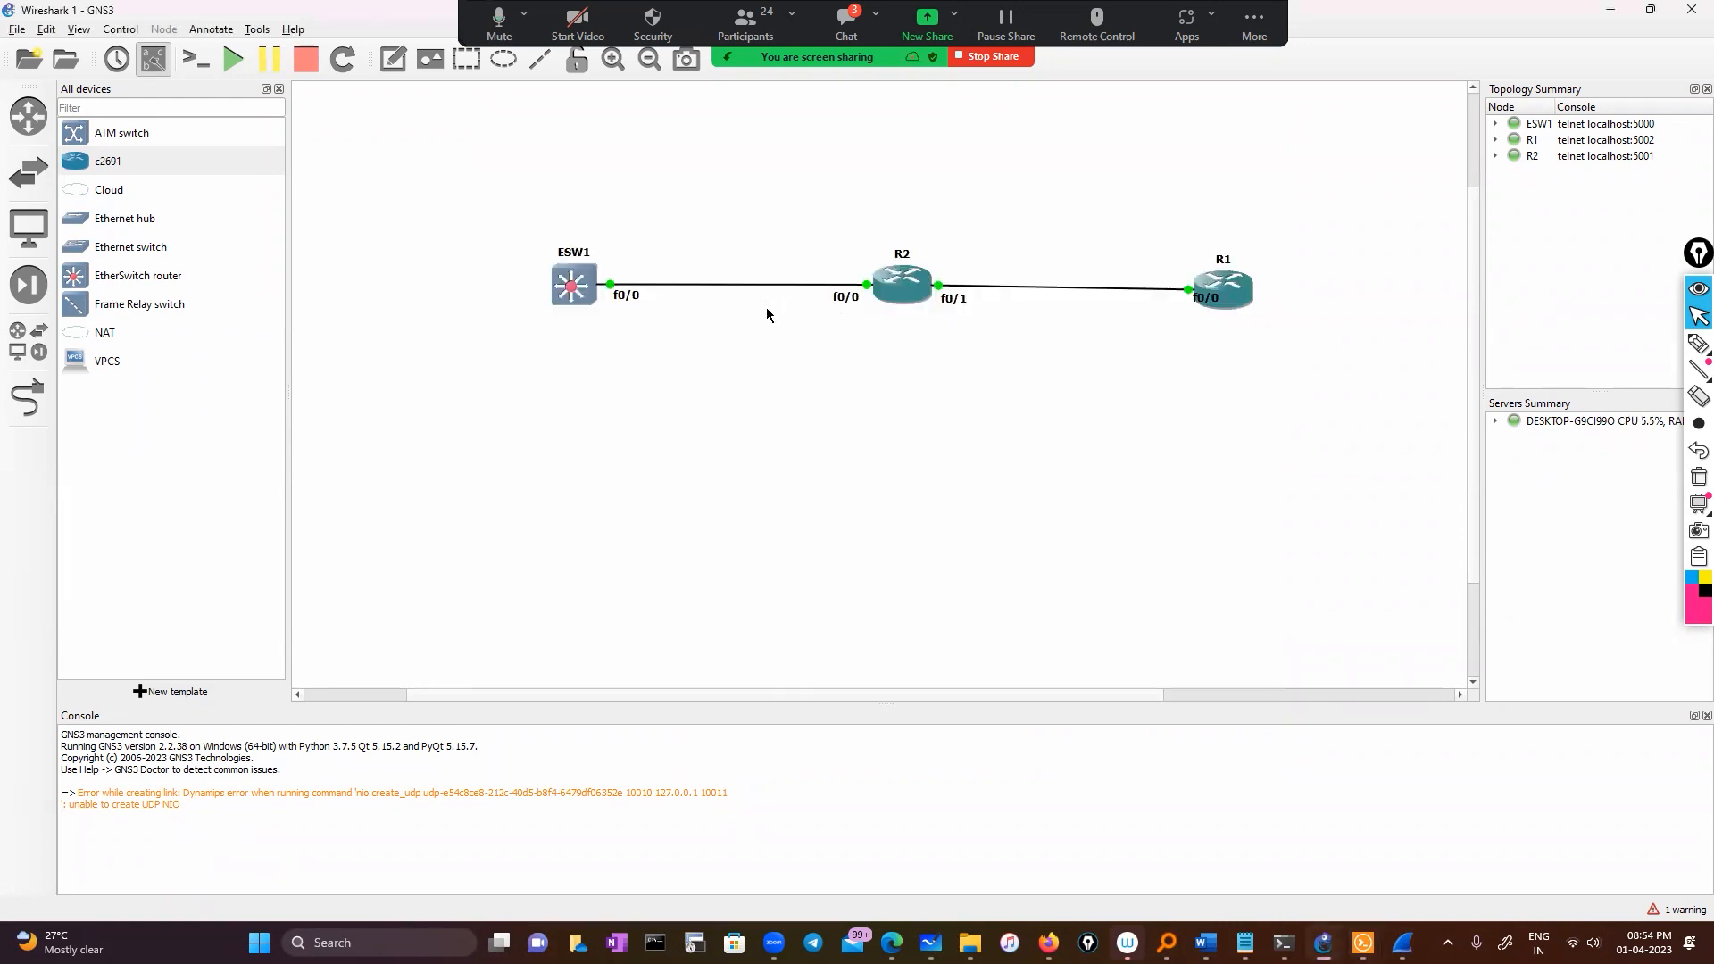
{"action": "key", "text": "alt+Tab"}
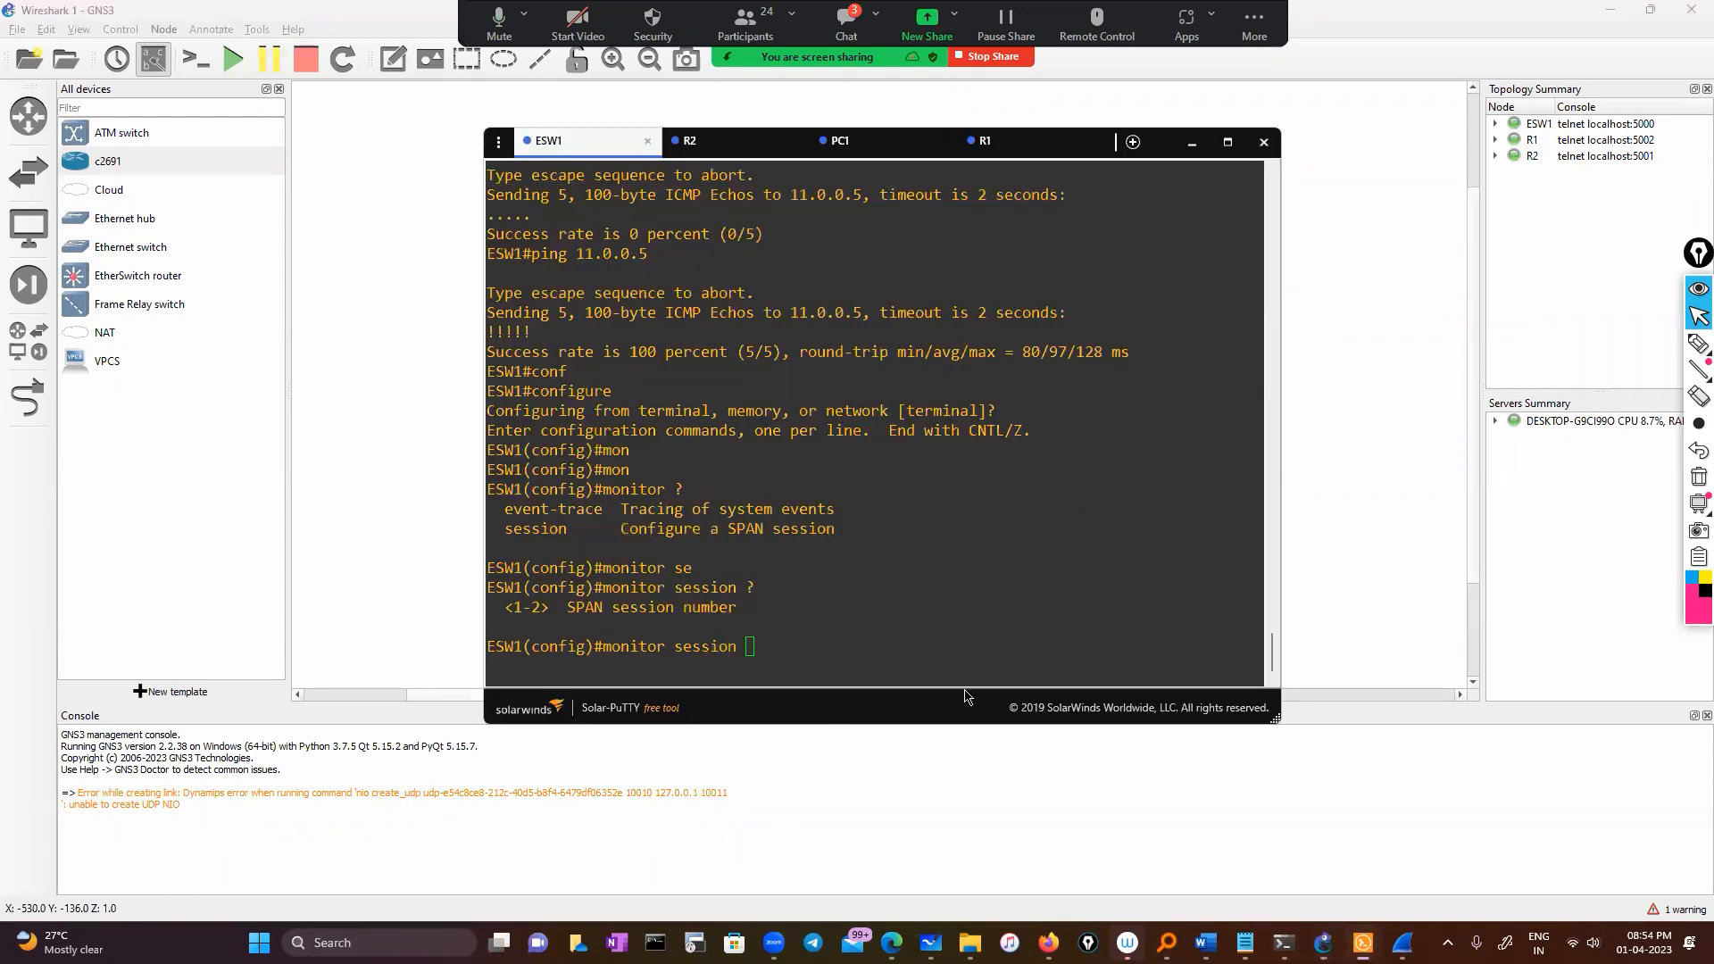
{"action": "type", "text": "1 ?"}
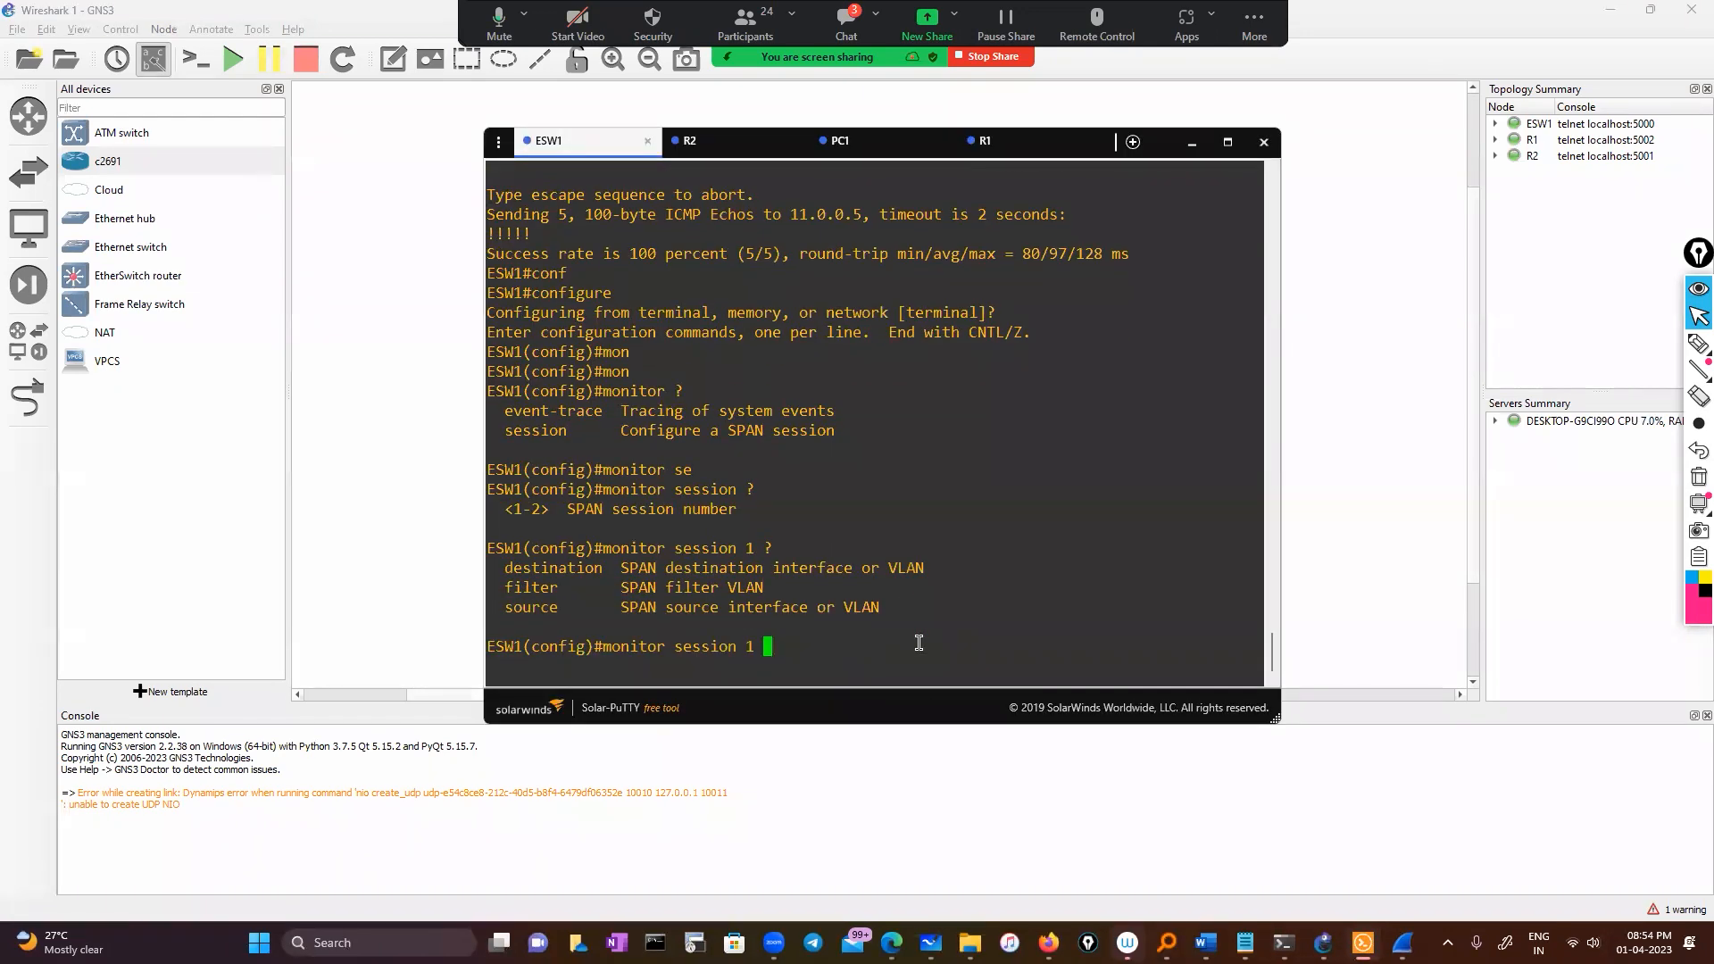
{"action": "type", "text": "so"}
{"action": "key", "text": "Tab"}
{"action": "type", "text": "?"}
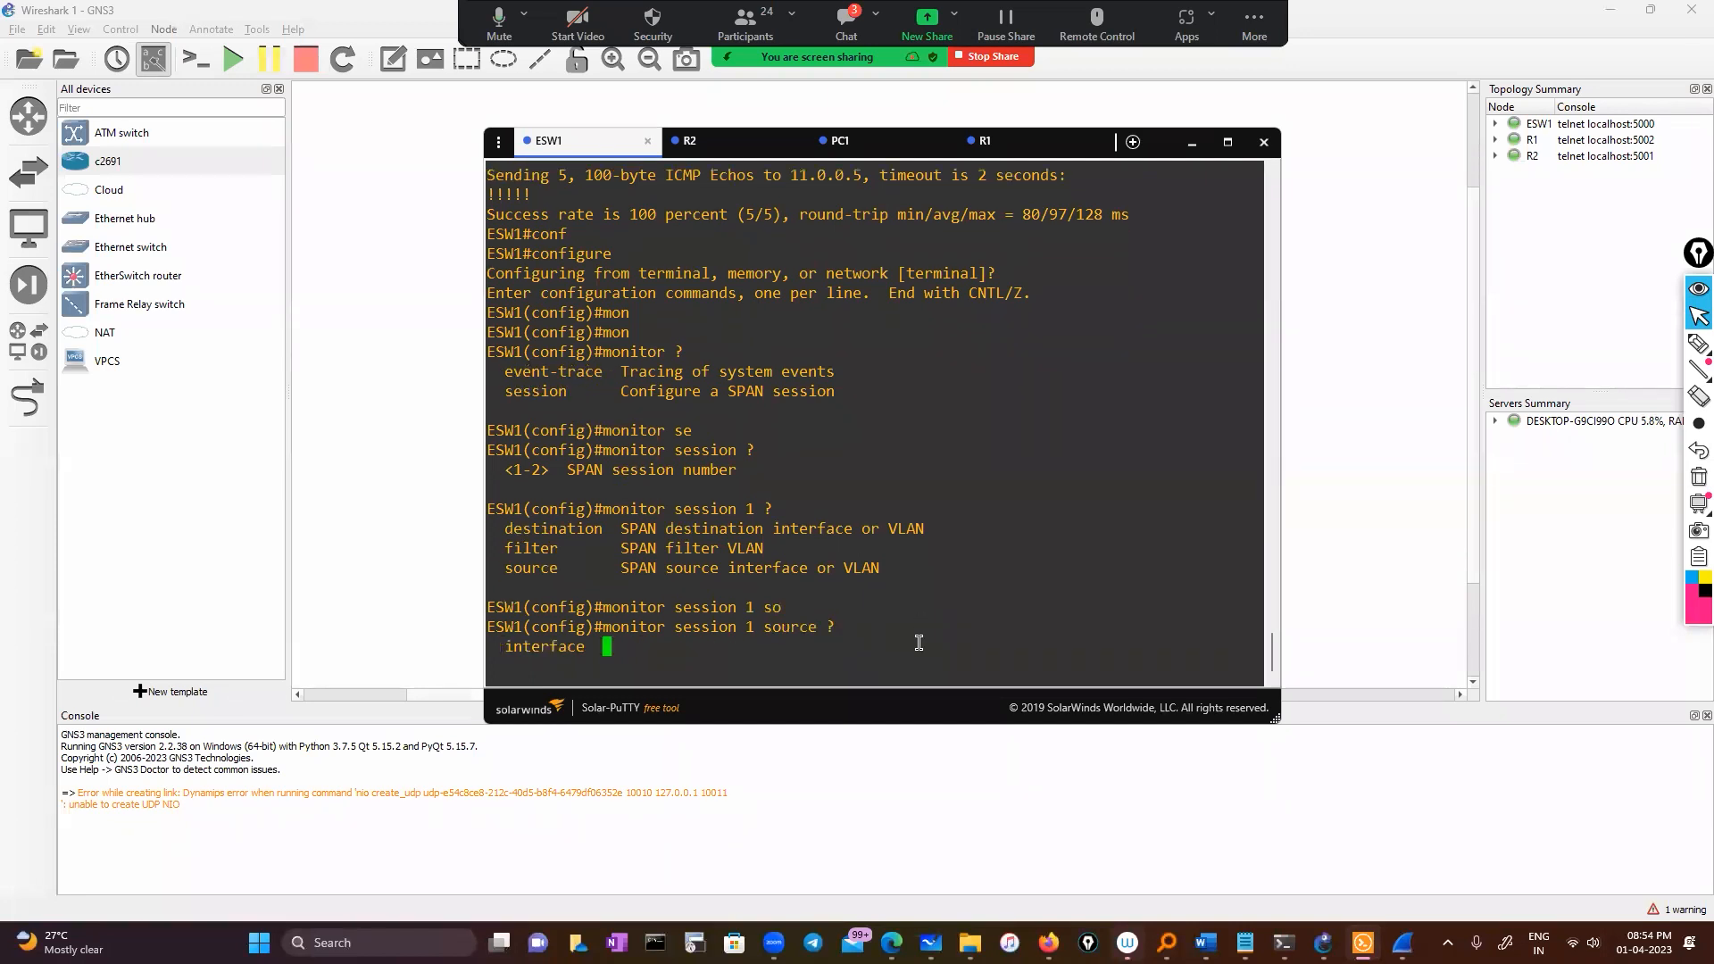
{"action": "type", "text": "in"}
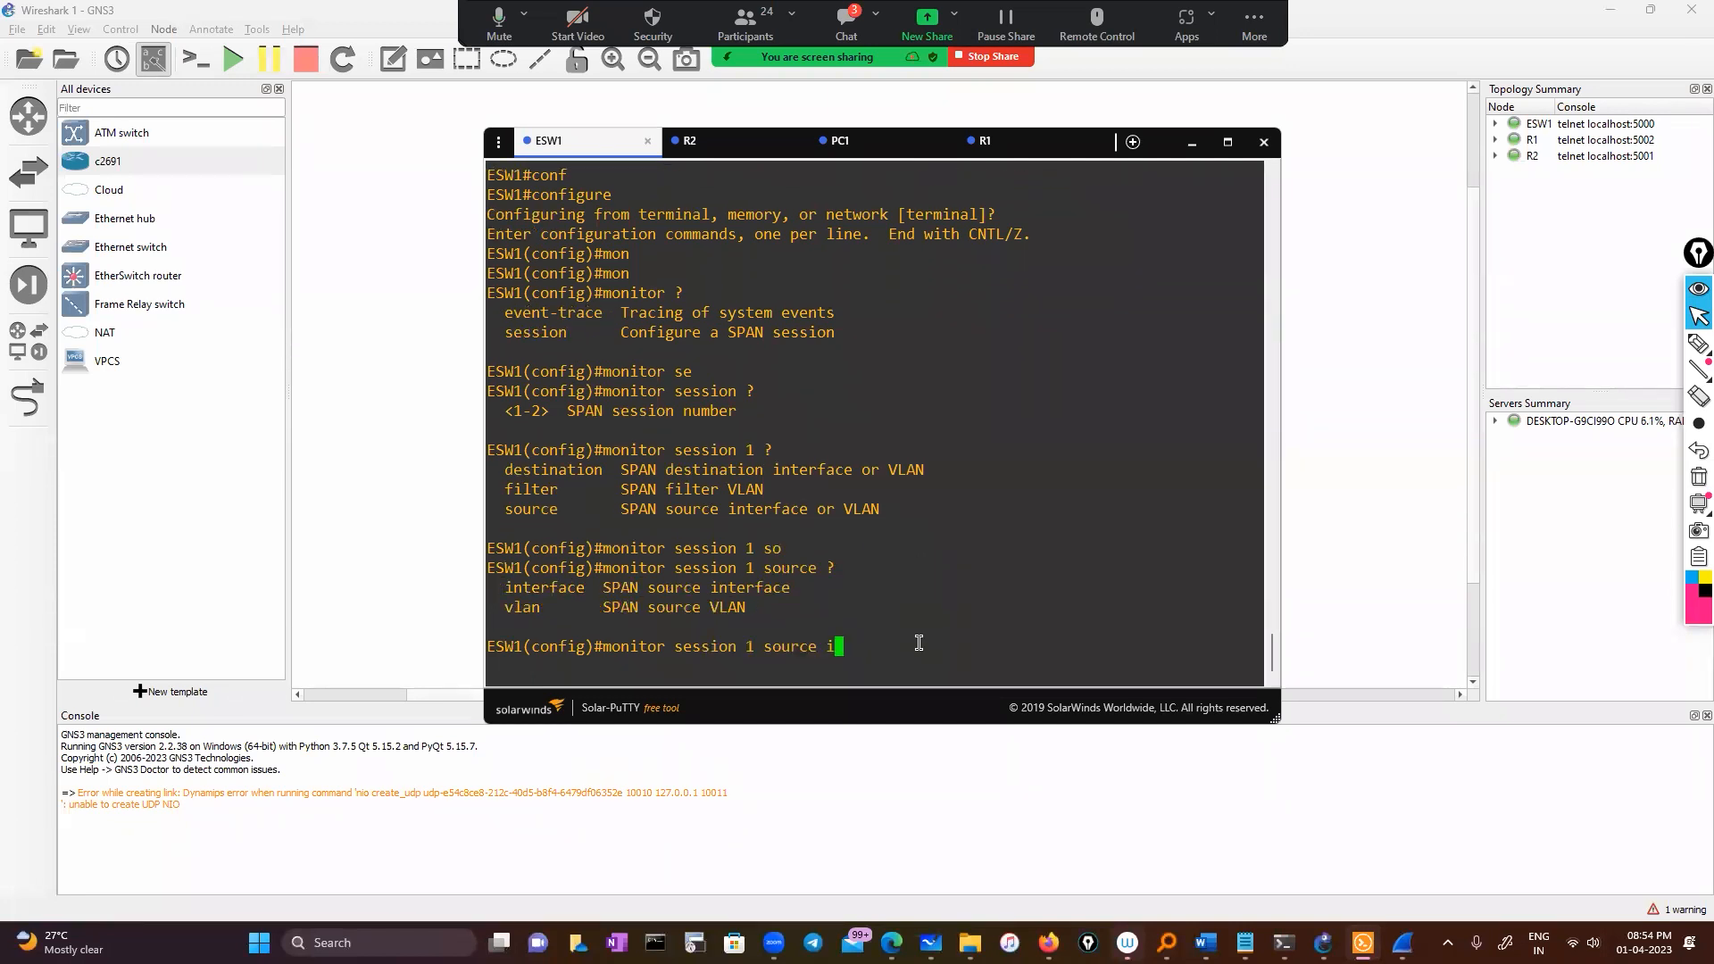
{"action": "key", "text": "Tab"}
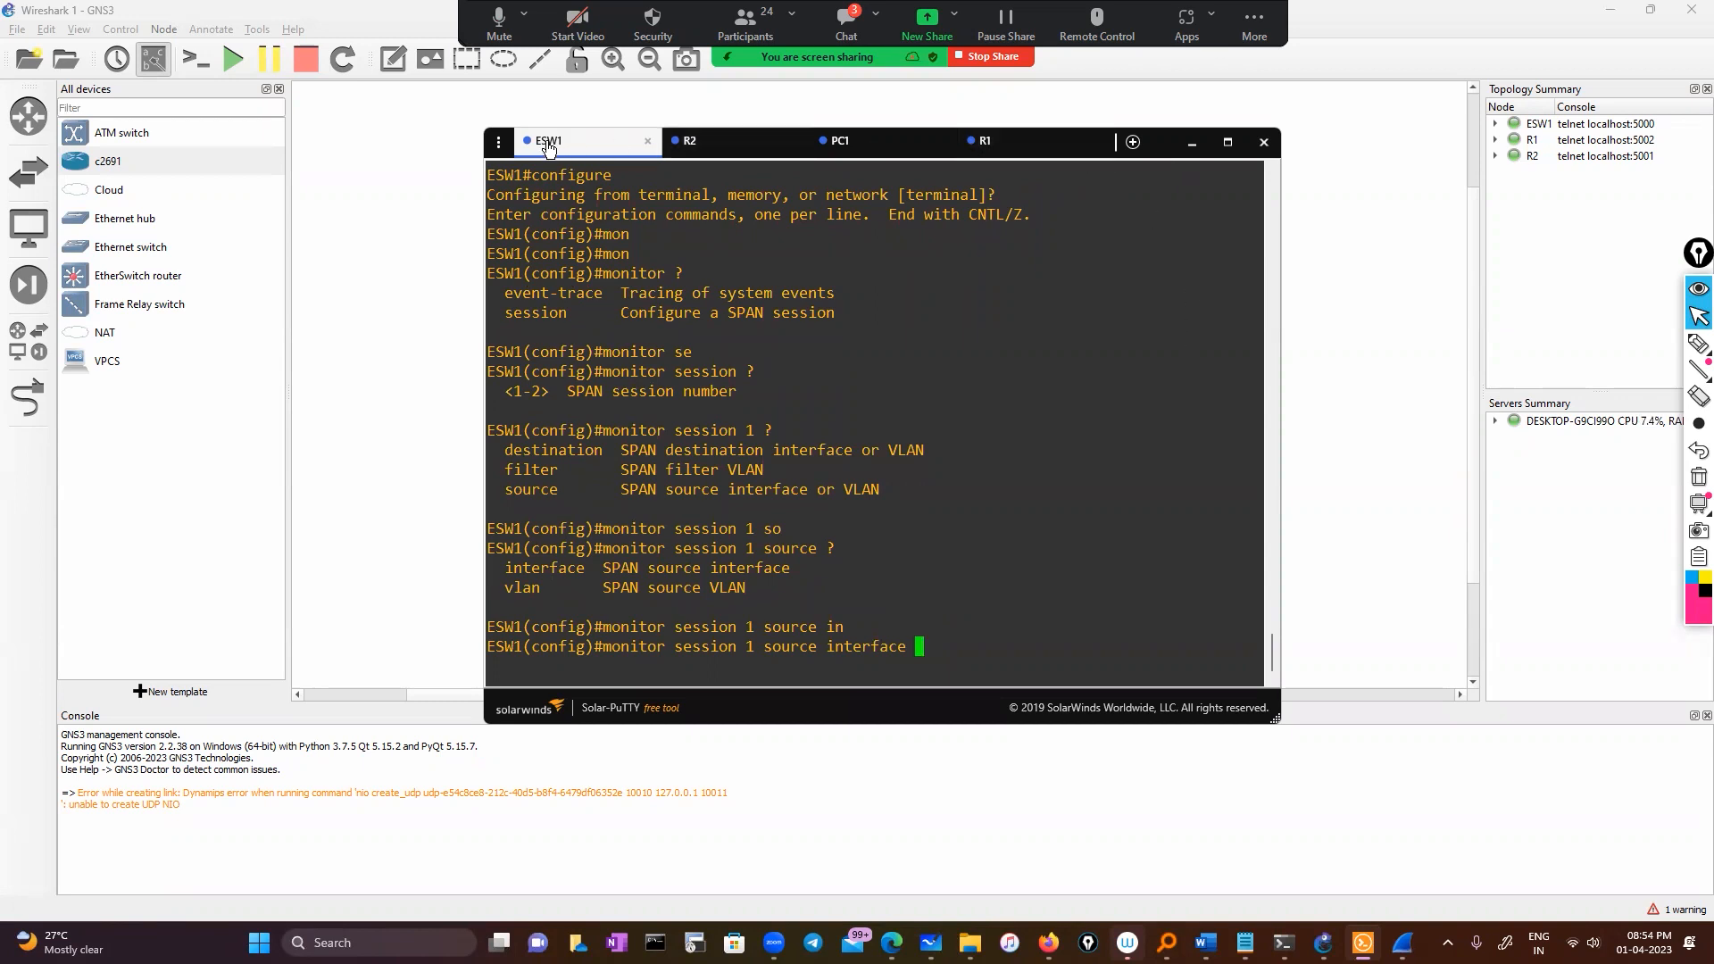
{"action": "left_click", "coordinate": [1174, 646]}
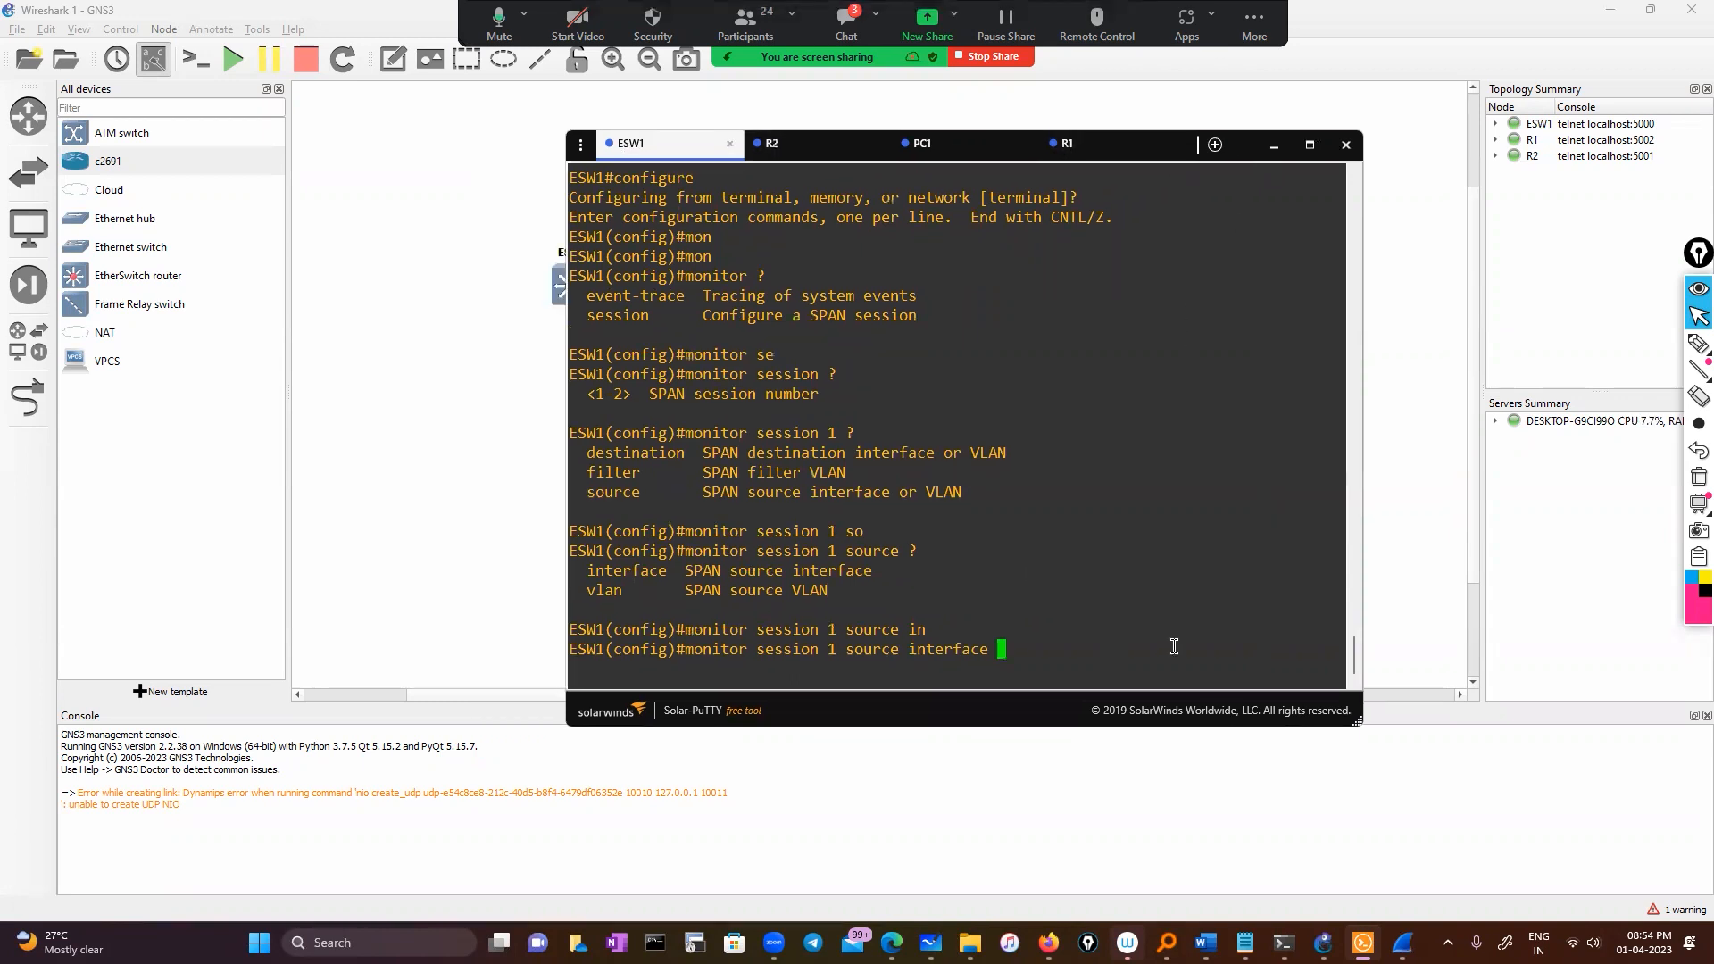
{"action": "type", "text": "fa"}
{"action": "key", "text": "Tab"}
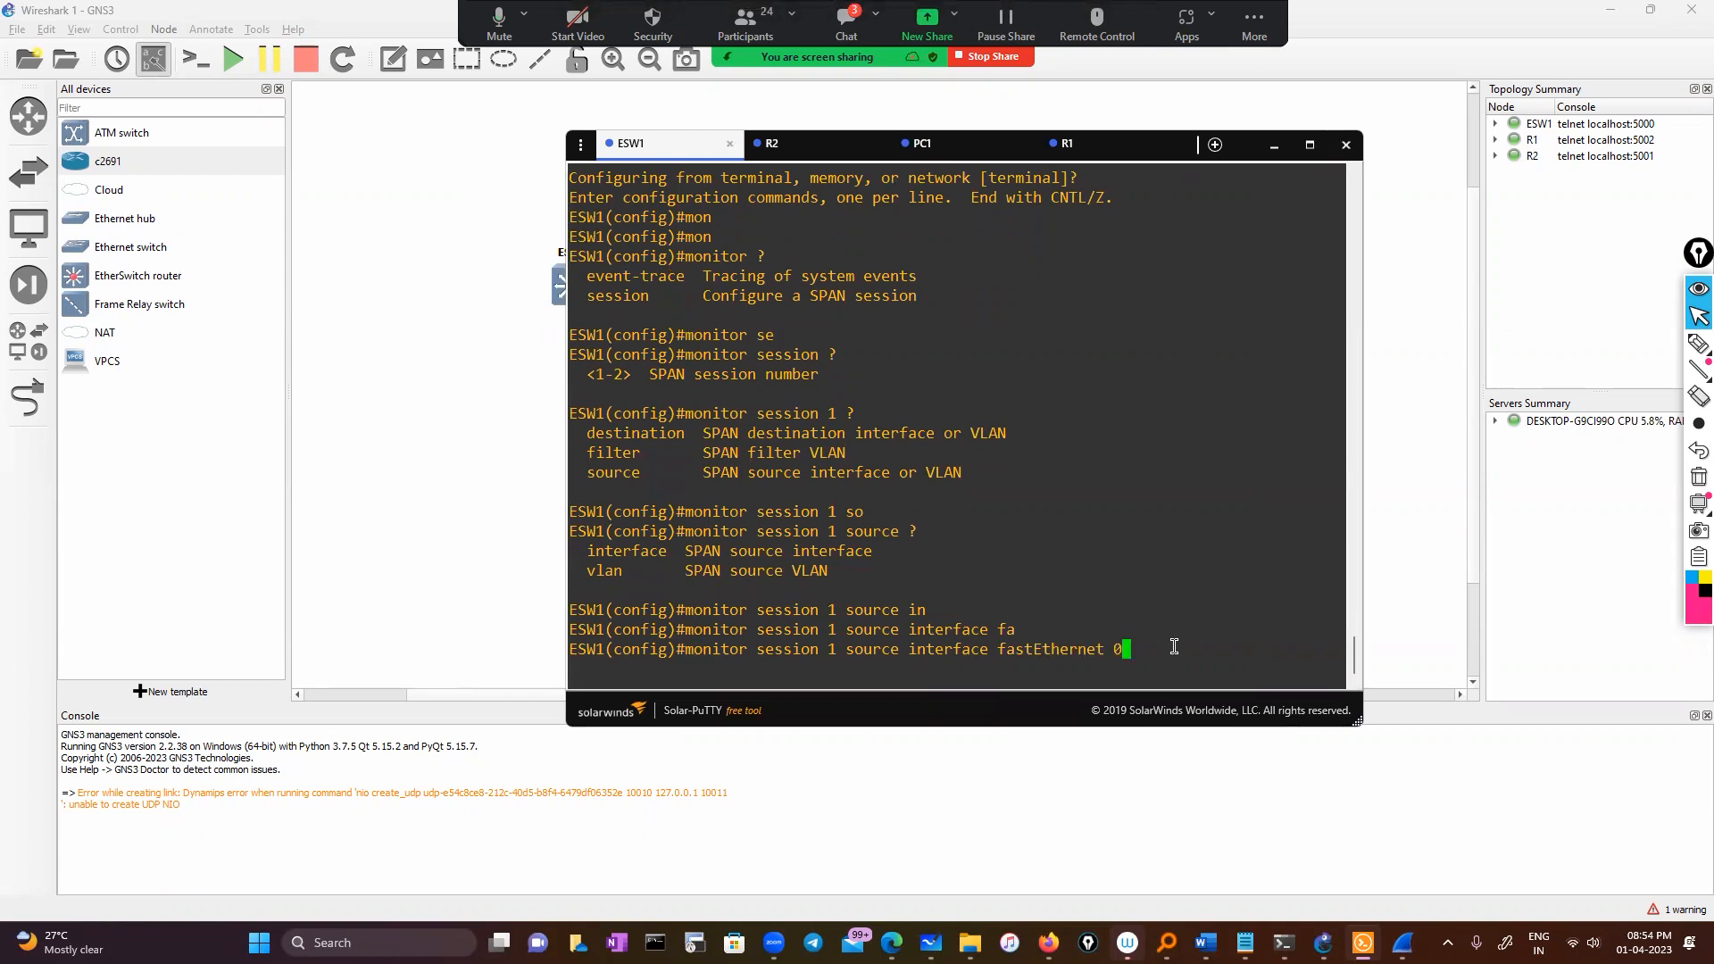
{"action": "type", "text": "0/0 ?"}
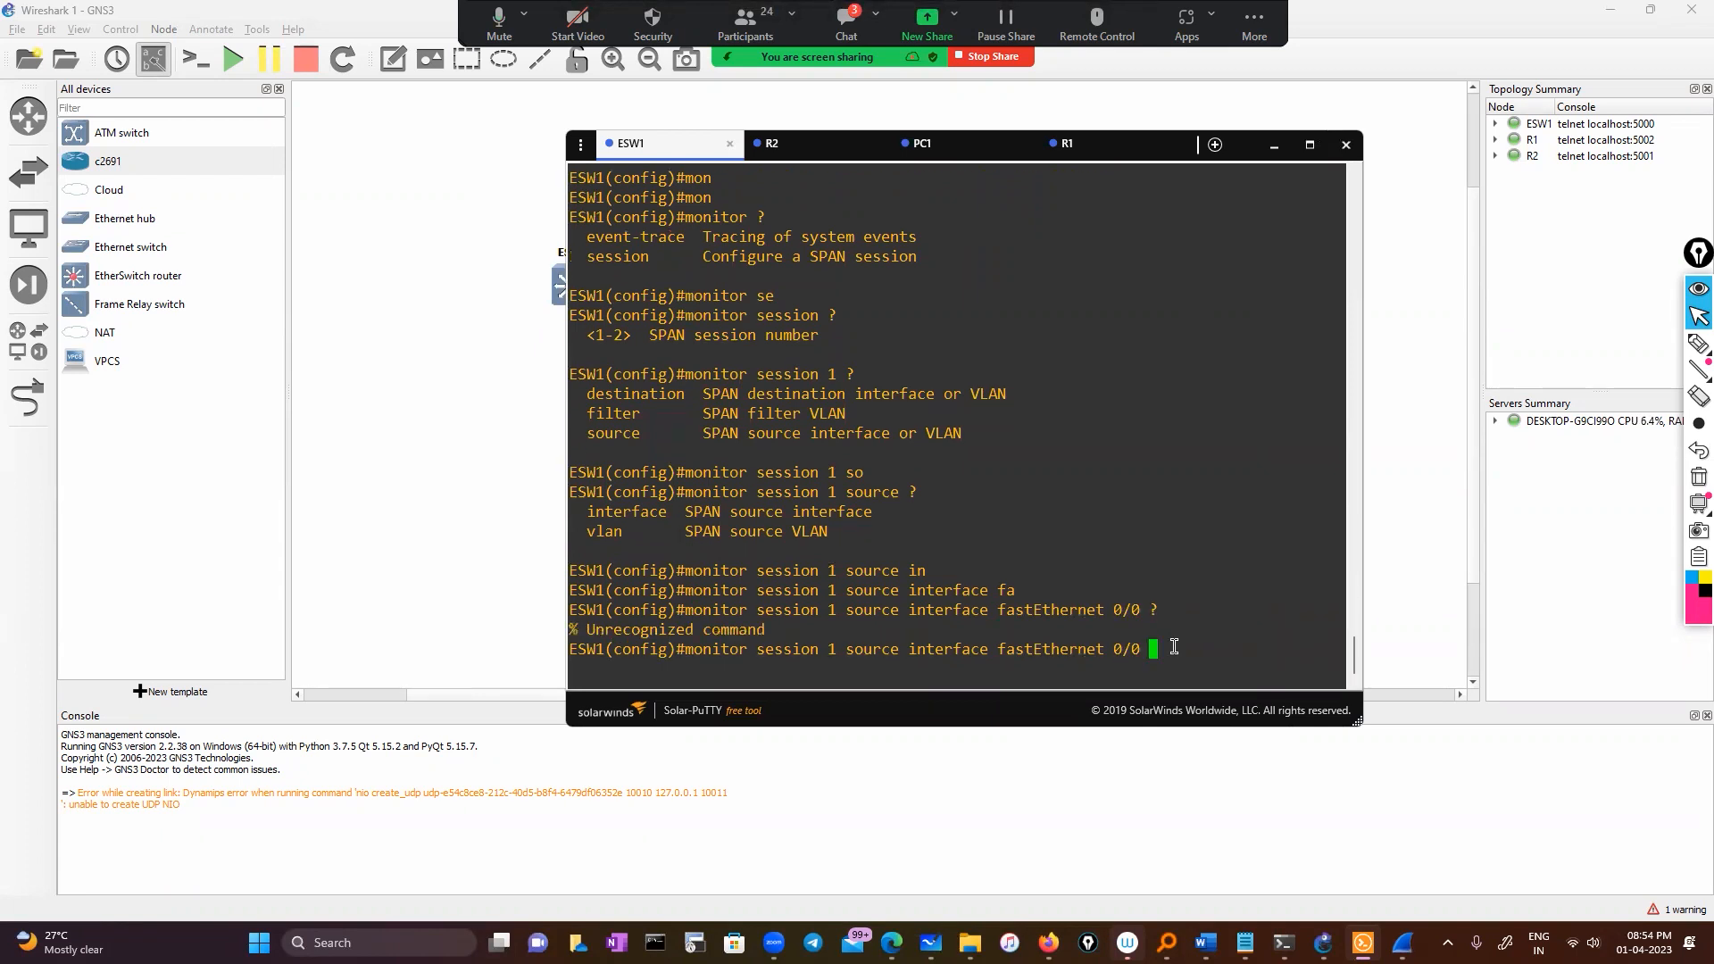
{"action": "key", "text": "BackSpace"}
{"action": "key", "text": "BackSpace"}
{"action": "type", "text": "0 "}
{"action": "type", "text": "?"}
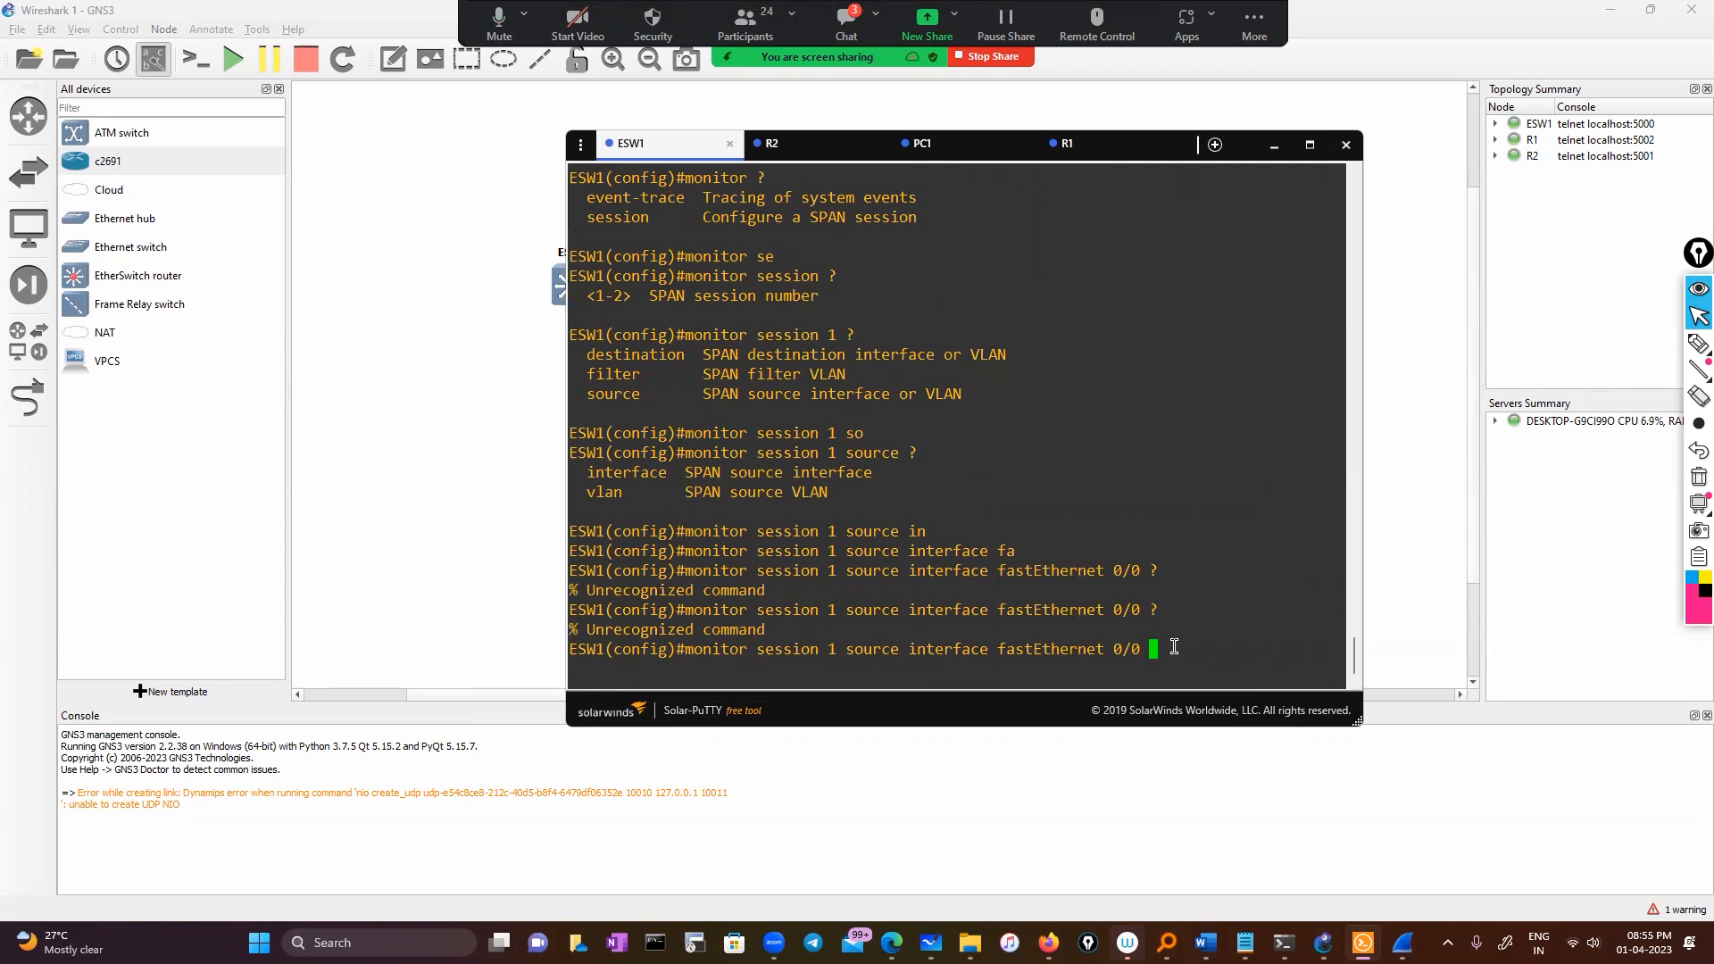
{"action": "key", "text": "Return"}
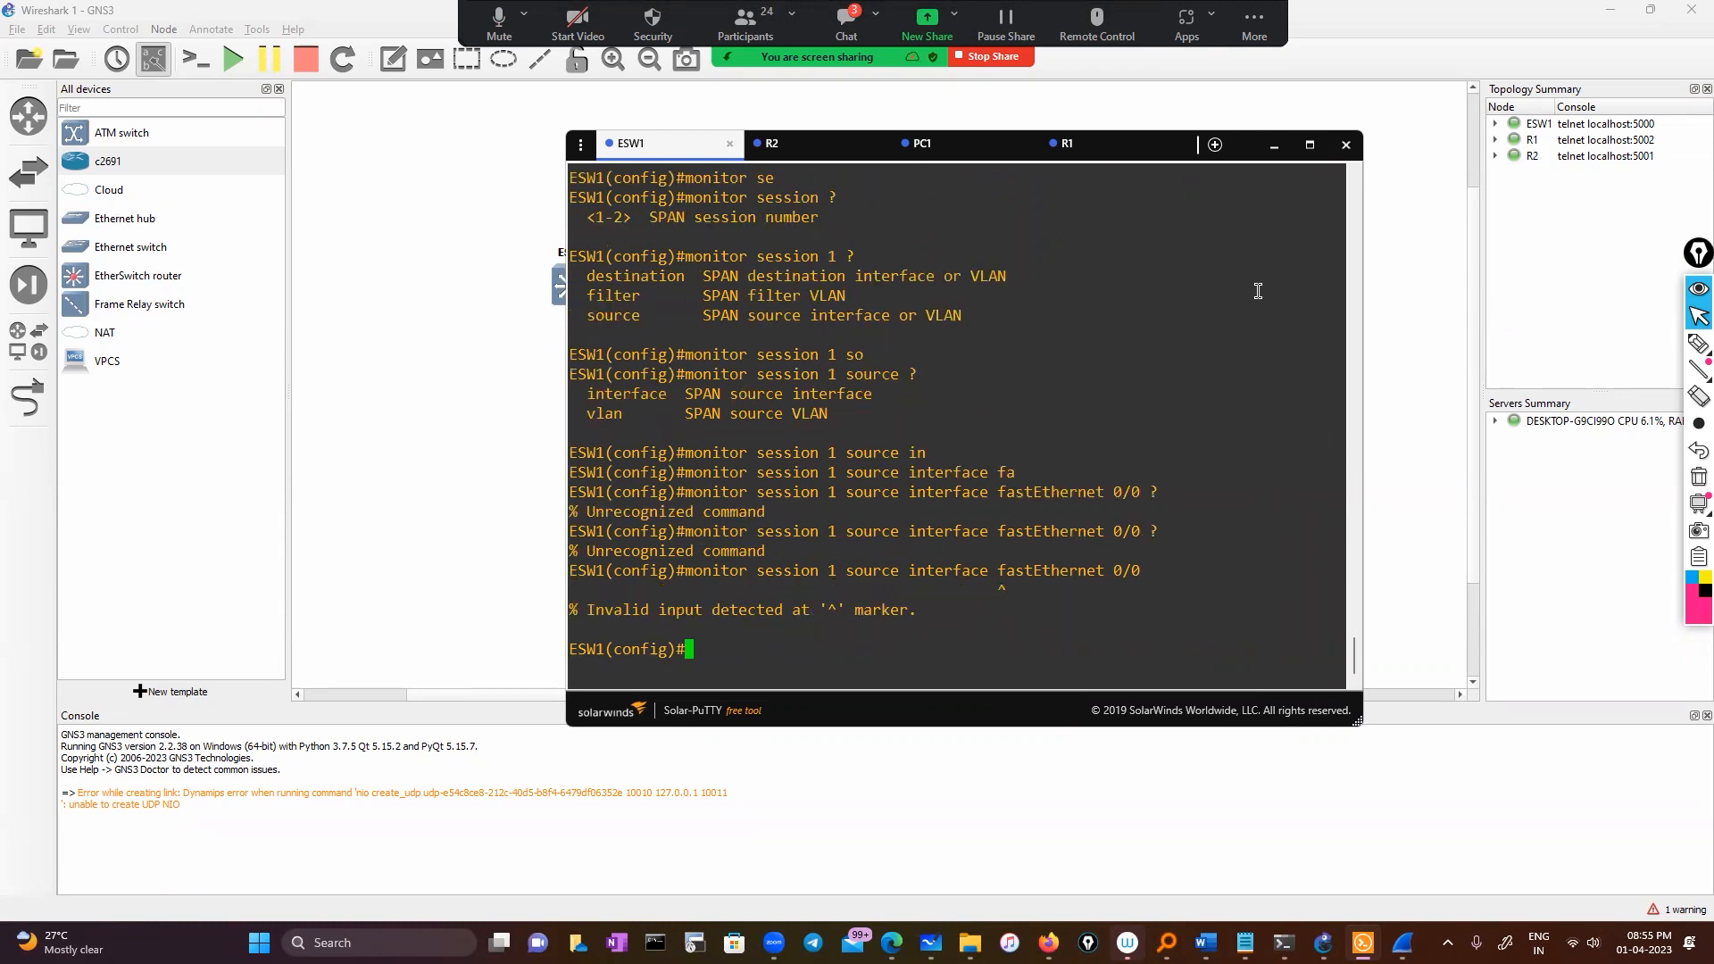
{"action": "left_click", "coordinate": [647, 148]}
Recall the source command to check FastEthernet numbering with ?, clear the line, minimize the console
{"action": "left_click_drag", "start_coordinate": [647, 147], "coordinate": [768, 165]}
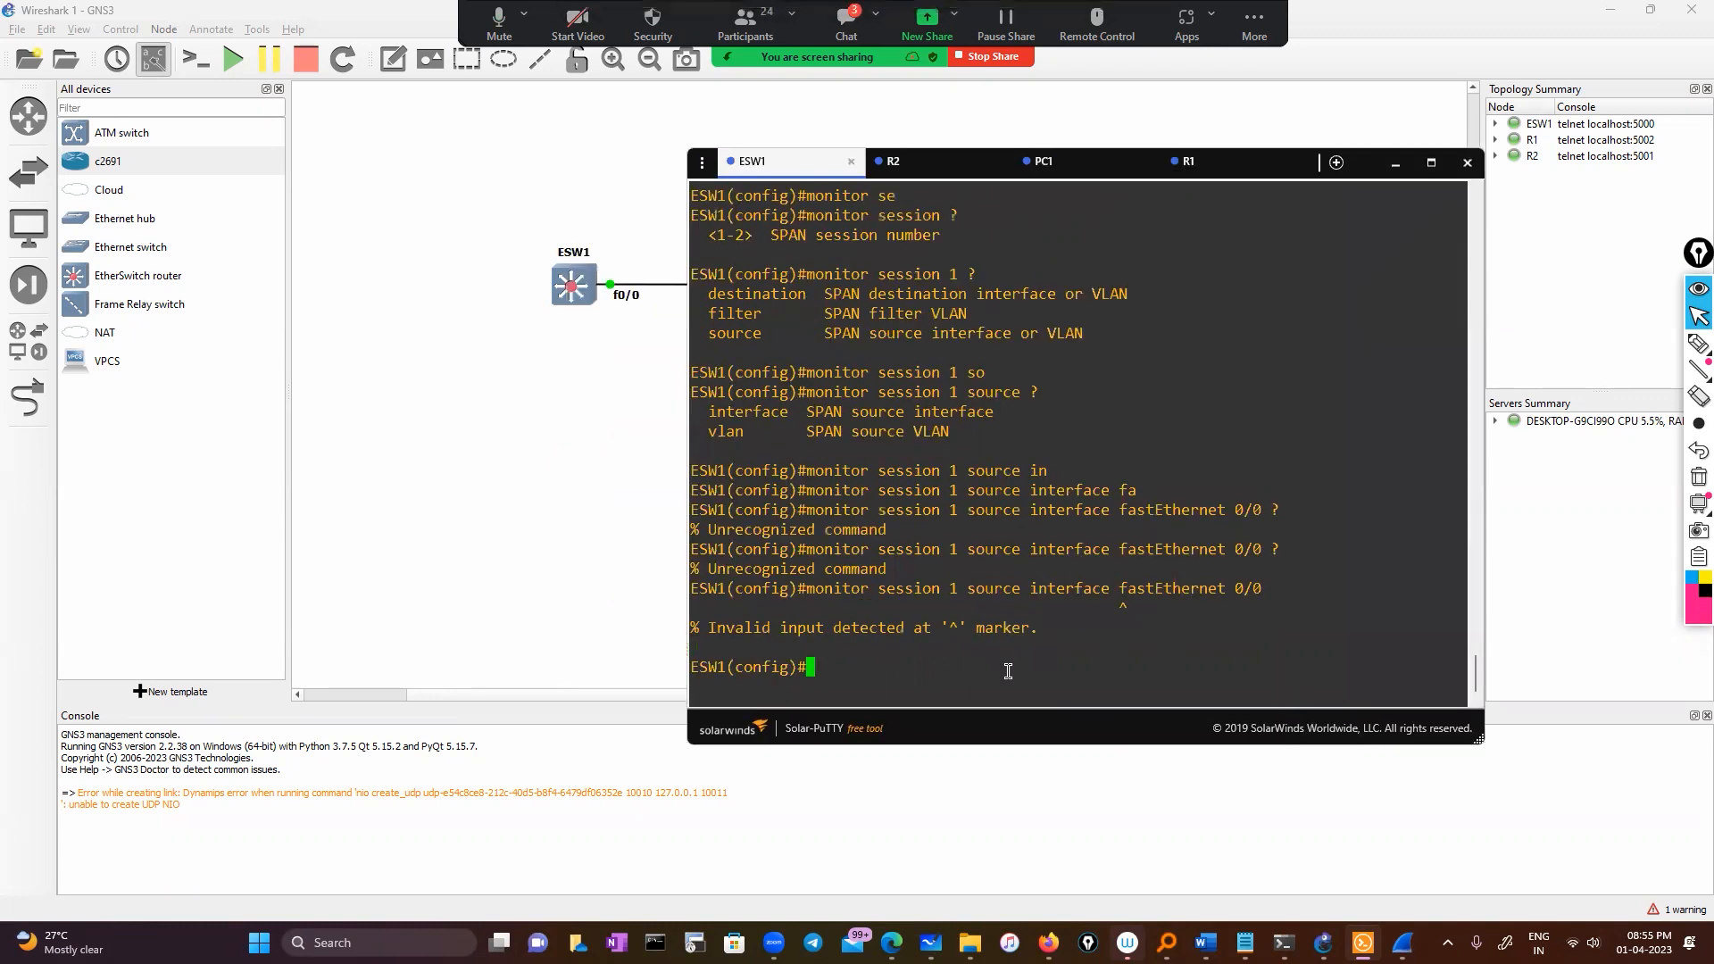
{"action": "key", "text": "Up"}
{"action": "key", "text": "BackSpace"}
{"action": "key", "text": "BackSpace"}
{"action": "key", "text": "BackSpace"}
{"action": "key", "text": "BackSpace"}
{"action": "key", "text": "BackSpace"}
{"action": "key", "text": "BackSpace"}
{"action": "key", "text": "BackSpace"}
{"action": "key", "text": "BackSpace"}
{"action": "key", "text": "BackSpace"}
{"action": "key", "text": "BackSpace"}
{"action": "key", "text": "BackSpace"}
{"action": "key", "text": "BackSpace"}
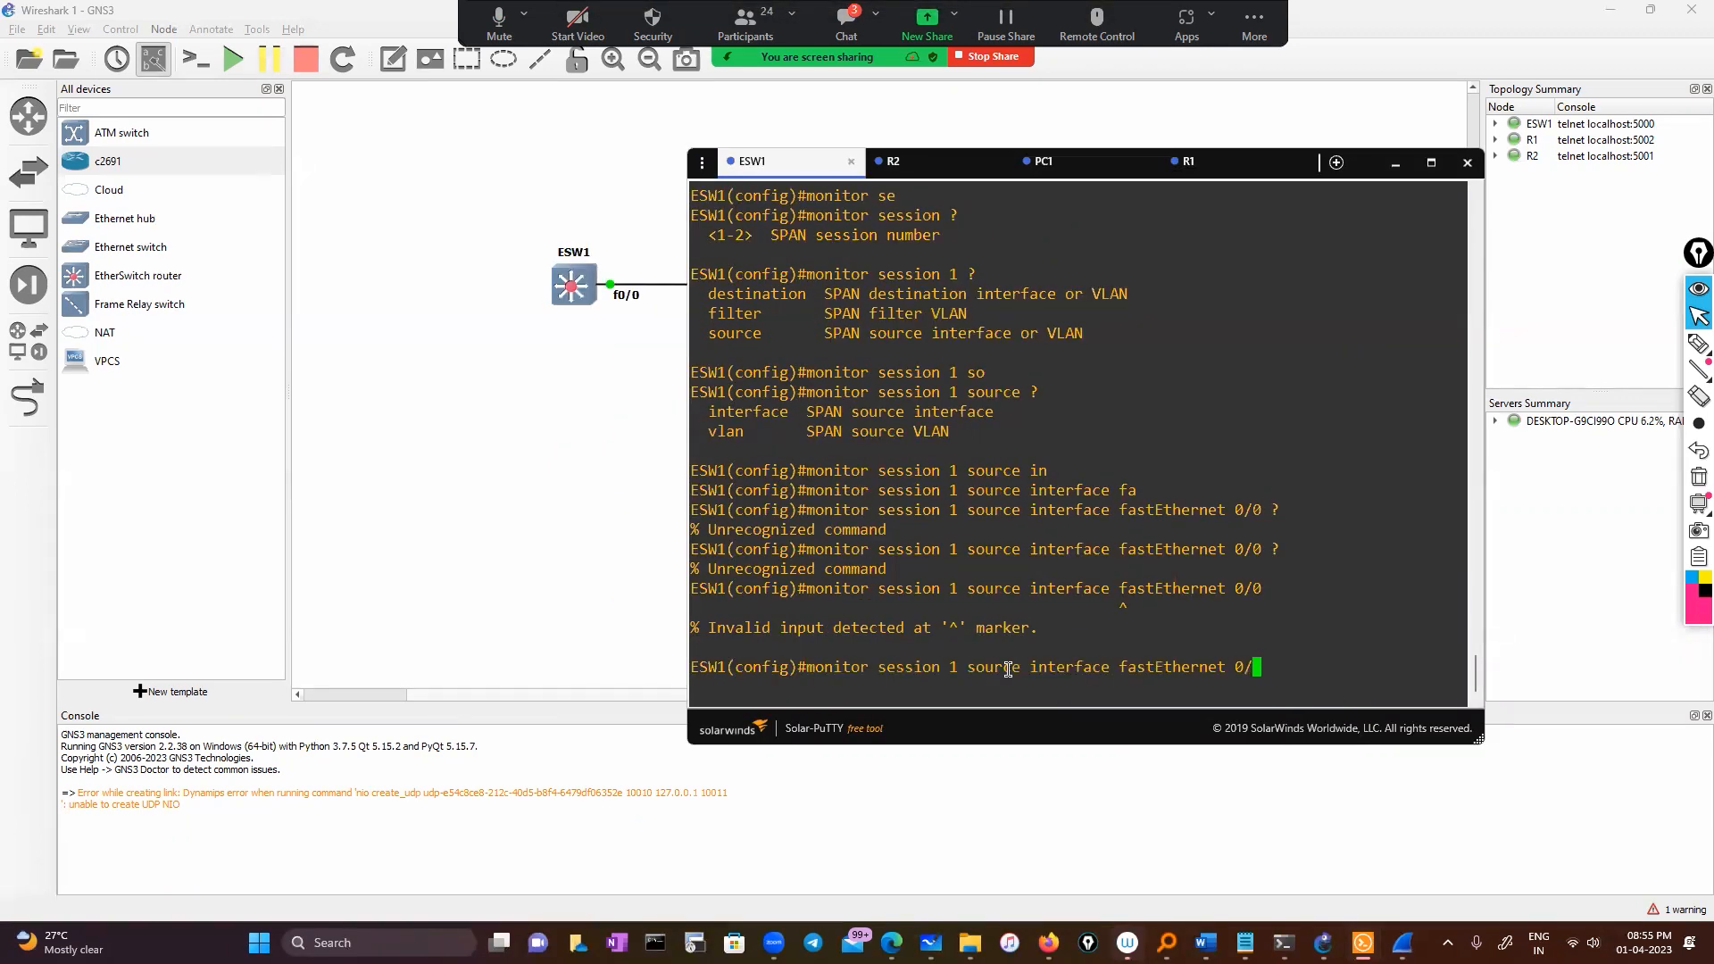
{"action": "key", "text": "BackSpace"}
{"action": "key", "text": "BackSpace"}
{"action": "key", "text": "Tab"}
{"action": "type", "text": "?"}
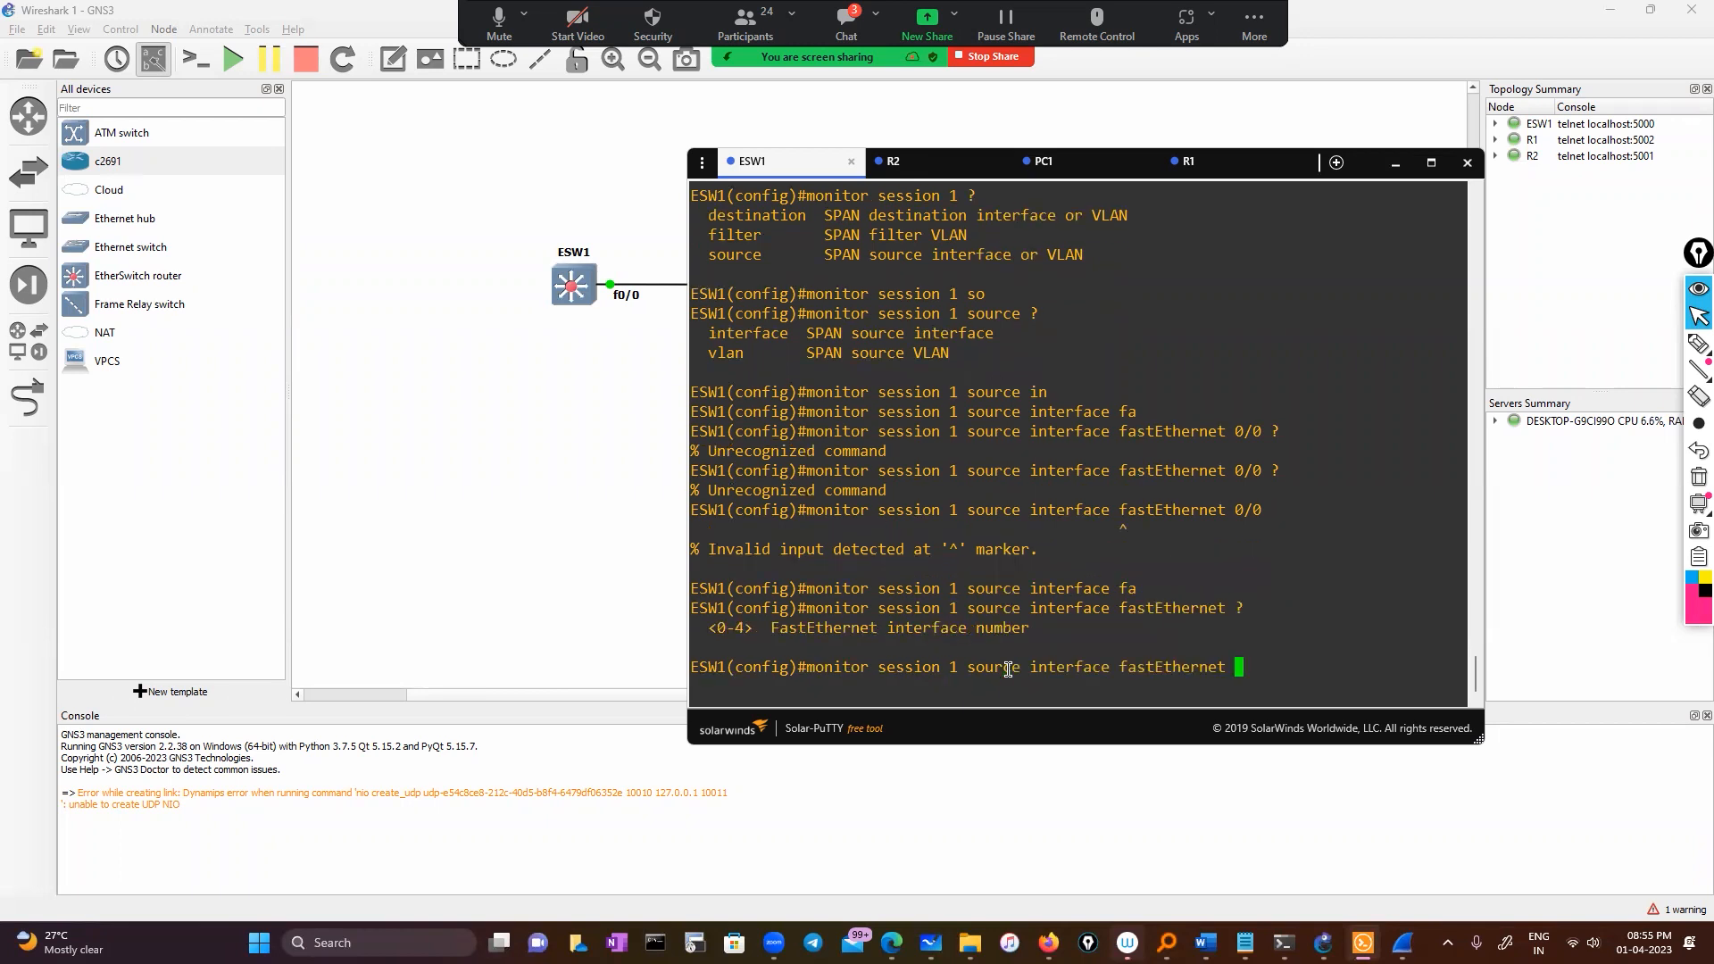
{"action": "type", "text": "0?"}
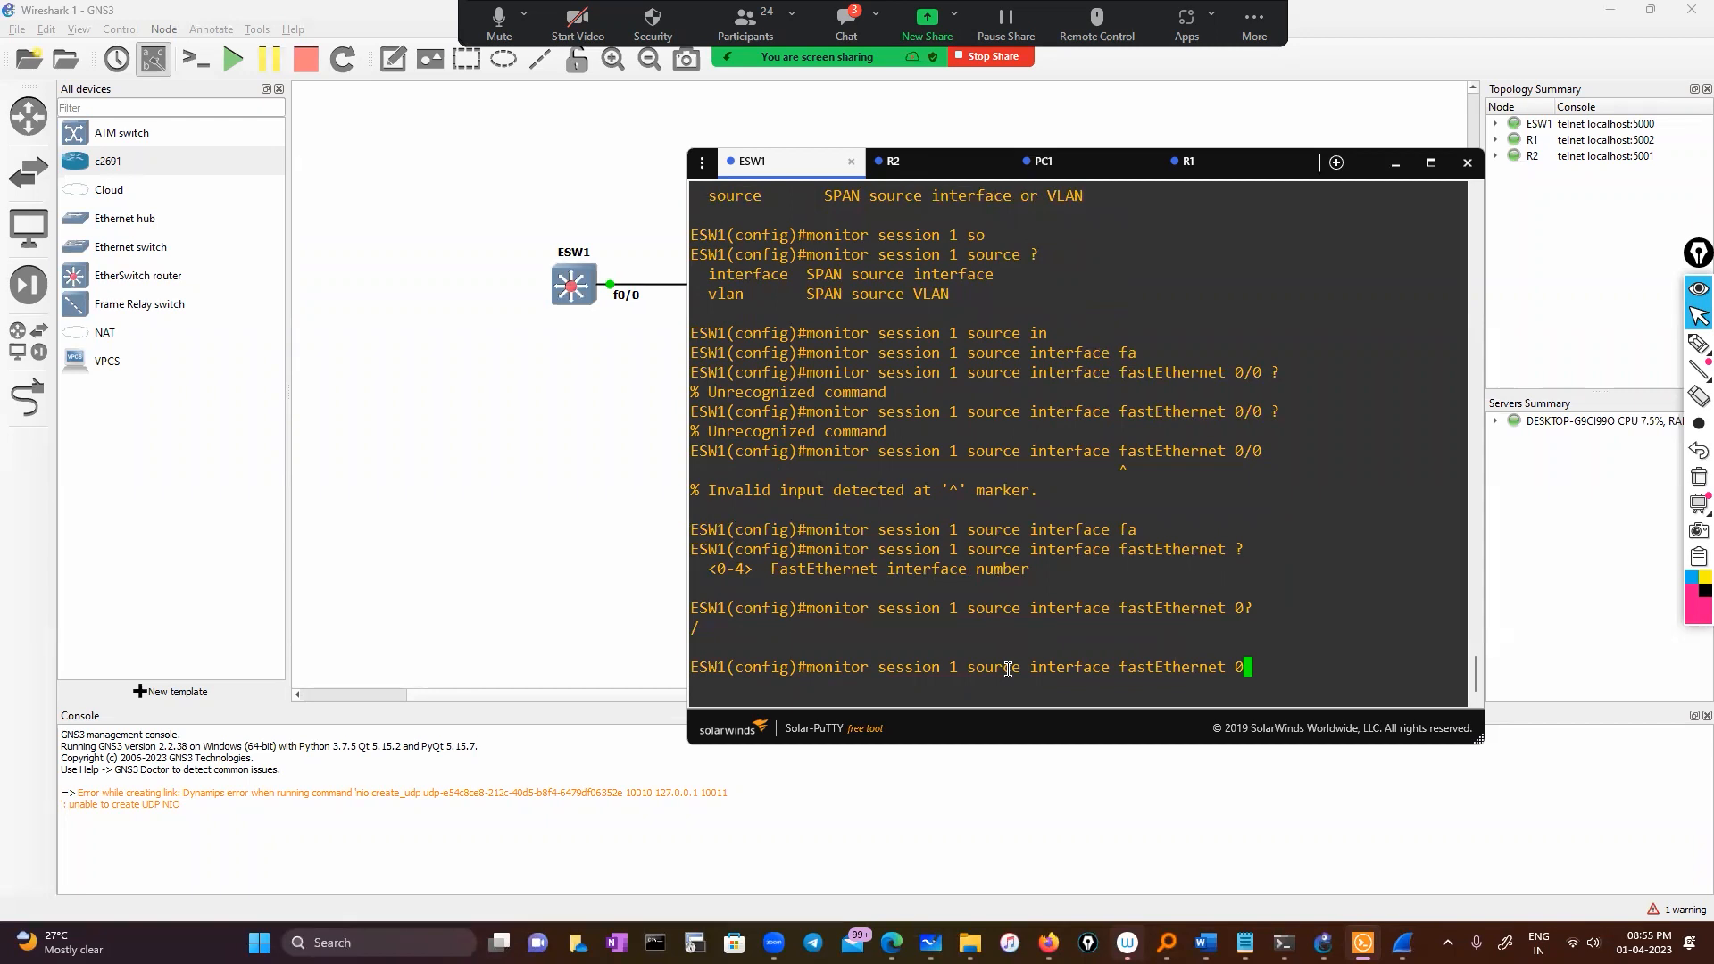
{"action": "type", "text": "/0 ?"}
{"action": "key", "text": "BackSpace"}
{"action": "key", "text": "BackSpace"}
{"action": "key", "text": "BackSpace"}
{"action": "key", "text": "BackSpace"}
{"action": "key", "text": "BackSpace"}
{"action": "key", "text": "BackSpace"}
{"action": "key", "text": "BackSpace"}
{"action": "key", "text": "BackSpace"}
{"action": "key", "text": "BackSpace"}
{"action": "key", "text": "BackSpace"}
{"action": "key", "text": "BackSpace"}
{"action": "key", "text": "BackSpace"}
{"action": "key", "text": "BackSpace"}
{"action": "key", "text": "BackSpace"}
{"action": "key", "text": "BackSpace"}
{"action": "key", "text": "BackSpace"}
{"action": "key", "text": "BackSpace"}
{"action": "key", "text": "BackSpace"}
{"action": "key", "text": "BackSpace"}
{"action": "key", "text": "BackSpace"}
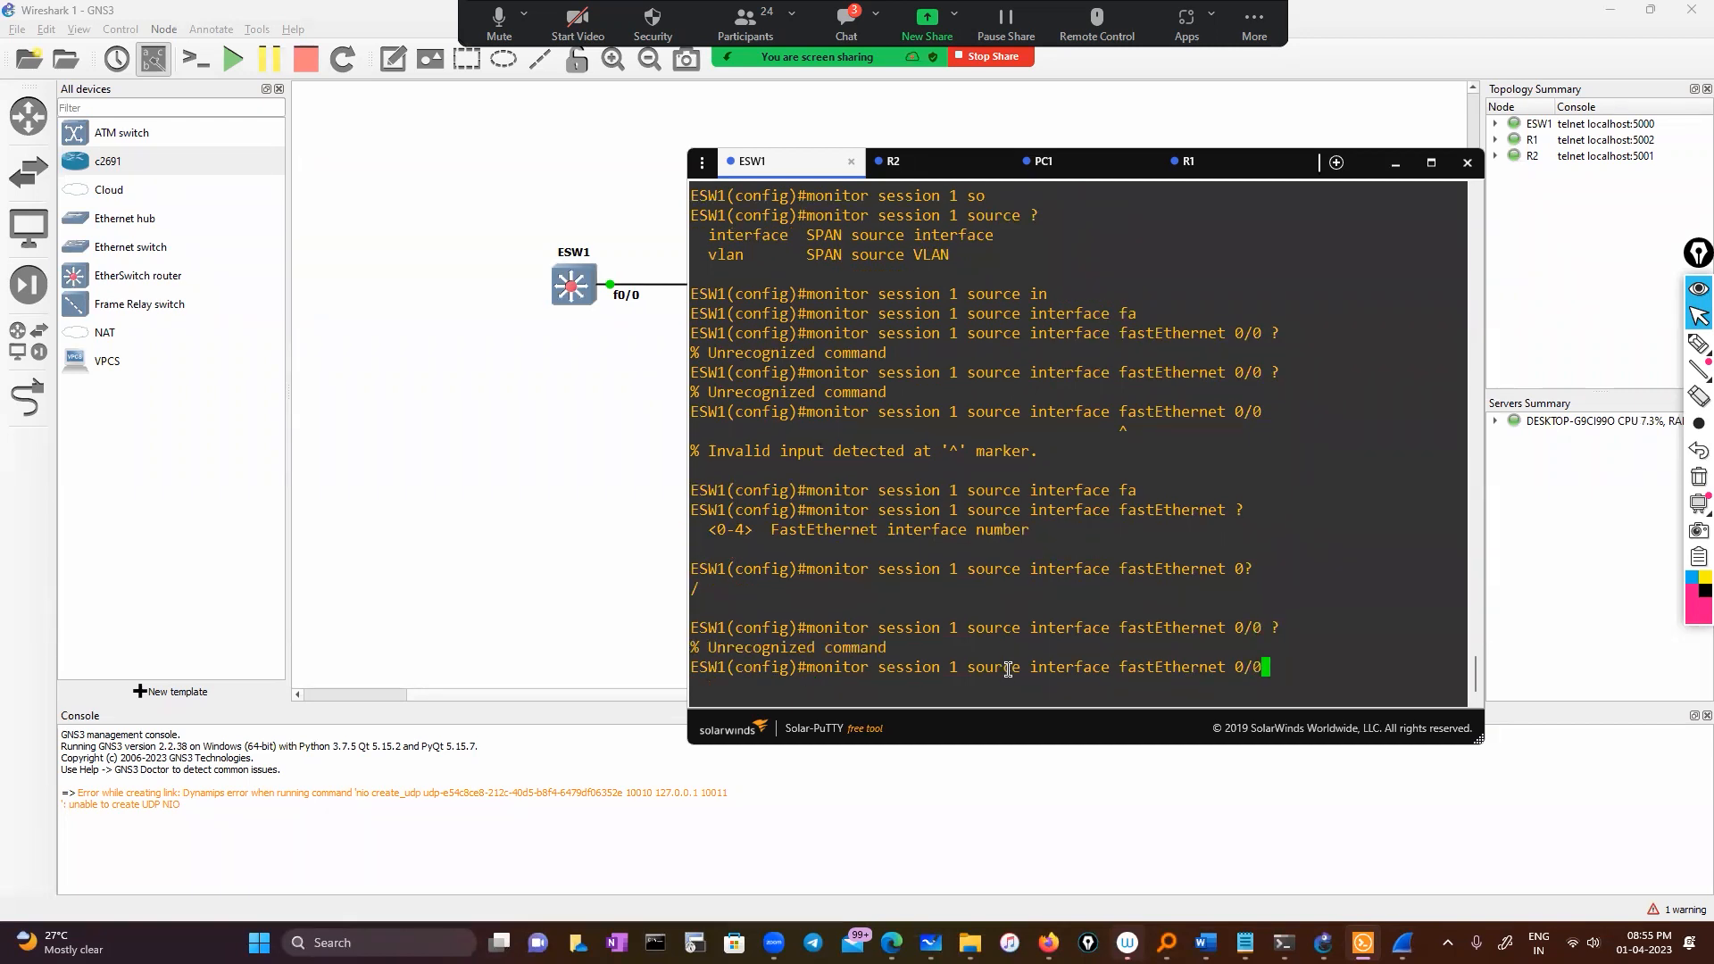
{"action": "key", "text": "BackSpace"}
{"action": "key", "text": "BackSpace"}
{"action": "key", "text": "BackSpace"}
{"action": "key", "text": "BackSpace"}
{"action": "key", "text": "BackSpace"}
{"action": "key", "text": "BackSpace"}
{"action": "key", "text": "BackSpace"}
{"action": "key", "text": "BackSpace"}
{"action": "key", "text": "BackSpace"}
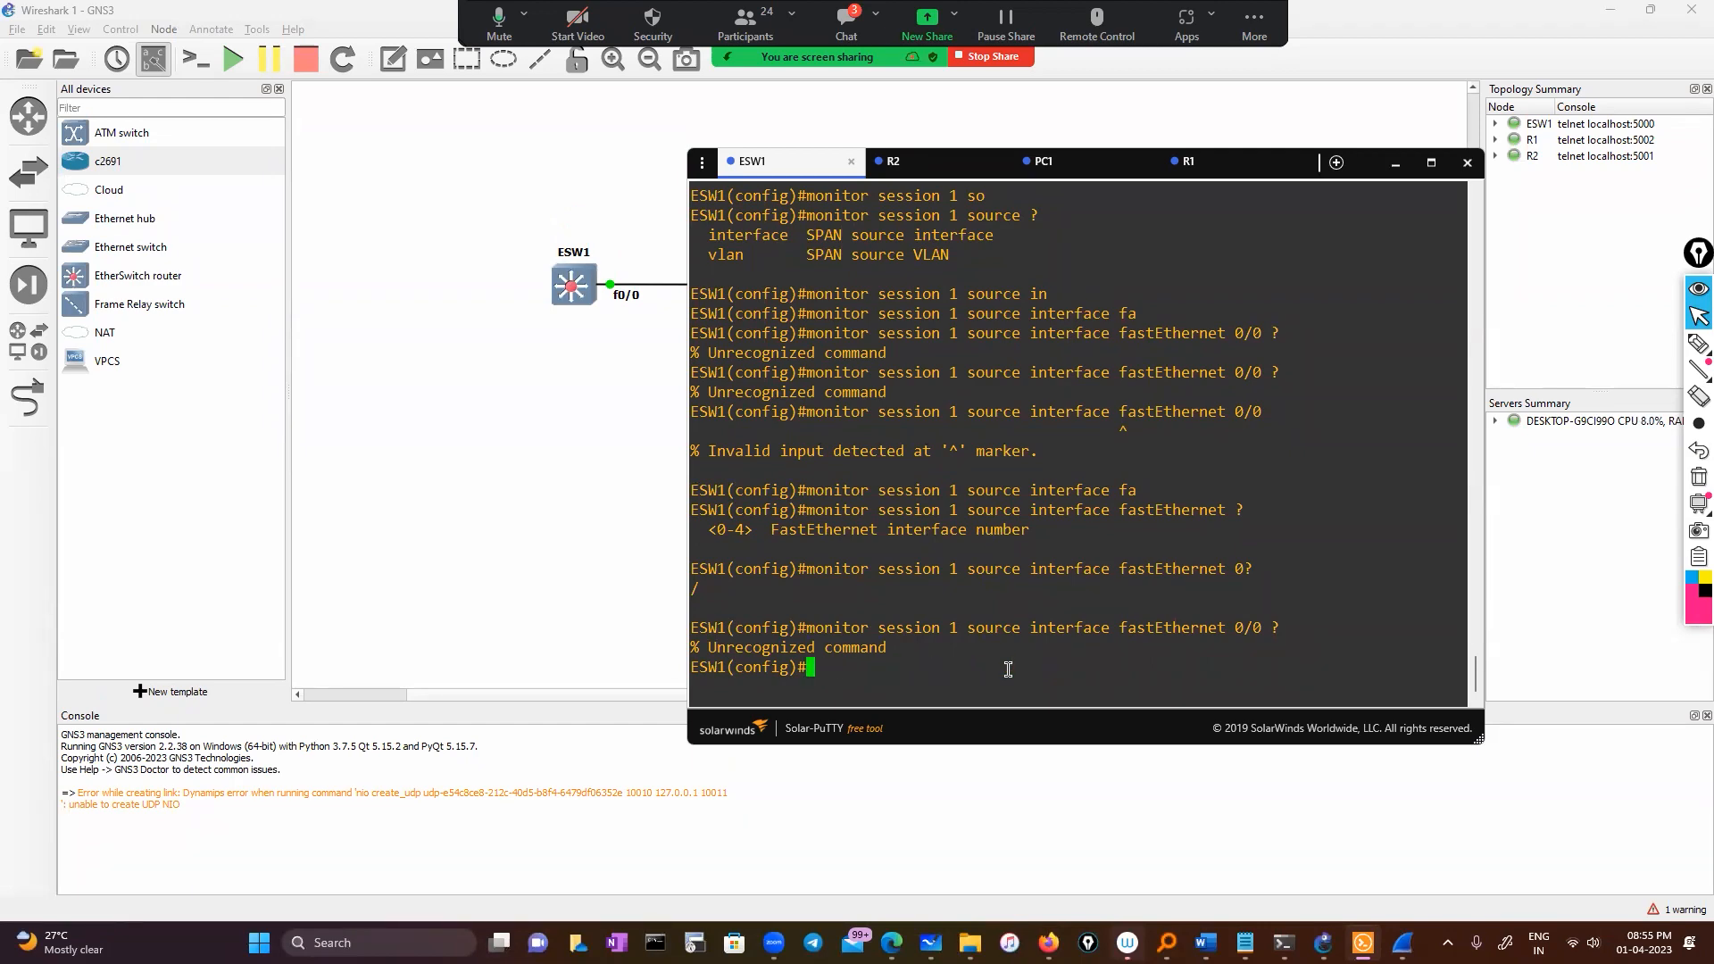
{"action": "left_click", "coordinate": [1395, 163]}
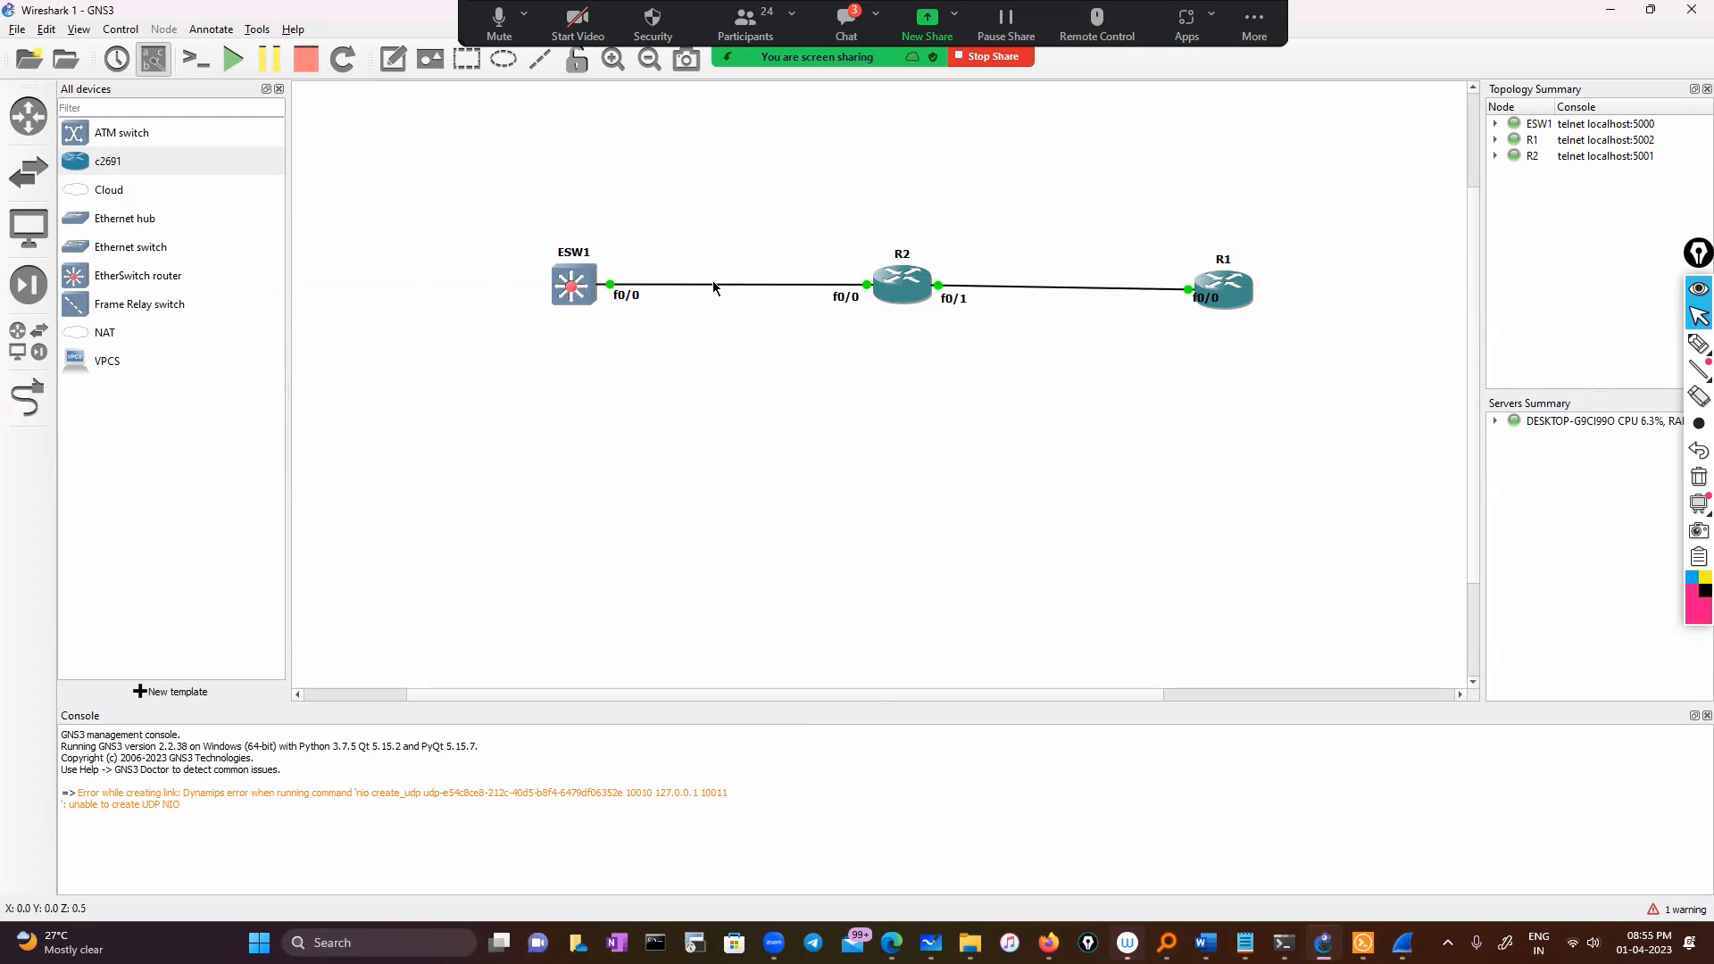
Delete the ESW1 f0/0–R2 link and cable ESW1 FastEthernet1/1 to R2 FastEthernet0/0
{"action": "right_click", "coordinate": [609, 286]}
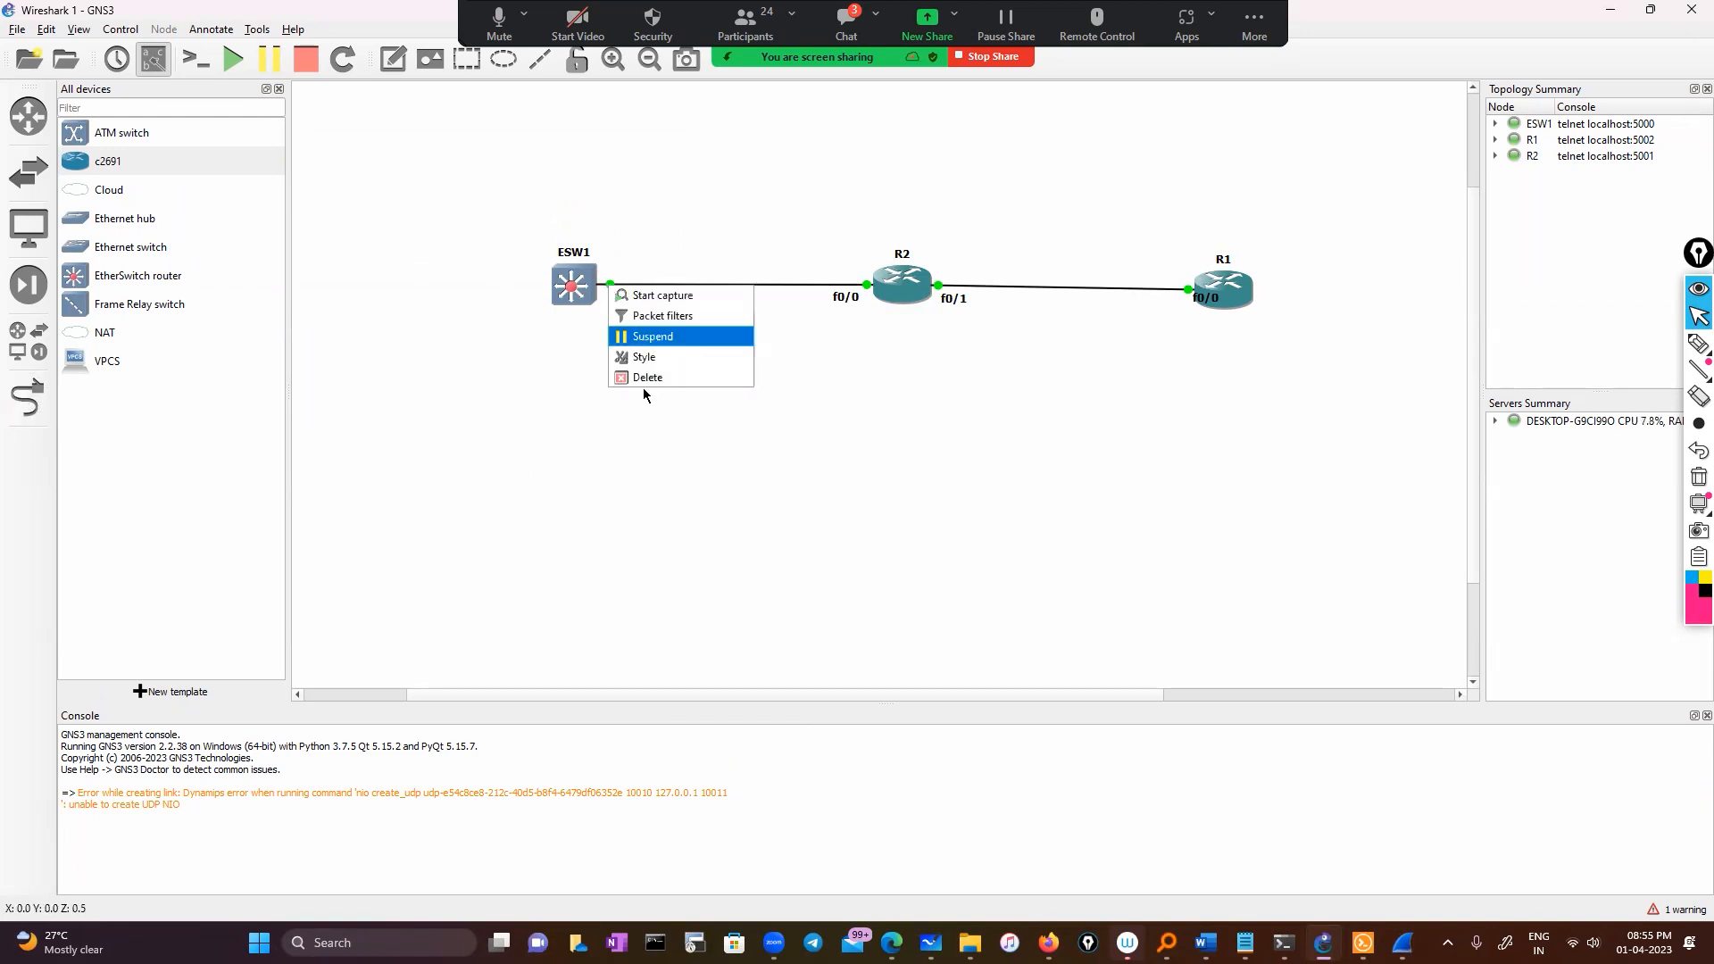
{"action": "left_click", "coordinate": [647, 376]}
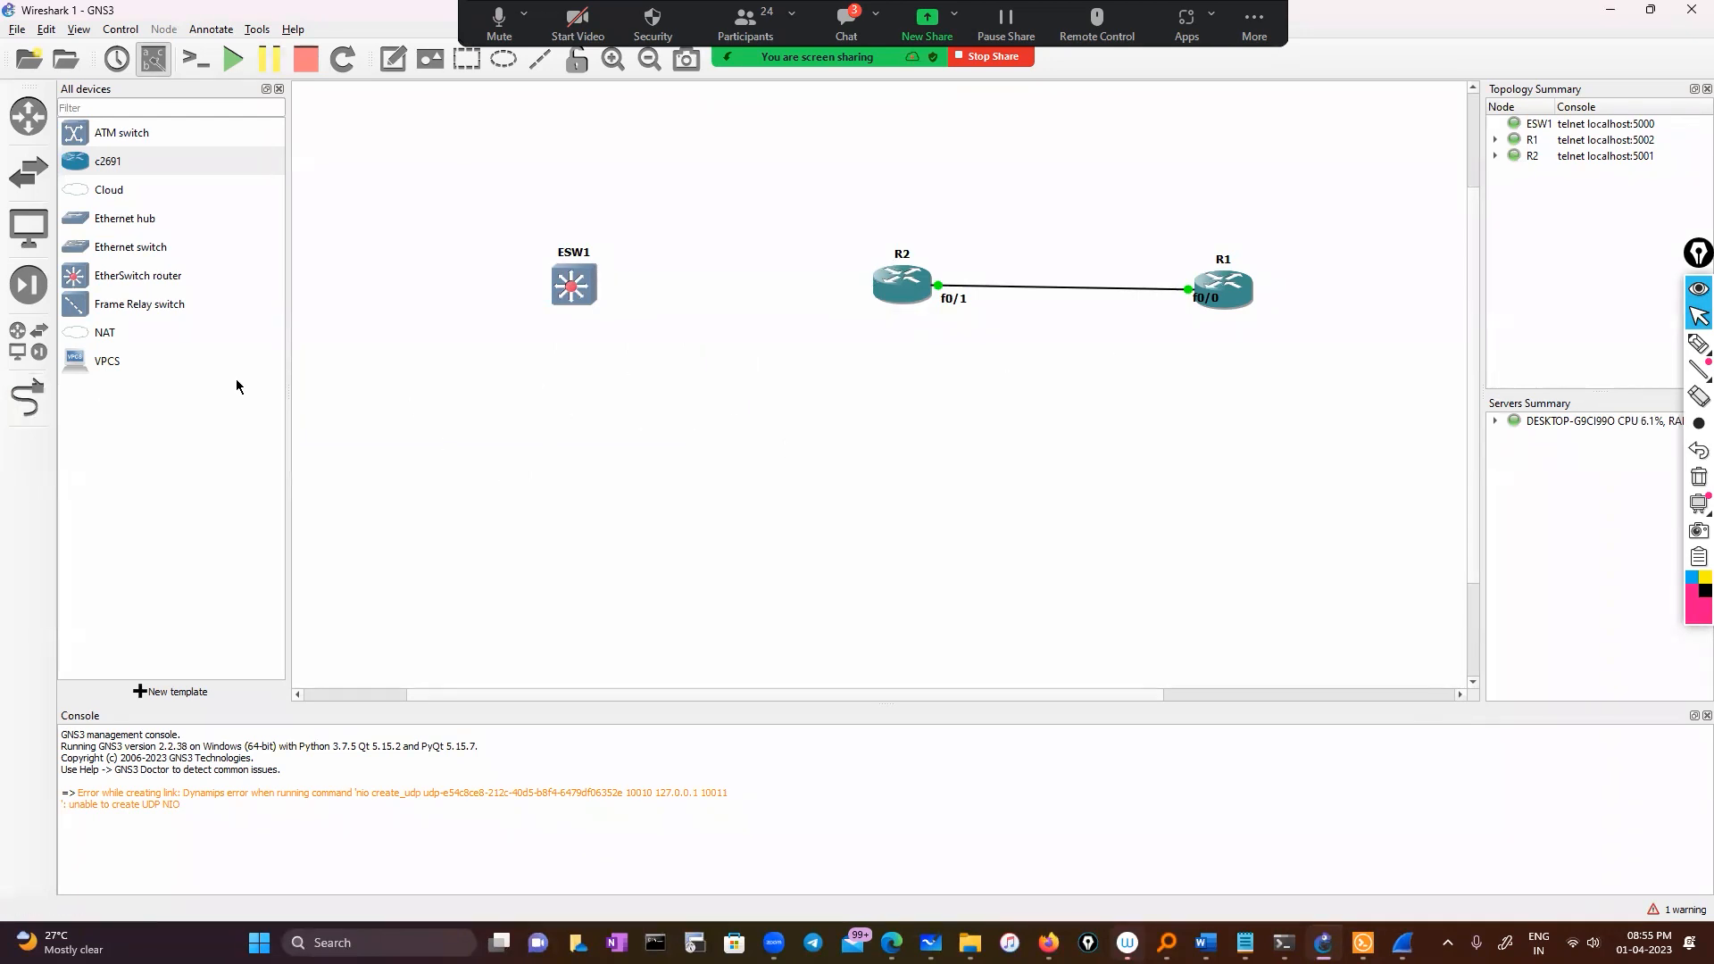
{"action": "left_click", "coordinate": [25, 408]}
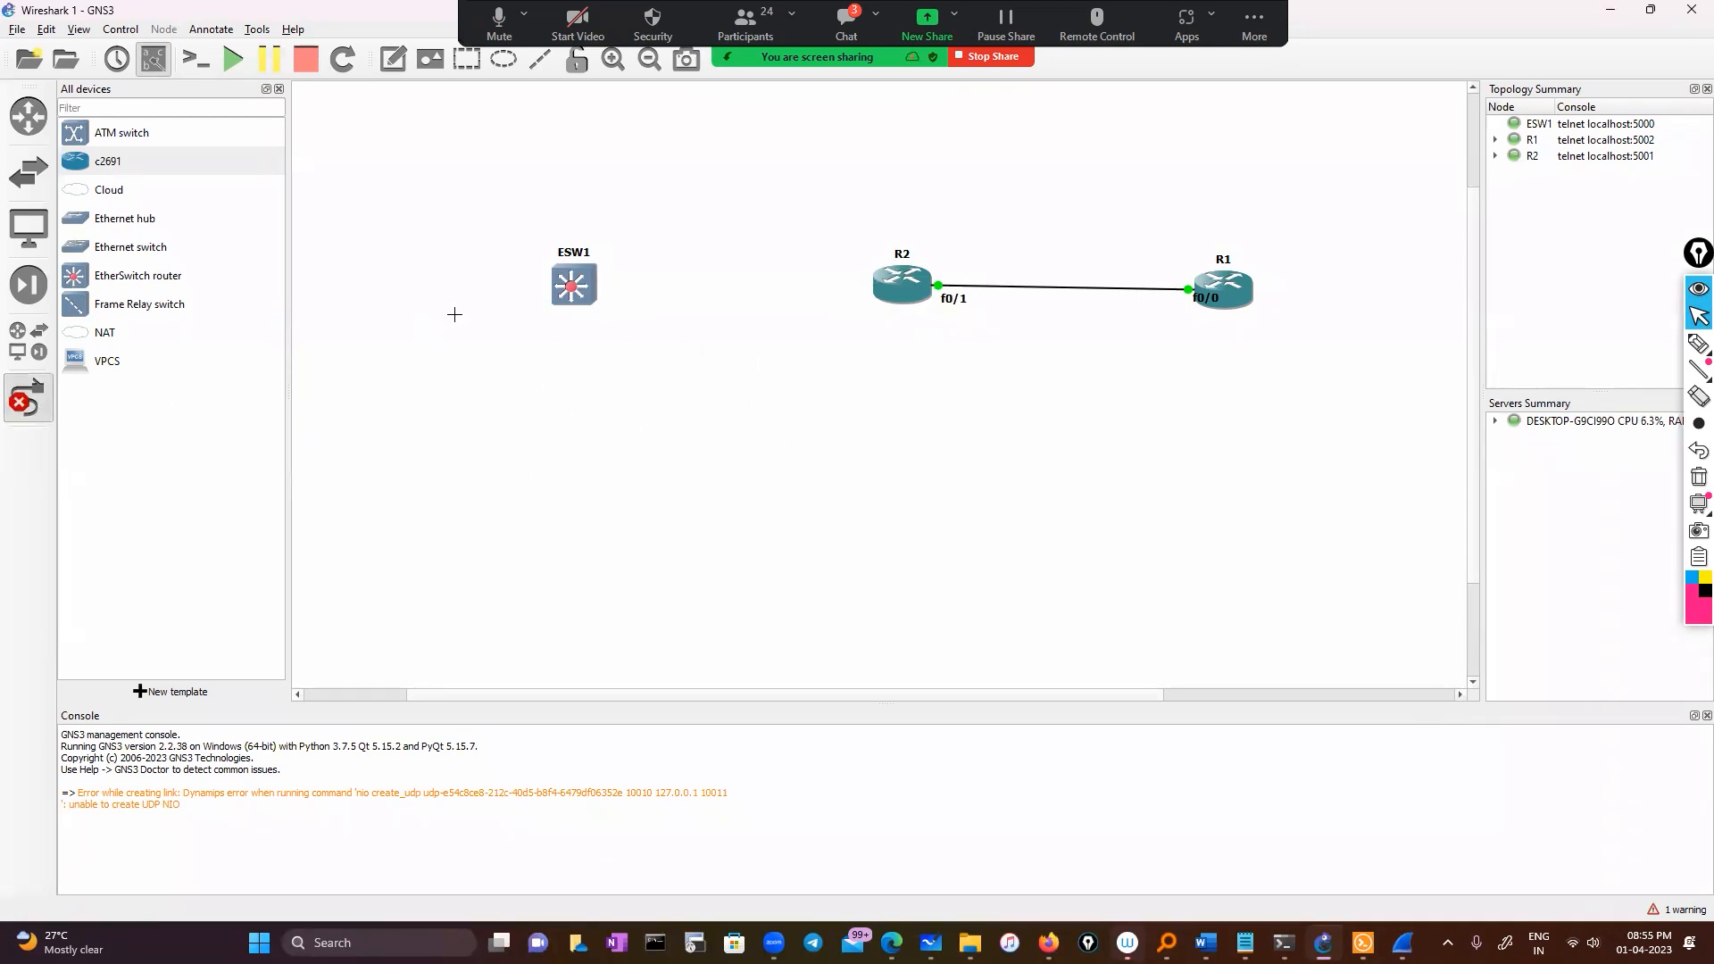
{"action": "left_click", "coordinate": [566, 278]}
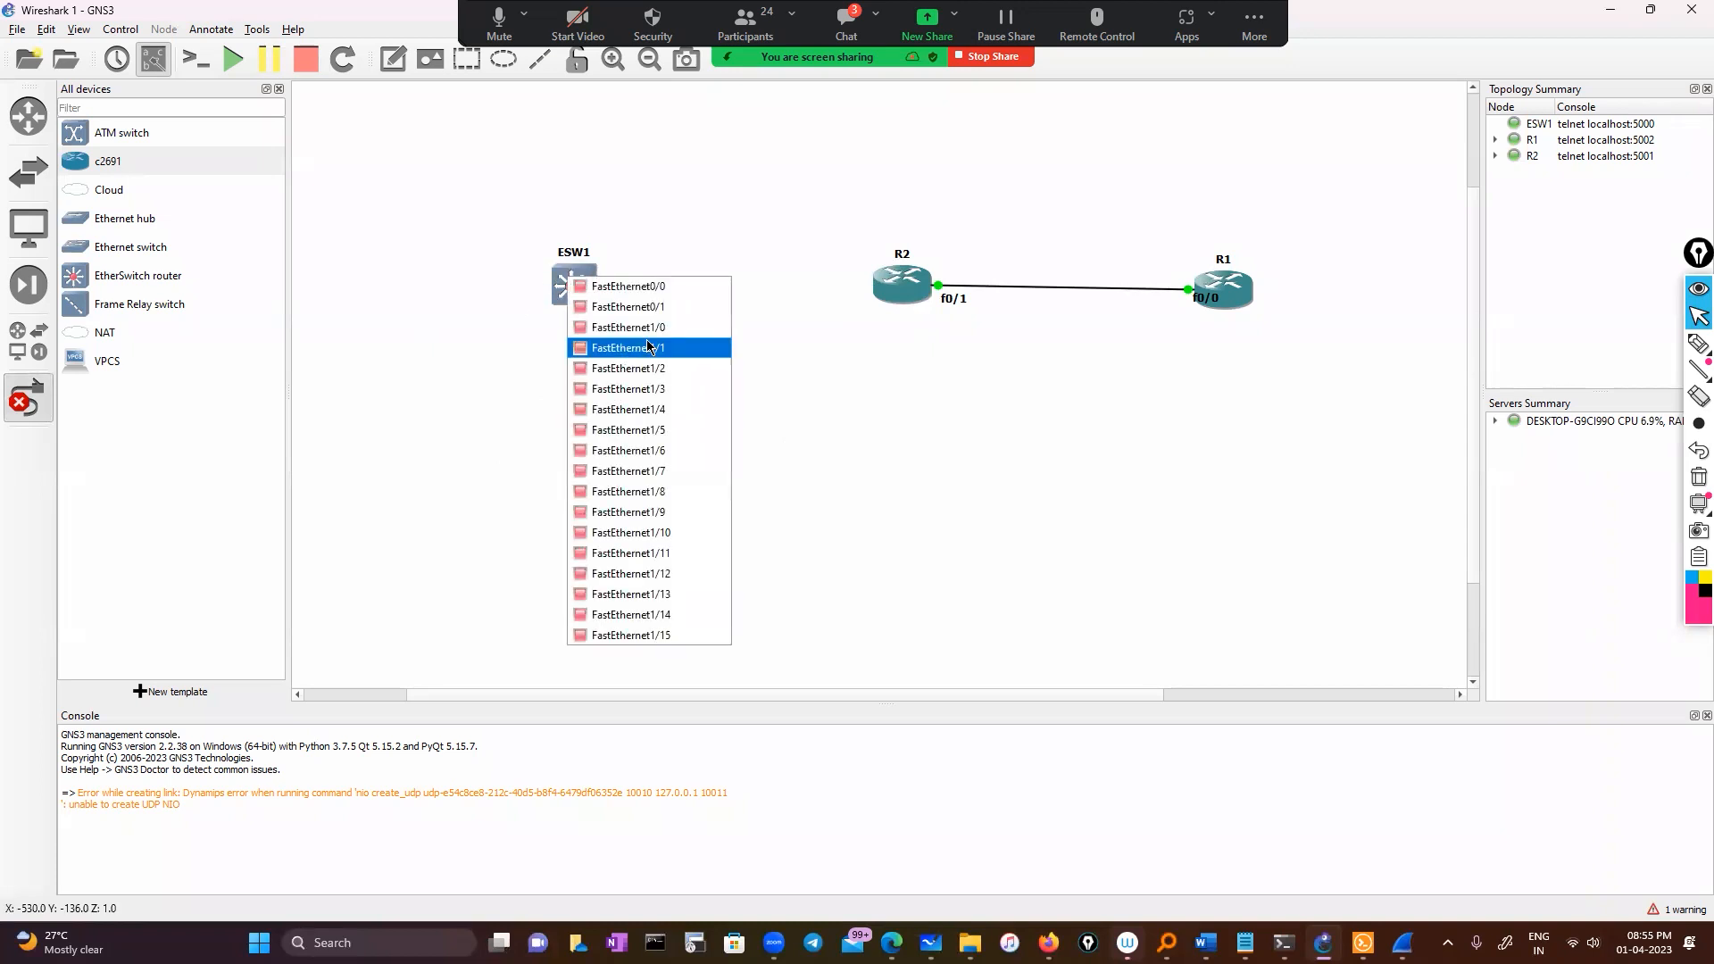
{"action": "left_click", "coordinate": [648, 347]}
{"action": "left_click", "coordinate": [887, 290]}
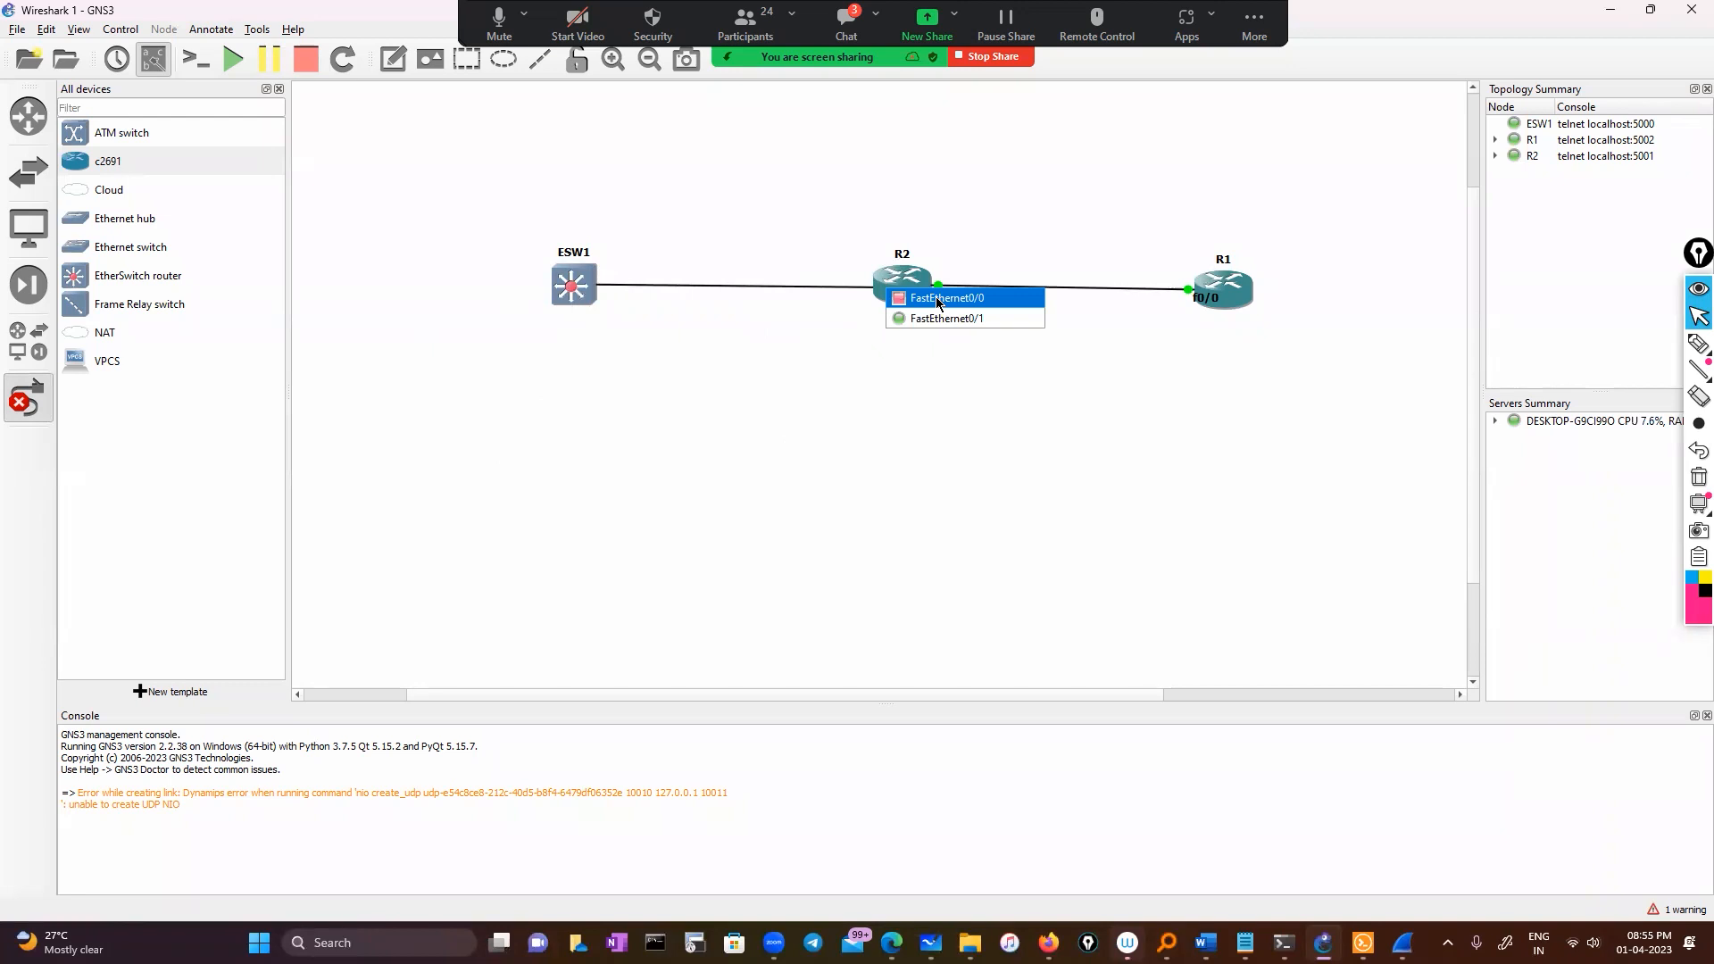
{"action": "left_click", "coordinate": [937, 302]}
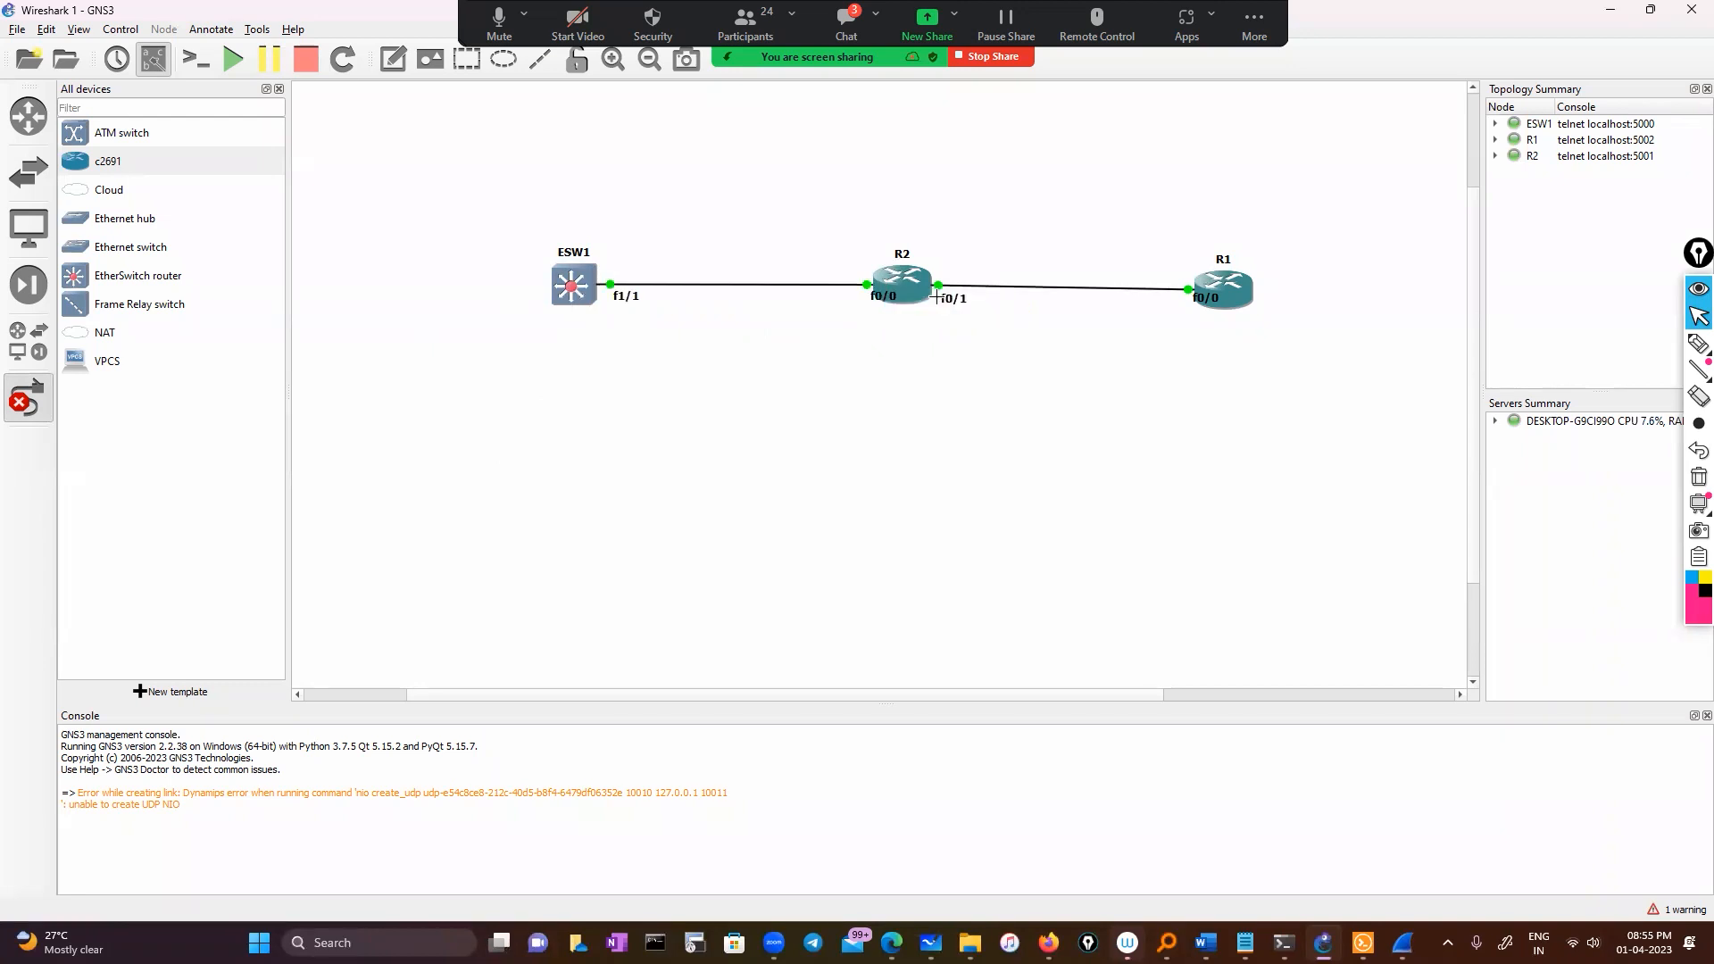
{"action": "left_click", "coordinate": [27, 397]}
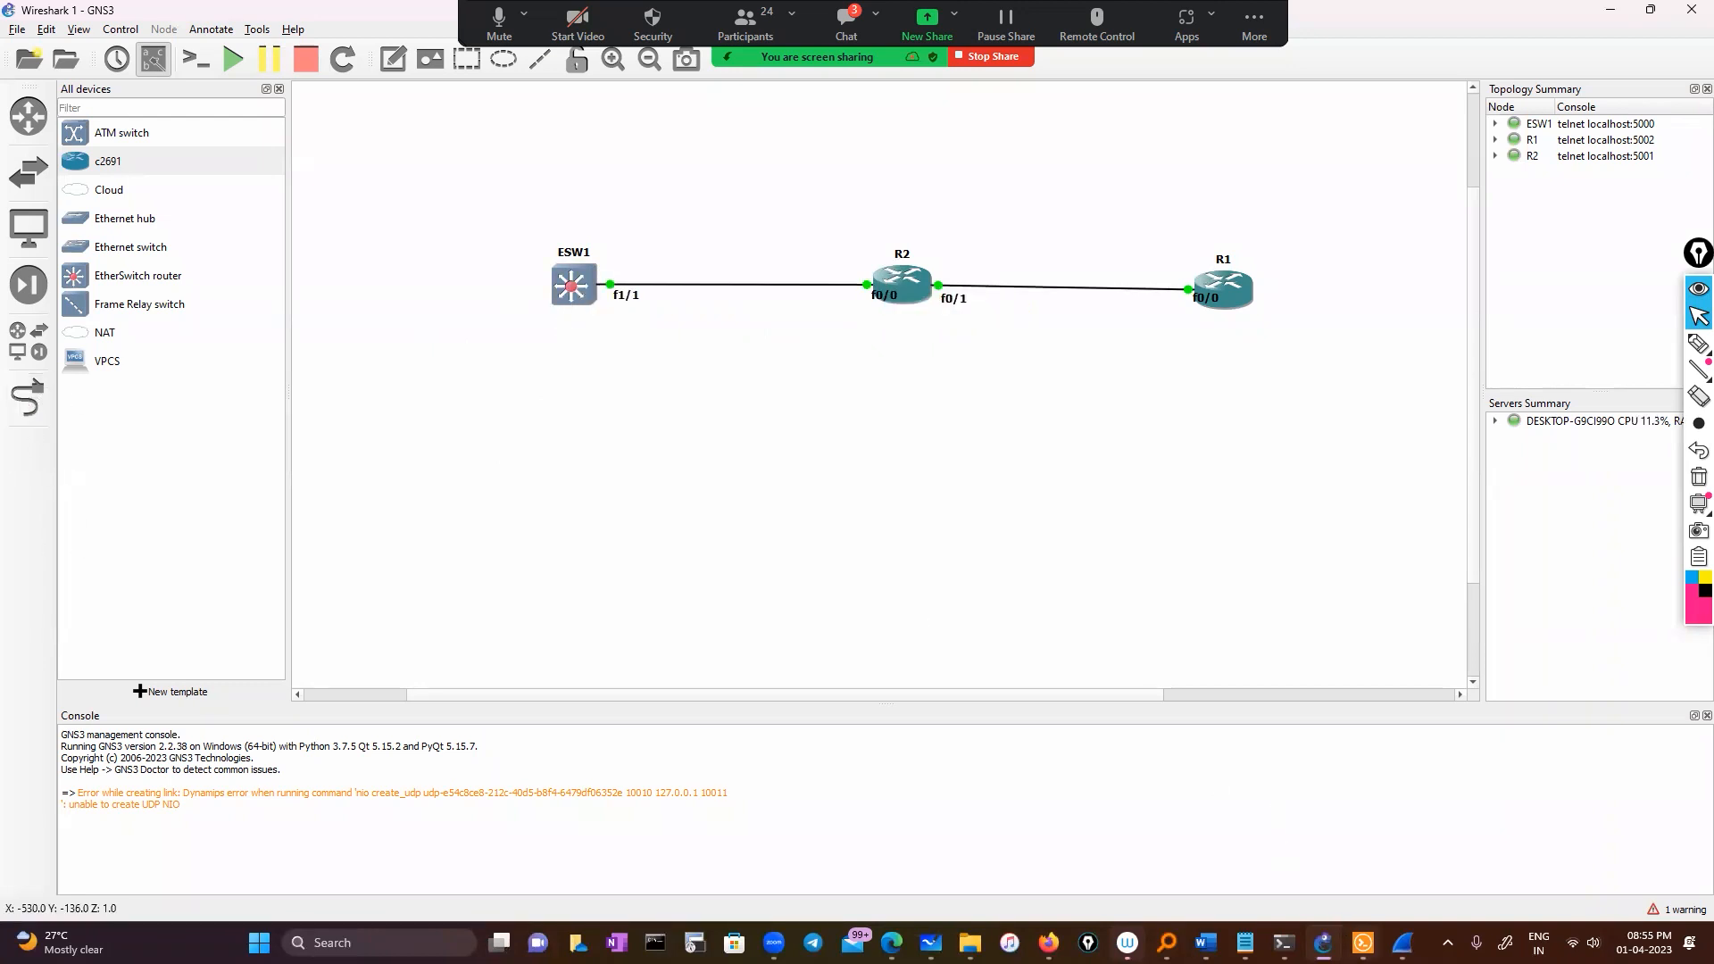
{"action": "left_click", "coordinate": [1361, 940]}
Set fastEthernet 1/1 as the source interface of ESW1 monitor session 1
{"action": "type", "text": "exi"}
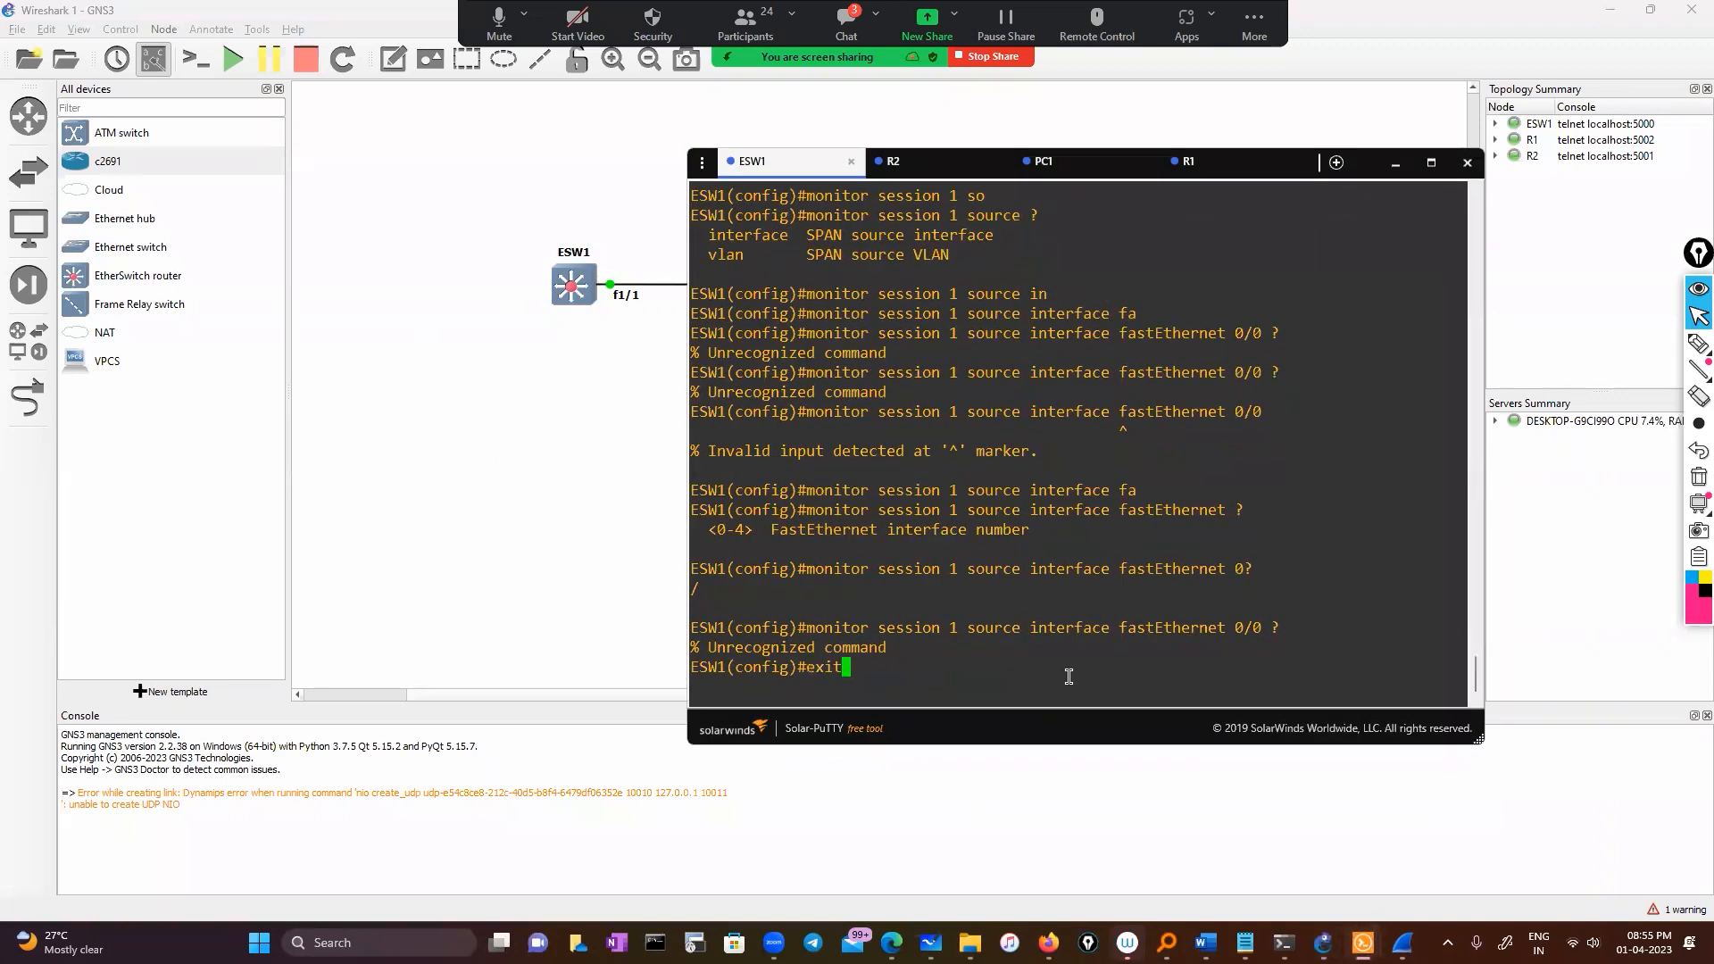
{"action": "key", "text": "Up"}
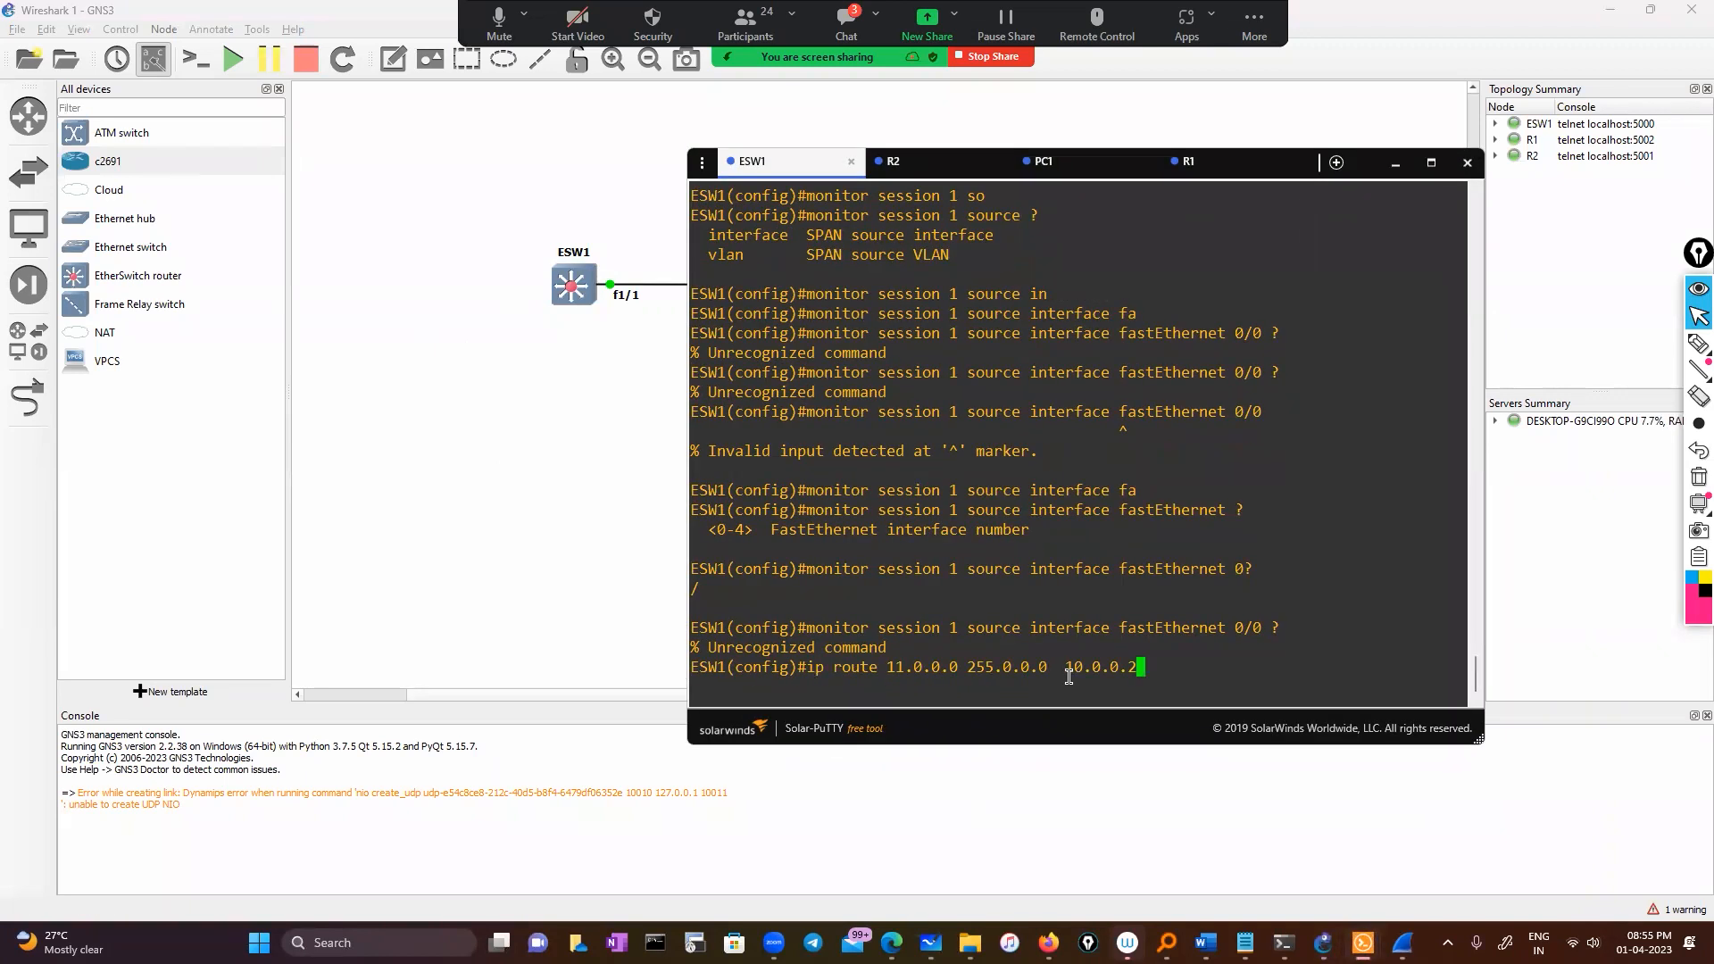
{"action": "key", "text": "BackSpace"}
{"action": "key", "text": "BackSpace"}
{"action": "key", "text": "BackSpace"}
{"action": "key", "text": "BackSpace"}
{"action": "key", "text": "BackSpace"}
{"action": "key", "text": "BackSpace"}
{"action": "key", "text": "BackSpace"}
{"action": "key", "text": "BackSpace"}
{"action": "key", "text": "BackSpace"}
{"action": "key", "text": "BackSpace"}
{"action": "key", "text": "BackSpace"}
{"action": "key", "text": "BackSpace"}
{"action": "key", "text": "BackSpace"}
{"action": "key", "text": "BackSpace"}
{"action": "key", "text": "BackSpace"}
{"action": "key", "text": "BackSpace"}
{"action": "key", "text": "BackSpace"}
{"action": "key", "text": "BackSpace"}
{"action": "key", "text": "BackSpace"}
{"action": "key", "text": "BackSpace"}
{"action": "key", "text": "BackSpace"}
{"action": "key", "text": "BackSpace"}
{"action": "key", "text": "BackSpace"}
{"action": "key", "text": "BackSpace"}
{"action": "key", "text": "BackSpace"}
{"action": "key", "text": "BackSpace"}
{"action": "key", "text": "BackSpace"}
{"action": "key", "text": "BackSpace"}
{"action": "key", "text": "BackSpace"}
{"action": "key", "text": "BackSpace"}
{"action": "key", "text": "BackSpace"}
{"action": "key", "text": "BackSpace"}
{"action": "key", "text": "BackSpace"}
{"action": "key", "text": "BackSpace"}
{"action": "key", "text": "BackSpace"}
{"action": "key", "text": "BackSpace"}
{"action": "type", "text": "mon"}
{"action": "key", "text": "Tab"}
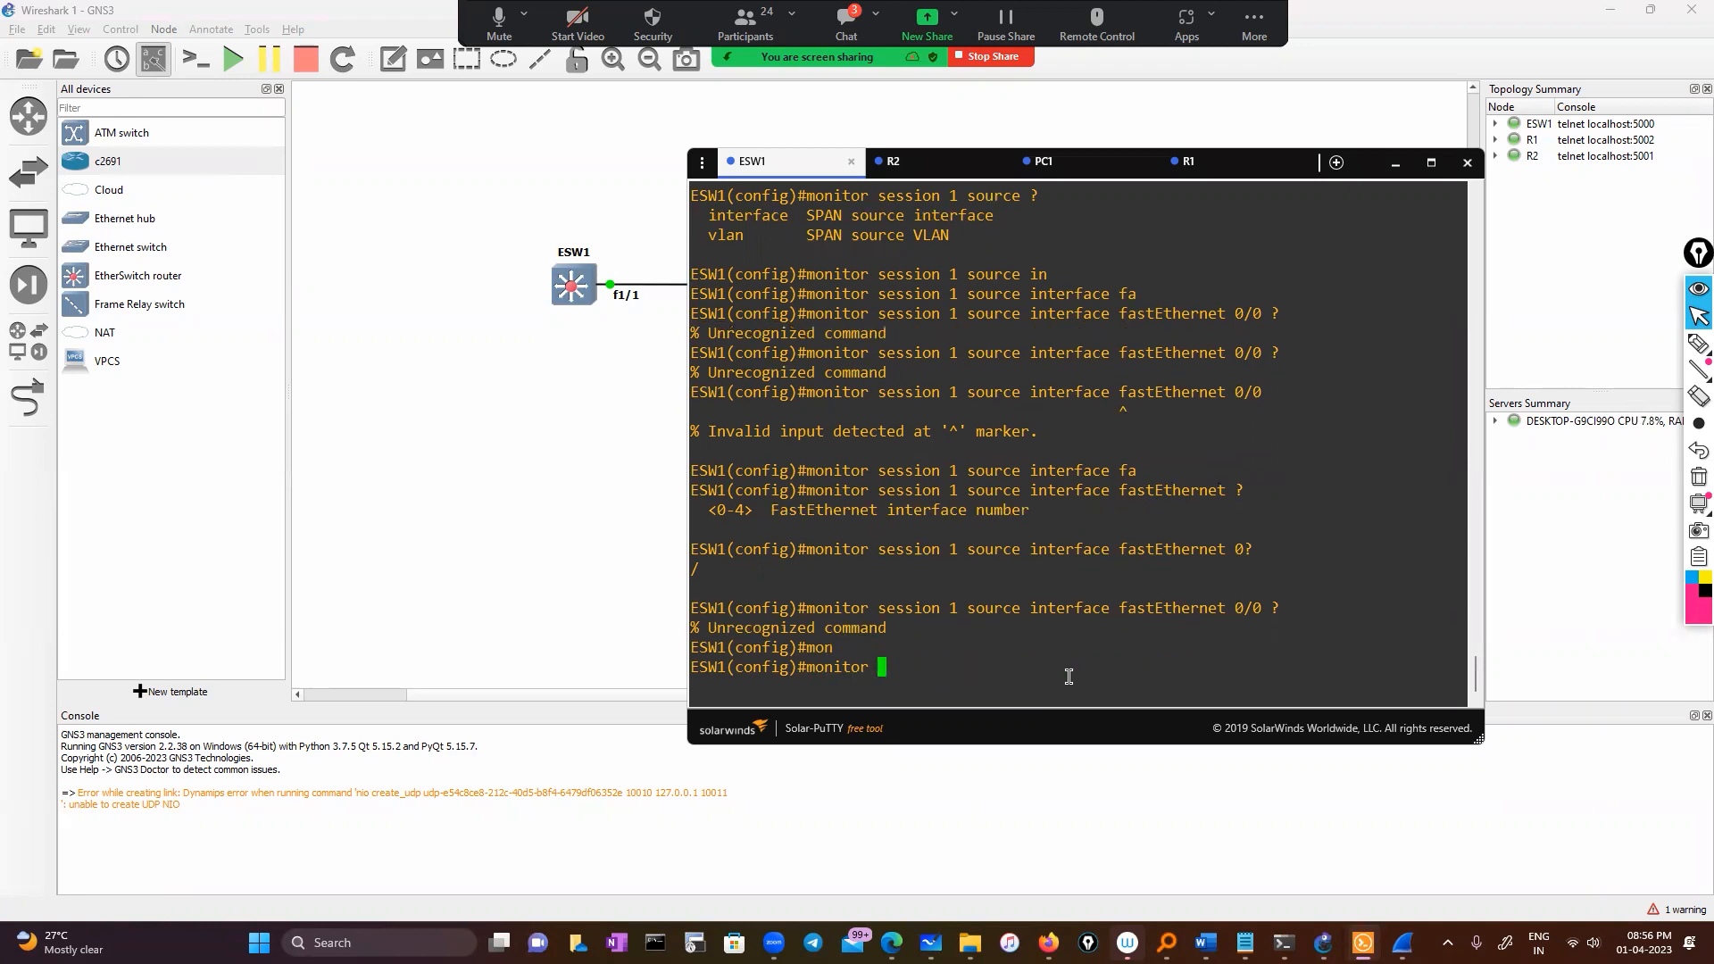
{"action": "type", "text": "se"}
{"action": "key", "text": "Tab"}
{"action": "type", "text": "1 so"}
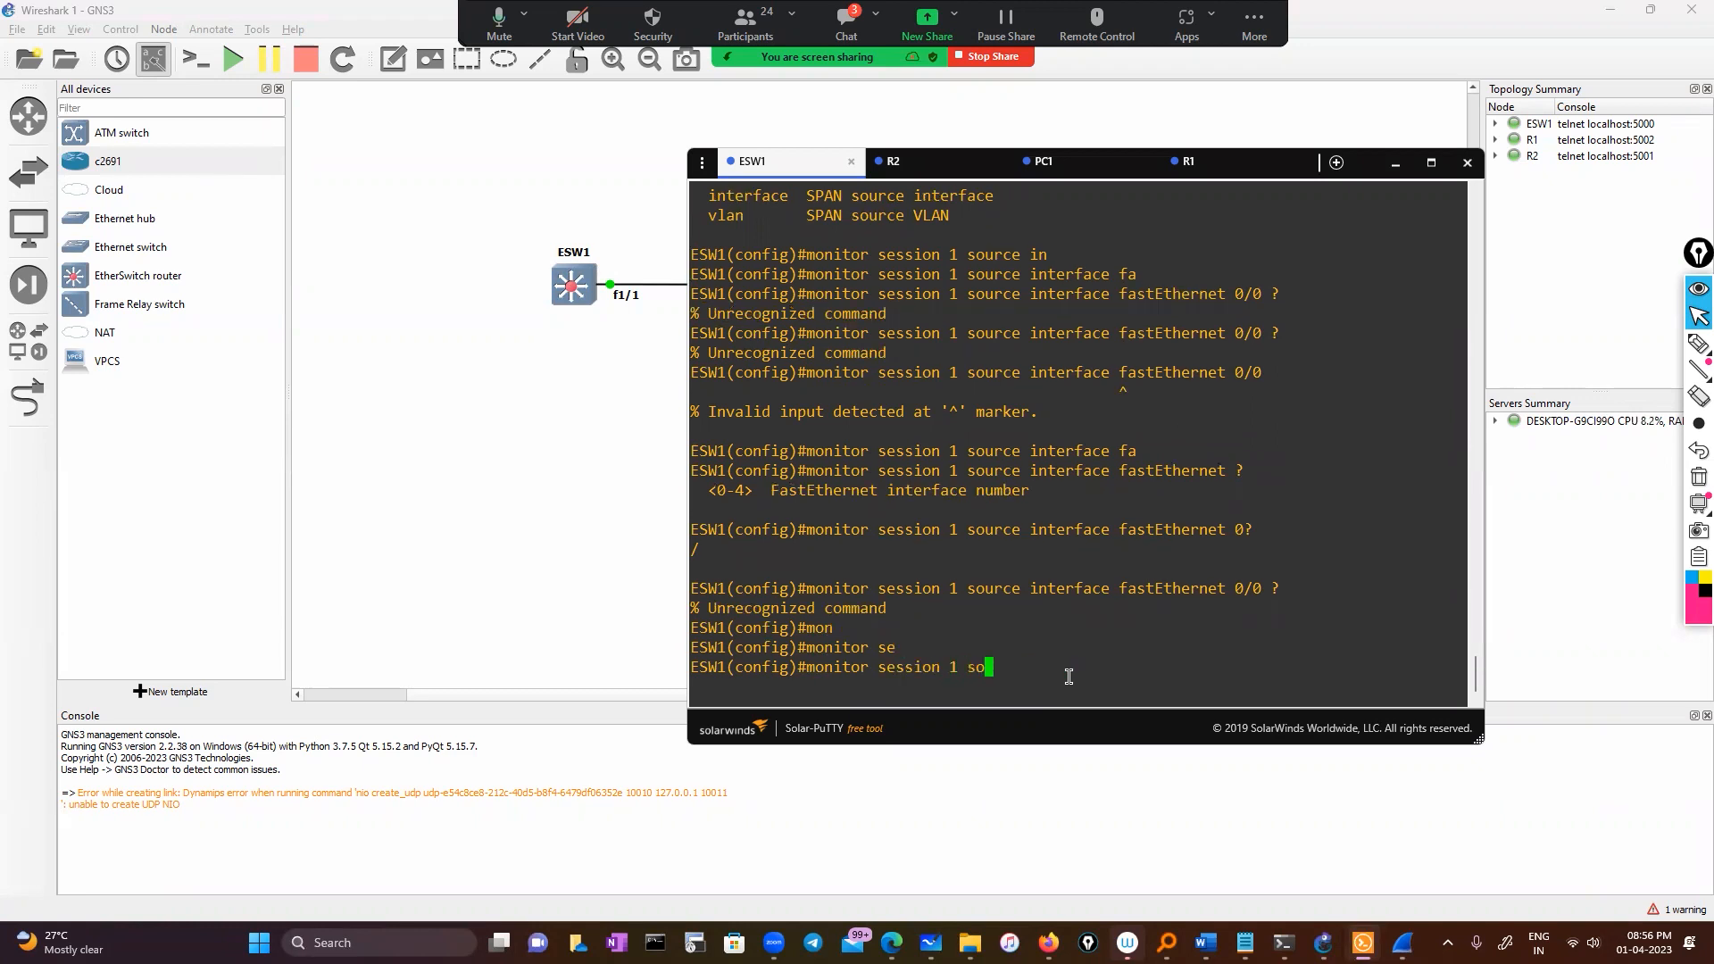
{"action": "key", "text": "Tab"}
{"action": "double_click", "coordinate": [1064, 572]}
{"action": "right_click", "coordinate": [1097, 631]}
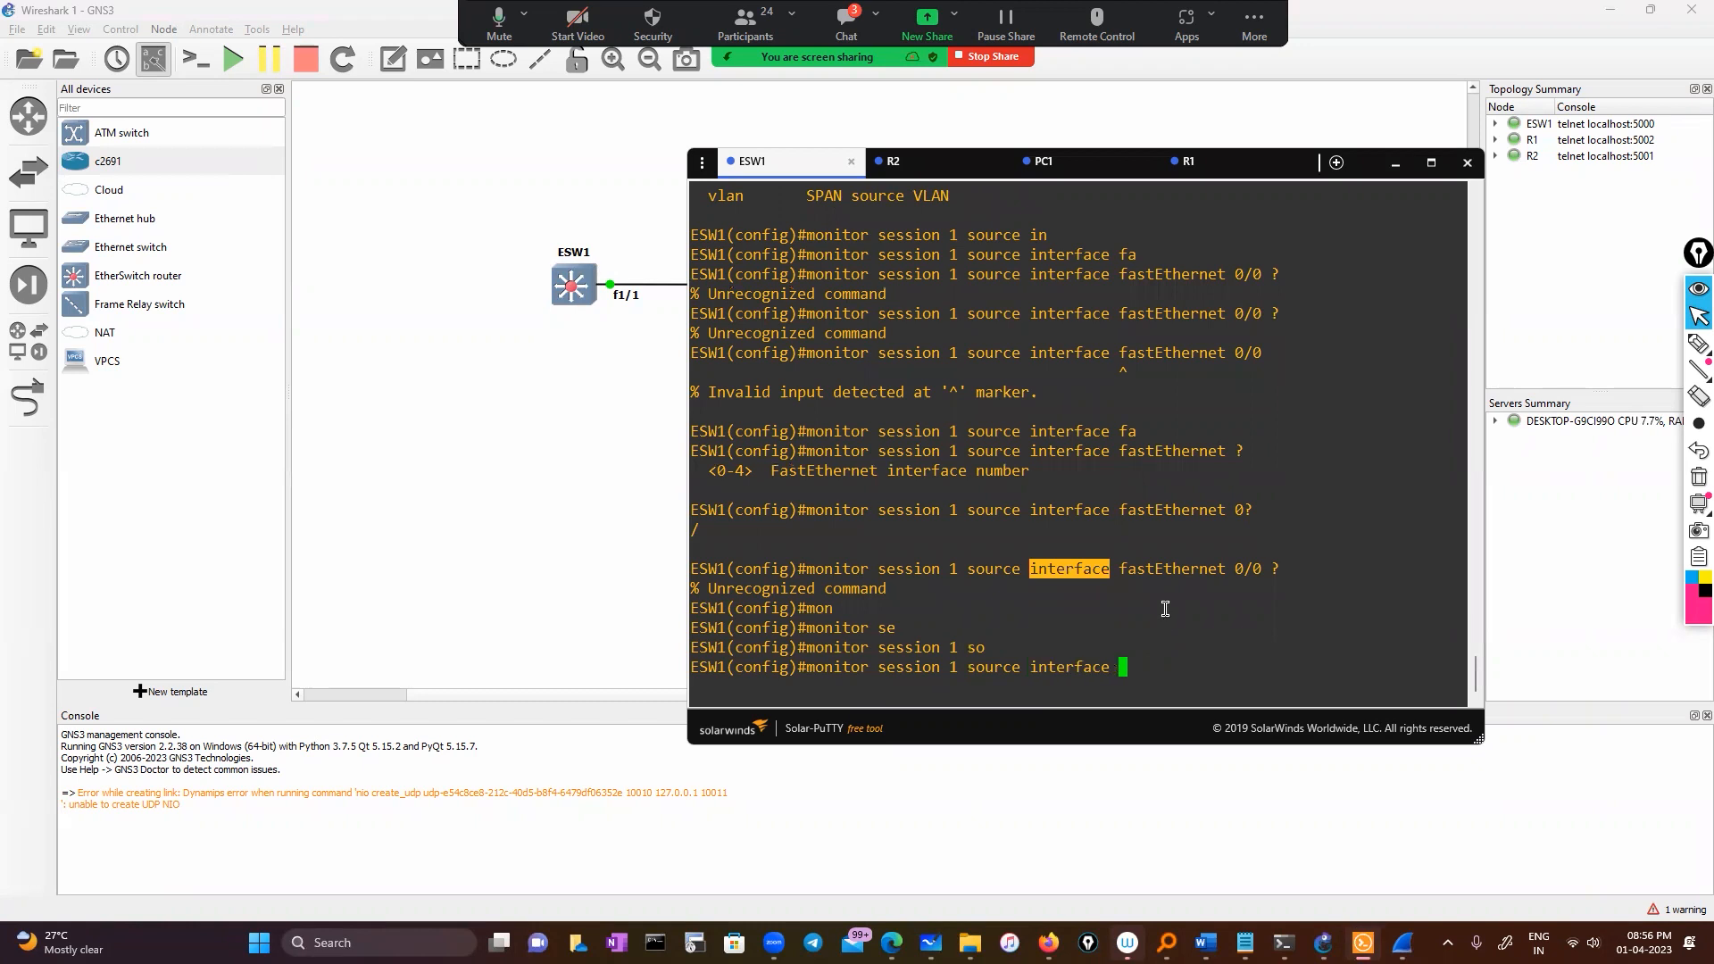
{"action": "double_click", "coordinate": [1171, 569]}
{"action": "right_click", "coordinate": [1176, 632]}
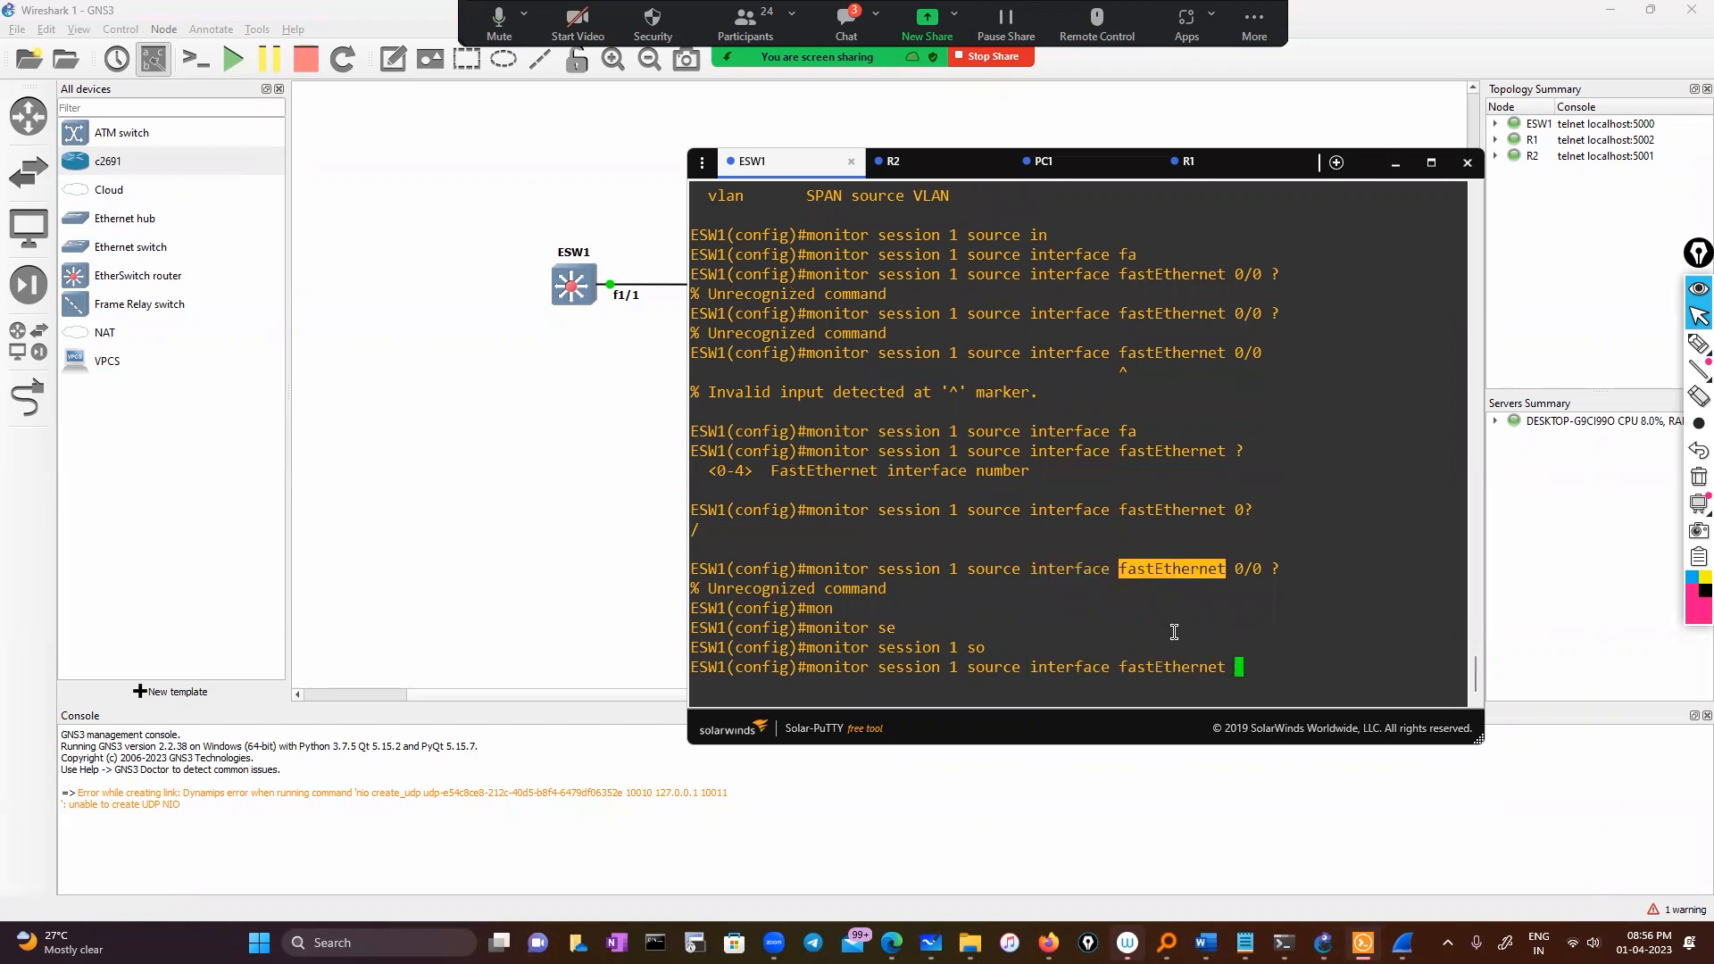
{"action": "type", "text": "1/1"}
{"action": "key", "text": "Return"}
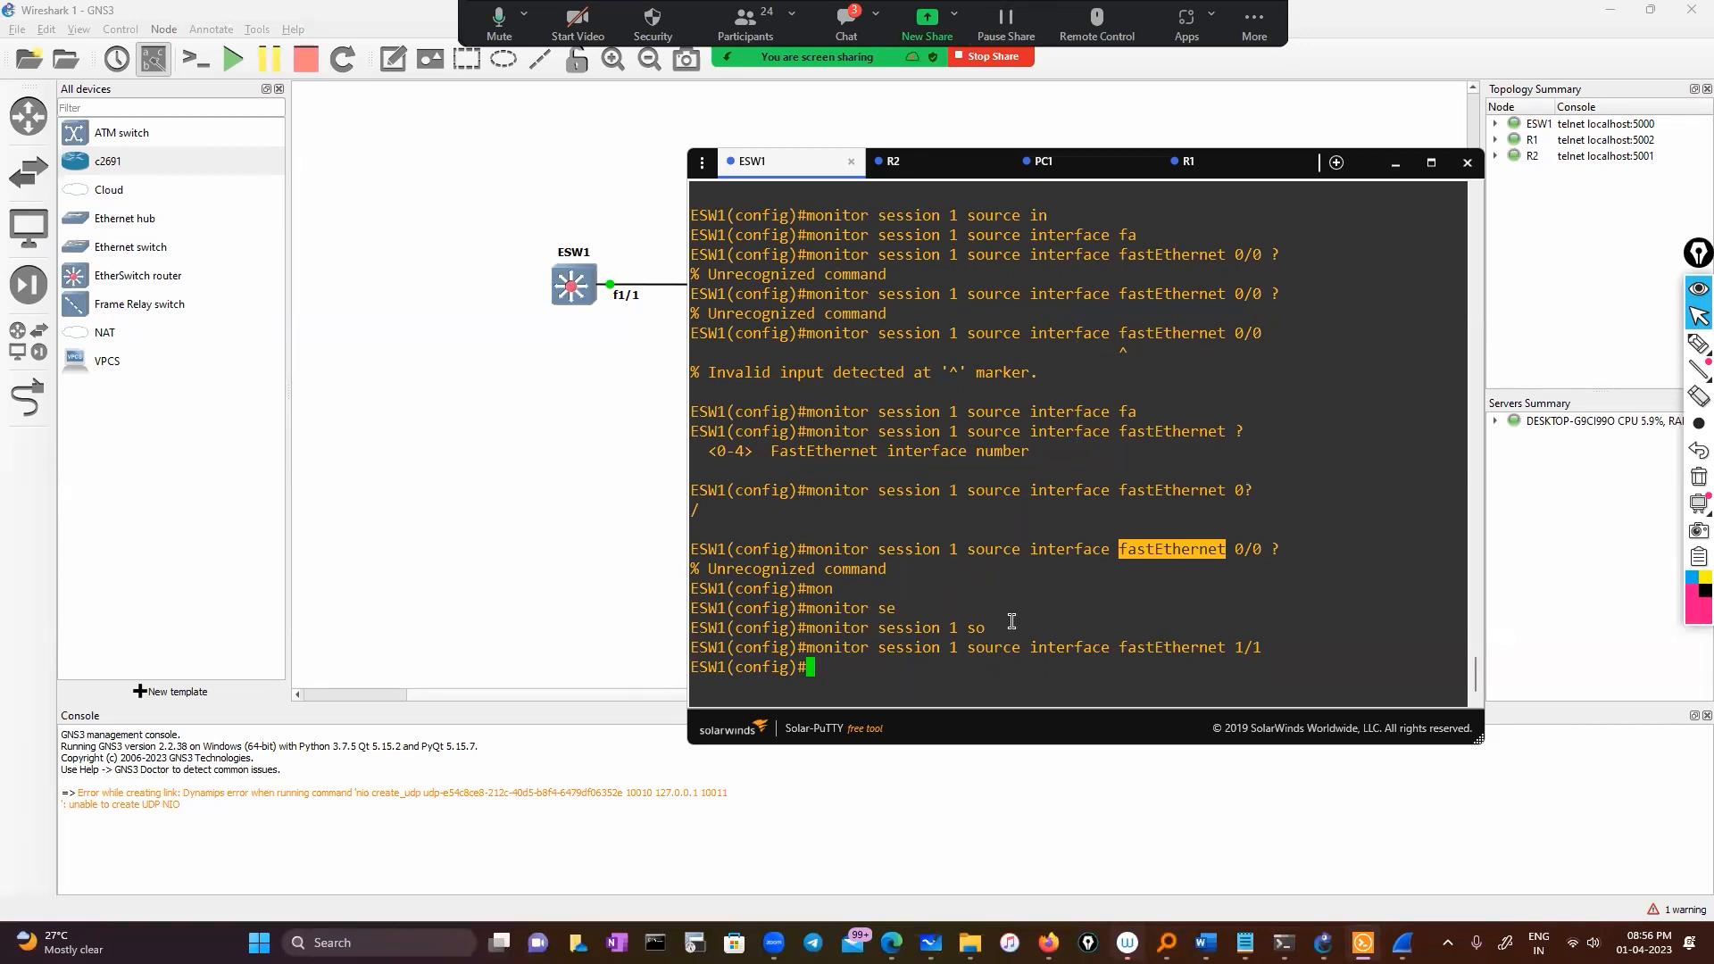
Set fastEthernet 1/2 as the destination interface of monitor session 1
{"action": "left_click", "coordinate": [963, 685]}
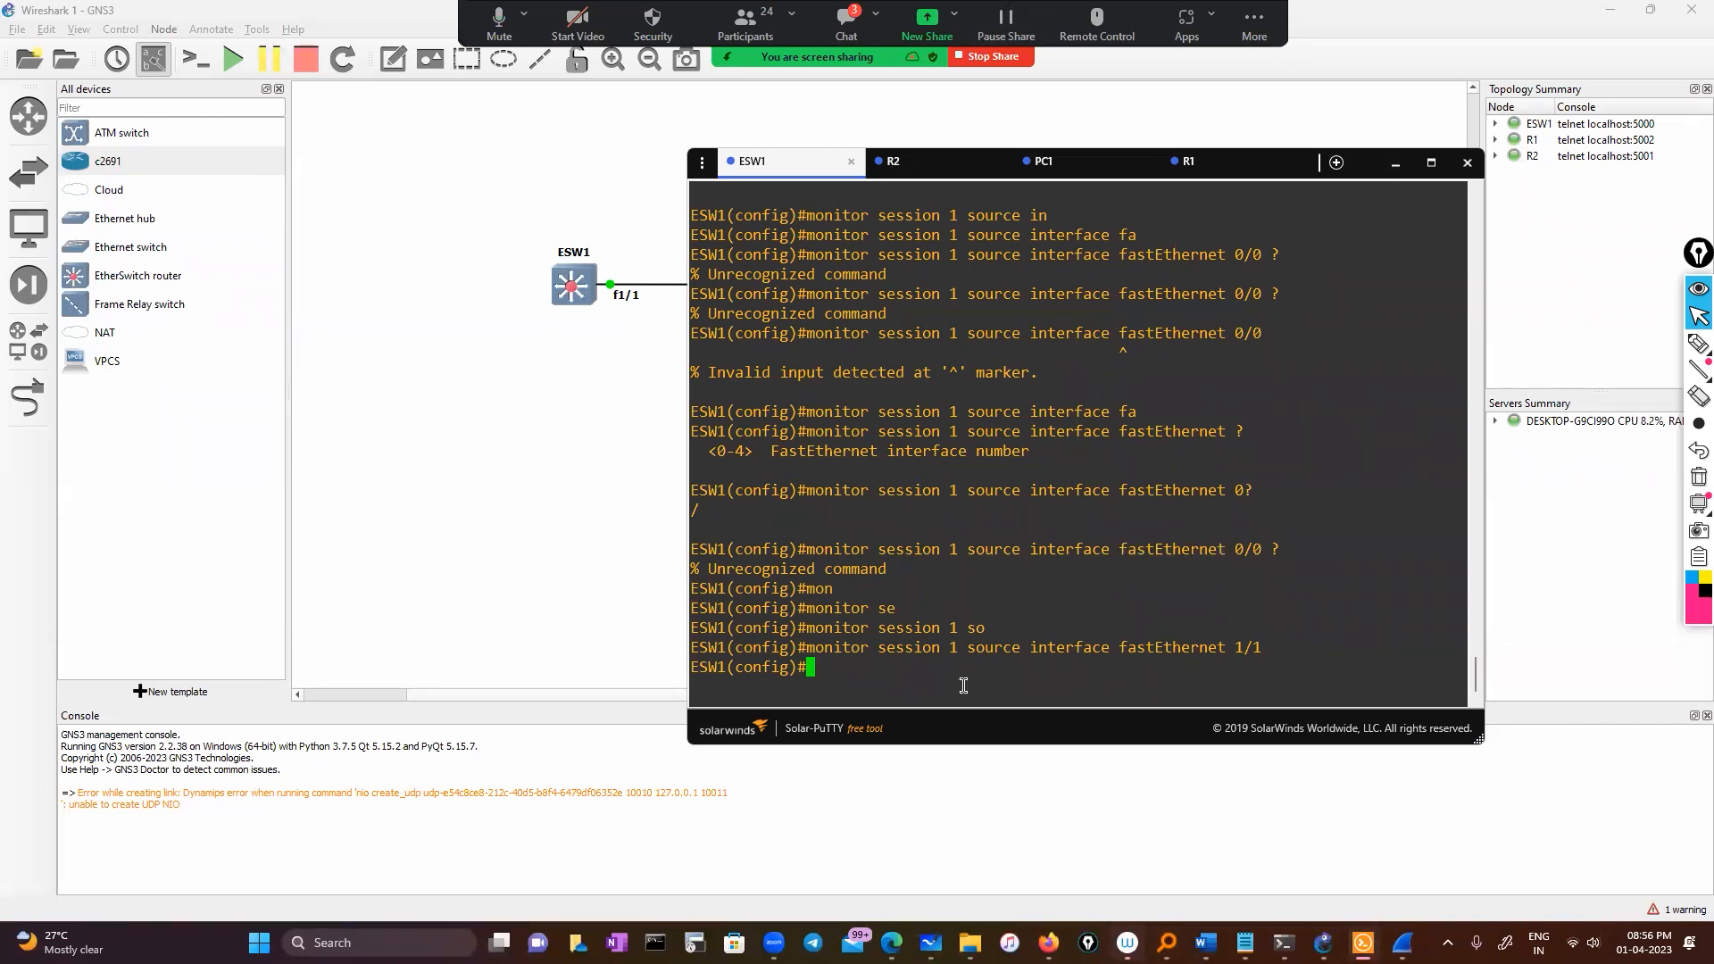
{"action": "type", "text": "mon"}
{"action": "key", "text": "Tab"}
{"action": "type", "text": "se"}
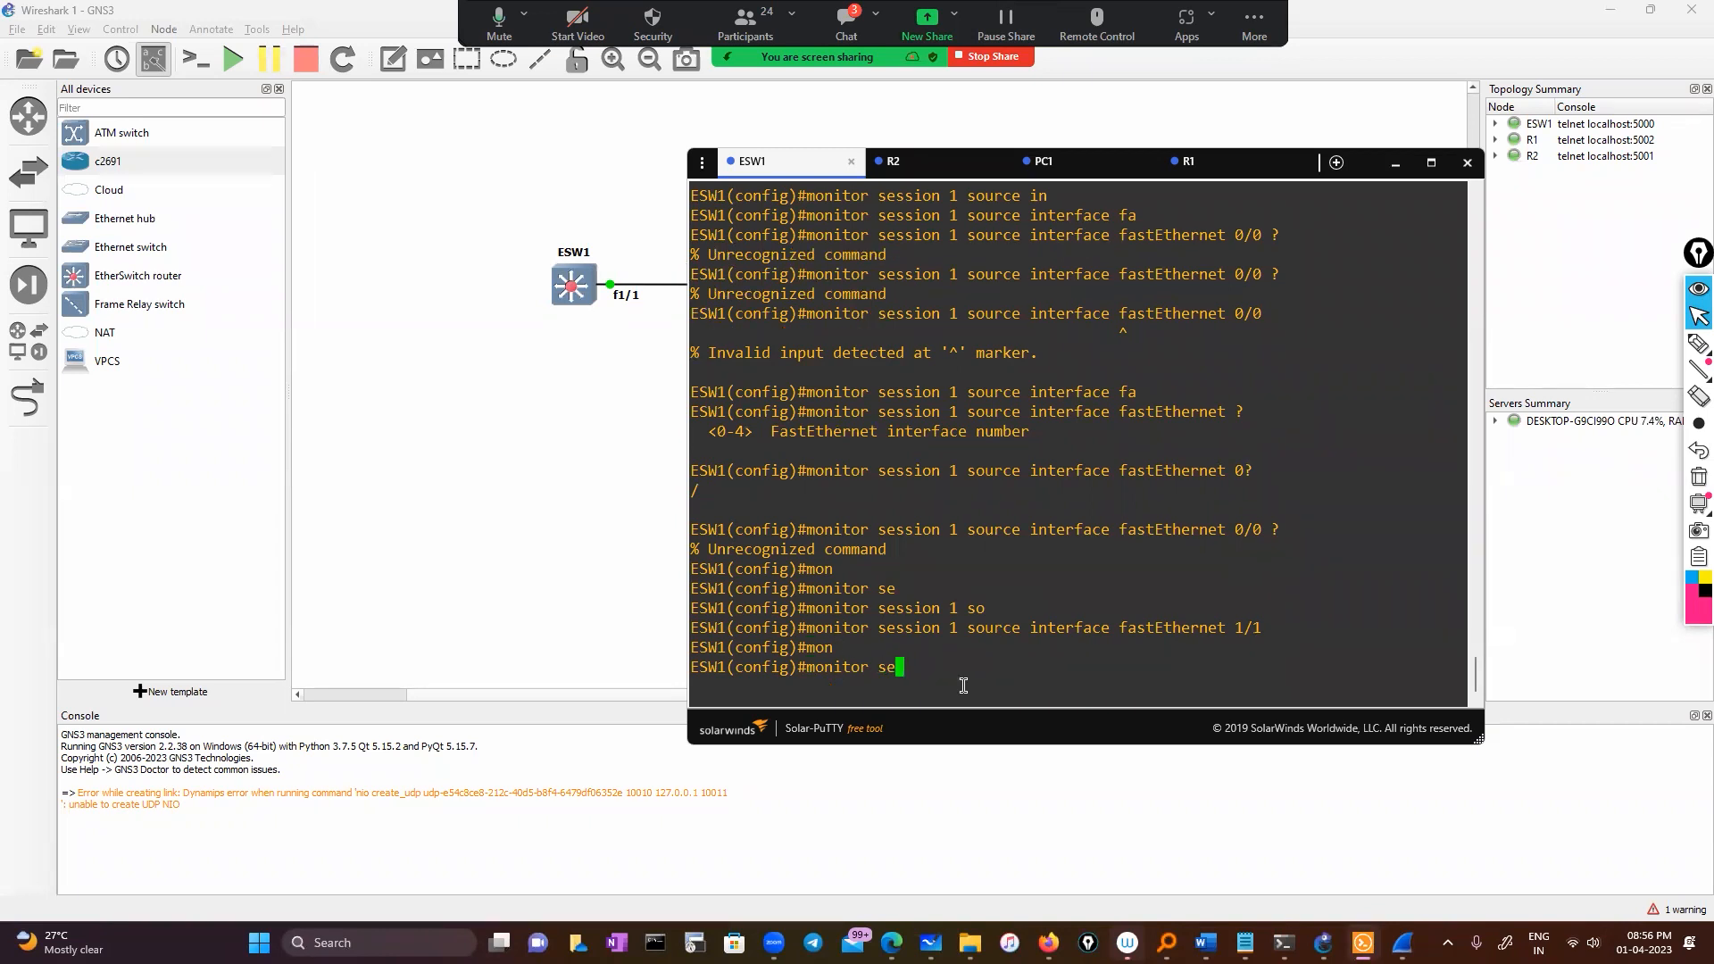
{"action": "type", "text": "s"}
{"action": "key", "text": "Tab"}
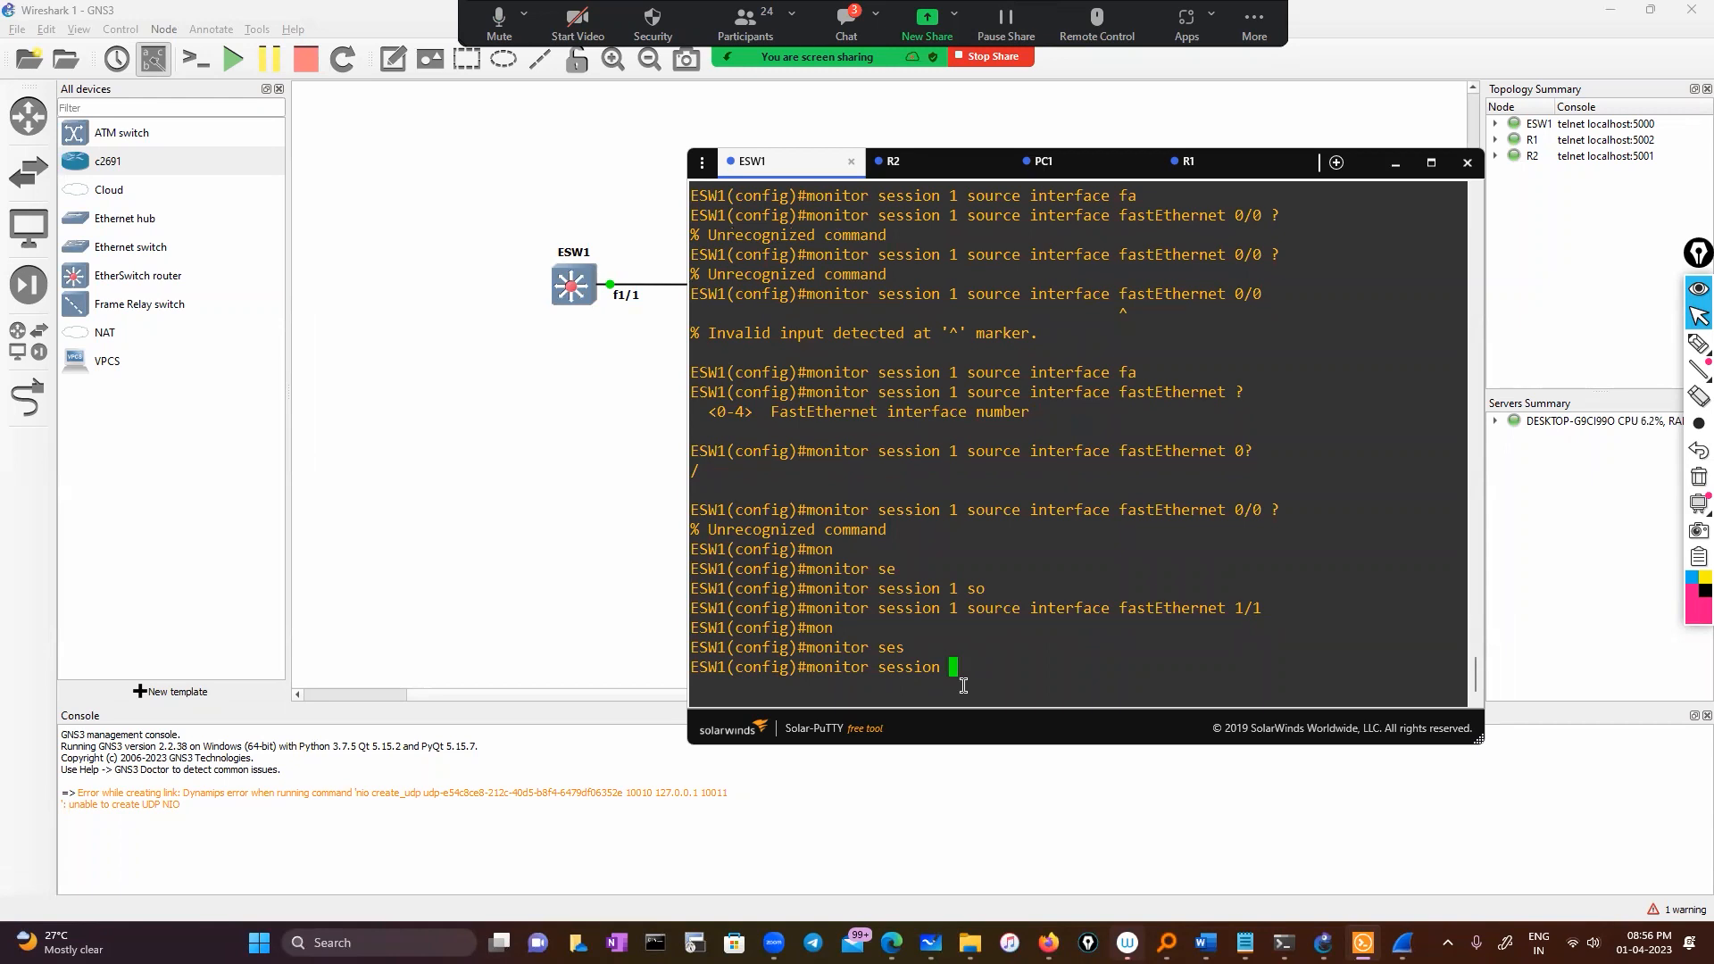
{"action": "type", "text": "1 de"}
{"action": "key", "text": "Tab"}
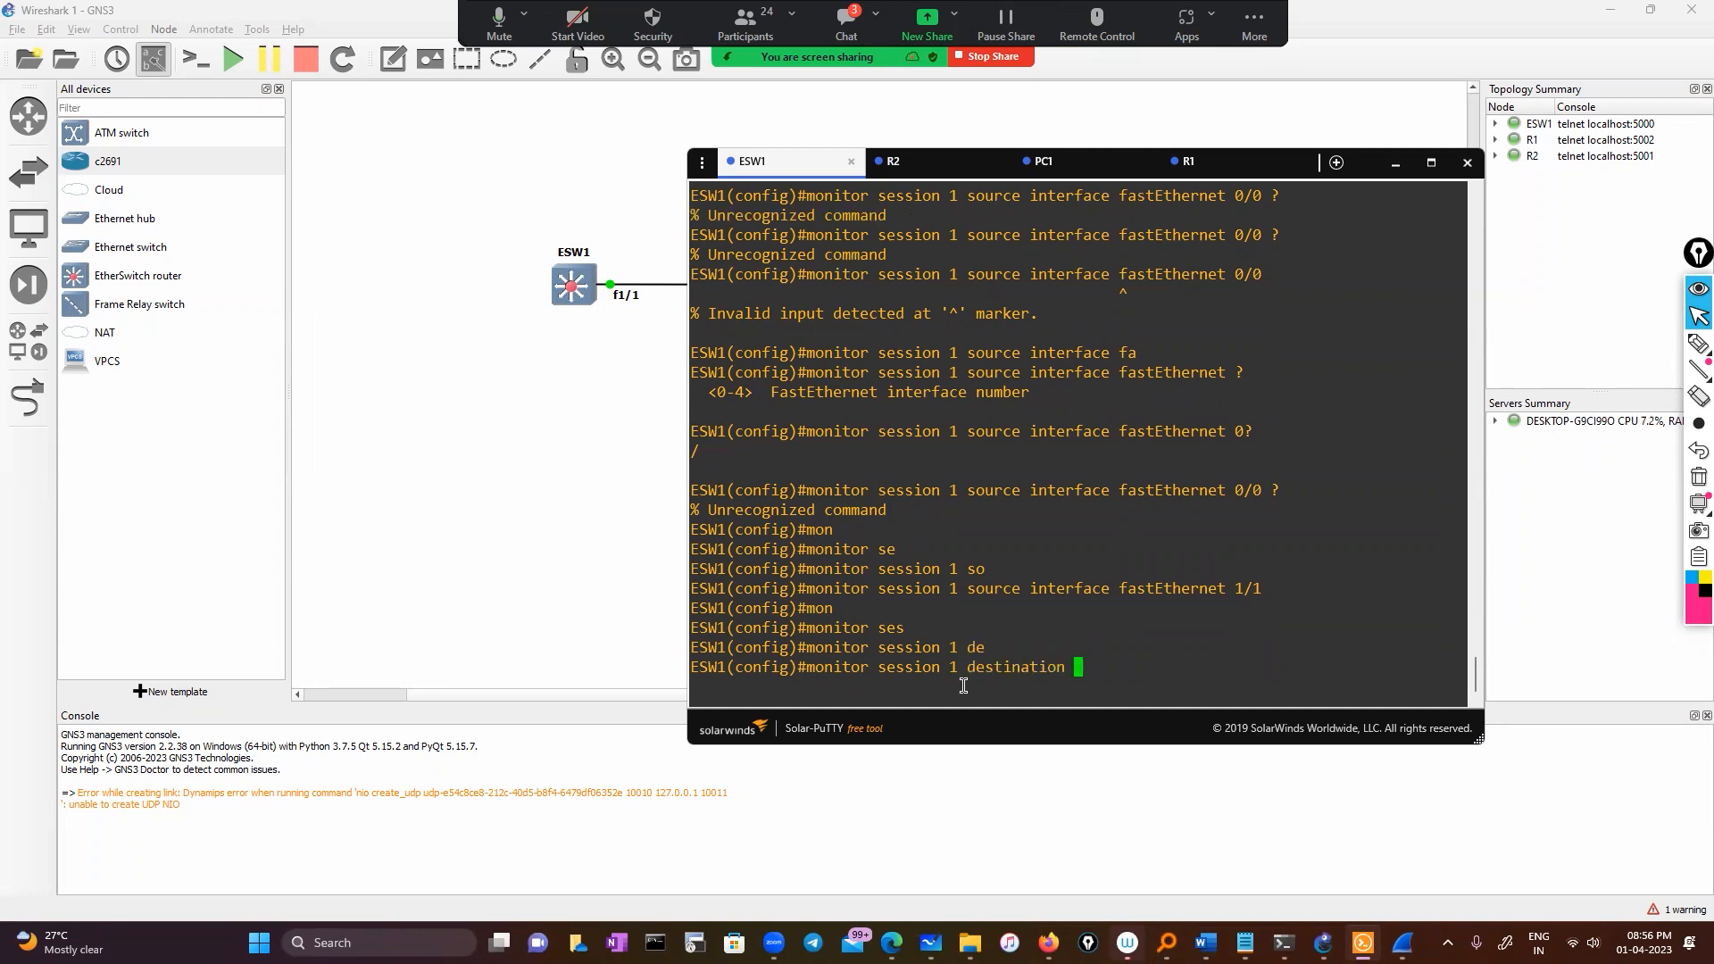
{"action": "type", "text": "onitor session 1 destination interface"}
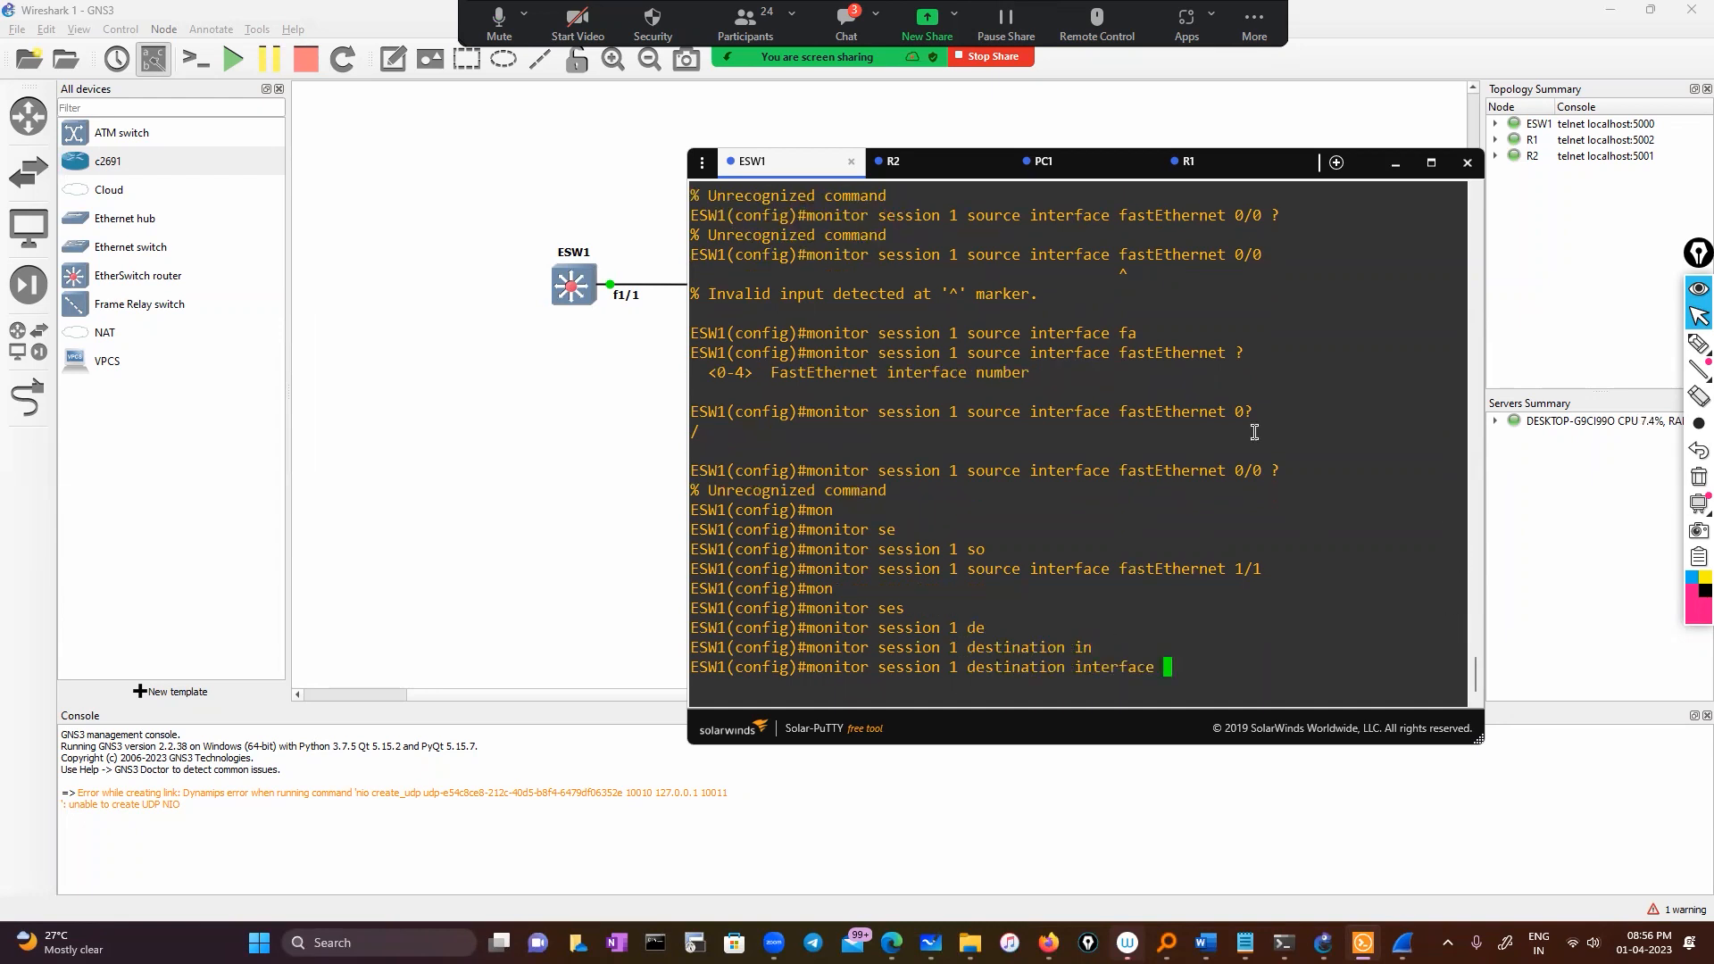
{"action": "left_click", "coordinate": [1365, 170]}
{"action": "left_click_drag", "start_coordinate": [1365, 169], "coordinate": [1443, 171]}
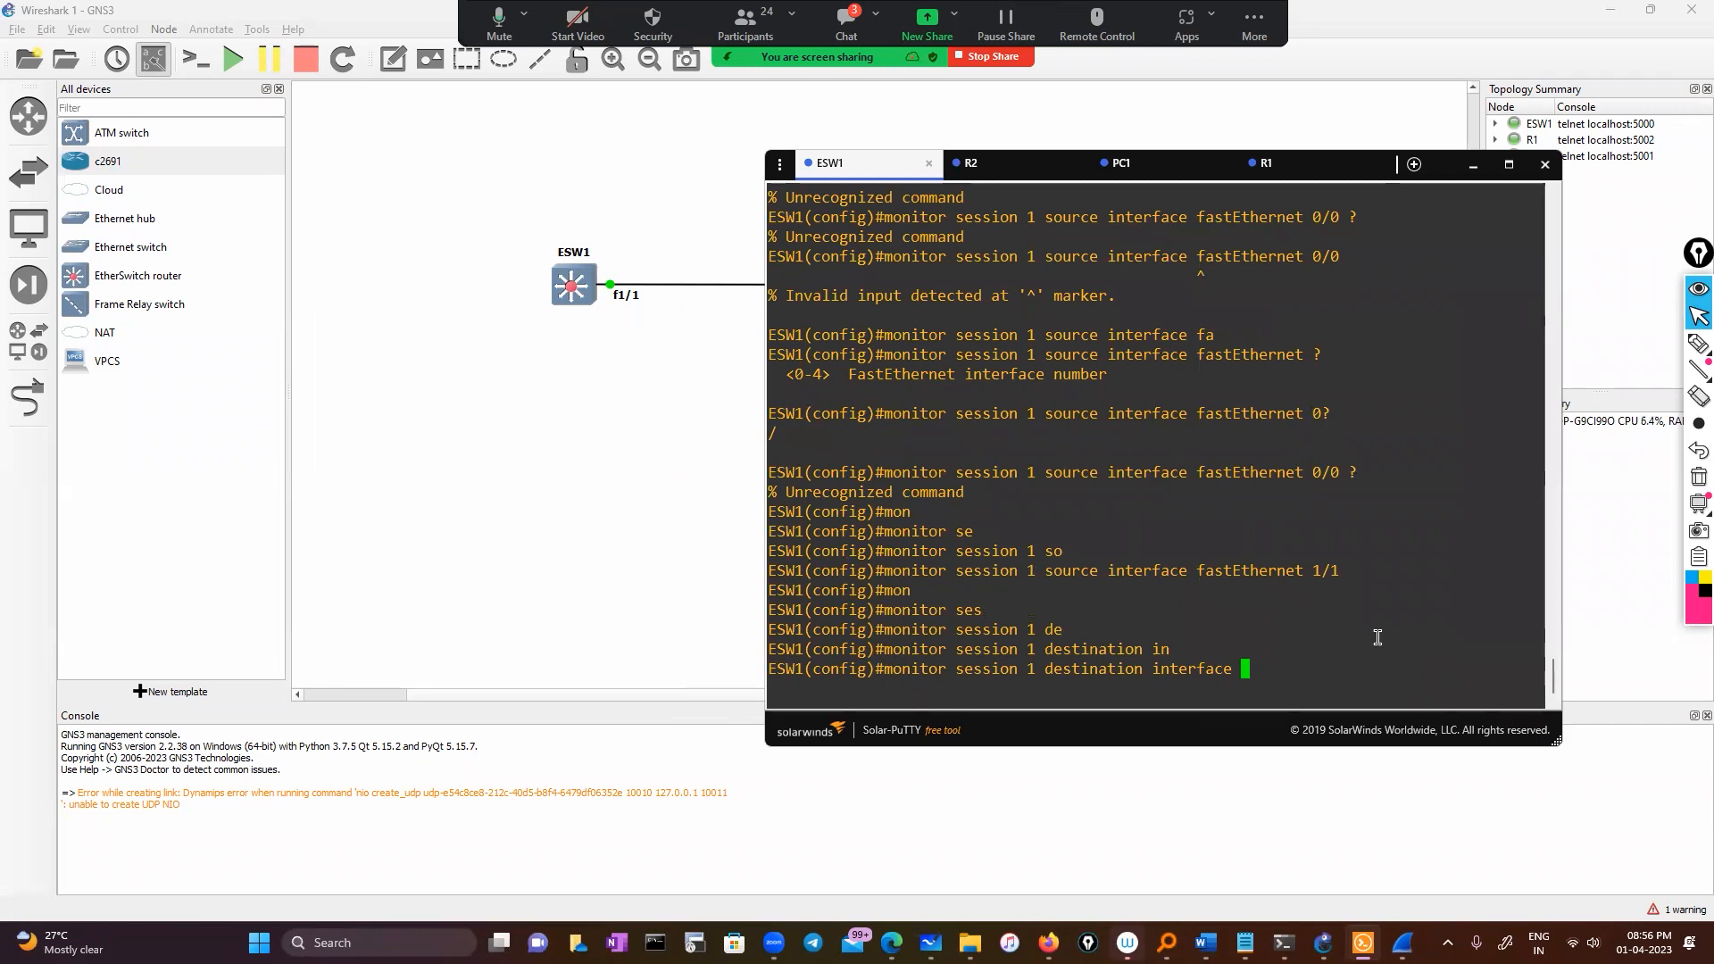
{"action": "left_click_drag", "start_coordinate": [1299, 574], "coordinate": [1540, 574]}
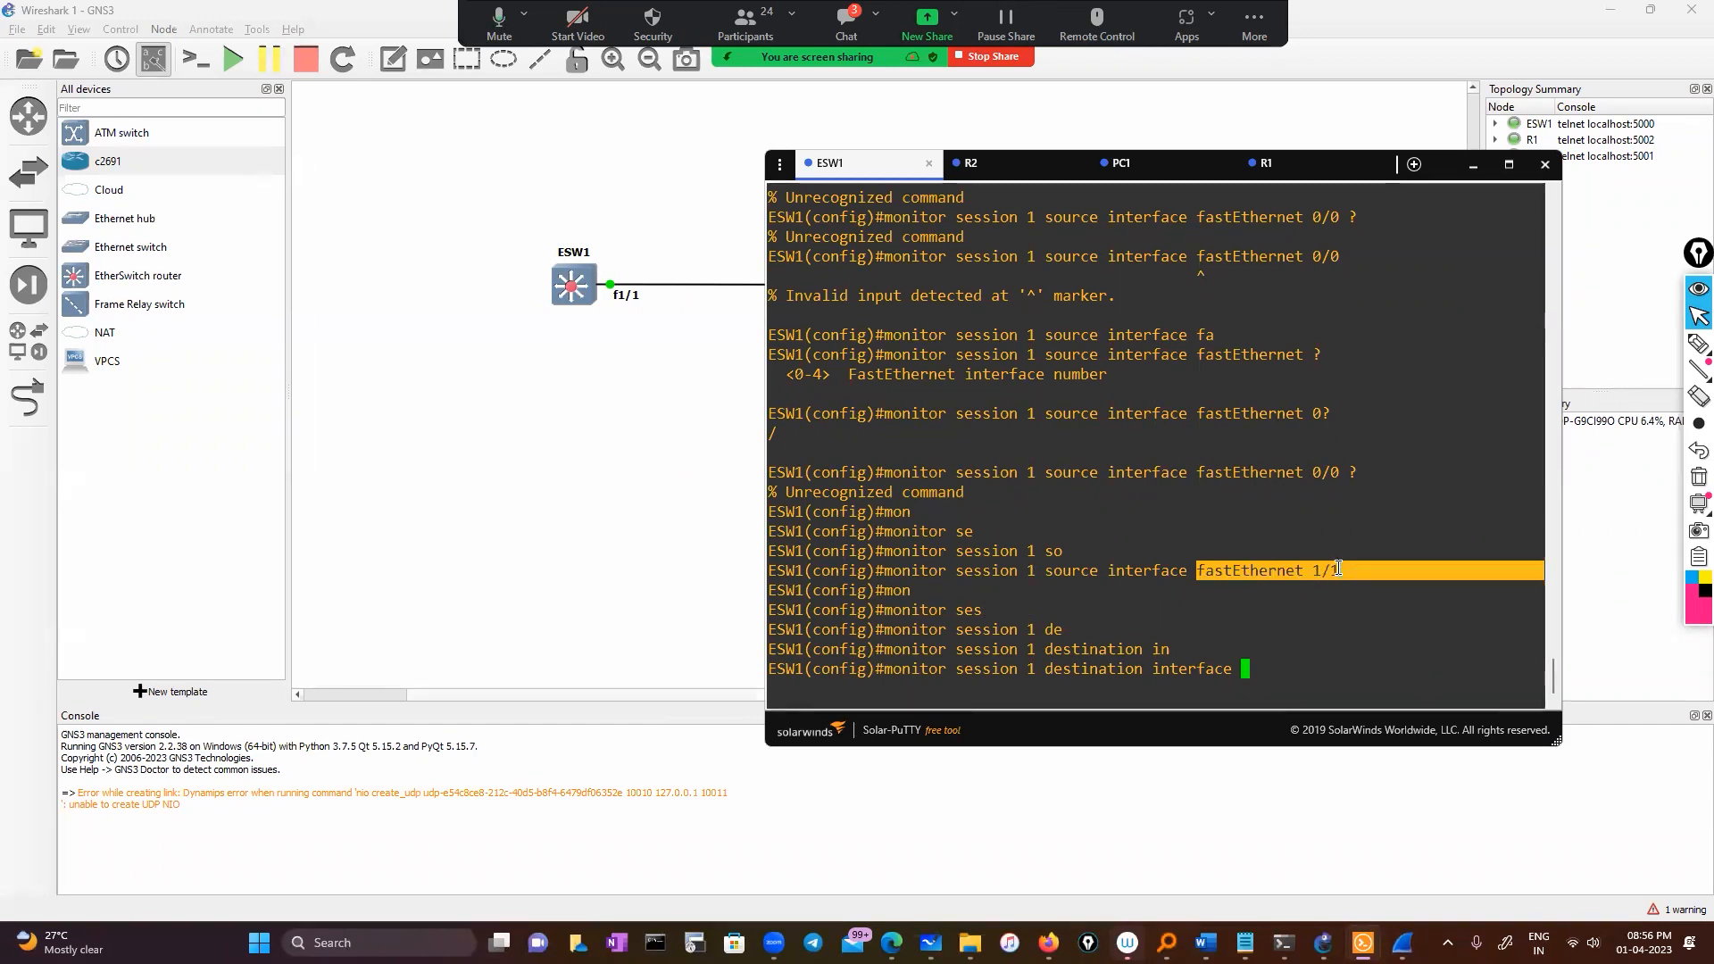
{"action": "right_click", "coordinate": [1341, 617]}
{"action": "key", "text": "Up"}
{"action": "key", "text": "Return"}
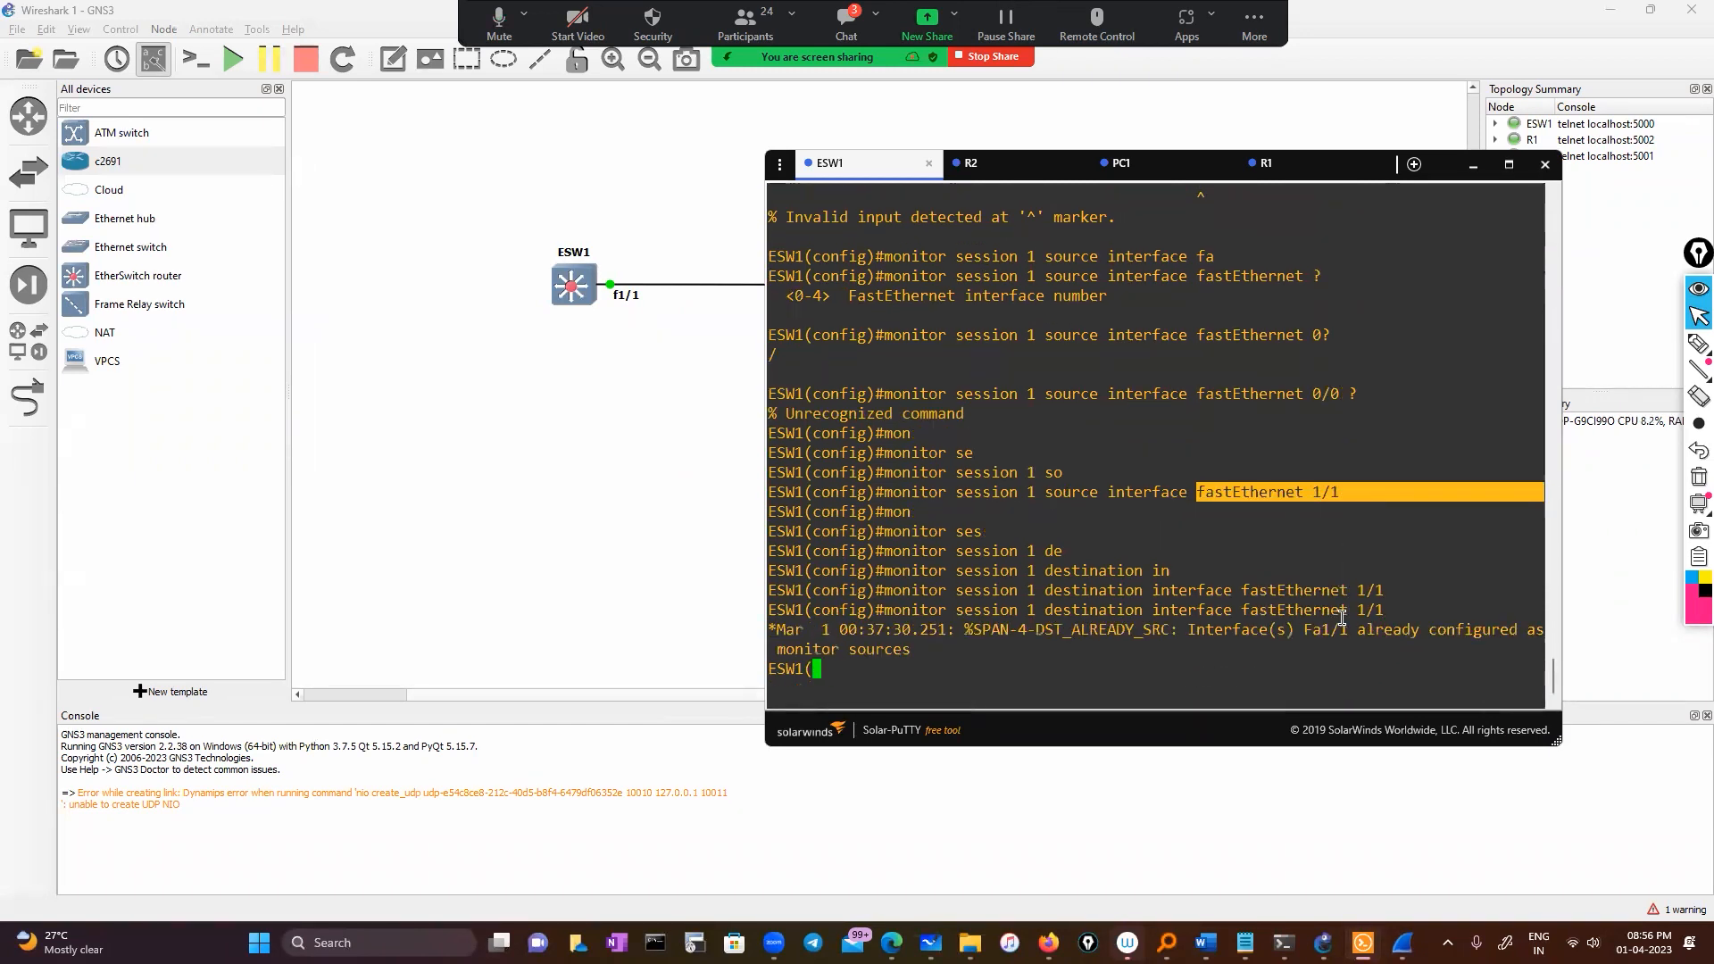
{"action": "key", "text": "Up"}
{"action": "key", "text": "BackSpace"}
{"action": "type", "text": "2"}
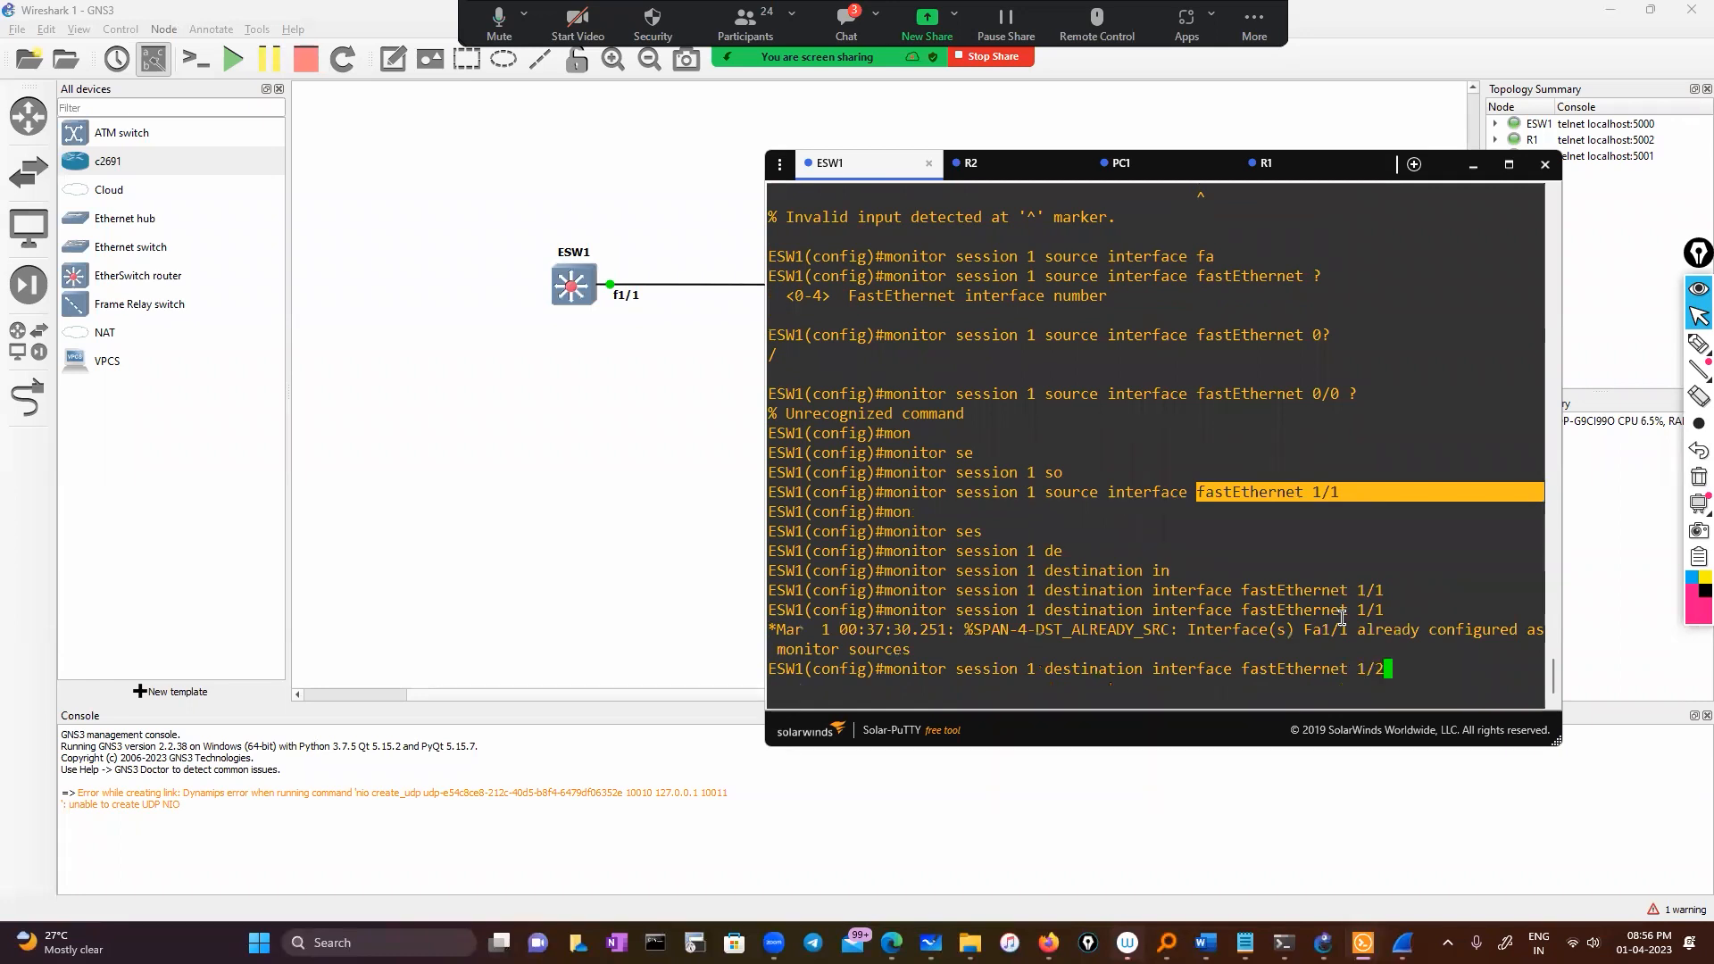
{"action": "key", "text": "Return"}
{"action": "type", "text": "e"}
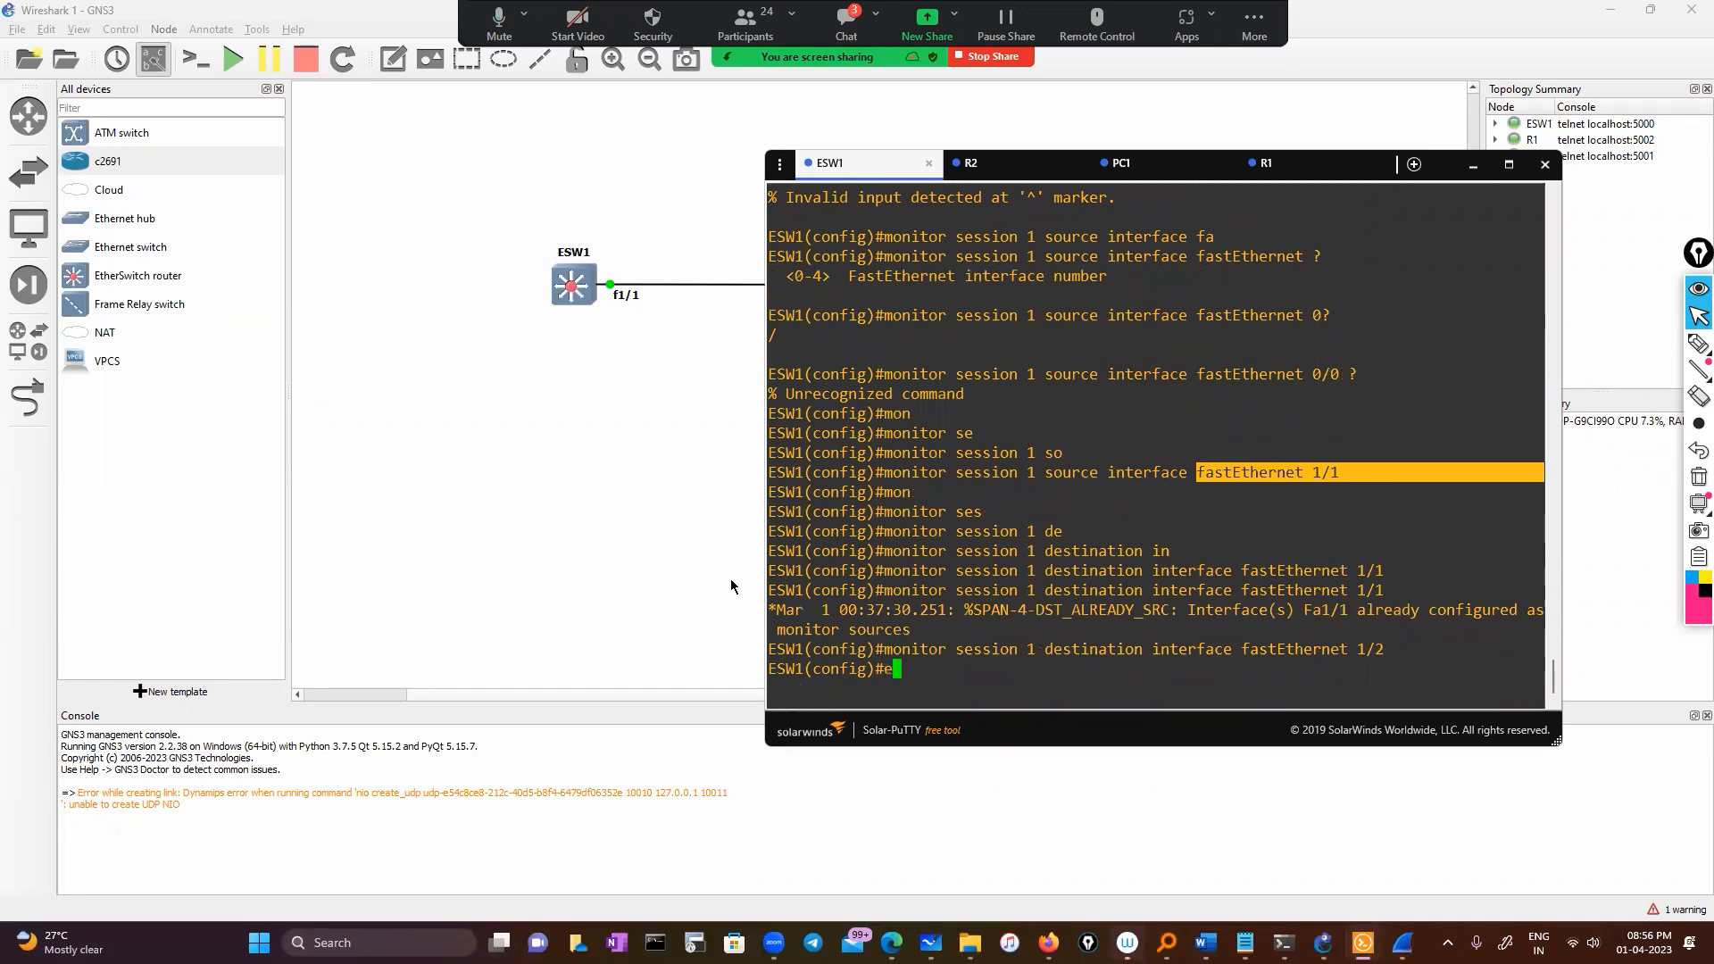
{"action": "left_click", "coordinate": [363, 360]}
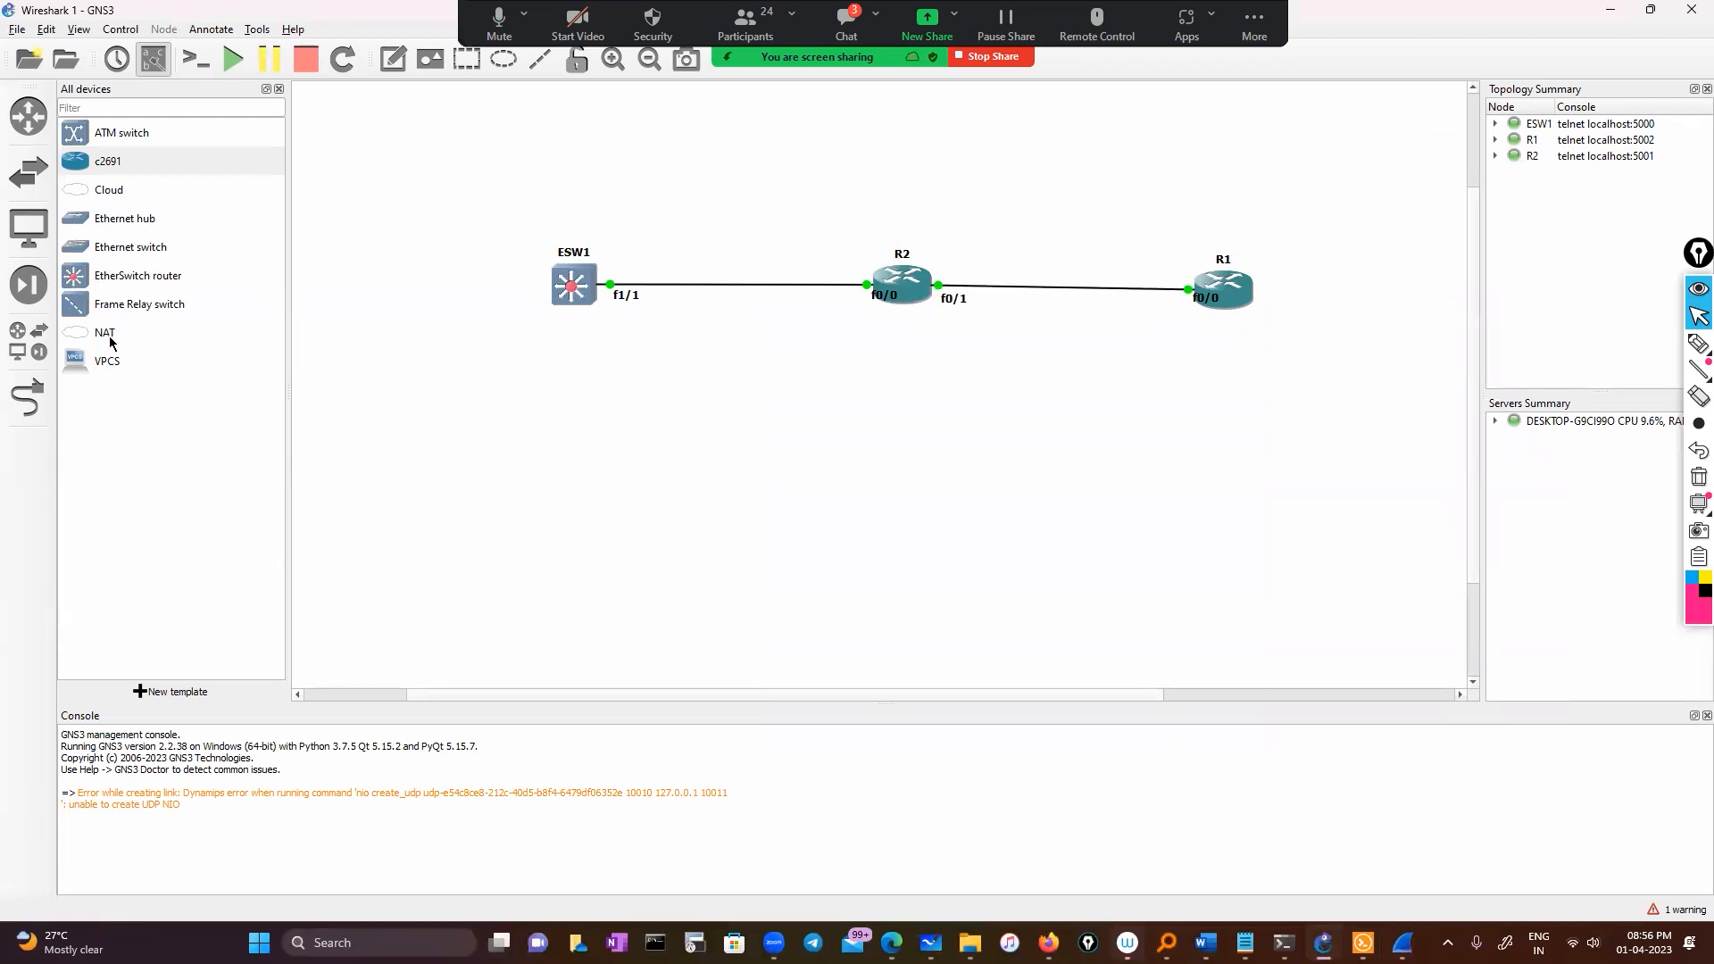
Add VPCS host PC1 and cable its Ethernet0 to ESW1 port f1/2
{"action": "left_click_drag", "start_coordinate": [76, 366], "coordinate": [395, 320]}
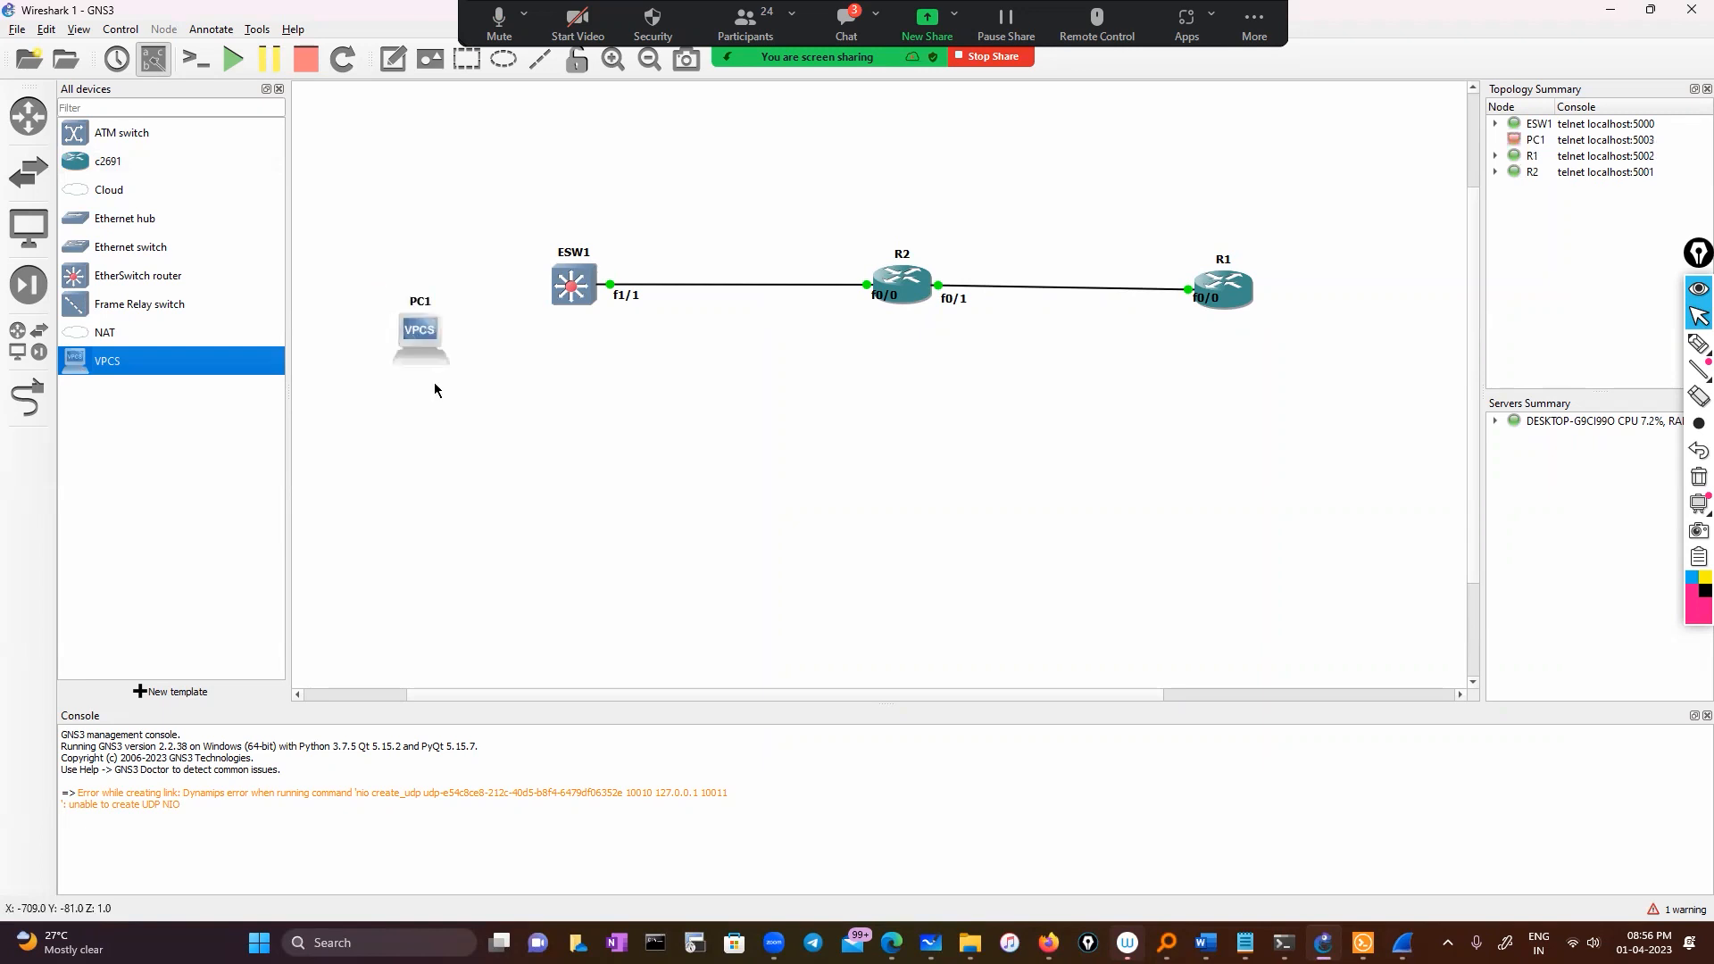
{"action": "left_click", "coordinate": [31, 400]}
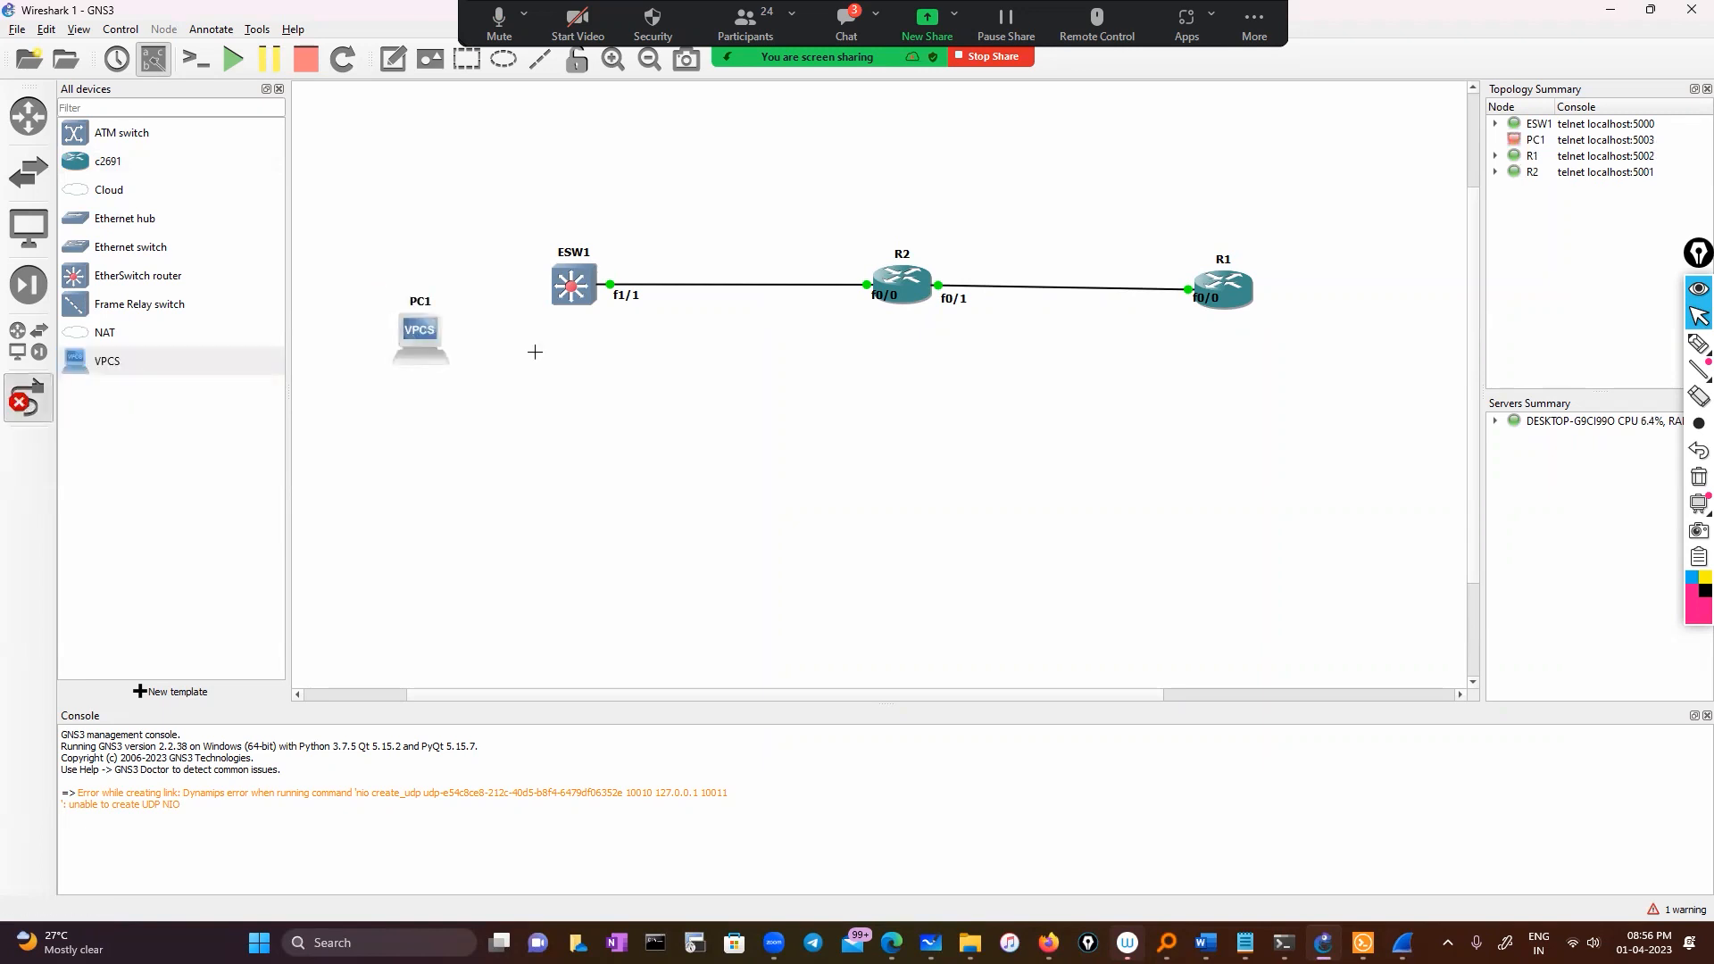
{"action": "left_click", "coordinate": [572, 287]}
{"action": "left_click", "coordinate": [629, 356]}
{"action": "left_click", "coordinate": [424, 343]}
{"action": "left_click", "coordinate": [446, 351]}
{"action": "left_click", "coordinate": [32, 401]}
Start PC1 and return to the ESW1 console
{"action": "right_click", "coordinate": [405, 331]}
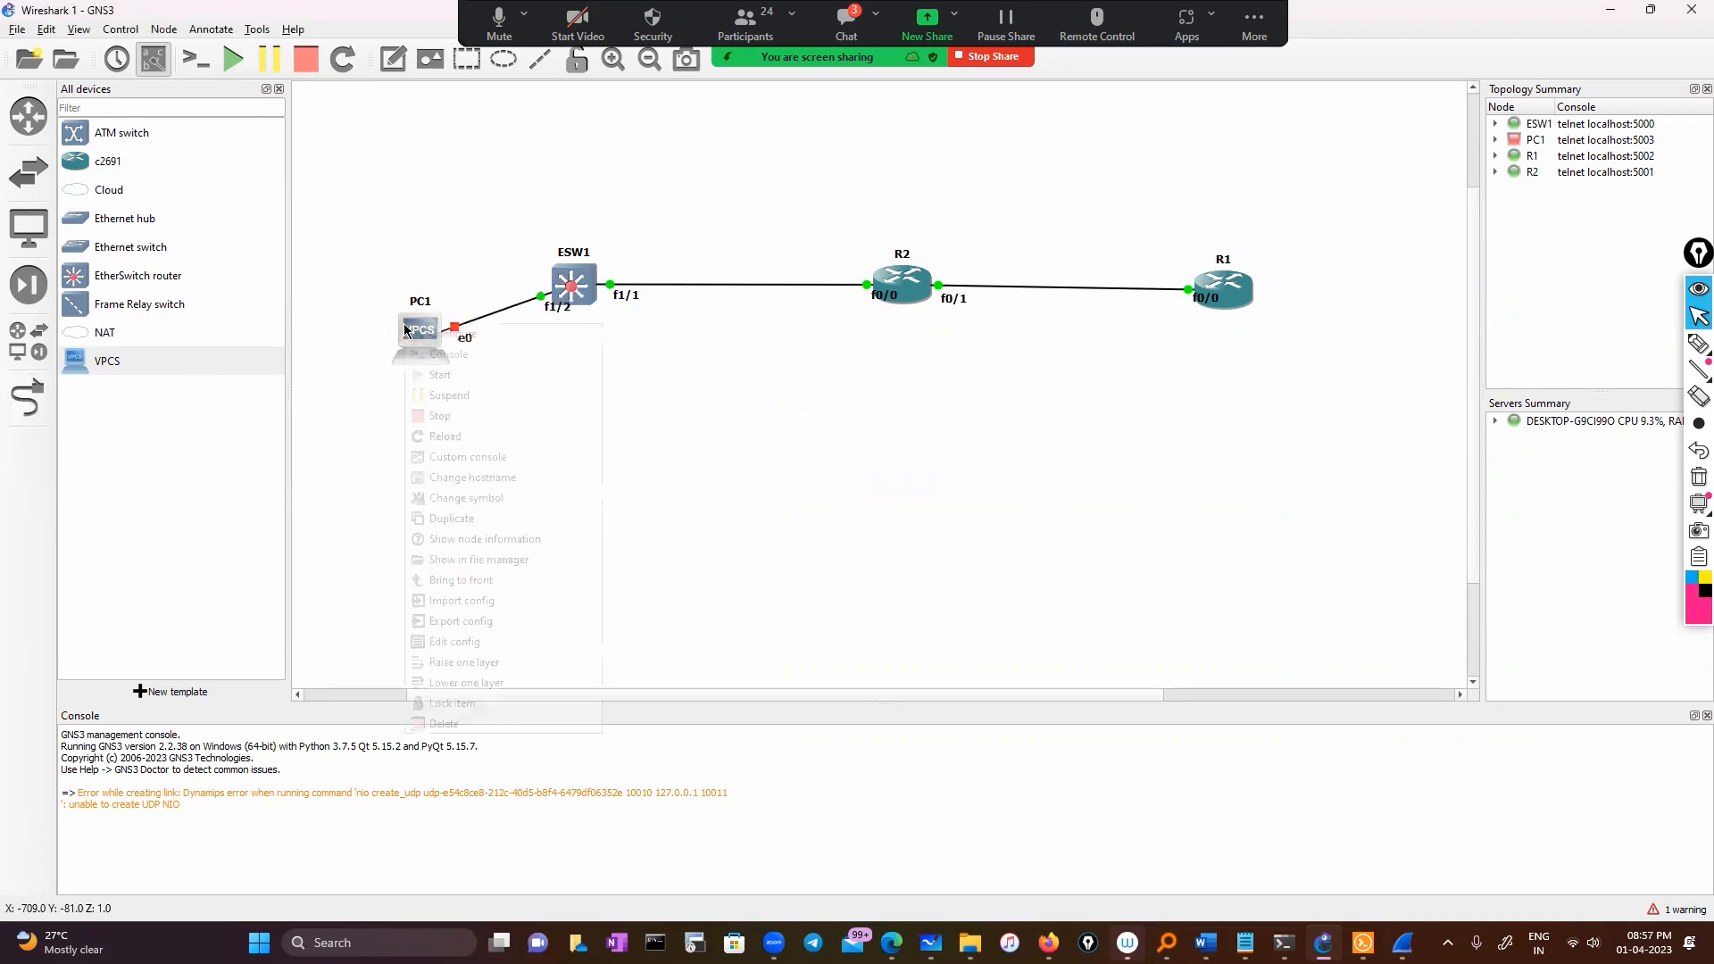
{"action": "left_click", "coordinate": [440, 374]}
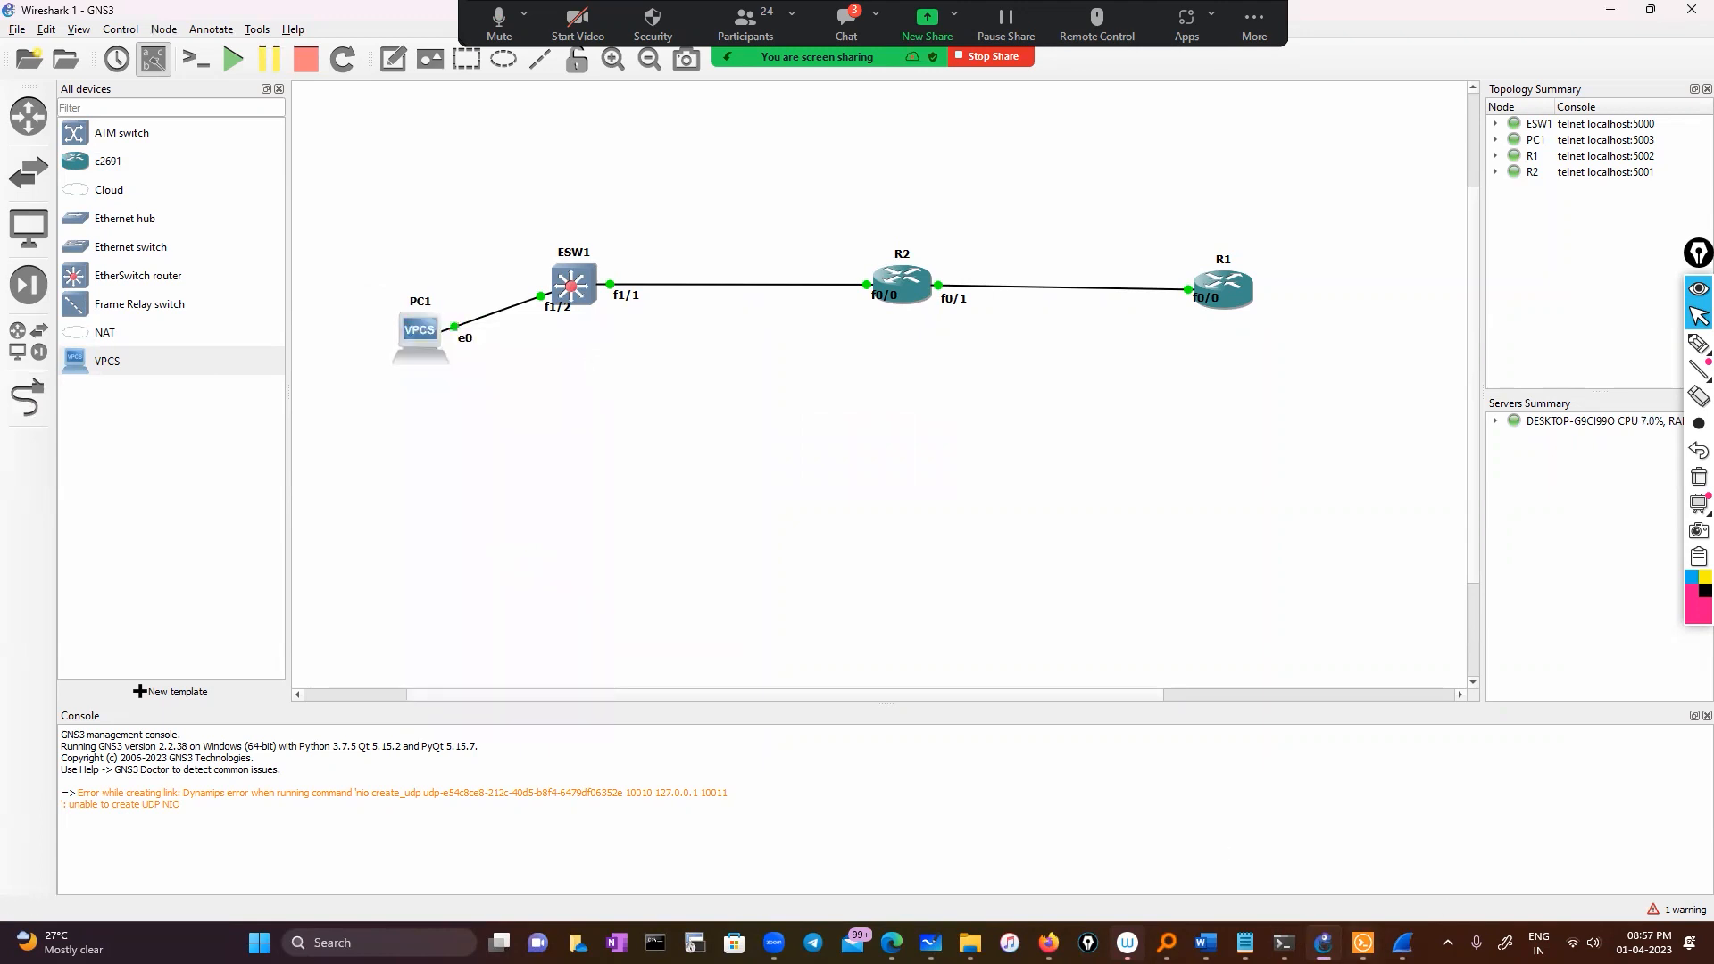
{"action": "left_click", "coordinate": [1363, 943]}
{"action": "left_click", "coordinate": [1018, 664]}
Run no shutdown on interface fastEthernet 1/2 and exit configuration mode
{"action": "type", "text": "e"}
{"action": "key", "text": "Return"}
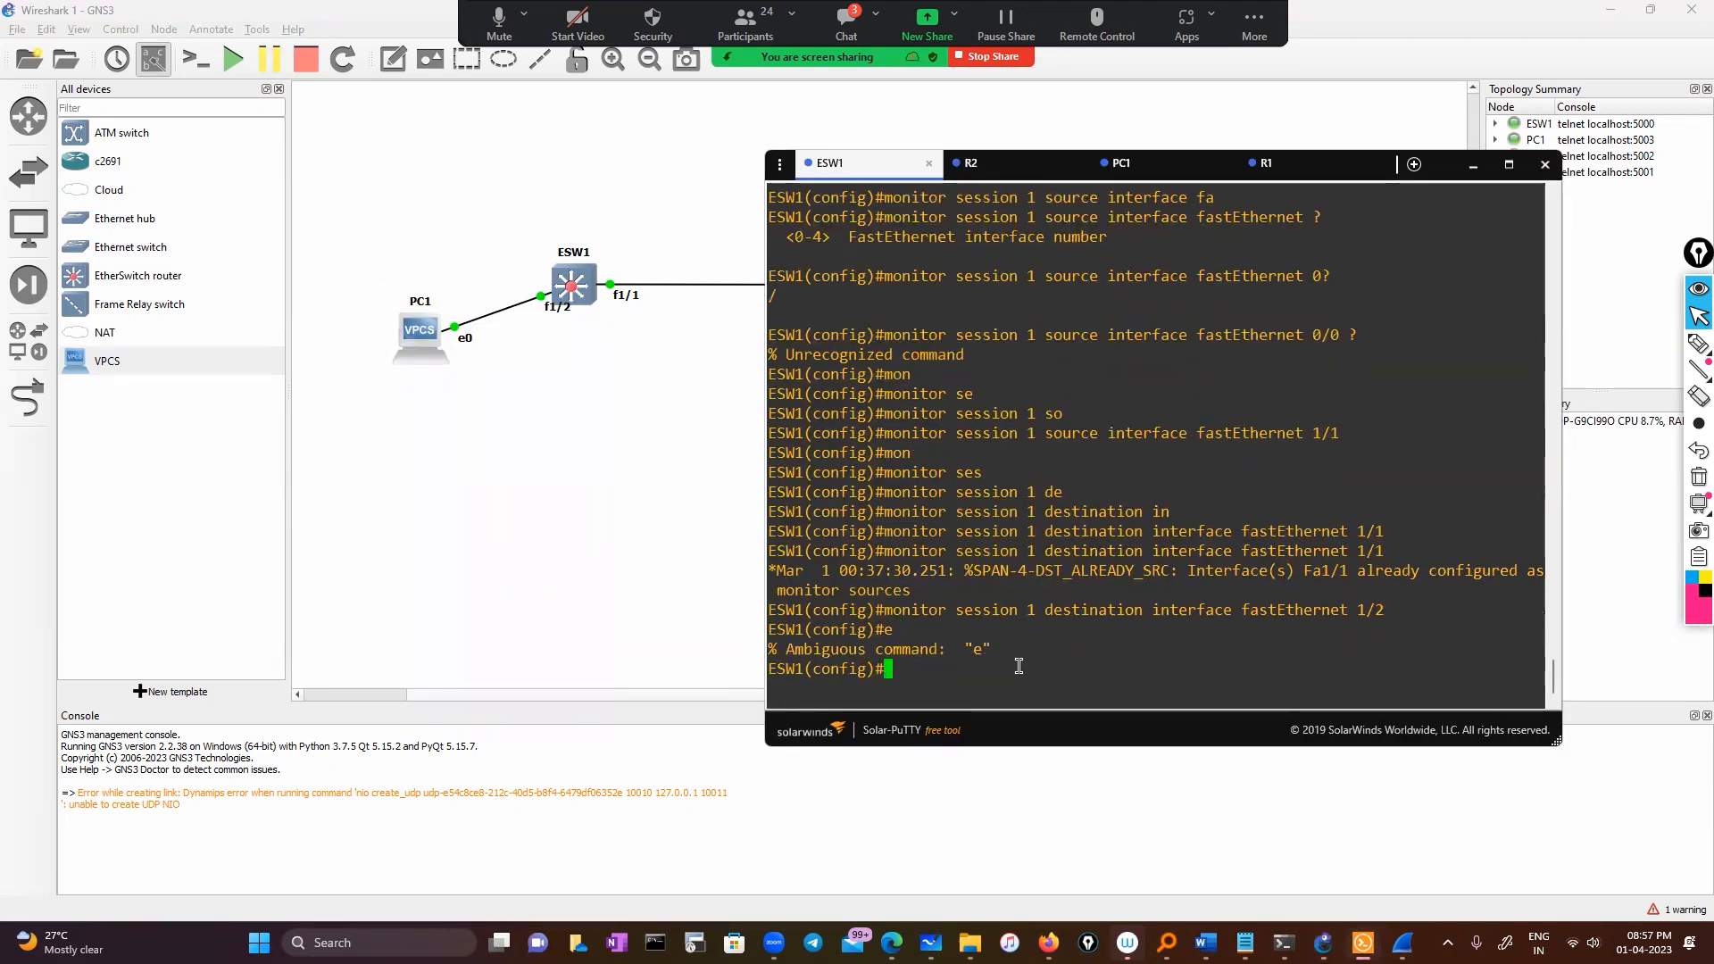
{"action": "key", "text": "Return"}
{"action": "key", "text": "Return"}
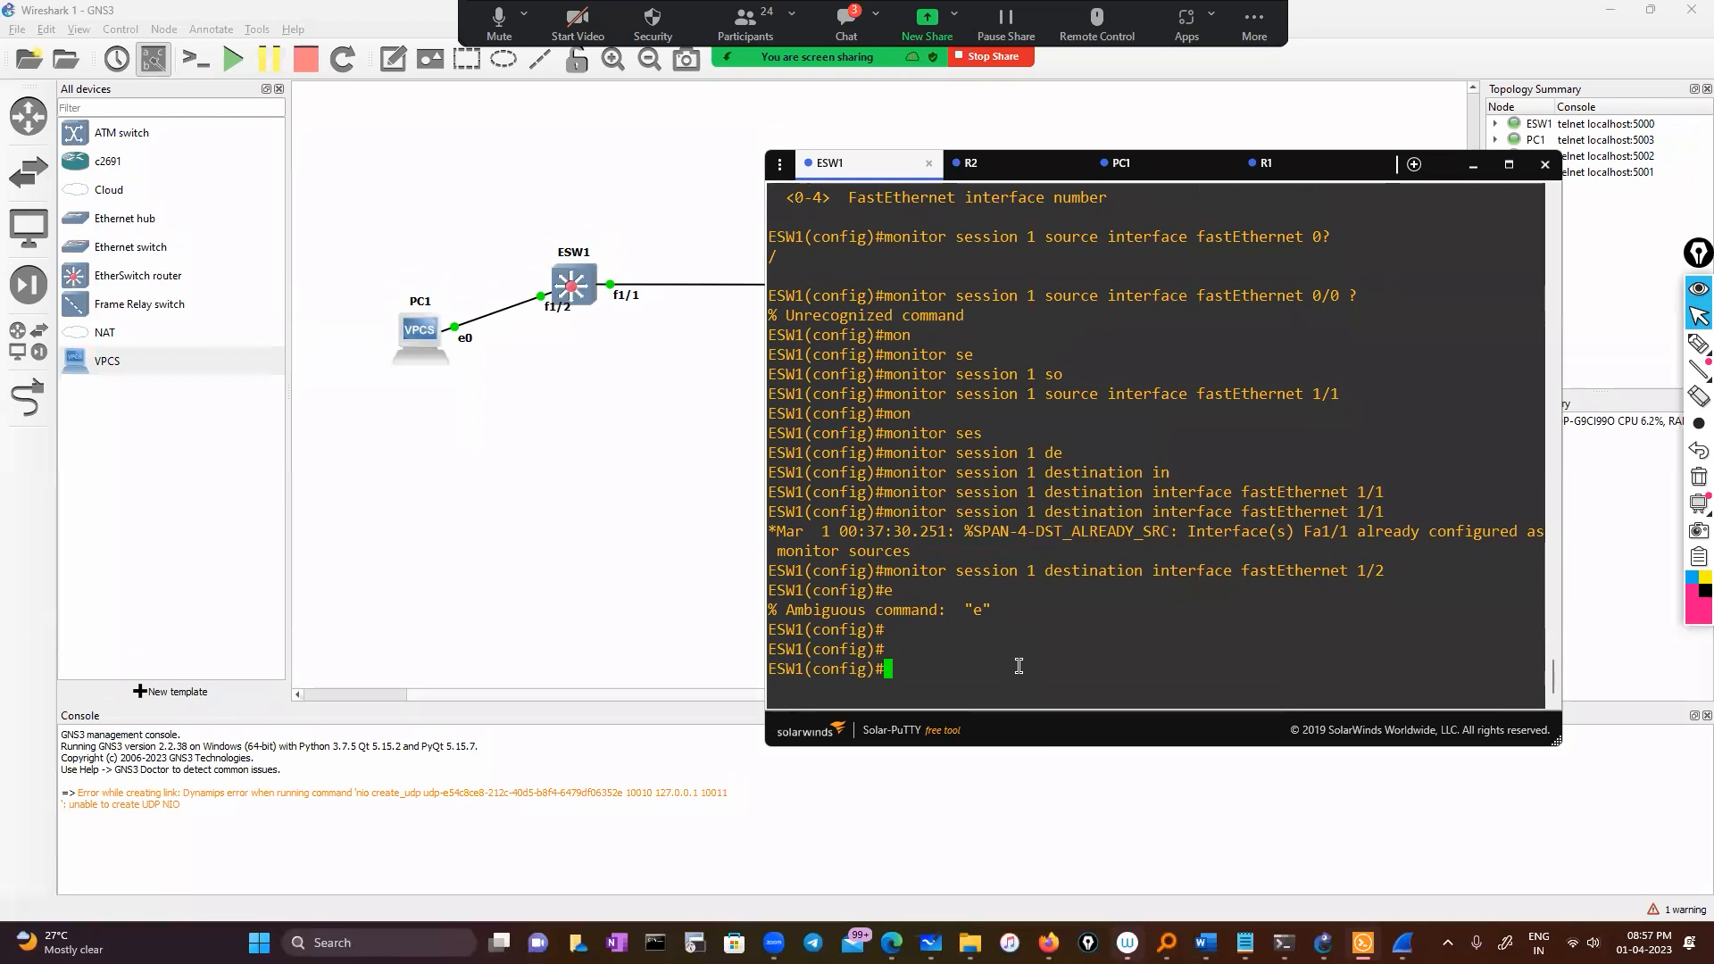
{"action": "type", "text": "int"}
{"action": "key", "text": "Tab"}
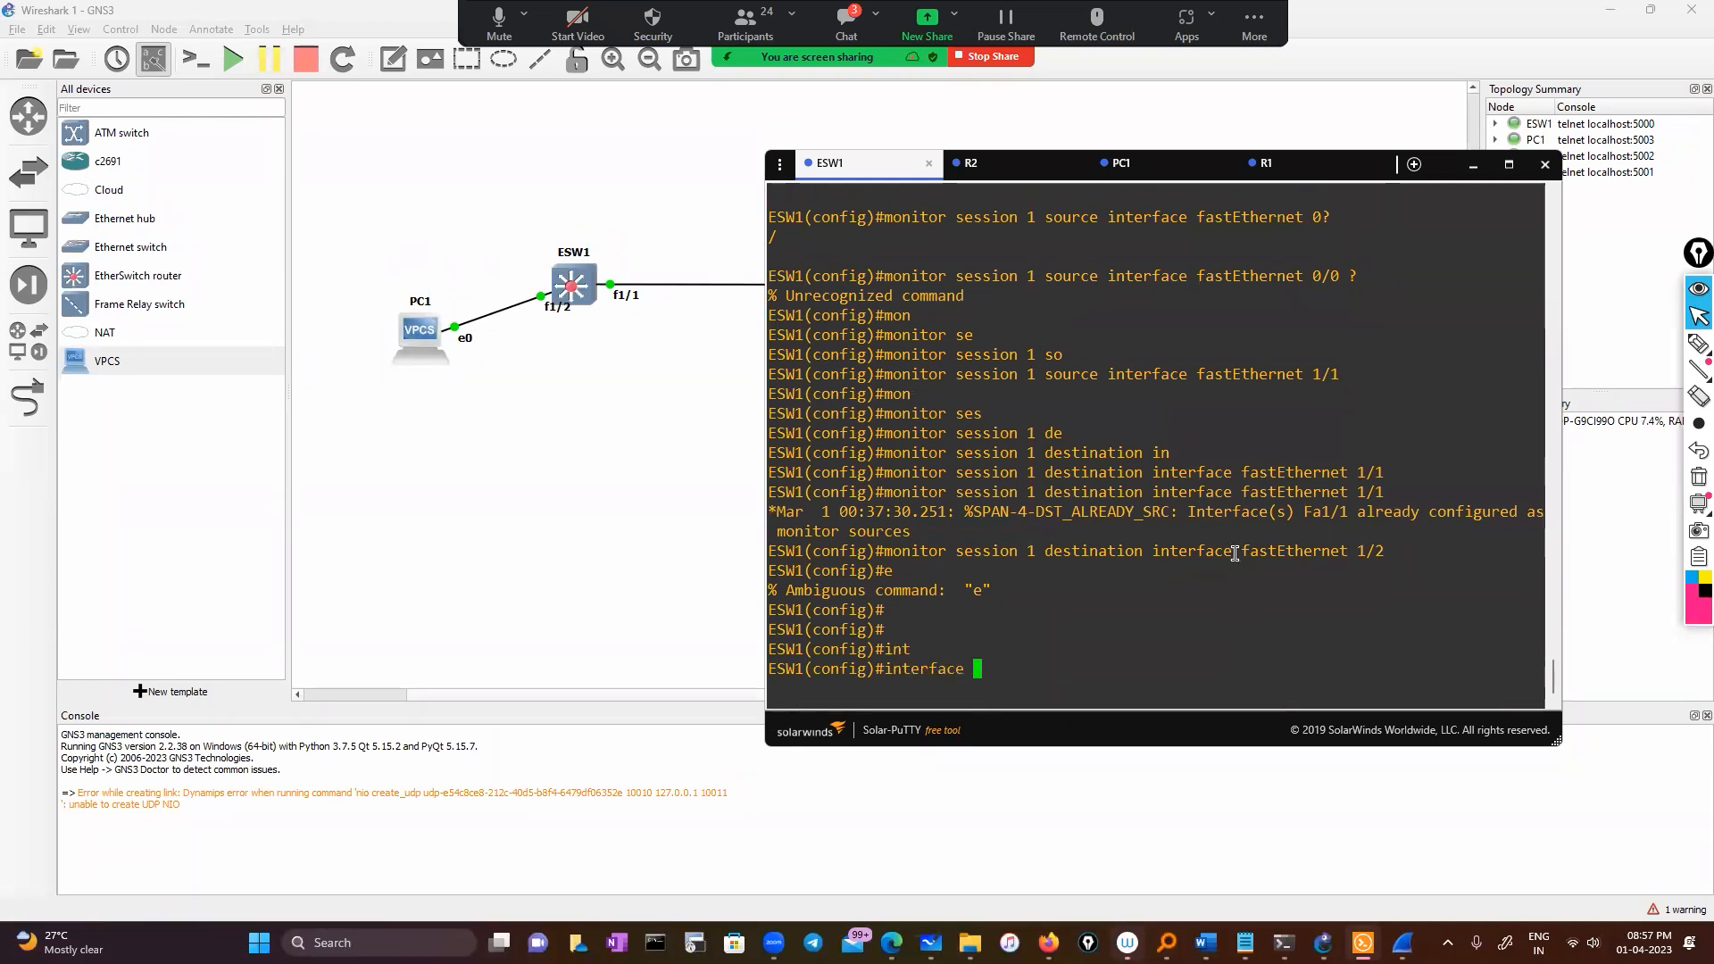
{"action": "left_click_drag", "start_coordinate": [1240, 551], "coordinate": [1380, 547]}
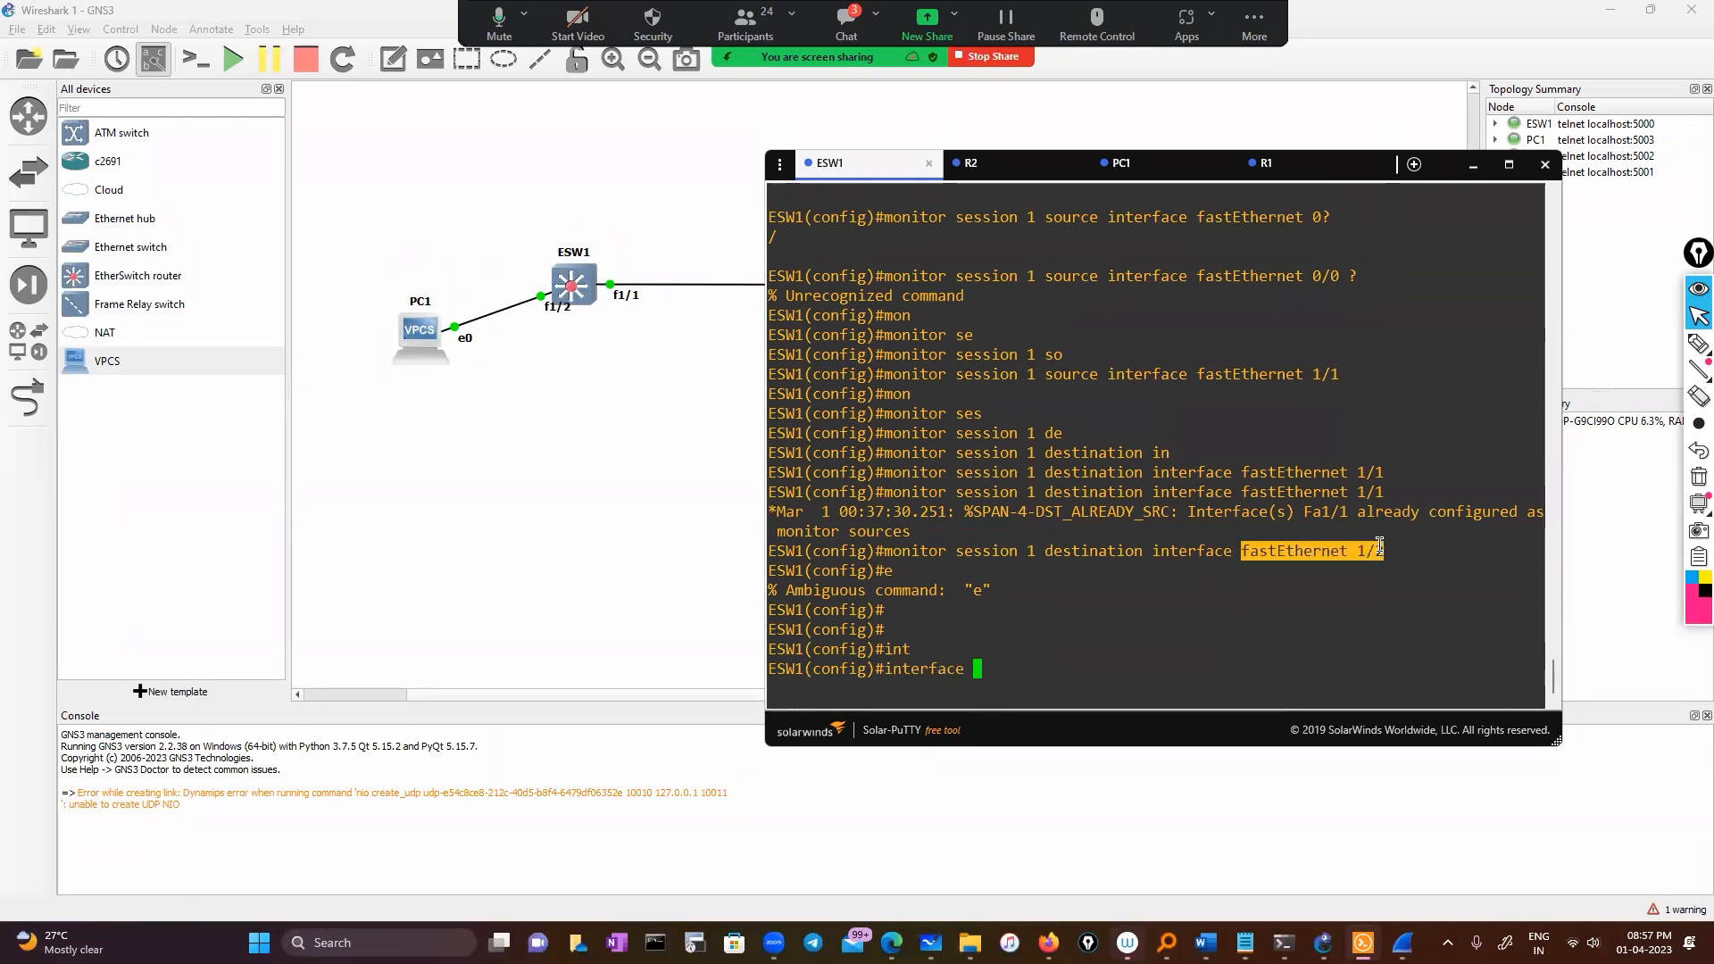
{"action": "right_click", "coordinate": [1260, 609]}
{"action": "key", "text": "Return"}
{"action": "type", "text": "no sh"}
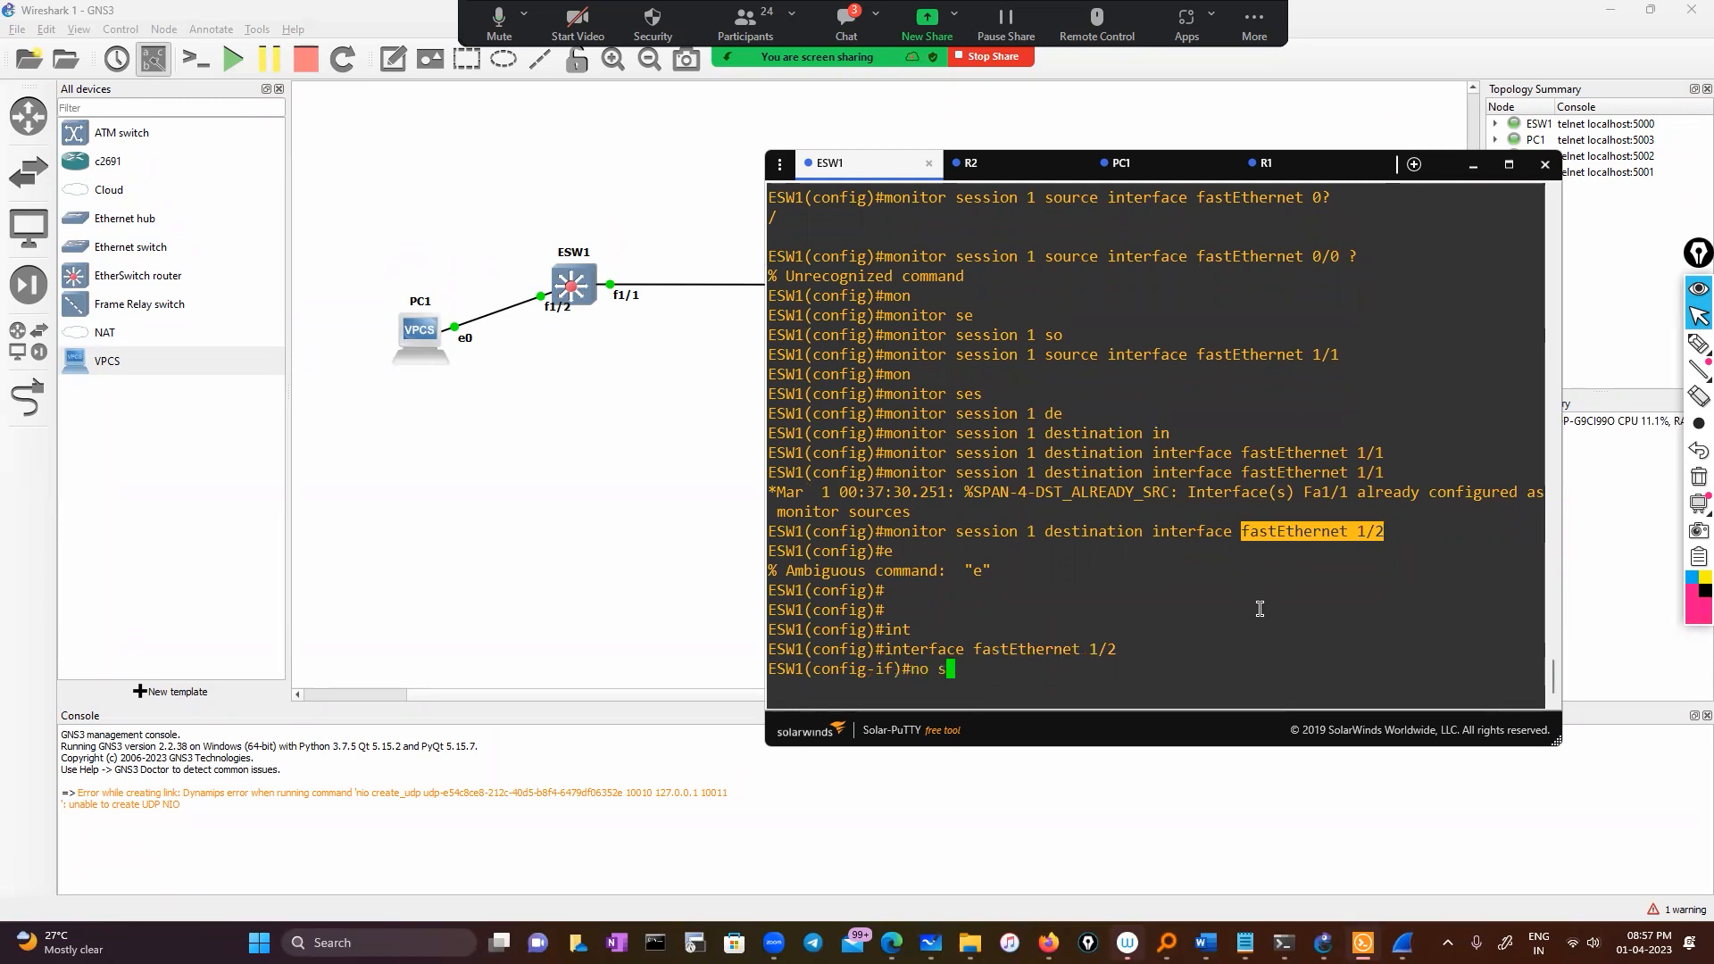
{"action": "key", "text": "Return"}
{"action": "key", "text": "Return"}
{"action": "type", "text": "exit"}
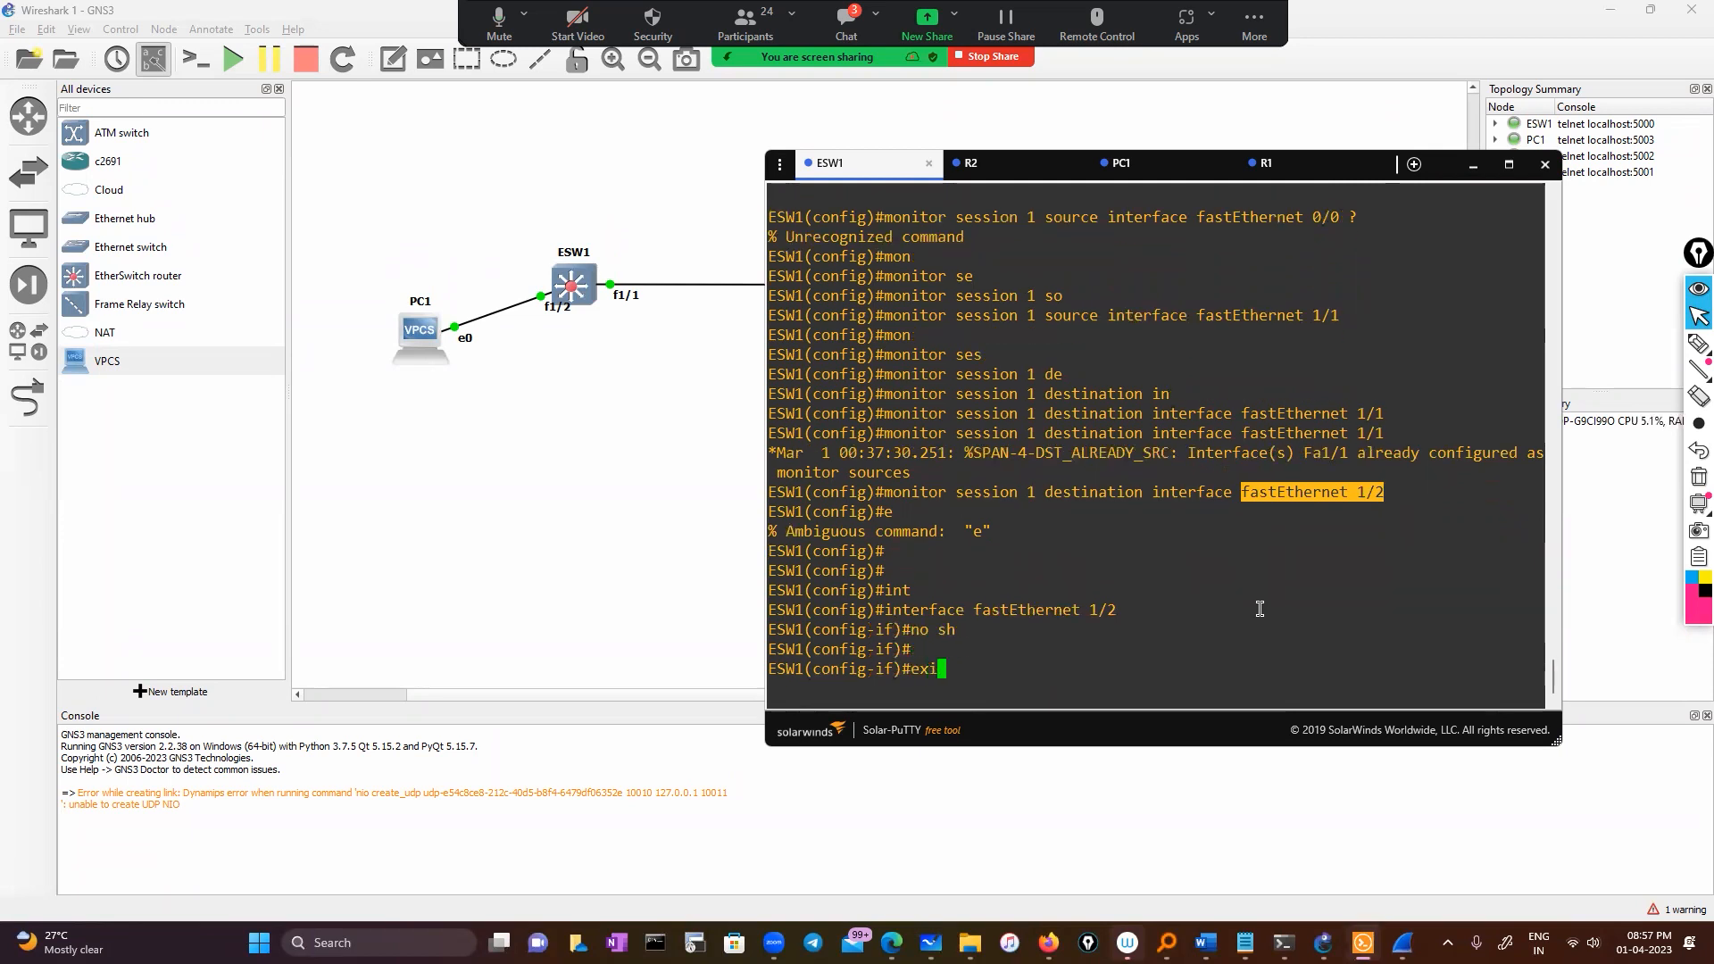
{"action": "key", "text": "Return"}
{"action": "key", "text": "Return"}
{"action": "key", "text": "Return"}
{"action": "type", "text": "exit"}
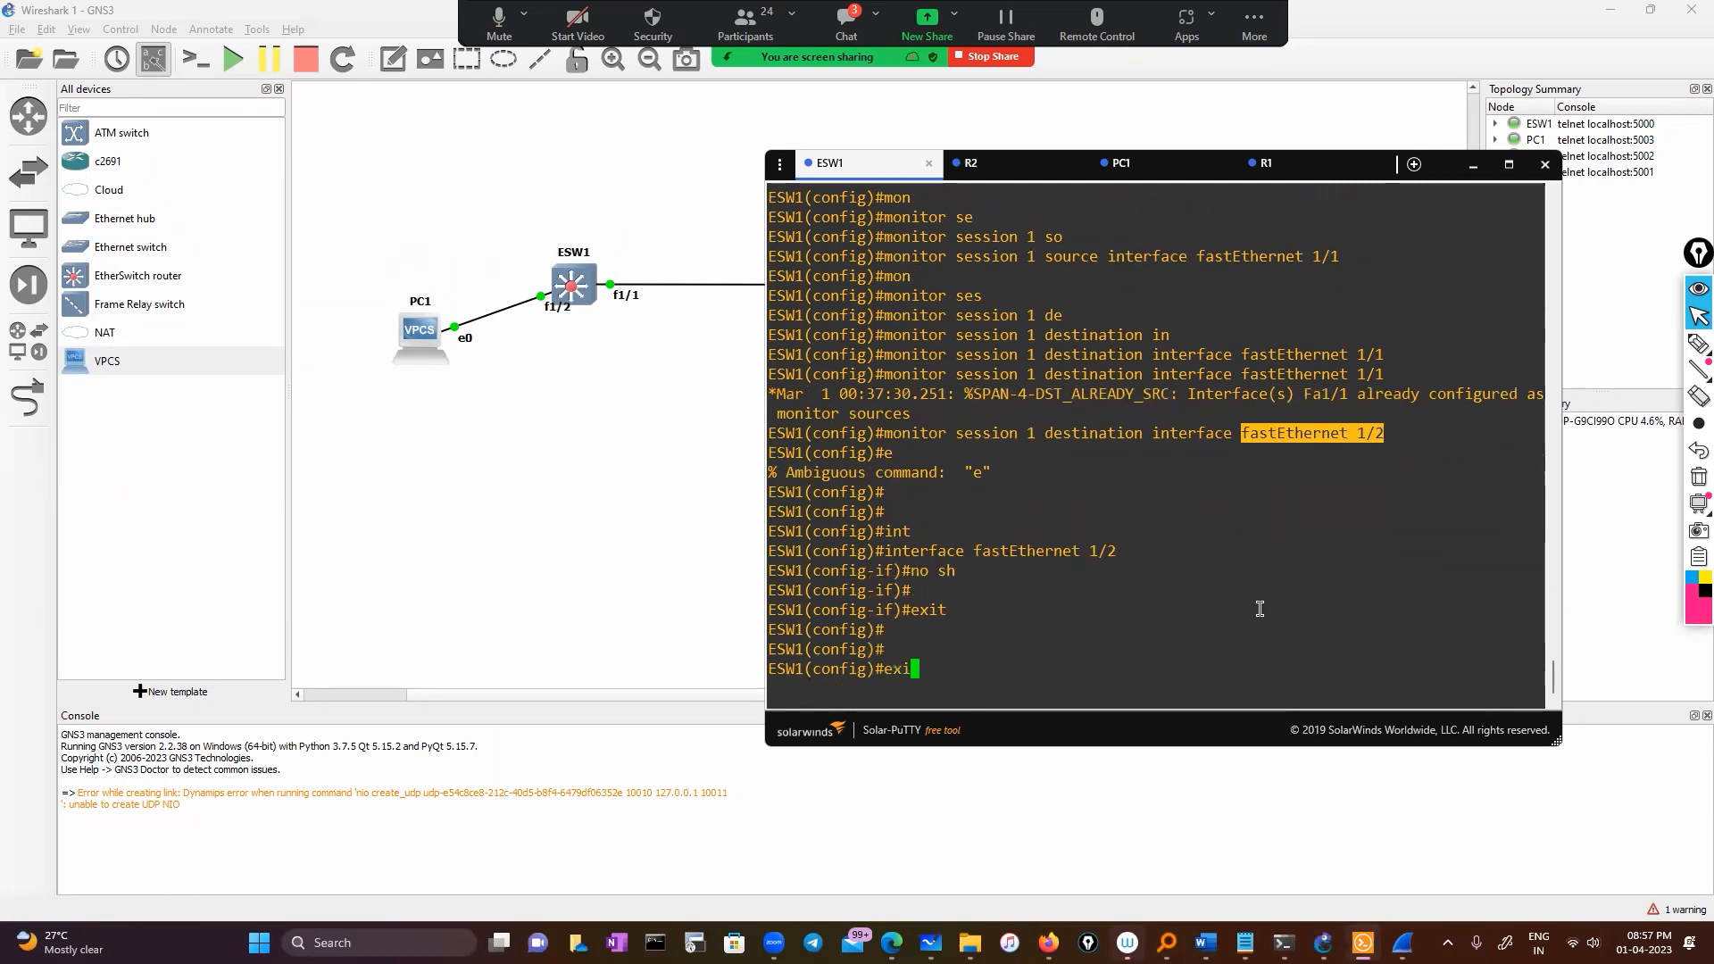
{"action": "key", "text": "Return"}
{"action": "key", "text": "Return"}
Display the running configuration of interface fastEthernet 1/2
{"action": "type", "text": "sho"}
{"action": "key", "text": "Tab"}
{"action": "type", "text": "run"}
{"action": "key", "text": "Tab"}
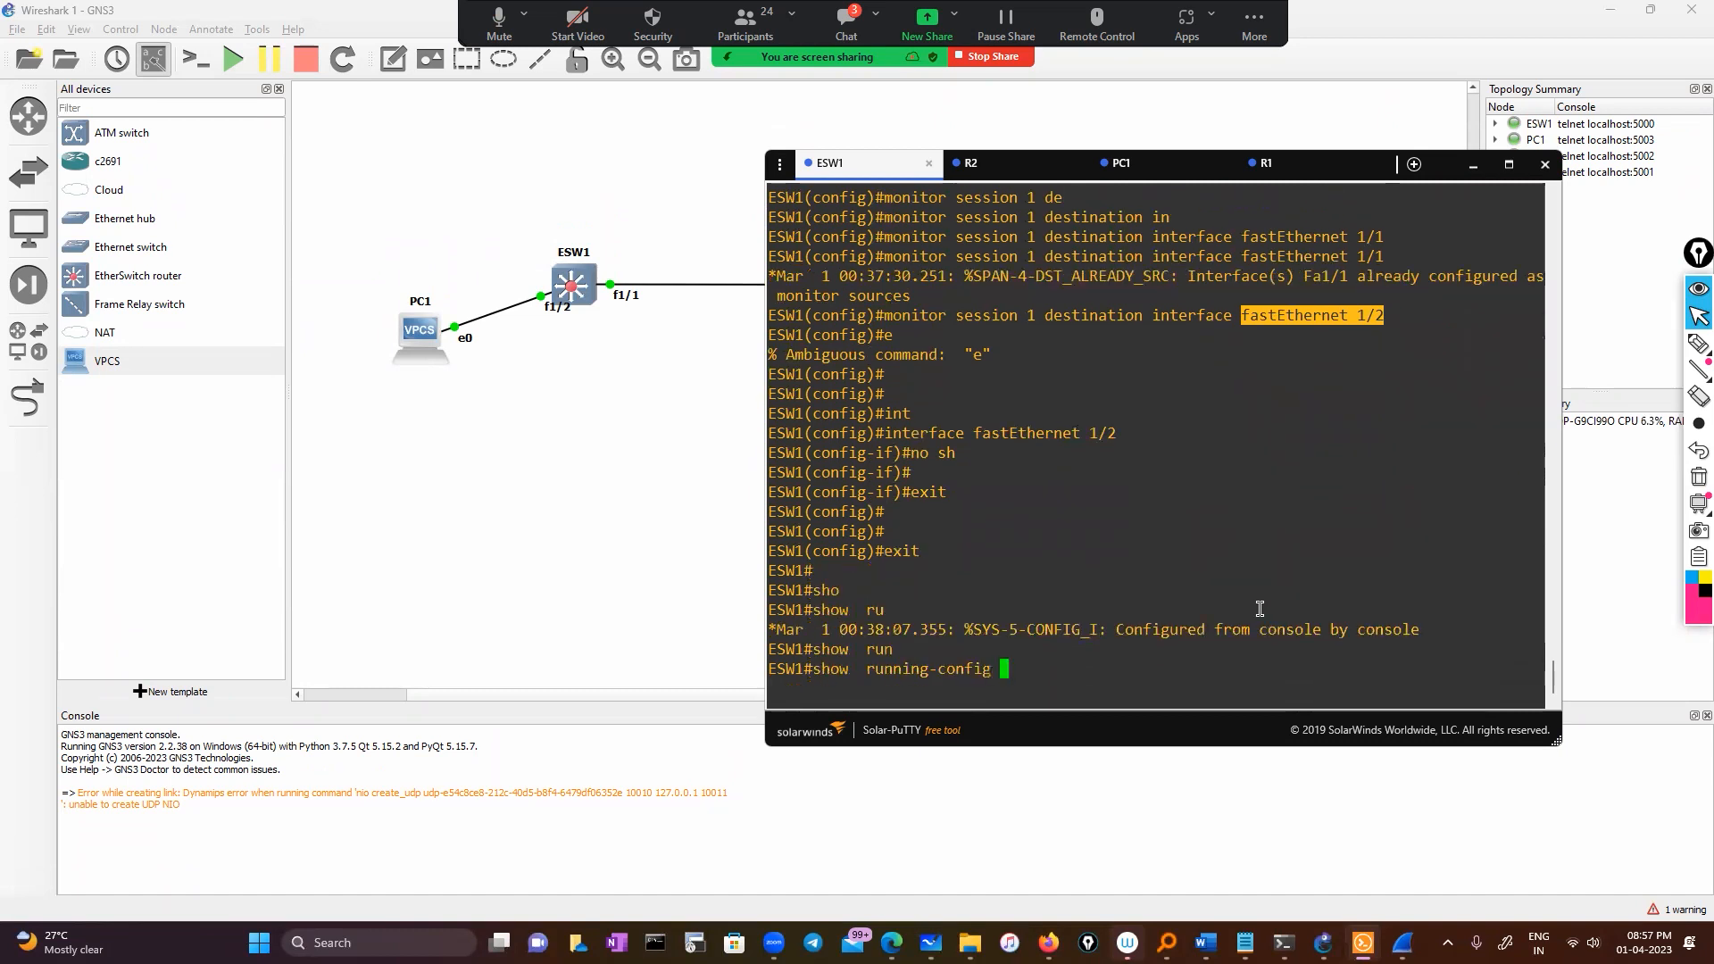
{"action": "type", "text": "int"}
{"action": "key", "text": "Tab"}
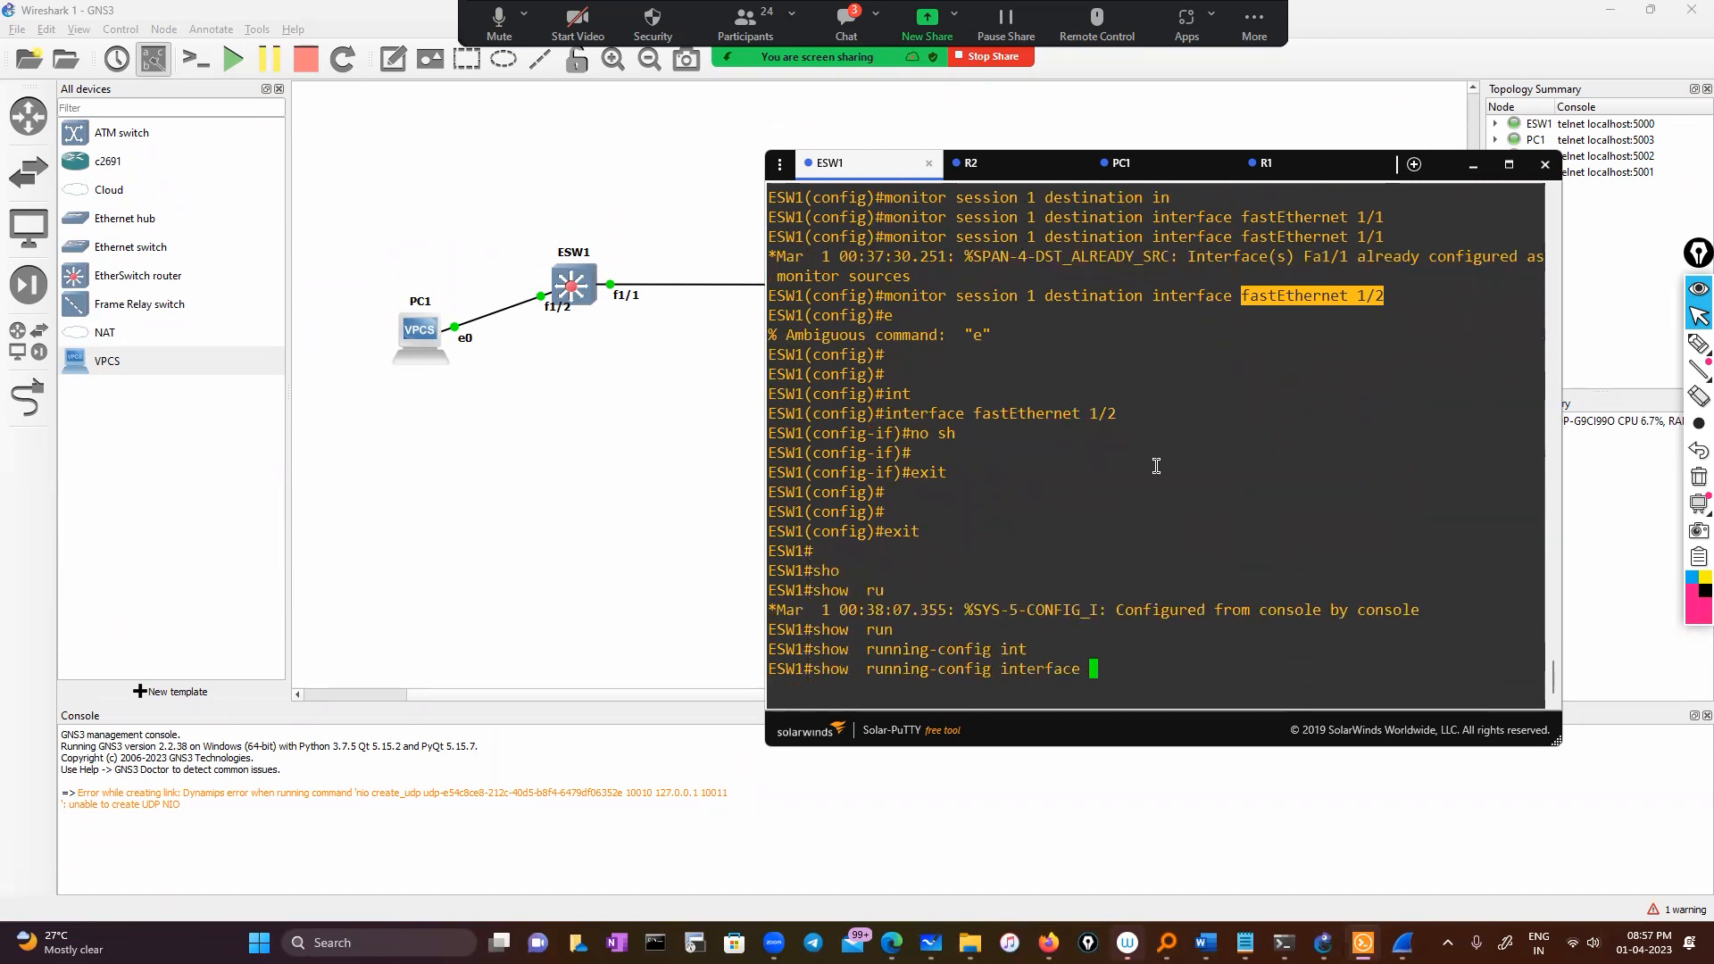
{"action": "left_click_drag", "start_coordinate": [977, 413], "coordinate": [1116, 413]}
{"action": "right_click", "coordinate": [1197, 435]}
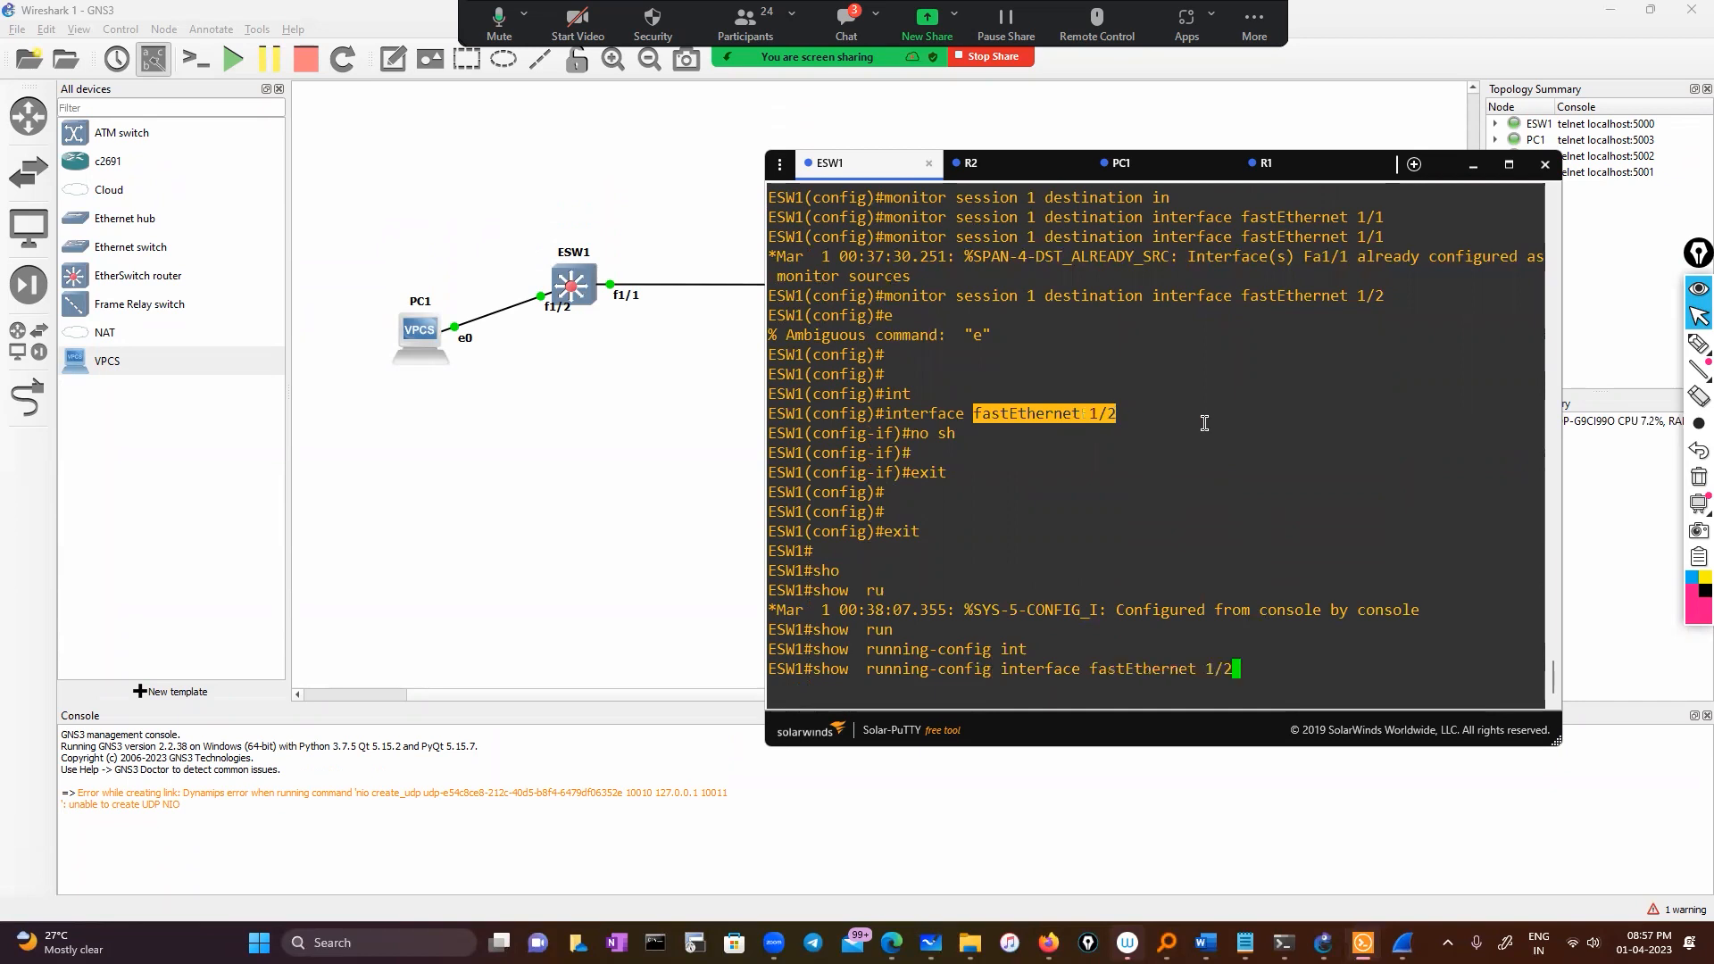
{"action": "key", "text": "Return"}
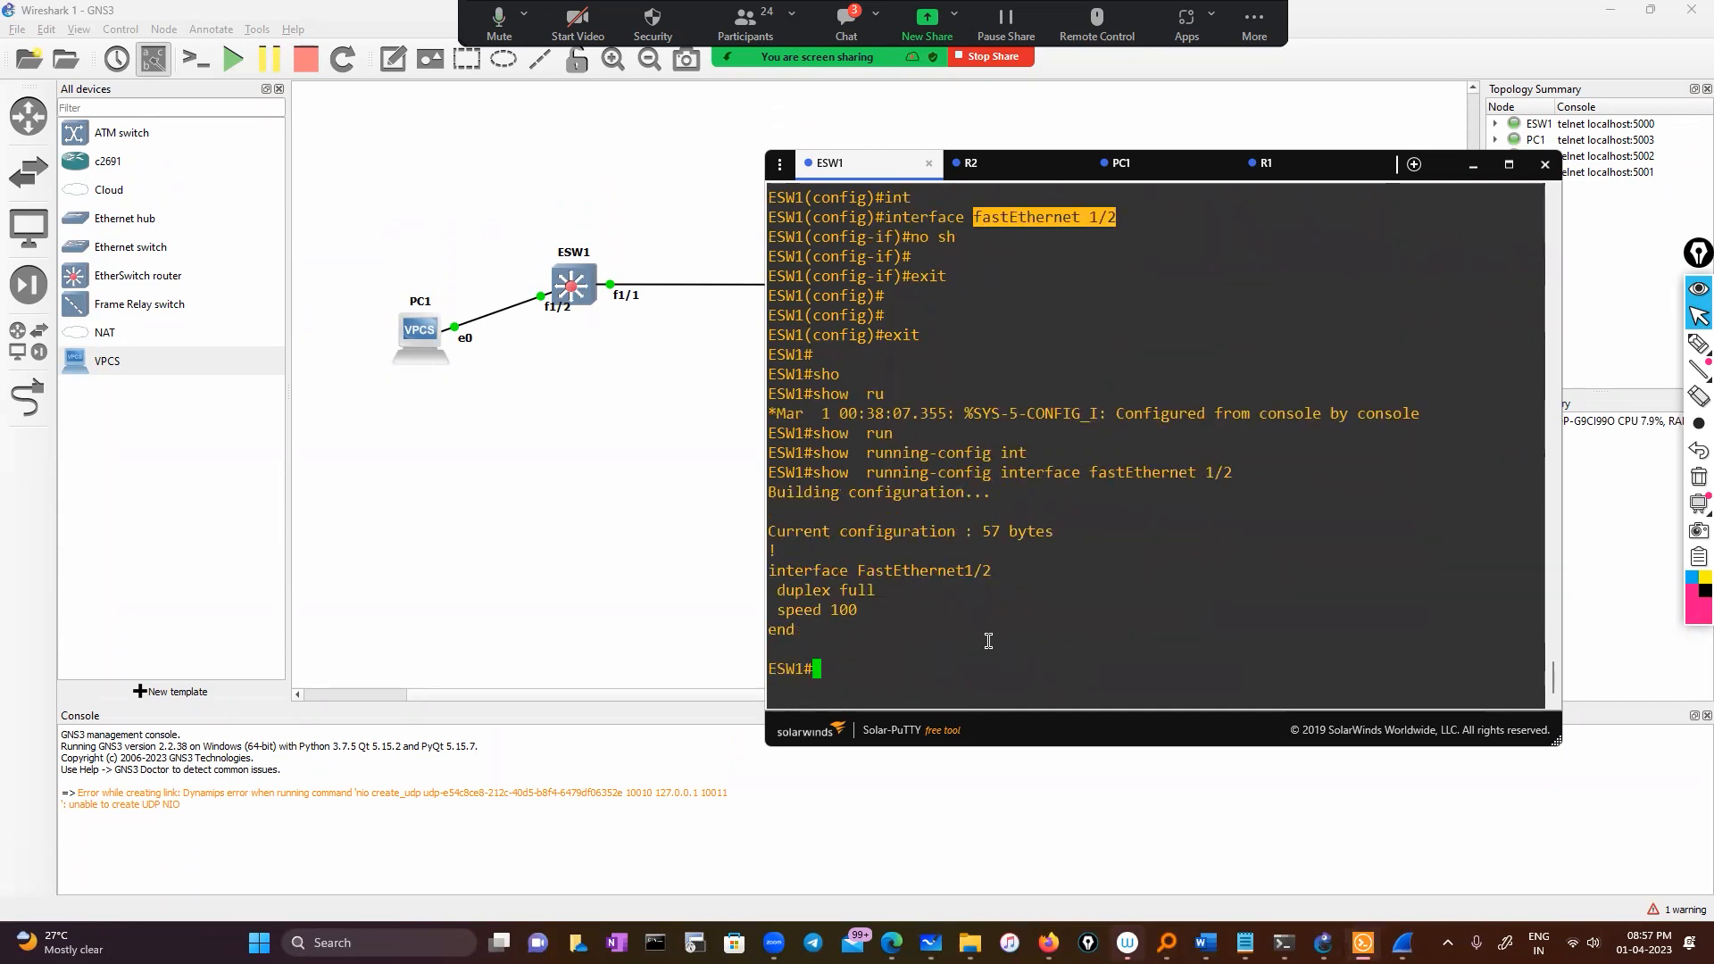
Enter global configuration and open interface FastEthernet1/2
{"action": "left_click", "coordinate": [988, 641]}
{"action": "type", "text": "con"}
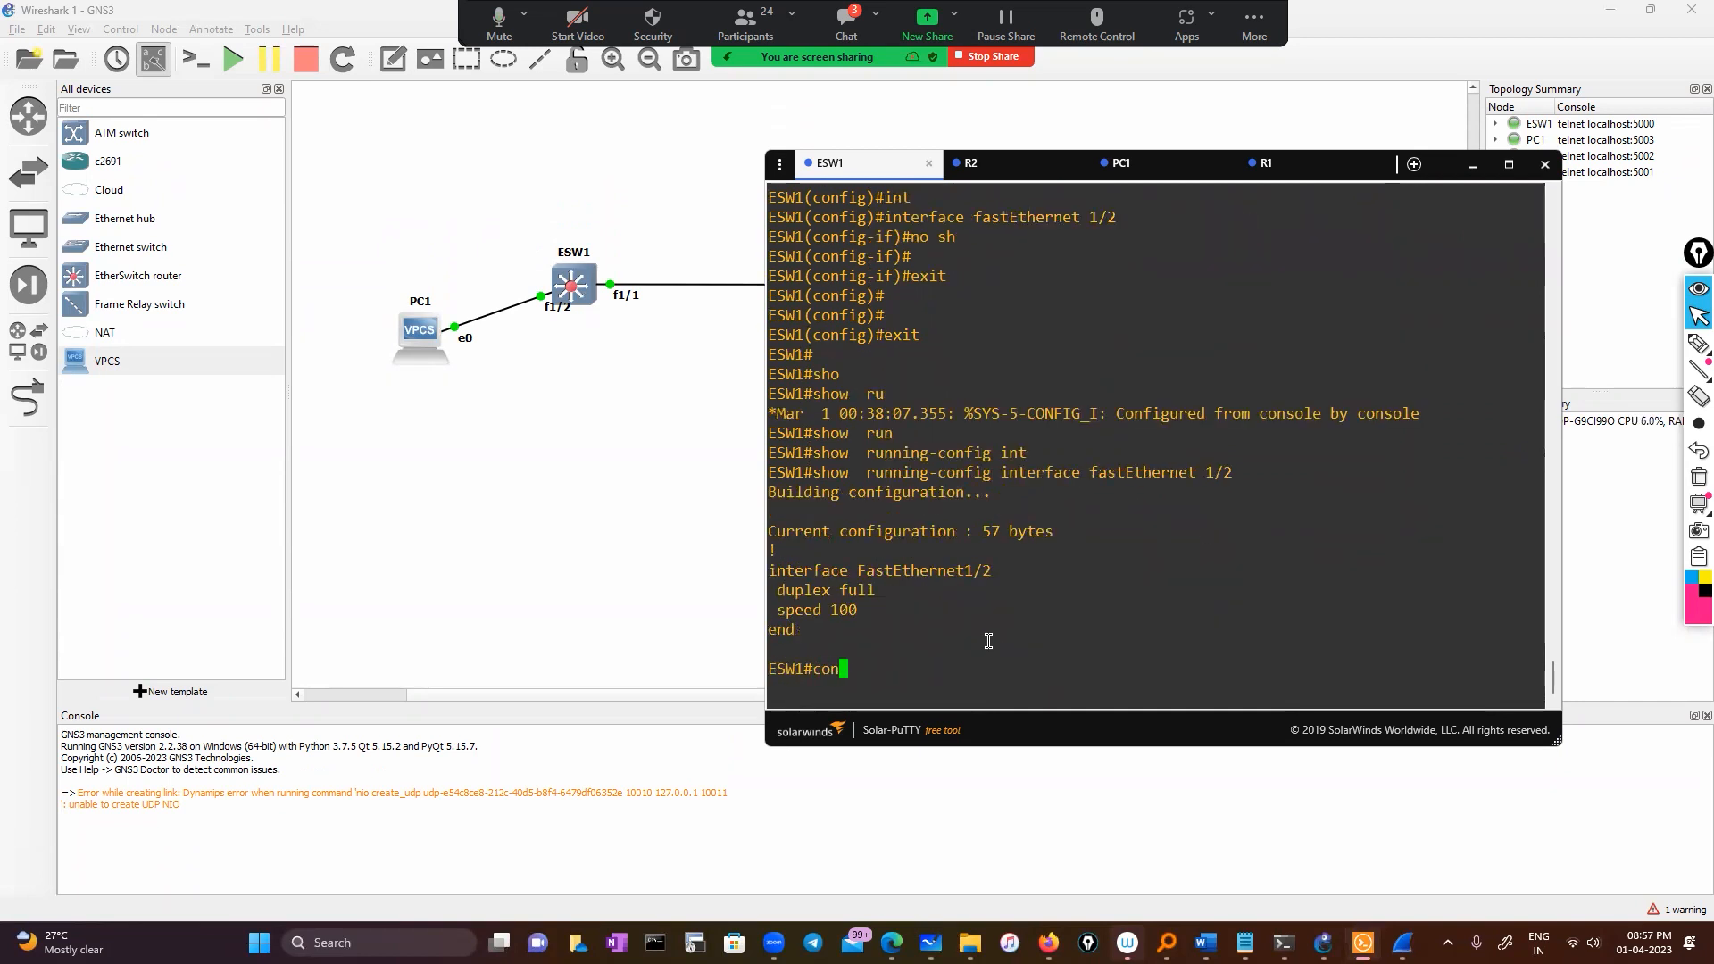
{"action": "type", "text": "f"}
{"action": "key", "text": "Tab"}
{"action": "key", "text": "Return"}
{"action": "key", "text": "Return"}
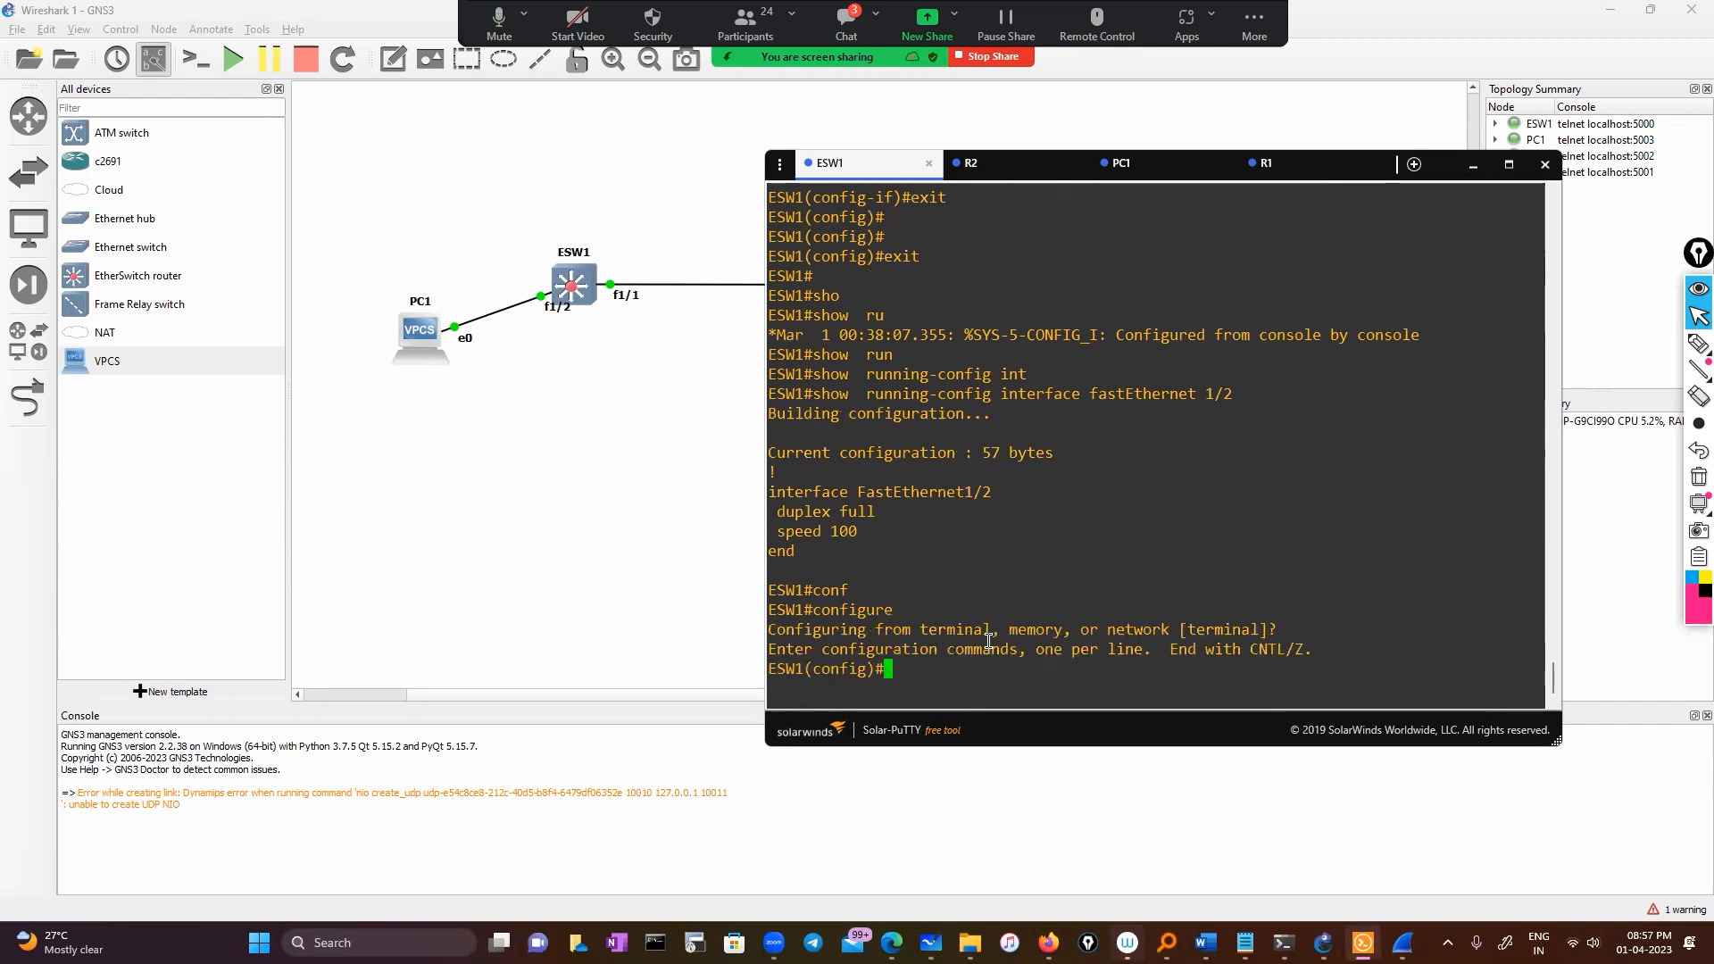
{"action": "type", "text": "int"}
{"action": "key", "text": "Tab"}
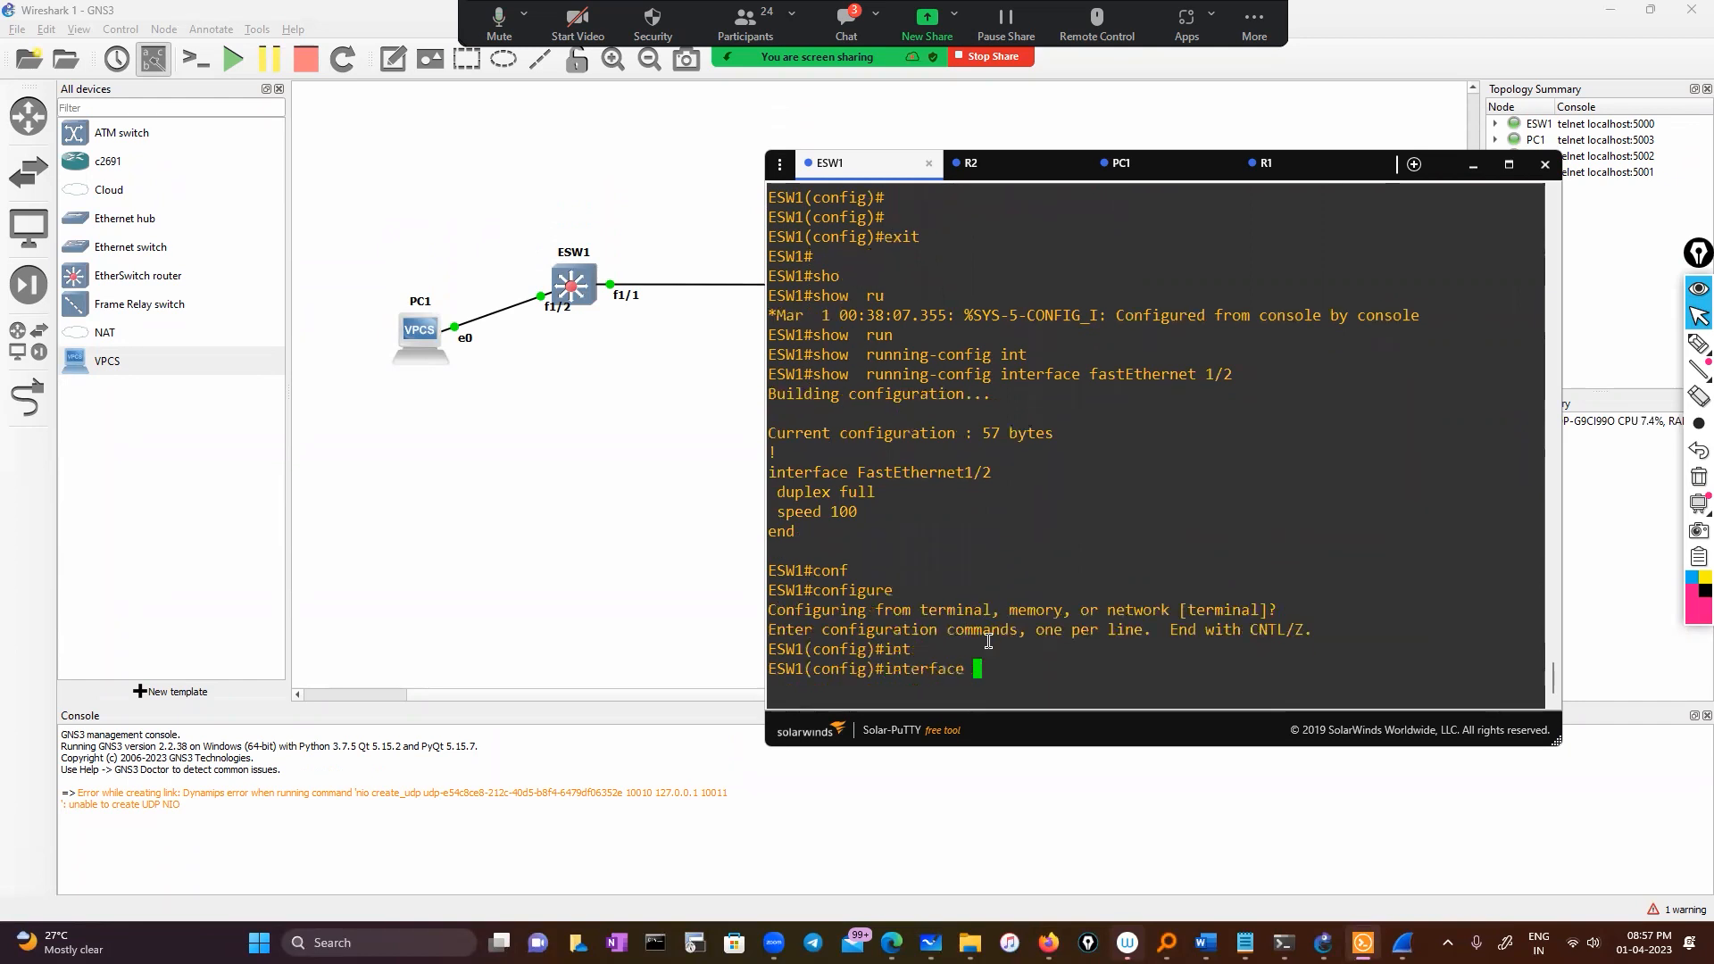
{"action": "double_click", "coordinate": [937, 472]}
{"action": "right_click", "coordinate": [1175, 492]}
{"action": "key", "text": "Return"}
Make FastEthernet1/2 an access port in VLAN 10, then leave configuration mode
{"action": "type", "text": "vl"}
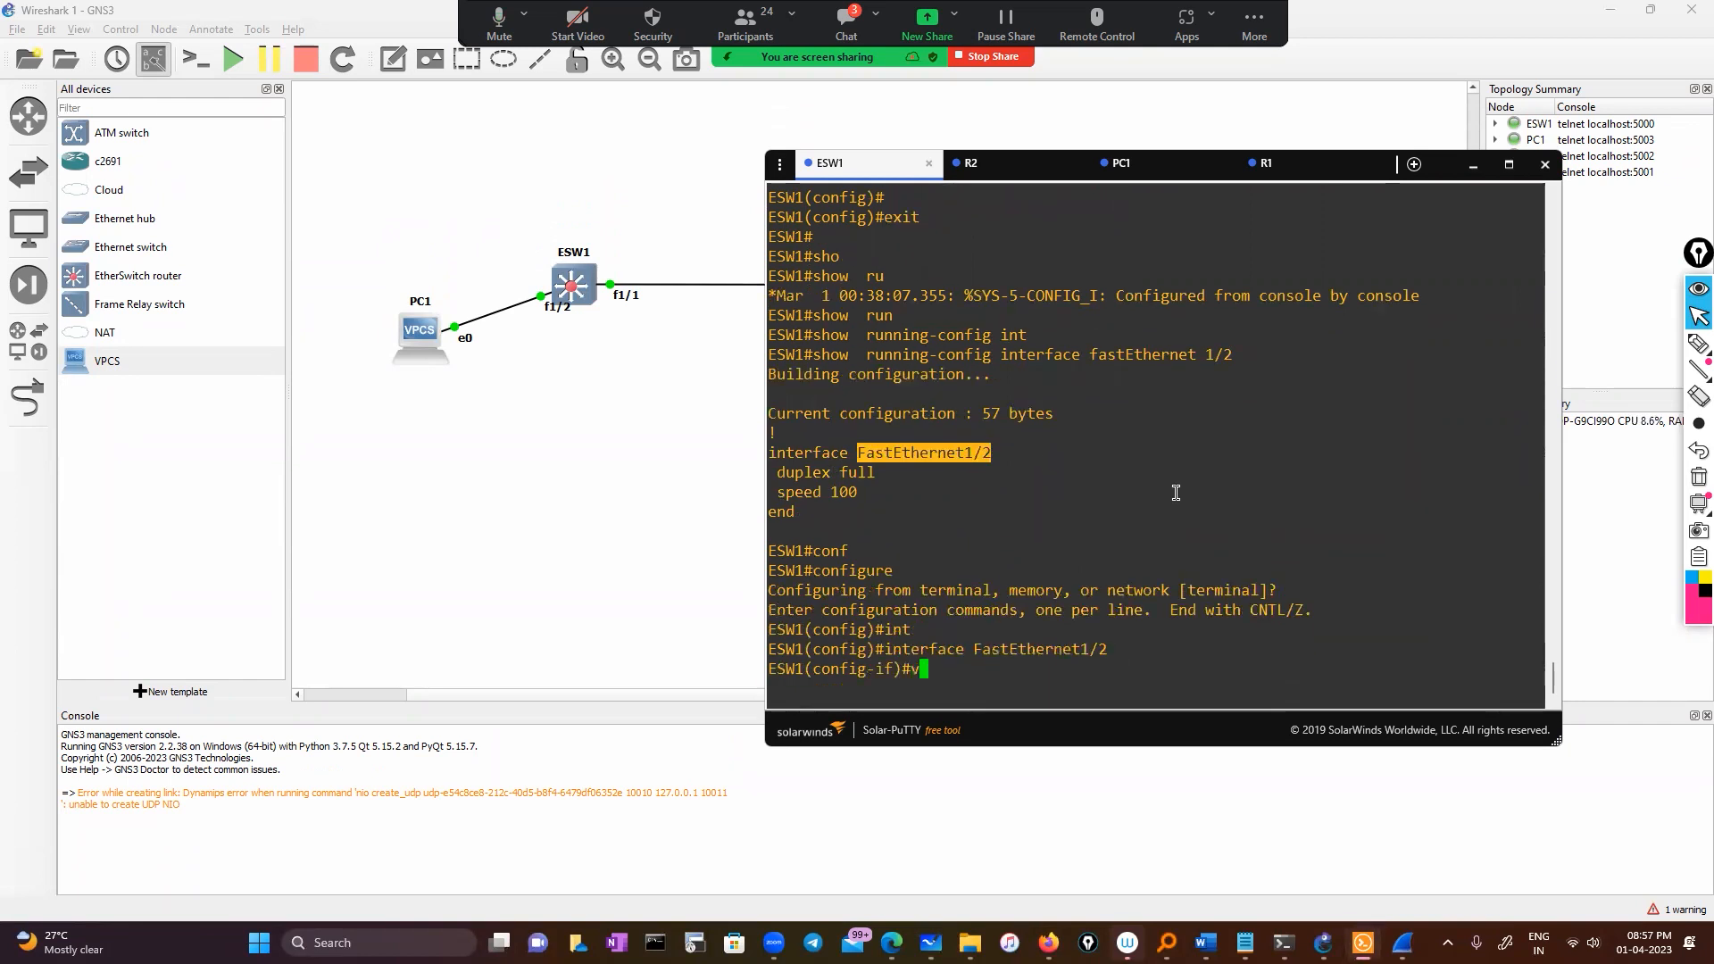
{"action": "key", "text": "Return"}
{"action": "type", "text": "sw"}
{"action": "key", "text": "Tab"}
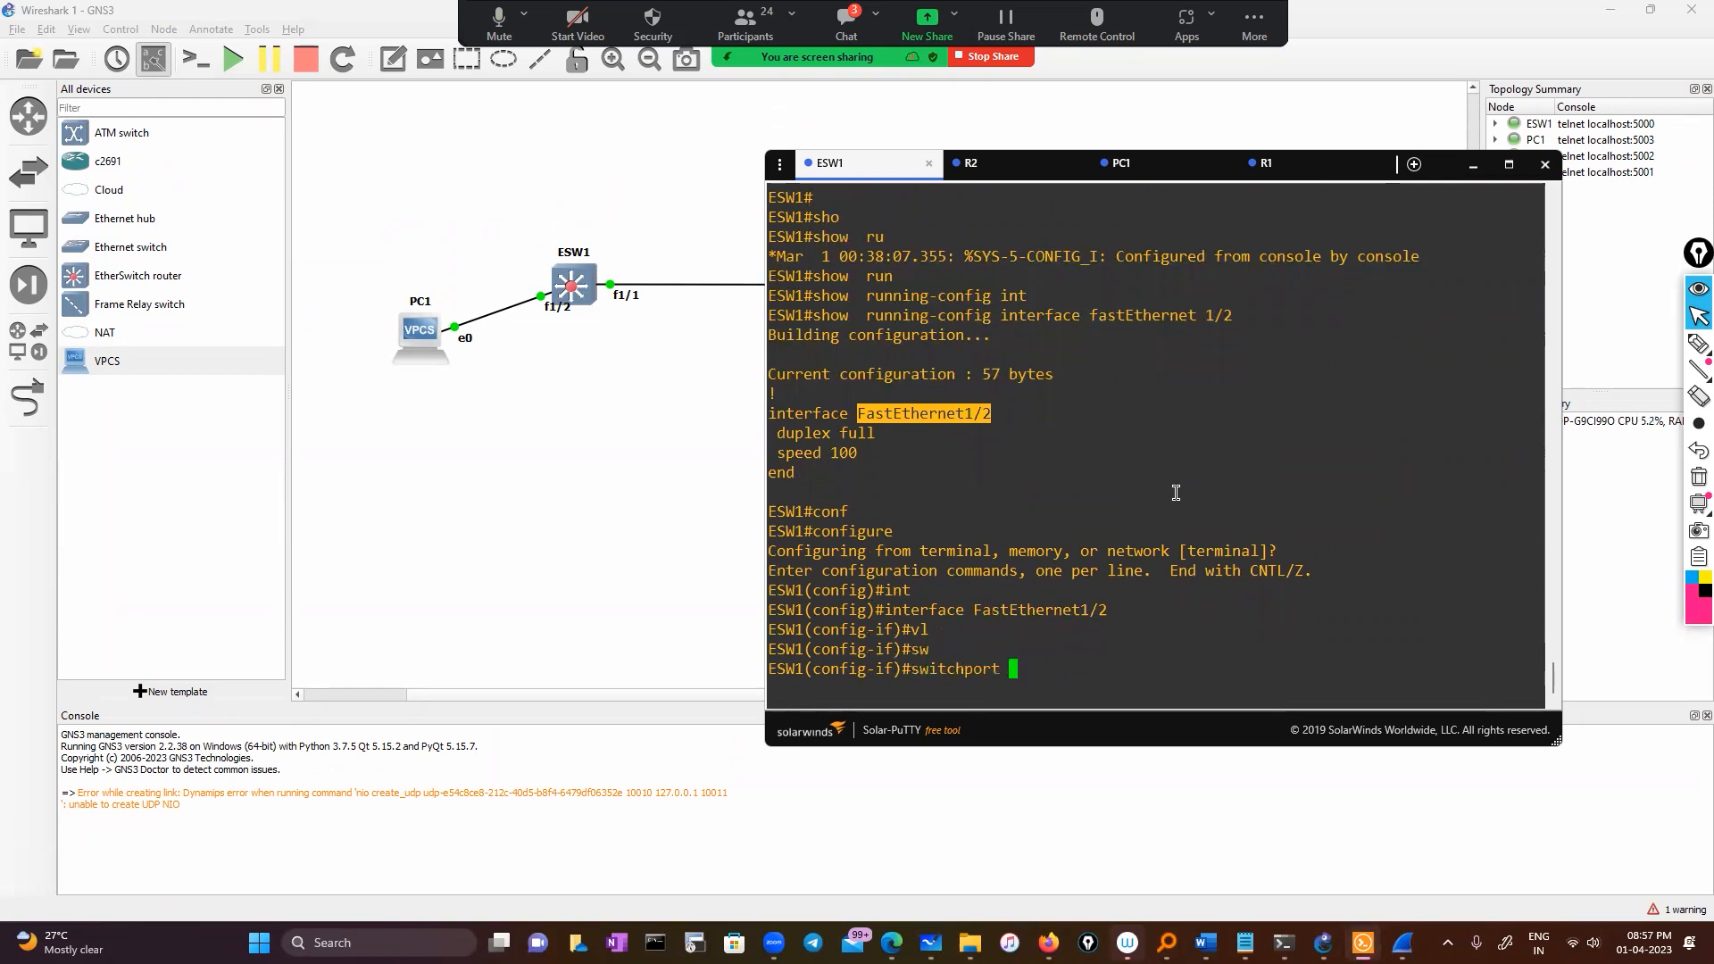
{"action": "type", "text": "ac"}
{"action": "key", "text": "Tab"}
{"action": "type", "text": "vl"}
{"action": "key", "text": "Tab"}
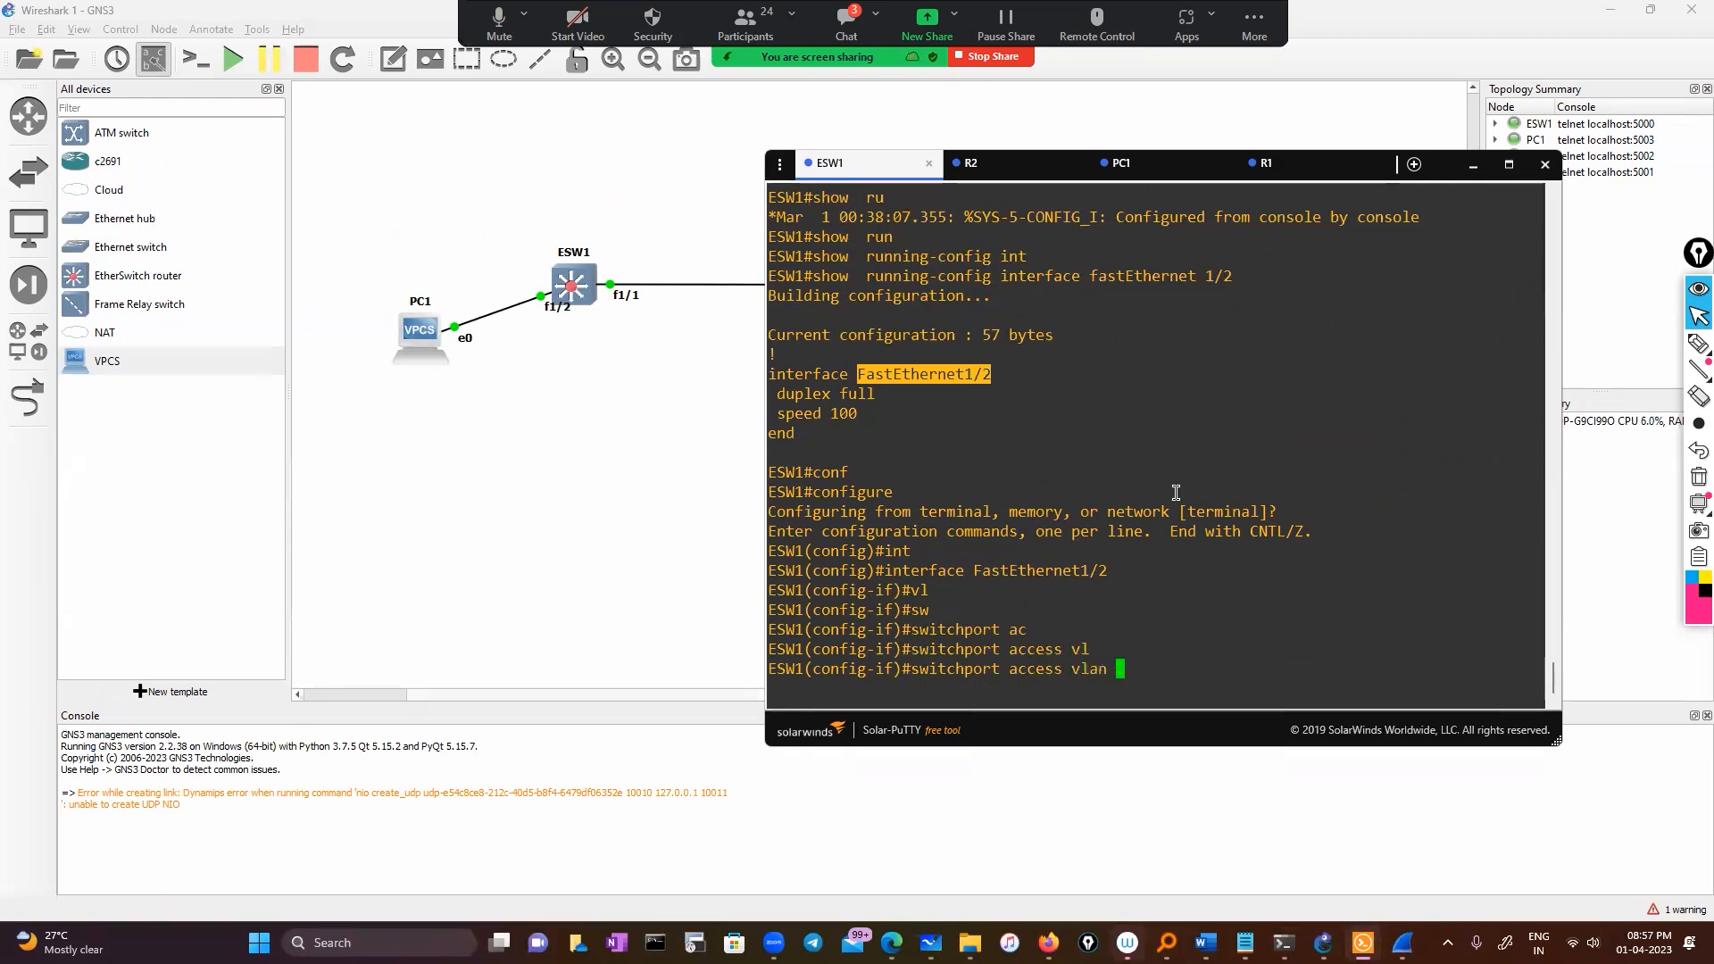
{"action": "type", "text": "10"}
{"action": "key", "text": "Return"}
{"action": "type", "text": "e"}
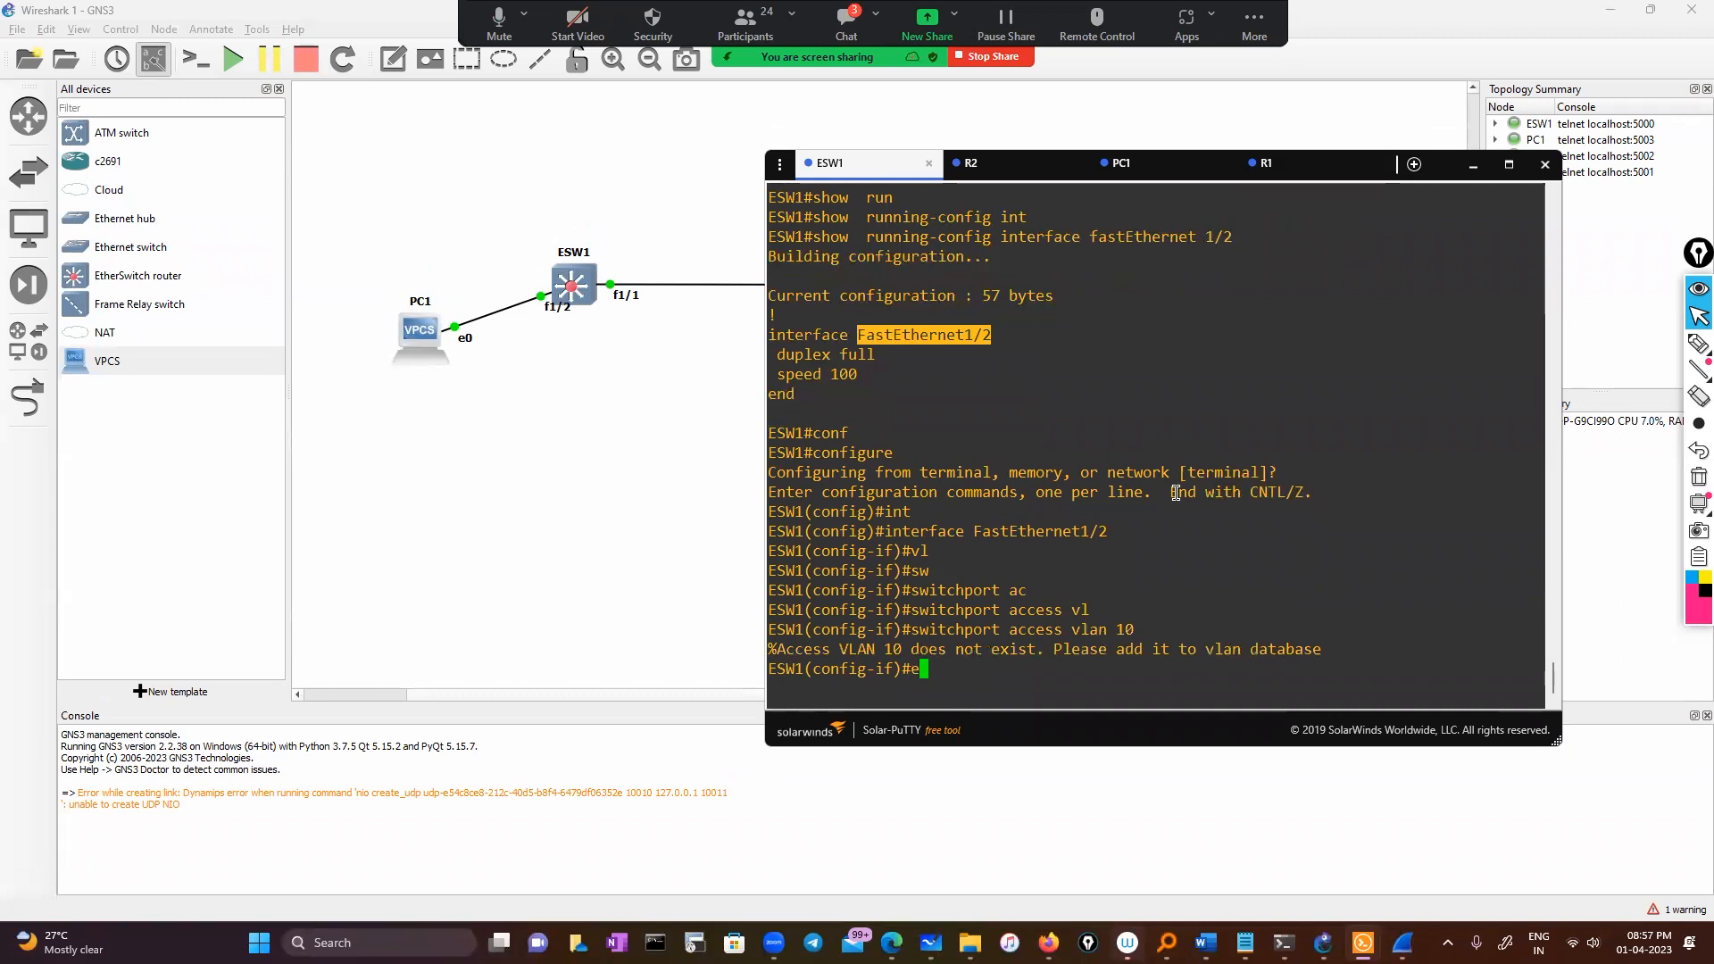
{"action": "type", "text": "xit"}
{"action": "key", "text": "Return"}
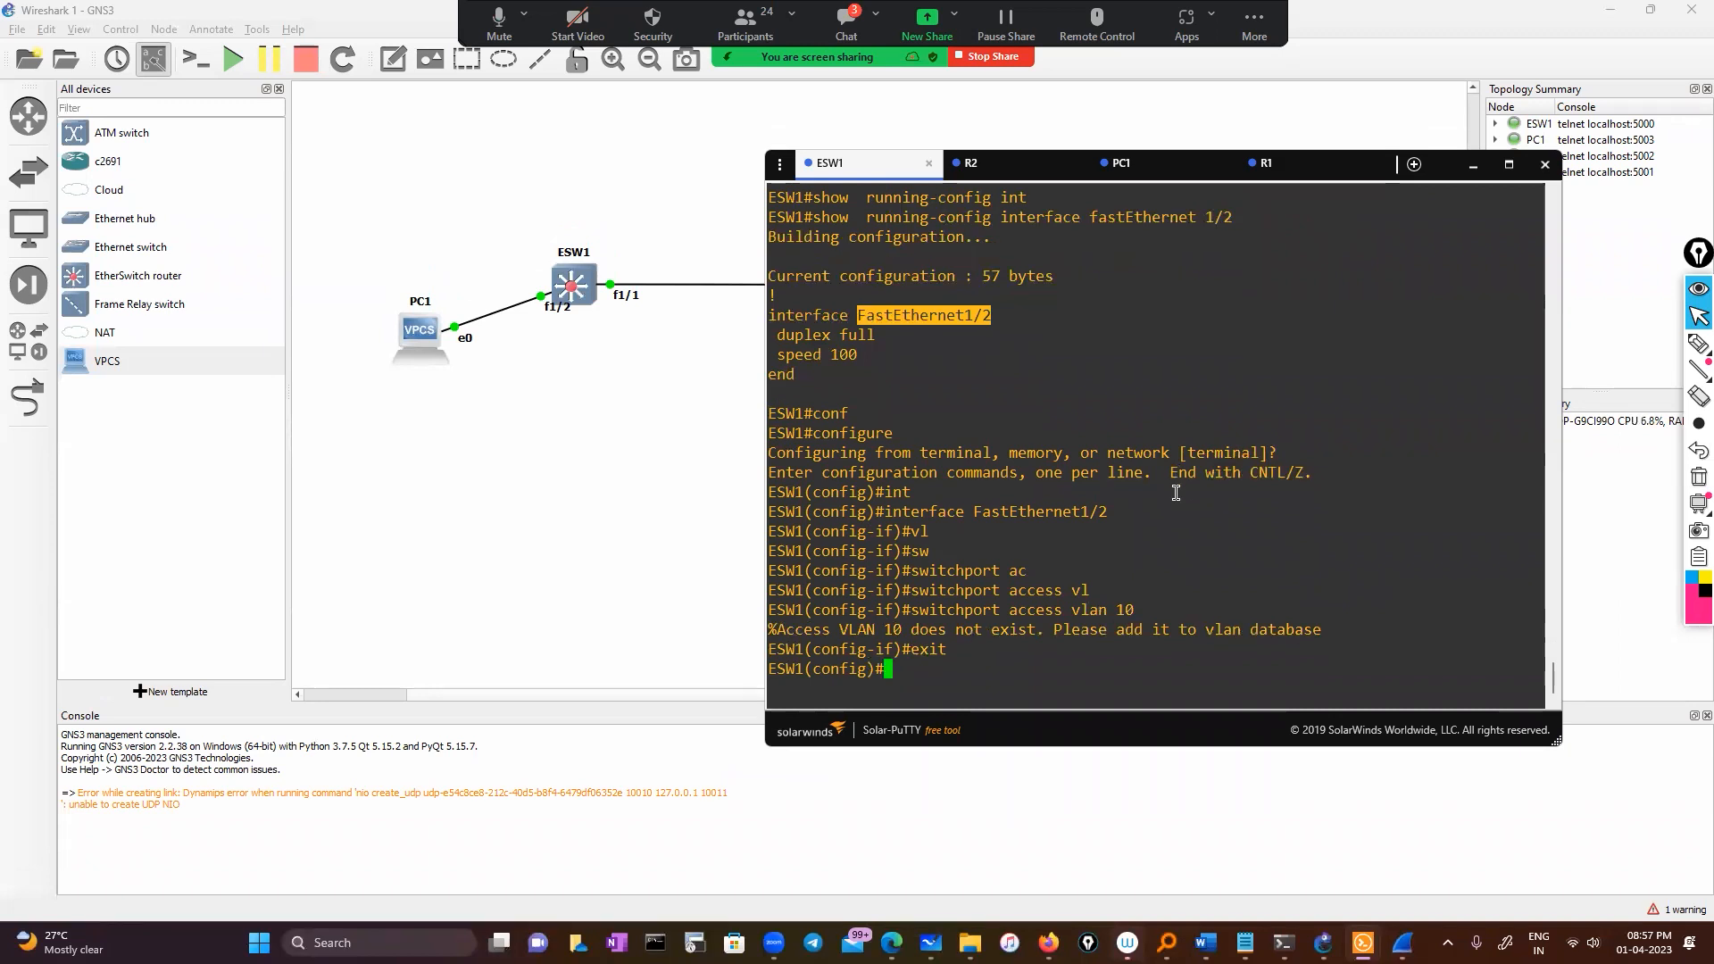
{"action": "key", "text": "Return"}
{"action": "type", "text": "exit"}
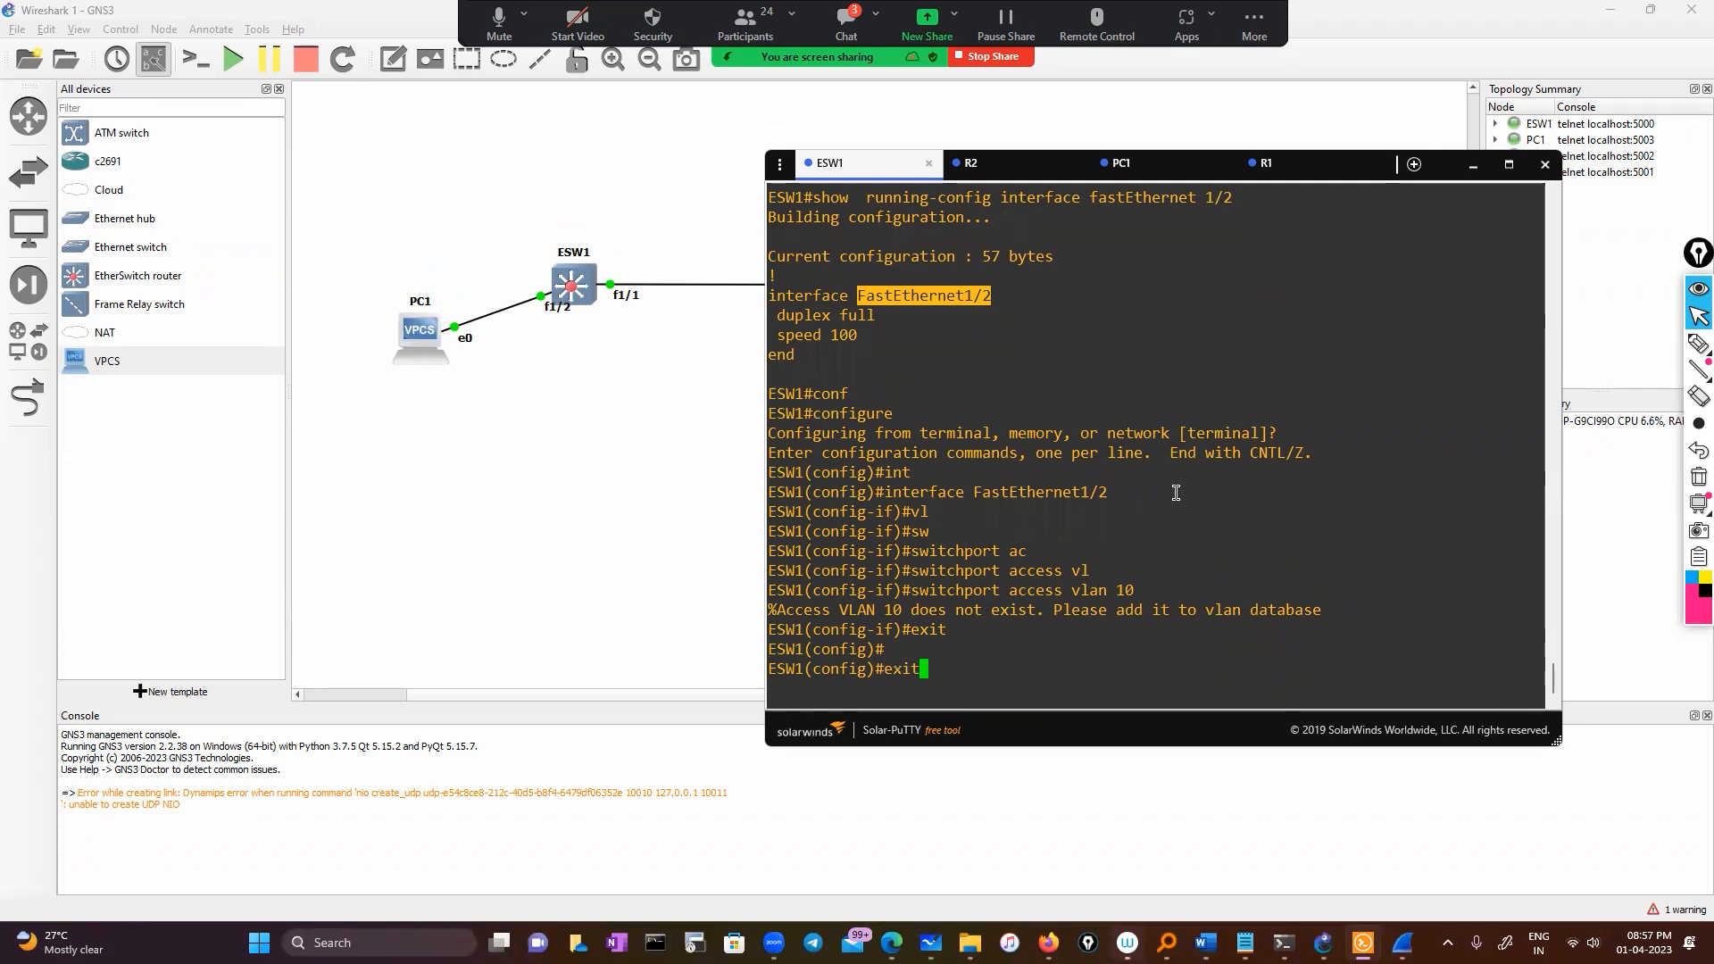
{"action": "key", "text": "Return"}
Create VLAN 10 in the vlan database and exit to apply it
{"action": "type", "text": "vl;"}
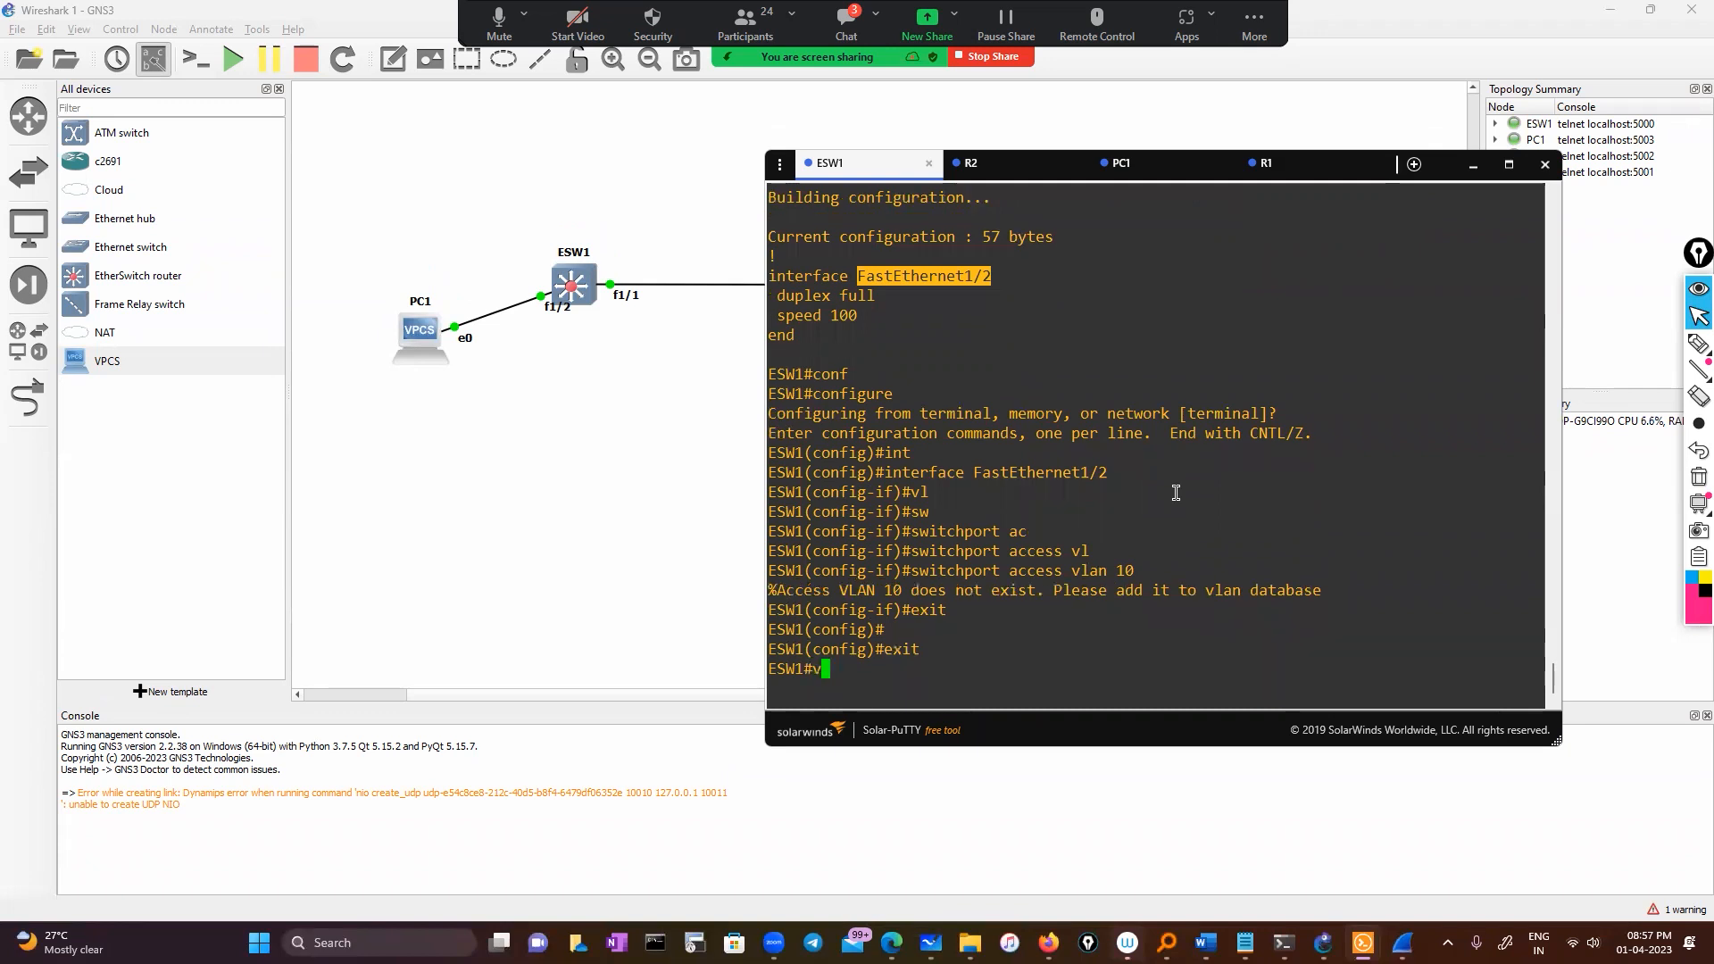
{"action": "key", "text": "Tab"}
{"action": "key", "text": "BackSpace"}
{"action": "key", "text": "Tab"}
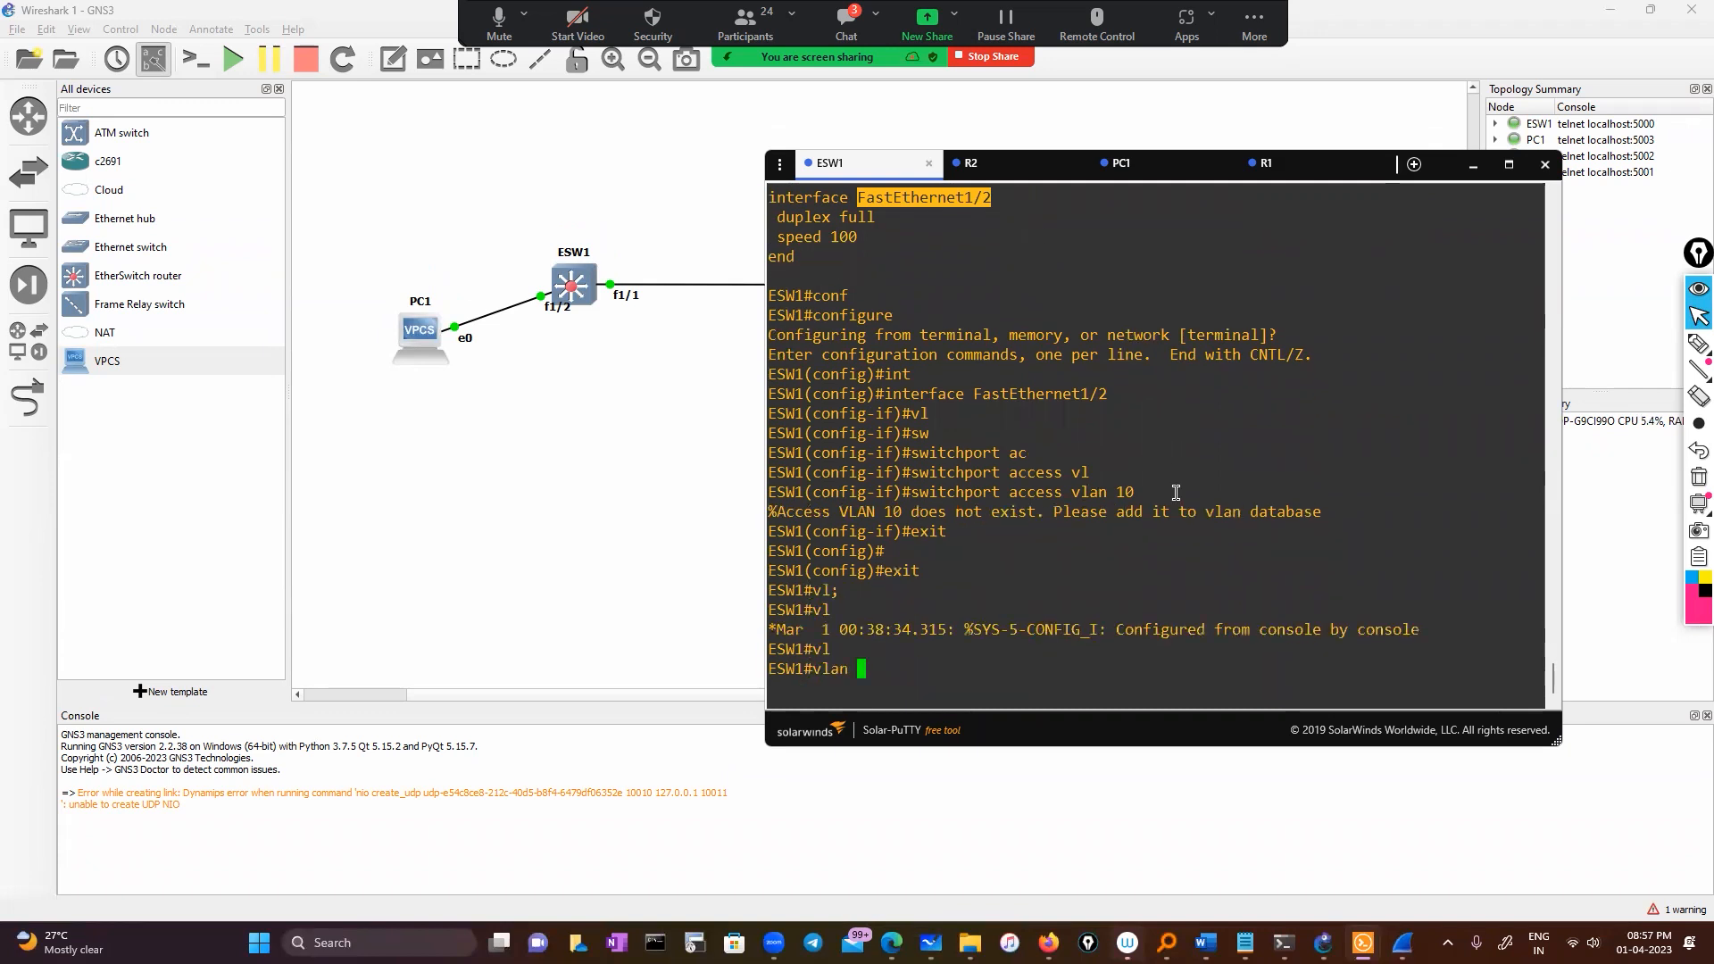
{"action": "type", "text": "?"}
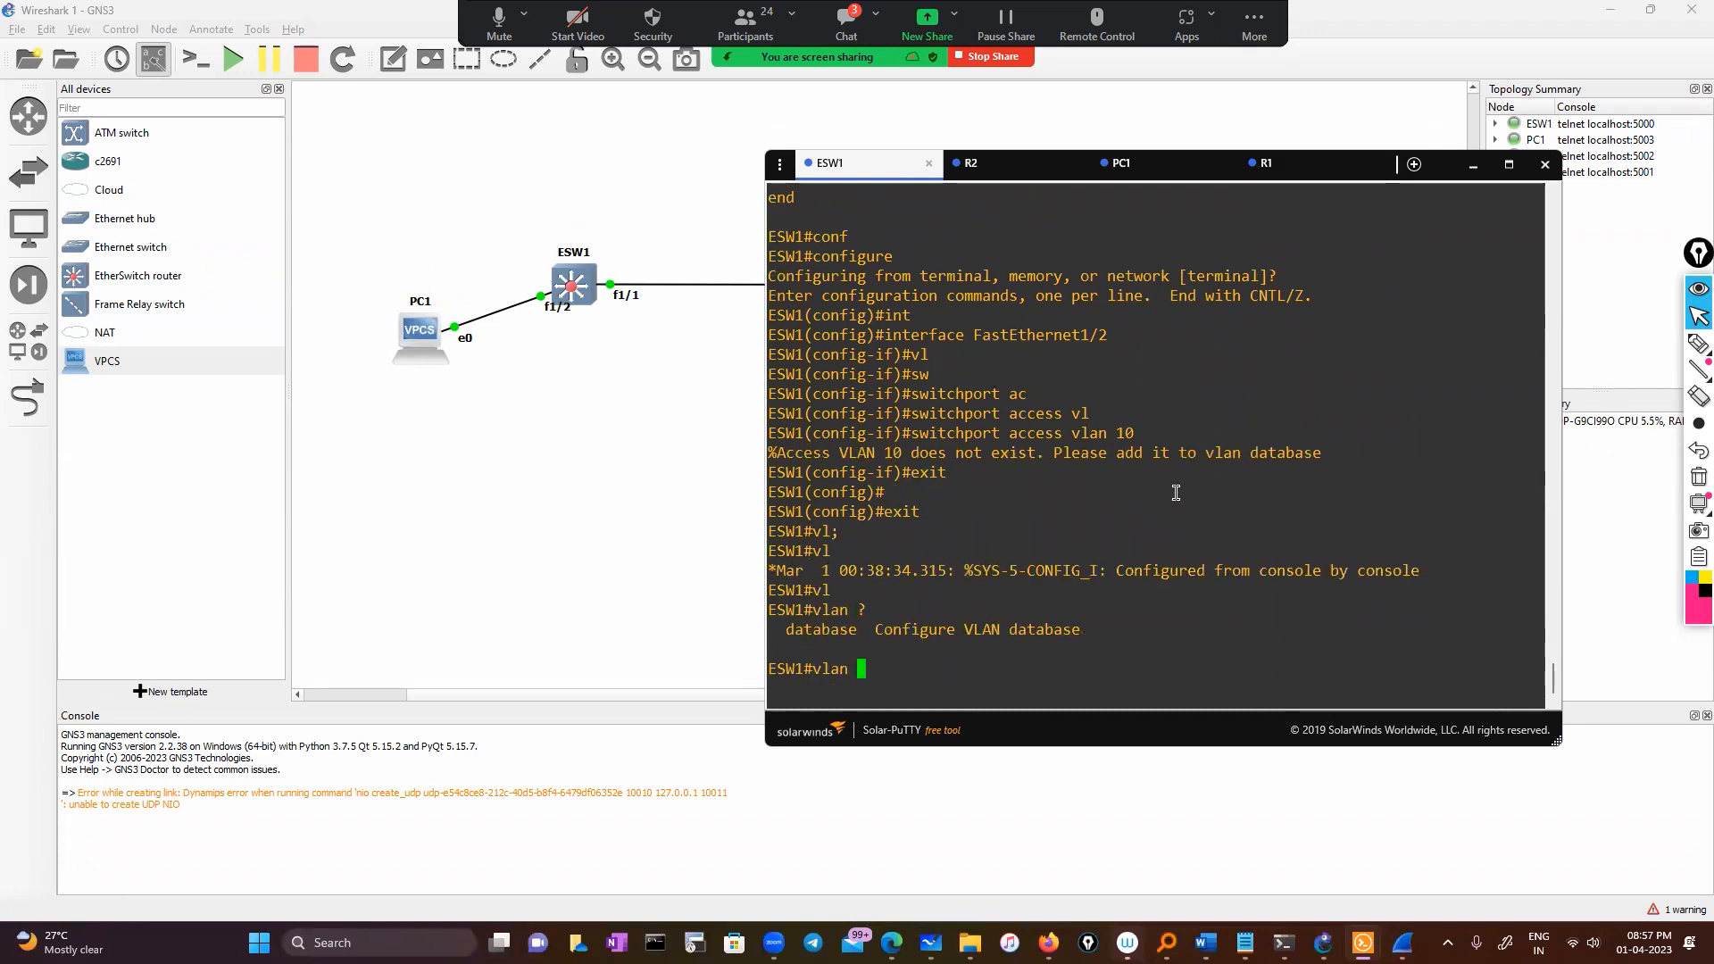
{"action": "type", "text": "da"}
{"action": "key", "text": "Tab"}
{"action": "type", "text": "?"}
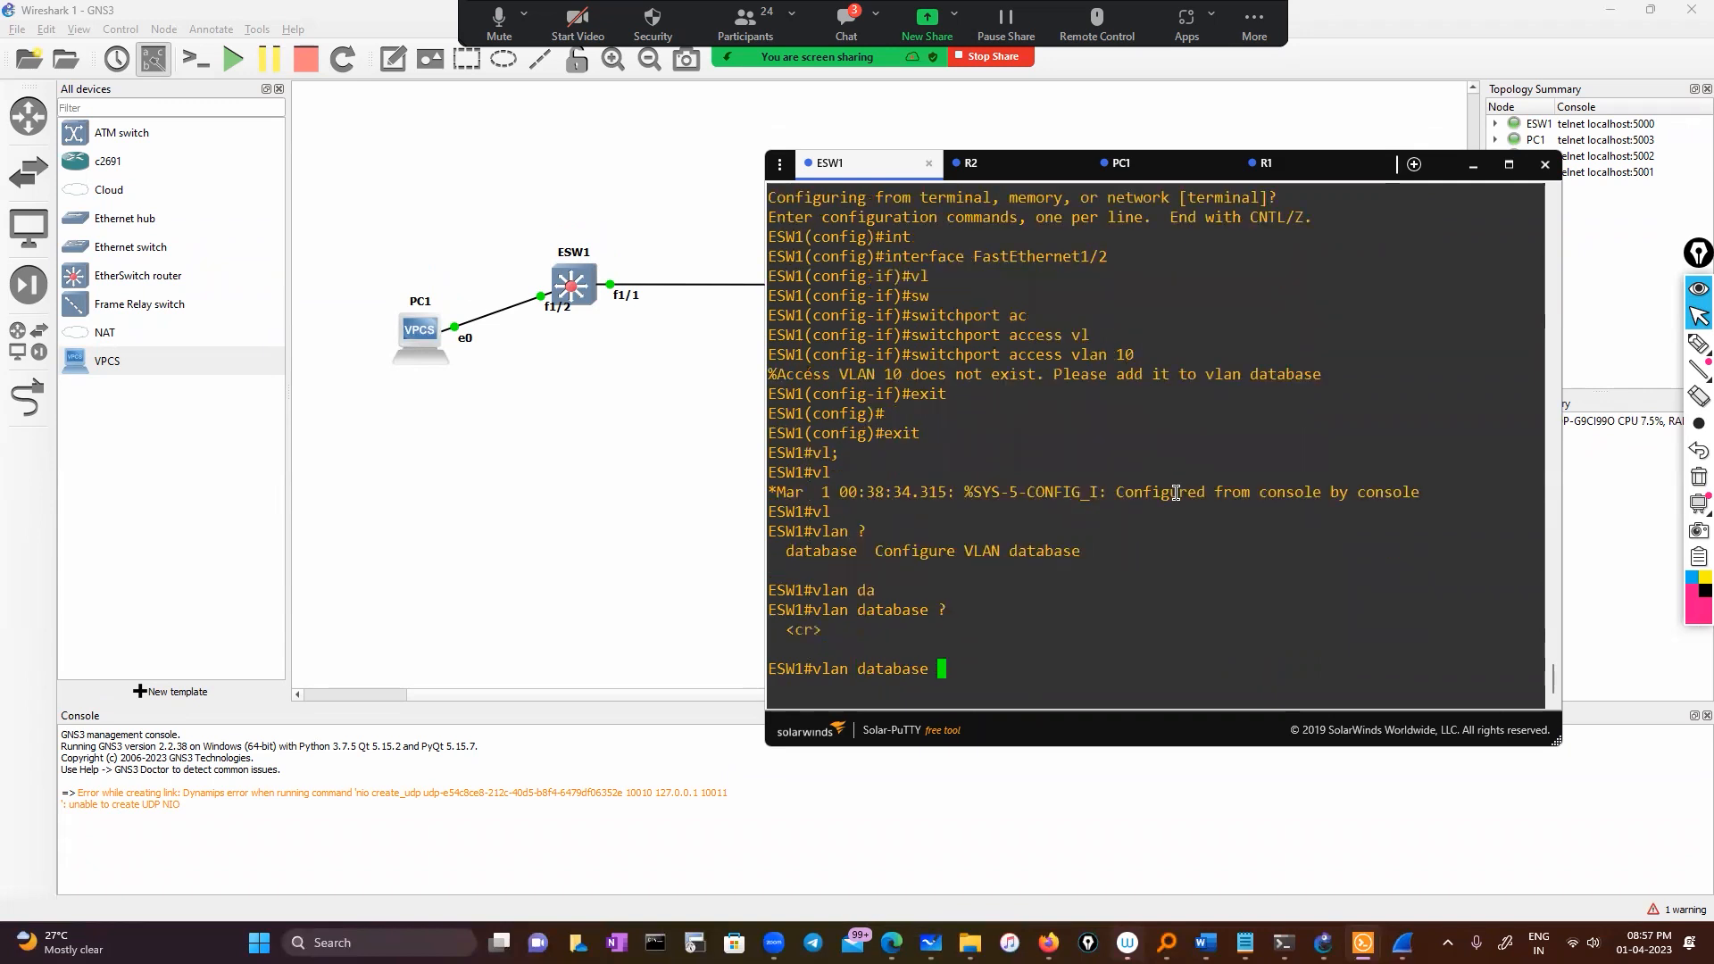
{"action": "key", "text": "Return"}
{"action": "type", "text": "vlan)#vl"}
{"action": "key", "text": "Tab"}
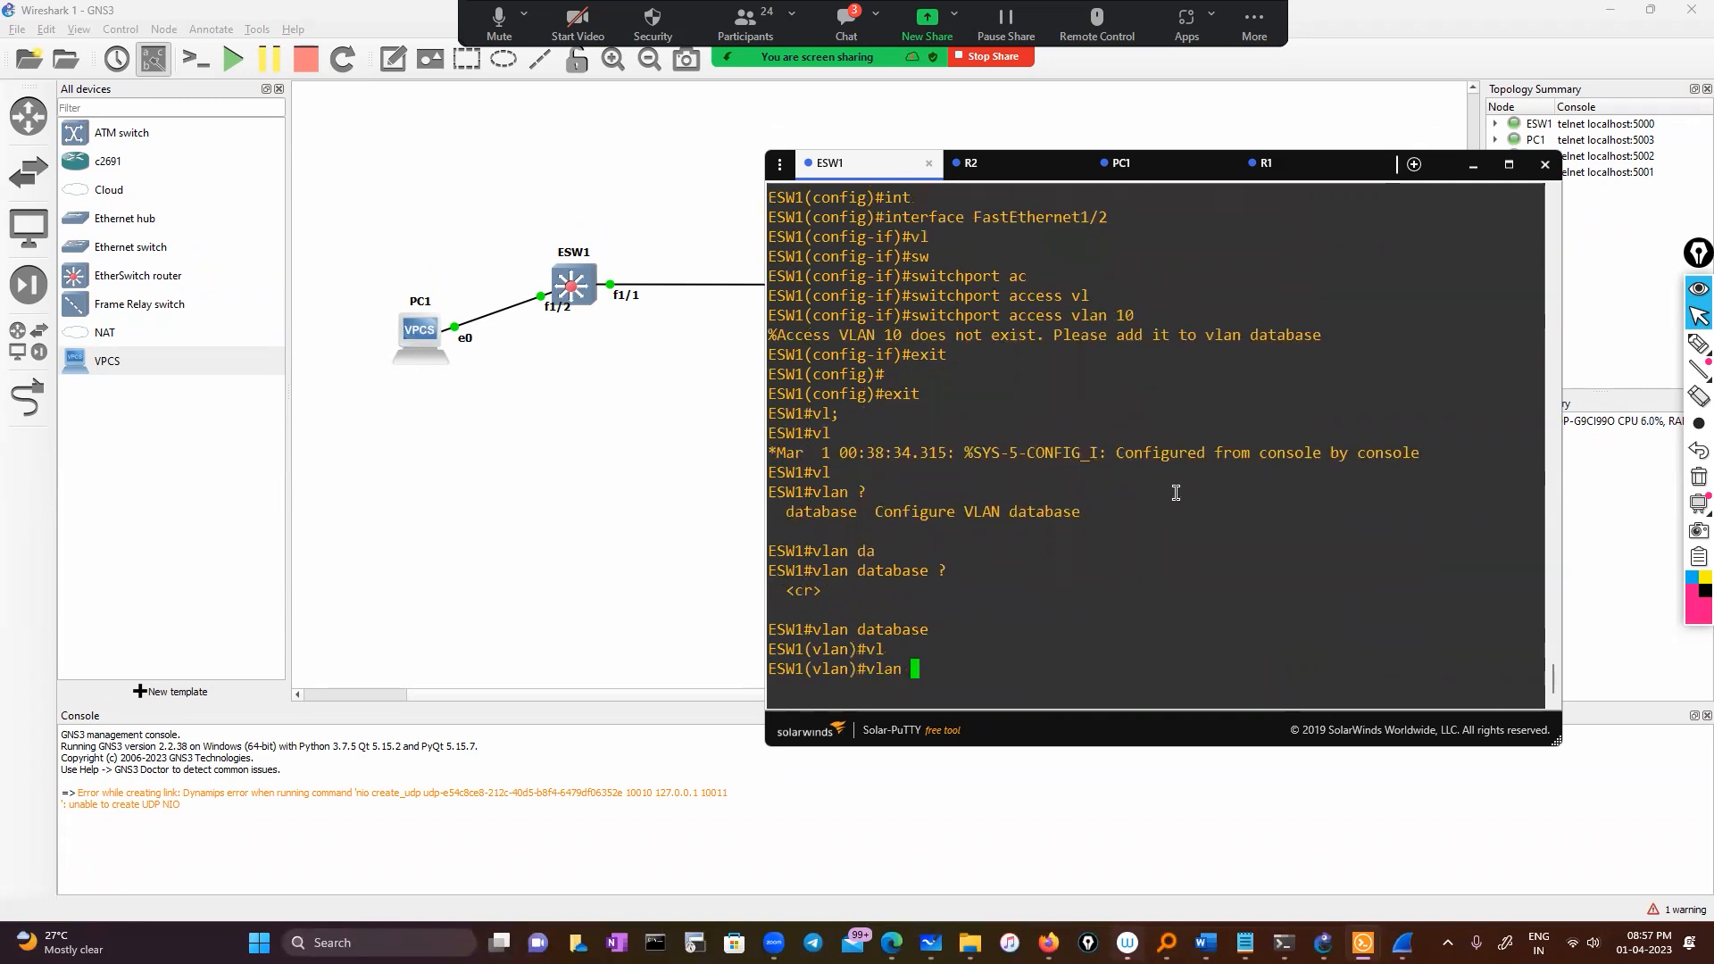
{"action": "type", "text": "10"}
{"action": "key", "text": "Return"}
{"action": "type", "text": "e"}
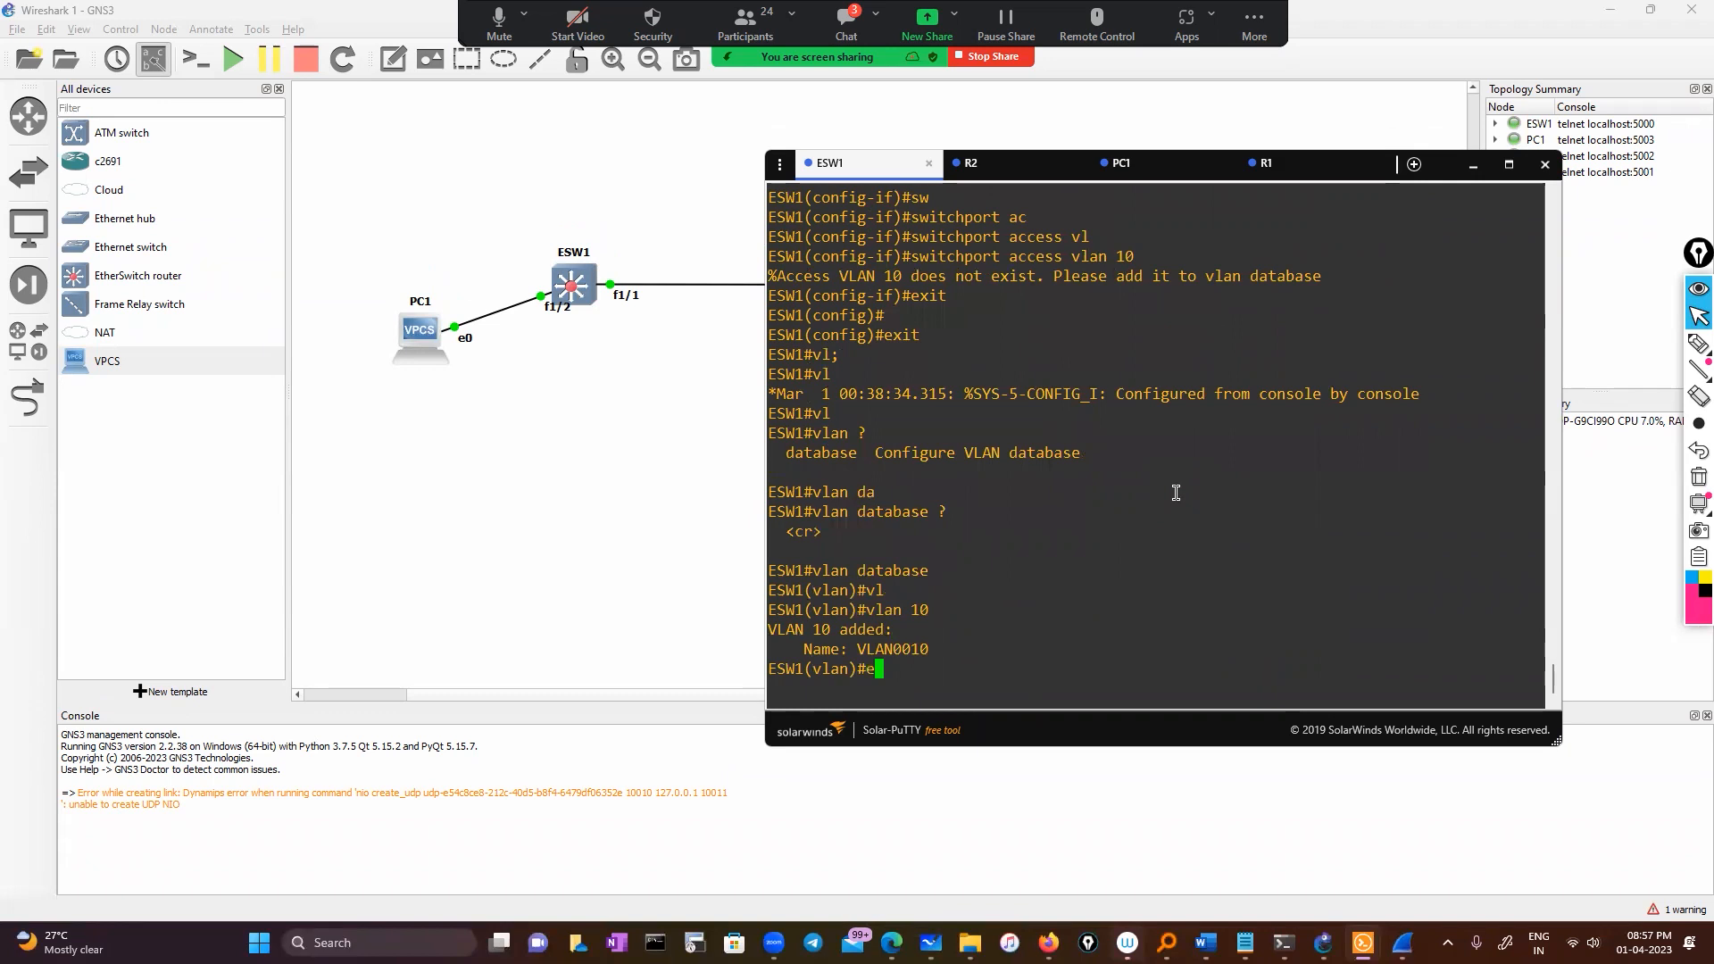
{"action": "type", "text": "xit"}
{"action": "key", "text": "Return"}
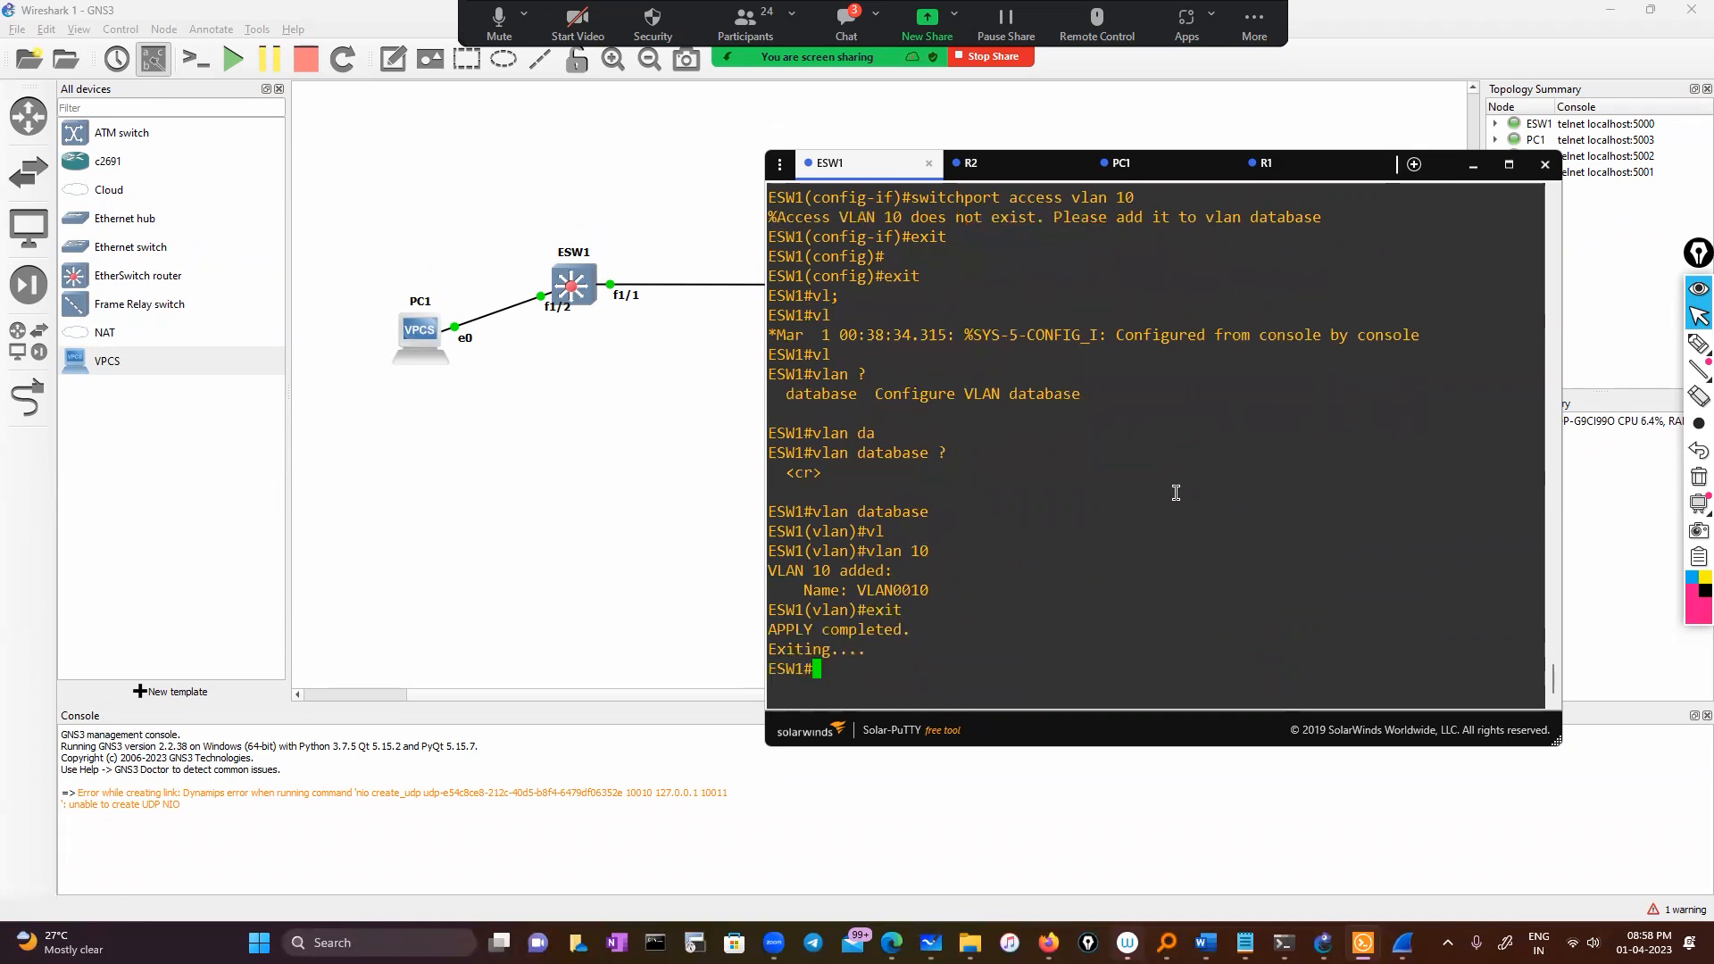
Give ESW1's VLAN 10 interface the IP address 50.0.0.1 255.0.0.0
{"action": "type", "text": "conf"}
{"action": "key", "text": "Tab"}
{"action": "key", "text": "Return"}
{"action": "key", "text": "Return"}
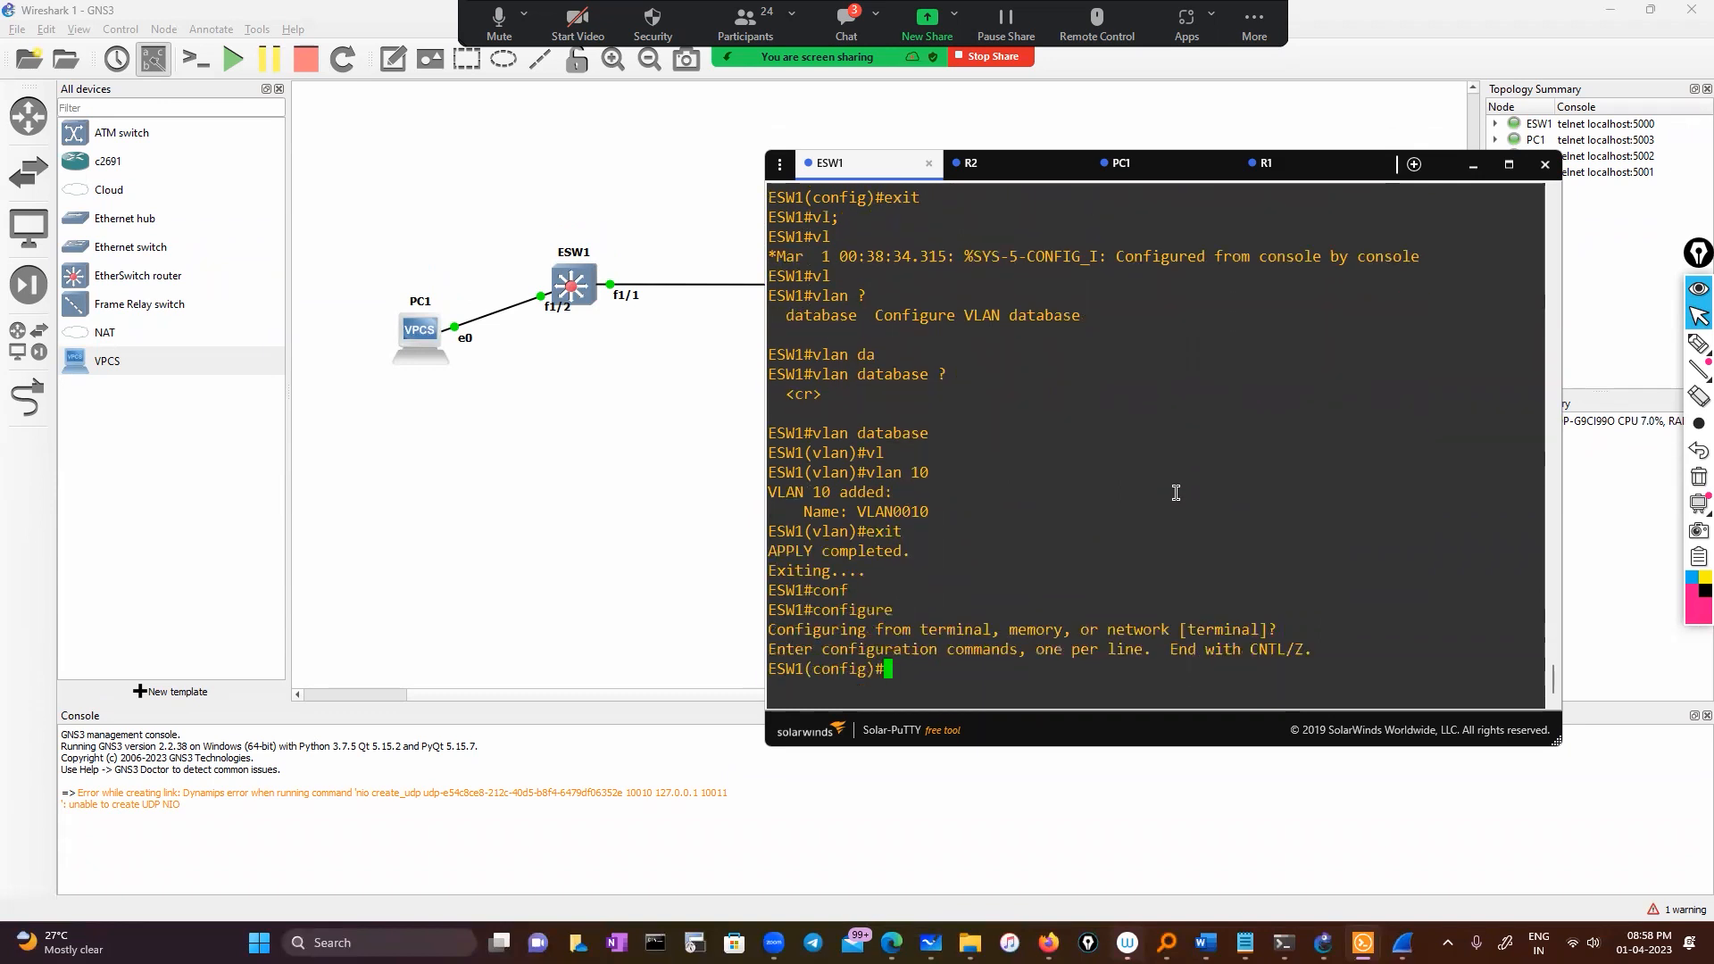
{"action": "type", "text": "int"}
{"action": "key", "text": "Tab"}
{"action": "type", "text": "vl"}
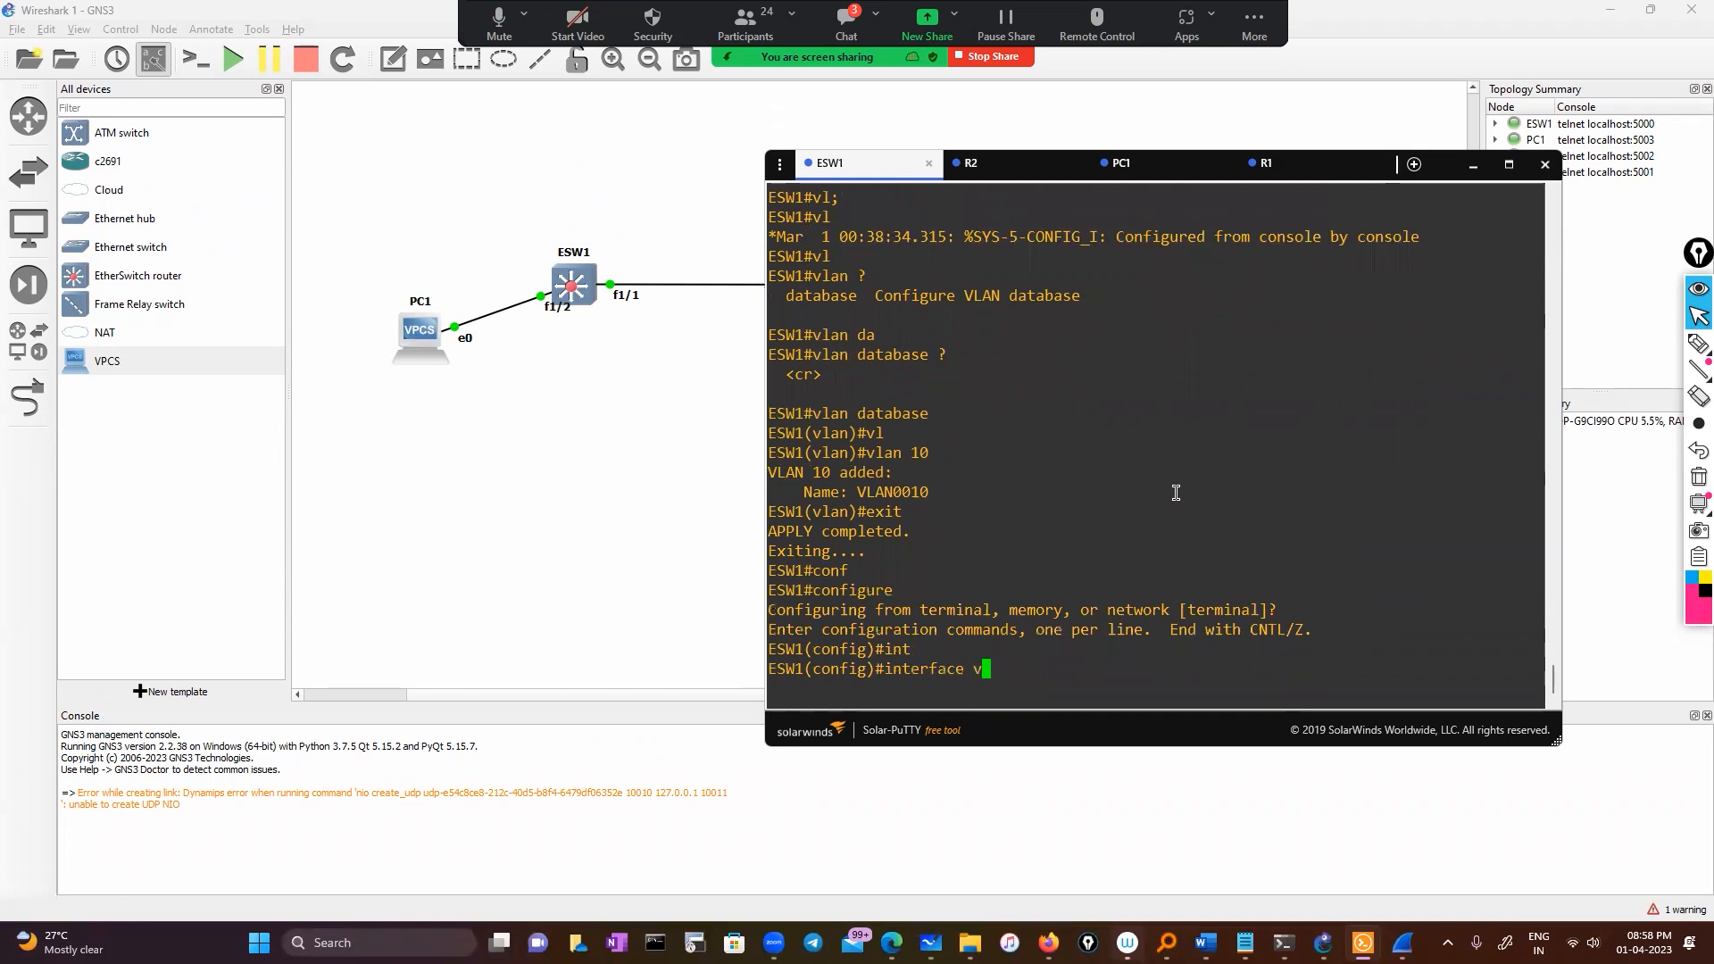
{"action": "key", "text": "Tab"}
{"action": "type", "text": "10"}
{"action": "key", "text": "Return"}
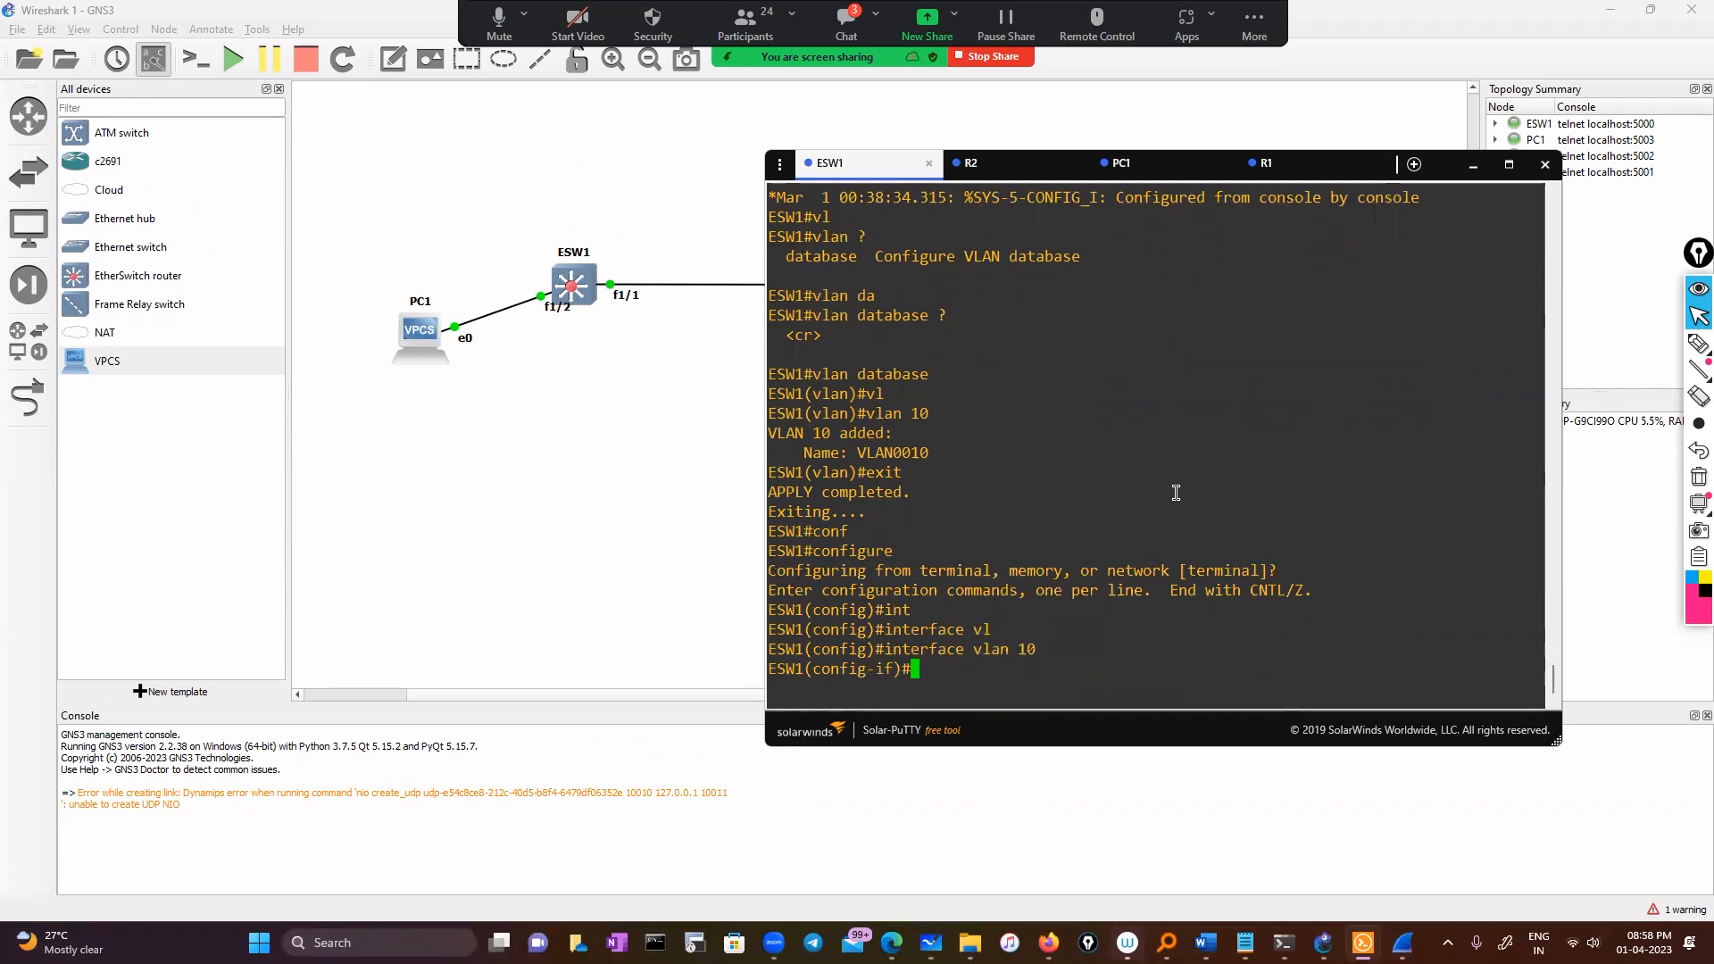
{"action": "type", "text": "ip add"}
{"action": "key", "text": "Tab"}
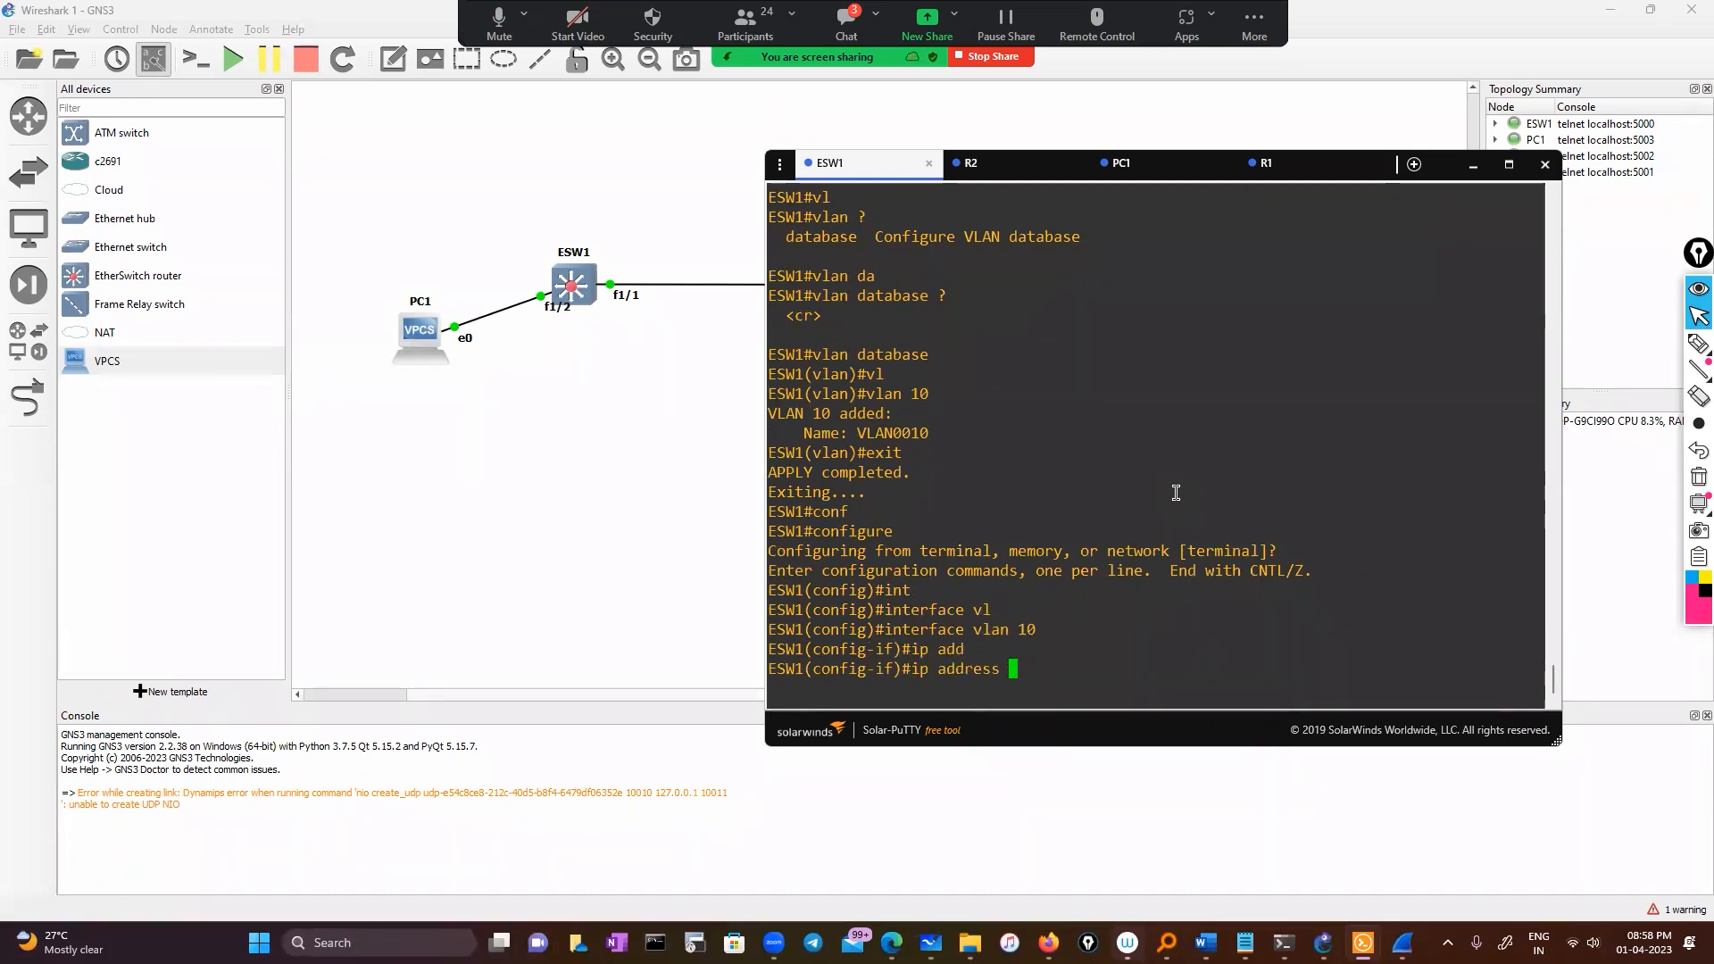
{"action": "type", "text": "50.0.0.1 255.0.0.0"}
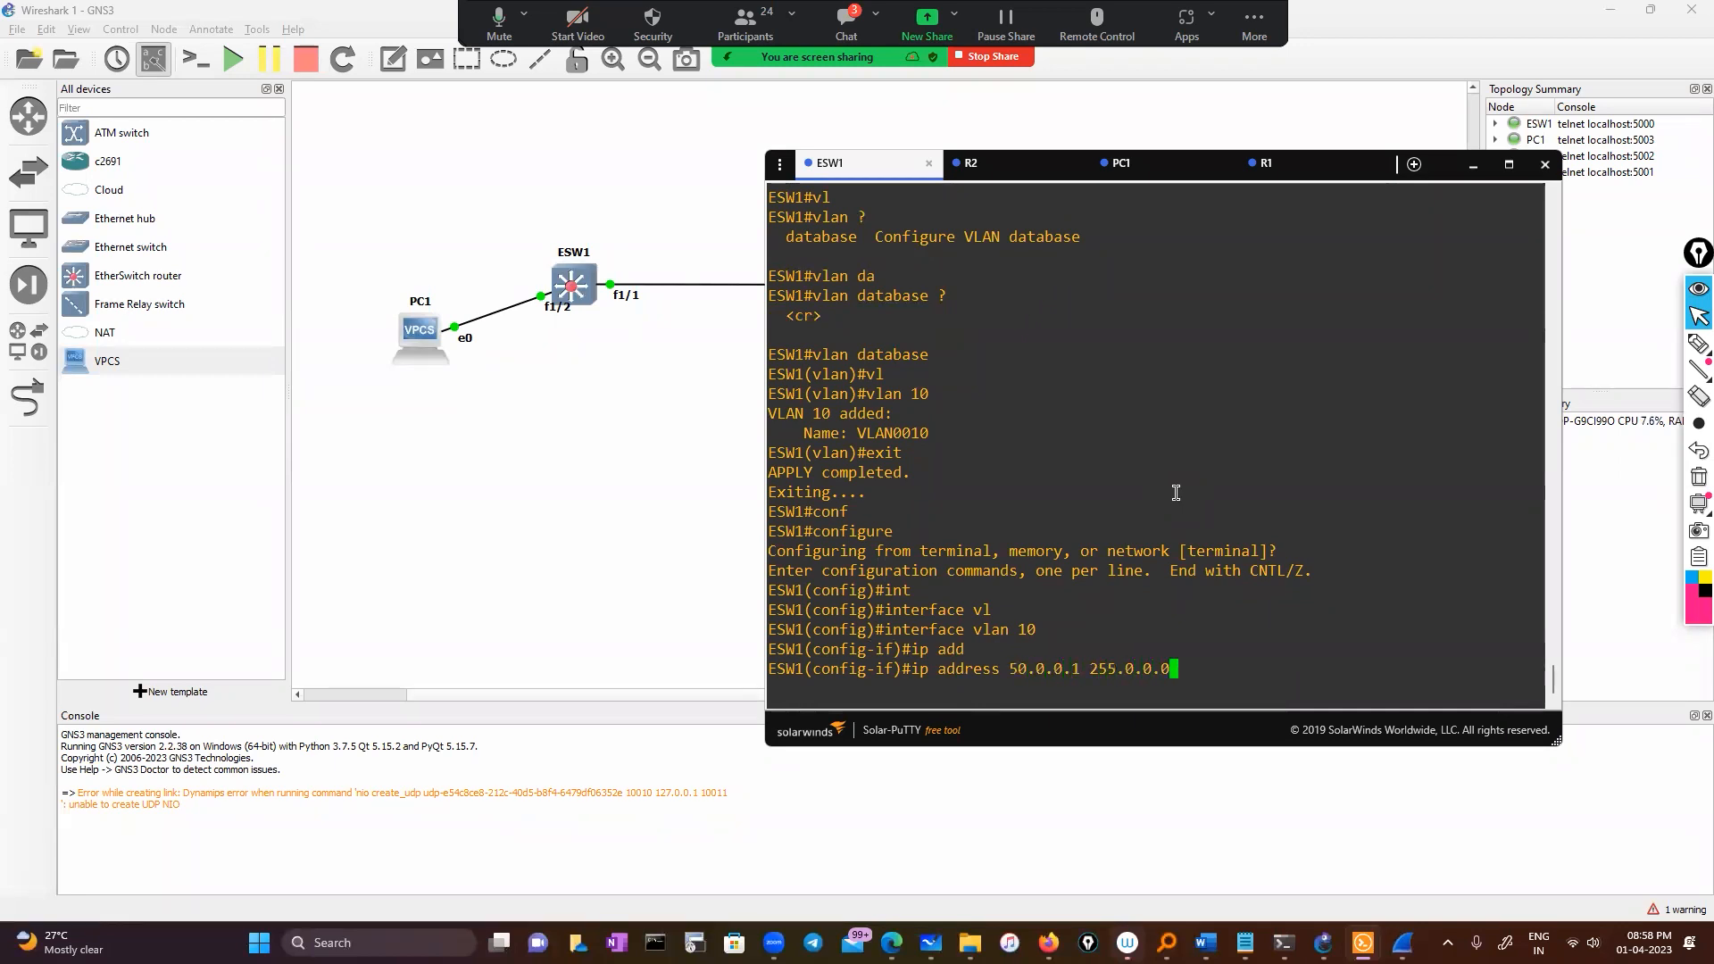
{"action": "key", "text": "Return"}
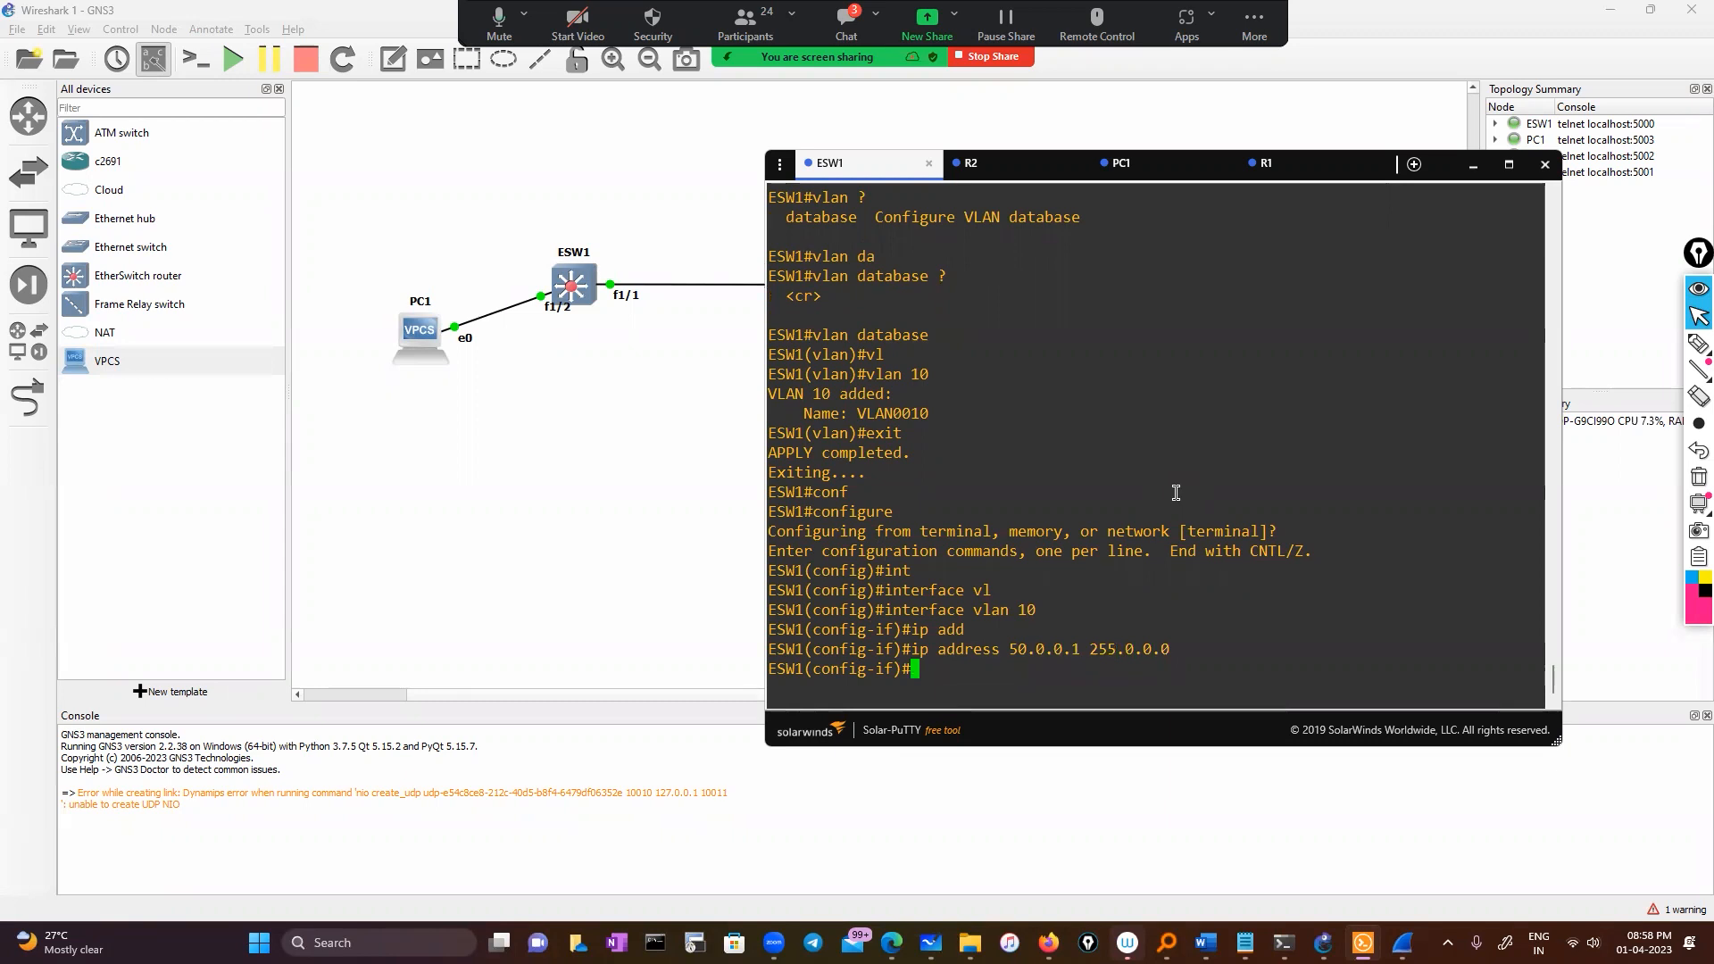
{"action": "key", "text": "Return"}
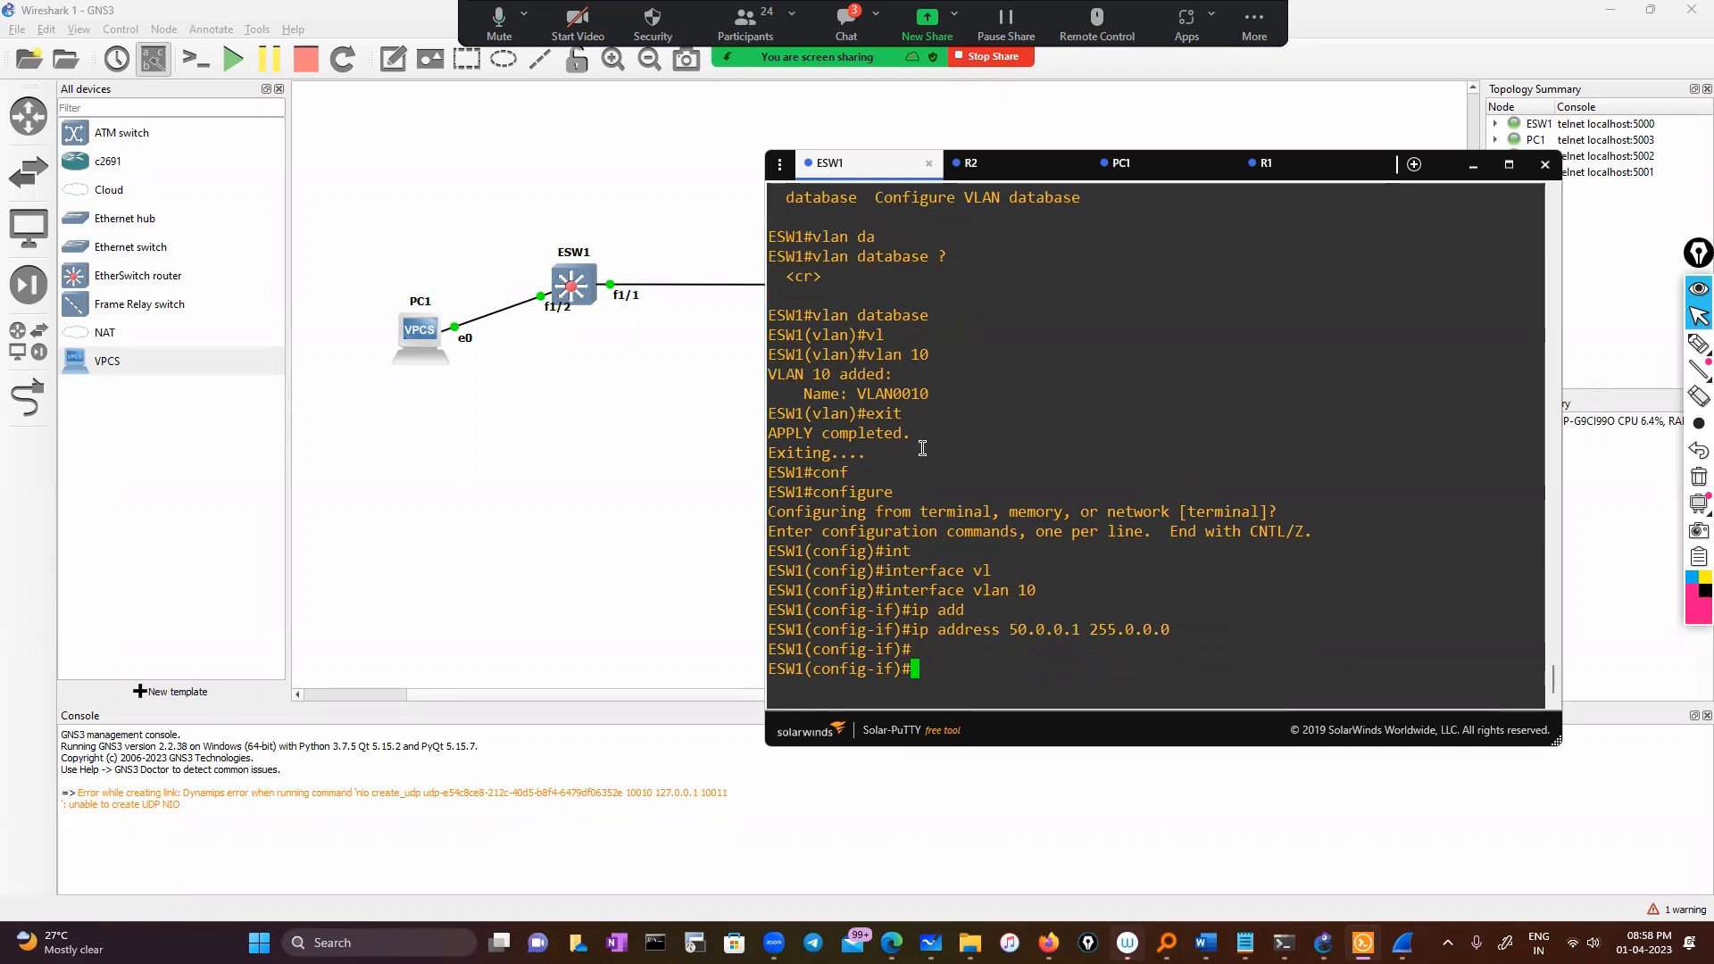
{"action": "scroll", "coordinate": [922, 448], "scroll_direction": "up", "scroll_amount": 10}
{"action": "scroll", "coordinate": [1122, 623], "scroll_direction": "down", "scroll_amount": 4}
{"action": "scroll", "coordinate": [1122, 623], "scroll_direction": "up", "scroll_amount": 4}
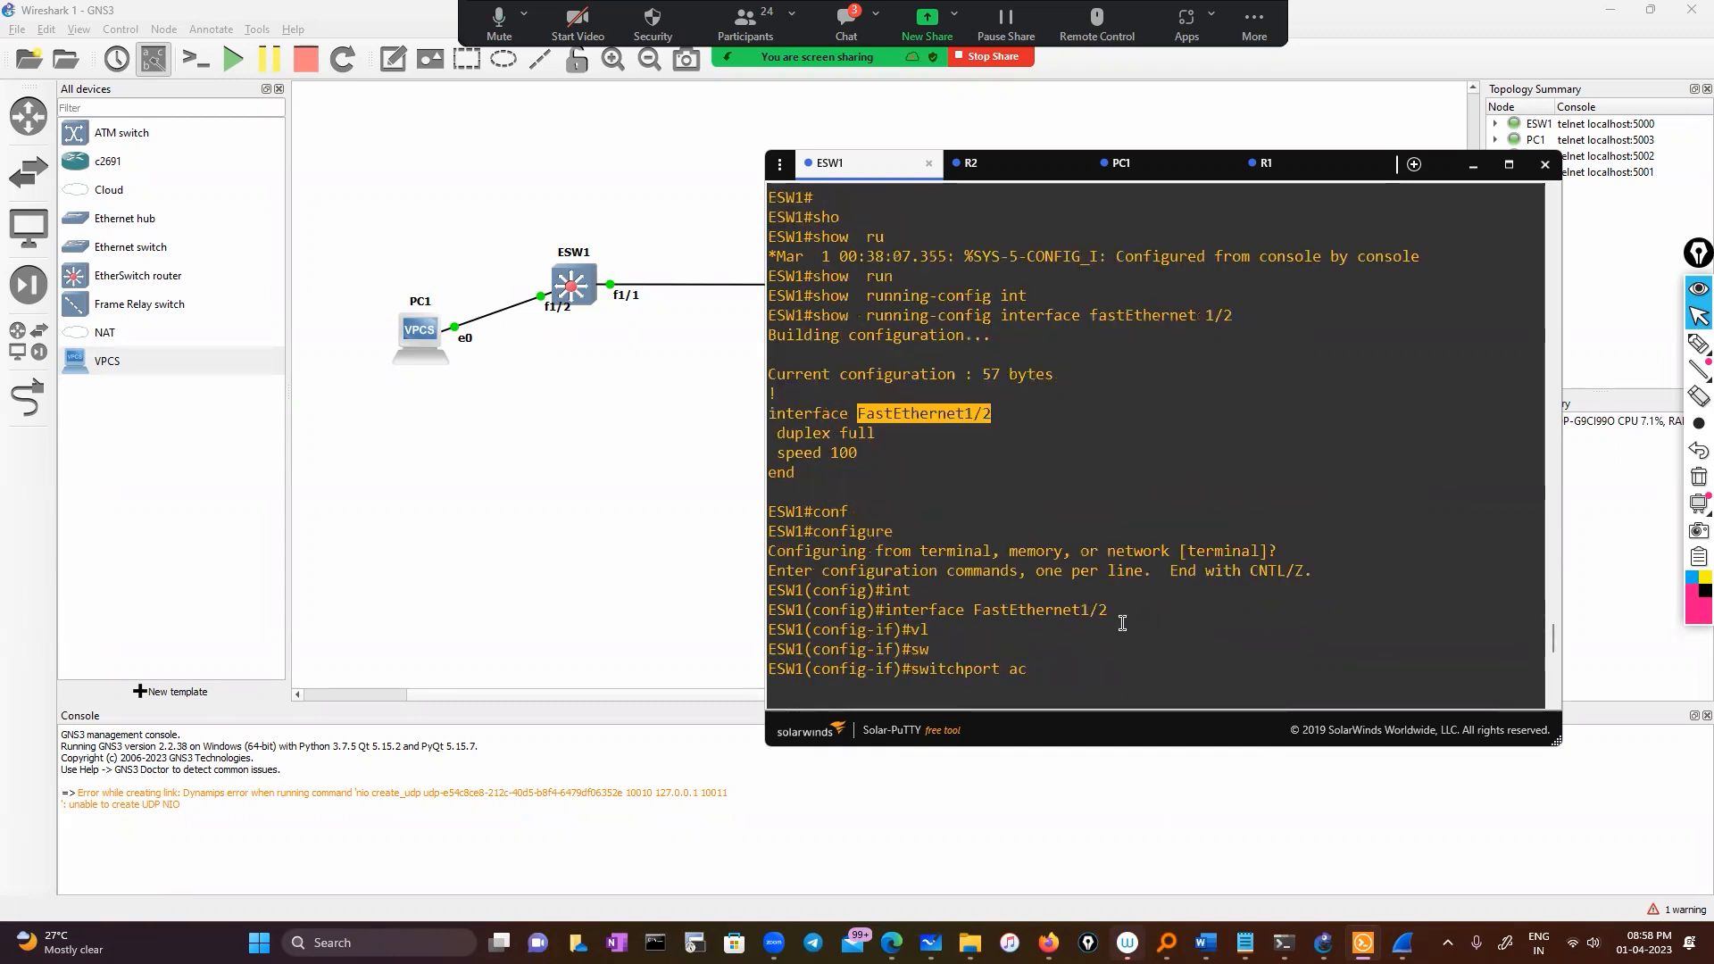
{"action": "scroll", "coordinate": [1025, 561], "scroll_direction": "down", "scroll_amount": 10}
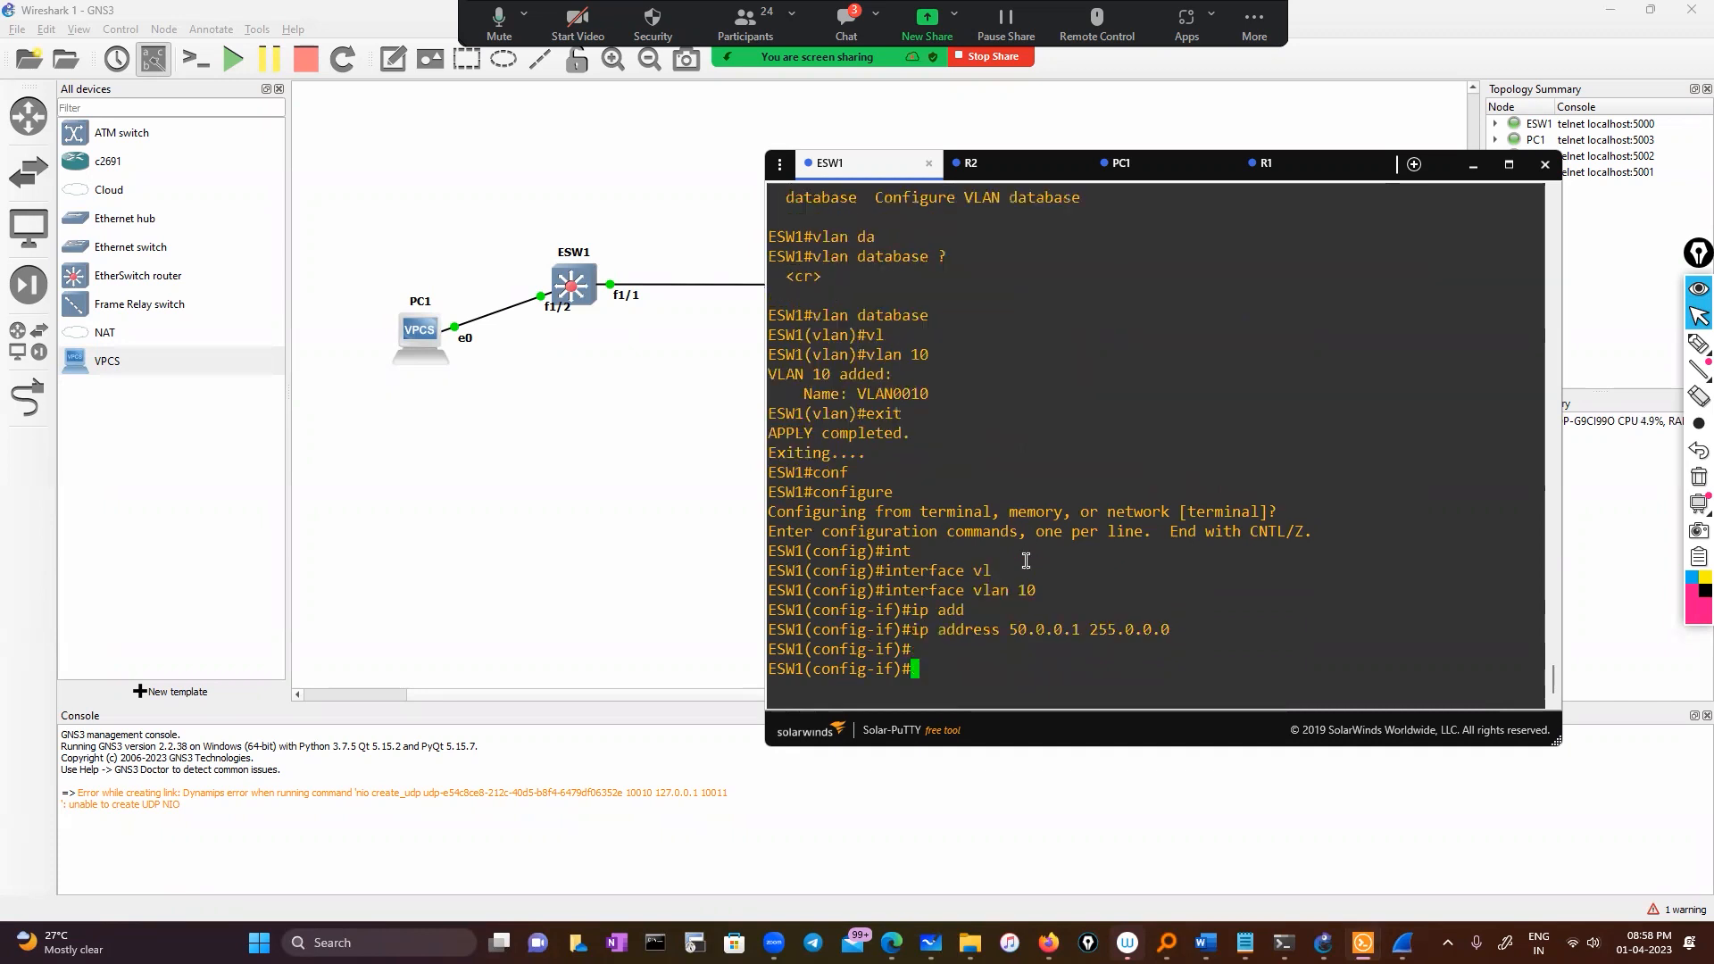
Make FastEthernet1/2 an access port in VLAN 10
{"action": "type", "text": "exit"}
{"action": "key", "text": "Return"}
{"action": "key", "text": "Return"}
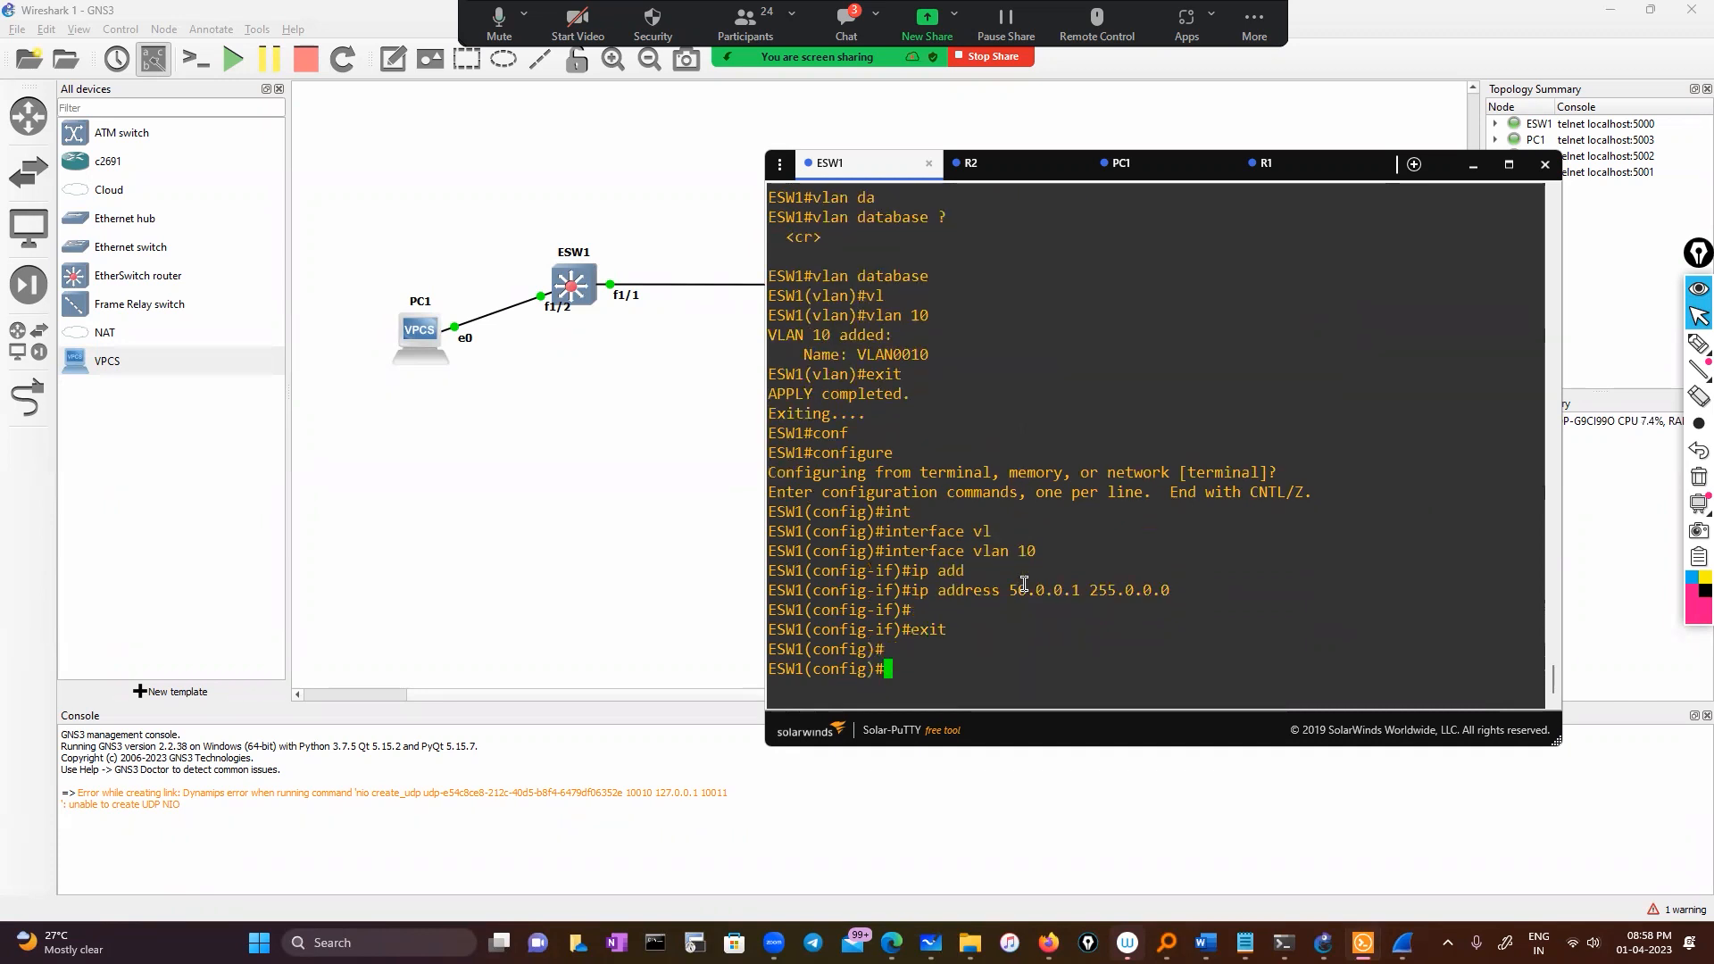
{"action": "type", "text": "int"}
{"action": "key", "text": "Tab"}
{"action": "type", "text": "FastEthernet1/2"}
{"action": "key", "text": "Return"}
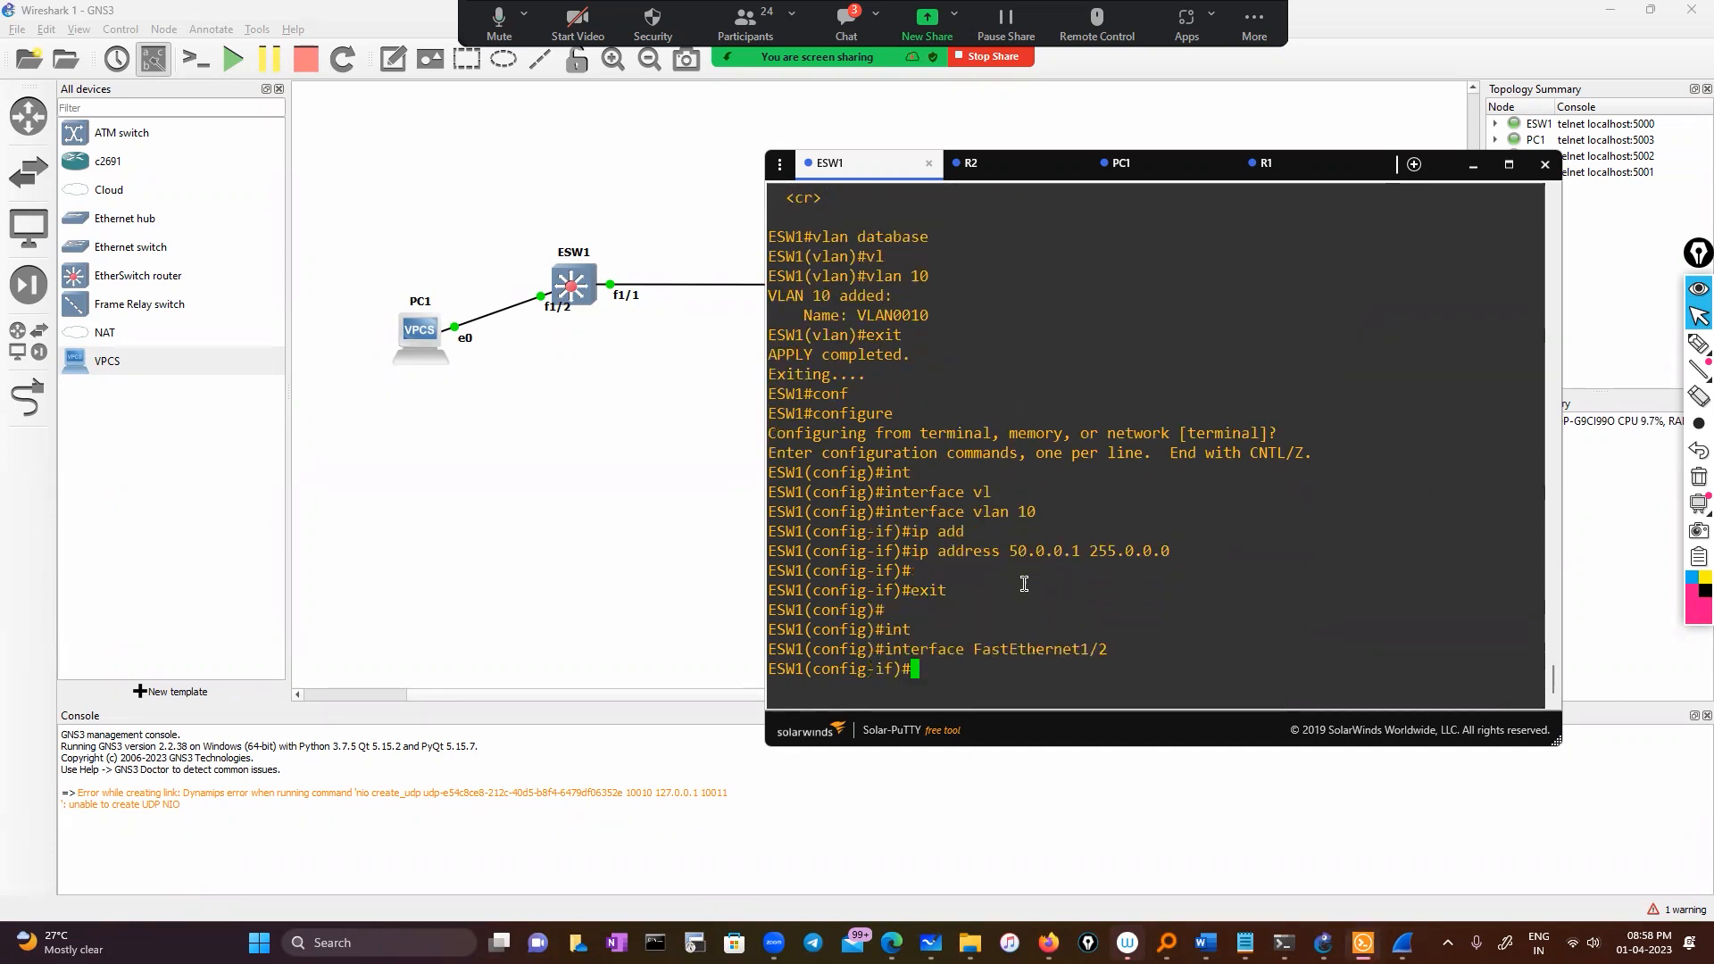
{"action": "type", "text": "ss"}
{"action": "key", "text": "BackSpace"}
{"action": "key", "text": "Tab"}
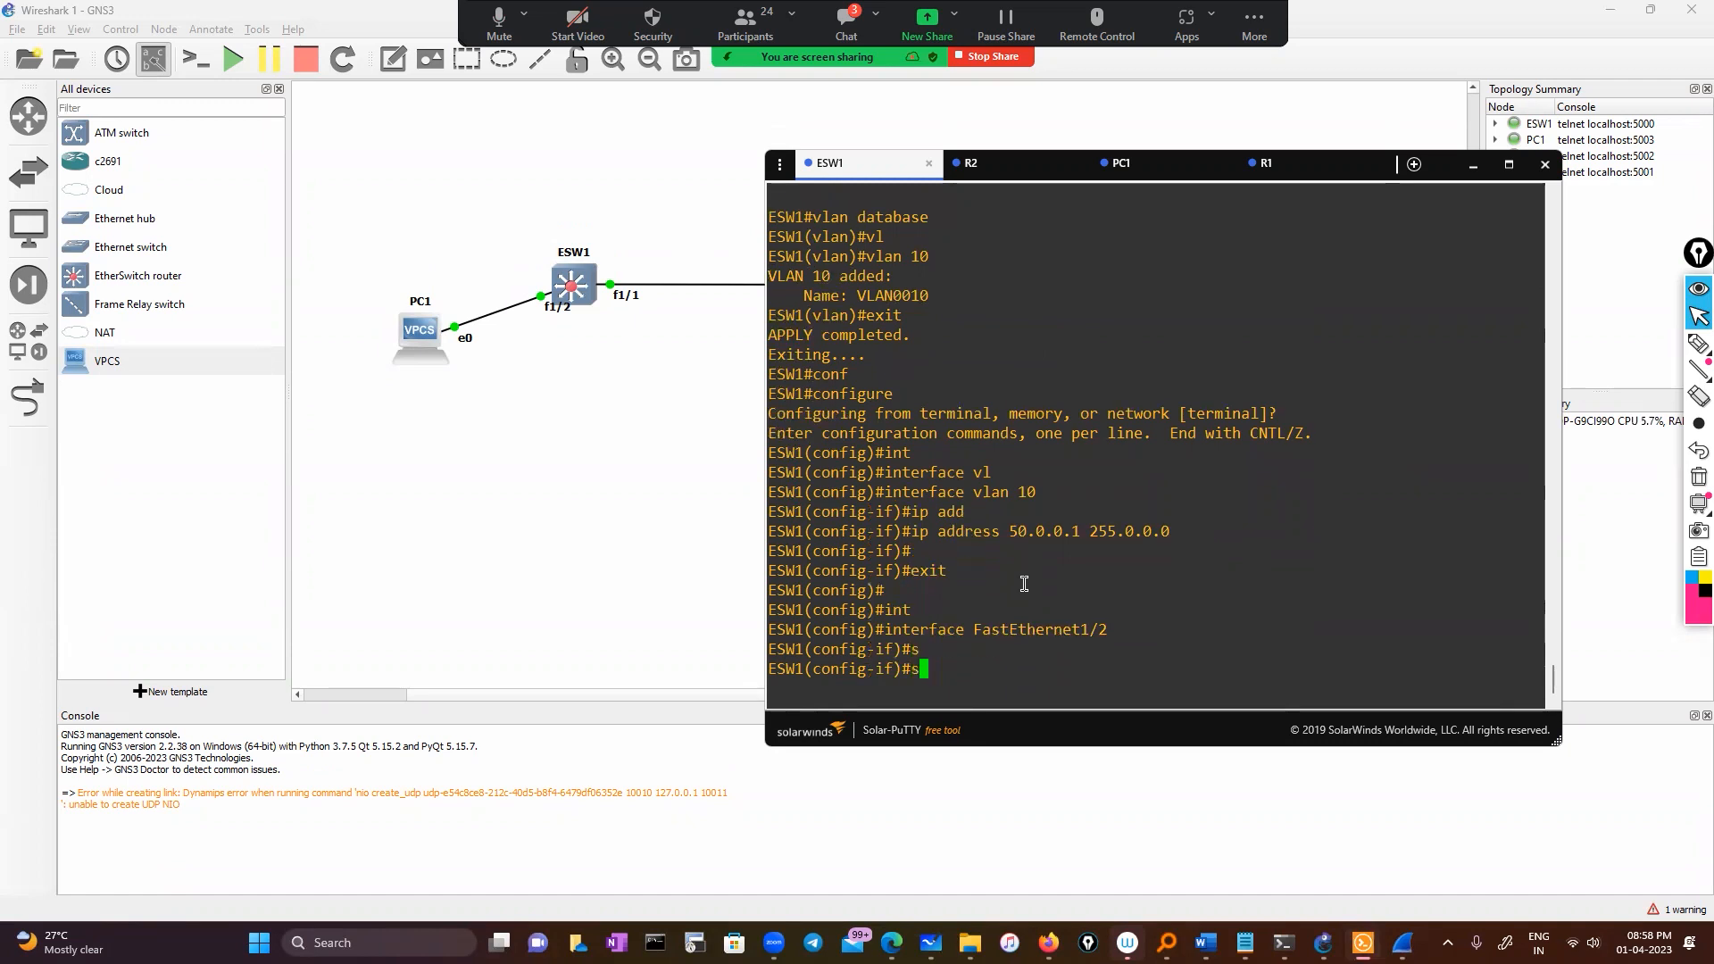
{"action": "type", "text": "wi"}
{"action": "key", "text": "Tab"}
{"action": "type", "text": "ac"}
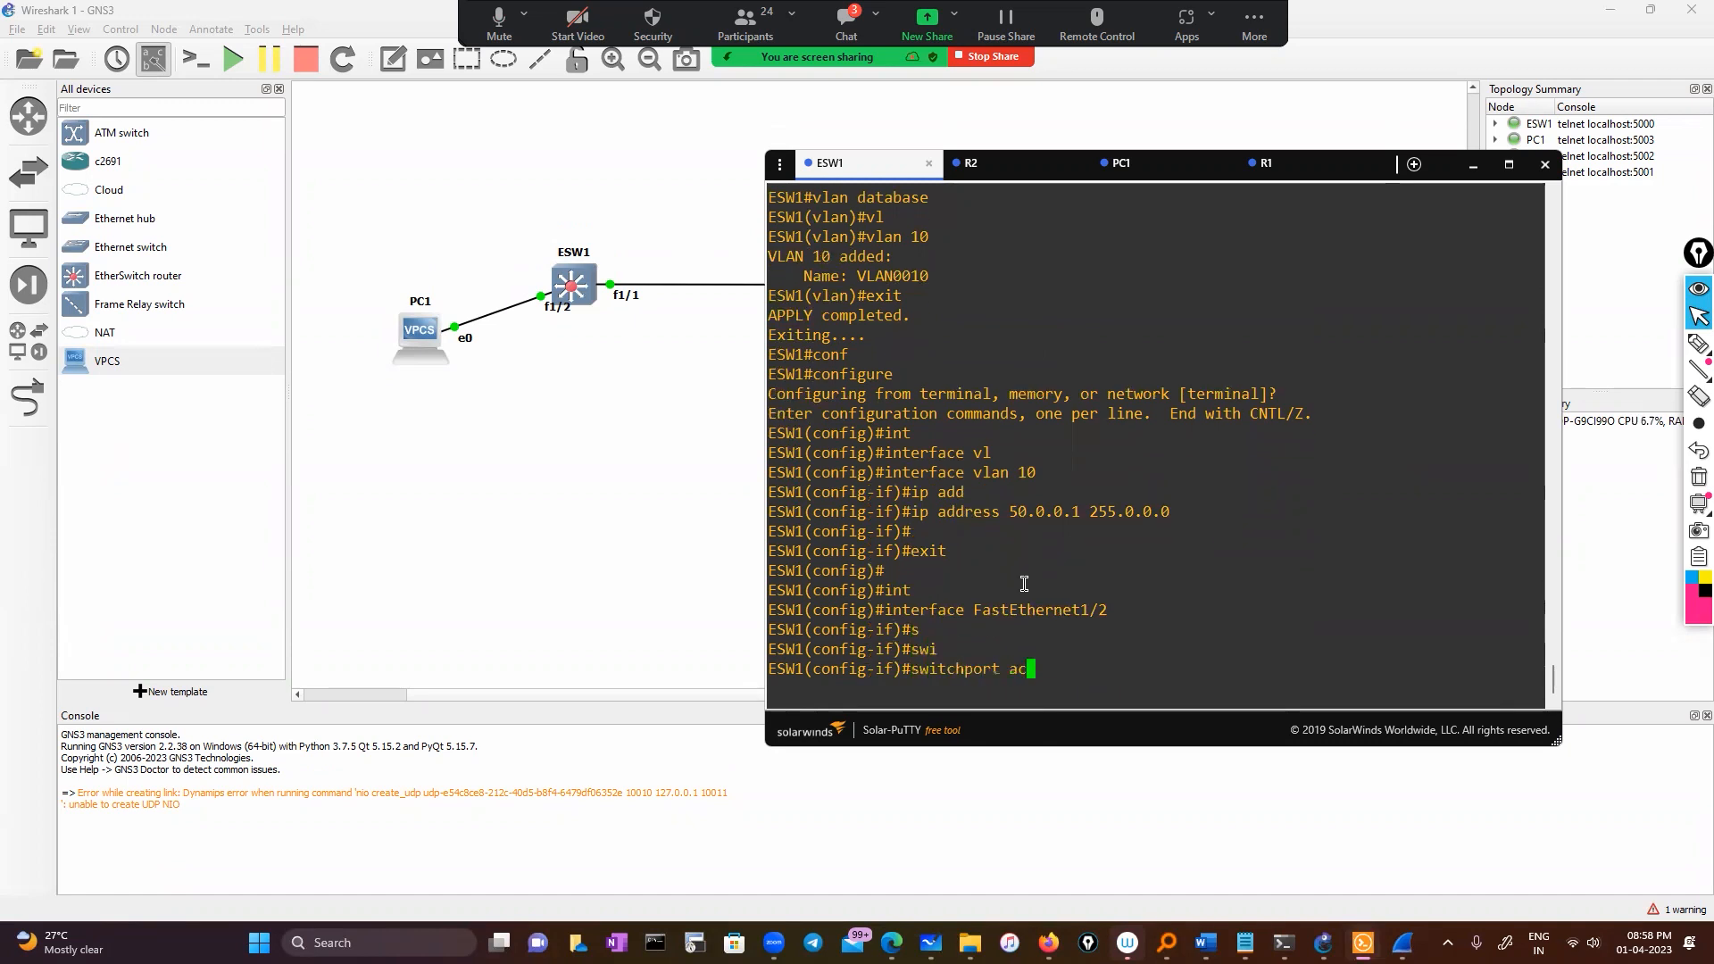
{"action": "key", "text": "Tab"}
{"action": "type", "text": "vl"}
{"action": "key", "text": "Tab"}
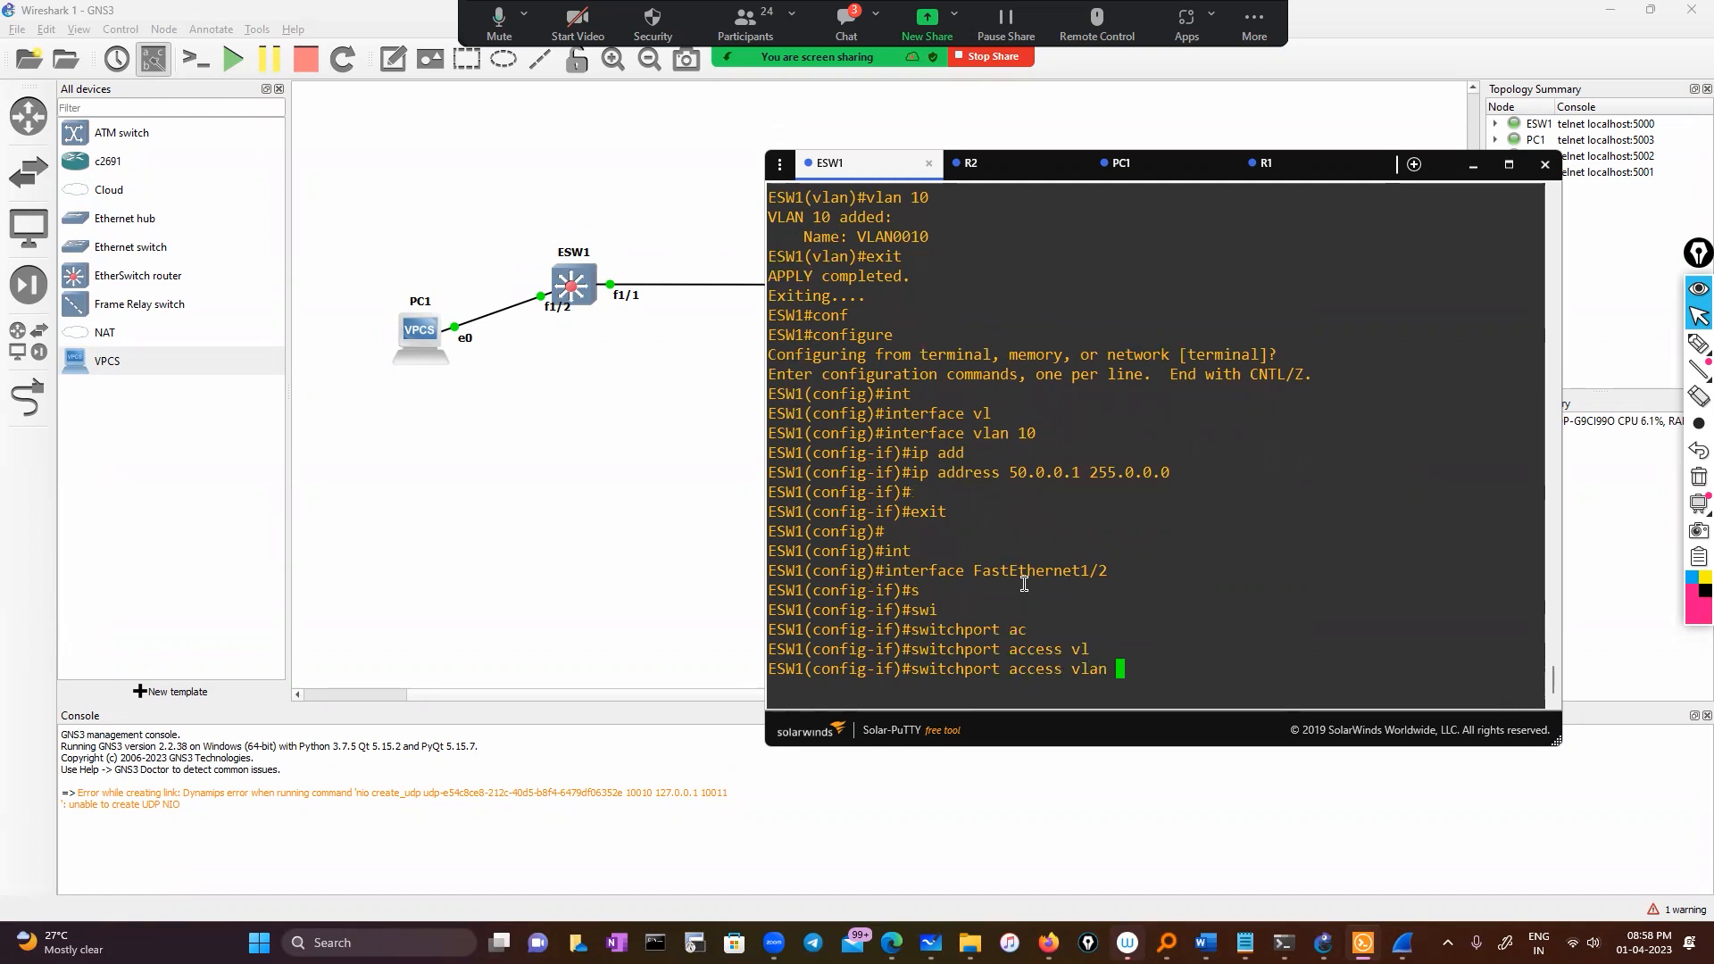
{"action": "type", "text": "10"}
{"action": "key", "text": "Return"}
Enable FastEthernet1/2 with no shutdown and exit configuration mode
{"action": "type", "text": "exit"}
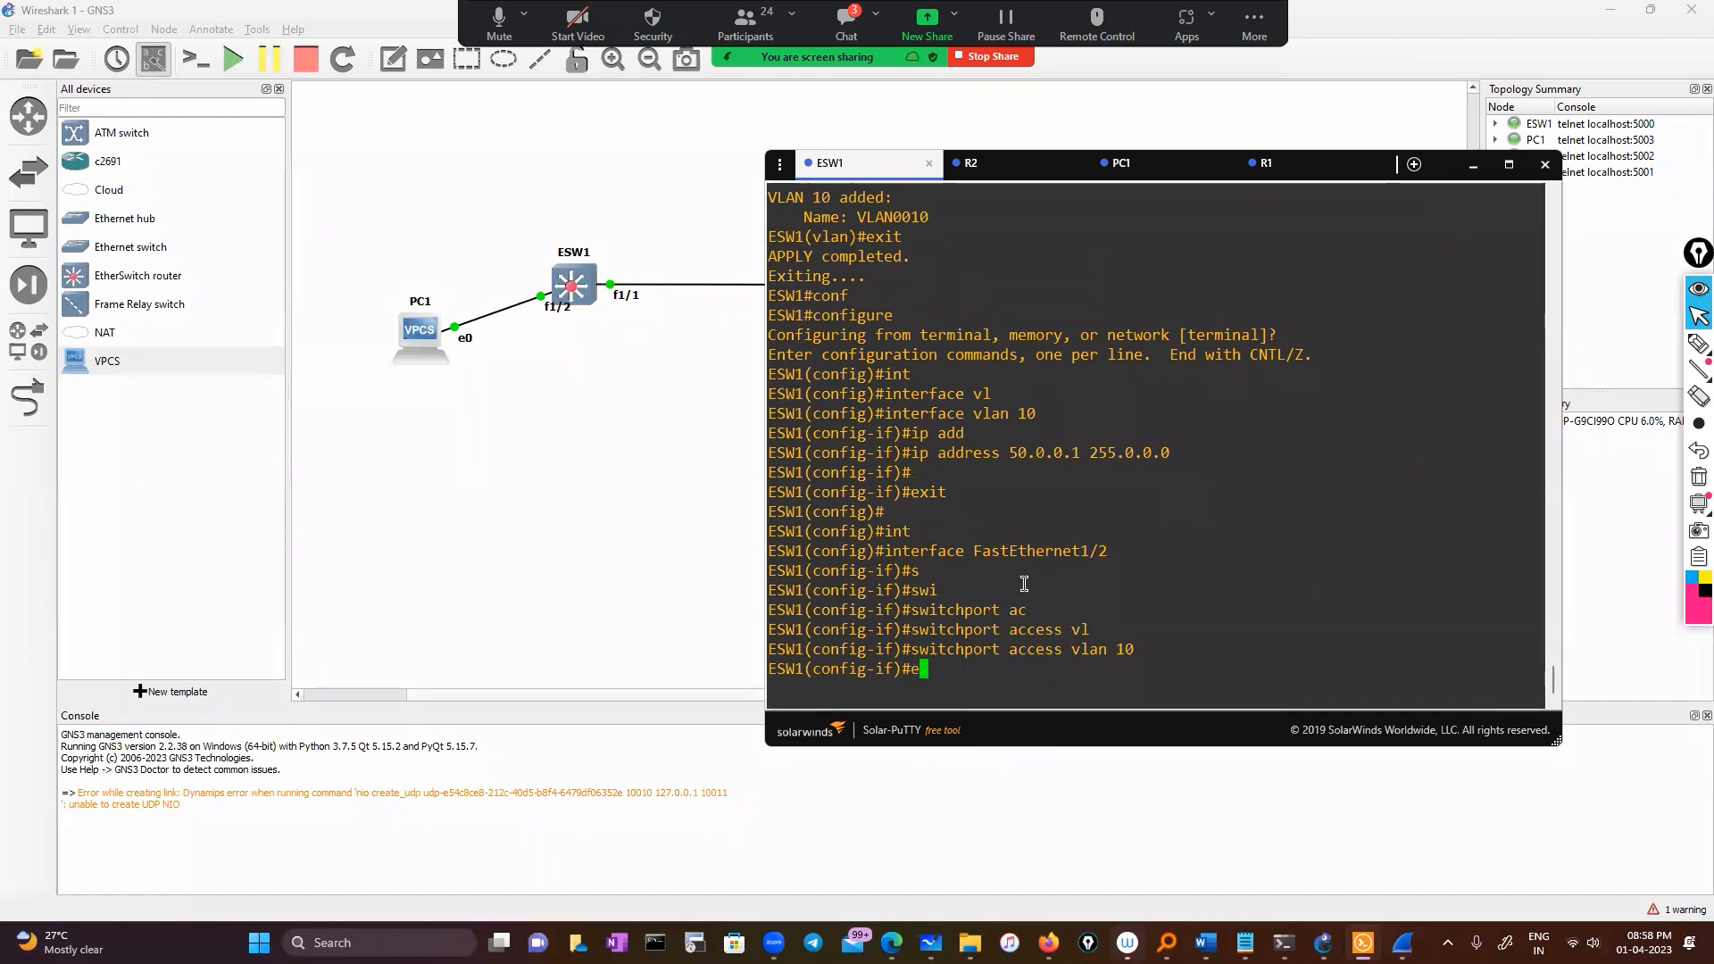
{"action": "key", "text": "BackSpace"}
{"action": "key", "text": "BackSpace"}
{"action": "key", "text": "BackSpace"}
{"action": "key", "text": "BackSpace"}
{"action": "type", "text": "nos h"}
{"action": "key", "text": "Return"}
{"action": "type", "text": "no sh"}
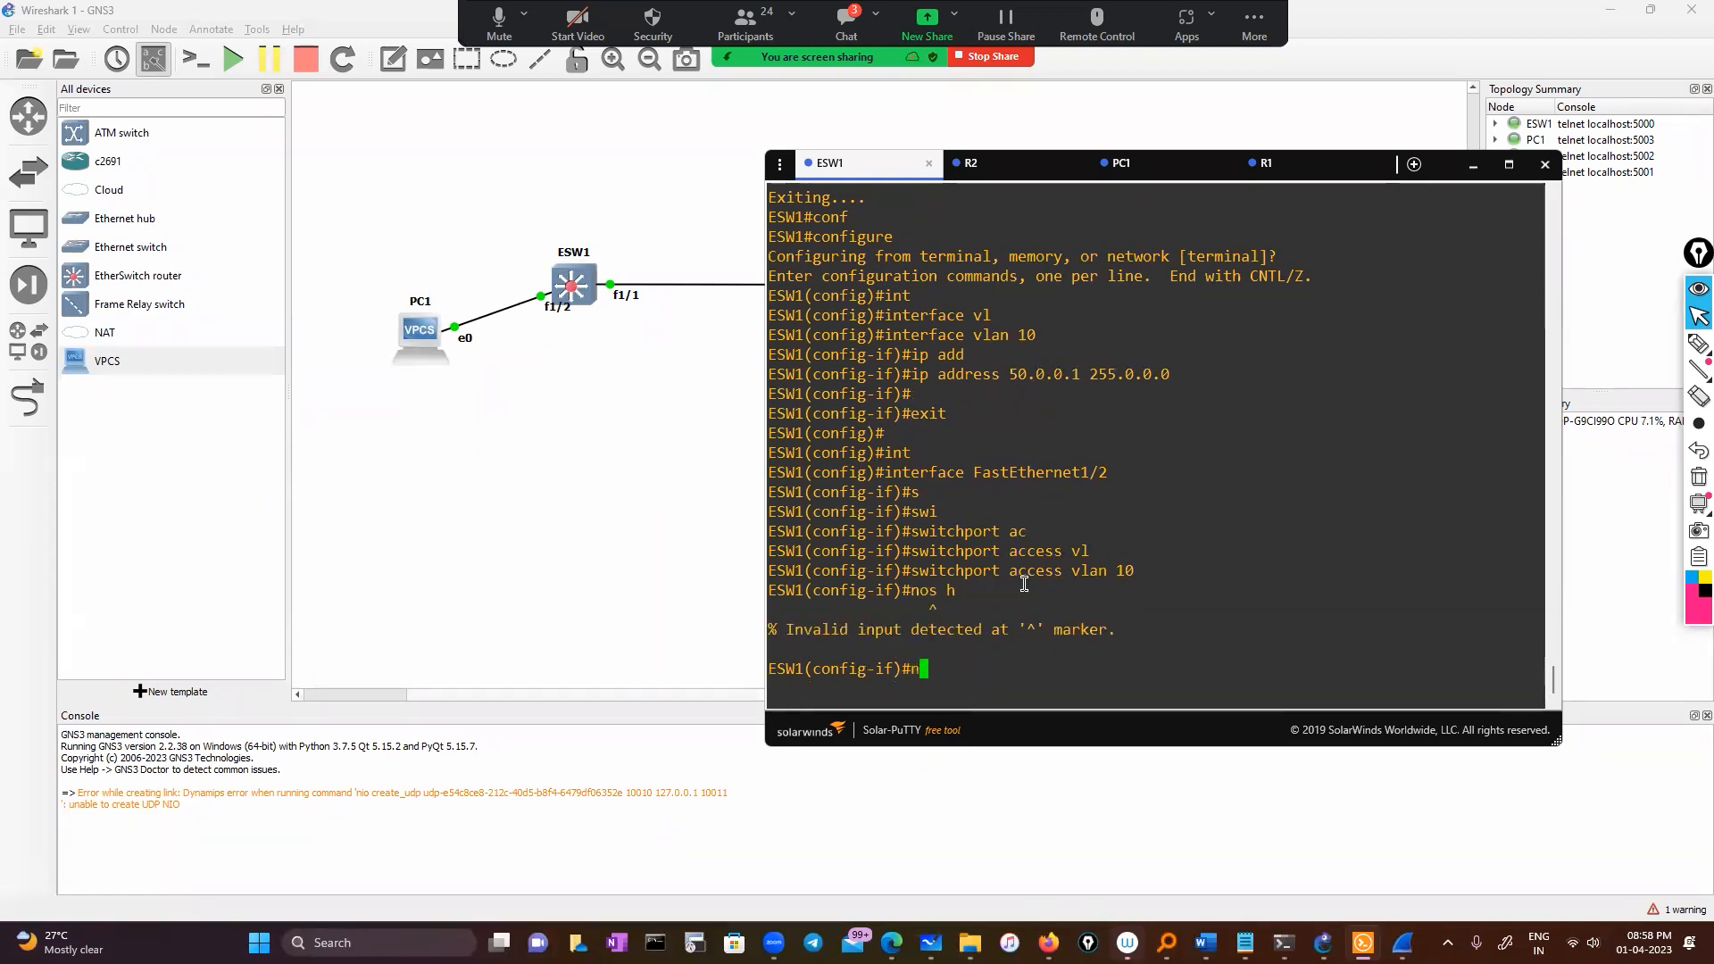
{"action": "key", "text": "Return"}
{"action": "key", "text": "Return"}
{"action": "type", "text": "exit"}
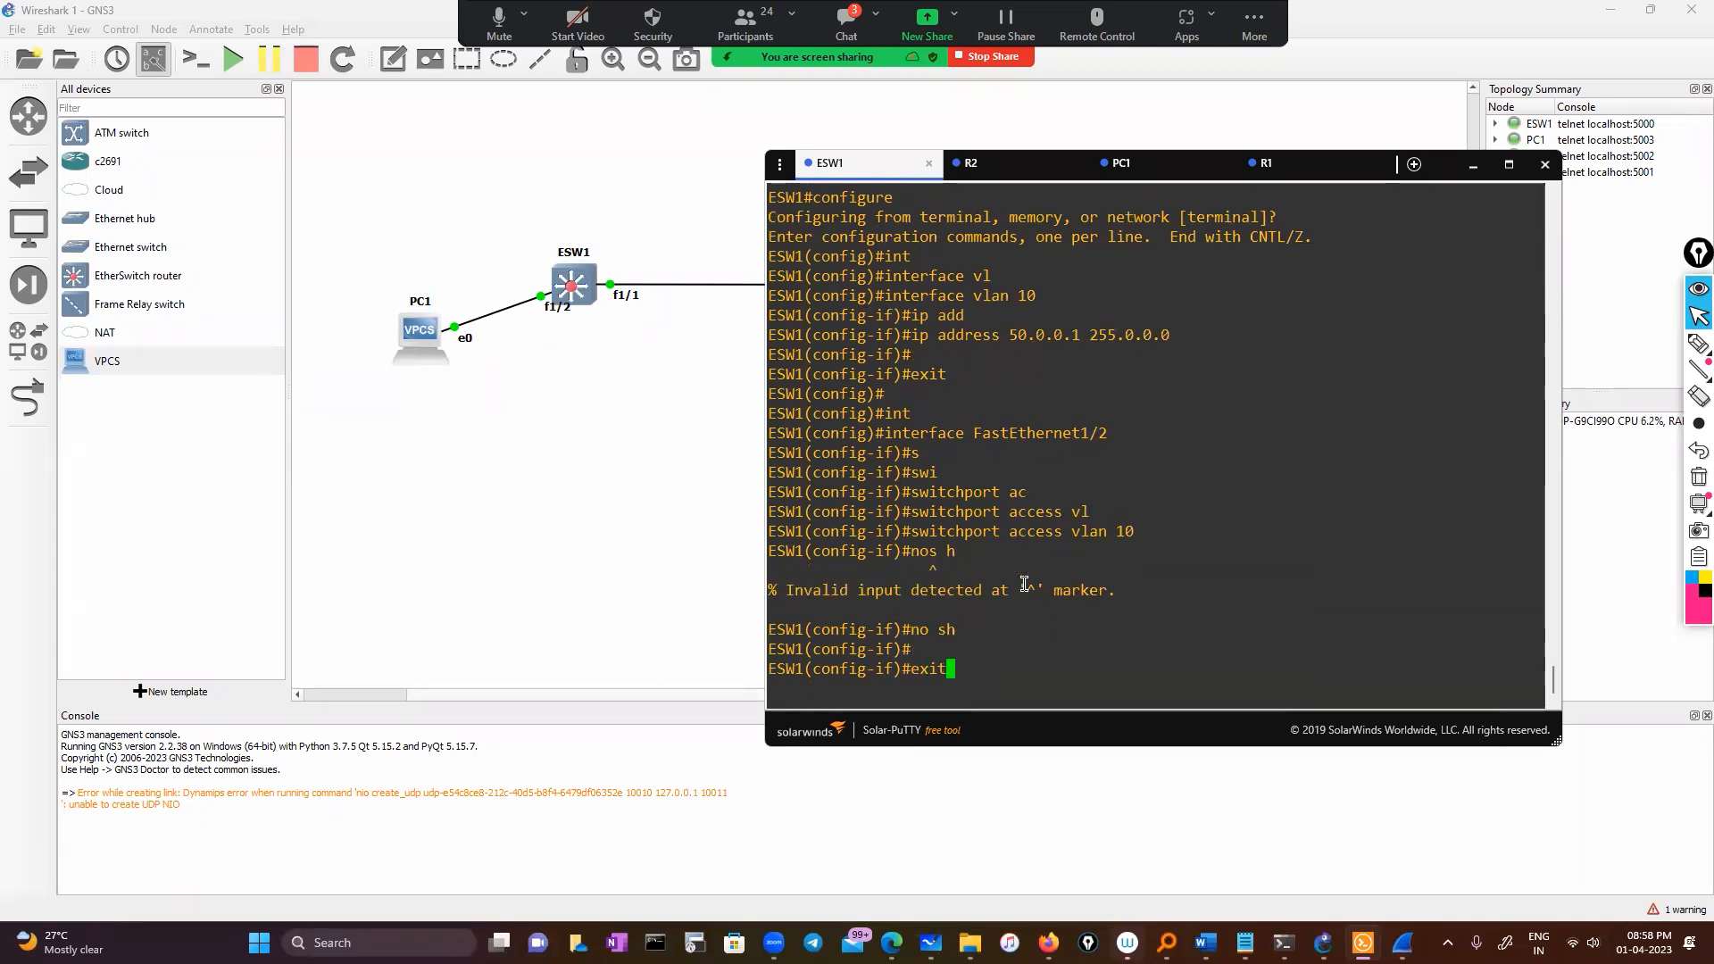
{"action": "key", "text": "Return"}
{"action": "type", "text": "exit"}
{"action": "key", "text": "Return"}
{"action": "key", "text": "Return"}
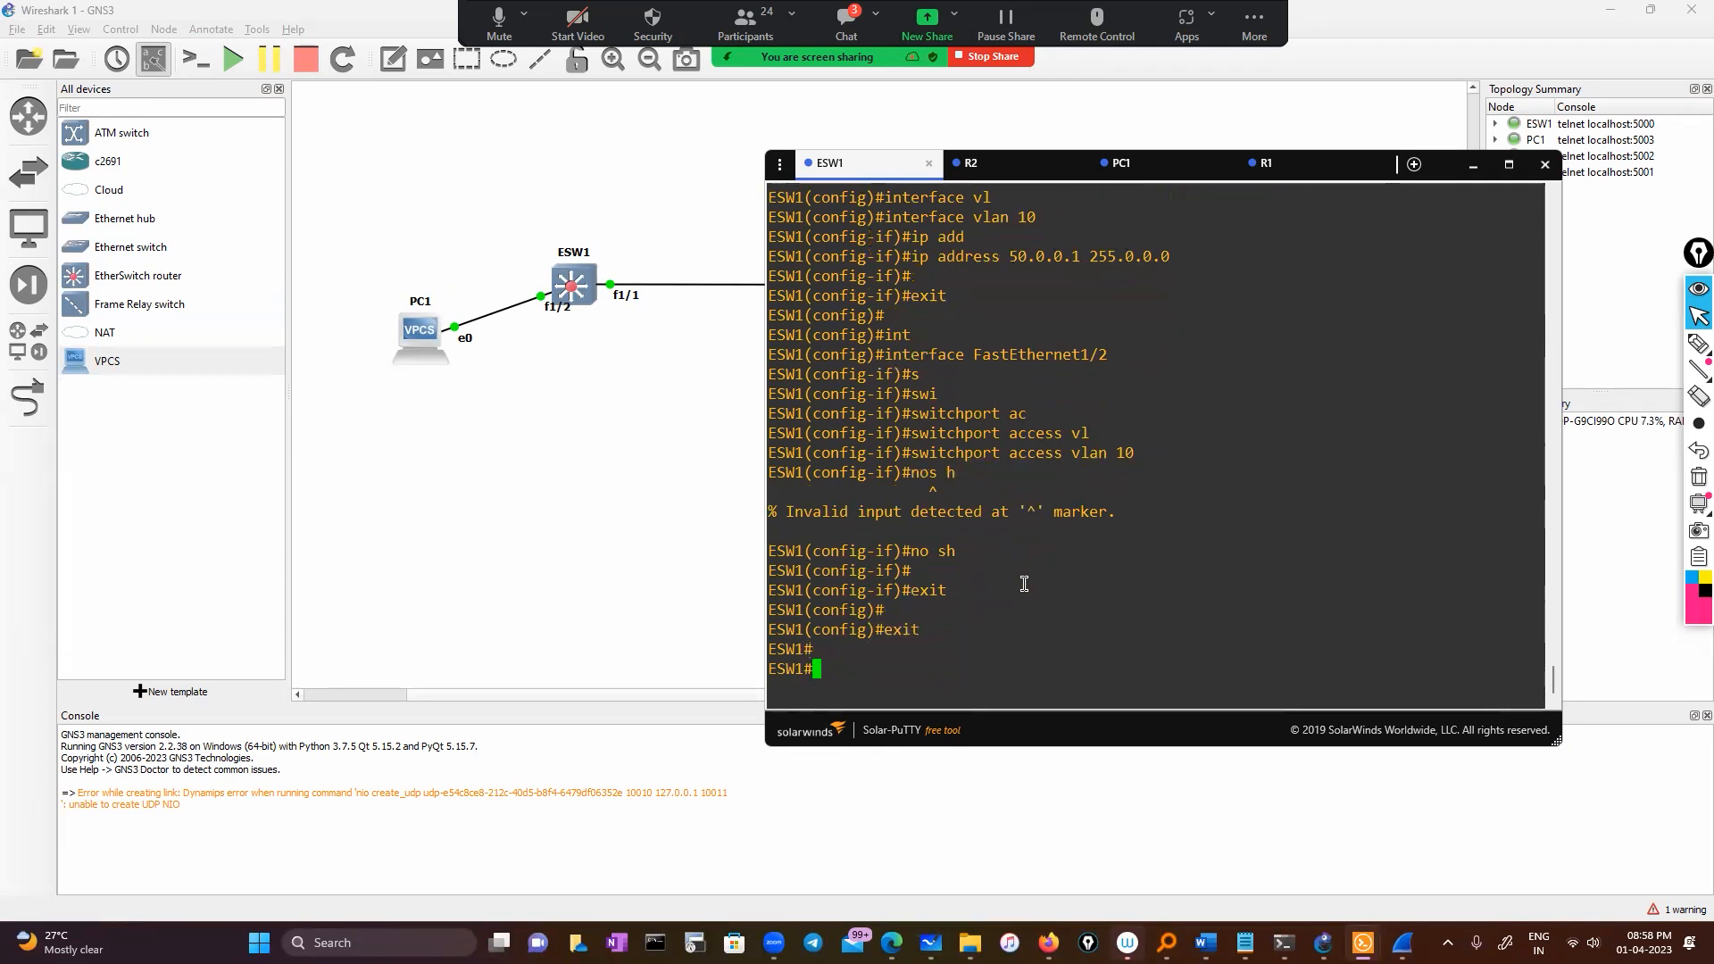
{"action": "type", "text": "sh"}
{"action": "key", "text": "Tab"}
Show FastEthernet1/2's switchport status and highlight its static access VLAN 10 details
{"action": "type", "text": "in"}
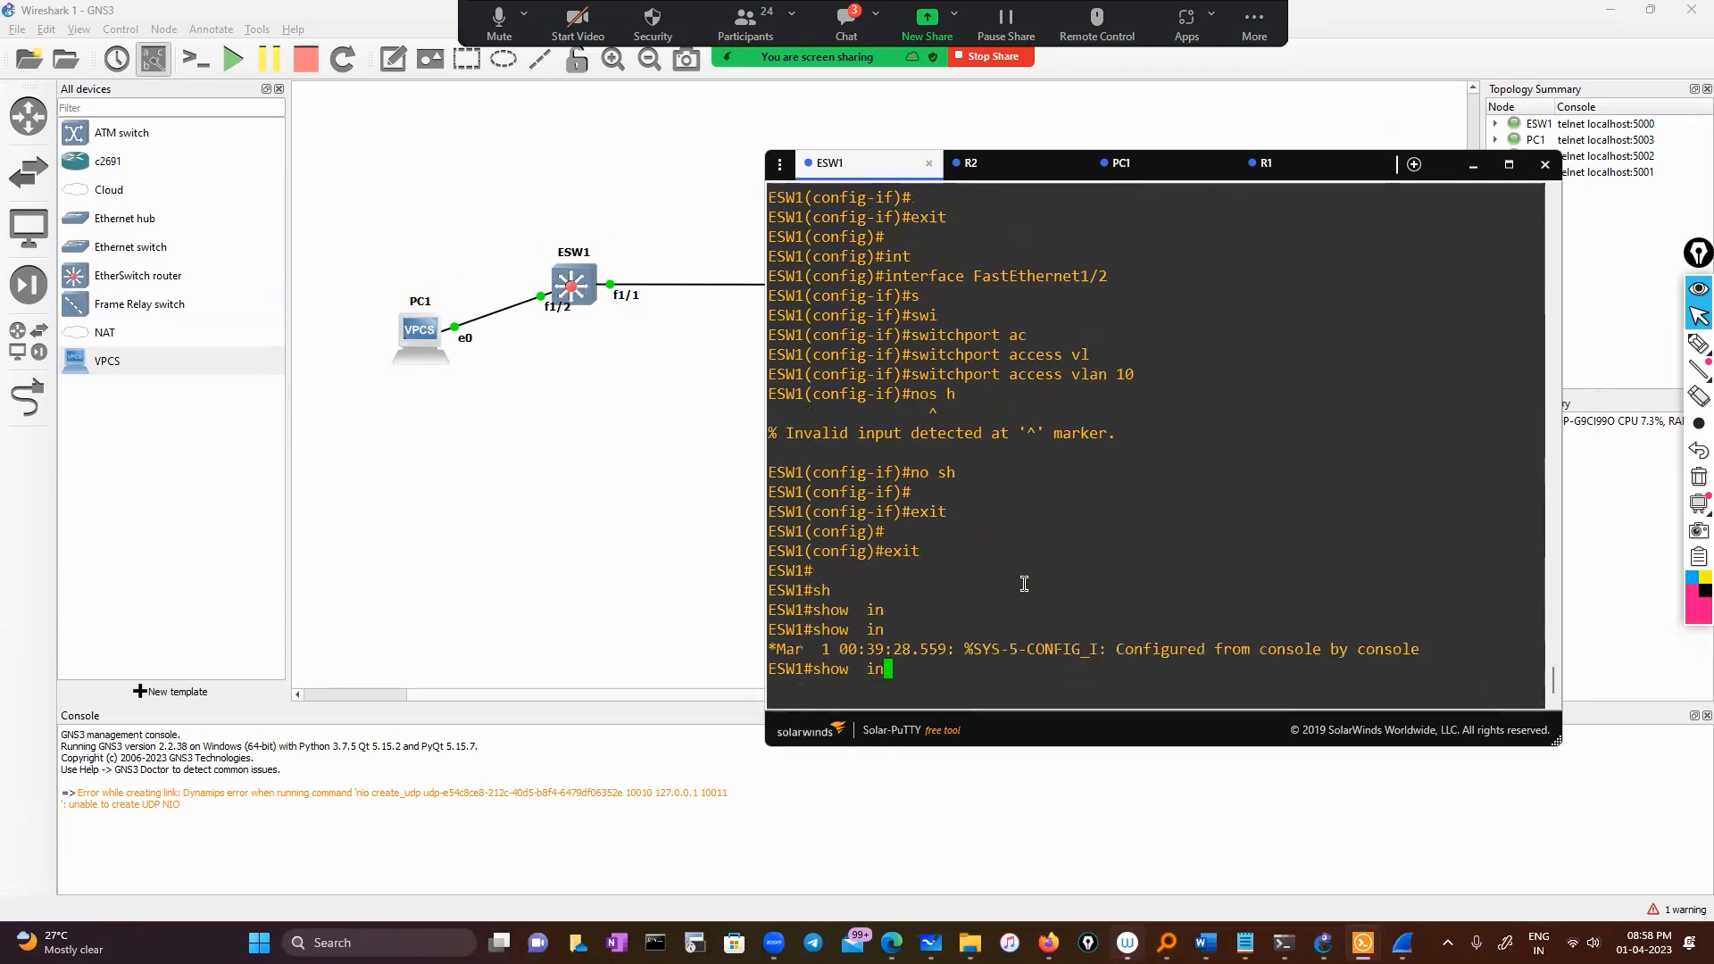
{"action": "type", "text": "ter"}
{"action": "key", "text": "Tab"}
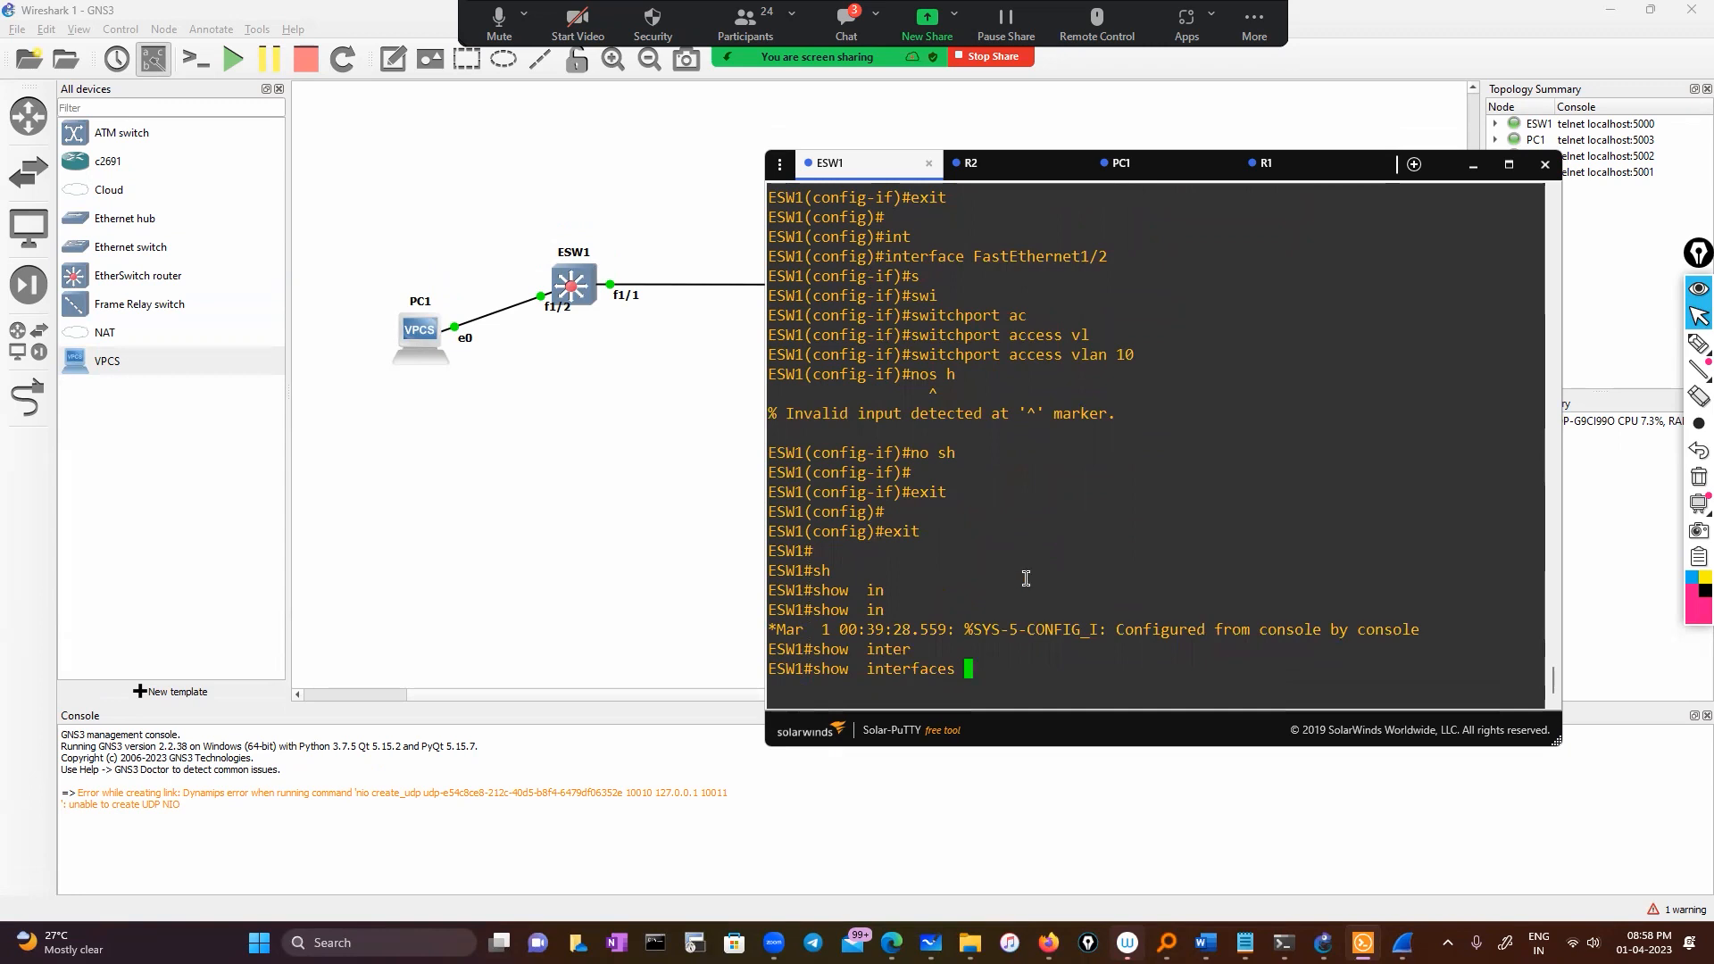
{"action": "double_click", "coordinate": [1029, 256]}
{"action": "right_click", "coordinate": [1170, 329]}
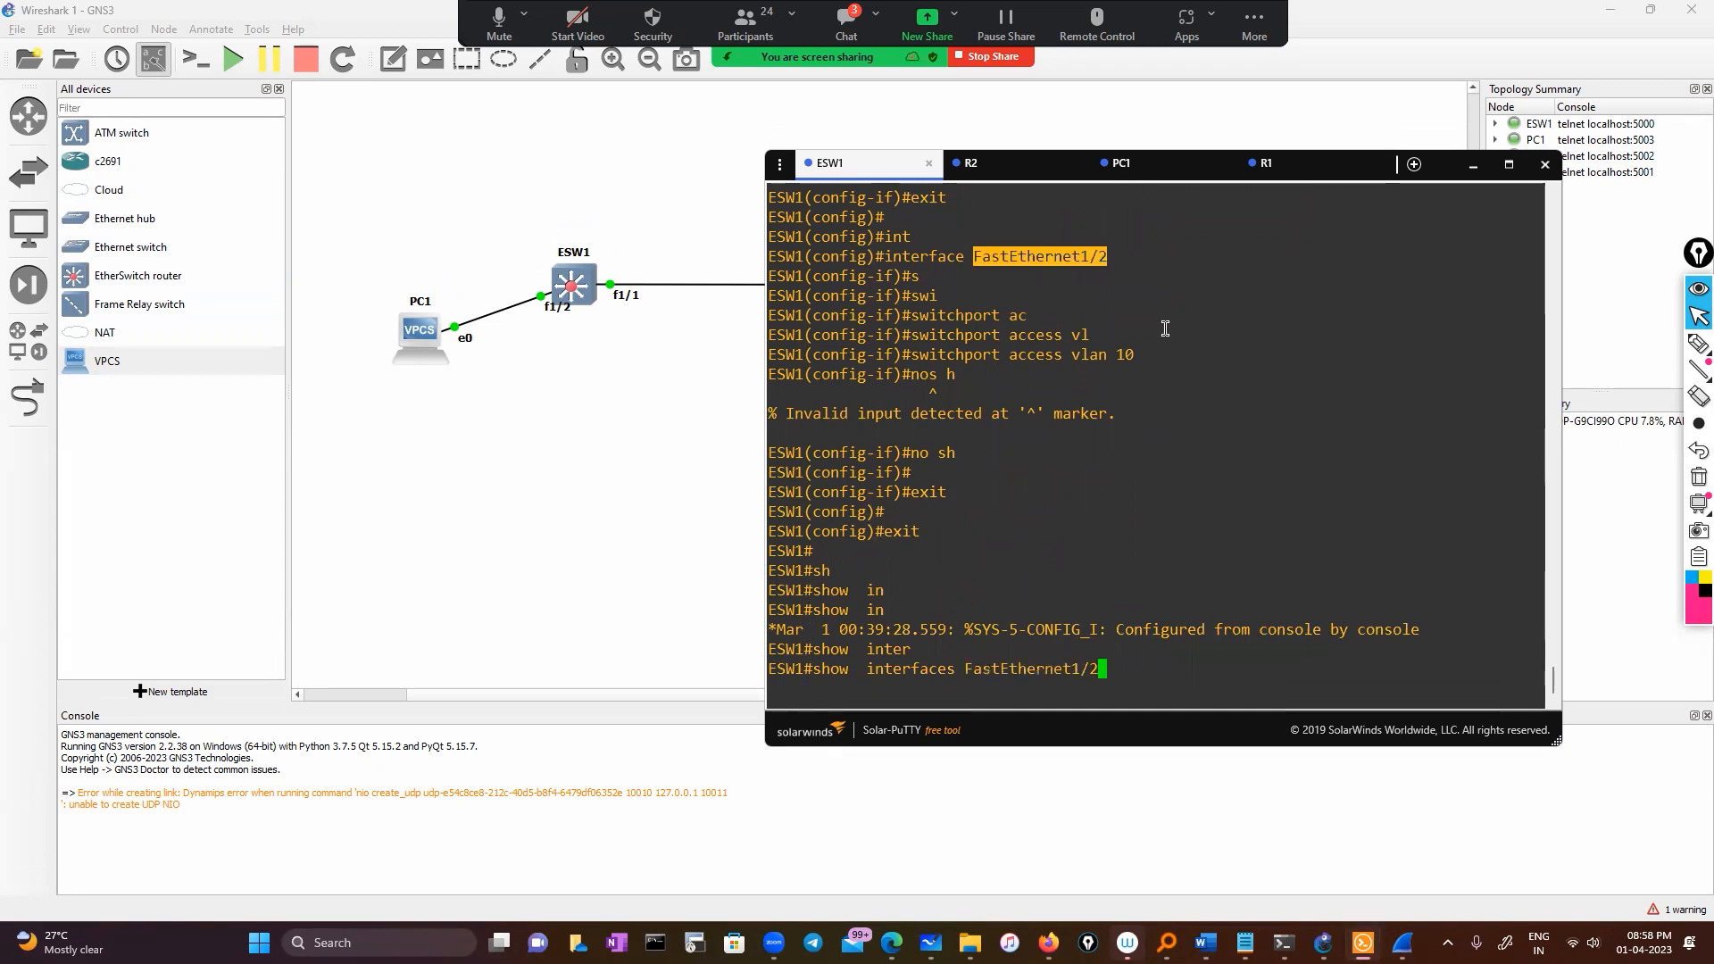
{"action": "type", "text": "sw"}
{"action": "key", "text": "Tab"}
{"action": "type", "text": "itch"}
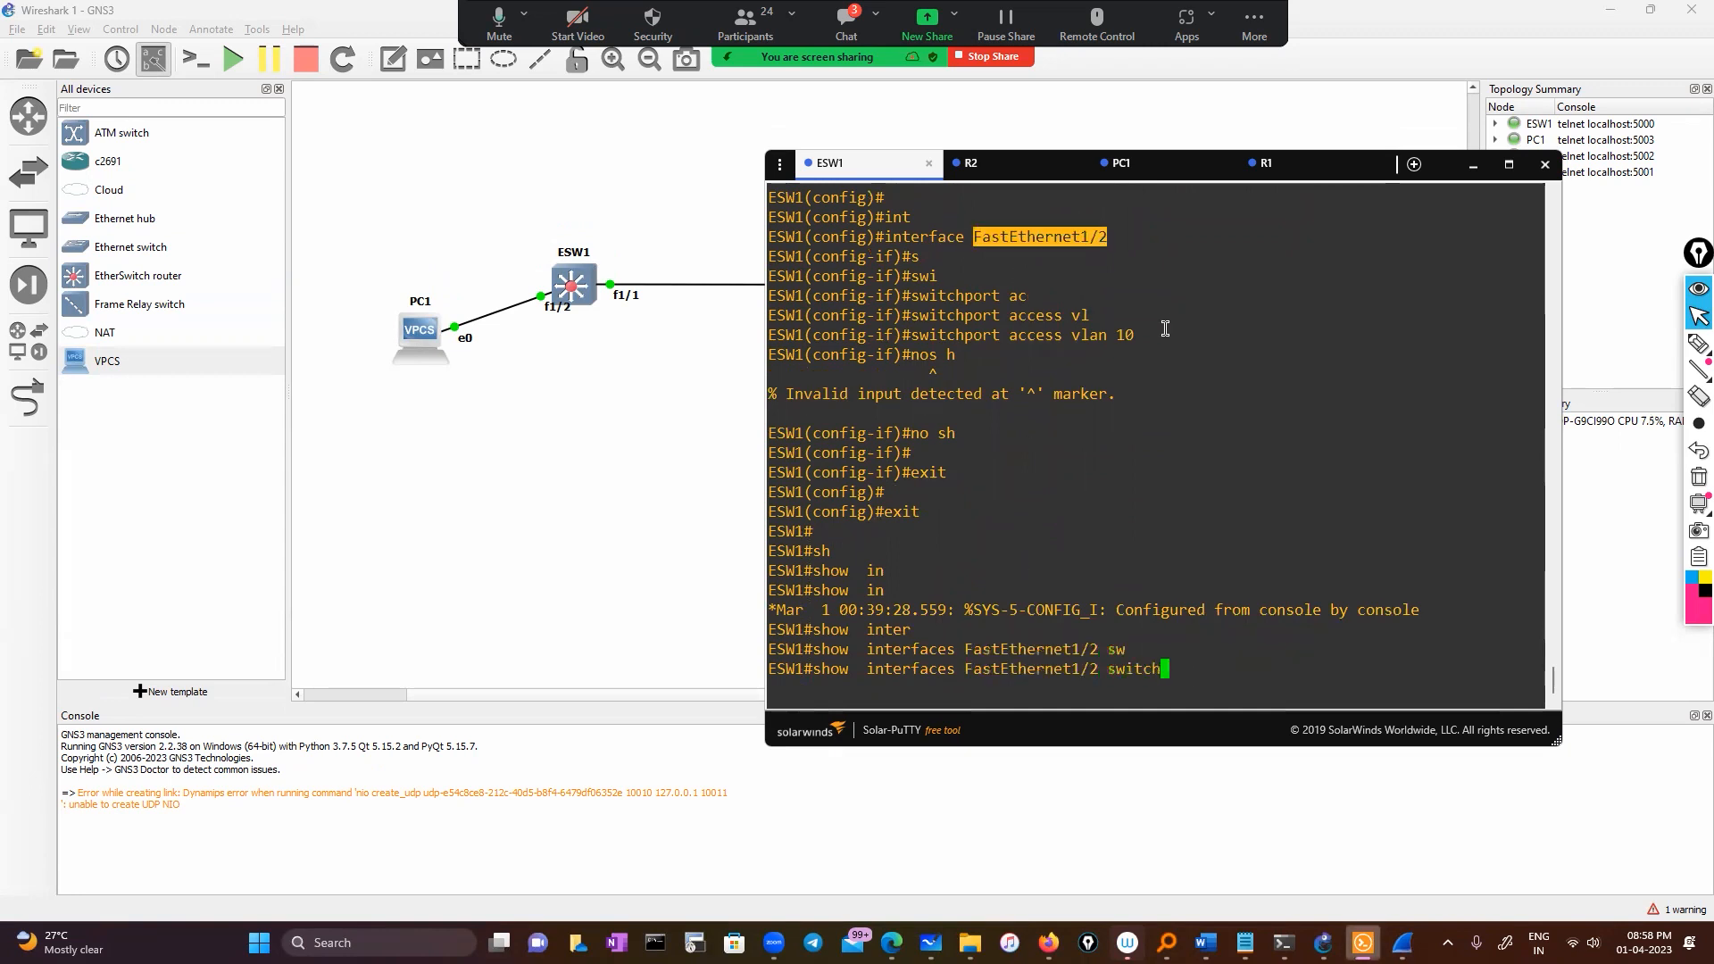
{"action": "type", "text": "po"}
{"action": "key", "text": "Tab"}
{"action": "key", "text": "Return"}
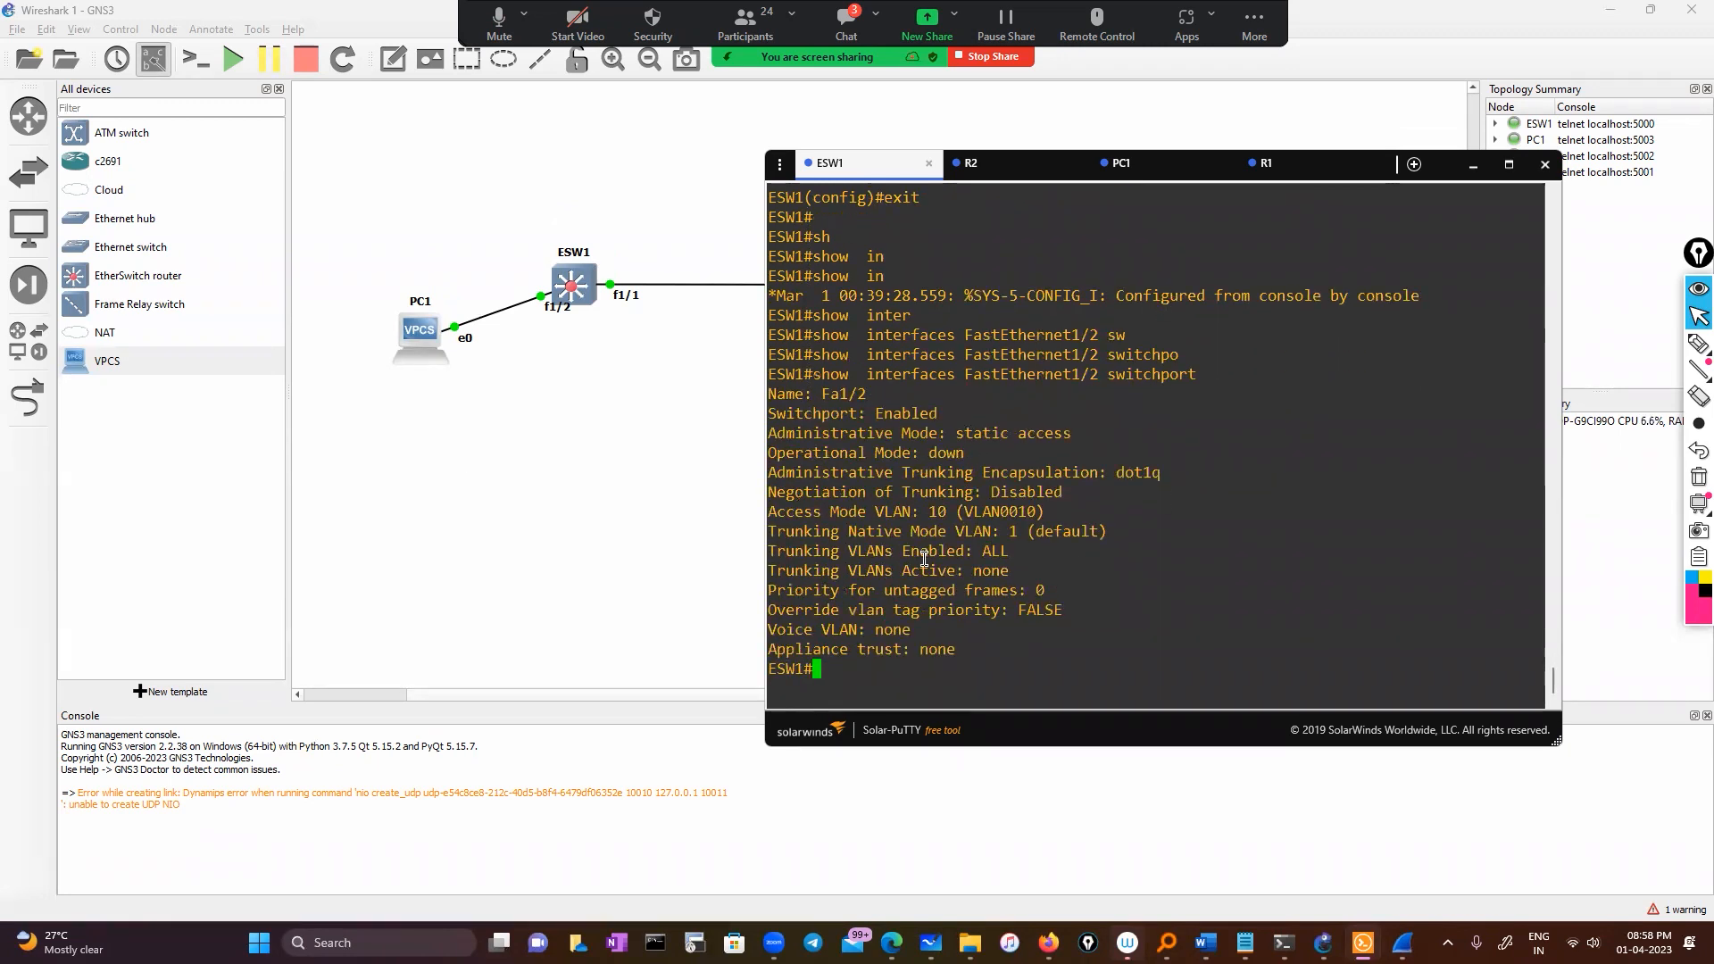
{"action": "left_click_drag", "start_coordinate": [772, 455], "coordinate": [956, 457]}
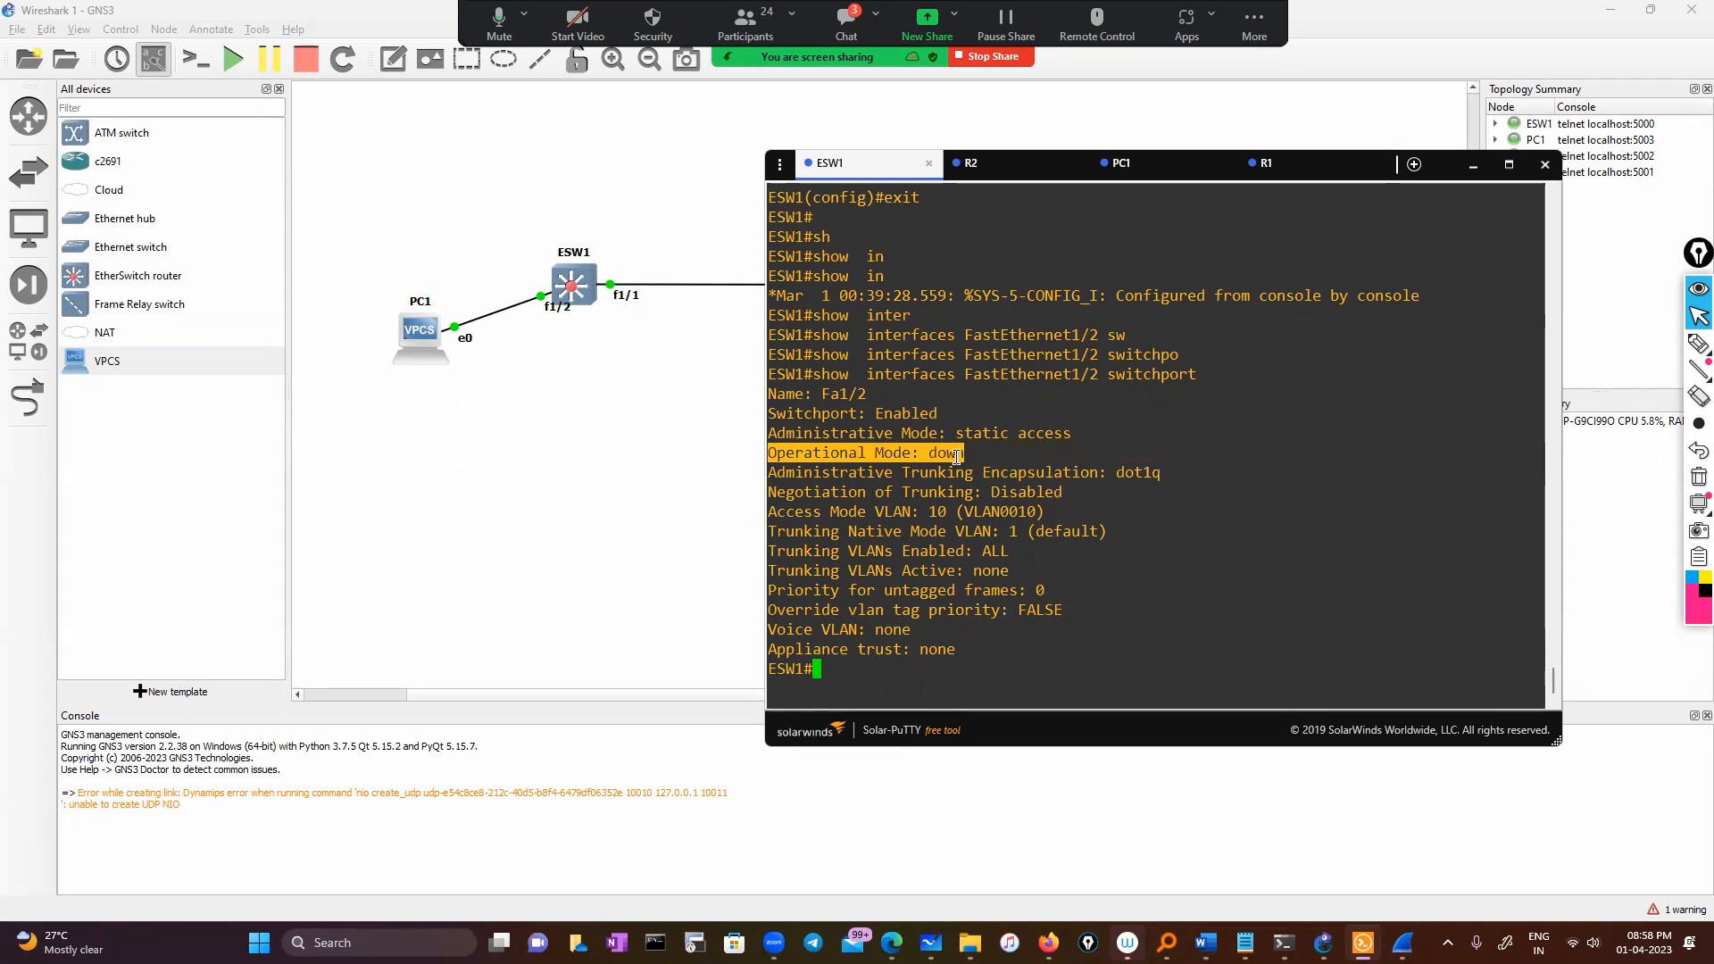
{"action": "left_click_drag", "start_coordinate": [962, 434], "coordinate": [1068, 435]}
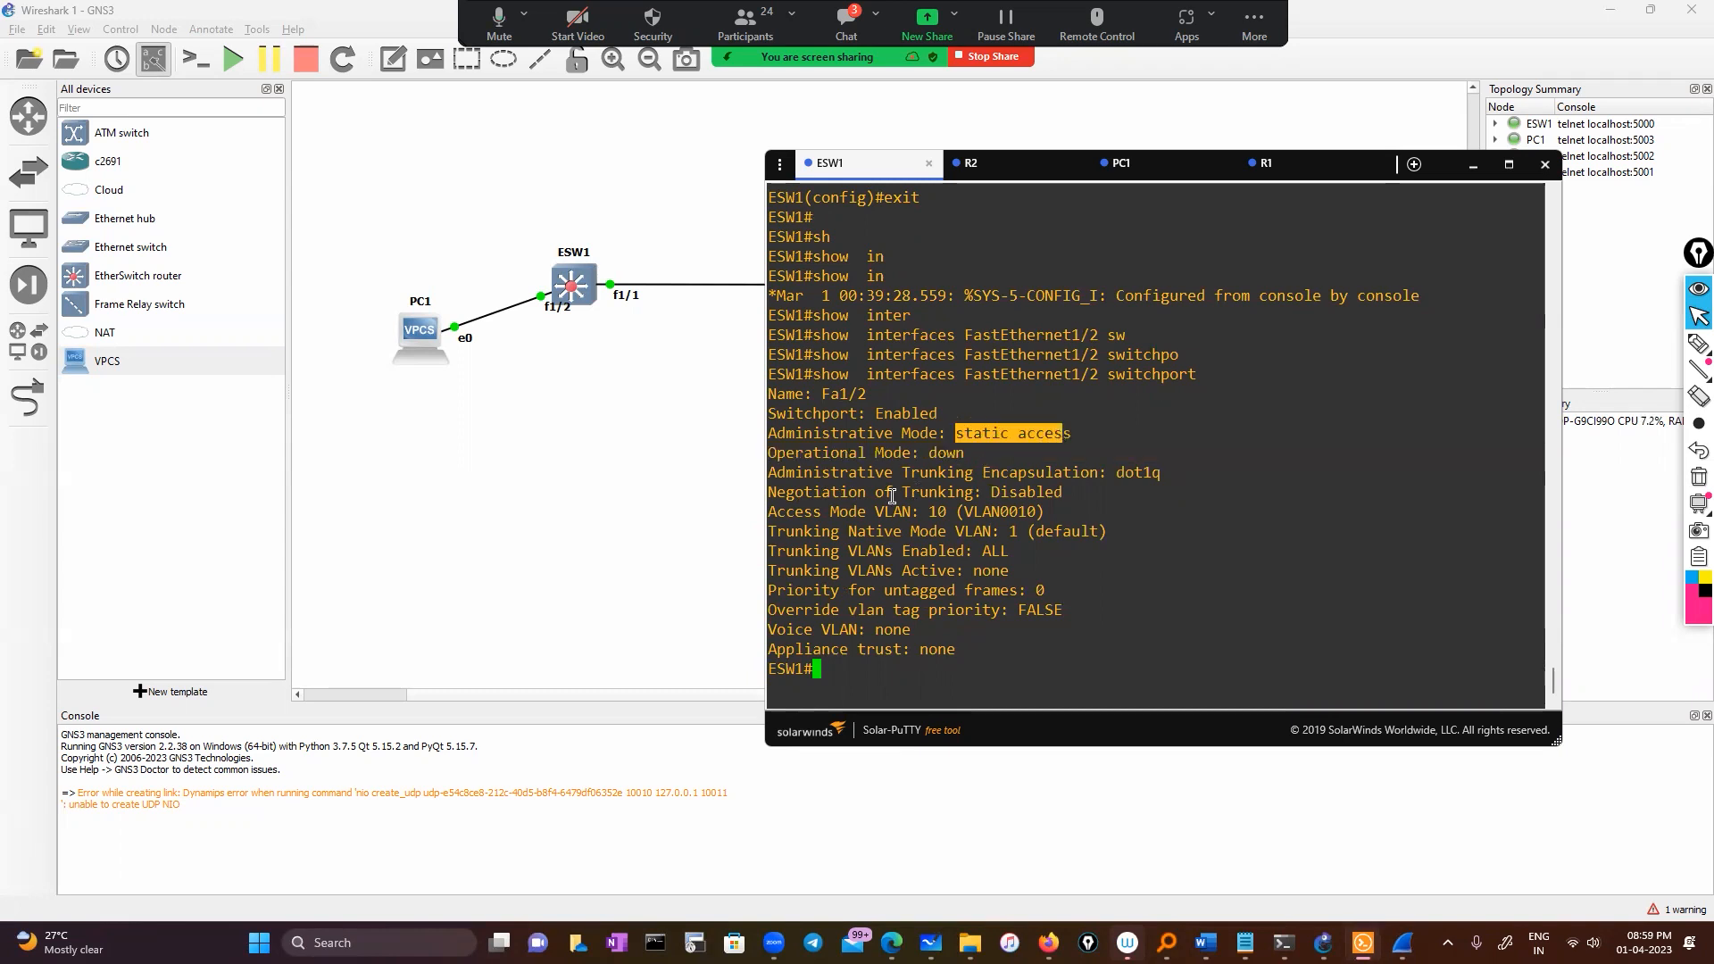
{"action": "left_click_drag", "start_coordinate": [787, 513], "coordinate": [994, 516]}
{"action": "left_click", "coordinate": [970, 638]}
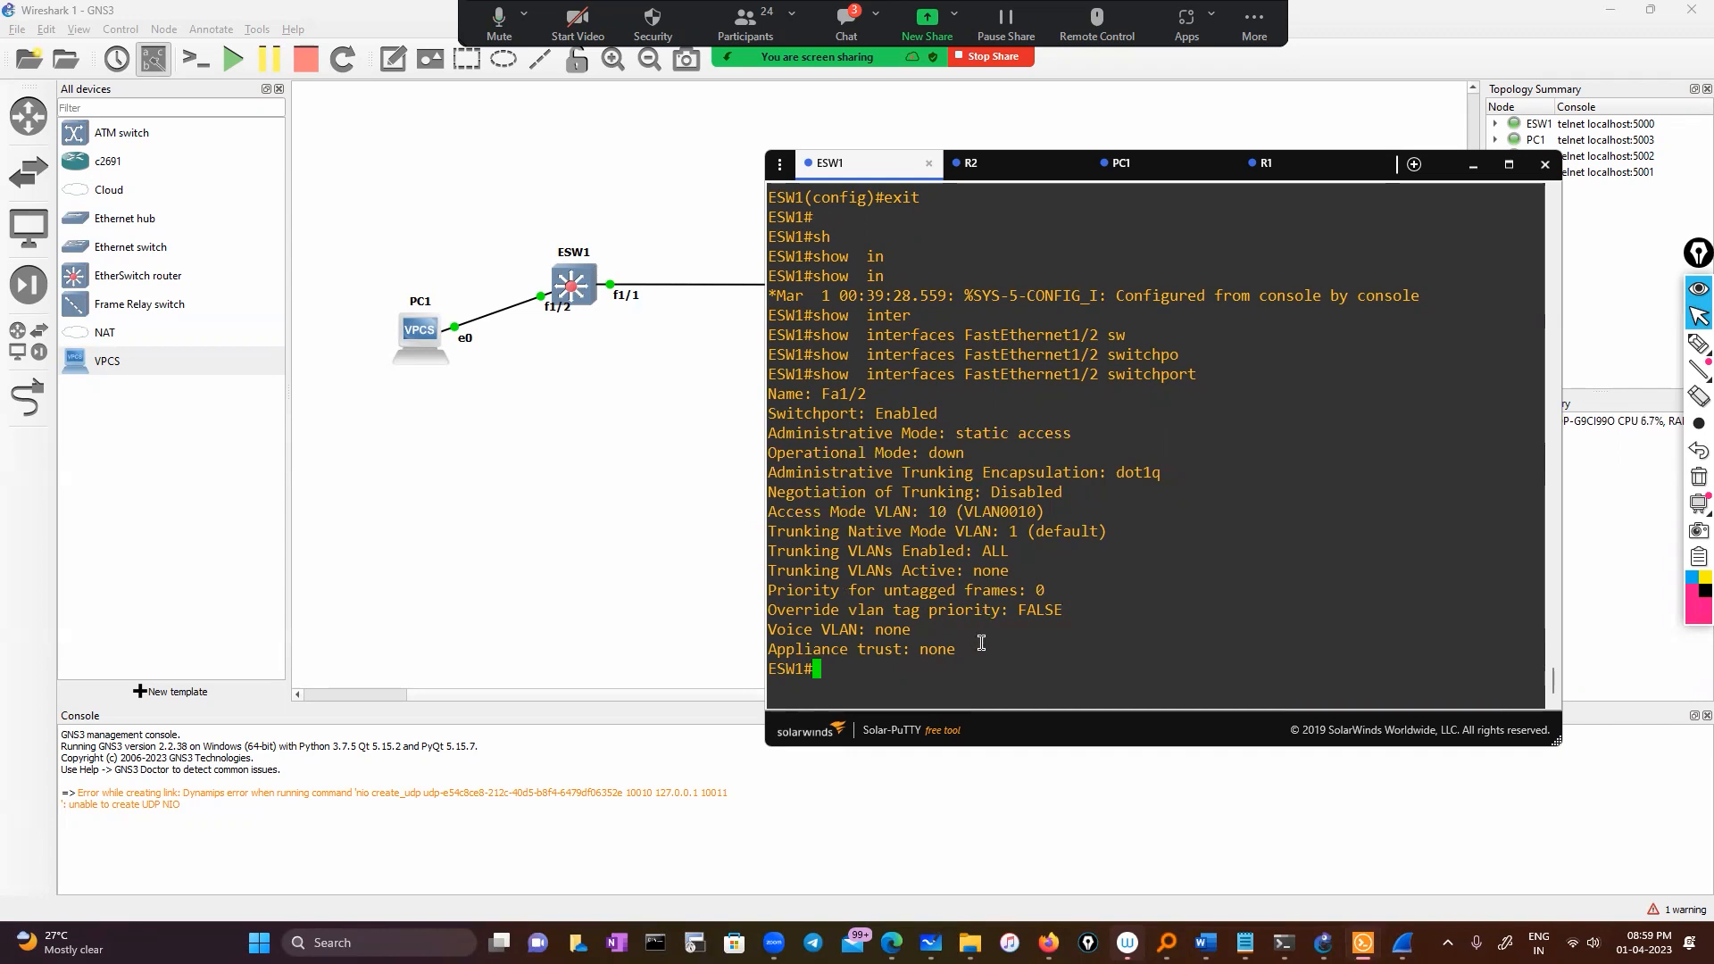
Run show interfaces for Fa1/2 to display its up/down status
{"action": "type", "text": "sho"}
{"action": "key", "text": "Tab"}
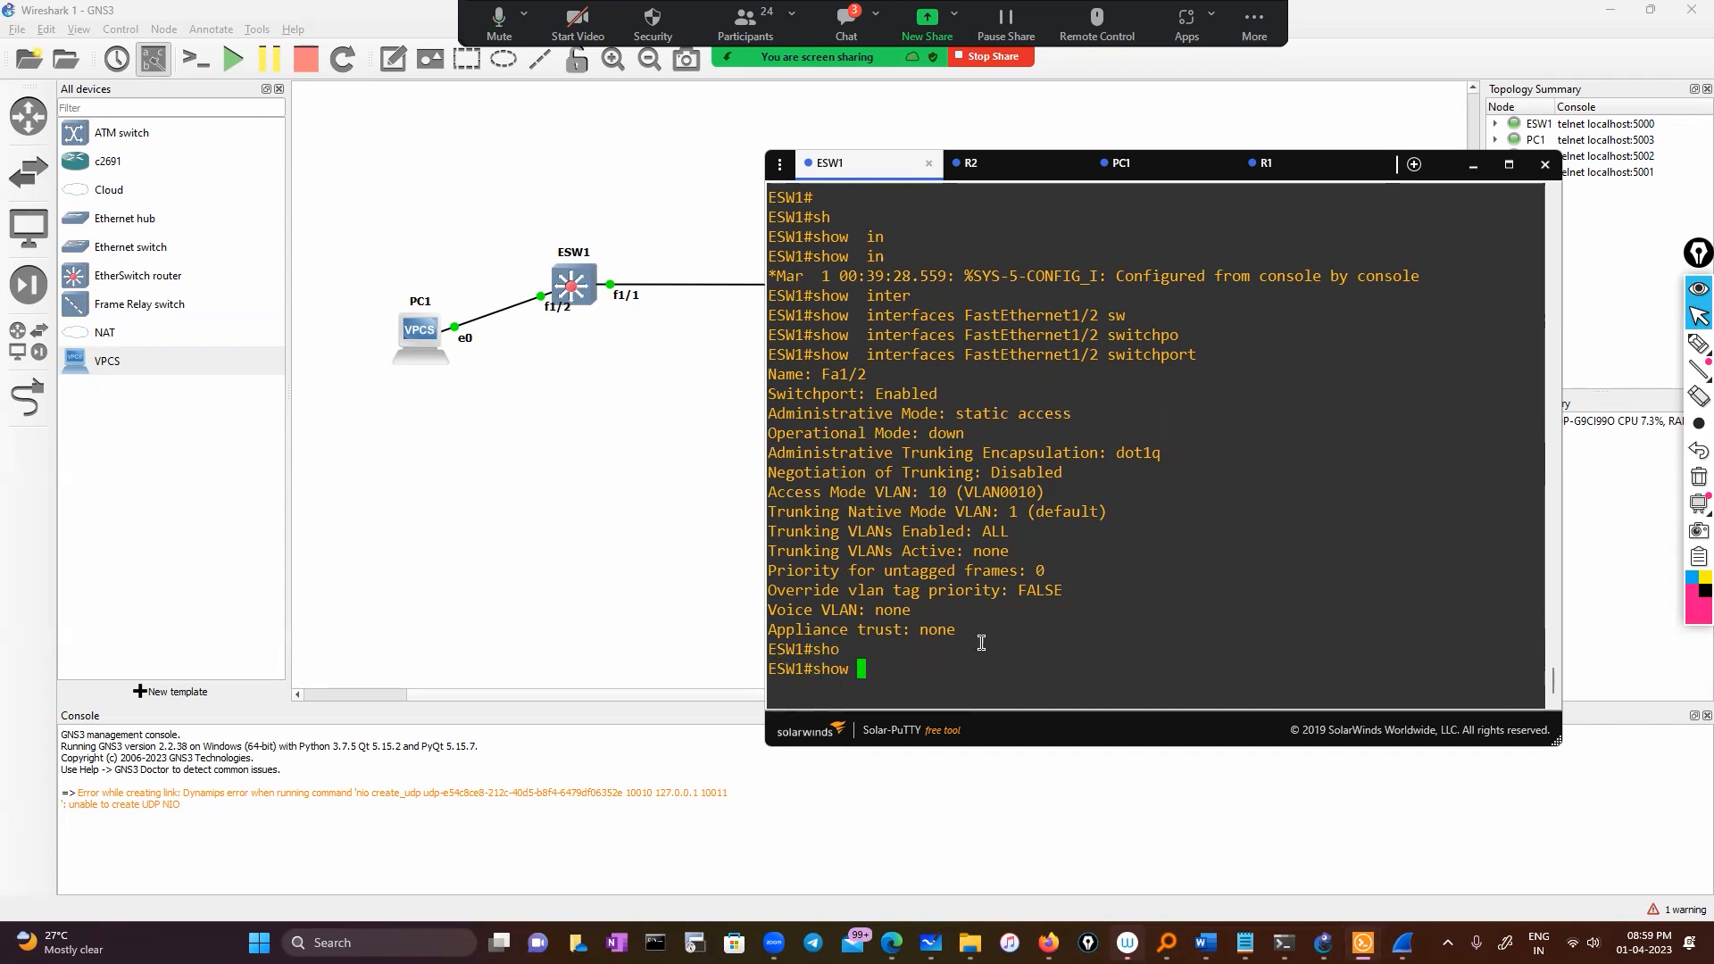
{"action": "type", "text": "int"}
{"action": "key", "text": "Tab"}
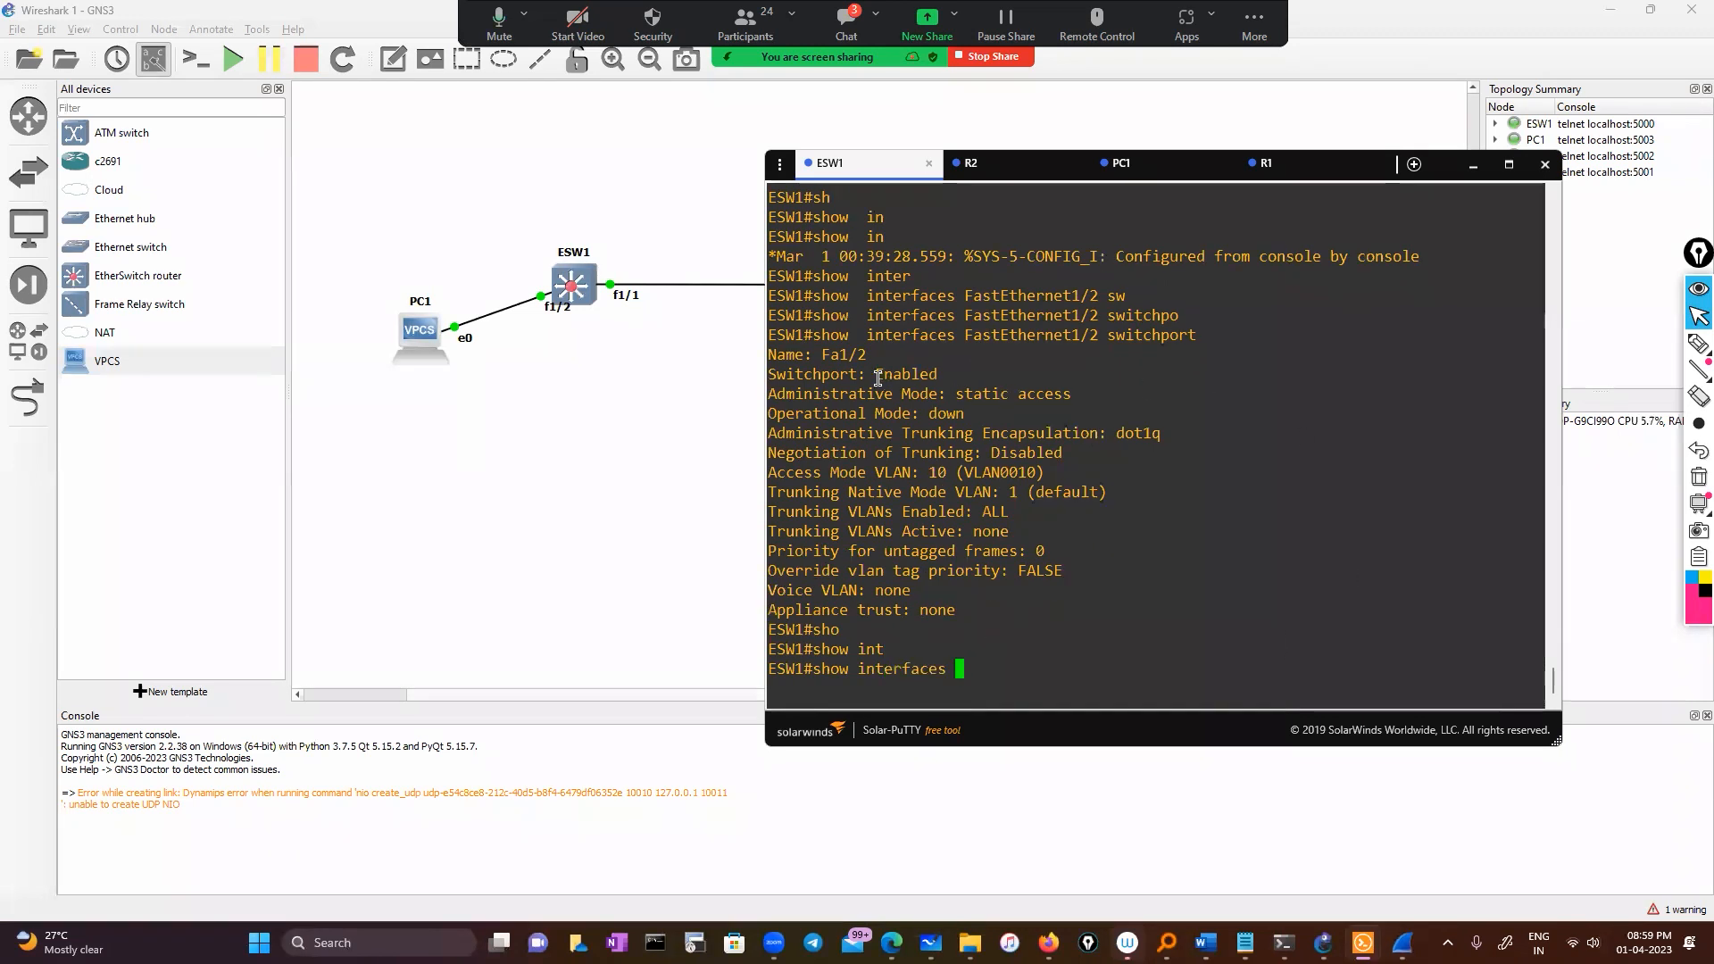
{"action": "double_click", "coordinate": [844, 354]}
{"action": "right_click", "coordinate": [1051, 435]}
{"action": "key", "text": "Return"}
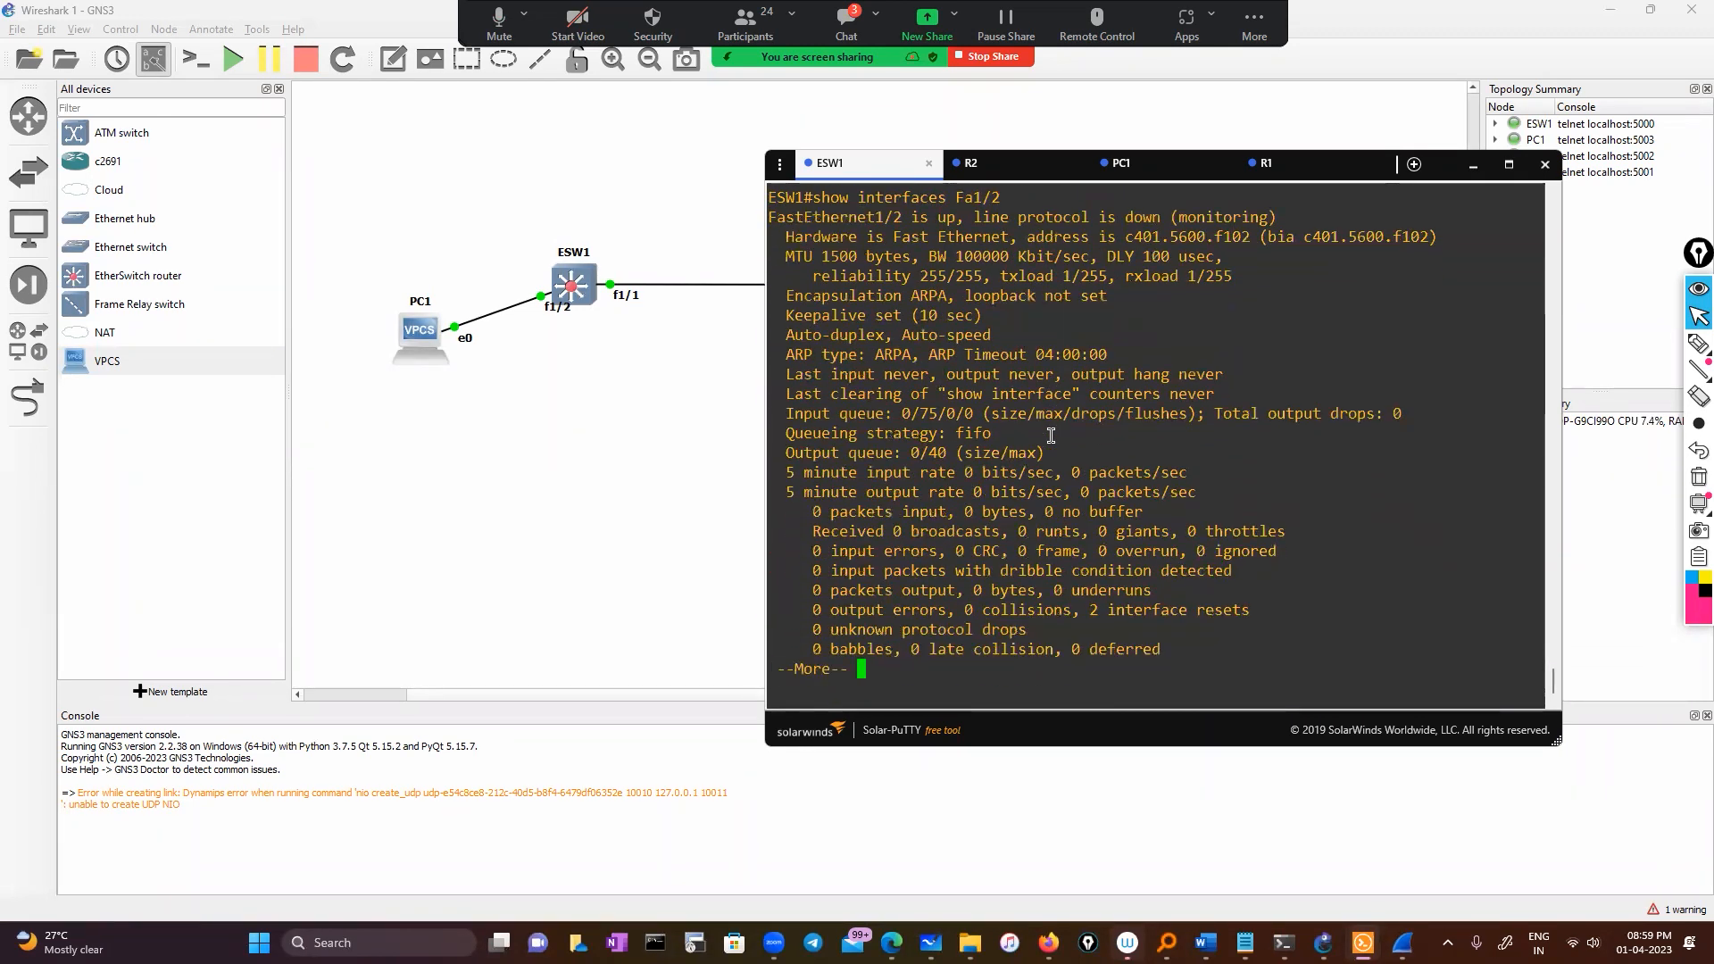
Highlight Fa1/2's 'line protocol is down (monitoring)' line and circle '(monitoring)' with the annotation pen
{"action": "scroll", "coordinate": [1128, 441], "scroll_direction": "up", "scroll_amount": 4}
{"action": "left_click_drag", "start_coordinate": [1327, 453], "coordinate": [782, 449]}
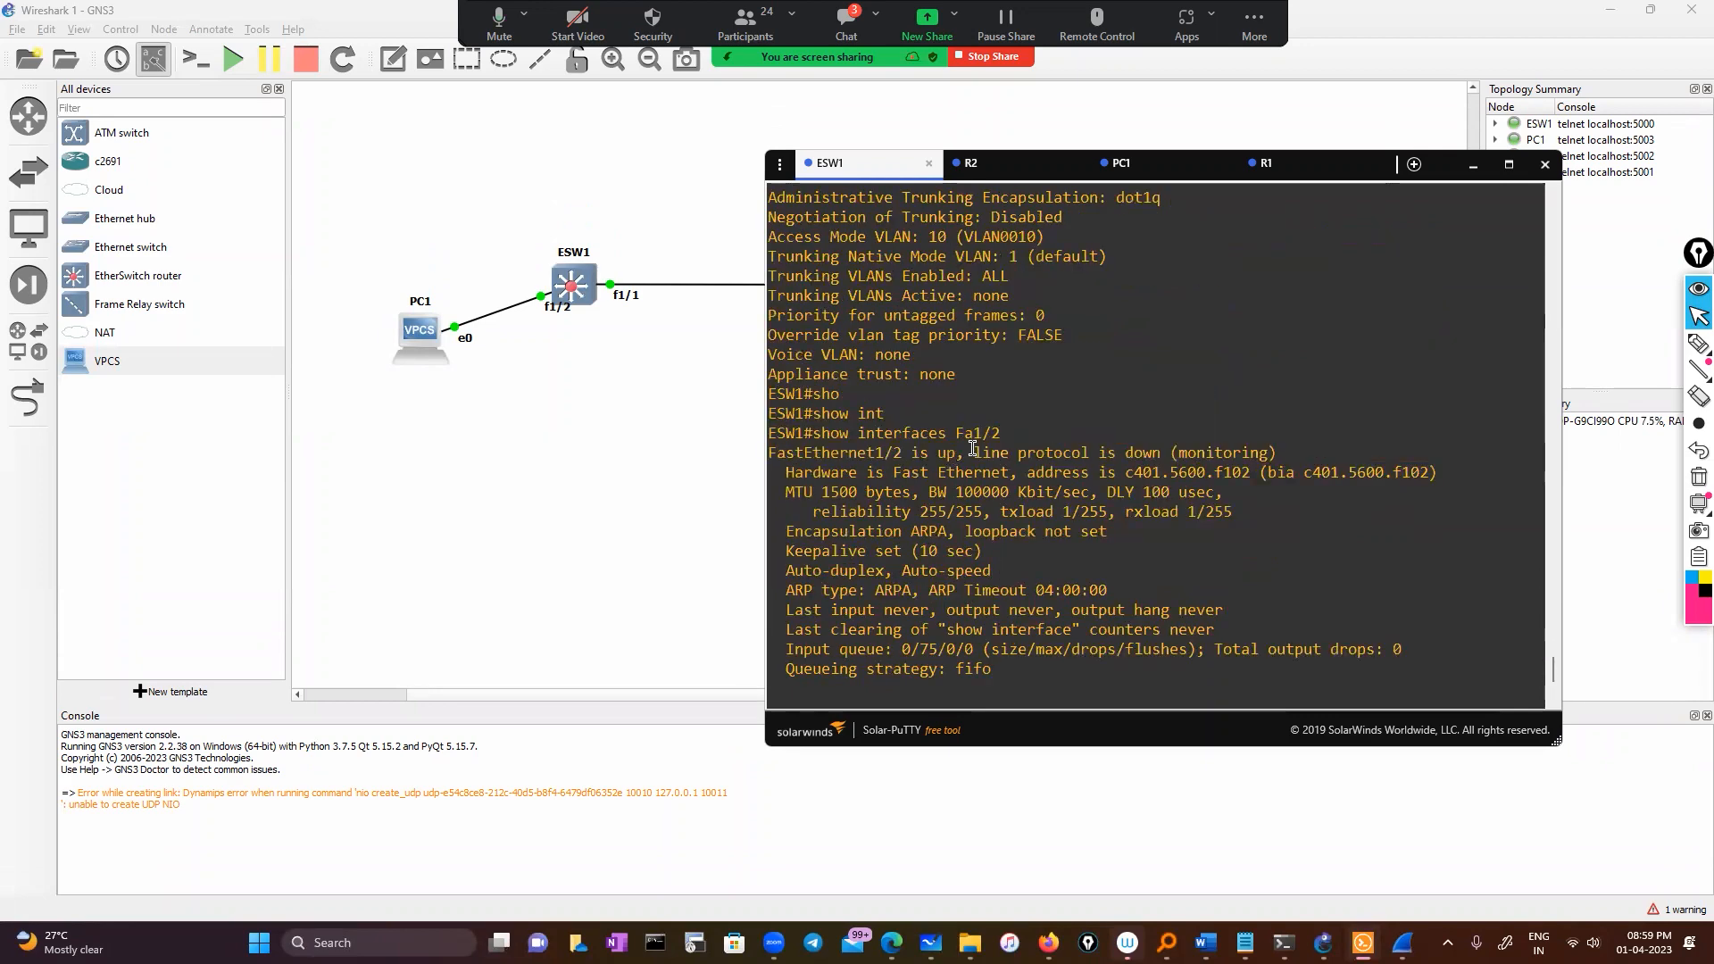
{"action": "left_click_drag", "start_coordinate": [973, 453], "coordinate": [1253, 455]}
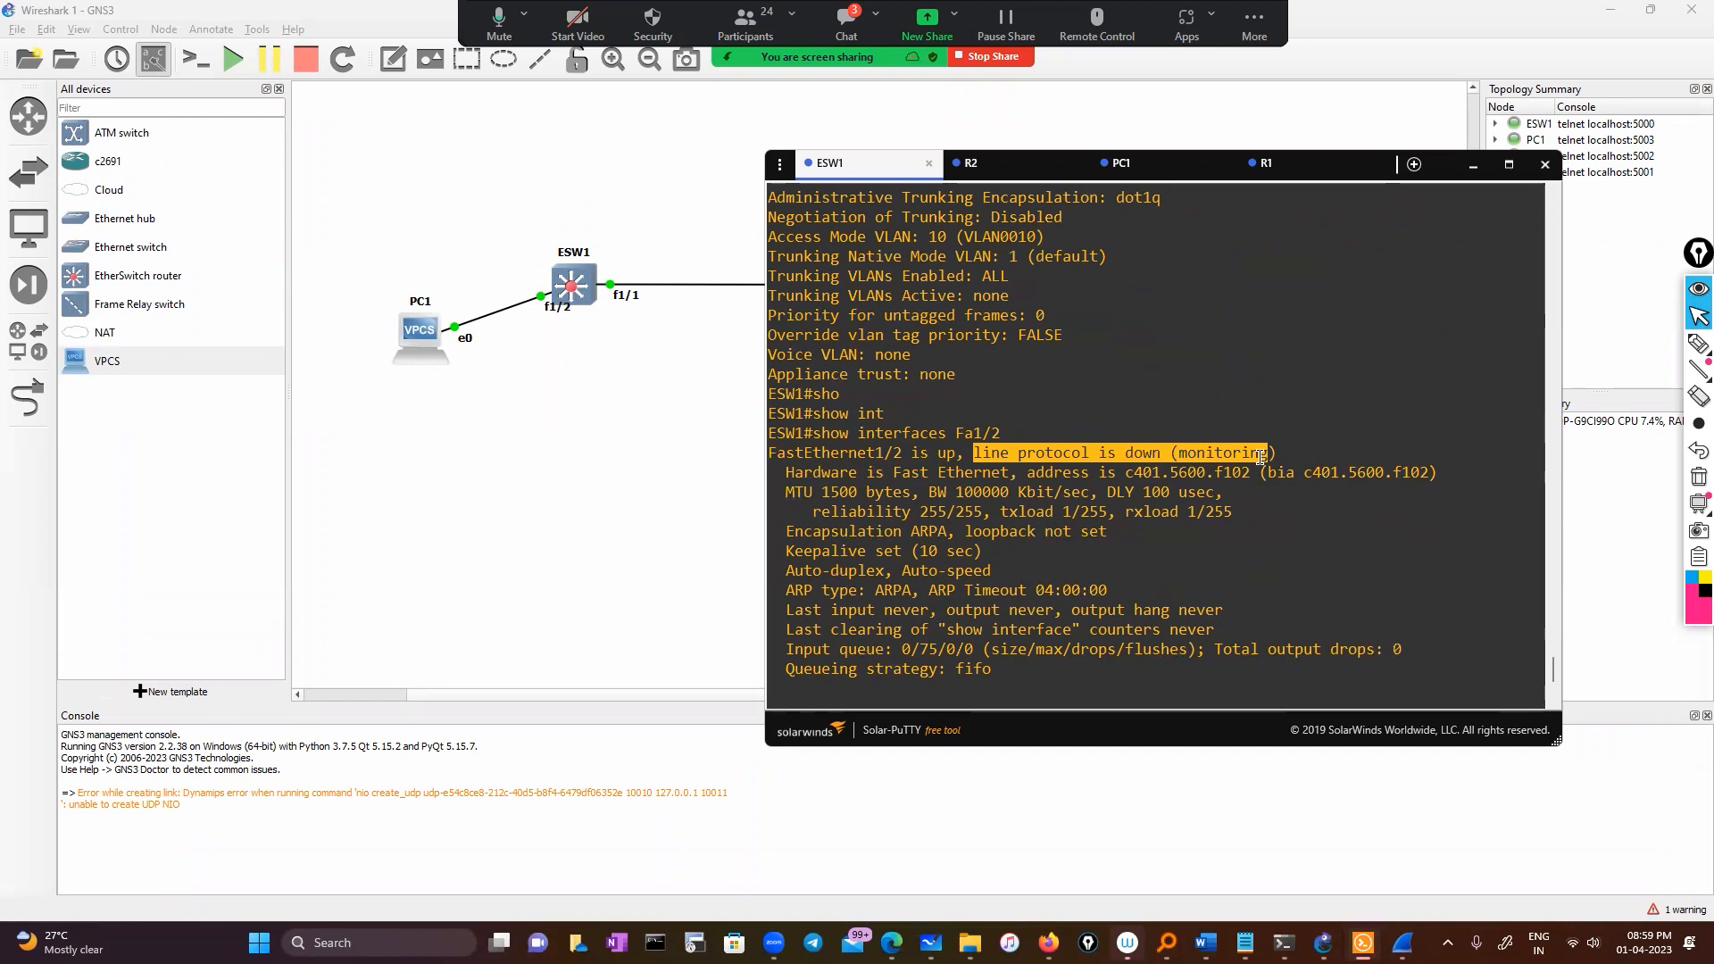
{"action": "left_click", "coordinate": [1698, 343]}
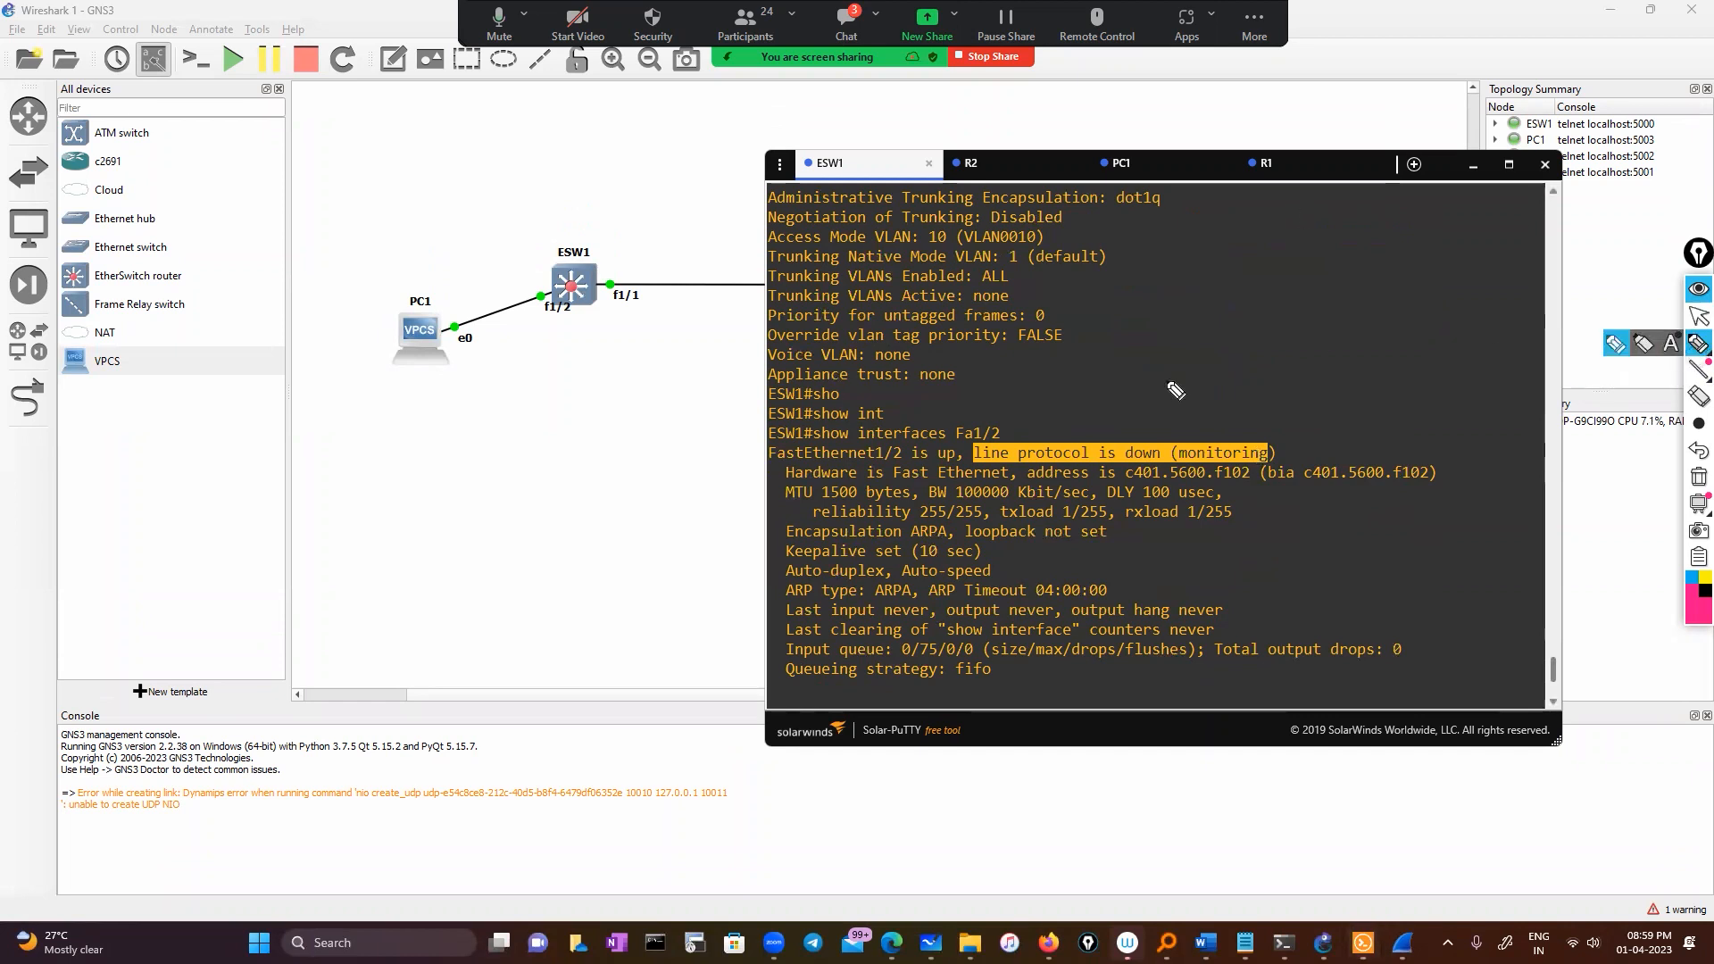
{"action": "left_click_drag", "start_coordinate": [1180, 437], "coordinate": [1167, 507]}
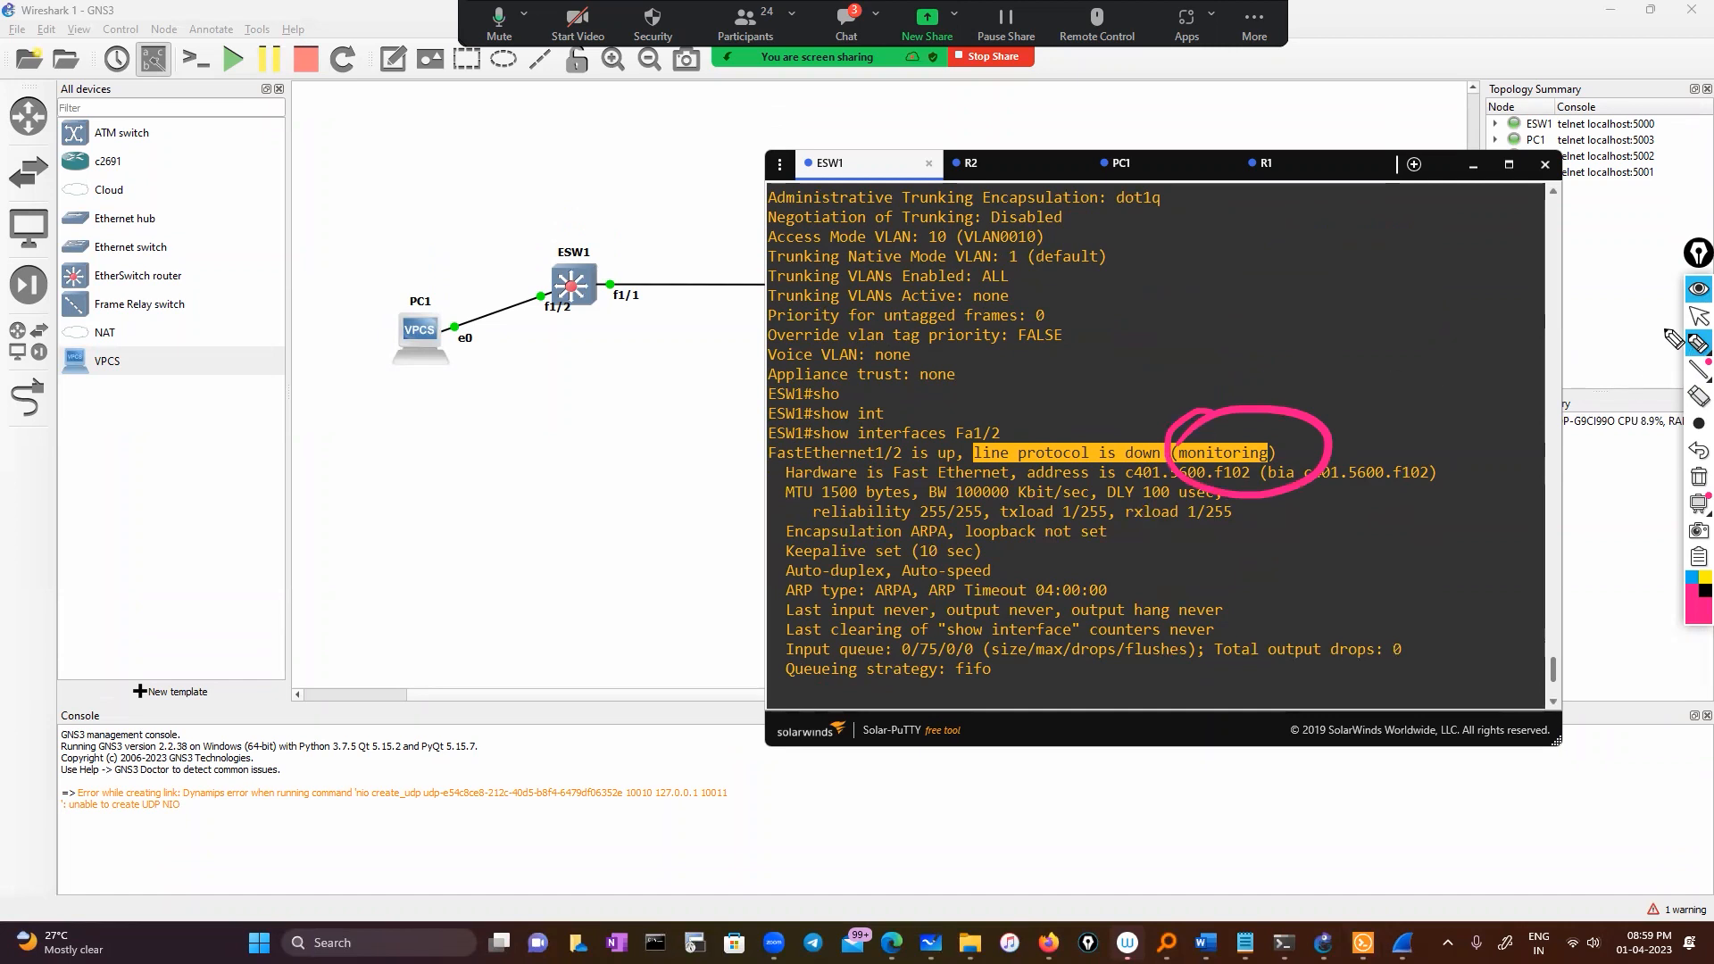
{"action": "left_click", "coordinate": [1697, 319]}
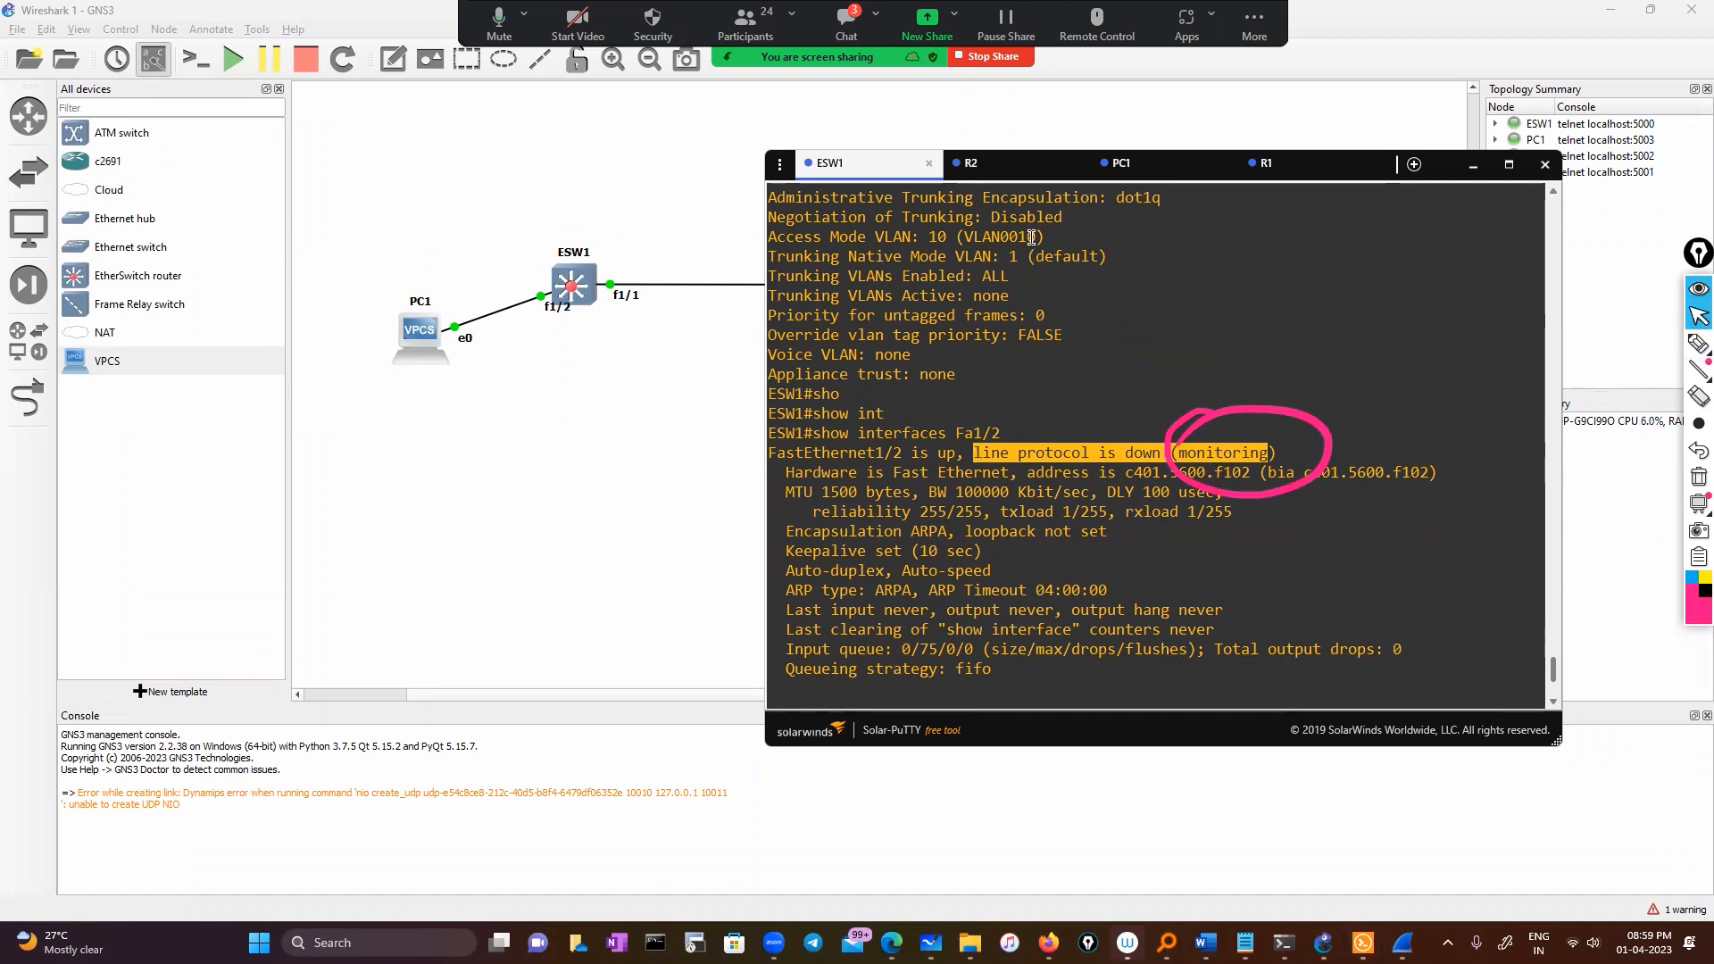
Start a Wireshark capture on the PC1–ESW1 link, keeping the suggested capture file name
{"action": "right_click", "coordinate": [517, 310]}
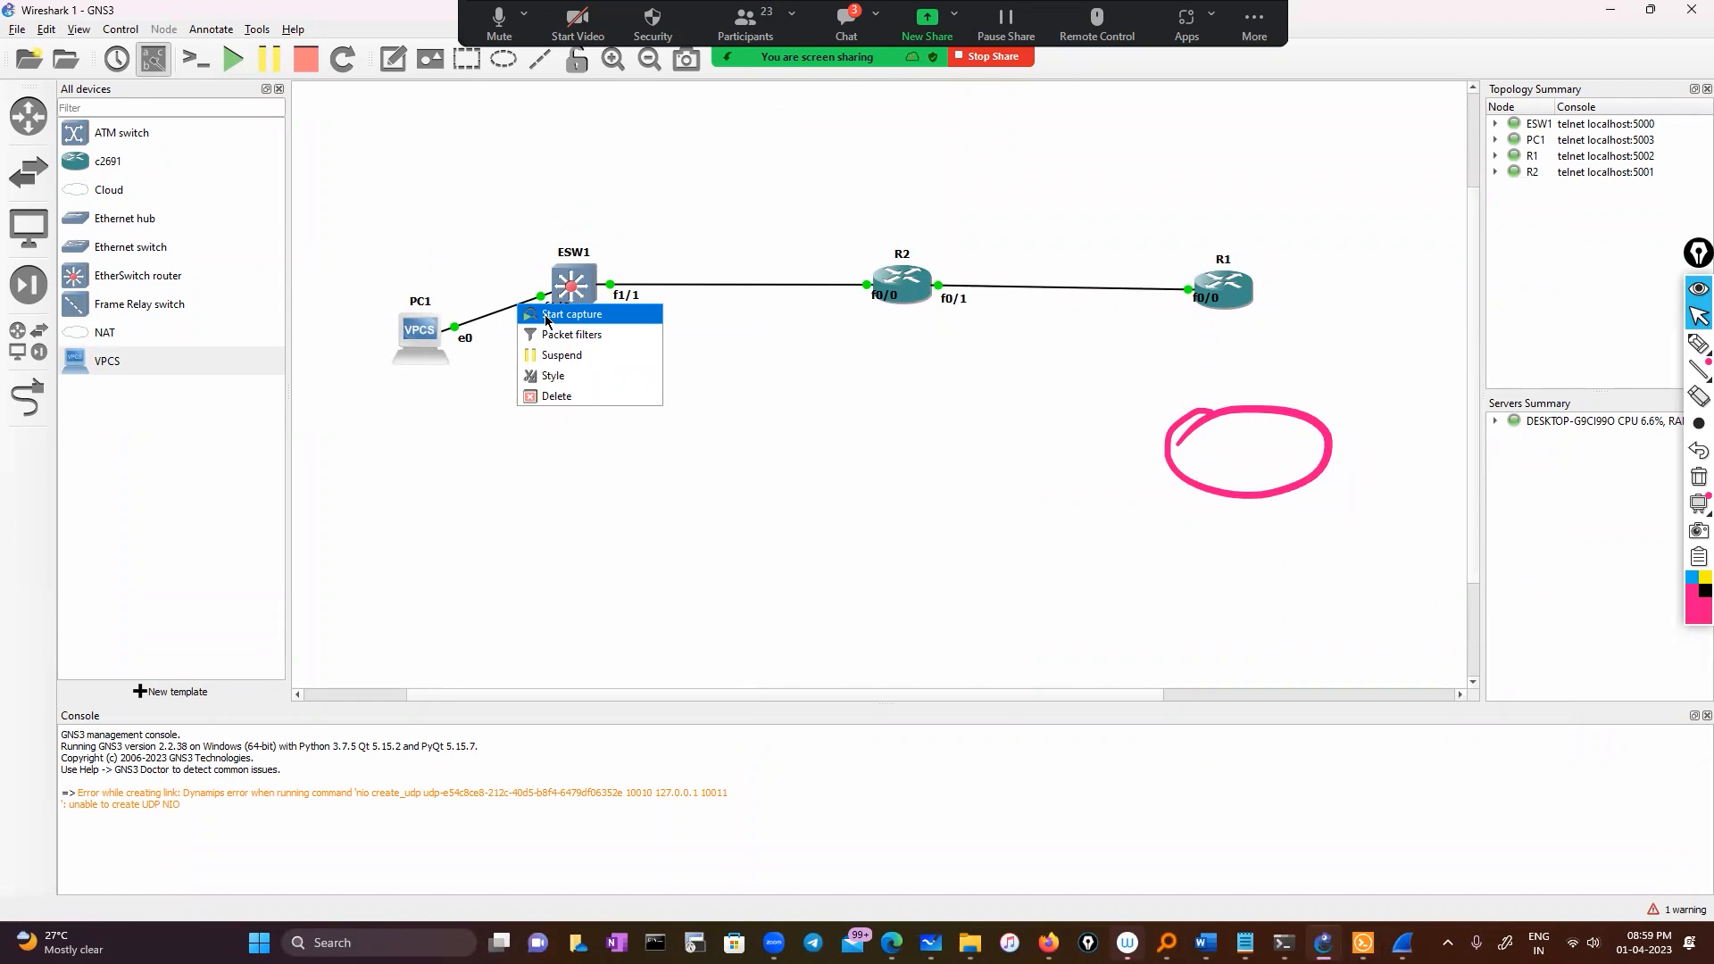
{"action": "left_click", "coordinate": [547, 318]}
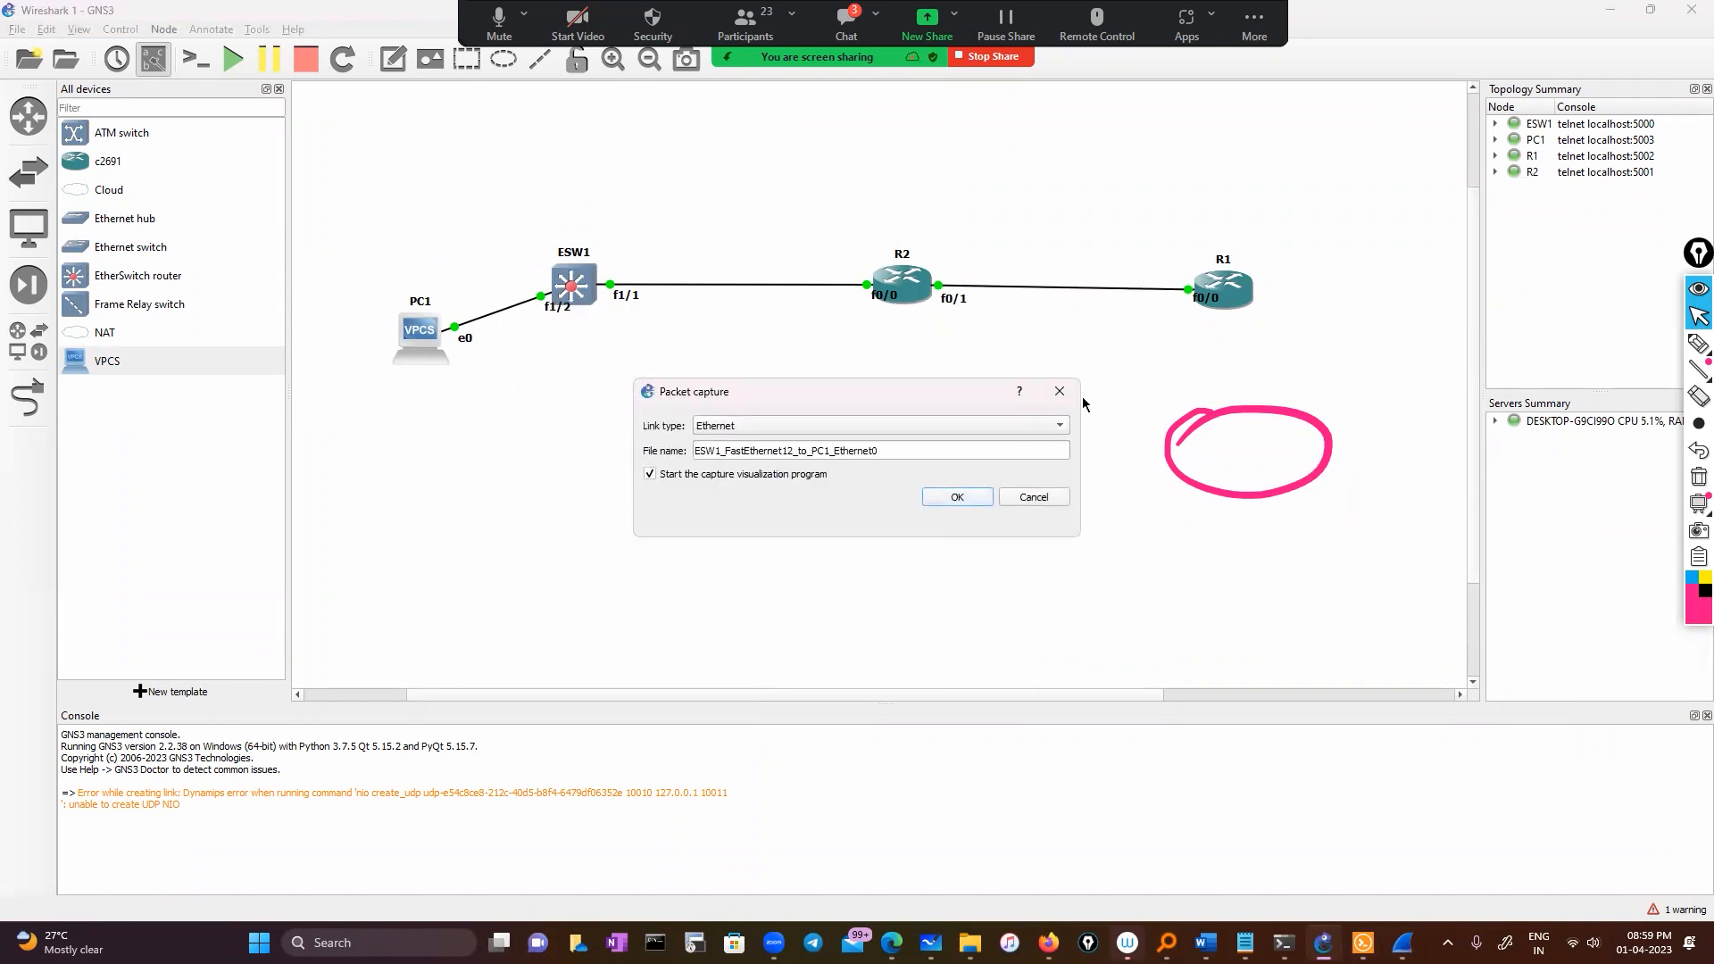
{"action": "left_click", "coordinate": [957, 497]}
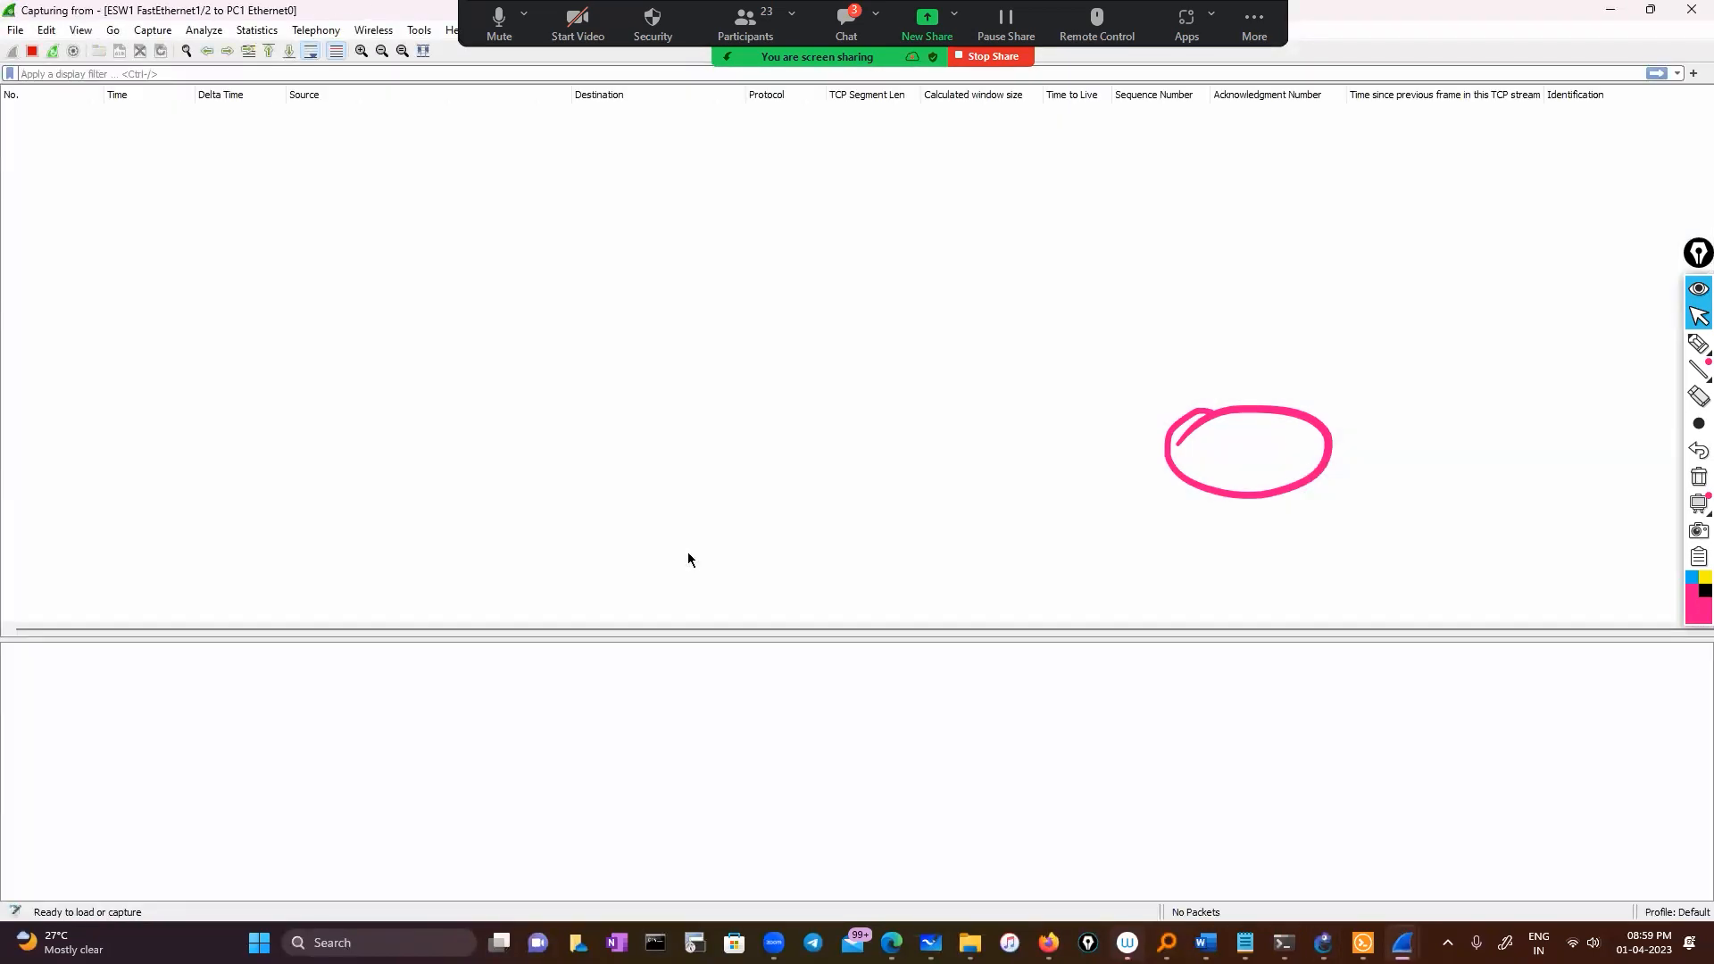
Move the Wireshark window aside, return to ESW1's console, and erase the circle annotation
{"action": "left_click", "coordinate": [1645, 10]}
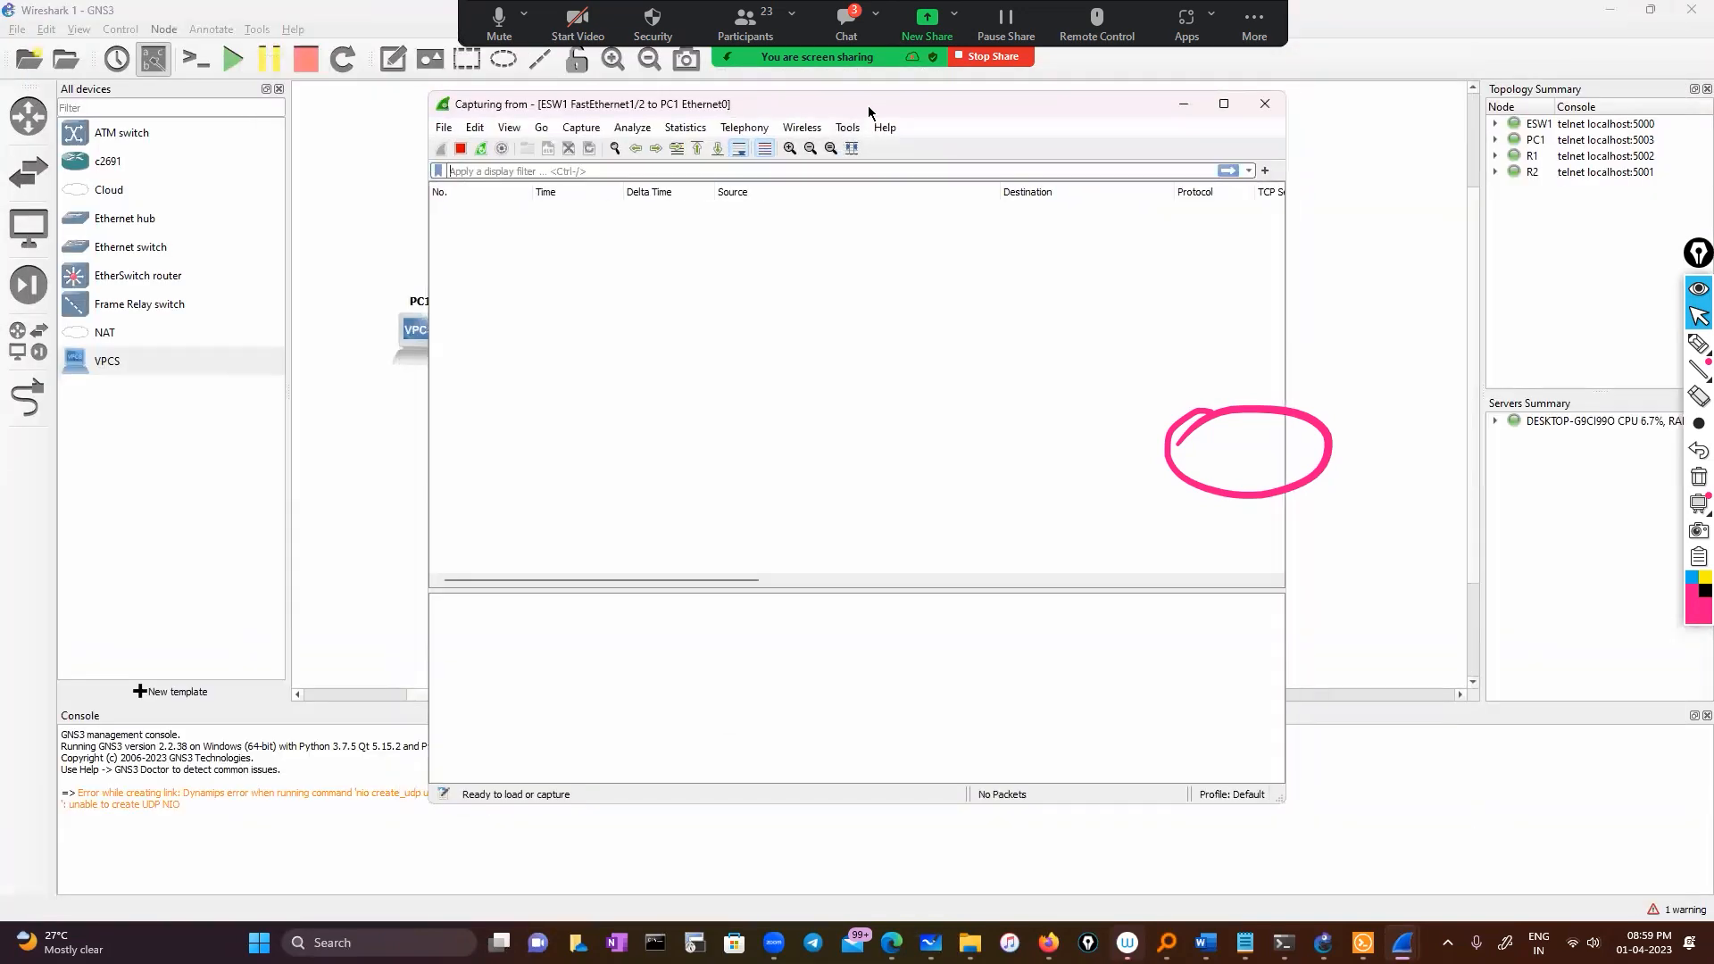
{"action": "left_click_drag", "start_coordinate": [779, 104], "coordinate": [1090, 133]}
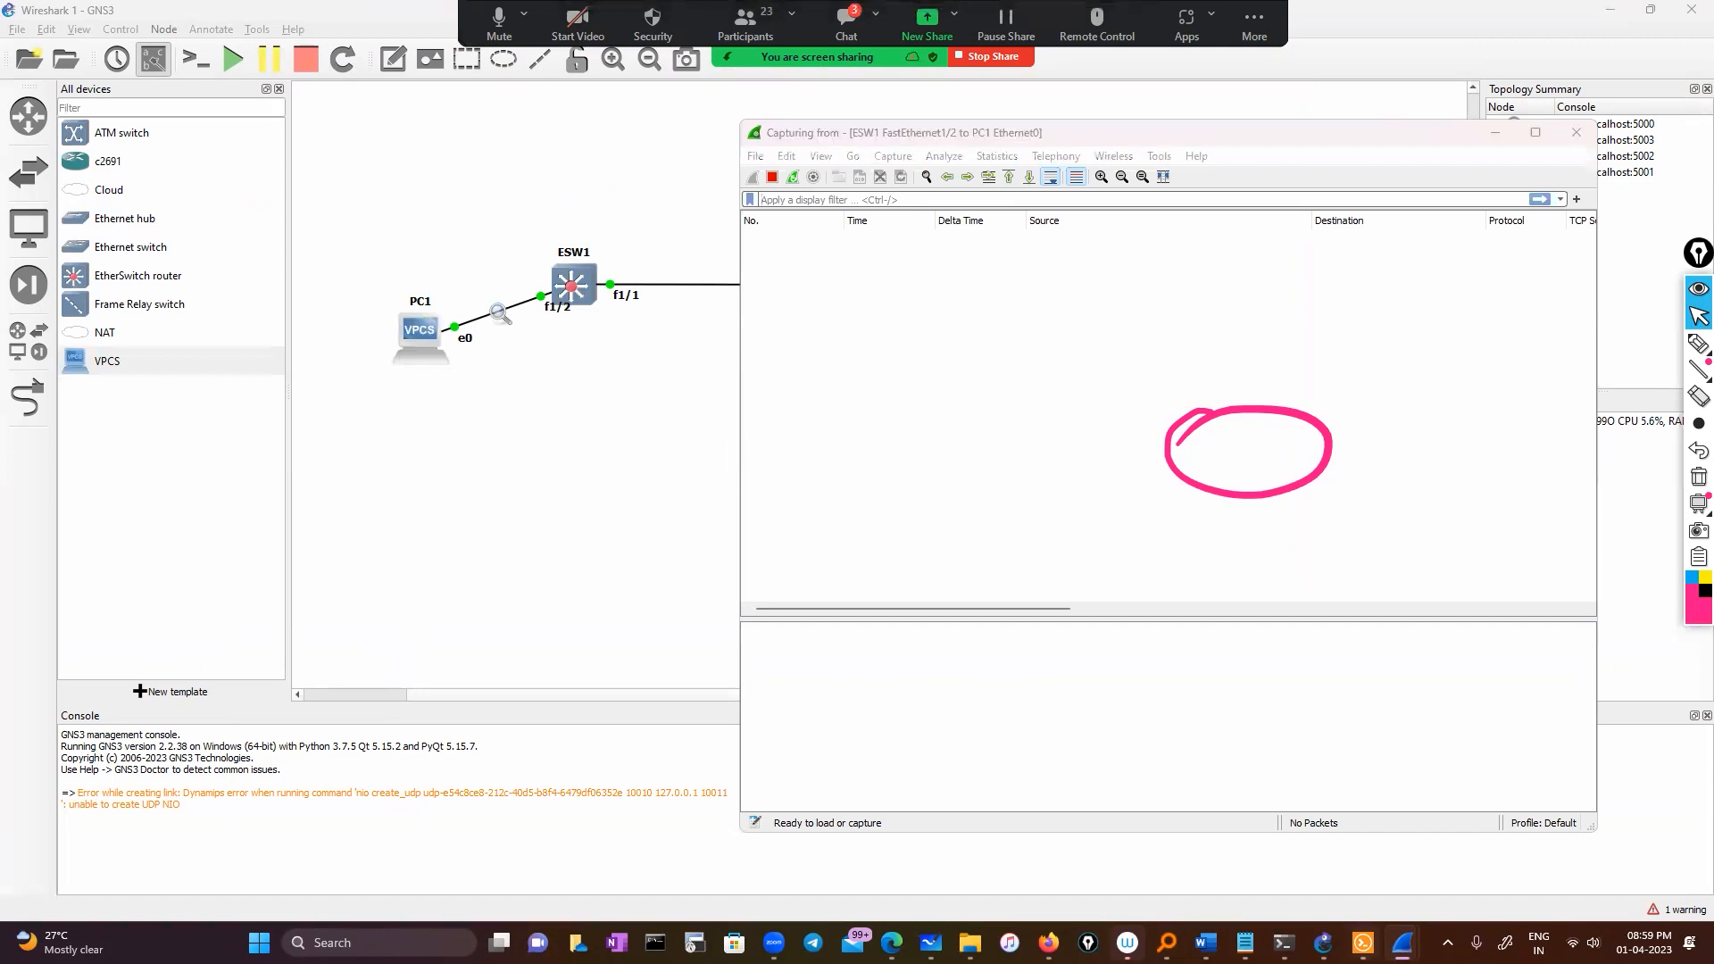
{"action": "key", "text": "alt+Tab"}
{"action": "left_click", "coordinate": [925, 625]}
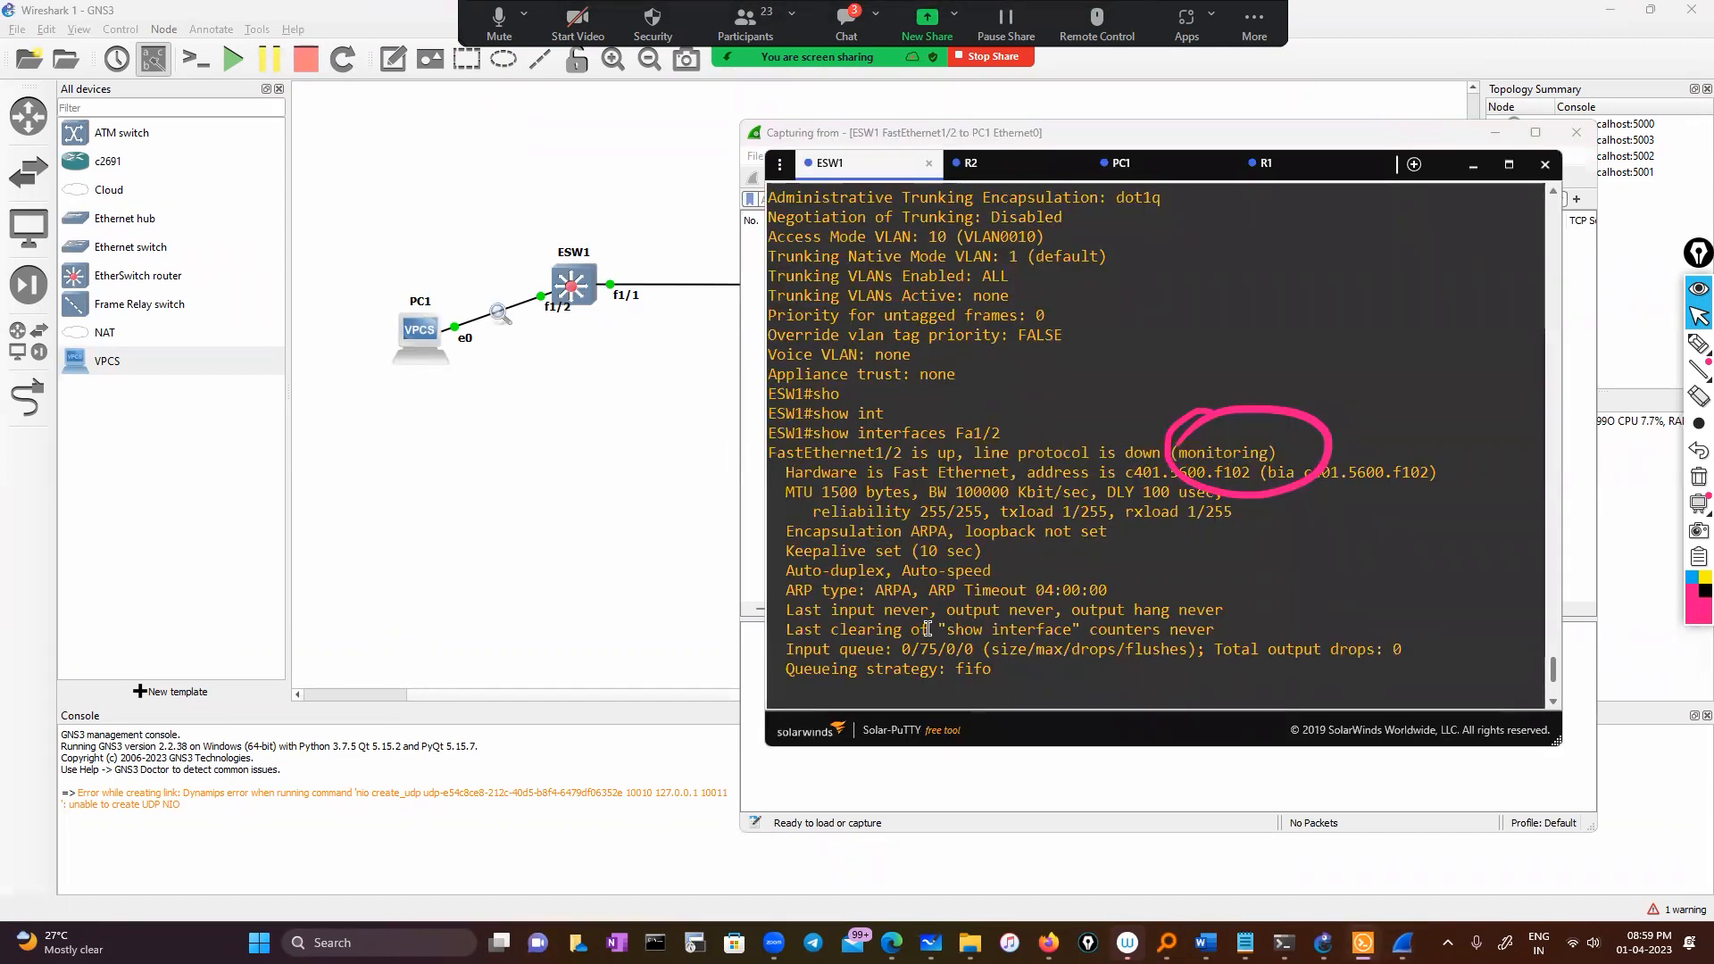
{"action": "key", "text": "Return"}
{"action": "key", "text": "Return"}
{"action": "key", "text": "Return"}
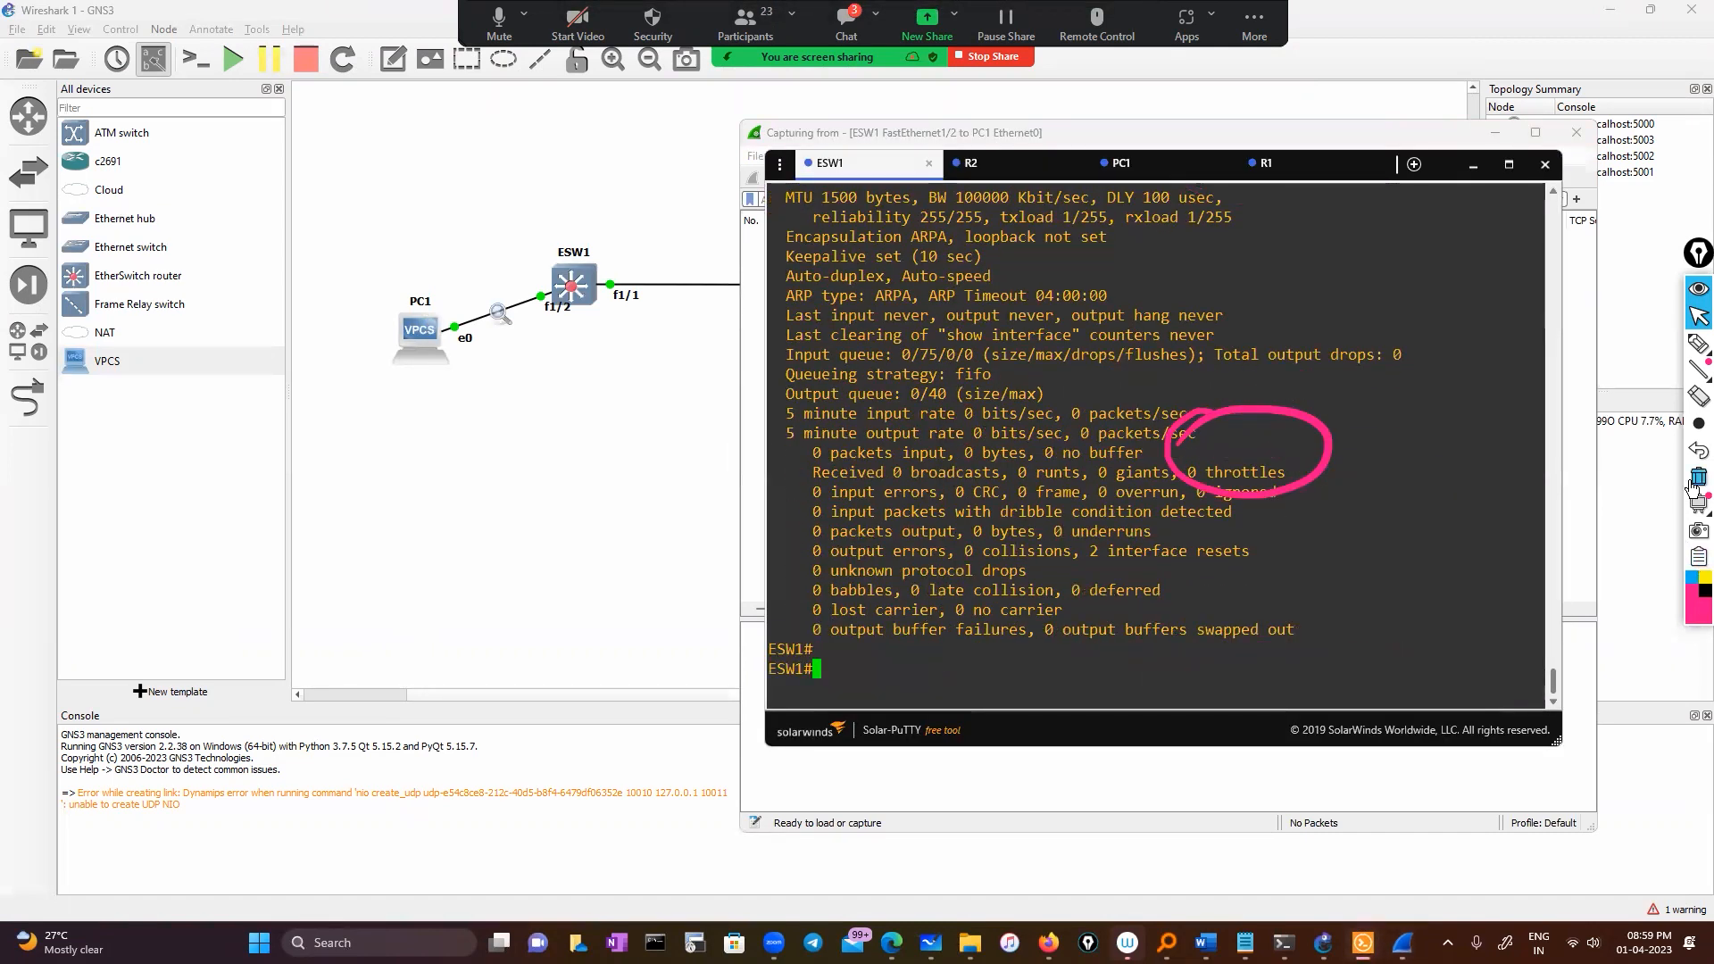
{"action": "left_click", "coordinate": [1699, 477]}
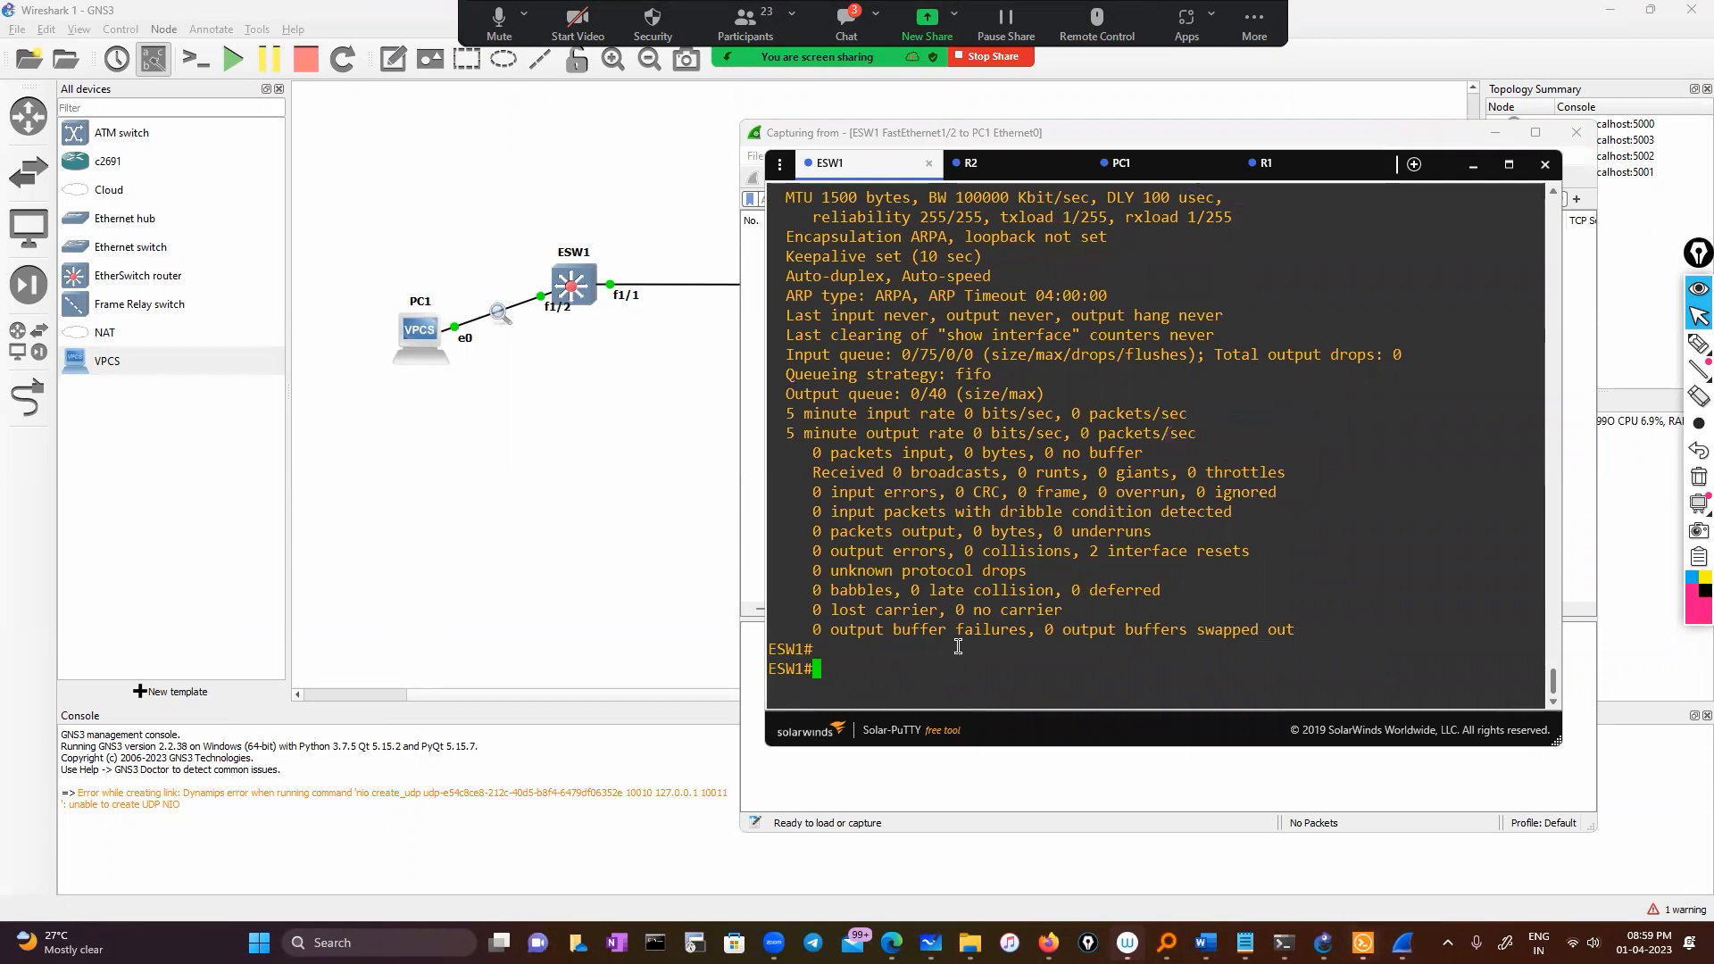
Put ESW1 into global configuration mode with configure terminal
{"action": "type", "text": "conf"}
{"action": "key", "text": "Tab"}
{"action": "key", "text": "Return"}
{"action": "key", "text": "Return"}
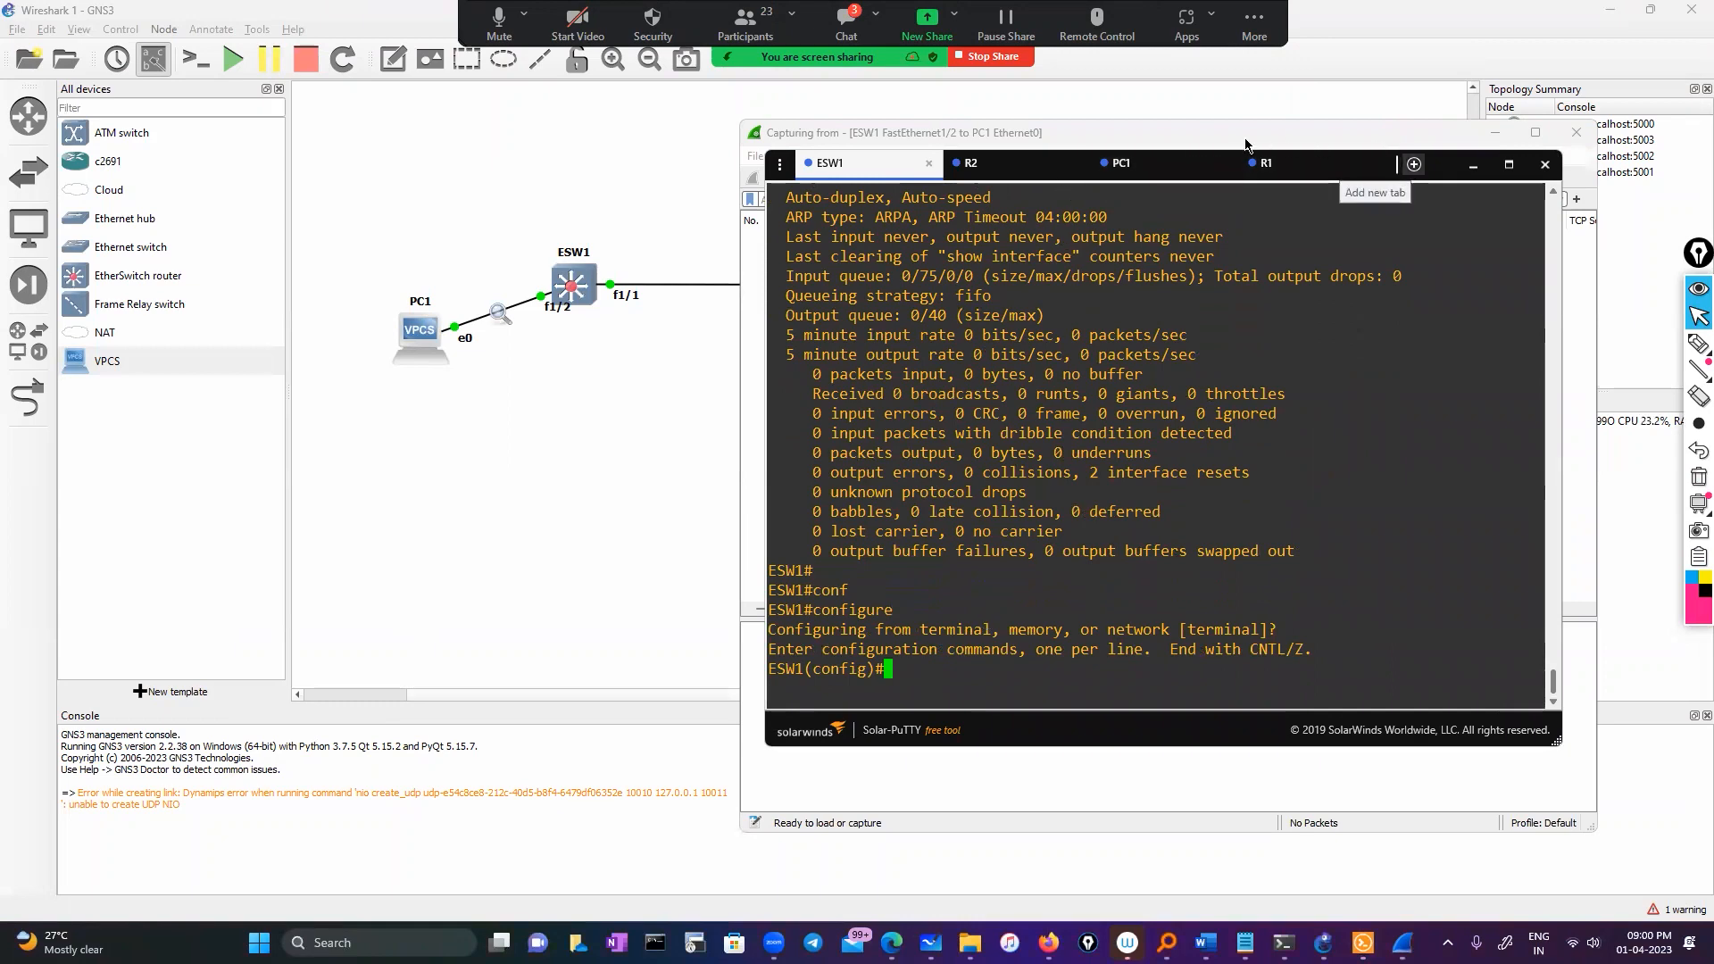
Shift Wireshark aside, enter interface f1/2 on ESW1, then exit configuration mode
{"action": "left_click", "coordinate": [1275, 144]}
{"action": "left_click_drag", "start_coordinate": [1276, 144], "coordinate": [1322, 144]}
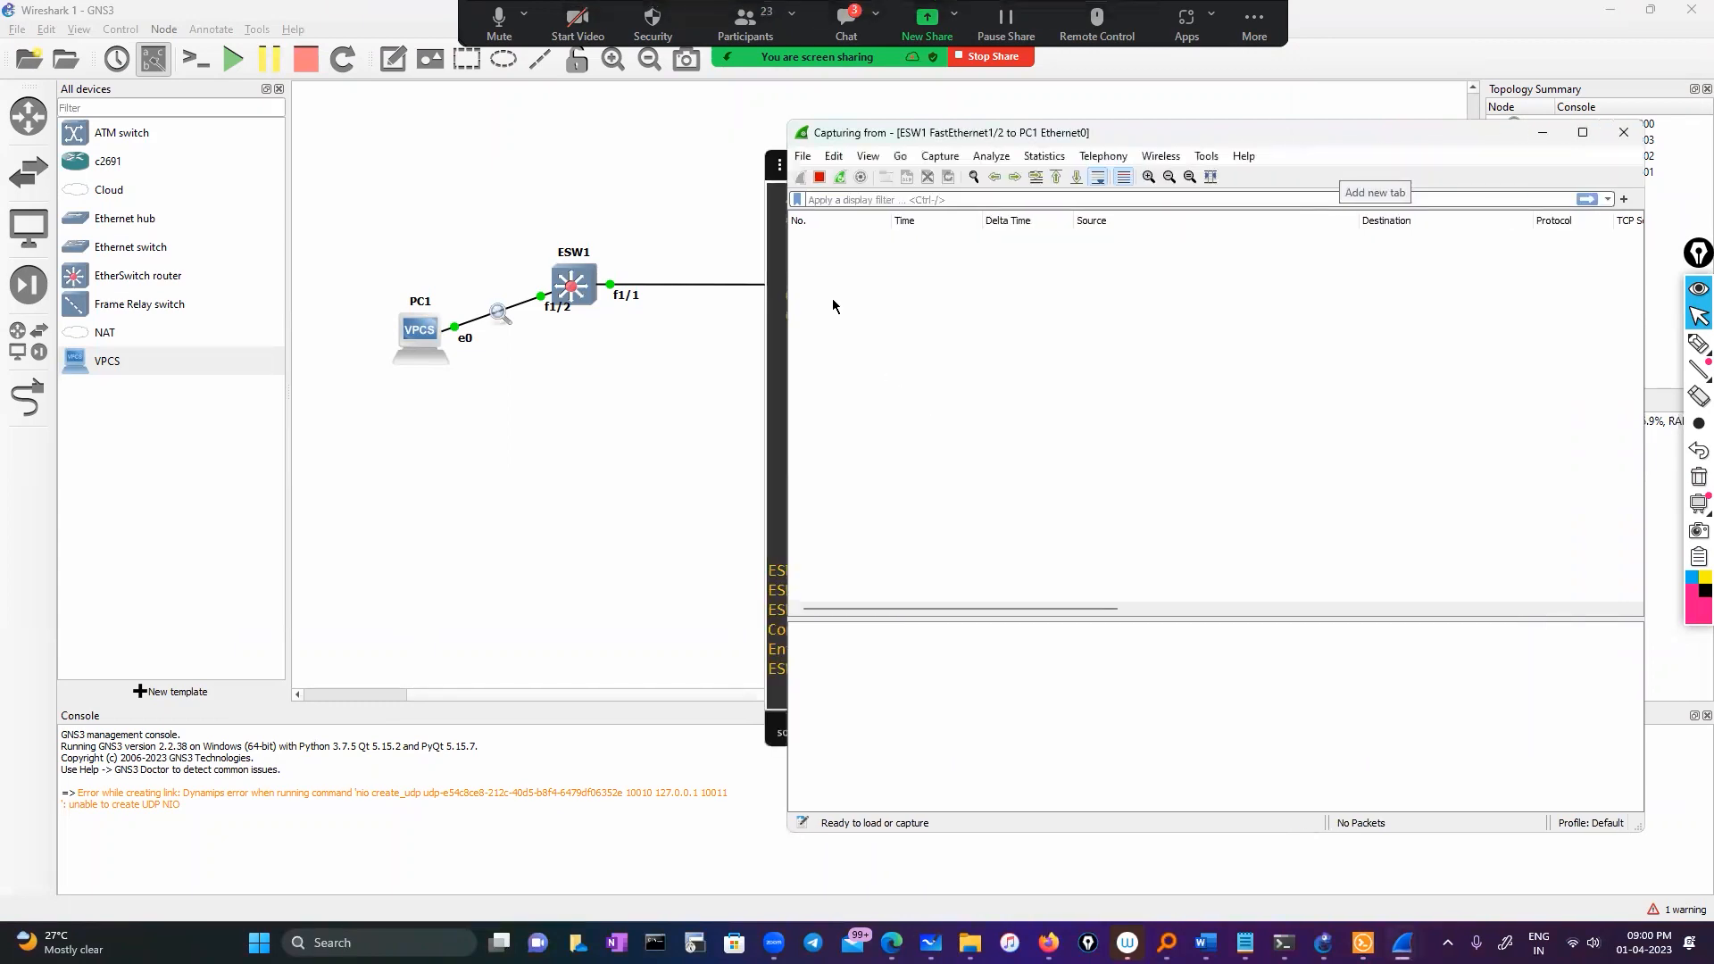
{"action": "left_click", "coordinate": [772, 354]}
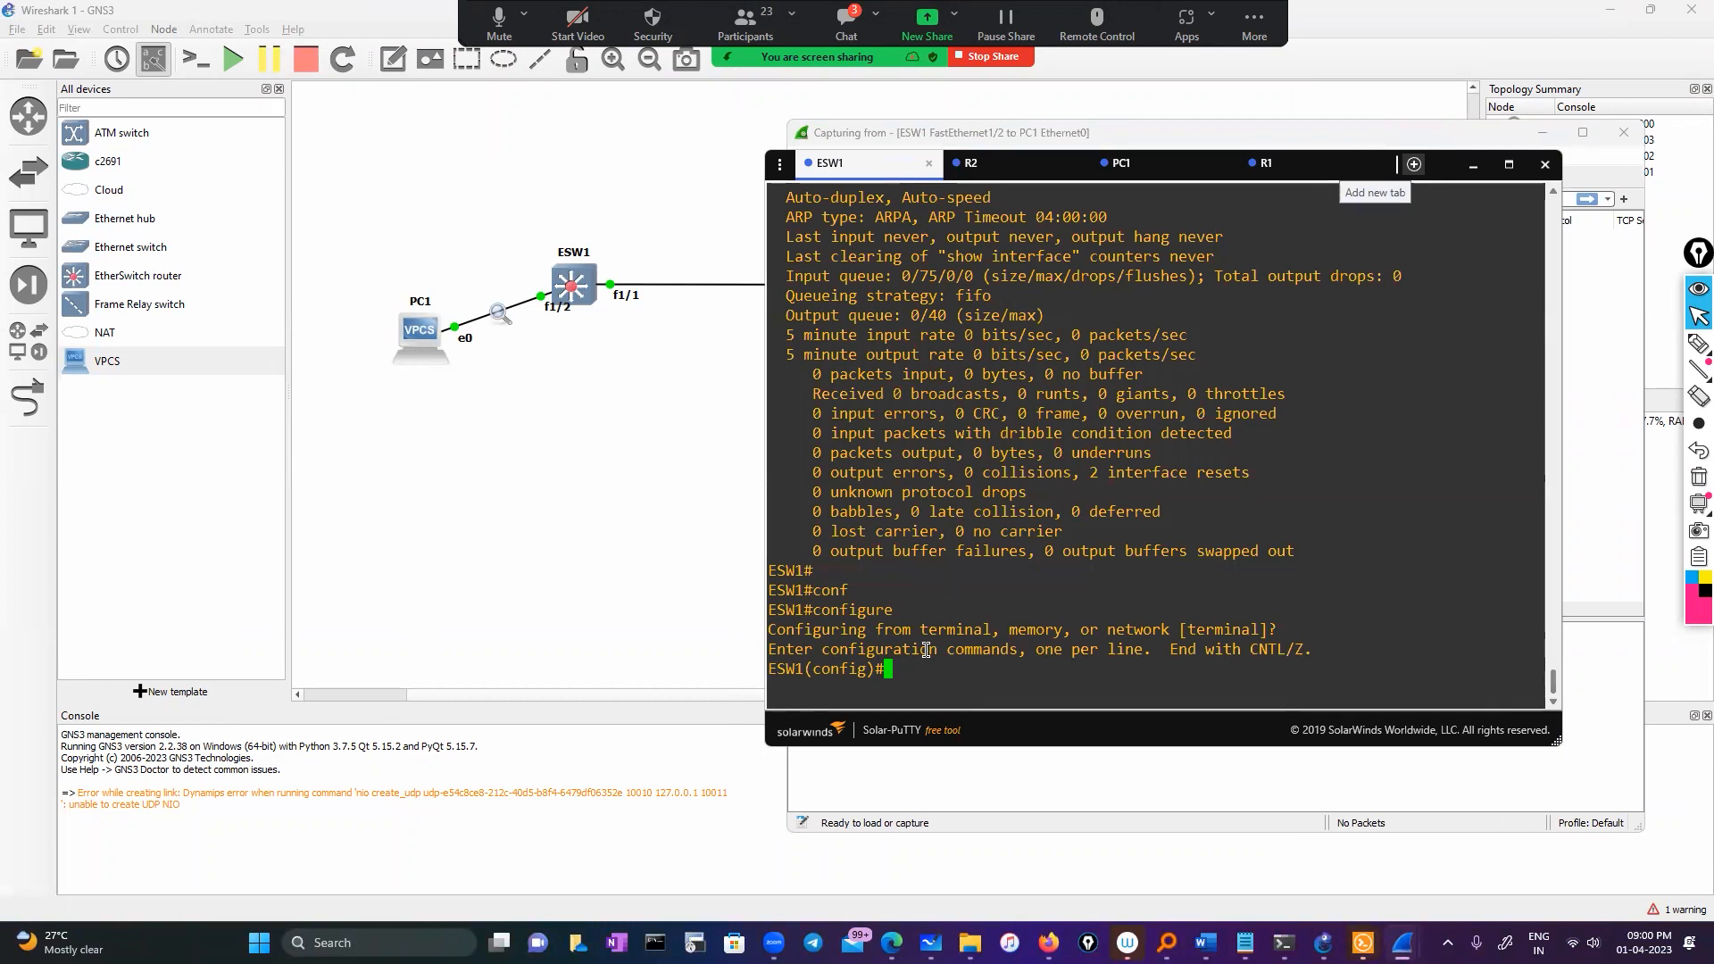
{"action": "type", "text": "int"}
{"action": "key", "text": "Tab"}
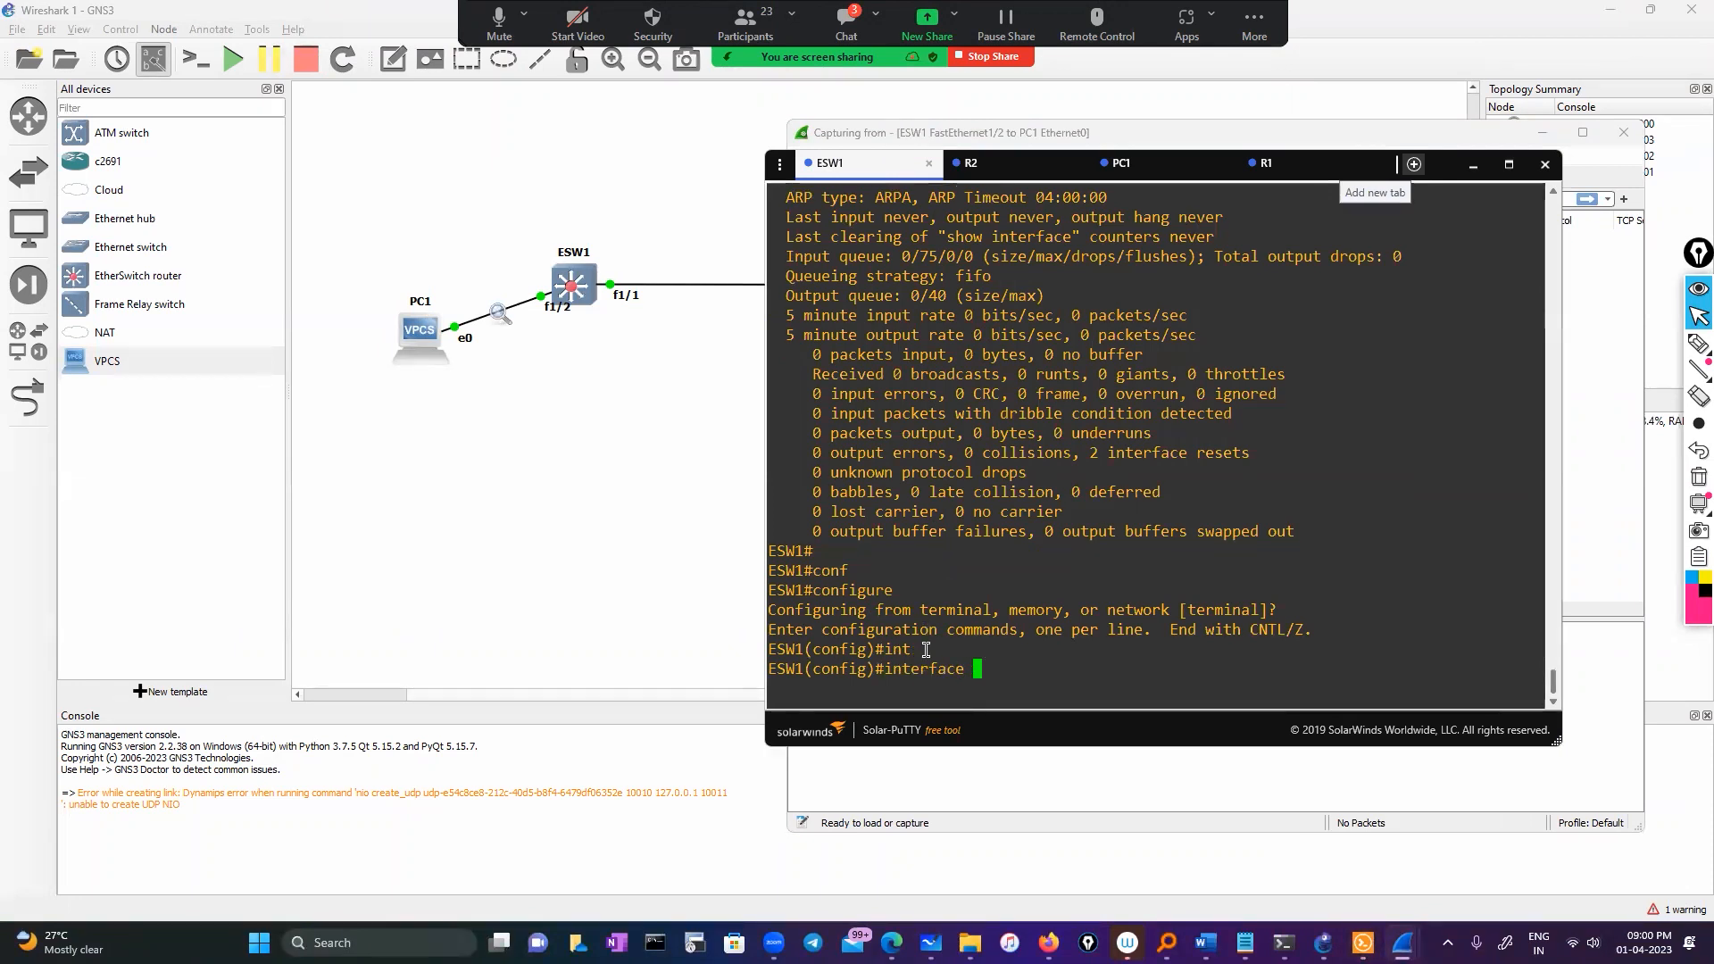
{"action": "type", "text": "f1/2"}
{"action": "key", "text": "Return"}
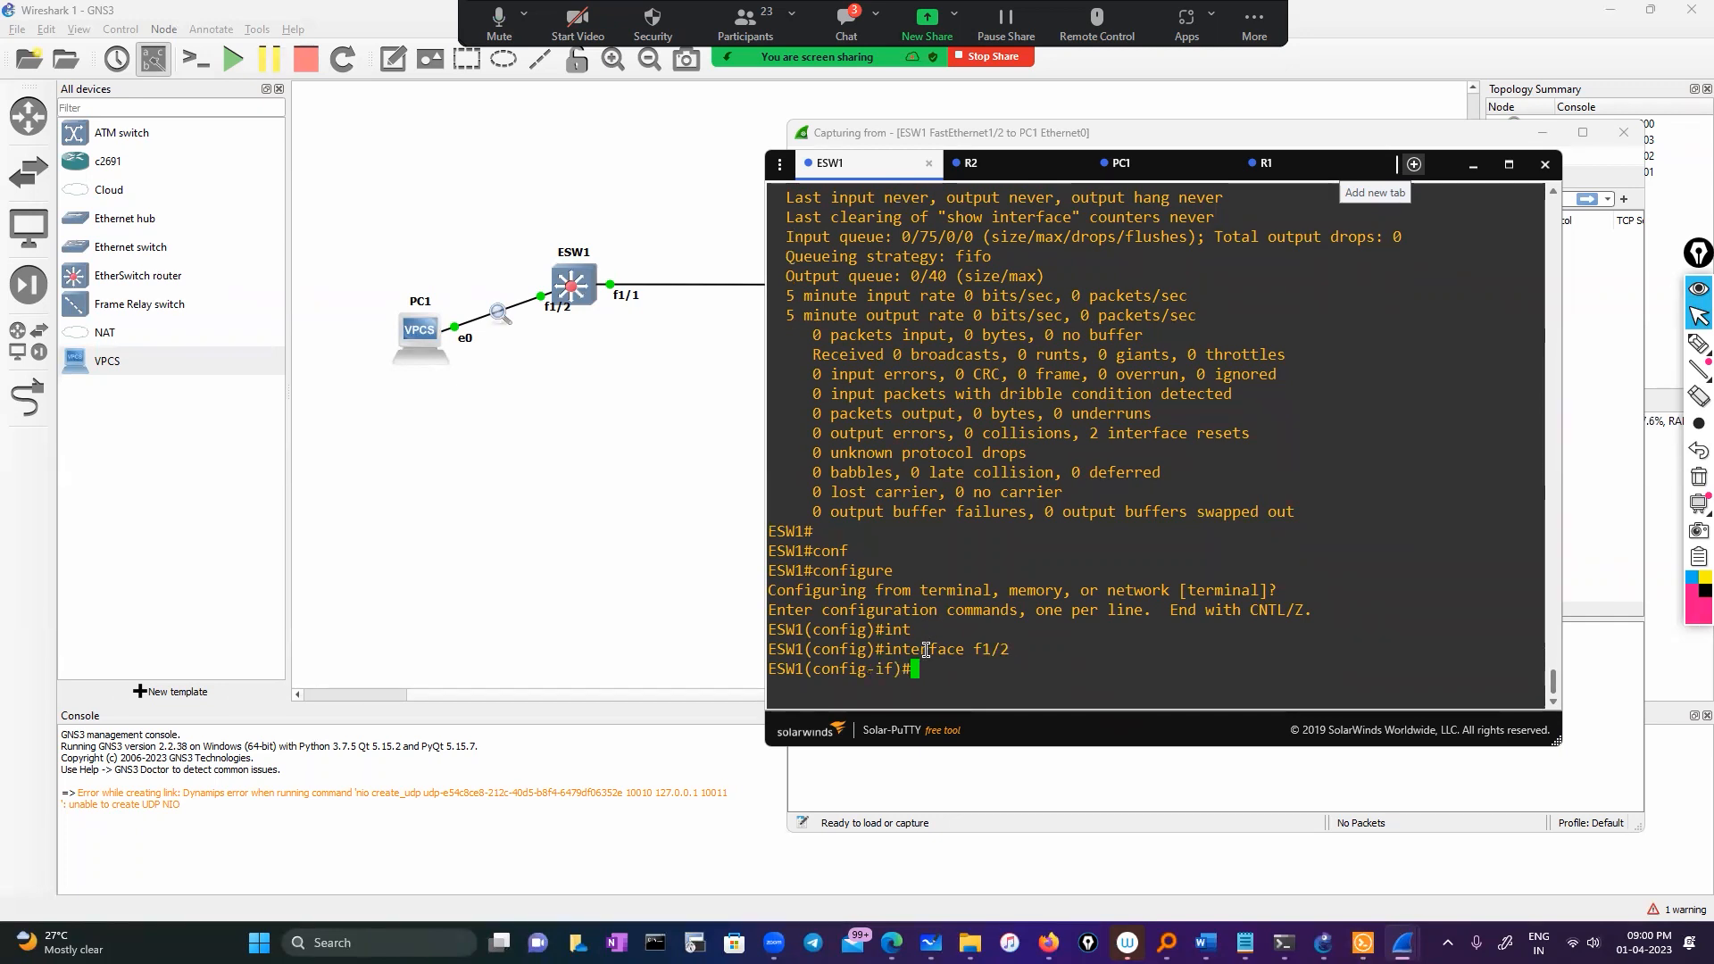
{"action": "type", "text": "exit"}
{"action": "key", "text": "Return"}
{"action": "type", "text": "e"}
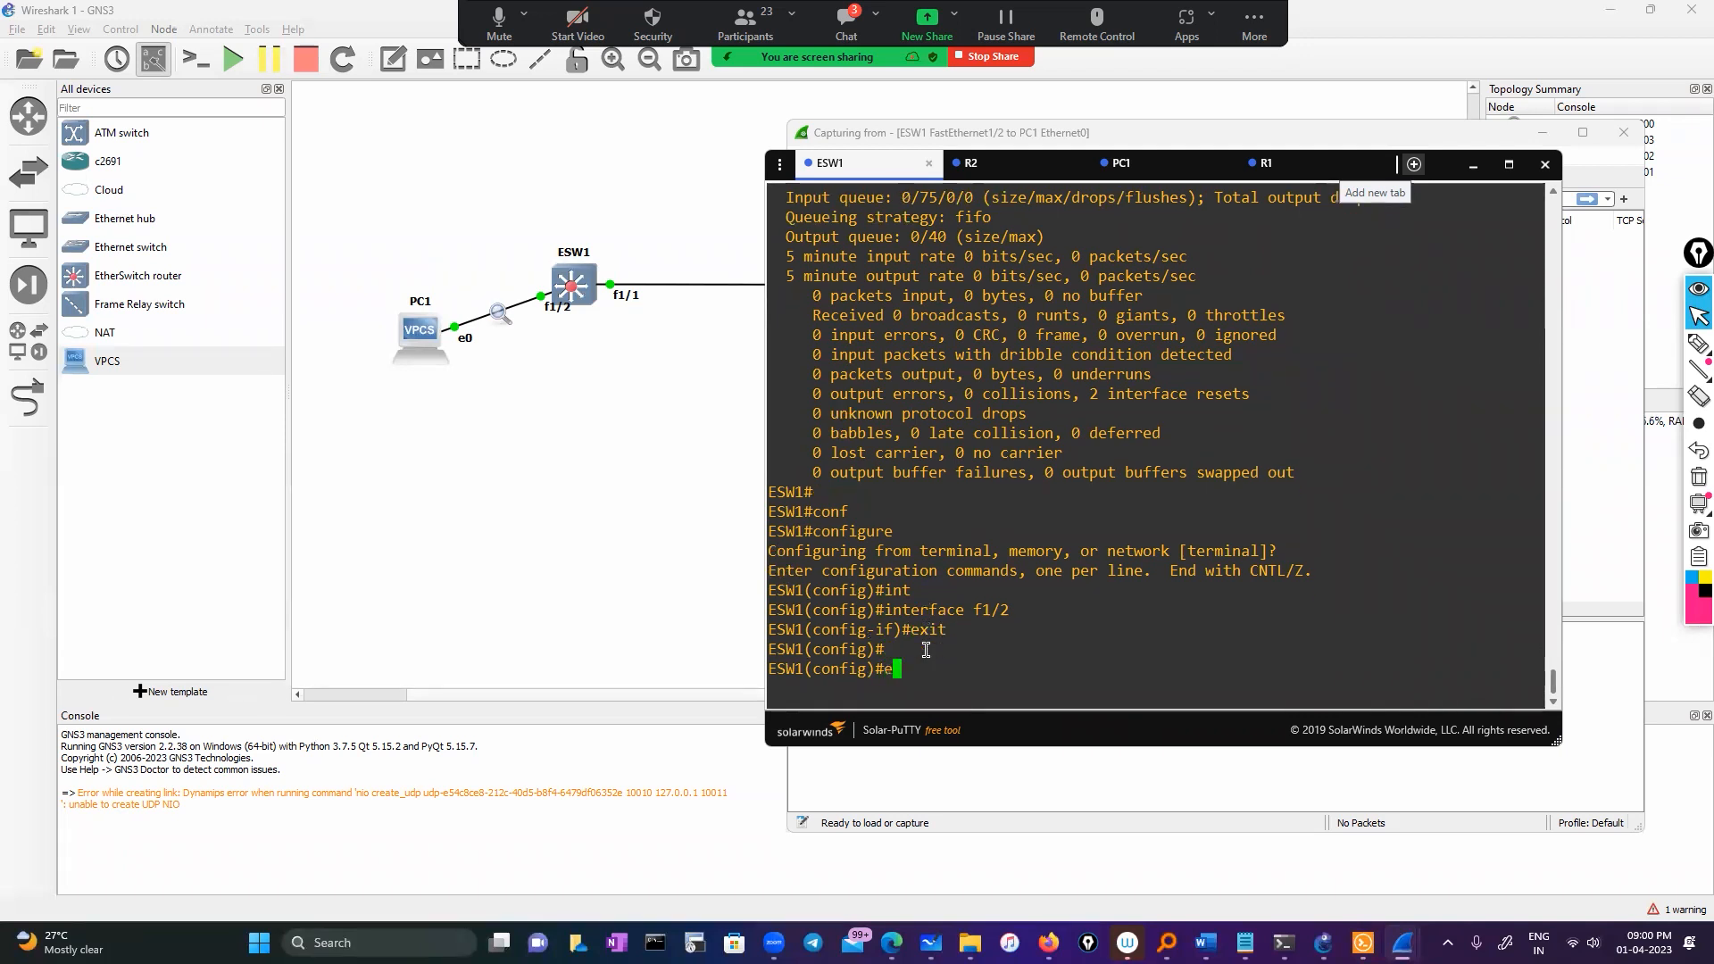
{"action": "type", "text": "xit"}
{"action": "key", "text": "Return"}
Show the running config of interface f1/2 and highlight its switchport access vlan 10 line
{"action": "type", "text": "s"}
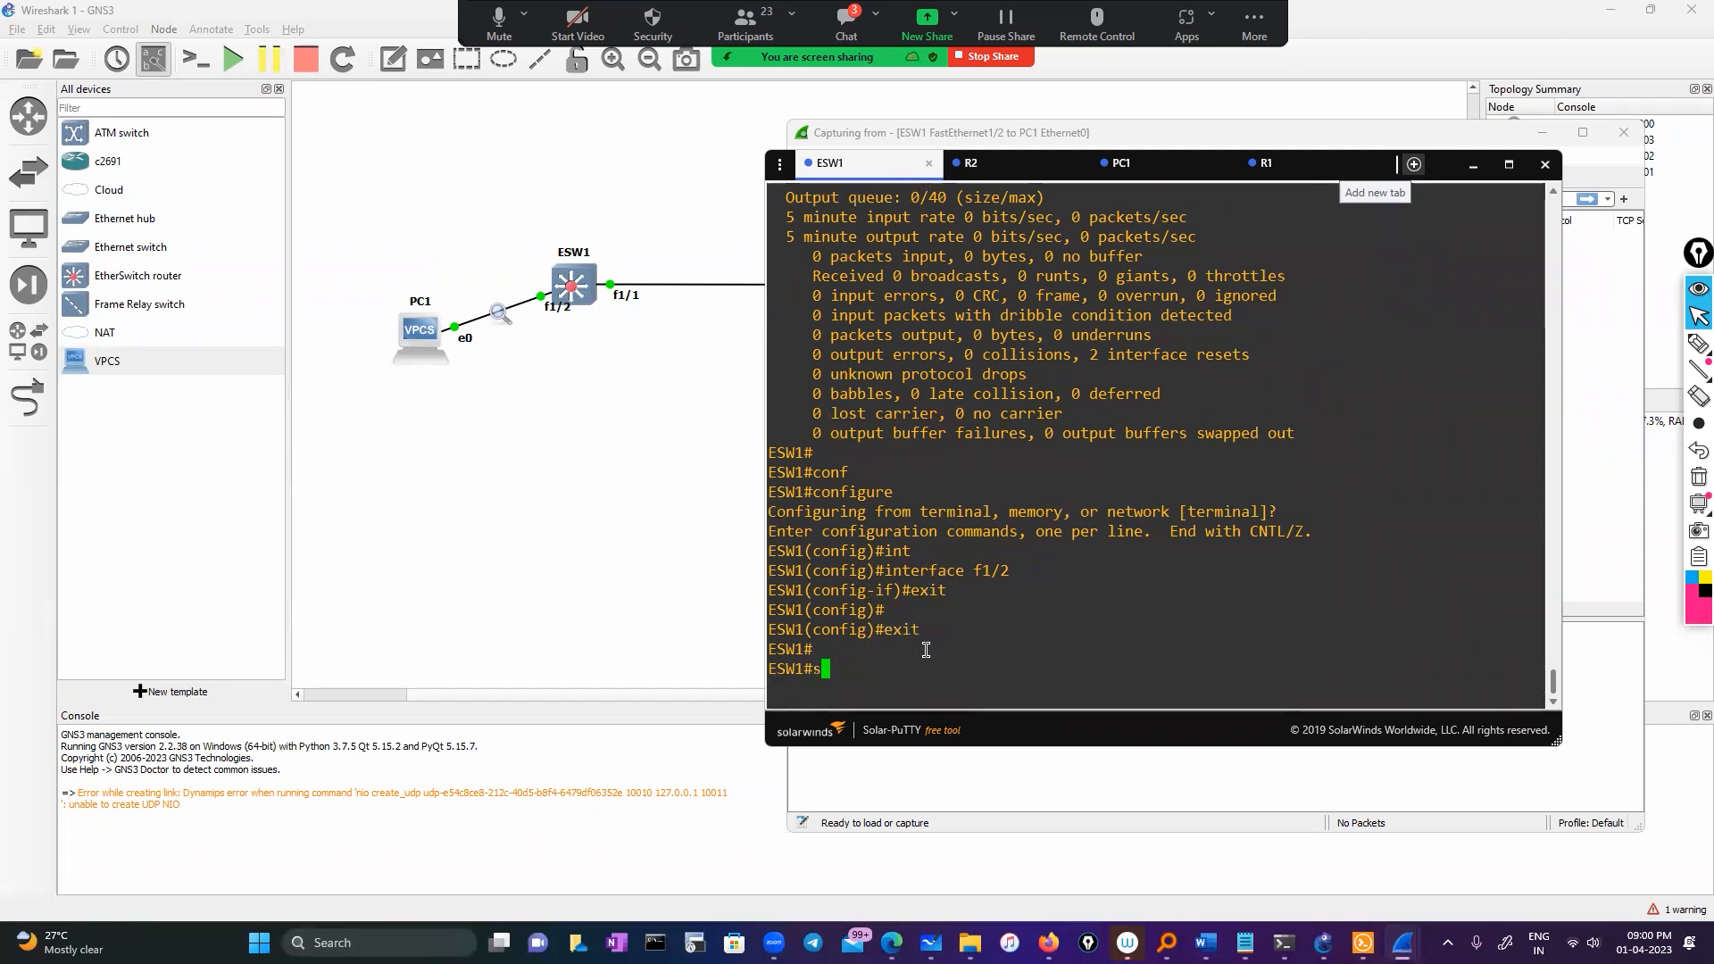
{"action": "type", "text": "h"}
{"action": "key", "text": "Tab"}
{"action": "type", "text": "o run"}
{"action": "key", "text": "Tab"}
{"action": "key", "text": "BackSpace"}
{"action": "key", "text": "BackSpace"}
{"action": "key", "text": "BackSpace"}
{"action": "key", "text": "BackSpace"}
{"action": "key", "text": "BackSpace"}
{"action": "key", "text": "BackSpace"}
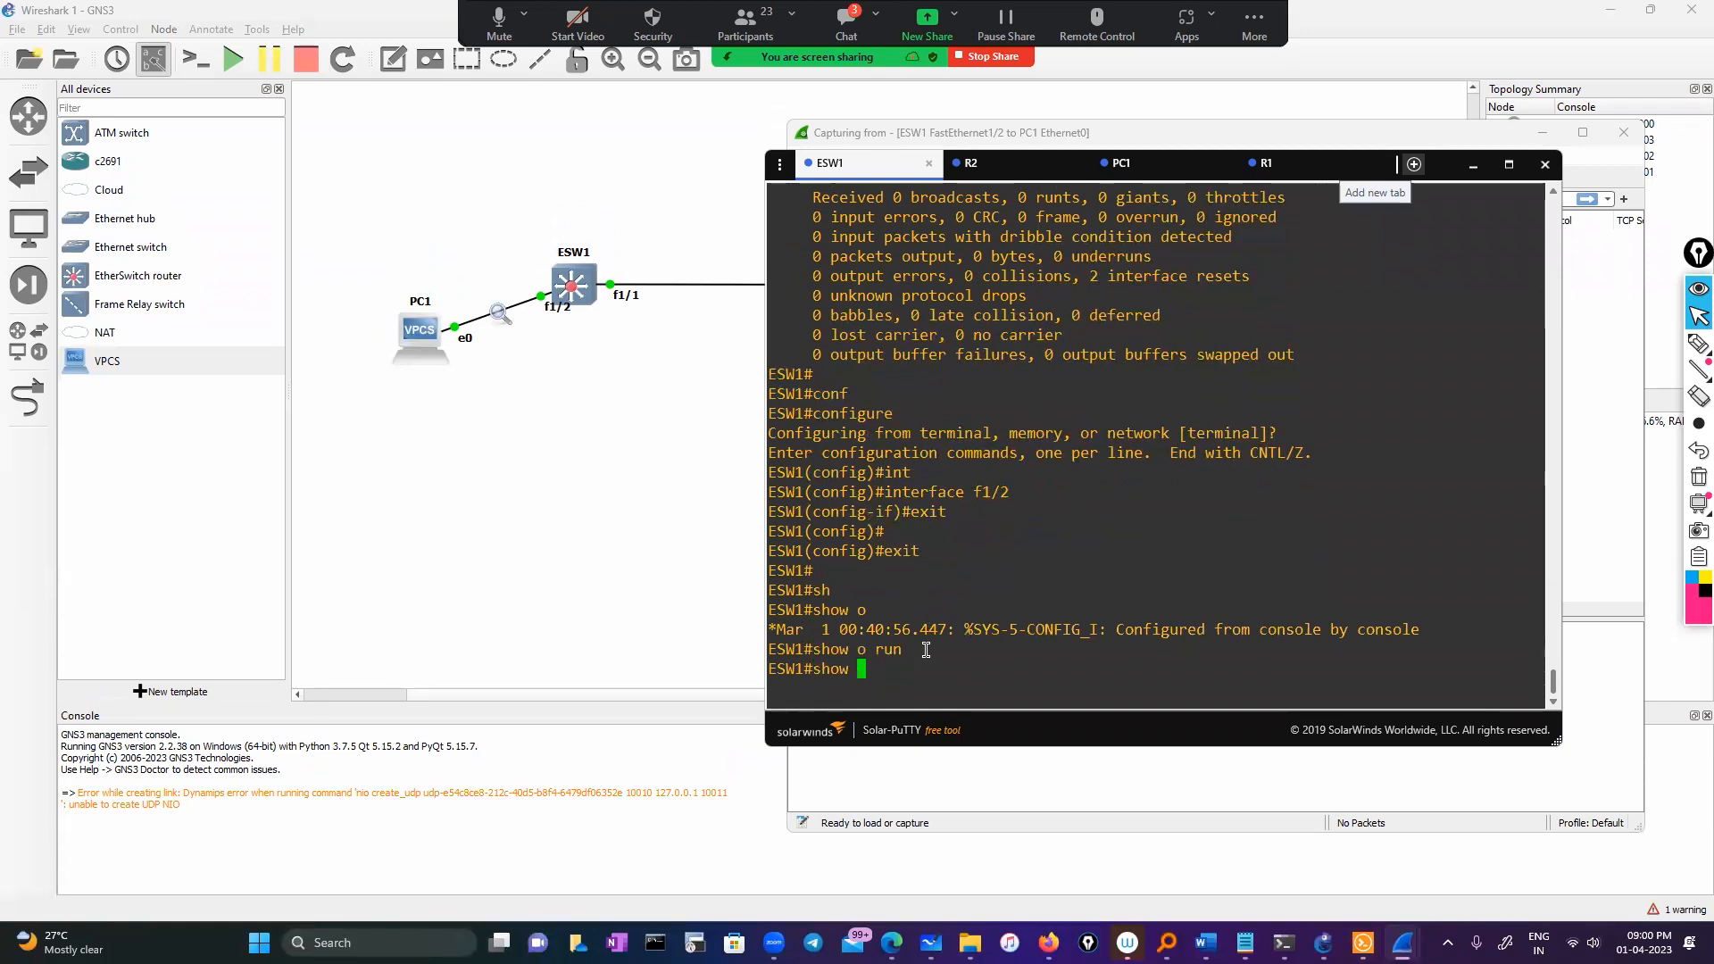
{"action": "type", "text": "run"}
{"action": "key", "text": "Tab"}
{"action": "type", "text": "in"}
{"action": "key", "text": "Tab"}
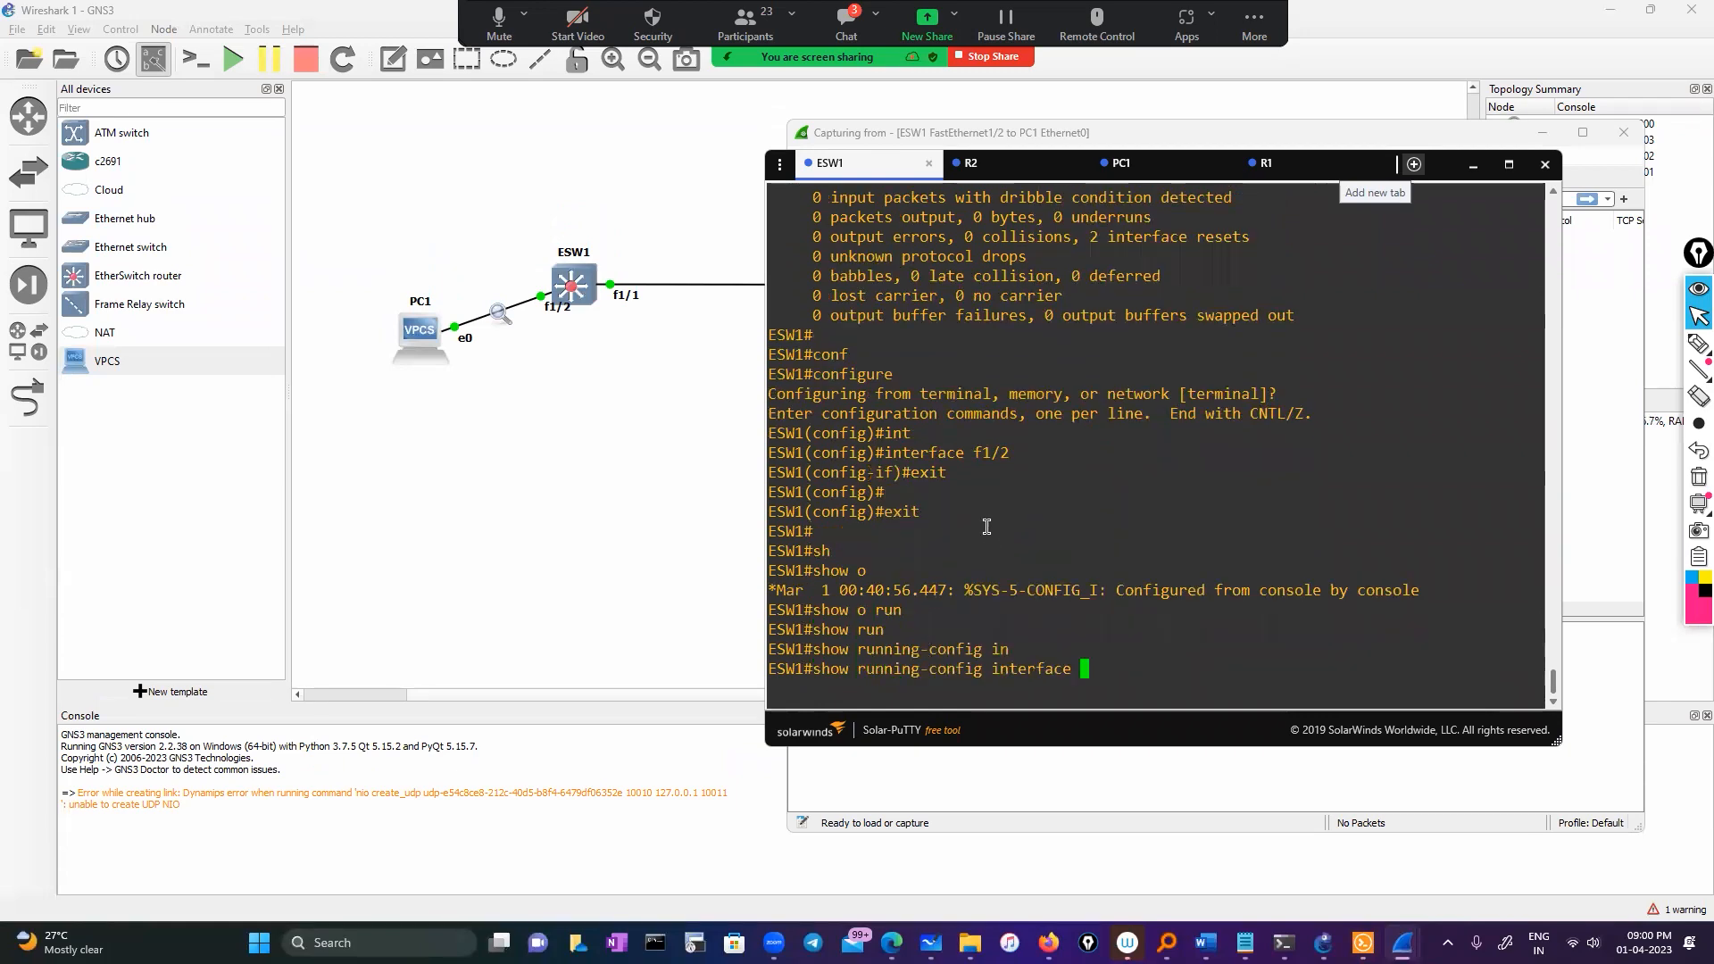
{"action": "double_click", "coordinate": [991, 453]}
{"action": "right_click", "coordinate": [1093, 482]}
{"action": "key", "text": "Return"}
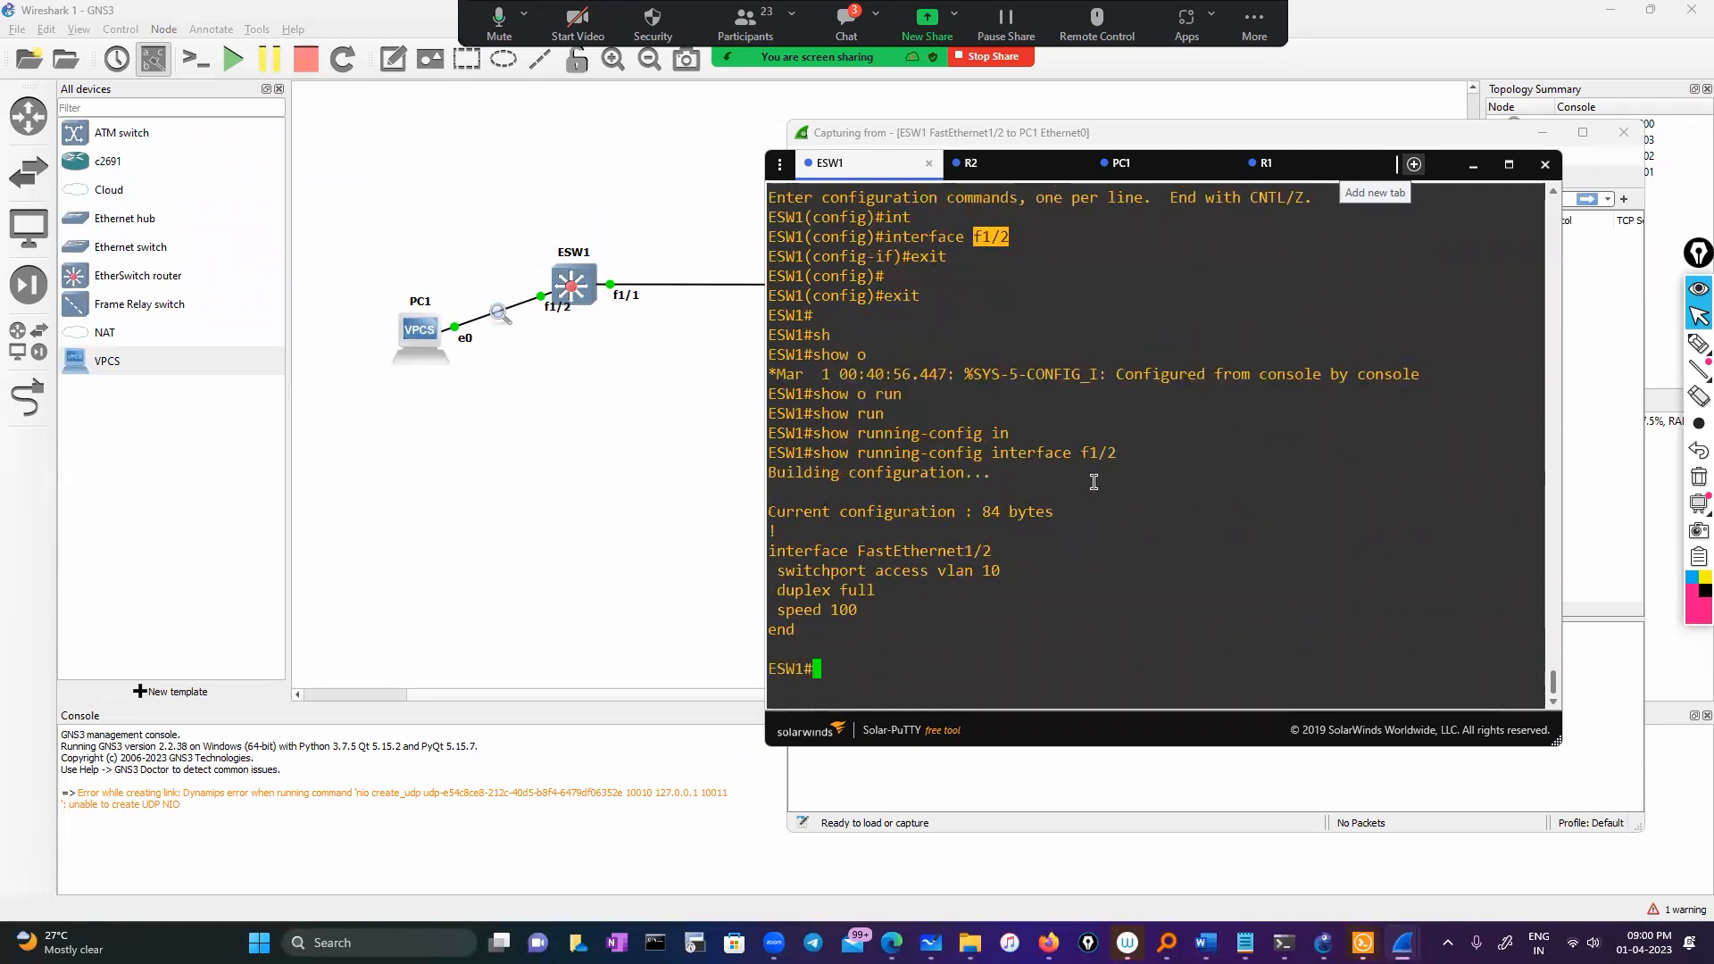
{"action": "left_click_drag", "start_coordinate": [776, 571], "coordinate": [1000, 576]}
{"action": "left_click", "coordinate": [965, 644]}
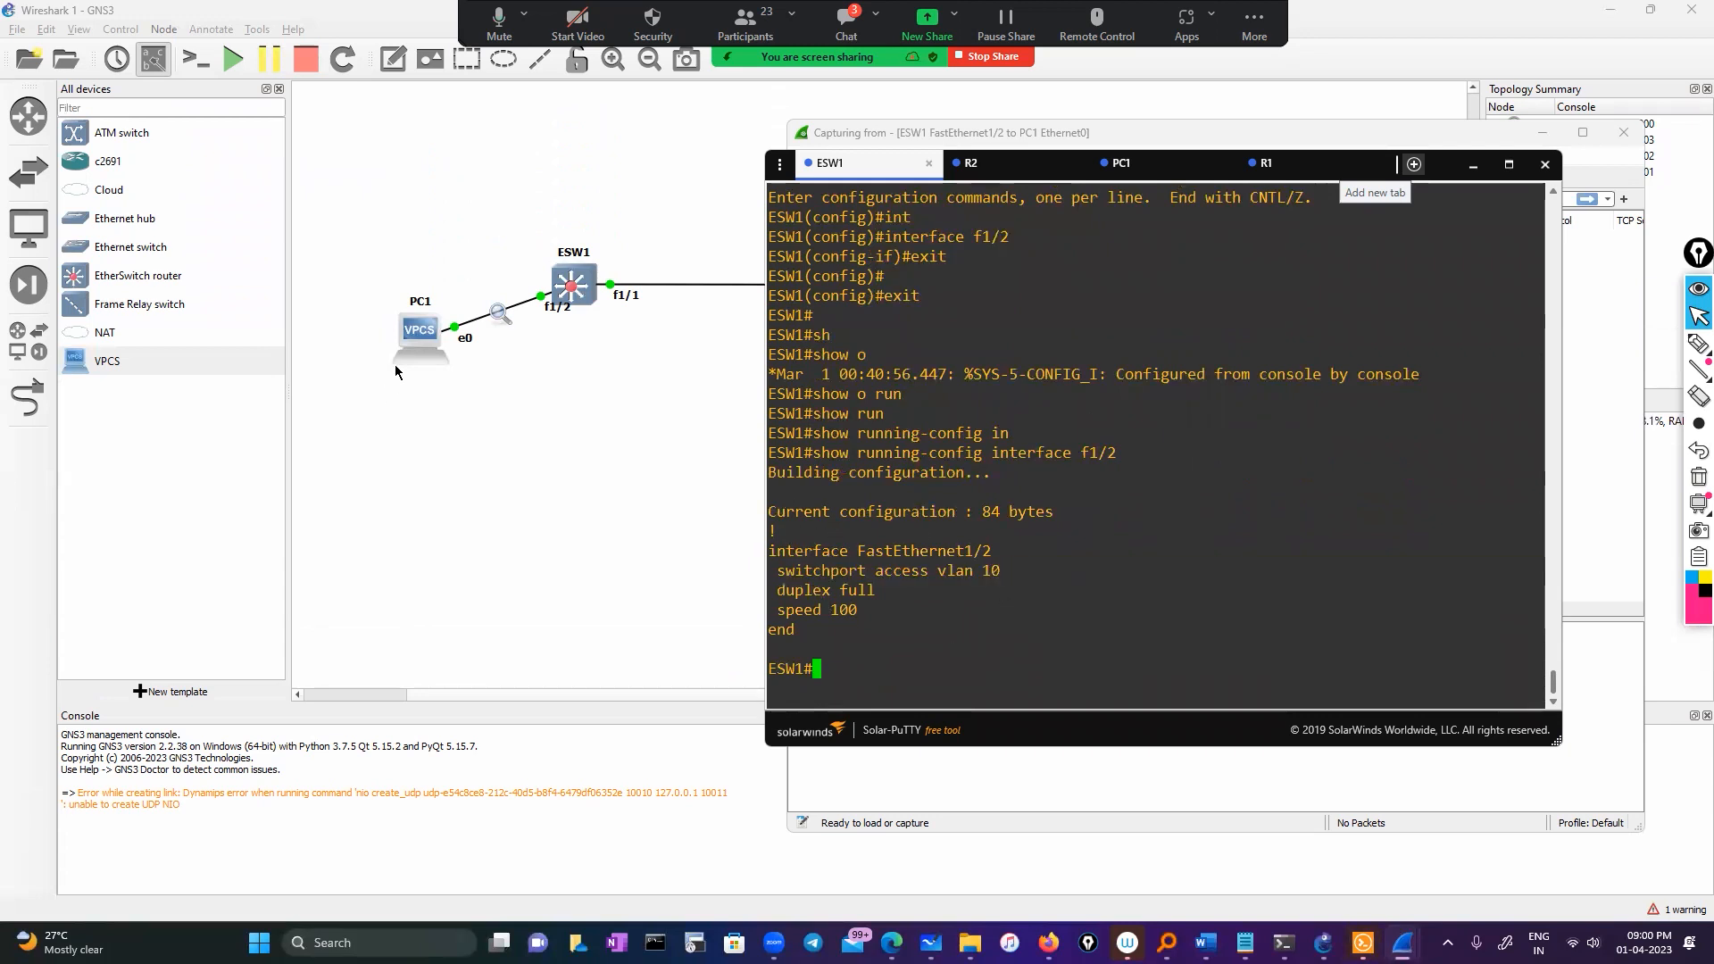
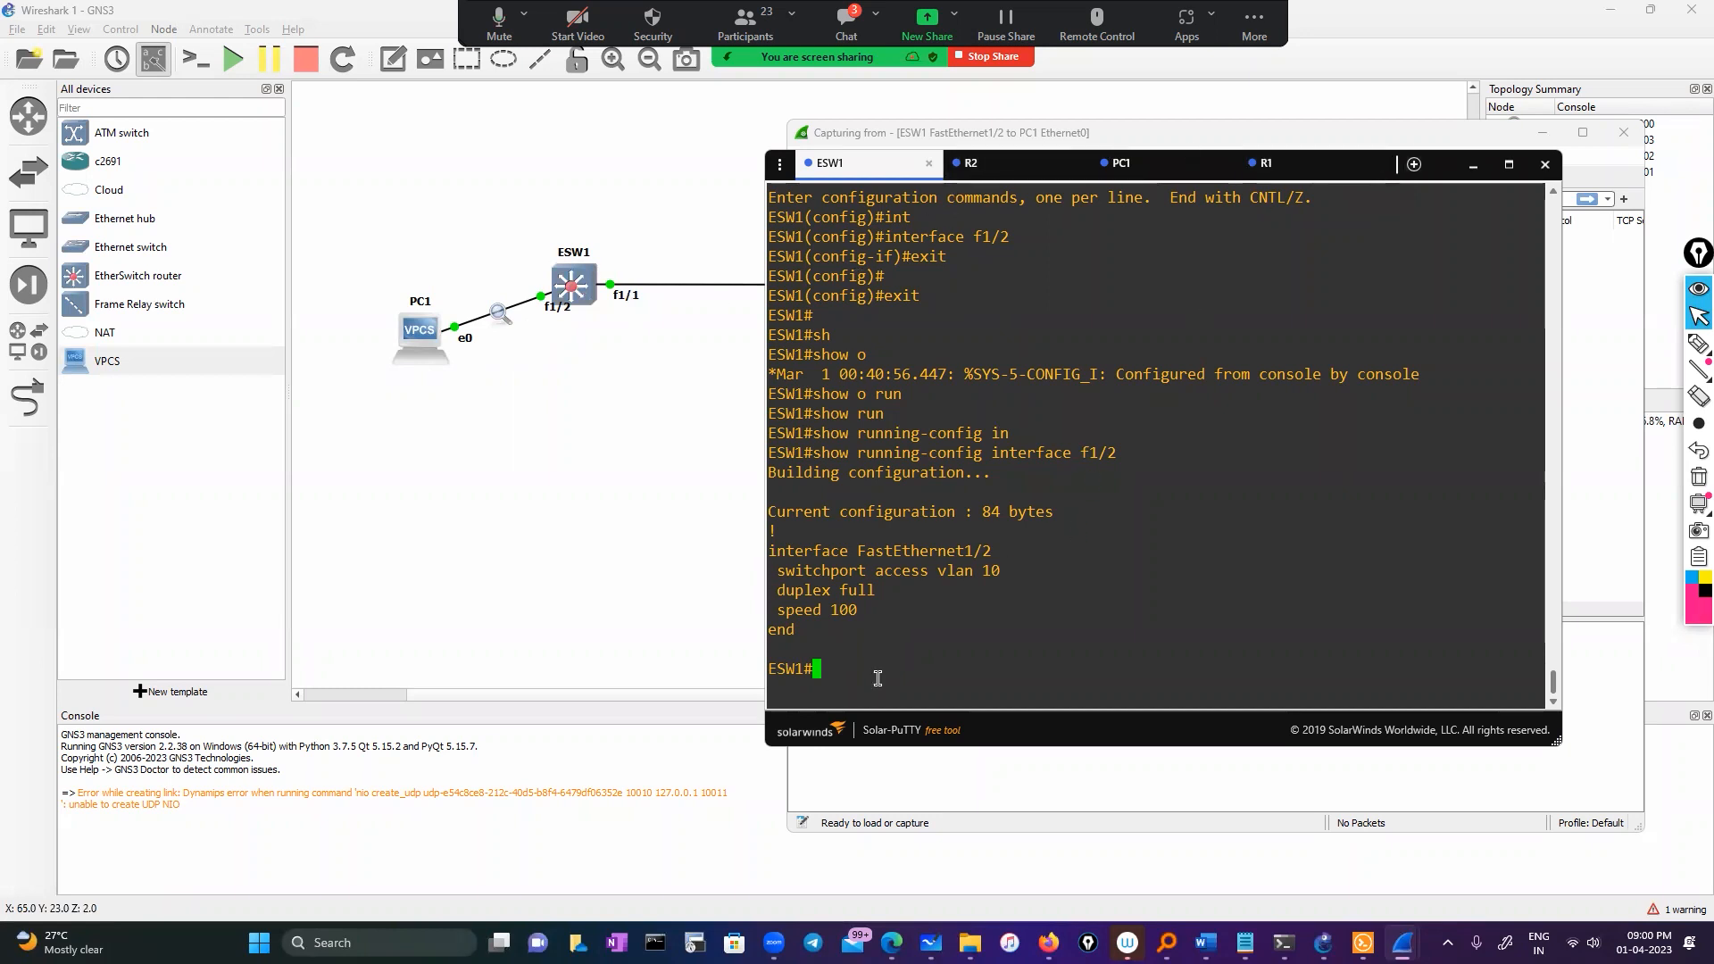
Display ESW1's SPAN monitor sessions, then the details of monitor session 1
{"action": "type", "text": "sho"}
{"action": "key", "text": "Tab"}
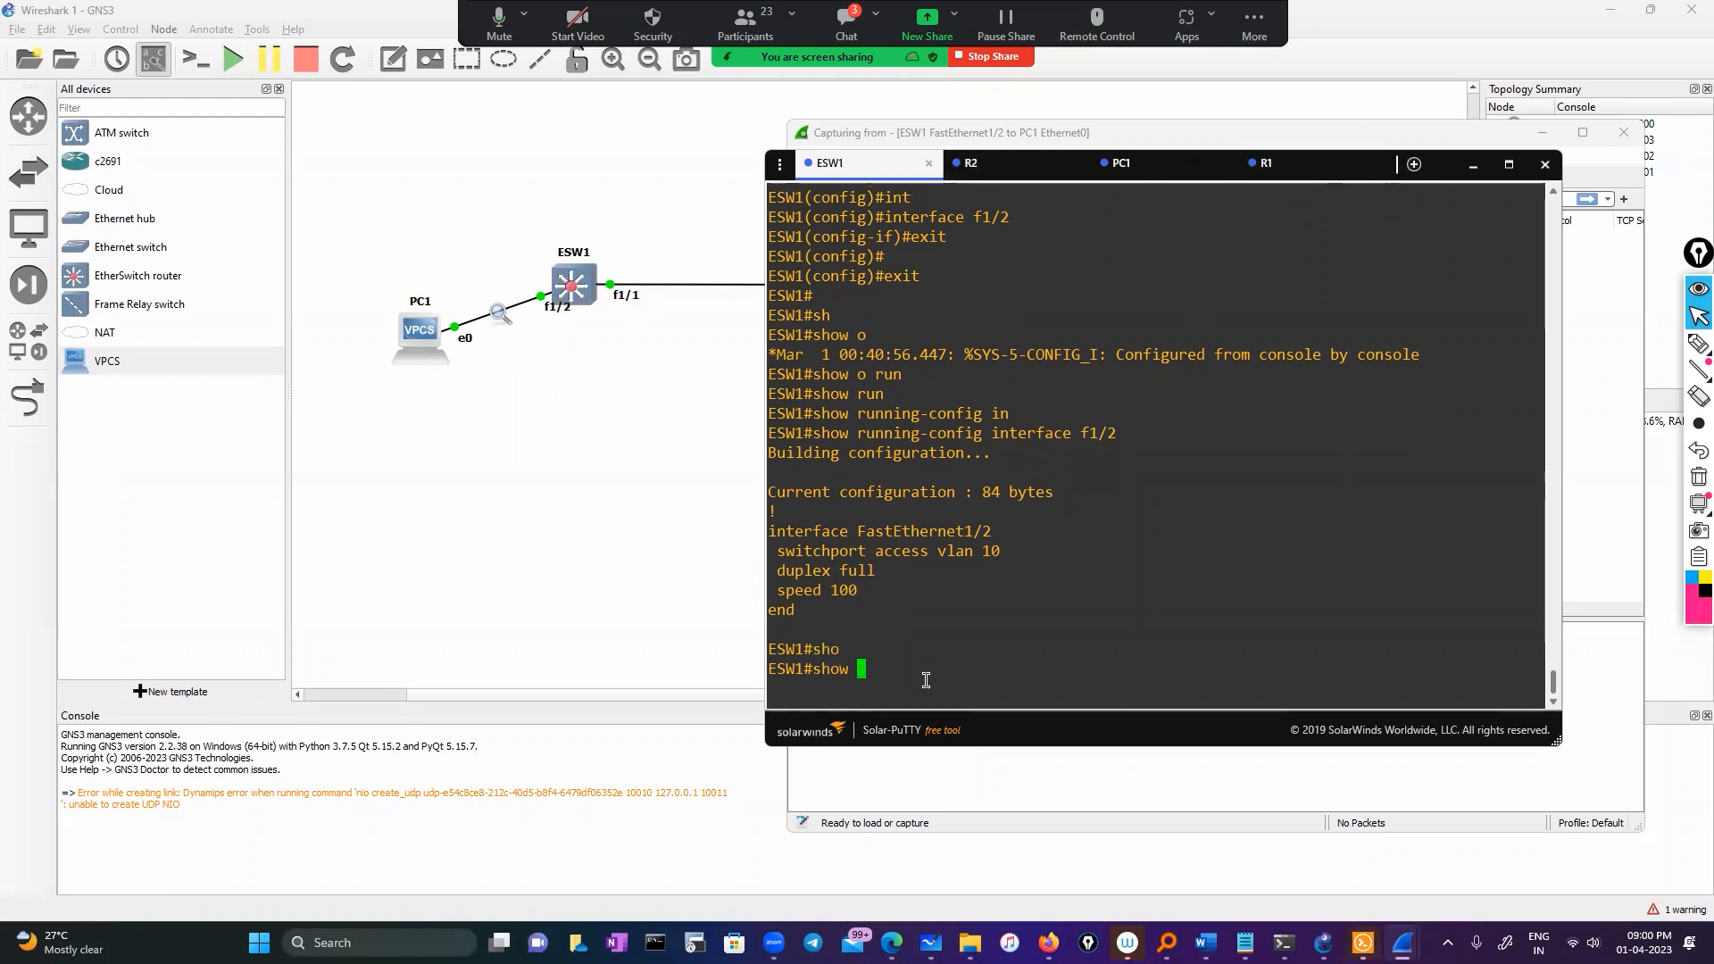
{"action": "type", "text": "mon"}
{"action": "key", "text": "Tab"}
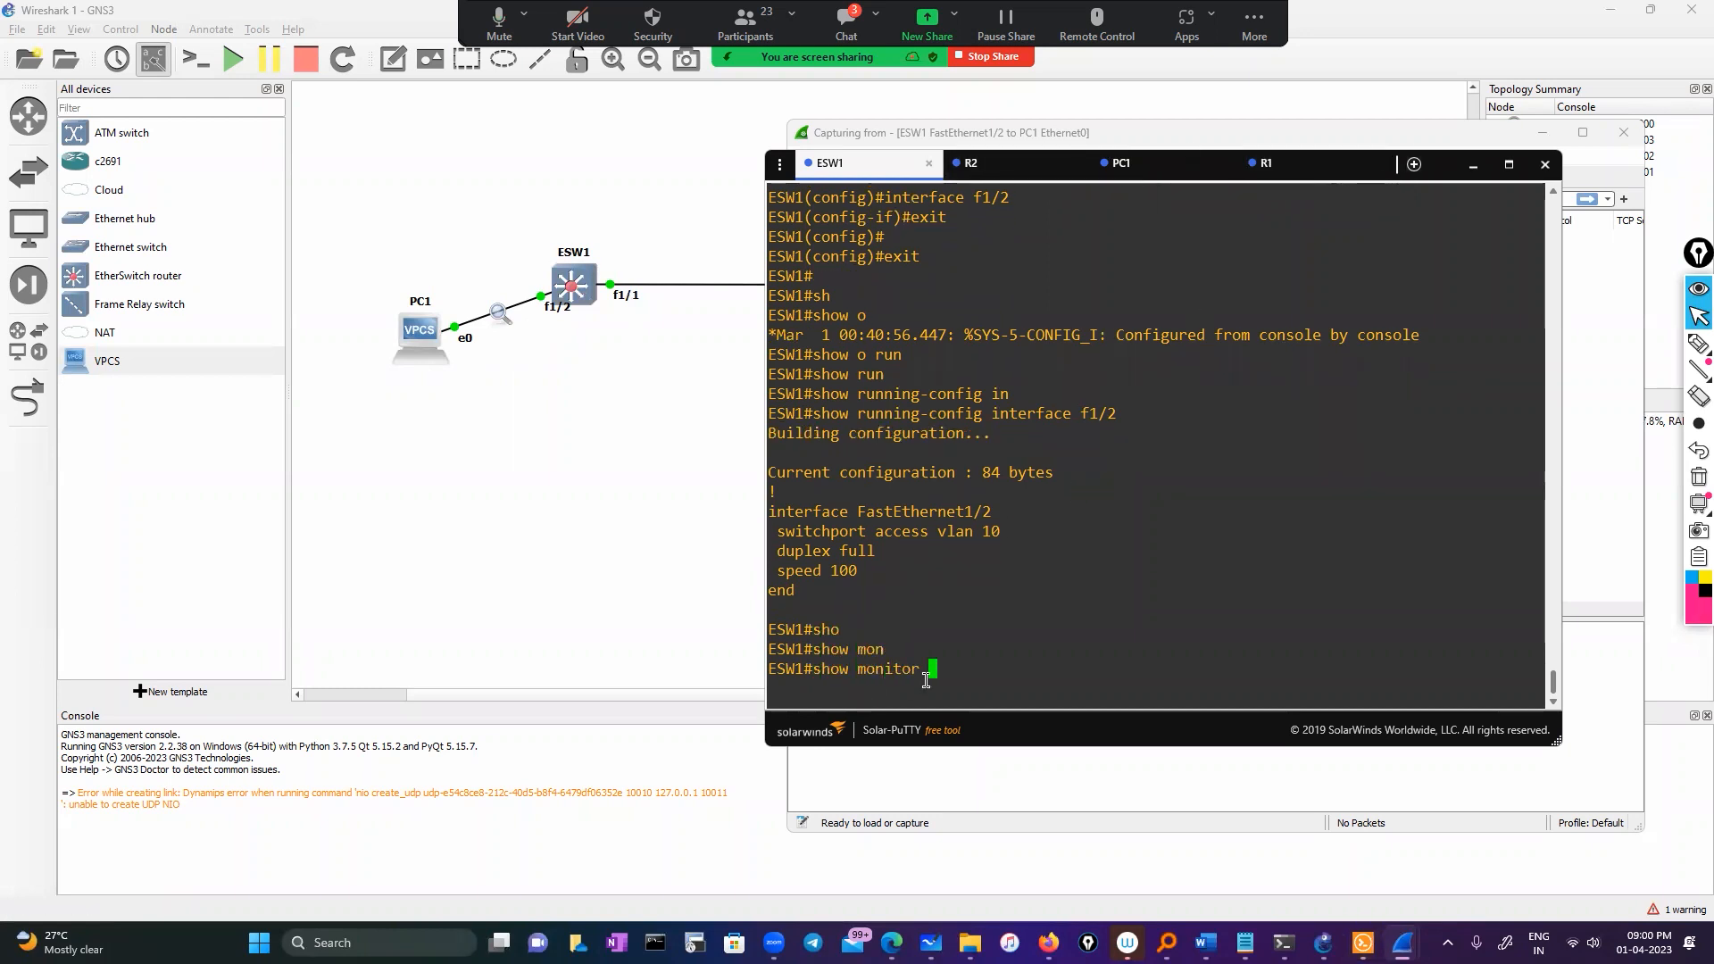
{"action": "key", "text": "Return"}
{"action": "type", "text": ">"}
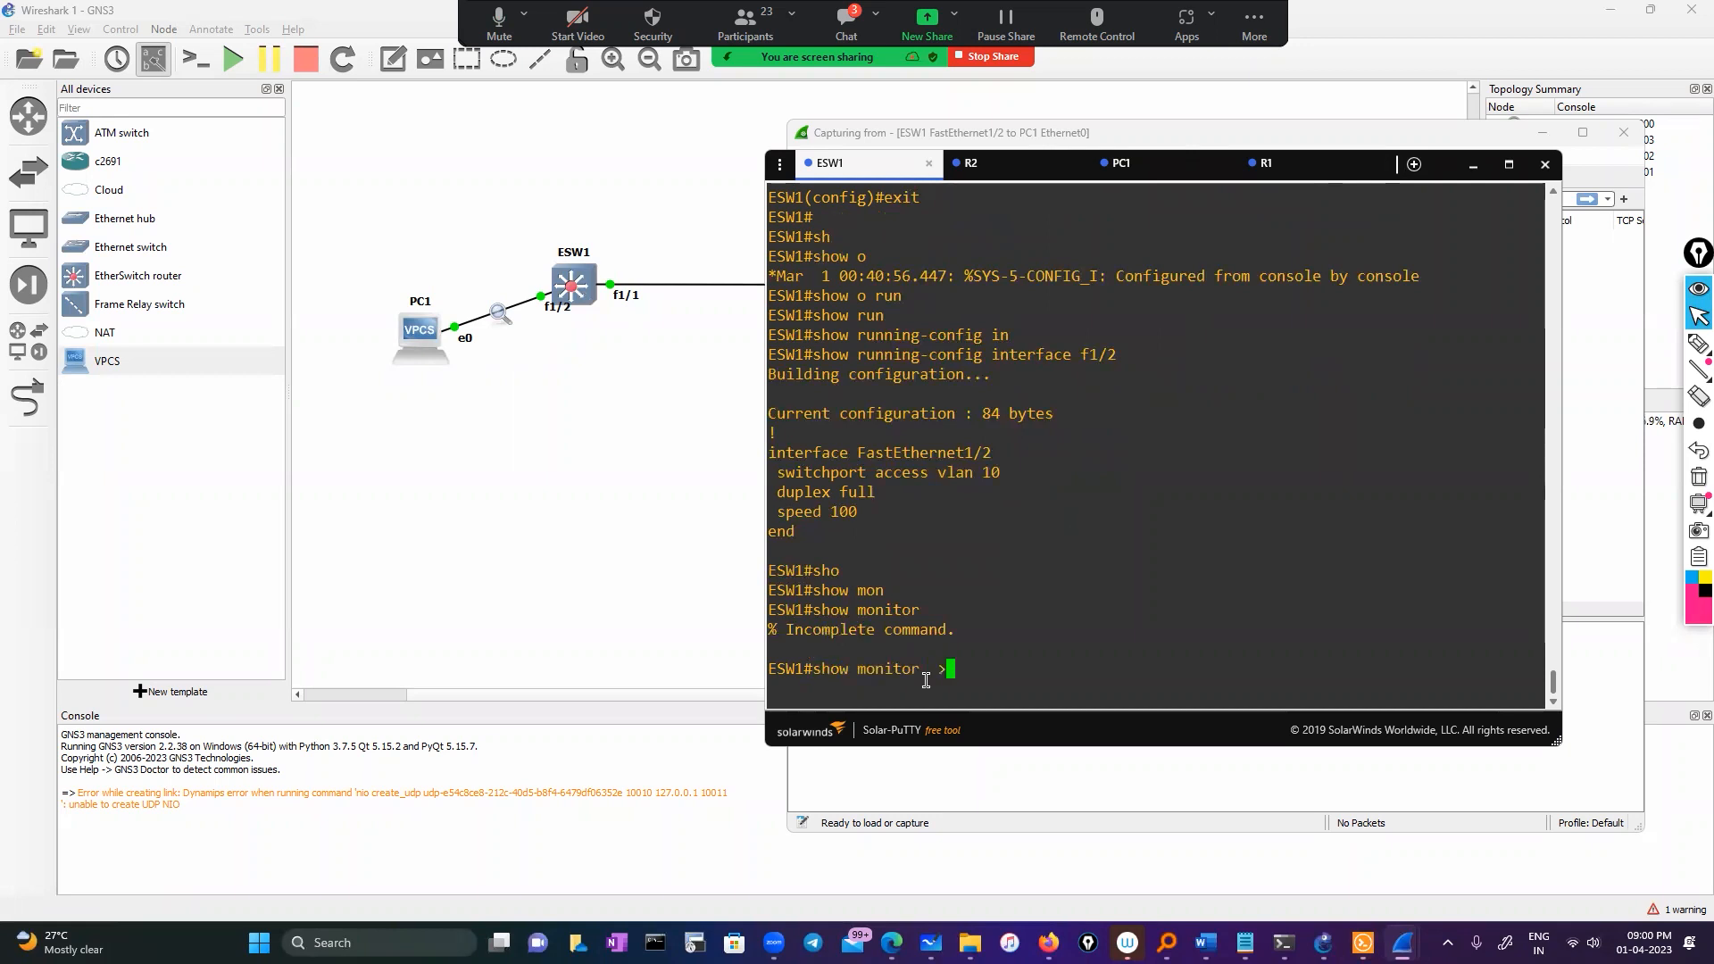
{"action": "key", "text": "BackSpace"}
{"action": "type", "text": "?se"}
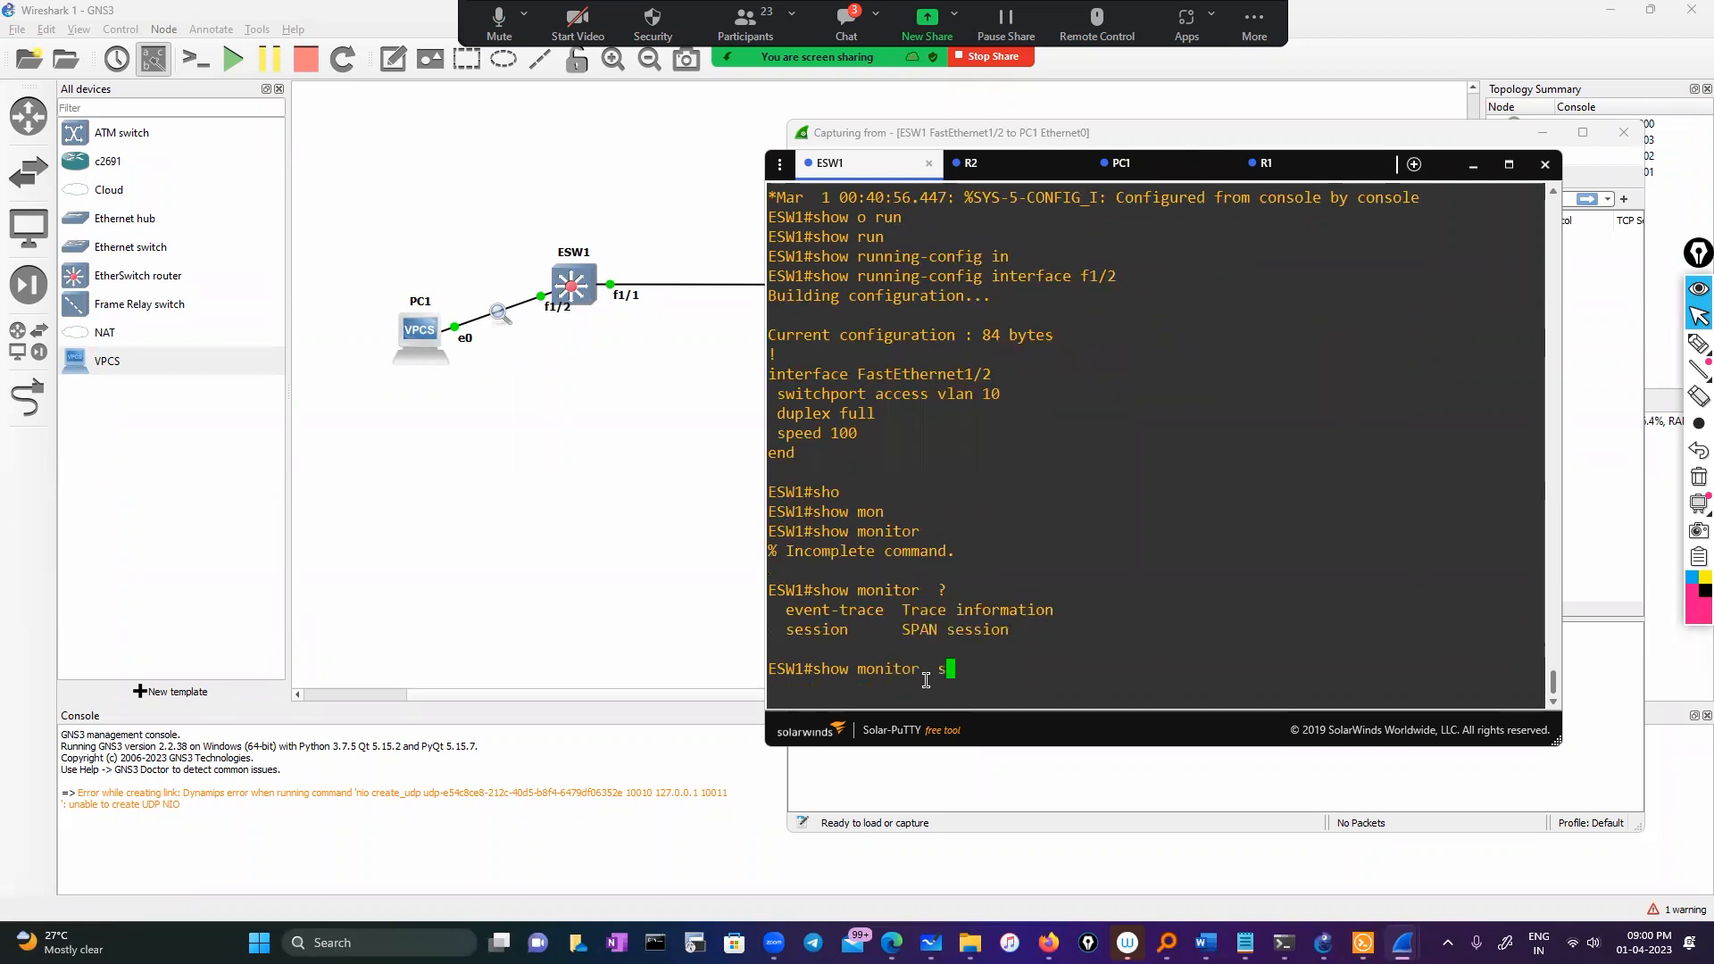
{"action": "key", "text": "Tab"}
{"action": "key", "text": "Return"}
{"action": "key", "text": "Up"}
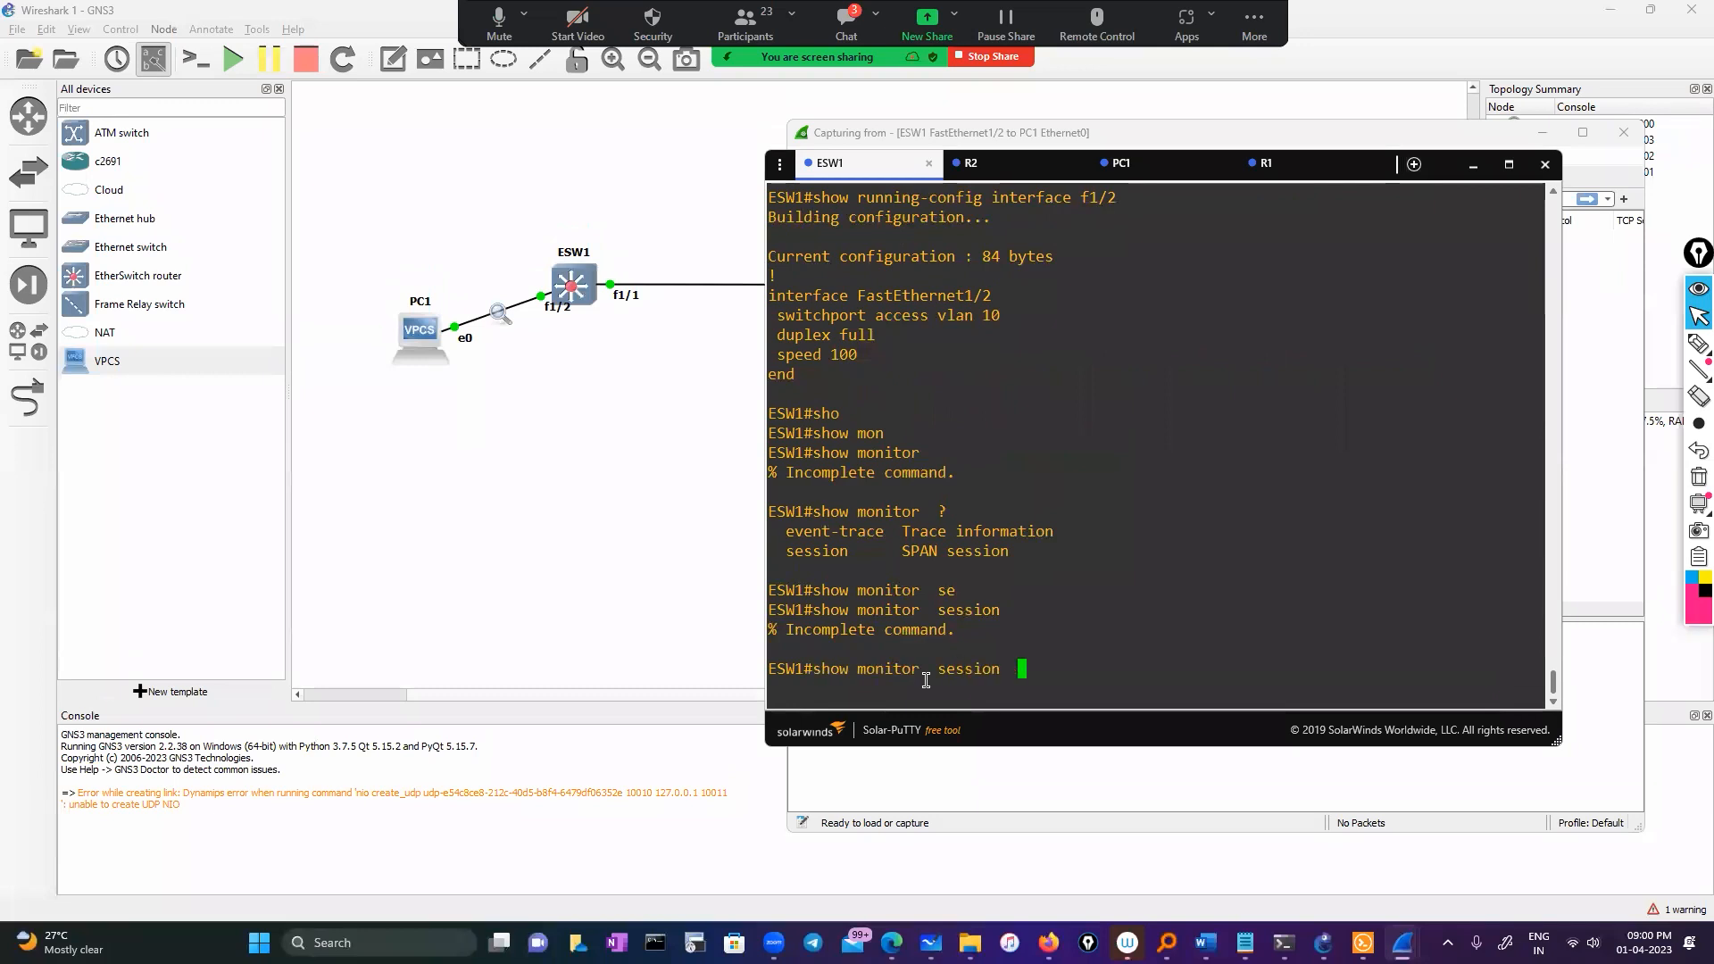
{"action": "type", "text": "1"}
{"action": "key", "text": "Return"}
Highlight the RX Only, TX Only and Both source lines, then start typing 'configure'
{"action": "scroll", "coordinate": [884, 562], "scroll_direction": "up", "scroll_amount": 4}
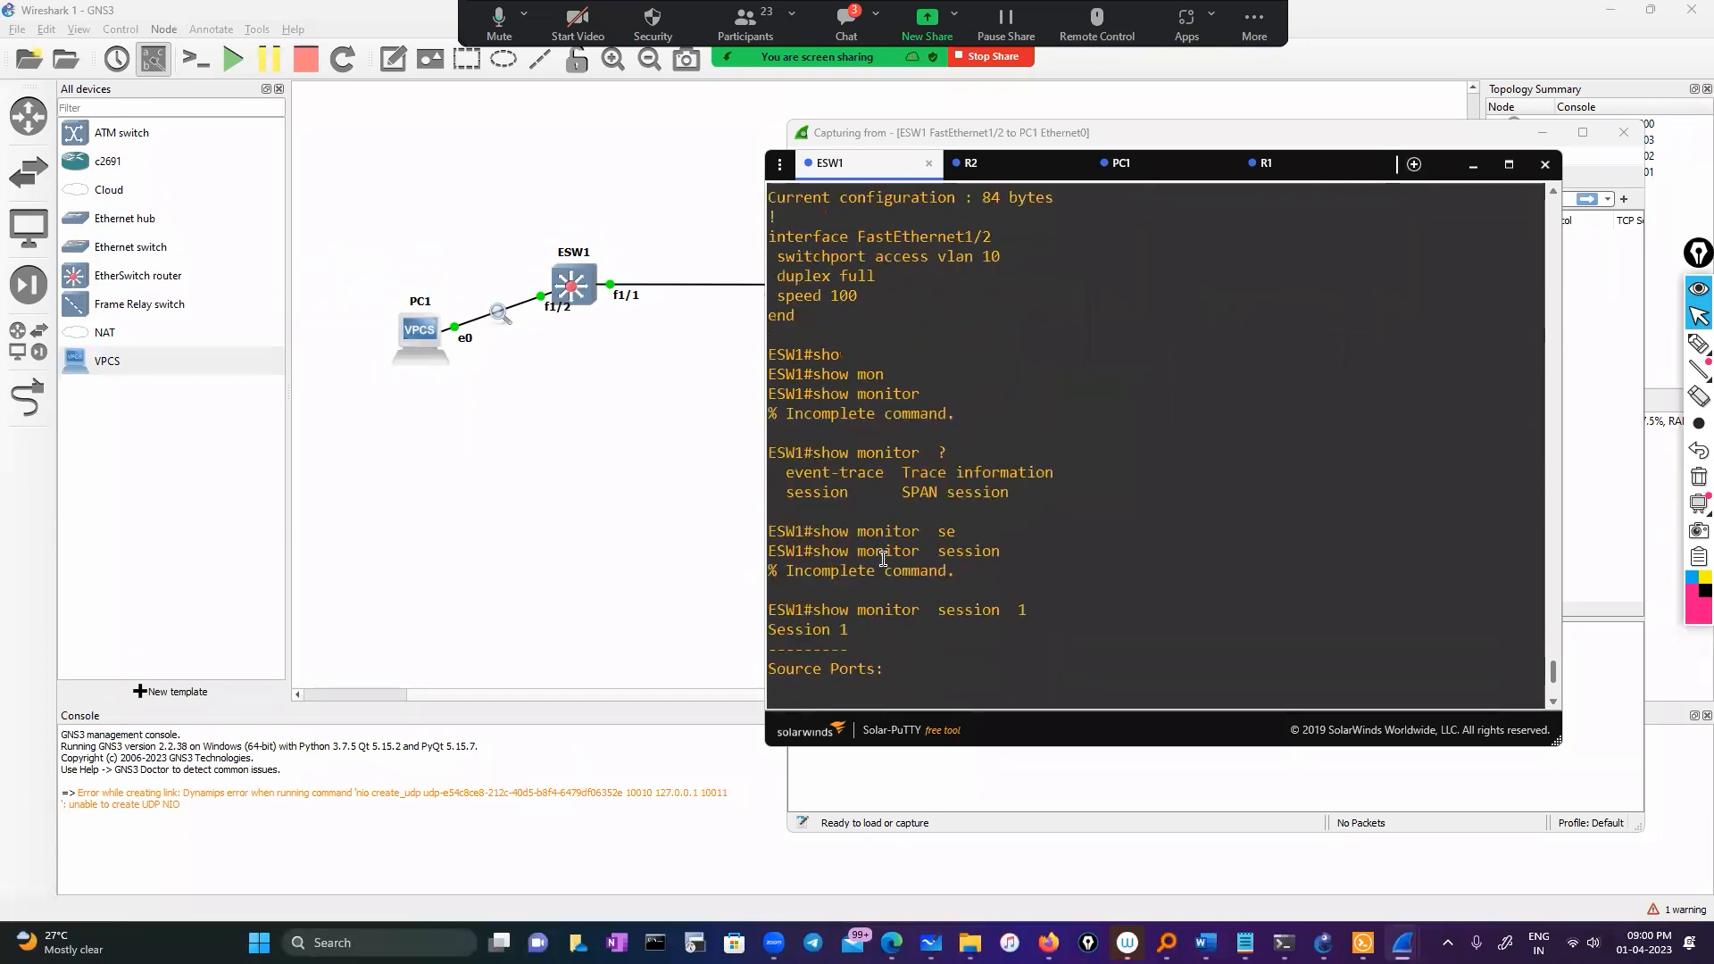
{"action": "scroll", "coordinate": [888, 583], "scroll_direction": "down", "scroll_amount": 4}
{"action": "left_click_drag", "start_coordinate": [799, 451], "coordinate": [999, 479]}
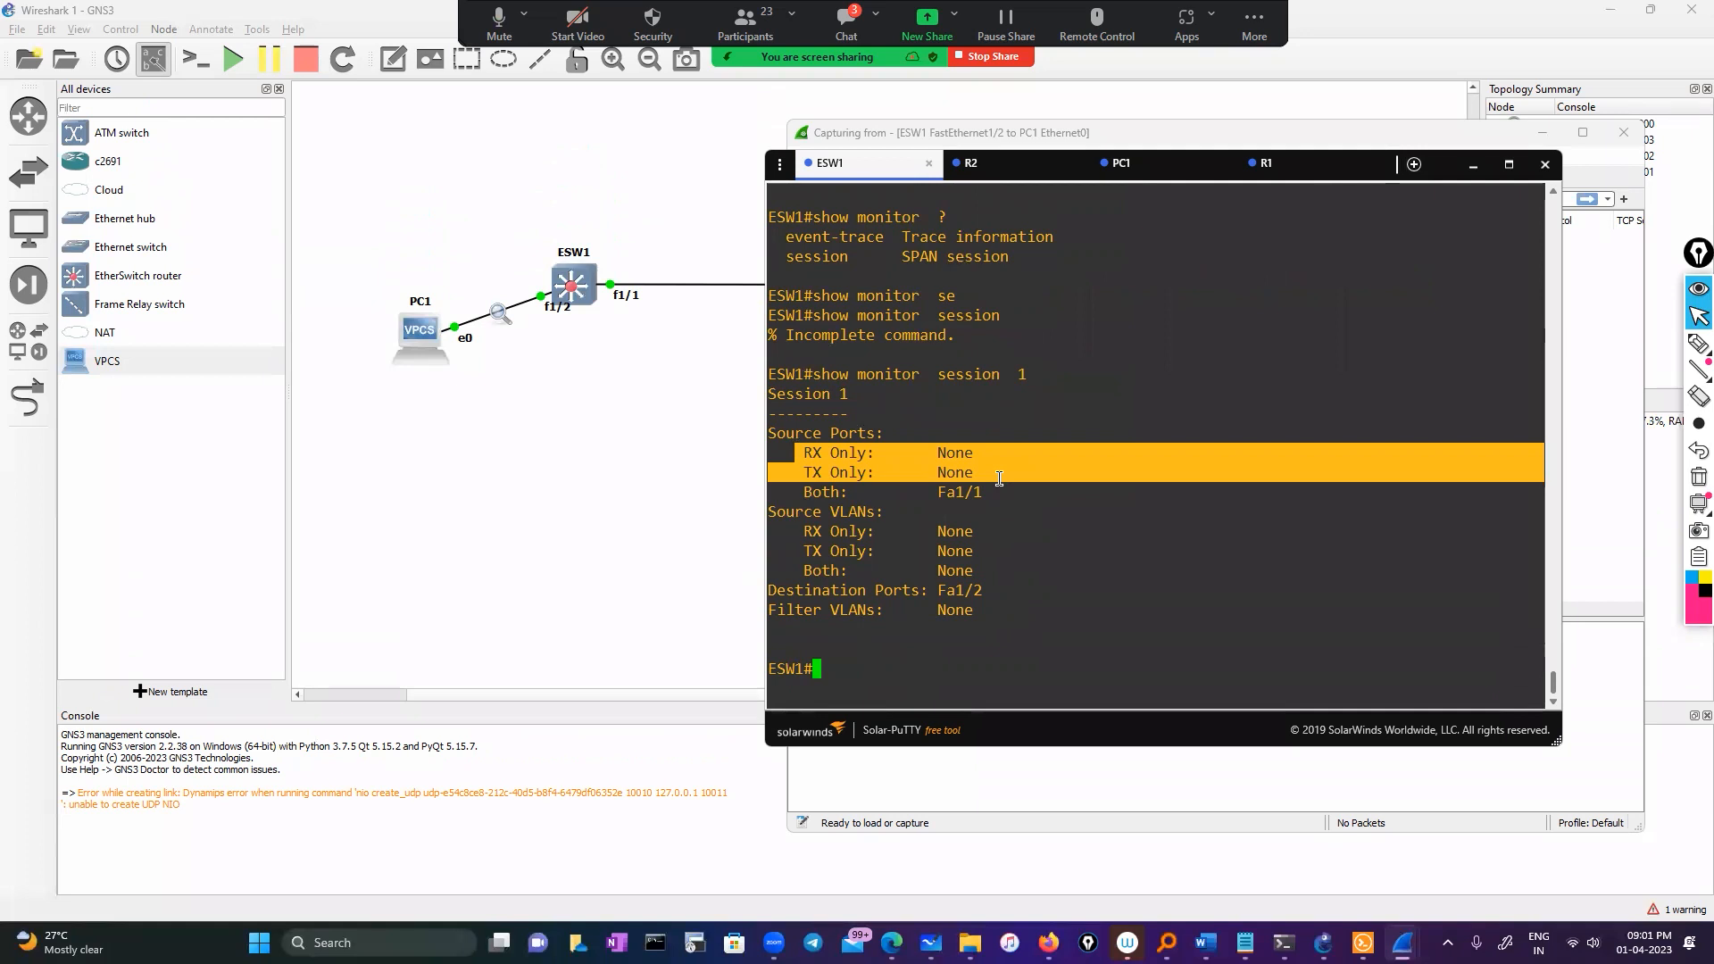
{"action": "left_click_drag", "start_coordinate": [808, 573], "coordinate": [971, 574]}
{"action": "left_click", "coordinate": [853, 661]}
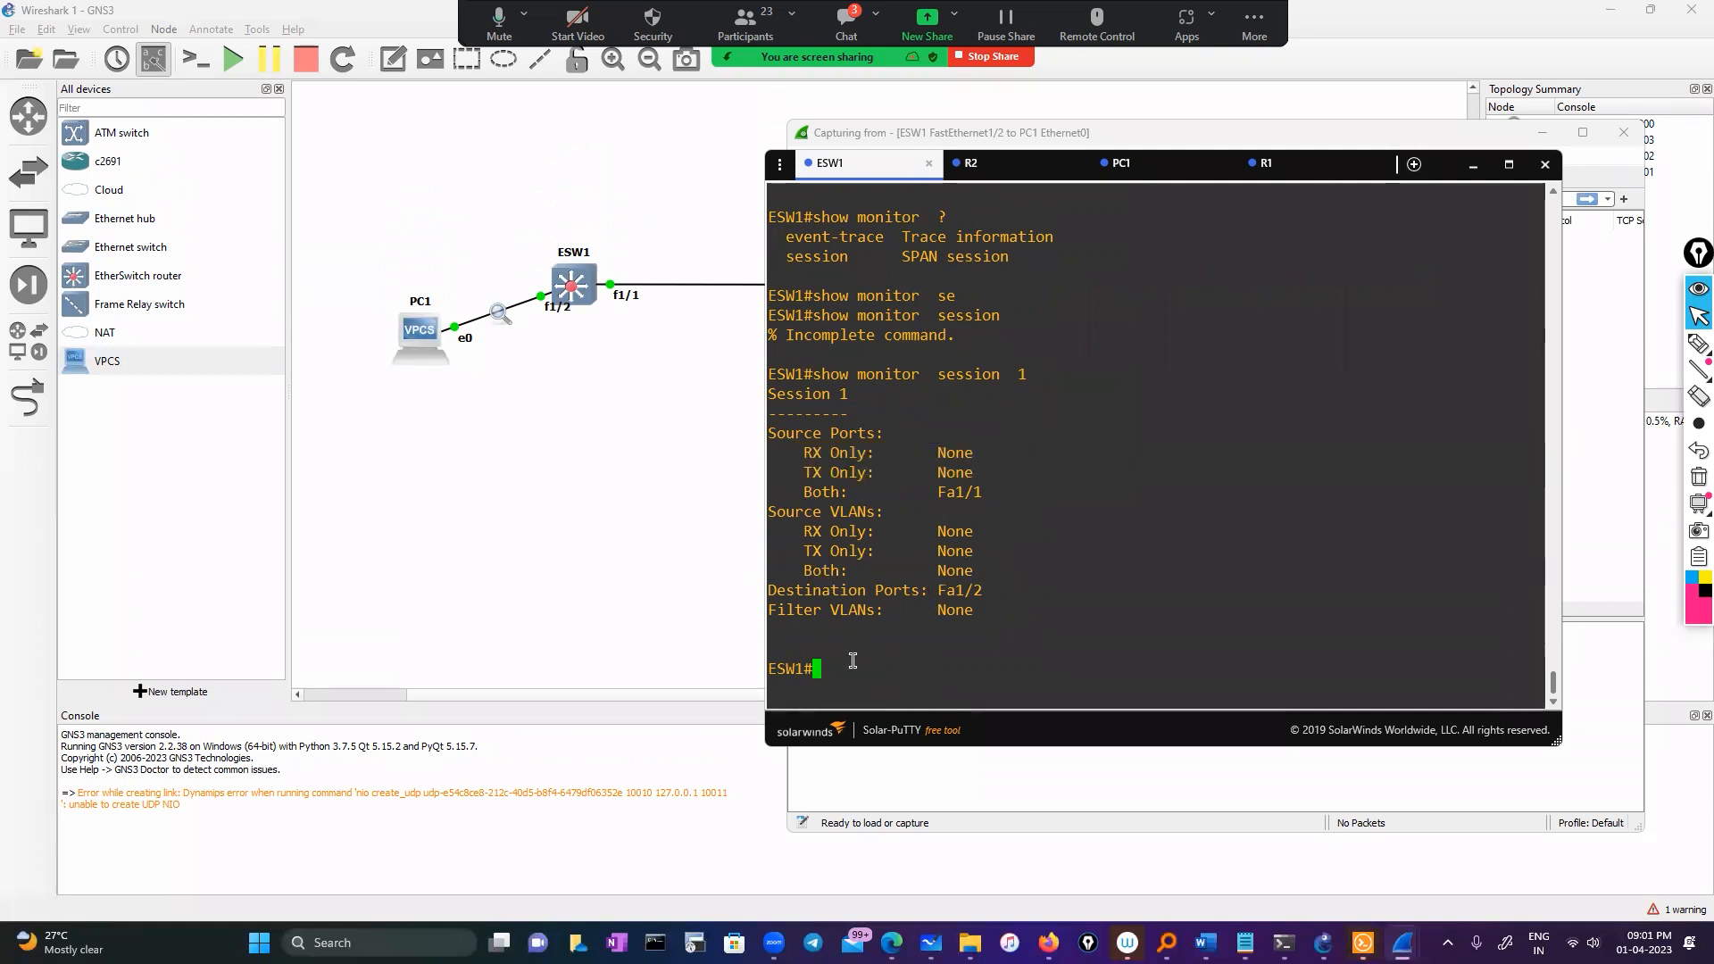
{"action": "type", "text": "conf"}
{"action": "key", "text": "Tab"}
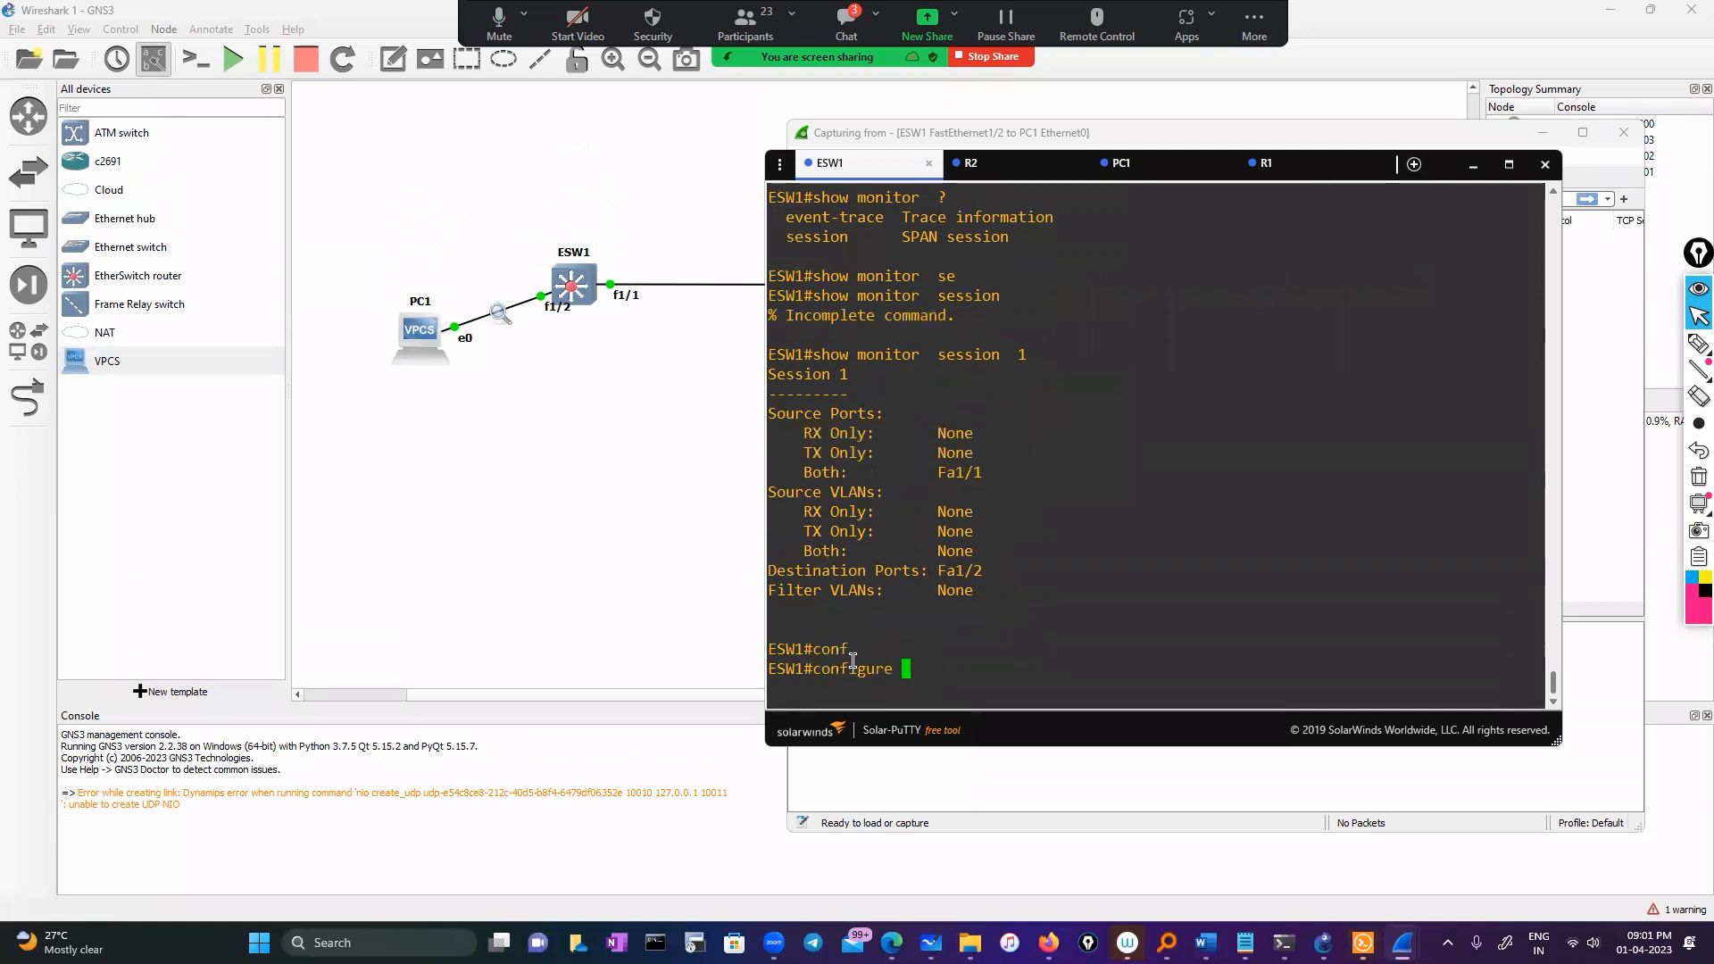
Enter global configuration and begin a monitor session 1 command from the earlier source interface text
{"action": "key", "text": "Return"}
{"action": "key", "text": "Return"}
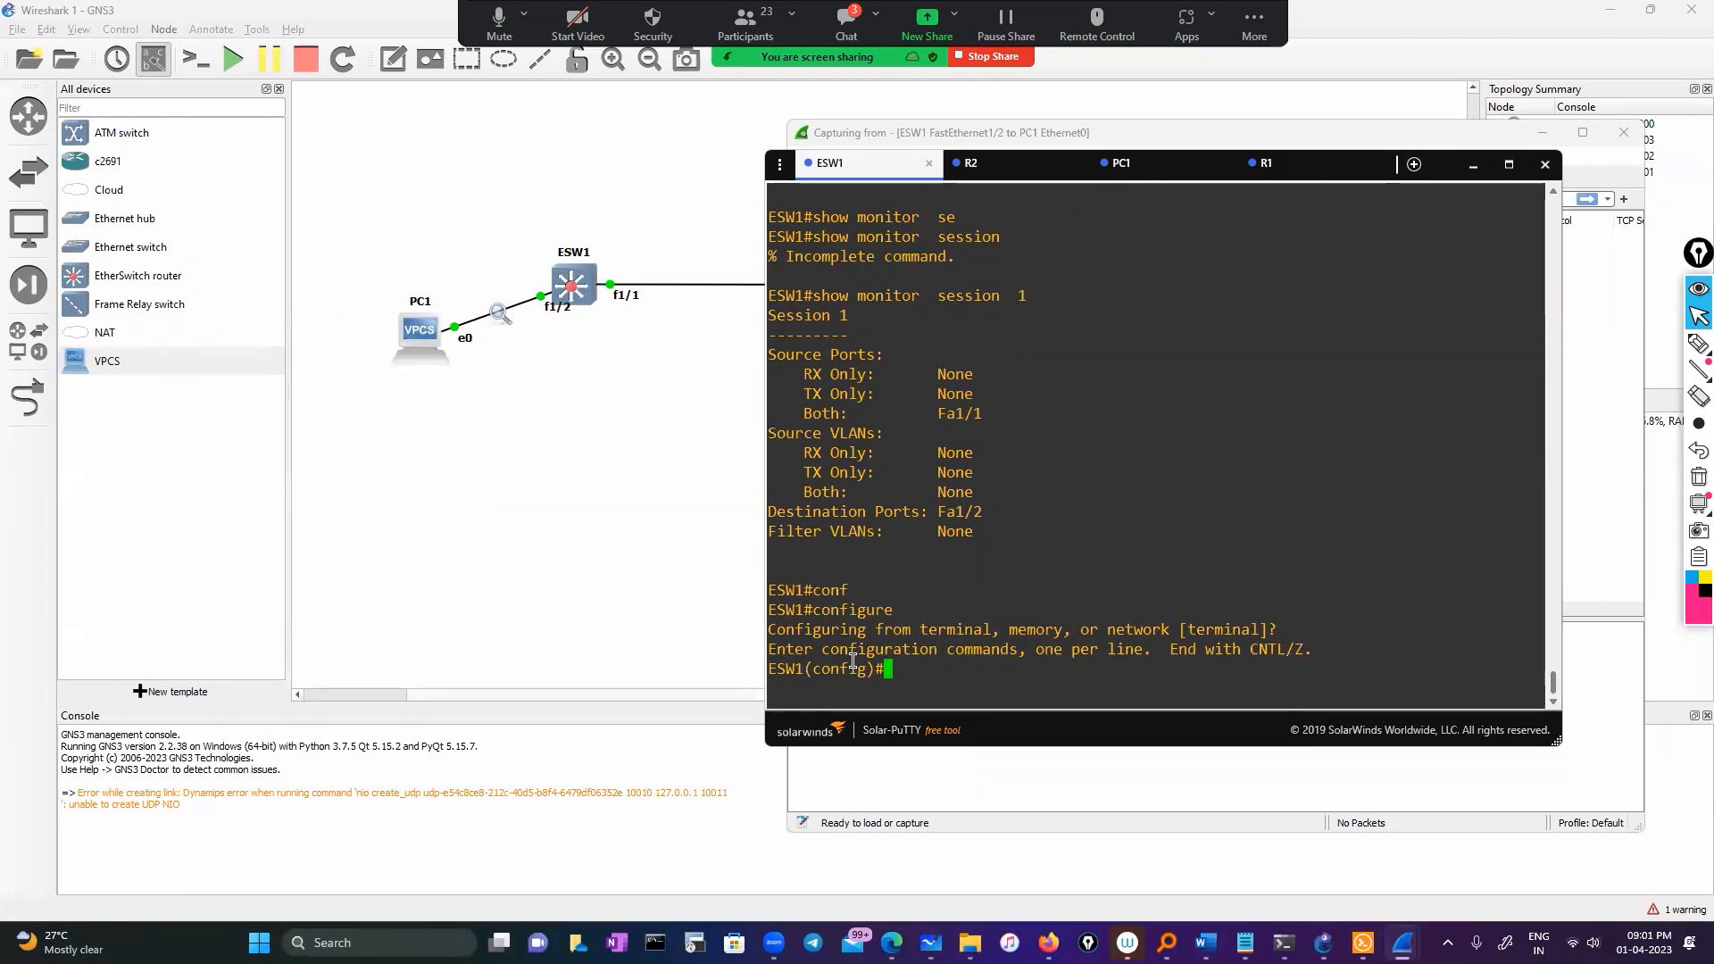
{"action": "type", "text": "mon"}
{"action": "key", "text": "Tab"}
{"action": "type", "text": "se"}
{"action": "key", "text": "Tab"}
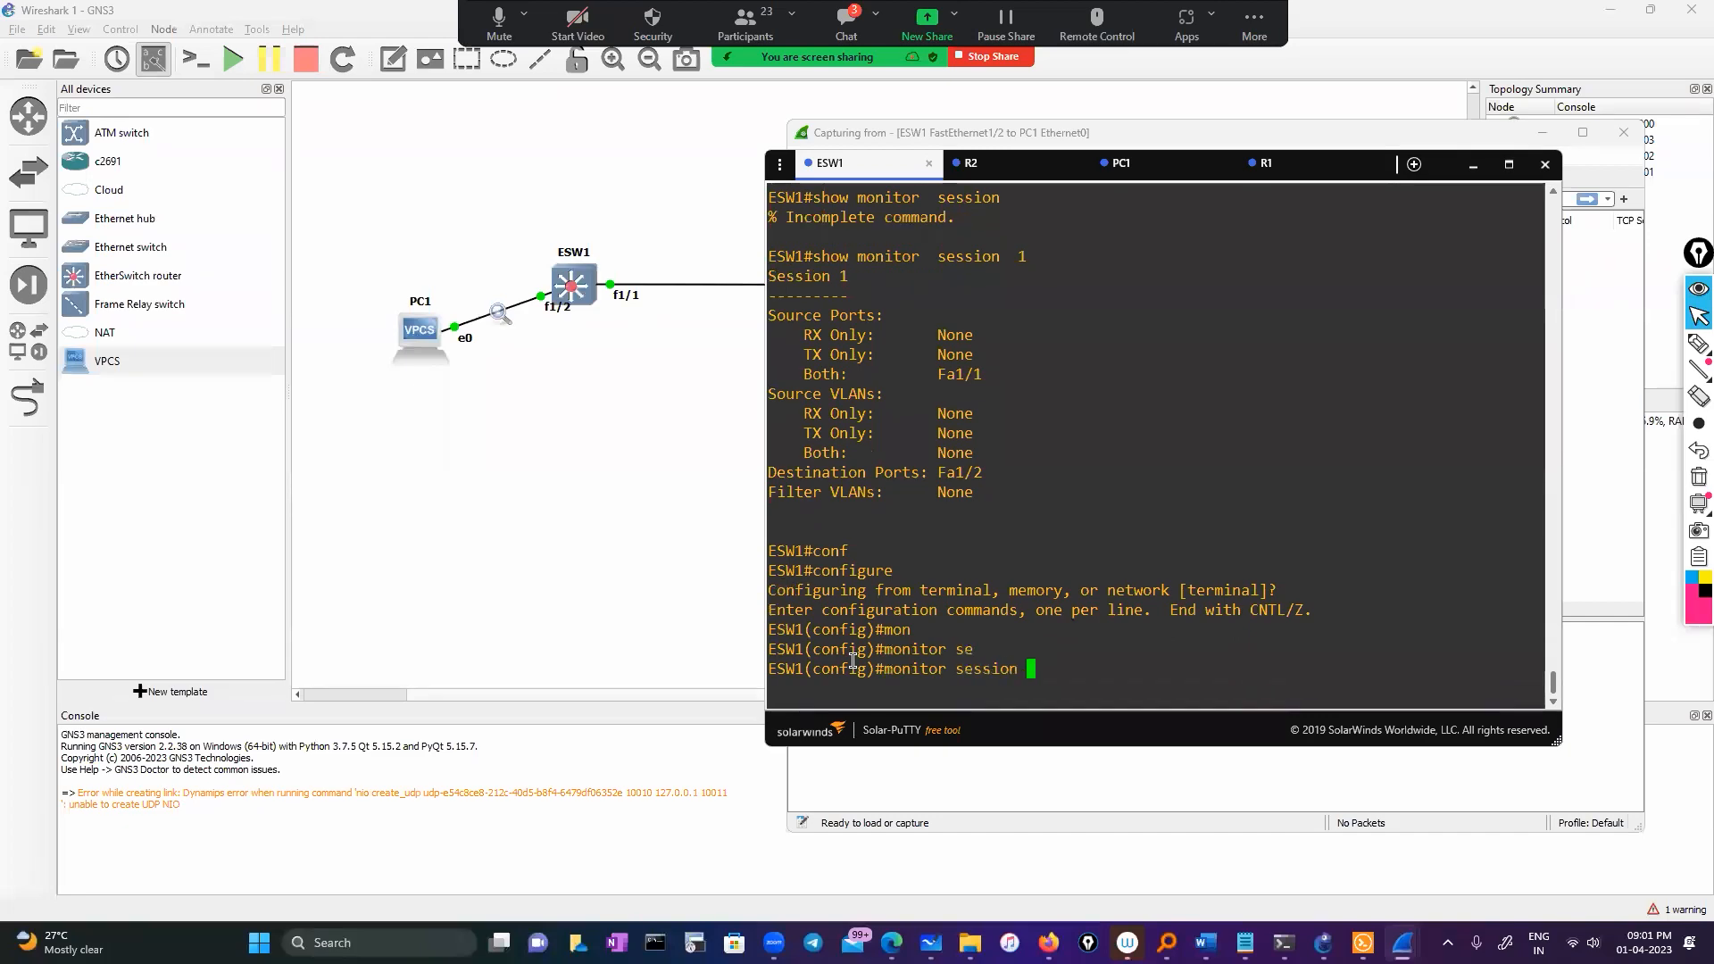
{"action": "type", "text": "1"}
{"action": "scroll", "coordinate": [1038, 605], "scroll_direction": "up", "scroll_amount": 10}
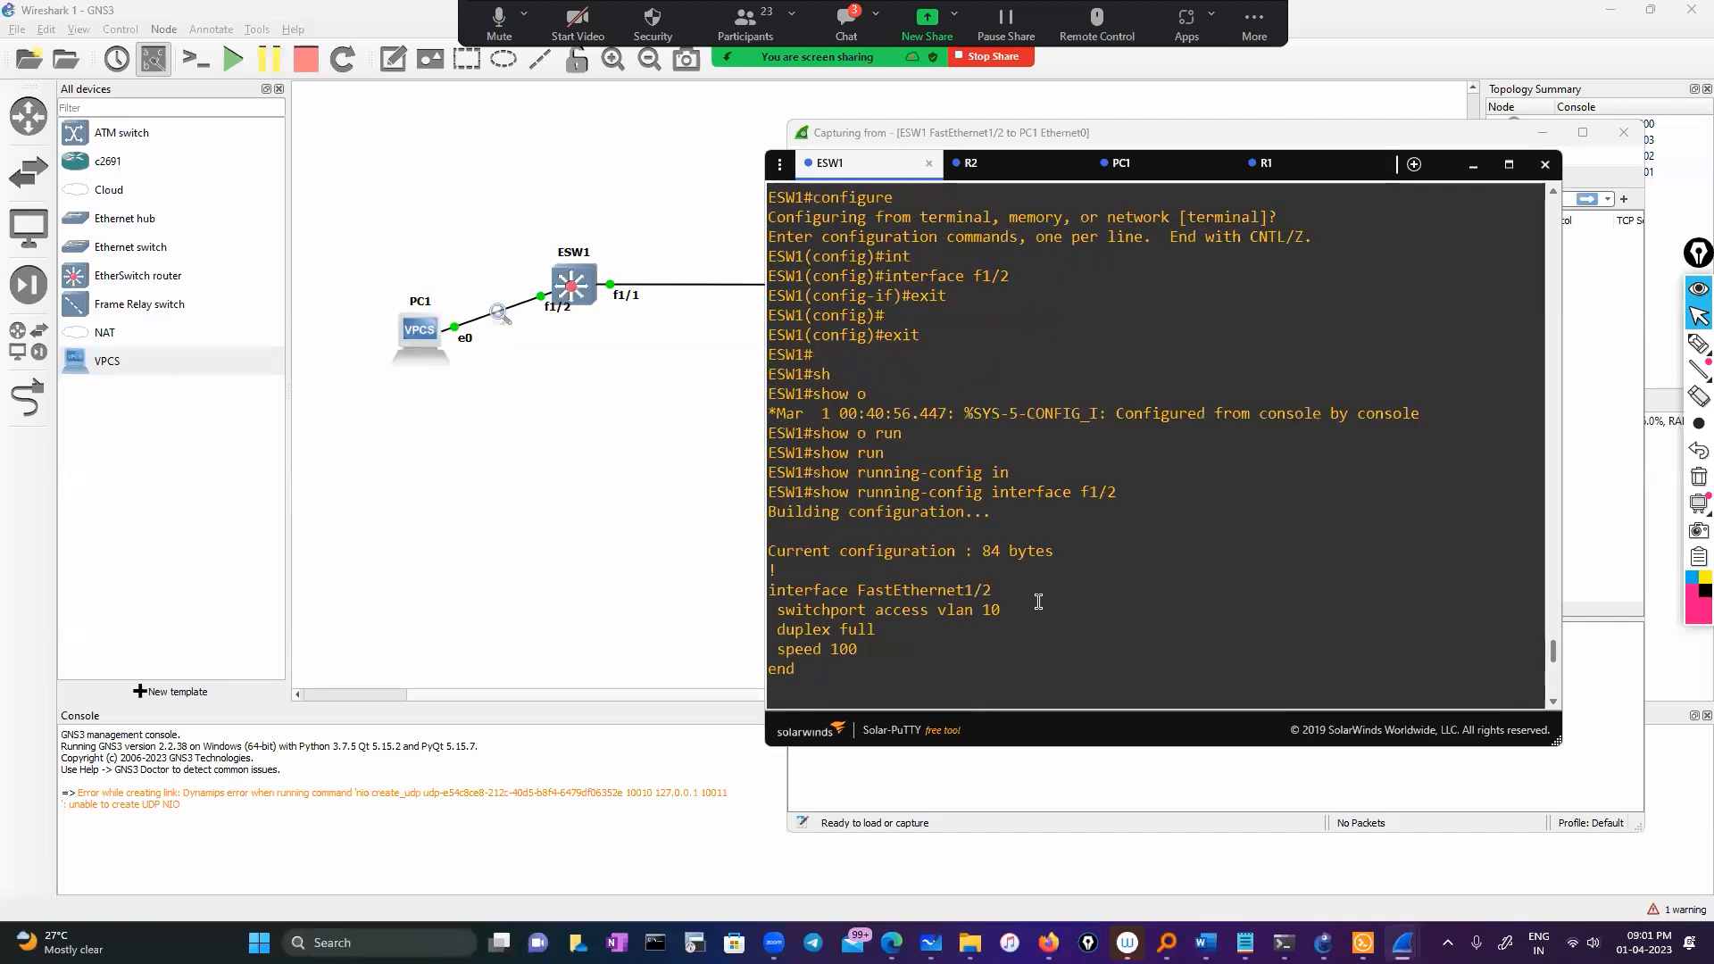
{"action": "scroll", "coordinate": [1038, 602], "scroll_direction": "up", "scroll_amount": 15}
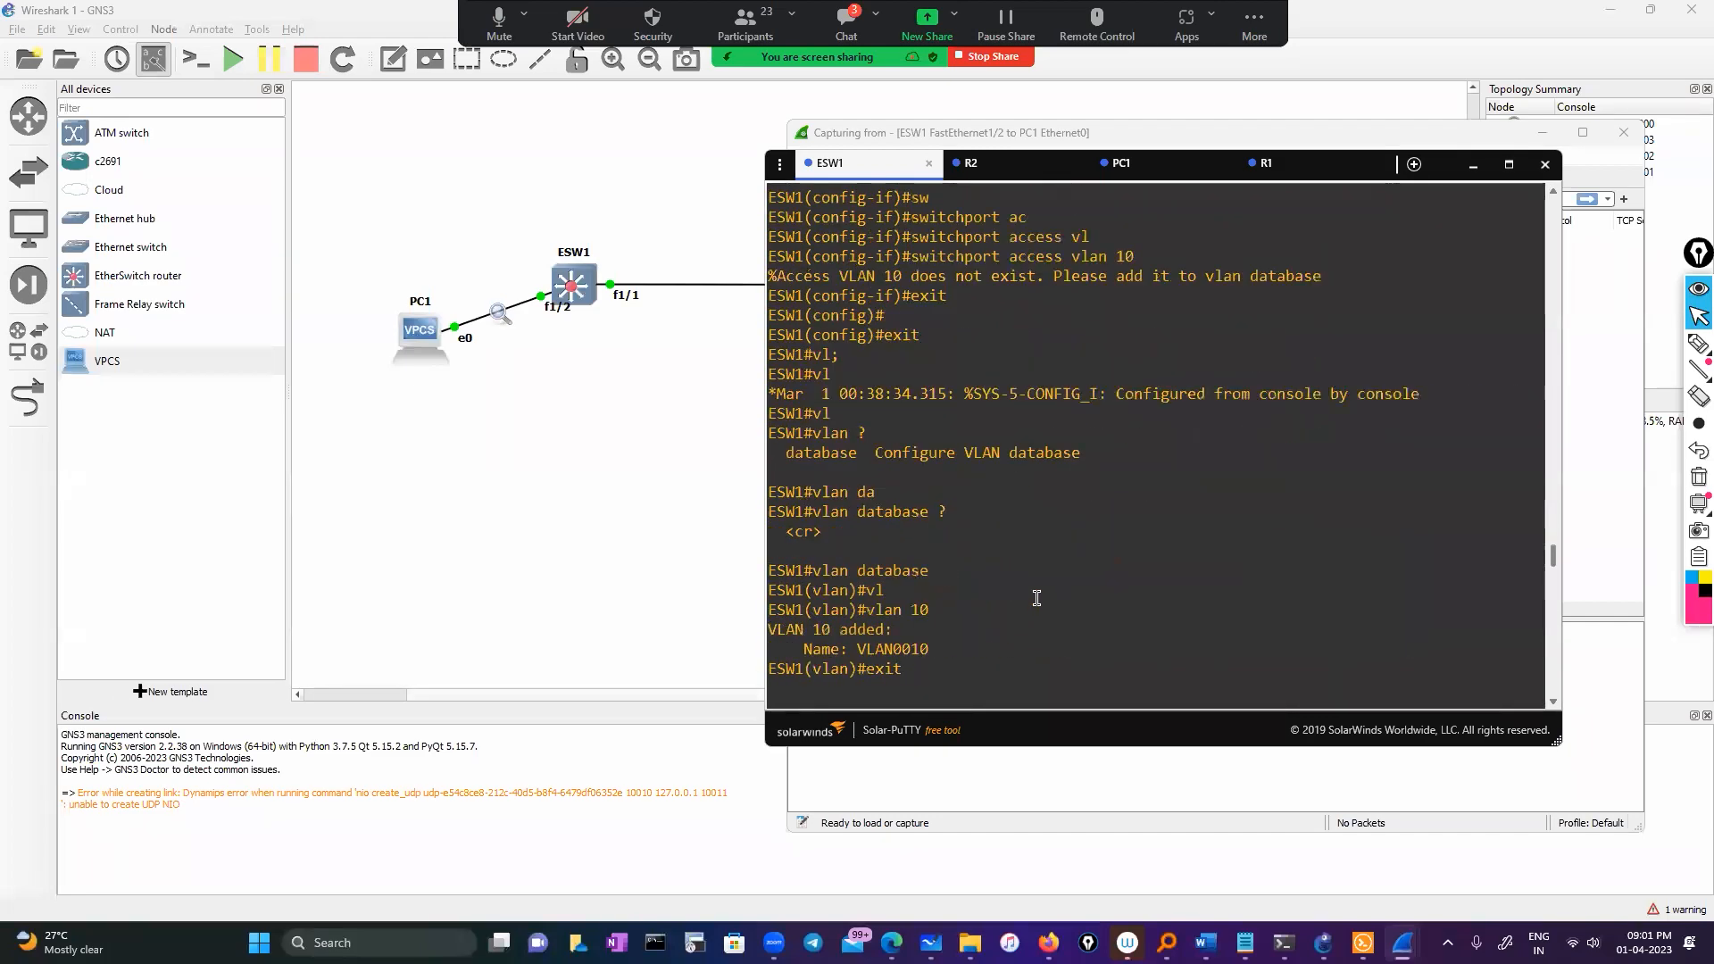
{"action": "scroll", "coordinate": [1036, 598], "scroll_direction": "up", "scroll_amount": 10}
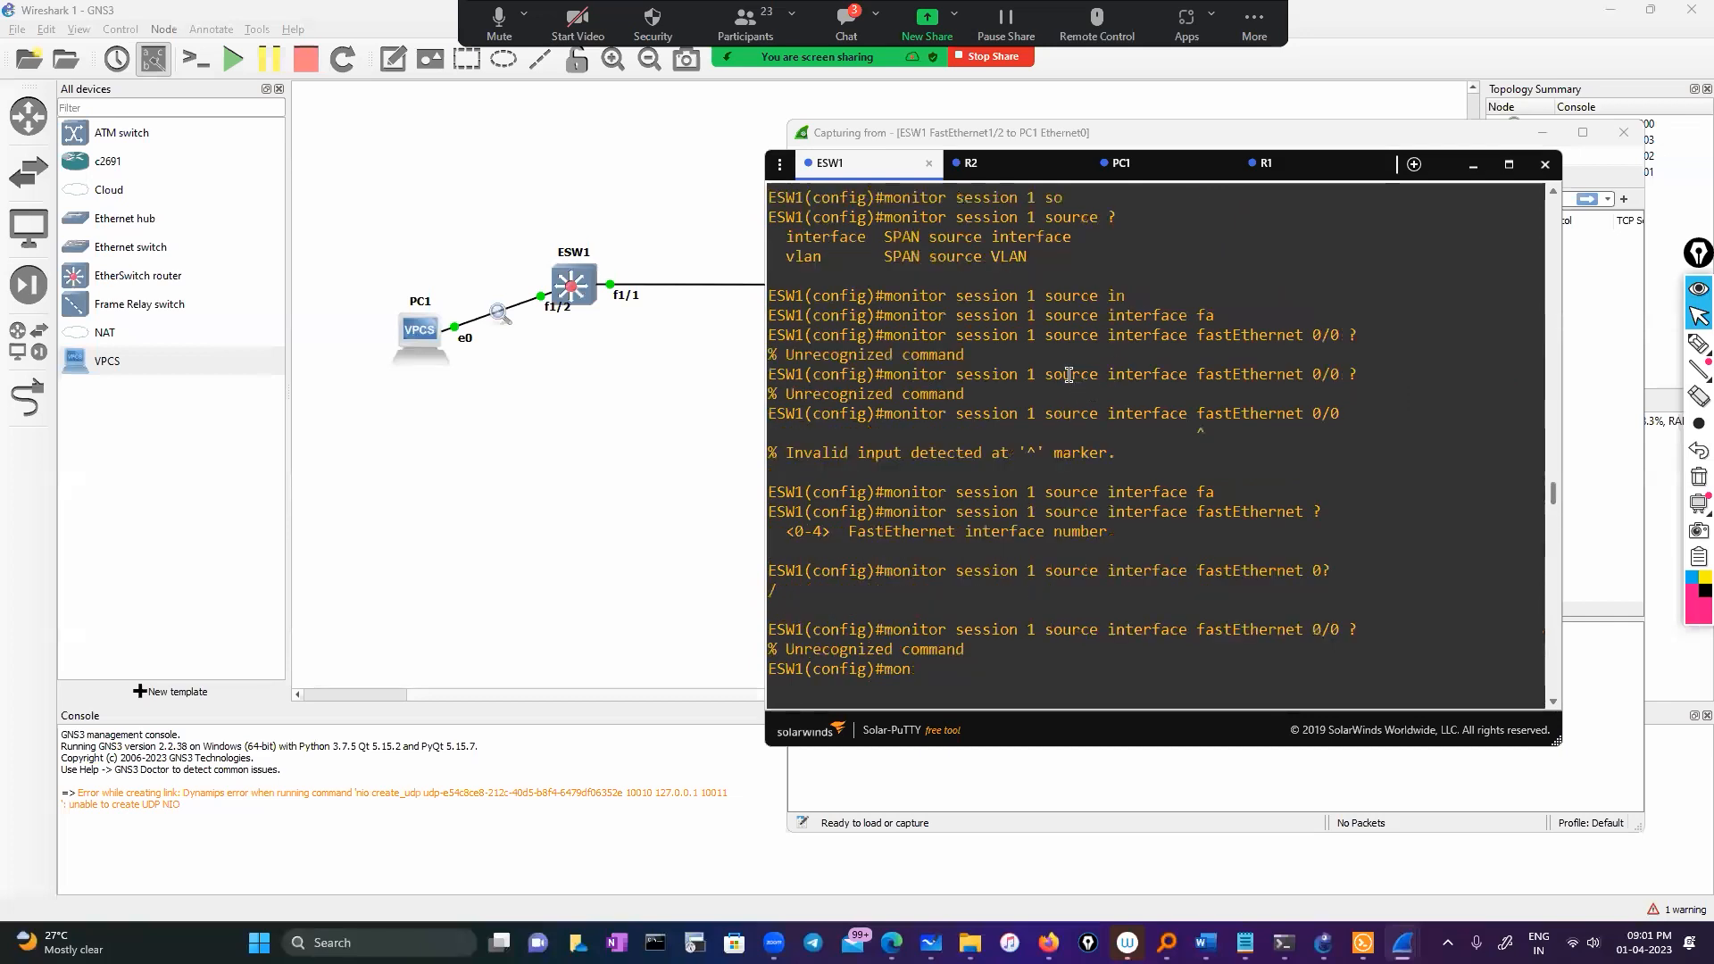
{"action": "left_click_drag", "start_coordinate": [1042, 374], "coordinate": [1339, 374]}
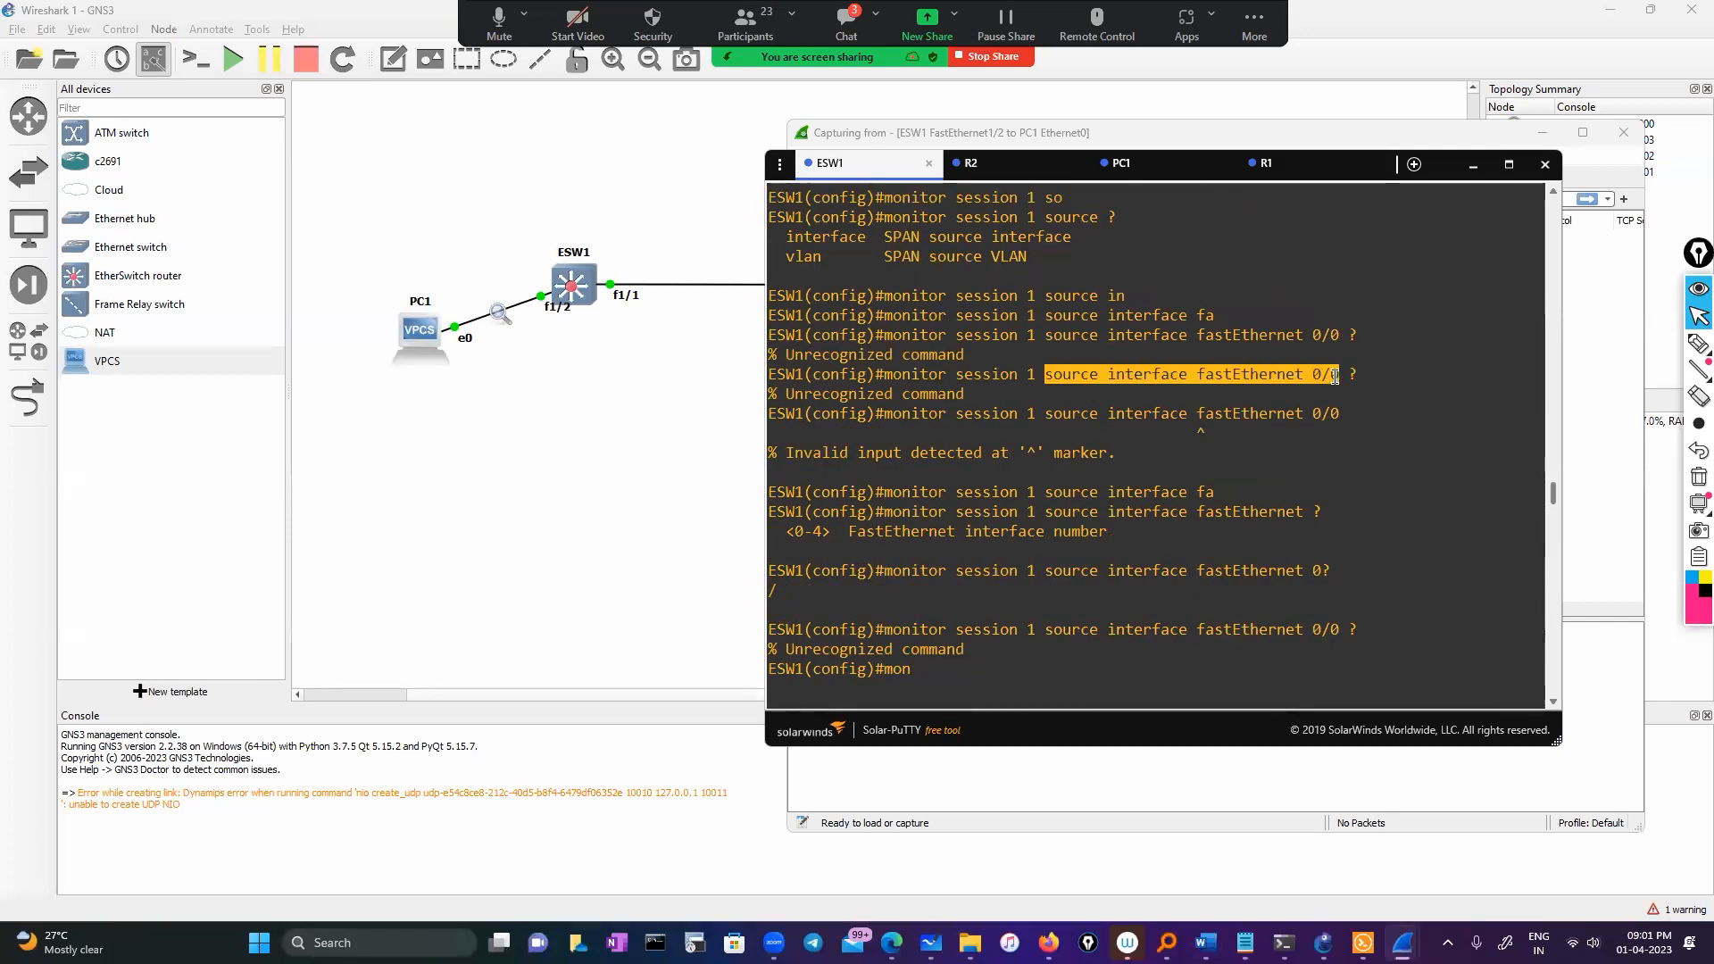
{"action": "right_click", "coordinate": [1238, 481]}
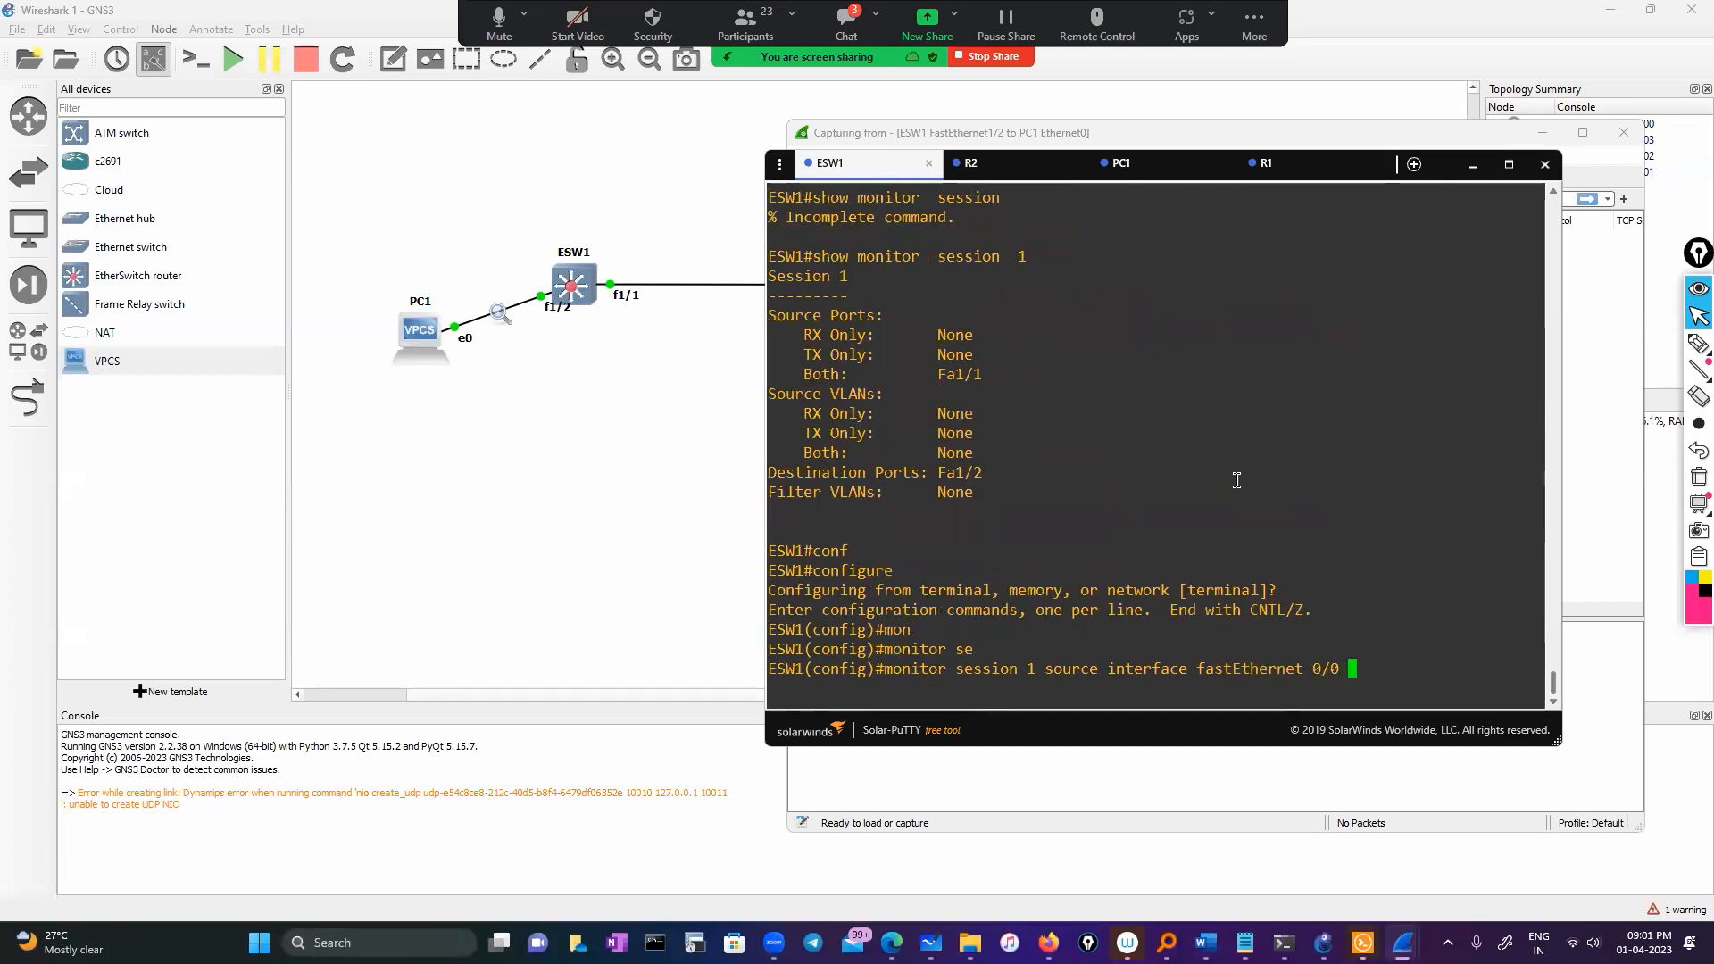
Set FastEthernet 1/1 as the session 1 source for both directions
{"action": "type", "text": "bo"}
{"action": "key", "text": "Tab"}
{"action": "key", "text": "BackSpace"}
{"action": "key", "text": "BackSpace"}
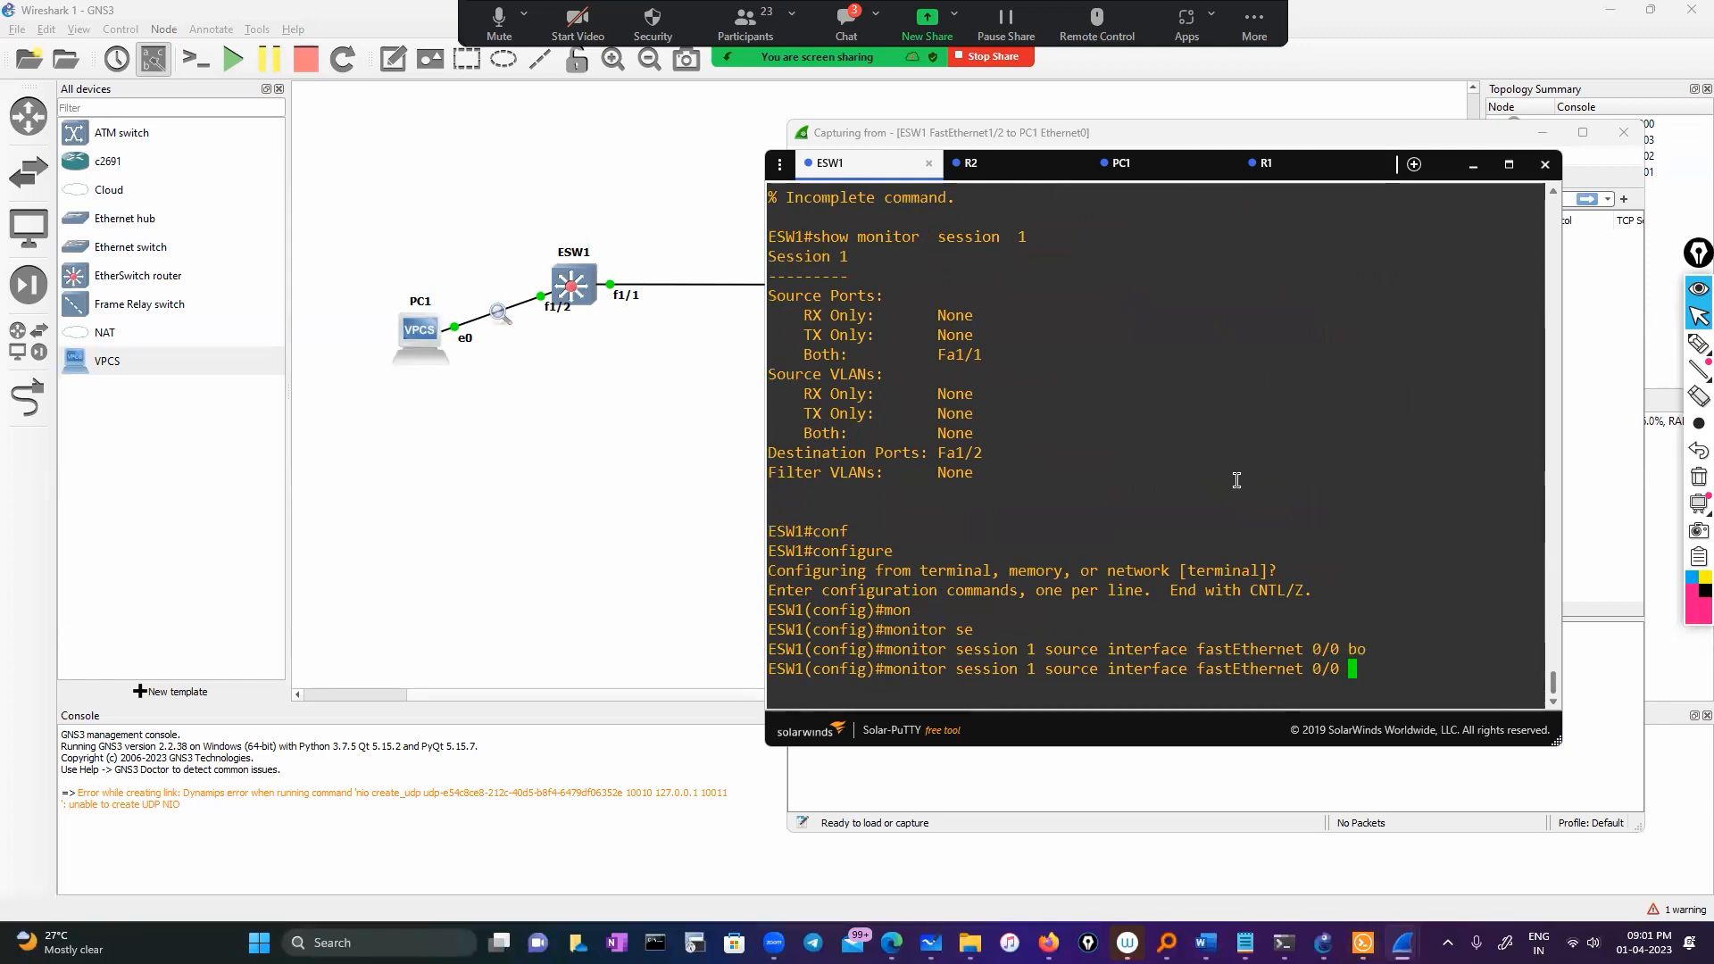
{"action": "type", "text": "?"}
{"action": "key", "text": "BackSpace"}
{"action": "key", "text": "BackSpace"}
{"action": "key", "text": "BackSpace"}
{"action": "key", "text": "BackSpace"}
{"action": "key", "text": "BackSpace"}
{"action": "key", "text": "BackSpace"}
{"action": "key", "text": "BackSpace"}
{"action": "key", "text": "BackSpace"}
{"action": "key", "text": "BackSpace"}
{"action": "key", "text": "BackSpace"}
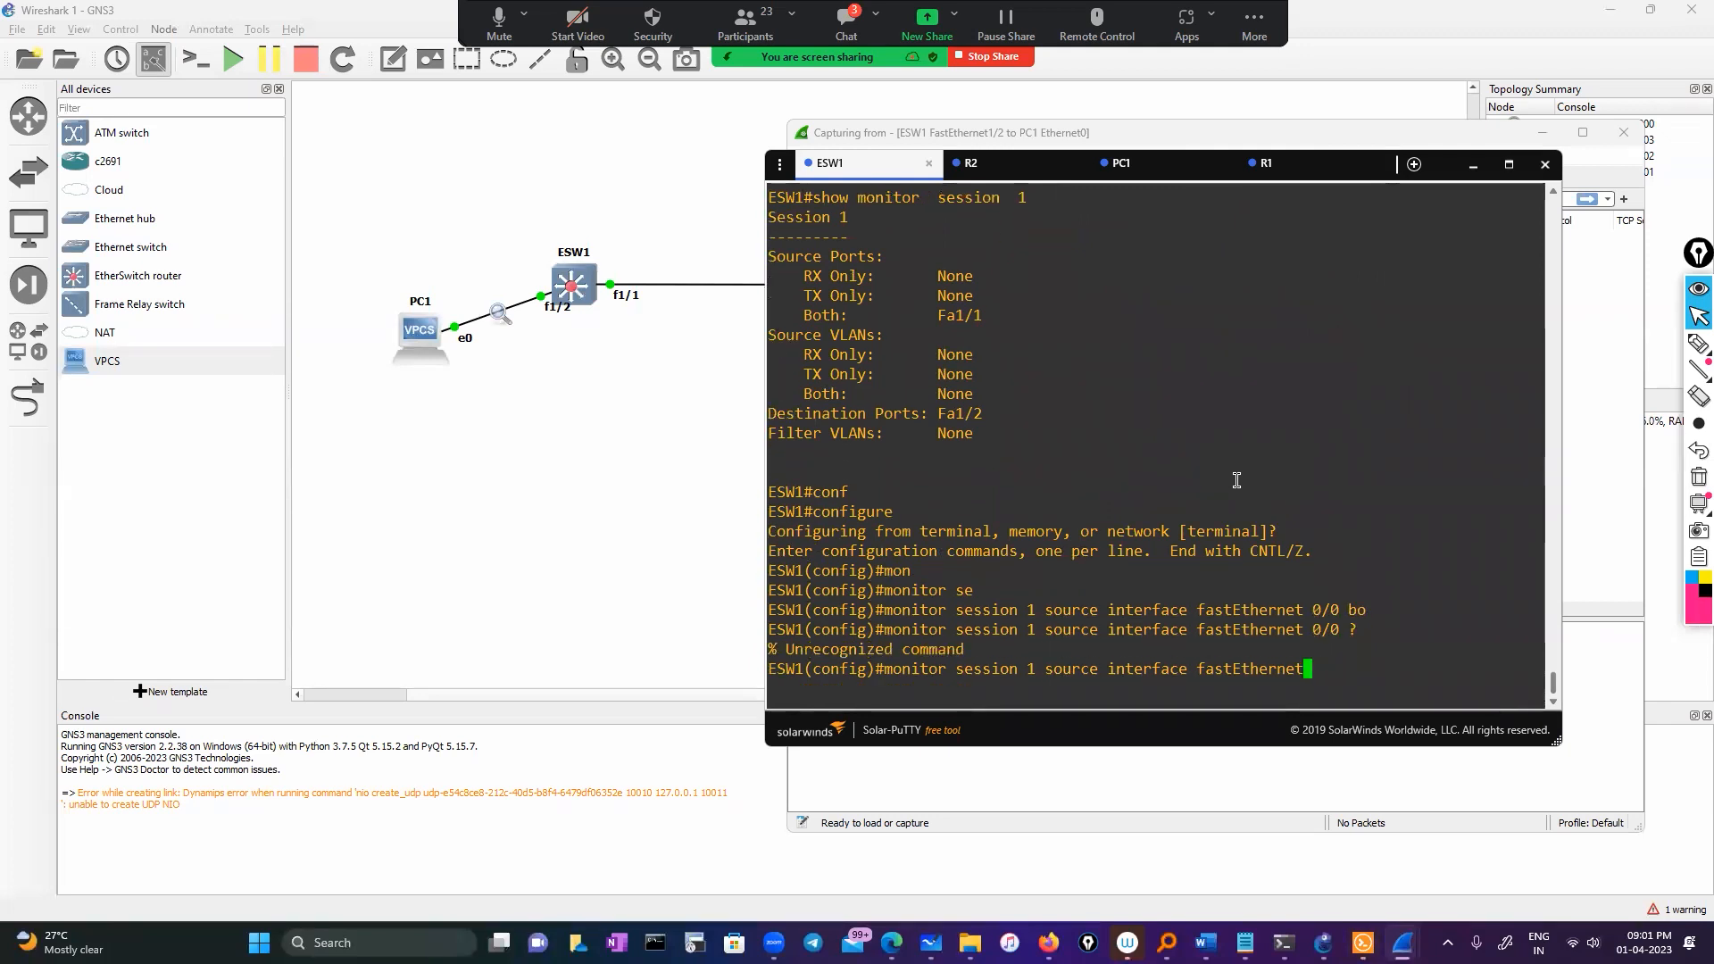
{"action": "key", "text": "Tab"}
{"action": "type", "text": "?"}
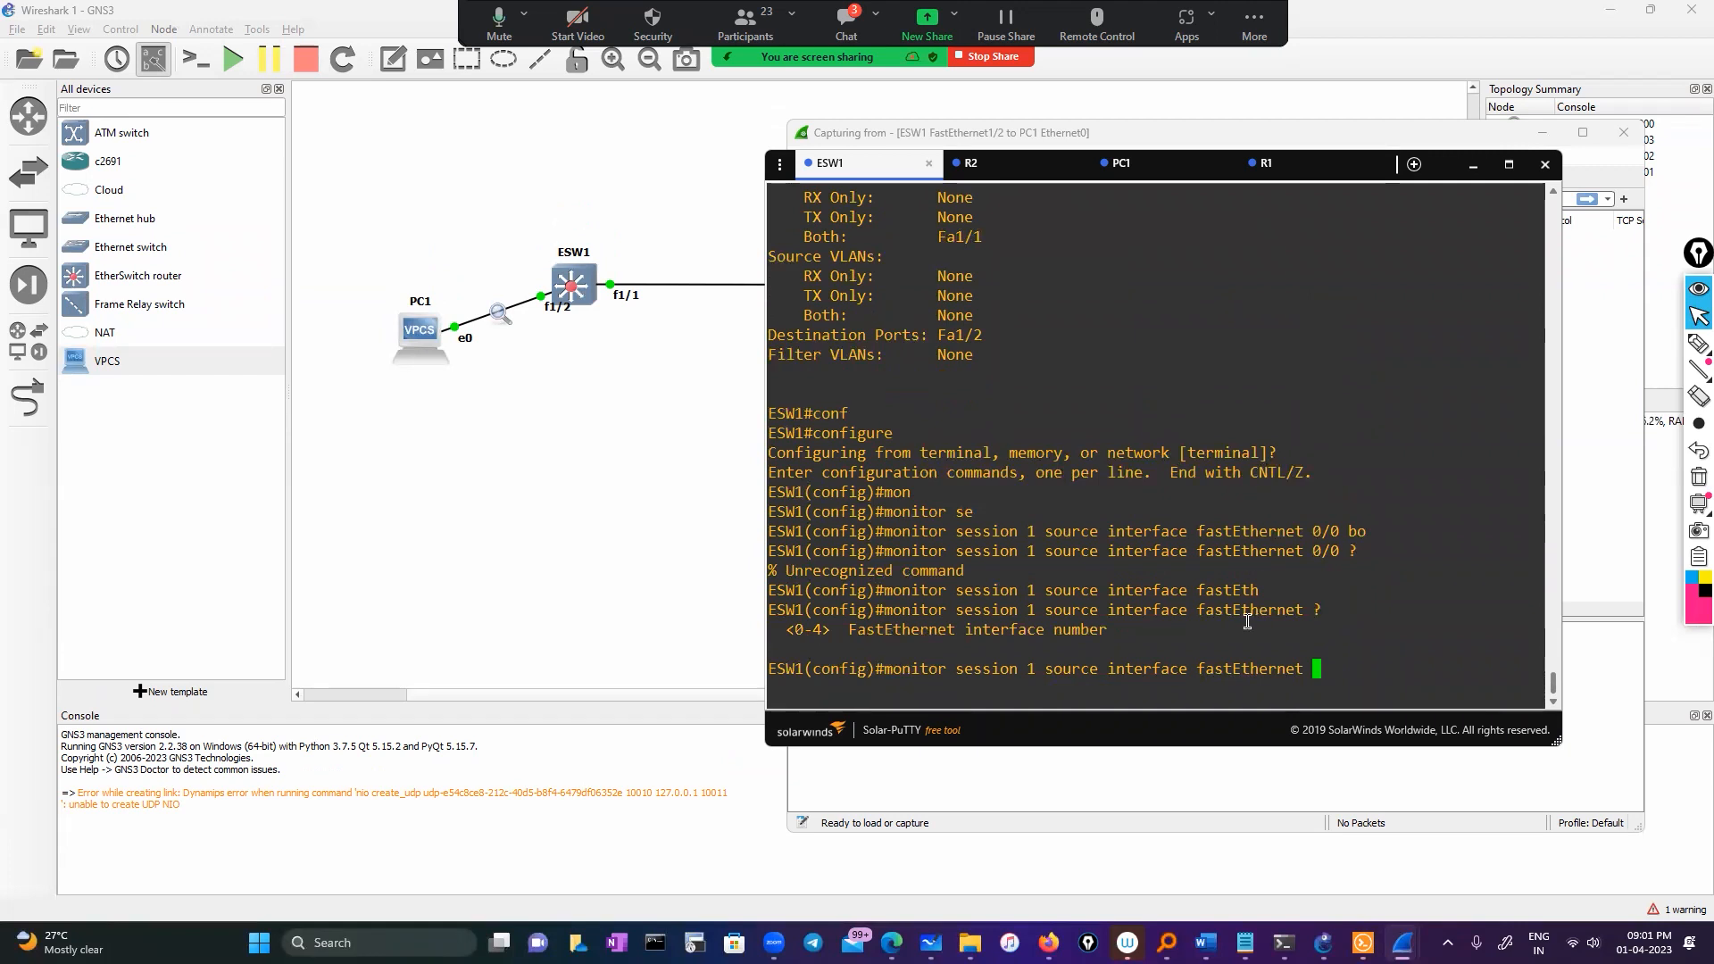
{"action": "type", "text": "1/1 "}
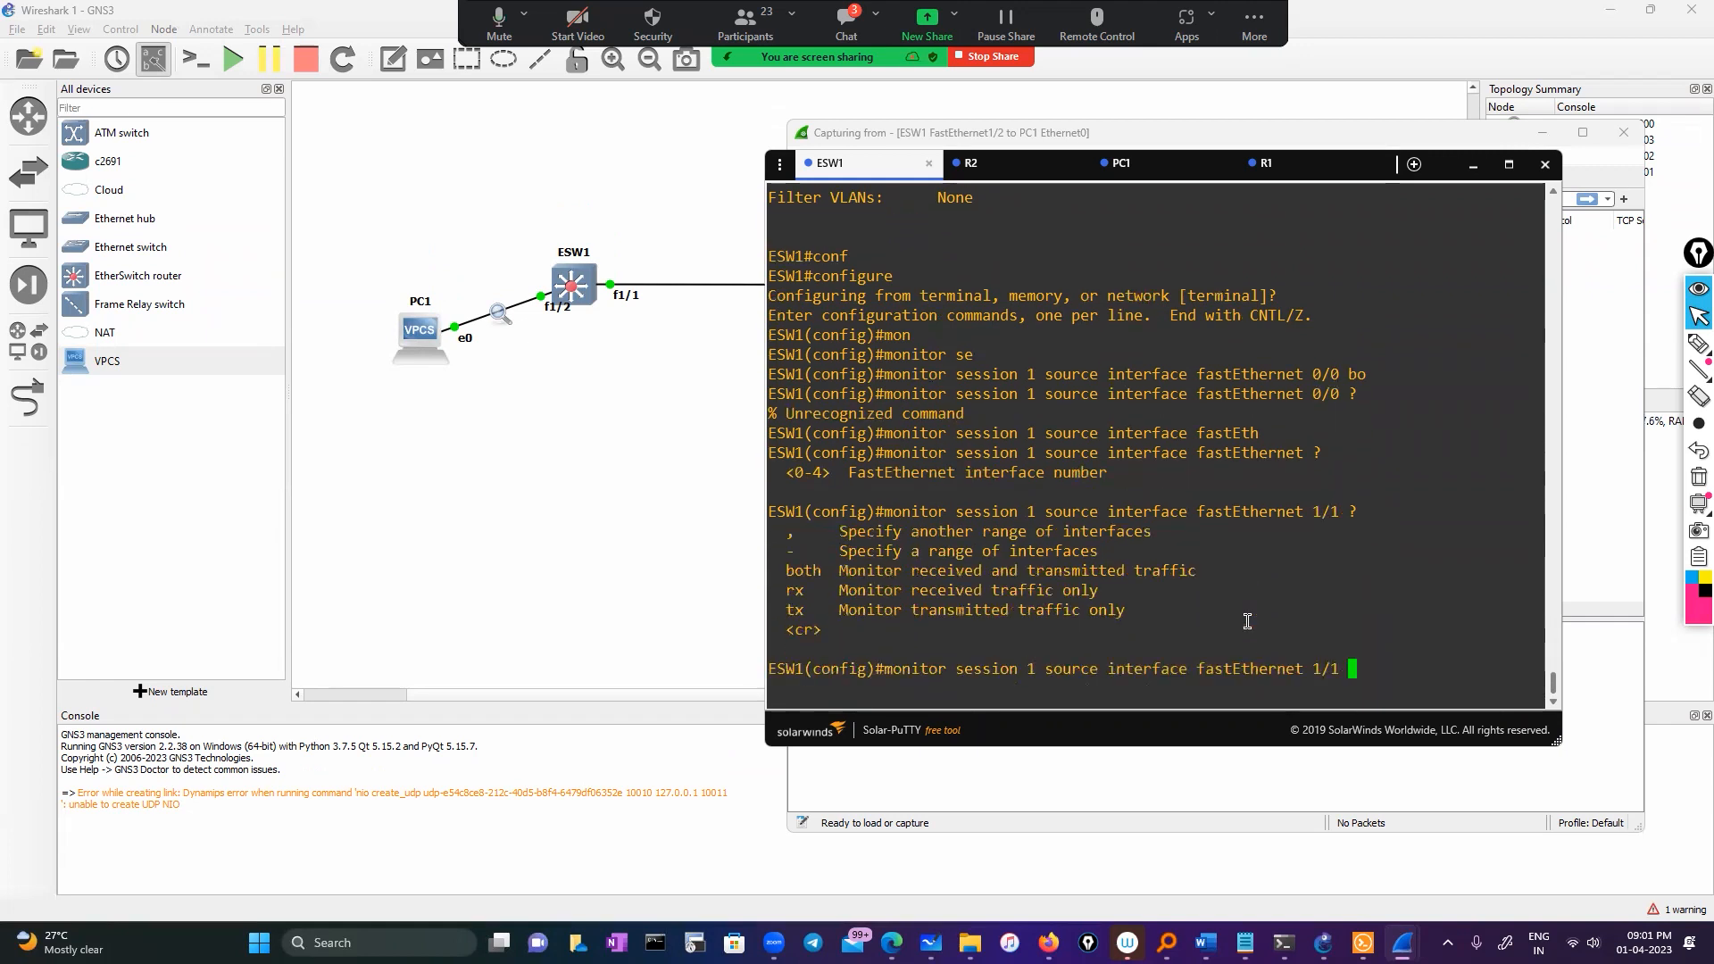
{"action": "type", "text": "?bo"}
{"action": "key", "text": "Tab"}
{"action": "key", "text": "Return"}
{"action": "key", "text": "Return"}
{"action": "key", "text": "Return"}
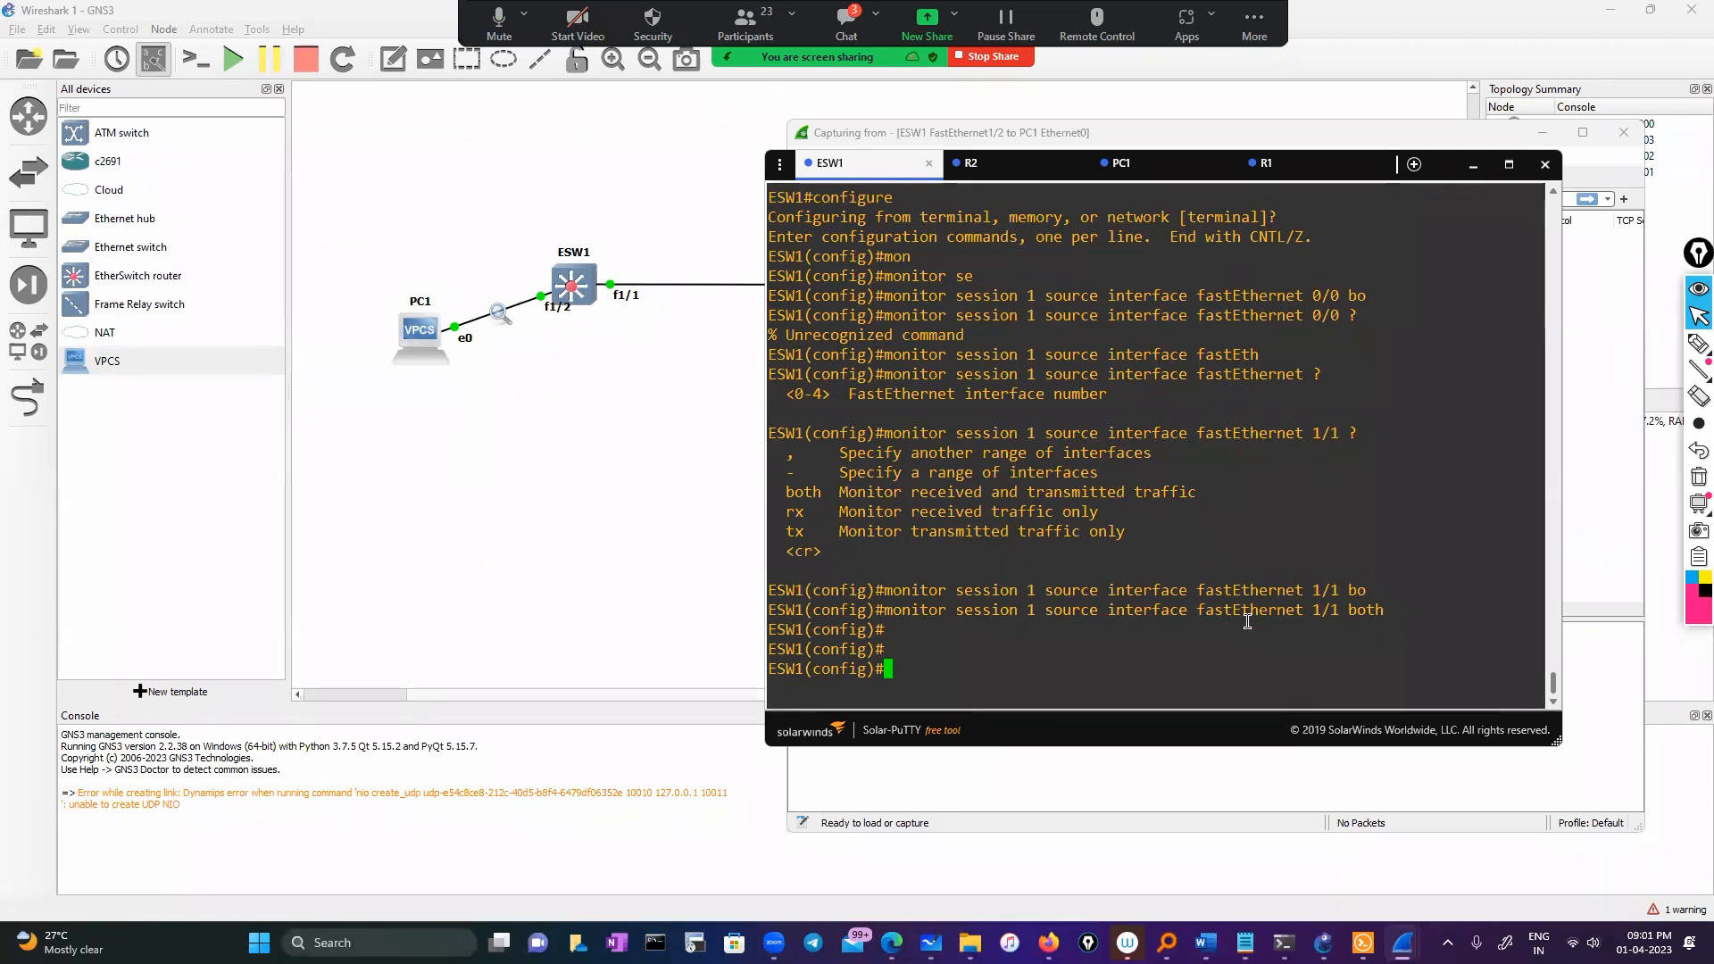
Rework the recalled source command into a monitor session 1 destination command
{"action": "key", "text": "Up"}
{"action": "key", "text": "Left"}
{"action": "key", "text": "Left"}
{"action": "key", "text": "Left"}
{"action": "key", "text": "Left"}
{"action": "key", "text": "Left"}
{"action": "key", "text": "Left"}
{"action": "key", "text": "Left"}
{"action": "key", "text": "Left"}
{"action": "key", "text": "Left"}
{"action": "key", "text": "Left"}
{"action": "key", "text": "Left"}
{"action": "key", "text": "Left"}
{"action": "key", "text": "Left"}
{"action": "key", "text": "Left"}
{"action": "key", "text": "Left"}
{"action": "key", "text": "Left"}
{"action": "key", "text": "Left"}
{"action": "key", "text": "Left"}
{"action": "key", "text": "Left"}
{"action": "key", "text": "Left"}
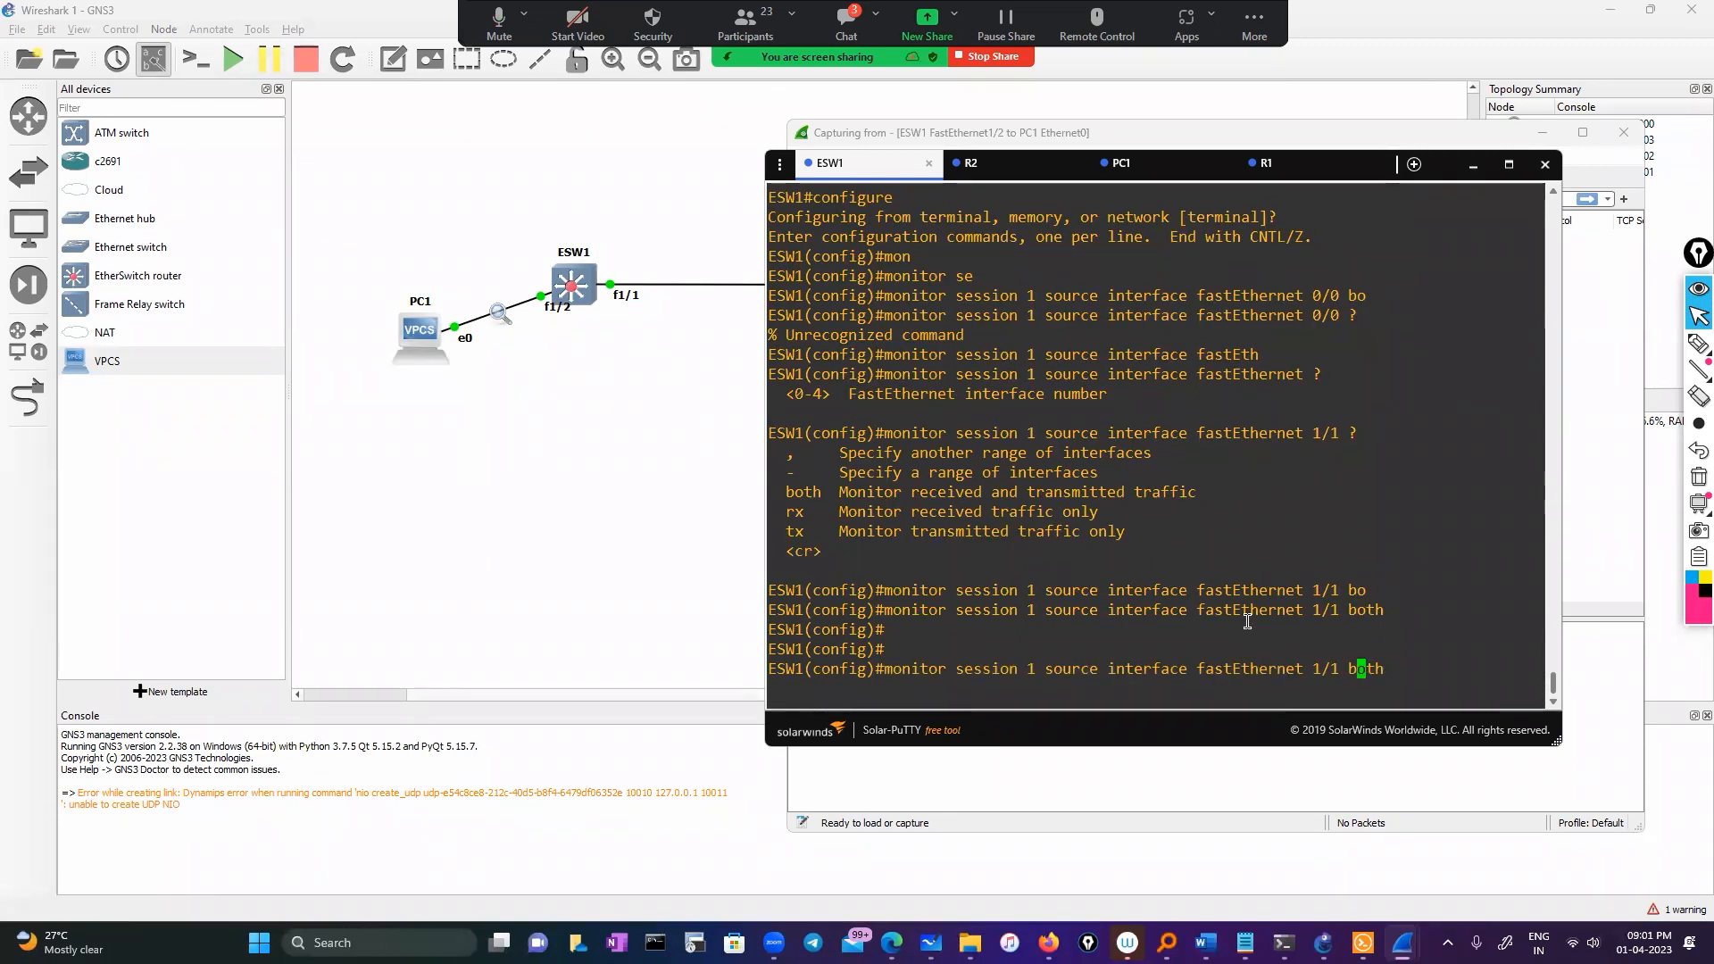
{"action": "key", "text": "Left"}
{"action": "key", "text": "Left"}
{"action": "key", "text": "Left"}
{"action": "key", "text": "Left"}
{"action": "key", "text": "Left"}
{"action": "key", "text": "Left"}
{"action": "key", "text": "Left"}
{"action": "key", "text": "Left"}
{"action": "key", "text": "Left"}
{"action": "key", "text": "Left"}
{"action": "key", "text": "BackSpace"}
{"action": "key", "text": "BackSpace"}
{"action": "key", "text": "BackSpace"}
{"action": "key", "text": "BackSpace"}
{"action": "key", "text": "BackSpace"}
{"action": "key", "text": "BackSpace"}
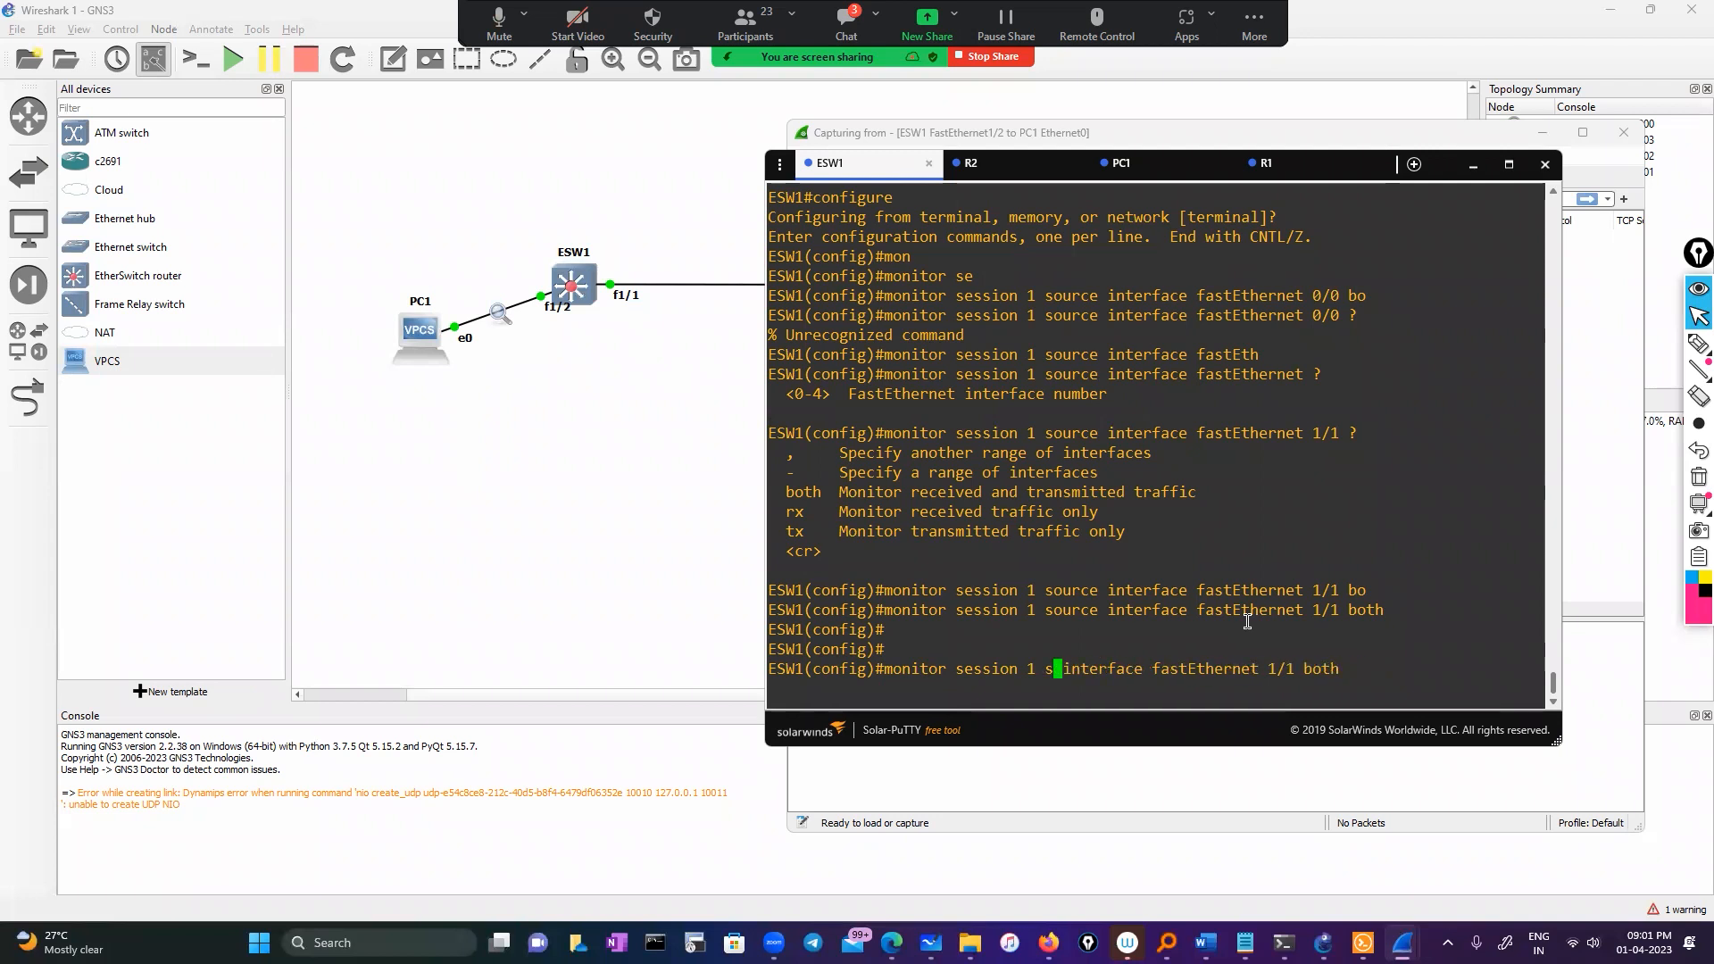
{"action": "type", "text": "de"}
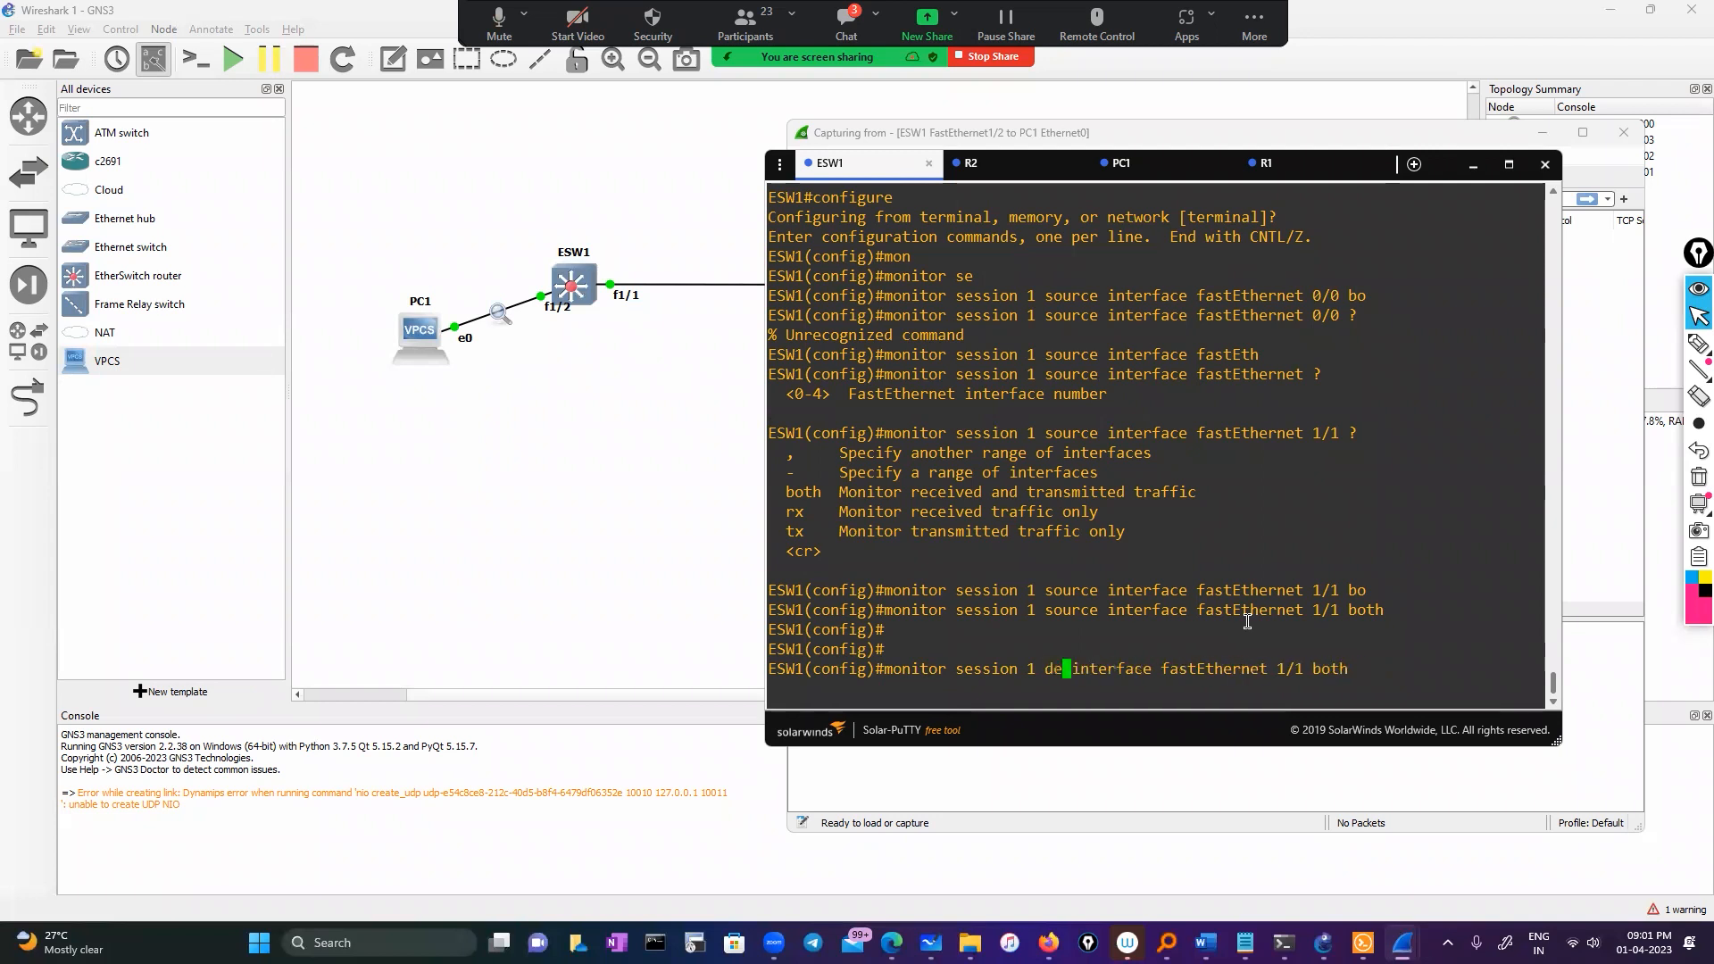
{"action": "type", "text": "s"}
{"action": "key", "text": "Return"}
{"action": "key", "text": "Up"}
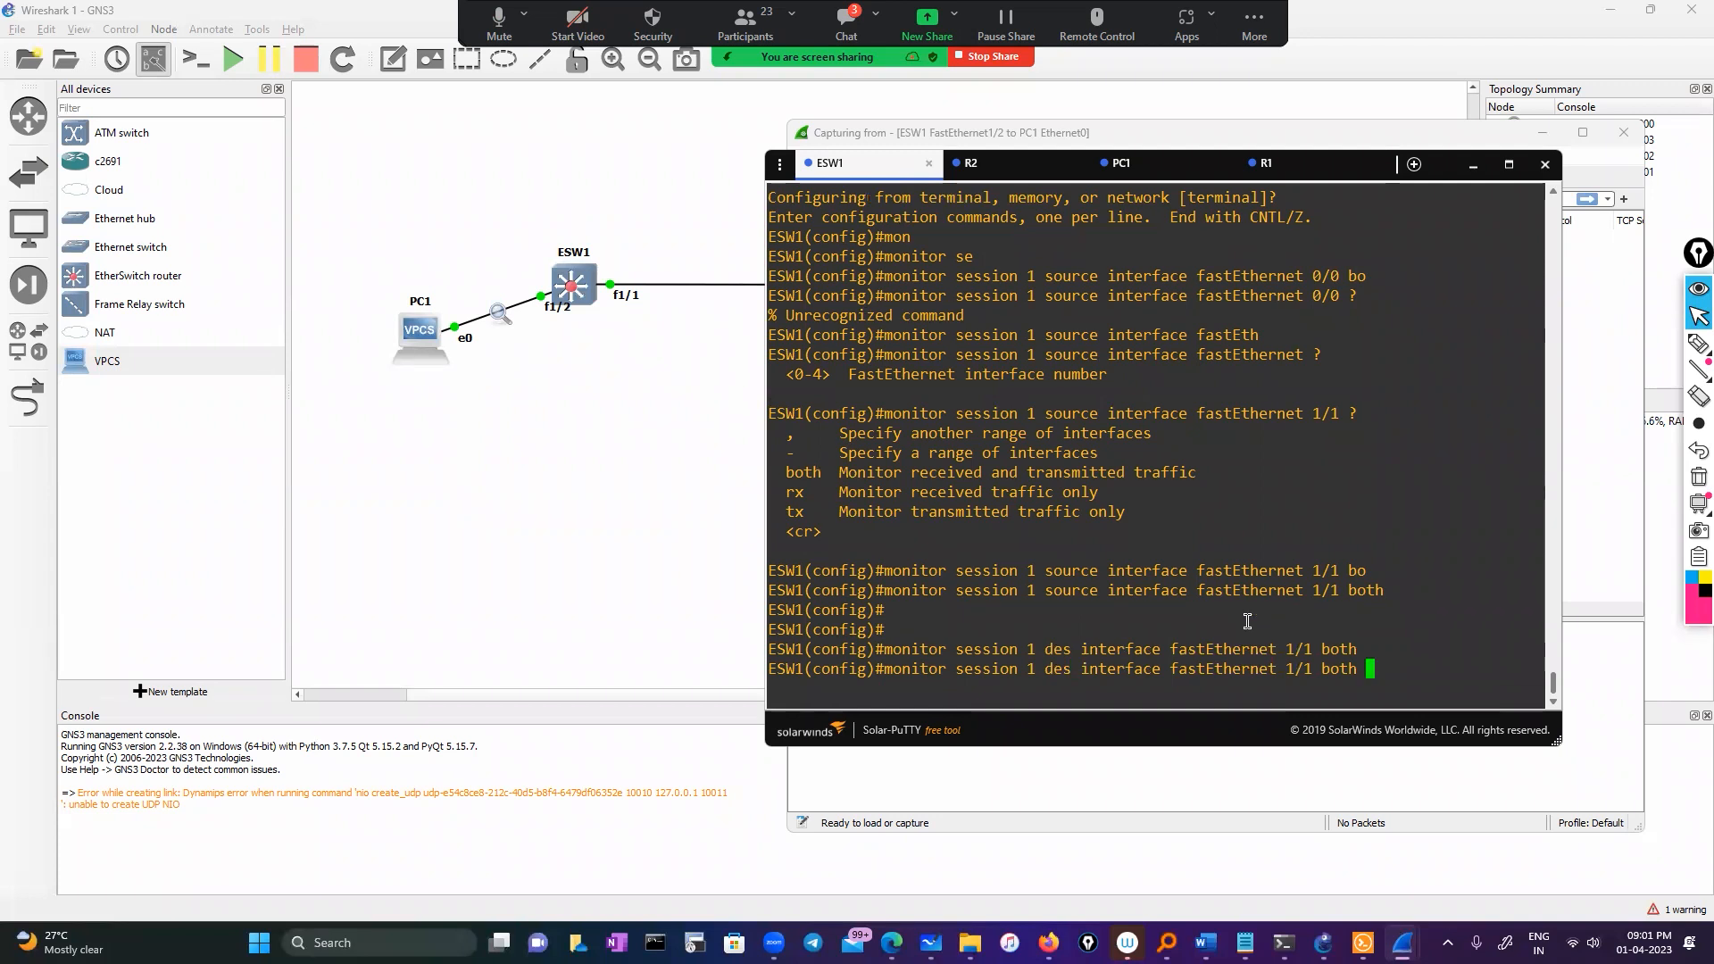
{"action": "key", "text": "BackSpace"}
{"action": "key", "text": "BackSpace"}
{"action": "key", "text": "BackSpace"}
{"action": "key", "text": "BackSpace"}
{"action": "key", "text": "BackSpace"}
{"action": "key", "text": "BackSpace"}
{"action": "key", "text": "BackSpace"}
{"action": "key", "text": "BackSpace"}
{"action": "key", "text": "BackSpace"}
{"action": "key", "text": "BackSpace"}
{"action": "key", "text": "BackSpace"}
{"action": "key", "text": "BackSpace"}
{"action": "key", "text": "BackSpace"}
{"action": "key", "text": "BackSpace"}
{"action": "key", "text": "BackSpace"}
{"action": "key", "text": "BackSpace"}
{"action": "key", "text": "BackSpace"}
{"action": "key", "text": "BackSpace"}
{"action": "key", "text": "BackSpace"}
{"action": "key", "text": "BackSpace"}
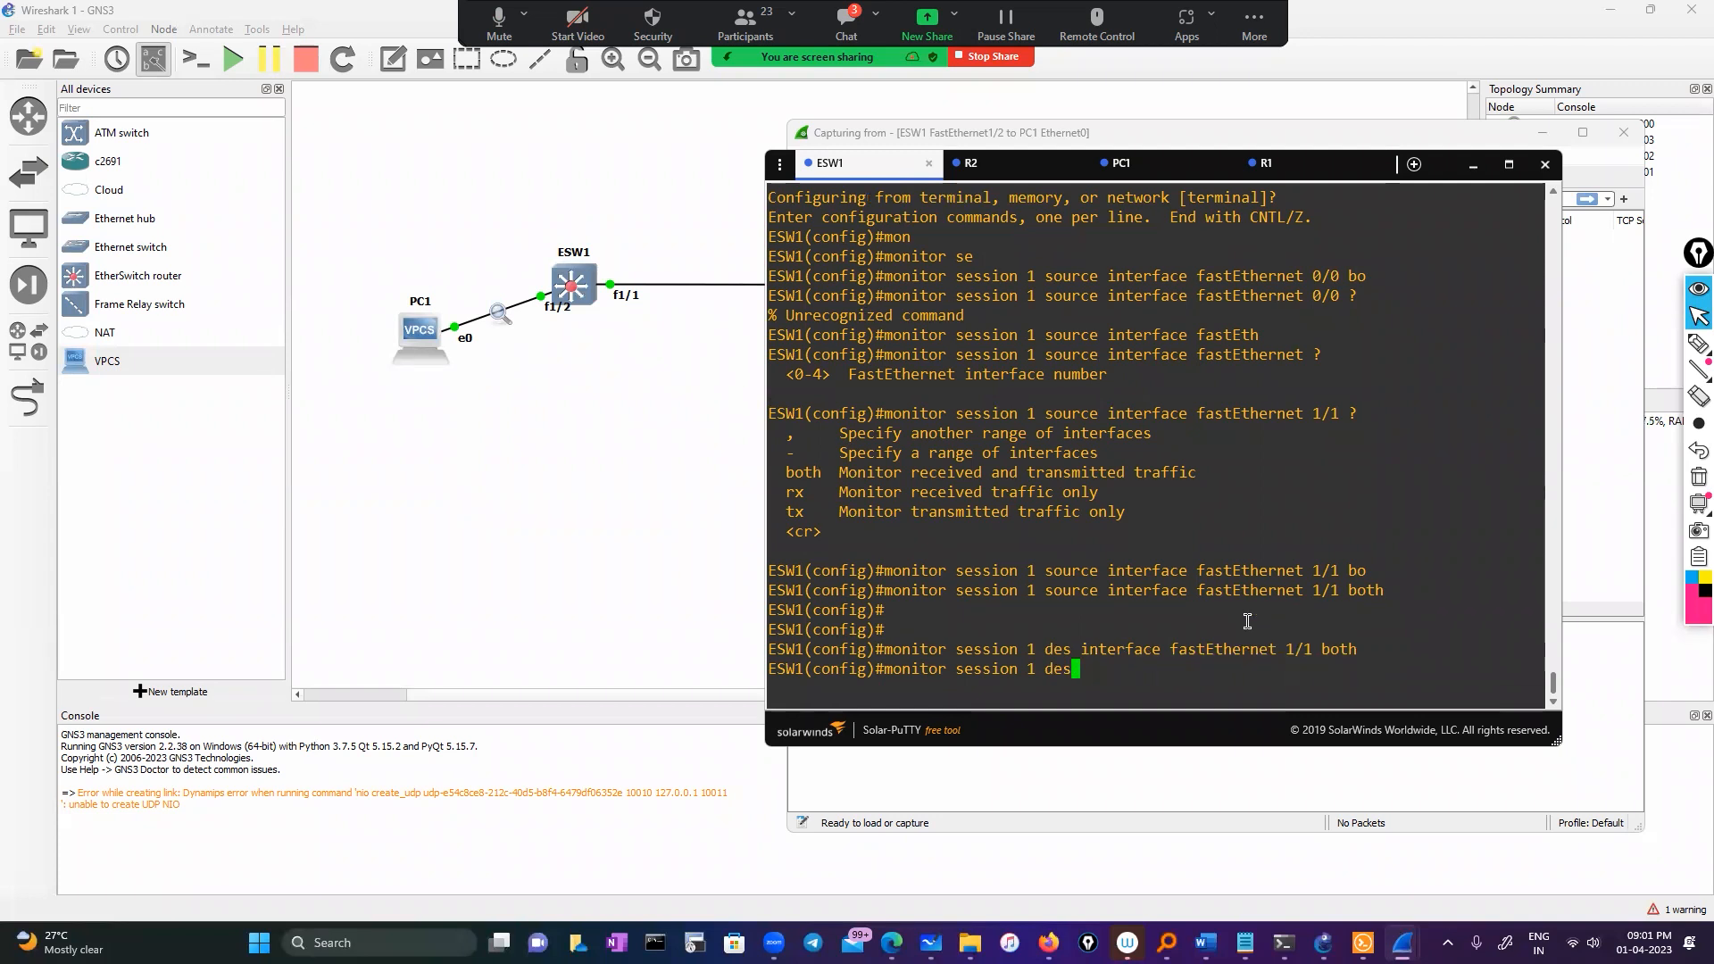
{"action": "key", "text": "Tab"}
Set FastEthernet 1/2 as the session 1 destination, then bring the Wireshark capture forward
{"action": "type", "text": "inm"}
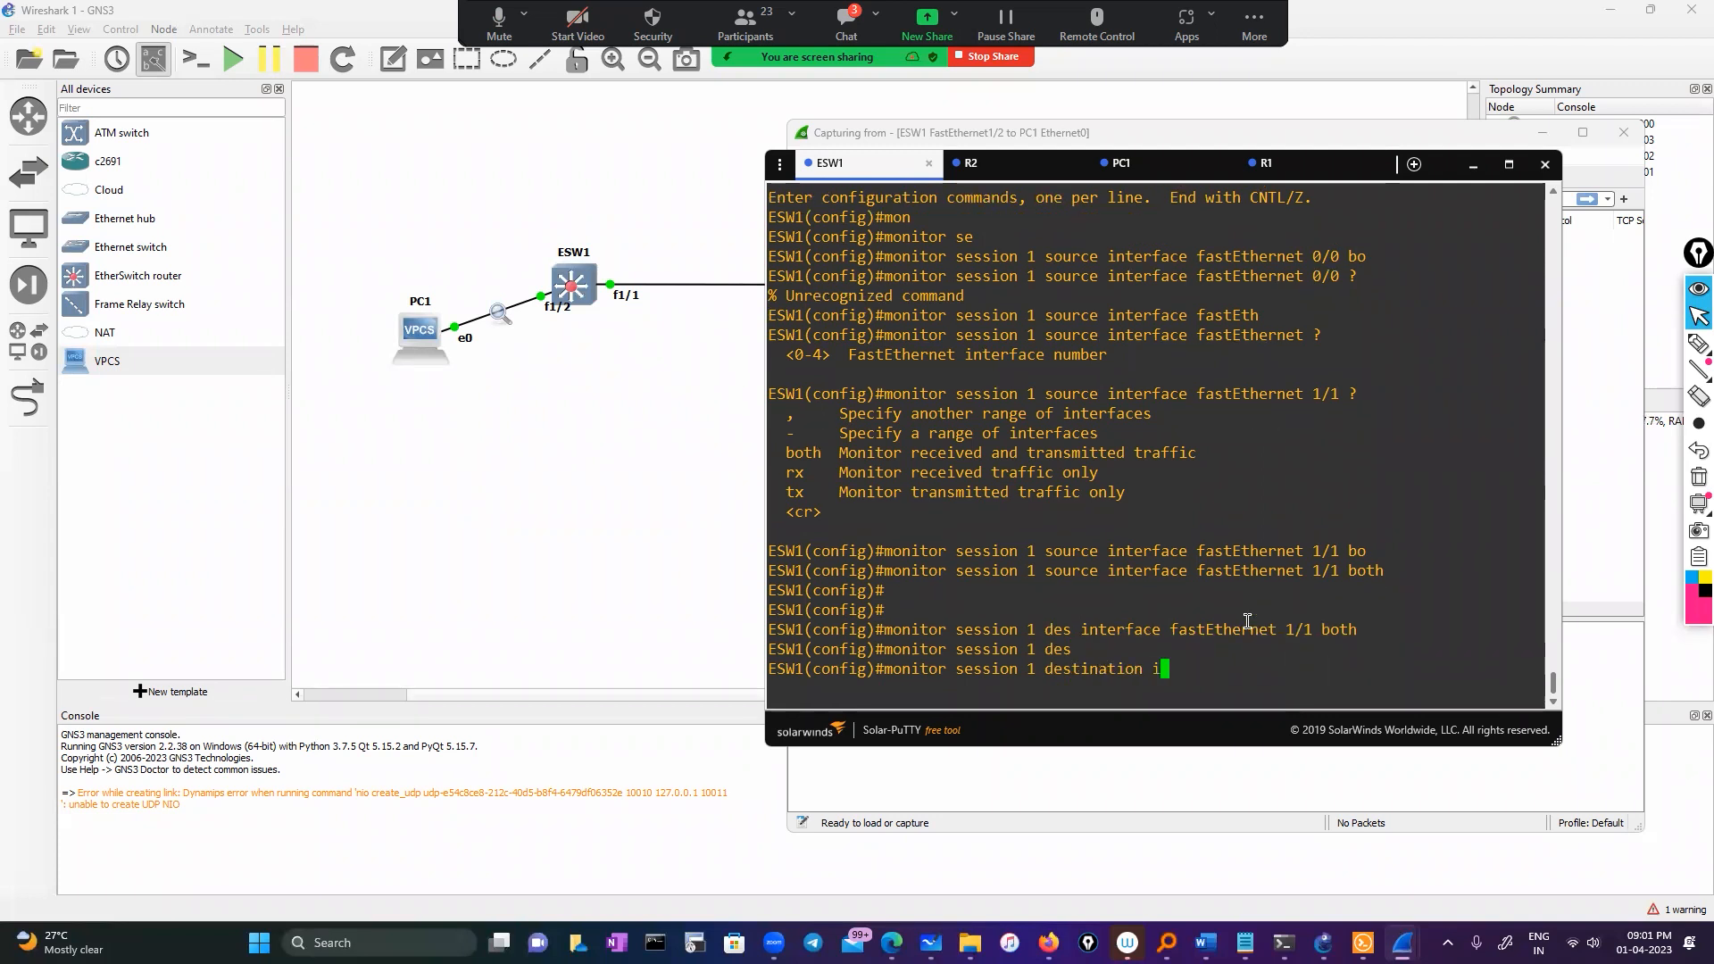
{"action": "key", "text": "Tab"}
{"action": "key", "text": "BackSpace"}
{"action": "key", "text": "Tab"}
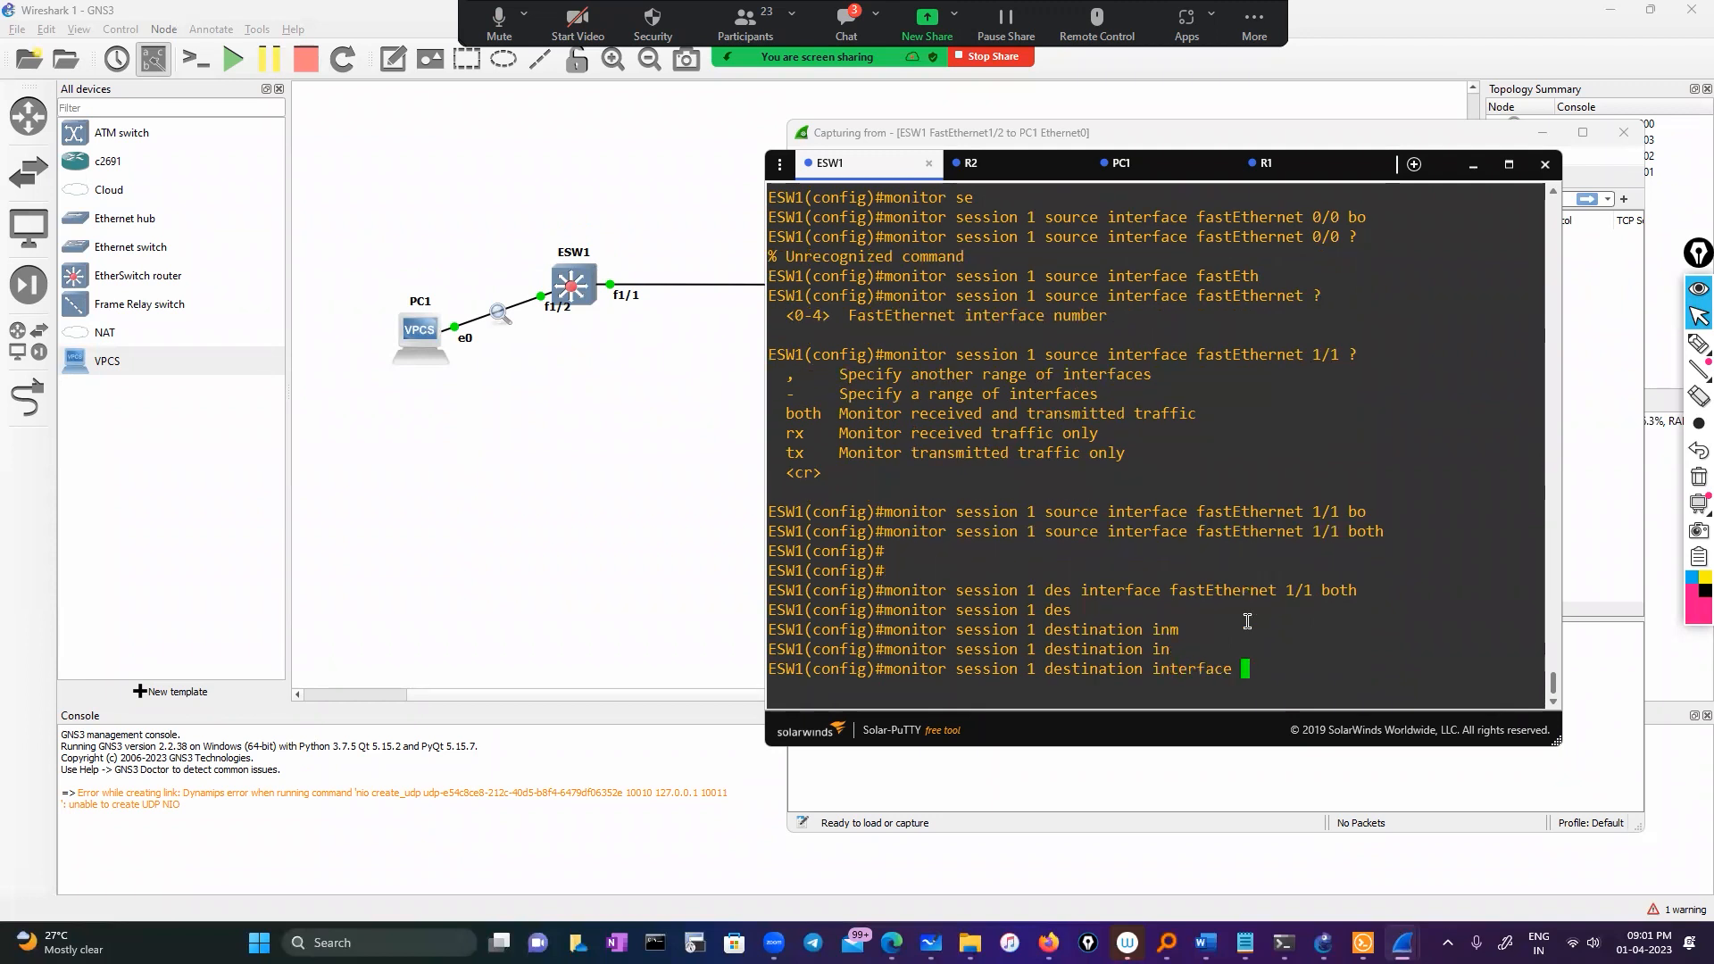
{"action": "type", "text": "fa"}
{"action": "key", "text": "Tab"}
{"action": "type", "text": "1/"}
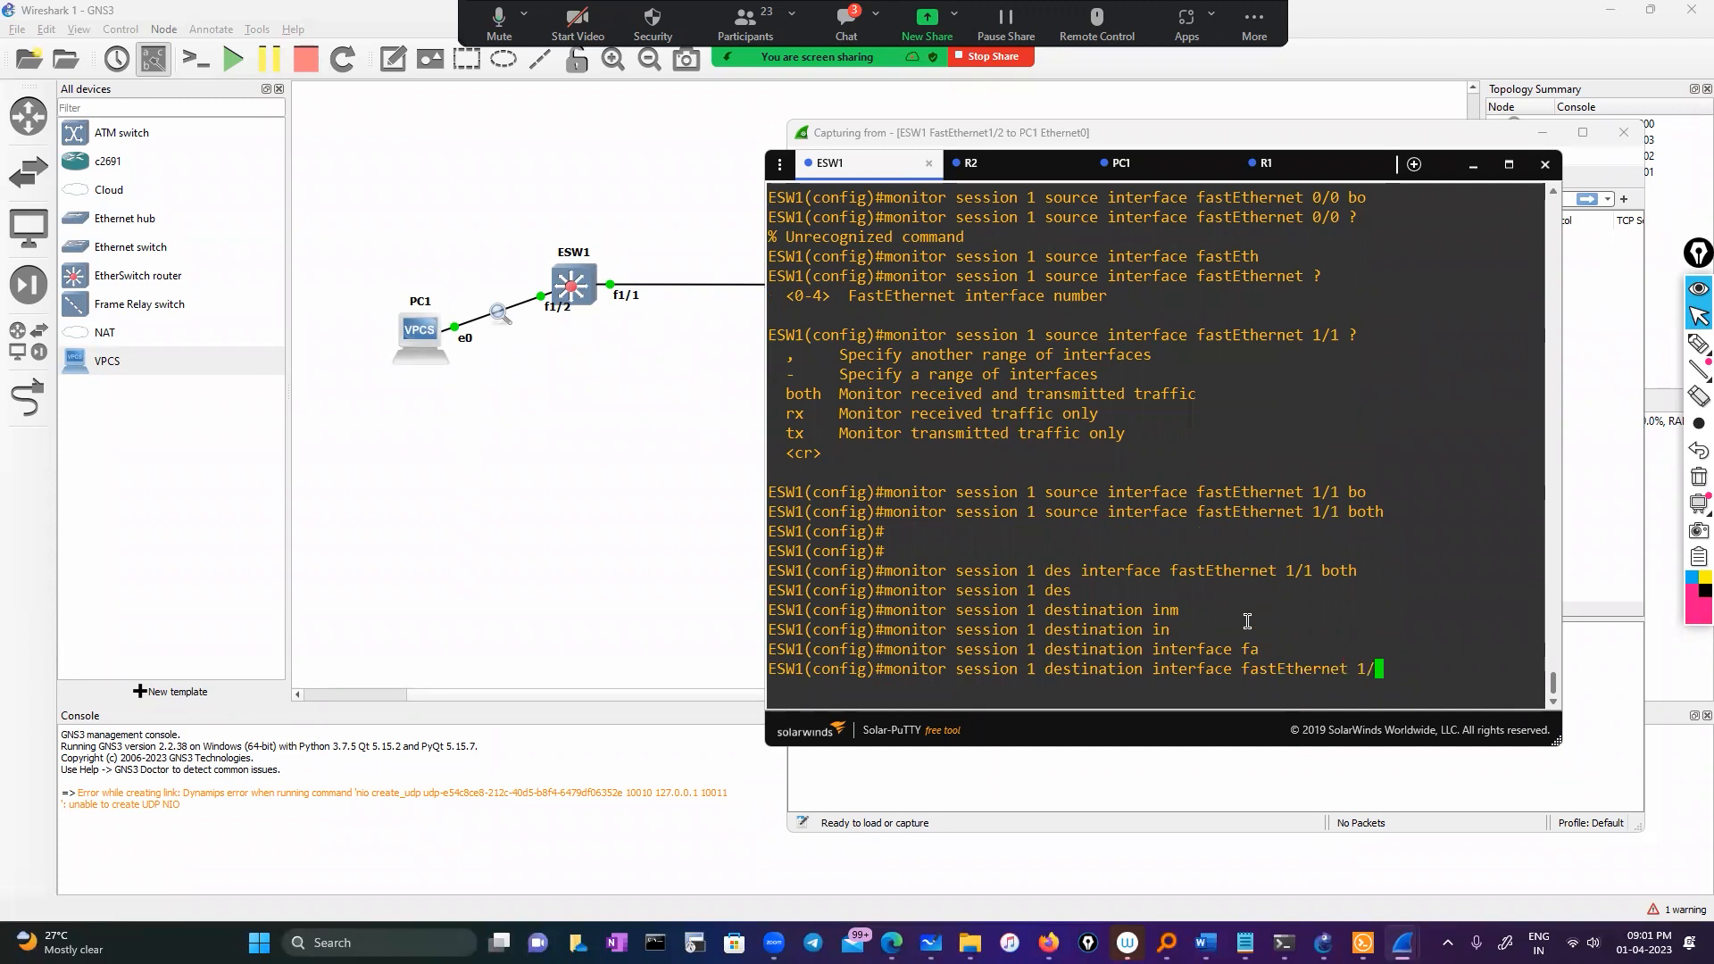
{"action": "type", "text": "2 bo"}
{"action": "key", "text": "Tab"}
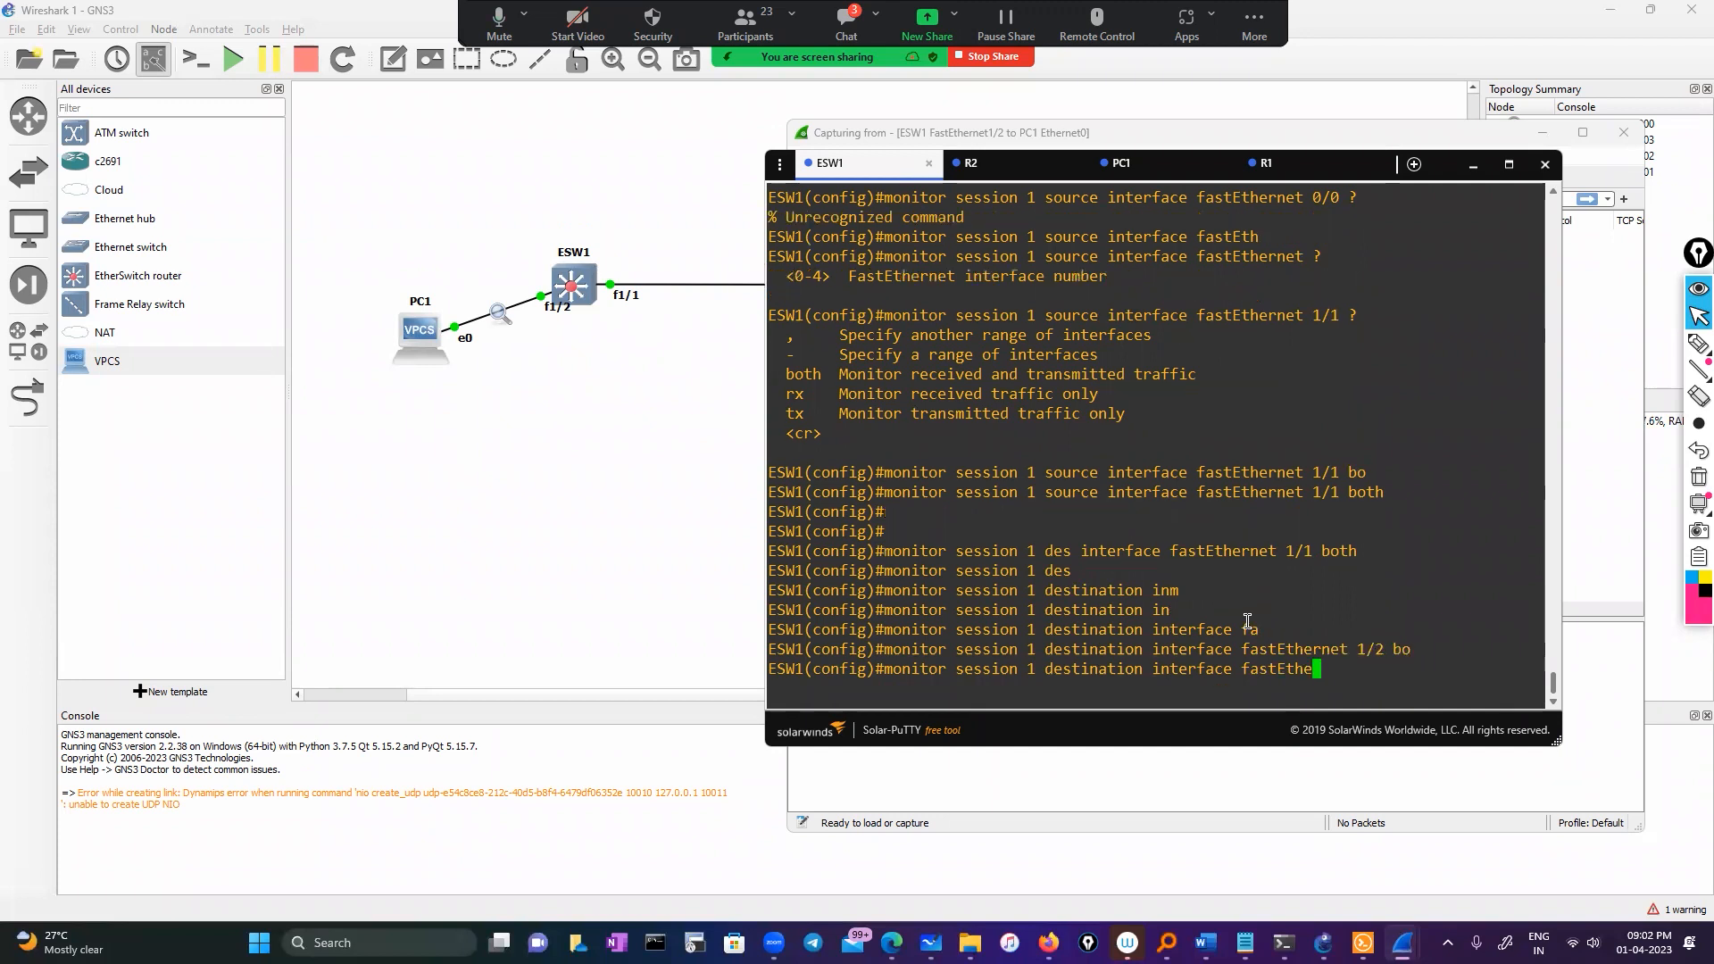
{"action": "type", "text": "t 1/2 bo"}
{"action": "key", "text": "Tab"}
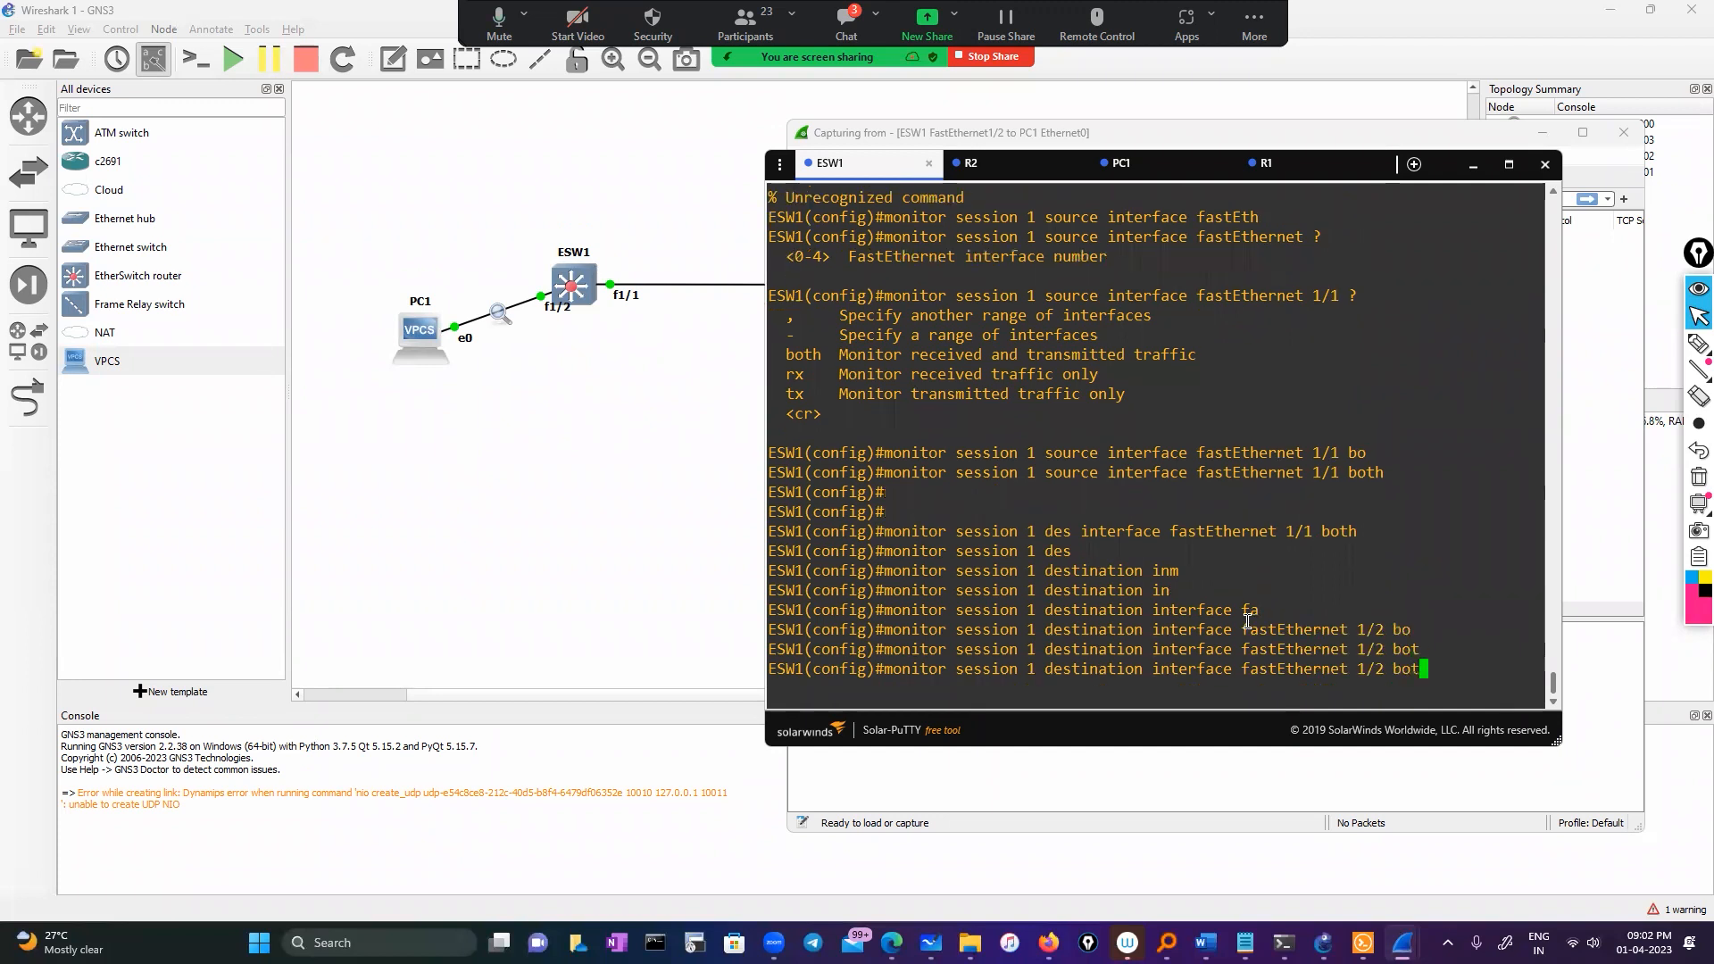
{"action": "key", "text": "BackSpace"}
{"action": "key", "text": "BackSpace"}
{"action": "key", "text": "BackSpace"}
{"action": "type", "text": "?"}
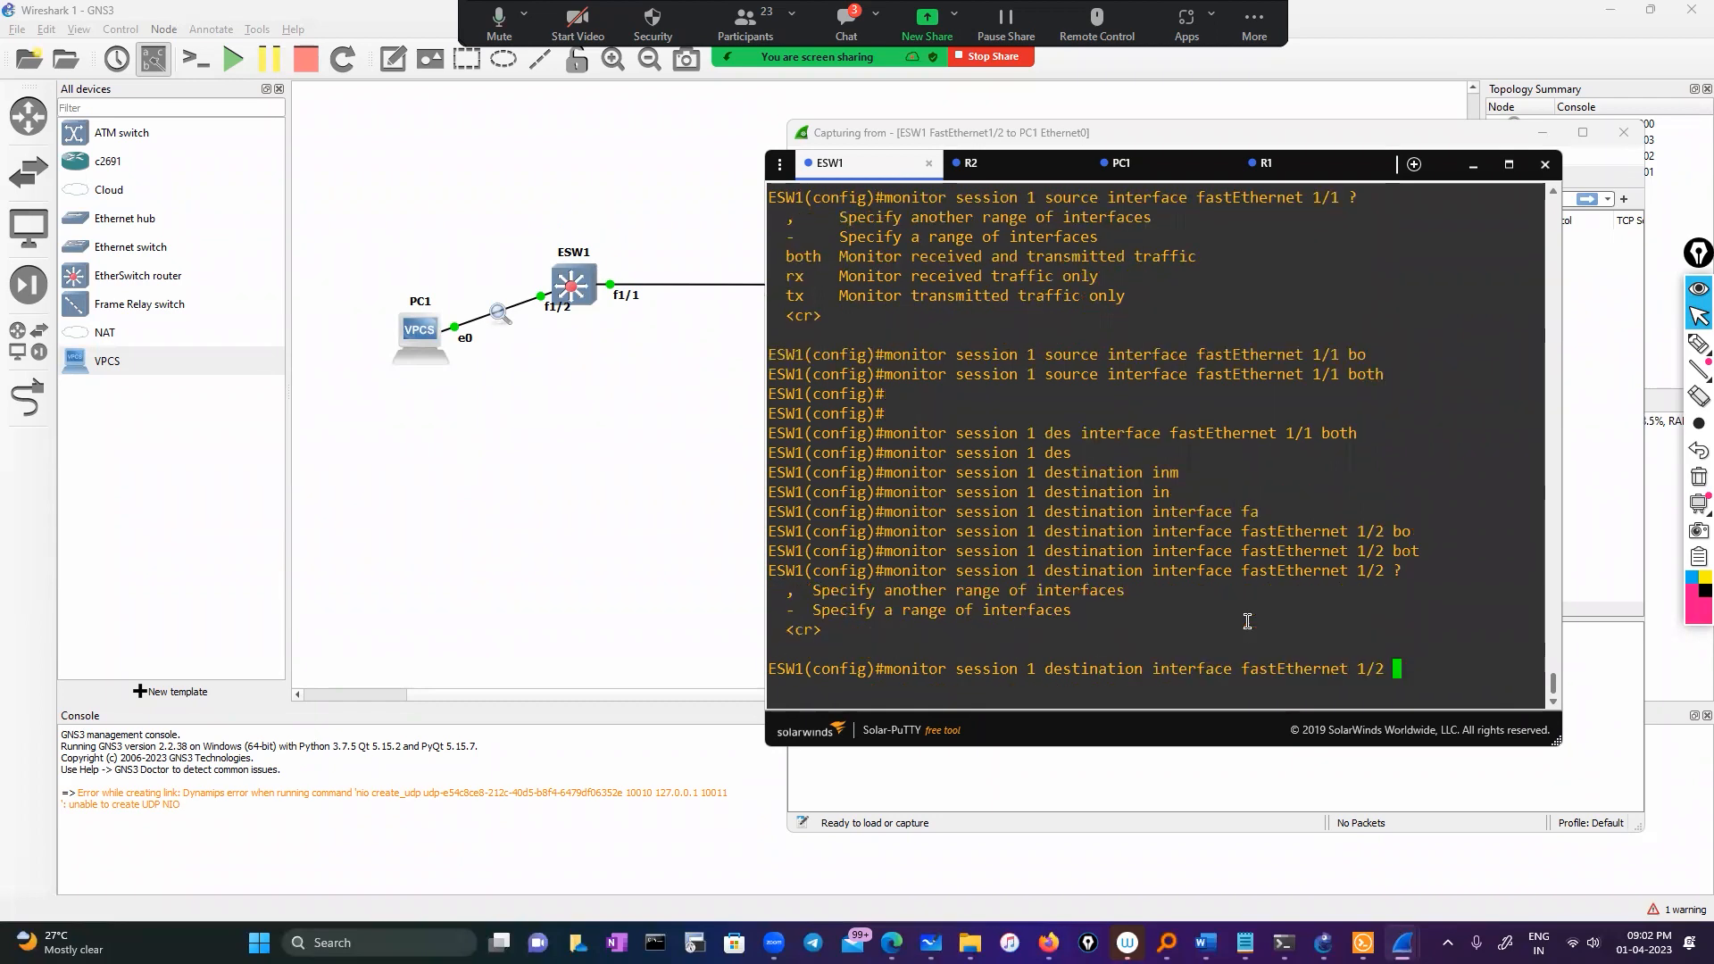
{"action": "type", "text": "?"}
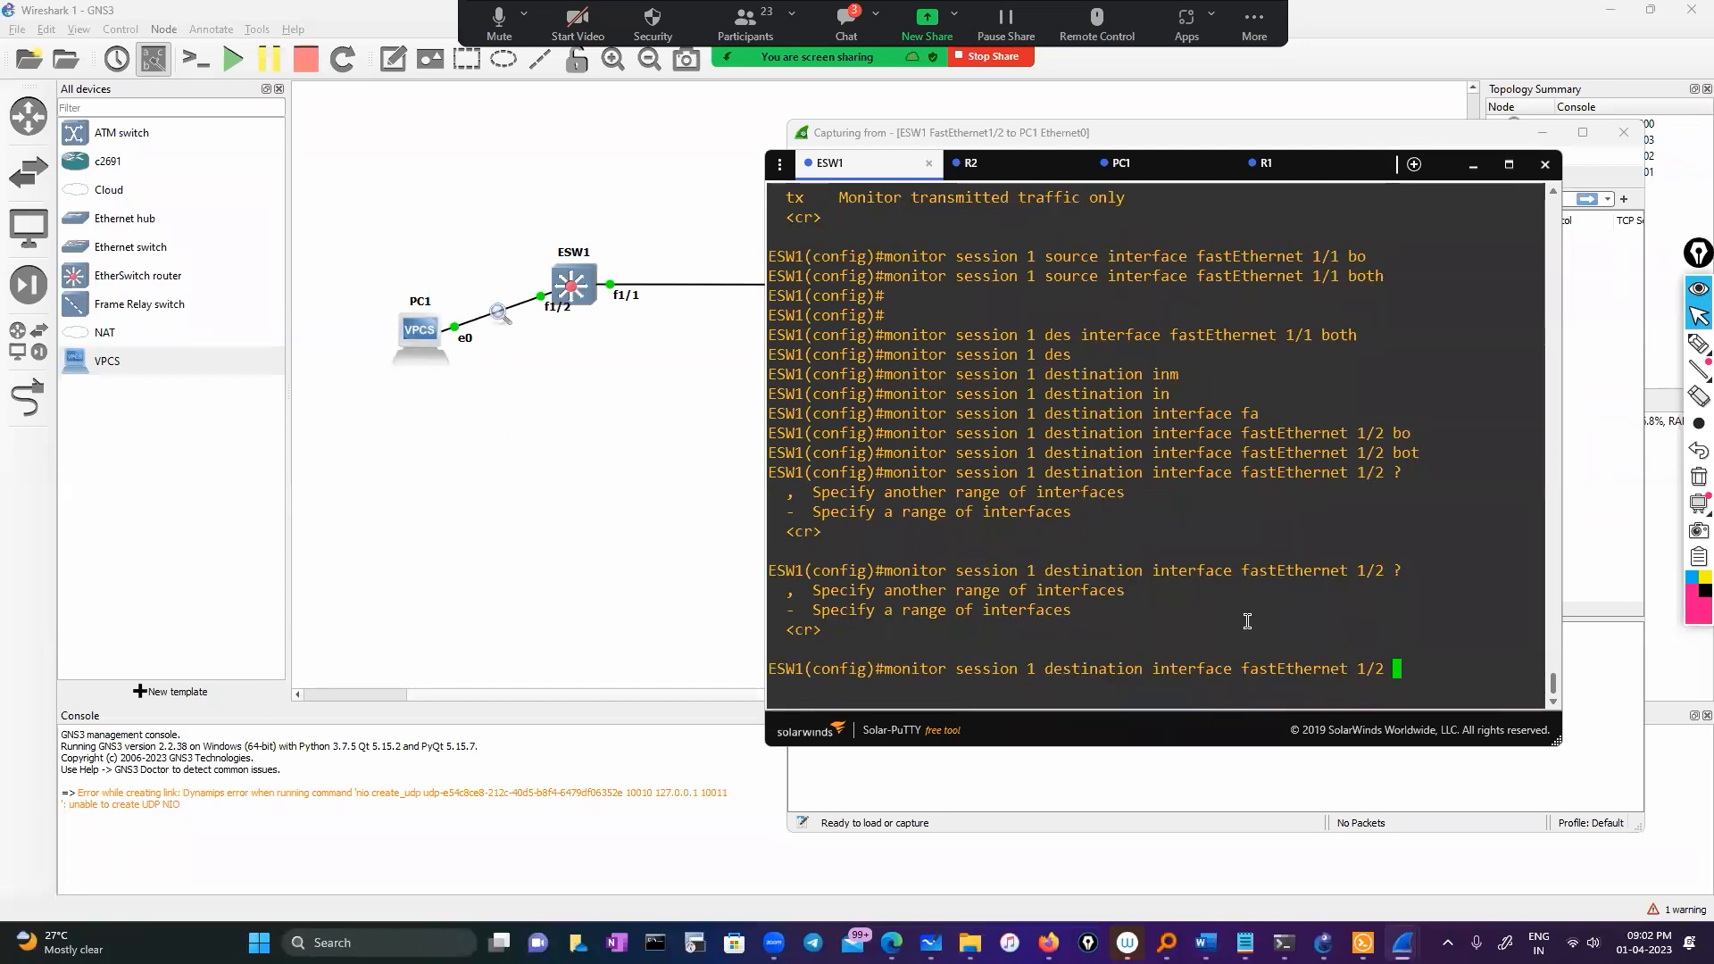
{"action": "key", "text": "Return"}
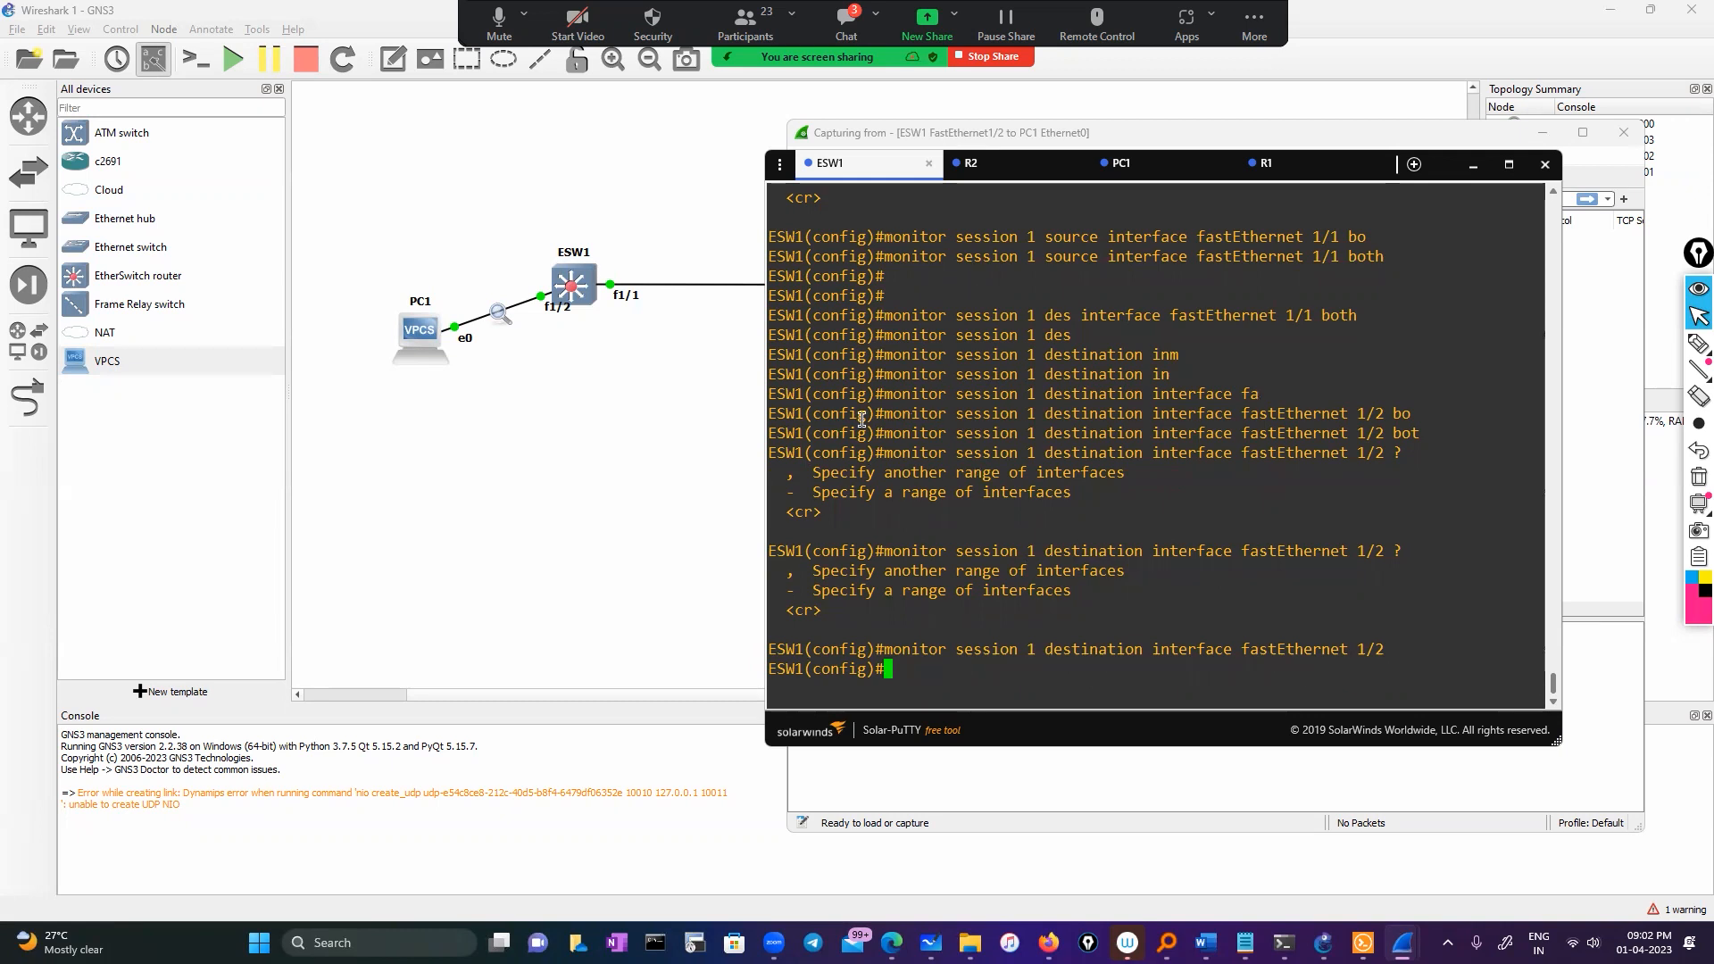
{"action": "left_click", "coordinate": [1078, 130]}
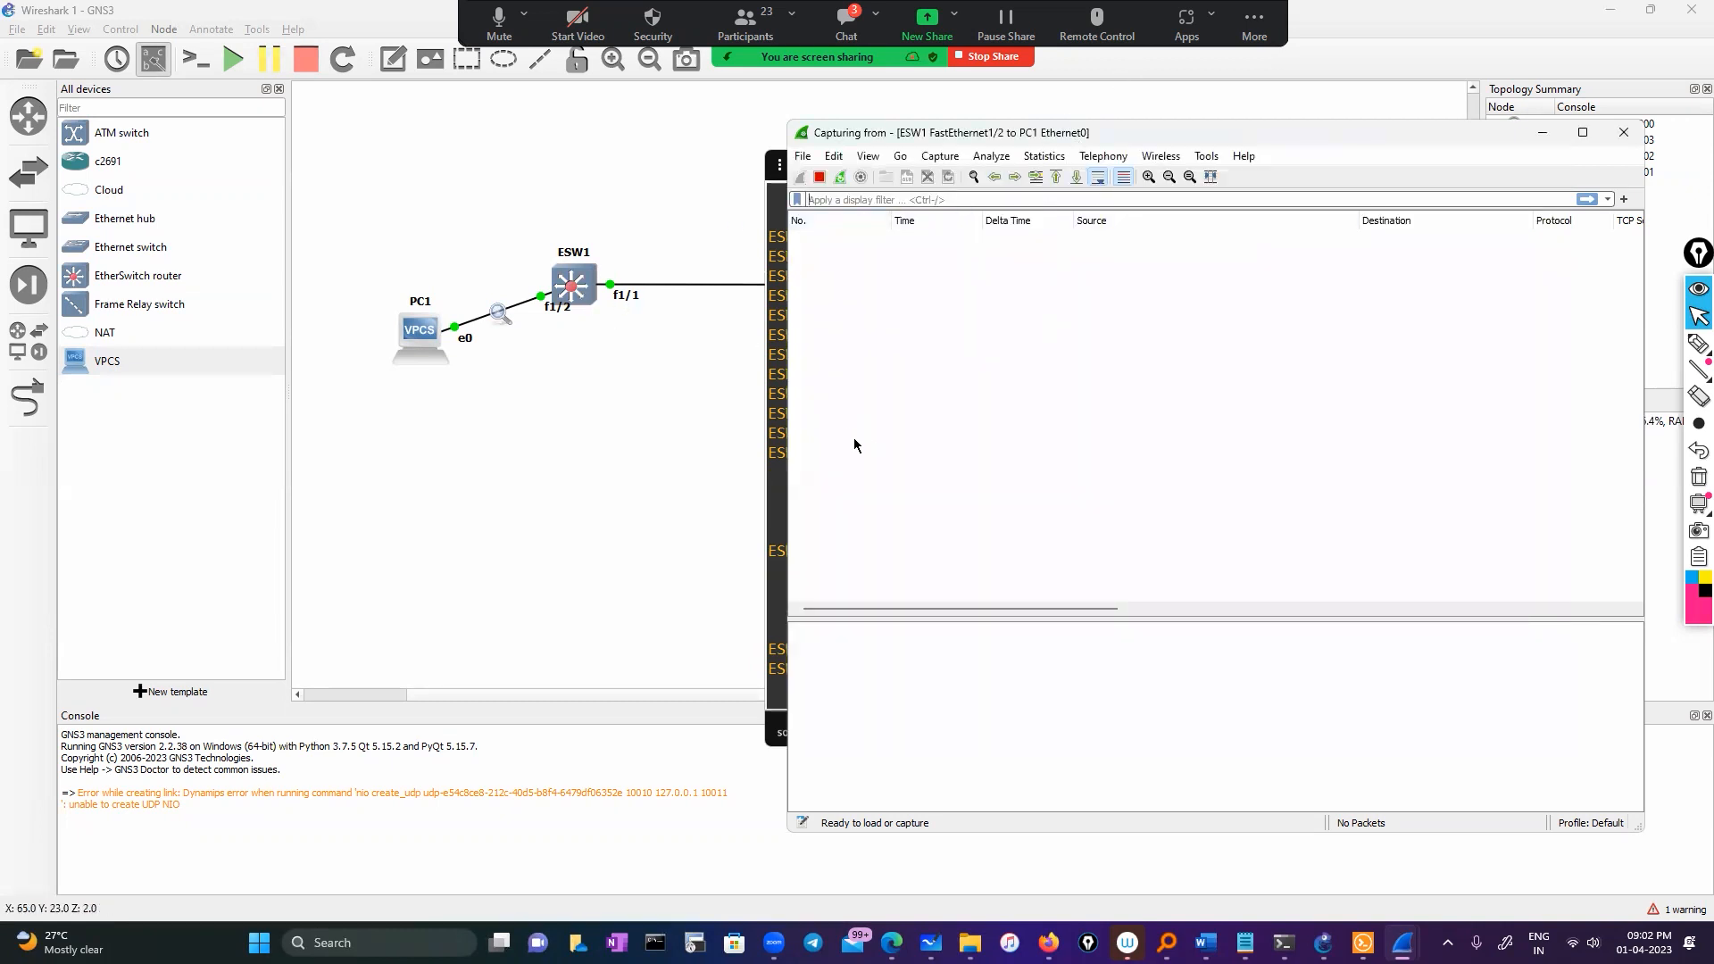
Exit configuration mode on ESW1
{"action": "left_click", "coordinate": [778, 393]}
{"action": "type", "text": "exi"}
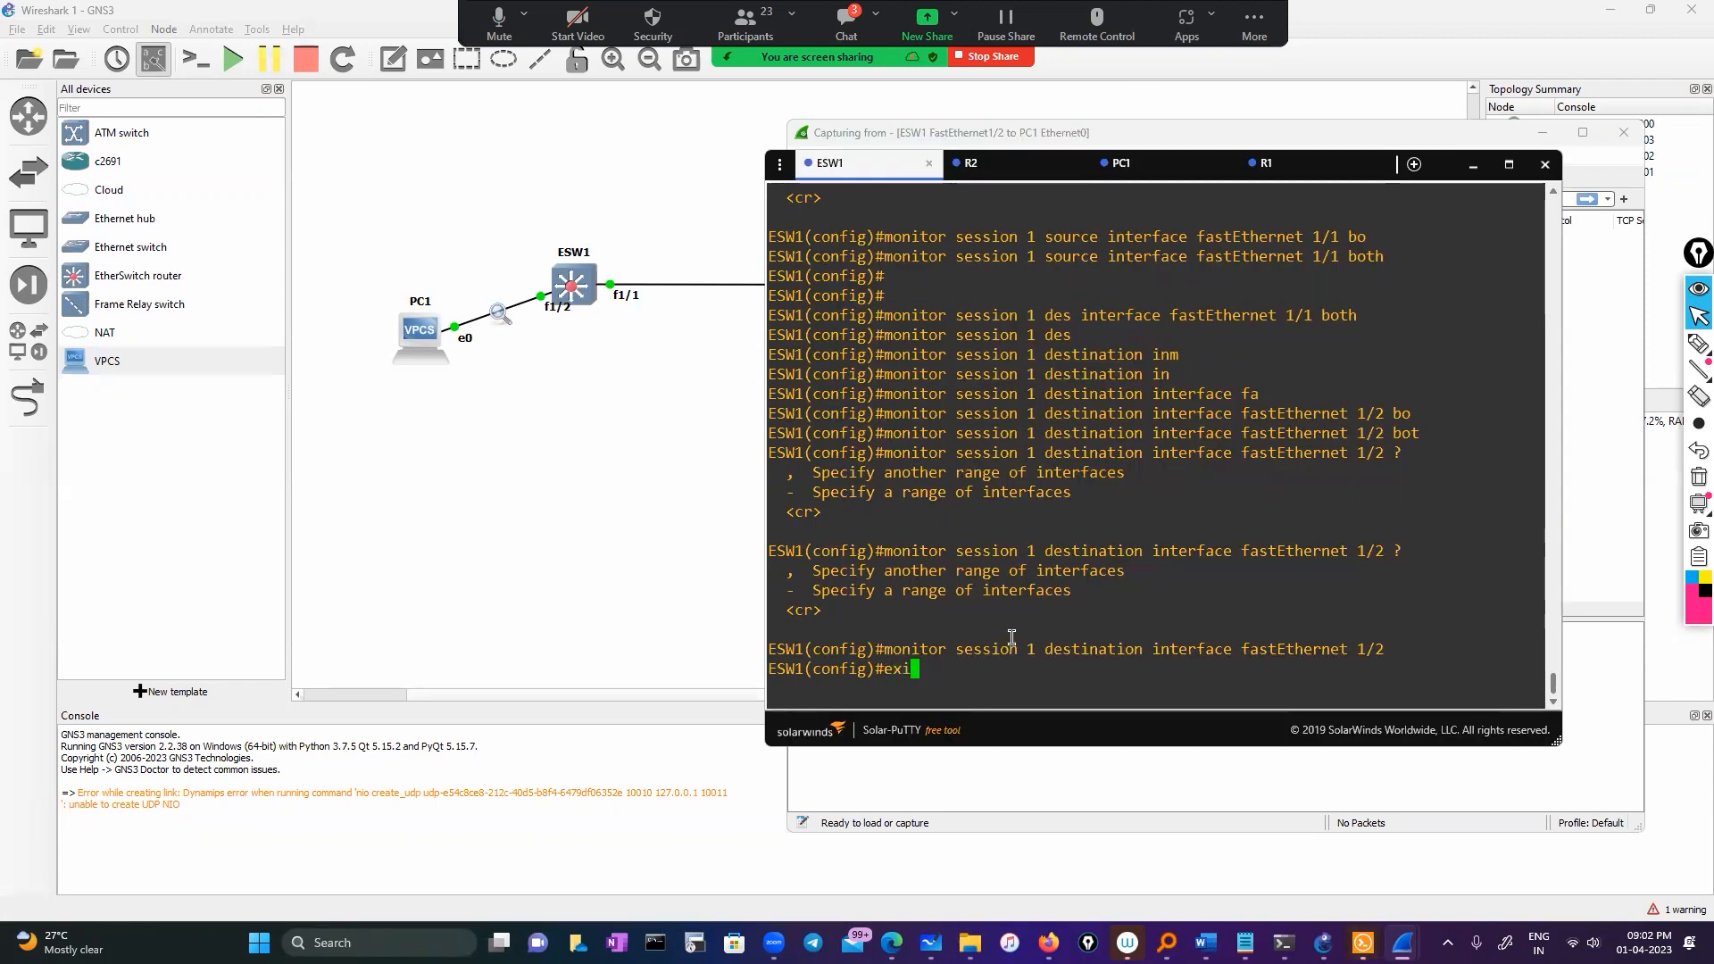
{"action": "type", "text": "t"}
{"action": "key", "text": "Return"}
{"action": "key", "text": "Return"}
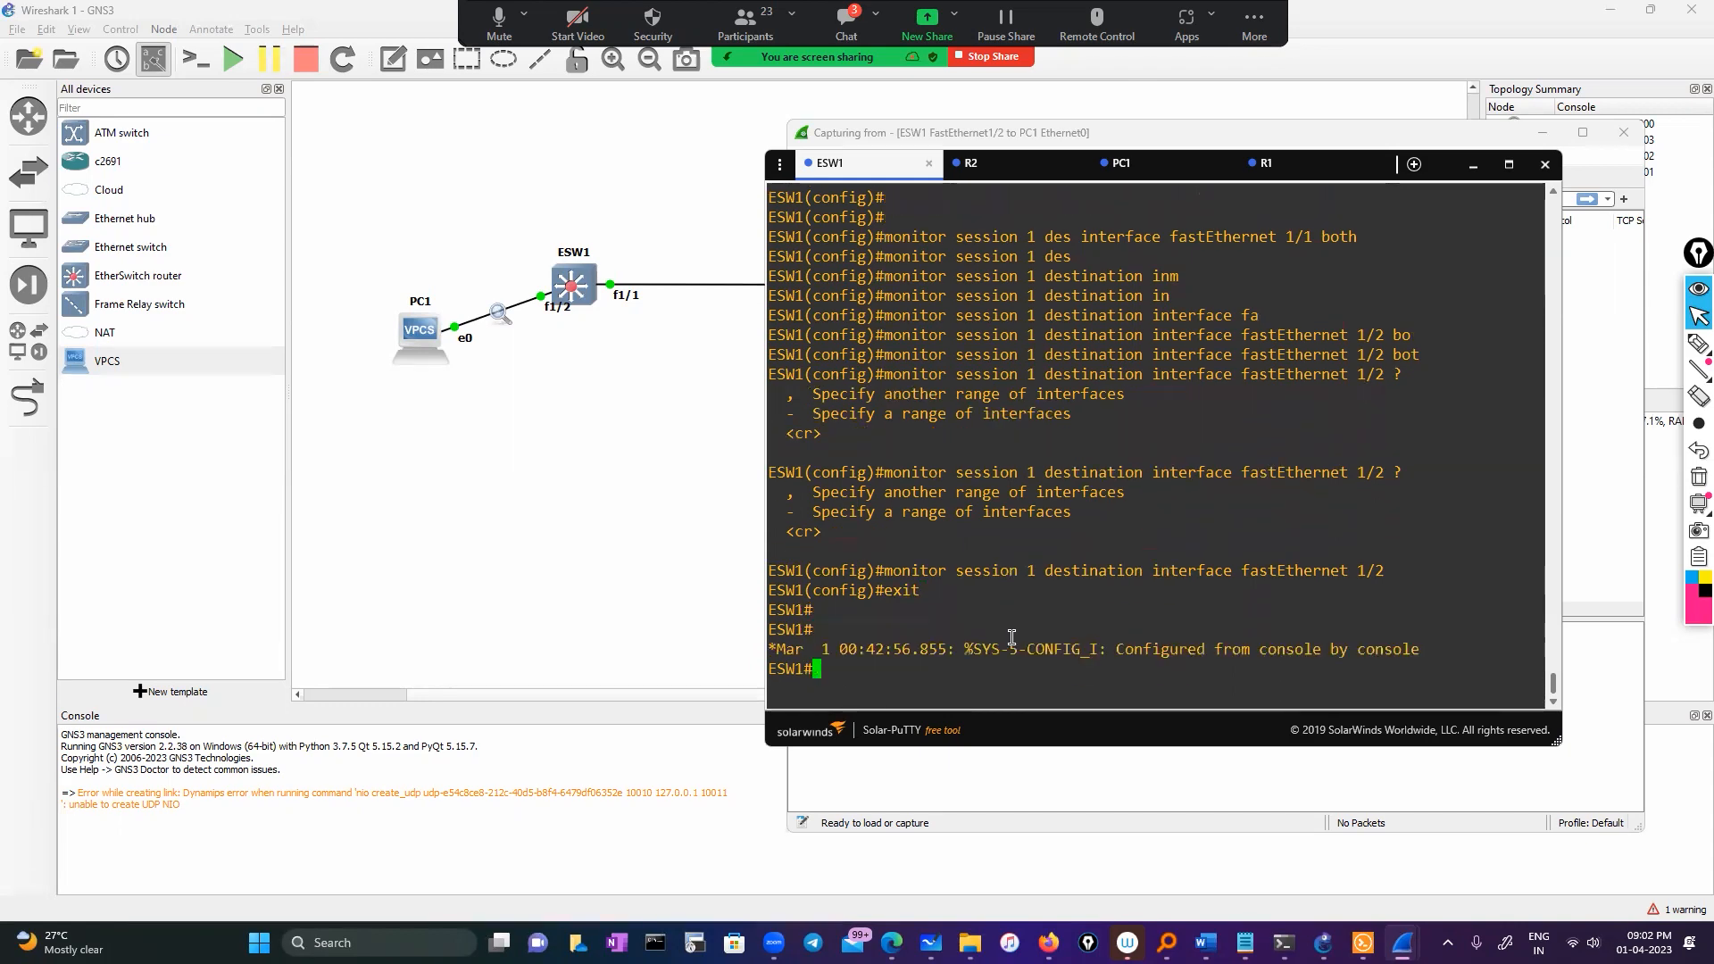
On R1, run 'sh ip int brief' to list its interface addresses
{"action": "left_click", "coordinate": [1294, 170]}
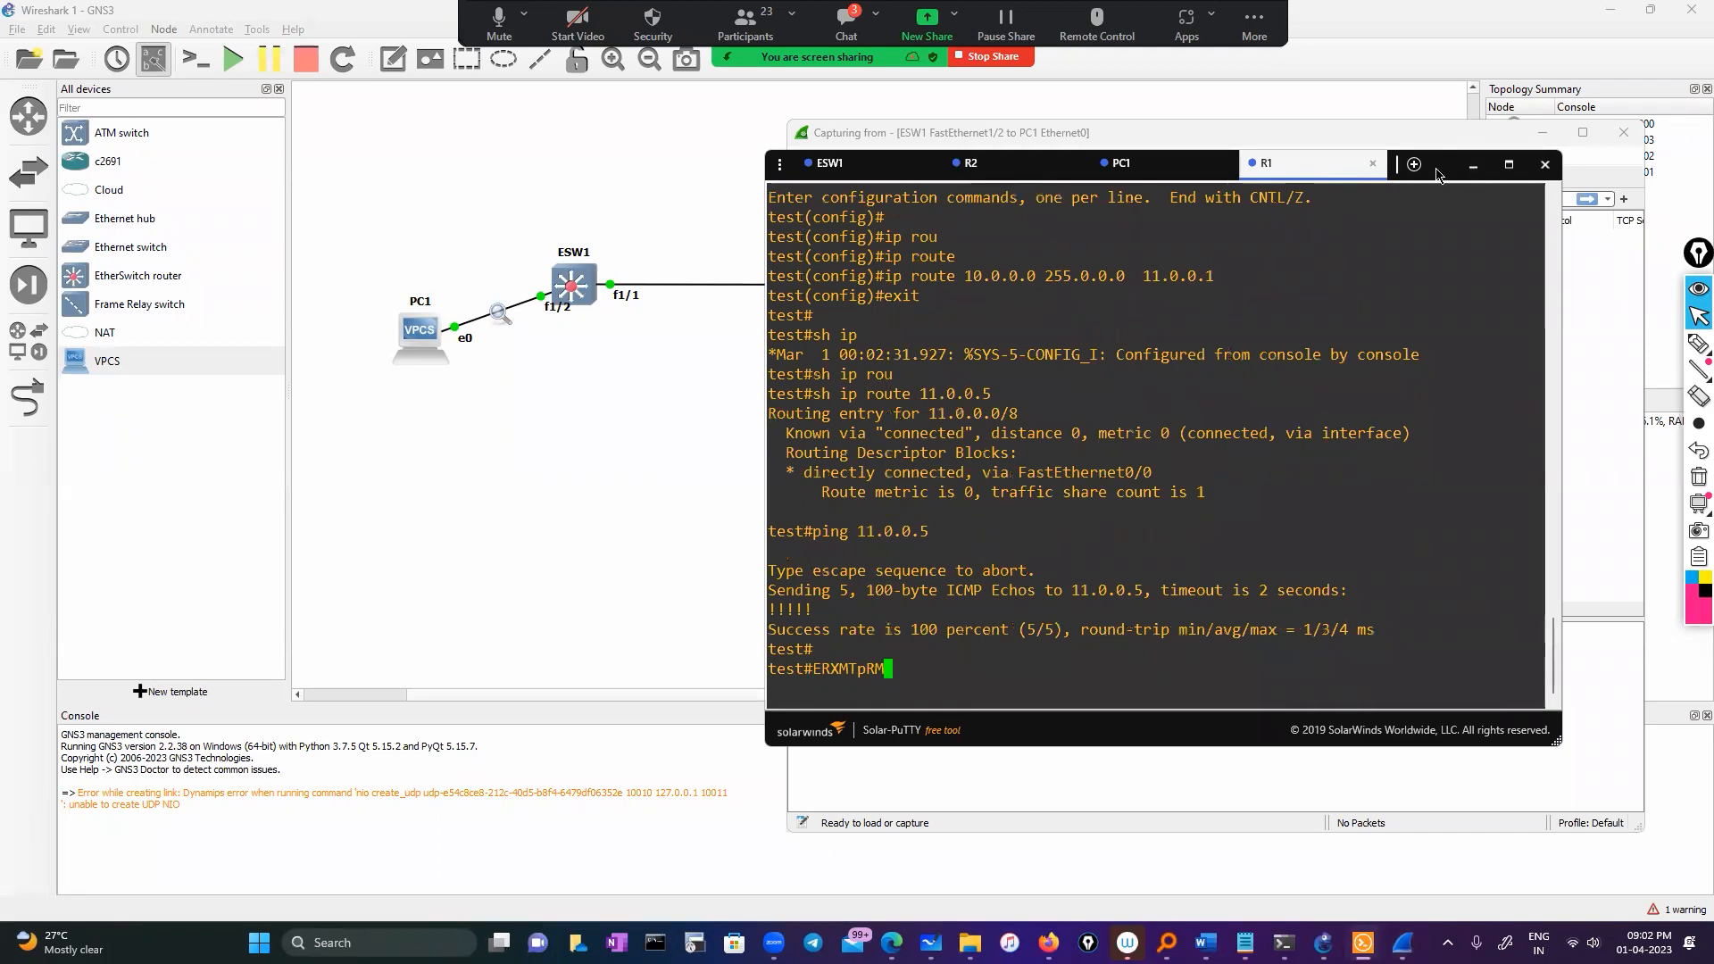
{"action": "left_click_drag", "start_coordinate": [1434, 169], "coordinate": [1379, 327]}
{"action": "left_click", "coordinate": [1541, 133]}
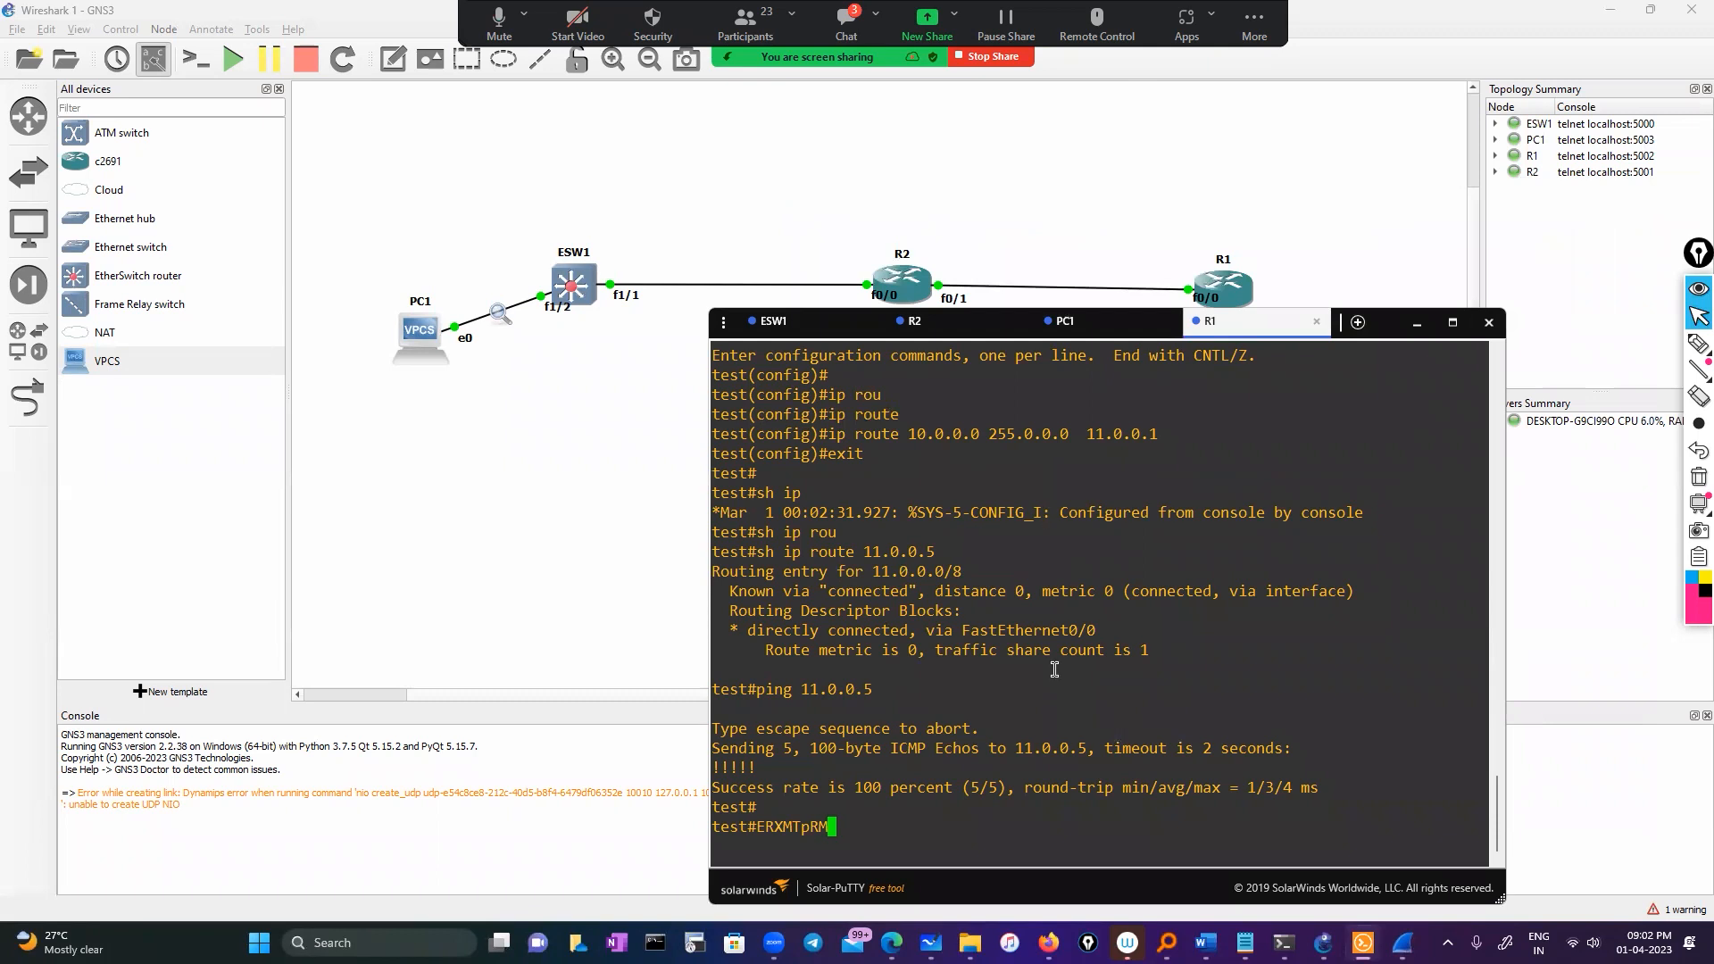
{"action": "key", "text": "BackSpace"}
{"action": "key", "text": "BackSpace"}
{"action": "key", "text": "BackSpace"}
{"action": "key", "text": "BackSpace"}
{"action": "key", "text": "BackSpace"}
{"action": "key", "text": "BackSpace"}
{"action": "key", "text": "BackSpace"}
{"action": "key", "text": "BackSpace"}
{"action": "type", "text": "sh ip int"}
{"action": "key", "text": "Tab"}
{"action": "type", "text": "b"}
{"action": "key", "text": "Return"}
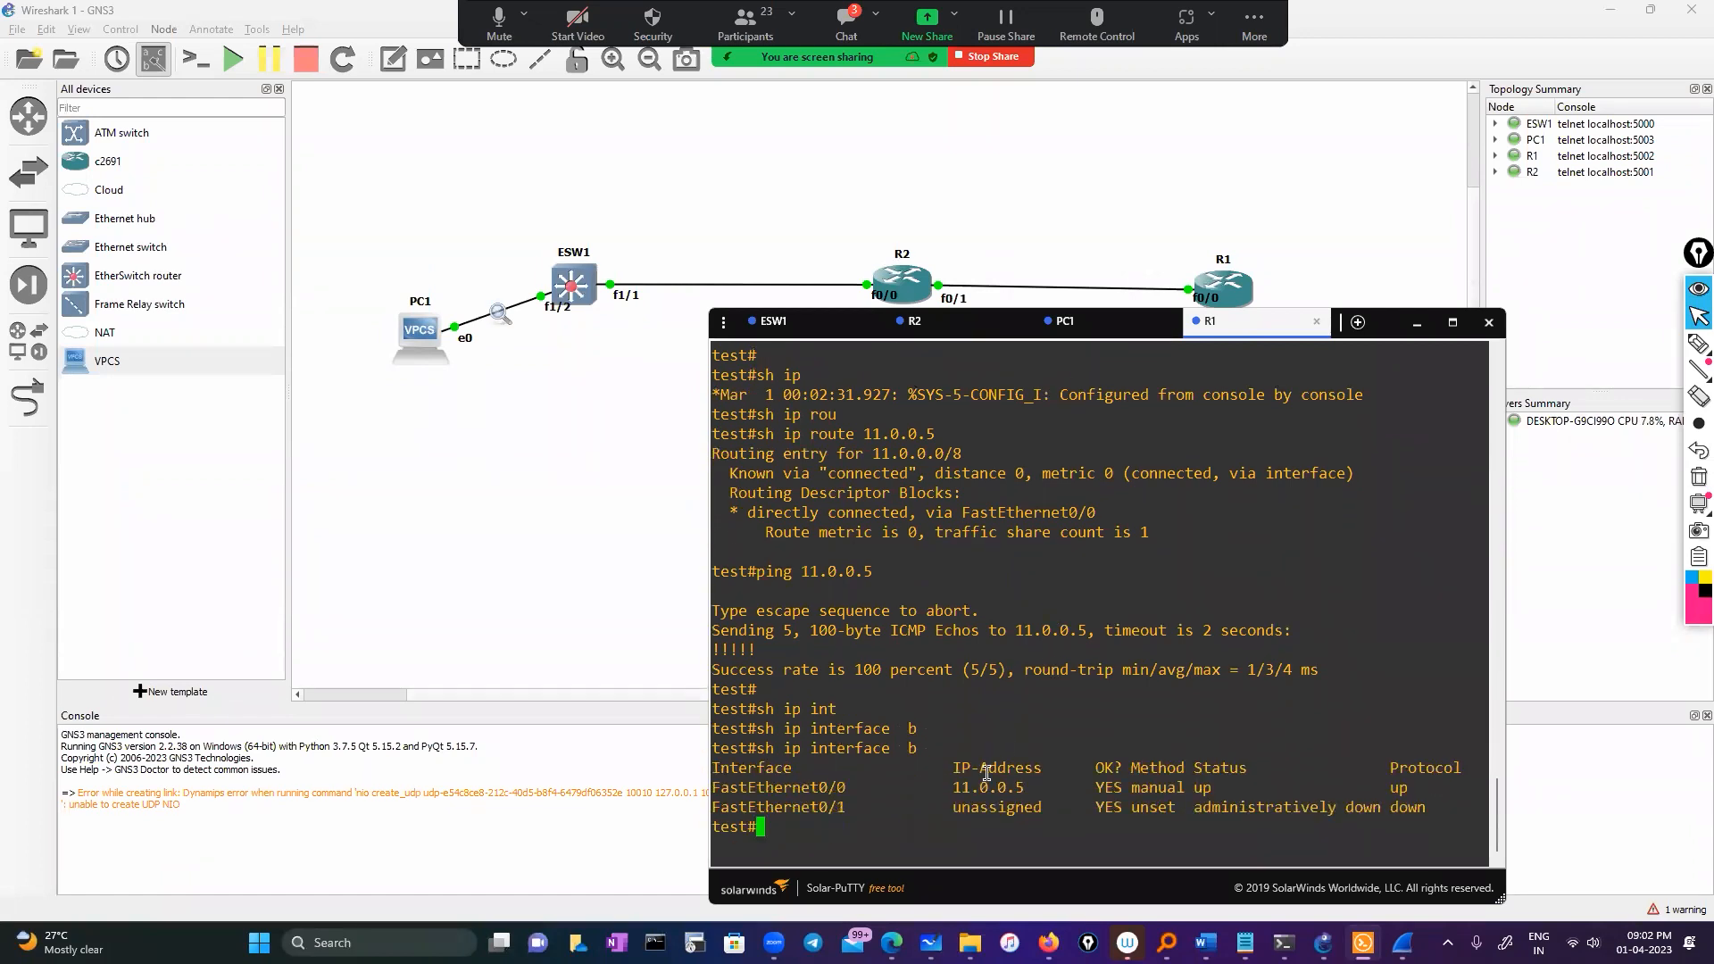
Ping 11.0.0.5 from ESW1
{"action": "left_click", "coordinate": [777, 321]}
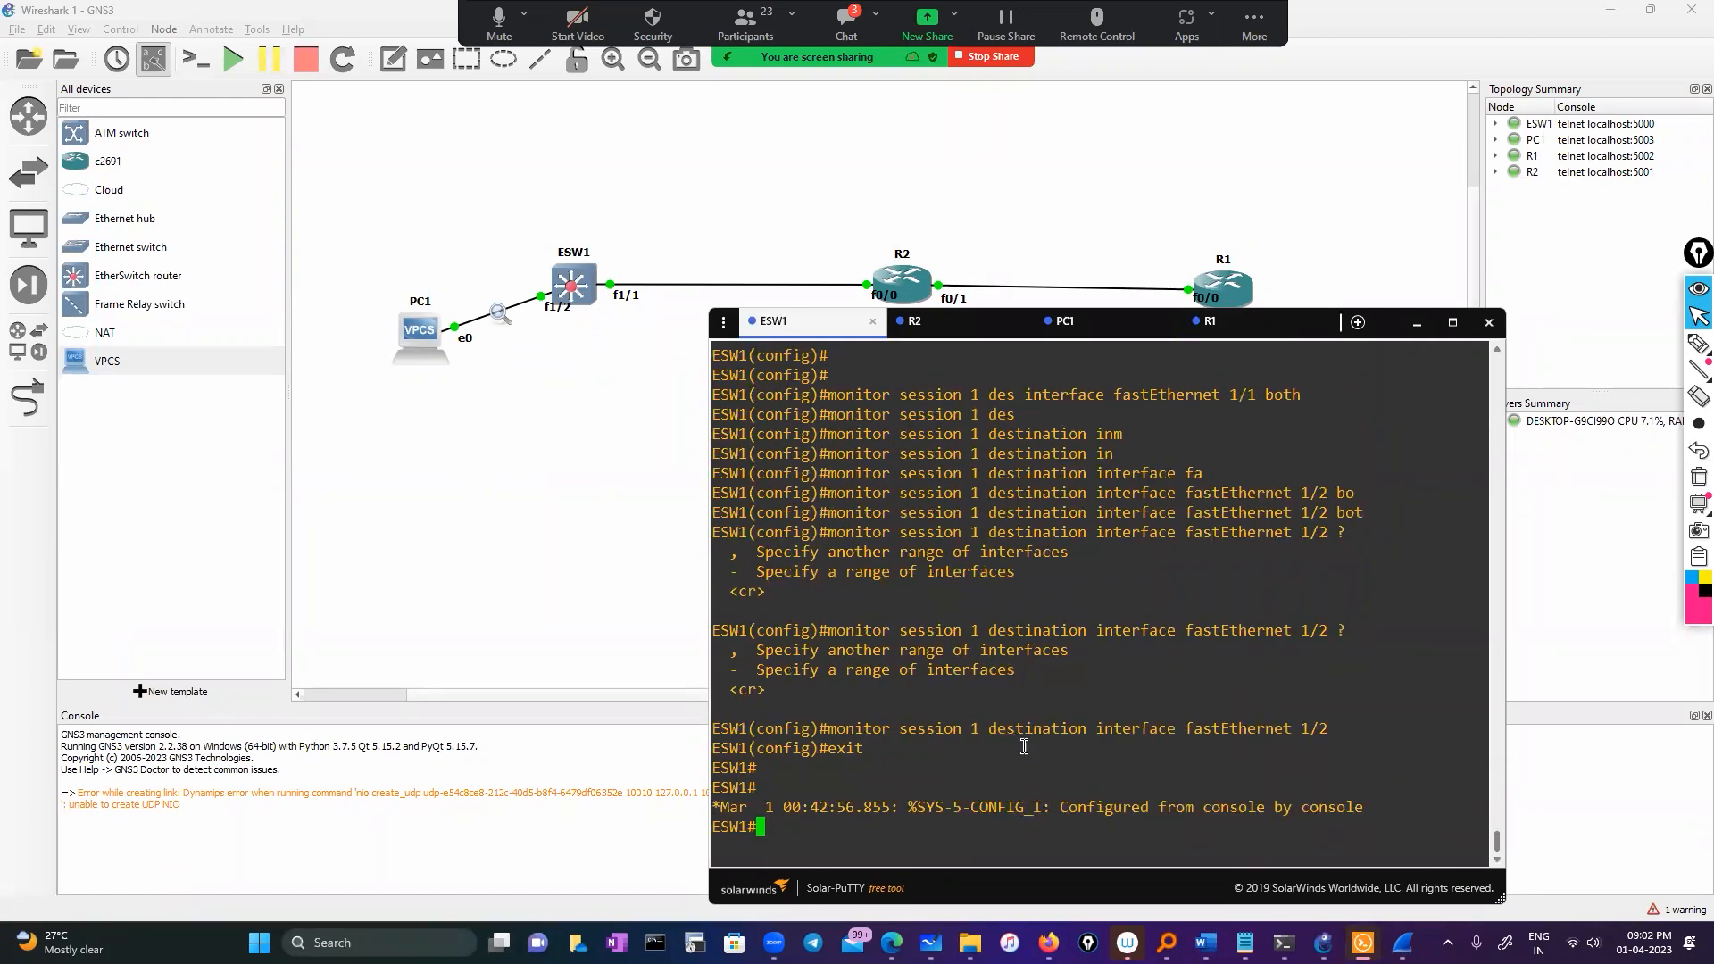
{"action": "type", "text": "ping 11.0.0.5"}
{"action": "key", "text": "Return"}
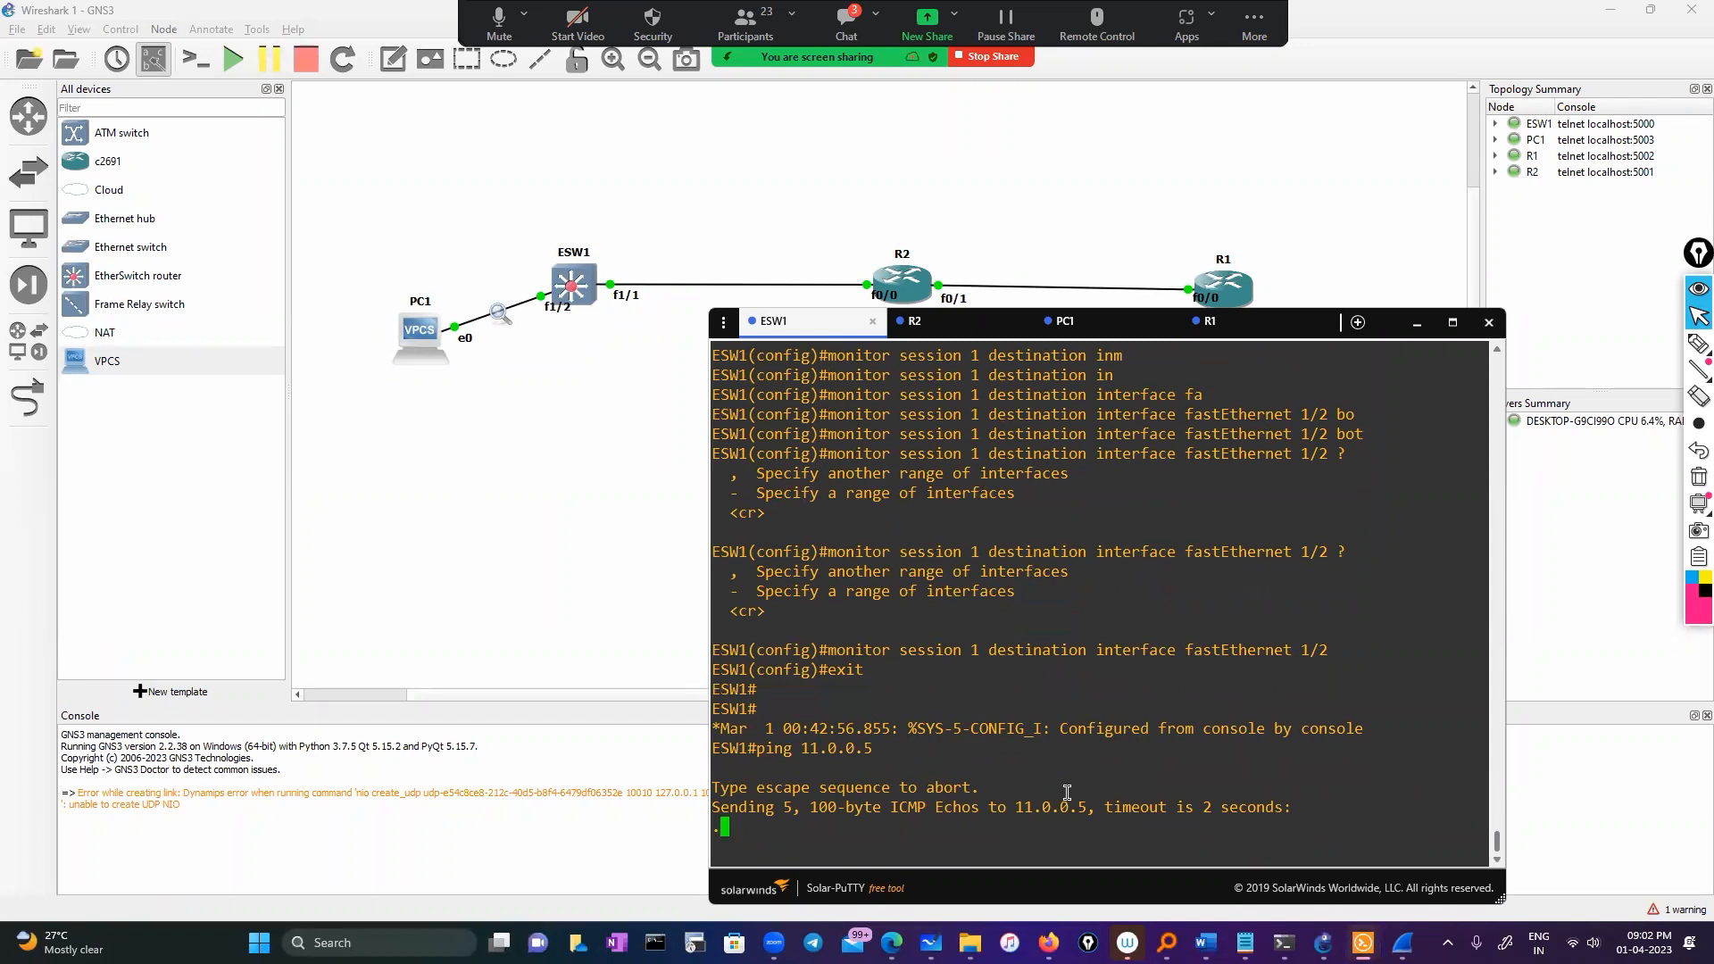
Start a Wireshark capture on the PC1–ESW1 link and return to the ESW1 terminal
{"action": "mouse_move", "coordinate": [1402, 942]}
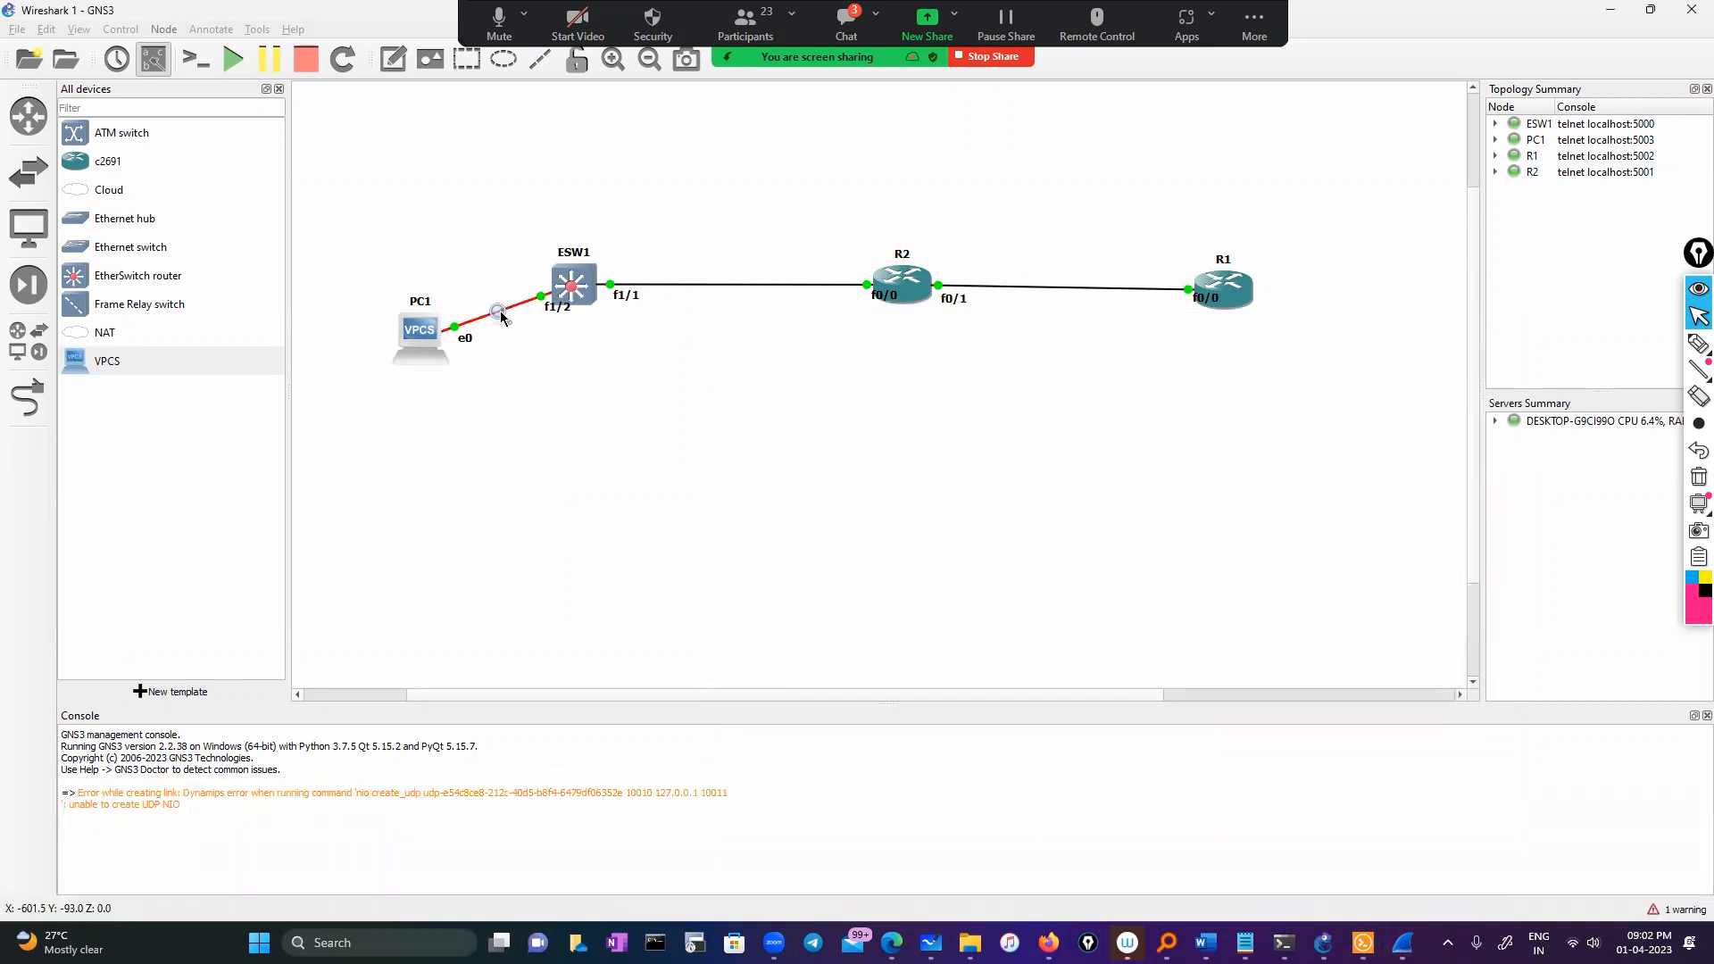
{"action": "right_click", "coordinate": [497, 314]}
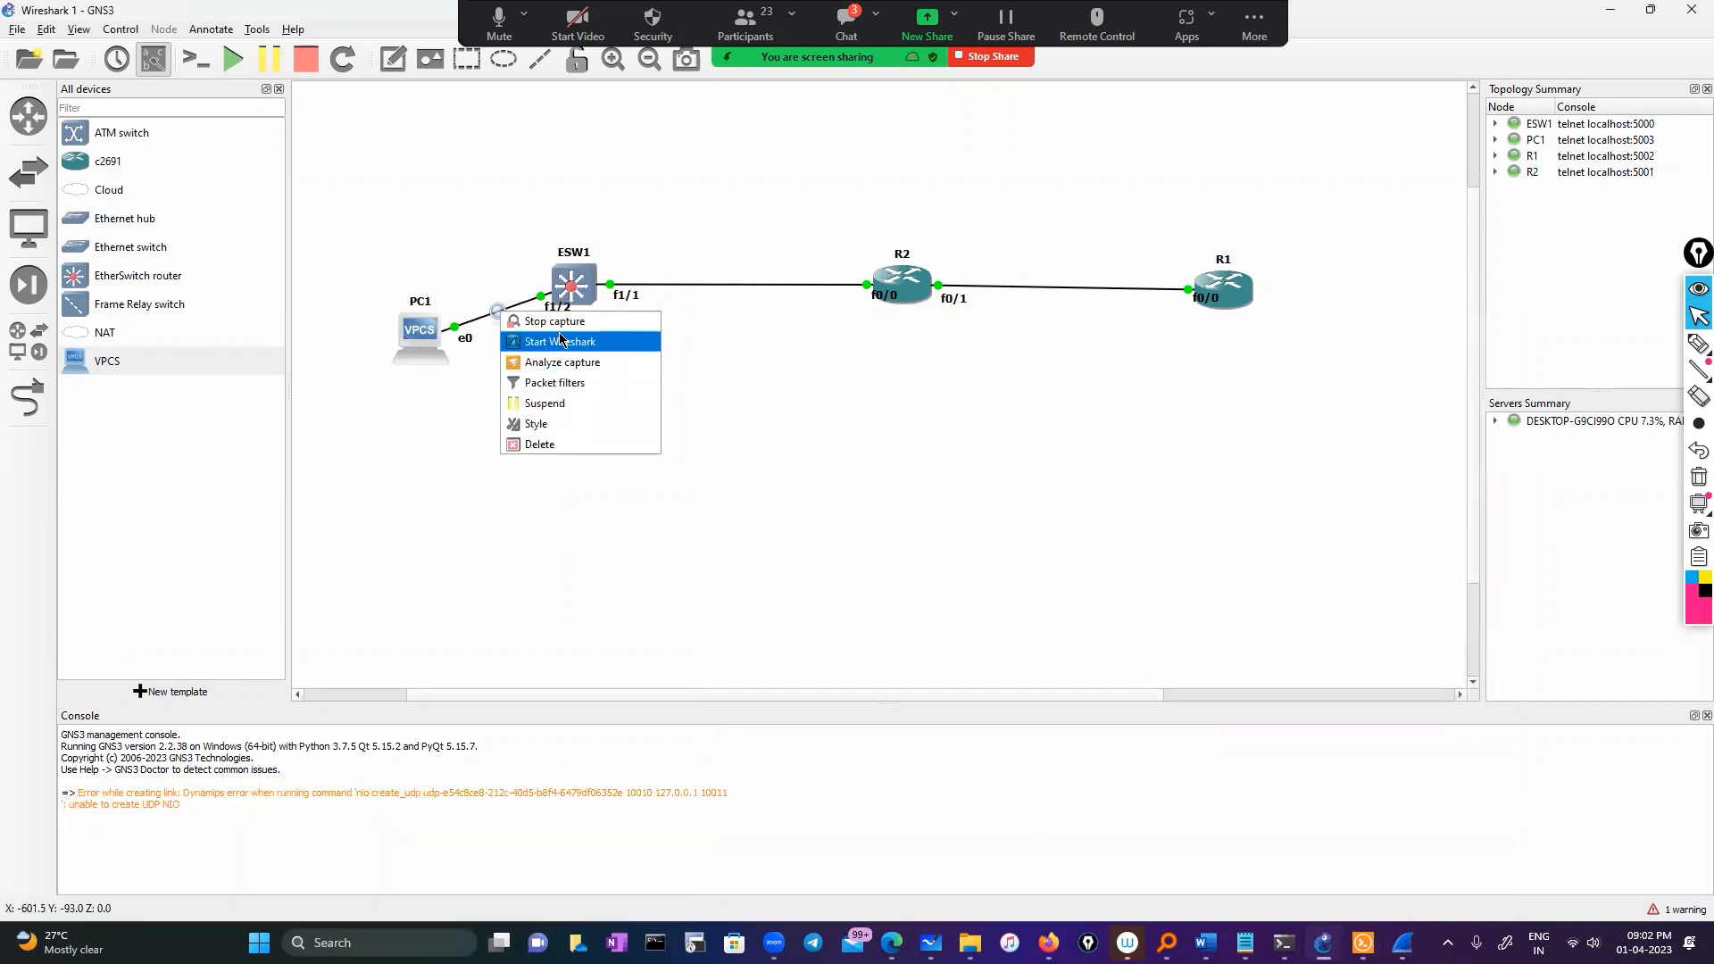
{"action": "left_click", "coordinate": [620, 259]}
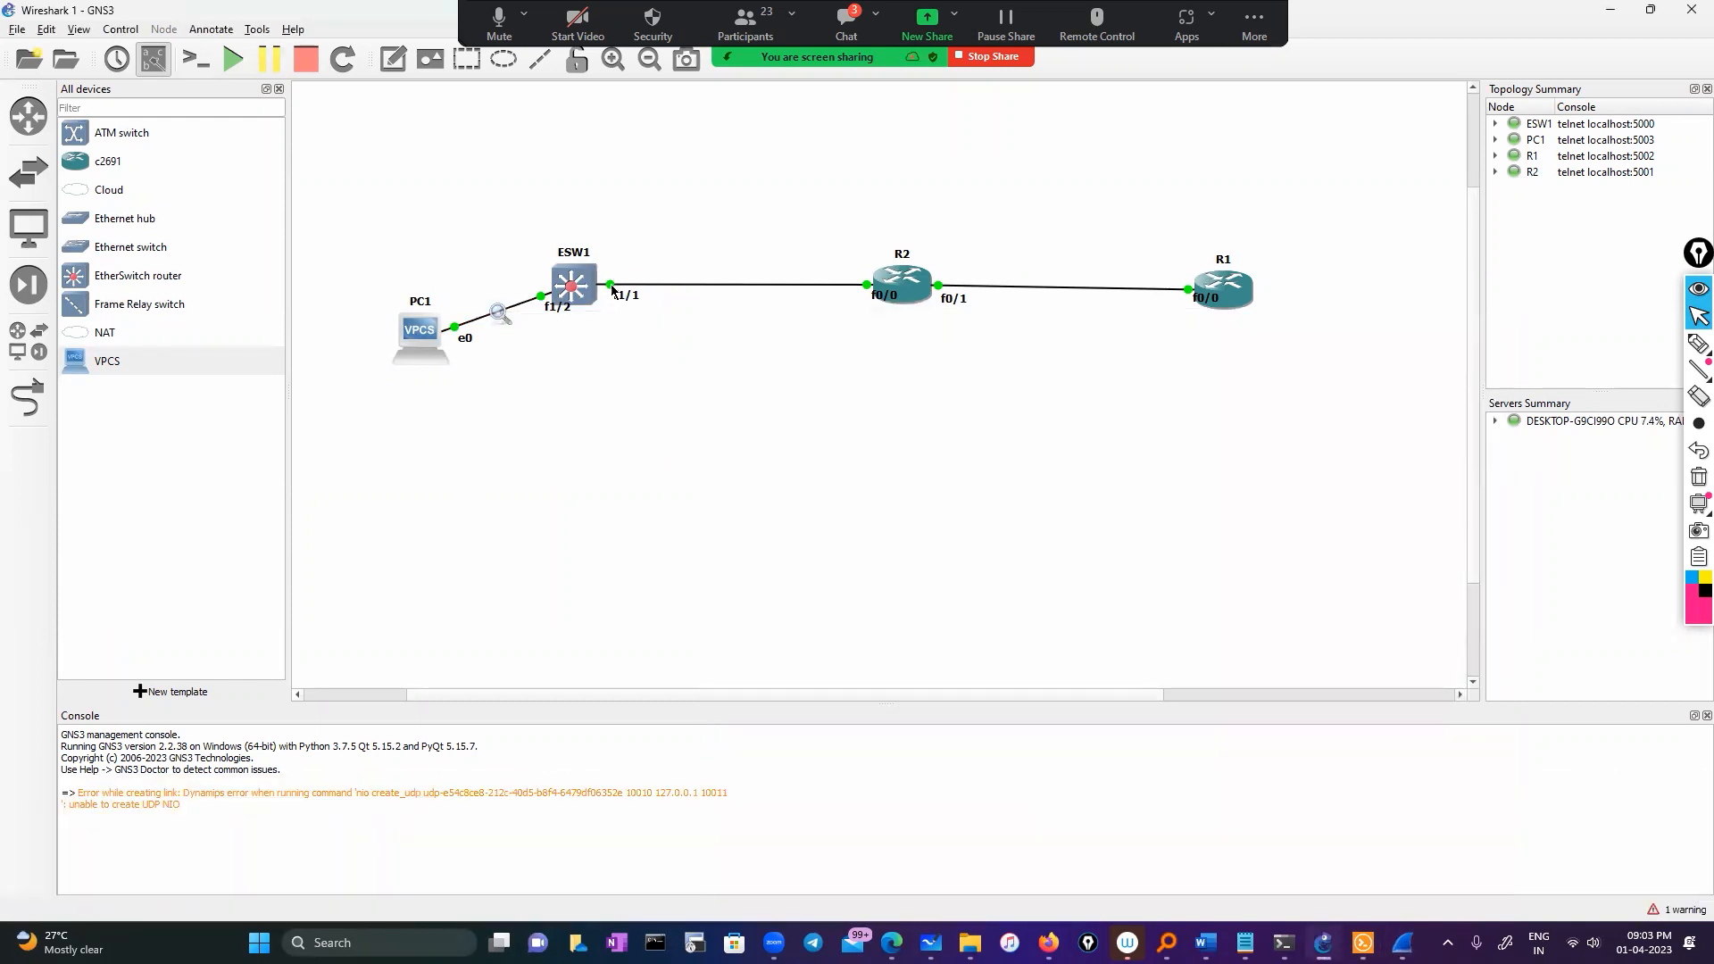
{"action": "right_click", "coordinate": [501, 315]}
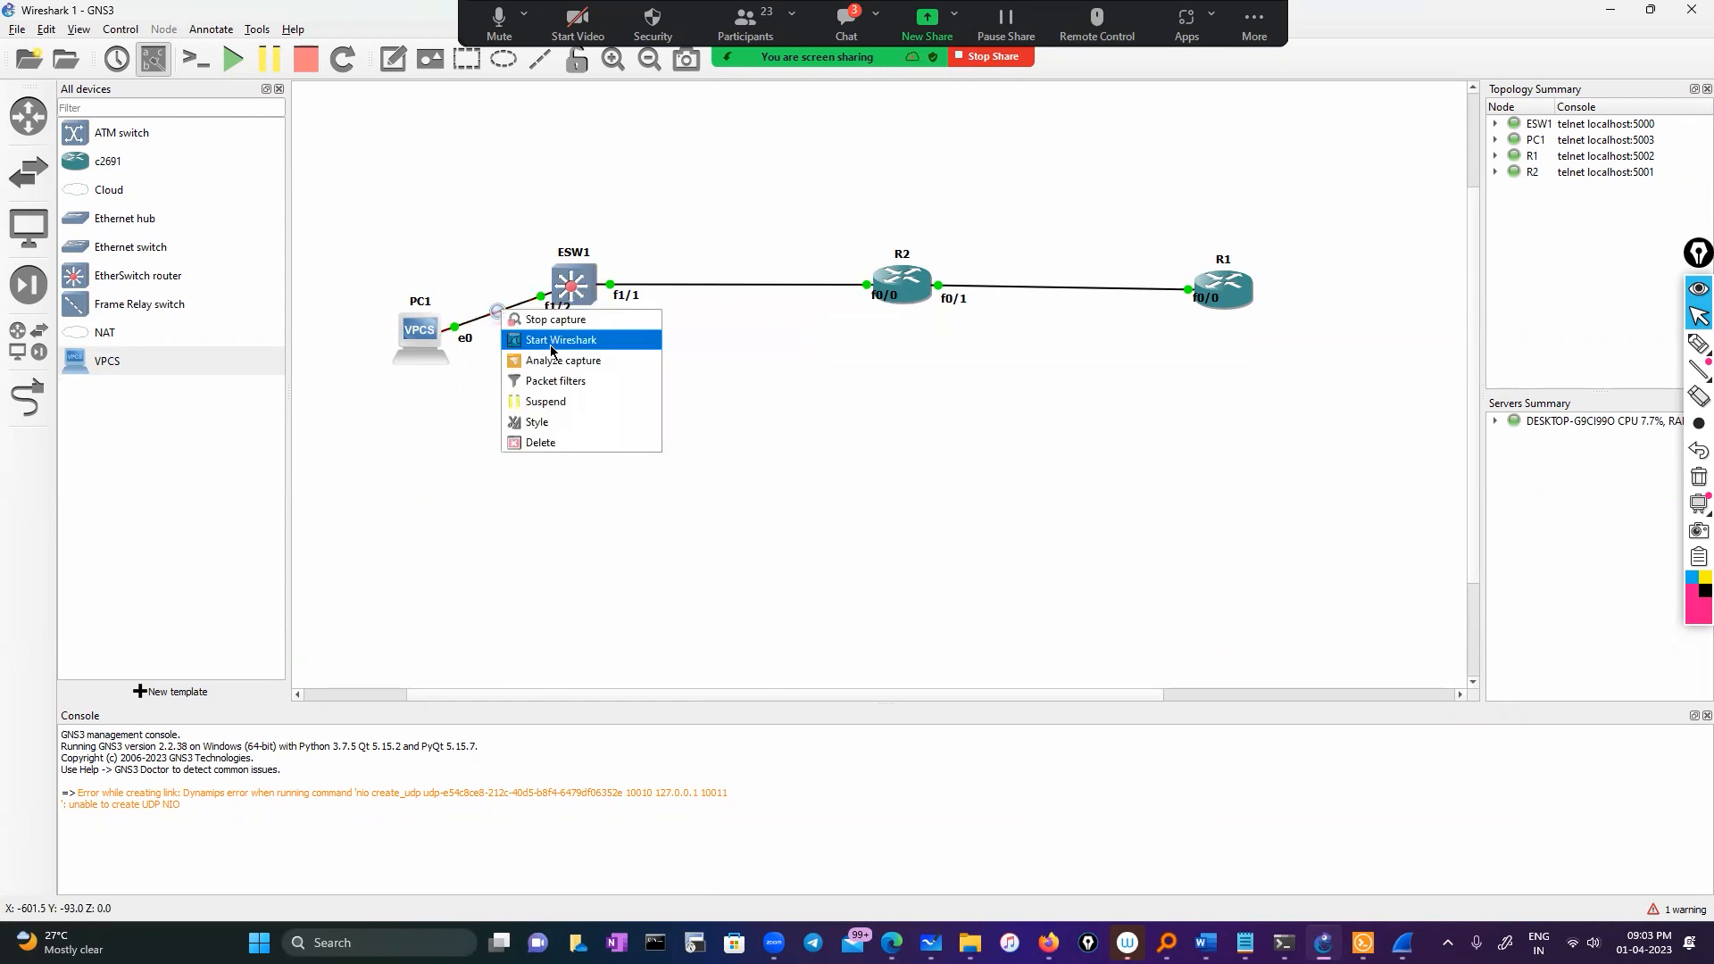
{"action": "left_click", "coordinate": [555, 346]}
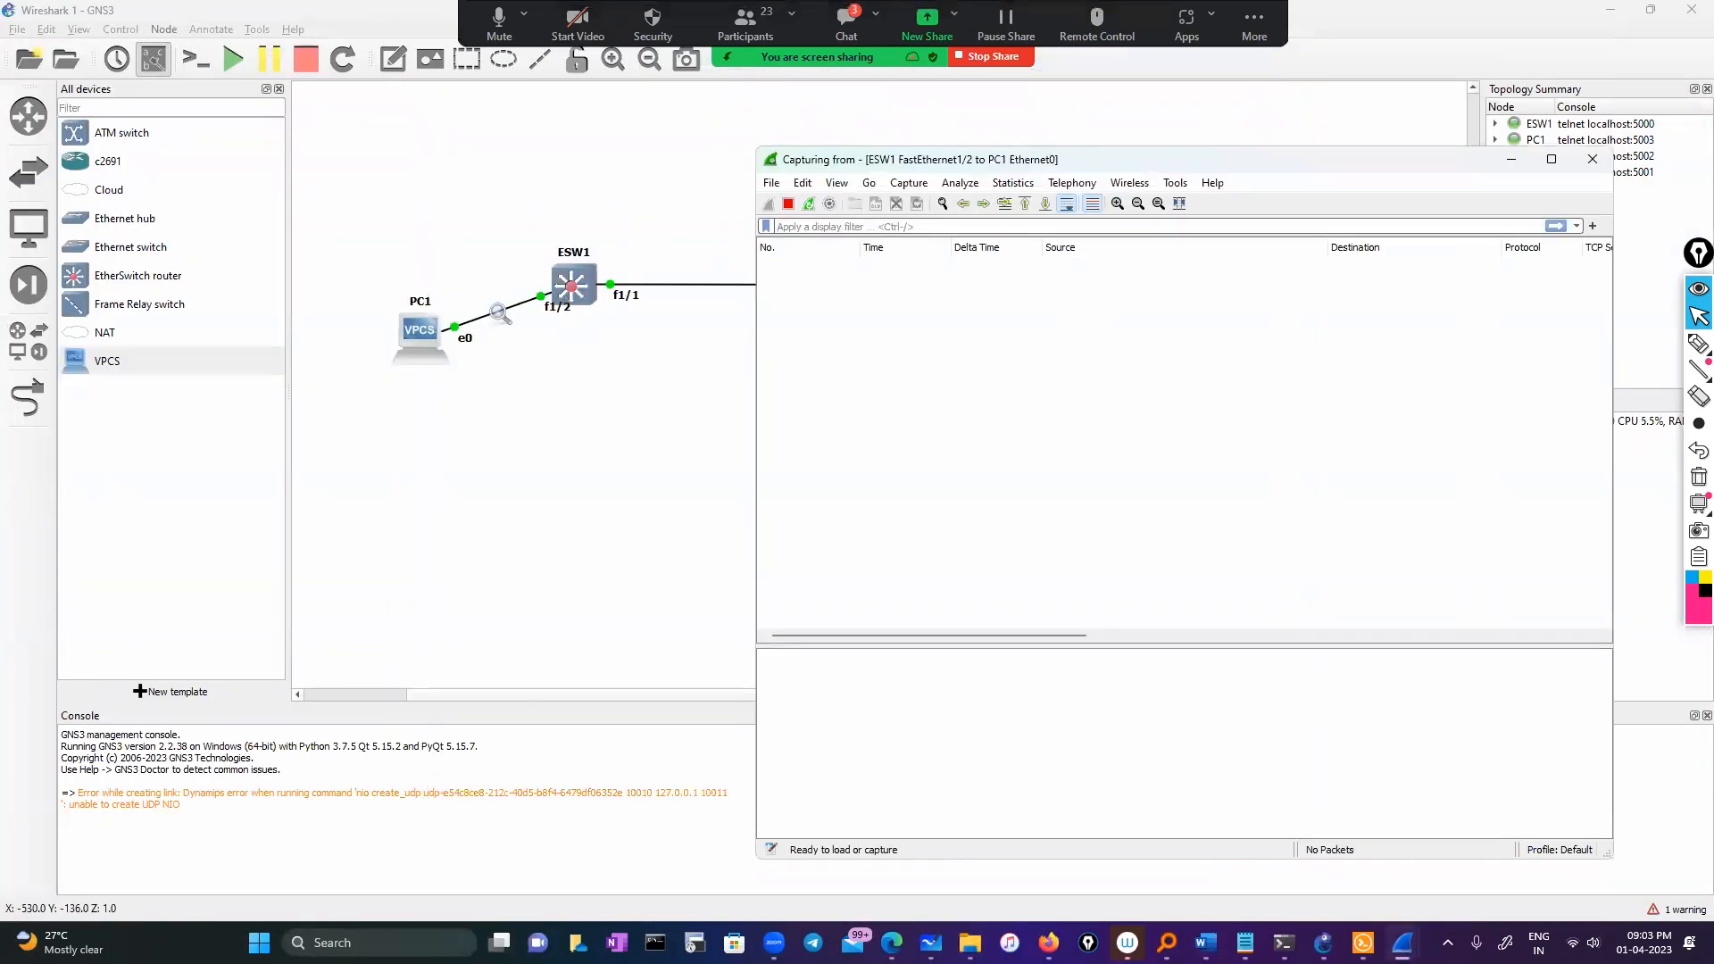
{"action": "left_click", "coordinate": [1363, 942]}
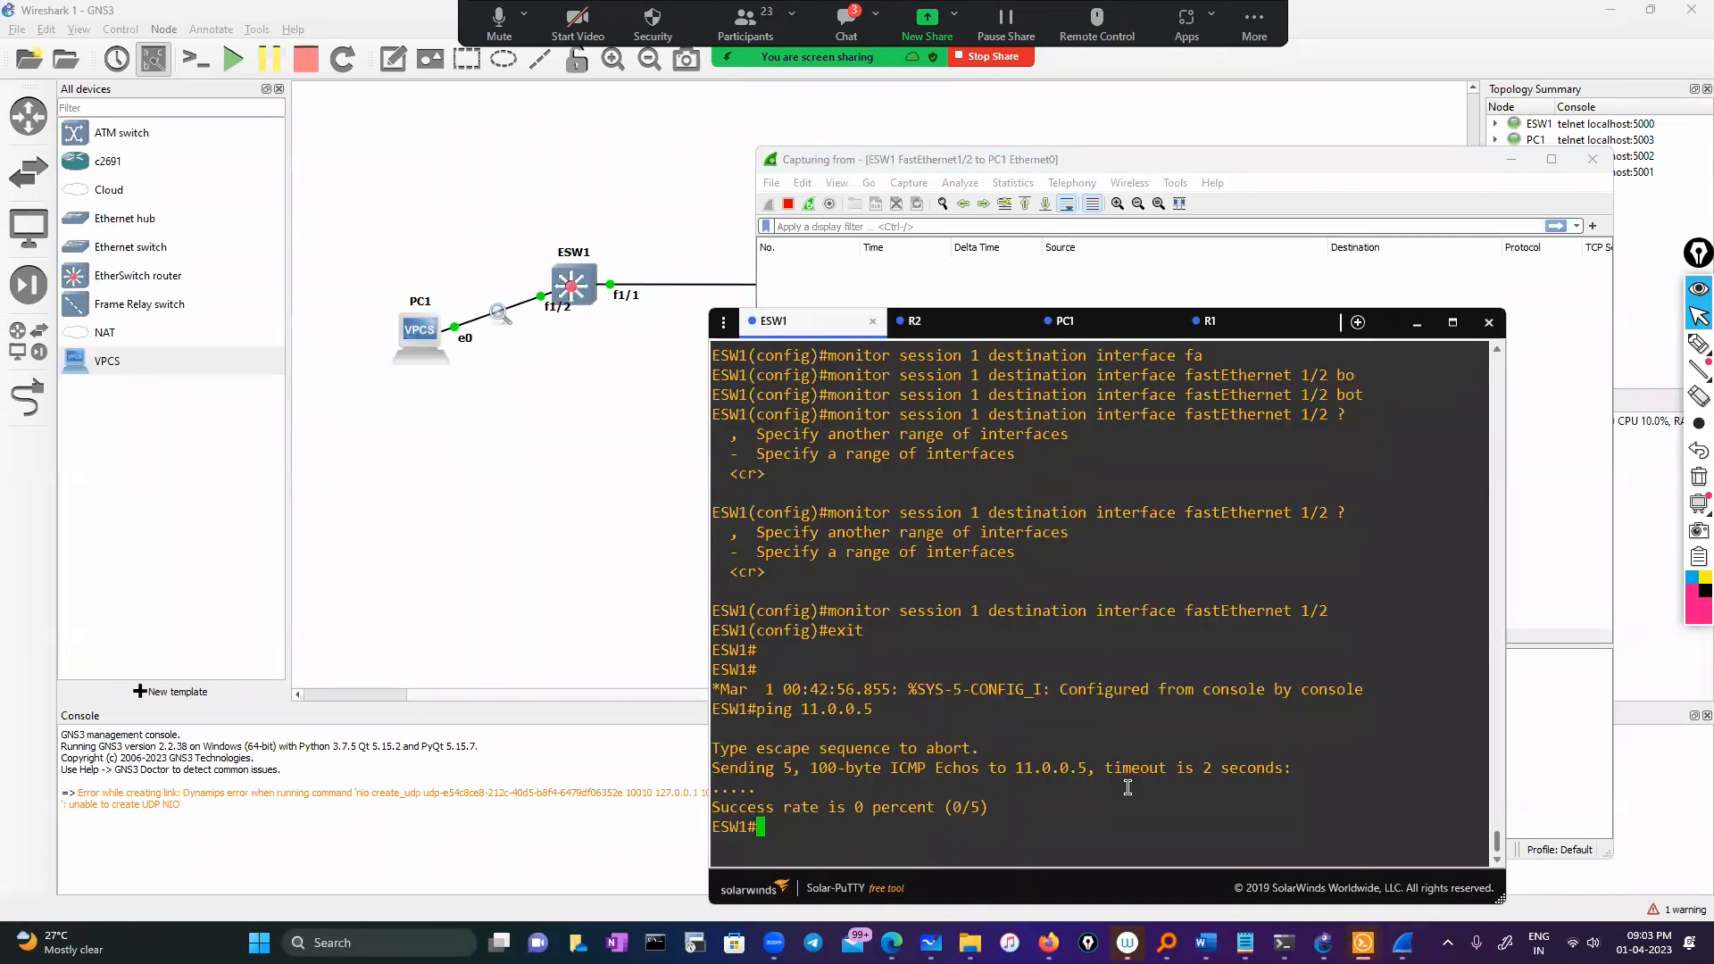
Show ESW1's brief interface table (Vlan10 at 50.0.0.1) and hide topology interface labels
{"action": "type", "text": "sho"}
{"action": "key", "text": "Tab"}
{"action": "type", "text": "ip i"}
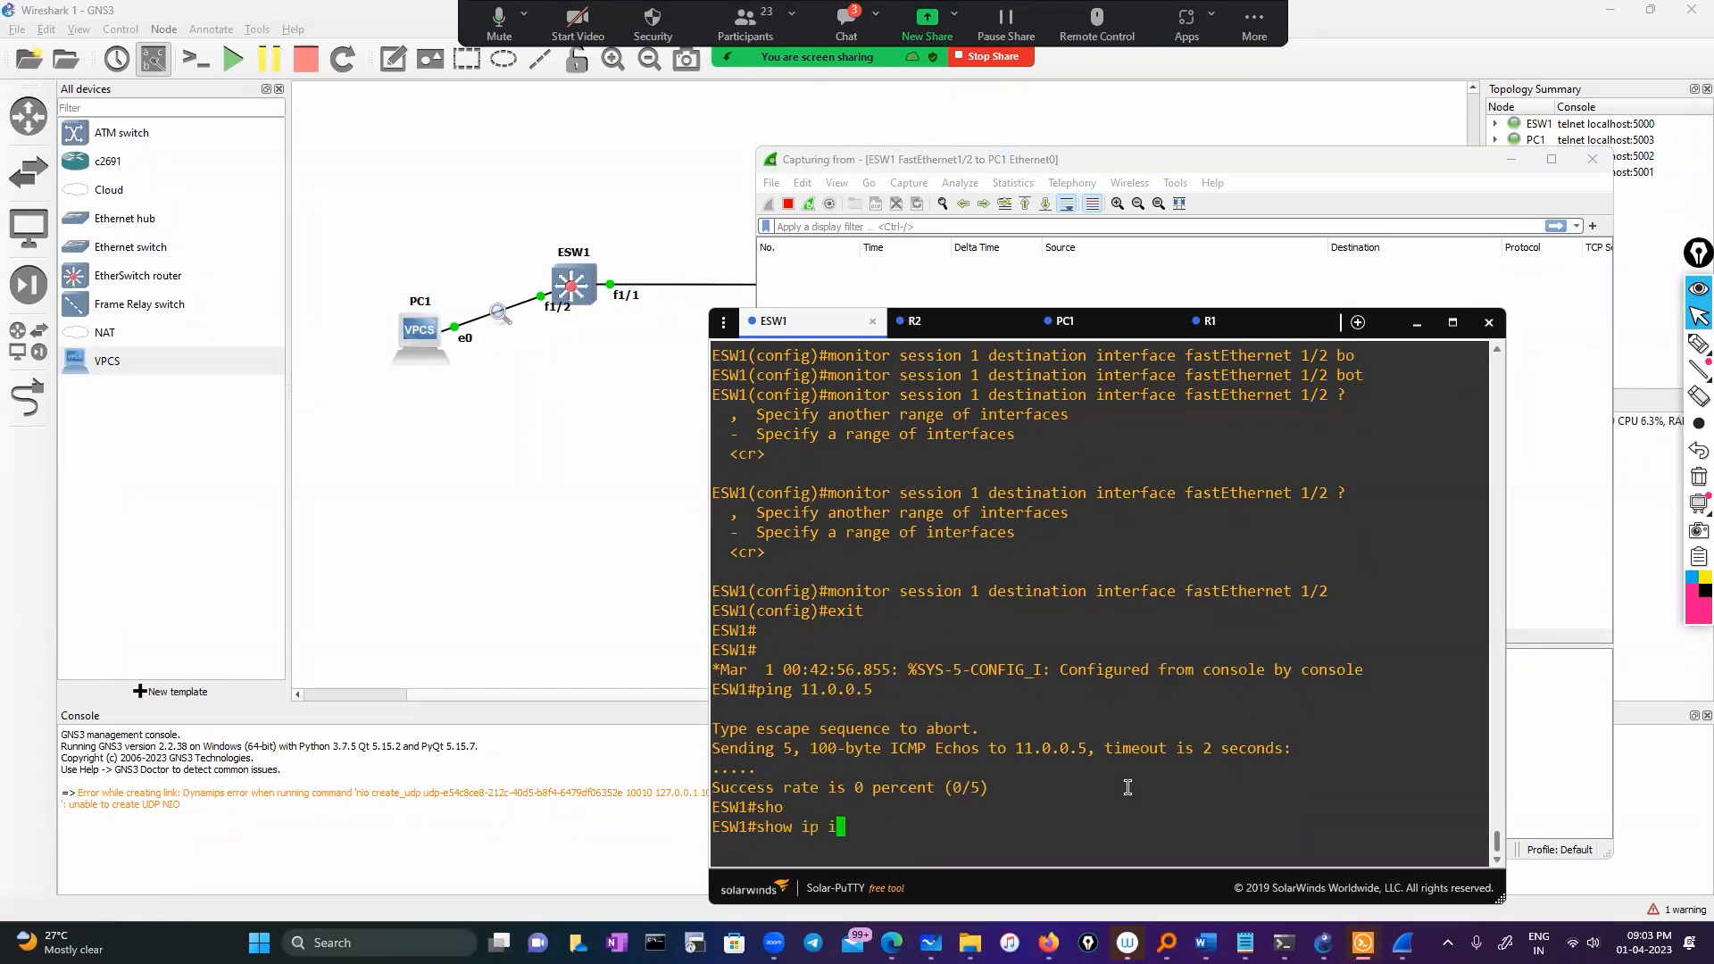
{"action": "type", "text": "nt n"}
{"action": "key", "text": "BackSpace"}
{"action": "key", "text": "BackSpace"}
{"action": "type", "text": "b"}
{"action": "key", "text": "BackSpace"}
{"action": "type", "text": "br"}
{"action": "key", "text": "Tab"}
{"action": "key", "text": "Return"}
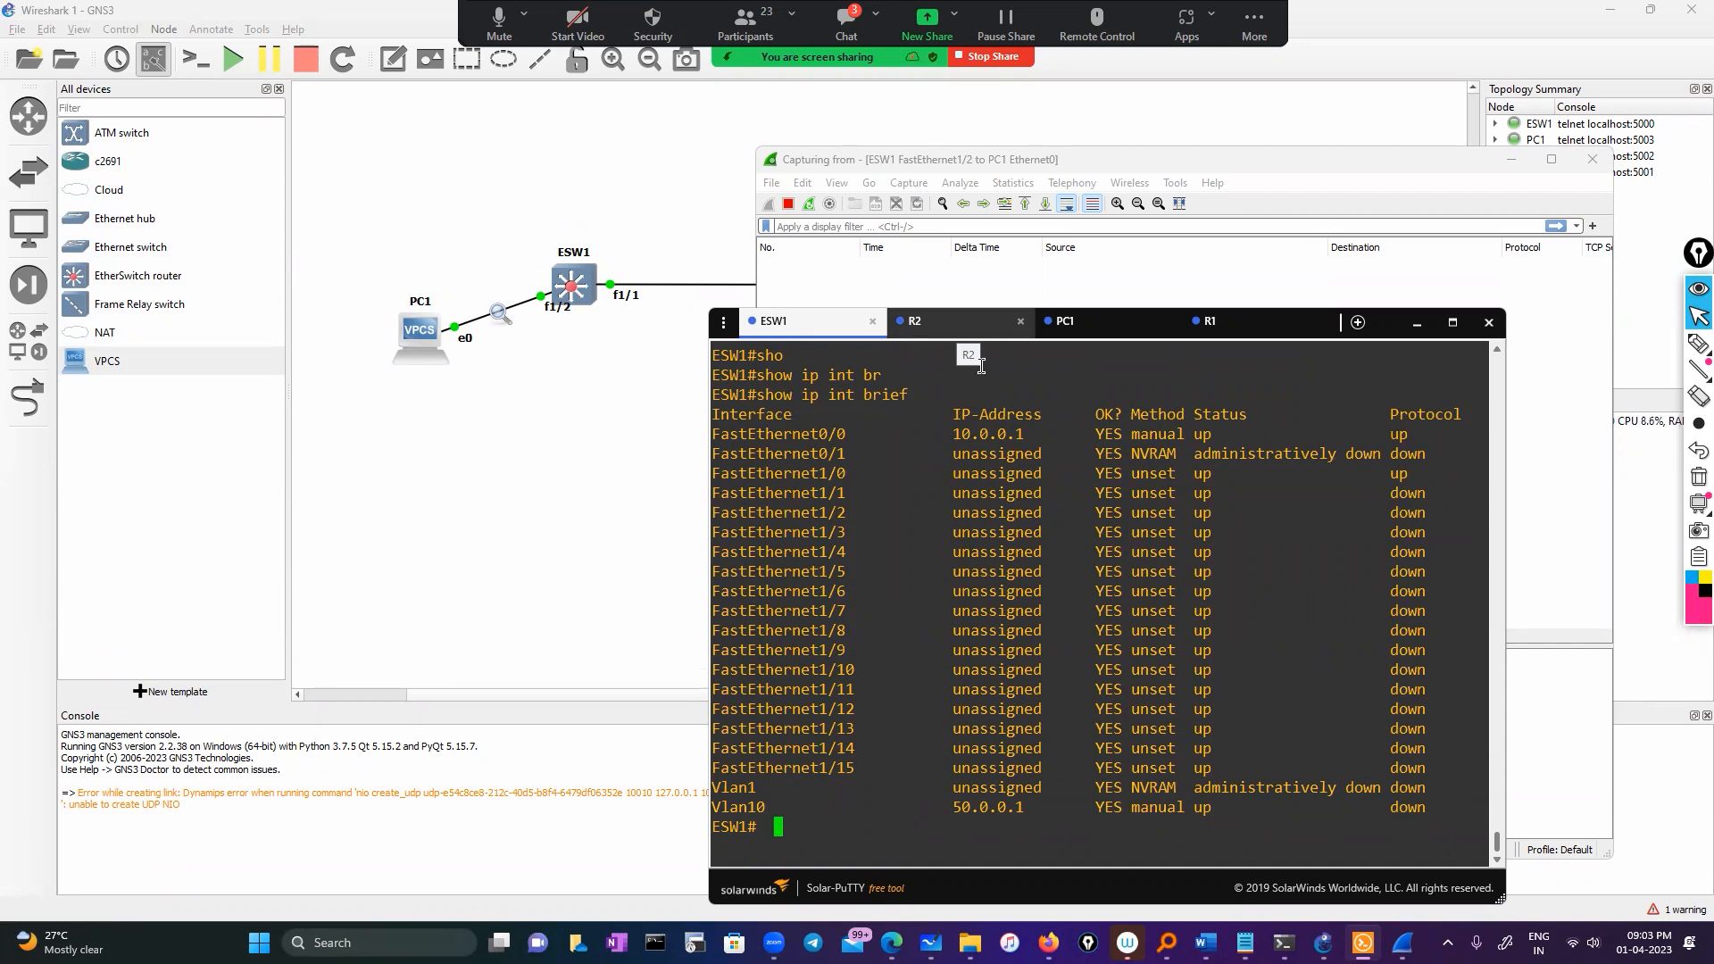
{"action": "double_click", "coordinate": [812, 492]}
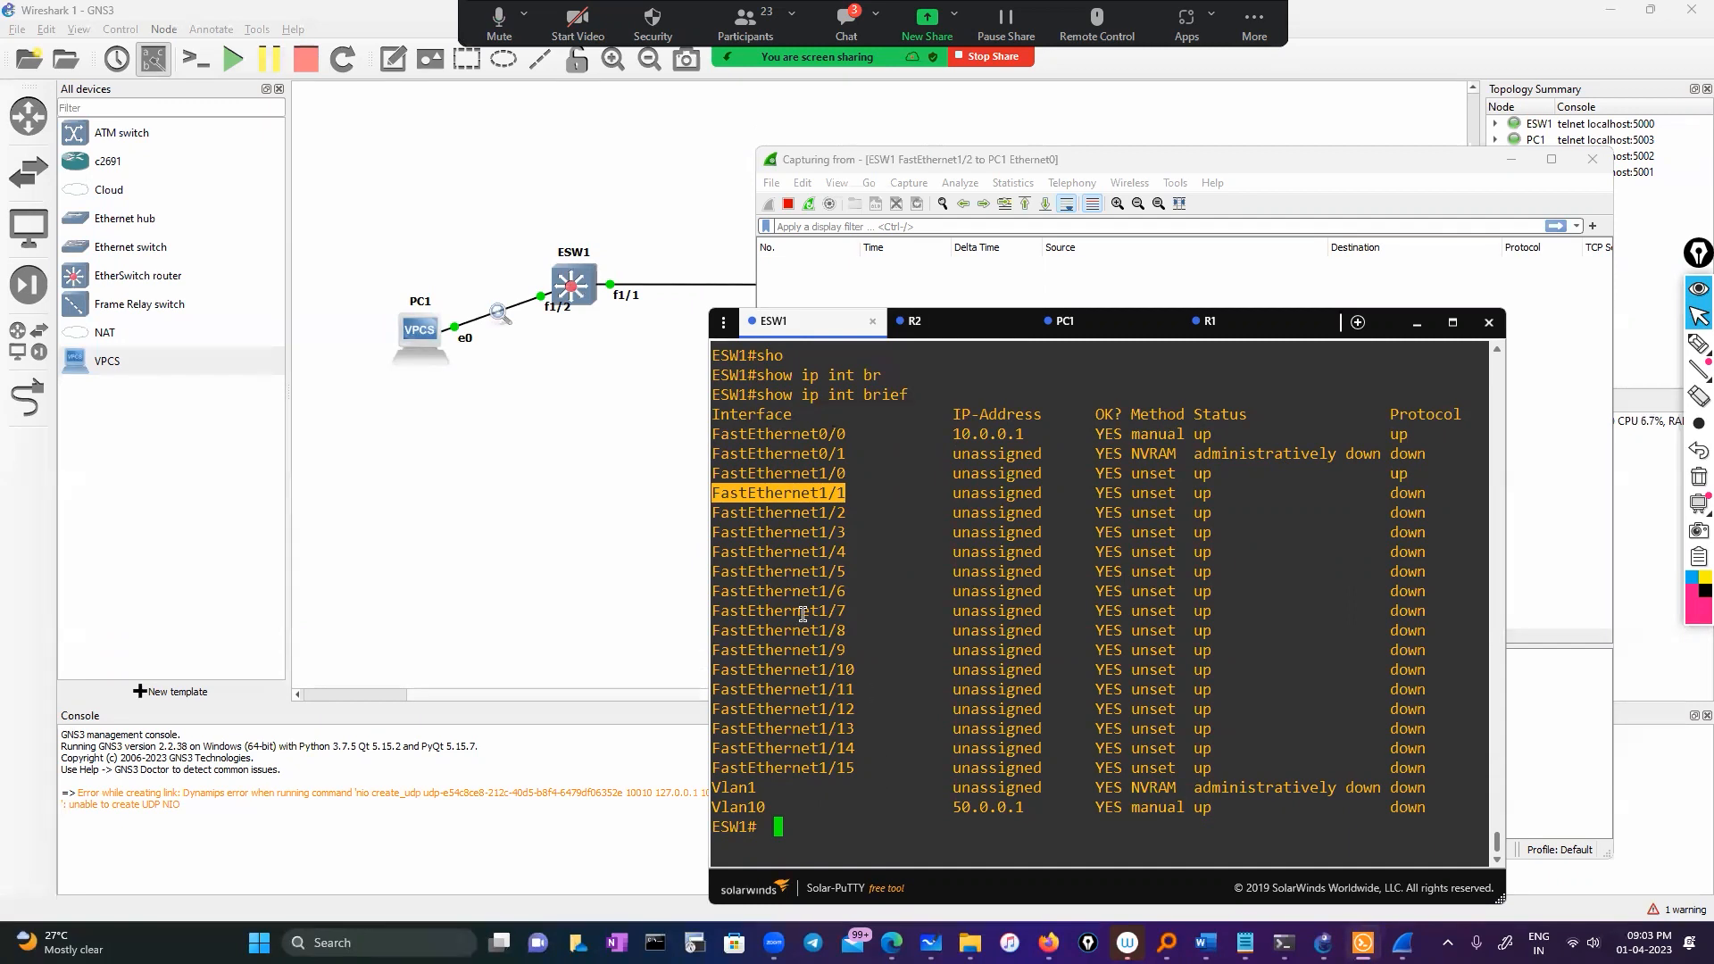
{"action": "left_click", "coordinate": [153, 59]}
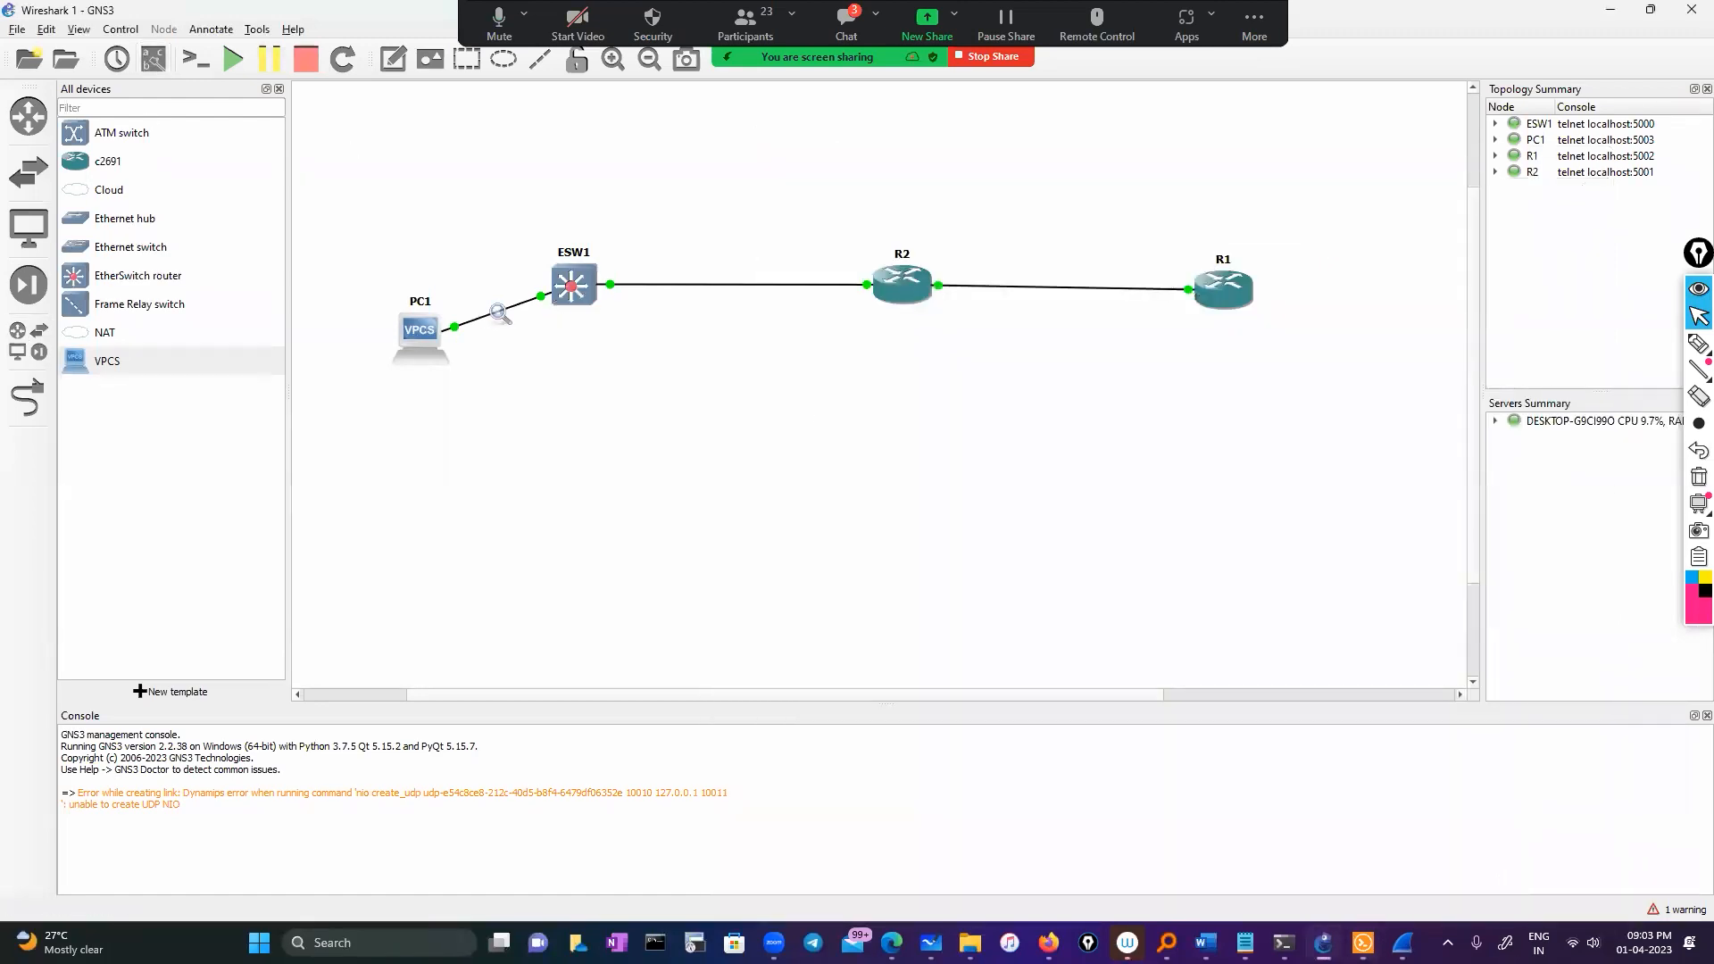
List ESW1's CDP neighbours, which come back empty
{"action": "left_click", "coordinate": [1363, 943]}
{"action": "left_click", "coordinate": [985, 817]}
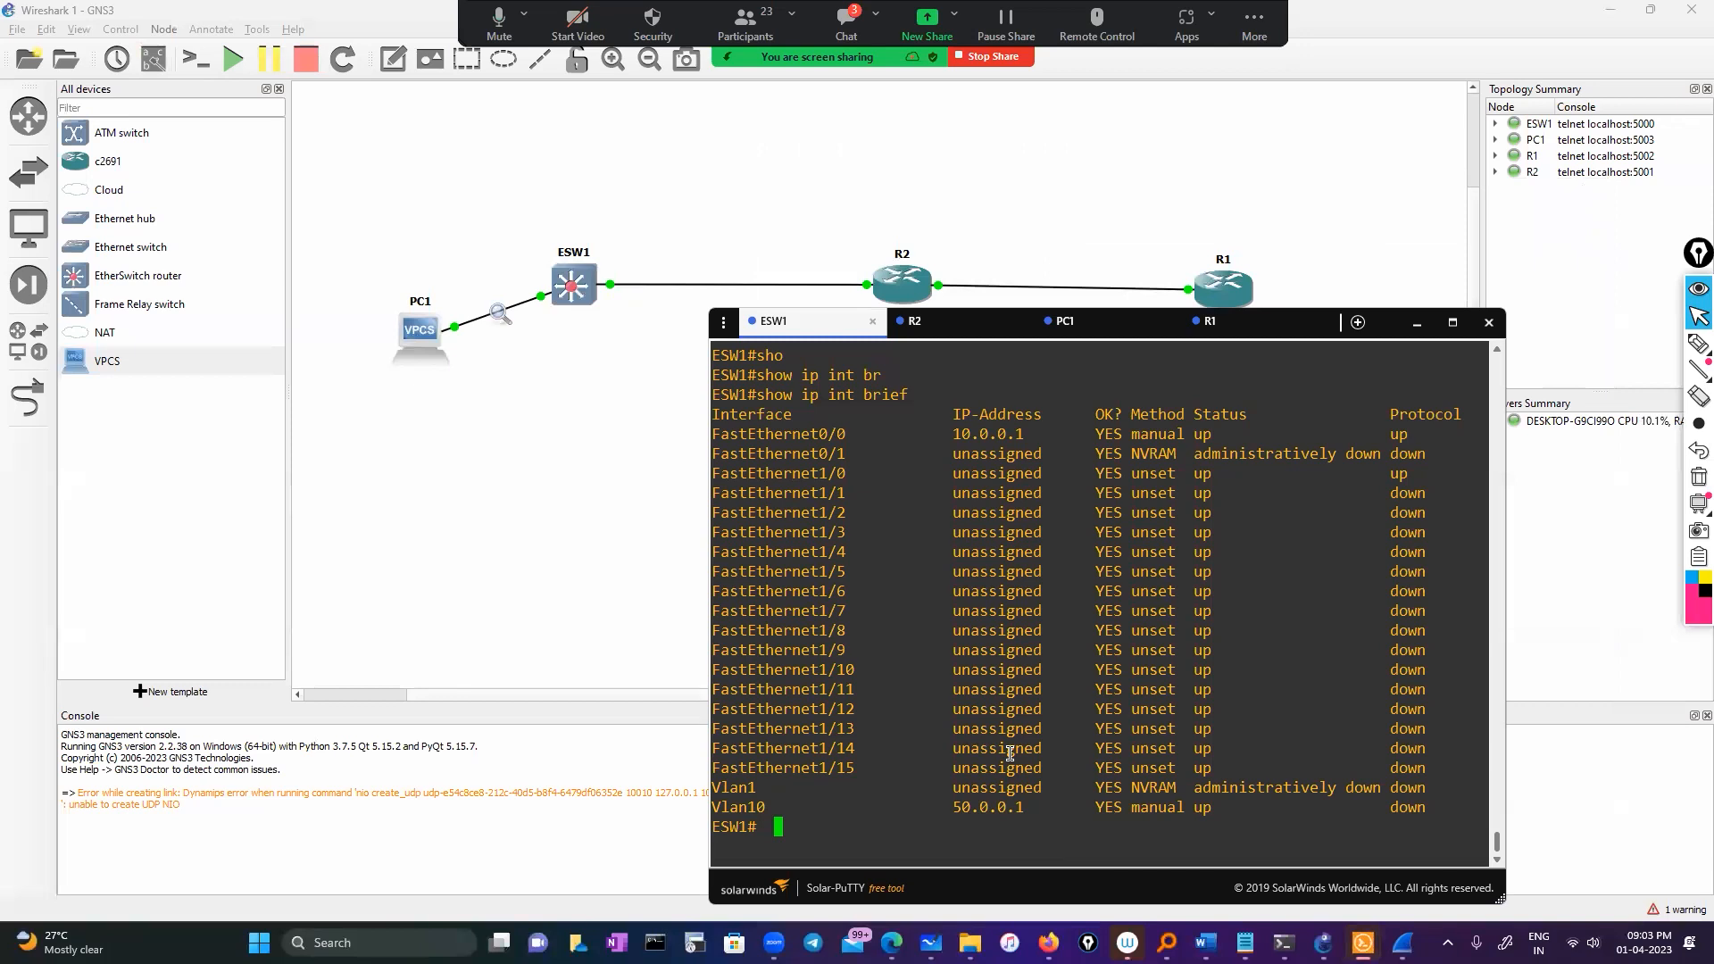
{"action": "type", "text": "sho"}
{"action": "key", "text": "Tab"}
{"action": "type", "text": "cd"}
{"action": "key", "text": "Tab"}
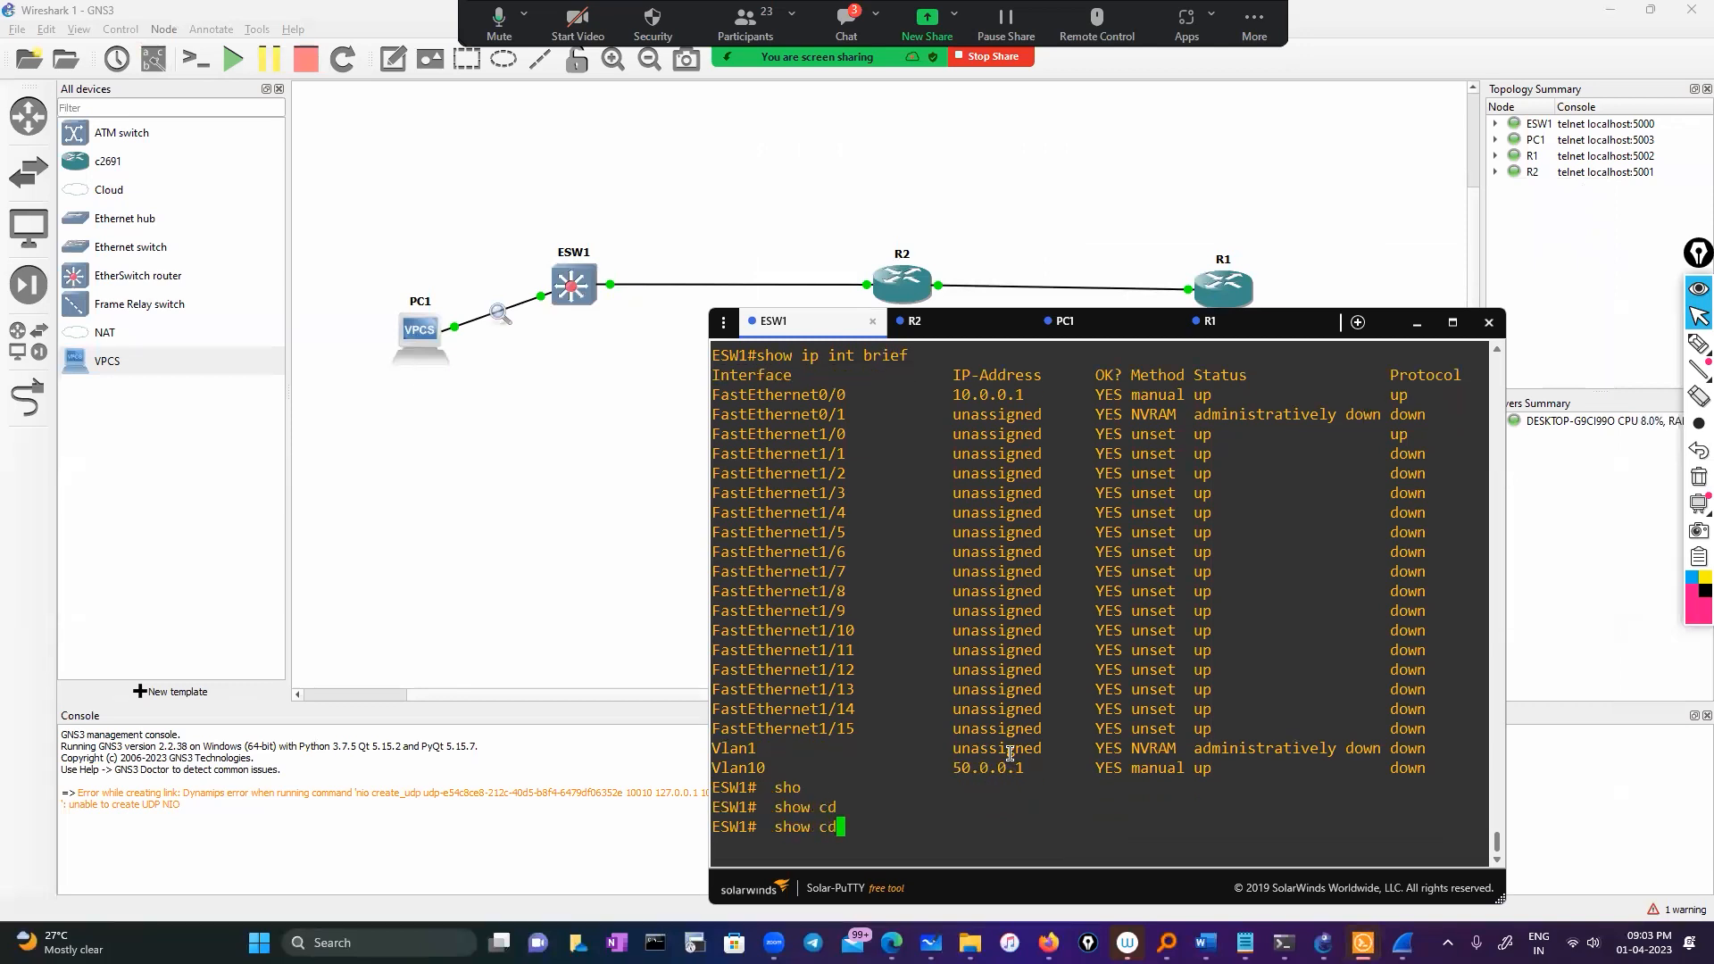
{"action": "type", "text": "p"}
{"action": "key", "text": "Tab"}
{"action": "type", "text": "n"}
{"action": "key", "text": "Tab"}
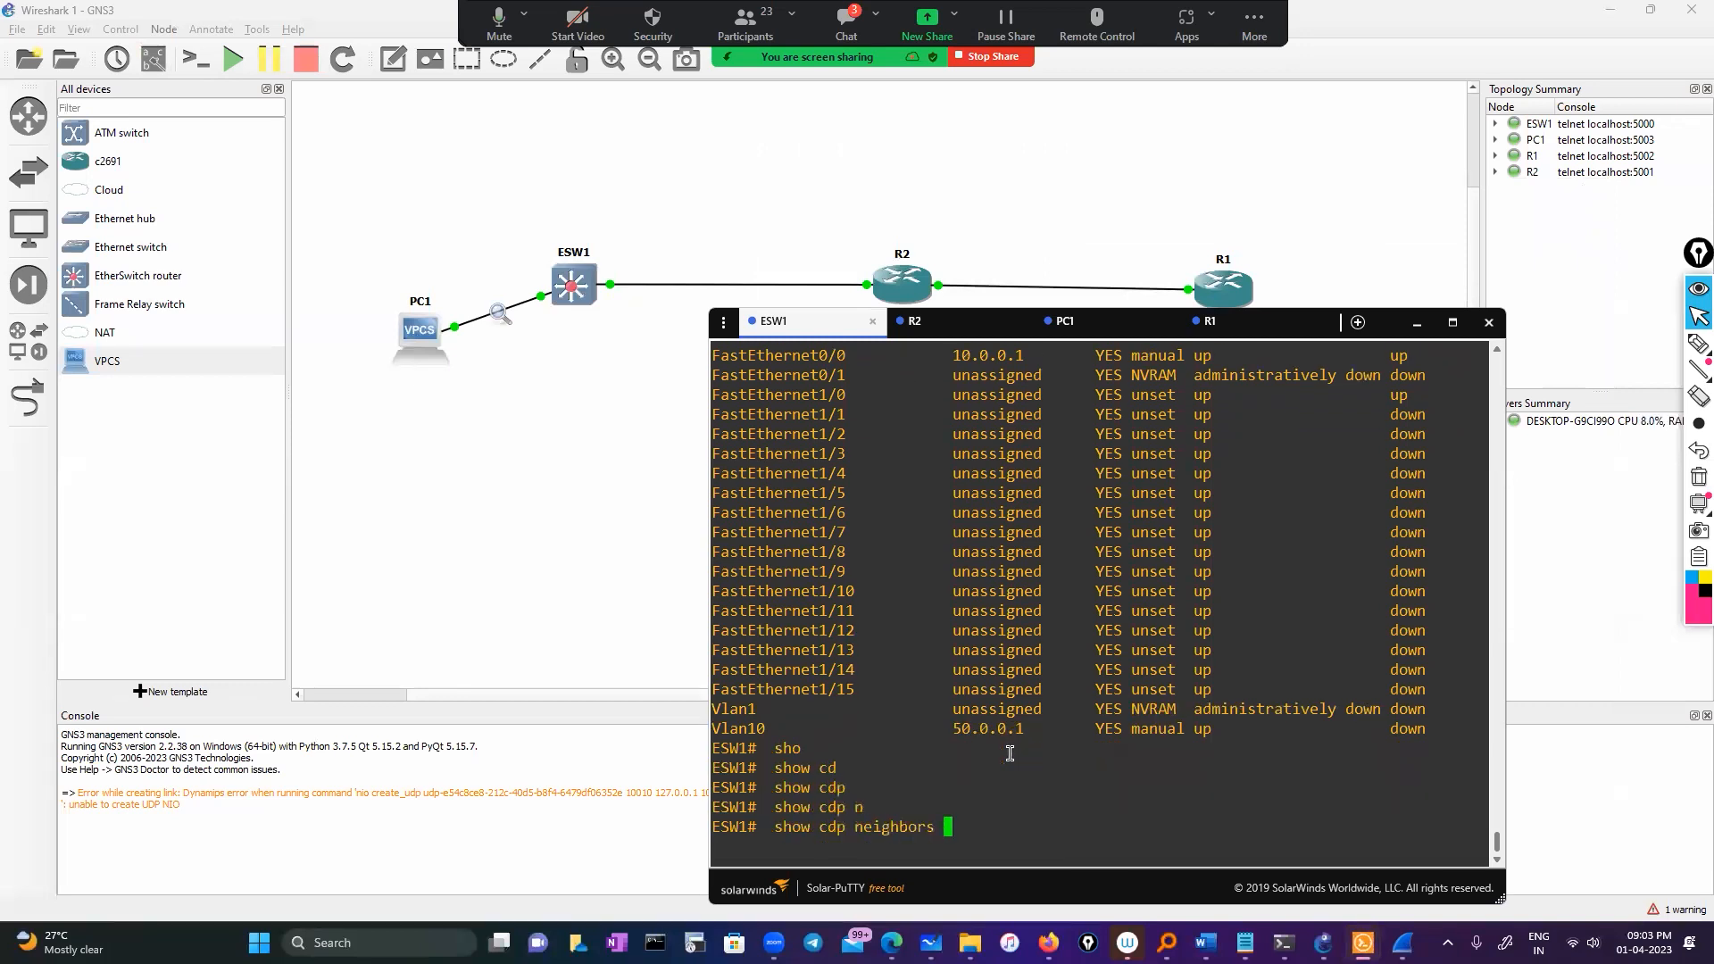
{"action": "key", "text": "Return"}
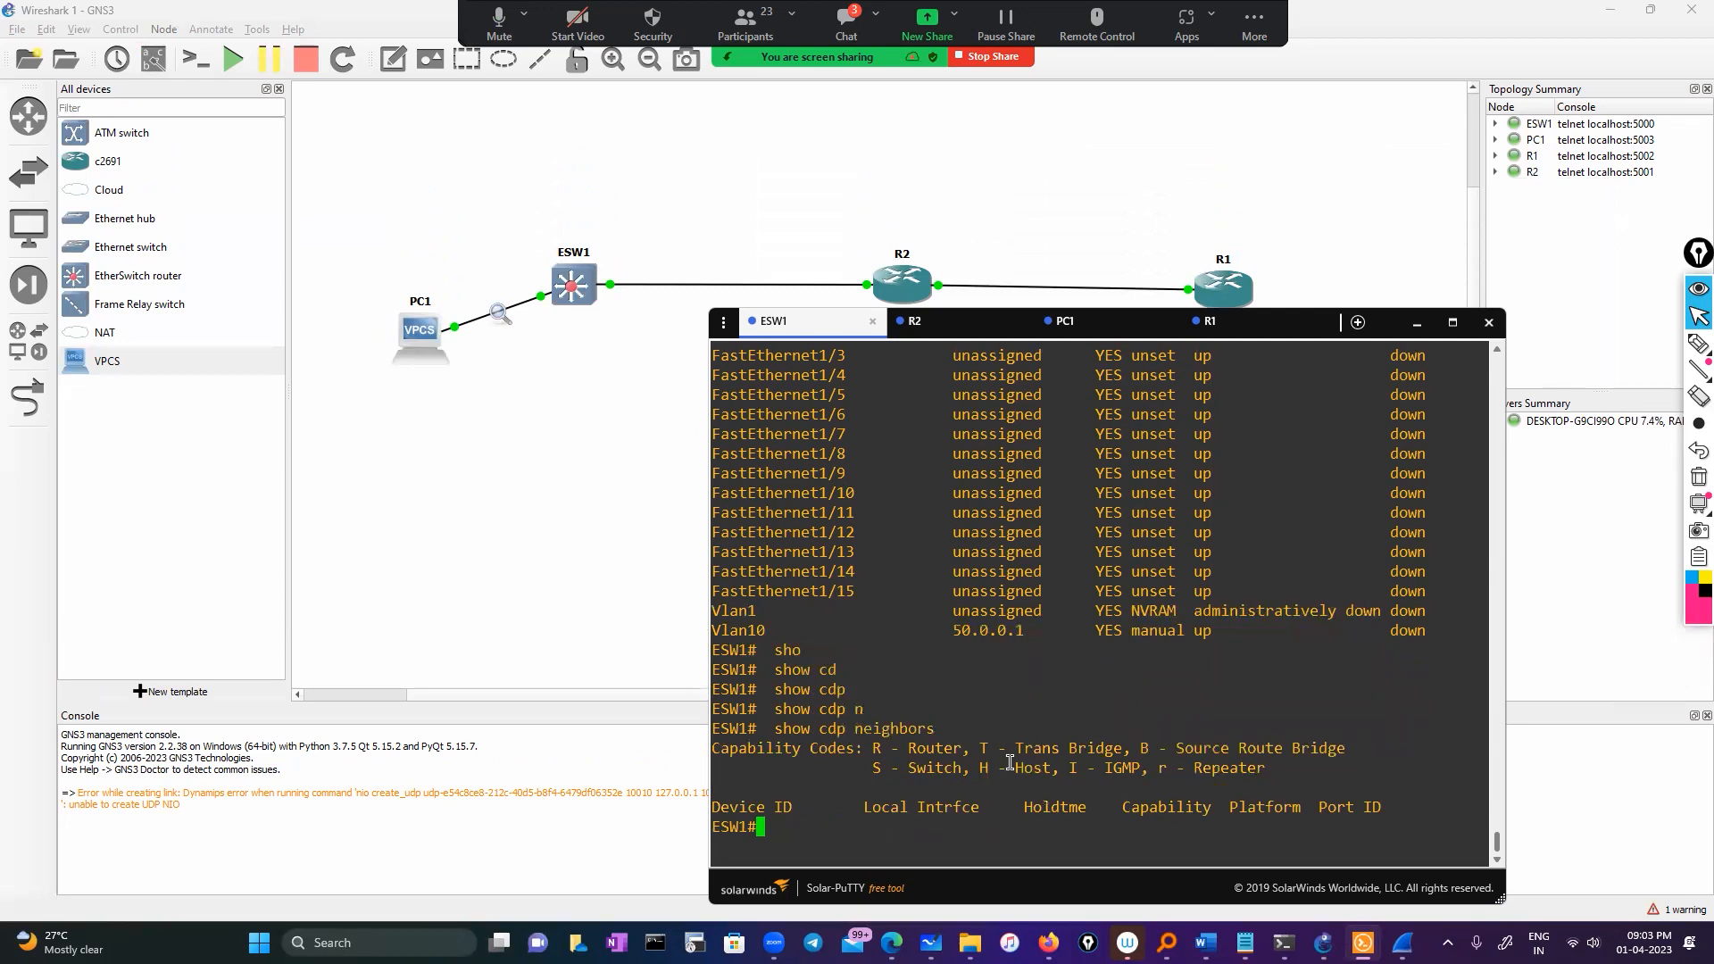
{"action": "scroll", "coordinate": [951, 659], "scroll_direction": "up", "scroll_amount": 15}
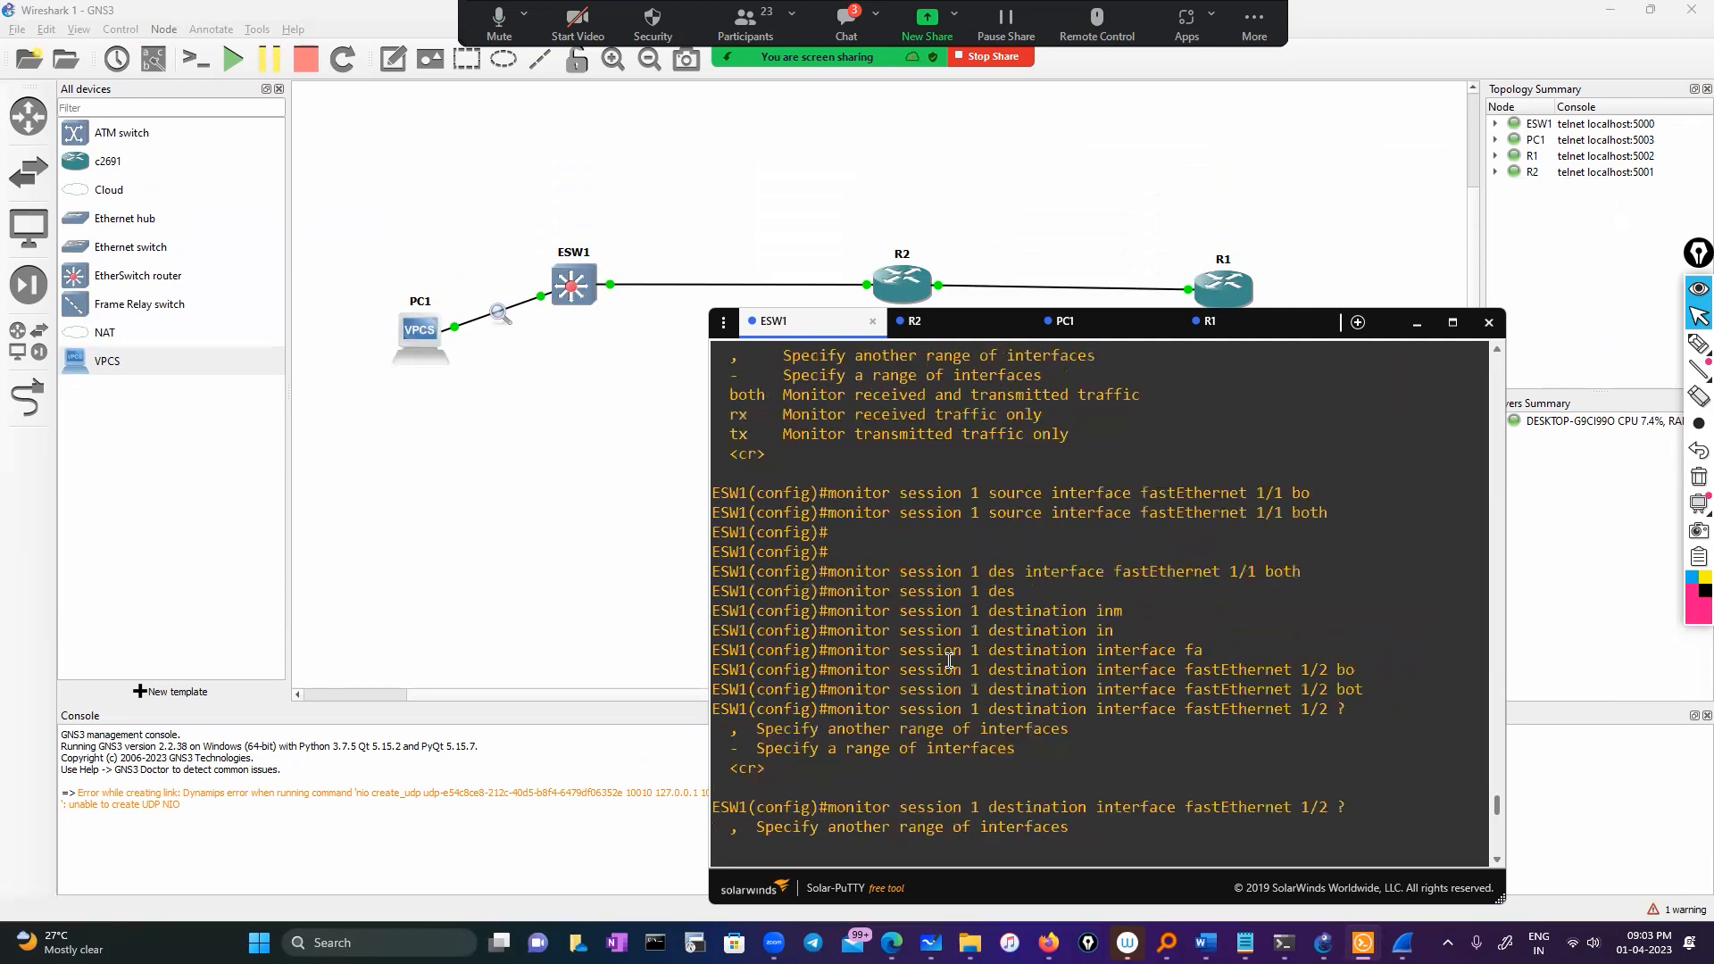
{"action": "scroll", "coordinate": [951, 659], "scroll_direction": "down", "scroll_amount": 15}
{"action": "scroll", "coordinate": [951, 659], "scroll_direction": "up", "scroll_amount": 10}
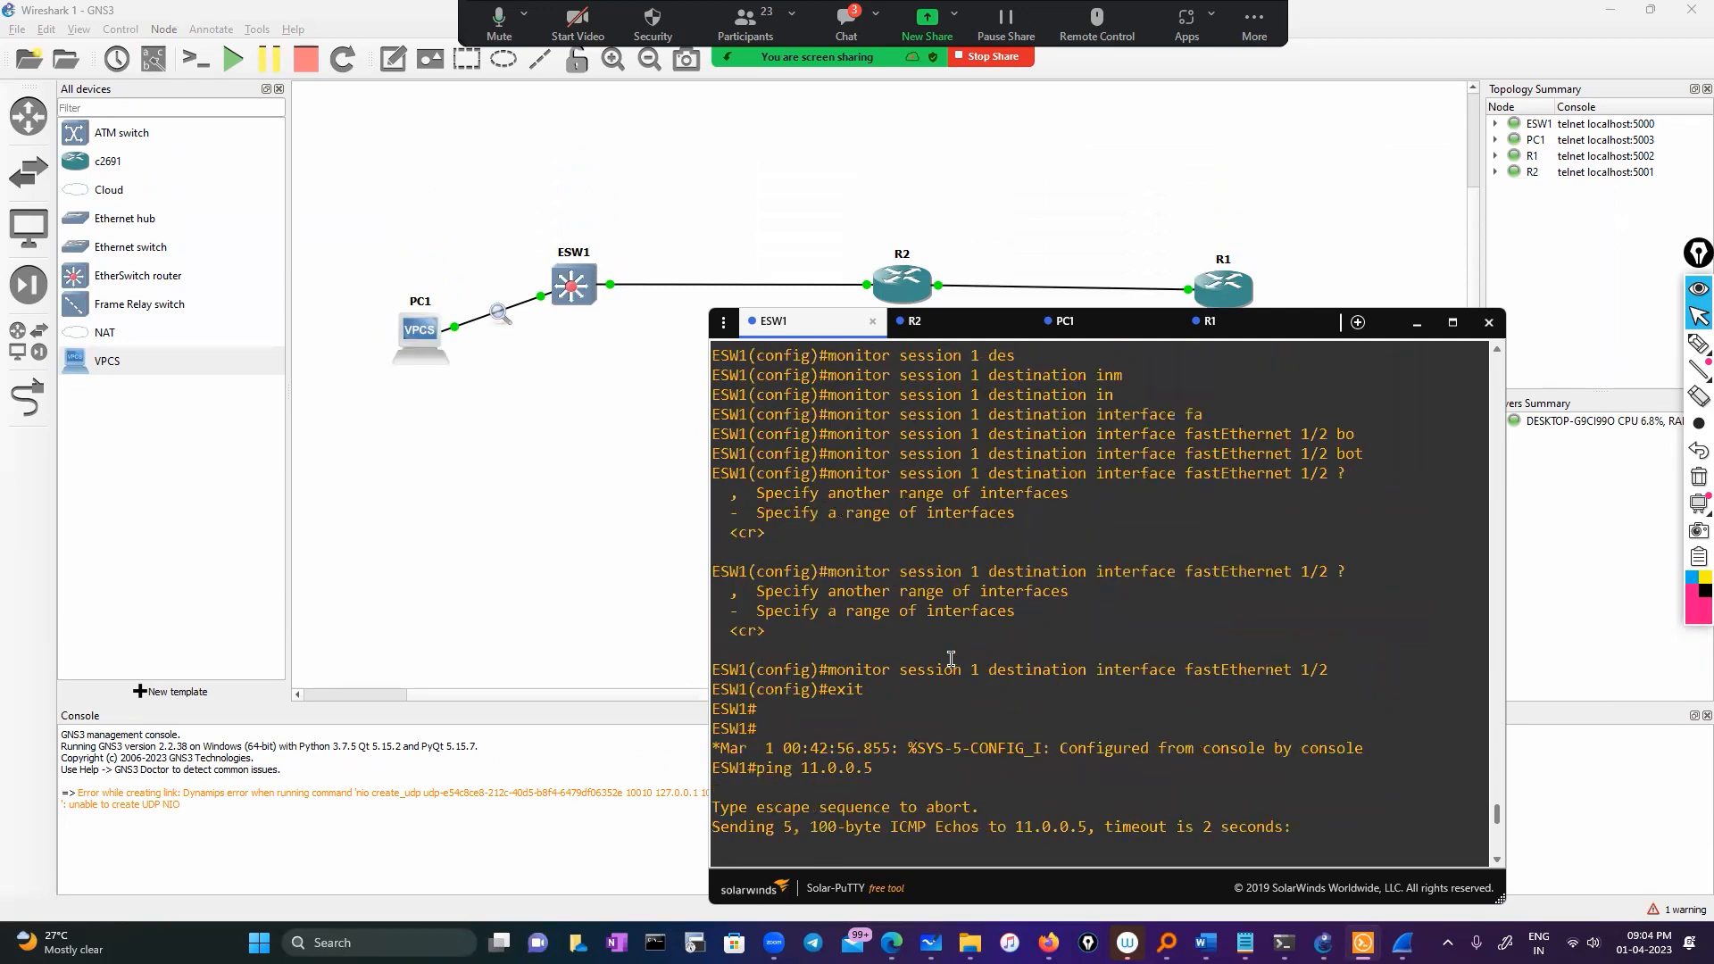
{"action": "scroll", "coordinate": [948, 661], "scroll_direction": "down", "scroll_amount": 6}
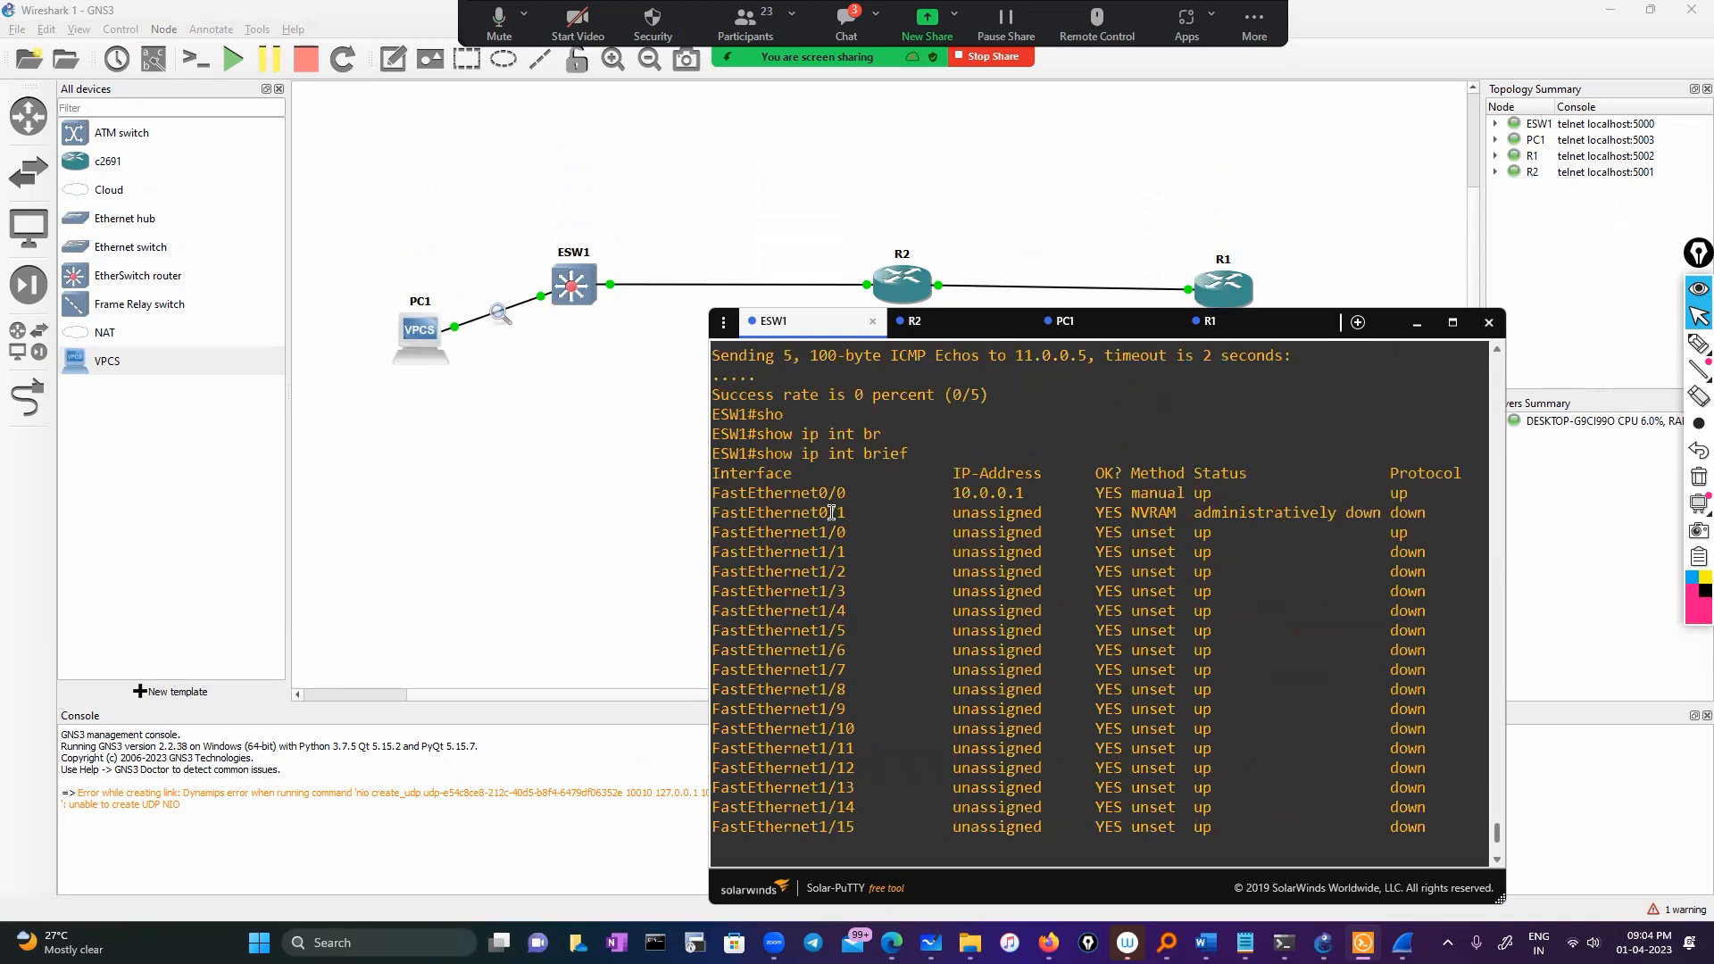
{"action": "scroll", "coordinate": [831, 500], "scroll_direction": "down", "scroll_amount": 4}
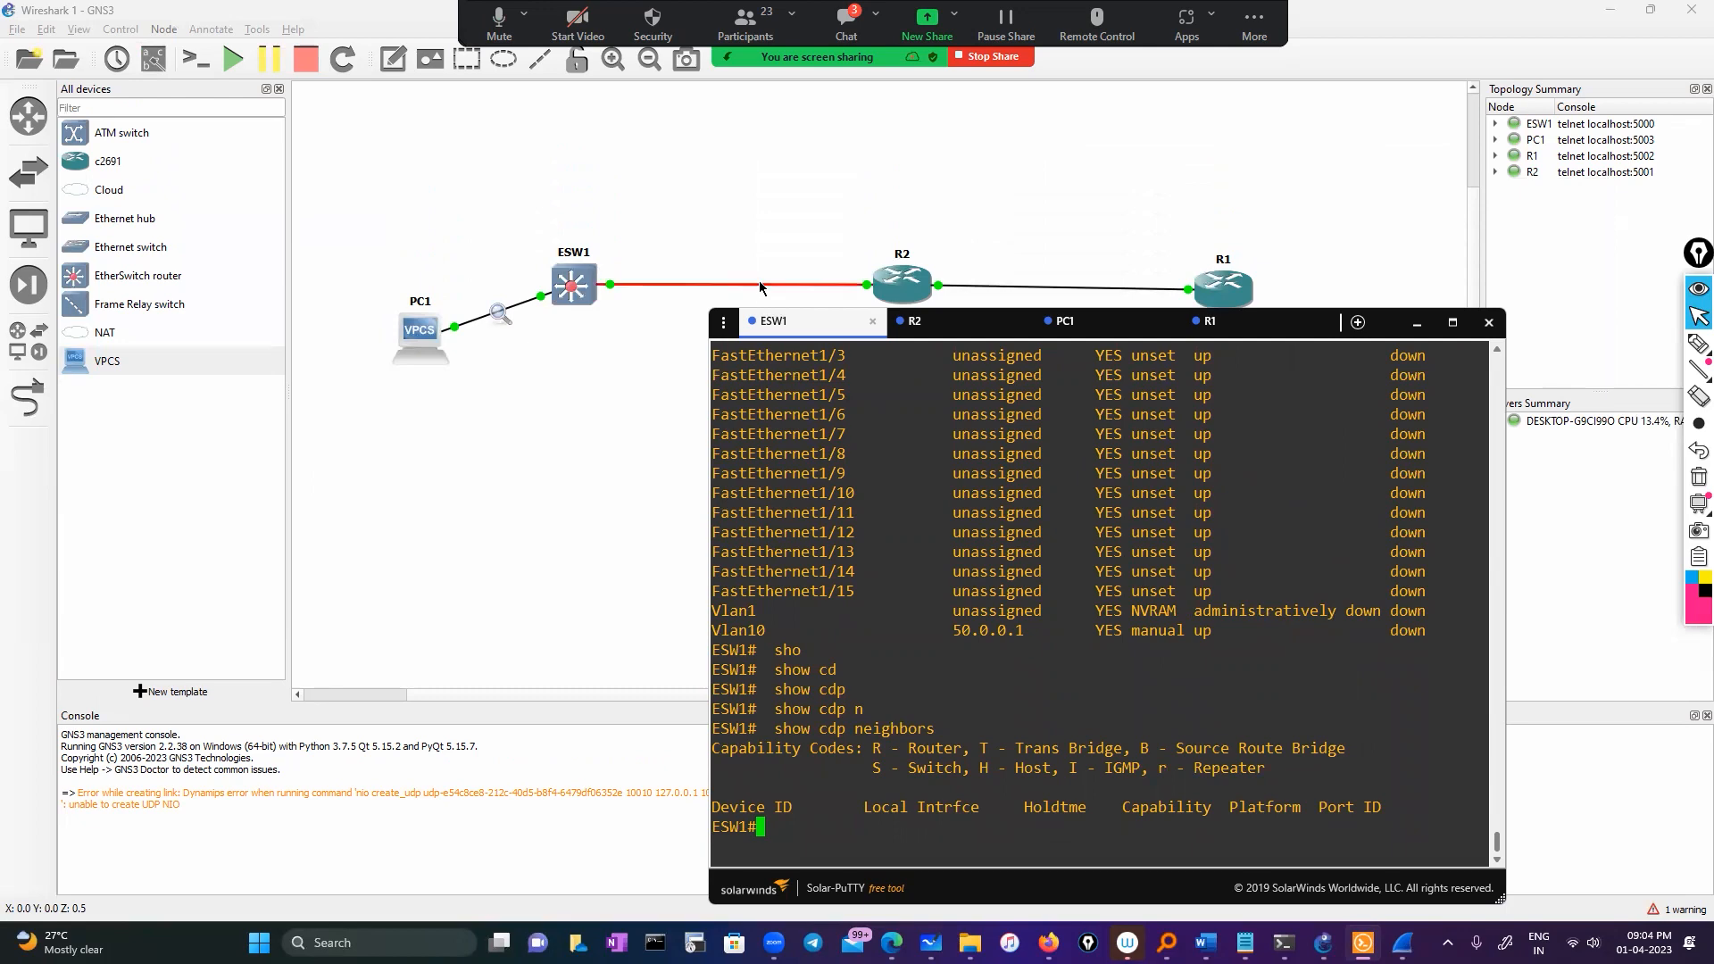
{"action": "scroll", "coordinate": [928, 675], "scroll_direction": "up", "scroll_amount": 10}
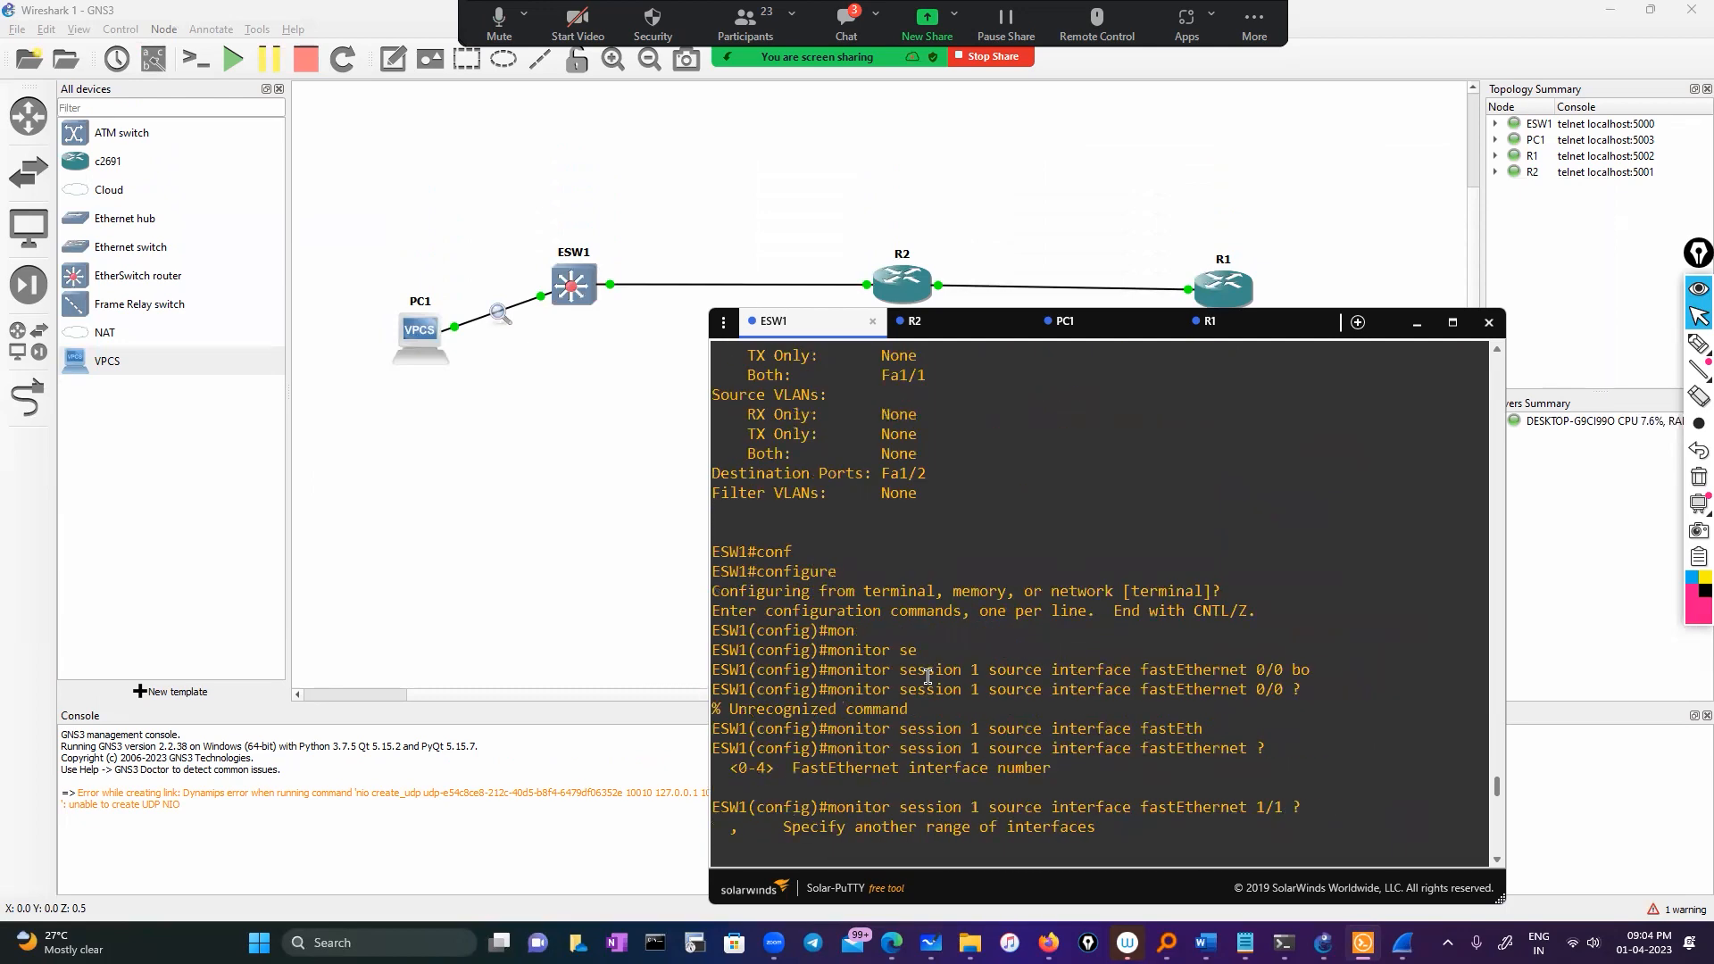
{"action": "scroll", "coordinate": [928, 675], "scroll_direction": "down", "scroll_amount": 10}
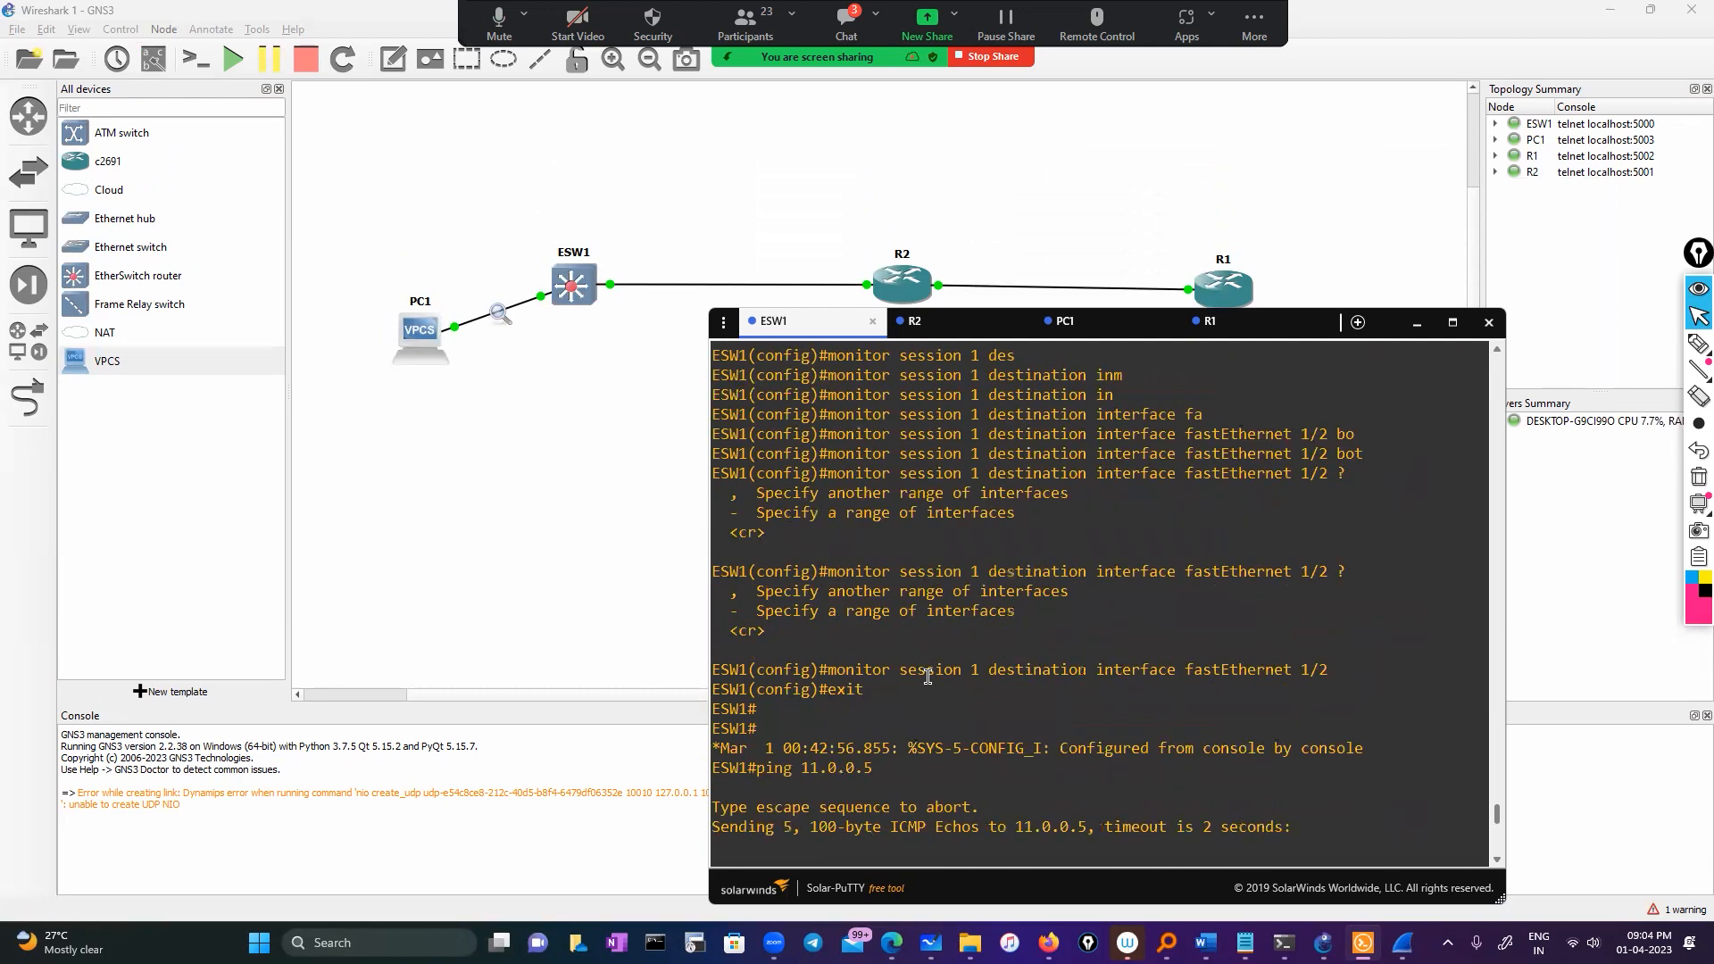
{"action": "scroll", "coordinate": [928, 683], "scroll_direction": "down", "scroll_amount": 8}
Show monitor session 1 on ESW1 and select its Fa1/1 source port
{"action": "type", "text": "sho"}
{"action": "key", "text": "Tab"}
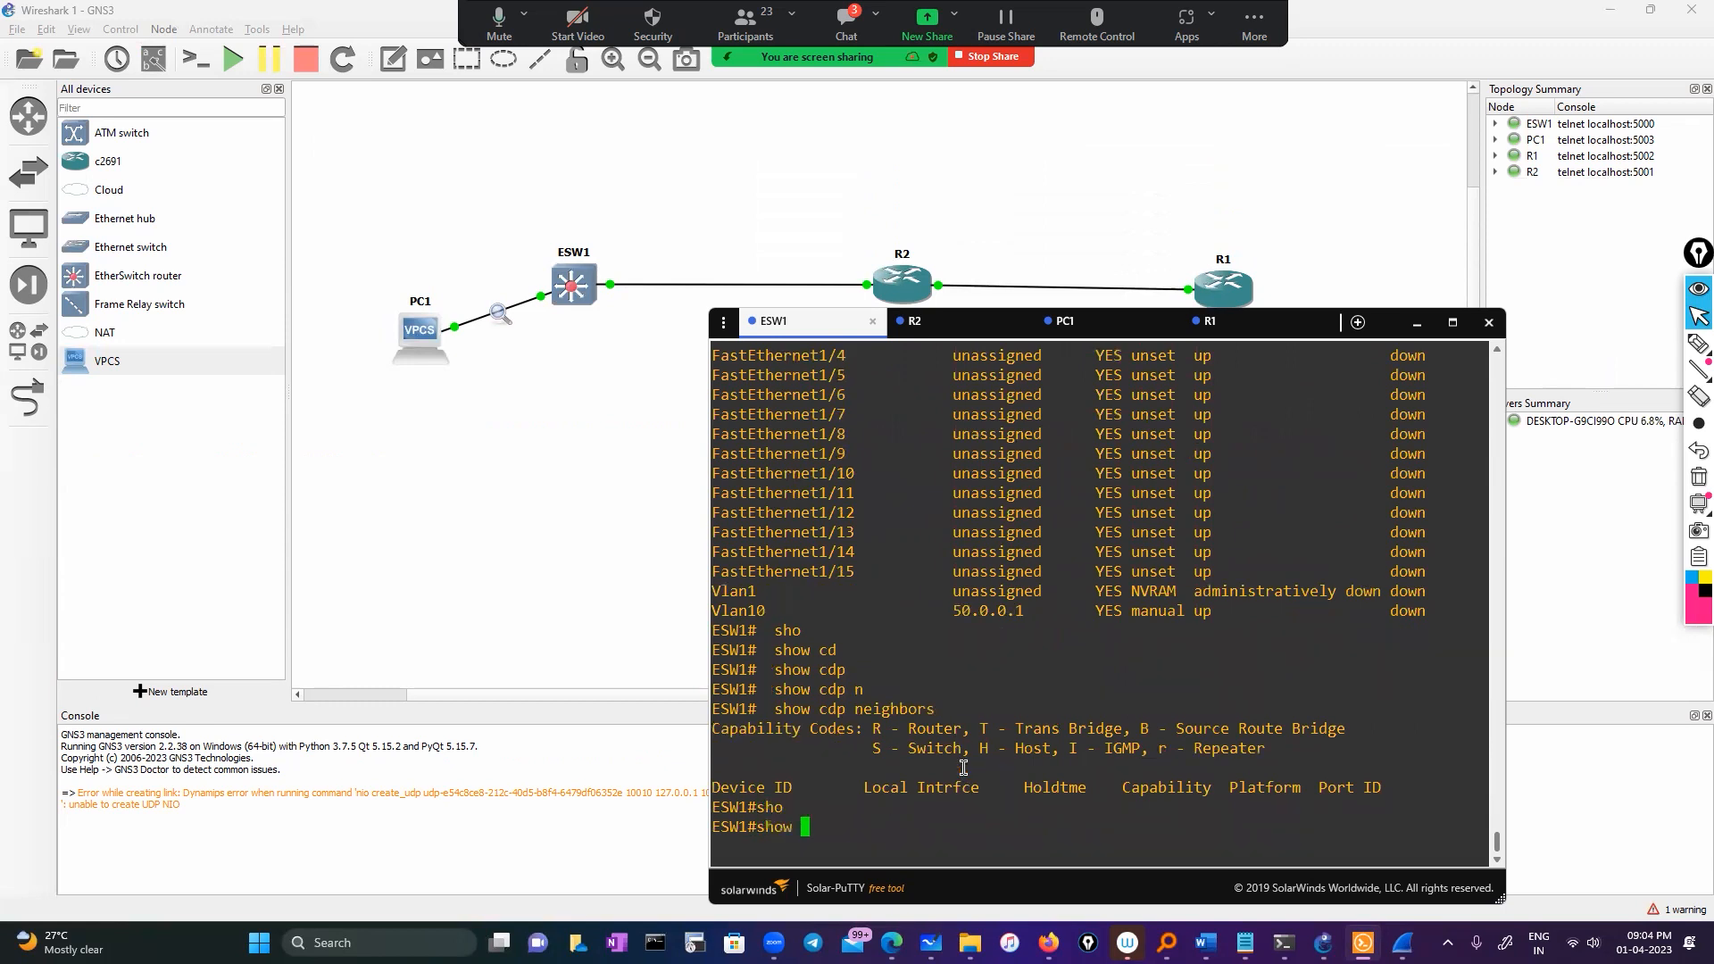
{"action": "type", "text": "mon"}
{"action": "key", "text": "Tab"}
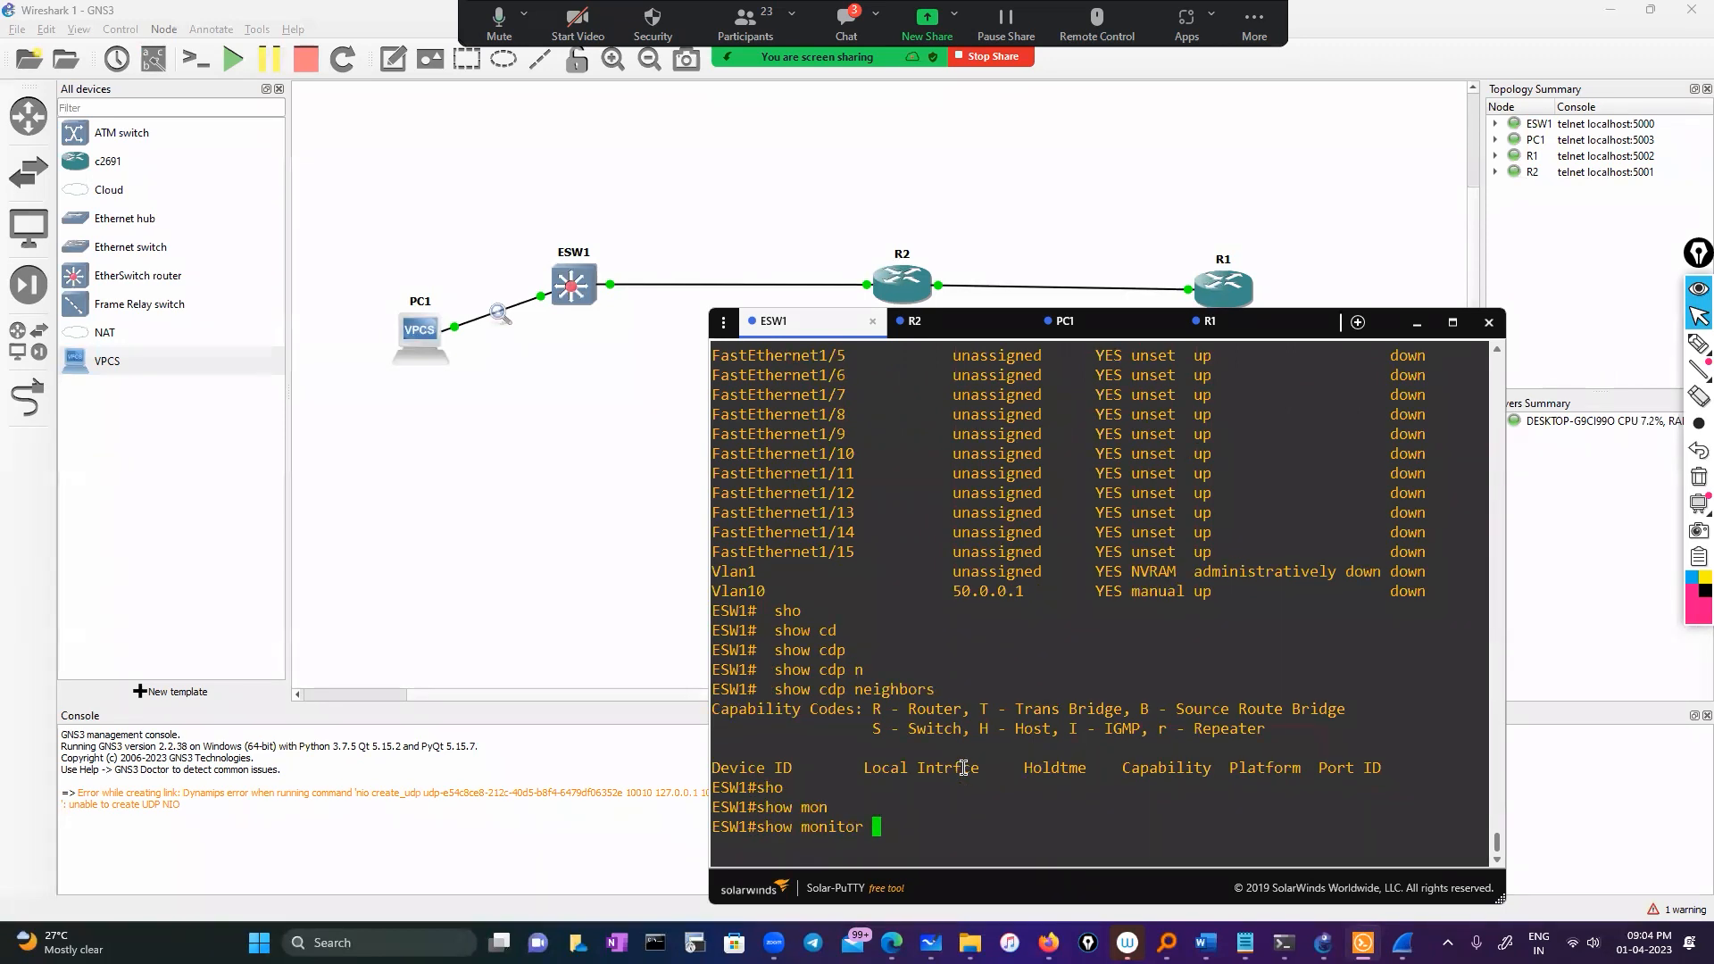
{"action": "type", "text": "se"}
{"action": "key", "text": "Tab"}
{"action": "type", "text": "1"}
{"action": "key", "text": "Return"}
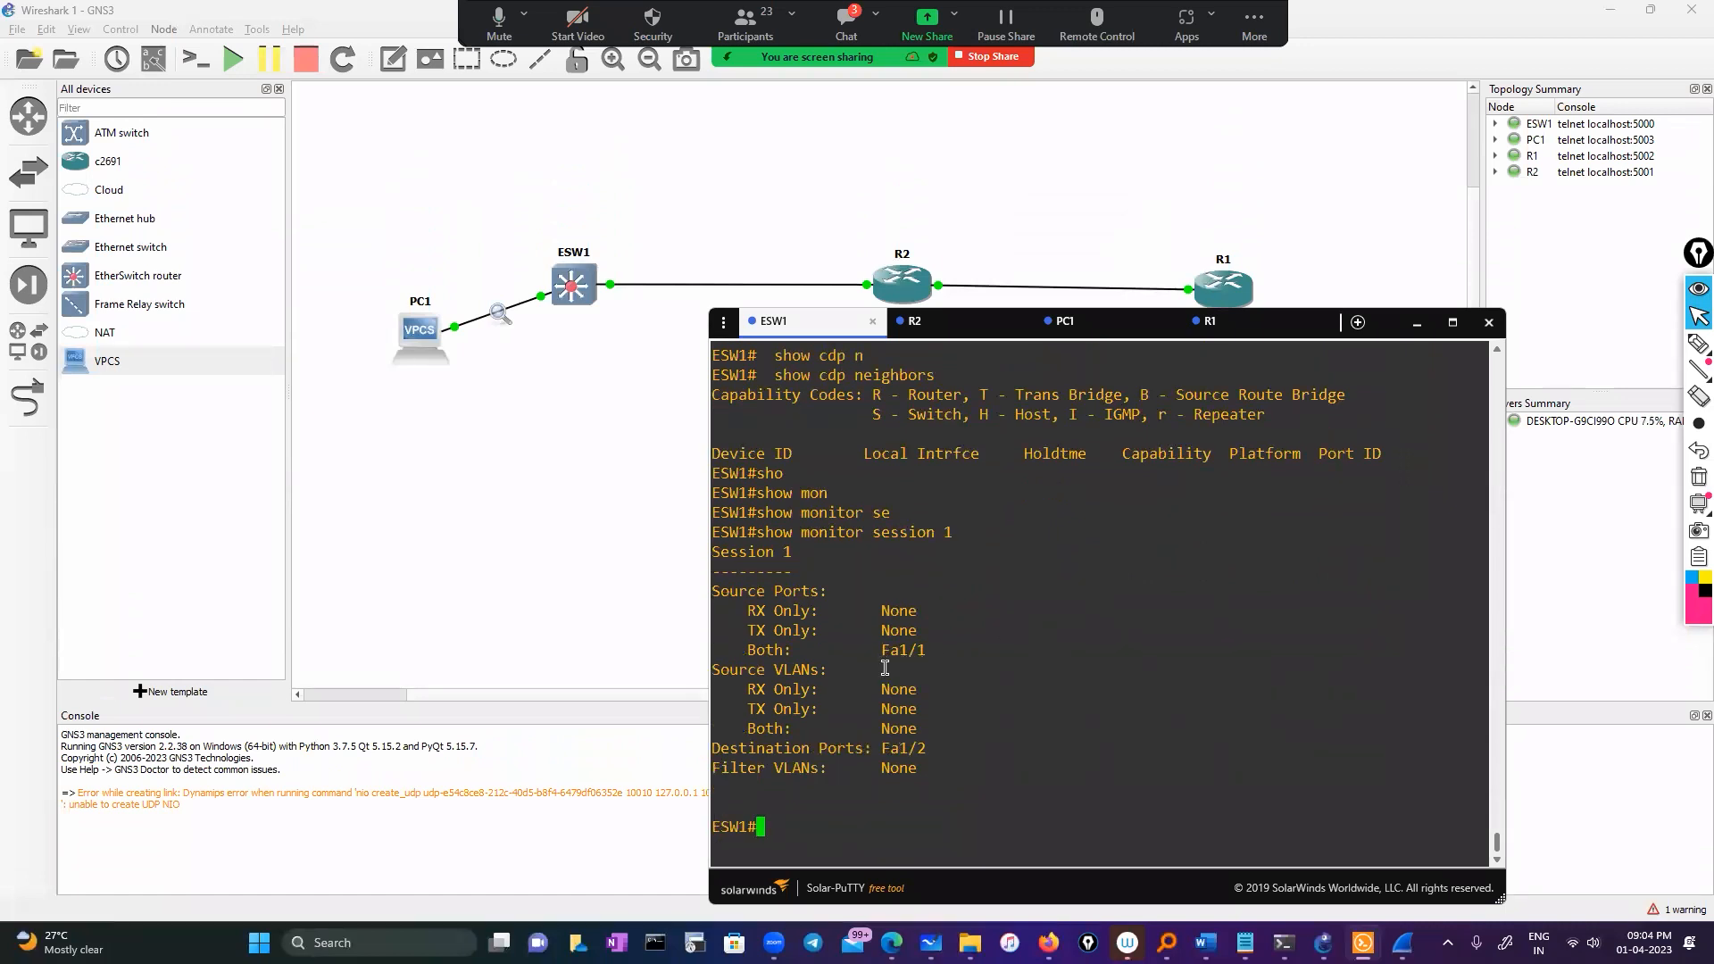
{"action": "left_click_drag", "start_coordinate": [873, 653], "coordinate": [968, 652]}
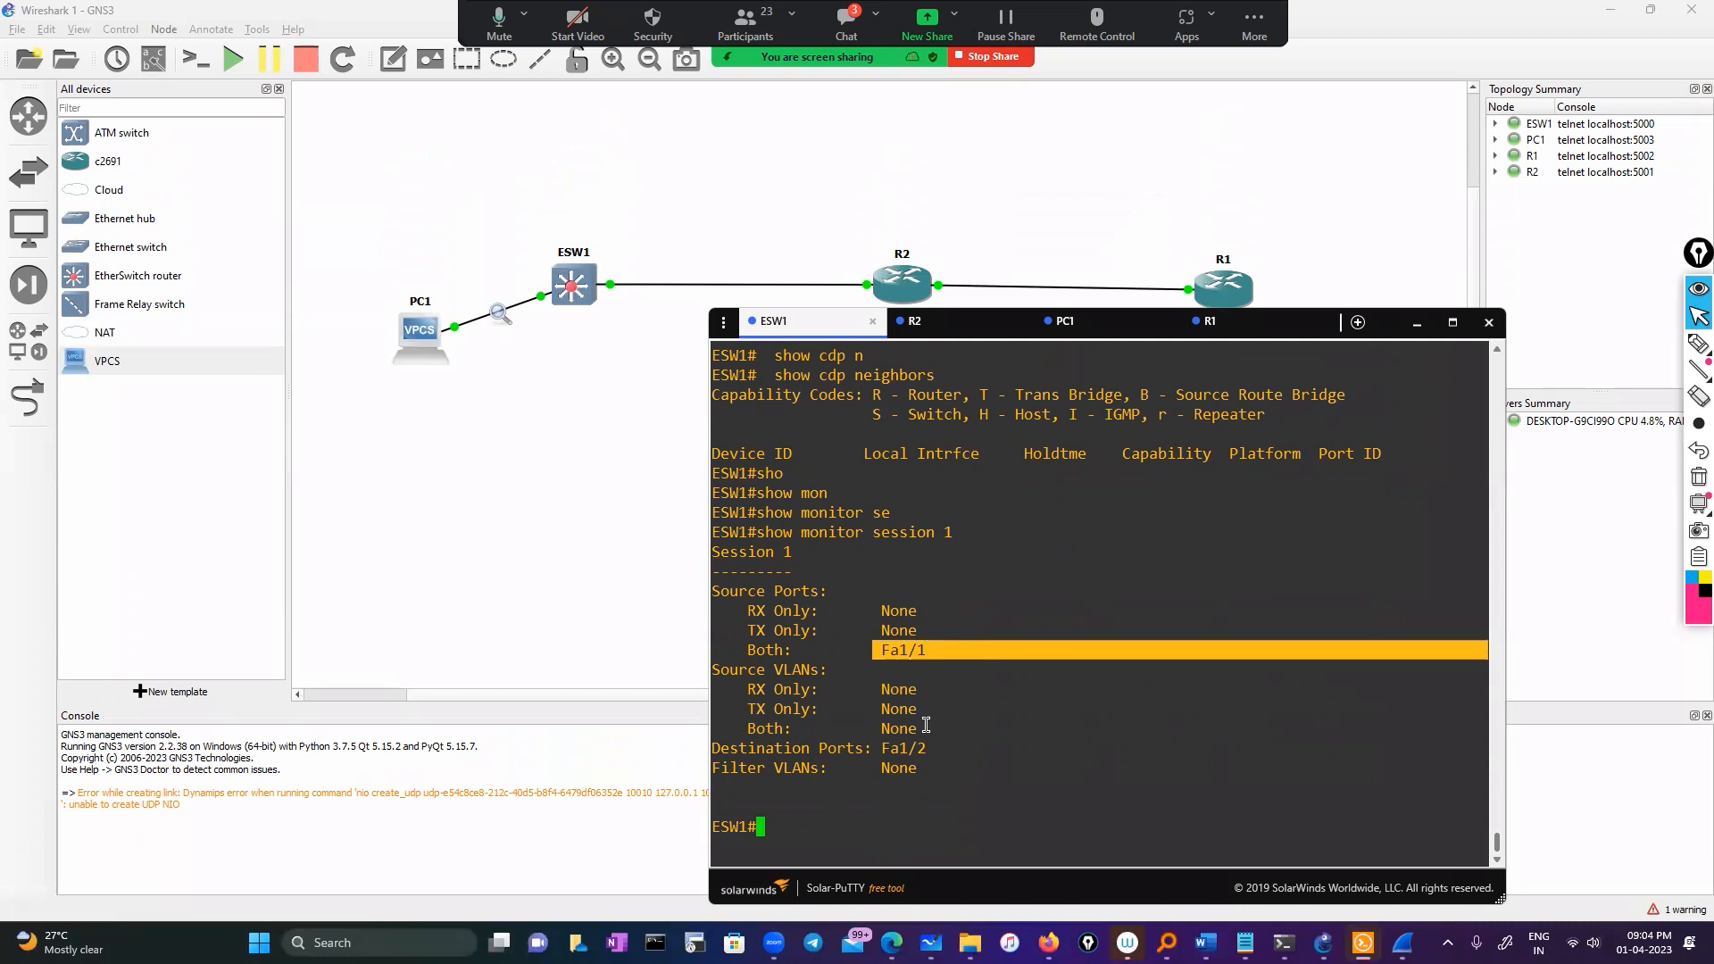
Delete monitor session 1 on ESW1 with 'no monitor session 1' in global configuration
{"action": "left_click", "coordinate": [853, 798]}
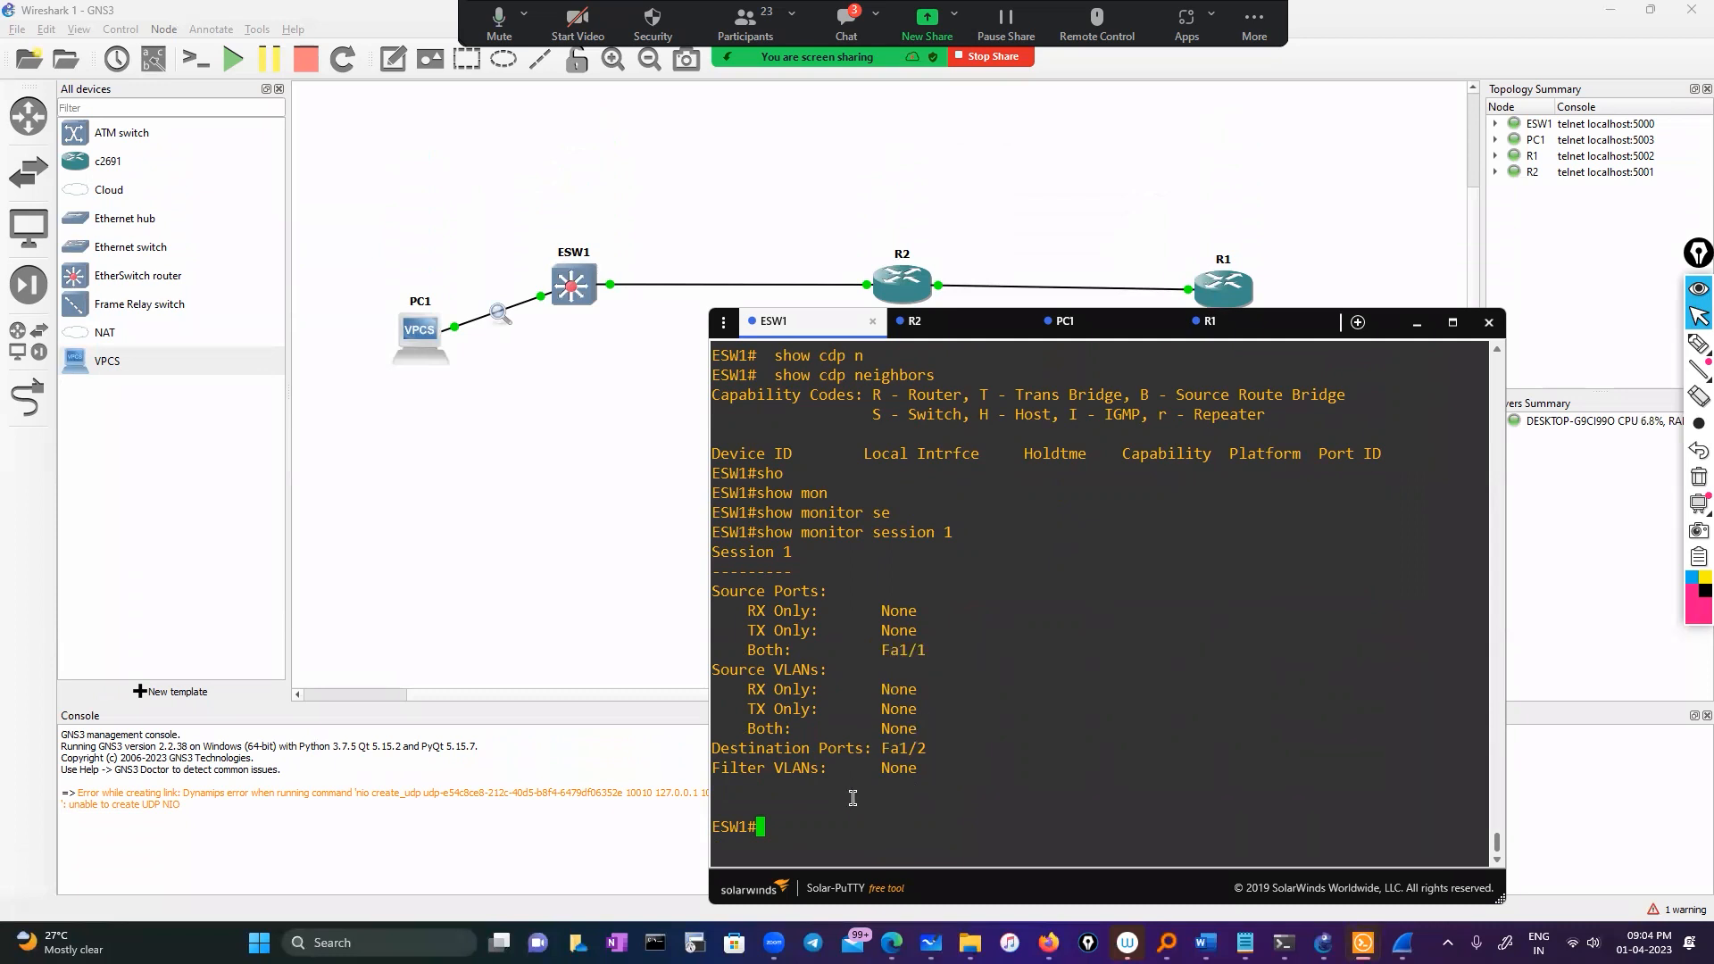
{"action": "type", "text": "conf"}
{"action": "key", "text": "Tab"}
{"action": "key", "text": "Return"}
{"action": "key", "text": "Return"}
{"action": "key", "text": "Return"}
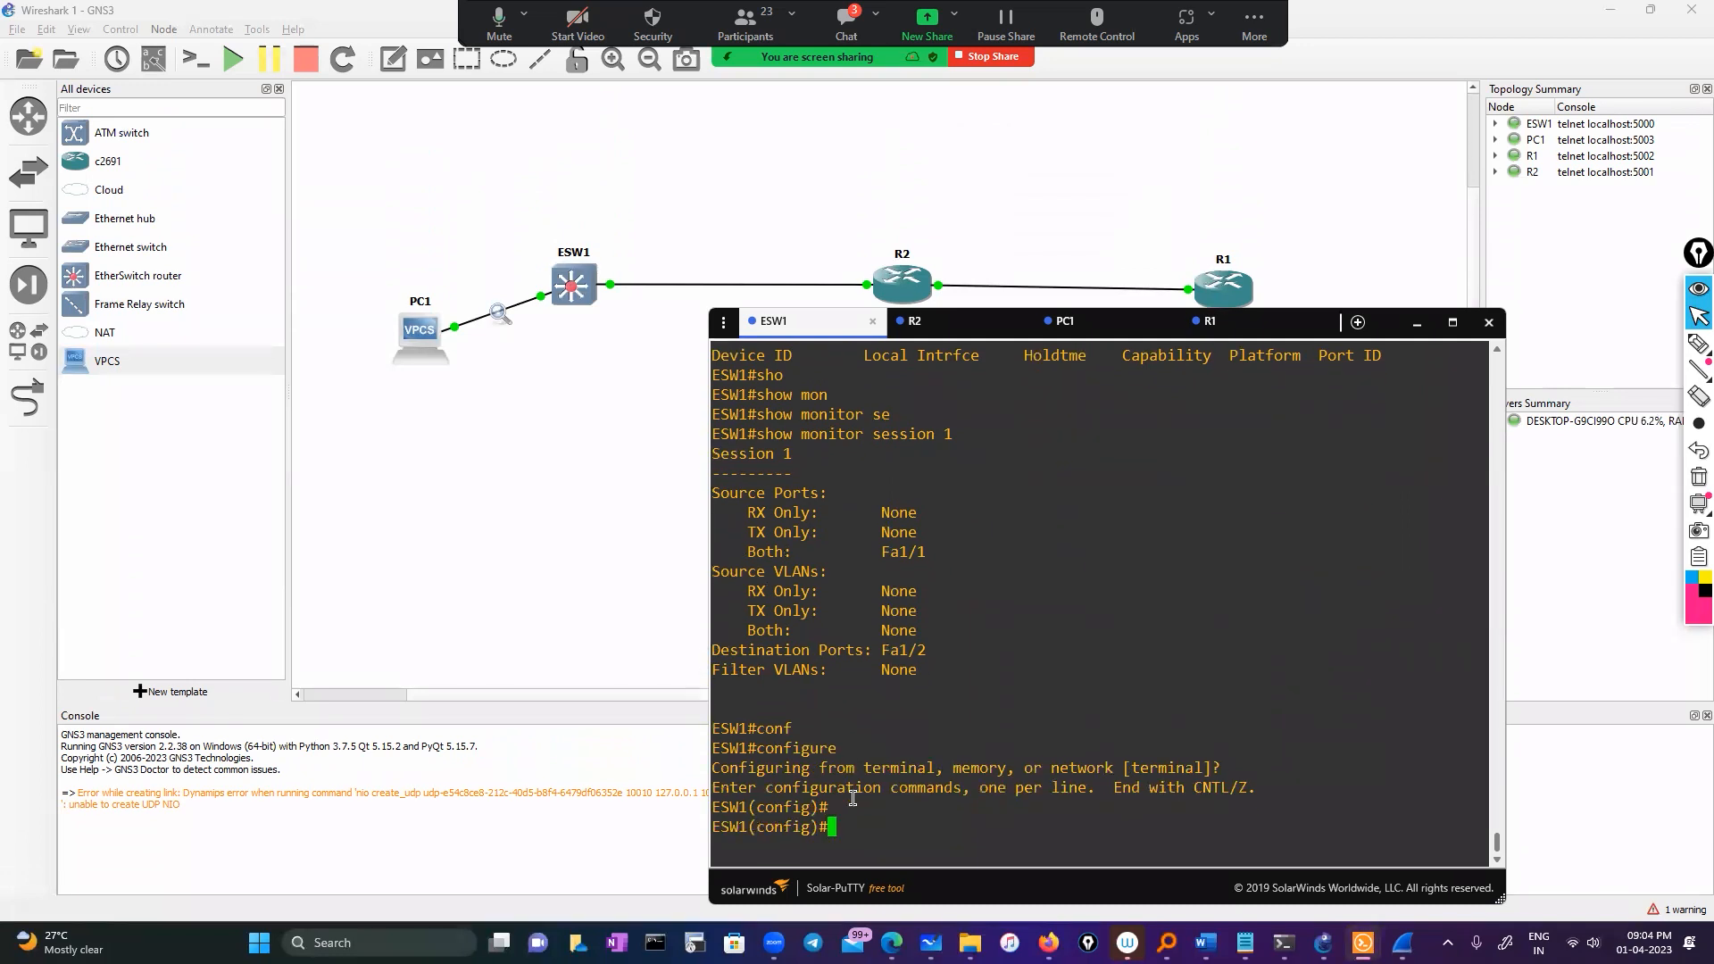
{"action": "type", "text": "no mo"}
{"action": "key", "text": "Tab"}
{"action": "type", "text": "n"}
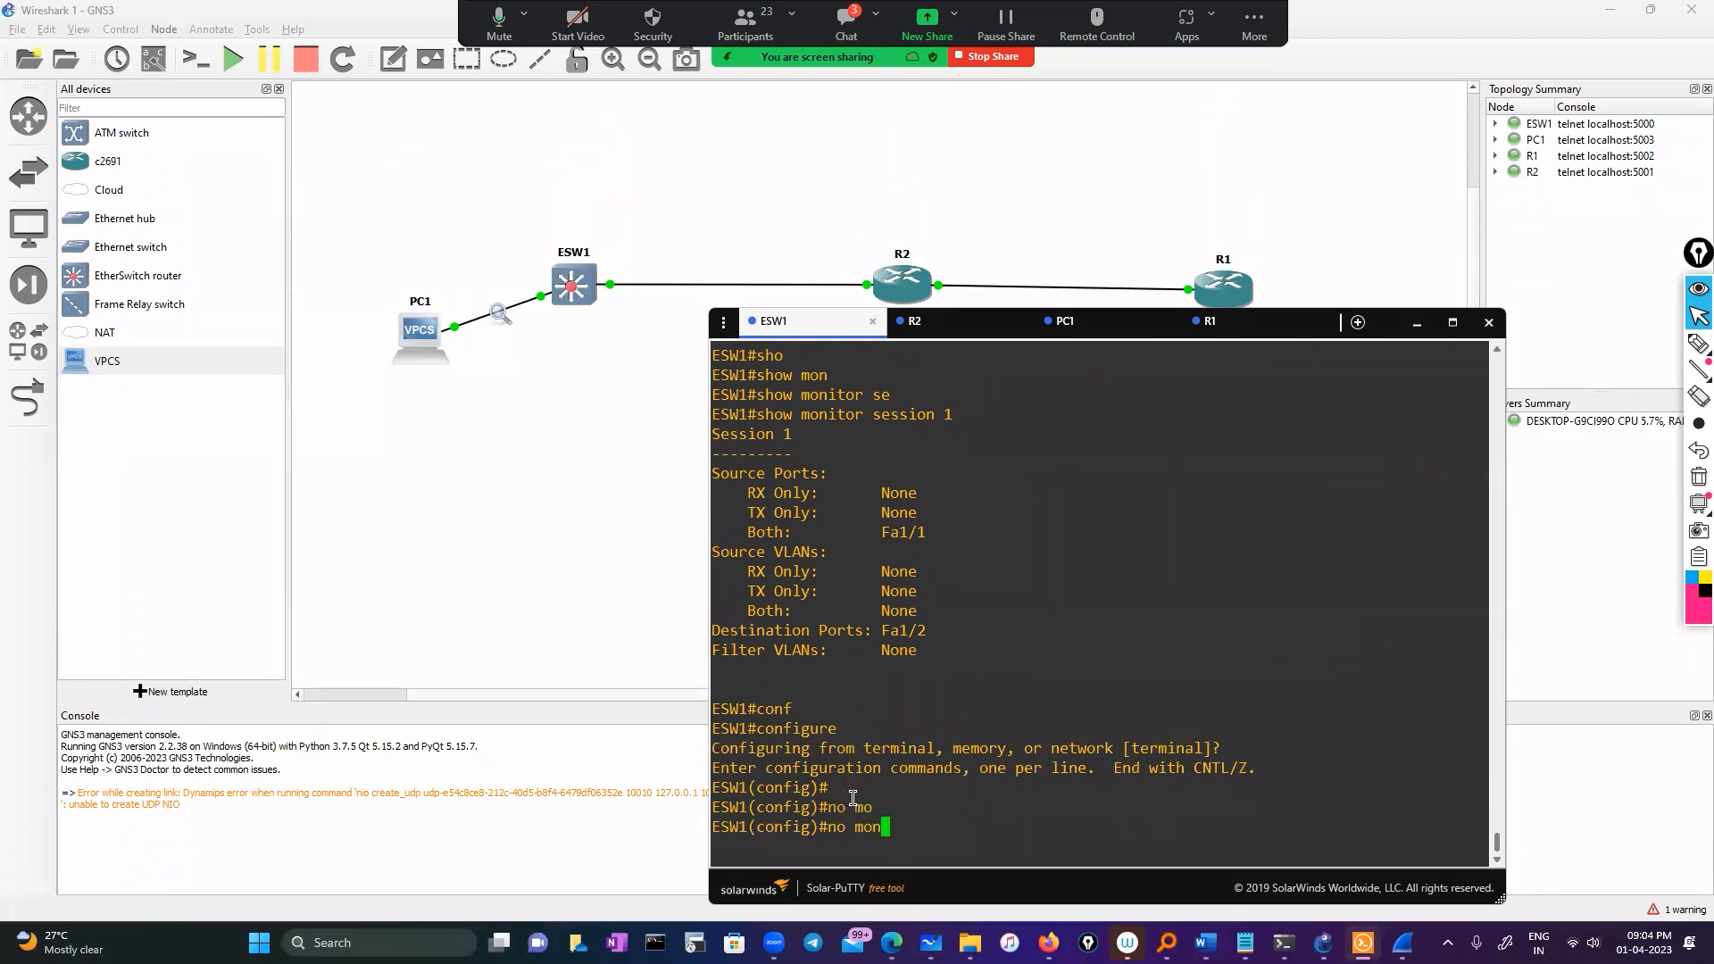
{"action": "type", "text": "io"}
{"action": "key", "text": "Tab"}
{"action": "key", "text": "BackSpace"}
{"action": "key", "text": "Tab"}
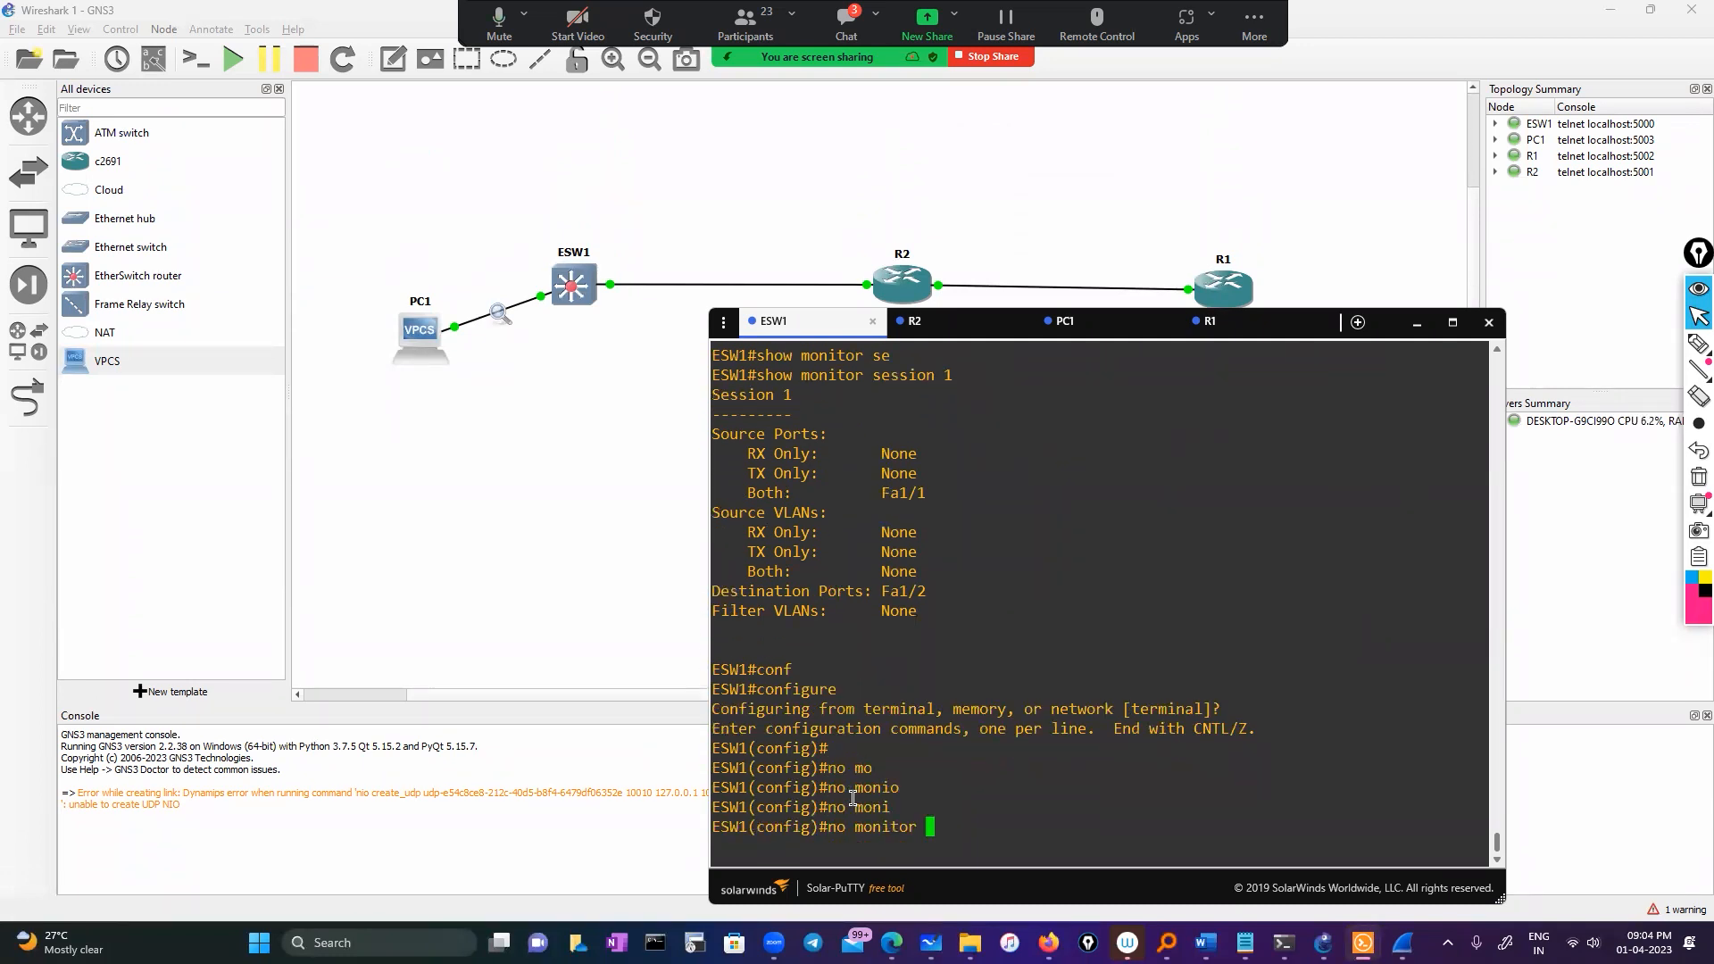
{"action": "type", "text": "se"}
{"action": "key", "text": "Tab"}
{"action": "type", "text": "1 ?"}
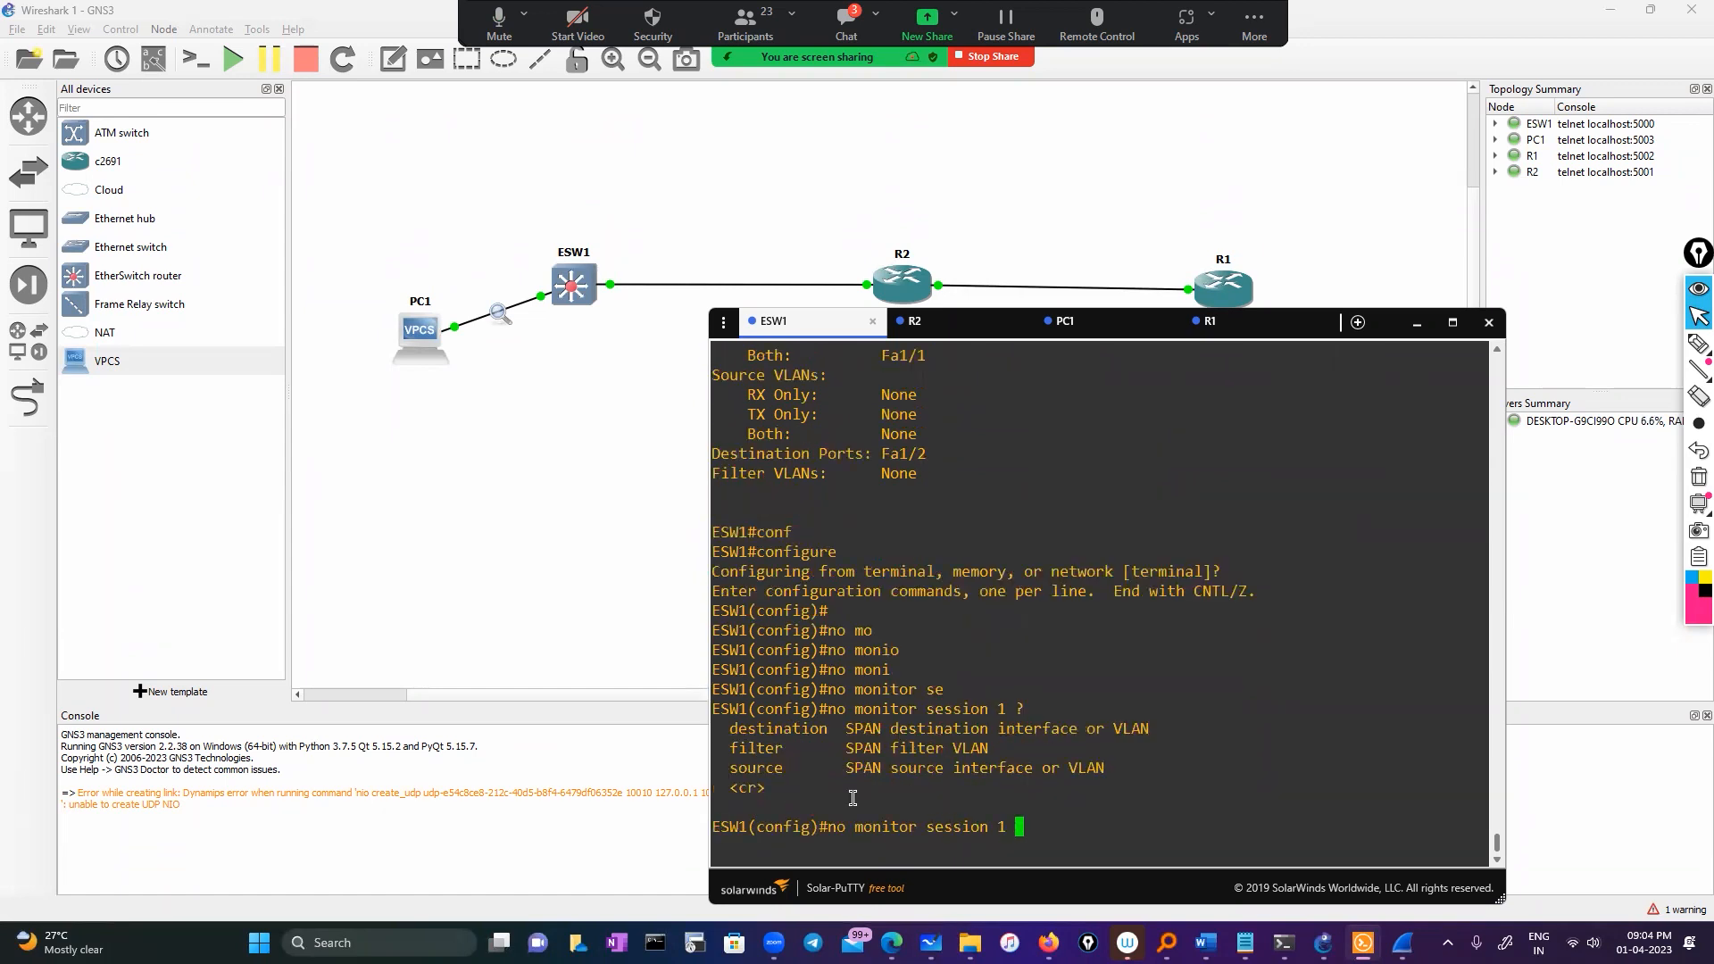
{"action": "key", "text": "Return"}
{"action": "key", "text": "Return"}
{"action": "key", "text": "Return"}
Exit configuration and confirm with 'show monitor session 1' that source and destination ports read None
{"action": "type", "text": "exit"}
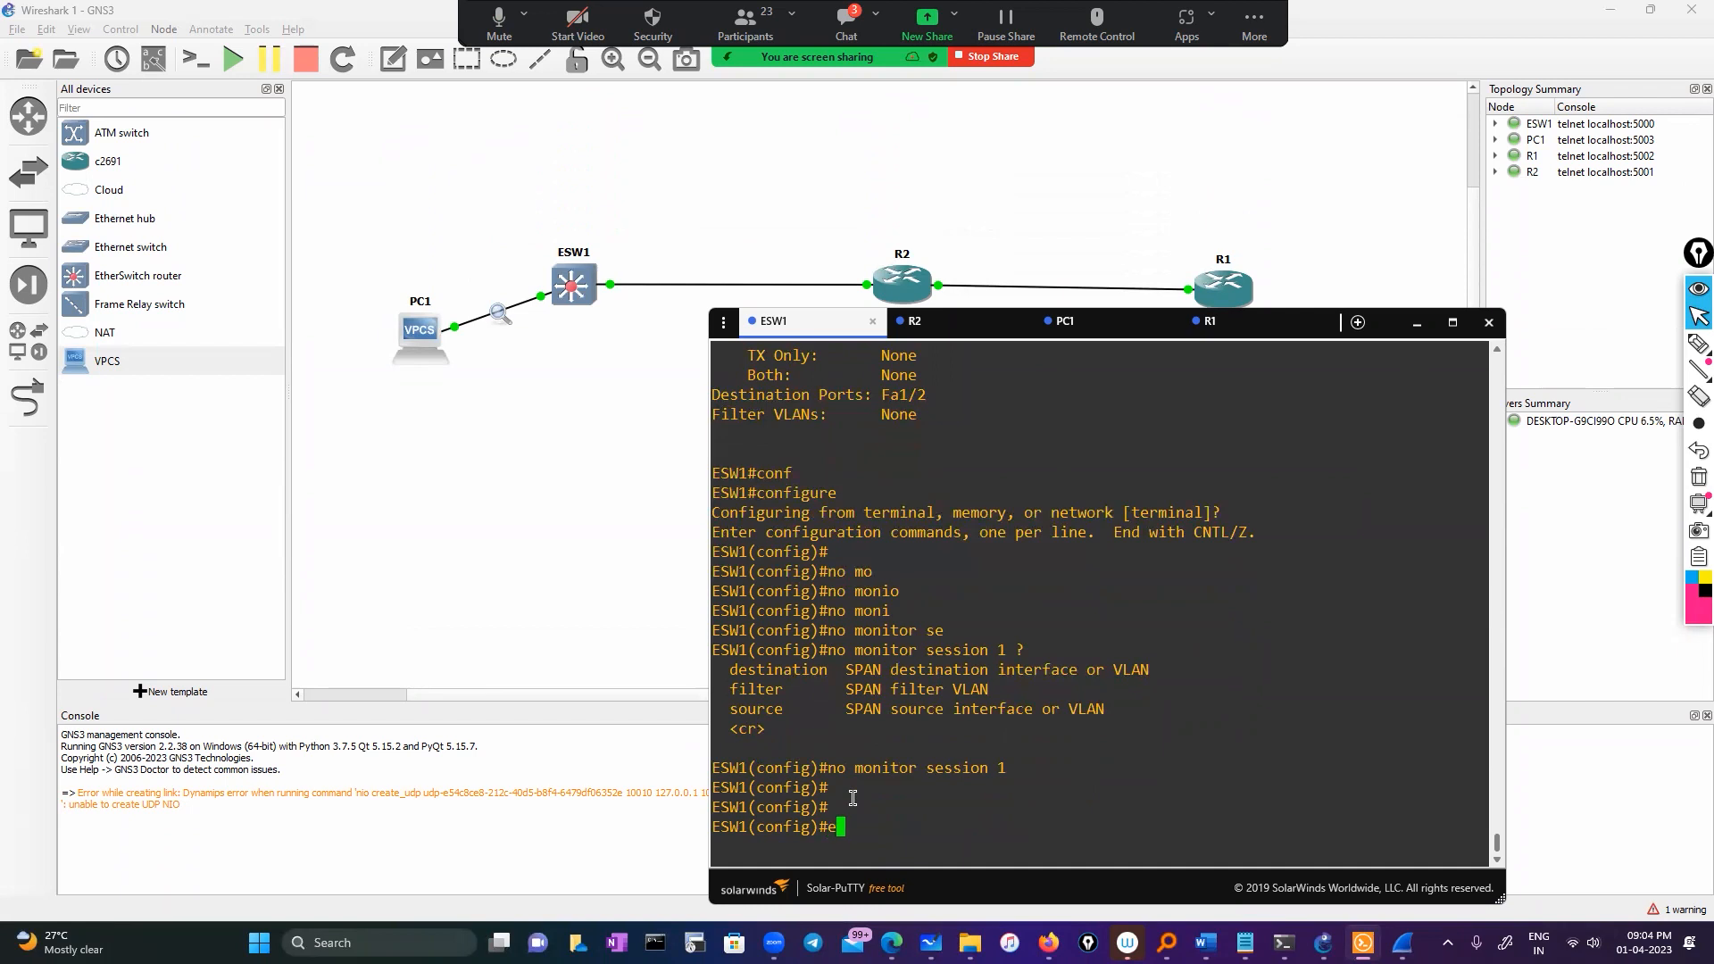
{"action": "key", "text": "Return"}
{"action": "type", "text": "sho"}
{"action": "key", "text": "Tab"}
{"action": "type", "text": "moin"}
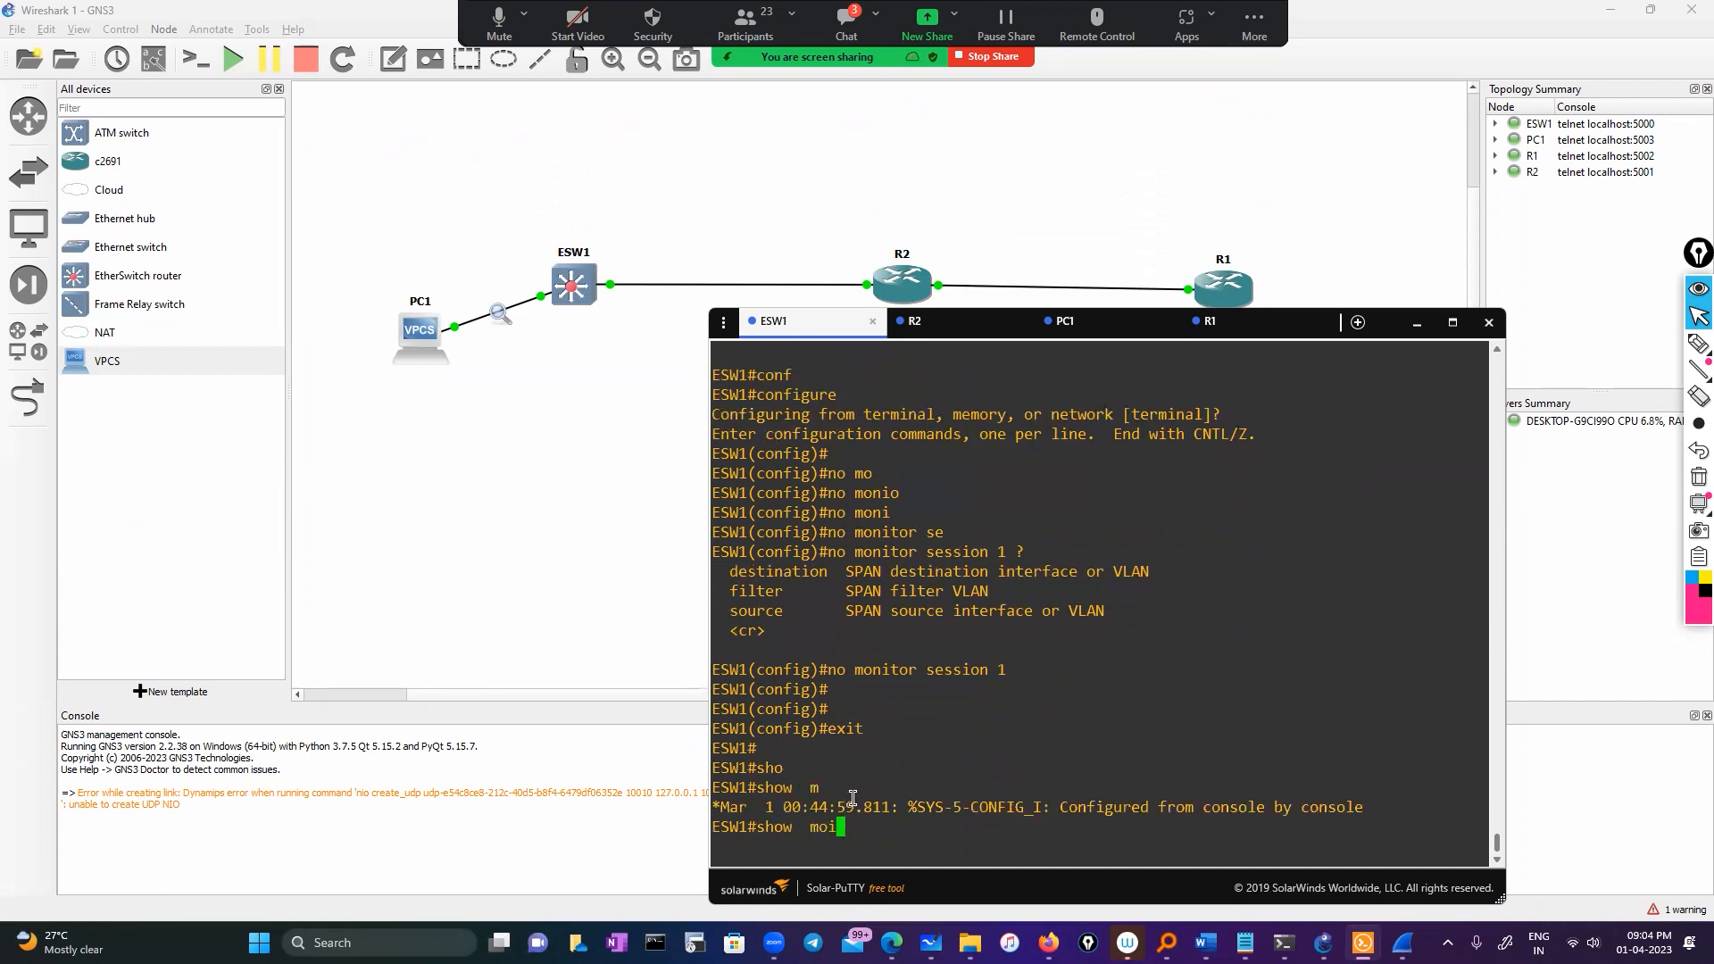
{"action": "key", "text": "Tab"}
{"action": "key", "text": "BackSpace"}
{"action": "key", "text": "BackSpace"}
{"action": "type", "text": "n"}
{"action": "key", "text": "Tab"}
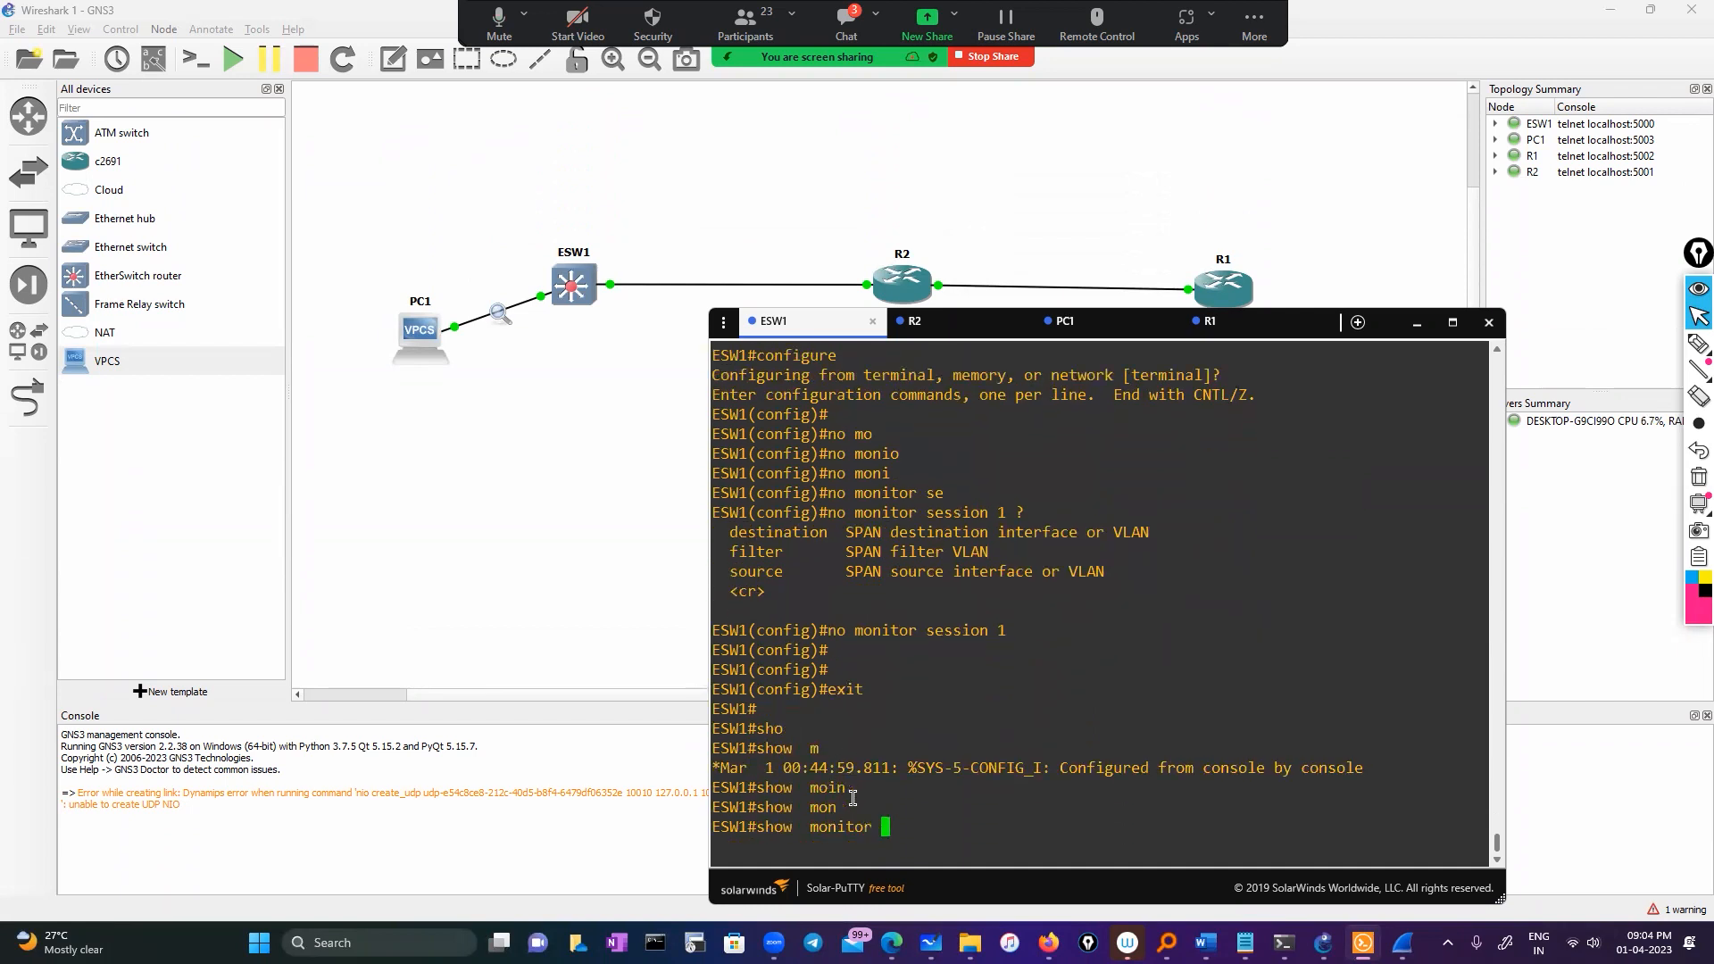
{"action": "type", "text": "se"}
{"action": "key", "text": "Tab"}
{"action": "type", "text": "1"}
{"action": "key", "text": "Return"}
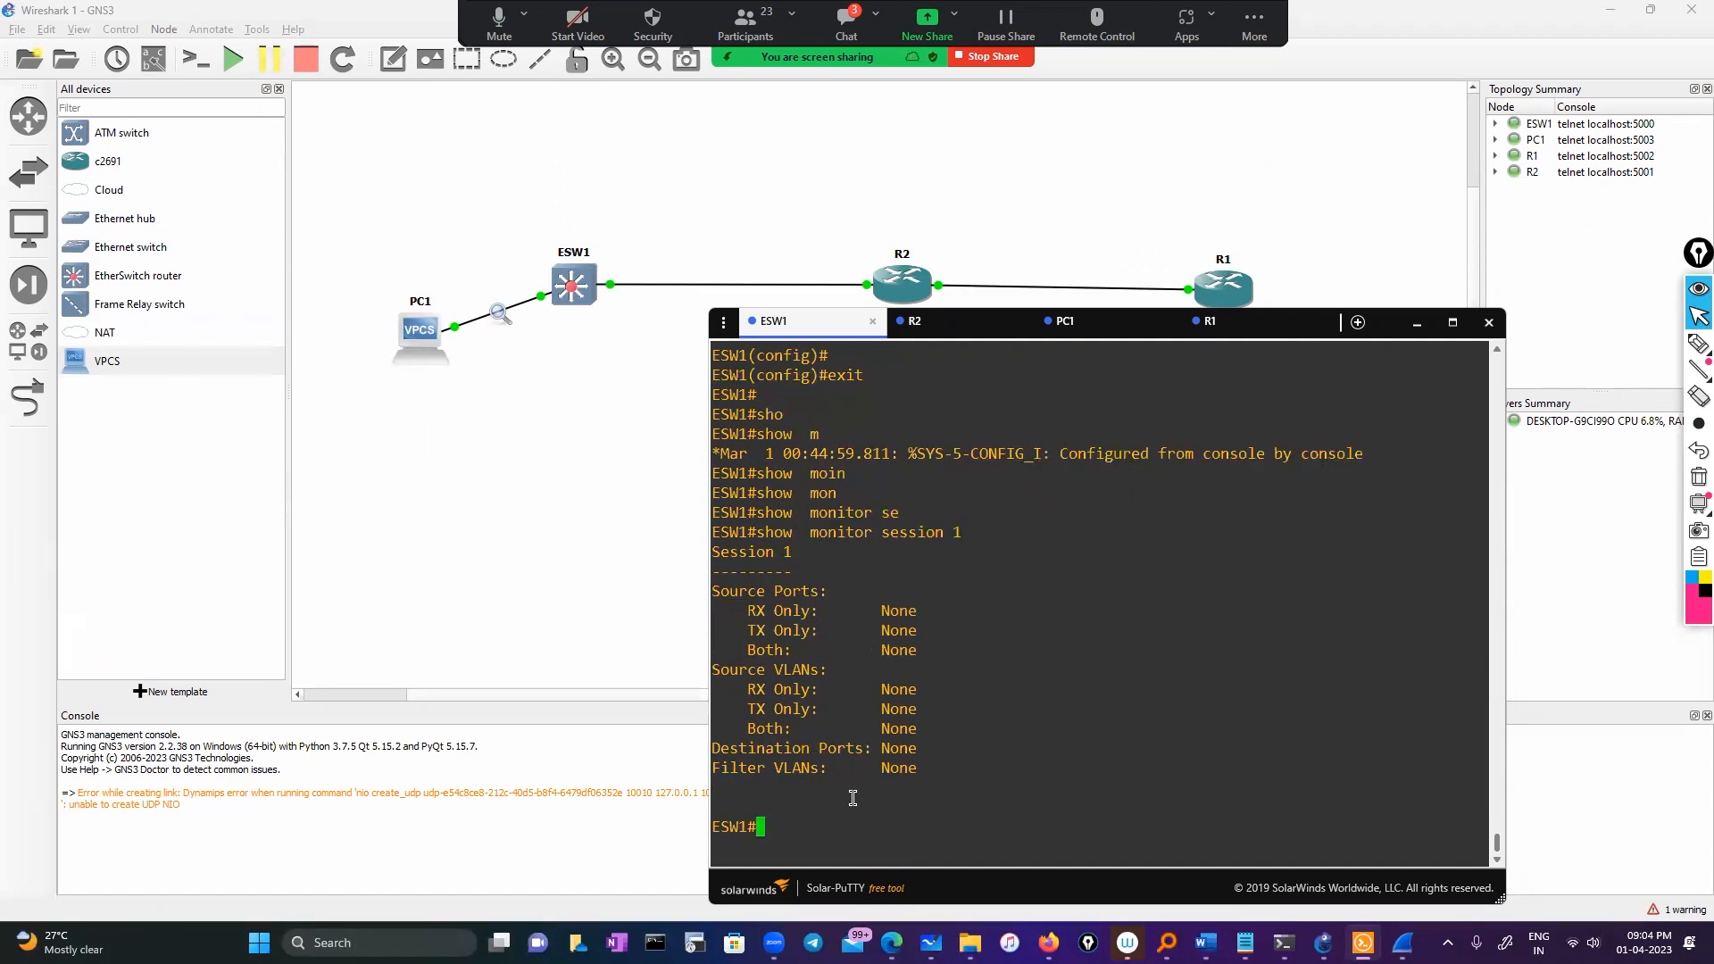
Re-enter global configuration mode on ESW1
{"action": "type", "text": "conf"}
{"action": "key", "text": "Tab"}
{"action": "key", "text": "Return"}
{"action": "key", "text": "Return"}
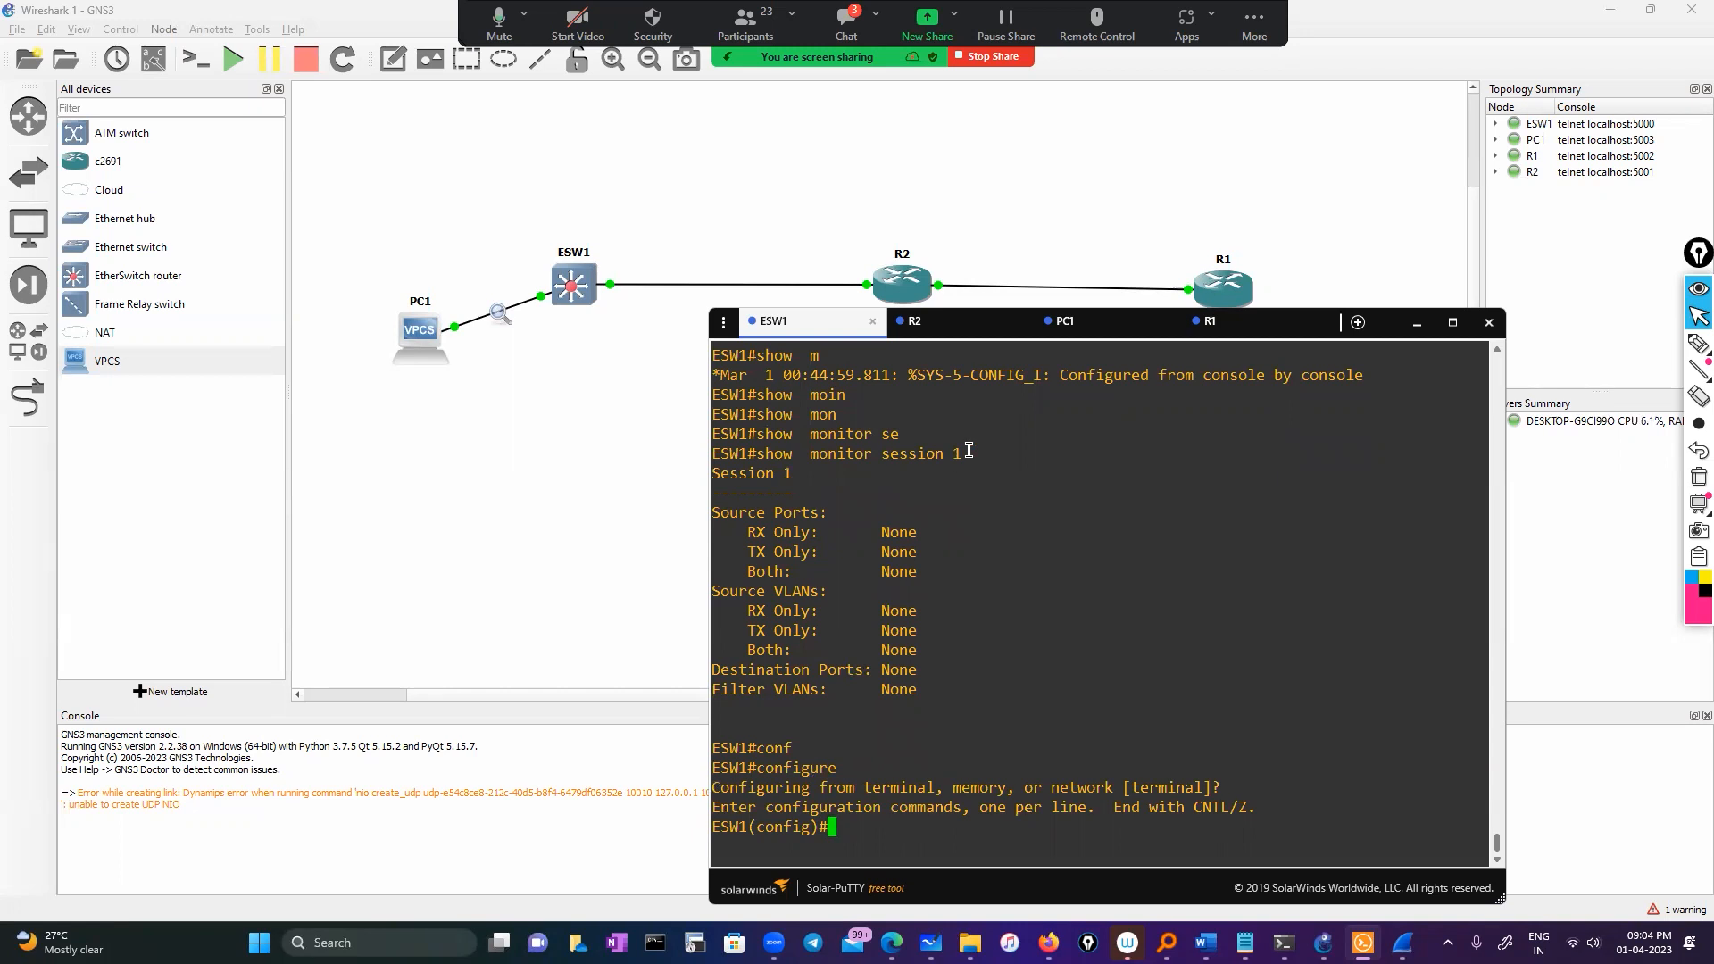
Exit configuration and list ESW1's interface addresses with 'show ip interface brief', noting 10.0.0.1
{"action": "type", "text": "exit"}
{"action": "key", "text": "Return"}
{"action": "type", "text": "sh ip  int"}
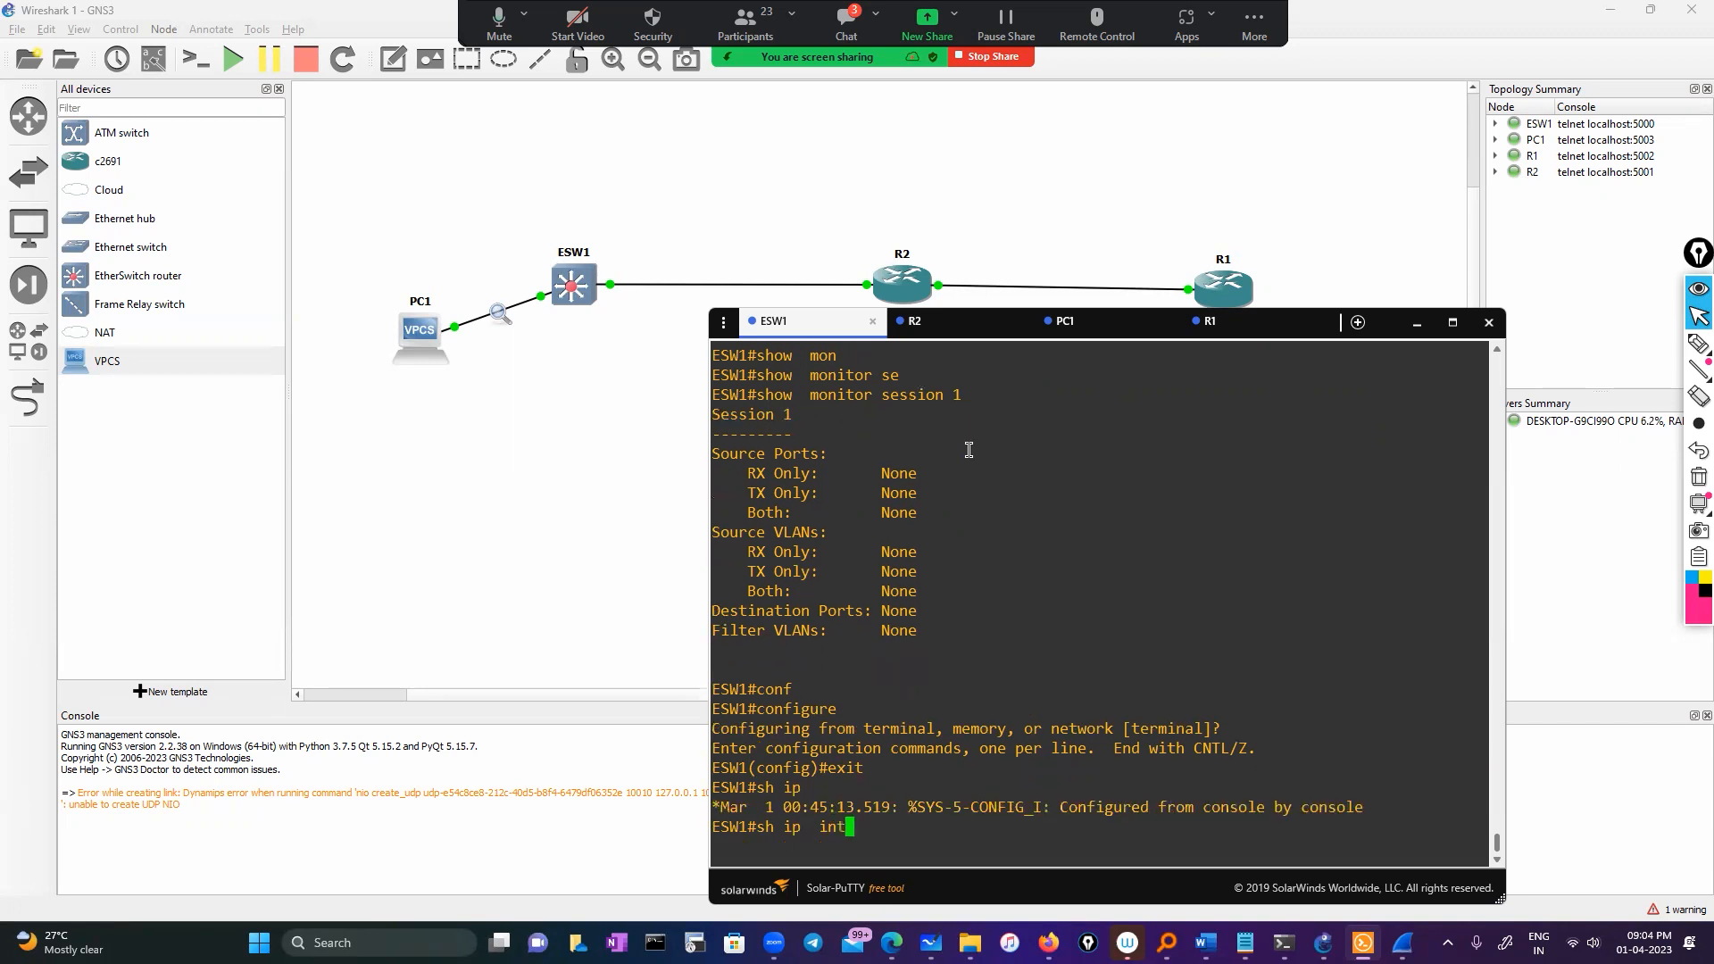
{"action": "type", "text": " br"}
{"action": "key", "text": "Tab"}
{"action": "key", "text": "Return"}
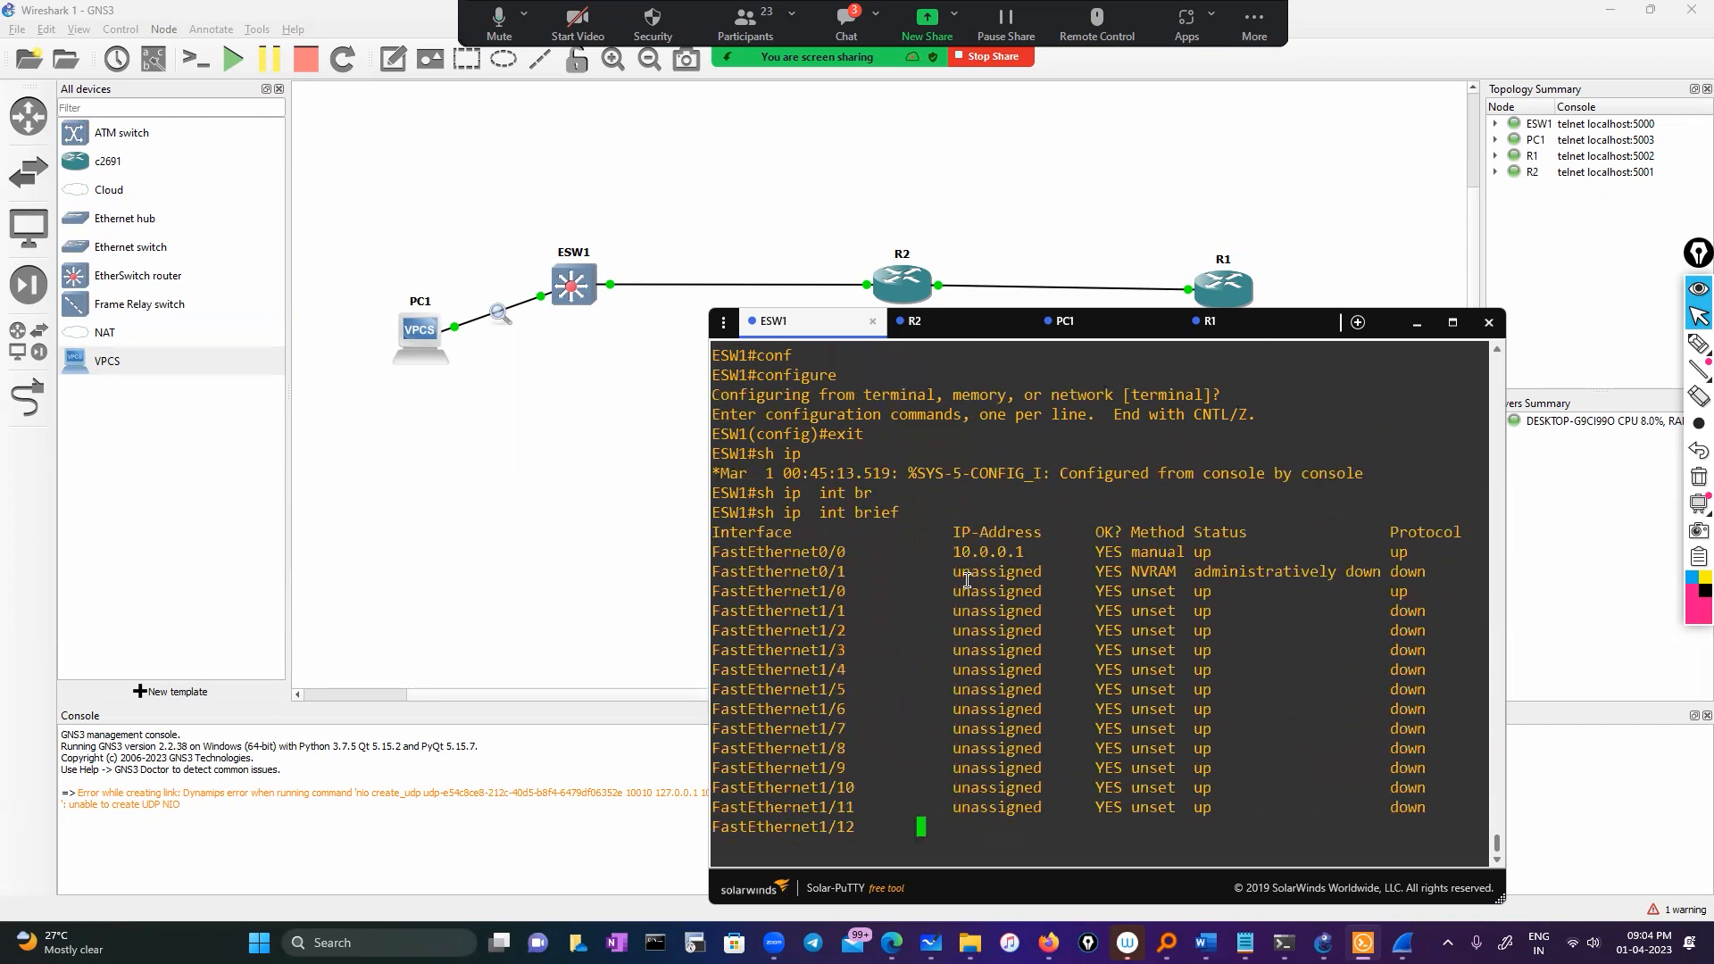
{"action": "double_click", "coordinate": [988, 434]}
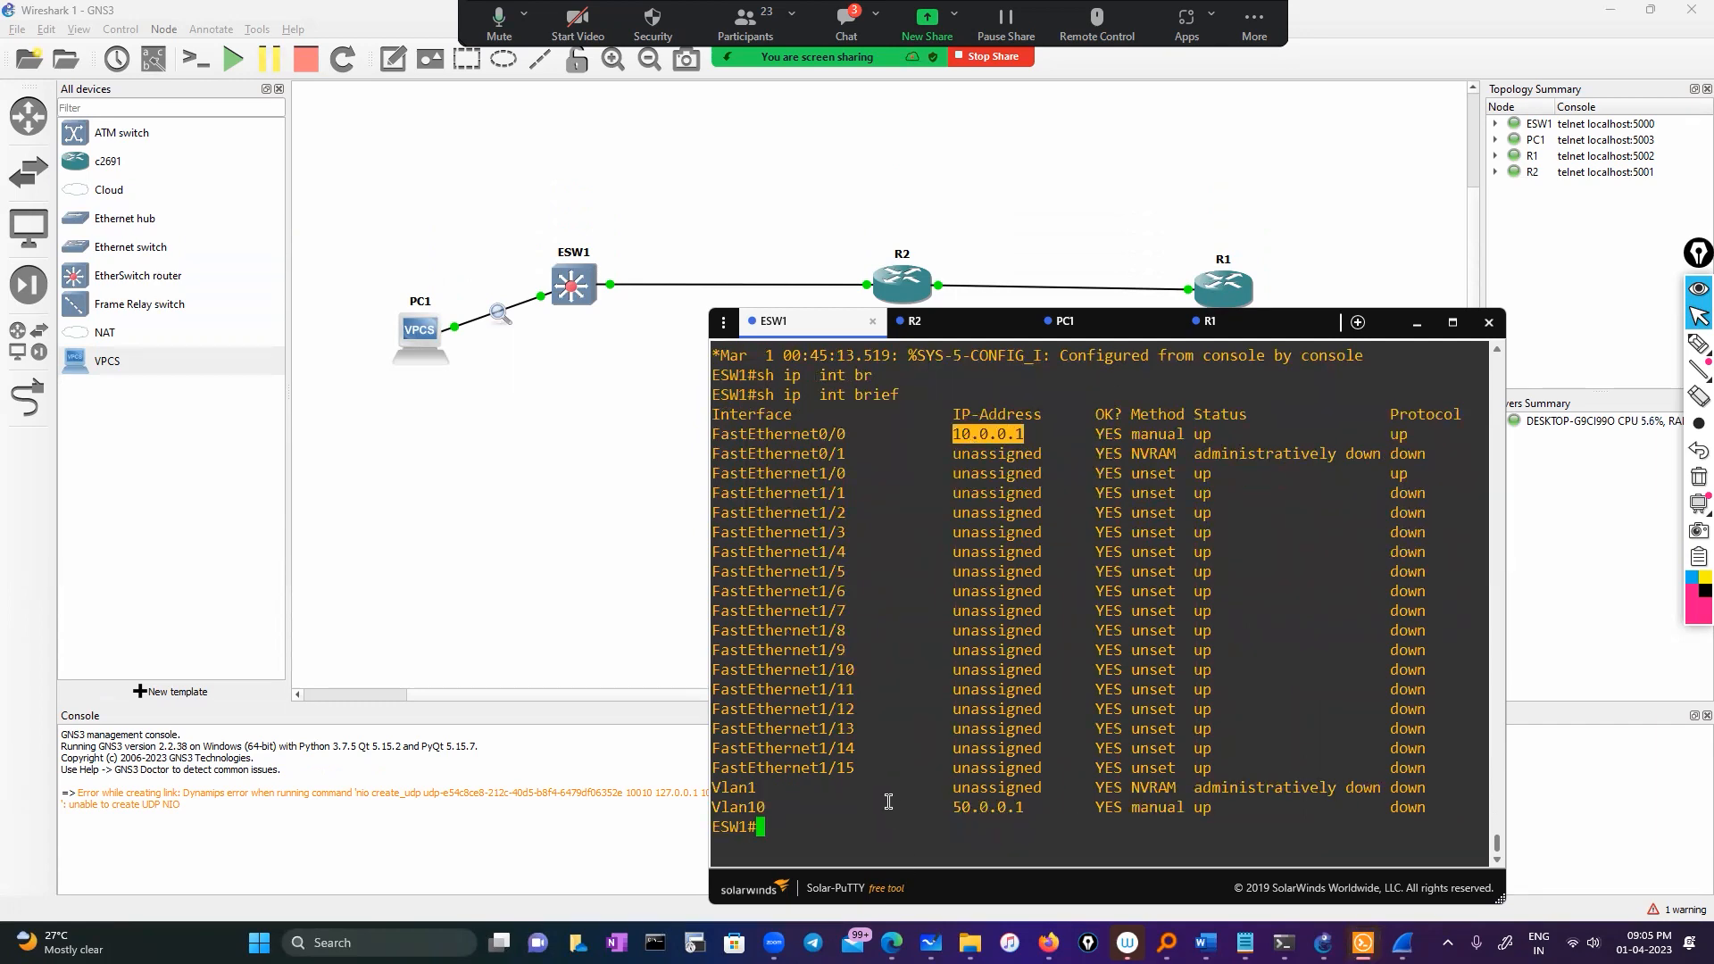
Check R1's console for its address, then ping 11.0.0.5 from ESW1
{"action": "left_click", "coordinate": [1212, 322]}
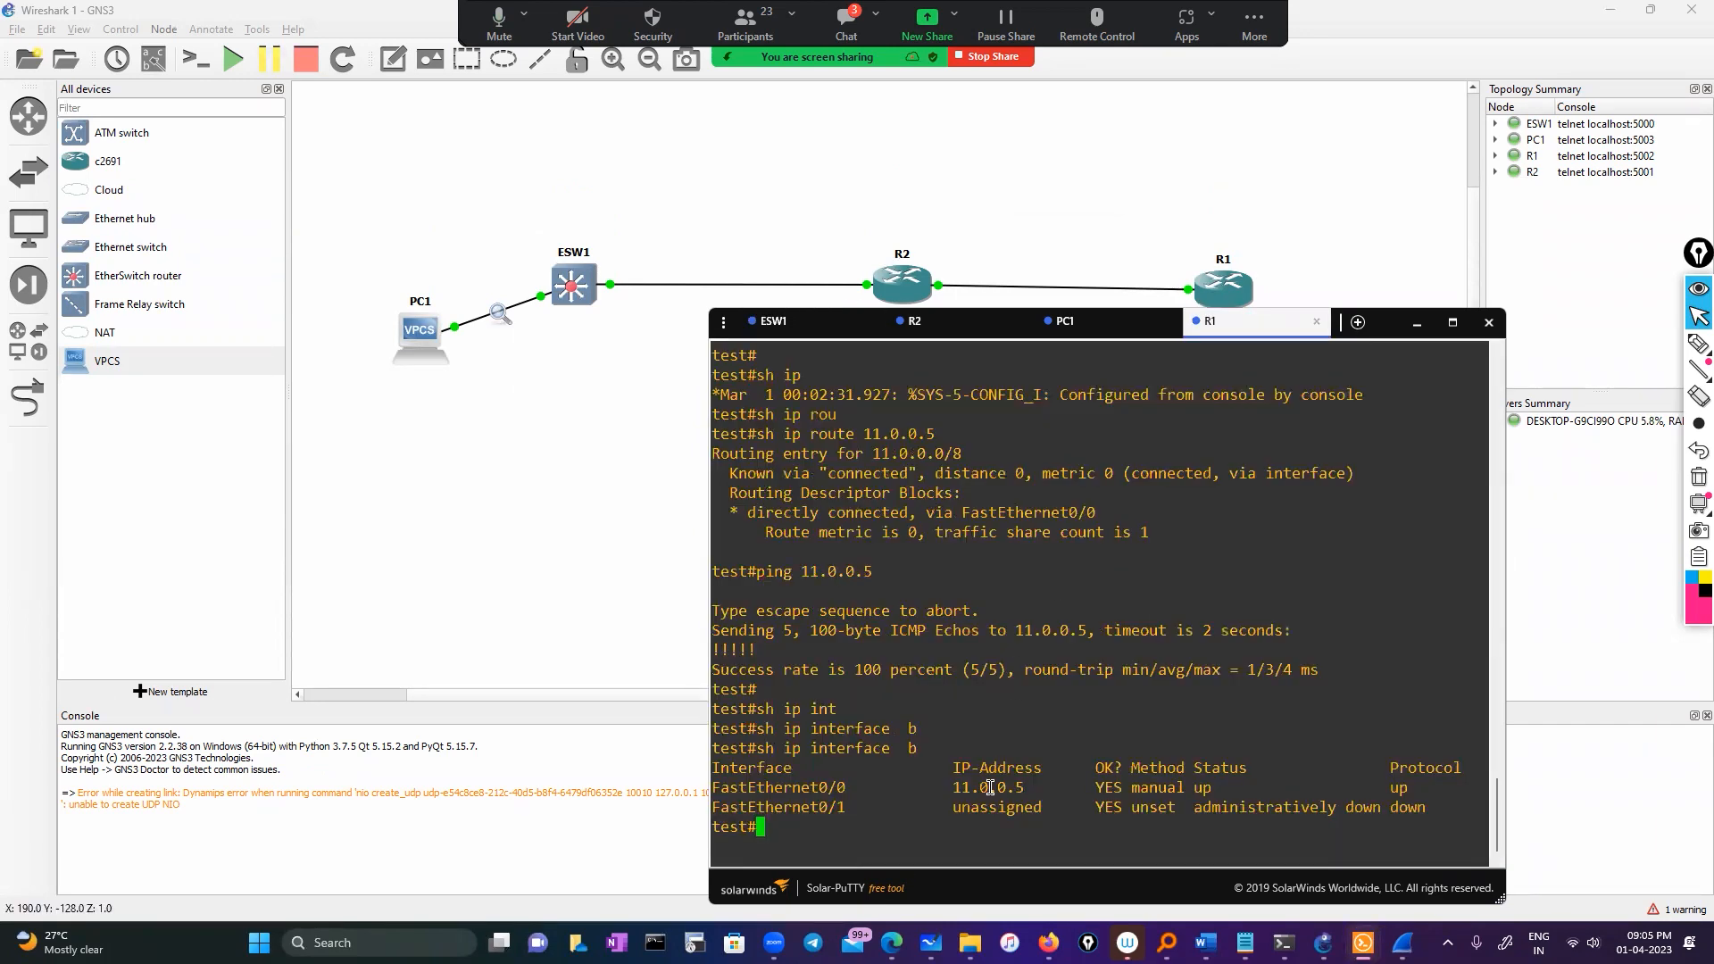
{"action": "left_click", "coordinate": [773, 322]}
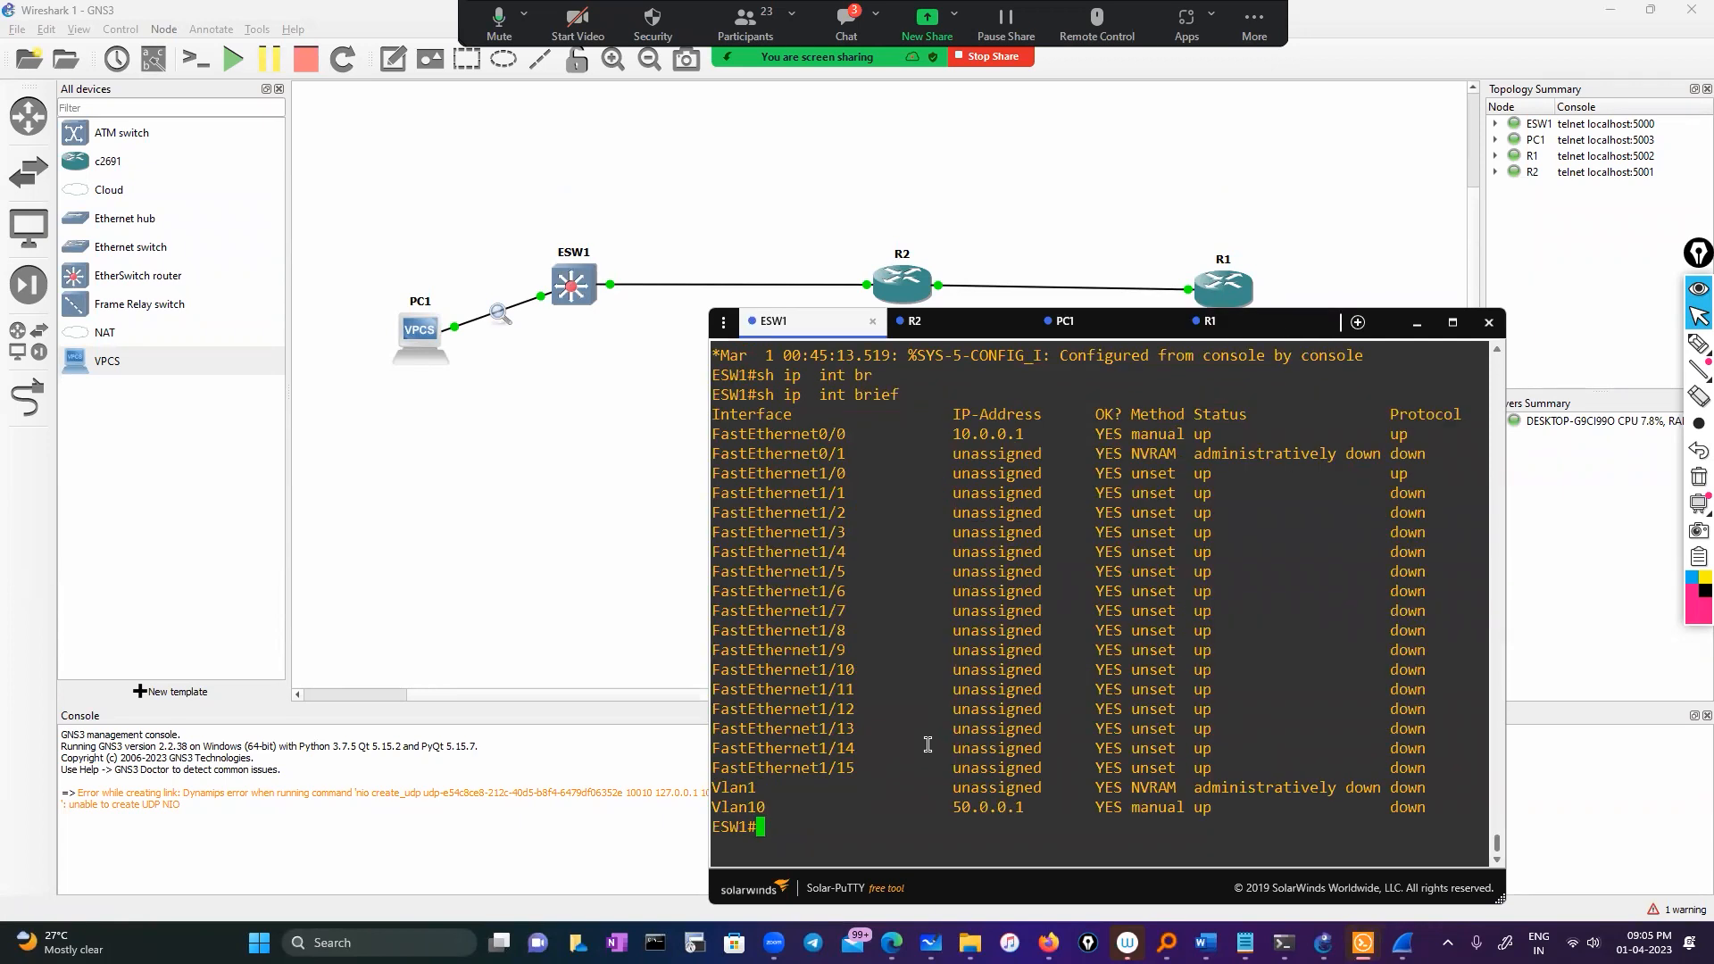
{"action": "type", "text": "ping 11.0.0.5"}
{"action": "key", "text": "Return"}
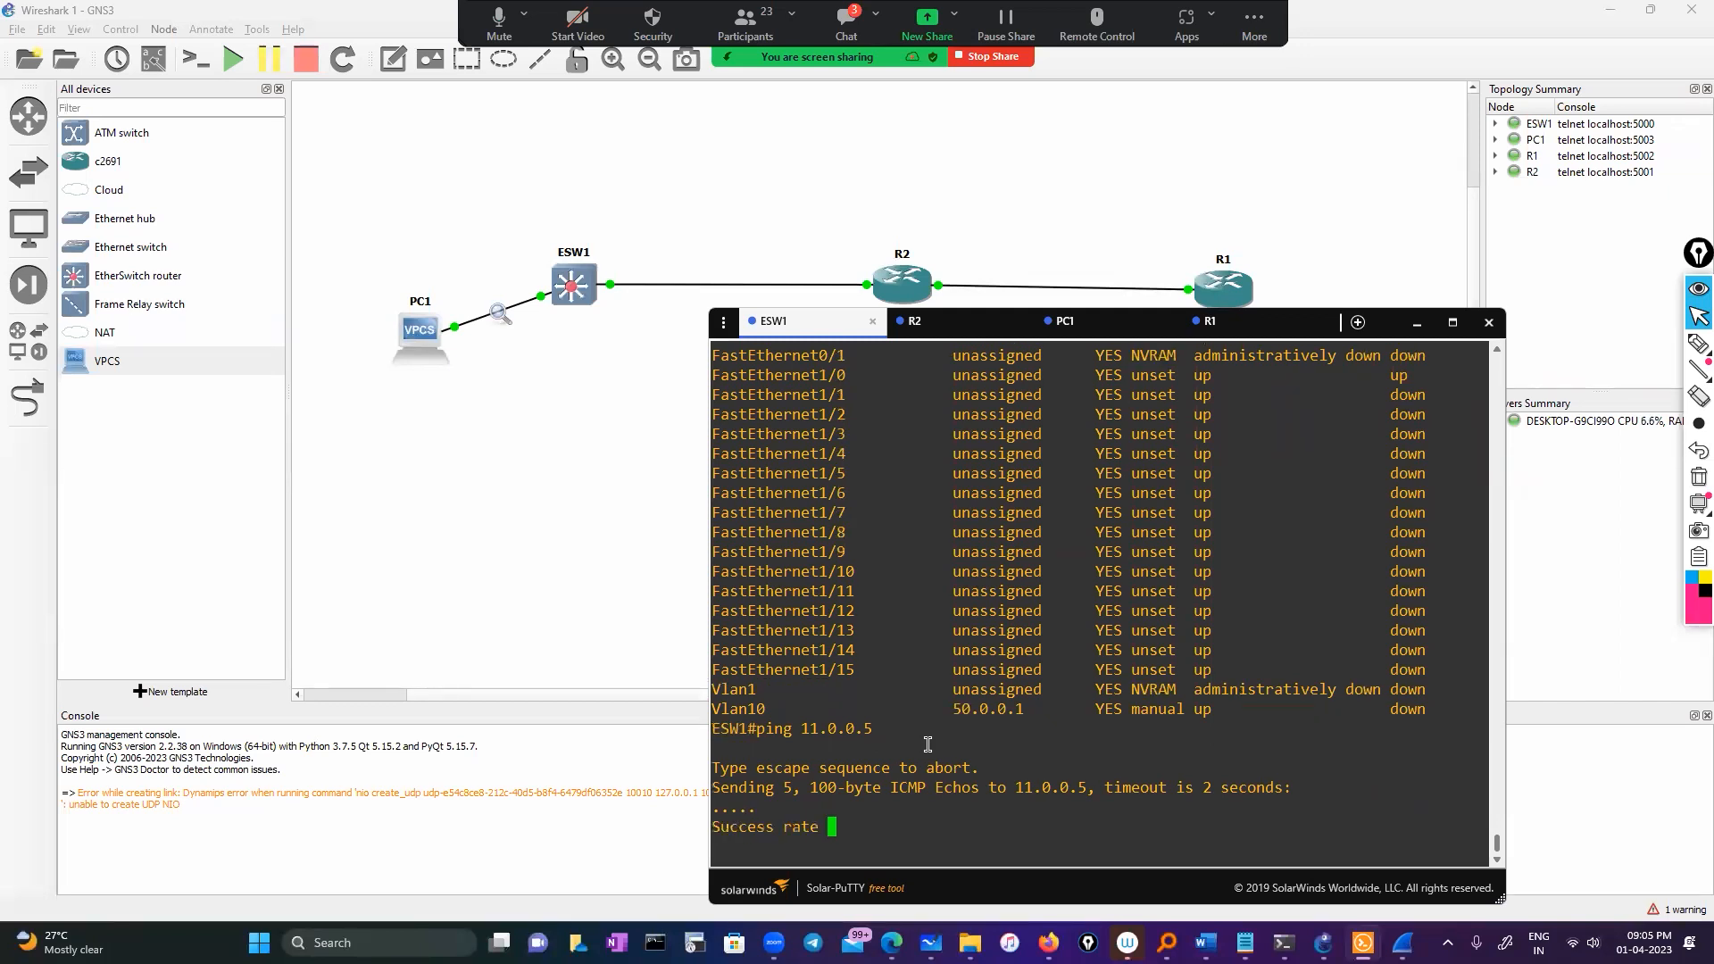
Enable ESW1's Vlan10 interface with 'no shutdown' in interface configuration
{"action": "double_click", "coordinate": [753, 690]}
{"action": "type", "text": "conf"}
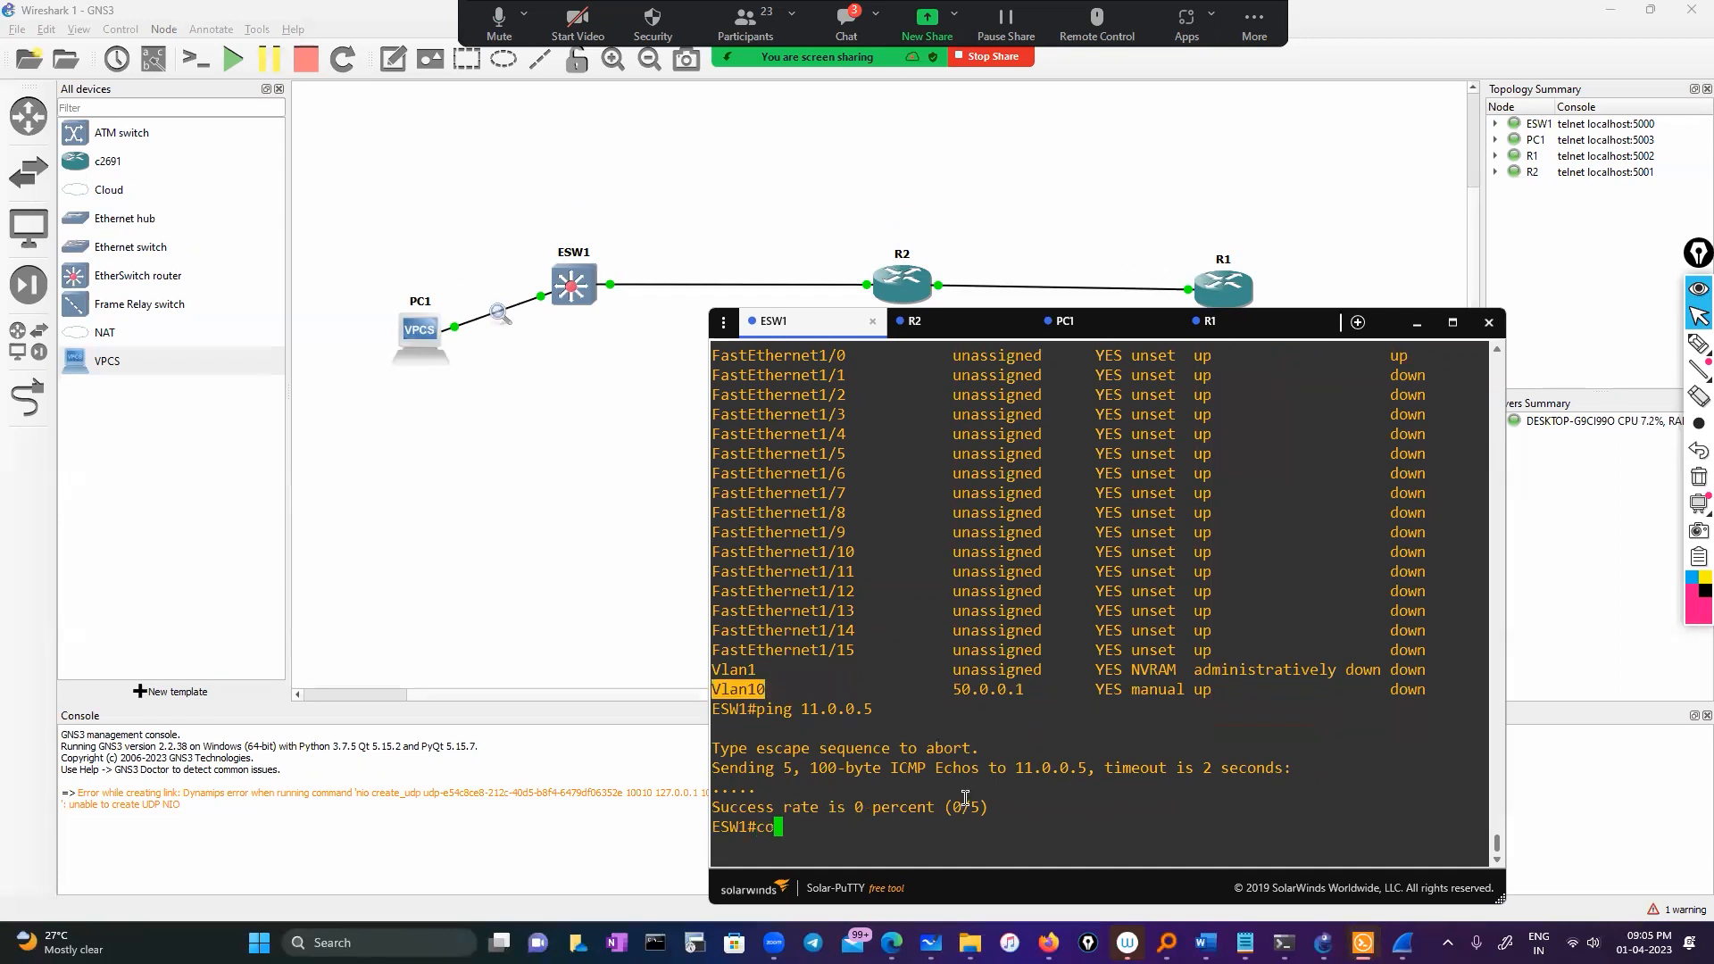
{"action": "key", "text": "Tab"}
{"action": "key", "text": "Return"}
{"action": "key", "text": "Return"}
{"action": "type", "text": "int"}
{"action": "key", "text": "Tab"}
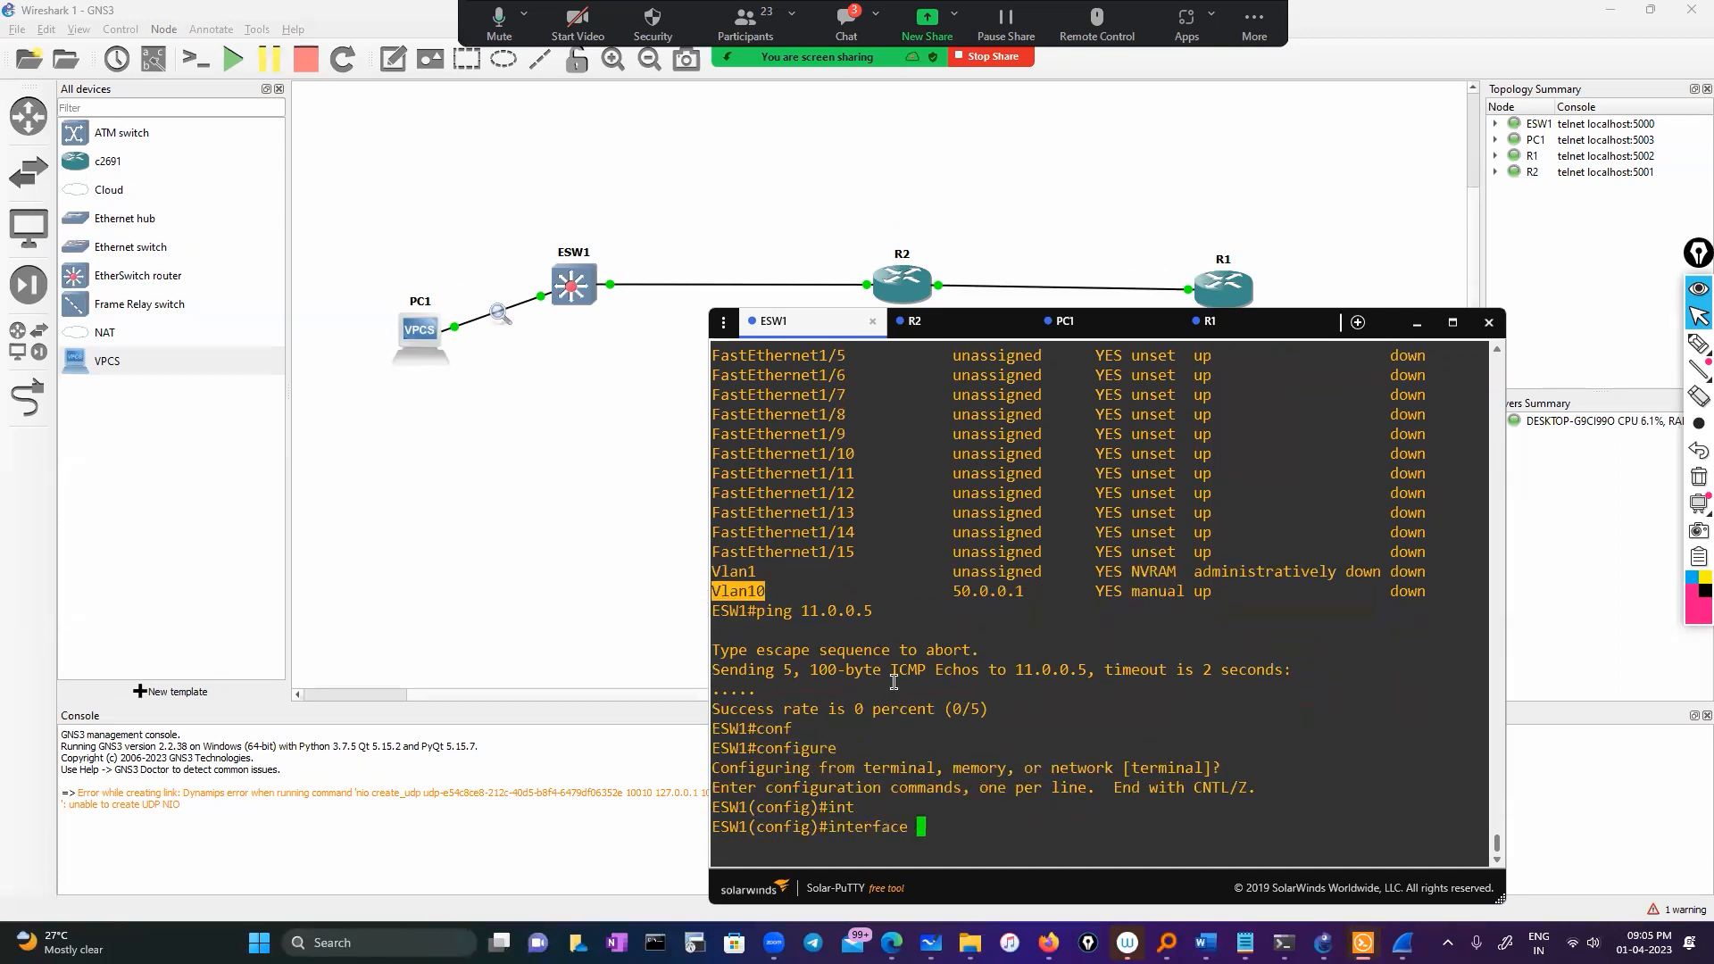
{"action": "double_click", "coordinate": [759, 591]}
{"action": "right_click", "coordinate": [765, 597]}
{"action": "key", "text": "Return"}
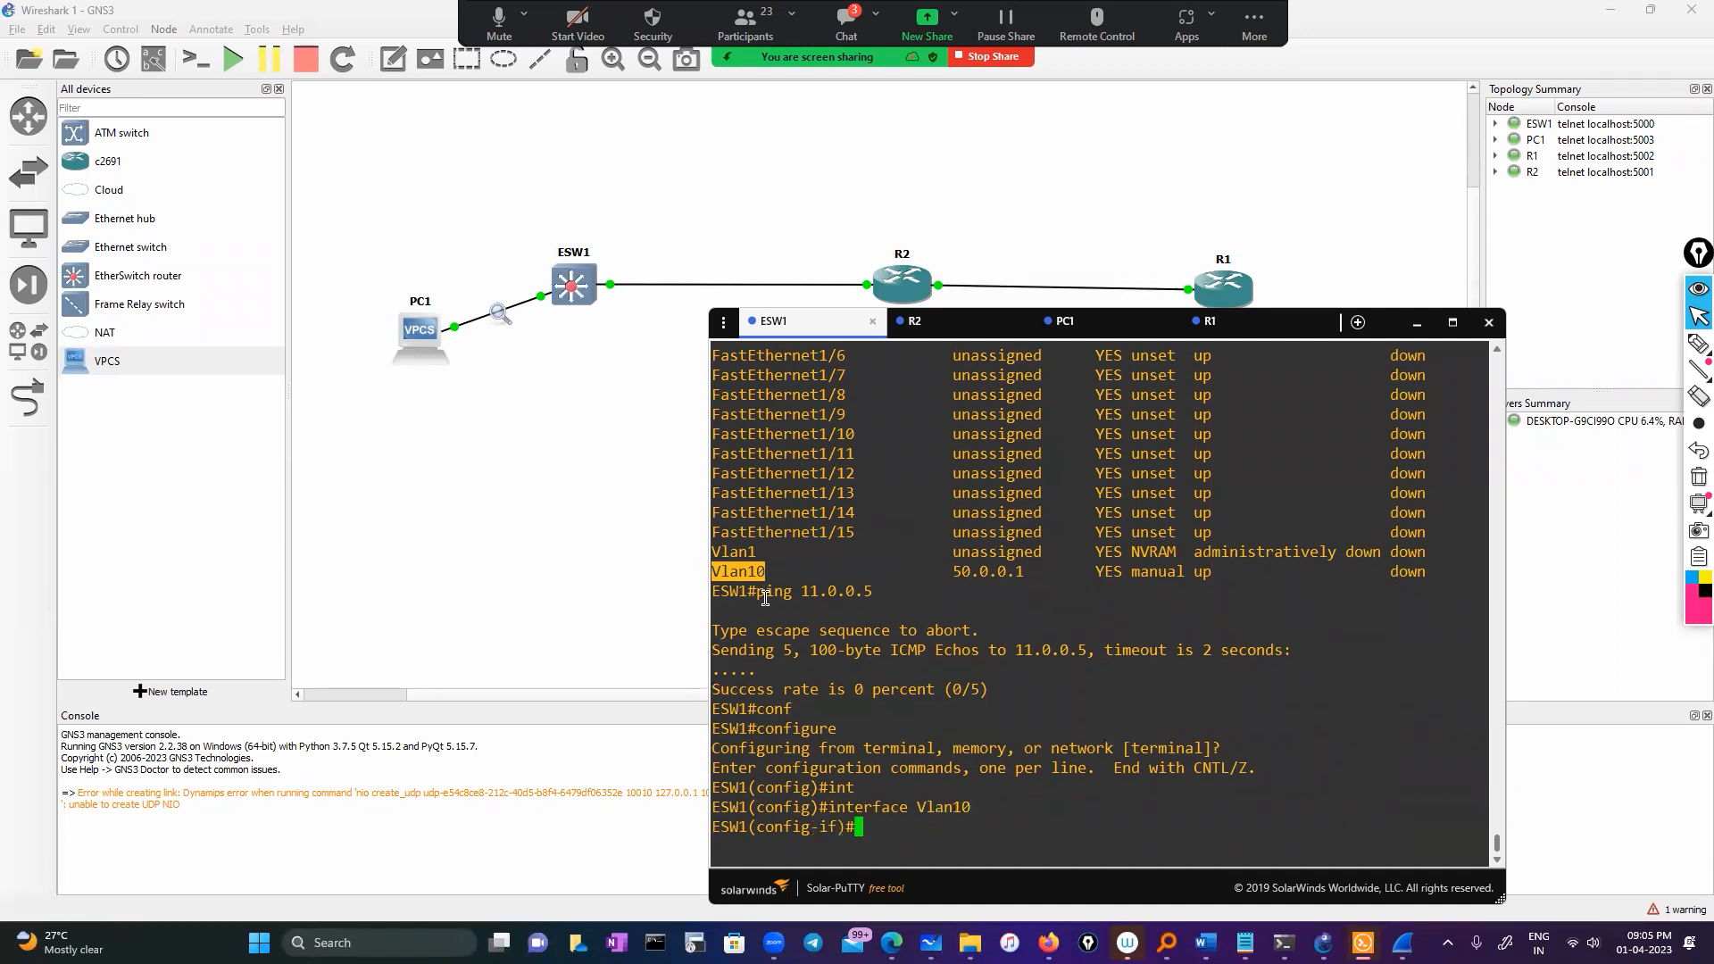
{"action": "type", "text": "no sh"}
{"action": "key", "text": "Return"}
{"action": "key", "text": "Return"}
{"action": "type", "text": "exit"}
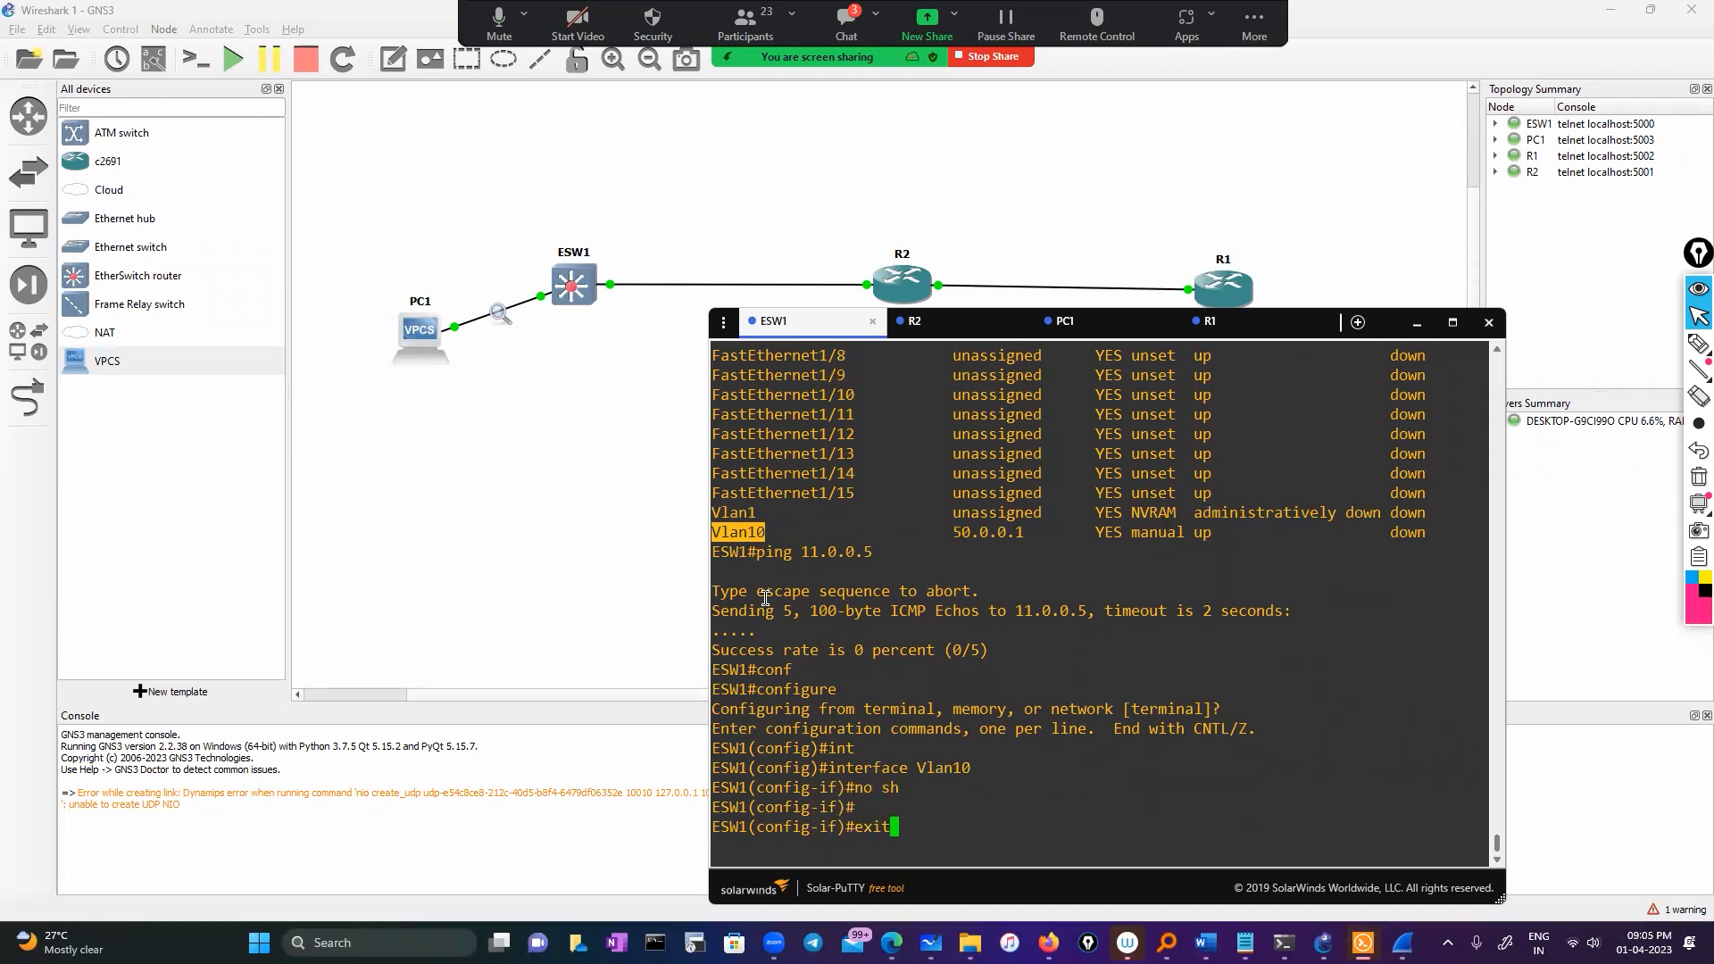
{"action": "key", "text": "Return"}
{"action": "key", "text": "Return"}
{"action": "key", "text": "Return"}
Leave configuration and run 'show ip interface brief', showing Vlan10 at 50.0.0.1 with protocol down
{"action": "type", "text": "exit"}
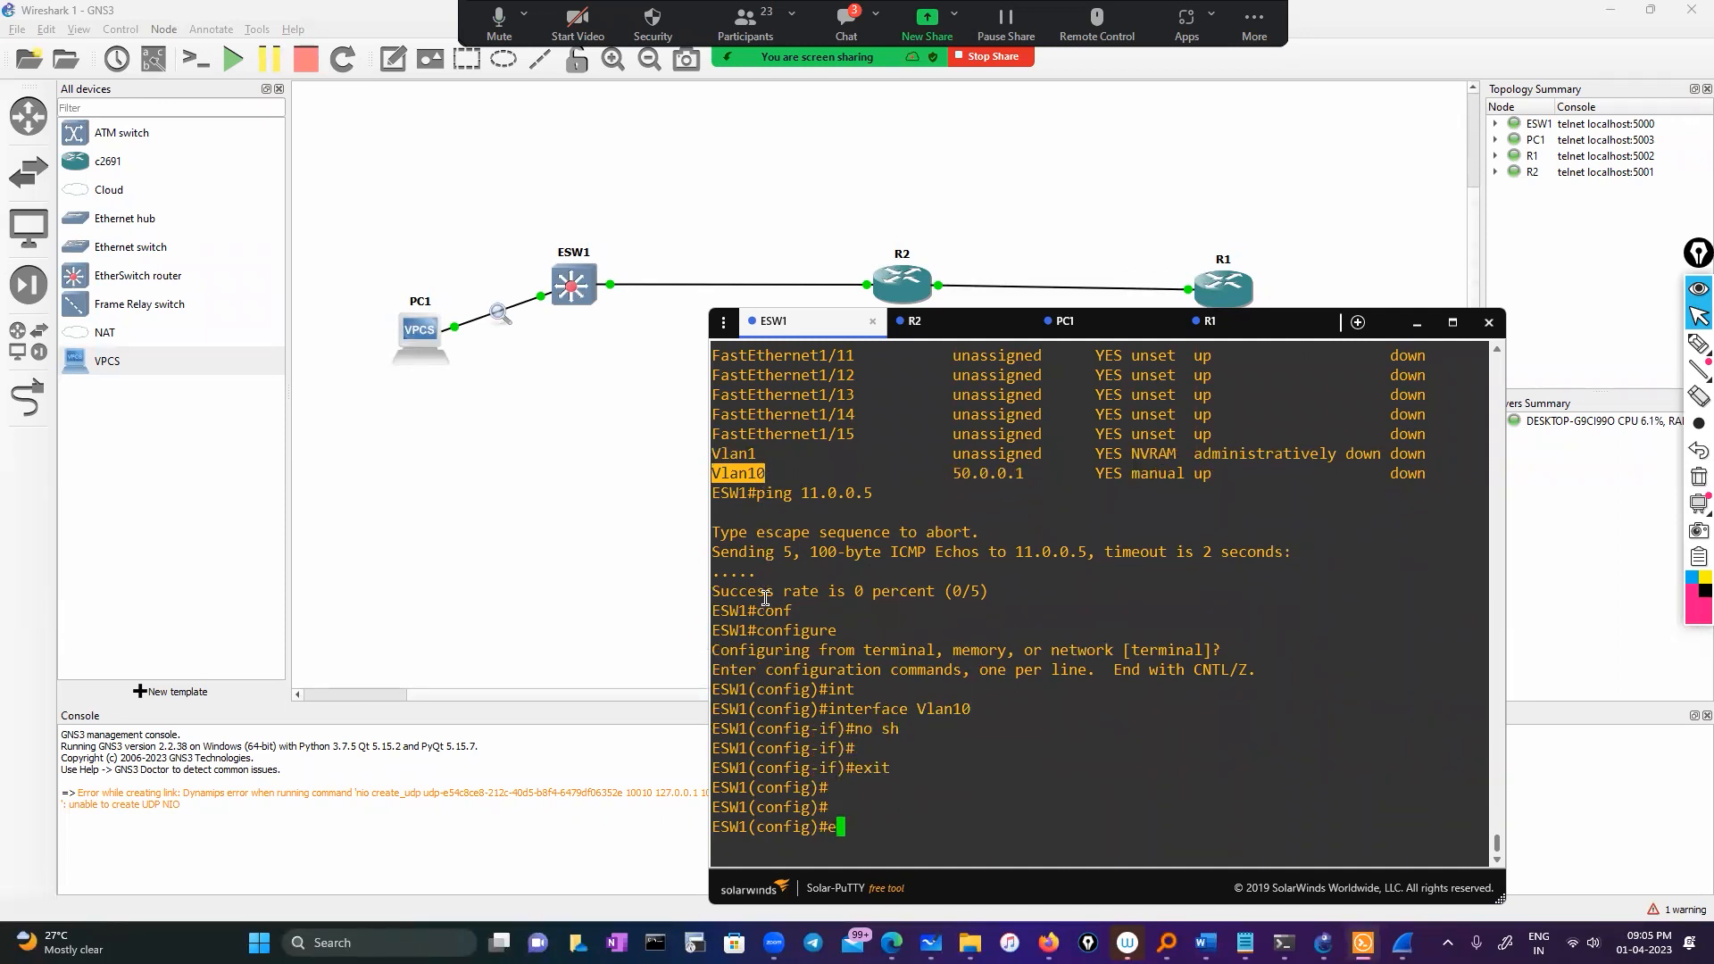
{"action": "key", "text": "Return"}
{"action": "key", "text": "Return"}
{"action": "type", "text": "sh  ip"}
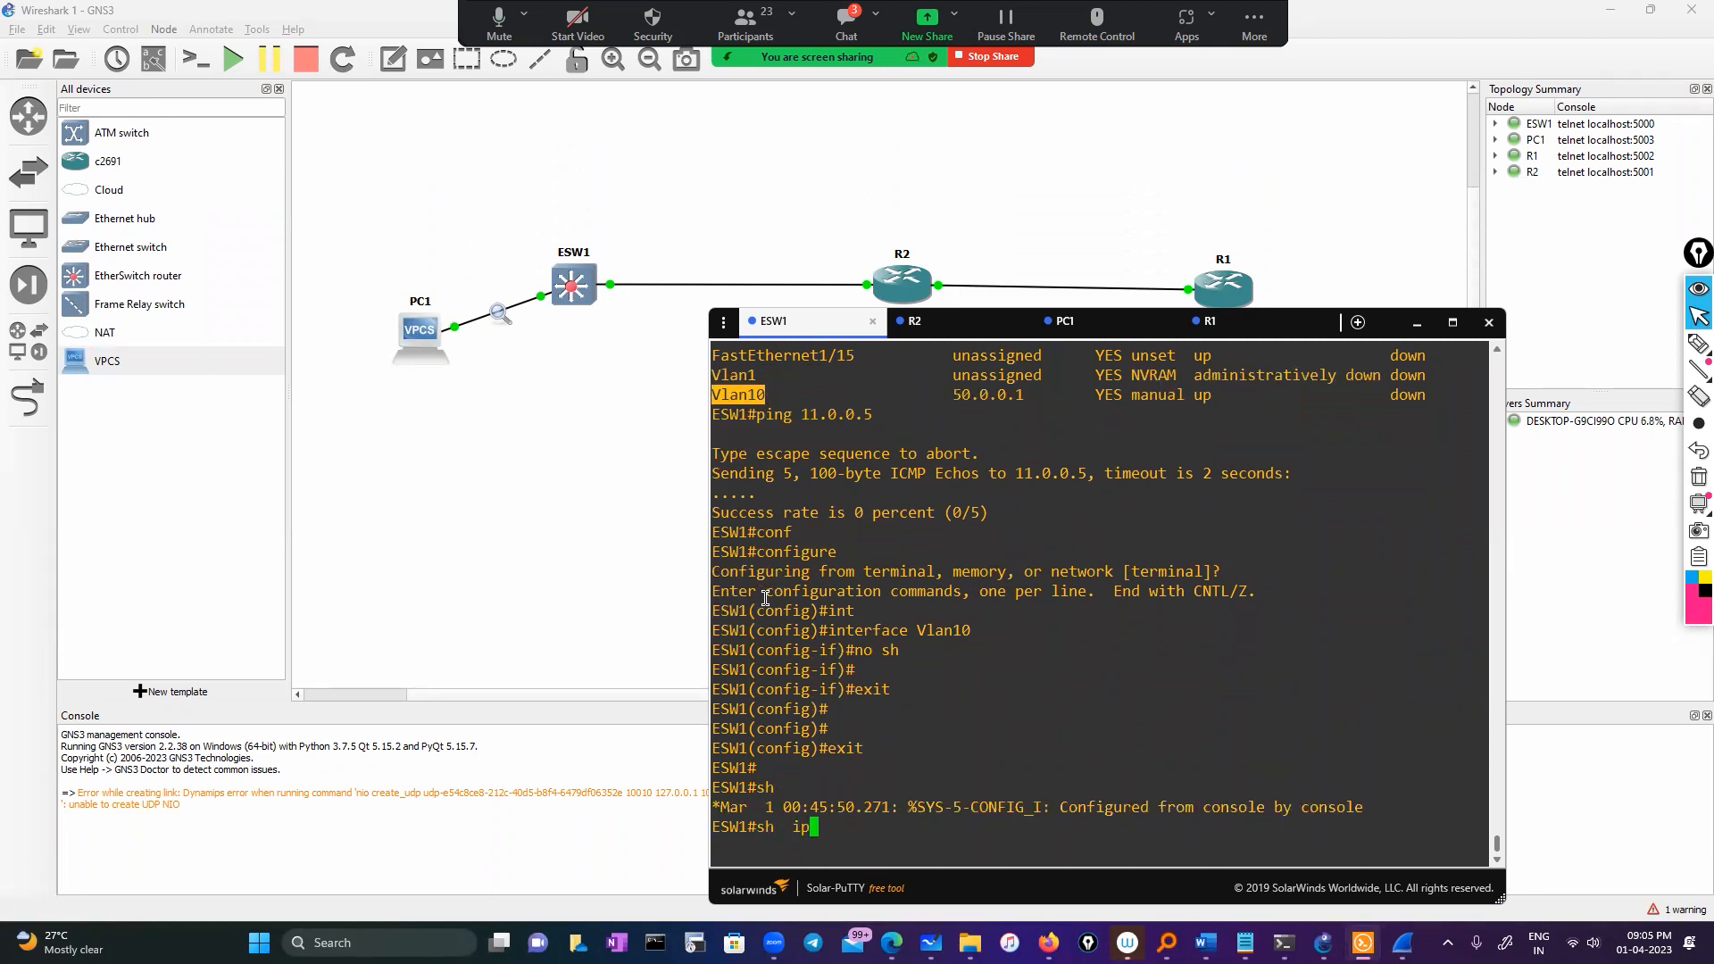
{"action": "type", "text": " int br"}
{"action": "key", "text": "Tab"}
{"action": "key", "text": "Return"}
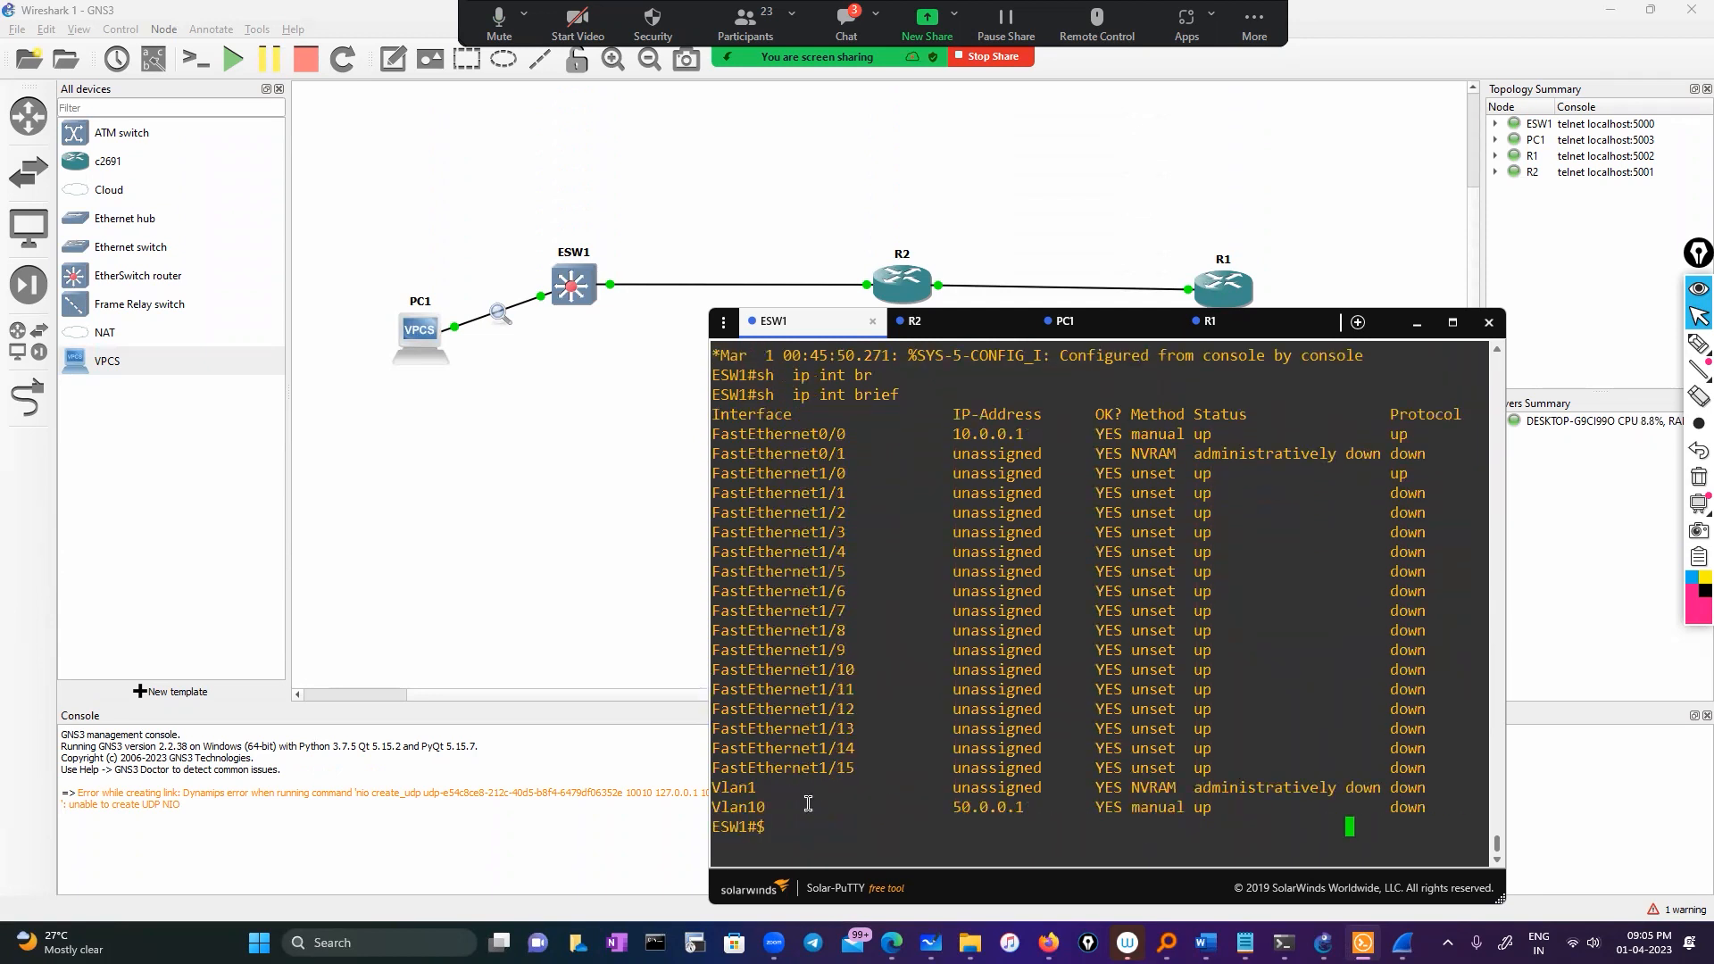
{"action": "double_click", "coordinate": [934, 816]}
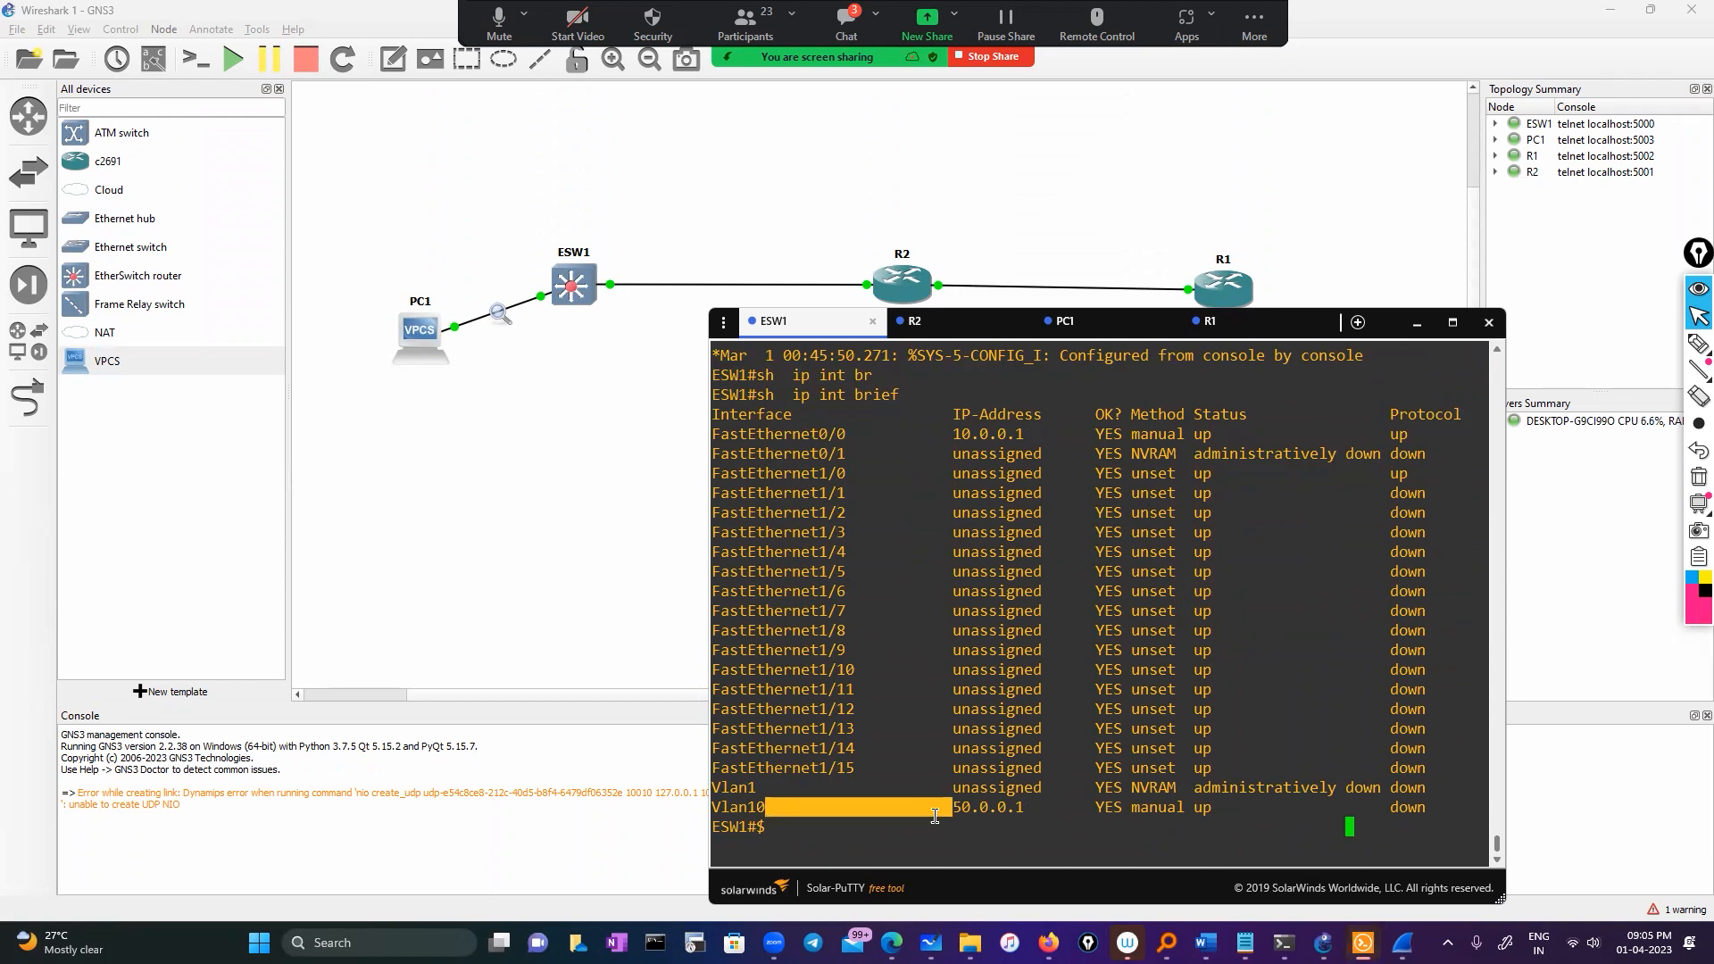
{"action": "left_click", "coordinate": [854, 831]}
{"action": "type", "text": "sho"}
{"action": "key", "text": "Tab"}
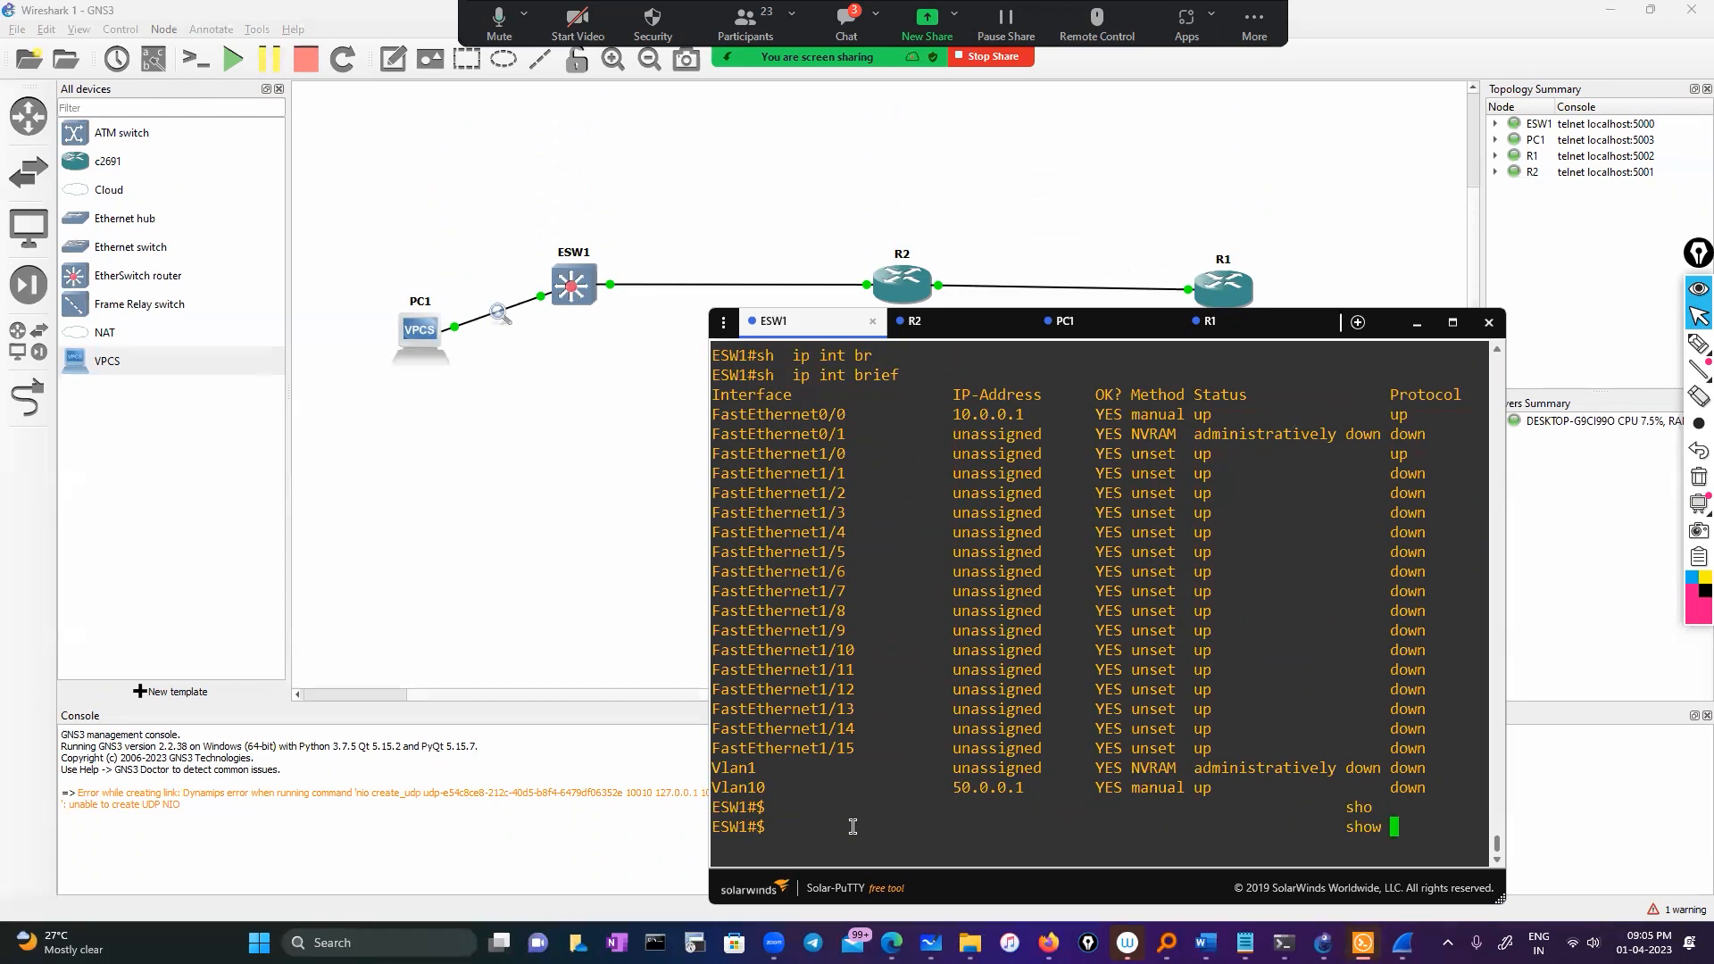
List ESW1's VLANs with 'show vlan-switch brief' and copy Fa1/2 from the VLAN 10 row
{"action": "type", "text": "vl"}
{"action": "key", "text": "Tab"}
{"action": "type", "text": "an-s"}
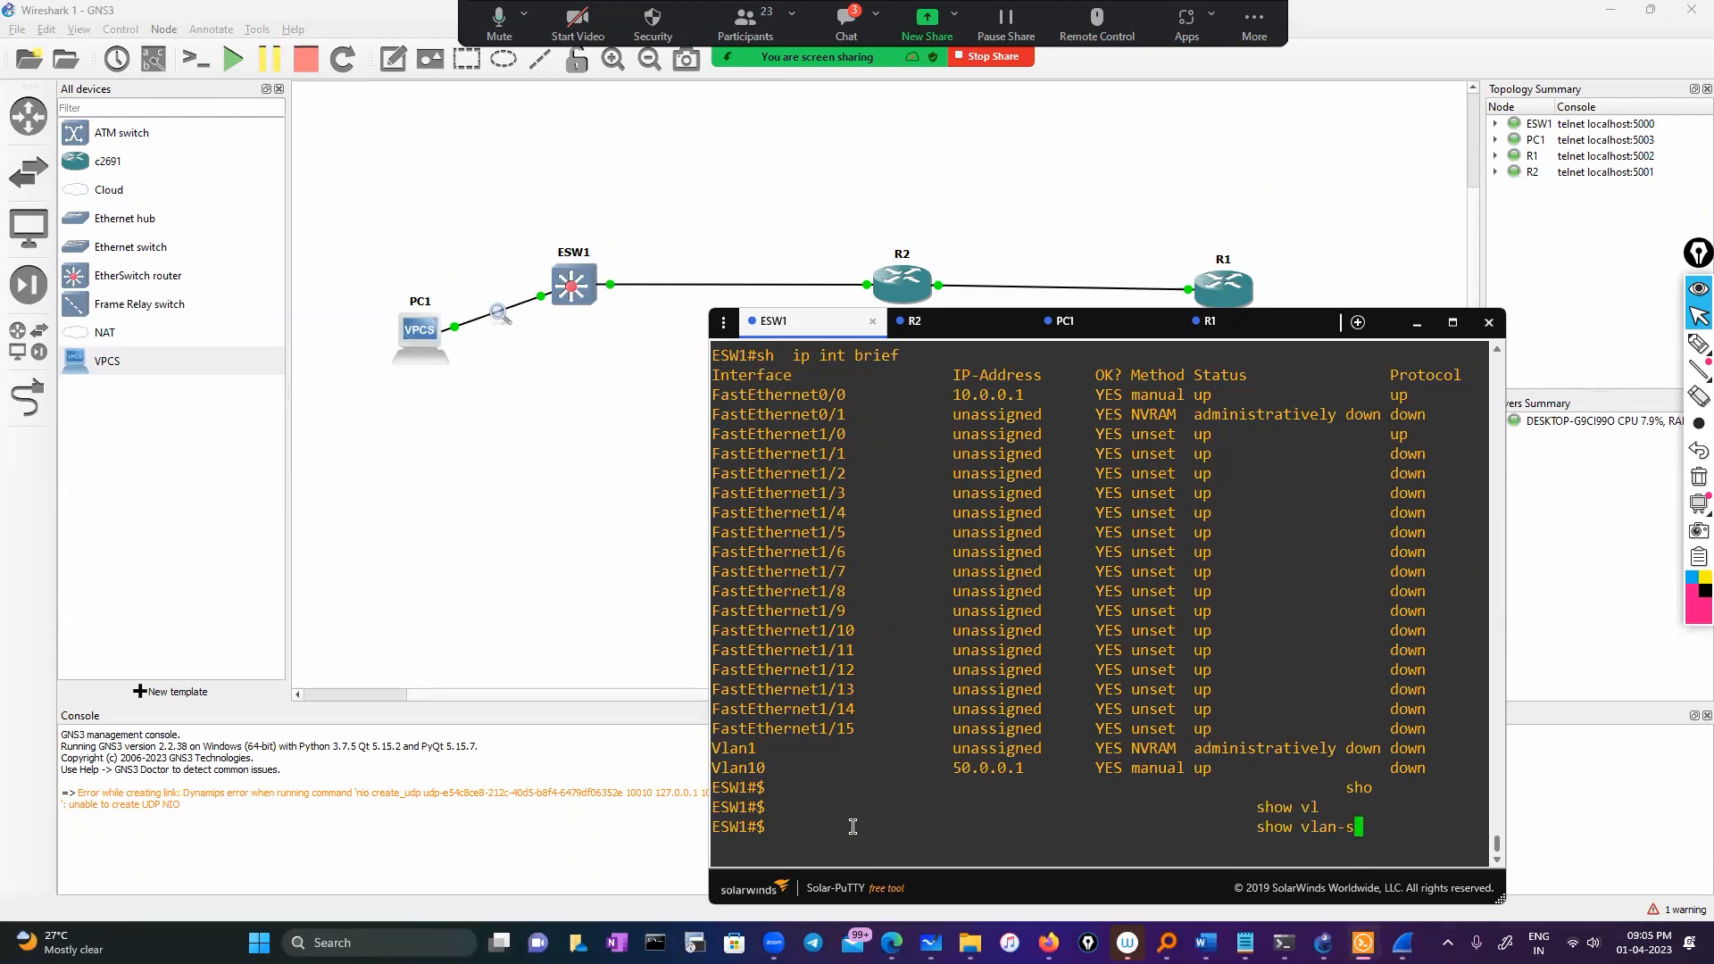
{"action": "key", "text": "Tab"}
{"action": "type", "text": "?"}
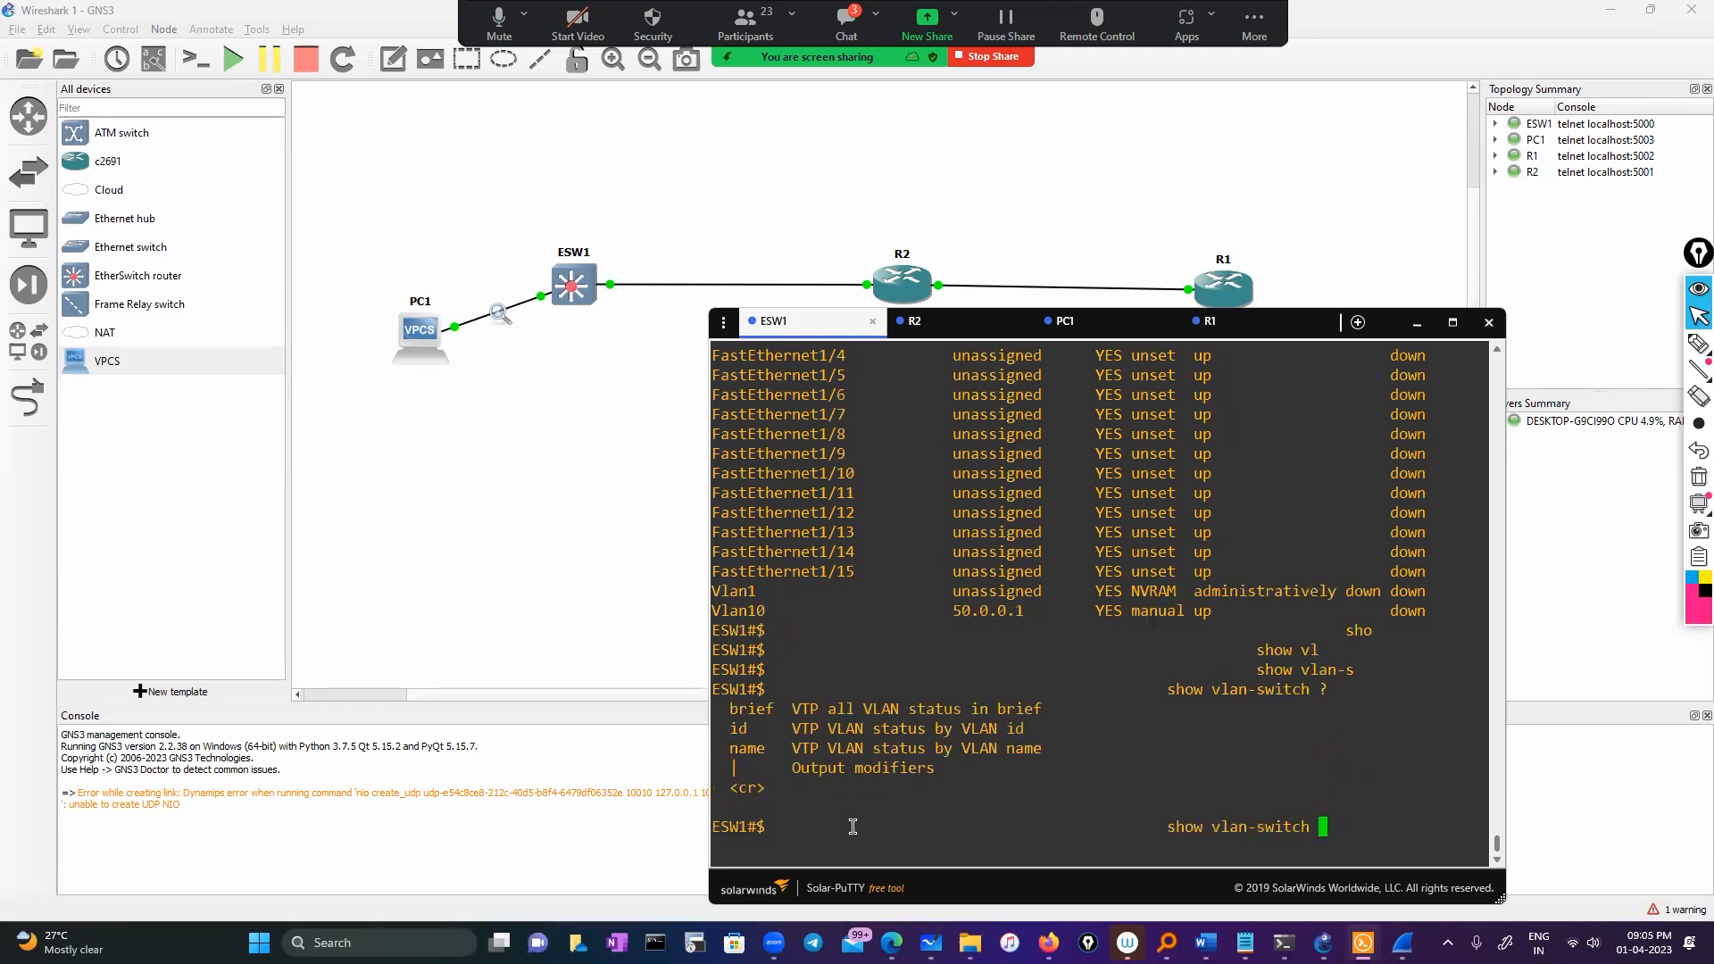
{"action": "type", "text": "br"}
{"action": "key", "text": "Tab"}
{"action": "key", "text": "Return"}
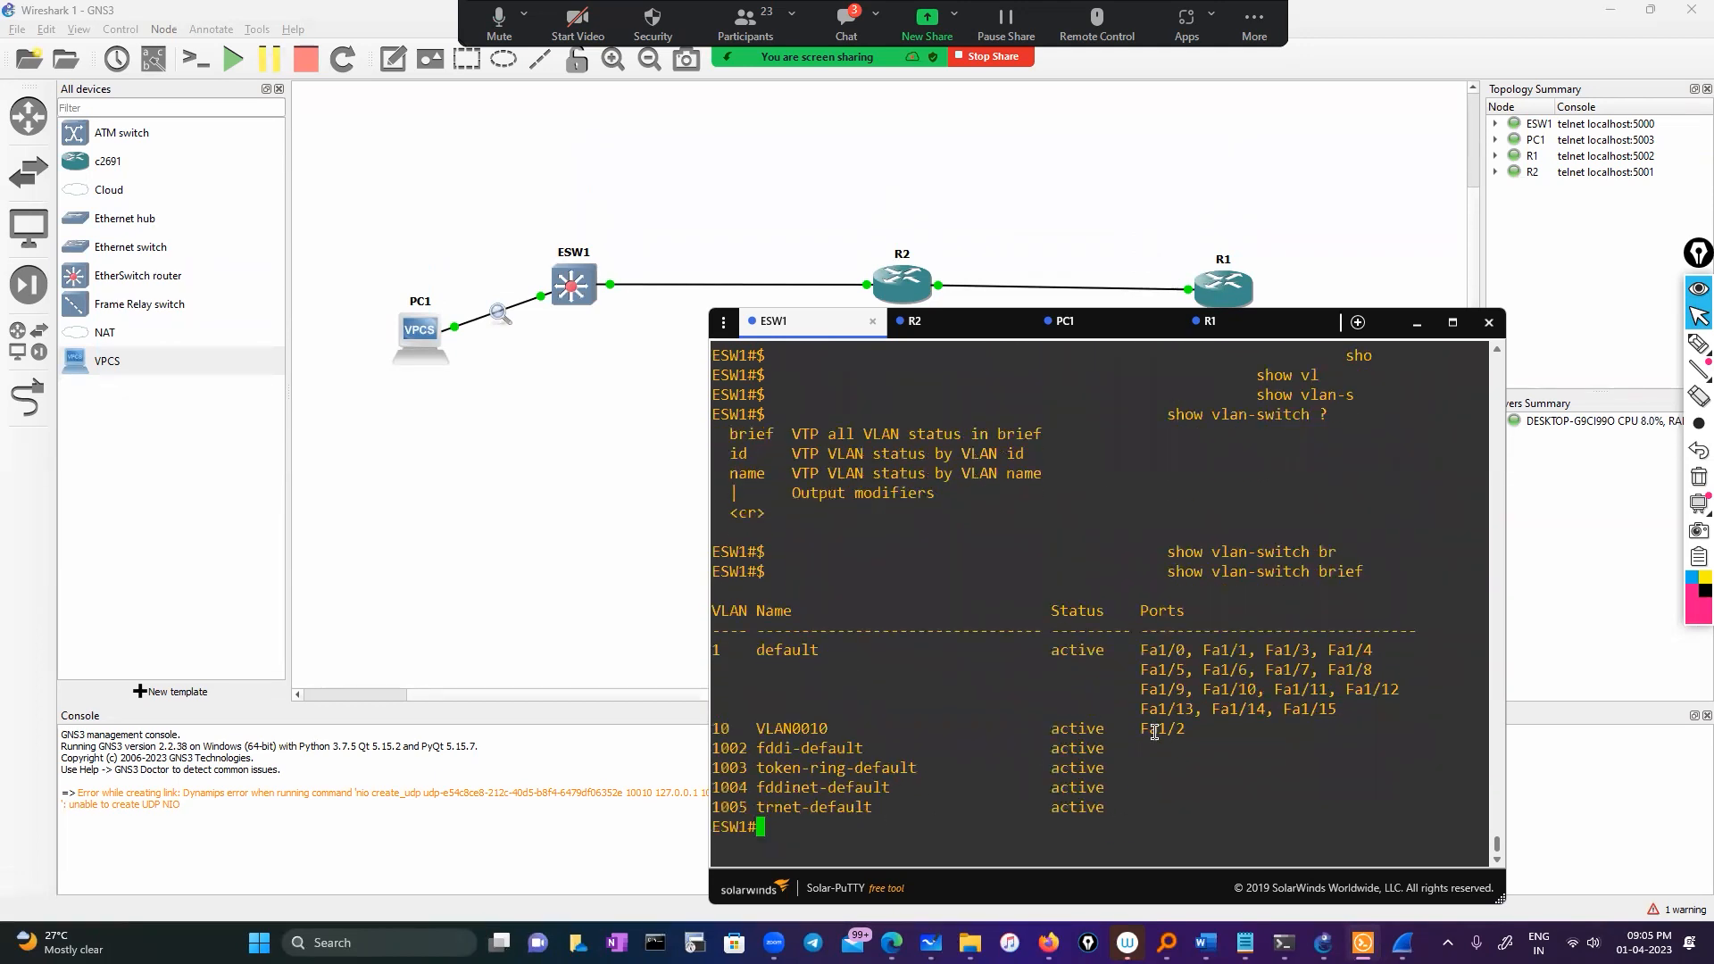
{"action": "double_click", "coordinate": [1154, 729]}
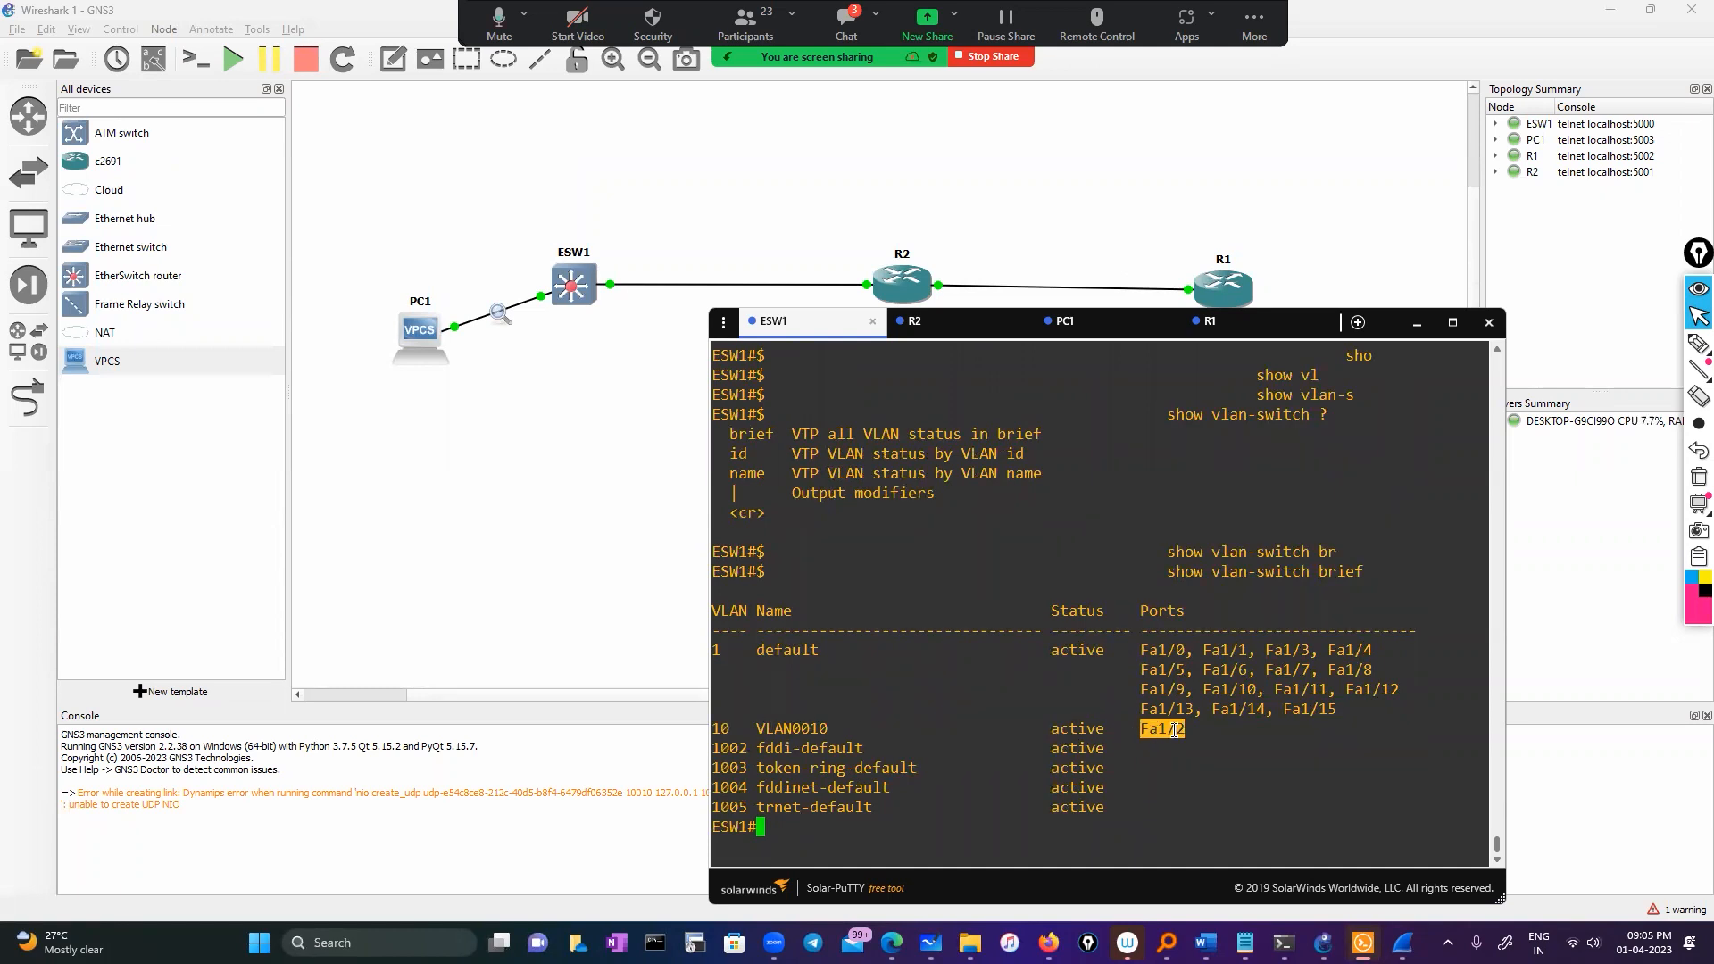
Display 'show running-config interface Fa1/2', confirming switchport access vlan 10
{"action": "type", "text": "sh"}
{"action": "key", "text": "Tab"}
{"action": "type", "text": "o run"}
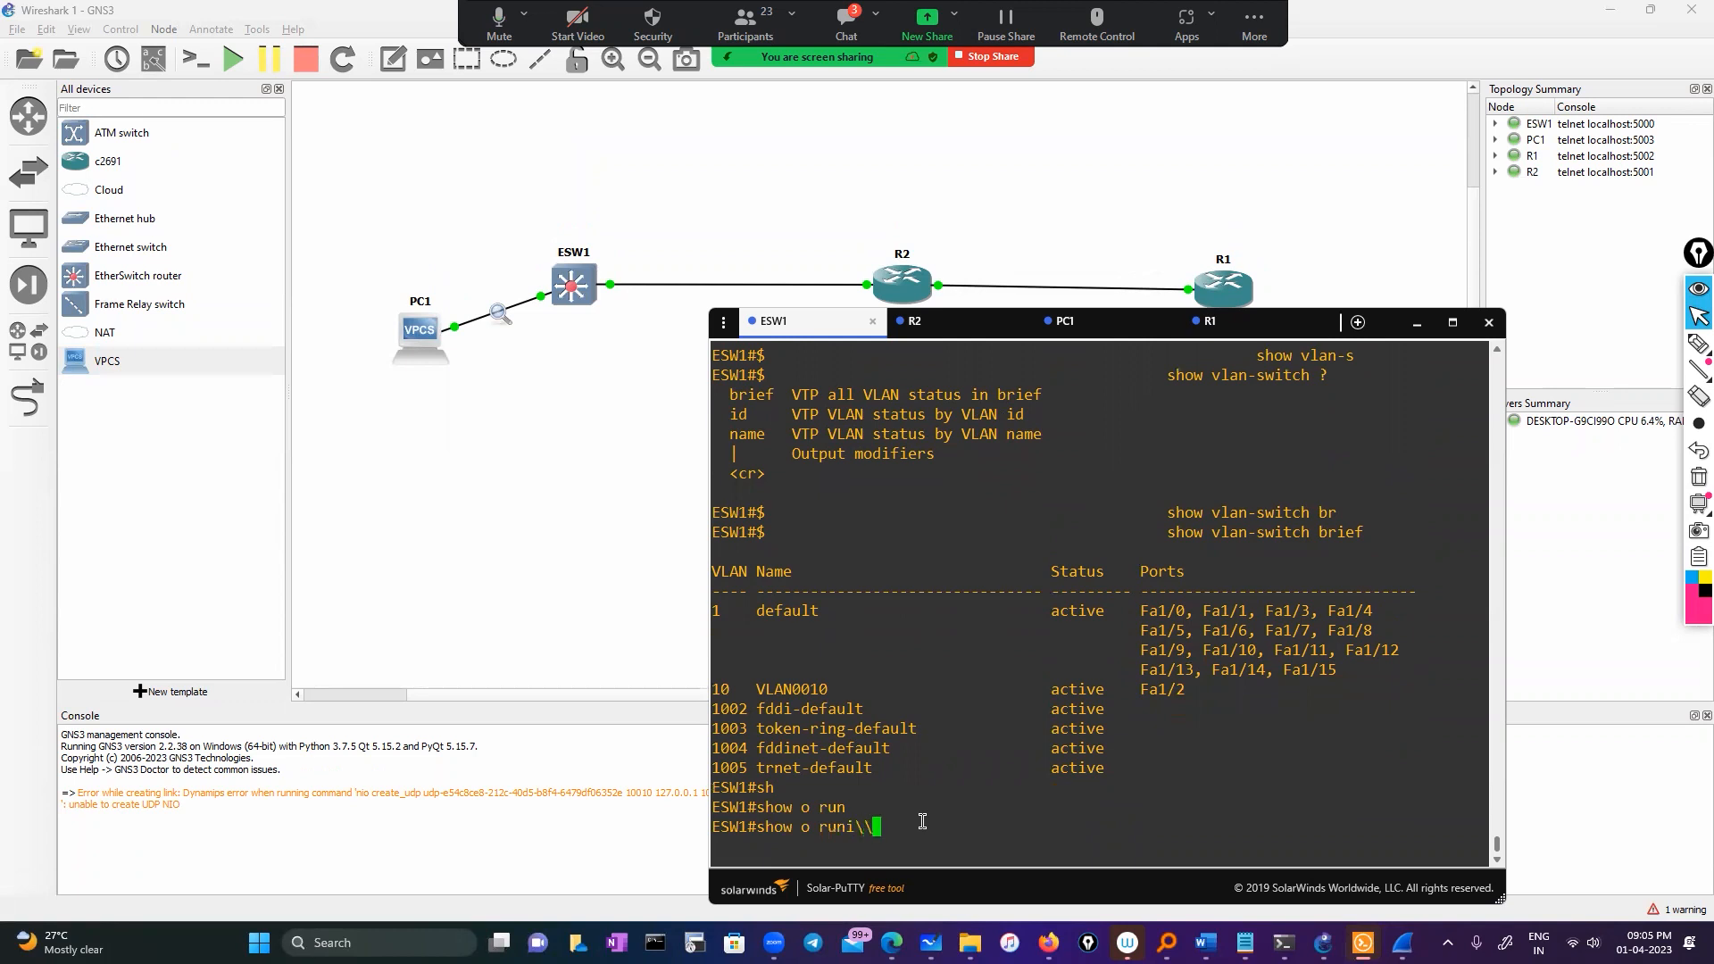
{"action": "key", "text": "Return"}
{"action": "type", "text": "show runbi"}
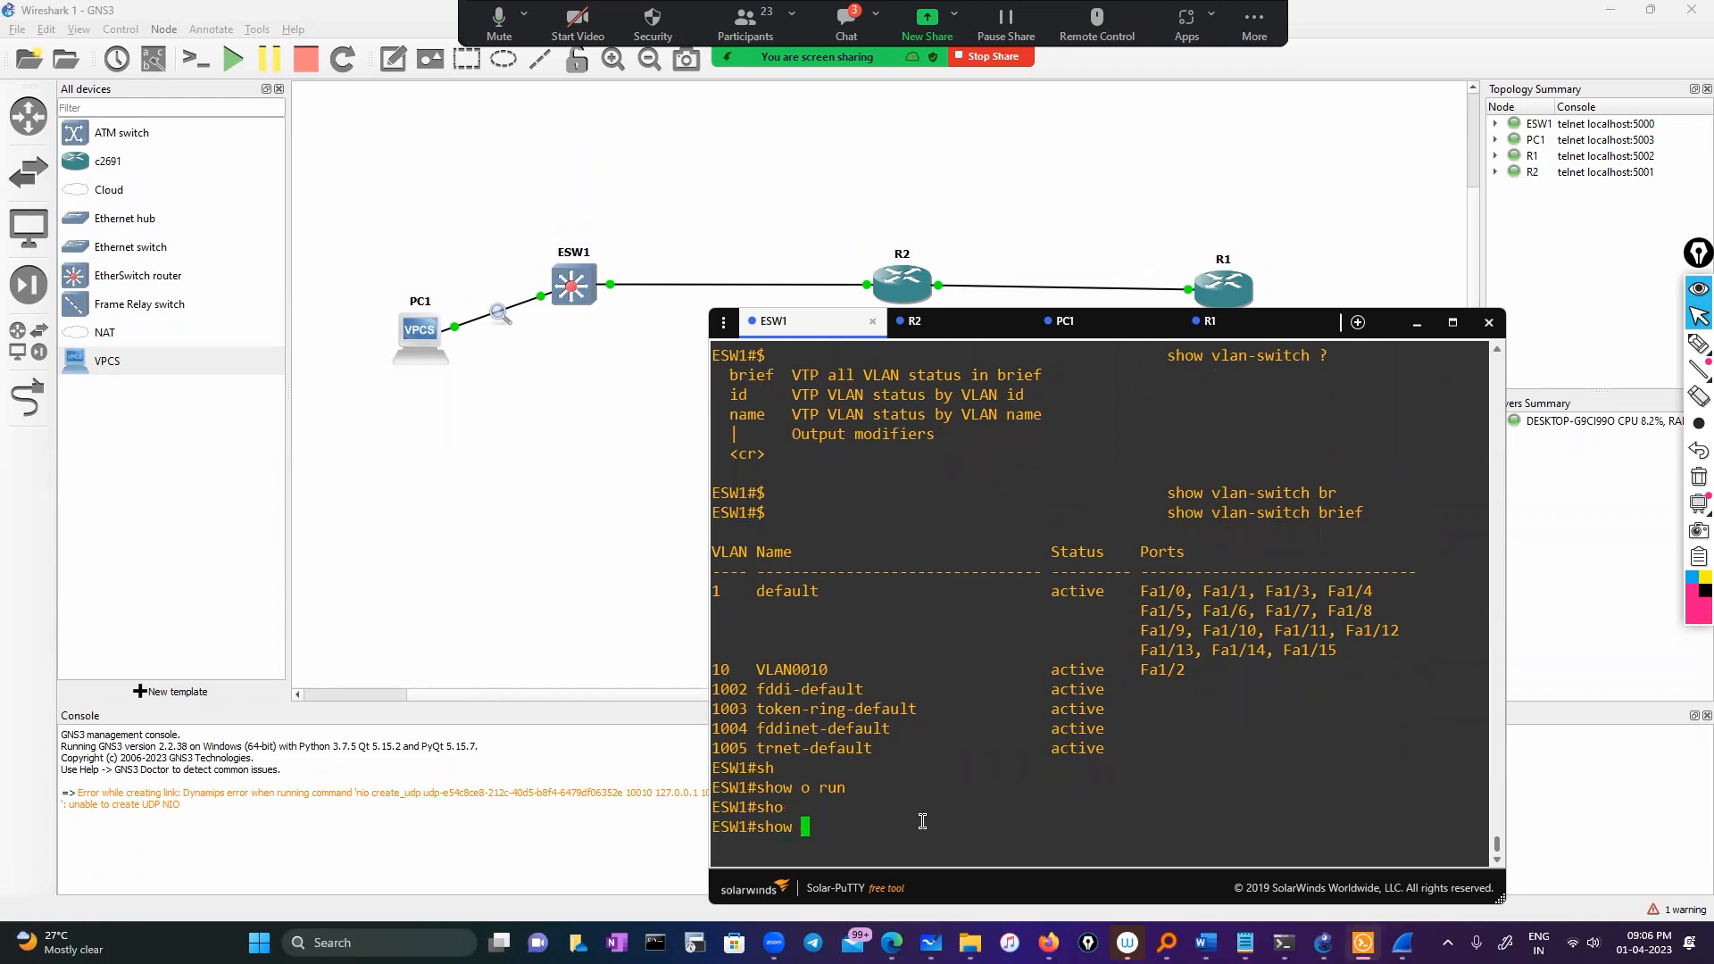
{"action": "key", "text": "BackSpace"}
{"action": "key", "text": "BackSpace"}
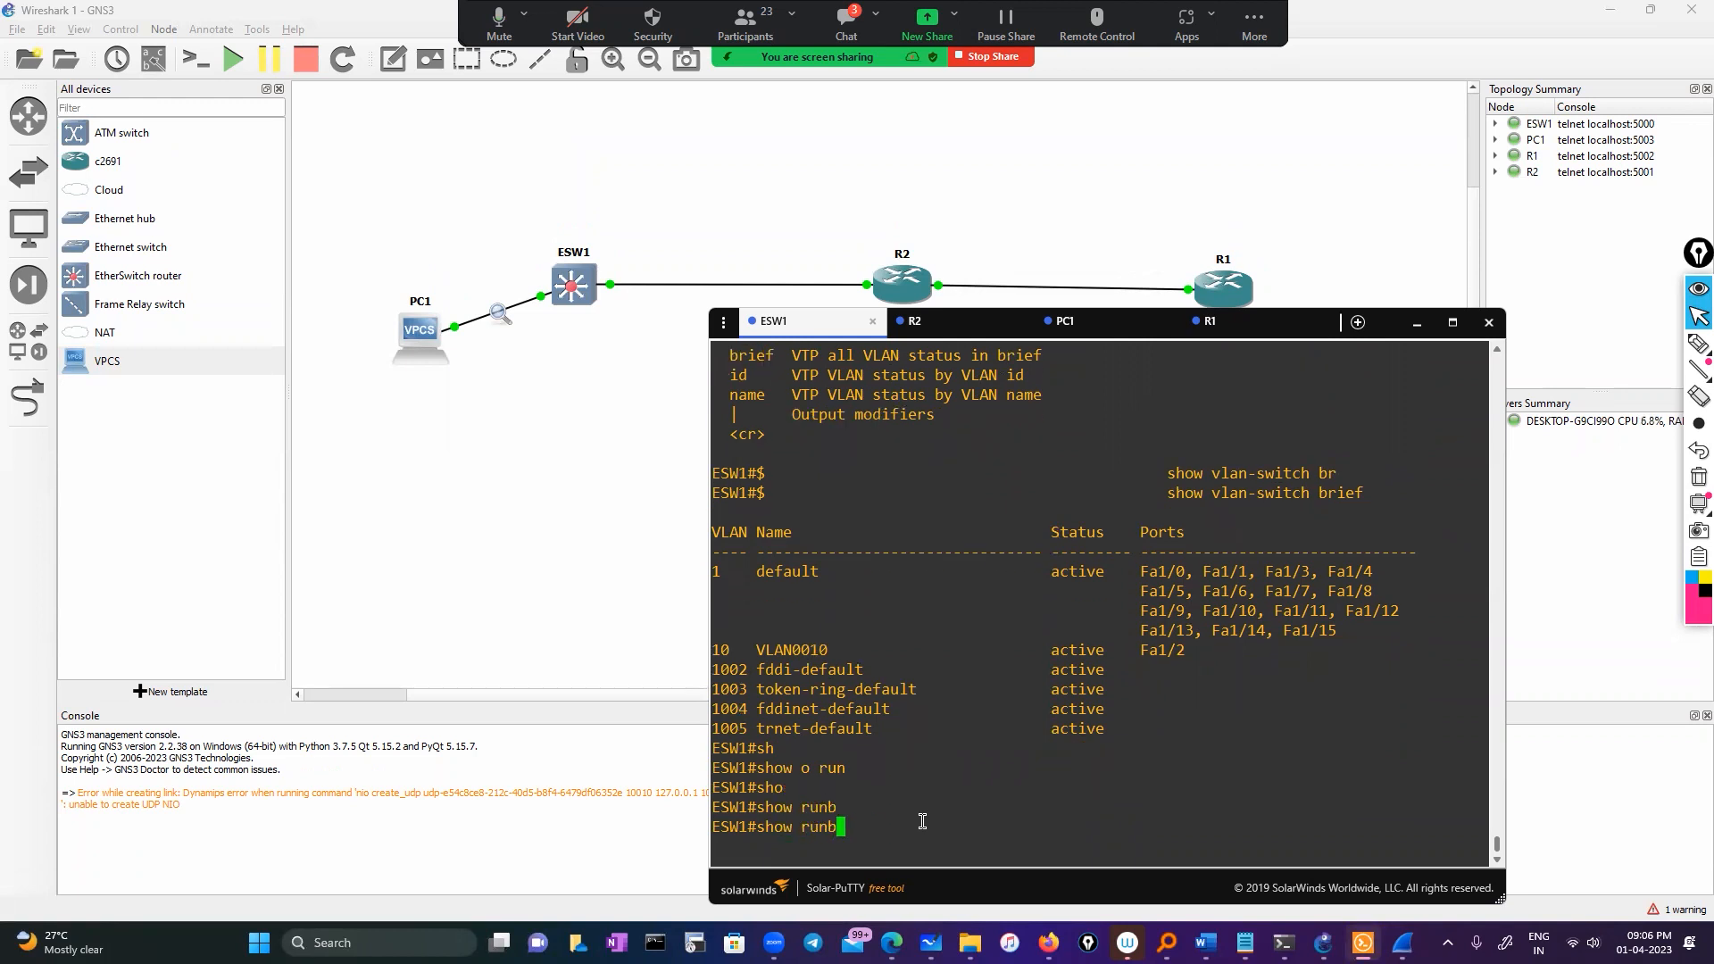
{"action": "key", "text": "Tab"}
{"action": "type", "text": "in"}
{"action": "key", "text": "Tab"}
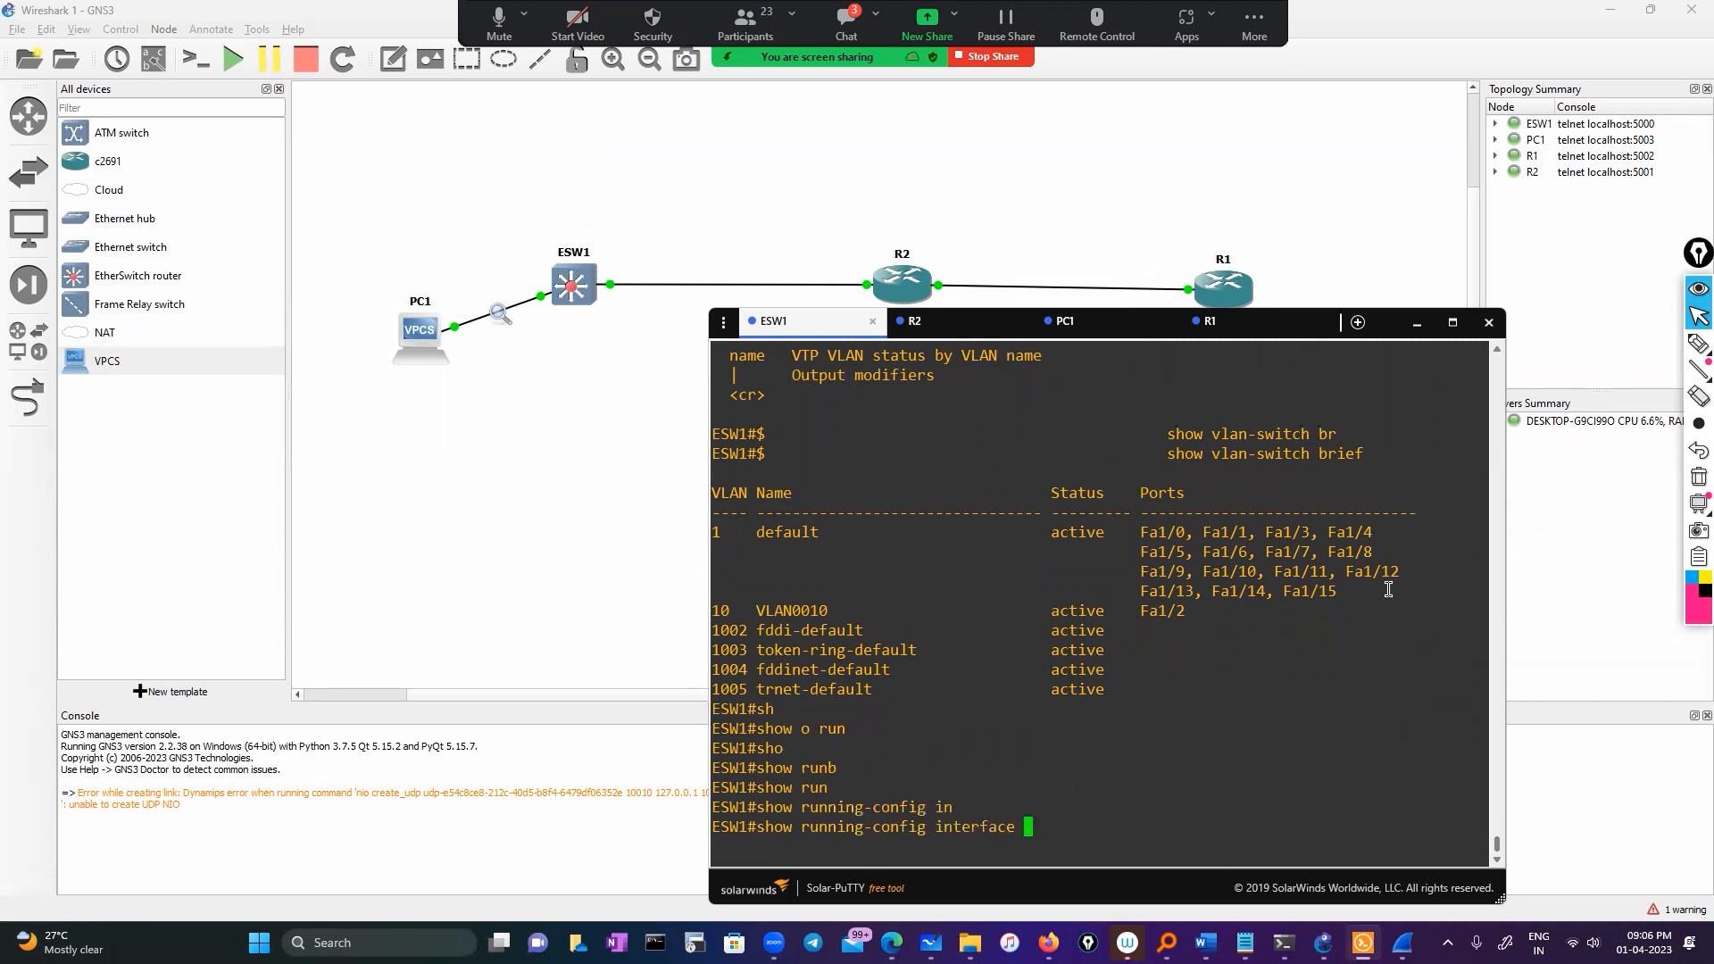
{"action": "double_click", "coordinate": [1168, 611]}
{"action": "right_click", "coordinate": [1256, 643]}
{"action": "key", "text": "Return"}
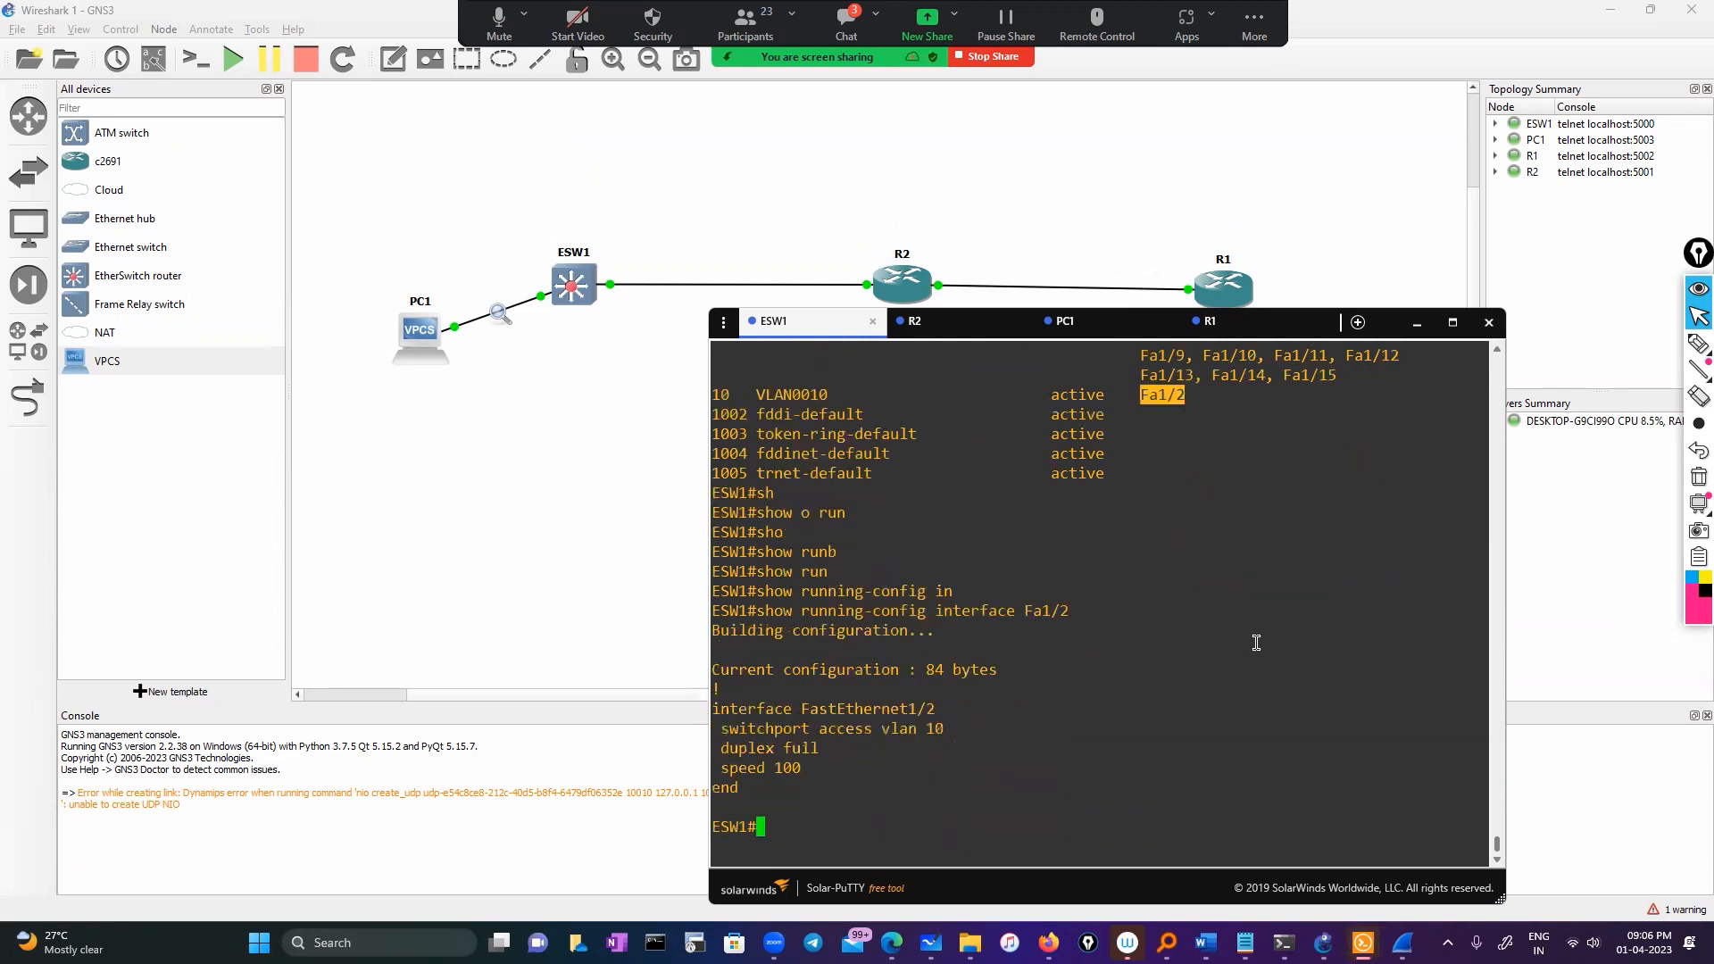
Enter interface configuration for FastEthernet1/2 on ESW1
{"action": "type", "text": "conf"}
{"action": "key", "text": "Tab"}
{"action": "key", "text": "Return"}
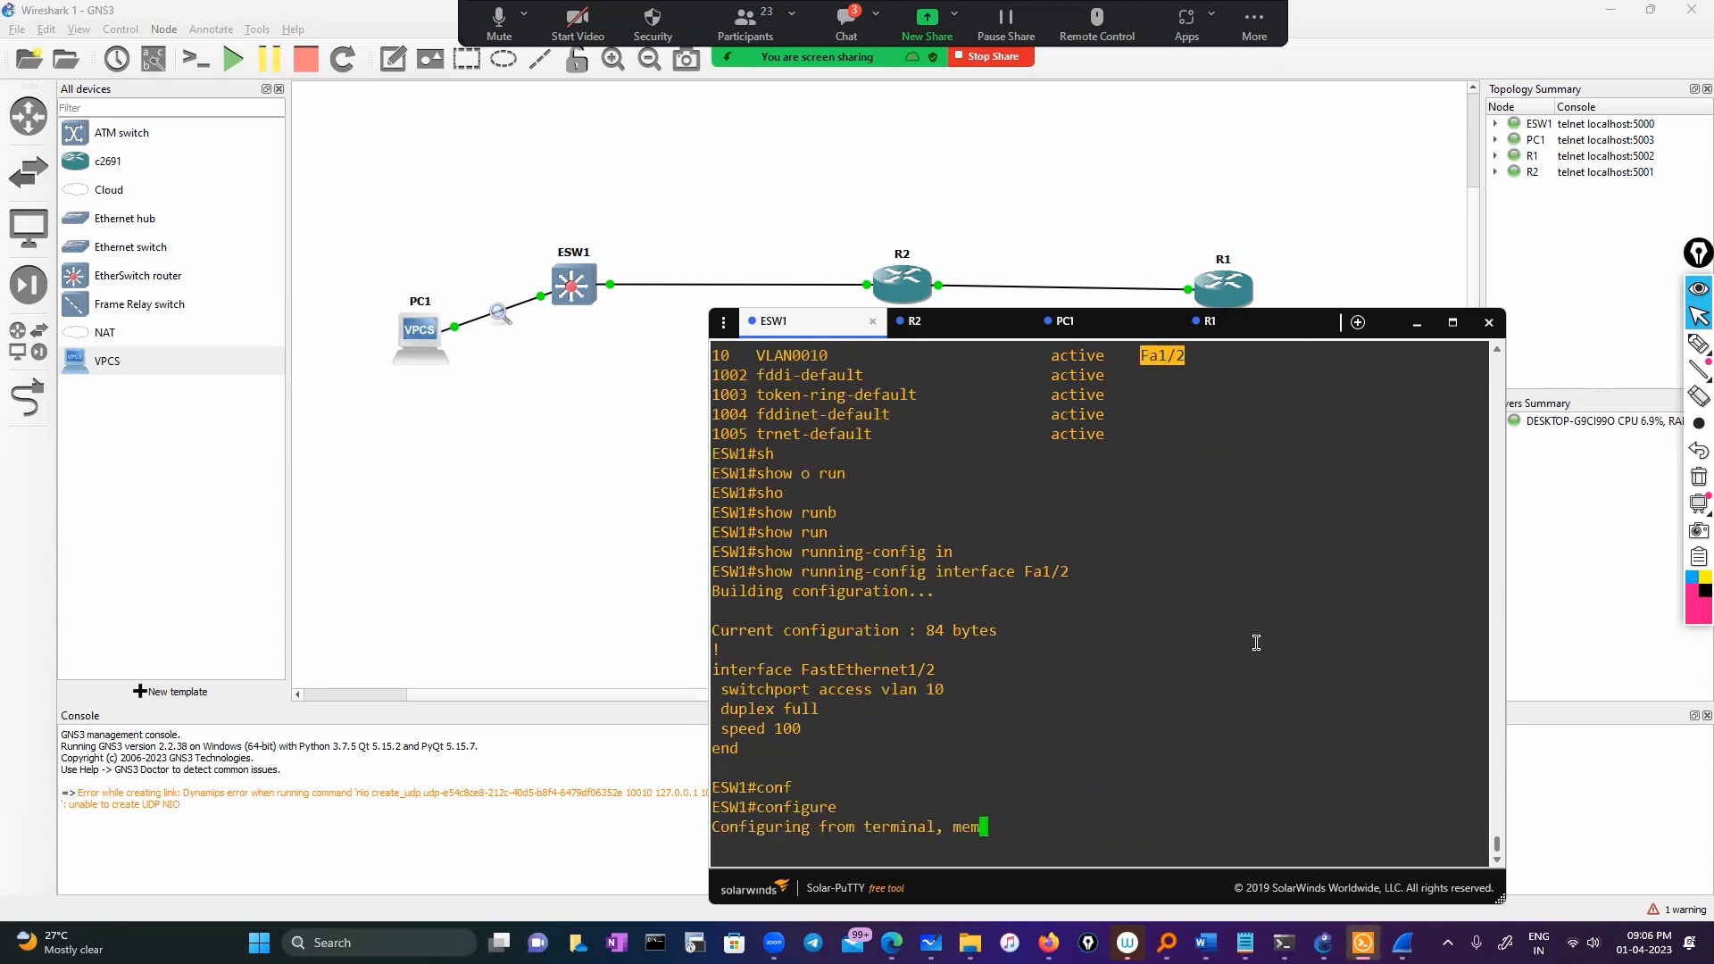
{"action": "key", "text": "Return"}
{"action": "type", "text": "int"}
{"action": "key", "text": "Tab"}
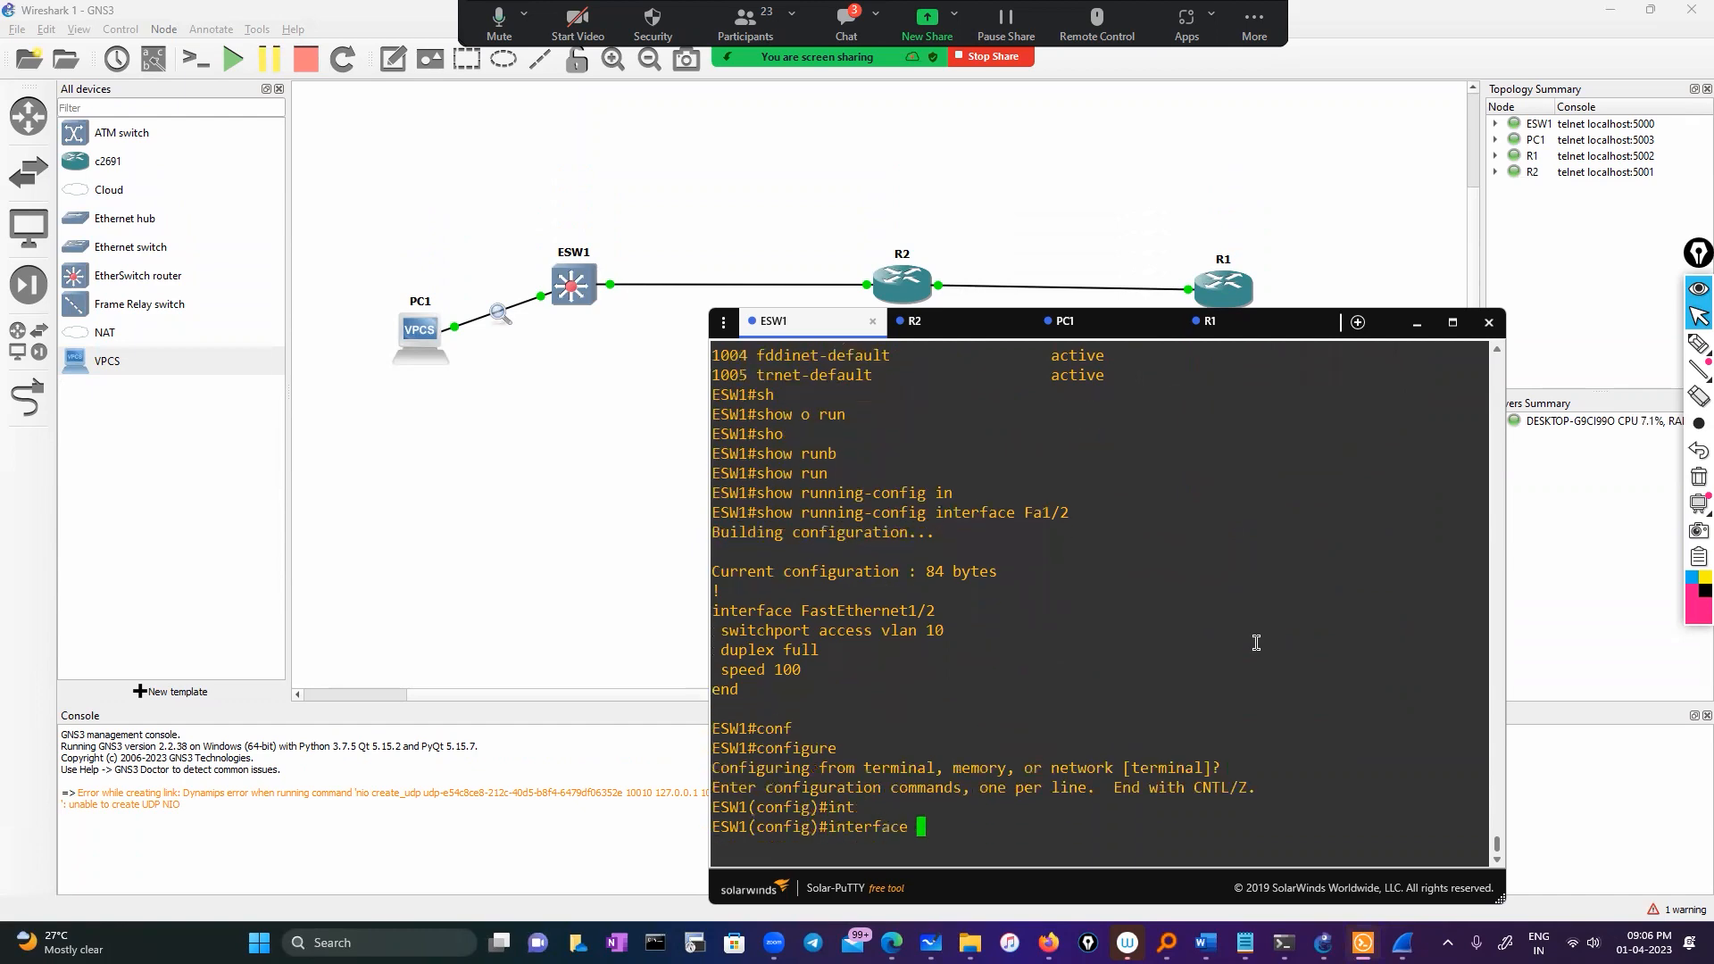
{"action": "scroll", "coordinate": [1049, 685], "scroll_direction": "up", "scroll_amount": 14}
{"action": "scroll", "coordinate": [1050, 698], "scroll_direction": "down", "scroll_amount": 4}
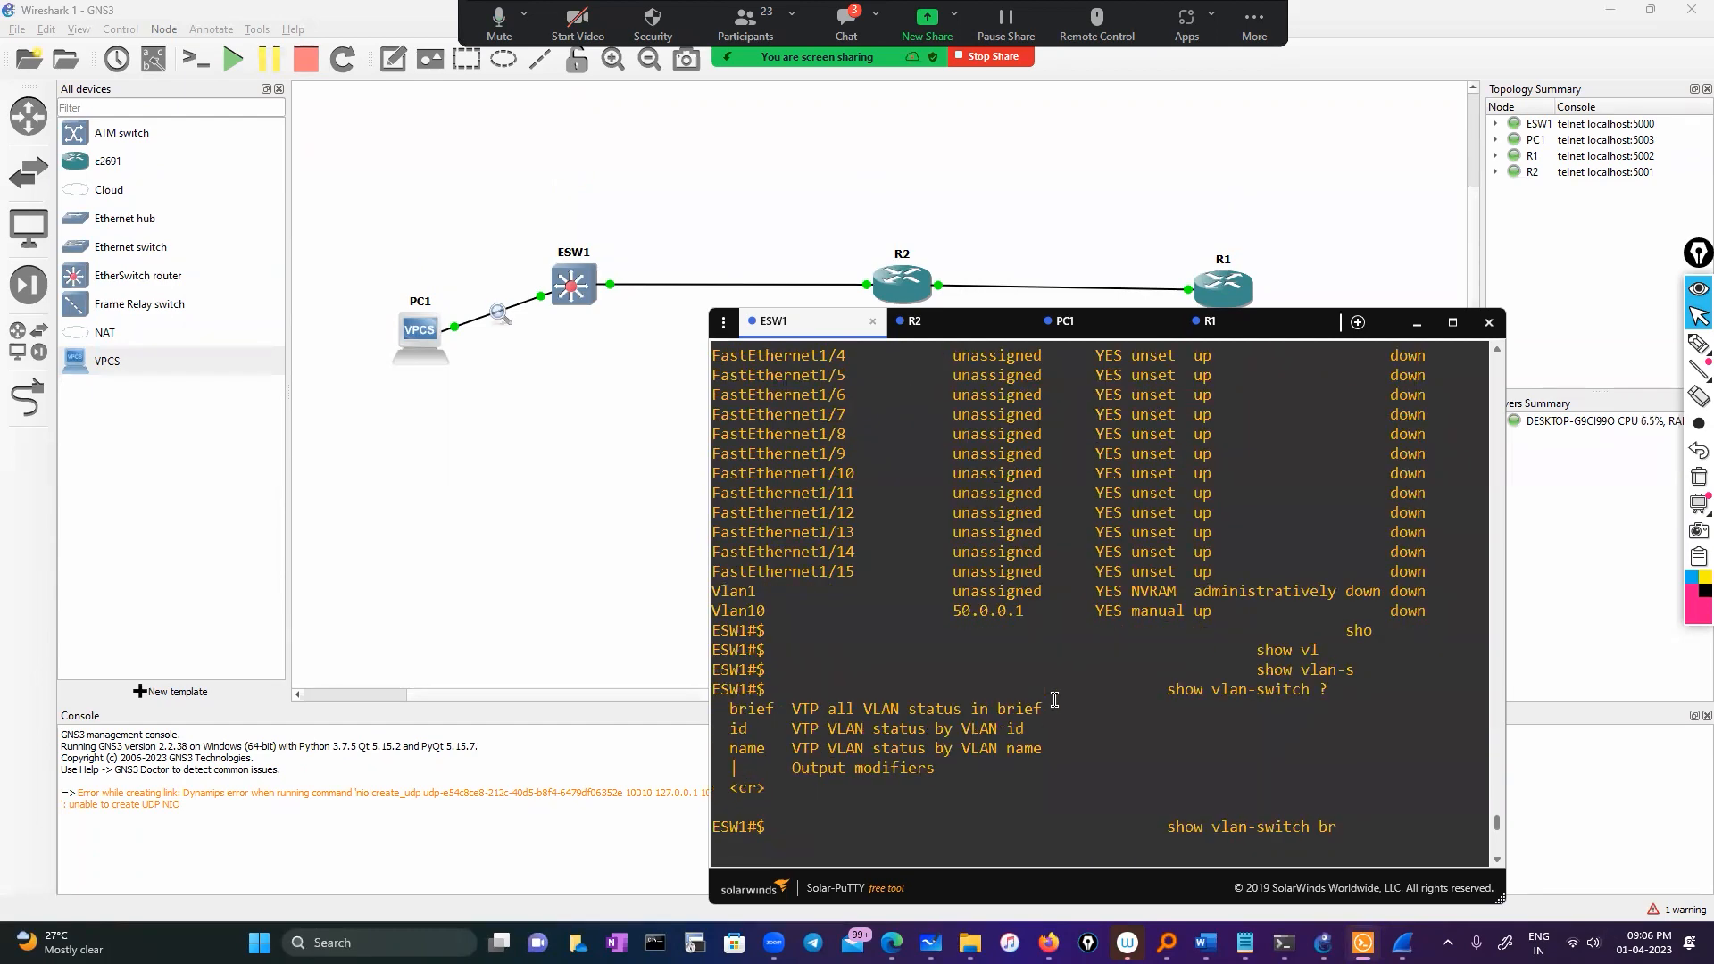
{"action": "scroll", "coordinate": [1035, 727], "scroll_direction": "down", "scroll_amount": 10}
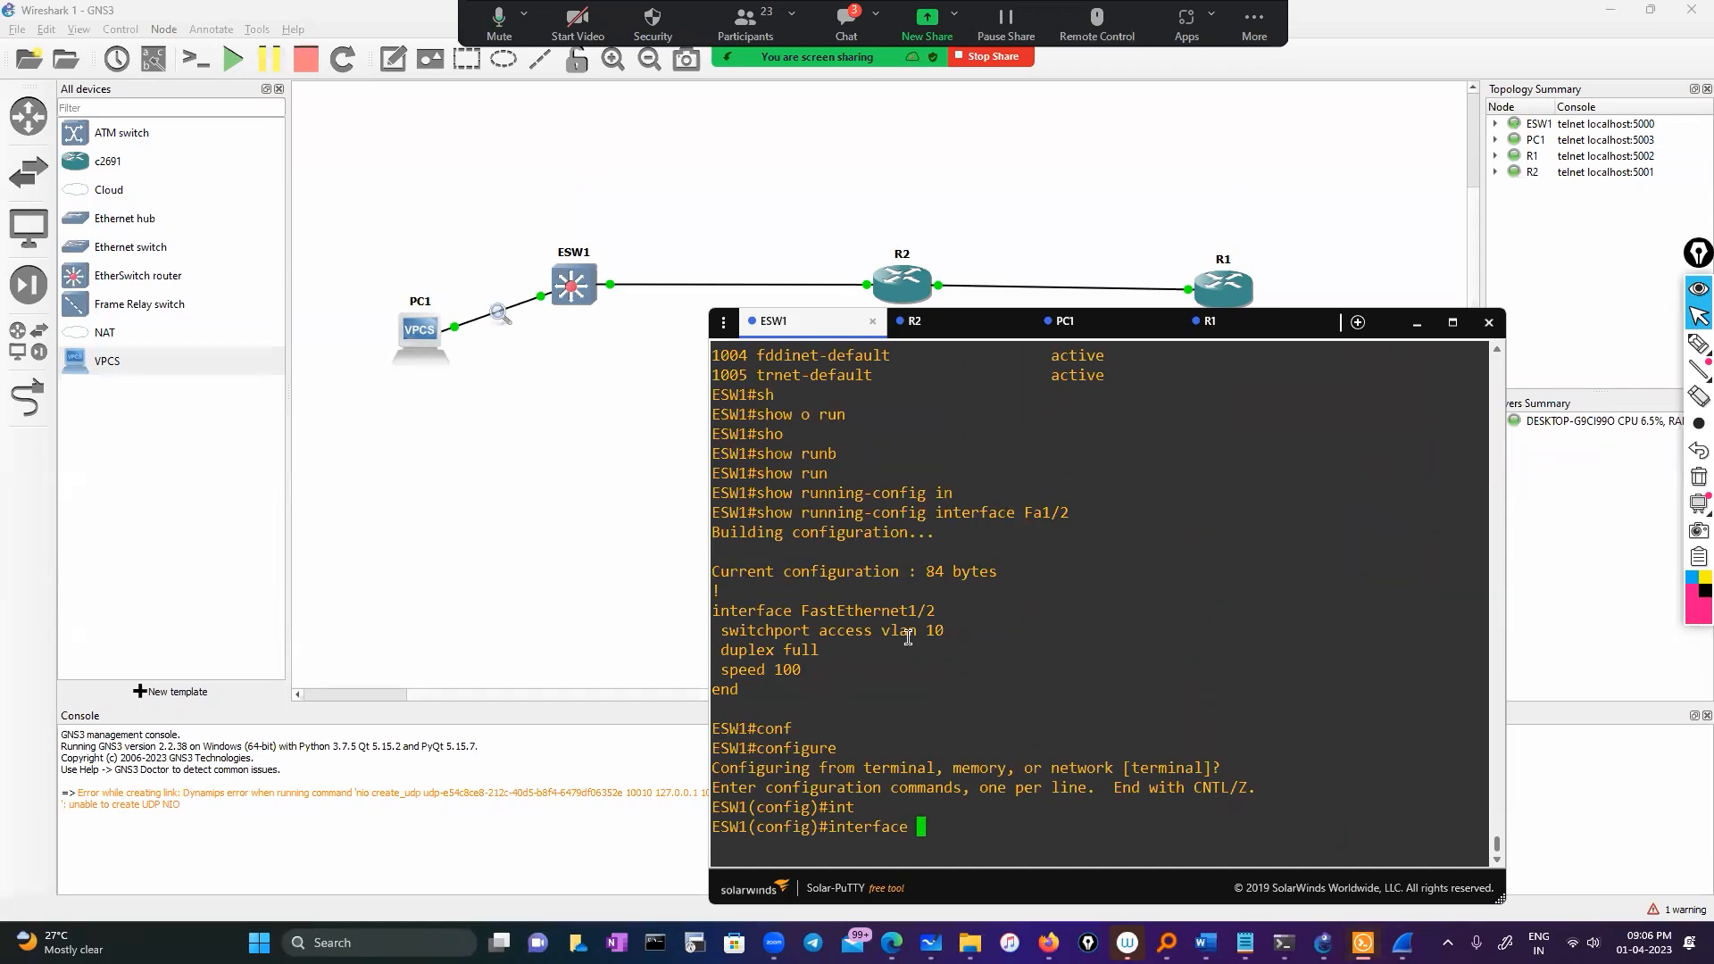
{"action": "double_click", "coordinate": [870, 611]}
{"action": "right_click", "coordinate": [1134, 637]}
{"action": "key", "text": "Return"}
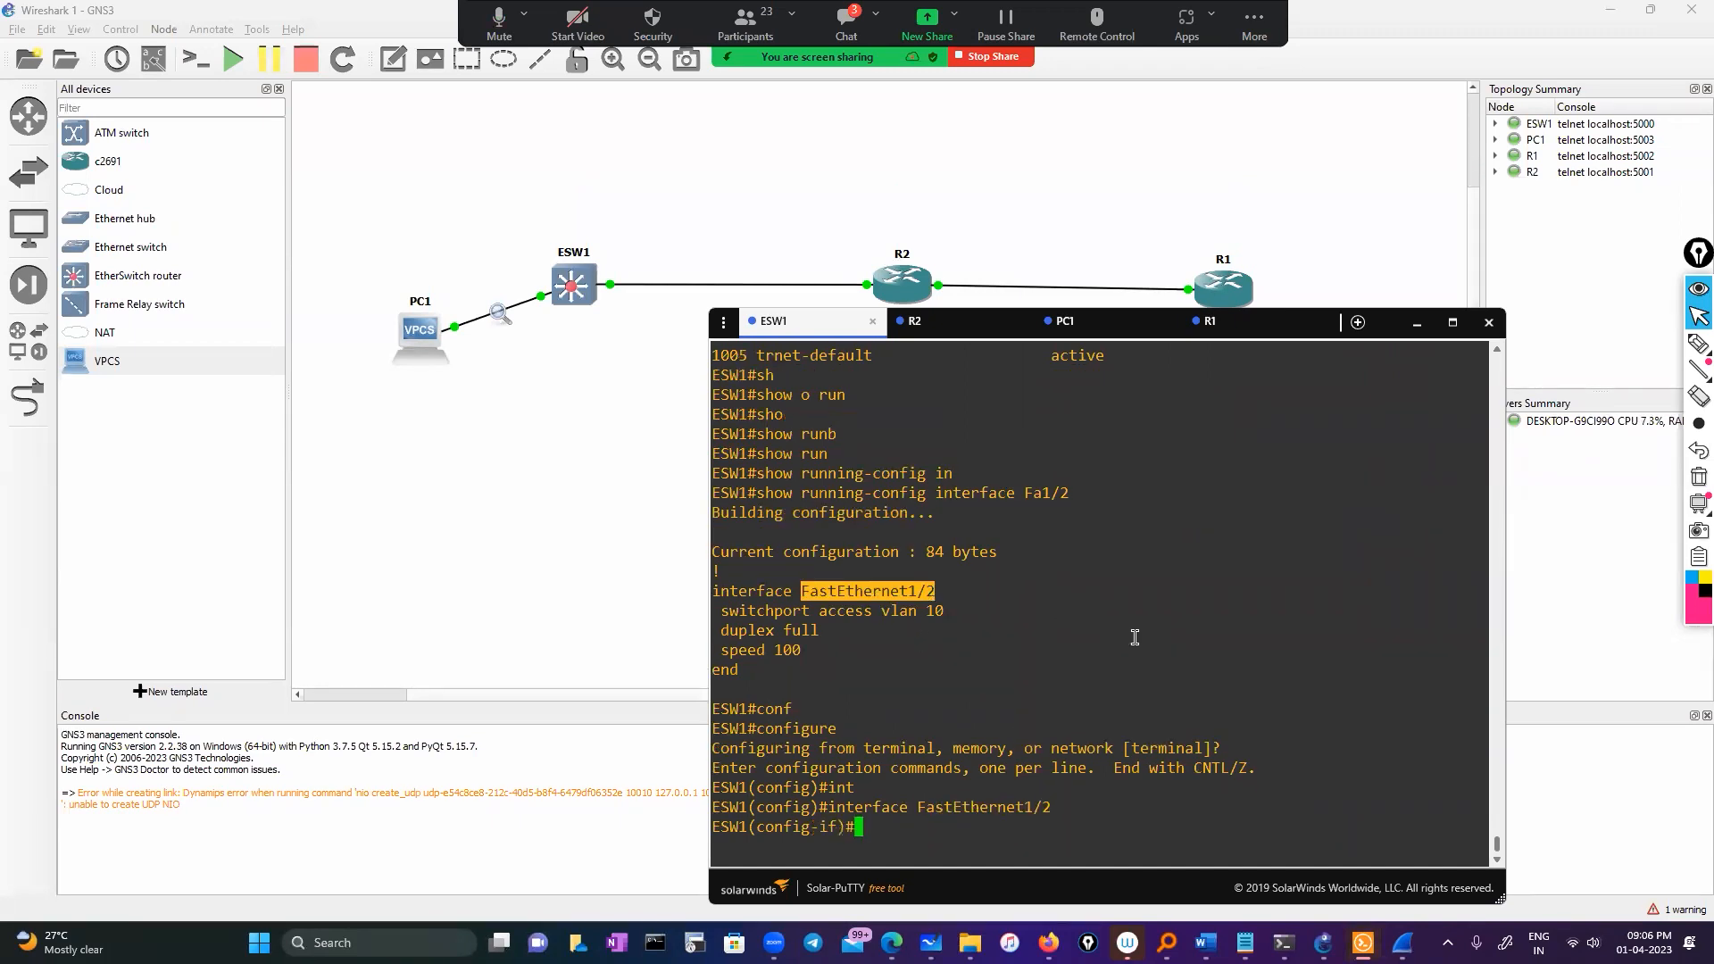
Shut down and re-enable FastEthernet1/2, then leave configuration mode
{"action": "type", "text": "sh"}
{"action": "key", "text": "Return"}
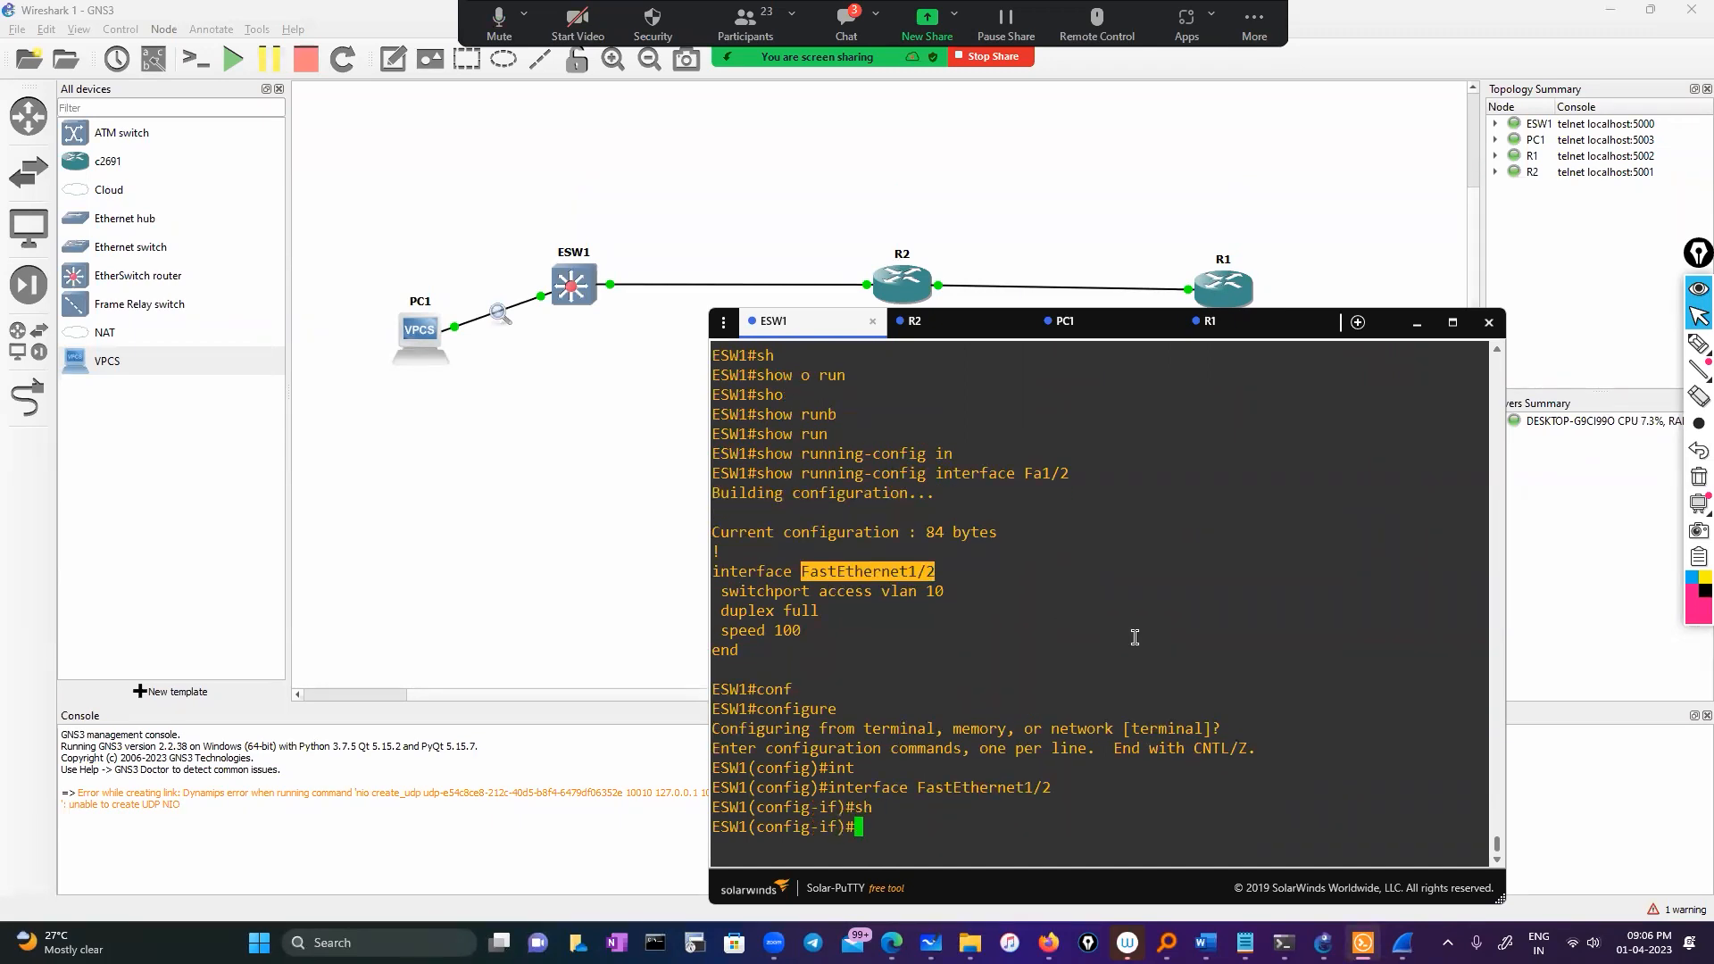
{"action": "type", "text": "no sh"}
{"action": "key", "text": "Return"}
{"action": "key", "text": "Return"}
{"action": "key", "text": "Return"}
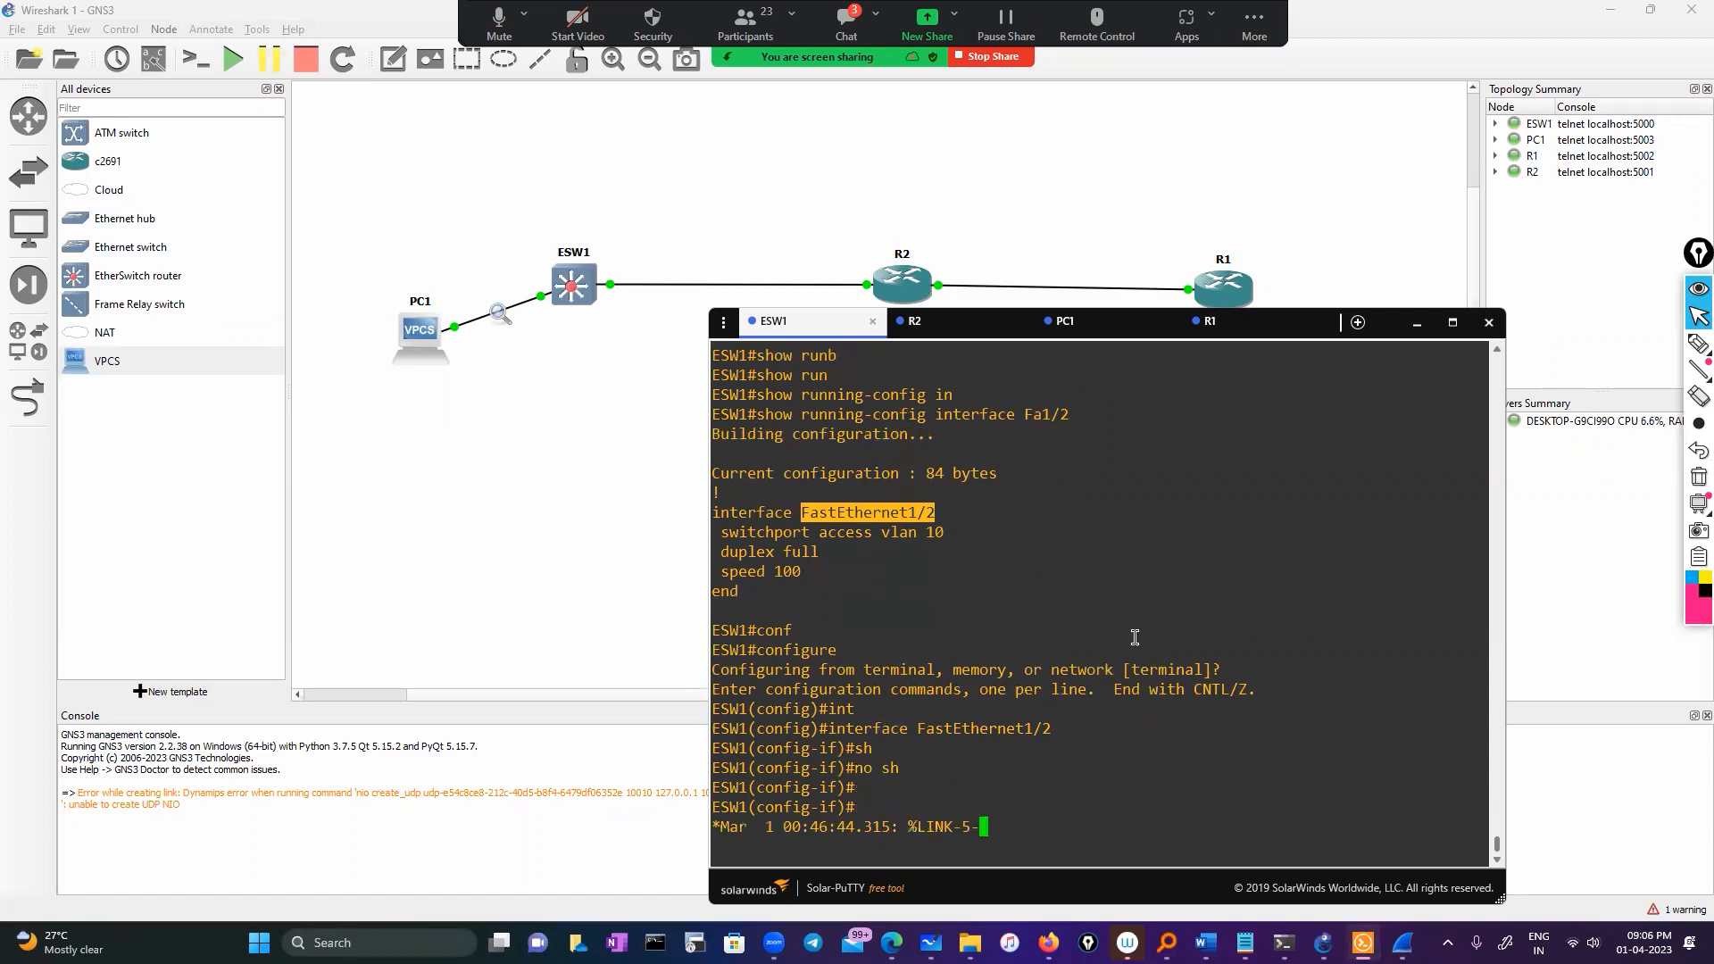
{"action": "type", "text": "exit"}
{"action": "key", "text": "Return"}
{"action": "key", "text": "Return"}
{"action": "key", "text": "Return"}
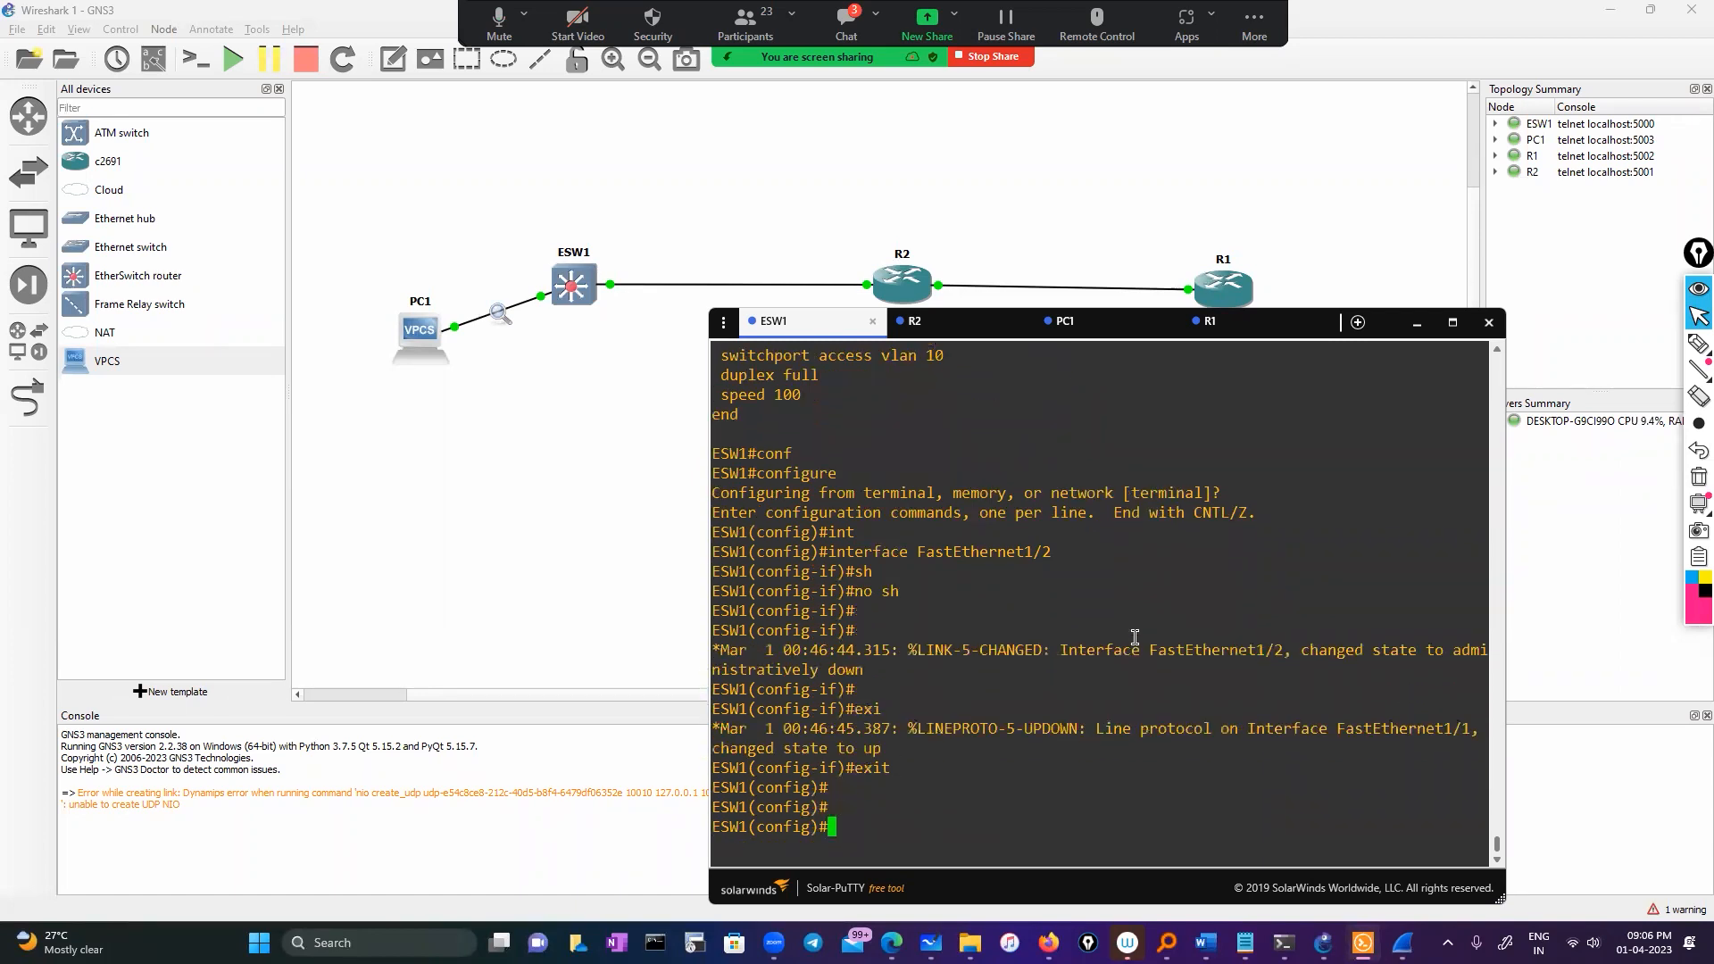
{"action": "type", "text": "exit"}
{"action": "key", "text": "Return"}
{"action": "key", "text": "Return"}
{"action": "key", "text": "Return"}
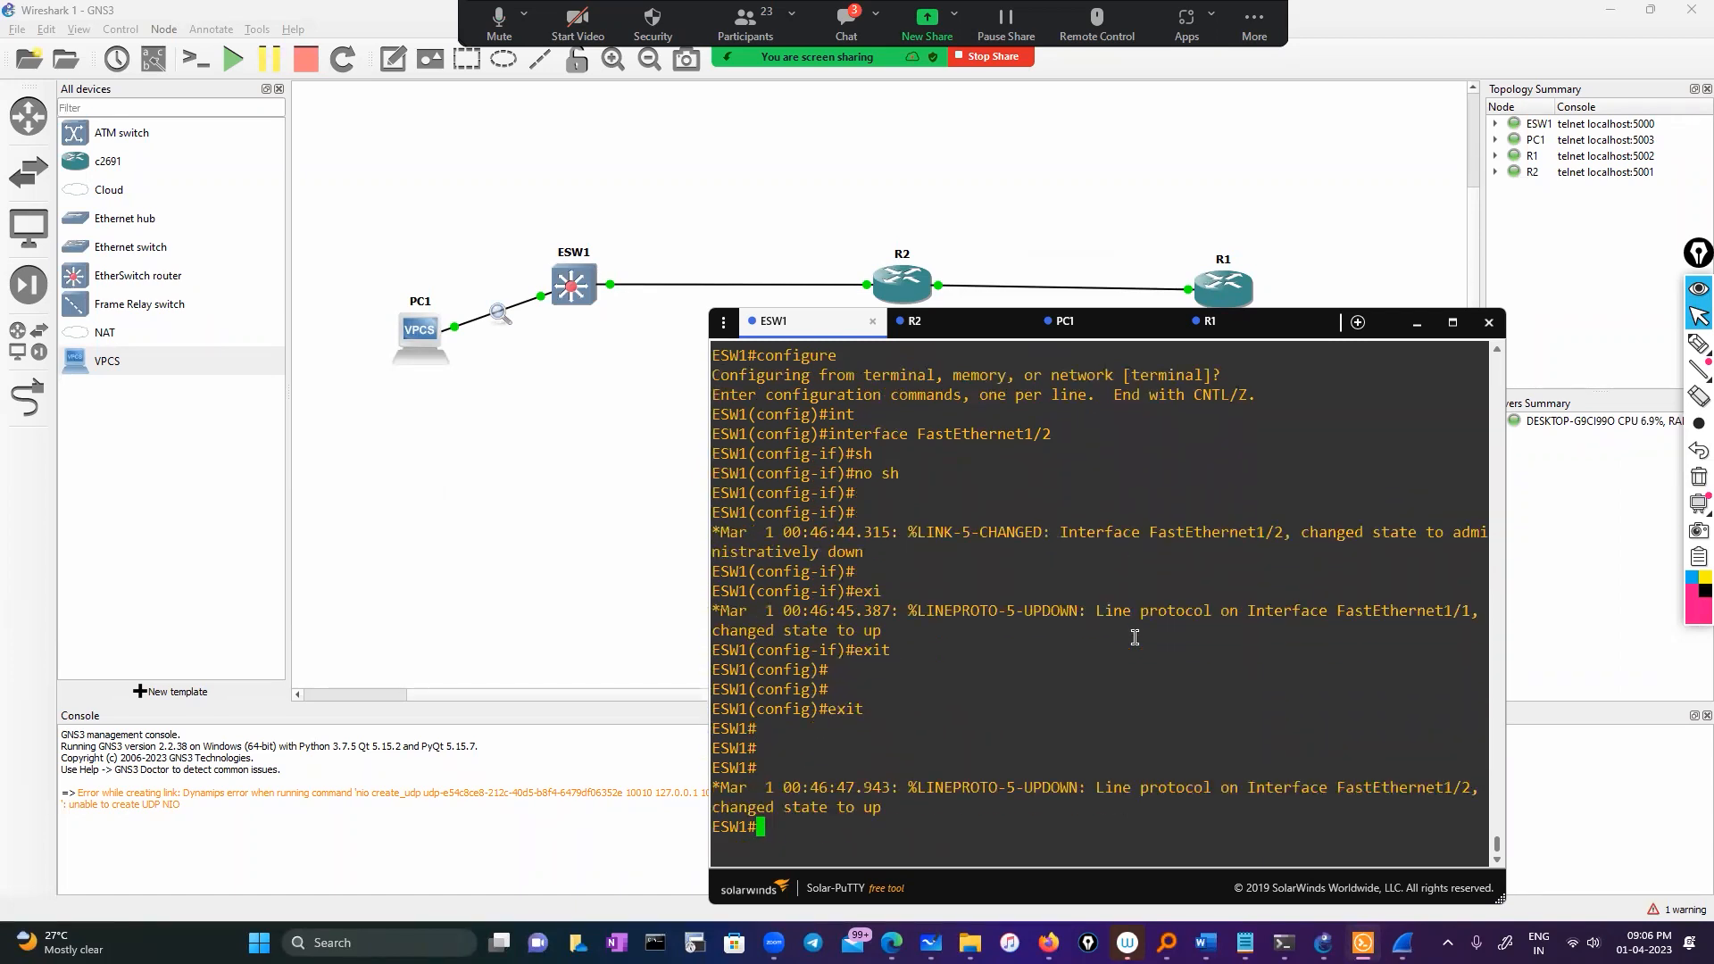
Run 'show ip interface brief' to see Fa1/2 up while Vlan10 at 50.0.0.1 stays down
{"action": "key", "text": "Return"}
{"action": "key", "text": "Return"}
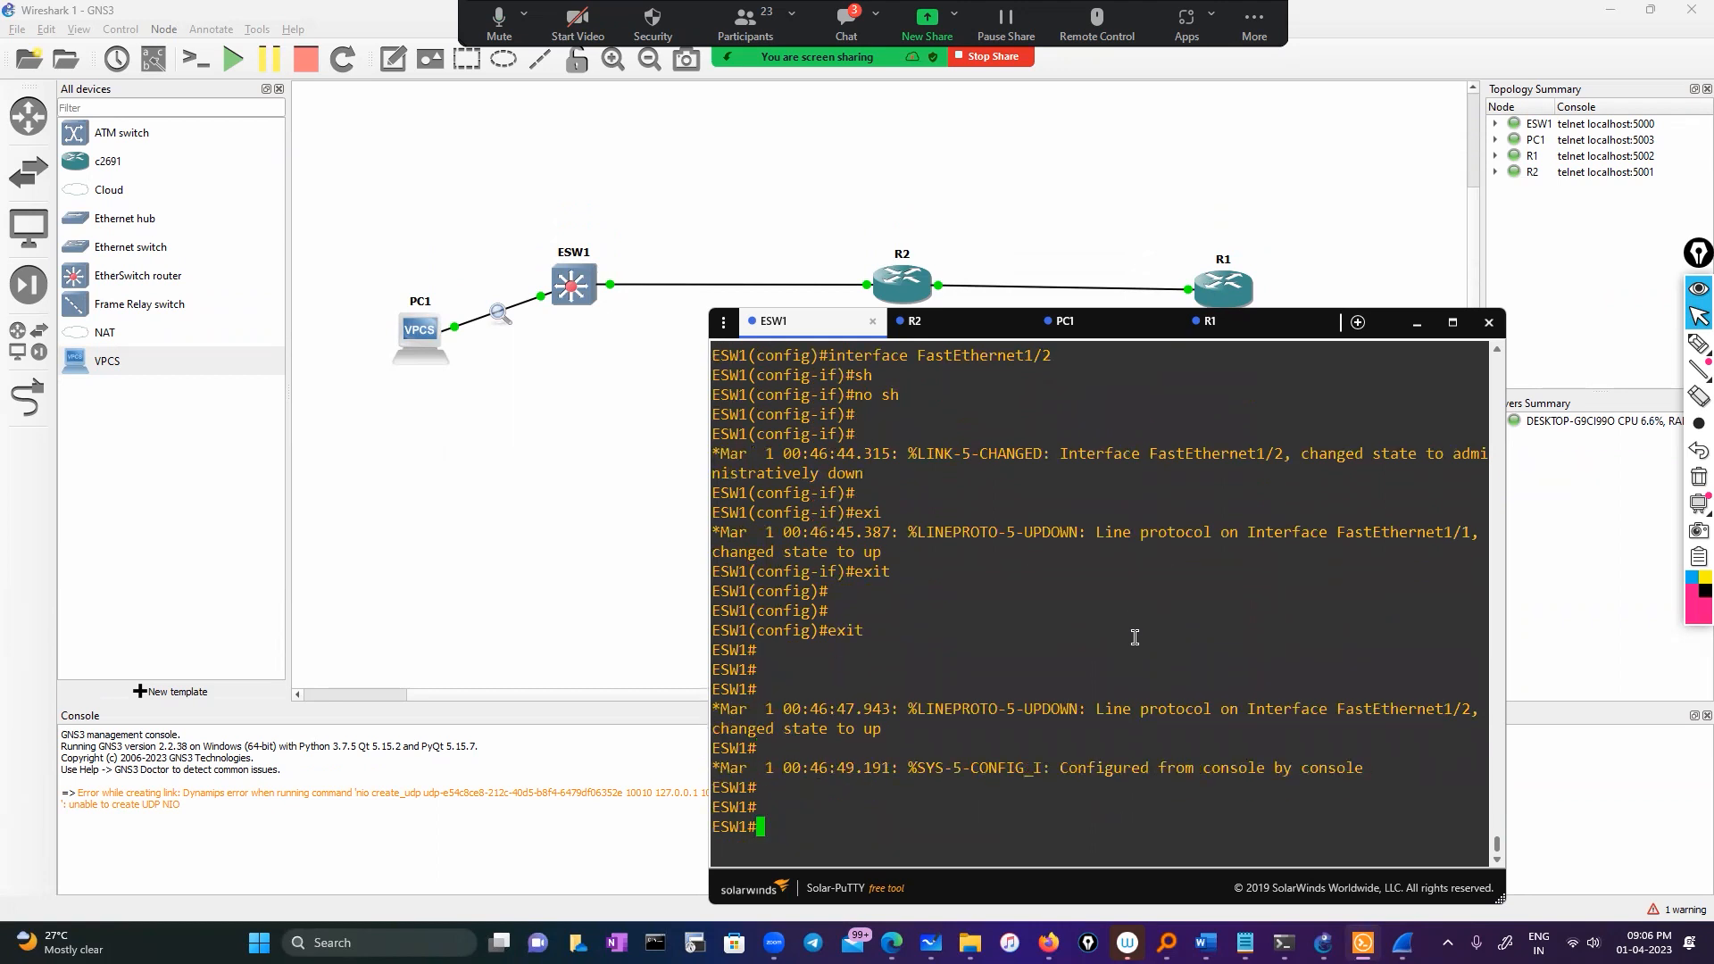
{"action": "type", "text": "sho"}
{"action": "key", "text": "Tab"}
{"action": "type", "text": "ip int"}
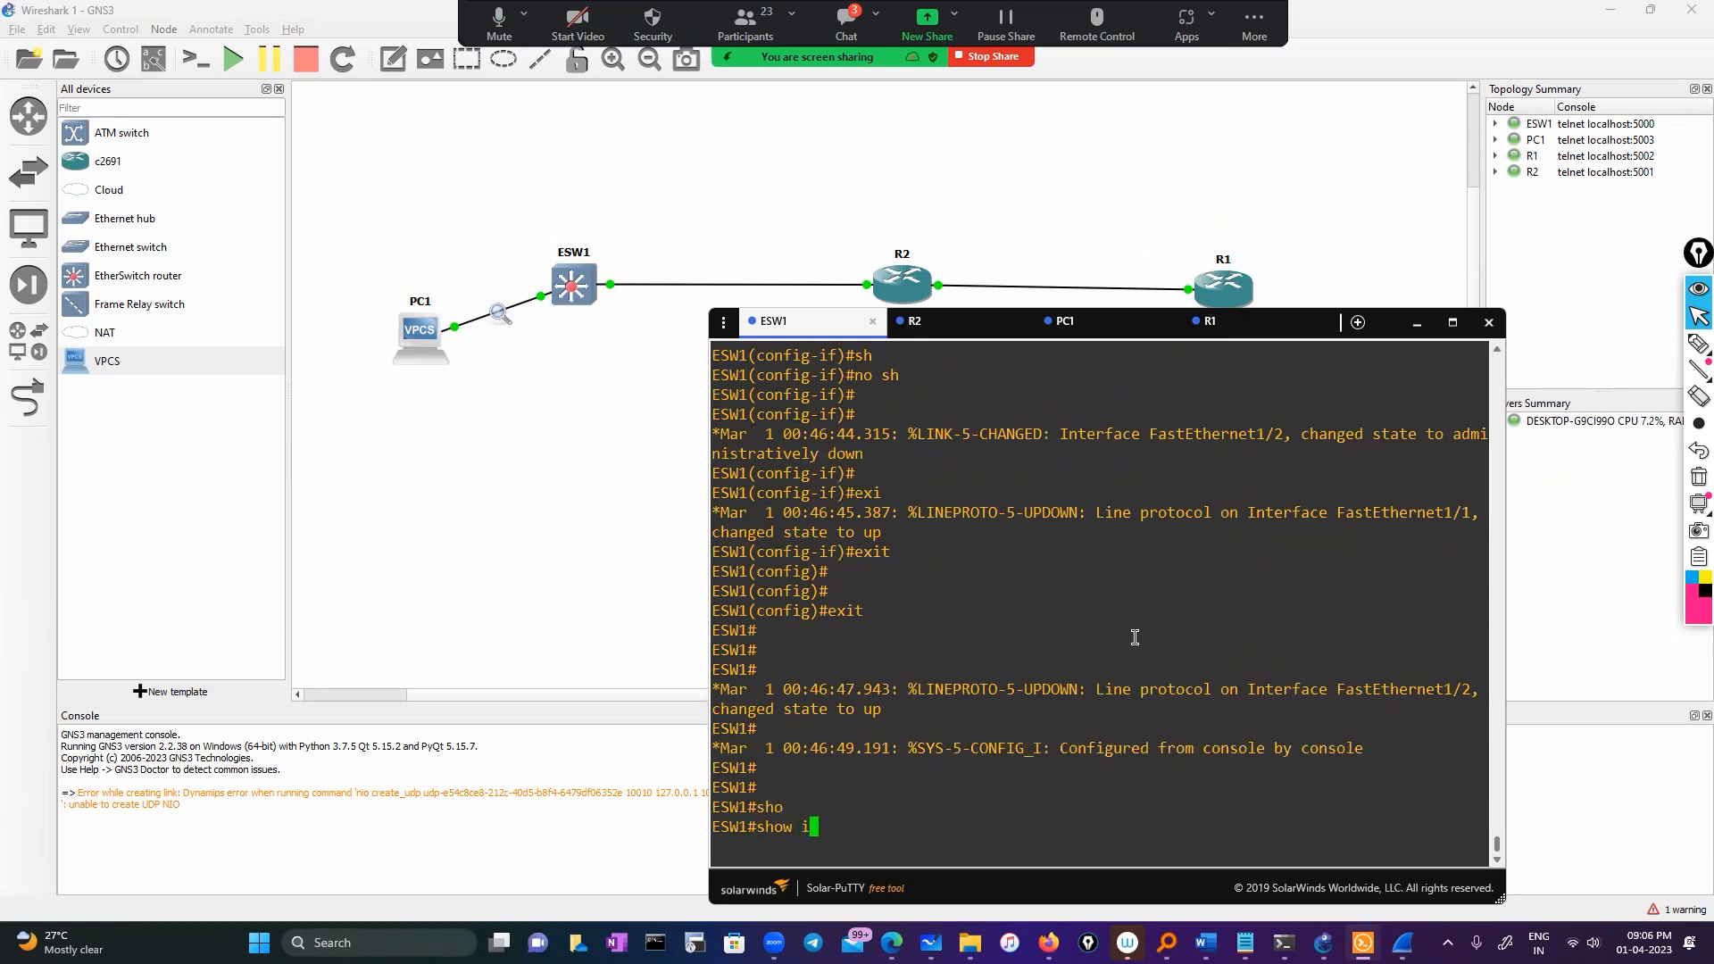
{"action": "key", "text": "Tab"}
{"action": "key", "text": "Return"}
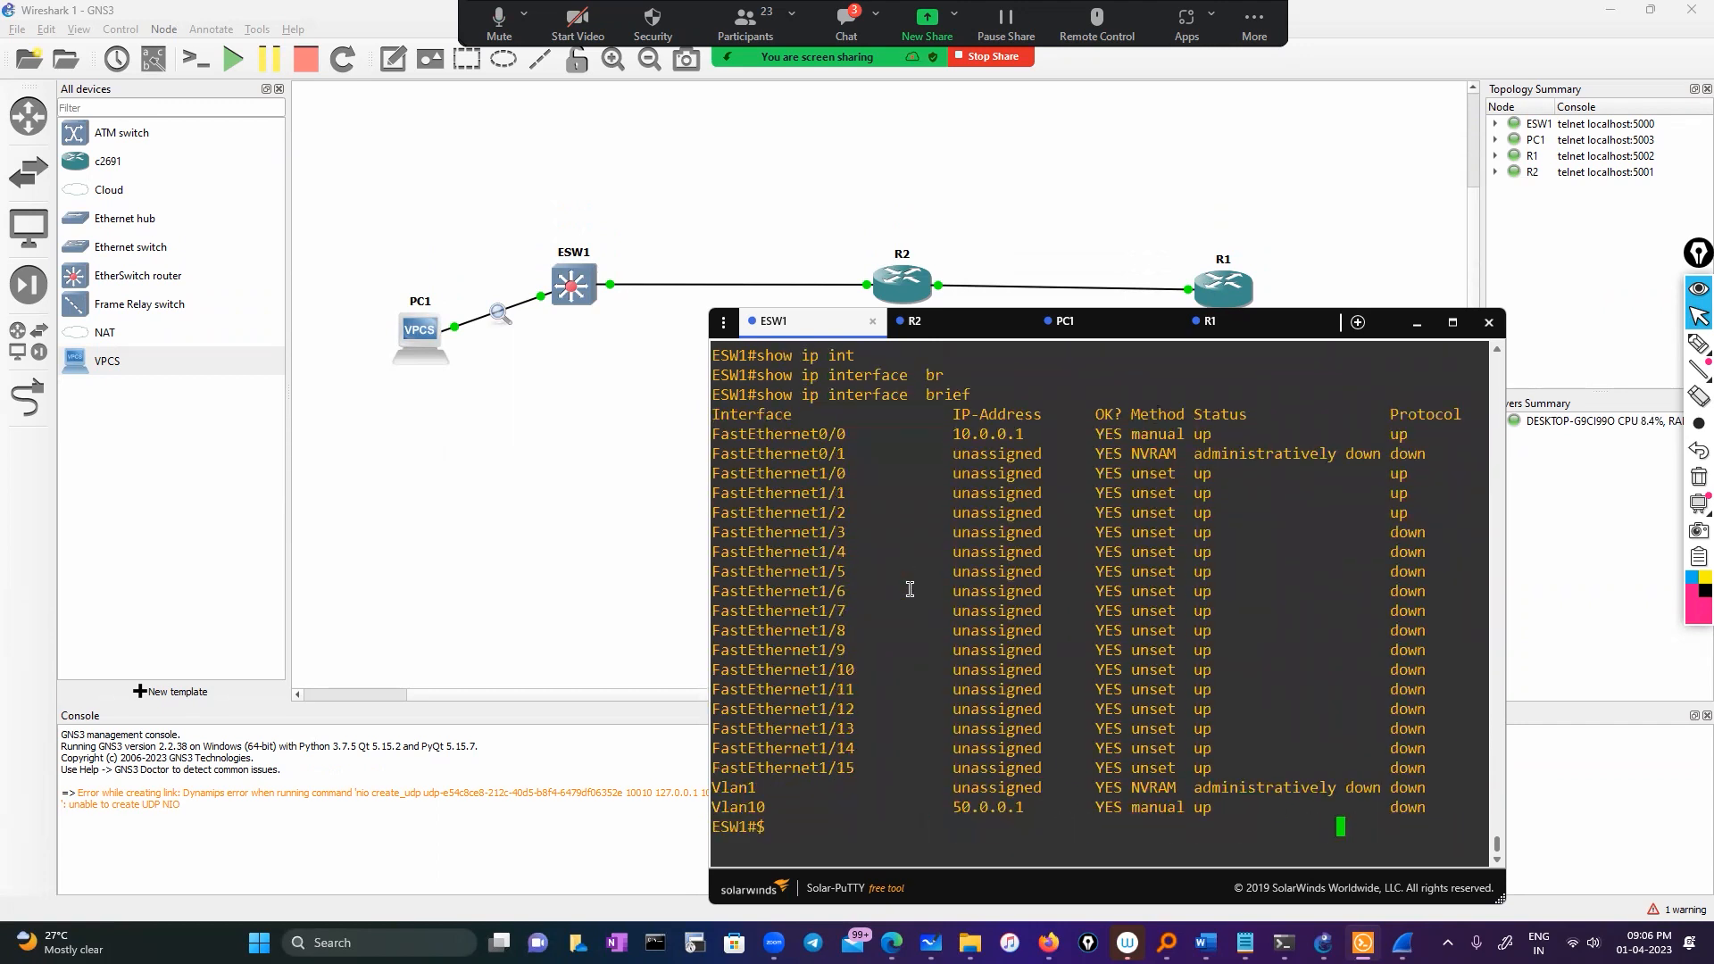
Note Vlan10's protocol still down, then run 'show interfaces FastEthernet1/2'
{"action": "double_click", "coordinate": [728, 807]}
{"action": "double_click", "coordinate": [1397, 808]}
{"action": "type", "text": "sh"}
{"action": "key", "text": "Tab"}
{"action": "type", "text": "o"}
{"action": "key", "text": "BackSpace"}
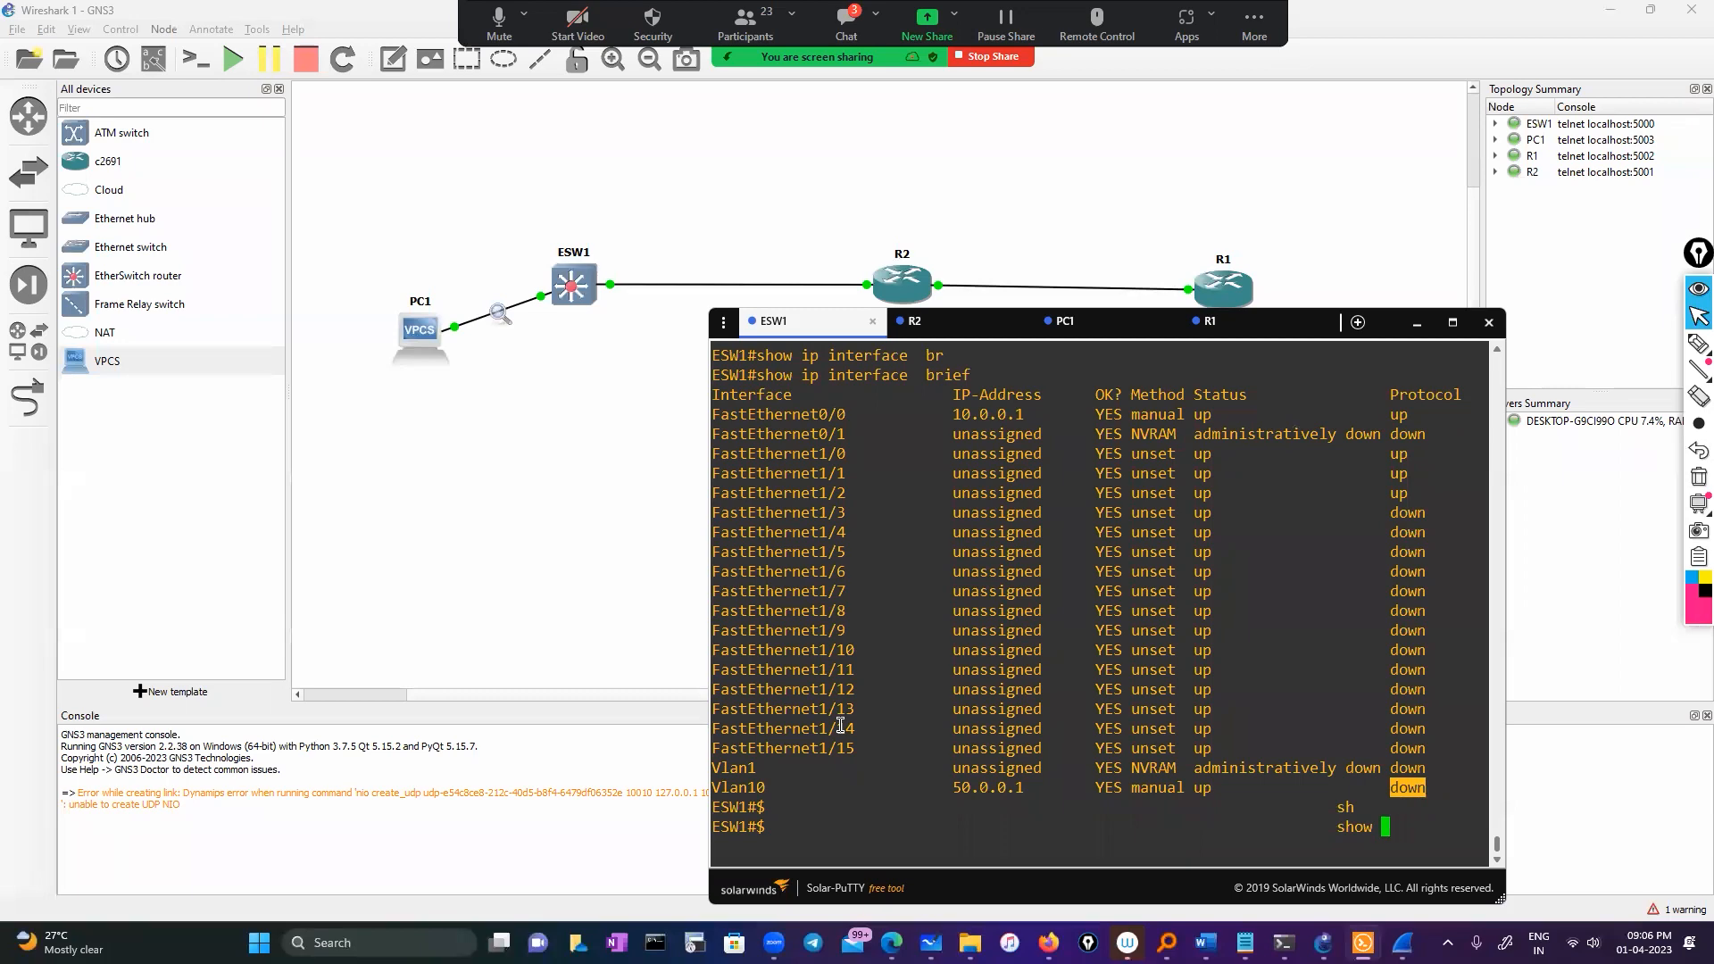
{"action": "type", "text": "int"}
{"action": "key", "text": "Tab"}
{"action": "scroll", "coordinate": [1027, 622], "scroll_direction": "up", "scroll_amount": 8}
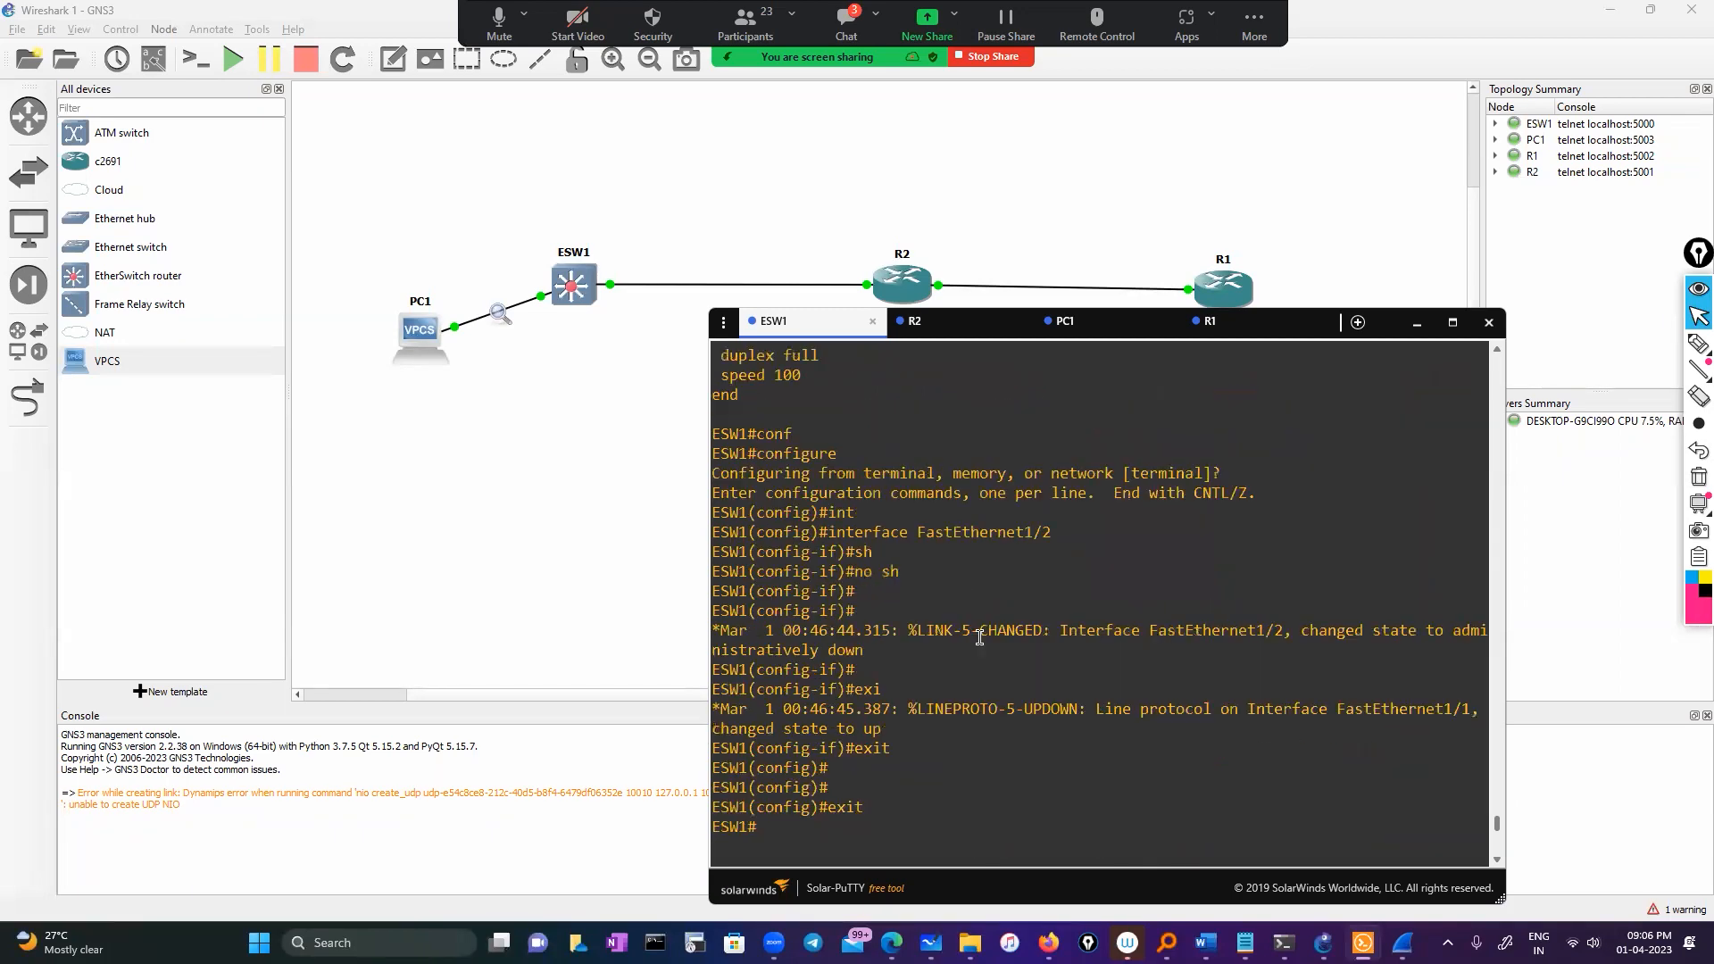
{"action": "left_click_drag", "start_coordinate": [988, 543], "coordinate": [1018, 548]}
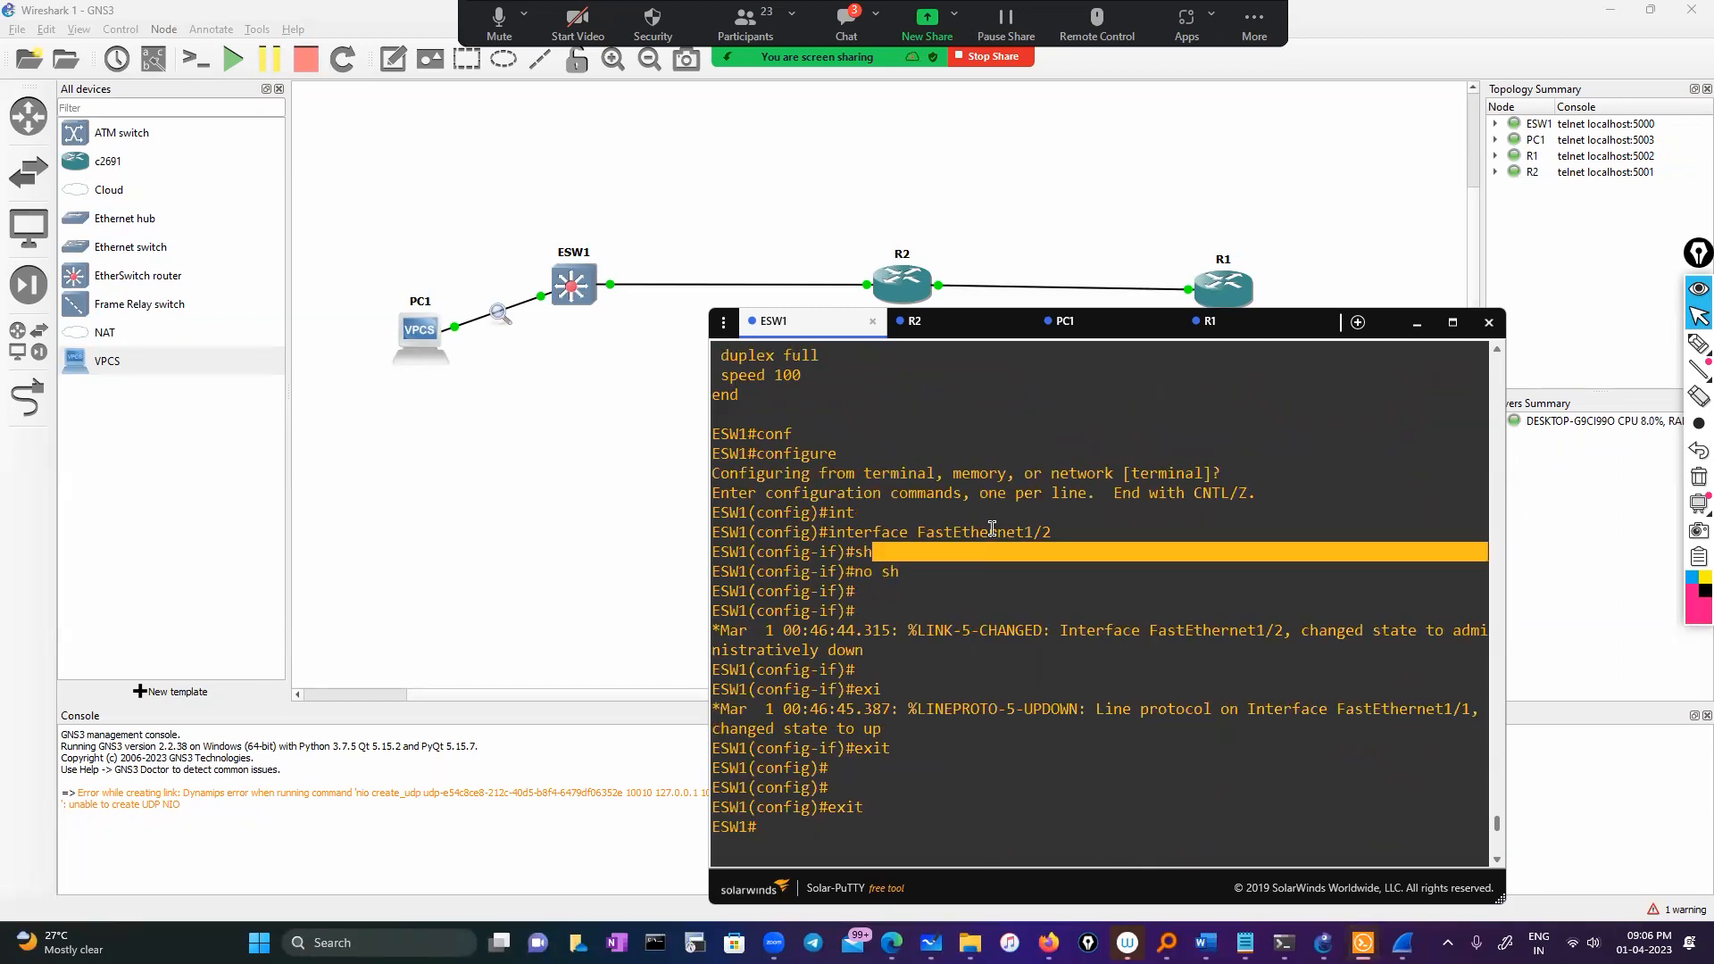
{"action": "double_click", "coordinate": [992, 528]}
{"action": "right_click", "coordinate": [1104, 597]}
{"action": "key", "text": "Return"}
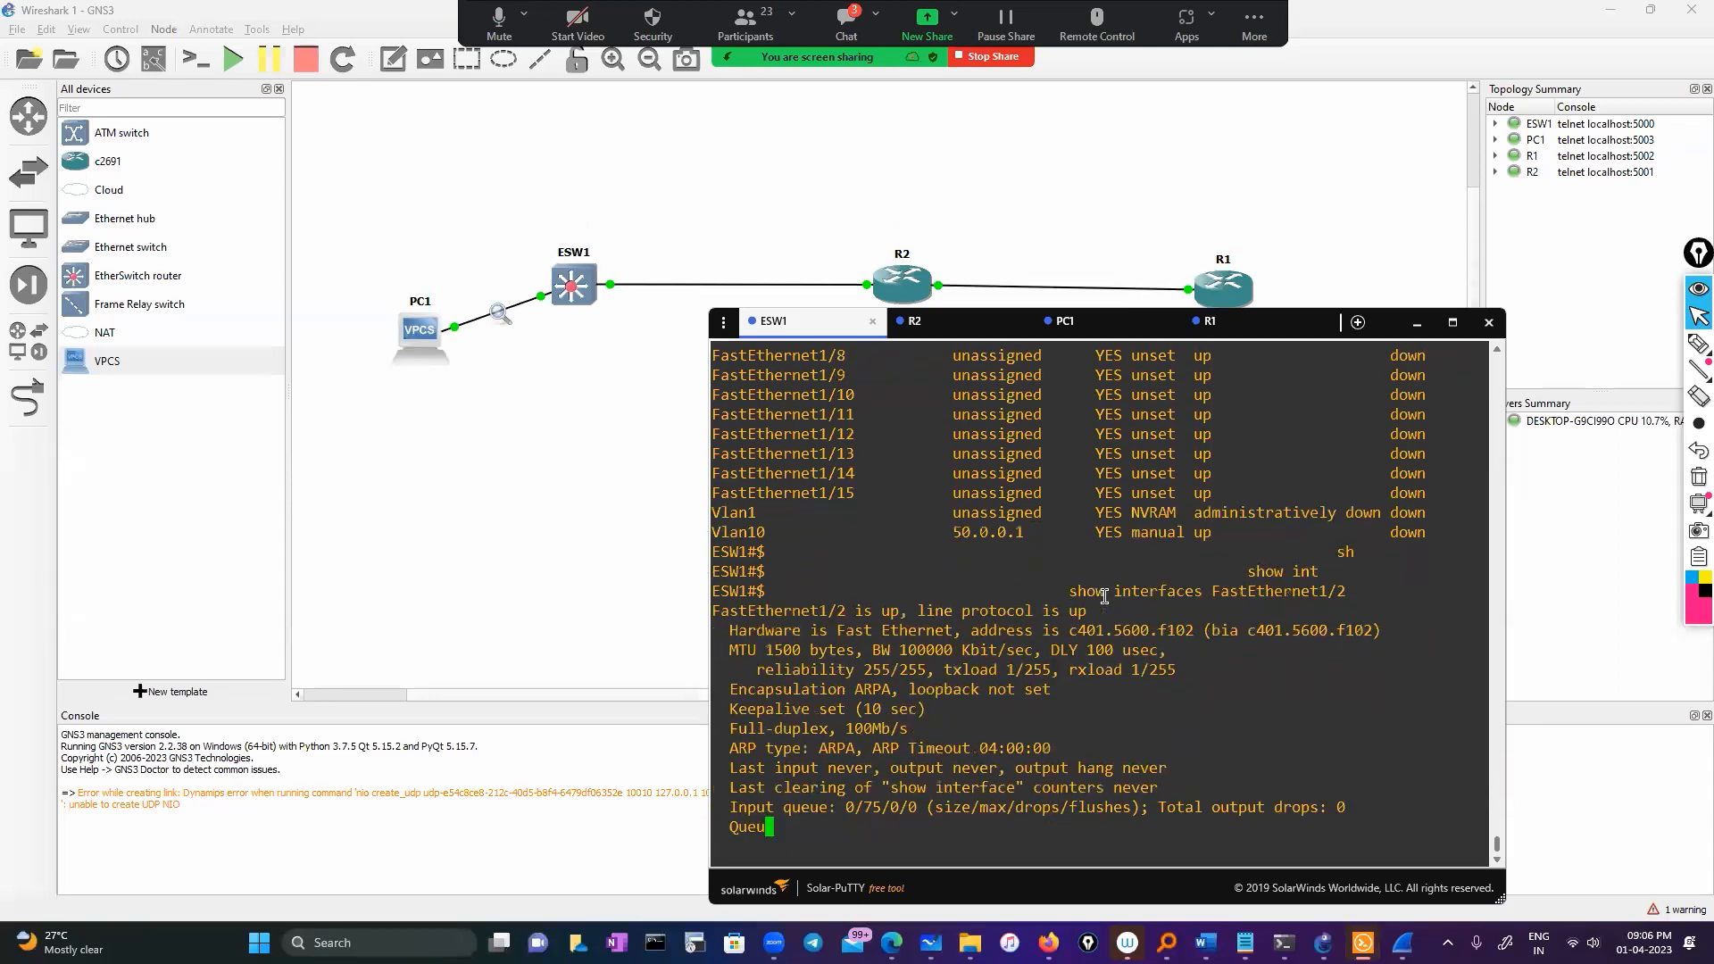
Highlight the status line showing FastEthernet1/2 up with line protocol up
{"action": "scroll", "coordinate": [1055, 628], "scroll_direction": "up", "scroll_amount": 10}
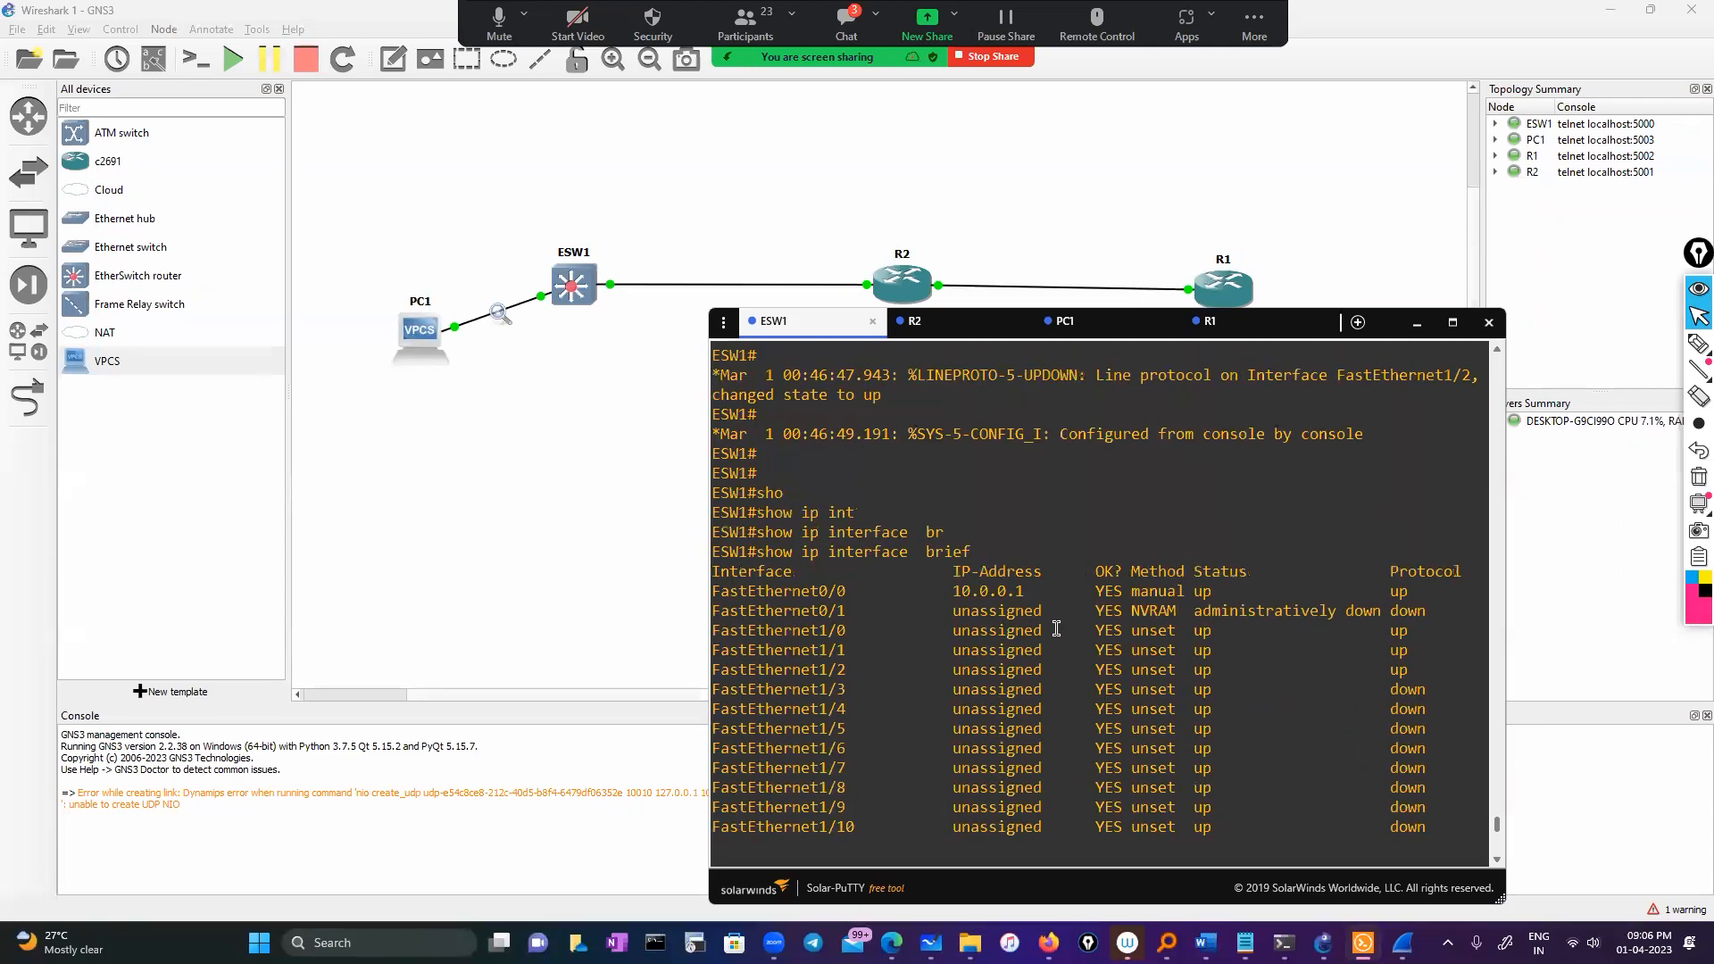
{"action": "scroll", "coordinate": [1054, 668], "scroll_direction": "down", "scroll_amount": 12}
{"action": "scroll", "coordinate": [1054, 667], "scroll_direction": "up", "scroll_amount": 4}
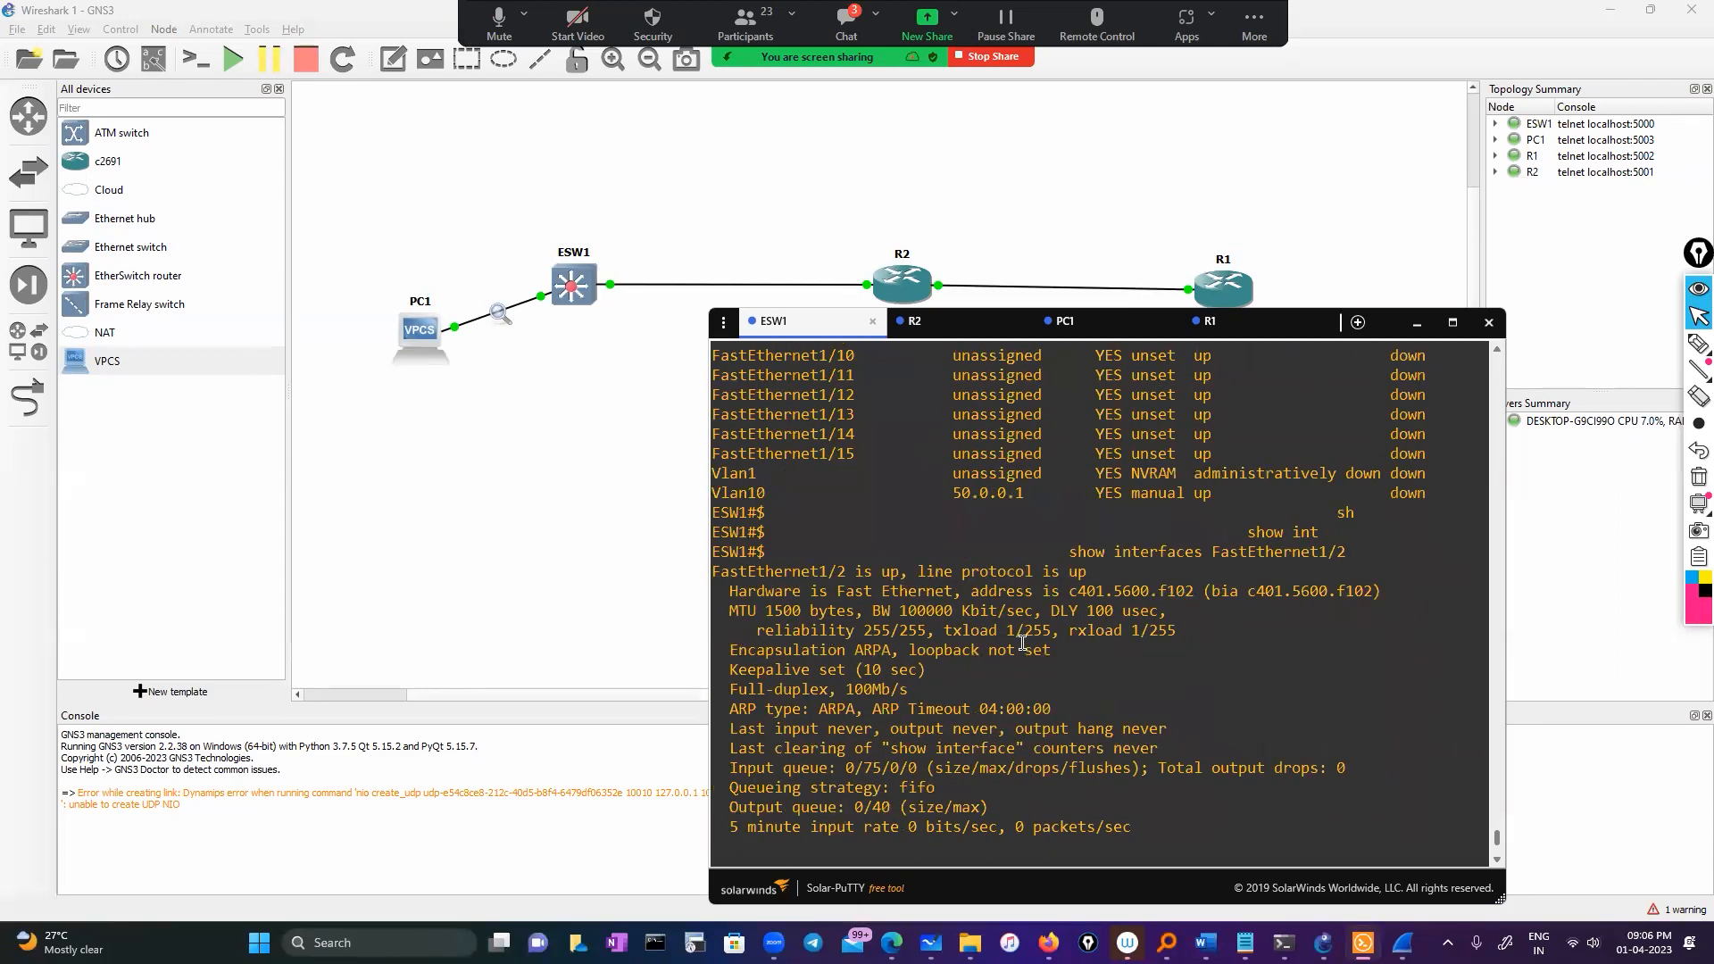
{"action": "left_click_drag", "start_coordinate": [714, 572], "coordinate": [1088, 574]}
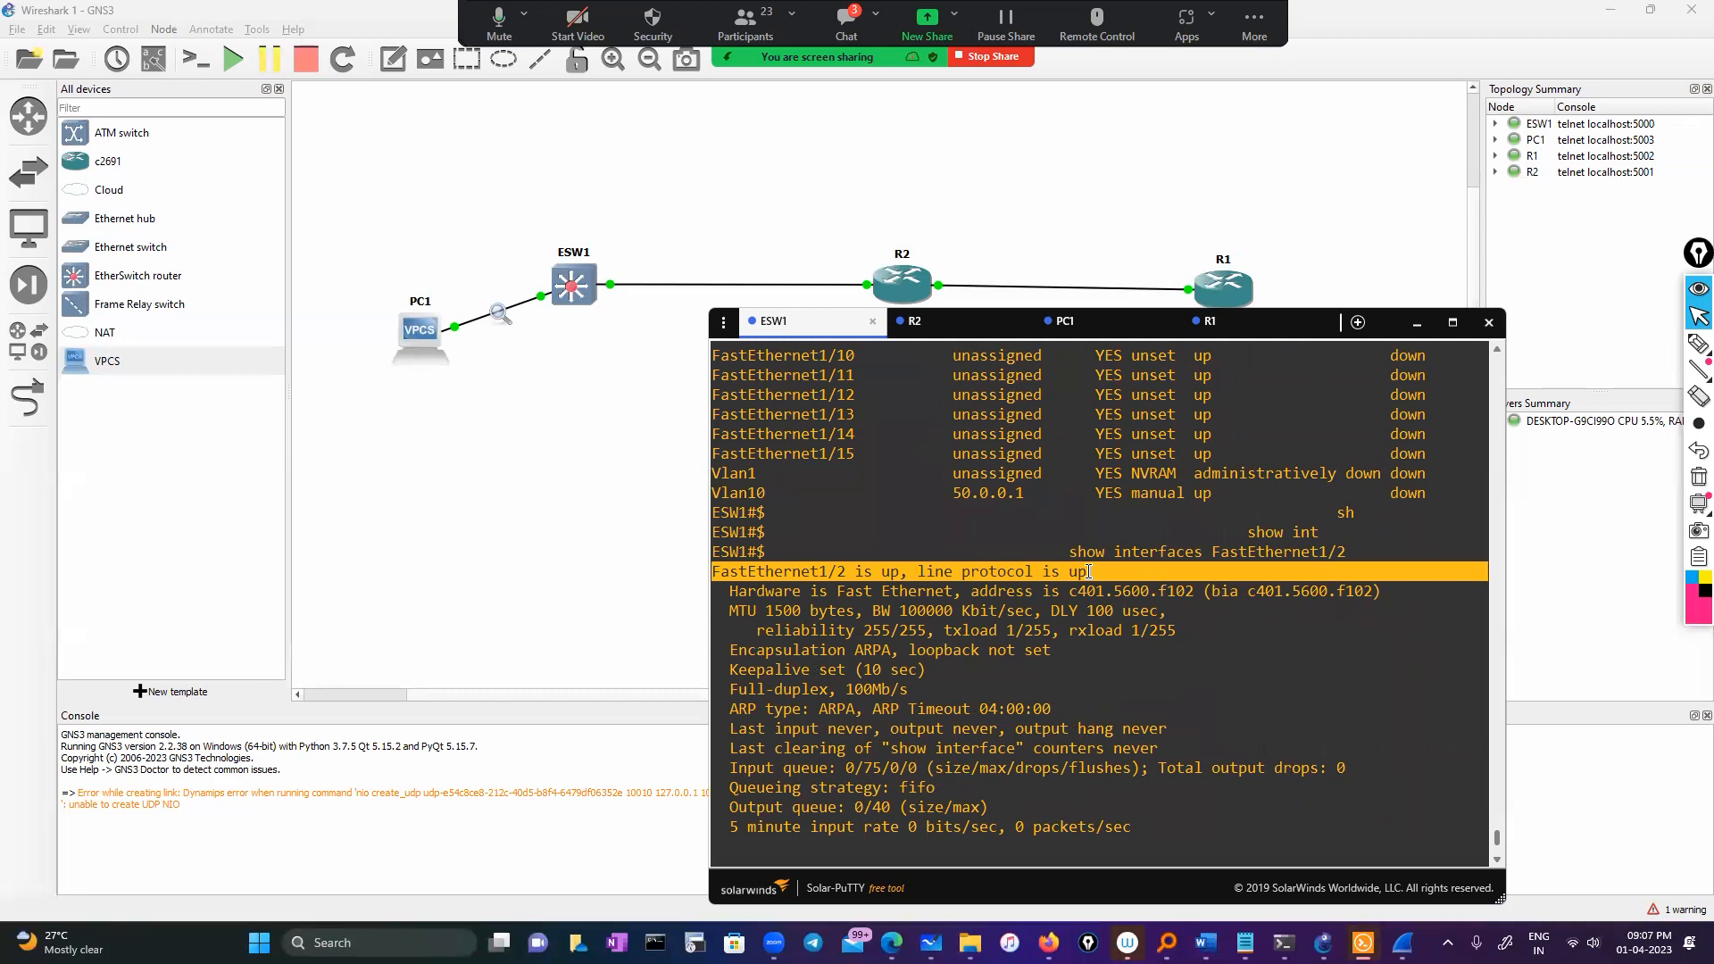
{"action": "double_click", "coordinate": [753, 492]}
{"action": "key", "text": "ctrl+c"}
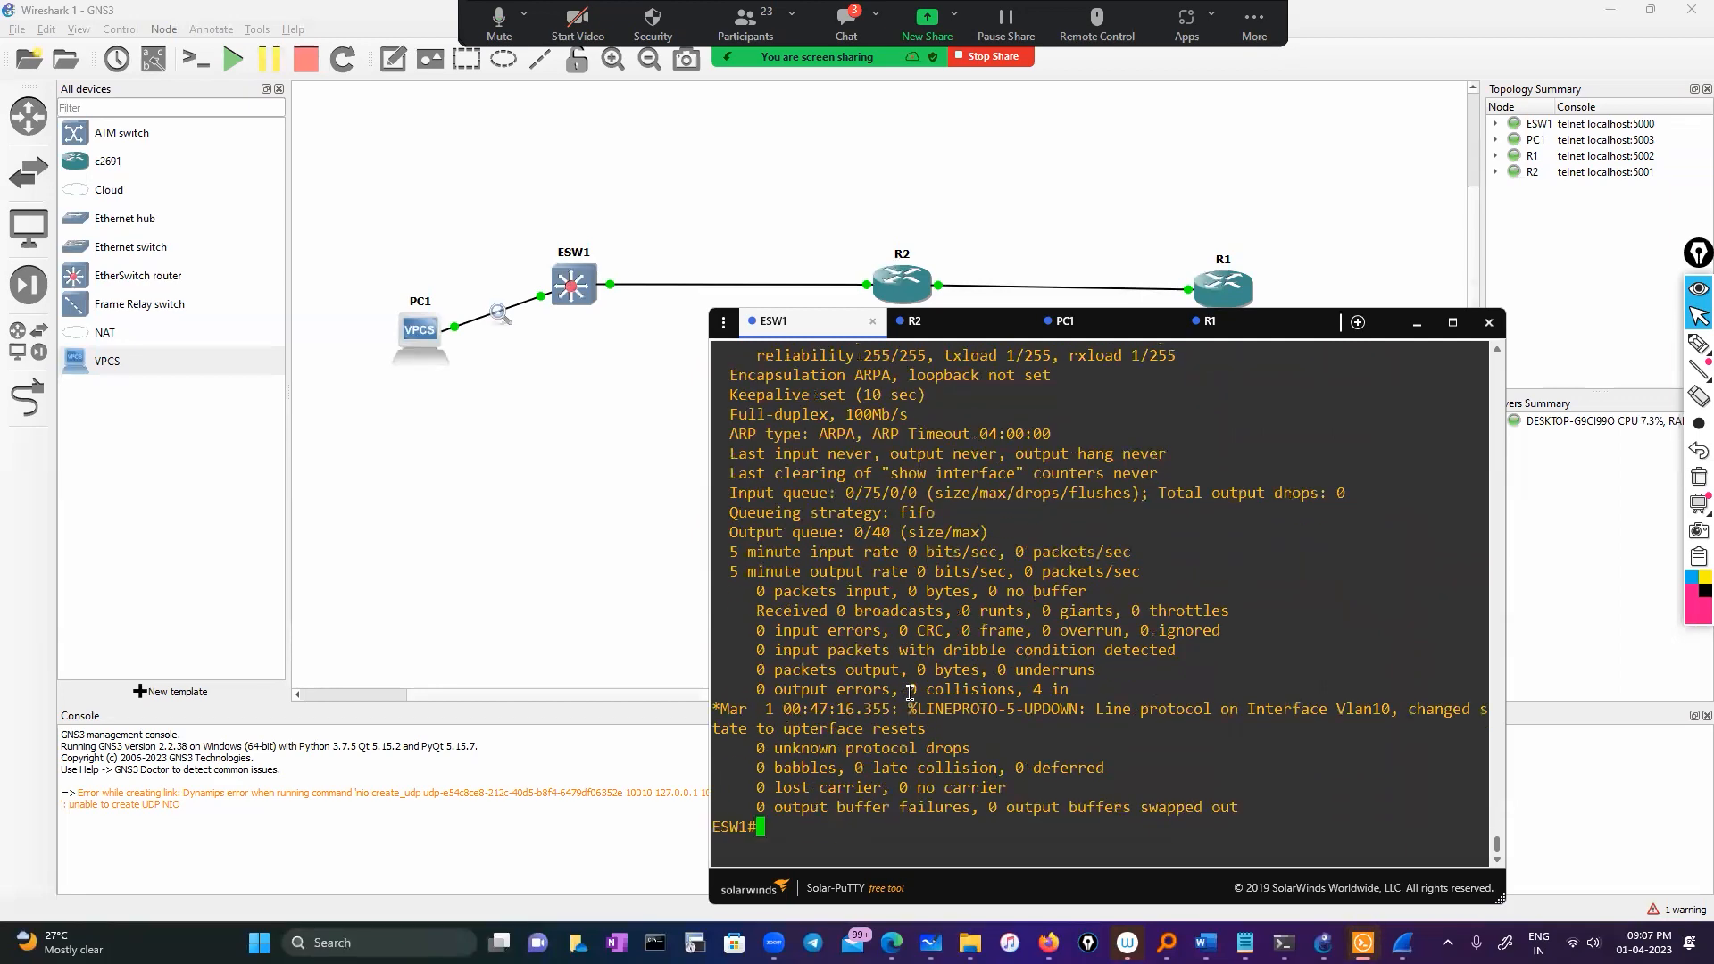
Display ESW1's running configuration for interface vlan 10
{"action": "type", "text": "sho"}
{"action": "key", "text": "Tab"}
{"action": "type", "text": "run"}
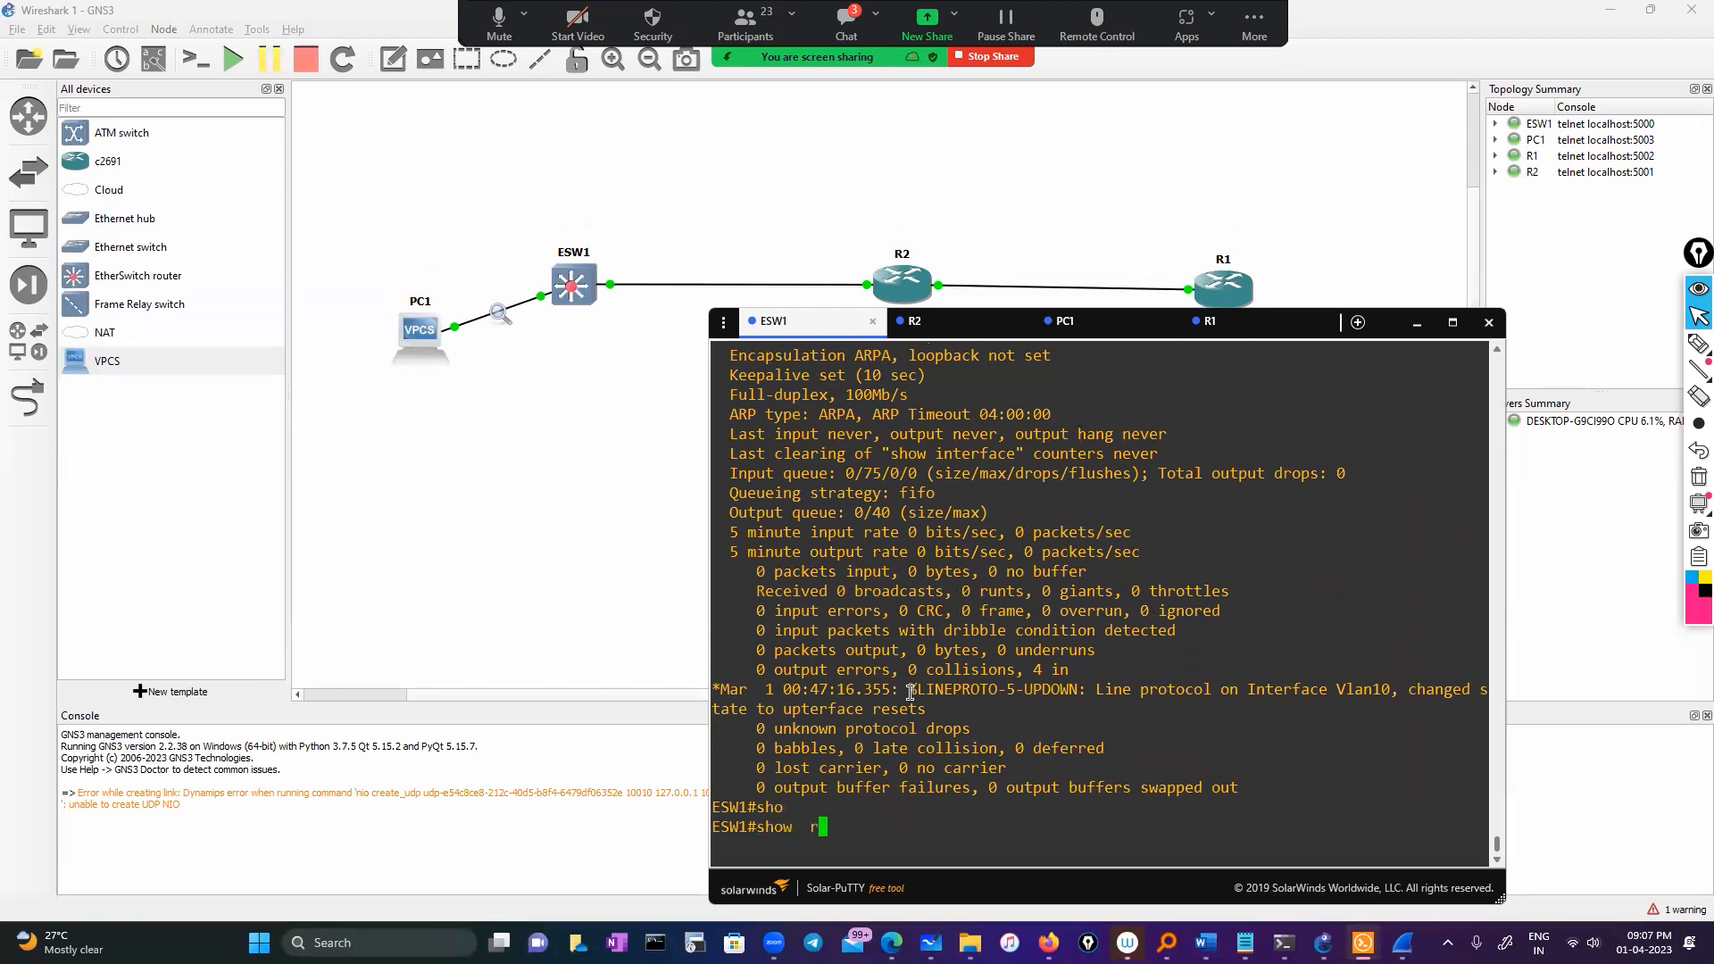
{"action": "key", "text": "Tab"}
{"action": "type", "text": "in"}
{"action": "key", "text": "Tab"}
{"action": "type", "text": "vl"}
{"action": "key", "text": "Tab"}
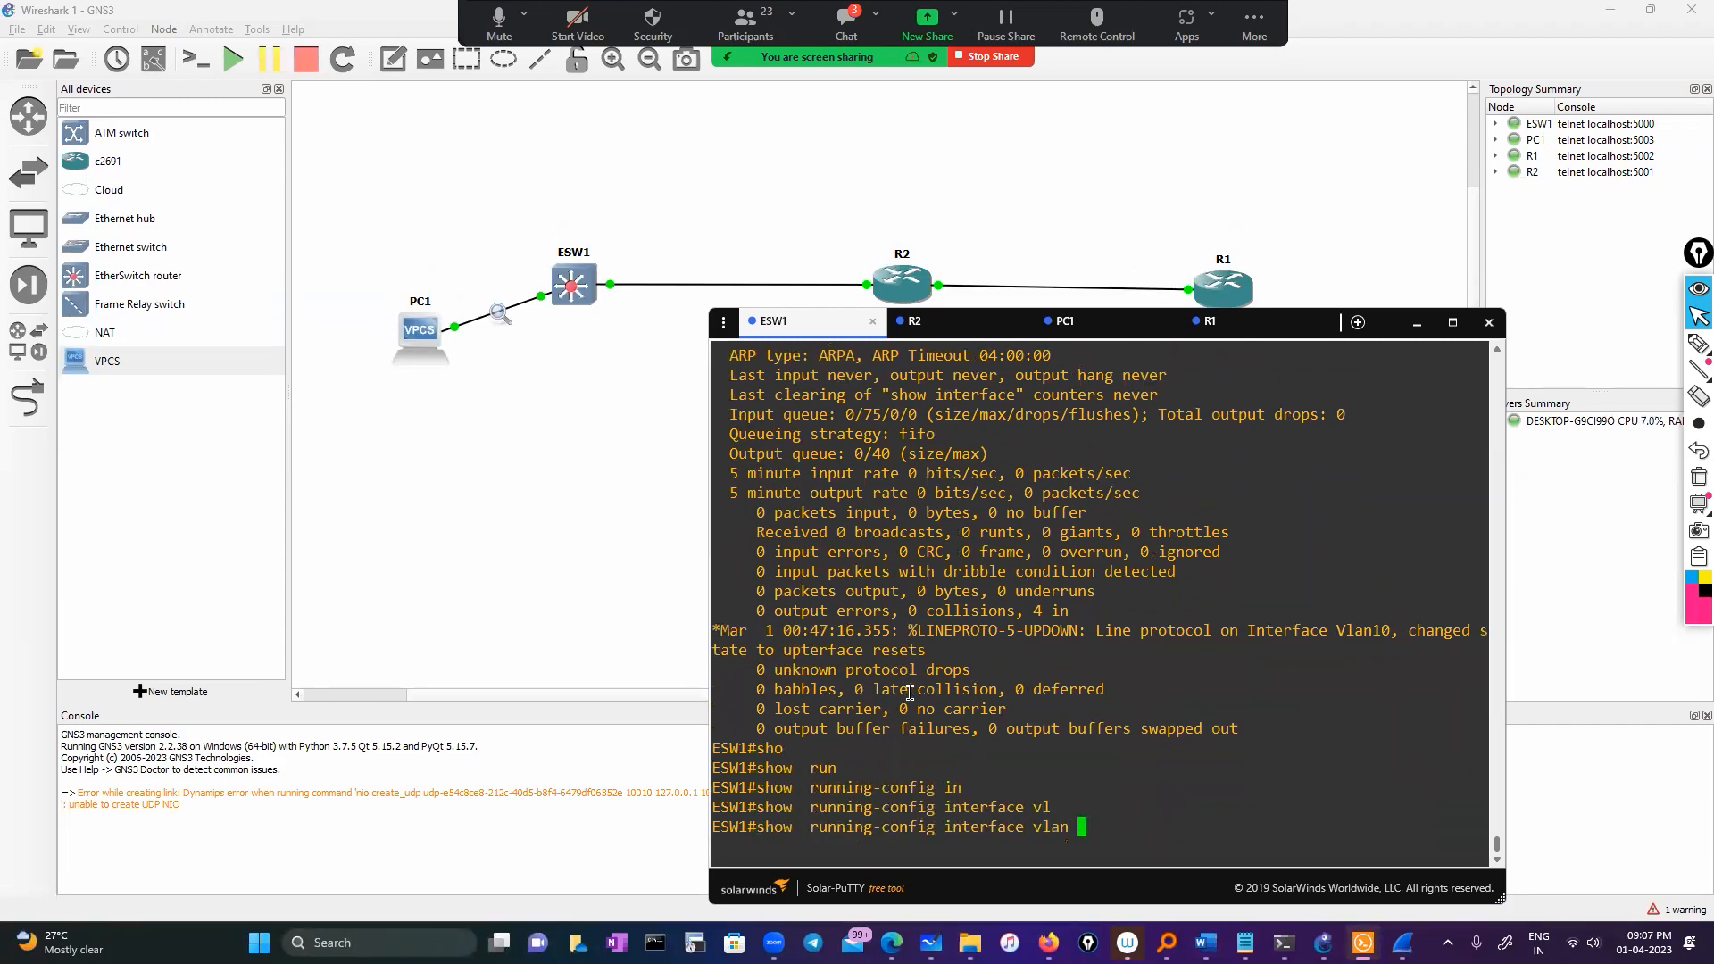
{"action": "type", "text": "10"}
{"action": "key", "text": "Return"}
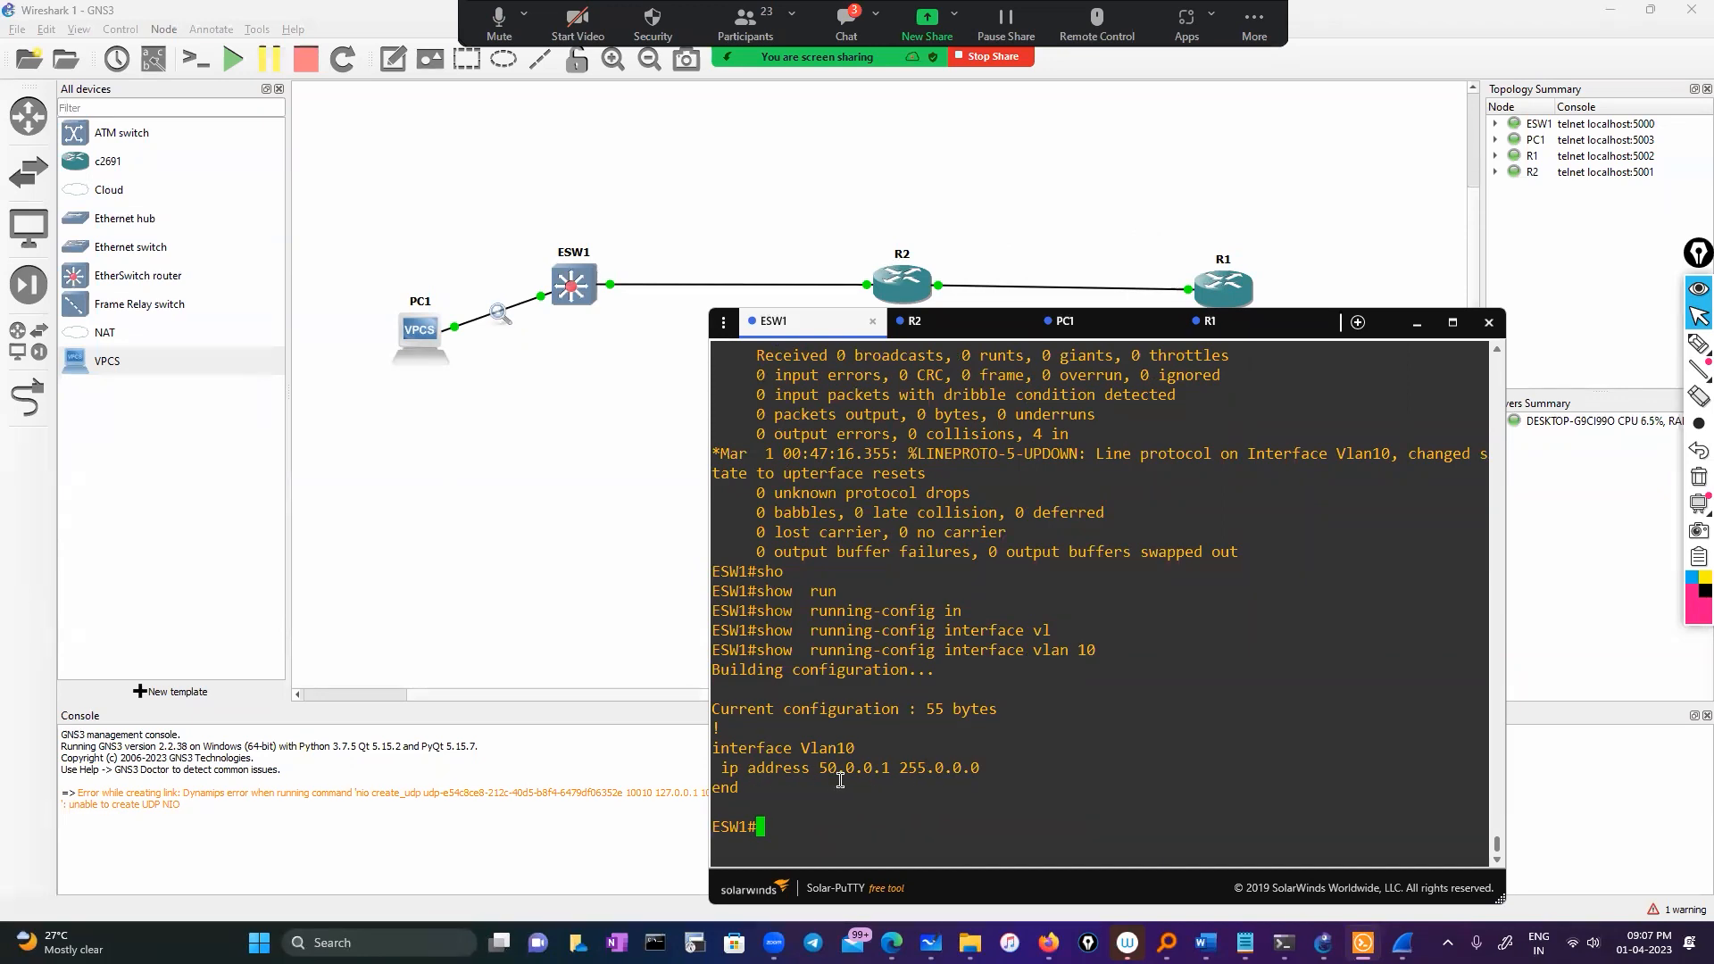
Show interfaces Vlan10 and point out that it is up and up
{"action": "type", "text": "sho"}
{"action": "key", "text": "Tab"}
{"action": "type", "text": "int"}
{"action": "key", "text": "Tab"}
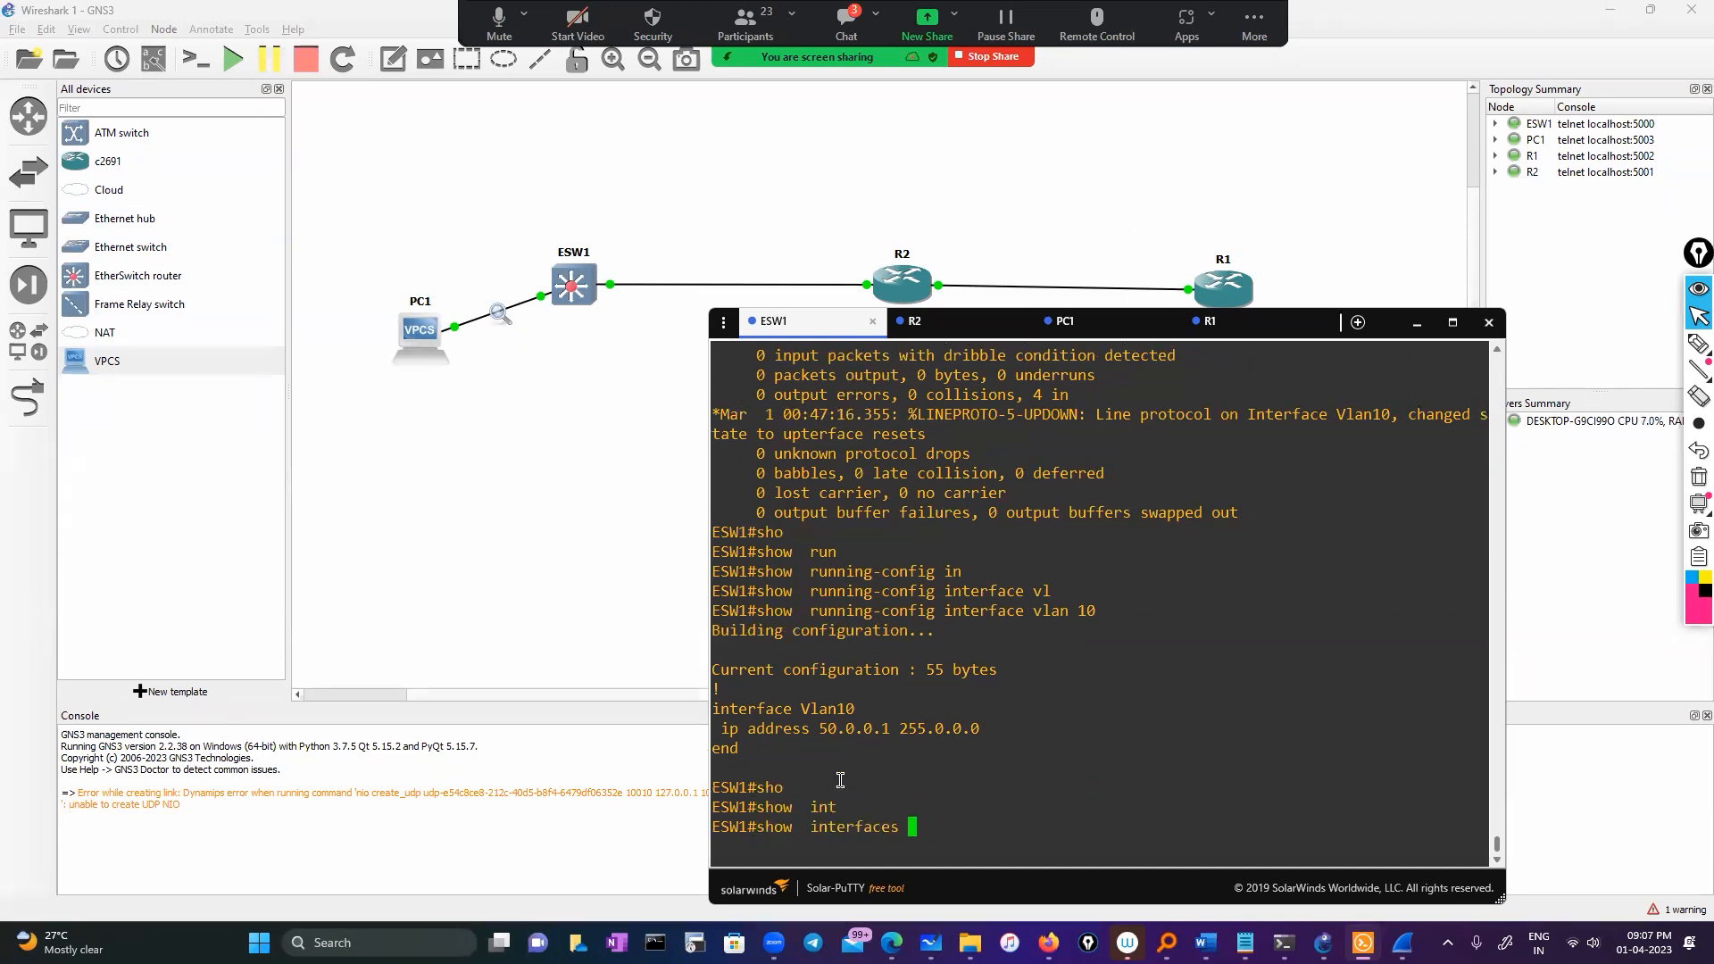
{"action": "double_click", "coordinate": [827, 707]}
{"action": "right_click", "coordinate": [1100, 757]}
{"action": "key", "text": "Return"}
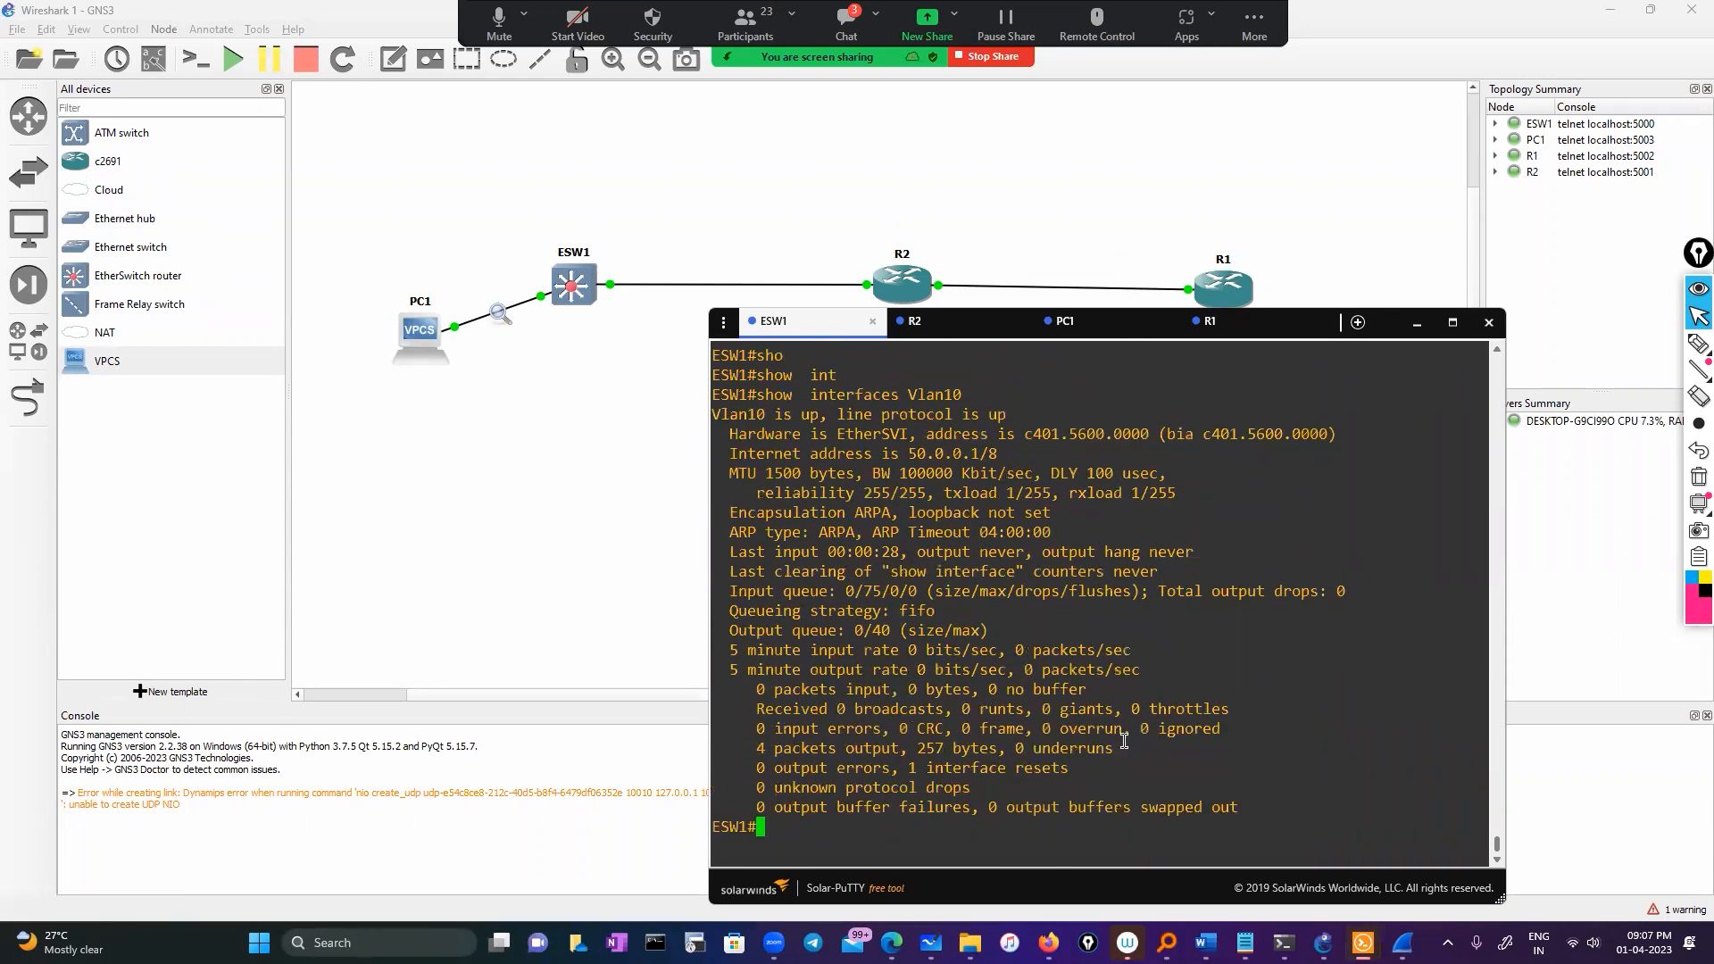
{"action": "left_click_drag", "start_coordinate": [721, 416], "coordinate": [1006, 416]}
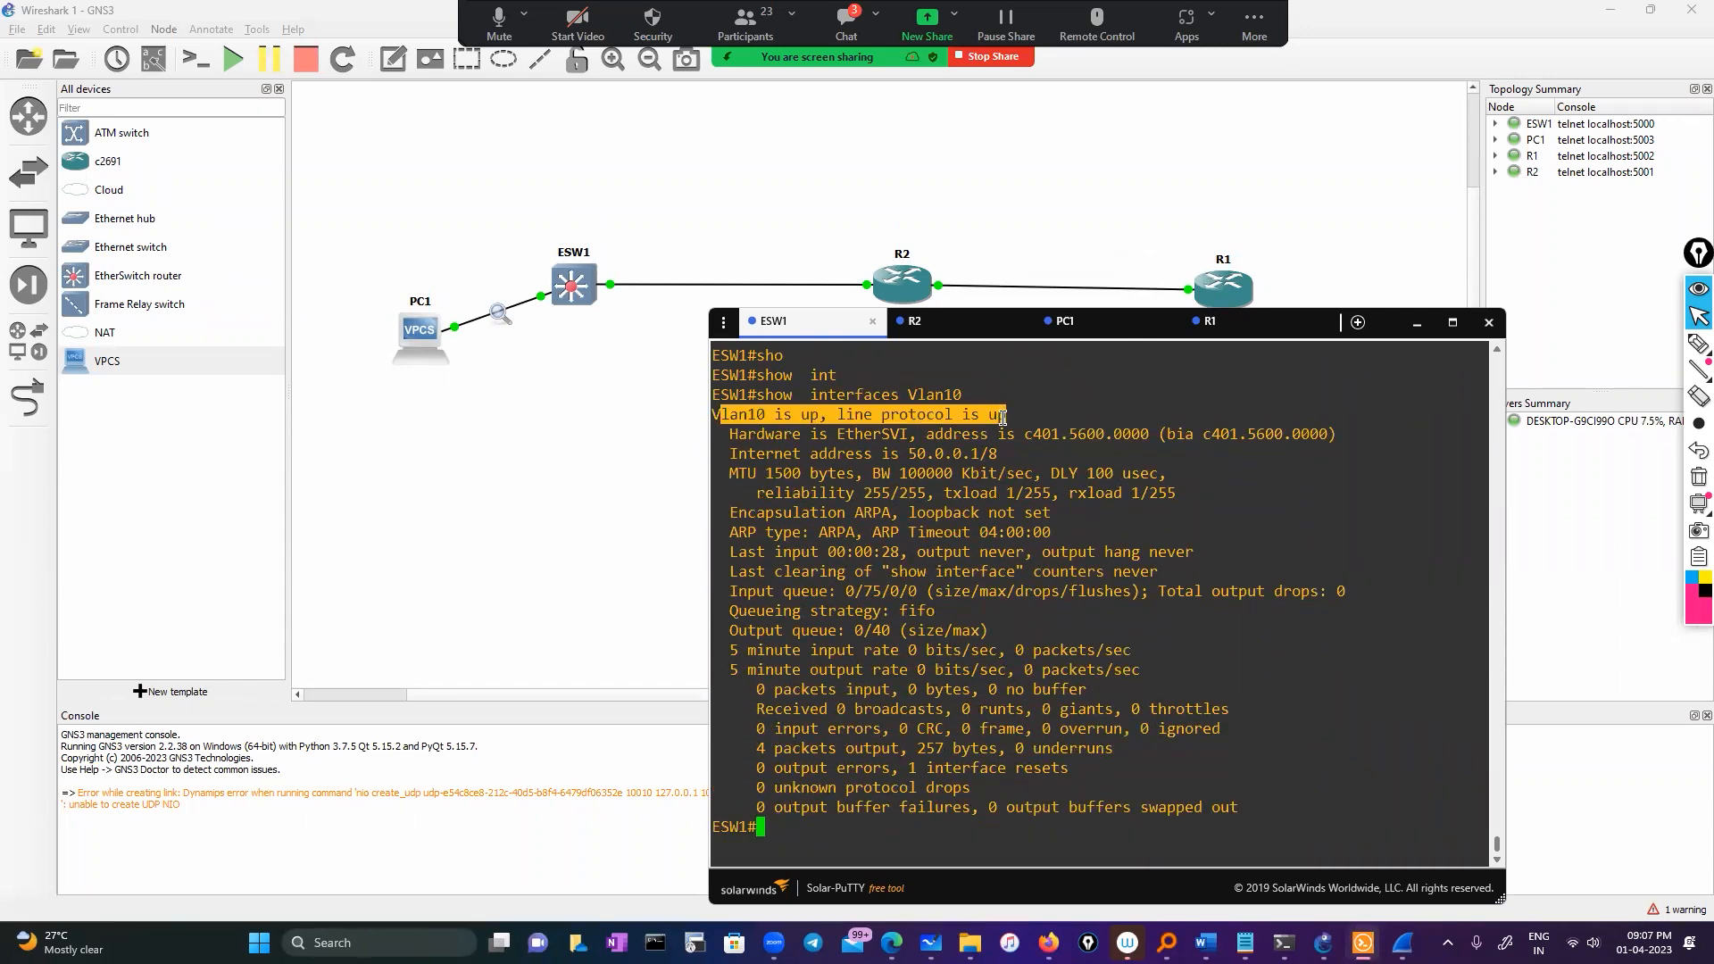
Print ESW1's ip interface brief table showing Vlan10 at 50.0.0.1 up/up
{"action": "type", "text": "sh ip int"}
{"action": "key", "text": "Tab"}
{"action": "type", "text": "br"}
{"action": "key", "text": "Tab"}
{"action": "key", "text": "Return"}
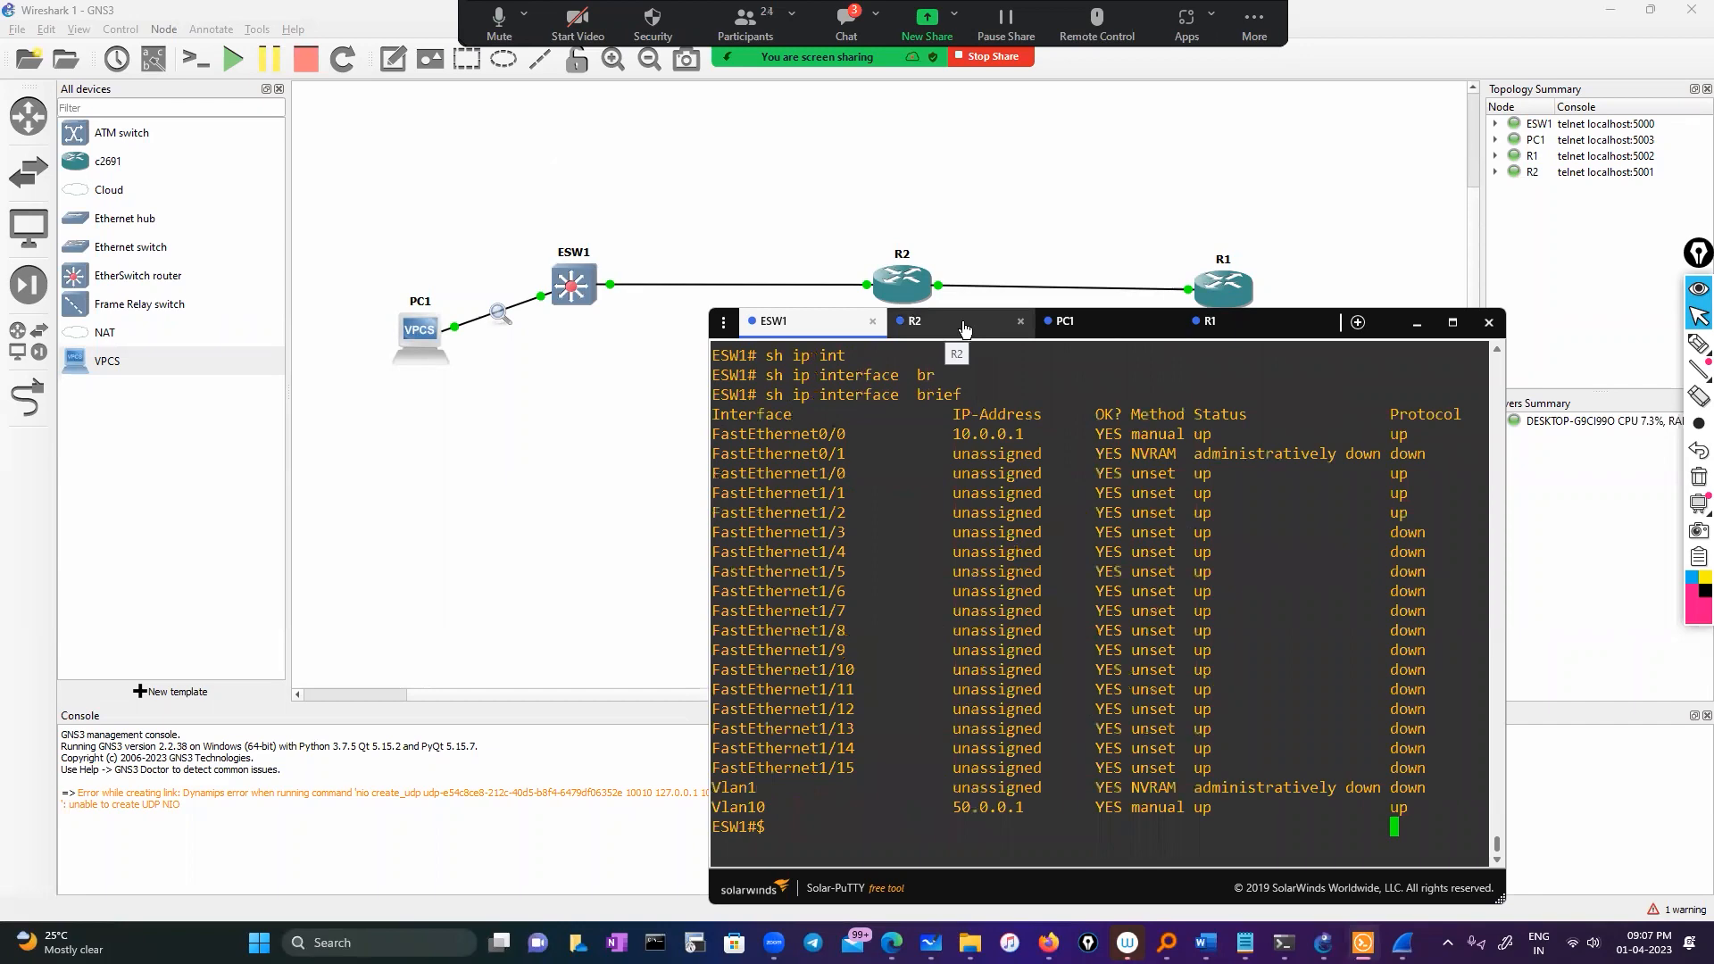
Turn on interface labels in the topology and return to the ESW1 console
{"action": "left_click", "coordinate": [152, 57]}
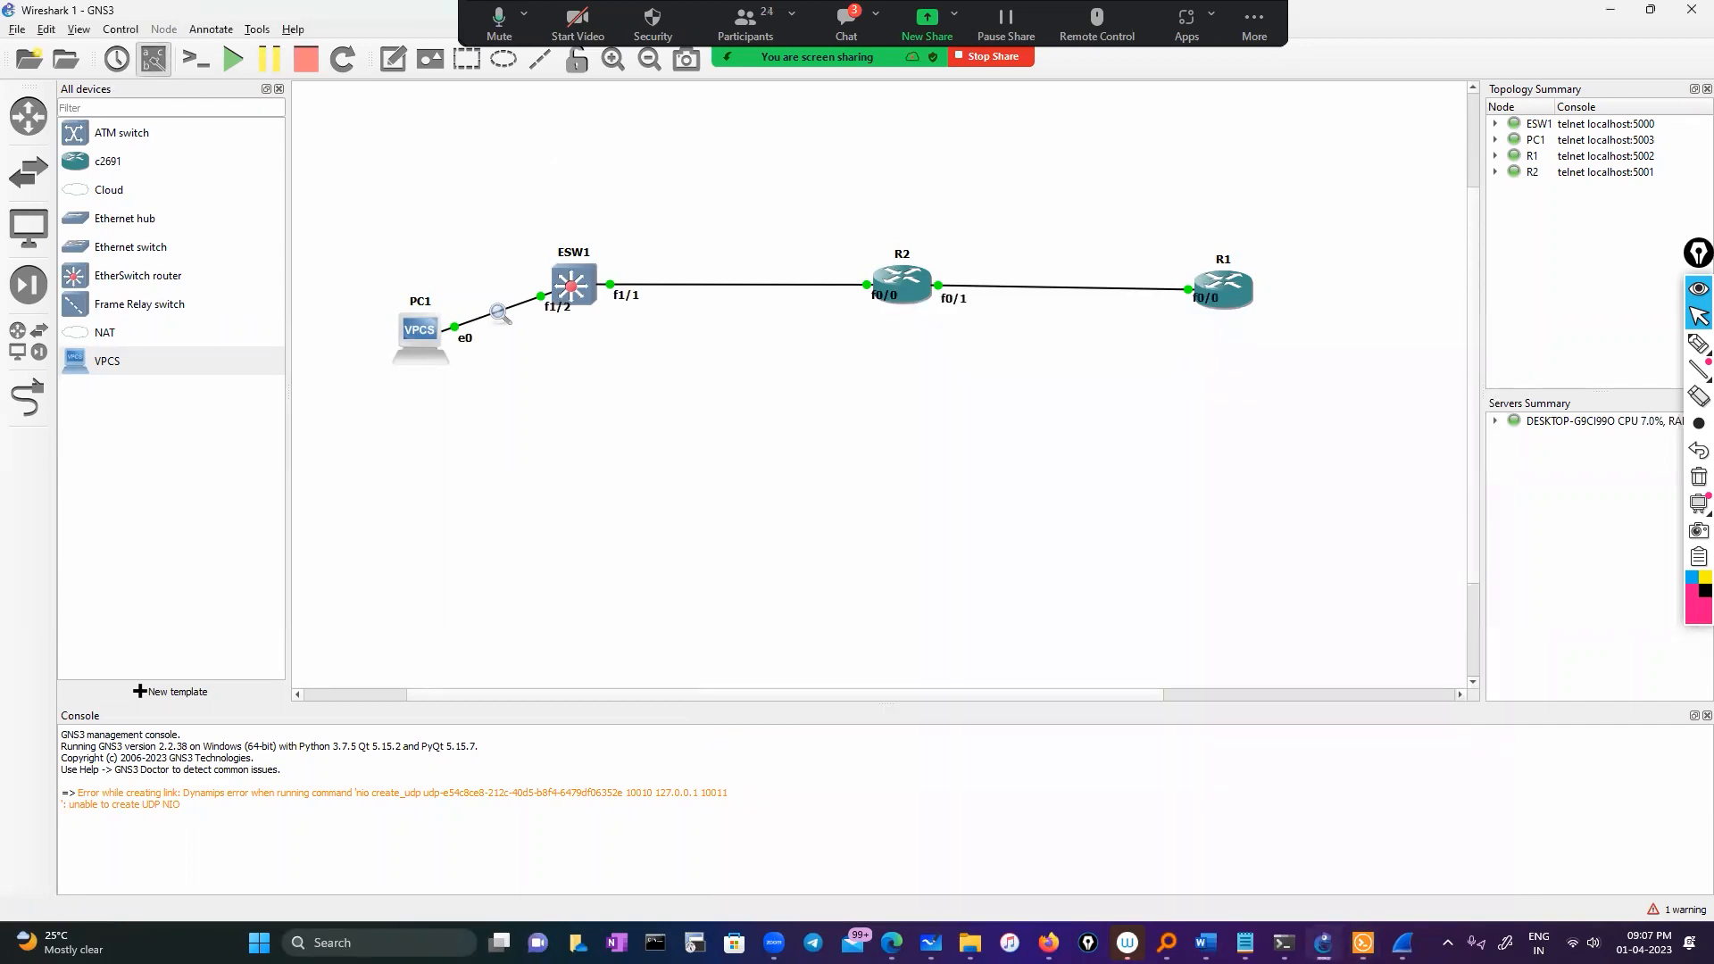
{"action": "key", "text": "alt+Tab"}
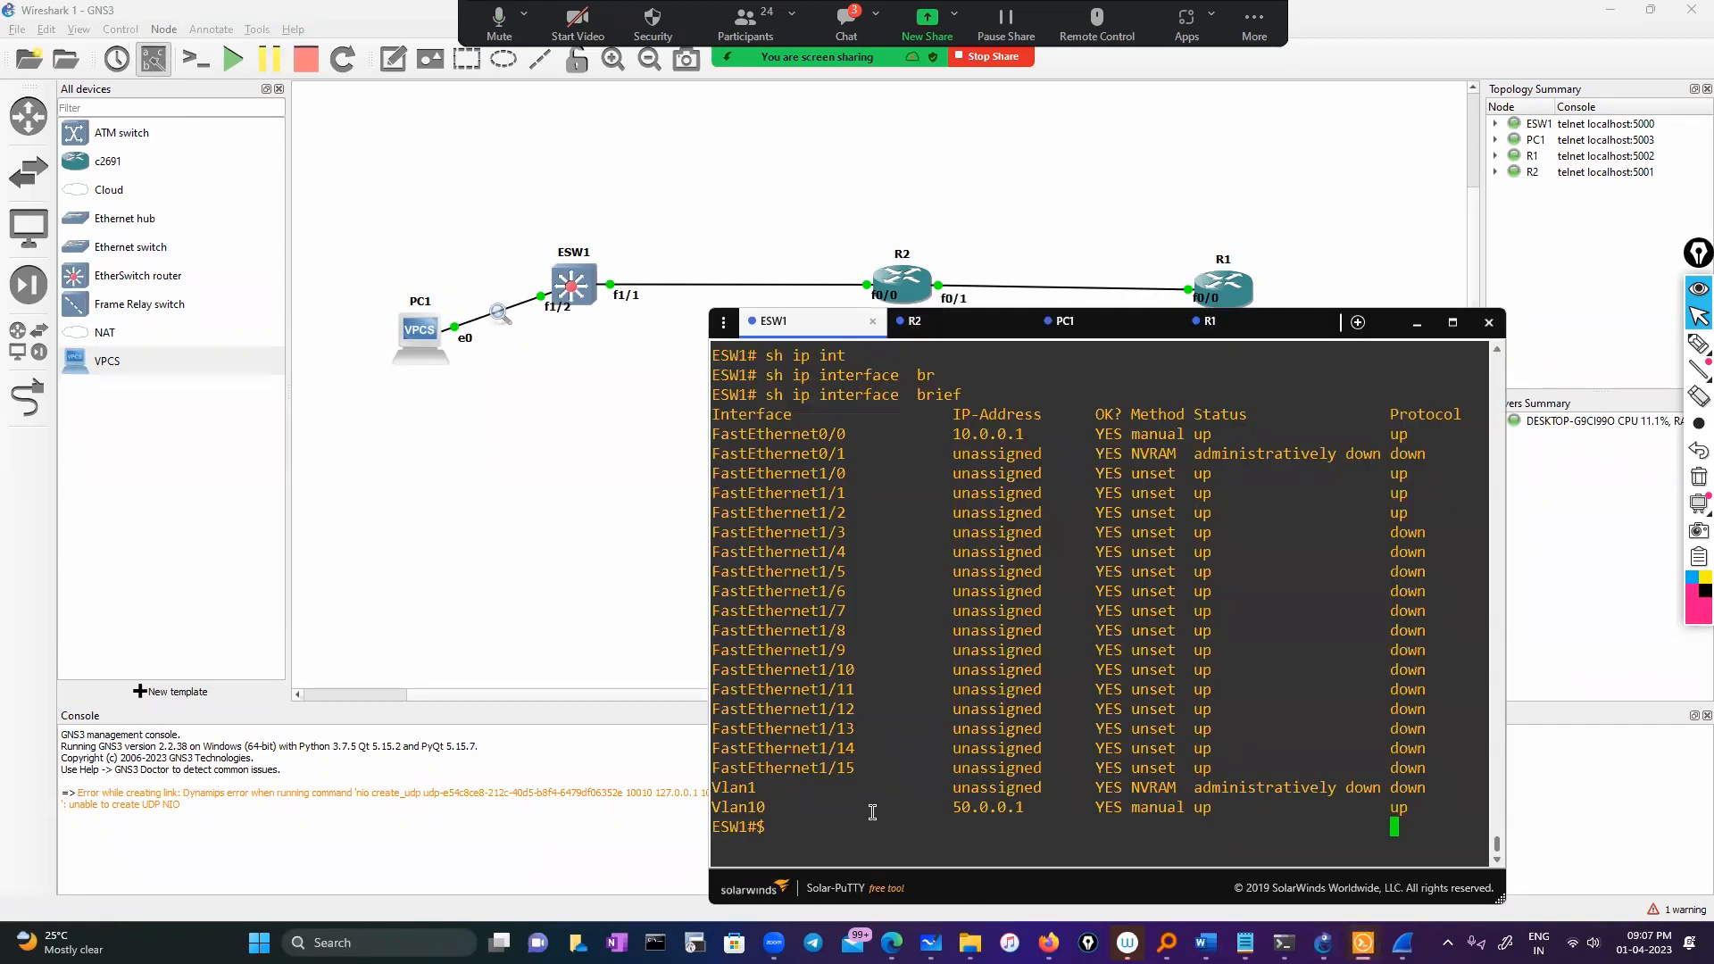
{"action": "key", "text": "Return"}
{"action": "key", "text": "Return"}
{"action": "key", "text": "Return"}
{"action": "type", "text": "conf"}
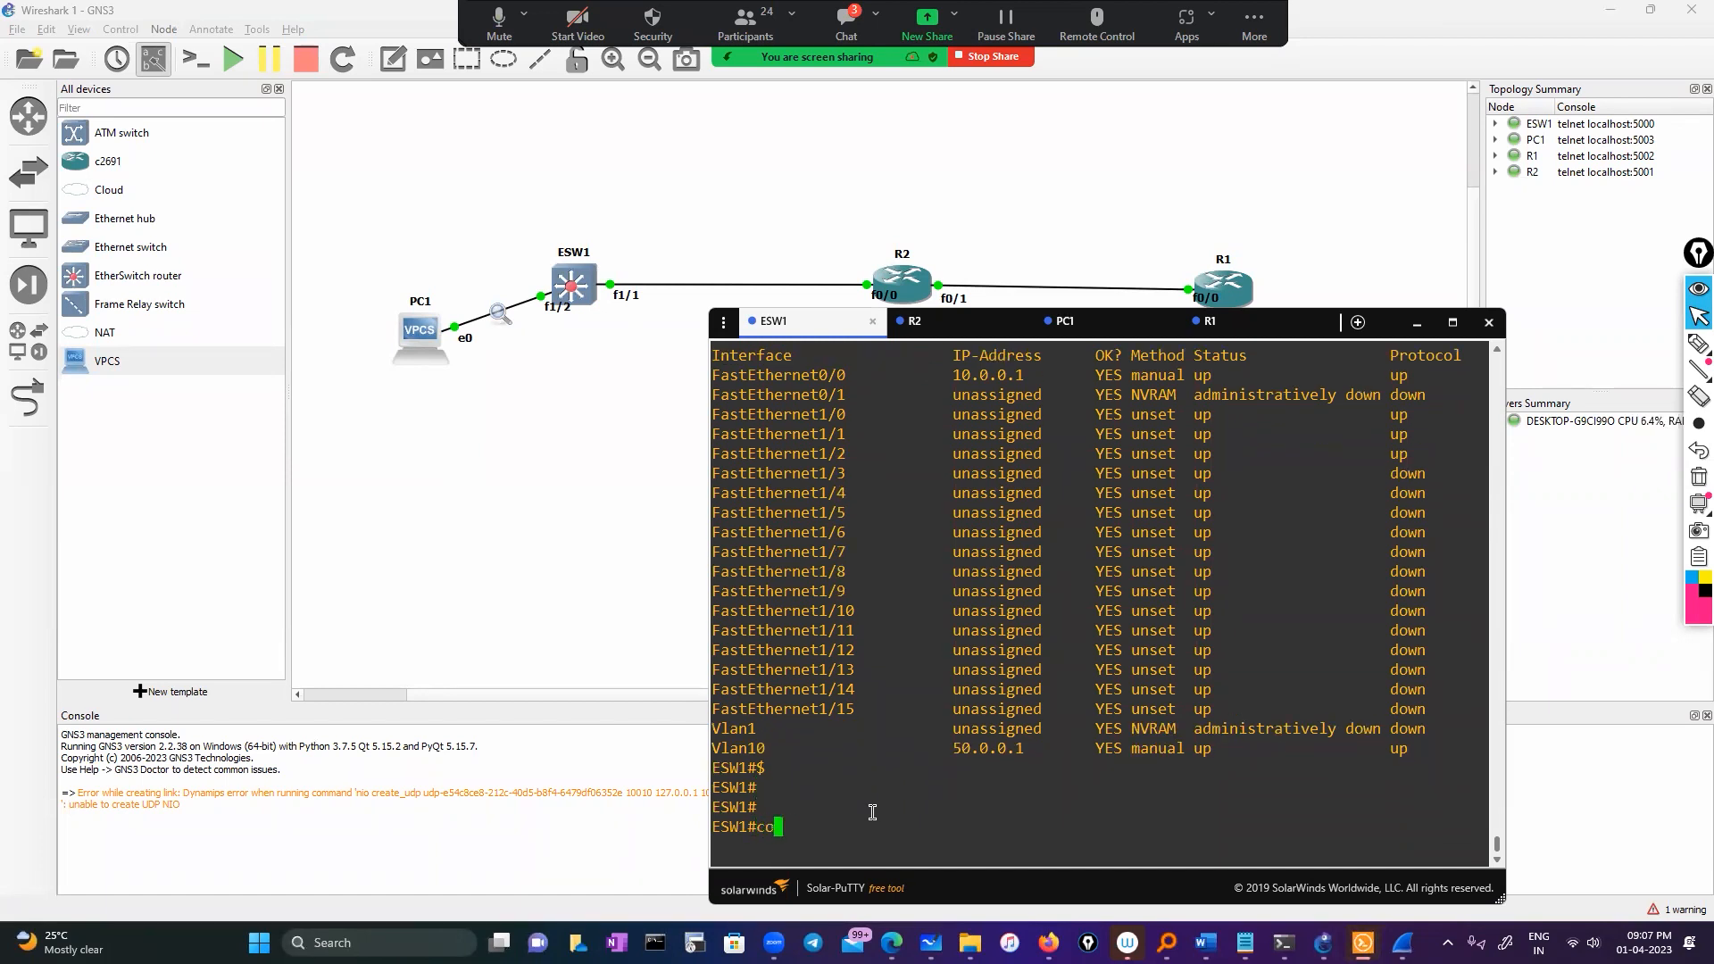
{"action": "key", "text": "Tab"}
{"action": "key", "text": "BackSpace"}
{"action": "key", "text": "BackSpace"}
{"action": "key", "text": "BackSpace"}
{"action": "key", "text": "BackSpace"}
{"action": "key", "text": "BackSpace"}
{"action": "key", "text": "BackSpace"}
{"action": "key", "text": "BackSpace"}
{"action": "key", "text": "BackSpace"}
{"action": "key", "text": "BackSpace"}
{"action": "key", "text": "BackSpace"}
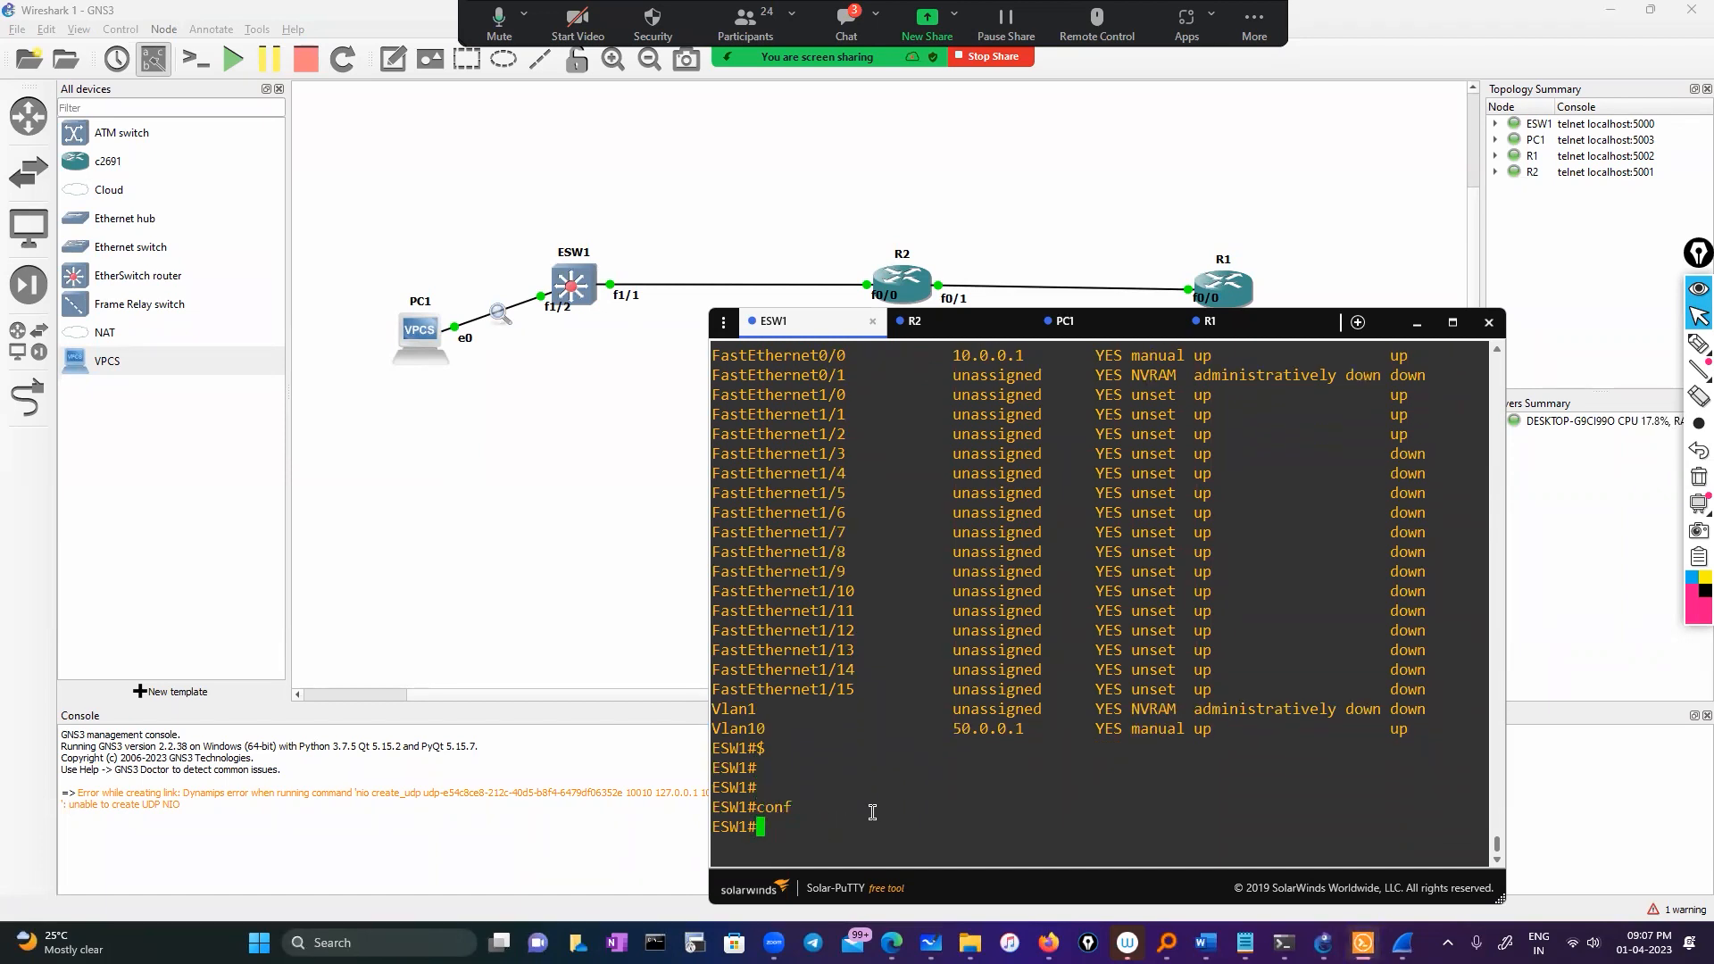
Run show ip interface brief on ESW1 and highlight the FastEthernet1/1 row
{"action": "type", "text": "sh"}
{"action": "key", "text": "Tab"}
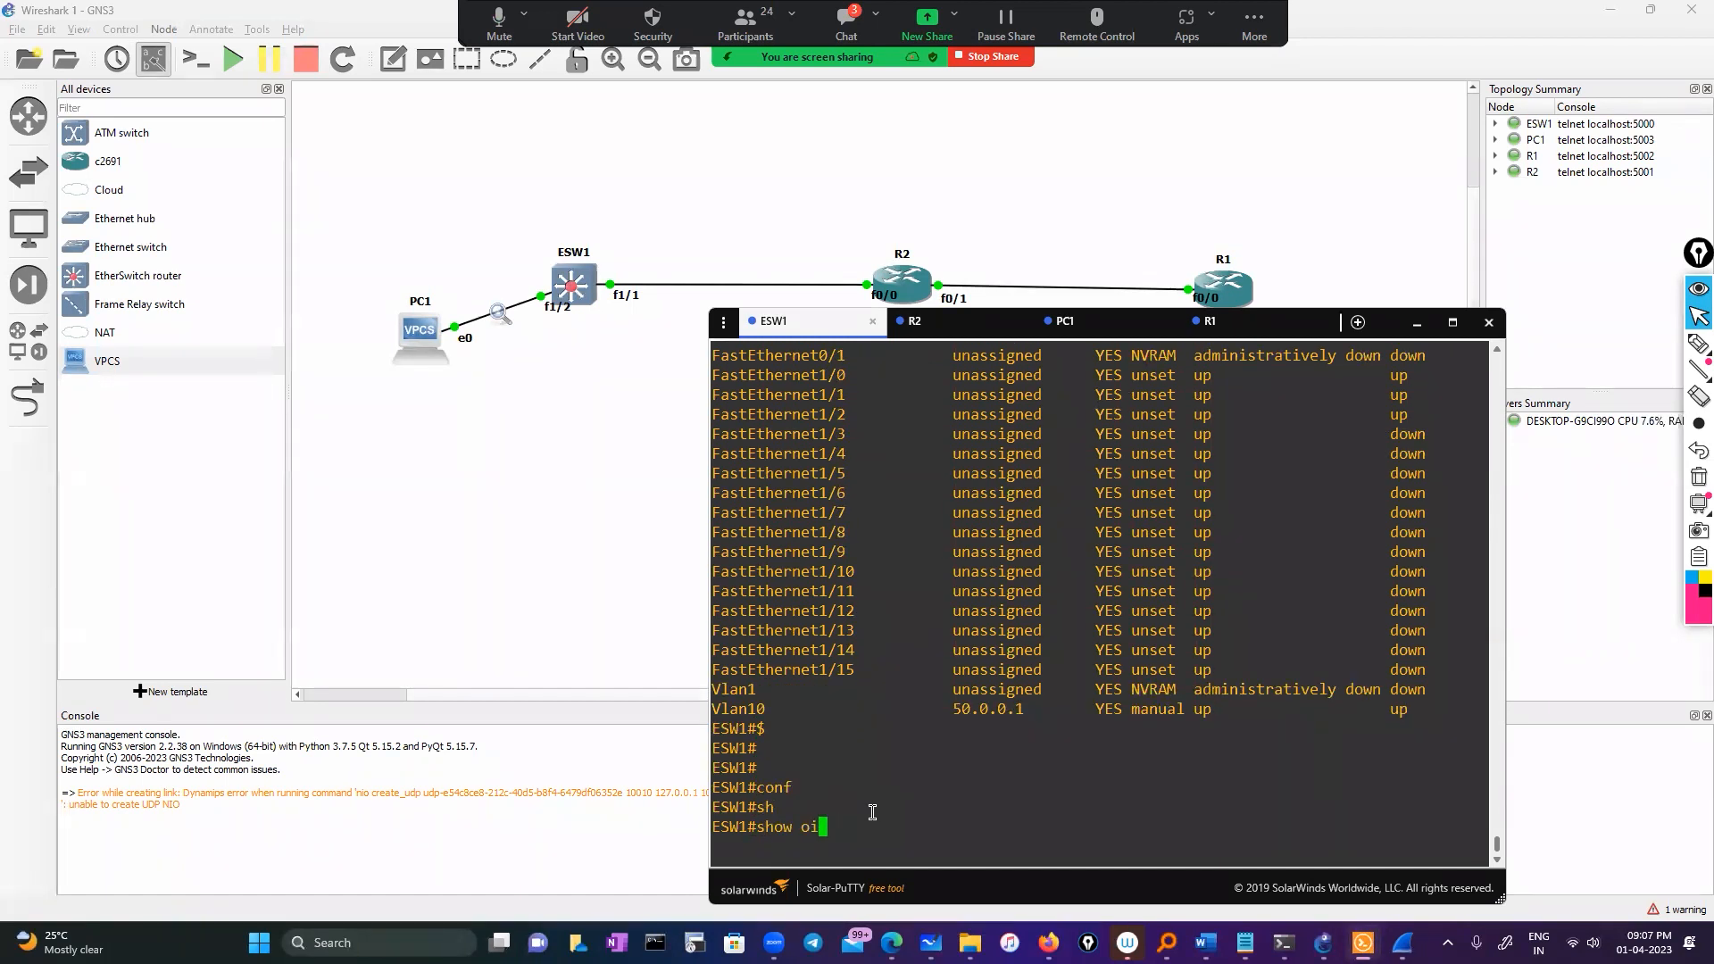
{"action": "type", "text": "ip int br"}
{"action": "key", "text": "Tab"}
{"action": "key", "text": "Return"}
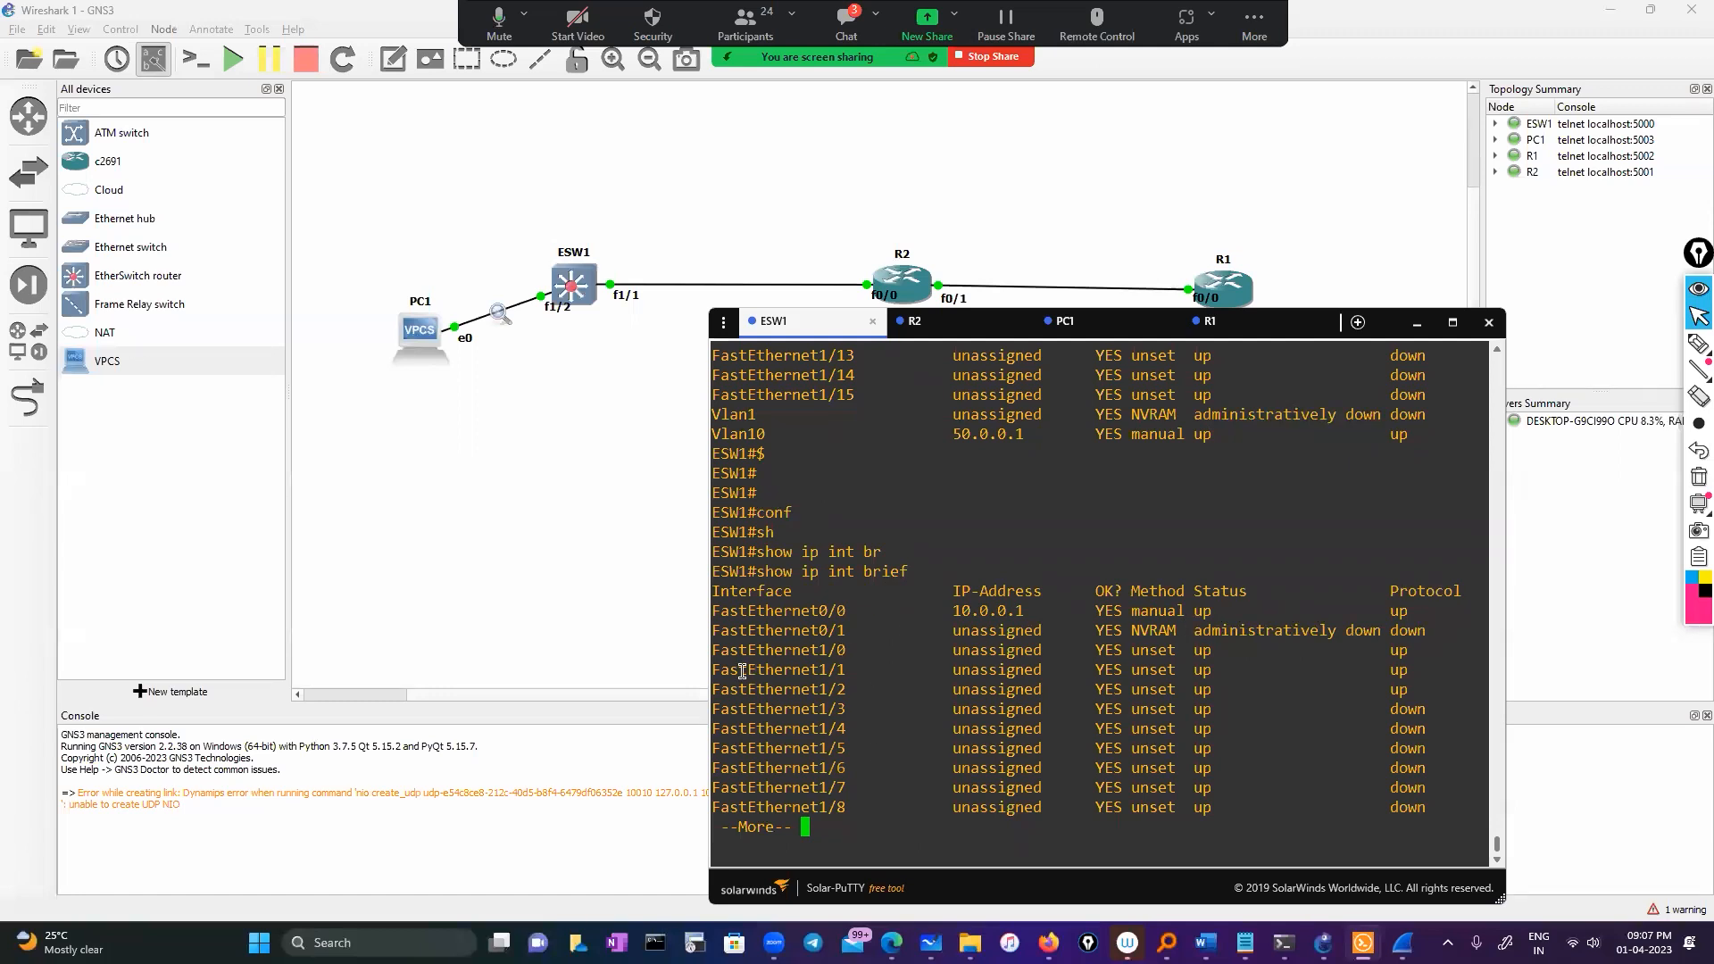
{"action": "left_click_drag", "start_coordinate": [740, 669], "coordinate": [1384, 661]}
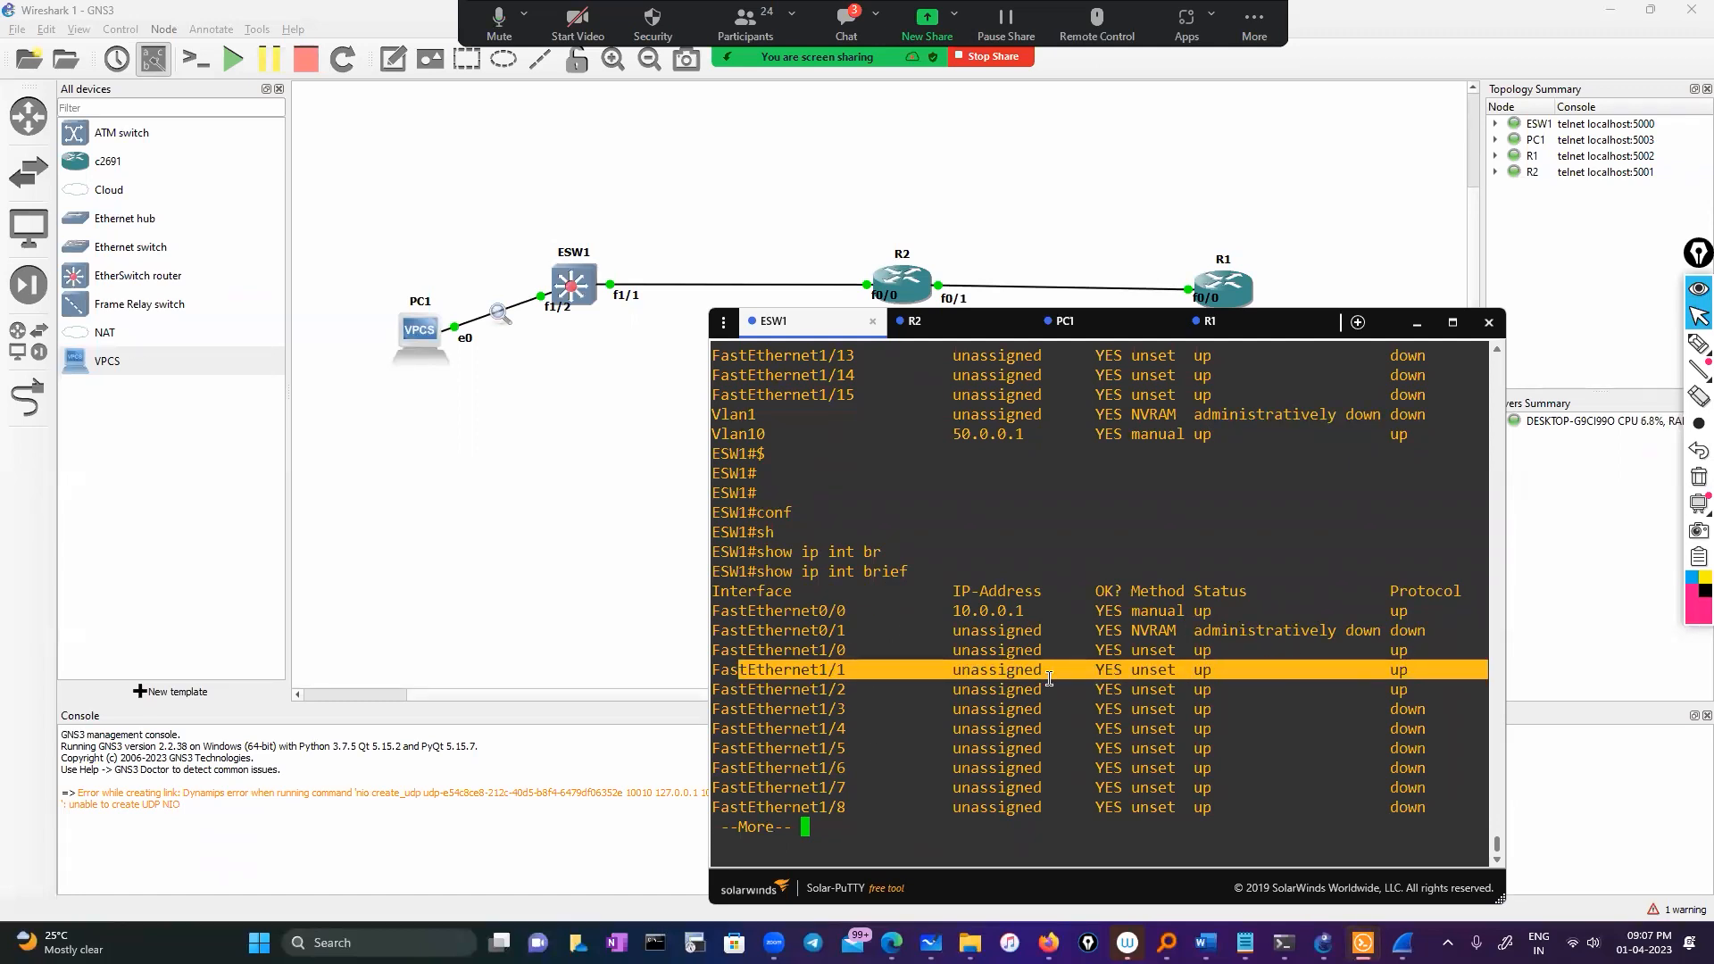
{"action": "key", "text": "space"}
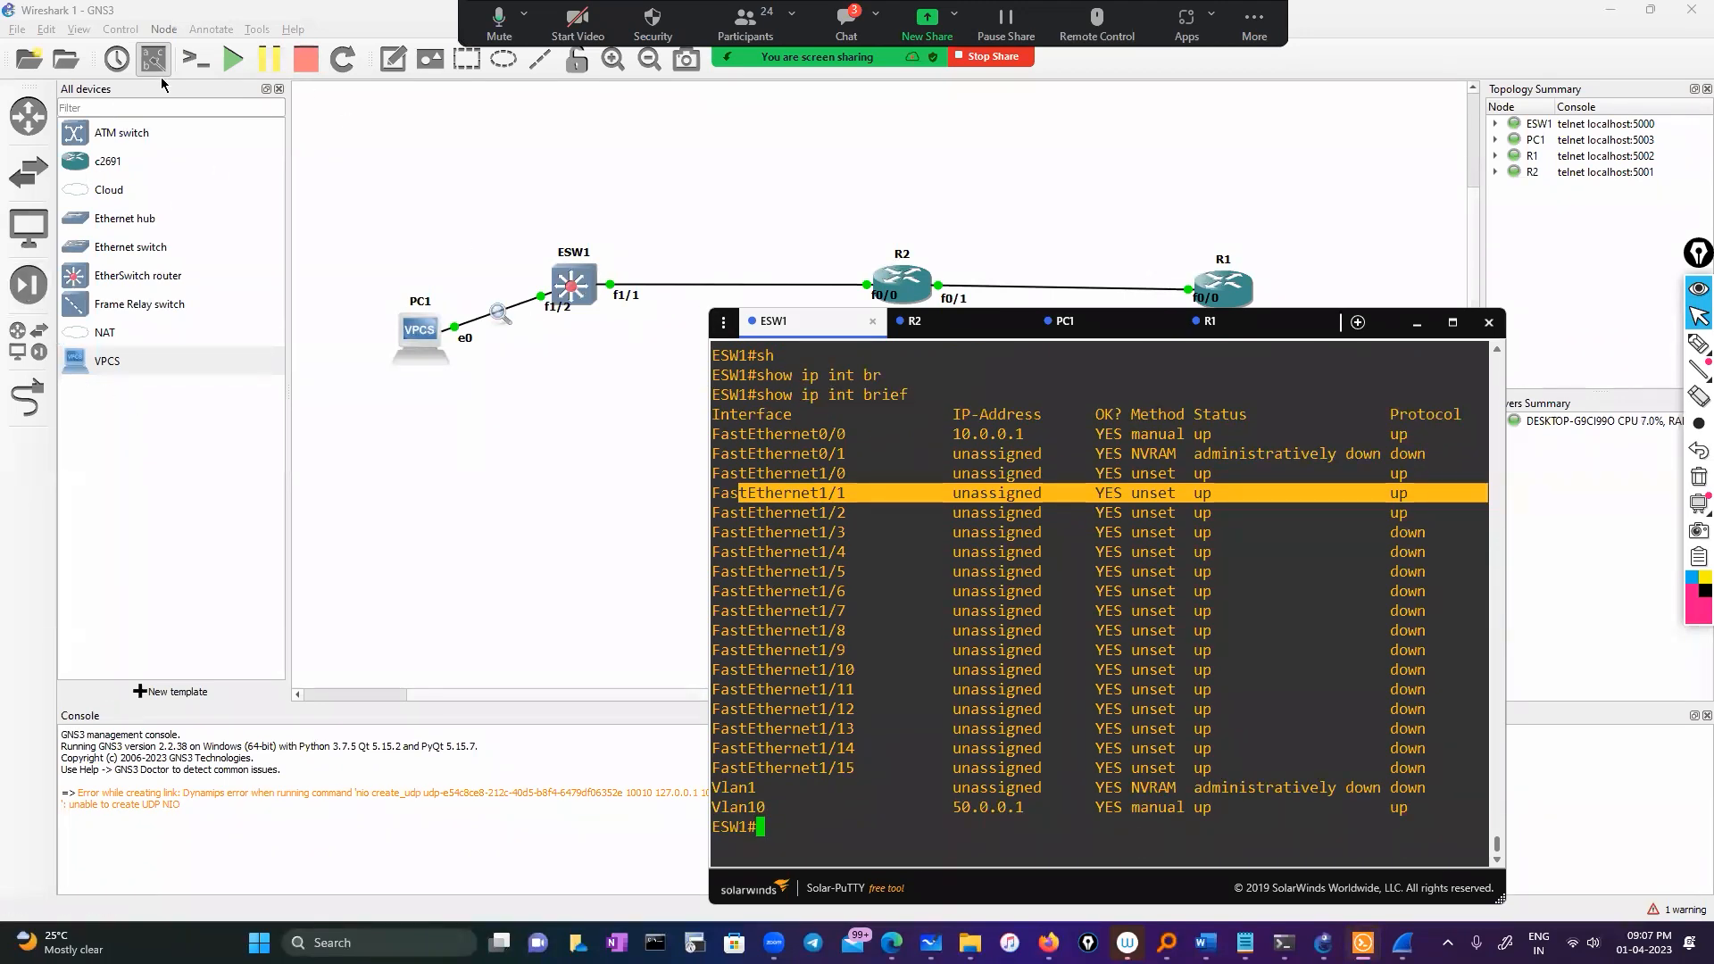
List ESW1's CDP neighbours, confirming Fa1/1 reaches R2's Fa0/0, then return to the topology
{"action": "type", "text": "s"}
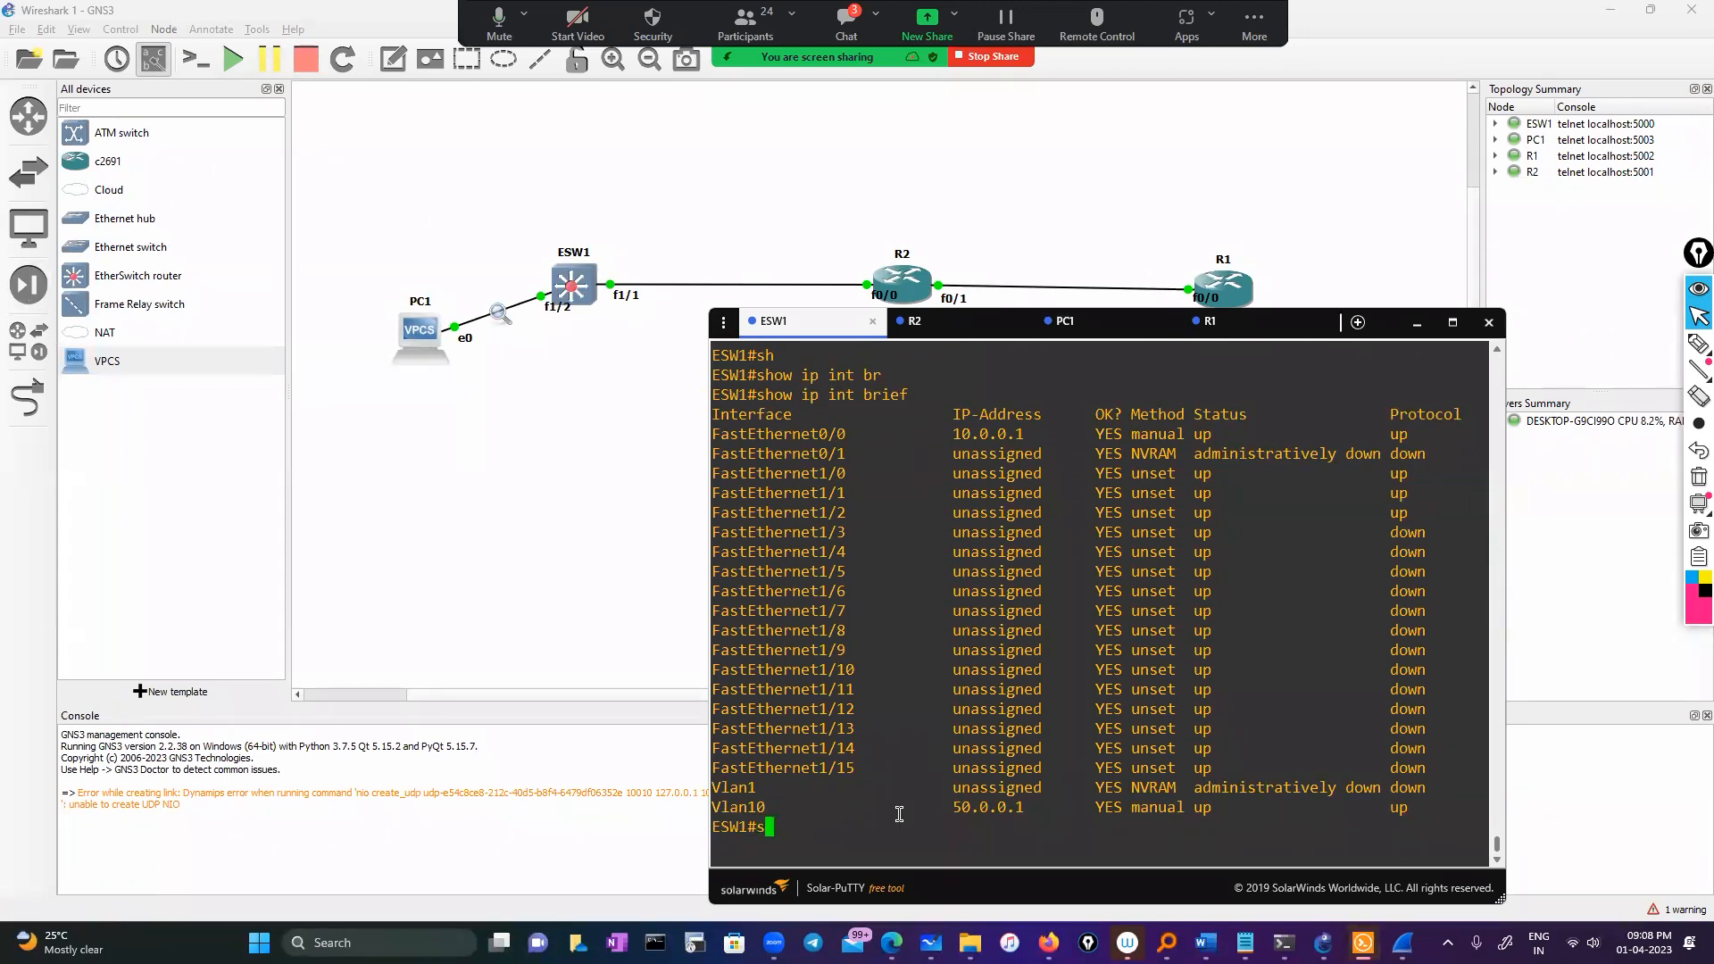
{"action": "type", "text": "ho"}
{"action": "key", "text": "Tab"}
{"action": "type", "text": "cd"}
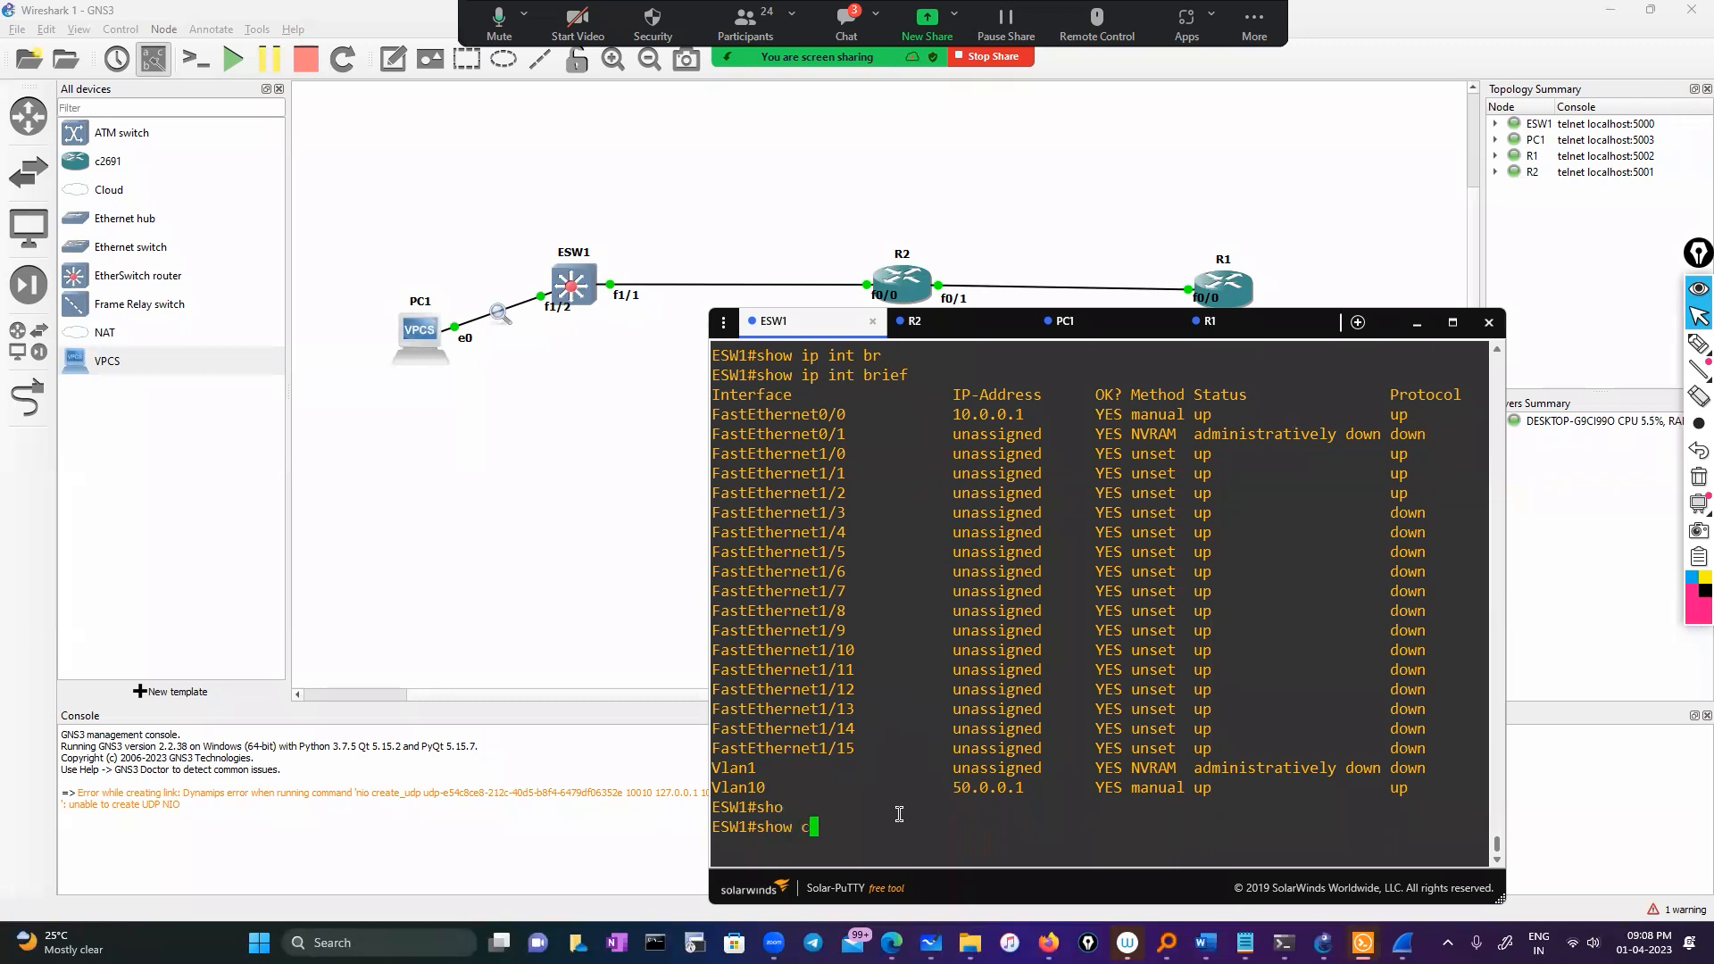
{"action": "key", "text": "Tab"}
{"action": "key", "text": "Tab"}
{"action": "type", "text": "n"}
{"action": "key", "text": "Tab"}
{"action": "key", "text": "Return"}
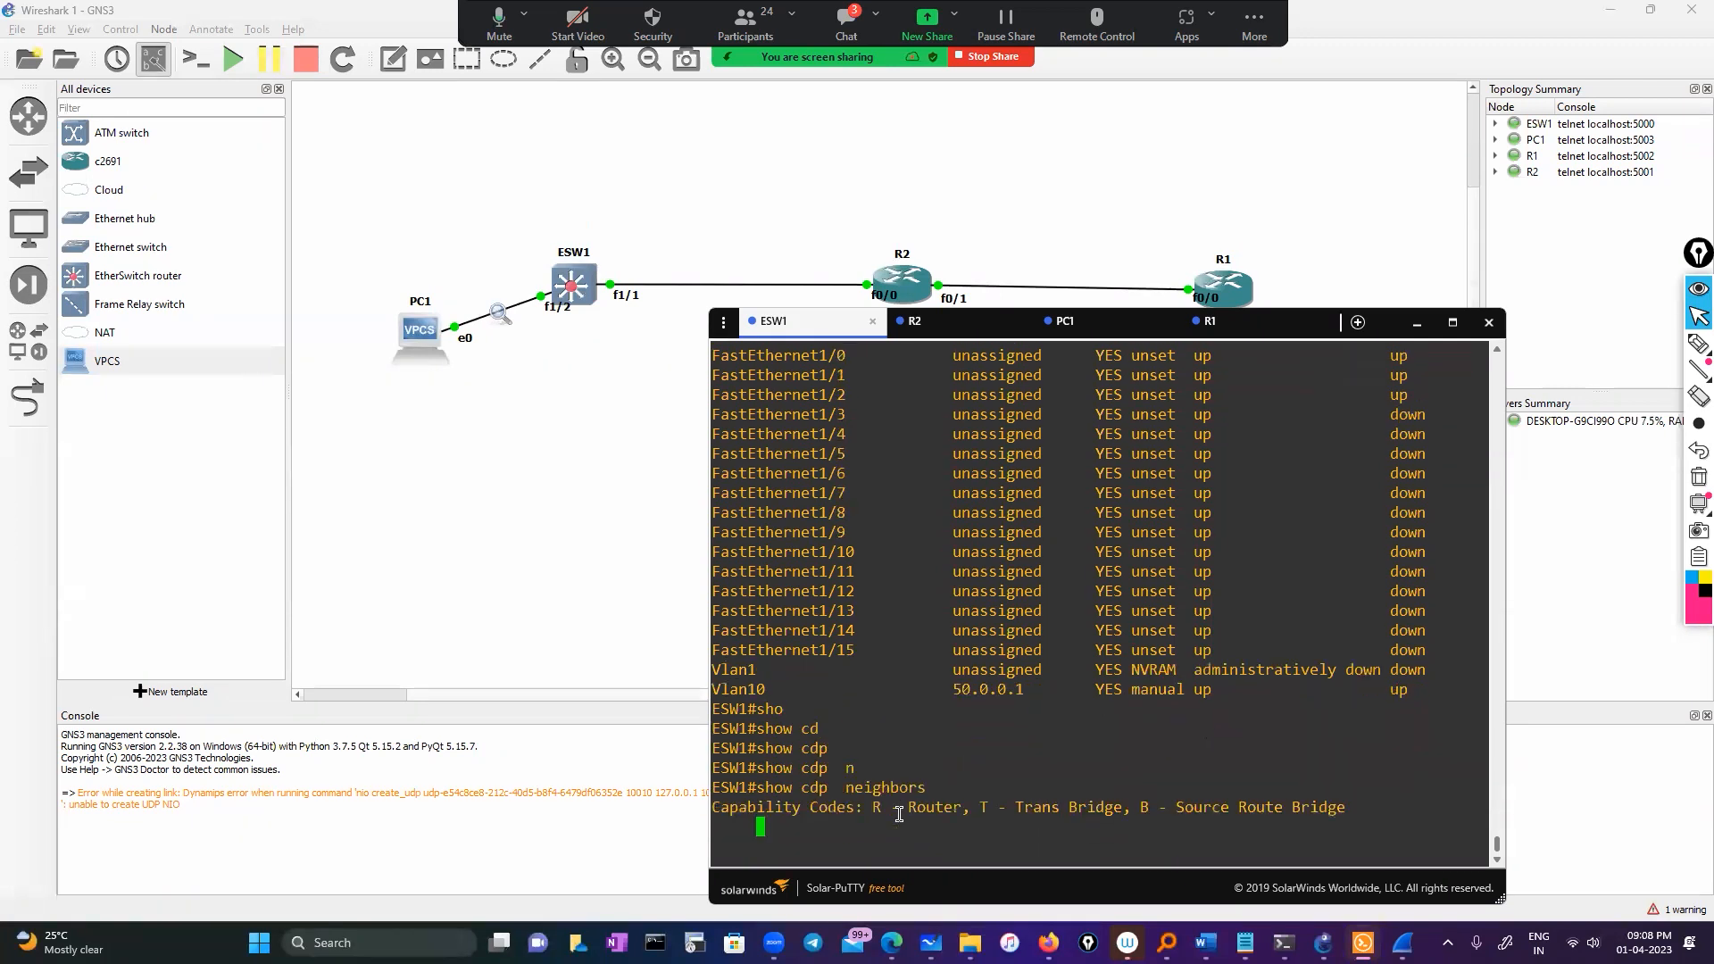
{"action": "left_click_drag", "start_coordinate": [871, 811], "coordinate": [934, 808]}
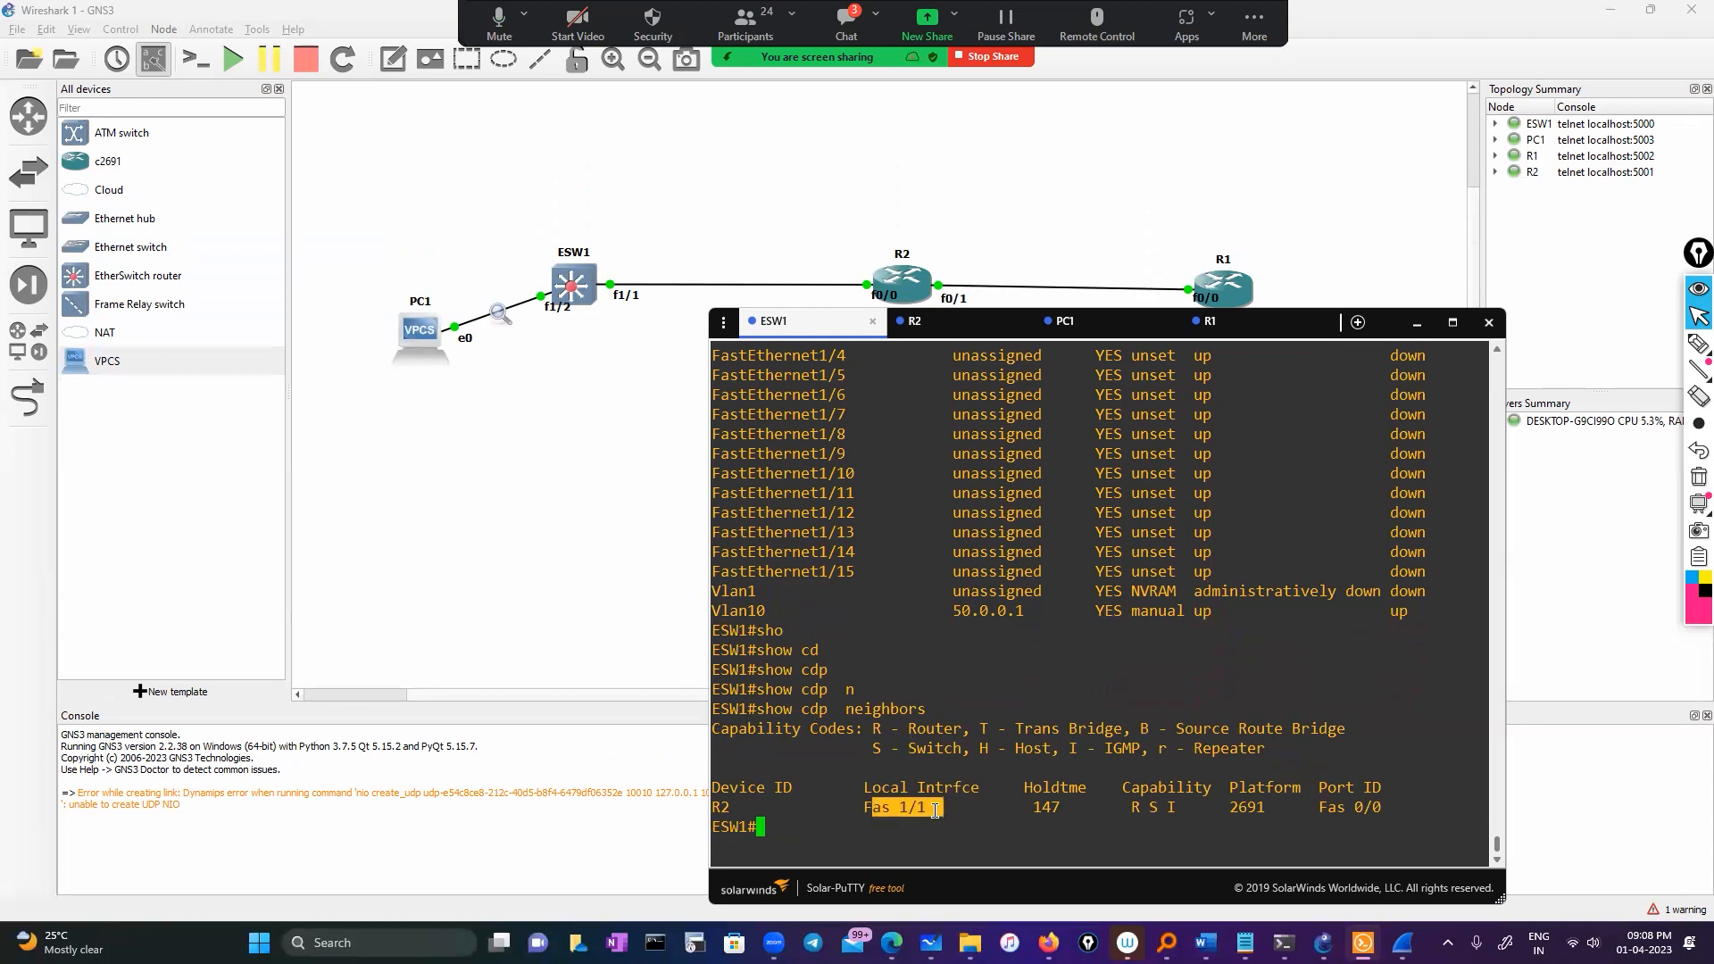
{"action": "scroll", "coordinate": [965, 770], "scroll_direction": "up", "scroll_amount": 10}
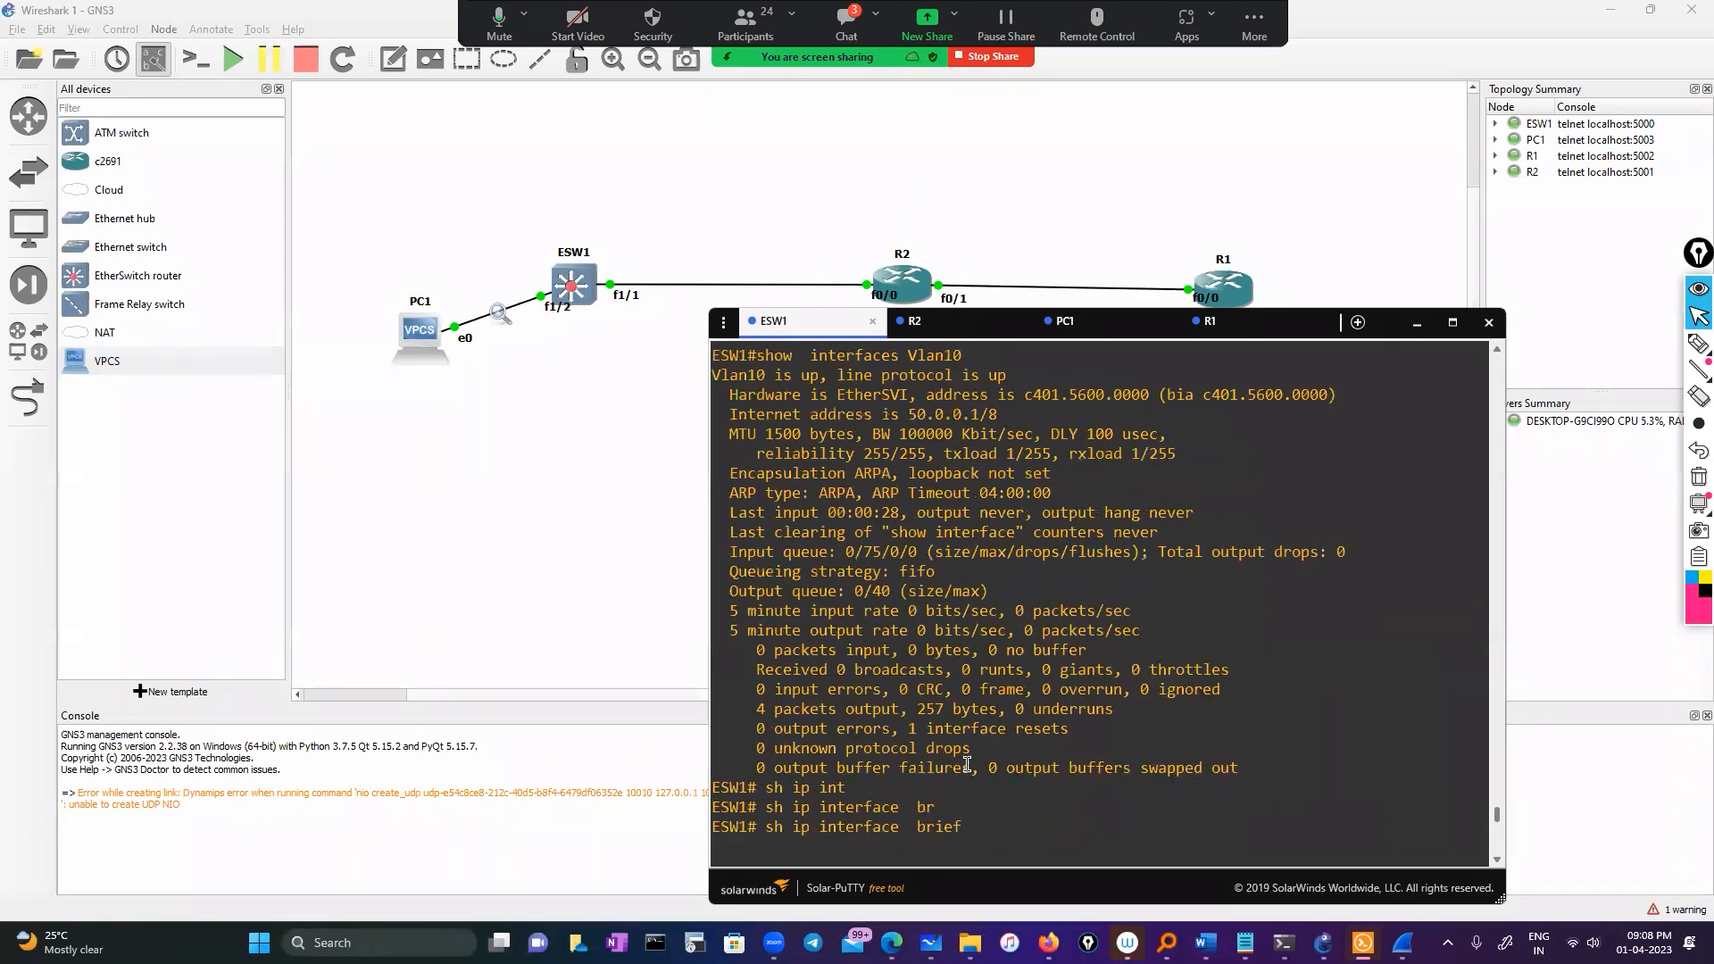
{"action": "scroll", "coordinate": [842, 403], "scroll_direction": "down", "scroll_amount": 8}
{"action": "double_click", "coordinate": [837, 395]}
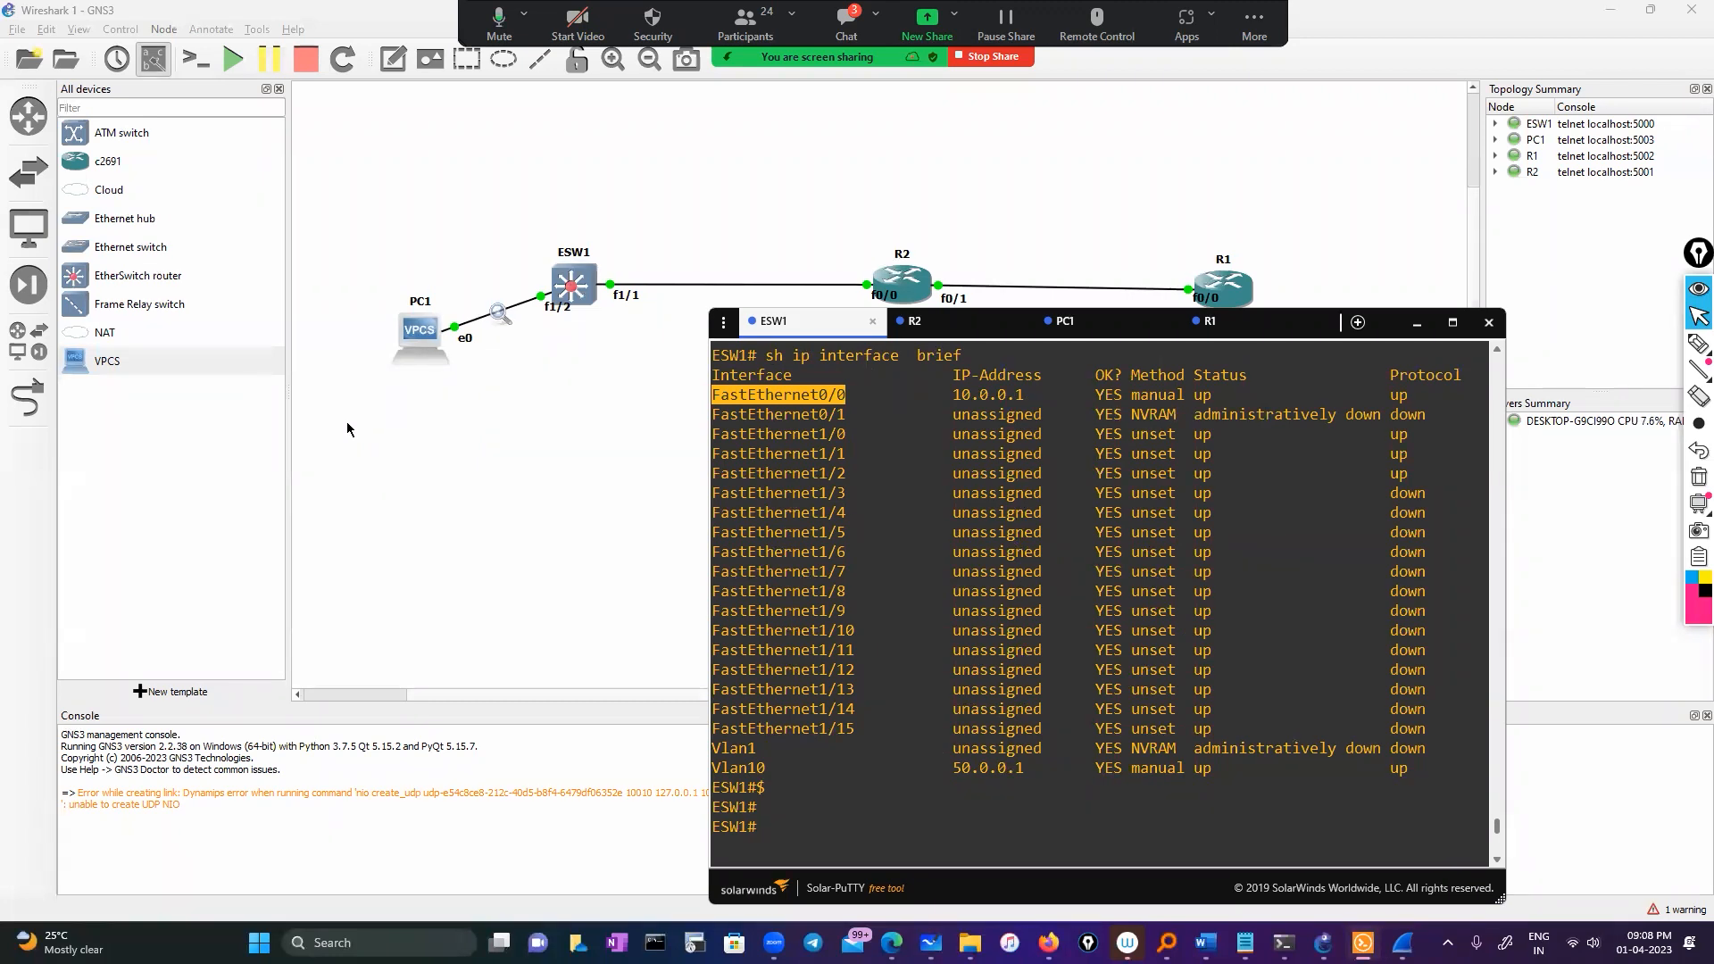
{"action": "left_click", "coordinate": [37, 401]}
{"action": "left_click", "coordinate": [24, 399]}
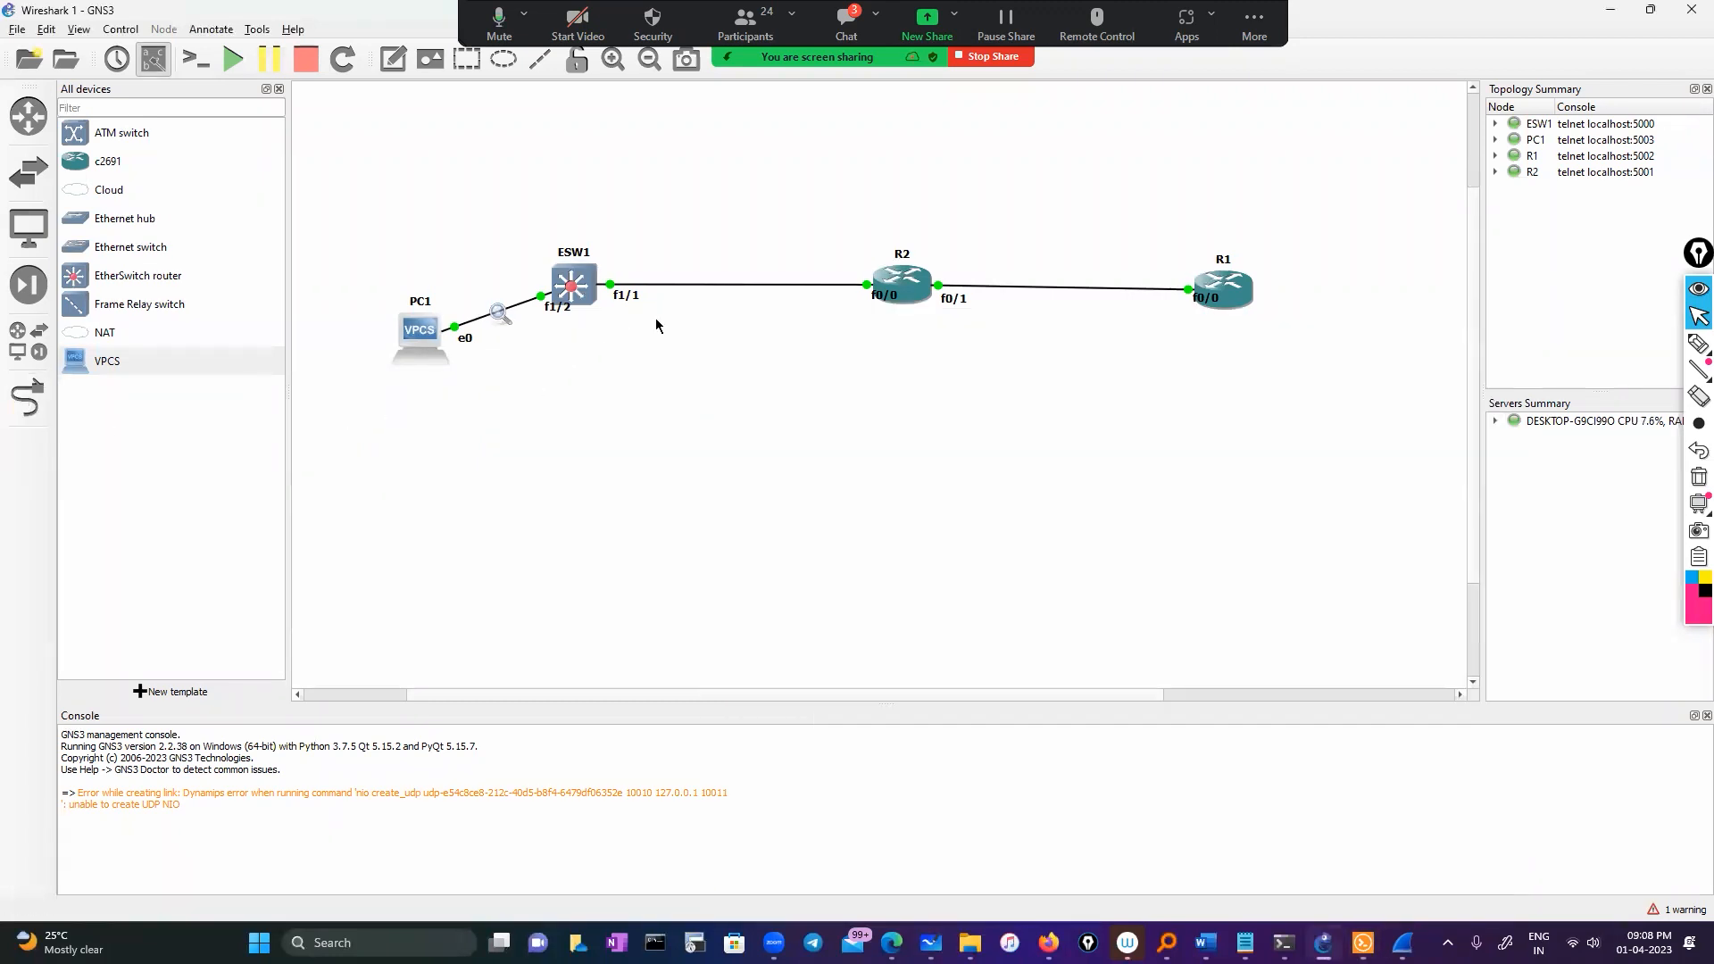
Delete the ESW1–R2 link and redraw it from ESW1 f0/0 to R2 FastEthernet0/0
{"action": "right_click", "coordinate": [611, 287]}
{"action": "left_click", "coordinate": [646, 377]}
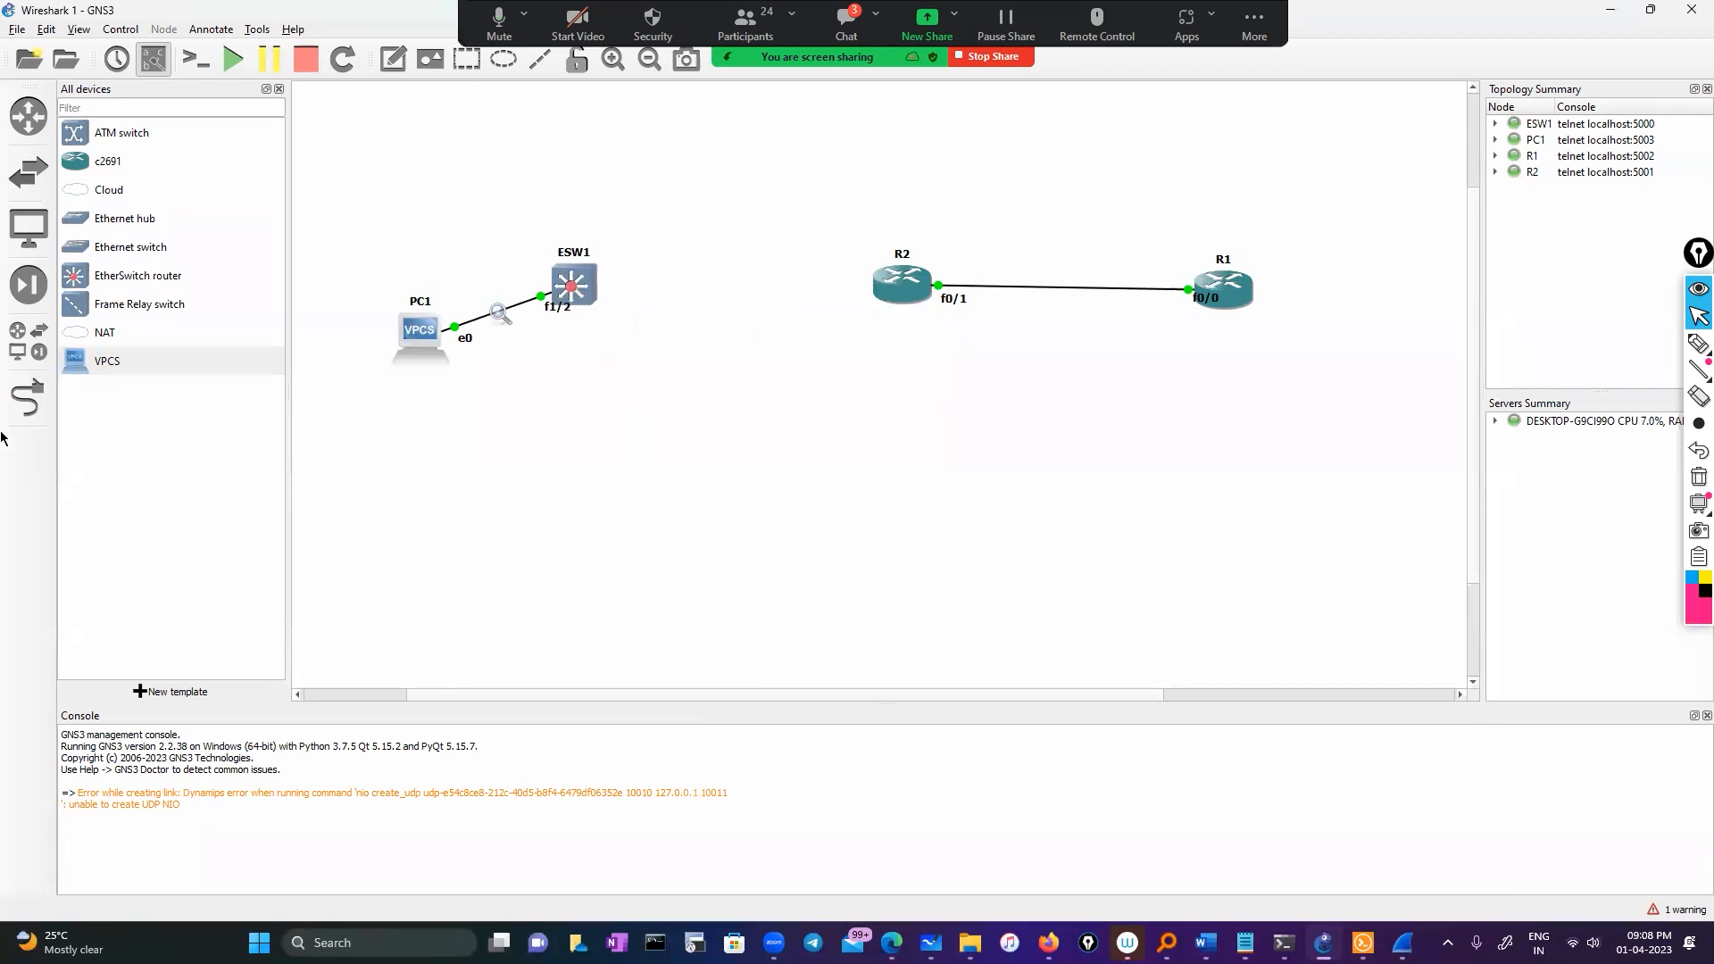
{"action": "left_click", "coordinate": [28, 397]}
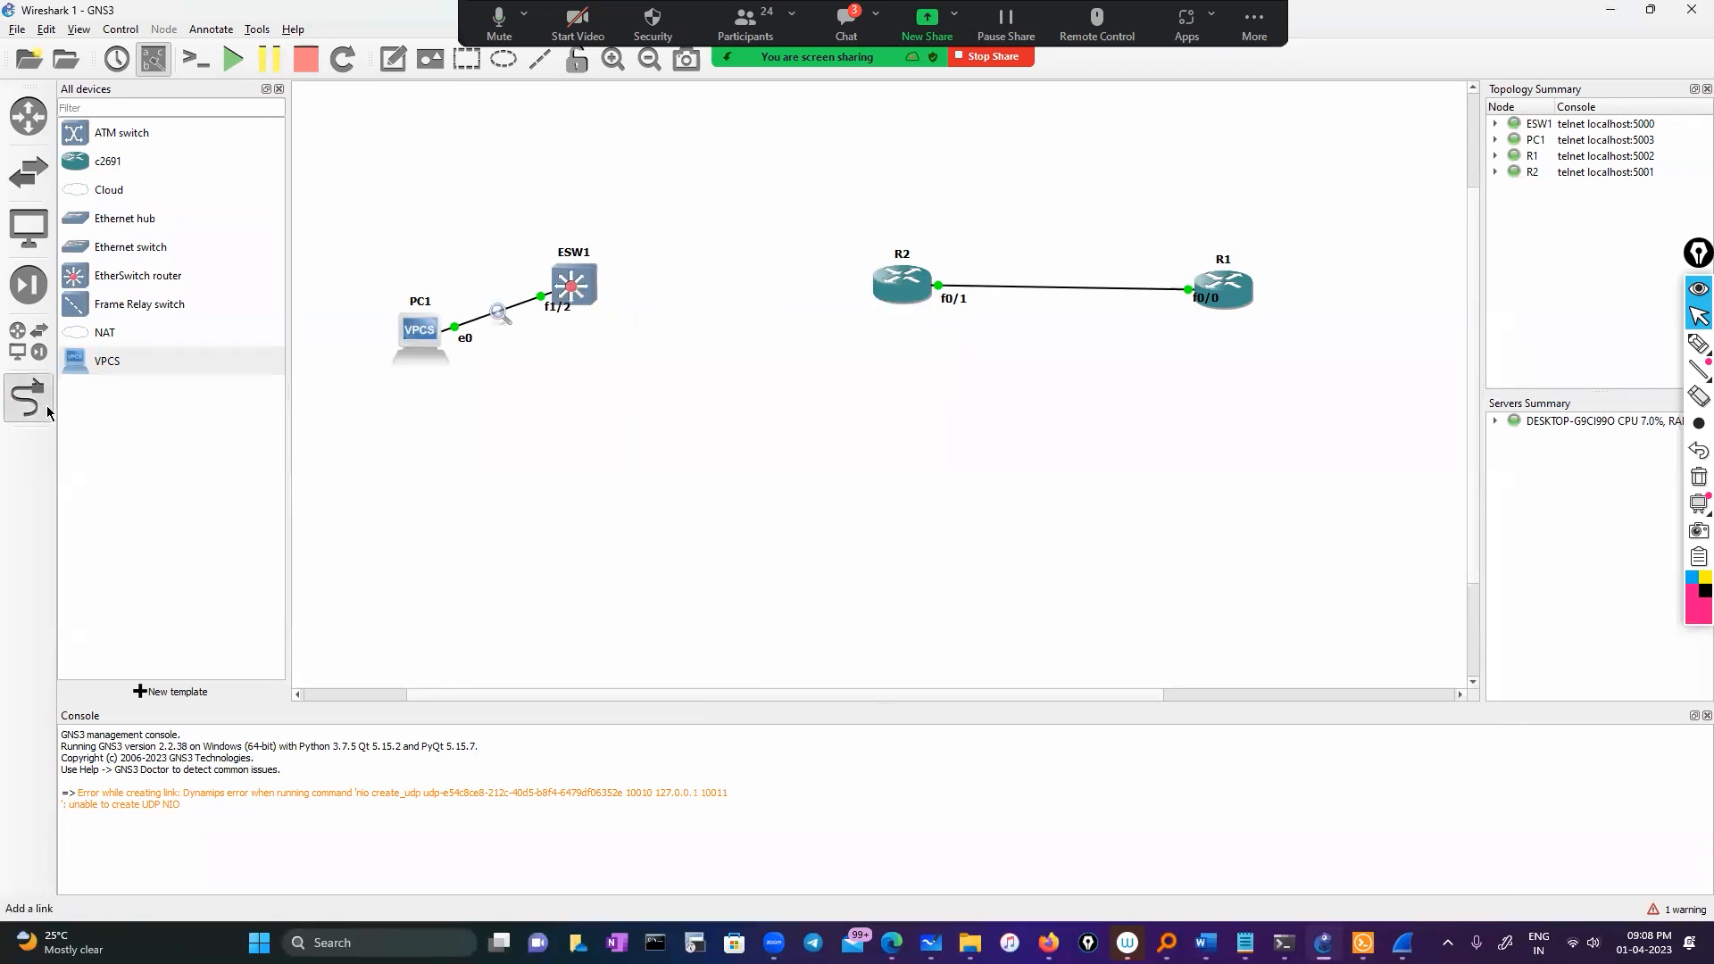
{"action": "left_click", "coordinate": [589, 280]}
{"action": "left_click", "coordinate": [621, 288]}
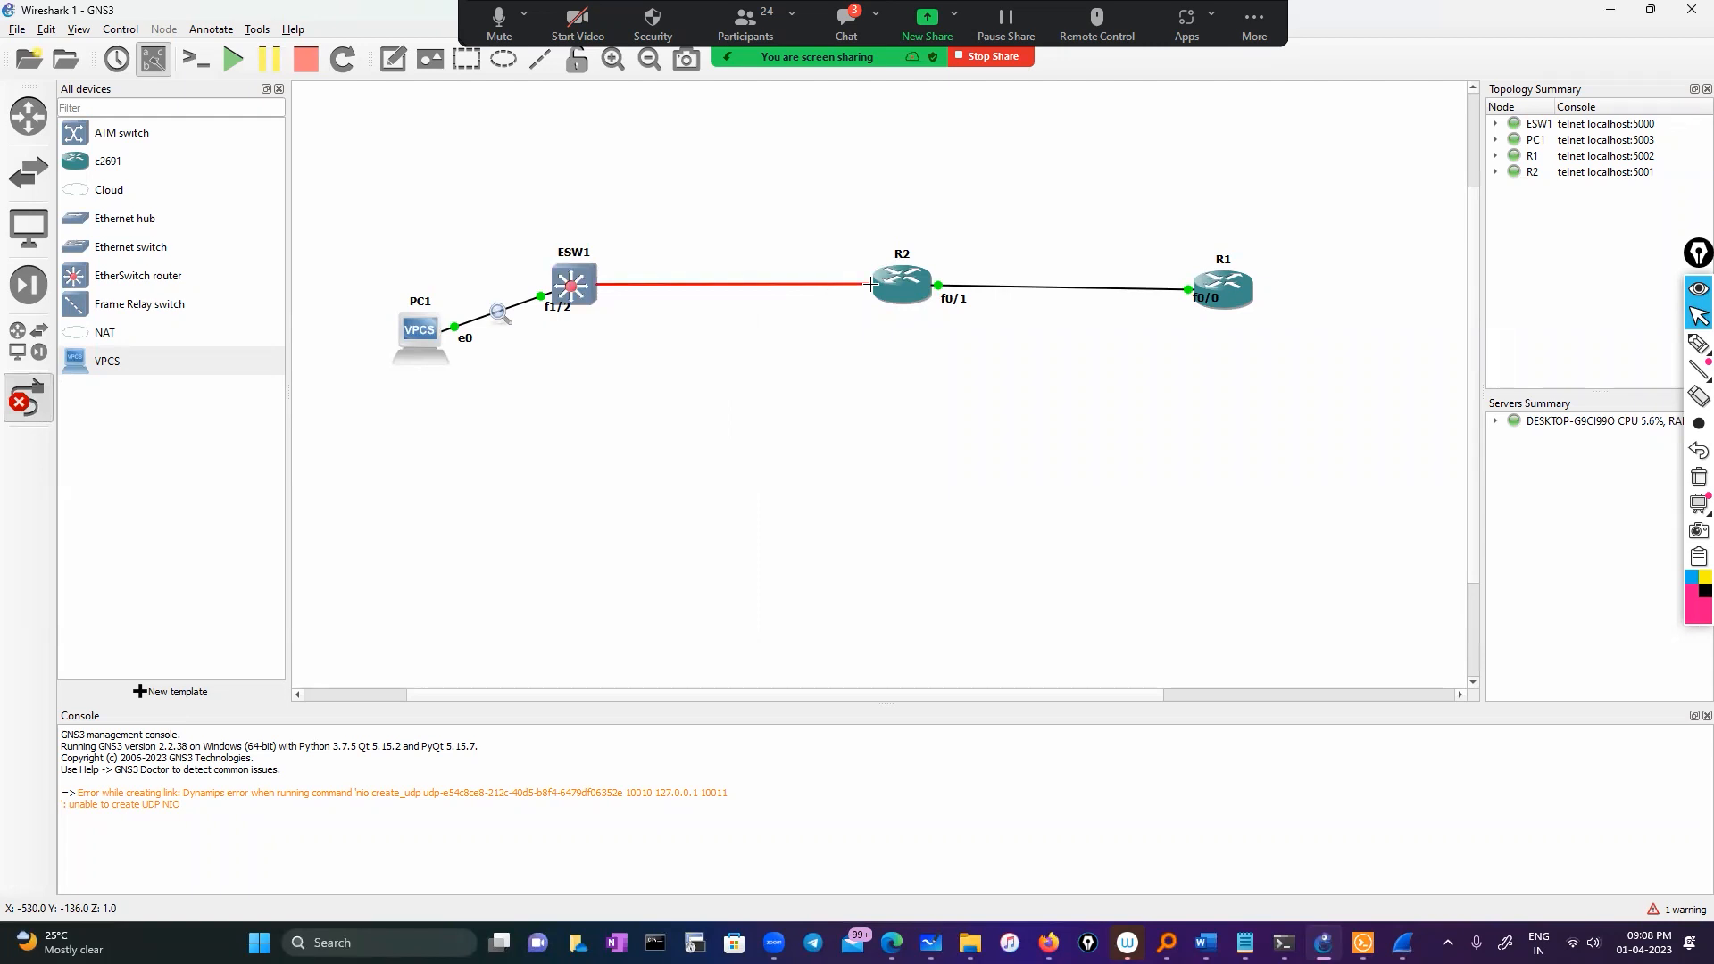
{"action": "left_click", "coordinate": [910, 286]}
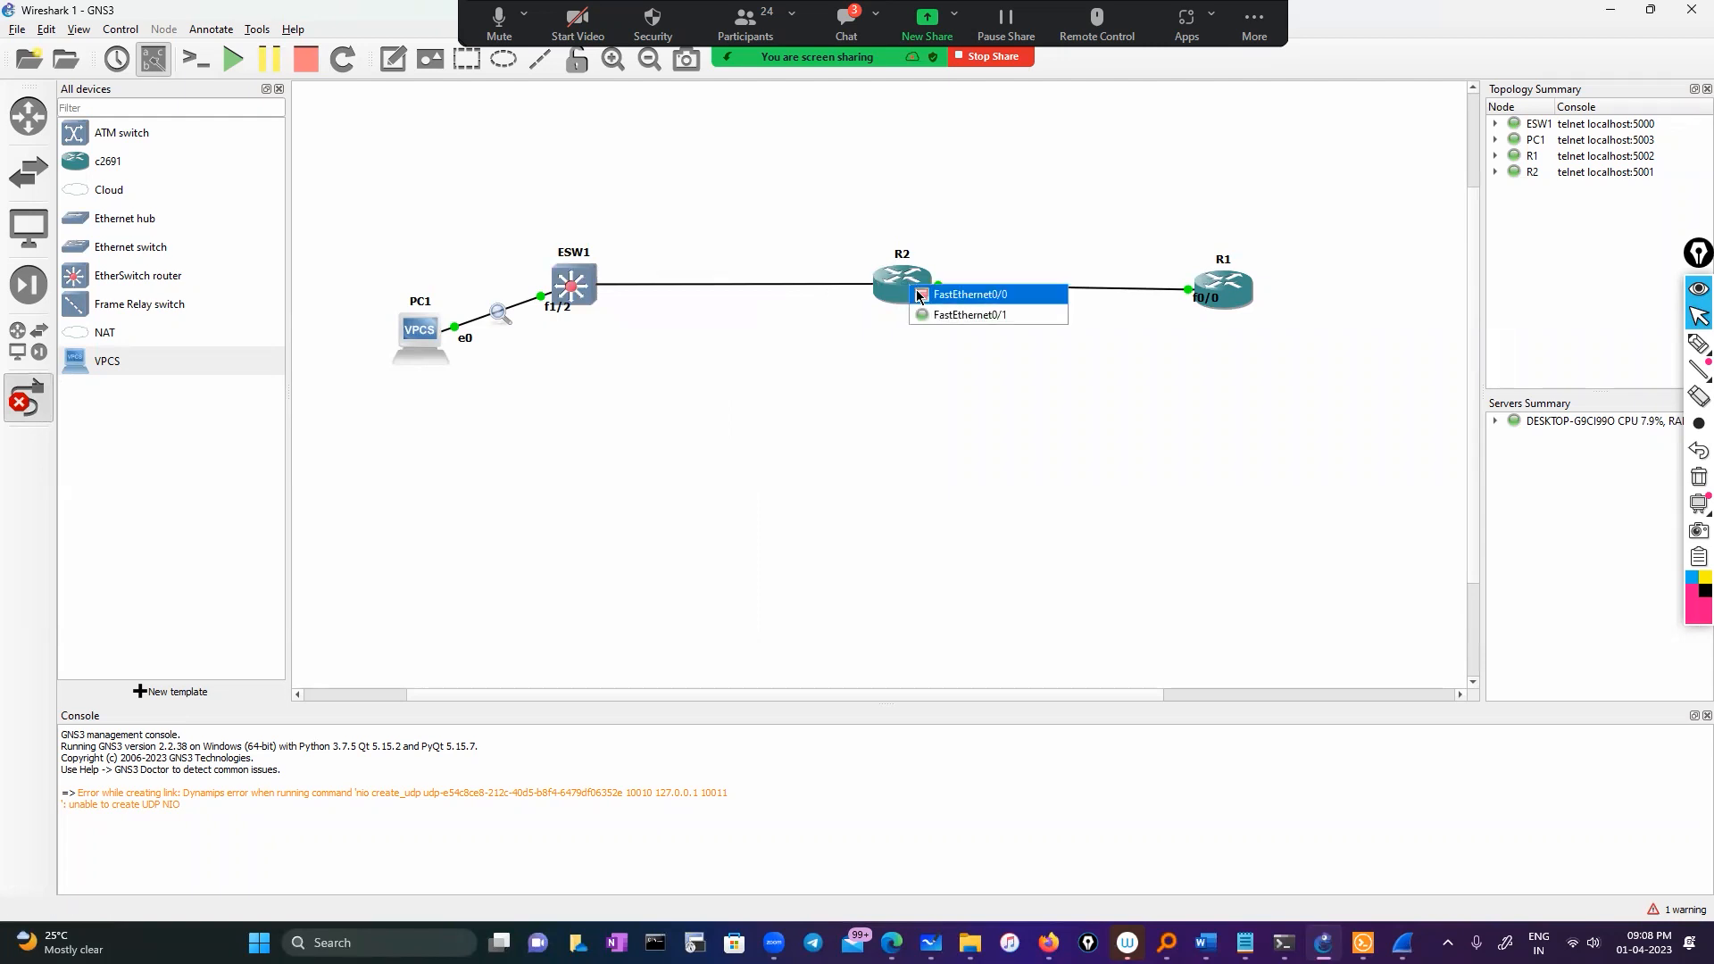
{"action": "left_click", "coordinate": [919, 295]}
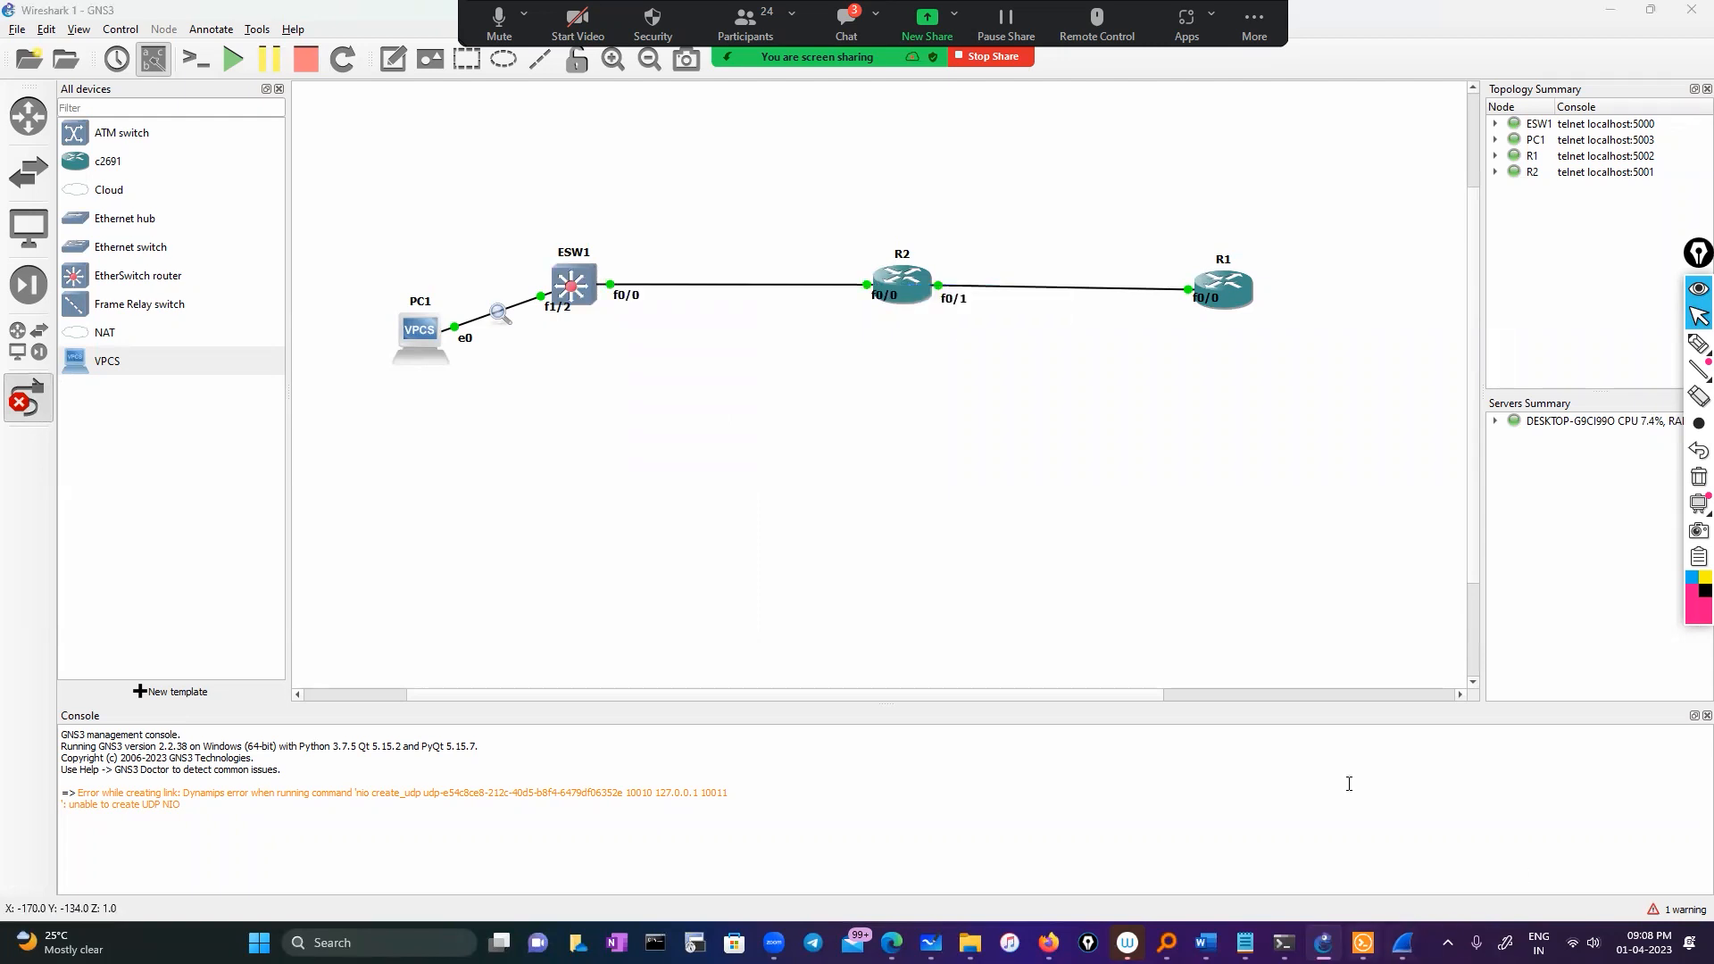
{"action": "left_click", "coordinate": [1363, 942]}
In R2's console, run show cdp neighbors and mark ESW1's port in the list
{"action": "left_click", "coordinate": [913, 320]}
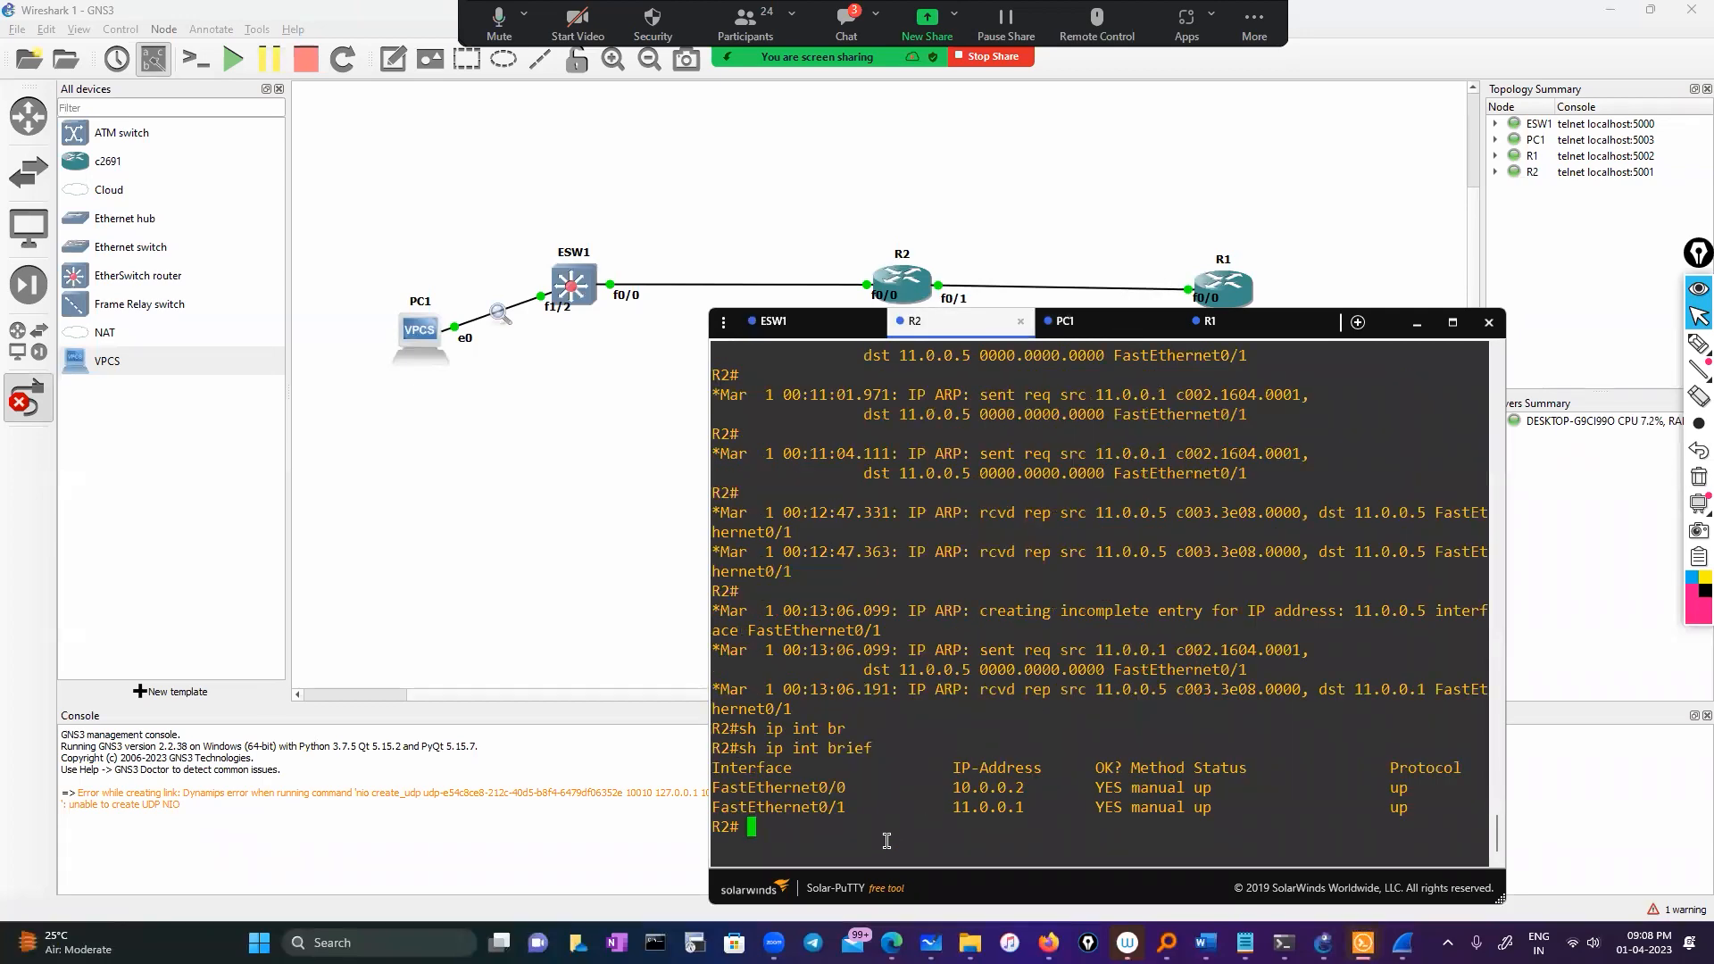
{"action": "type", "text": "sho"}
{"action": "key", "text": "Tab"}
{"action": "type", "text": "cd"}
{"action": "key", "text": "Tab"}
{"action": "type", "text": "p"}
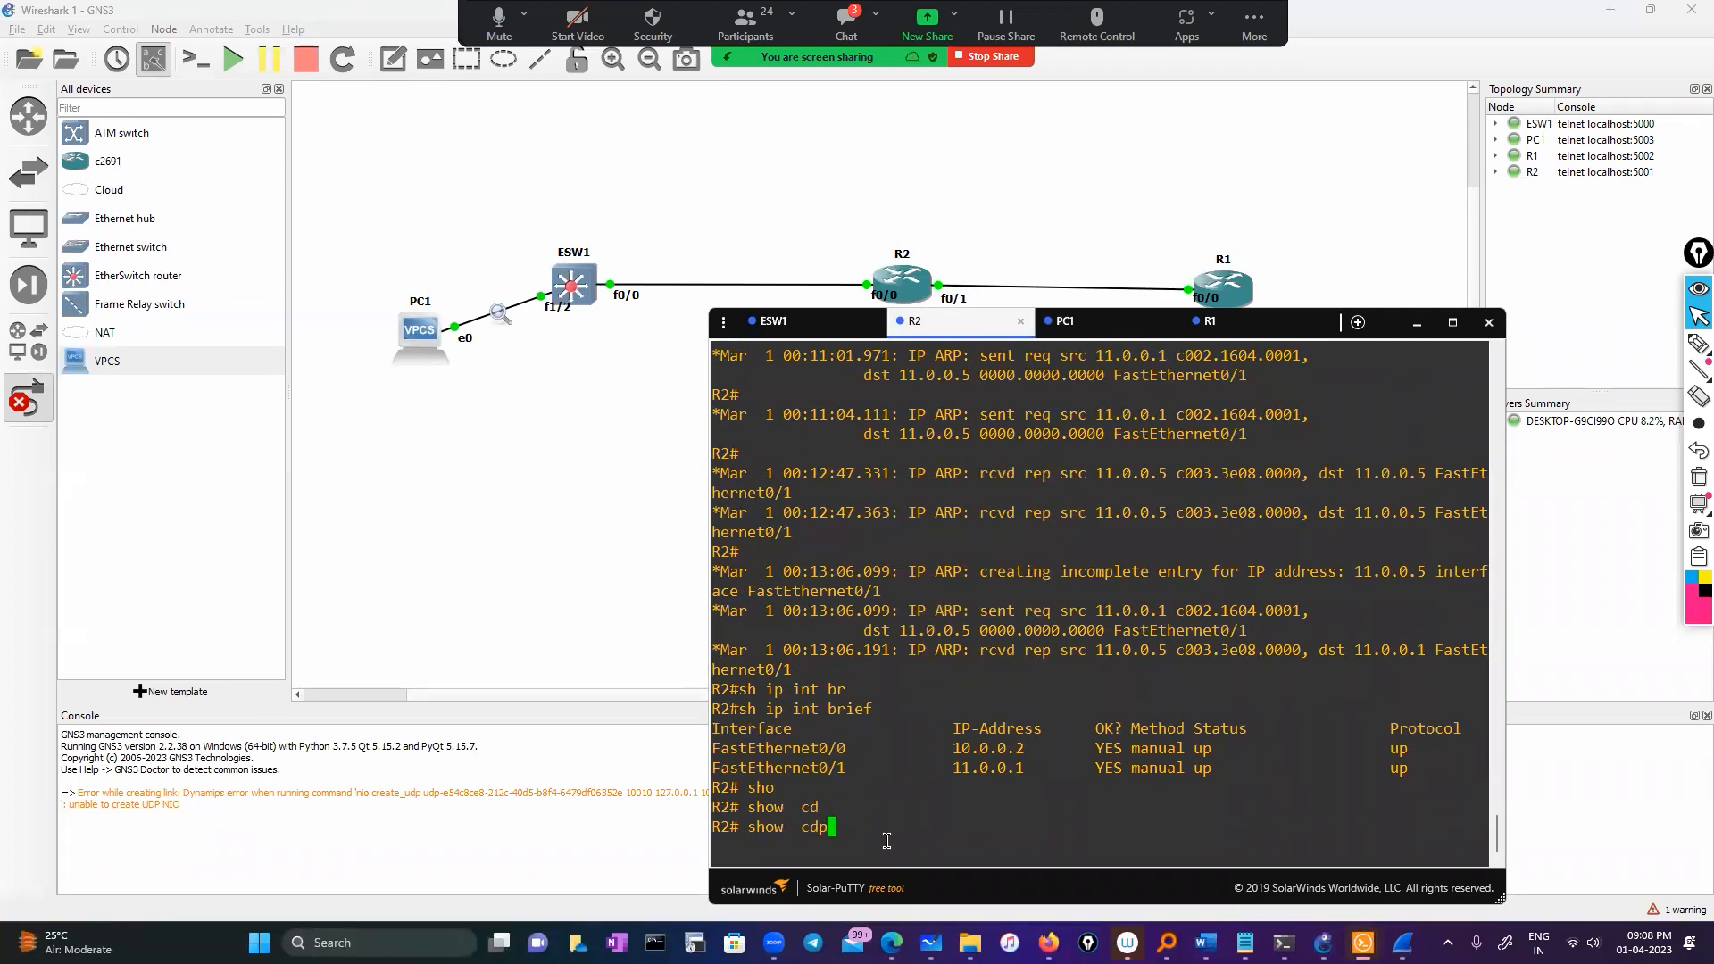
{"action": "key", "text": "Tab"}
{"action": "type", "text": "n"}
{"action": "key", "text": "Tab"}
{"action": "key", "text": "Return"}
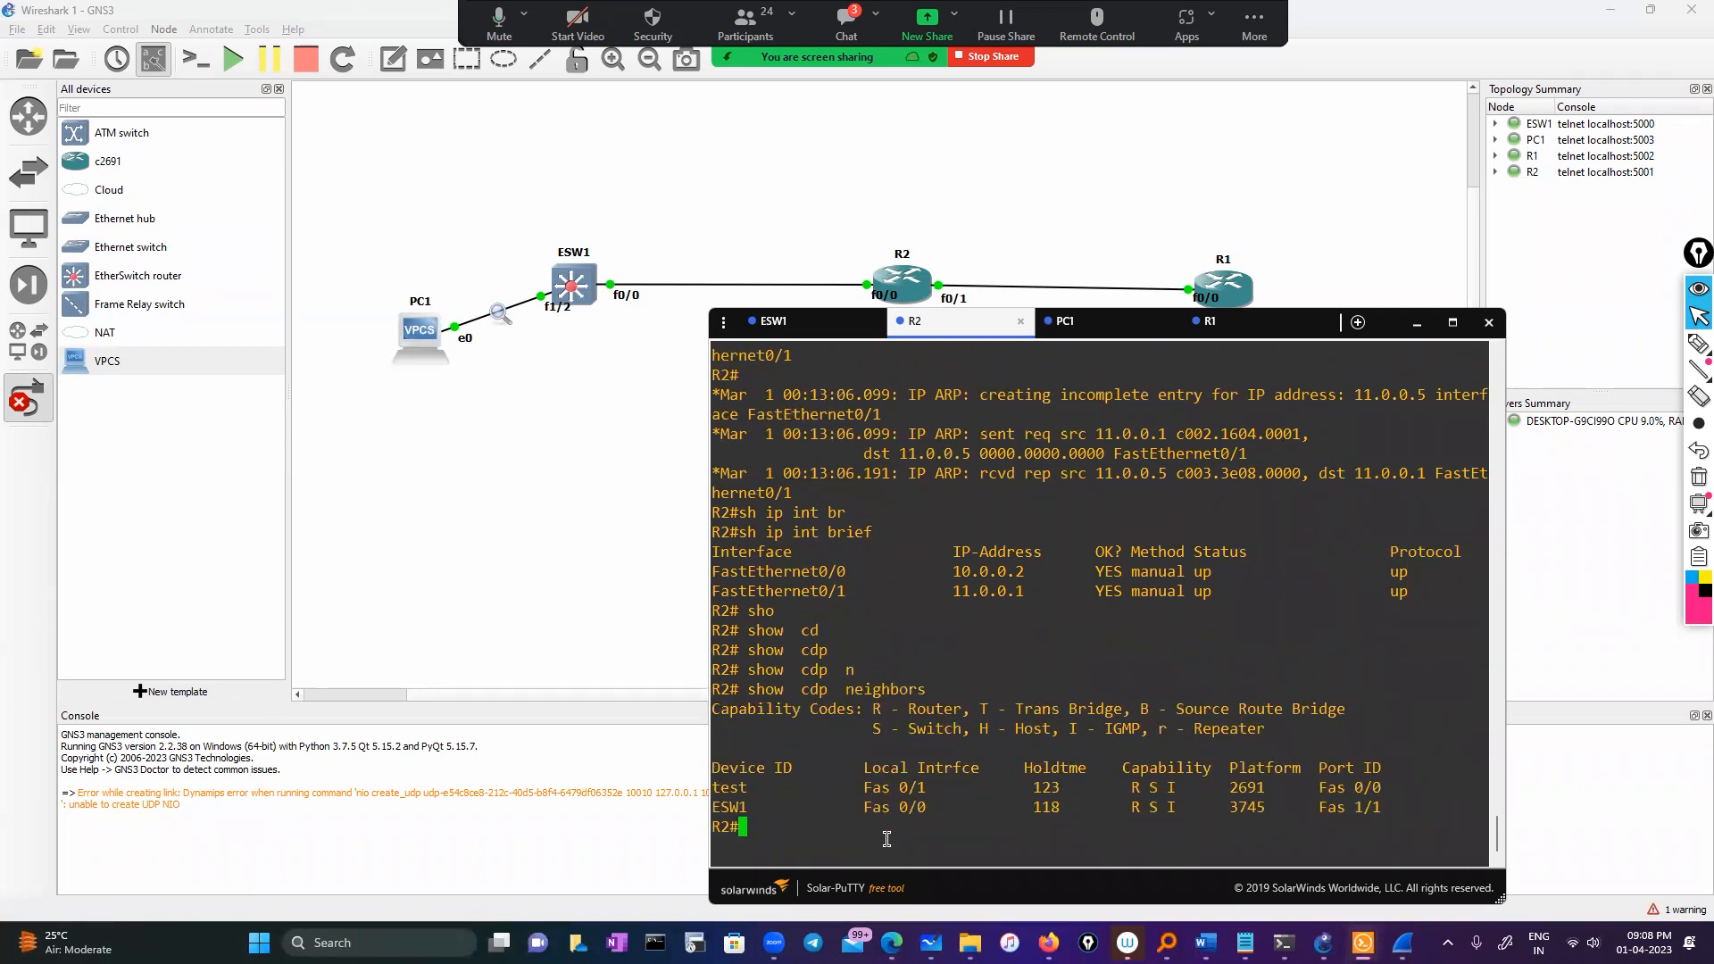
{"action": "left_click_drag", "start_coordinate": [859, 788], "coordinate": [926, 807]}
{"action": "left_click", "coordinate": [854, 832]}
Show R2's running-config for FastEthernet0/0 and copy its address 10.0.0.2
{"action": "type", "text": "sho"}
{"action": "key", "text": "Tab"}
{"action": "type", "text": "run"}
{"action": "key", "text": "Tab"}
{"action": "type", "text": "in"}
{"action": "key", "text": "Tab"}
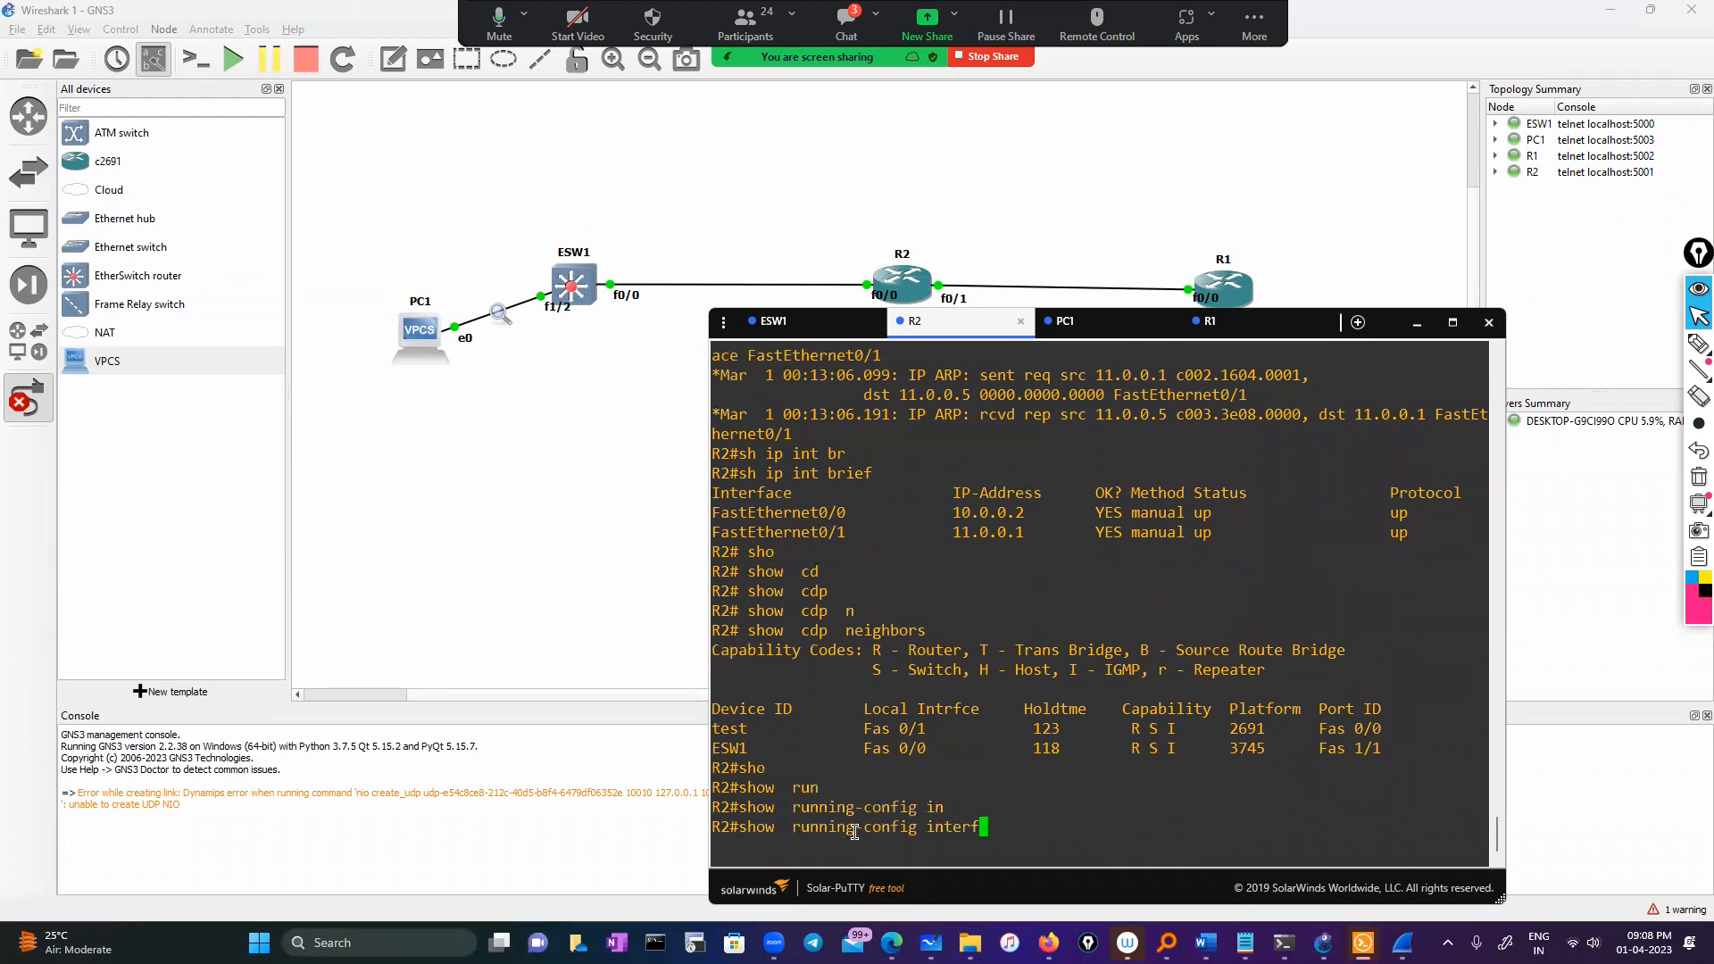
{"action": "type", "text": "face"}
{"action": "key", "text": "Tab"}
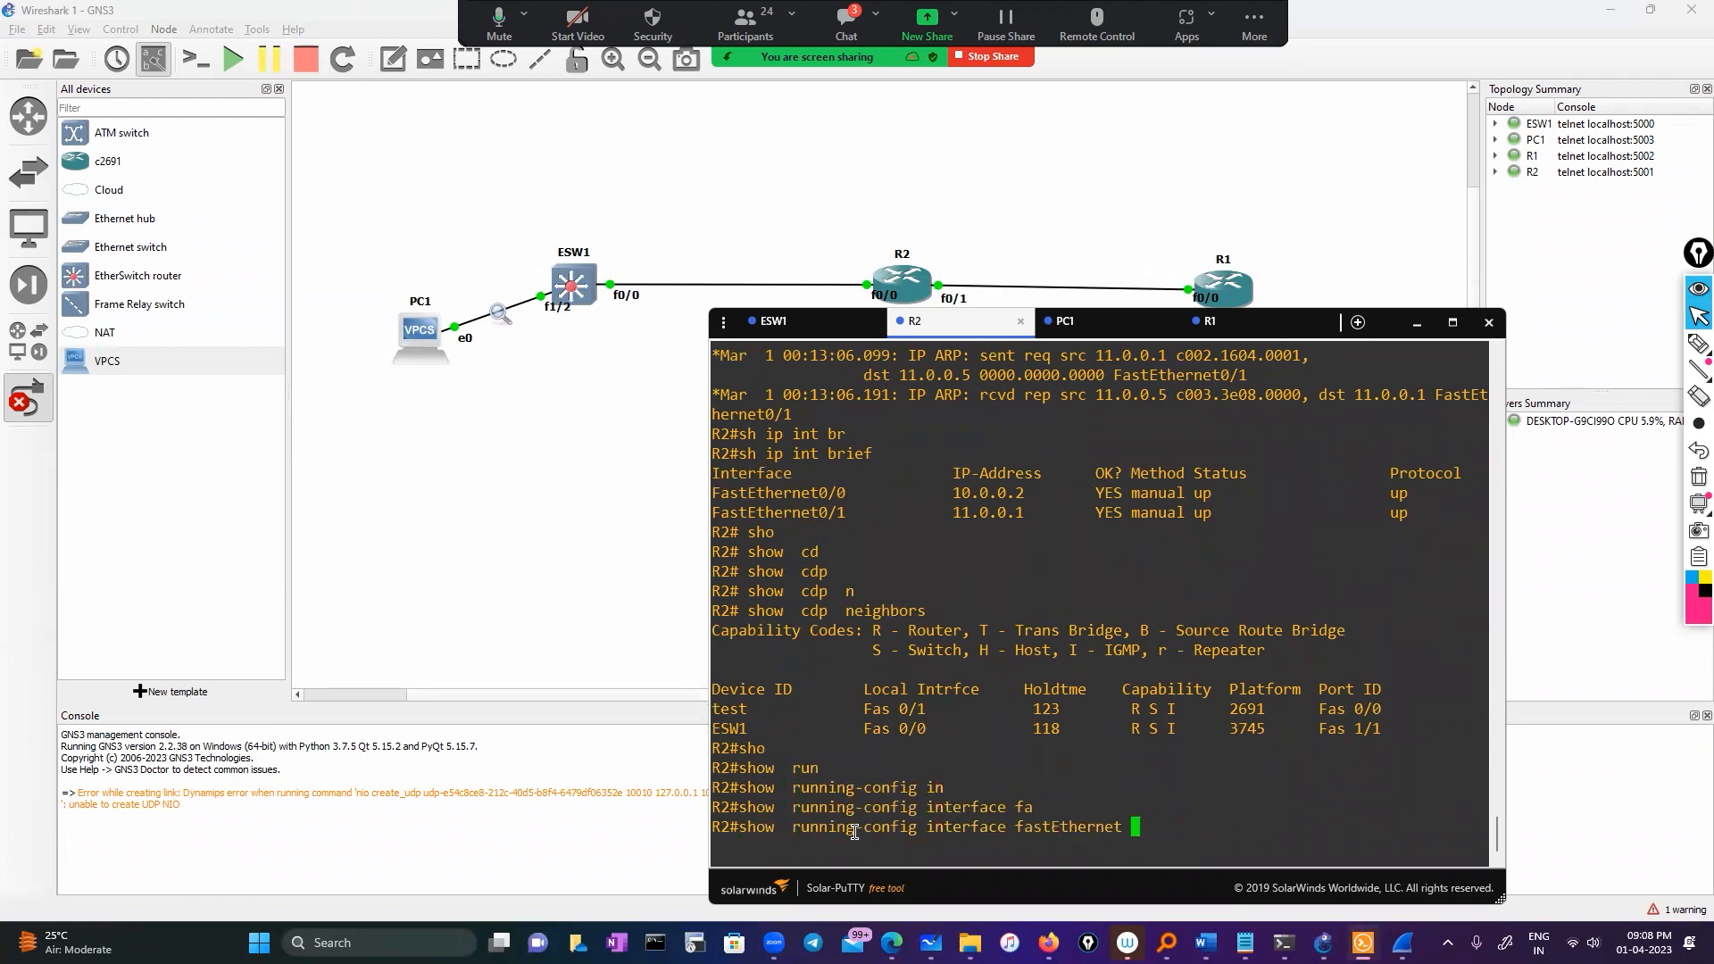
{"action": "type", "text": "0/0"}
{"action": "key", "text": "Return"}
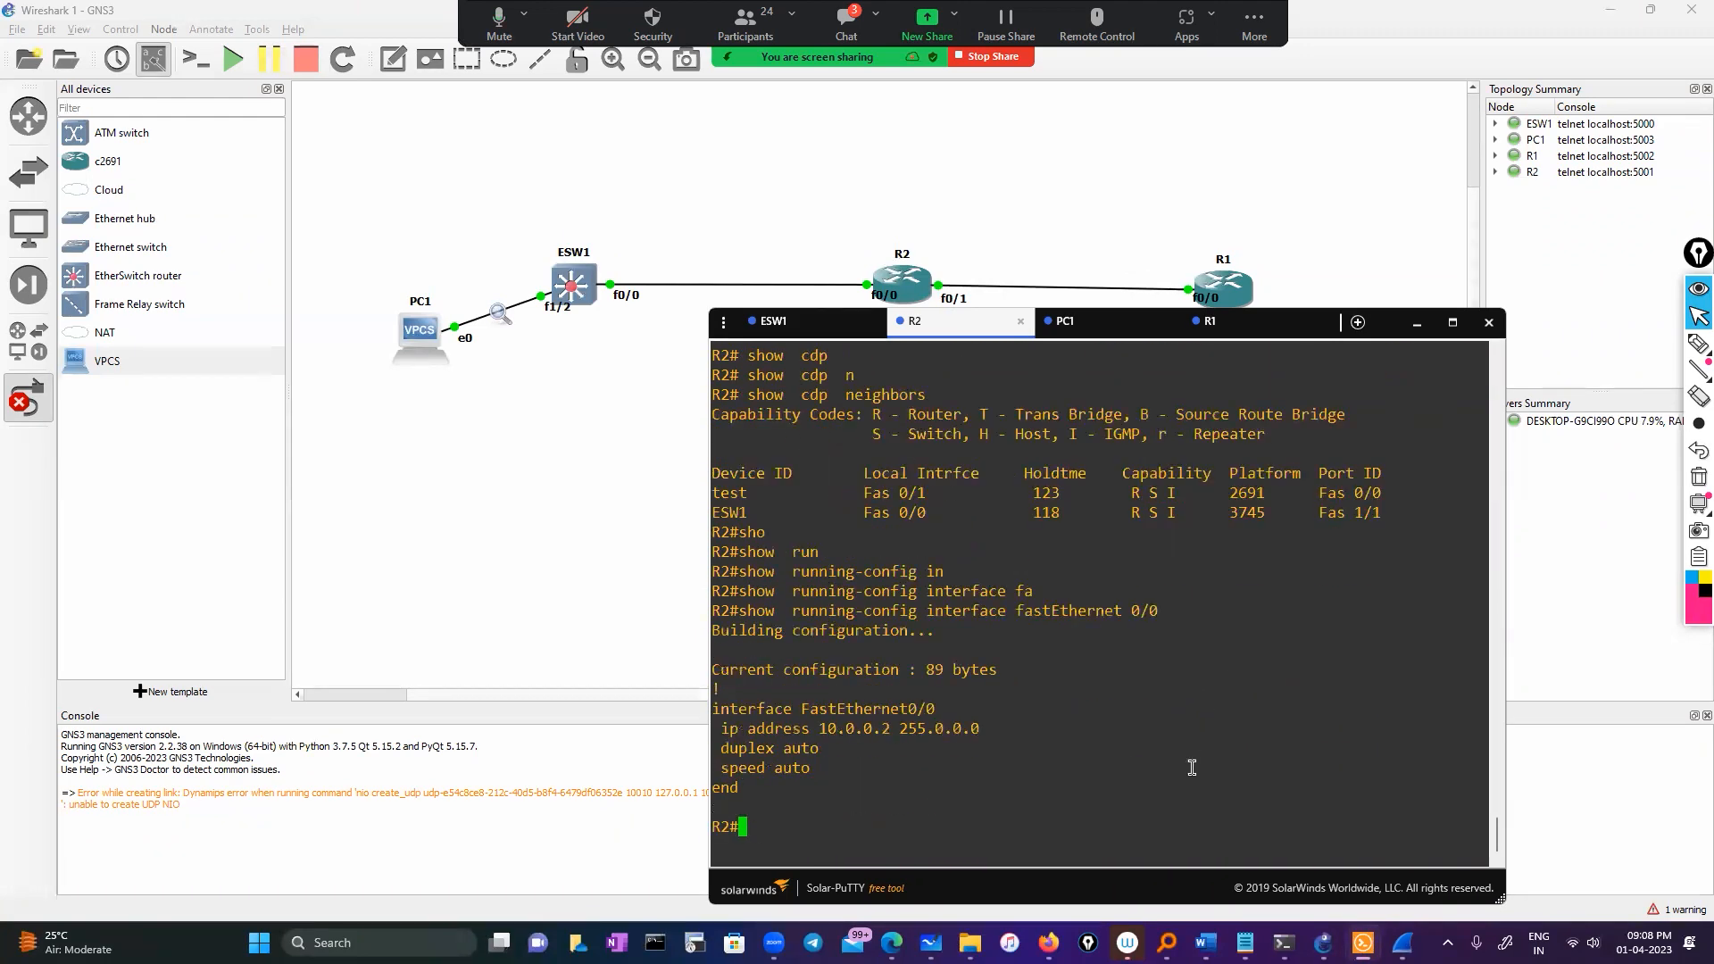
{"action": "left_click_drag", "start_coordinate": [787, 730], "coordinate": [890, 730]}
{"action": "key", "text": "ctrl+c"}
{"action": "left_click", "coordinate": [865, 735]}
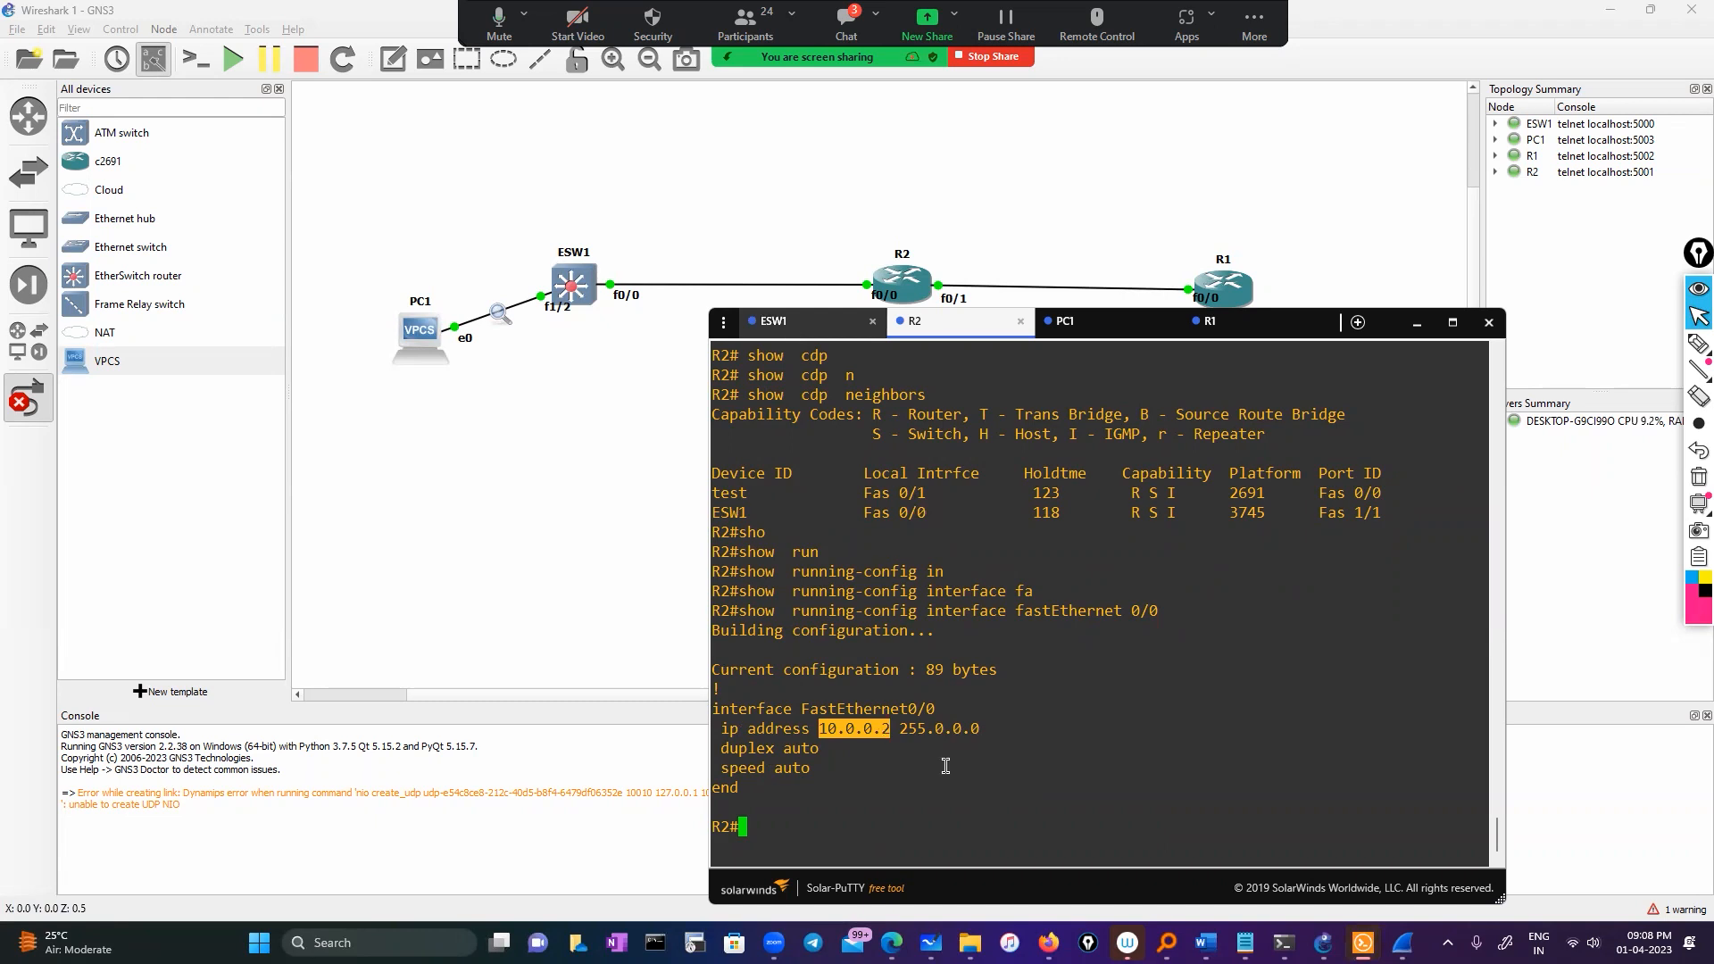
{"action": "left_click", "coordinate": [789, 326]}
Ping 10.0.0.2 from ESW1 successfully, then enter global configuration mode
{"action": "type", "text": "ping"}
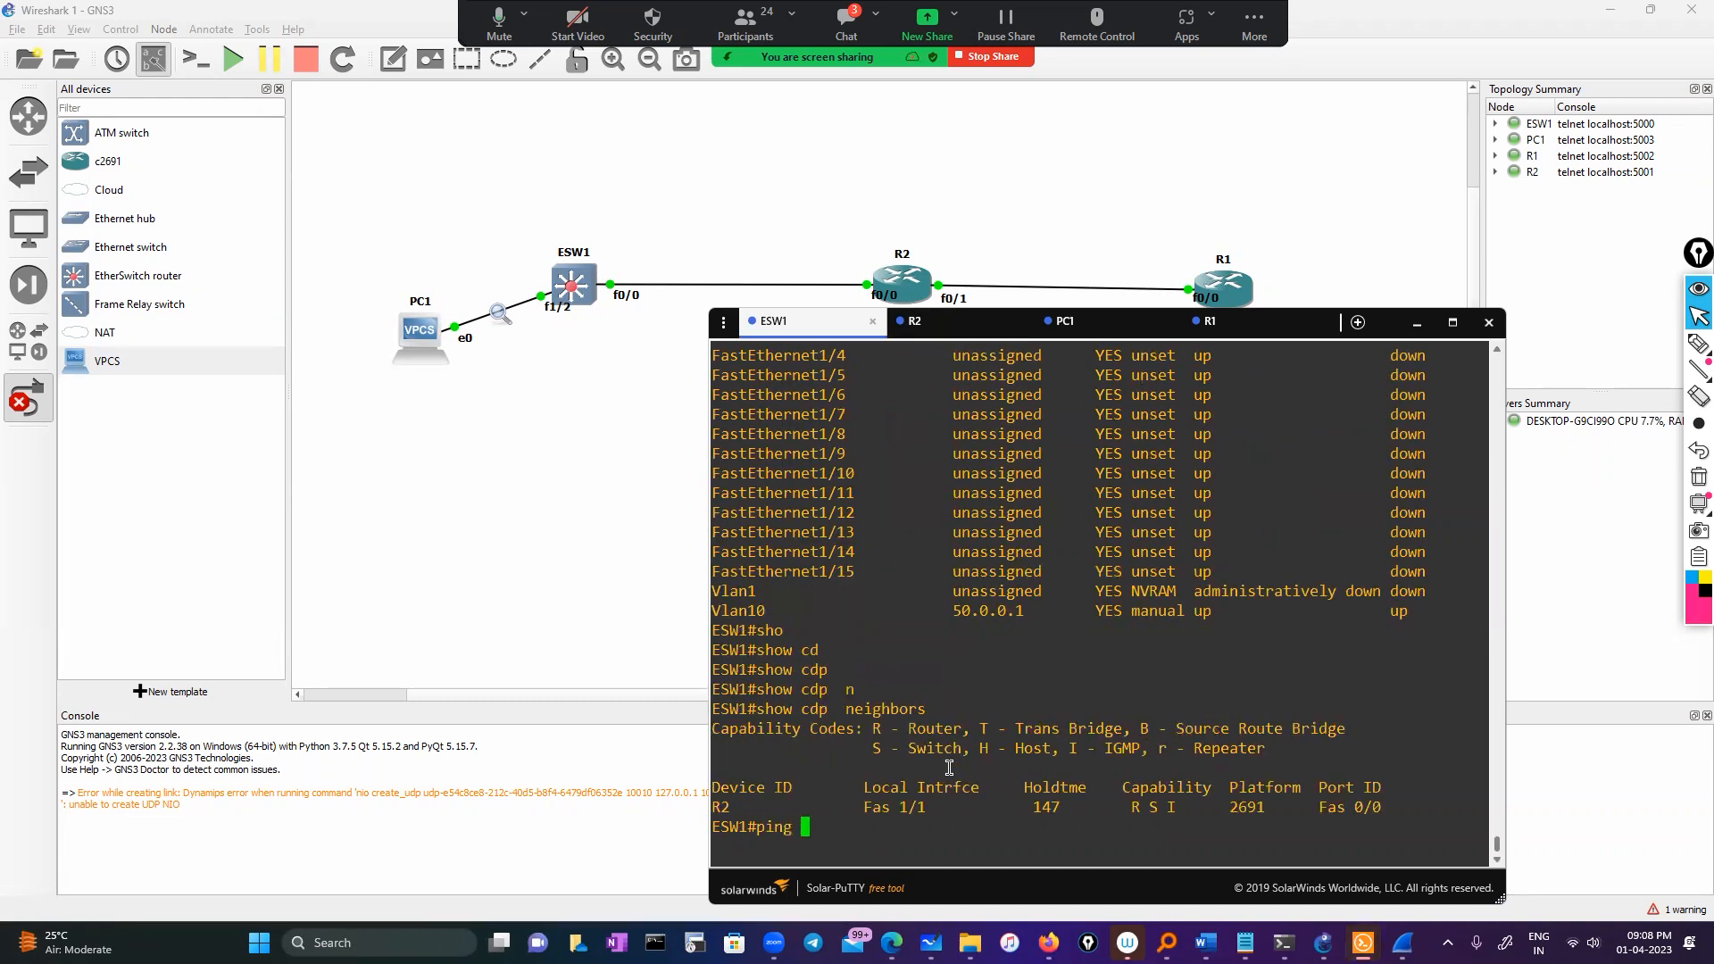
{"action": "right_click", "coordinate": [898, 705]}
{"action": "key", "text": "Return"}
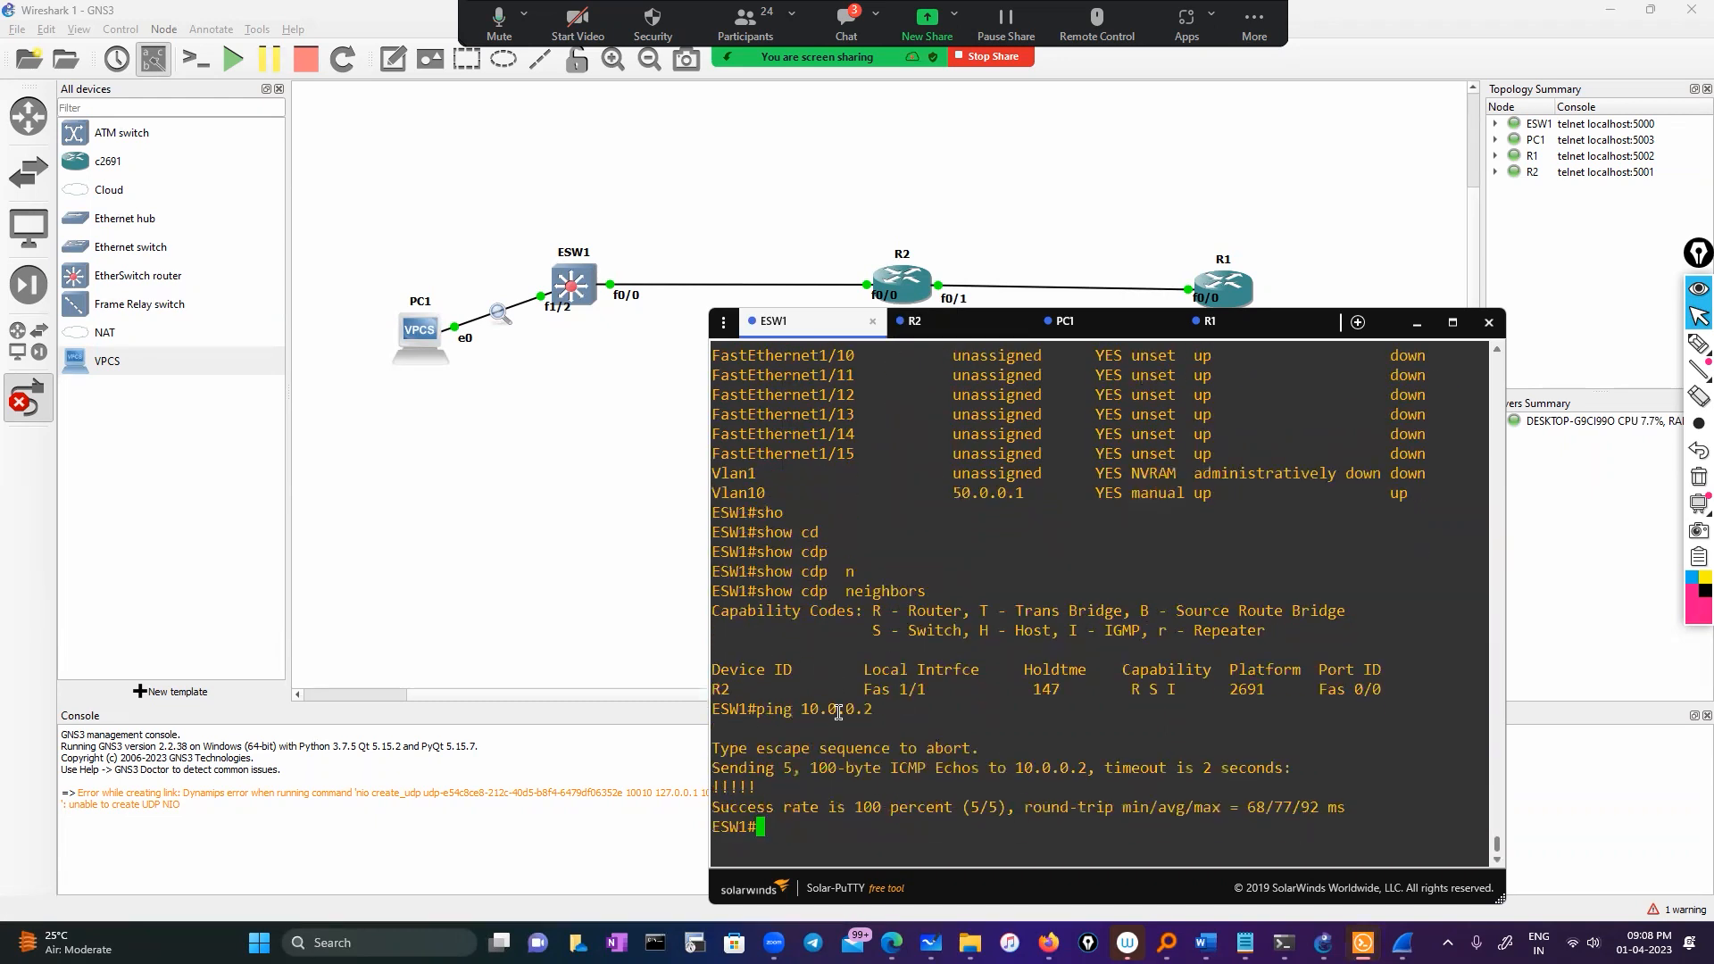
{"action": "type", "text": "conf"}
{"action": "key", "text": "Tab"}
{"action": "key", "text": "Return"}
{"action": "key", "text": "Return"}
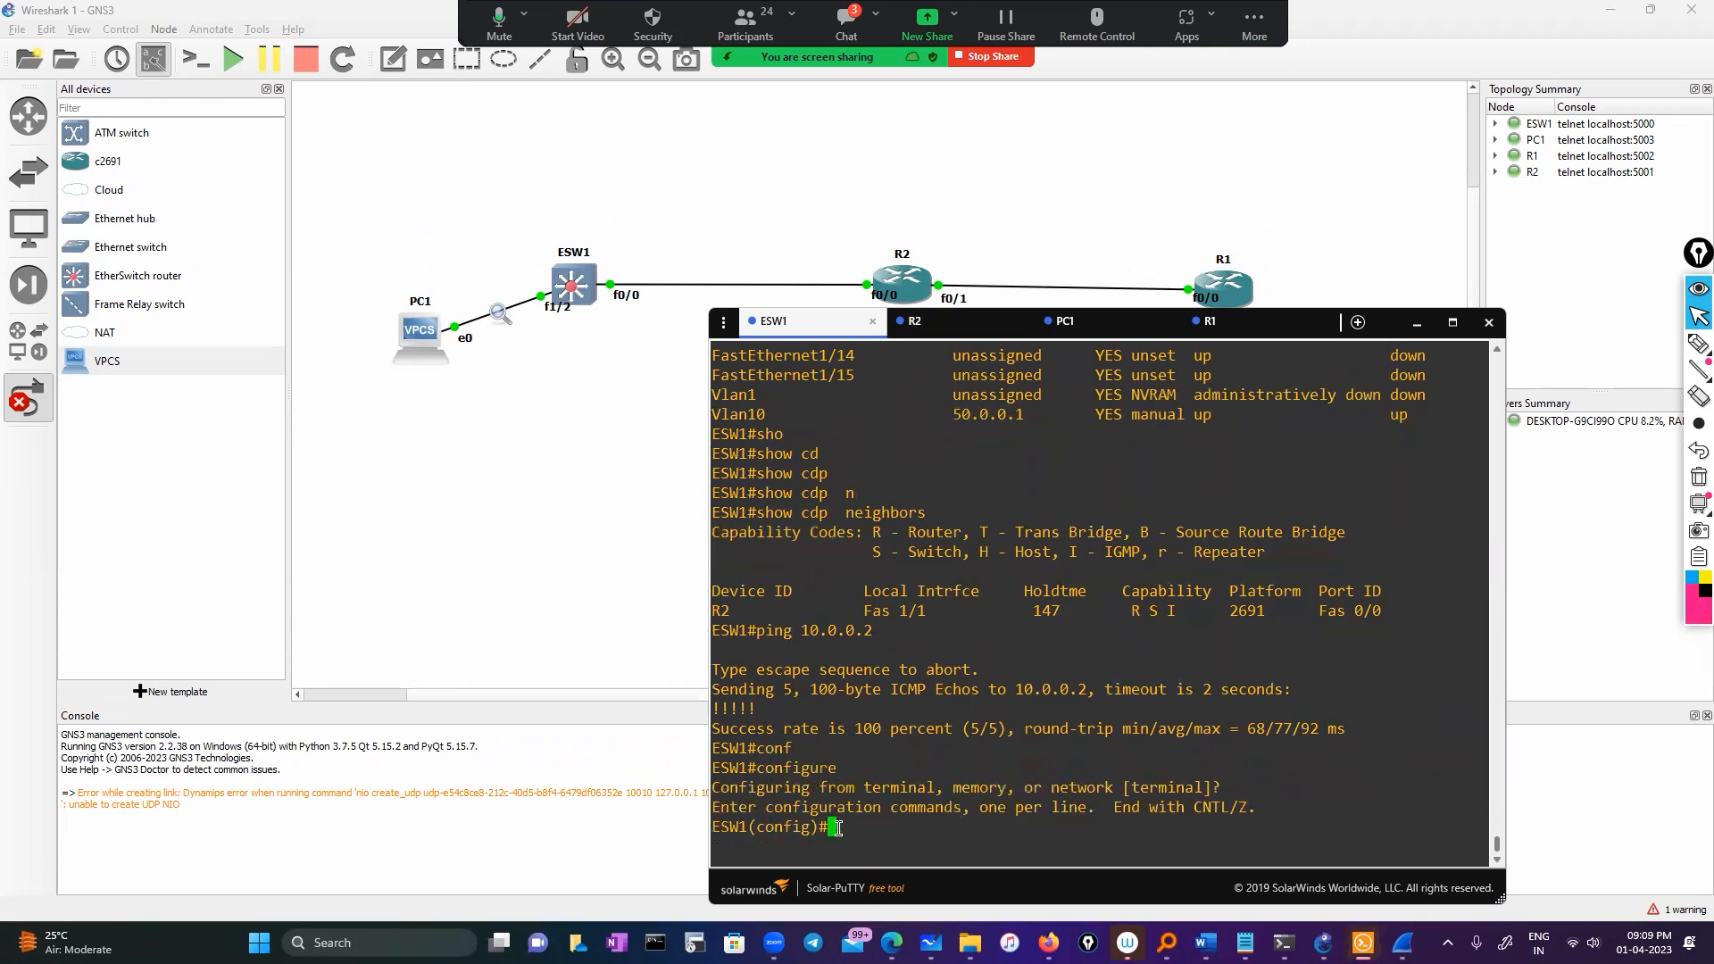
Build 'monitor session 1 source interface fastEthernet 0/0 both' on ESW1
{"action": "type", "text": "mon"}
{"action": "key", "text": "Tab"}
{"action": "type", "text": "se"}
{"action": "key", "text": "Tab"}
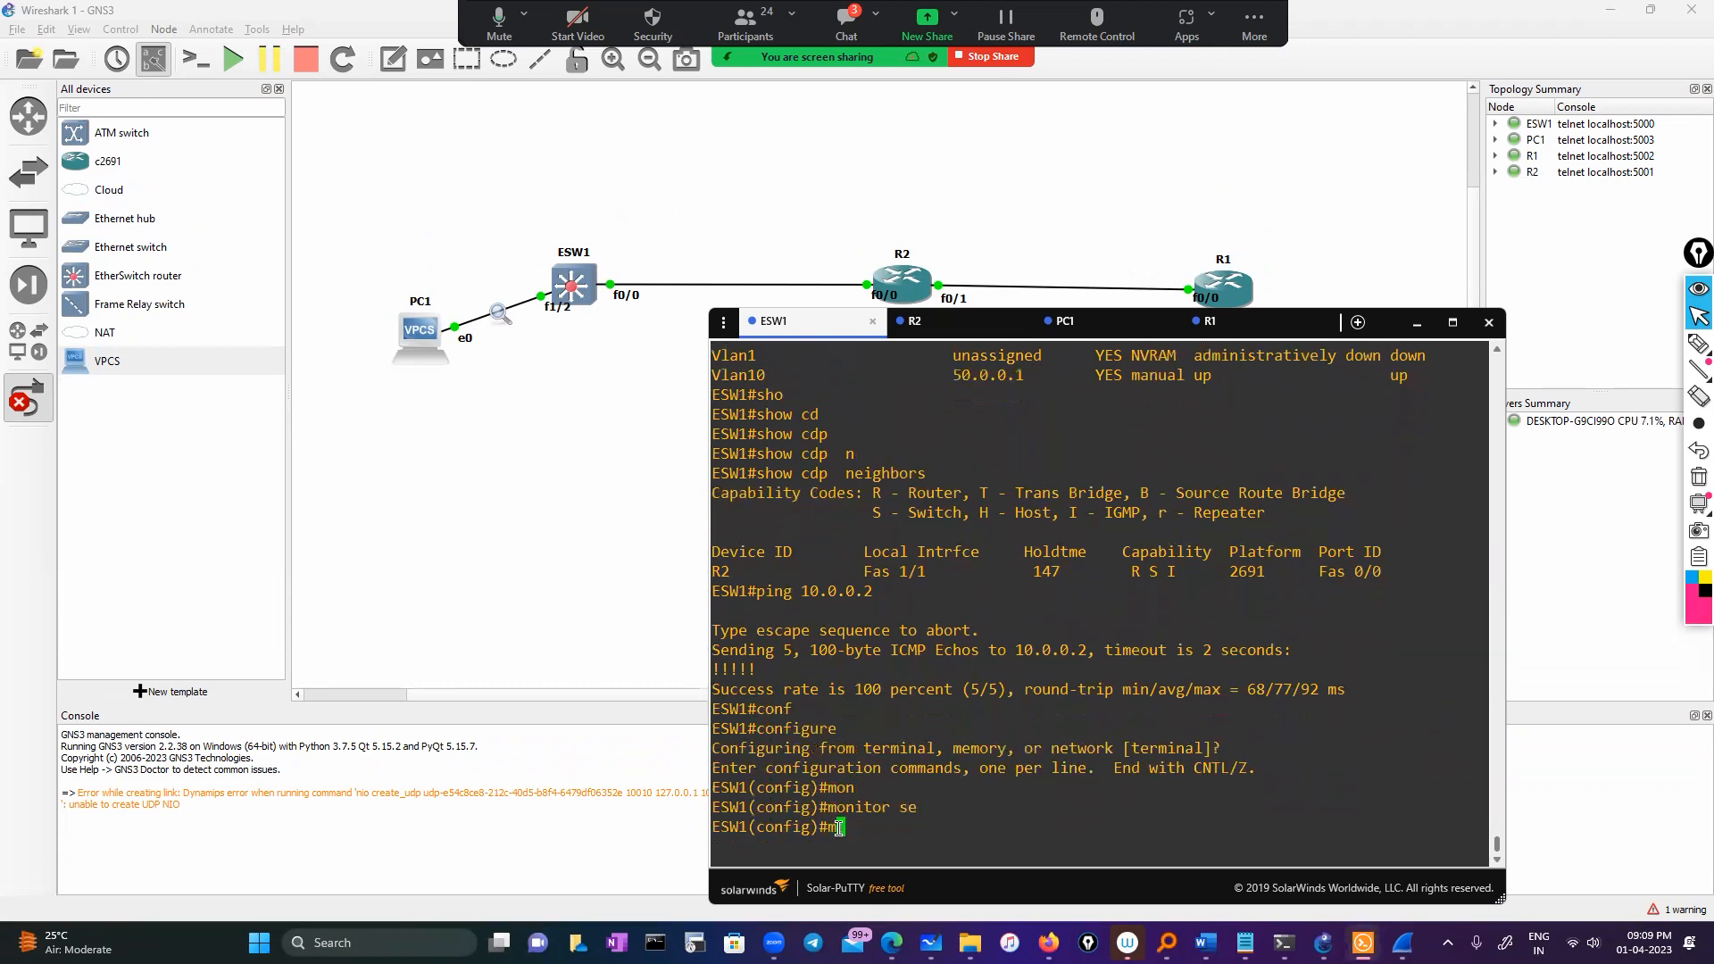
{"action": "type", "text": "1 "}
{"action": "type", "text": "?"}
{"action": "type", "text": "so"}
{"action": "key", "text": "Tab"}
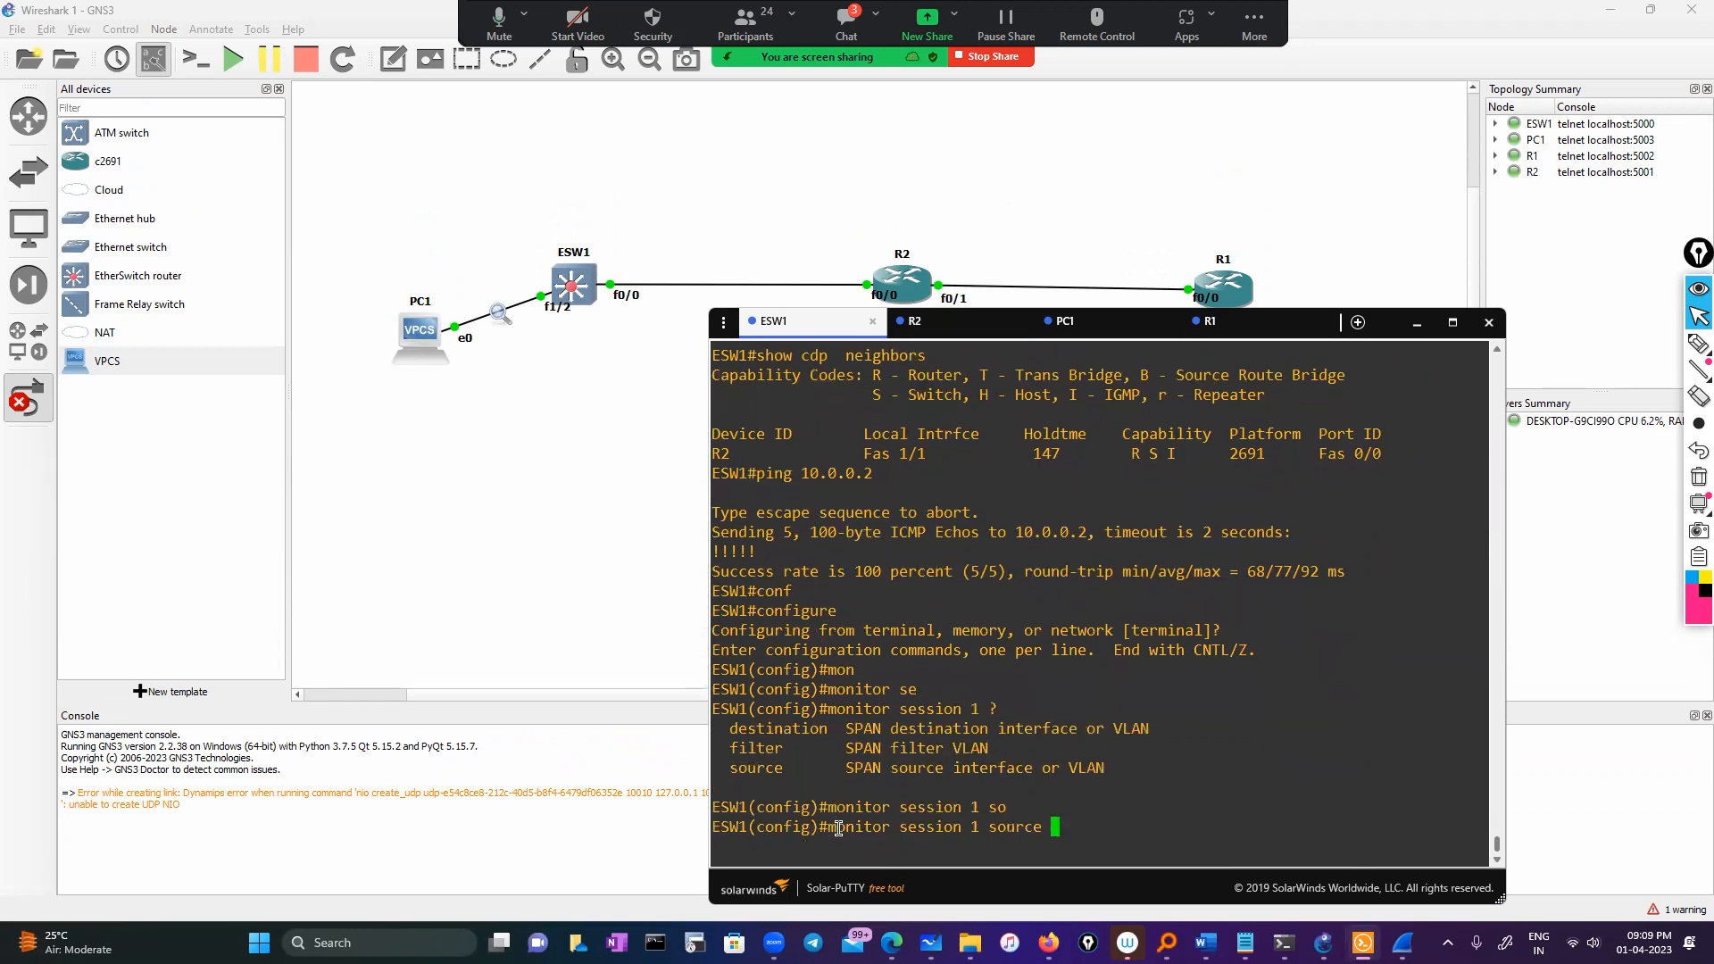
{"action": "type", "text": "iun"}
{"action": "key", "text": "Tab"}
{"action": "key", "text": "BackSpace"}
{"action": "key", "text": "BackSpace"}
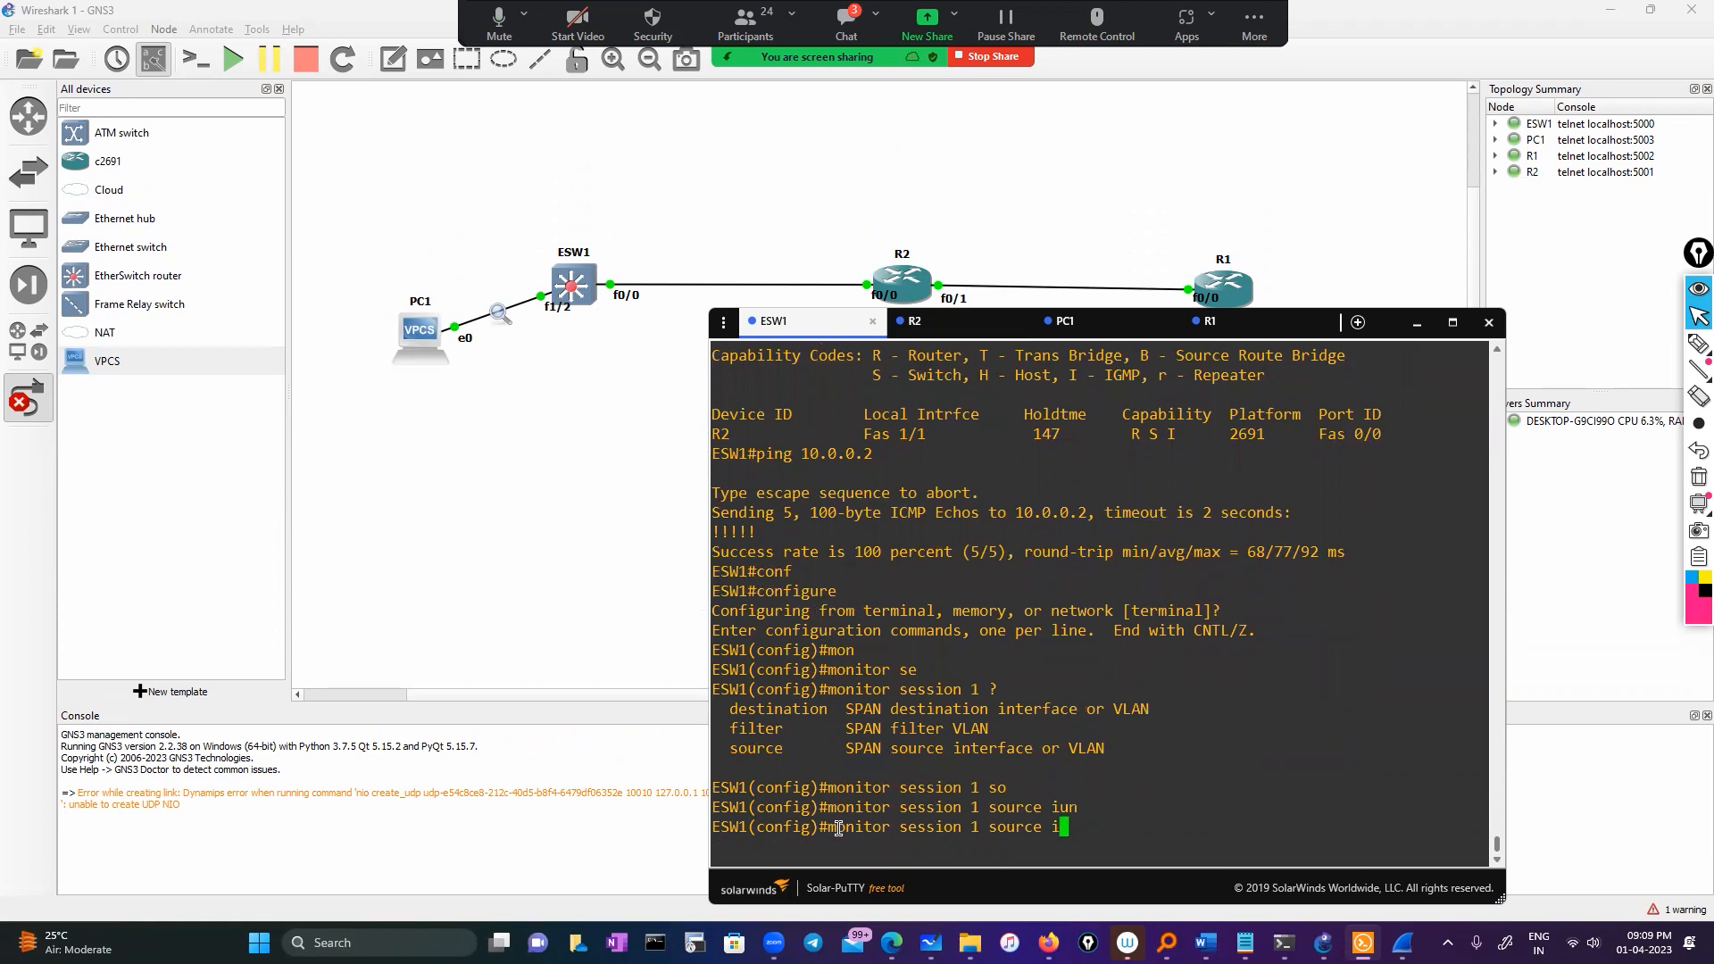
{"action": "key", "text": "Tab"}
{"action": "type", "text": "fa"}
{"action": "key", "text": "Tab"}
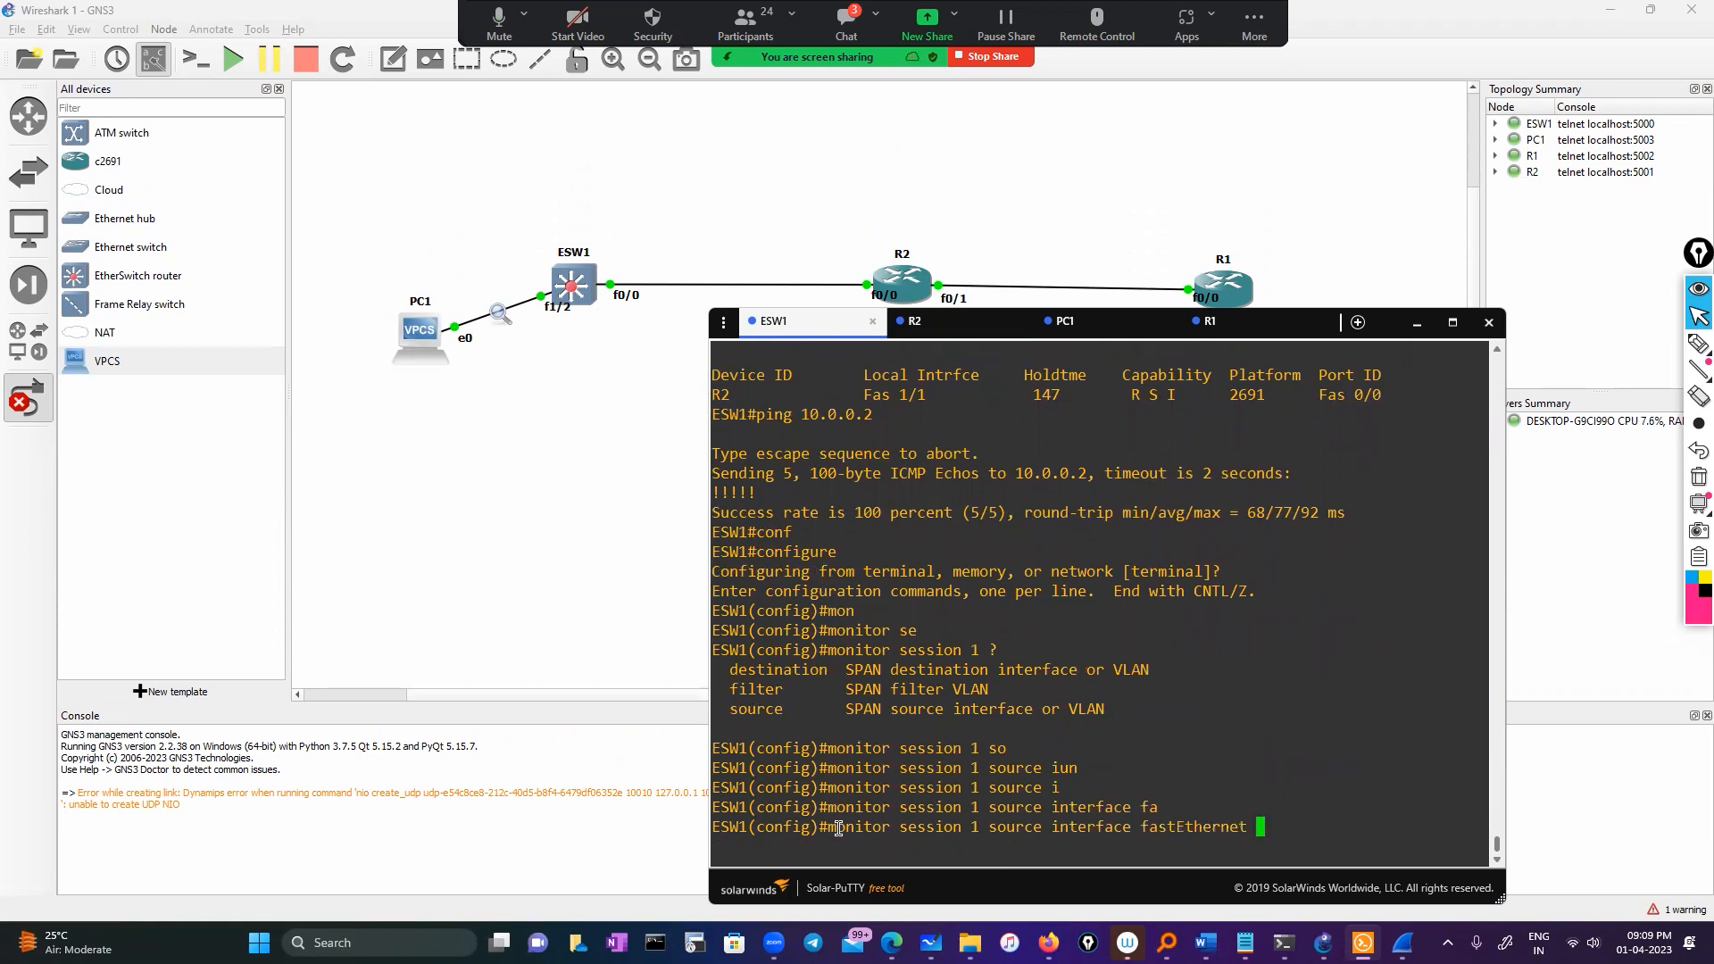
{"action": "type", "text": "0/0 bo"}
{"action": "key", "text": "Tab"}
Abandon the rejected Fa0/0 monitor session command and exit configuration mode
{"action": "type", "text": "t"}
{"action": "key", "text": "Tab"}
{"action": "key", "text": "Tab"}
{"action": "key", "text": "BackSpace"}
{"action": "key", "text": "BackSpace"}
{"action": "key", "text": "BackSpace"}
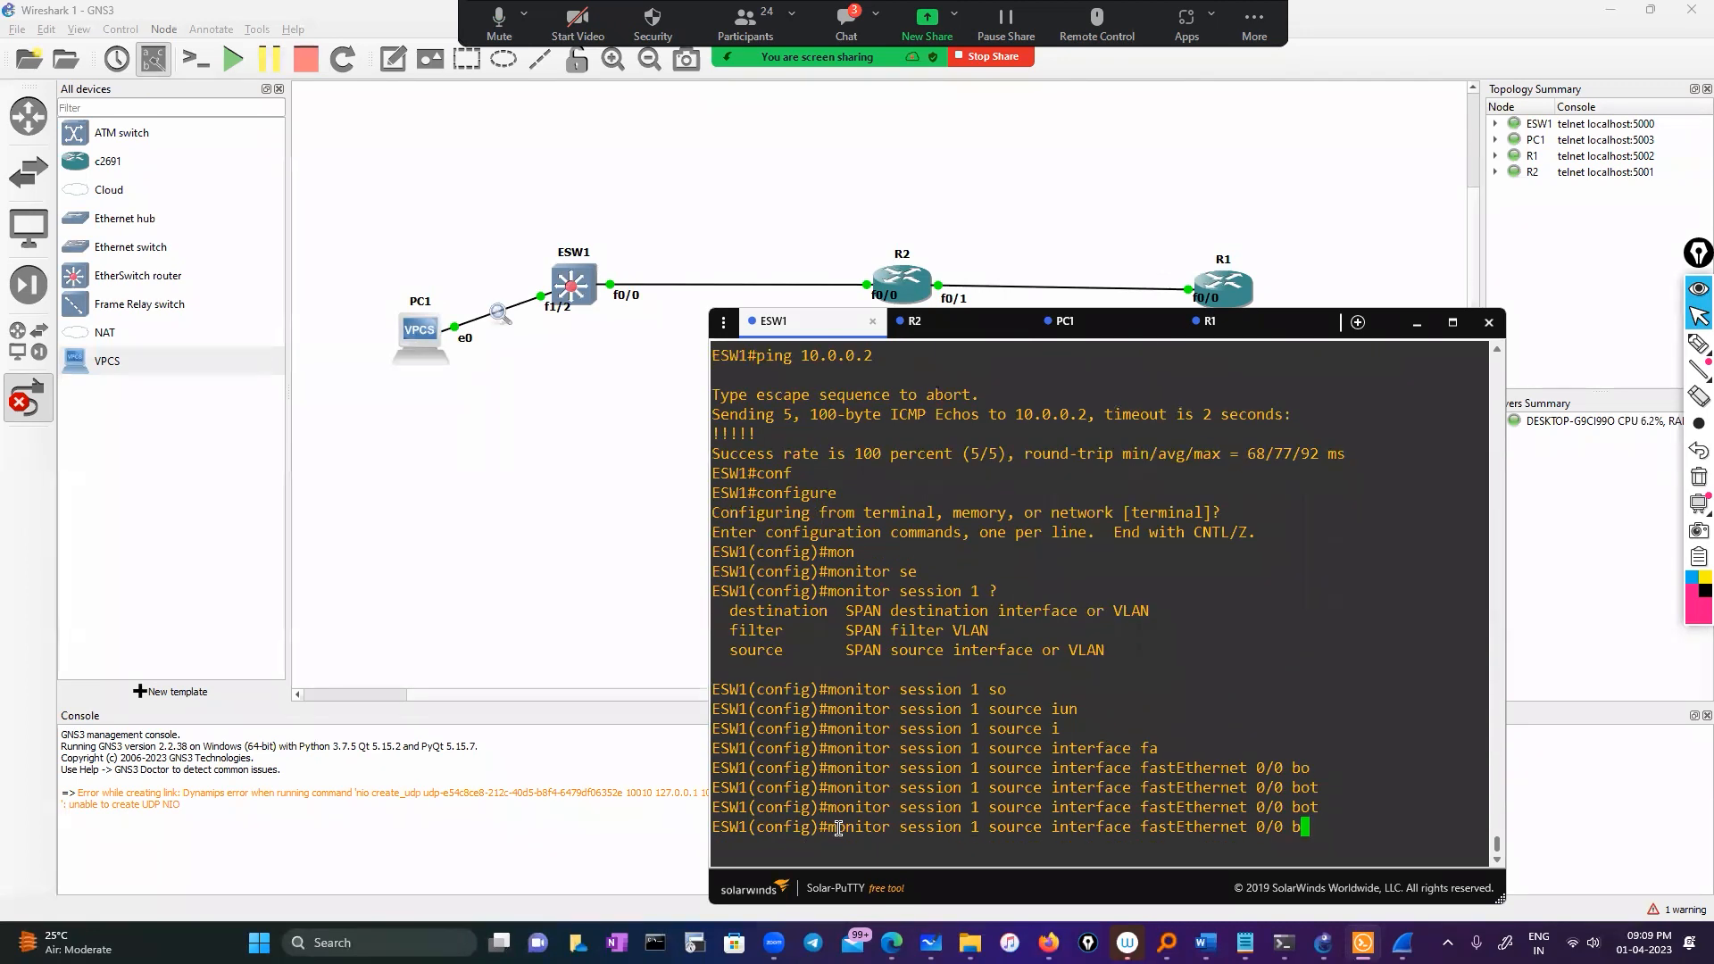
{"action": "type", "text": "?"}
{"action": "key", "text": "BackSpace"}
{"action": "key", "text": "BackSpace"}
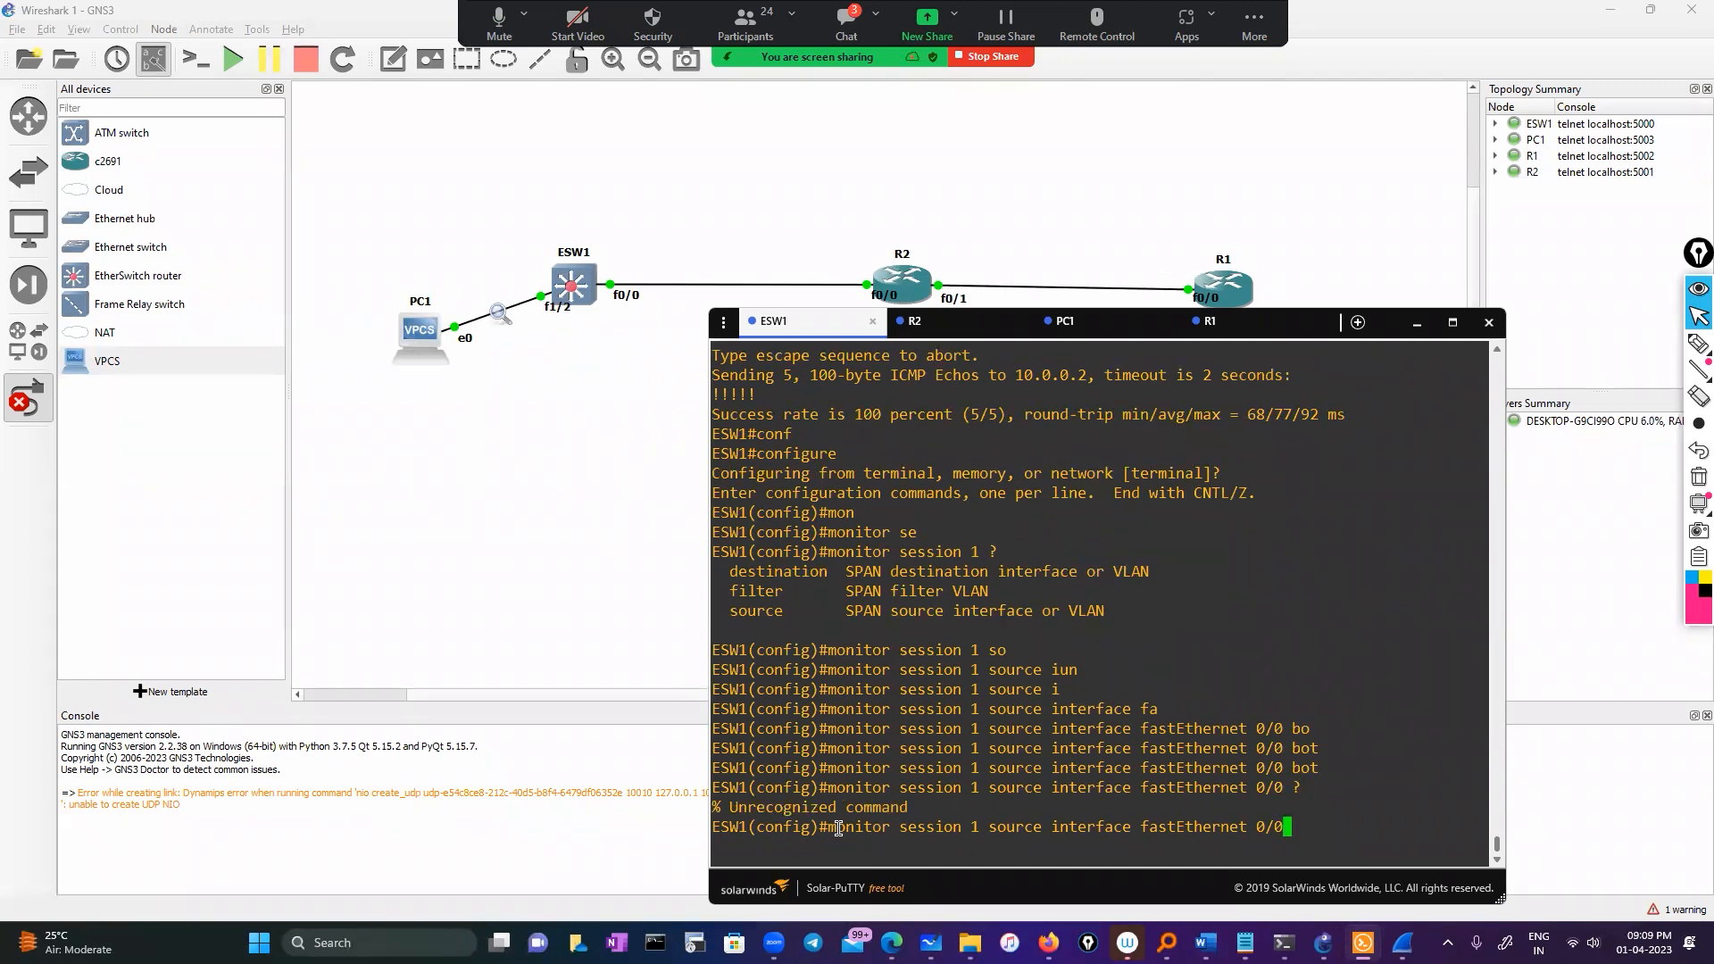
{"action": "key", "text": "BackSpace"}
{"action": "key", "text": "BackSpace"}
{"action": "type", "text": "0/0 ?"}
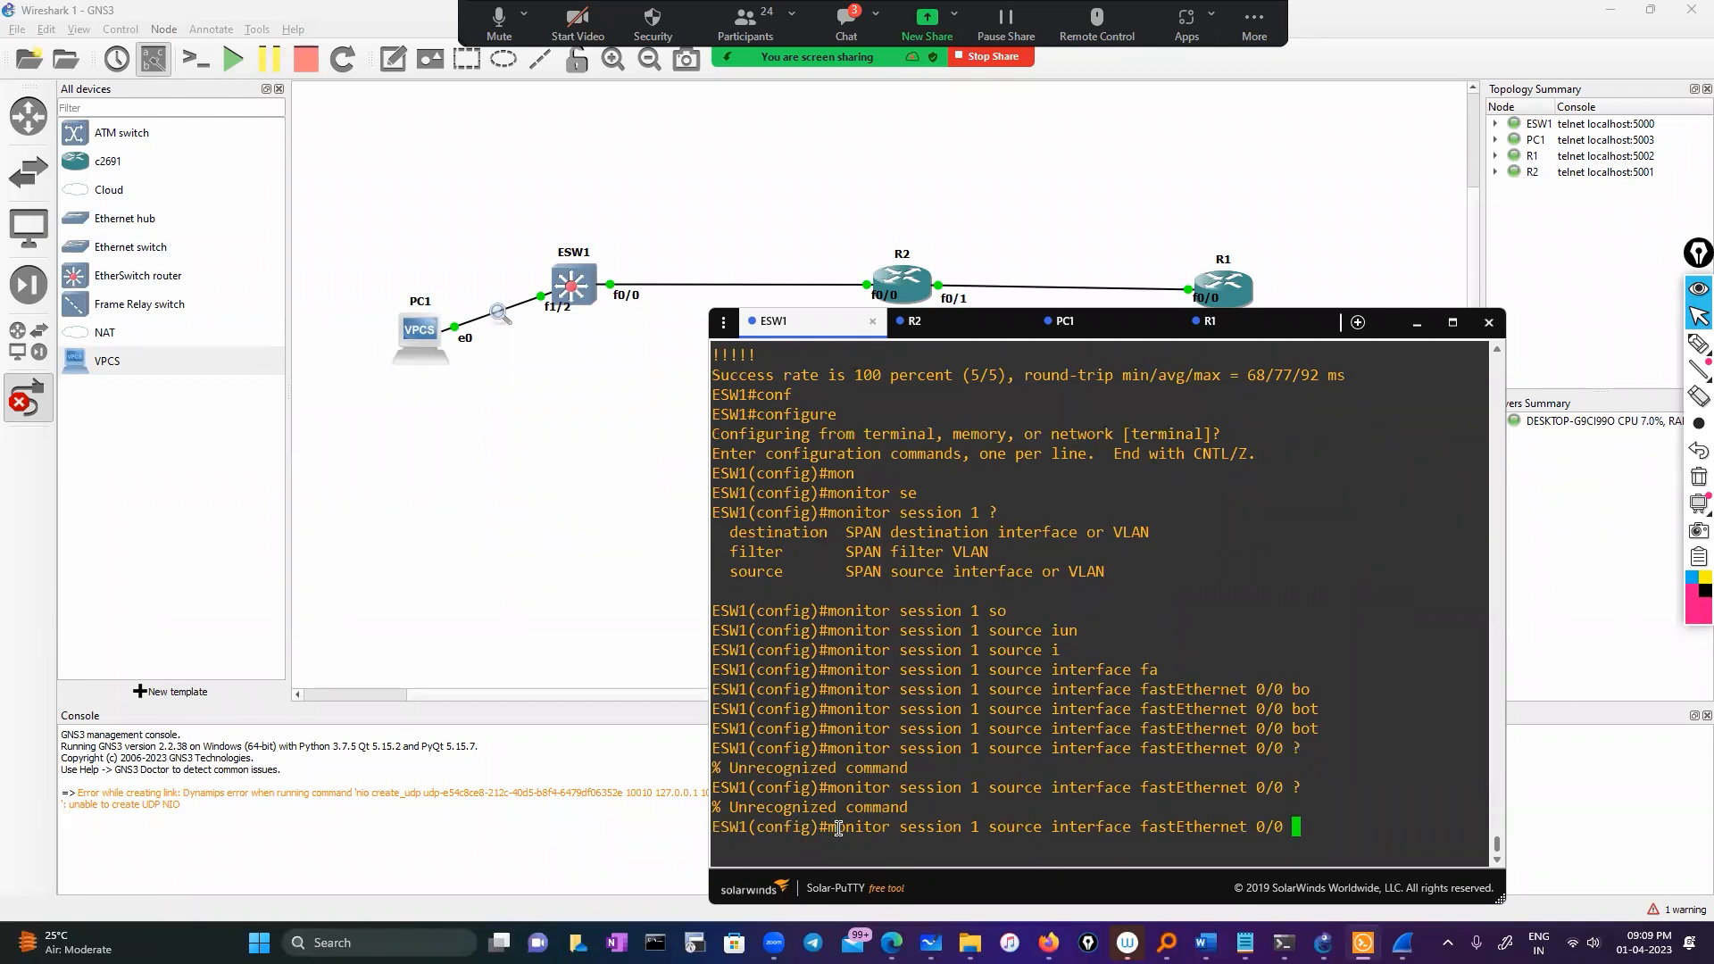
{"action": "key", "text": "BackSpace"}
{"action": "key", "text": "BackSpace"}
{"action": "key", "text": "BackSpace"}
{"action": "key", "text": "BackSpace"}
{"action": "key", "text": "BackSpace"}
{"action": "key", "text": "BackSpace"}
{"action": "key", "text": "BackSpace"}
{"action": "key", "text": "BackSpace"}
{"action": "key", "text": "BackSpace"}
{"action": "key", "text": "BackSpace"}
{"action": "key", "text": "BackSpace"}
{"action": "key", "text": "BackSpace"}
{"action": "key", "text": "BackSpace"}
{"action": "key", "text": "BackSpace"}
{"action": "key", "text": "BackSpace"}
{"action": "key", "text": "BackSpace"}
{"action": "key", "text": "BackSpace"}
{"action": "key", "text": "BackSpace"}
{"action": "key", "text": "BackSpace"}
{"action": "key", "text": "BackSpace"}
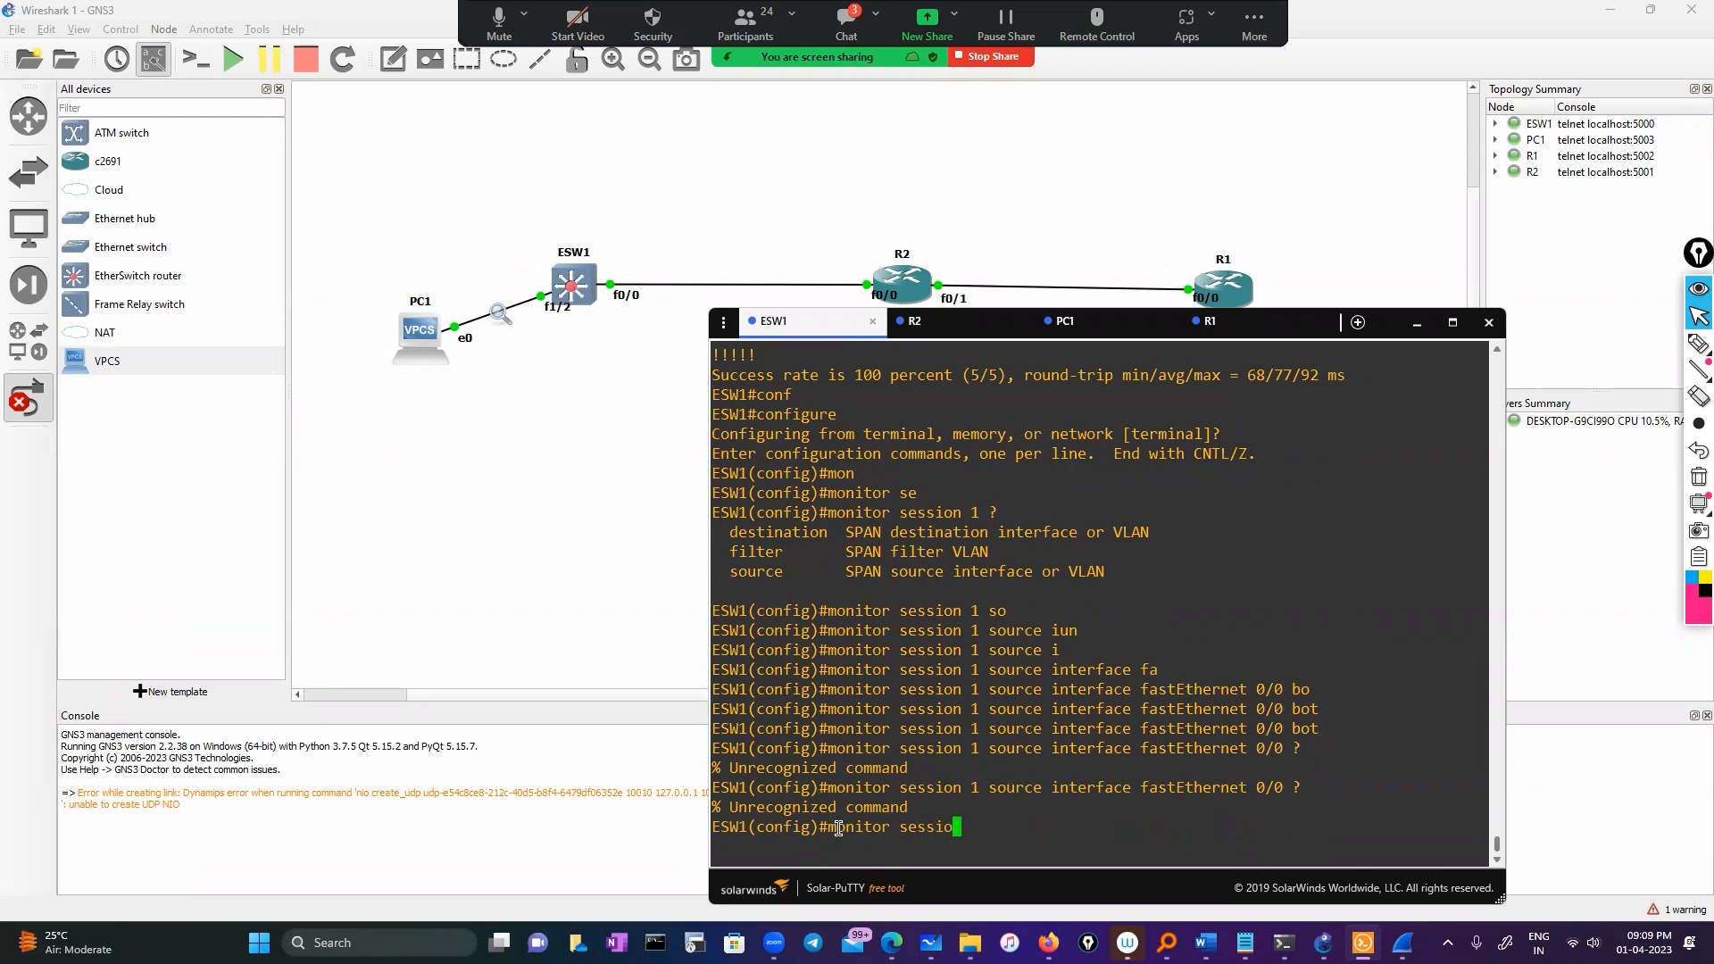
{"action": "type", "text": "exit"}
{"action": "key", "text": "Return"}
{"action": "key", "text": "Return"}
{"action": "key", "text": "Return"}
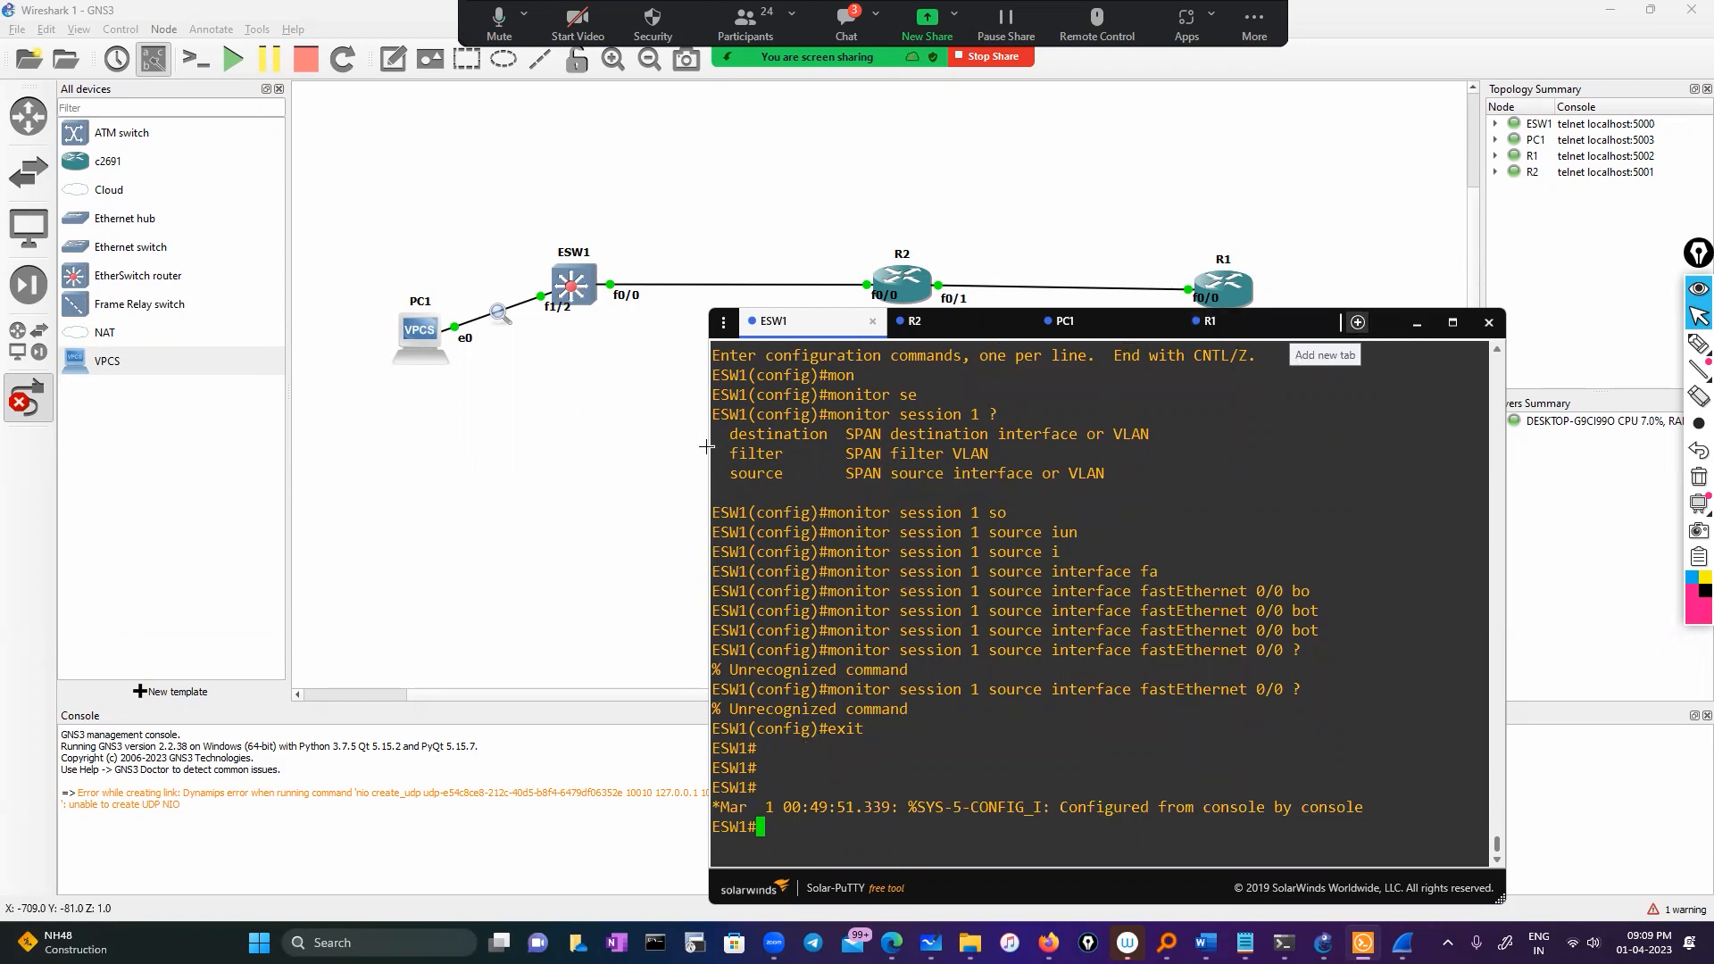
Hide the console and delete the existing ESW1–R2 link
{"action": "left_click", "coordinate": [1417, 324]}
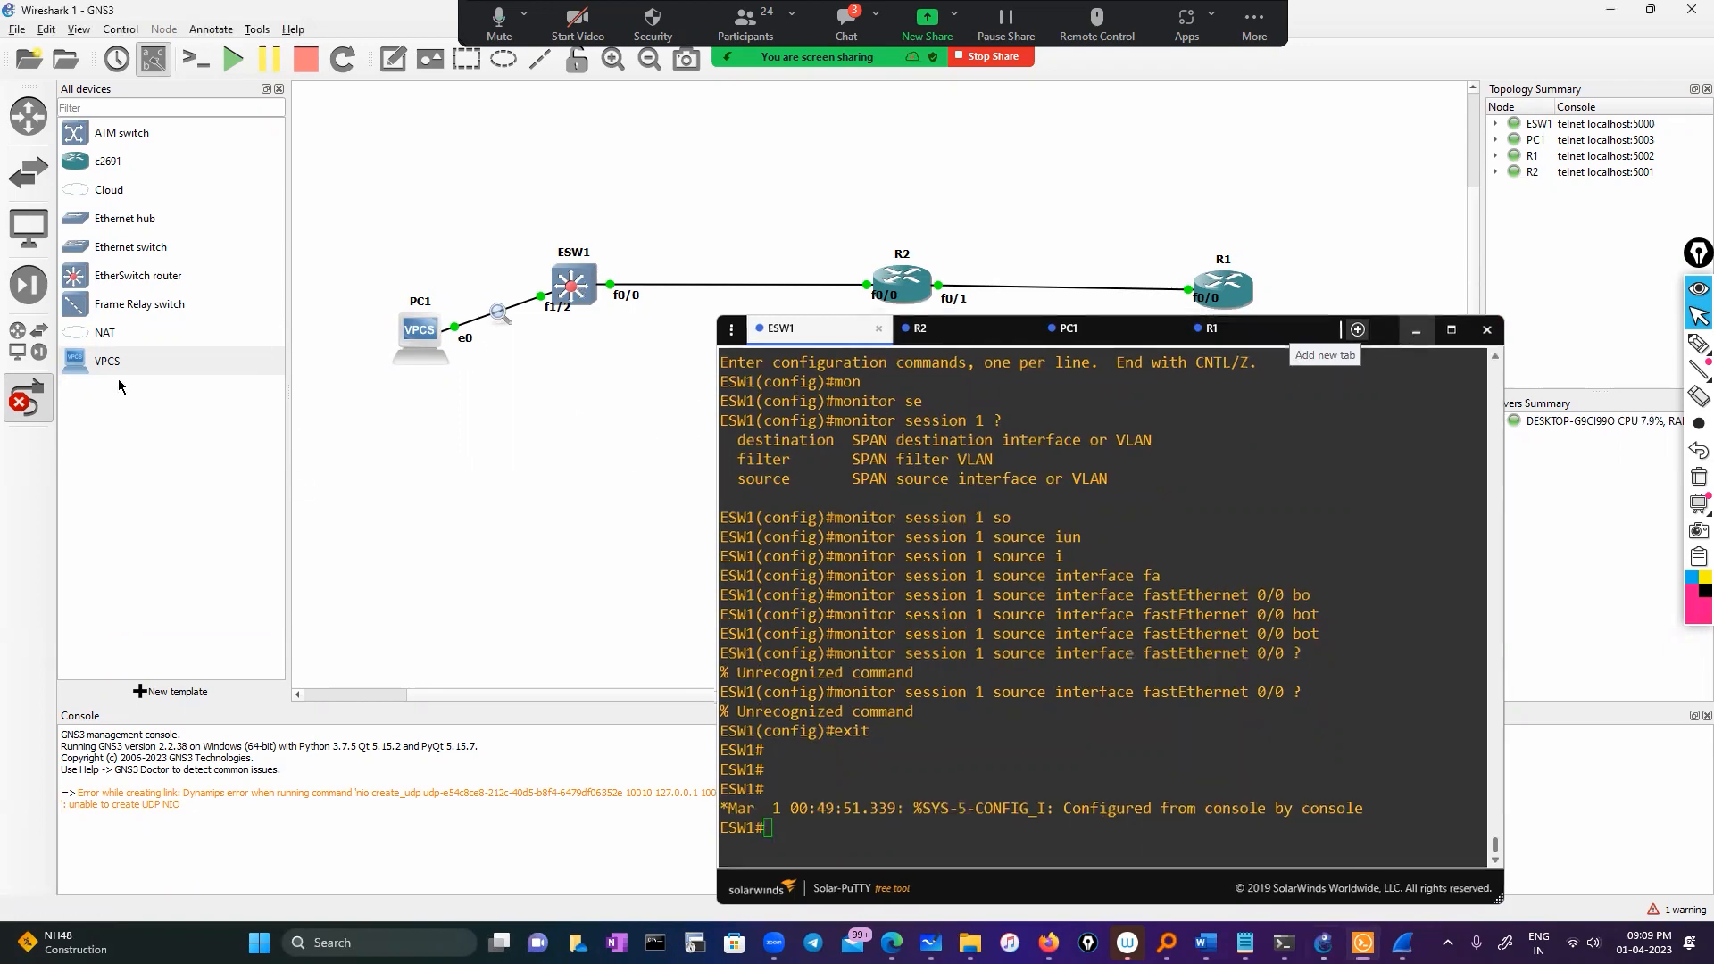
{"action": "right_click", "coordinate": [609, 287]}
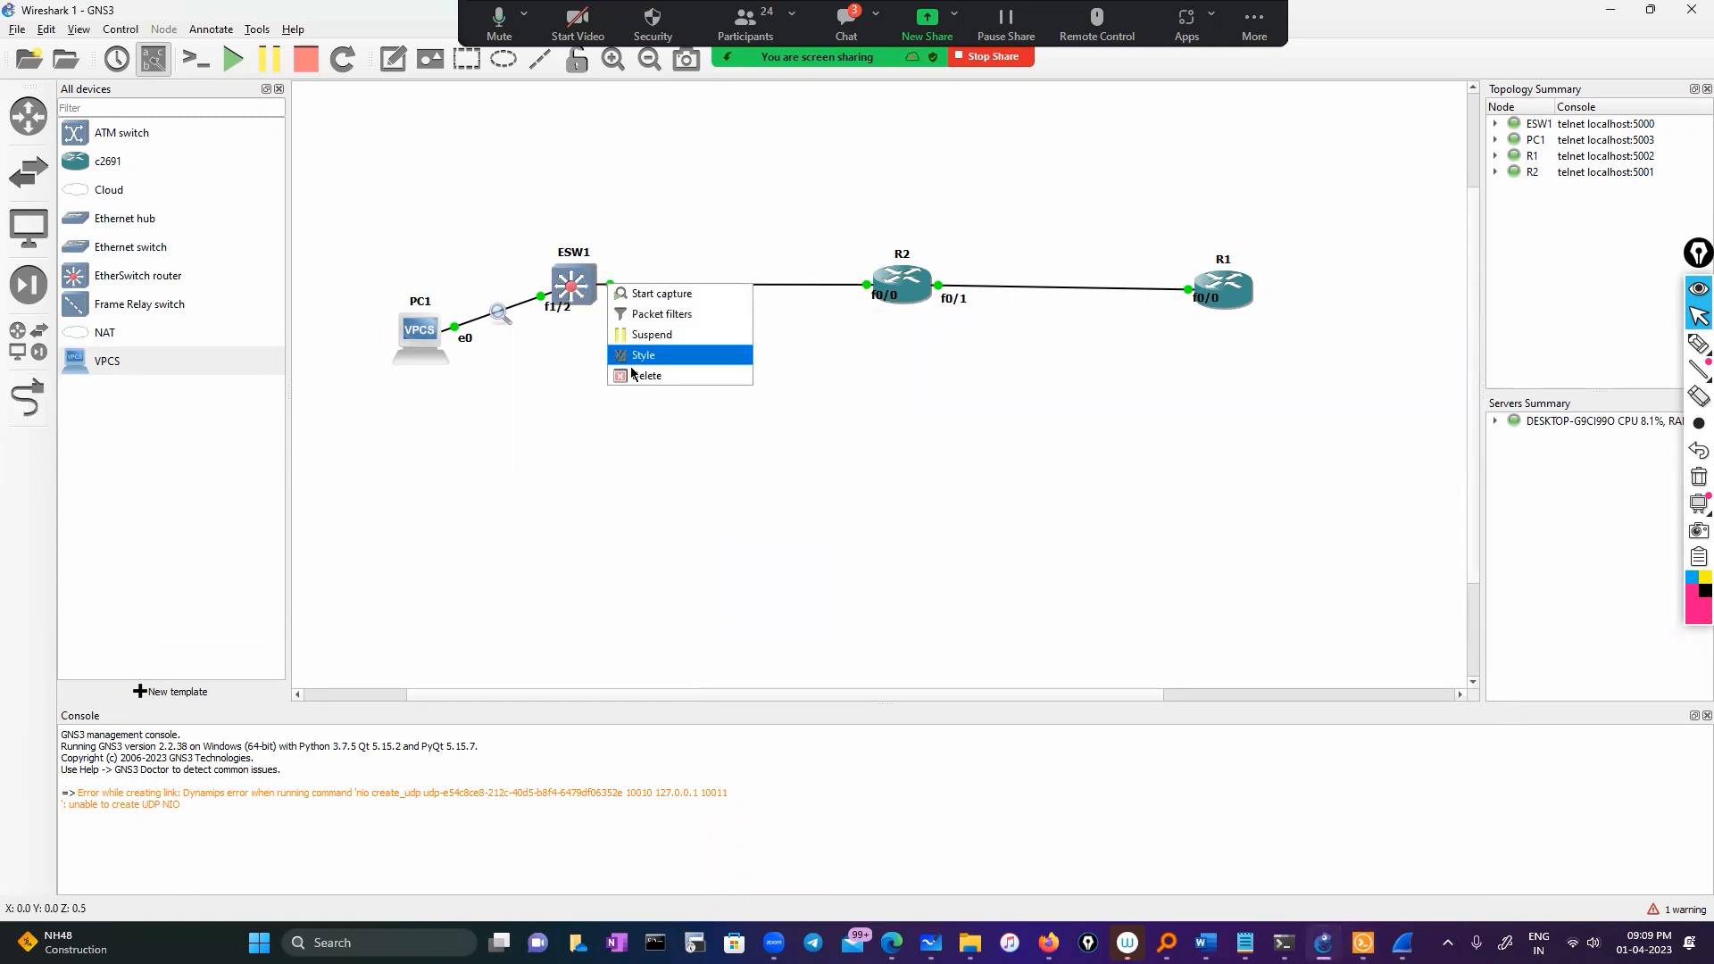
{"action": "left_click", "coordinate": [660, 354]}
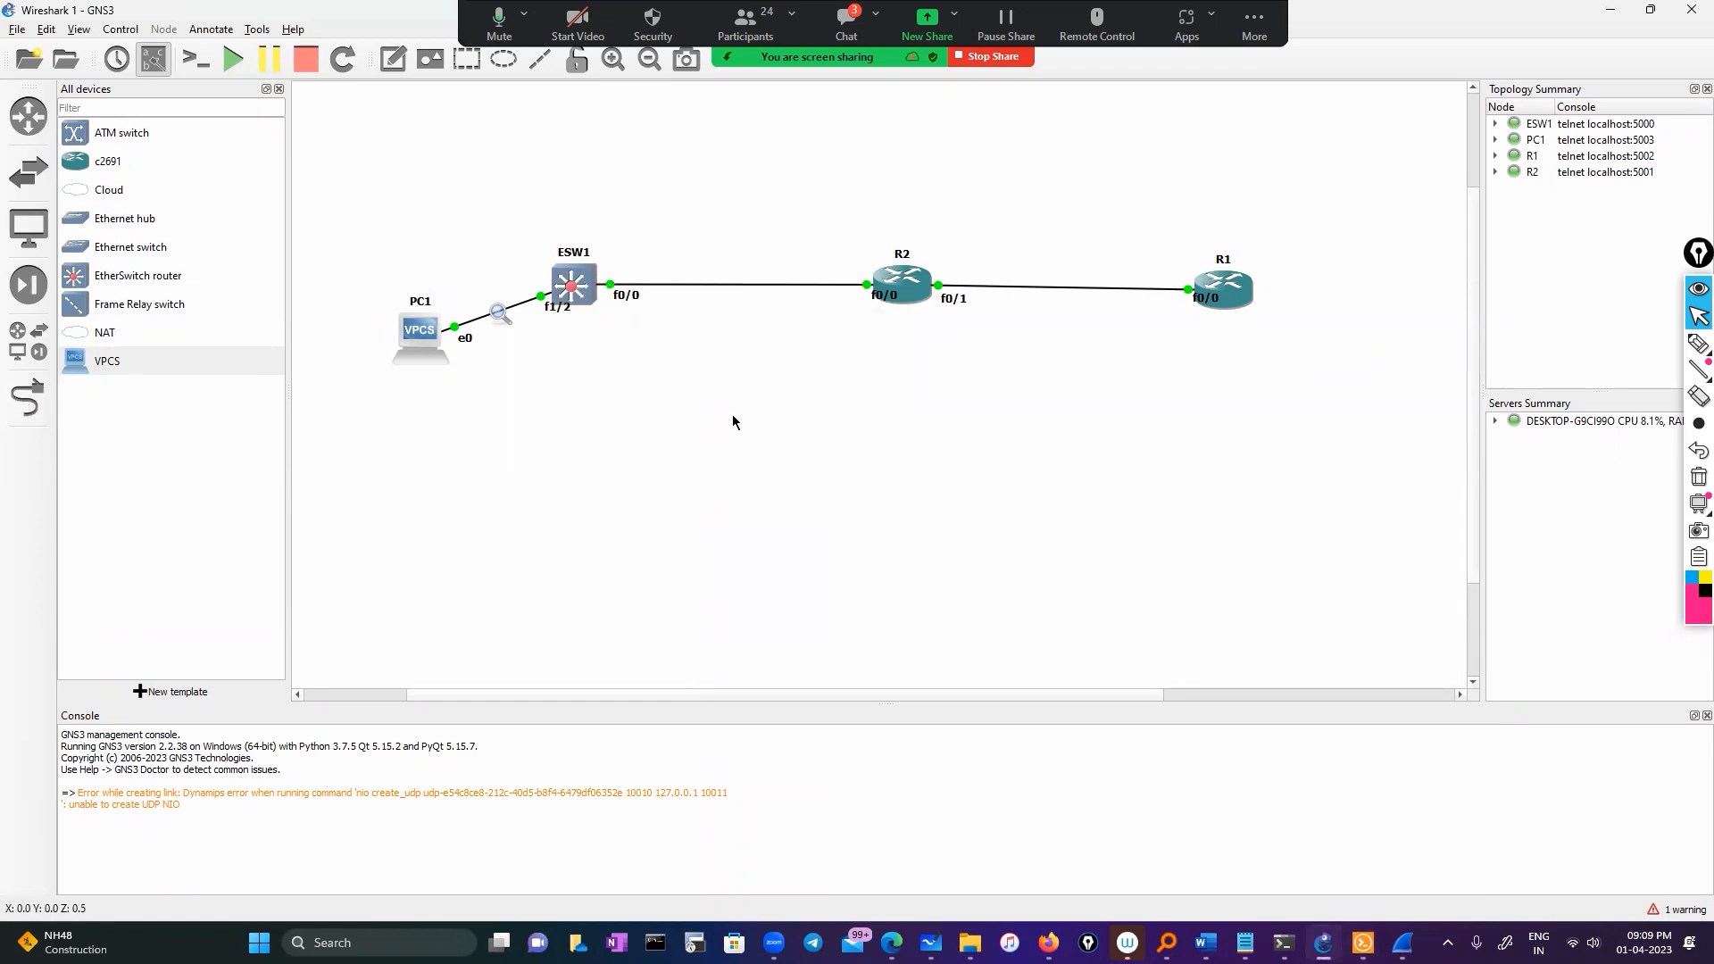
Draw a new link from ESW1 FastEthernet1/3 to R2 FastEthernet0/0
{"action": "left_click", "coordinate": [40, 410]}
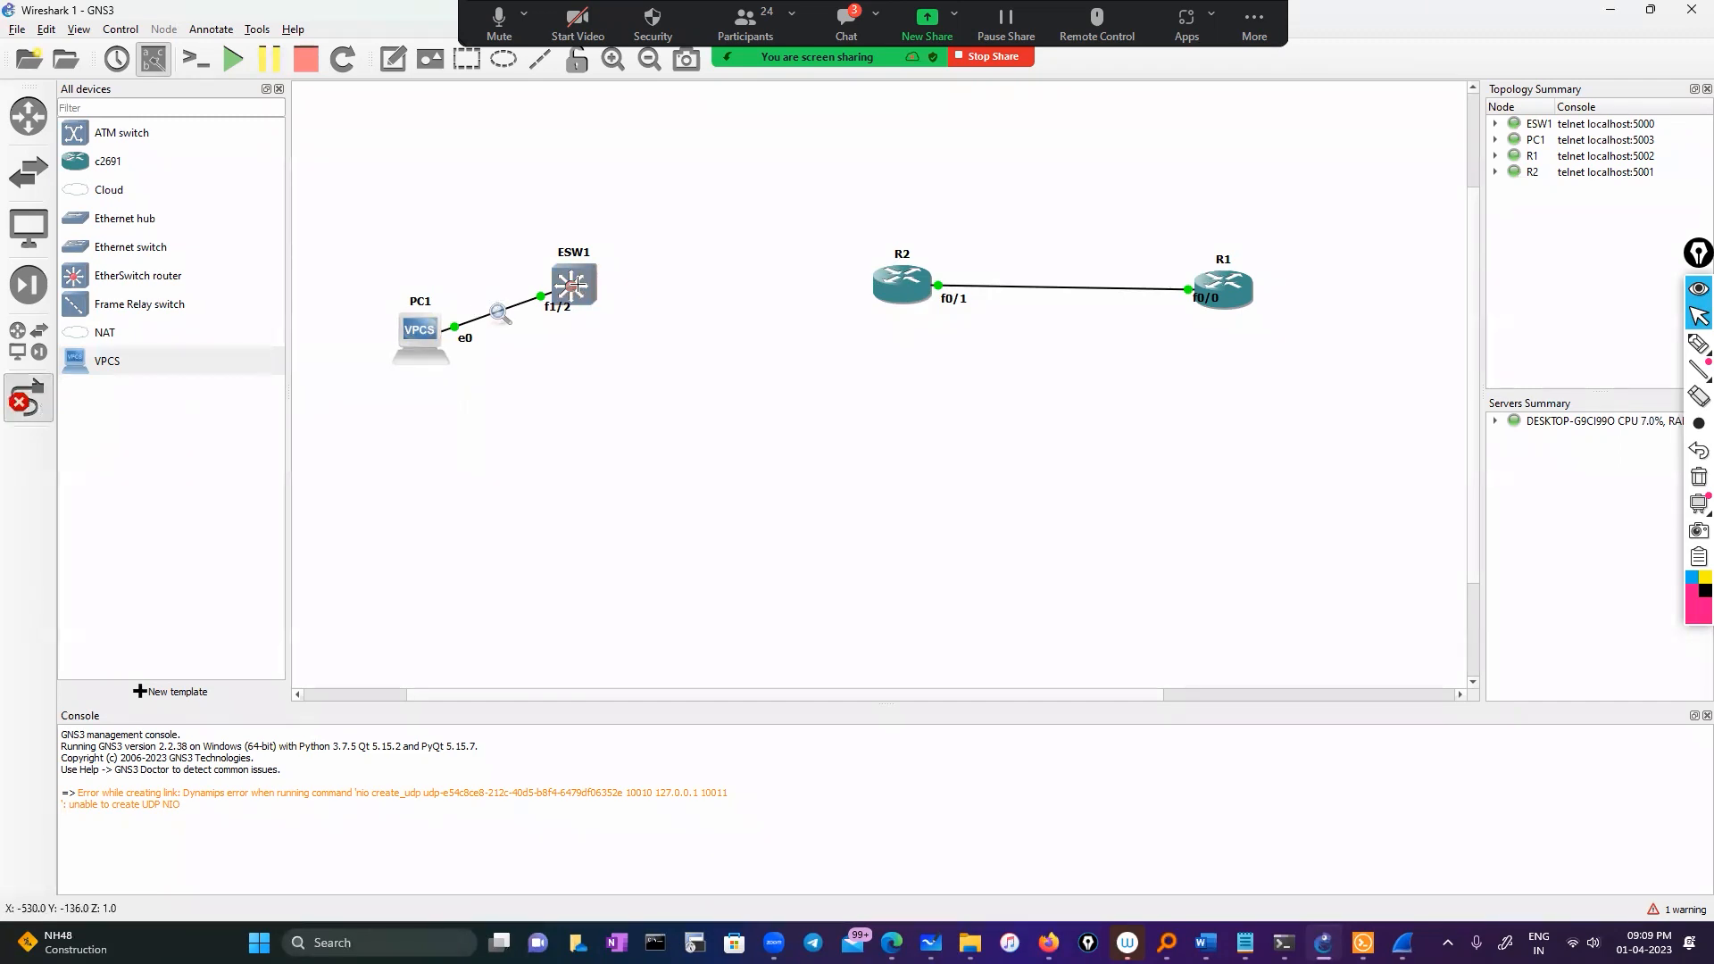
{"action": "left_click", "coordinate": [582, 280]}
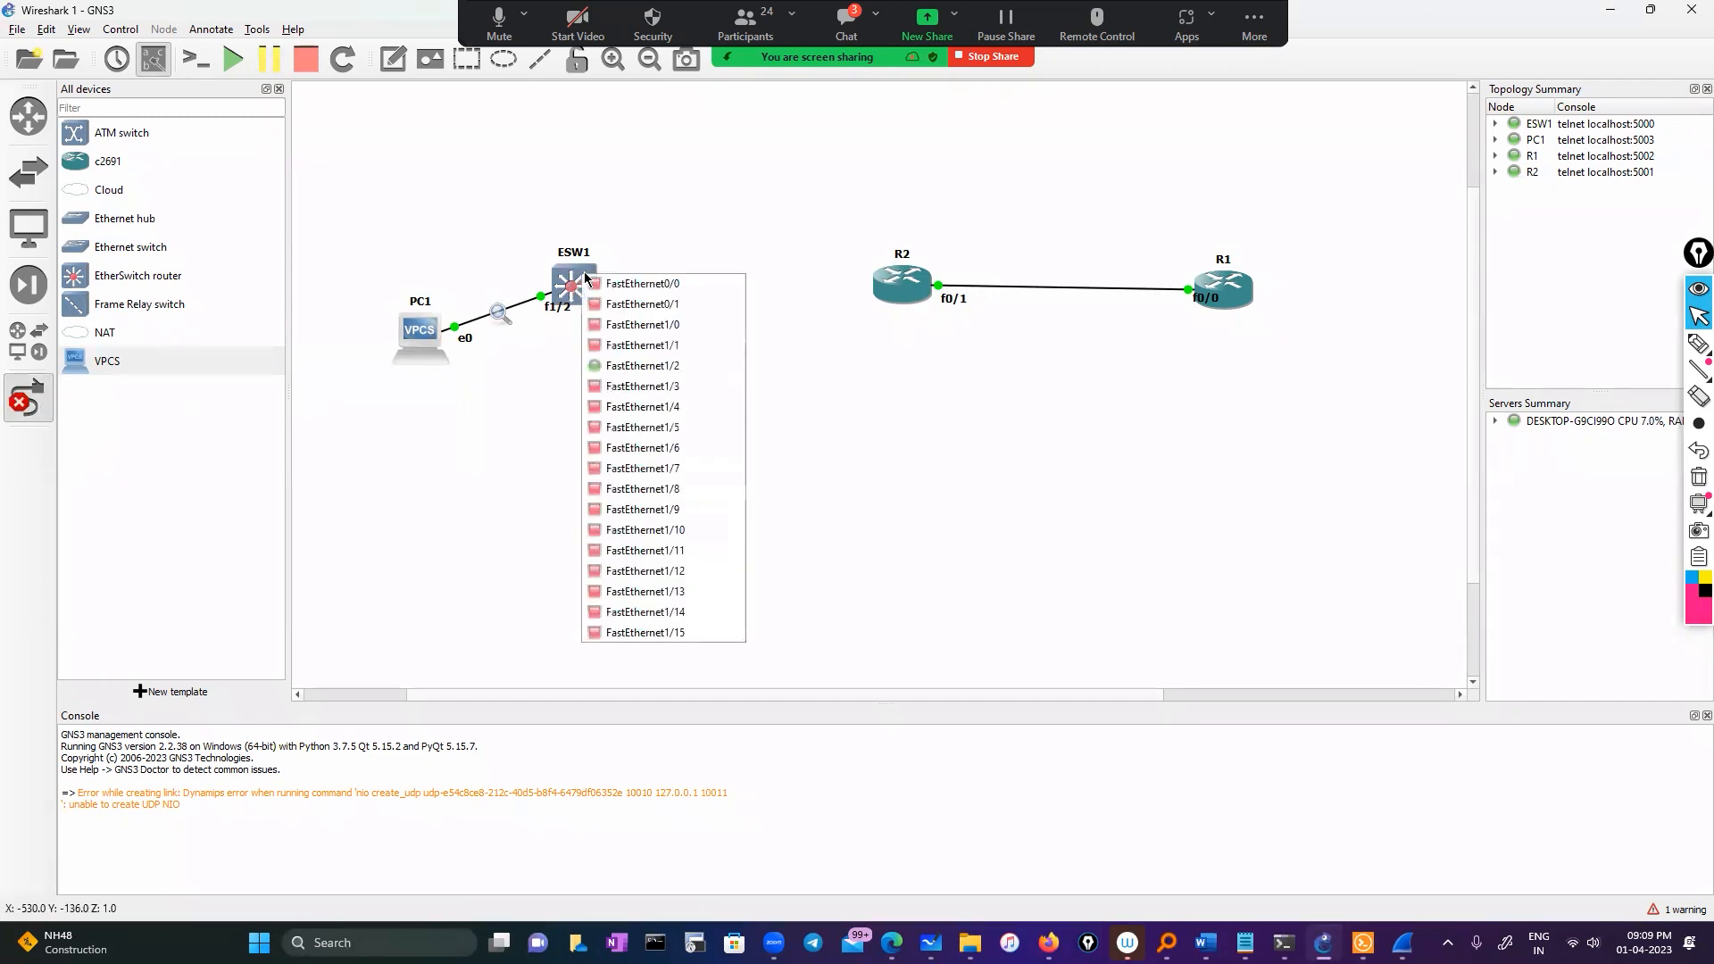
{"action": "left_click", "coordinate": [616, 385]}
{"action": "left_click", "coordinate": [891, 296]}
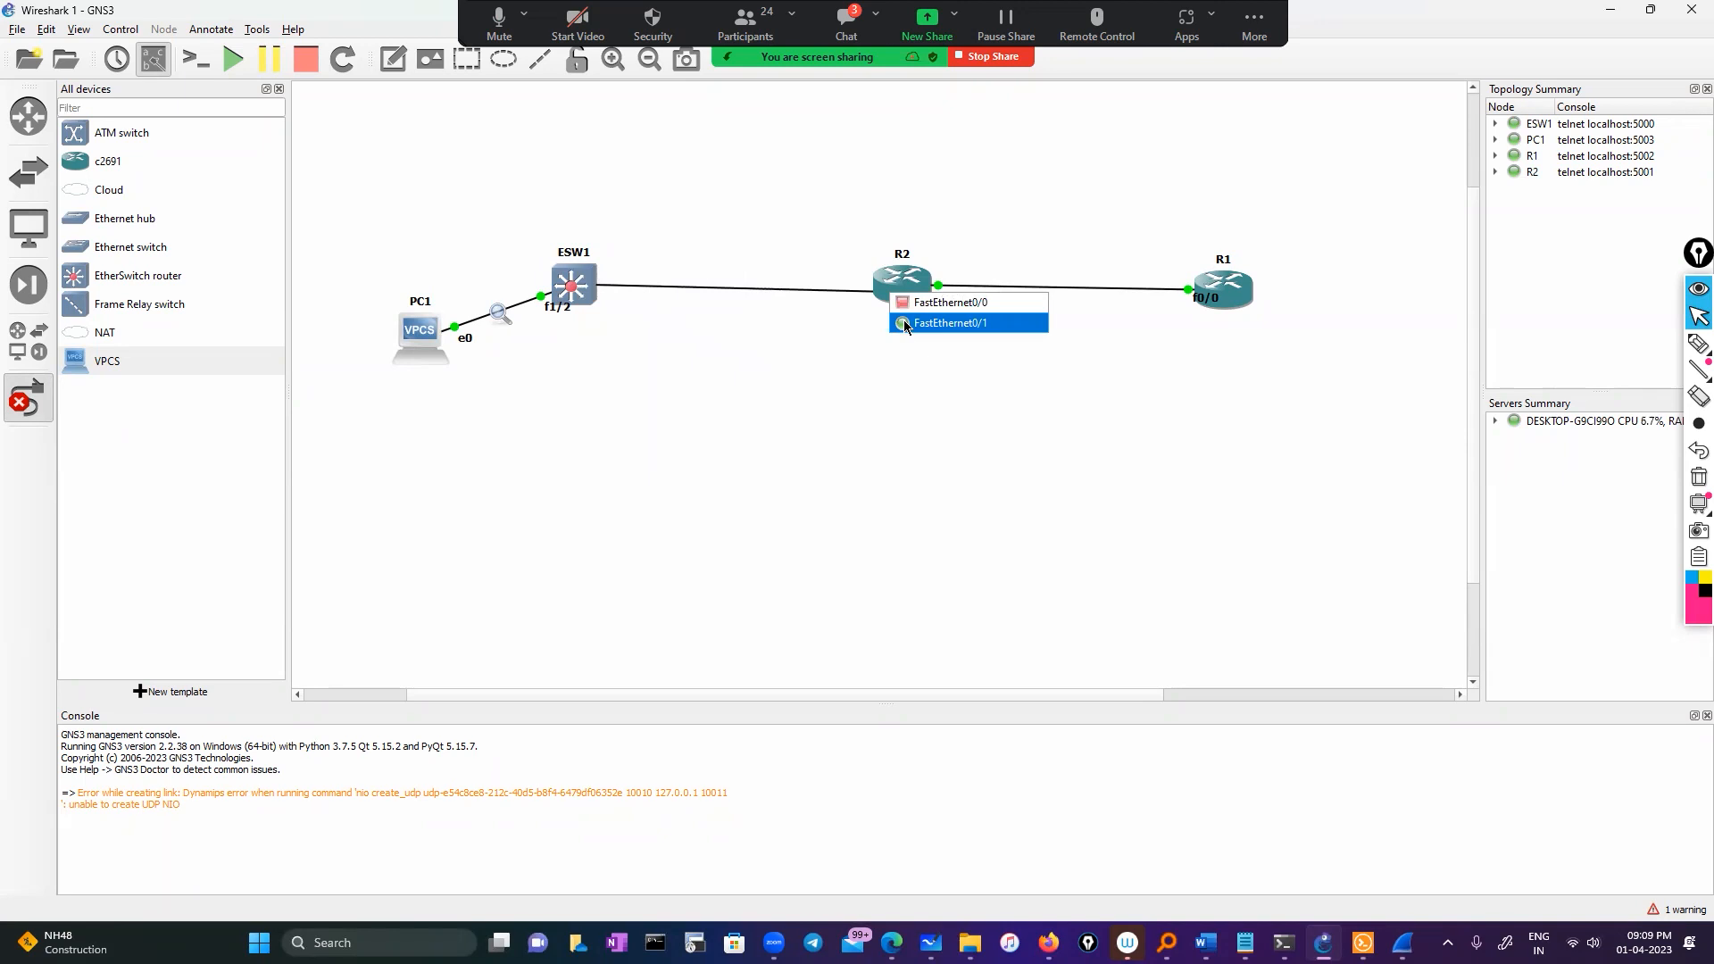
{"action": "left_click", "coordinate": [904, 323]}
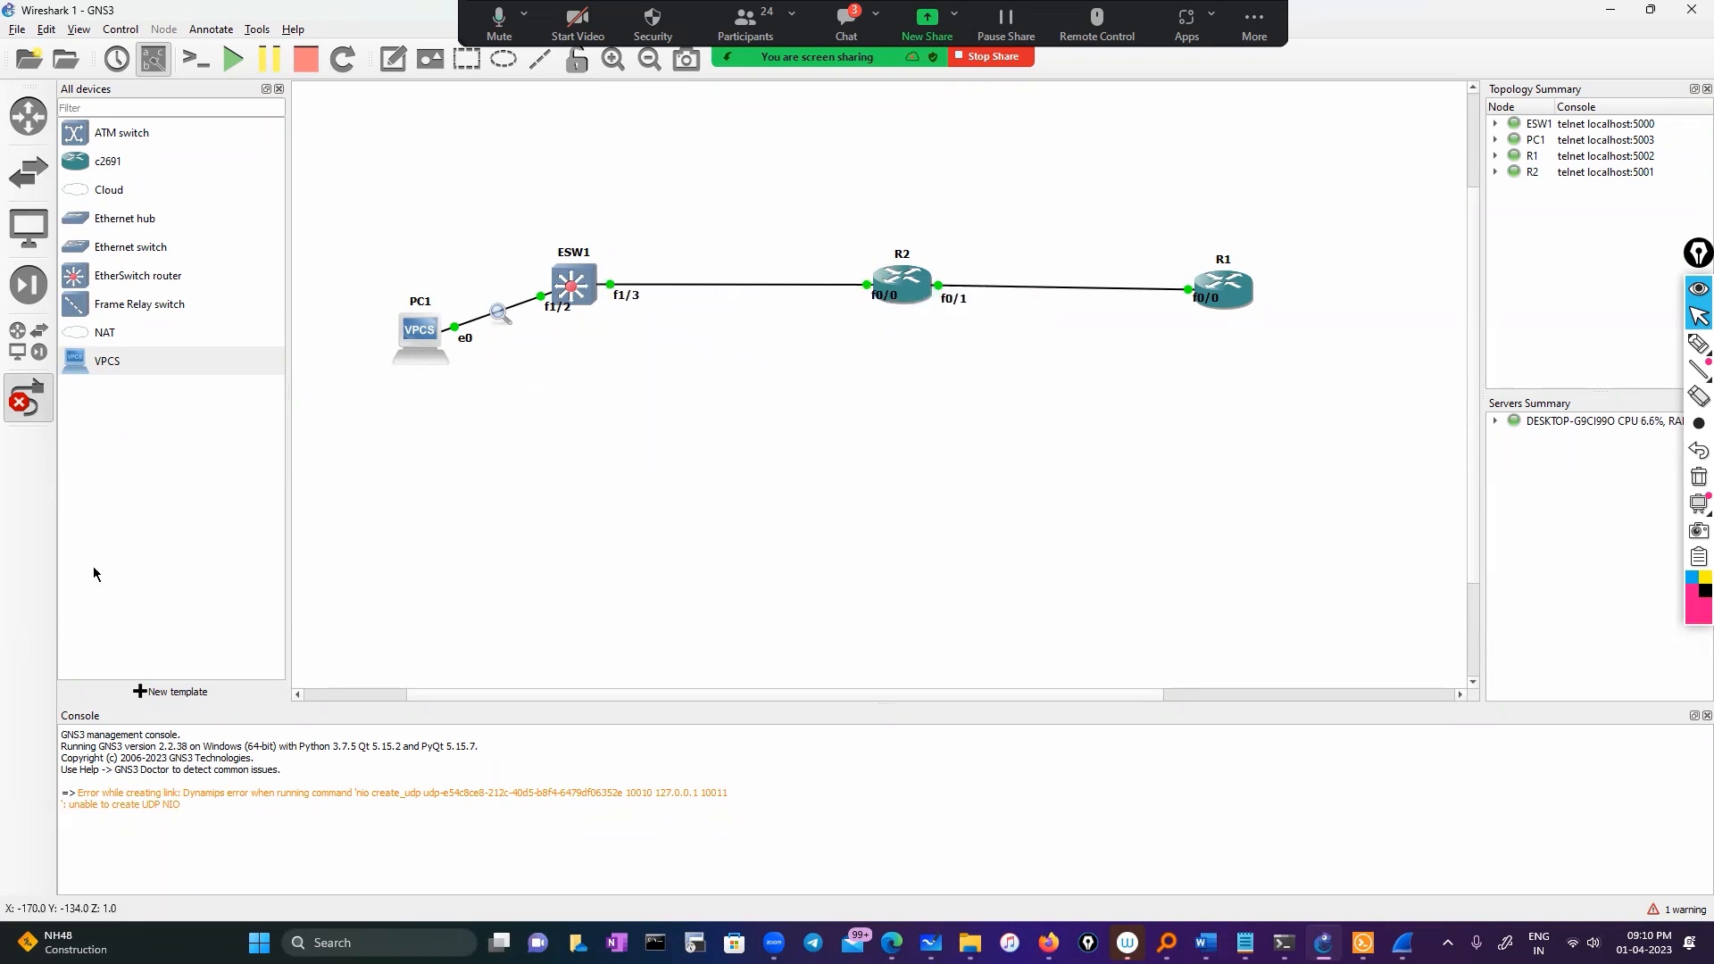
{"action": "left_click", "coordinate": [29, 398]}
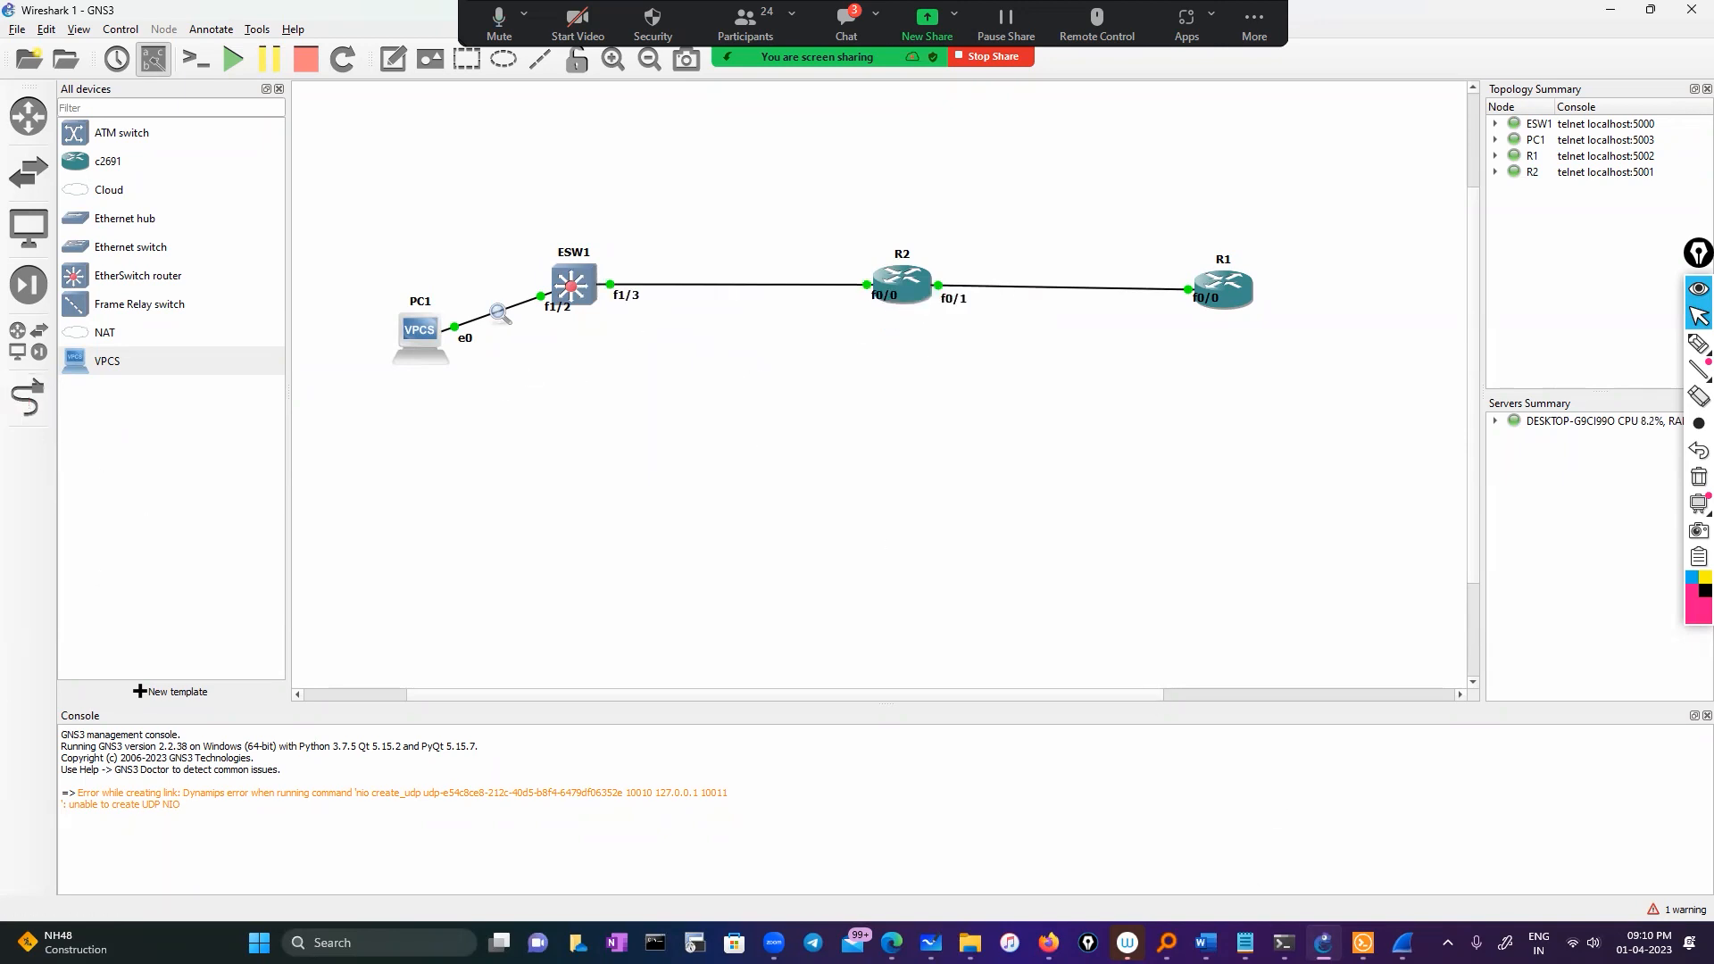
List ESW1's interface addresses with show ip int brief and copy the FastEthernet0/0 name
{"action": "left_click", "coordinate": [1363, 942]}
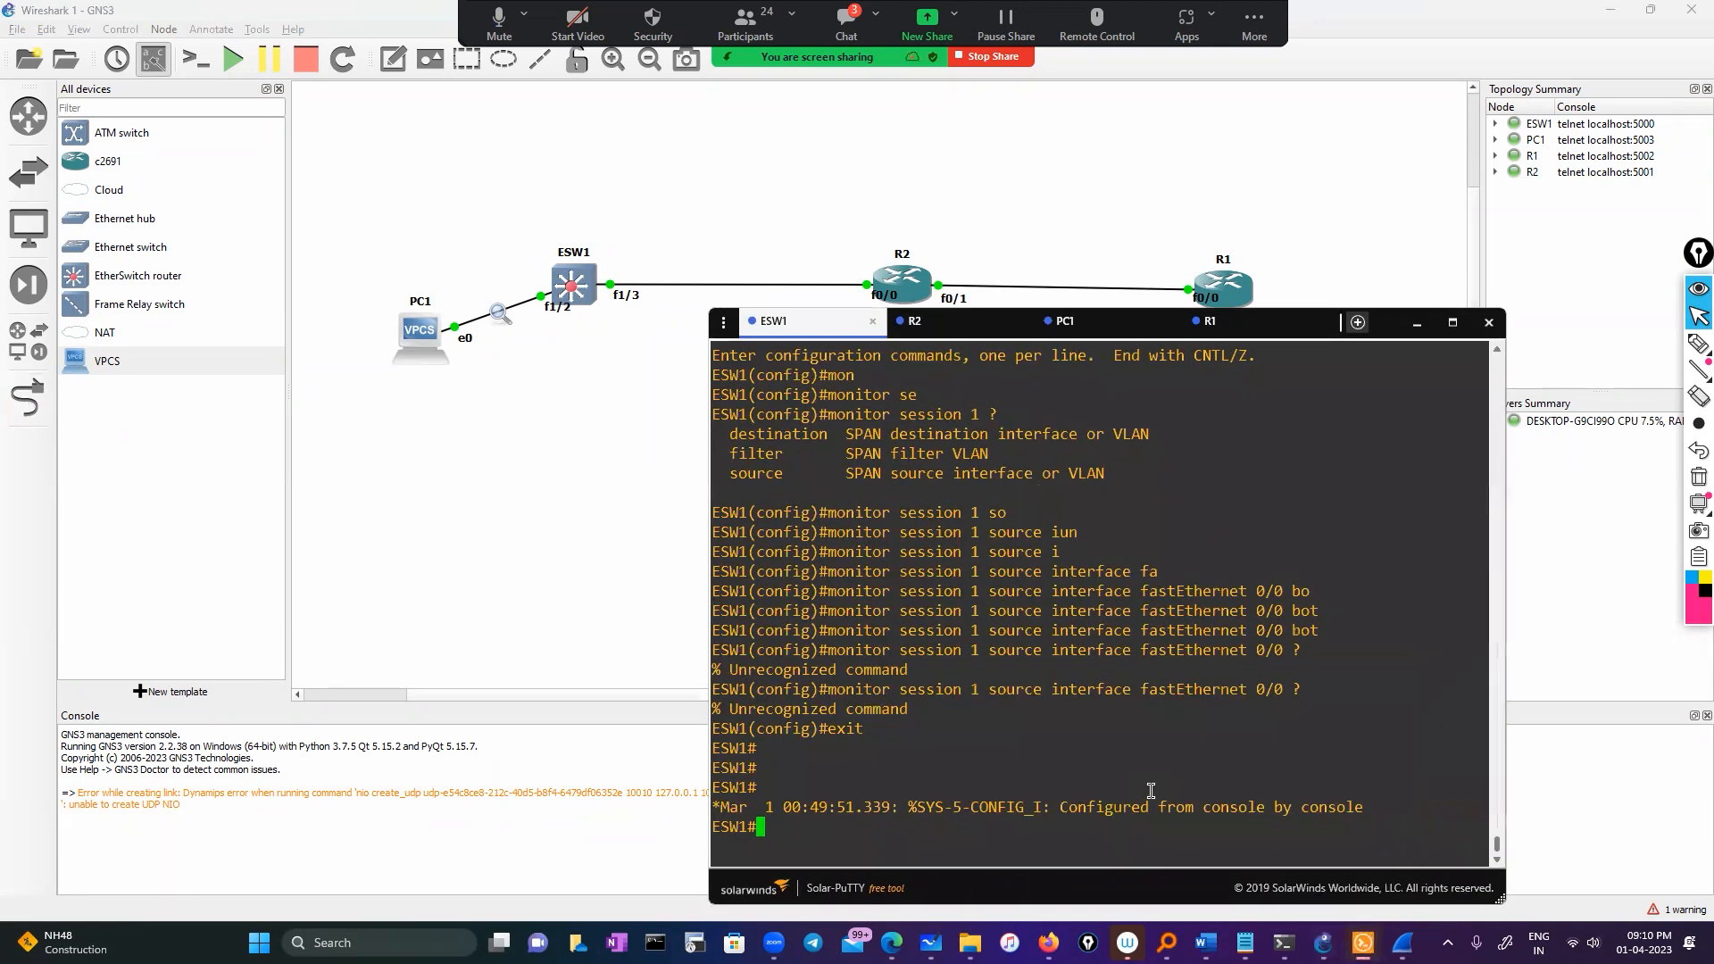
{"action": "type", "text": "conf"}
{"action": "key", "text": "Tab"}
{"action": "key", "text": "BackSpace"}
{"action": "key", "text": "BackSpace"}
{"action": "key", "text": "BackSpace"}
{"action": "key", "text": "BackSpace"}
{"action": "key", "text": "BackSpace"}
{"action": "key", "text": "BackSpace"}
{"action": "key", "text": "BackSpace"}
{"action": "key", "text": "BackSpace"}
{"action": "key", "text": "BackSpace"}
{"action": "key", "text": "BackSpace"}
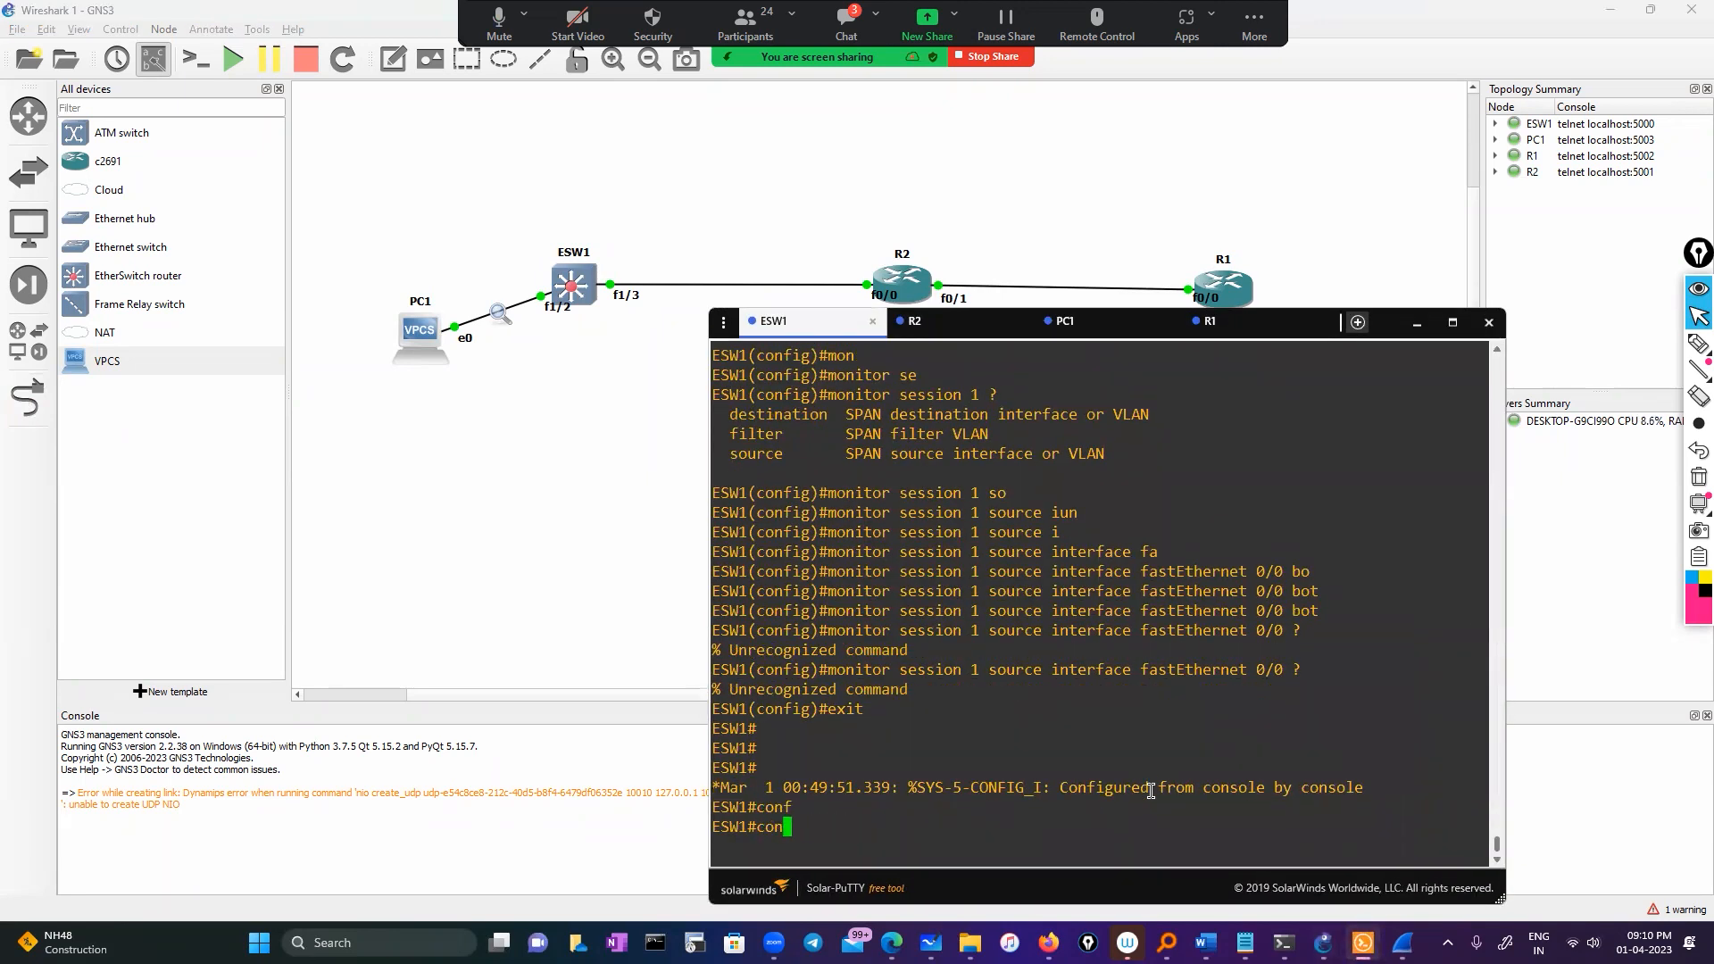
{"action": "type", "text": "sh  ip int br"}
{"action": "key", "text": "Tab"}
{"action": "key", "text": "Return"}
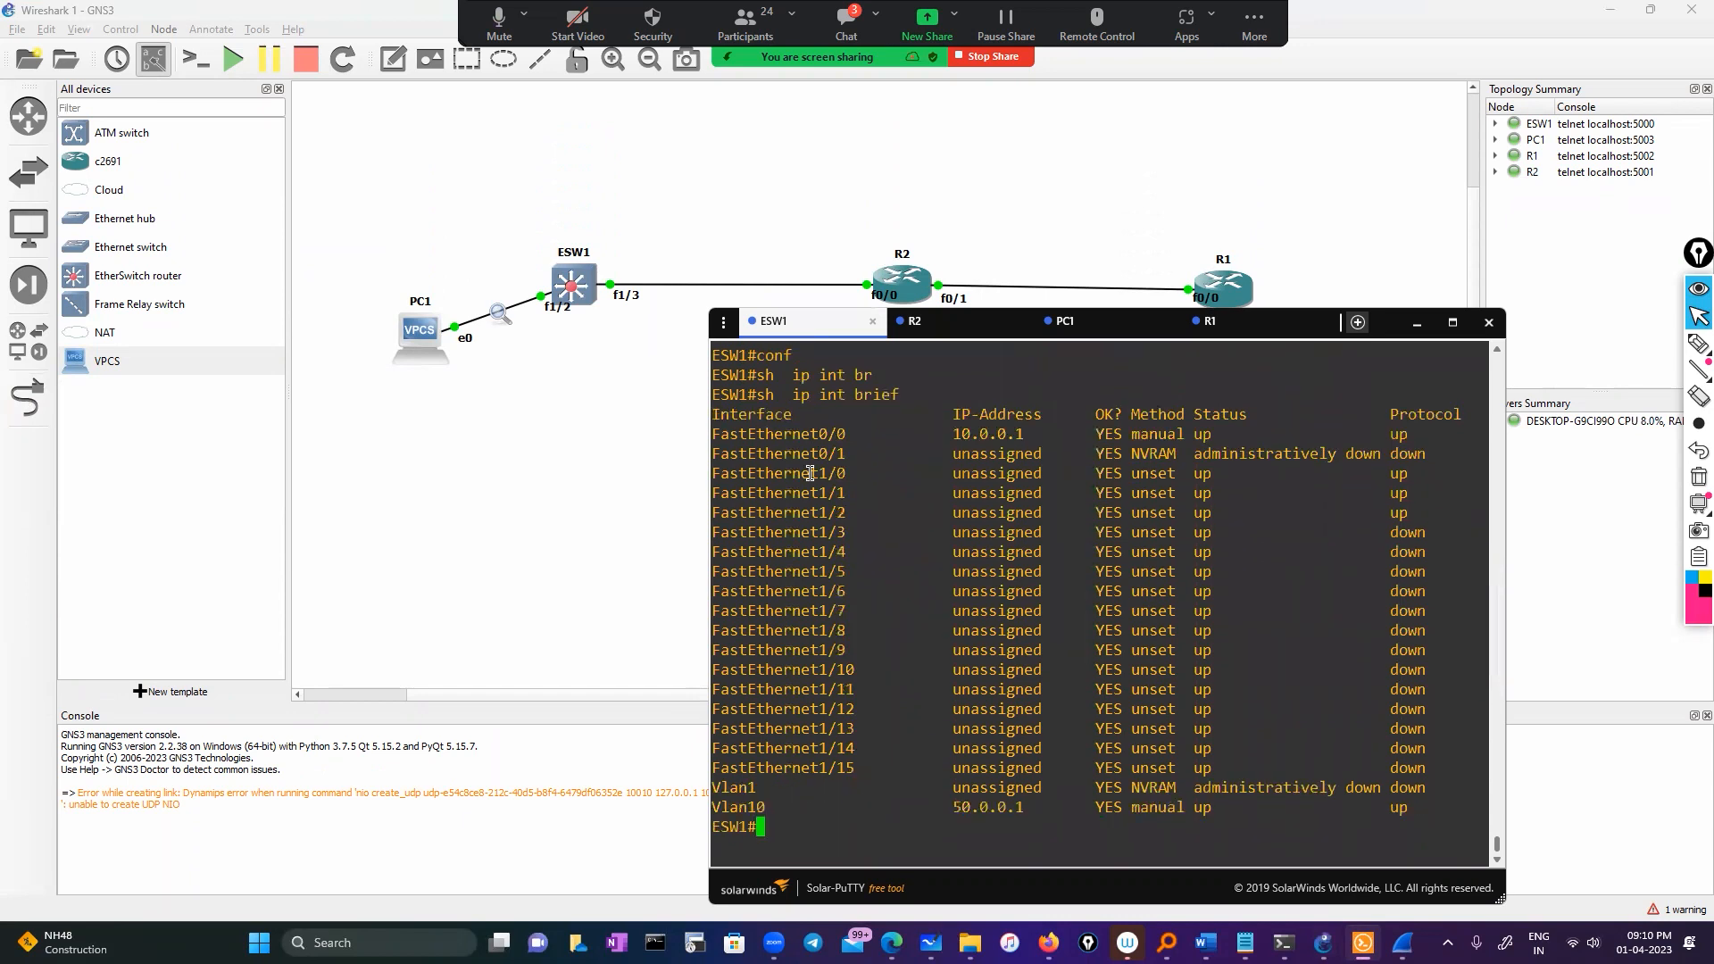
{"action": "double_click", "coordinate": [804, 436]}
{"action": "key", "text": "ctrl+c"}
Remove the IP address from ESW1's FastEthernet0/0 and exit configuration mode
{"action": "type", "text": "conf"}
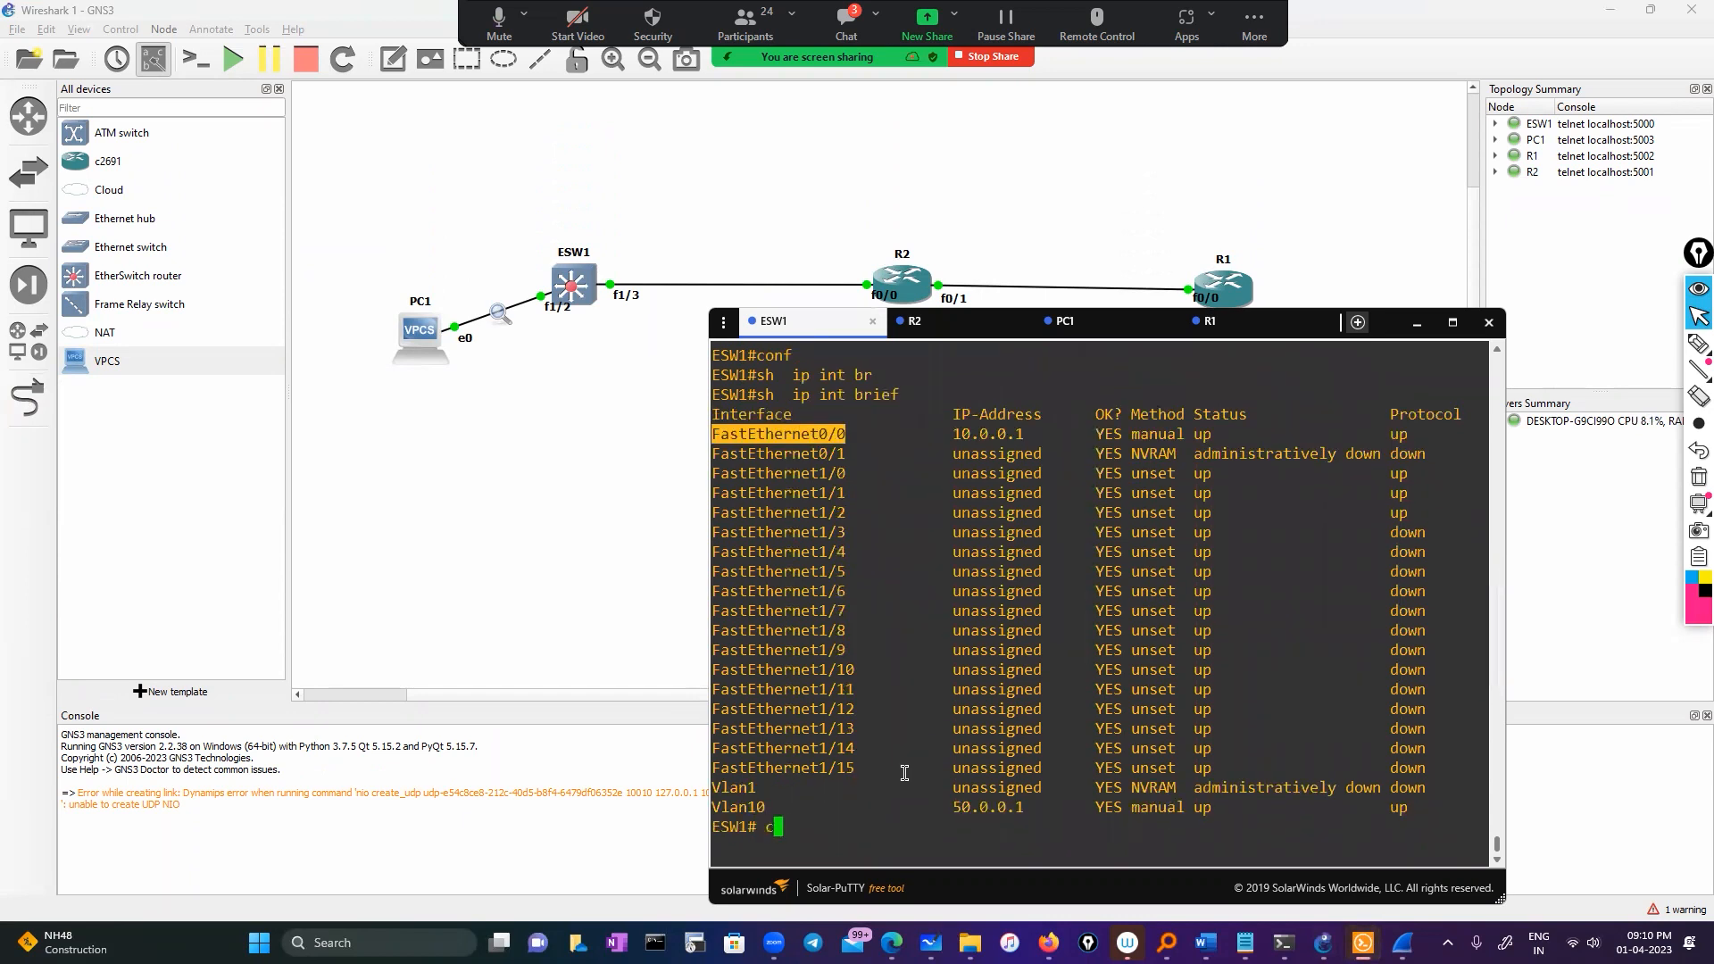
{"action": "key", "text": "Tab"}
{"action": "key", "text": "Return"}
{"action": "key", "text": "Return"}
{"action": "type", "text": "int"}
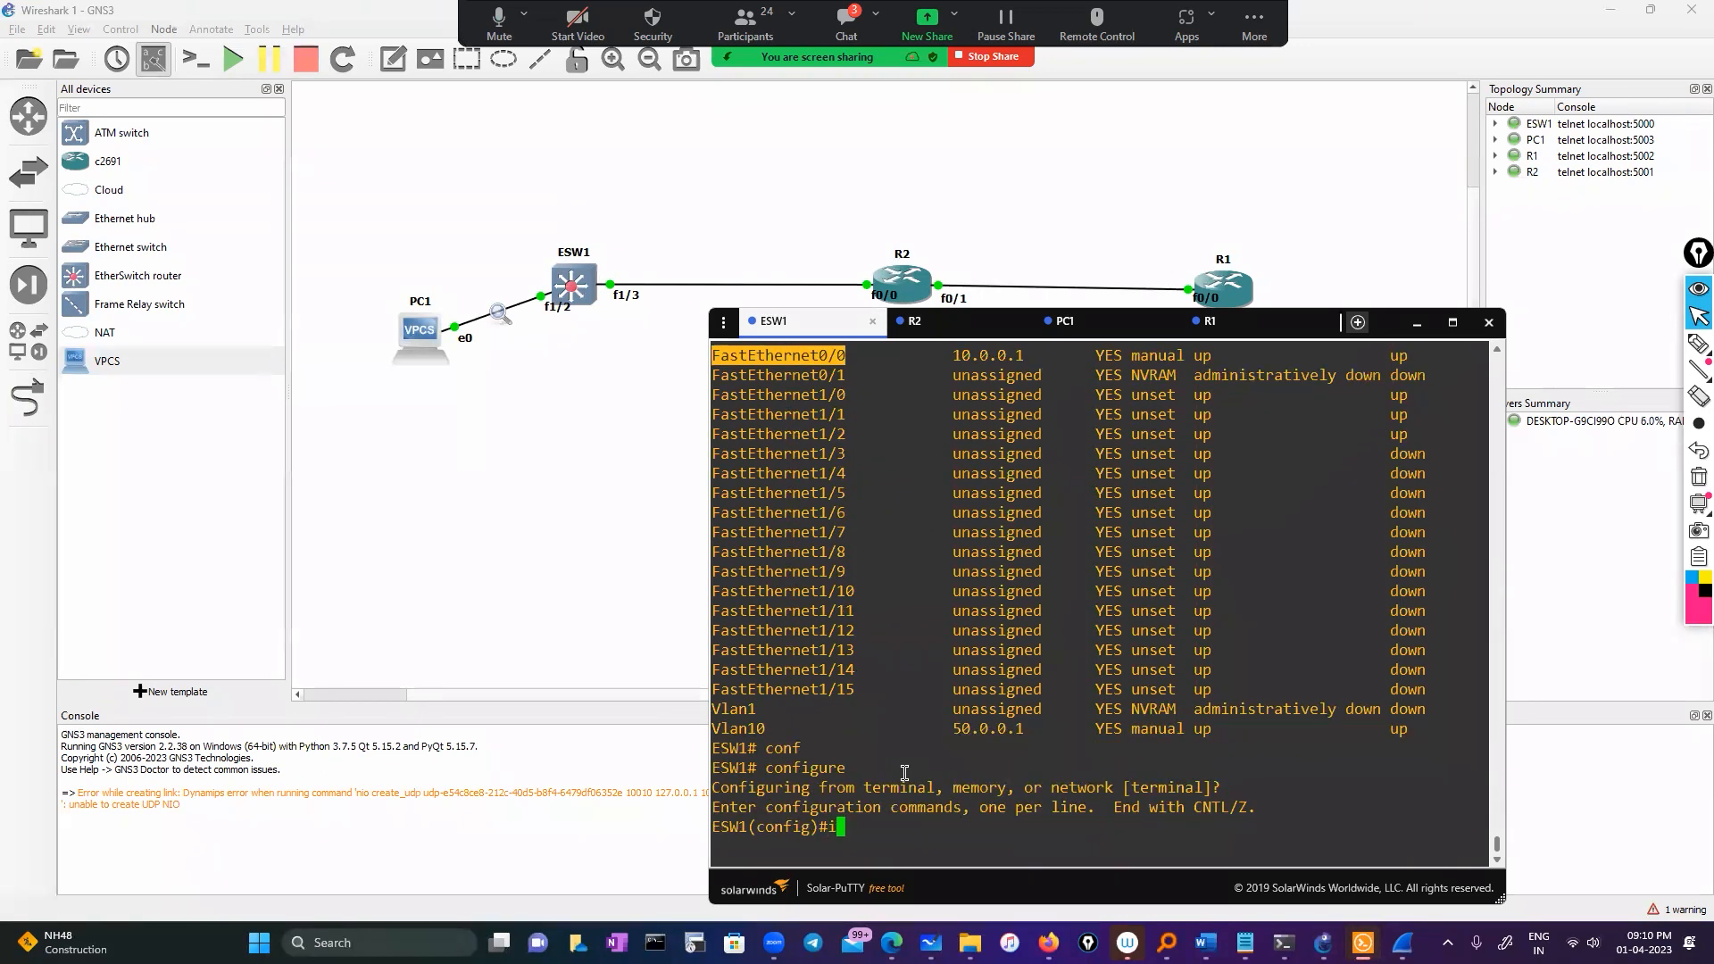
{"action": "key", "text": "Tab"}
{"action": "right_click", "coordinate": [919, 703]}
{"action": "key", "text": "Return"}
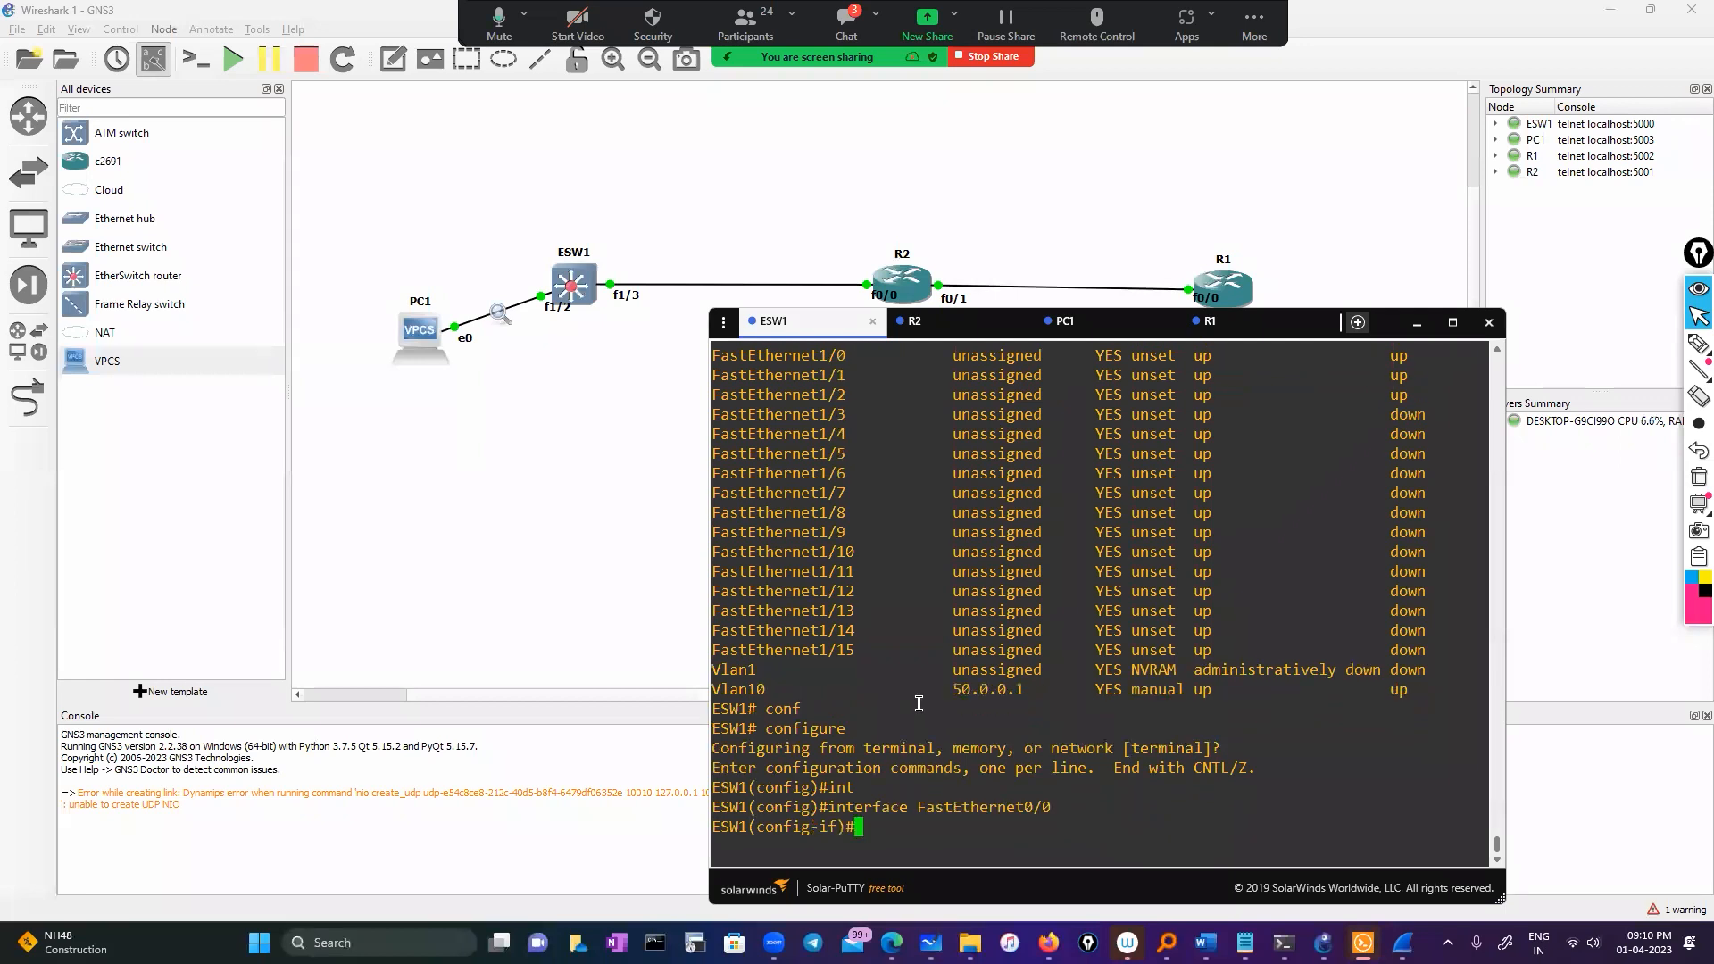
{"action": "type", "text": "no ip add"}
{"action": "key", "text": "Tab"}
{"action": "key", "text": "Return"}
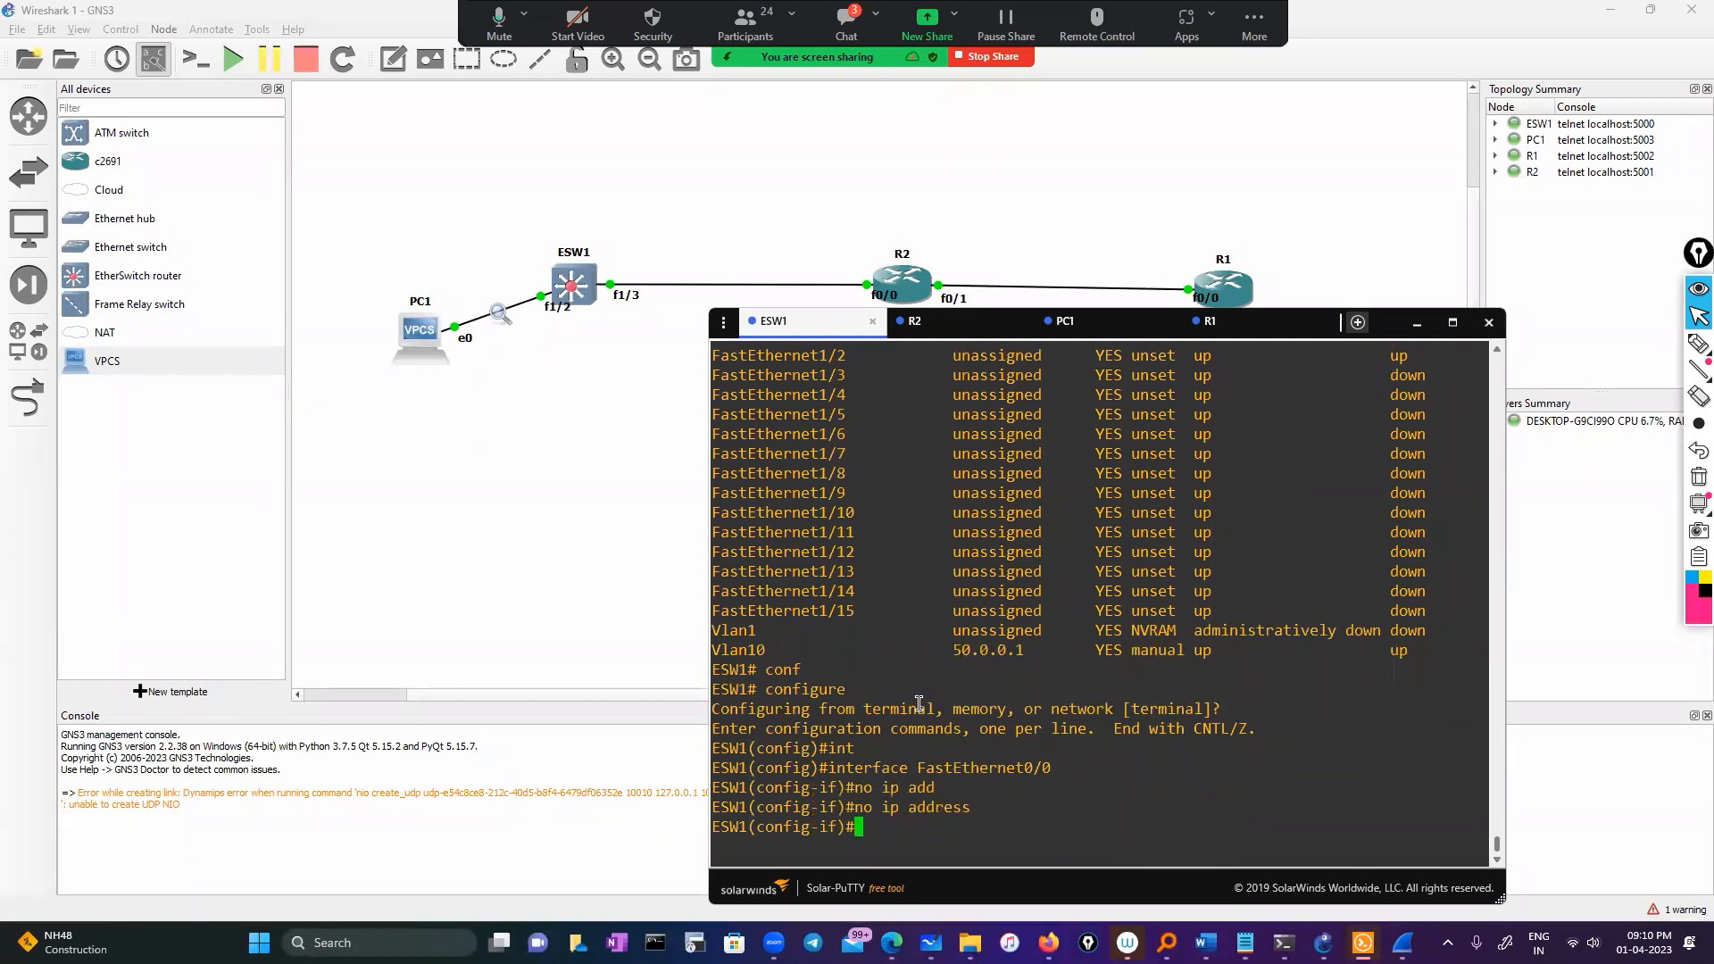
{"action": "type", "text": "exit"}
{"action": "key", "text": "Return"}
{"action": "key", "text": "Return"}
{"action": "type", "text": "exit"}
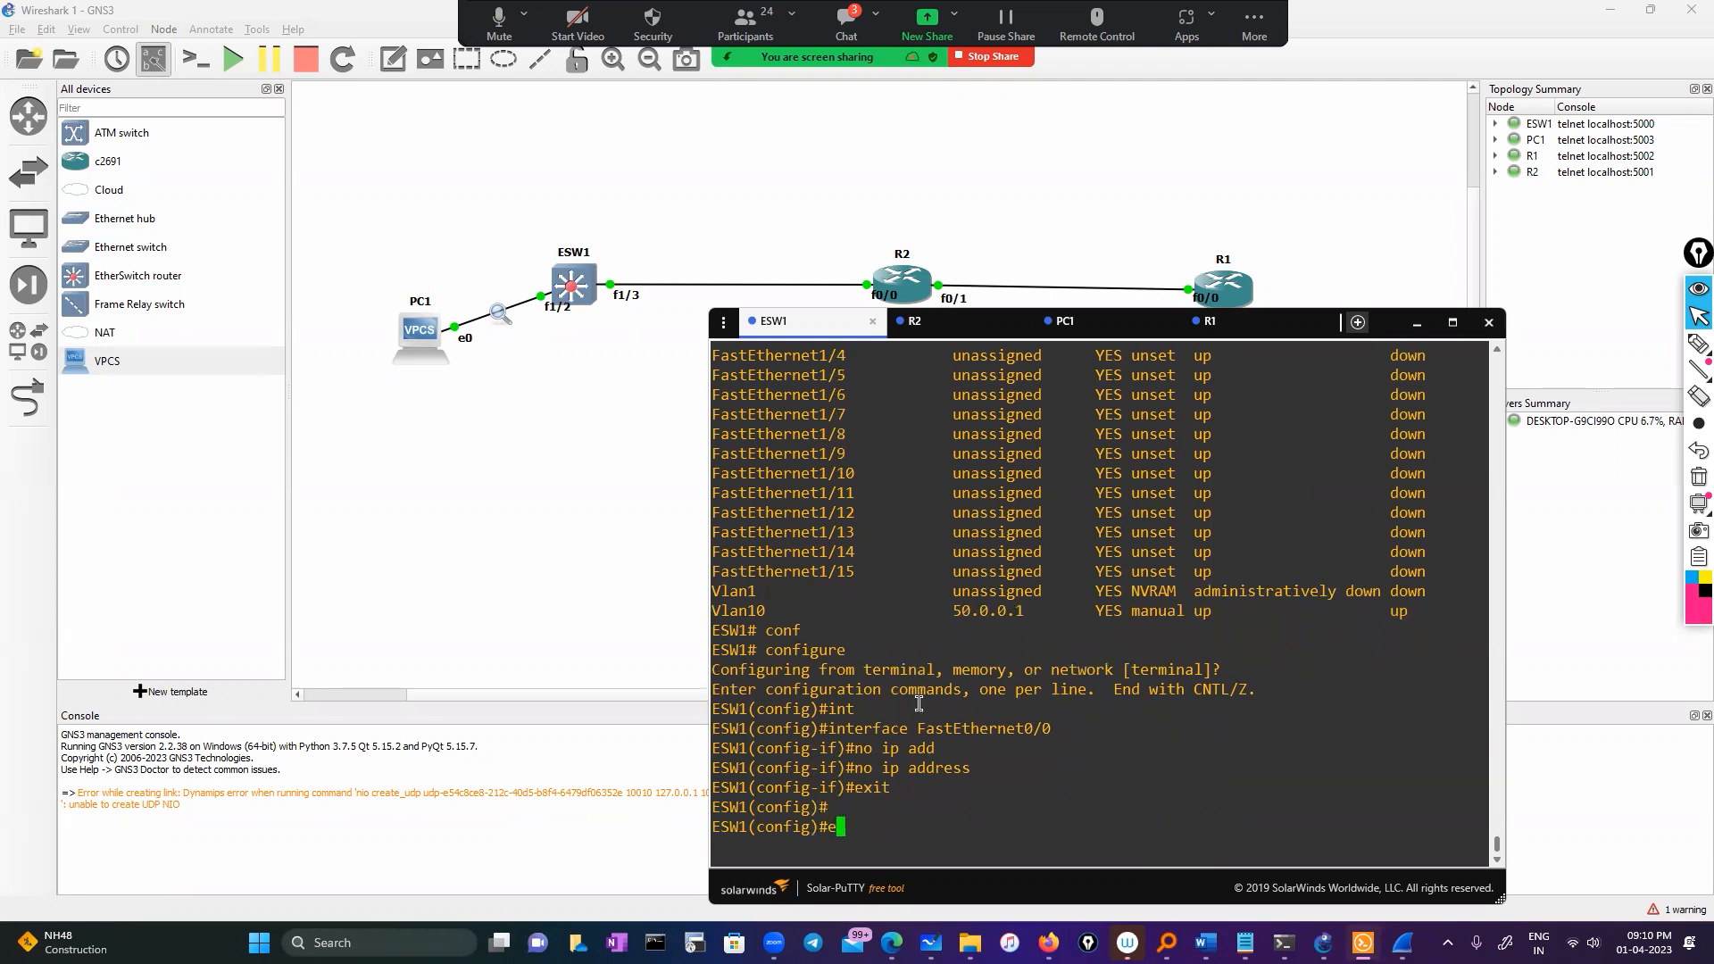
{"action": "key", "text": "Return"}
{"action": "key", "text": "Return"}
Show ESW1's current CDP neighbours
{"action": "type", "text": "sh cdp"}
{"action": "key", "text": "Tab"}
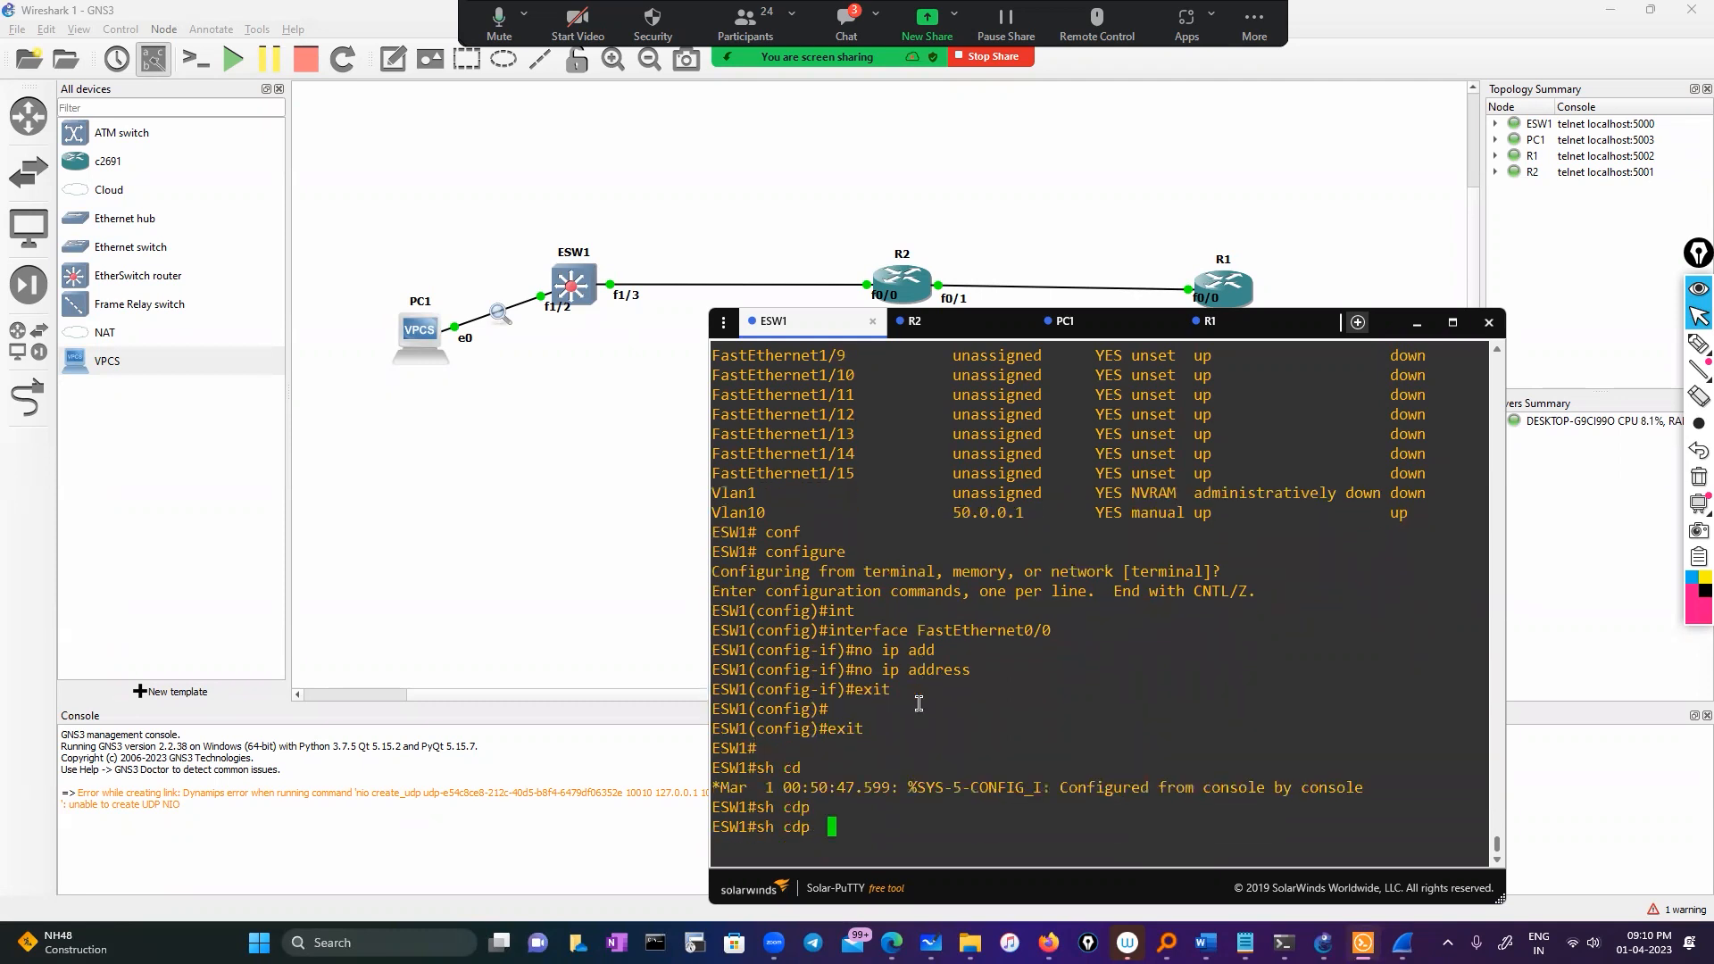
{"action": "type", "text": "ne"}
{"action": "key", "text": "Tab"}
{"action": "key", "text": "Return"}
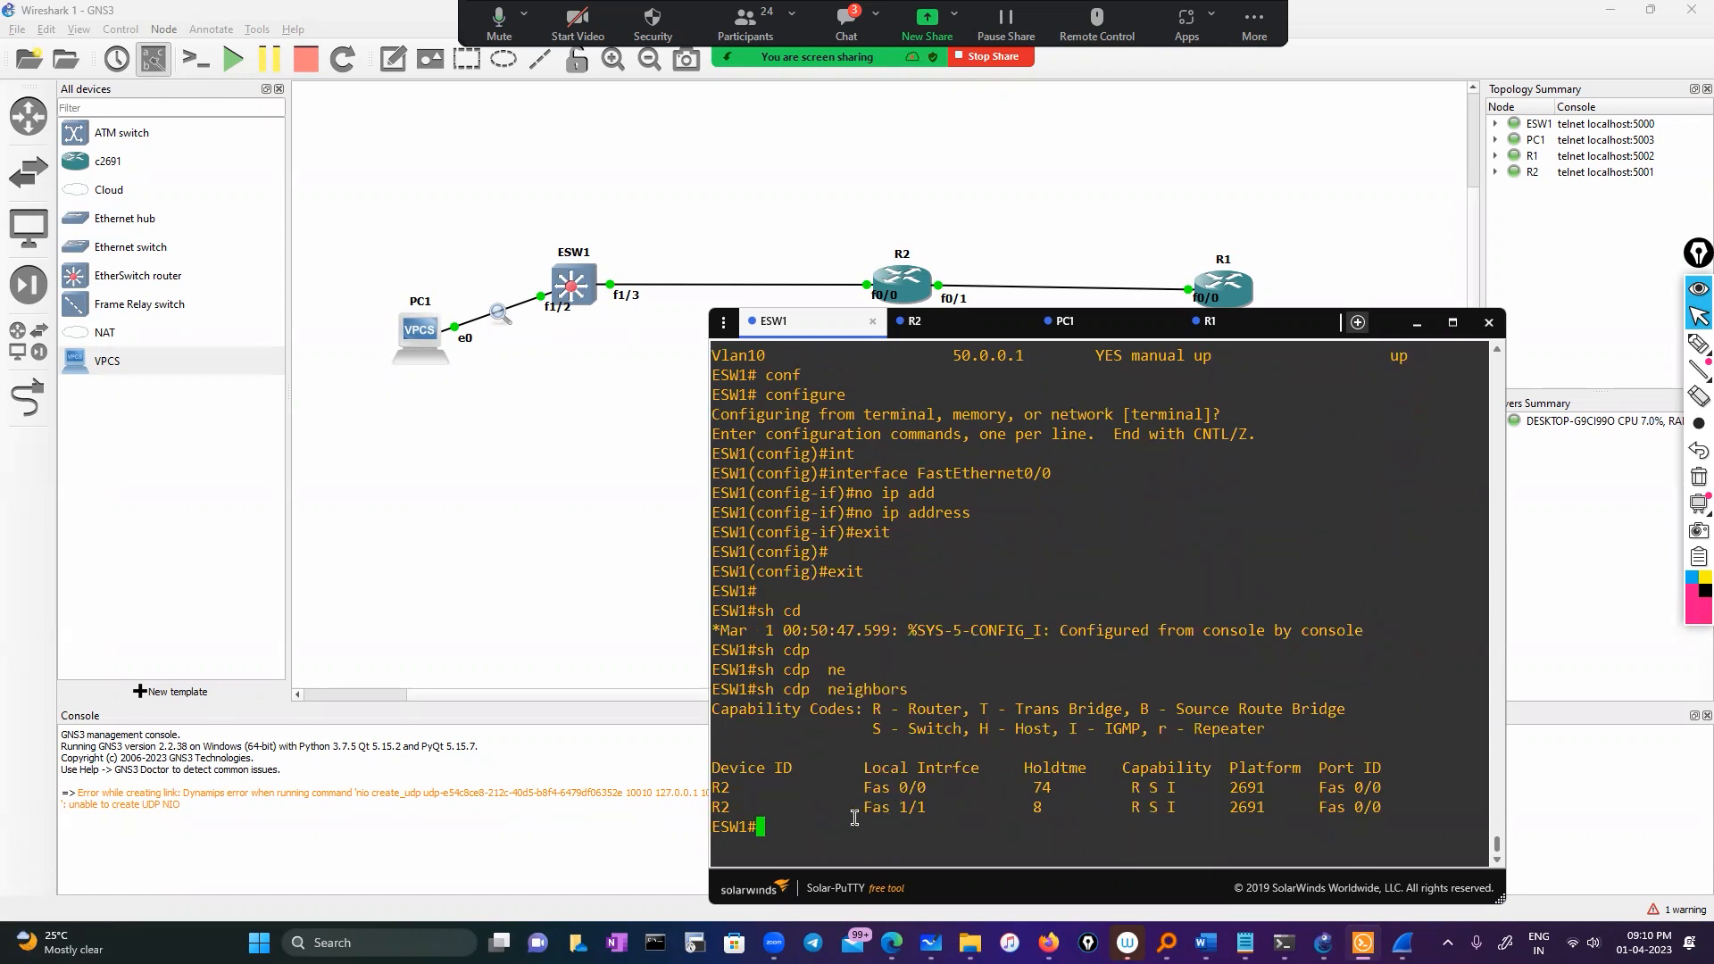
Reset ESW1's CDP counters with clear cdp counters
{"action": "type", "text": "sho"}
{"action": "key", "text": "BackSpace"}
{"action": "key", "text": "BackSpace"}
{"action": "key", "text": "BackSpace"}
{"action": "type", "text": "cle"}
{"action": "key", "text": "Tab"}
{"action": "type", "text": "cd"}
{"action": "key", "text": "Tab"}
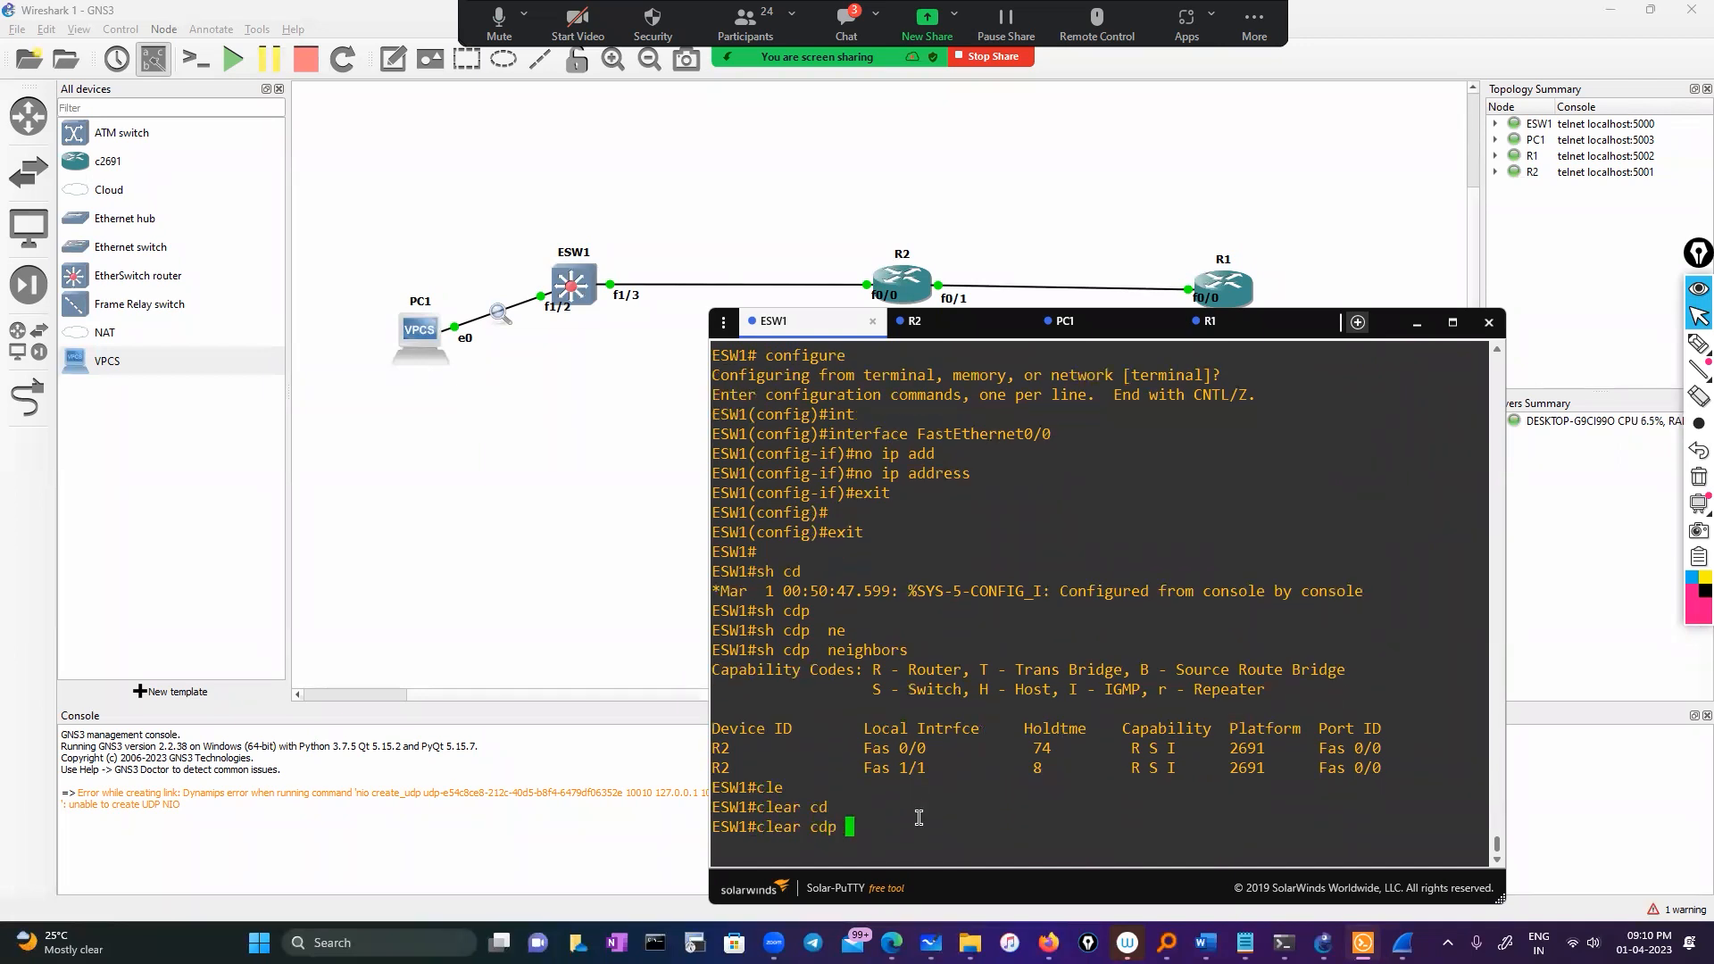
{"action": "type", "text": "ne"}
{"action": "key", "text": "Tab"}
{"action": "key", "text": "BackSpace"}
{"action": "type", "text": "?"}
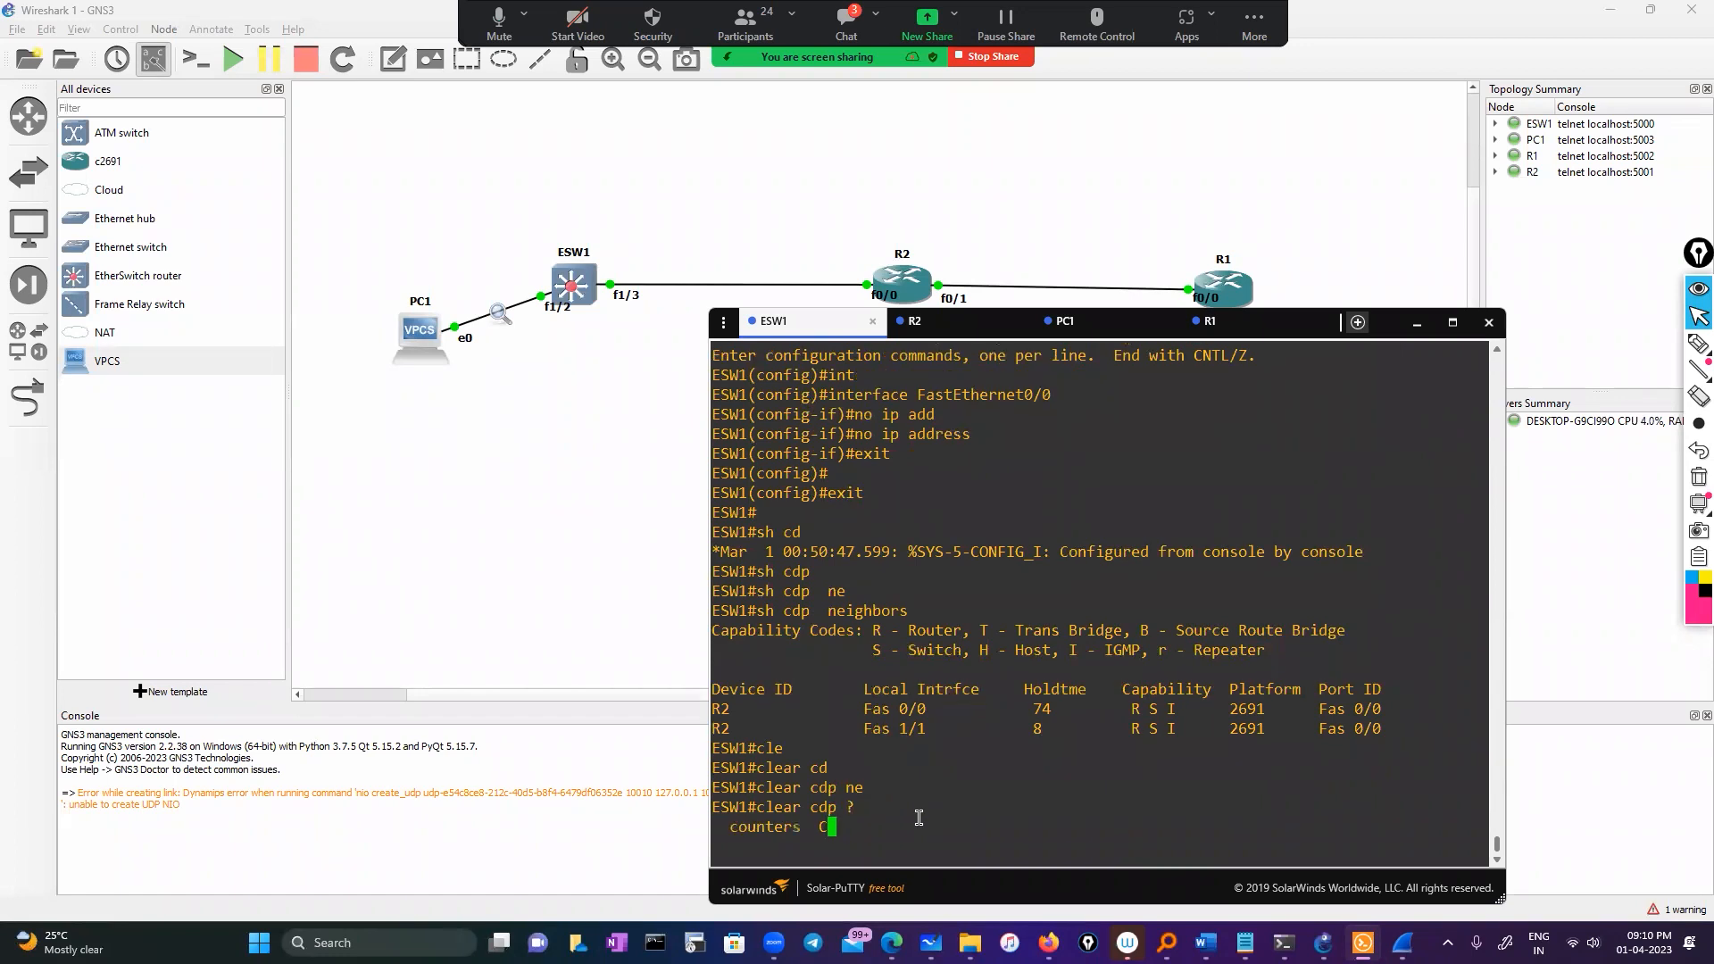
{"action": "type", "text": "cou"}
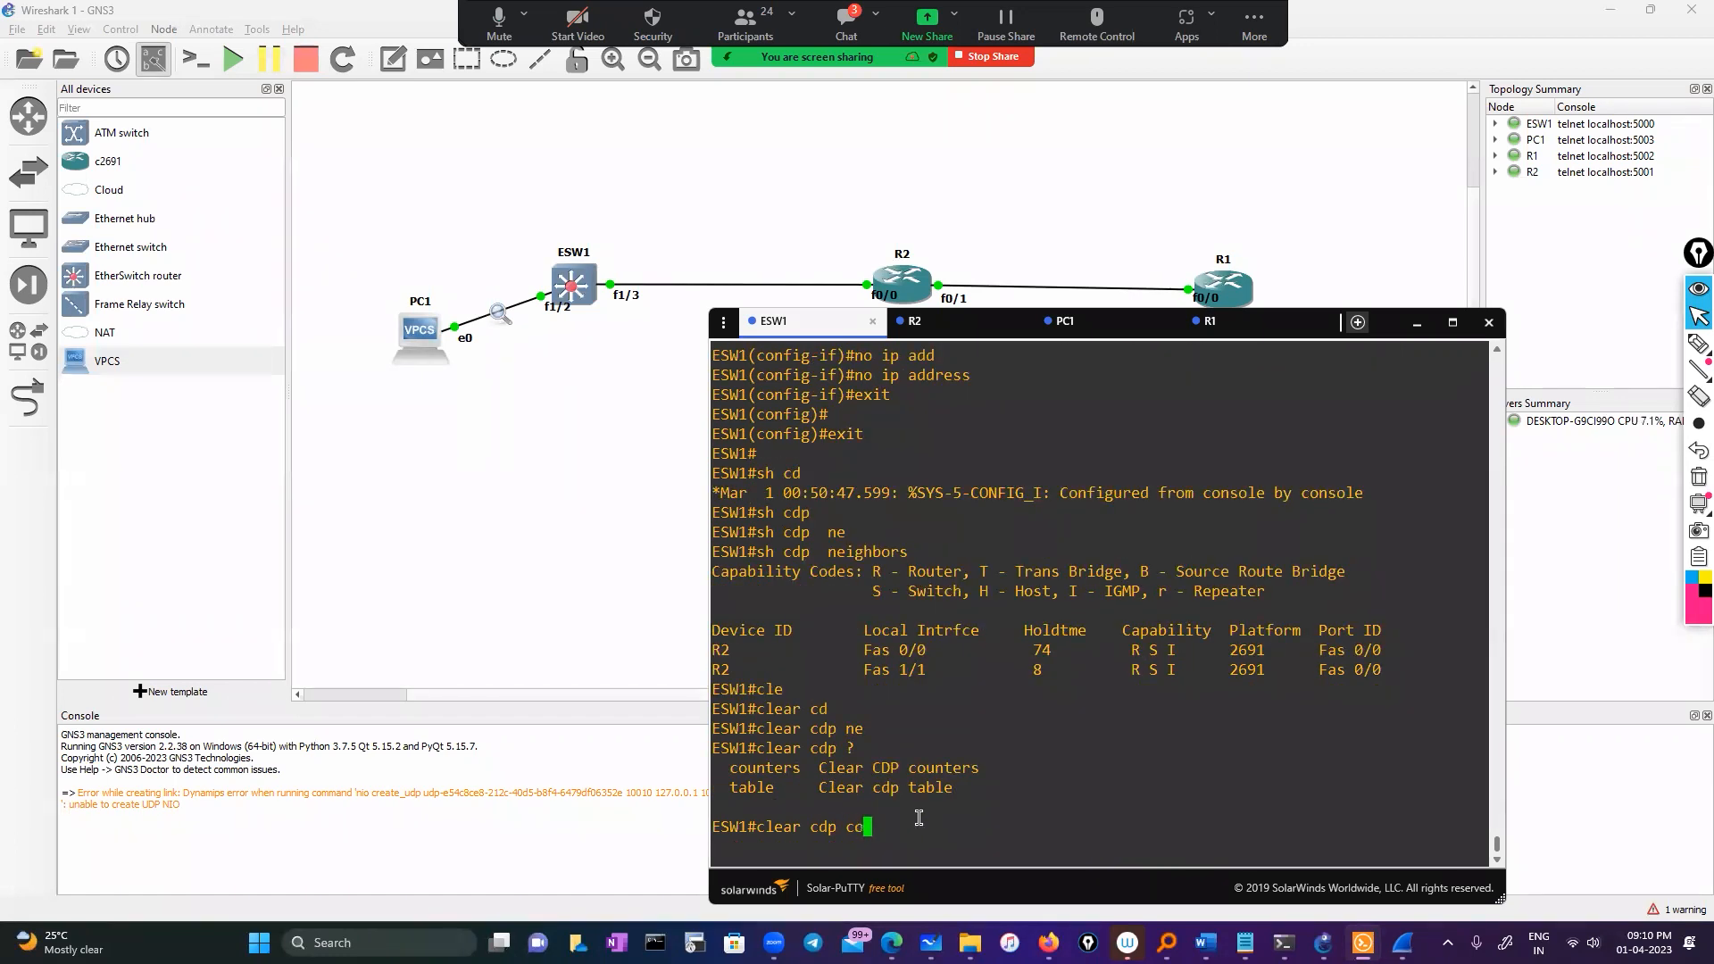
{"action": "key", "text": "Tab"}
{"action": "key", "text": "Return"}
Wipe ESW1's CDP neighbour table with clear cdp table
{"action": "key", "text": "Up"}
{"action": "key", "text": "BackSpace"}
{"action": "key", "text": "BackSpace"}
{"action": "key", "text": "BackSpace"}
{"action": "key", "text": "BackSpace"}
{"action": "key", "text": "BackSpace"}
{"action": "key", "text": "BackSpace"}
{"action": "key", "text": "BackSpace"}
{"action": "key", "text": "BackSpace"}
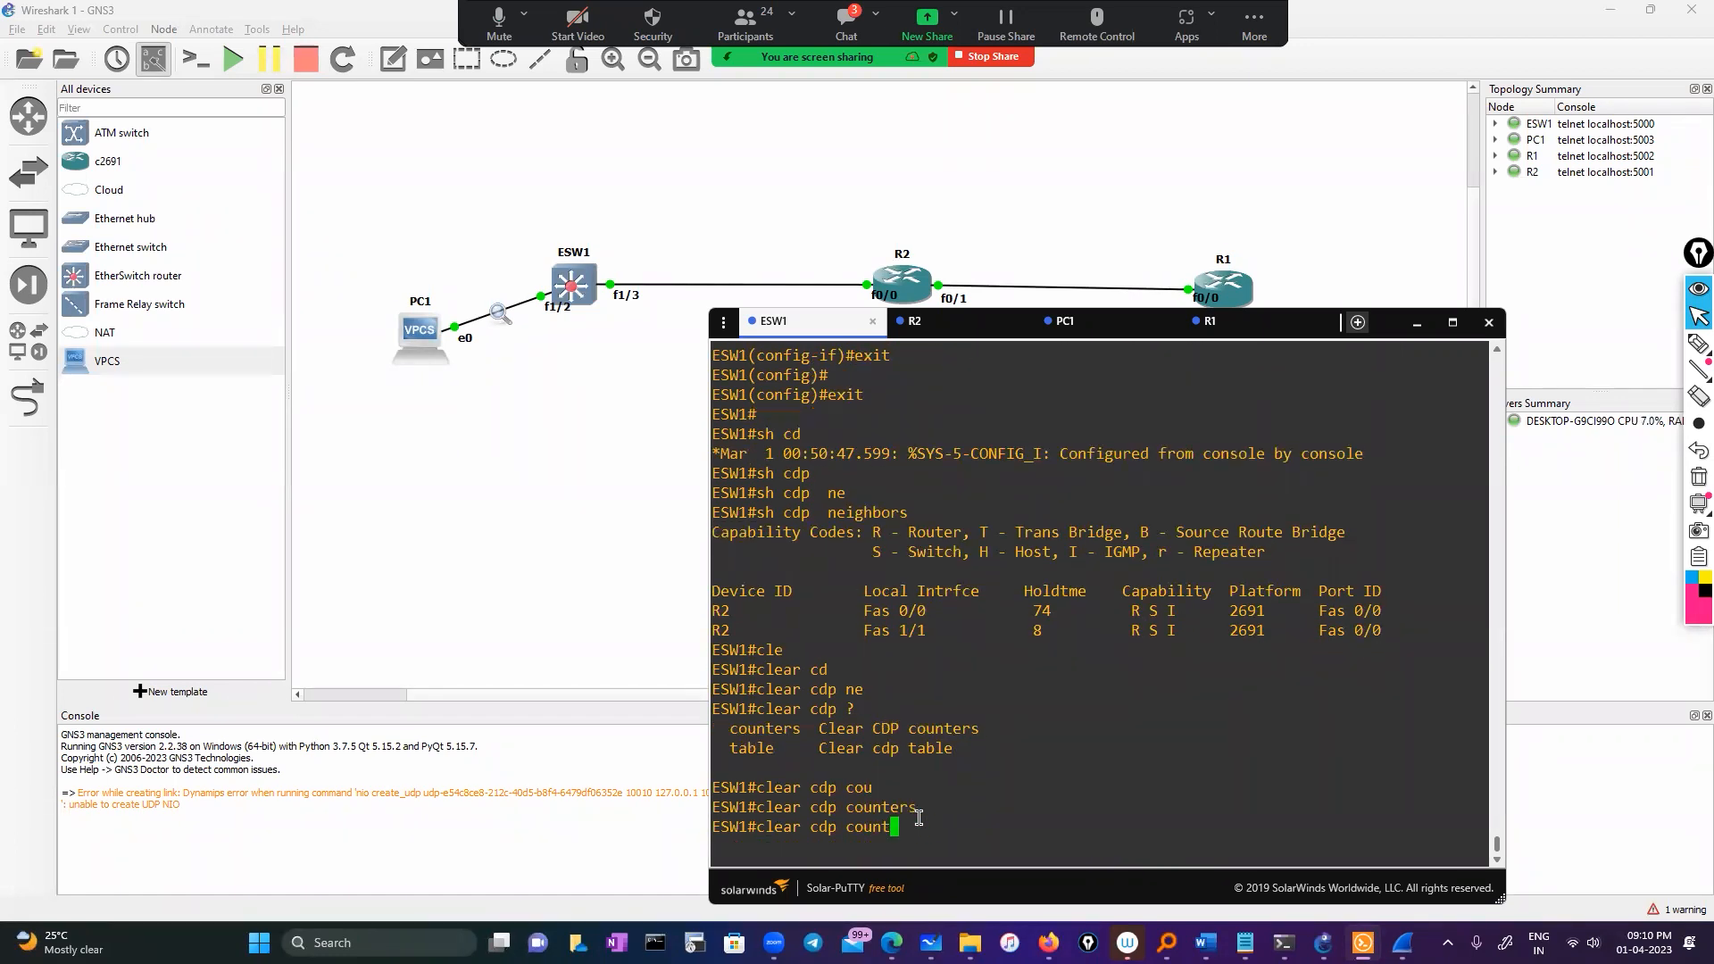
{"action": "type", "text": "tab"}
{"action": "key", "text": "Tab"}
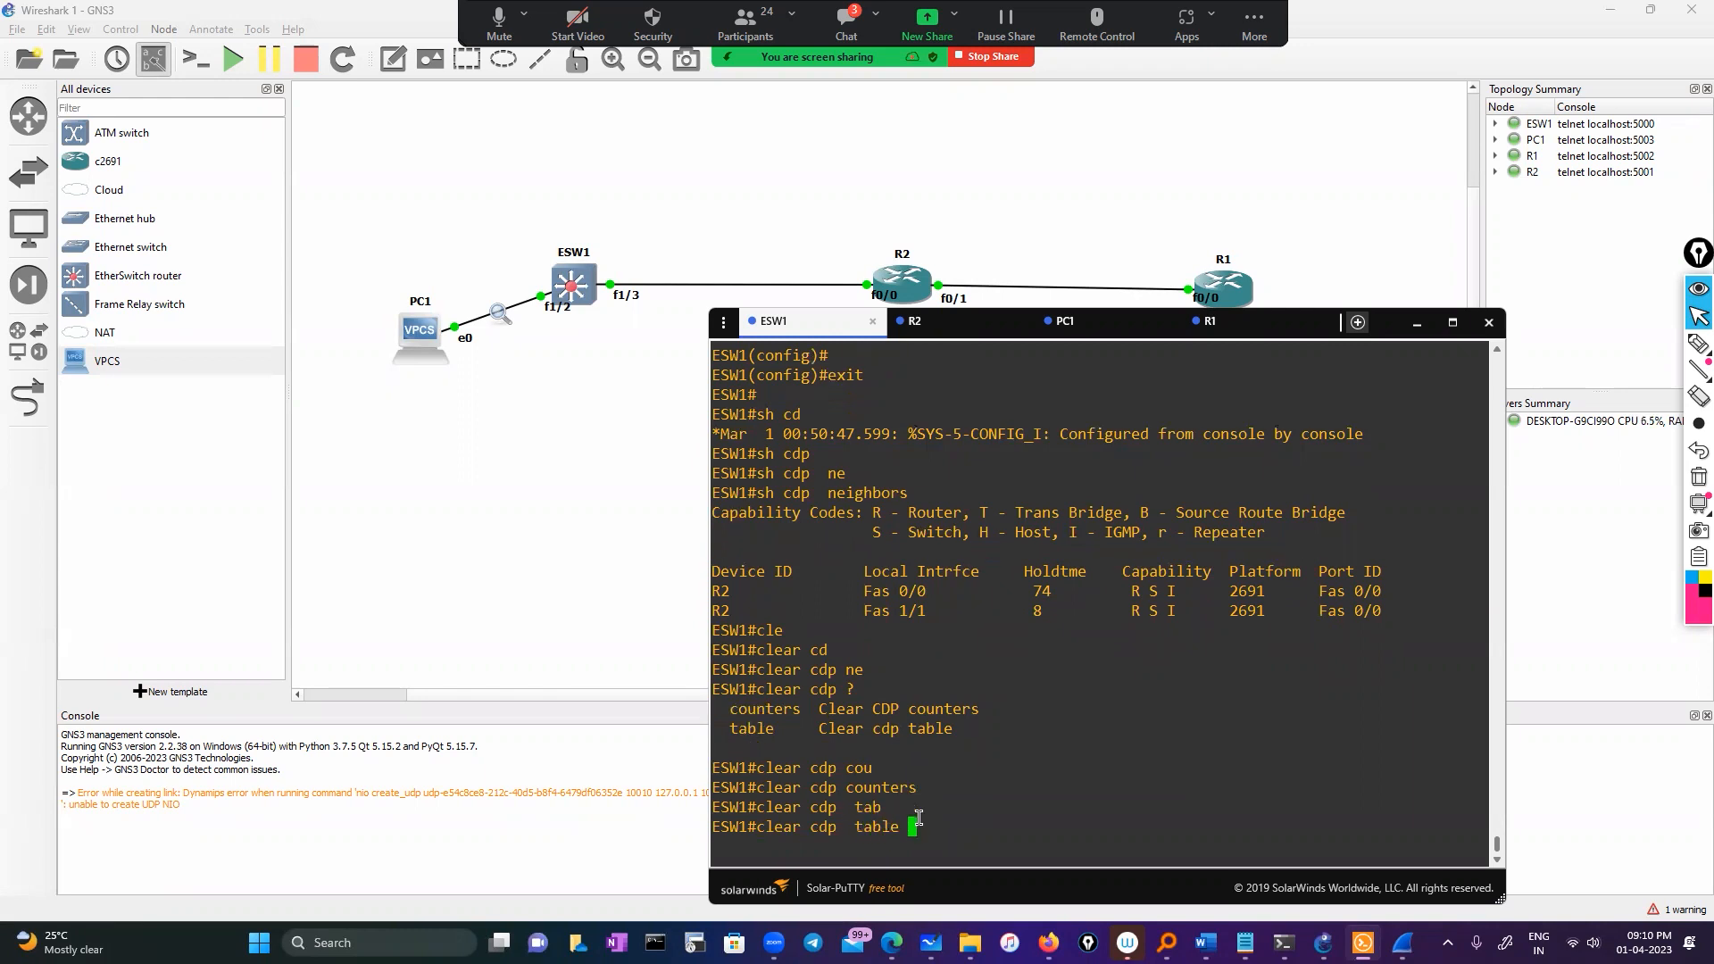
{"action": "key", "text": "Return"}
{"action": "key", "text": "Return"}
{"action": "key", "text": "Return"}
{"action": "key", "text": "Return"}
Rerun show cdp neighbors on ESW1 until the list shows no entries
{"action": "type", "text": "sho"}
{"action": "key", "text": "Tab"}
{"action": "type", "text": "cdp"}
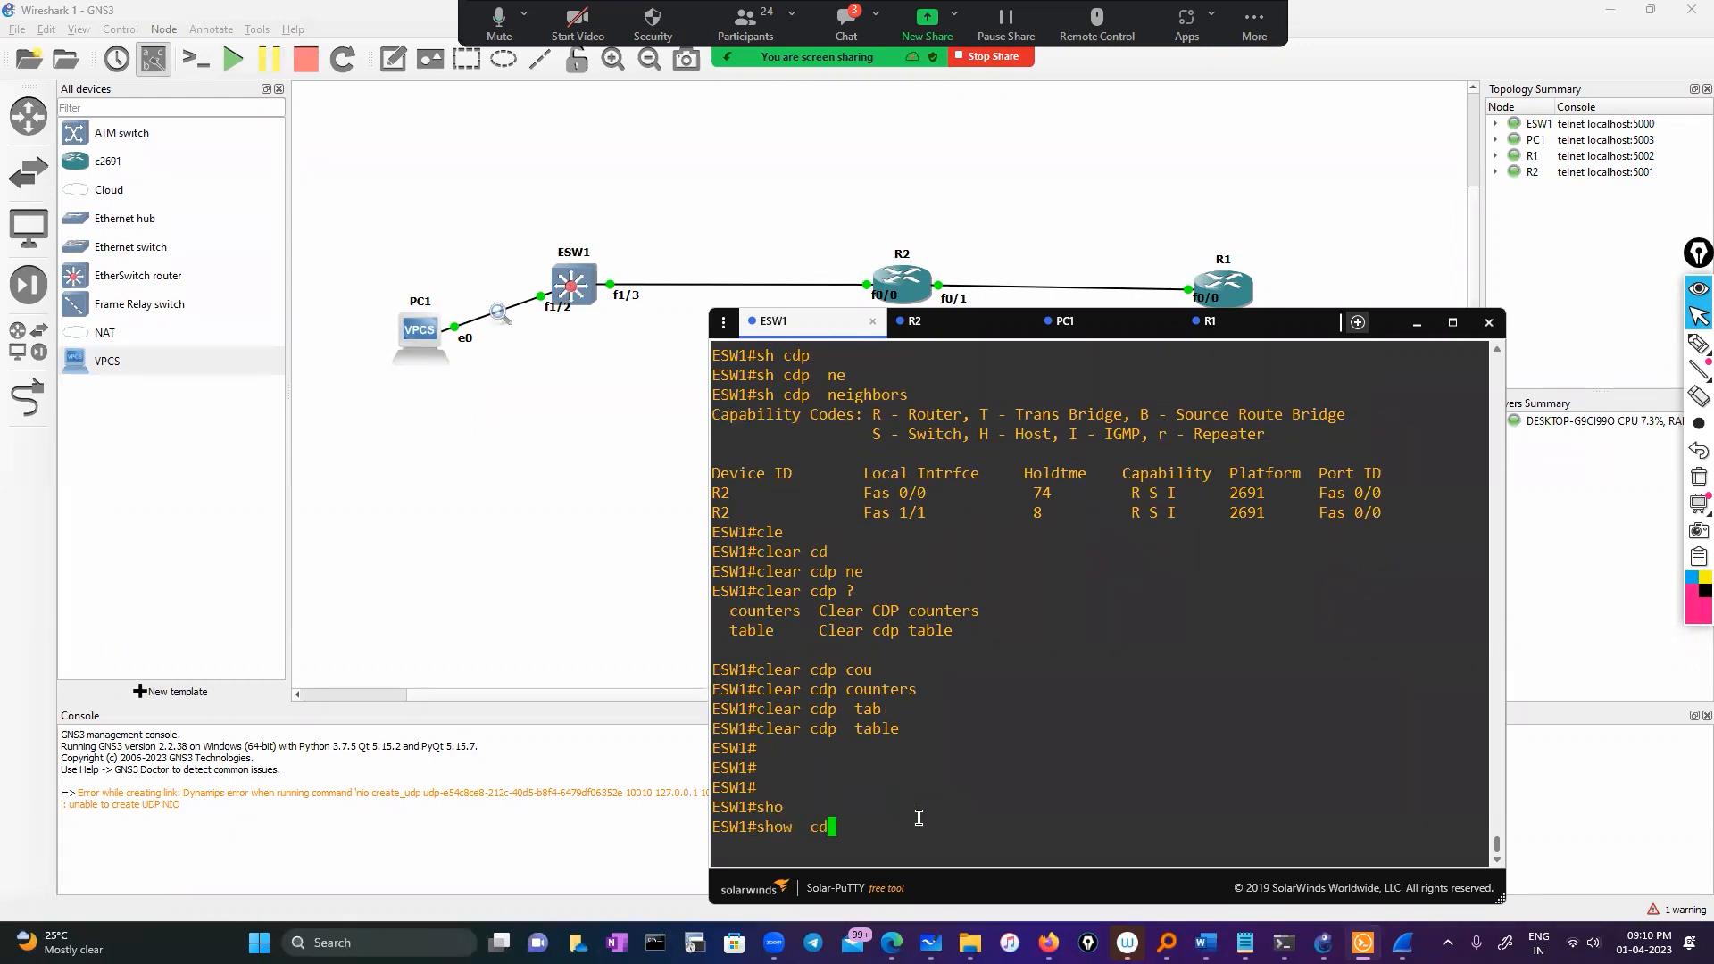
{"action": "key", "text": "Tab"}
{"action": "type", "text": "ne"}
{"action": "key", "text": "Tab"}
{"action": "key", "text": "Return"}
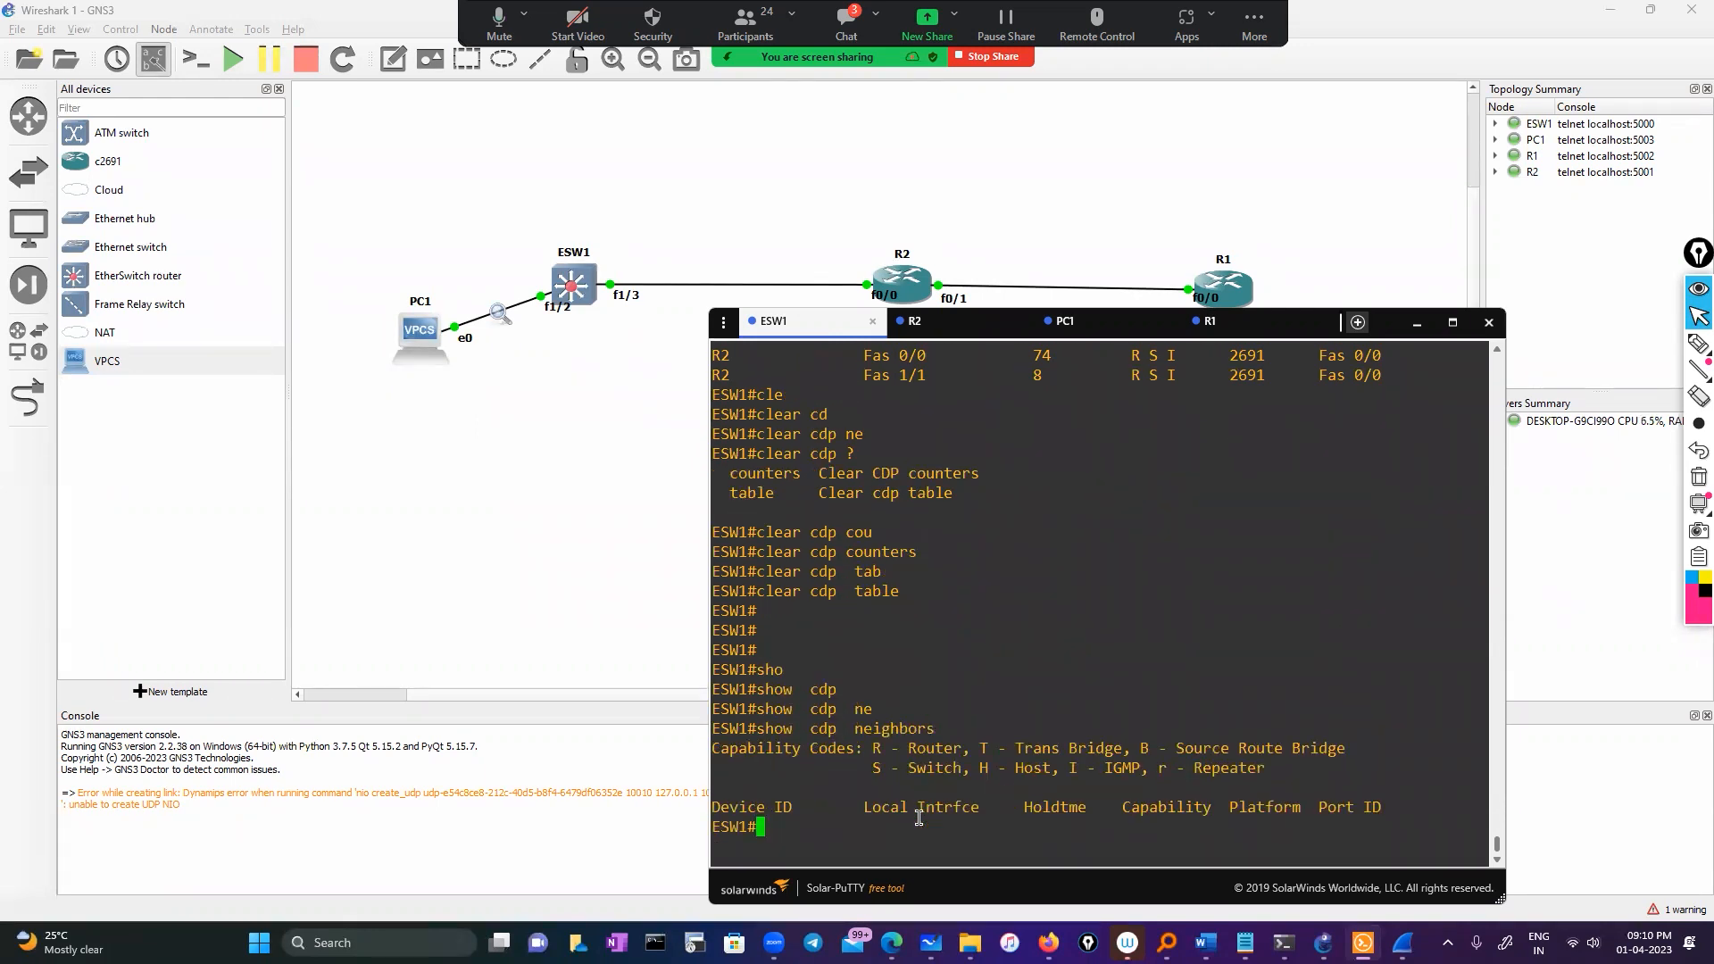
{"action": "key", "text": "Up"}
{"action": "key", "text": "Return"}
{"action": "type", "text": "3"}
{"action": "key", "text": "Up"}
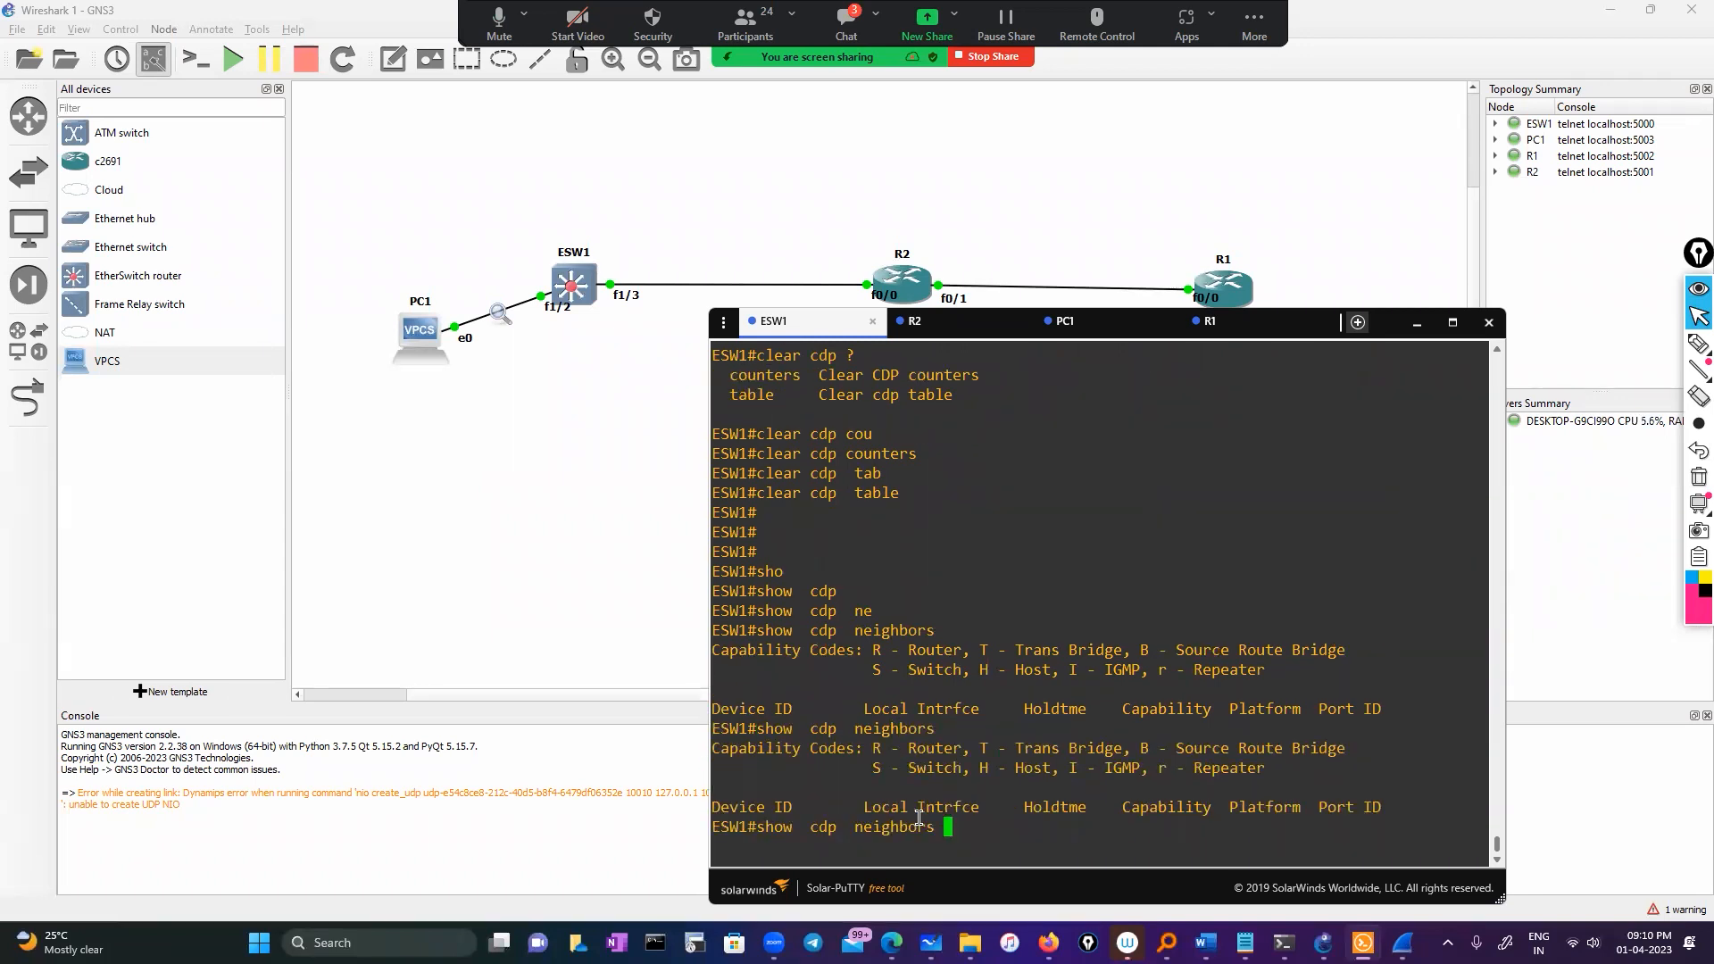
{"action": "key", "text": "Return"}
On R2, list CDP neighbours and mark the Fas 0/1 entry
{"action": "left_click", "coordinate": [969, 332]}
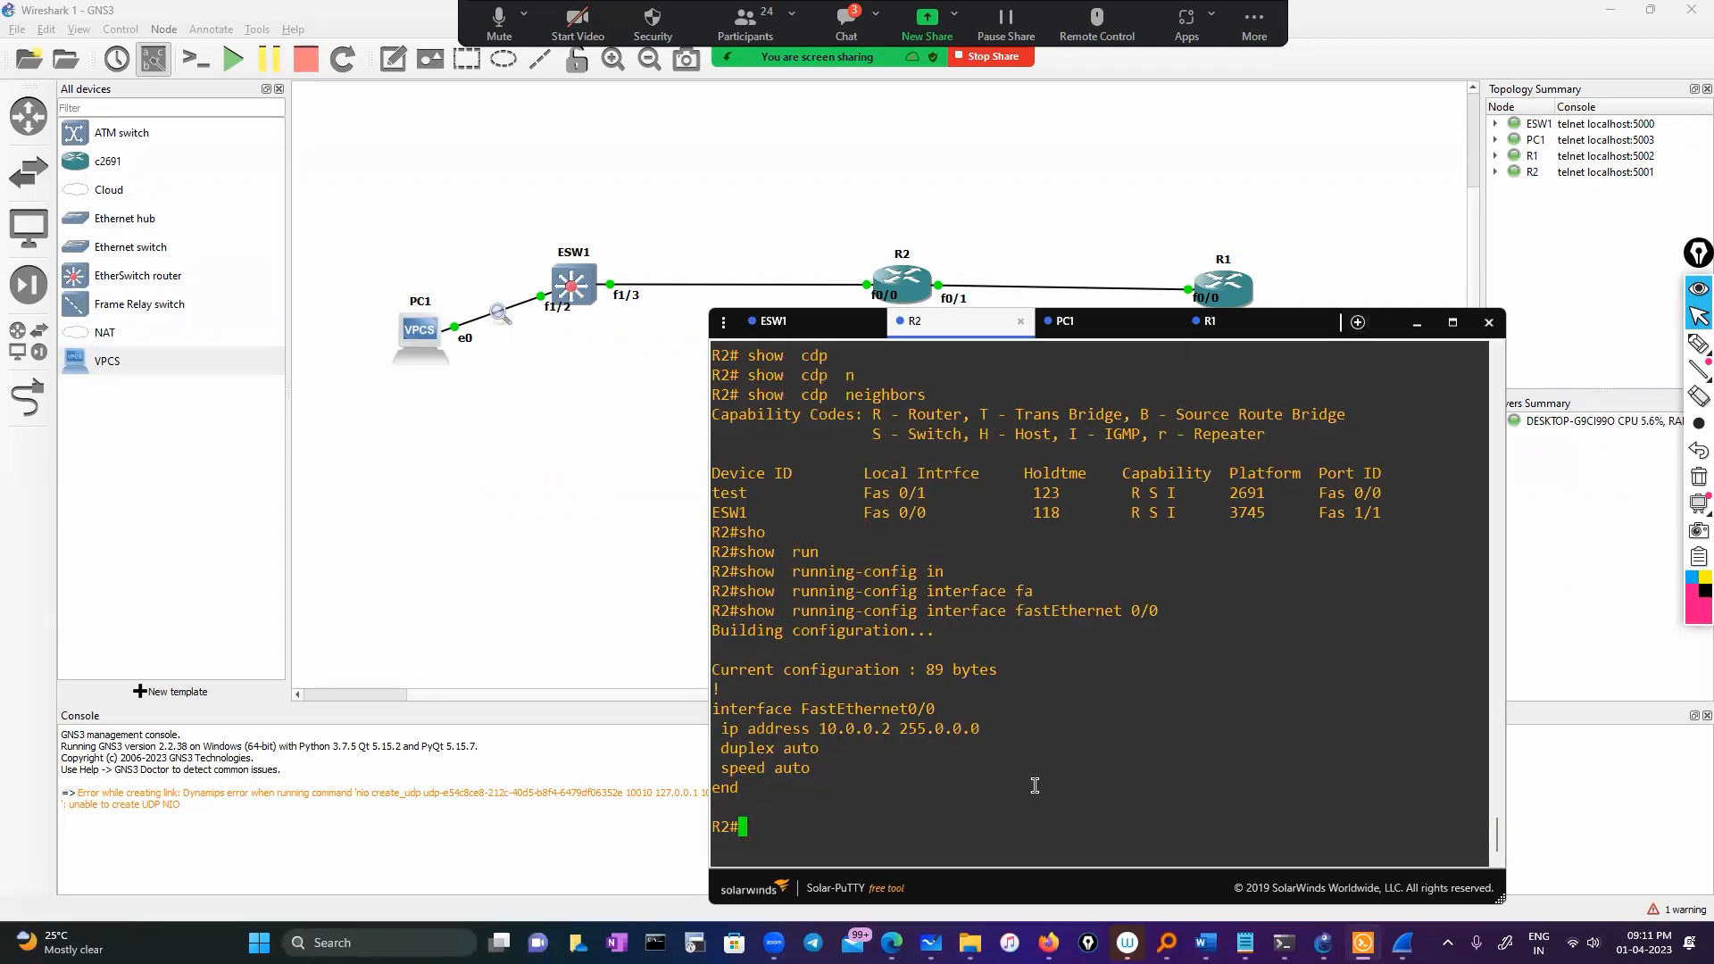
{"action": "type", "text": "sh"}
{"action": "key", "text": "Tab"}
{"action": "type", "text": "o cdp"}
{"action": "key", "text": "Tab"}
{"action": "type", "text": "ne"}
{"action": "key", "text": "Tab"}
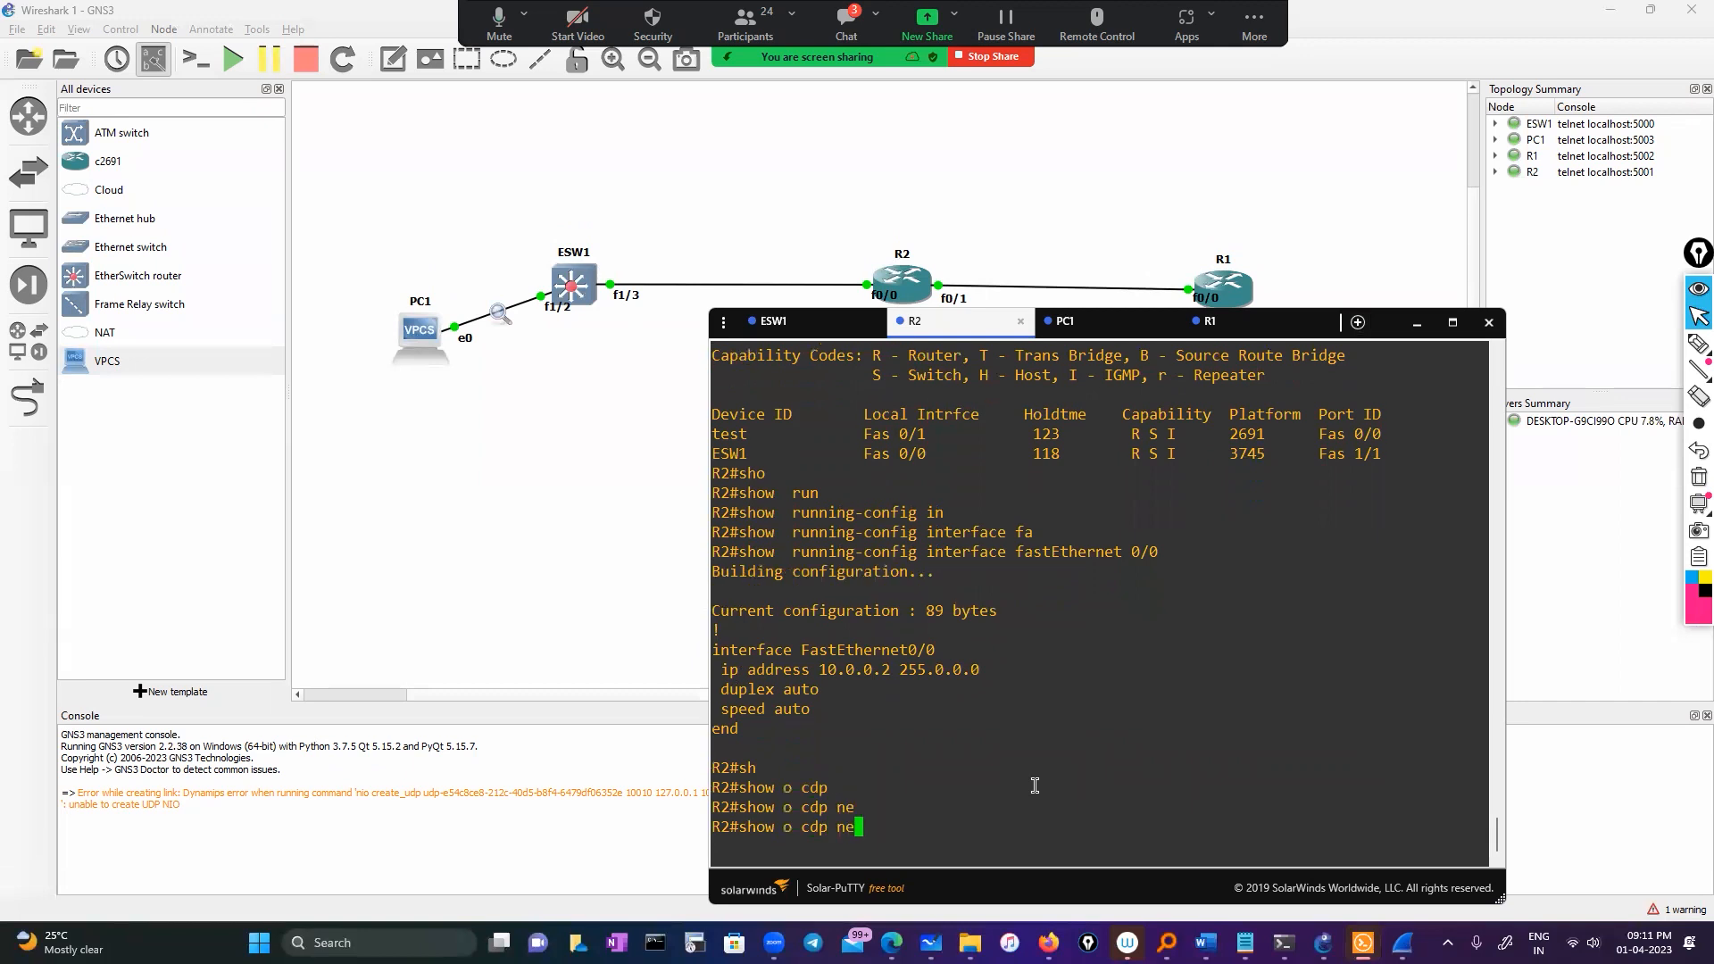
{"action": "key", "text": "BackSpace"}
{"action": "key", "text": "BackSpace"}
{"action": "key", "text": "BackSpace"}
{"action": "key", "text": "BackSpace"}
{"action": "key", "text": "BackSpace"}
{"action": "key", "text": "BackSpace"}
{"action": "key", "text": "BackSpace"}
{"action": "key", "text": "BackSpace"}
{"action": "type", "text": "cd"}
{"action": "key", "text": "Tab"}
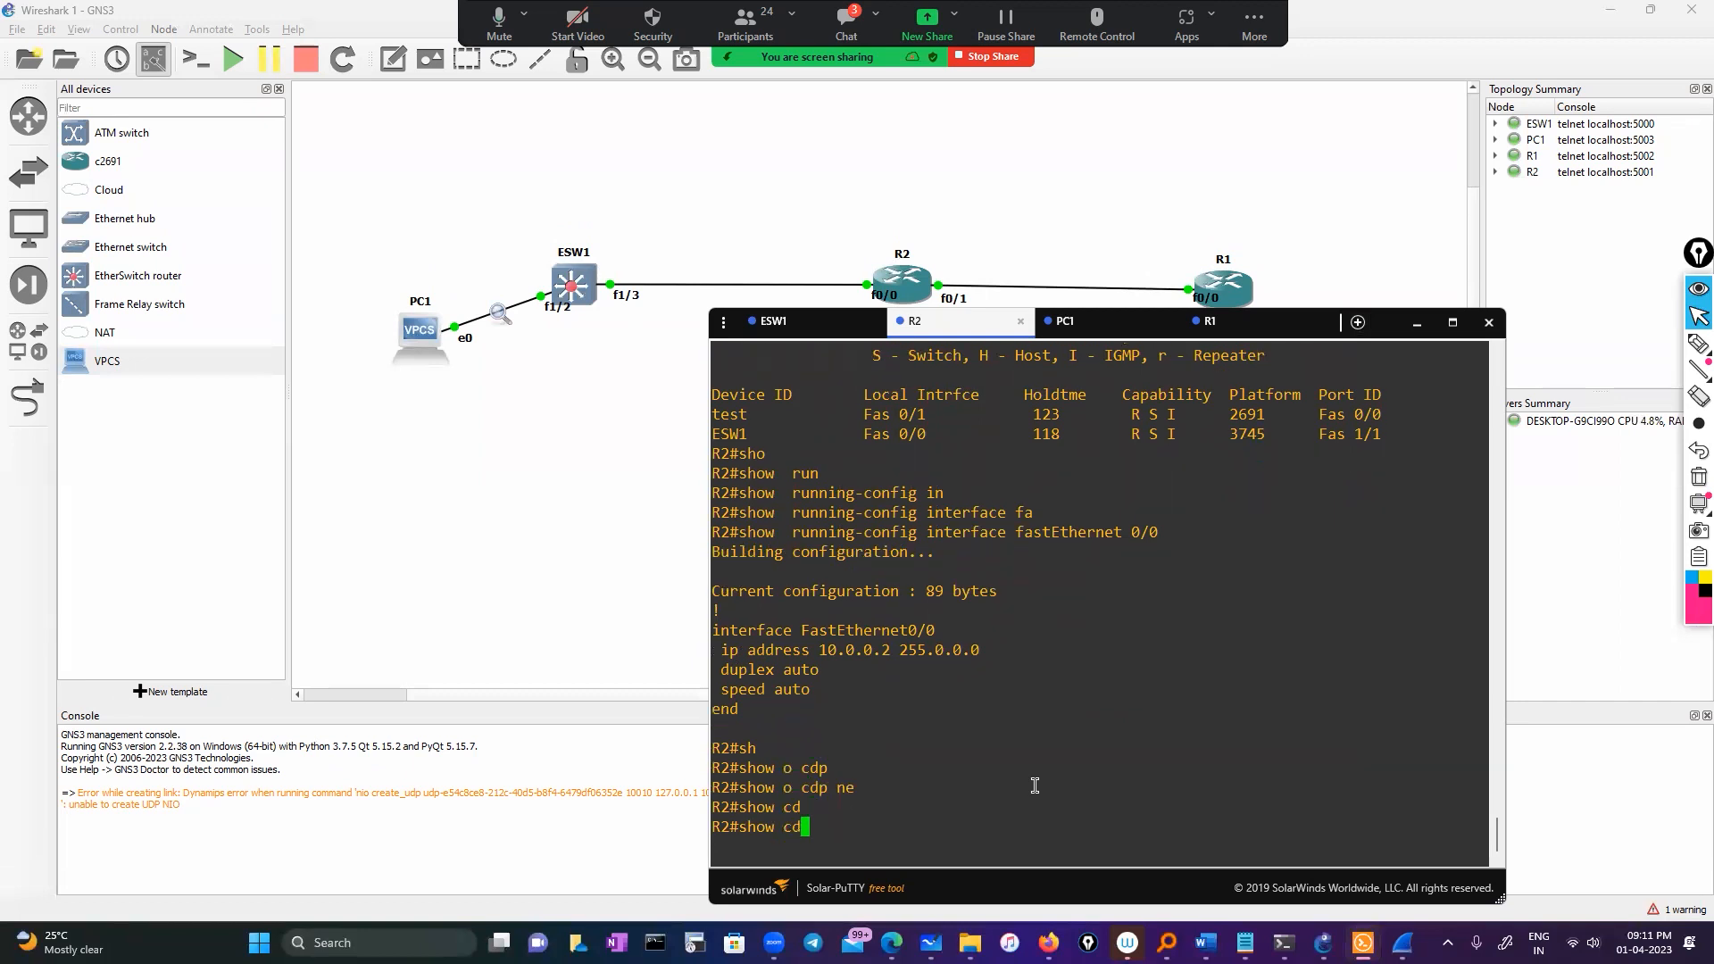
{"action": "type", "text": "p"}
{"action": "key", "text": "Tab"}
{"action": "type", "text": "ne"}
{"action": "key", "text": "Tab"}
{"action": "key", "text": "Return"}
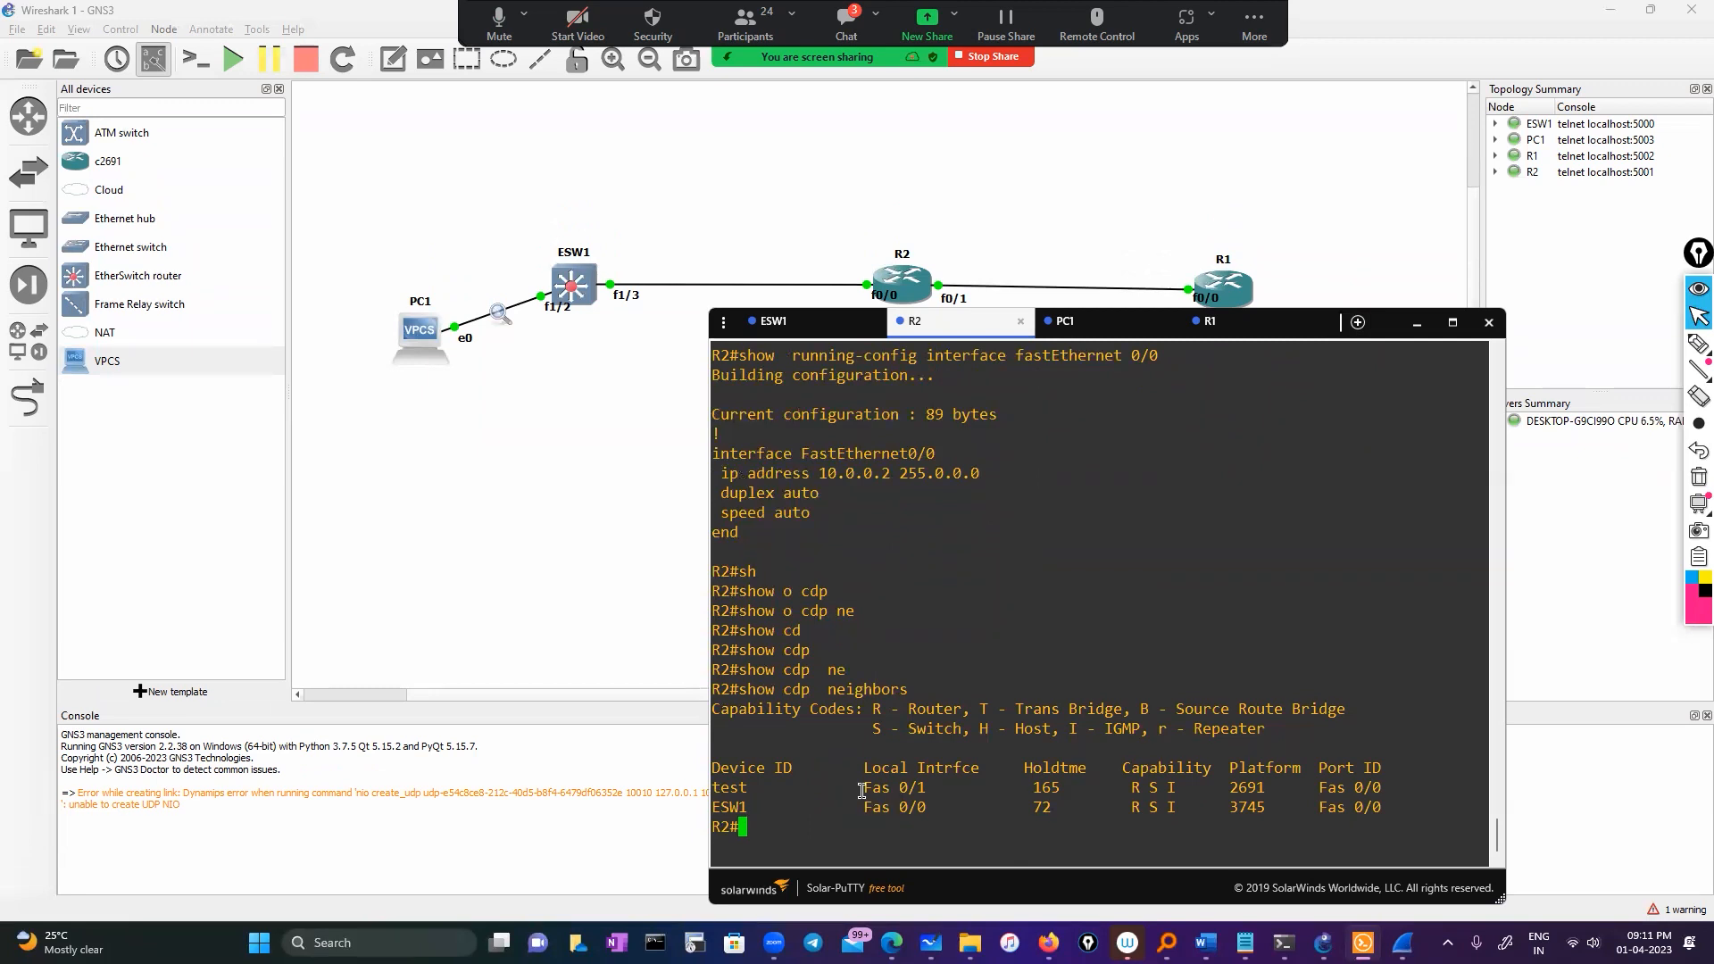
{"action": "left_click_drag", "start_coordinate": [861, 790], "coordinate": [922, 810]}
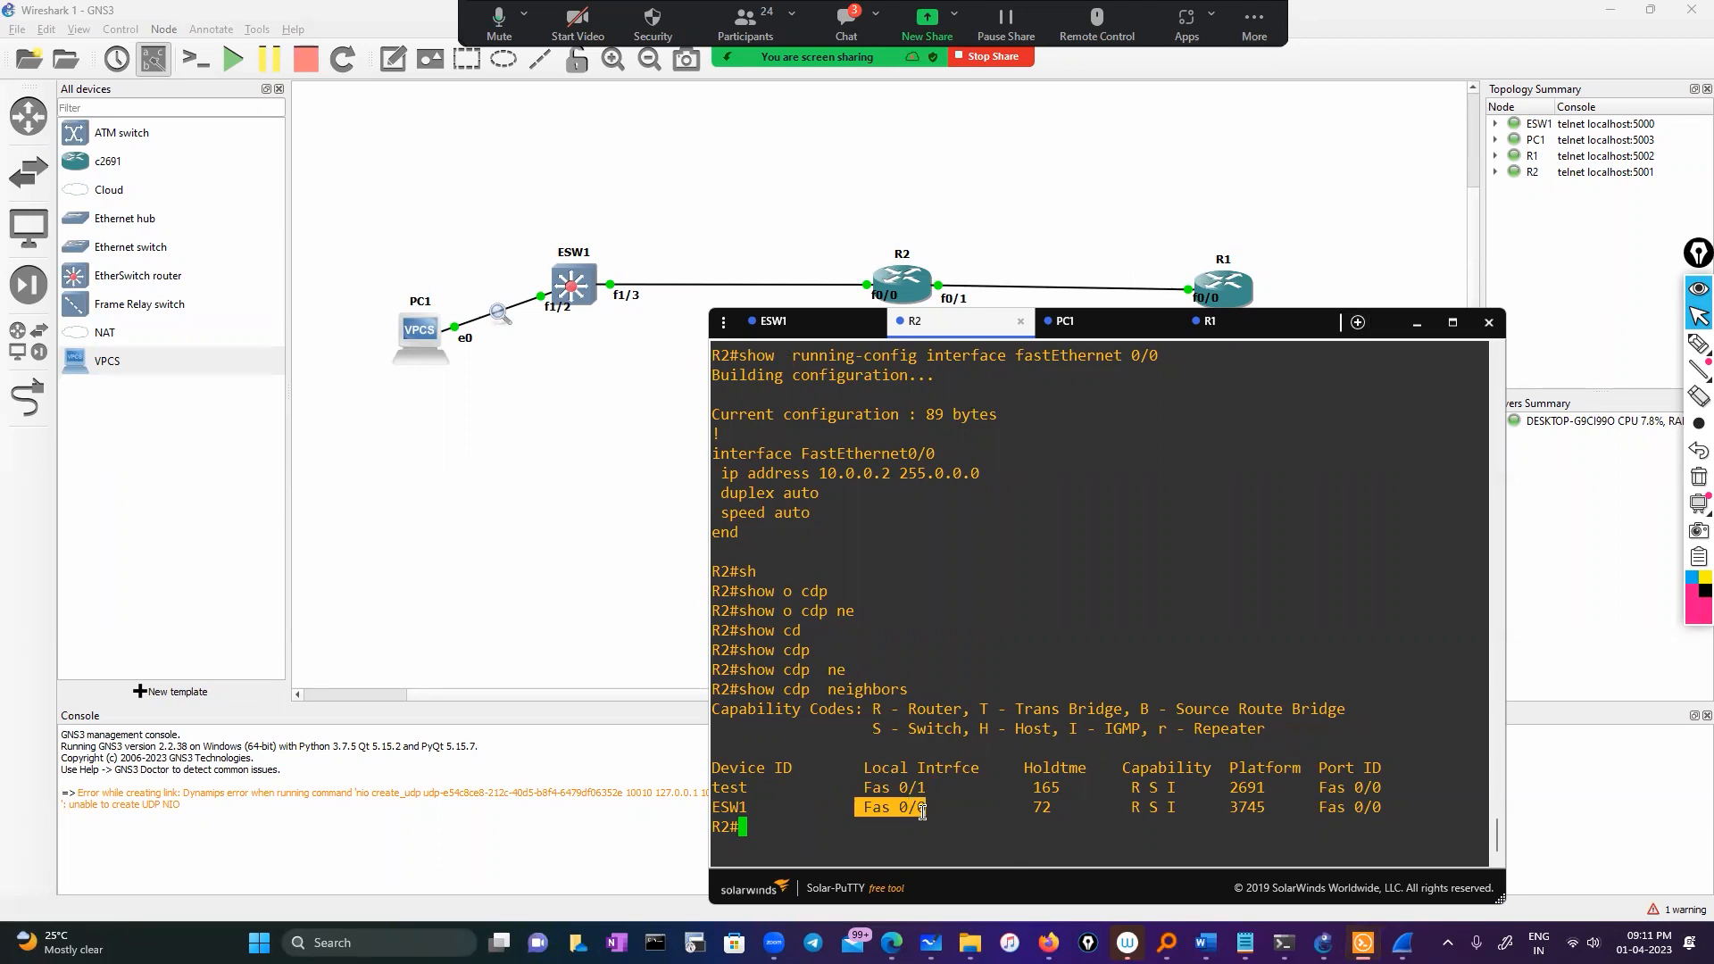
{"action": "left_click", "coordinate": [831, 817]}
List R2's interfaces (Fa0/0 10.0.0.2, Fa0/1 11.0.0.1) and copy the FastEthernet0/0 name
{"action": "type", "text": "sh ip int br"}
{"action": "key", "text": "Tab"}
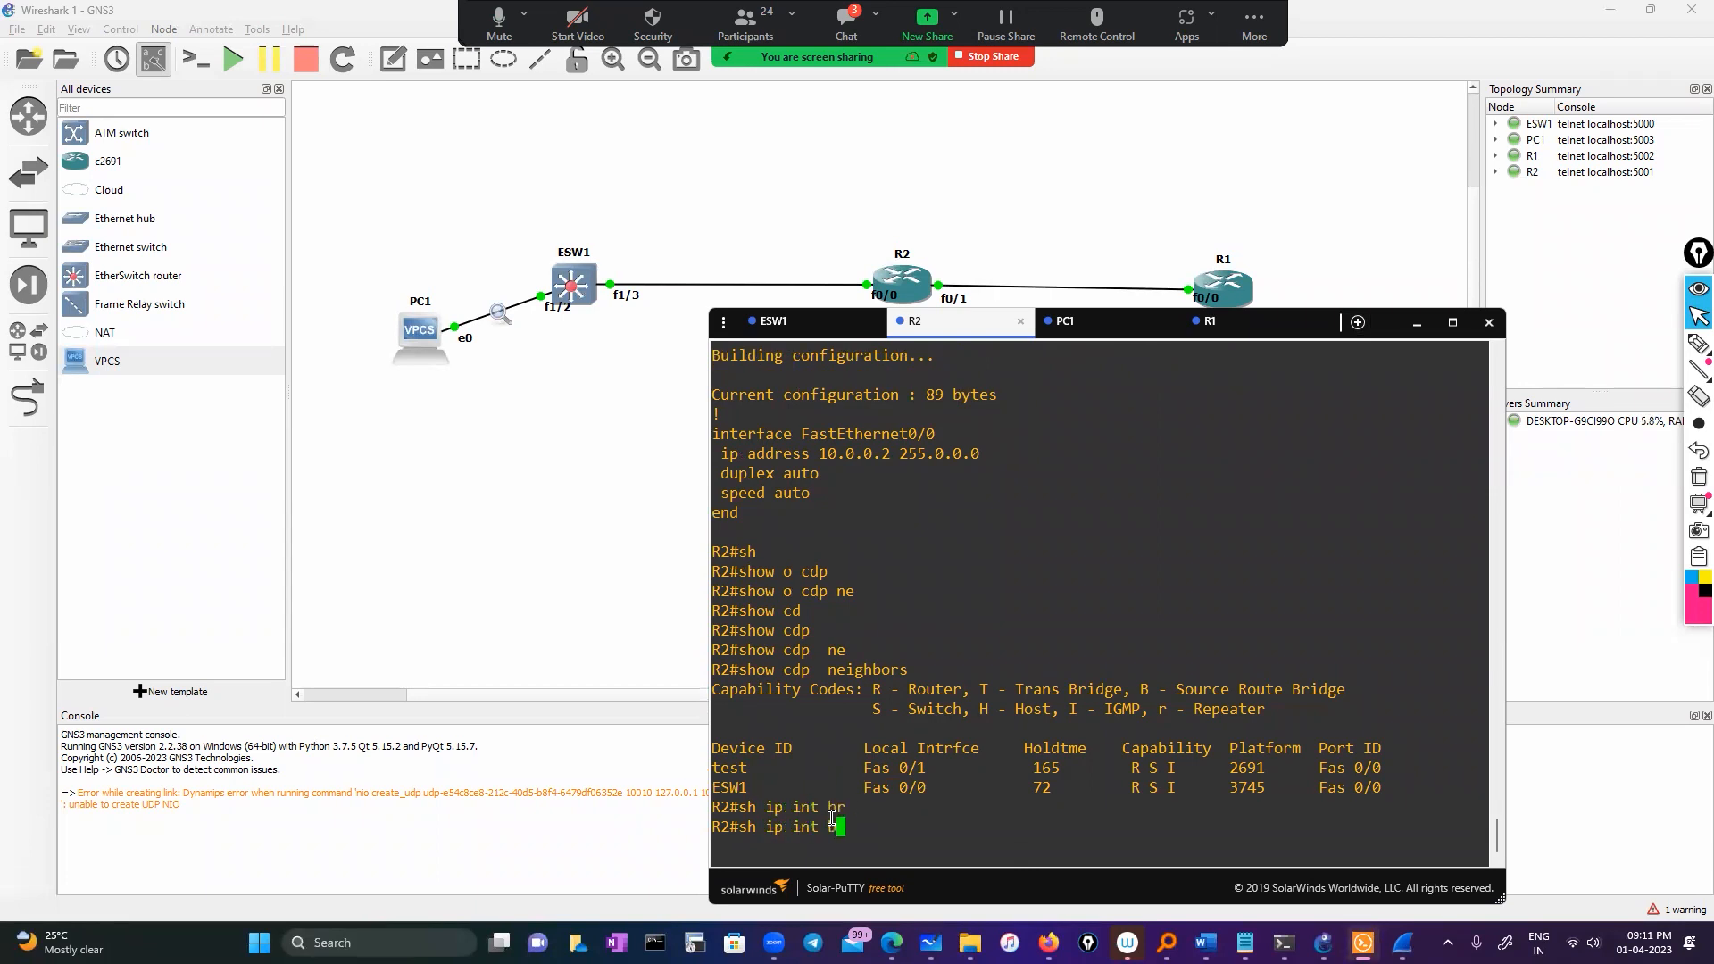
{"action": "key", "text": "Return"}
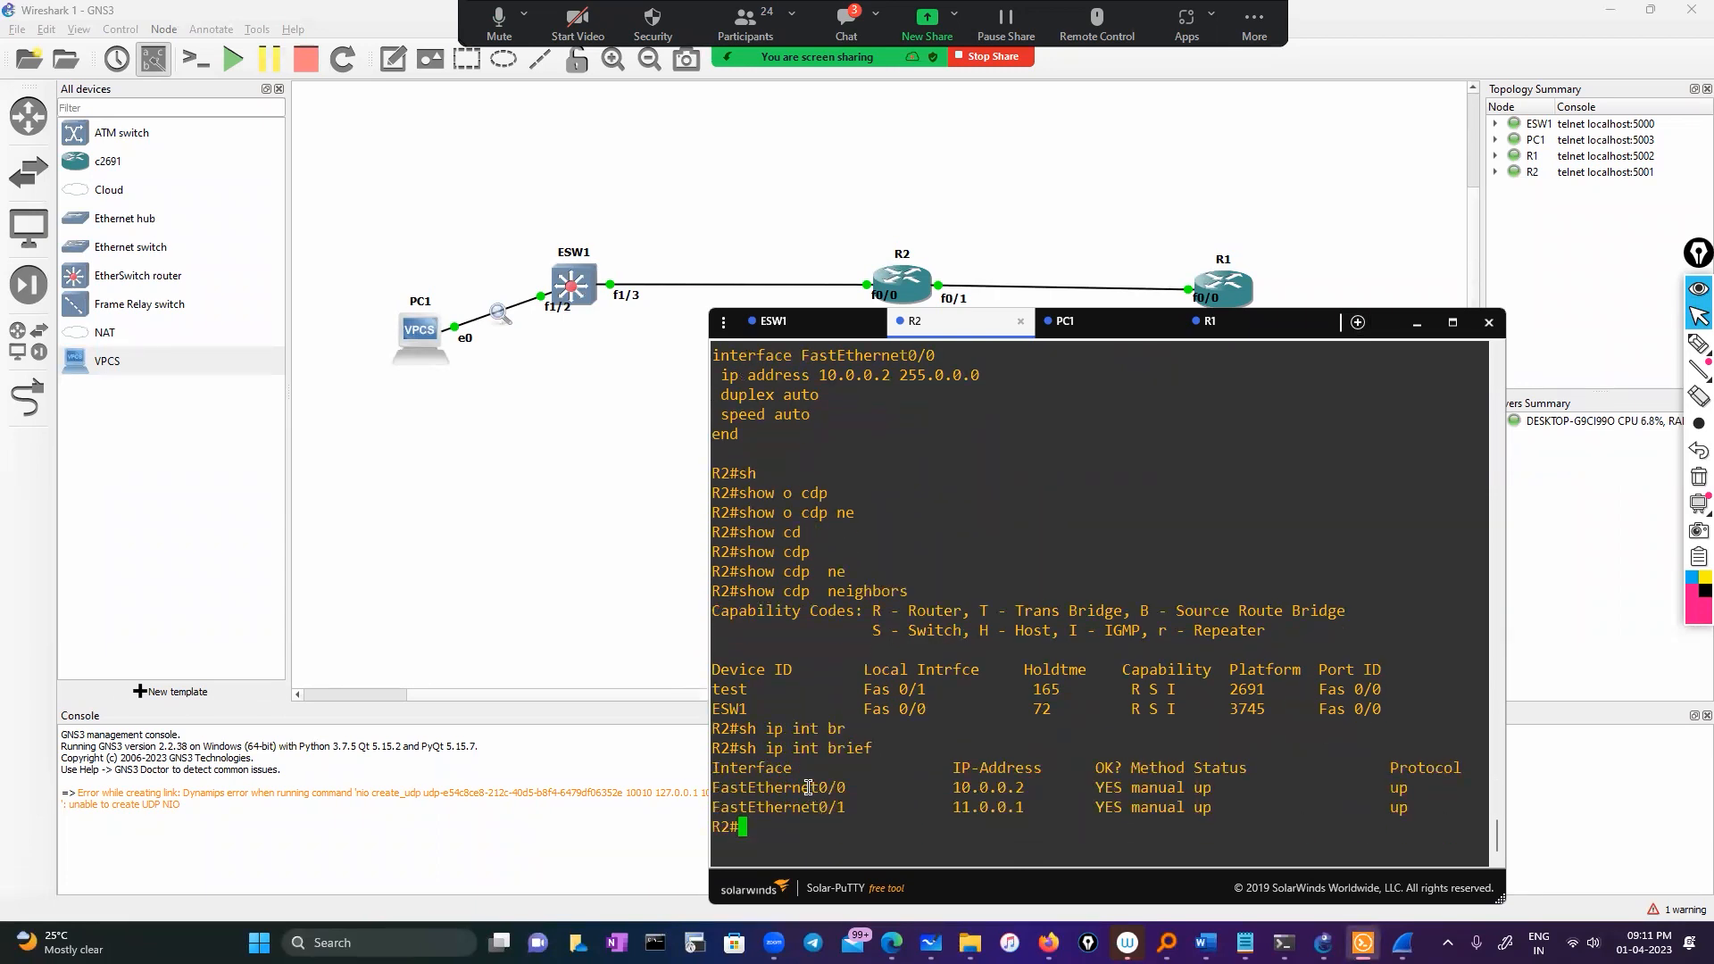
{"action": "double_click", "coordinate": [810, 791]}
{"action": "left_click", "coordinate": [881, 830]}
{"action": "double_click", "coordinate": [828, 791]}
{"action": "key", "text": "ctrl+c"}
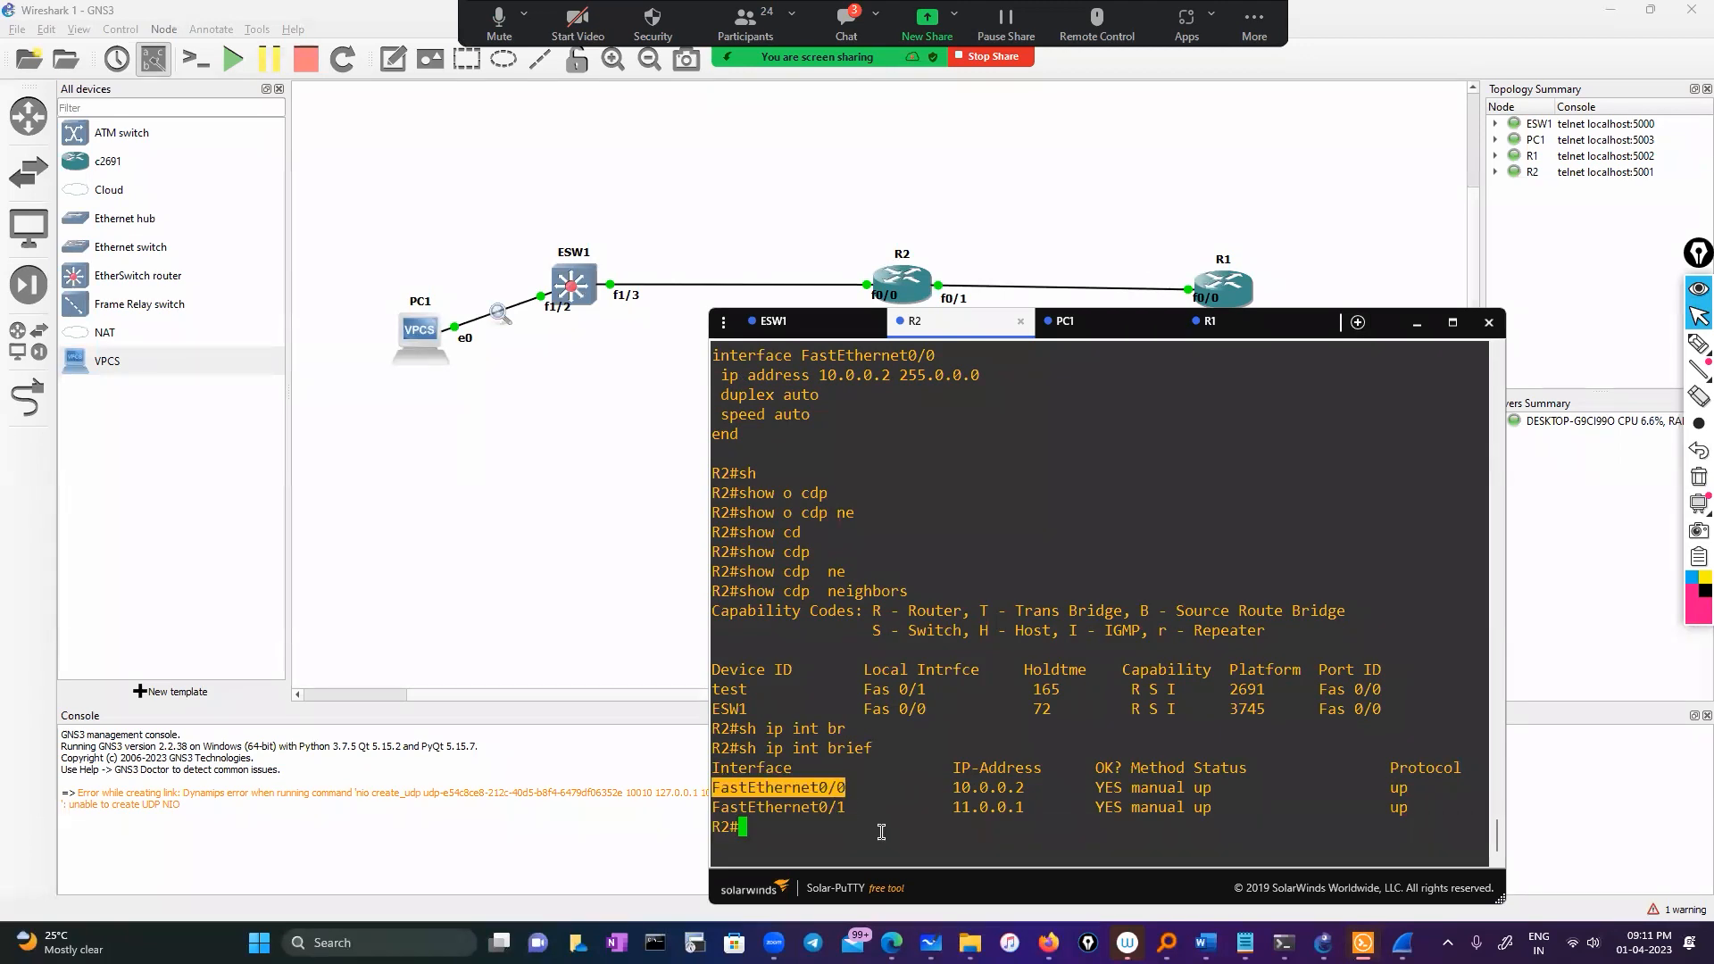
Remove the IP address from R2's FastEthernet0/0 and leave that interface
{"action": "type", "text": "conf"}
{"action": "key", "text": "Tab"}
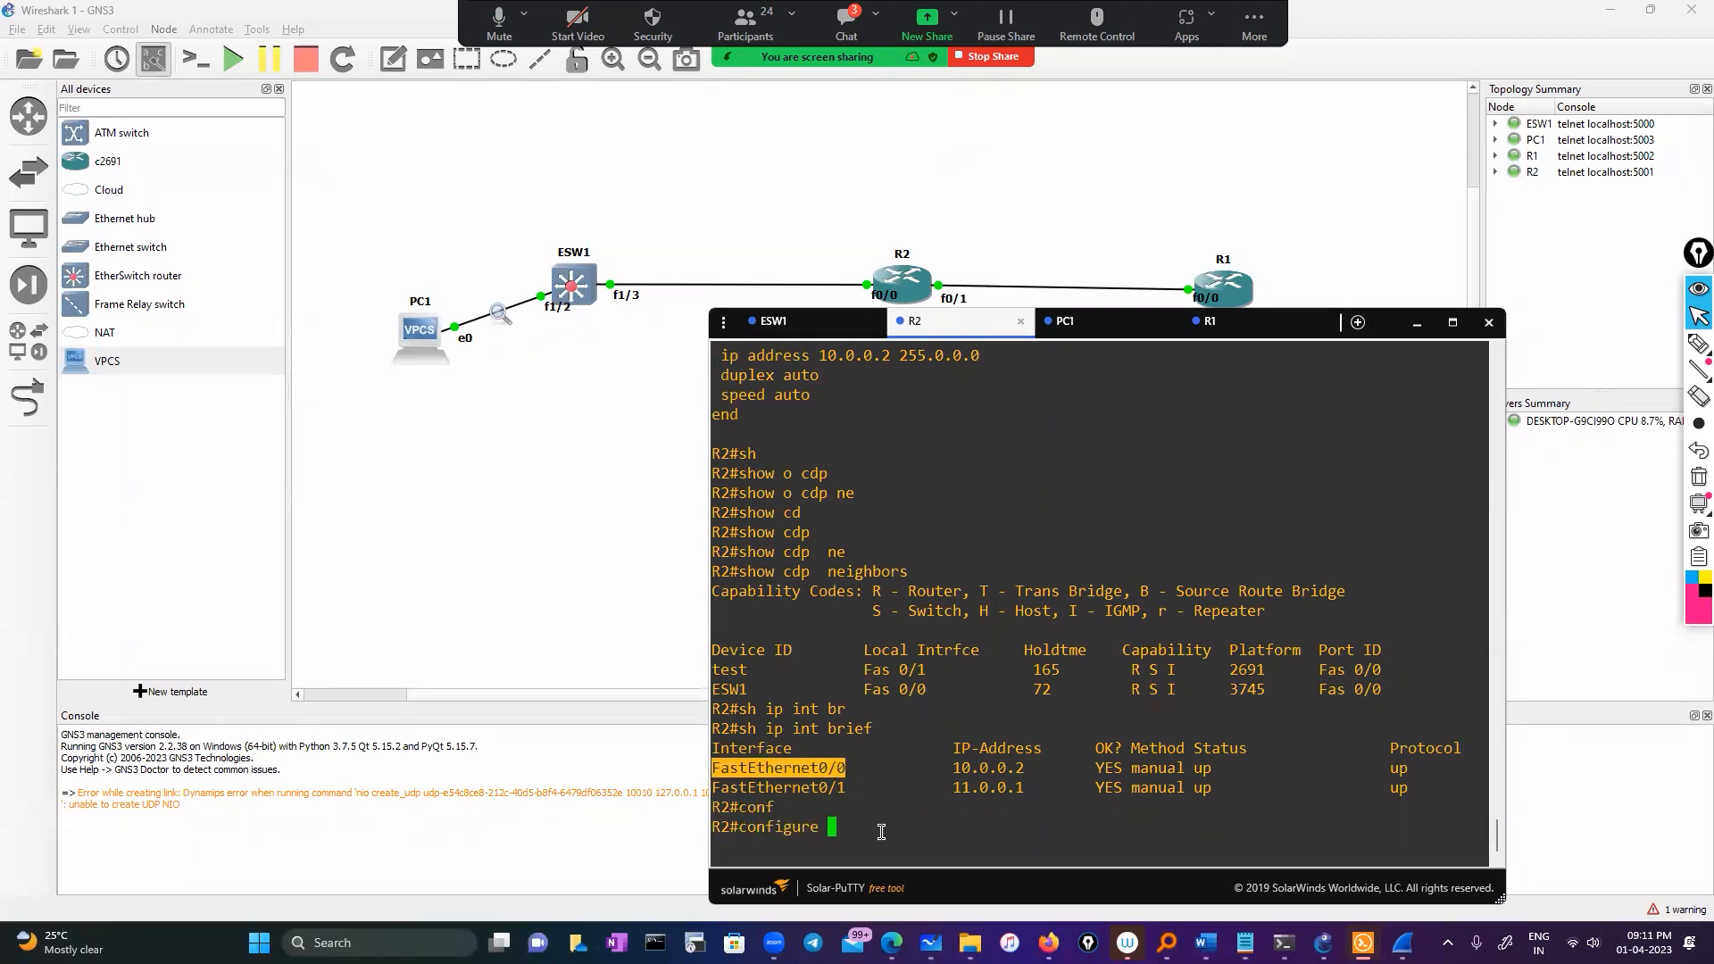
{"action": "key", "text": "Return"}
{"action": "key", "text": "Return"}
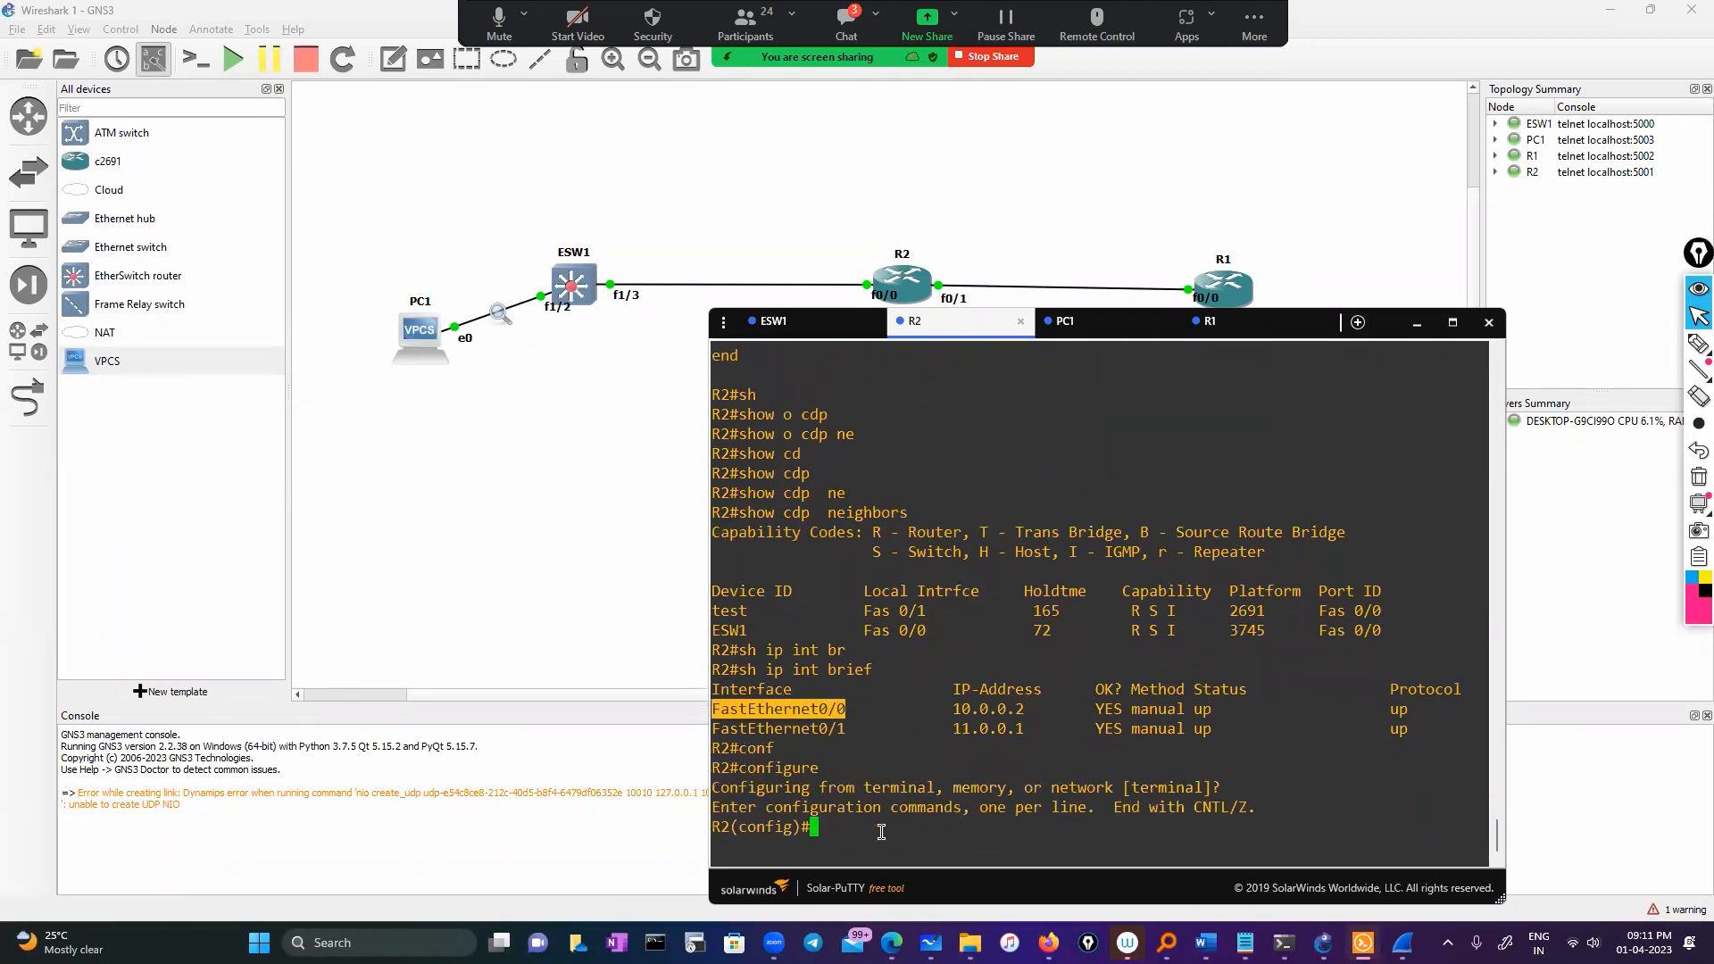
{"action": "type", "text": "int"}
{"action": "key", "text": "Tab"}
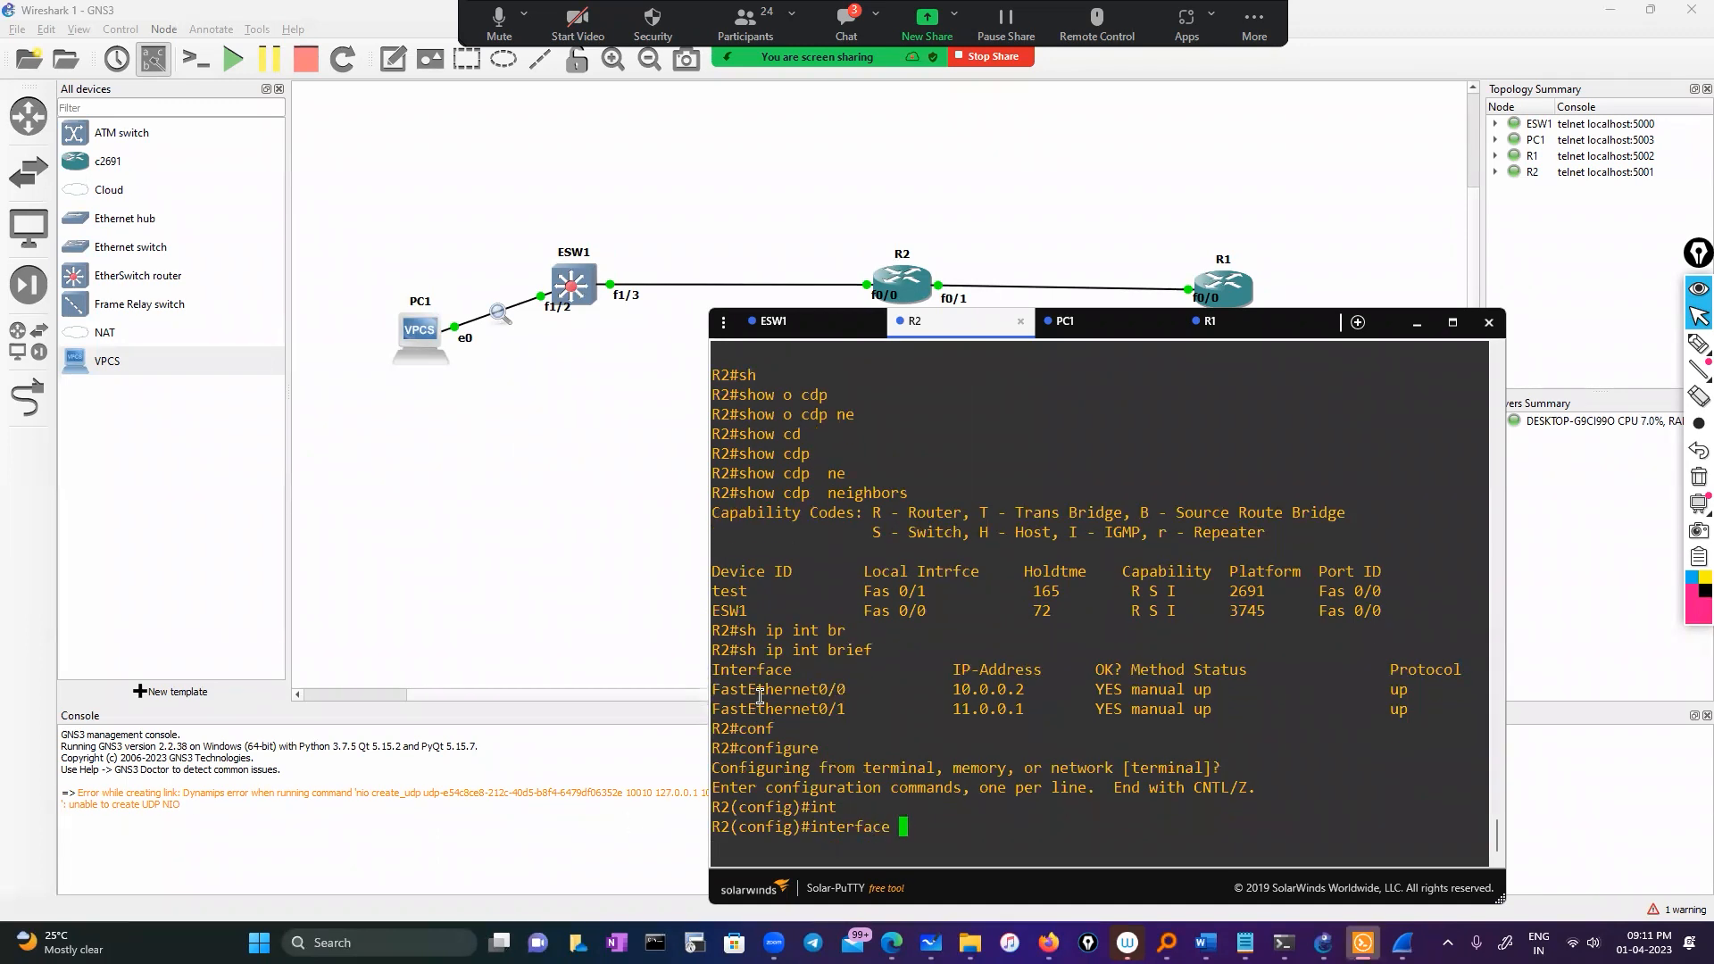
{"action": "right_click", "coordinate": [767, 696]}
{"action": "key", "text": "Return"}
{"action": "type", "text": "no"}
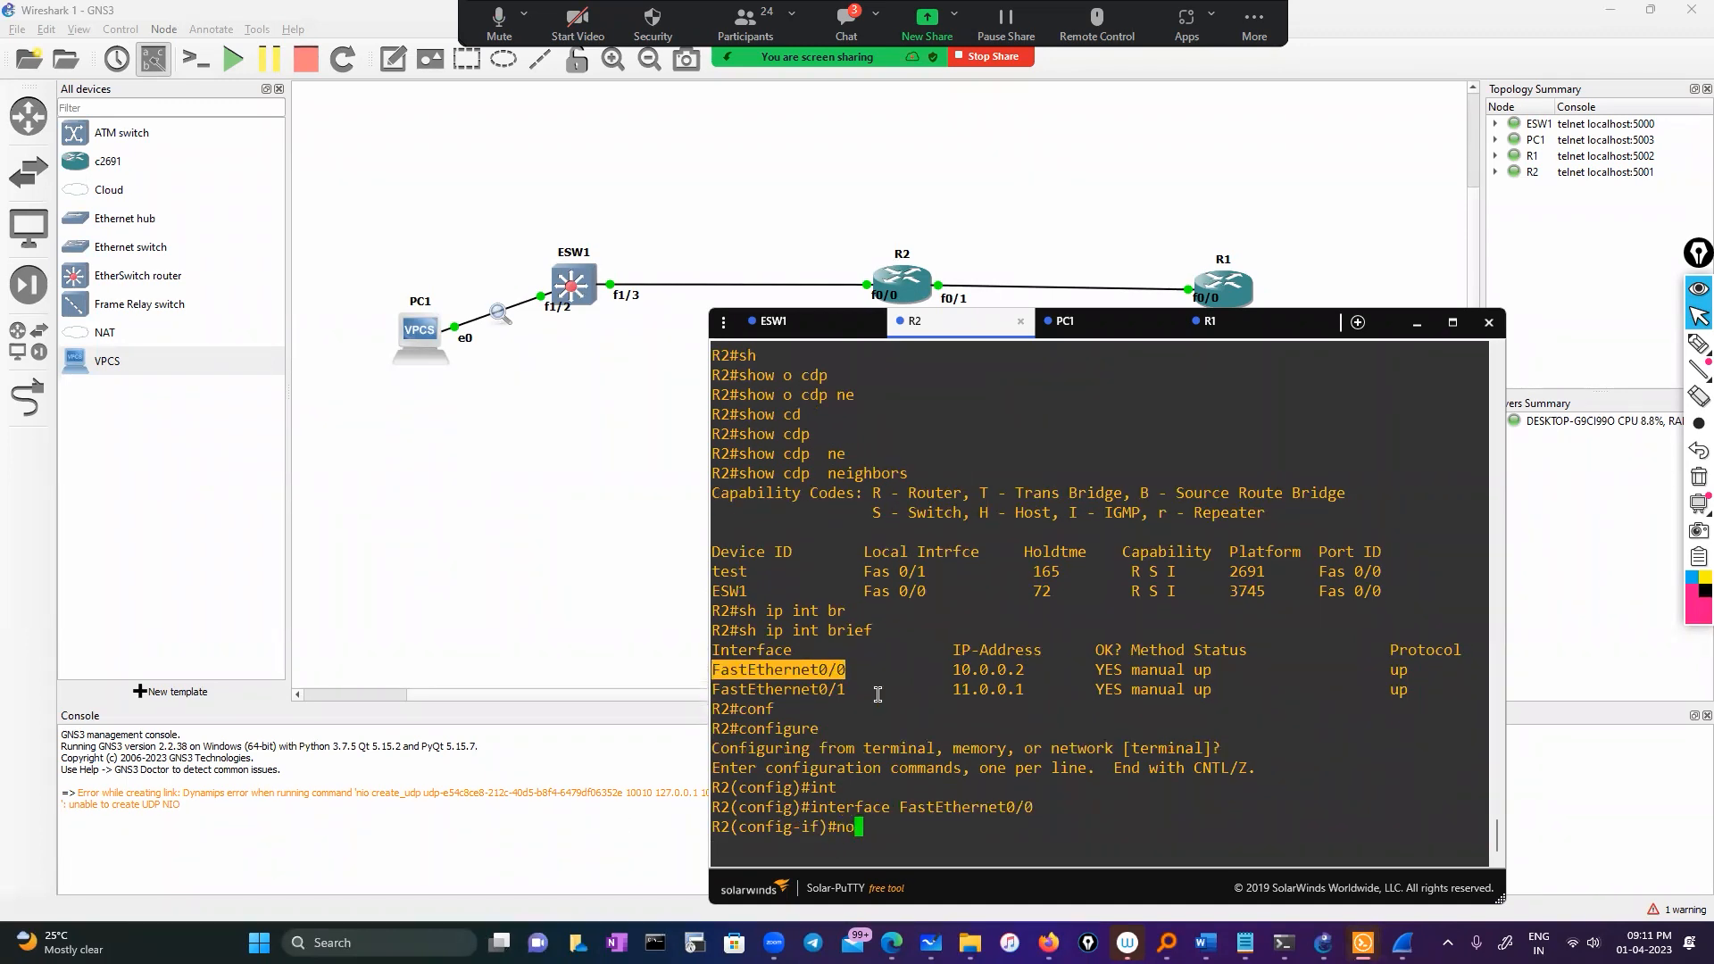
{"action": "type", "text": " ip add"}
{"action": "key", "text": "Tab"}
{"action": "key", "text": "Return"}
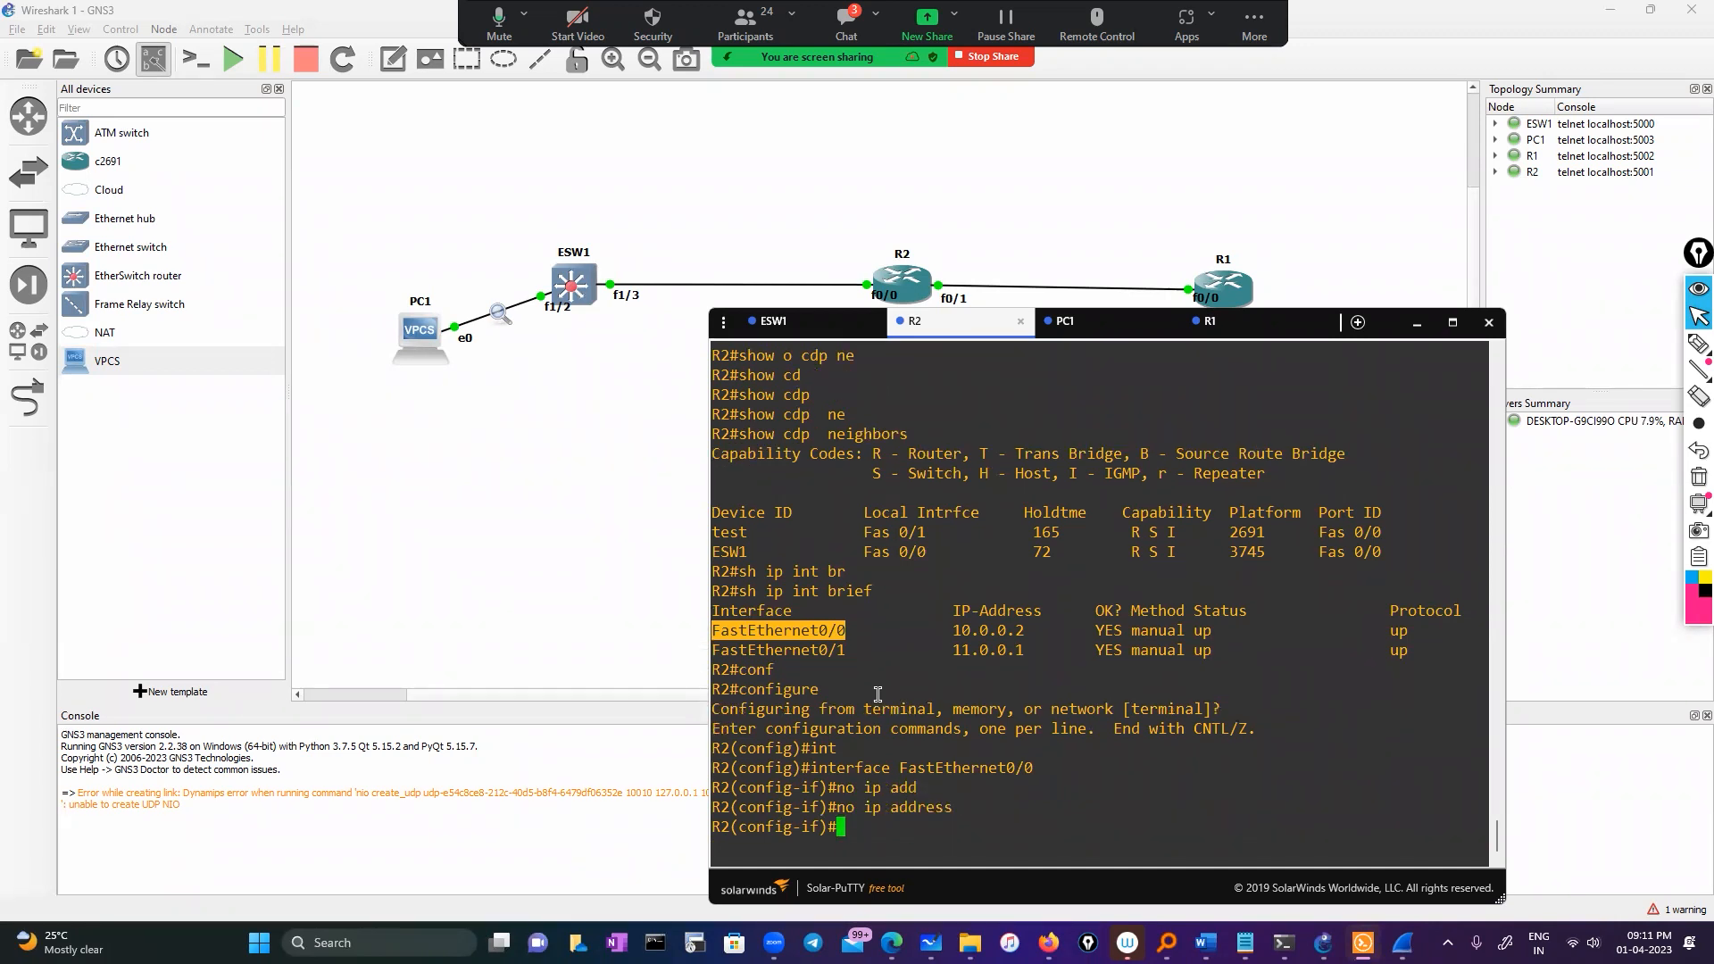
{"action": "type", "text": "exit"}
{"action": "key", "text": "Return"}
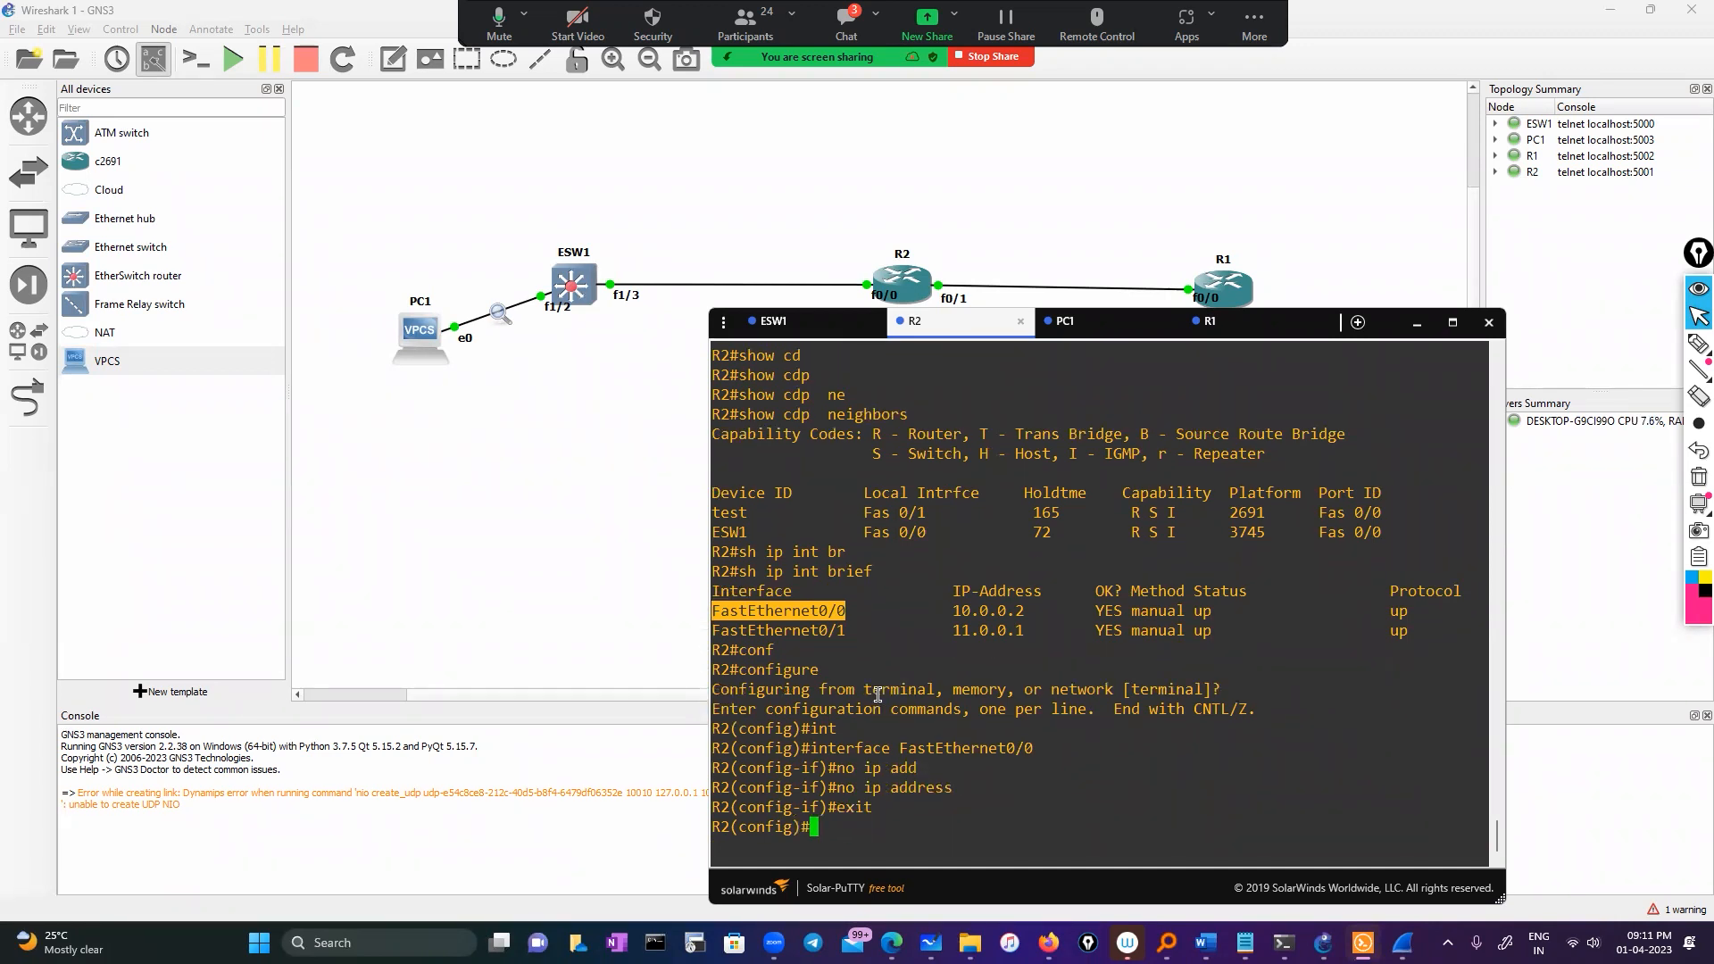
Create subinterface FastEthernet0/0.1 and query the VLAN range for encapsulation dot1Q
{"action": "type", "text": "int"}
{"action": "key", "text": "Tab"}
{"action": "type", "text": "f"}
{"action": "key", "text": "Tab"}
{"action": "type", "text": "0/0"}
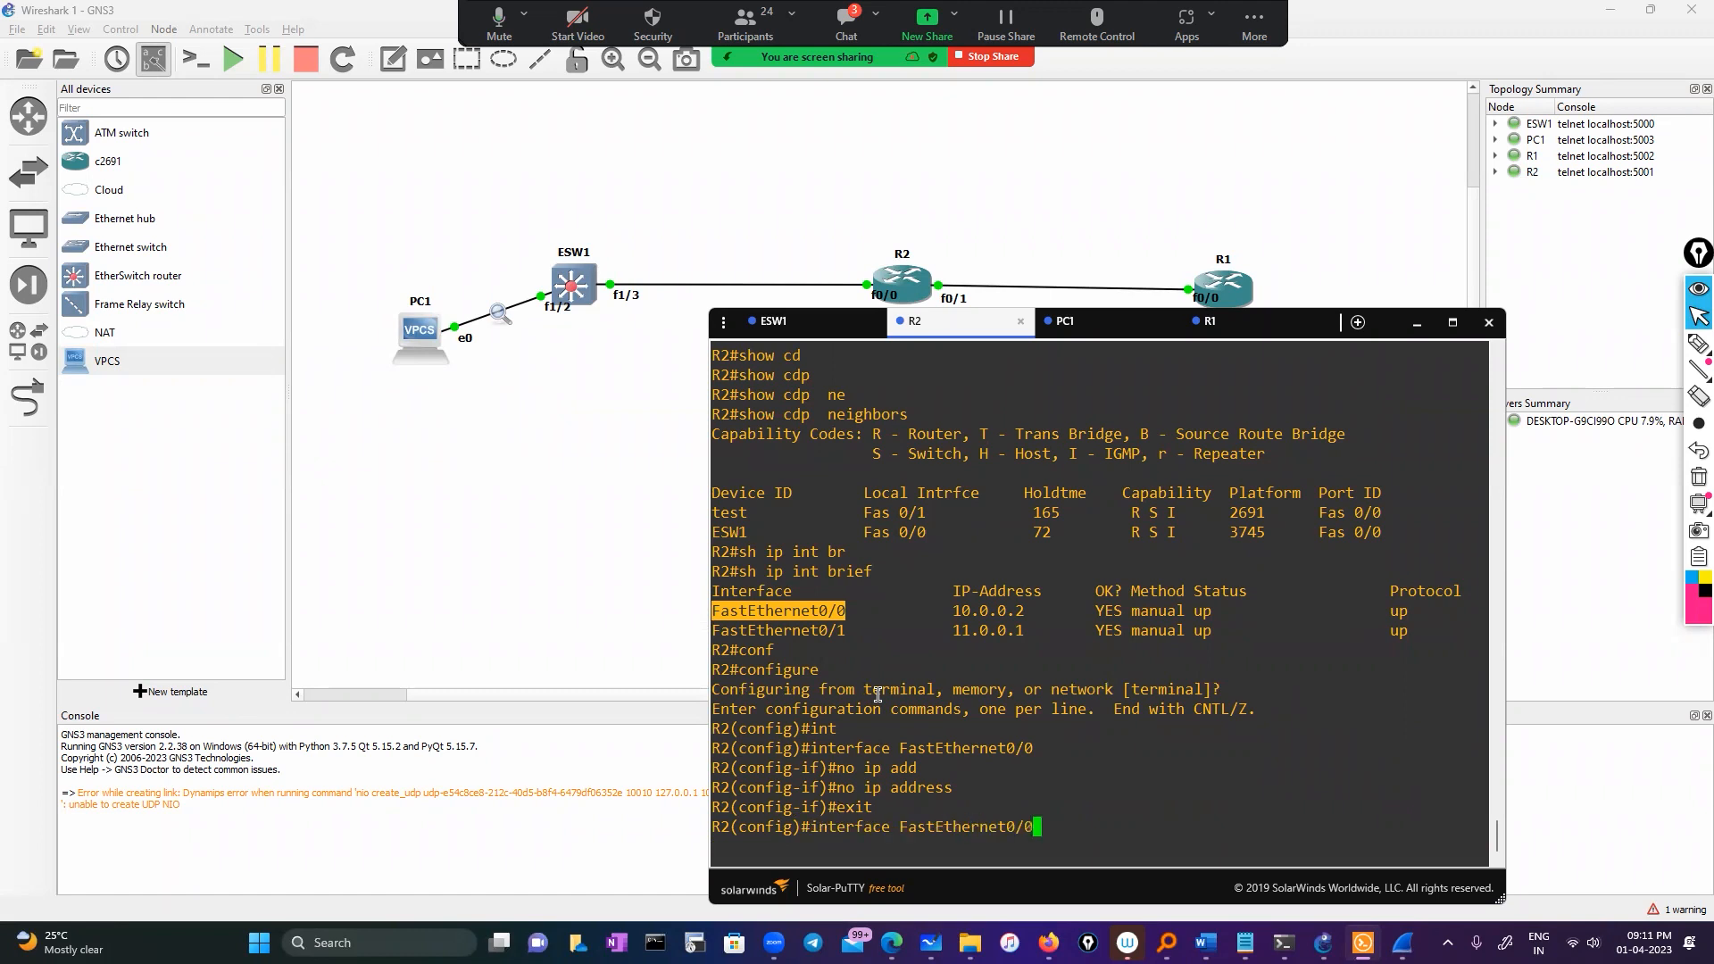
{"action": "type", "text": ".1"}
{"action": "key", "text": "Return"}
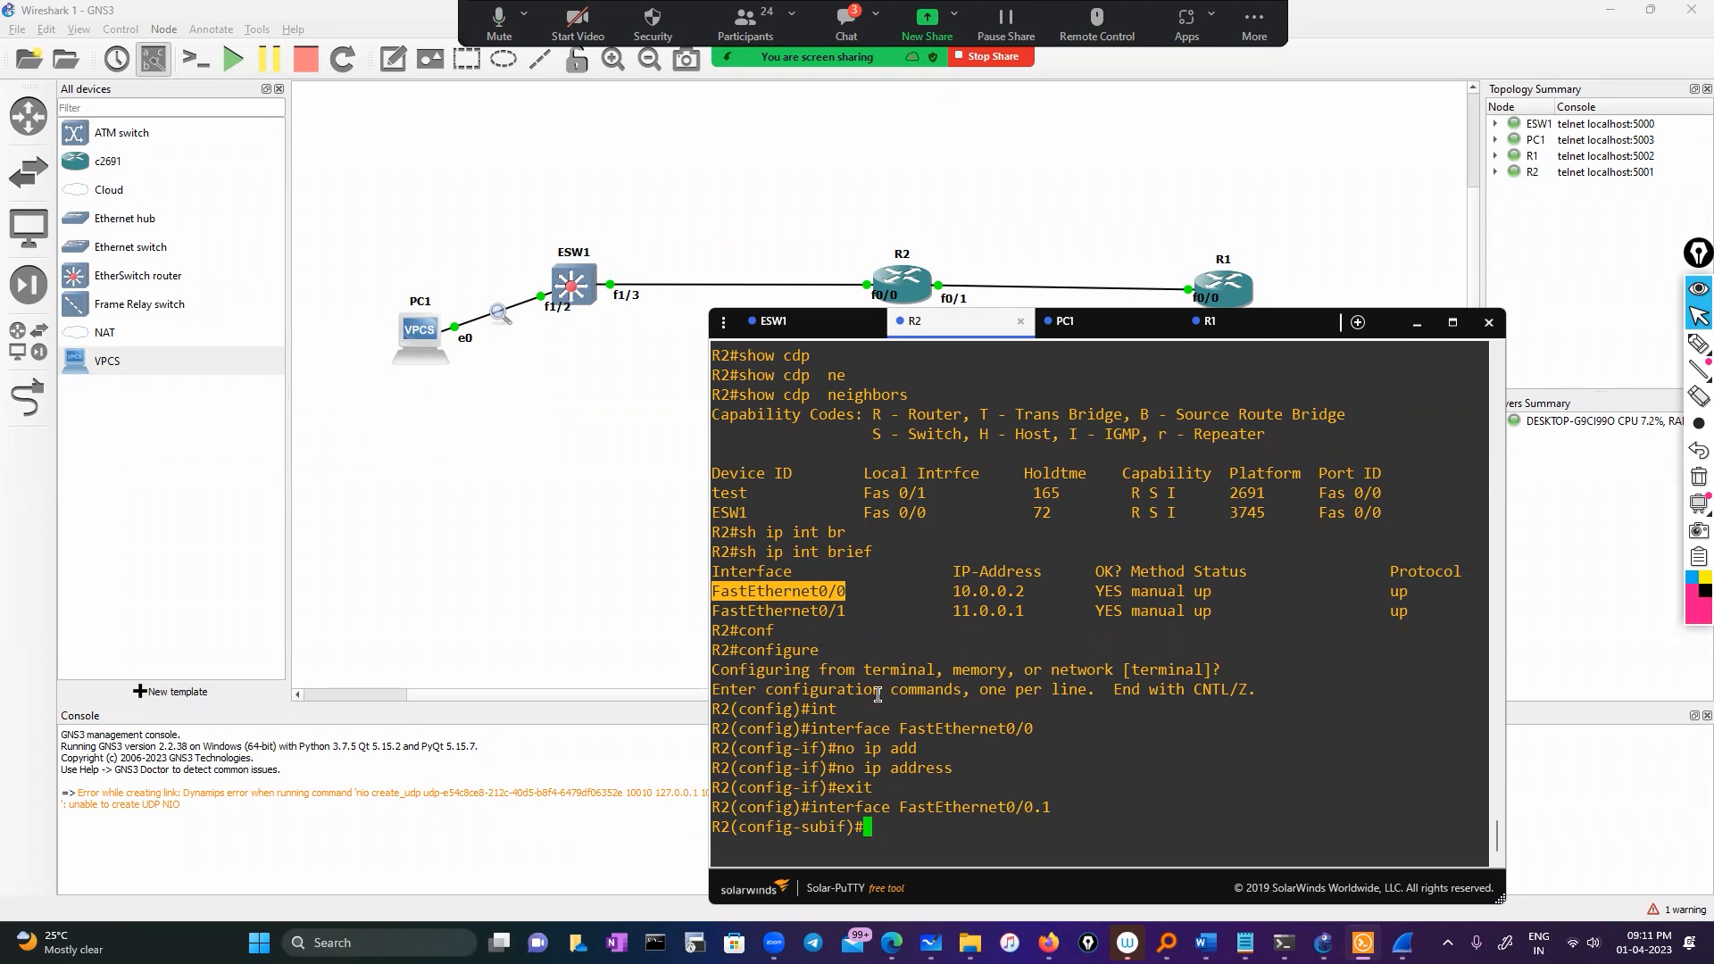
{"action": "type", "text": "en"}
{"action": "key", "text": "Tab"}
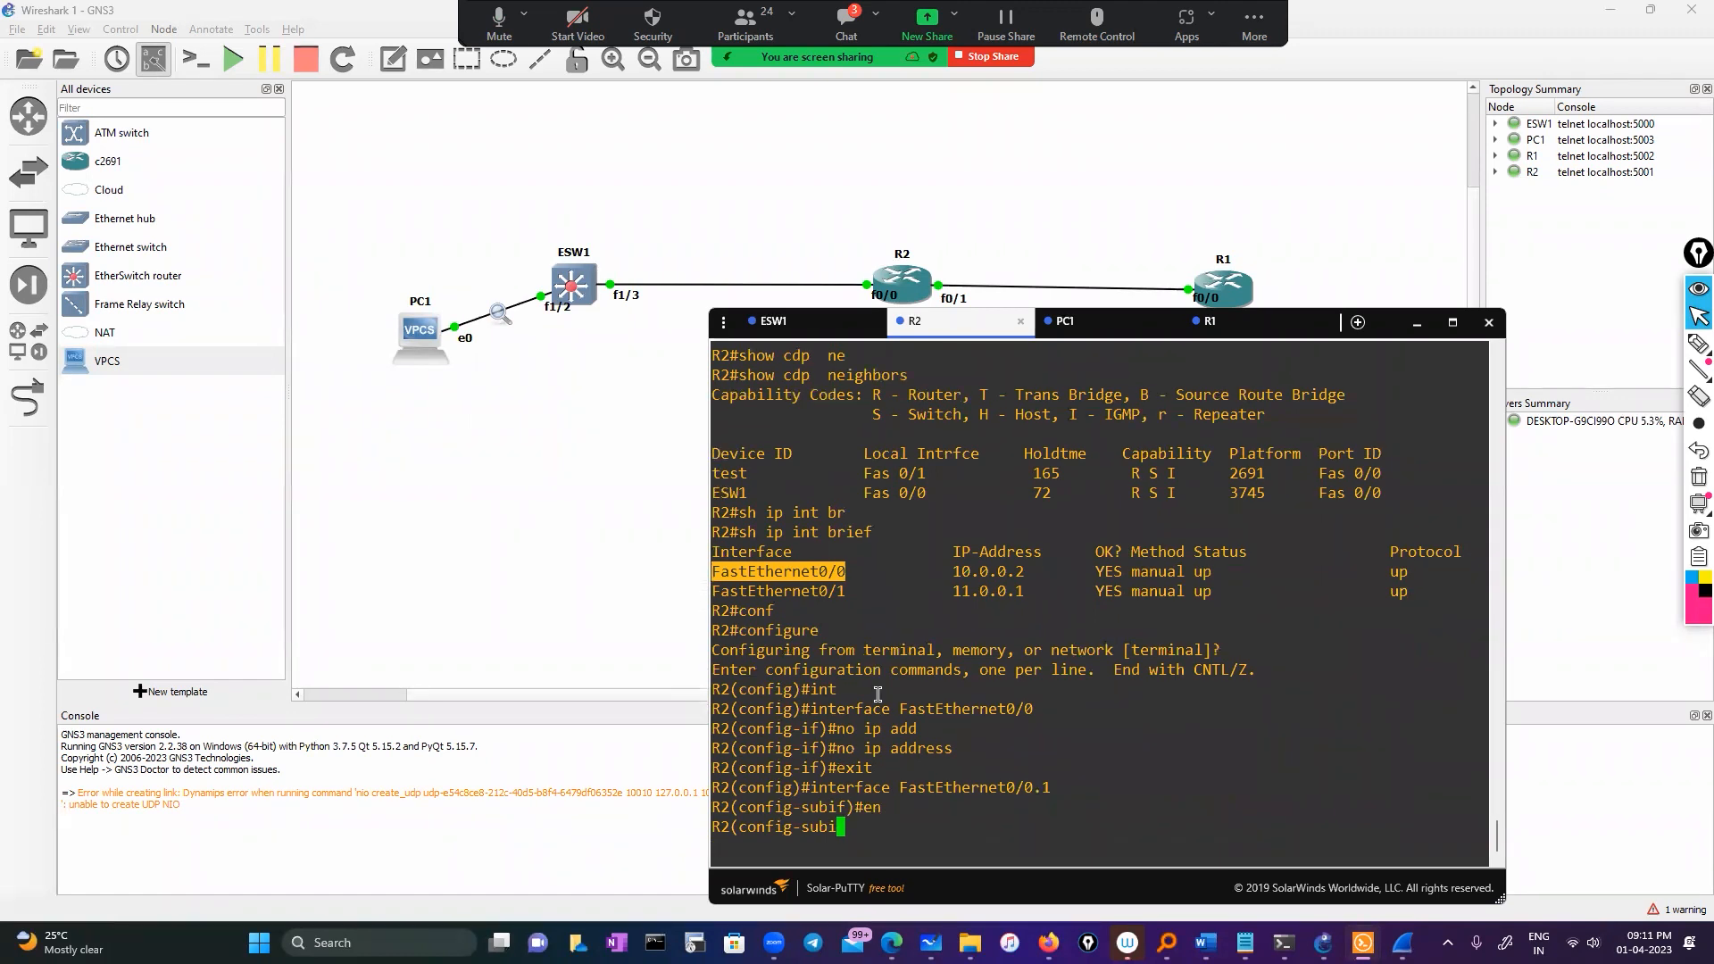
{"action": "type", "text": "do"}
{"action": "key", "text": "Tab"}
{"action": "type", "text": "?"}
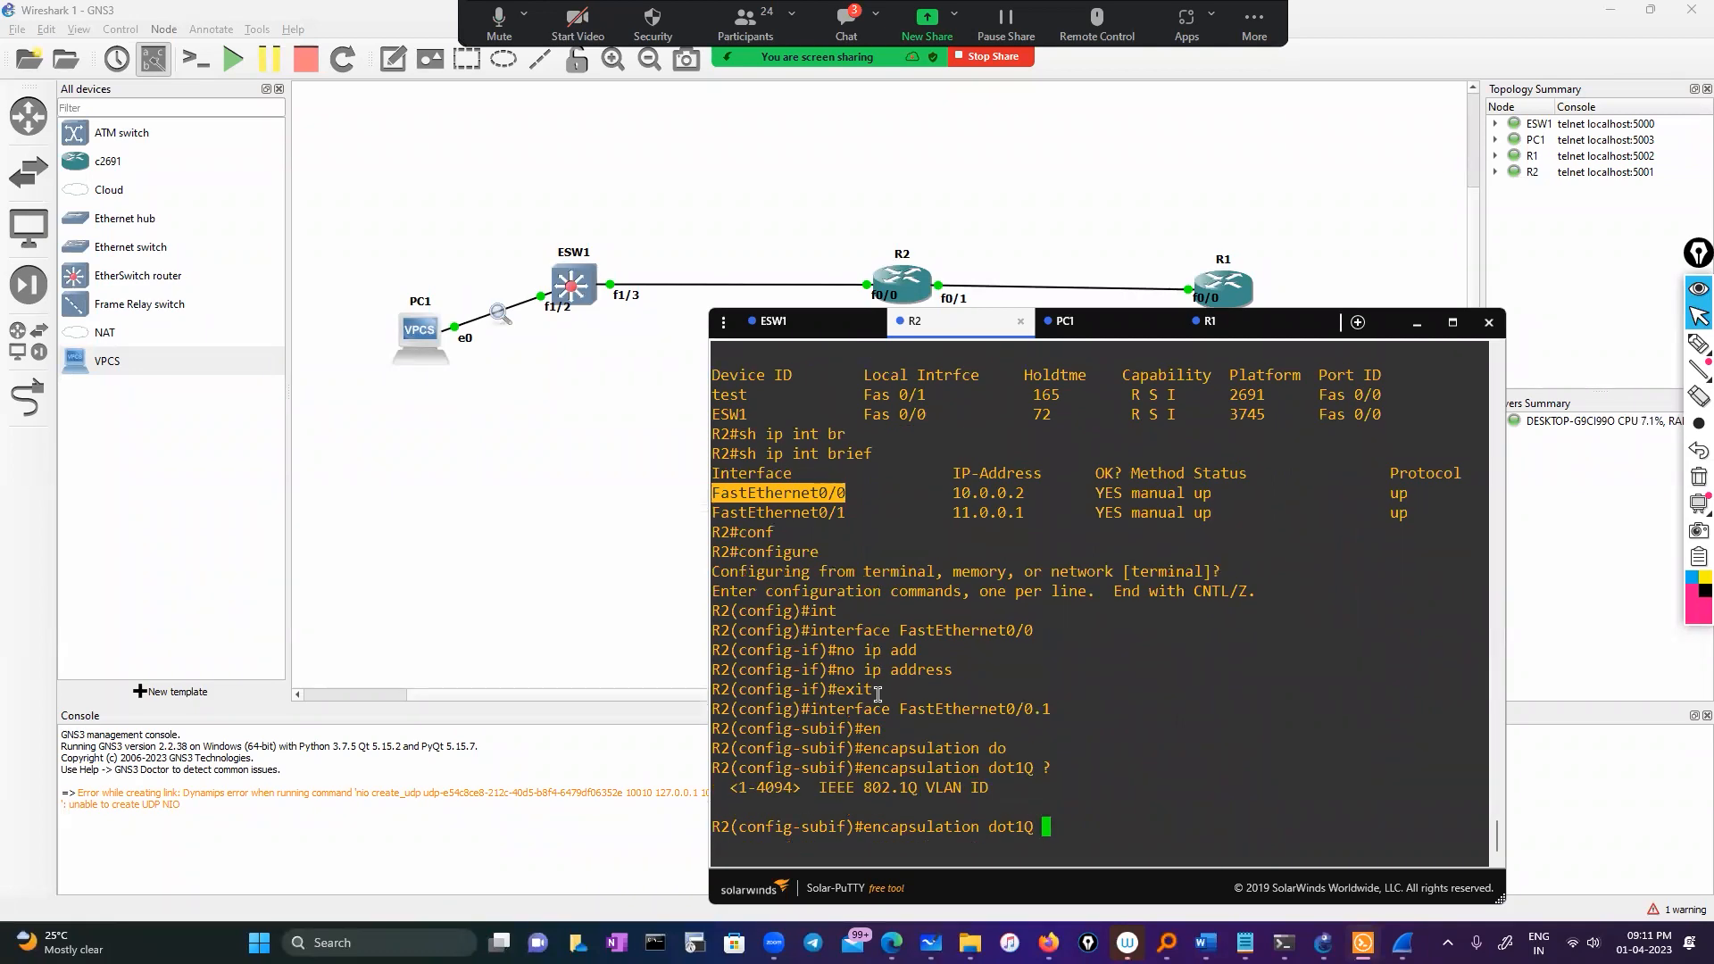
Run show ip int brief on ESW1 and mark Vlan10 at 50.0.0.1, up/up
{"action": "left_click", "coordinate": [803, 322]}
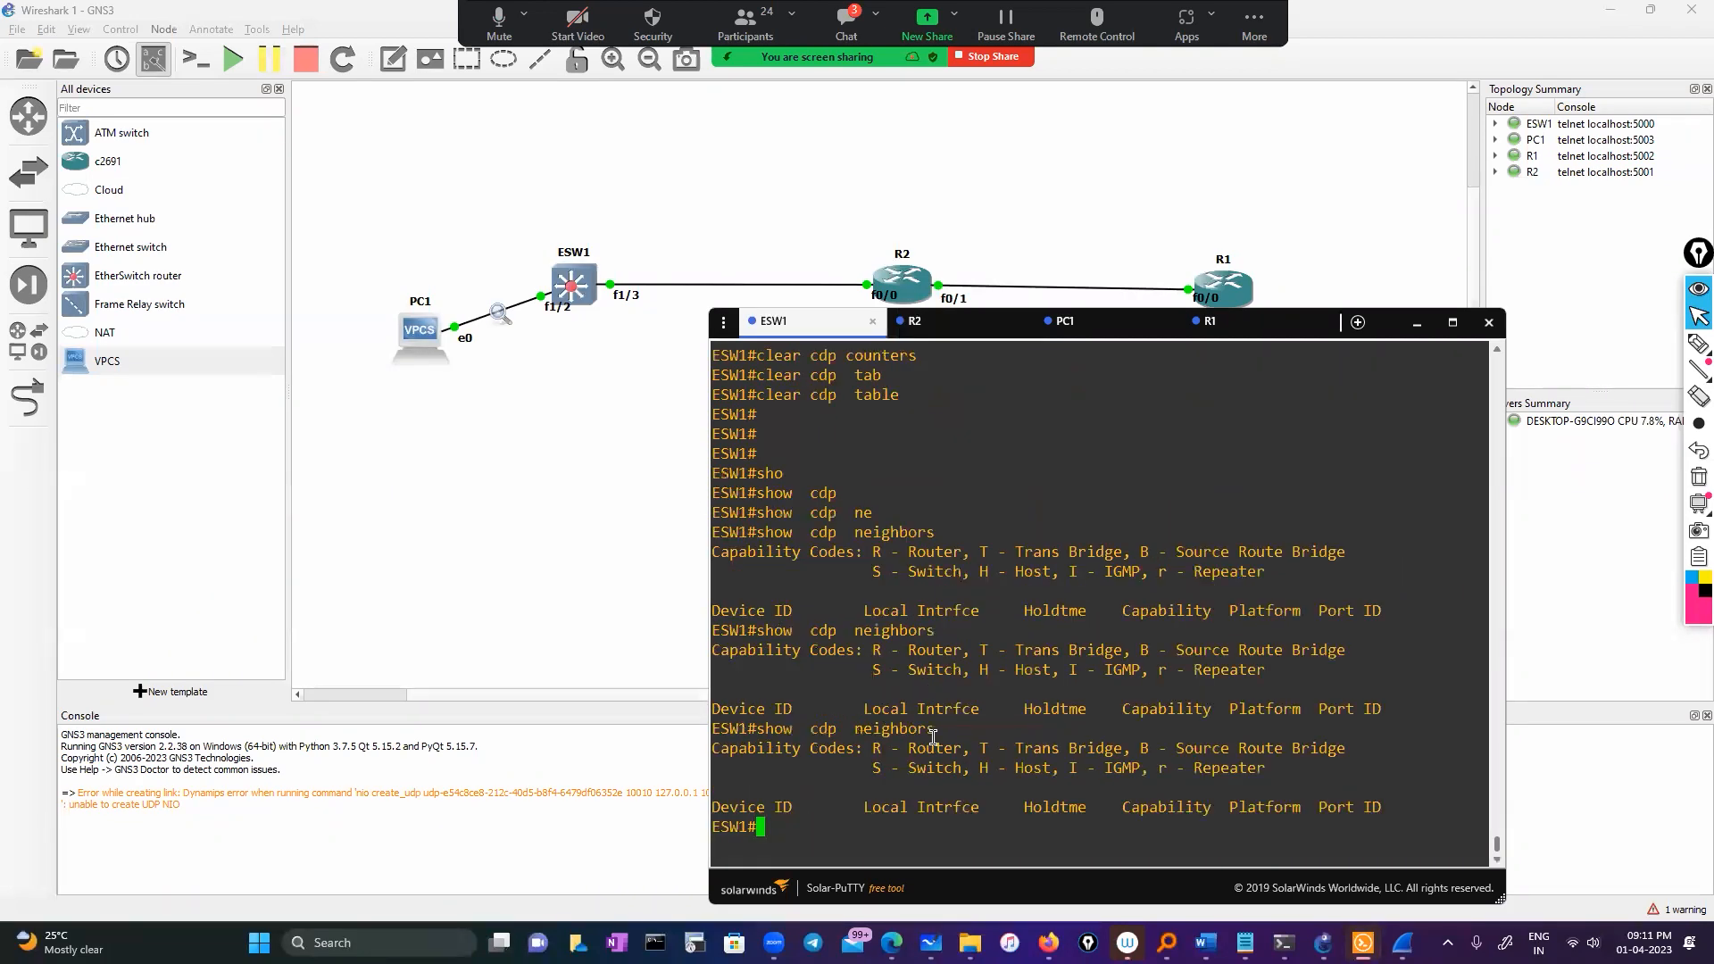
{"action": "type", "text": "sho"}
{"action": "key", "text": "Tab"}
{"action": "type", "text": "vl"}
{"action": "key", "text": "Tab"}
{"action": "type", "text": "="}
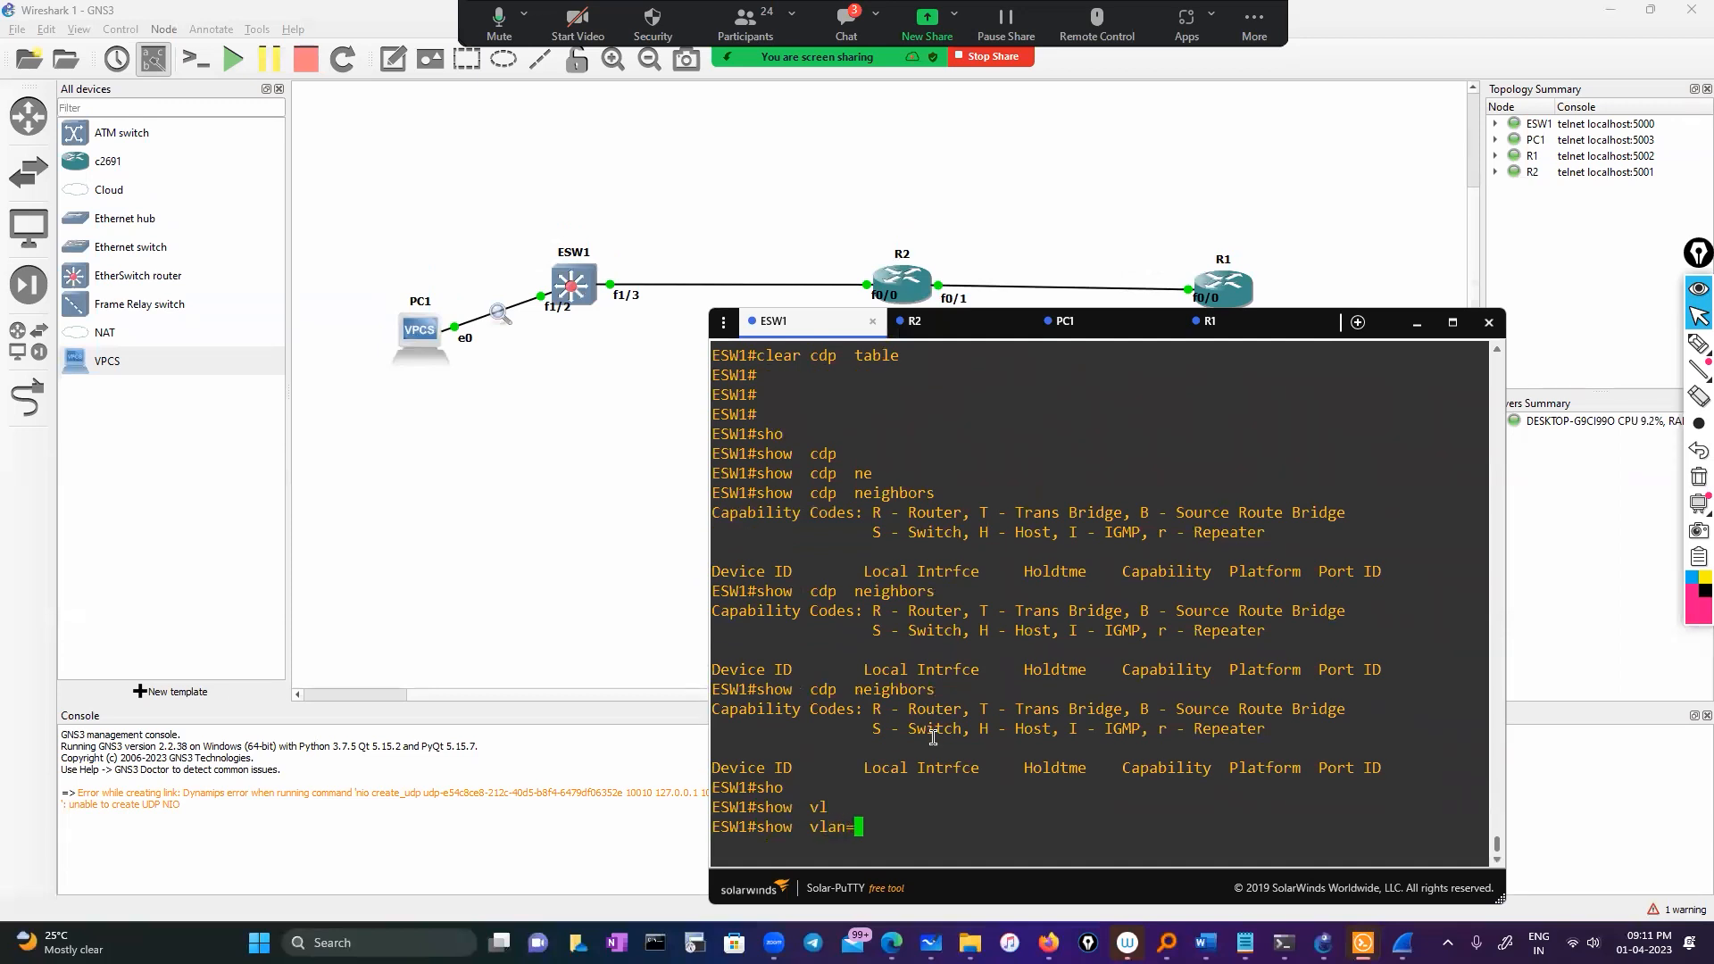
{"action": "key", "text": "BackSpace"}
{"action": "key", "text": "BackSpace"}
{"action": "key", "text": "BackSpace"}
{"action": "key", "text": "BackSpace"}
{"action": "key", "text": "BackSpace"}
{"action": "key", "text": "BackSpace"}
{"action": "key", "text": "BackSpace"}
{"action": "key", "text": "BackSpace"}
{"action": "key", "text": "BackSpace"}
{"action": "key", "text": "BackSpace"}
{"action": "type", "text": "sh i pint"}
{"action": "key", "text": "BackSpace"}
{"action": "key", "text": "BackSpace"}
{"action": "key", "text": "BackSpace"}
{"action": "key", "text": "BackSpace"}
{"action": "key", "text": "BackSpace"}
{"action": "key", "text": "BackSpace"}
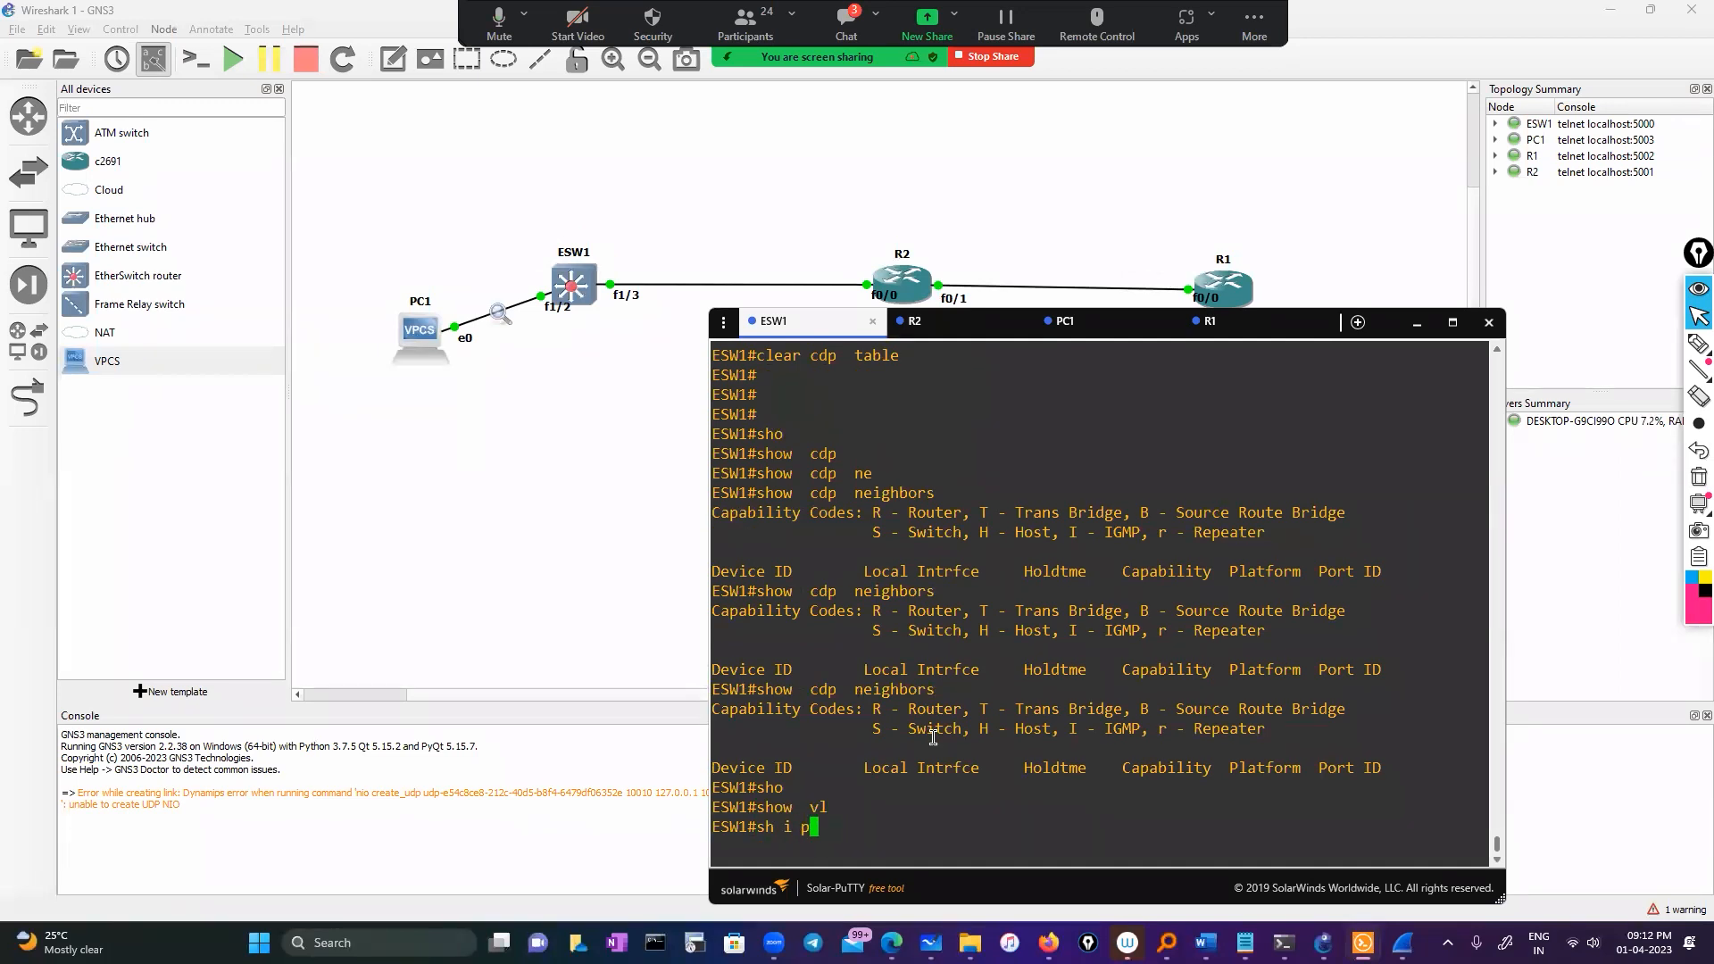
{"action": "type", "text": "ip  int br"}
{"action": "key", "text": "Tab"}
{"action": "key", "text": "Return"}
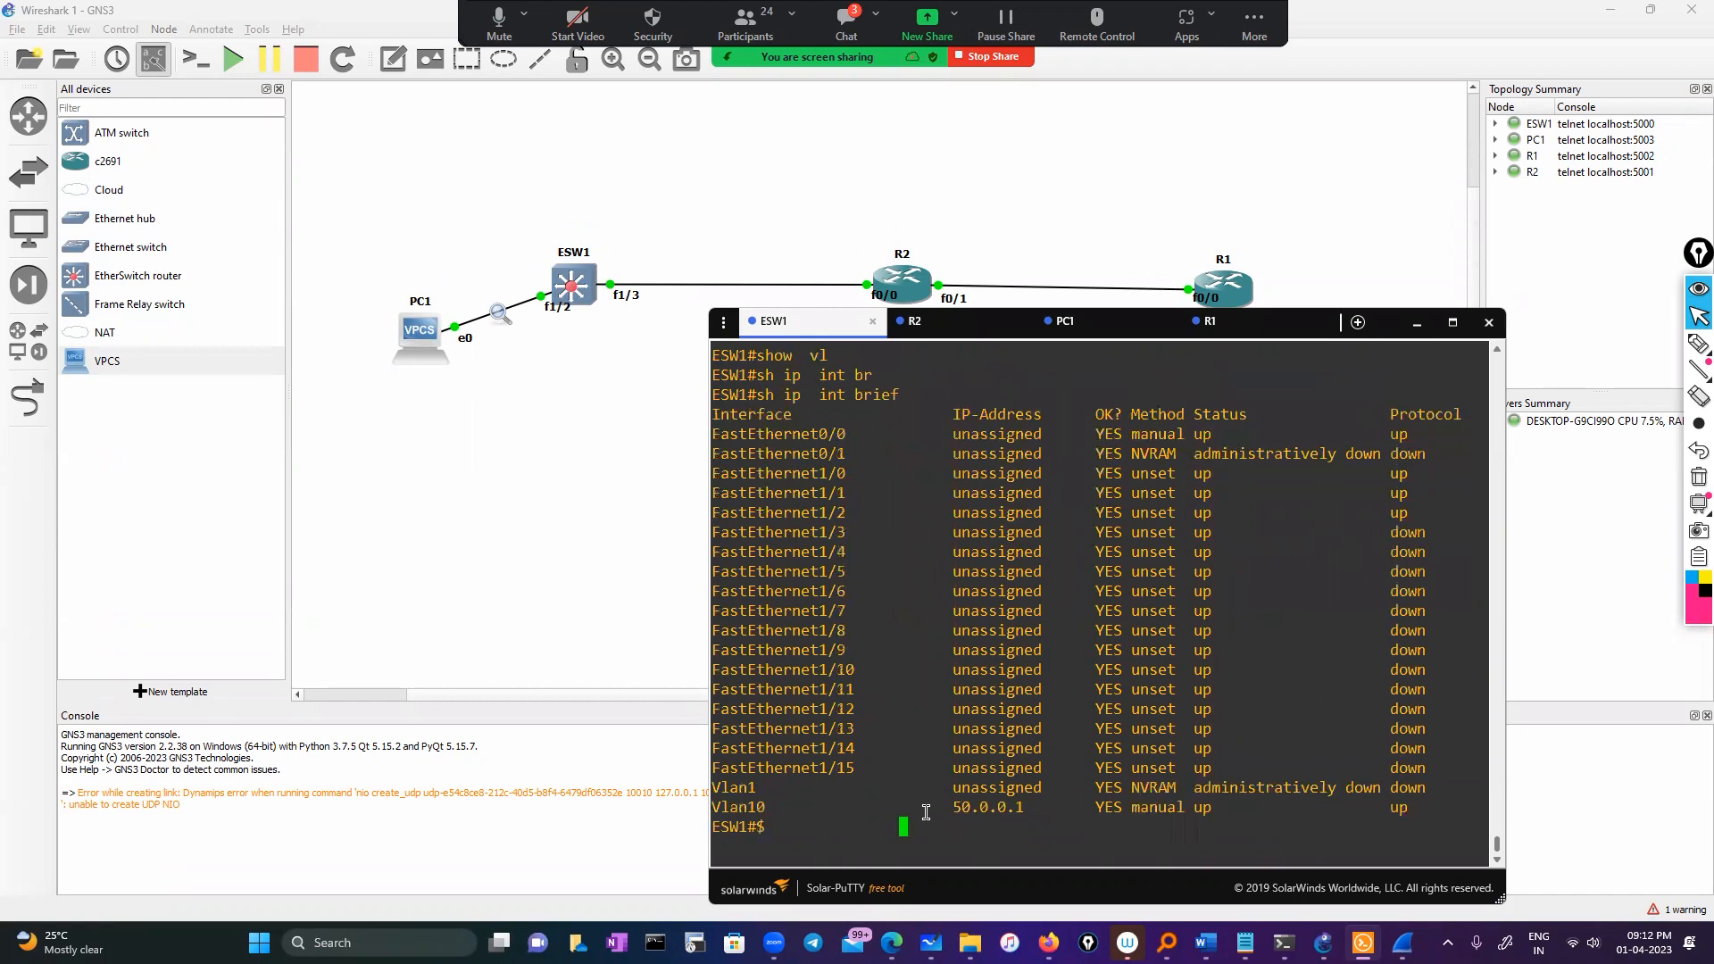
{"action": "double_click", "coordinate": [733, 807]}
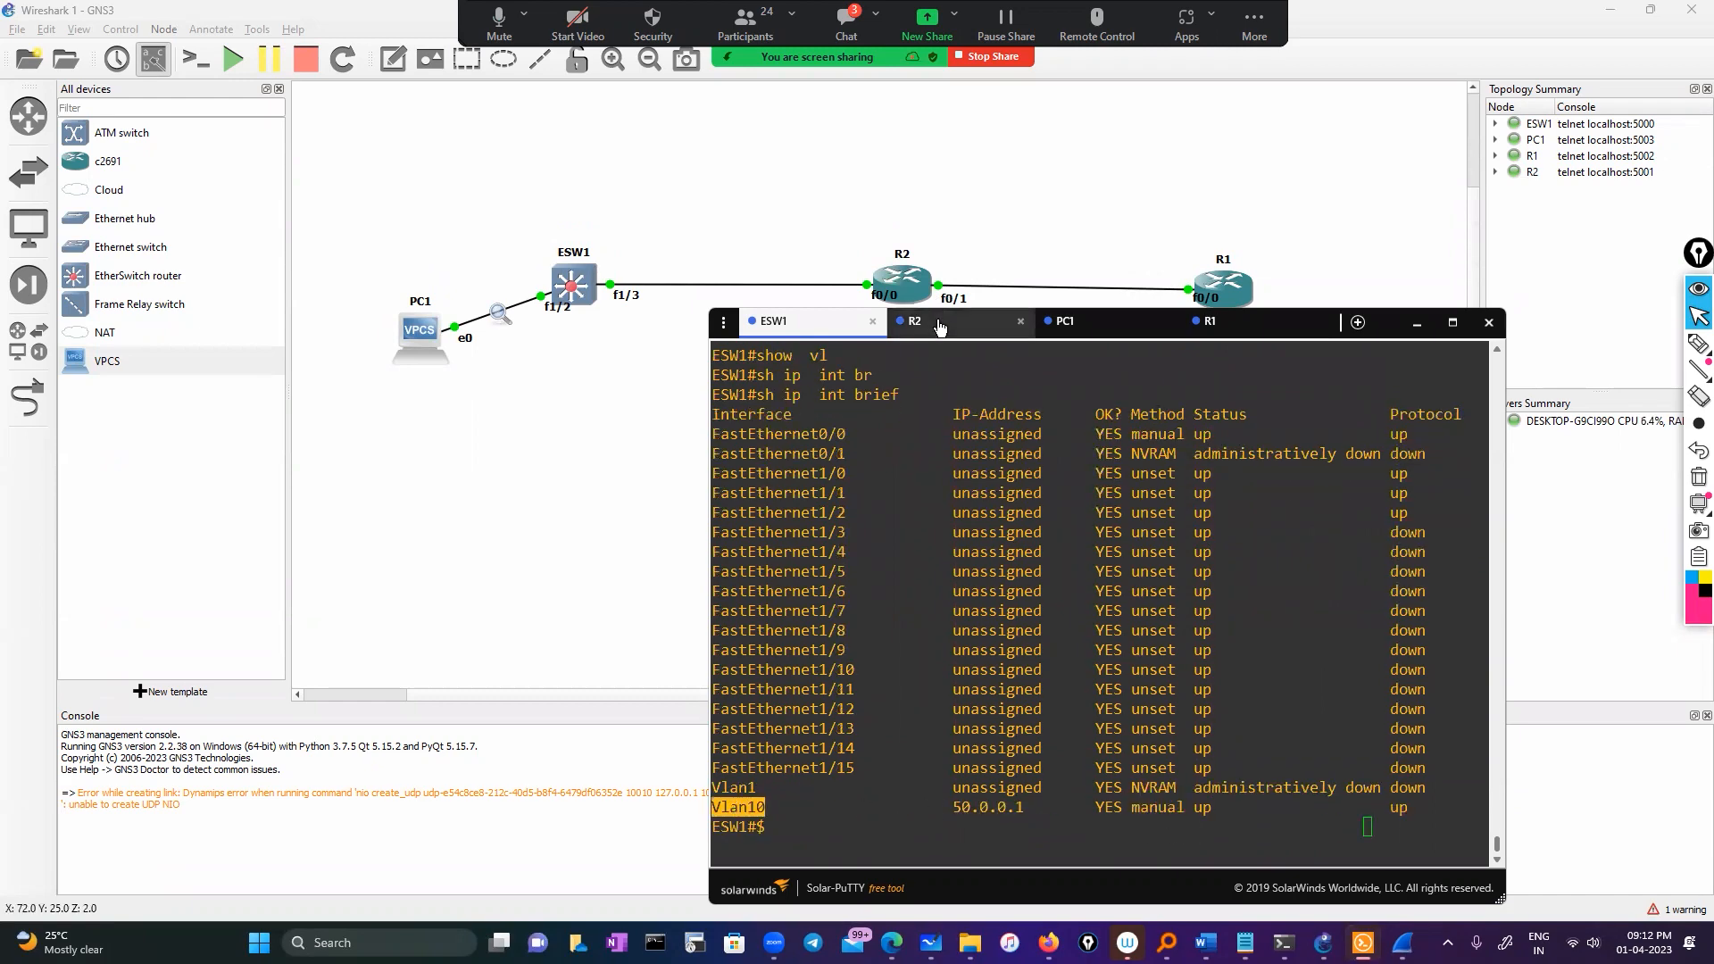
Give R2's Fa0/0.1 dot1Q VLAN 10 and IP address 10.0.0.2 255.0.0.0
{"action": "left_click", "coordinate": [919, 321]}
{"action": "type", "text": "10"}
{"action": "key", "text": "Return"}
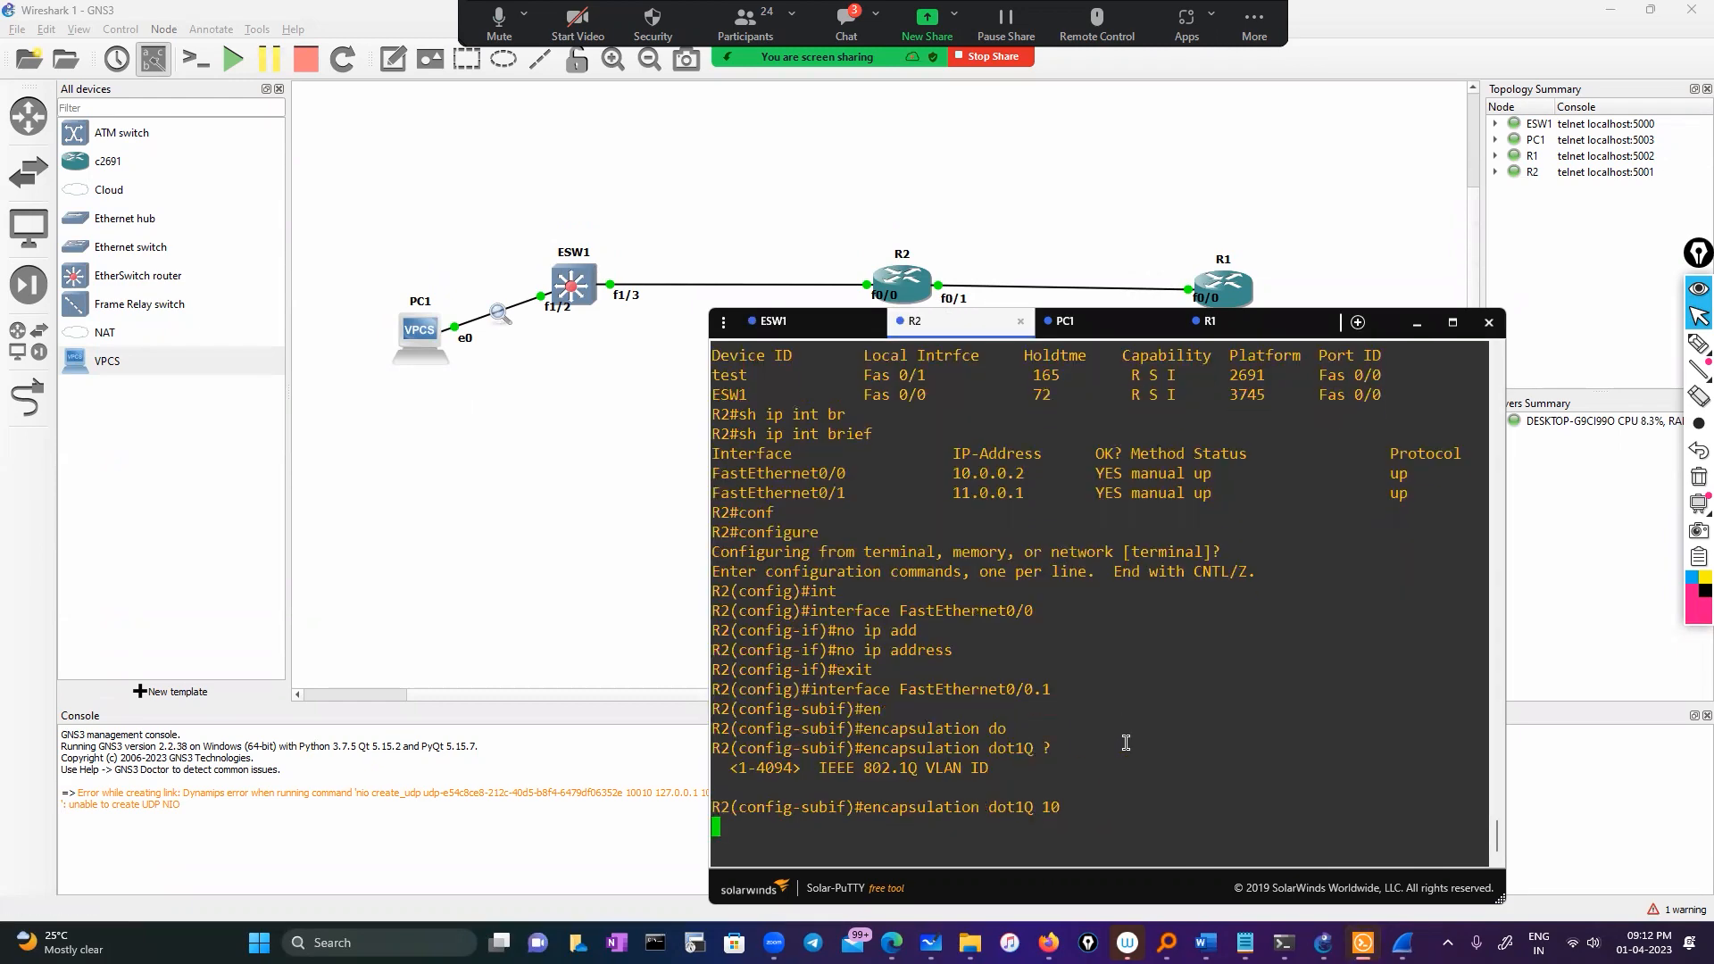
{"action": "type", "text": "ip add"}
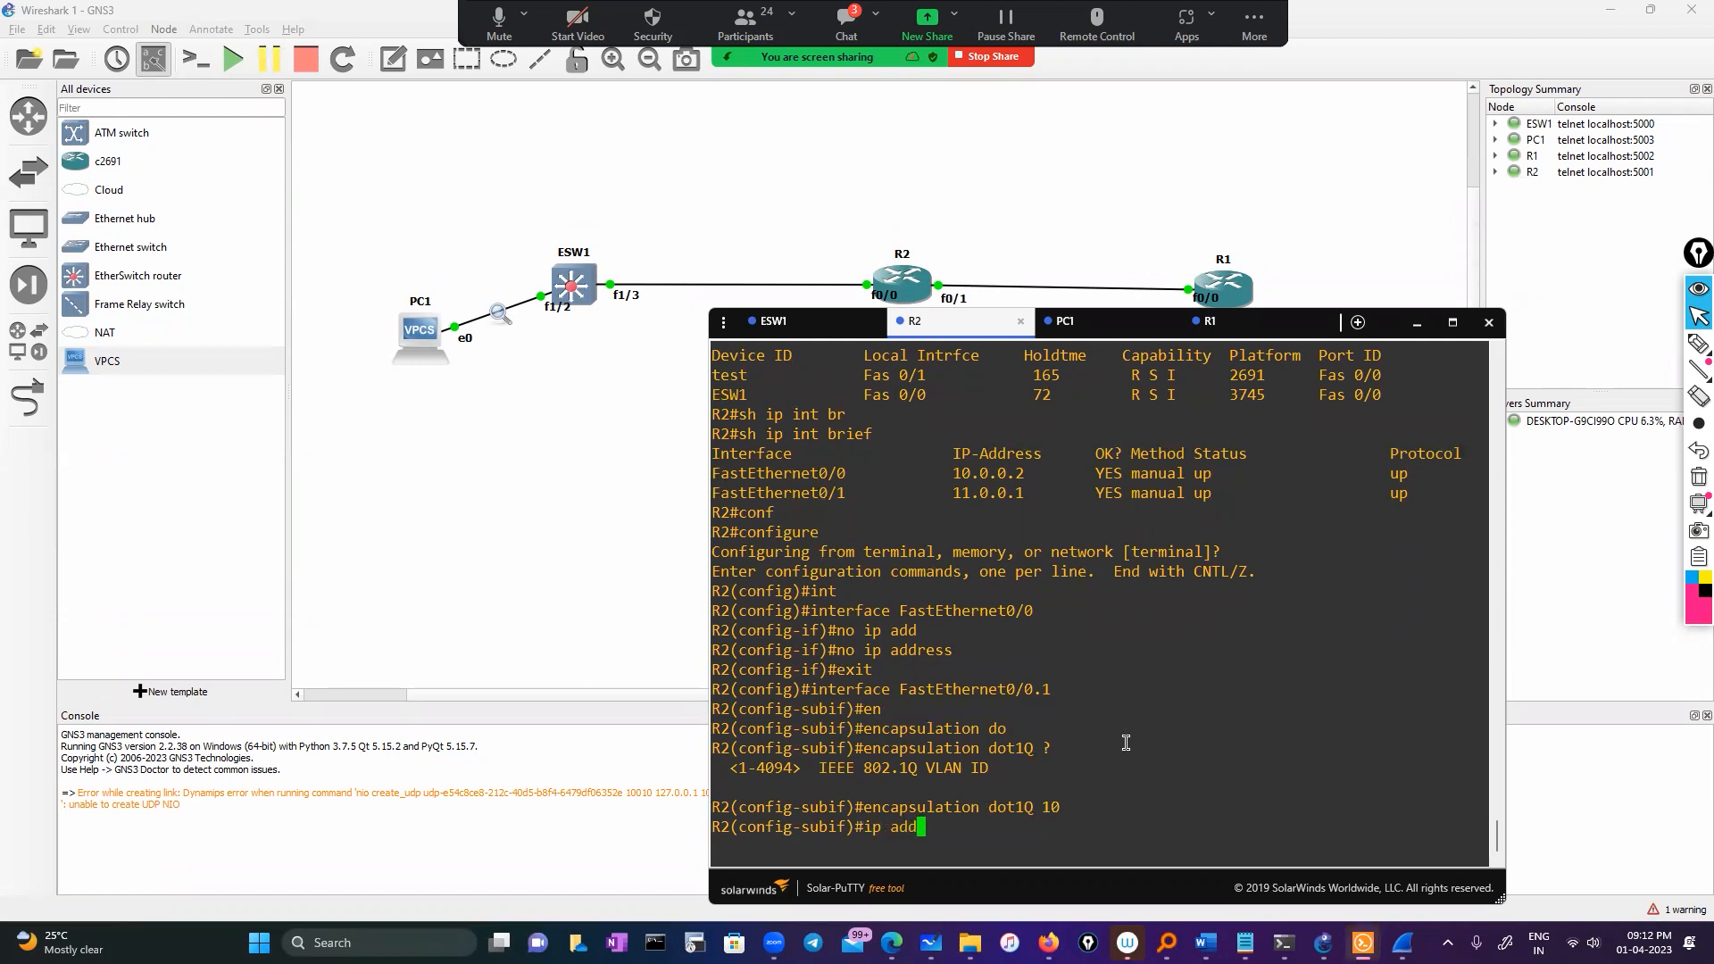
{"action": "key", "text": "Tab"}
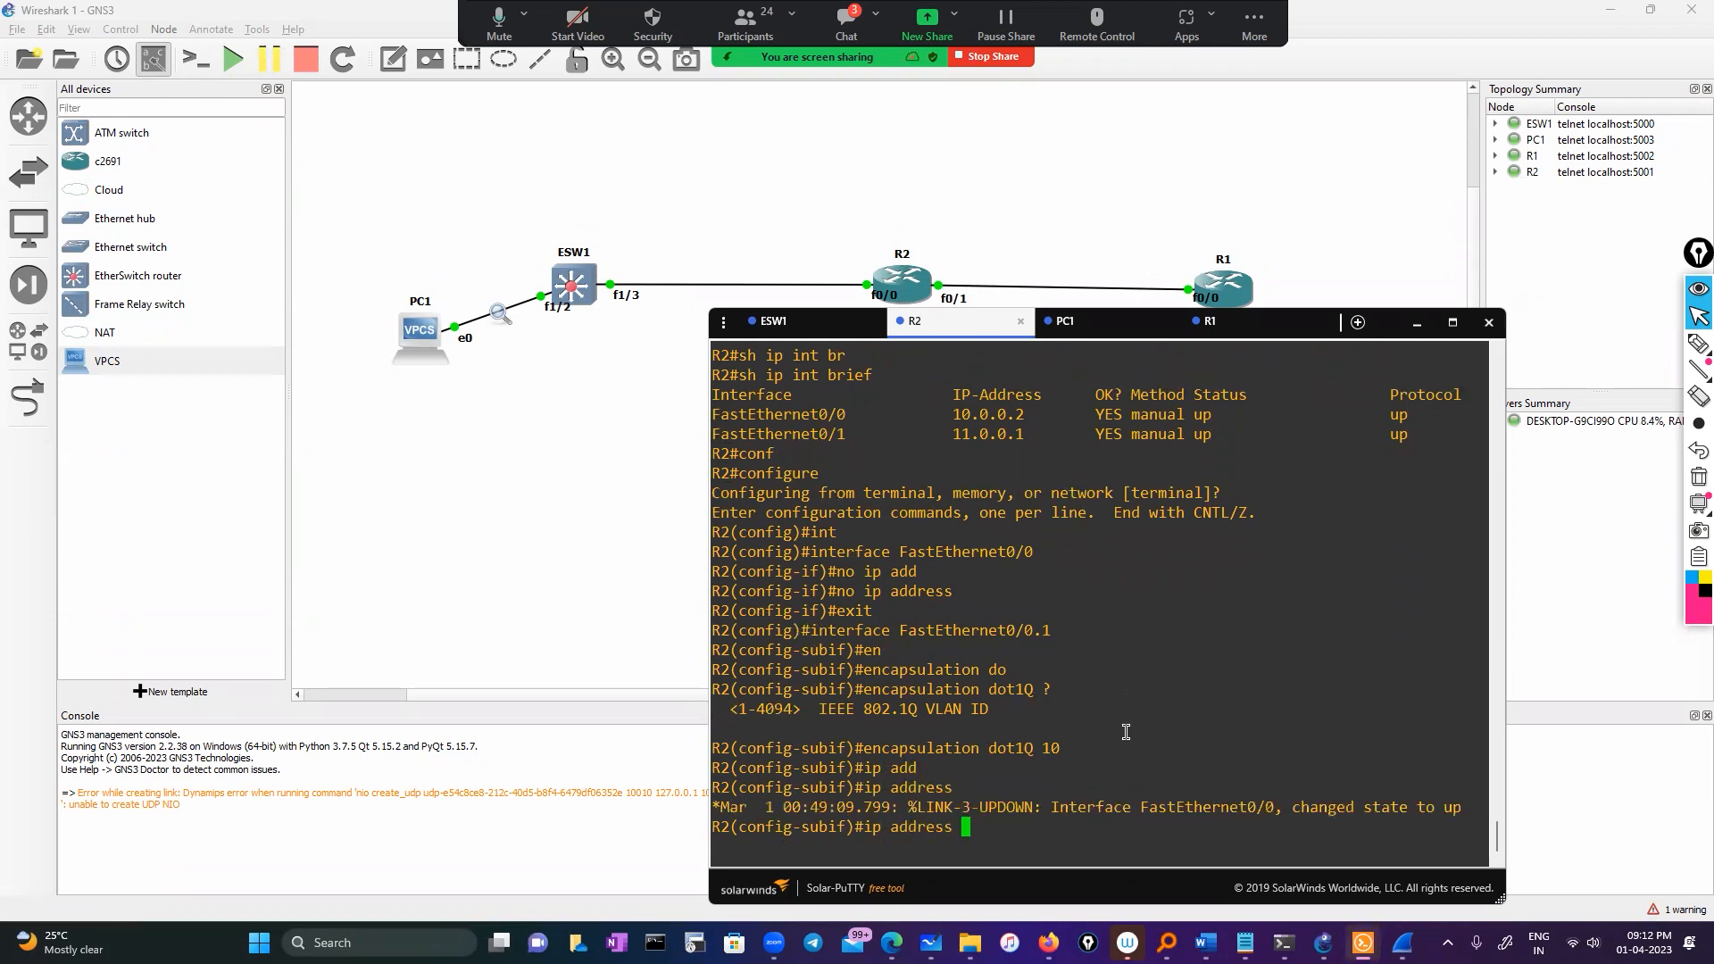
{"action": "double_click", "coordinate": [996, 415]}
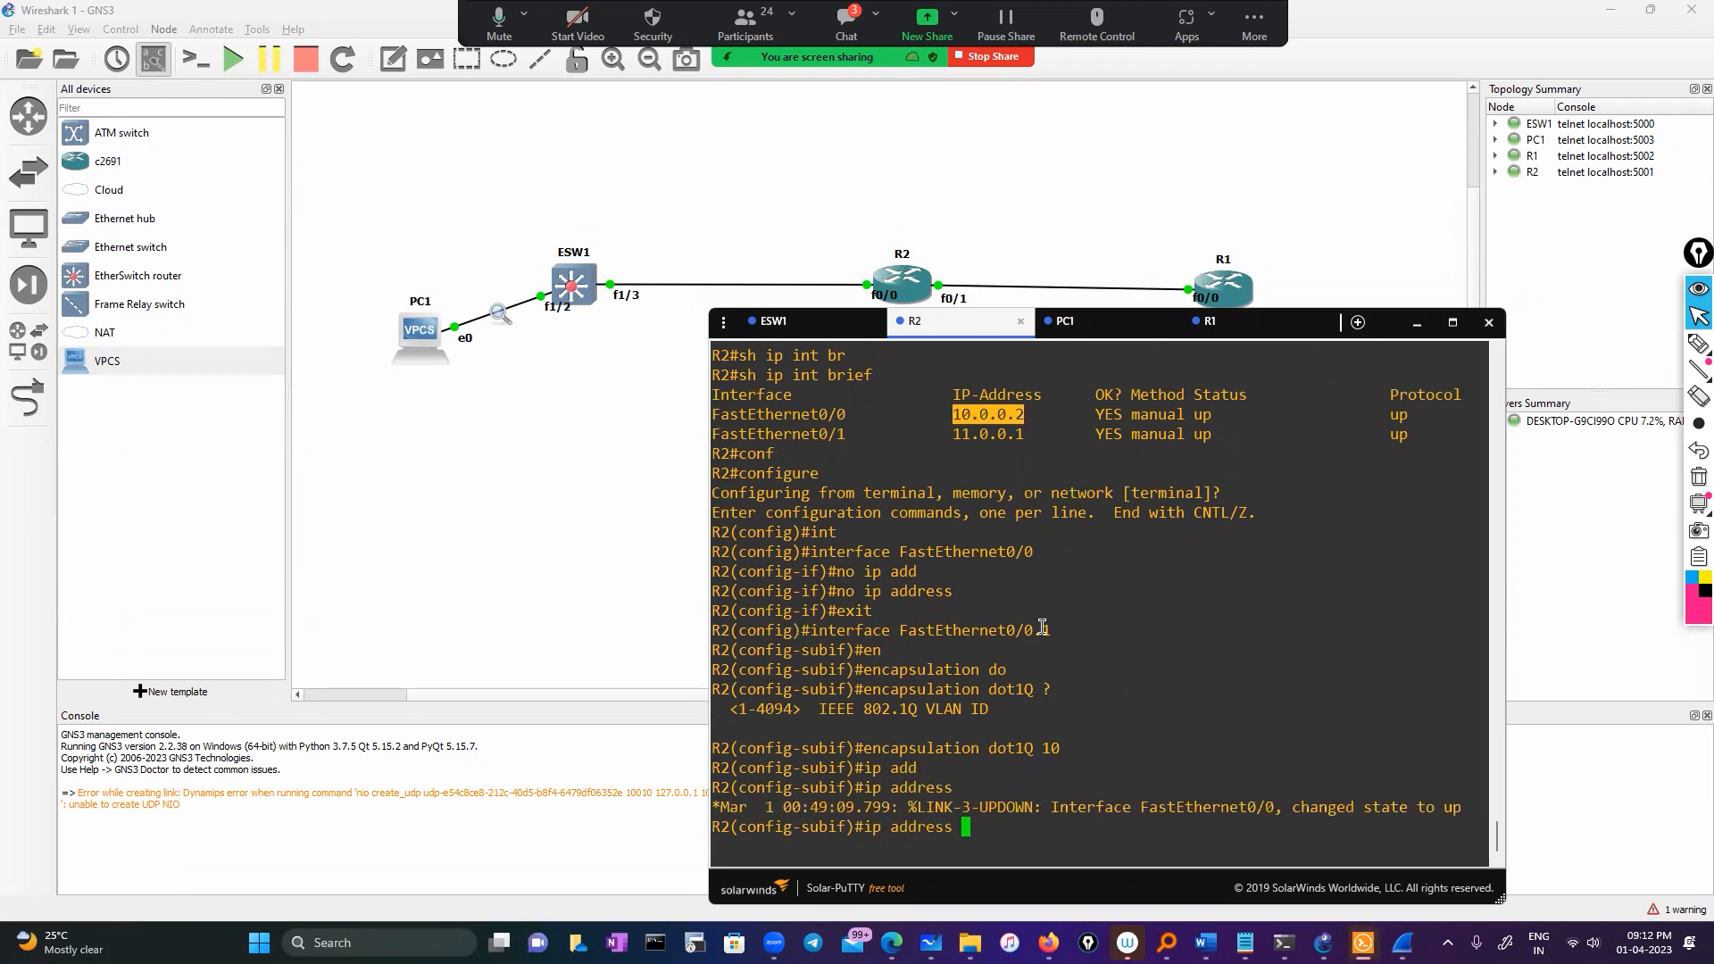
{"action": "right_click", "coordinate": [1046, 628]}
{"action": "type", "text": "255.0.0.0"}
{"action": "key", "text": "Return"}
Exit R2's subinterface and global configuration modes
{"action": "type", "text": "exit"}
{"action": "key", "text": "Return"}
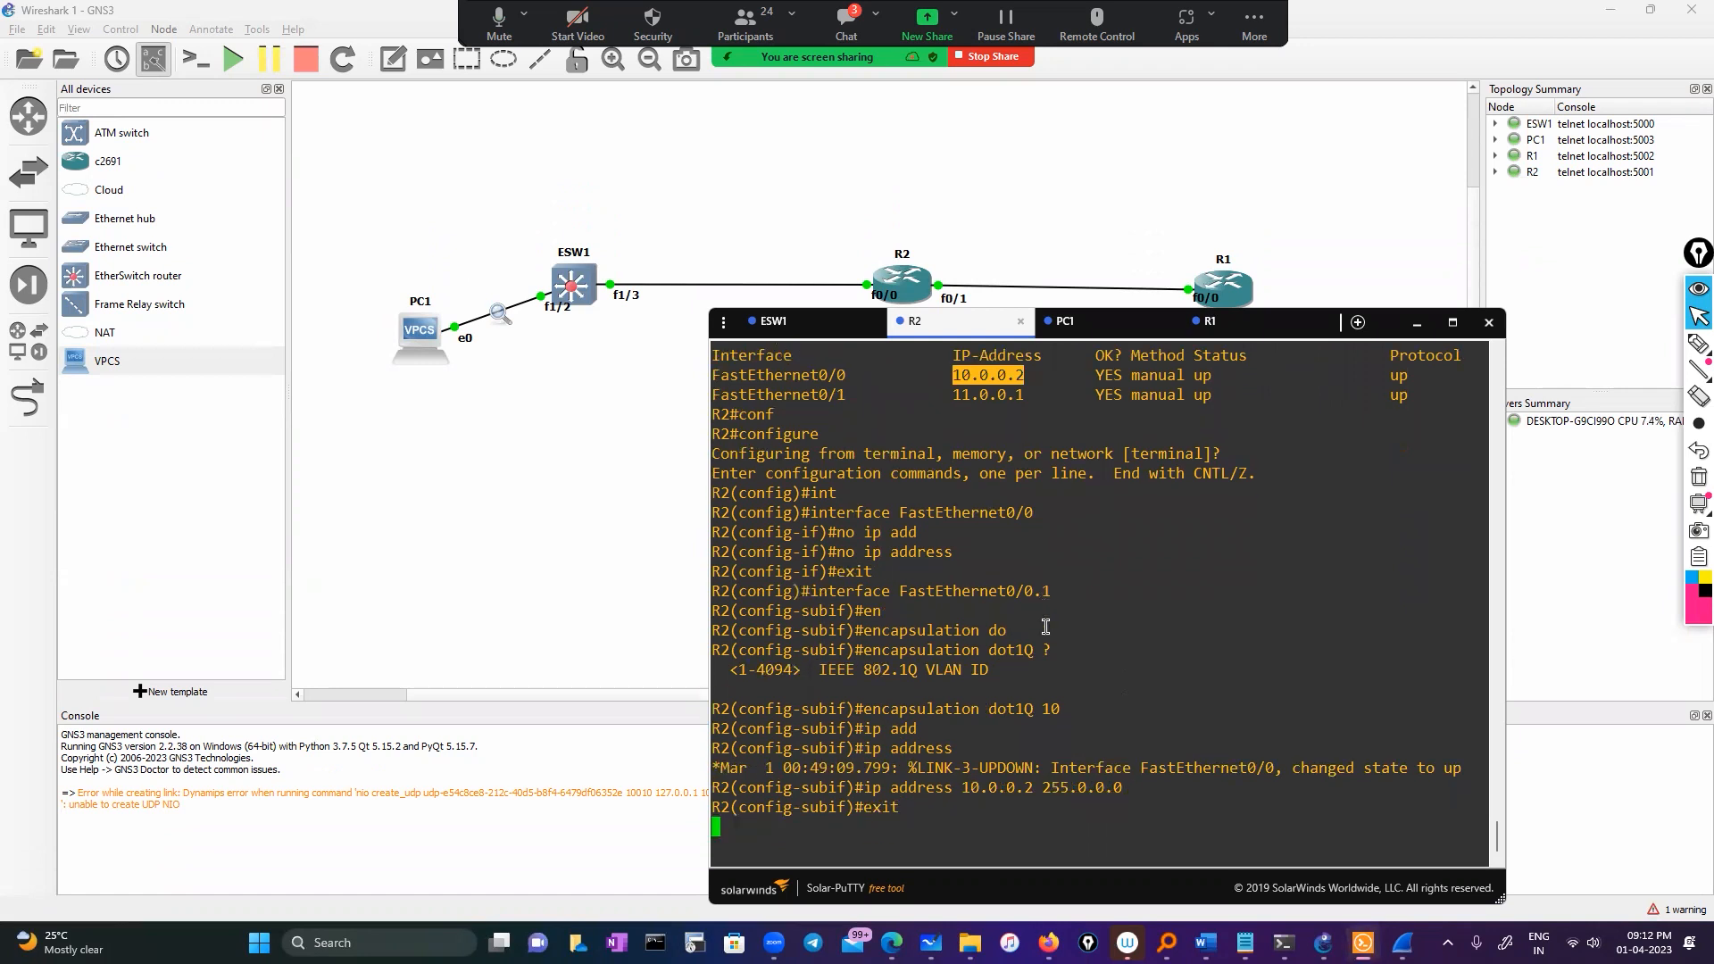
{"action": "key", "text": "Return"}
{"action": "type", "text": "exit"}
{"action": "key", "text": "Return"}
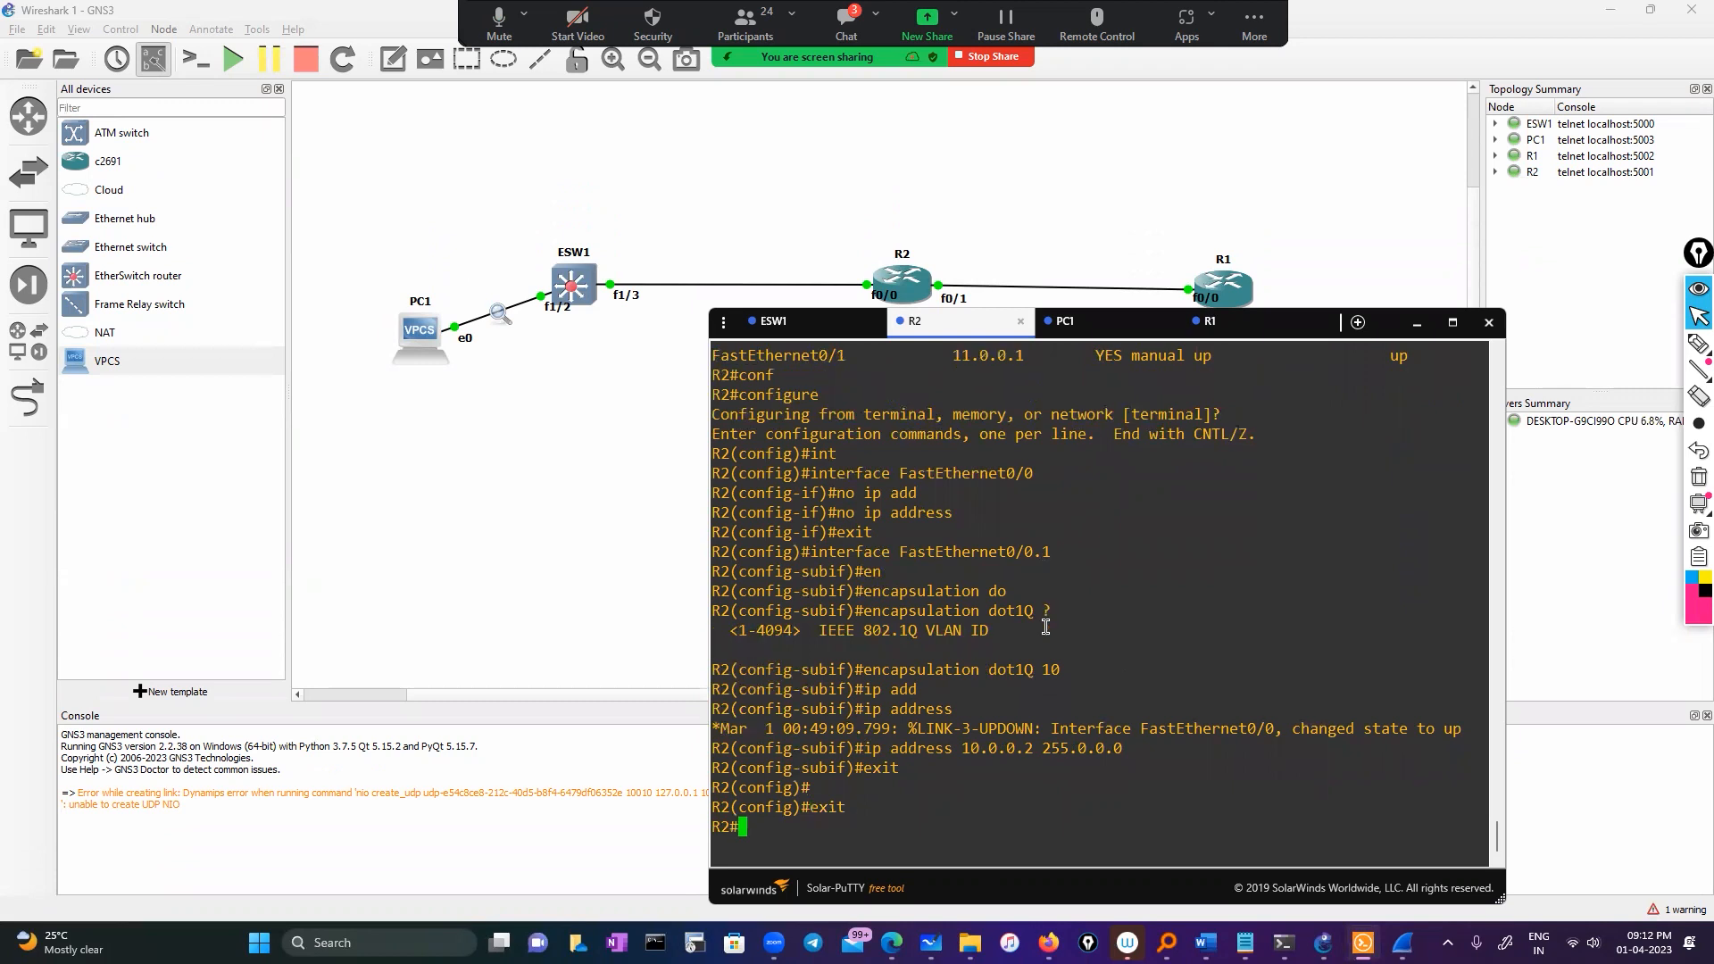
{"action": "key", "text": "Return"}
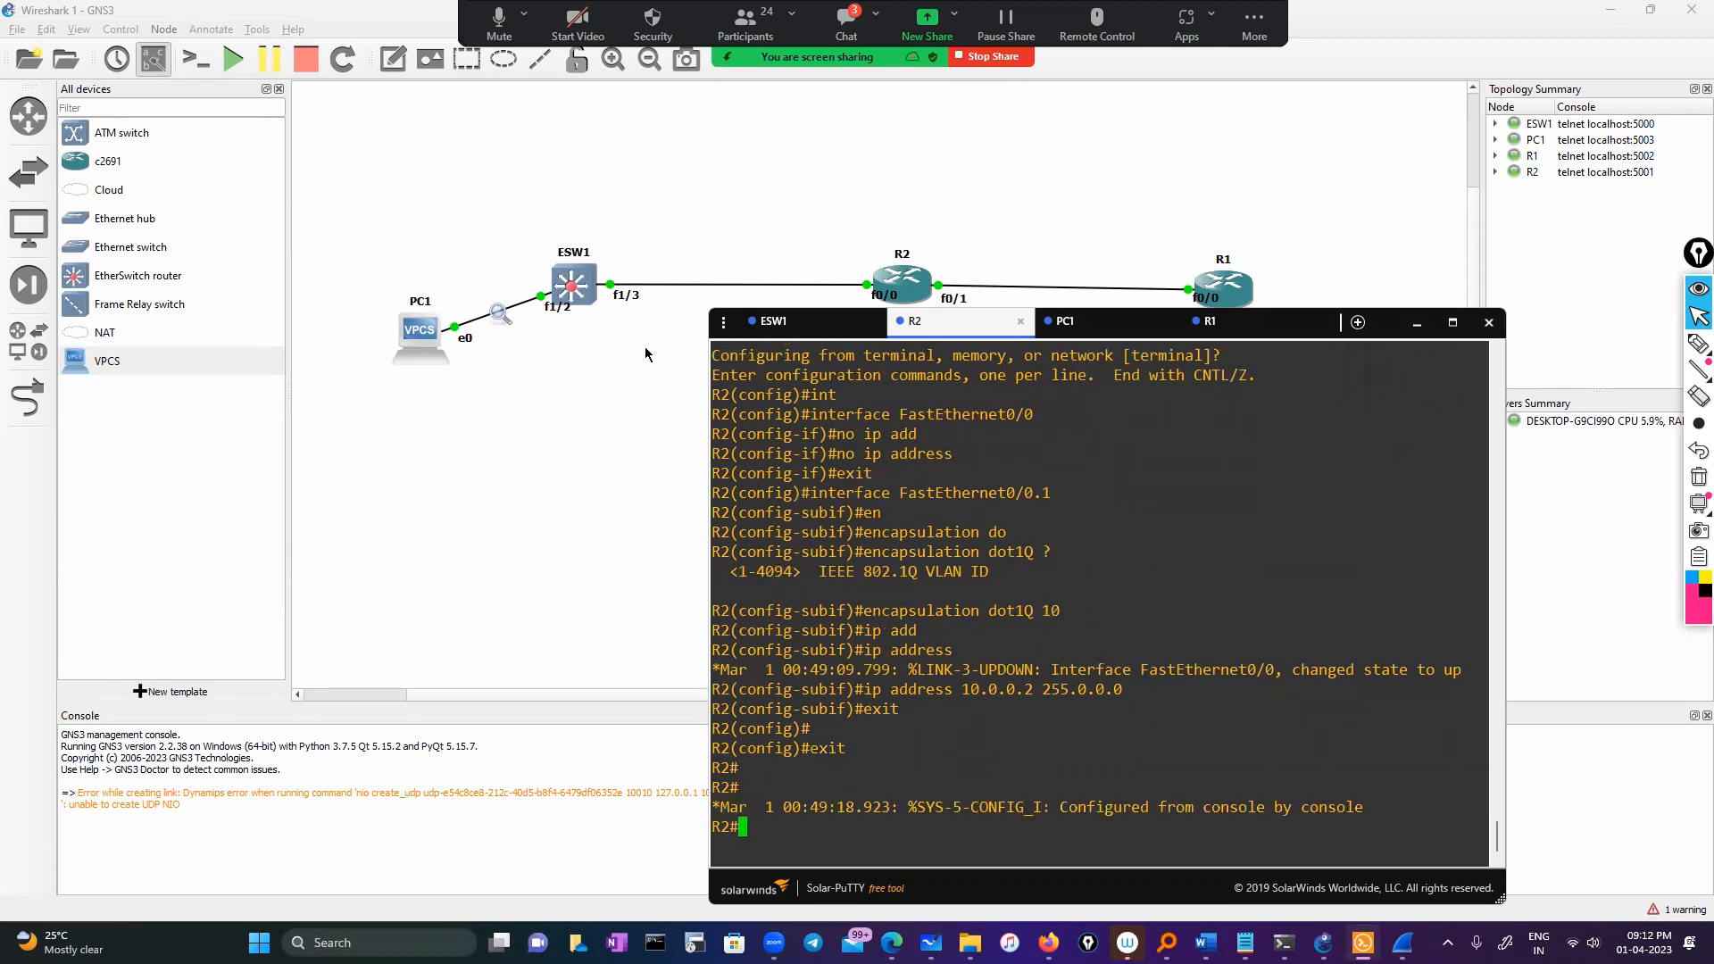
{"action": "left_click", "coordinate": [773, 321]}
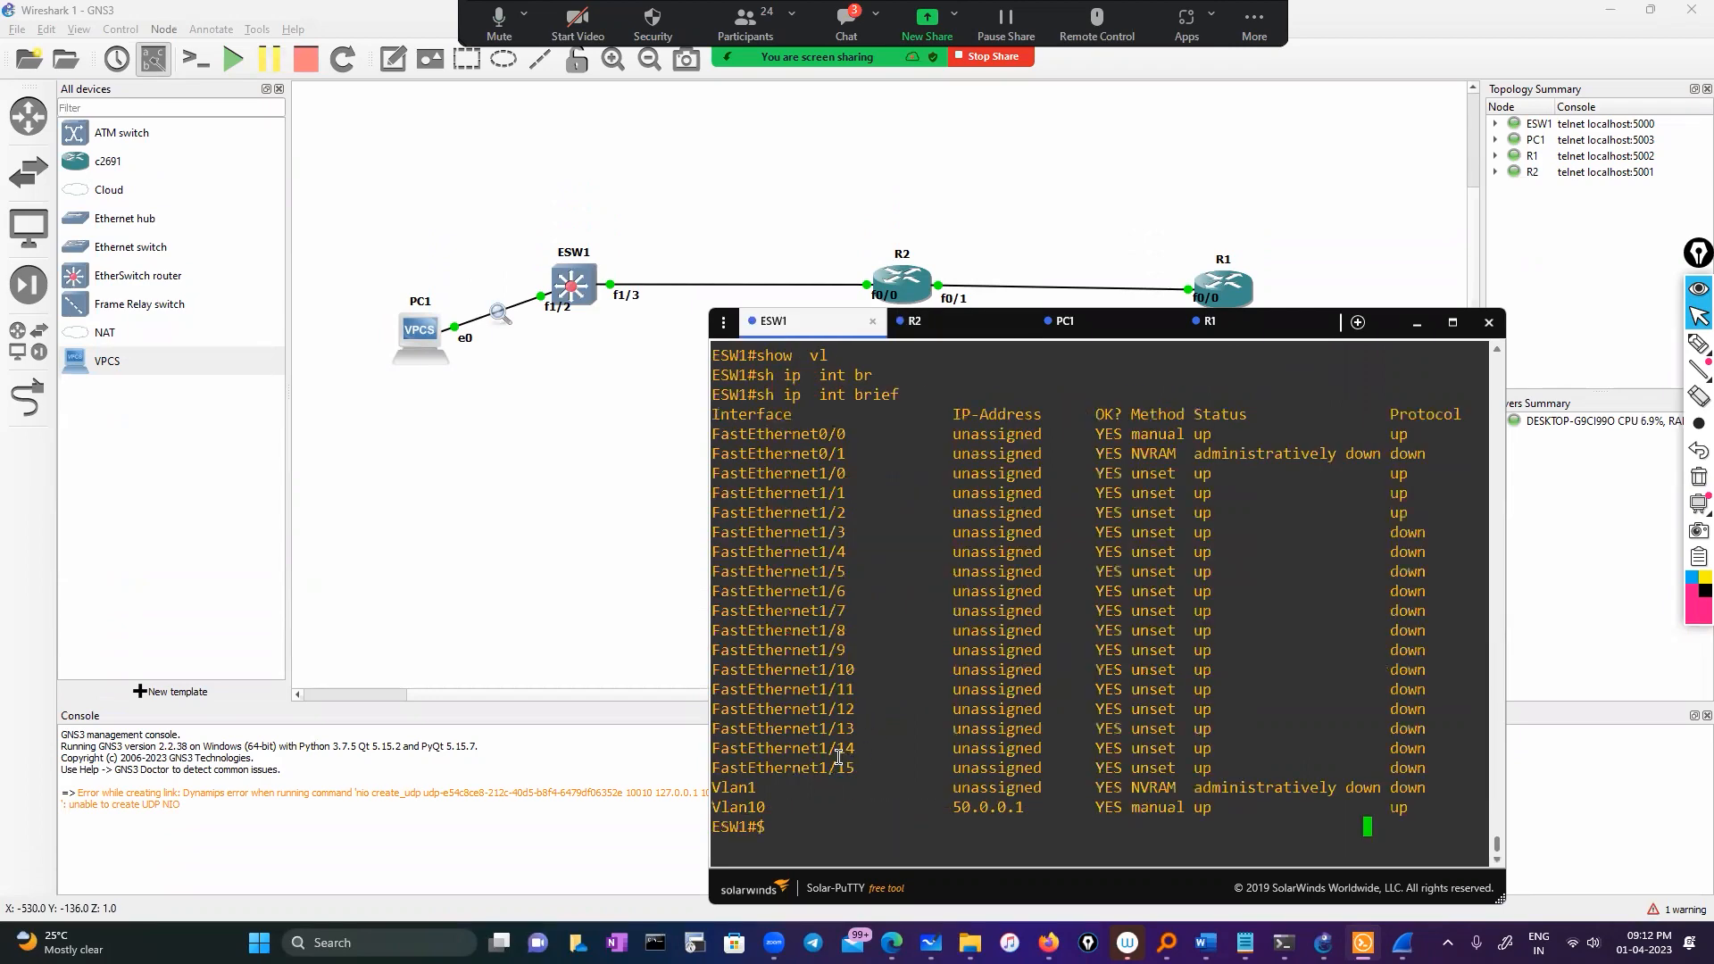
Enter configuration mode on ESW1 and select interface Vlan 10
{"action": "type", "text": "conf"}
{"action": "key", "text": "Return"}
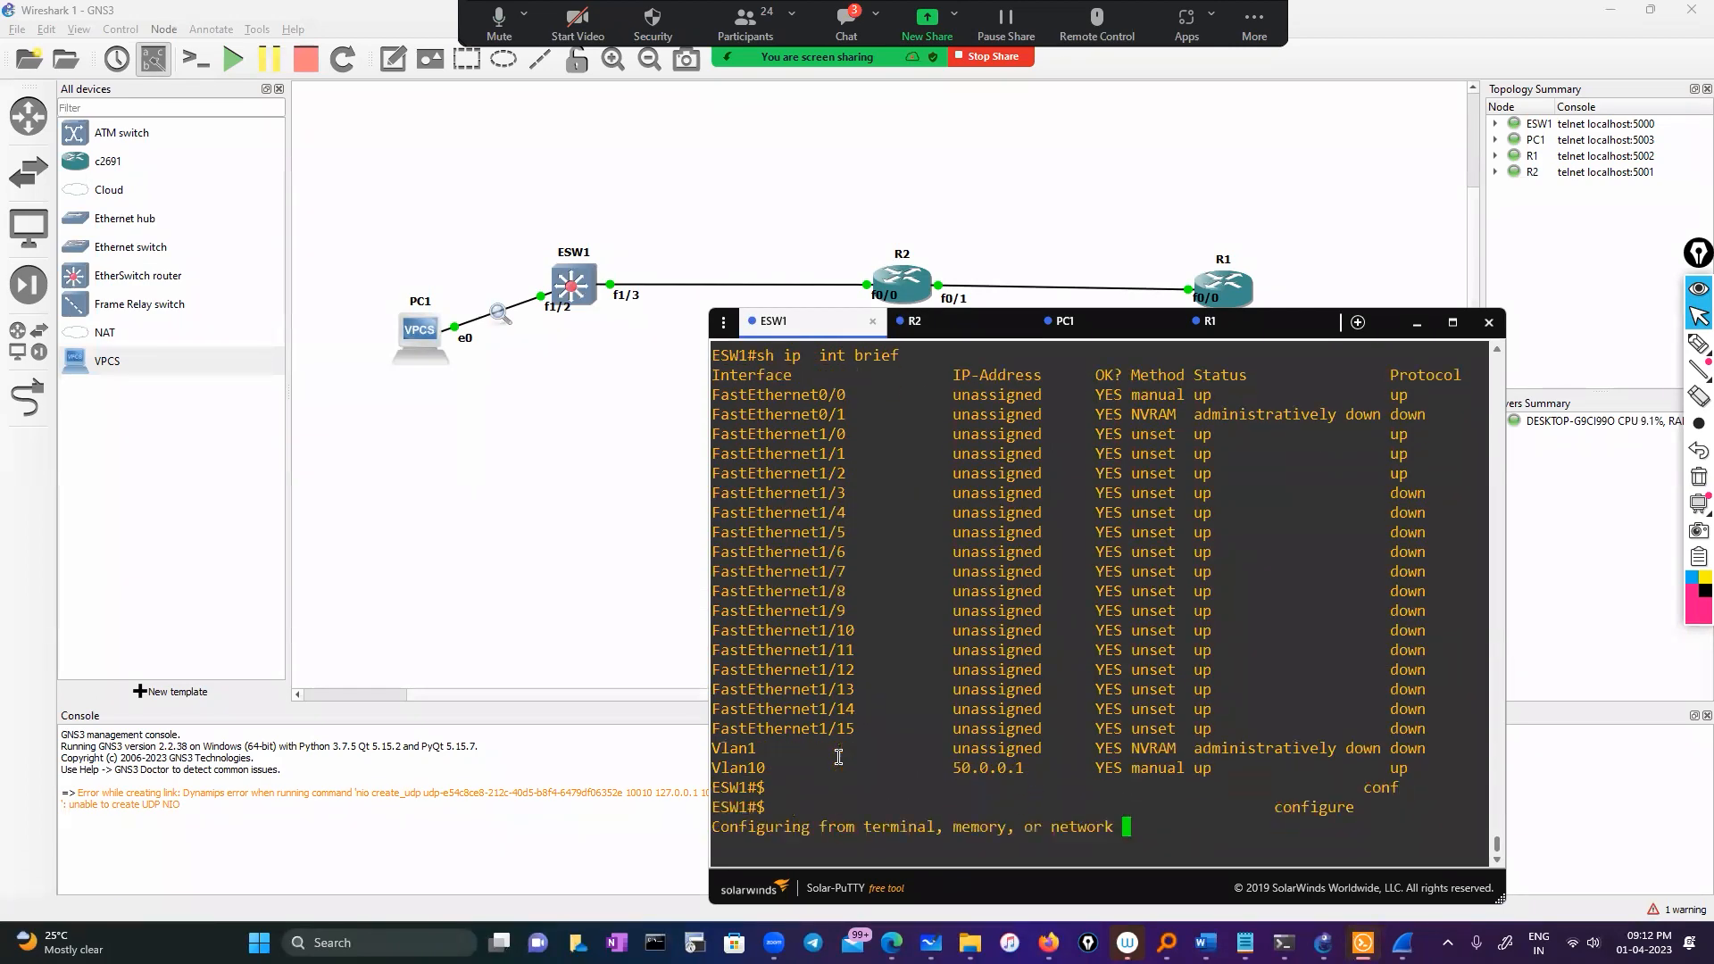
{"action": "key", "text": "Return"}
{"action": "type", "text": "int"}
{"action": "key", "text": "Tab"}
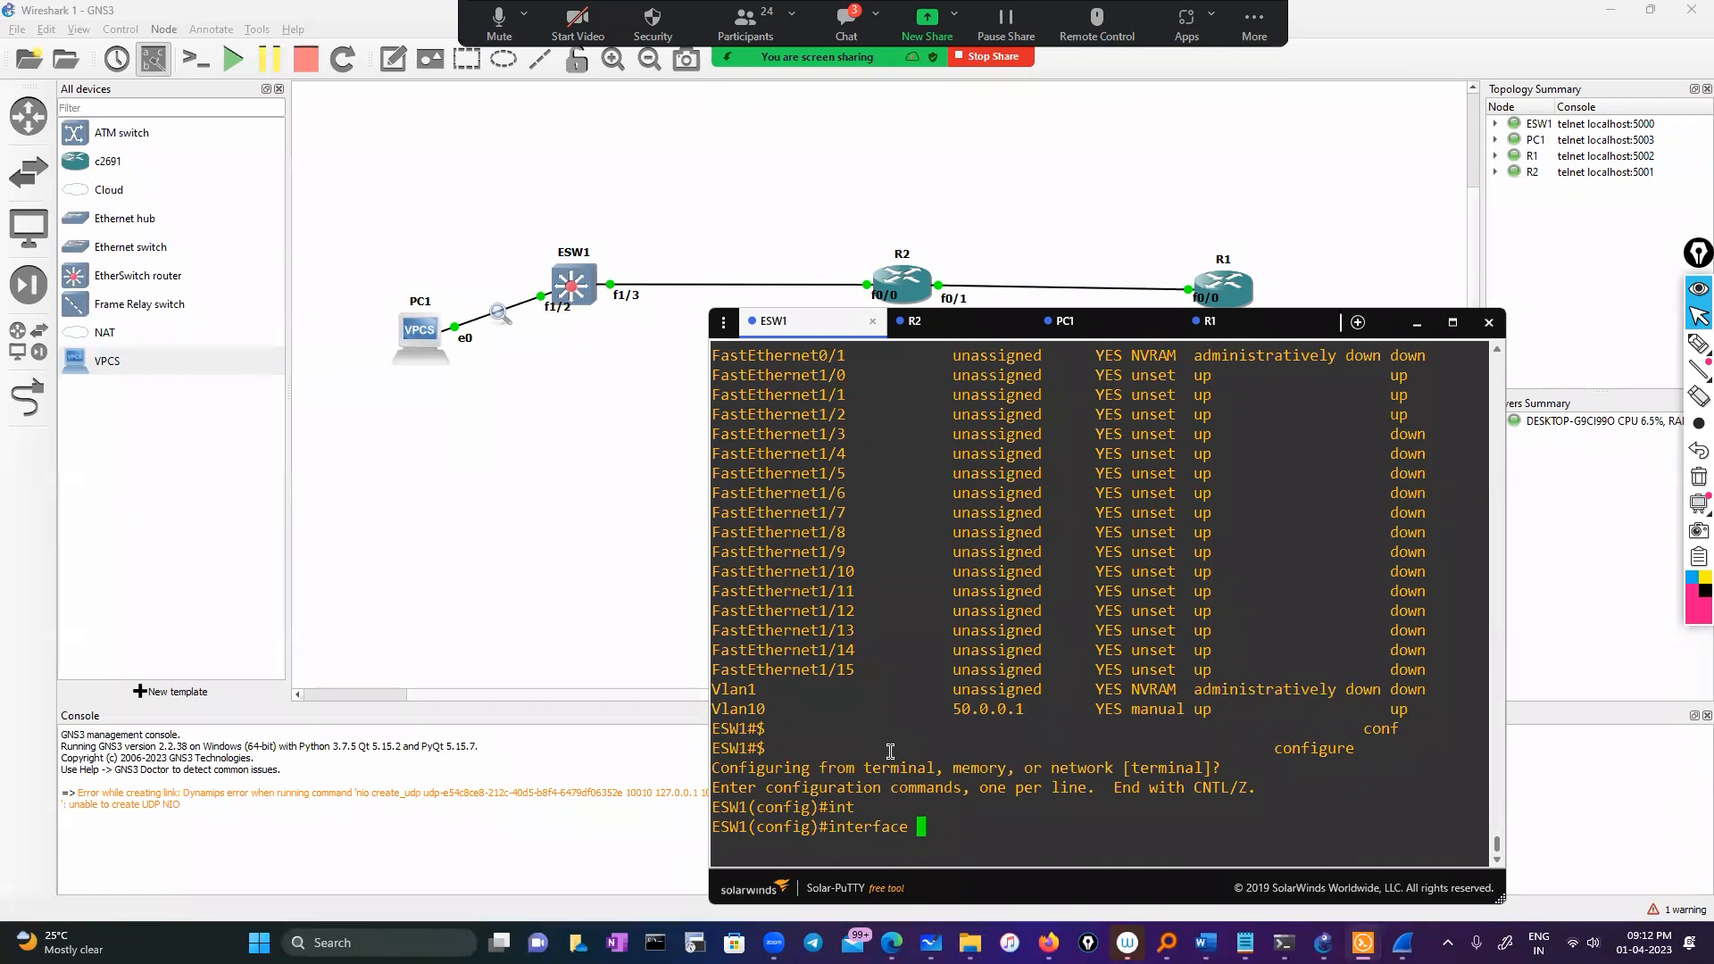
{"action": "type", "text": "vl"}
{"action": "key", "text": "Tab"}
{"action": "type", "text": "10"}
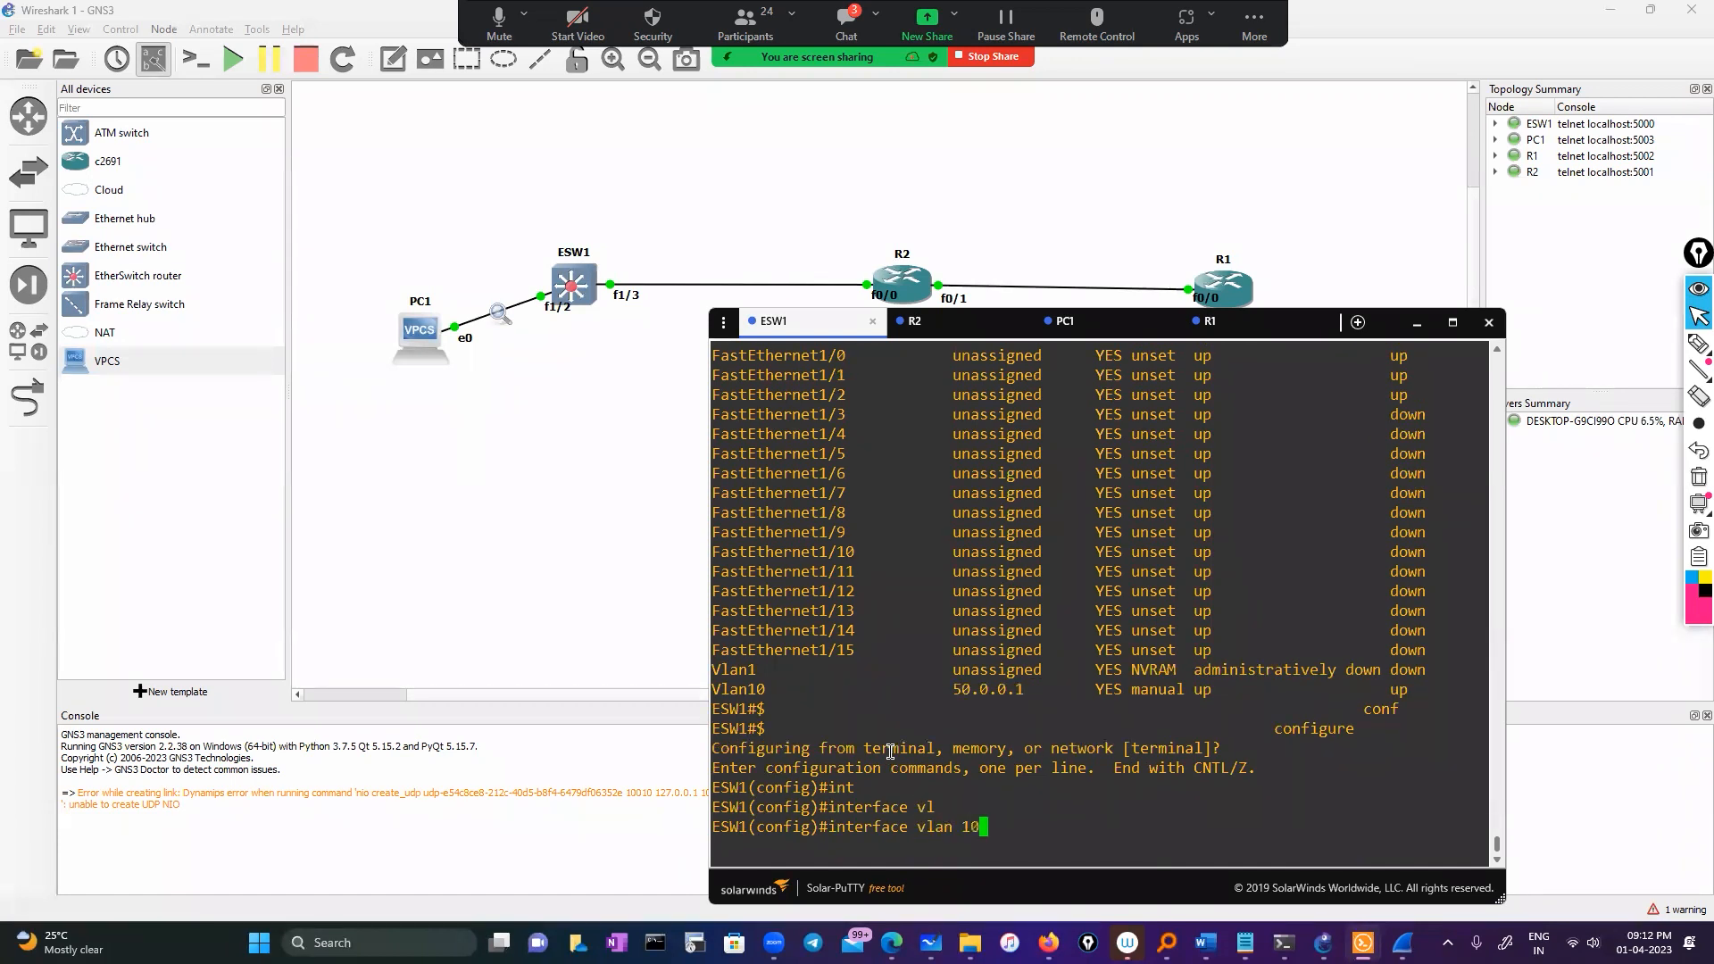
{"action": "key", "text": "Return"}
Assign Vlan10 the address 10.0.0.9 255.0.0.0 and exit configuration mode
{"action": "type", "text": "ip add"}
{"action": "key", "text": "Tab"}
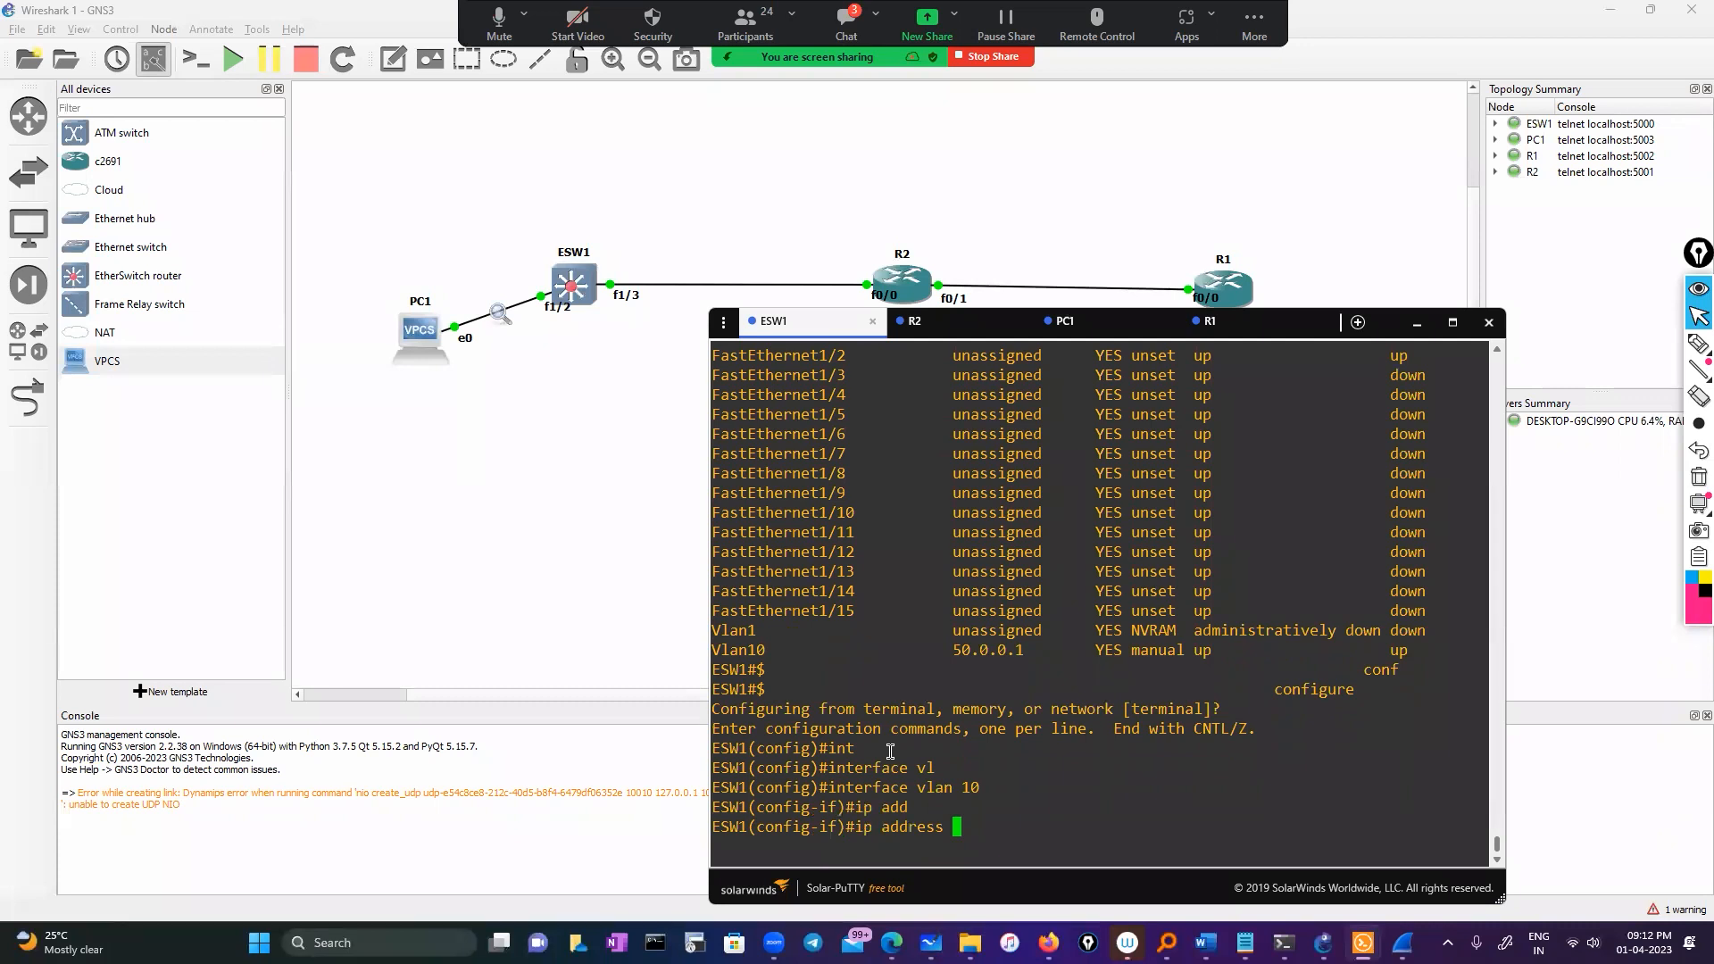
{"action": "type", "text": "10.0.0.9 255.0.0.0"}
{"action": "key", "text": "Return"}
{"action": "type", "text": "exit"}
{"action": "key", "text": "Return"}
{"action": "key", "text": "Return"}
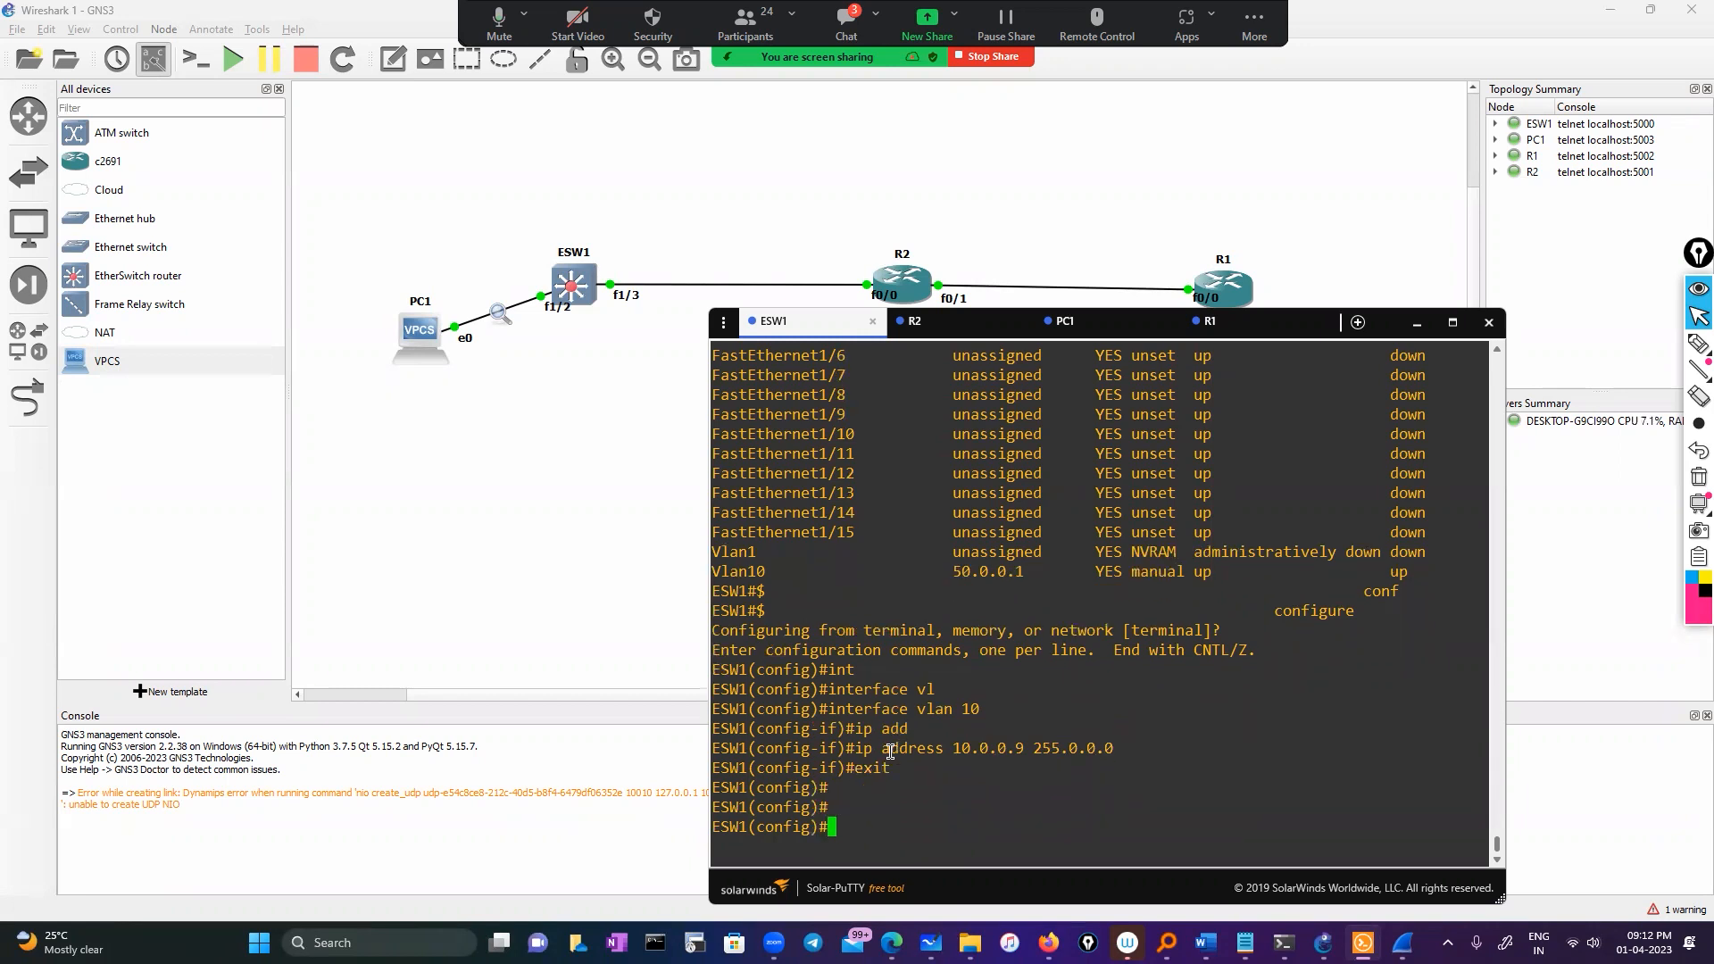
{"action": "type", "text": "exit"}
{"action": "key", "text": "Return"}
{"action": "key", "text": "Return"}
{"action": "key", "text": "Return"}
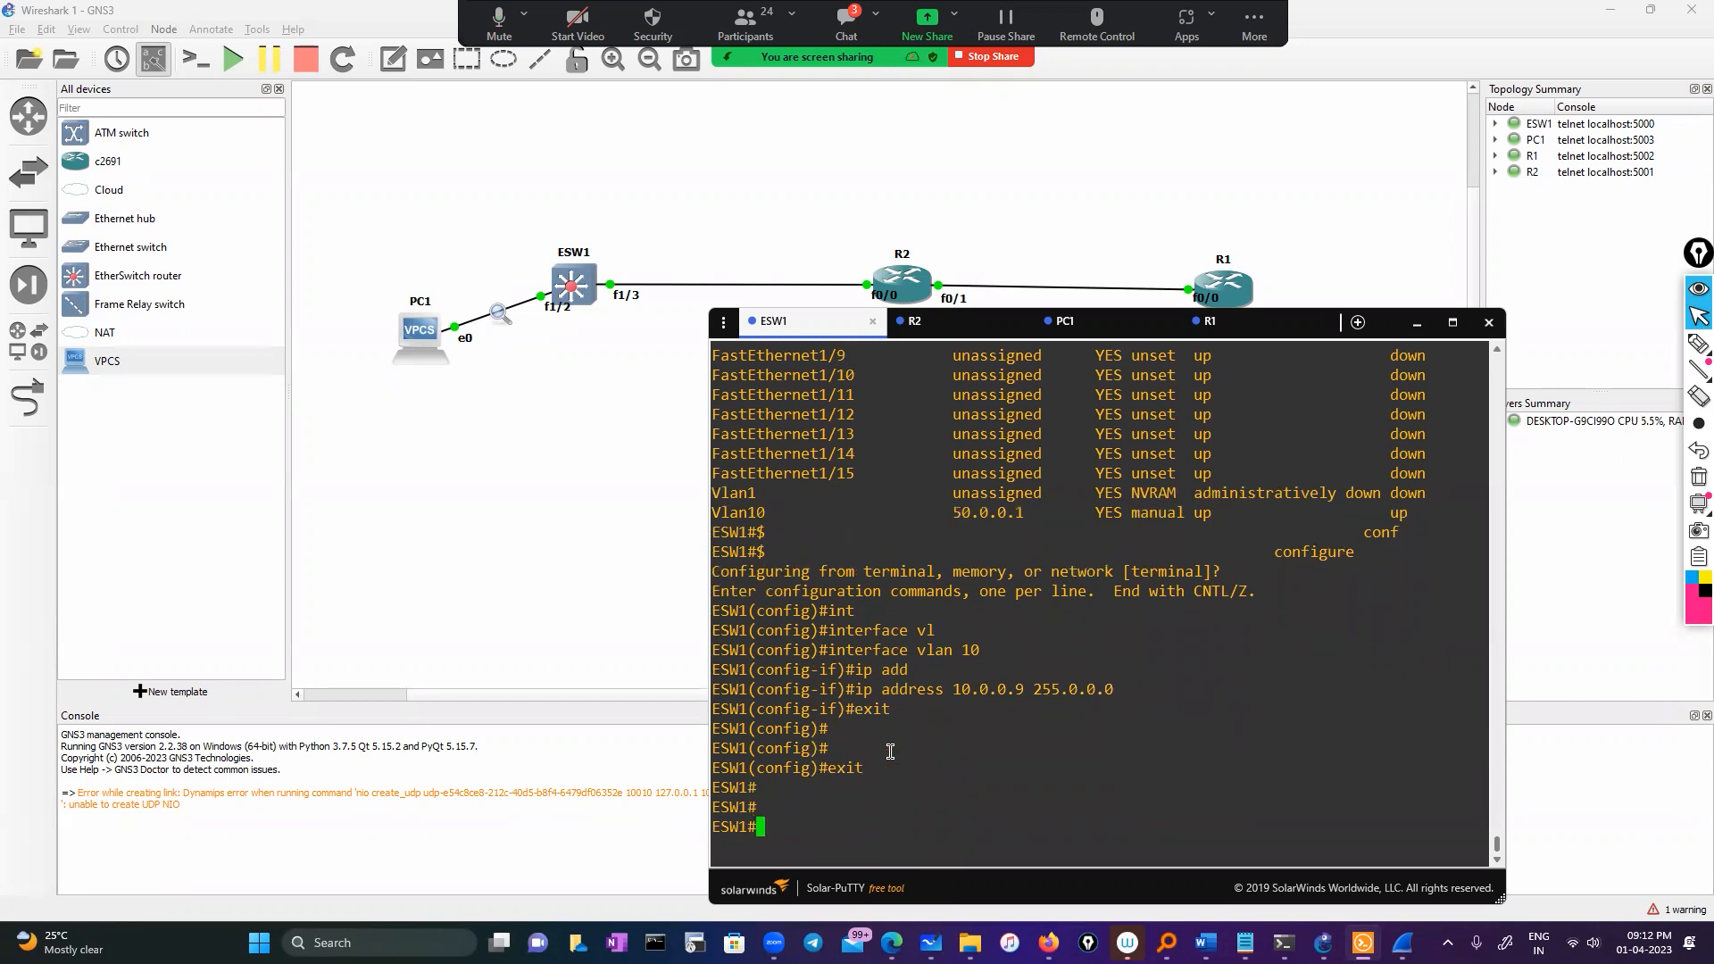
Run show ip interface brief to verify Vlan10 now shows 10.0.0.9
{"action": "type", "text": "sh ip "}
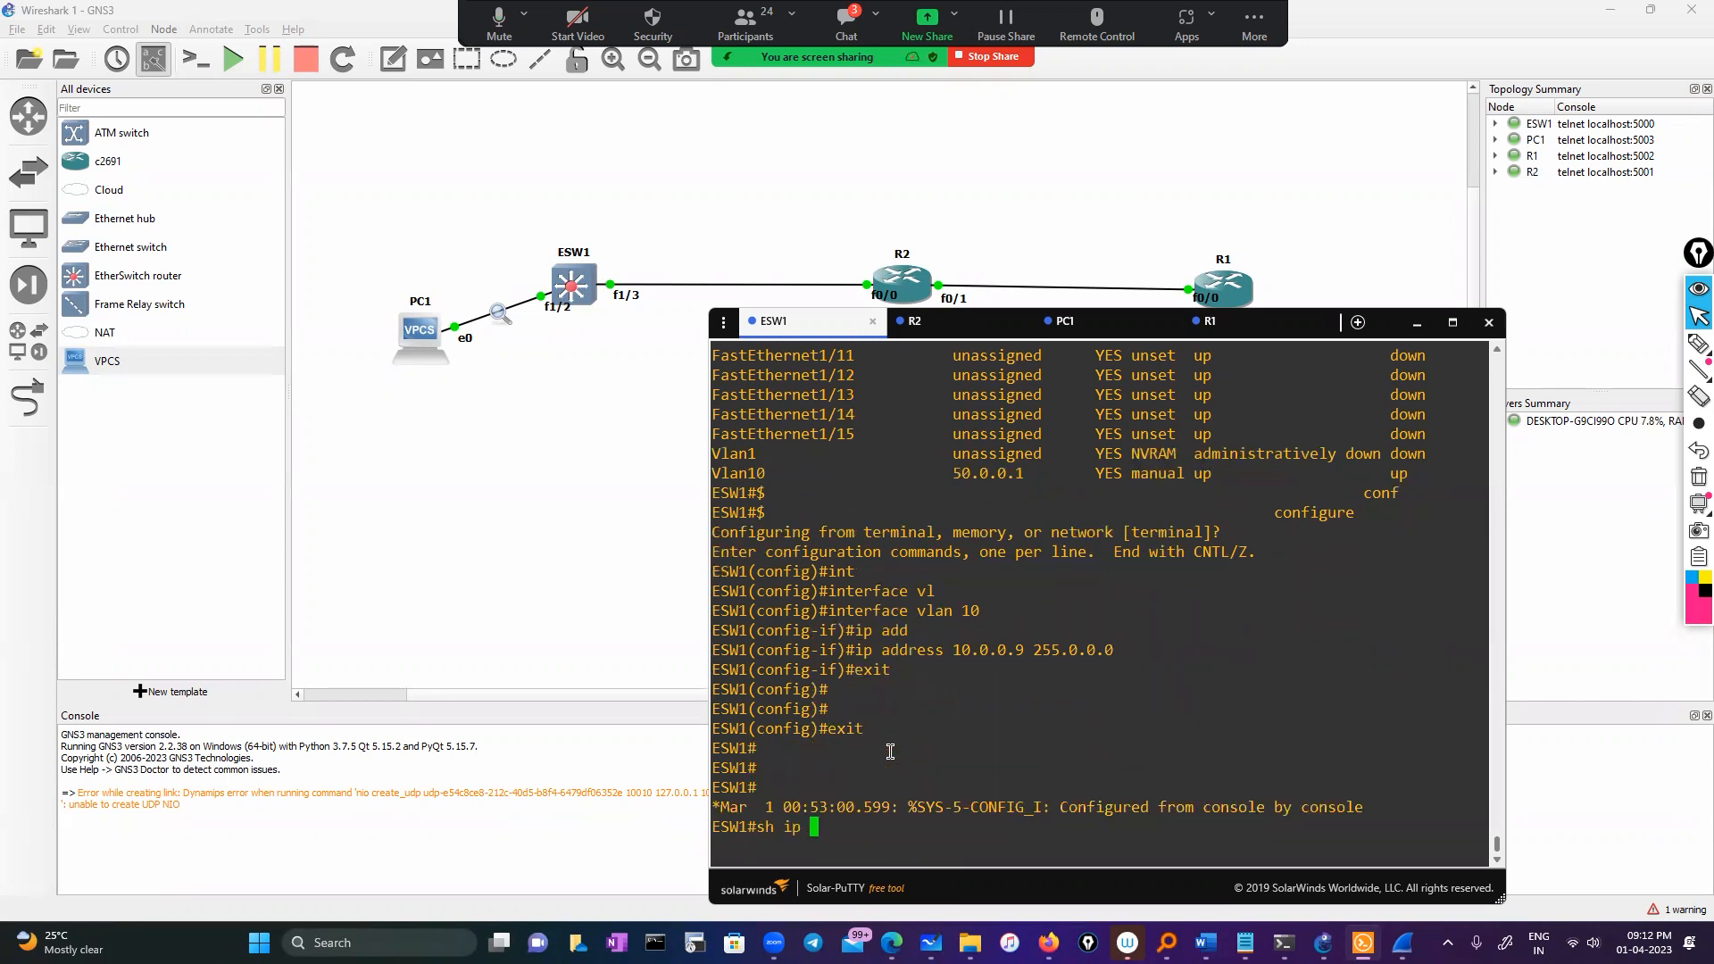
{"action": "type", "text": "int"}
{"action": "key", "text": "Tab"}
{"action": "type", "text": "br"}
{"action": "key", "text": "Tab"}
{"action": "key", "text": "Return"}
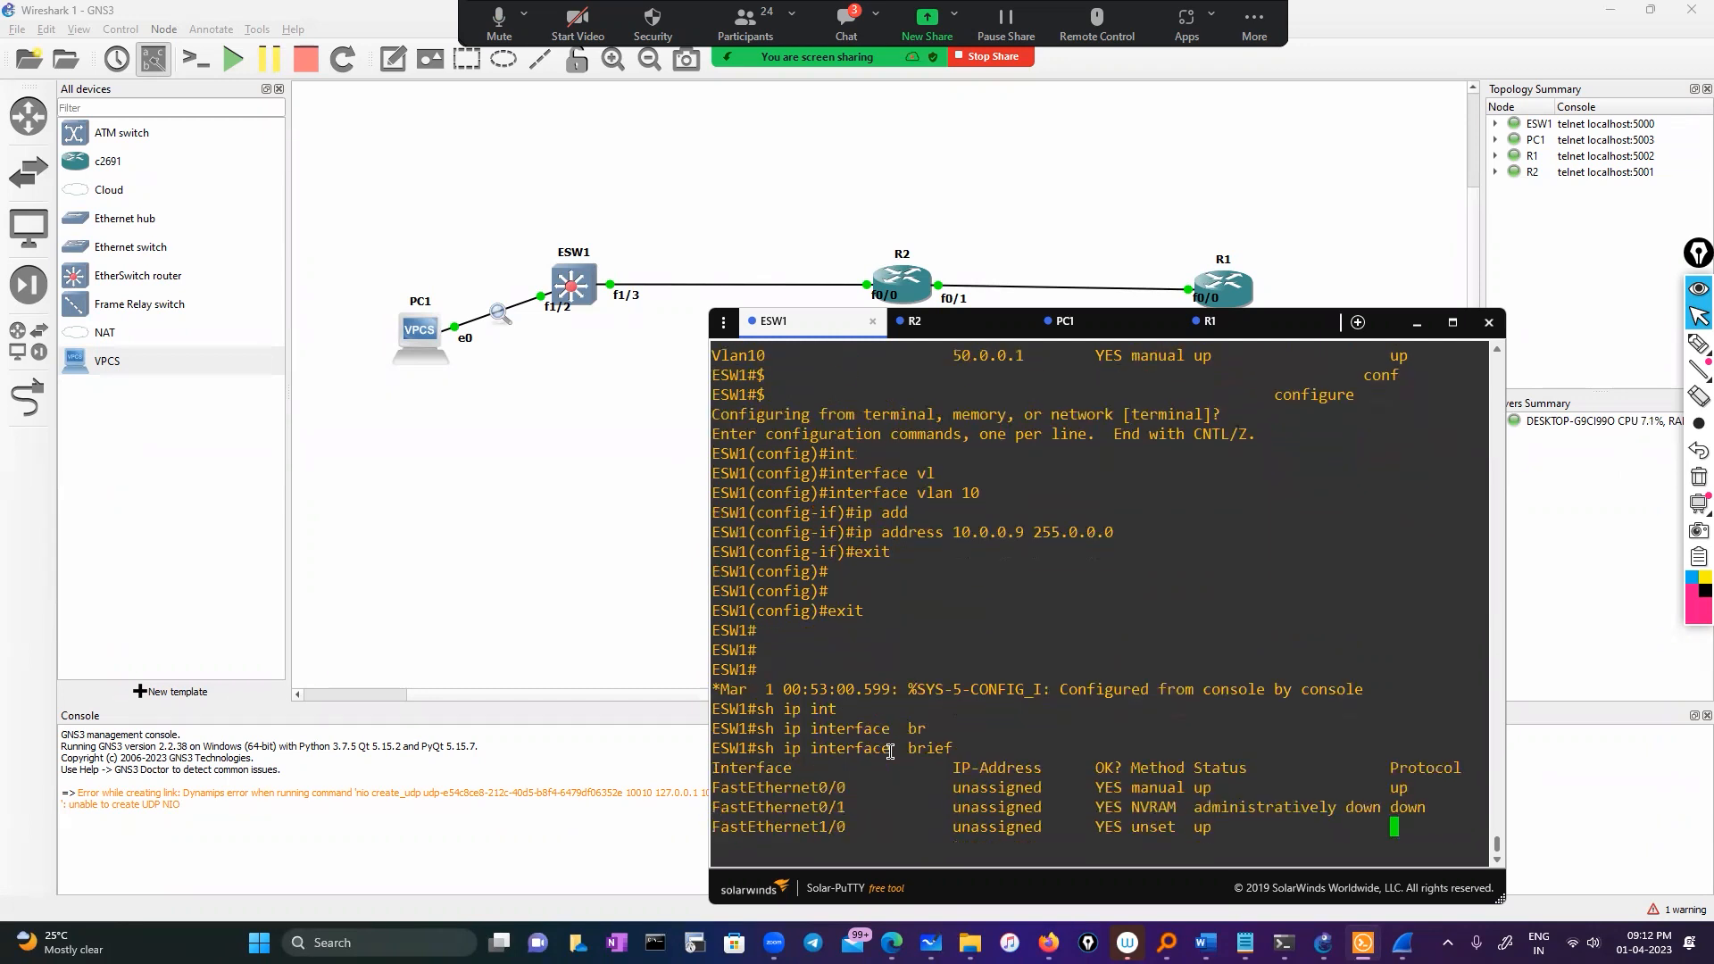
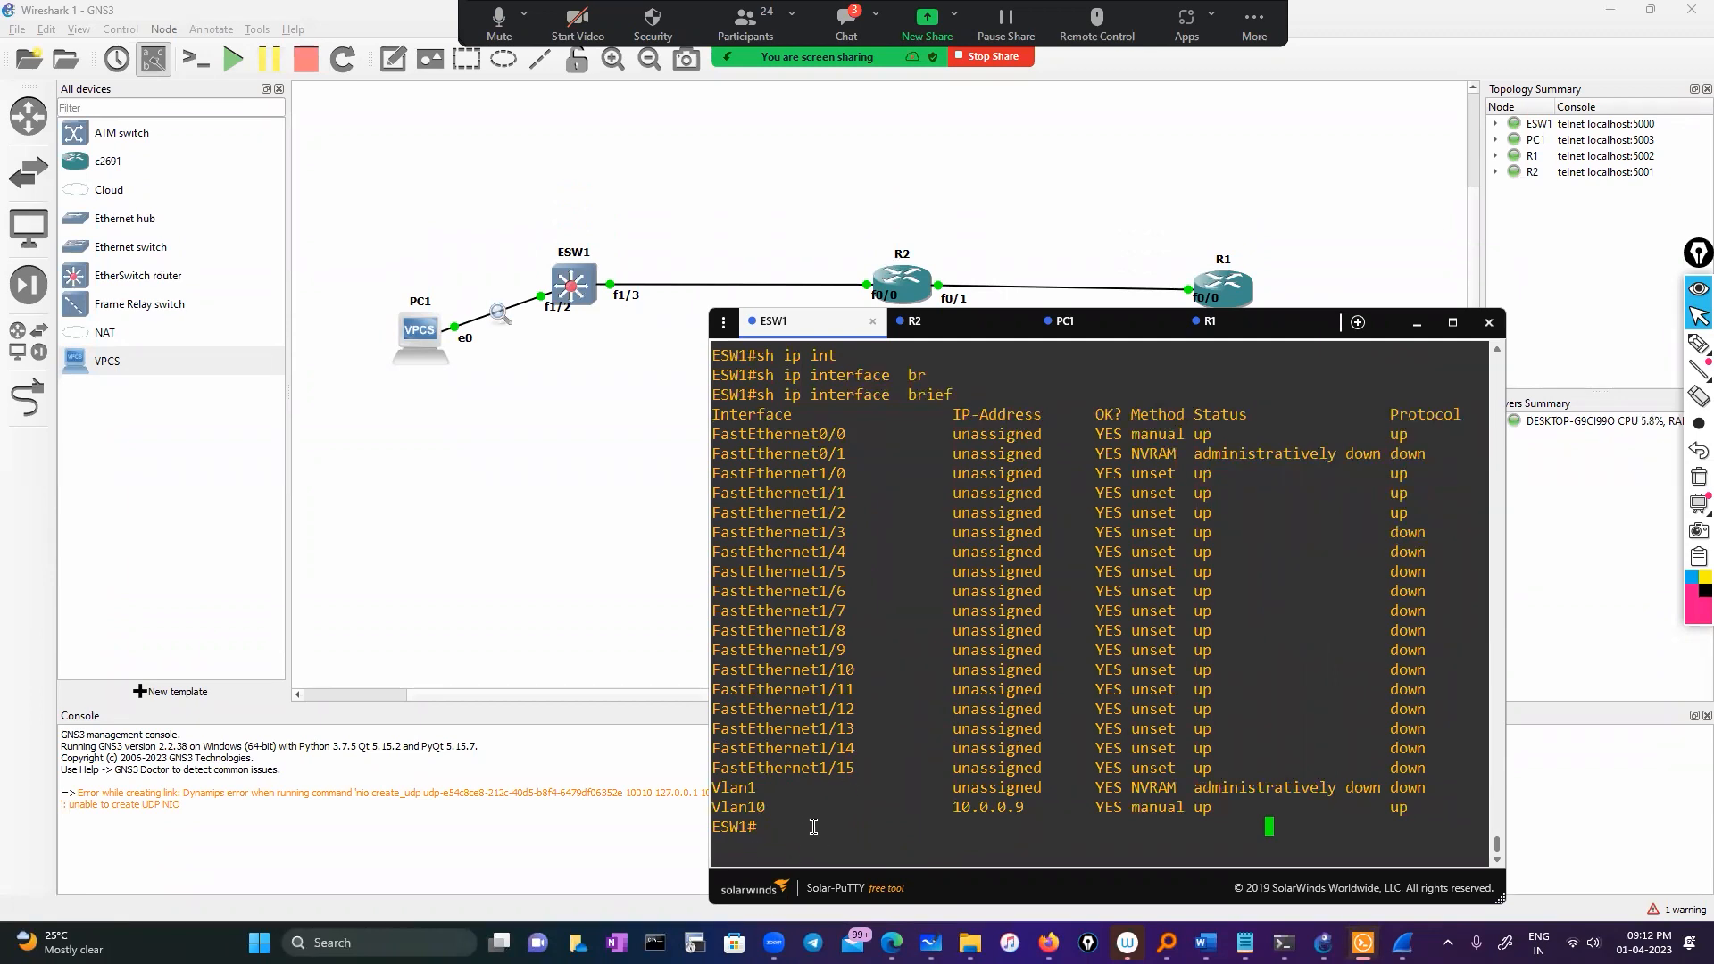
Run show cdp neighbors on ESW1, which lists no neighbours
{"action": "key", "text": "Return"}
{"action": "key", "text": "Return"}
{"action": "type", "text": "conf"}
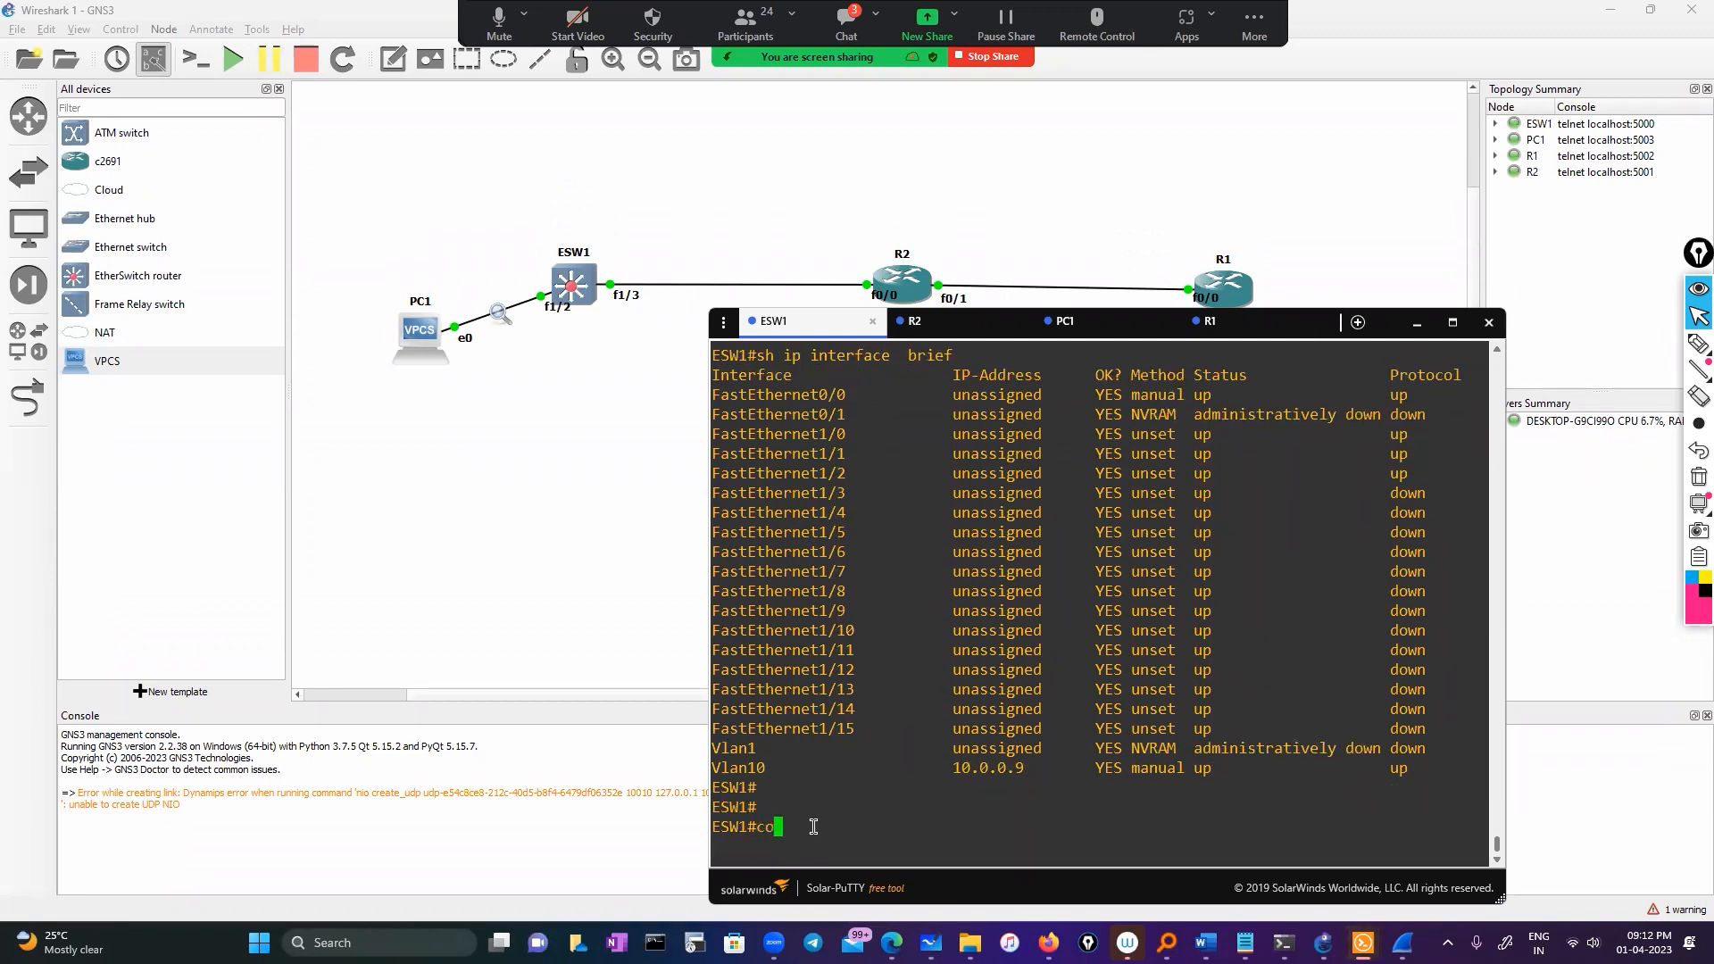
{"action": "key", "text": "Tab"}
{"action": "key", "text": "BackSpace"}
{"action": "key", "text": "BackSpace"}
{"action": "key", "text": "BackSpace"}
{"action": "key", "text": "BackSpace"}
{"action": "key", "text": "BackSpace"}
{"action": "key", "text": "BackSpace"}
{"action": "key", "text": "BackSpace"}
{"action": "key", "text": "BackSpace"}
{"action": "key", "text": "BackSpace"}
{"action": "key", "text": "BackSpace"}
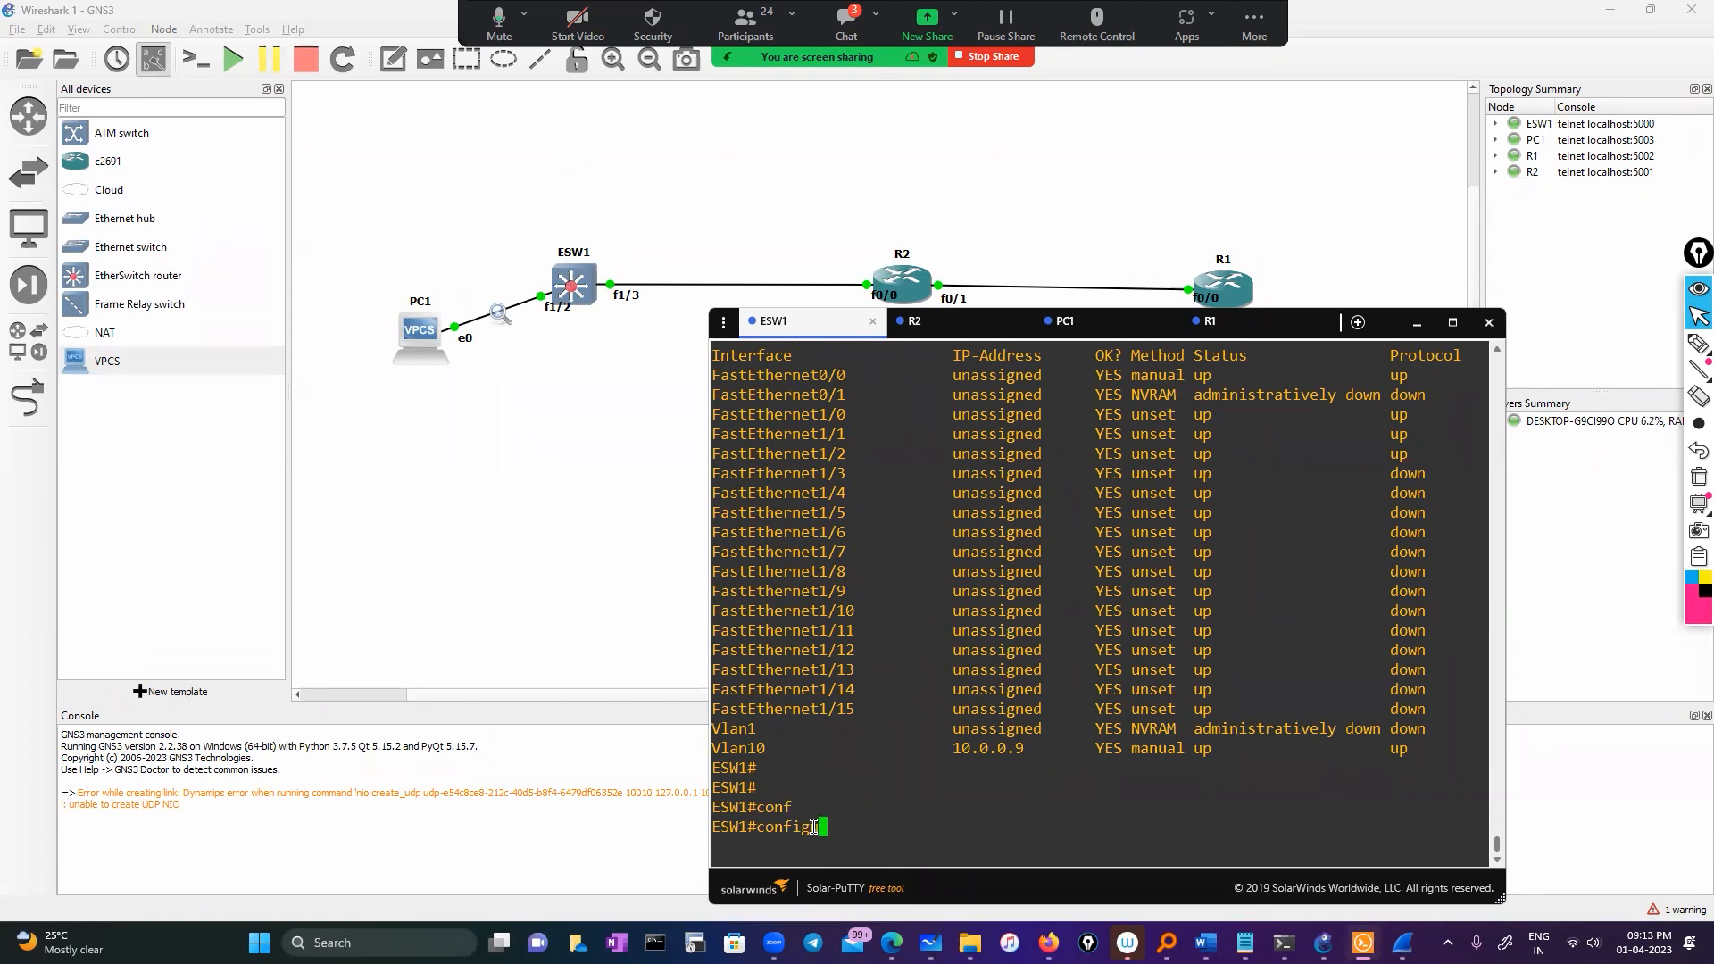
{"action": "type", "text": "sho"}
{"action": "key", "text": "Tab"}
{"action": "type", "text": "cd"}
{"action": "key", "text": "Tab"}
{"action": "type", "text": "p"}
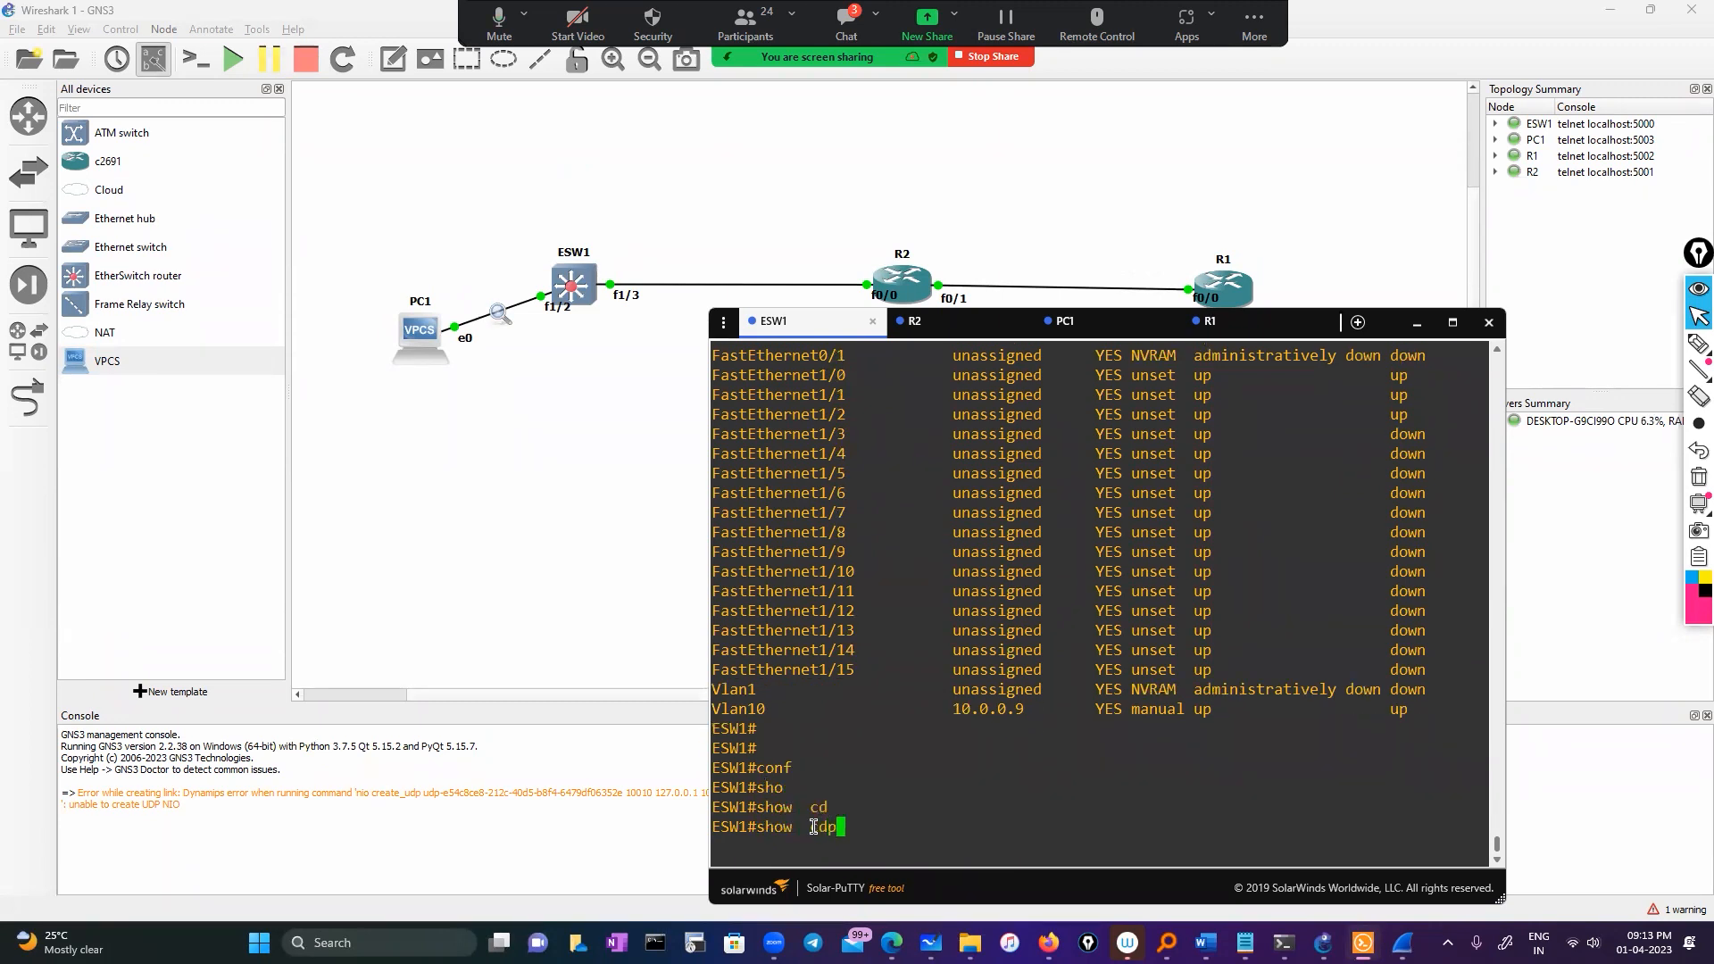
{"action": "key", "text": "Tab"}
{"action": "type", "text": "bn"}
{"action": "key", "text": "BackSpace"}
{"action": "key", "text": "BackSpace"}
{"action": "type", "text": "n"}
{"action": "key", "text": "Tab"}
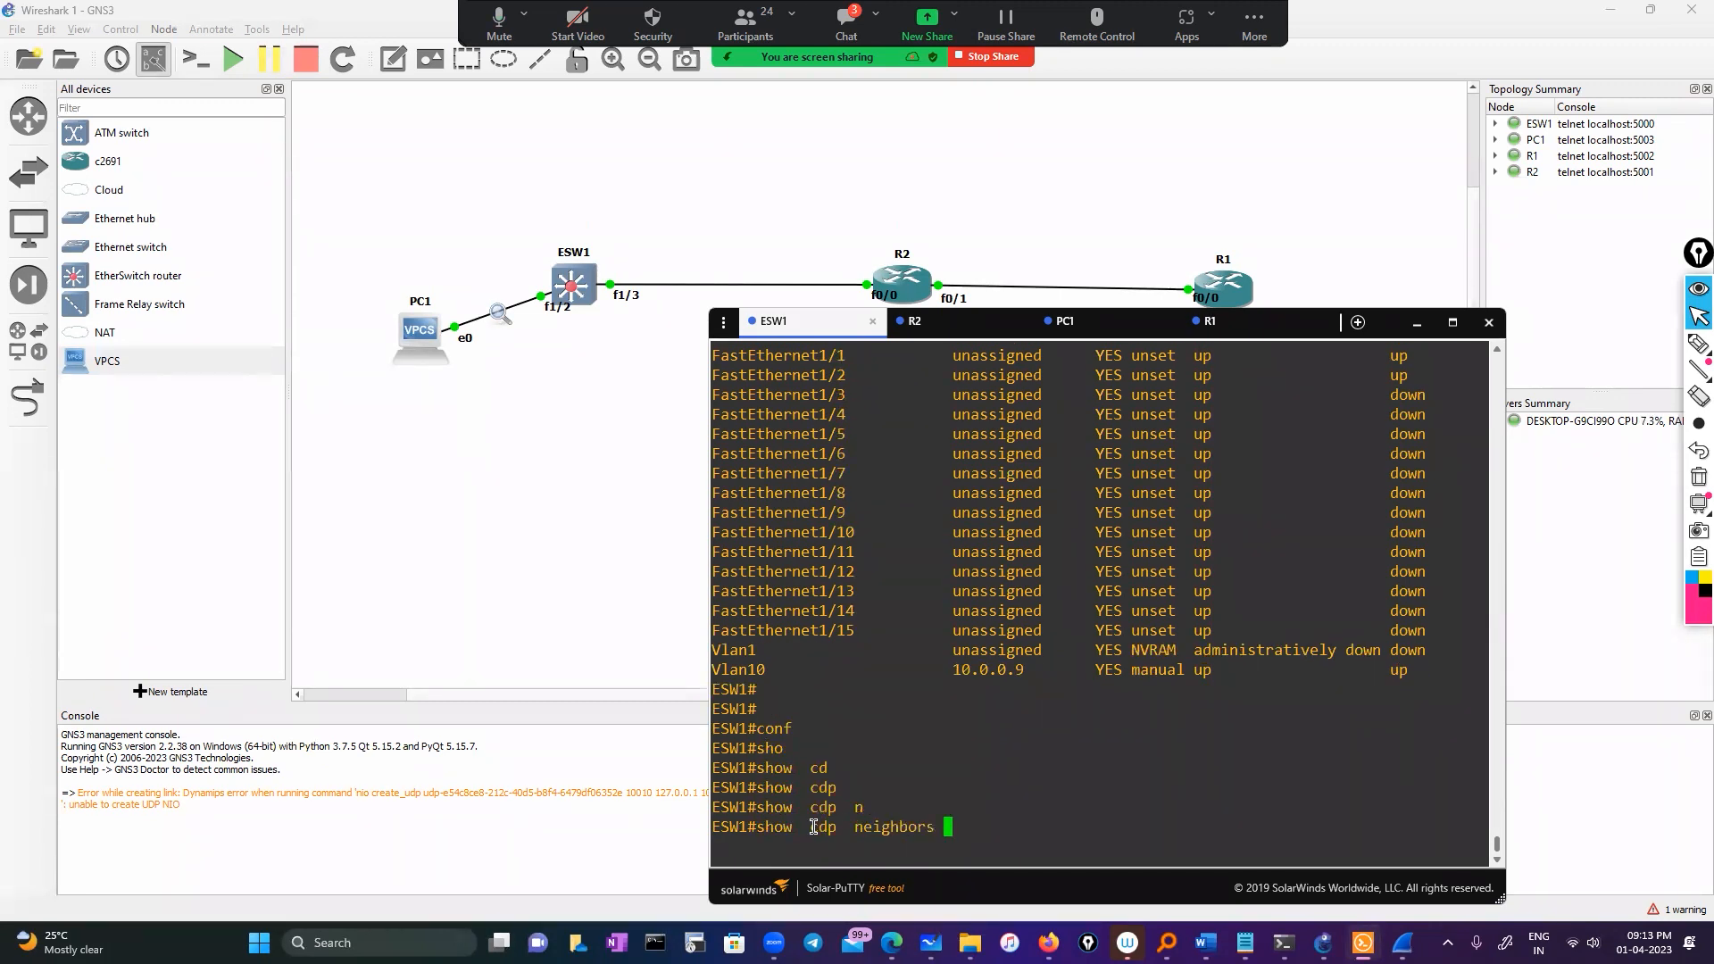
{"action": "key", "text": "Return"}
{"action": "key", "text": "Return"}
{"action": "key", "text": "Return"}
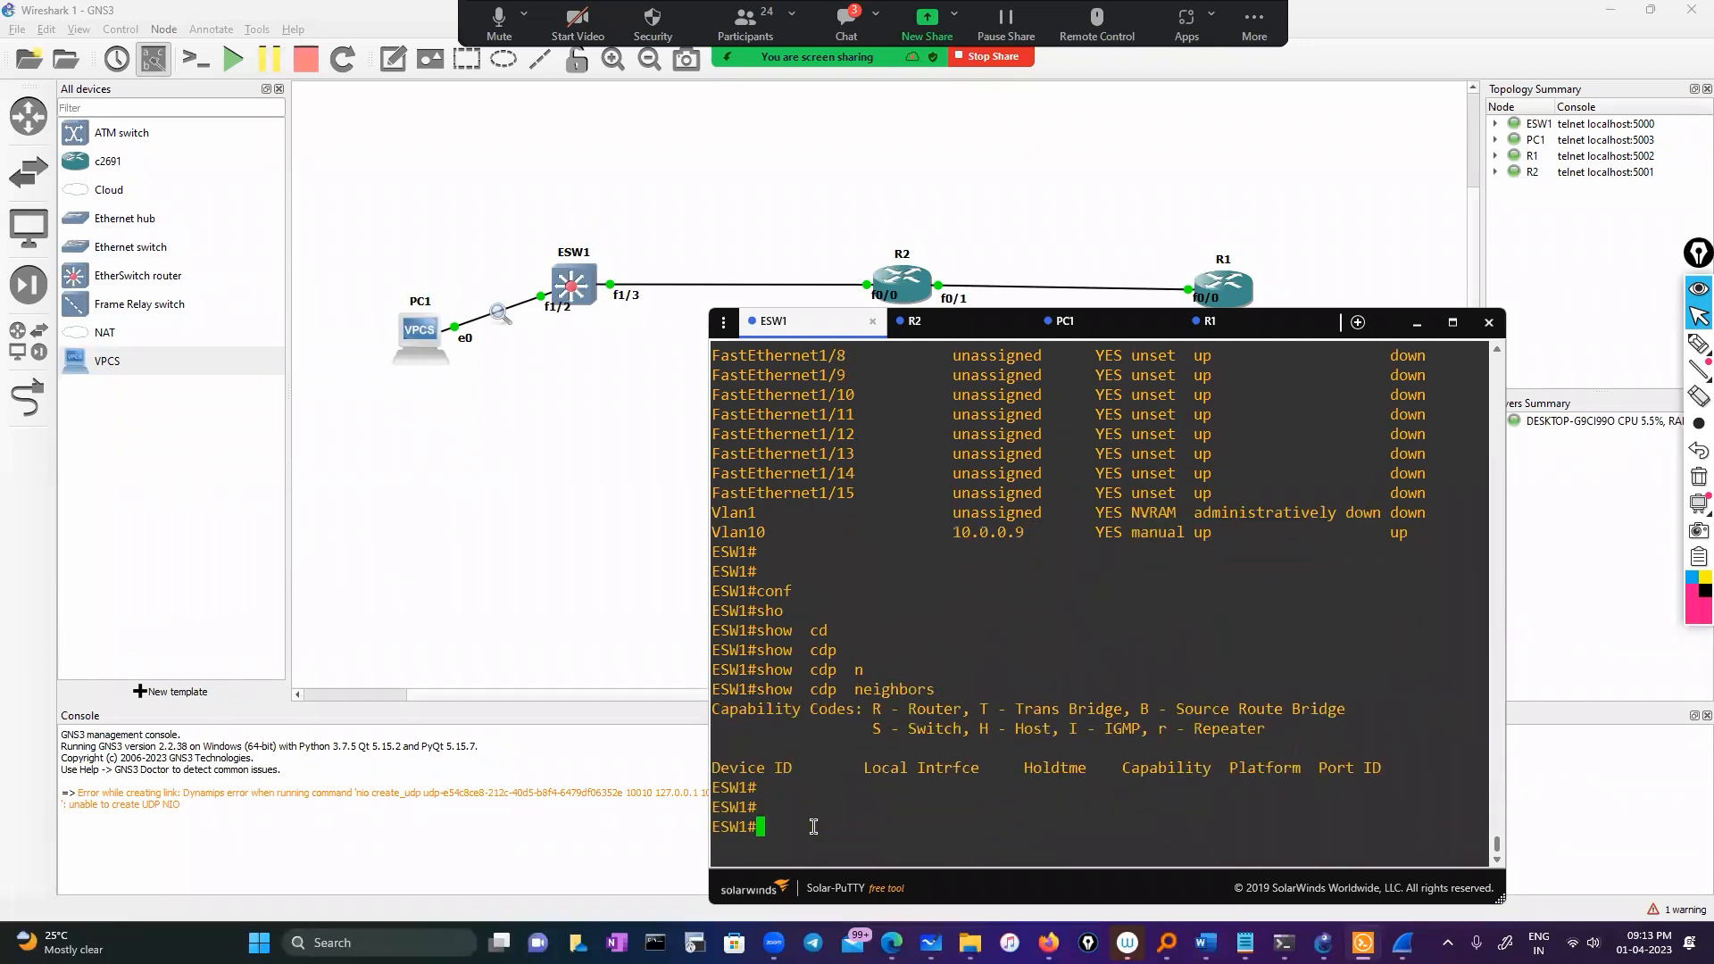
{"action": "key", "text": "Up"}
{"action": "key", "text": "Return"}
{"action": "key", "text": "Return"}
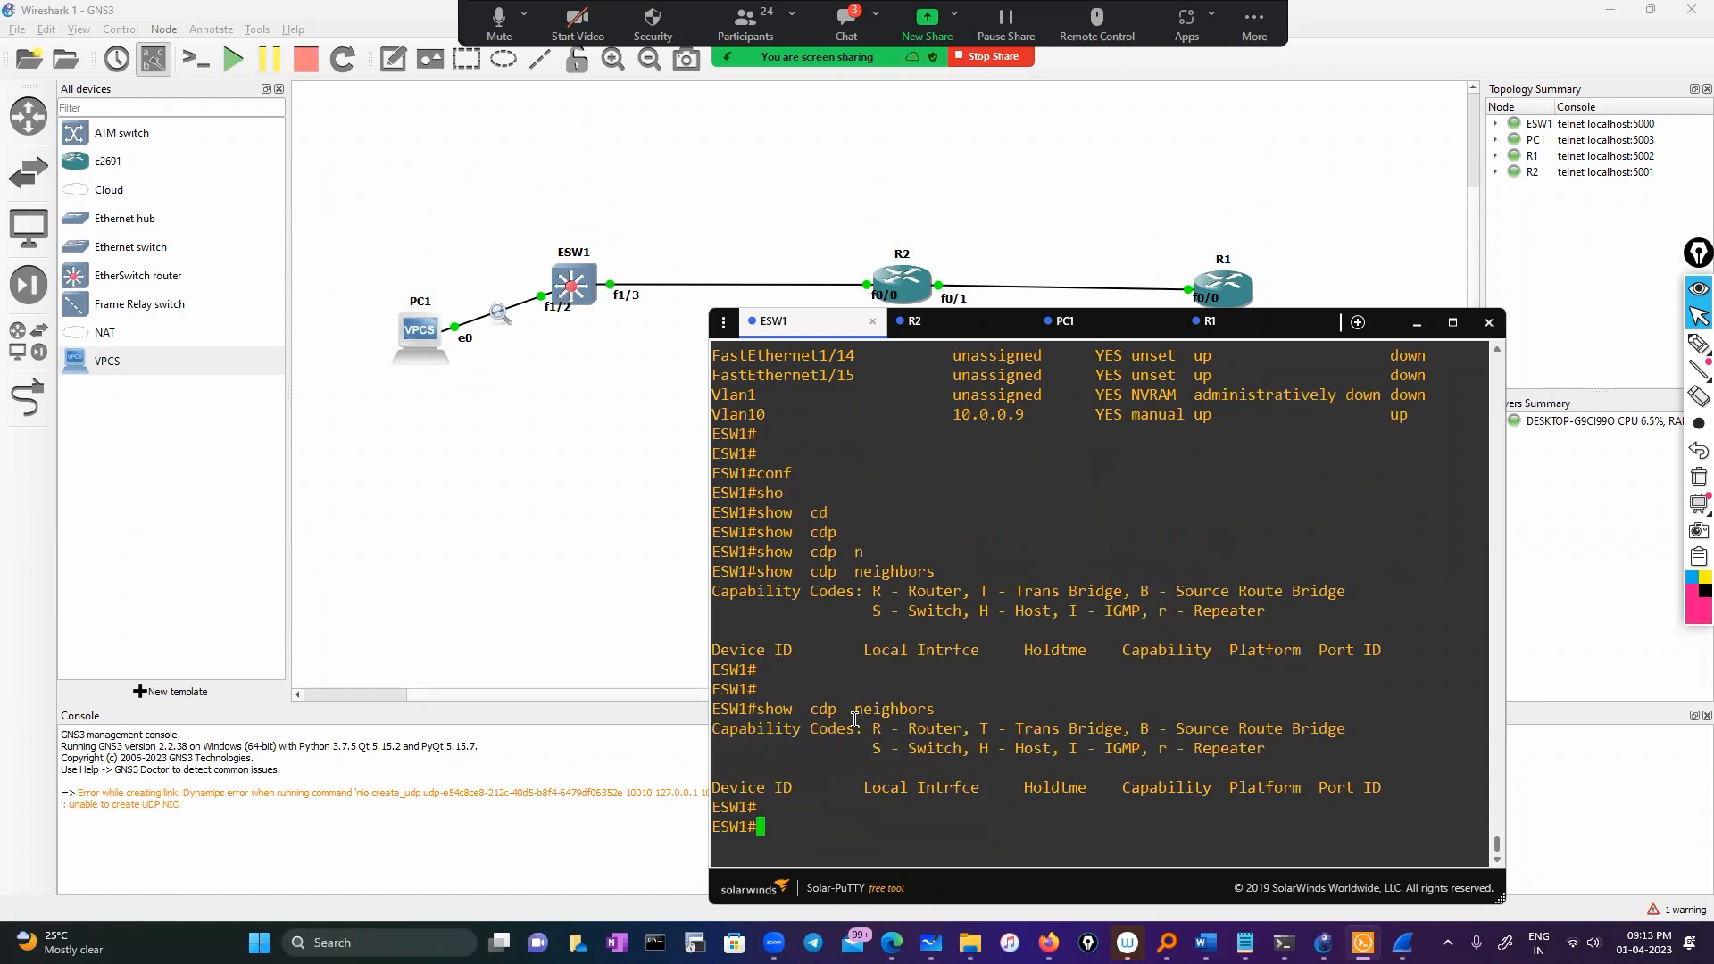
Run show cdp neighbors on R2, showing neighbour 'test', a 2691 on Fas 0/1
{"action": "left_click", "coordinate": [919, 321]}
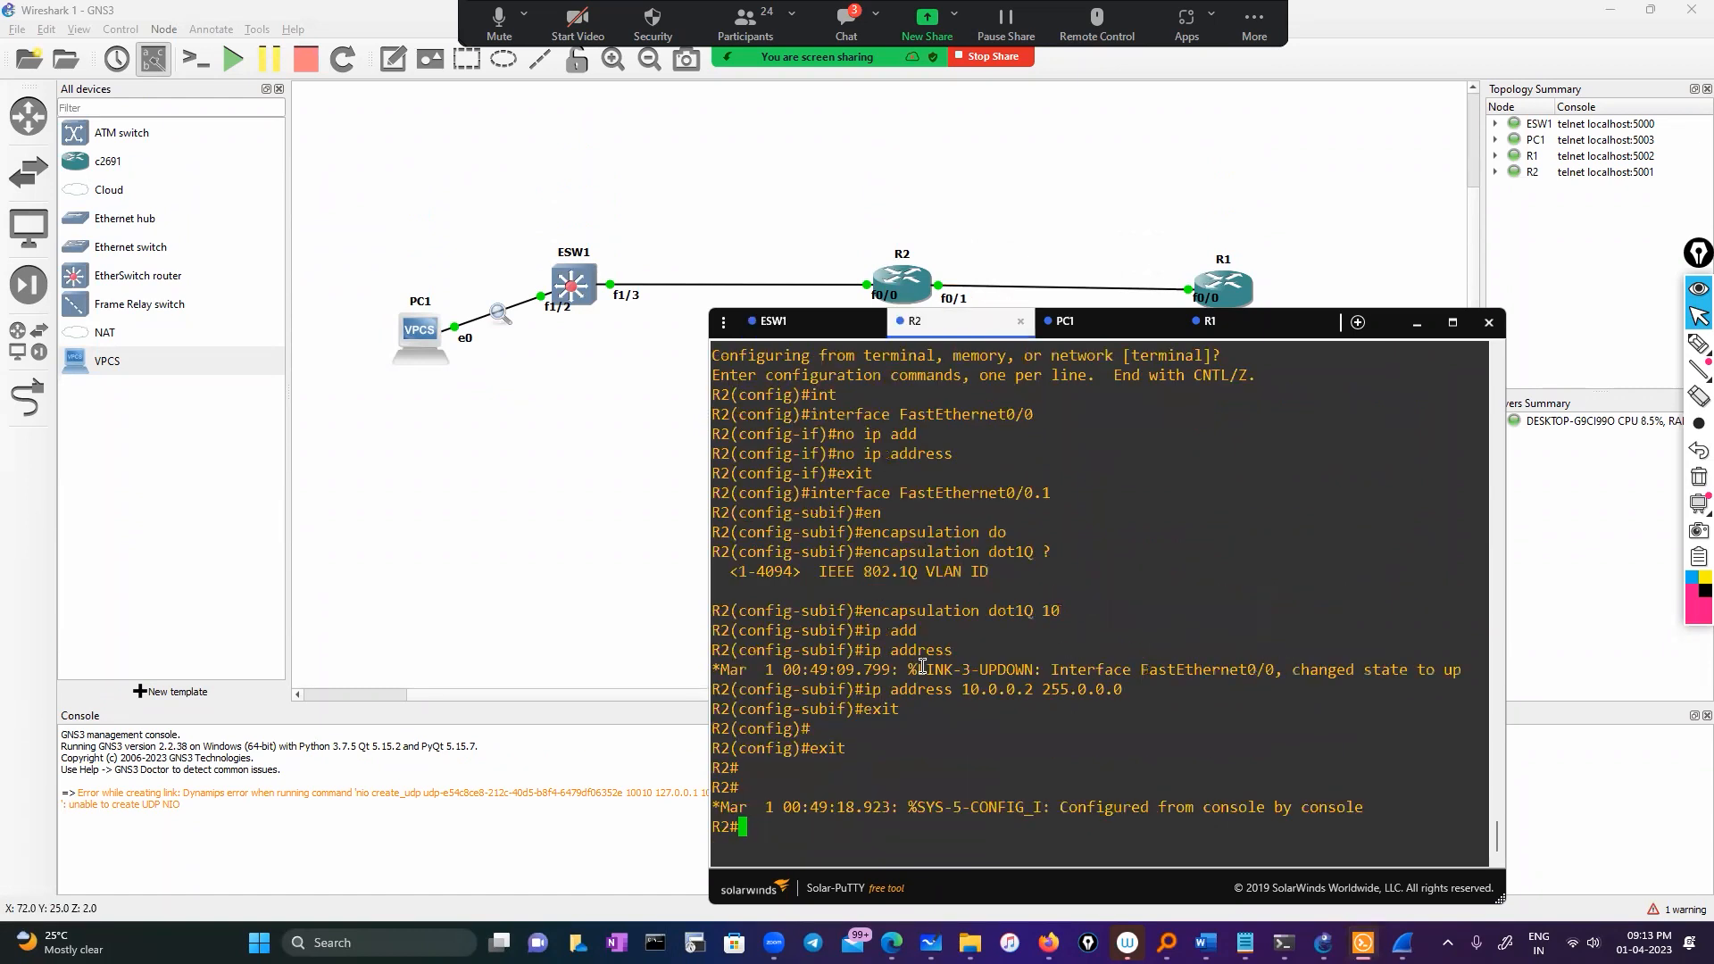
{"action": "type", "text": "sho"}
{"action": "key", "text": "Tab"}
{"action": "type", "text": "cd"}
{"action": "key", "text": "Tab"}
{"action": "type", "text": "ne"}
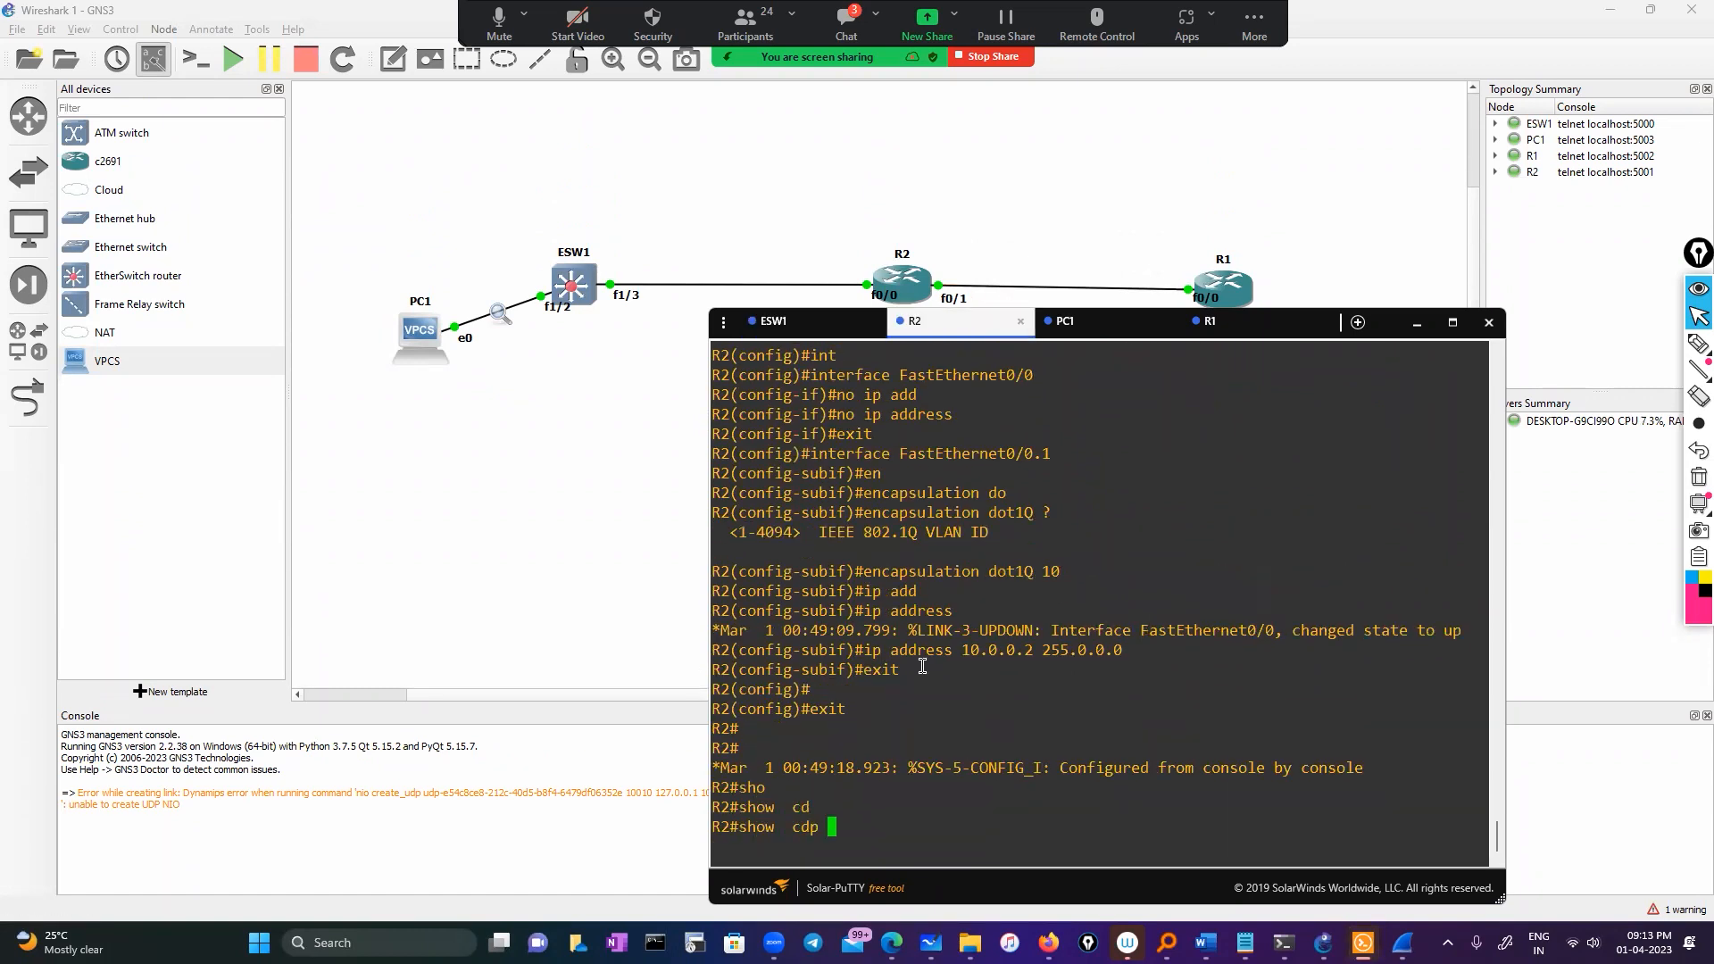
{"action": "key", "text": "Tab"}
{"action": "key", "text": "Return"}
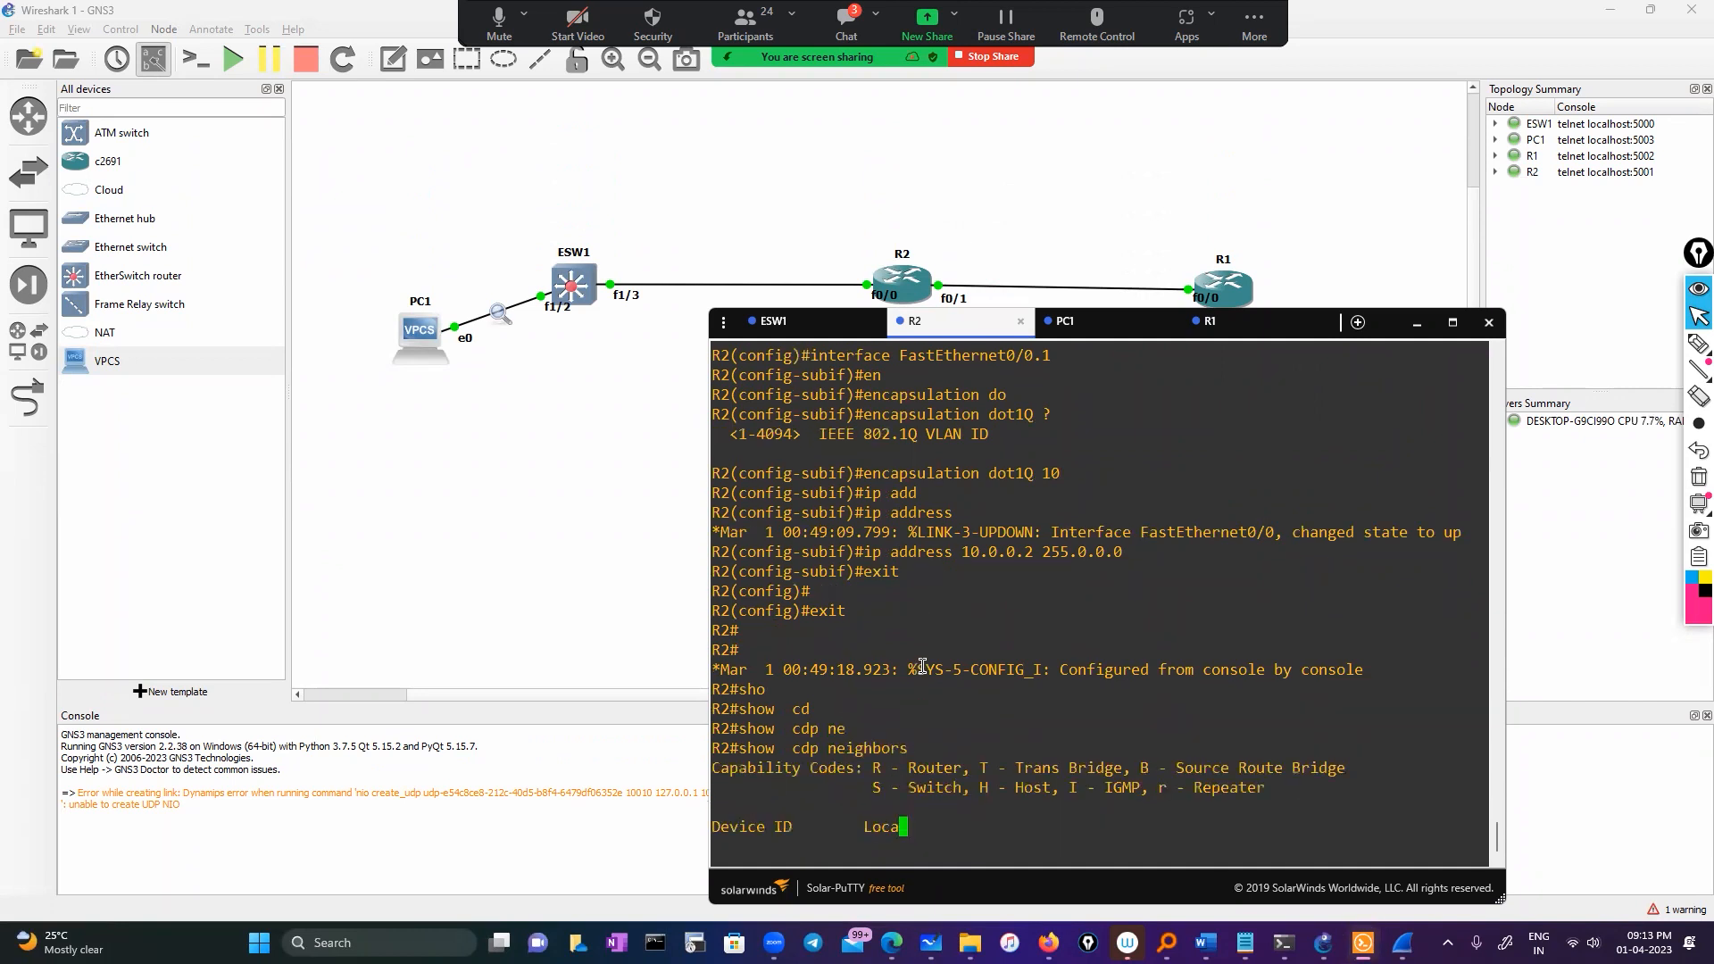
{"action": "left_click_drag", "start_coordinate": [859, 806], "coordinate": [943, 806]}
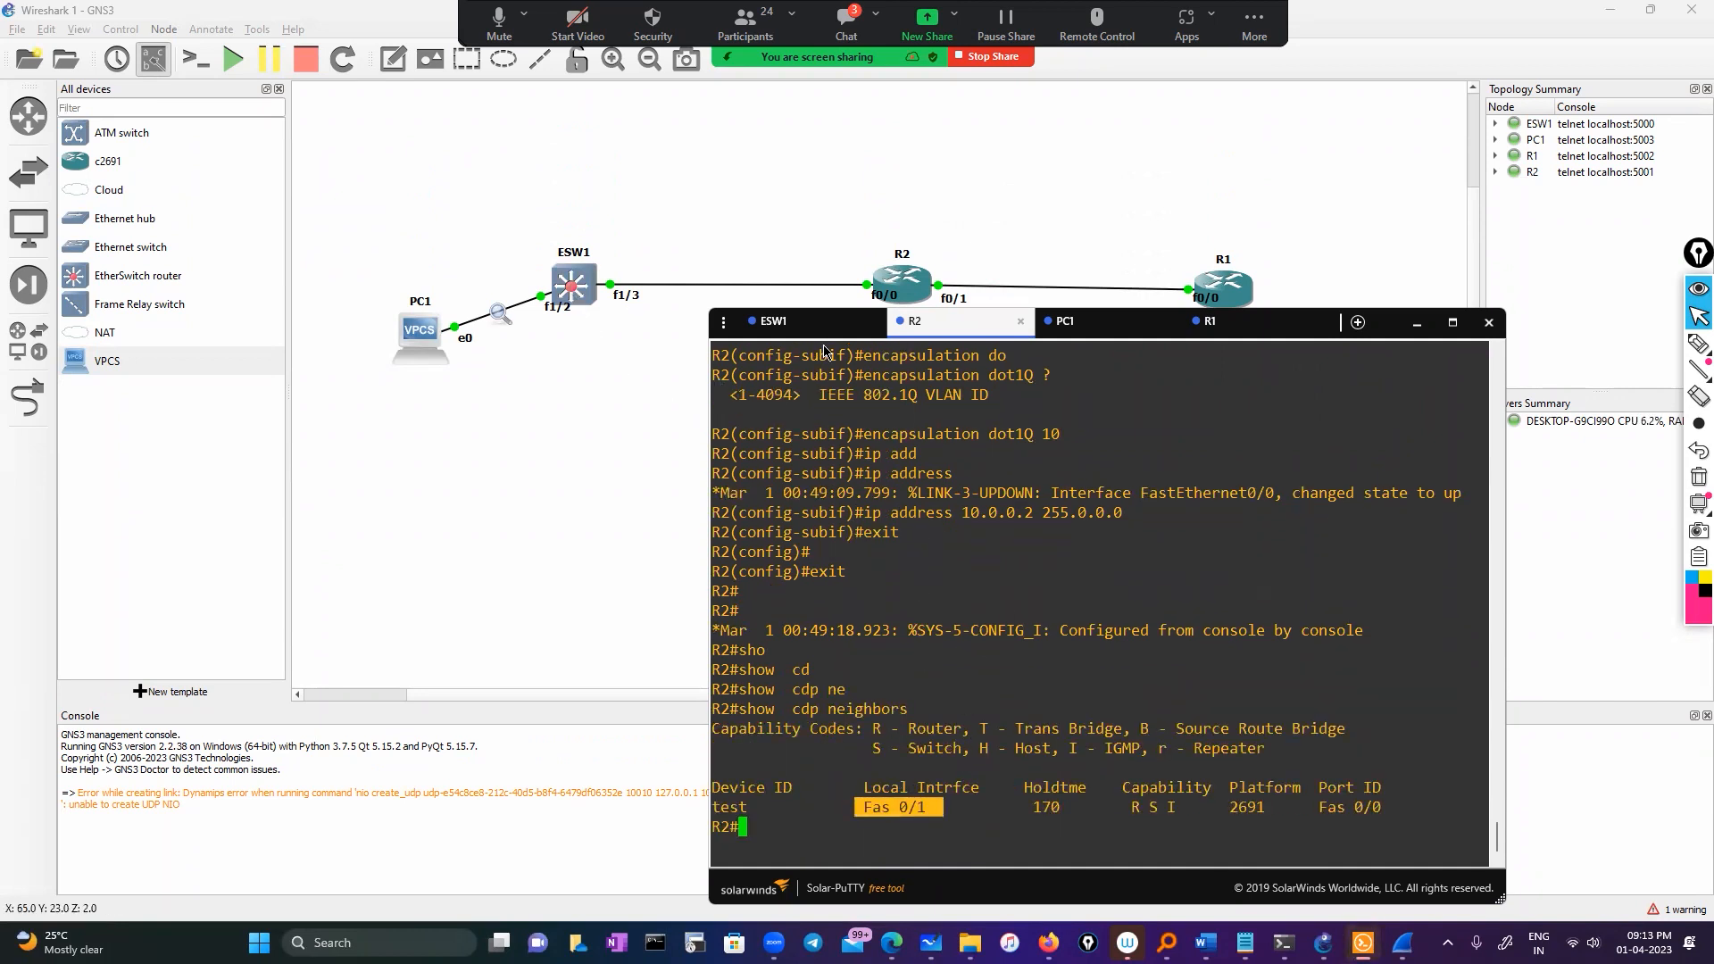
{"action": "left_click", "coordinate": [773, 320]}
Set ESW1's FastEthernet1/3 to switchport mode trunk
{"action": "scroll", "coordinate": [900, 761], "scroll_direction": "up", "scroll_amount": 12}
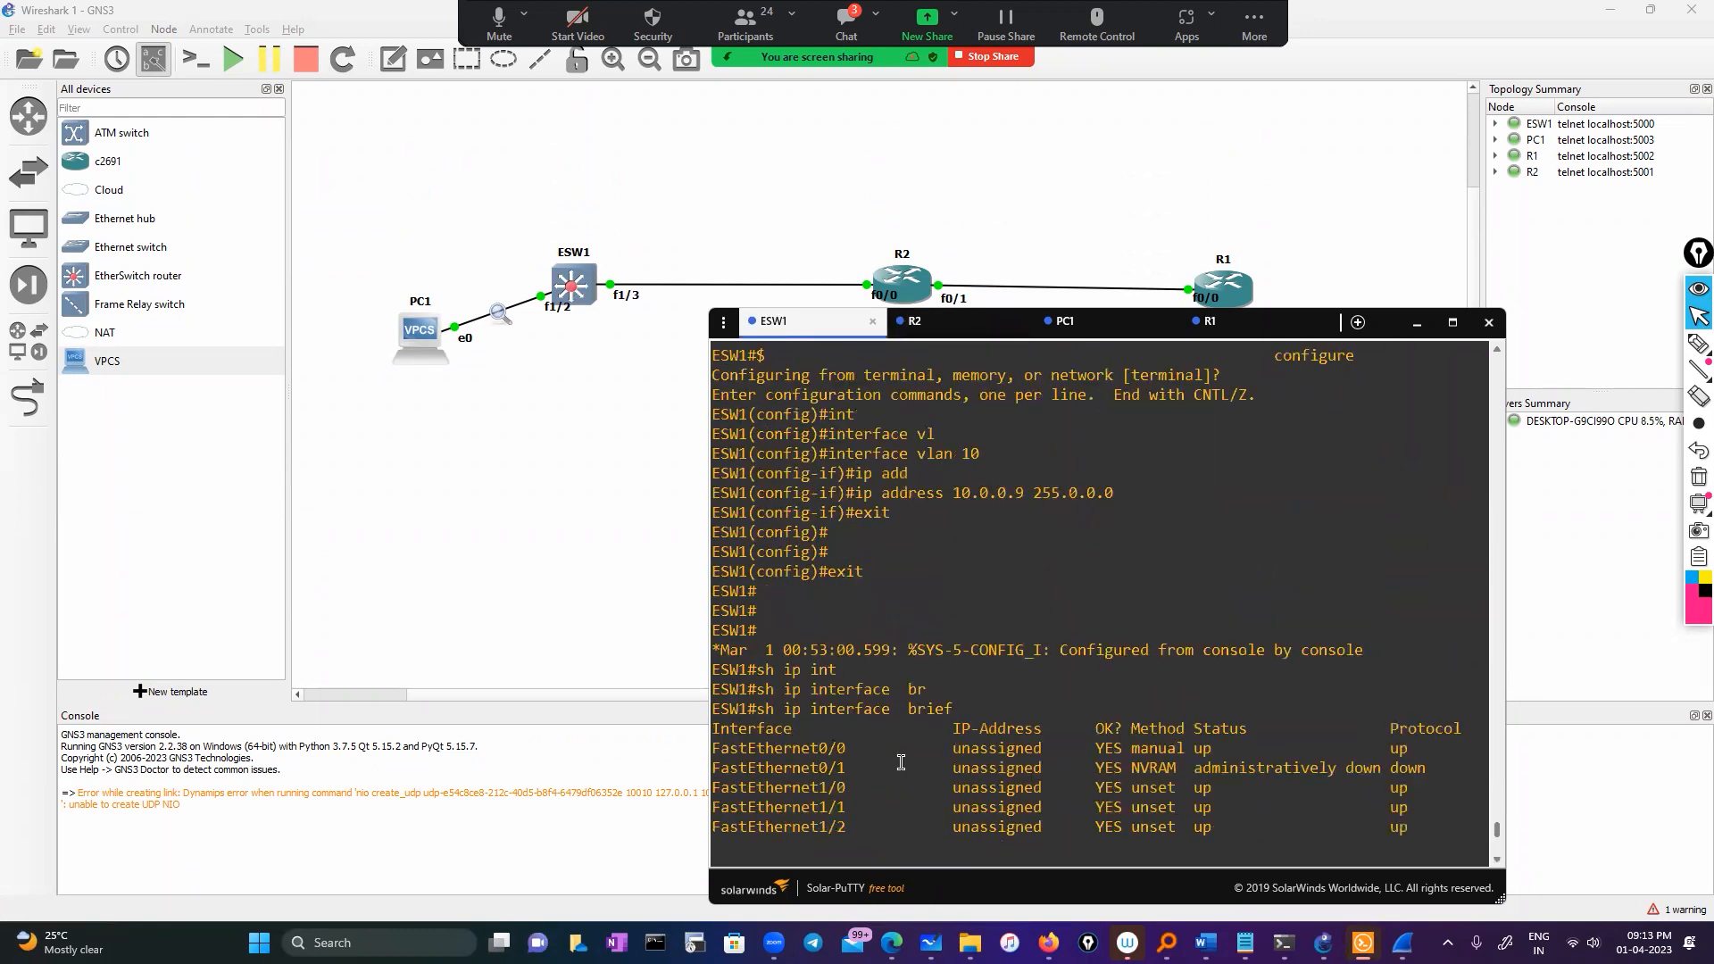
{"action": "scroll", "coordinate": [901, 761], "scroll_direction": "down", "scroll_amount": 4}
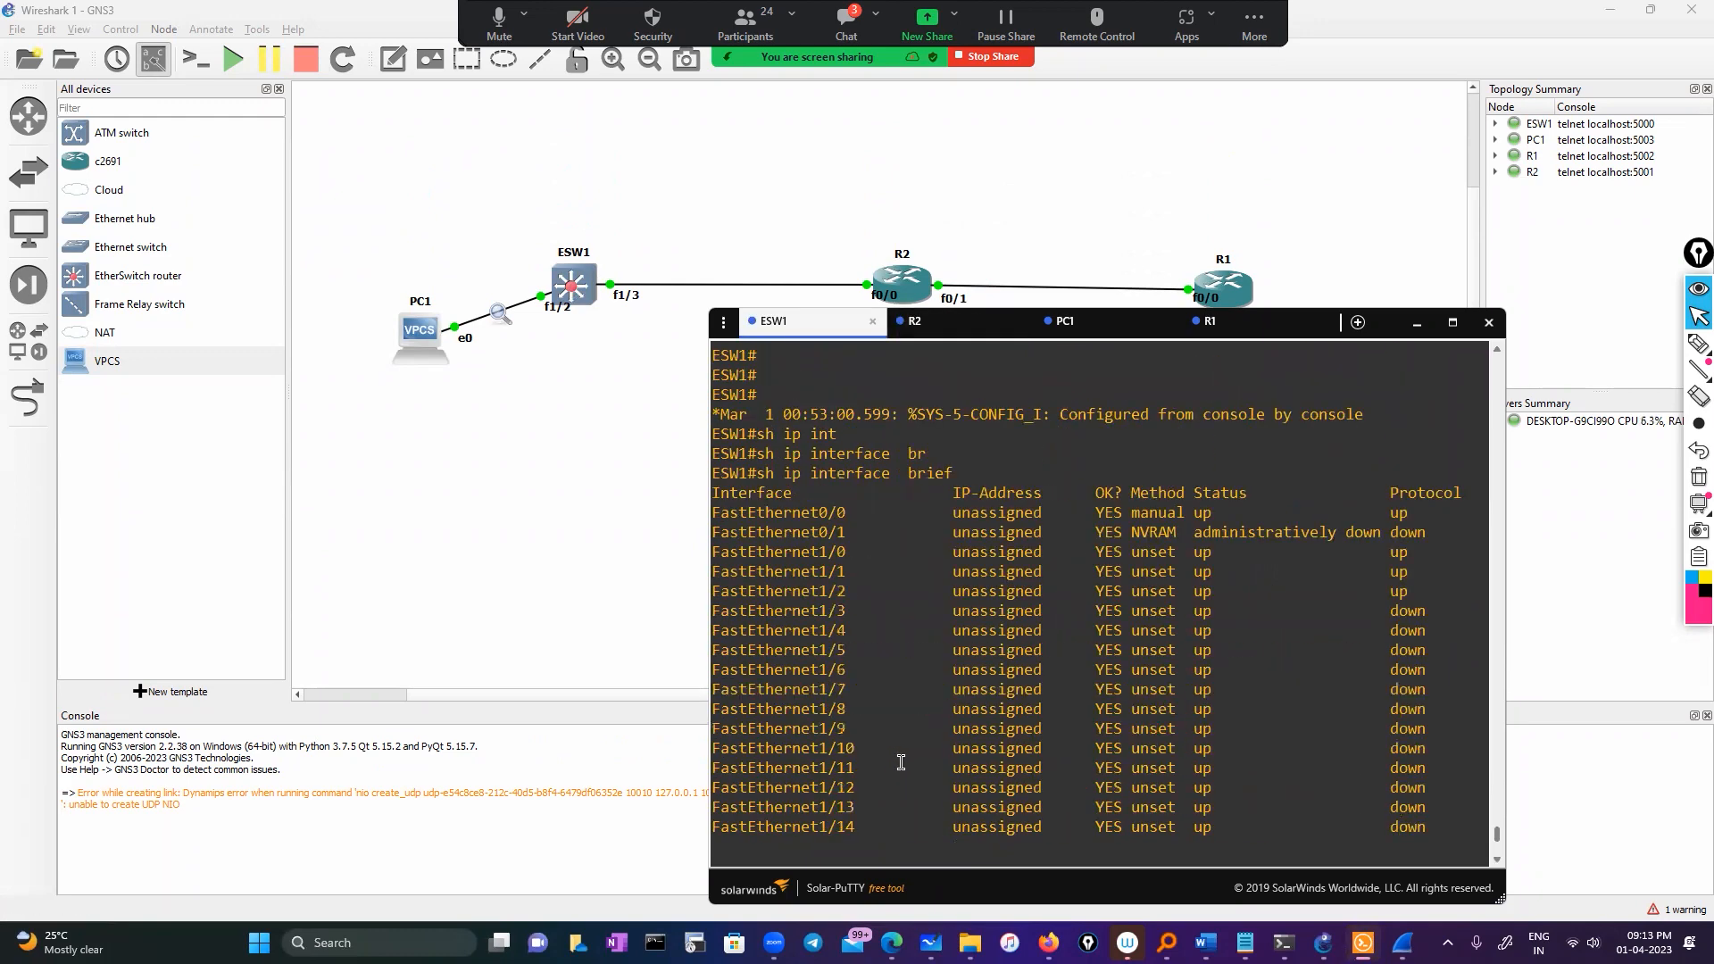
{"action": "double_click", "coordinate": [786, 614]}
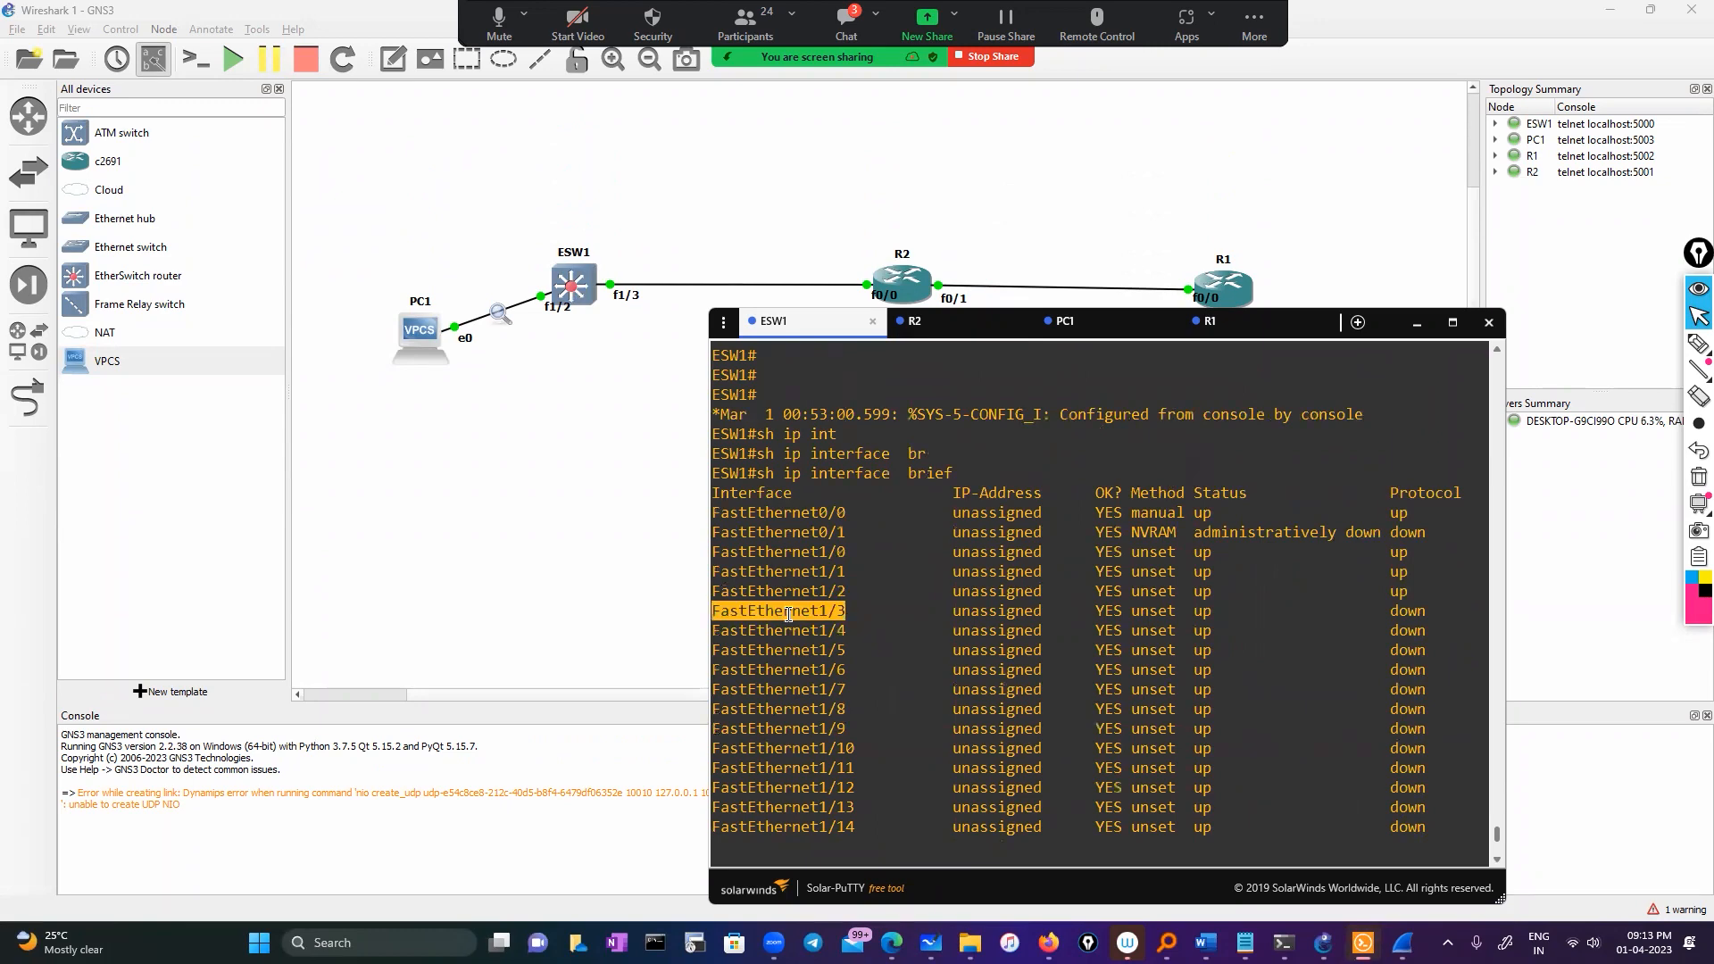
{"action": "type", "text": "conm"}
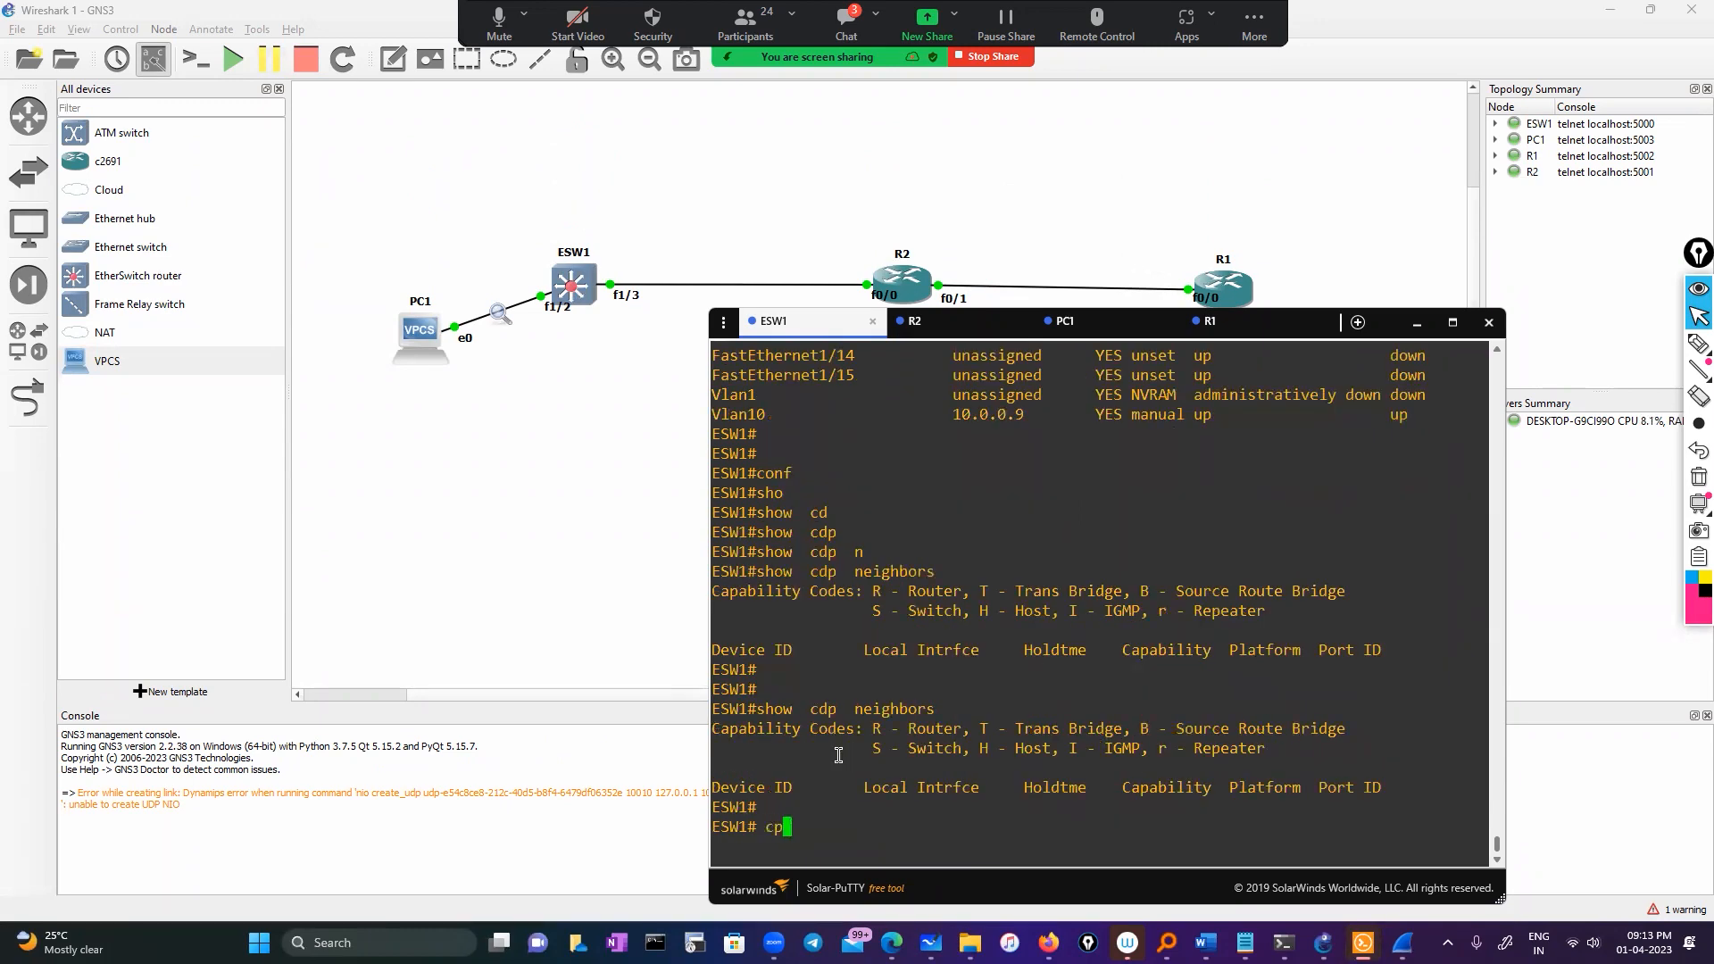
{"action": "key", "text": "BackSpace"}
{"action": "type", "text": "f"}
{"action": "key", "text": "Tab"}
{"action": "key", "text": "Return"}
{"action": "key", "text": "Return"}
{"action": "key", "text": "Return"}
{"action": "type", "text": "int"}
{"action": "key", "text": "Tab"}
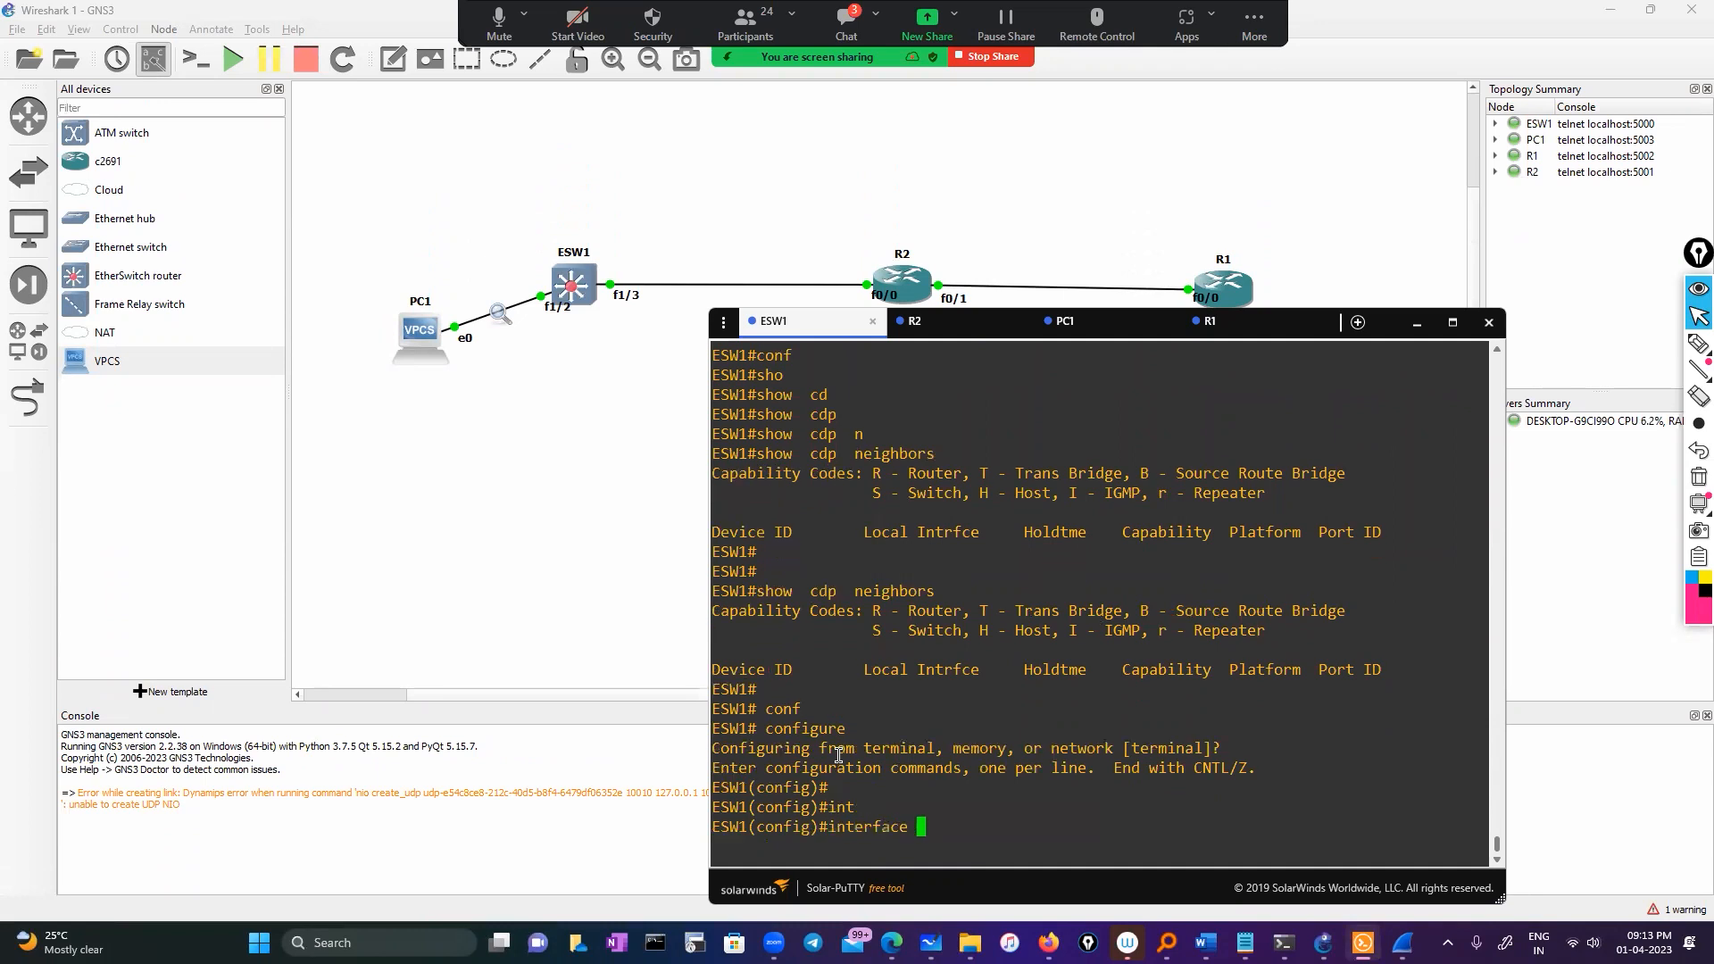
{"action": "right_click", "coordinate": [838, 748]}
{"action": "key", "text": "Return"}
{"action": "type", "text": "sw"}
{"action": "key", "text": "Tab"}
{"action": "type", "text": "ac"}
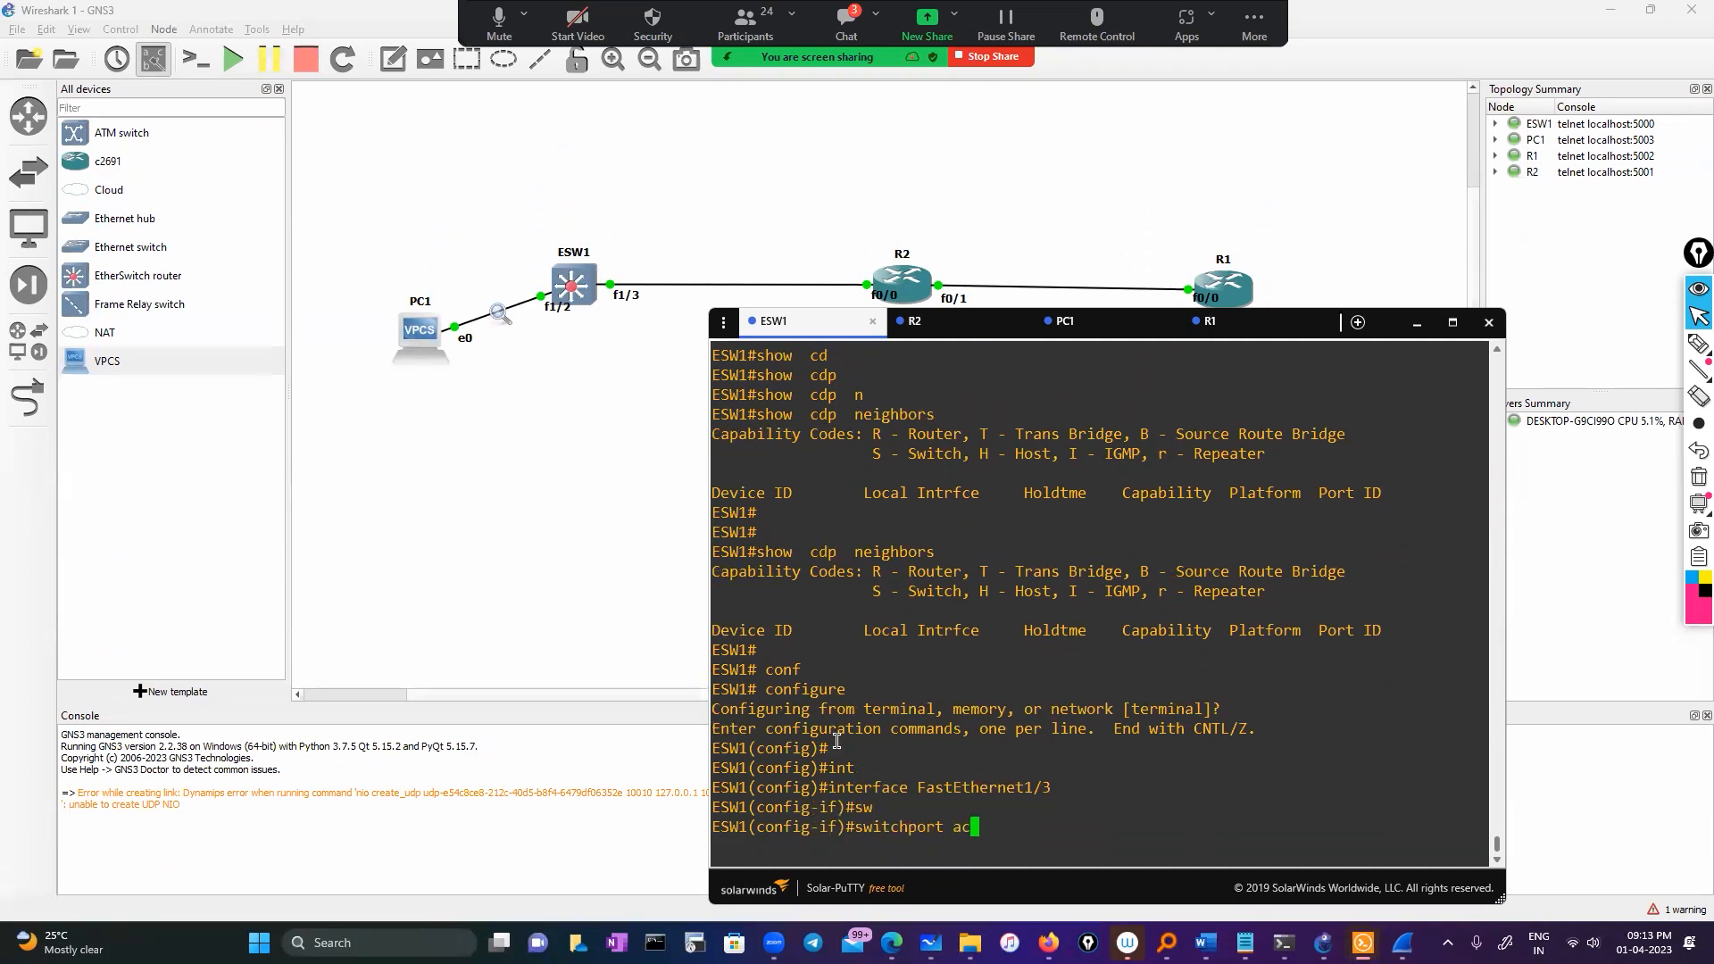
{"action": "key", "text": "Tab"}
{"action": "key", "text": "BackSpace"}
{"action": "key", "text": "BackSpace"}
{"action": "key", "text": "BackSpace"}
{"action": "key", "text": "BackSpace"}
{"action": "key", "text": "BackSpace"}
{"action": "key", "text": "BackSpace"}
{"action": "key", "text": "BackSpace"}
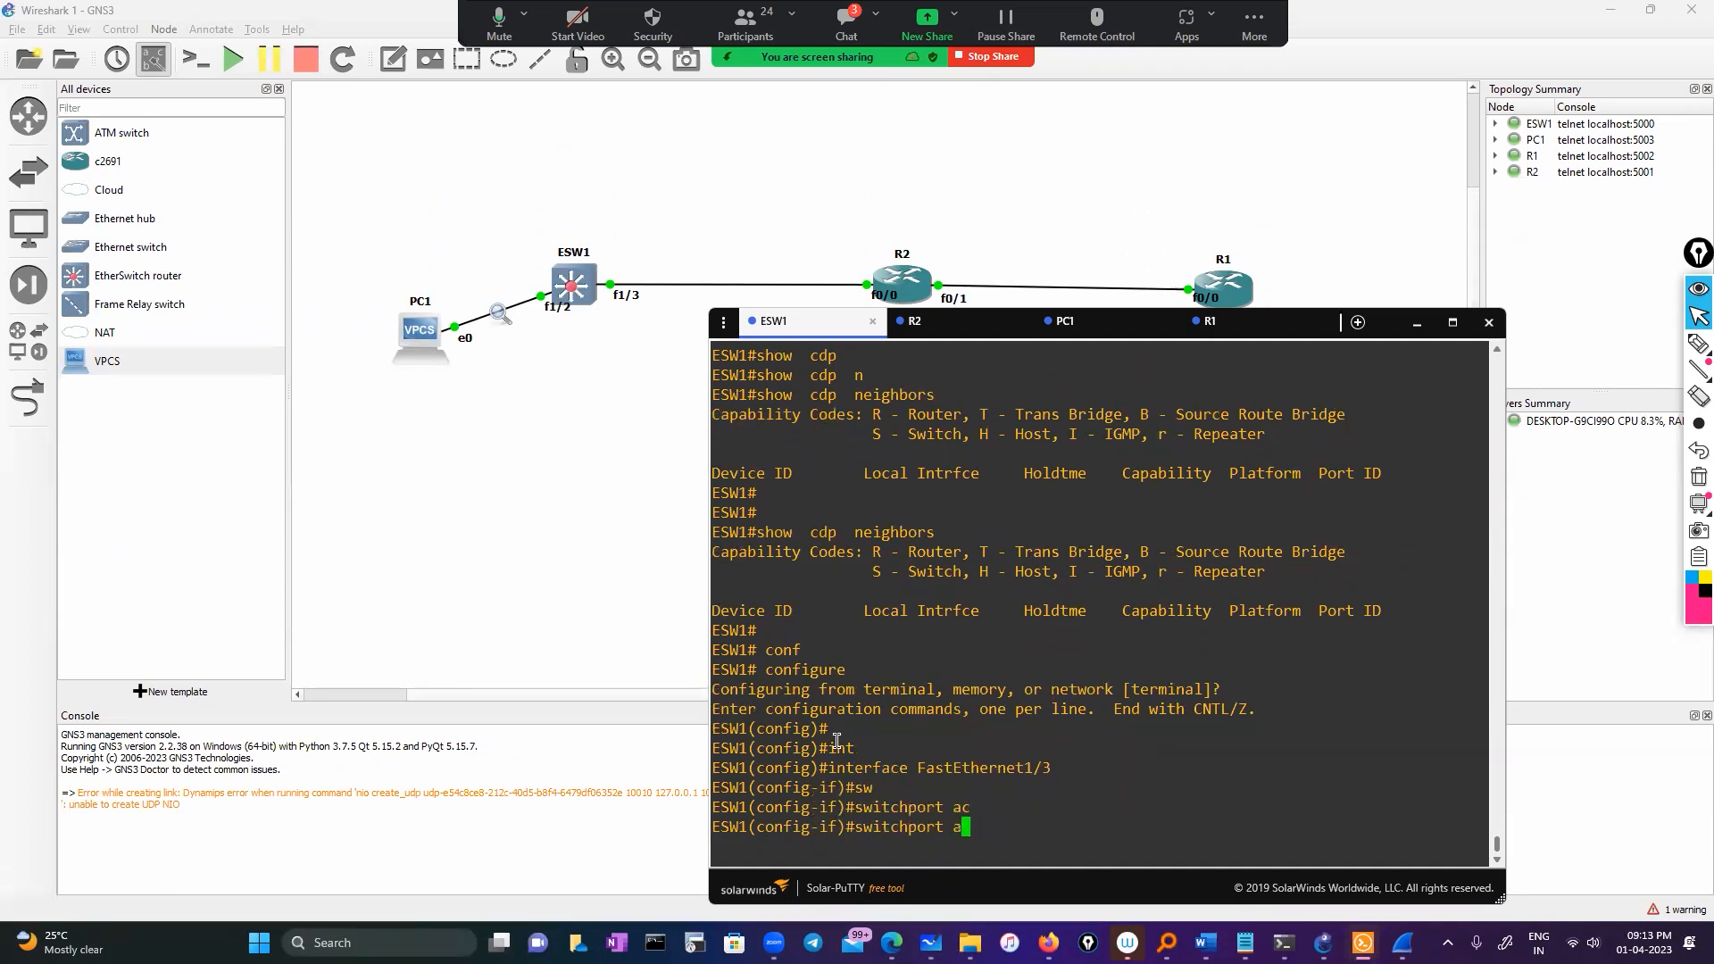
{"action": "type", "text": "mod"}
{"action": "key", "text": "Tab"}
{"action": "type", "text": "tru"}
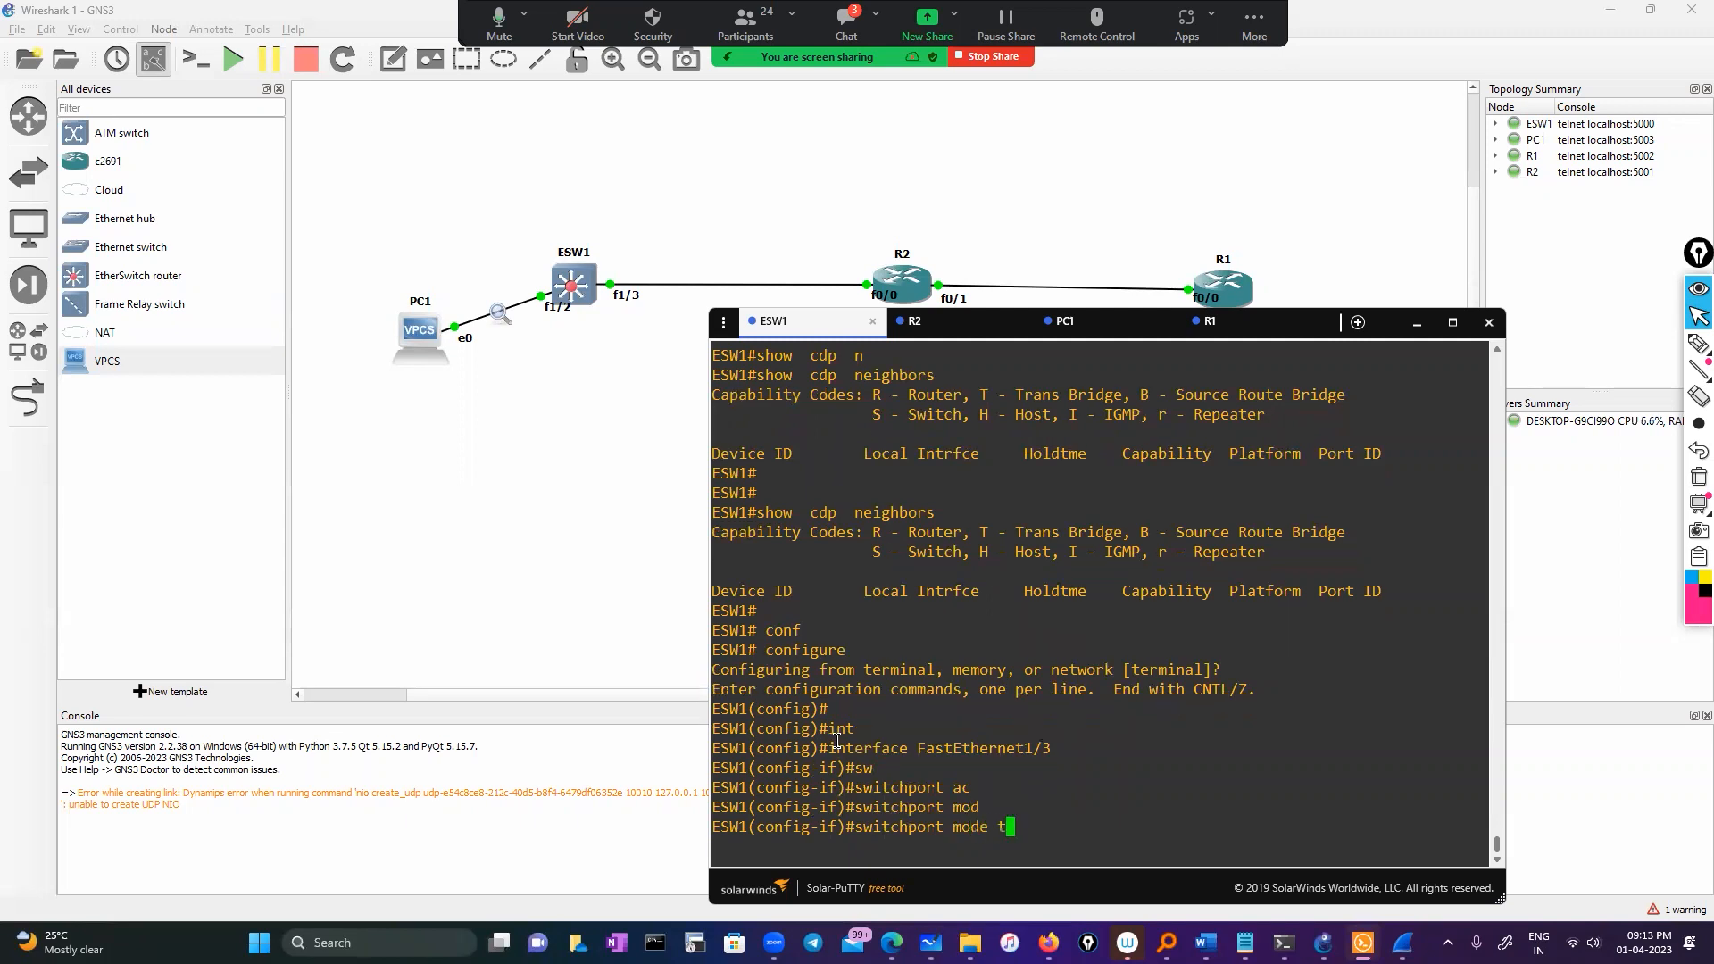
{"action": "key", "text": "Tab"}
{"action": "key", "text": "Return"}
{"action": "key", "text": "Return"}
{"action": "type", "text": "exit"}
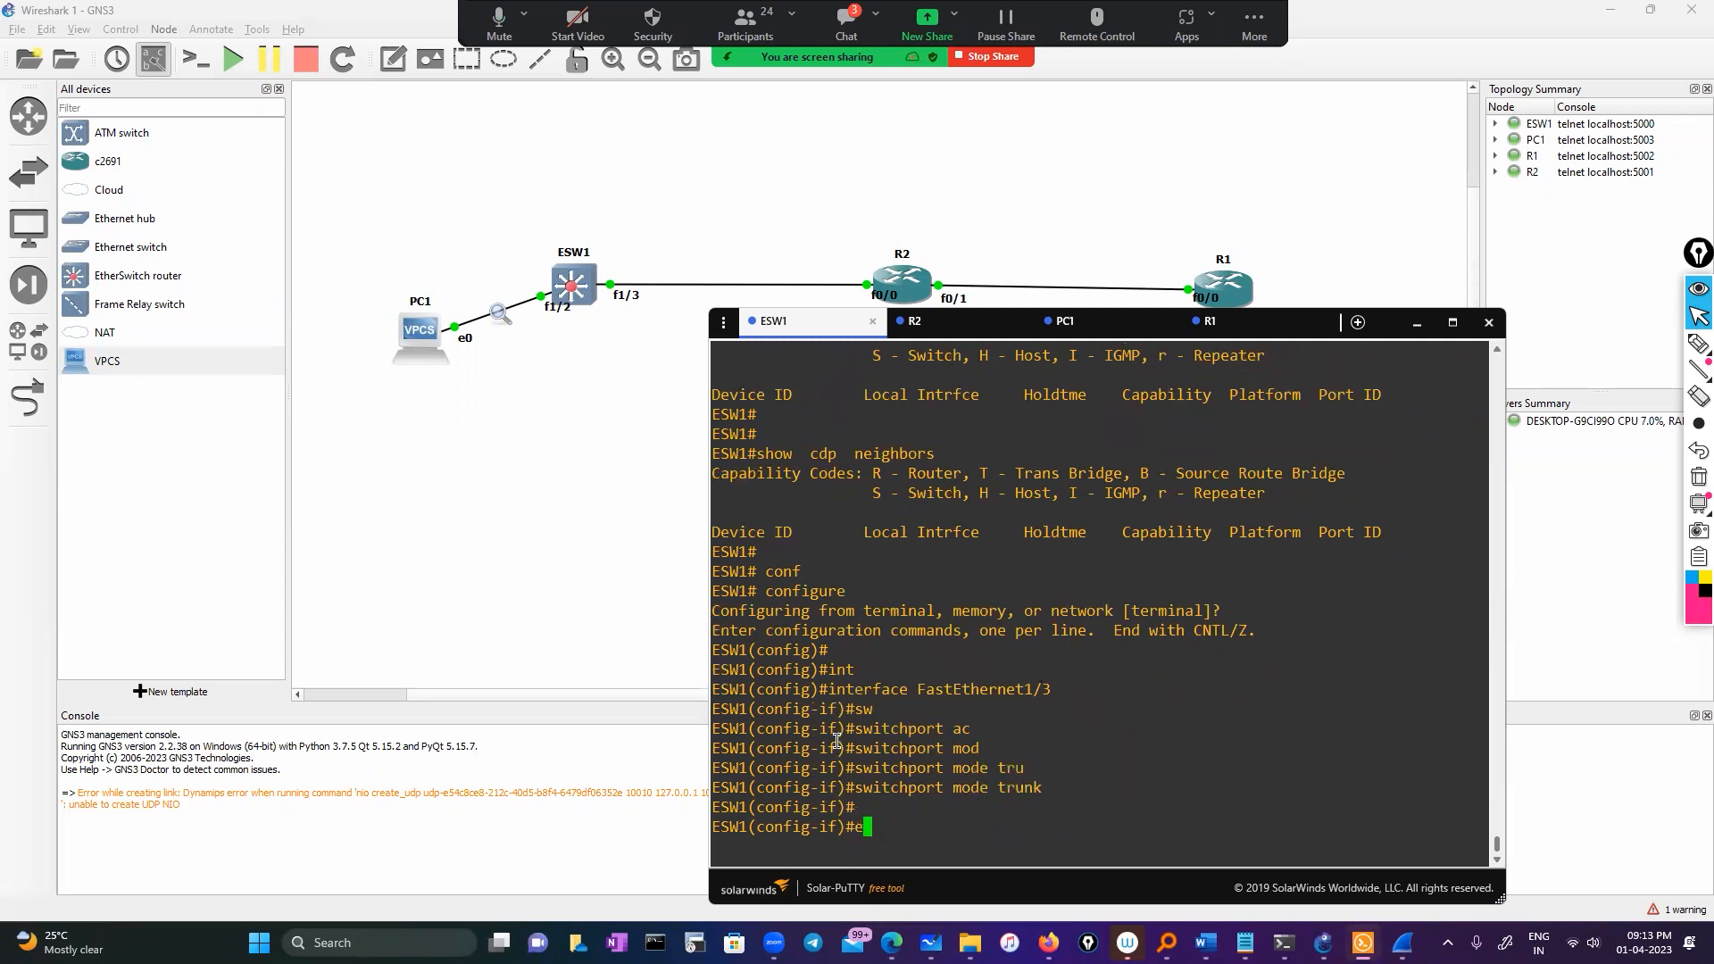
{"action": "key", "text": "Return"}
{"action": "key", "text": "Return"}
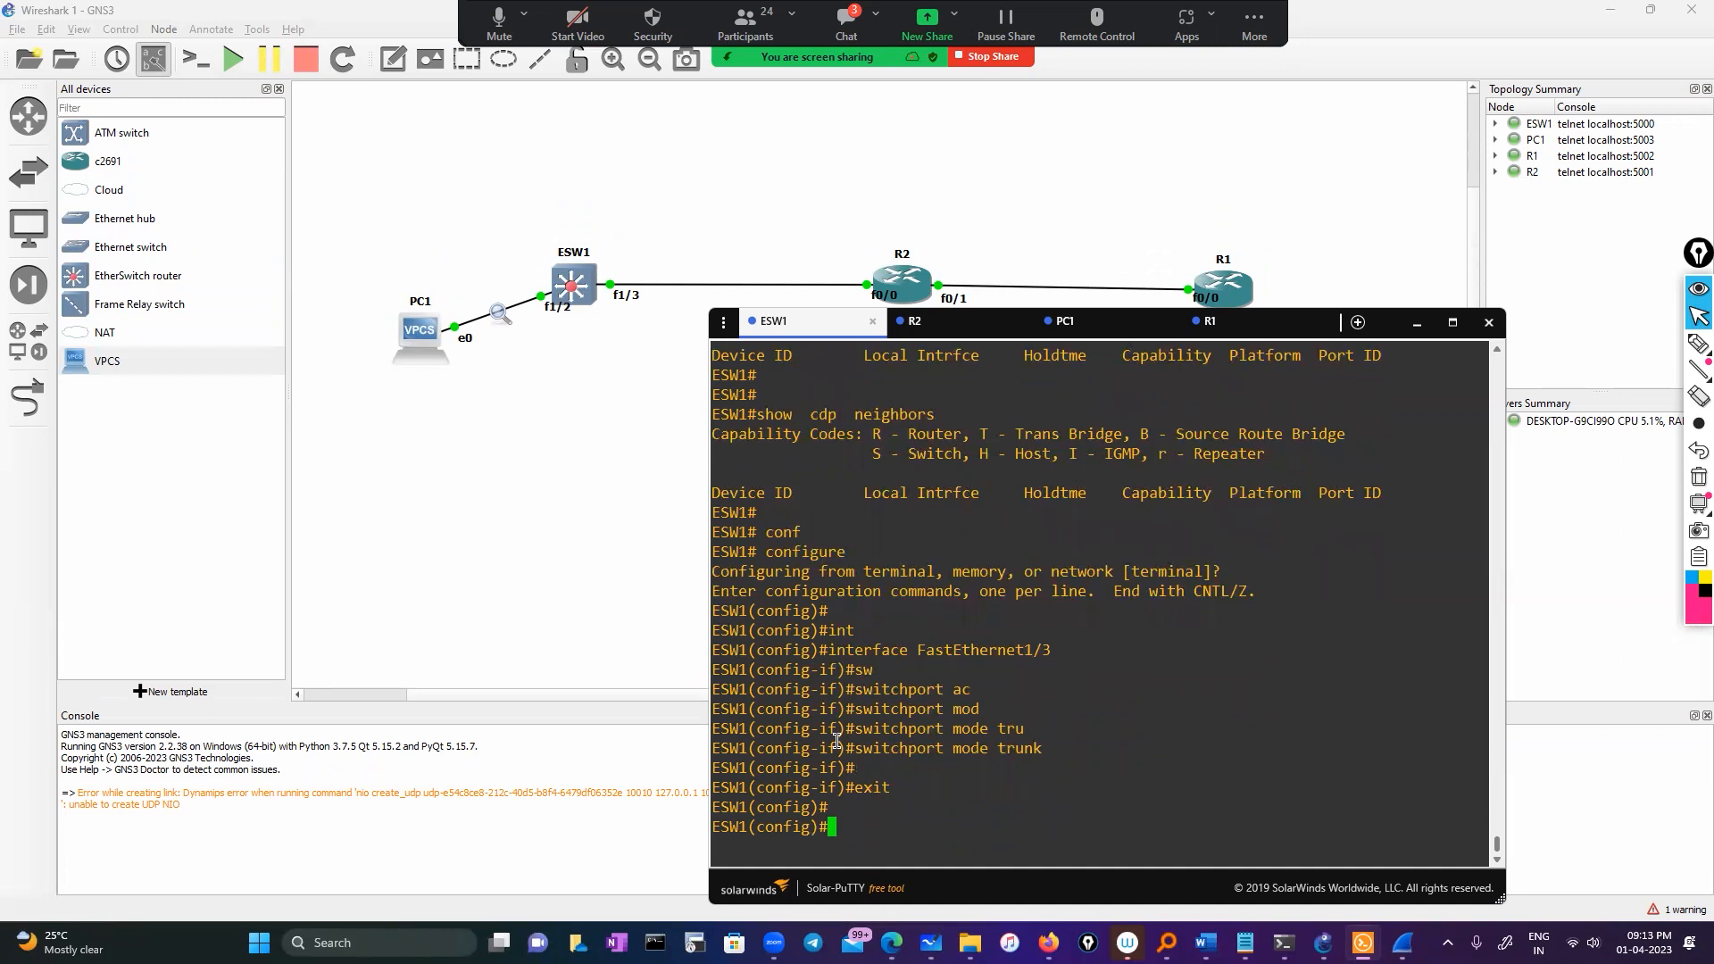
Enable FastEthernet1/3 with no shutdown and return to privileged mode
{"action": "type", "text": "int"}
{"action": "key", "text": "Tab"}
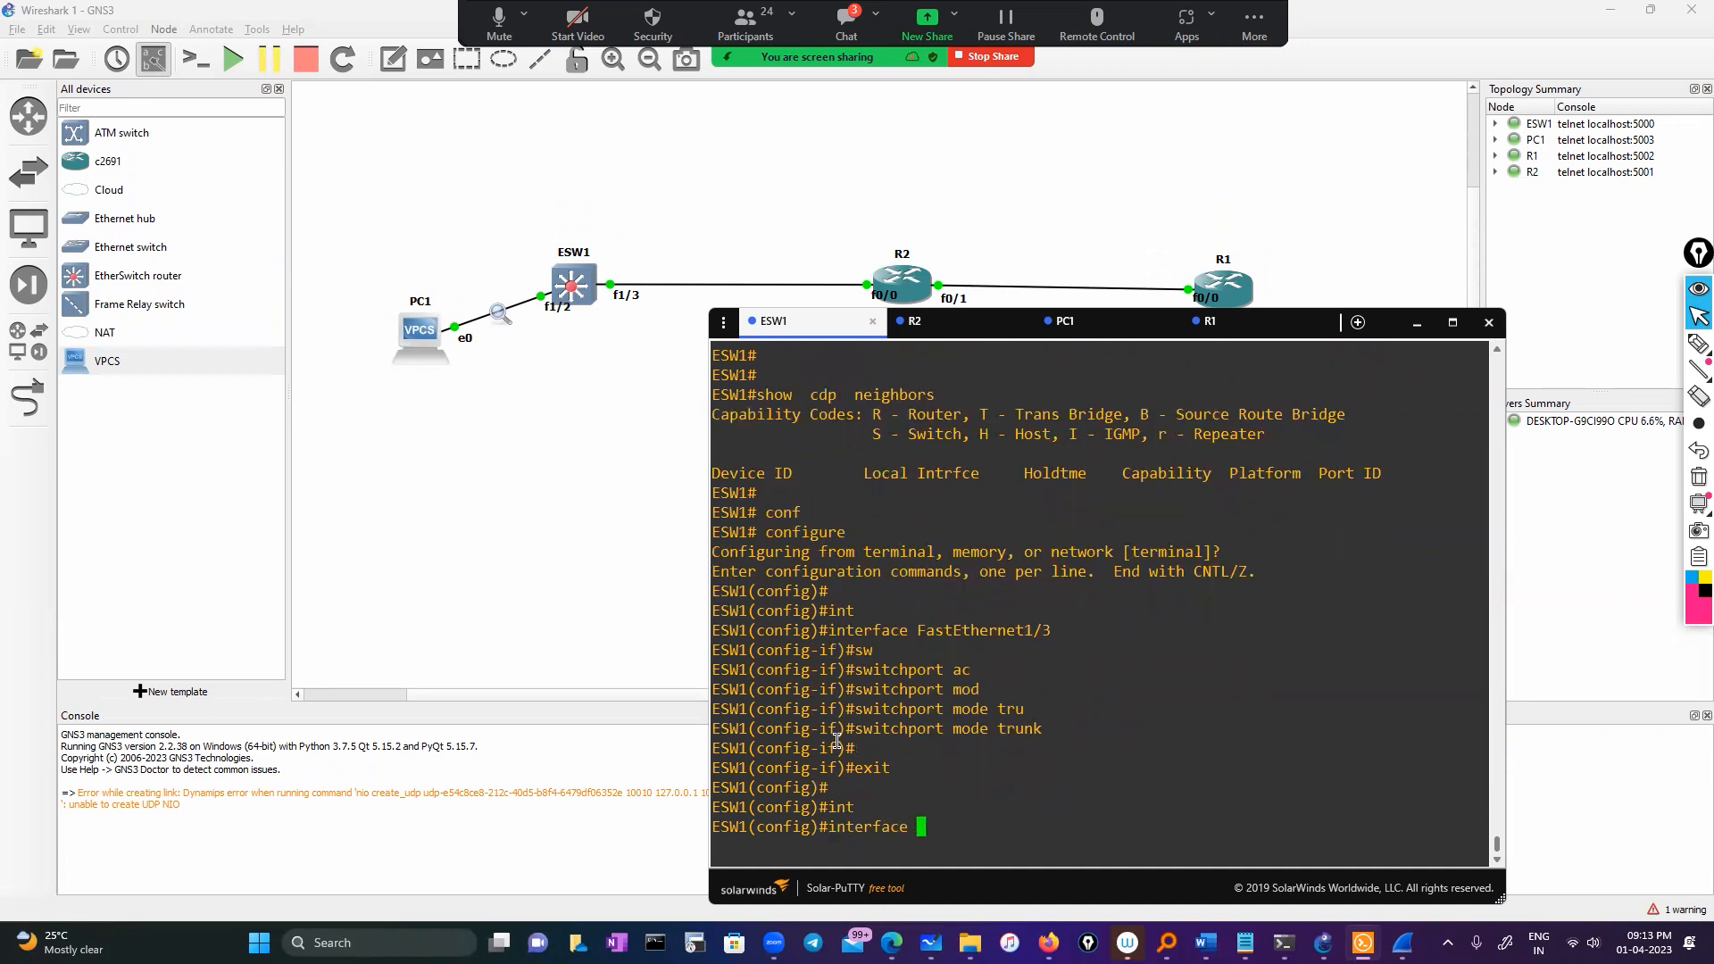
{"action": "double_click", "coordinate": [1027, 634]}
{"action": "right_click", "coordinate": [1192, 636]}
{"action": "key", "text": "Return"}
{"action": "type", "text": "sh"}
{"action": "key", "text": "Return"}
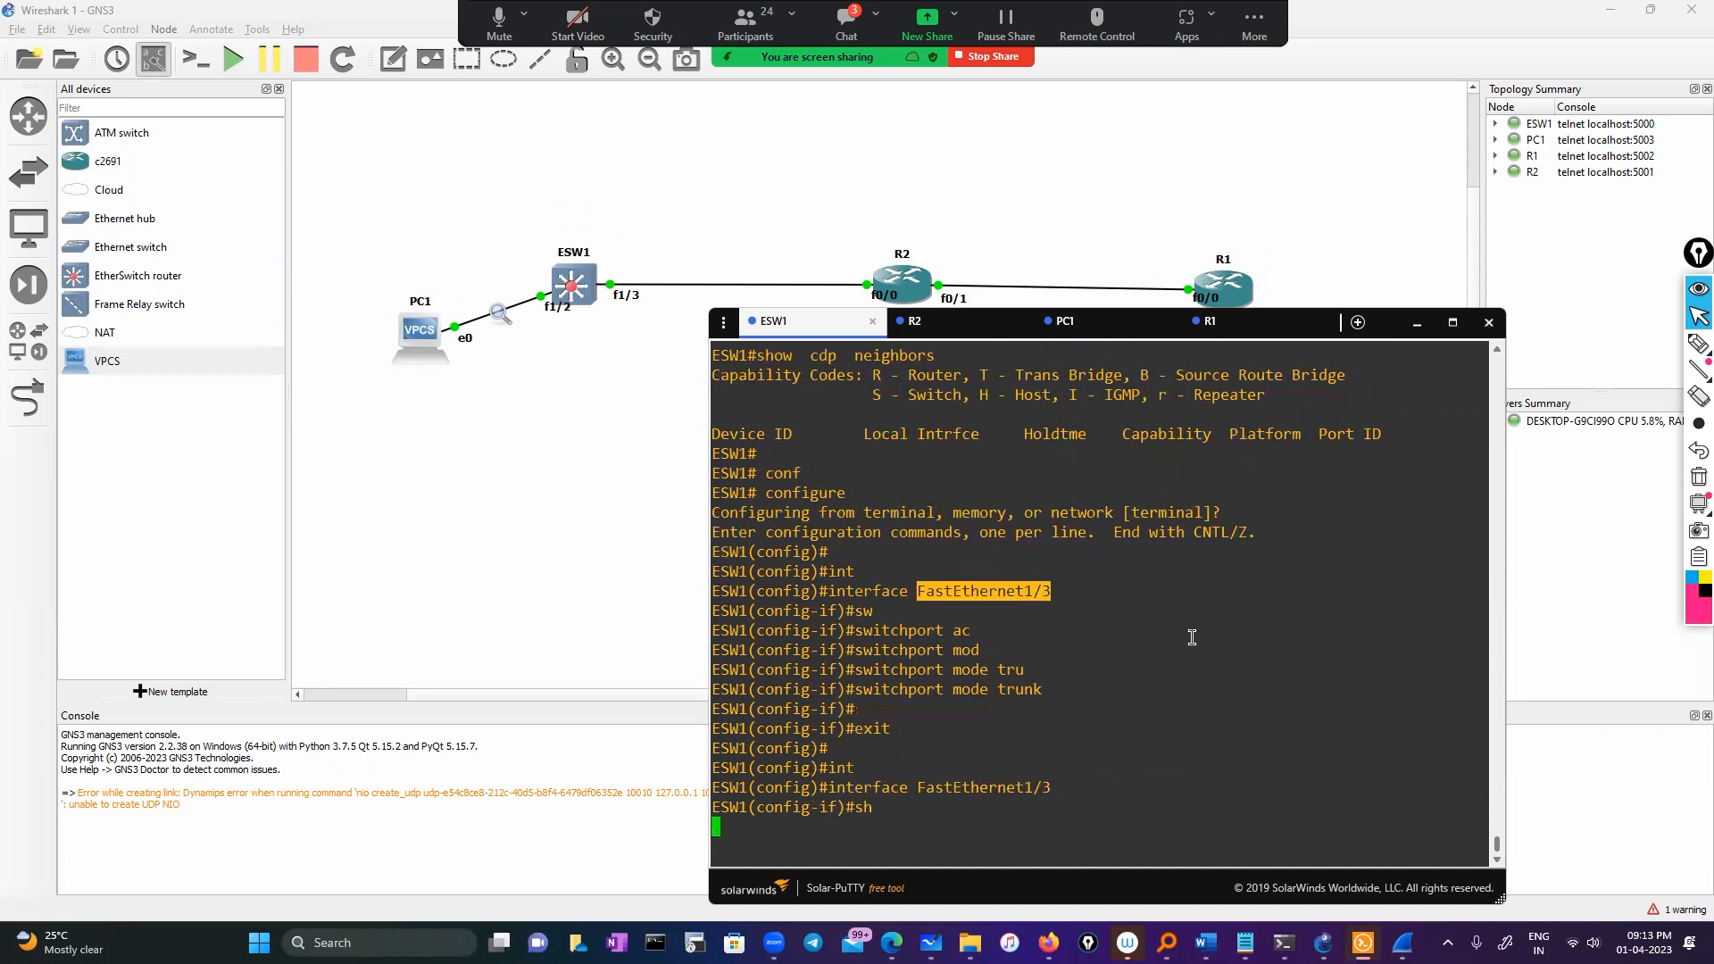
{"action": "type", "text": "no sh"}
{"action": "key", "text": "Return"}
{"action": "key", "text": "Return"}
{"action": "key", "text": "Return"}
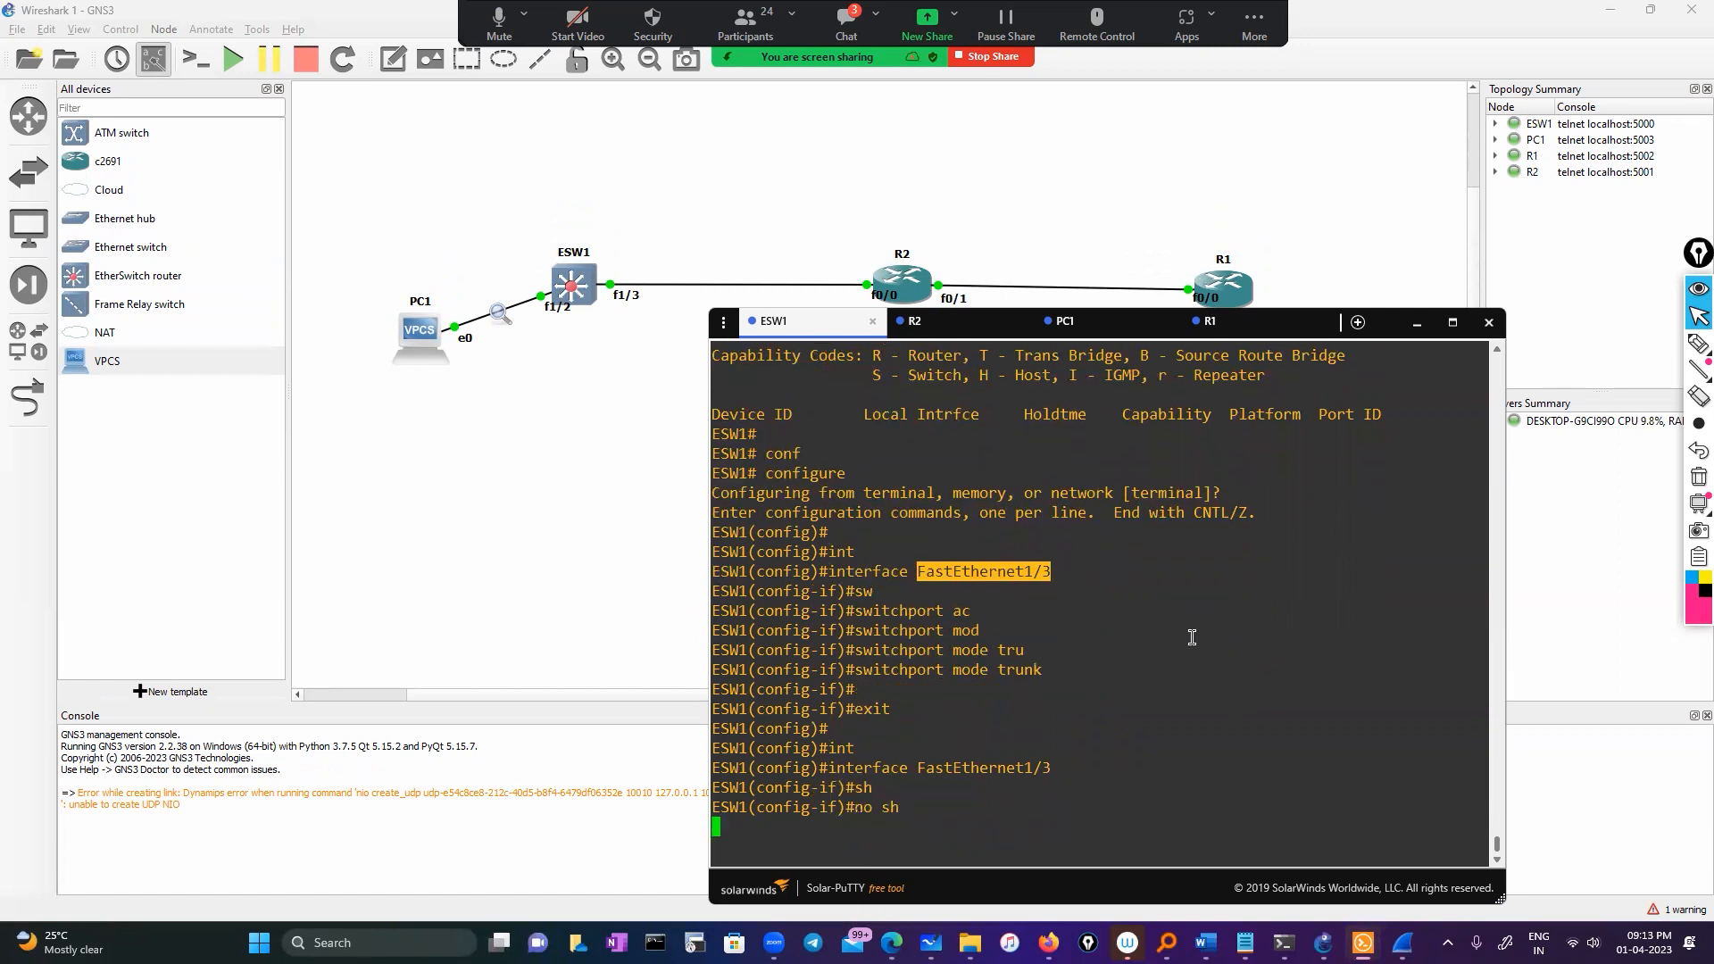
{"action": "type", "text": "exit"}
{"action": "key", "text": "Return"}
{"action": "key", "text": "Return"}
{"action": "key", "text": "Return"}
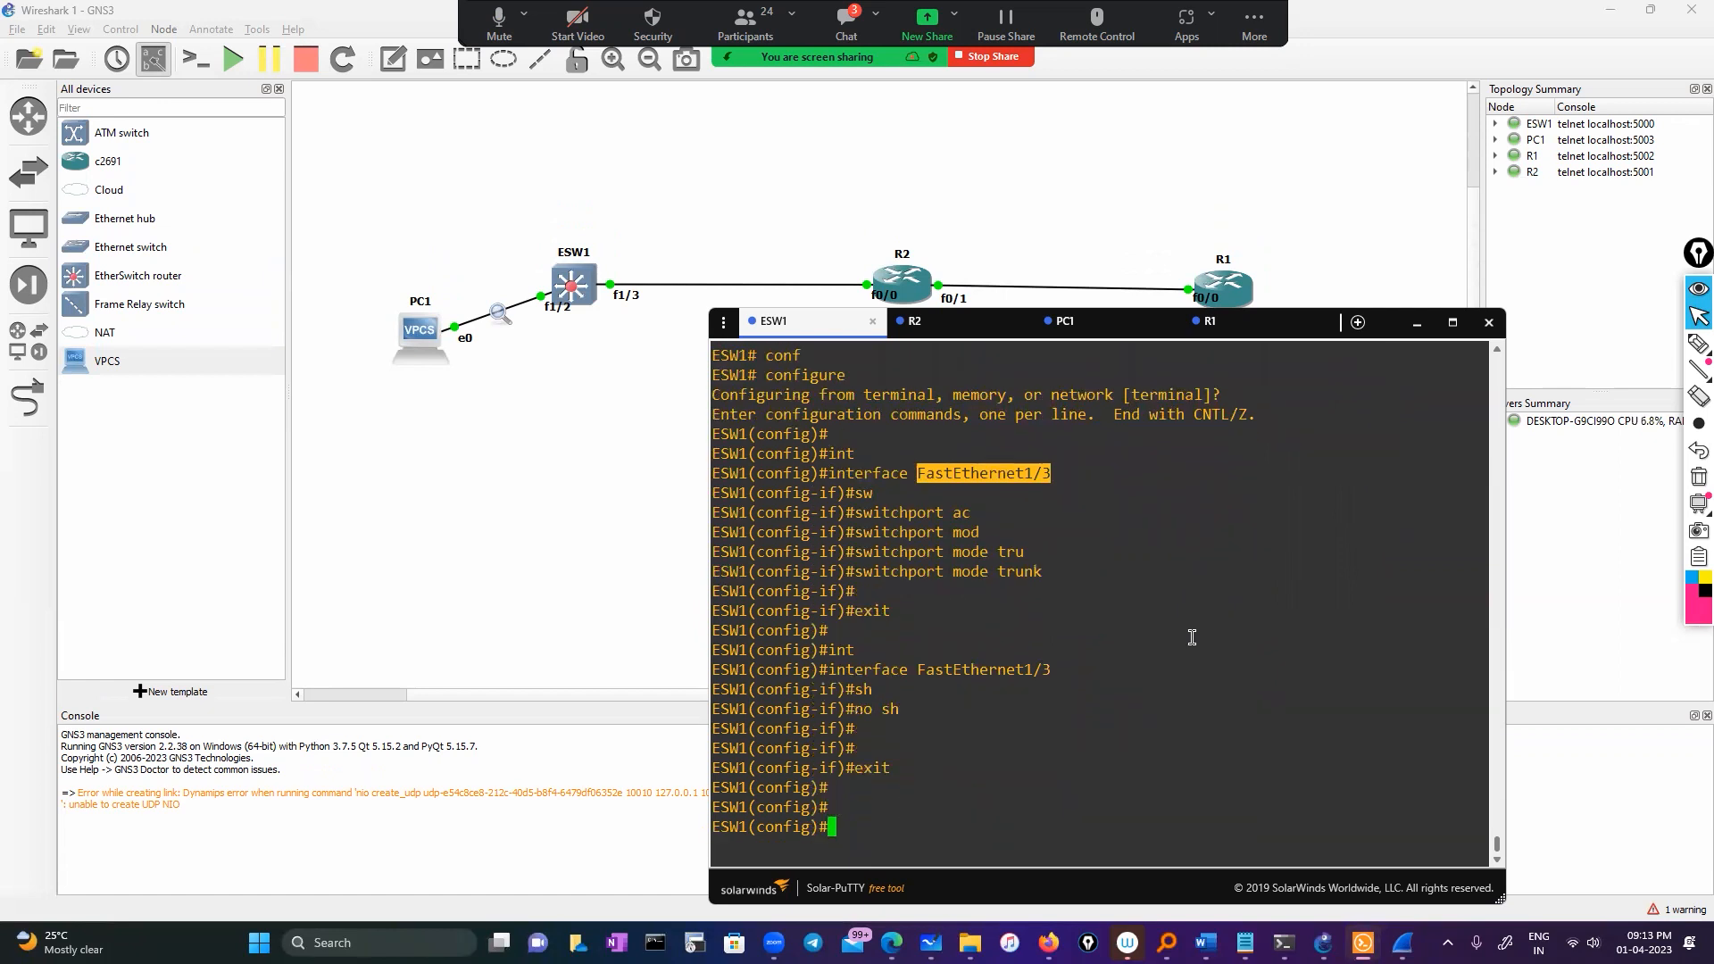
{"action": "key", "text": "Return"}
{"action": "key", "text": "Return"}
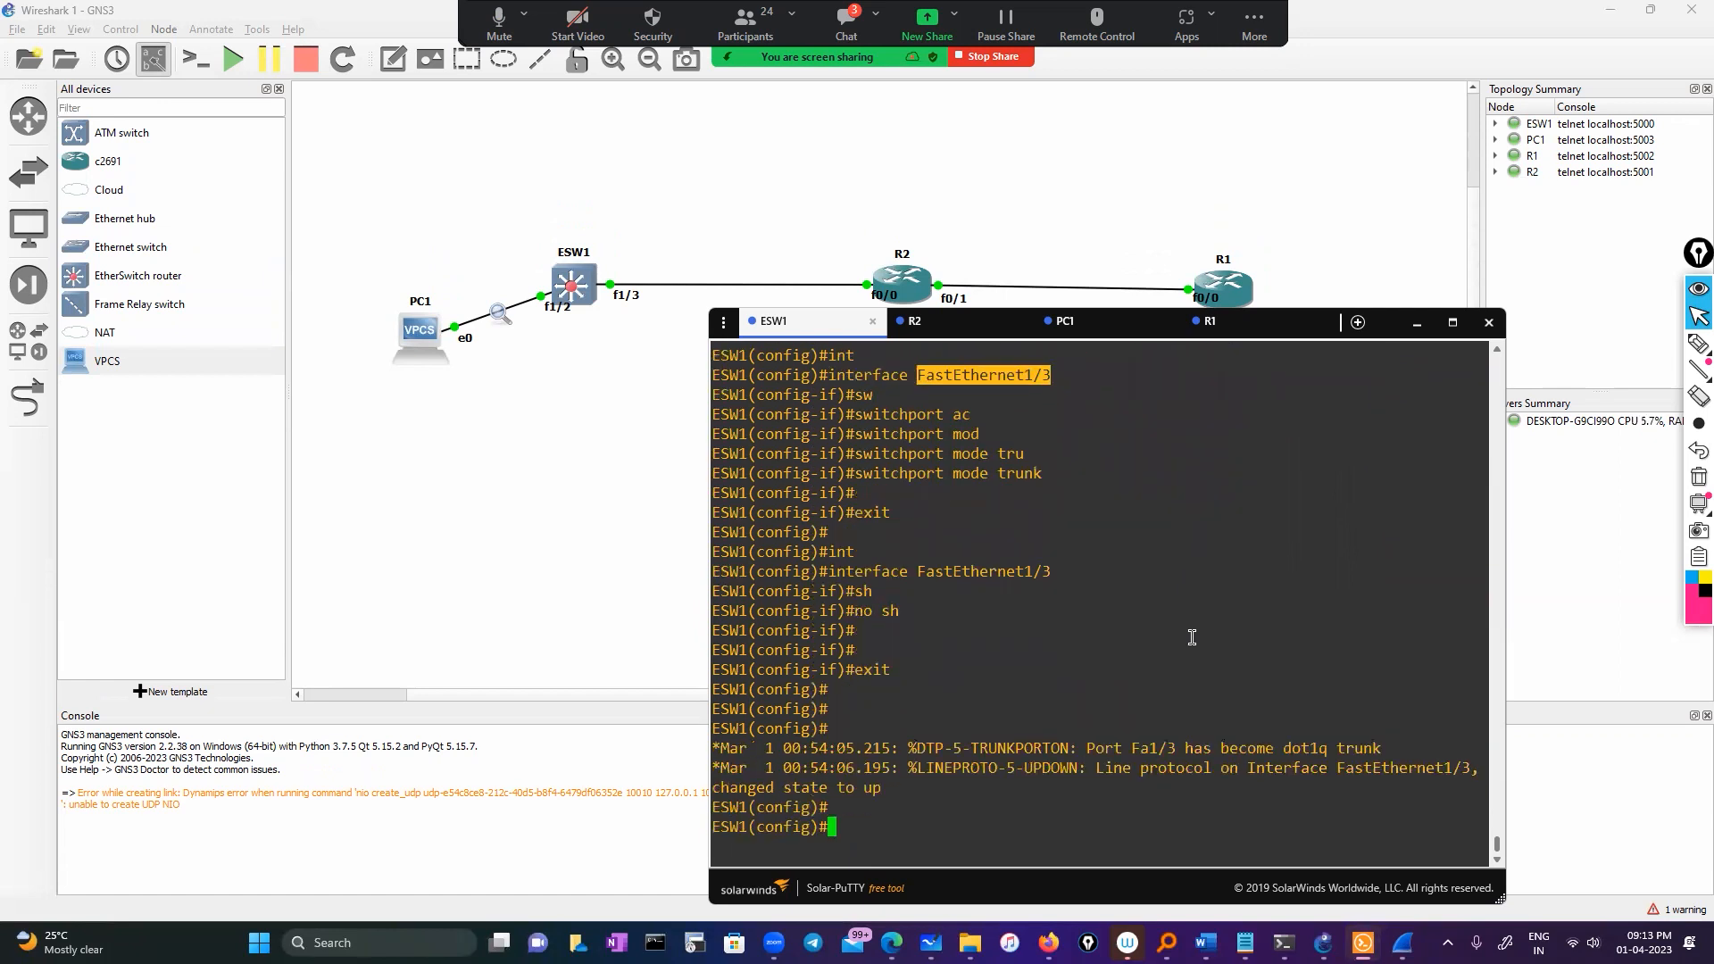
{"action": "type", "text": "exit"}
{"action": "key", "text": "Return"}
{"action": "key", "text": "Return"}
{"action": "key", "text": "Return"}
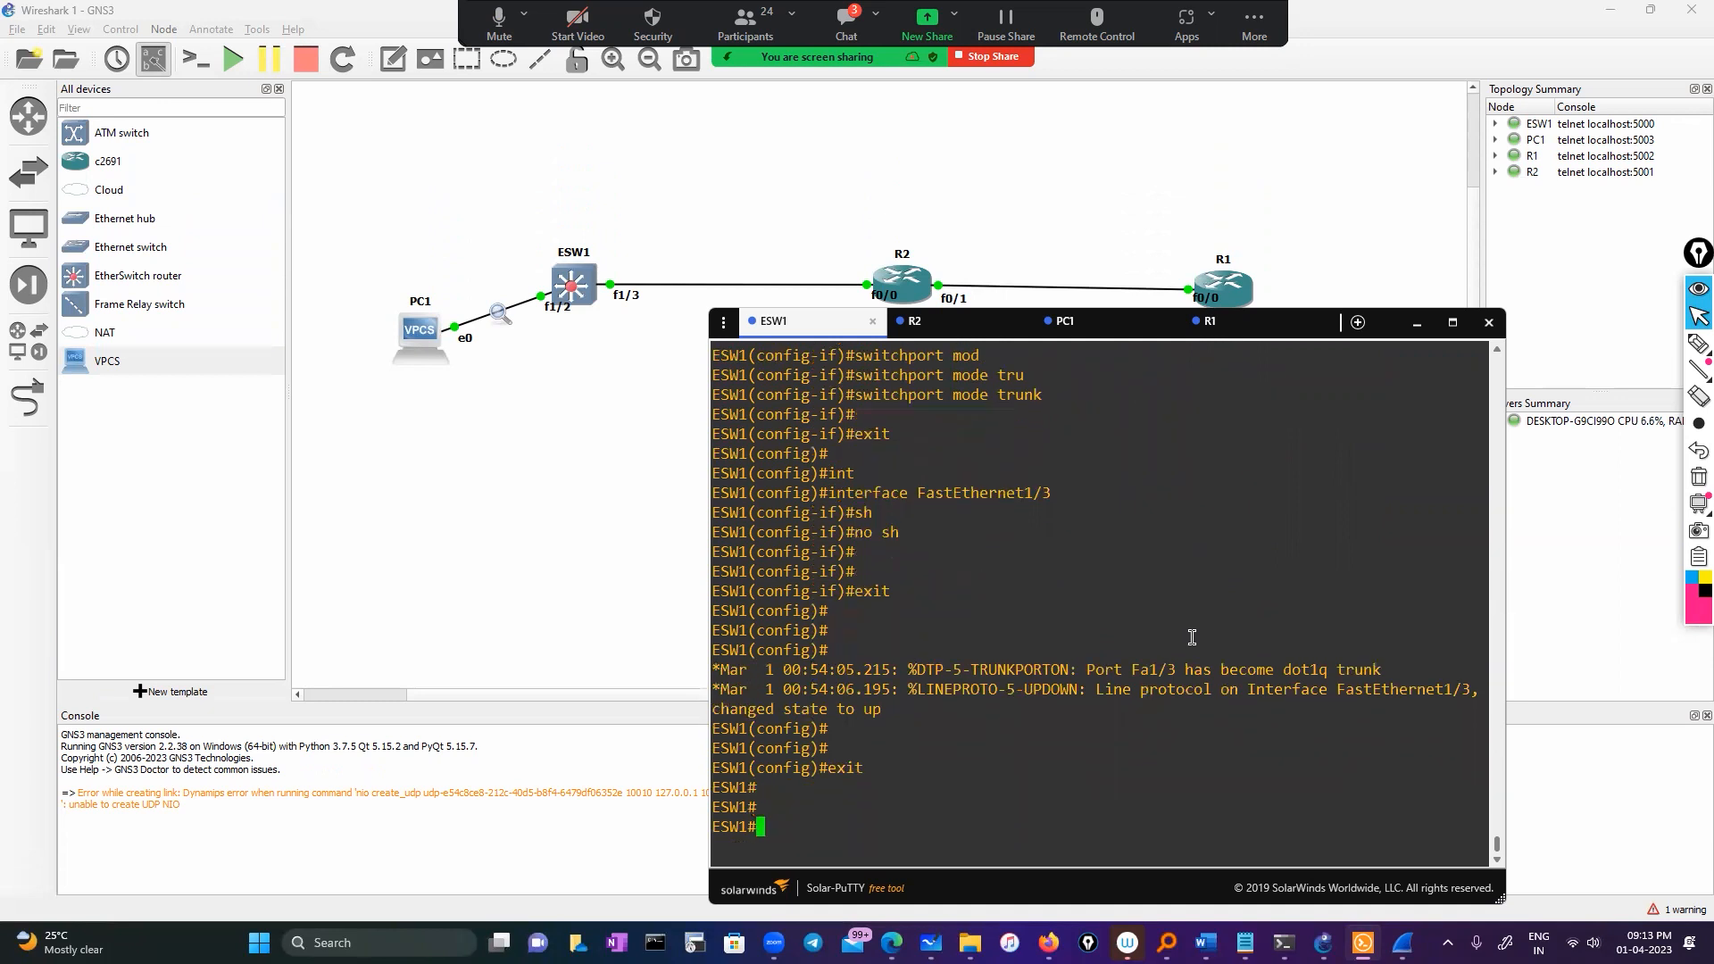
{"action": "type", "text": "sh"}
{"action": "key", "text": "Tab"}
Re-run show cdp neighbors on ESW1, which still lists no neighbours
{"action": "type", "text": "o"}
{"action": "key", "text": "BackSpace"}
{"action": "type", "text": "cd"}
{"action": "key", "text": "Tab"}
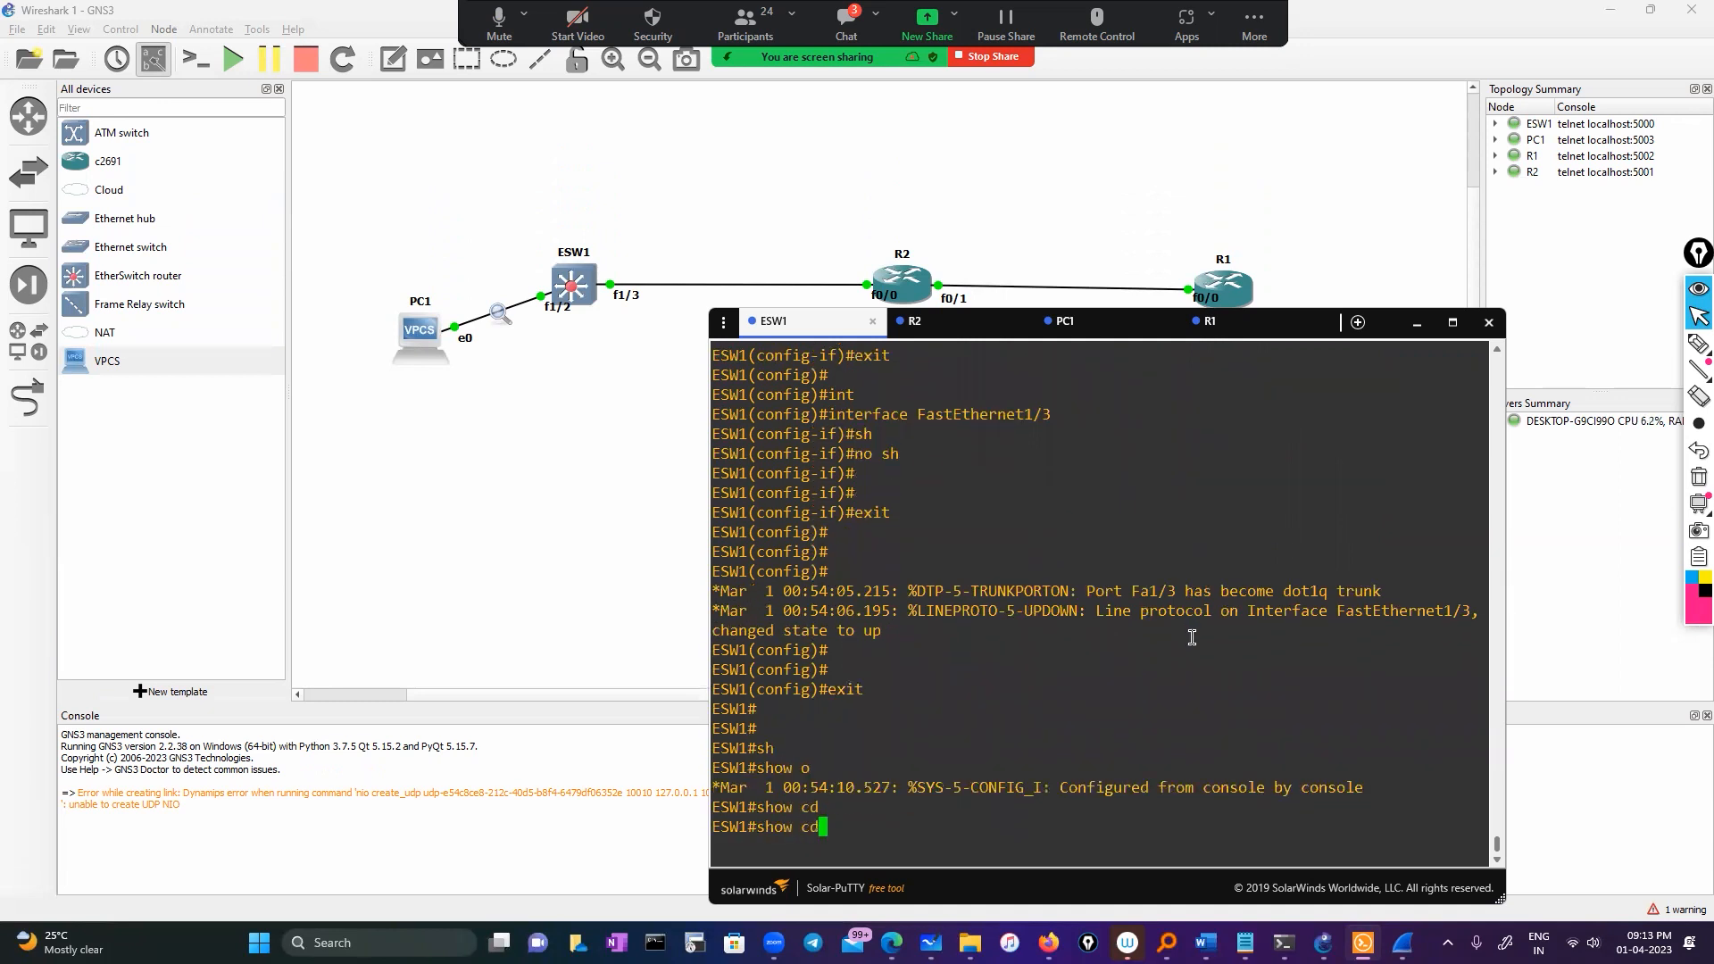
{"action": "type", "text": "p-"}
{"action": "key", "text": "Tab"}
{"action": "key", "text": "BackSpace"}
{"action": "key", "text": "BackSpace"}
{"action": "type", "text": "ne"}
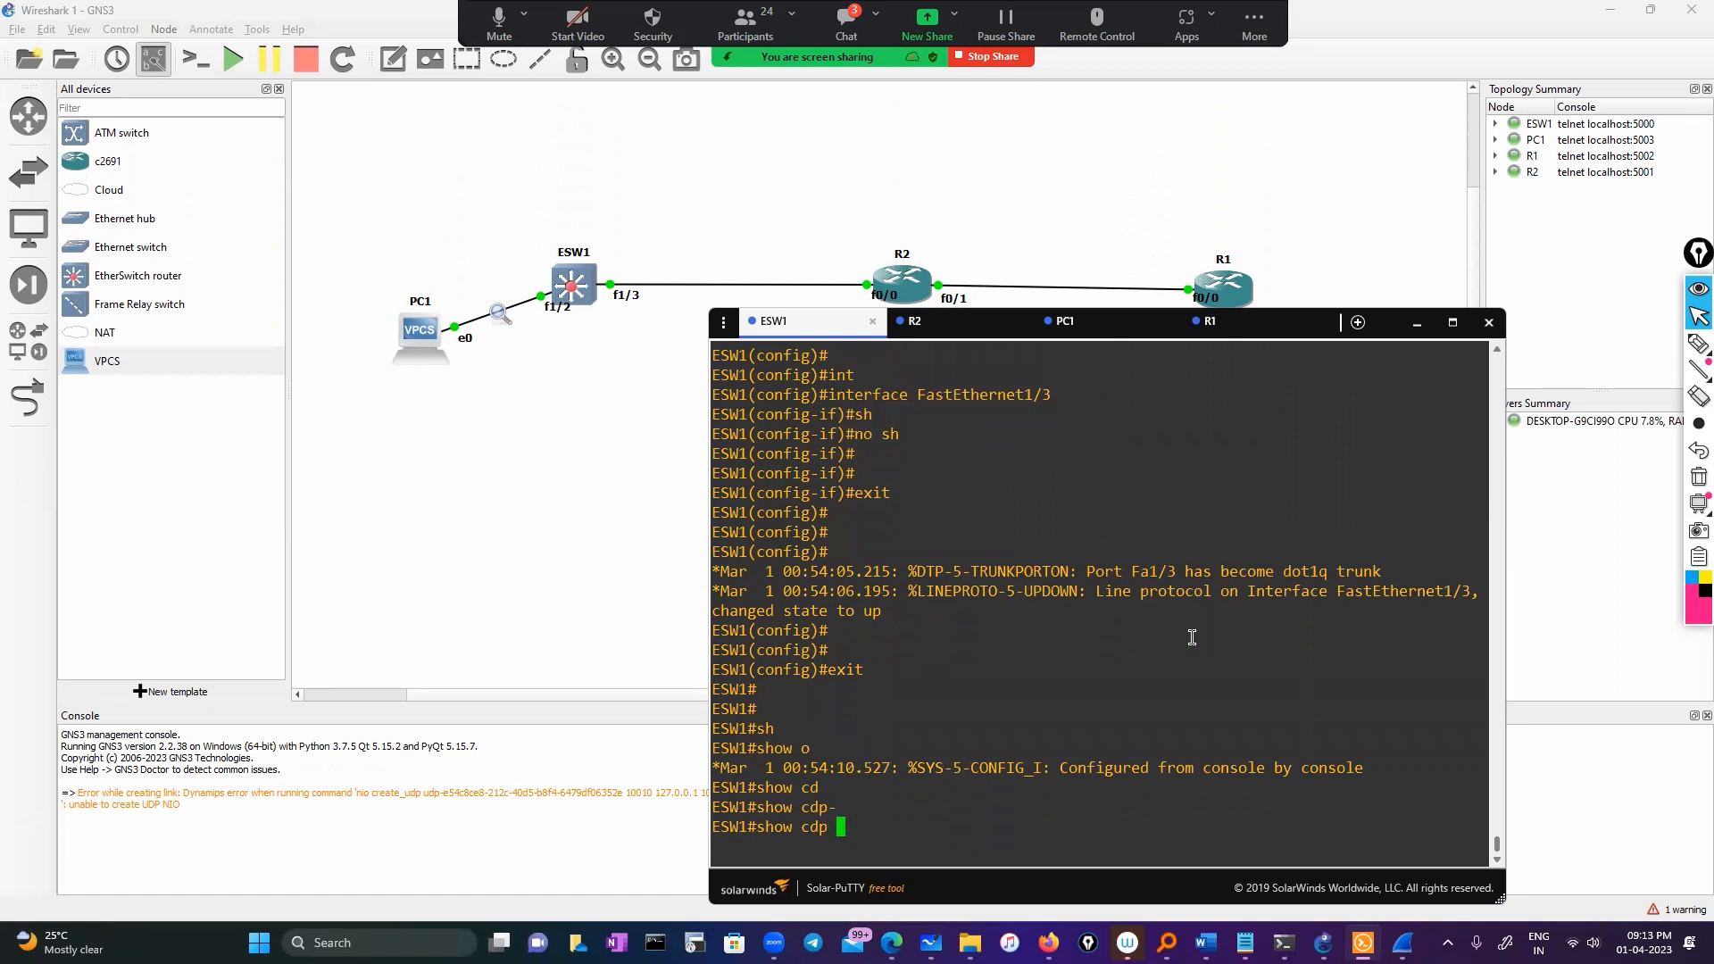
{"action": "key", "text": "Tab"}
{"action": "key", "text": "Return"}
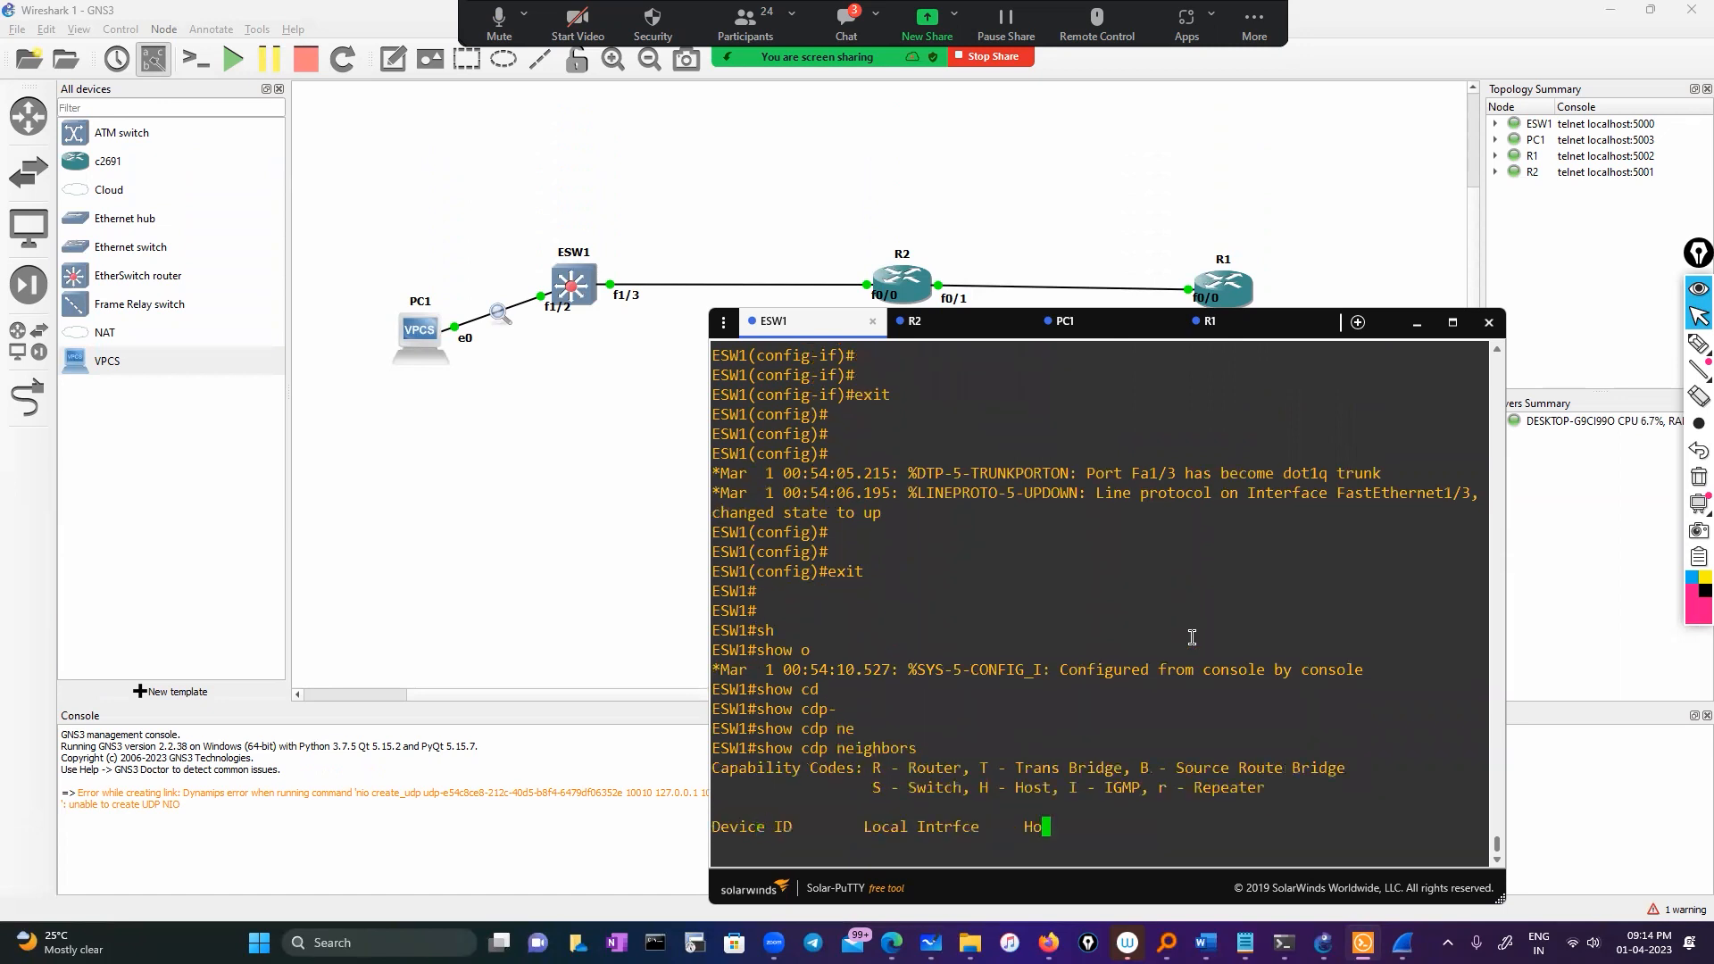
{"action": "key", "text": "Return"}
{"action": "key", "text": "Return"}
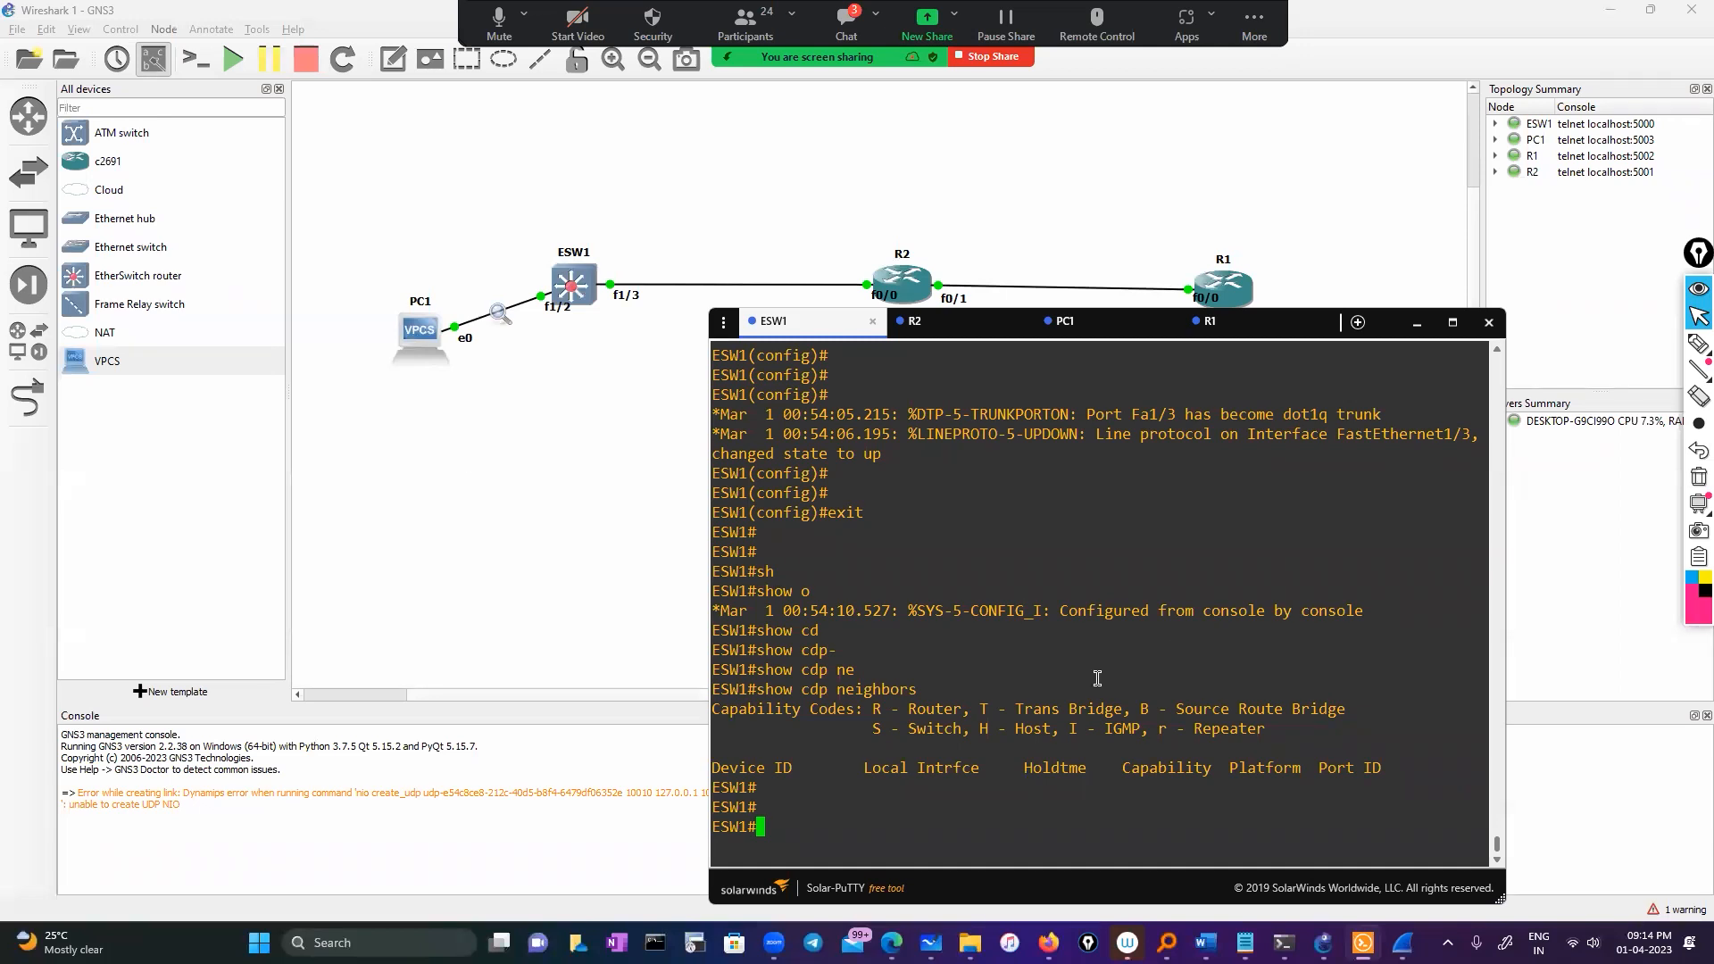
{"action": "type", "text": "sh"}
{"action": "key", "text": "Tab"}
{"action": "type", "text": "or"}
{"action": "key", "text": "BackSpace"}
{"action": "key", "text": "BackSpace"}
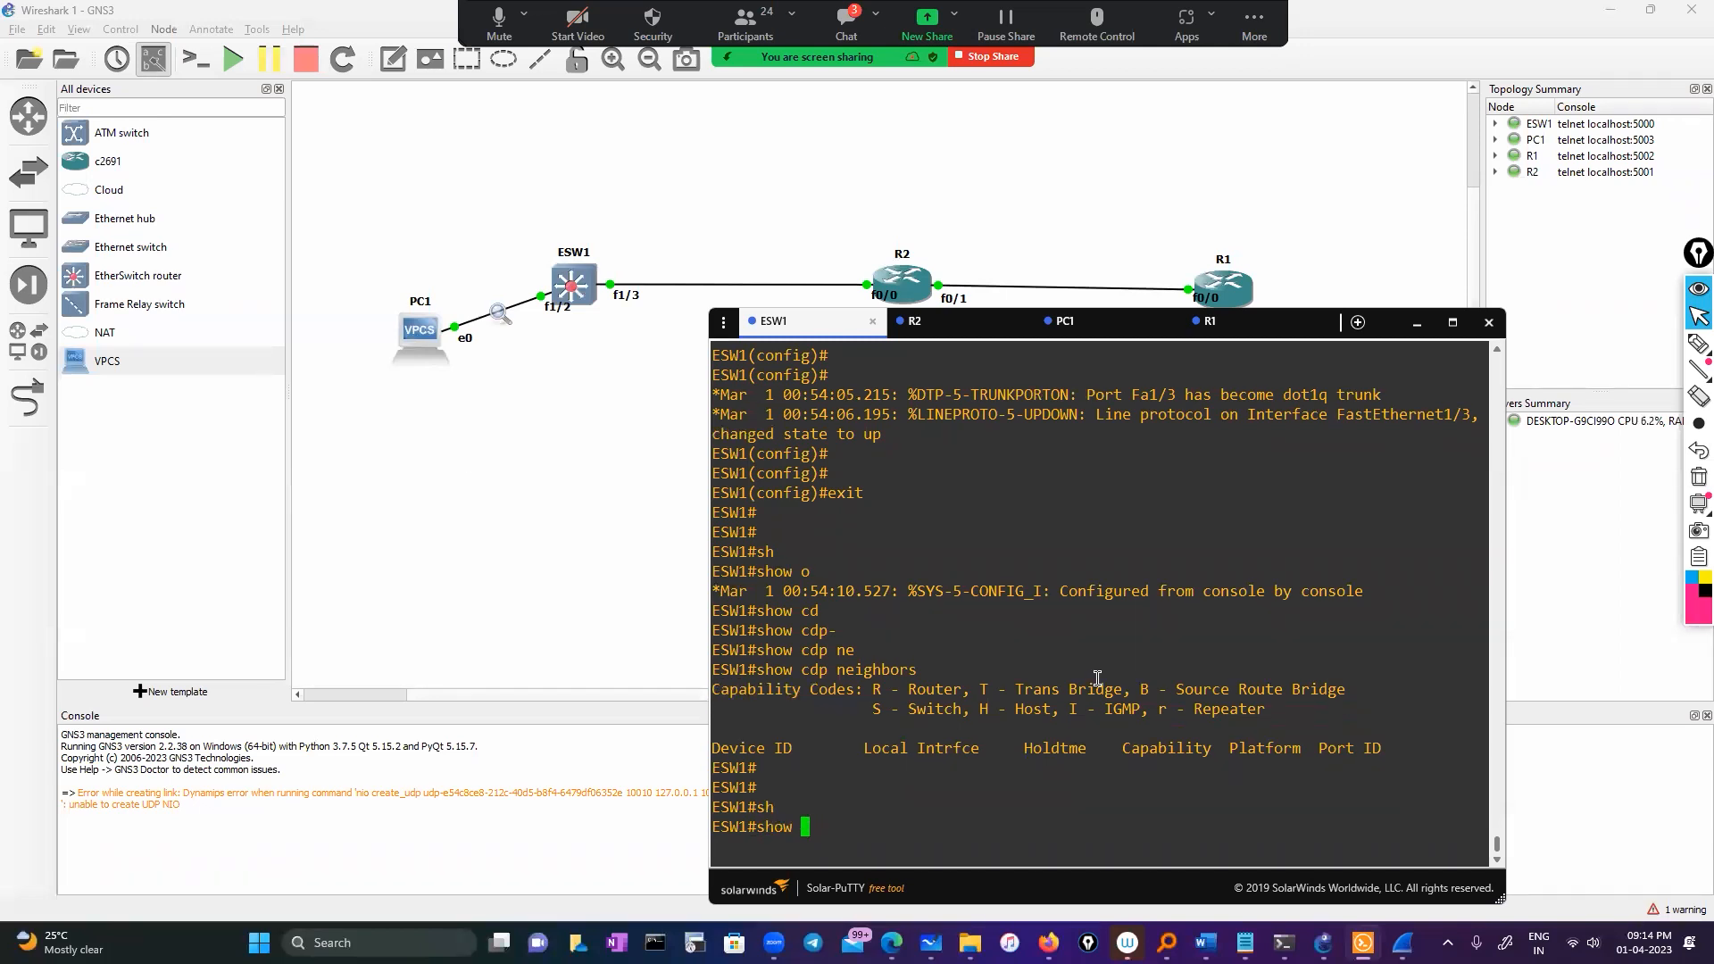
{"action": "type", "text": "cdp"}
{"action": "key", "text": "Tab"}
{"action": "type", "text": "n"}
{"action": "key", "text": "Tab"}
{"action": "key", "text": "Return"}
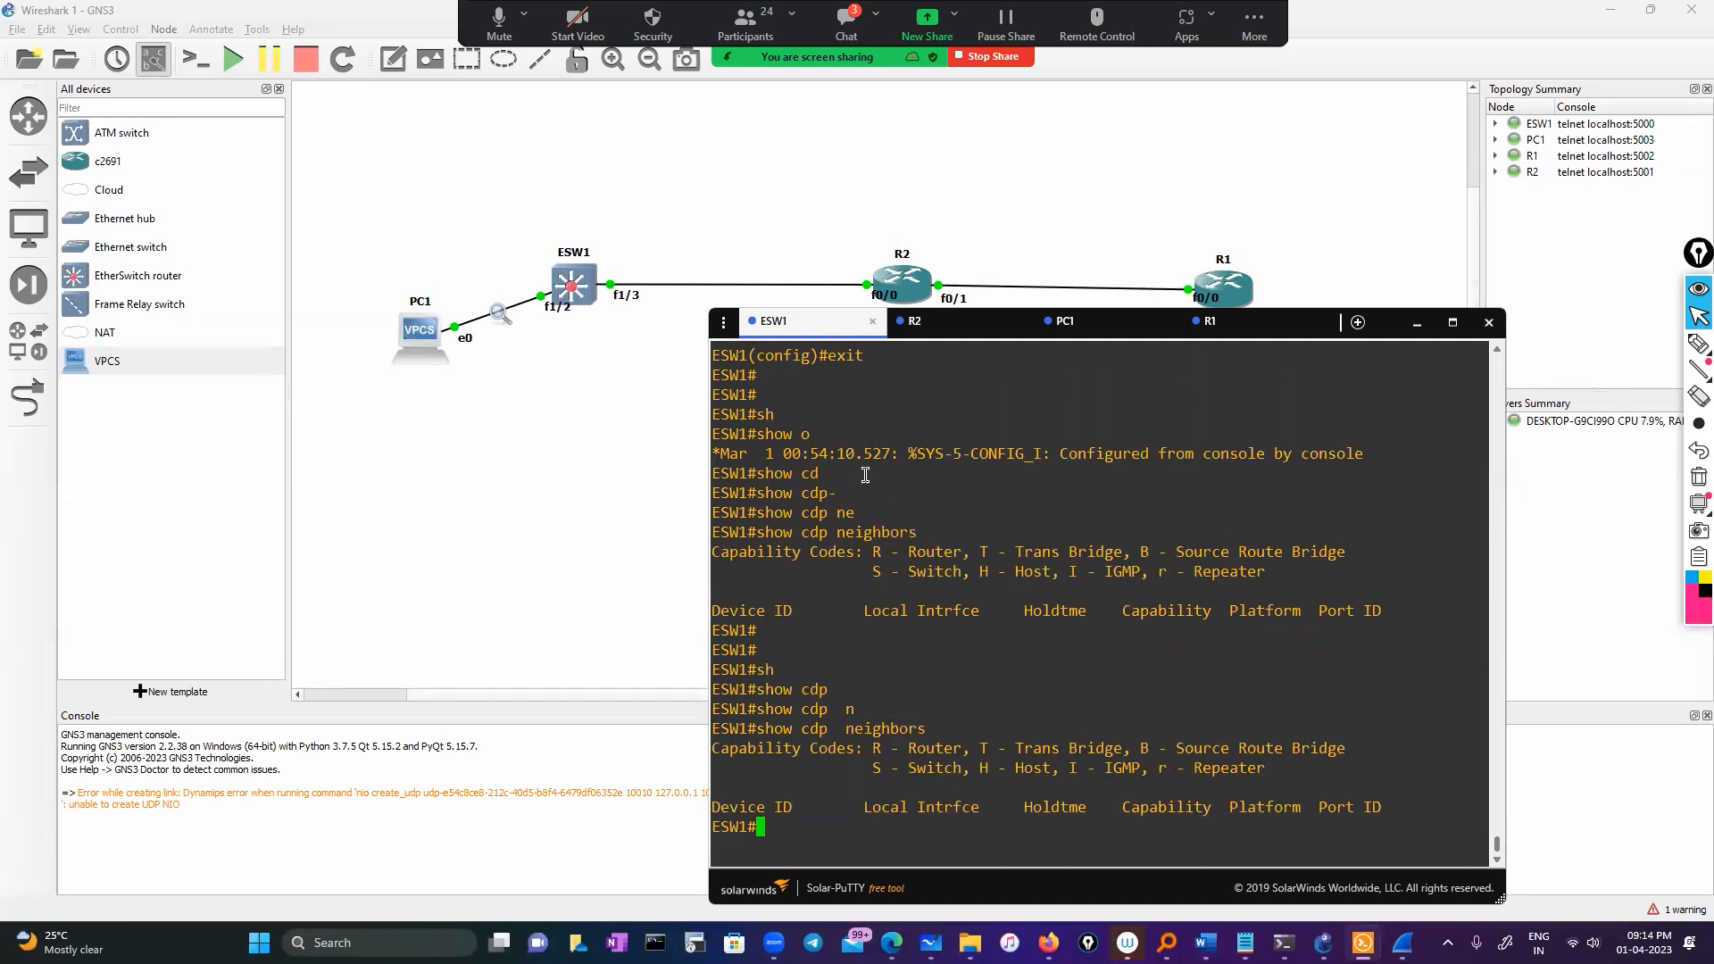
Run sh ip int brief on ESW1: FastEthernet1/0–1/3 show up/up, 1/4 onward down
{"action": "type", "text": "sh ip intr"}
{"action": "key", "text": "BackSpace"}
{"action": "type", "text": "br"}
{"action": "key", "text": "Tab"}
{"action": "key", "text": "Return"}
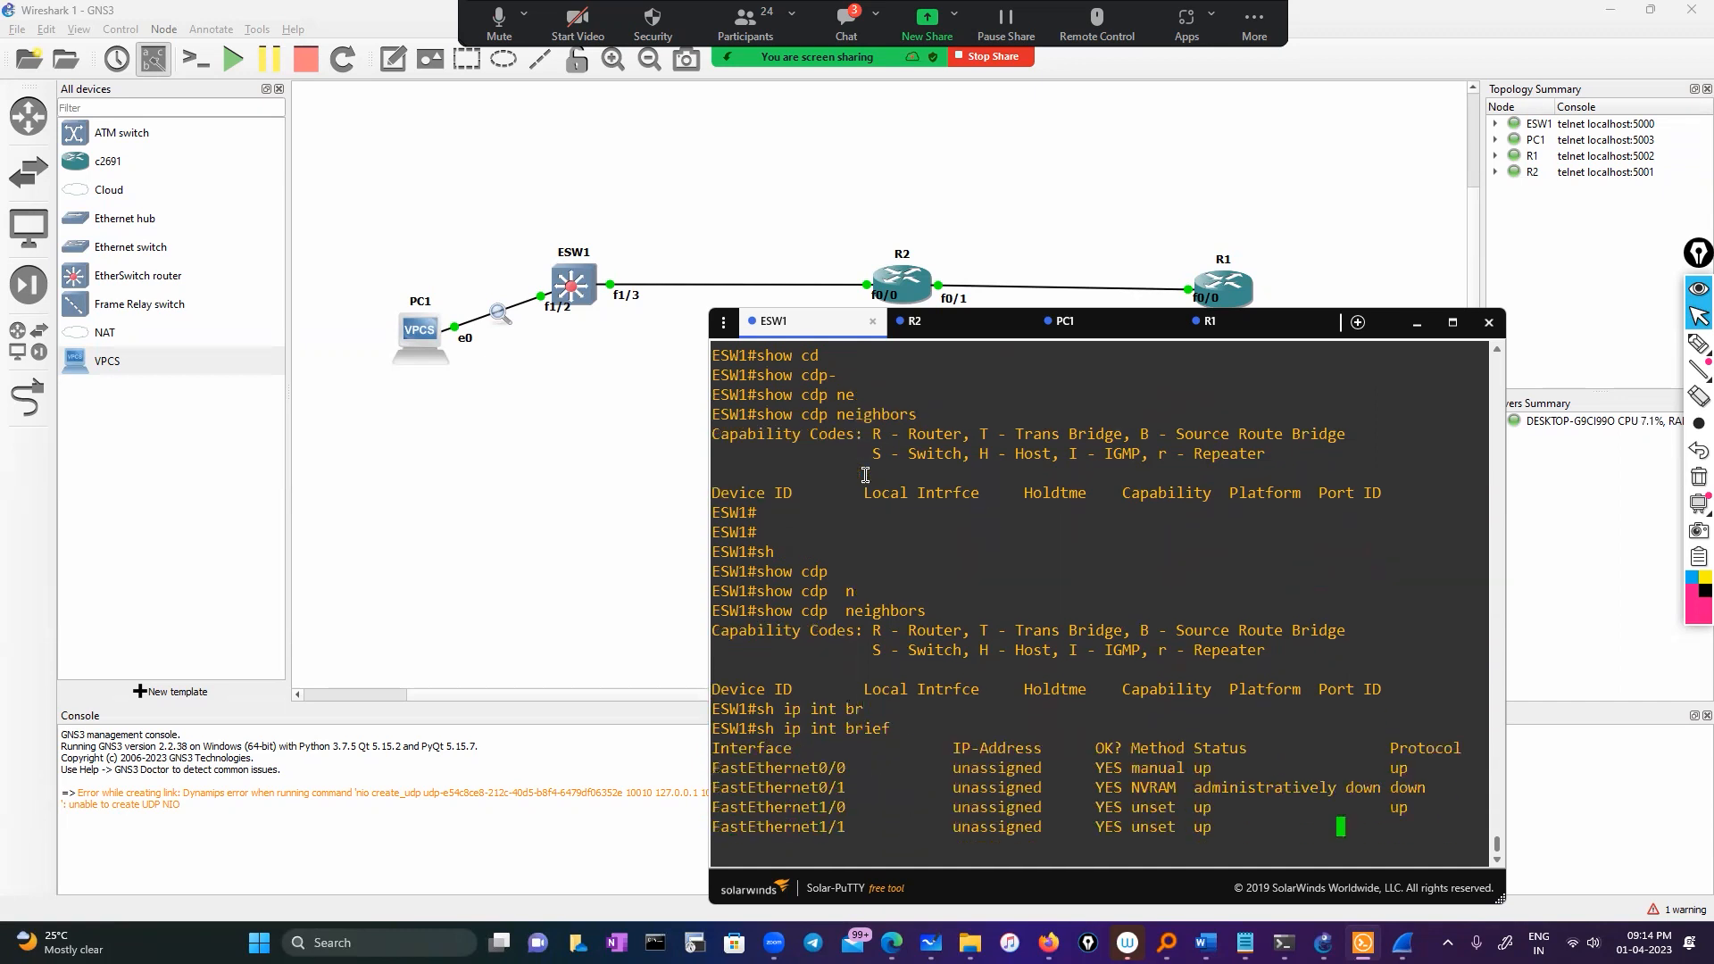
{"action": "left_click", "coordinate": [587, 339]}
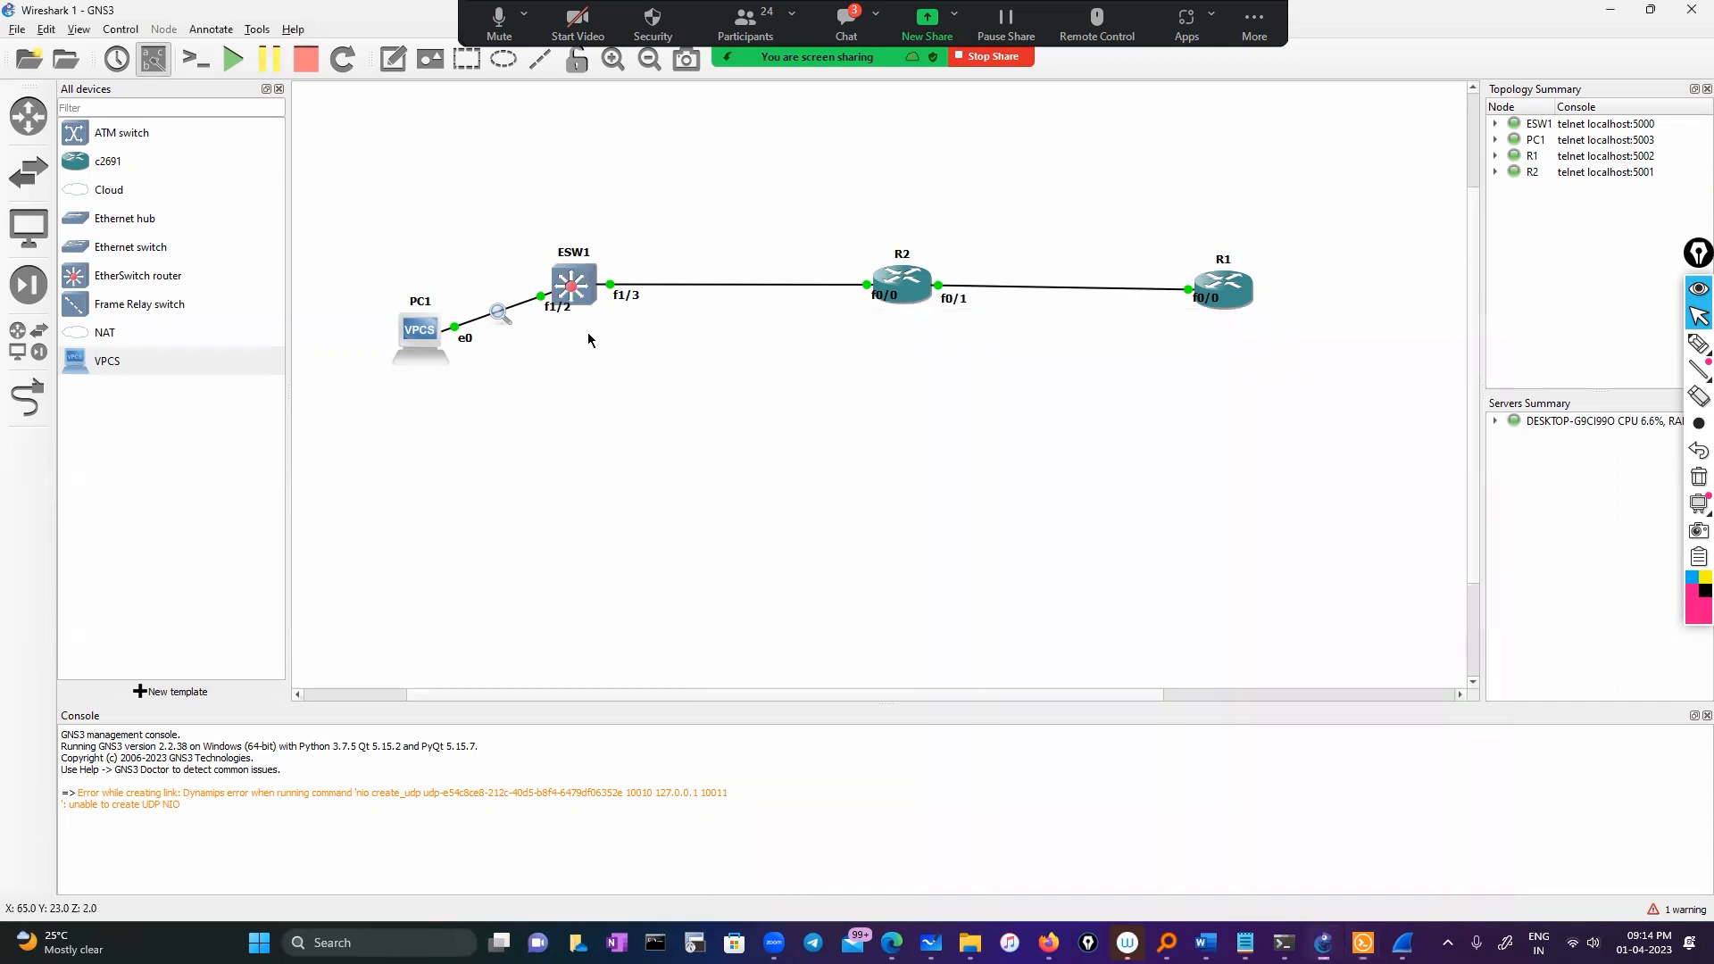
{"action": "mouse_move", "coordinate": [586, 298]}
{"action": "left_click", "coordinate": [1372, 937]}
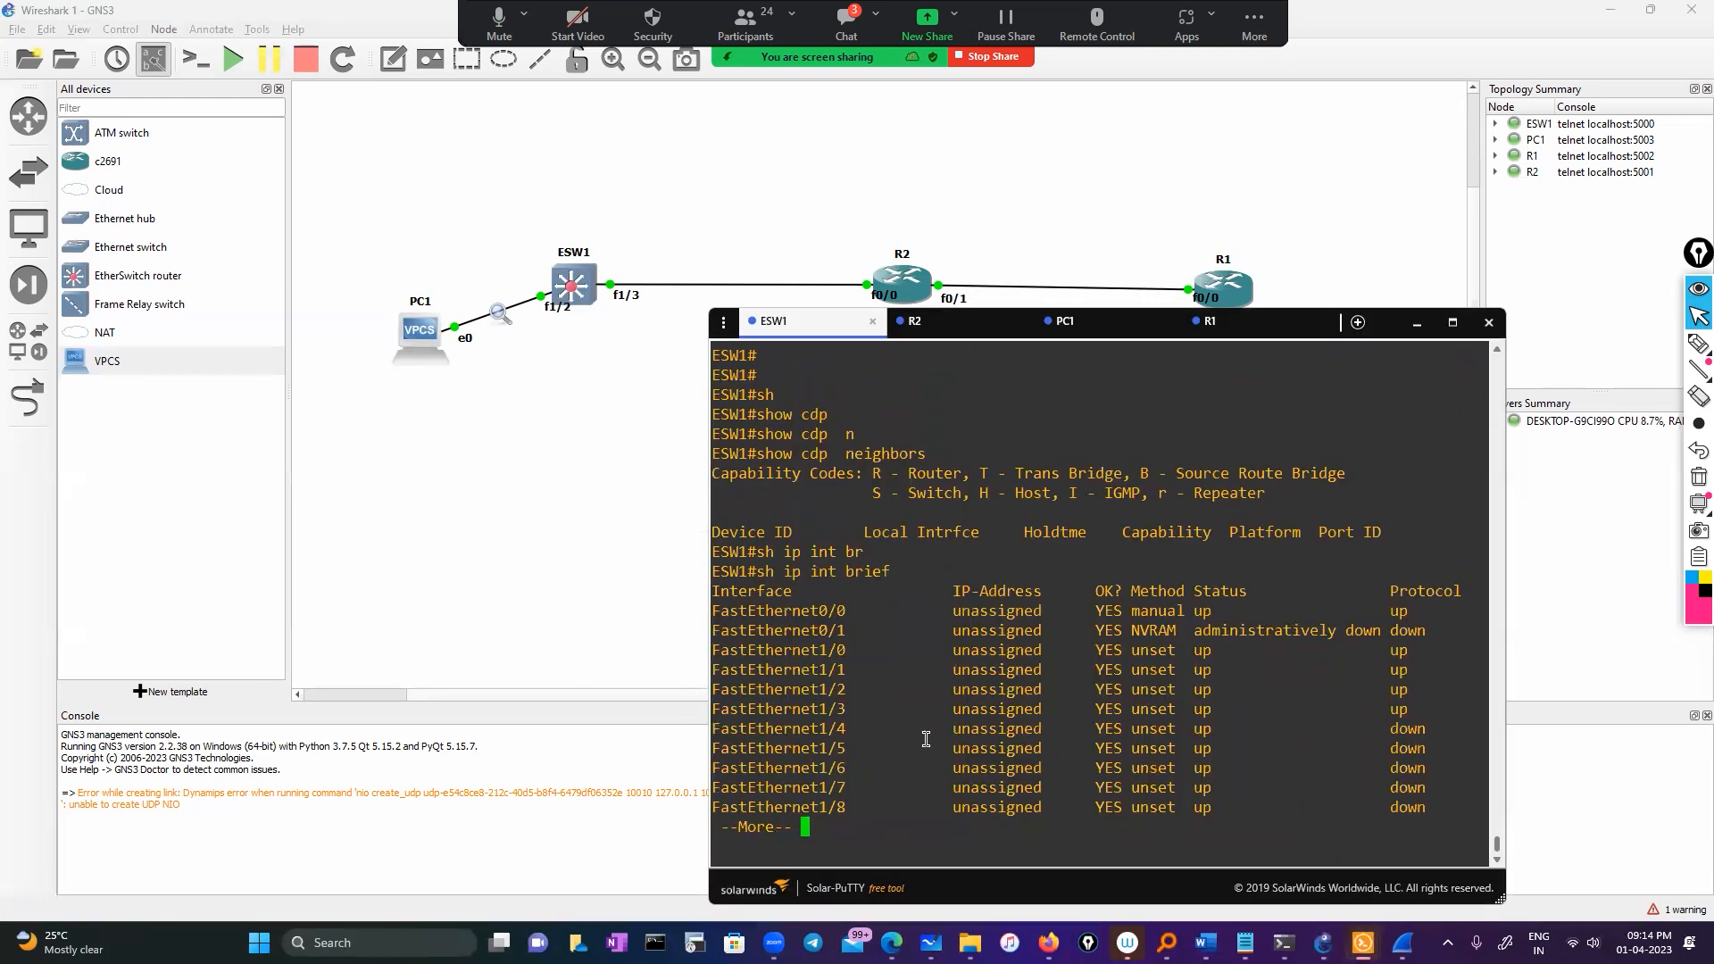
Run show cdp neighbors on ESW1, which now lists R2 on Fas 1/3
{"action": "double_click", "coordinate": [770, 711]}
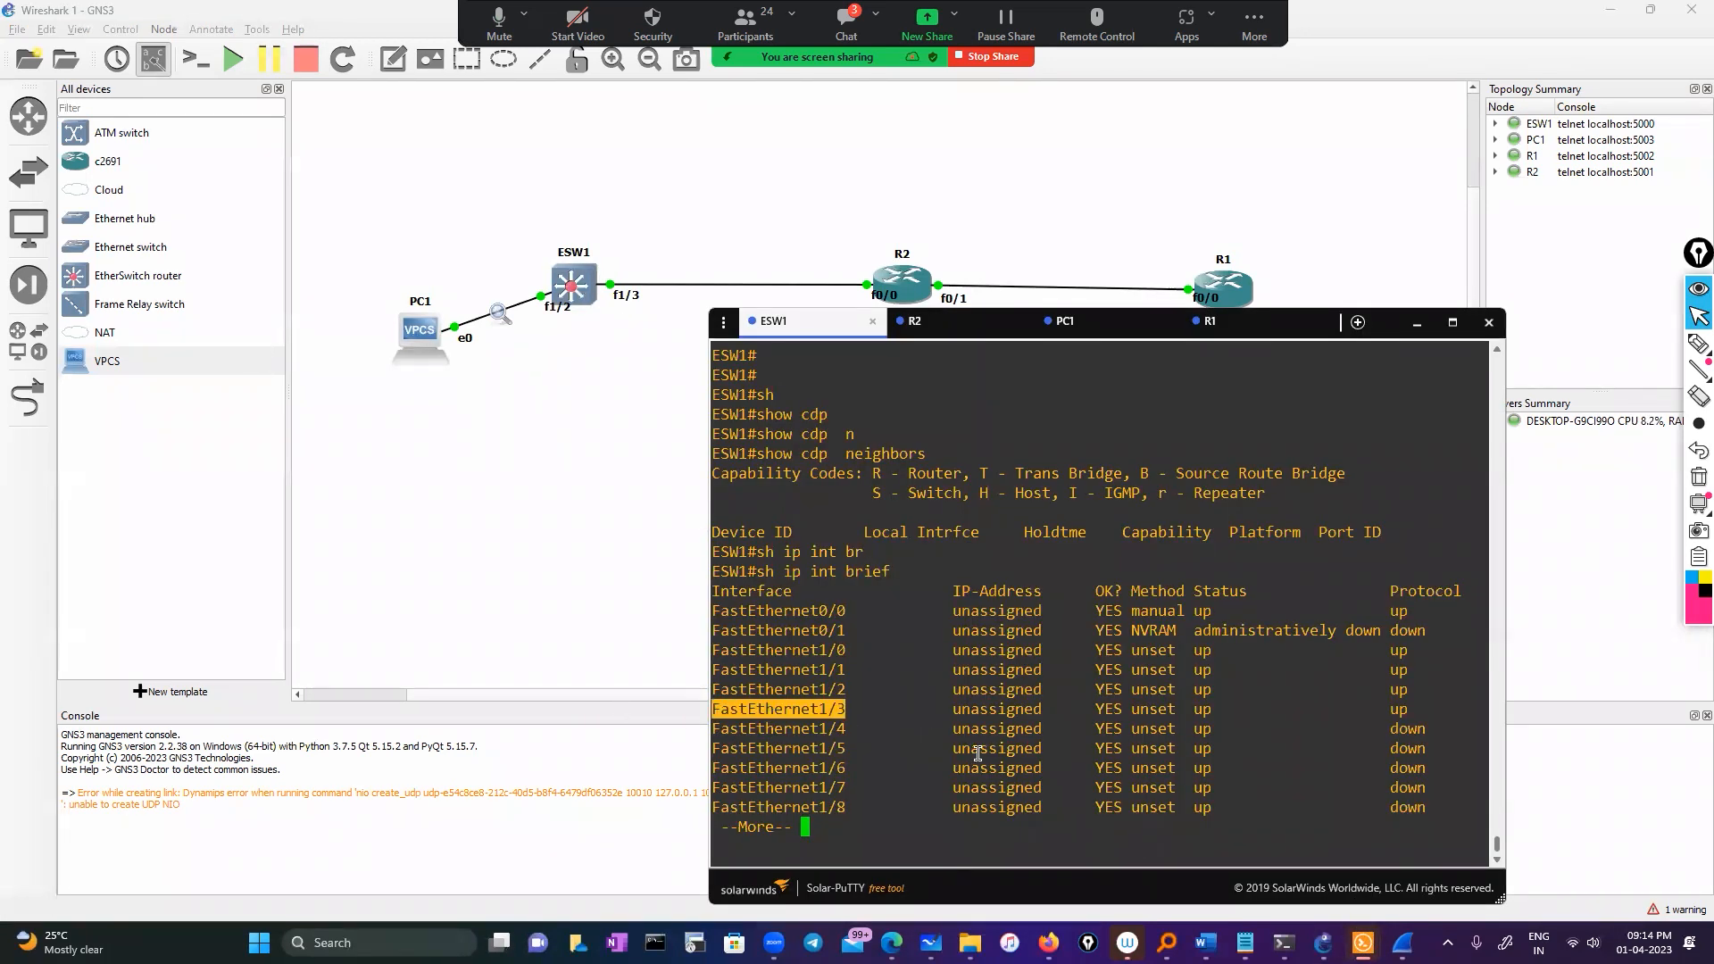
{"action": "key", "text": "Return"}
{"action": "key", "text": "Return"}
{"action": "key", "text": "Return"}
{"action": "key", "text": "Return"}
{"action": "key", "text": "Return"}
{"action": "key", "text": "Return"}
{"action": "key", "text": "Return"}
{"action": "key", "text": "Return"}
{"action": "key", "text": "Return"}
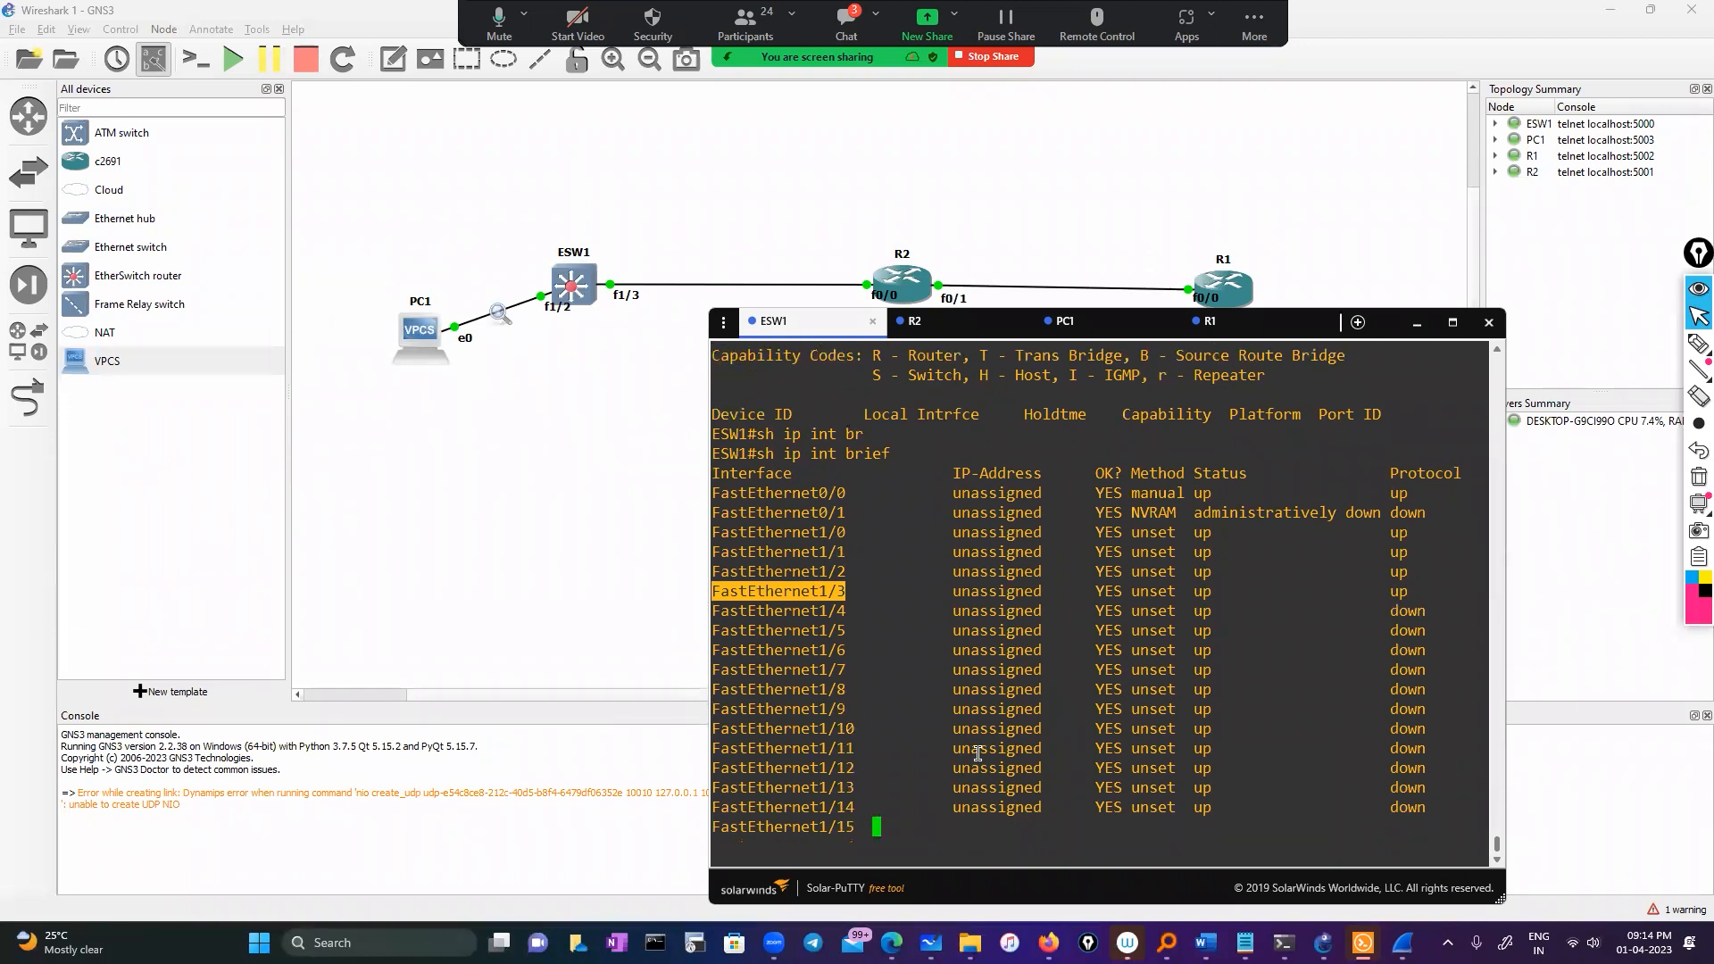
{"action": "key", "text": "Return"}
{"action": "key", "text": "Return"}
{"action": "key", "text": "Return"}
{"action": "key", "text": "Return"}
{"action": "key", "text": "Return"}
{"action": "type", "text": "sho"}
{"action": "key", "text": "Tab"}
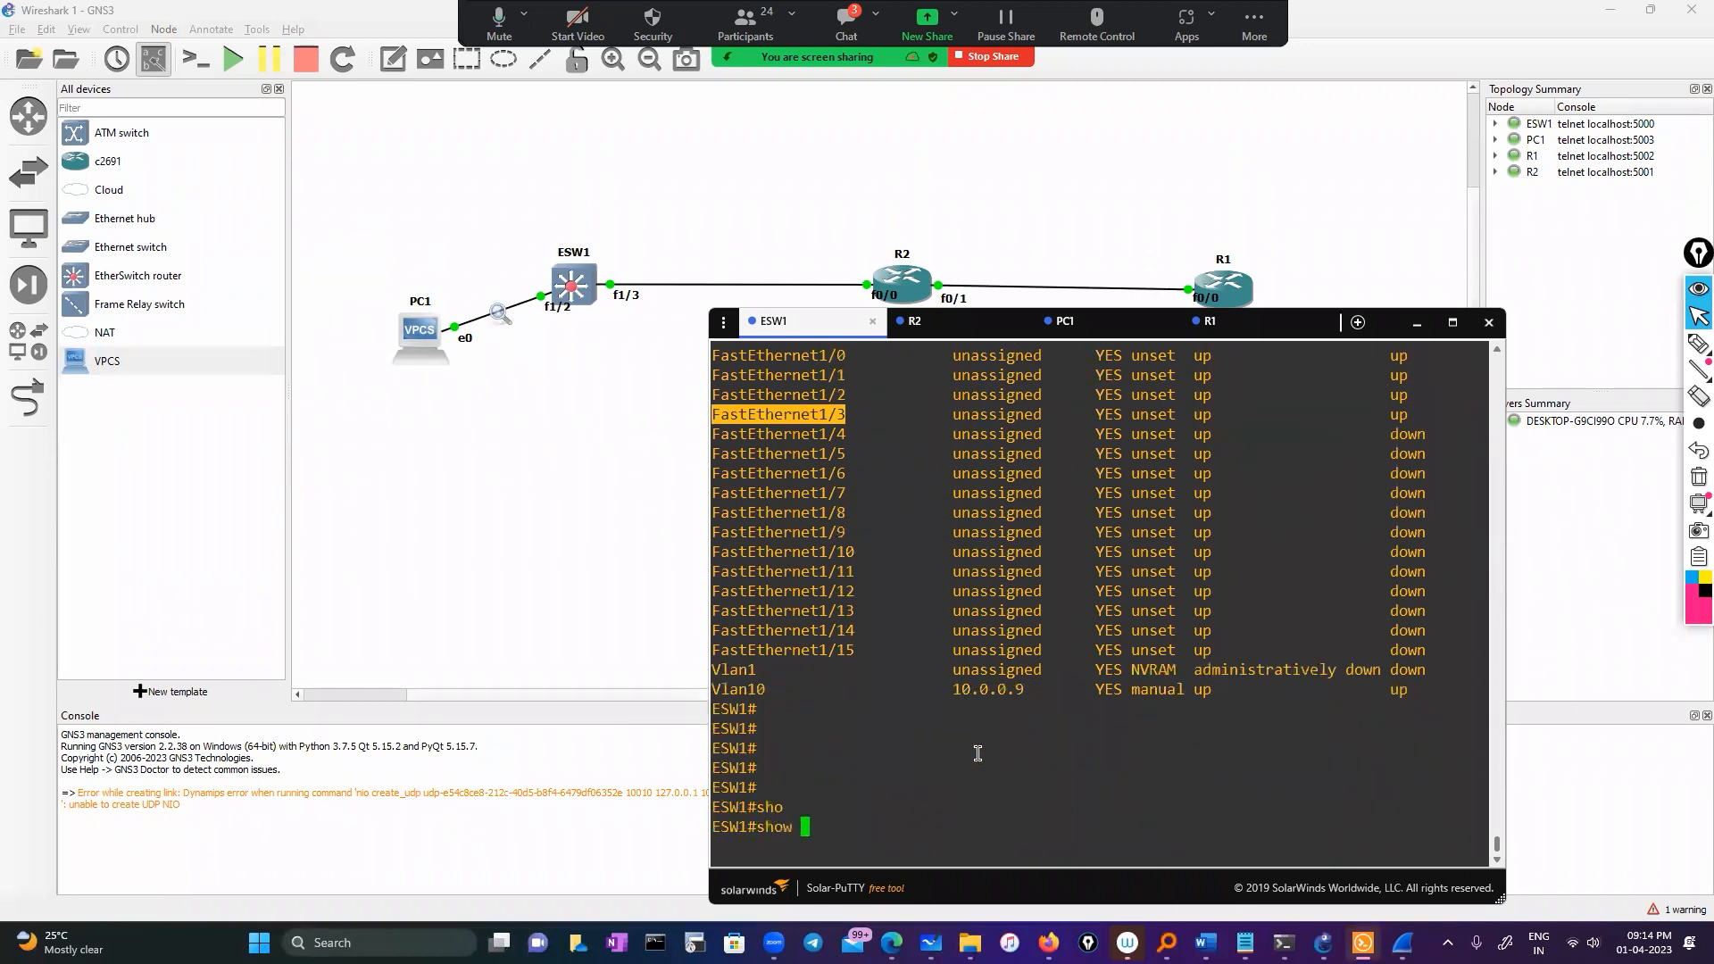
{"action": "type", "text": "cd"}
{"action": "key", "text": "Tab"}
{"action": "type", "text": "p"}
{"action": "key", "text": "Tab"}
{"action": "type", "text": "ne"}
{"action": "key", "text": "Tab"}
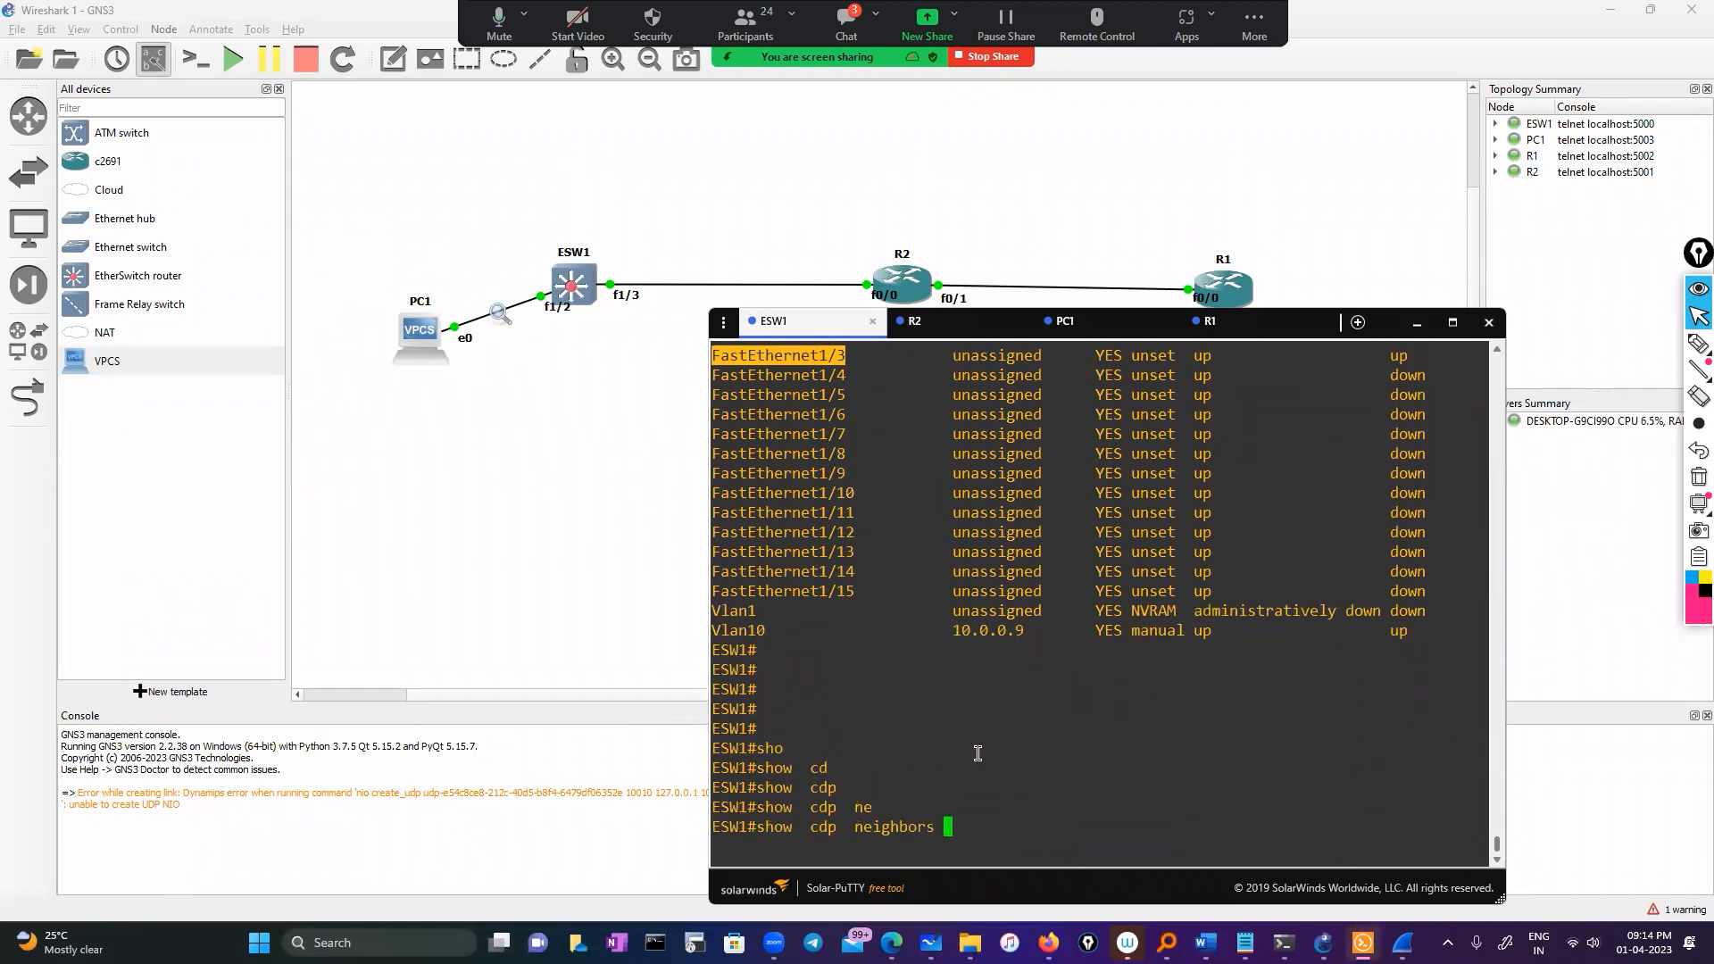
{"action": "key", "text": "Return"}
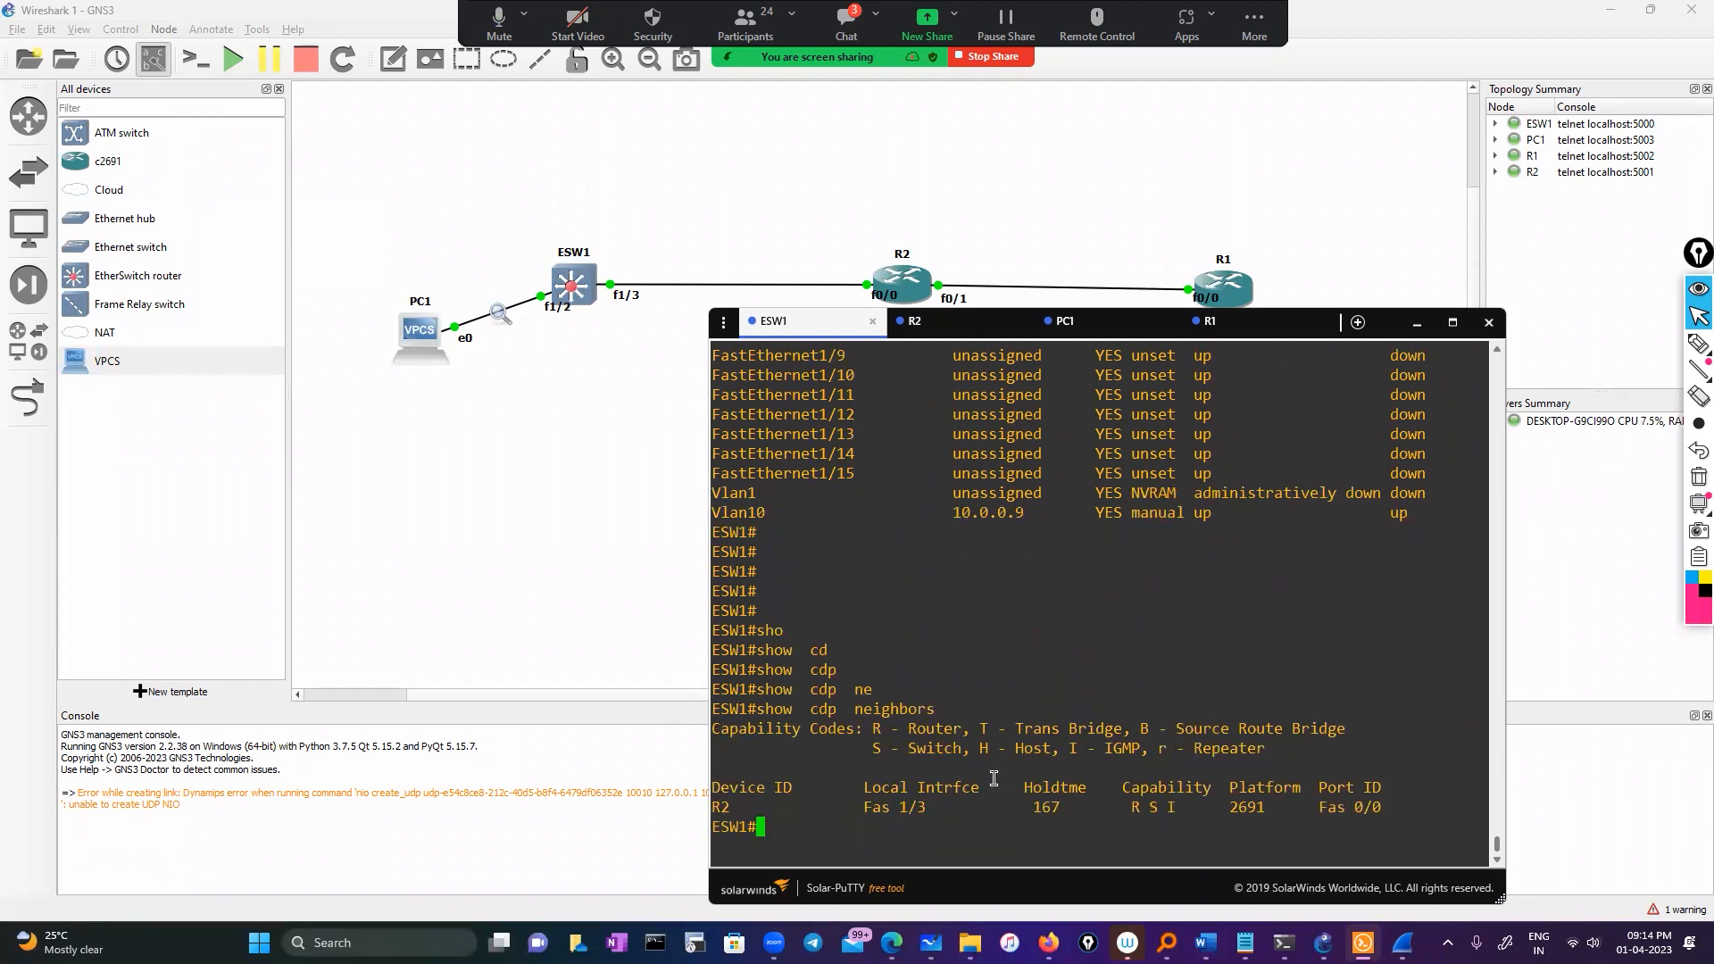
{"action": "left_click_drag", "start_coordinate": [846, 807], "coordinate": [924, 808]}
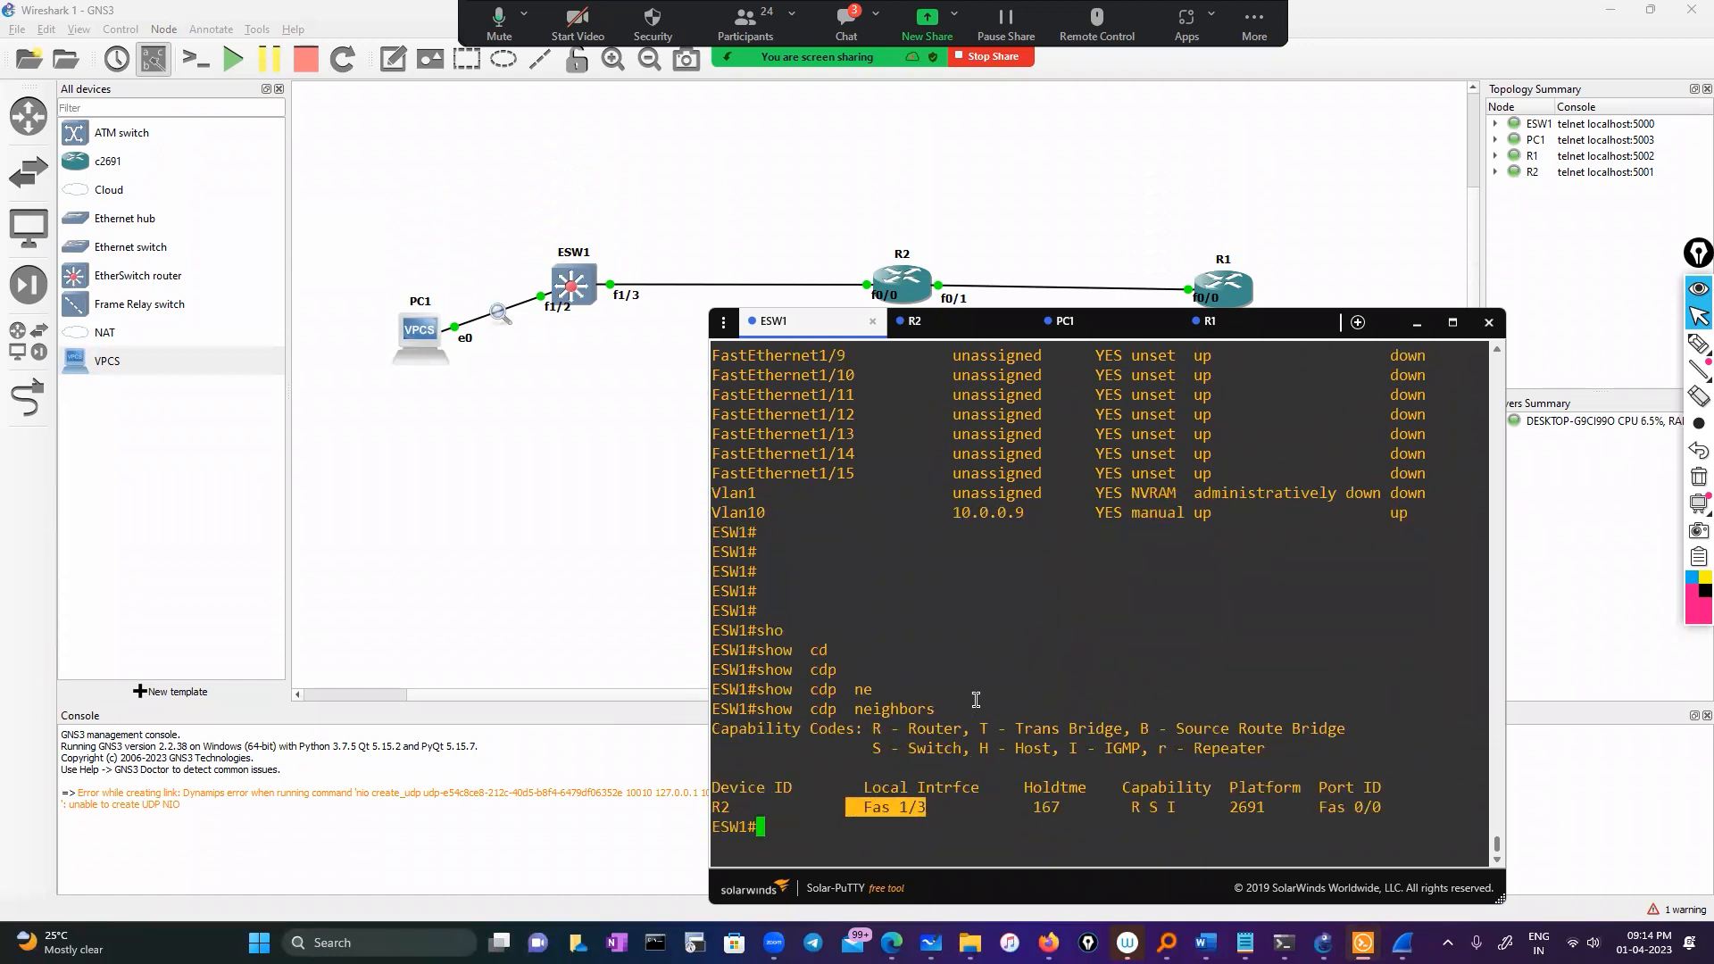
{"action": "left_click", "coordinate": [862, 821]}
Run show interfaces trunk to confirm Fa1/3 trunks 802.1q with VLANs 1,10
{"action": "type", "text": "sho"}
{"action": "key", "text": "Tab"}
{"action": "type", "text": "int"}
{"action": "key", "text": "Tab"}
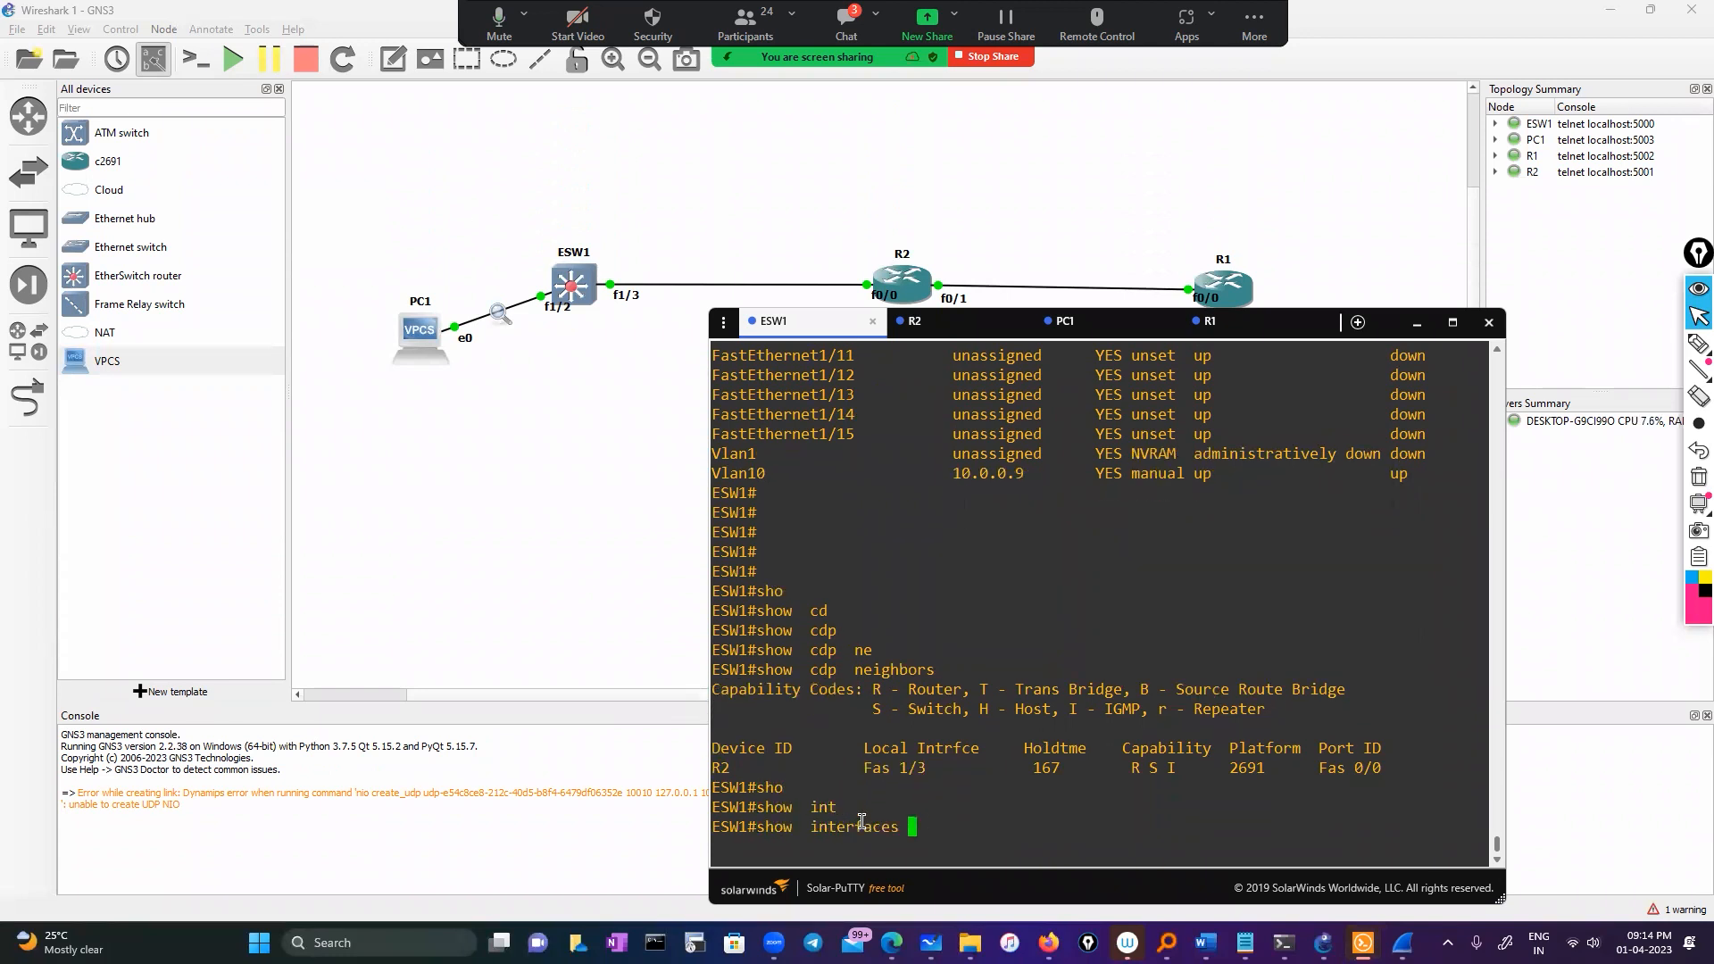
{"action": "type", "text": "trun"}
{"action": "key", "text": "Tab"}
{"action": "key", "text": "Return"}
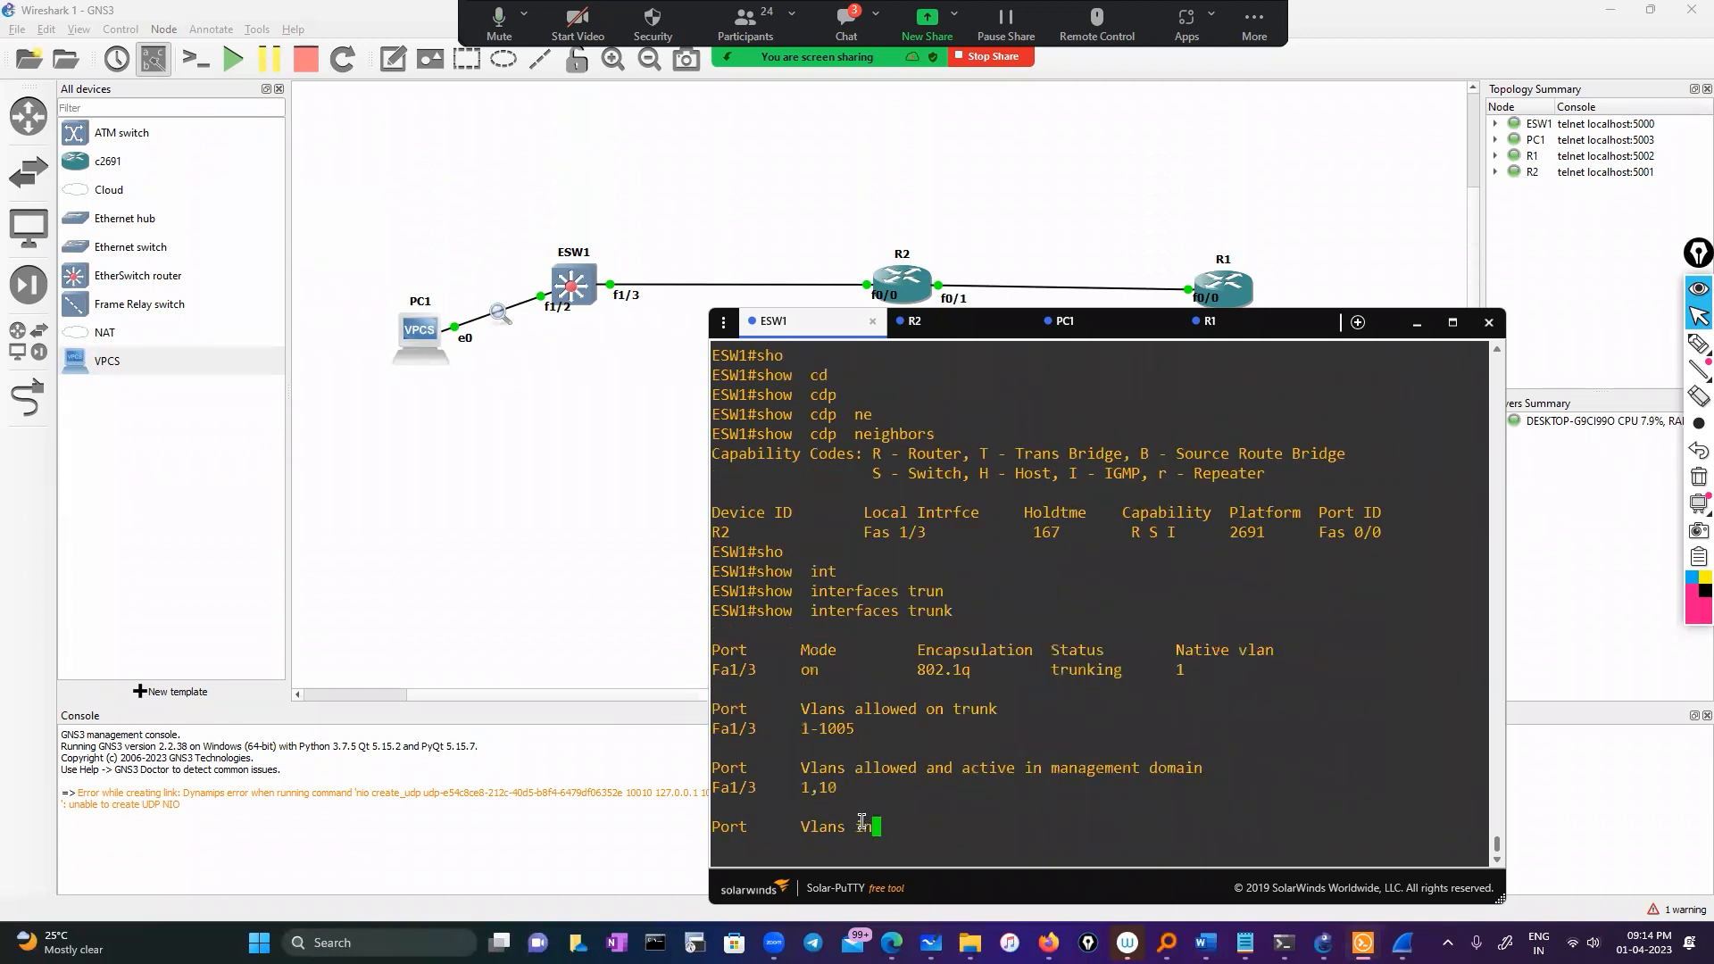
{"action": "left_click_drag", "start_coordinate": [785, 748], "coordinate": [882, 748]}
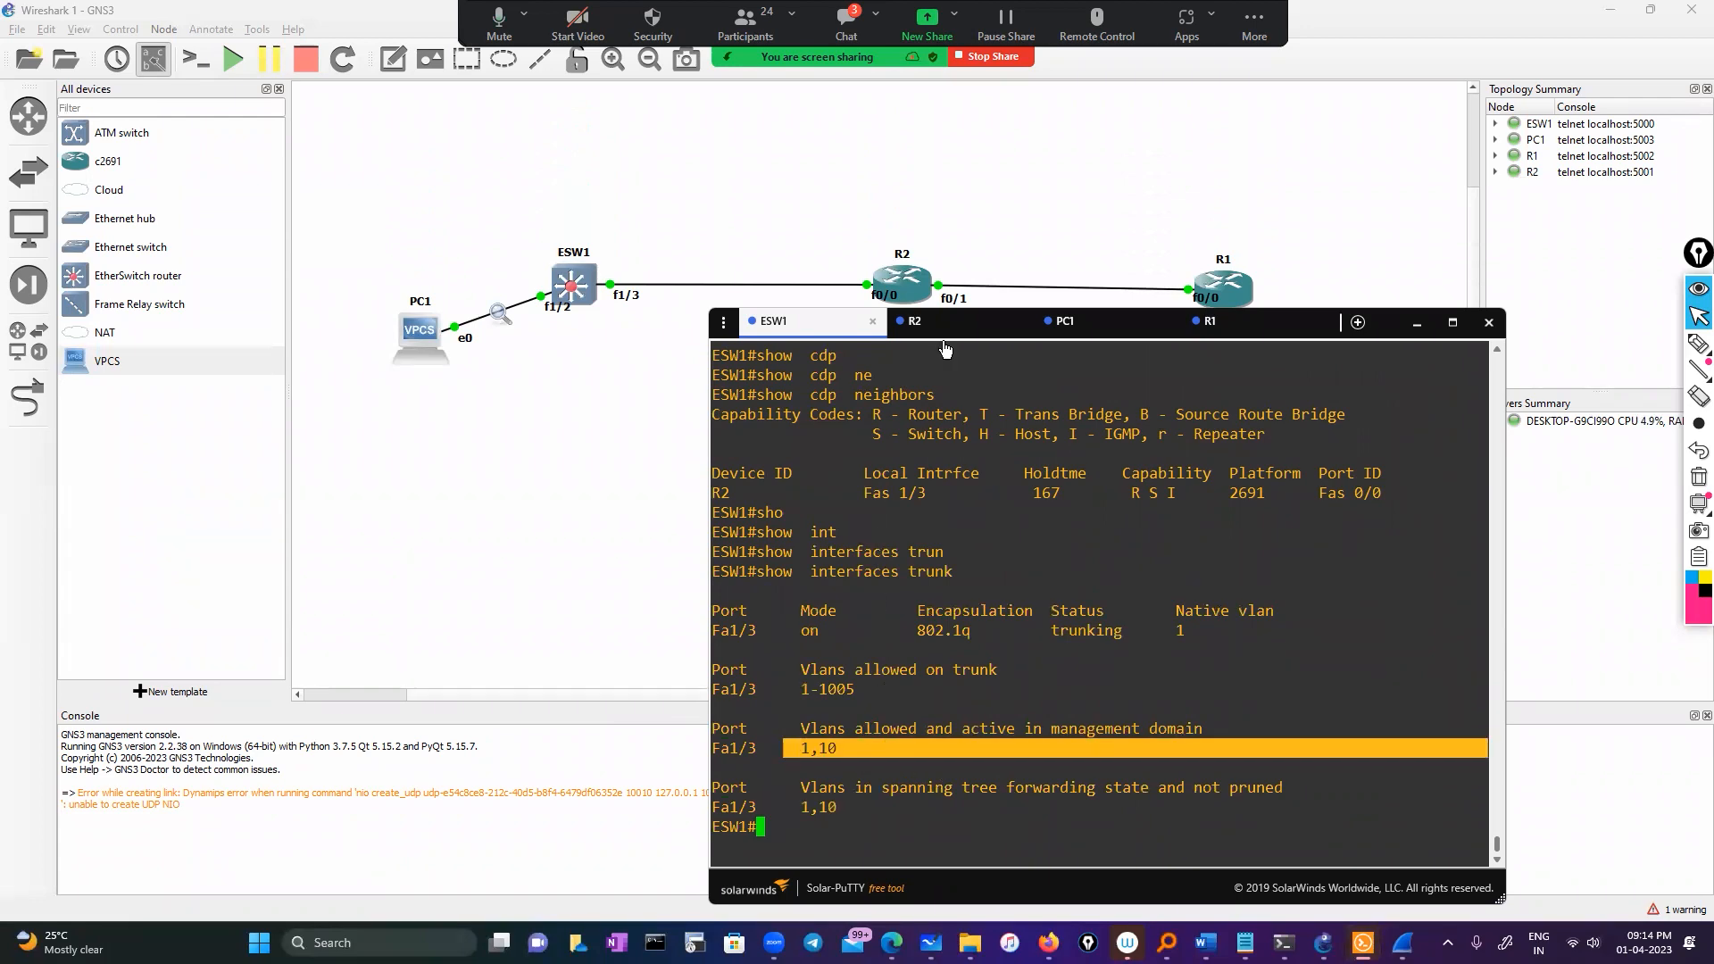
Run sh ip int brief on R2 and copy its 10.0.0.2 address
{"action": "left_click", "coordinate": [945, 331]}
{"action": "type", "text": "sh"}
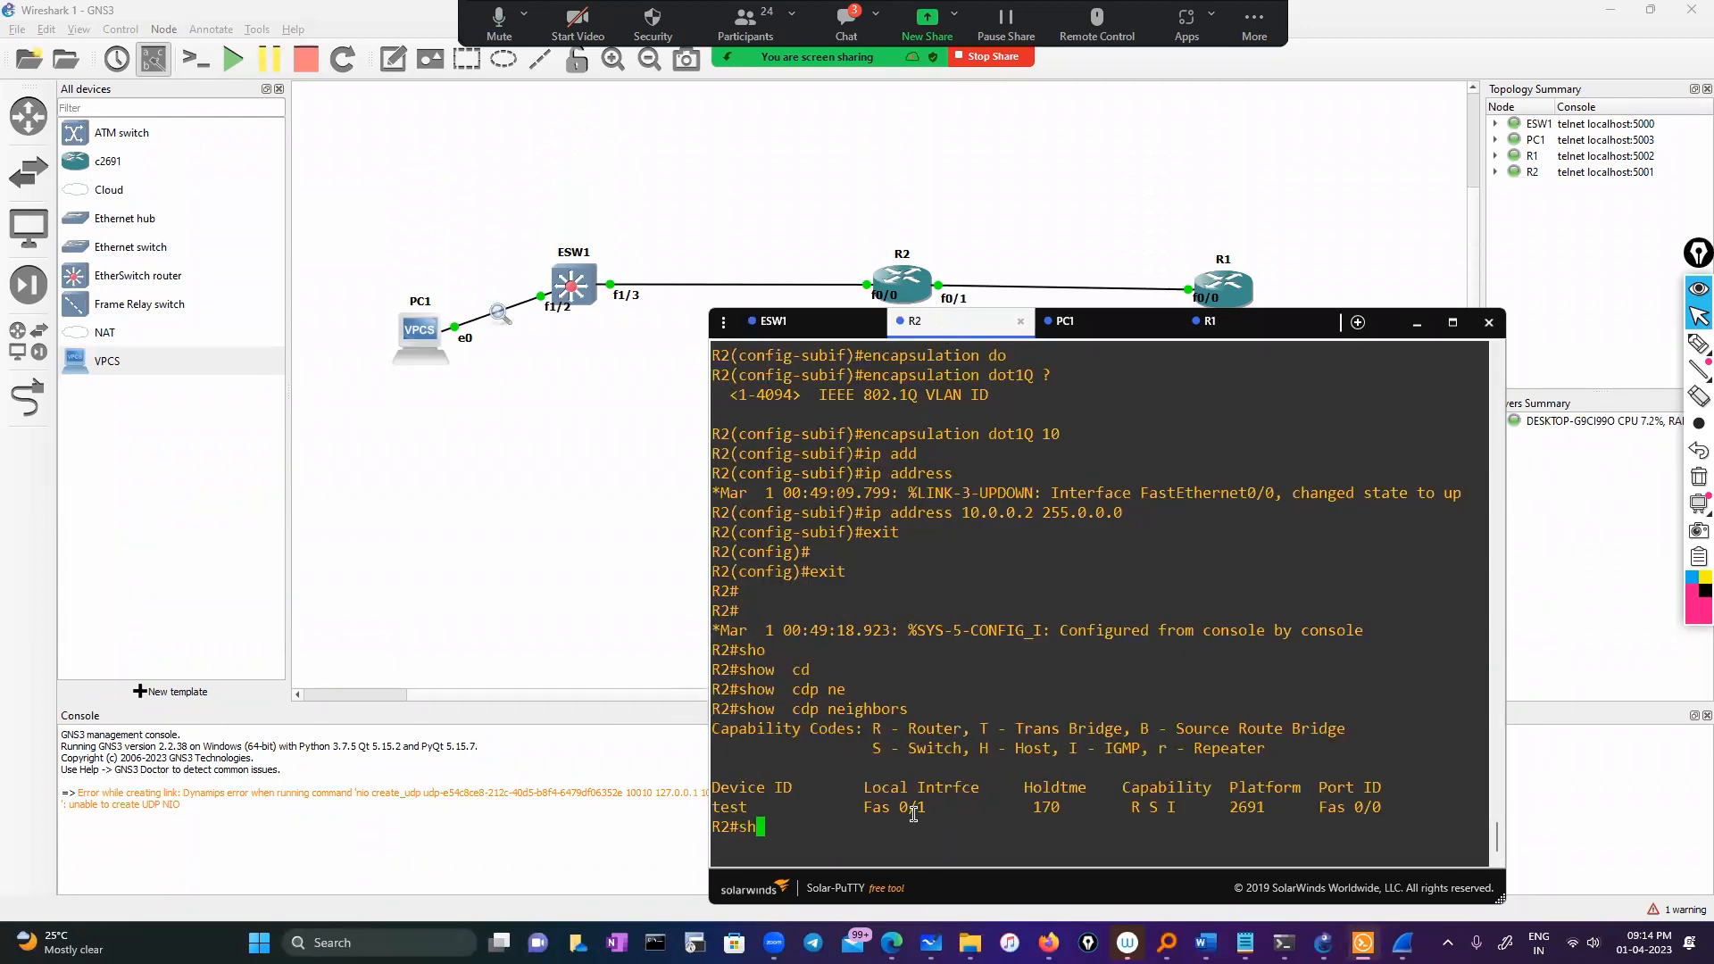
{"action": "type", "text": " ip int br"}
{"action": "key", "text": "Tab"}
{"action": "key", "text": "Return"}
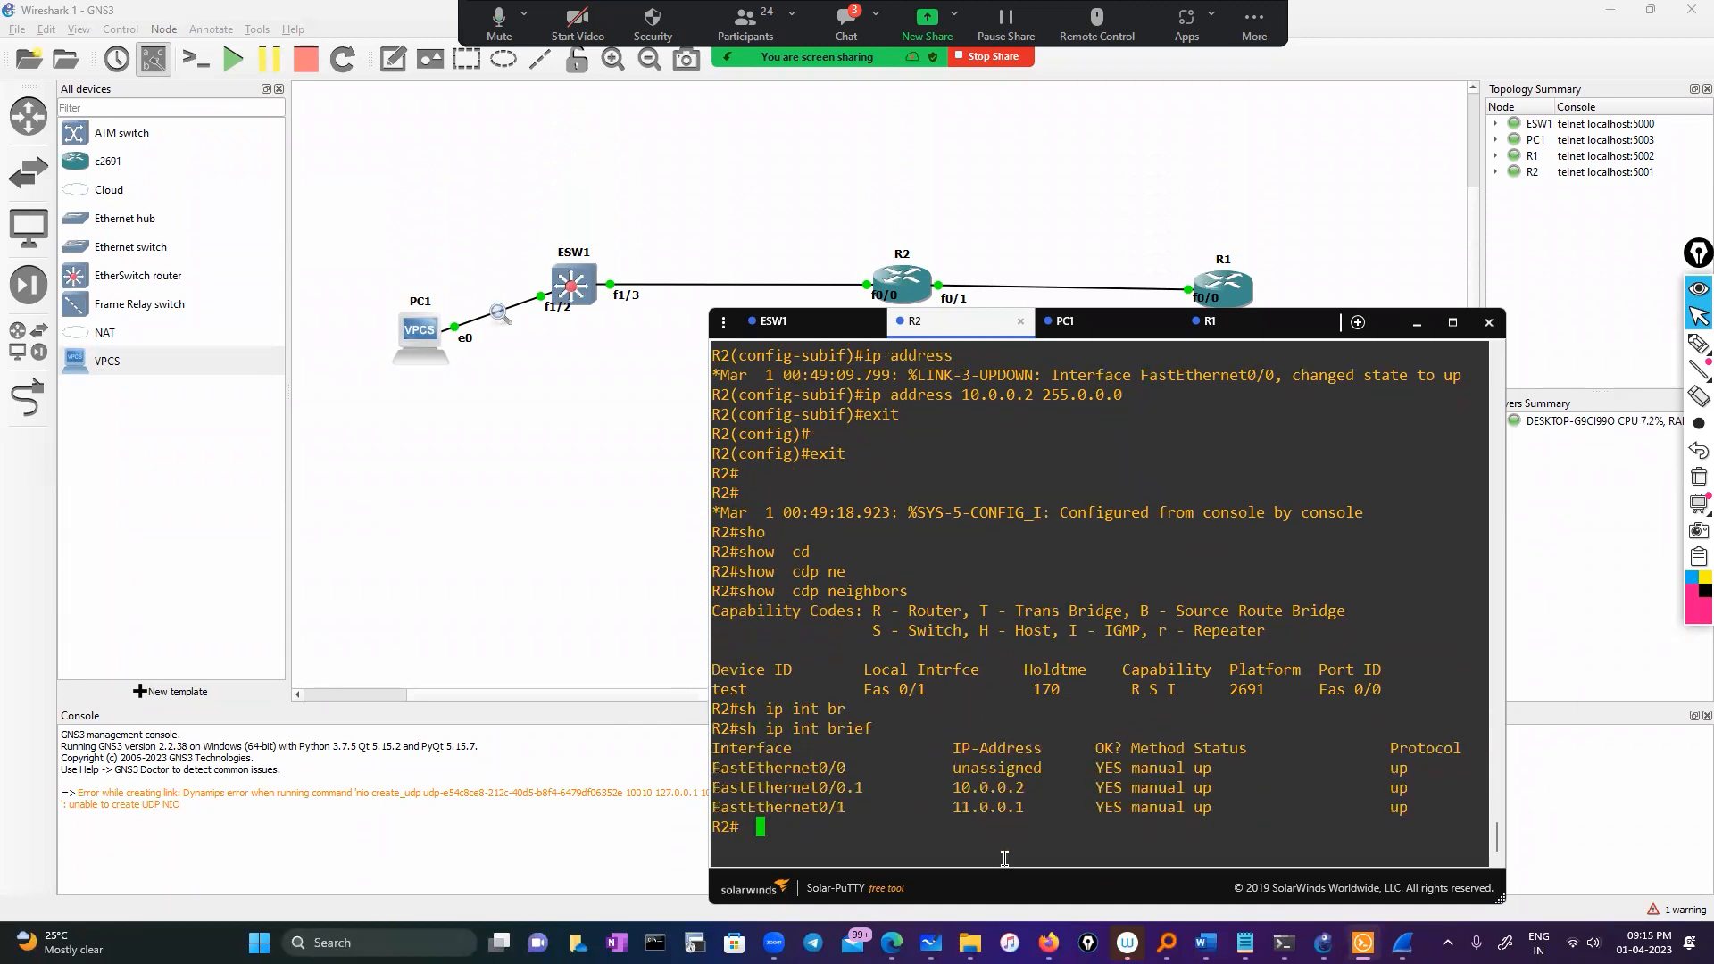
{"action": "double_click", "coordinate": [983, 785]}
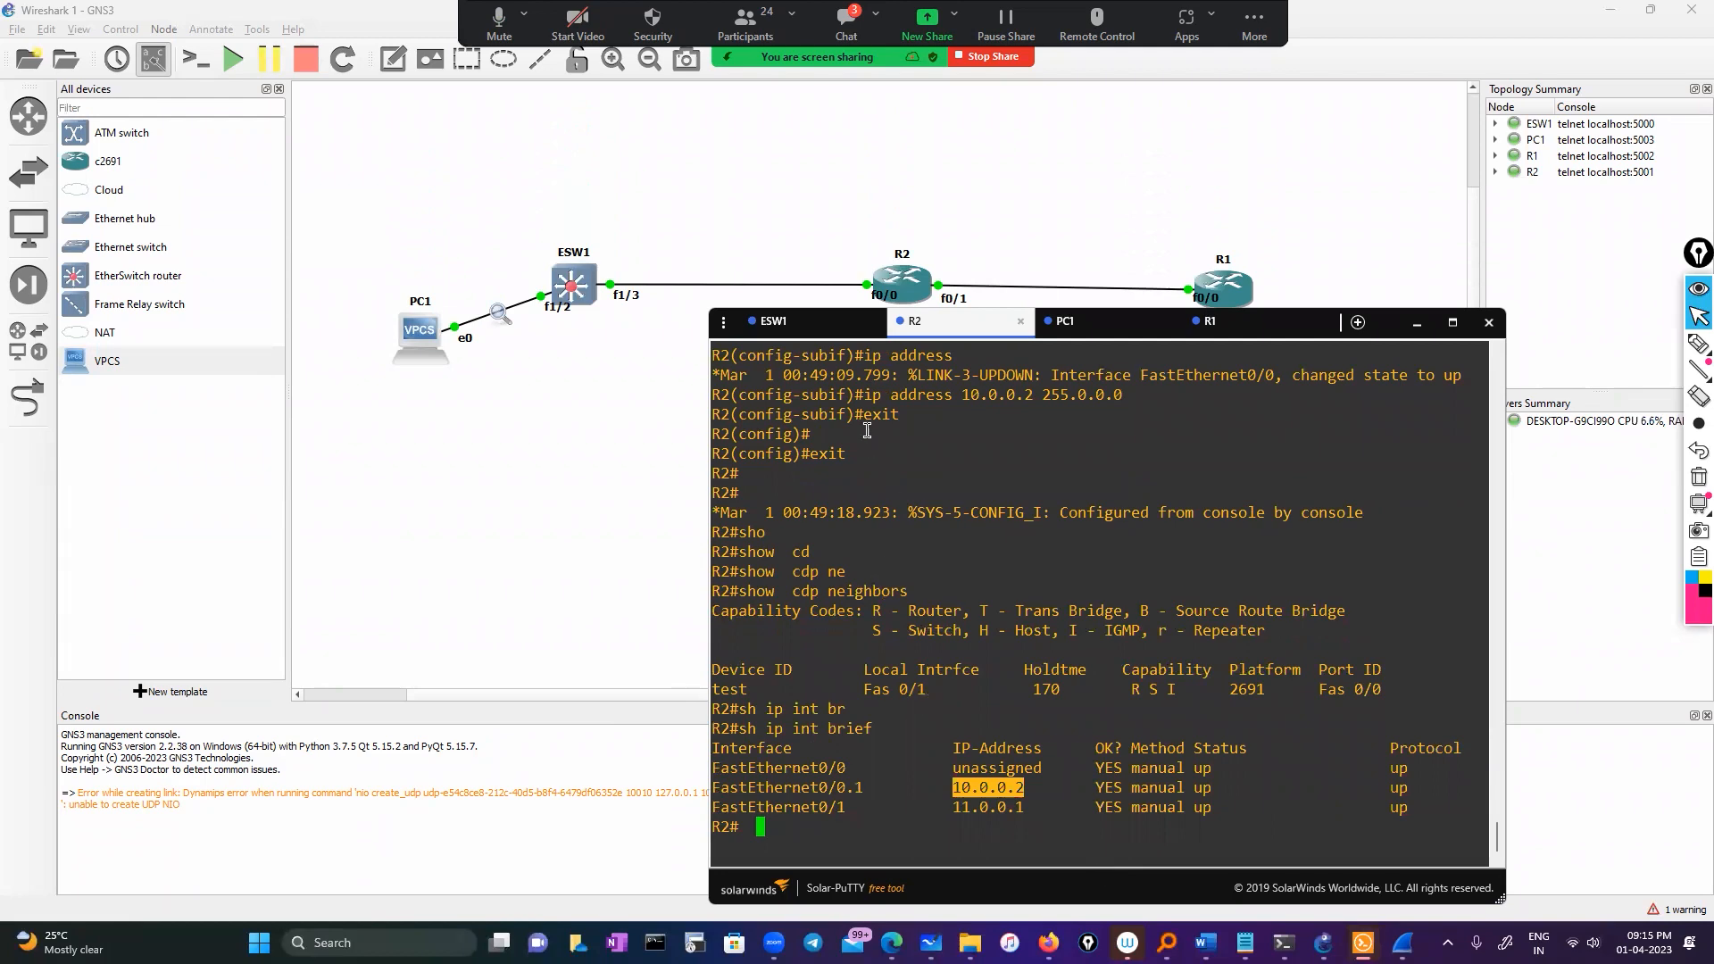
{"action": "left_click", "coordinate": [773, 321]}
Ping R2 at 10.0.0.2 from ESW1
{"action": "type", "text": "pi"}
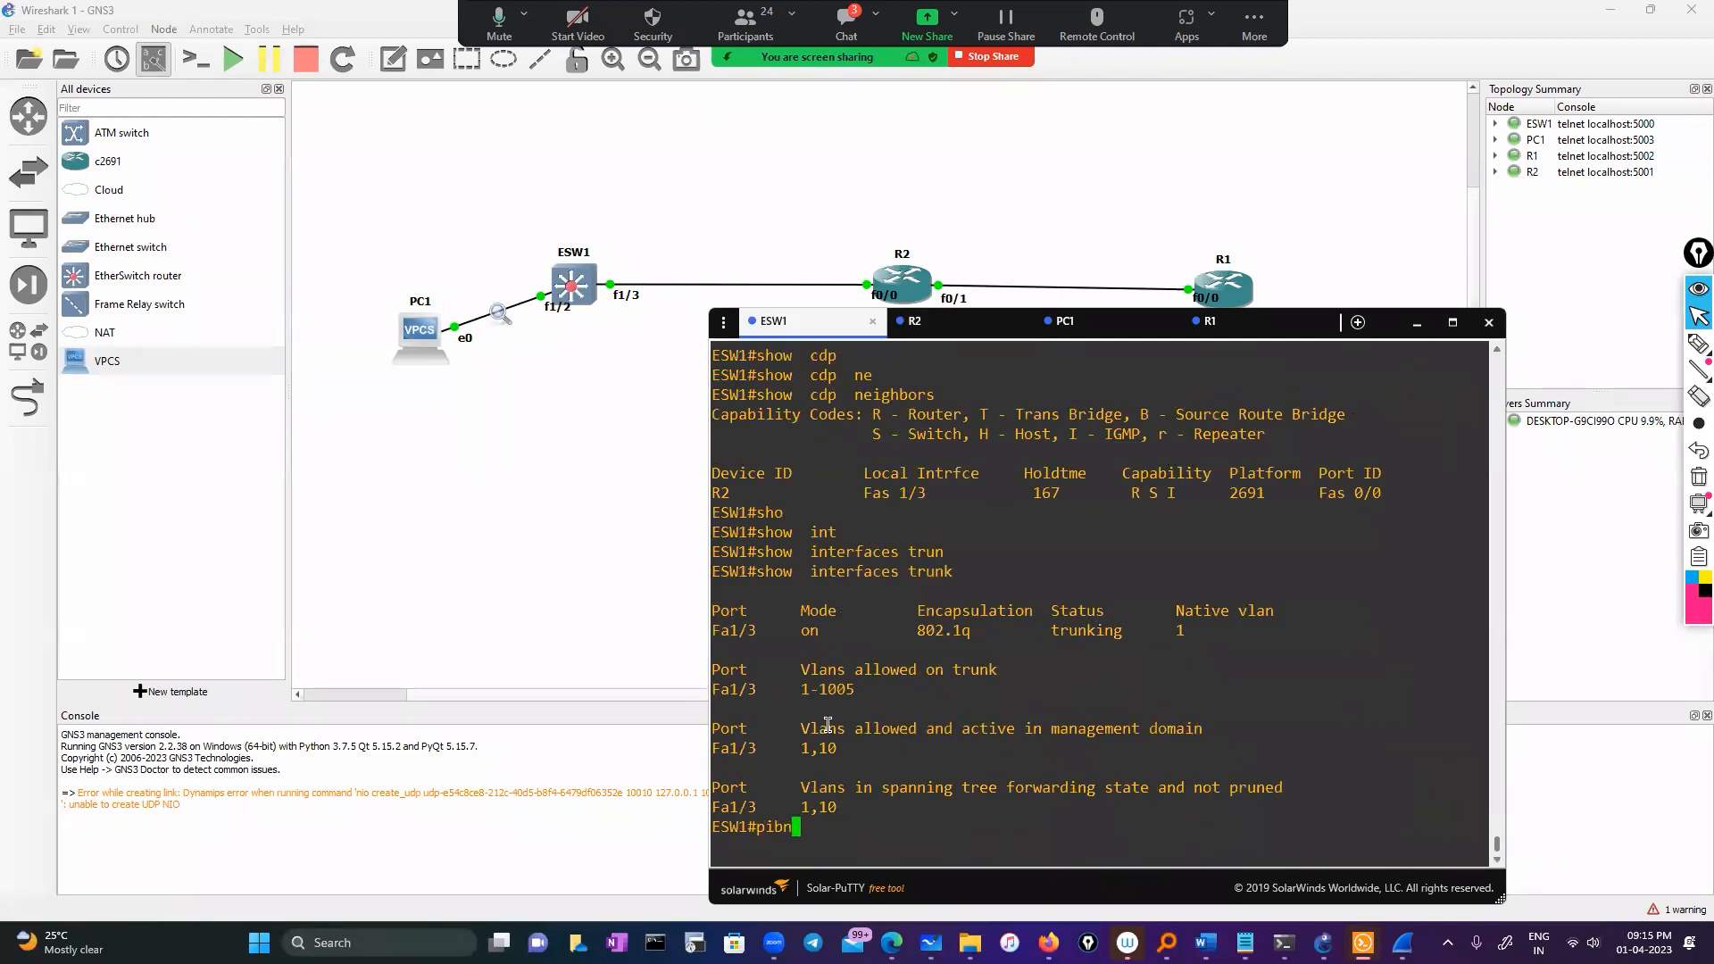
{"action": "type", "text": "ng"}
{"action": "right_click", "coordinate": [828, 725]}
{"action": "key", "text": "Return"}
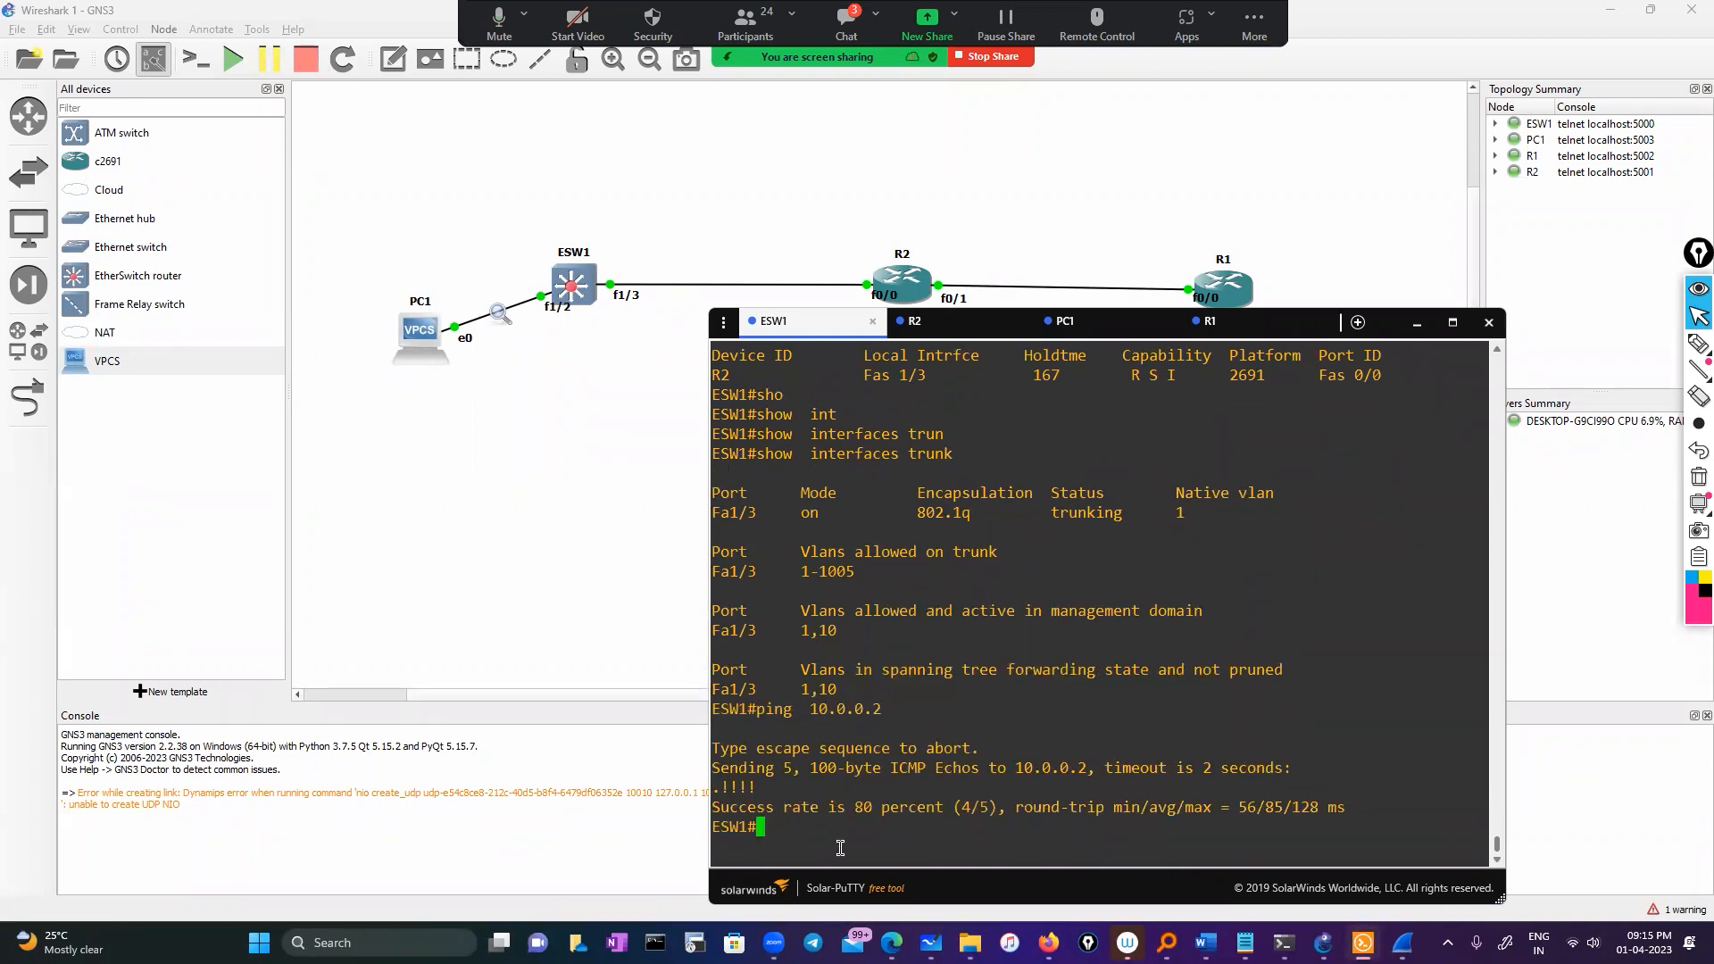
In configuration mode, set Fa1/3 as monitor session 1's source in both directions
{"action": "type", "text": "conf"}
{"action": "key", "text": "Tab"}
{"action": "key", "text": "Return"}
{"action": "key", "text": "Return"}
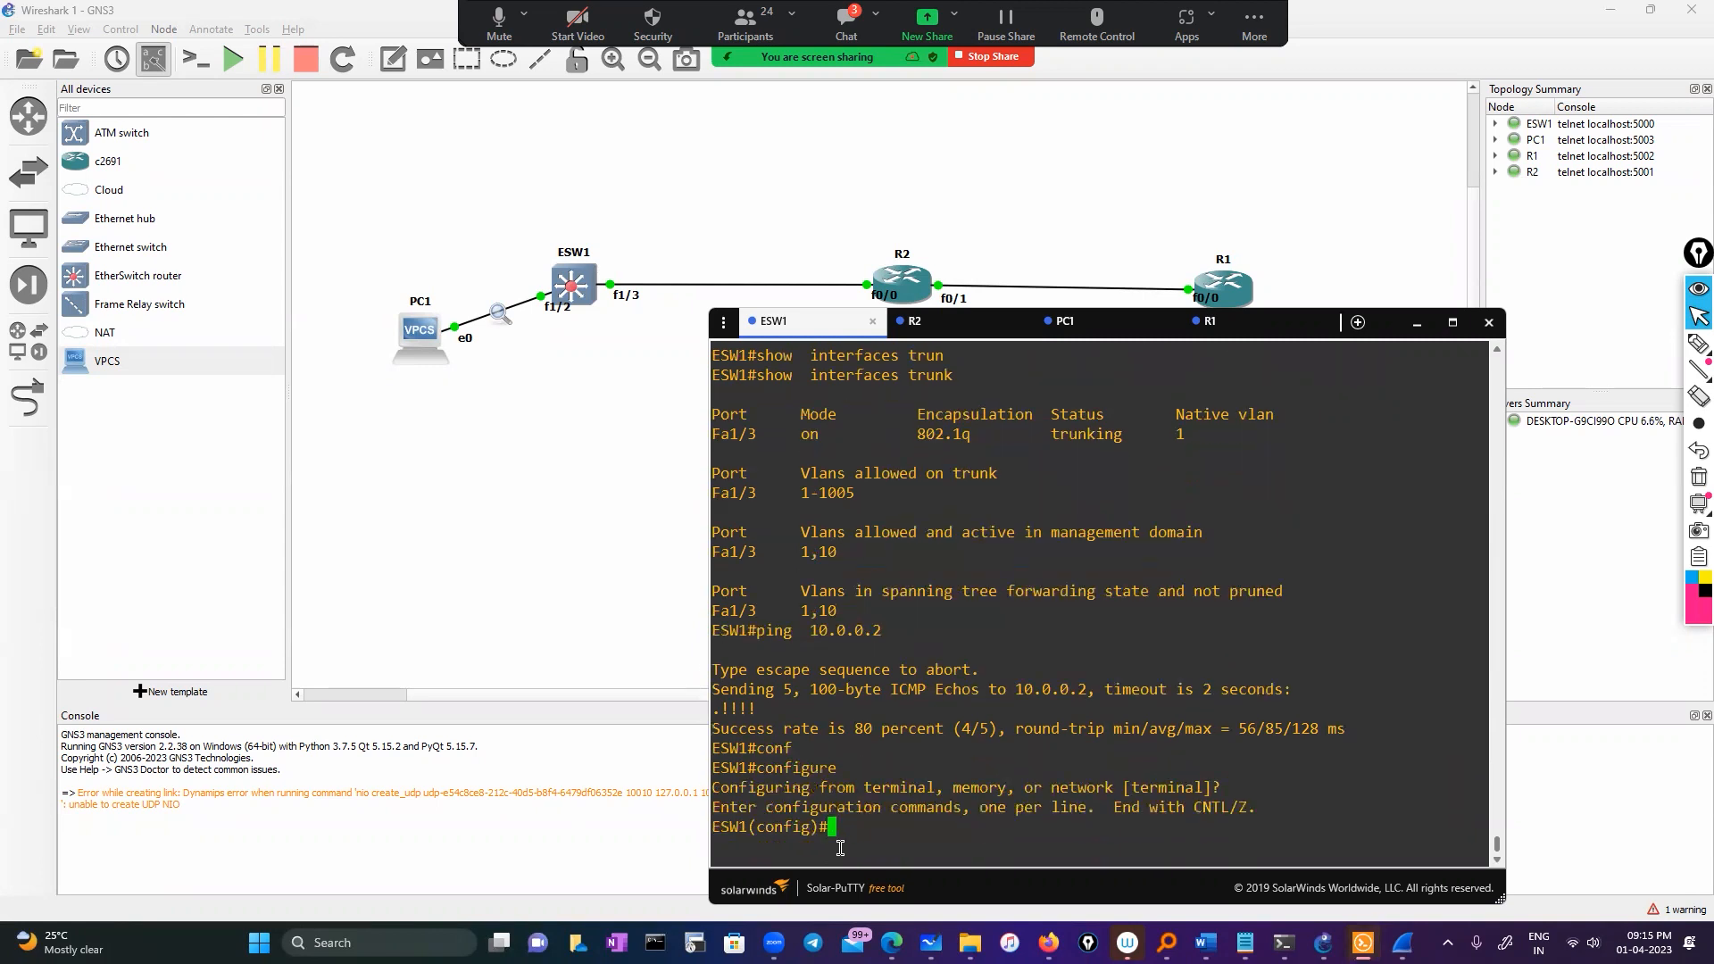
{"action": "type", "text": "mon"}
{"action": "key", "text": "Tab"}
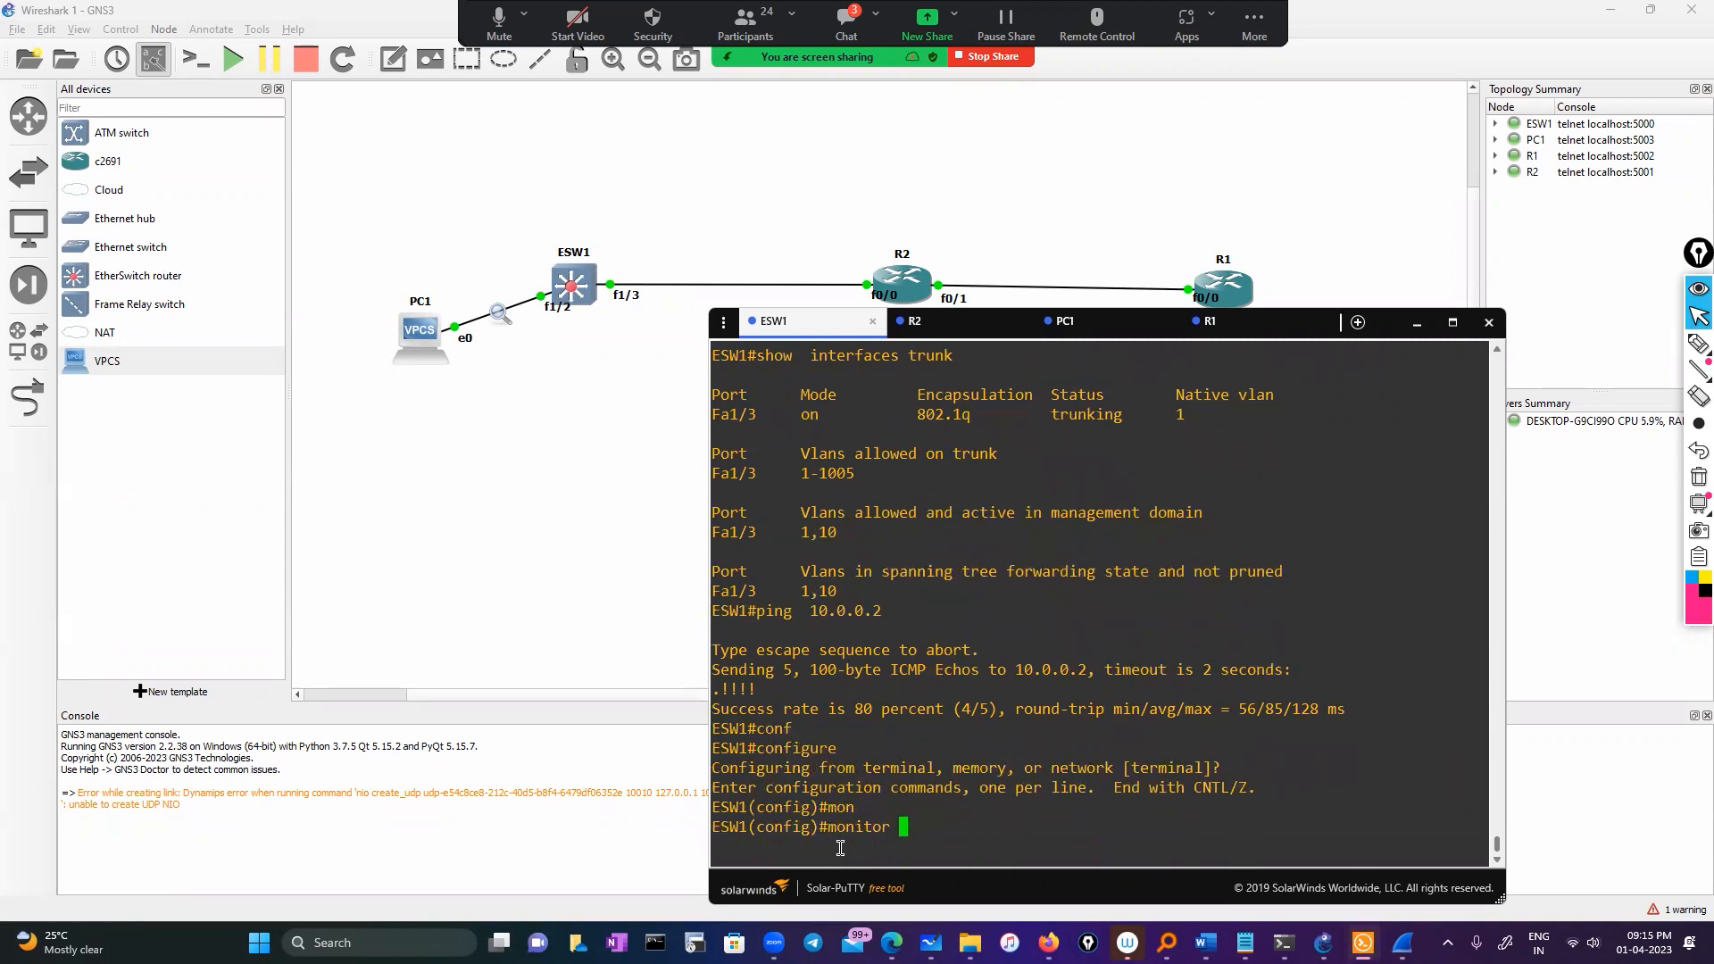
{"action": "type", "text": "se"}
{"action": "key", "text": "Tab"}
{"action": "type", "text": "1 so"}
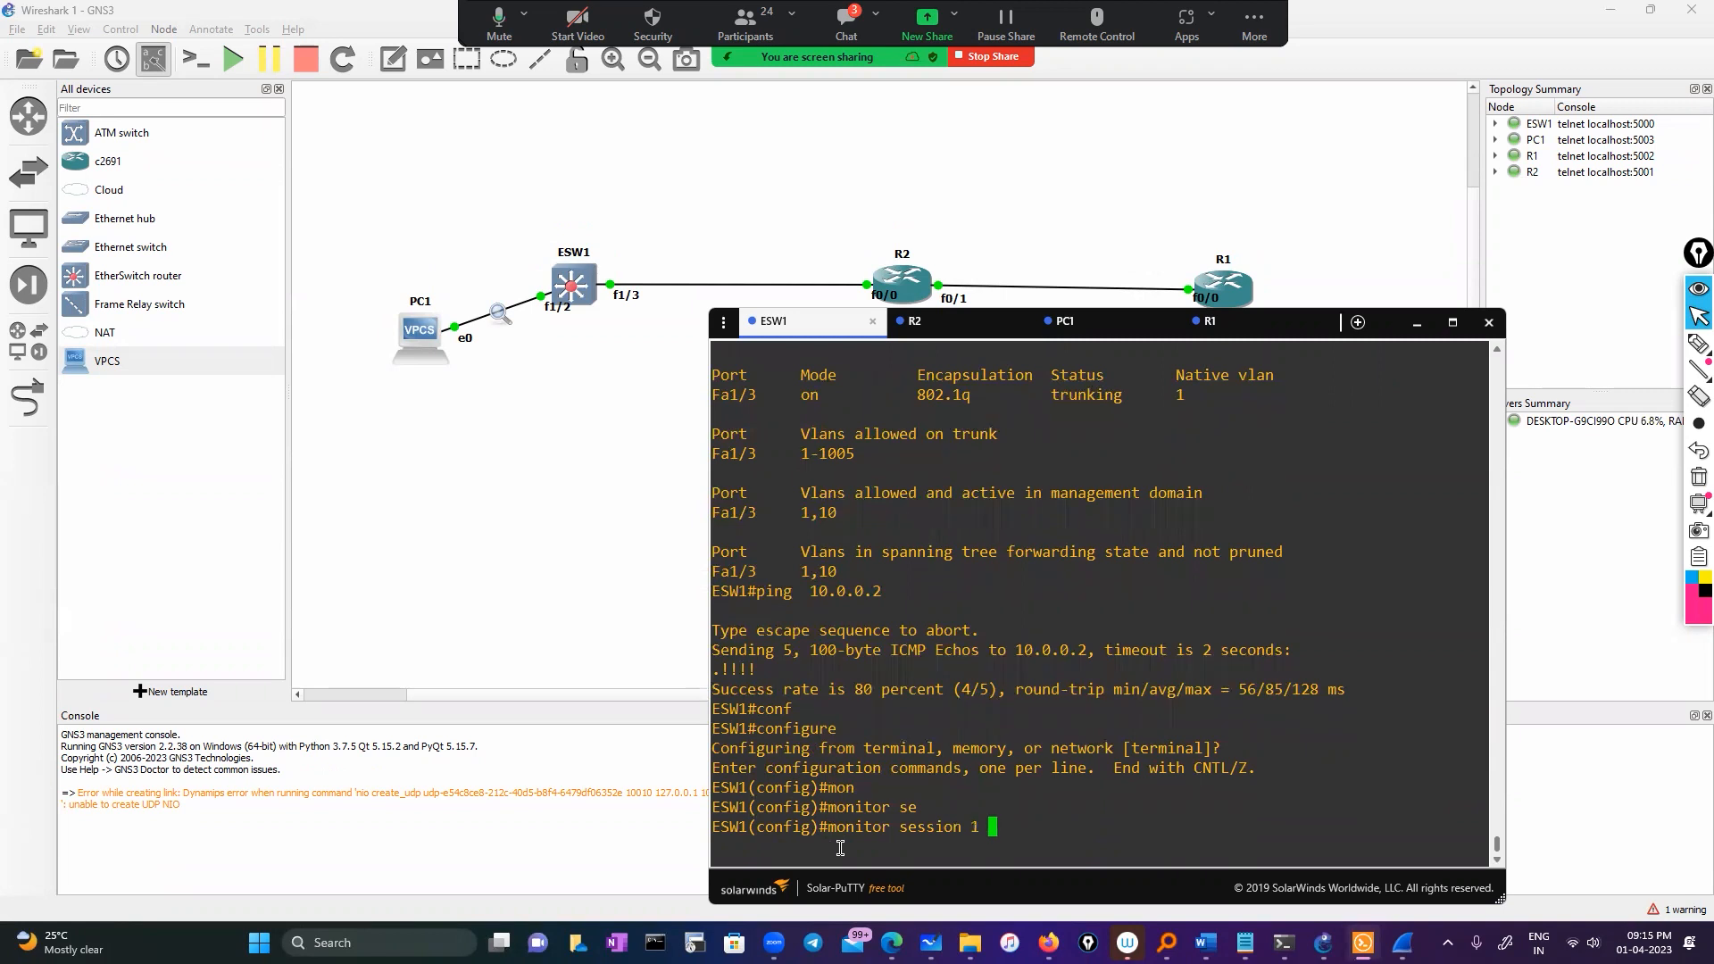
{"action": "key", "text": "Tab"}
{"action": "type", "text": "f"}
{"action": "key", "text": "Tab"}
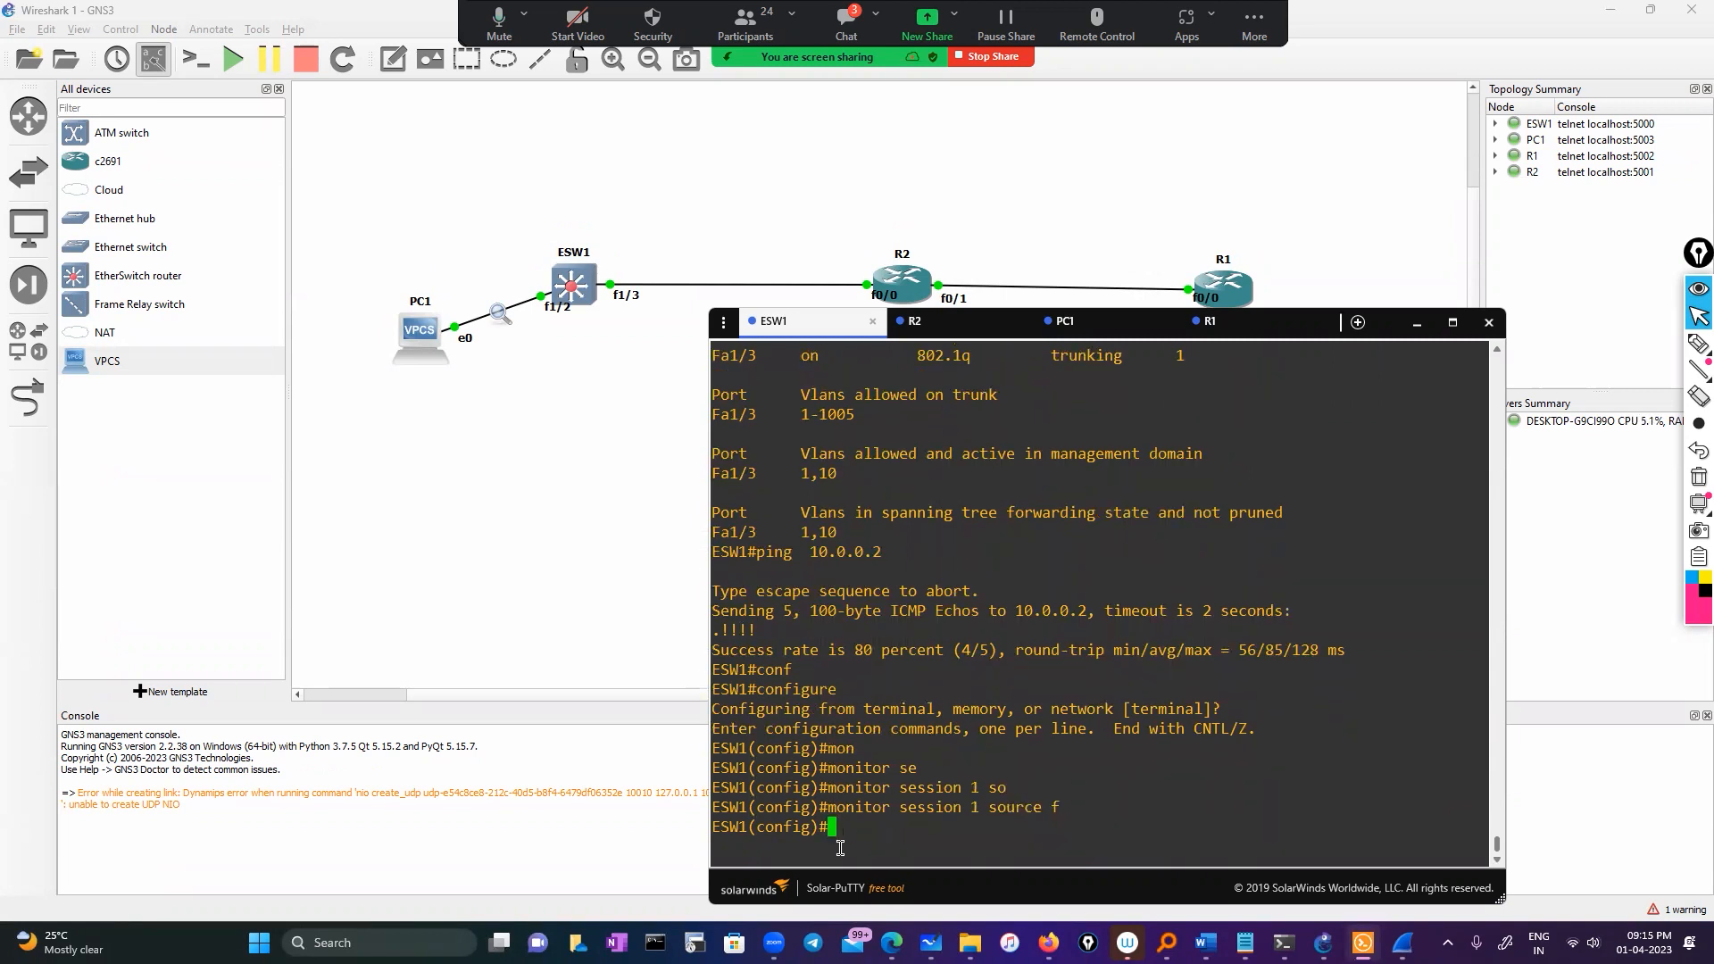
{"action": "key", "text": "BackSpace"}
{"action": "type", "text": "in"}
{"action": "key", "text": "Tab"}
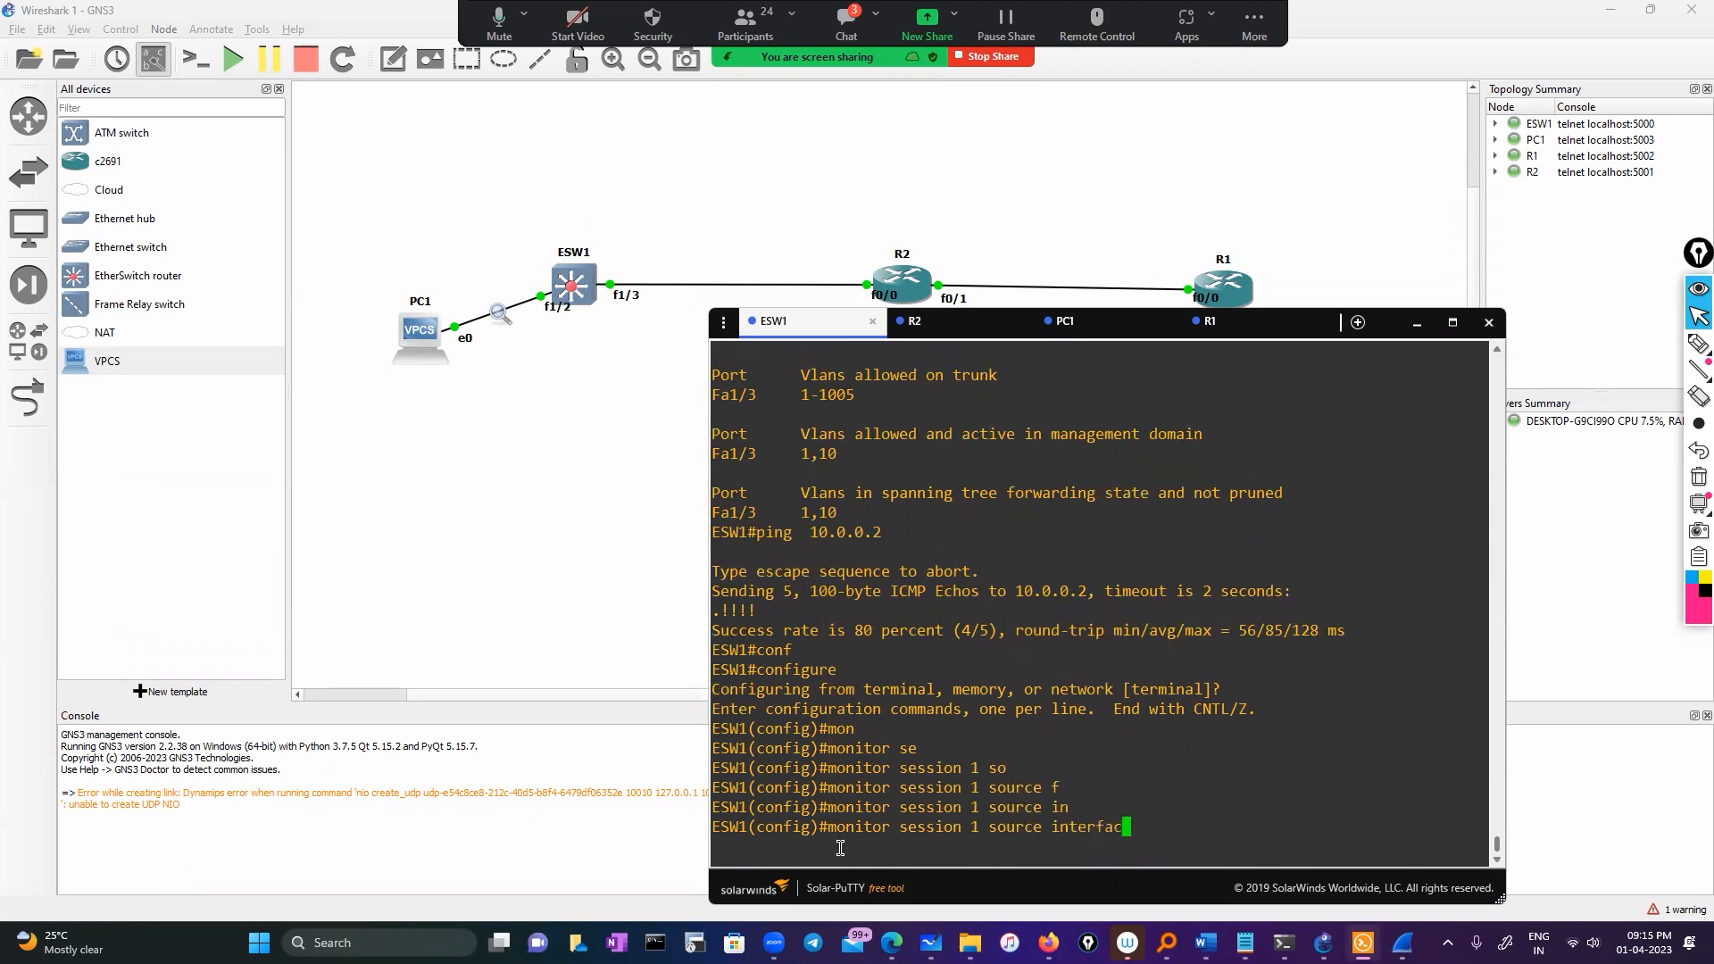
{"action": "type", "text": "fa"}
{"action": "key", "text": "Tab"}
{"action": "type", "text": "1/3 ?"}
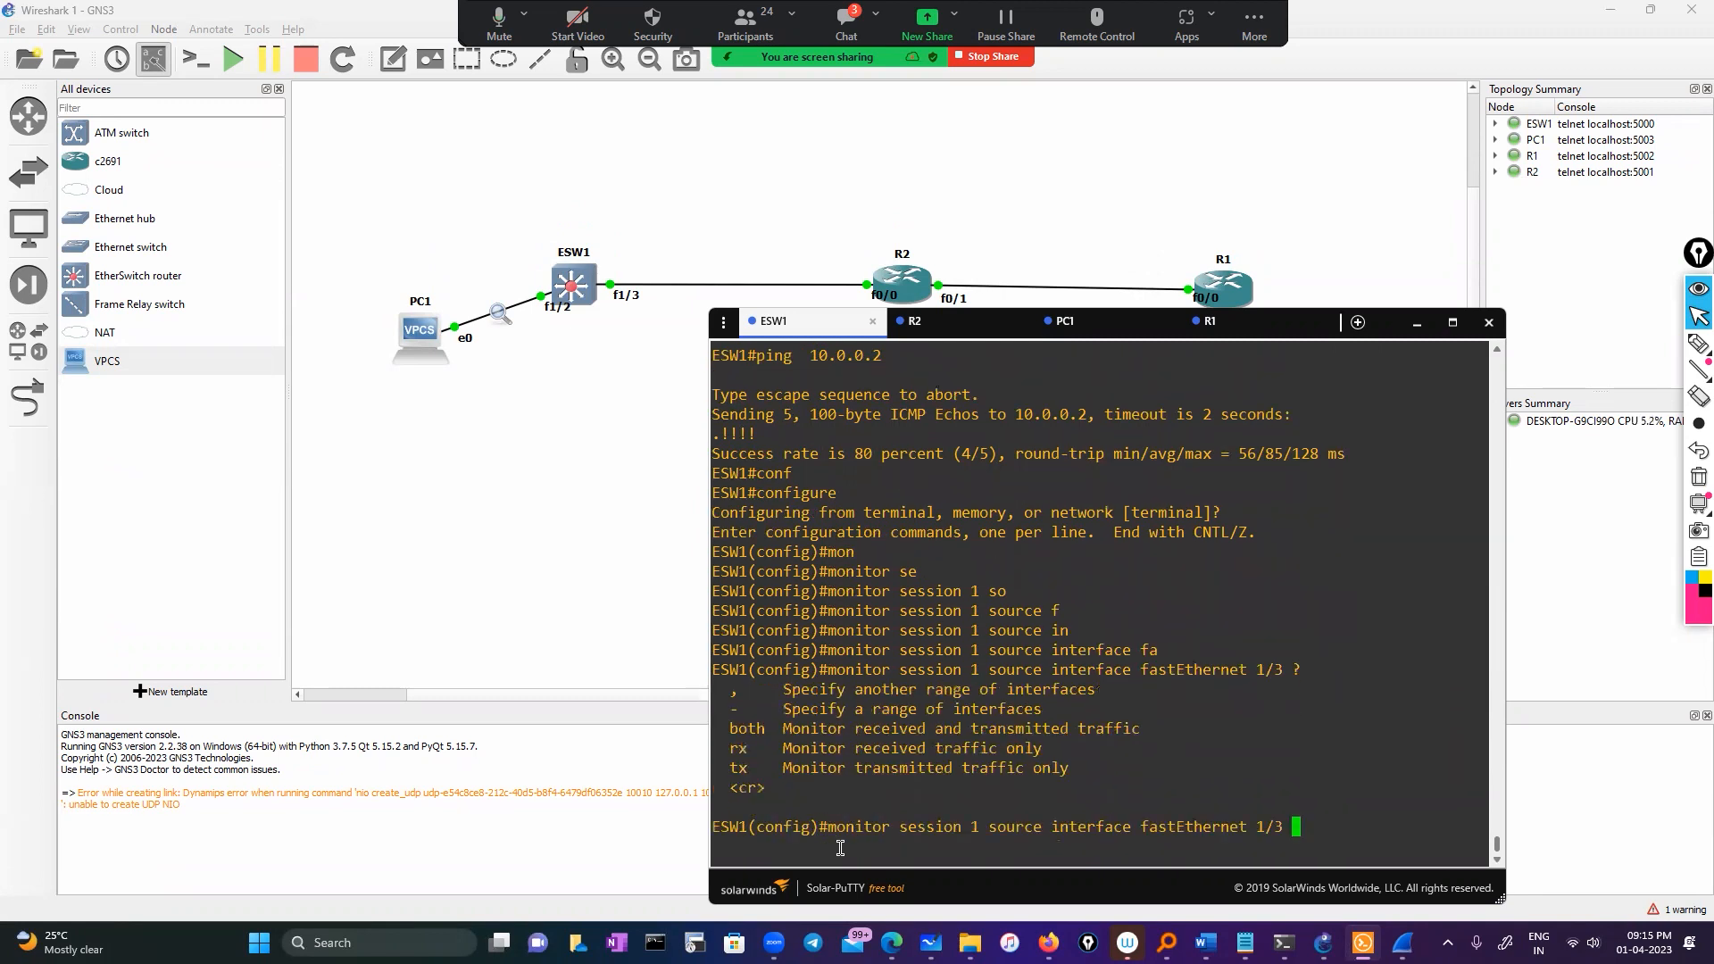
{"action": "type", "text": "bo"}
{"action": "key", "text": "Tab"}
{"action": "key", "text": "Return"}
Set Fa1/2 as monitor session 1's destination, then exit configuration mode
{"action": "type", "text": "mon"}
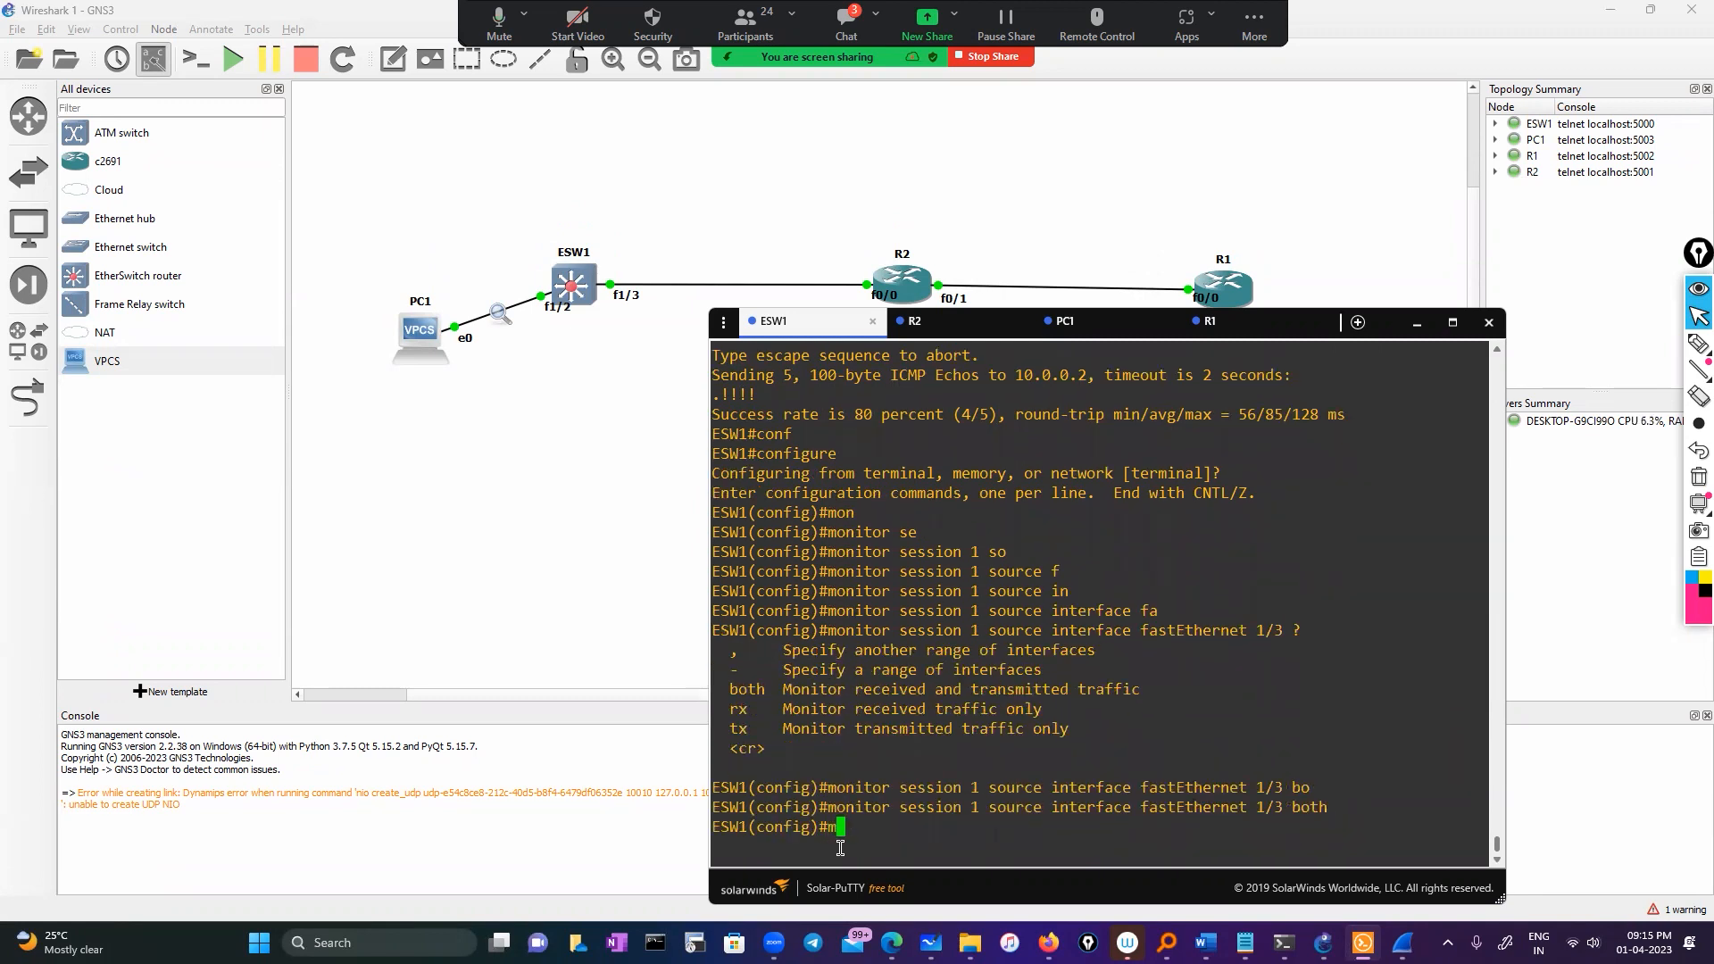
{"action": "key", "text": "Tab"}
{"action": "type", "text": "se"}
{"action": "key", "text": "Tab"}
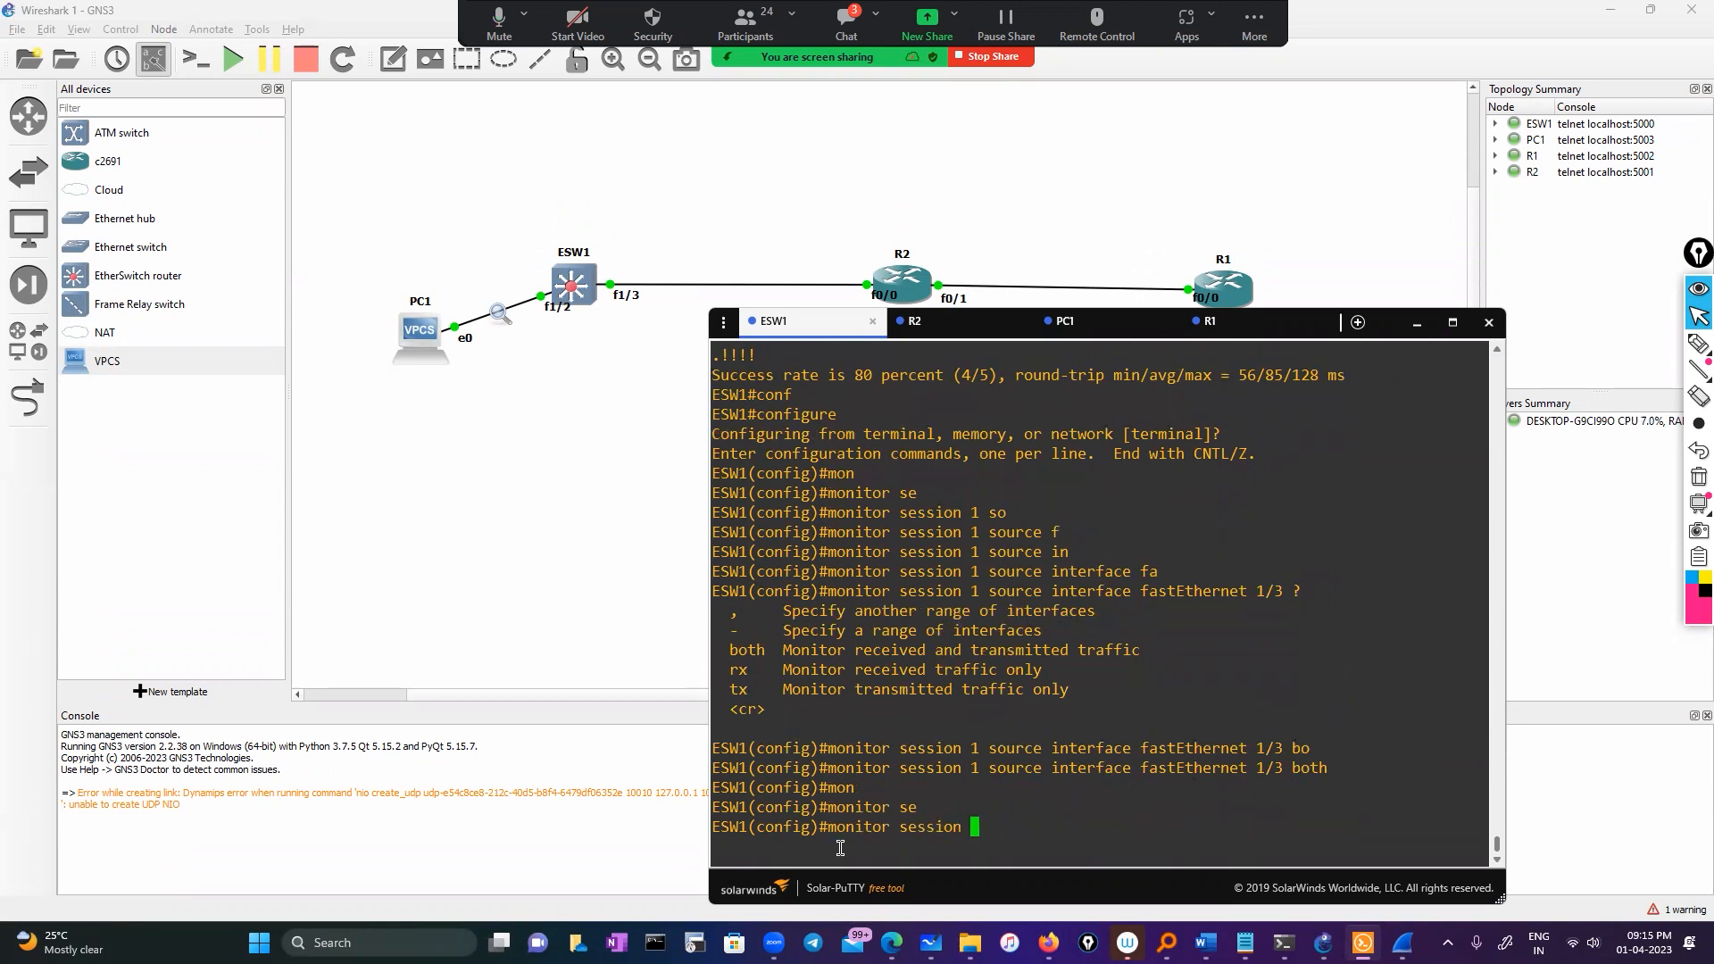
{"action": "type", "text": "1 "}
{"action": "type", "text": "de"}
{"action": "key", "text": "Tab"}
{"action": "type", "text": "in"}
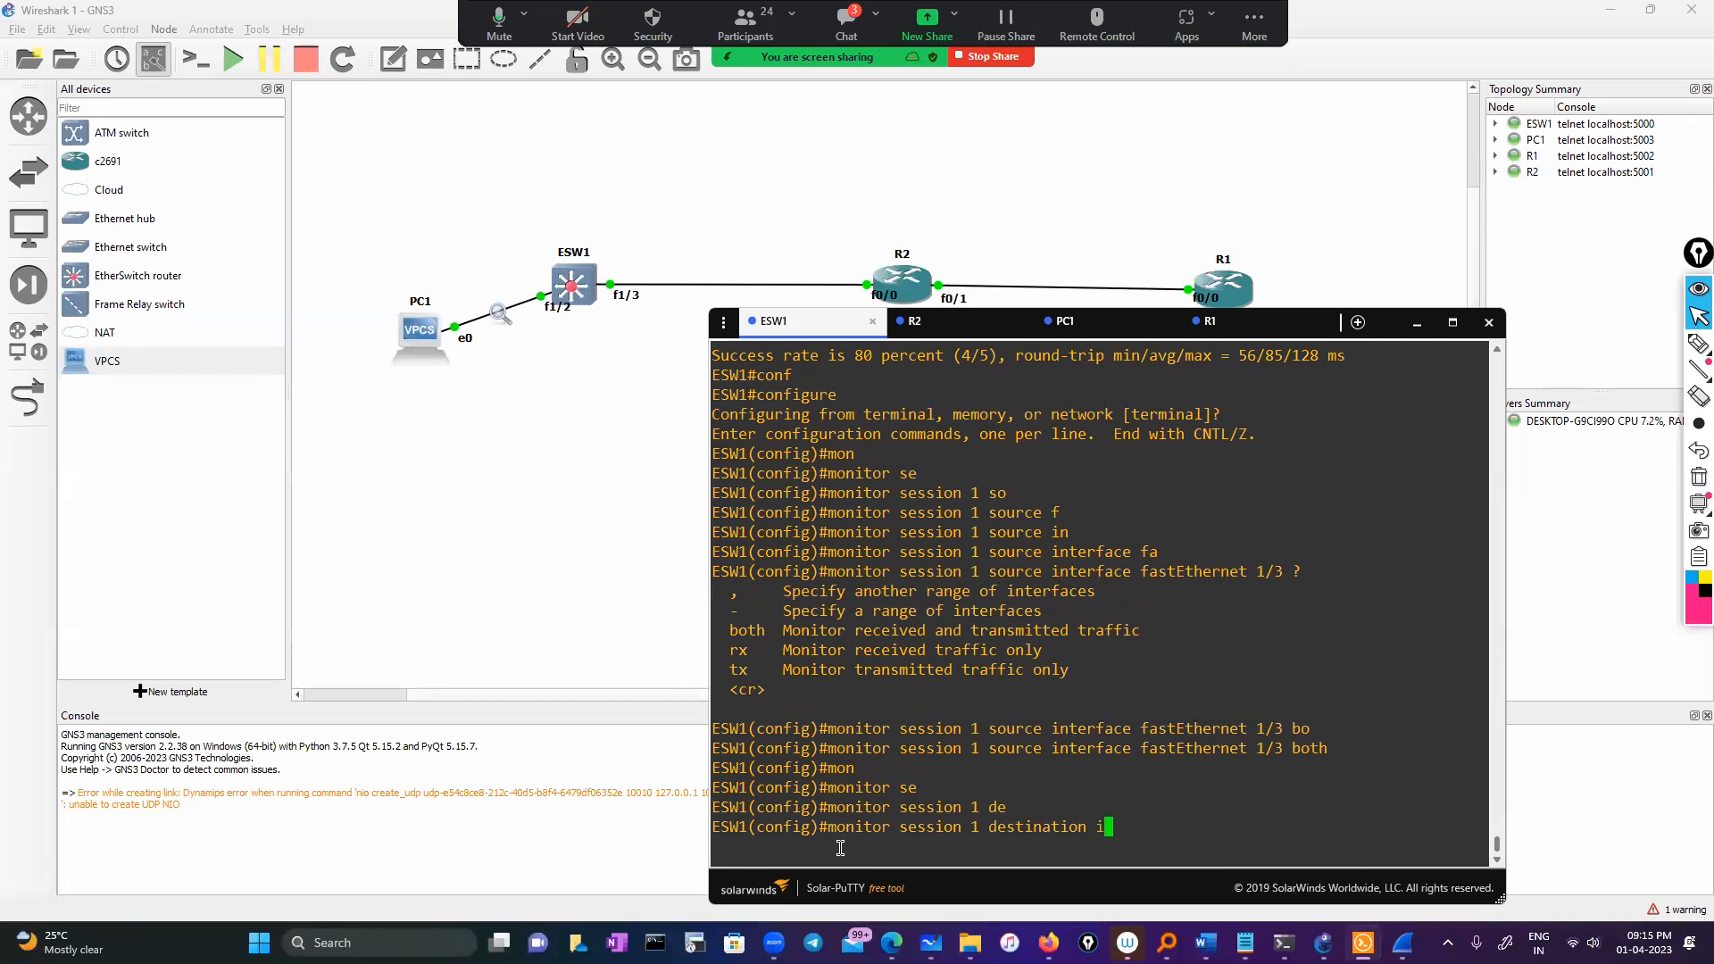
{"action": "key", "text": "Tab"}
{"action": "type", "text": "f"}
{"action": "key", "text": "Tab"}
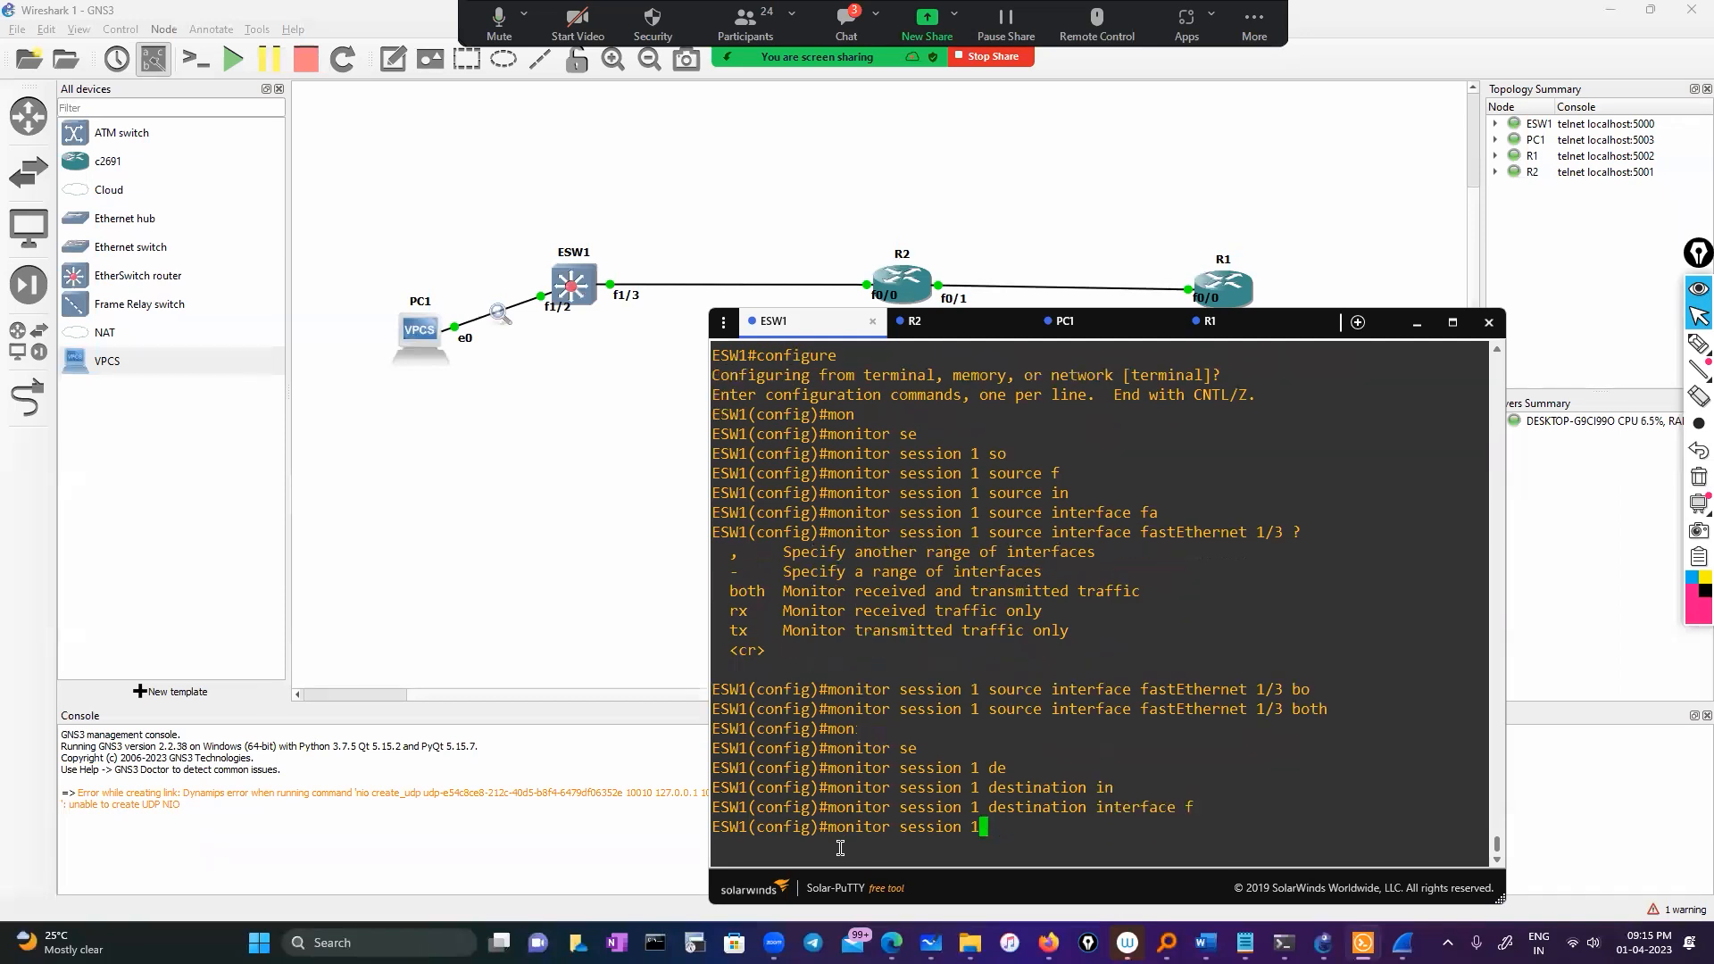
{"action": "type", "text": "1/2"}
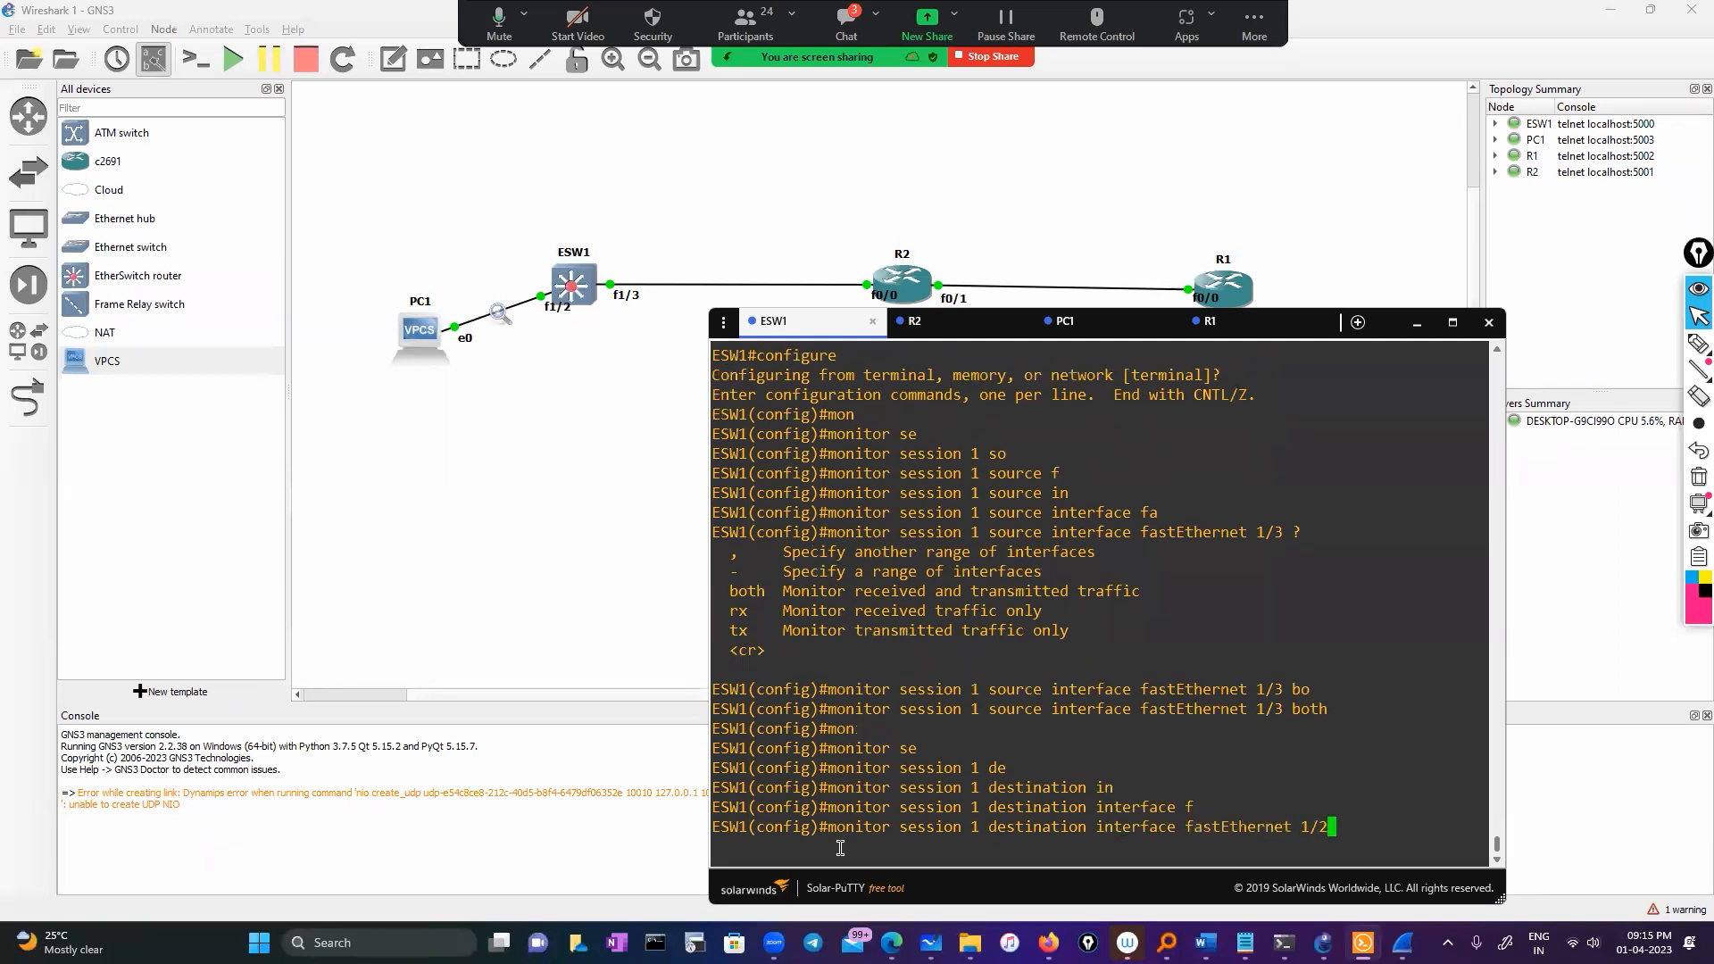
{"action": "type", "text": " ?"}
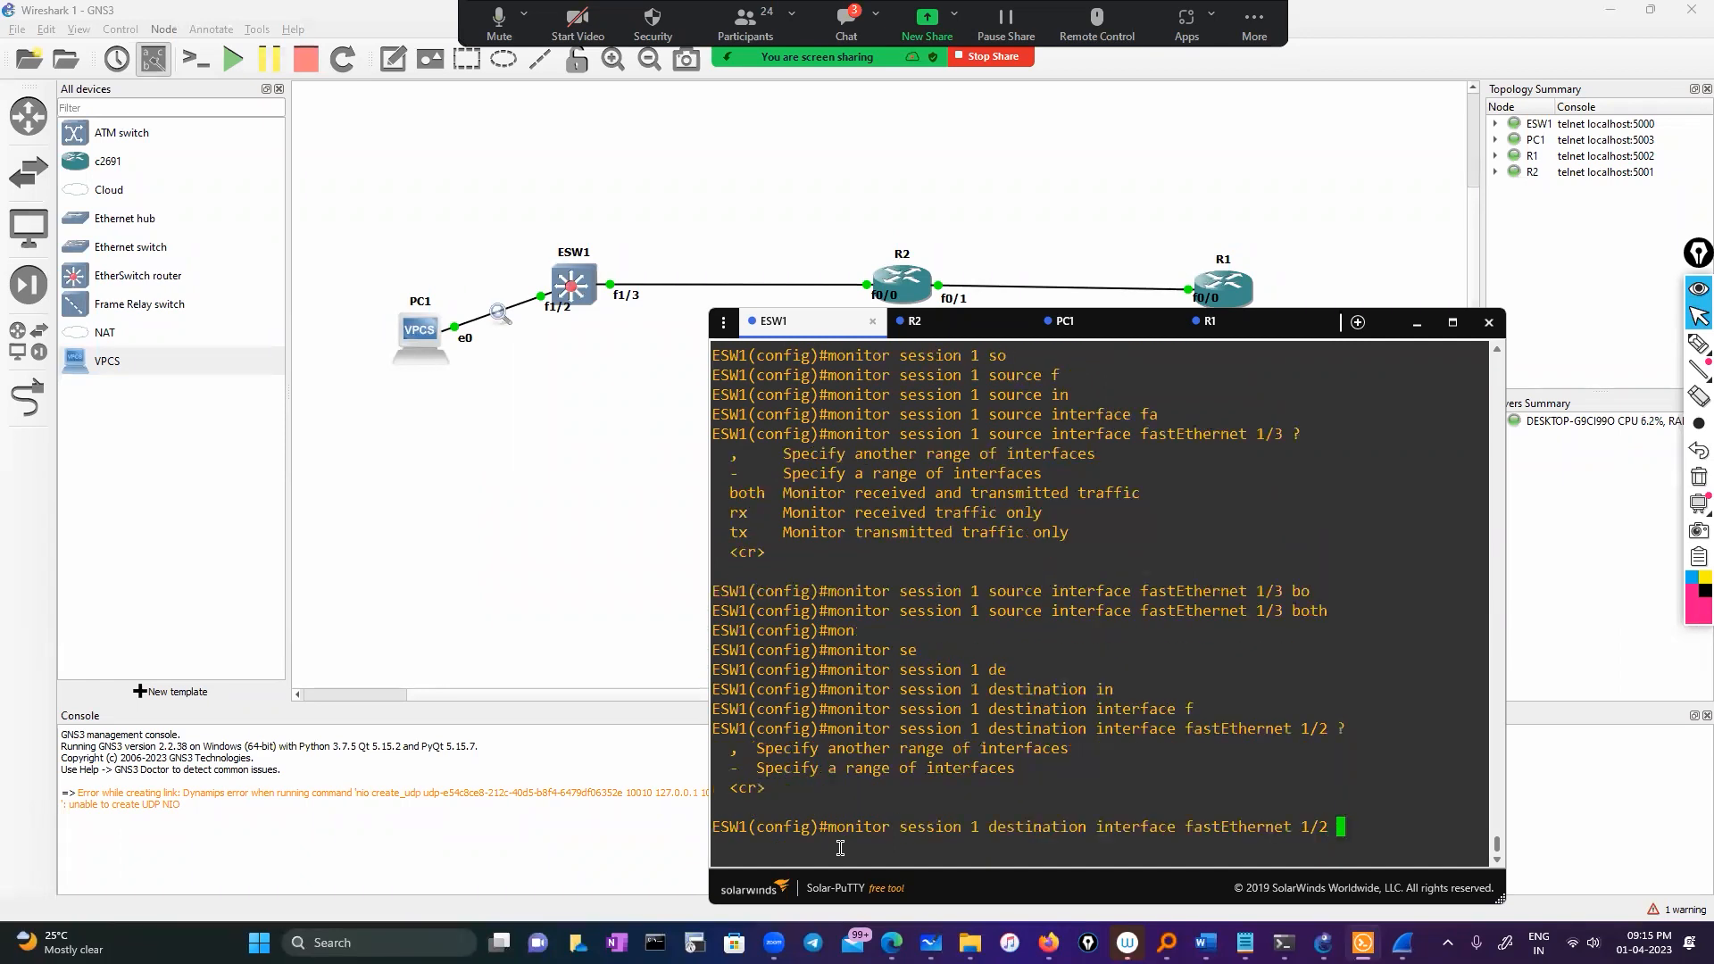
{"action": "key", "text": "Return"}
{"action": "key", "text": "Return"}
{"action": "key", "text": "Return"}
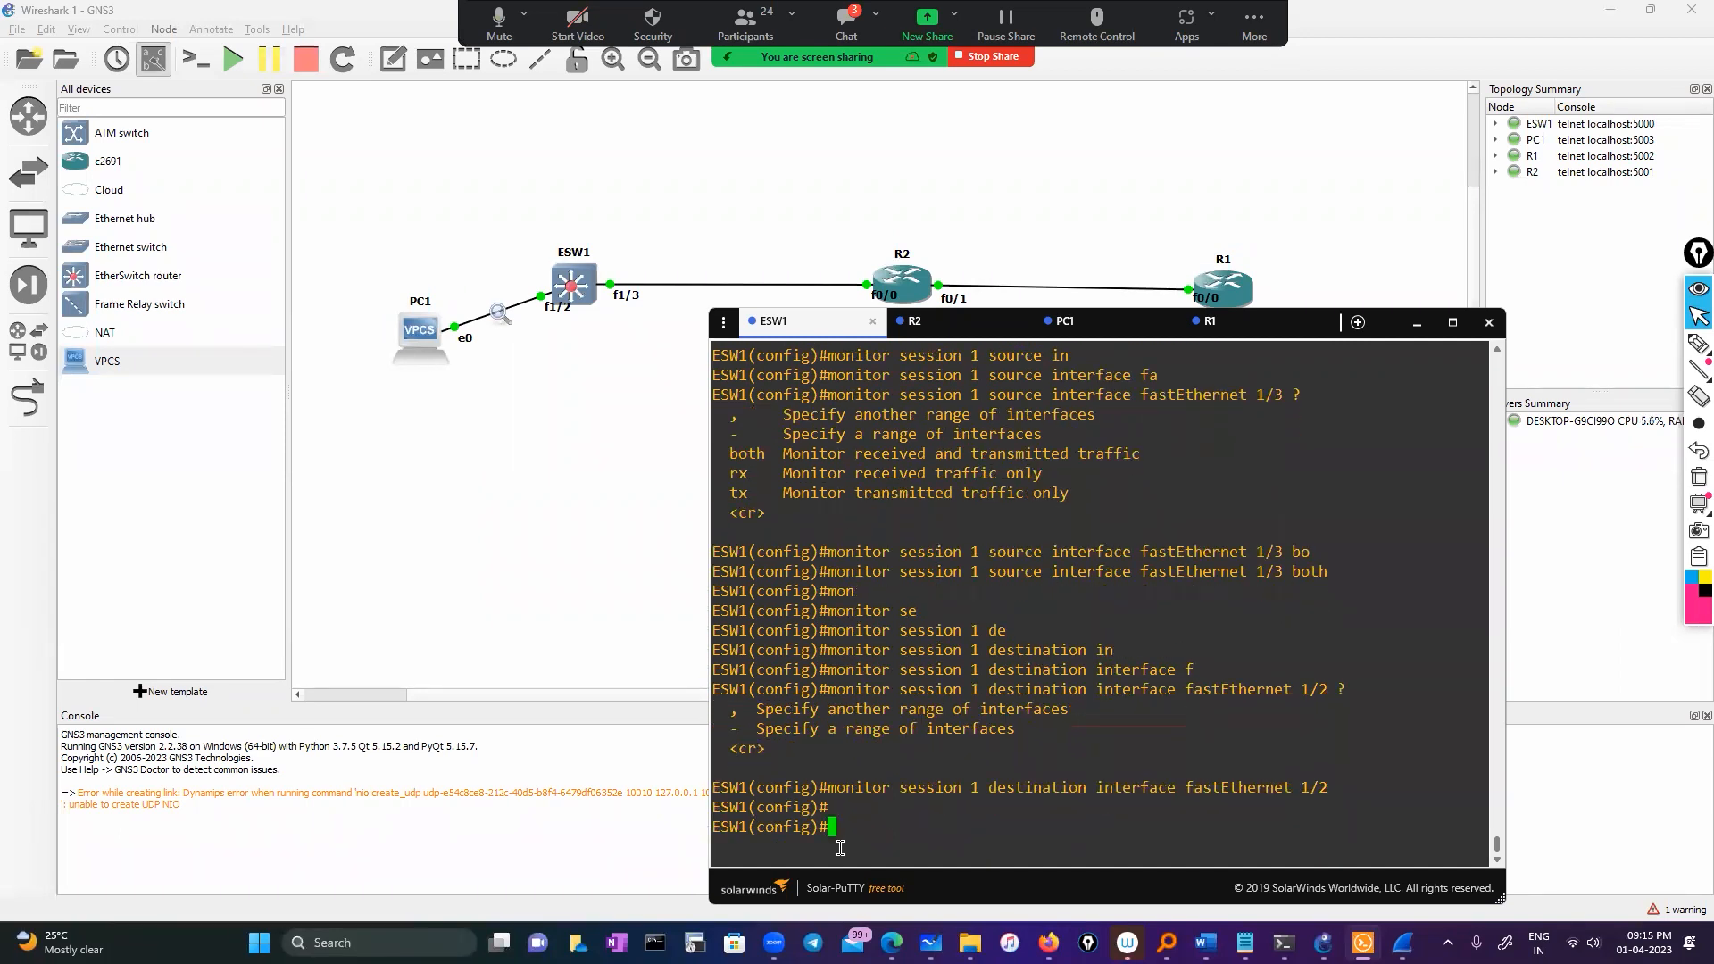
{"action": "type", "text": "exit"}
{"action": "key", "text": "Return"}
{"action": "key", "text": "Return"}
{"action": "key", "text": "Return"}
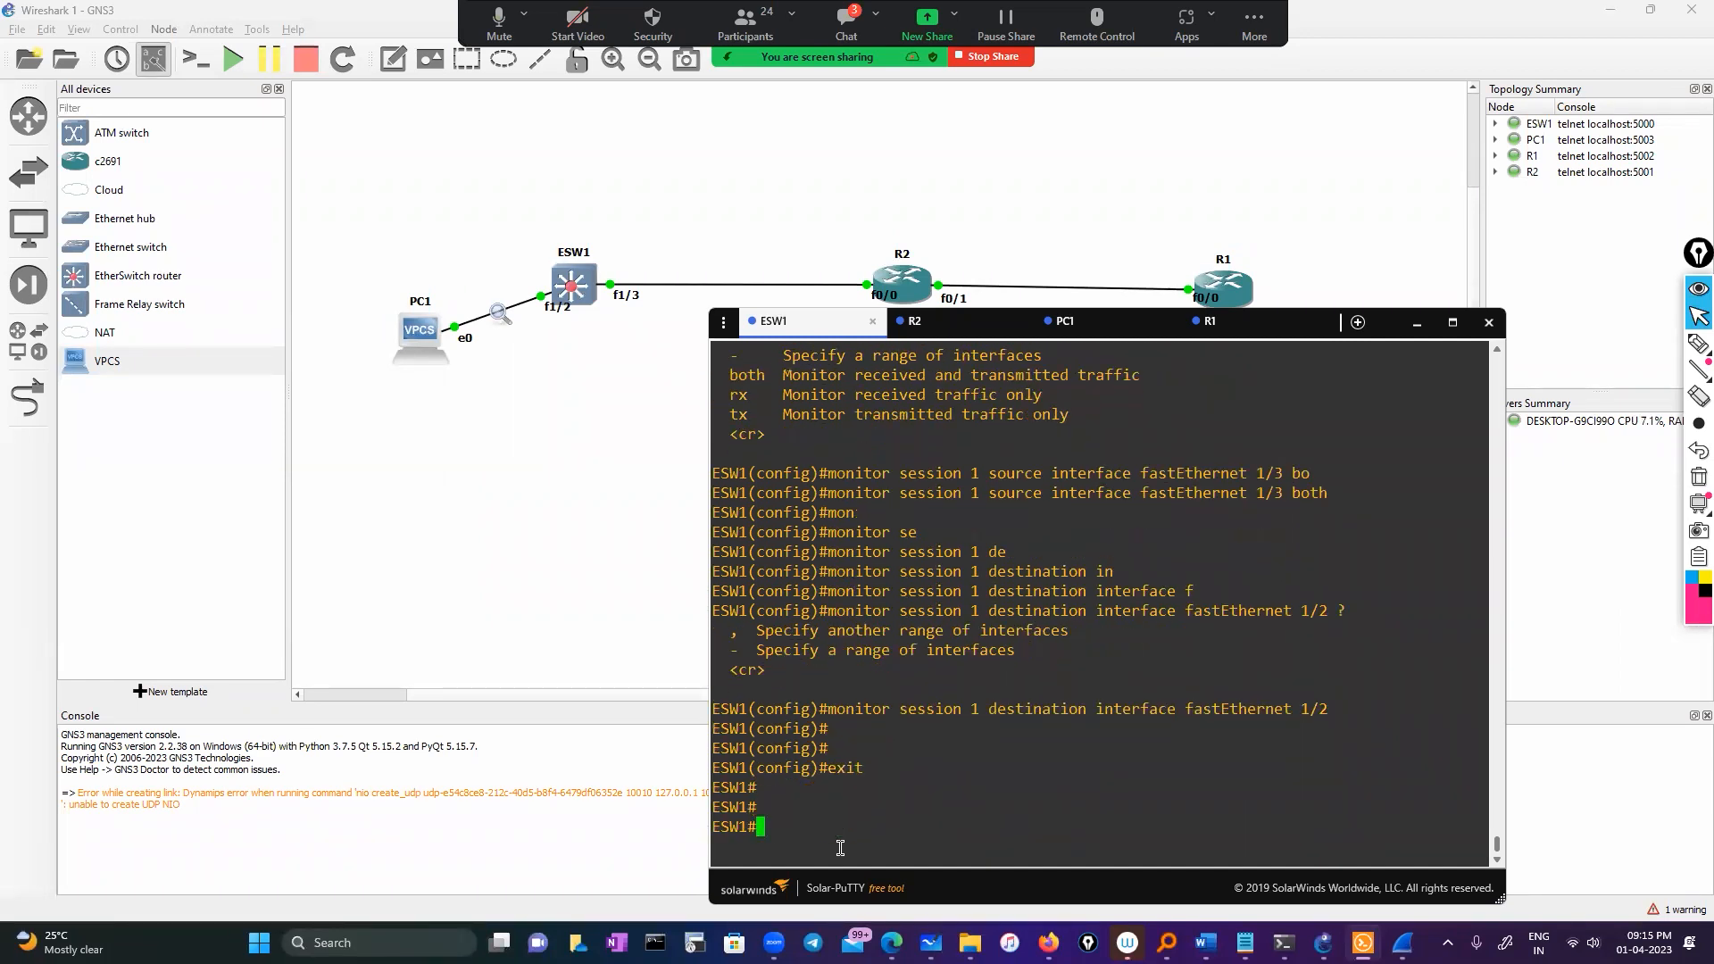
Run 'show interfaces fastEthernet 1/2' on ESW1 and page to the end of the output
{"action": "type", "text": "sh"}
{"action": "key", "text": "Tab"}
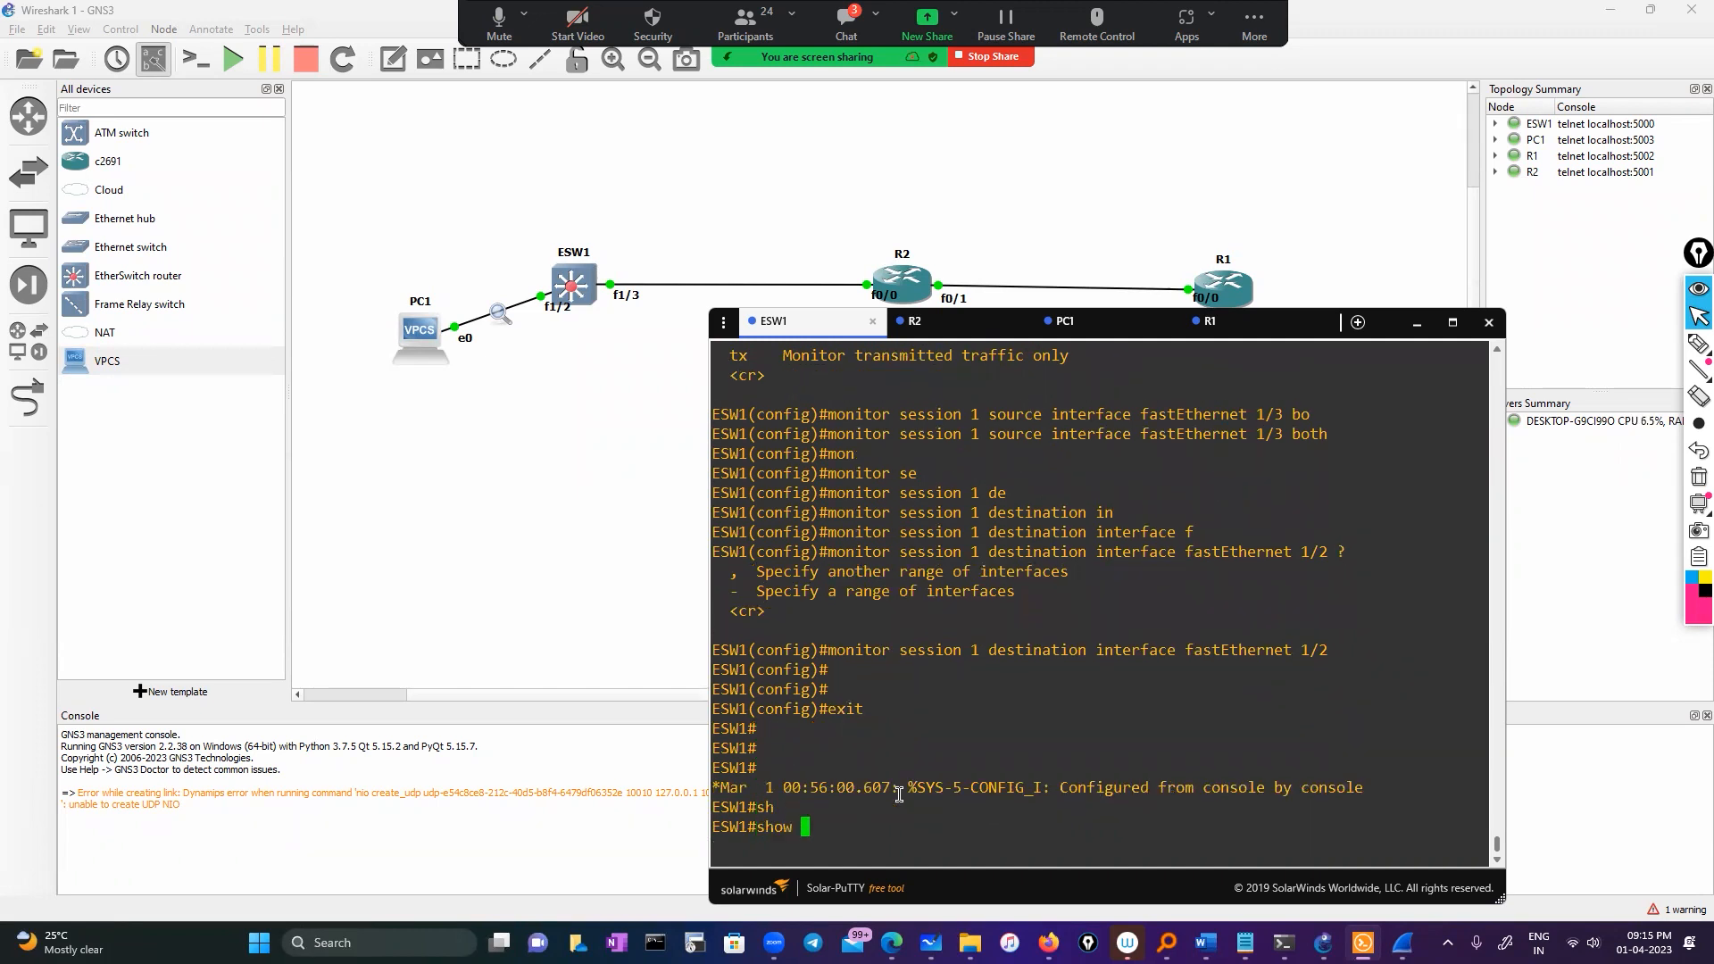
{"action": "type", "text": "inty"}
{"action": "key", "text": "BackSpace"}
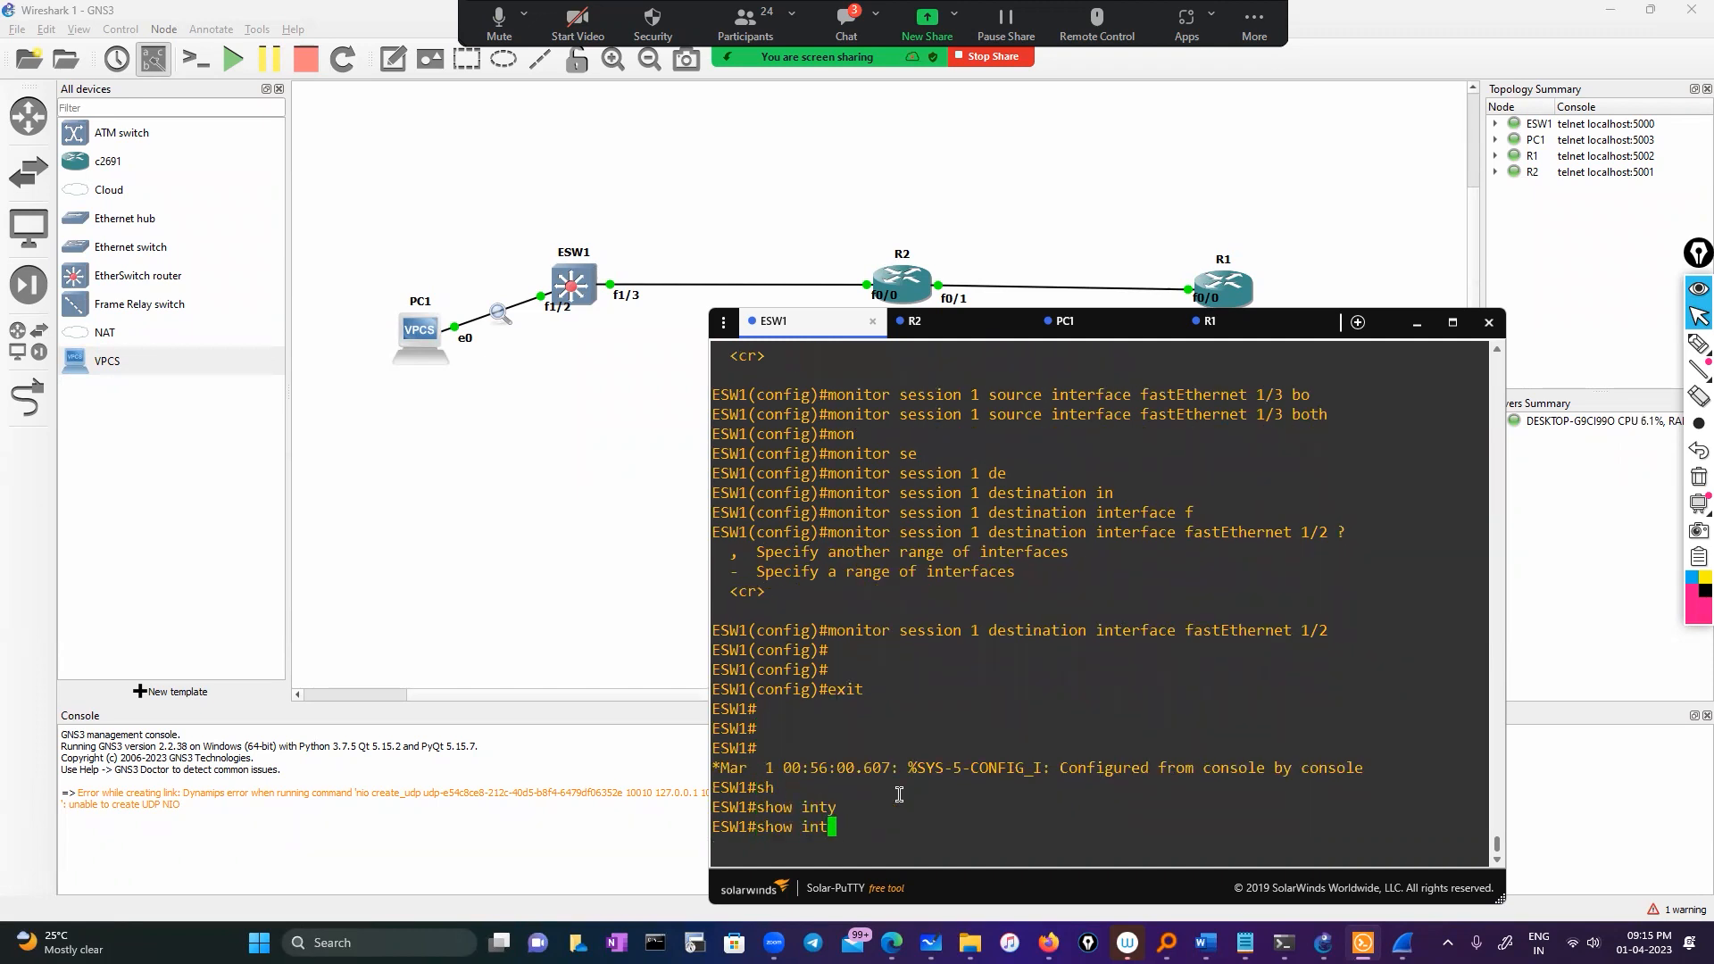
{"action": "key", "text": "Tab"}
{"action": "left_click_drag", "start_coordinate": [1192, 611], "coordinate": [1329, 604]}
{"action": "right_click", "coordinate": [1329, 604]}
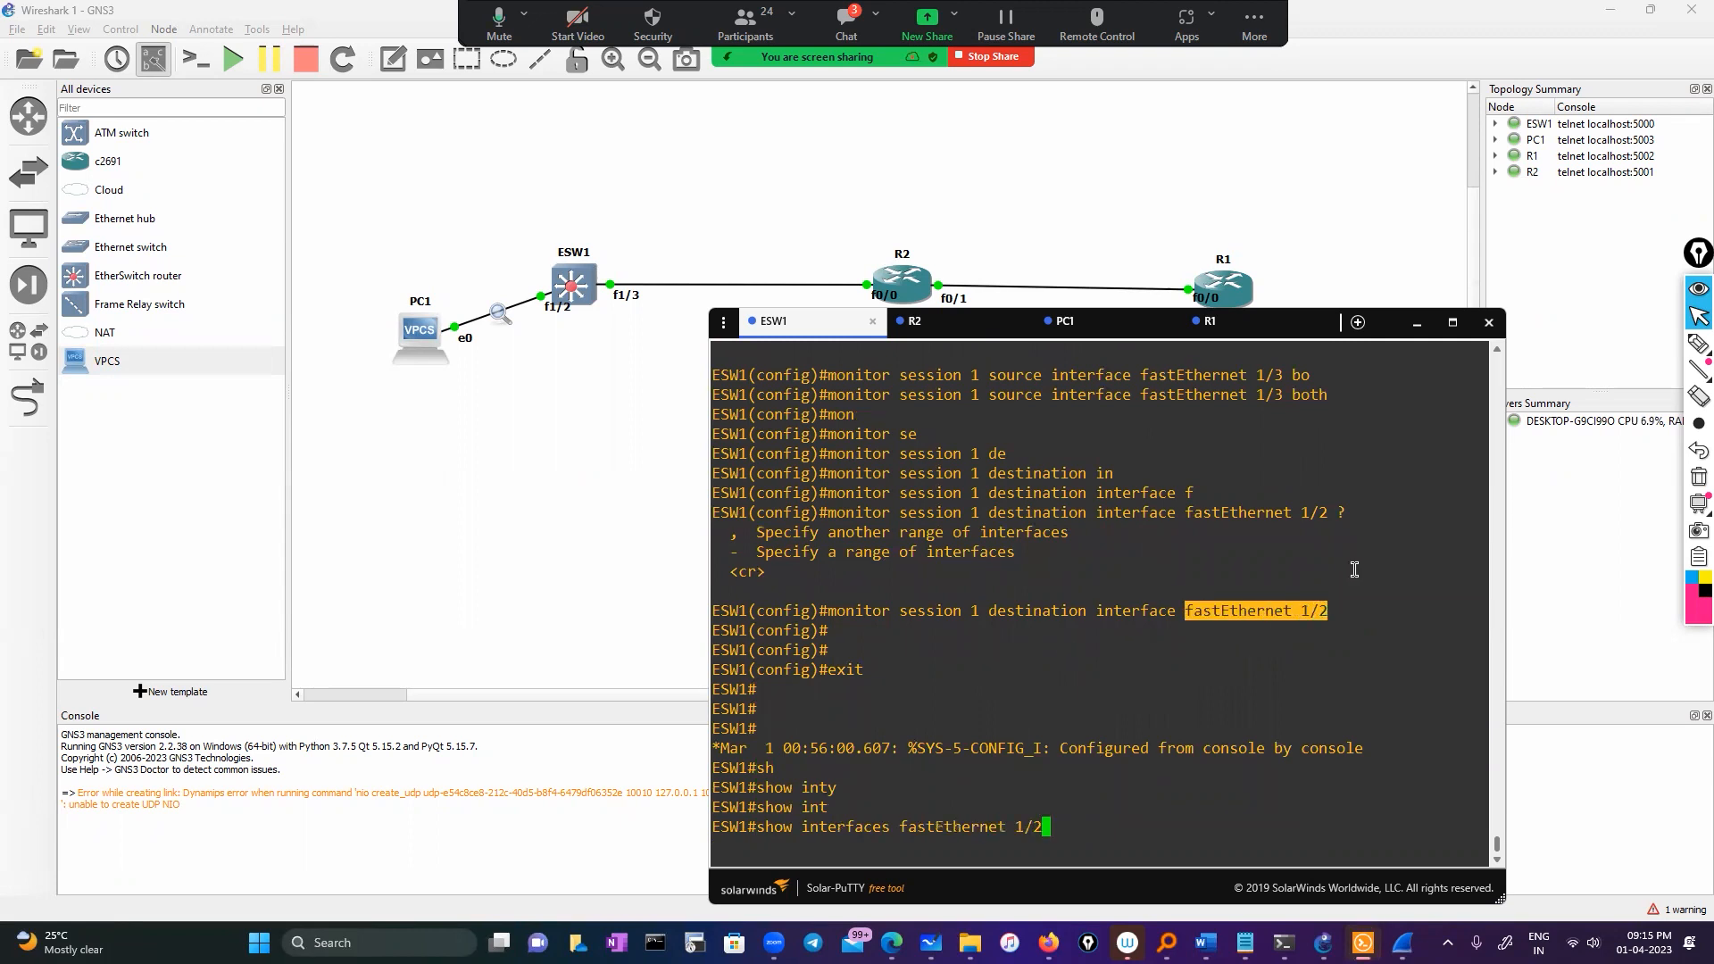
{"action": "key", "text": "Return"}
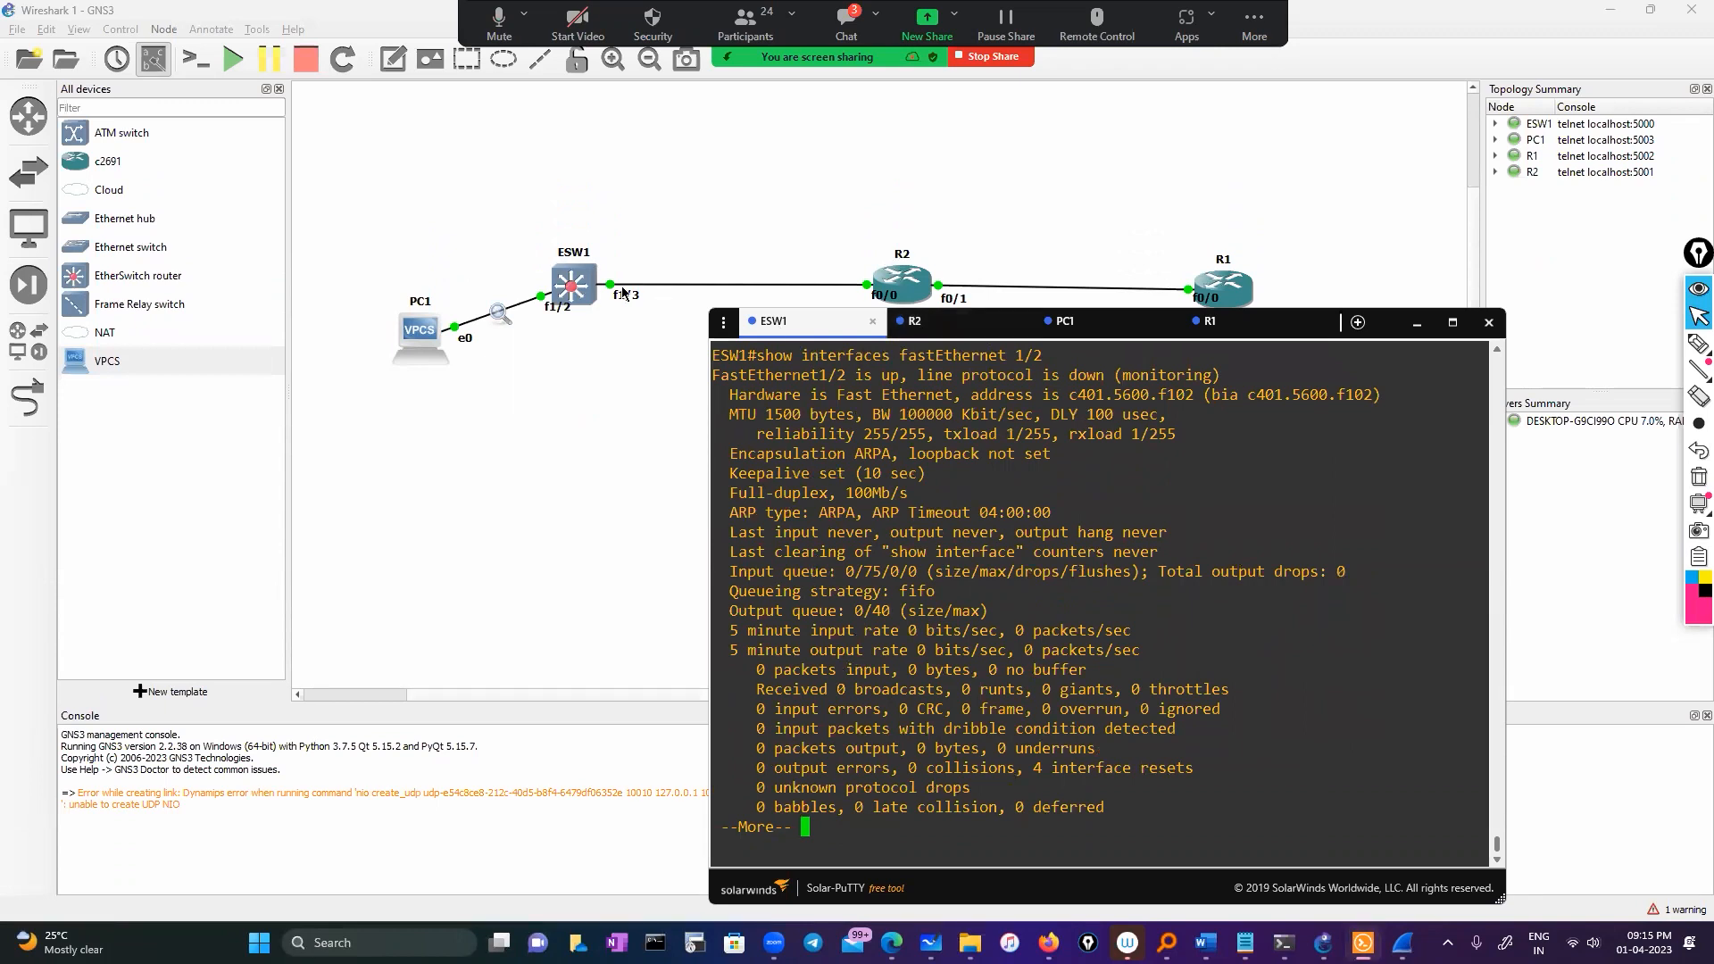
{"action": "left_click", "coordinate": [845, 818]}
{"action": "key", "text": "space"}
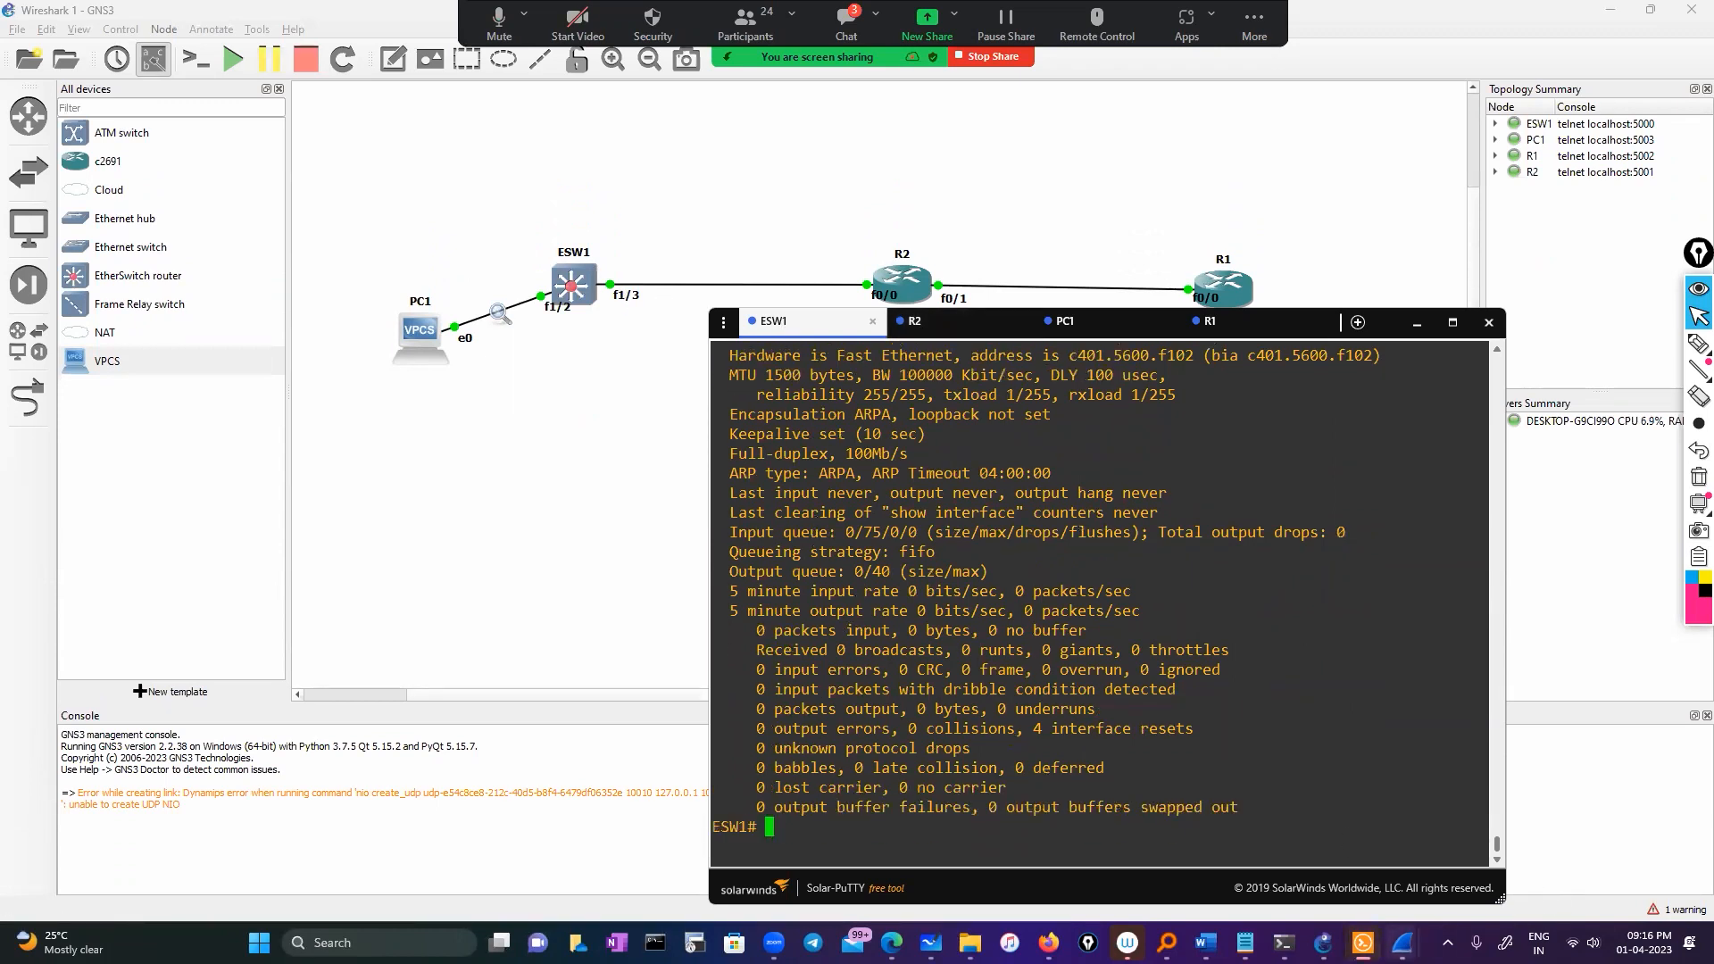
{"action": "mouse_move", "coordinate": [1402, 943]}
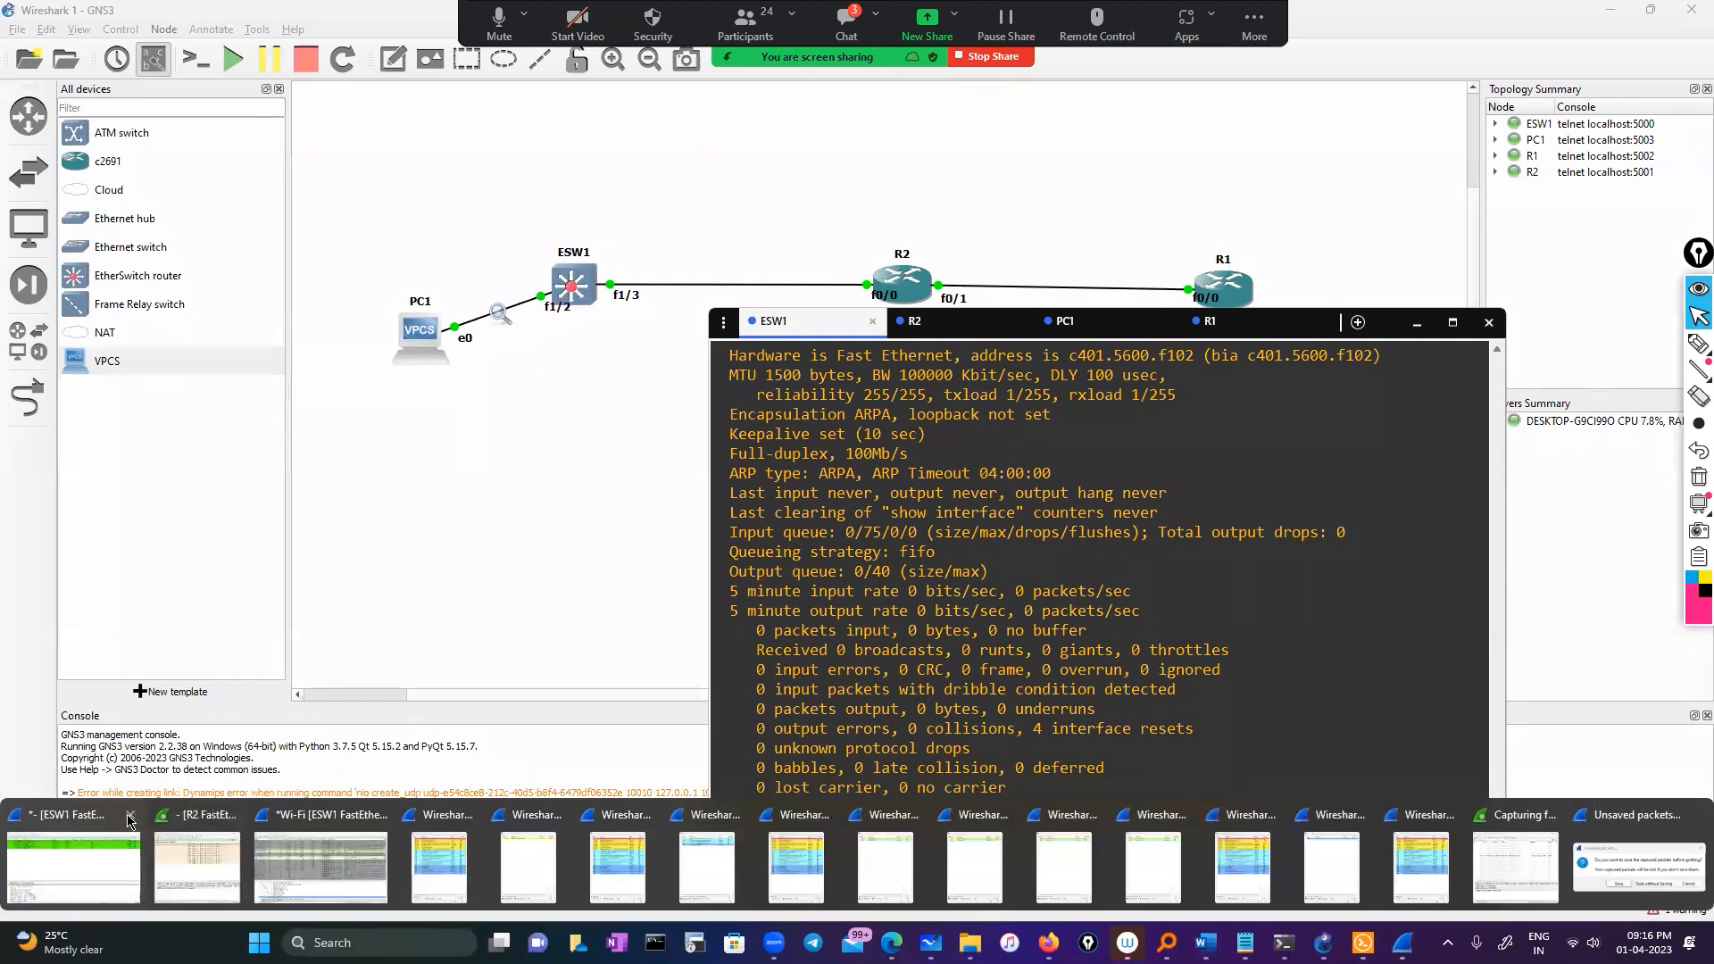
Quit the old Wireshark capture windows without saving their packets
{"action": "left_click", "coordinate": [1597, 864]}
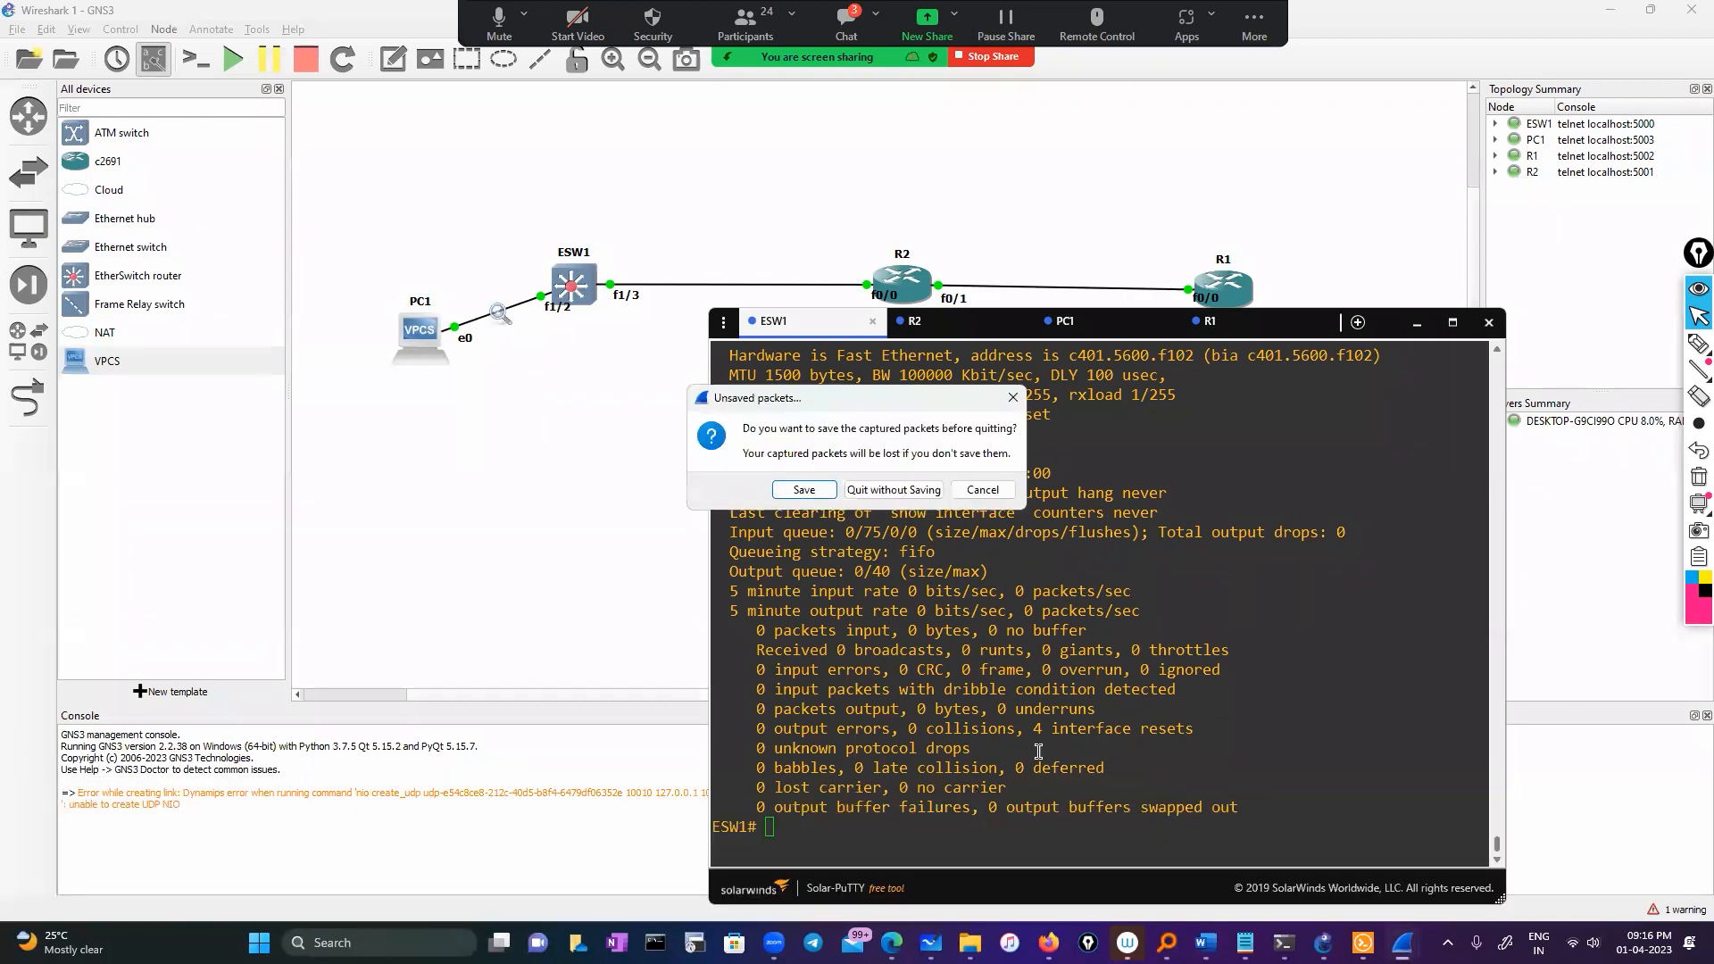
{"action": "left_click", "coordinate": [891, 490]}
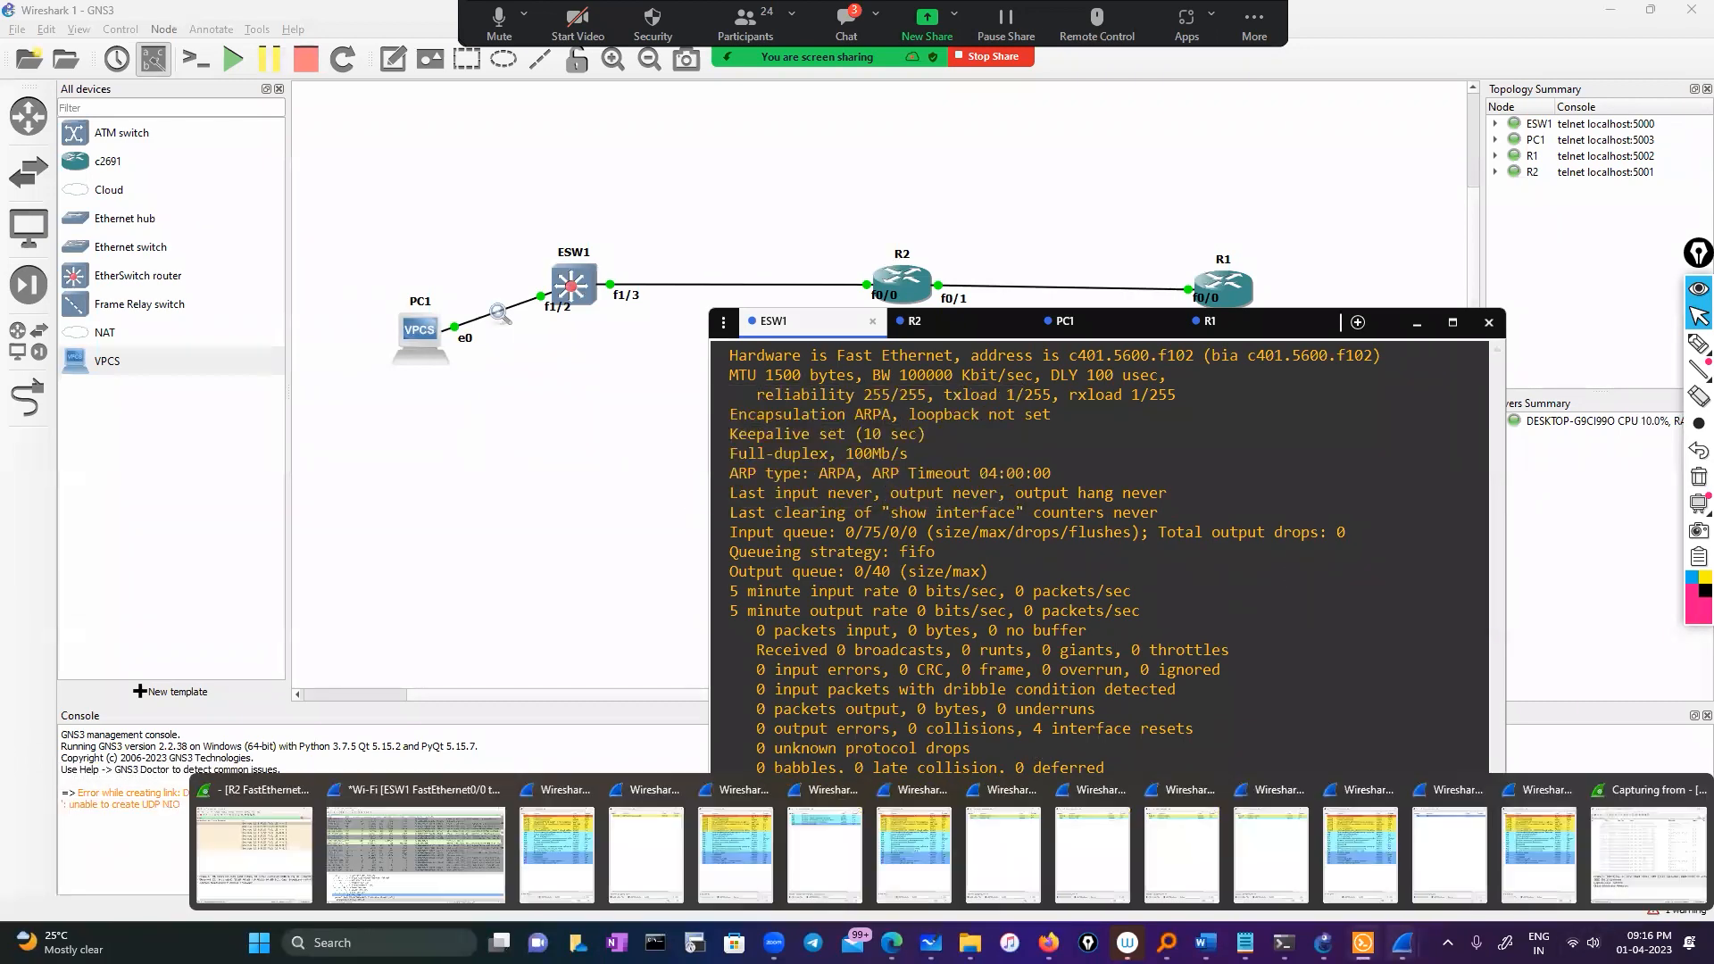
{"action": "right_click", "coordinate": [1402, 943]}
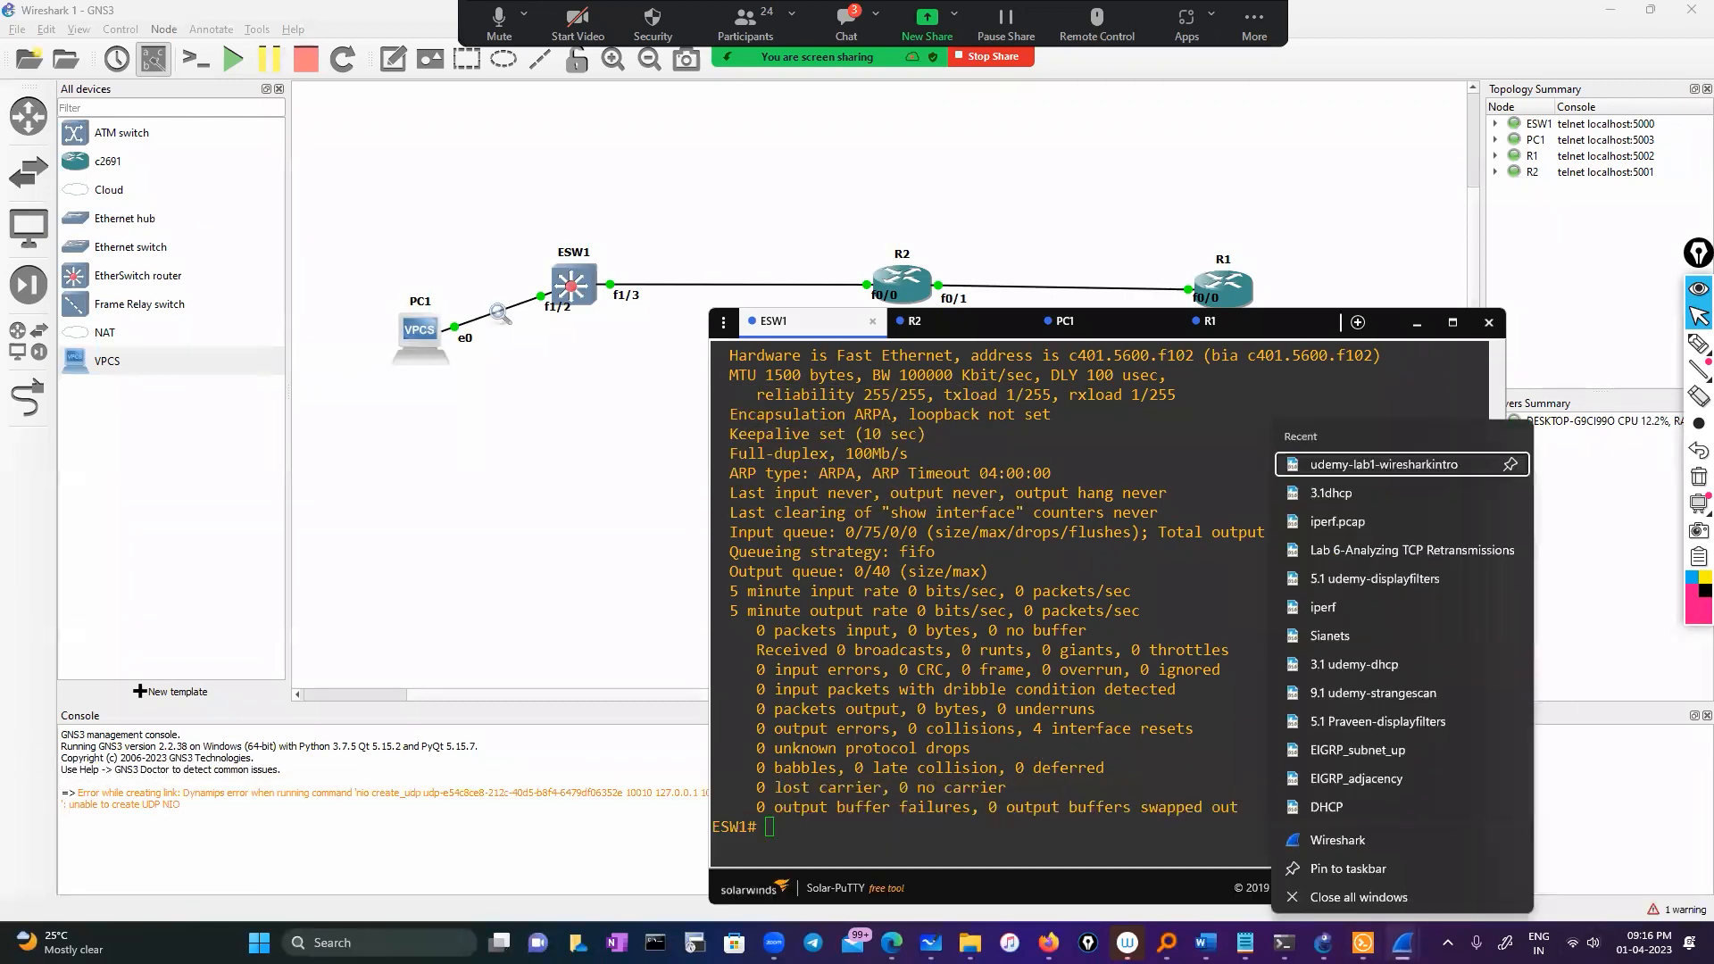
{"action": "left_click", "coordinate": [1389, 895]}
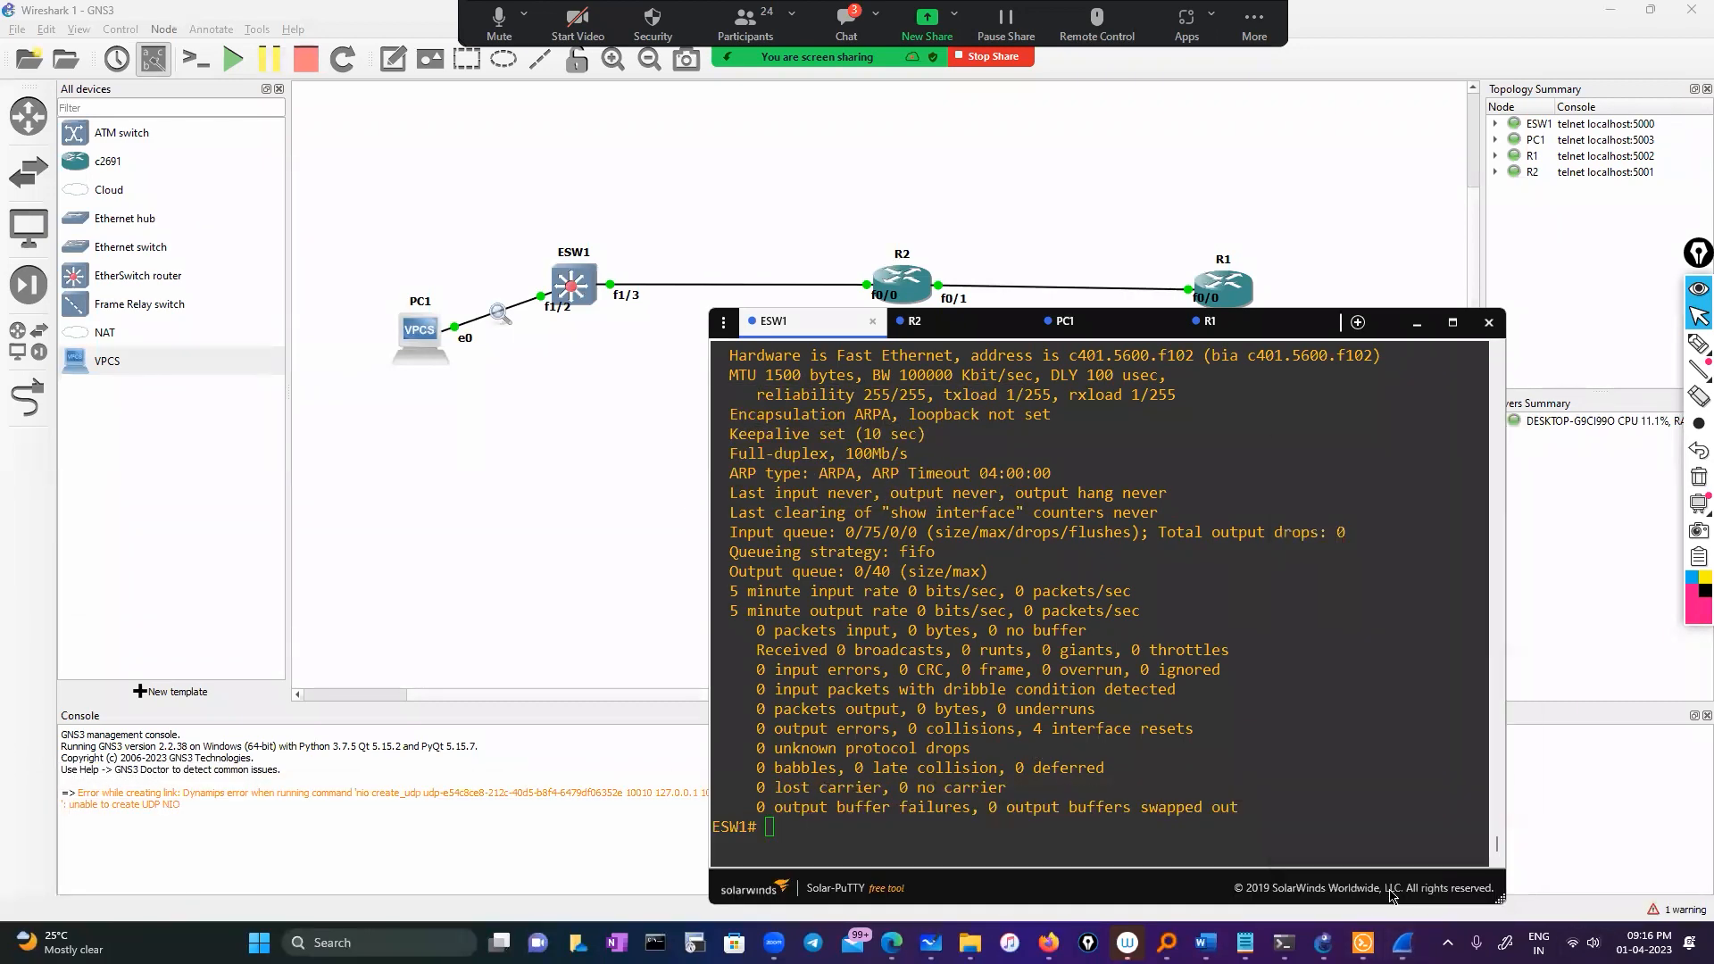
Start a capture on the ESW1–R2 link, then stop it and quit without saving
{"action": "right_click", "coordinate": [614, 286]}
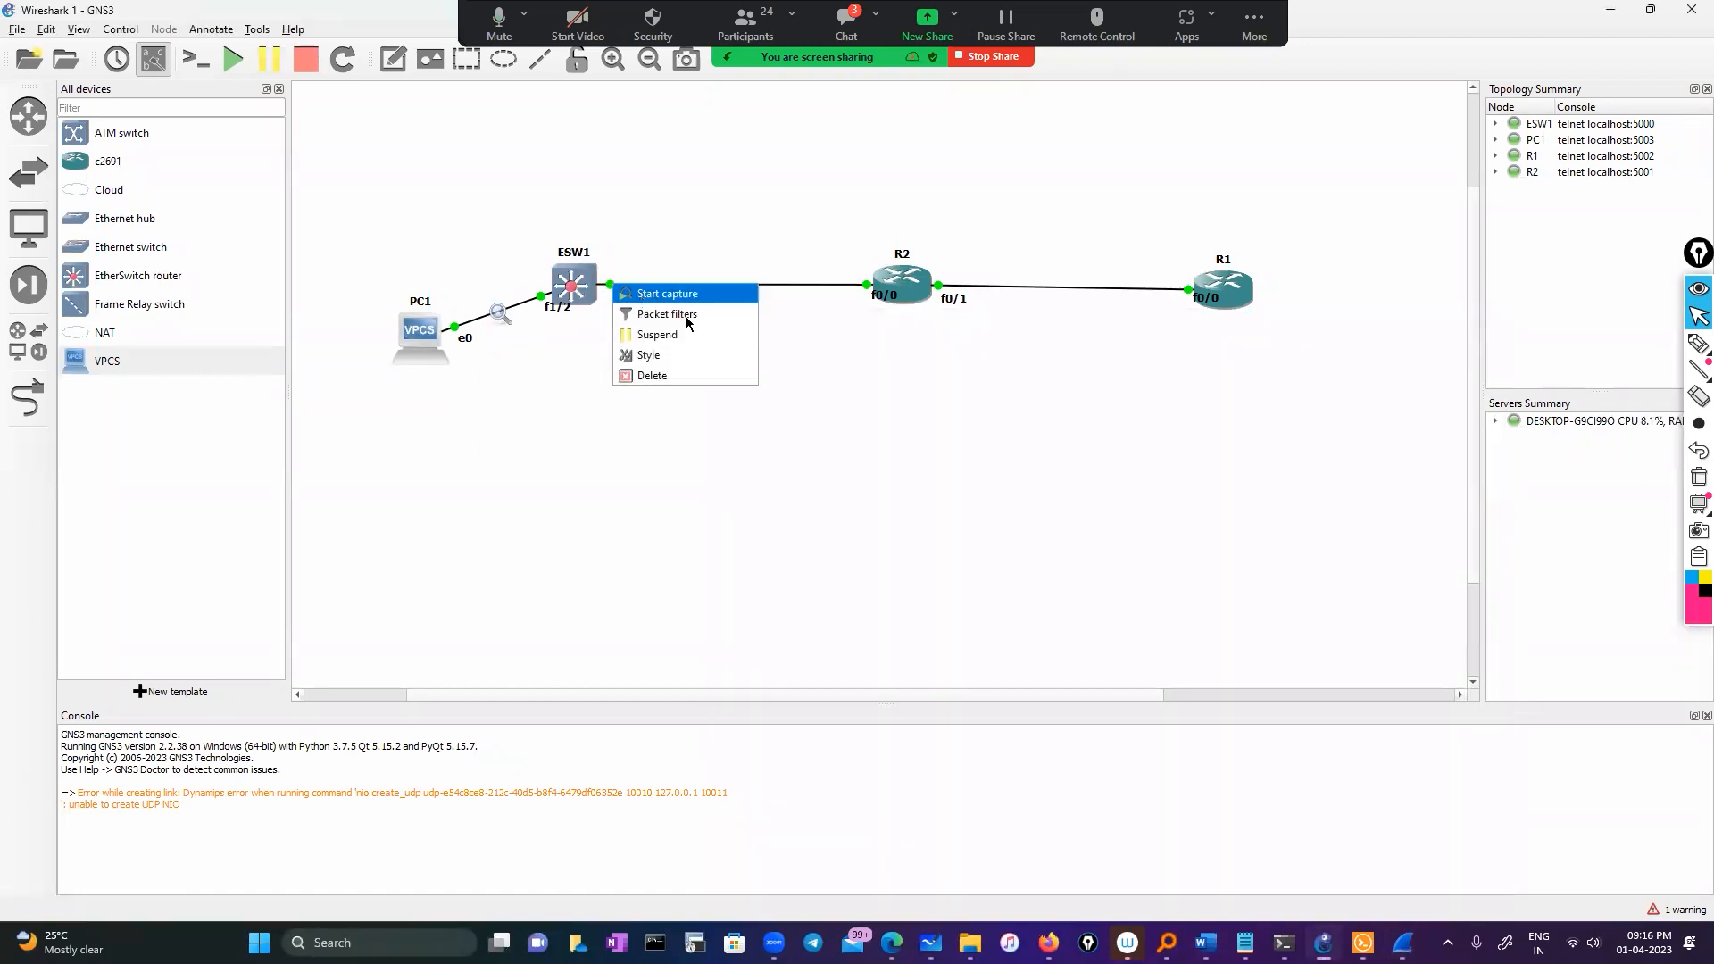
{"action": "left_click", "coordinate": [667, 294]}
{"action": "left_click", "coordinate": [953, 496]}
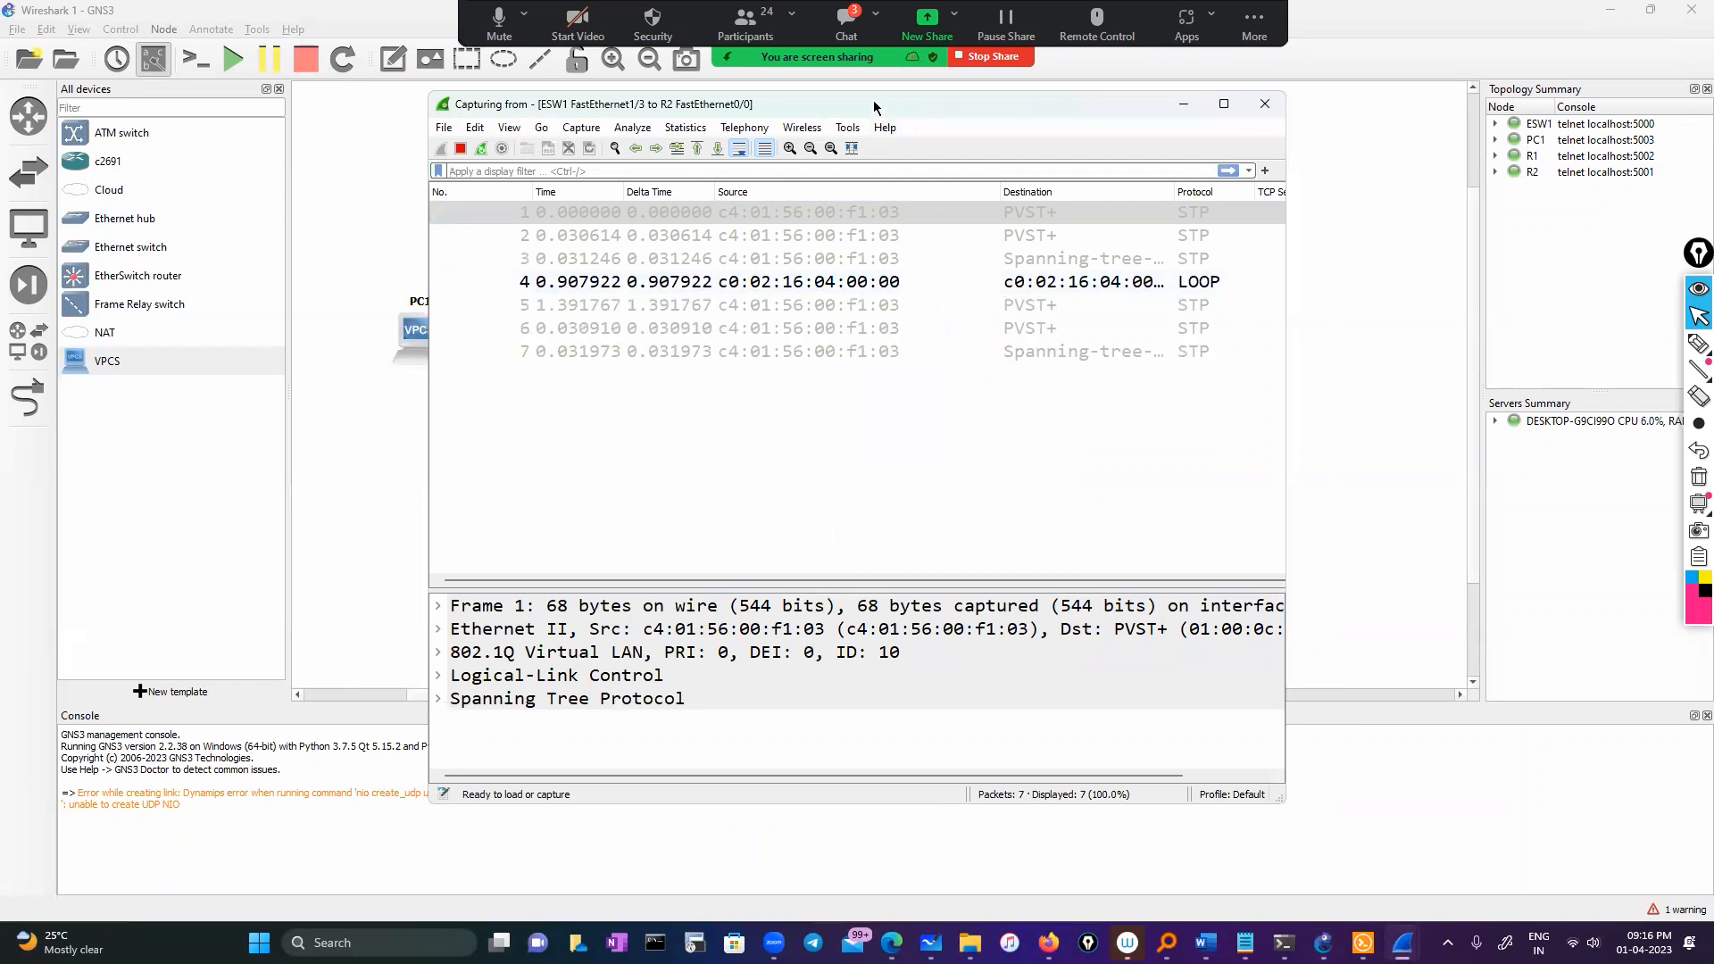
{"action": "left_click_drag", "start_coordinate": [879, 107], "coordinate": [1041, 124]}
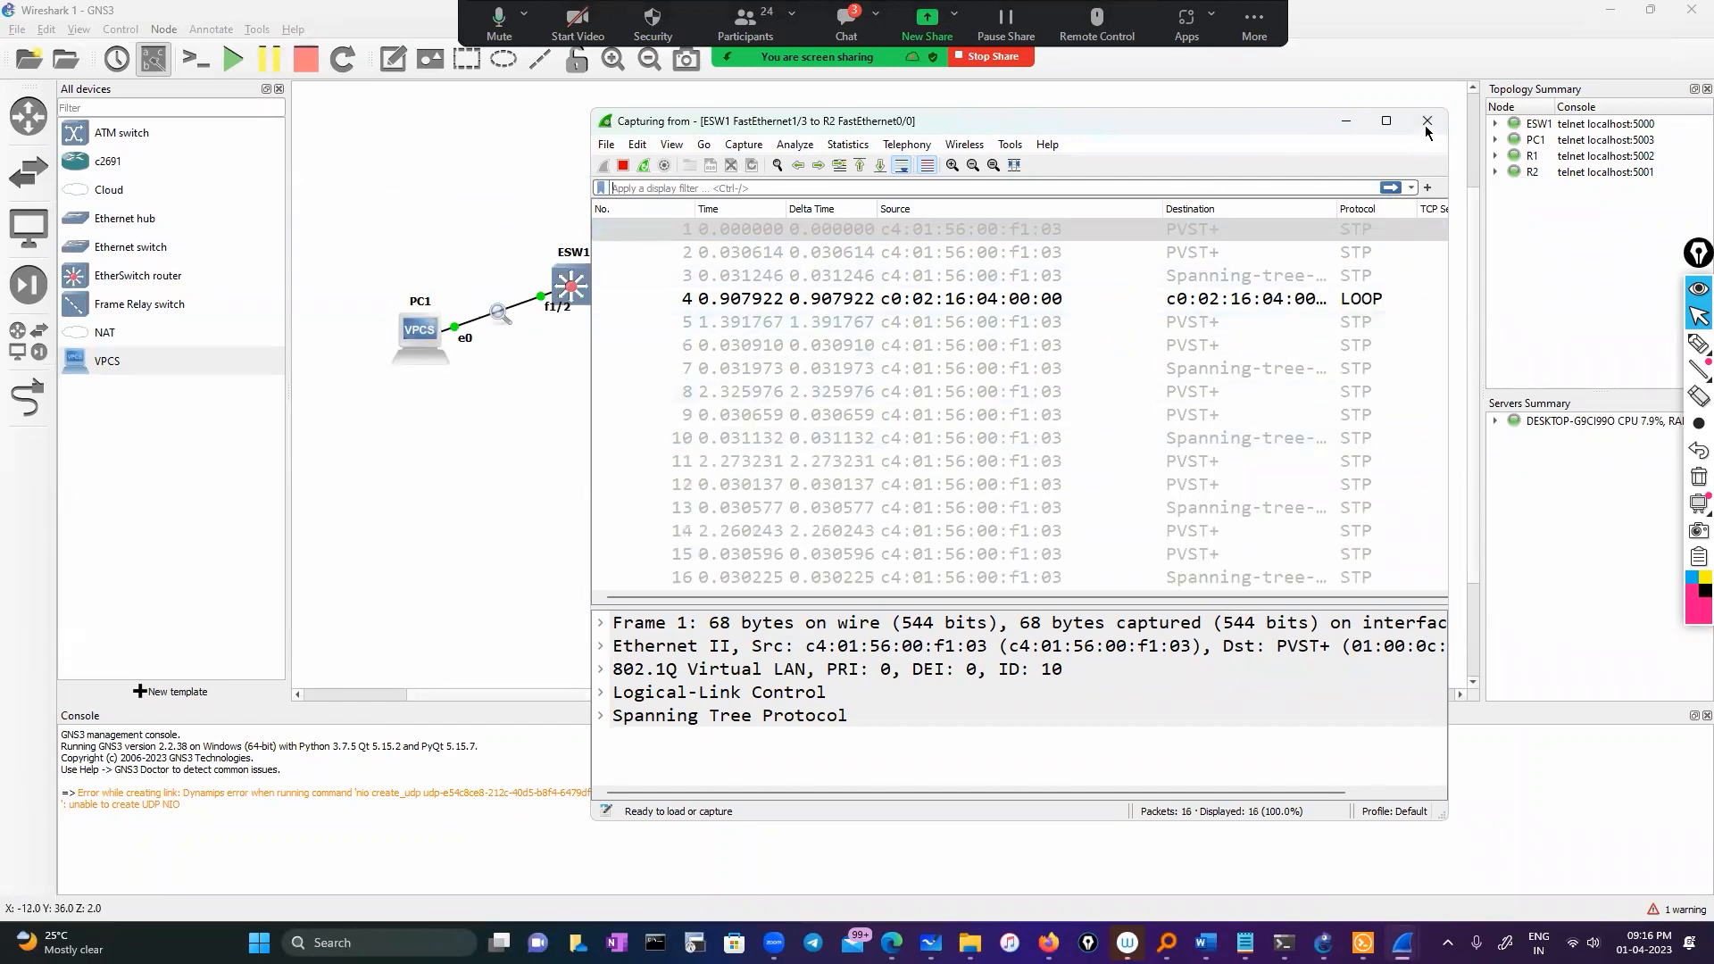
{"action": "left_click", "coordinate": [1426, 121]}
{"action": "left_click", "coordinate": [956, 490]}
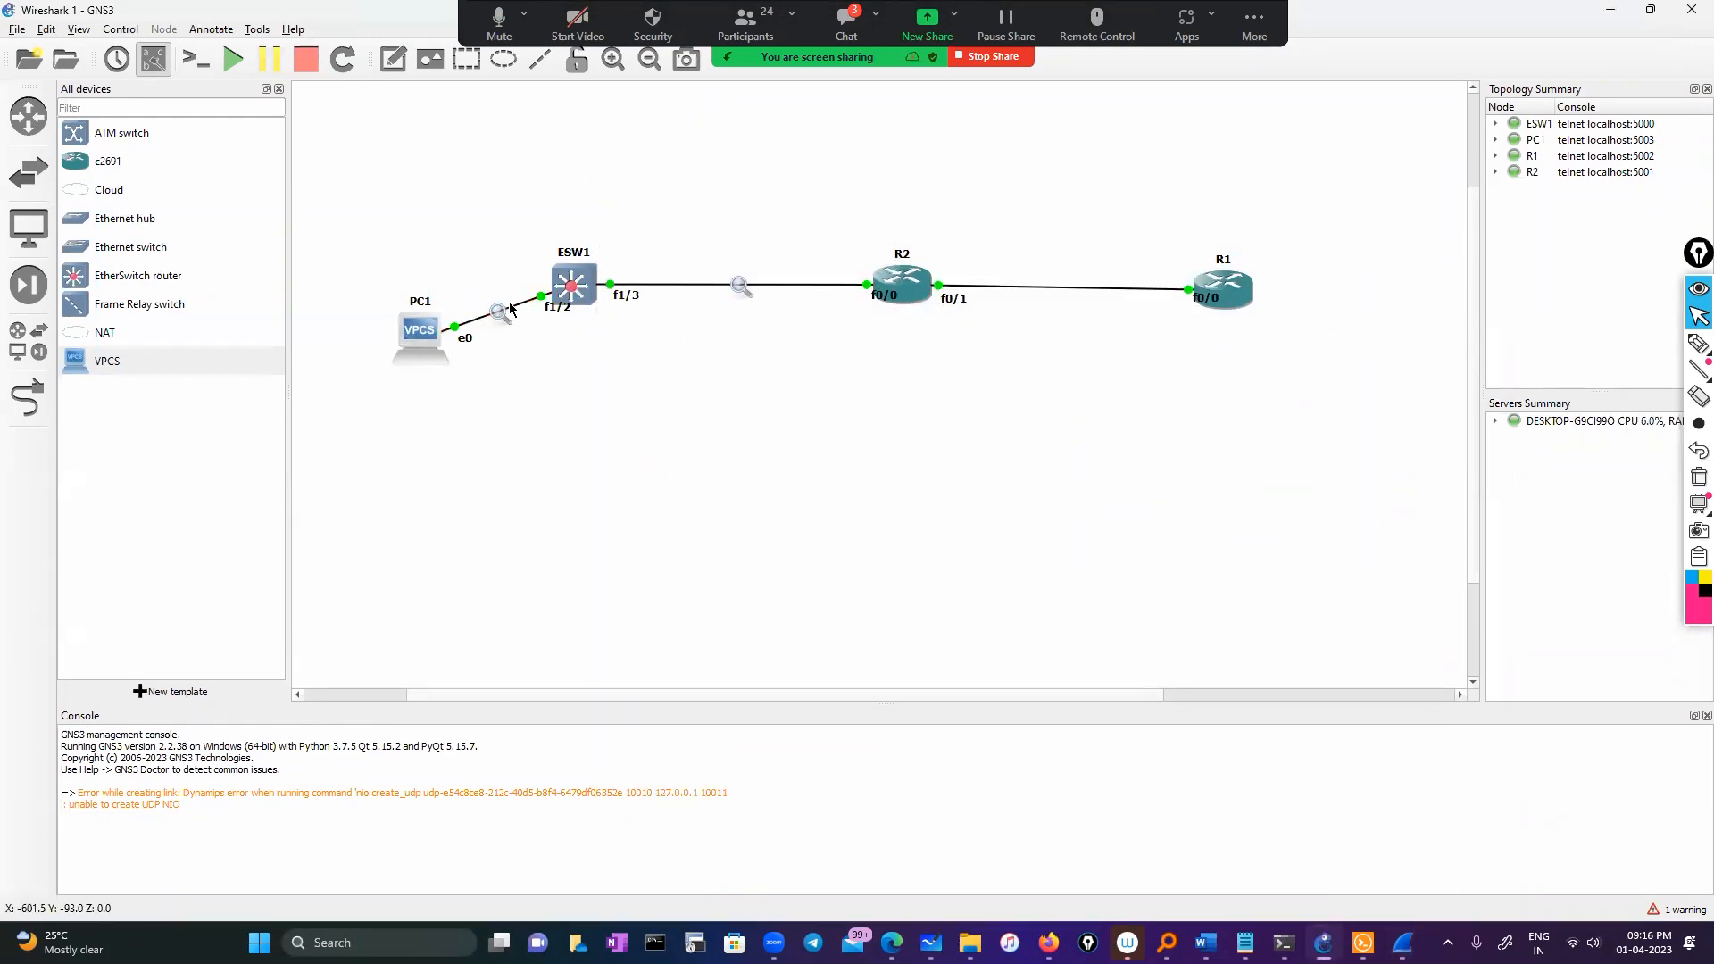
Start a Wireshark capture on the PC1–ESW1 link and list ESW1's command history with 'sh his'
{"action": "right_click", "coordinate": [541, 292]}
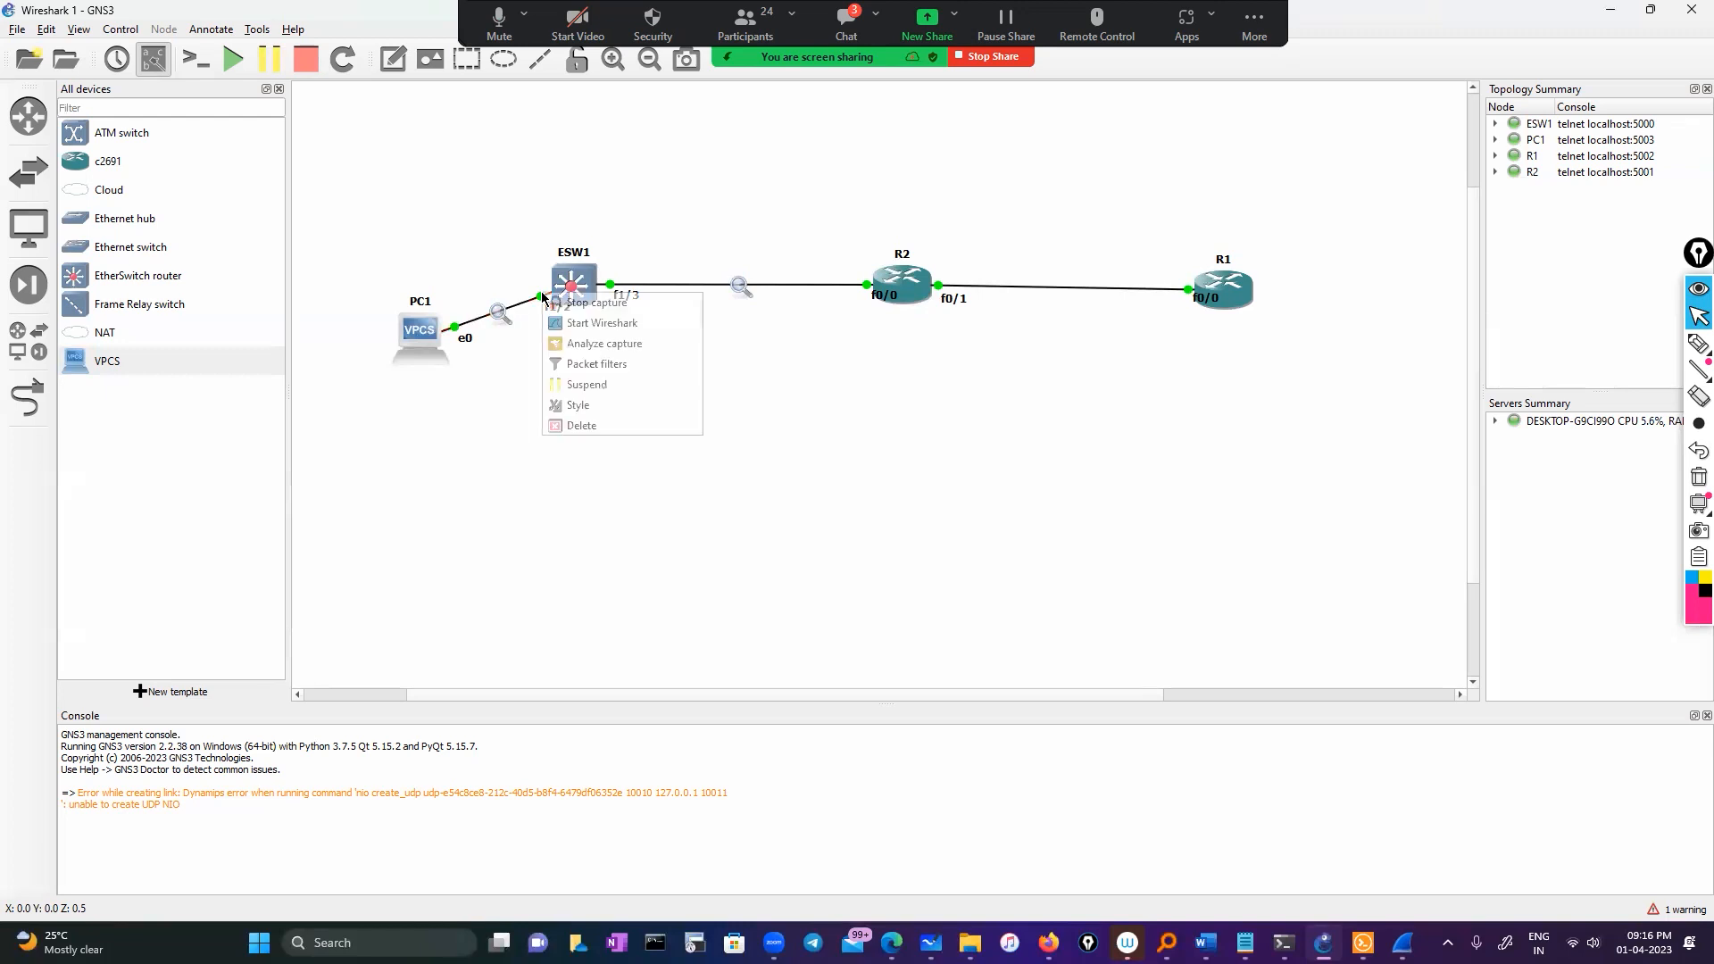
{"action": "left_click", "coordinate": [582, 322]}
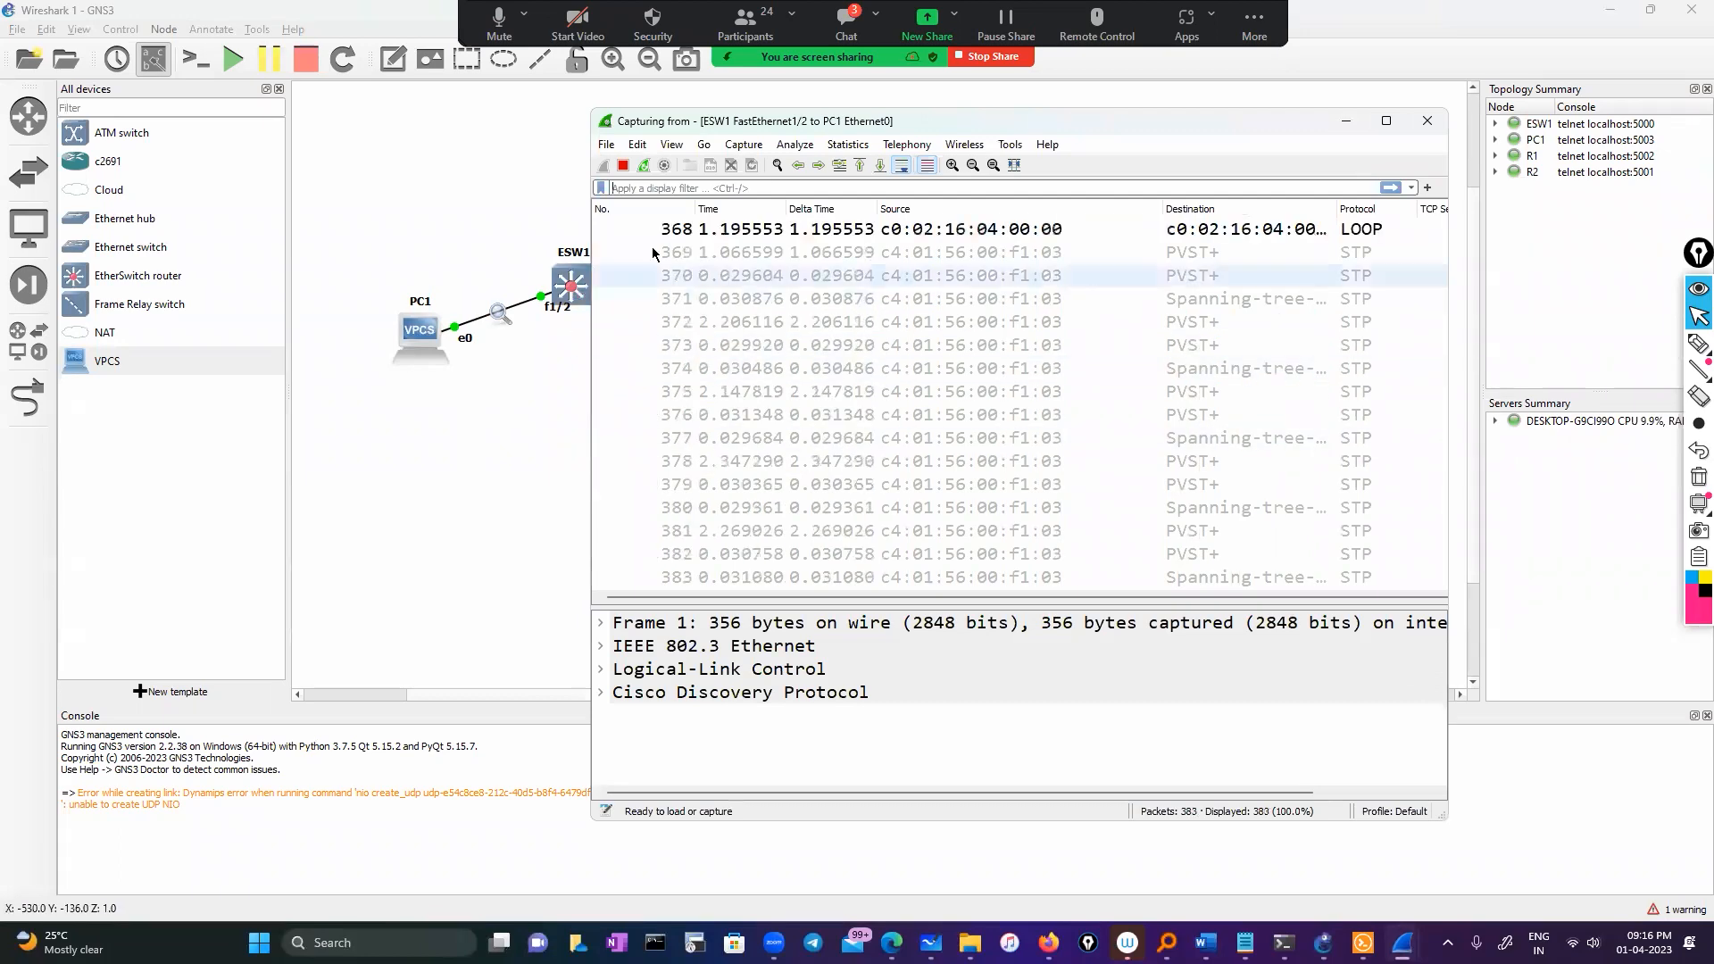
{"action": "left_click", "coordinate": [1362, 943]}
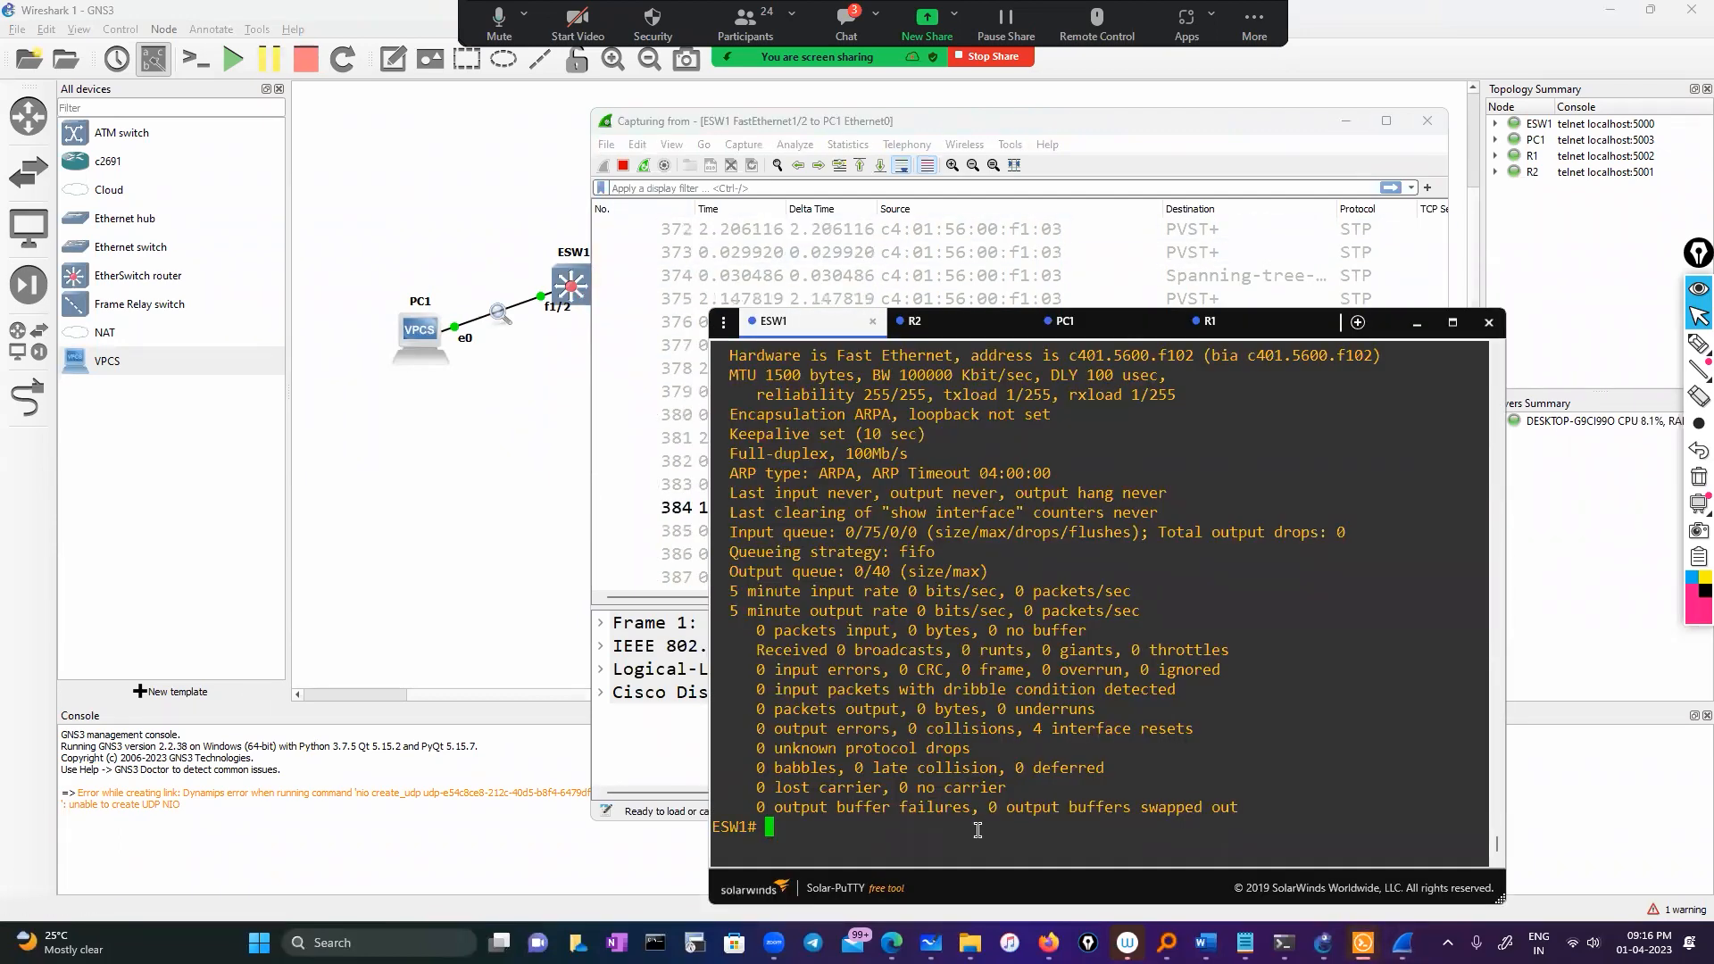
{"action": "type", "text": "sh his"}
{"action": "key", "text": "Return"}
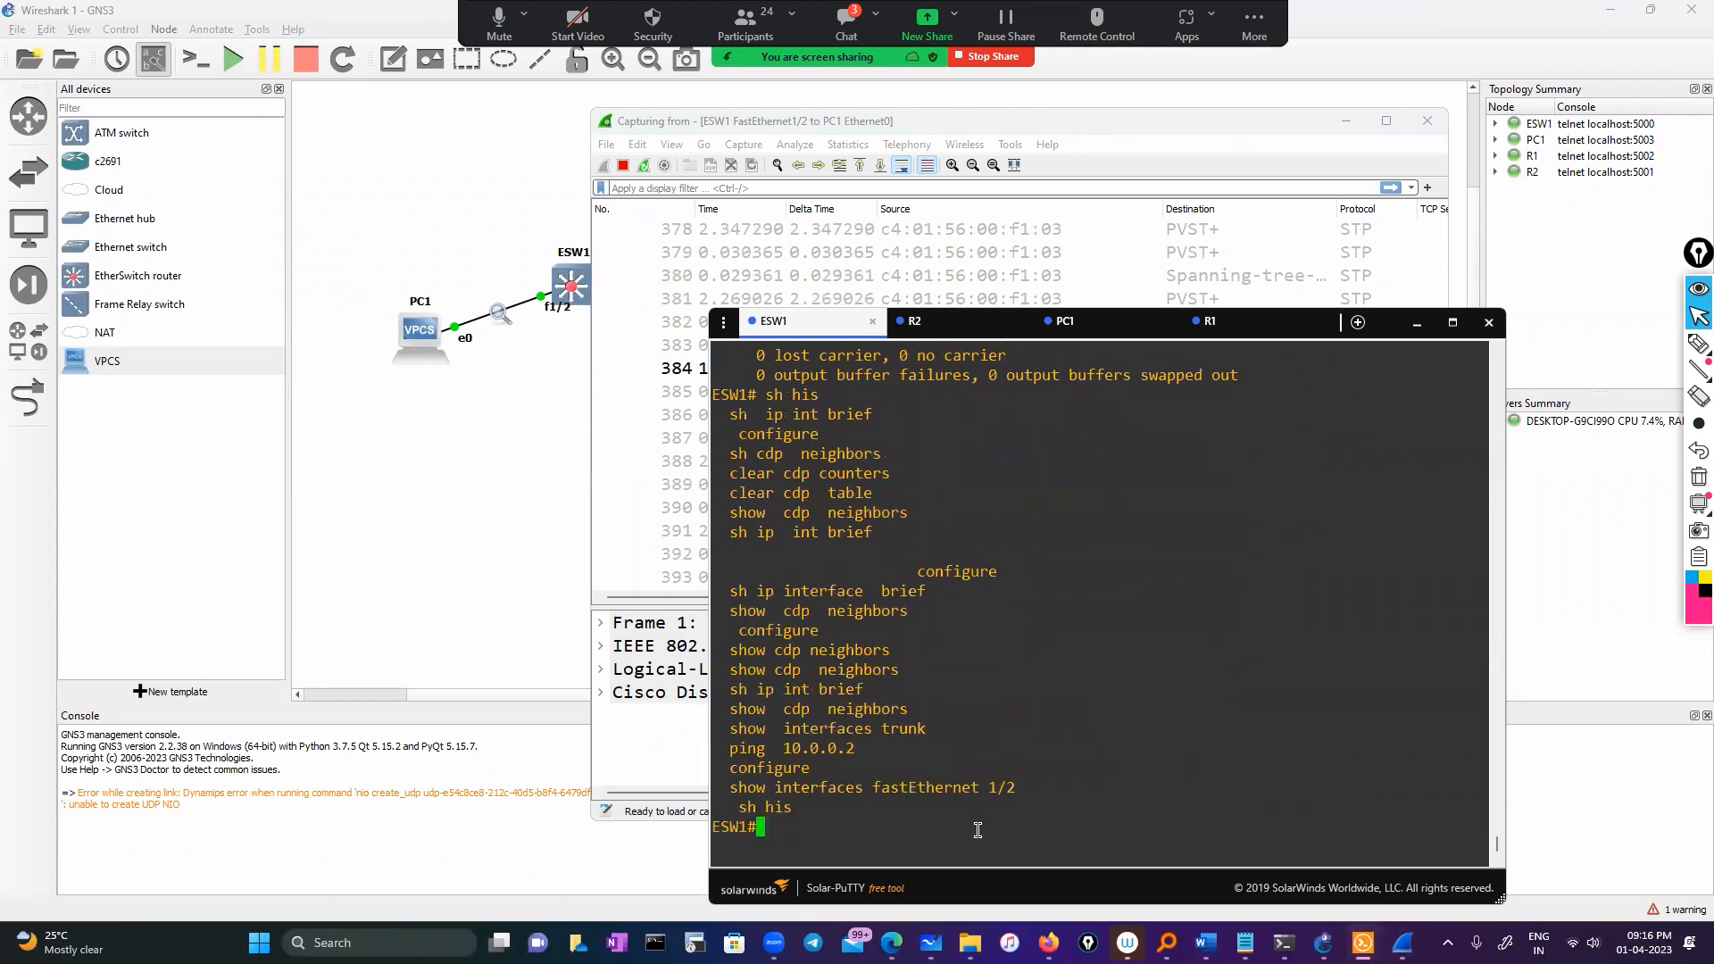
Ping 10.0.0.2 from ESW1 and view the mirrored ICMP packets in Wireshark
{"action": "type", "text": "ping"}
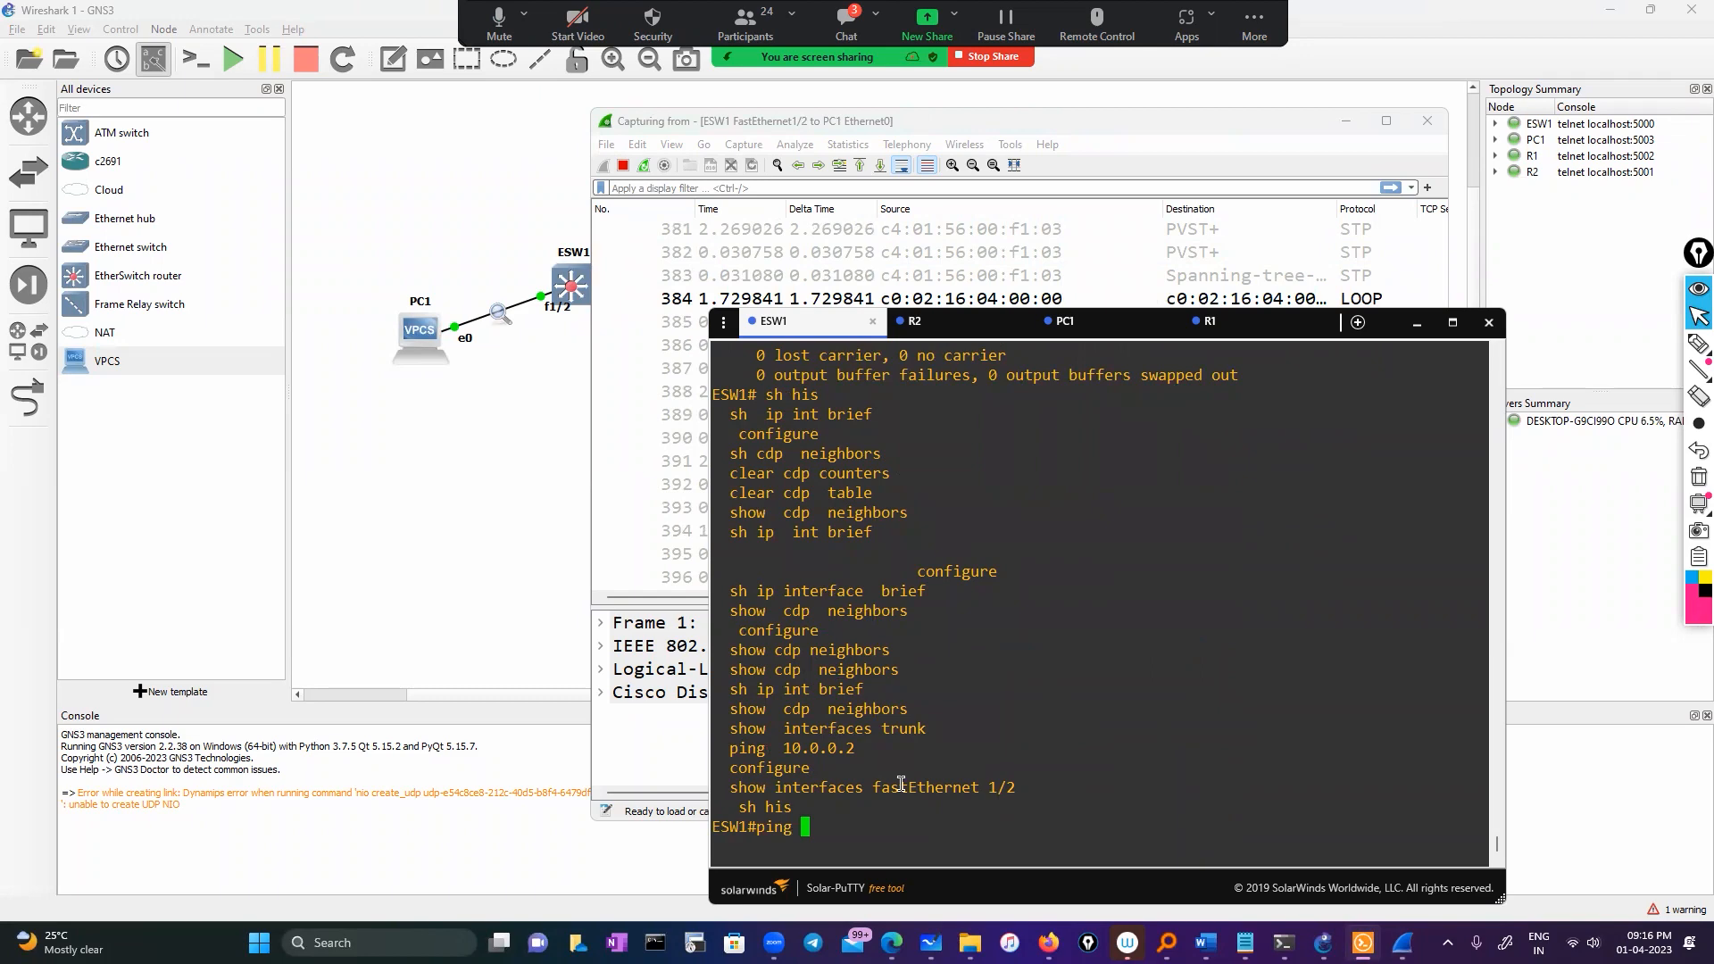
{"action": "double_click", "coordinate": [819, 748]}
{"action": "right_click", "coordinate": [942, 763]}
{"action": "key", "text": "Return"}
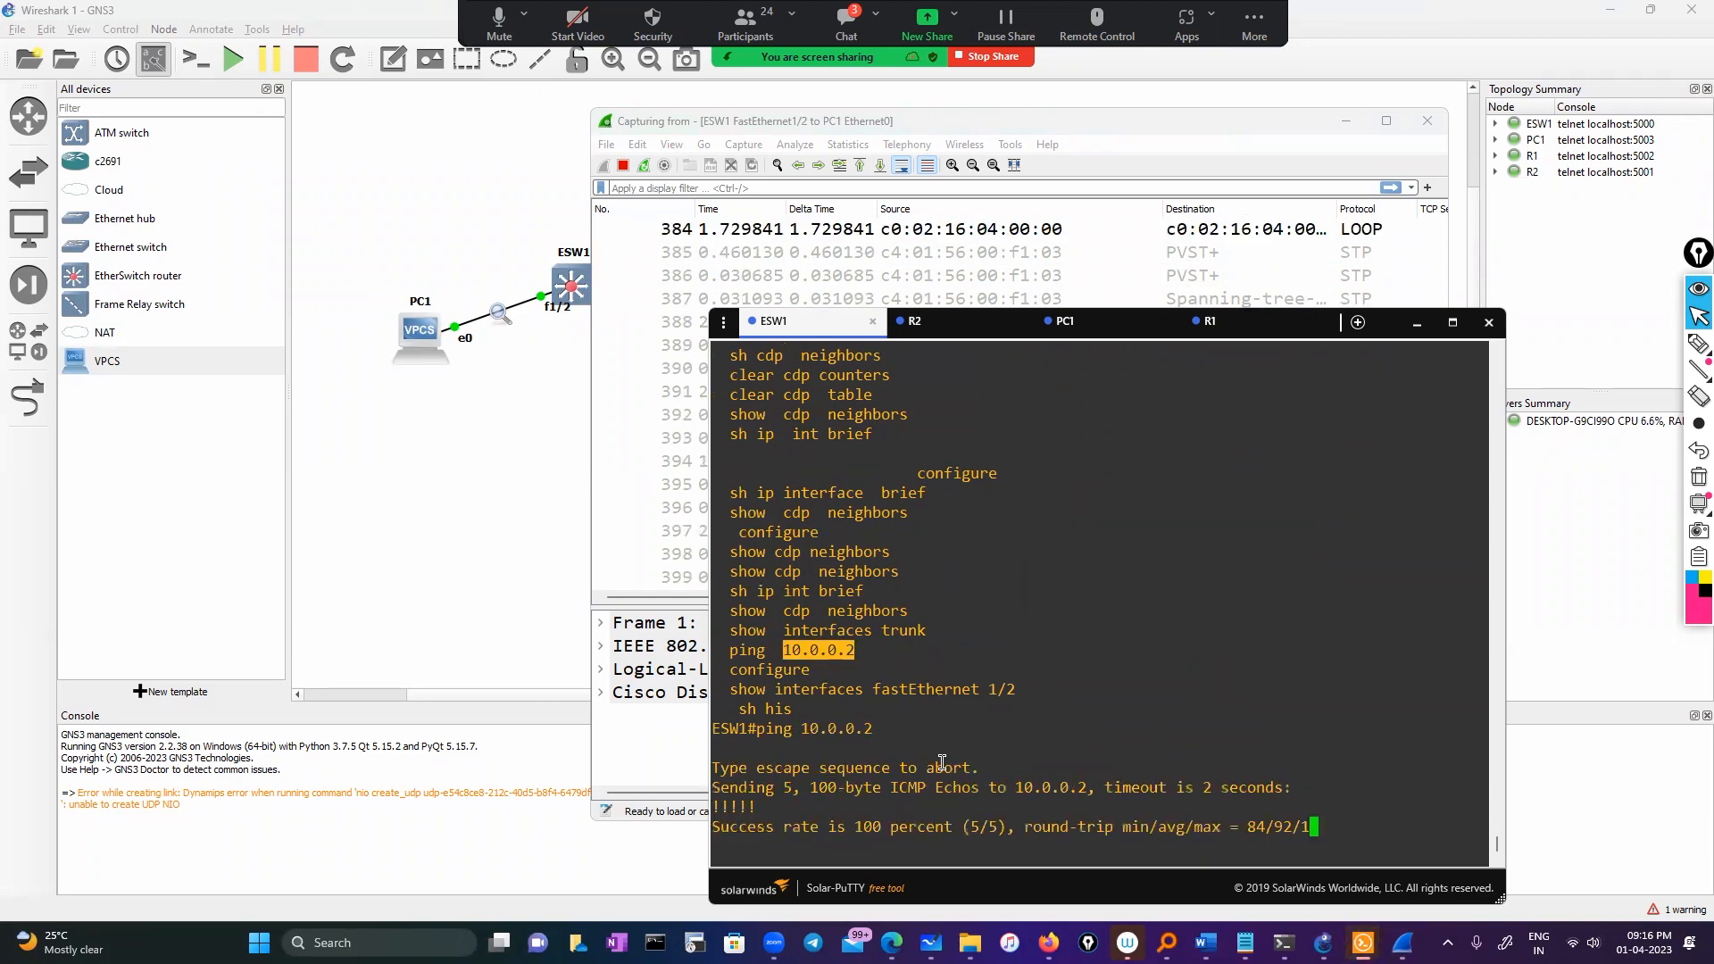
{"action": "left_click", "coordinate": [766, 185]}
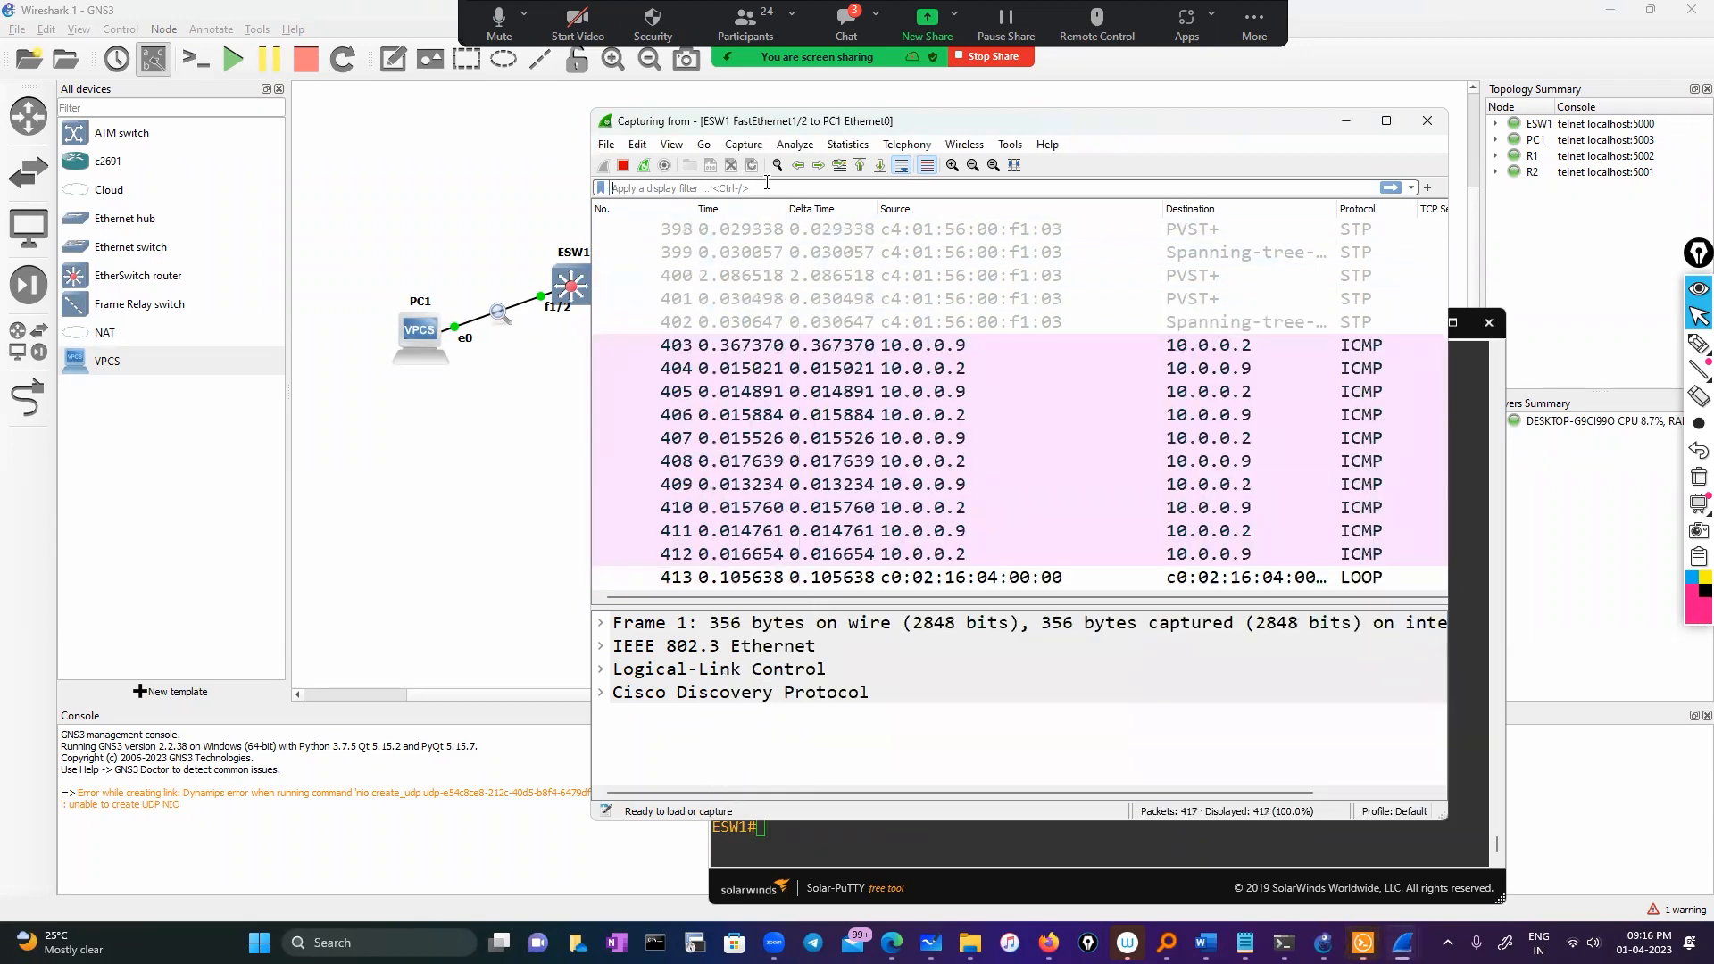
Filter the capture with ip.addr==10.0.0.2, then ping R1's 11.0.0.5 from ESW1
{"action": "type", "text": "ip.add"}
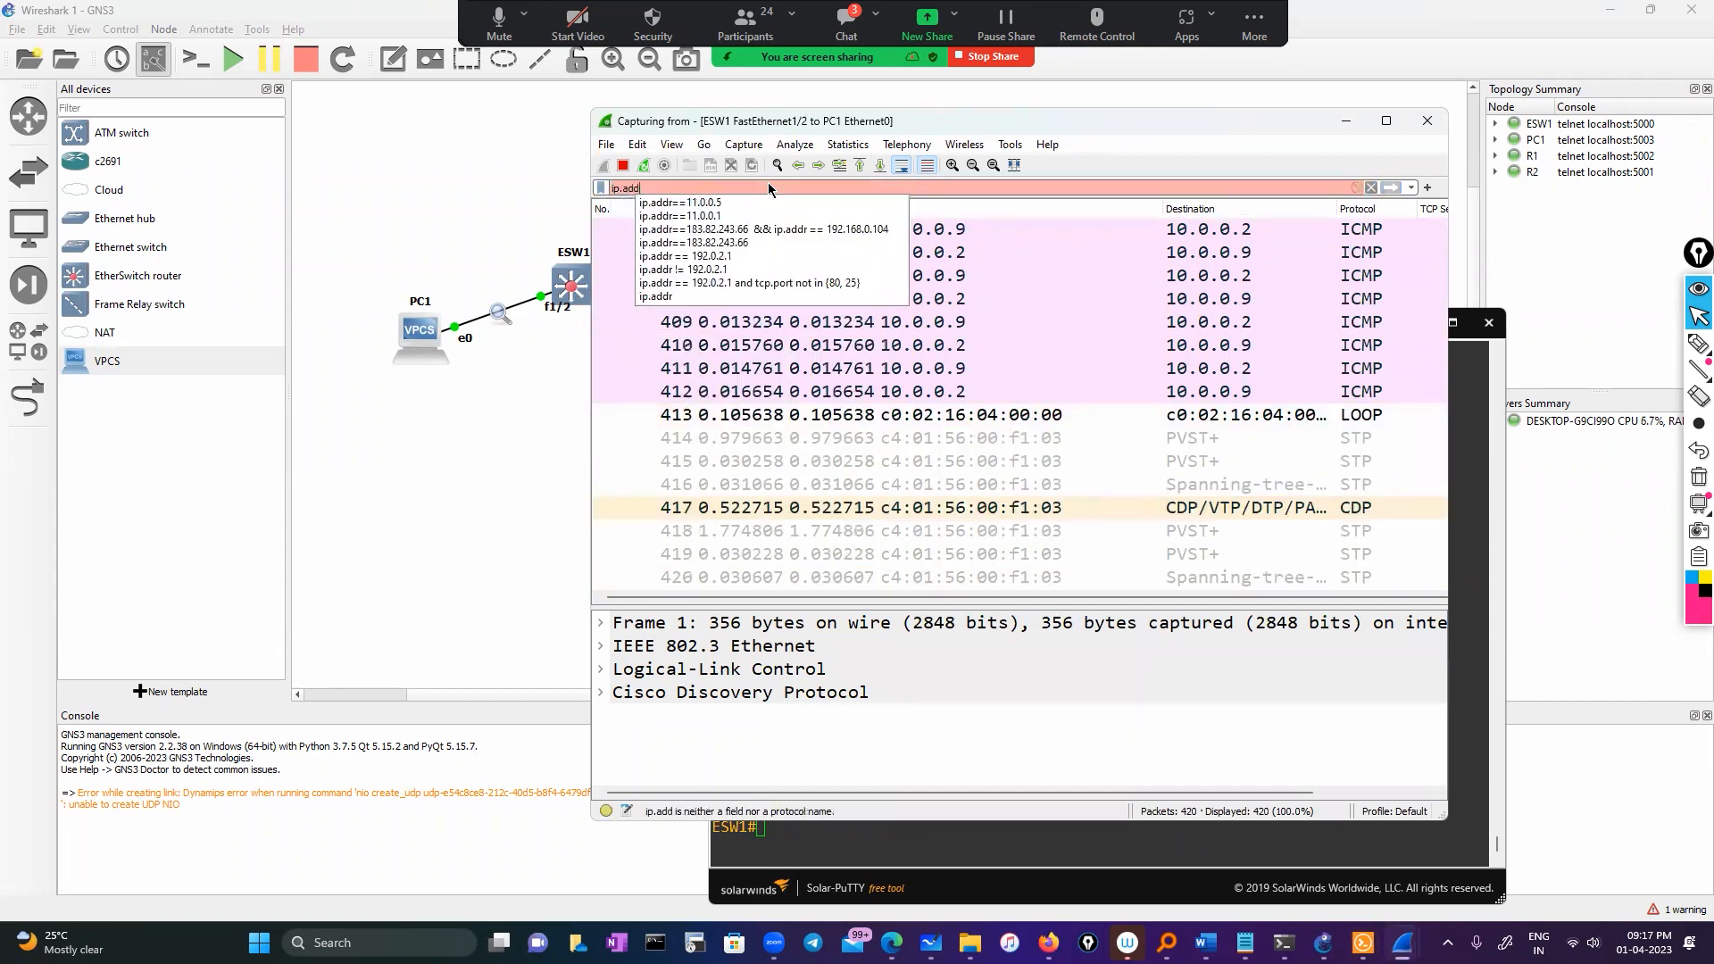
{"action": "type", "text": "r=="}
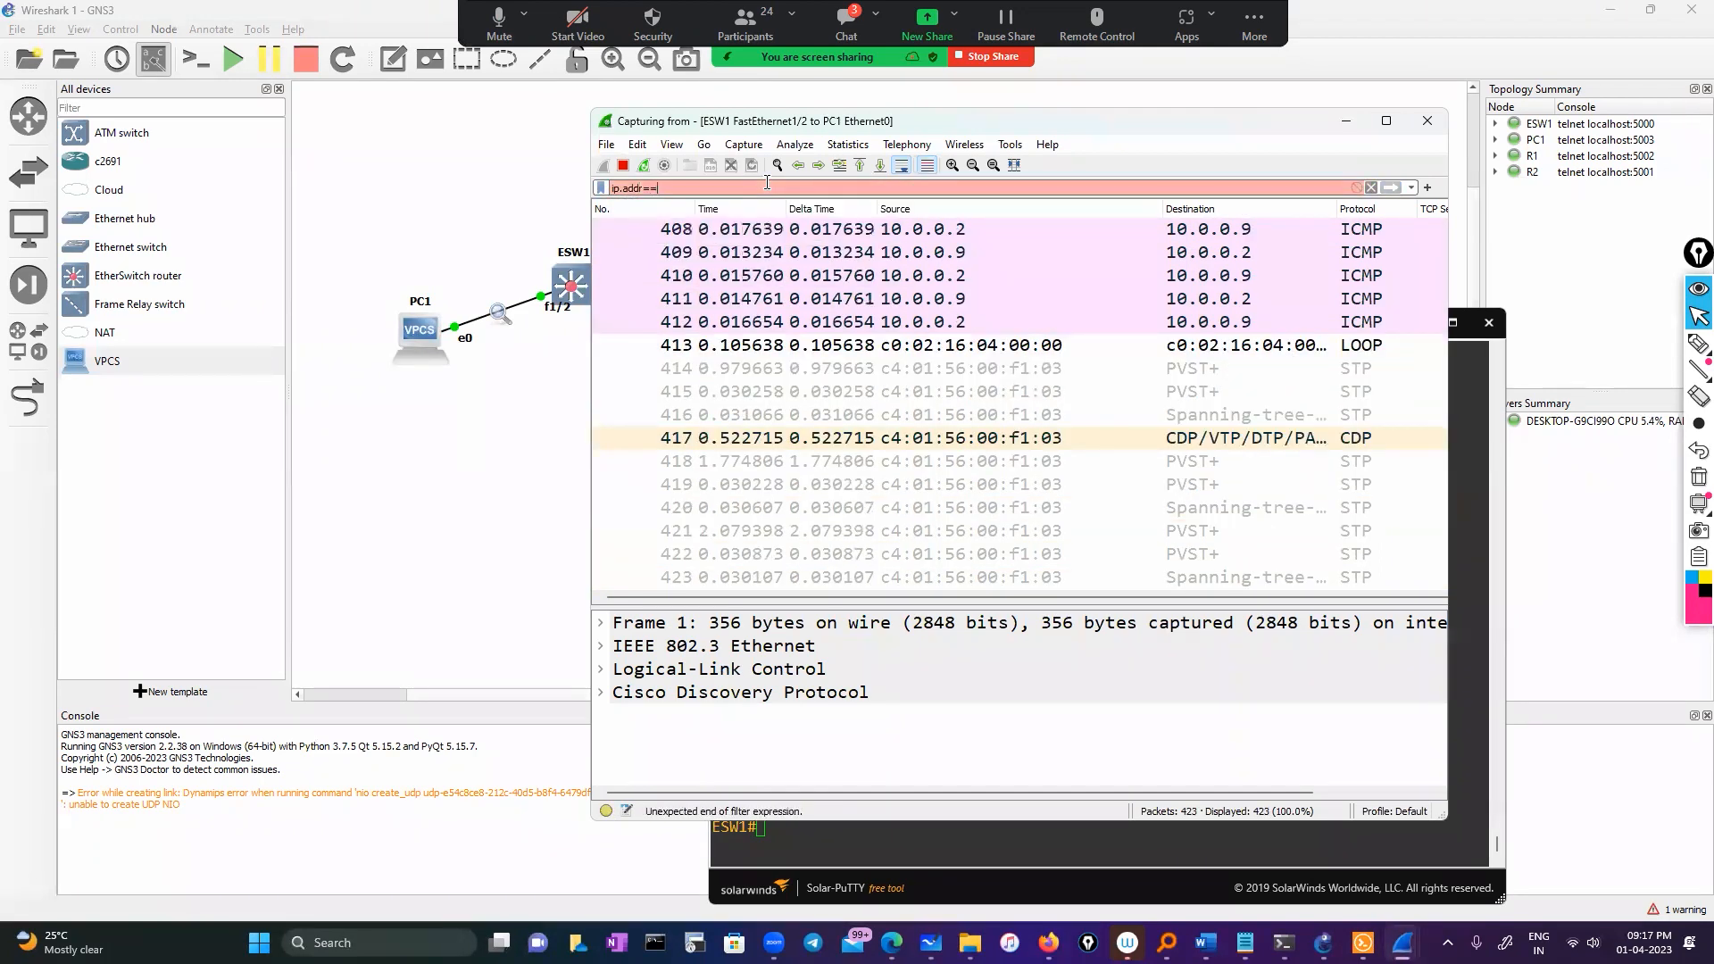
{"action": "type", "text": "10.0.0.2"}
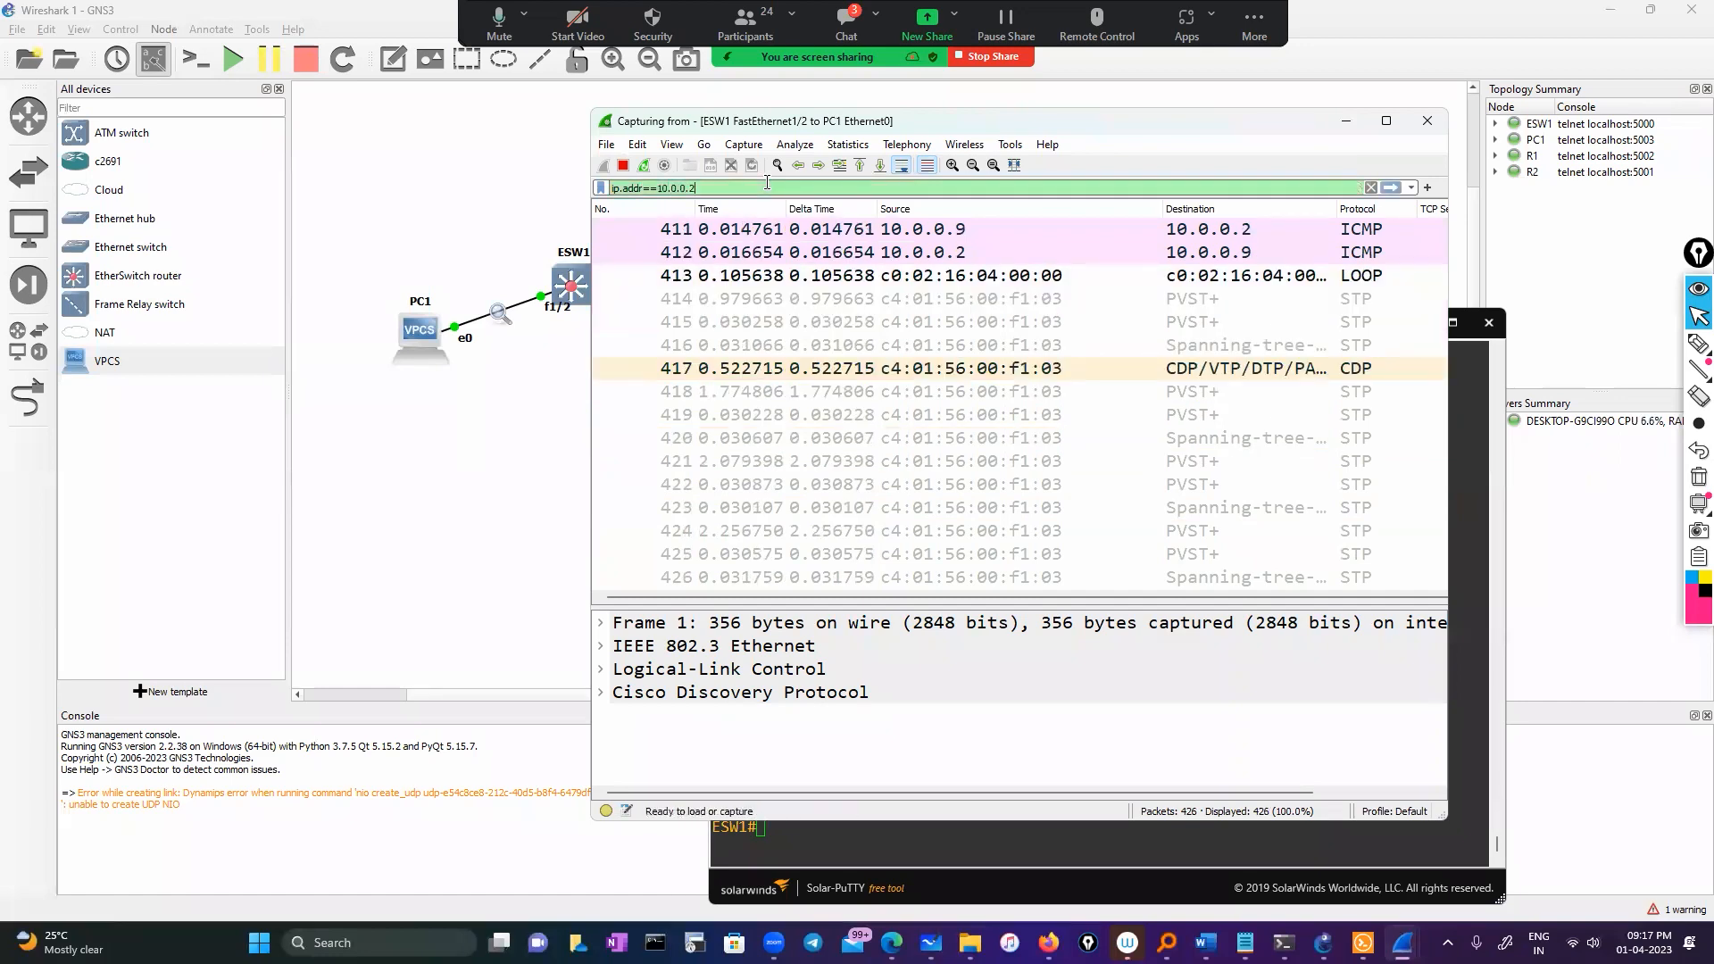
{"action": "key", "text": "Return"}
{"action": "left_click", "coordinate": [920, 826]}
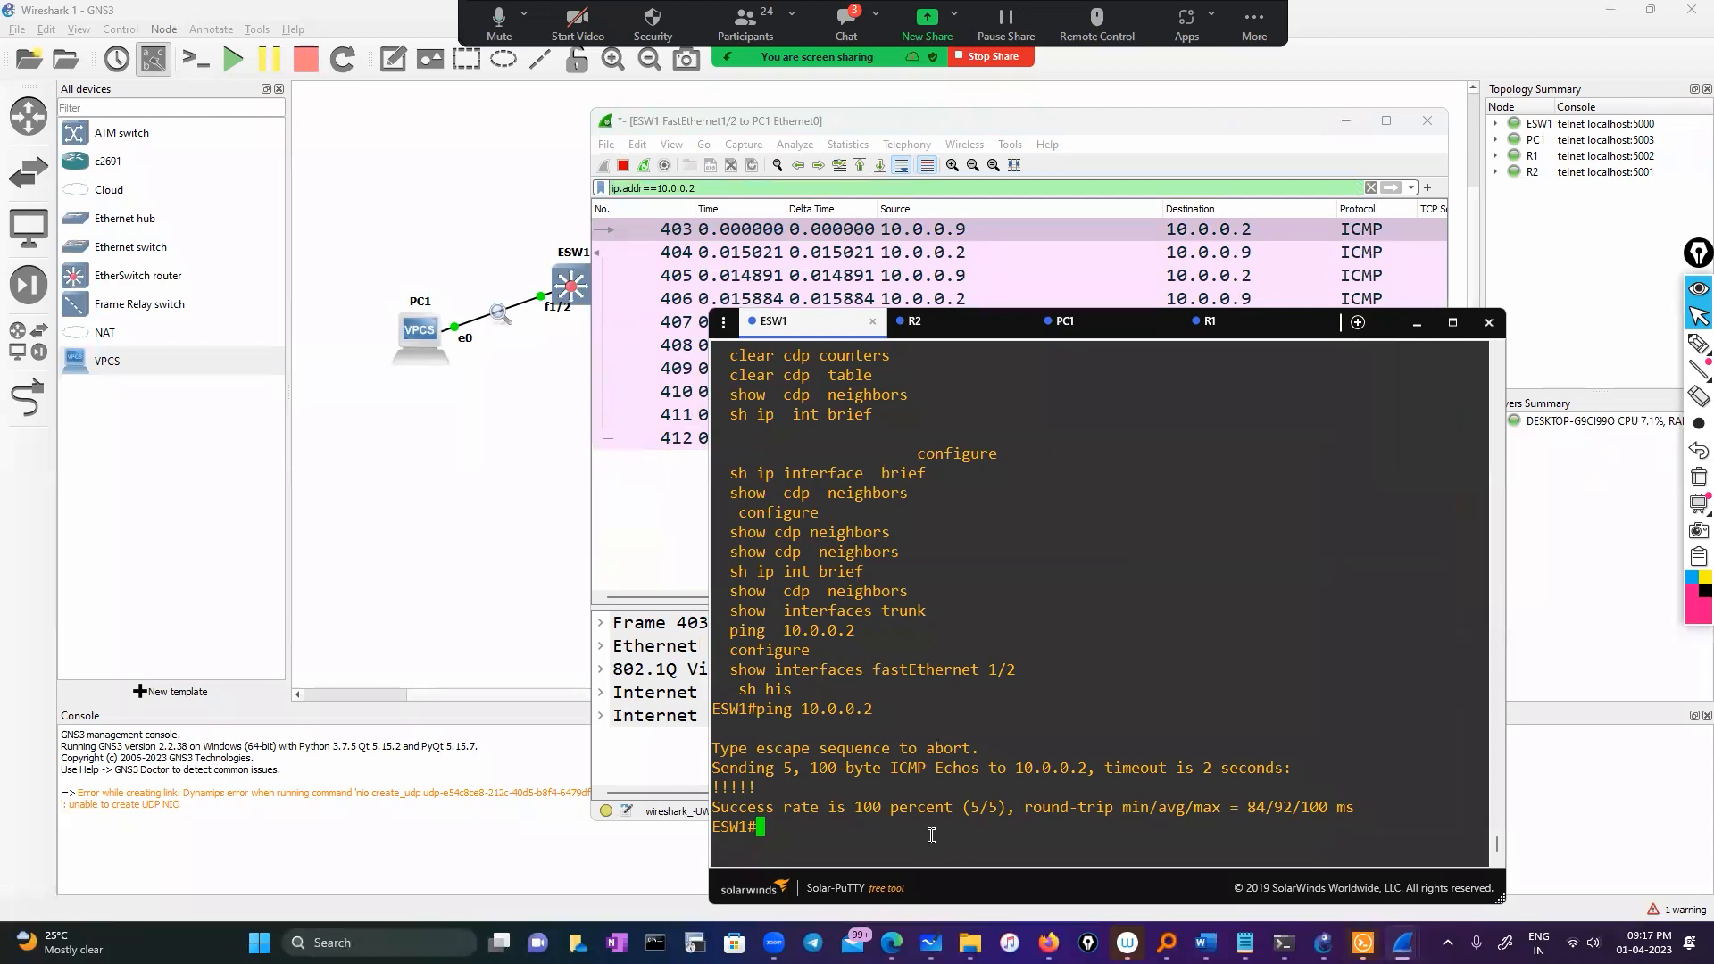
{"action": "left_click", "coordinate": [1245, 330]}
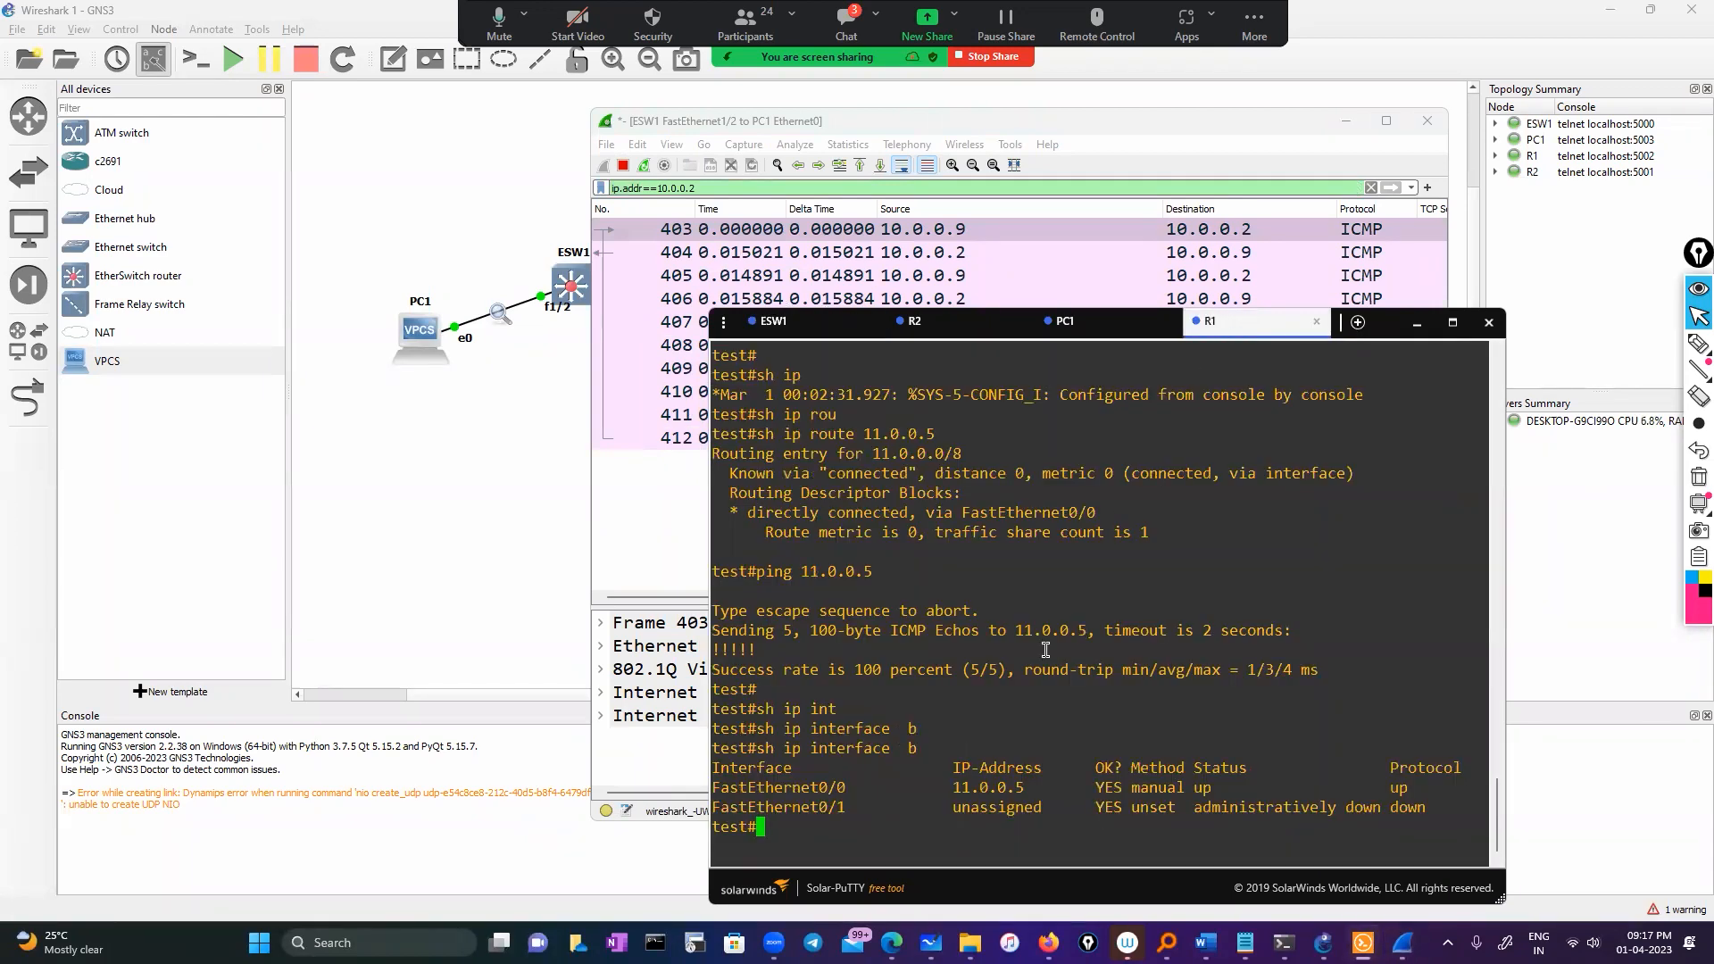
{"action": "double_click", "coordinate": [994, 787]}
{"action": "left_click", "coordinate": [982, 327]}
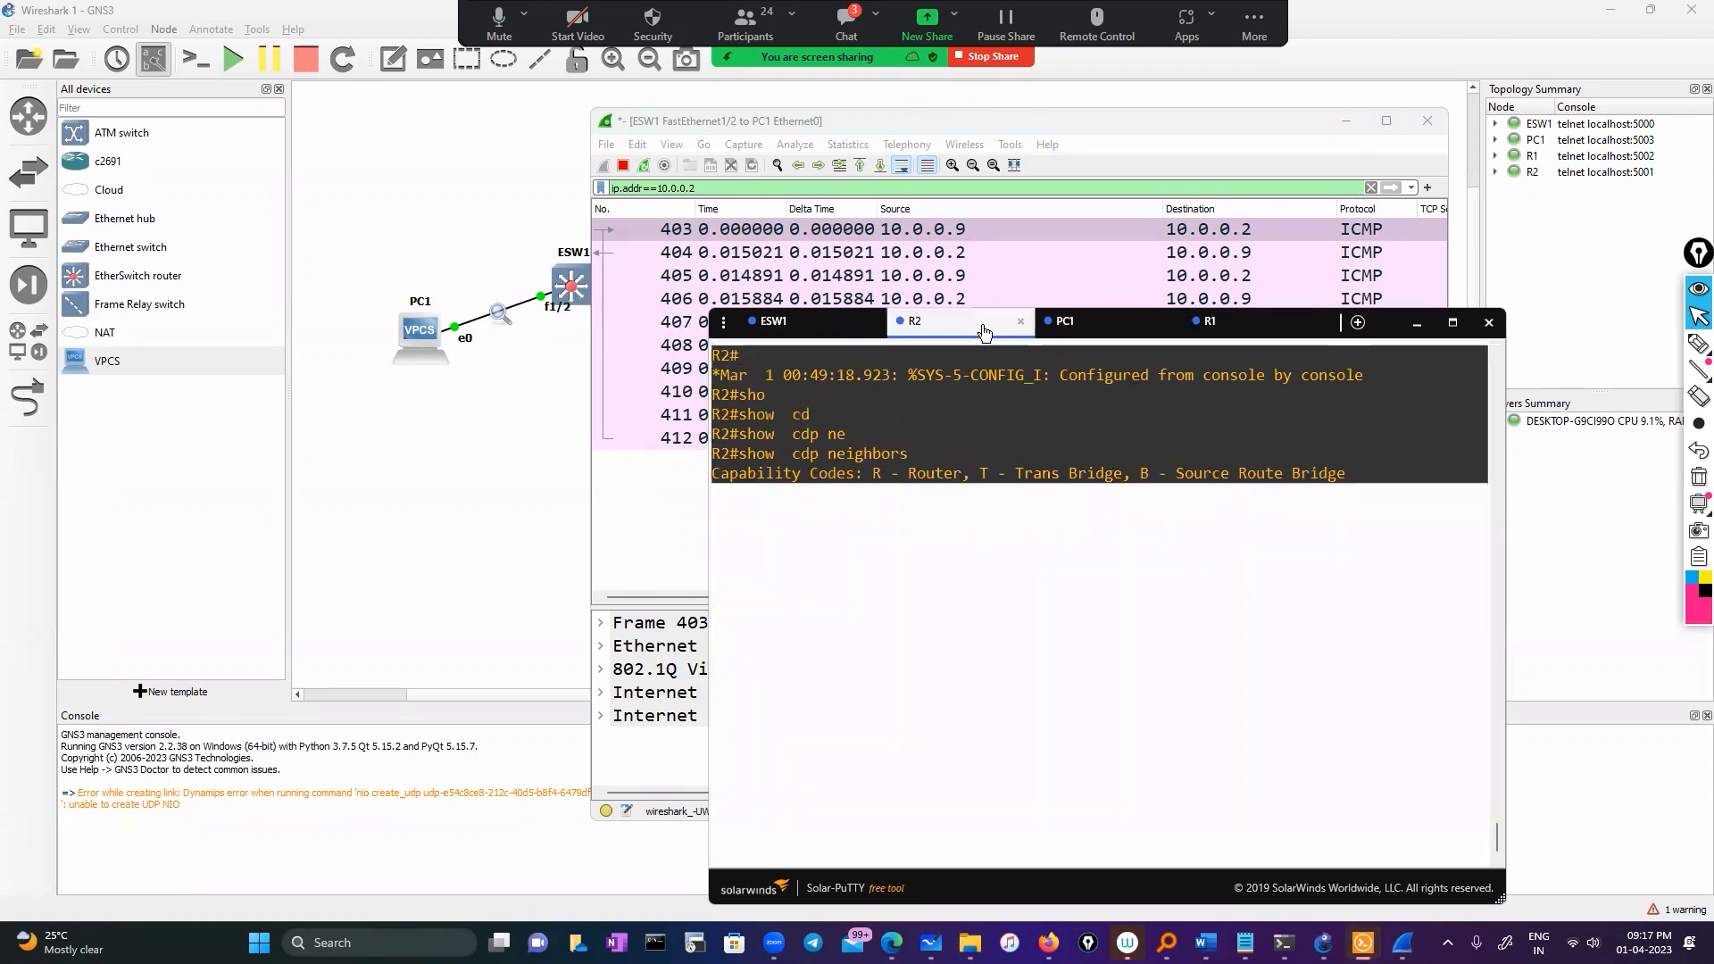
{"action": "left_click", "coordinate": [862, 328]}
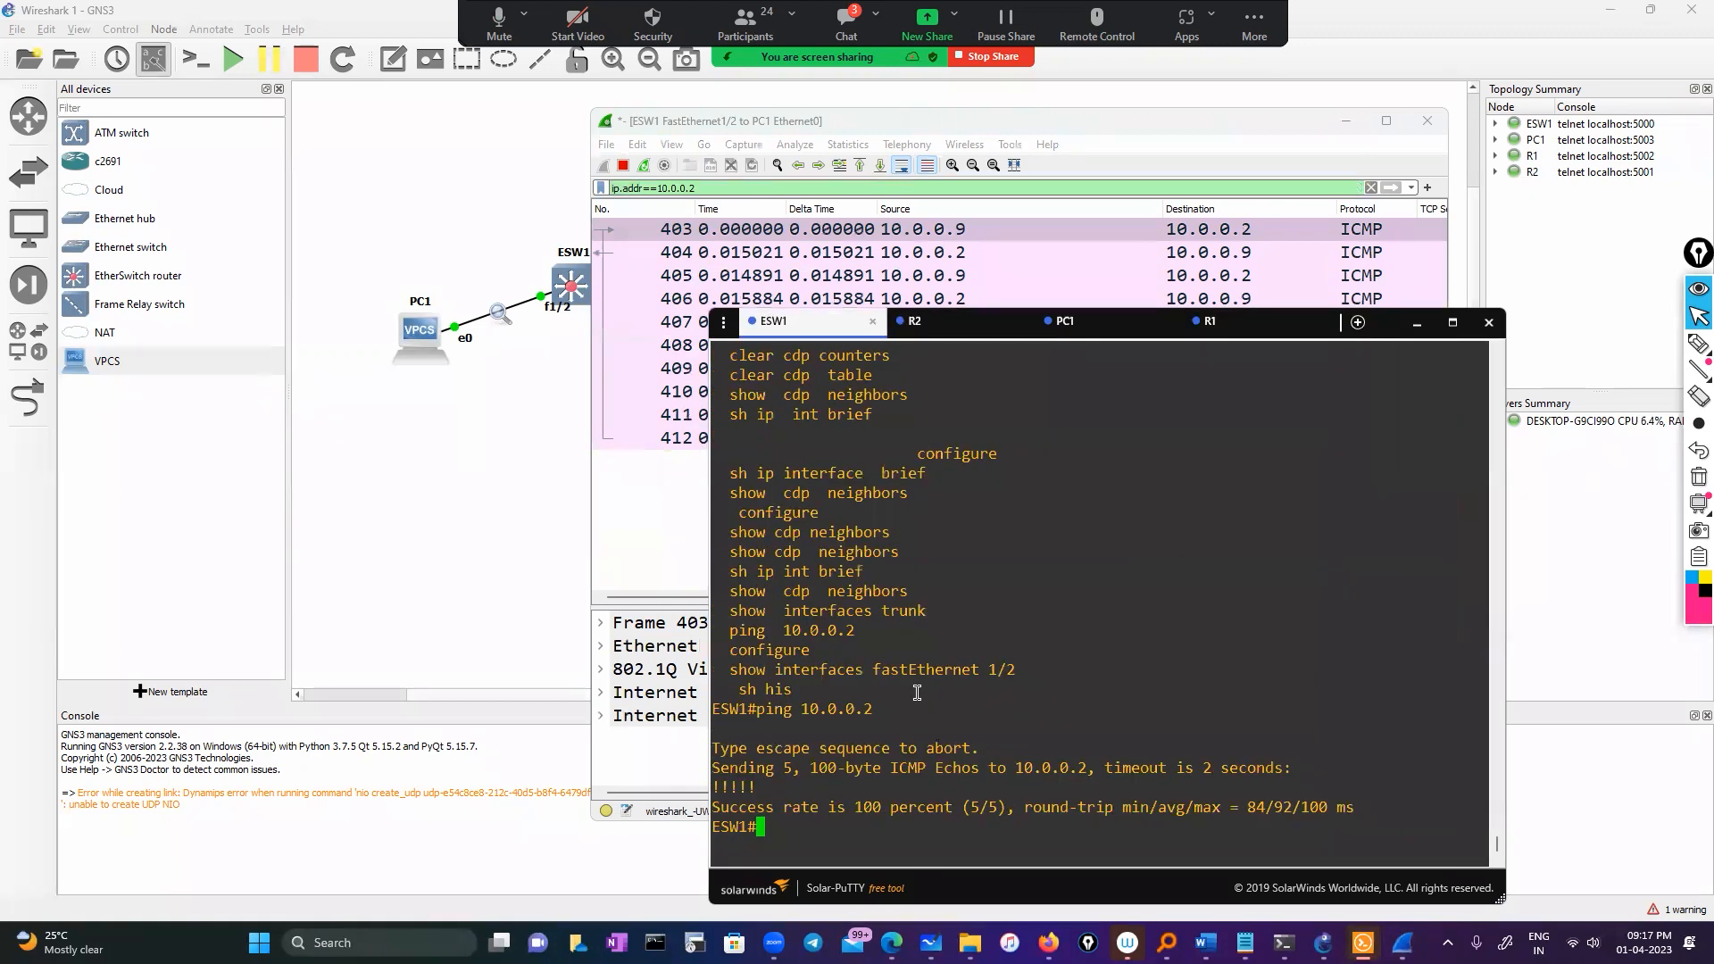
{"action": "type", "text": "ping"}
{"action": "right_click", "coordinate": [924, 683]}
{"action": "key", "text": "Return"}
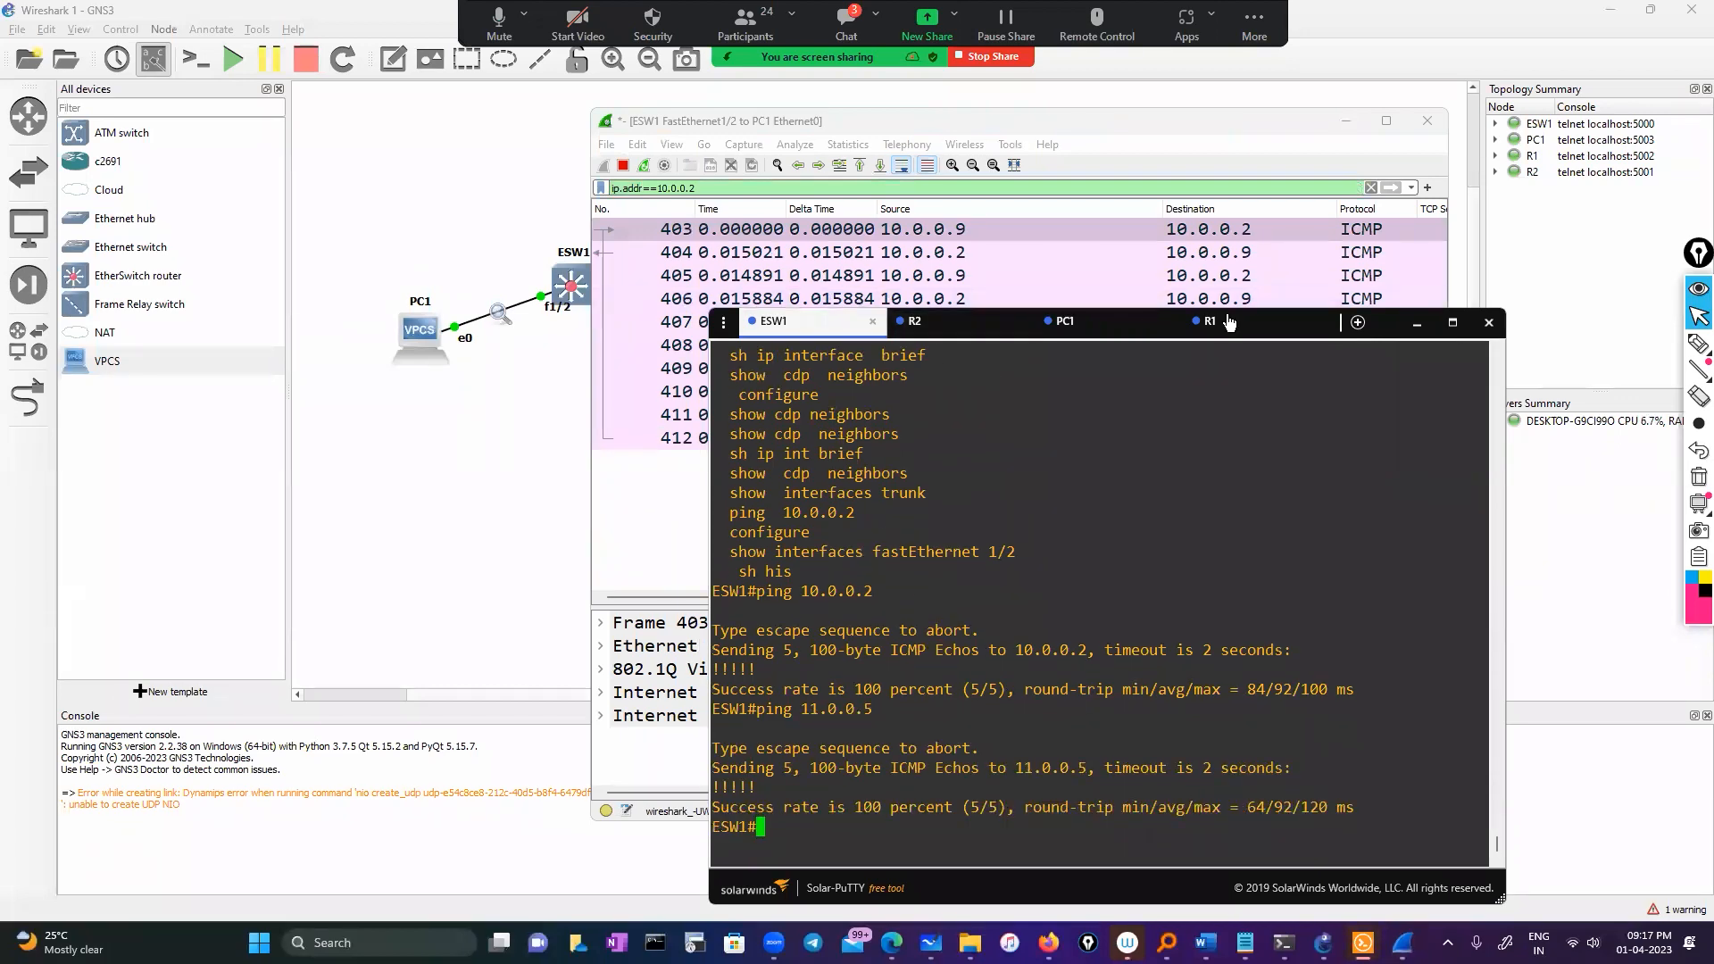
Inspect ICMP packet 403 in the capture and rerun the ping to 11.0.0.5
{"action": "left_click", "coordinate": [661, 513]}
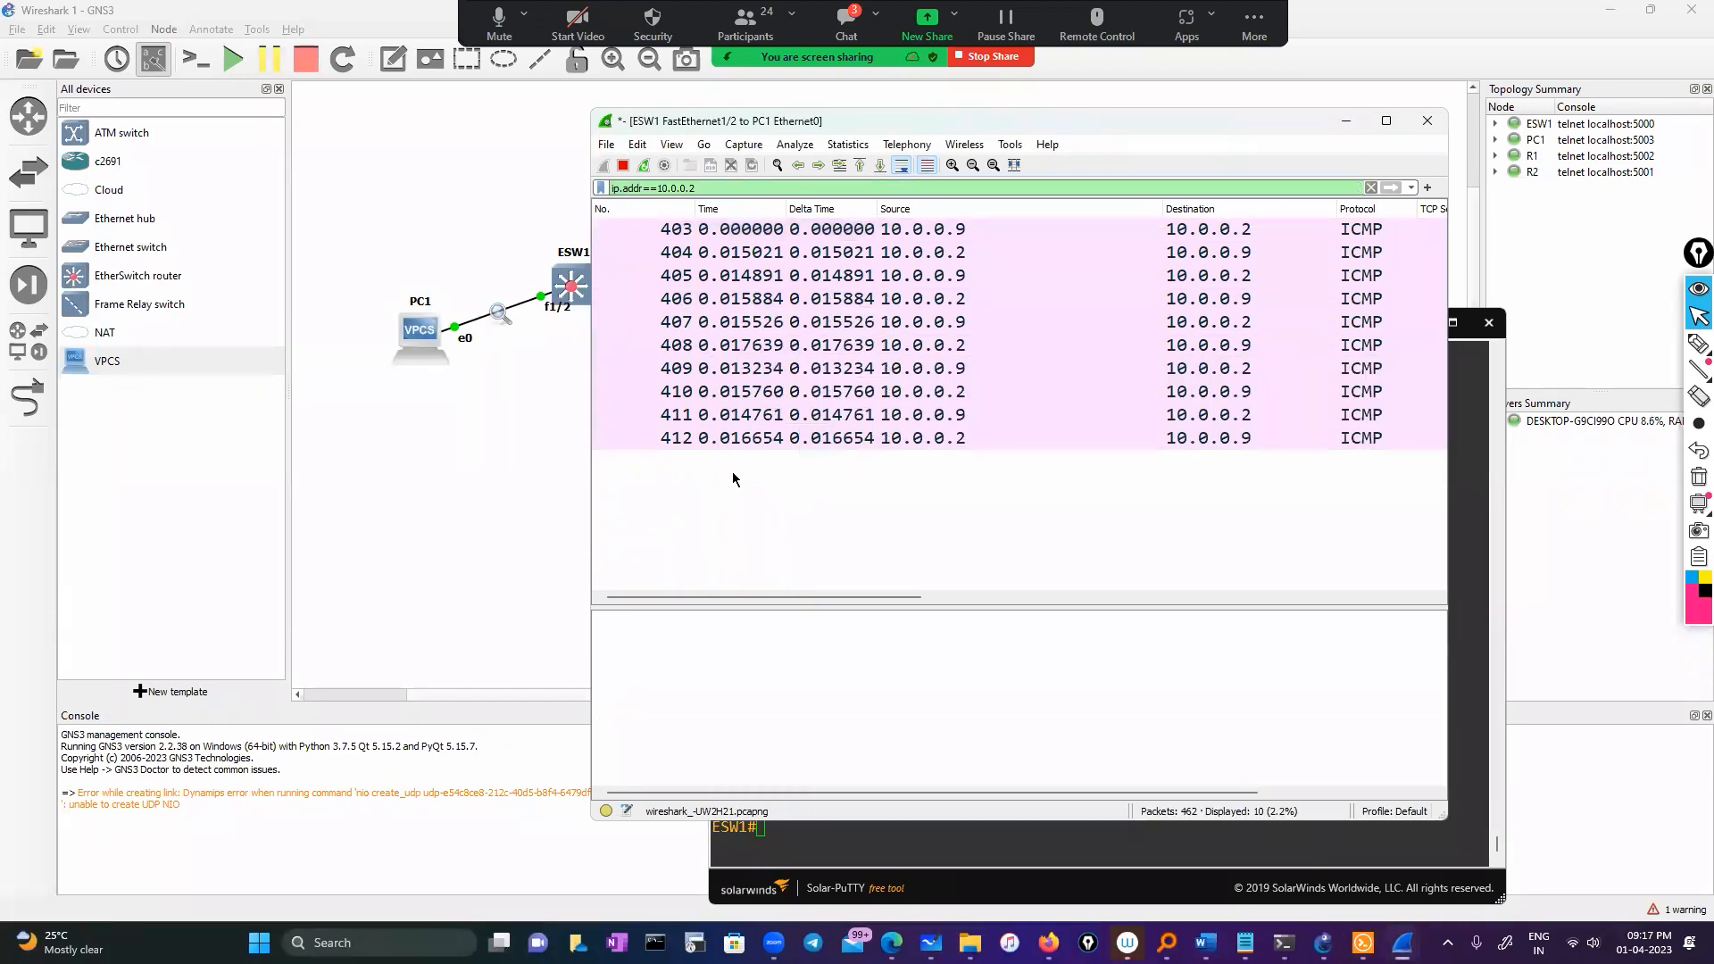
{"action": "left_click", "coordinate": [671, 230]}
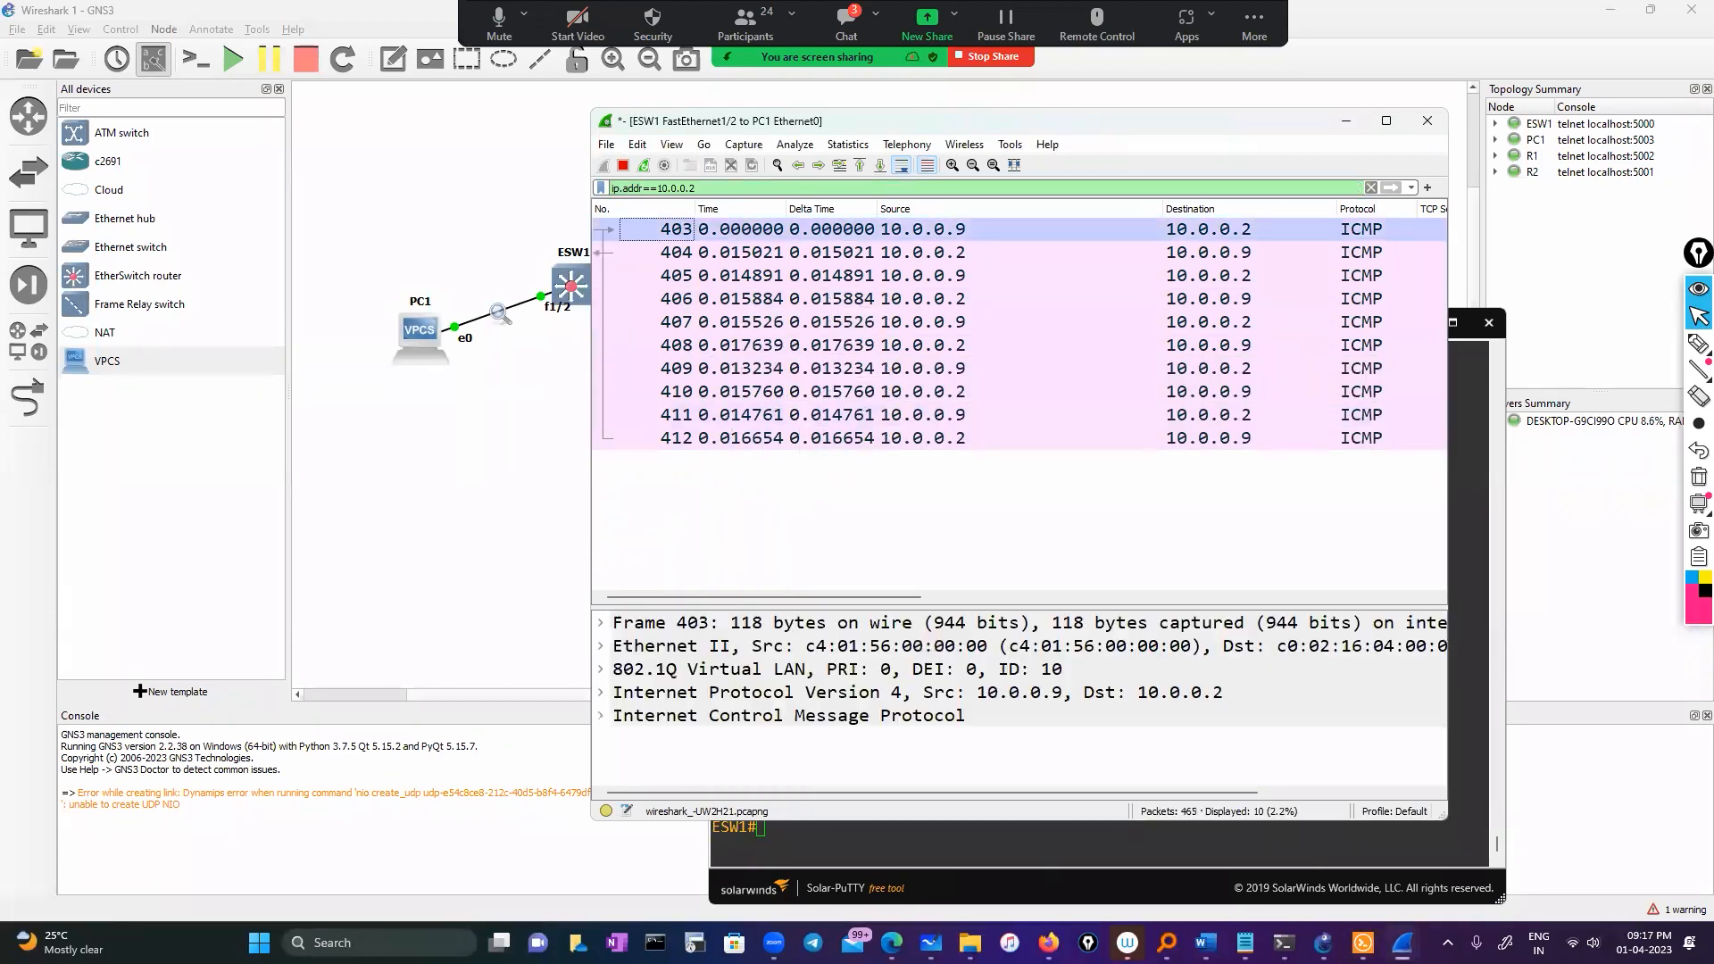
{"action": "left_click", "coordinate": [938, 849]}
{"action": "key", "text": "Up"}
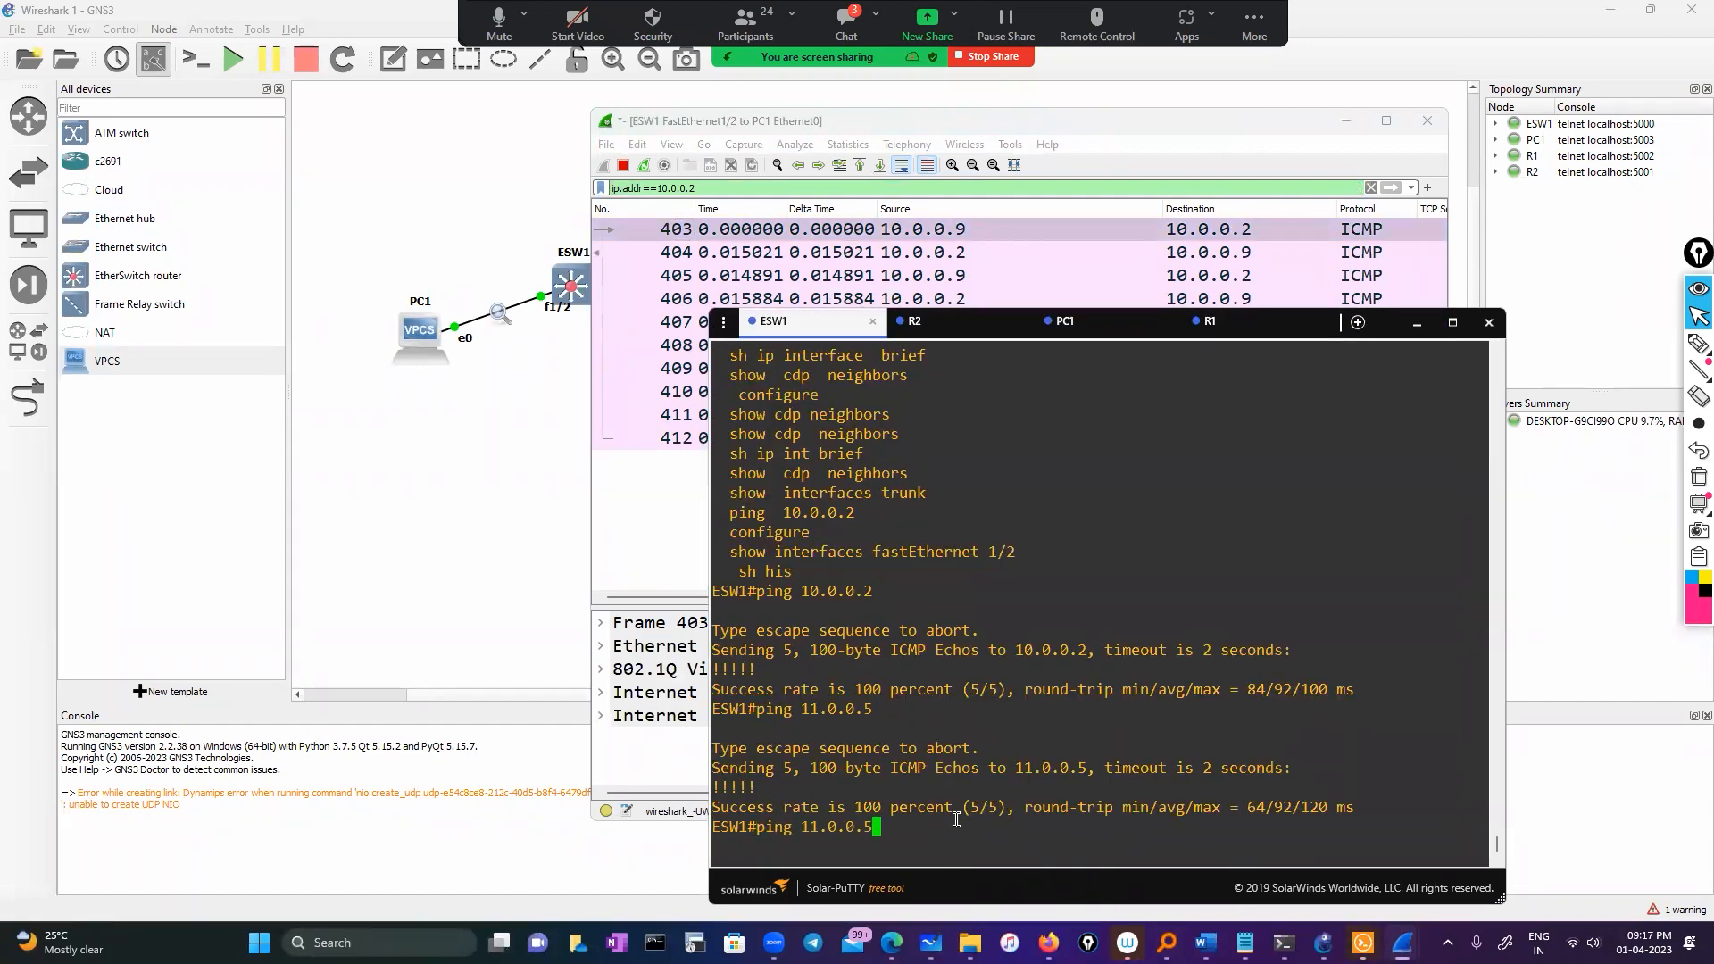
{"action": "key", "text": "Return"}
Rerun the ping to 10.0.0.2 from ESW1 and check the new mirrored packets
{"action": "left_click", "coordinate": [661, 491]}
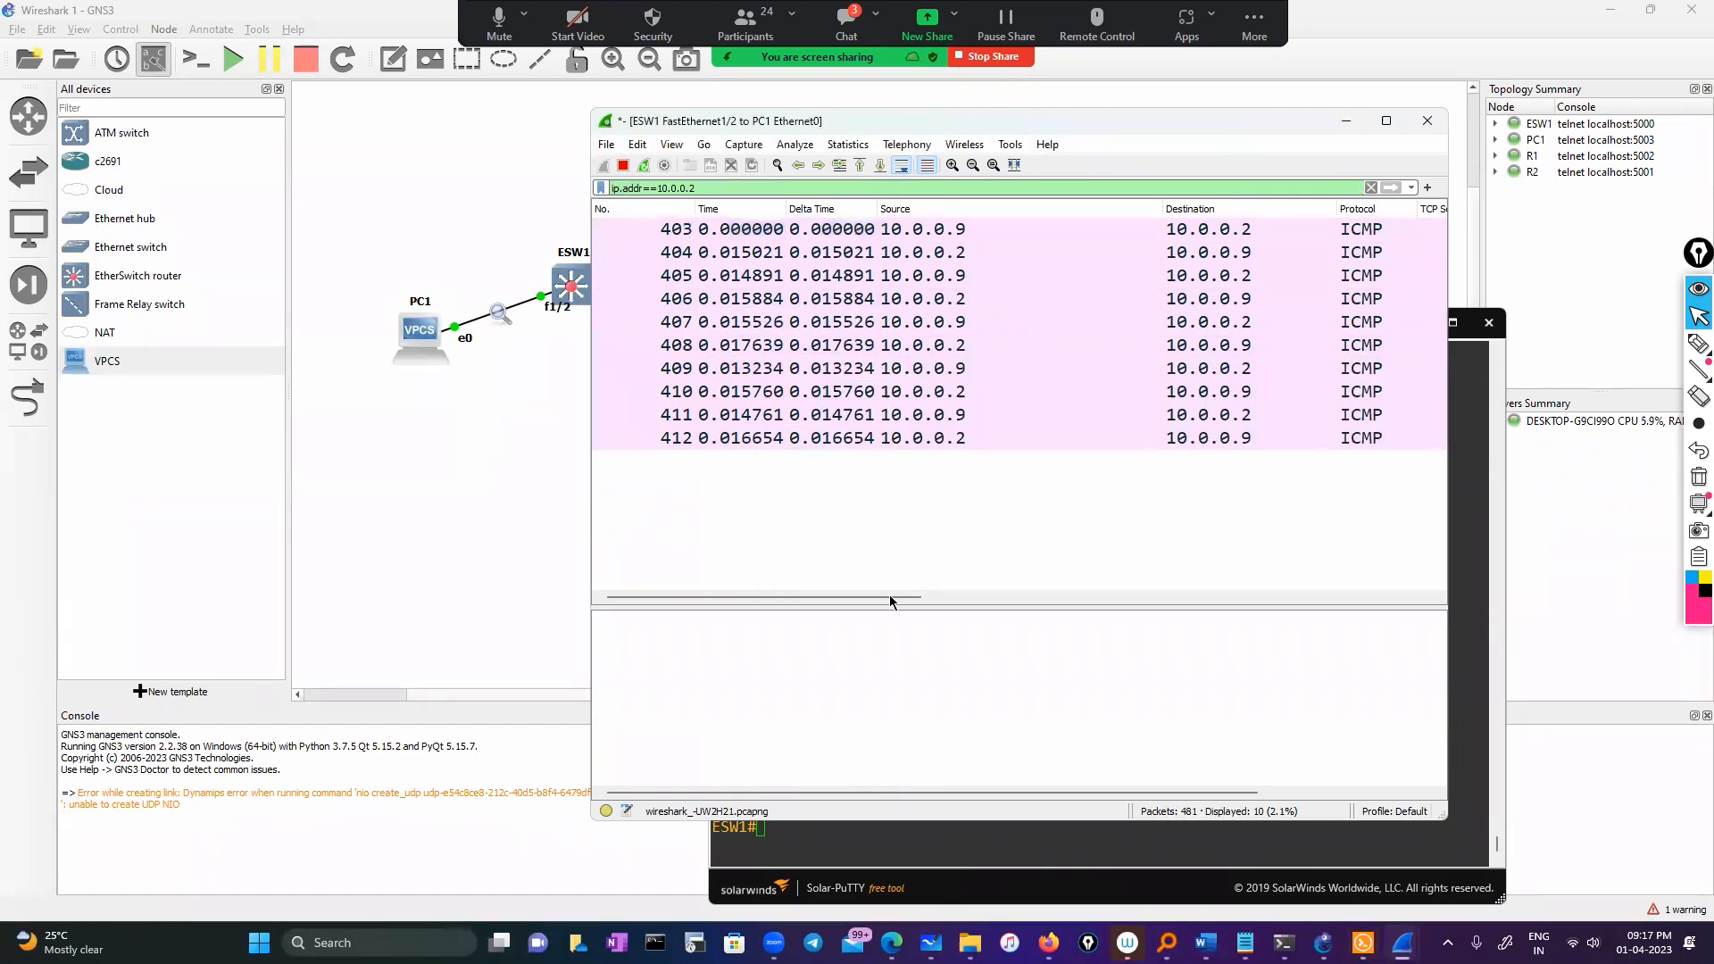
{"action": "left_click_drag", "start_coordinate": [864, 596], "coordinate": [671, 602]}
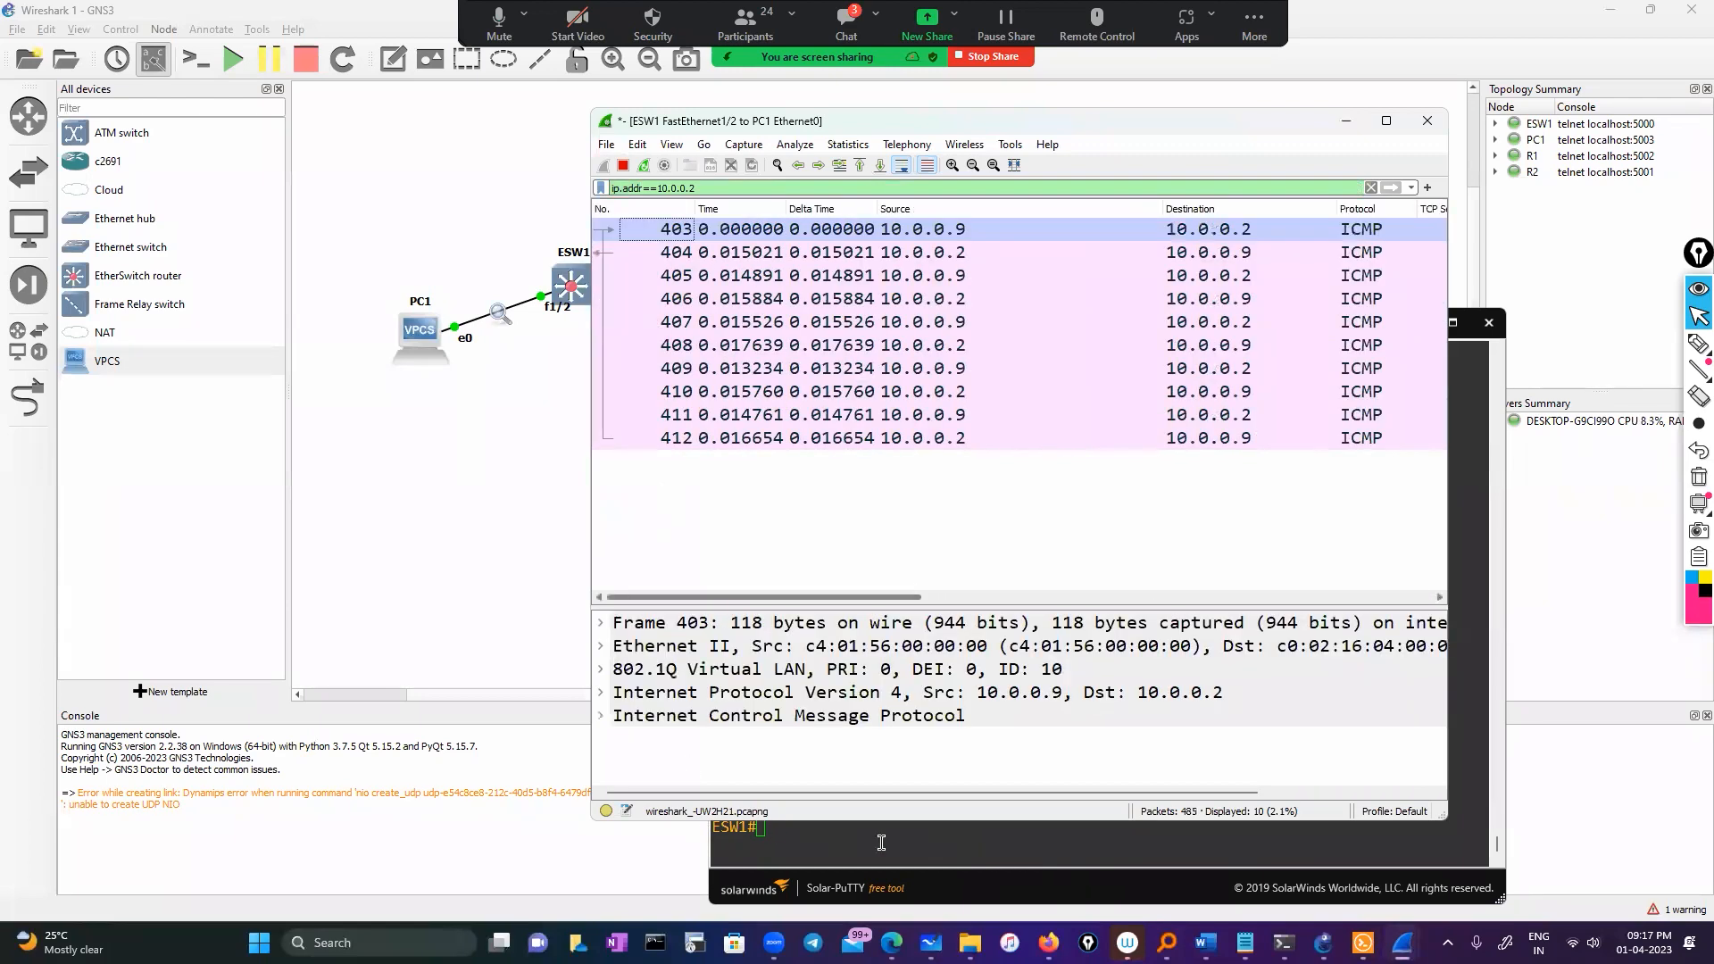
{"action": "left_click", "coordinate": [881, 841]}
{"action": "key", "text": "Up"}
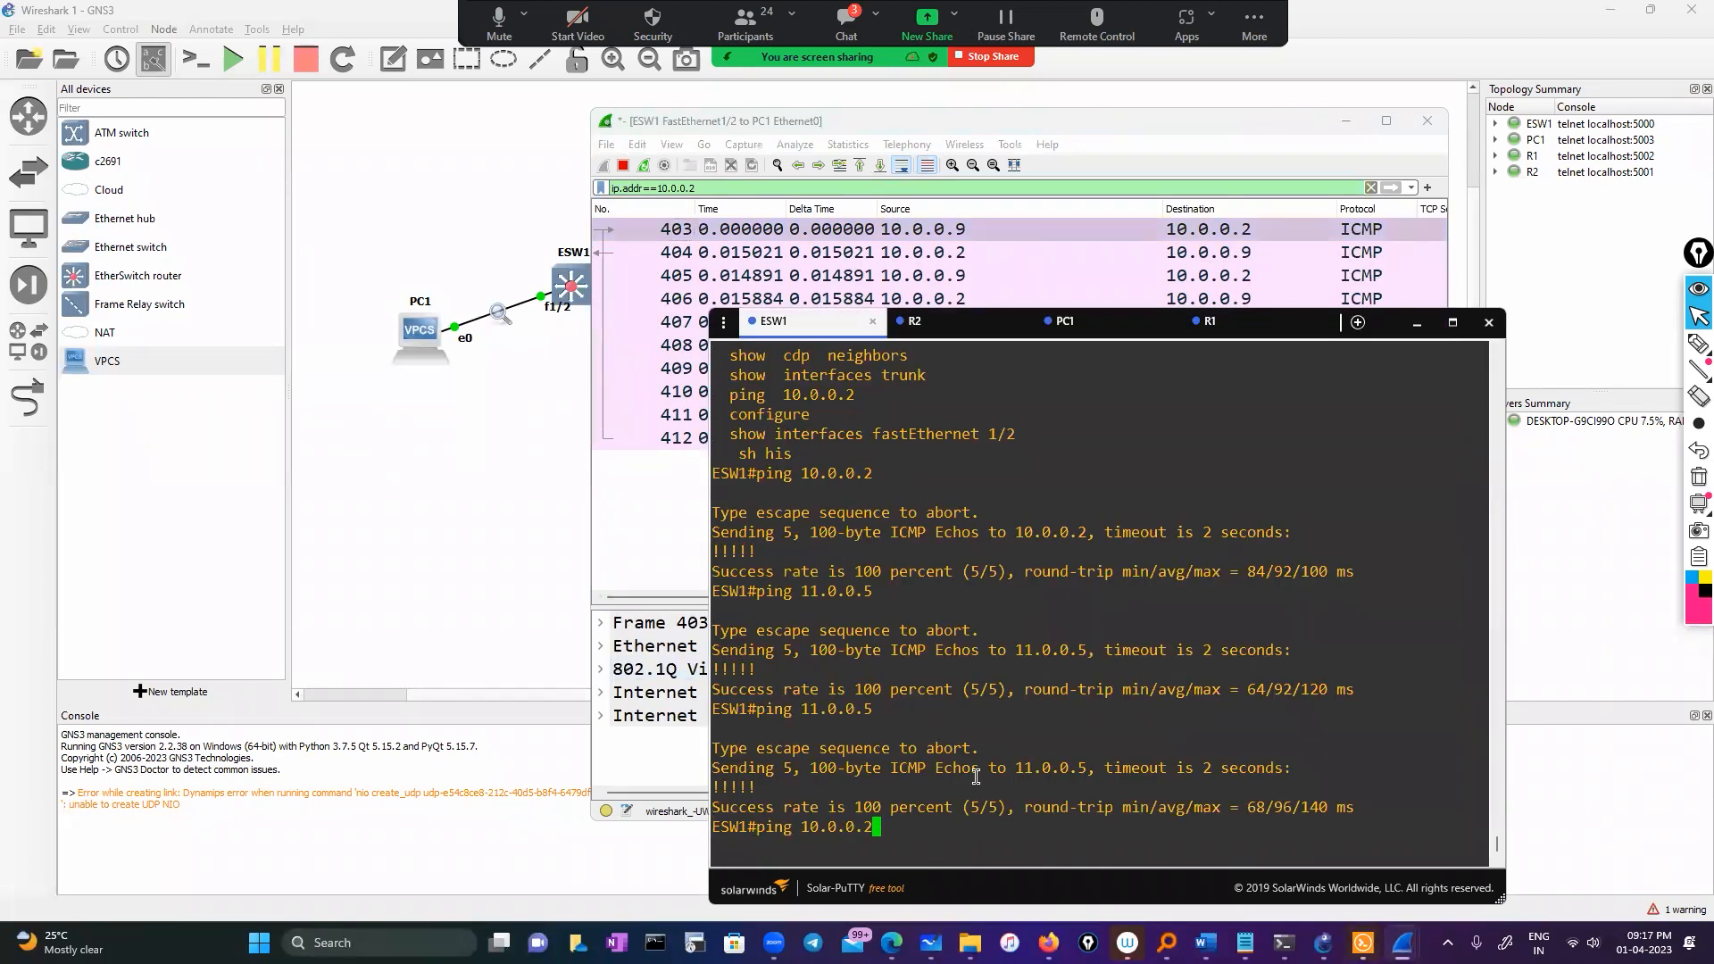
{"action": "key", "text": "Return"}
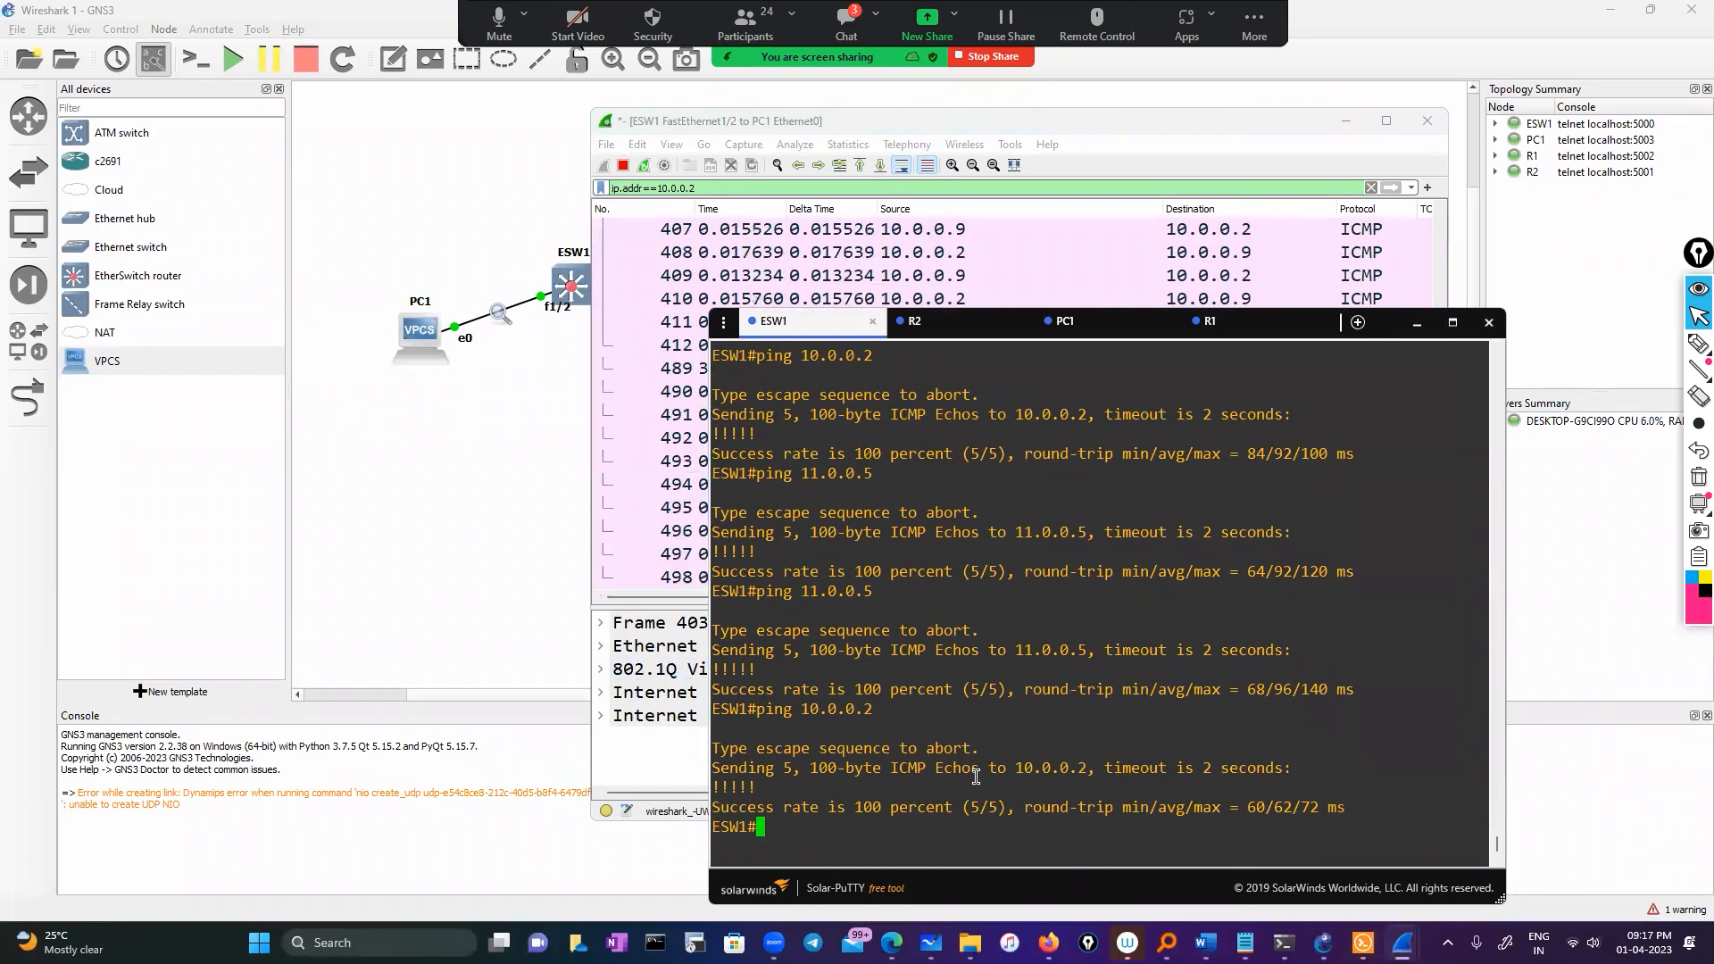
{"action": "left_click", "coordinate": [1420, 326]}
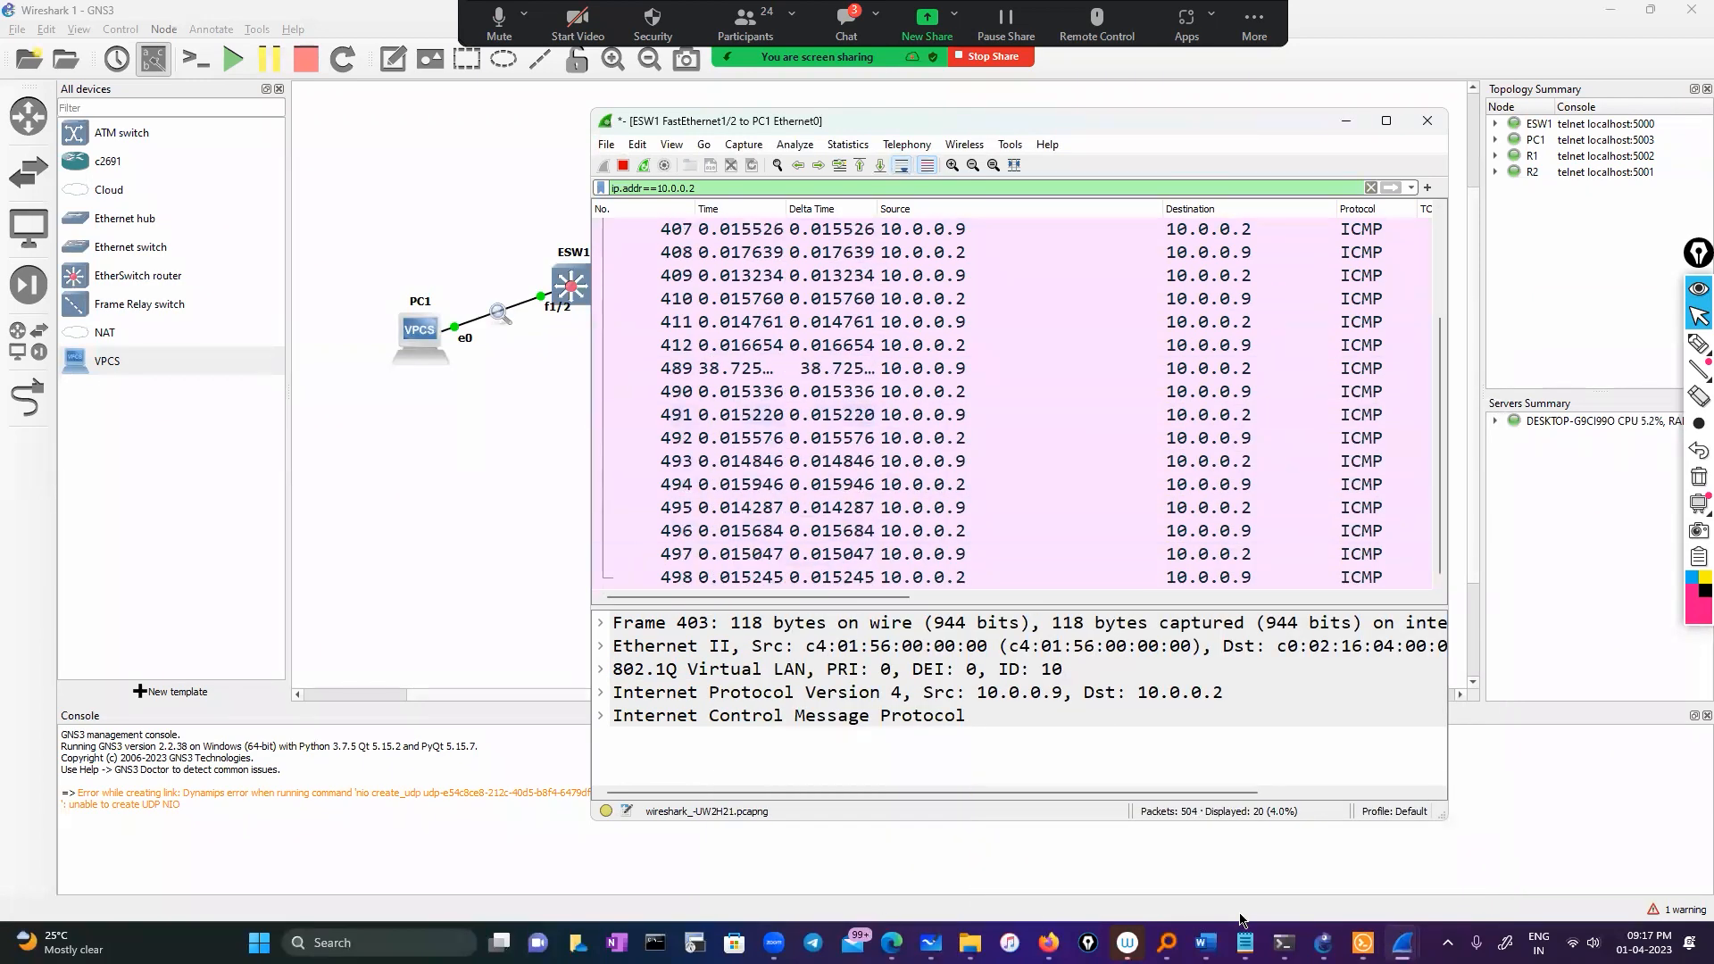
Ping 10.0.0.2 once more, review the capture, then minimize Wireshark
{"action": "left_click", "coordinate": [1402, 943]}
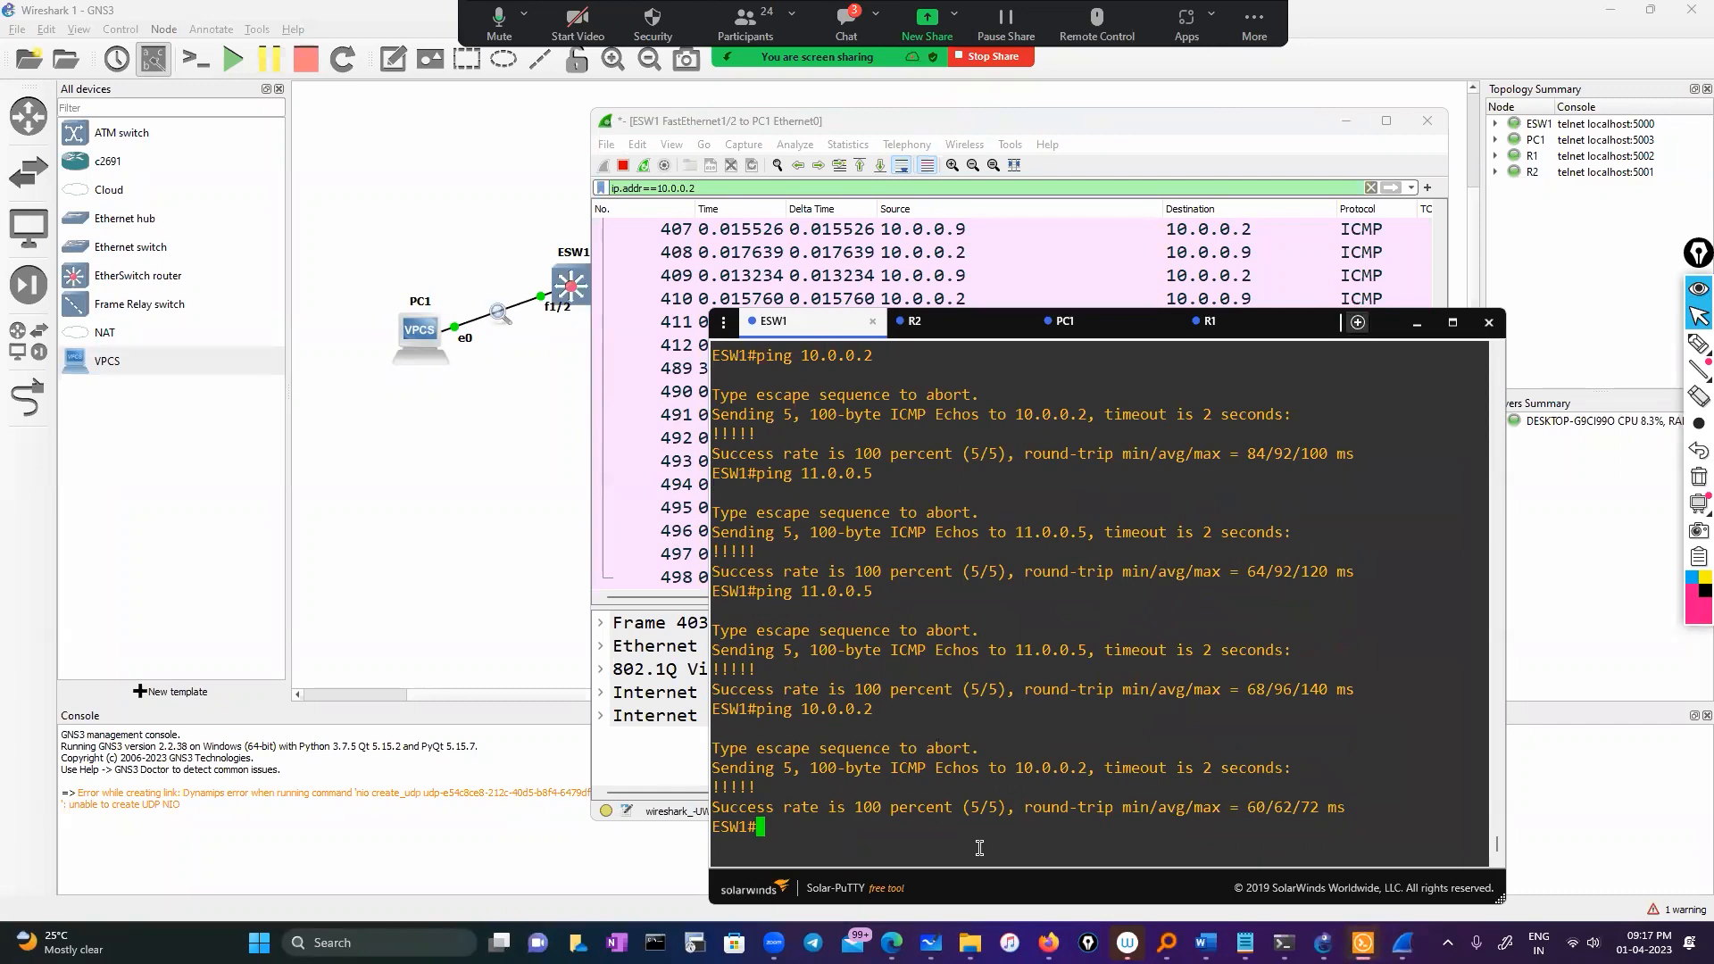
{"action": "key", "text": "Up"}
{"action": "key", "text": "Return"}
{"action": "left_click", "coordinate": [1417, 328]}
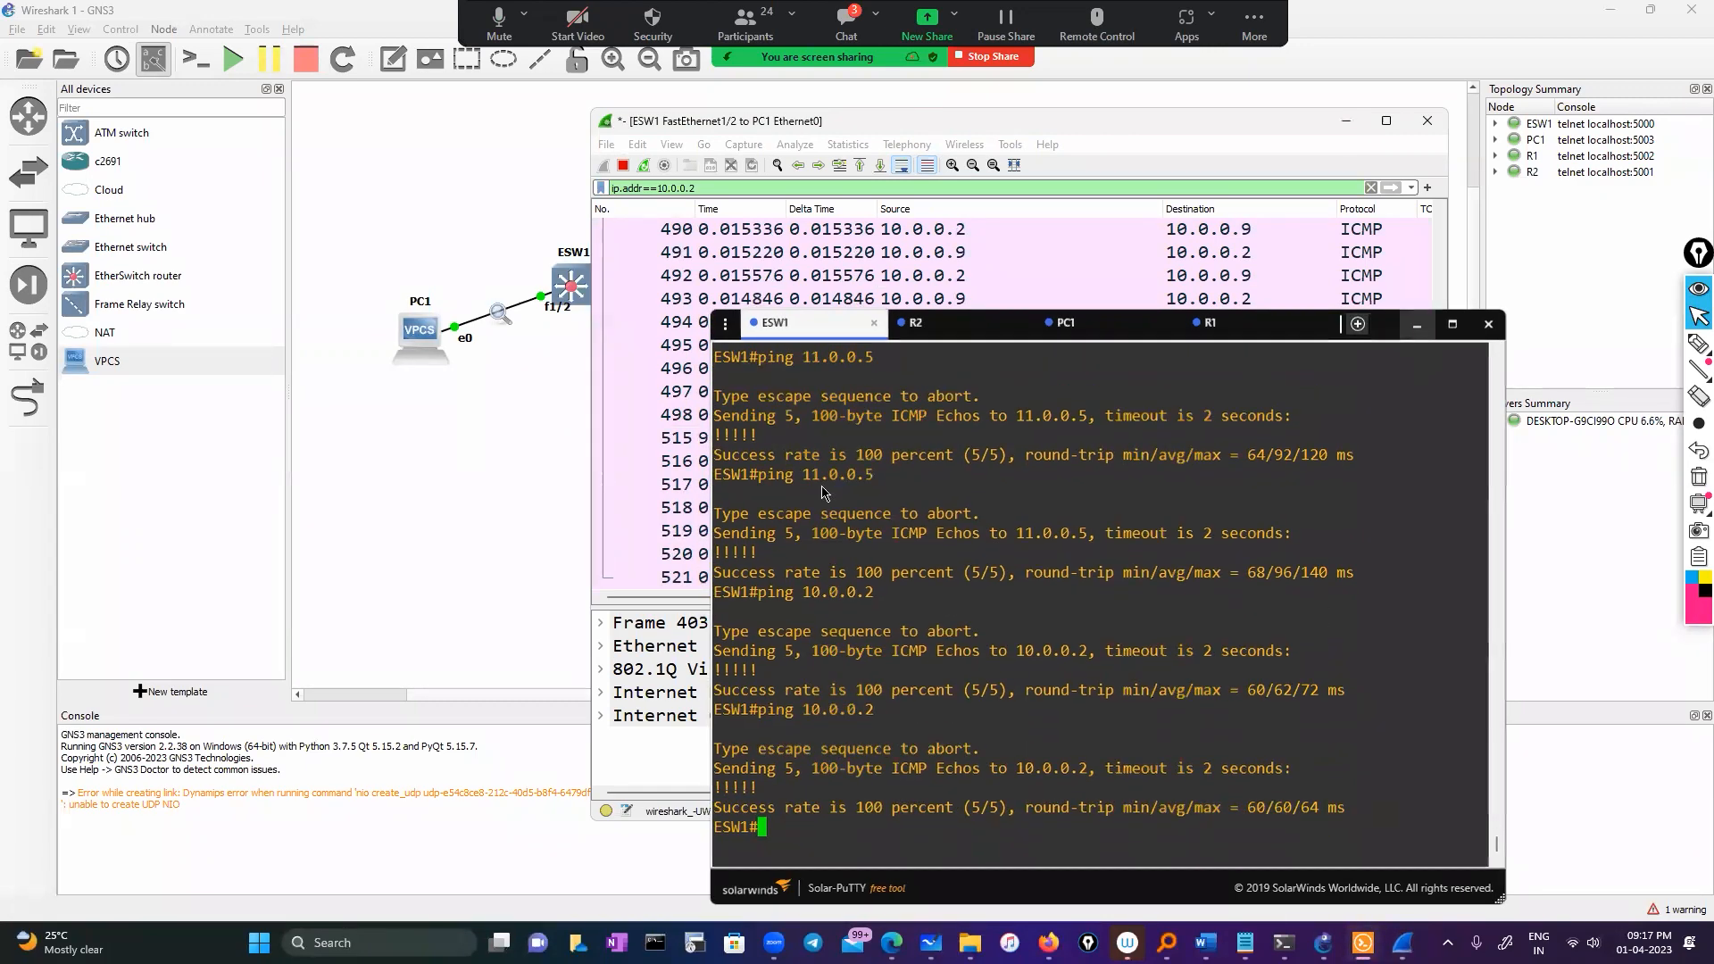
{"action": "left_click", "coordinate": [1345, 121]}
{"action": "left_click", "coordinate": [1699, 342]}
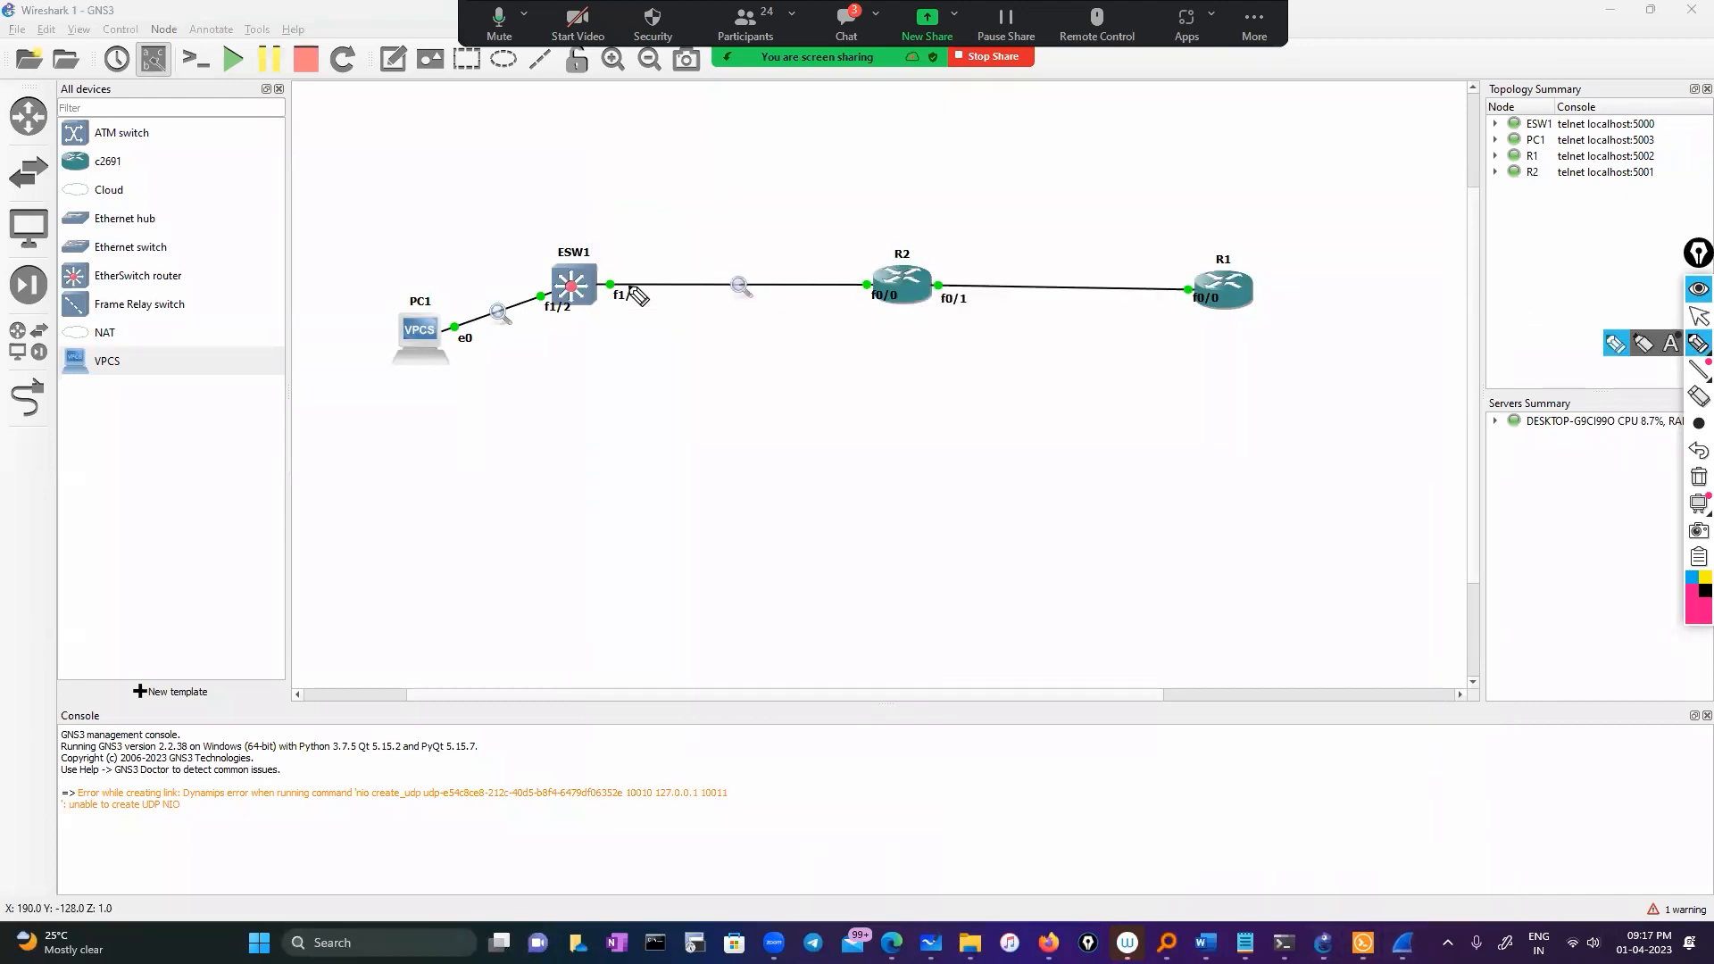
{"action": "mouse_move", "coordinate": [661, 257]}
{"action": "left_mouse_down"}
{"action": "mouse_move", "coordinate": [479, 215]}
{"action": "mouse_move", "coordinate": [482, 314]}
{"action": "left_mouse_up"}
{"action": "left_click", "coordinate": [627, 284]}
{"action": "left_click_drag", "start_coordinate": [497, 253], "coordinate": [482, 312]}
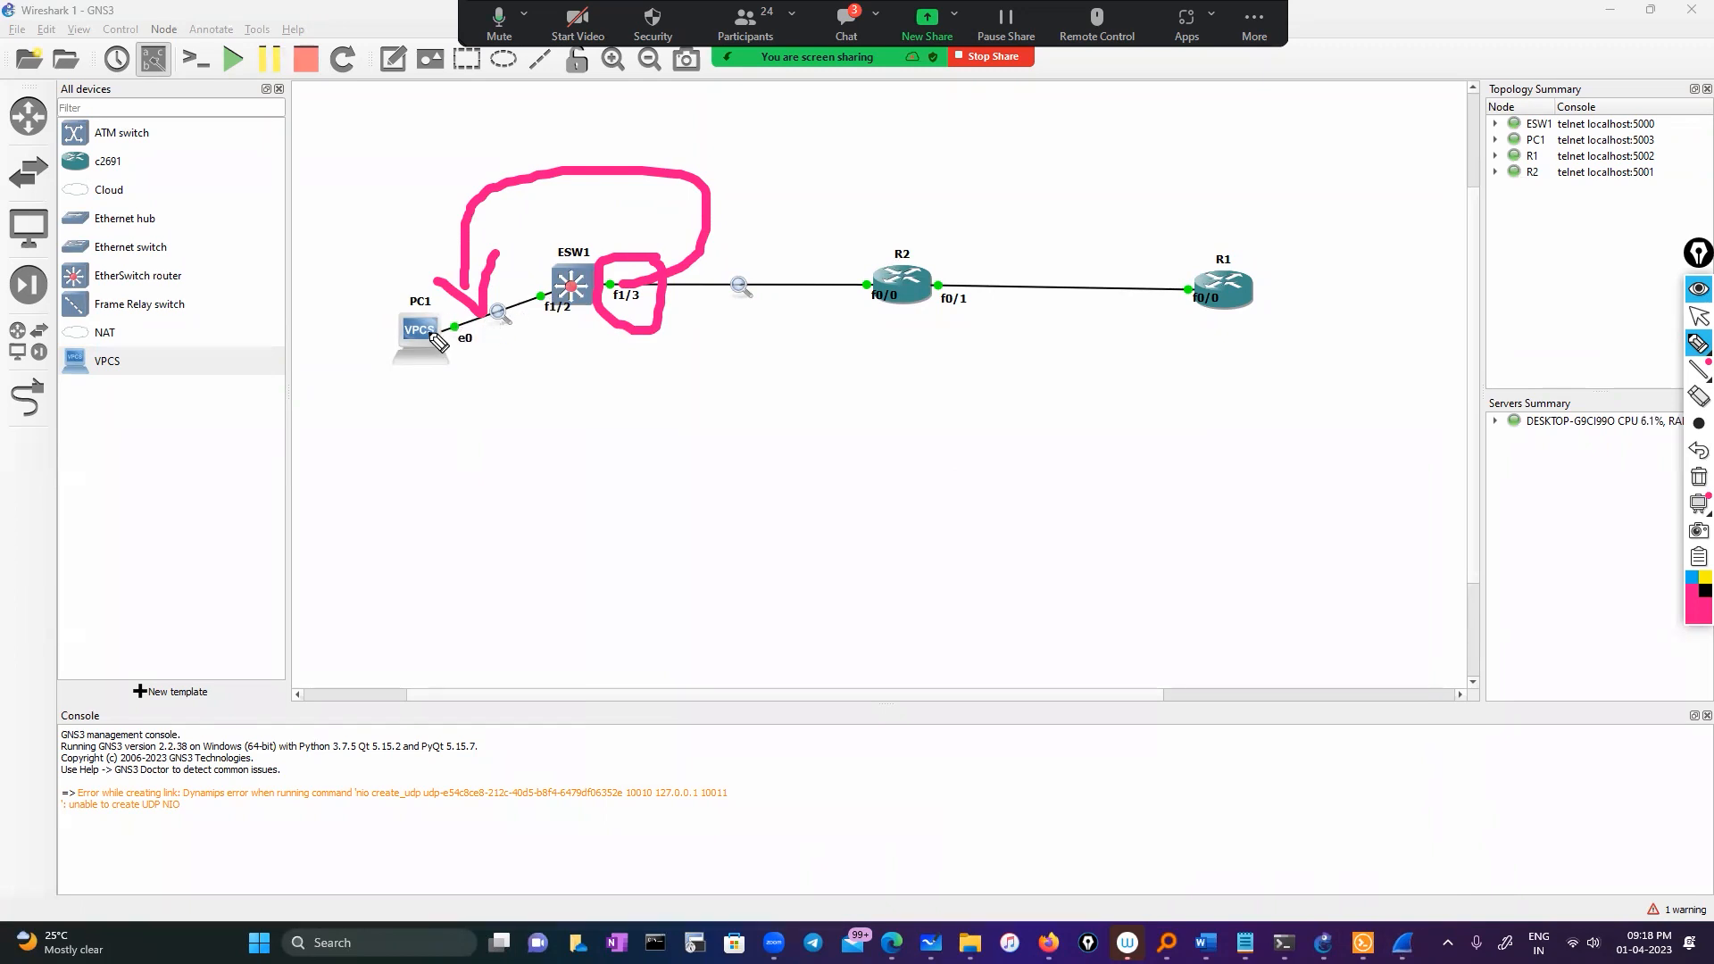
{"action": "mouse_move", "coordinate": [373, 297]}
{"action": "left_mouse_down"}
{"action": "mouse_move", "coordinate": [398, 294]}
{"action": "mouse_move", "coordinate": [382, 382]}
{"action": "mouse_move", "coordinate": [380, 282]}
{"action": "left_mouse_up"}
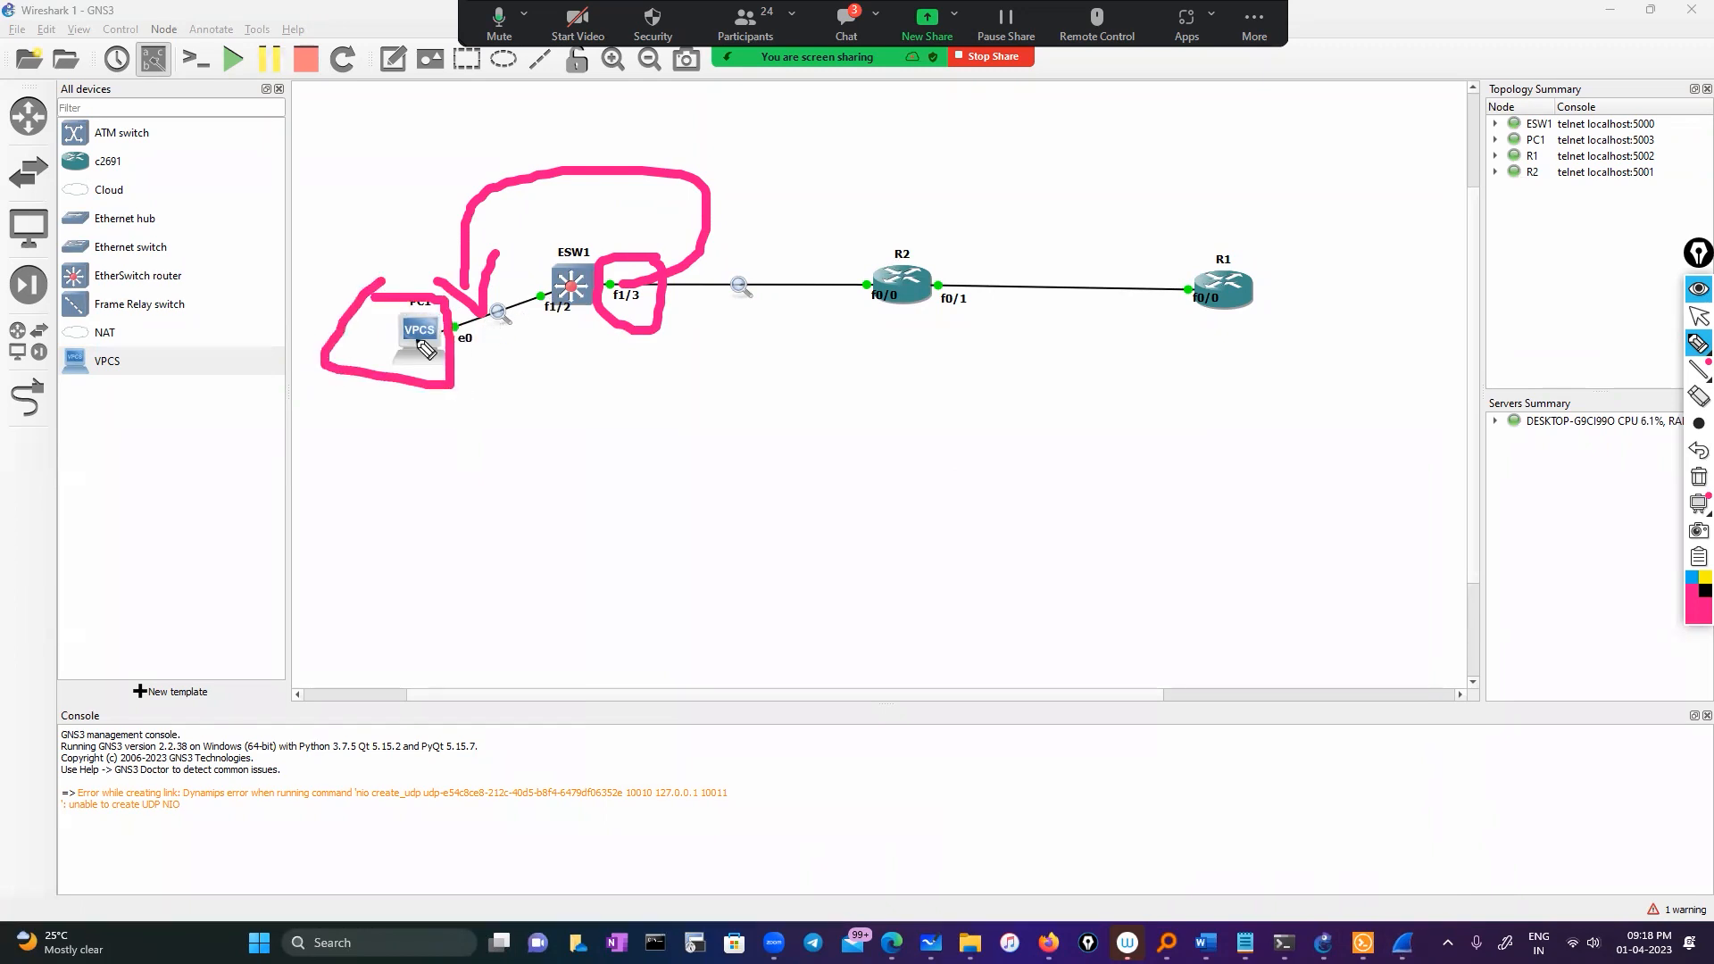
{"action": "mouse_move", "coordinate": [427, 399]}
{"action": "left_mouse_down"}
{"action": "mouse_move", "coordinate": [541, 401]}
{"action": "mouse_move", "coordinate": [400, 451]}
{"action": "mouse_move", "coordinate": [417, 409]}
{"action": "left_mouse_up"}
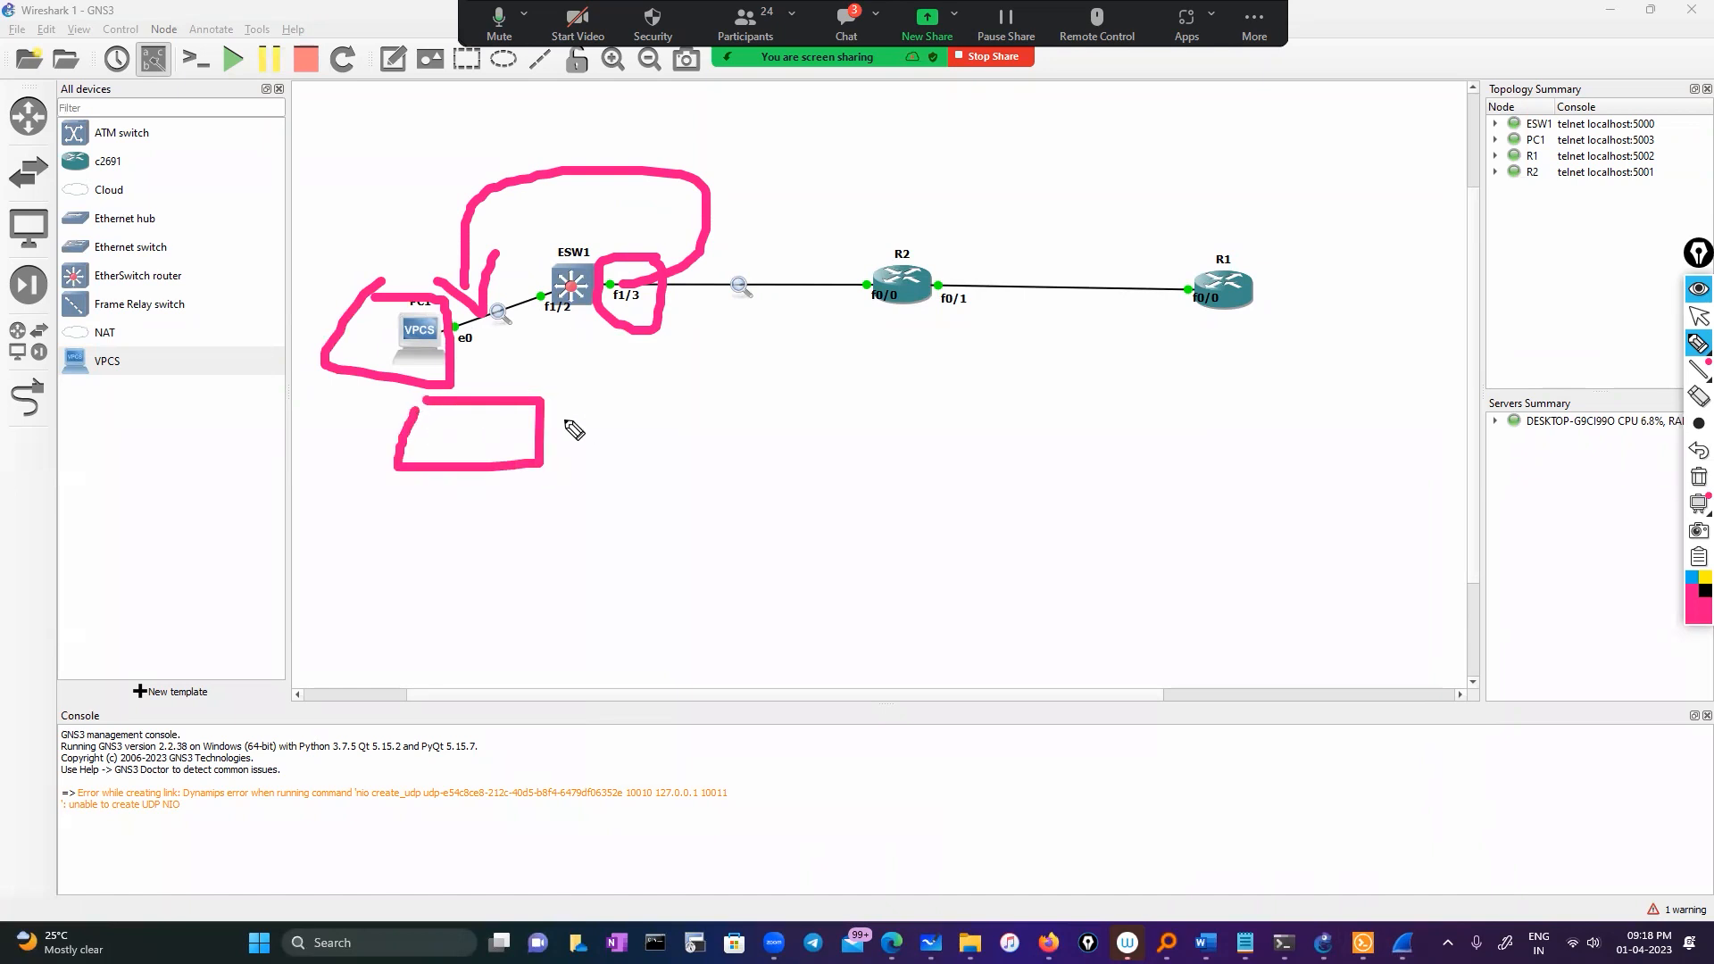
{"action": "left_click_drag", "start_coordinate": [543, 419], "coordinate": [712, 420]}
{"action": "mouse_move", "coordinate": [636, 376]}
{"action": "left_mouse_down"}
{"action": "mouse_move", "coordinate": [712, 421]}
{"action": "mouse_move", "coordinate": [658, 439]}
{"action": "left_mouse_up"}
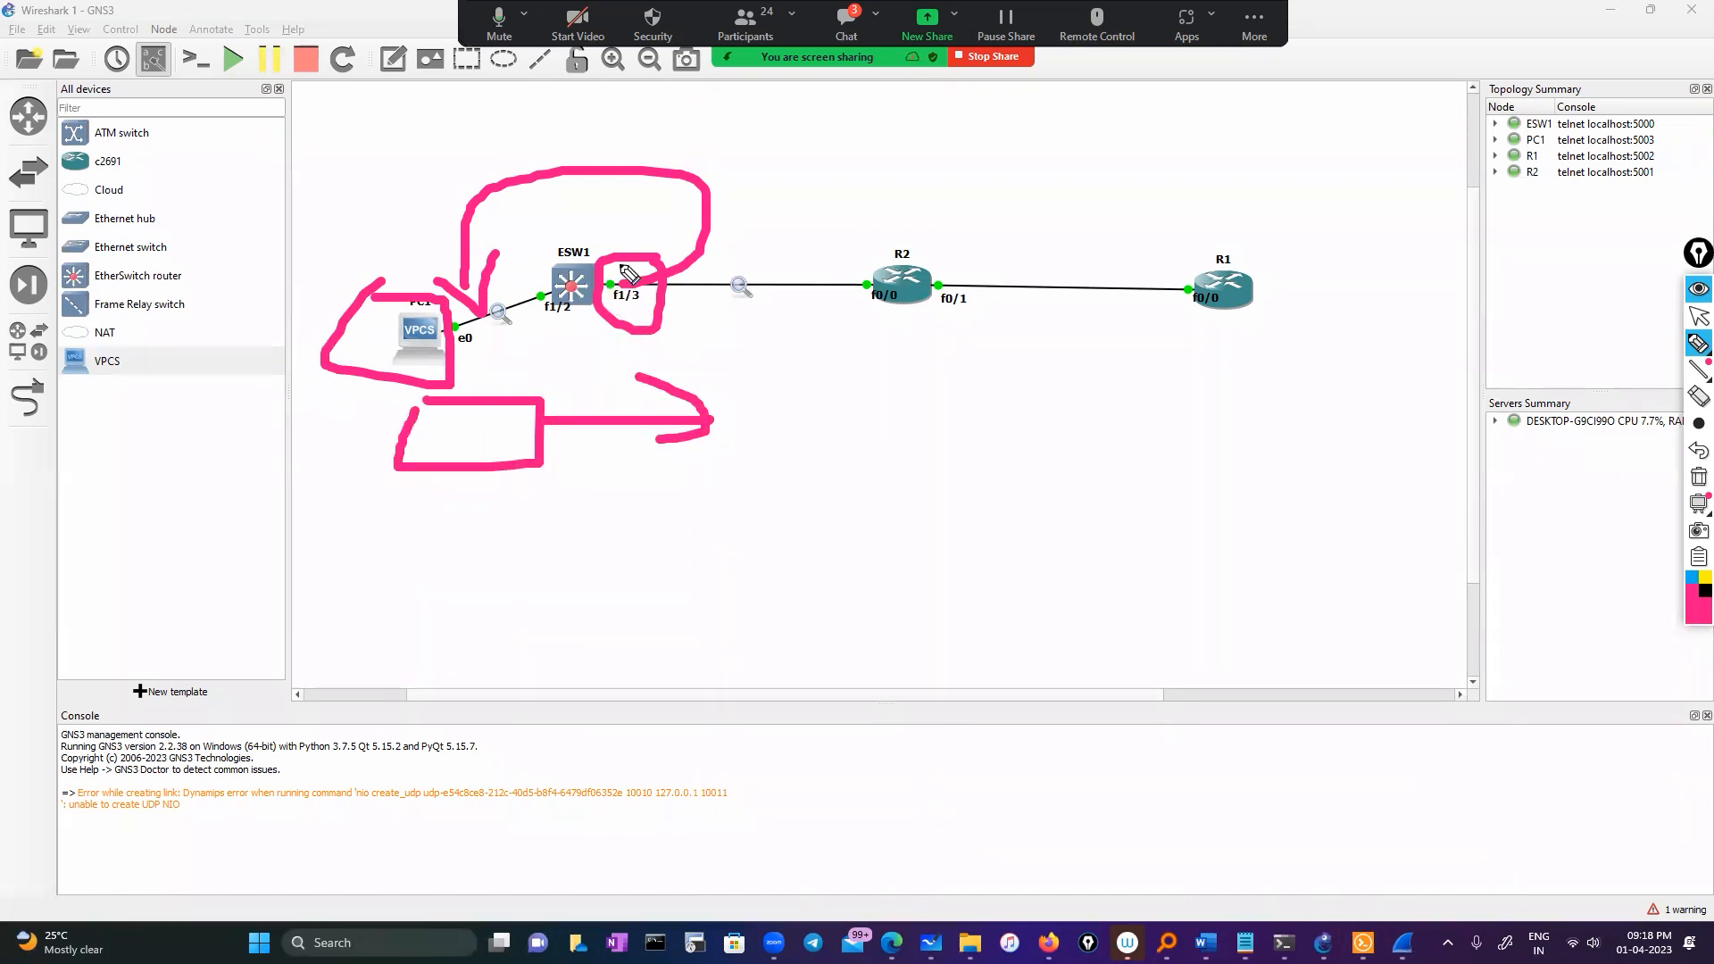
{"action": "mouse_move", "coordinate": [605, 236]}
{"action": "left_mouse_down"}
{"action": "mouse_move", "coordinate": [949, 229]}
{"action": "mouse_move", "coordinate": [844, 277]}
{"action": "left_mouse_up"}
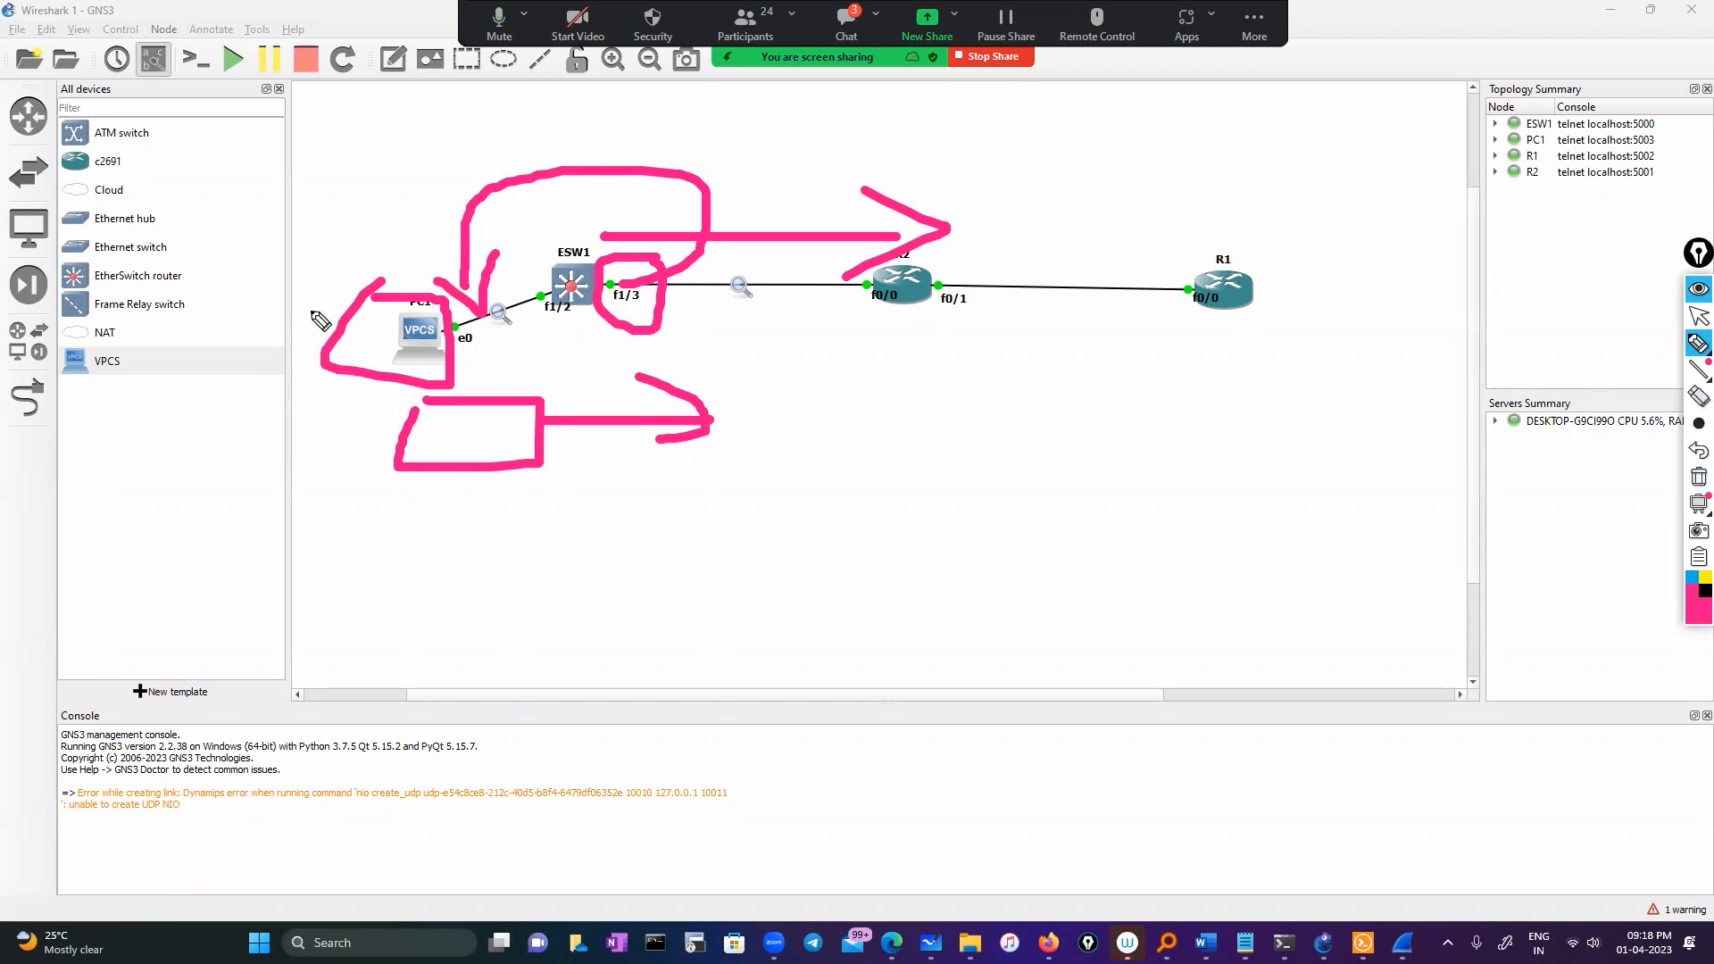
{"action": "left_click", "coordinate": [1698, 479]}
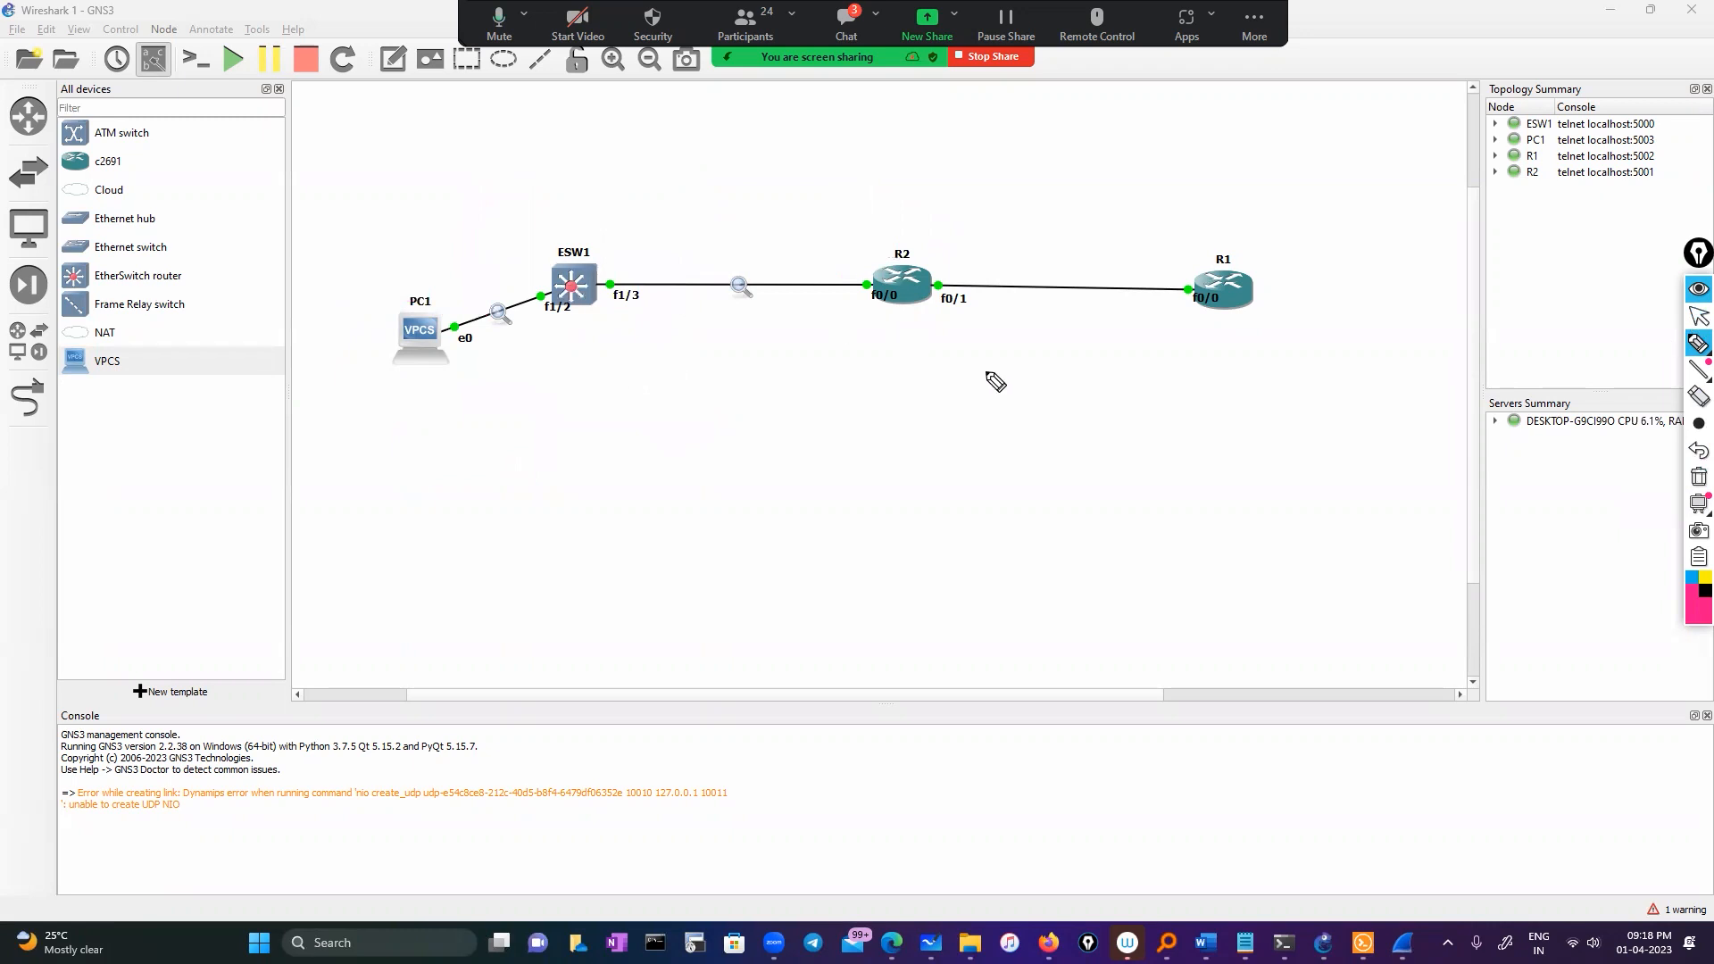
{"action": "left_click", "coordinate": [1698, 316]}
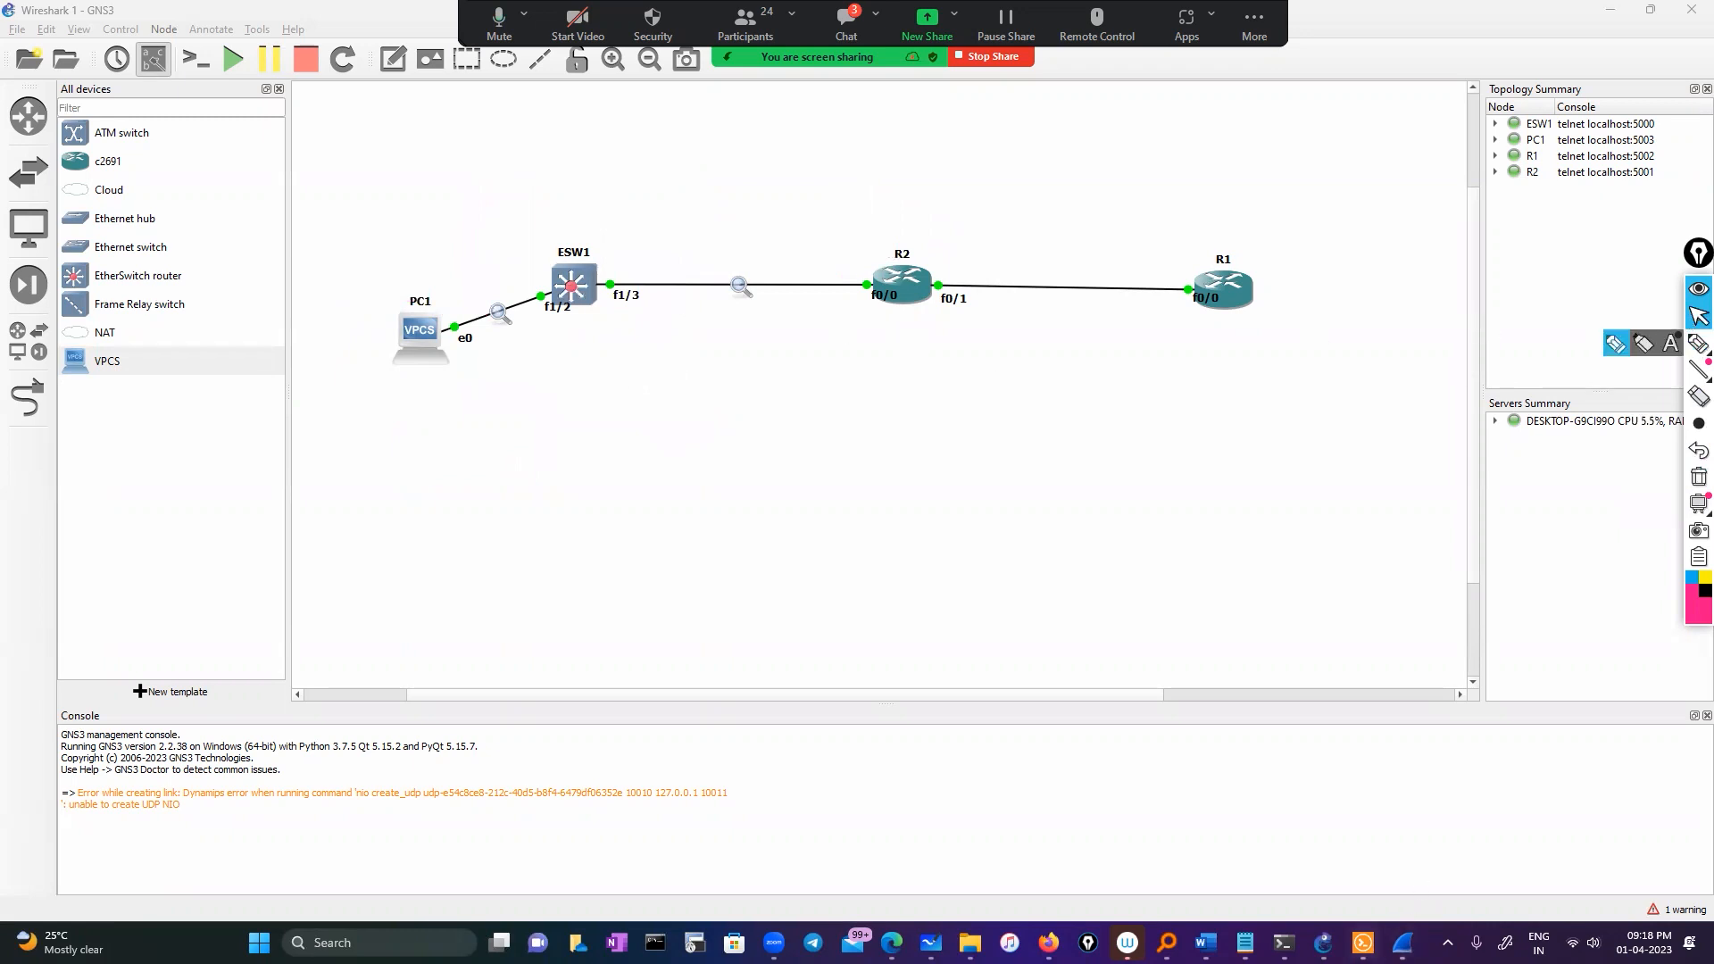
Run 'show monitor session 1' in the ESW1 console
{"action": "left_click", "coordinate": [1362, 943]}
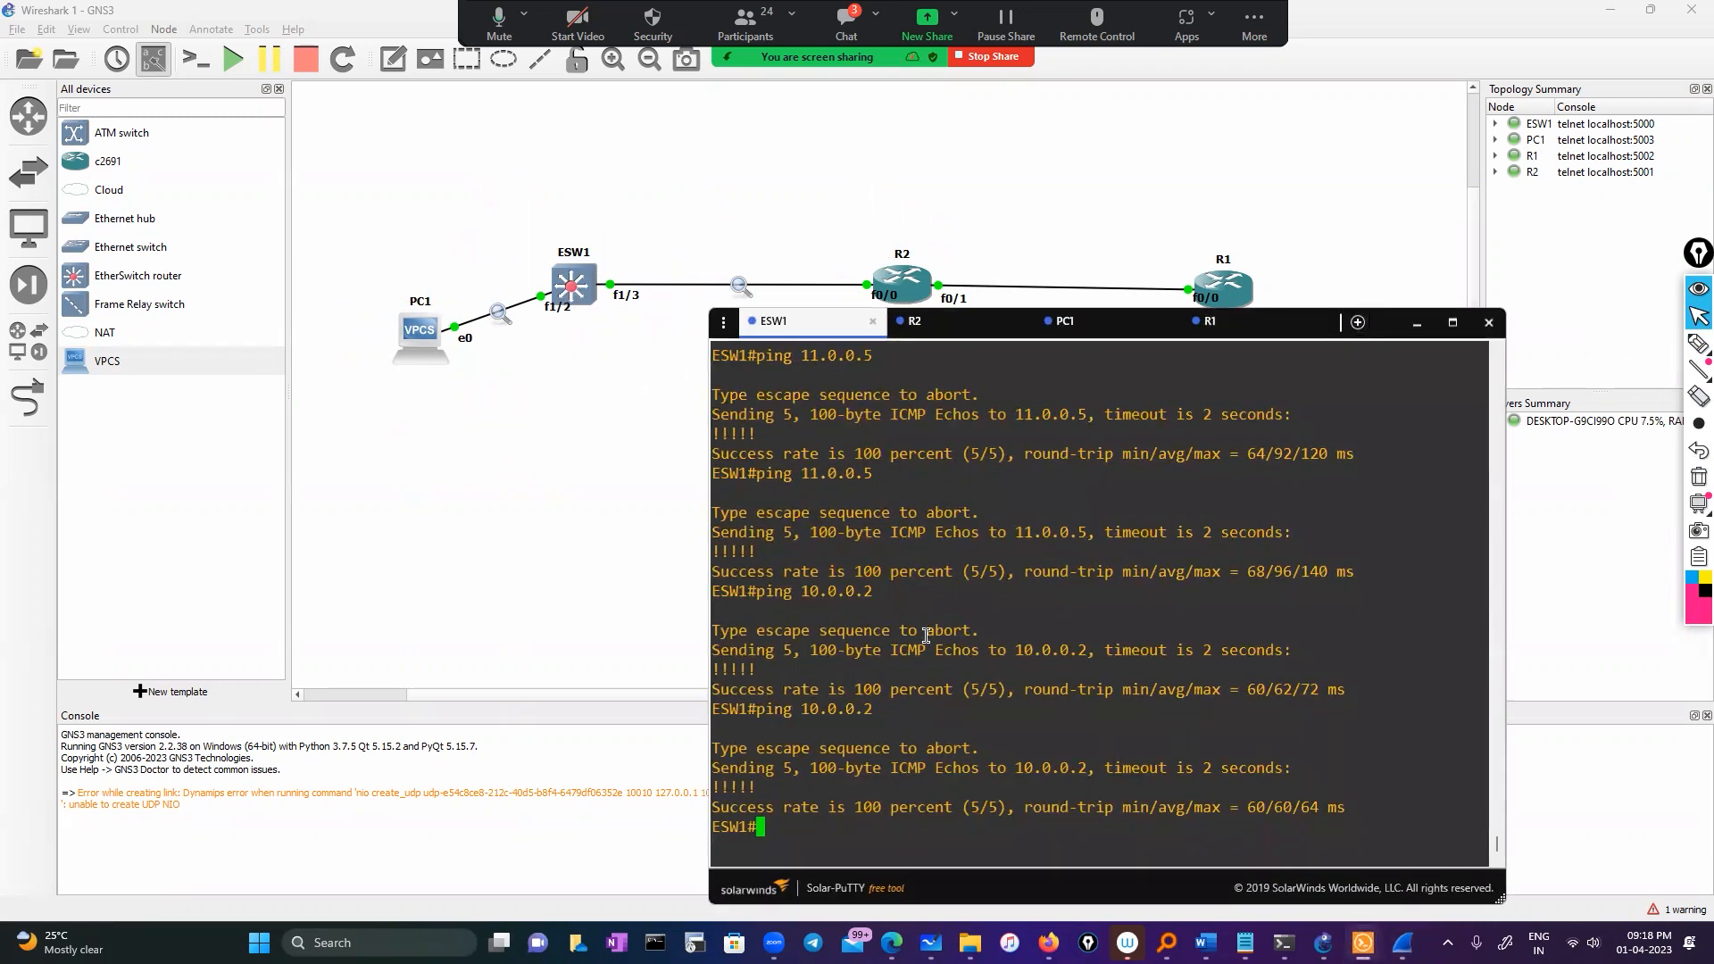
{"action": "key", "text": "Return"}
{"action": "key", "text": "Return"}
{"action": "key", "text": "Return"}
{"action": "type", "text": "sh"}
{"action": "key", "text": "Tab"}
{"action": "type", "text": "ow "}
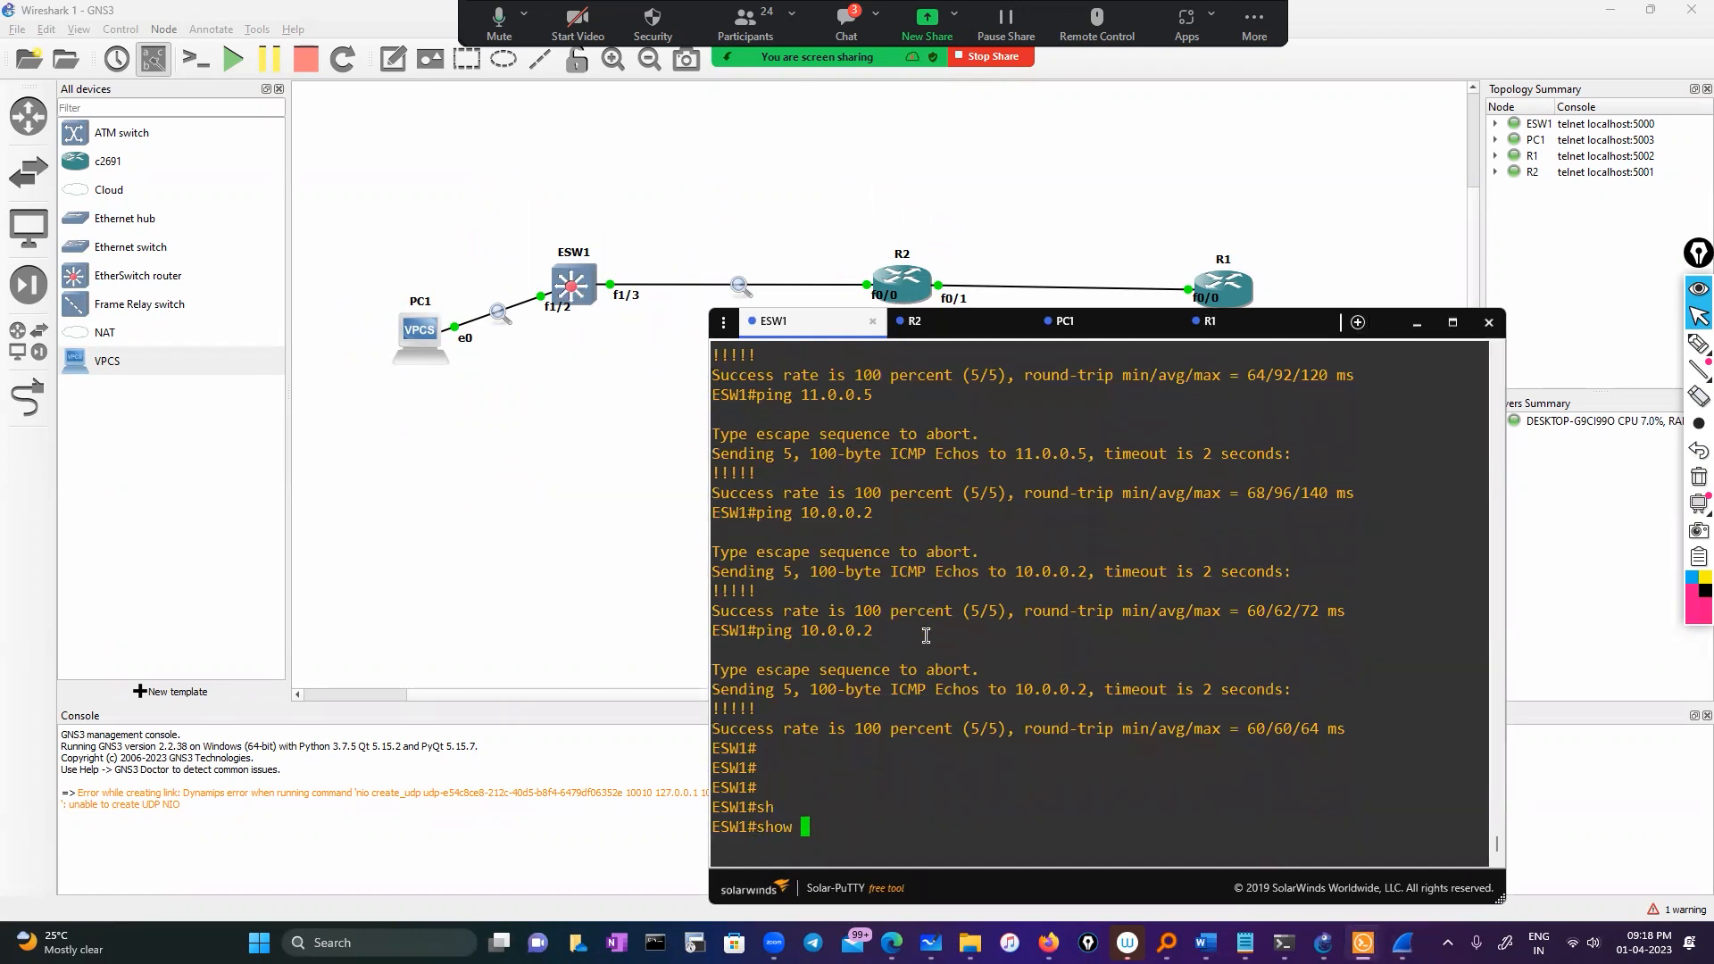
{"action": "type", "text": "mo"}
{"action": "key", "text": "Tab"}
{"action": "type", "text": "n"}
{"action": "key", "text": "Tab"}
{"action": "type", "text": "se"}
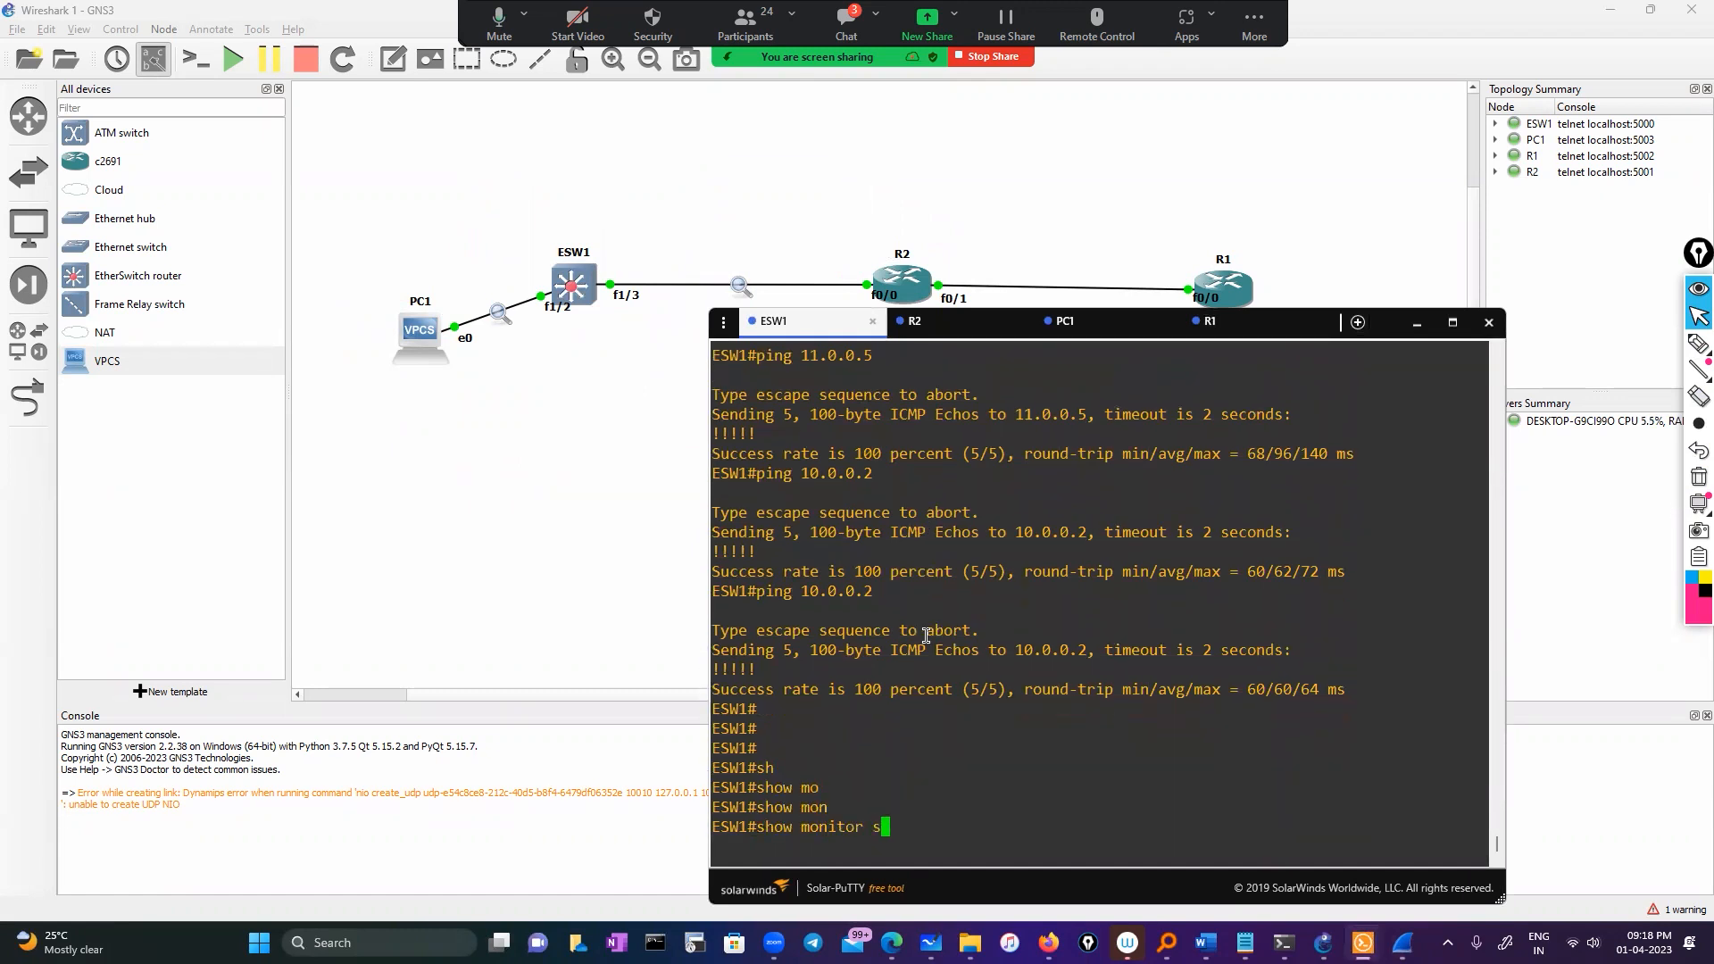
{"action": "key", "text": "Tab"}
{"action": "type", "text": "1"}
{"action": "key", "text": "Return"}
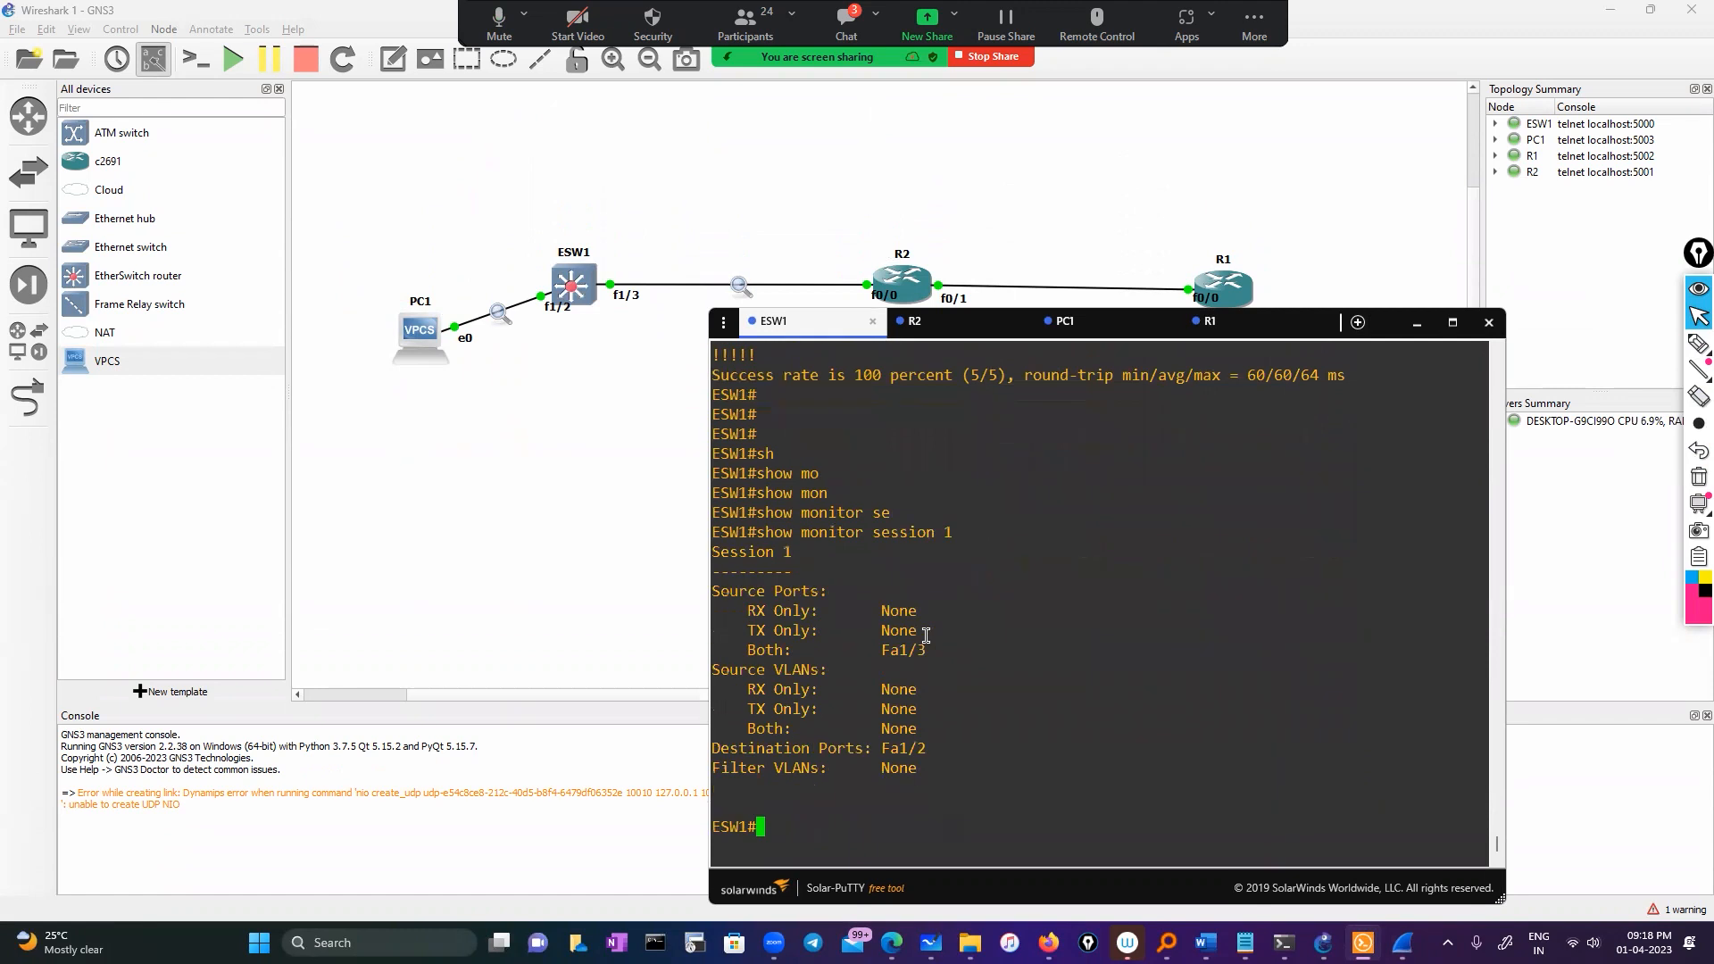
Highlight the Fa1/3 source, Fa1/2 destination and Filter VLANs lines in the output
{"action": "left_click_drag", "start_coordinate": [747, 654], "coordinate": [923, 651]}
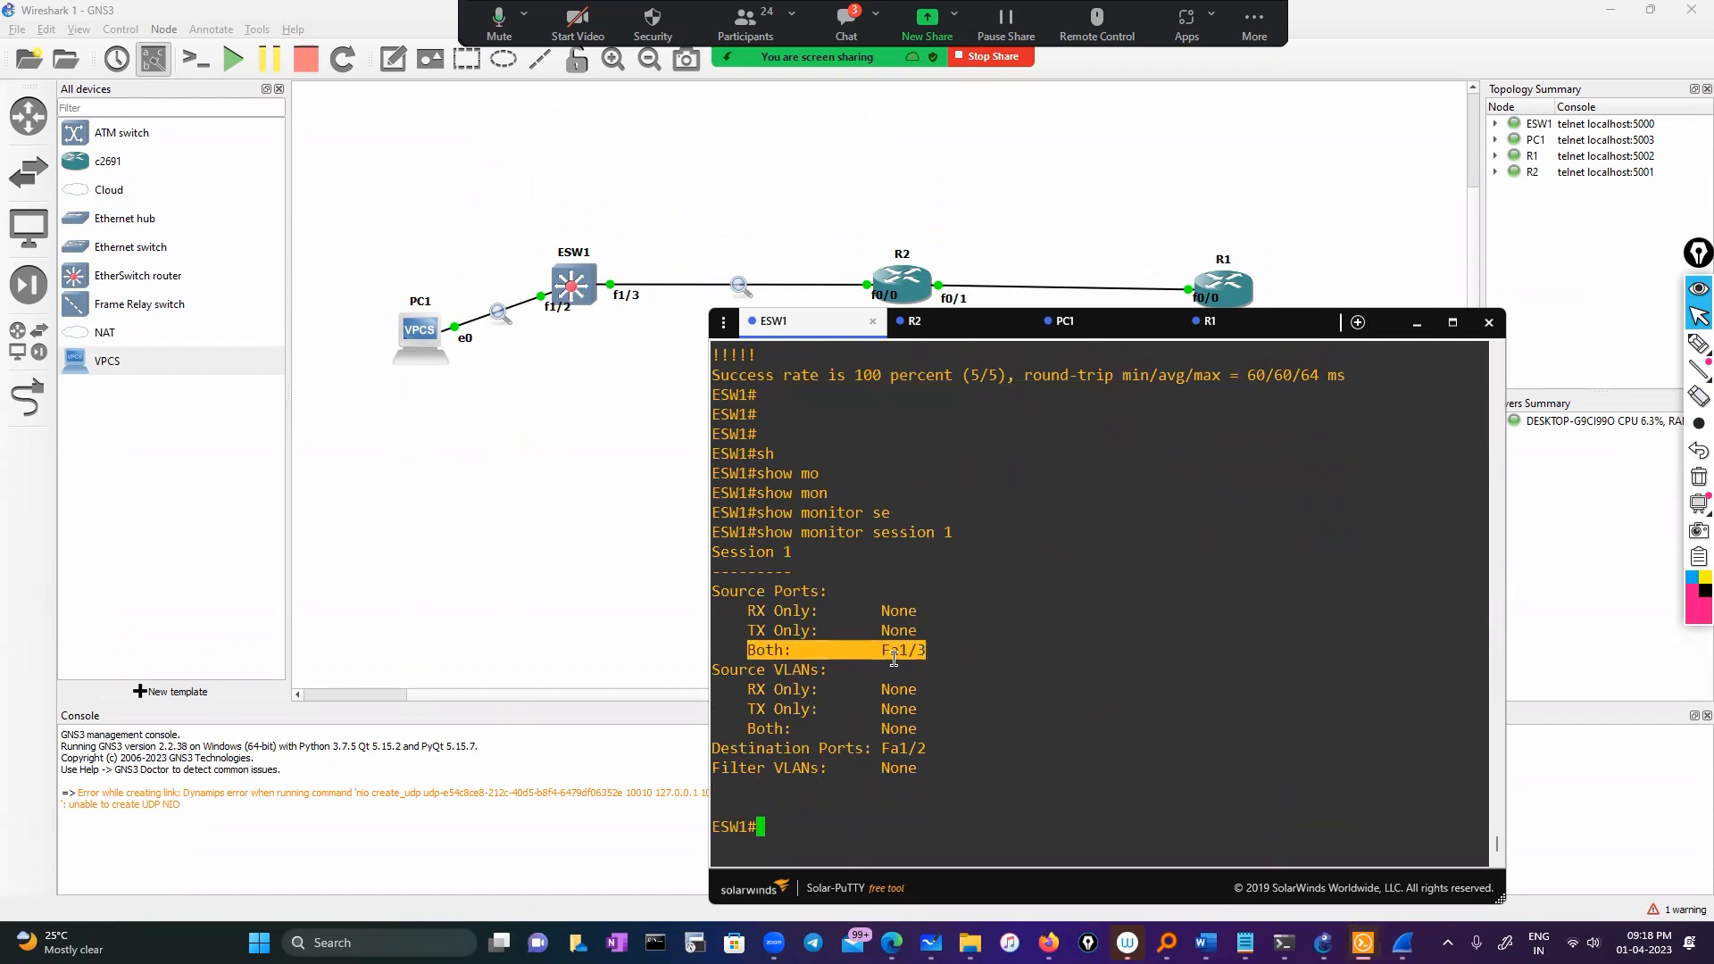
{"action": "left_click", "coordinate": [894, 659]}
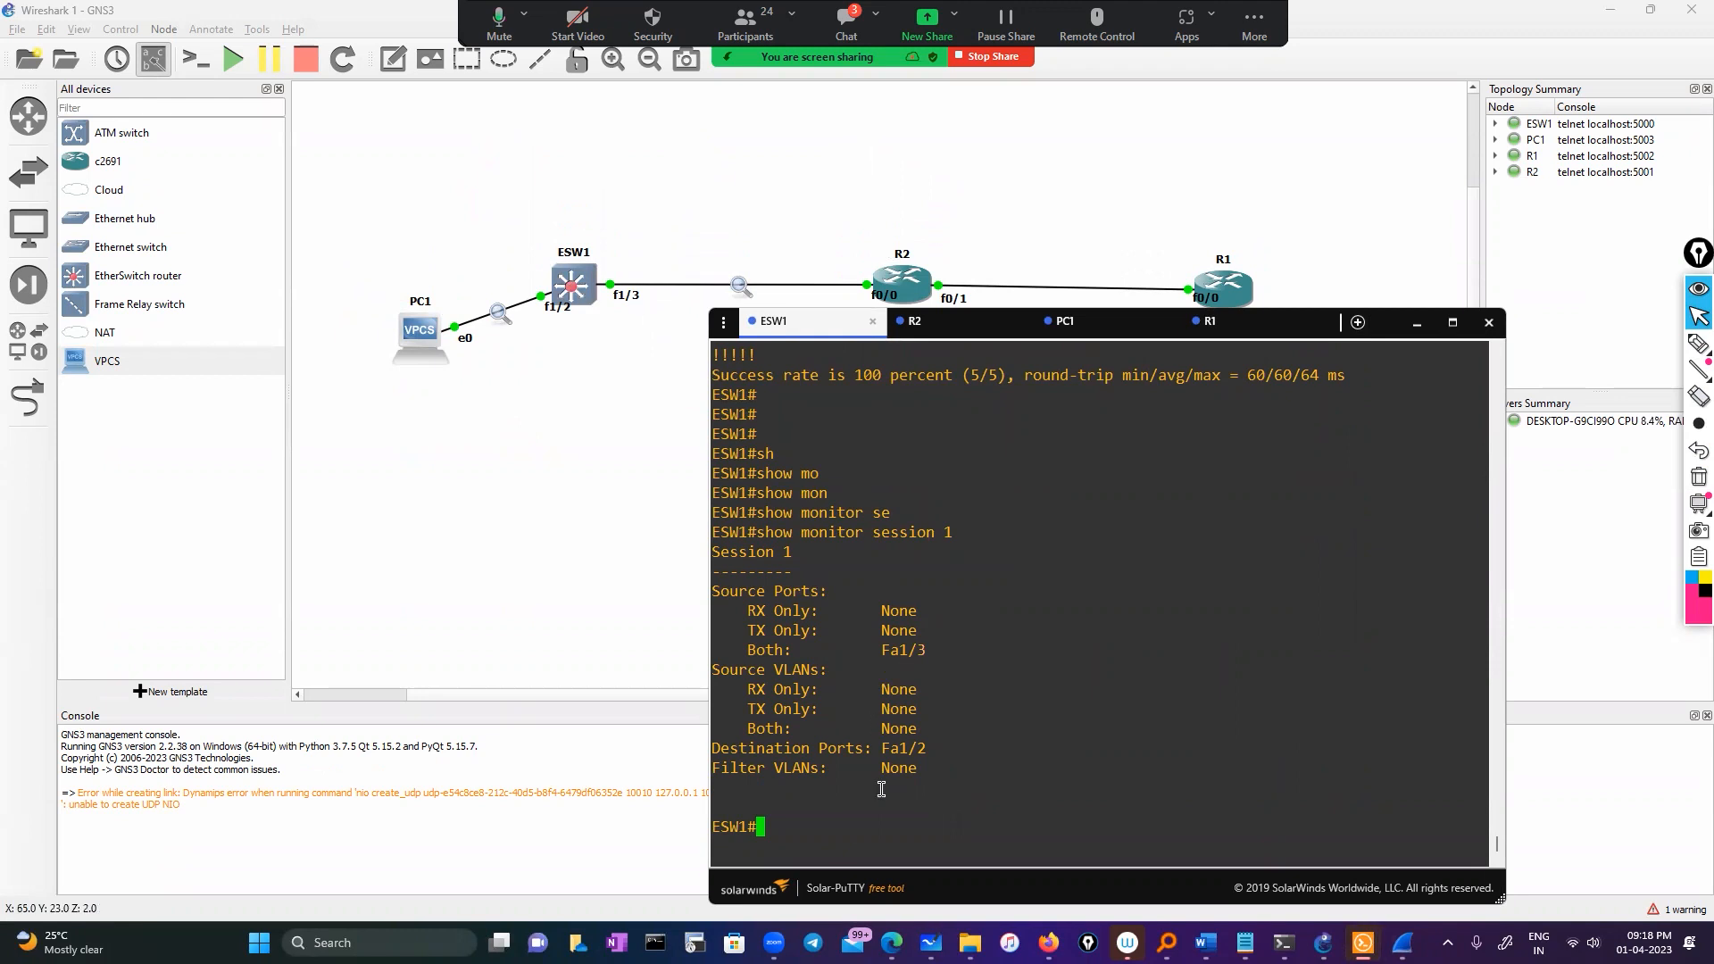
{"action": "left_click_drag", "start_coordinate": [867, 750], "coordinate": [926, 750]}
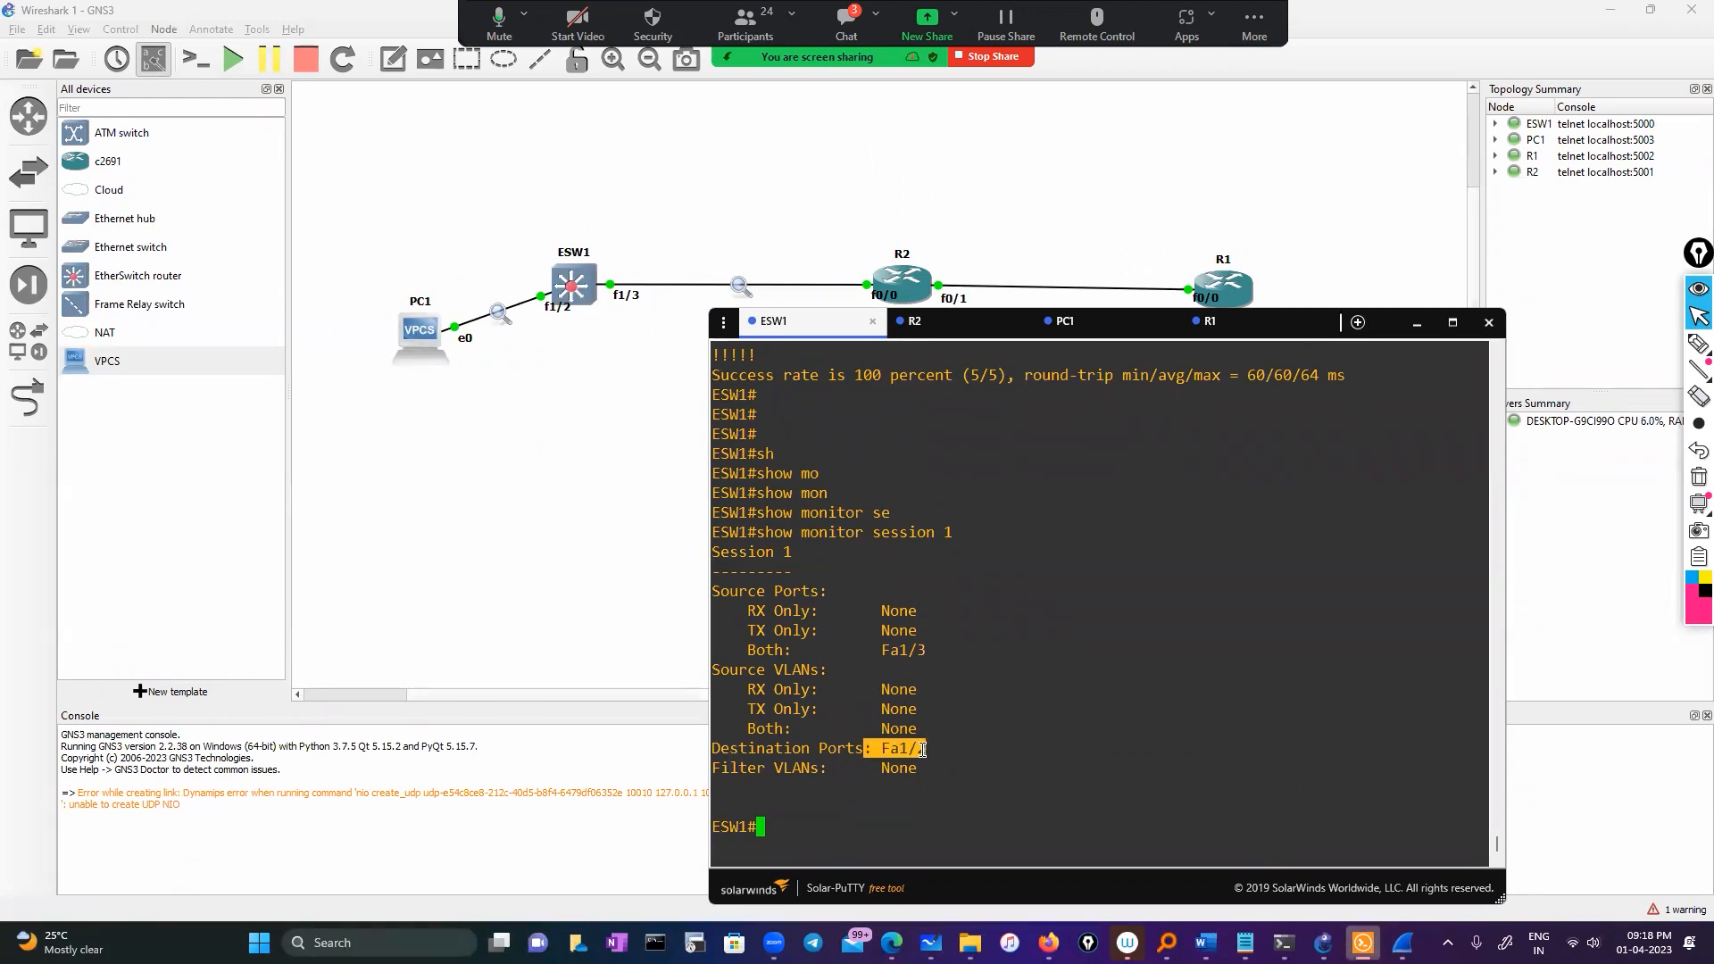
{"action": "left_click", "coordinate": [851, 788]}
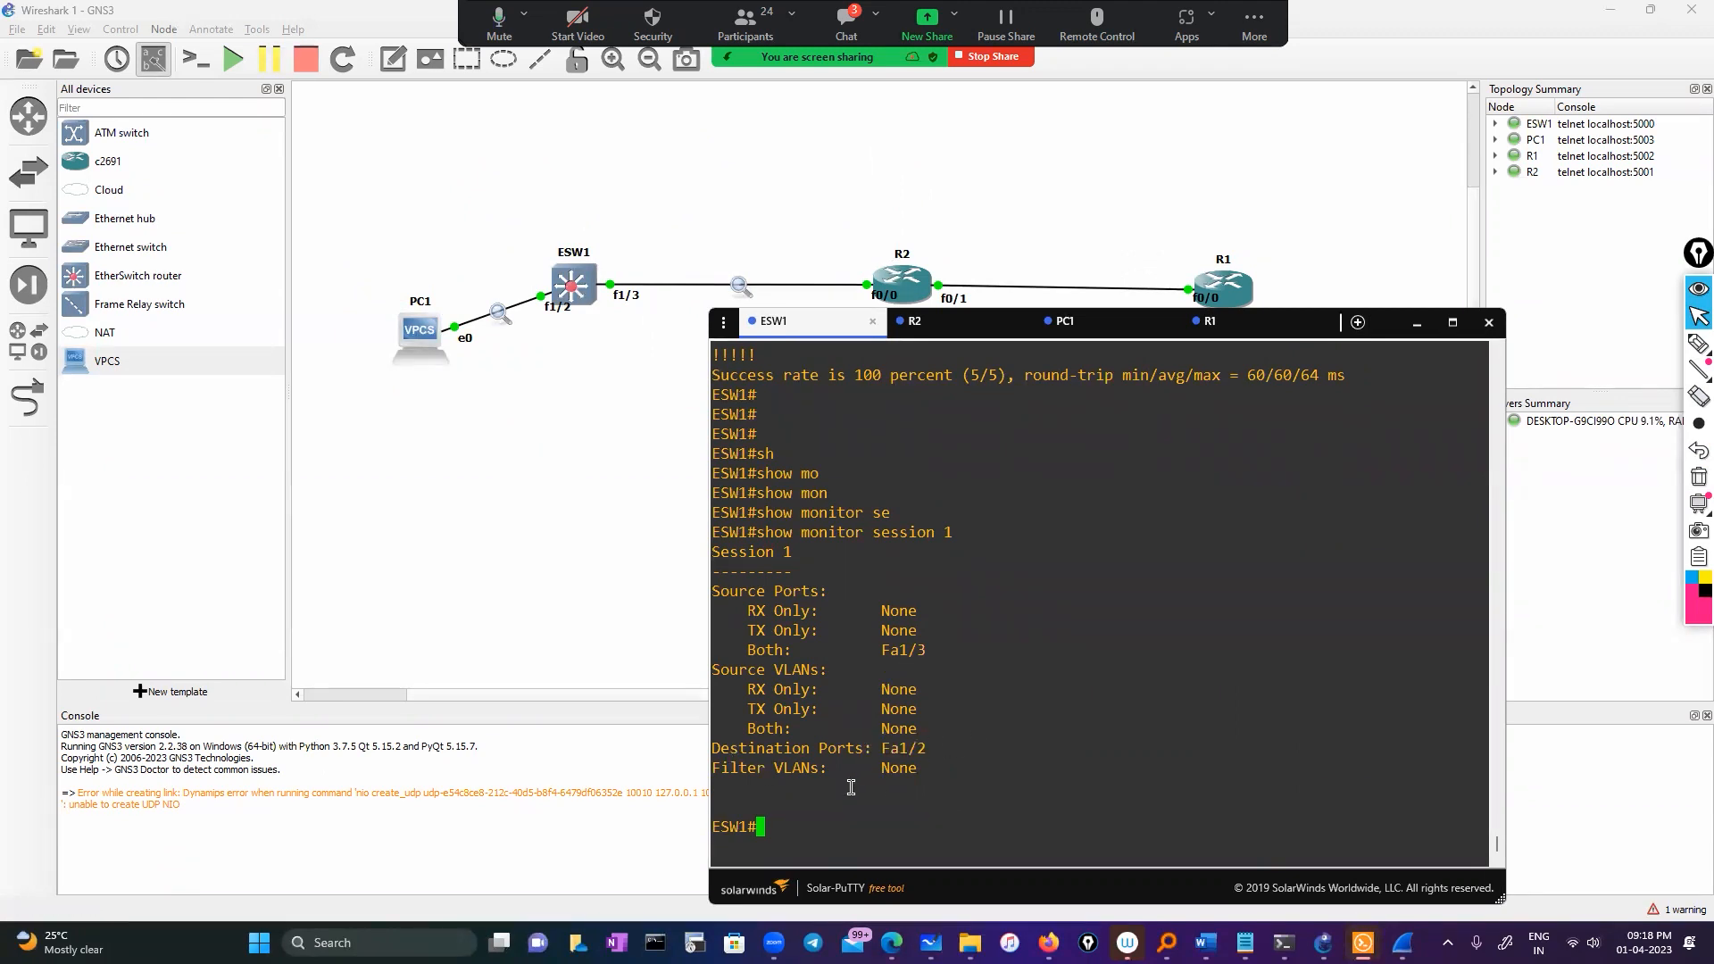
{"action": "left_click_drag", "start_coordinate": [748, 770], "coordinate": [922, 772]}
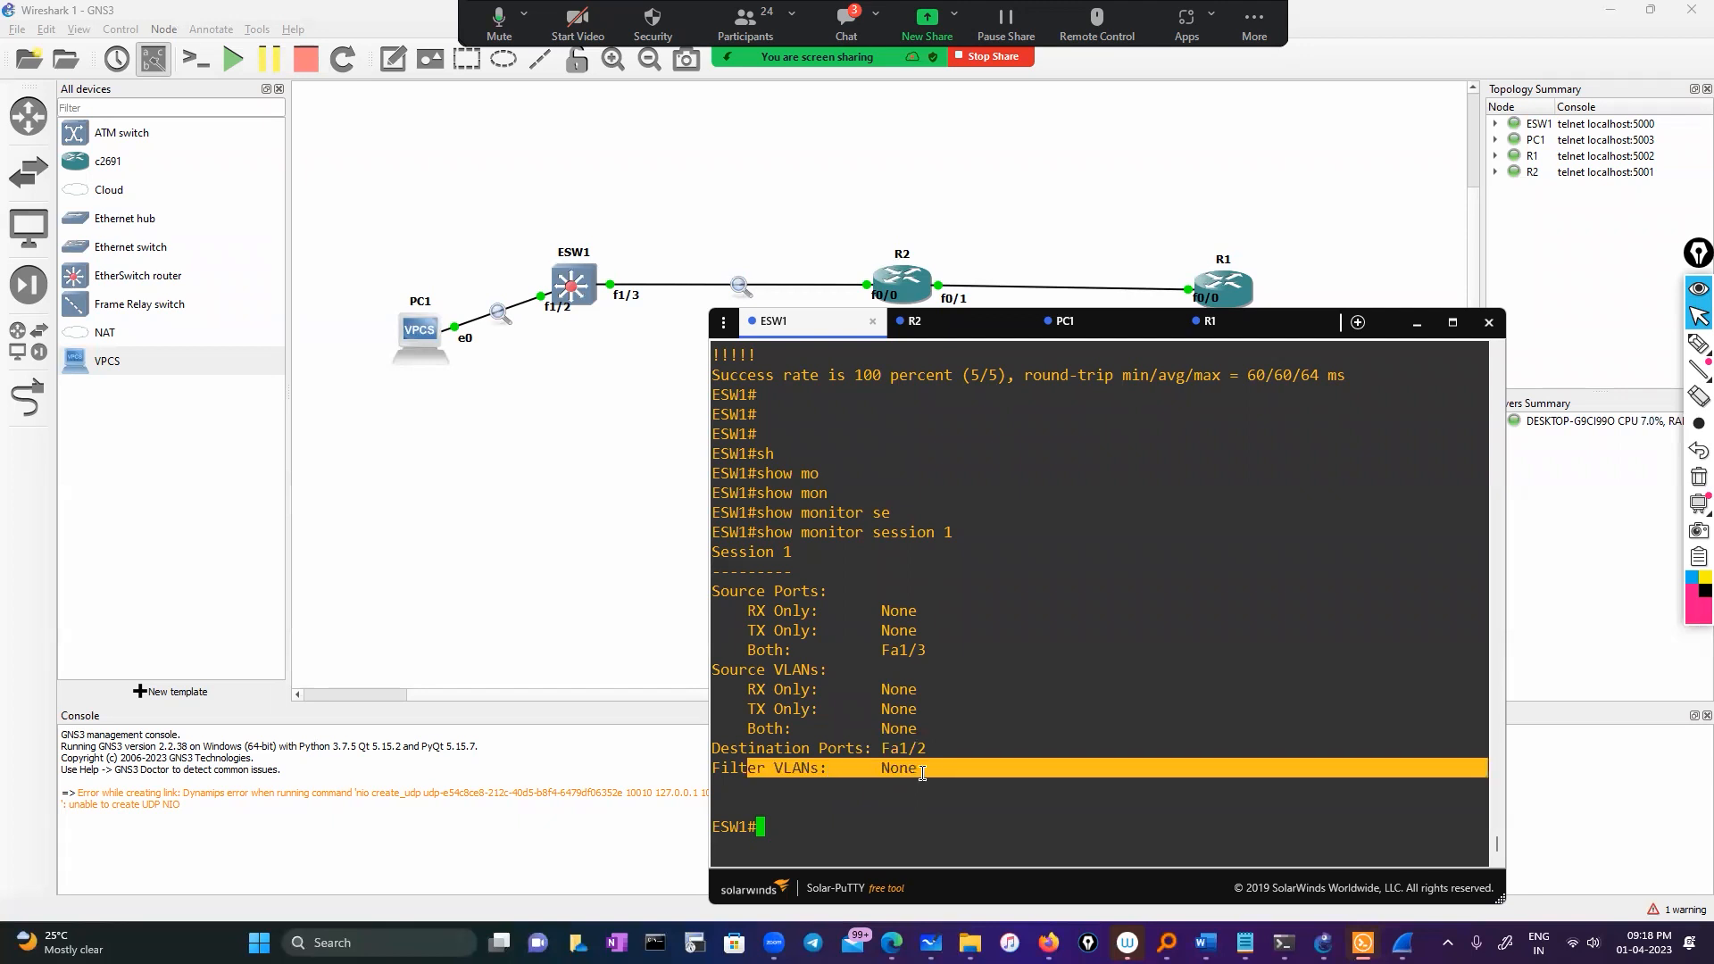
{"action": "double_click", "coordinate": [887, 820]}
{"action": "left_click", "coordinate": [808, 824]}
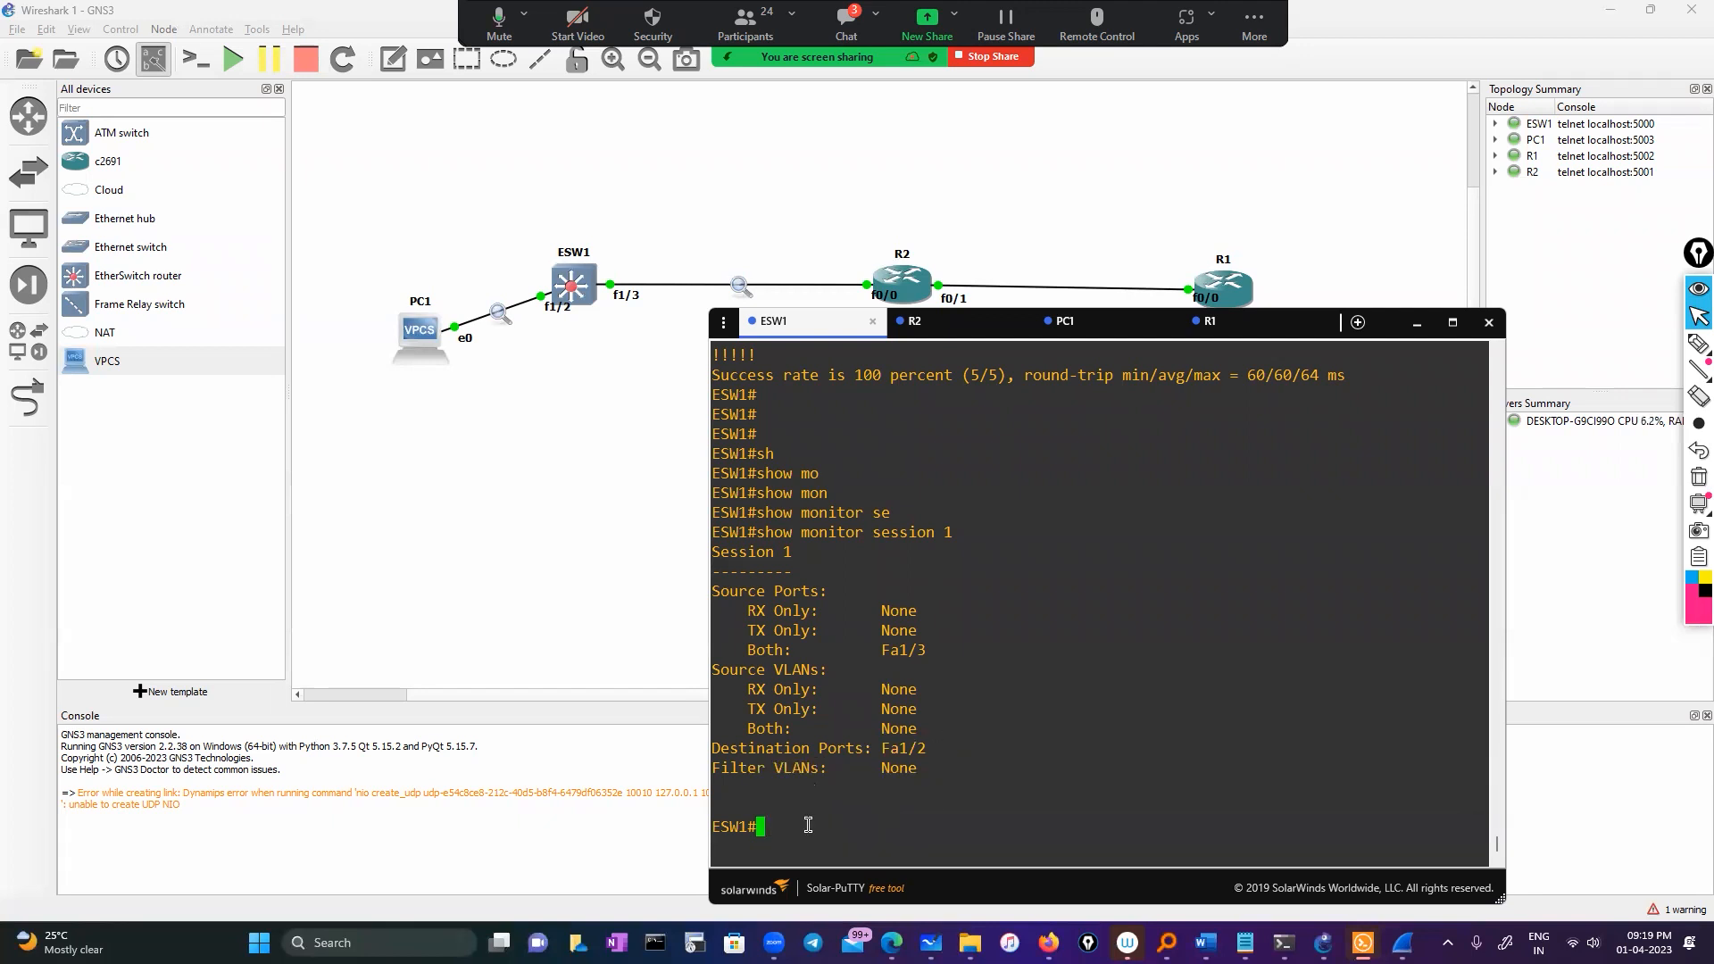
In configuration mode, enter 'monitor session 1 source vlan 10 both' on ESW1
{"action": "type", "text": "conf"}
{"action": "key", "text": "Tab"}
{"action": "key", "text": "Return"}
{"action": "key", "text": "Return"}
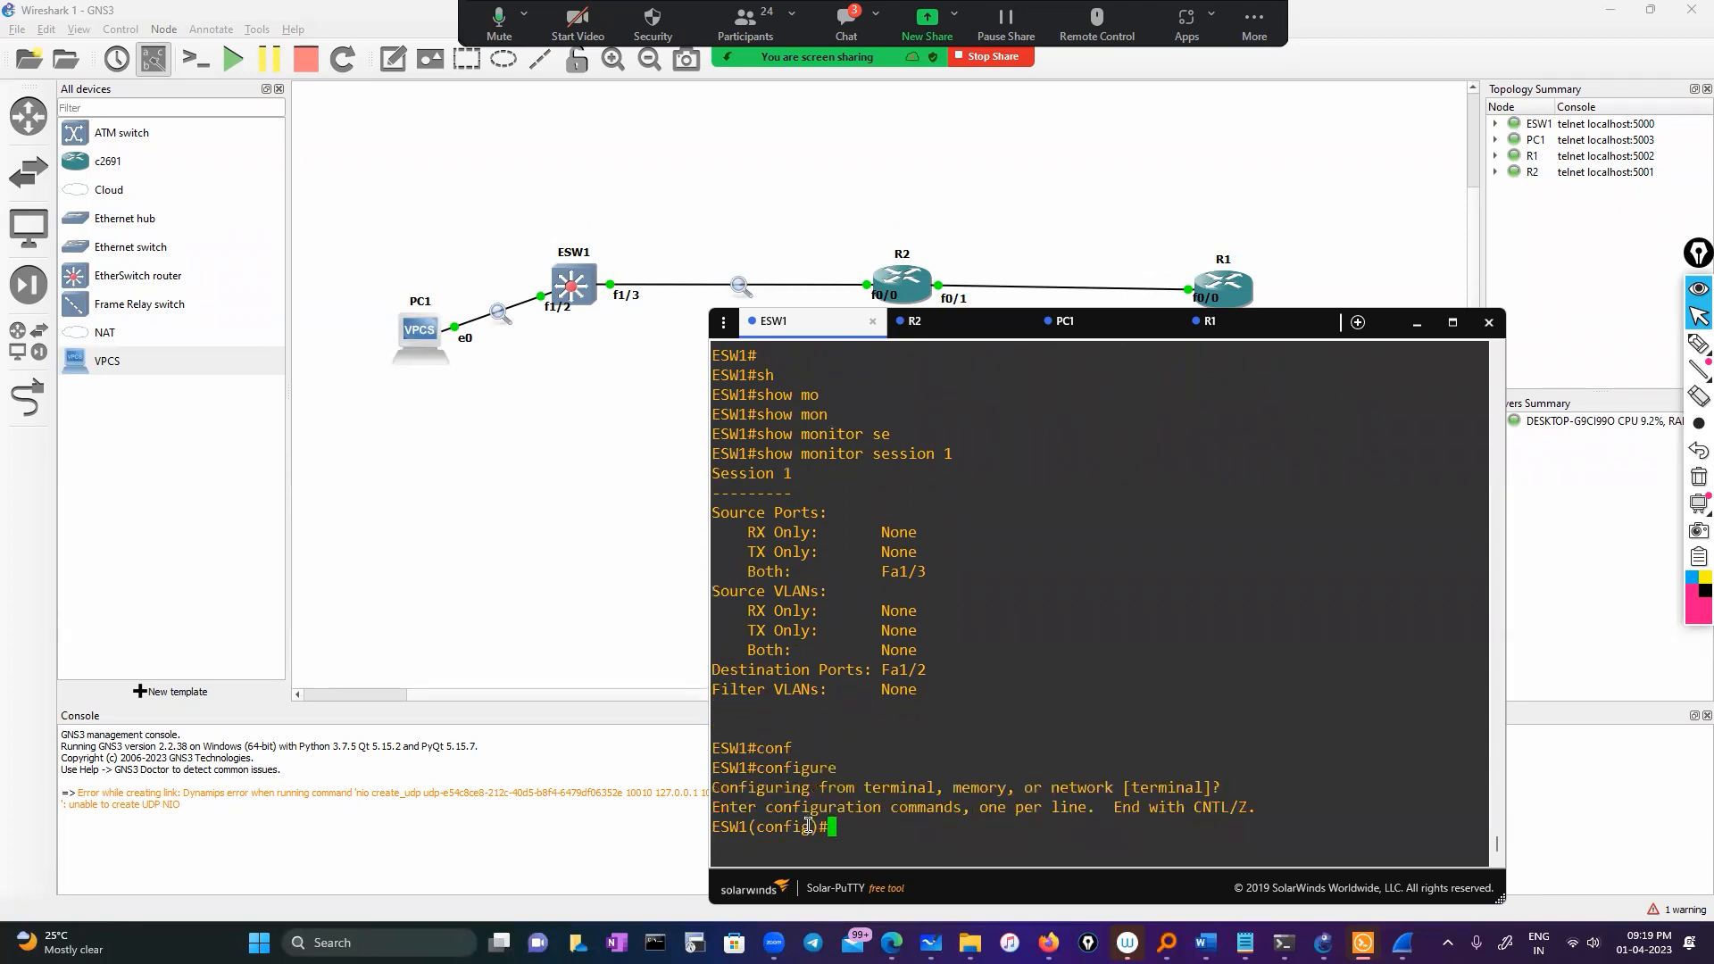
{"action": "type", "text": "mon"}
{"action": "key", "text": "Tab"}
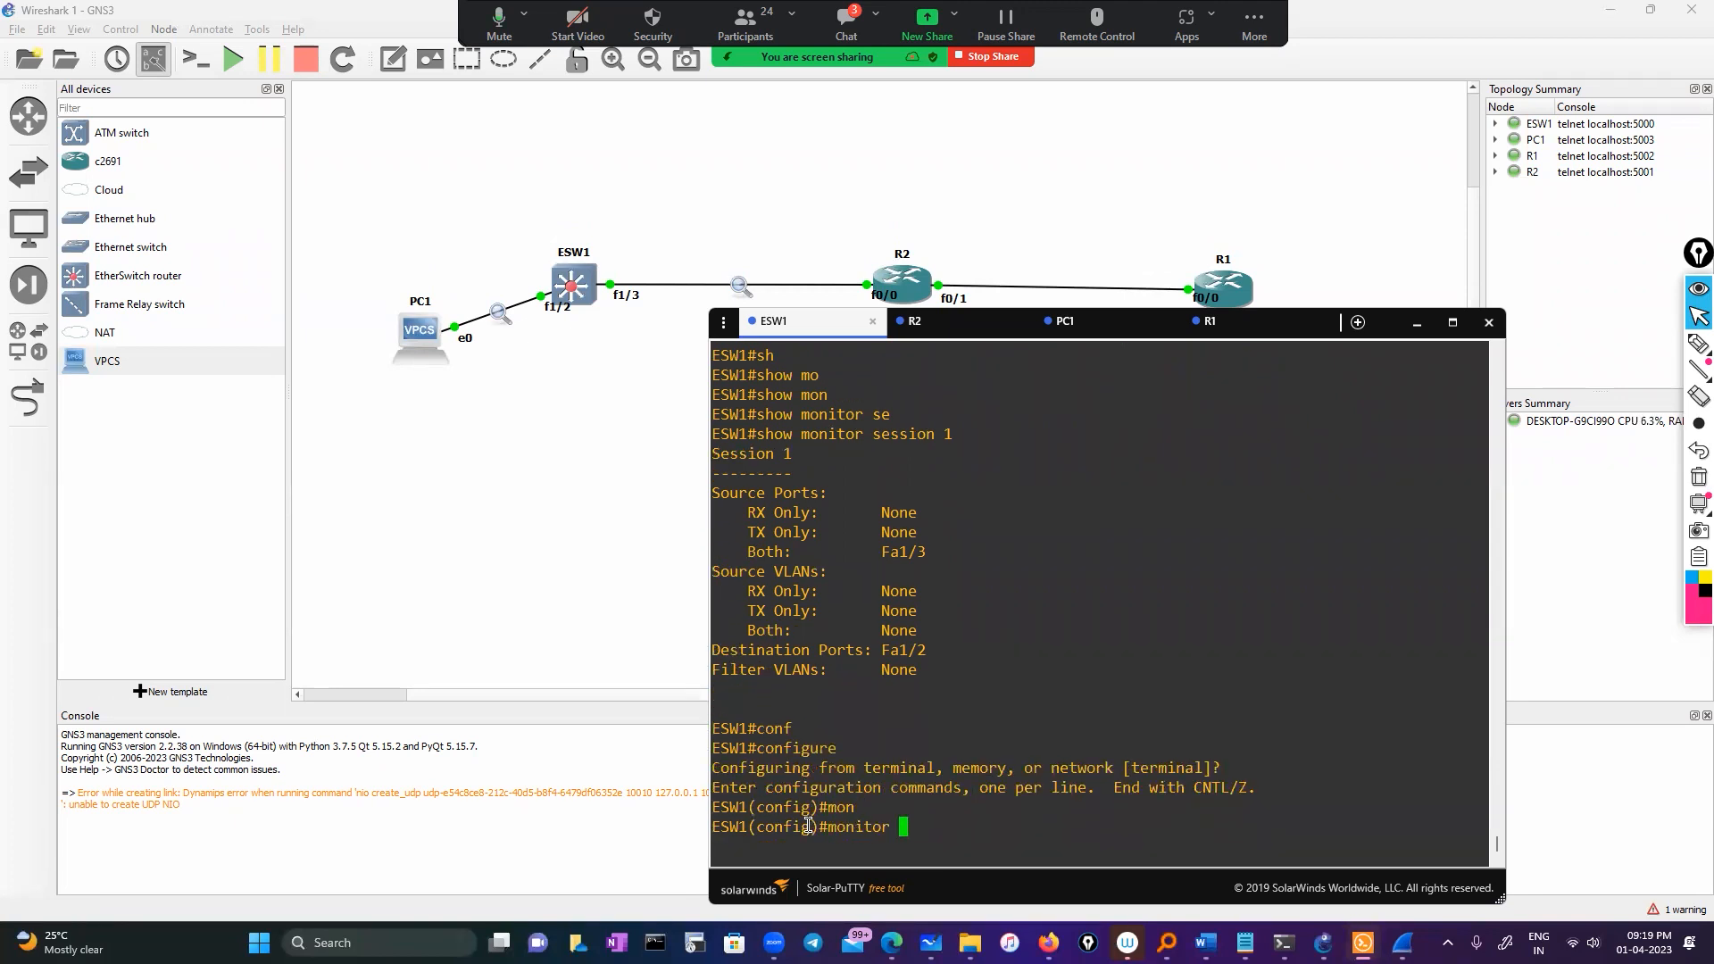
{"action": "type", "text": "se"}
{"action": "key", "text": "Tab"}
{"action": "type", "text": "1"}
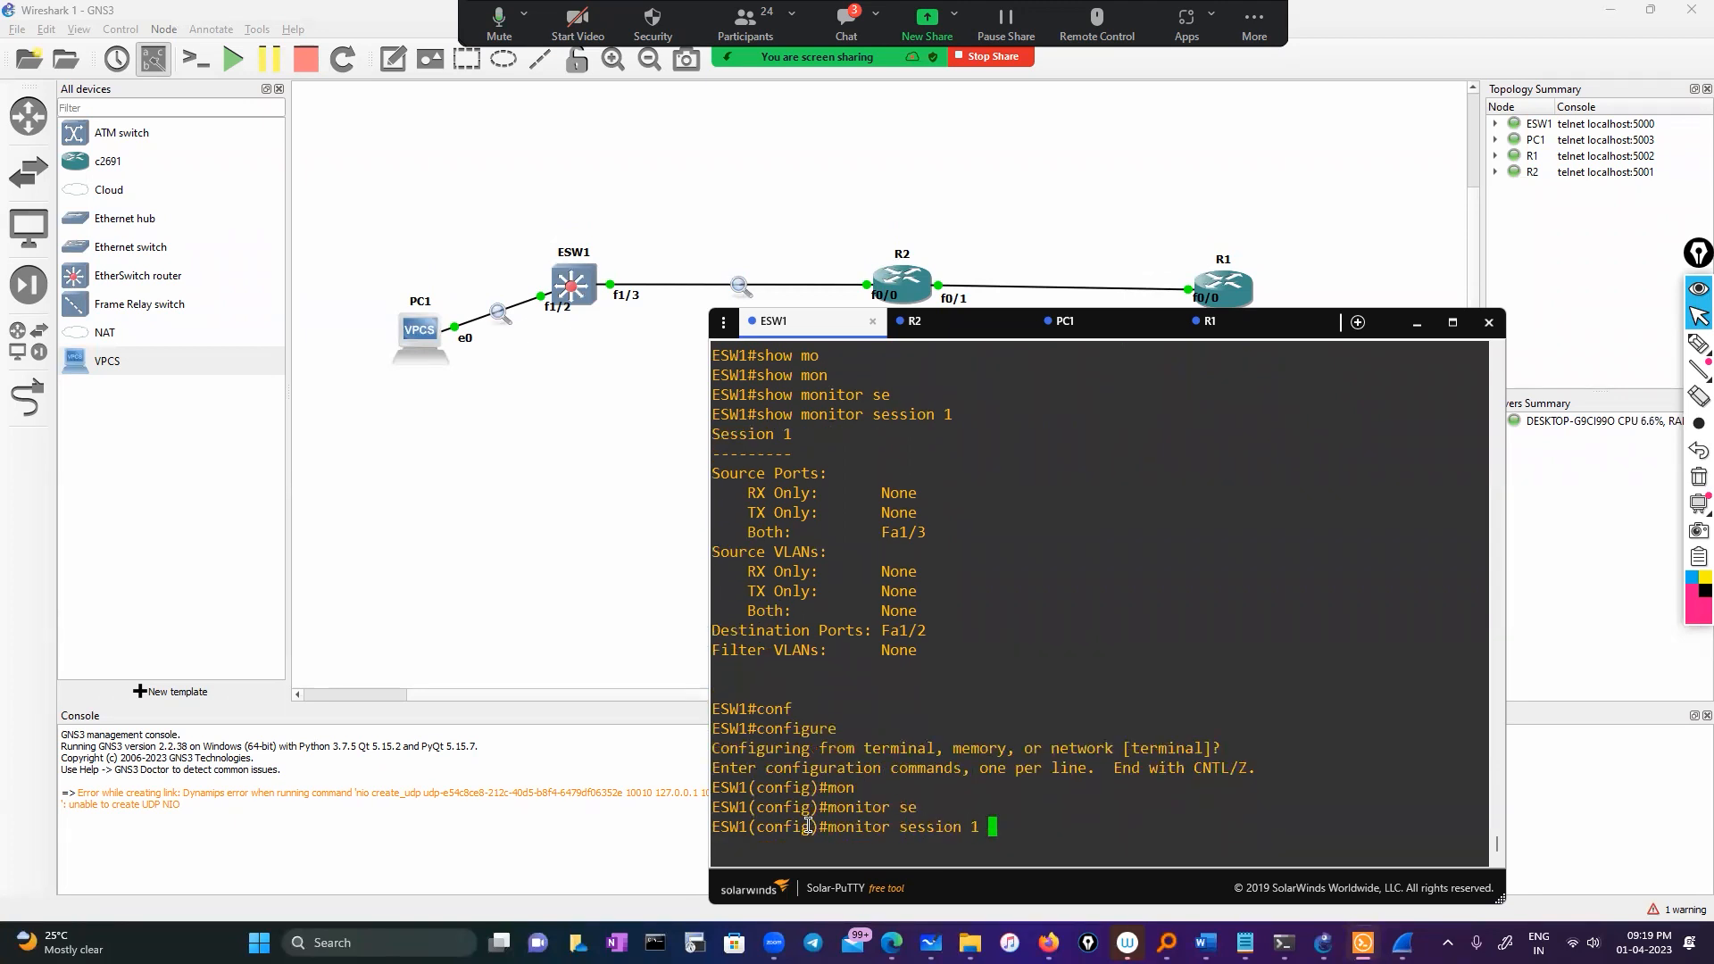
{"action": "type", "text": " v"}
{"action": "key", "text": "Tab"}
{"action": "type", "text": "\\\\"}
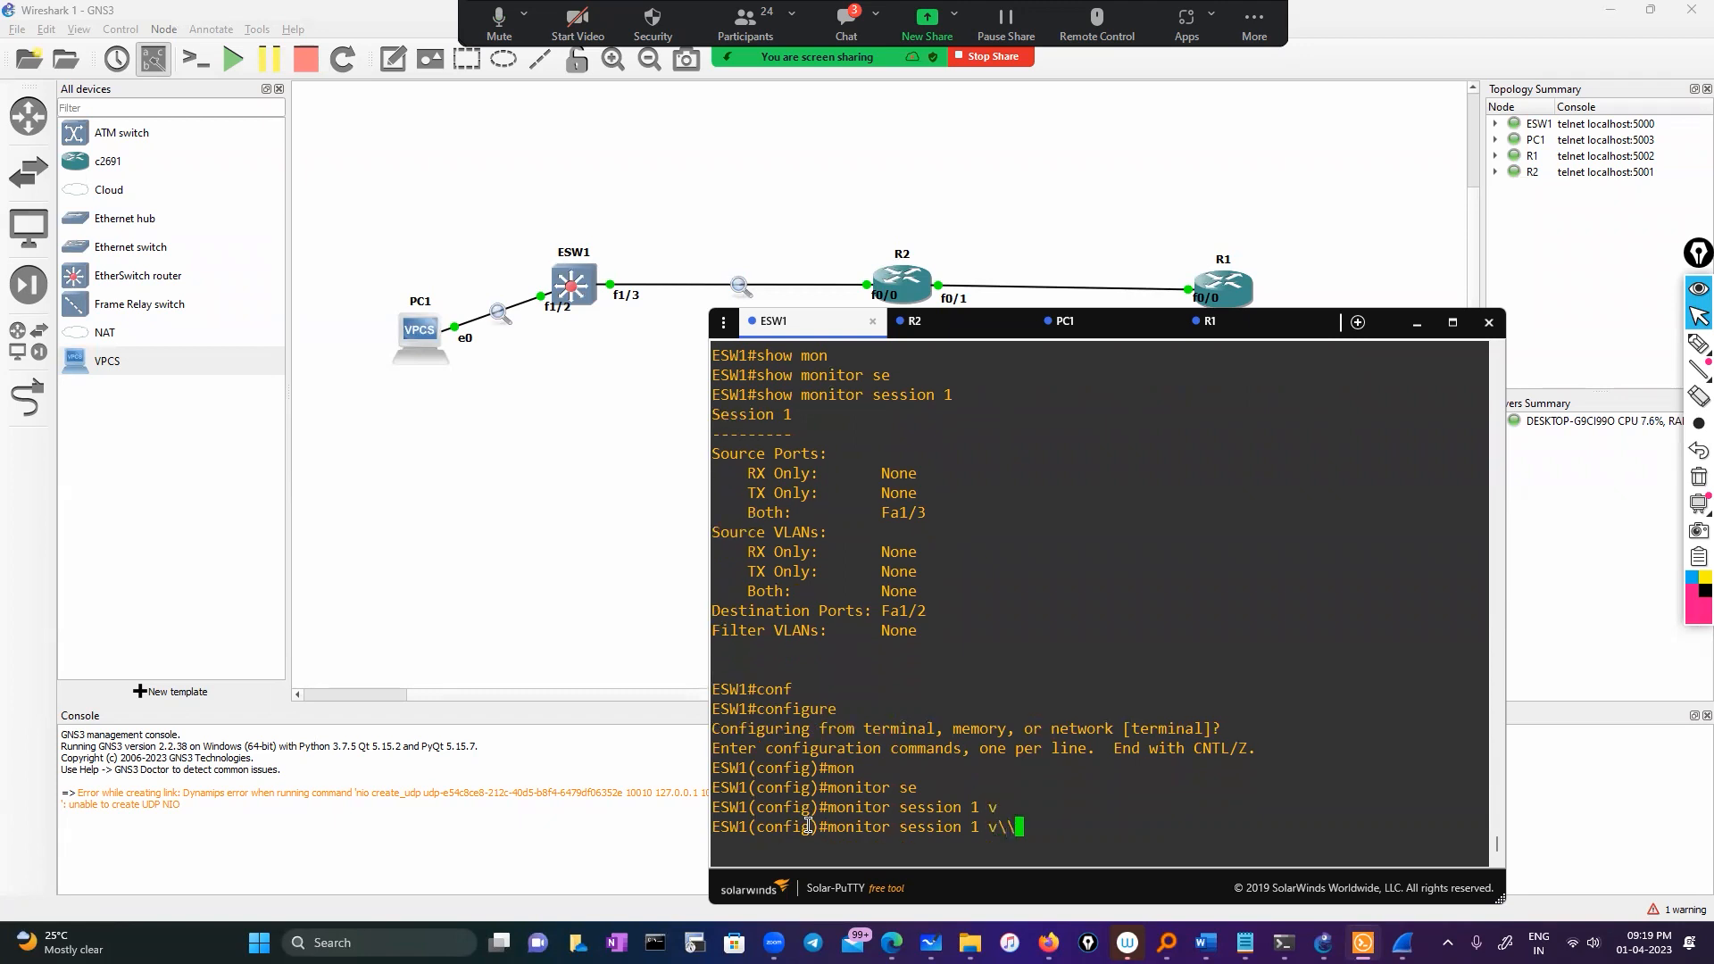
{"action": "key", "text": "BackSpace"}
{"action": "key", "text": "BackSpace"}
{"action": "type", "text": "?"}
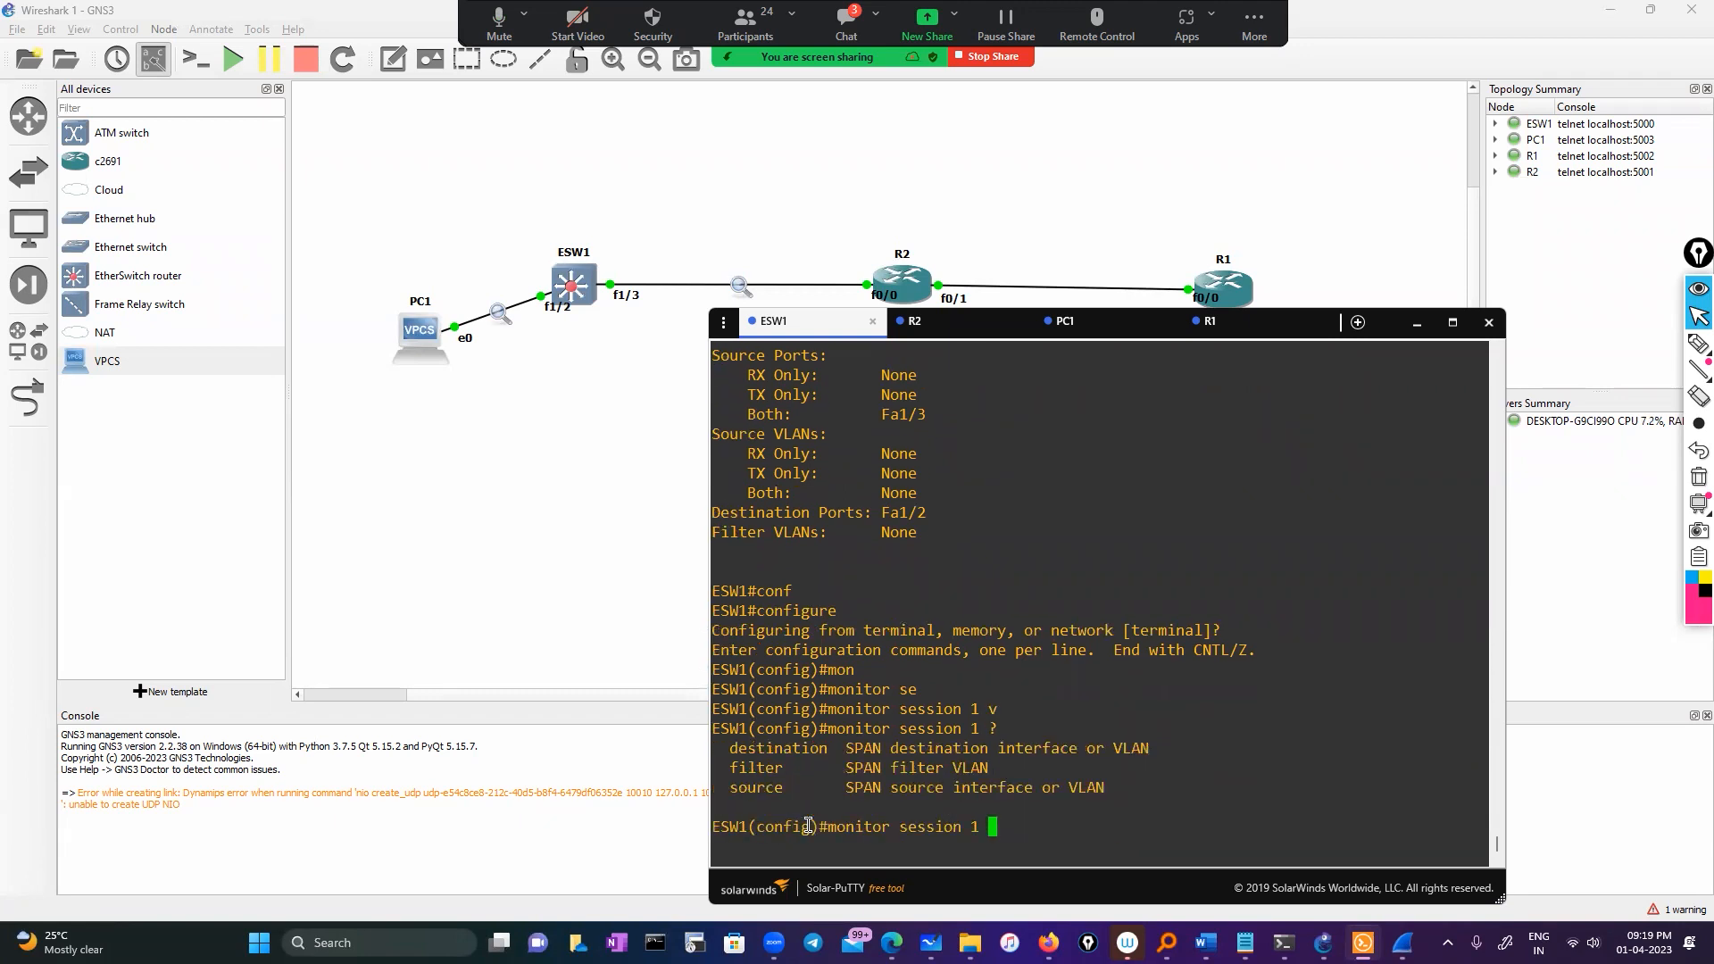
{"action": "type", "text": "so"}
{"action": "key", "text": "Tab"}
{"action": "type", "text": "?"}
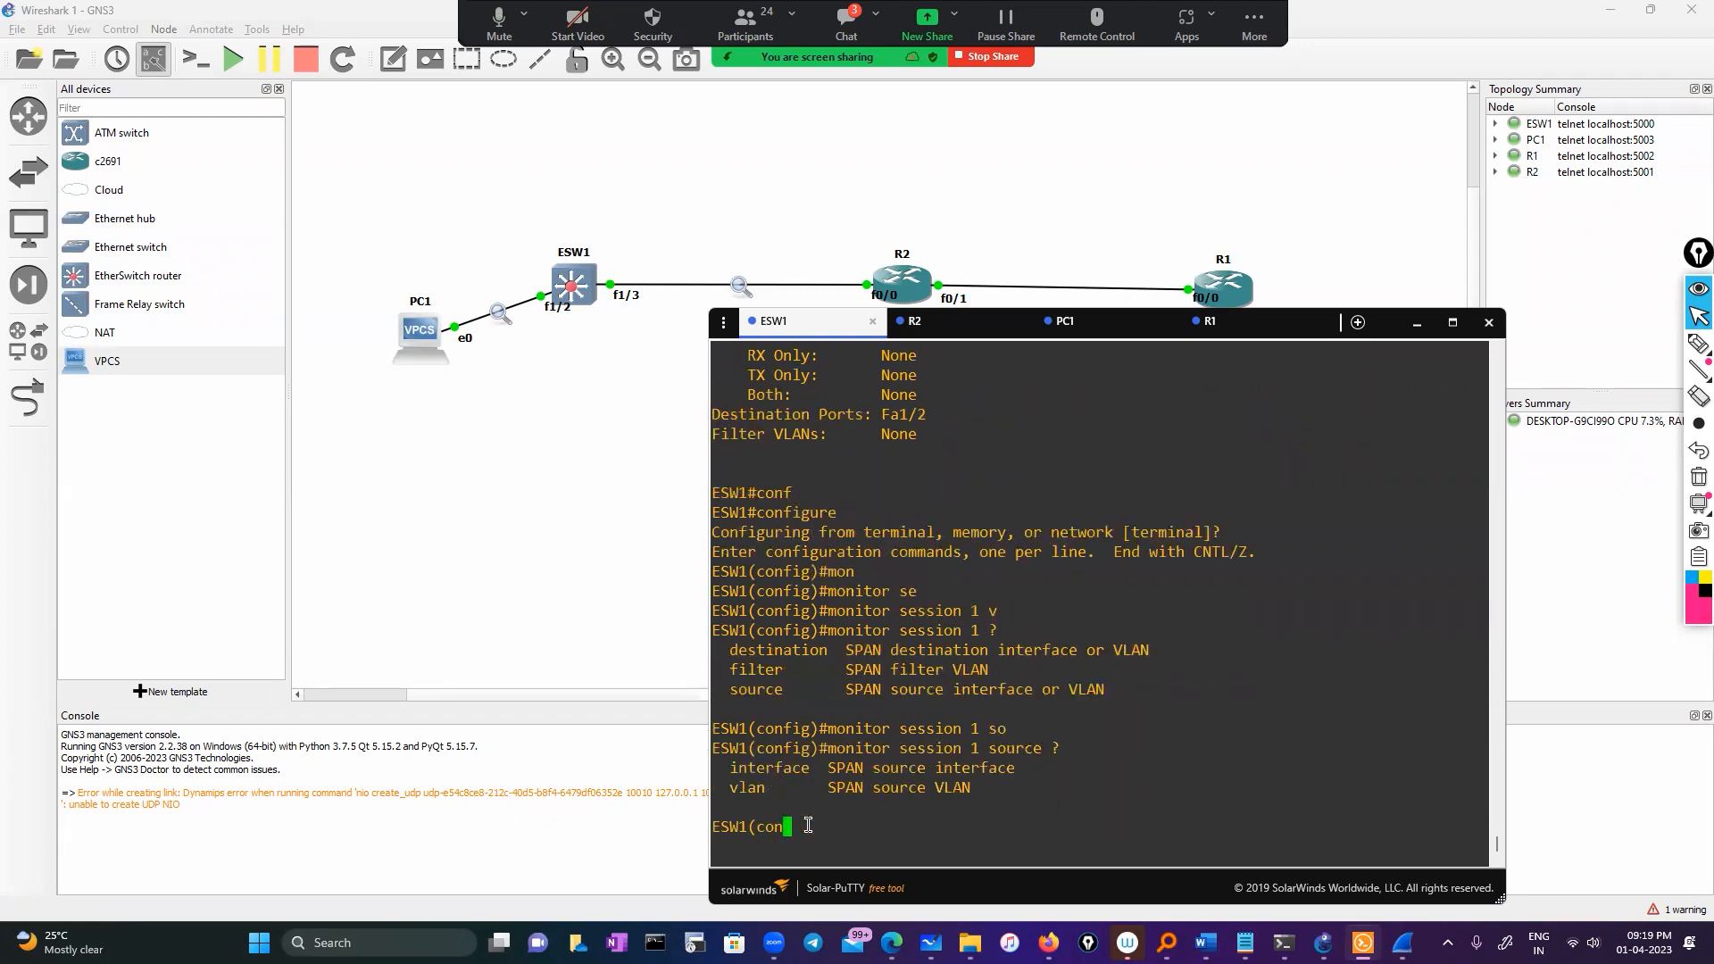
{"action": "type", "text": "v"}
{"action": "key", "text": "Tab"}
{"action": "type", "text": "1"}
{"action": "key", "text": "Tab"}
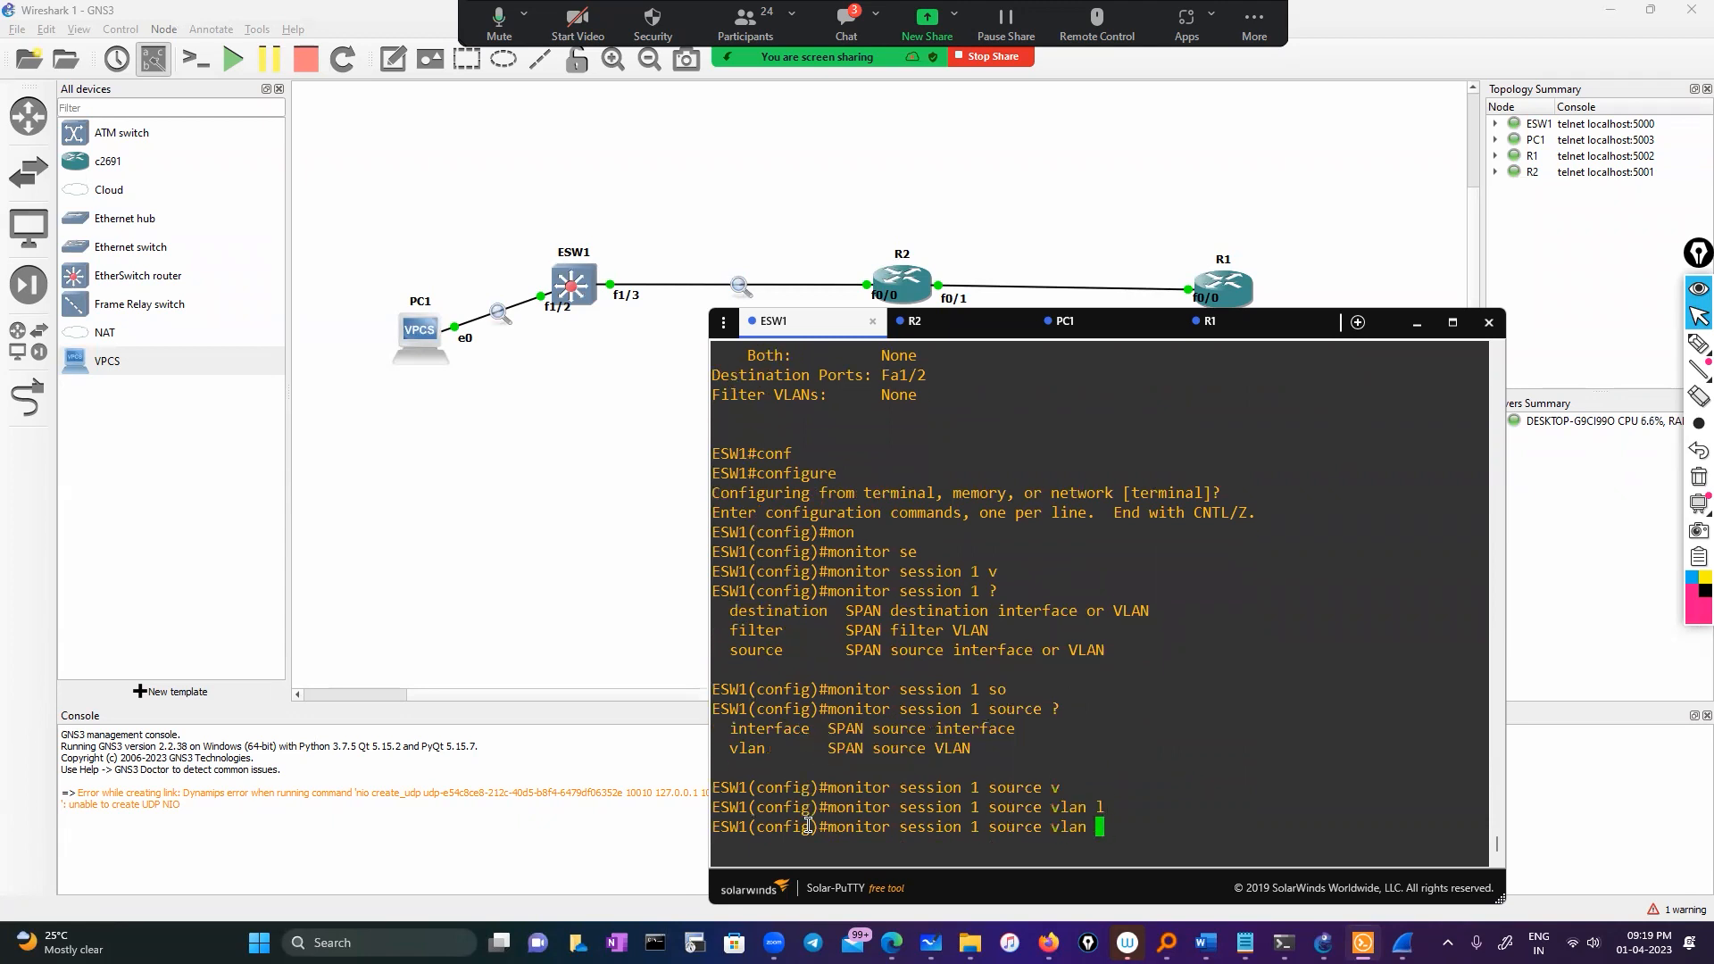
{"action": "type", "text": "?"}
{"action": "type", "text": "1"}
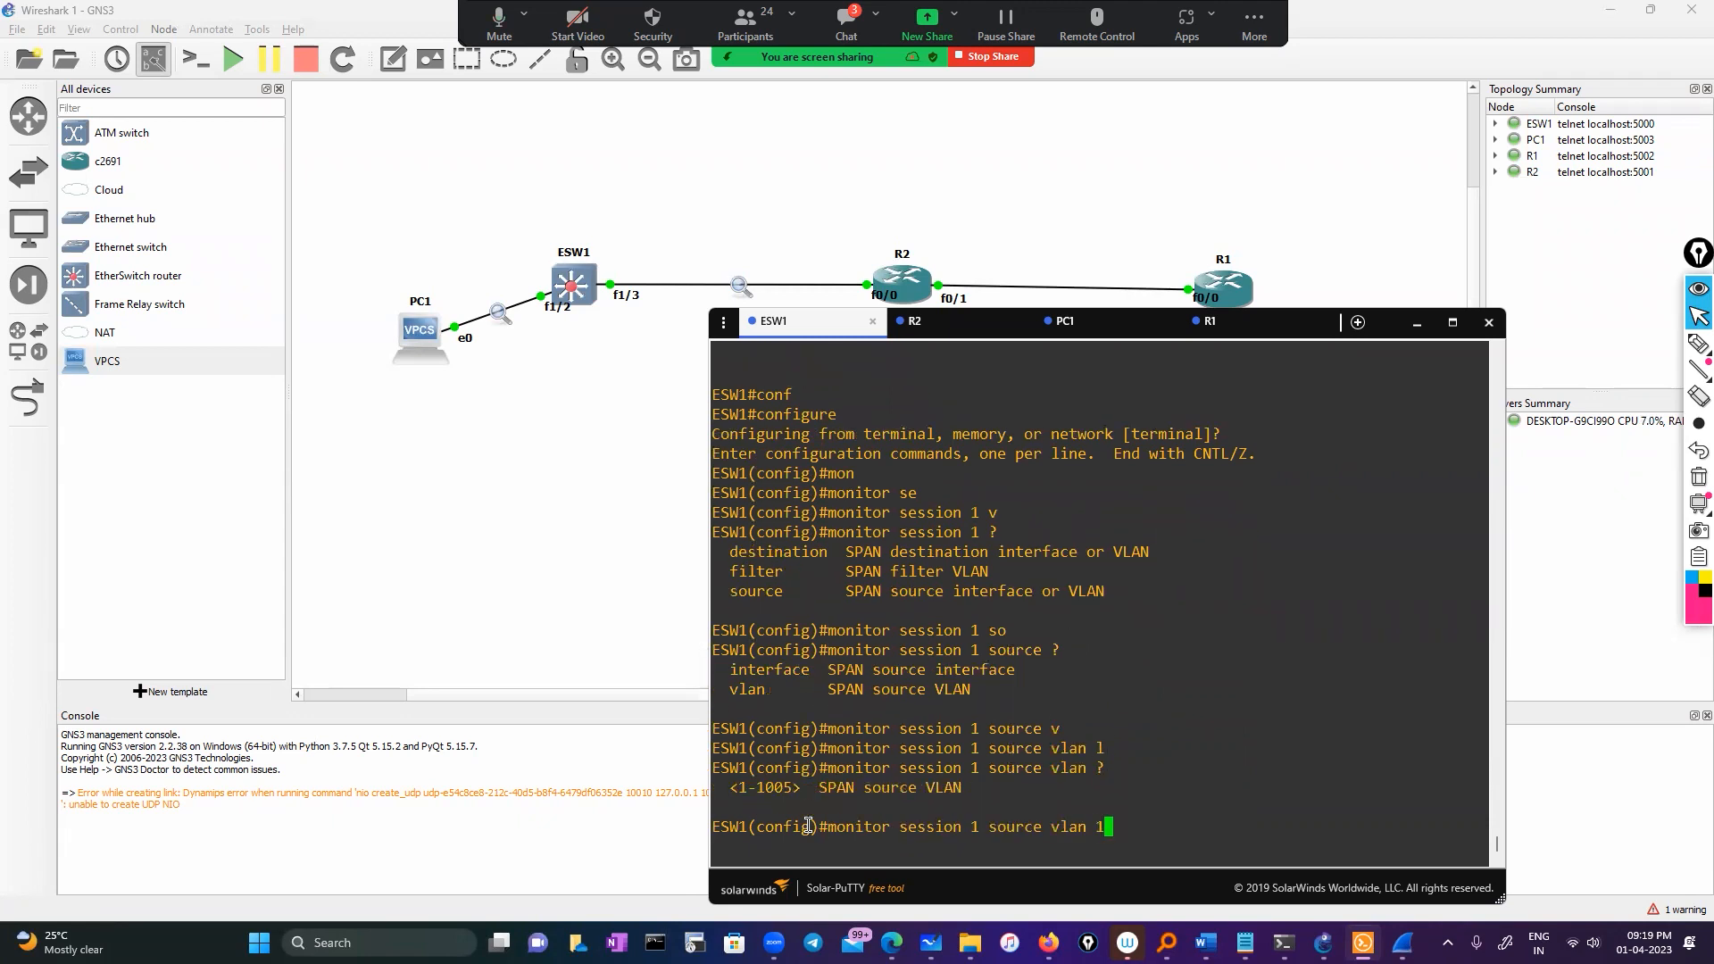
{"action": "type", "text": "0 "}
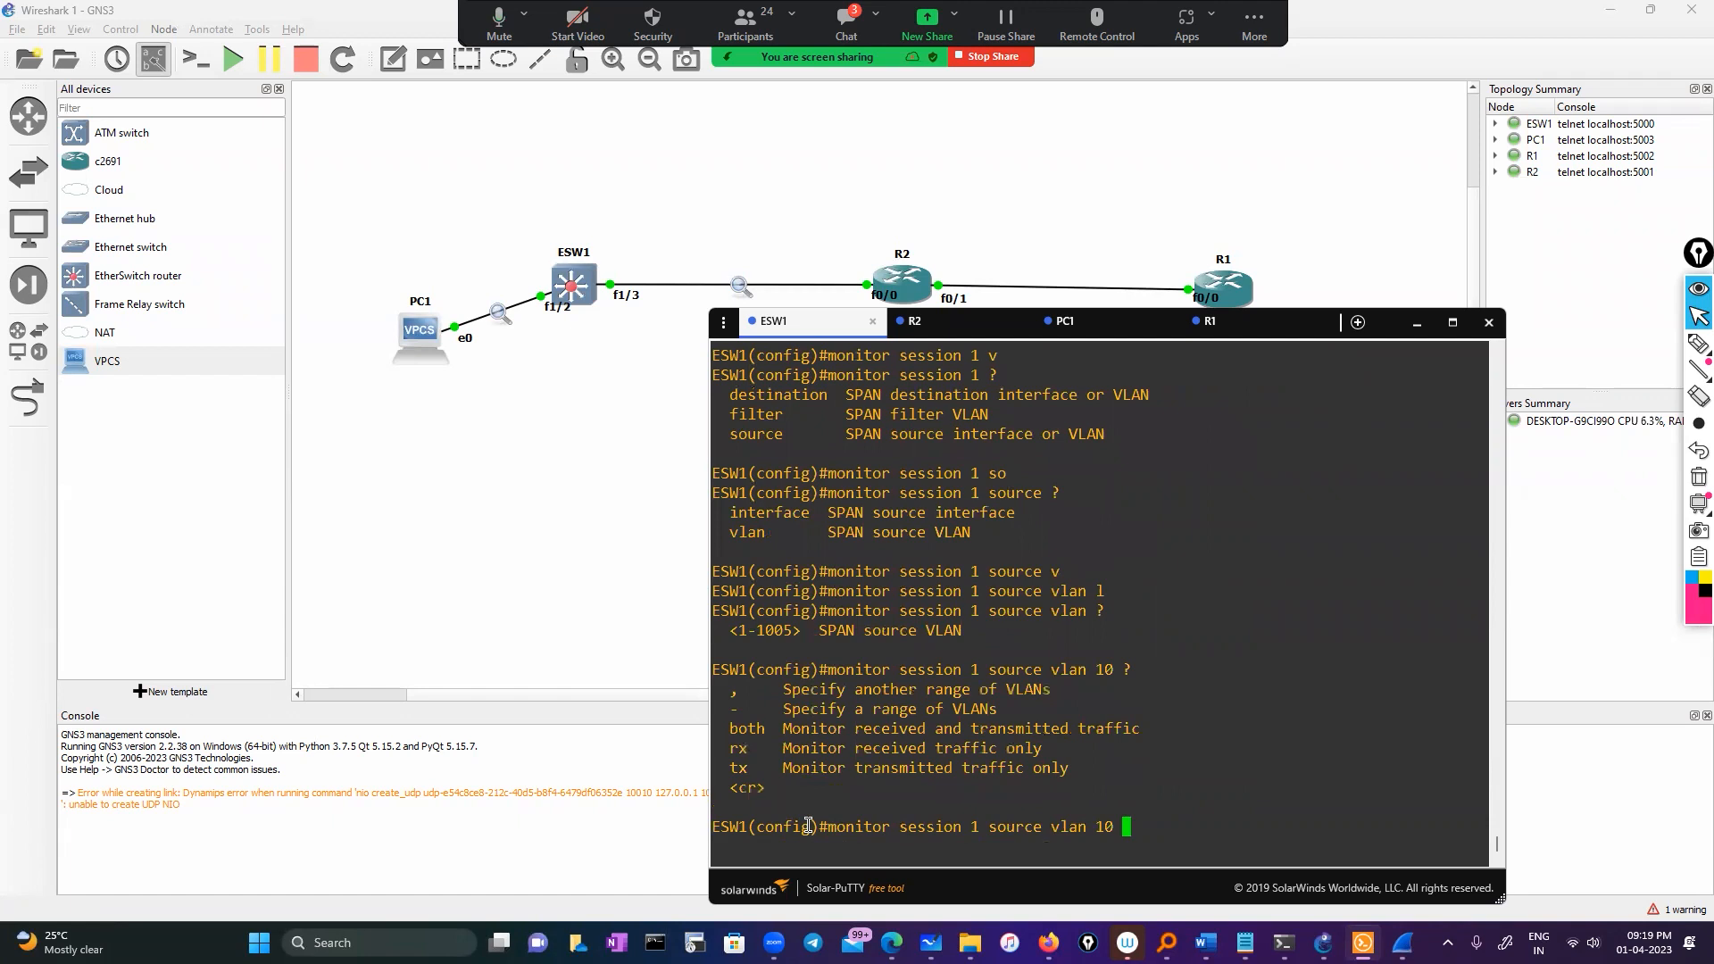
{"action": "type", "text": "?bo"}
{"action": "key", "text": "Tab"}
{"action": "key", "text": "Return"}
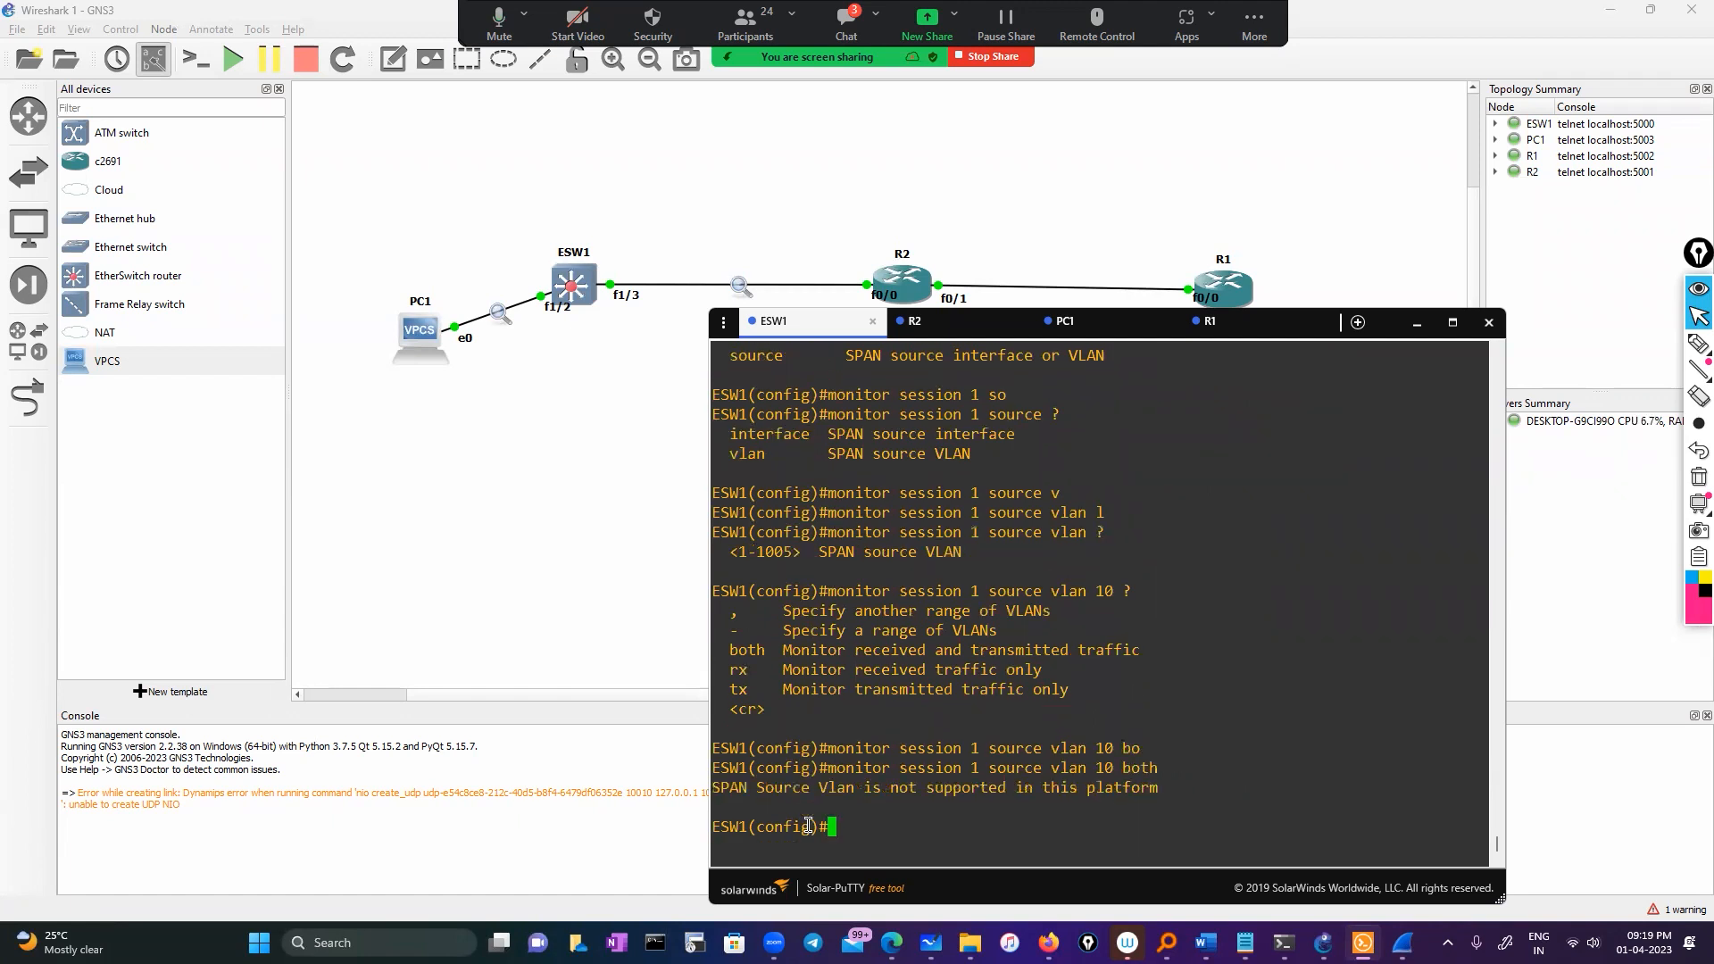
Highlight the 'SPAN Source Vlan is not supported' error and the vlan 10 command line
{"action": "left_click_drag", "start_coordinate": [1210, 805], "coordinate": [707, 789]}
{"action": "left_click", "coordinate": [920, 782]}
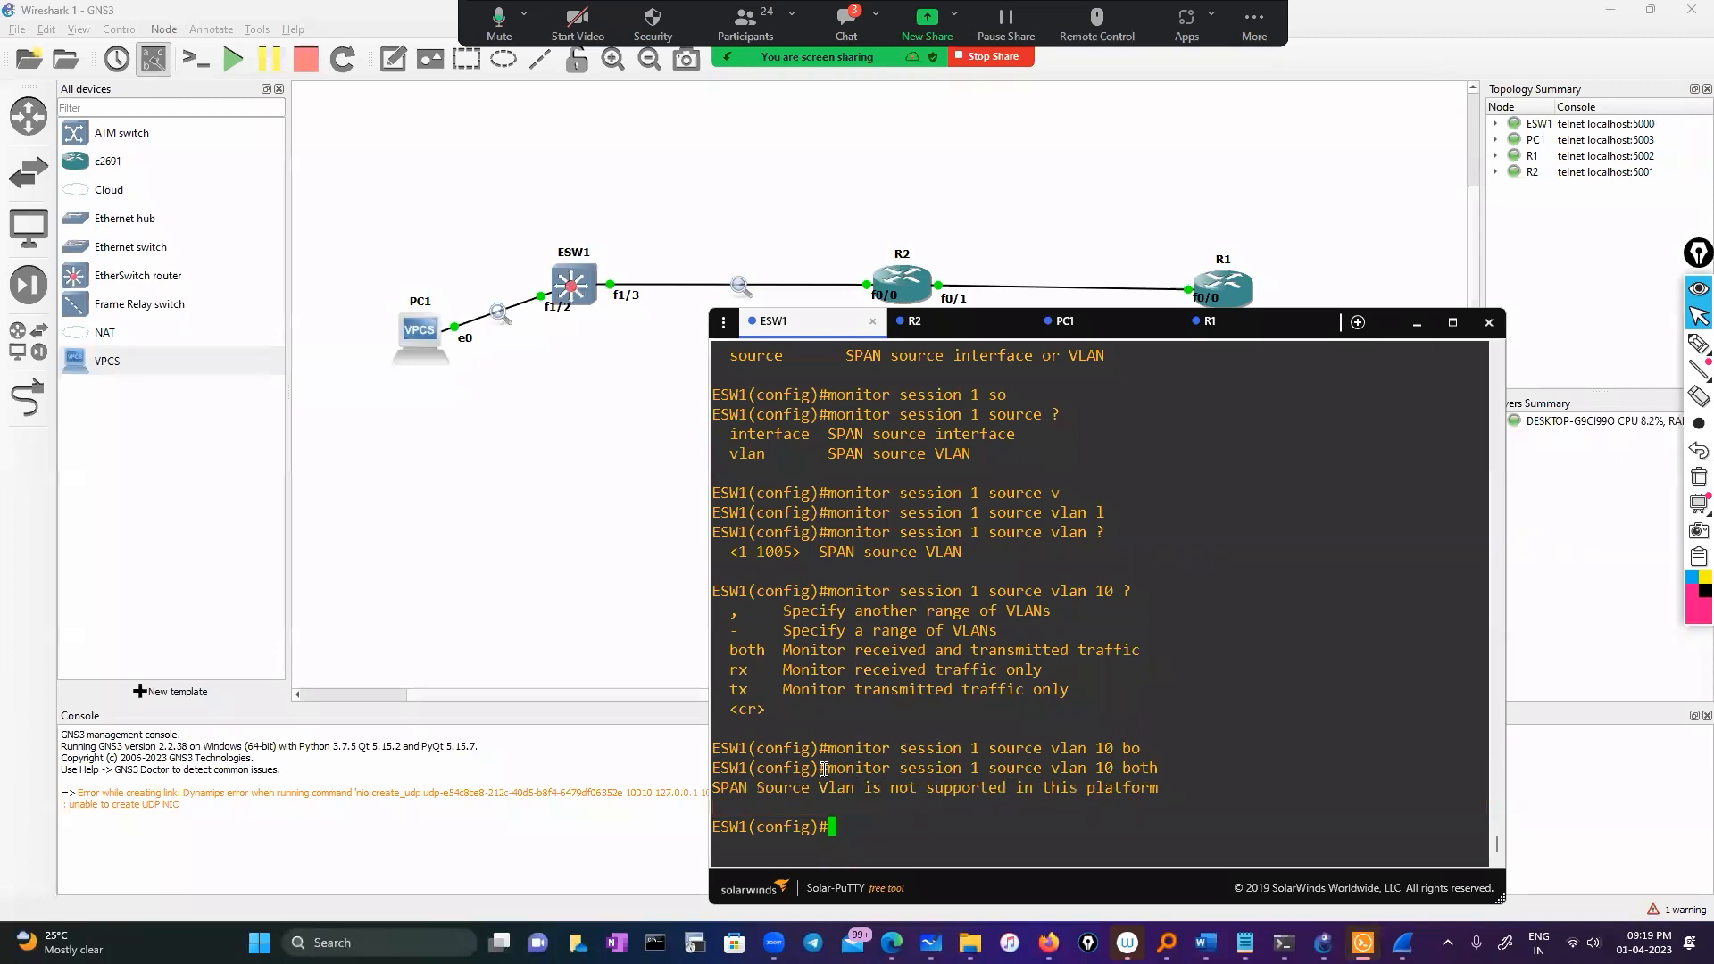
{"action": "left_click_drag", "start_coordinate": [827, 770], "coordinate": [863, 758]}
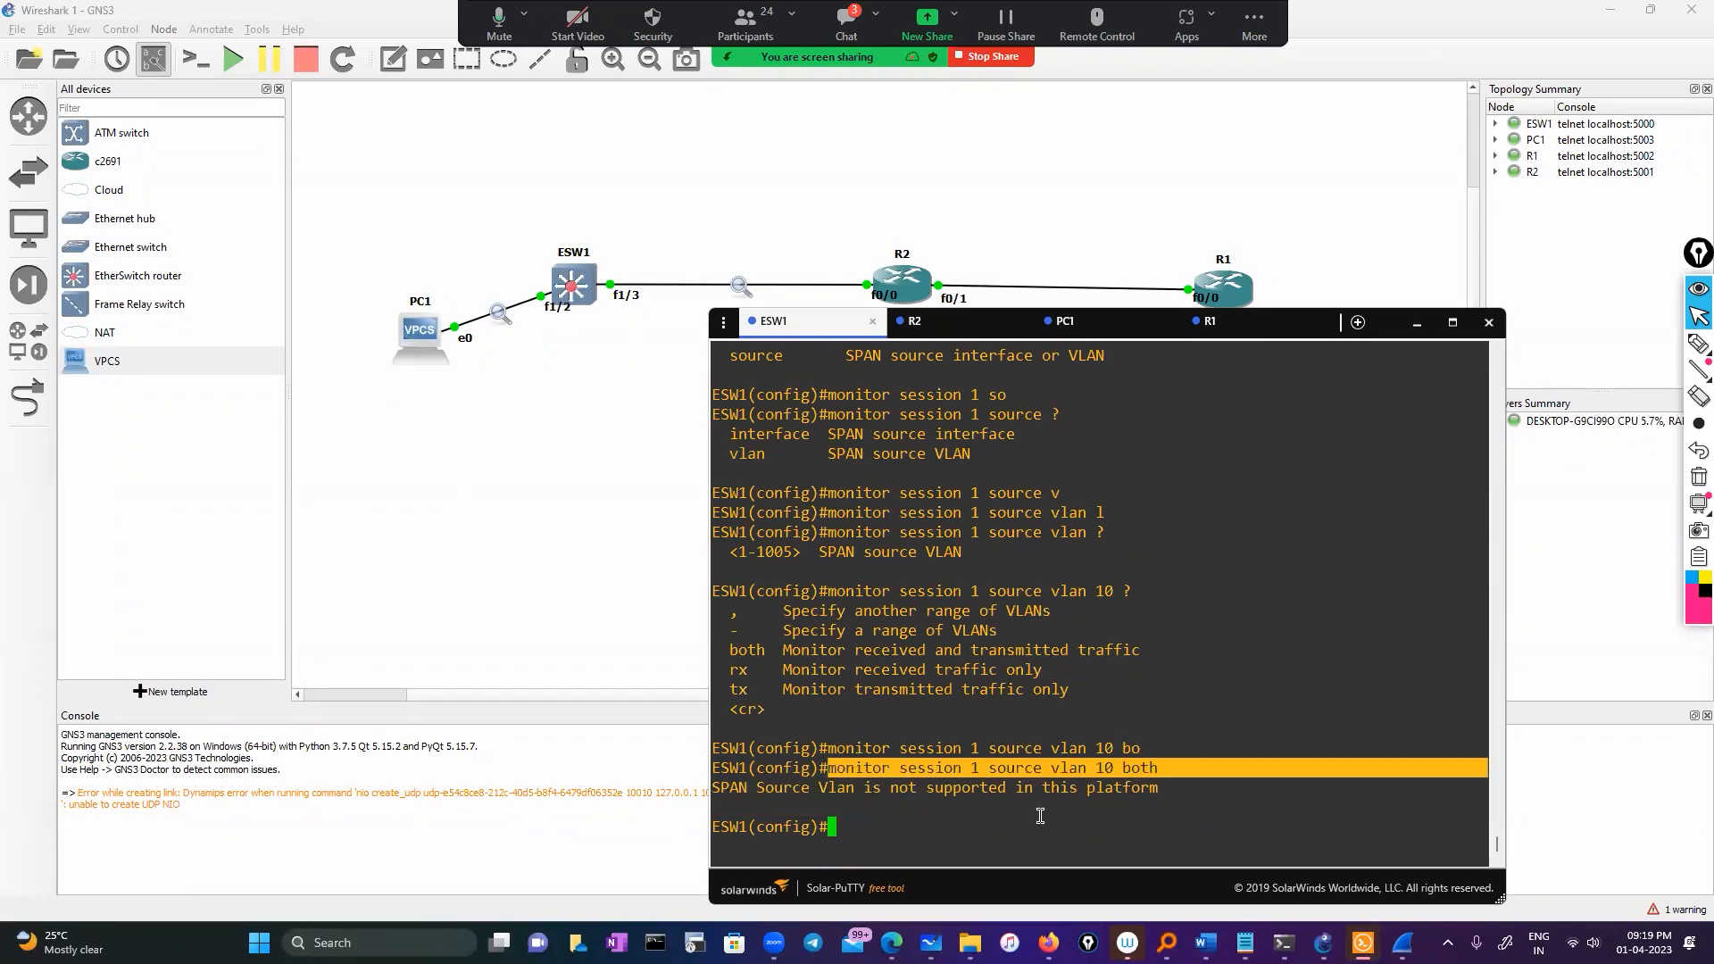
{"action": "left_click", "coordinate": [1086, 804]}
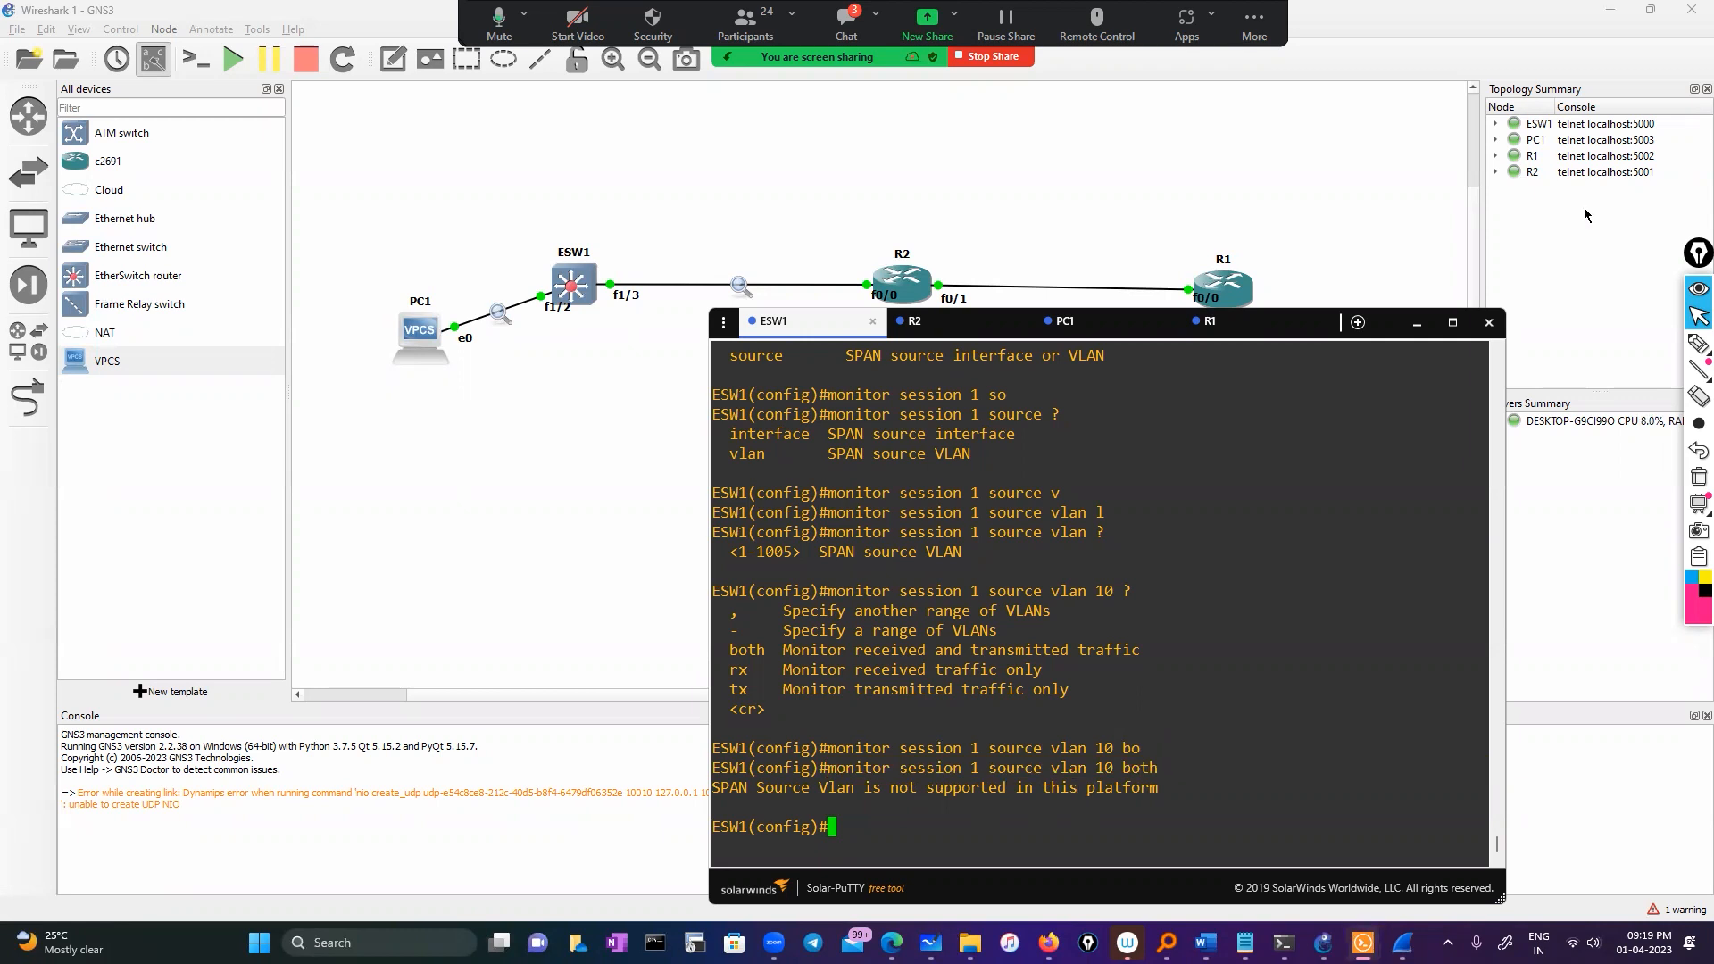
Handwrite a 'Vlan10' label under PC1 with the annotation pen
{"action": "left_click", "coordinate": [1699, 342]}
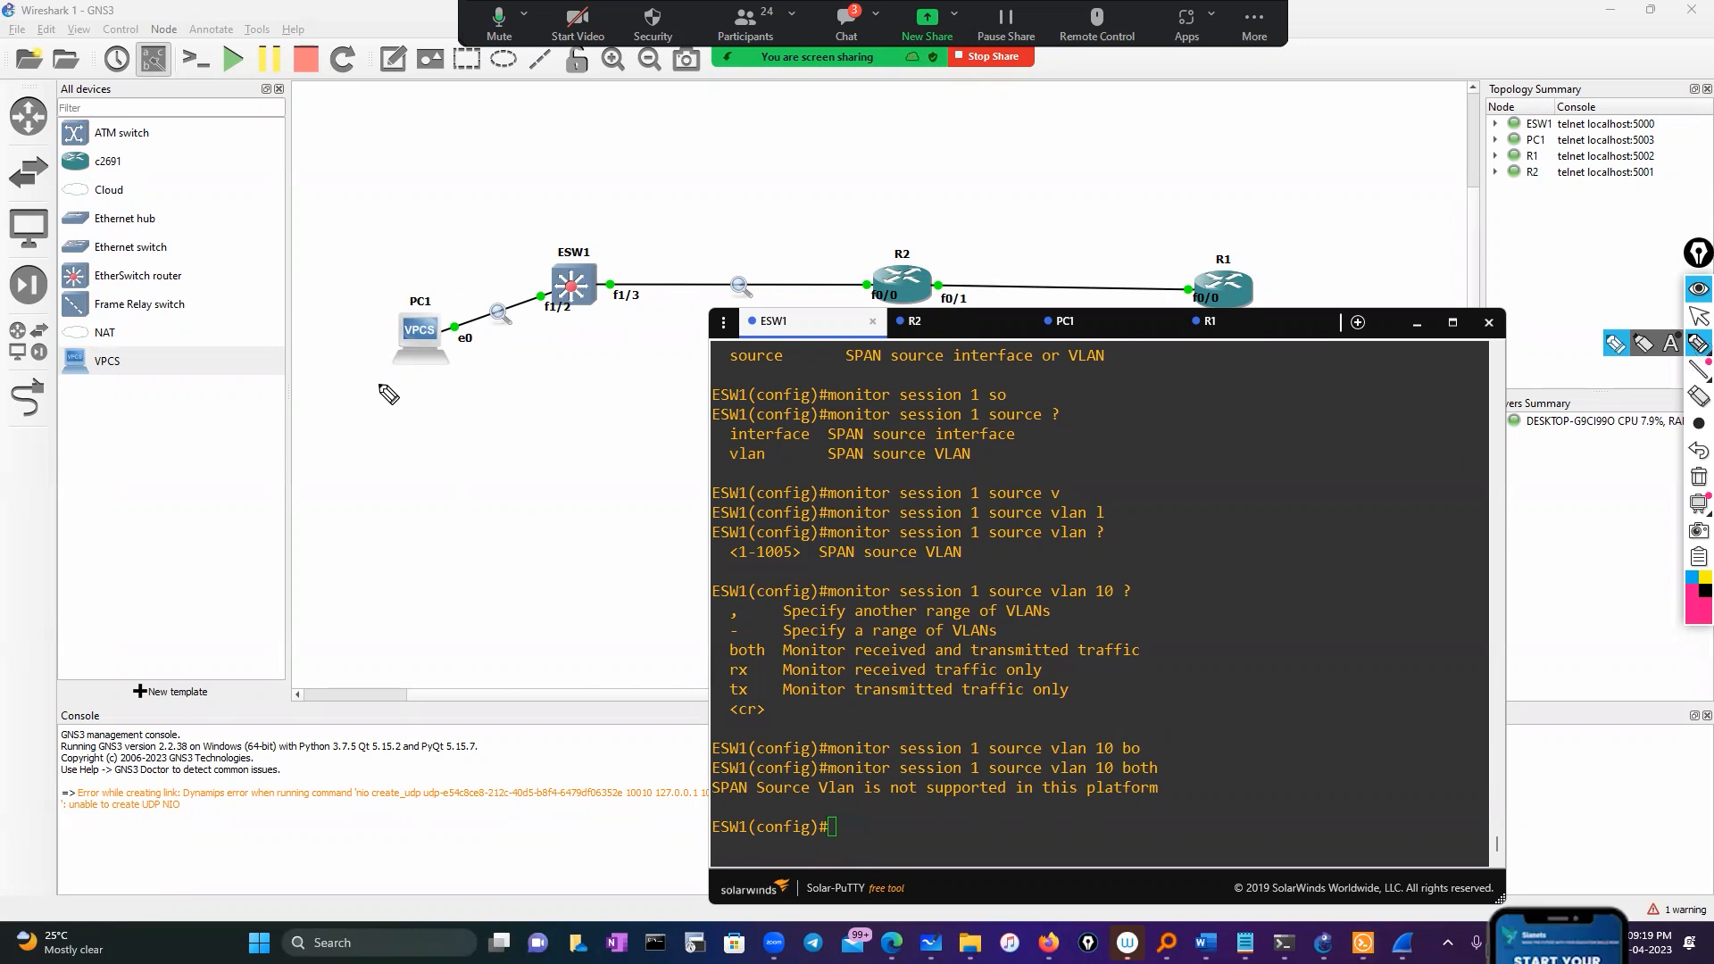
{"action": "mouse_move", "coordinate": [383, 385]}
{"action": "left_mouse_down"}
{"action": "mouse_move", "coordinate": [389, 404]}
{"action": "mouse_move", "coordinate": [406, 384]}
{"action": "mouse_move", "coordinate": [416, 405]}
{"action": "left_mouse_up"}
{"action": "left_click_drag", "start_coordinate": [440, 390], "coordinate": [470, 400]}
{"action": "left_click_drag", "start_coordinate": [479, 384], "coordinate": [498, 398]}
{"action": "mouse_move", "coordinate": [514, 375]}
{"action": "left_mouse_down"}
{"action": "mouse_move", "coordinate": [421, 451]}
{"action": "mouse_move", "coordinate": [514, 373]}
{"action": "left_mouse_up"}
Draw an arrow from PC1 to R2 and underline the VLAN source command lines
{"action": "left_click_drag", "start_coordinate": [437, 297], "coordinate": [710, 190]}
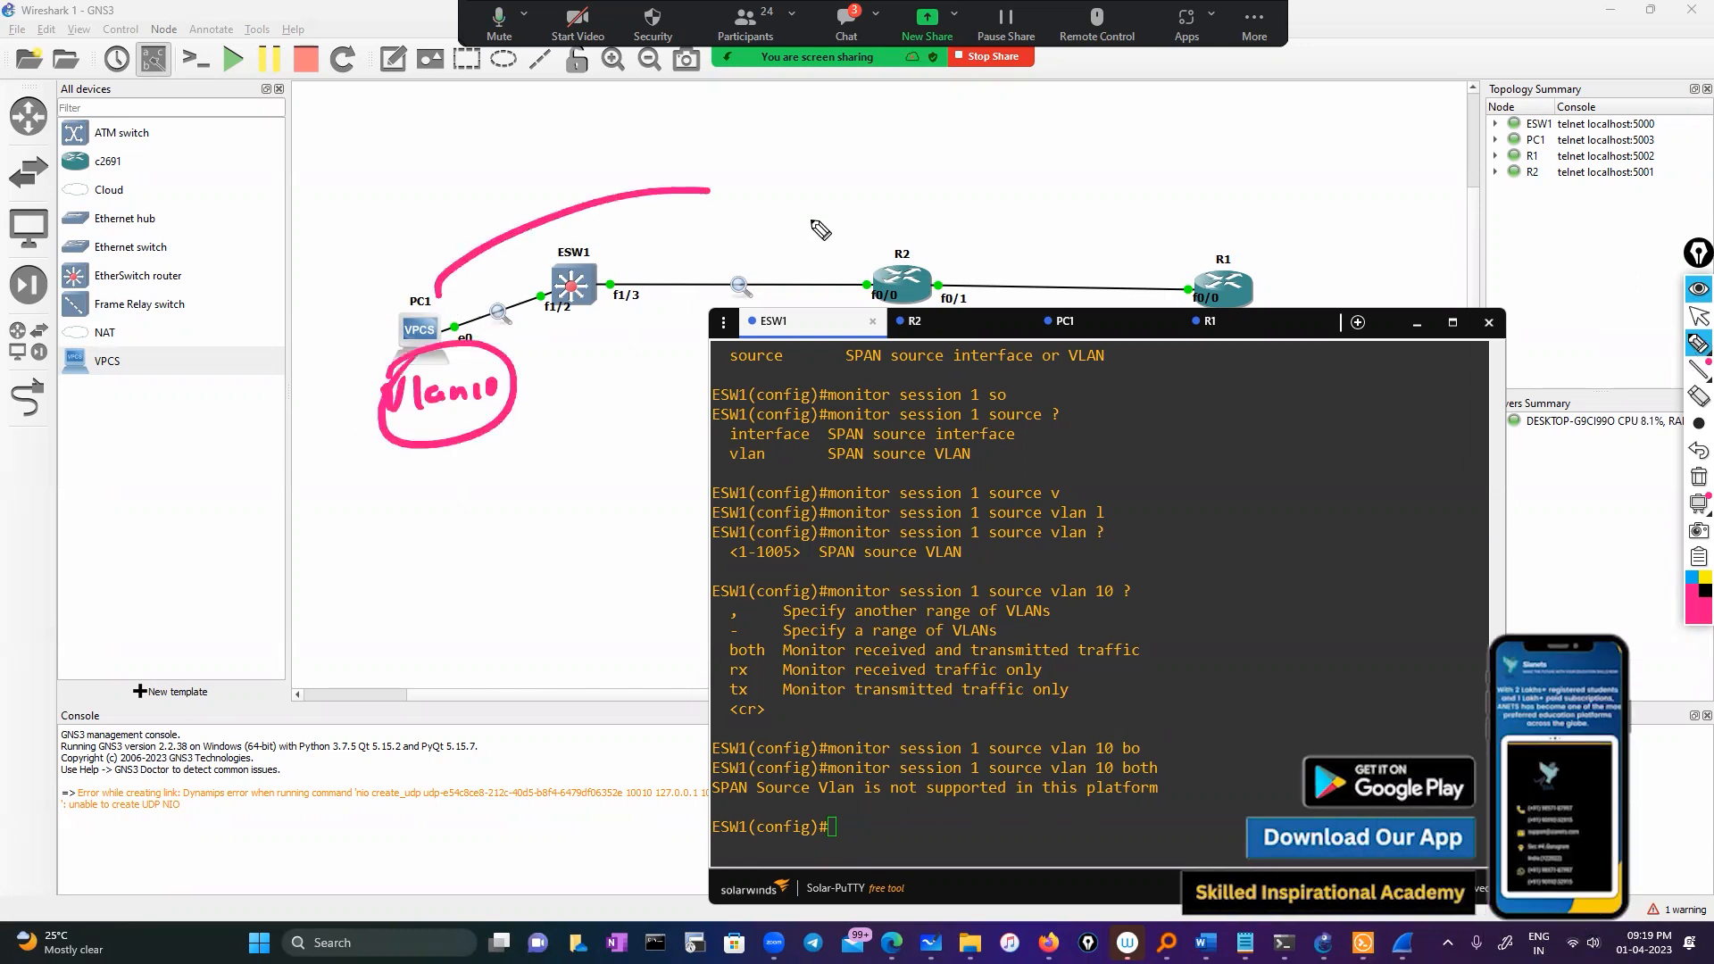
{"action": "left_click_drag", "start_coordinate": [819, 231], "coordinate": [848, 242]}
{"action": "mouse_move", "coordinate": [861, 208]}
{"action": "left_mouse_down"}
{"action": "mouse_move", "coordinate": [884, 249]}
{"action": "mouse_move", "coordinate": [826, 262]}
{"action": "left_mouse_up"}
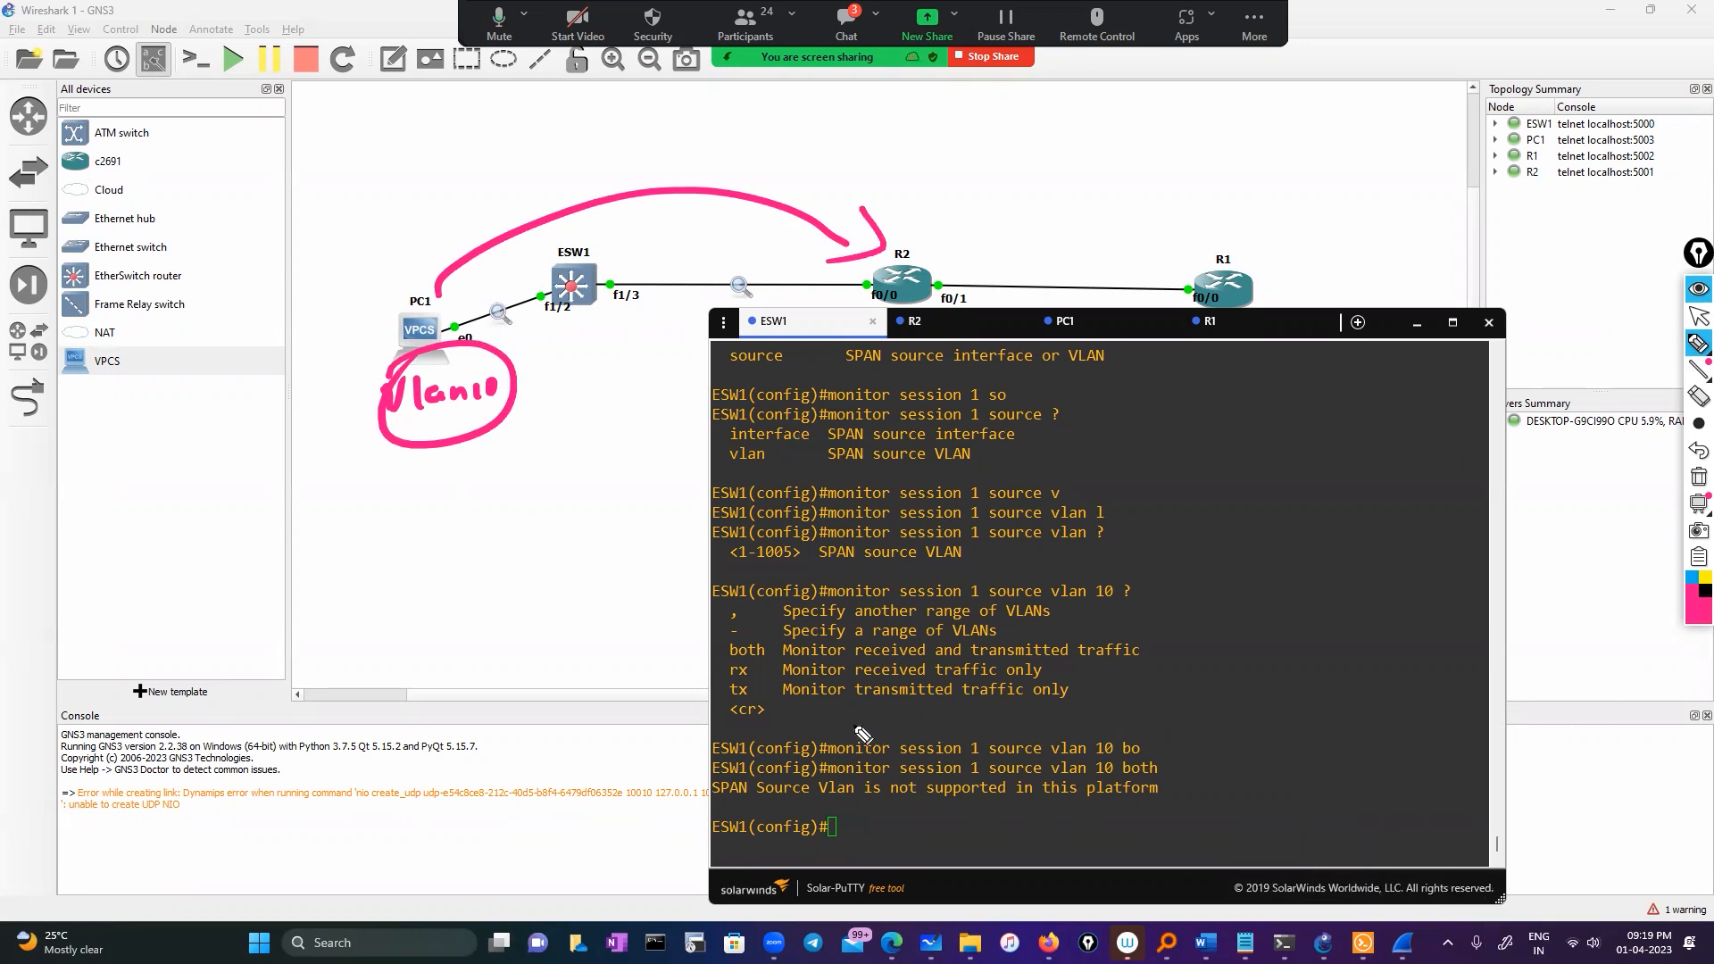
{"action": "mouse_move", "coordinate": [878, 723]}
{"action": "left_mouse_down"}
{"action": "mouse_move", "coordinate": [1003, 718]}
{"action": "mouse_move", "coordinate": [1218, 778]}
{"action": "mouse_move", "coordinate": [859, 768]}
{"action": "mouse_move", "coordinate": [932, 688]}
{"action": "left_mouse_up"}
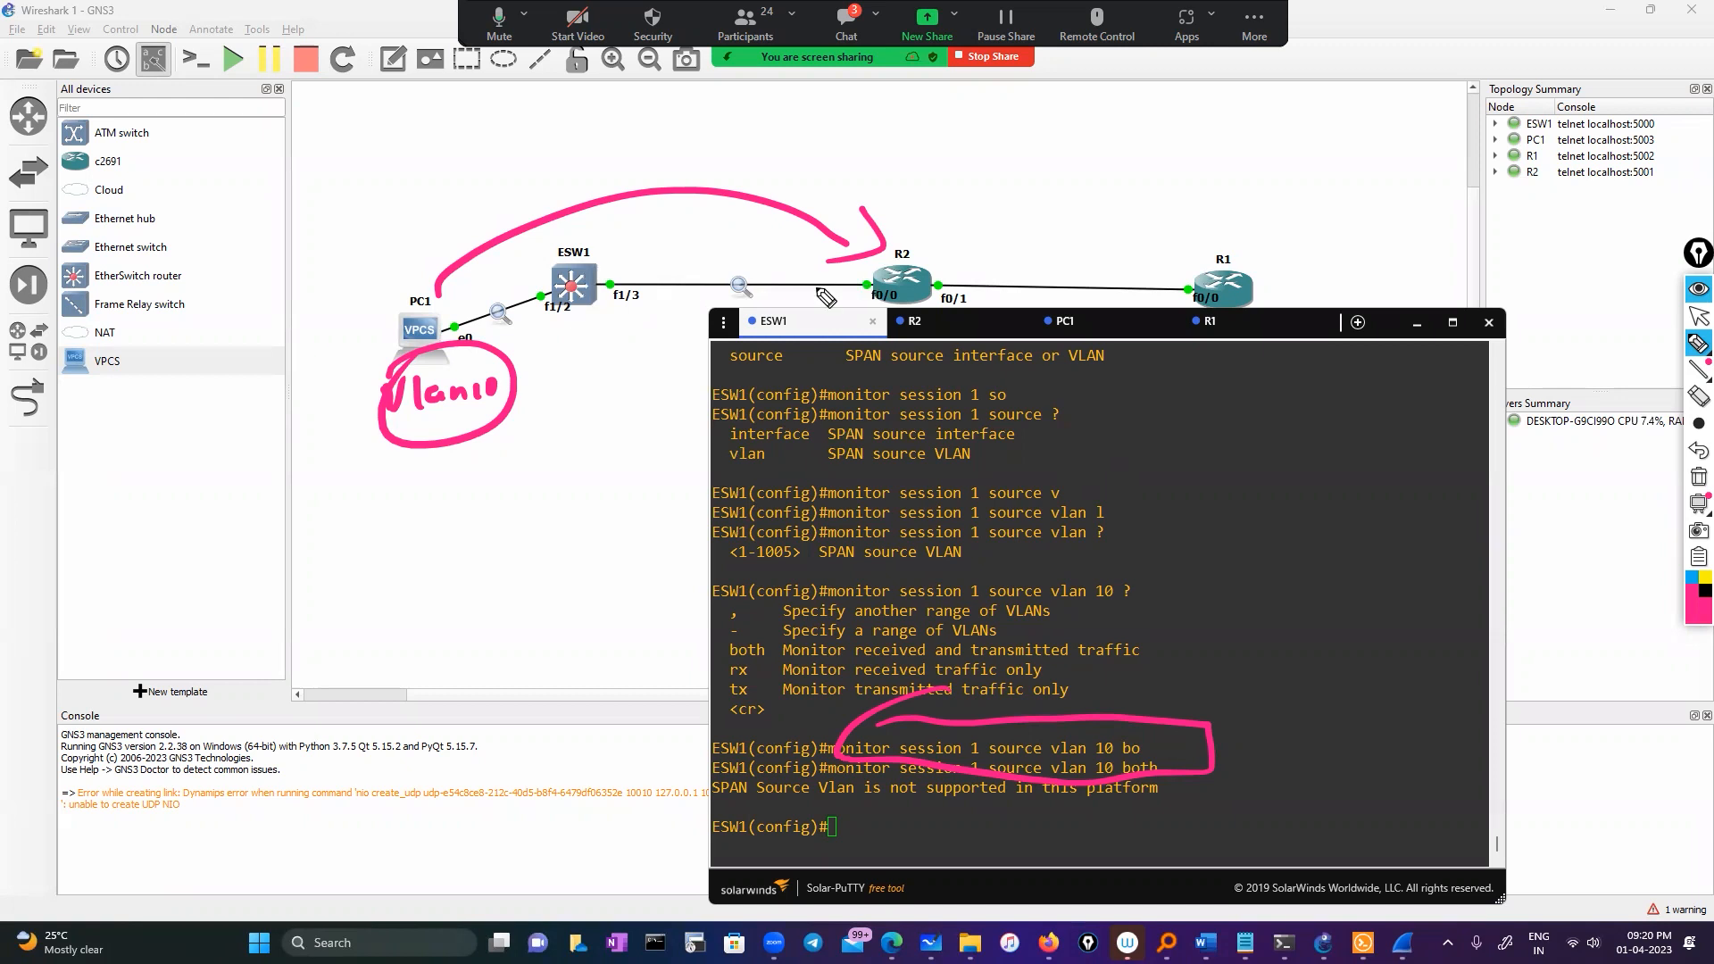
Circle ESW1's f1/3 port, leave annotation mode, and minimize Solar-PuTTY
{"action": "mouse_move", "coordinate": [629, 267]}
{"action": "left_mouse_down"}
{"action": "mouse_move", "coordinate": [630, 332]}
{"action": "mouse_move", "coordinate": [650, 243]}
{"action": "left_mouse_up"}
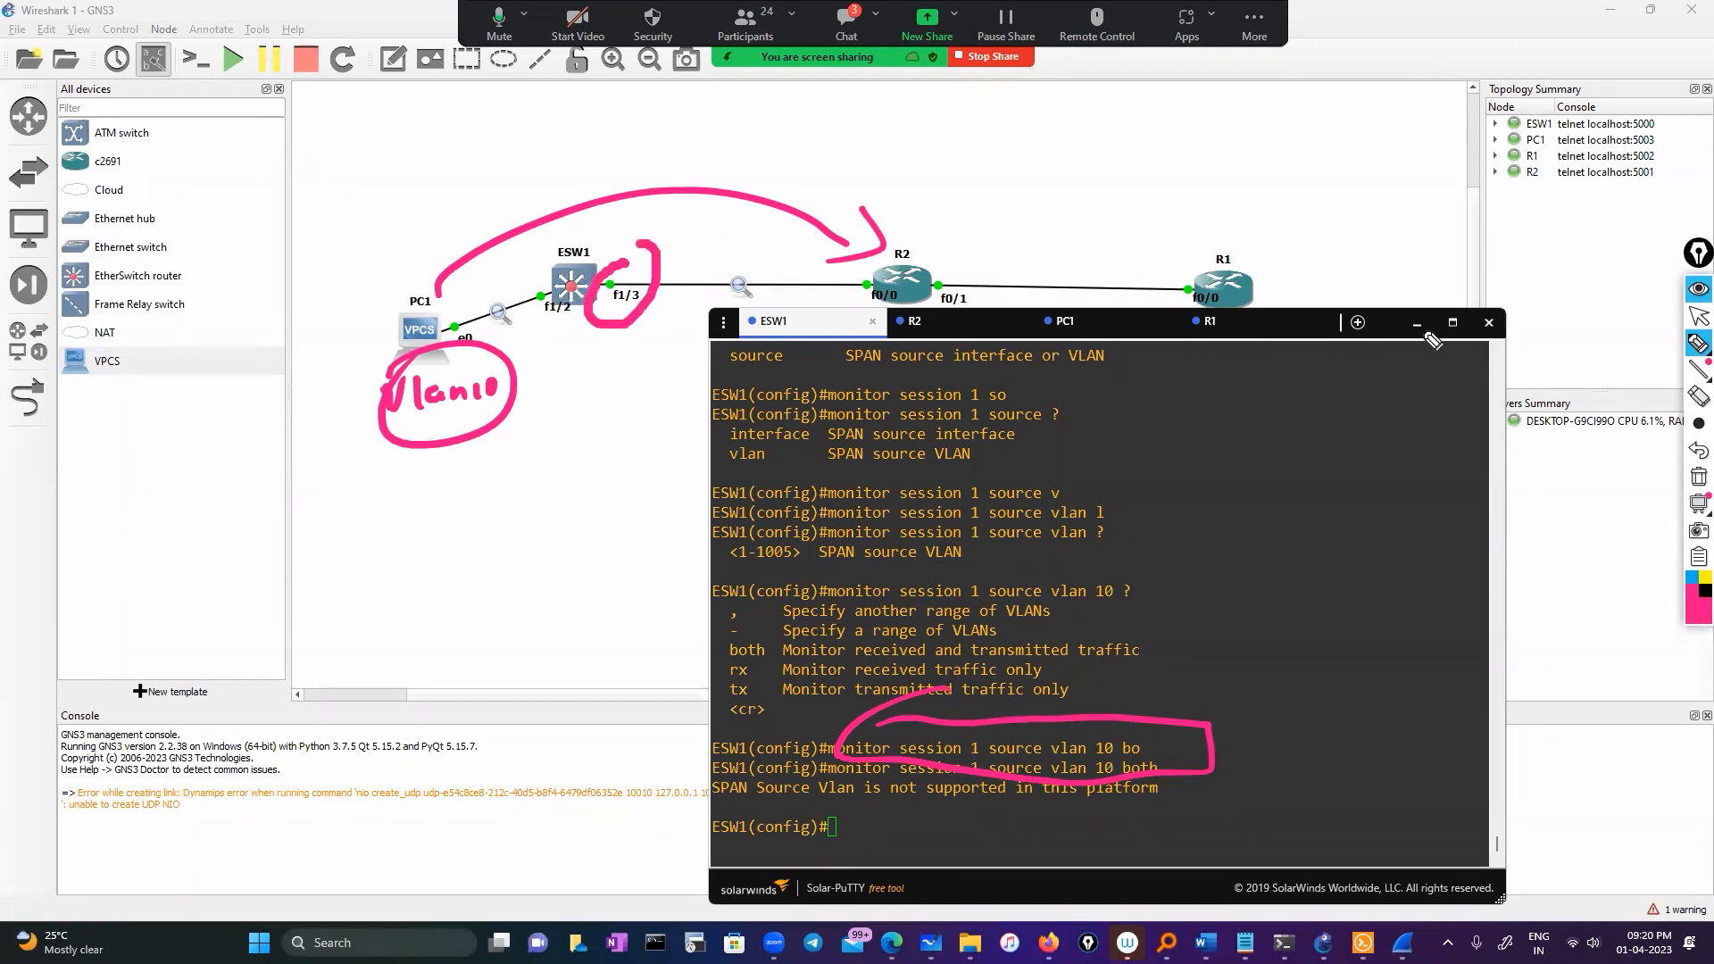
{"action": "left_click", "coordinate": [1698, 316]}
{"action": "left_click", "coordinate": [1419, 325]}
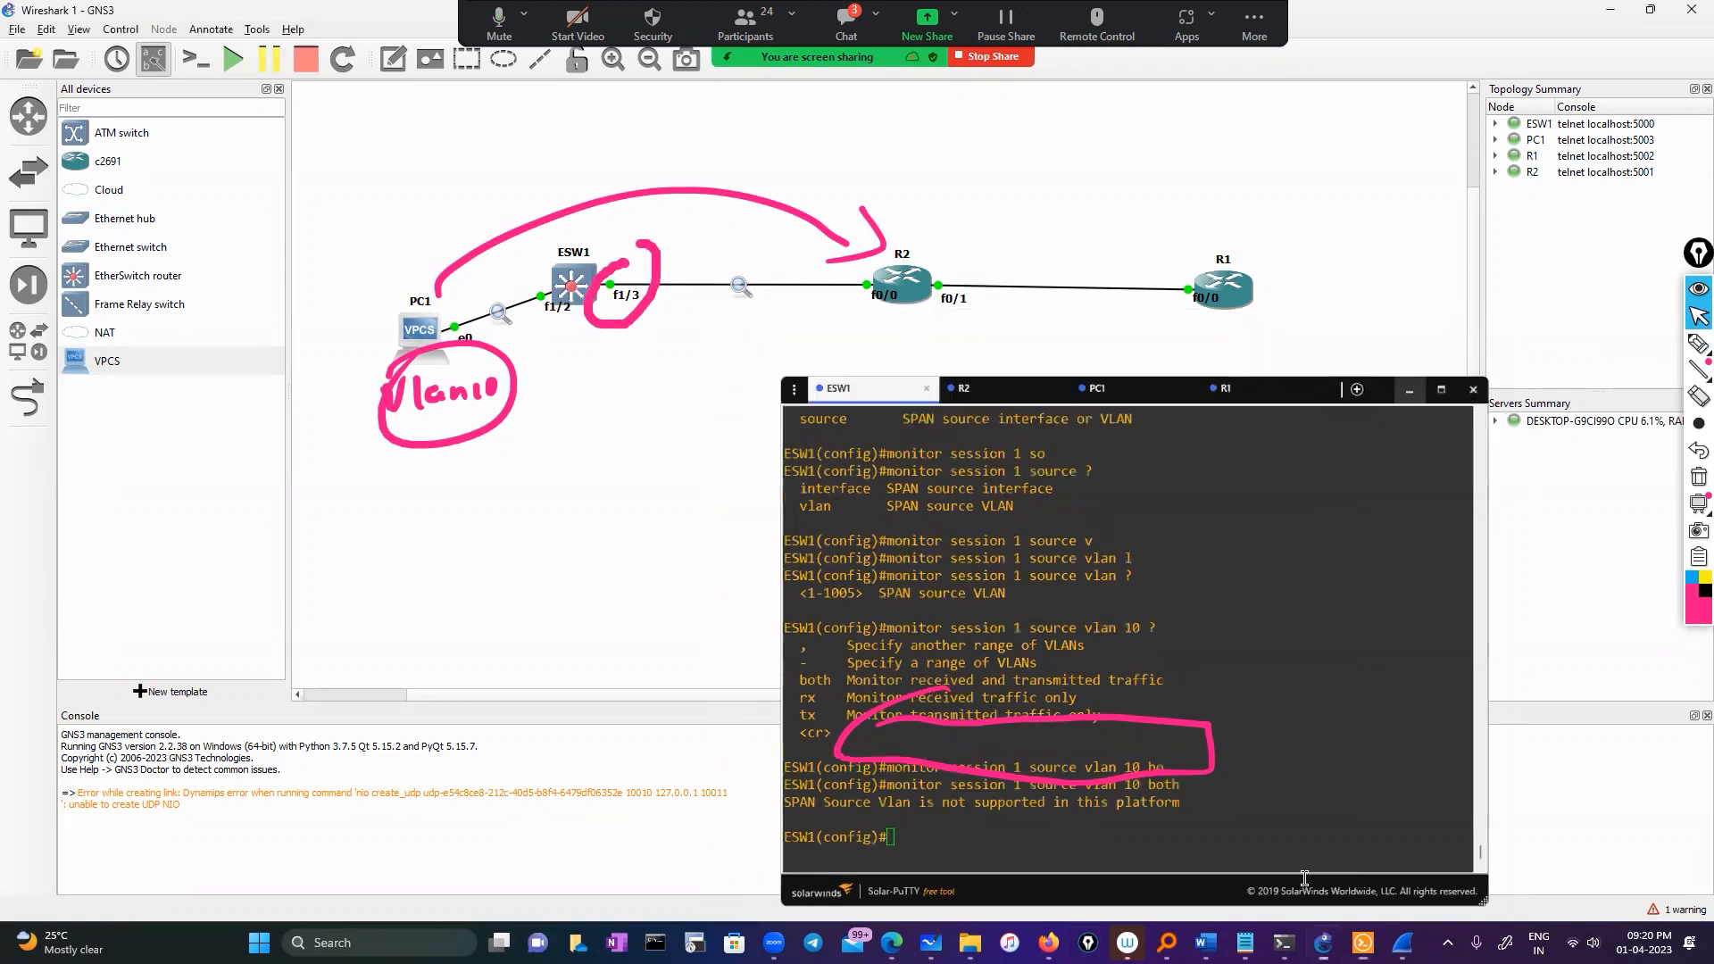
Bring up the ESW1 Fa1/2–PC1 Wireshark capture, scroll its VLAN 10 ICMP pings, then minimize it
{"action": "mouse_move", "coordinate": [1402, 943]}
{"action": "left_click", "coordinate": [1604, 858]}
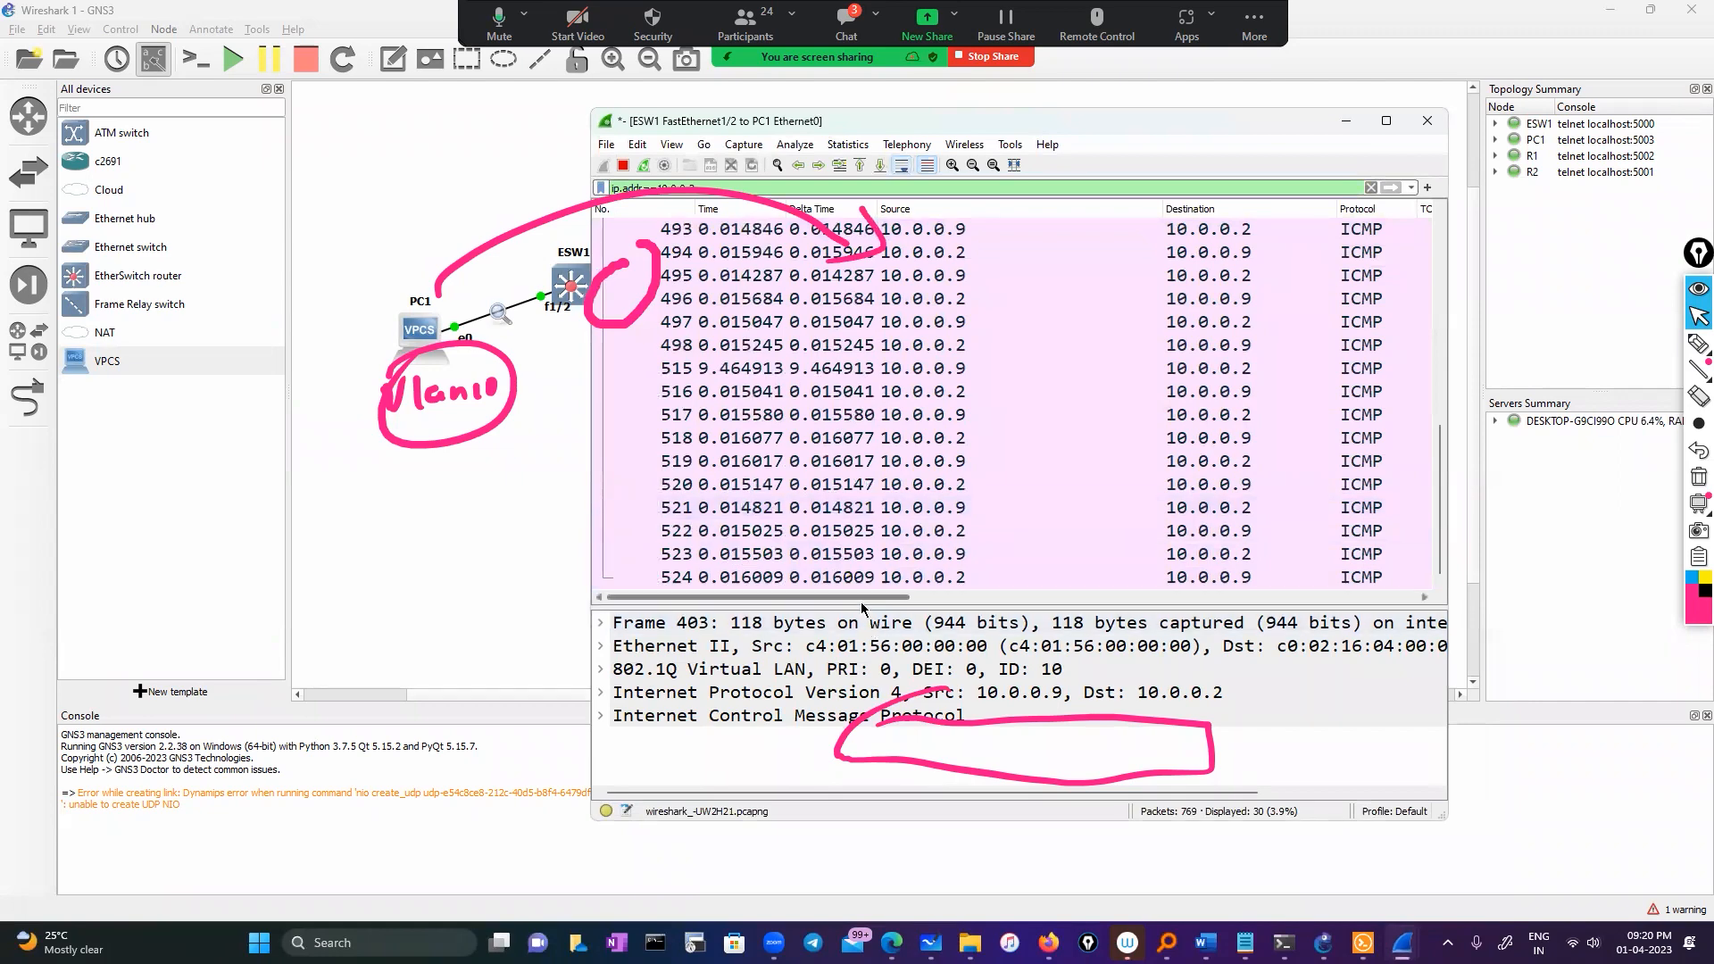
{"action": "left_click_drag", "start_coordinate": [861, 596], "coordinate": [758, 572]}
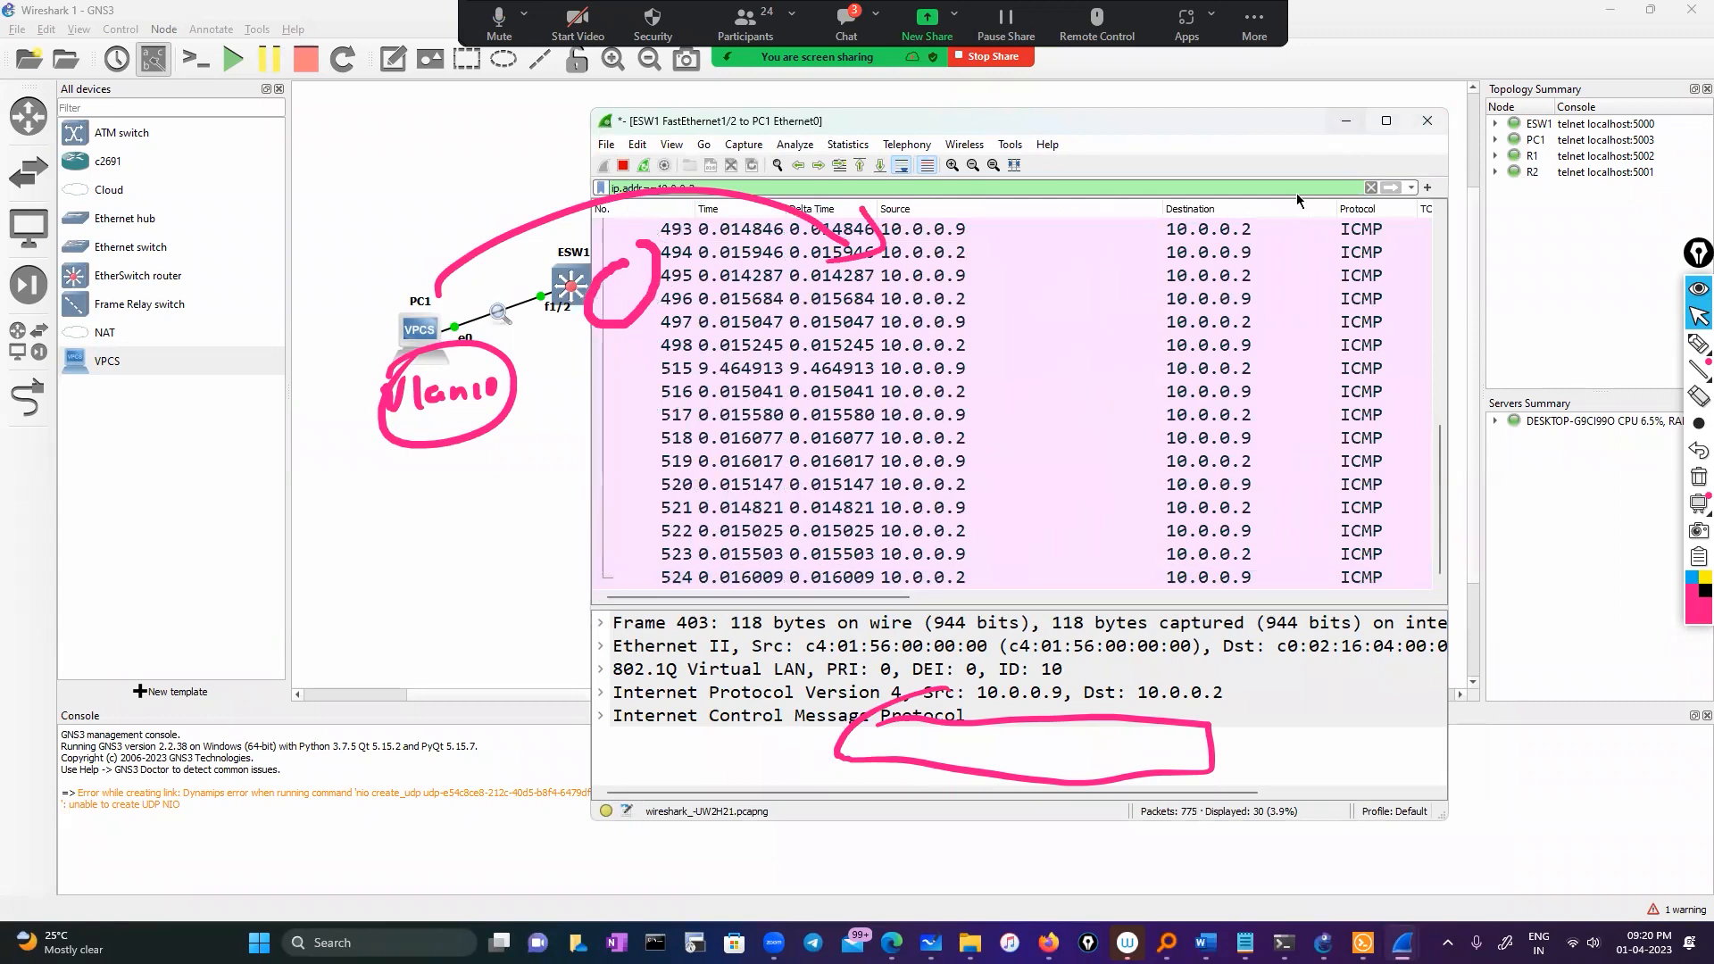
{"action": "left_click", "coordinate": [1346, 121]}
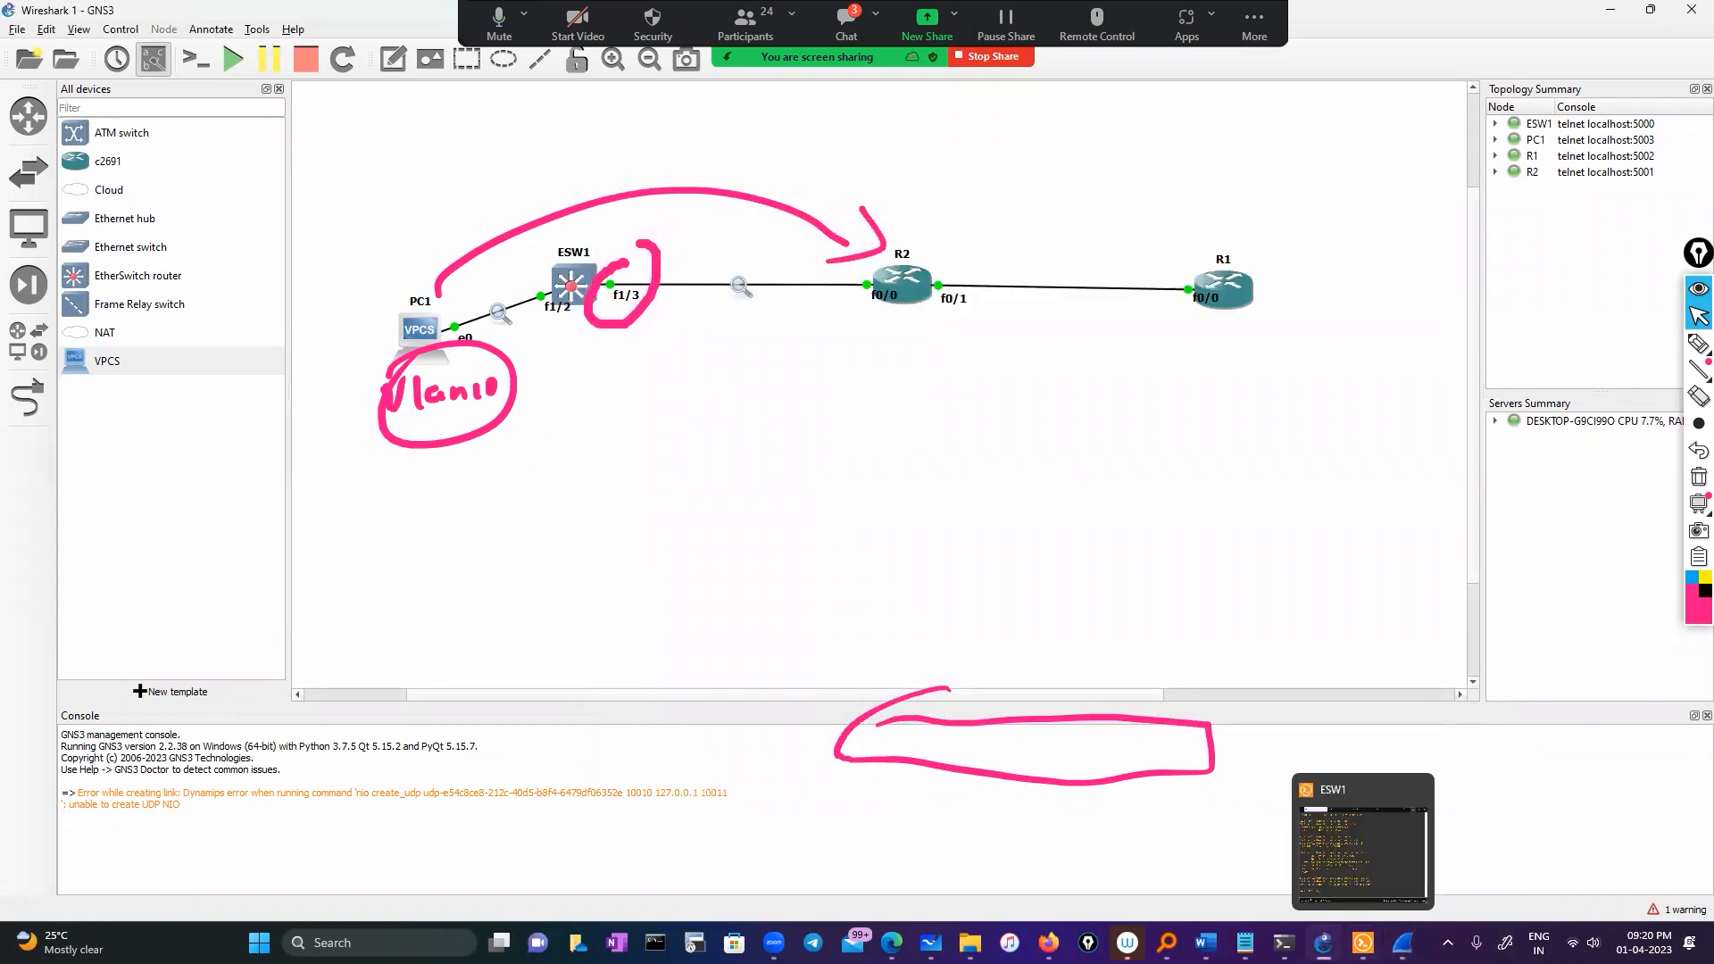
Return to R2's console, clear the annotations, and briefly enter and leave configuration mode
{"action": "left_click", "coordinate": [1361, 939]}
{"action": "left_click", "coordinate": [929, 322]}
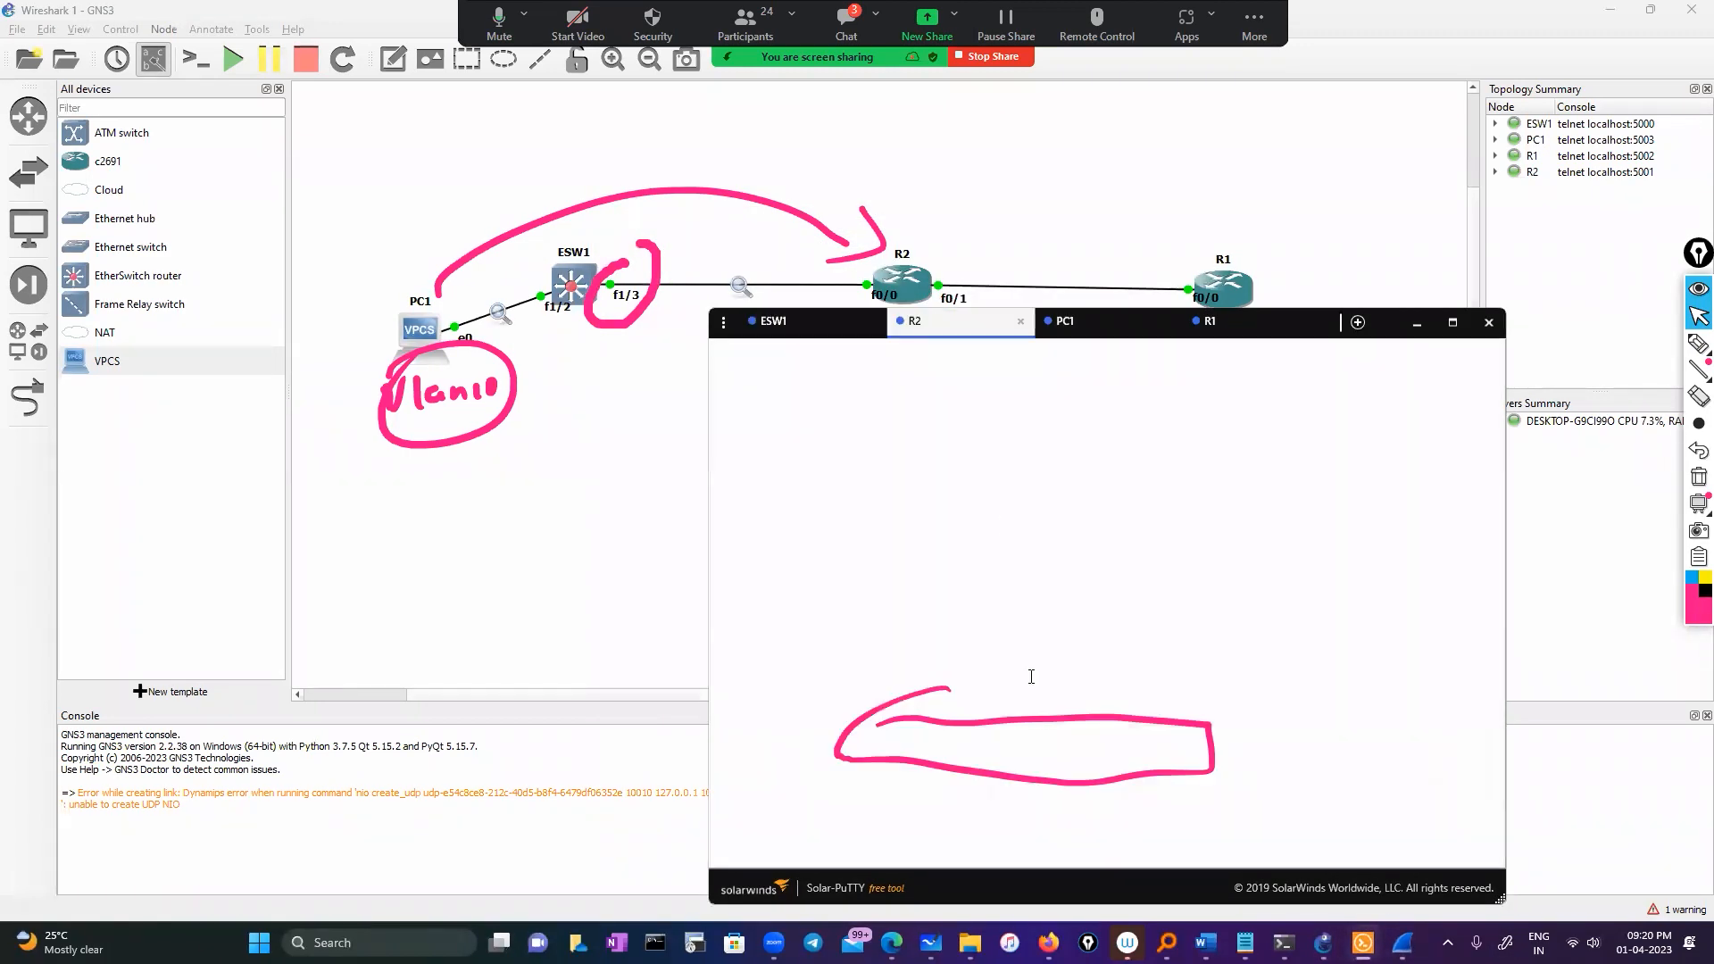
{"action": "left_click", "coordinate": [1699, 477]}
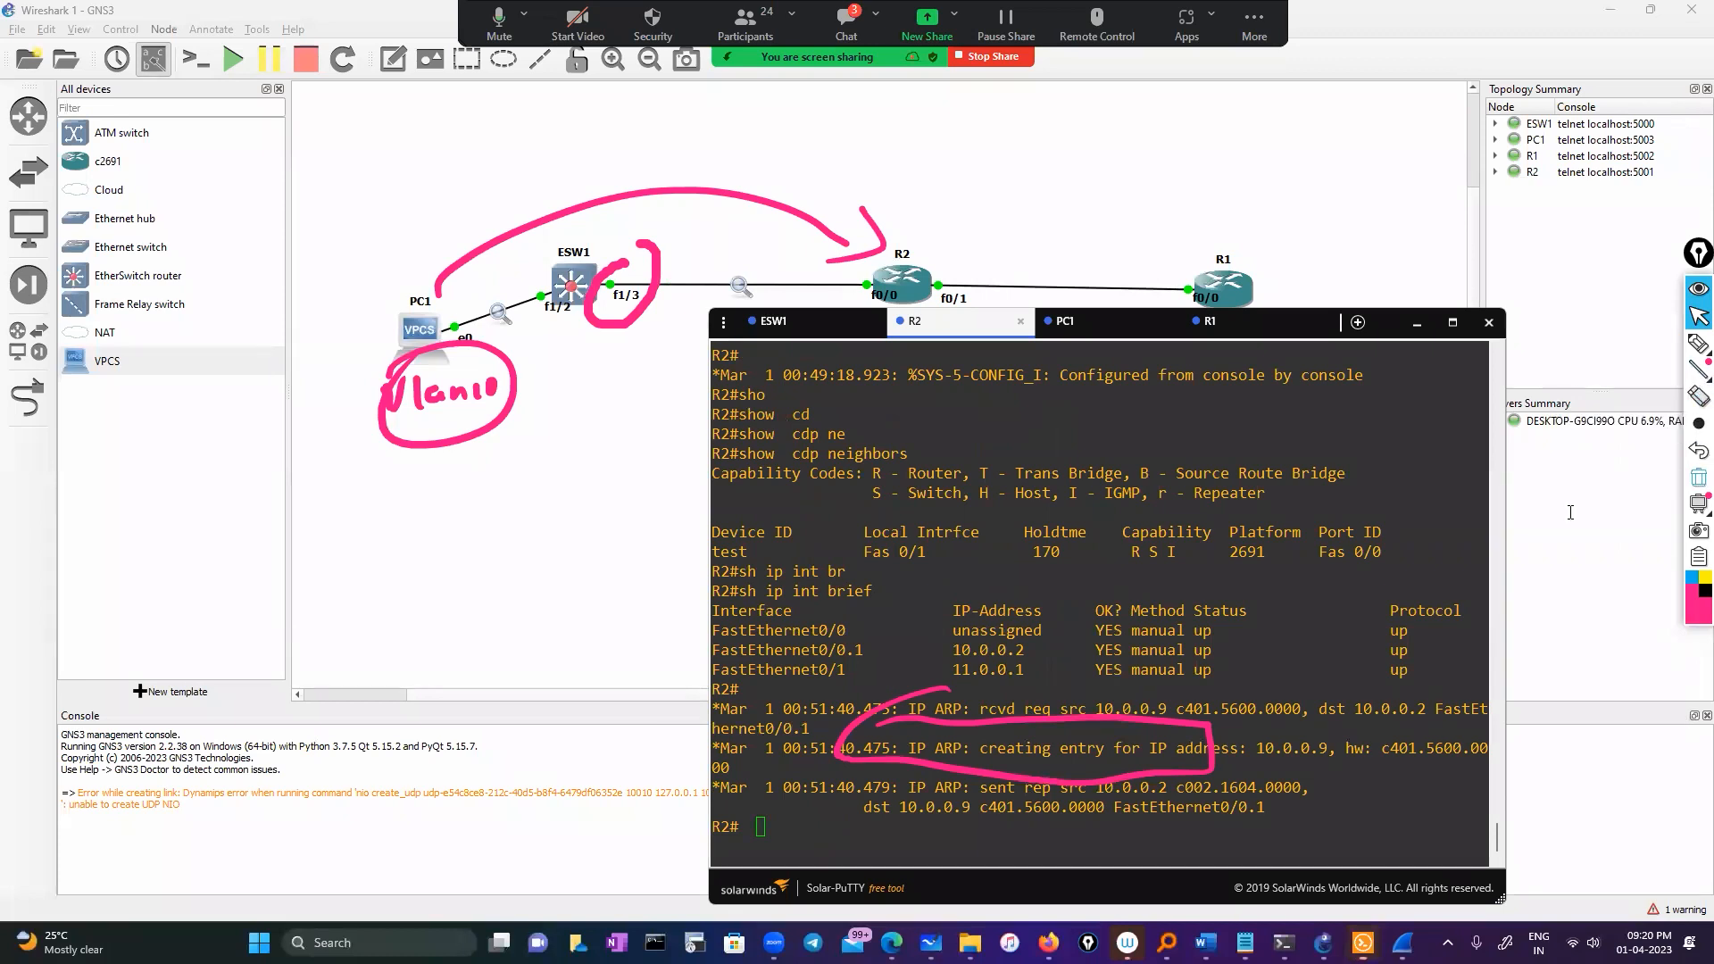
{"action": "type", "text": "conf"}
{"action": "key", "text": "Tab"}
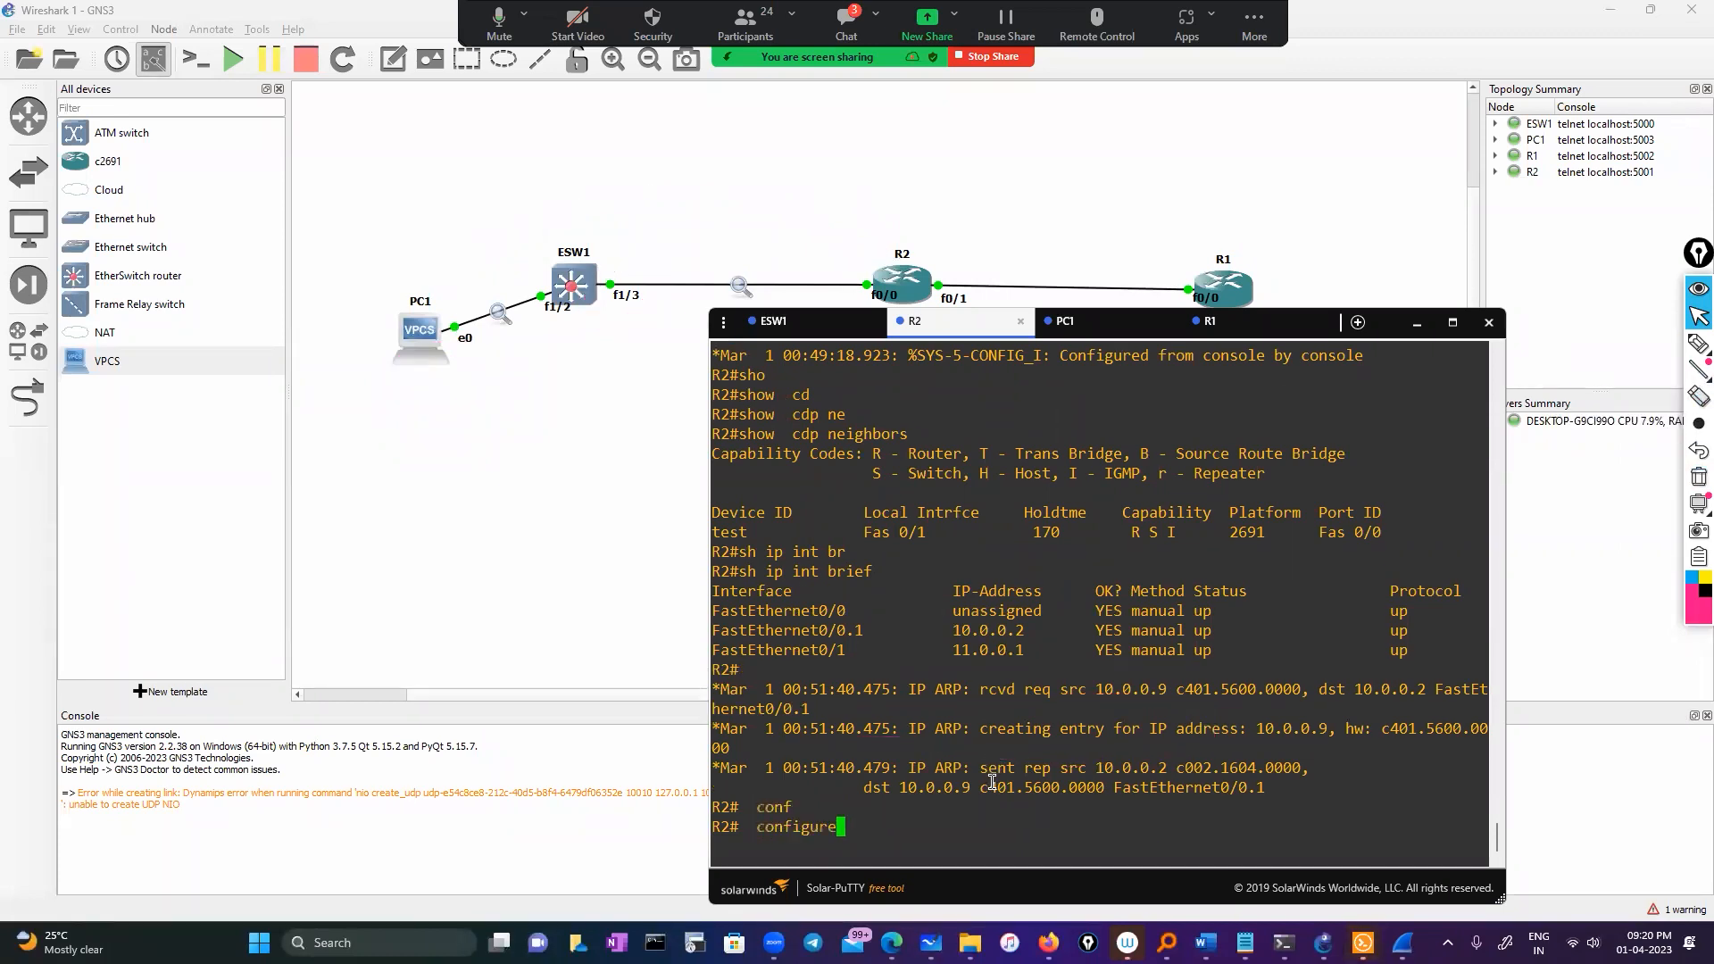
{"action": "key", "text": "Return"}
{"action": "key", "text": "Return"}
{"action": "type", "text": "exi"}
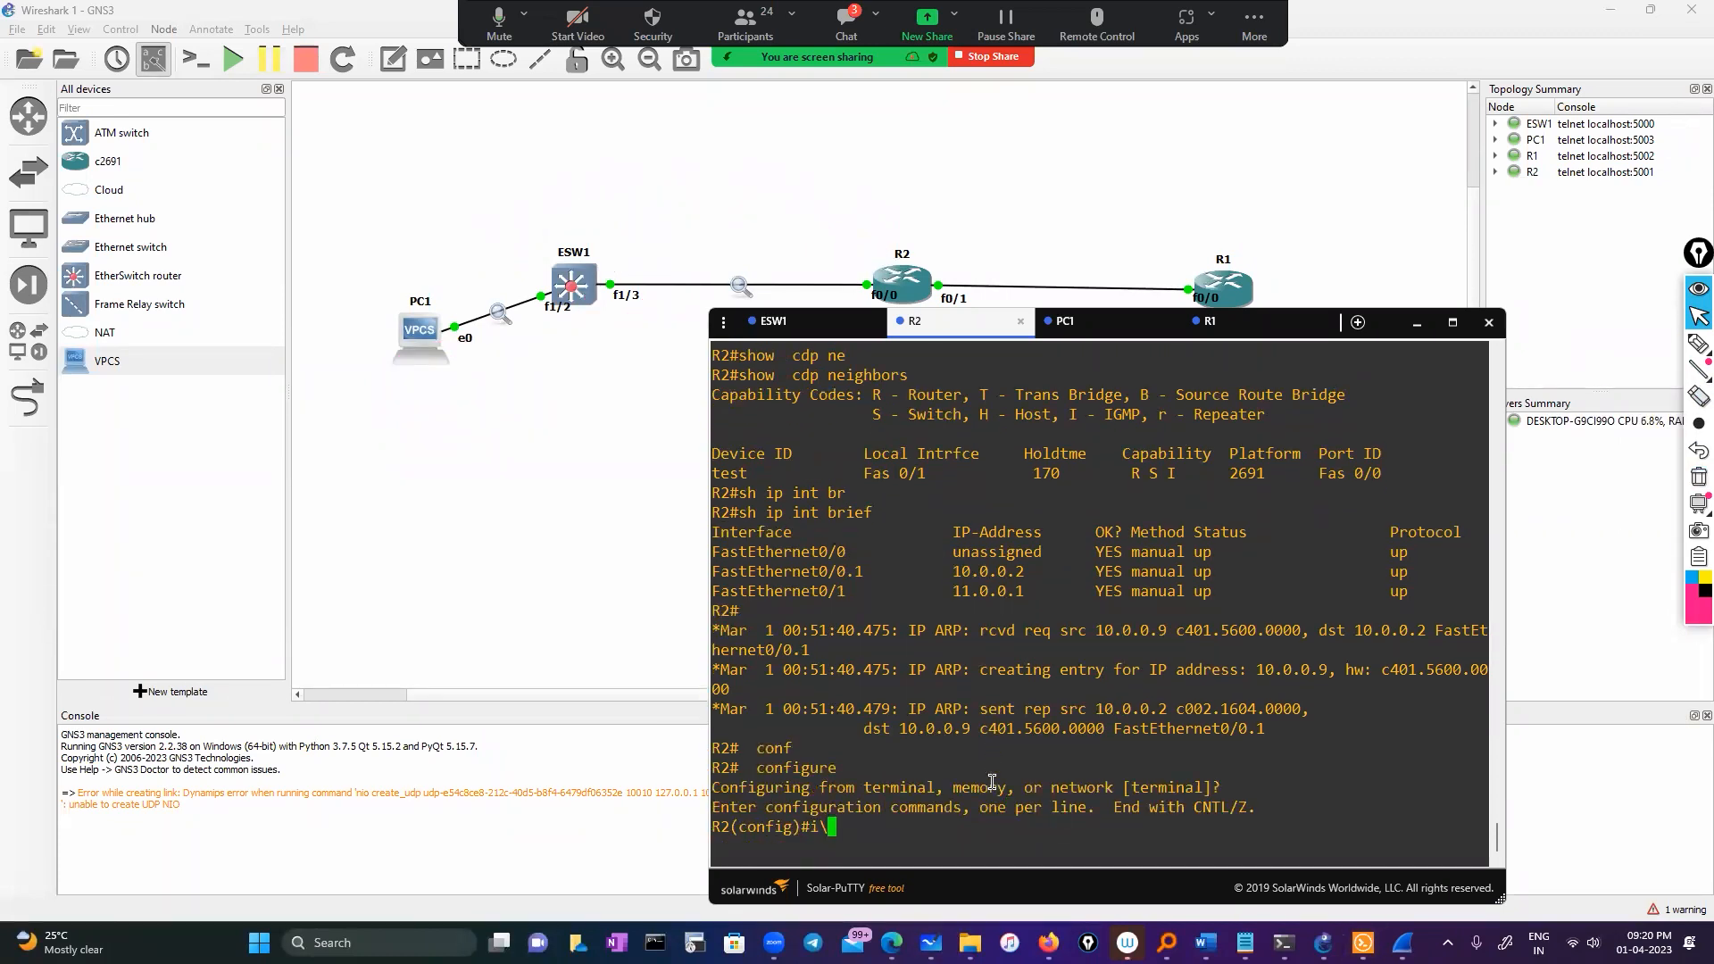
{"action": "type", "text": "t"}
{"action": "key", "text": "Return"}
{"action": "key", "text": "Return"}
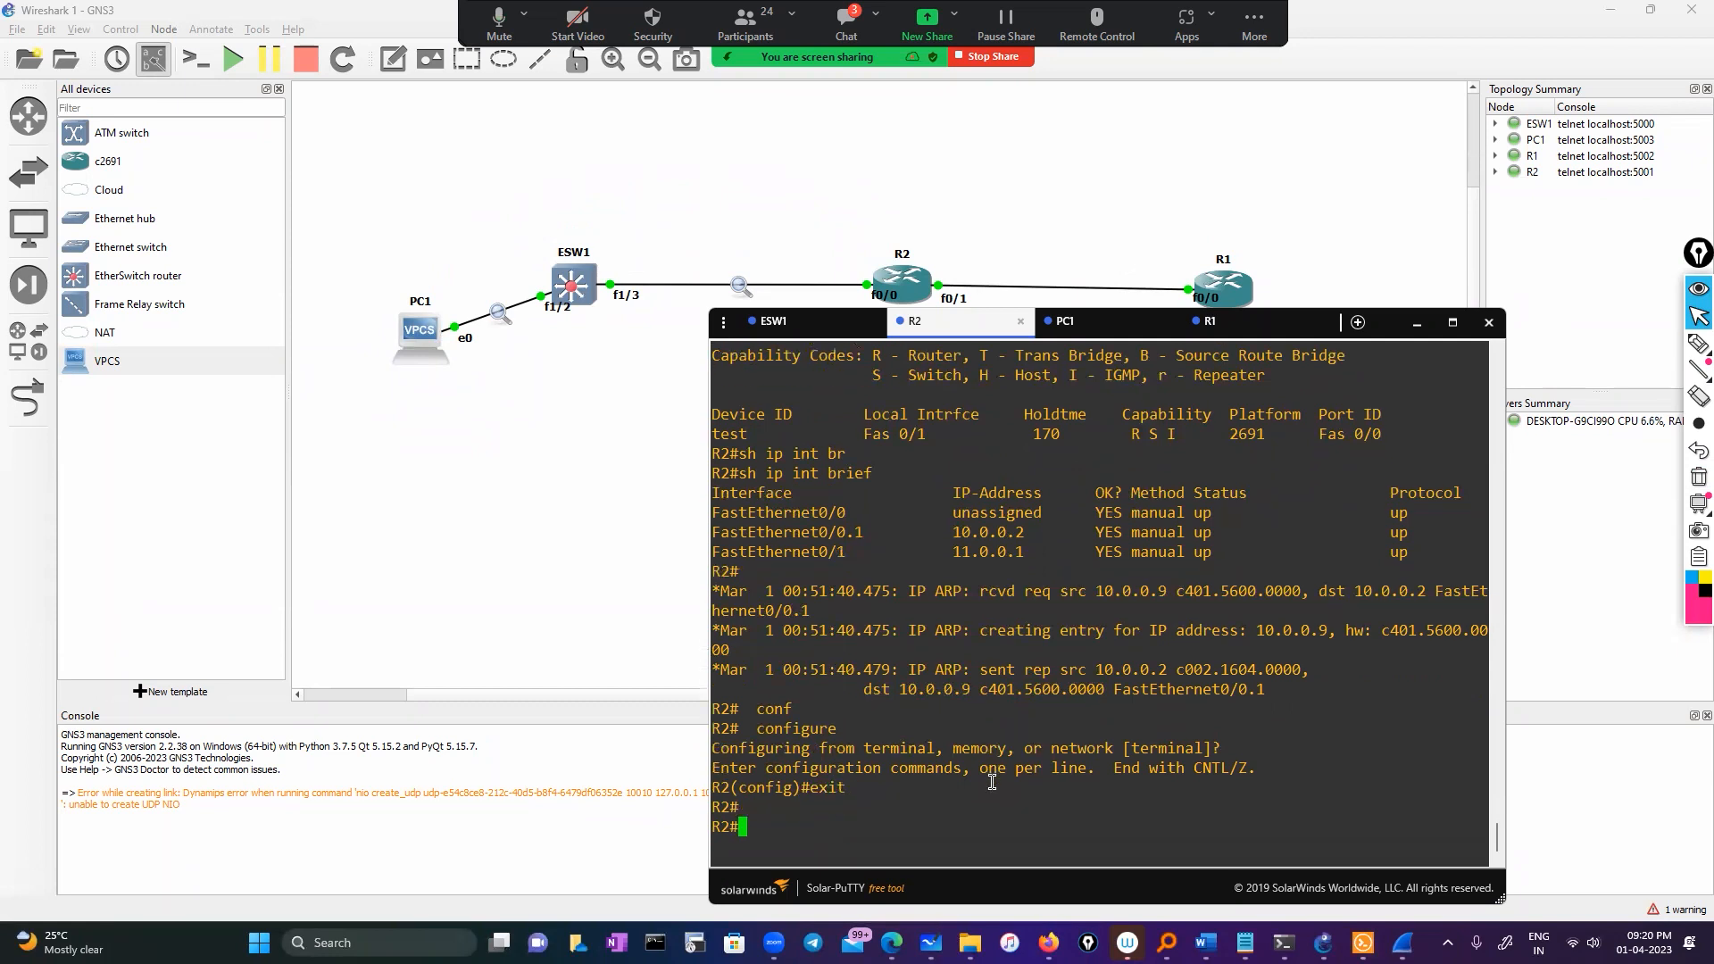
Disable all debugging on R2 with 'u all' and re-enter global configuration mode
{"action": "type", "text": "u alll"}
{"action": "key", "text": "BackSpace"}
{"action": "key", "text": "Return"}
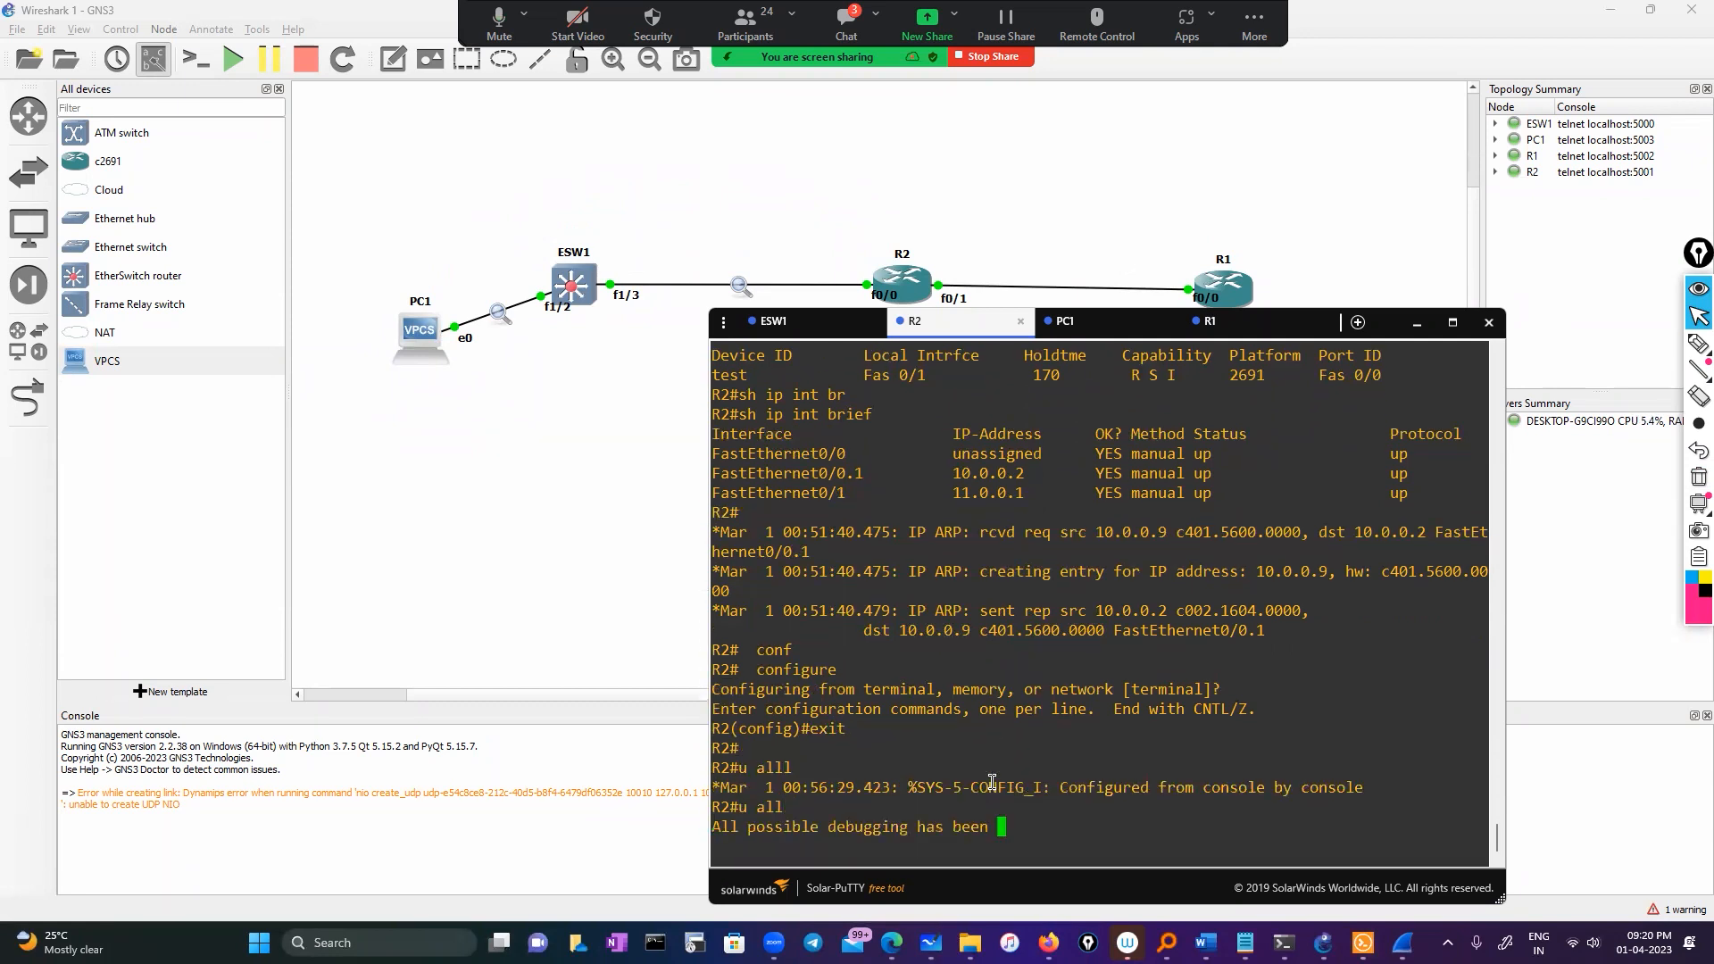
{"action": "key", "text": "Return"}
{"action": "type", "text": "conf"}
{"action": "key", "text": "Tab"}
{"action": "key", "text": "Return"}
{"action": "key", "text": "Return"}
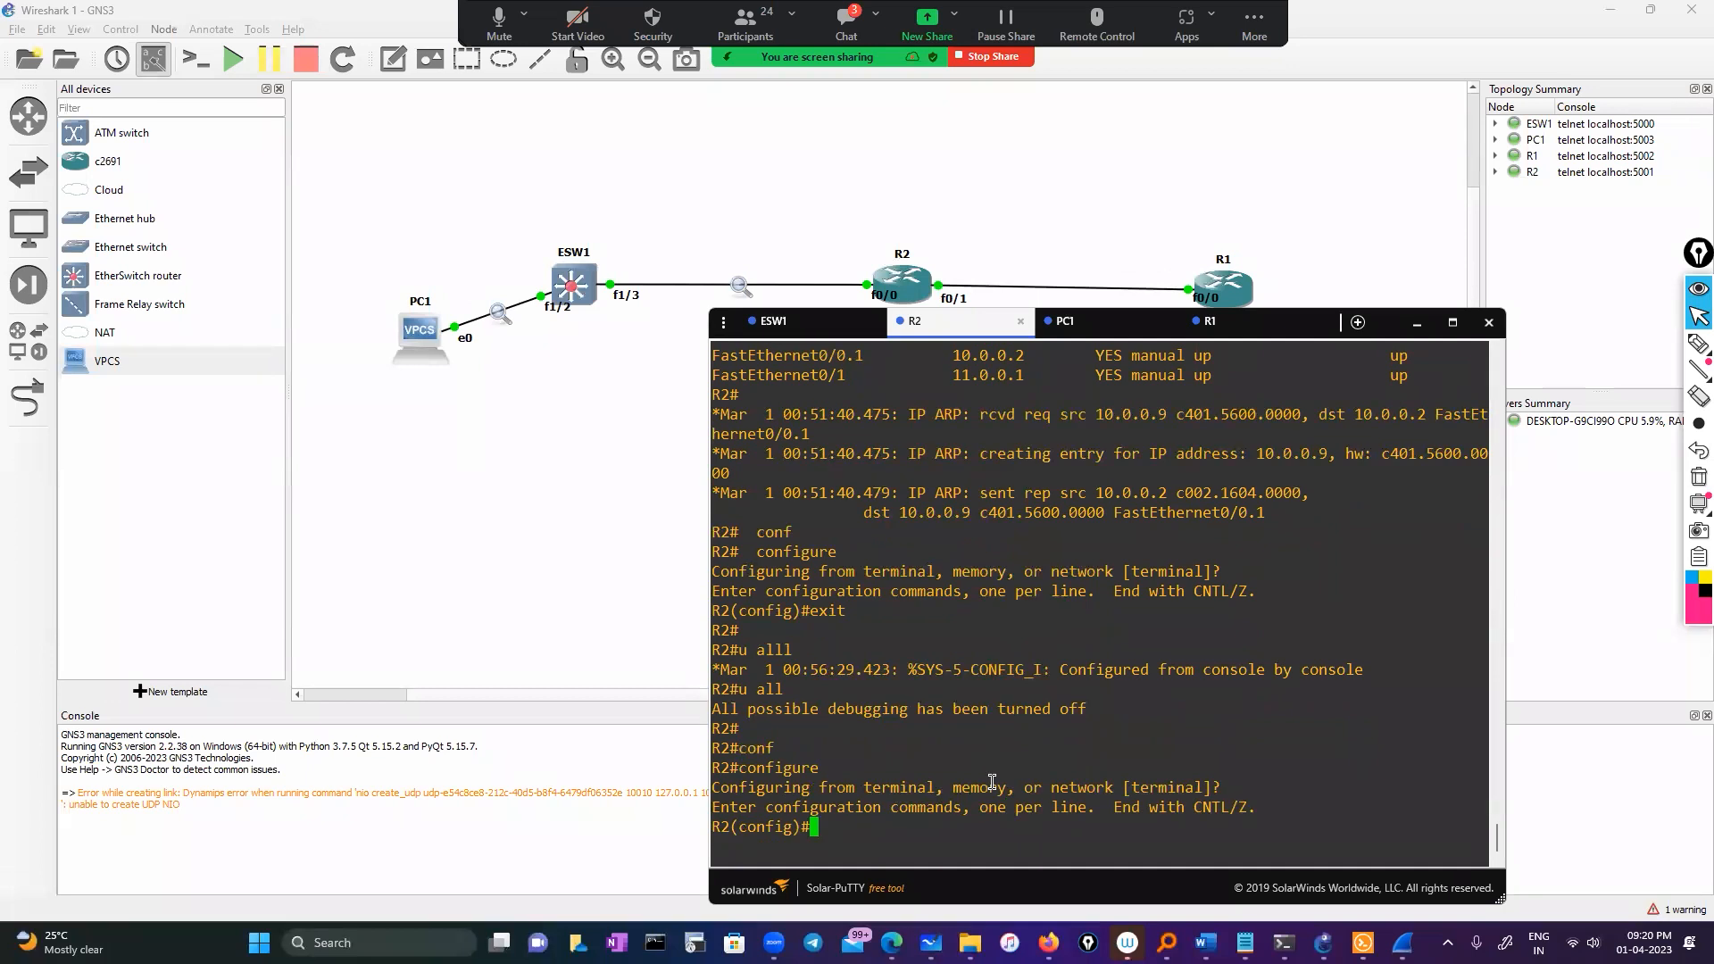
Shut down interface FastEthernet0/0 and exit configuration mode
{"action": "type", "text": "int"}
{"action": "key", "text": "Tab"}
{"action": "scroll", "coordinate": [956, 678], "scroll_direction": "up", "scroll_amount": 4}
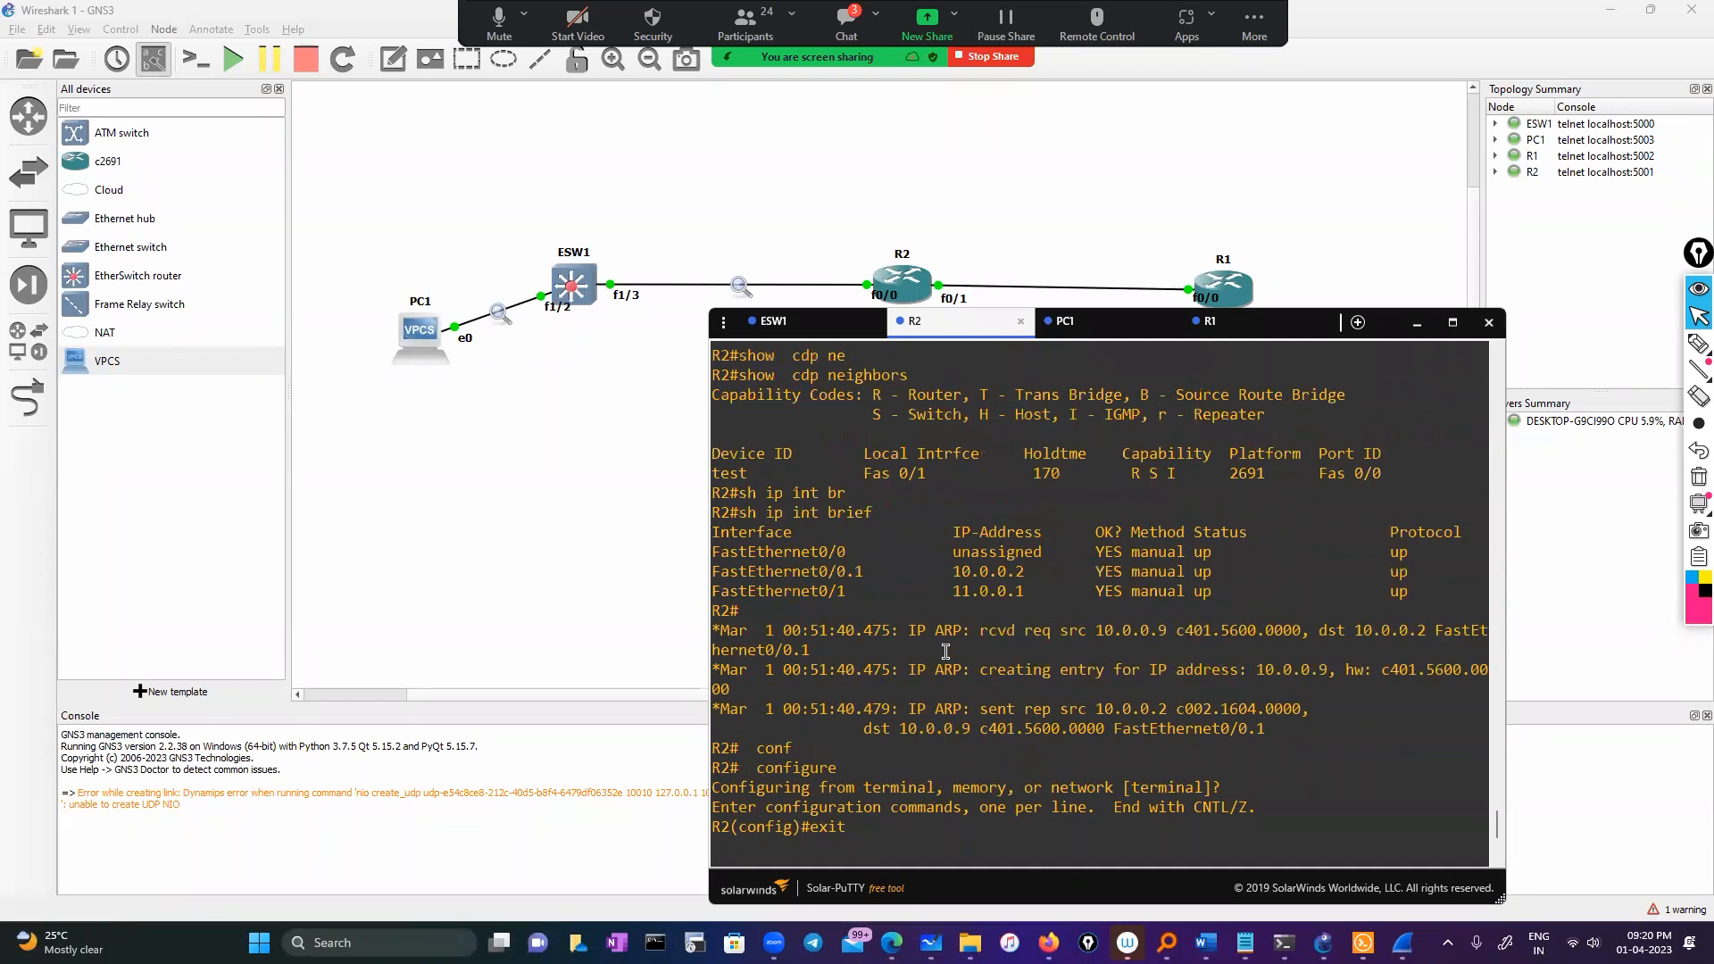
{"action": "double_click", "coordinate": [795, 555]}
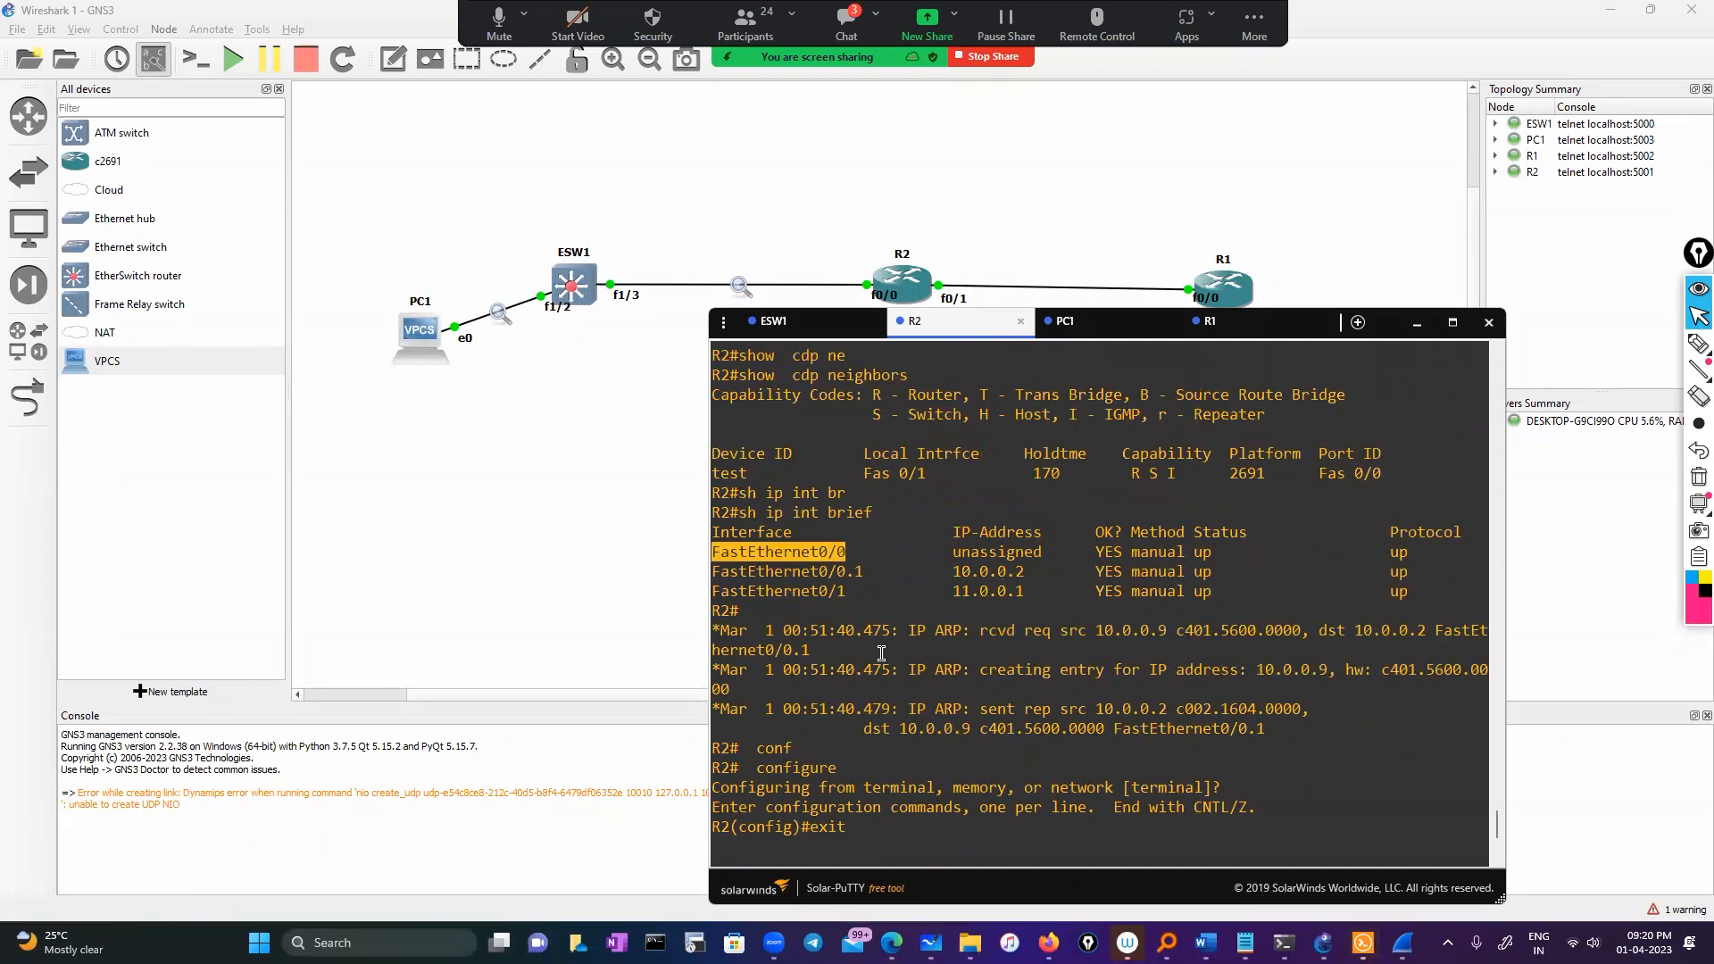
{"action": "right_click", "coordinate": [796, 555]}
{"action": "key", "text": "Return"}
{"action": "type", "text": "sh"}
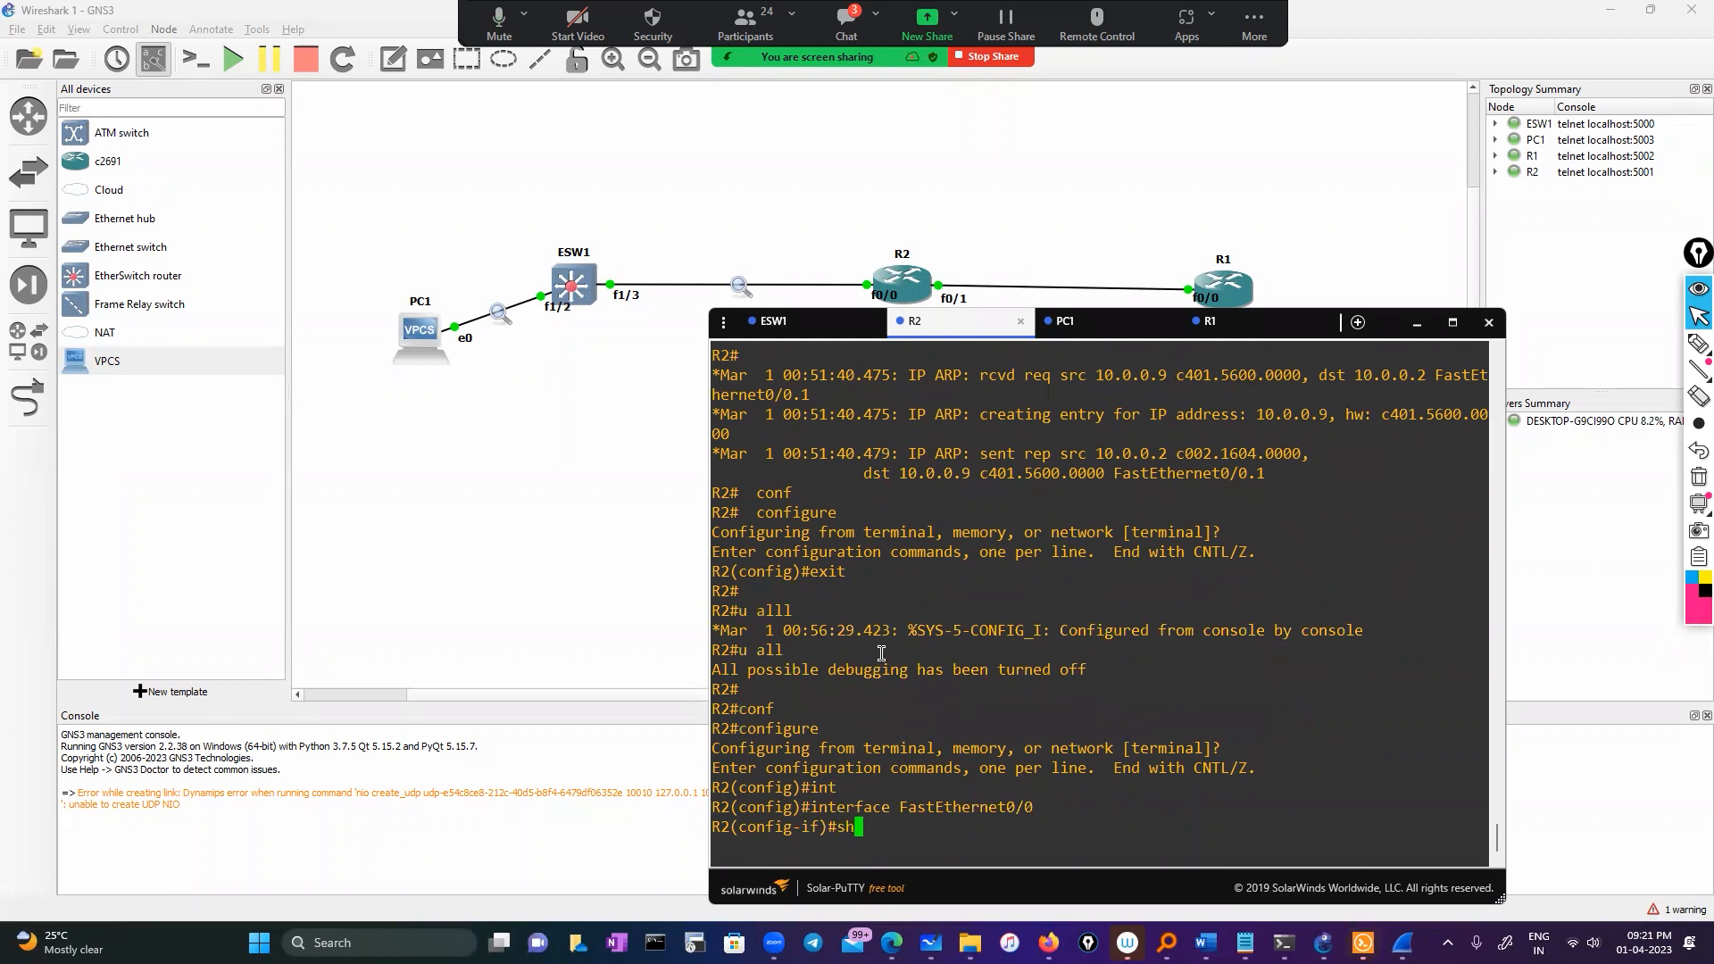
{"action": "key", "text": "Return"}
{"action": "type", "text": "exit"}
{"action": "key", "text": "Return"}
{"action": "key", "text": "Return"}
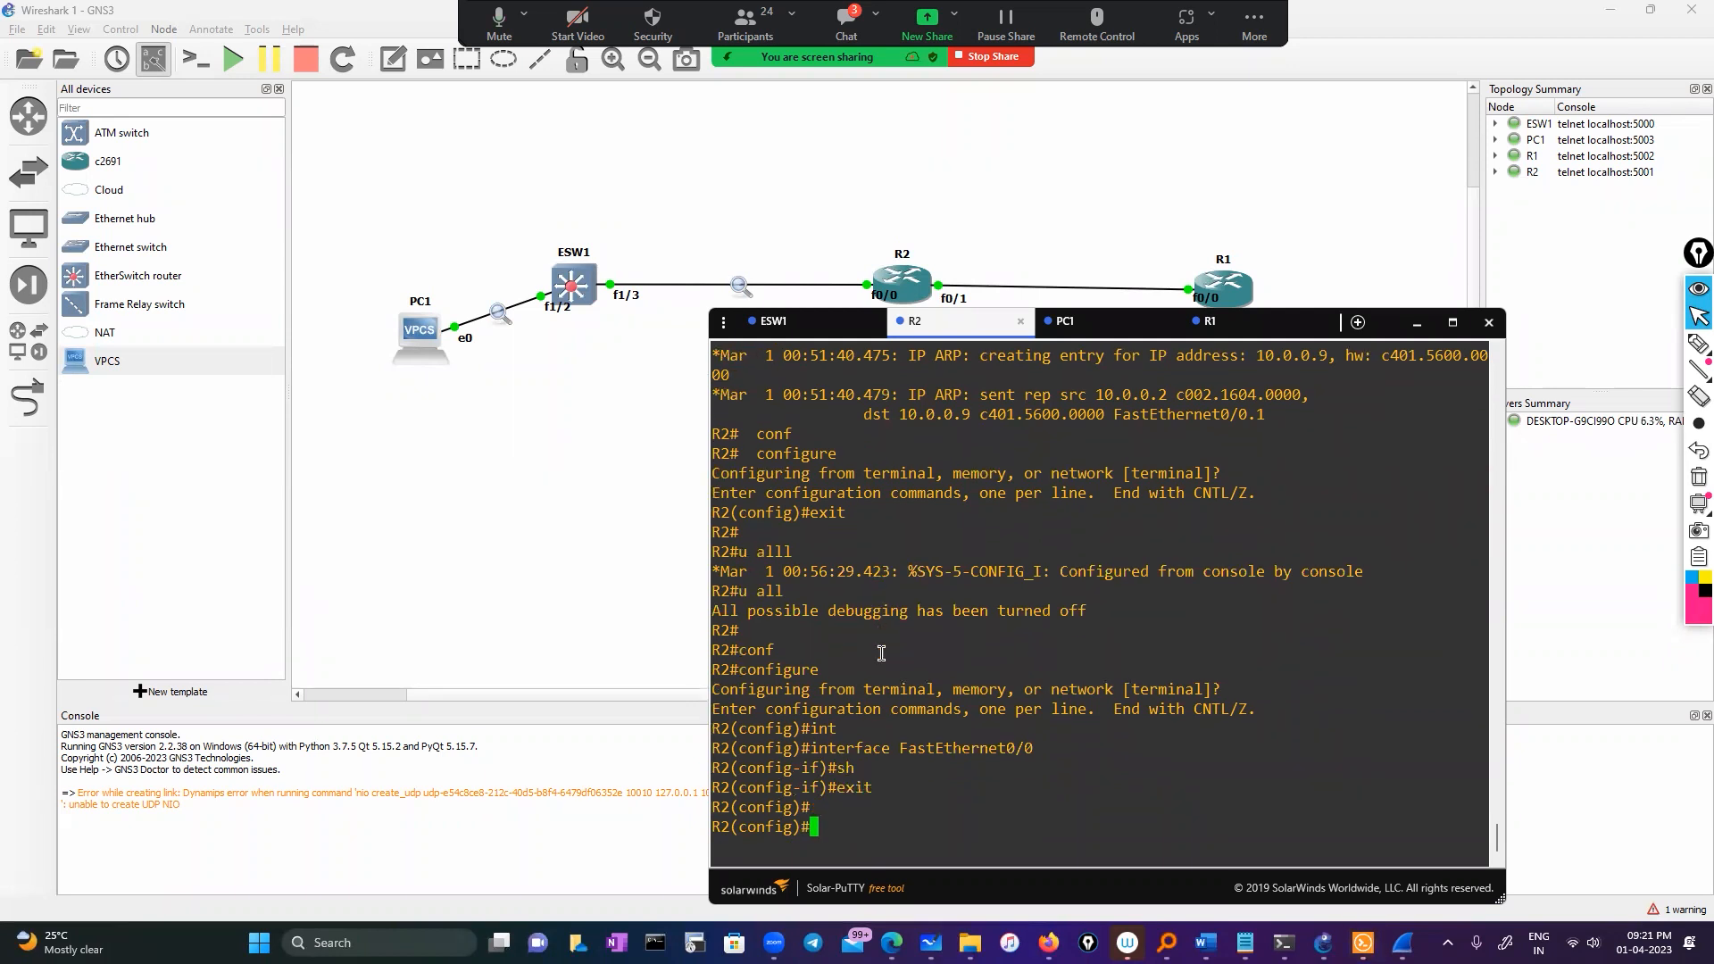
{"action": "type", "text": "exit"}
{"action": "key", "text": "Return"}
{"action": "key", "text": "Return"}
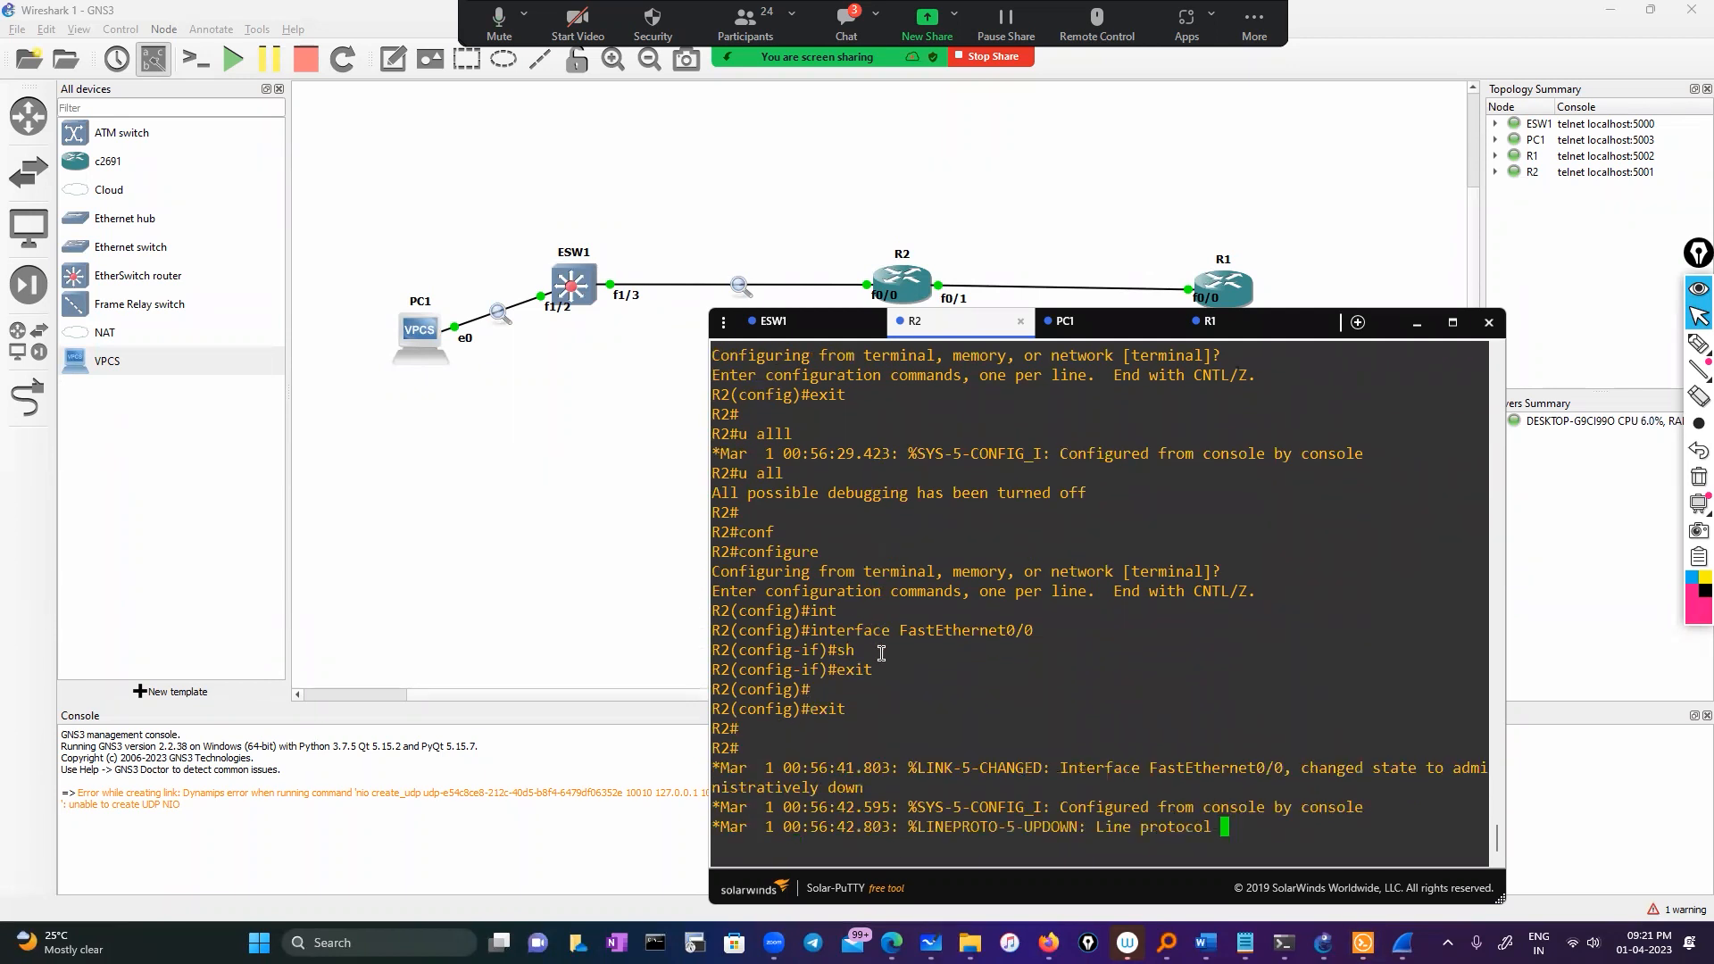
Run 'sh ip int brief' to confirm Fa0/0 and Fa0/0.1 (10.0.0.2) are administratively down
{"action": "type", "text": "sh i i"}
{"action": "key", "text": "BackSpace"}
{"action": "key", "text": "BackSpace"}
{"action": "type", "text": "p "}
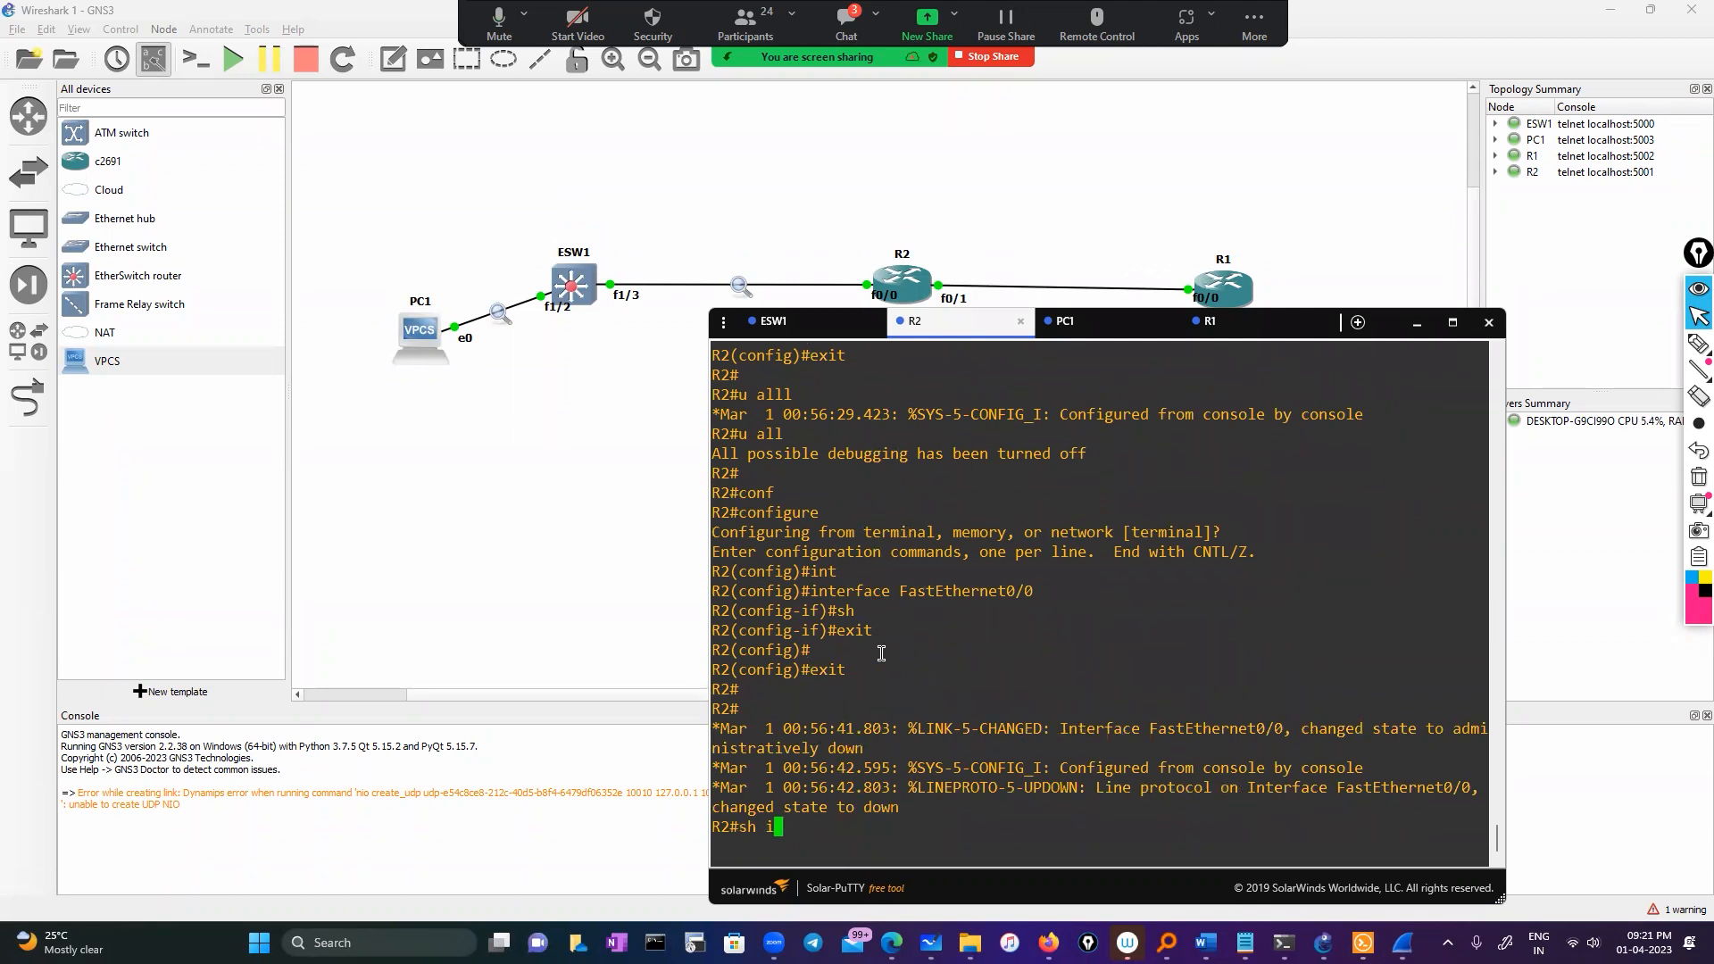
{"action": "type", "text": "int br"}
{"action": "key", "text": "Tab"}
{"action": "key", "text": "Return"}
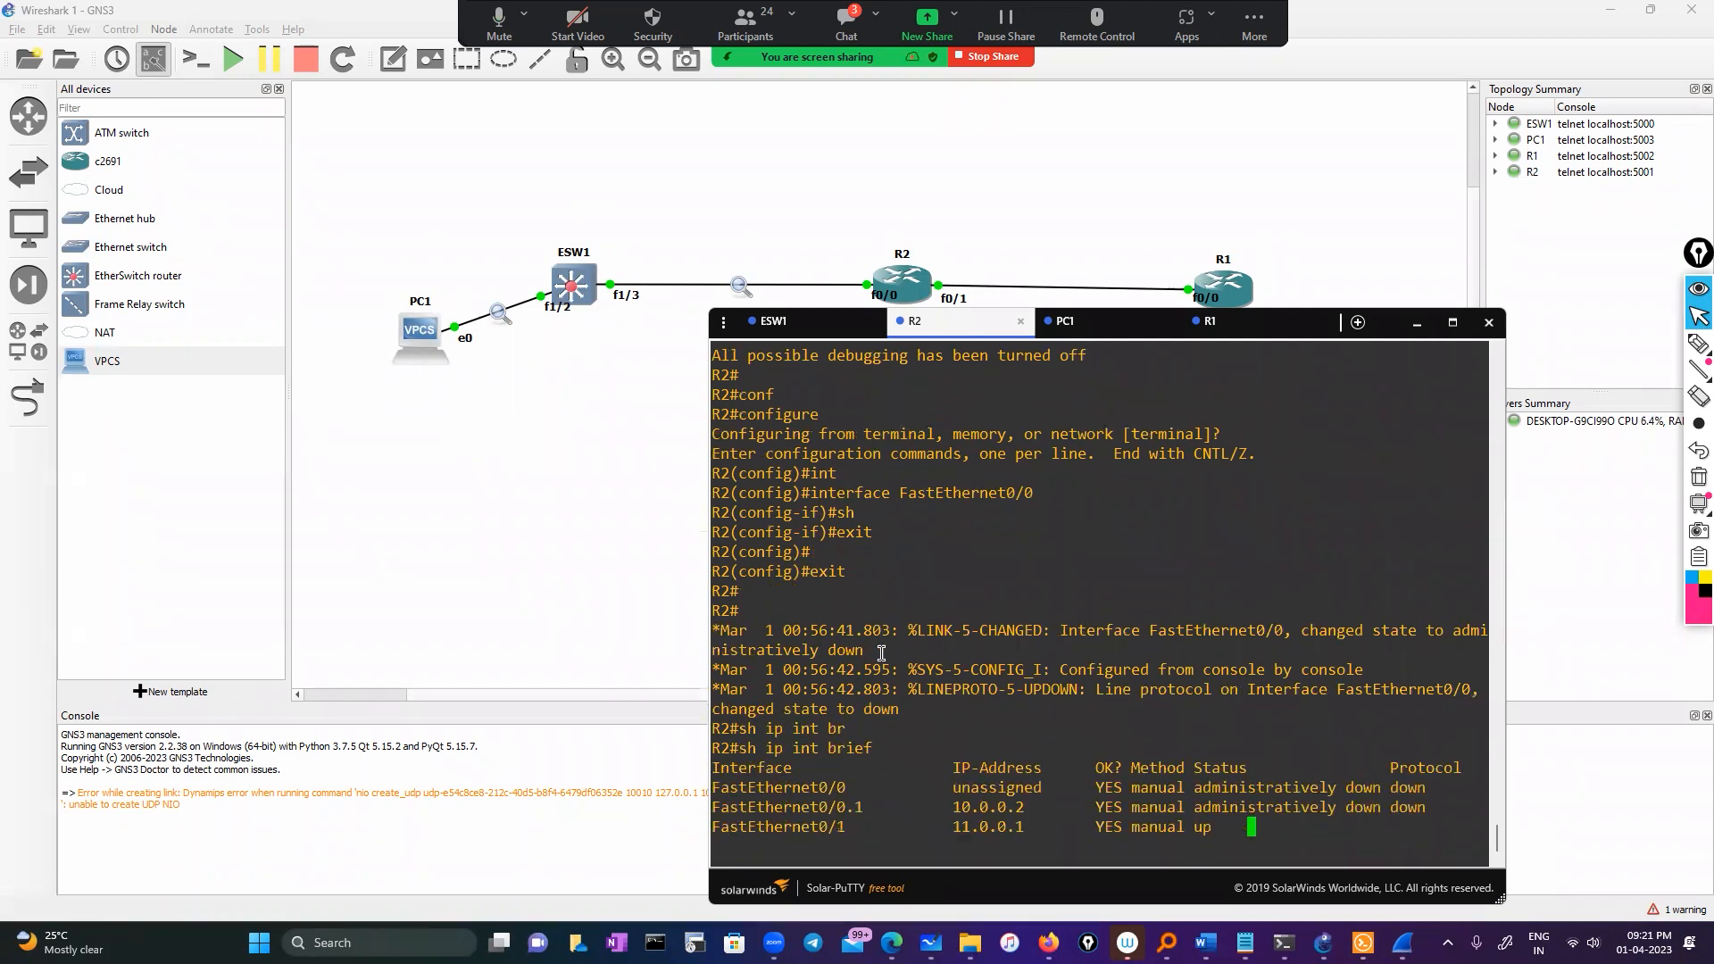
{"action": "double_click", "coordinate": [987, 789]}
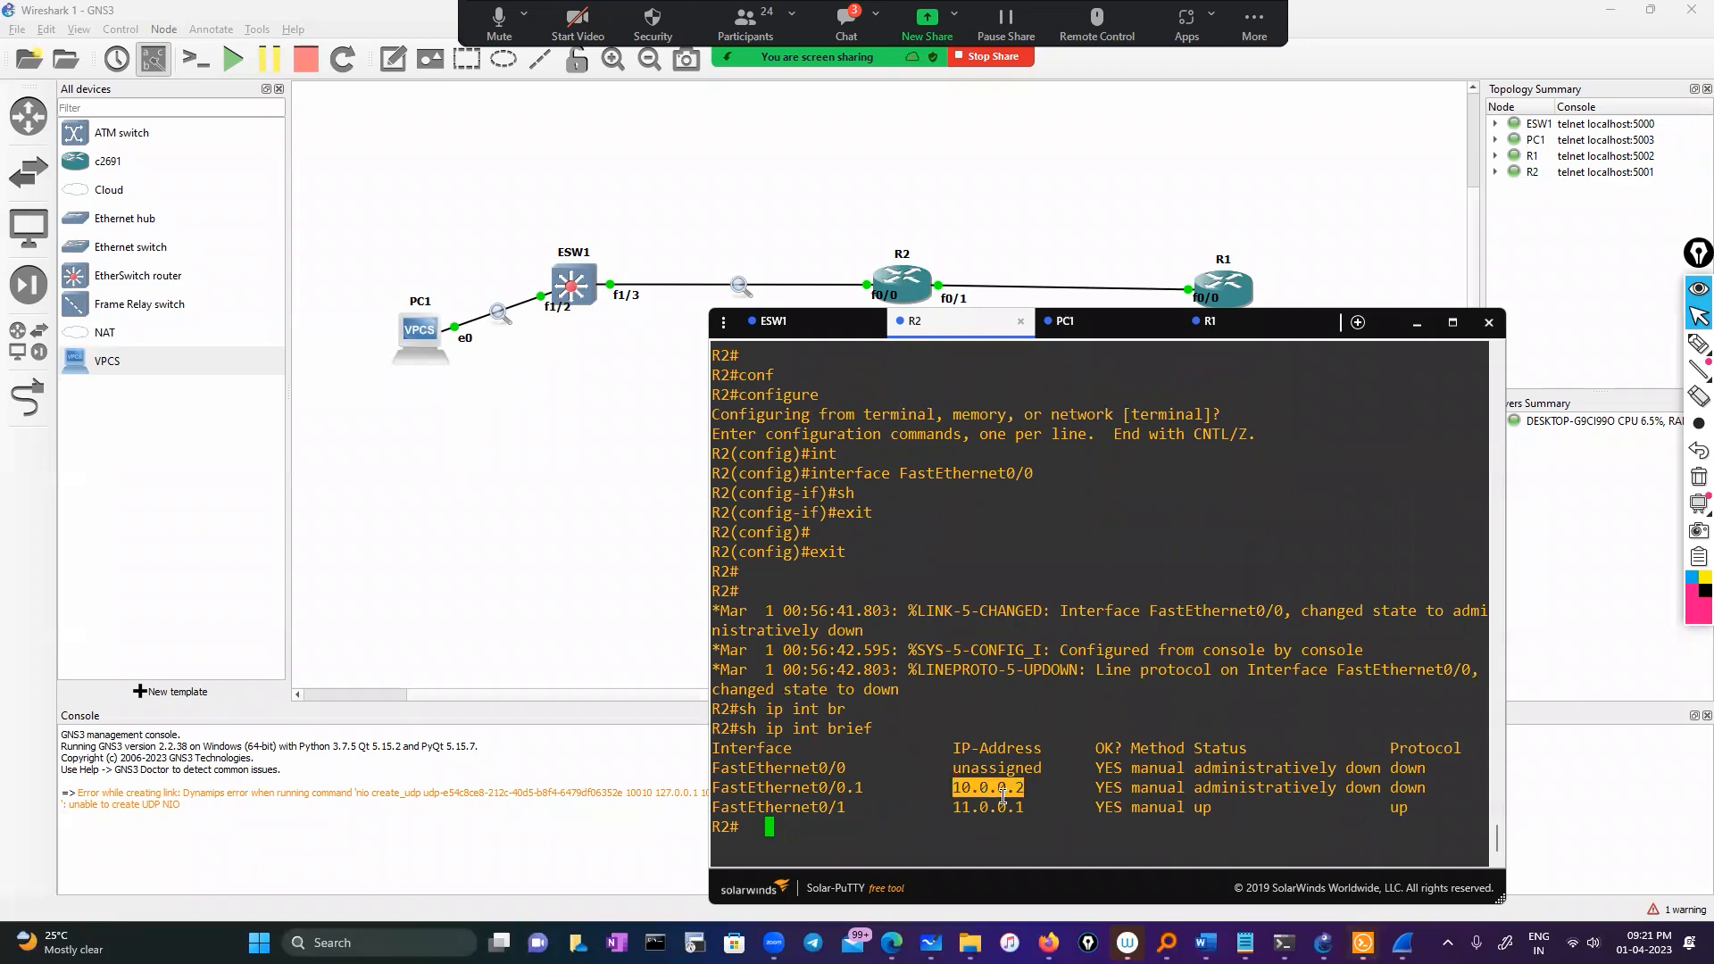
On ESW1, exit configuration mode and ping 10.0.0.2
{"action": "left_click", "coordinate": [773, 321]}
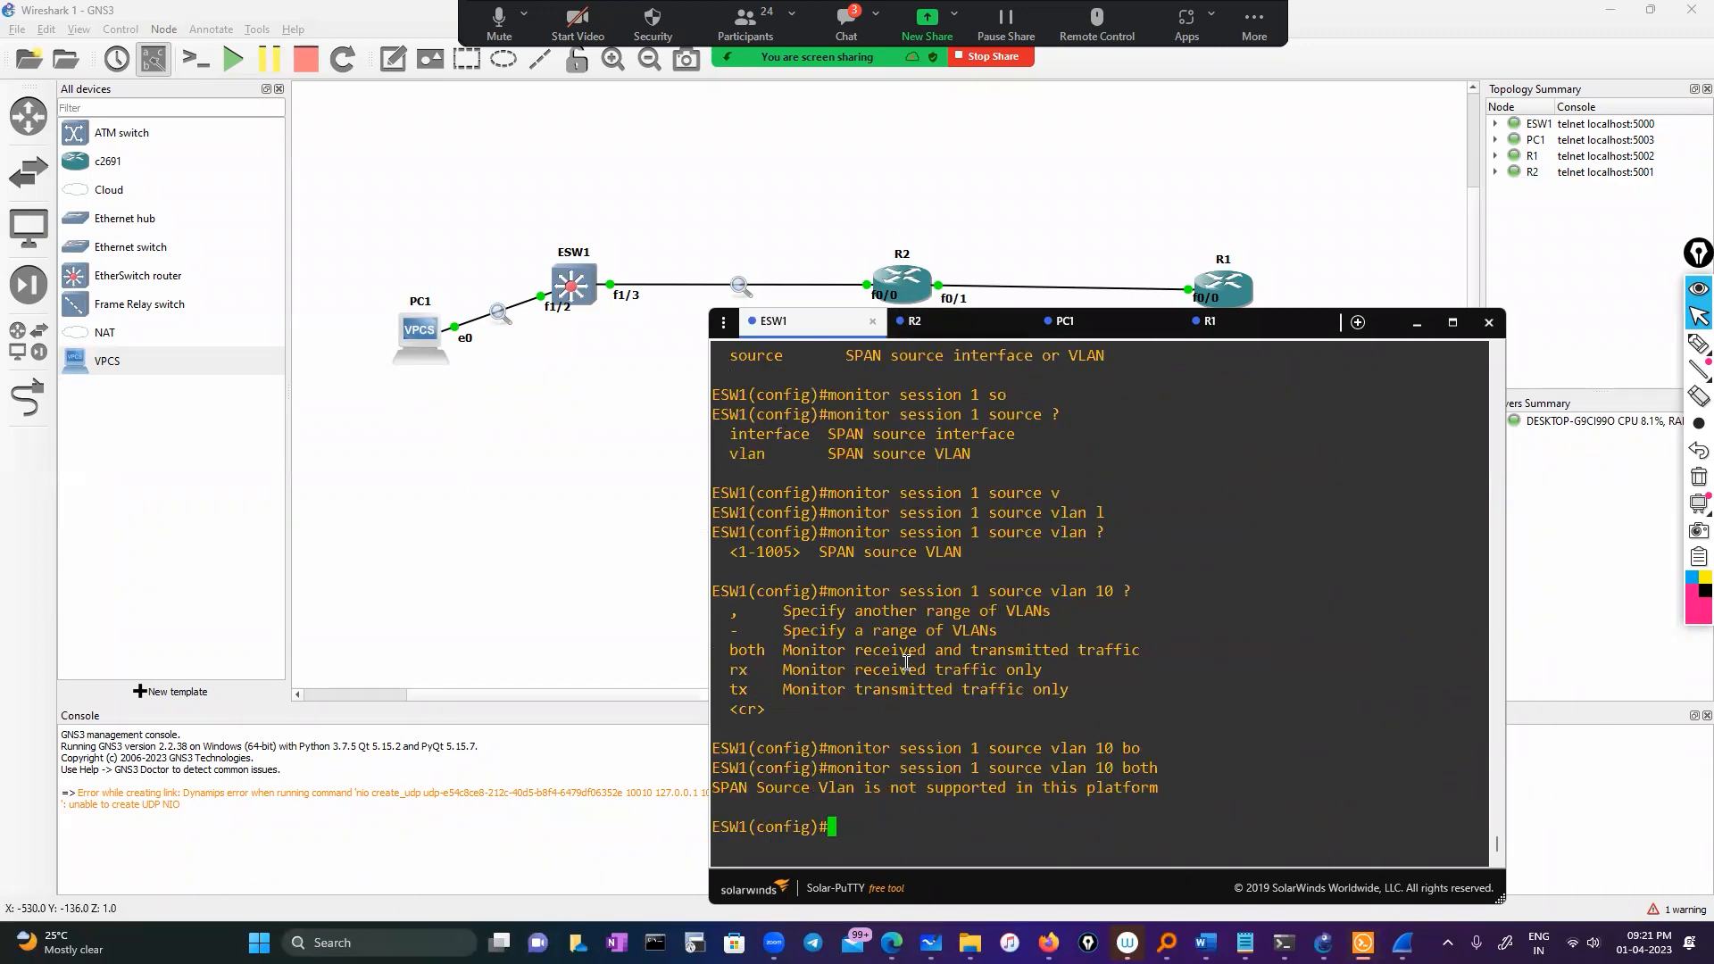
{"action": "type", "text": "exit"}
{"action": "key", "text": "Return"}
{"action": "key", "text": "Return"}
{"action": "type", "text": "p"}
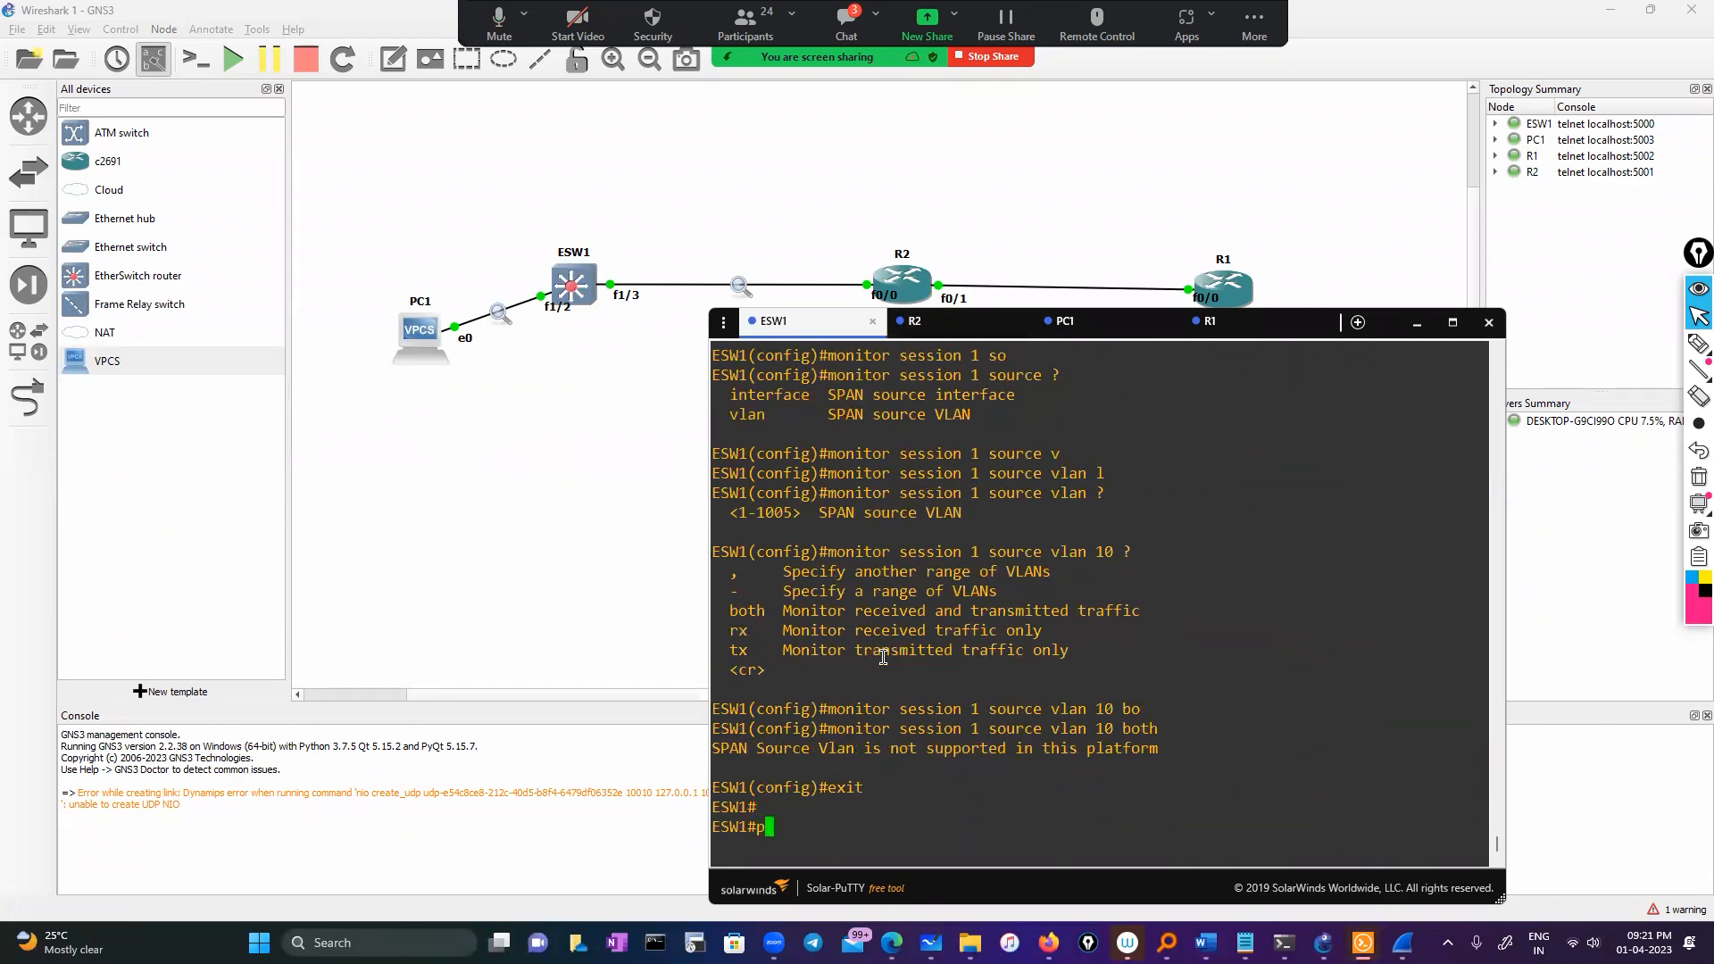
{"action": "type", "text": "ing 10.0.0.2"}
{"action": "key", "text": "Return"}
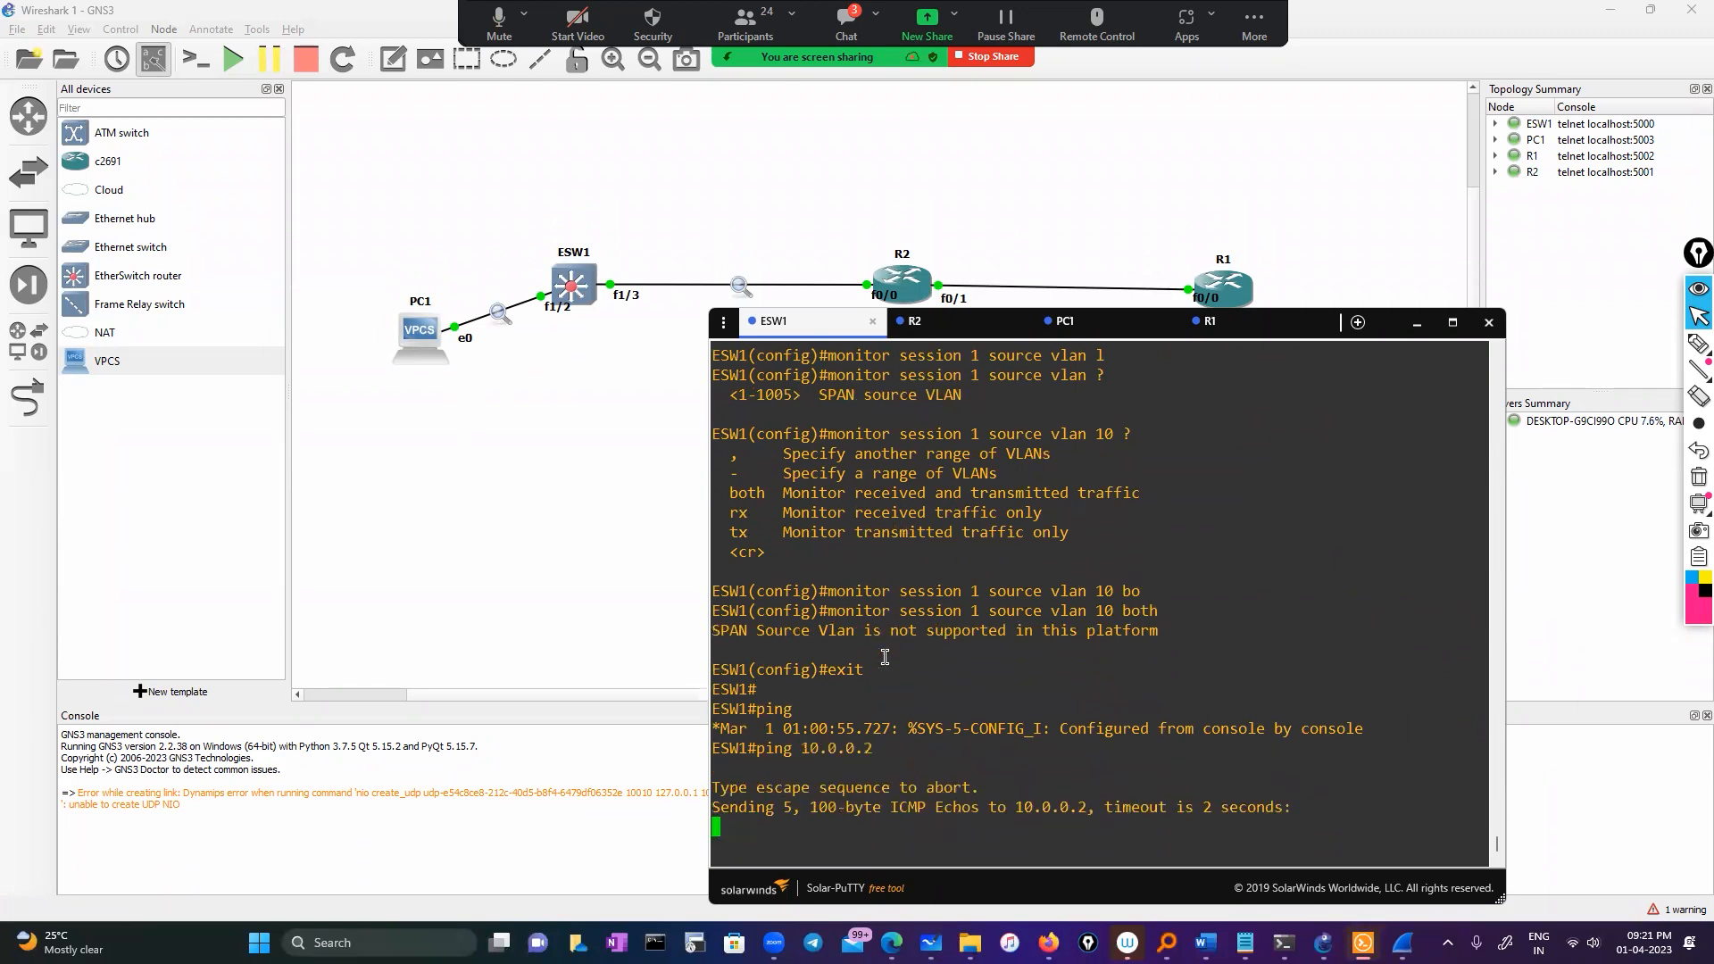
Bring up the ESW1 Fa1/2 Wireshark capture and scroll to the id=0x0010 echo requests
{"action": "left_click", "coordinate": [1402, 943]}
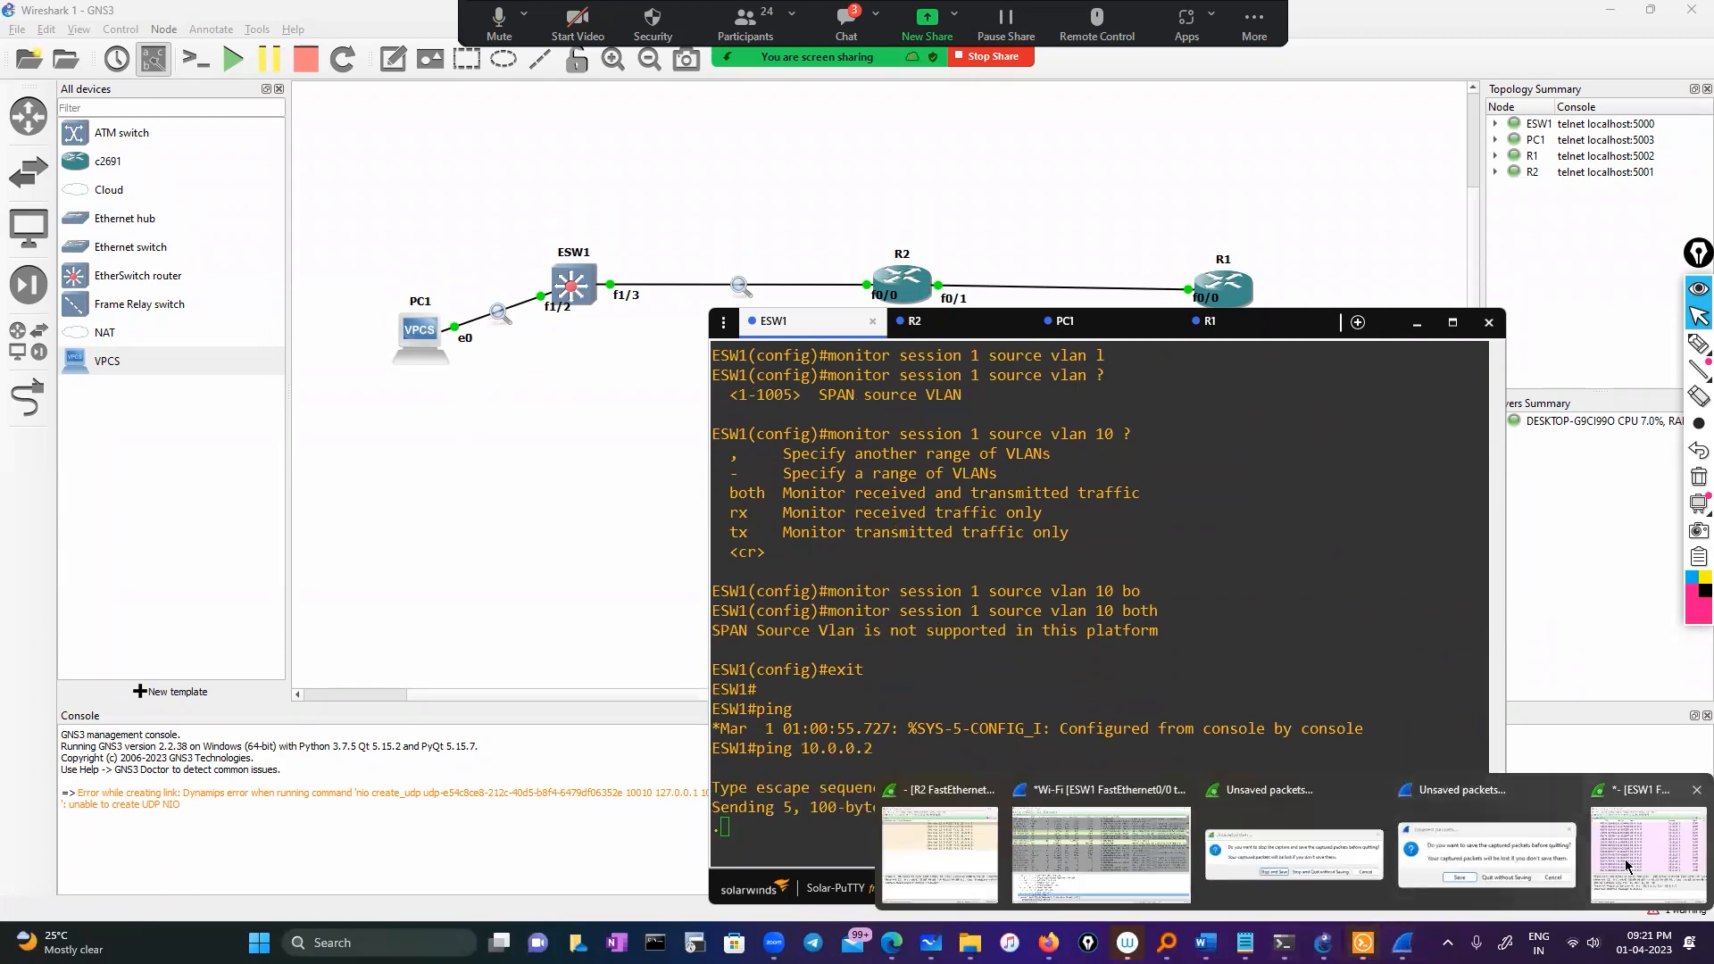
{"action": "left_click", "coordinate": [1626, 863]}
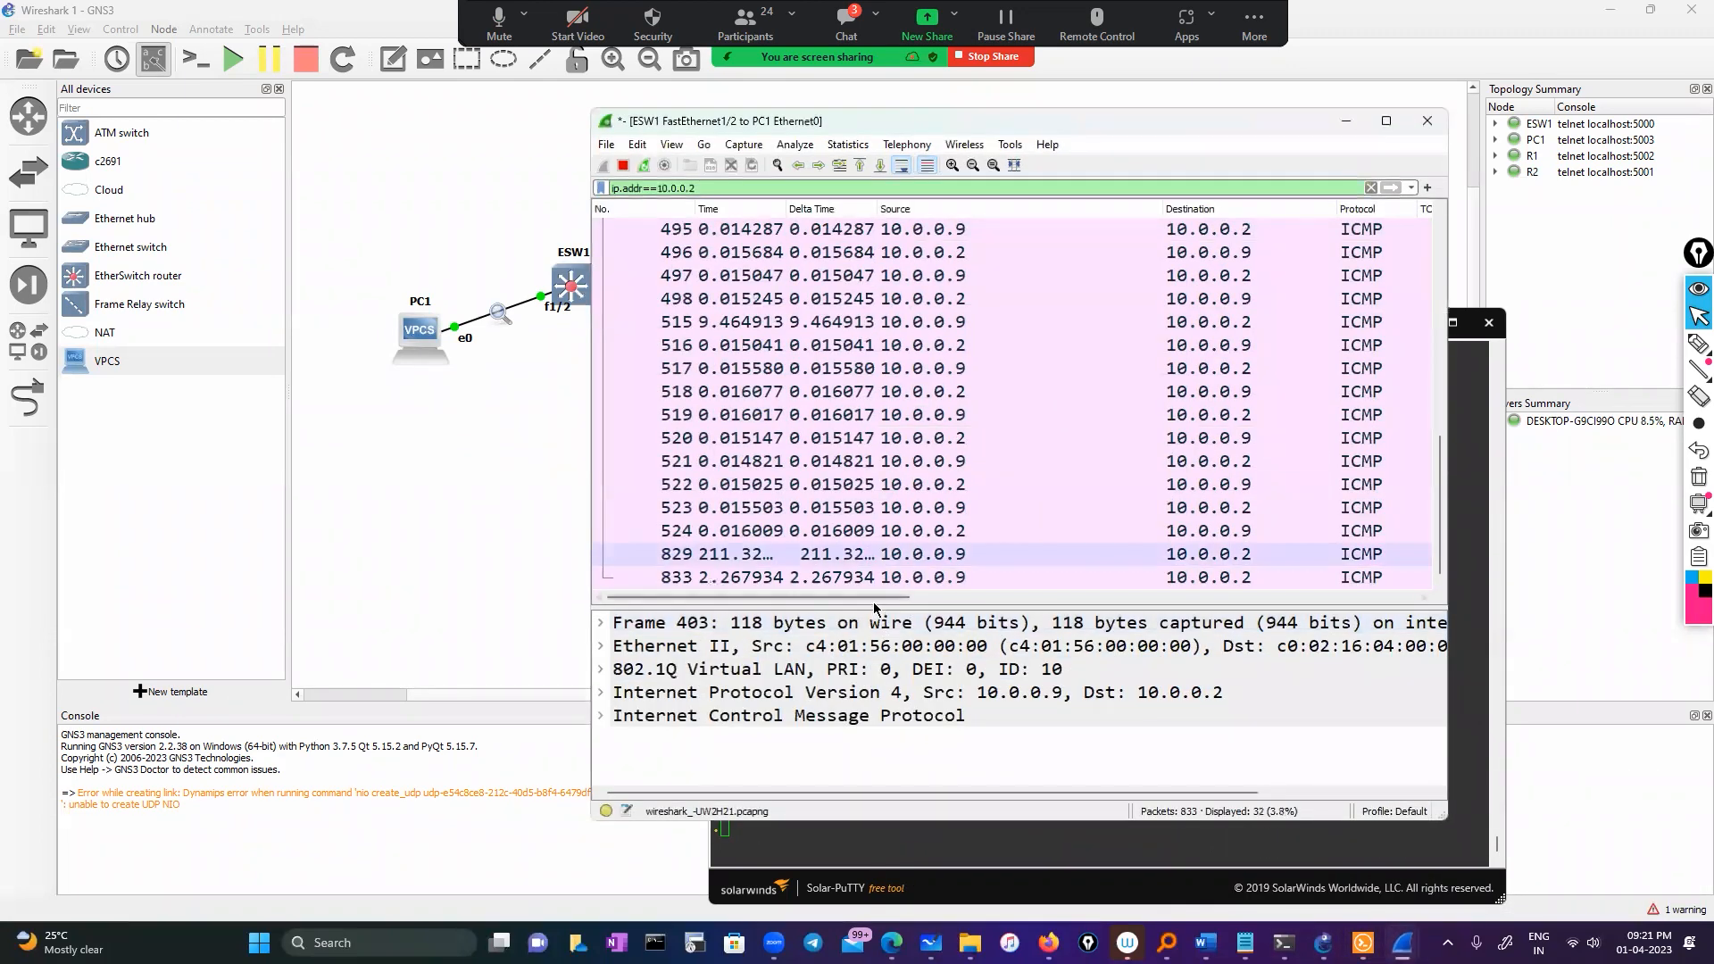
{"action": "left_click", "coordinate": [1229, 600]}
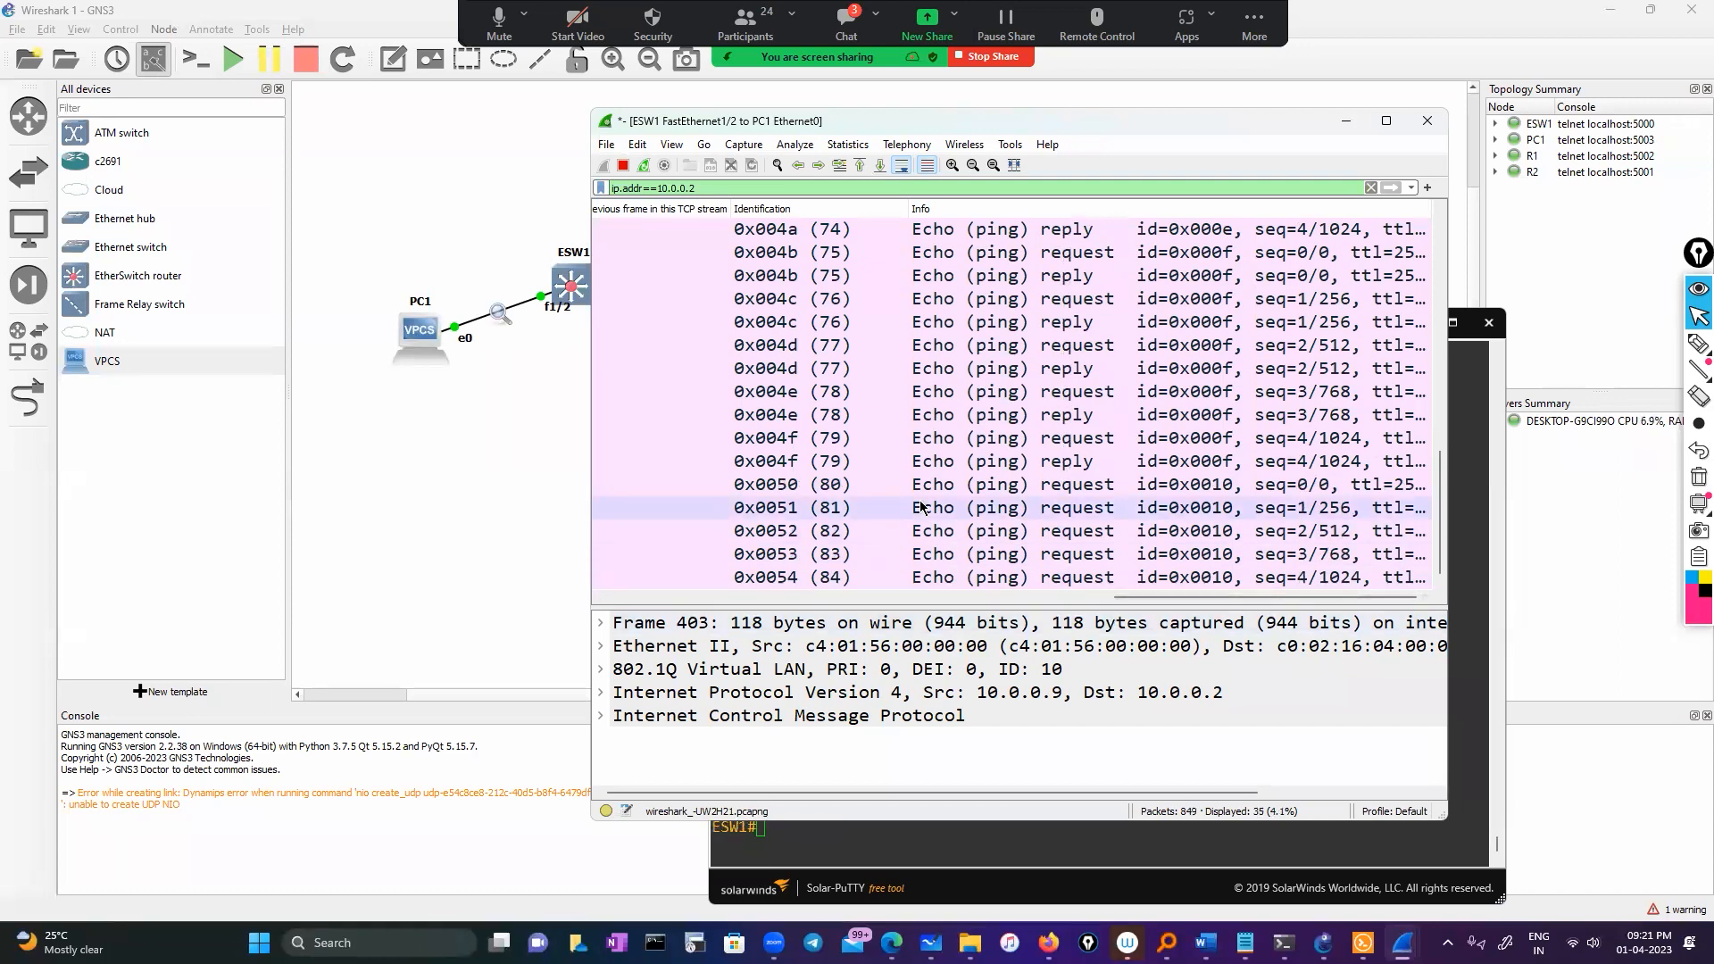
{"action": "left_click", "coordinate": [840, 843]}
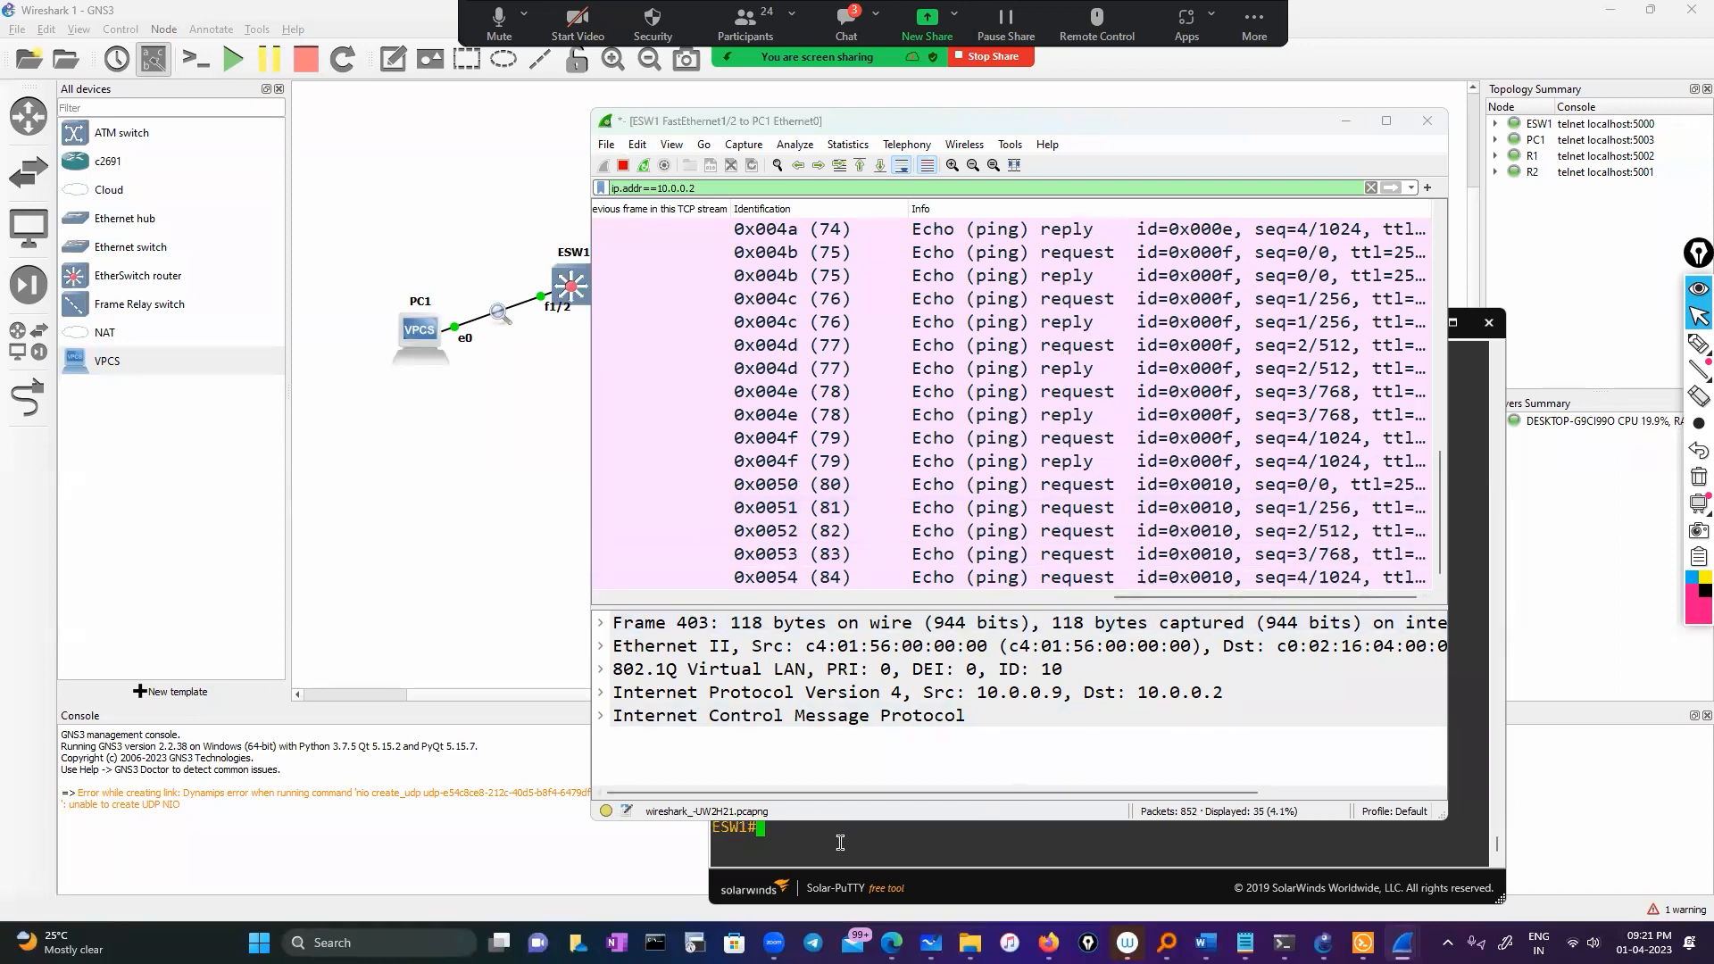
{"action": "left_click", "coordinate": [661, 439]}
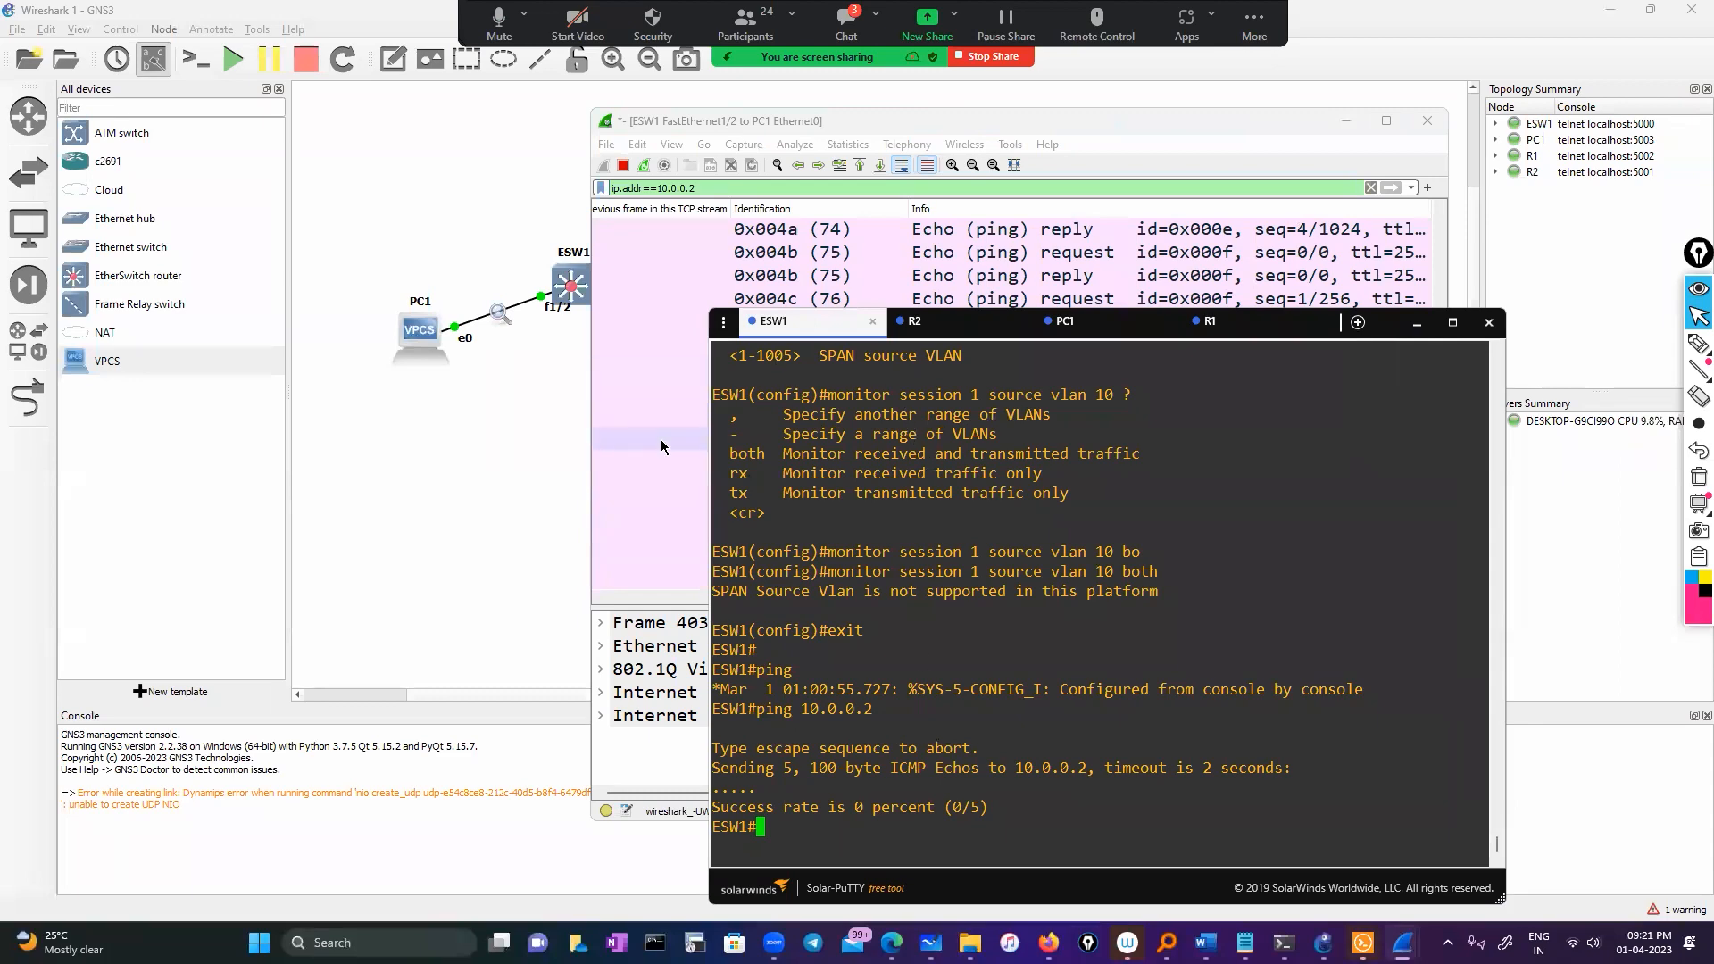
{"action": "scroll", "coordinate": [1076, 598], "scroll_direction": "left", "scroll_amount": 10}
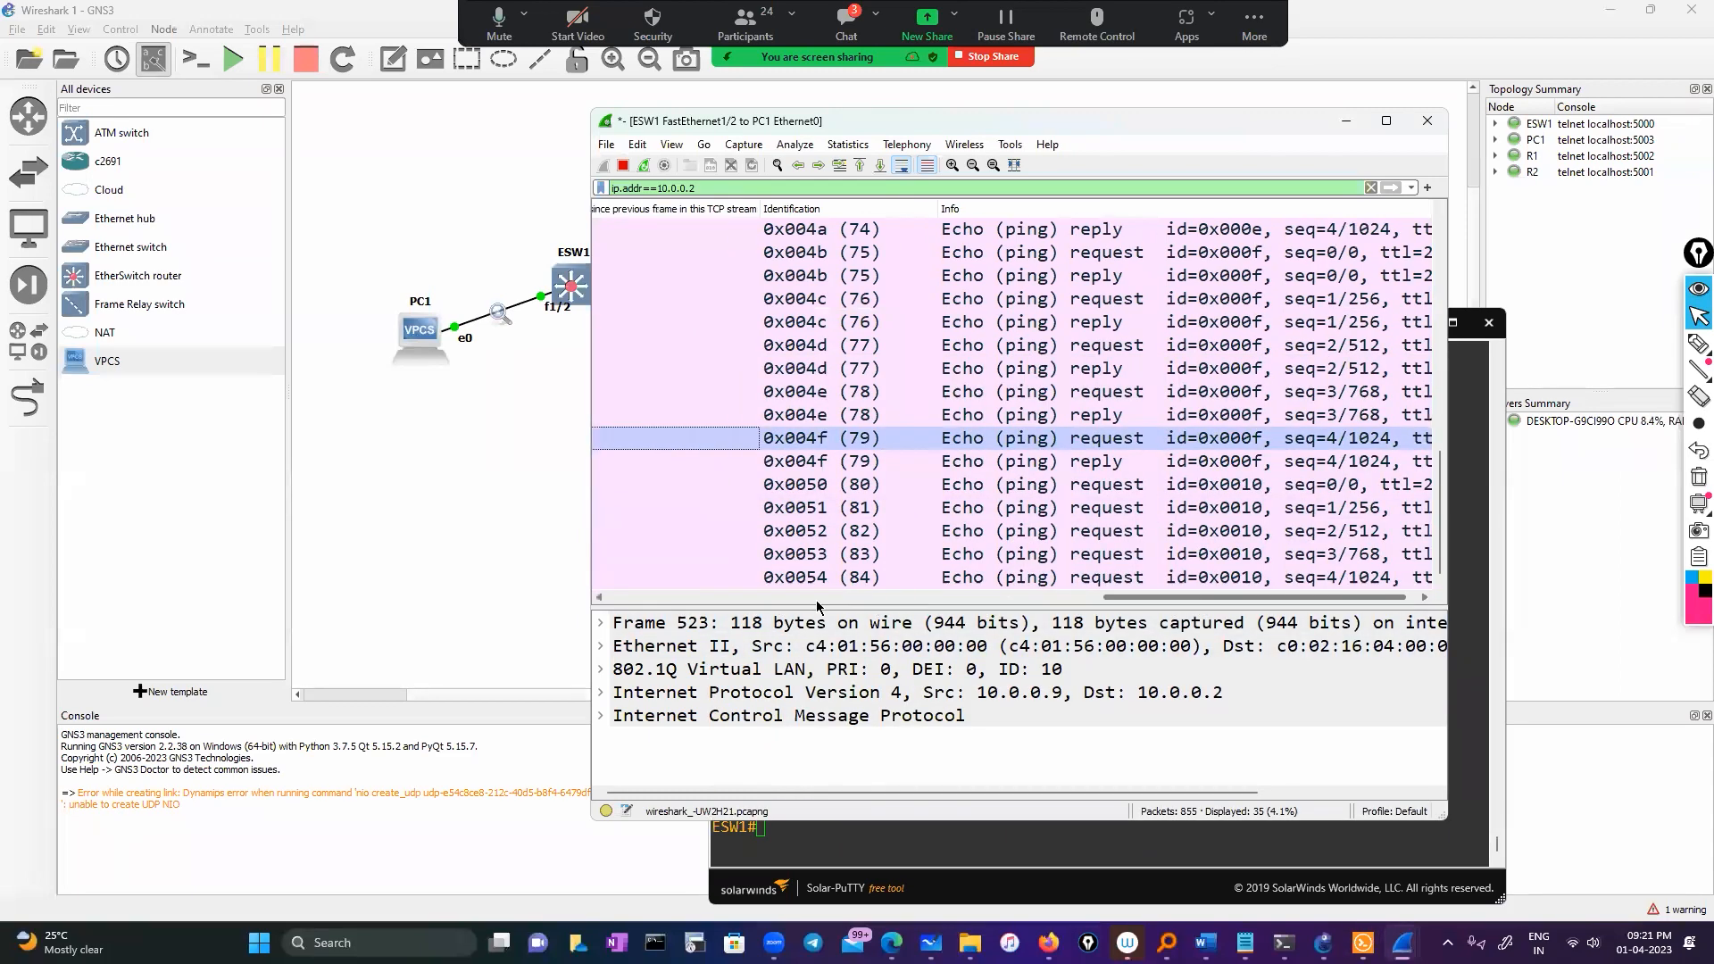
{"action": "scroll", "coordinate": [1069, 599], "scroll_direction": "right", "scroll_amount": 10}
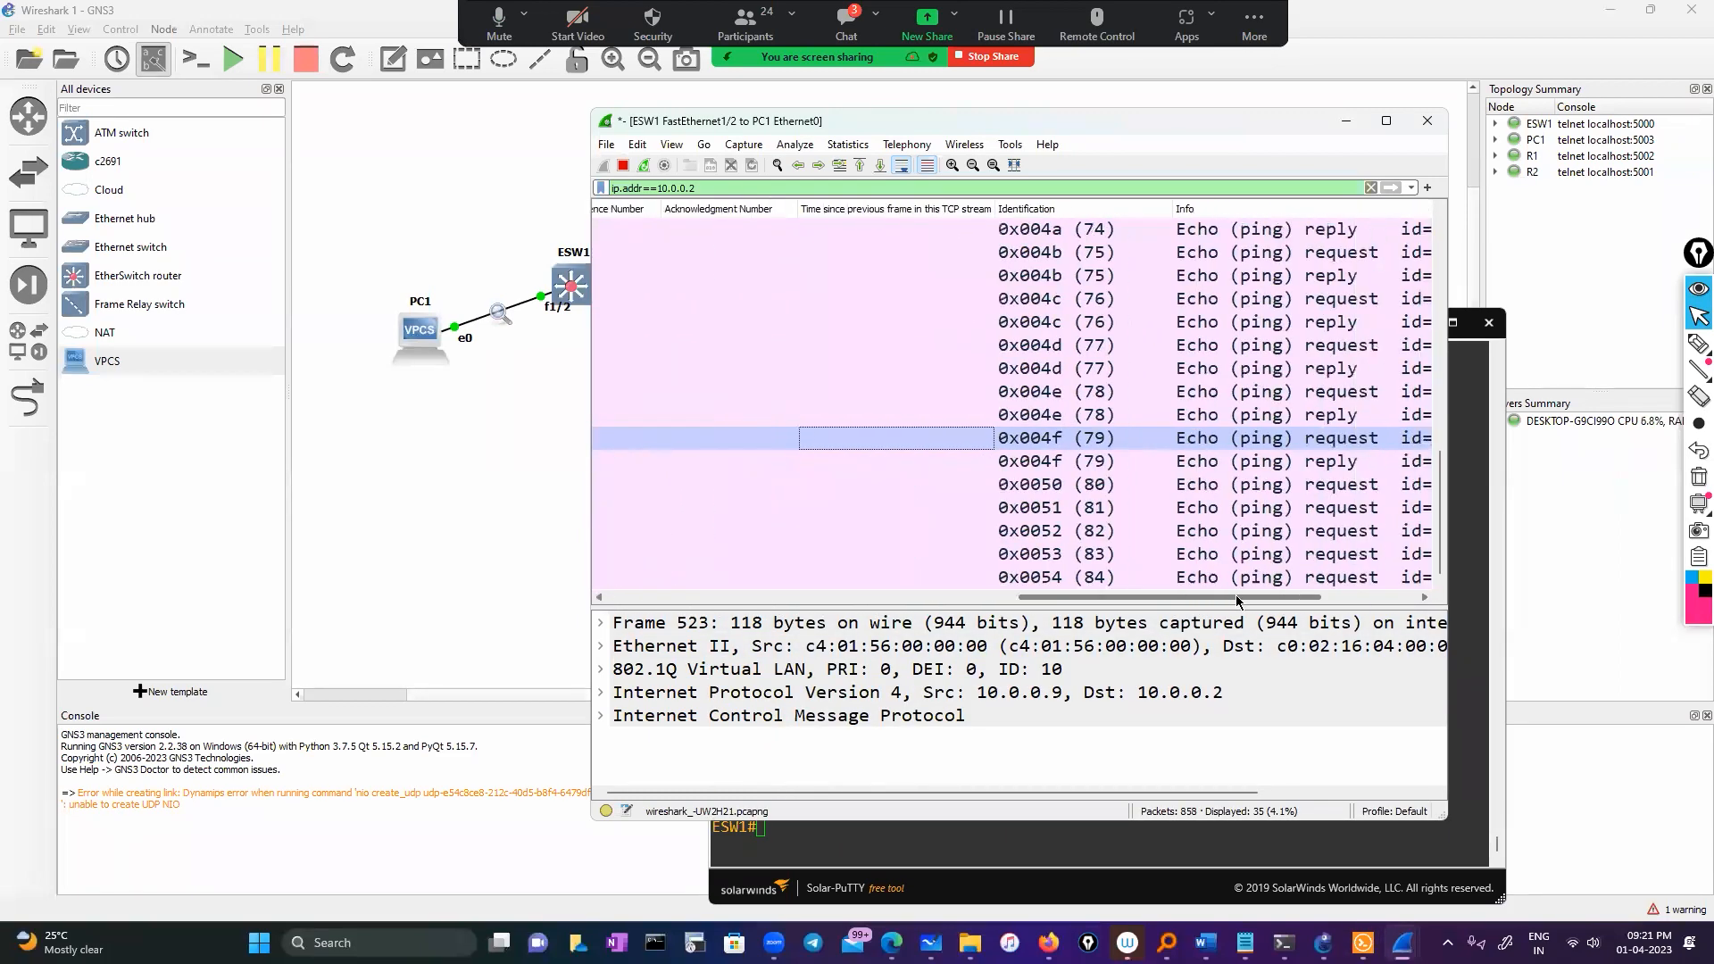
Underline the Echo reply entry, circle the id=0x0010 request rows, then minimize Wireshark
{"action": "left_click", "coordinate": [1698, 343]}
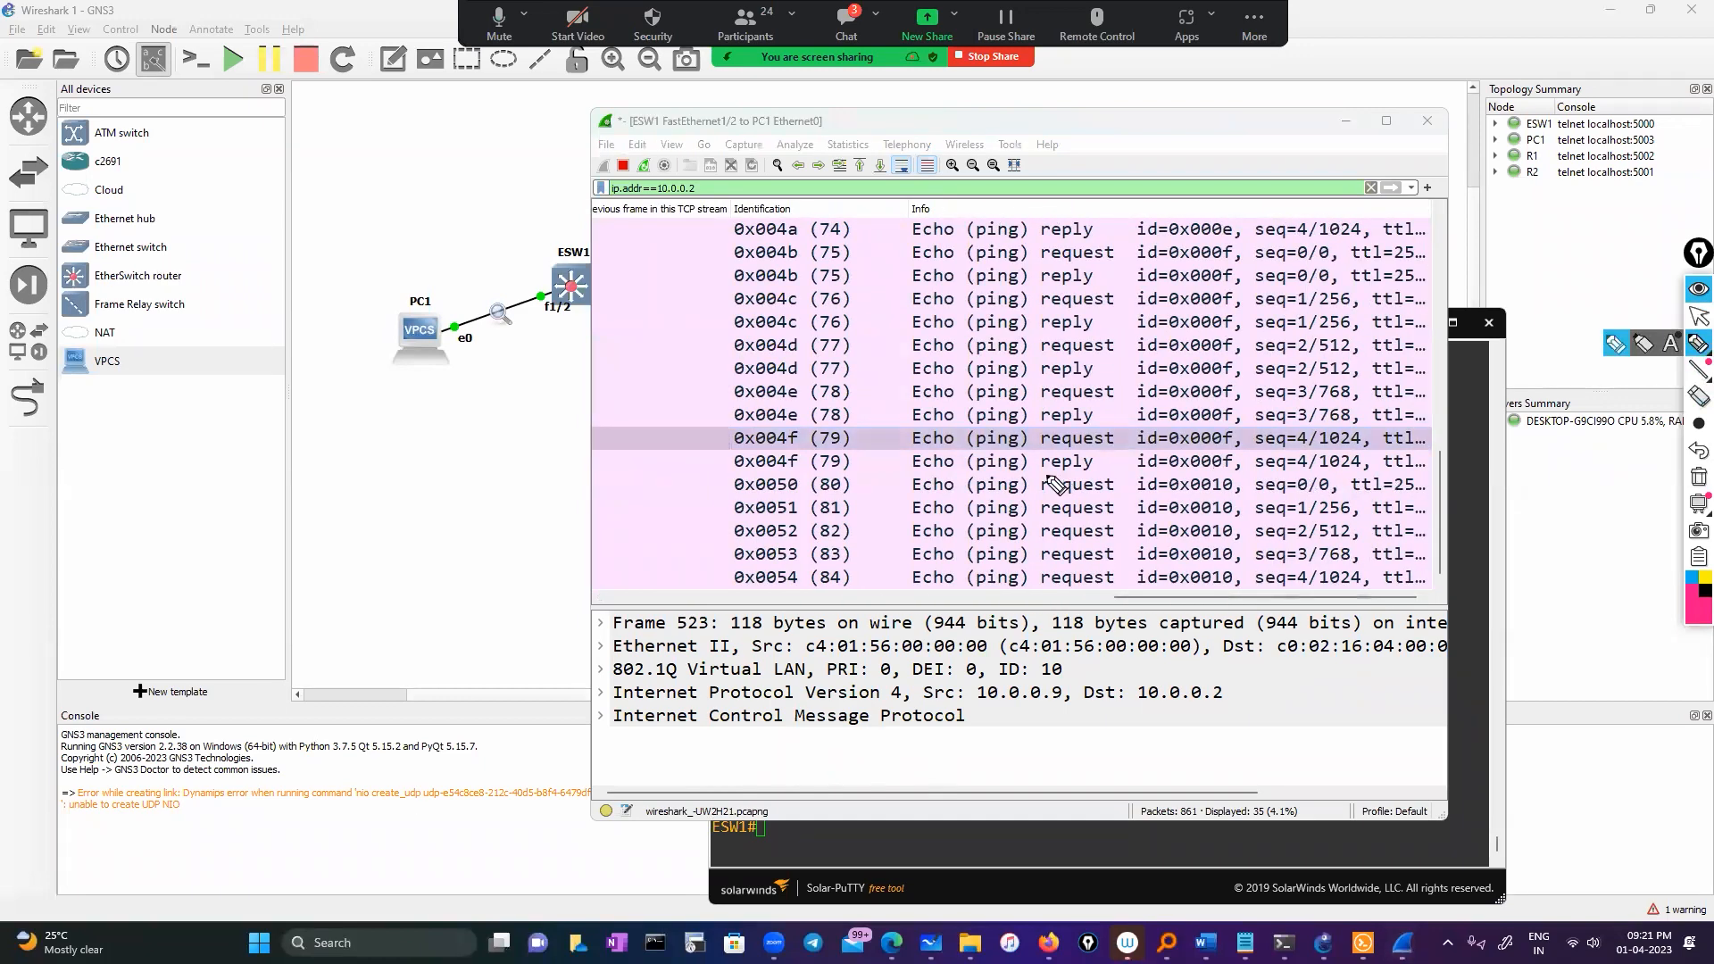
{"action": "left_click_drag", "start_coordinate": [892, 479], "coordinate": [953, 477]}
{"action": "left_click_drag", "start_coordinate": [1254, 602], "coordinate": [898, 473]}
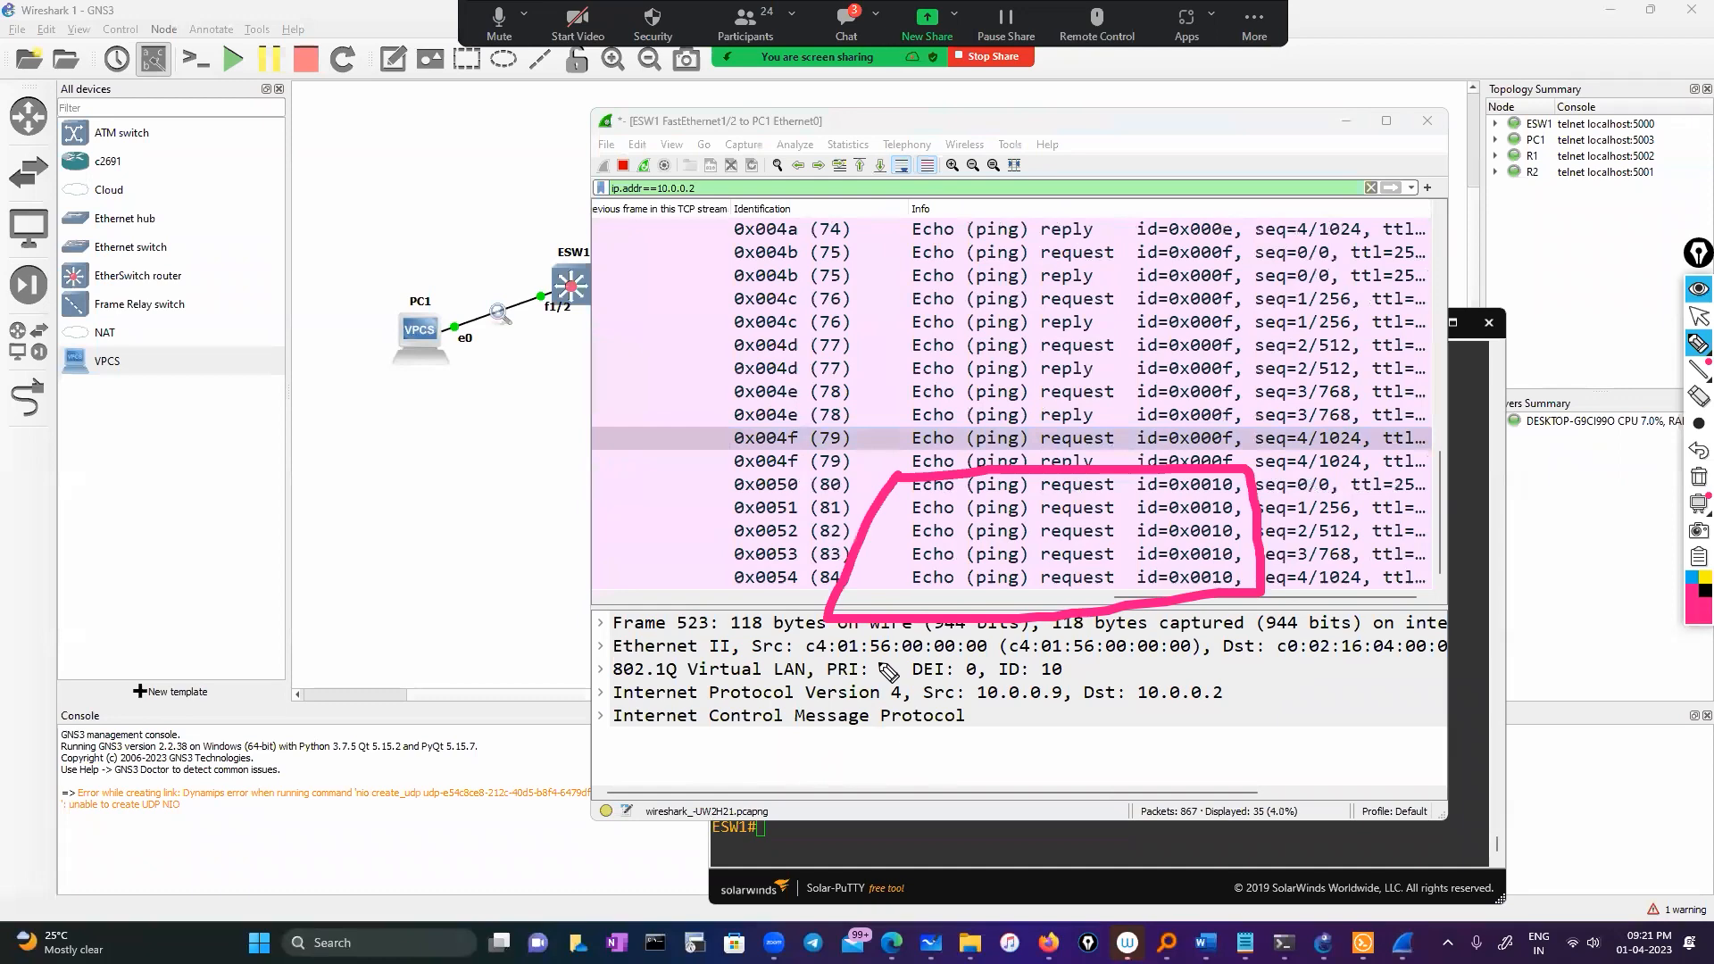
{"action": "left_click", "coordinate": [1699, 317]}
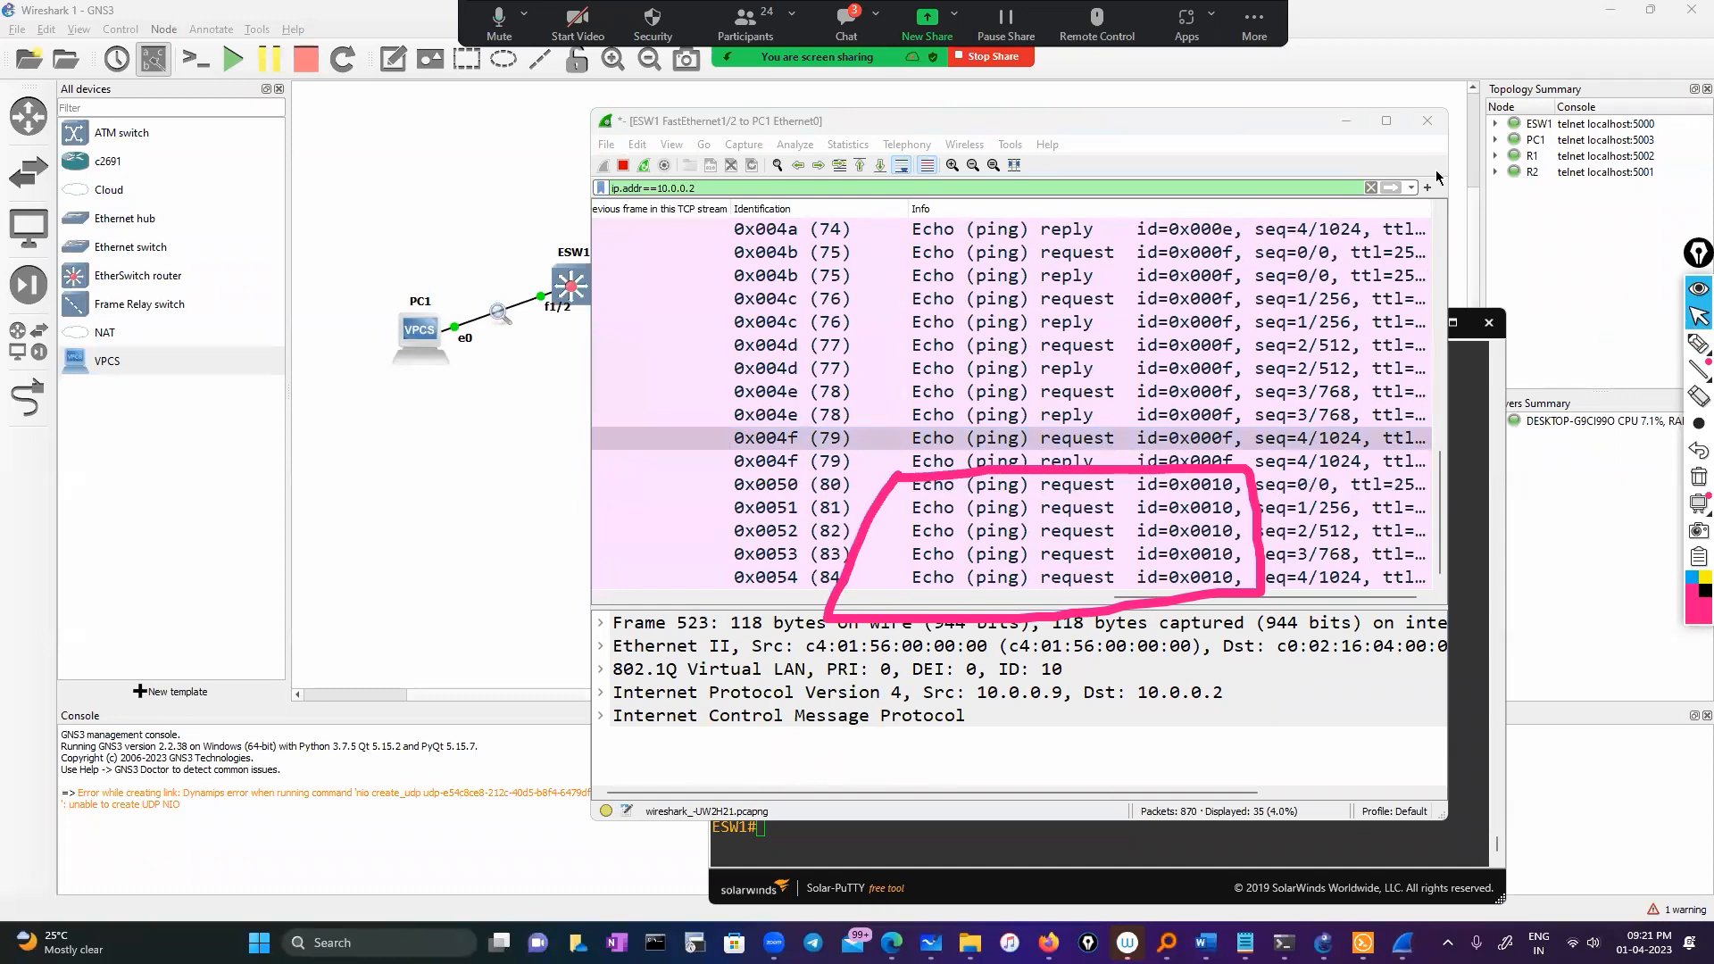
{"action": "left_click", "coordinate": [1347, 123]}
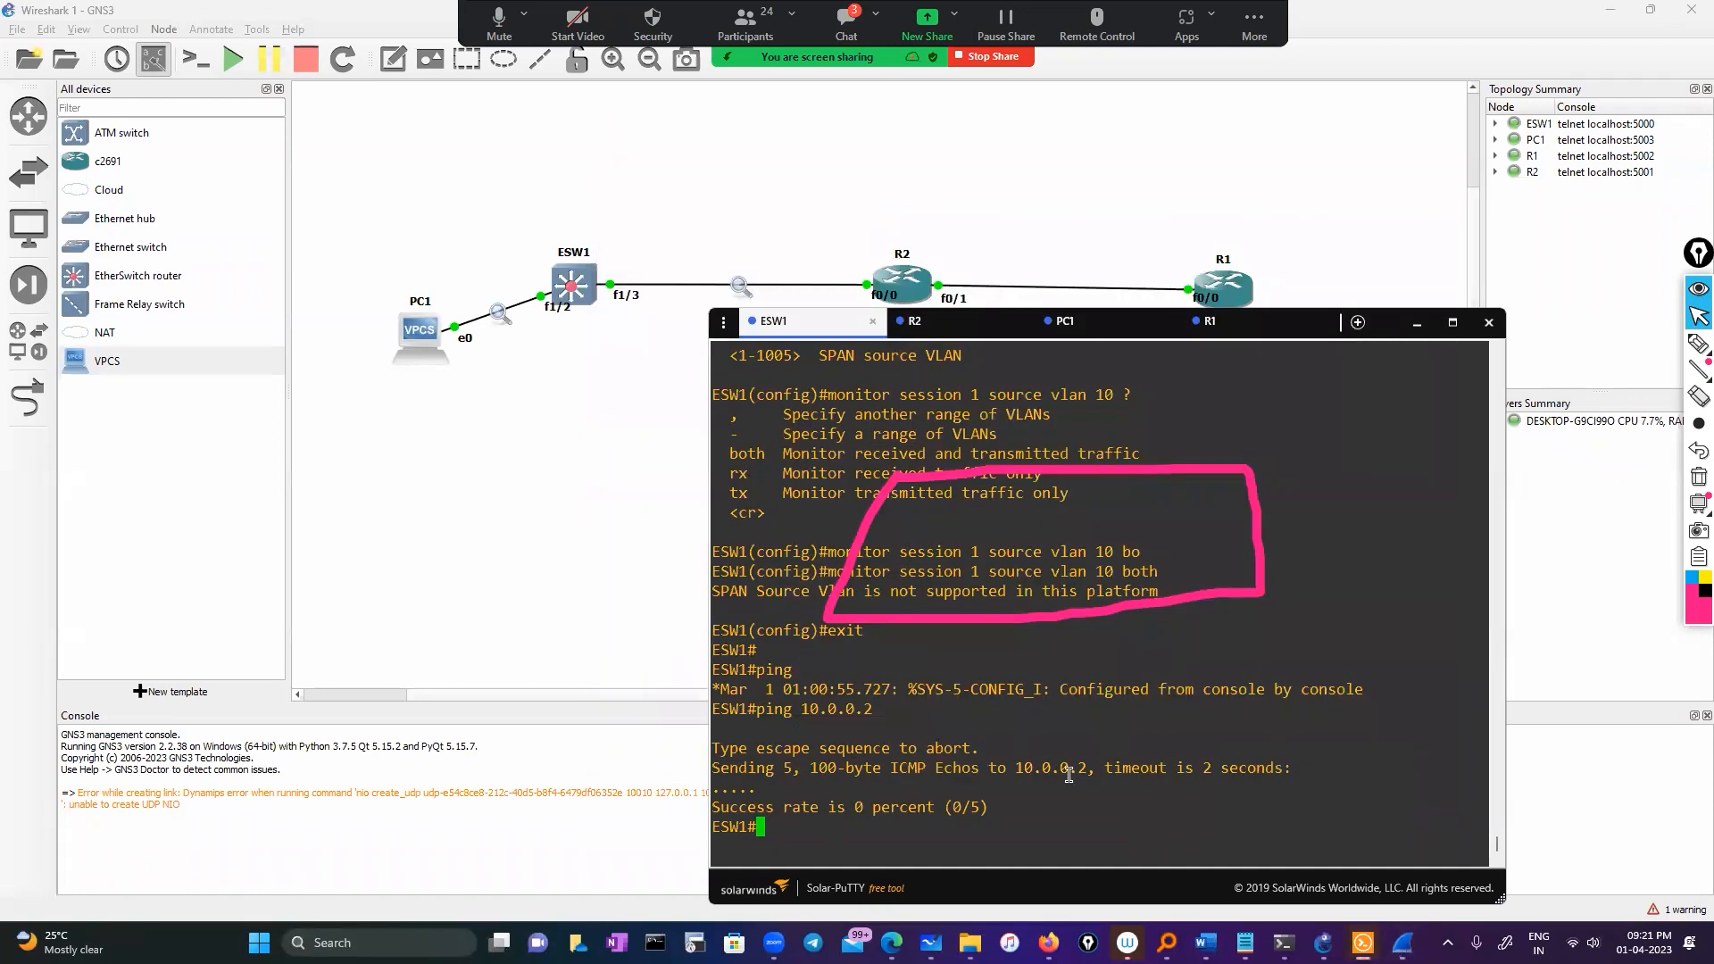
Clear the annotations, enter 'configure' on ESW1, and start typing 'monitor capture'
{"action": "left_click", "coordinate": [1699, 476]}
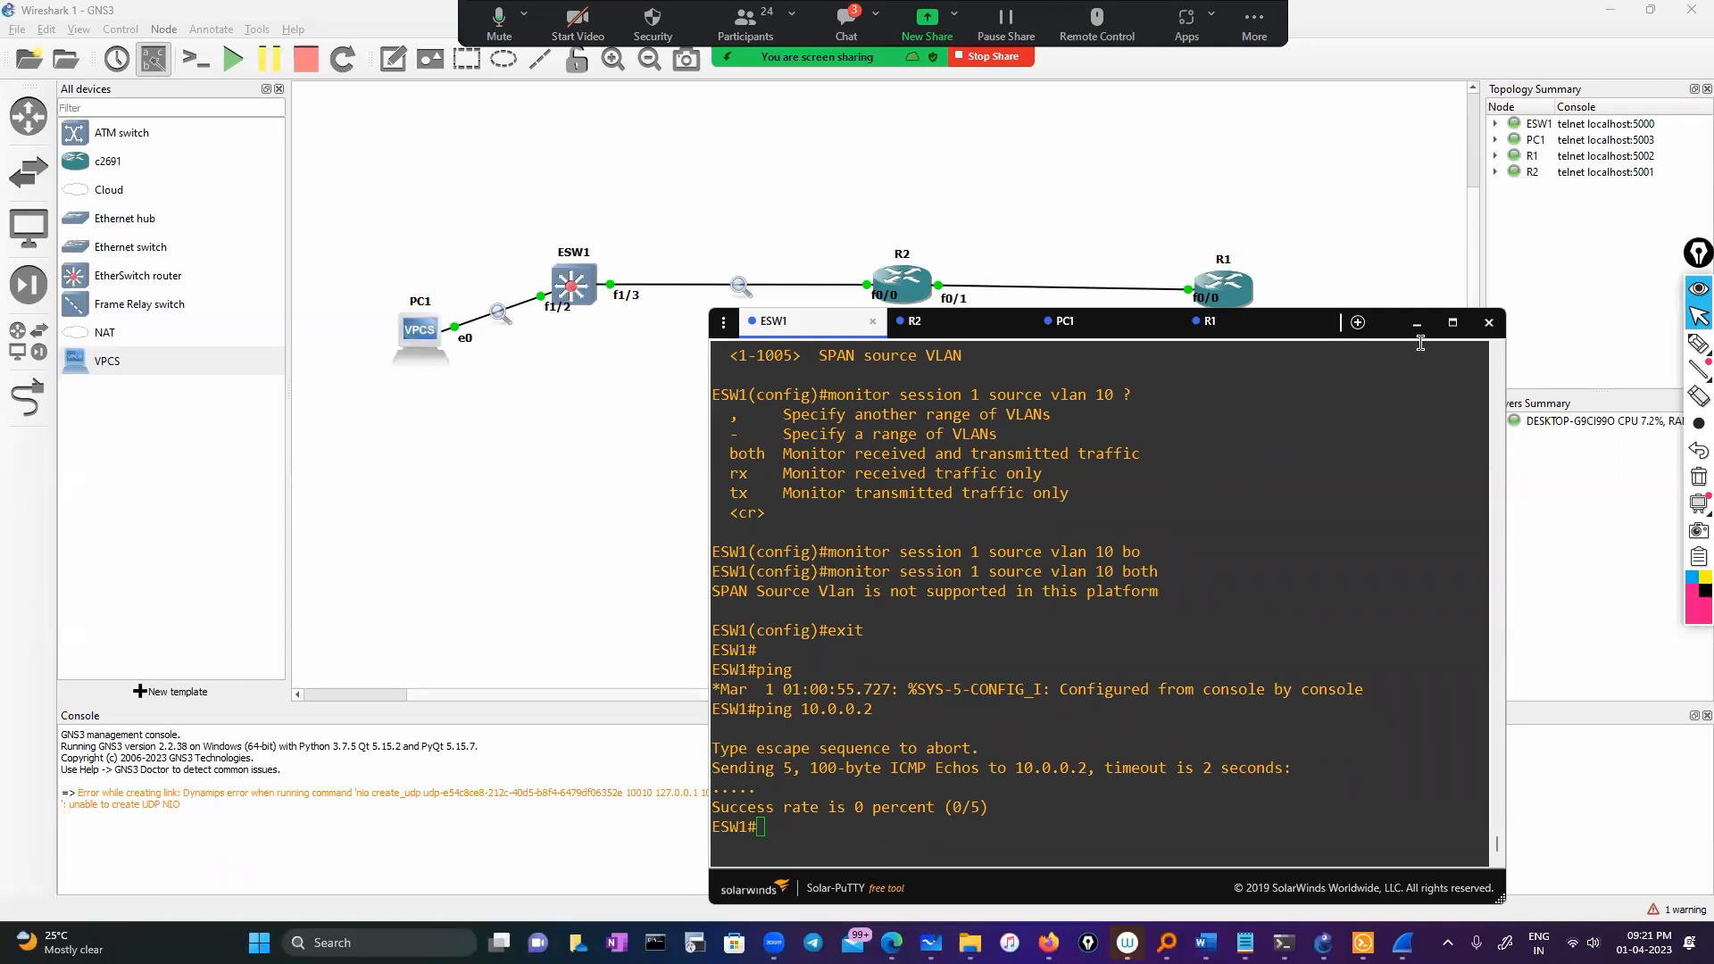
{"action": "left_click", "coordinate": [862, 821]}
{"action": "type", "text": "conf"}
{"action": "key", "text": "Tab"}
{"action": "key", "text": "Return"}
{"action": "key", "text": "Return"}
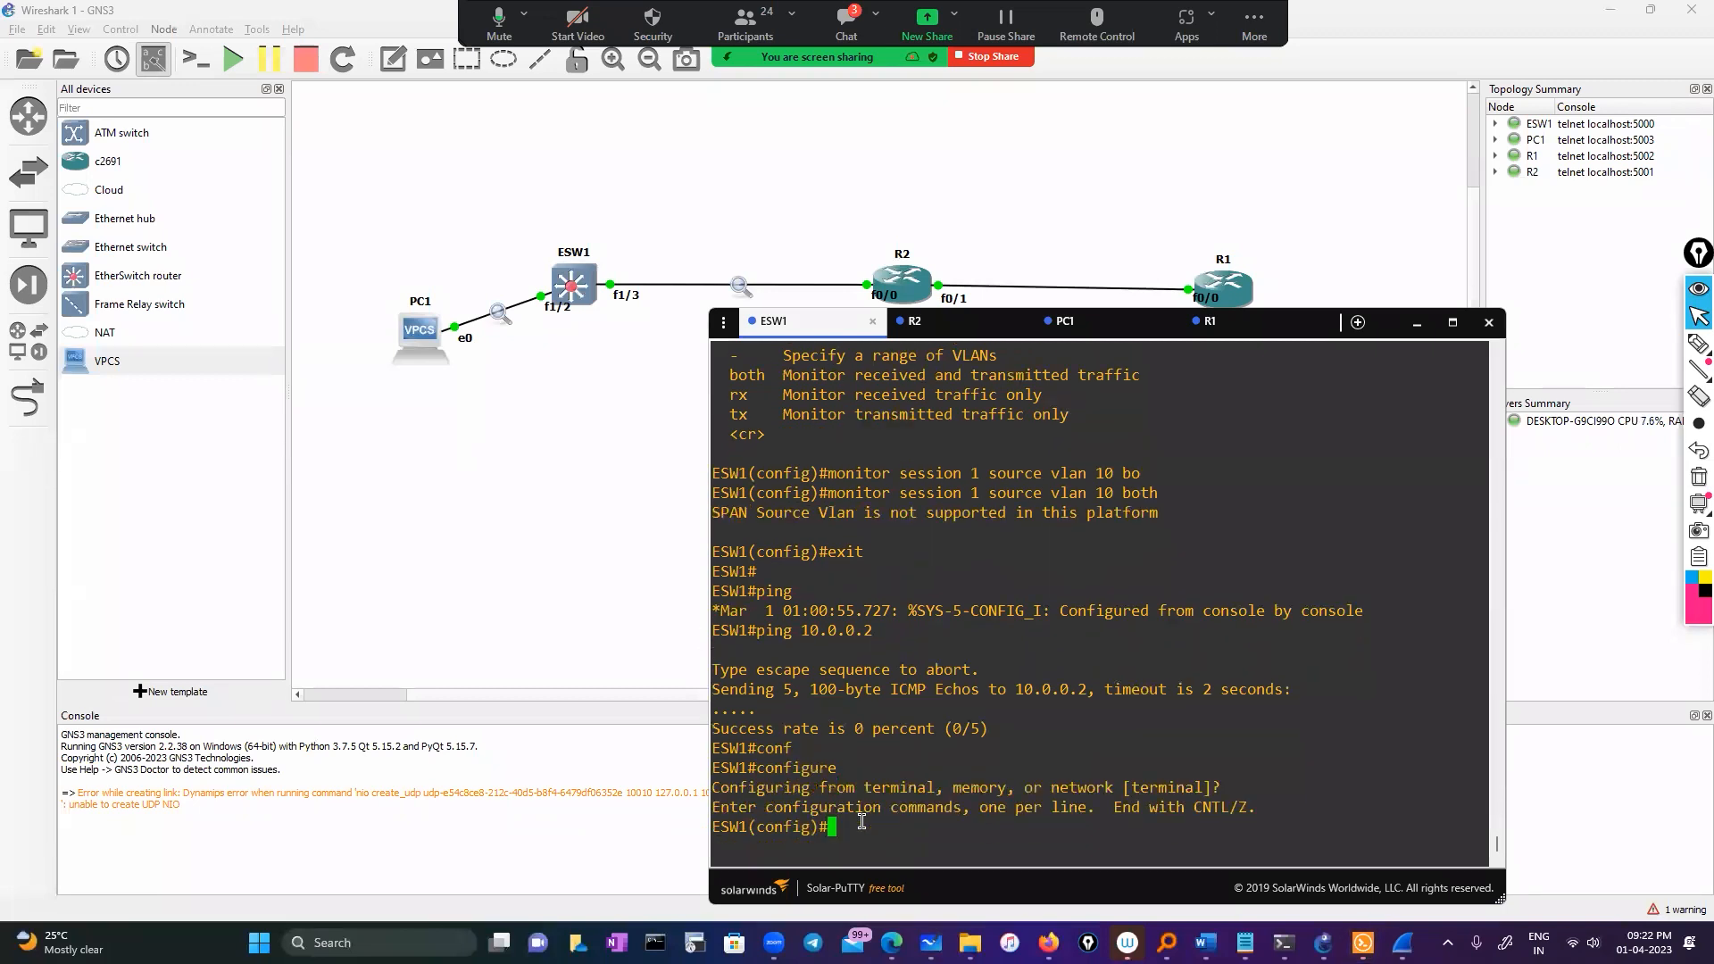
{"action": "type", "text": "mon"}
{"action": "key", "text": "Tab"}
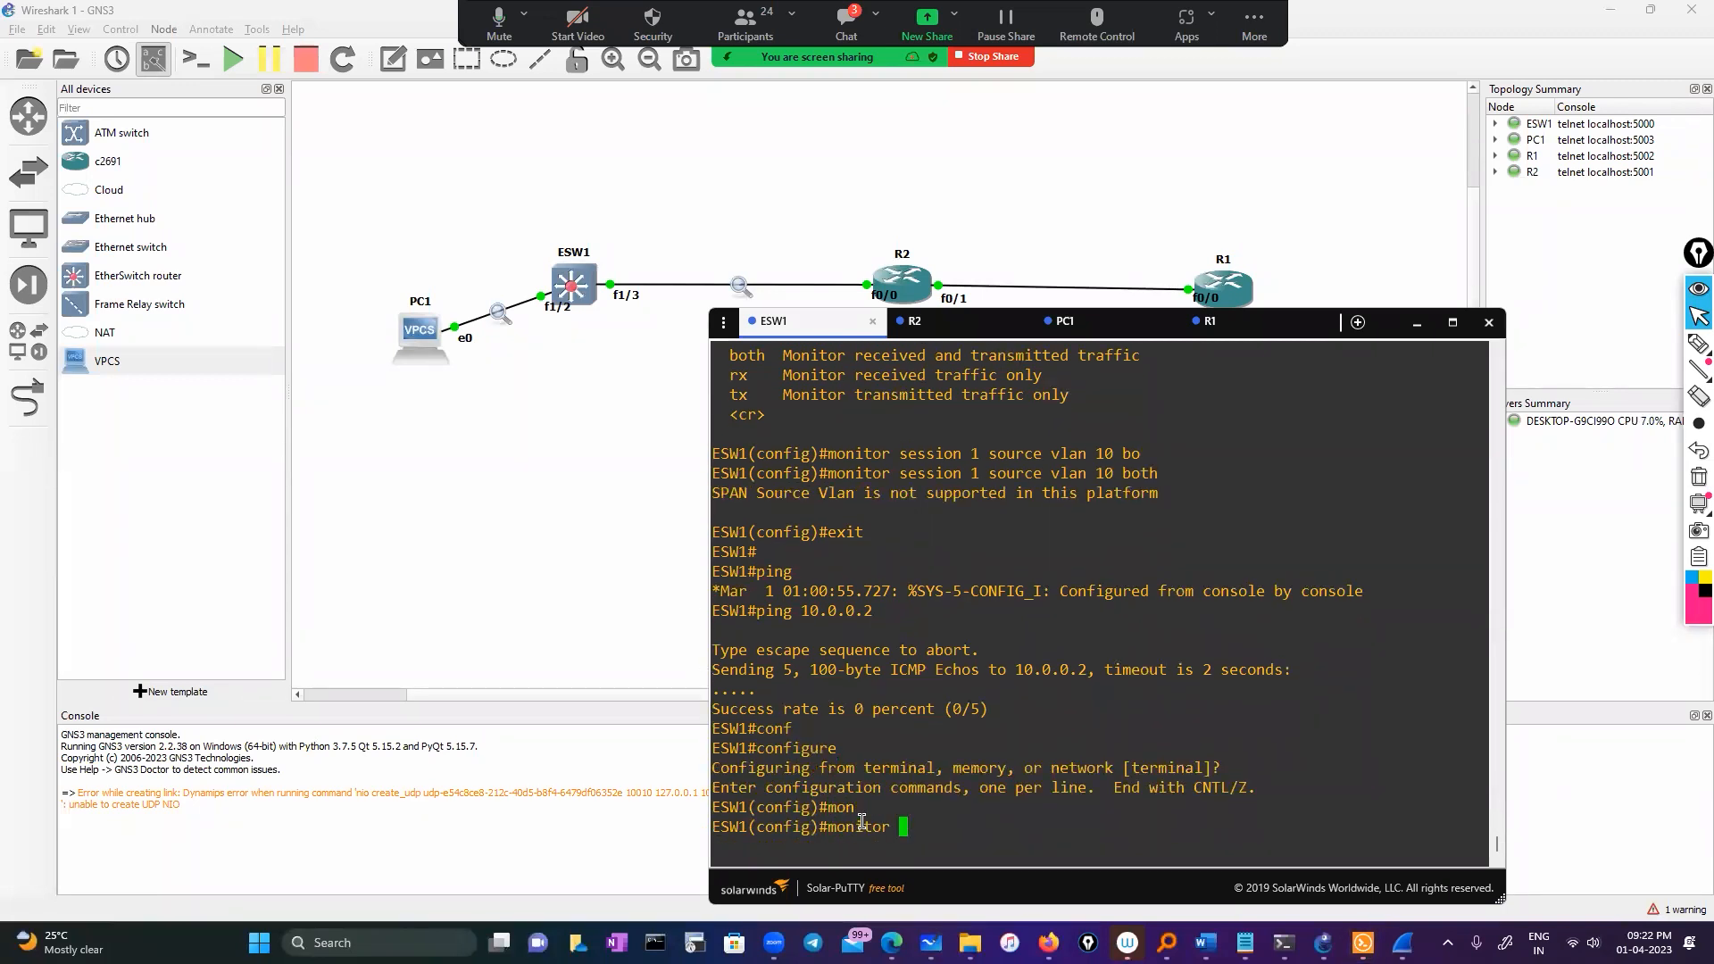
{"action": "type", "text": "capture"}
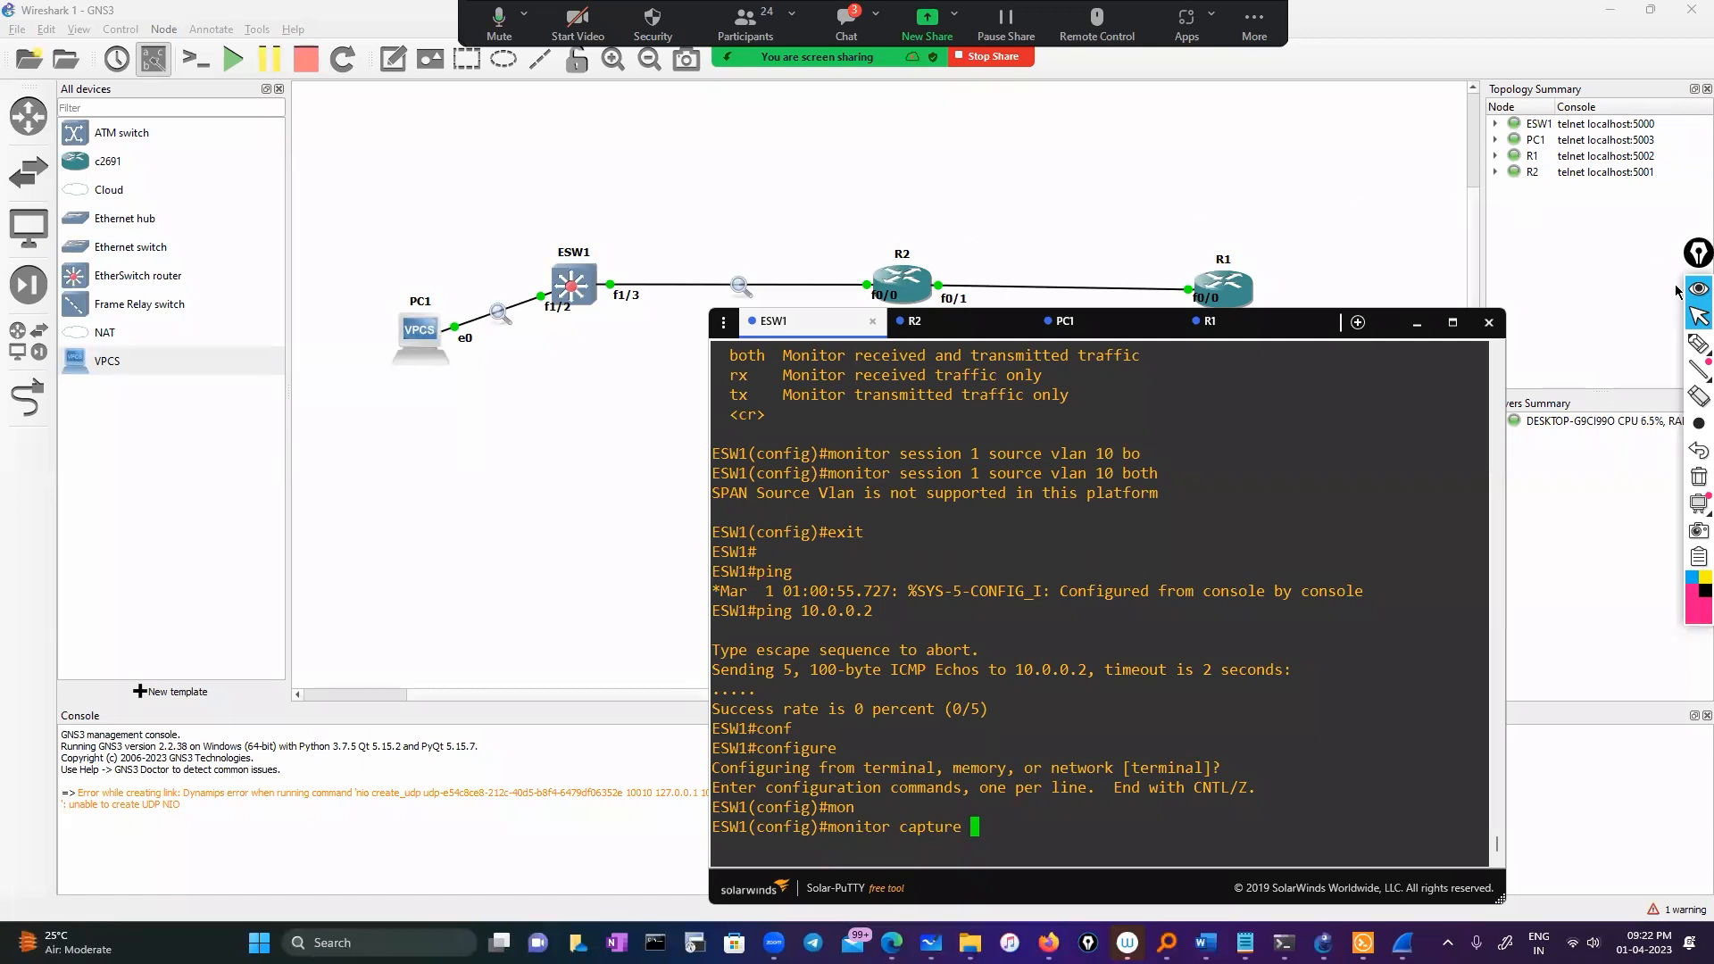
Annotate the console: write Flash and draw arrows from the monitor capture line to a TFTP server
{"action": "left_click", "coordinate": [1698, 344]}
{"action": "mouse_move", "coordinate": [991, 676]}
{"action": "left_mouse_down"}
{"action": "mouse_move", "coordinate": [1071, 687]}
{"action": "mouse_move", "coordinate": [1098, 671]}
{"action": "mouse_move", "coordinate": [960, 720]}
{"action": "mouse_move", "coordinate": [1094, 628]}
{"action": "left_mouse_up"}
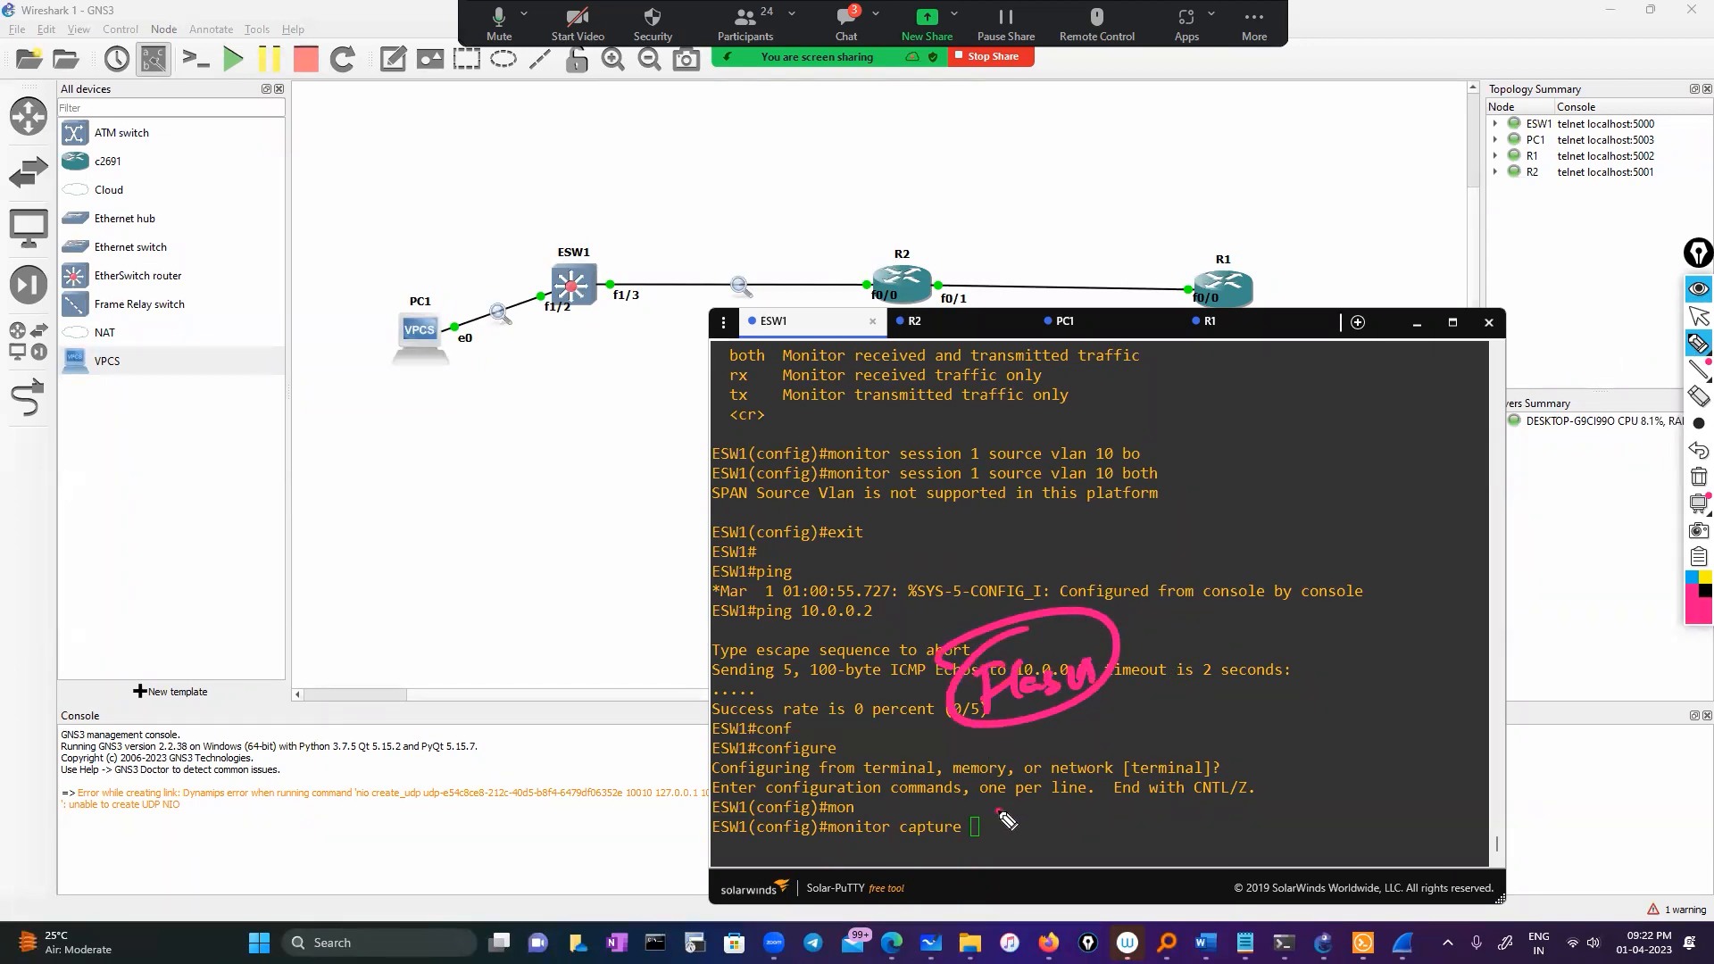
{"action": "left_click_drag", "start_coordinate": [998, 812], "coordinate": [1076, 793]}
{"action": "mouse_move", "coordinate": [1046, 782]}
{"action": "left_mouse_down"}
{"action": "mouse_move", "coordinate": [1064, 812]}
{"action": "mouse_move", "coordinate": [1345, 575]}
{"action": "mouse_move", "coordinate": [1294, 589]}
{"action": "left_mouse_up"}
{"action": "mouse_move", "coordinate": [1263, 566]}
{"action": "left_mouse_down"}
{"action": "mouse_move", "coordinate": [1380, 522]}
{"action": "mouse_move", "coordinate": [1276, 536]}
{"action": "mouse_move", "coordinate": [1308, 452]}
{"action": "mouse_move", "coordinate": [1428, 393]}
{"action": "left_mouse_up"}
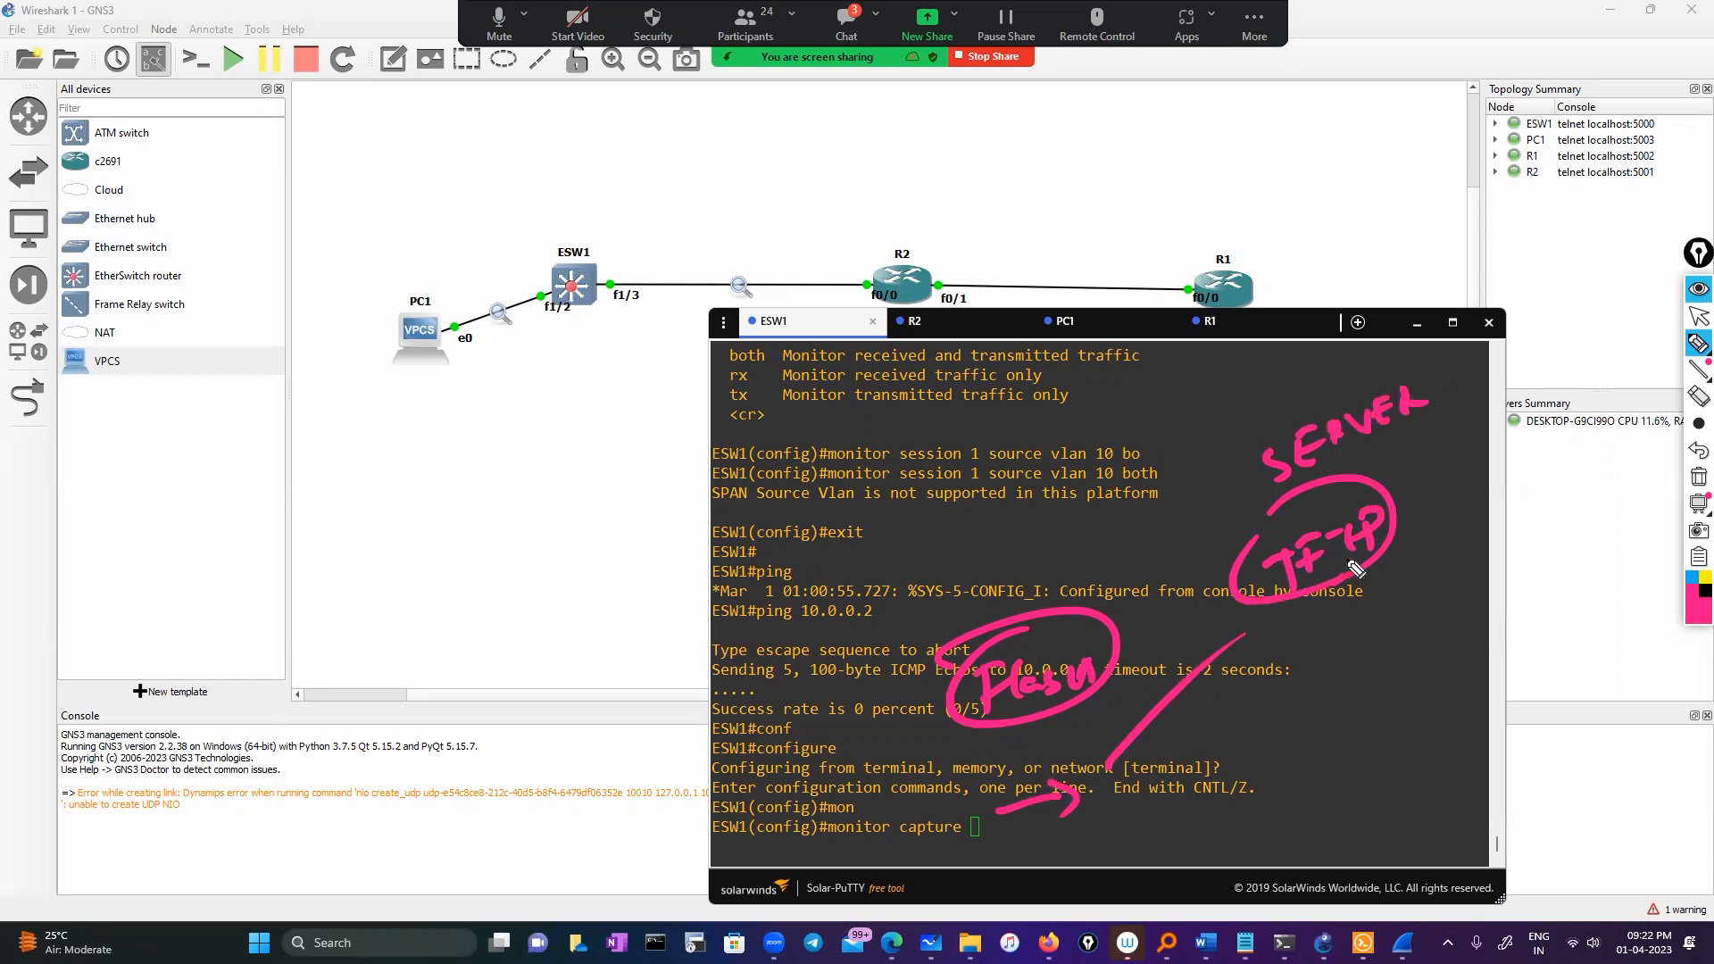
Sketch device boxes and a PCap label beside the capture line, then clear the drawings
{"action": "mouse_move", "coordinate": [1304, 676]}
{"action": "left_mouse_down"}
{"action": "mouse_move", "coordinate": [1295, 637]}
{"action": "mouse_move", "coordinate": [1320, 708]}
{"action": "left_mouse_up"}
{"action": "left_click", "coordinate": [1260, 774]}
{"action": "mouse_move", "coordinate": [1260, 777]}
{"action": "left_mouse_down"}
{"action": "mouse_move", "coordinate": [1271, 719]}
{"action": "mouse_move", "coordinate": [1249, 721]}
{"action": "mouse_move", "coordinate": [1249, 700]}
{"action": "left_mouse_up"}
{"action": "mouse_move", "coordinate": [1086, 816]}
{"action": "left_mouse_down"}
{"action": "mouse_move", "coordinate": [1083, 845]}
{"action": "mouse_move", "coordinate": [1161, 816]}
{"action": "mouse_move", "coordinate": [1178, 853]}
{"action": "mouse_move", "coordinate": [1071, 804]}
{"action": "left_mouse_up"}
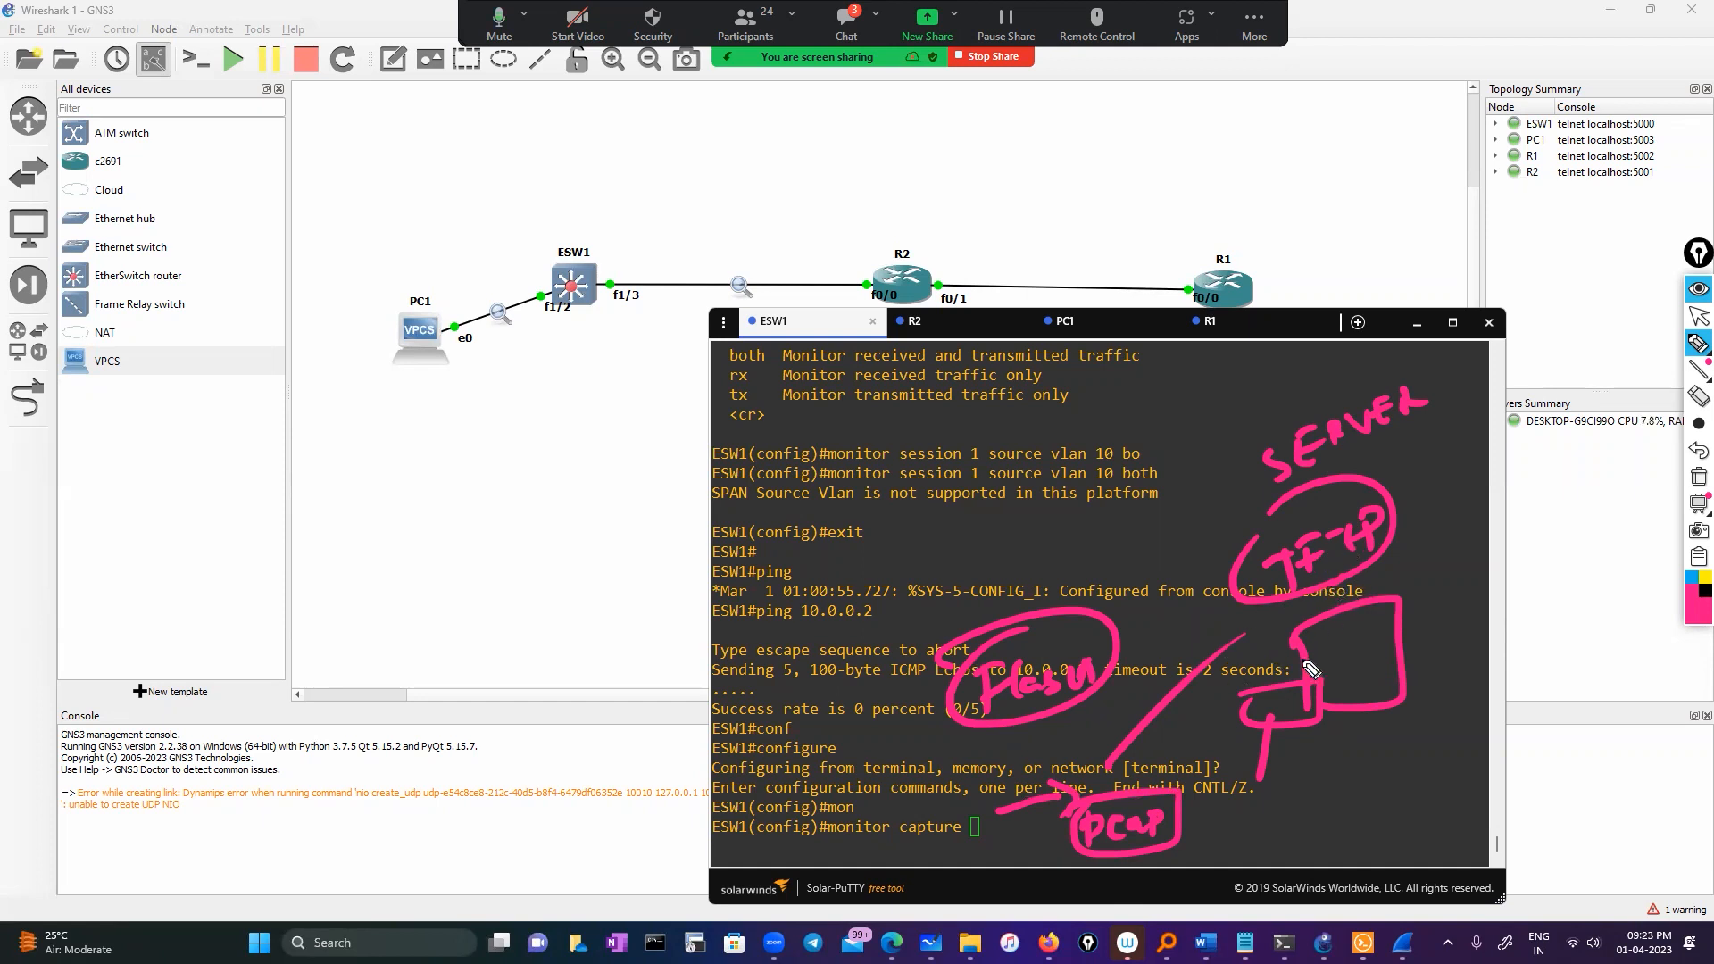
{"action": "mouse_move", "coordinate": [1024, 581]}
{"action": "left_mouse_down"}
{"action": "mouse_move", "coordinate": [1114, 630]}
{"action": "mouse_move", "coordinate": [990, 546]}
{"action": "left_mouse_up"}
{"action": "left_click", "coordinate": [945, 544]}
{"action": "mouse_move", "coordinate": [1069, 607]}
{"action": "left_mouse_down"}
{"action": "mouse_move", "coordinate": [1049, 489]}
{"action": "mouse_move", "coordinate": [1185, 401]}
{"action": "mouse_move", "coordinate": [961, 524]}
{"action": "mouse_move", "coordinate": [1023, 472]}
{"action": "left_mouse_up"}
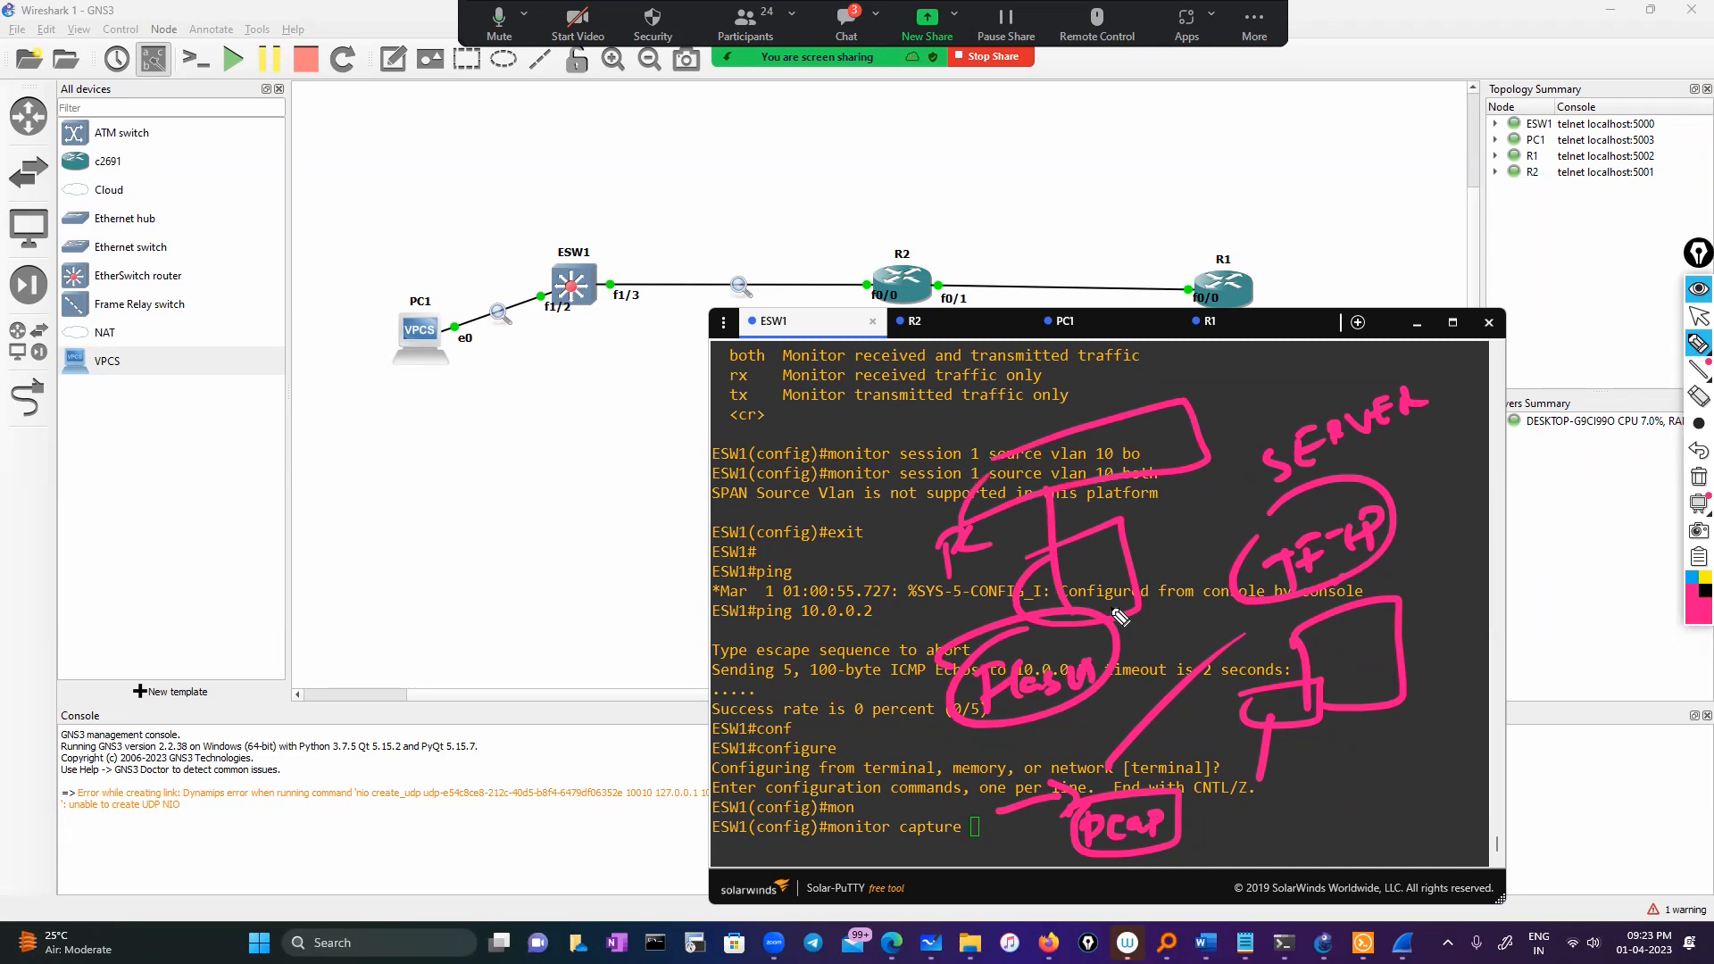
{"action": "mouse_move", "coordinate": [1699, 370]}
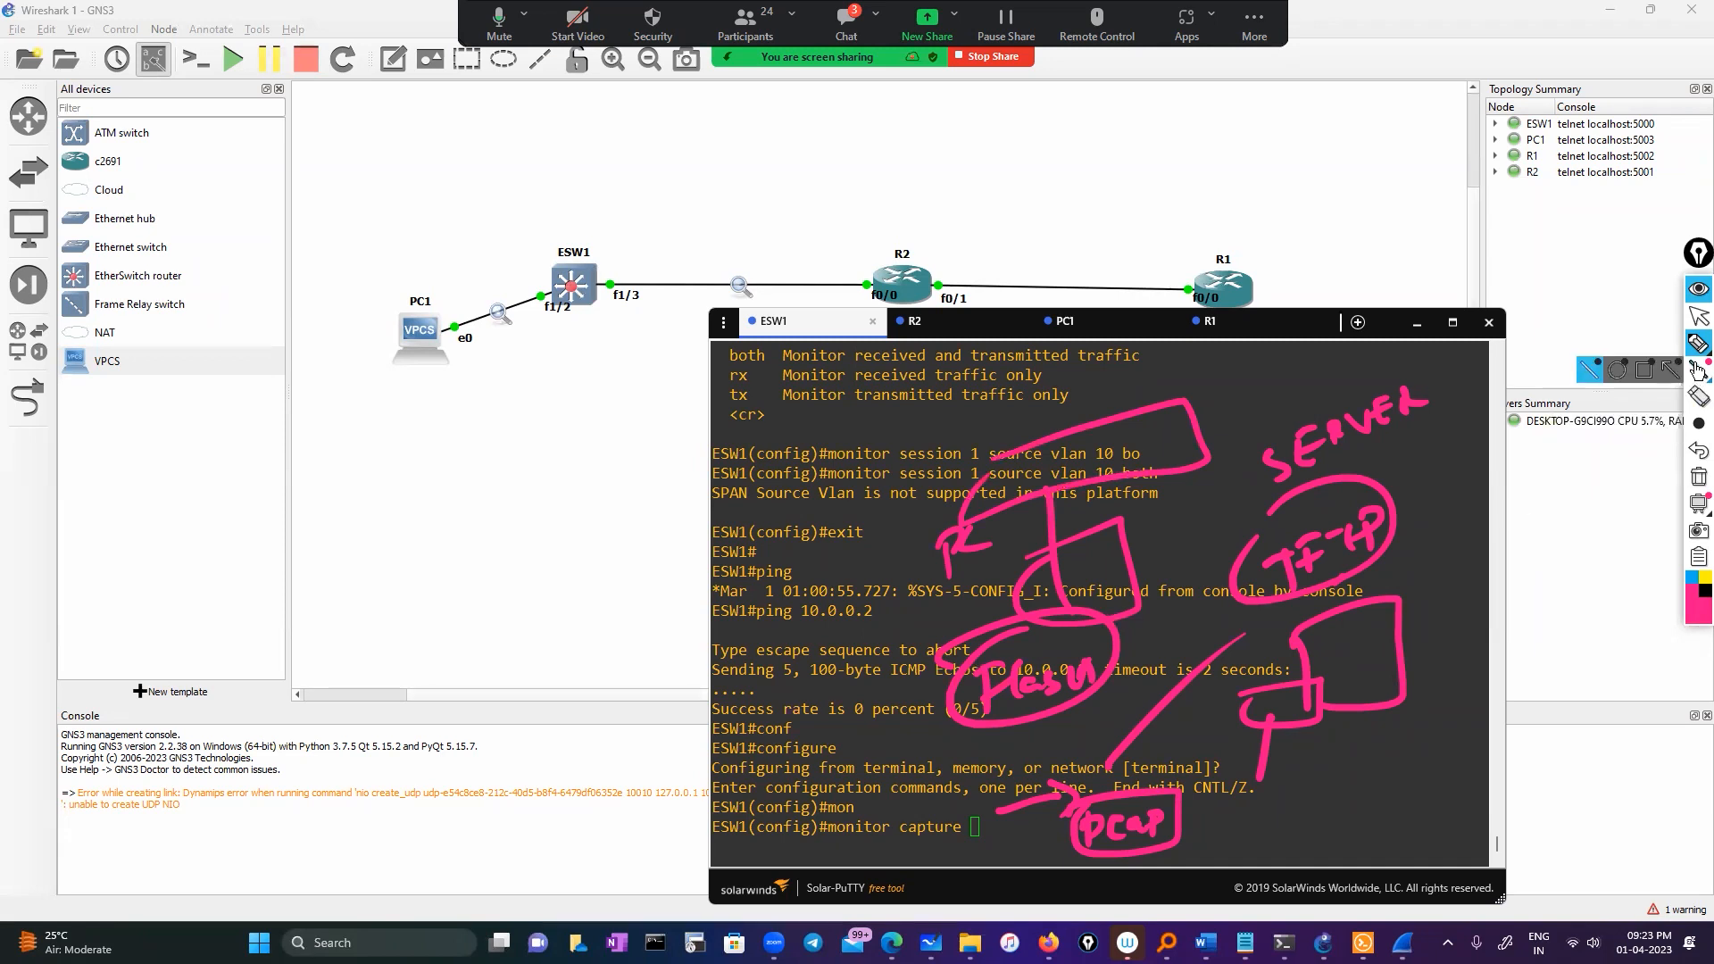
{"action": "left_click", "coordinate": [1698, 477]}
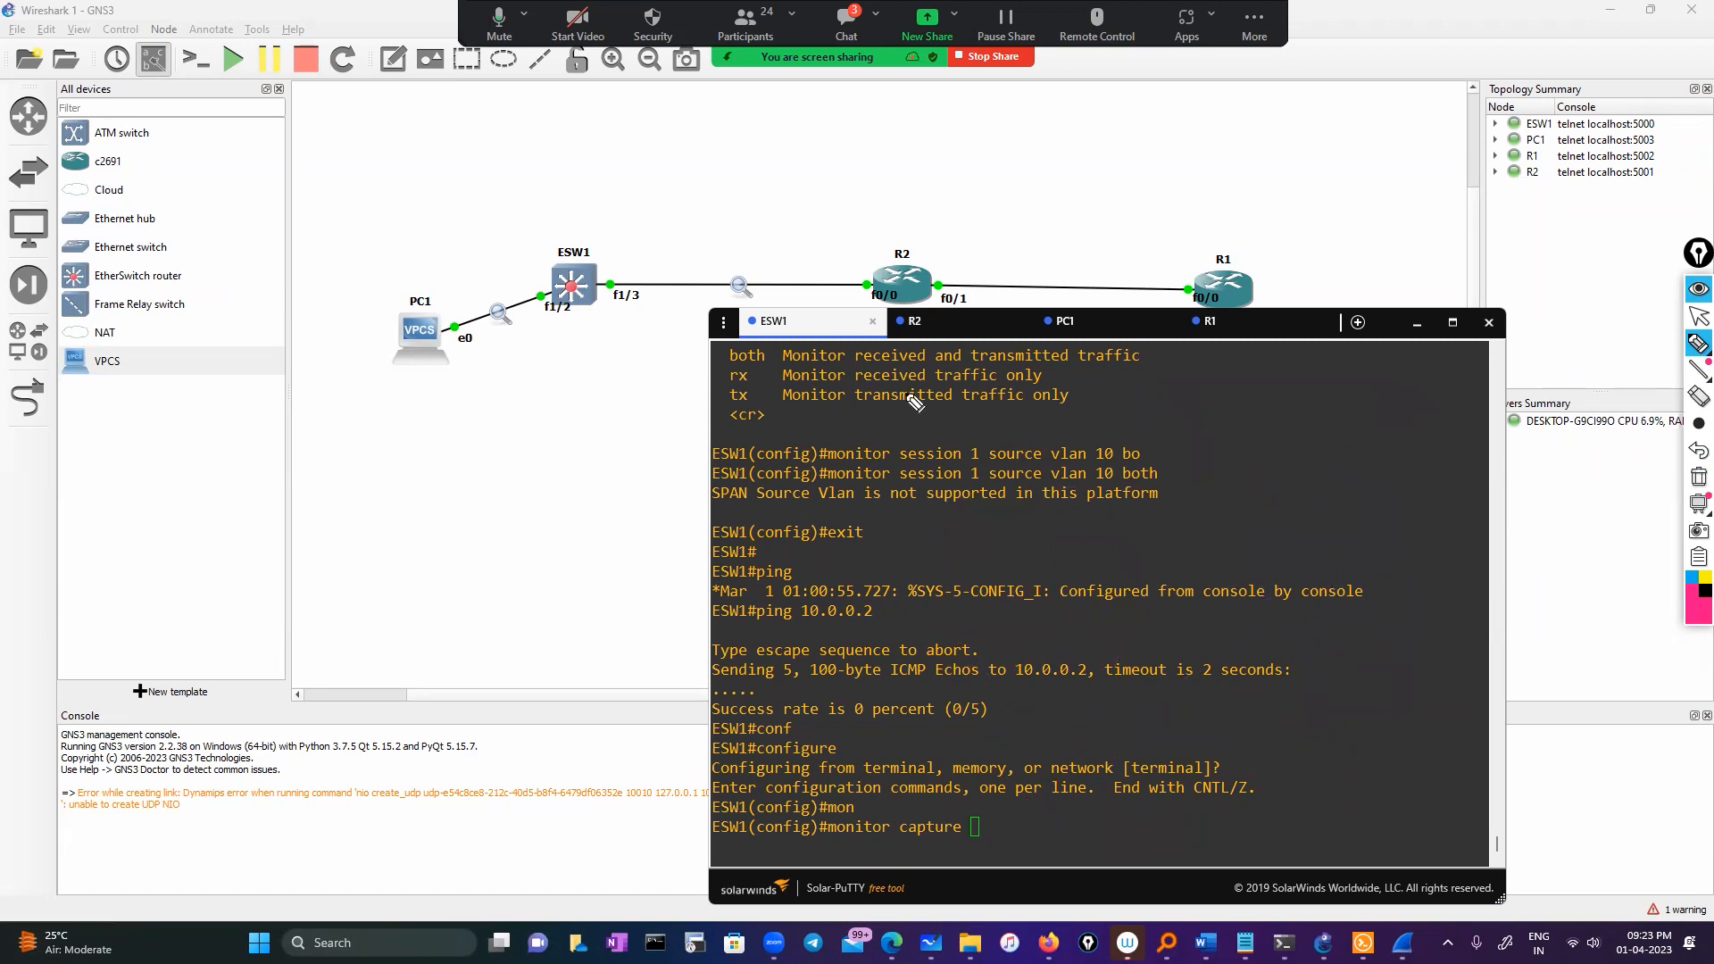
Trace mirrored traffic from ESW1 f1/3 to PC1 and toward R2, then erase and minimize the console
{"action": "mouse_move", "coordinate": [652, 292]}
{"action": "left_mouse_down"}
{"action": "mouse_move", "coordinate": [613, 183]}
{"action": "mouse_move", "coordinate": [449, 299]}
{"action": "mouse_move", "coordinate": [496, 293]}
{"action": "left_mouse_up"}
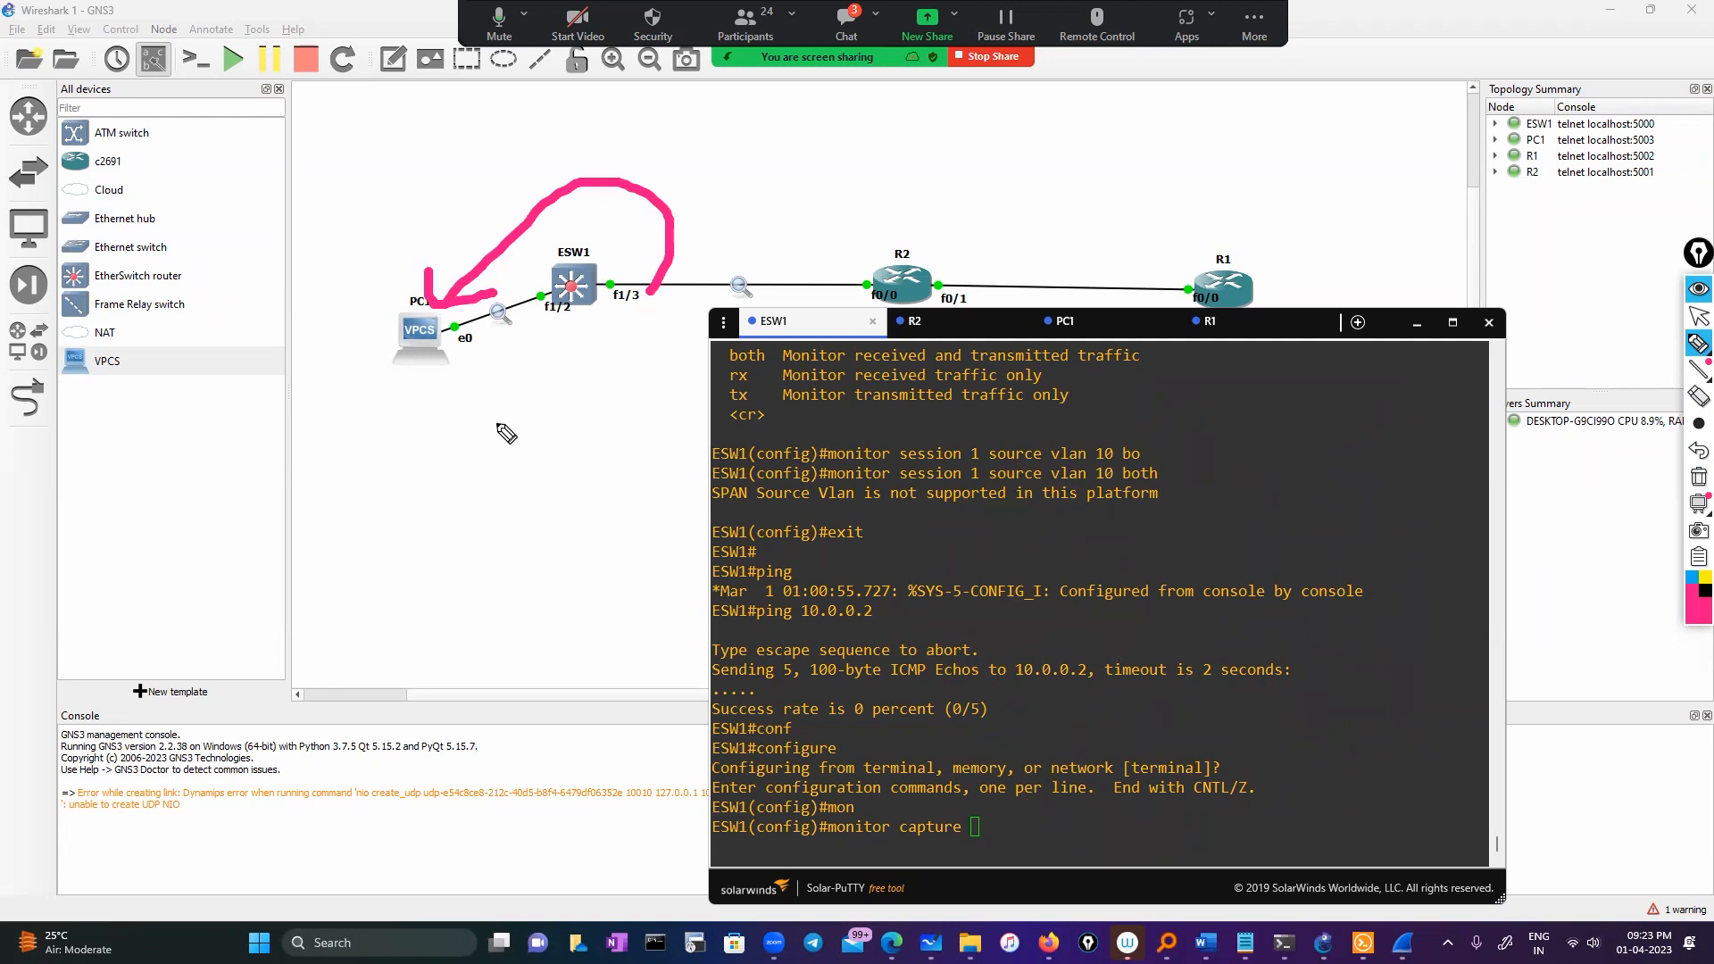
{"action": "mouse_move", "coordinate": [599, 251]}
{"action": "left_mouse_down"}
{"action": "mouse_move", "coordinate": [937, 249]}
{"action": "mouse_move", "coordinate": [661, 211]}
{"action": "mouse_move", "coordinate": [694, 220]}
{"action": "left_mouse_up"}
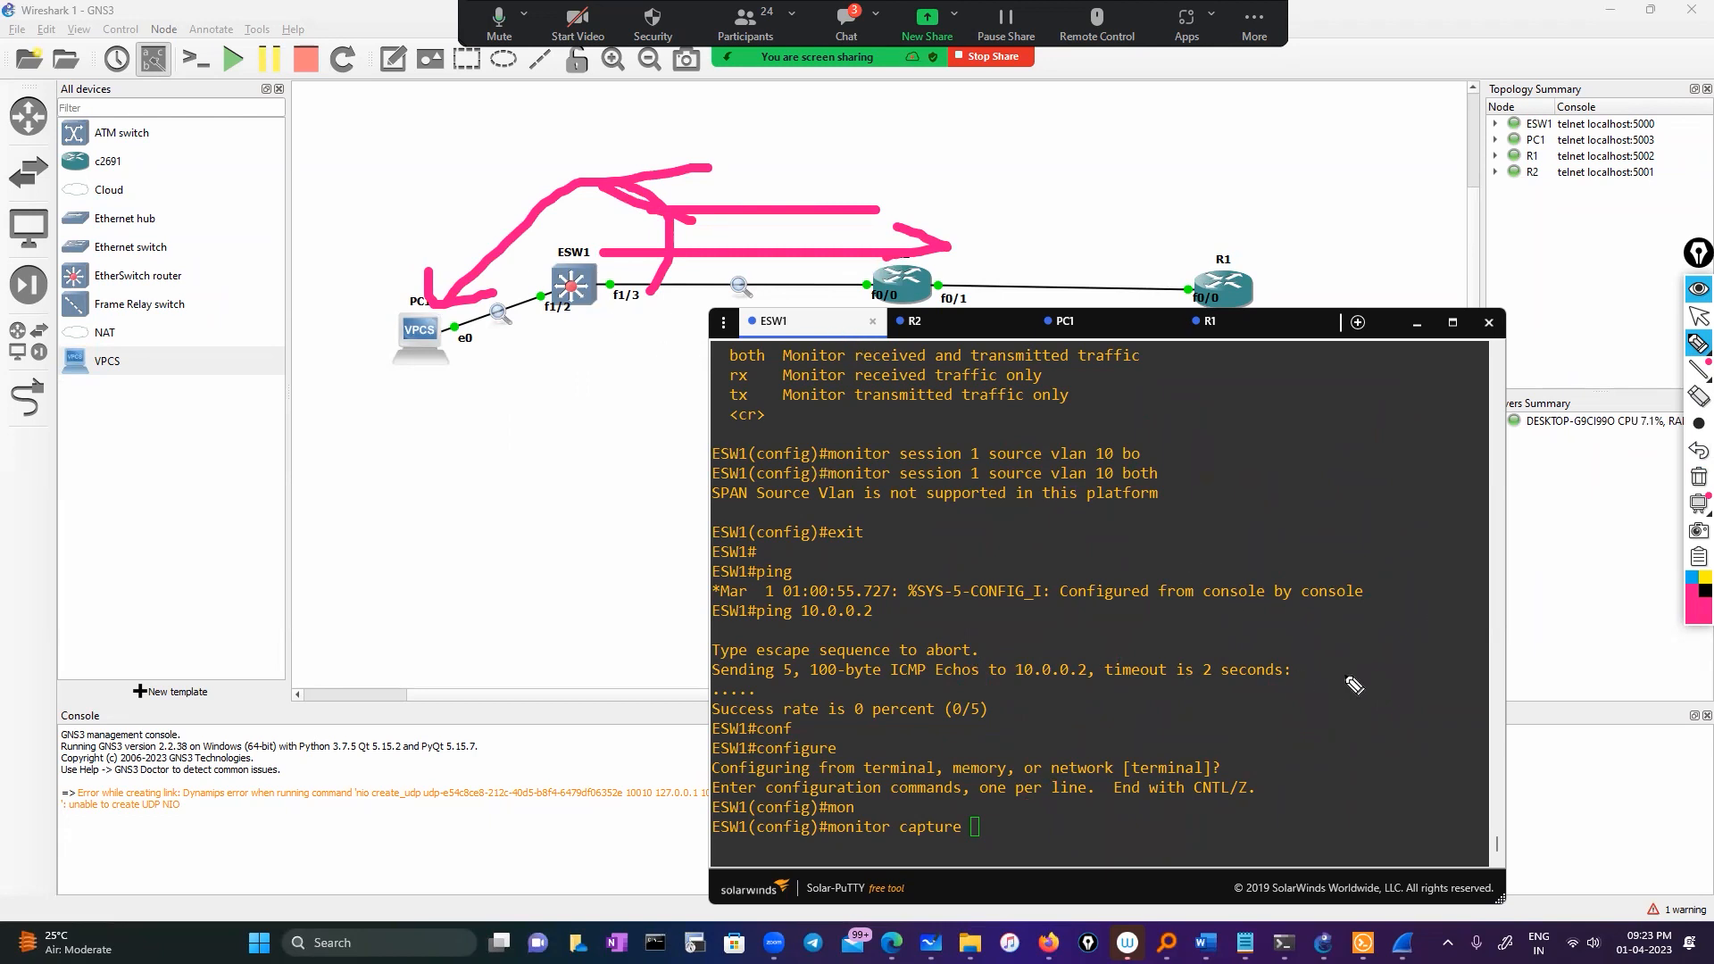
{"action": "left_click", "coordinate": [1697, 478]}
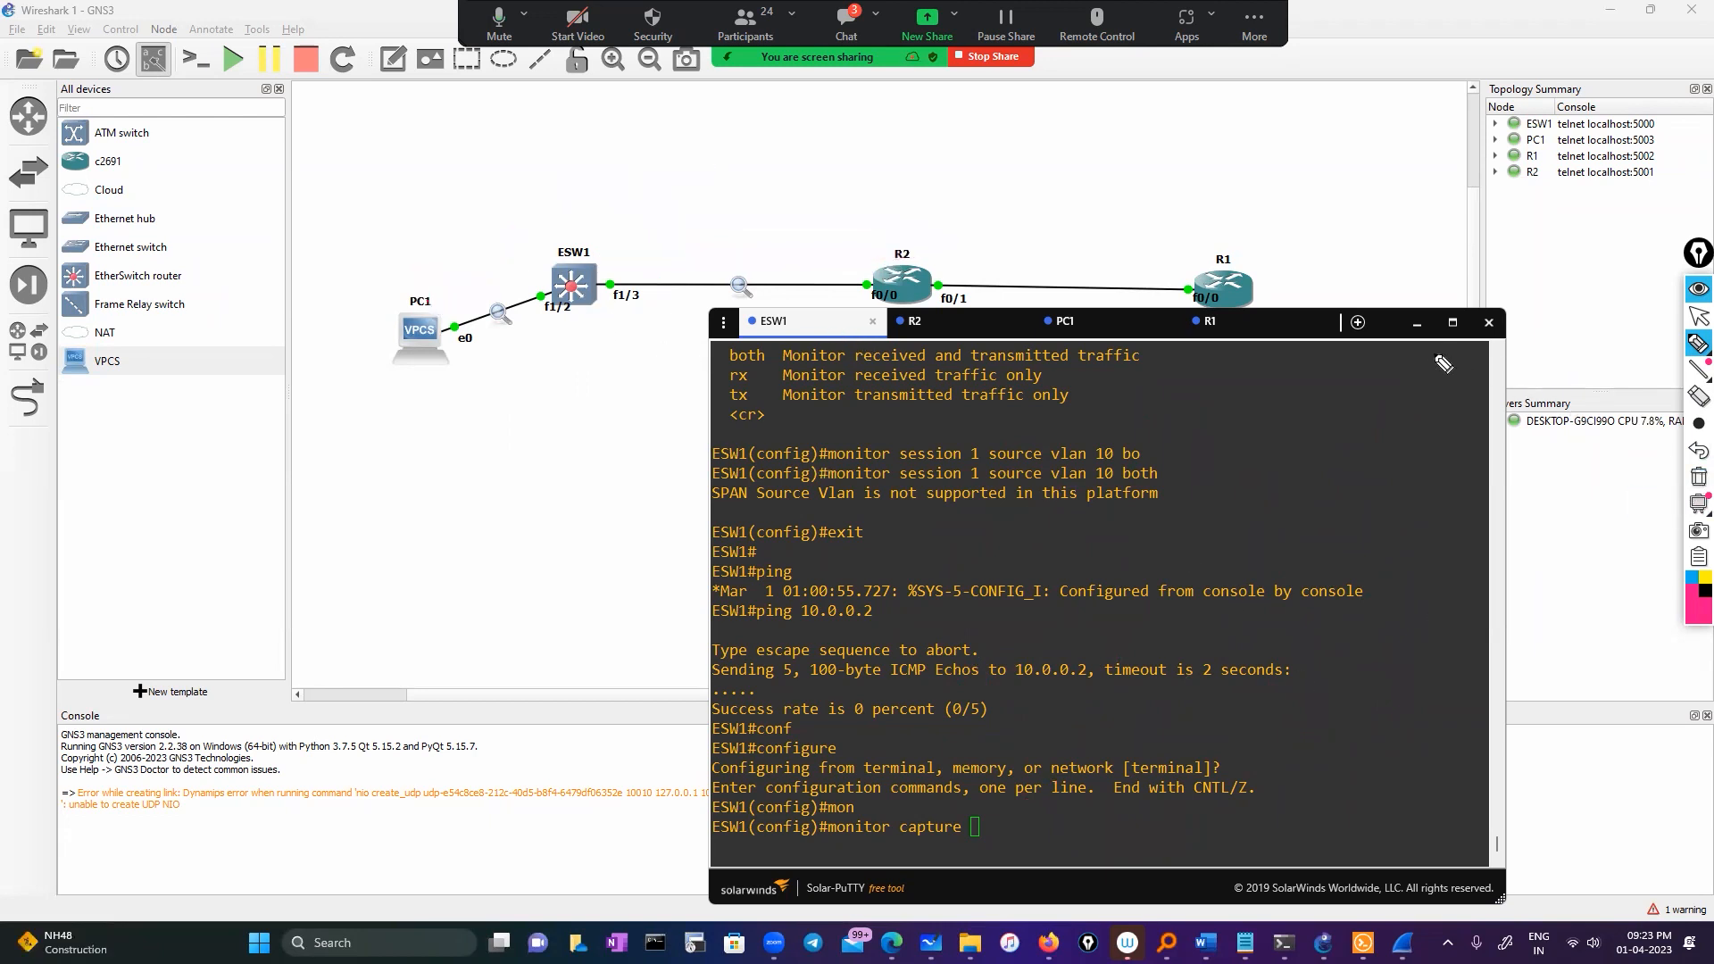
{"action": "left_click", "coordinate": [1697, 319]}
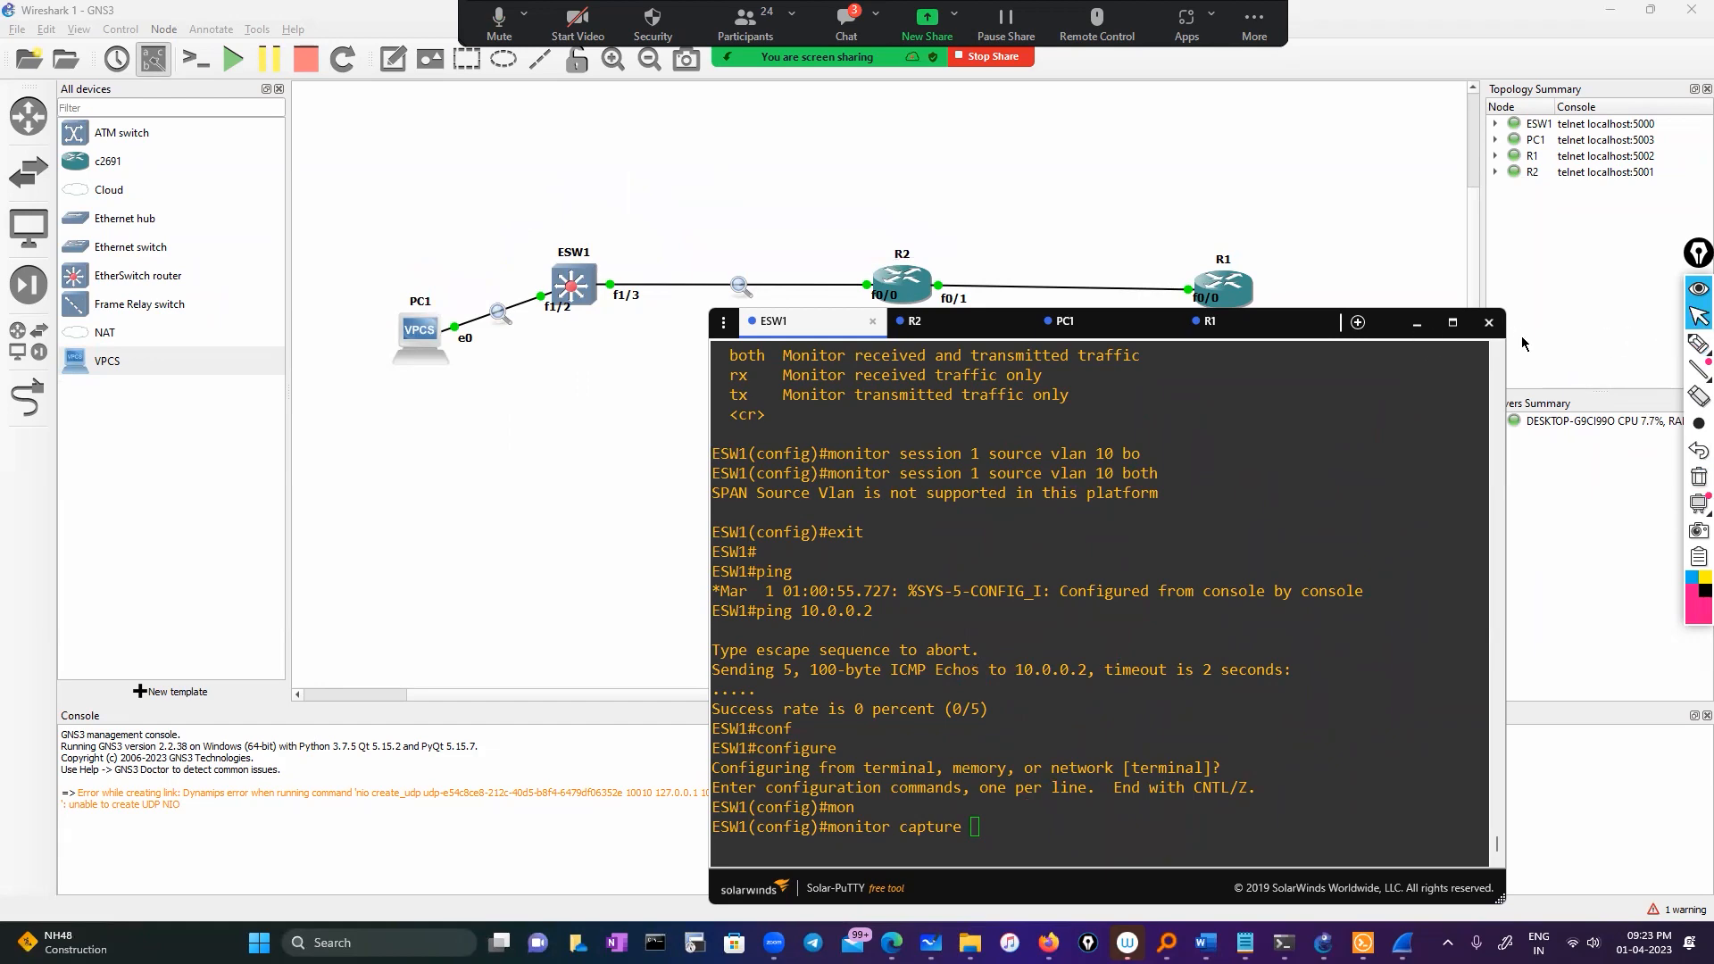
{"action": "left_click", "coordinate": [1416, 323]}
Show the 'Wireshark today' notes in Notepad, minimize them, and right-click R2 in GNS3
{"action": "mouse_move", "coordinate": [1363, 942]}
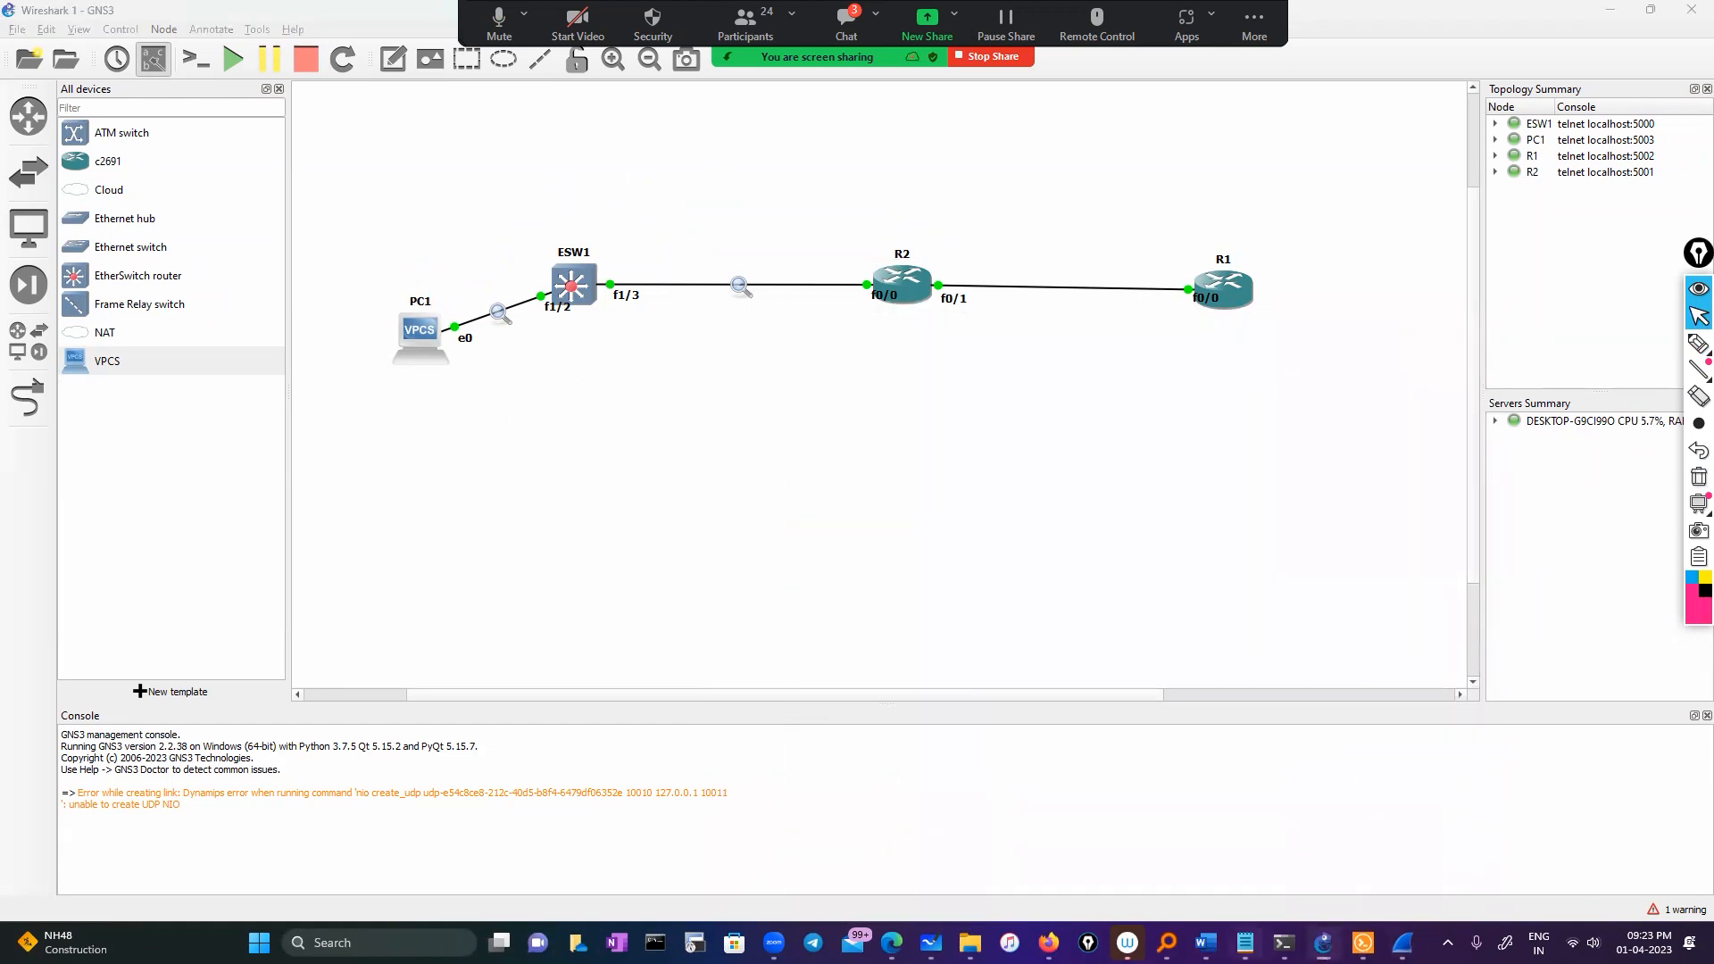
{"action": "left_click", "coordinate": [1245, 943]}
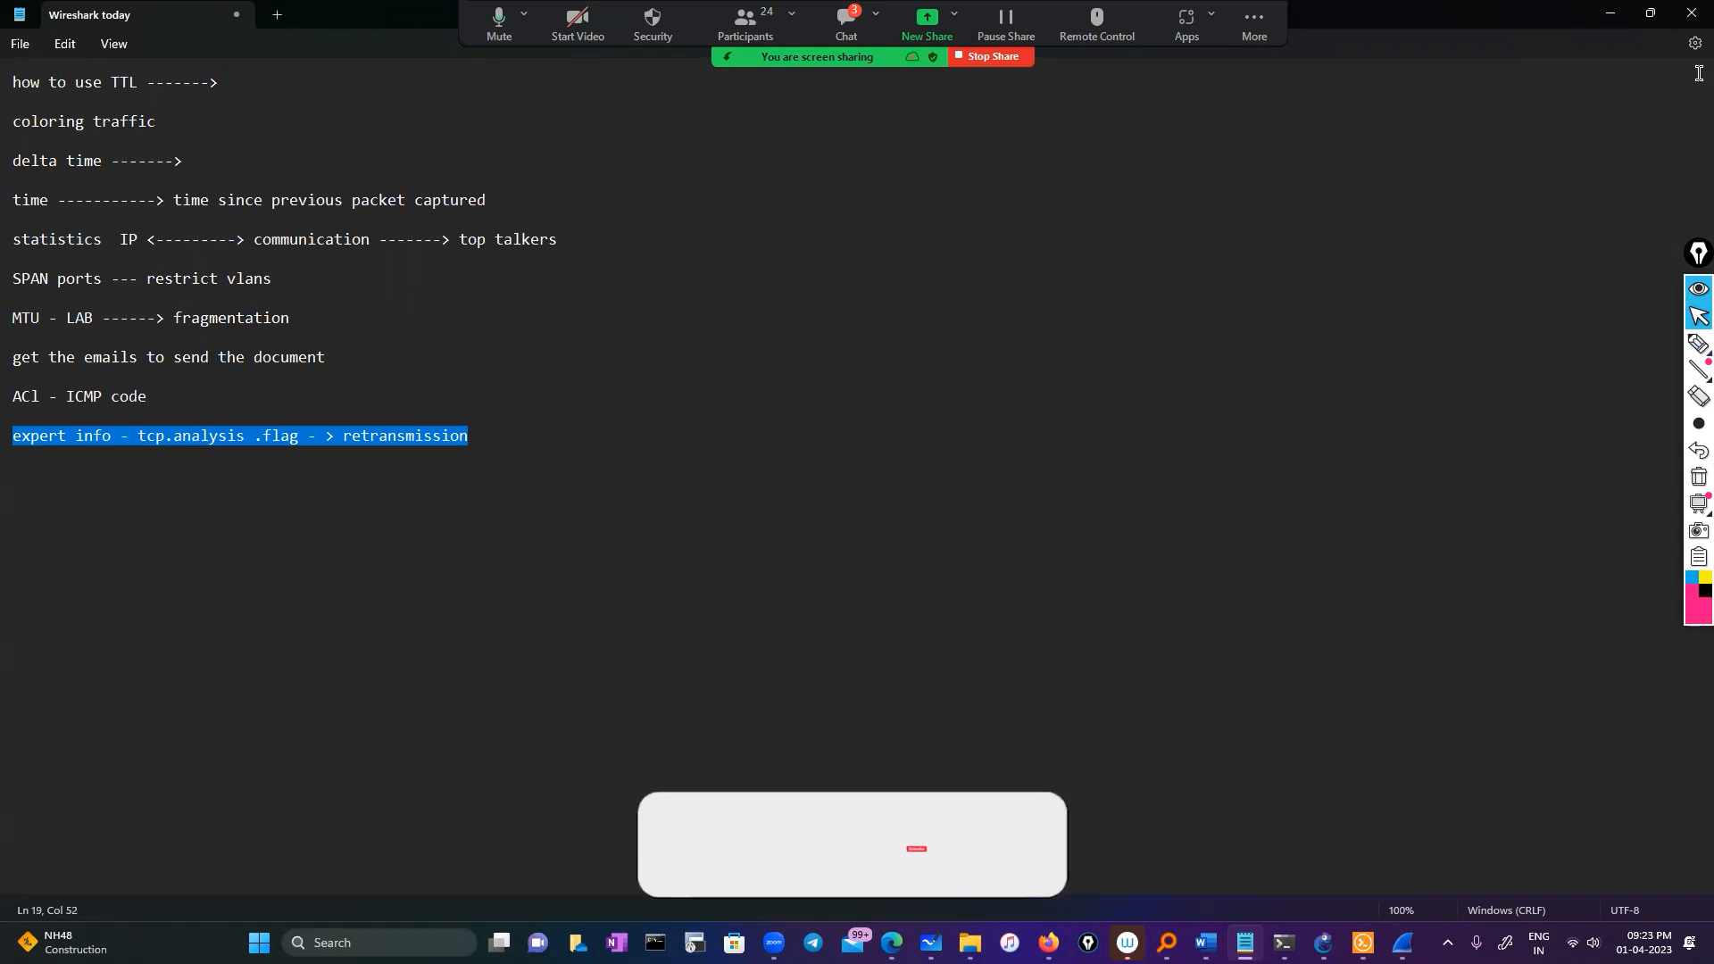
{"action": "left_click", "coordinate": [1610, 13]}
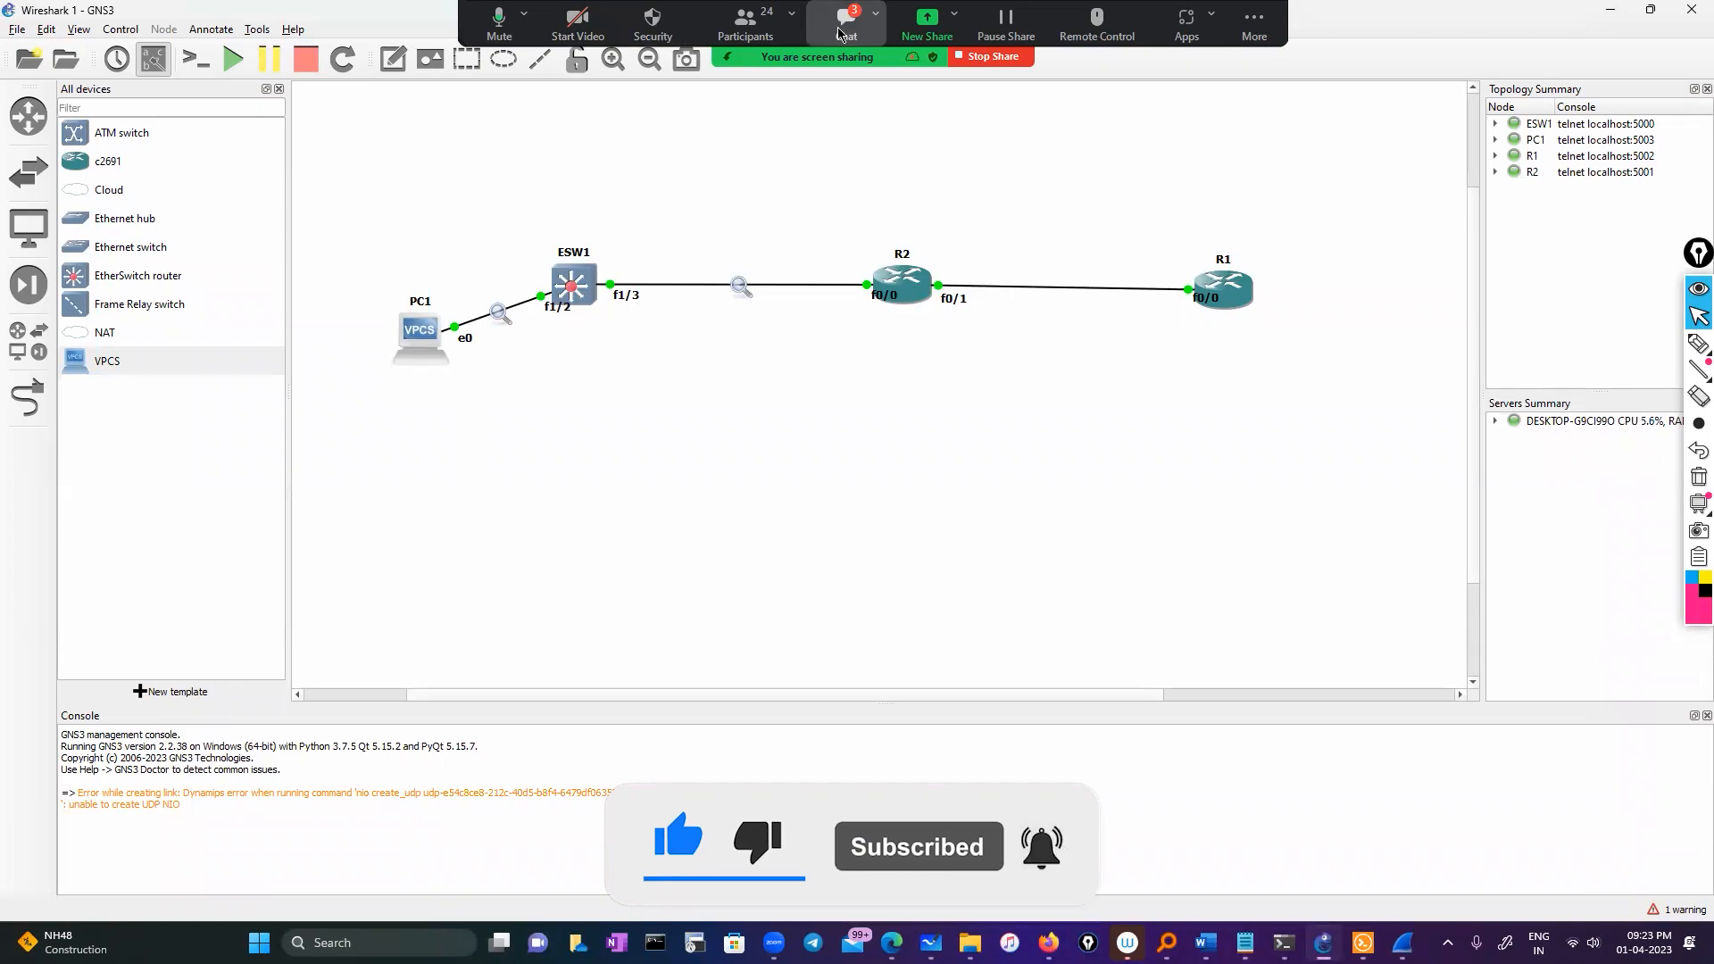
{"action": "right_click", "coordinate": [906, 293]}
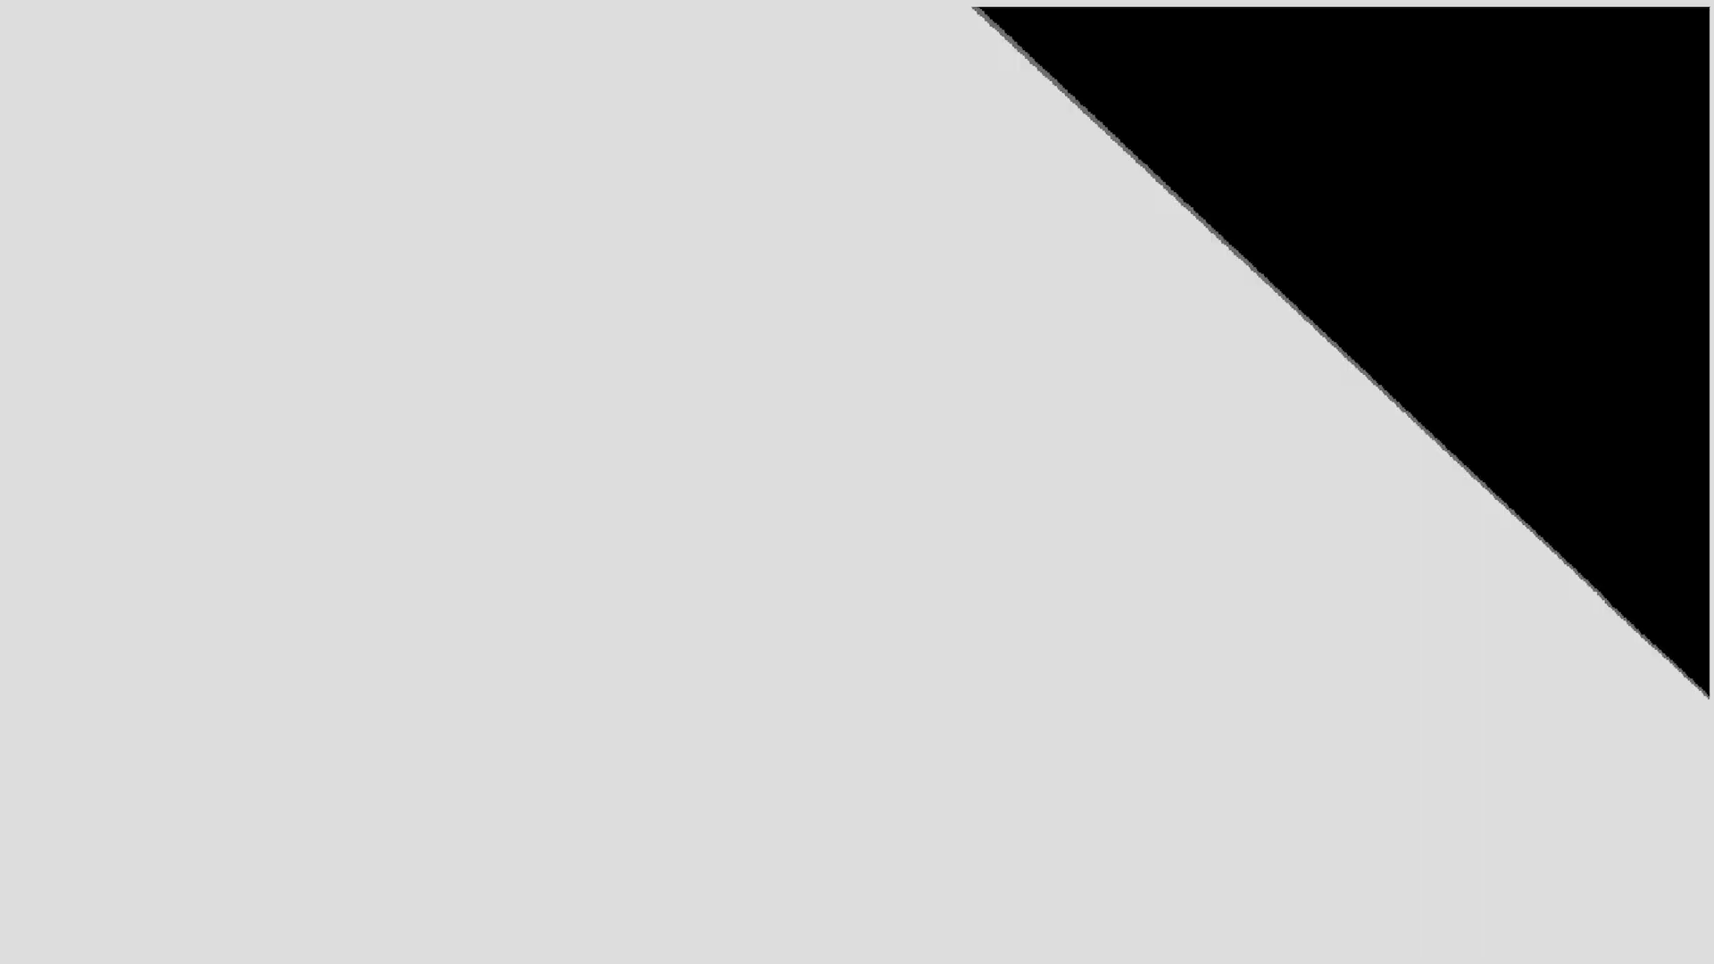